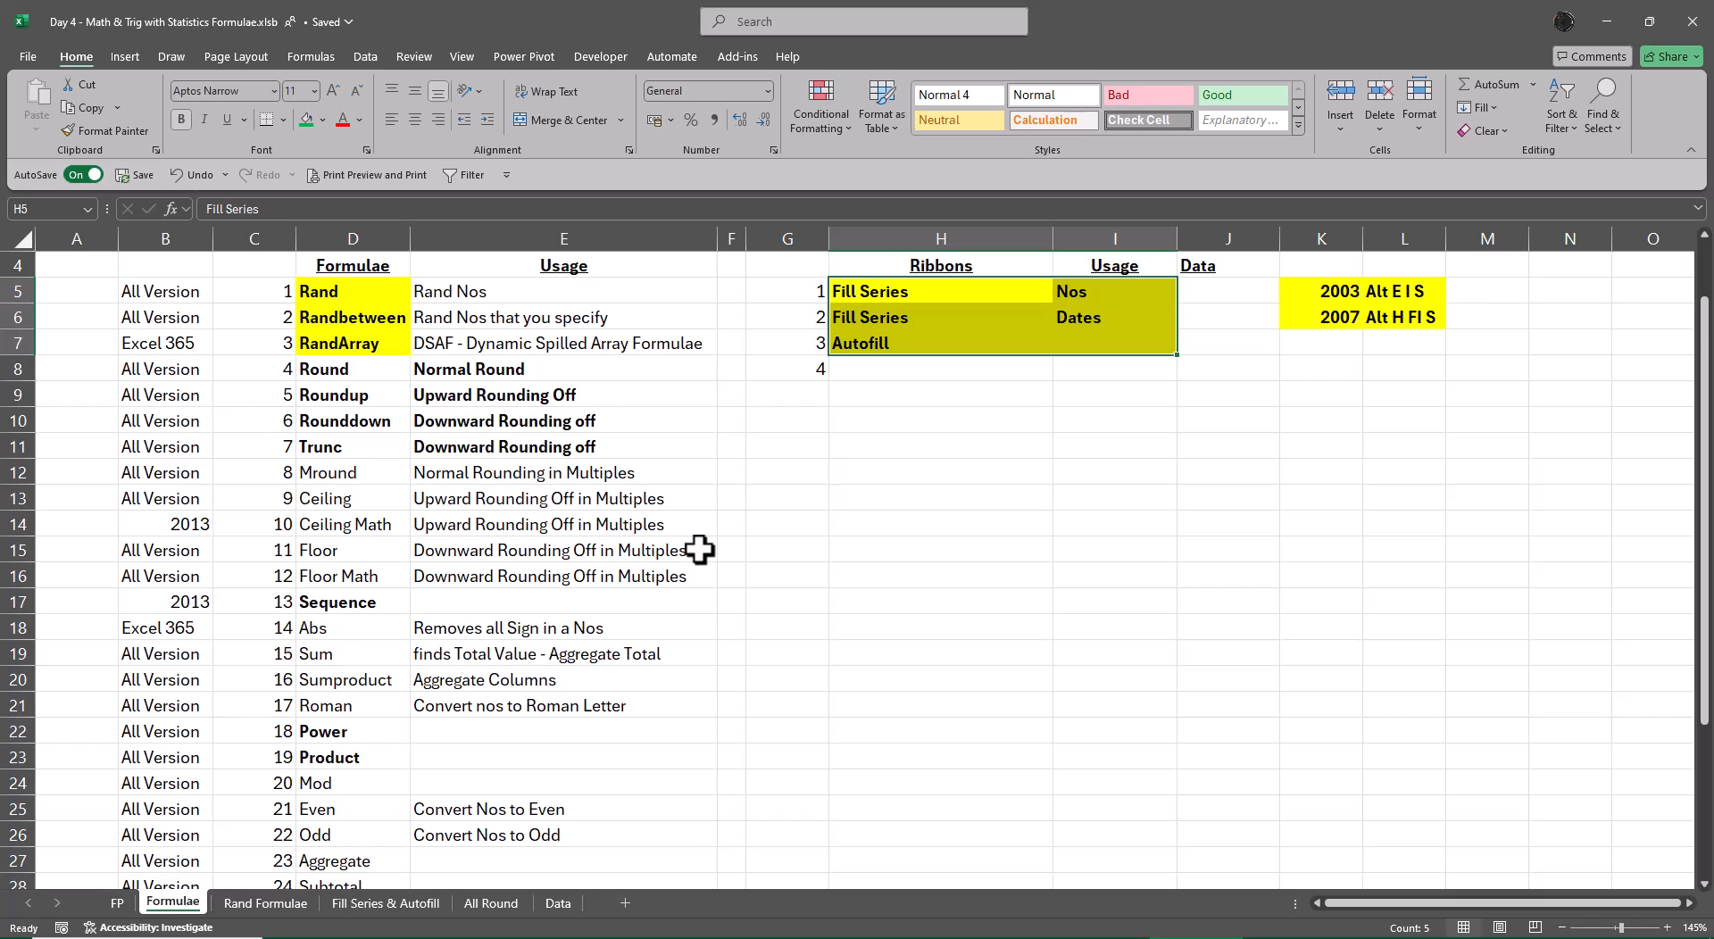
Step: Bold the Even and Odd names with their usage text and the Int name in the Formulae sheet's list
scroll(702, 547, down, 1)
scroll(466, 497, down, 3)
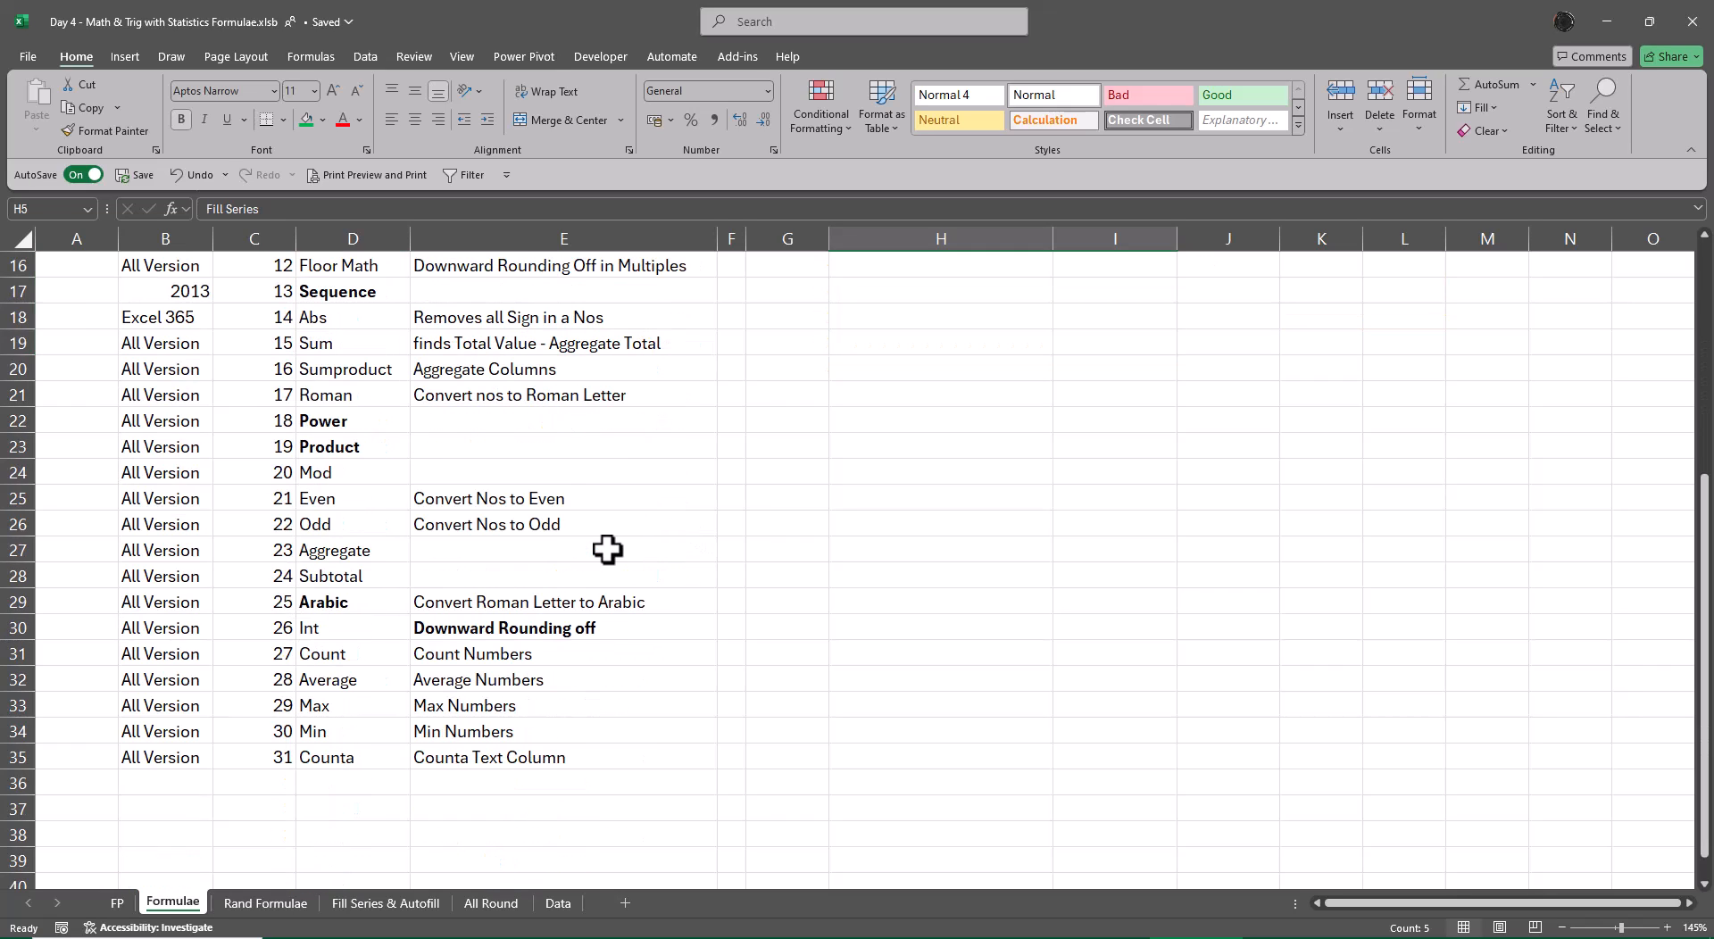
drag(384, 500, 509, 516)
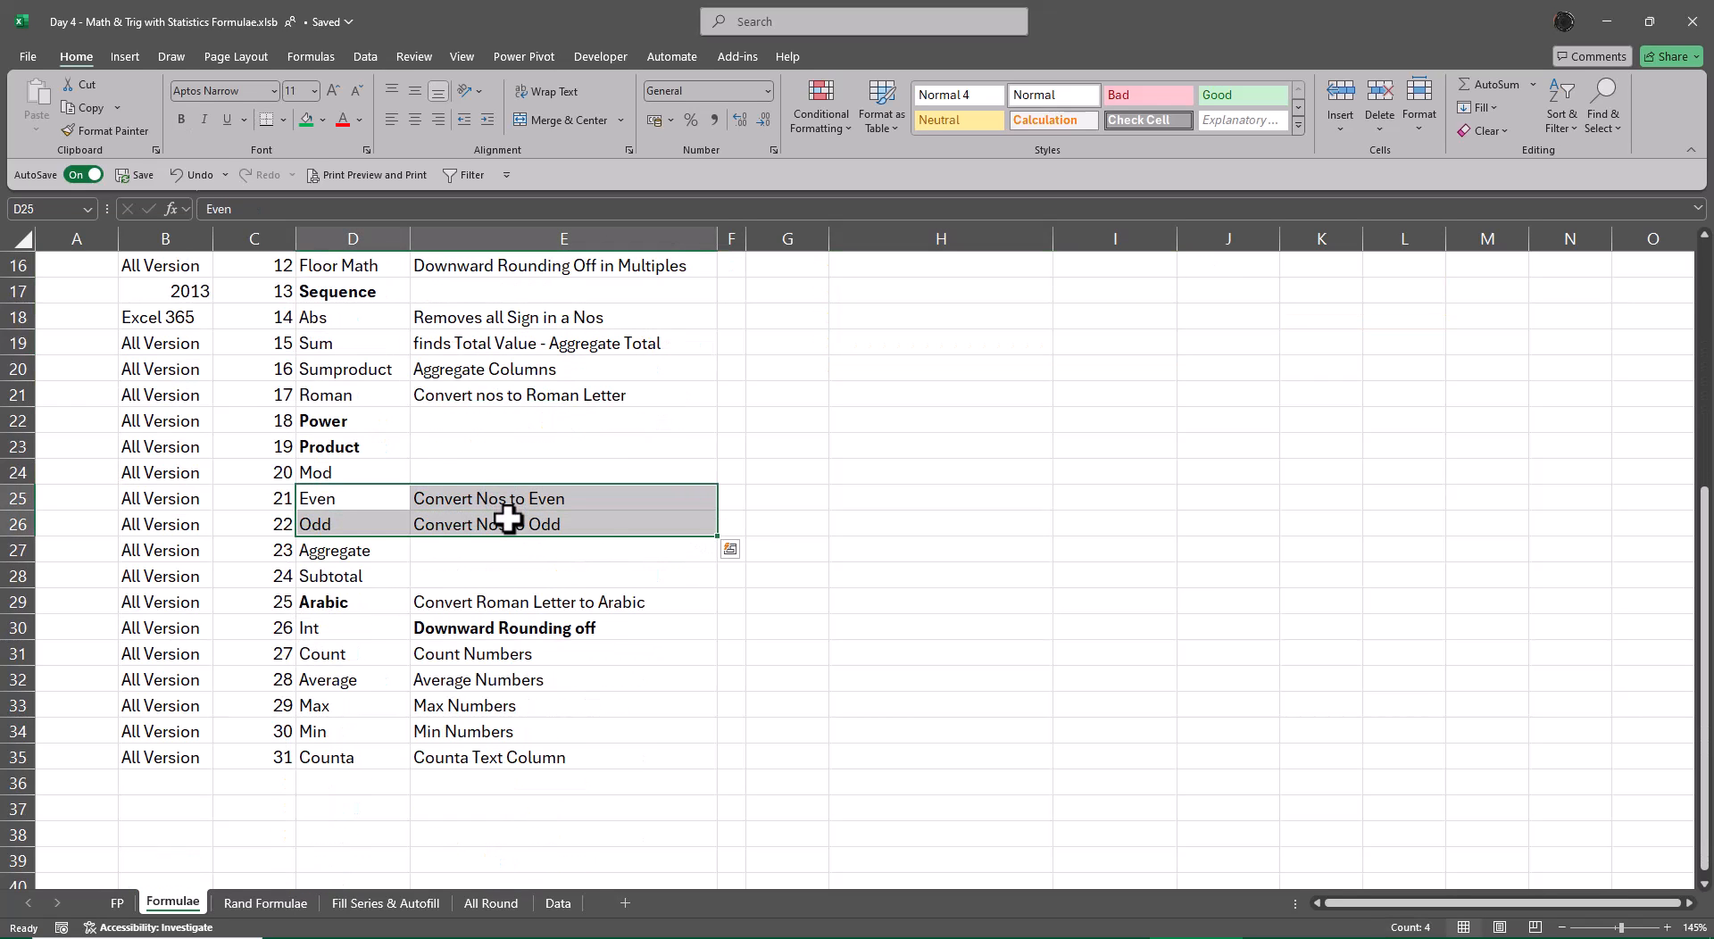
key(ctrl+b)
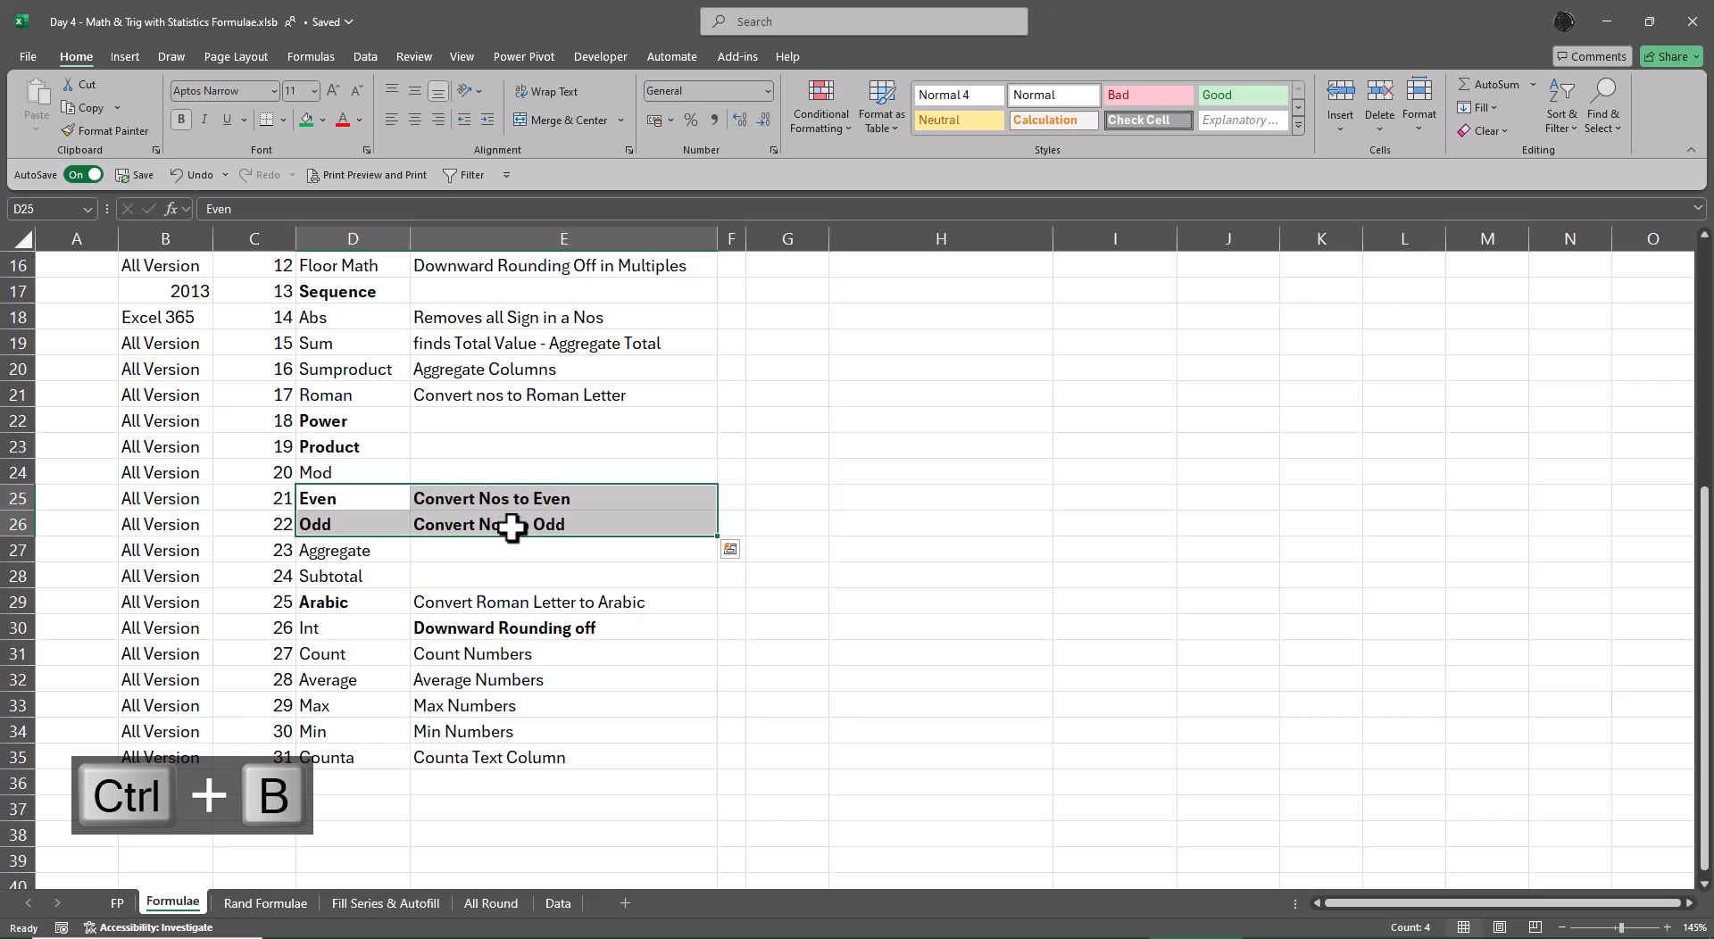
click(318, 631)
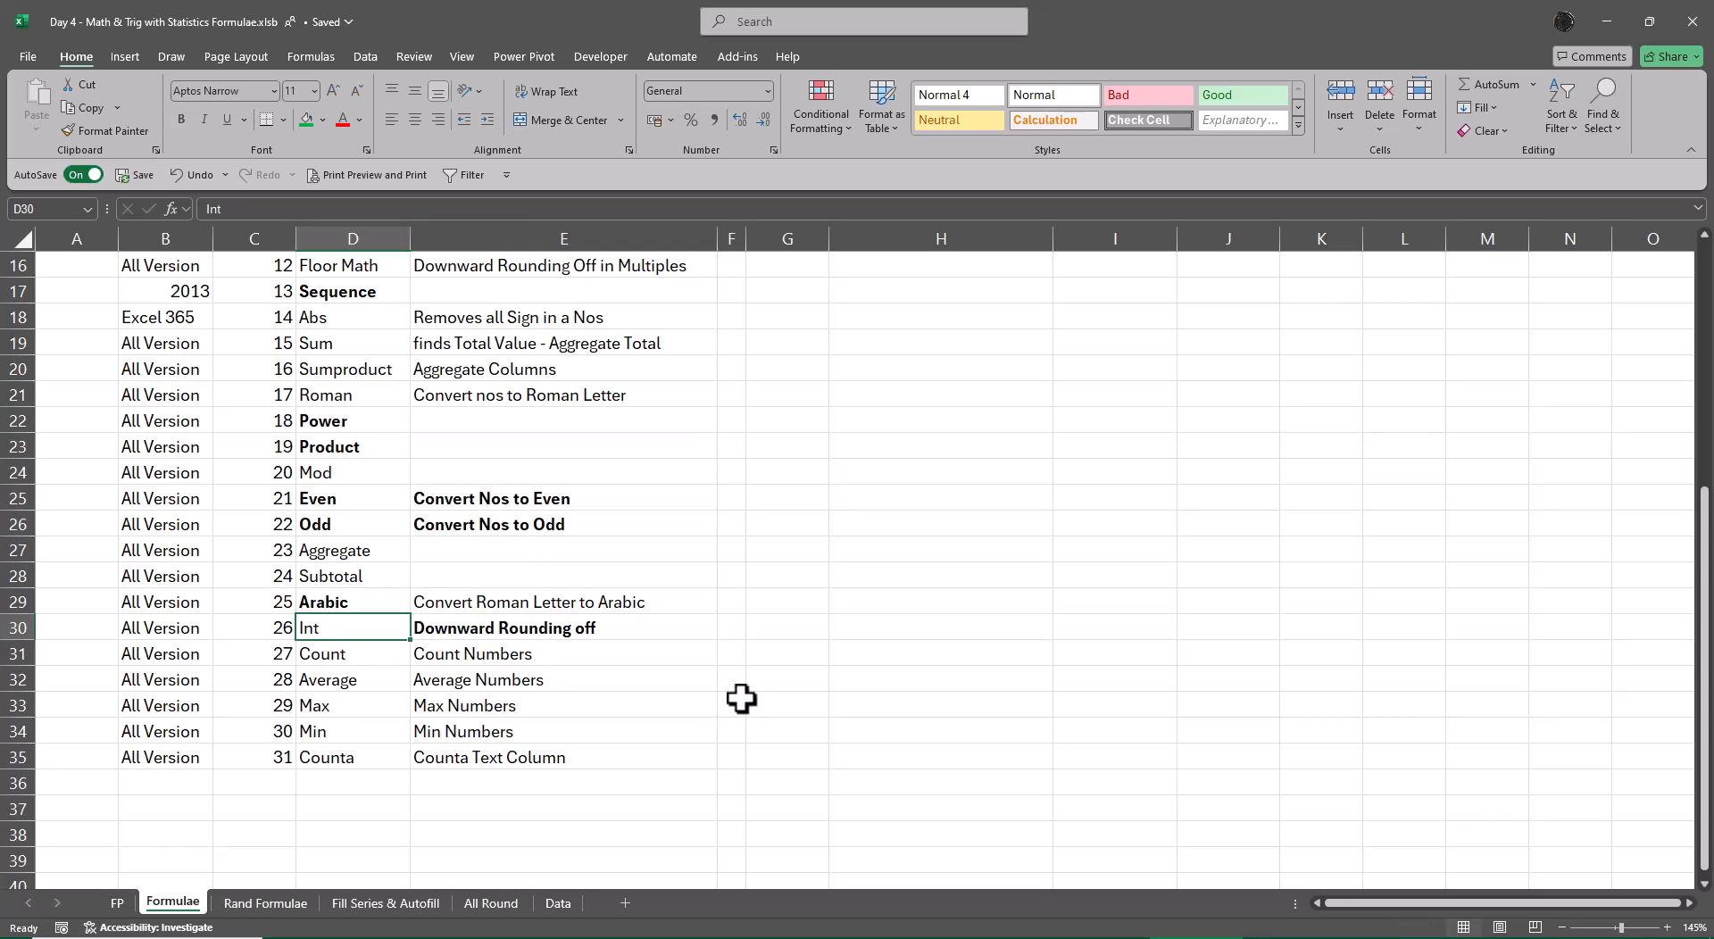
key(ctrl+b)
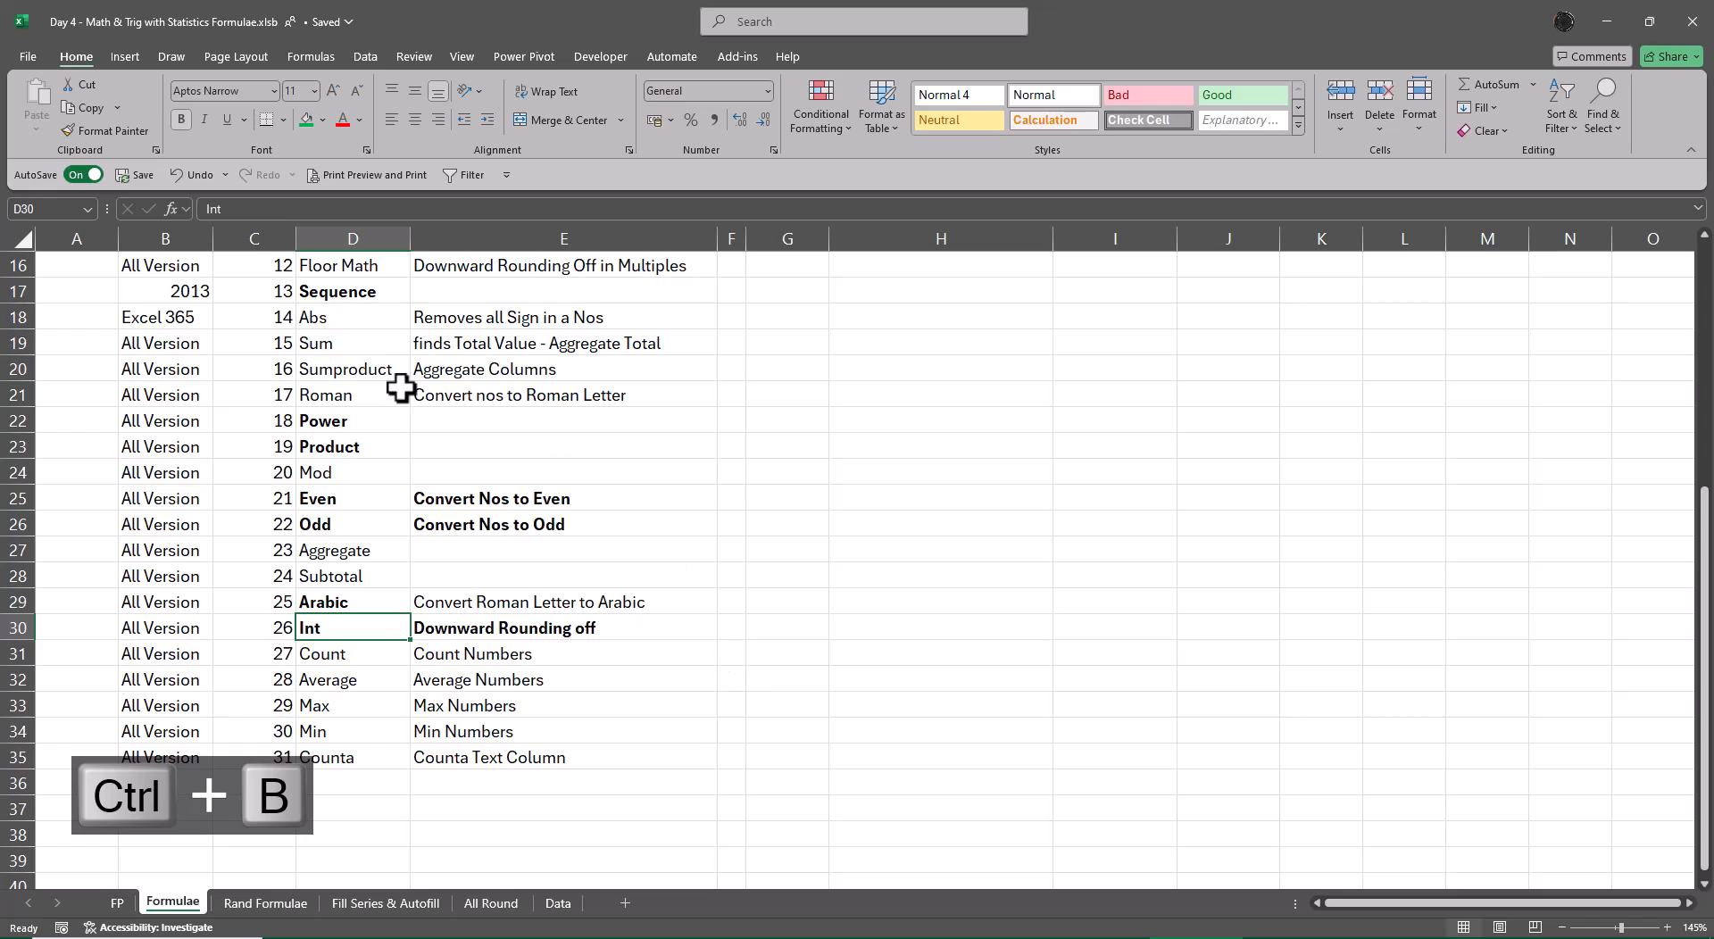
Step: Bold the Abs entry and its usage text in D18:E18
drag(343, 320, 532, 328)
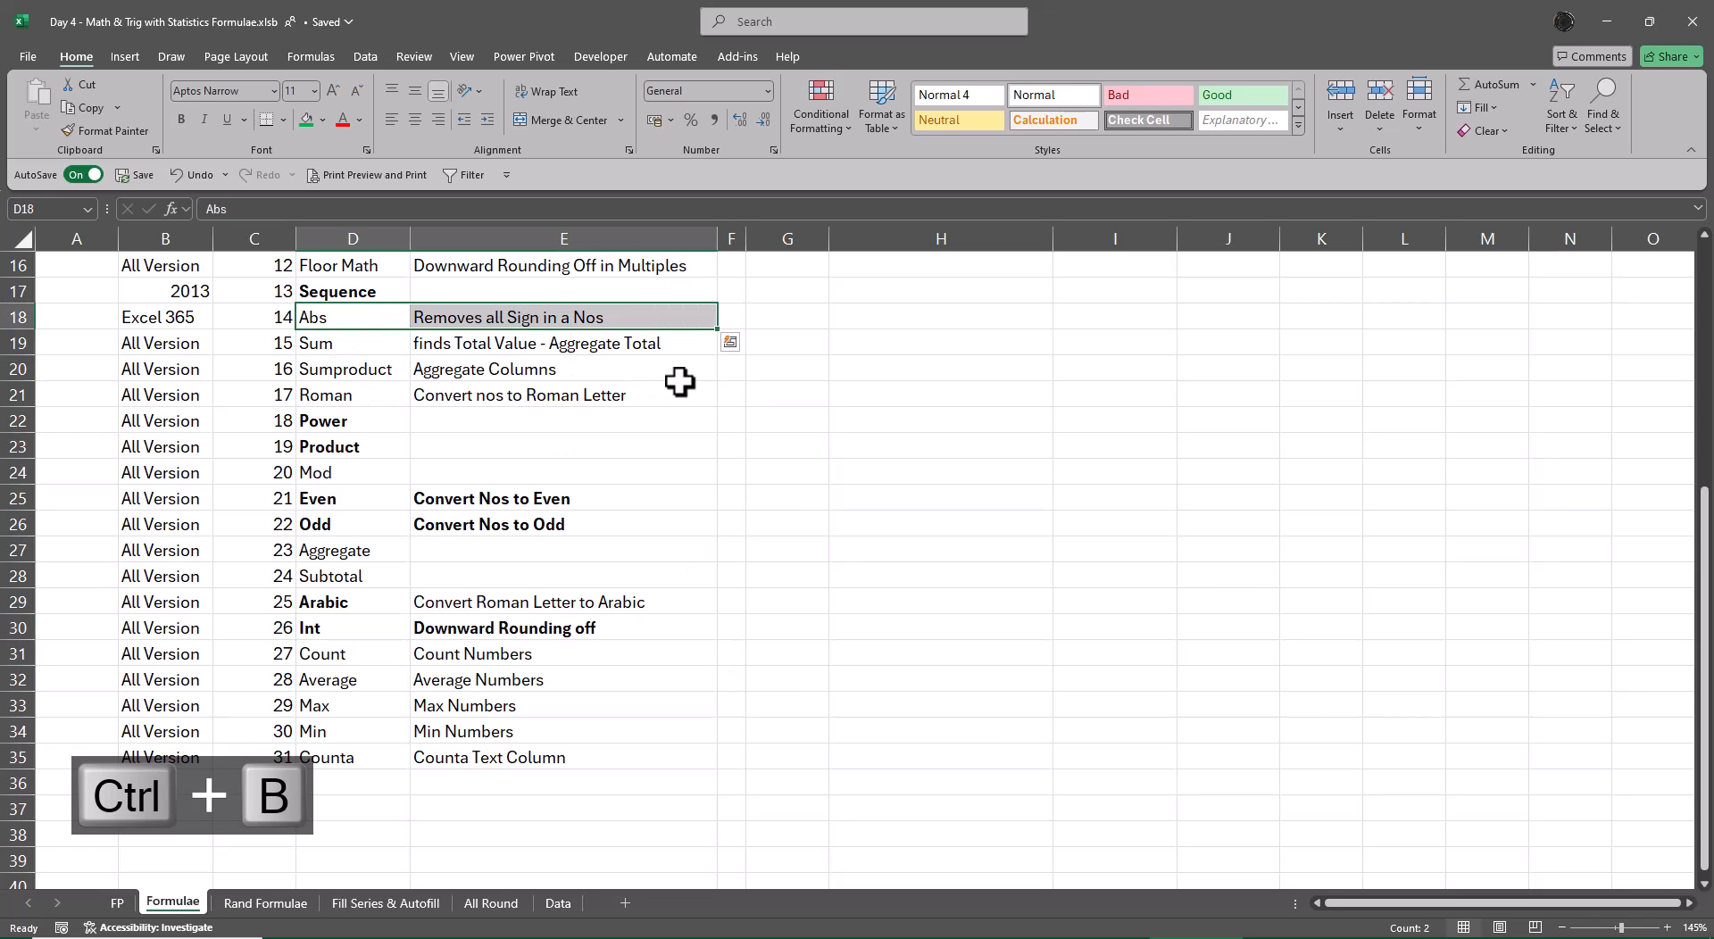
key(ctrl+b)
key(ctrl+q)
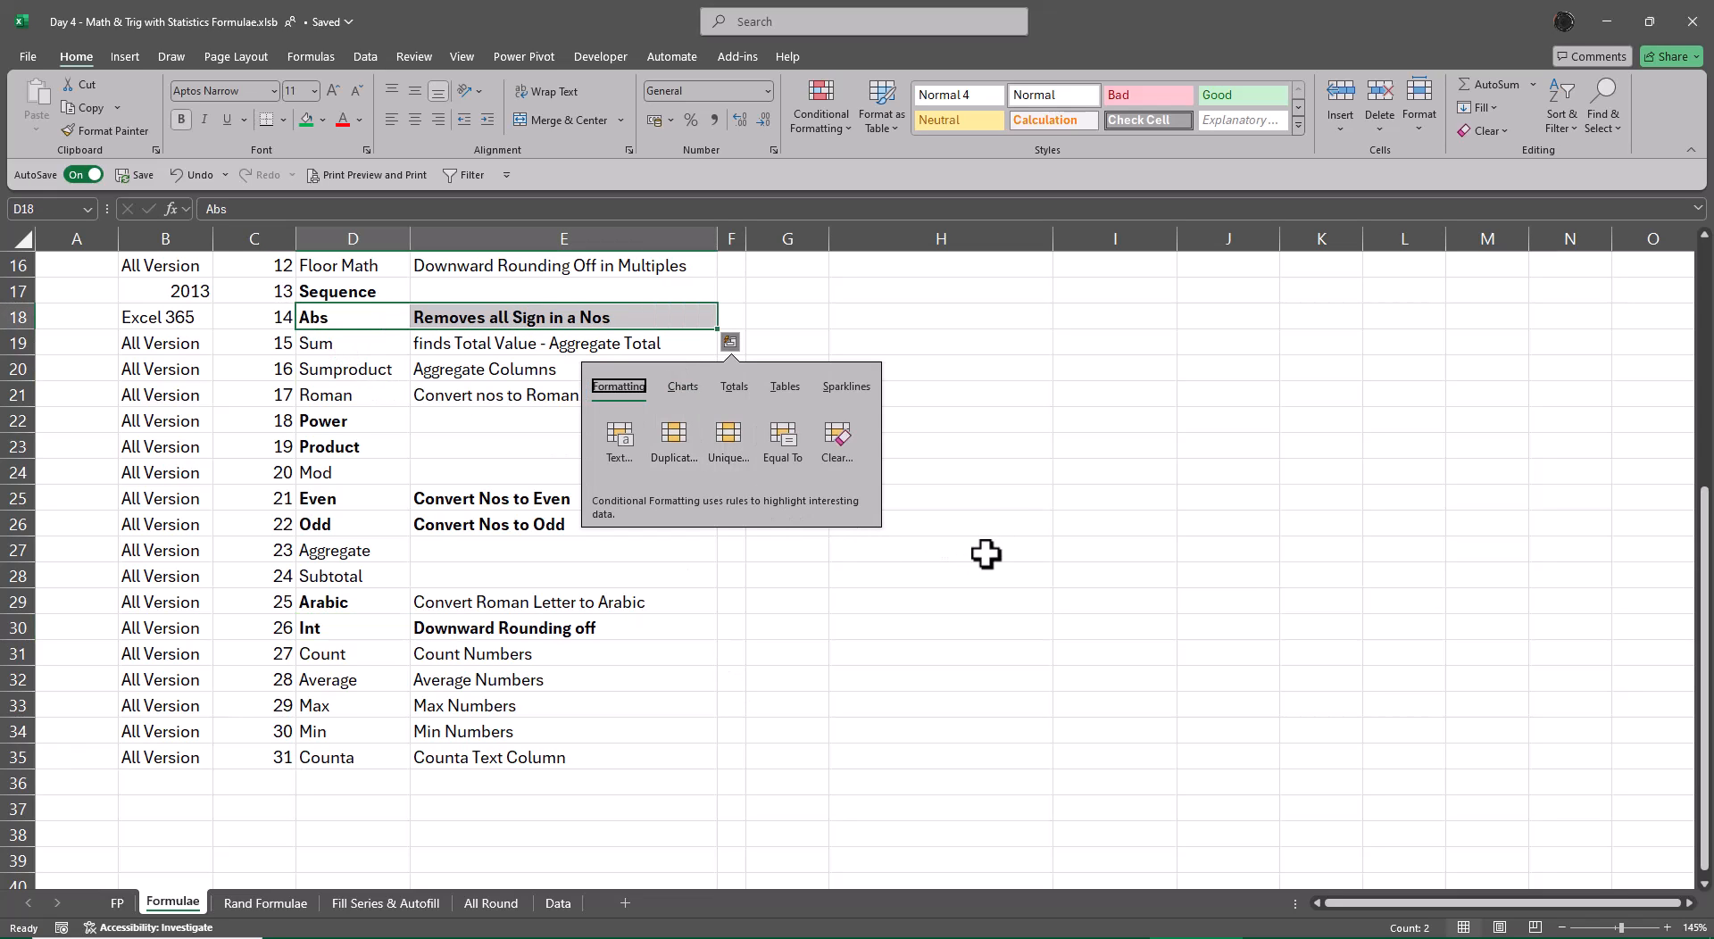
click(989, 498)
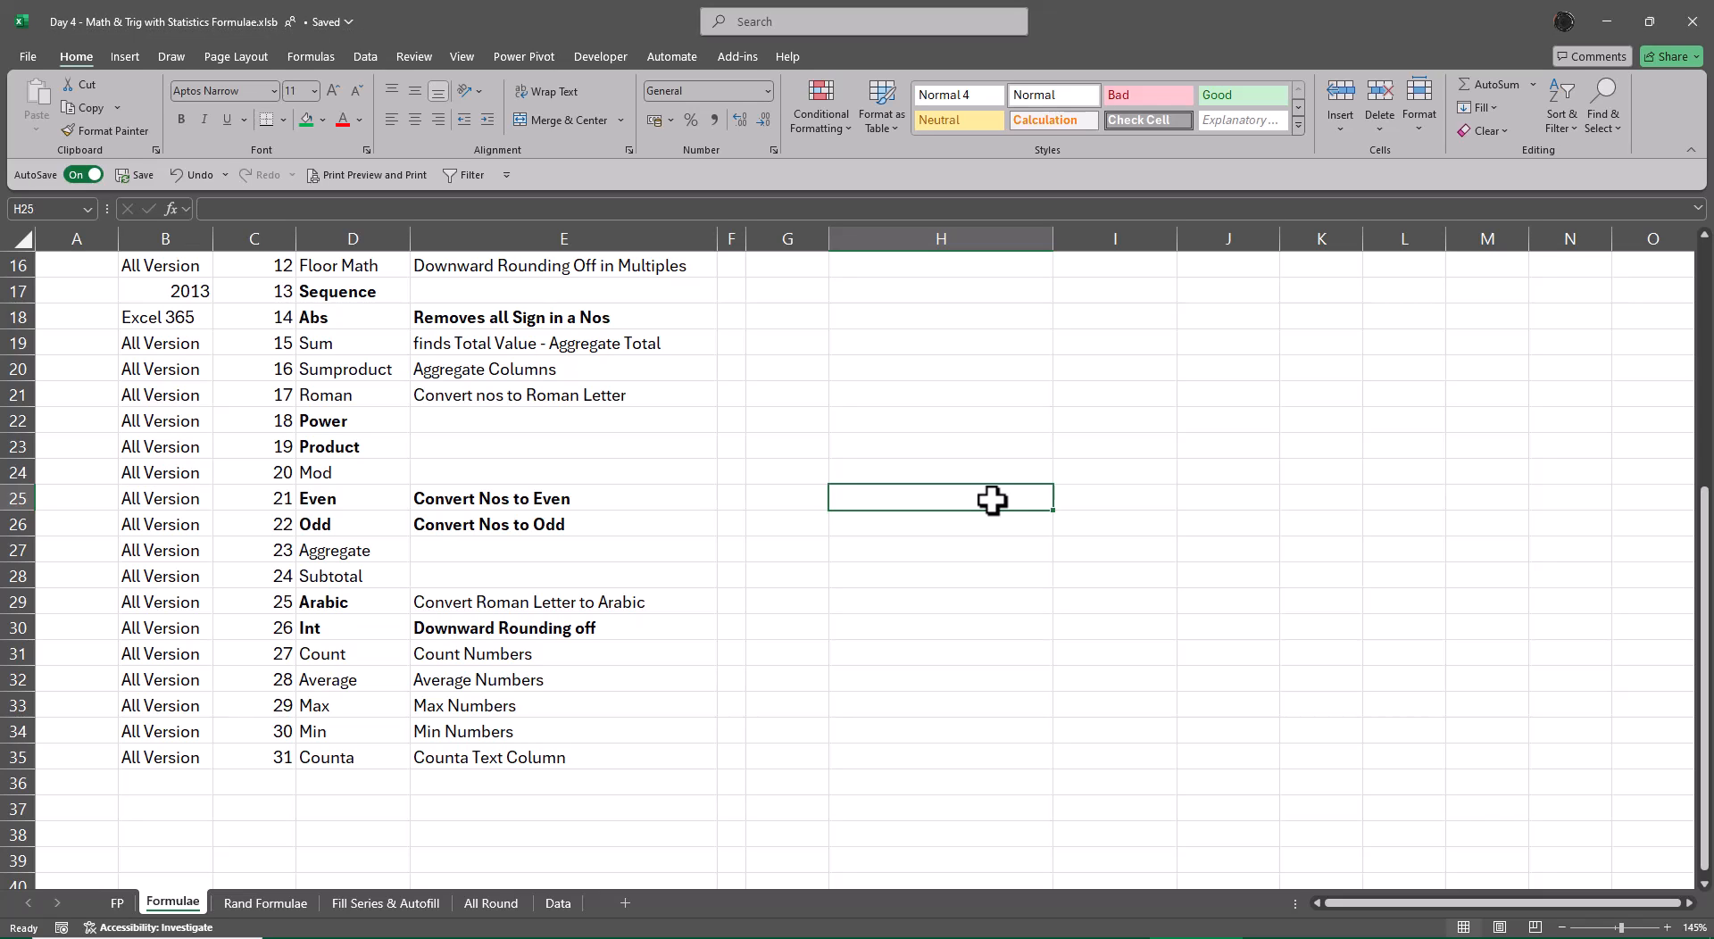
Step: On the All Round sheet, enter =EVEN(E8#) in M8 to round the whole Results column to even numbers
click(505, 904)
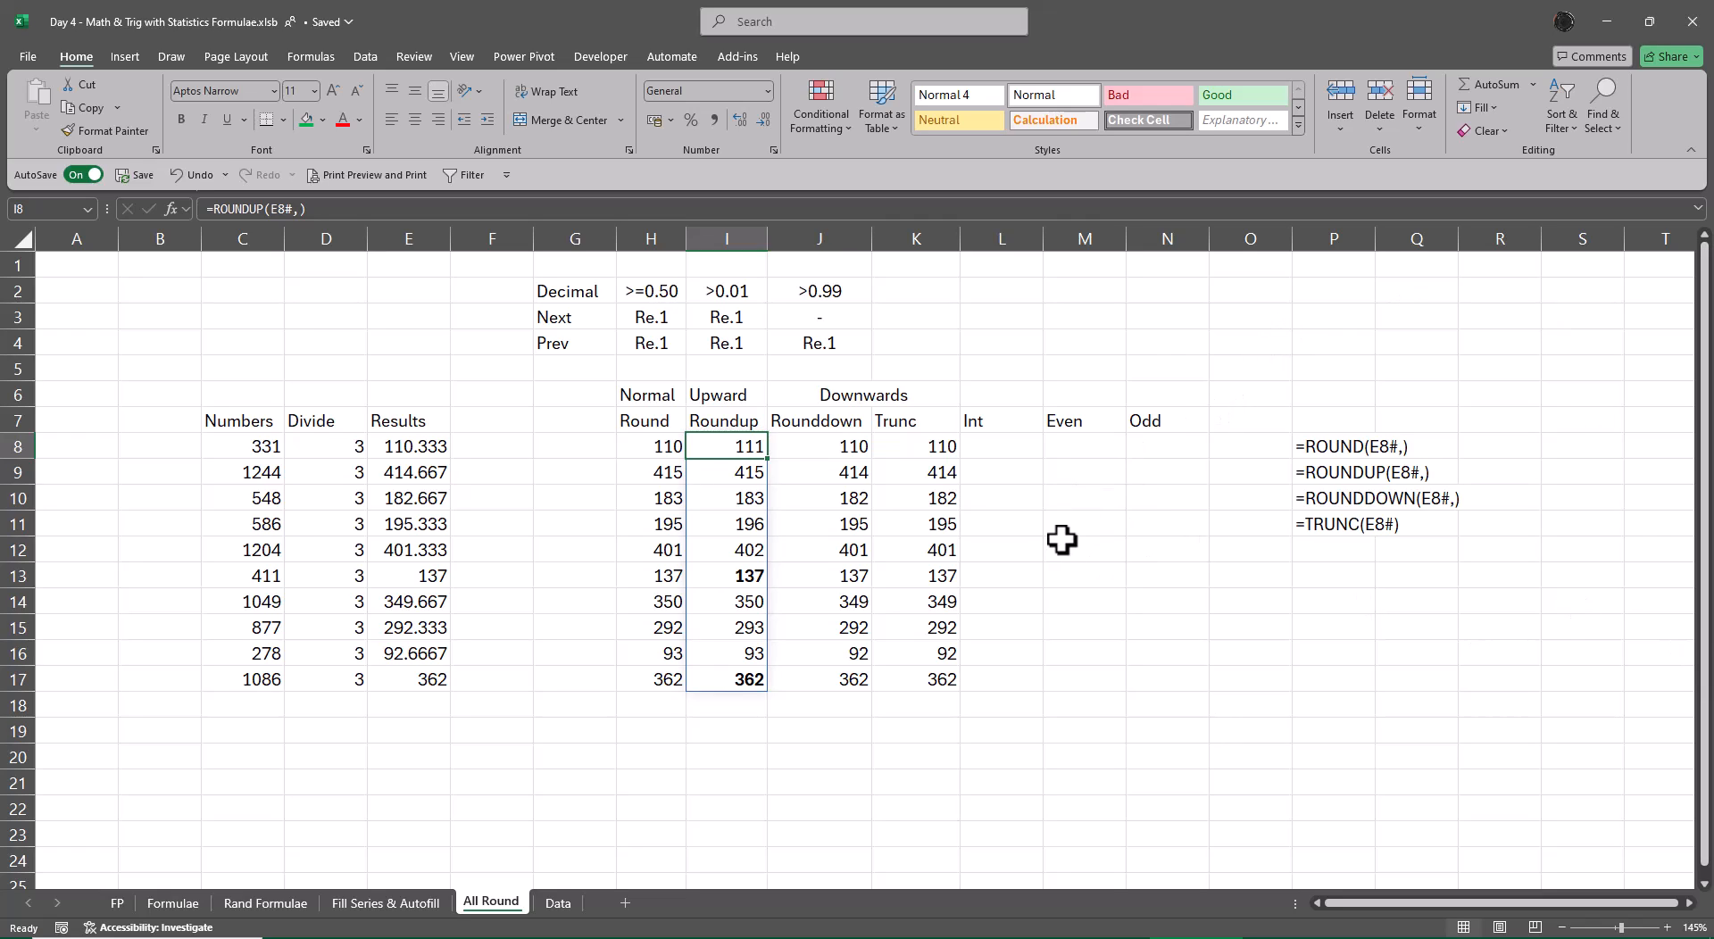
click(1000, 449)
click(1079, 446)
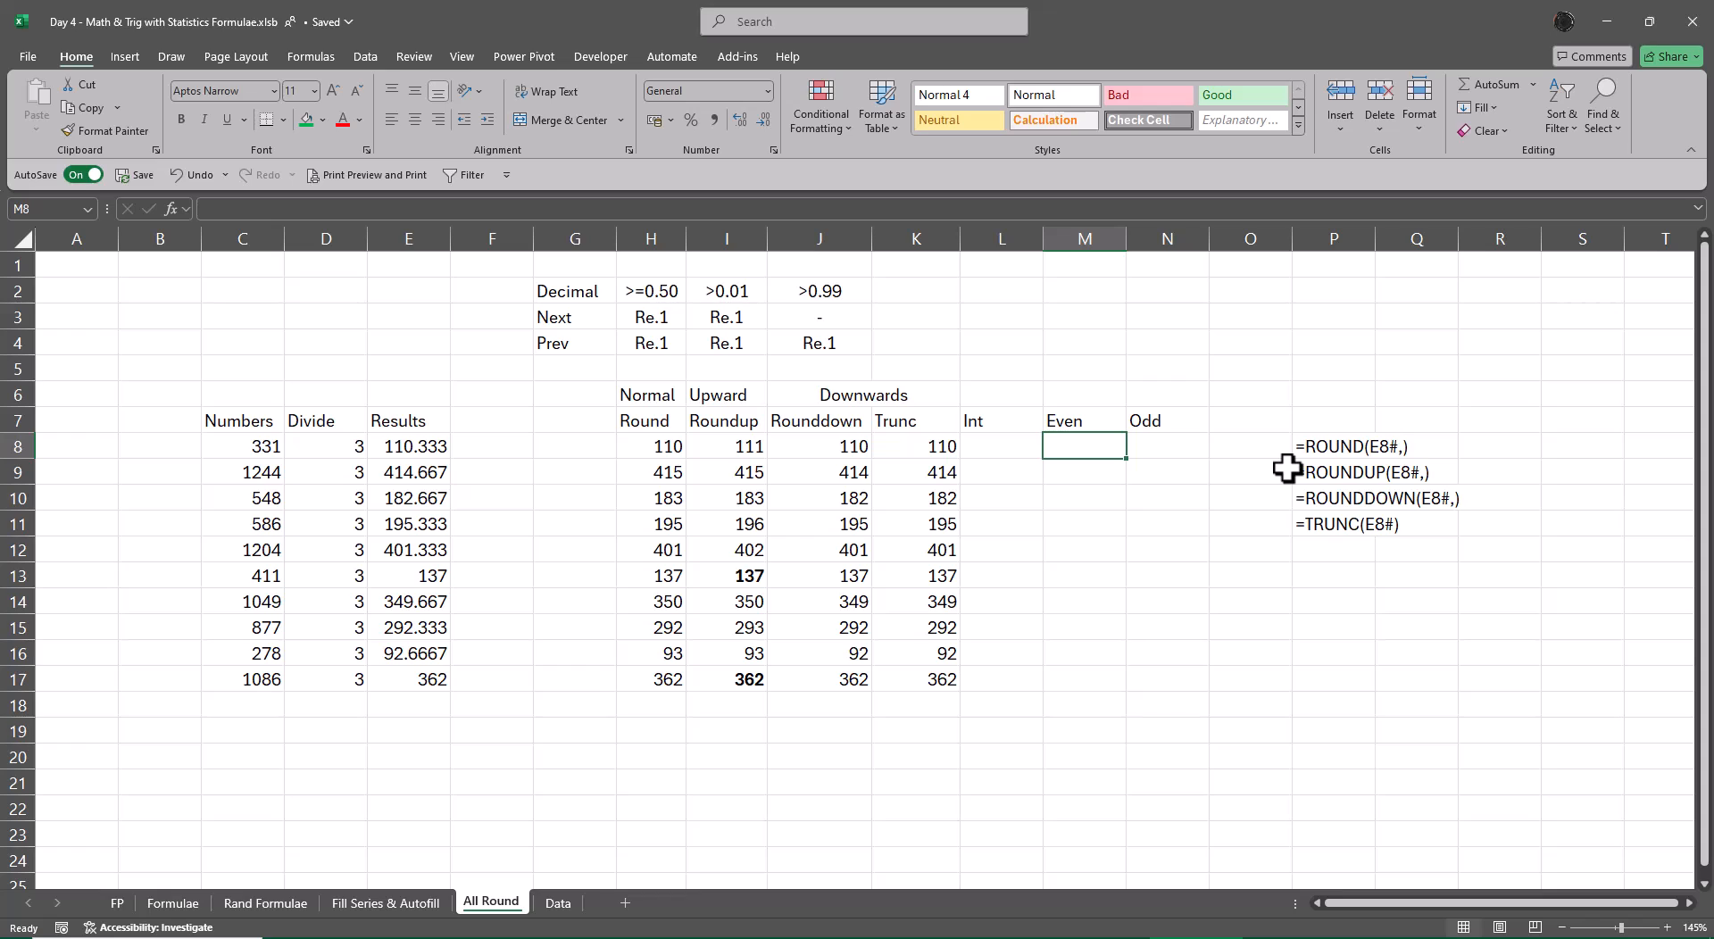
text(=even)
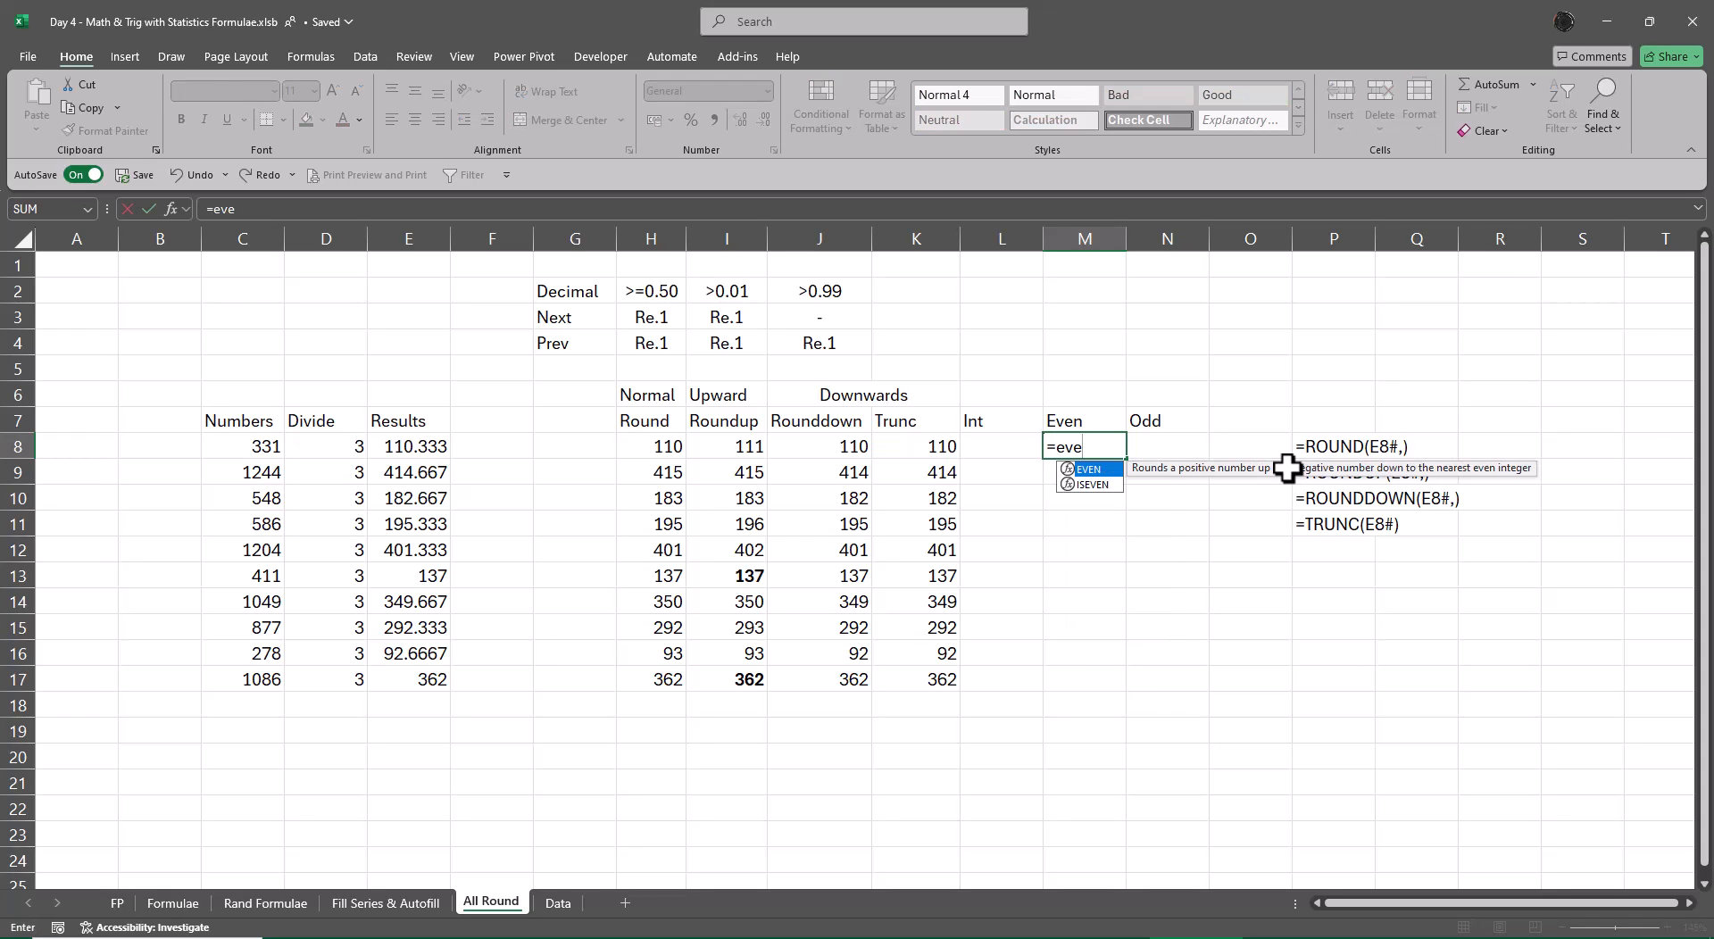
key(Tab)
key(Left)
key(Left)
key(Left)
key(Left)
key(Left)
key(Left)
key(Left)
key(Left)
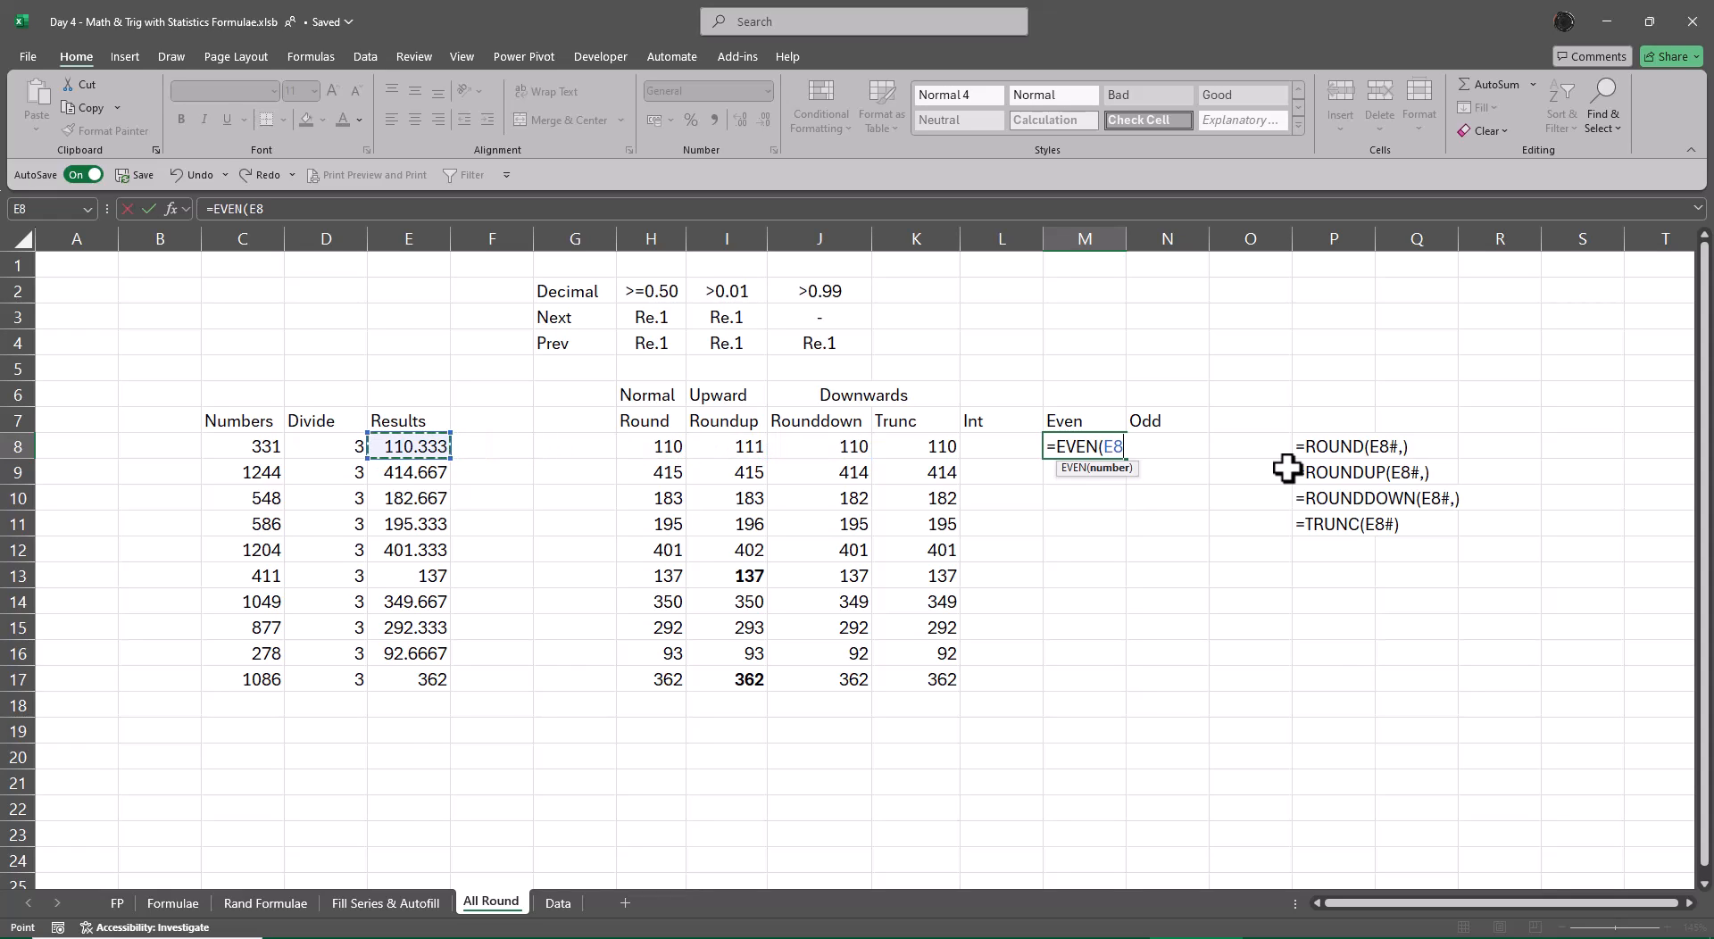
key(ctrl+shift+Down)
key(Return)
key(Up)
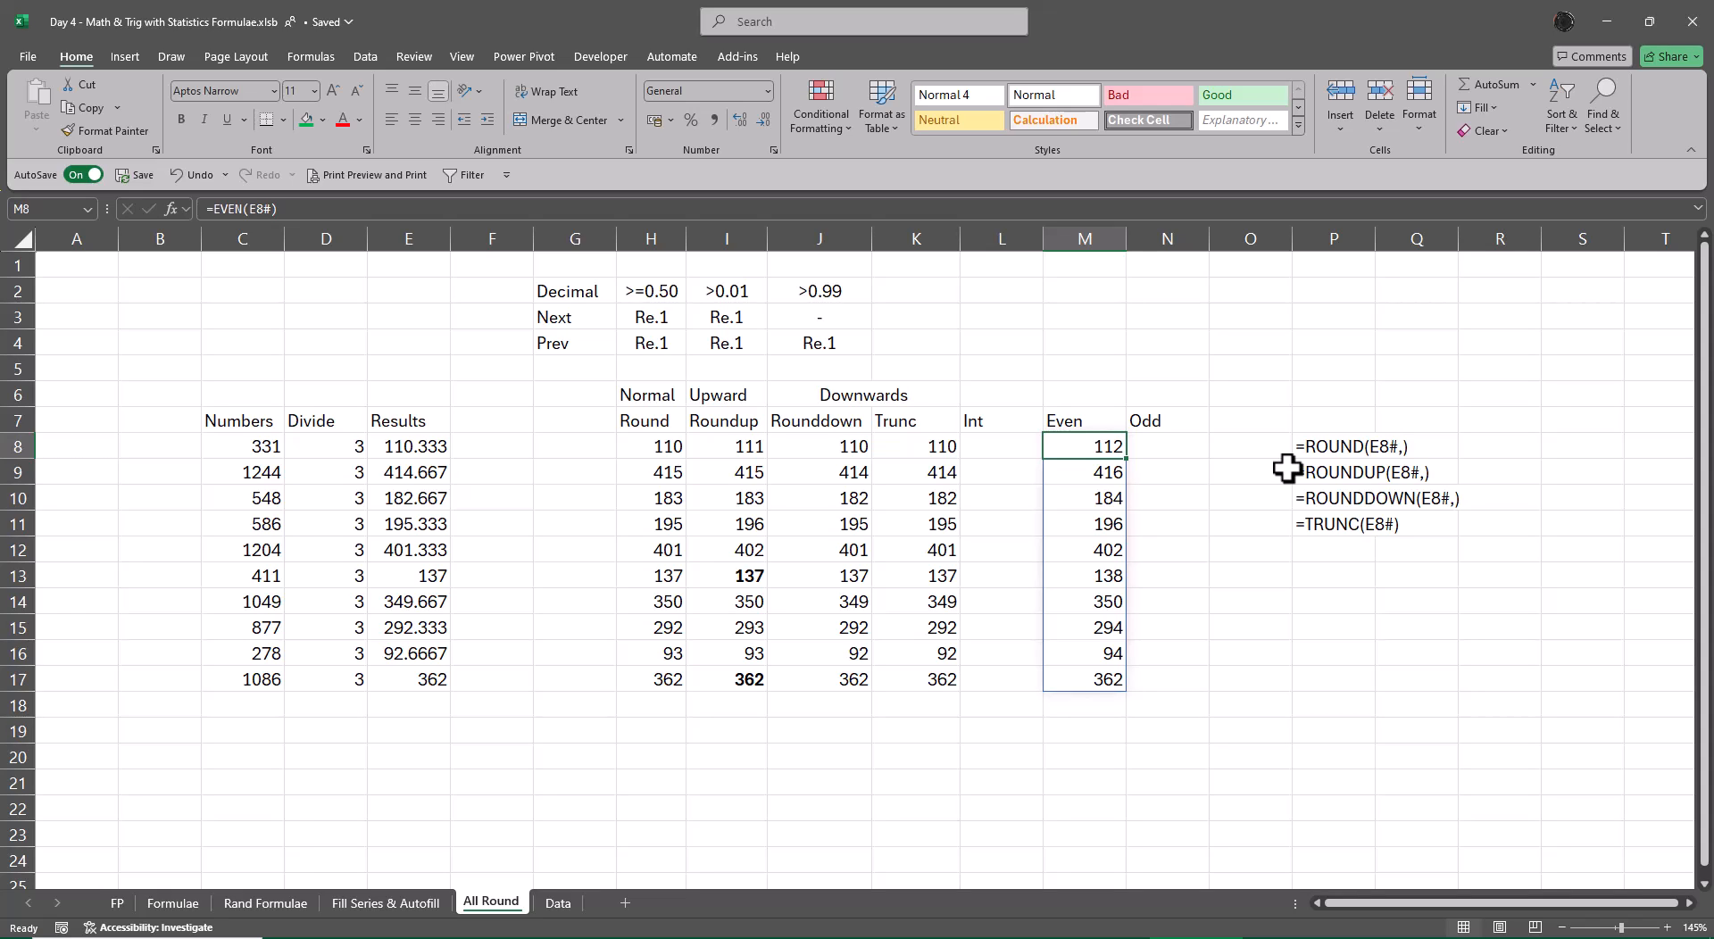
Step: Enter =ODD(E8#) in N8 to fill the Odd column from the Results values
key(Right)
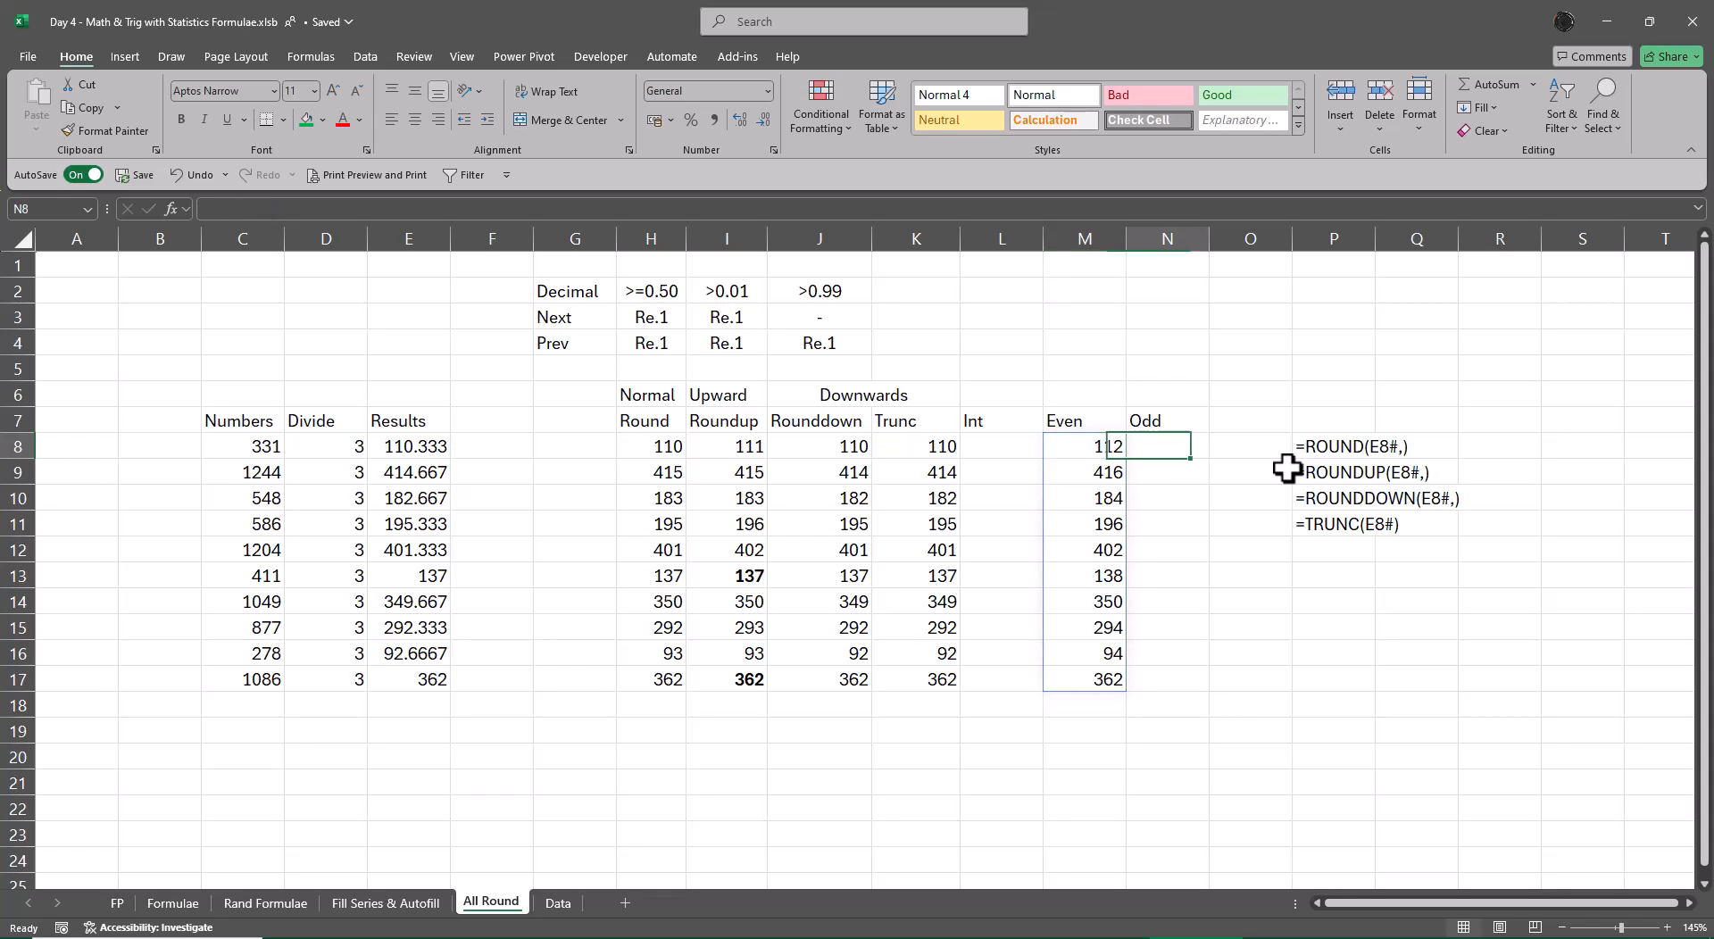
text(=odd)
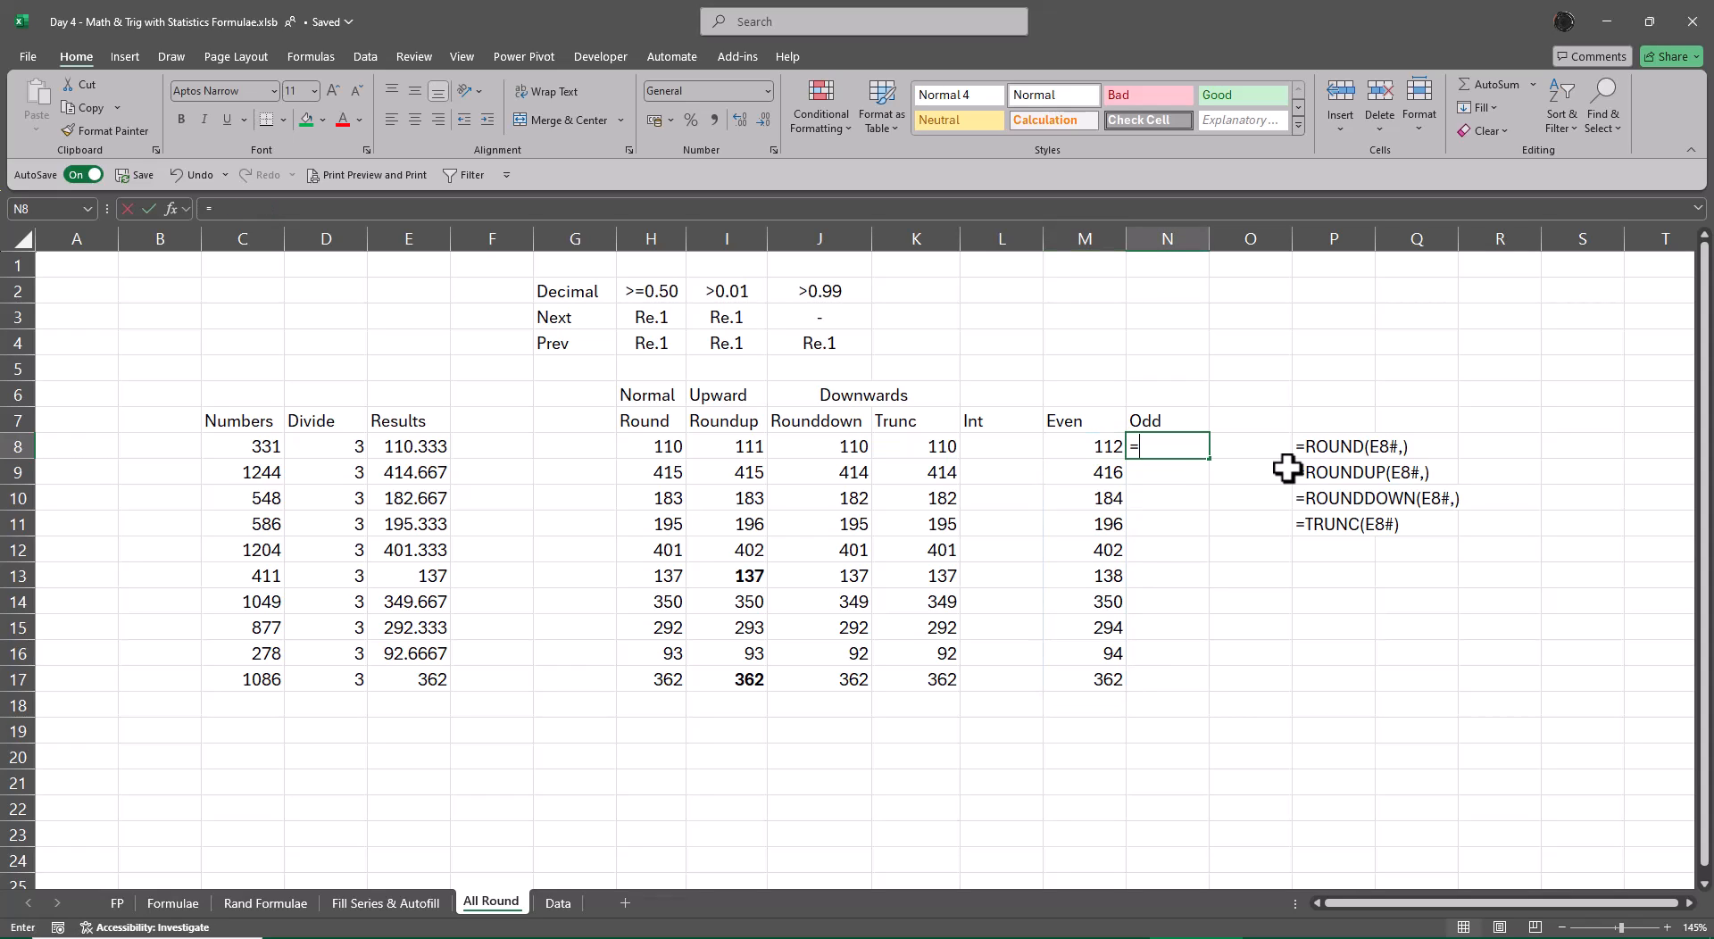
key(Tab)
key(Left)
key(Left)
key(Left)
key(Left)
key(Left)
key(Left)
key(Left)
key(Left)
key(Left)
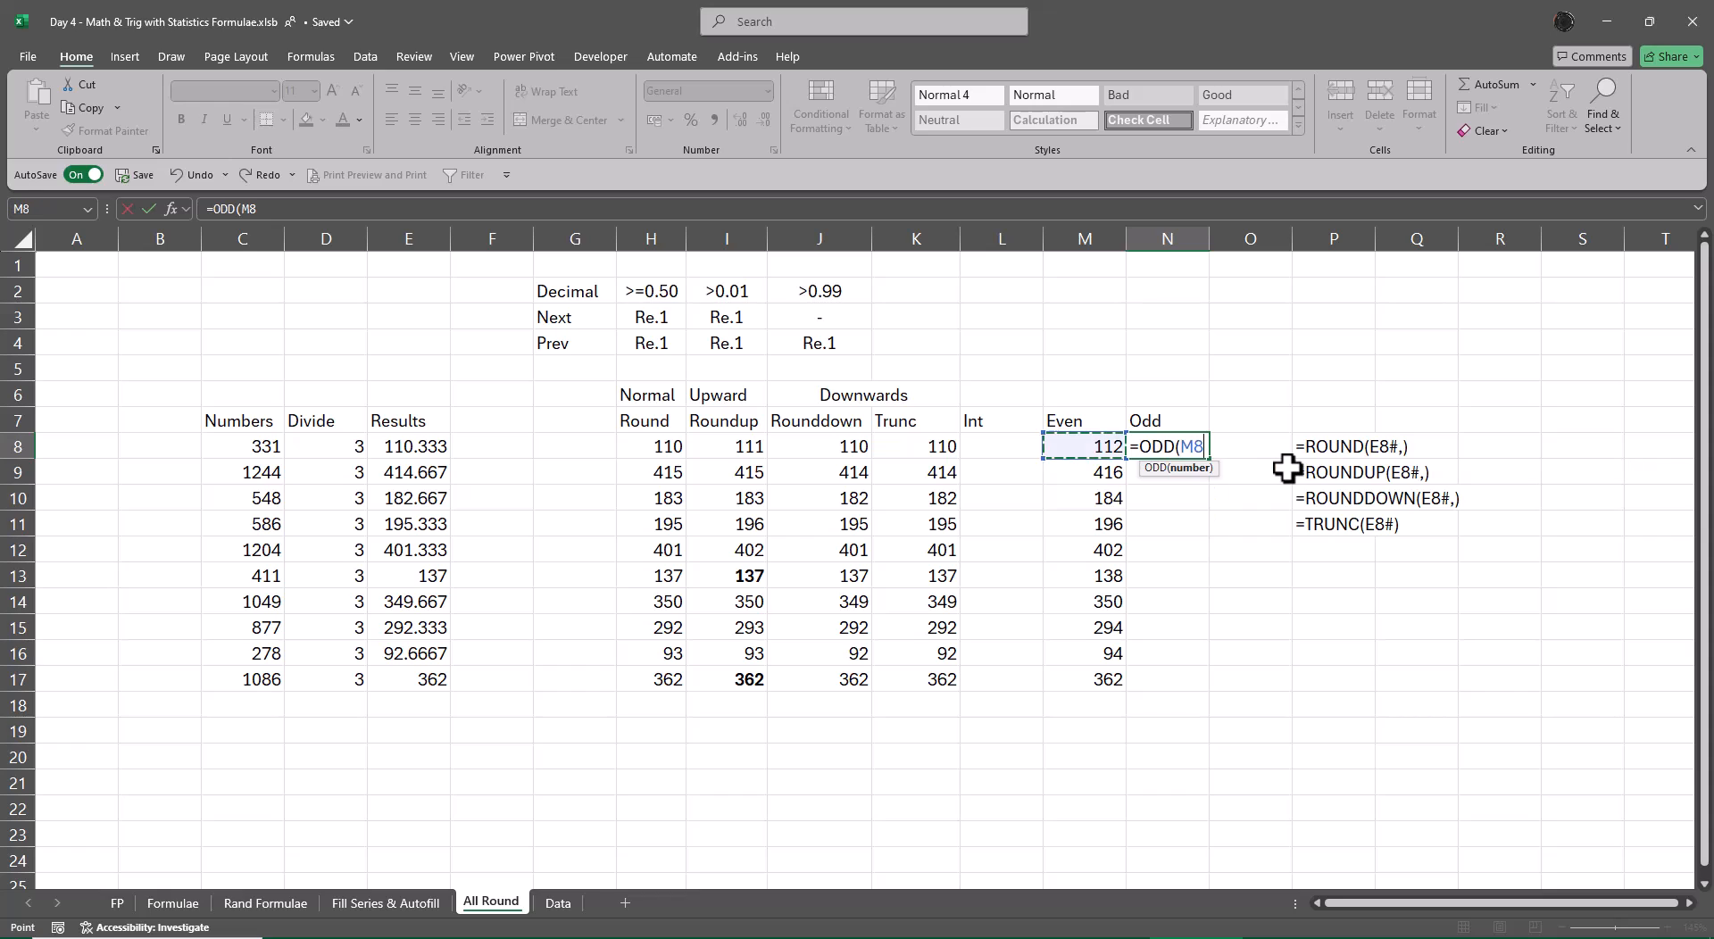
key(ctrl+shift+Down)
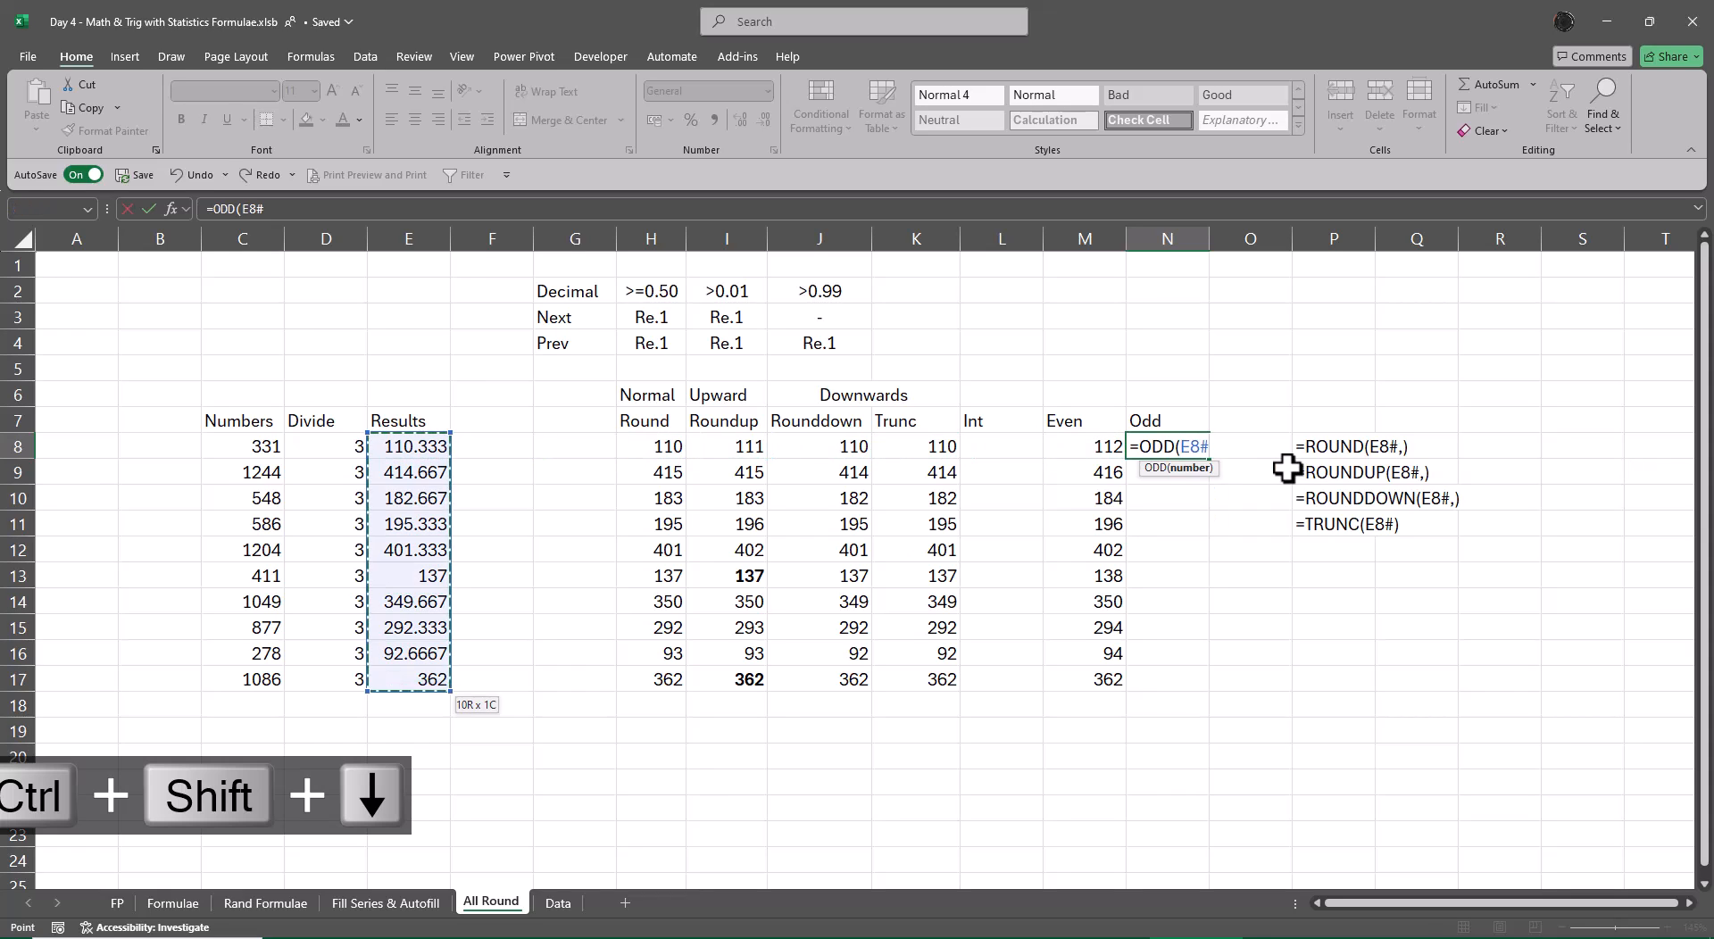
key(Return)
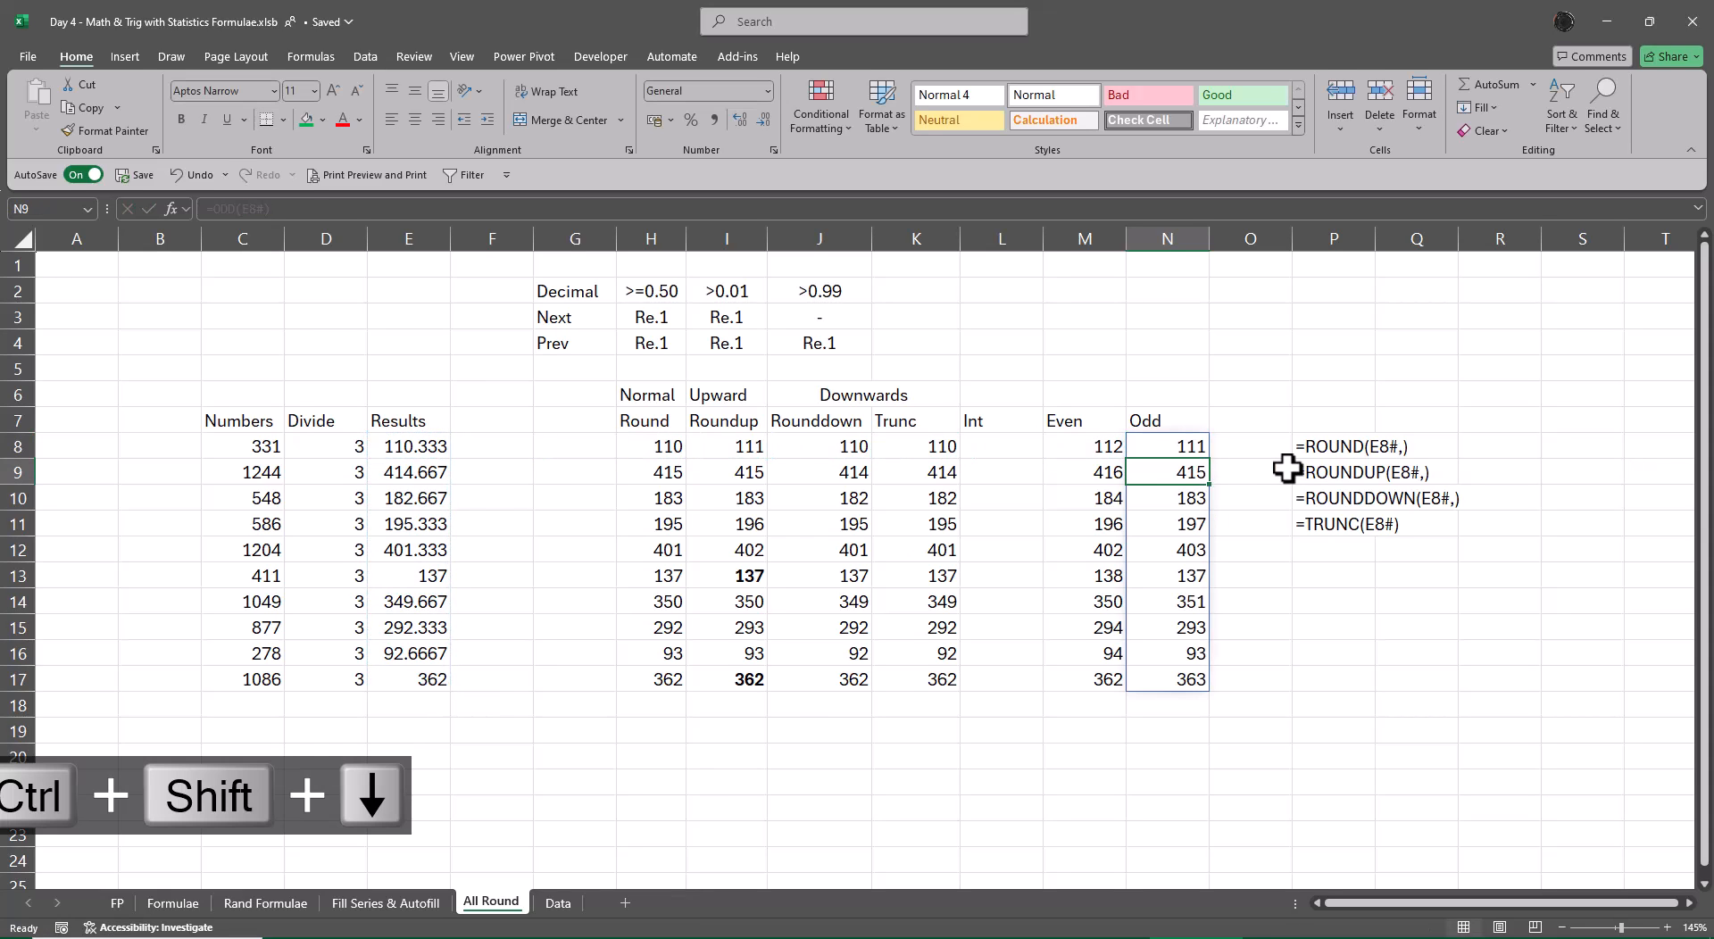
Step: Enter =INT(E8#) in L8 to fill the Int column from the Results values
key(Up)
key(Left)
key(Left)
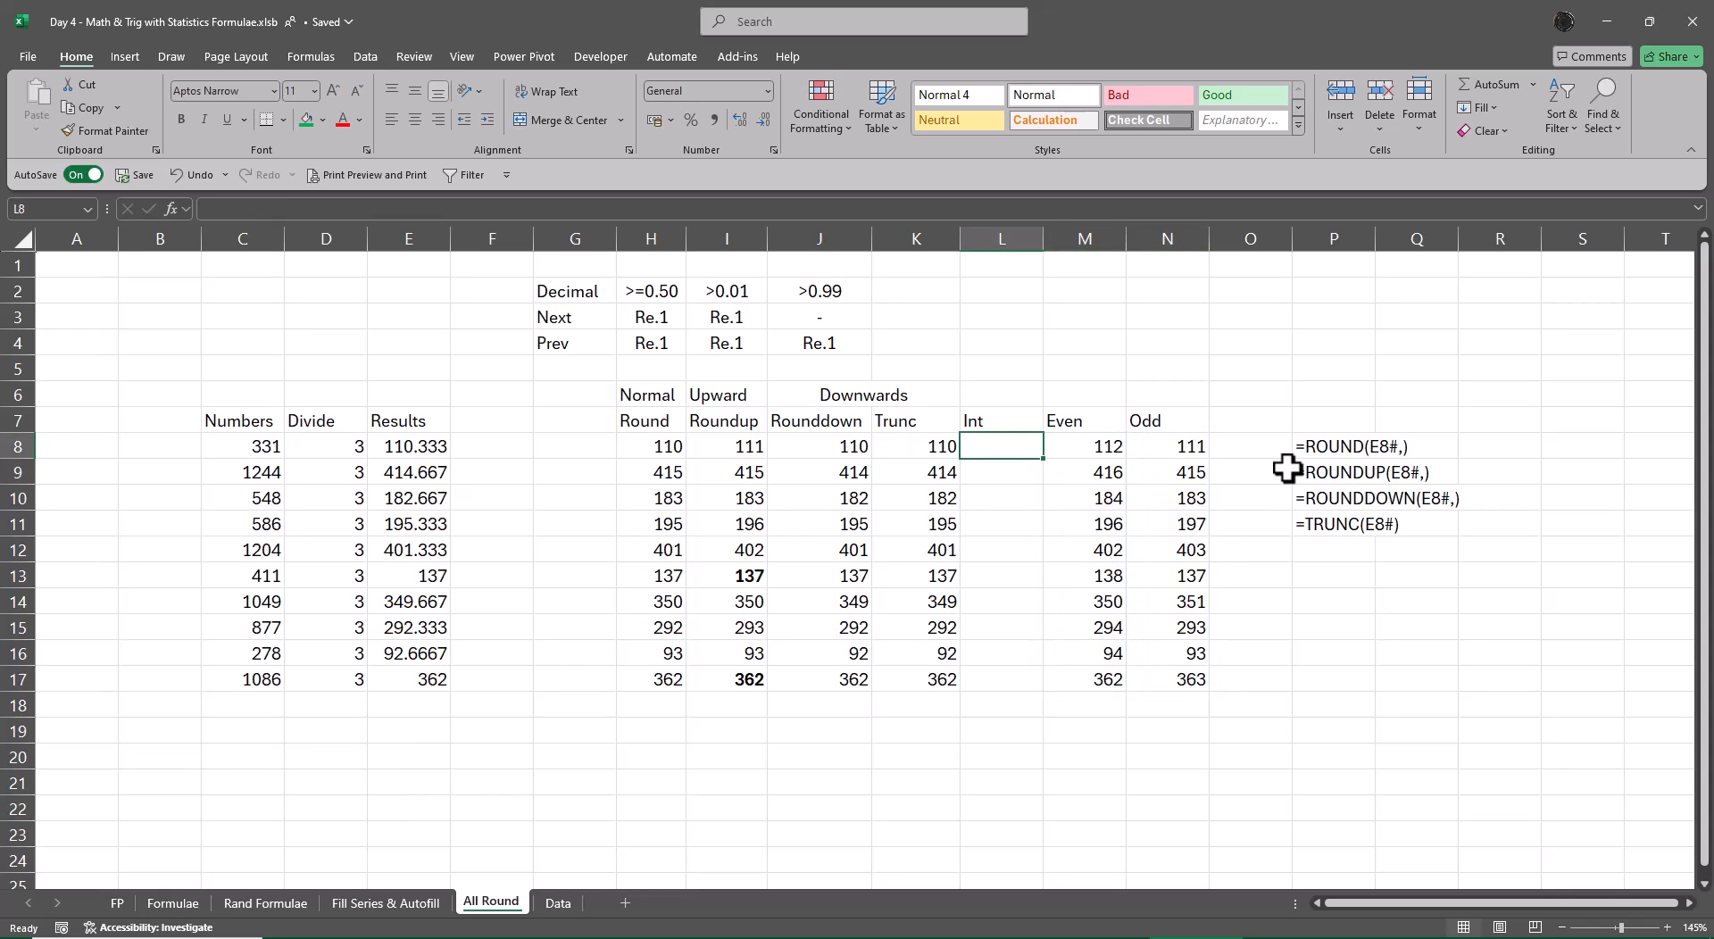
text(=int)
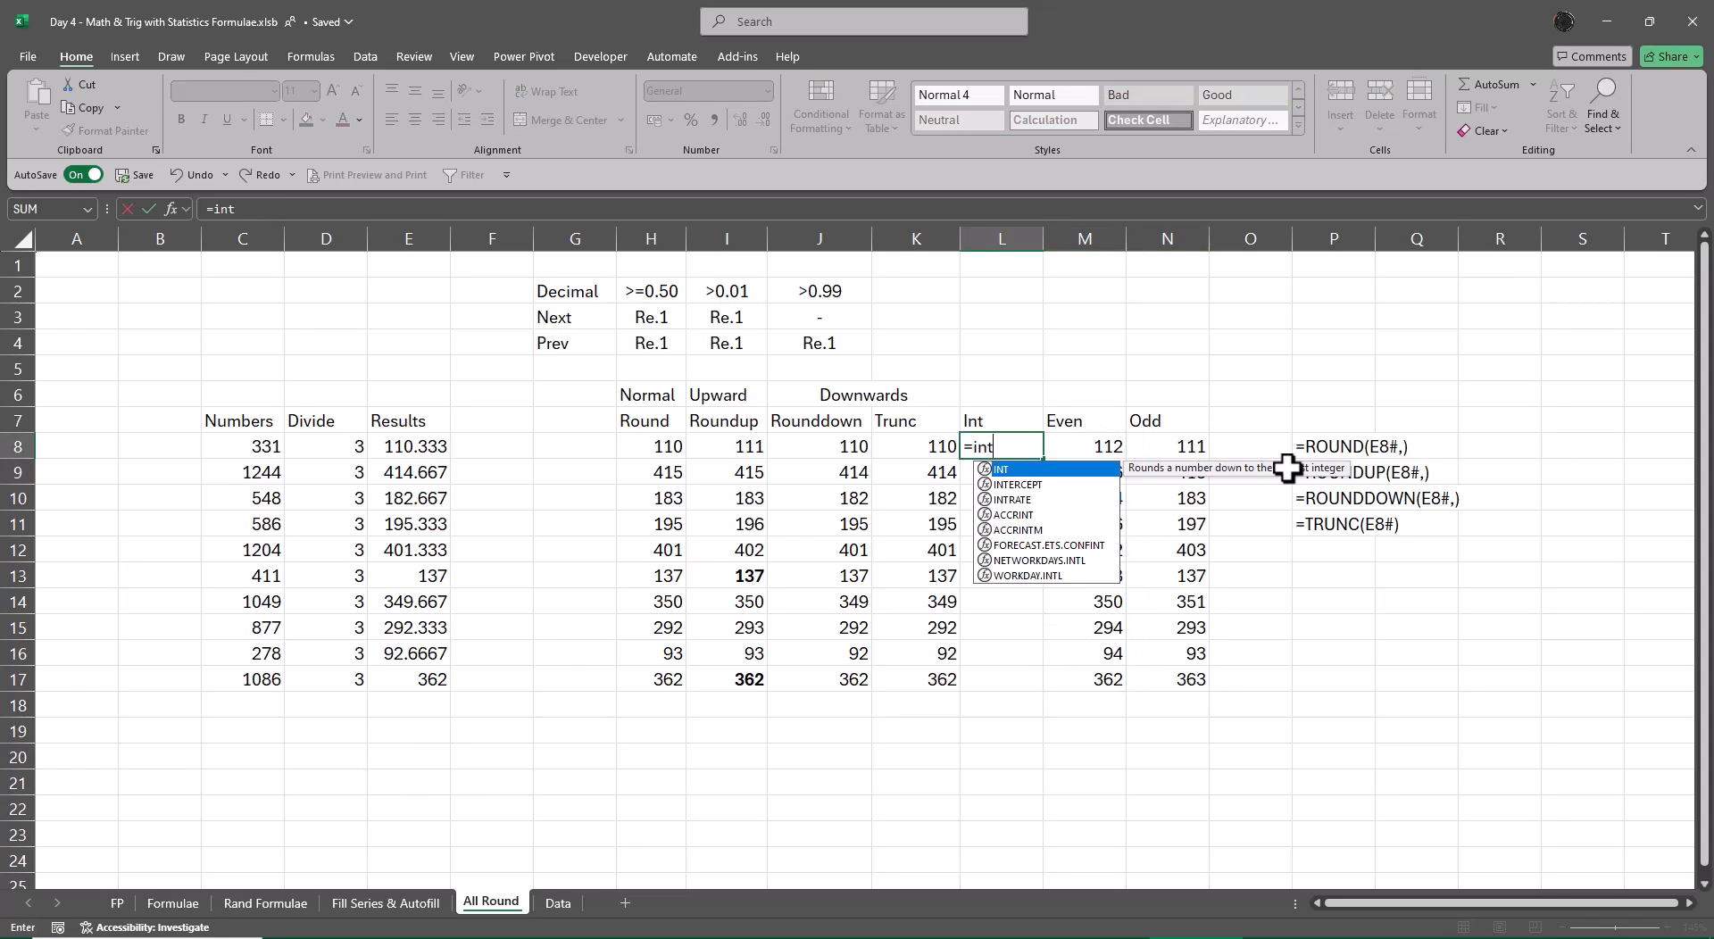
key(Tab)
key(Left)
key(Left)
key(Left)
key(Left)
key(Left)
key(Left)
key(Left)
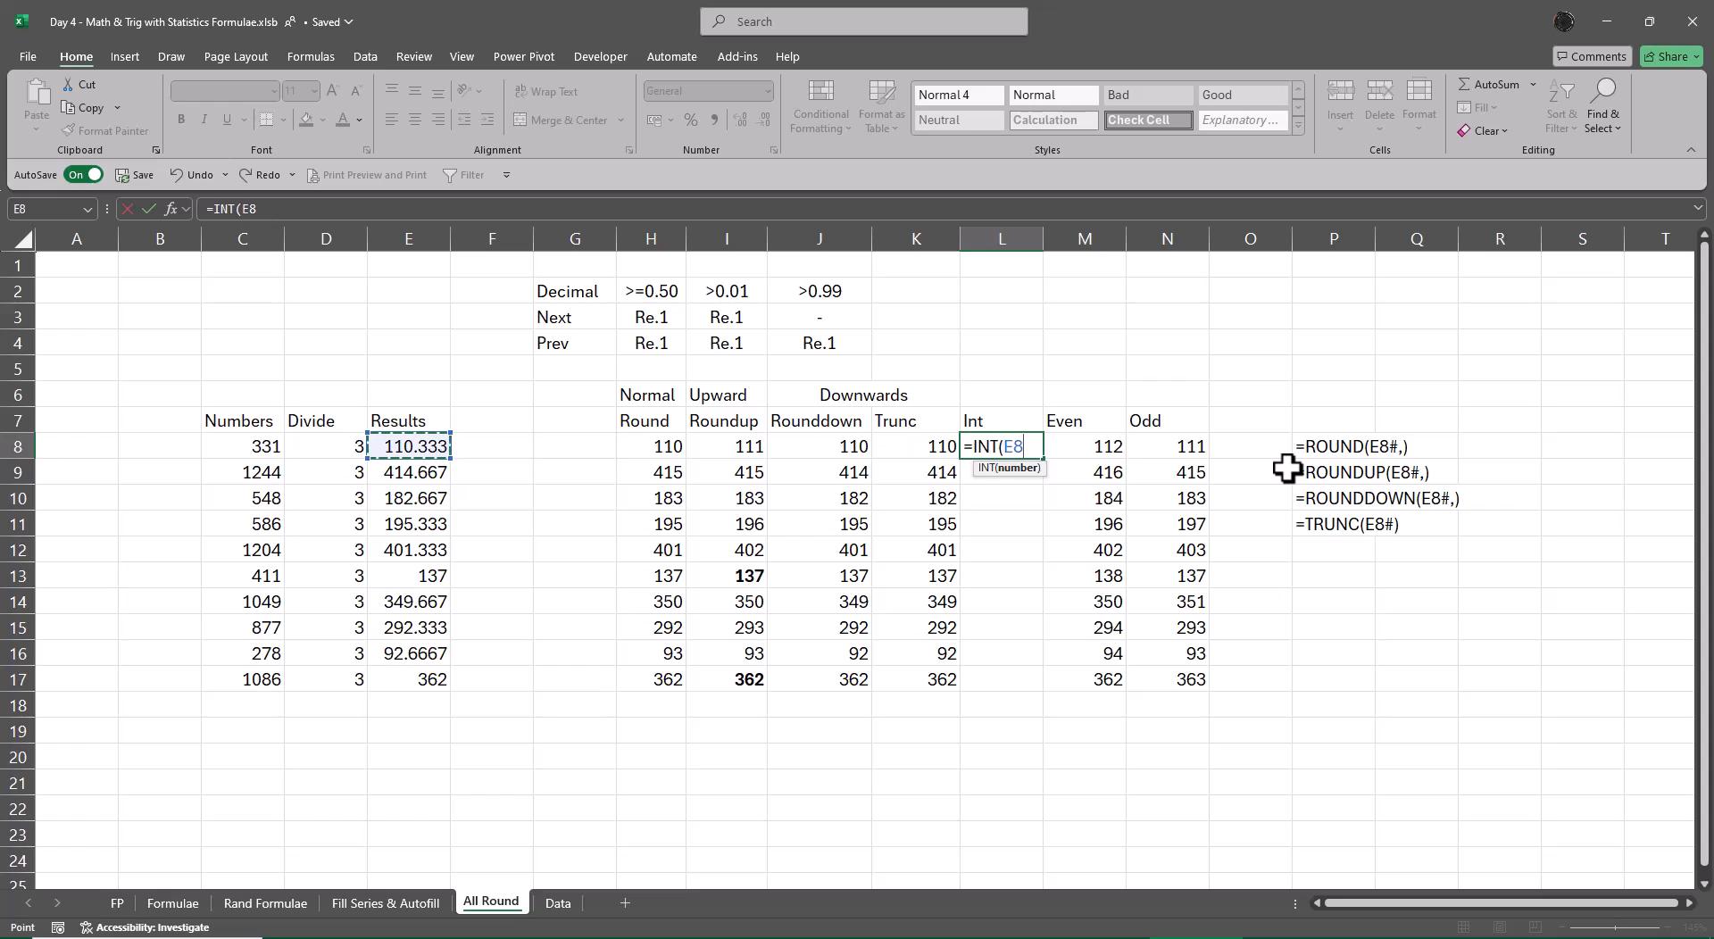
key(ctrl+shift+Down)
key(Return)
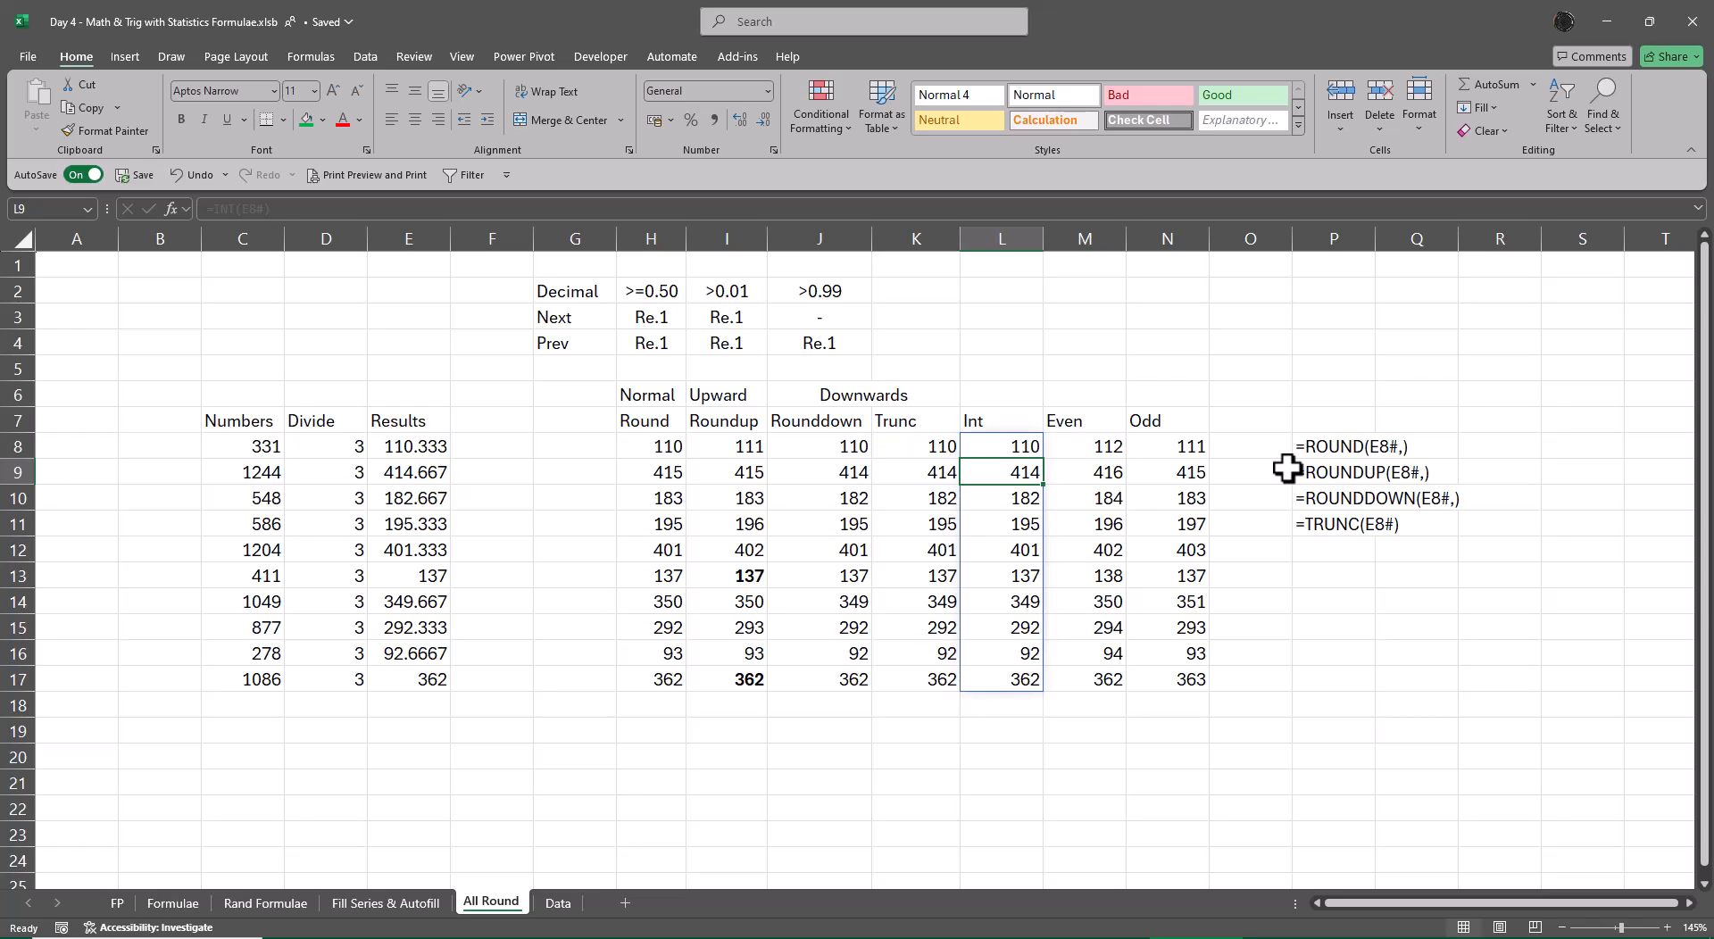
Step: Display the Int column's formula as text in P12, using FORMULATEXT on L8
key(Up)
key(Right)
key(Right)
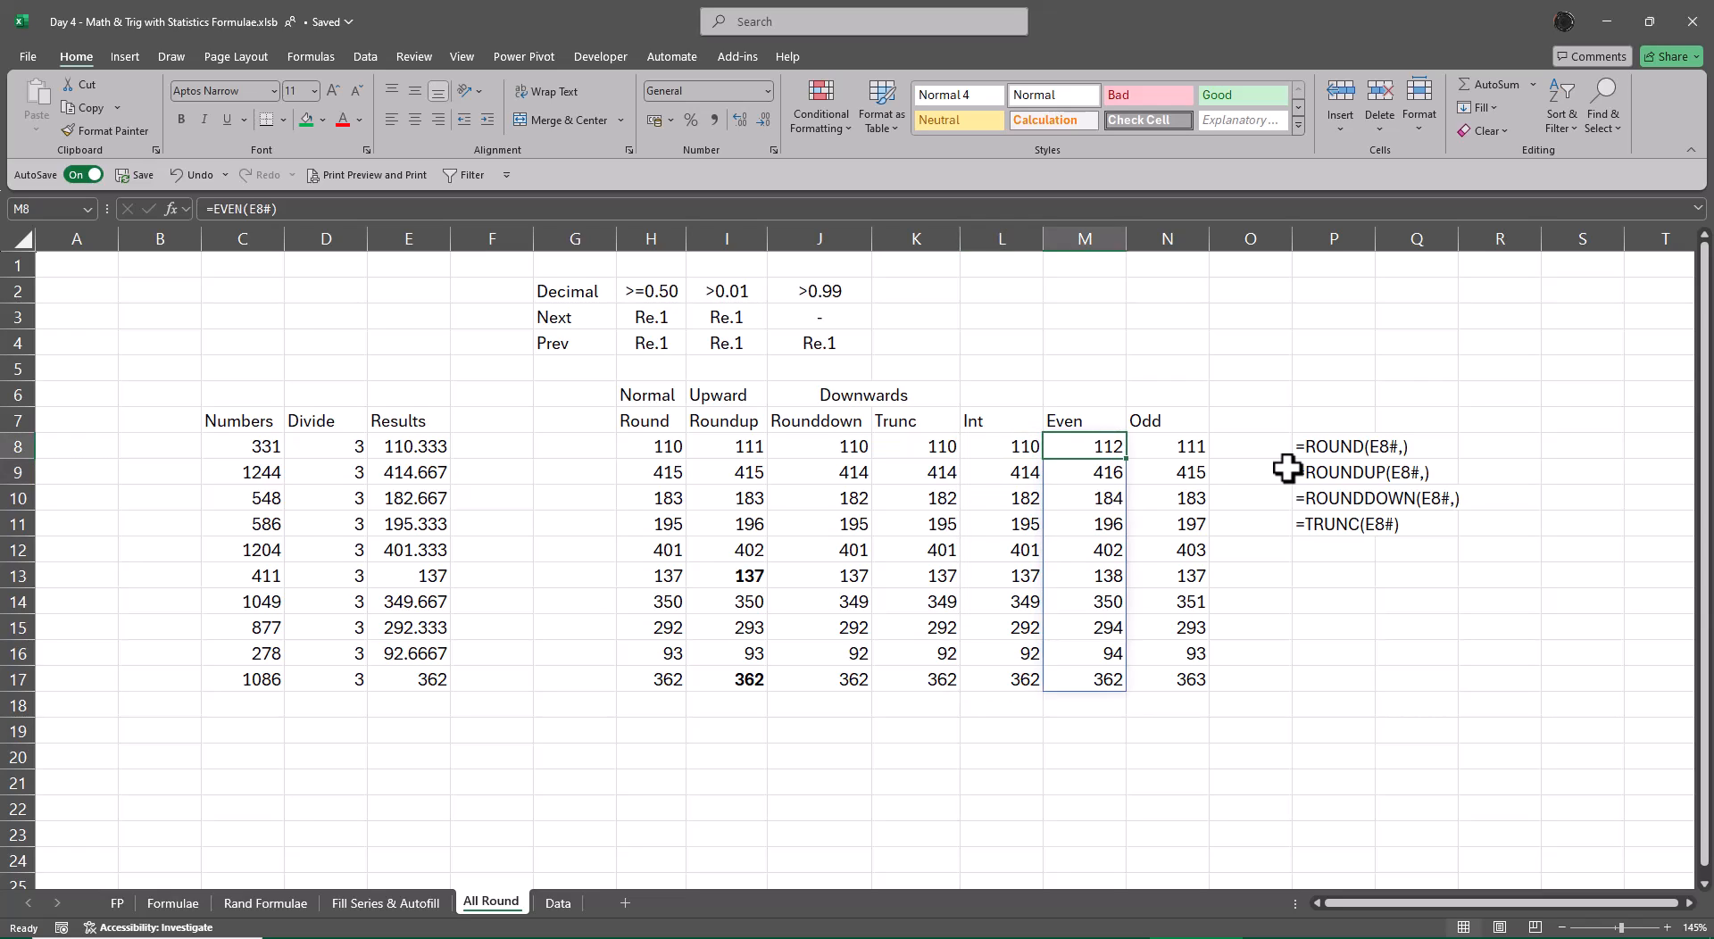
key(Down)
key(Down)
key(Down)
key(Down)
key(Right)
key(Right)
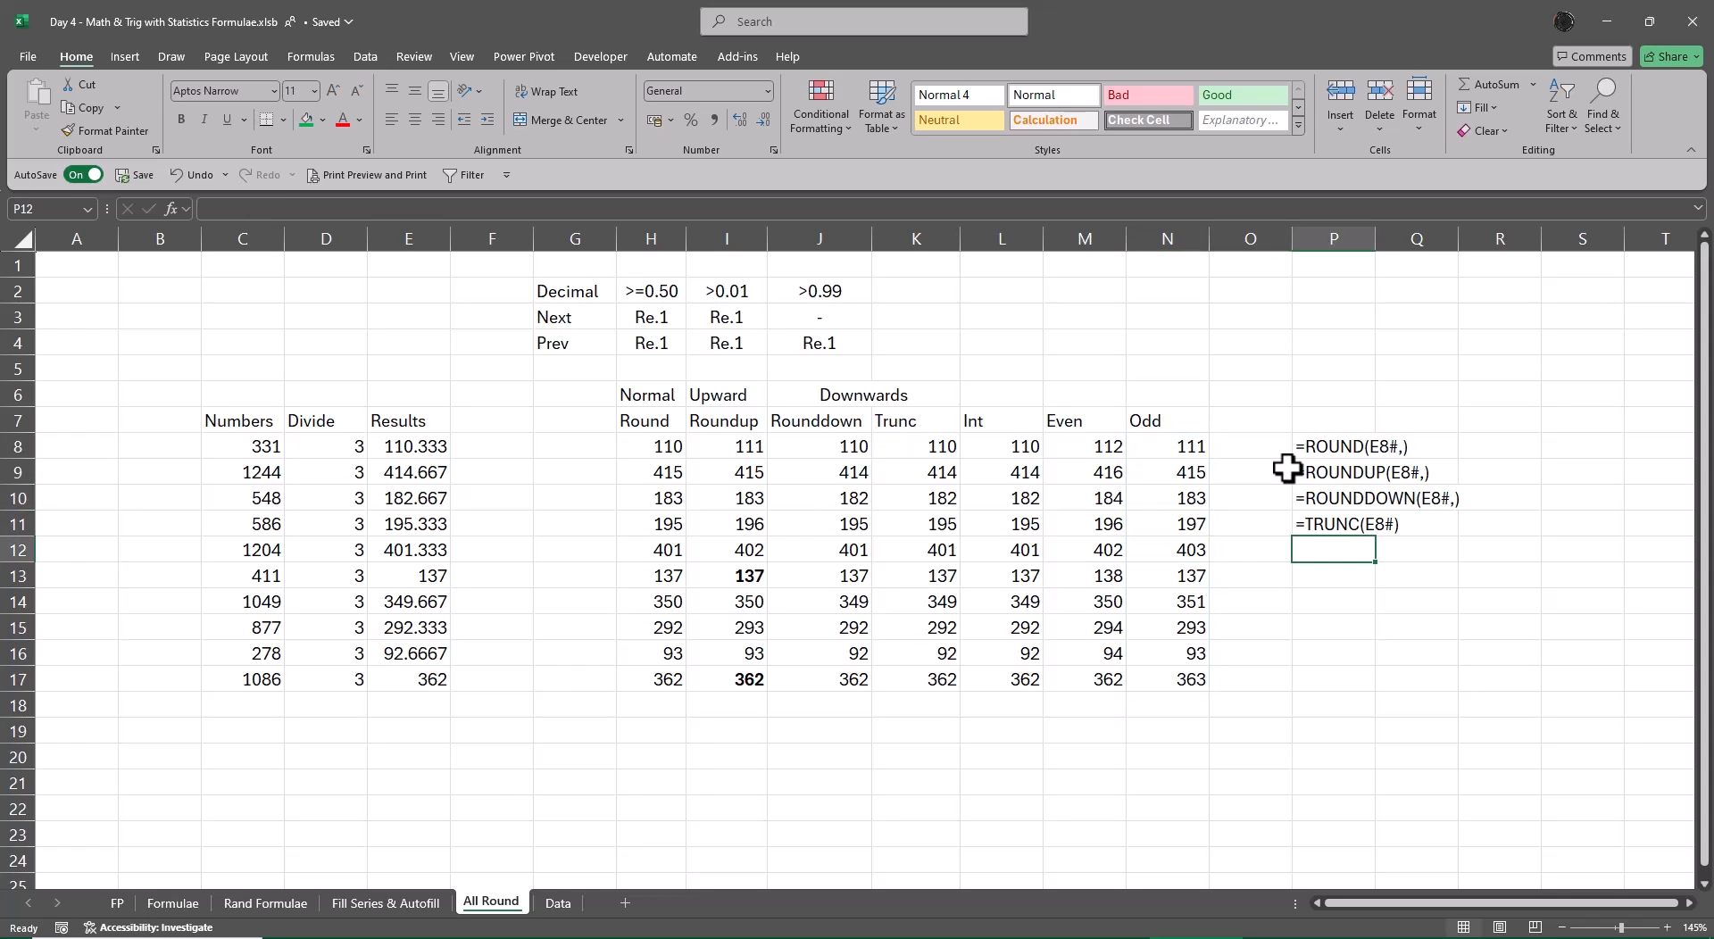
text(=ro)
key(BackSpace)
key(BackSpace)
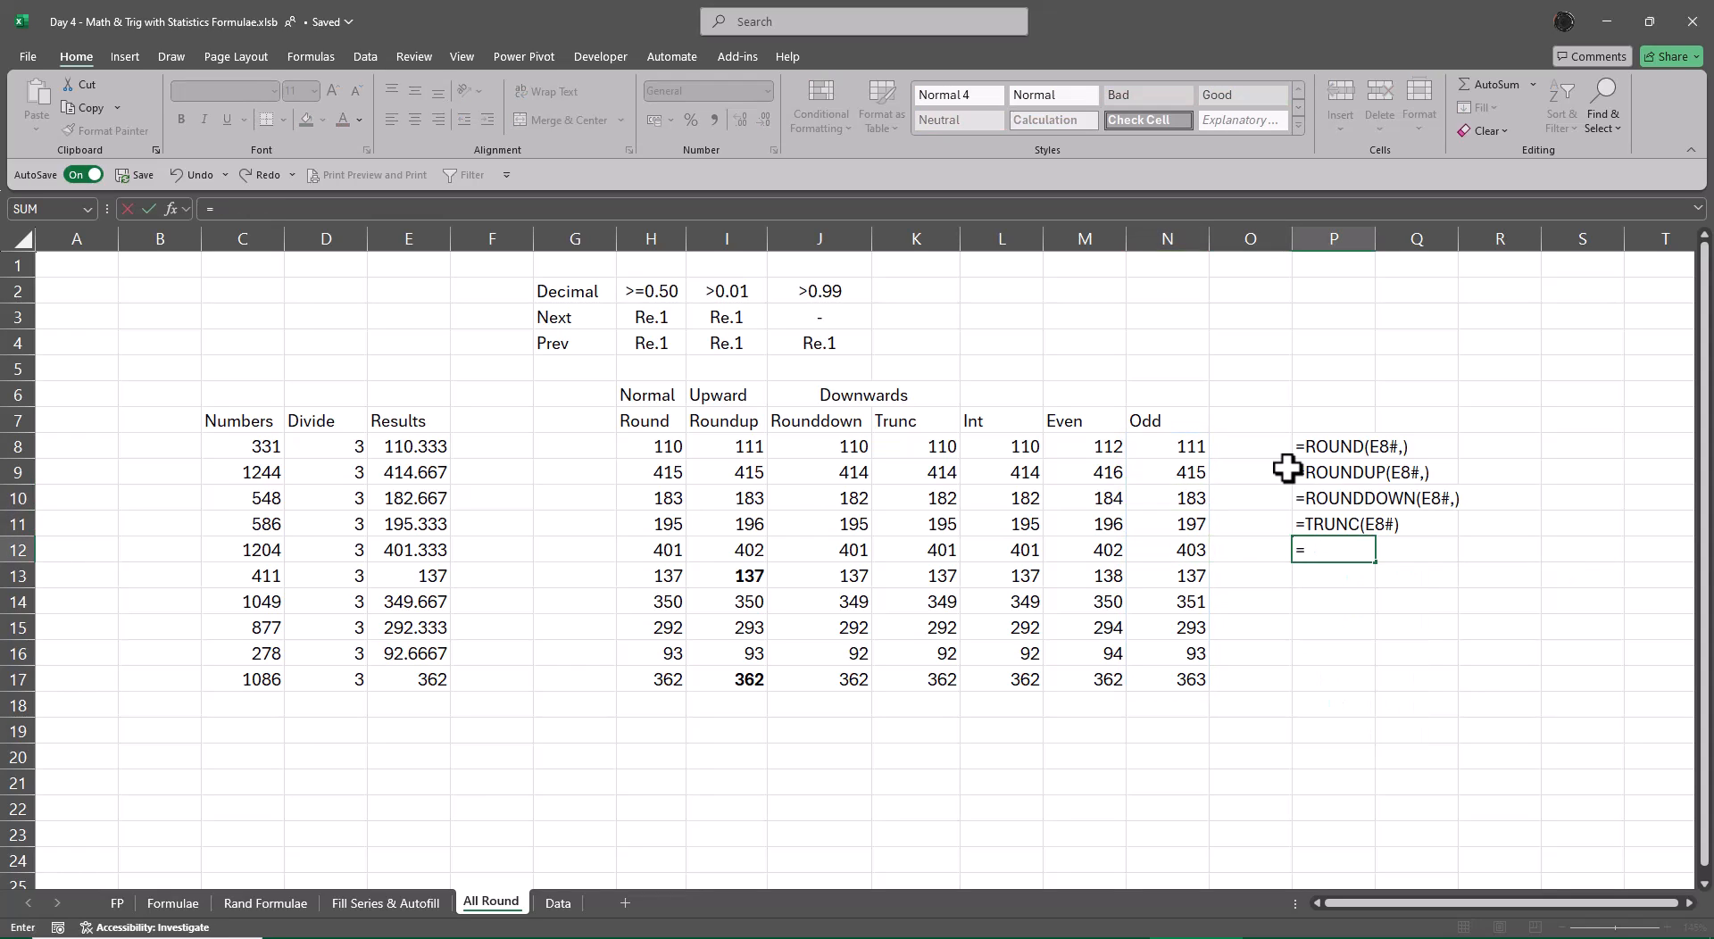
text(form)
key(Tab)
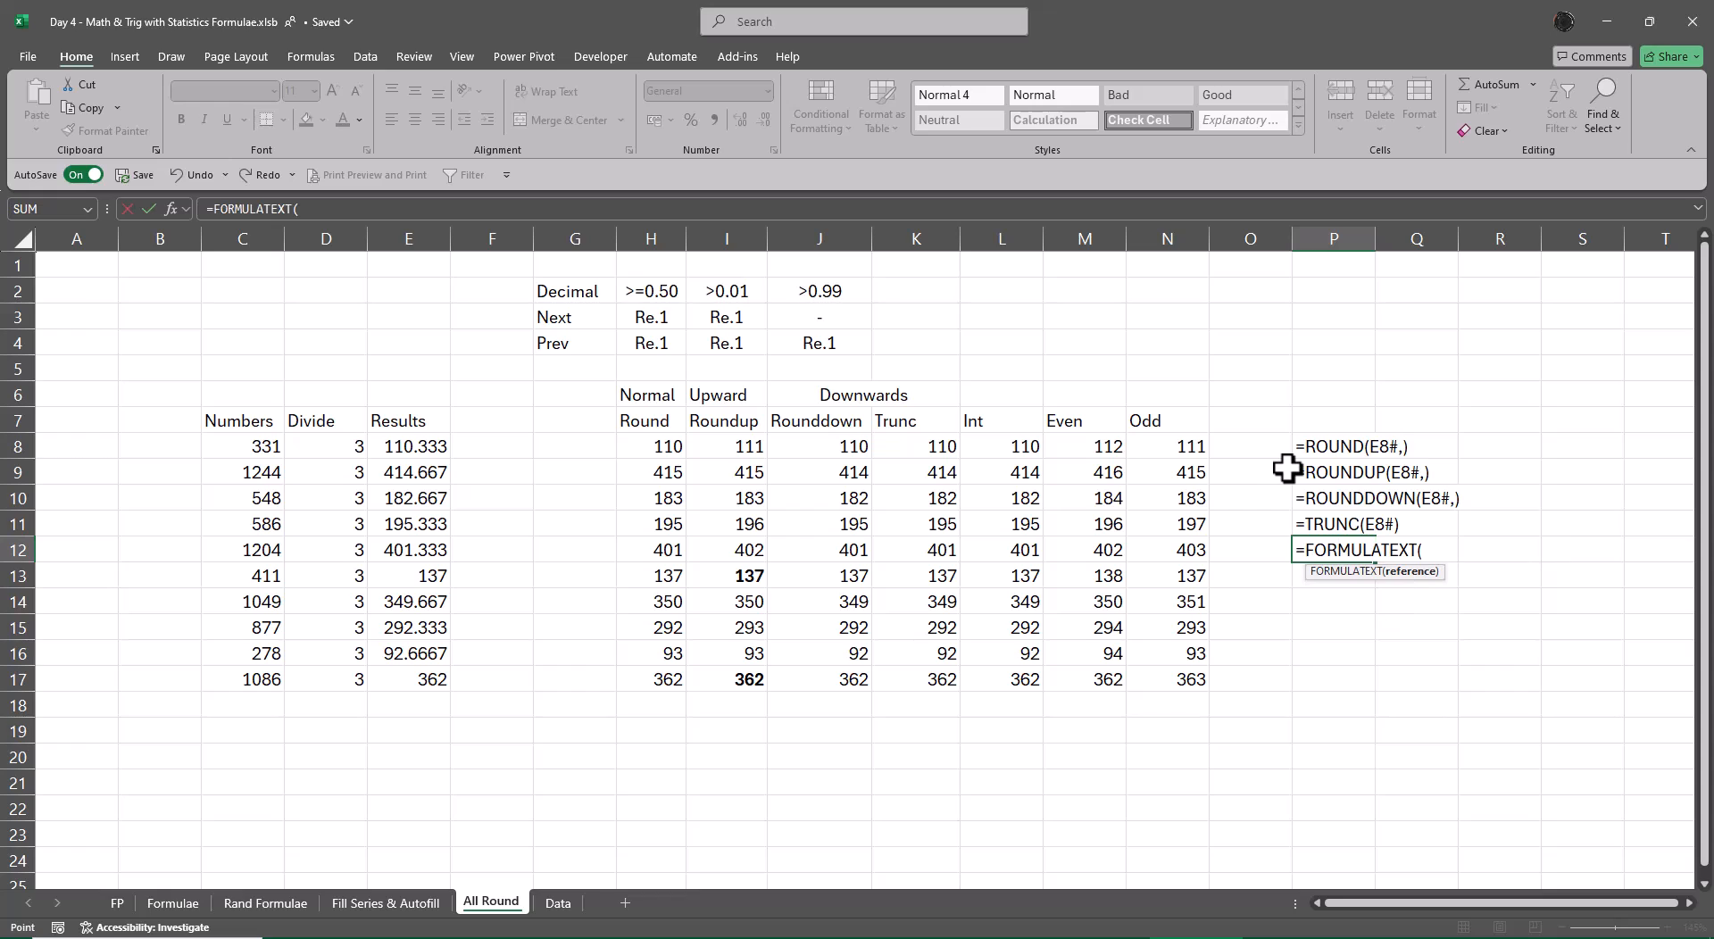
key(Up)
key(Up)
key(Up)
key(Up)
key(Left)
key(Left)
key(Left)
key(Left)
key(Left)
key(Return)
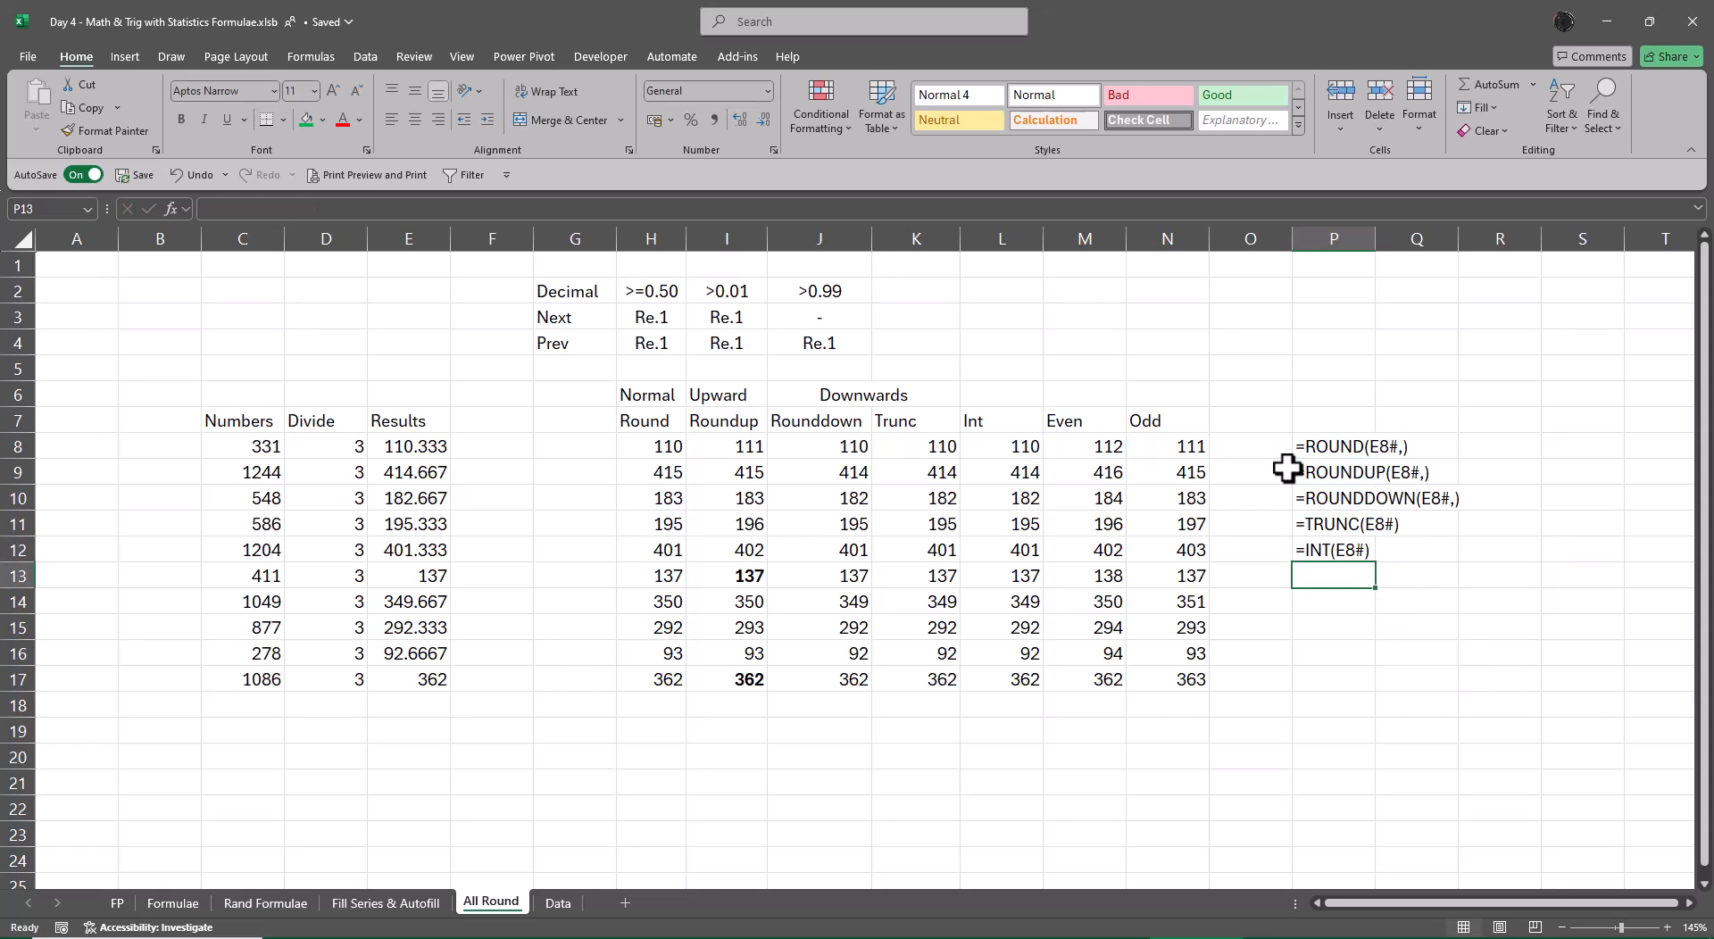
Step: Display the Even column's formula as text in P13, using FORMULATEXT on M8
text(=form)
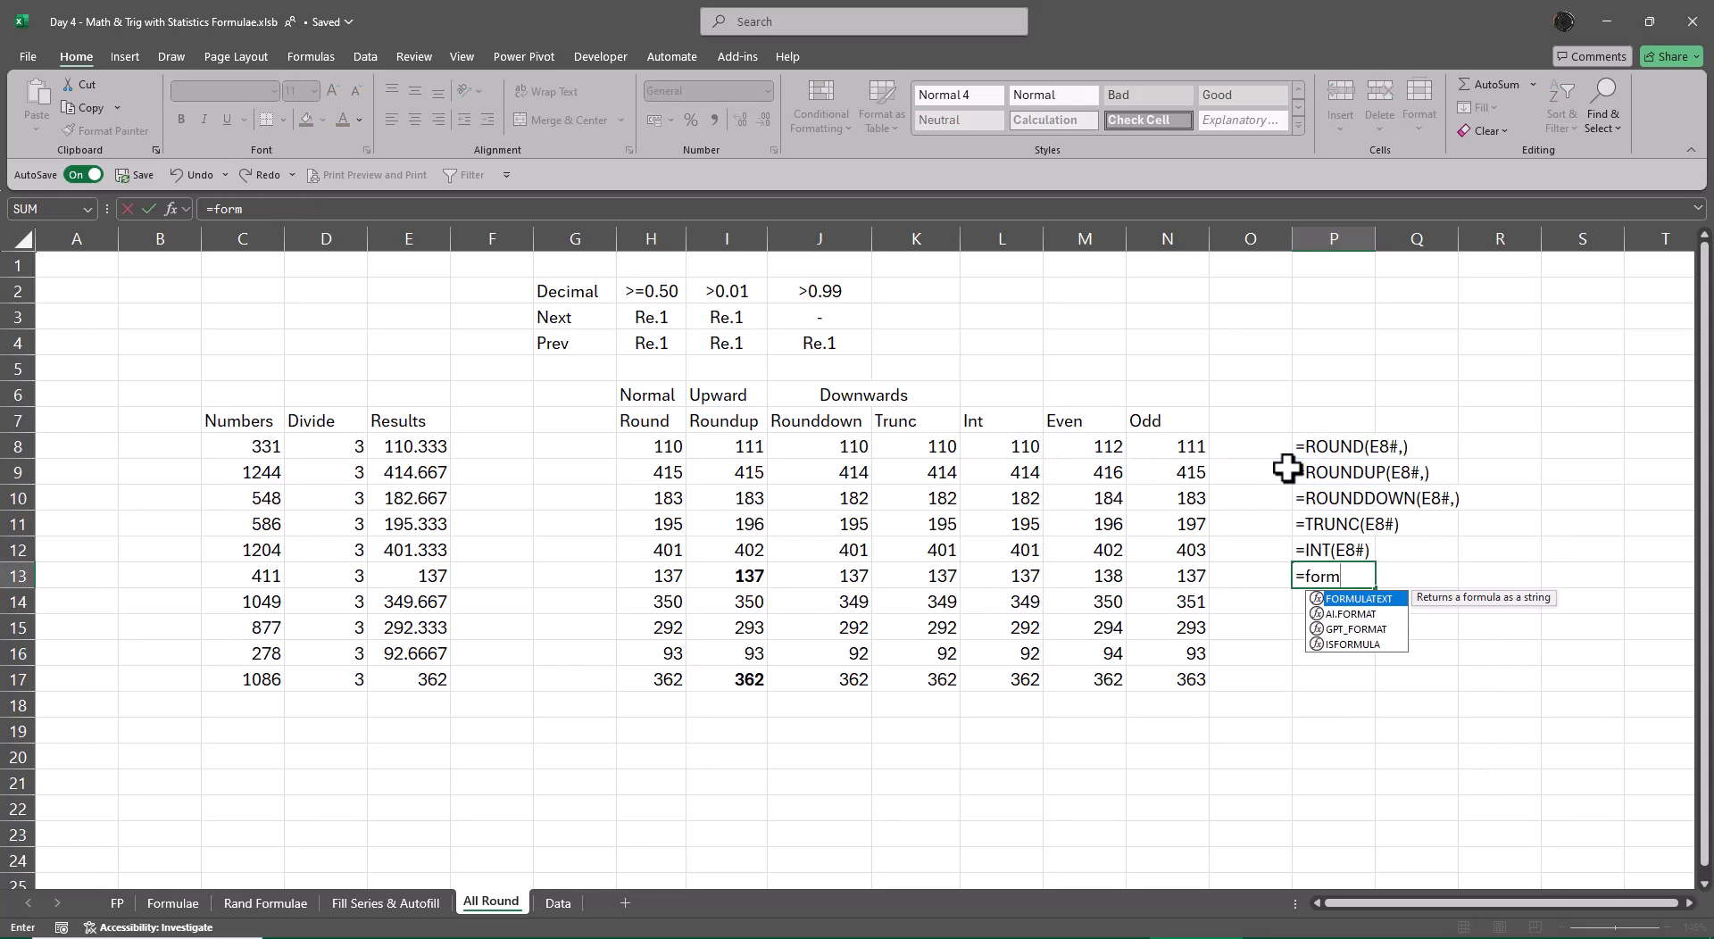
key(Tab)
key(Up)
key(Up)
key(Up)
key(Up)
key(Left)
key(Left)
key(Left)
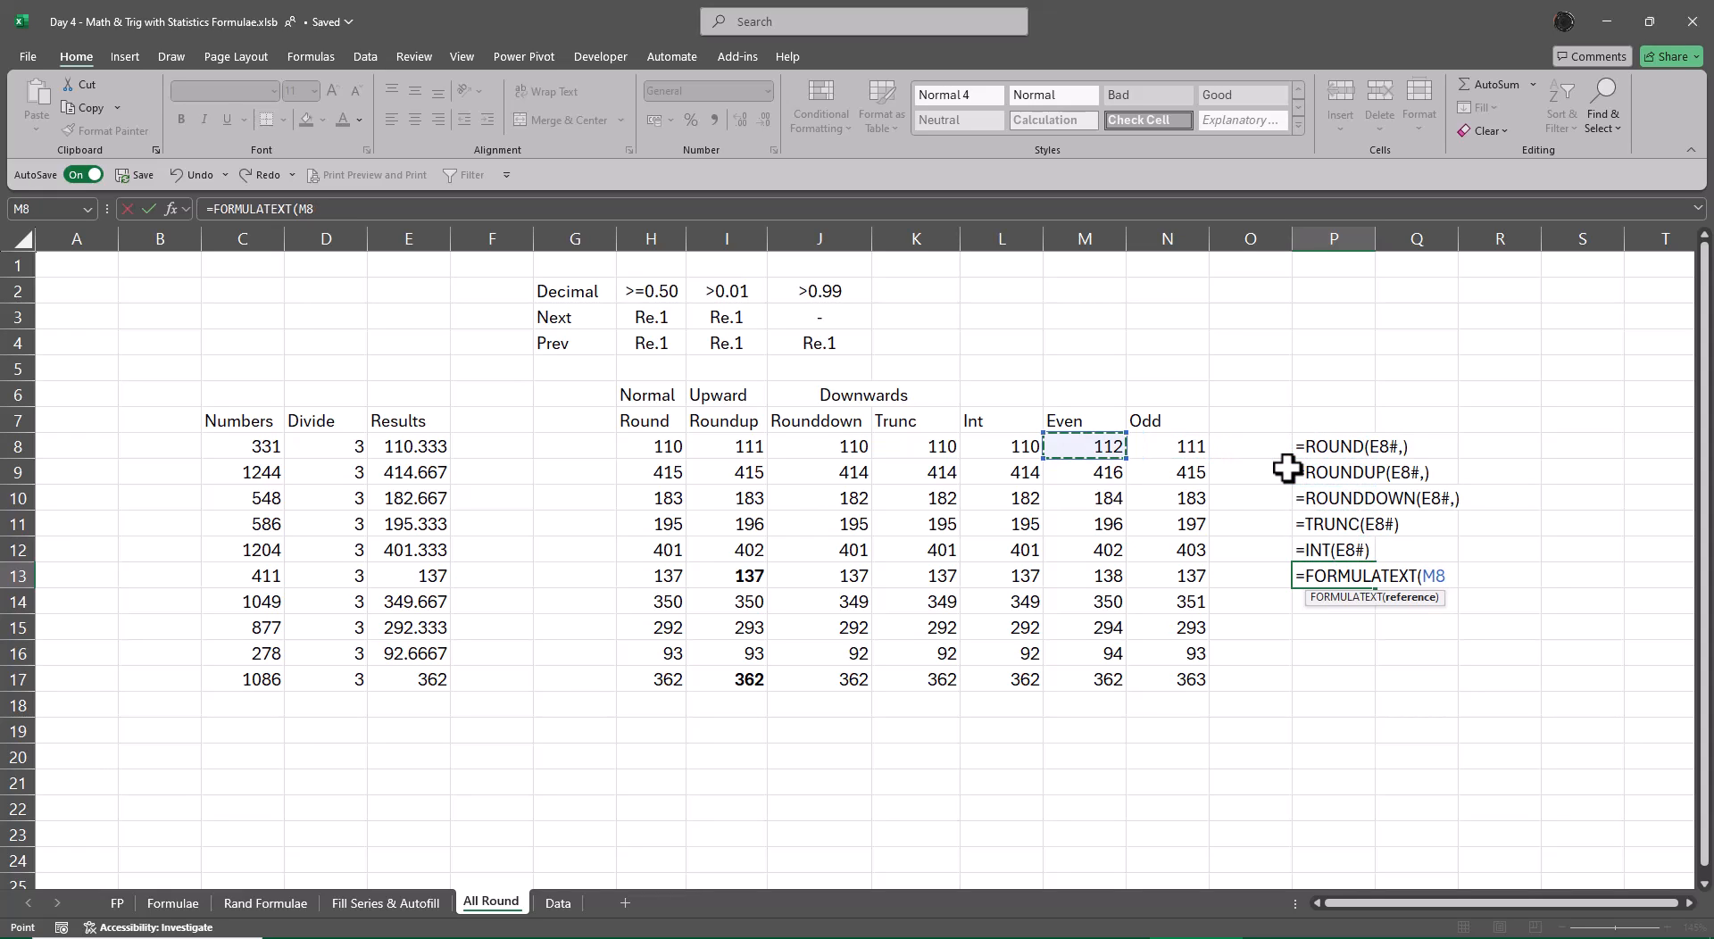
key(Return)
Step: Display the Odd column's formula as text in P14, using FORMULATEXT on N8
text(=form)
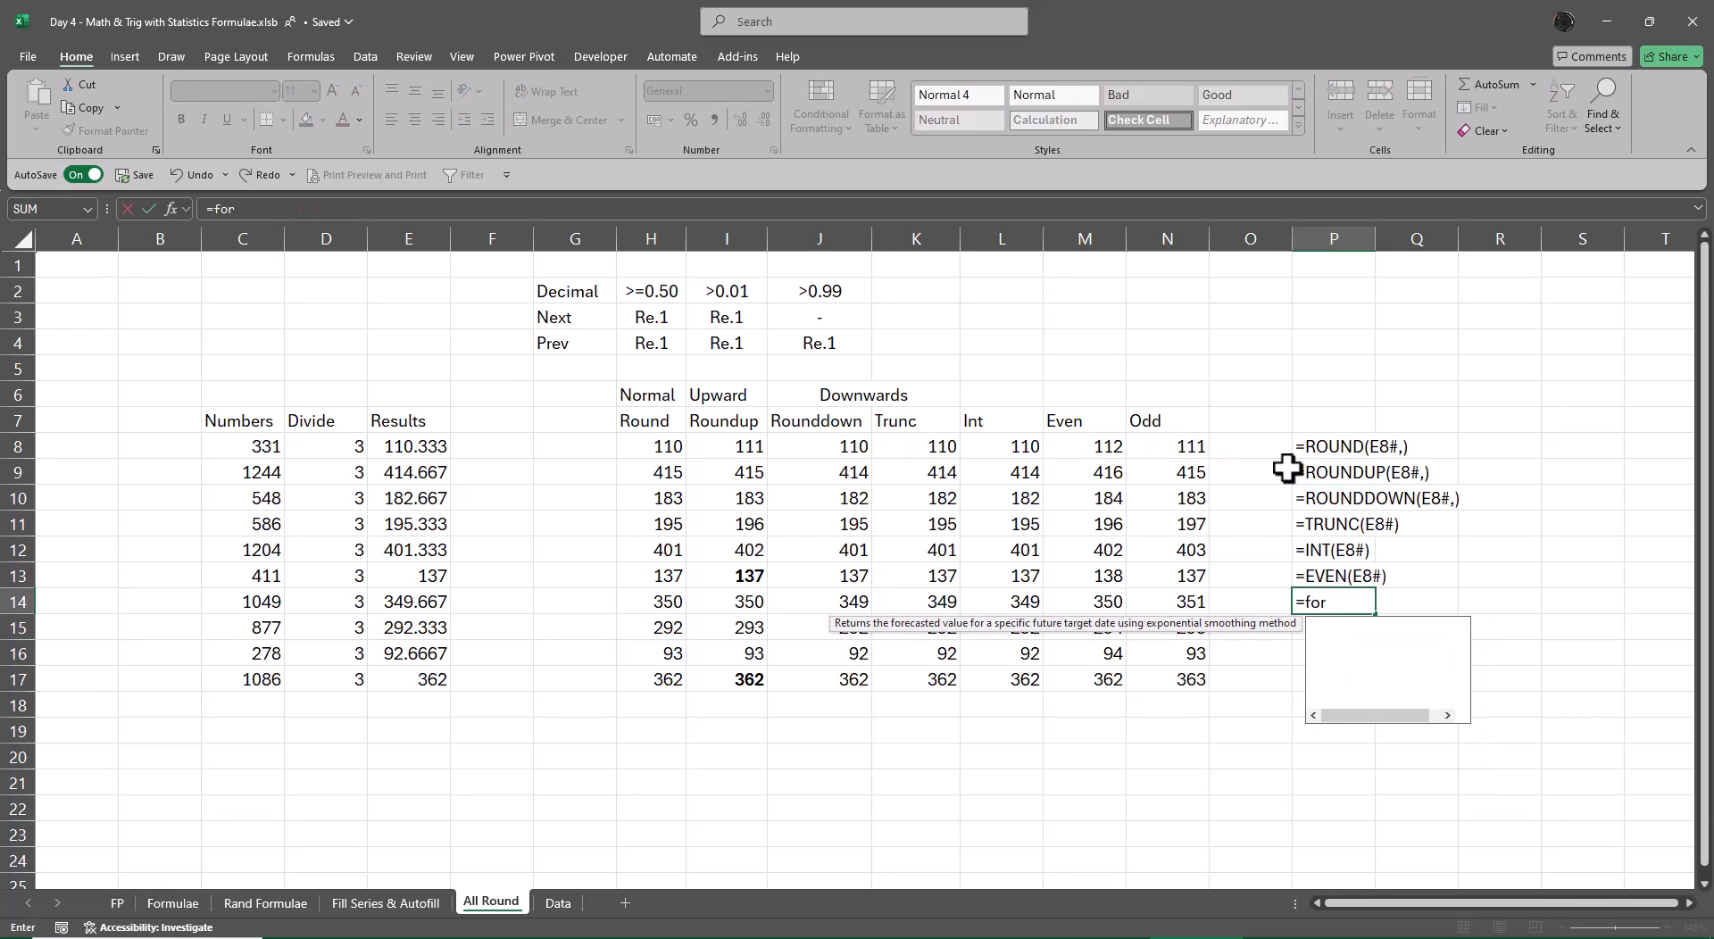
key(Tab)
key(Up)
key(Up)
key(Up)
key(Up)
key(Up)
key(Up)
key(Left)
key(Left)
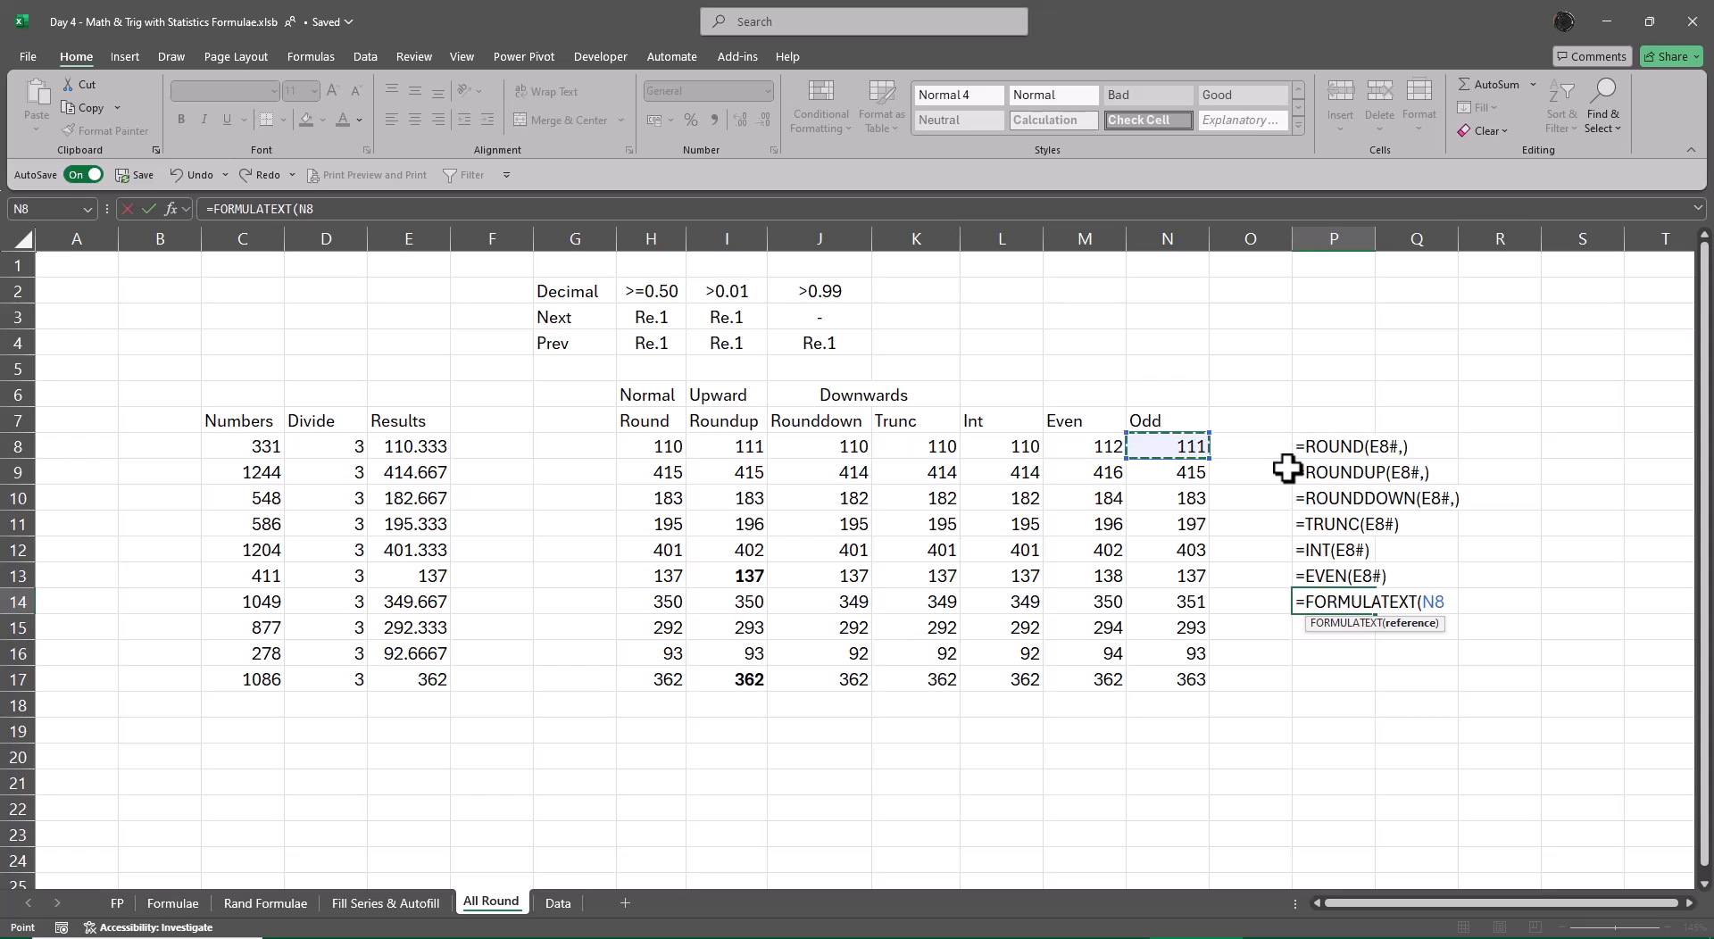
key(Return)
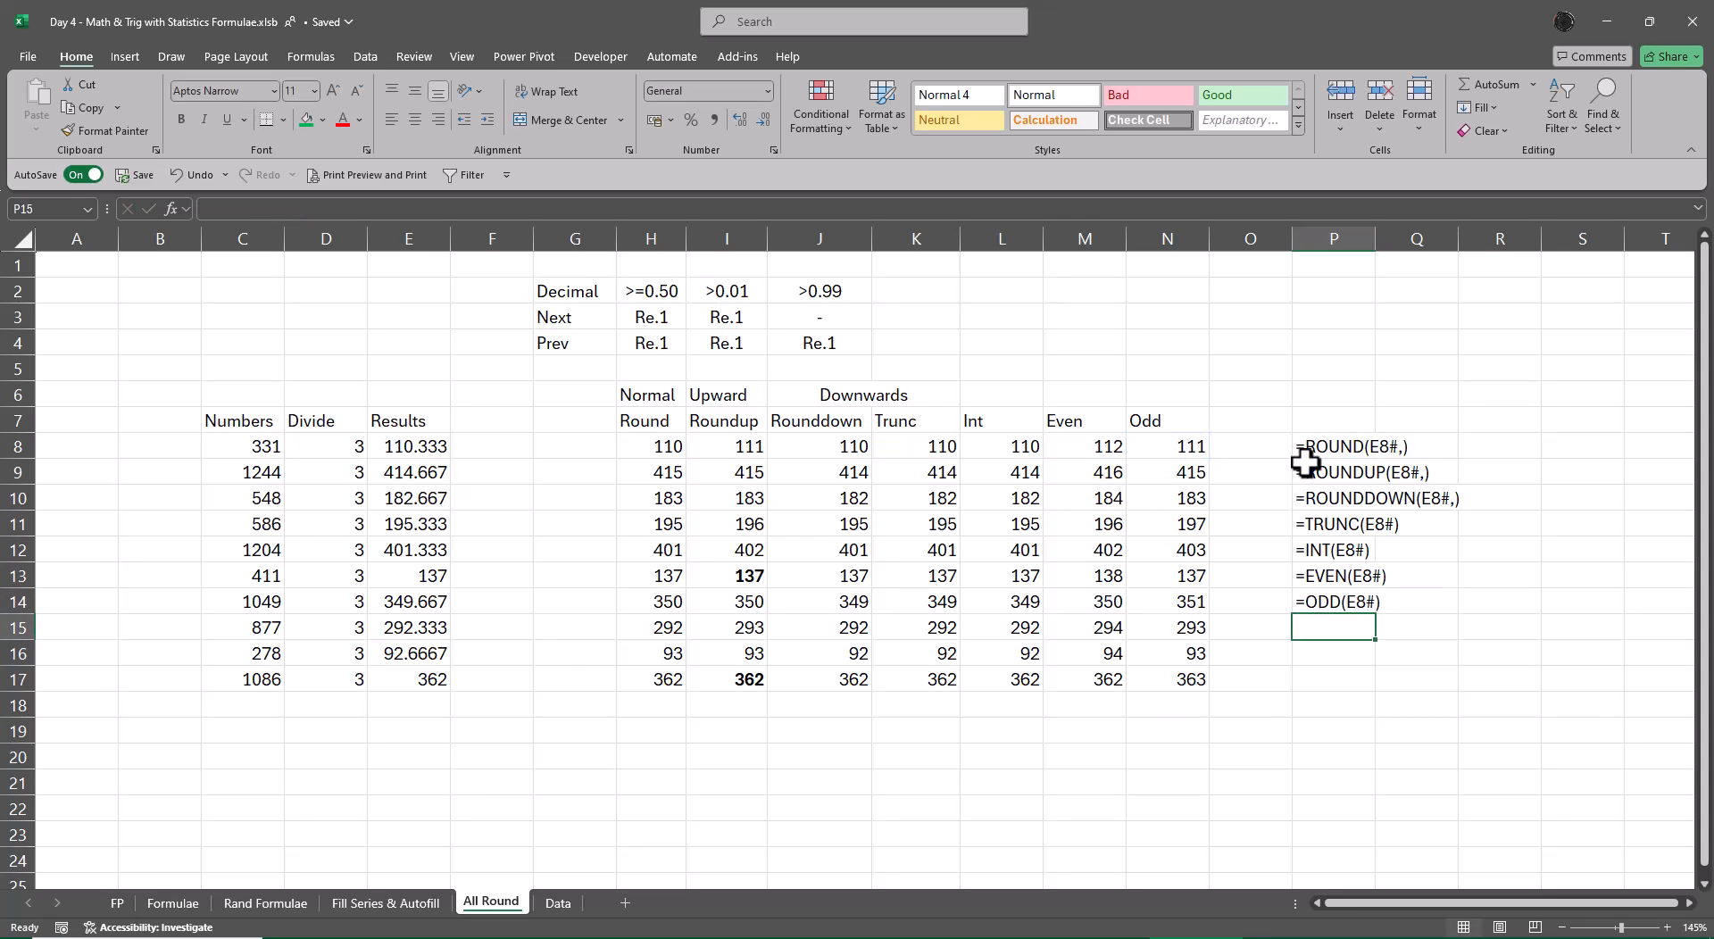
Step: Review the function list on the Formulae sheet and return to the All Round sheet
click(185, 906)
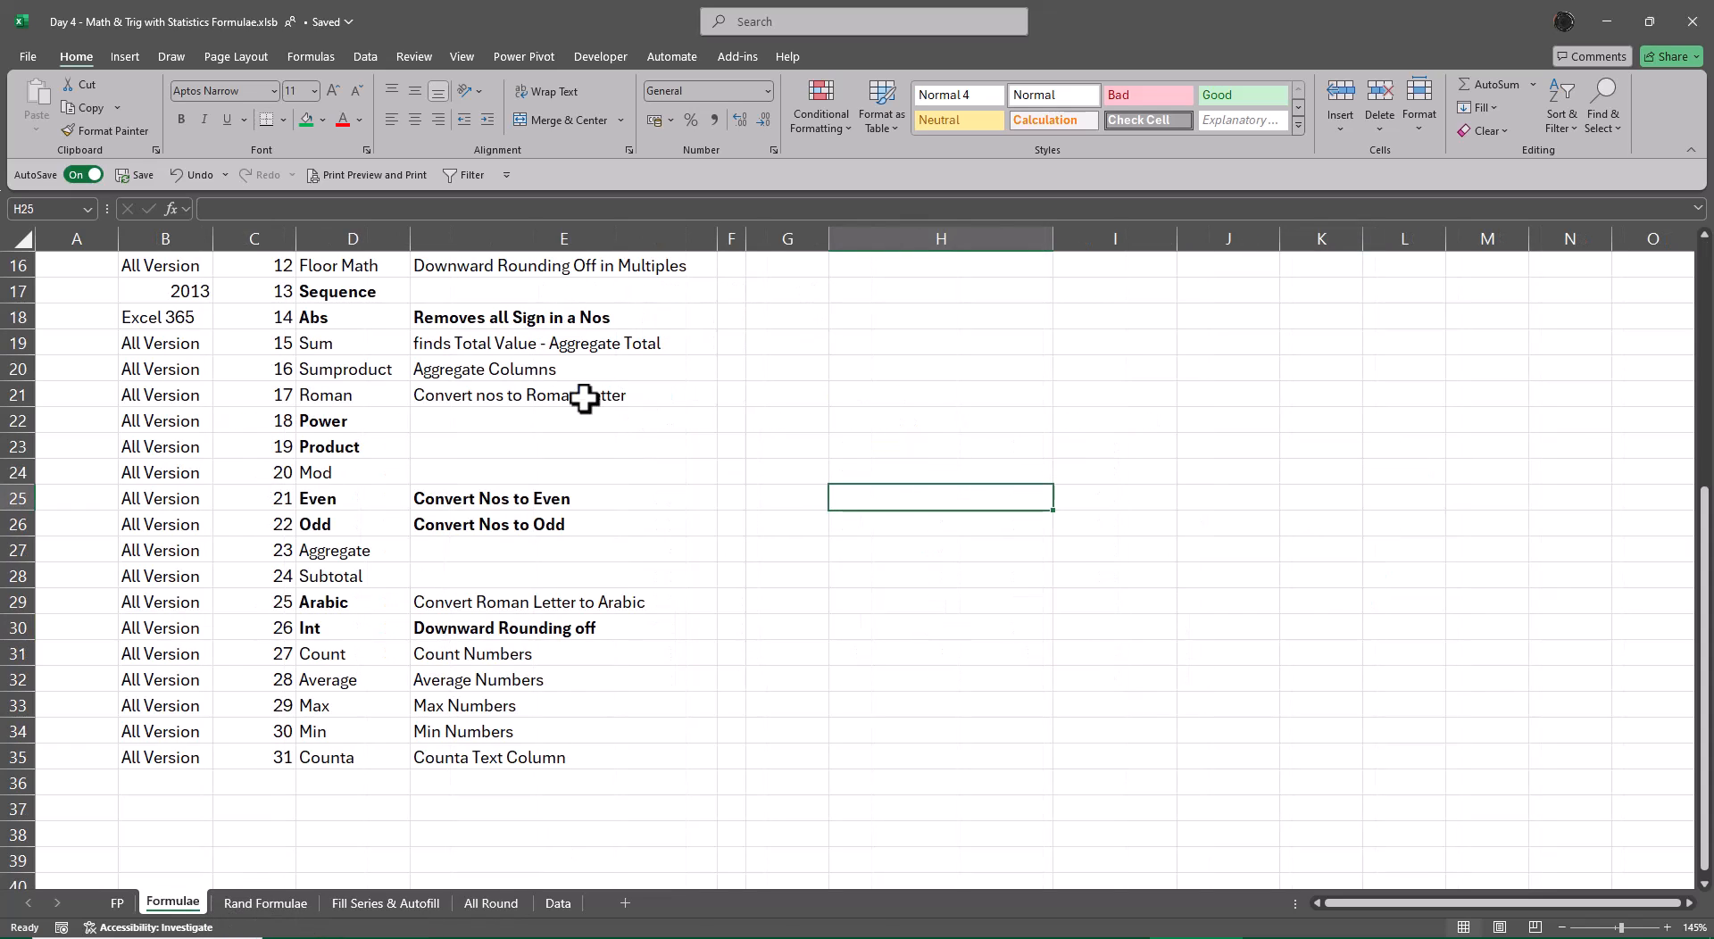
scroll(720, 593, up, 2)
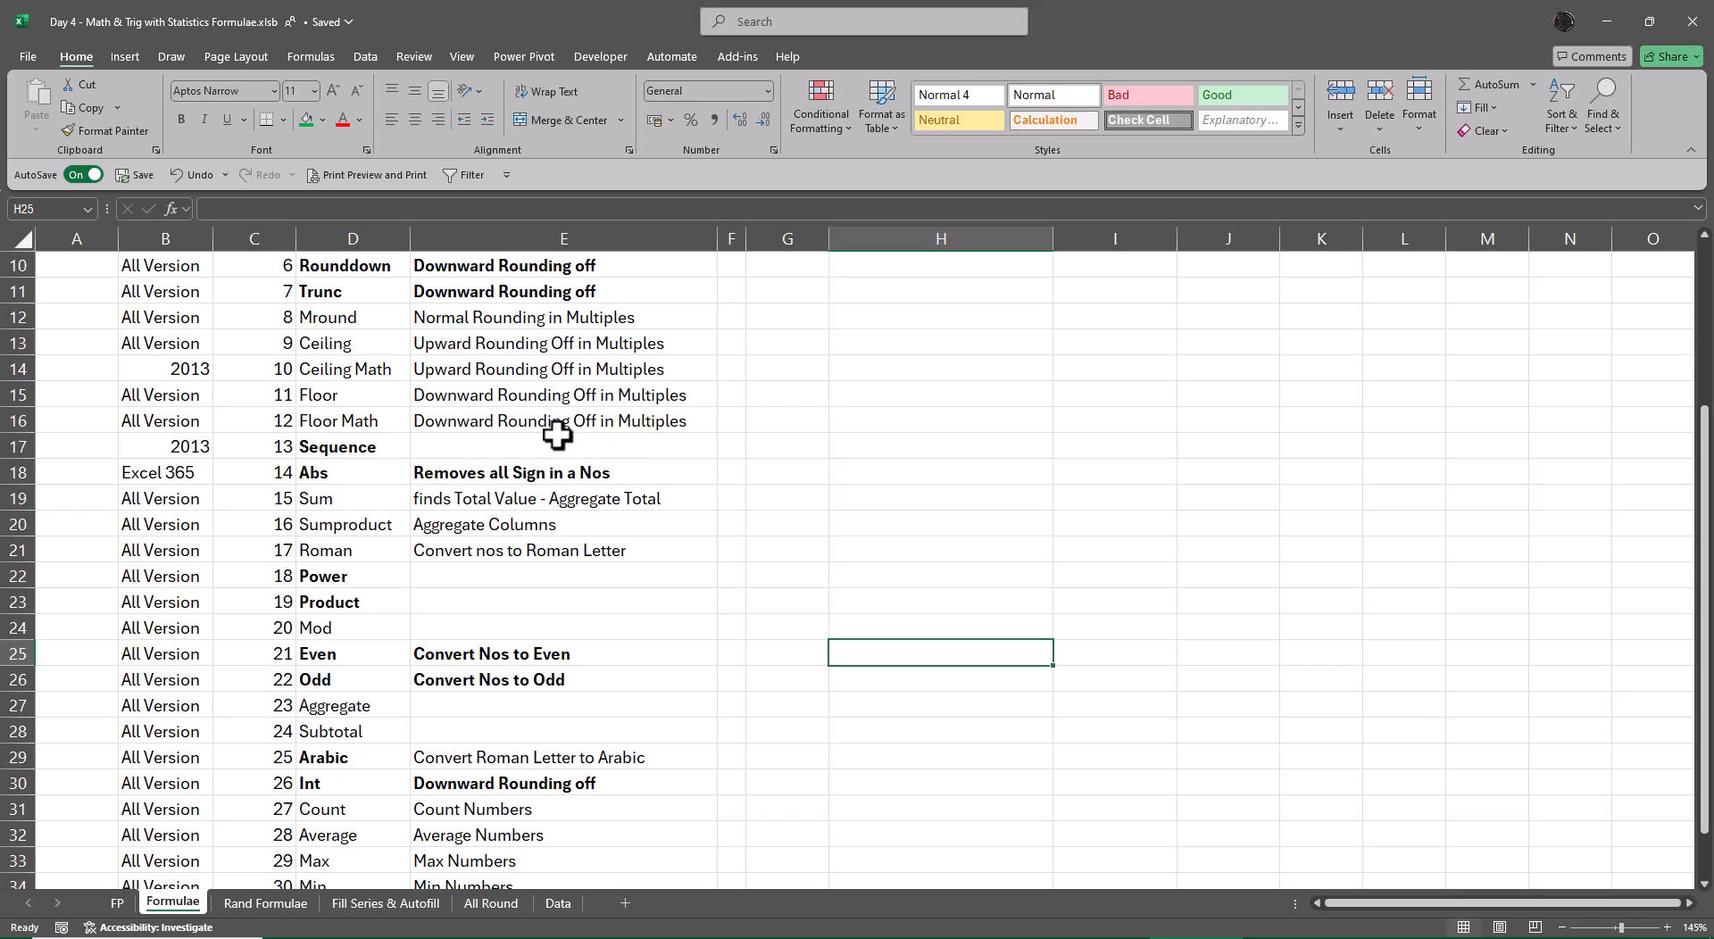
click(490, 904)
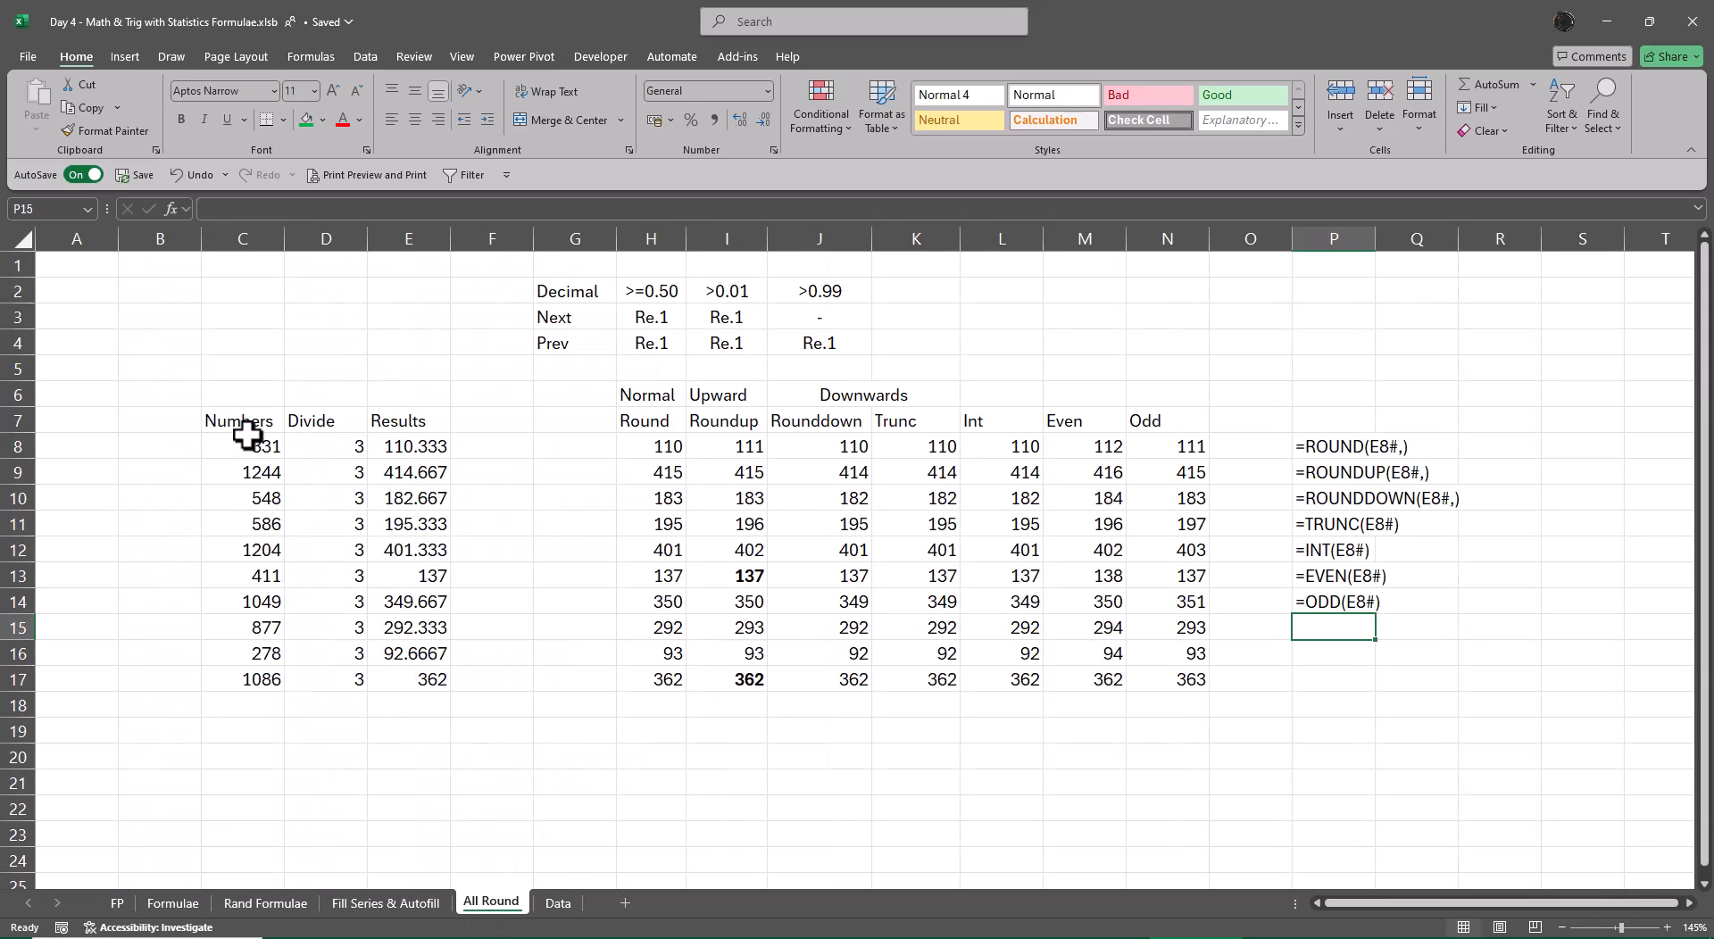
Step: Copy the Numbers, Divide and Results table in C7:E17 to a second block starting at C22
click(276, 422)
drag(284, 422, 411, 688)
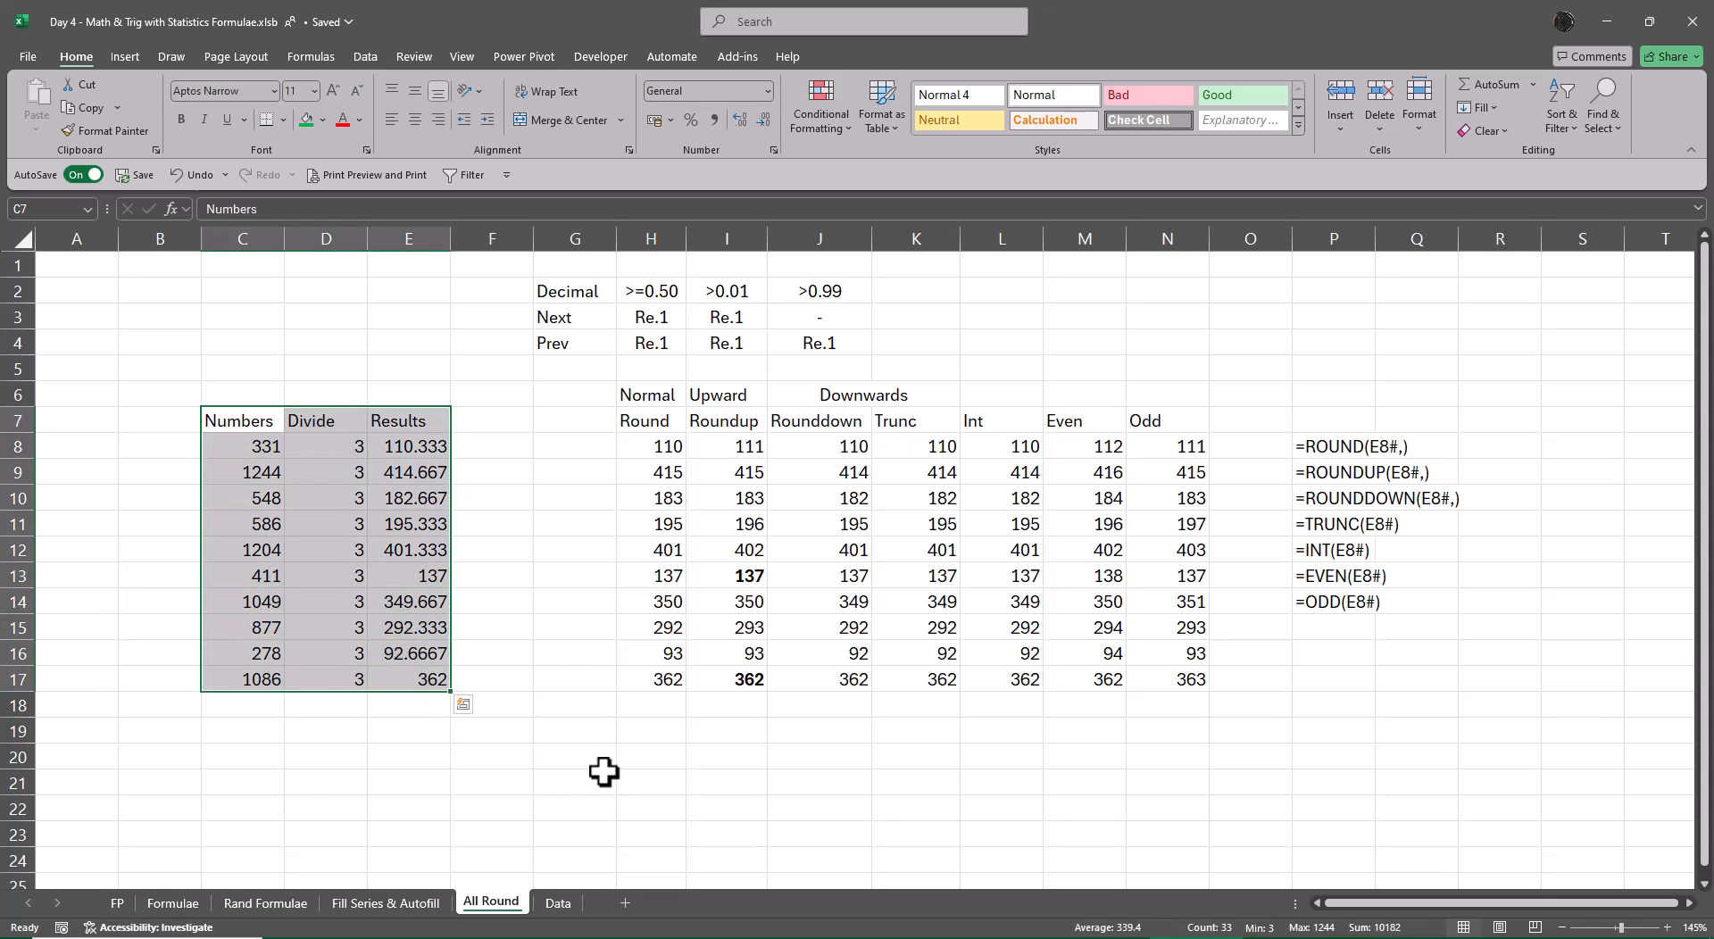
key(ctrl+c)
scroll(603, 774, down, 1)
click(253, 730)
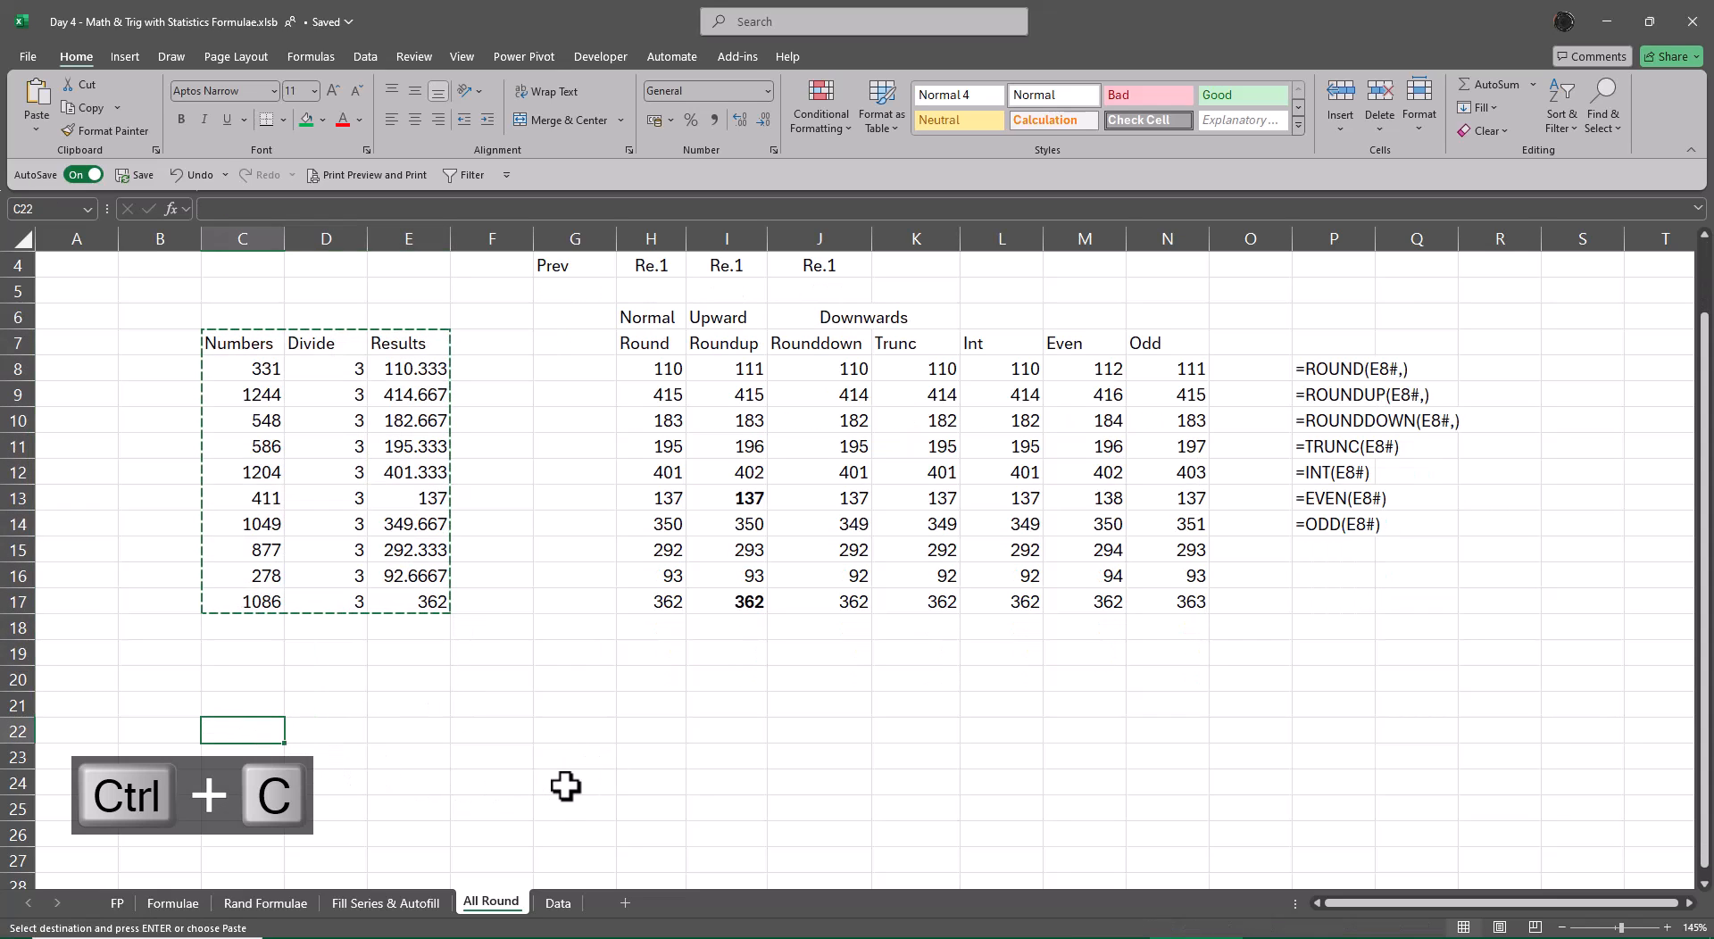
key(ctrl+v)
Step: Enter the headings Mround, Ceiling, Ceiling Math, Floor and Floor Math across H22:L22
click(643, 732)
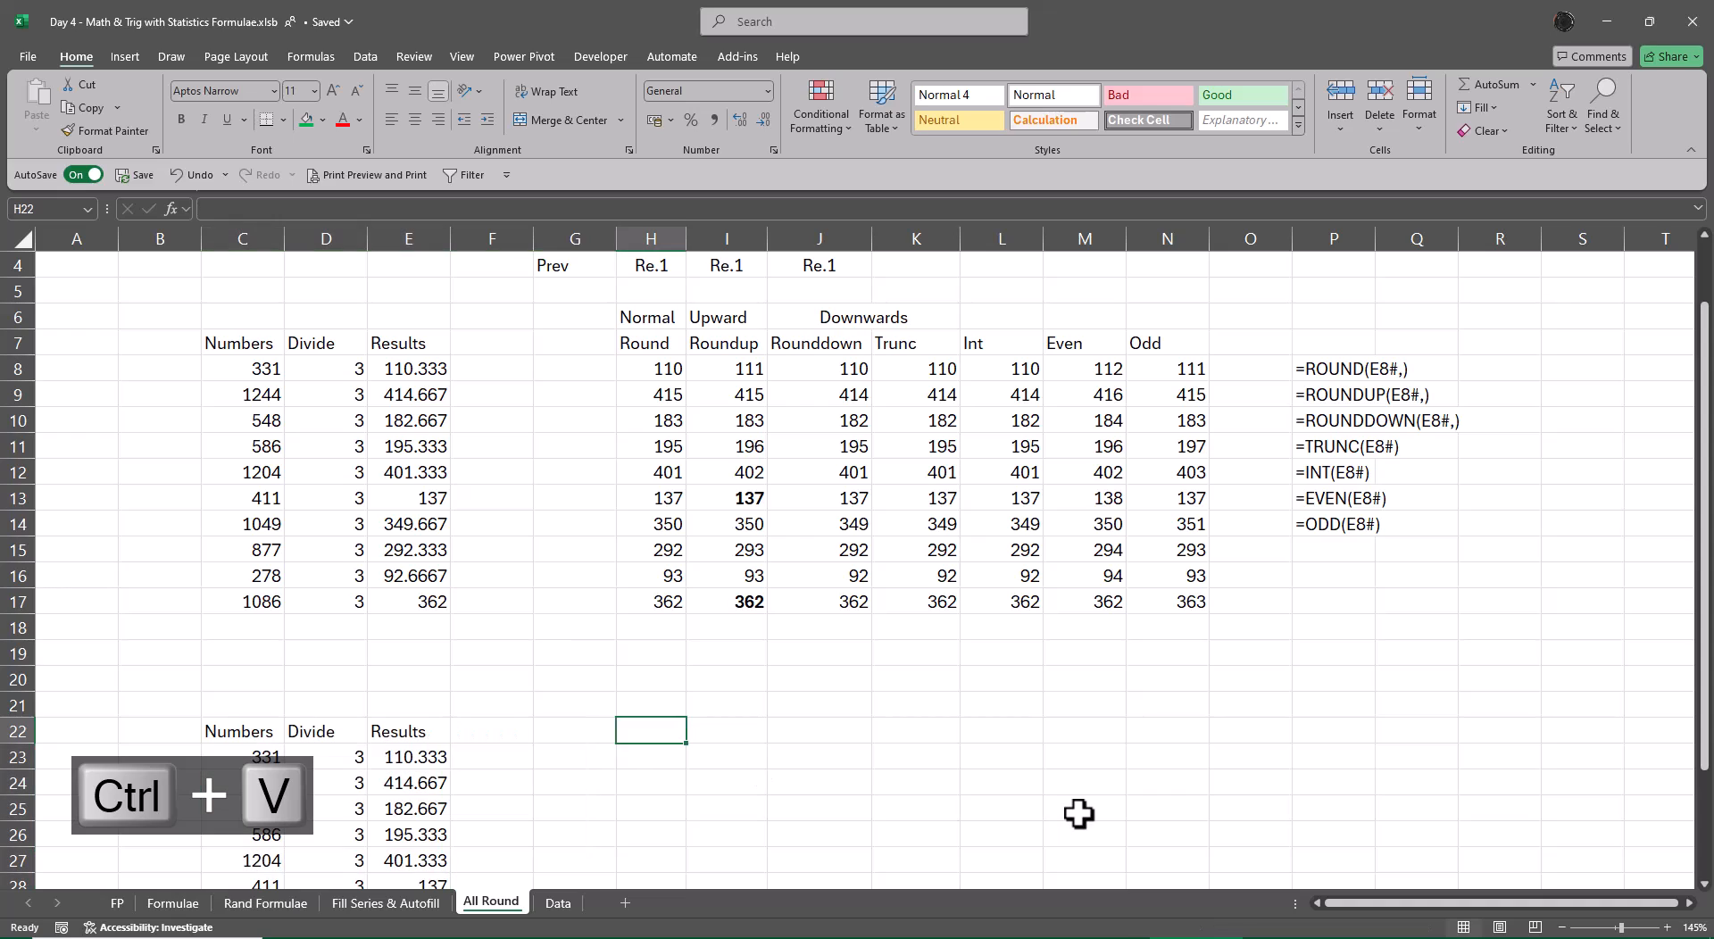
text(Mround)
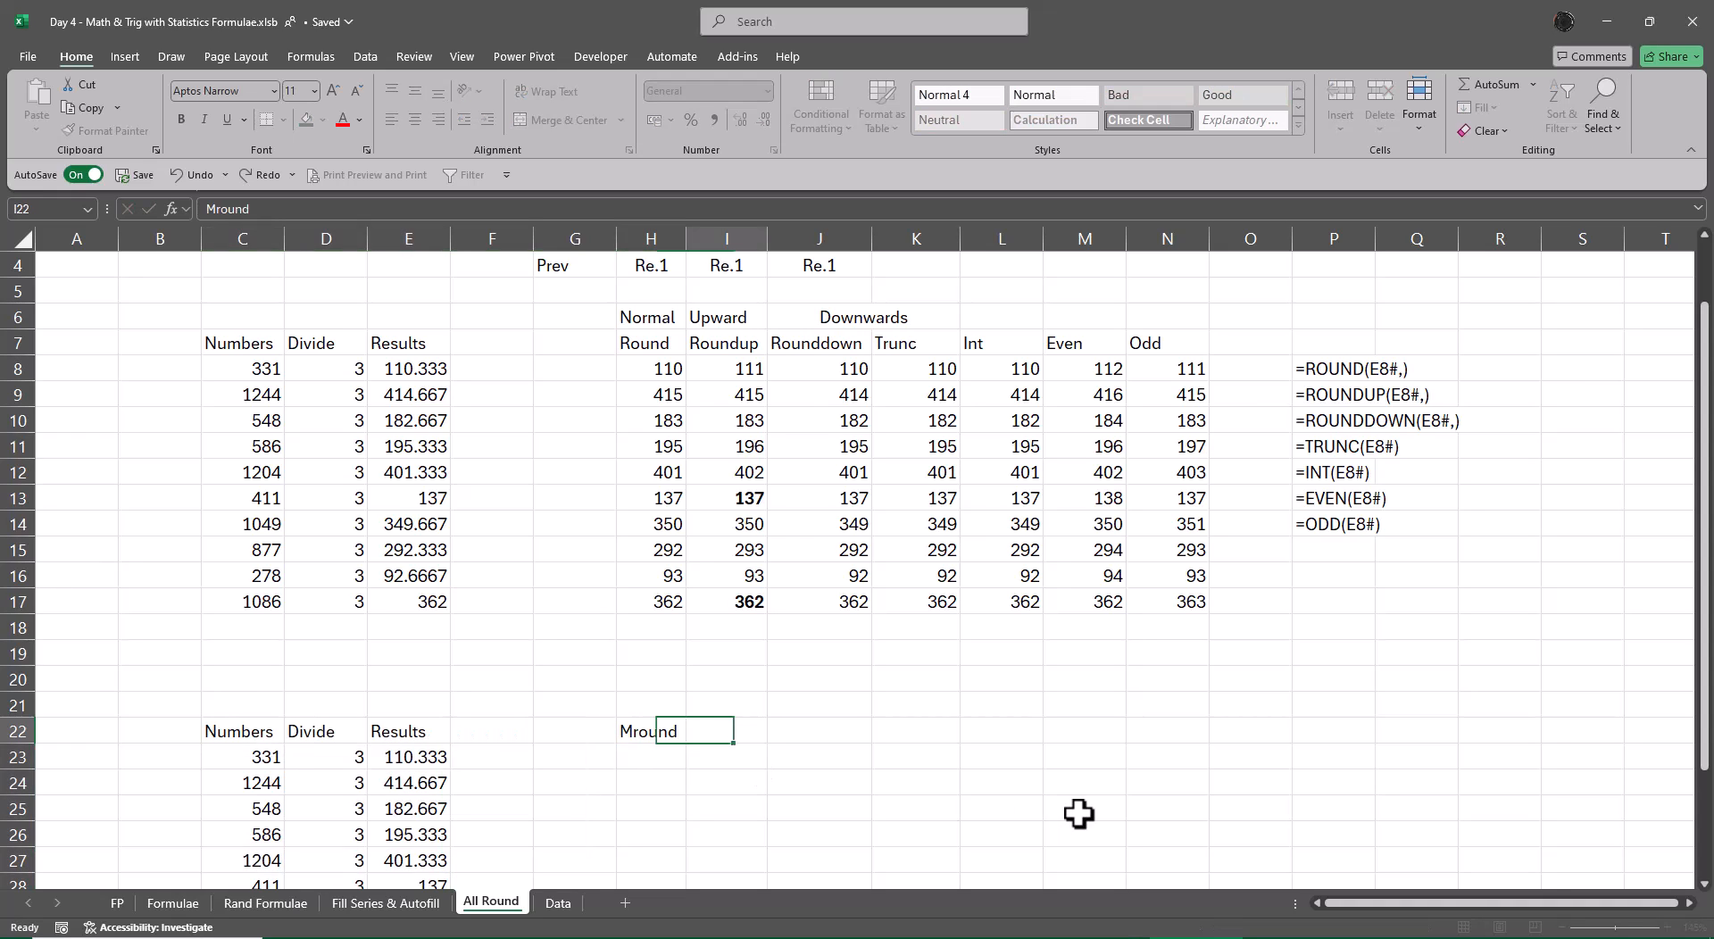
key(Tab)
text(Ceiling)
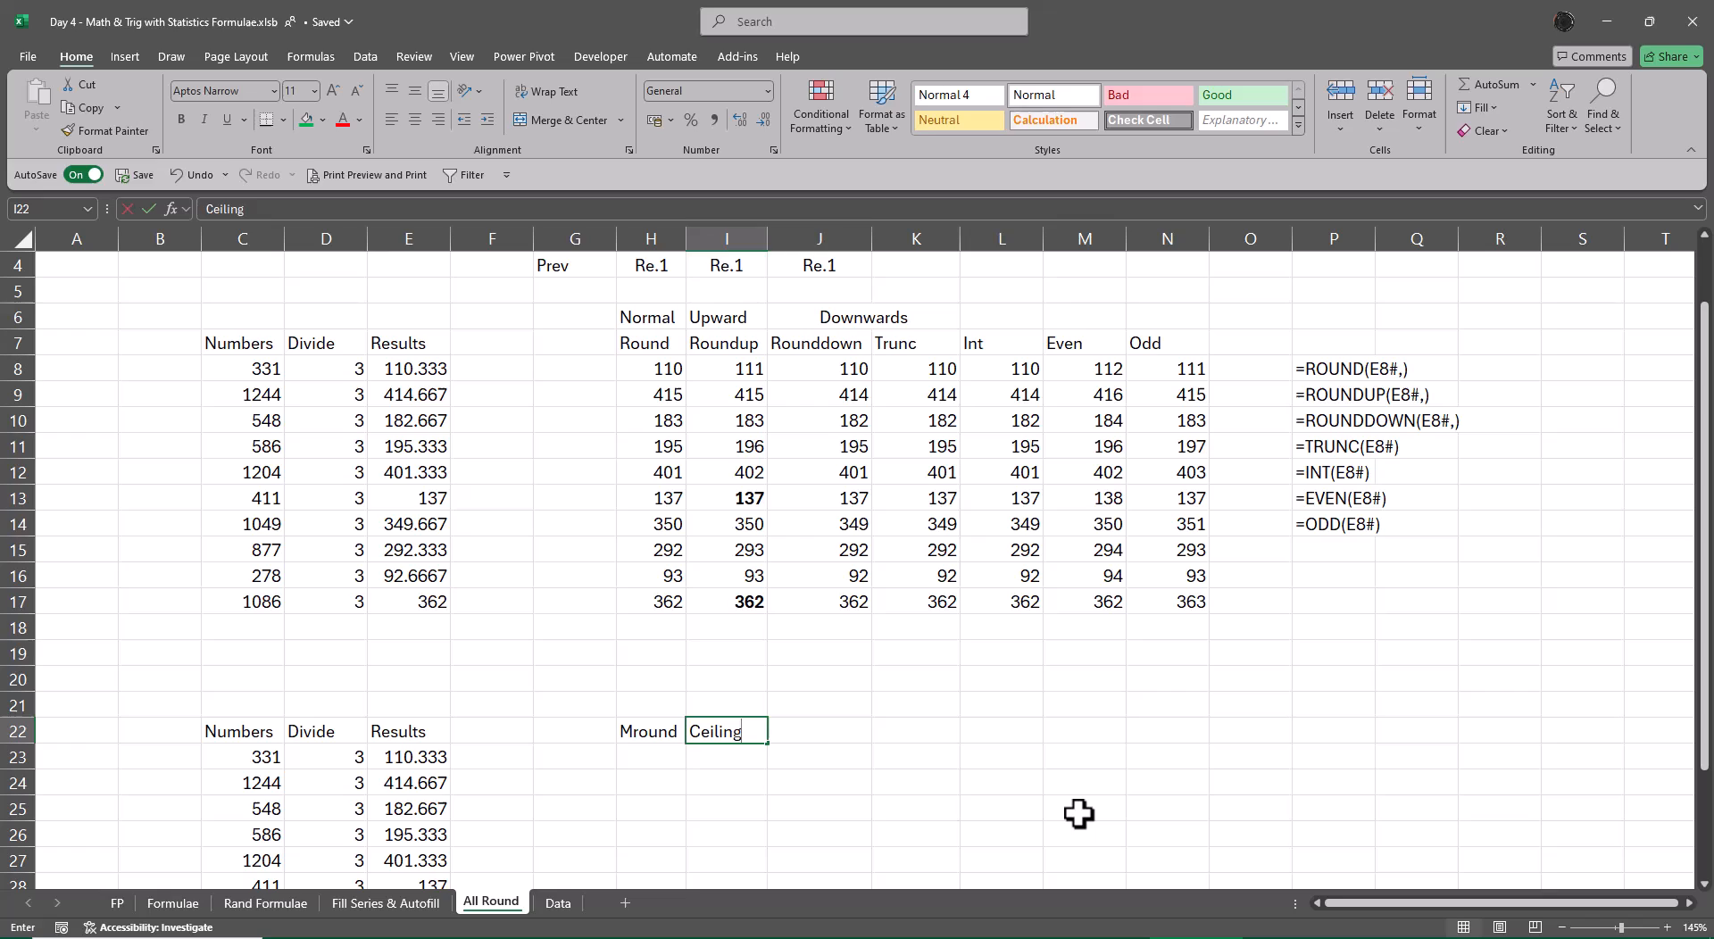
key(Tab)
text(Ce)
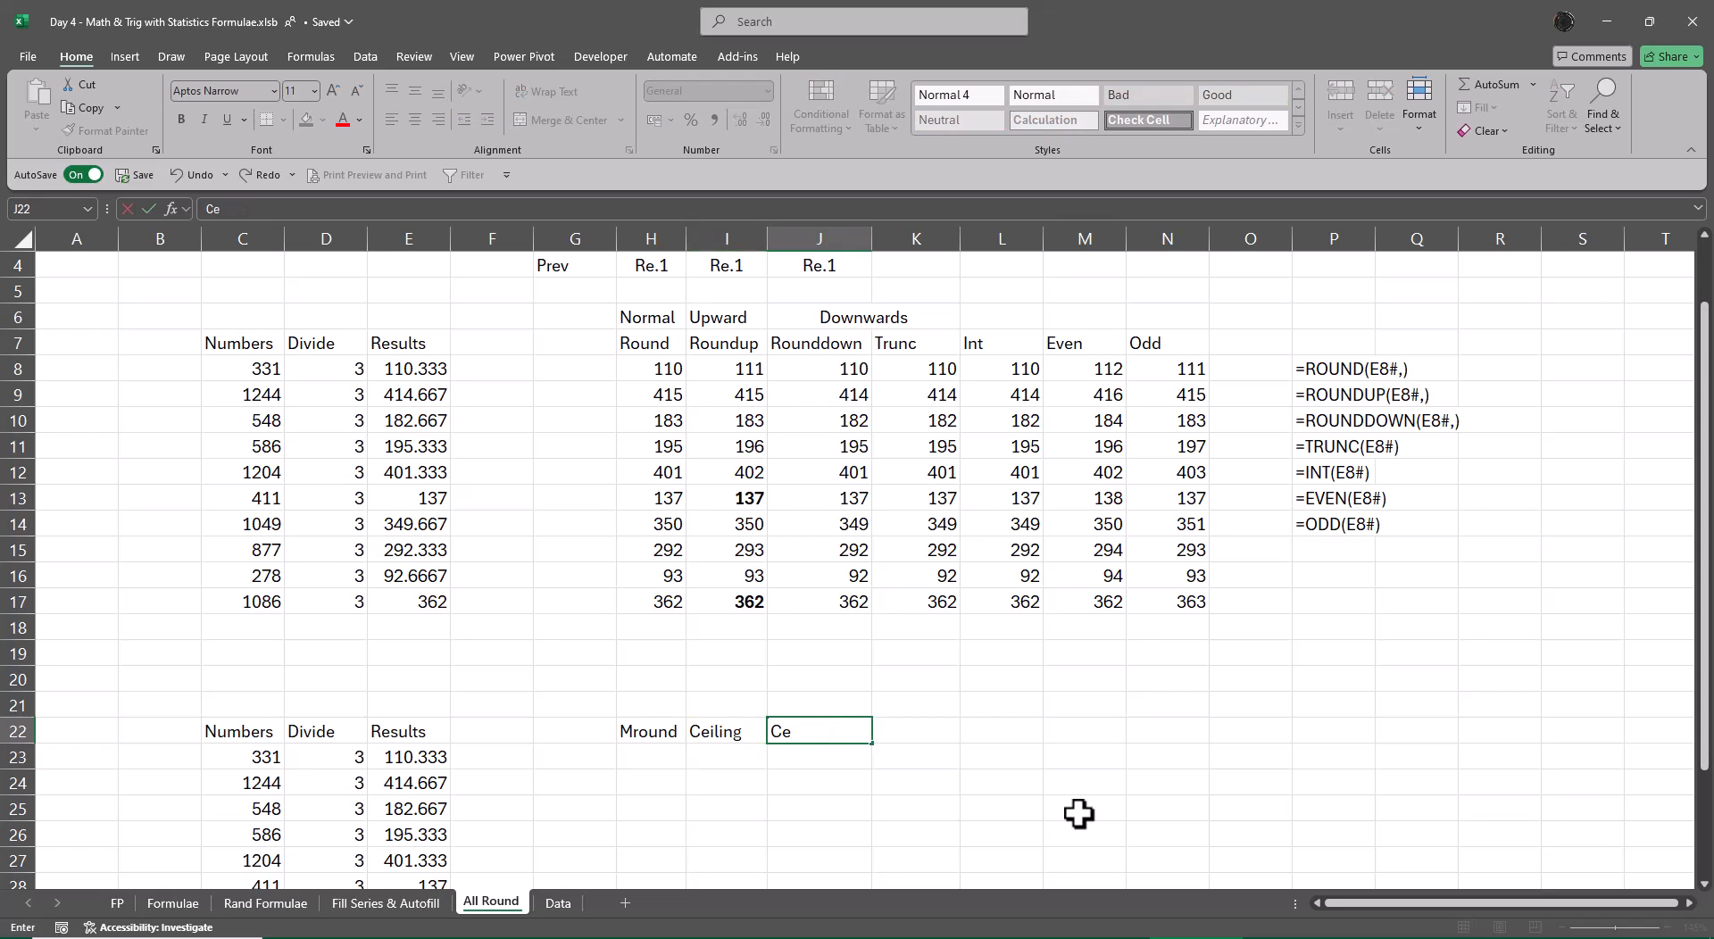
text(iling Math)
key(Tab)
text(Floor)
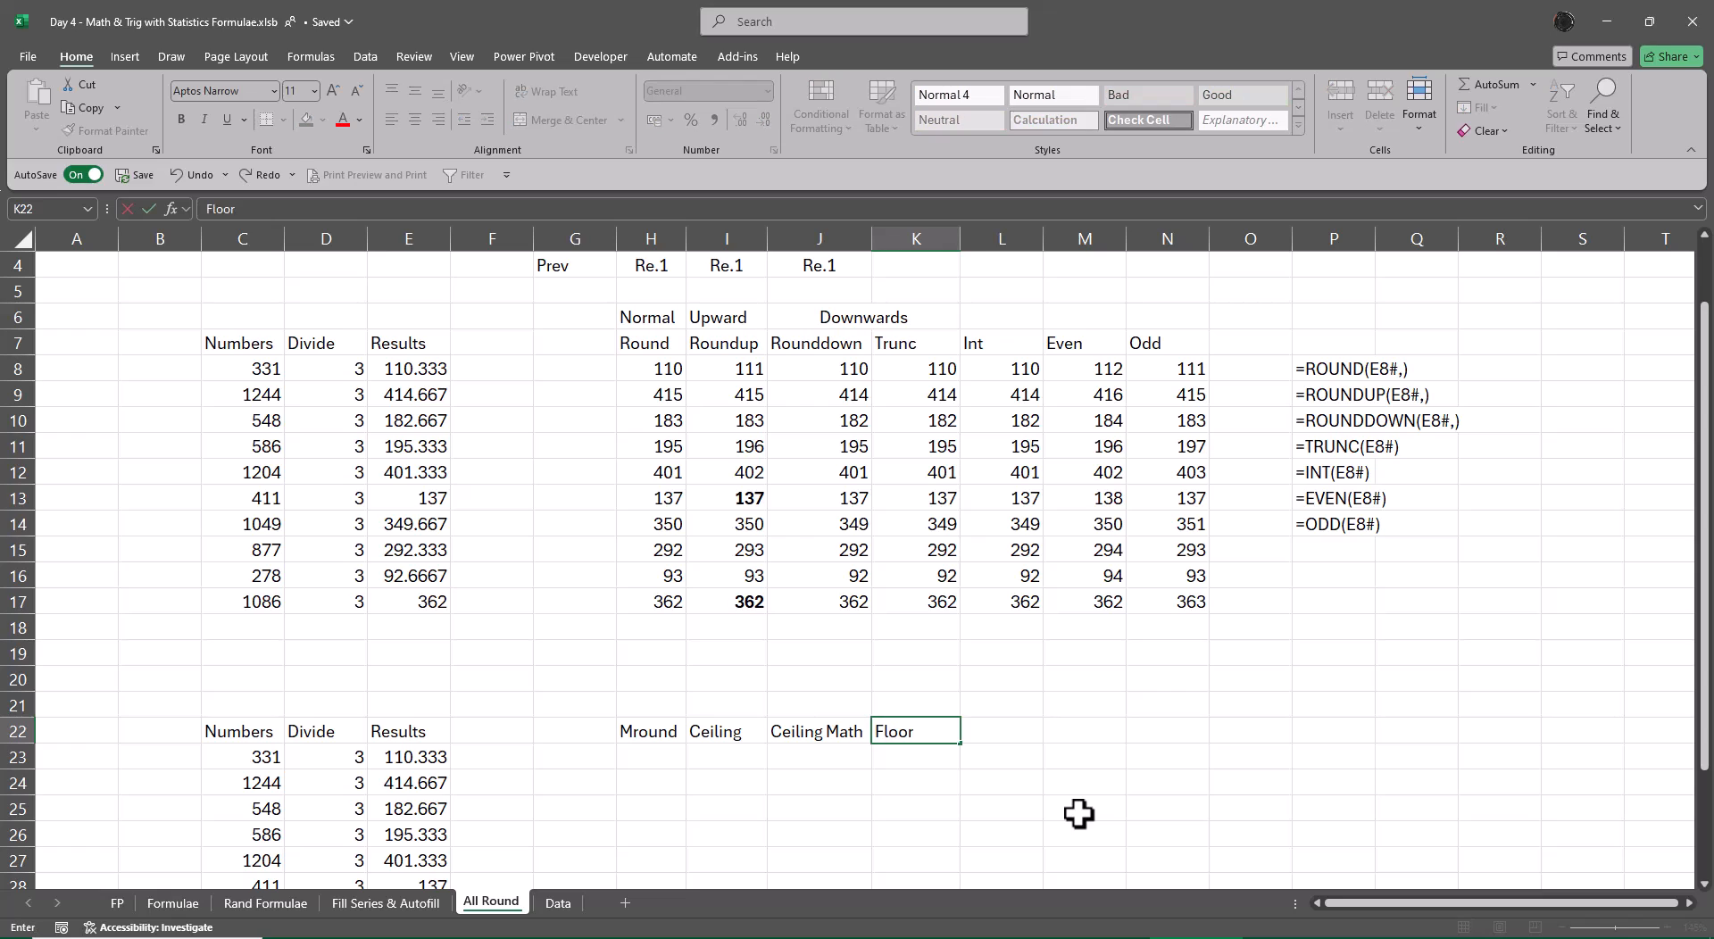
key(Tab)
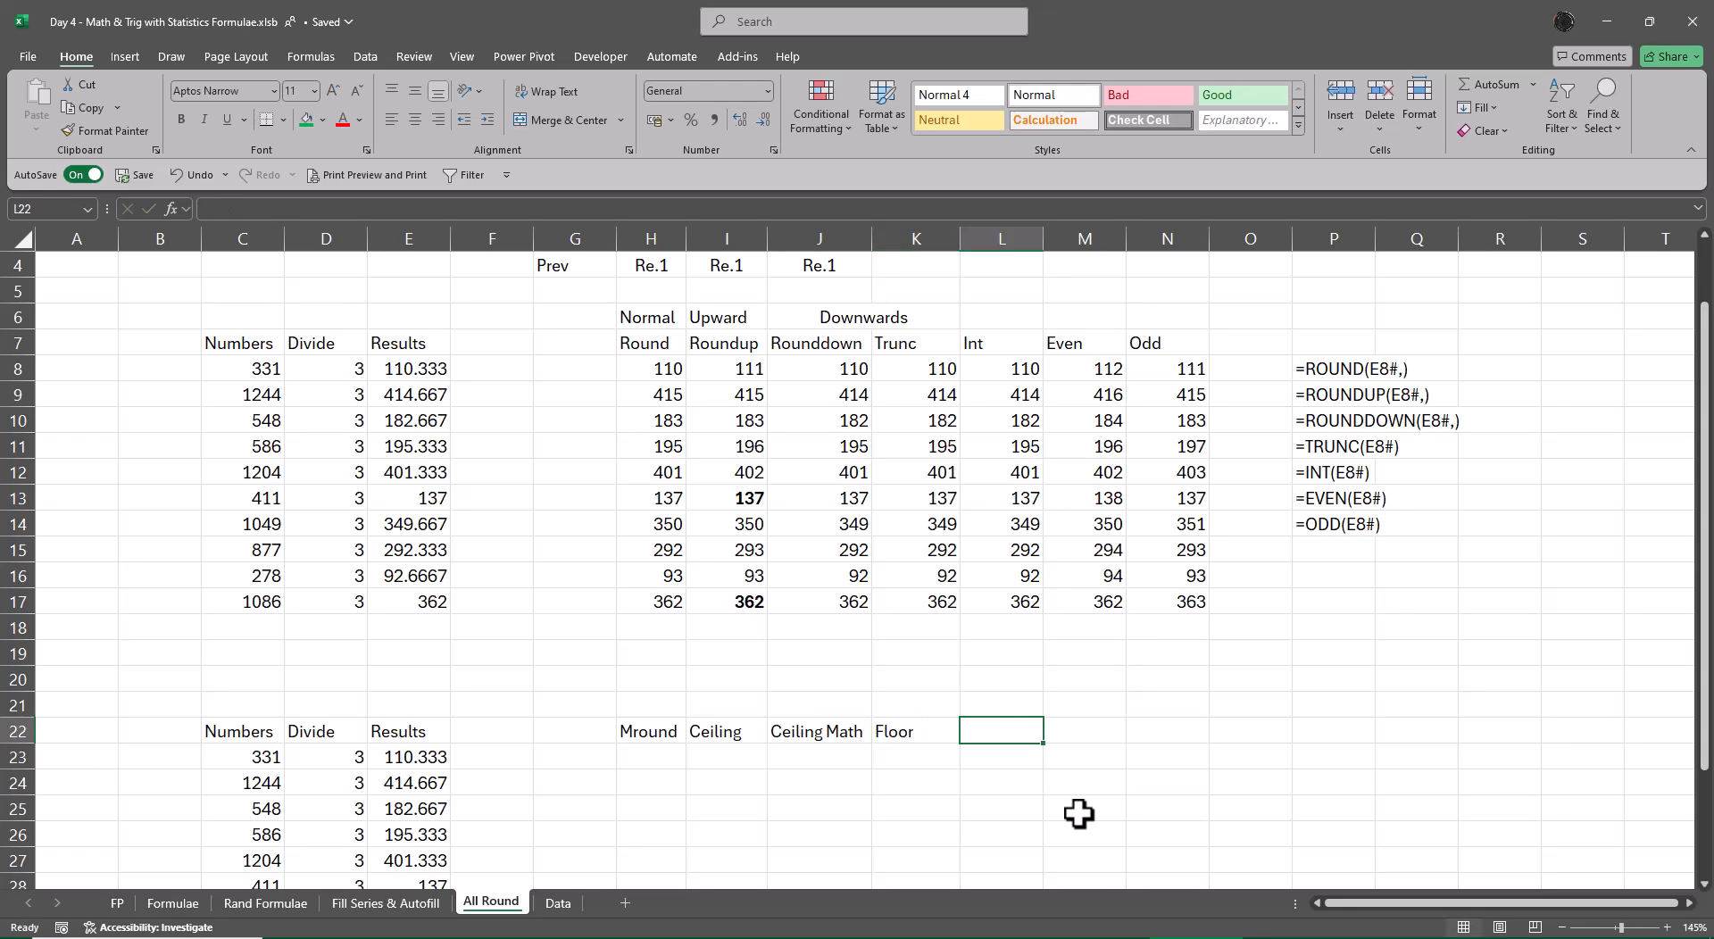
text(Floor)
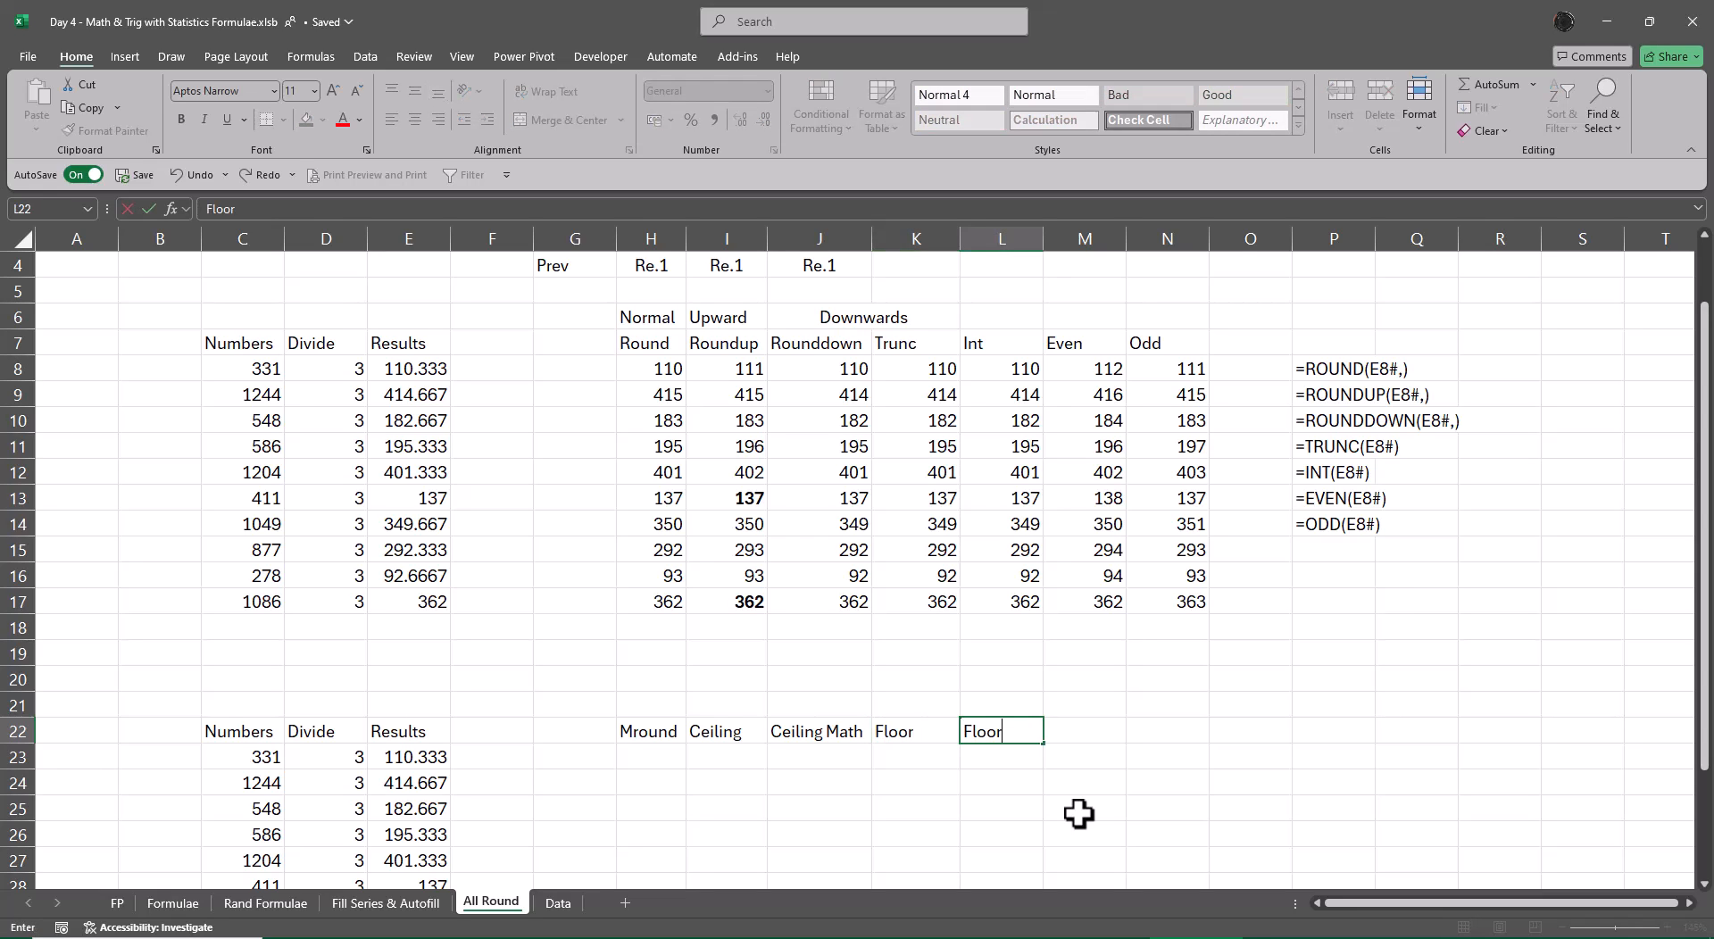
text( Math)
key(Return)
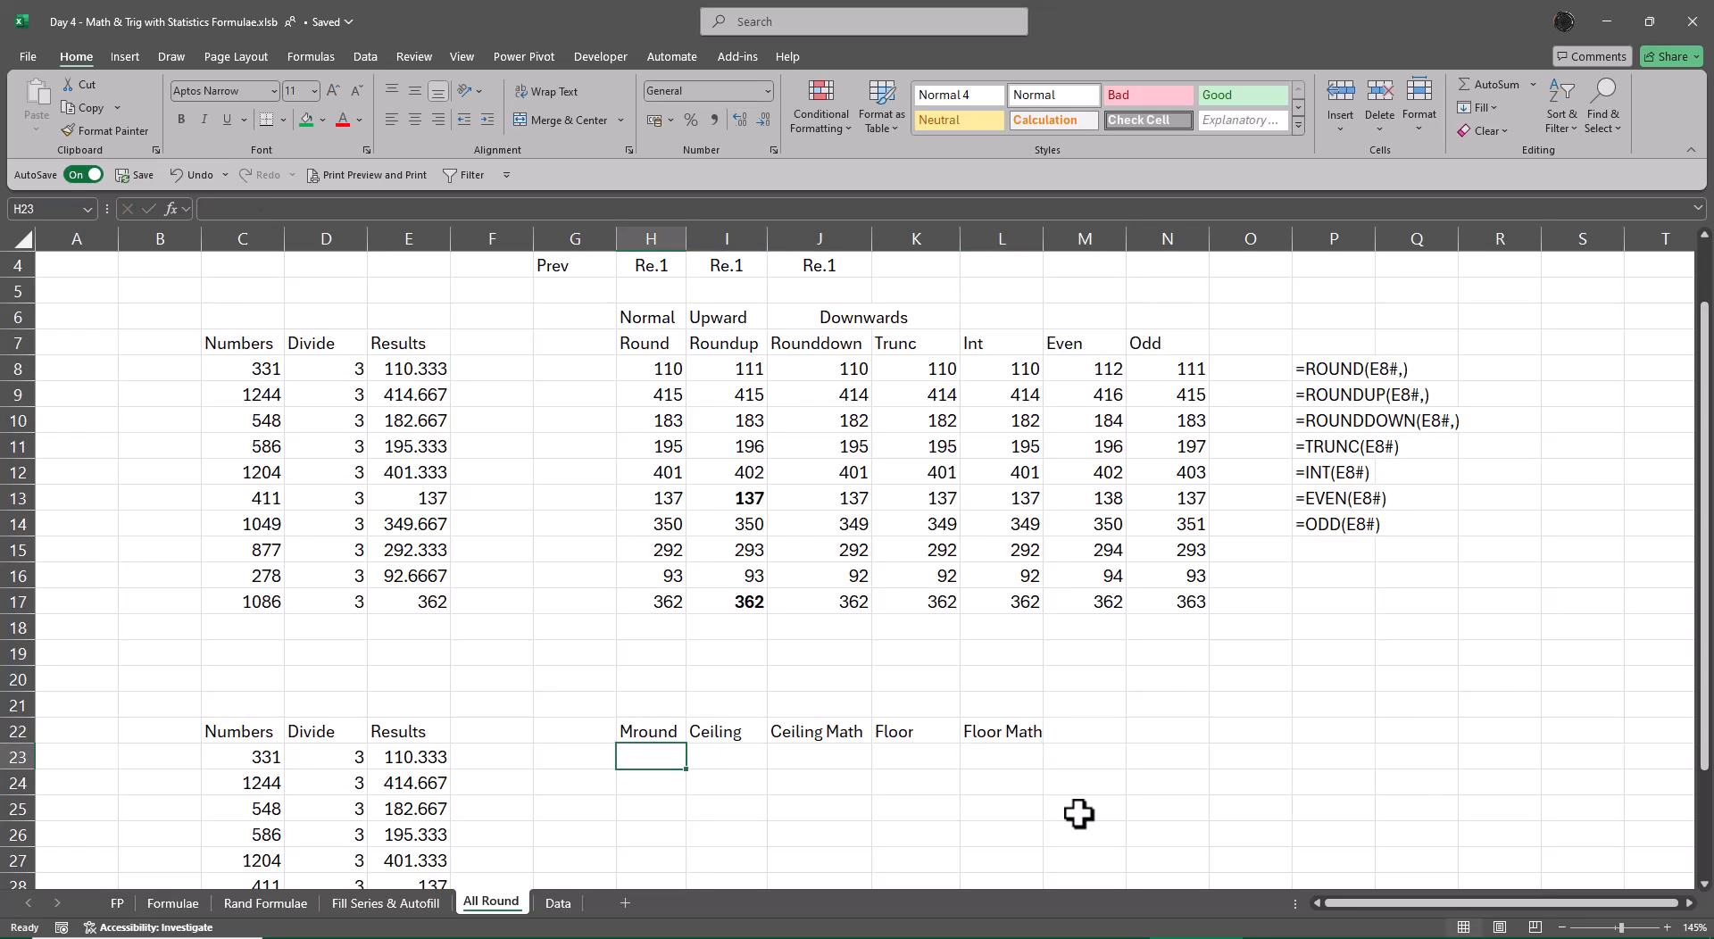
Step: Copy the Normal label from H6 to H21, above the Mround heading
key(ctrl+2)
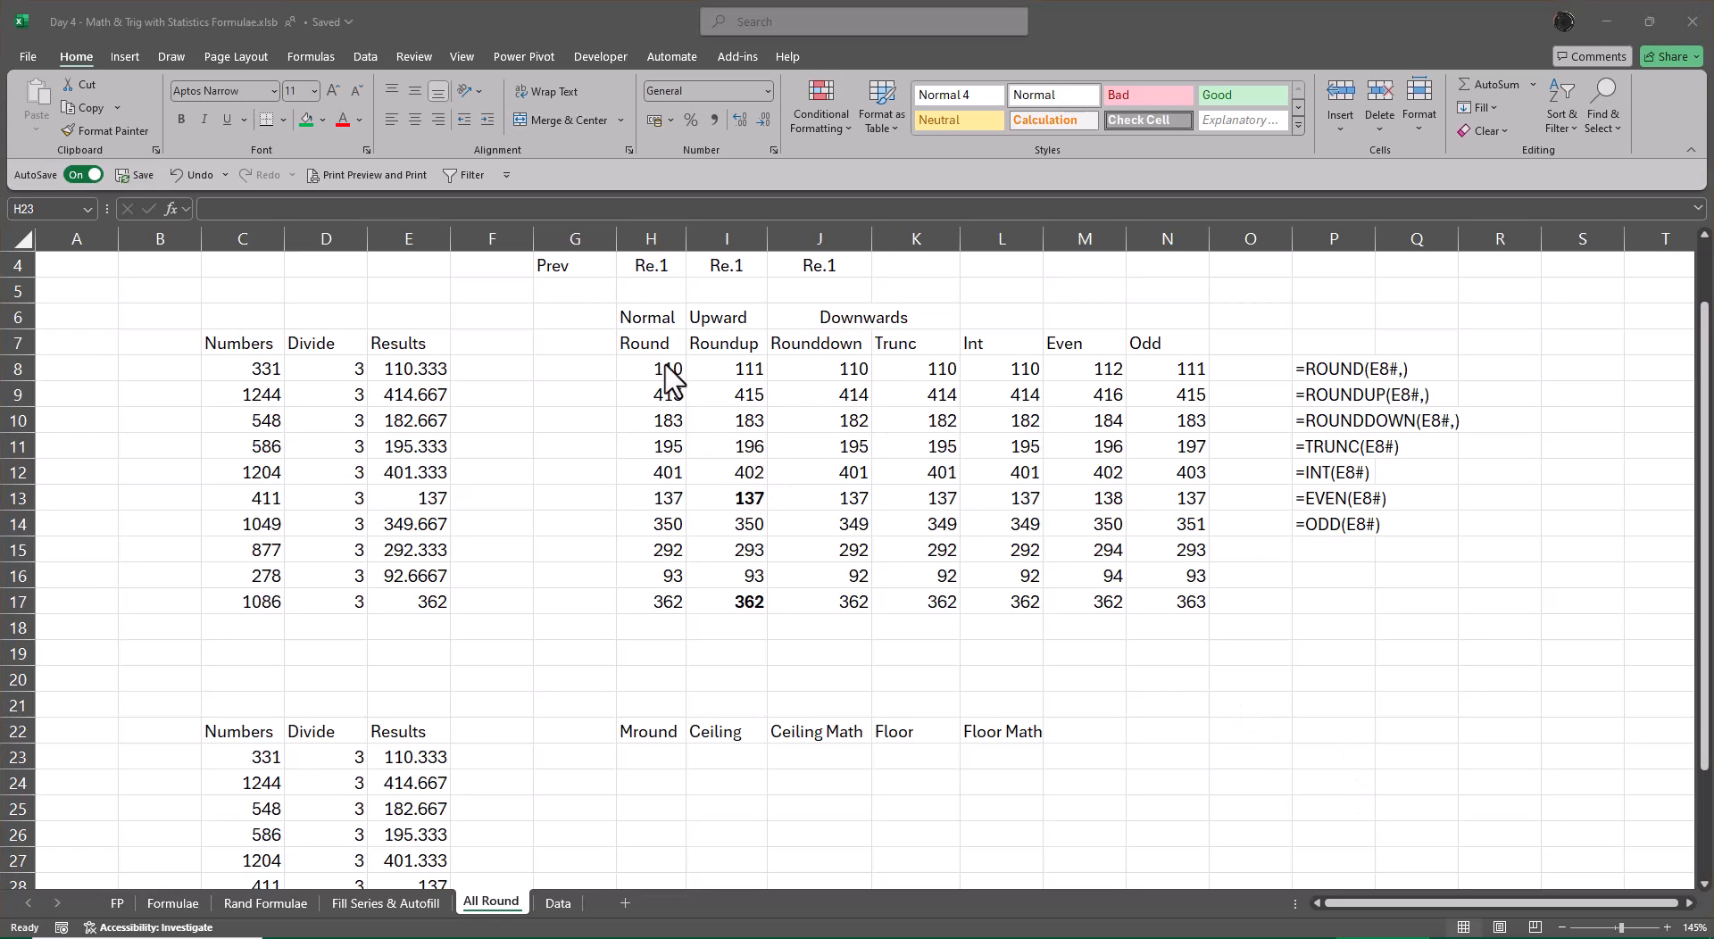
click(649, 312)
click(648, 313)
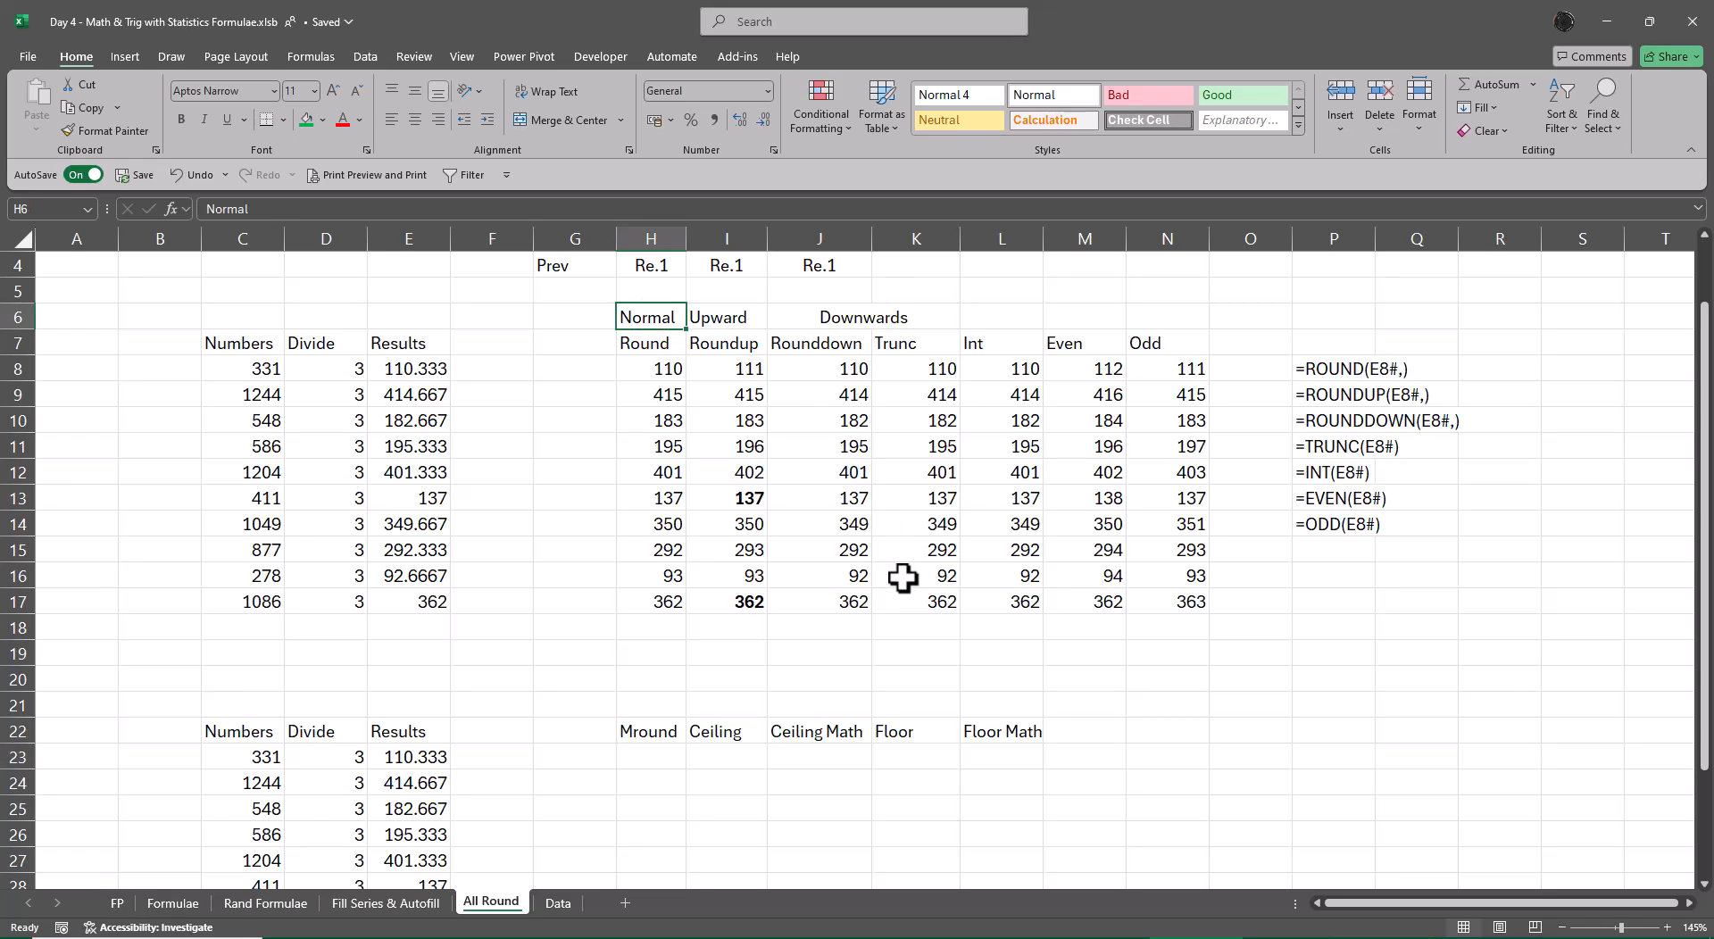
key(ctrl+c)
click(648, 703)
key(ctrl+v)
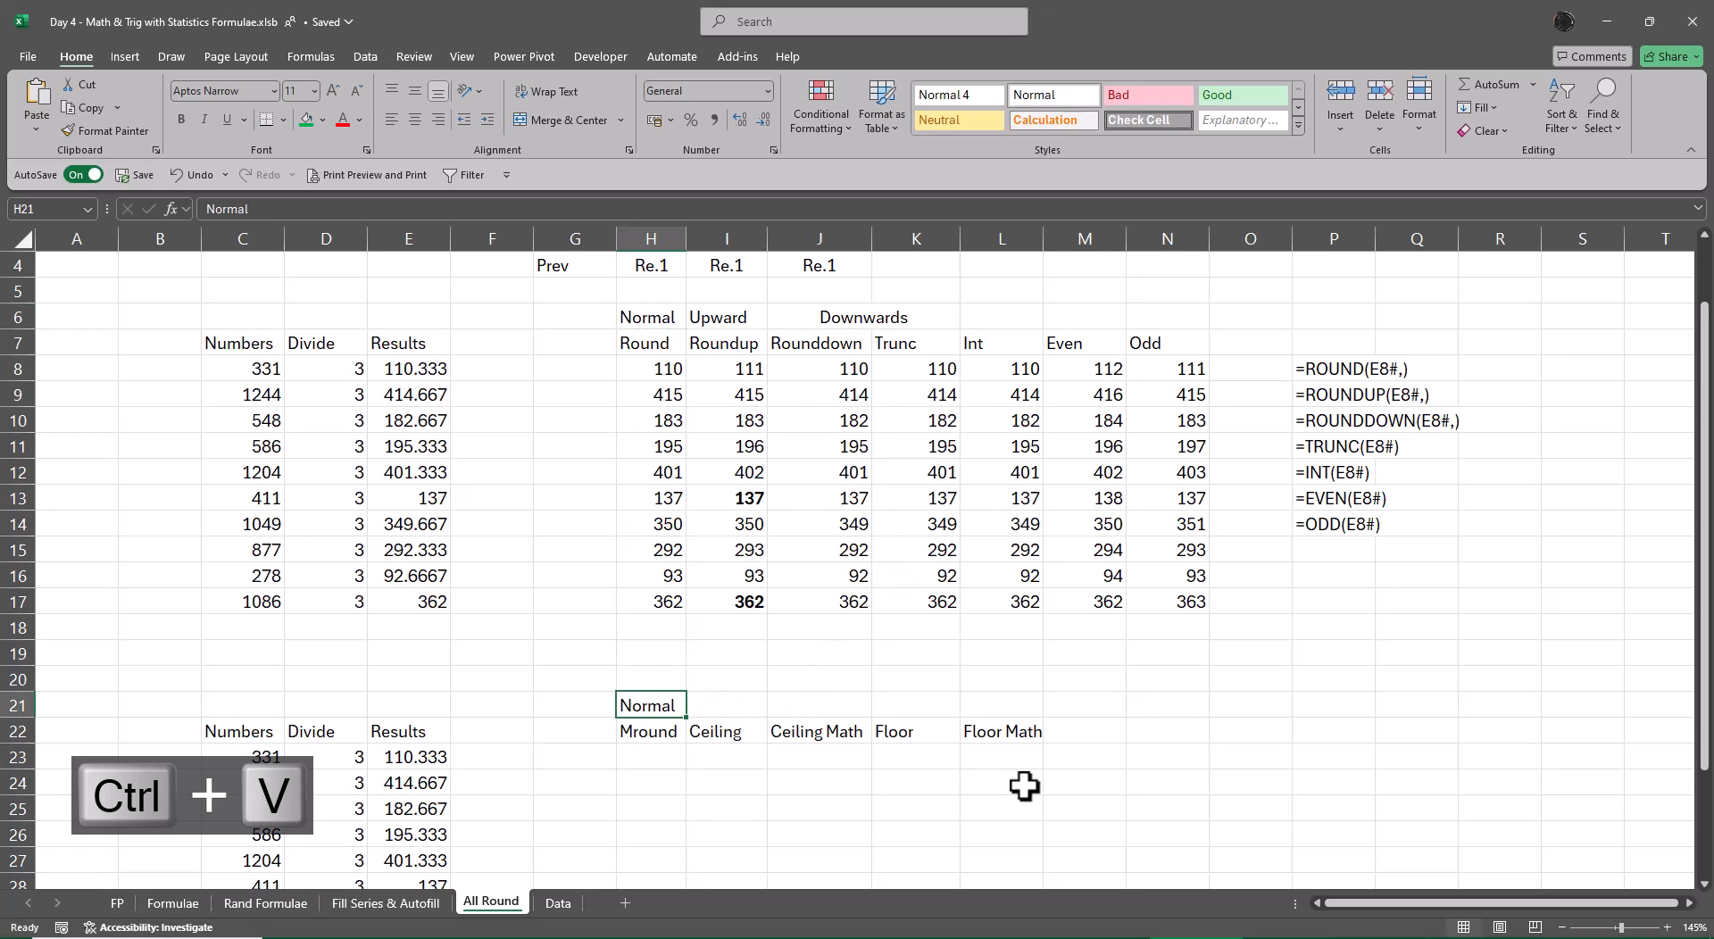
Step: Copy the Upward label from I6 to I21:J21 and merge and center it over the two Ceiling headings
click(748, 320)
key(ctrl+c)
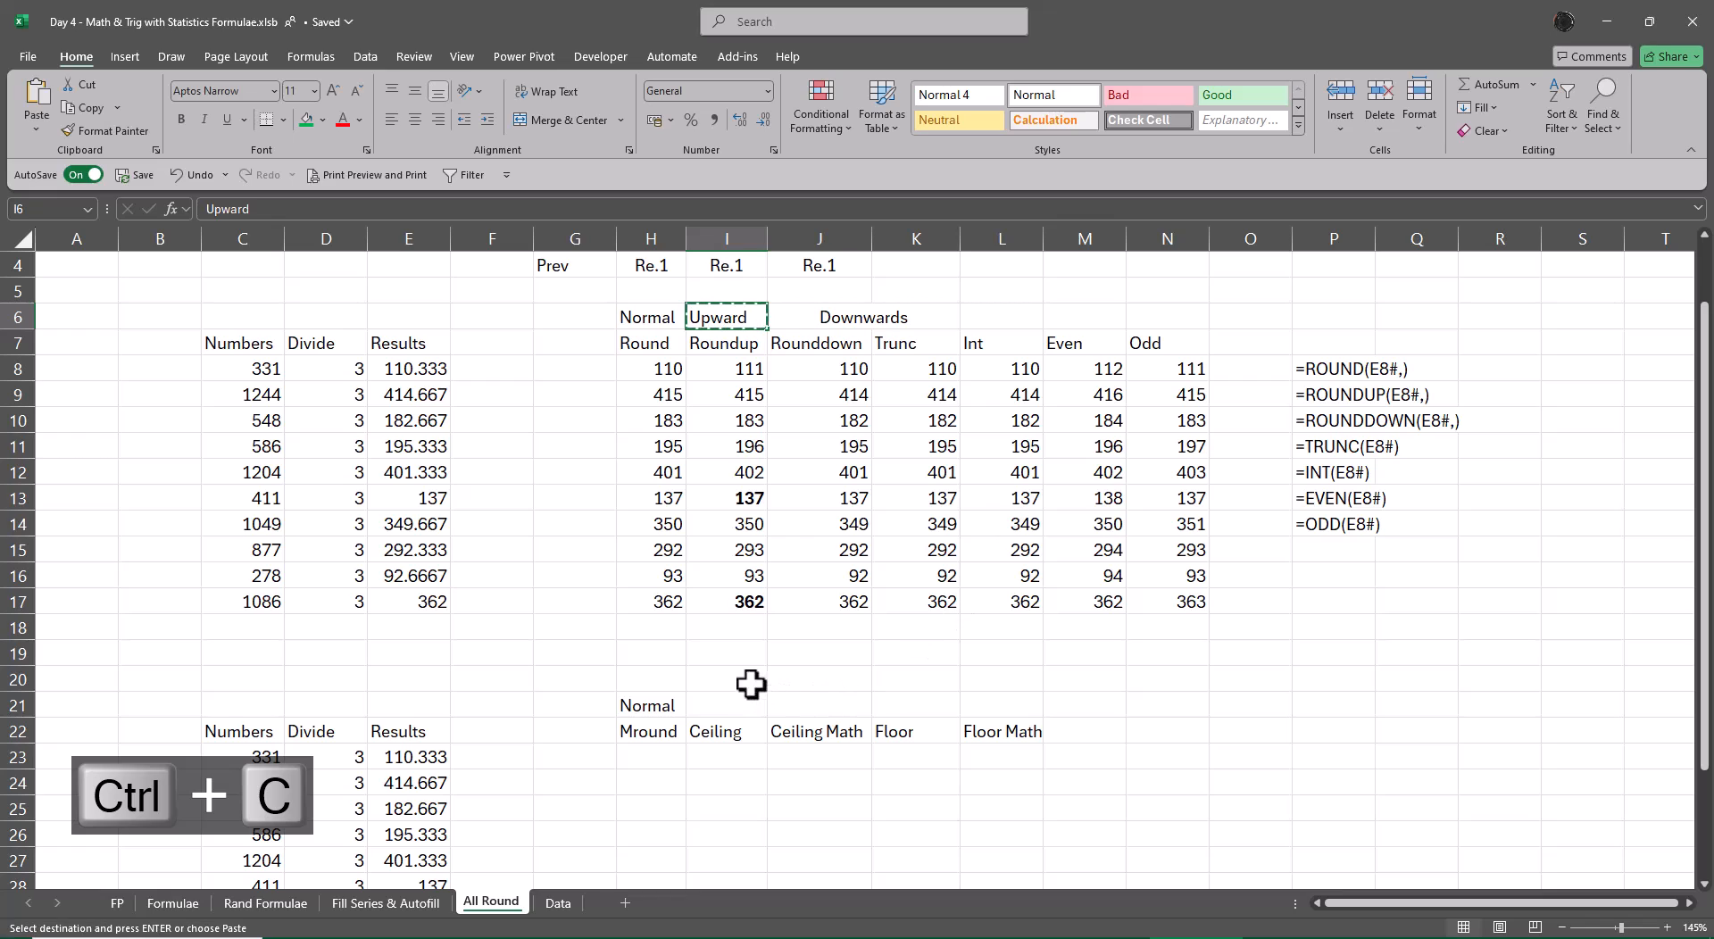
drag(720, 704, 825, 703)
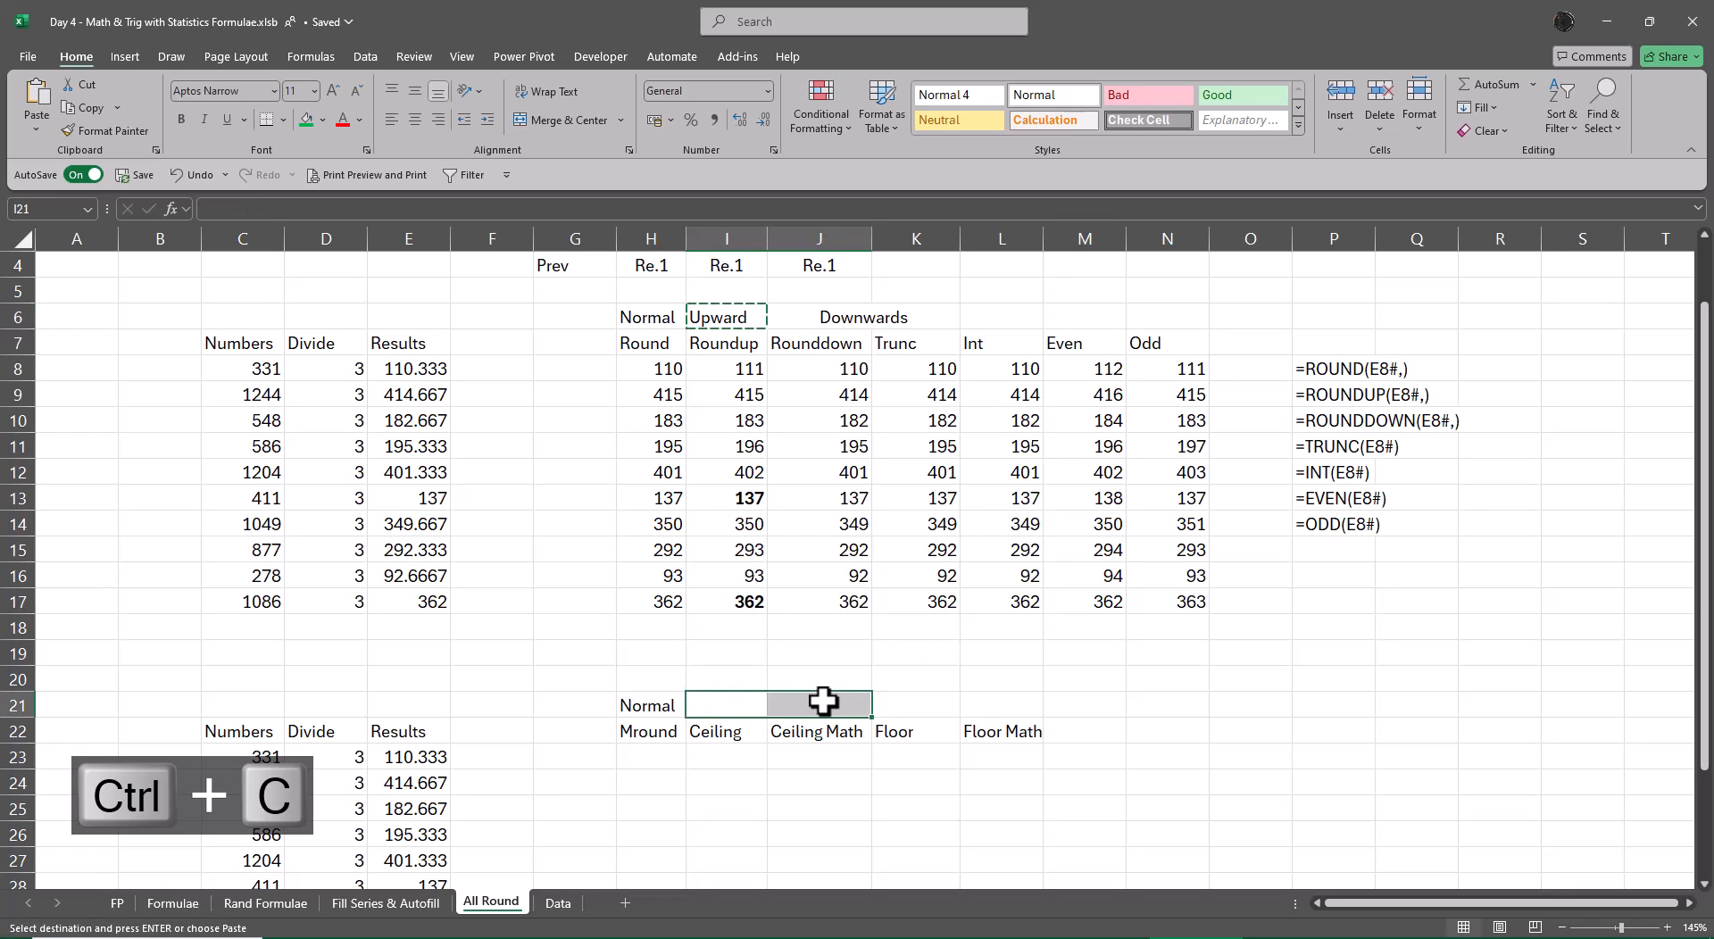
key(ctrl+v)
click(571, 118)
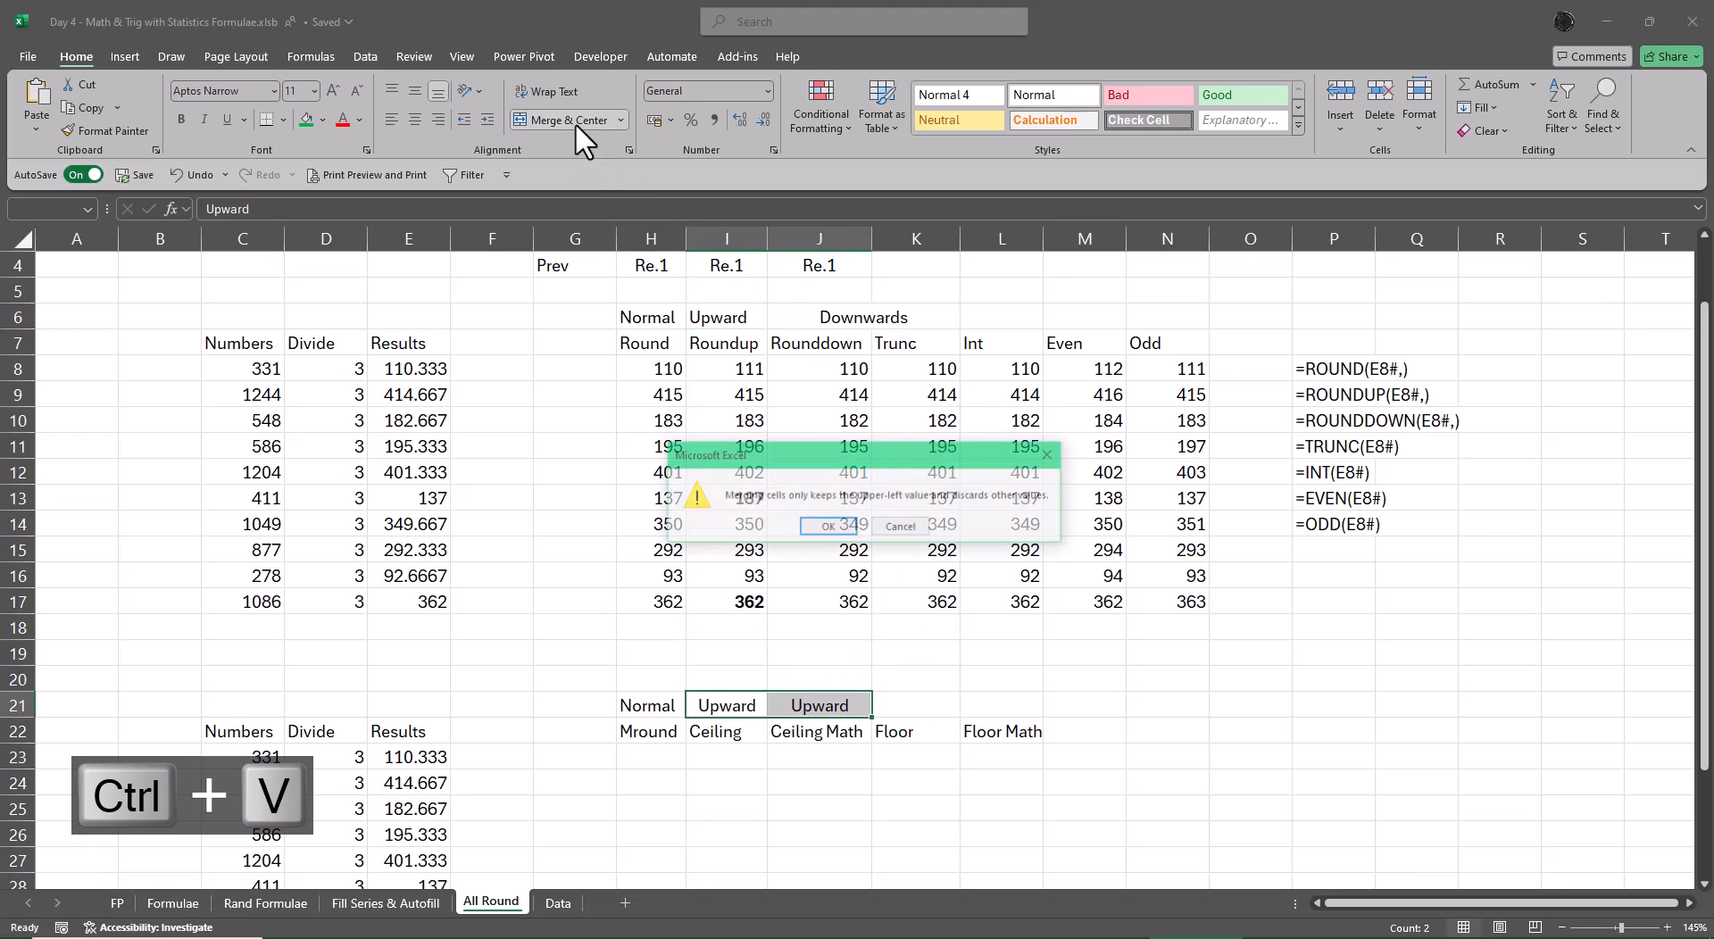
click(832, 527)
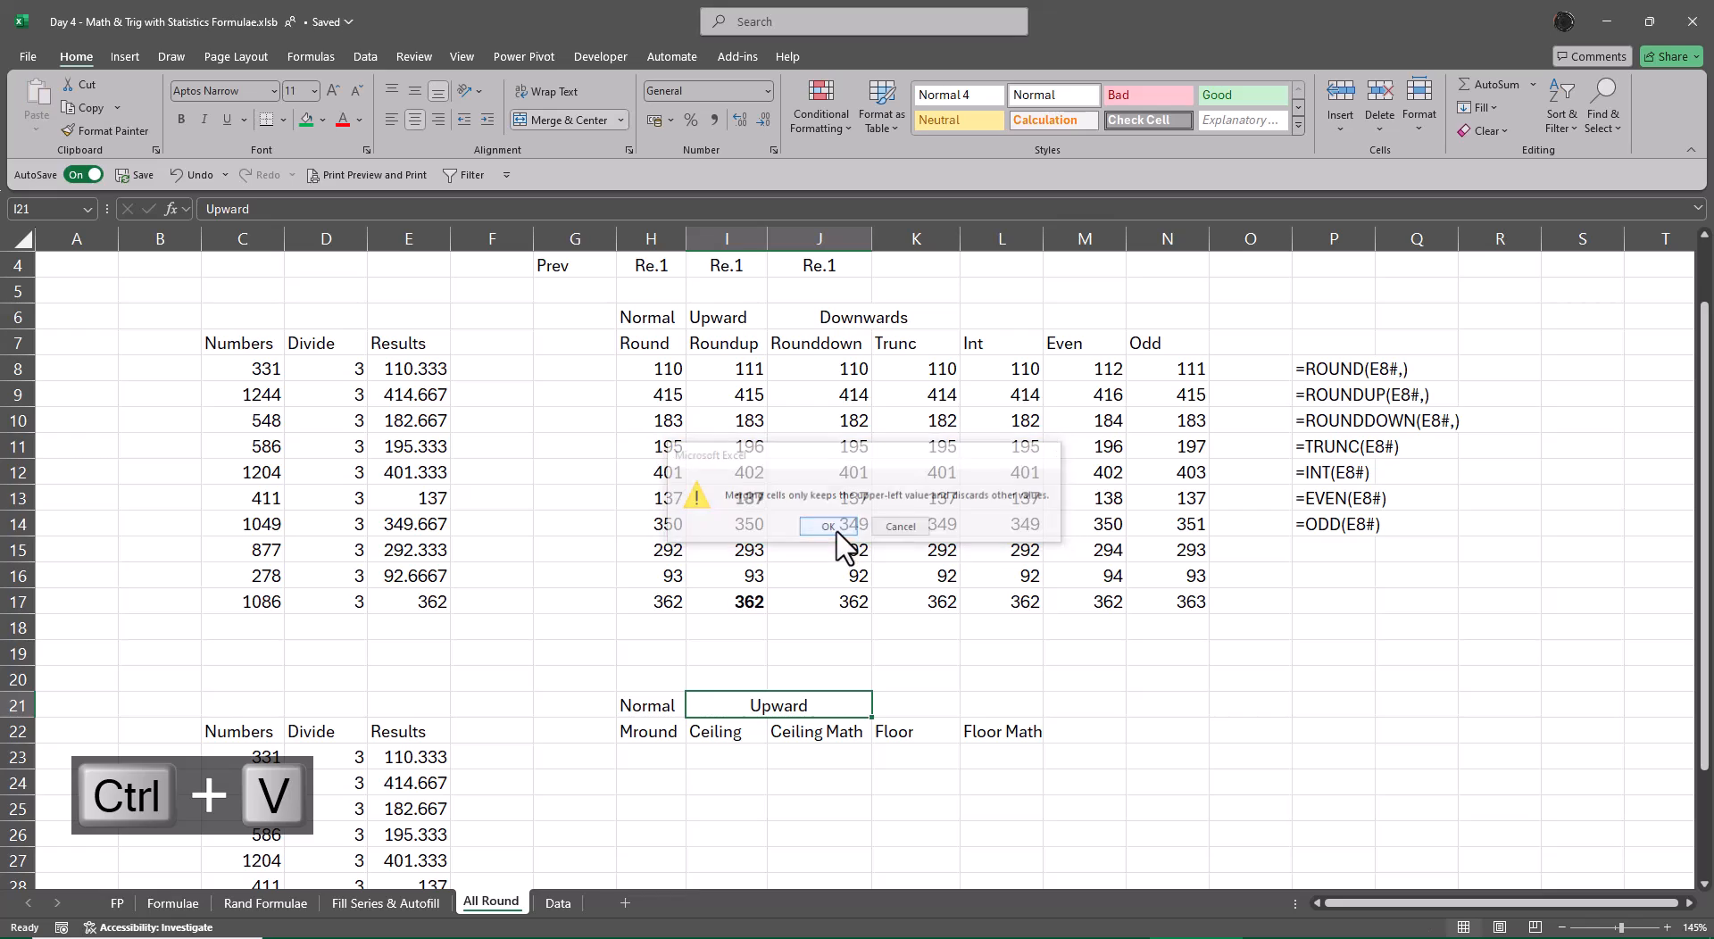
Step: Copy the merged Downwards label from J6 to K21, above the Floor and Floor Math headings
click(807, 326)
key(ctrl+c)
click(893, 705)
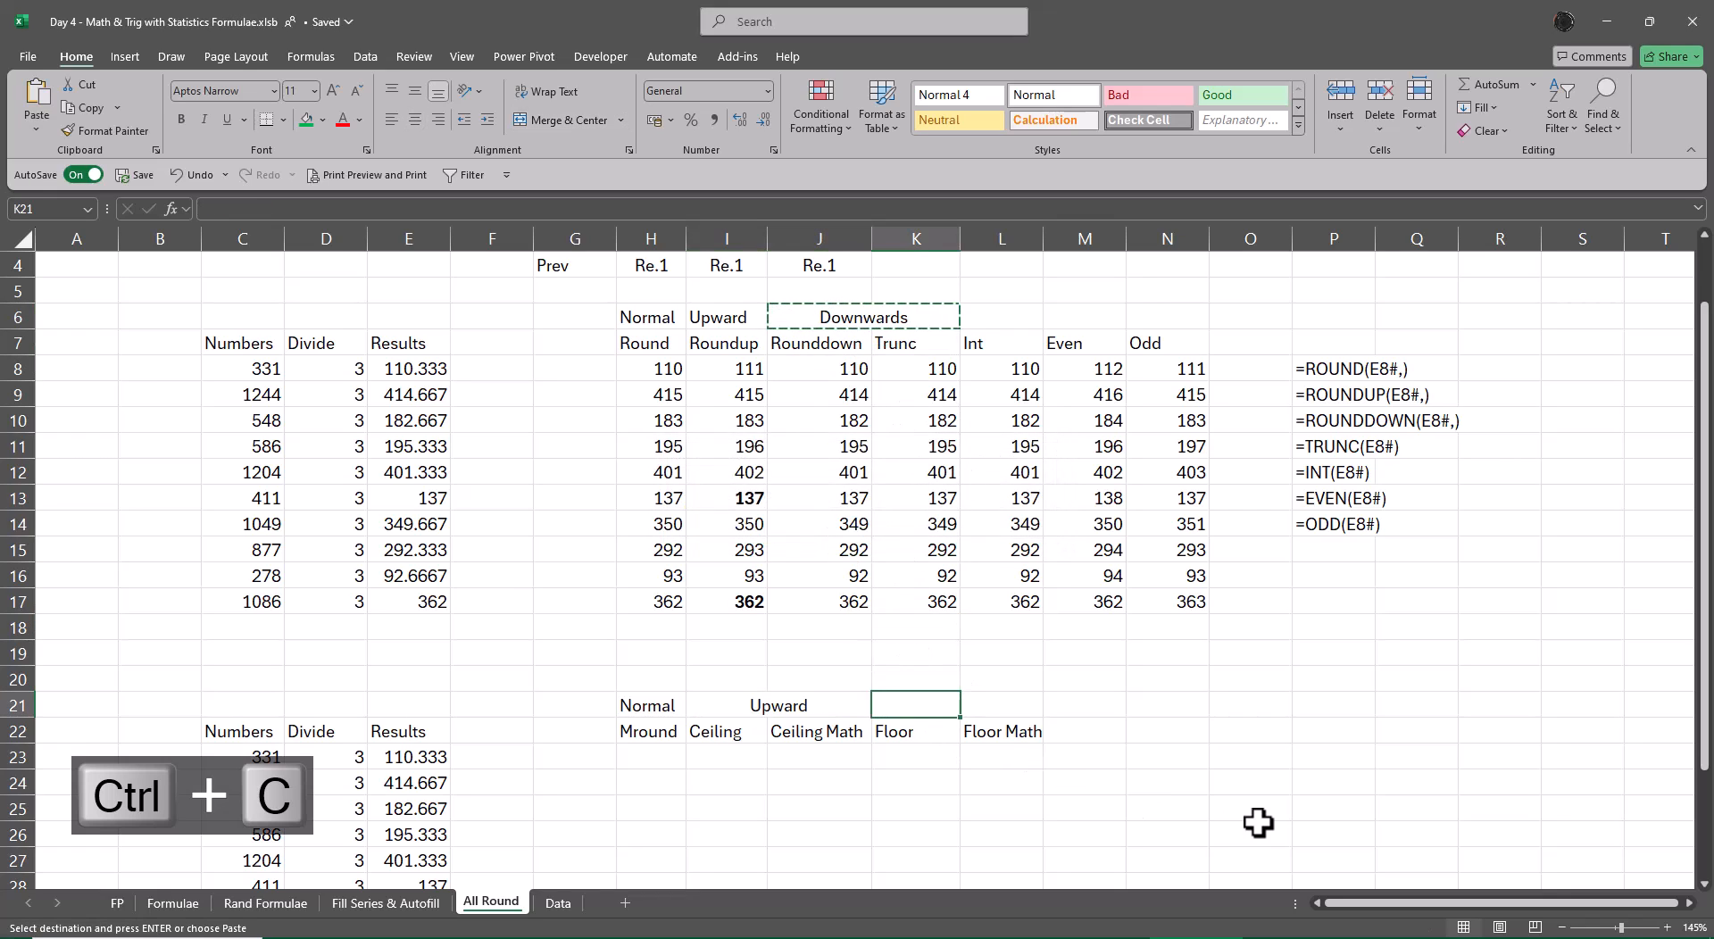
key(ctrl+v)
key(Escape)
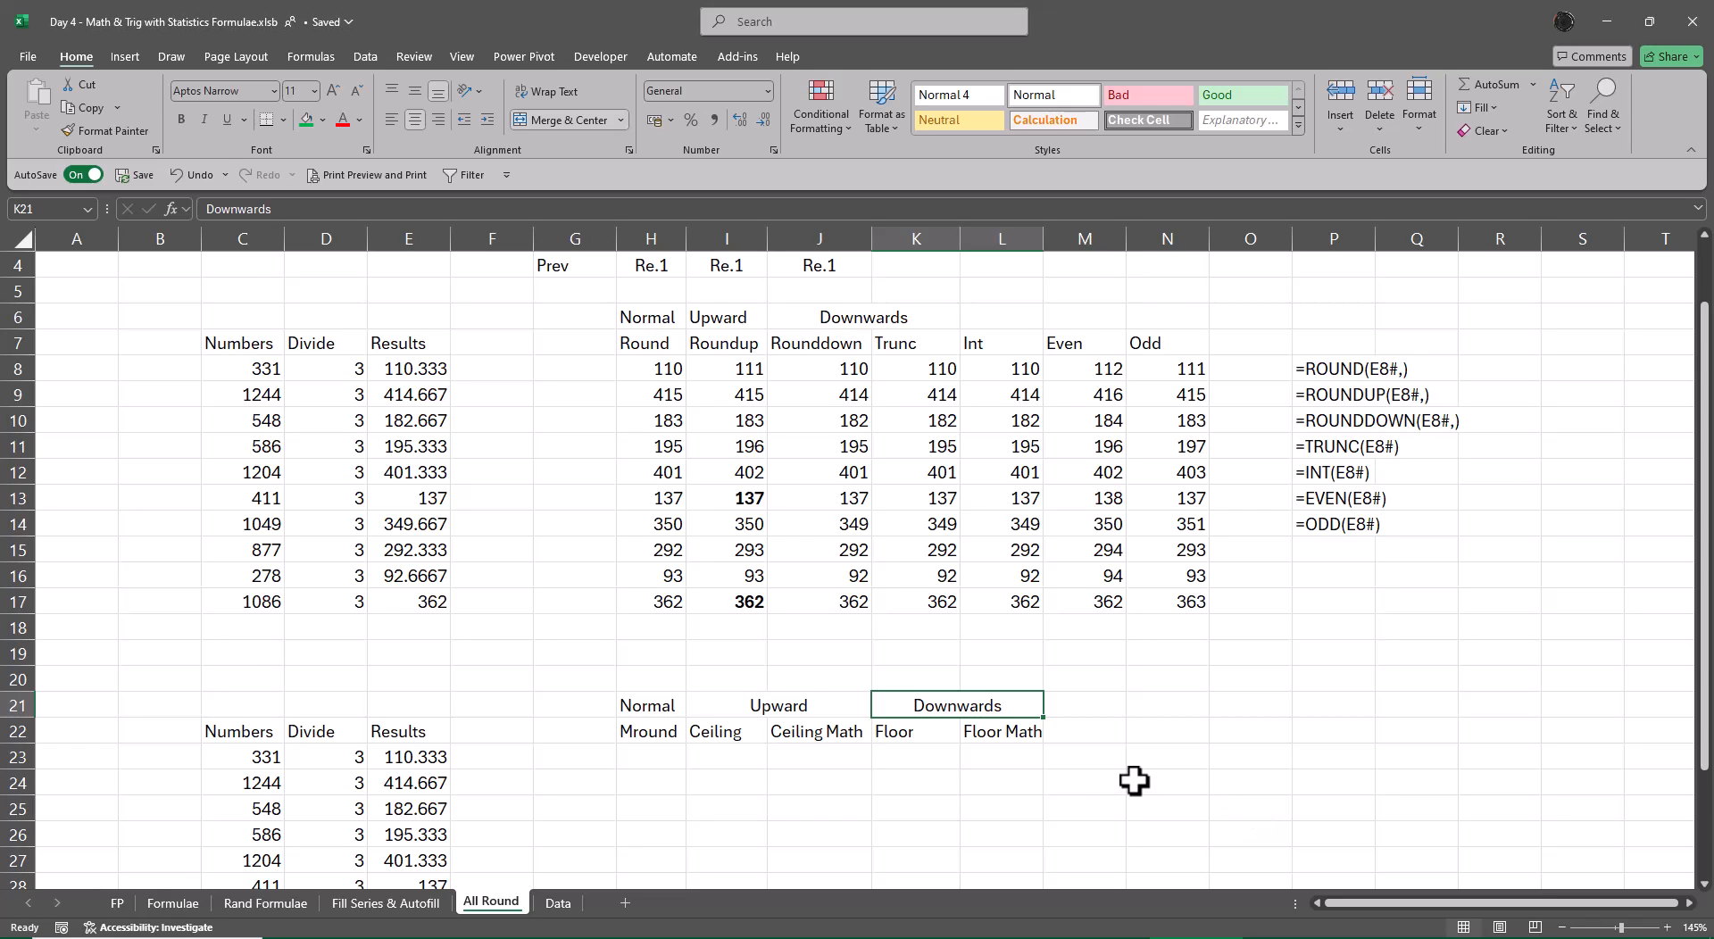
Step: Enter the multiple 5 in each cell of H20:L20, above the five rounding headings
scroll(1134, 781, down, 3)
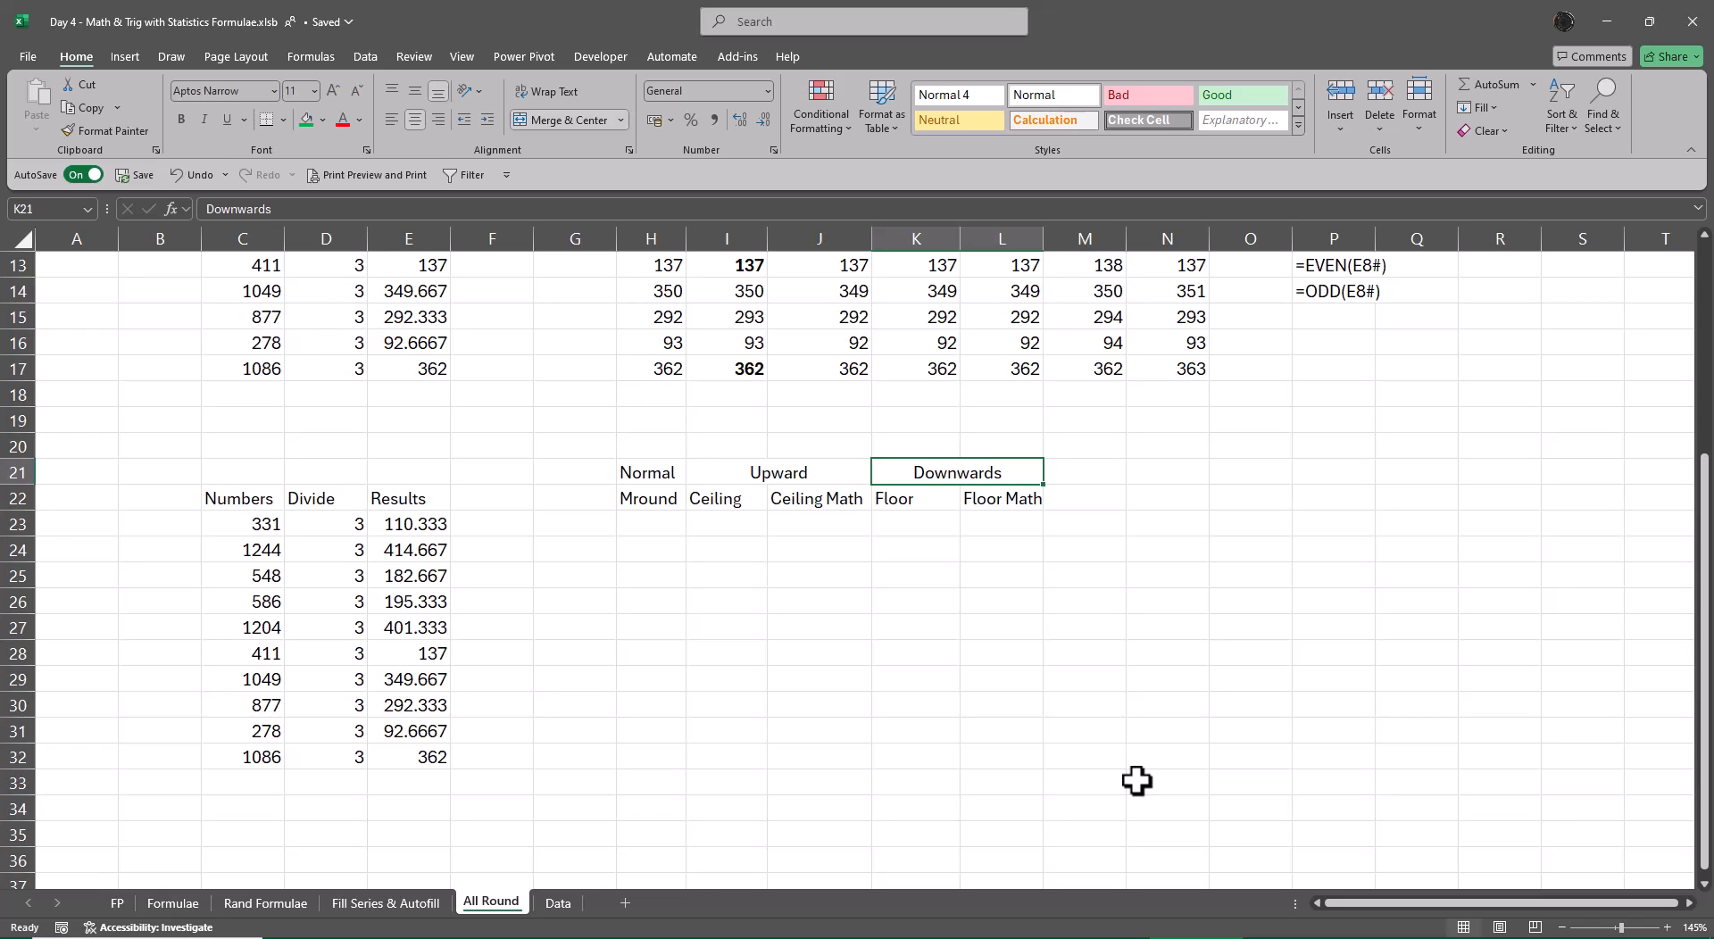
click(665, 446)
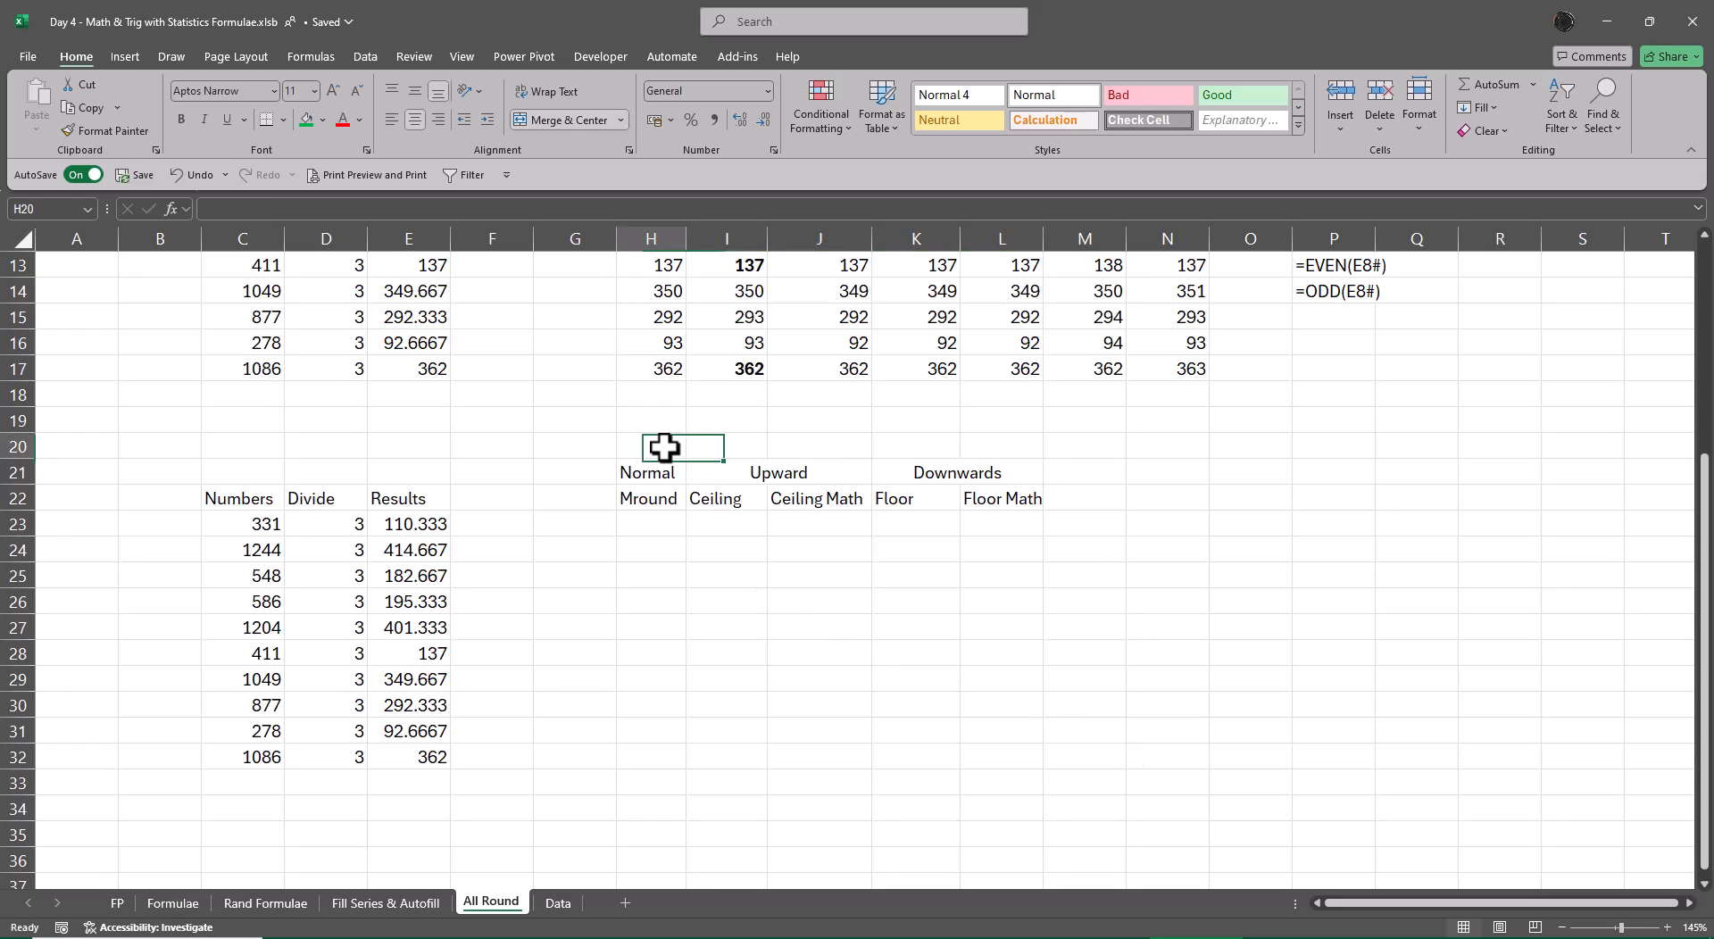
text(5)
key(Tab)
text(5)
key(Tab)
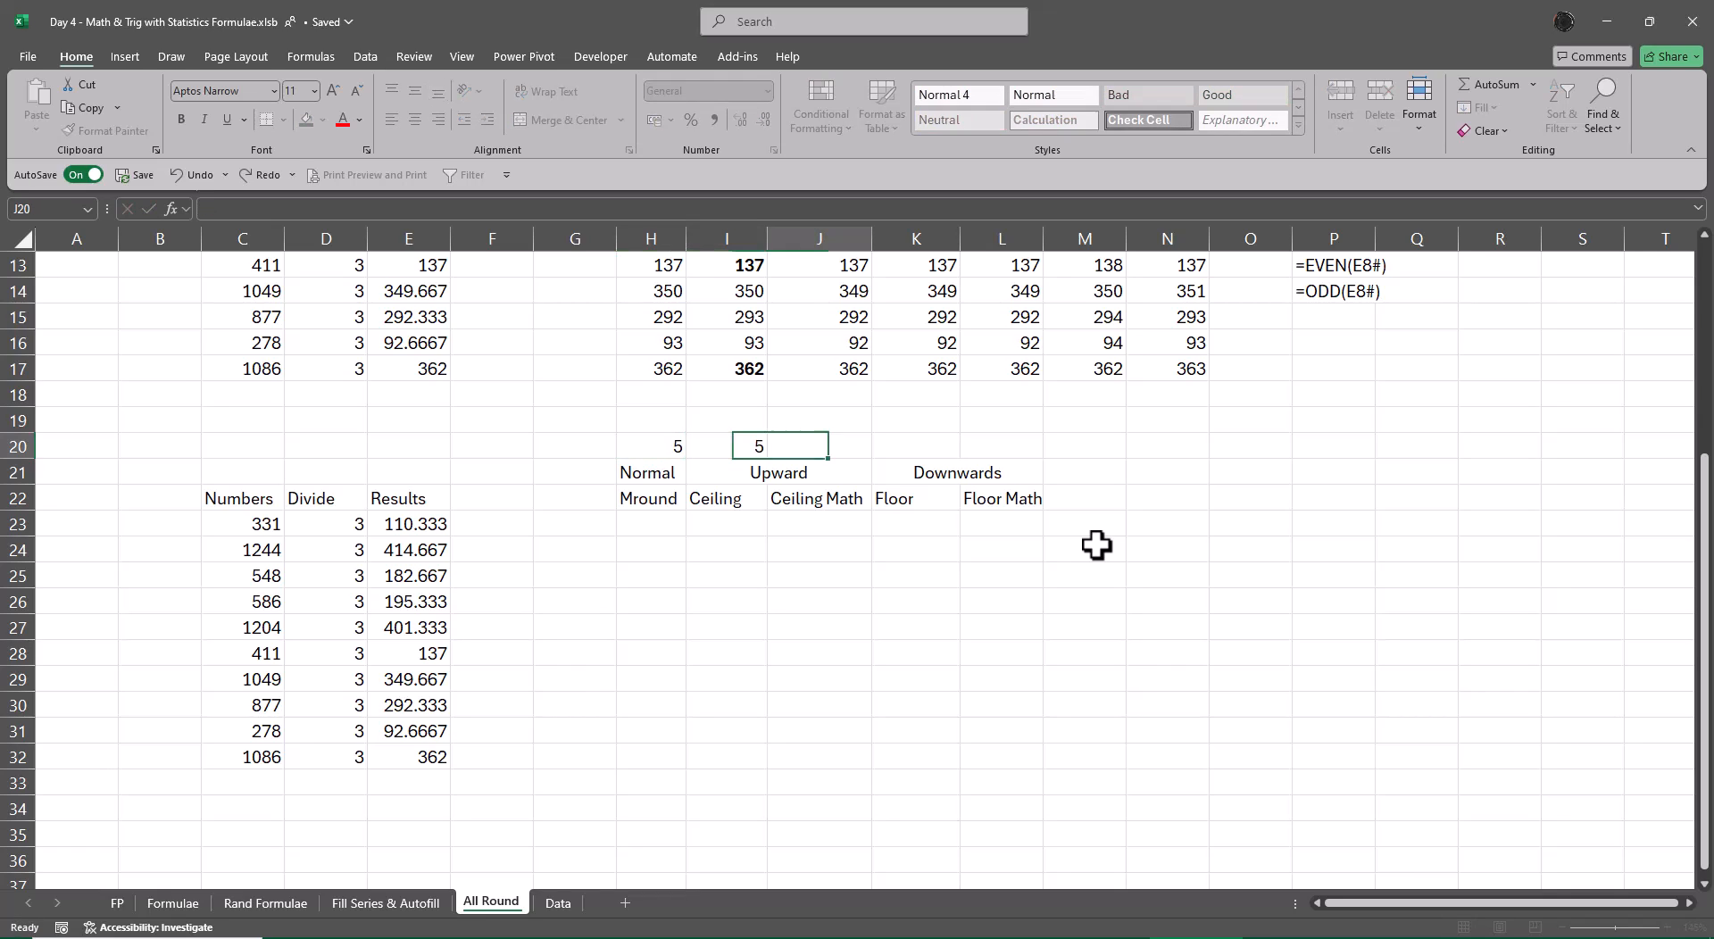
text(5)
key(Tab)
text(5)
key(Tab)
text(5)
key(Tab)
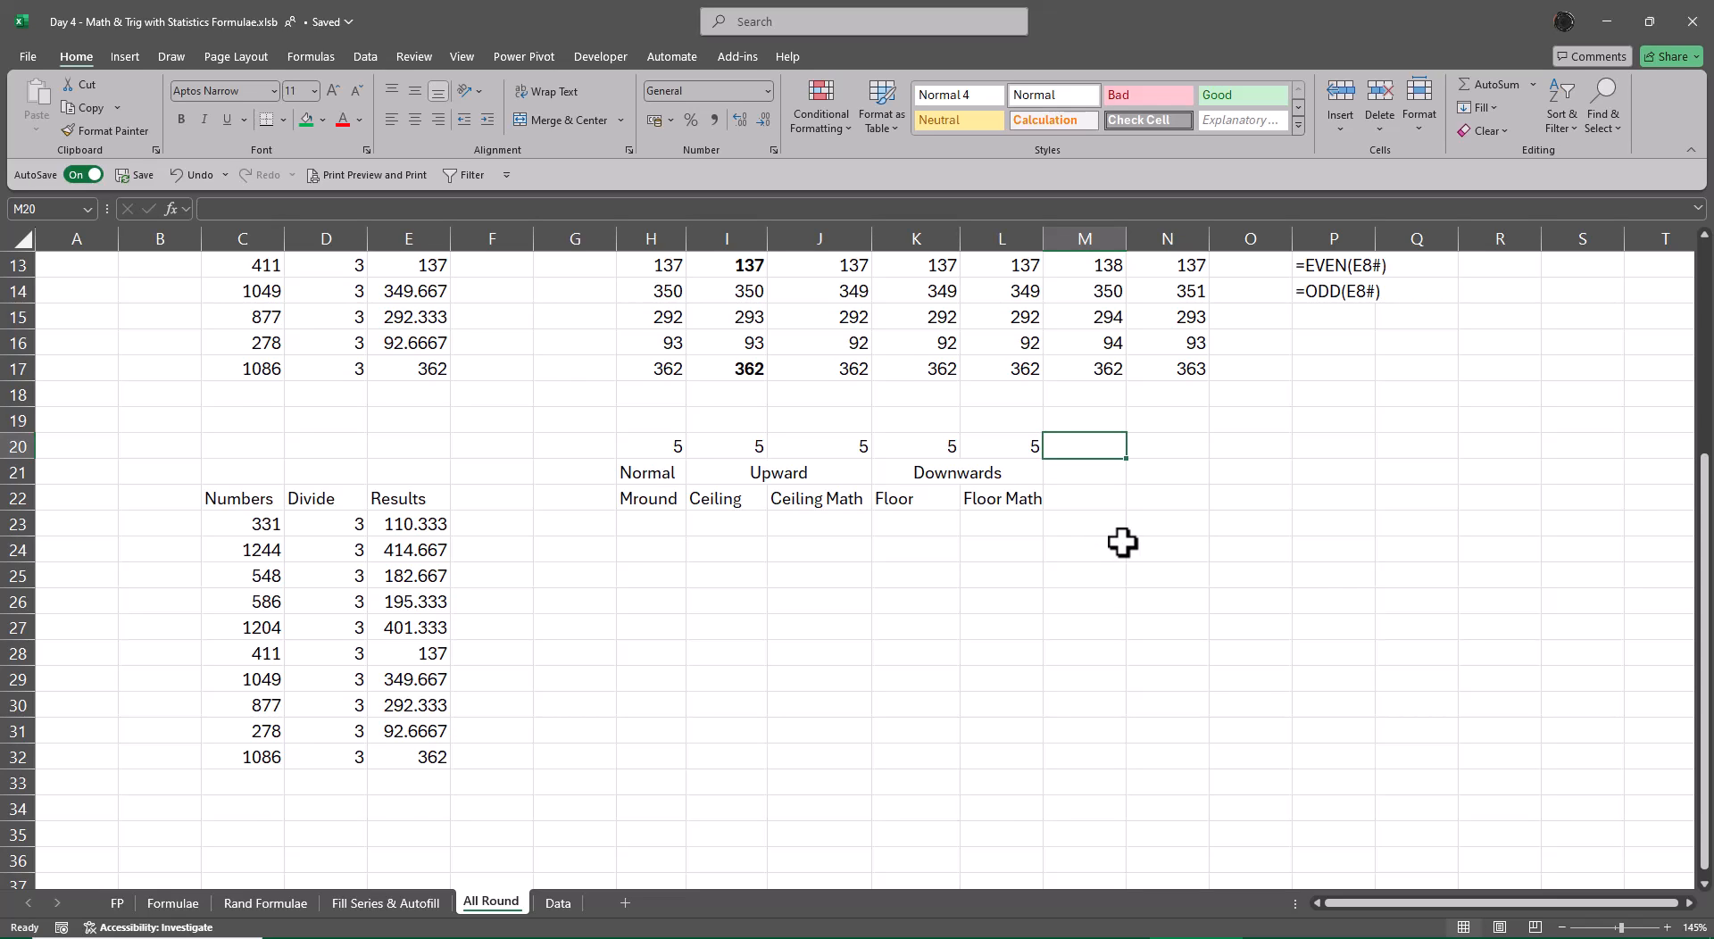
Step: Try the formula =MROUND(E23#,H20) on the whole Results range in H23, and clear the cell
scroll(1121, 540, up, 4)
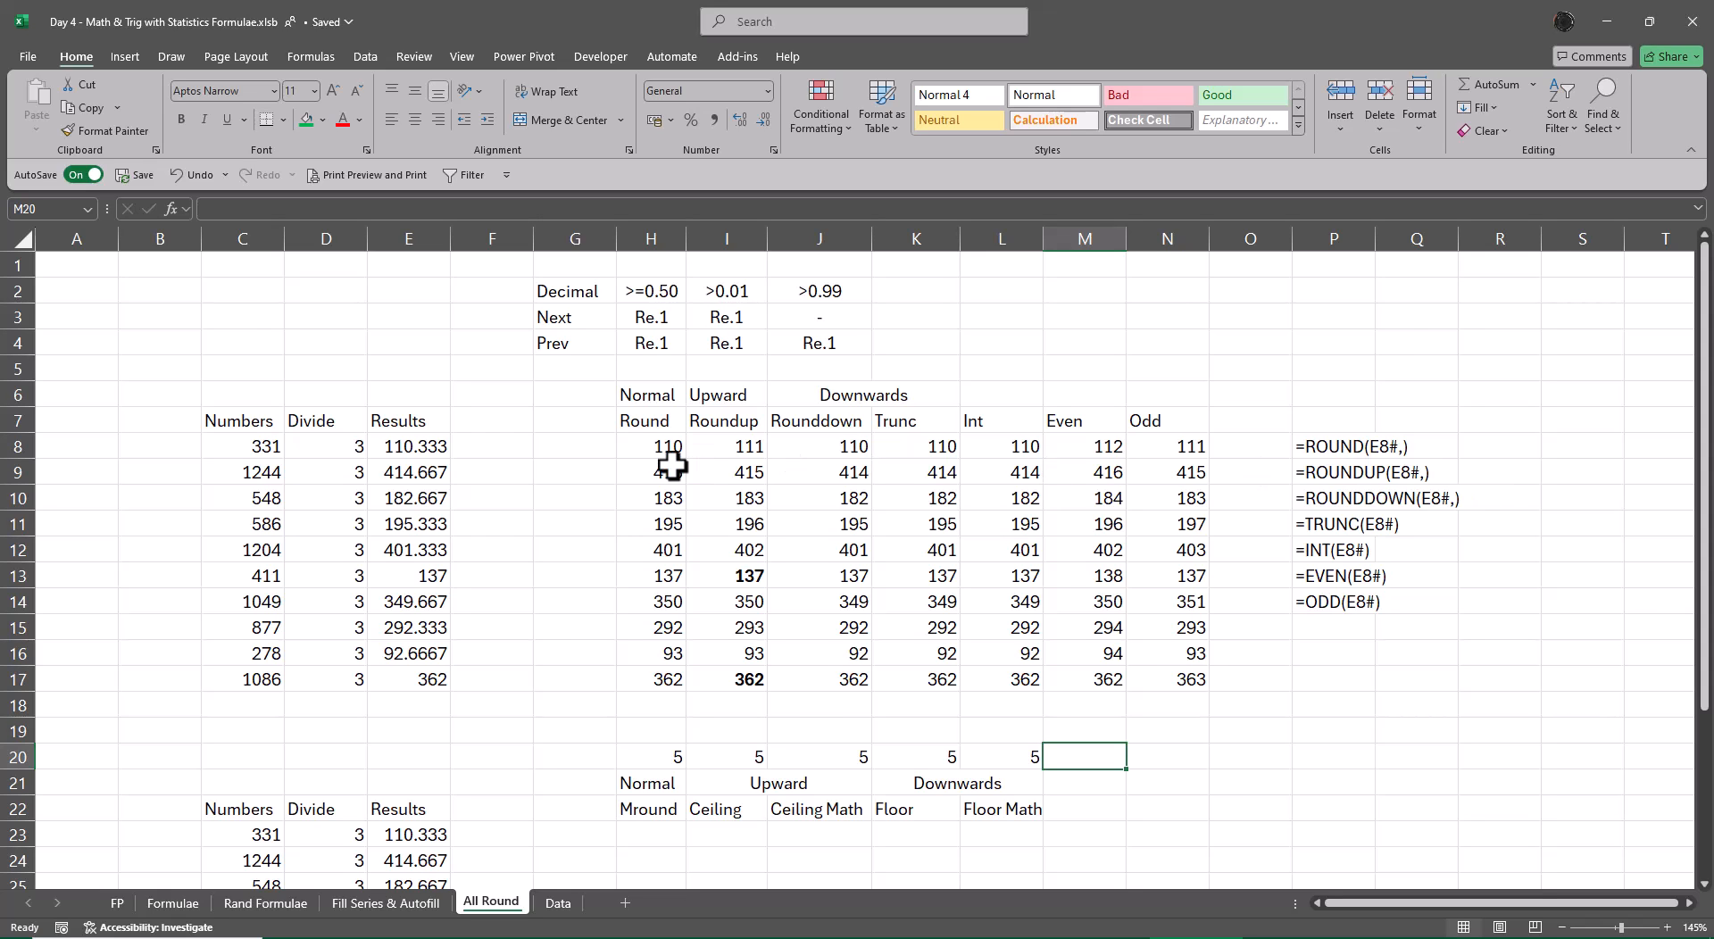
scroll(670, 460, down, 4)
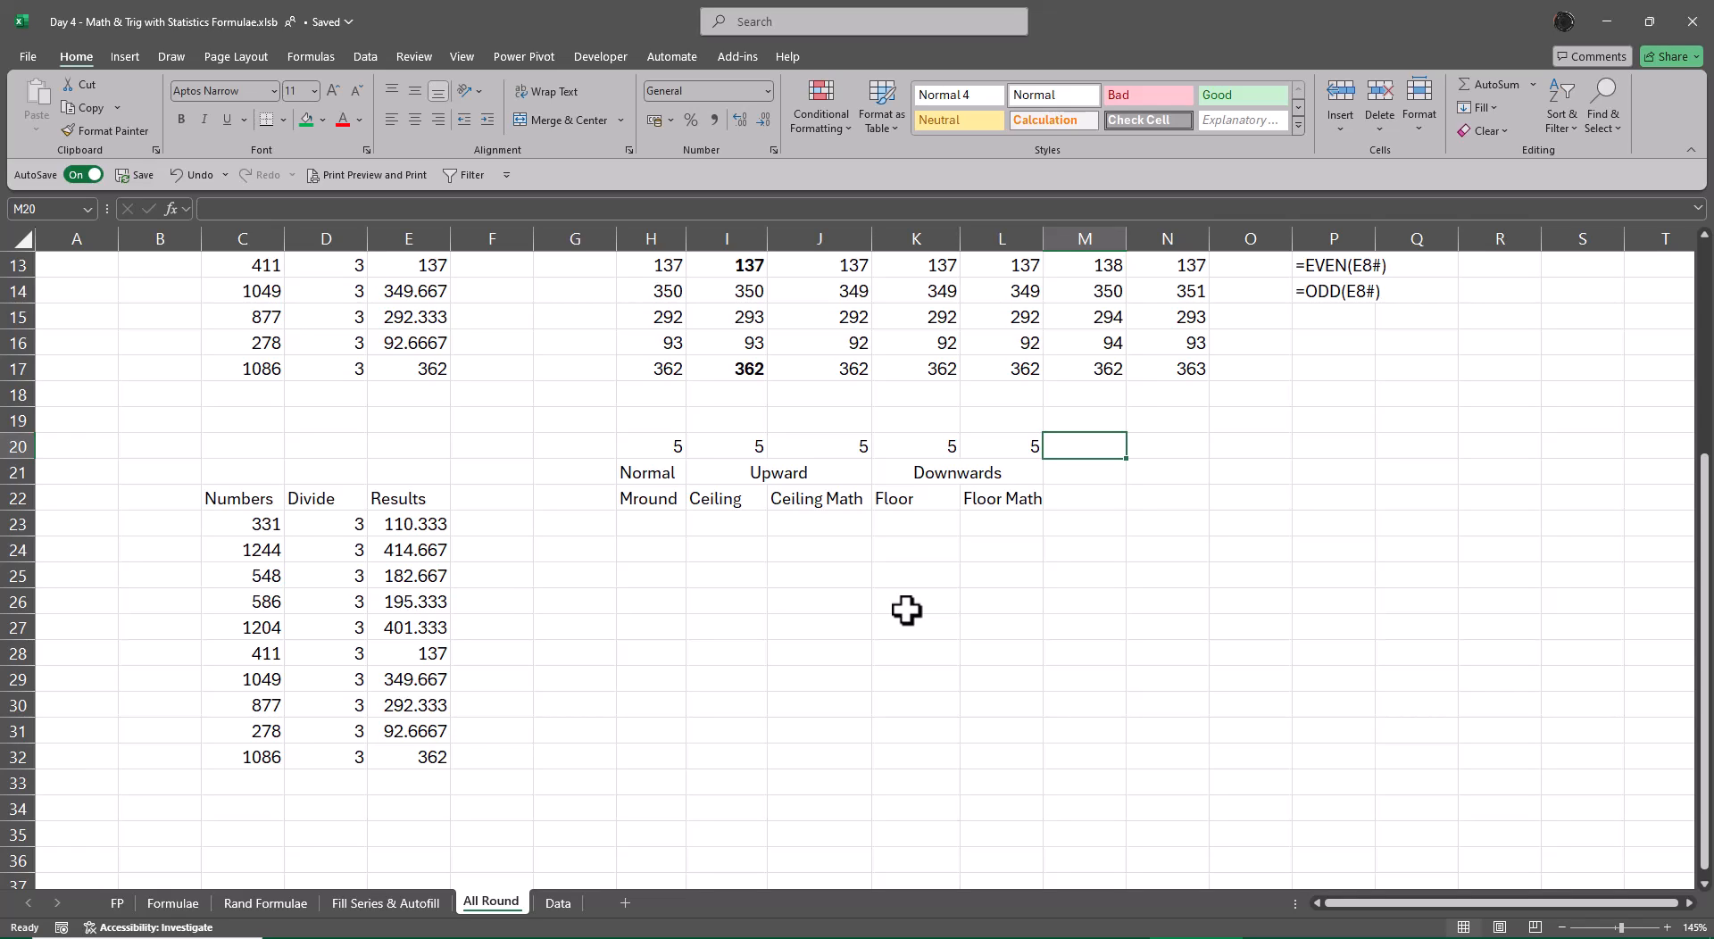
click(649, 524)
text(=mro)
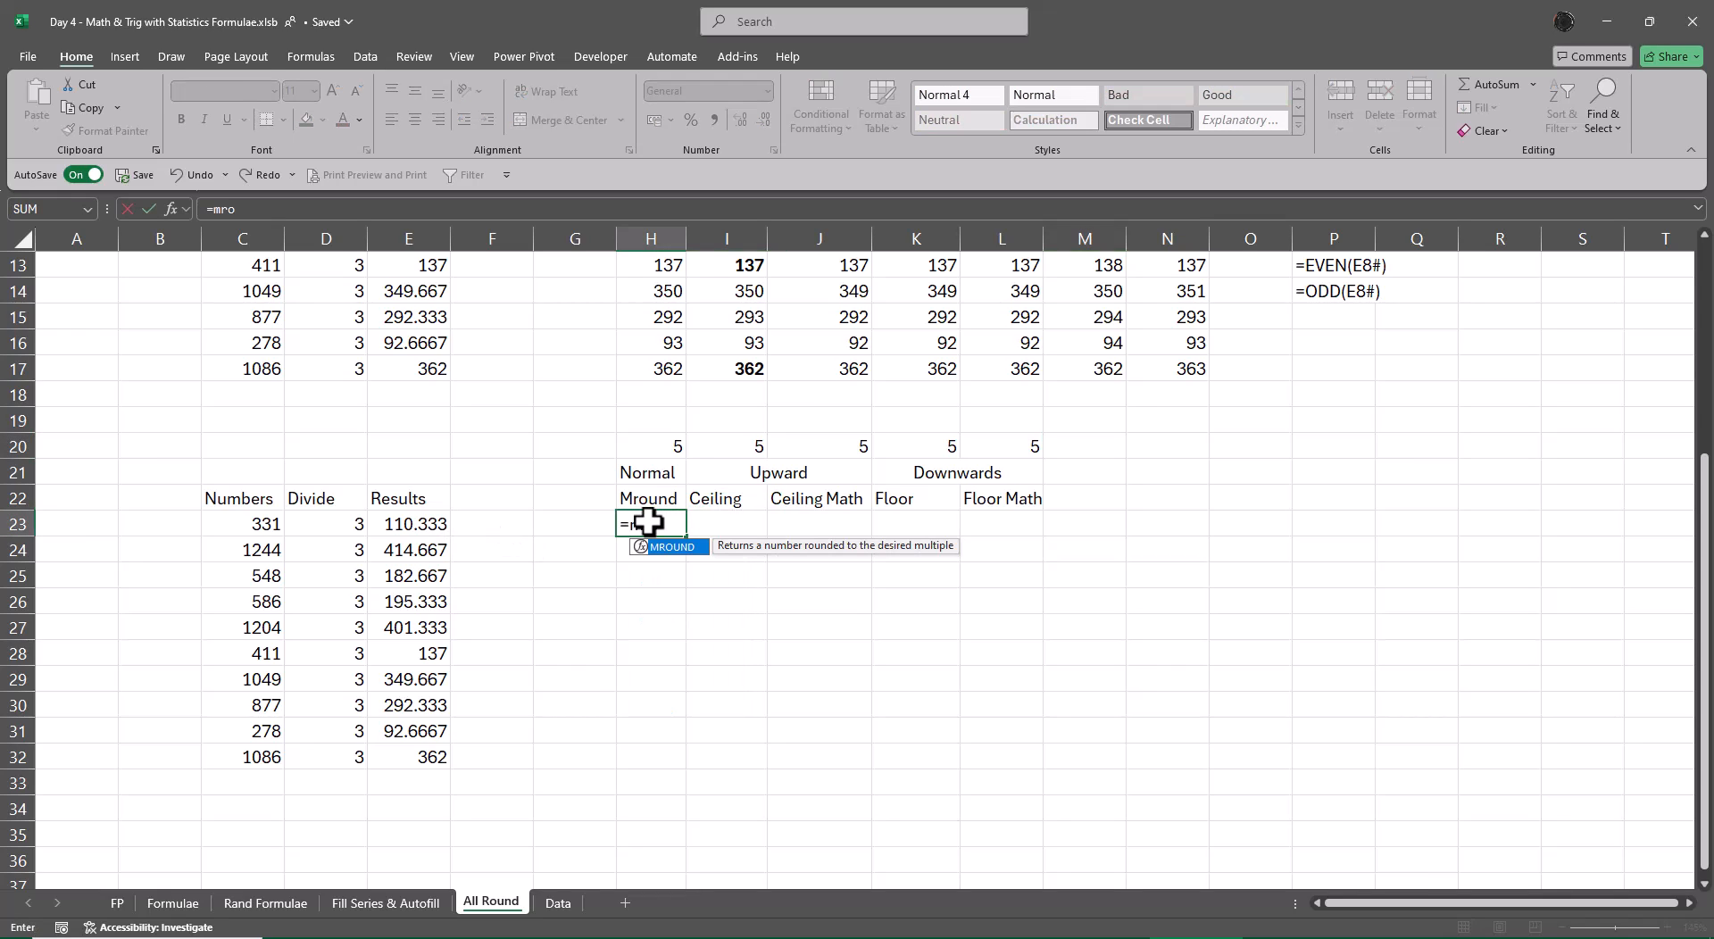
key(Tab)
key(Left)
key(Left)
key(Left)
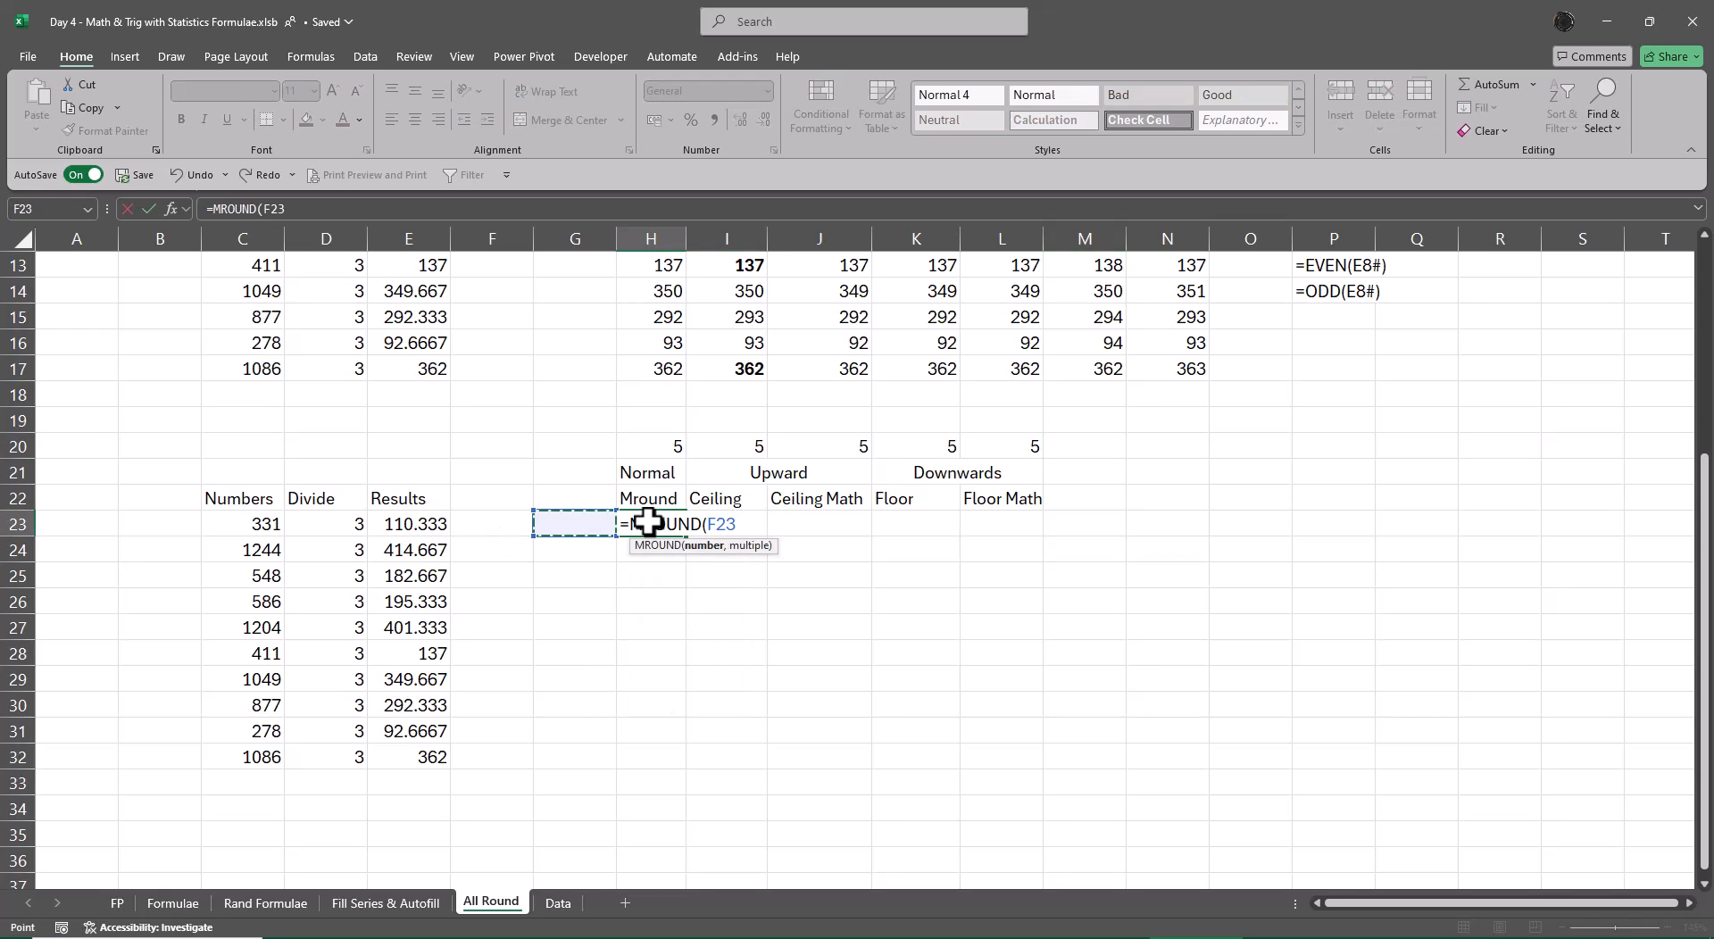
key(ctrl+shift+Down)
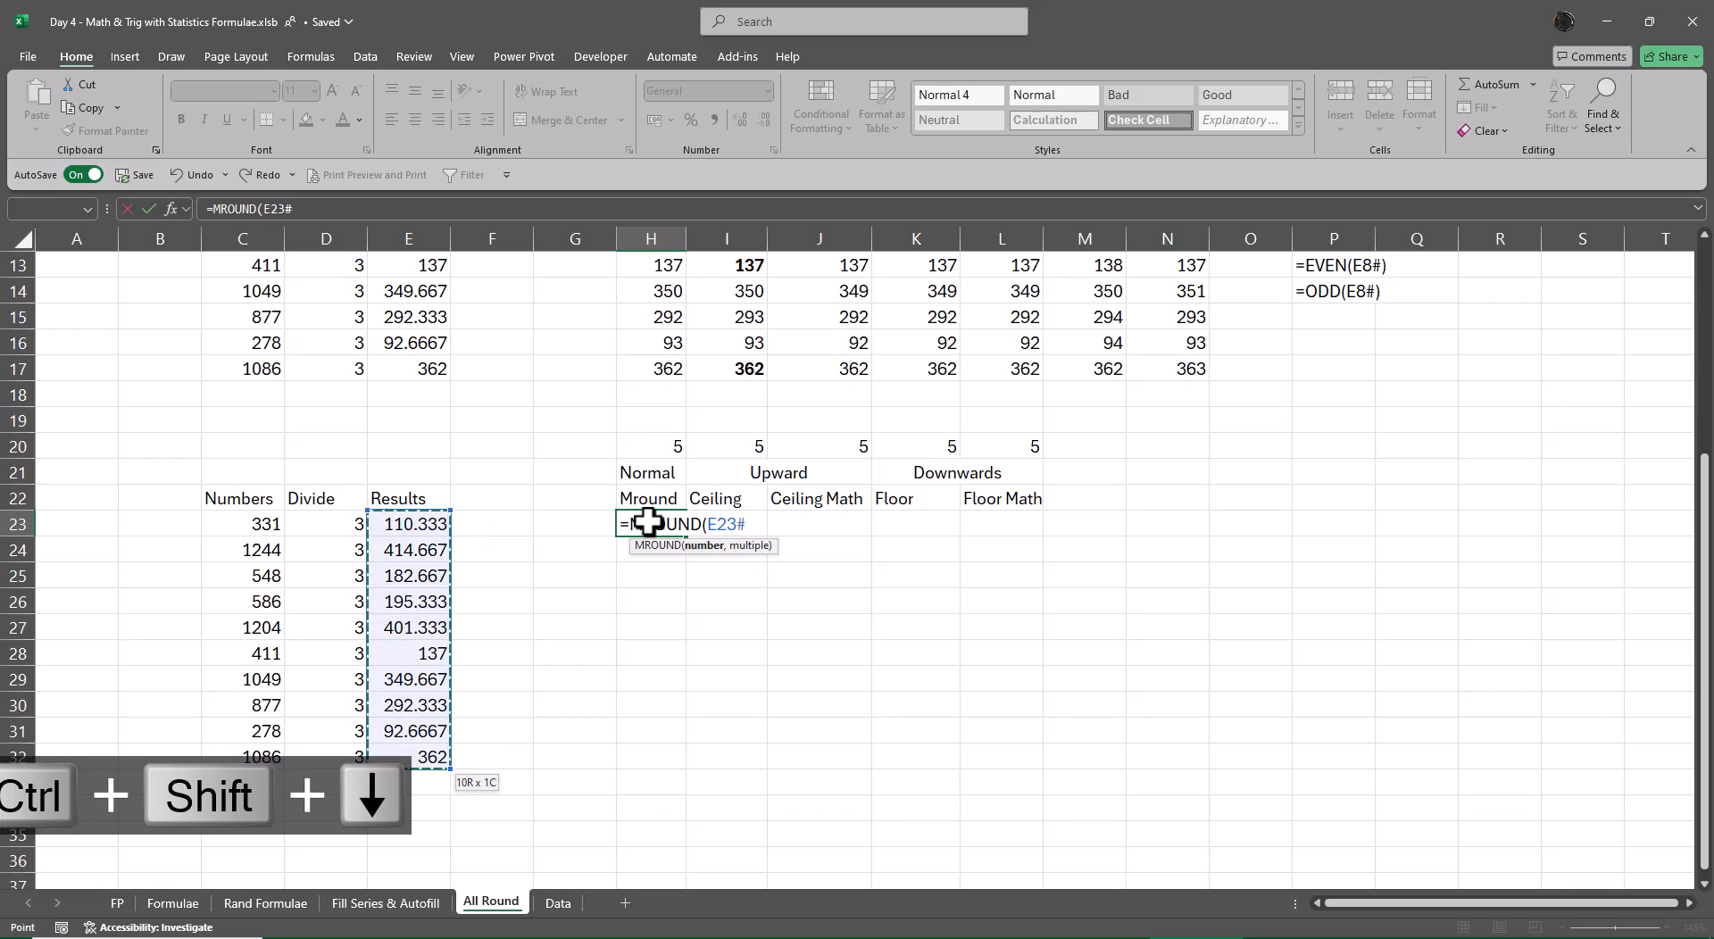
text(,)
key(Up)
key(Up)
key(Up)
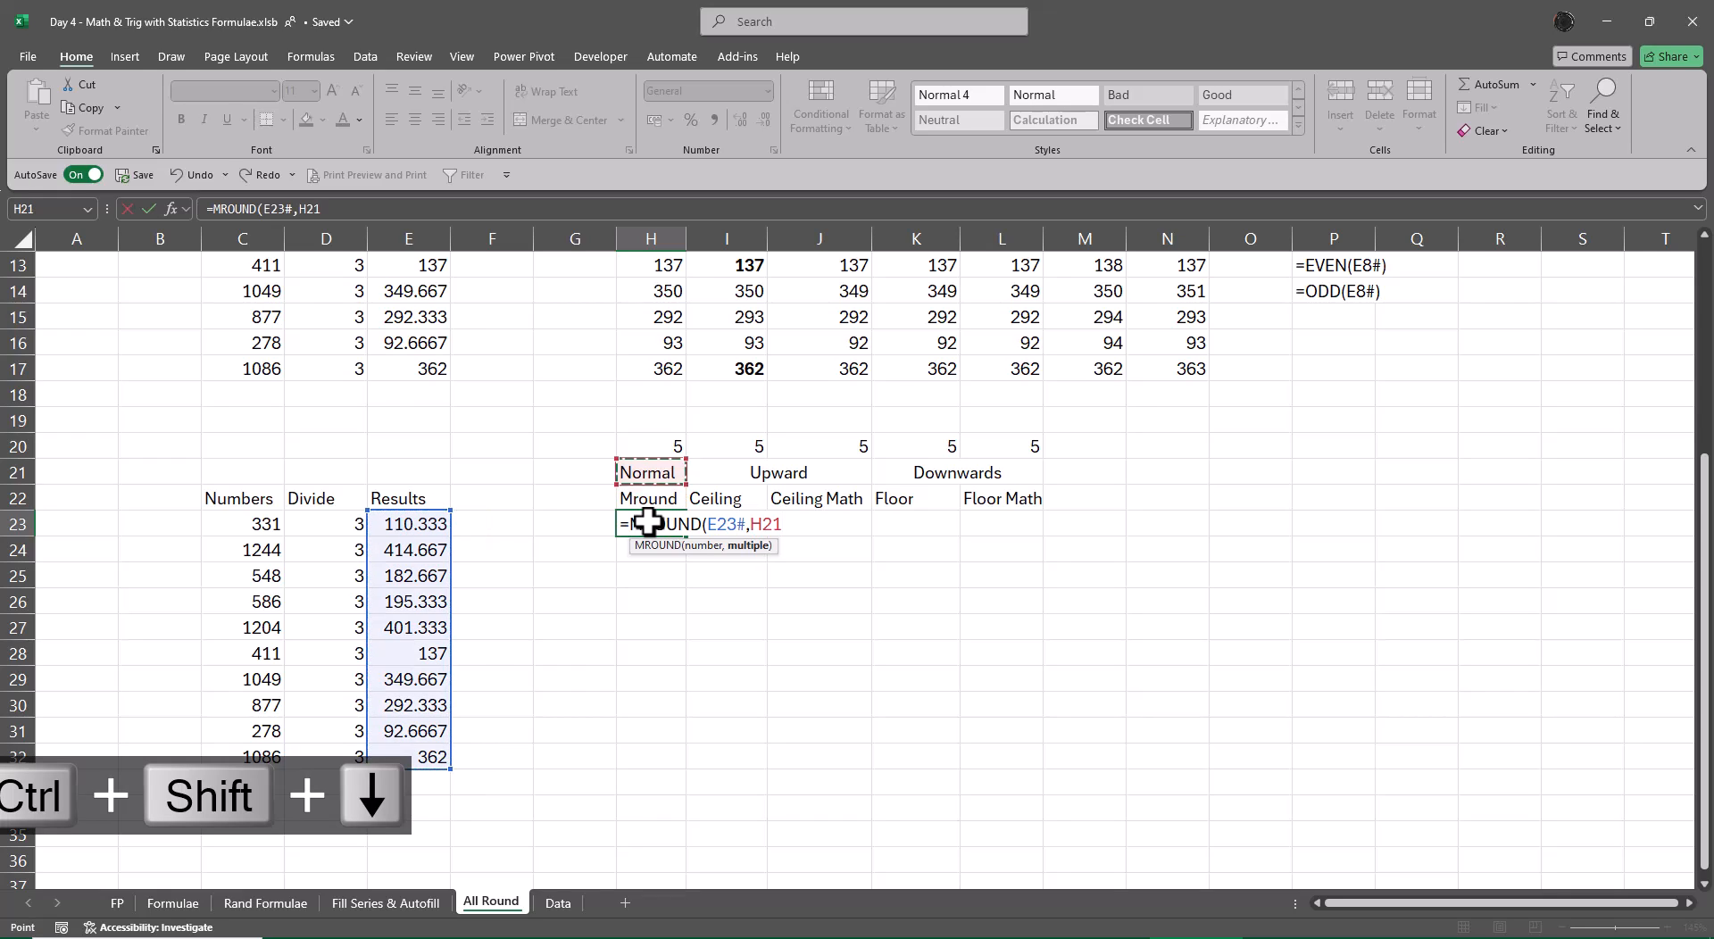
key(Return)
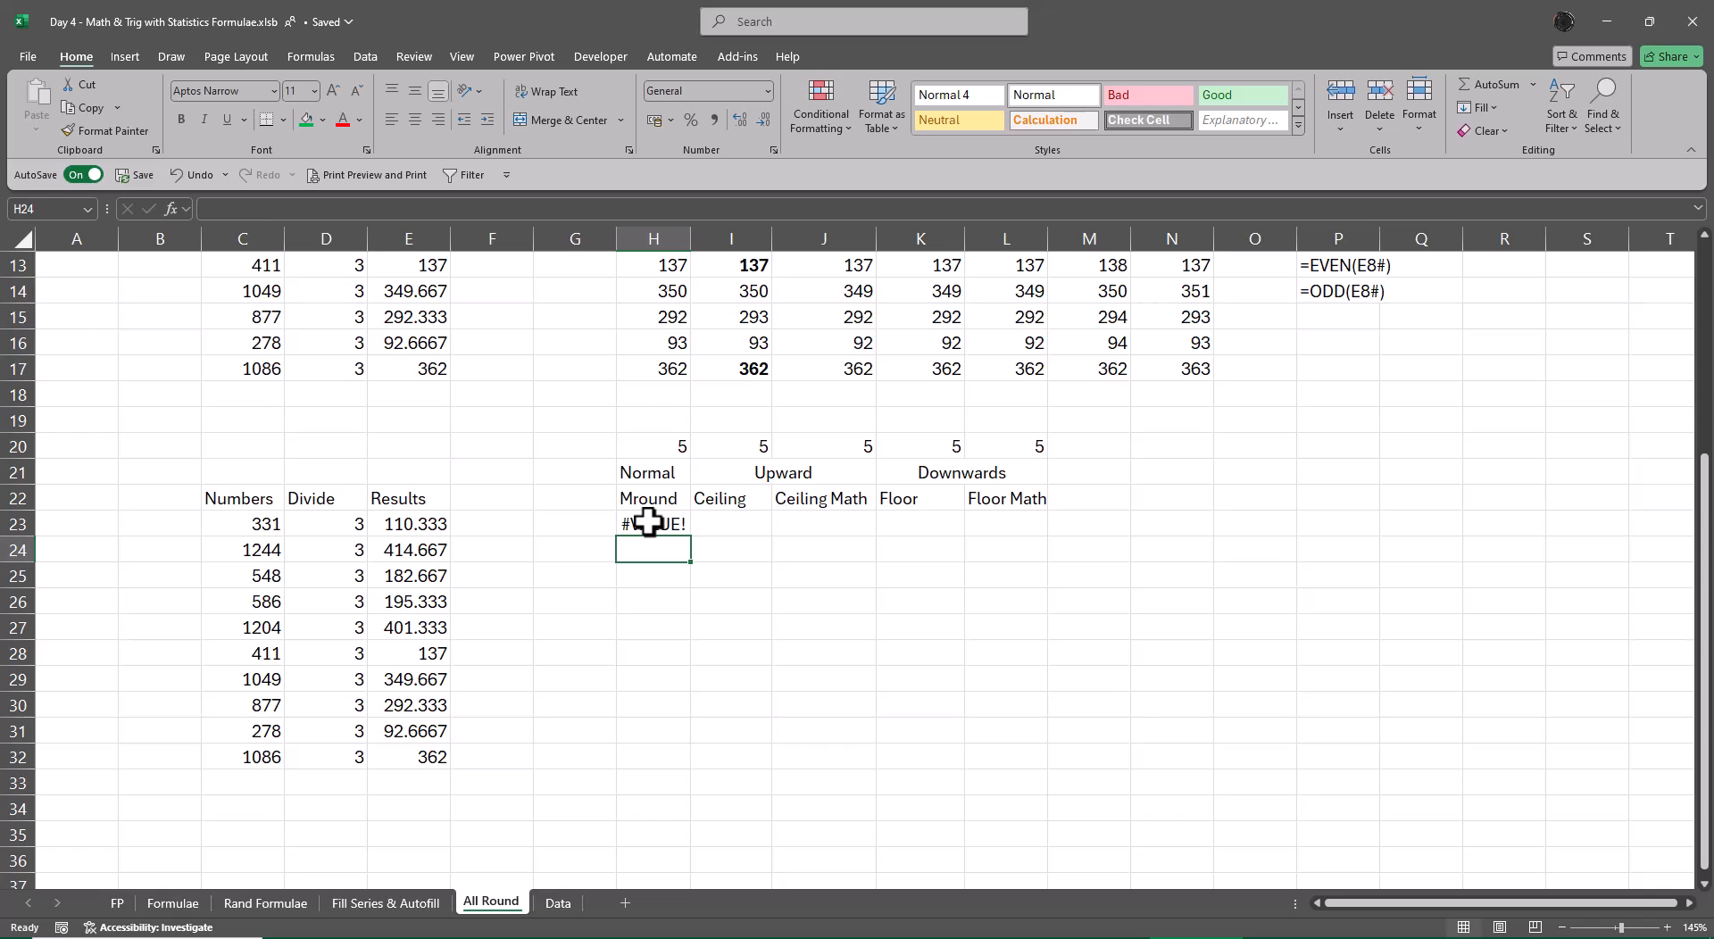
click(661, 524)
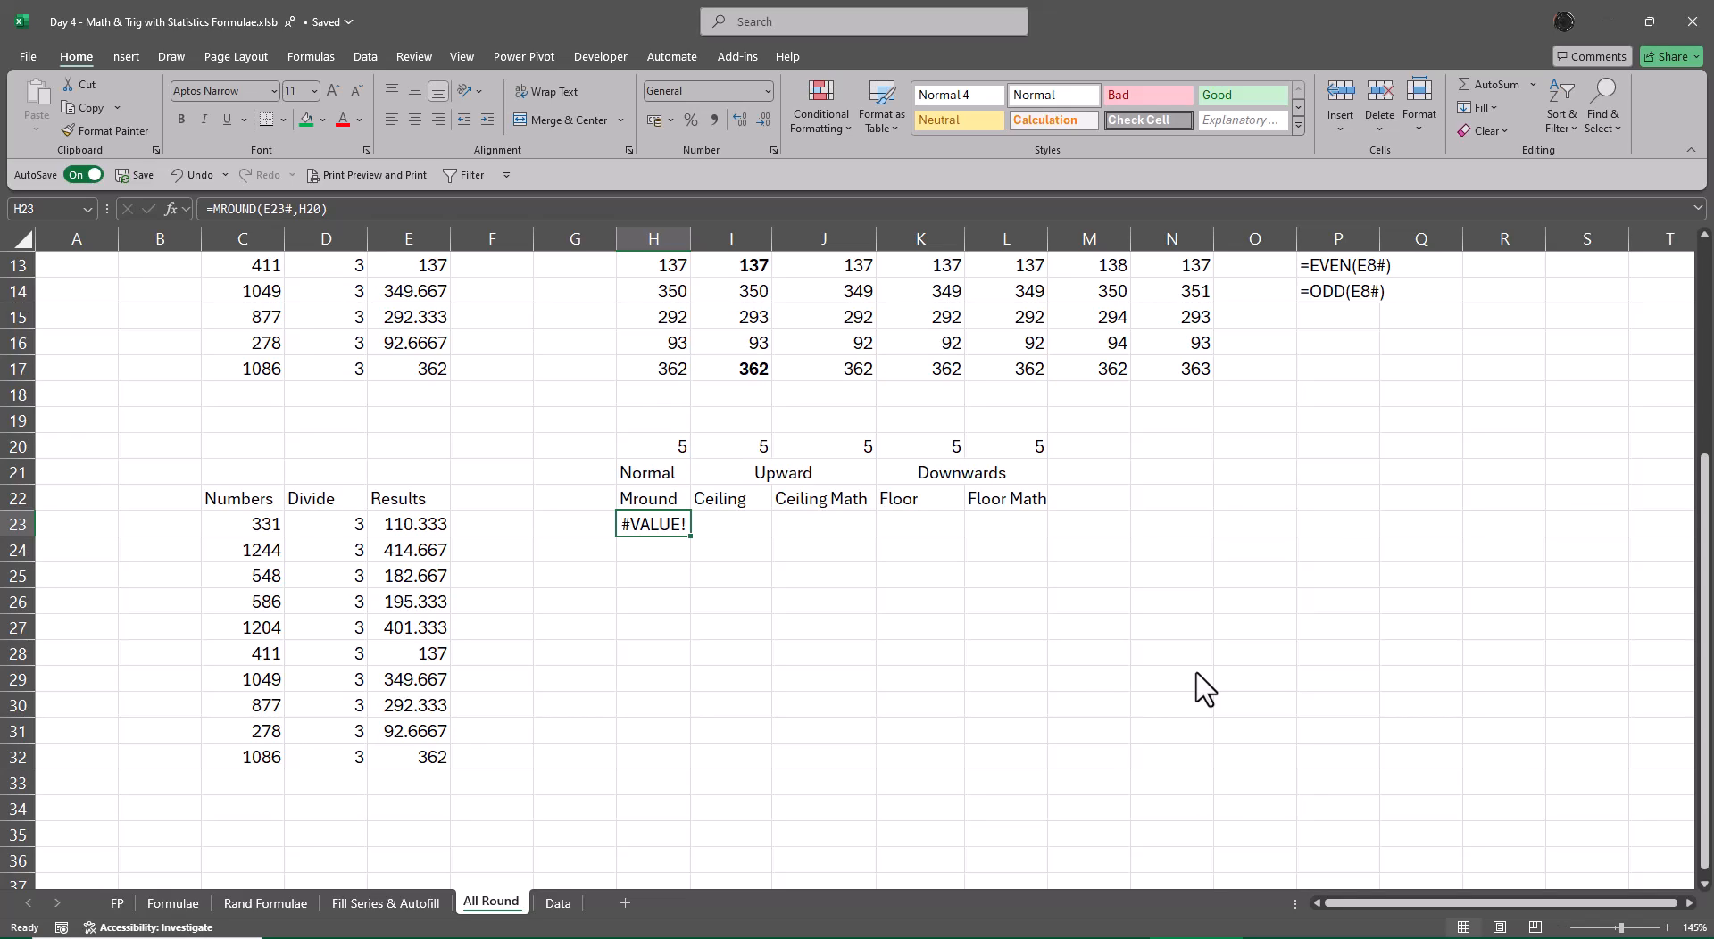
key(Delete)
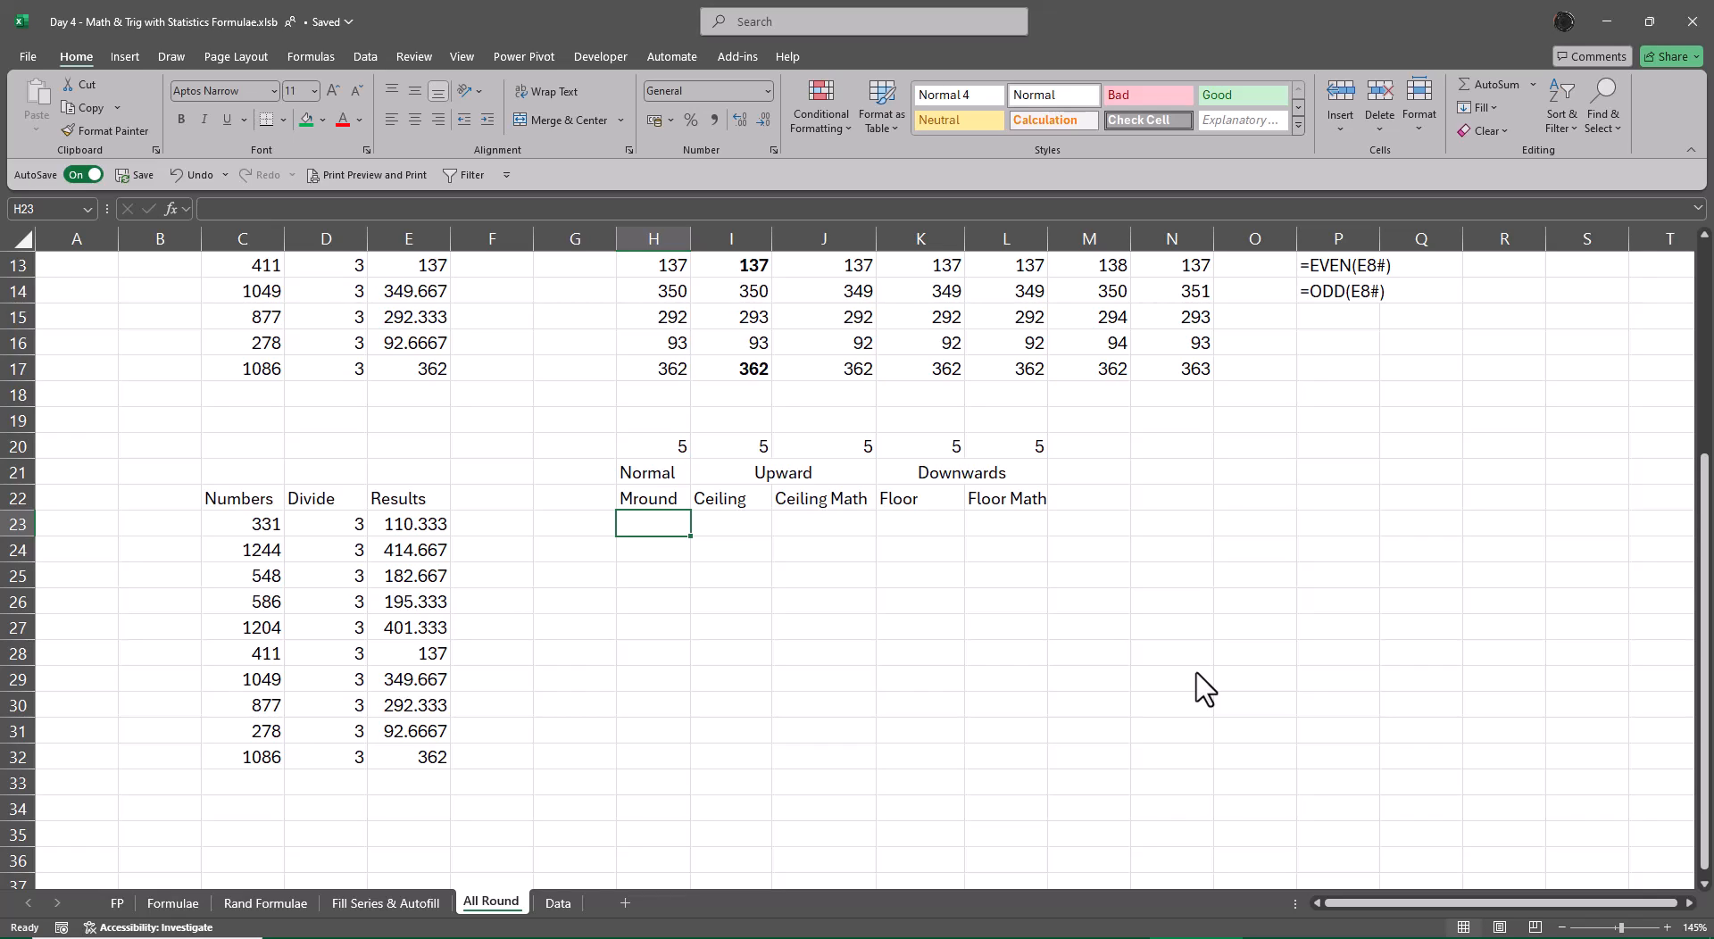
Step: Enter =MROUND(E23,$H$20) in H23 to round the first result to the multiple in H20, with that reference locked
text(=mrou)
key(Tab)
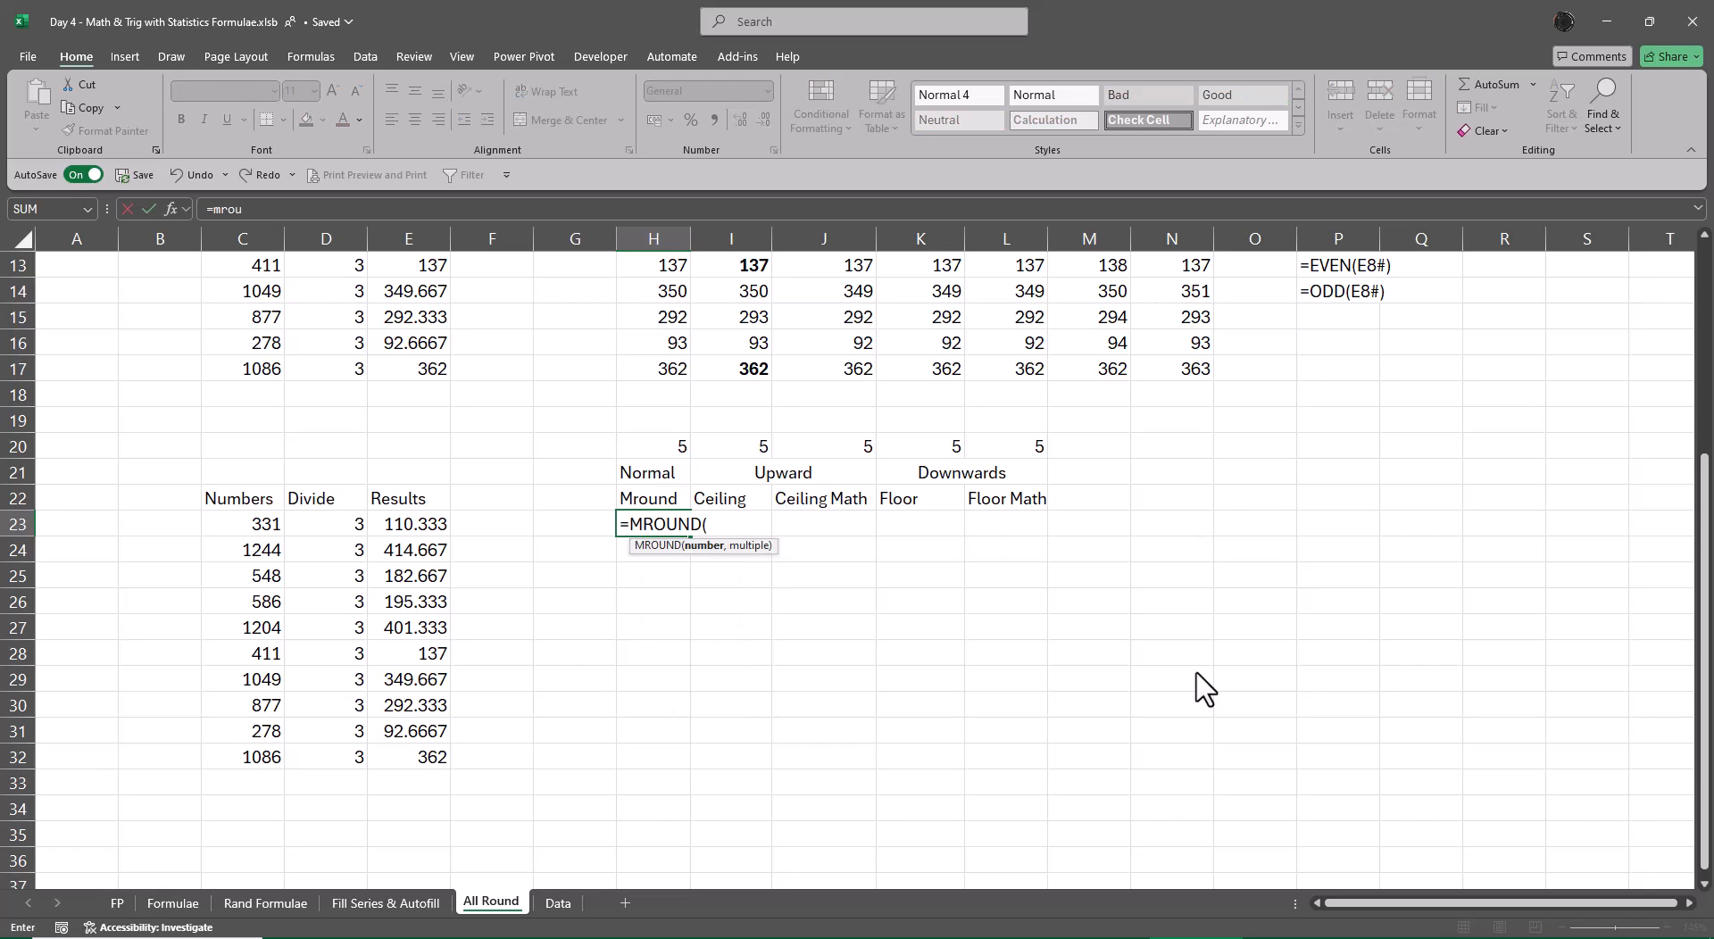
key(Left)
key(Left)
key(Left)
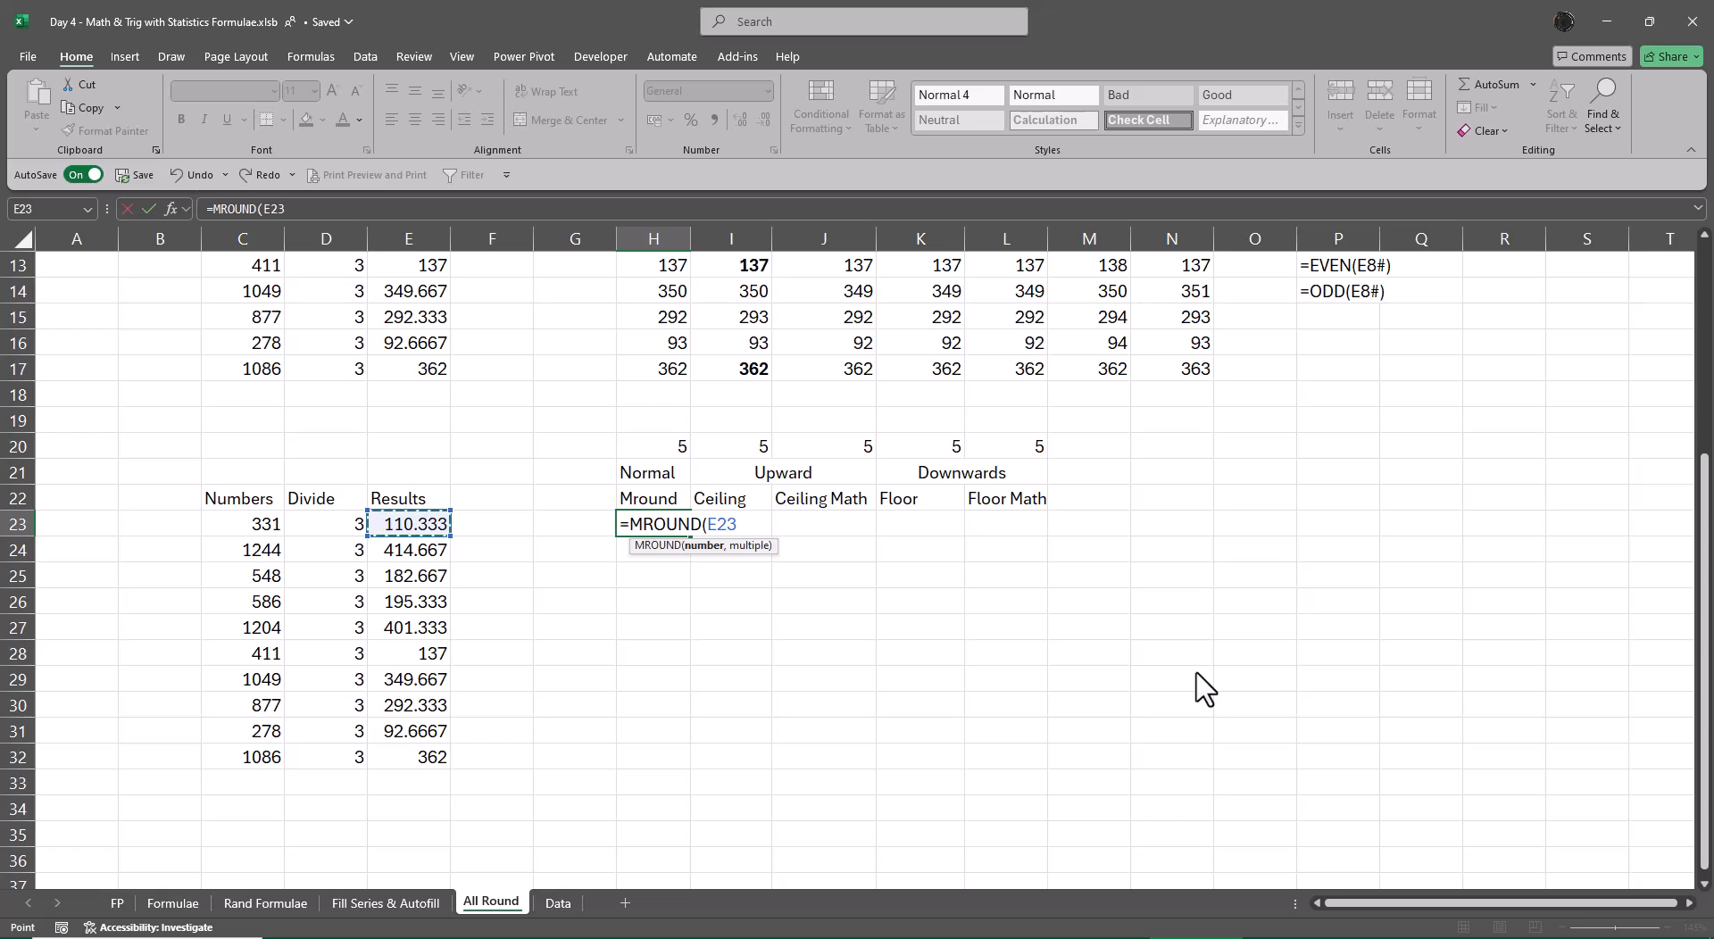
text(,)
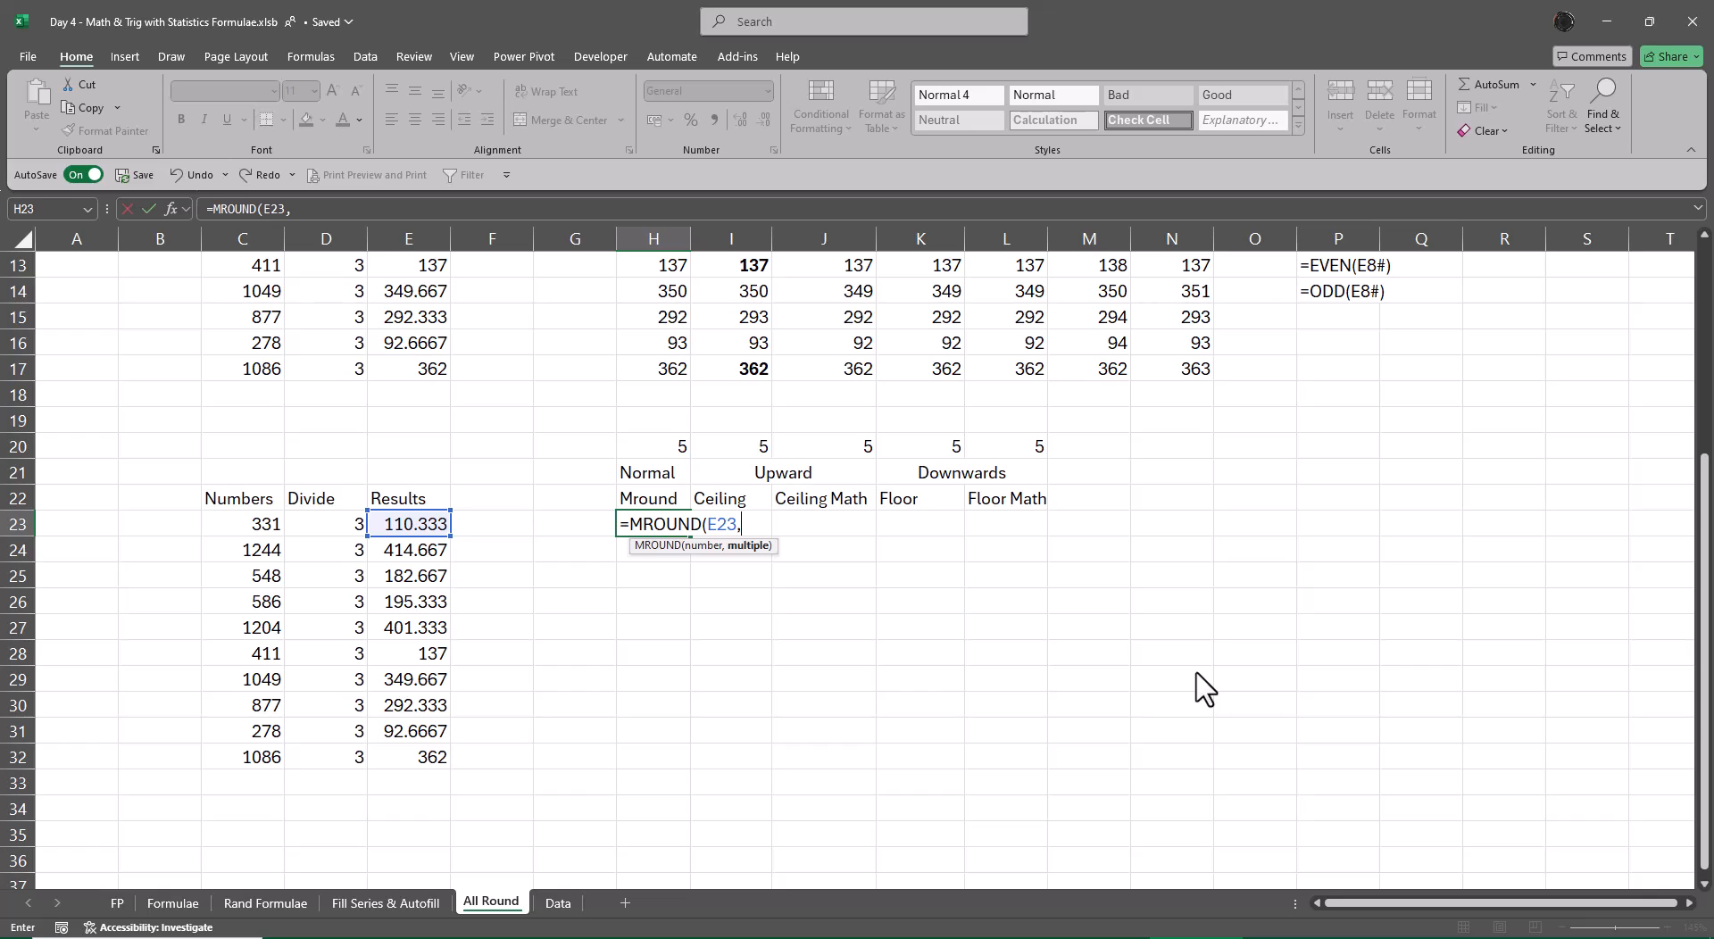
key(Up)
key(Up)
key(Up)
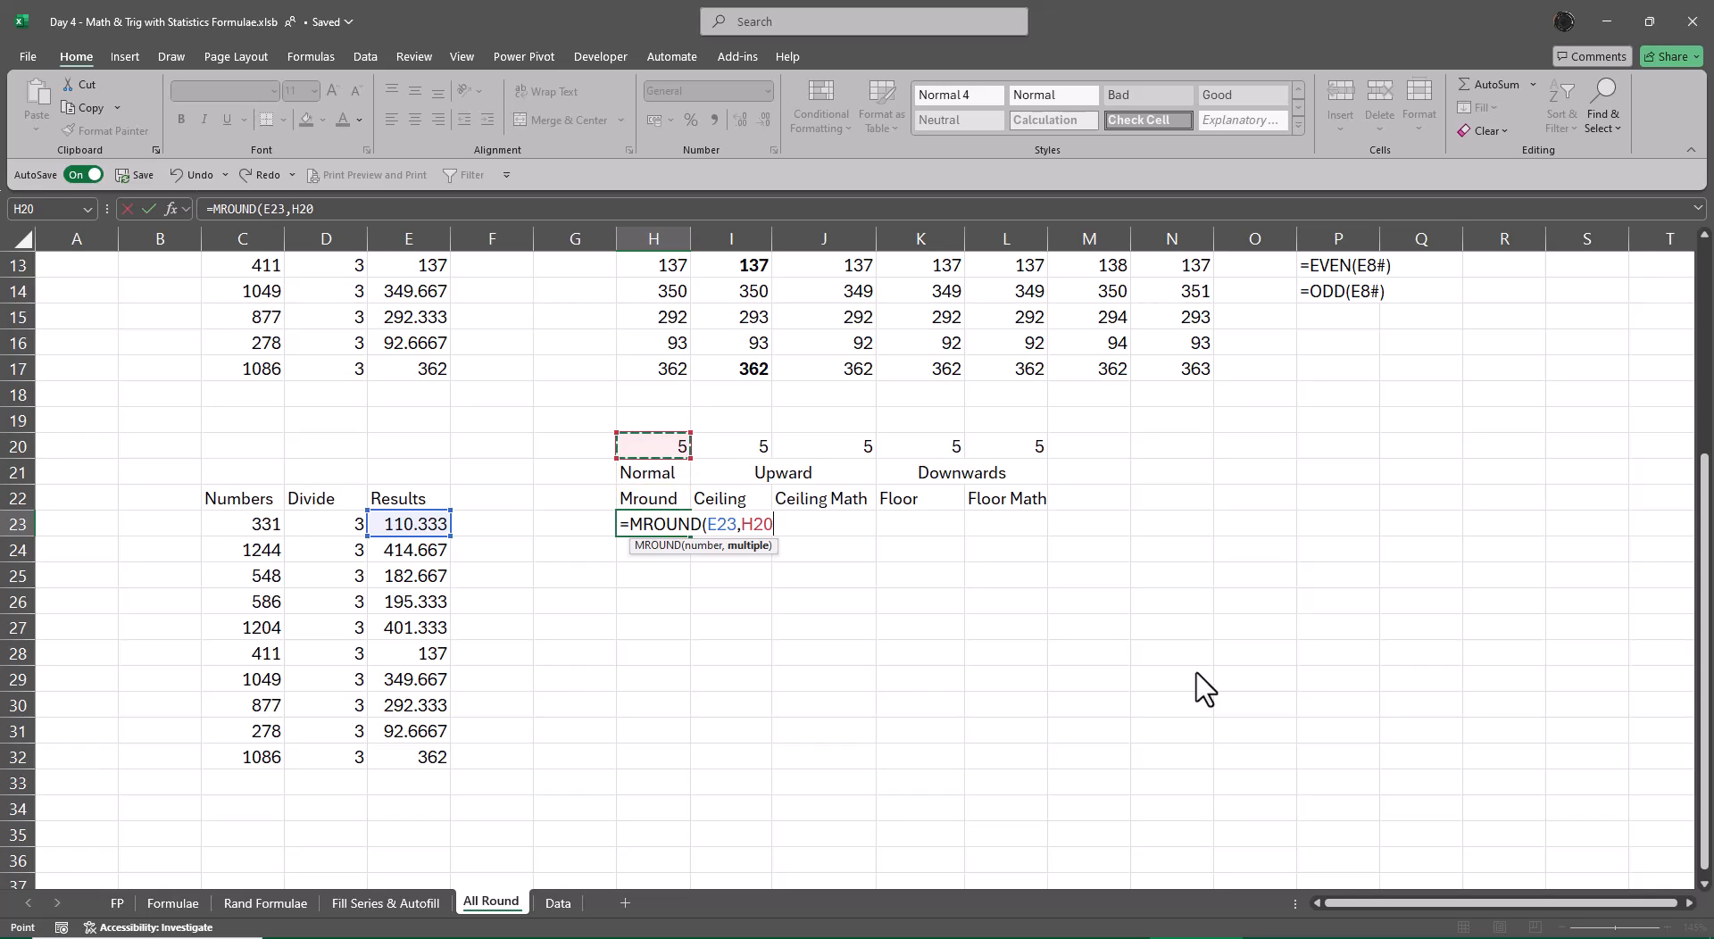
key(F4)
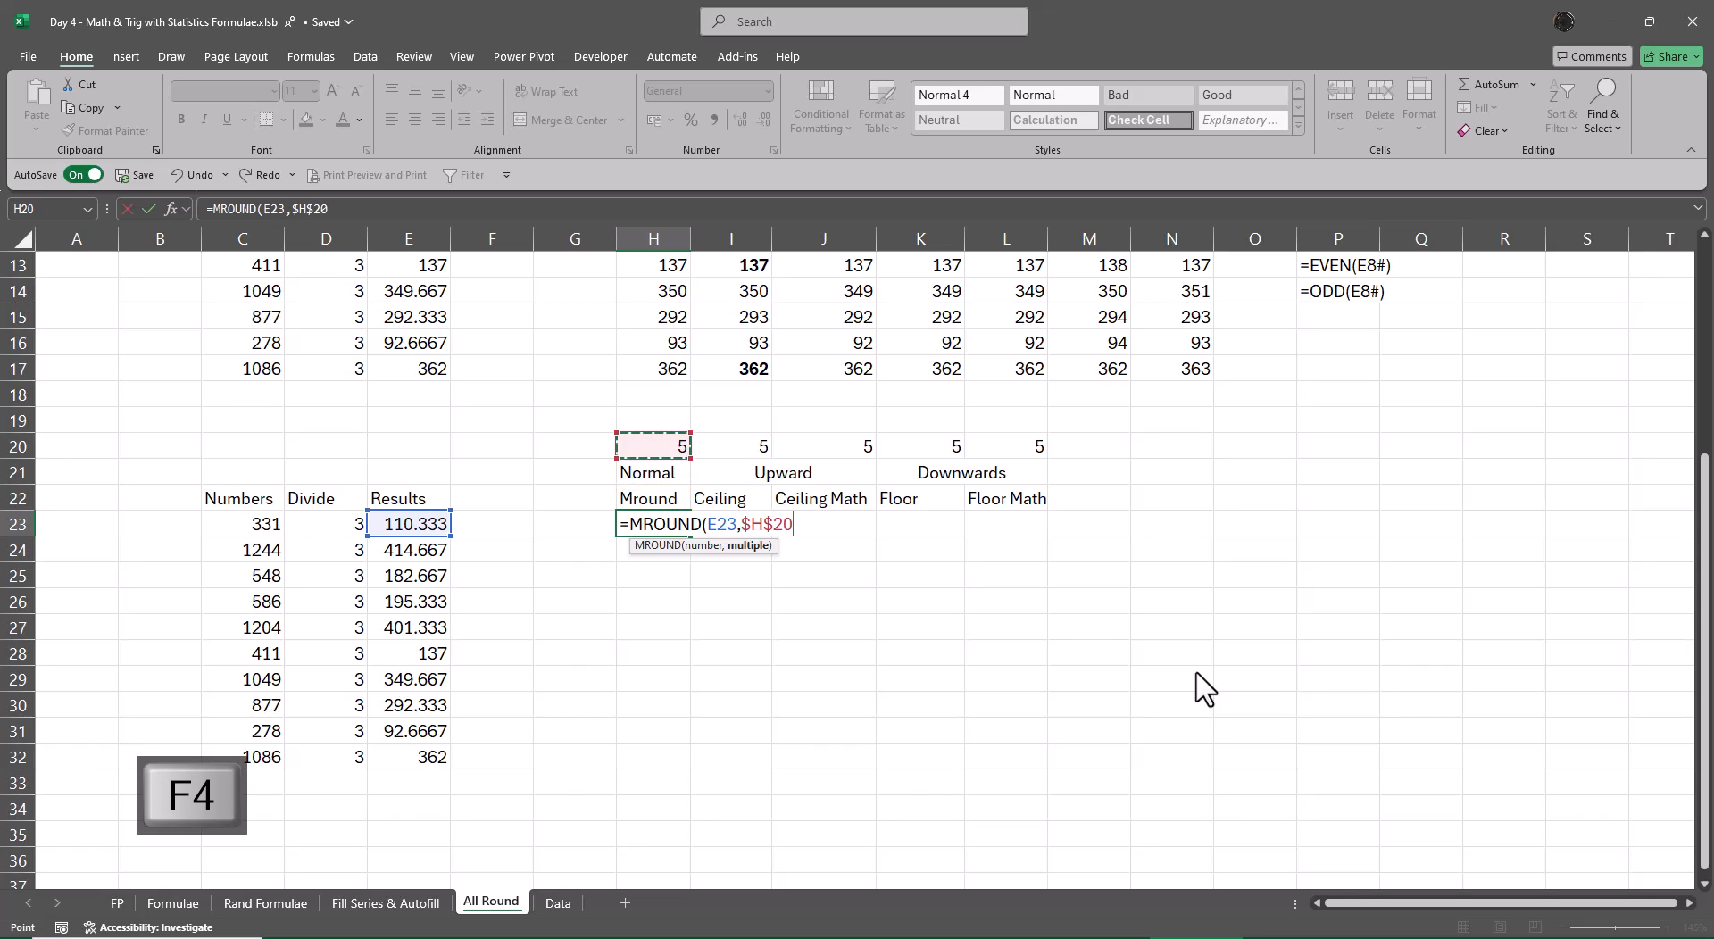
key(ctrl+Return)
Step: Copy the MROUND formula from H23 down the Mround column to H32, alongside all the results
key(ctrl+c)
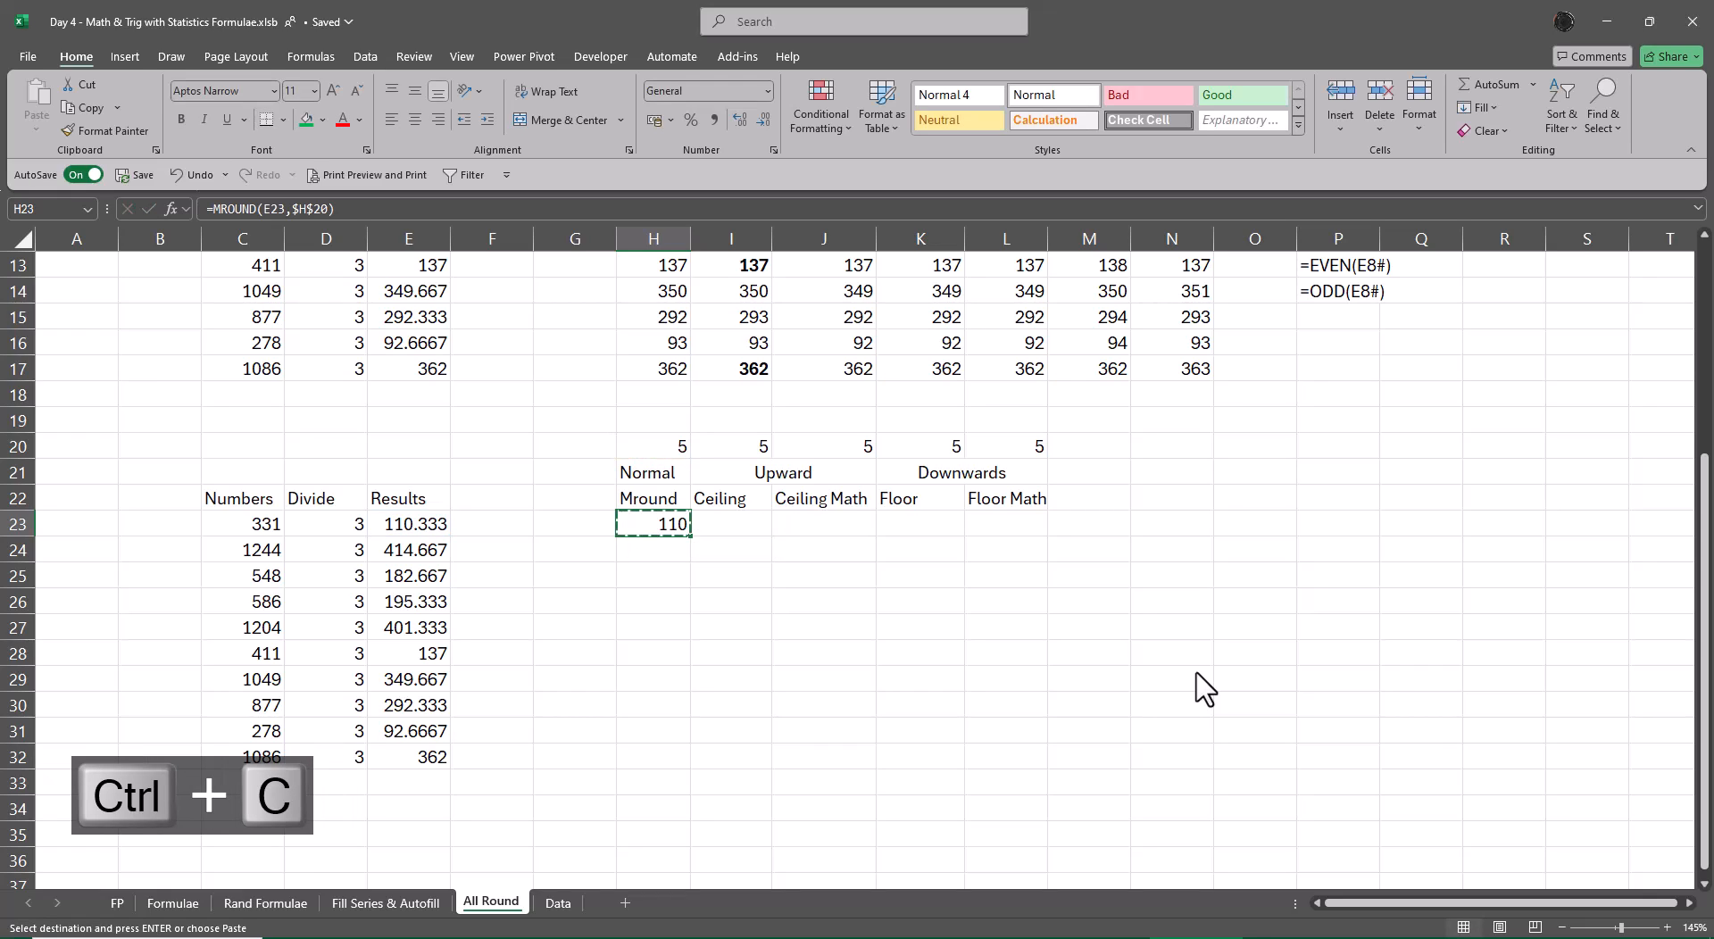
key(Left)
key(Left)
key(Left)
key(shift+Down)
key(shift+Down)
key(shift+Down)
key(shift+Down)
key(shift+Down)
key(shift+Down)
key(shift+Down)
key(shift+Down)
key(shift+Down)
key(ctrl+Down)
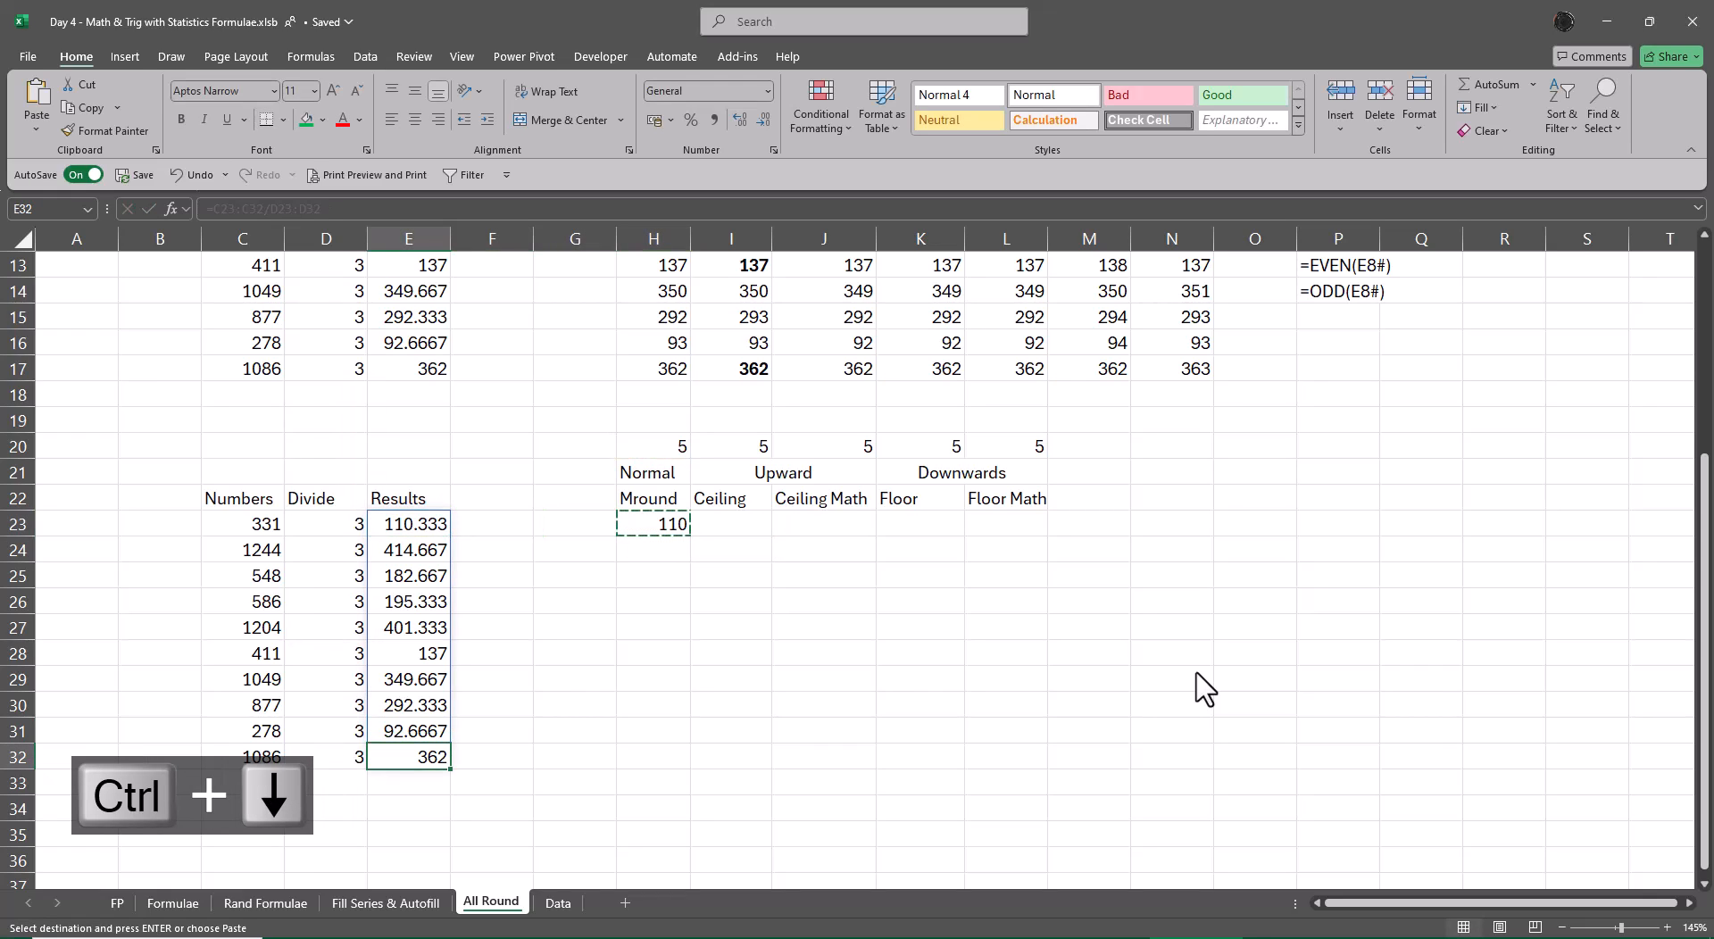
key(Right)
key(Right)
key(Right)
key(ctrl+shift+Up)
key(Return)
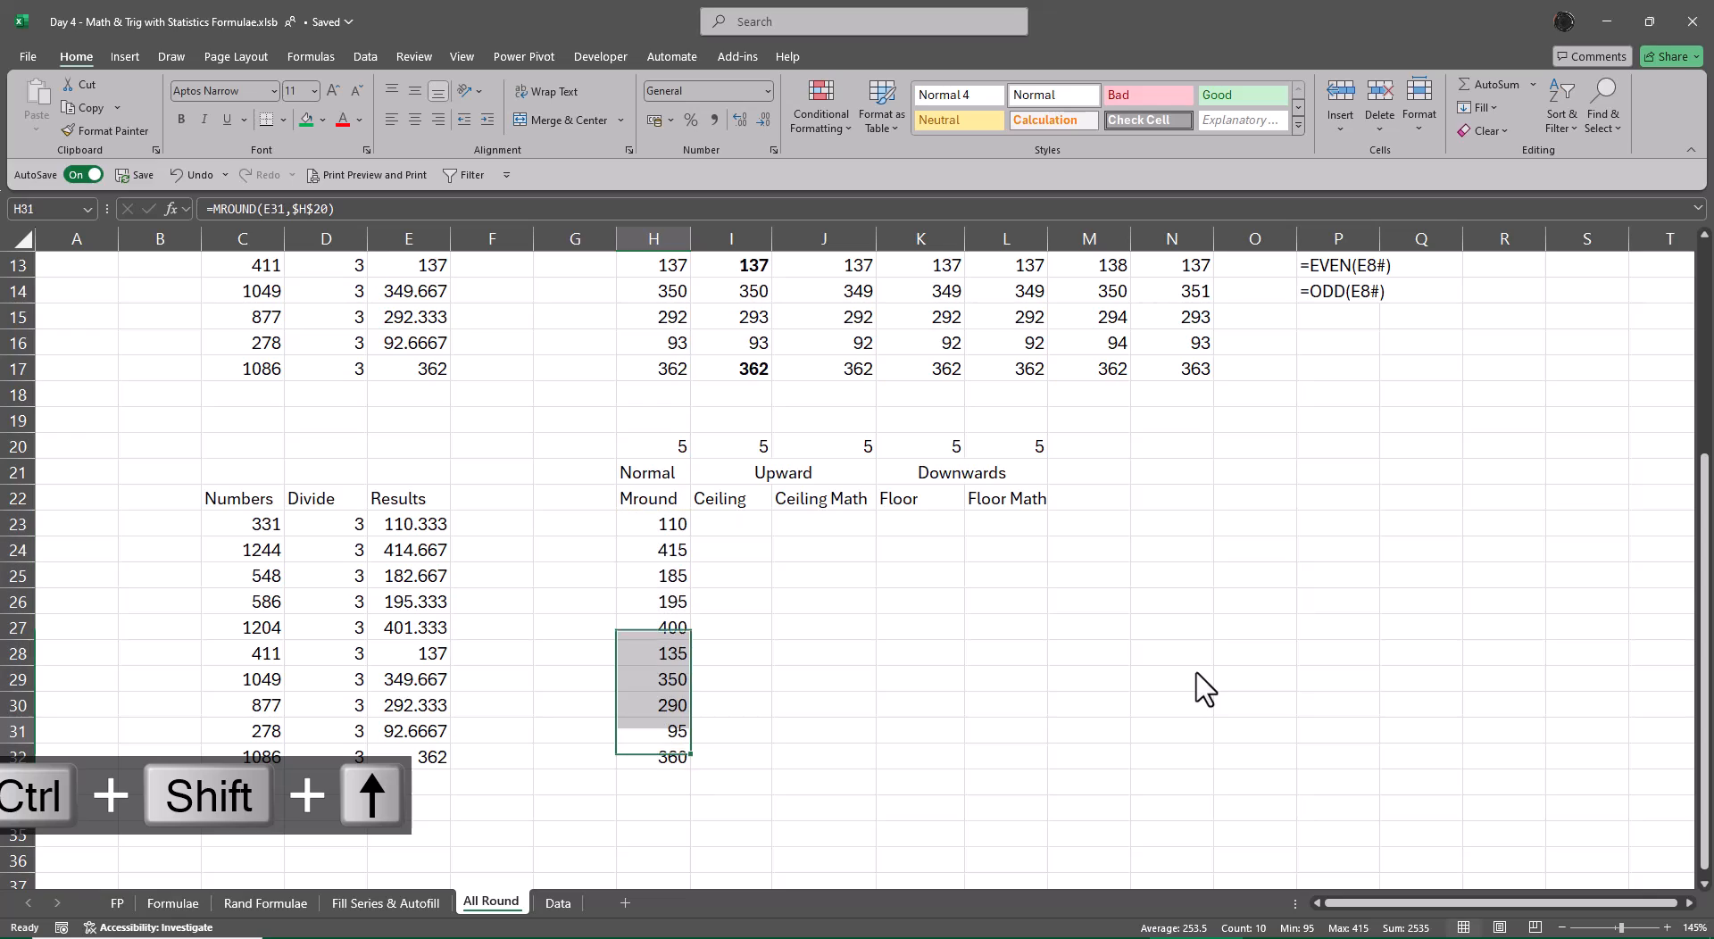
Step: Try the multiples 4, 3, 2 and 1 in turn in H20, and set it back to 5
key(Up)
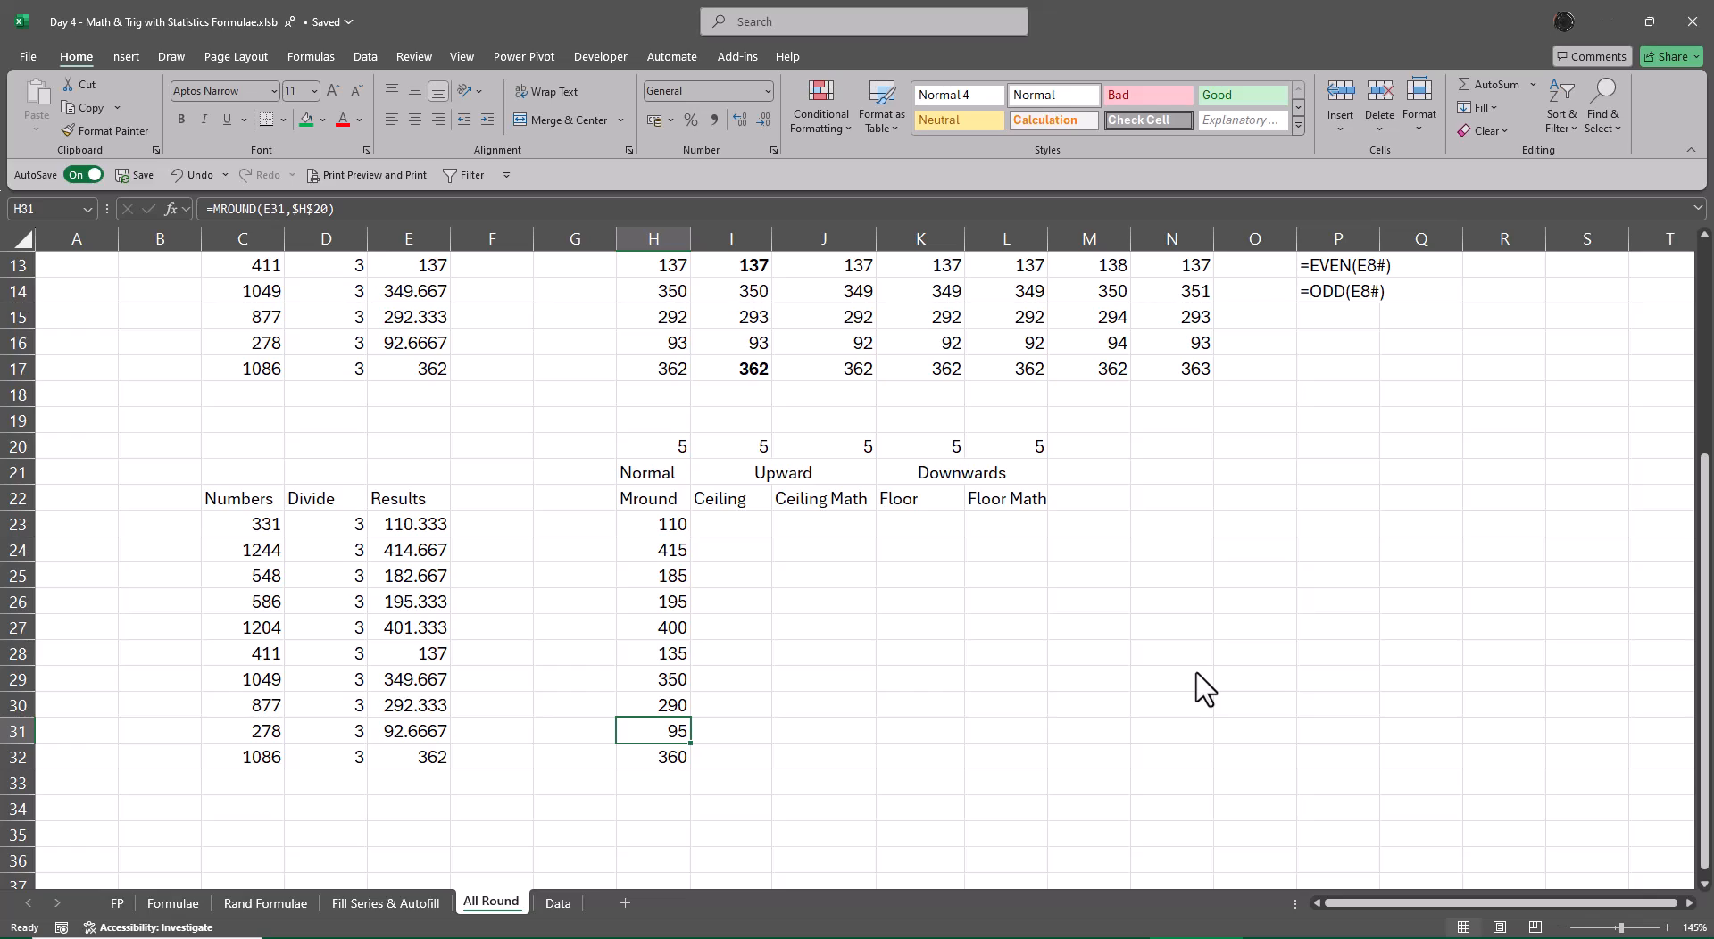
key(Up)
key(Up)
key(Up)
key(Up)
key(Up)
key(Up)
key(Up)
key(Up)
key(Up)
key(Up)
key(Up)
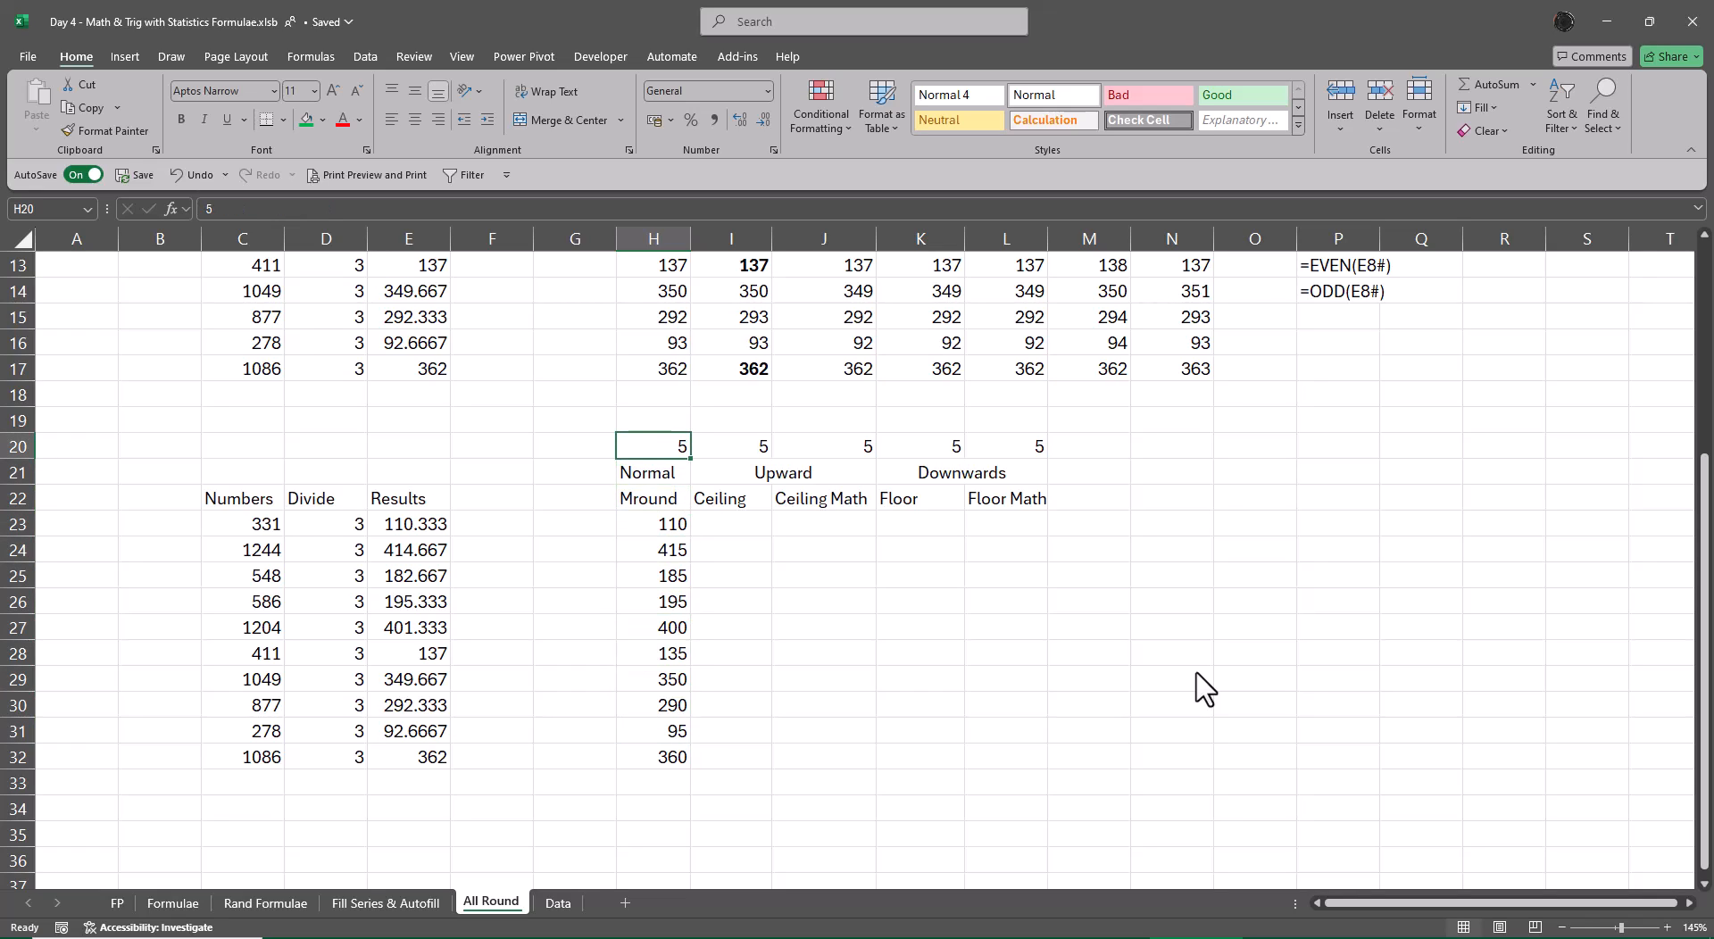
text(4)
key(Return)
key(Up)
text(3)
key(Return)
key(Up)
text(2)
key(Return)
key(Up)
text(1)
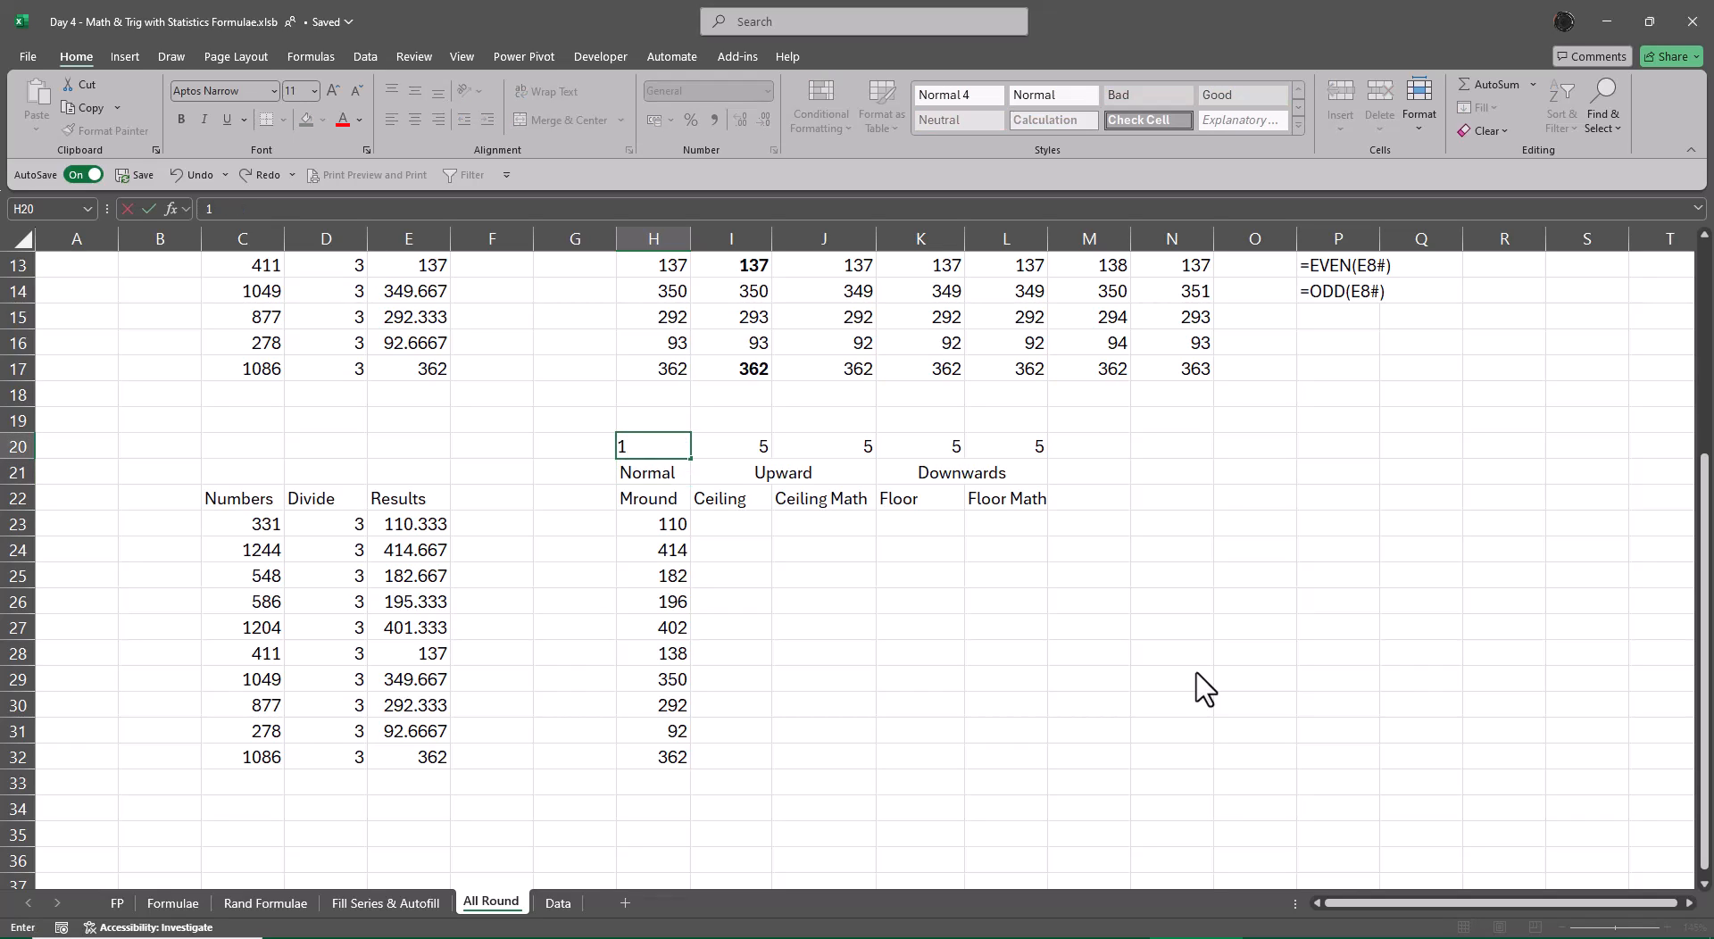
key(Return)
key(Up)
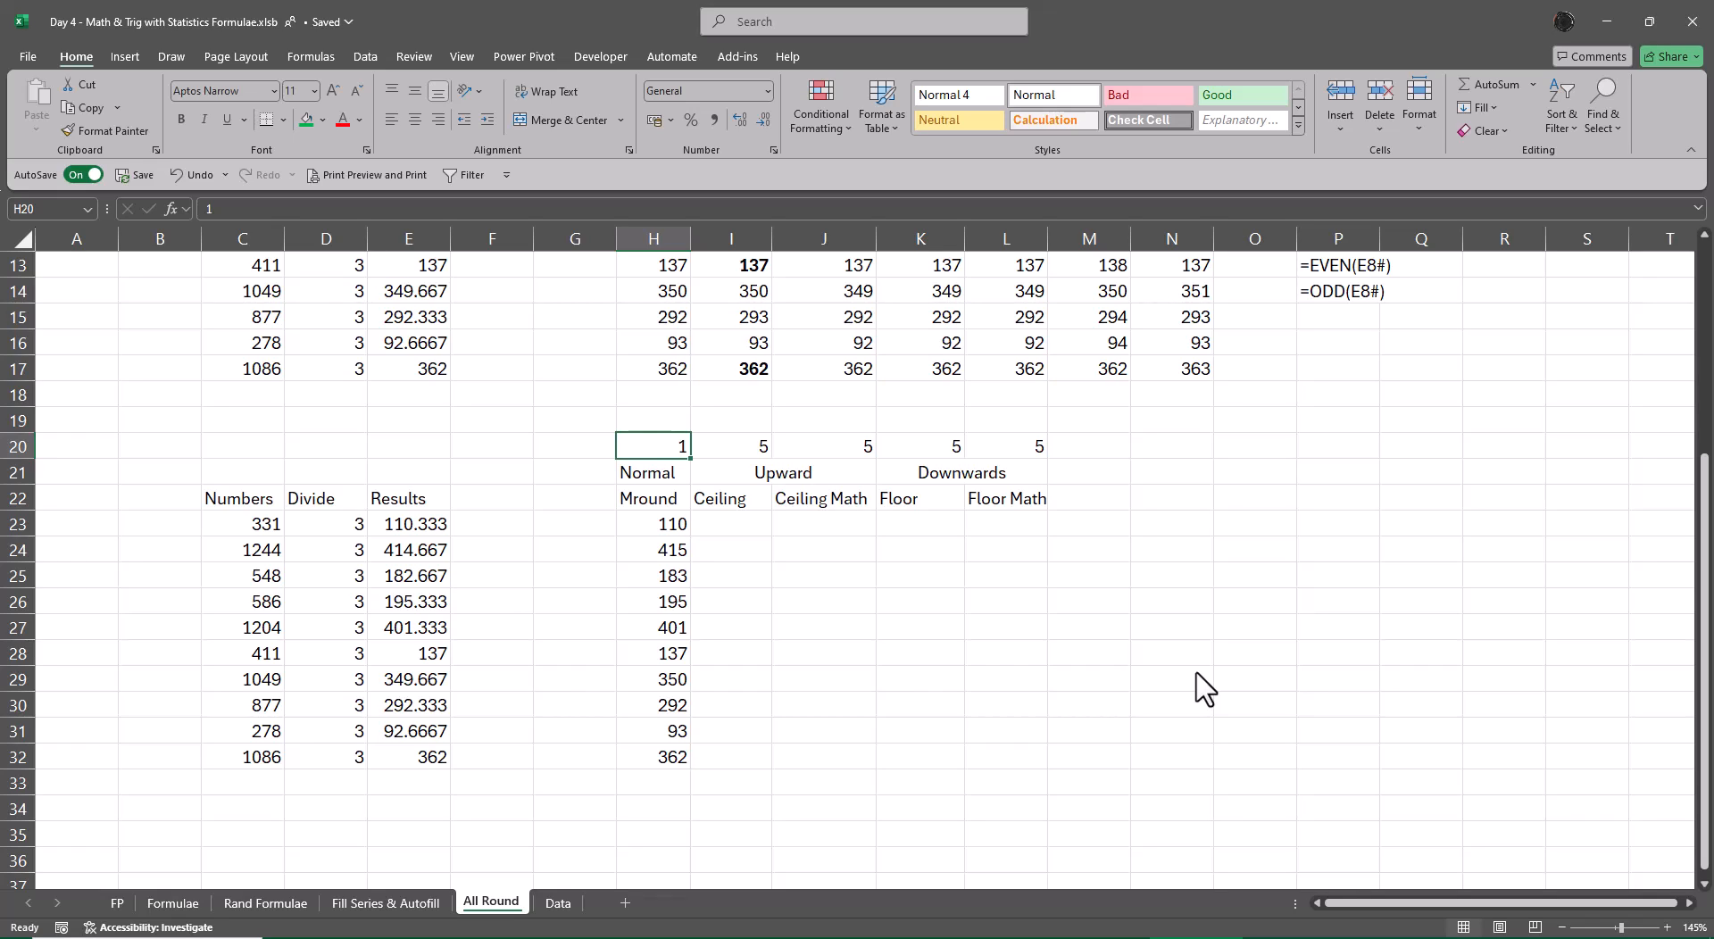
text(5)
key(Return)
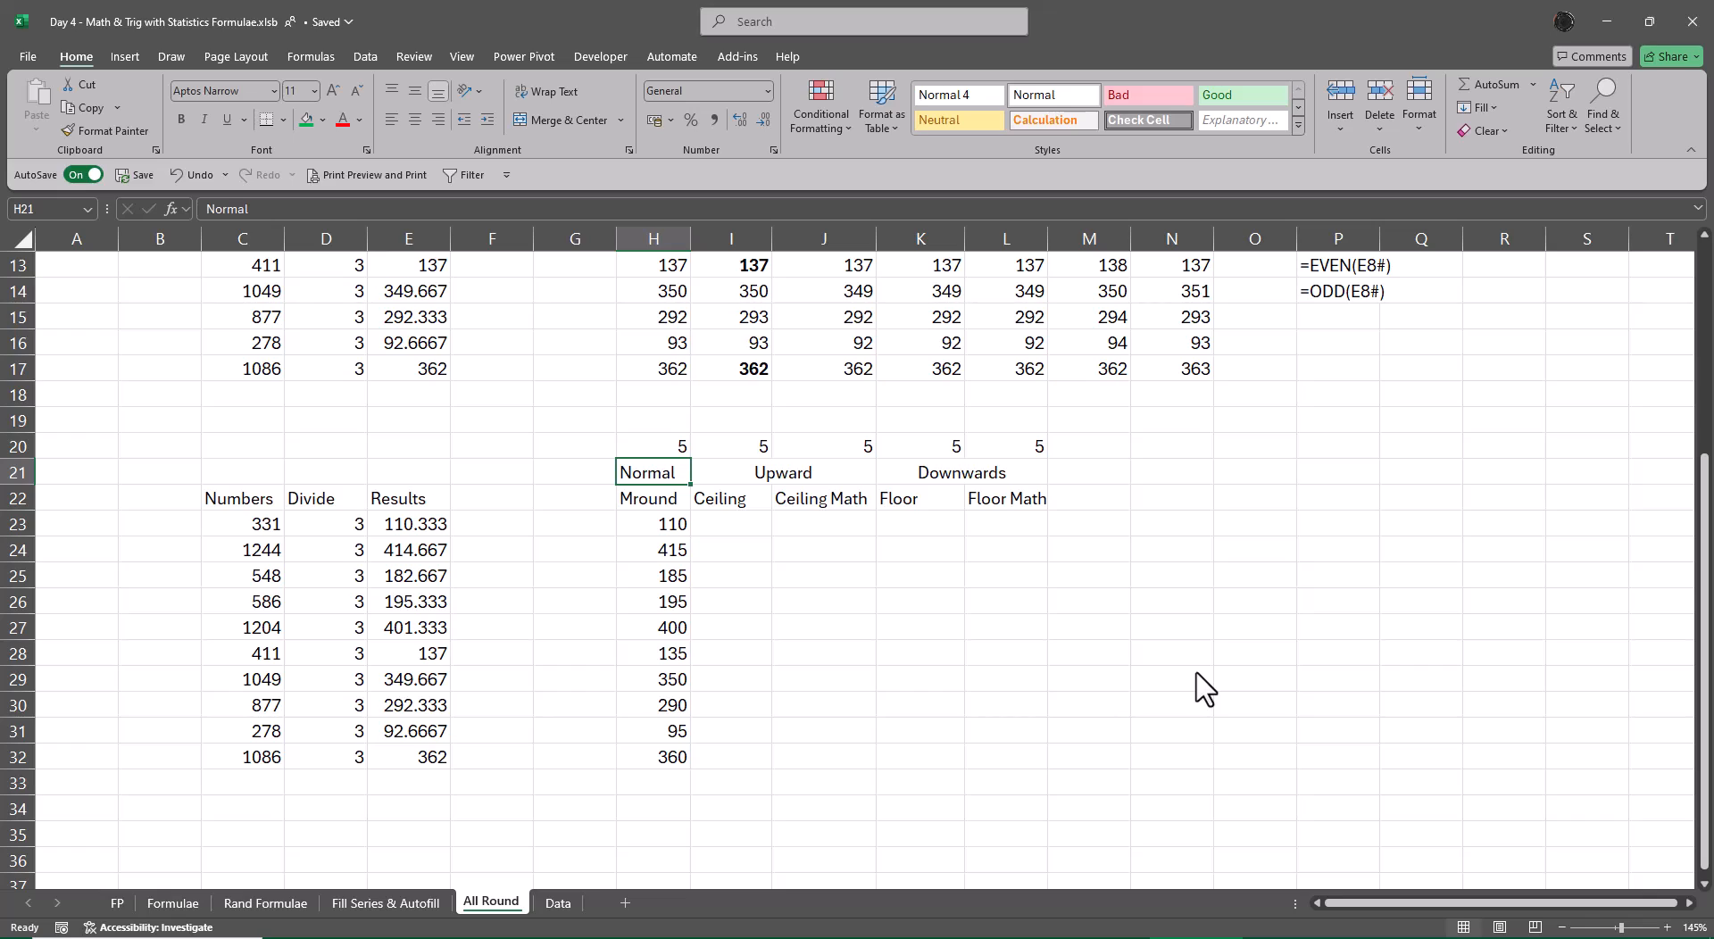
Step: Enter =CEILING(E23#,I20) in I23 to round the whole Results range up to the multiple in I20
key(Right)
key(Down)
key(Down)
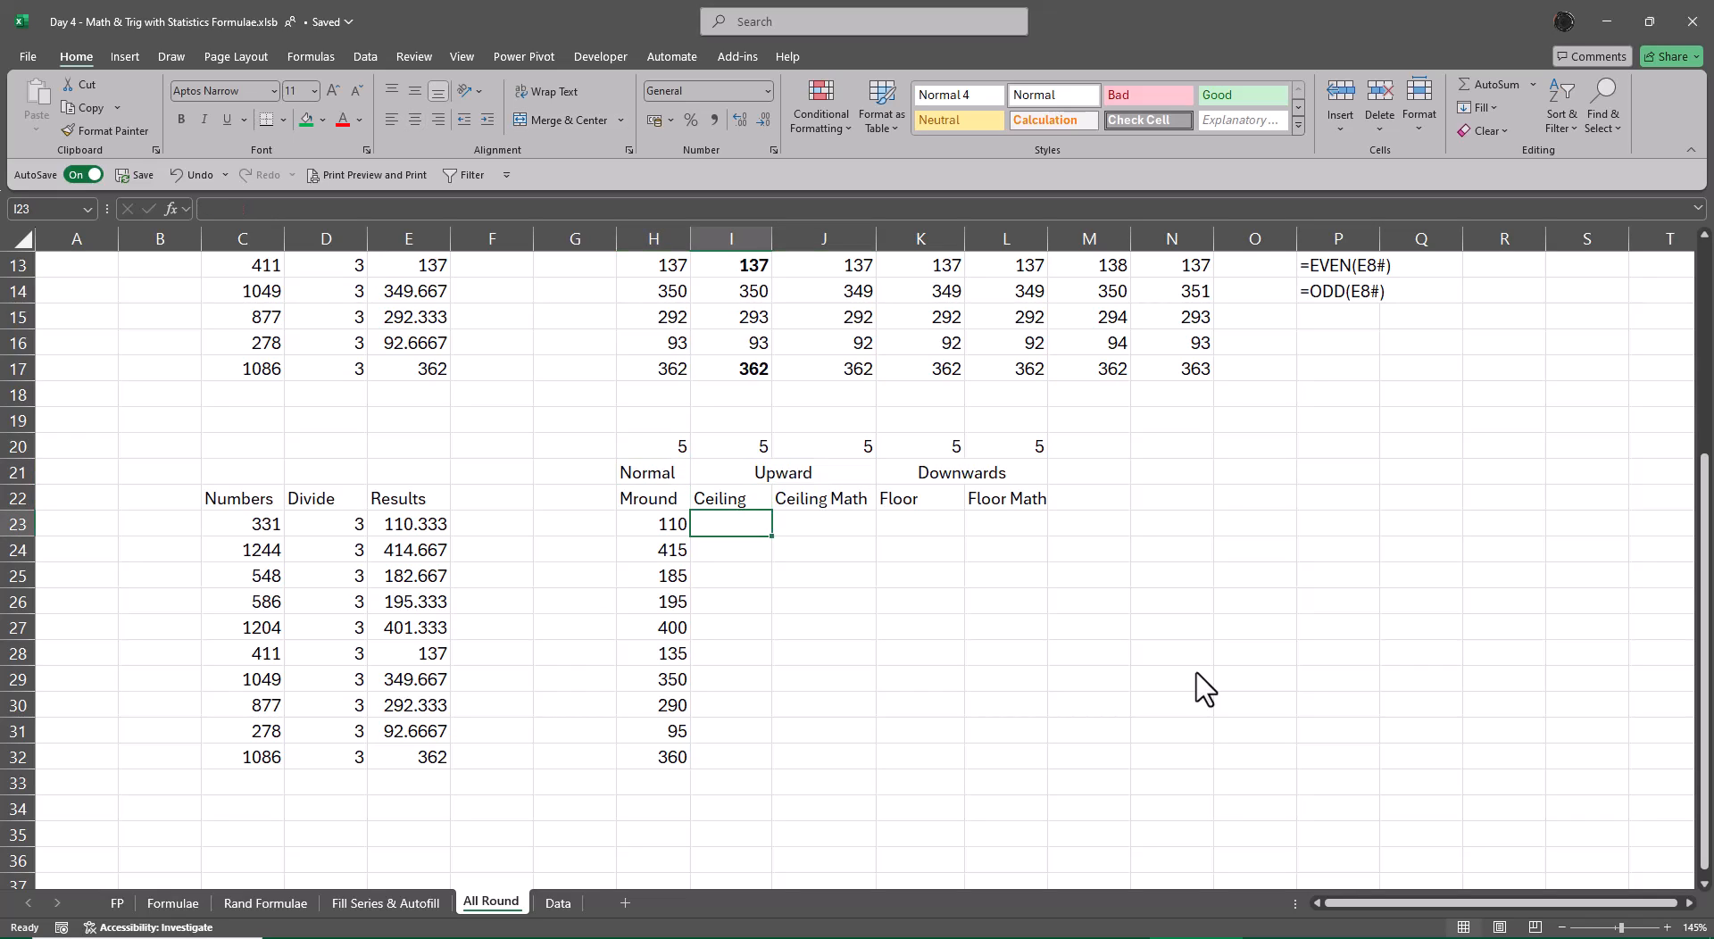
text(=ce)
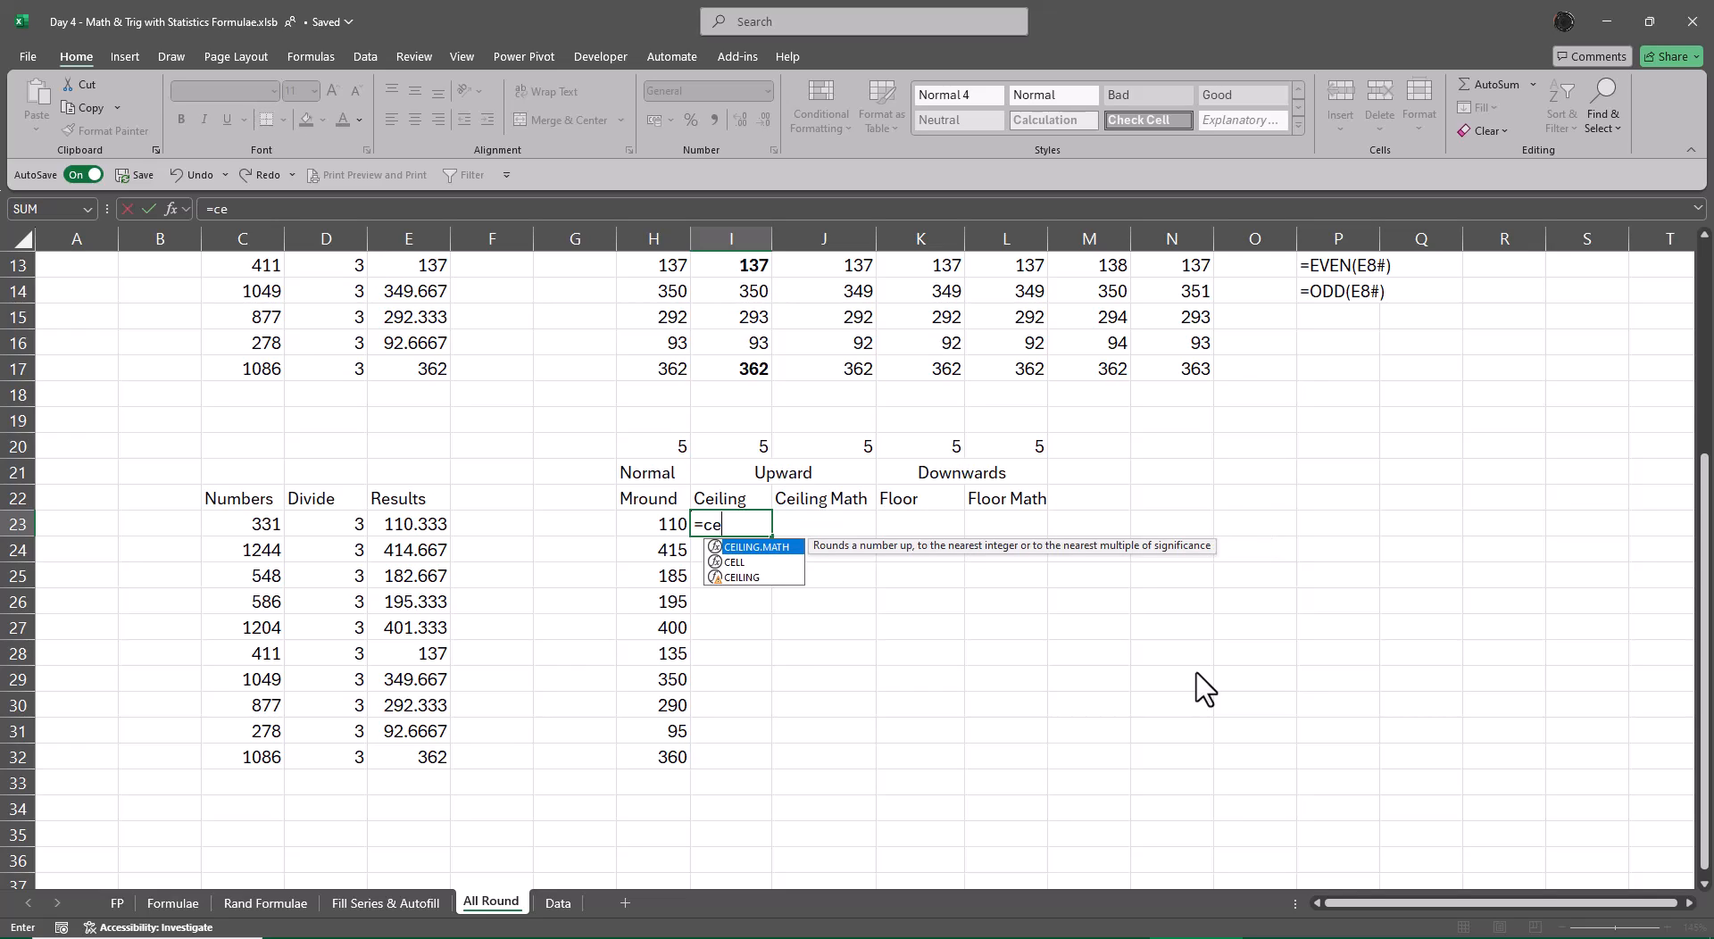
key(Down)
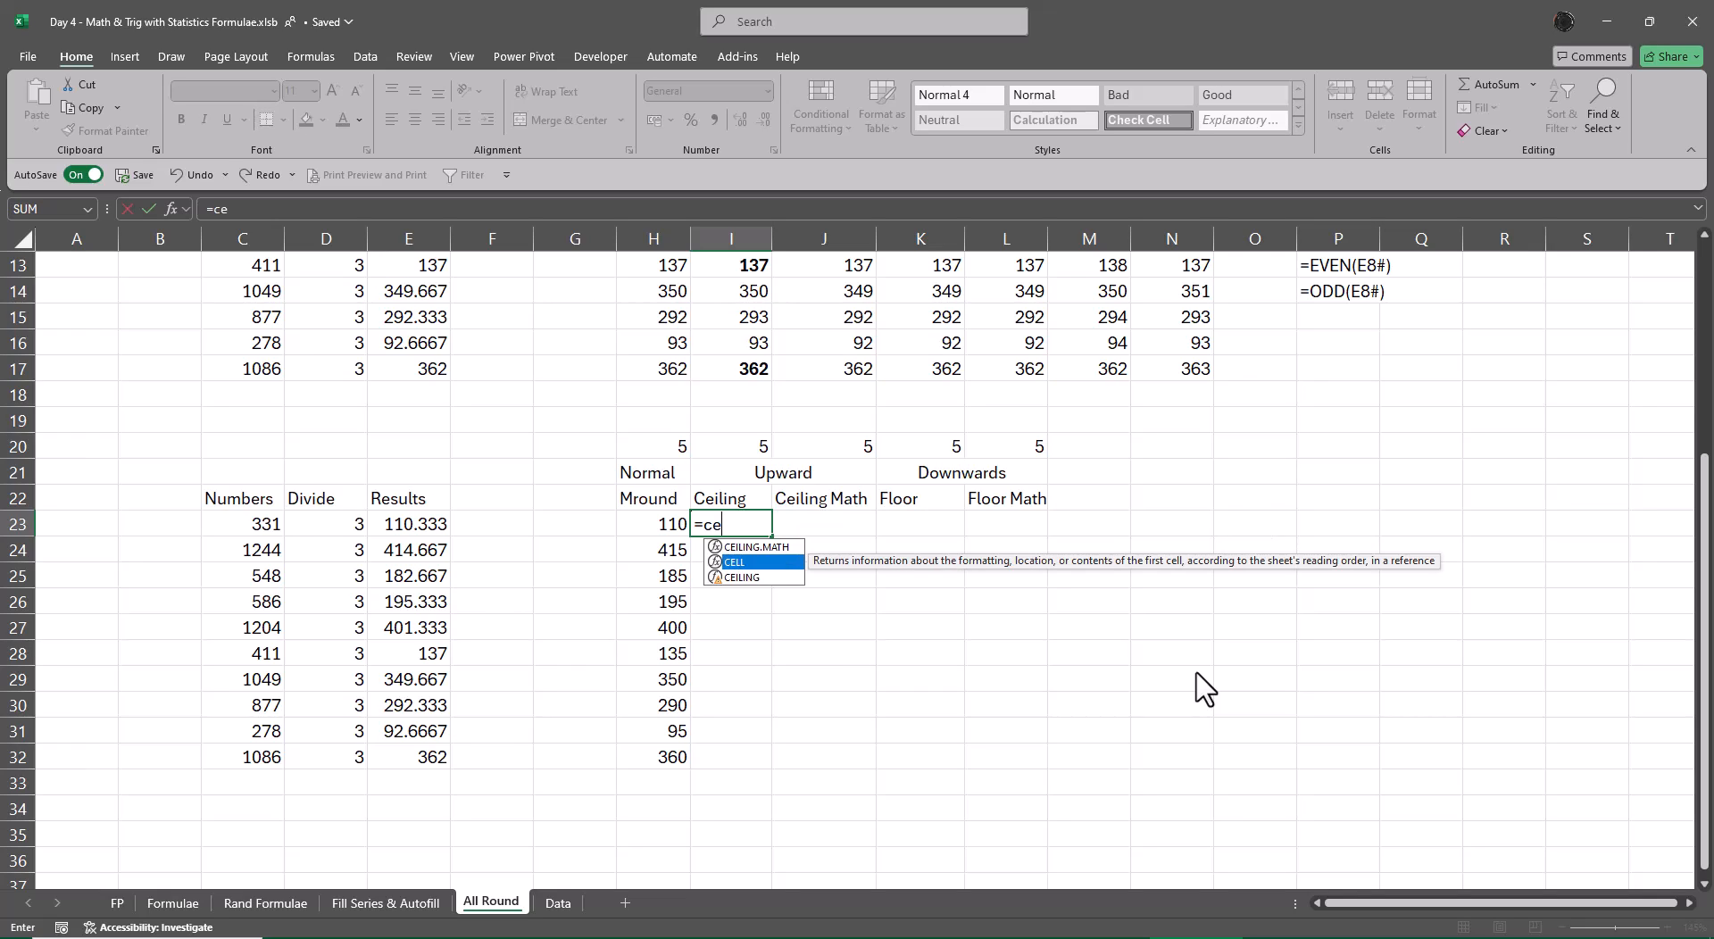
key(Down)
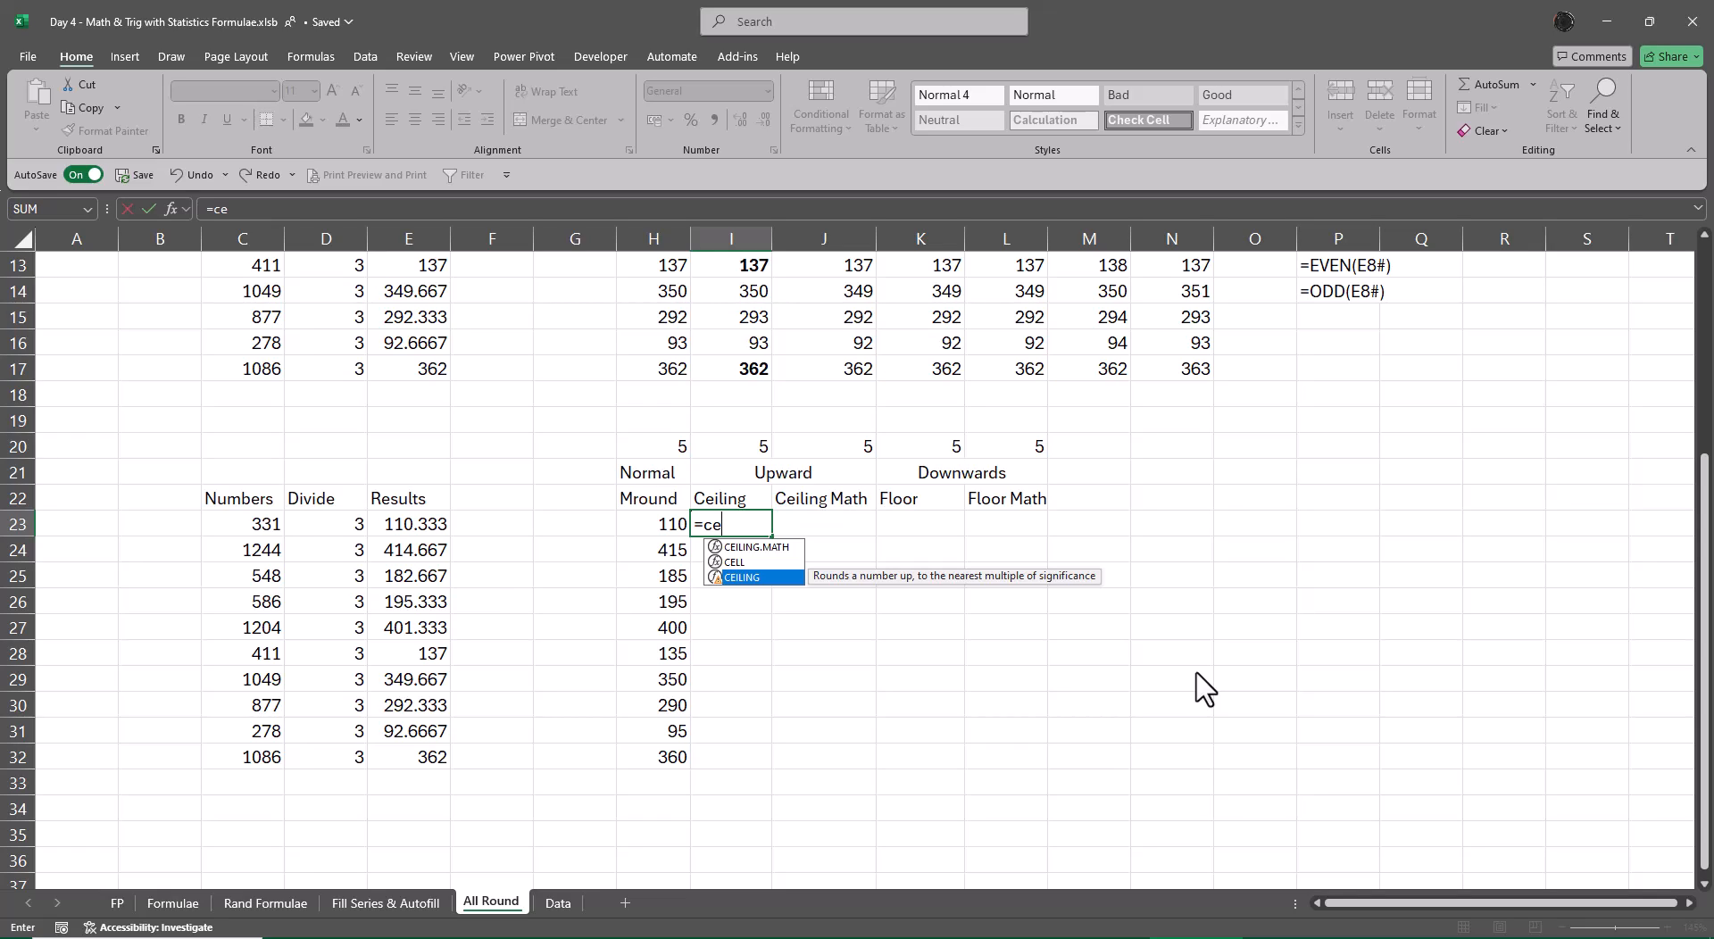
key(Tab)
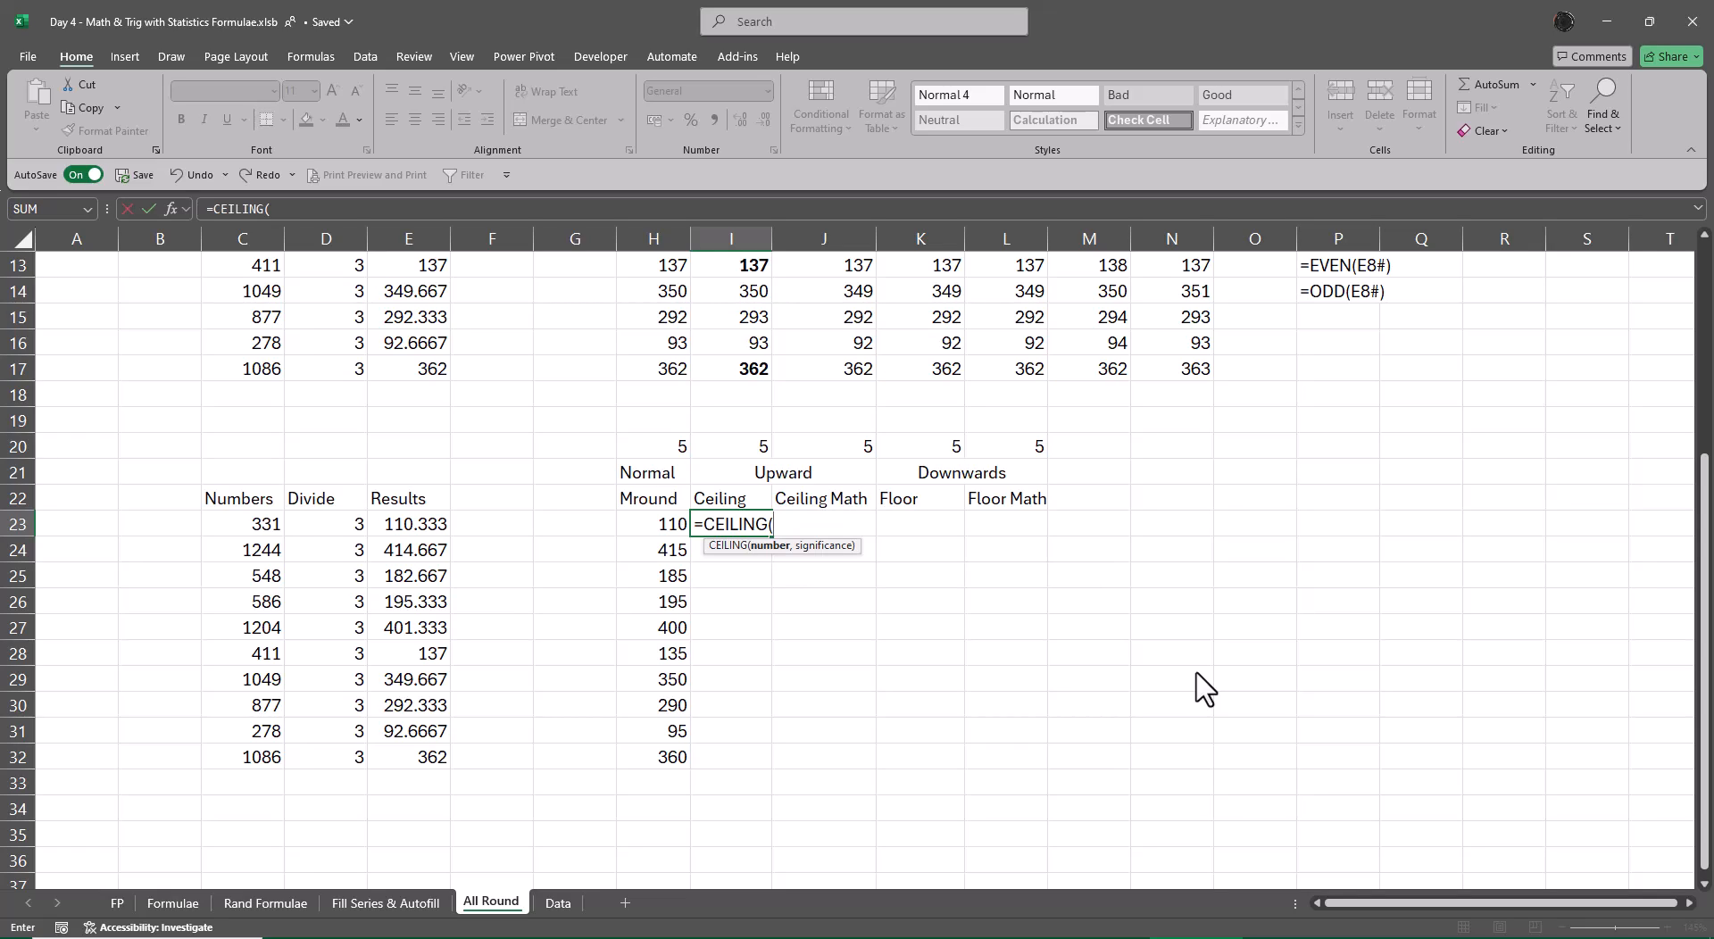
key(Left)
key(Left)
key(Left)
key(Left)
key(ctrl+shift+Down)
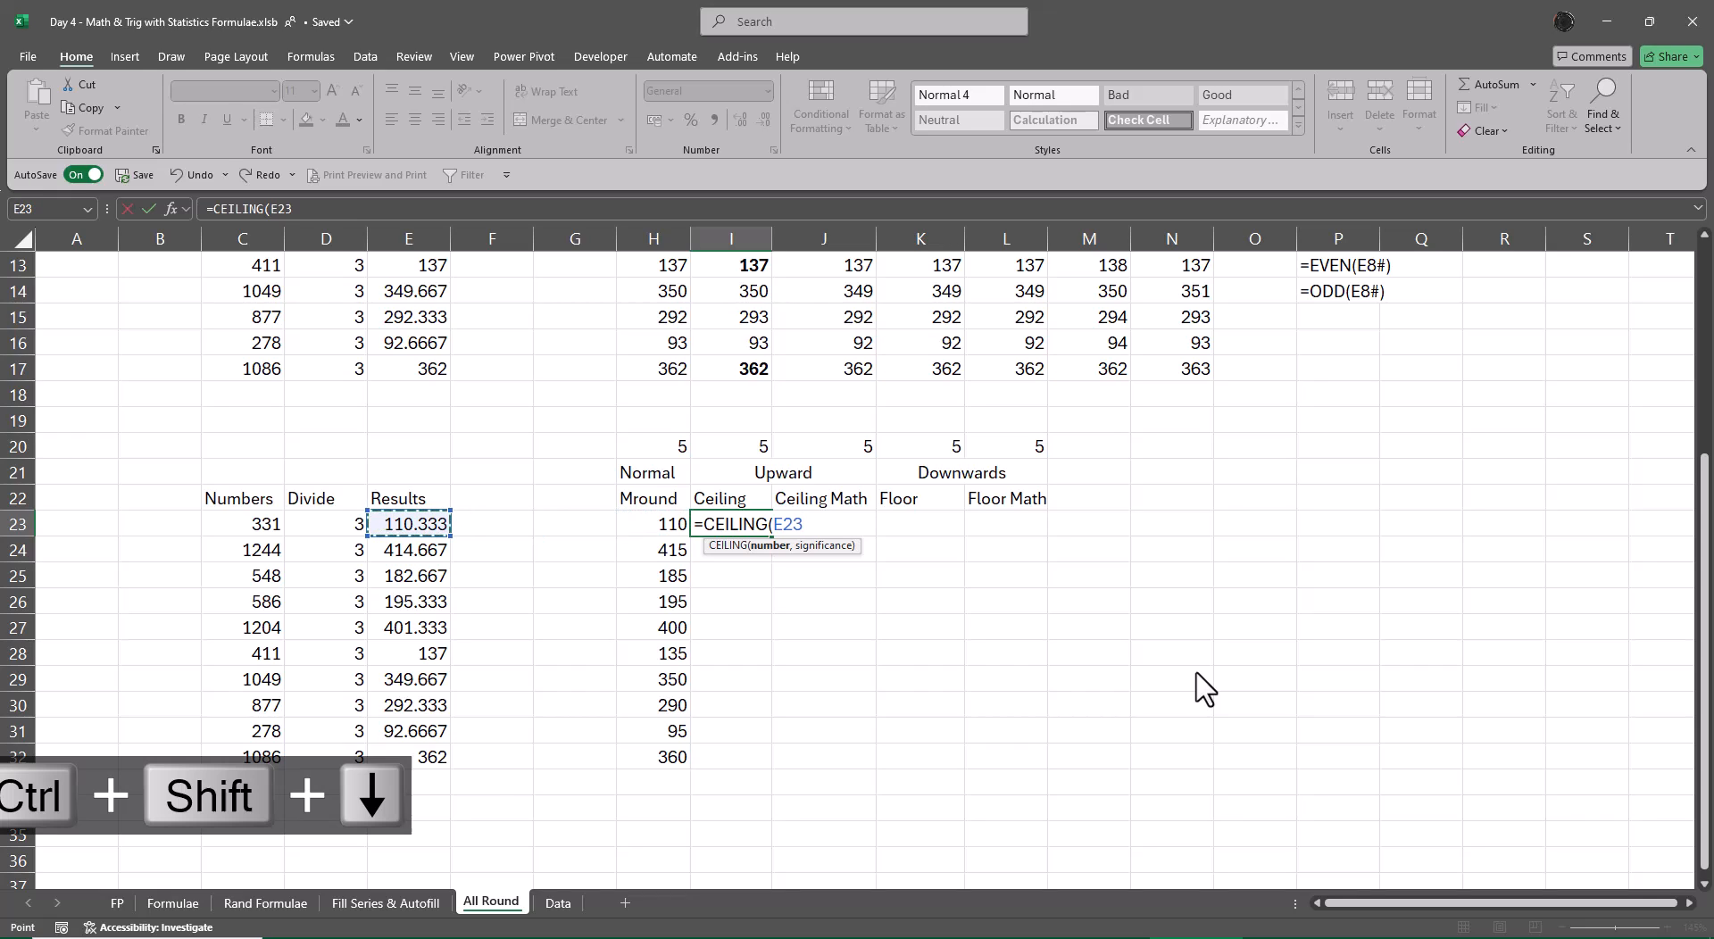
text(,)
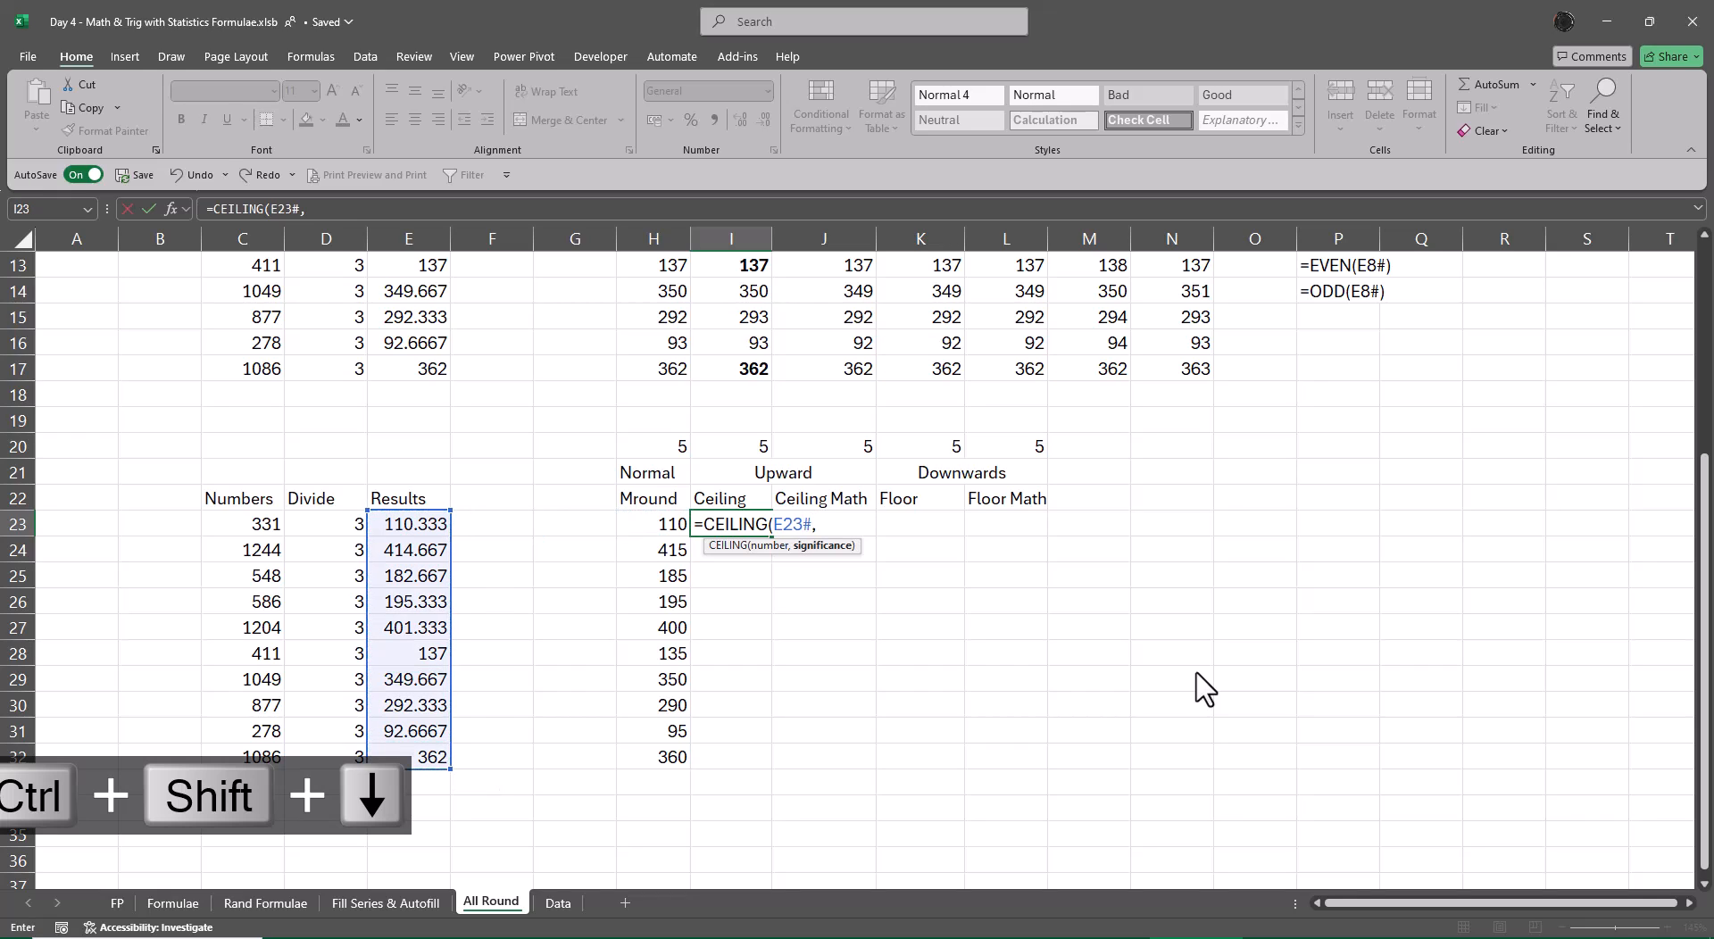
key(Up)
key(Up)
key(Up)
key(Return)
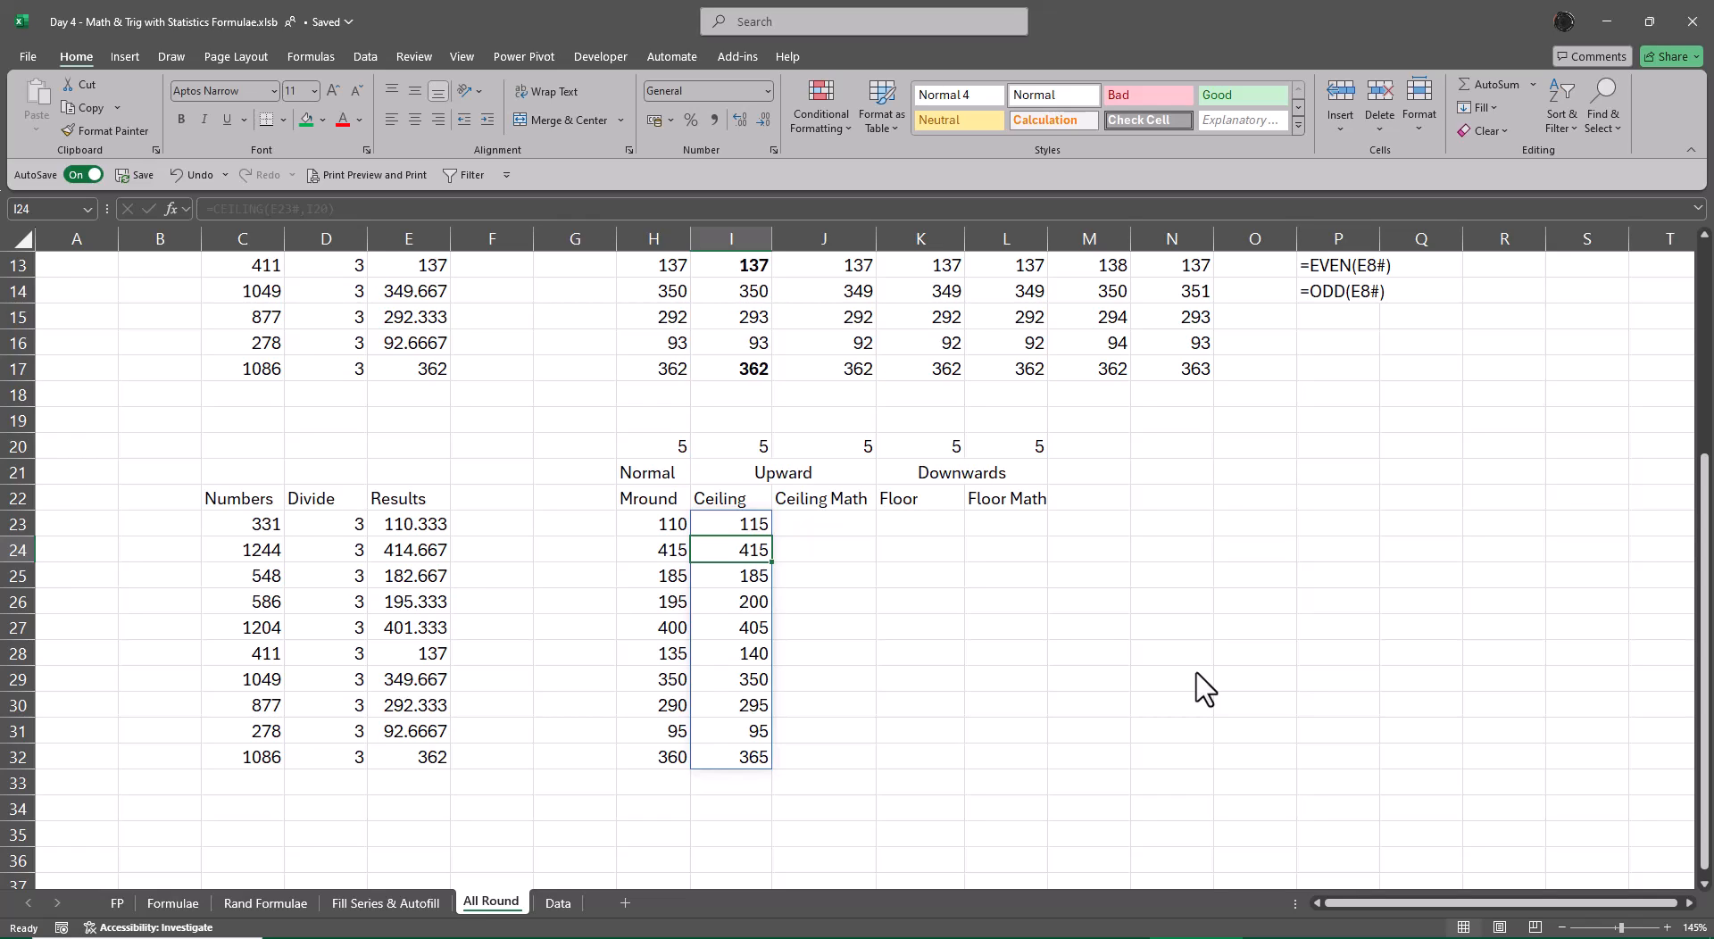
Step: Enter =CEILING.MATH(E23#,J20) in J23 for the whole Results range, using the multiple in J20 as significance
key(Up)
key(Right)
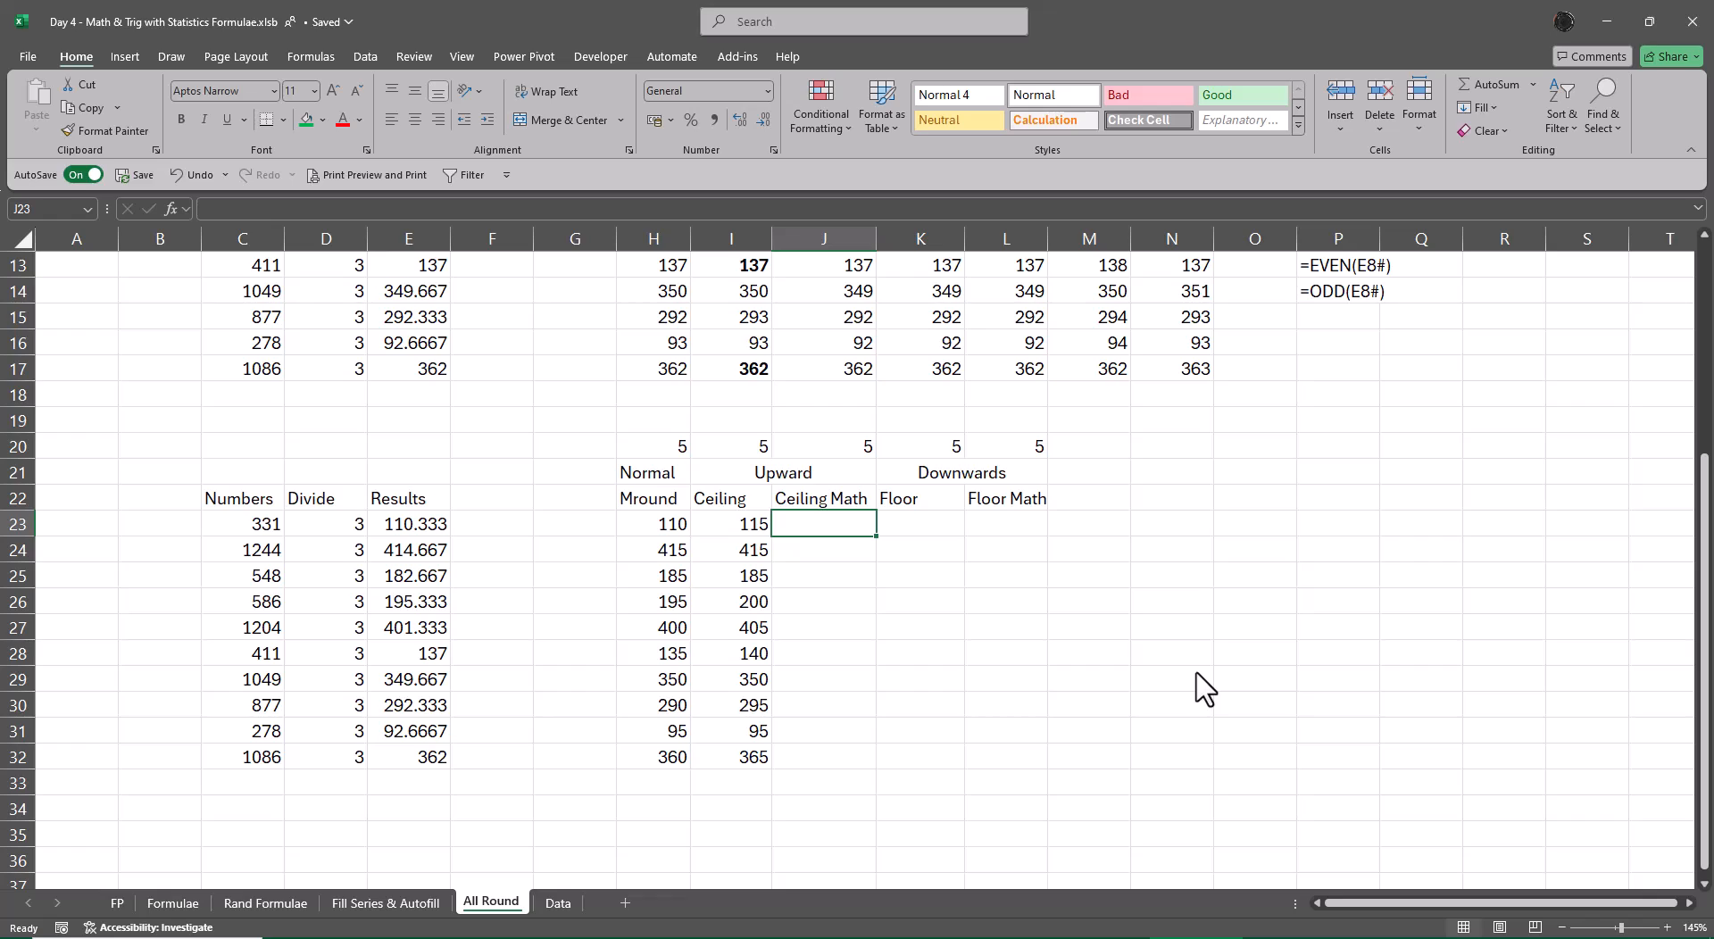
text(=ceil)
key(Down)
key(Tab)
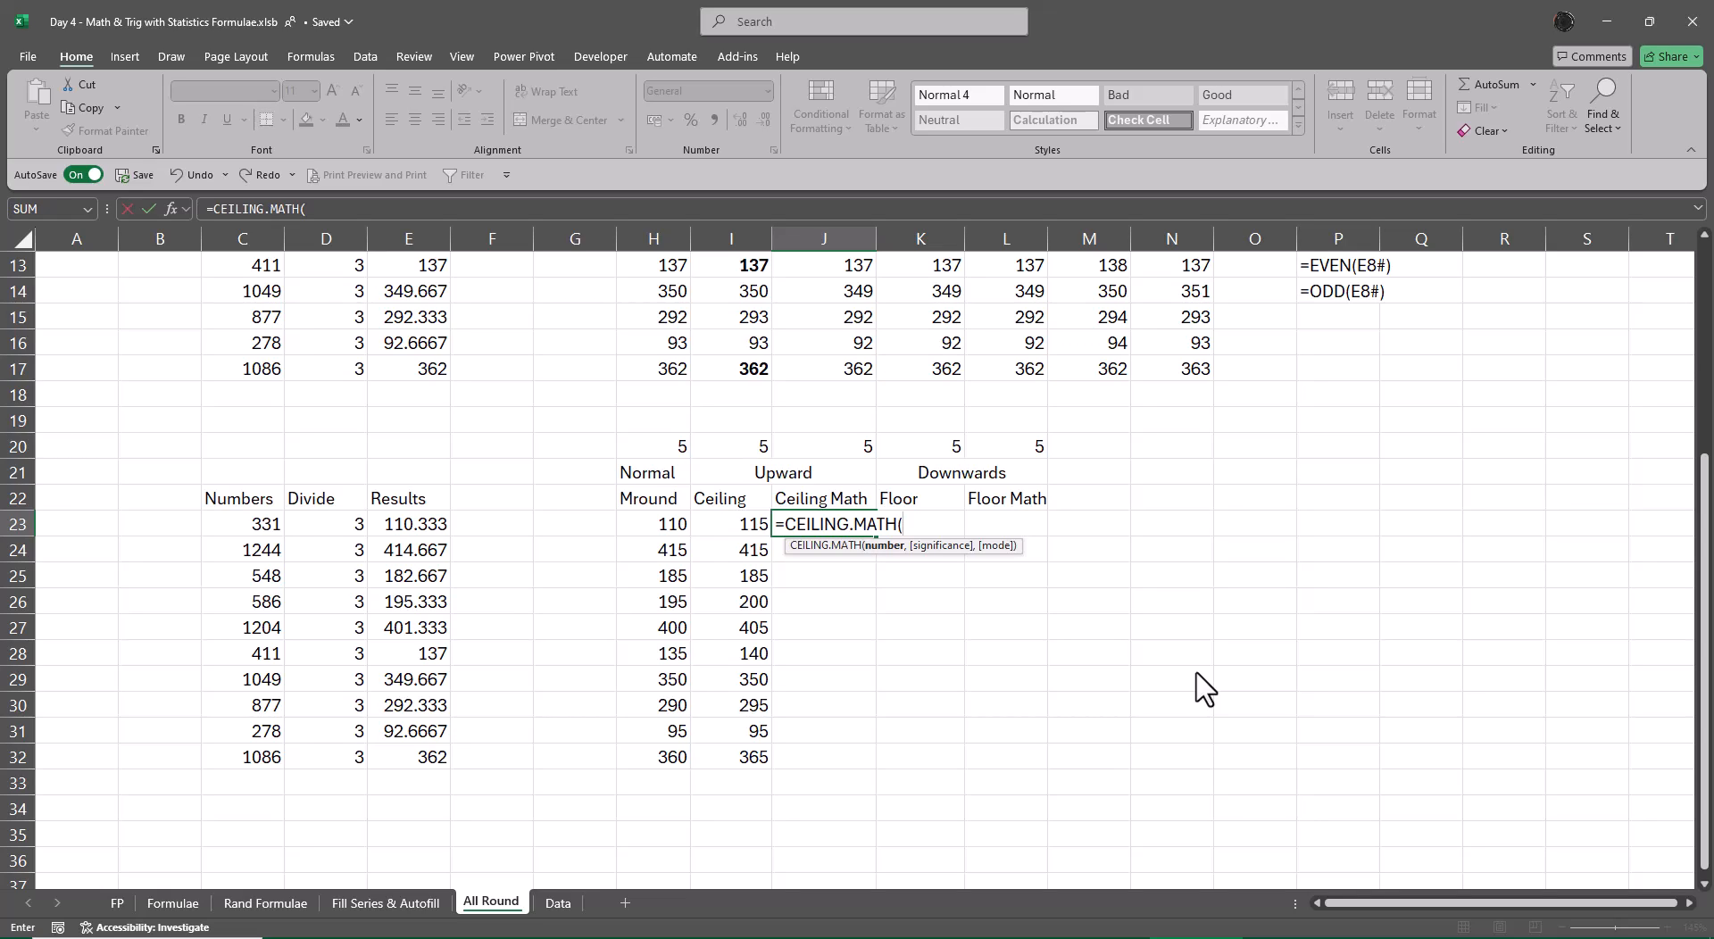
key(Left)
key(Left)
key(Left)
key(Left)
key(Left)
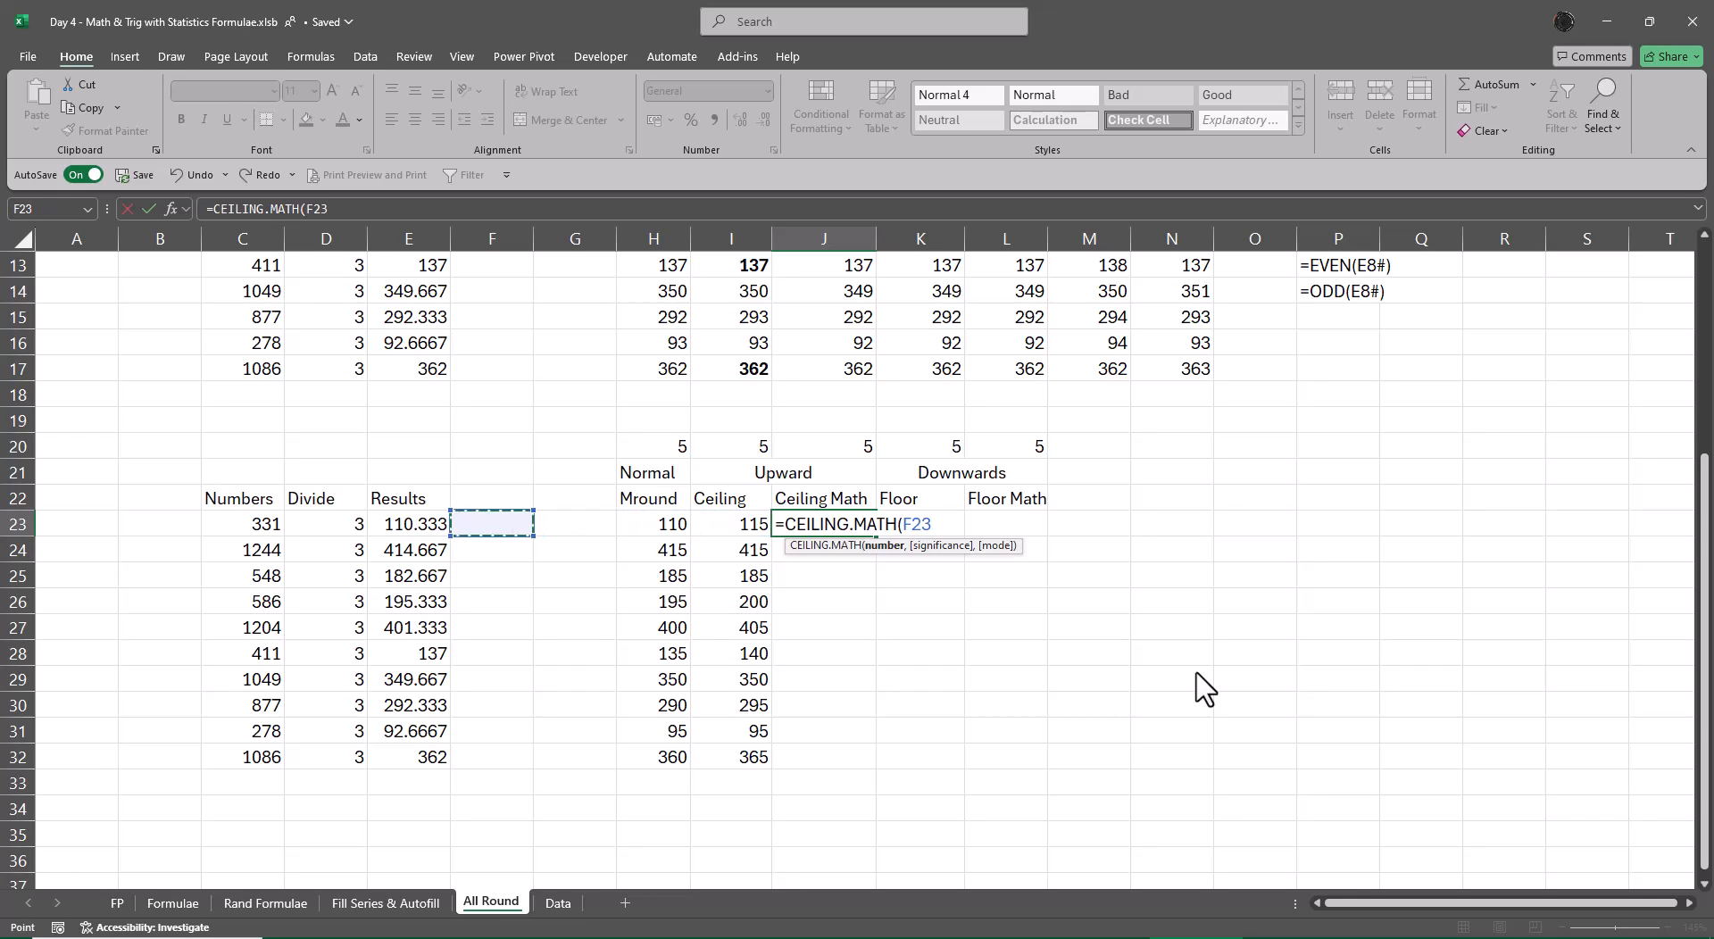
key(ctrl+shift+Down)
text(,)
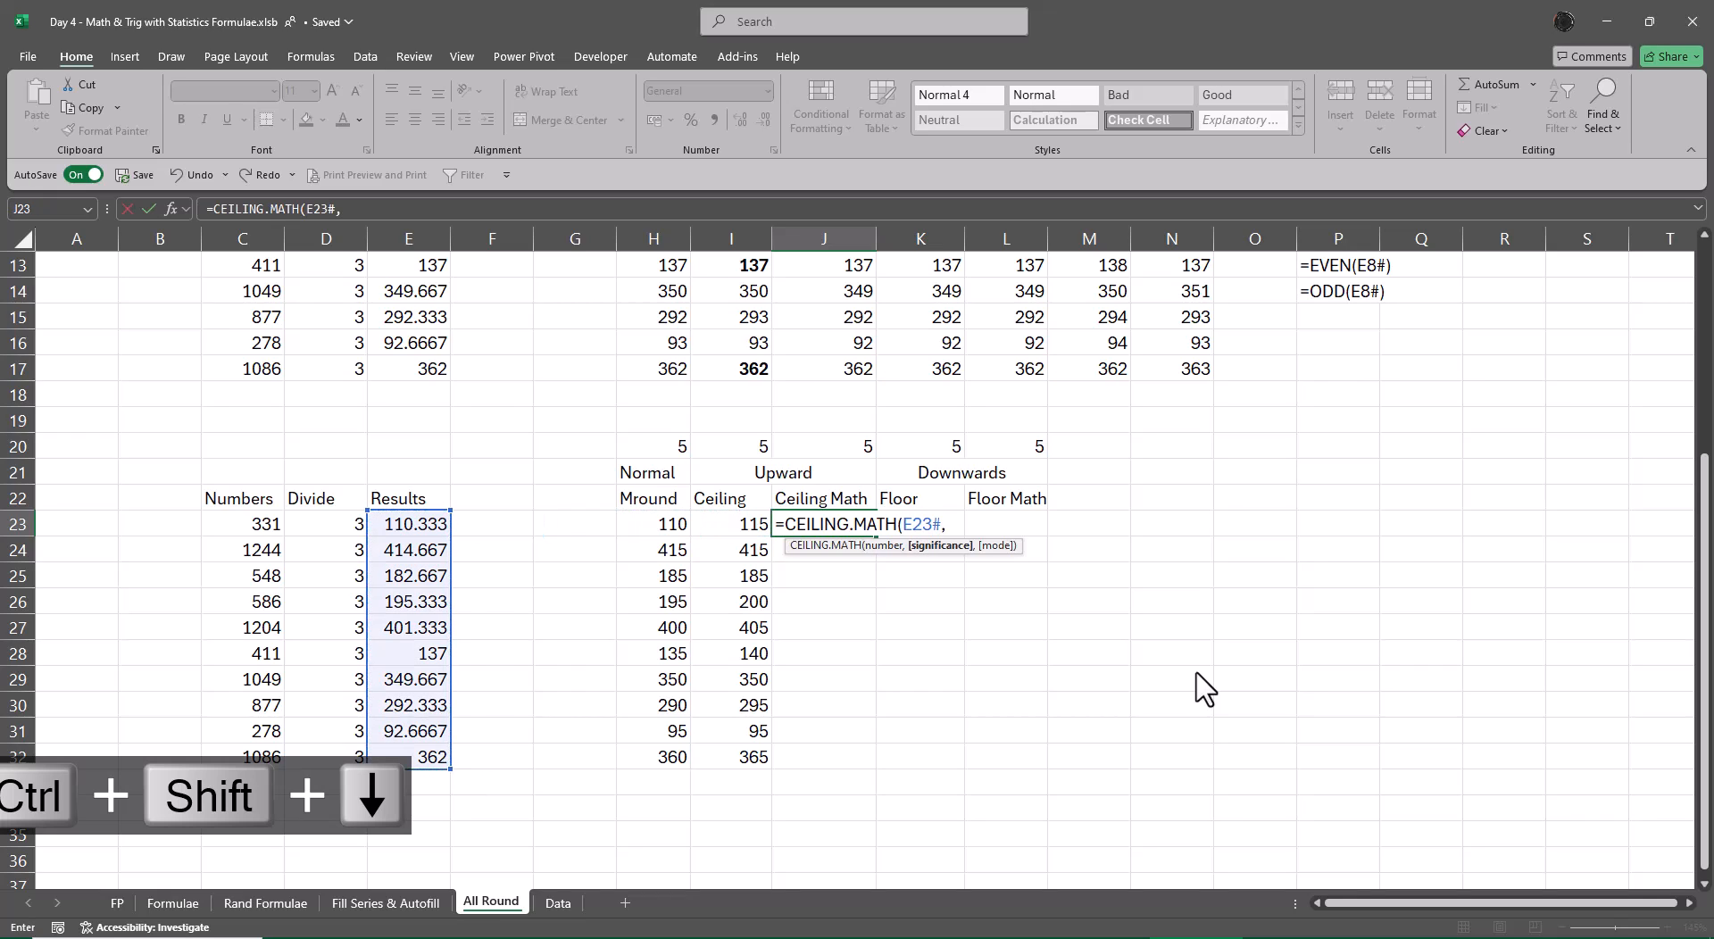
key(Up)
key(Up)
key(Up)
key(Return)
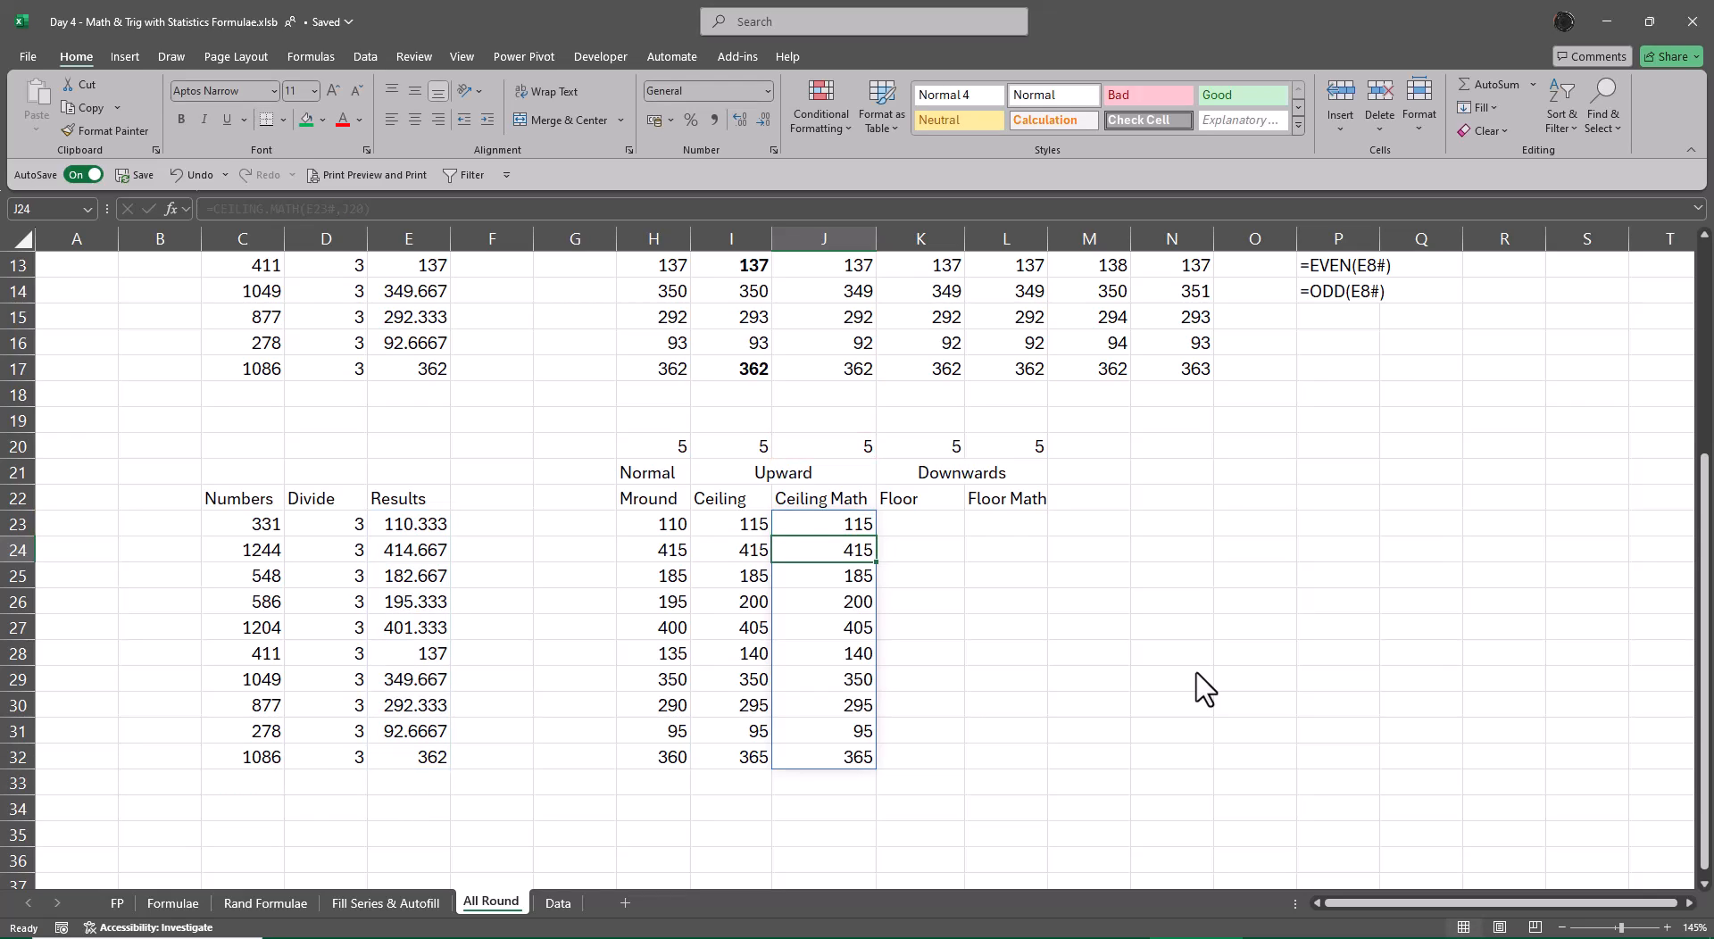
Step: Enter =FLOOR(E23#,K20) in K23 to round the whole Results range down to the multiple in K20
key(Up)
key(Right)
text(=fl)
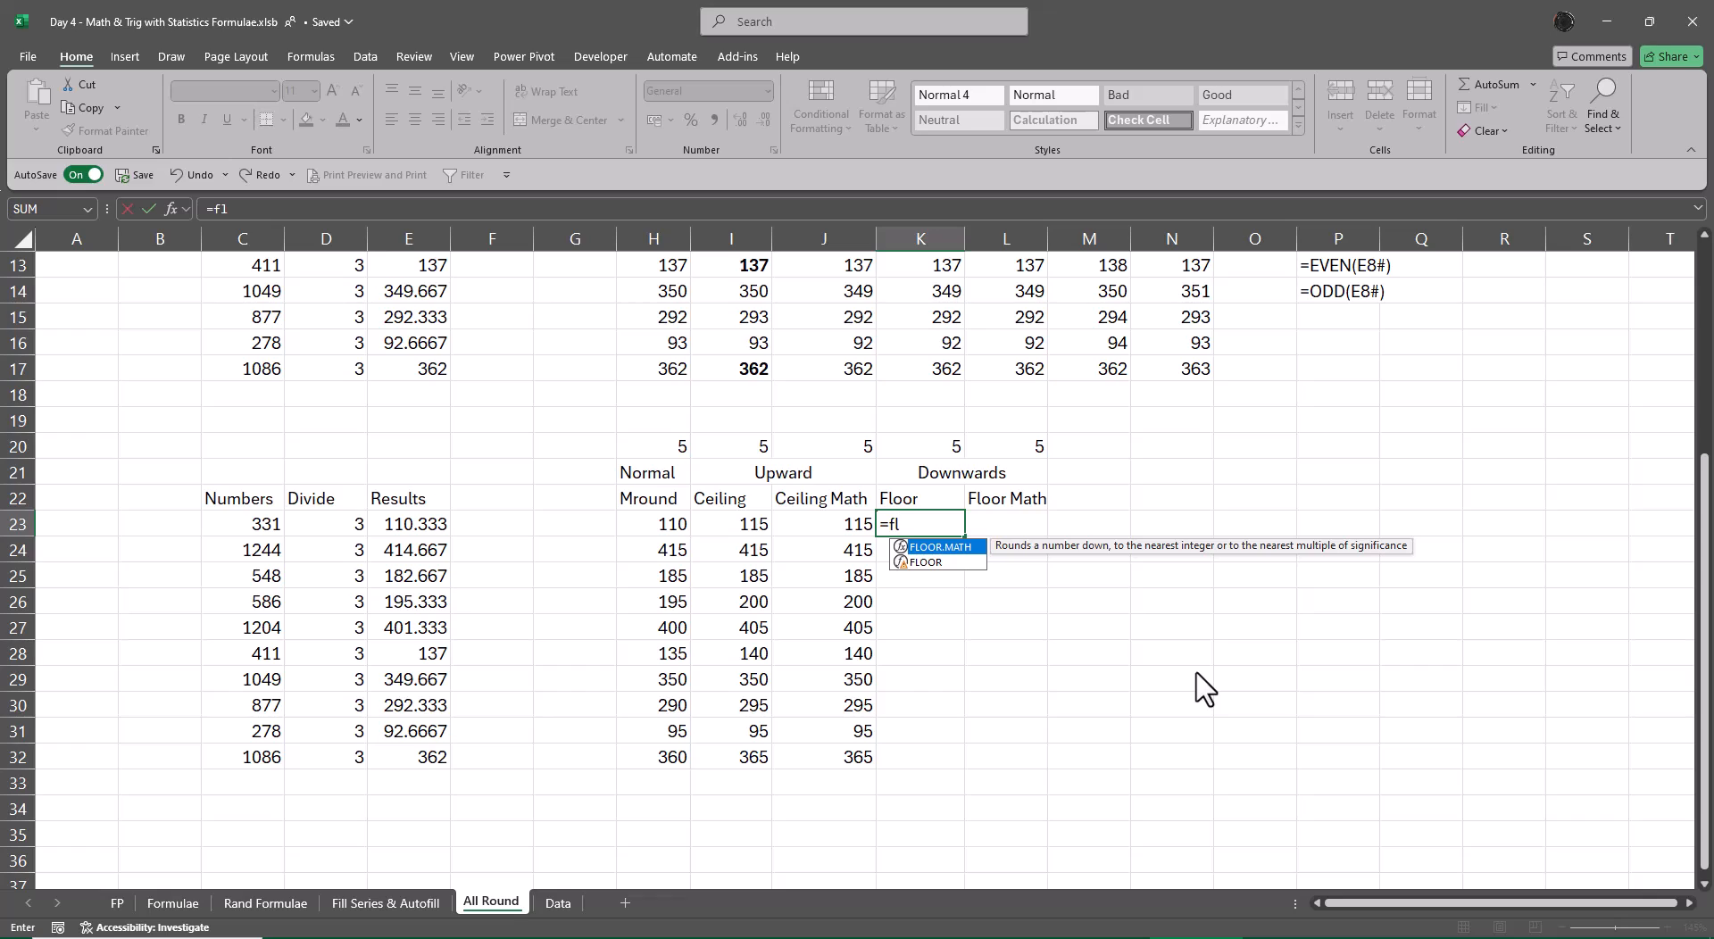
key(Down)
key(Tab)
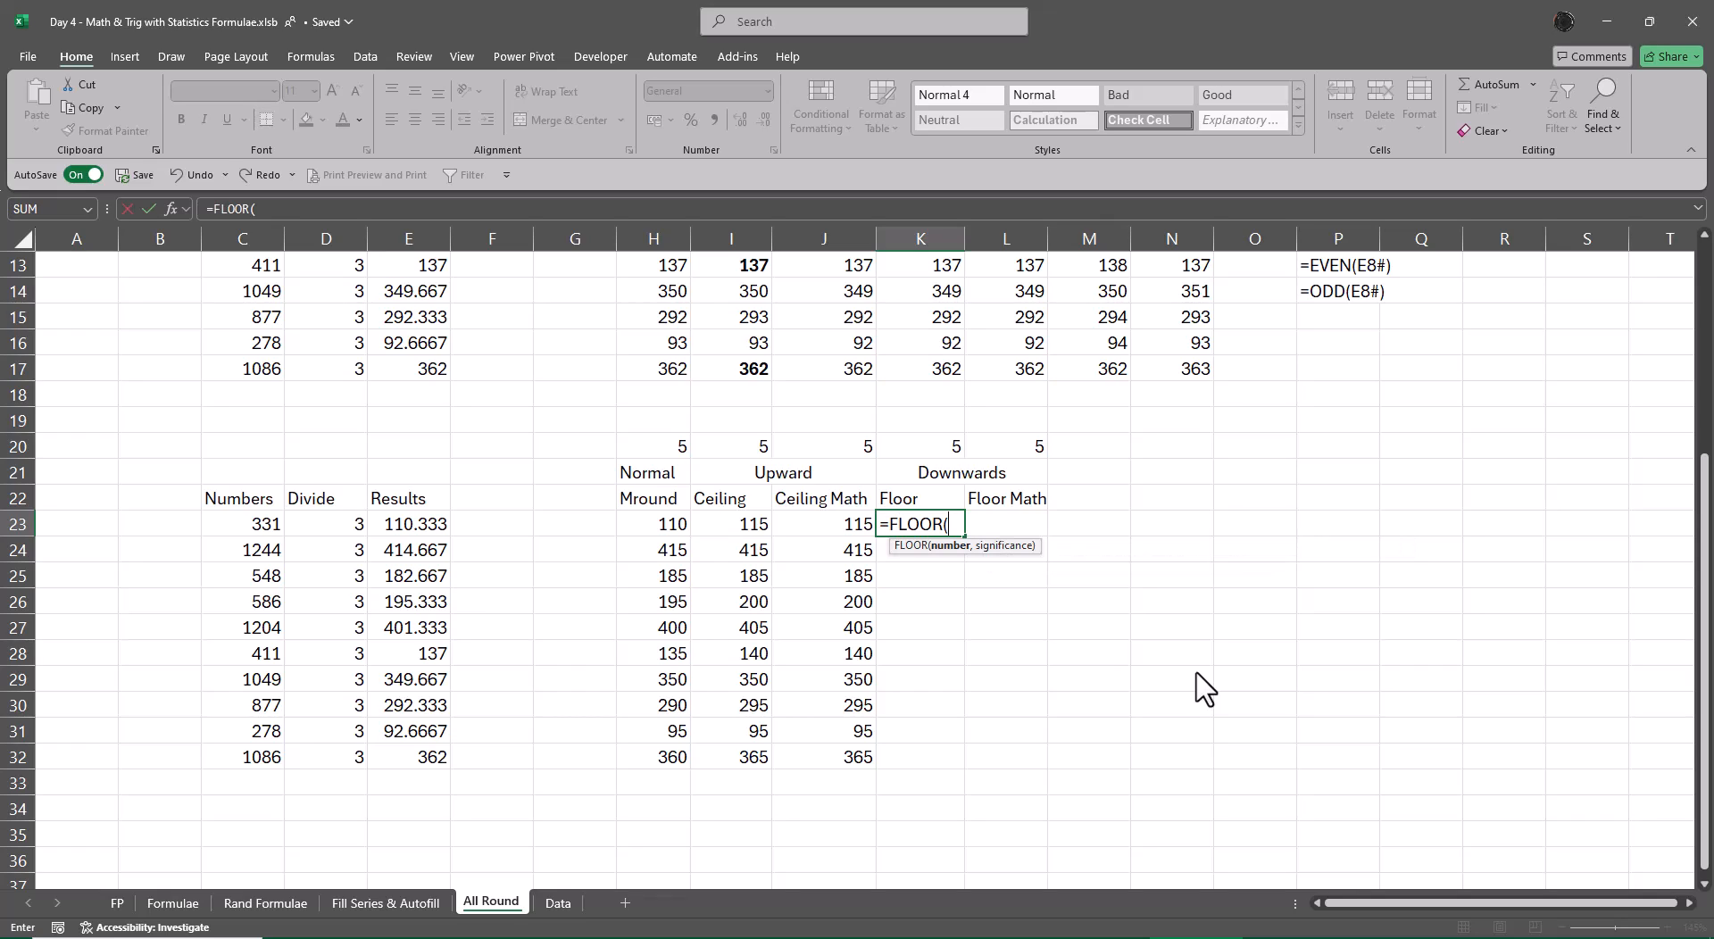
key(Left)
key(Left)
key(Left)
key(Left)
key(Left)
key(Left)
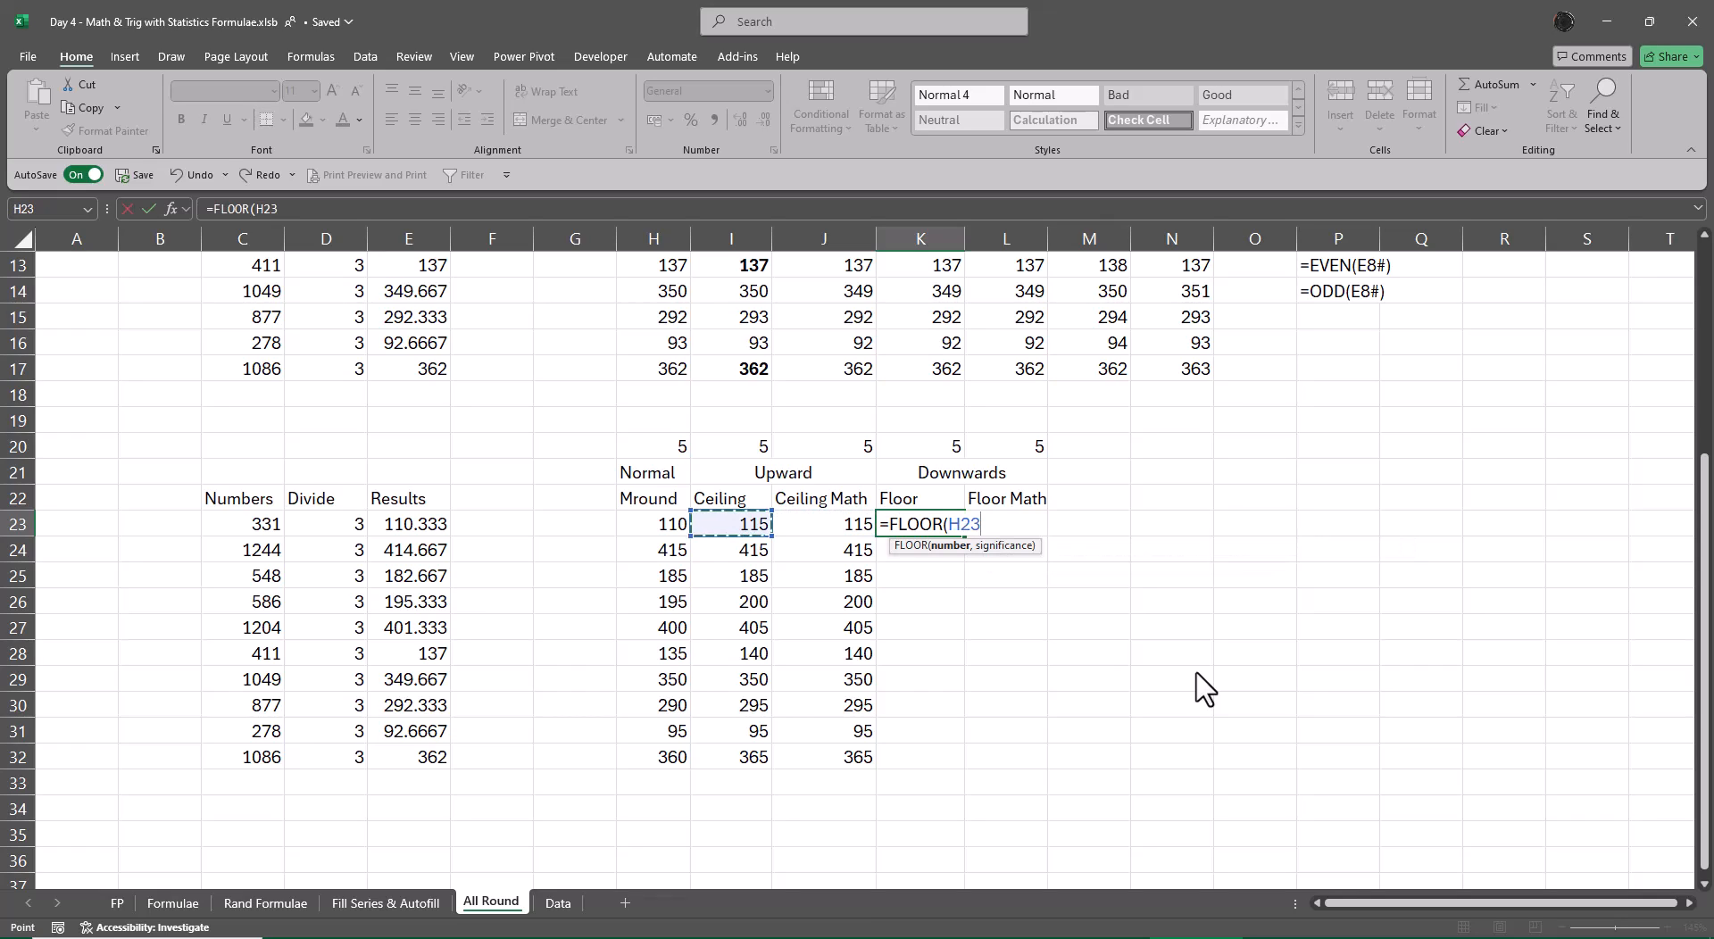
key(ctrl+shift+Down)
text(,)
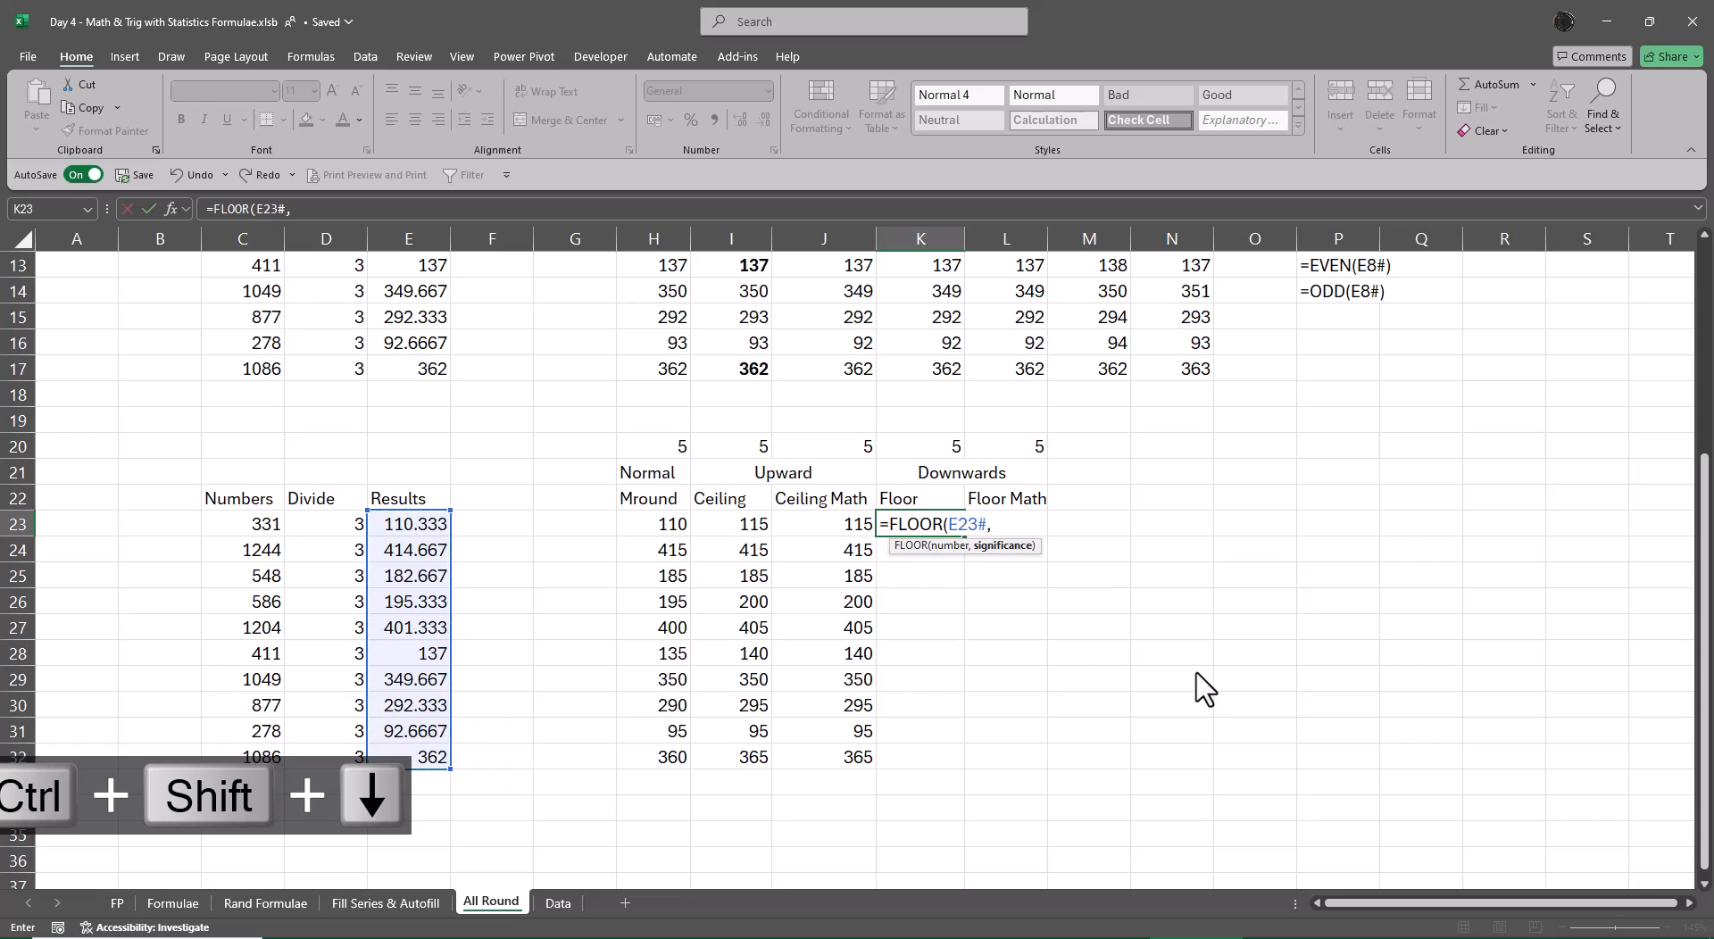
key(Up)
key(Up)
key(Up)
key(ctrl+Return)
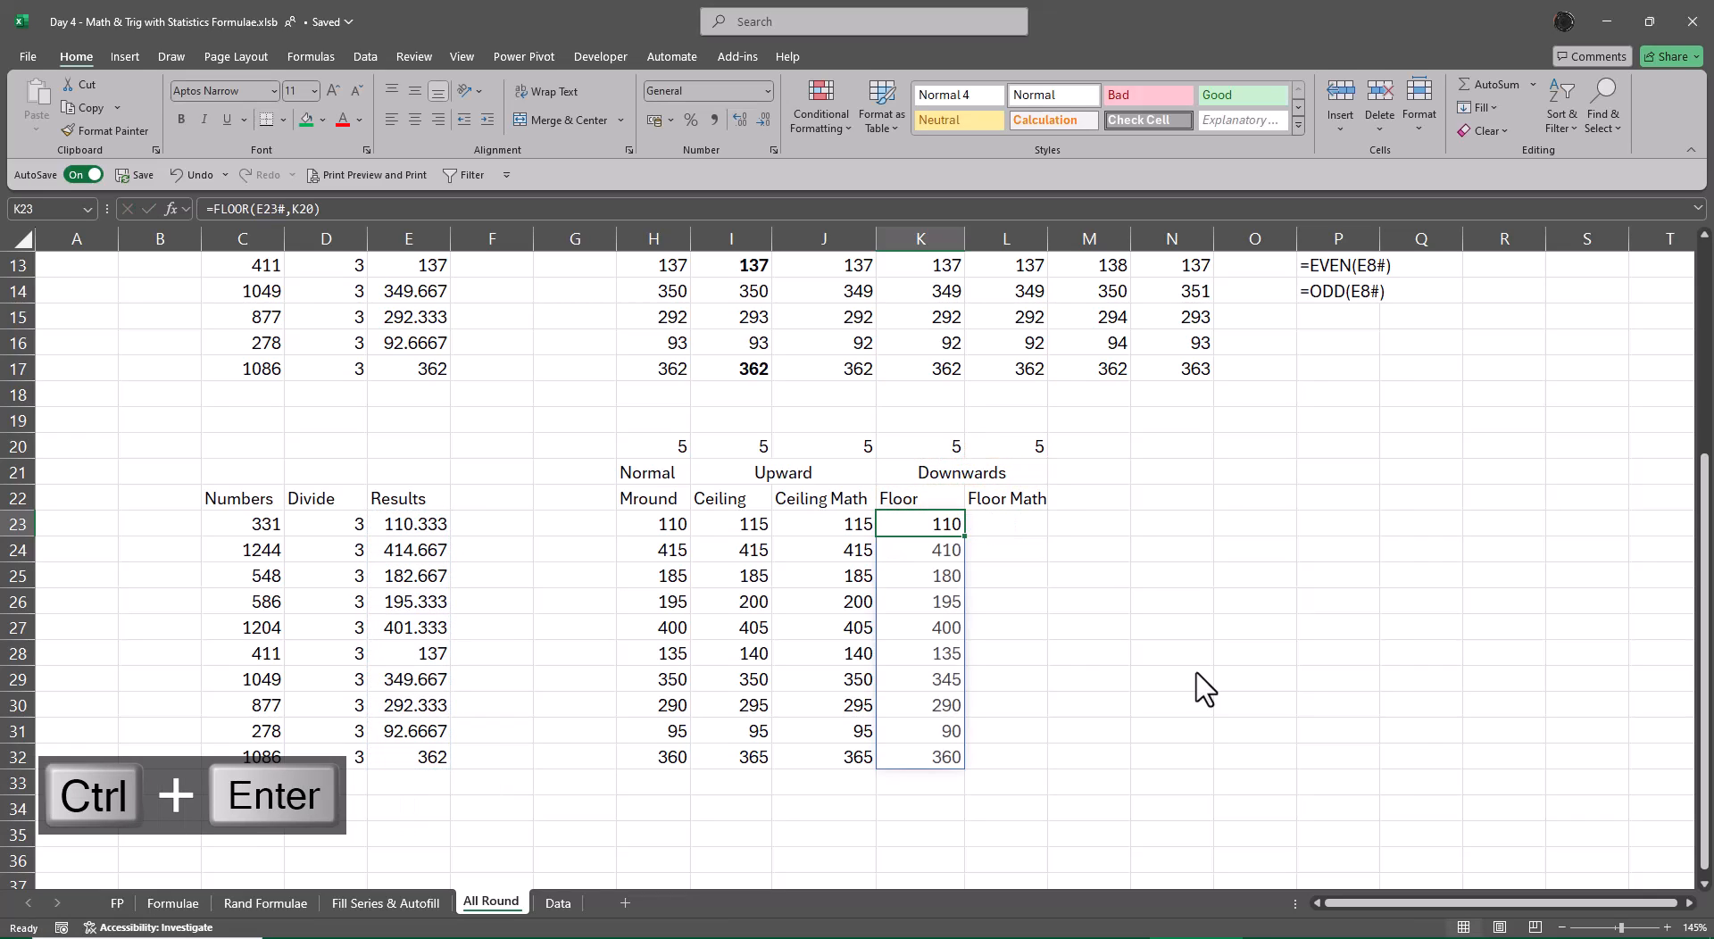
Step: Enter =FLOOR.MATH(E23#,L20) in L23 to round the whole Results range down to the multiple in L20
key(Right)
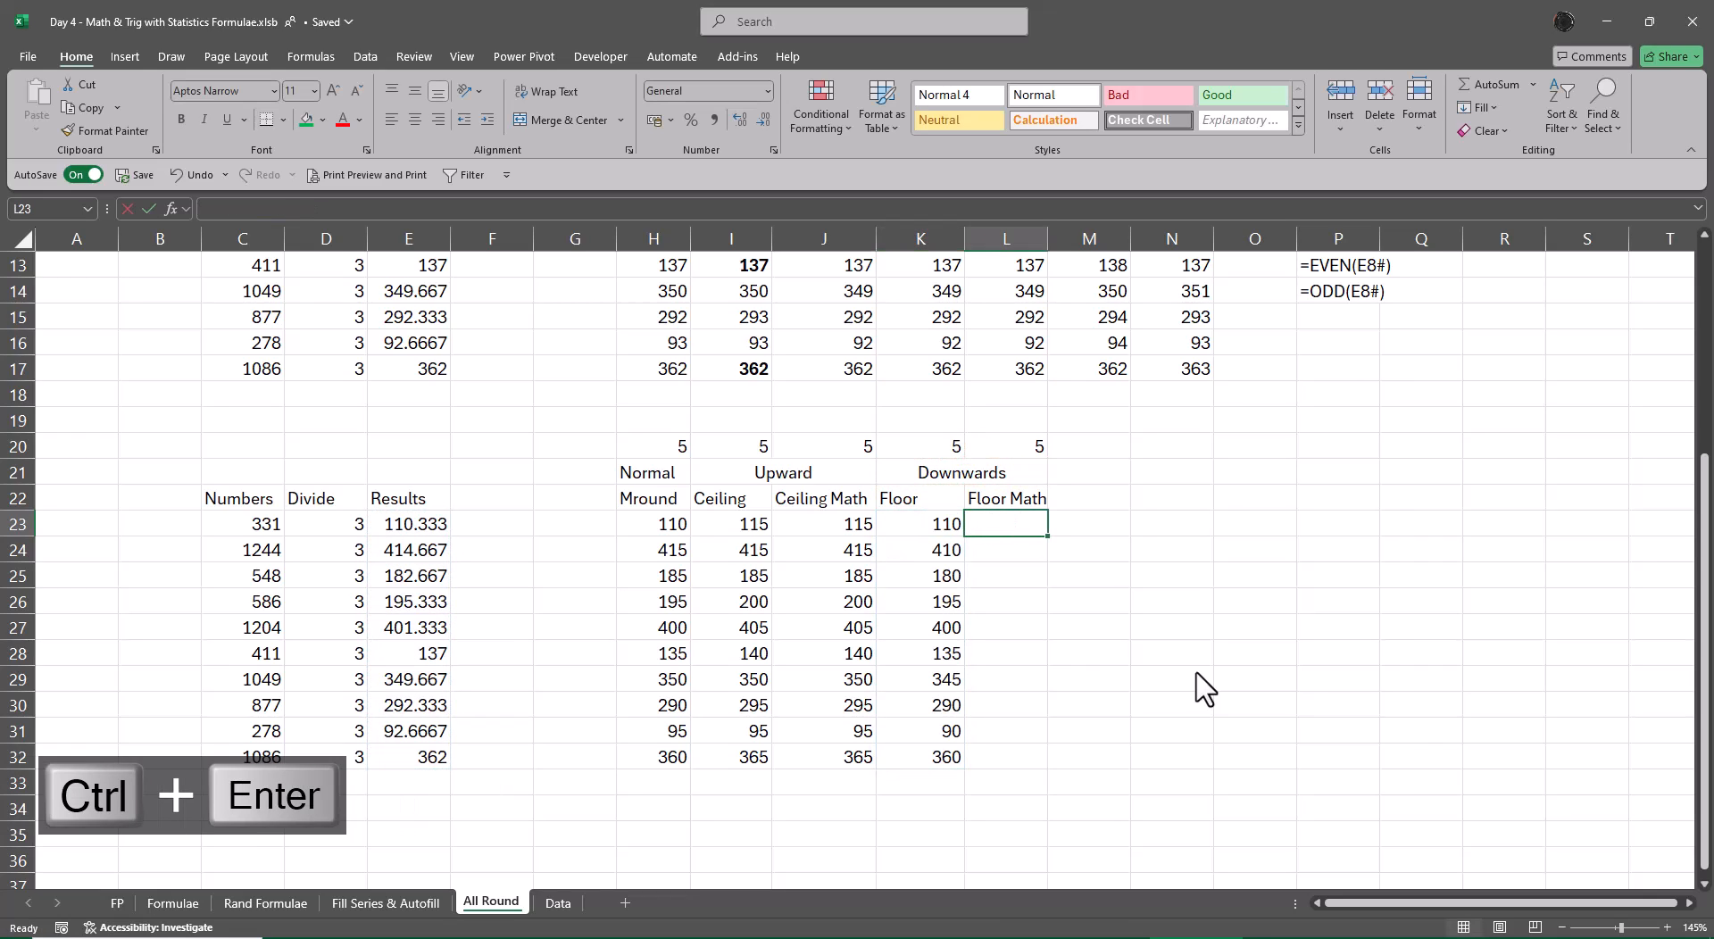
text(=floor.math()
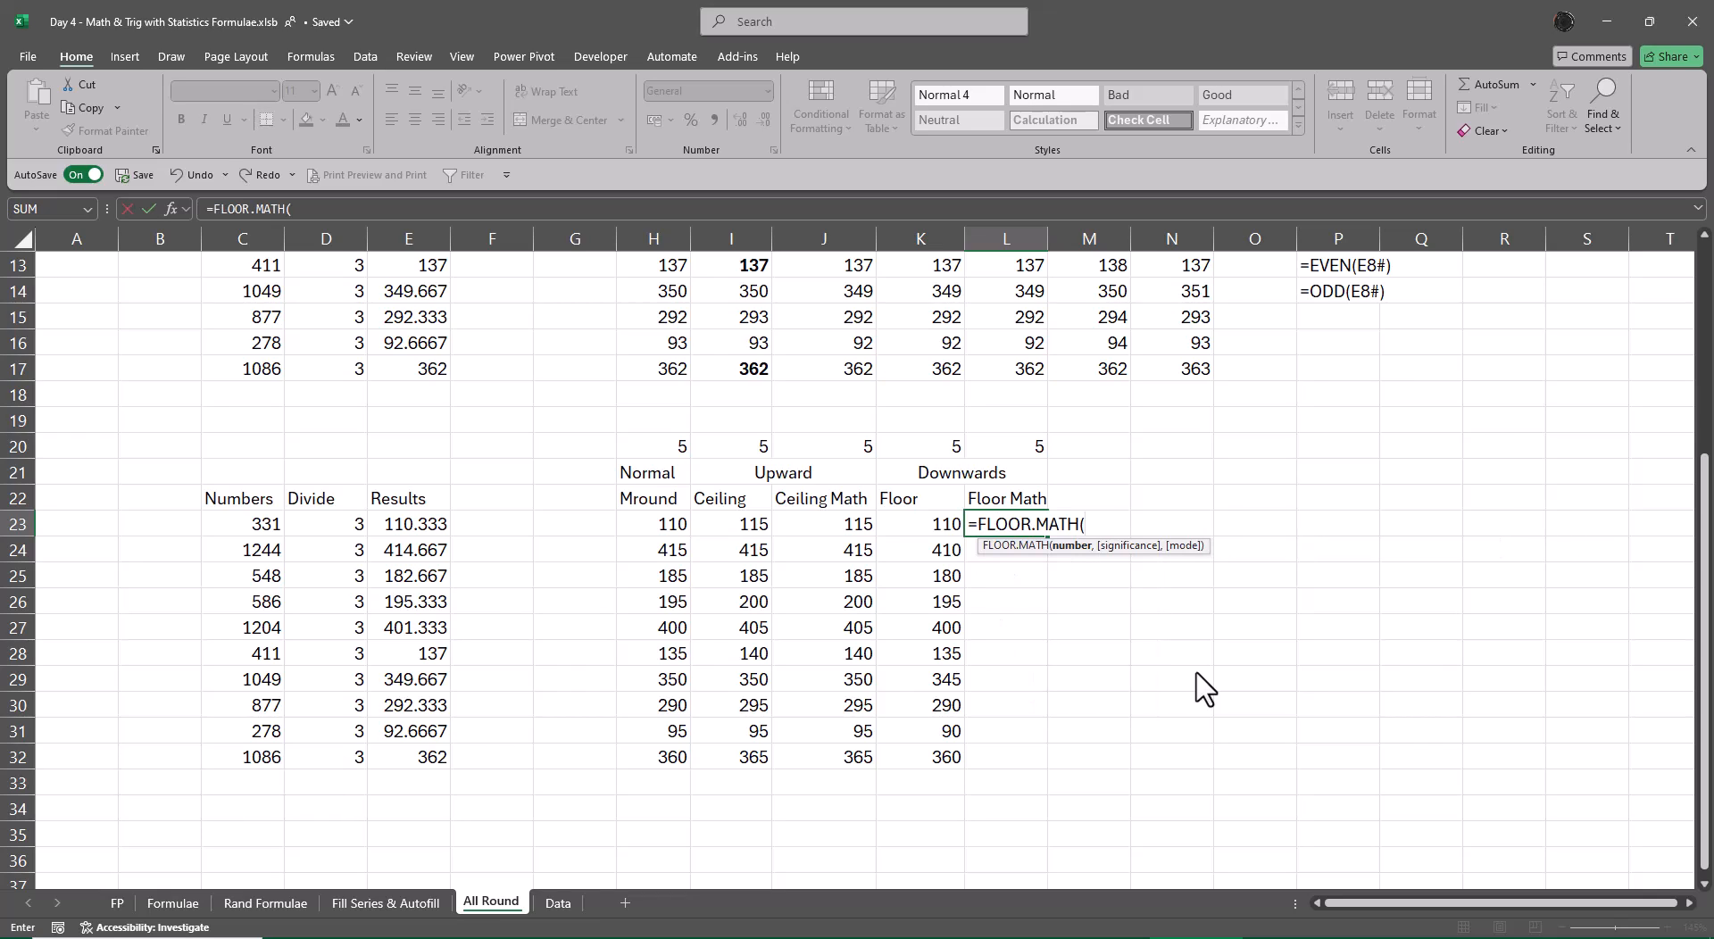
key(Left)
key(Left)
key(Left)
key(Left)
key(Left)
key(Left)
key(Left)
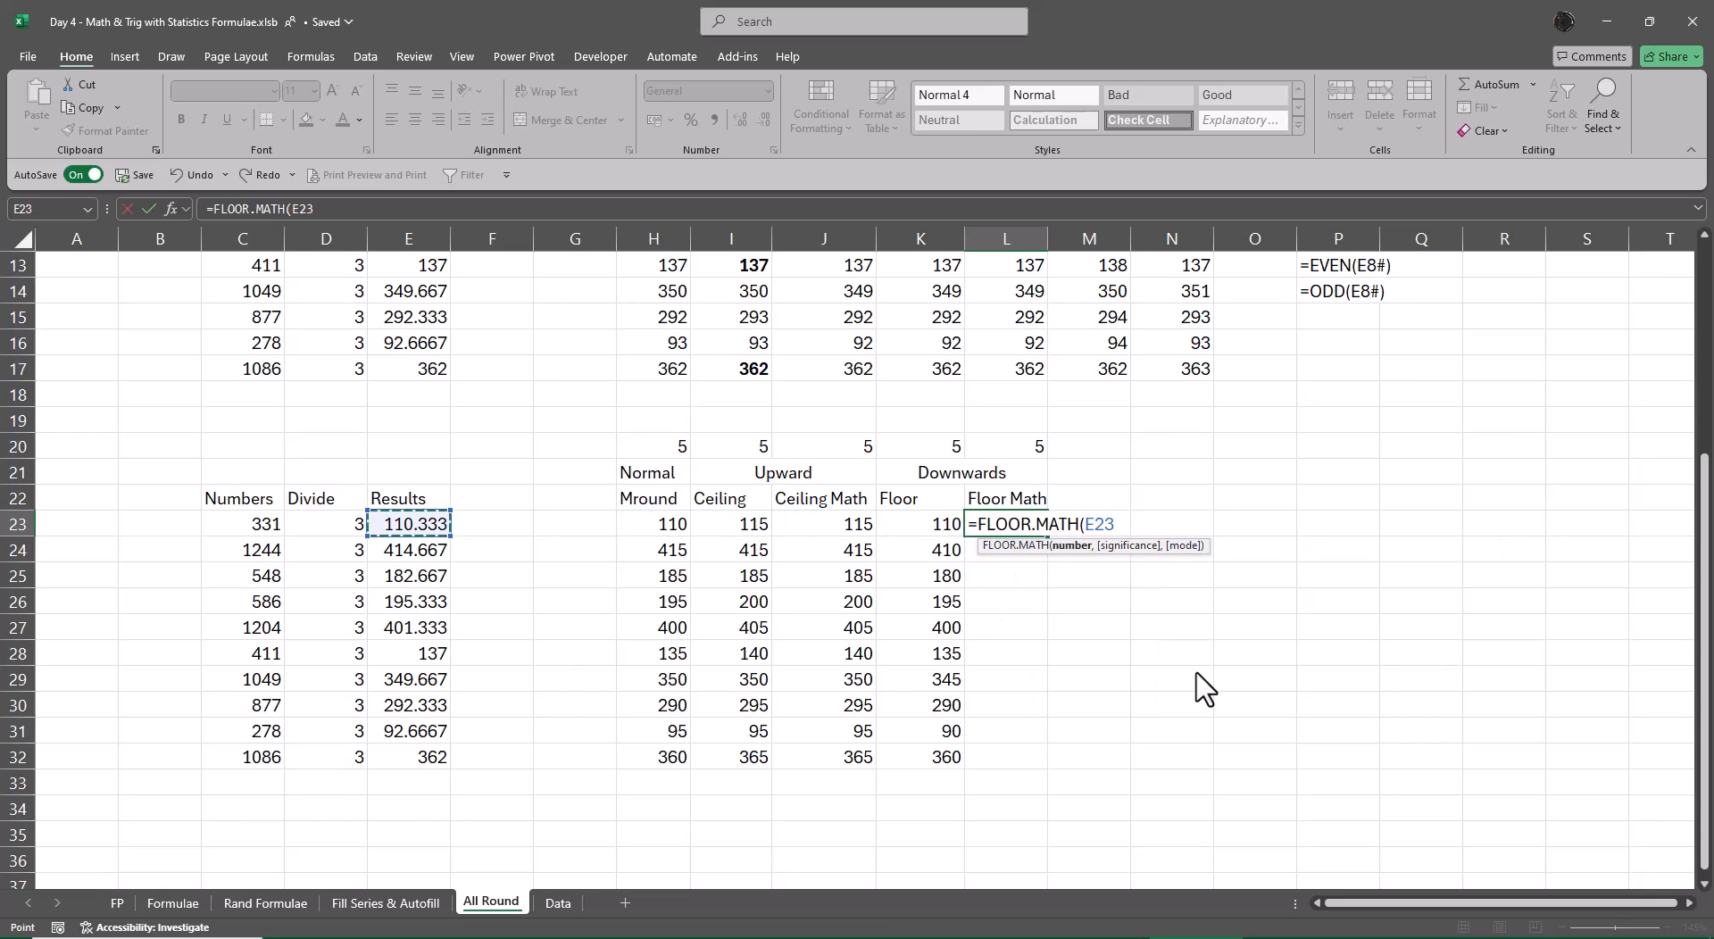
key(ctrl+shift+Down)
text(,)
key(Up)
key(Up)
key(Up)
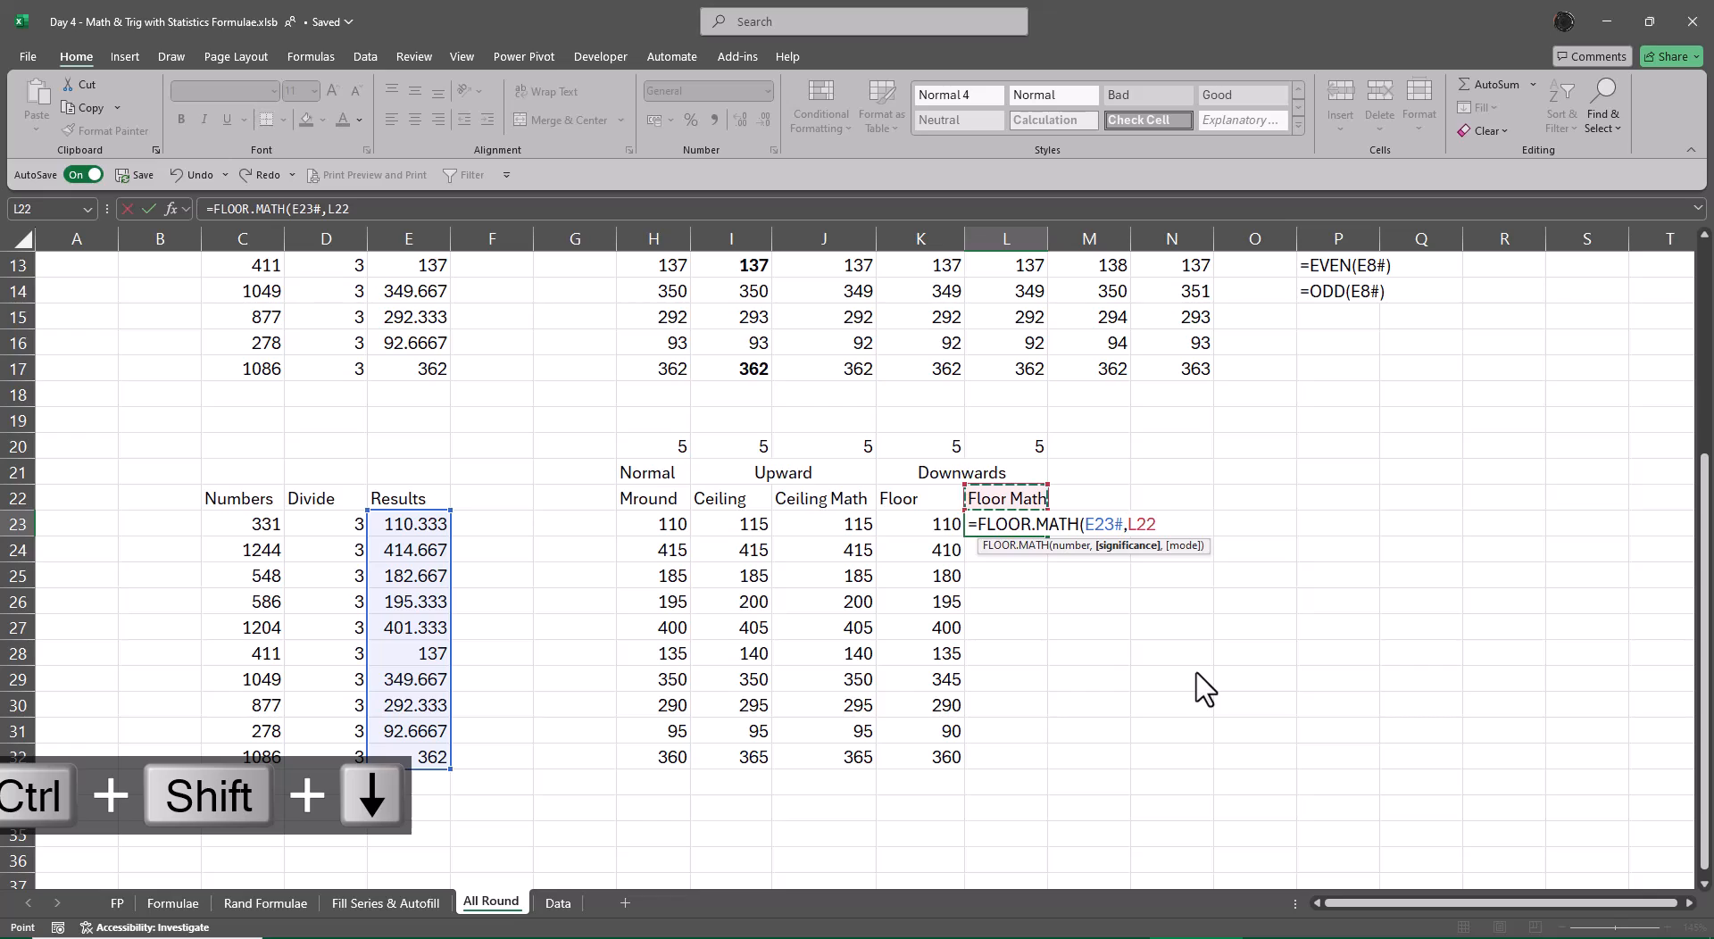
key(Return)
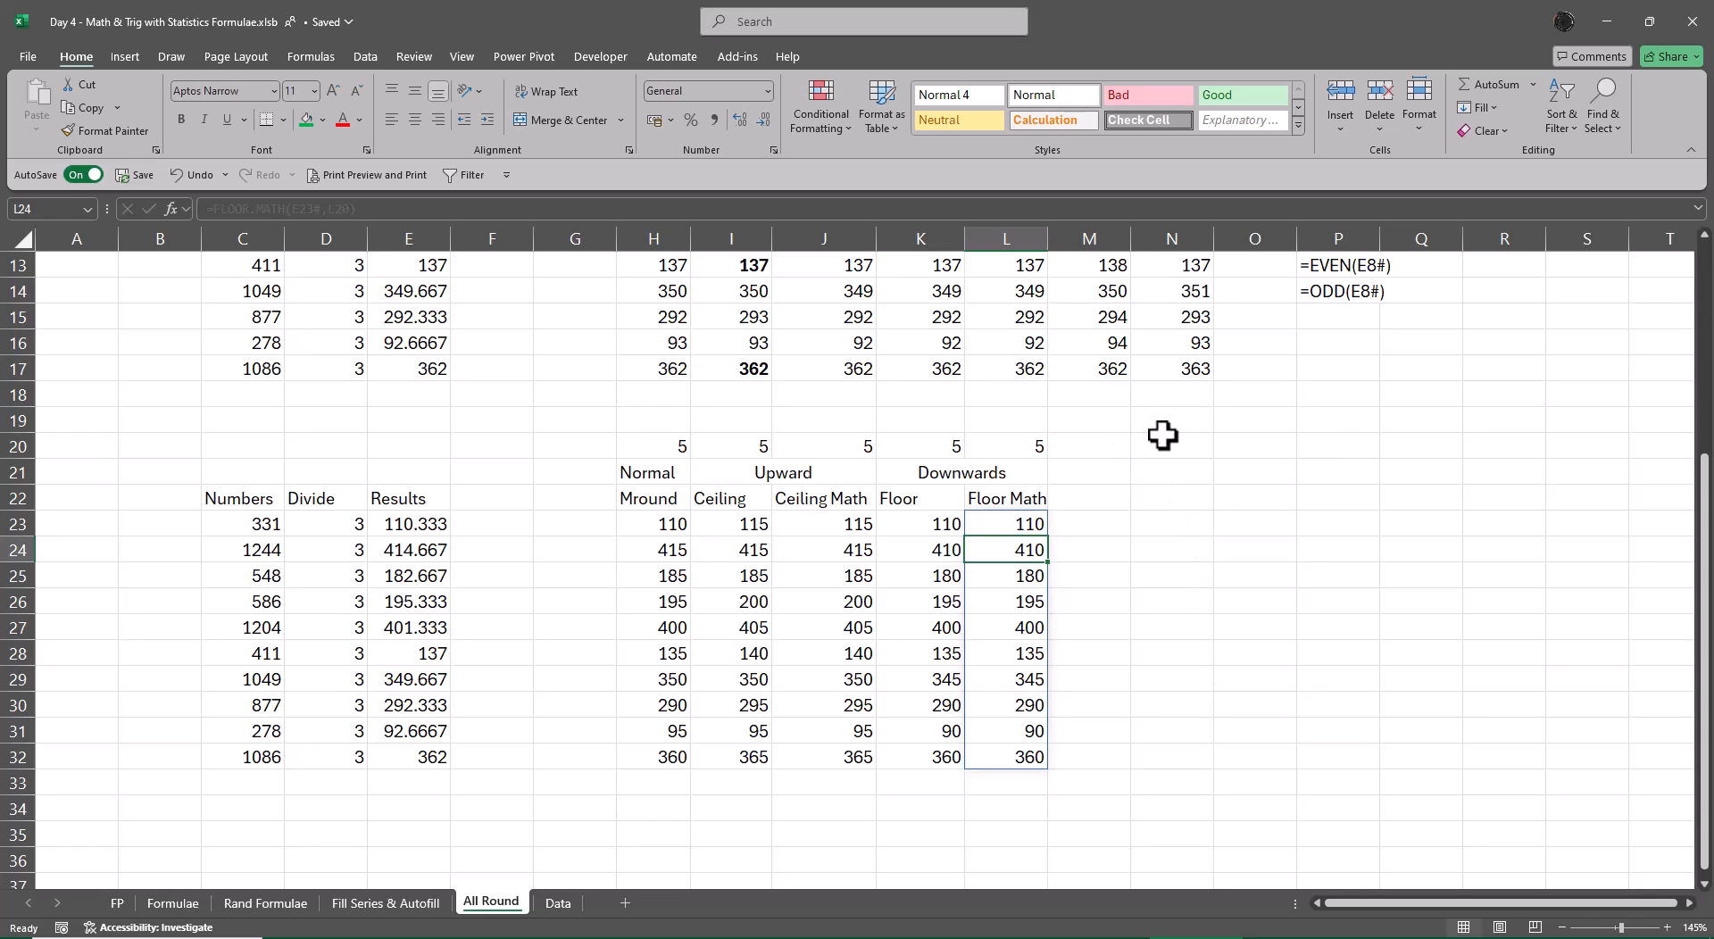
Step: On the Formulae sheet, make the function names Mround through Floor Math in D12:D16 bold
click(1339, 466)
scroll(1364, 532, up, 3)
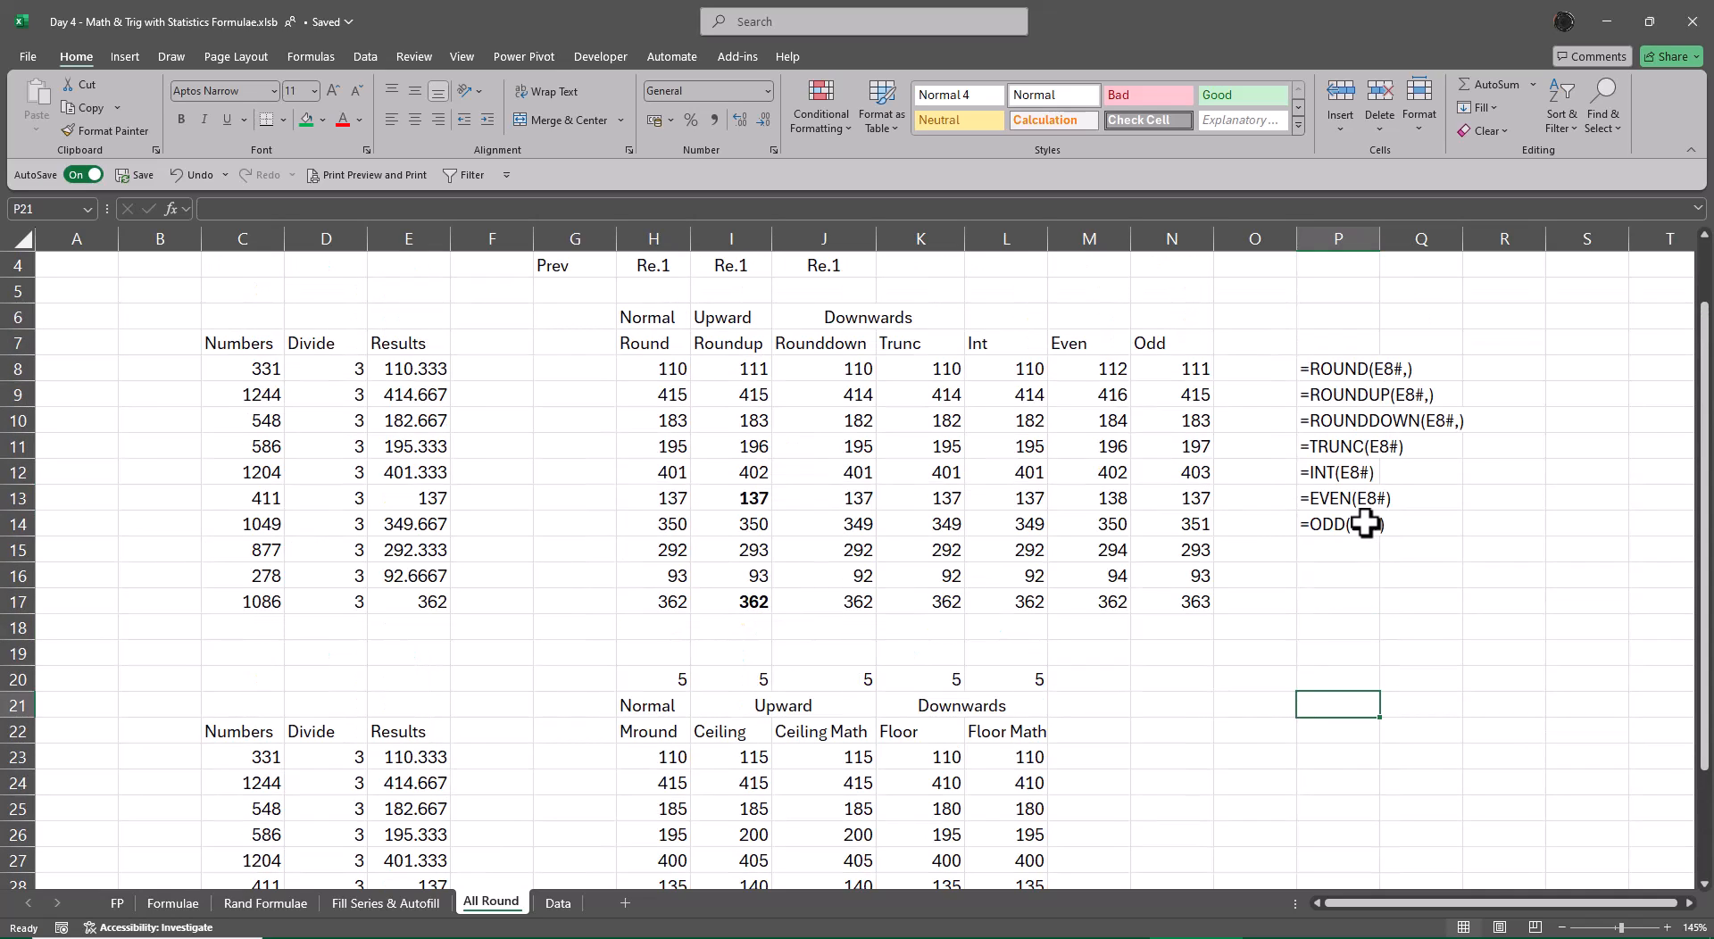
scroll(1214, 487, down, 4)
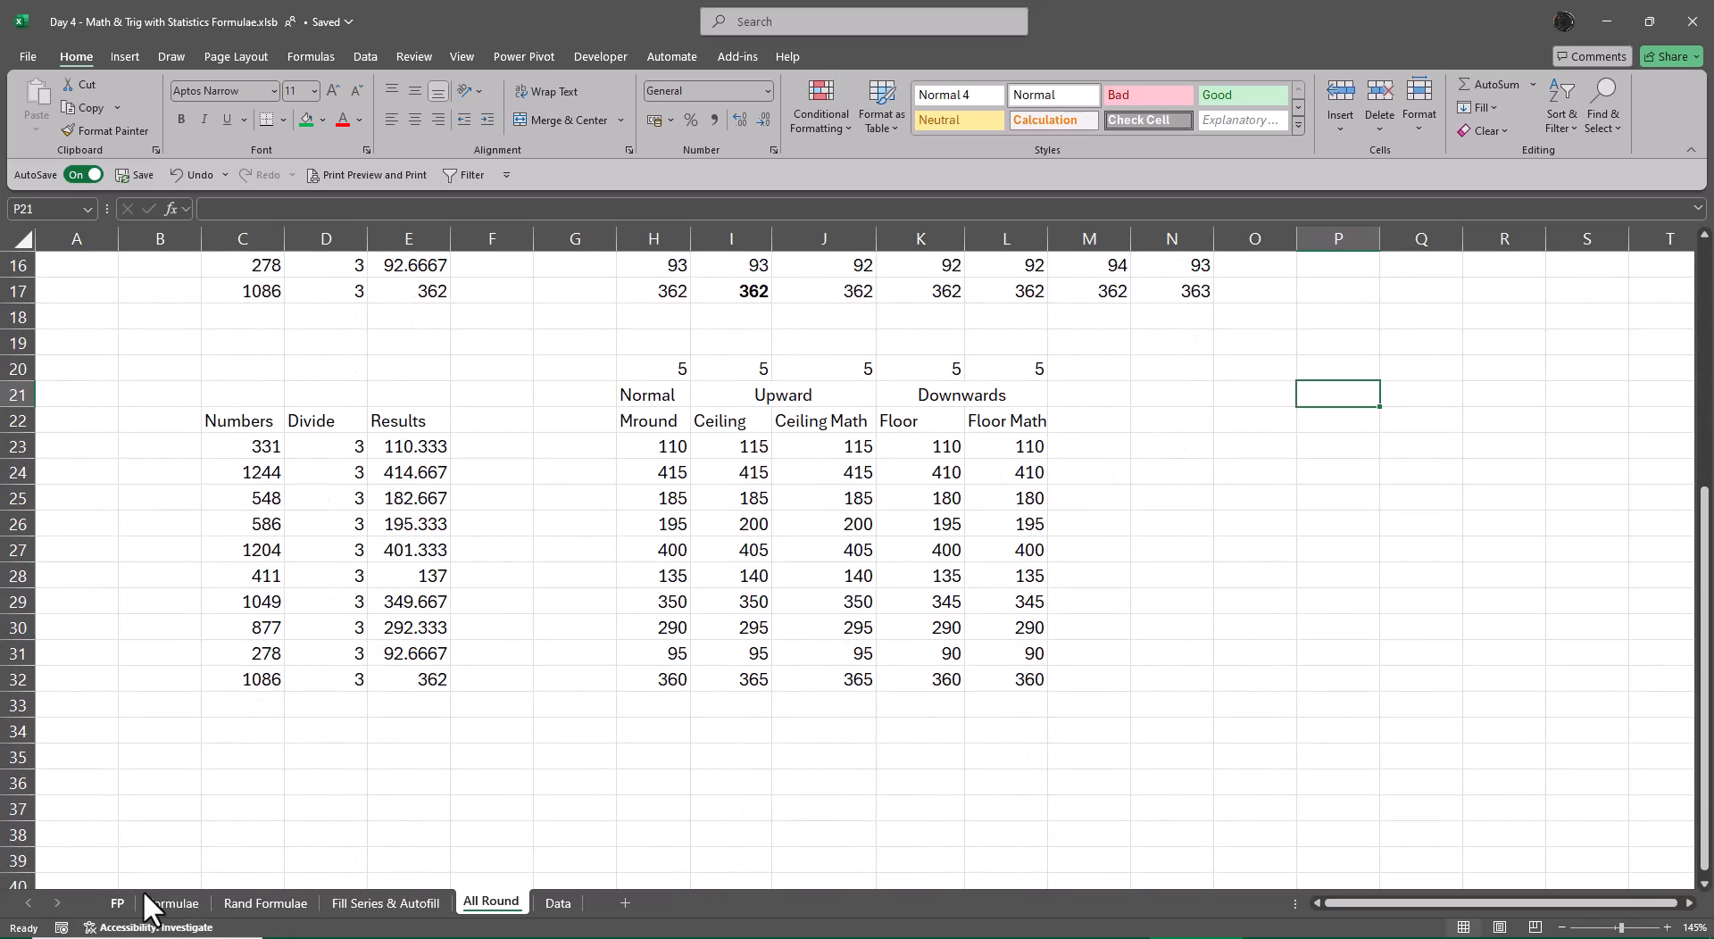
click(172, 904)
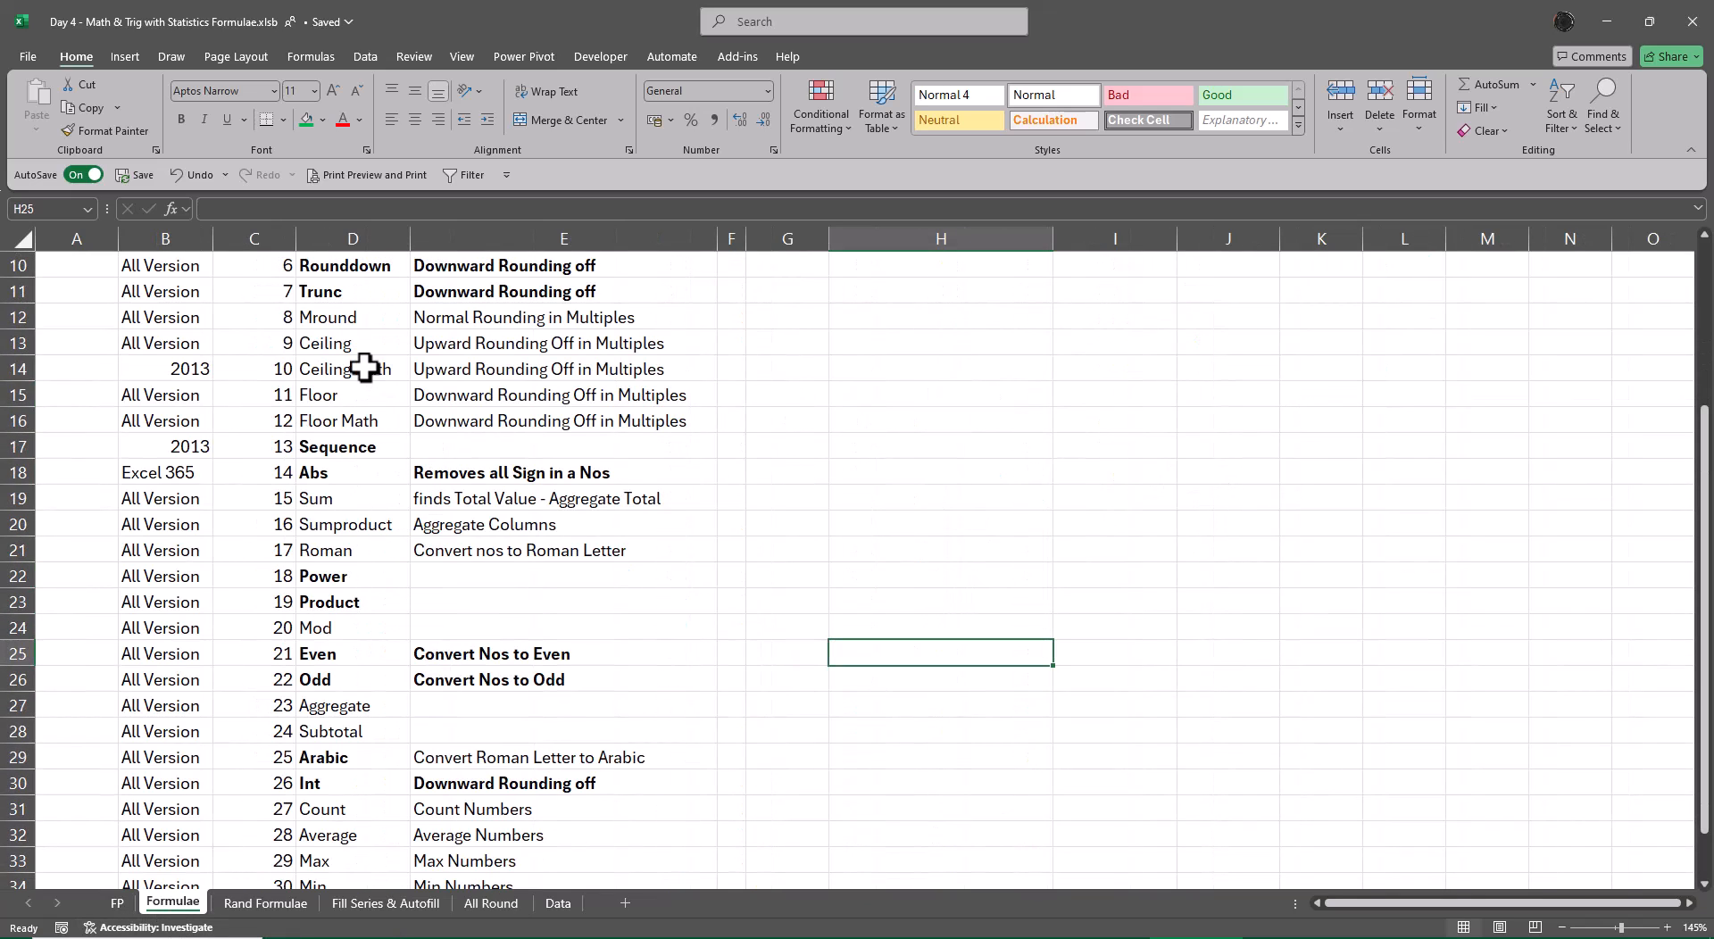
drag(343, 320, 350, 422)
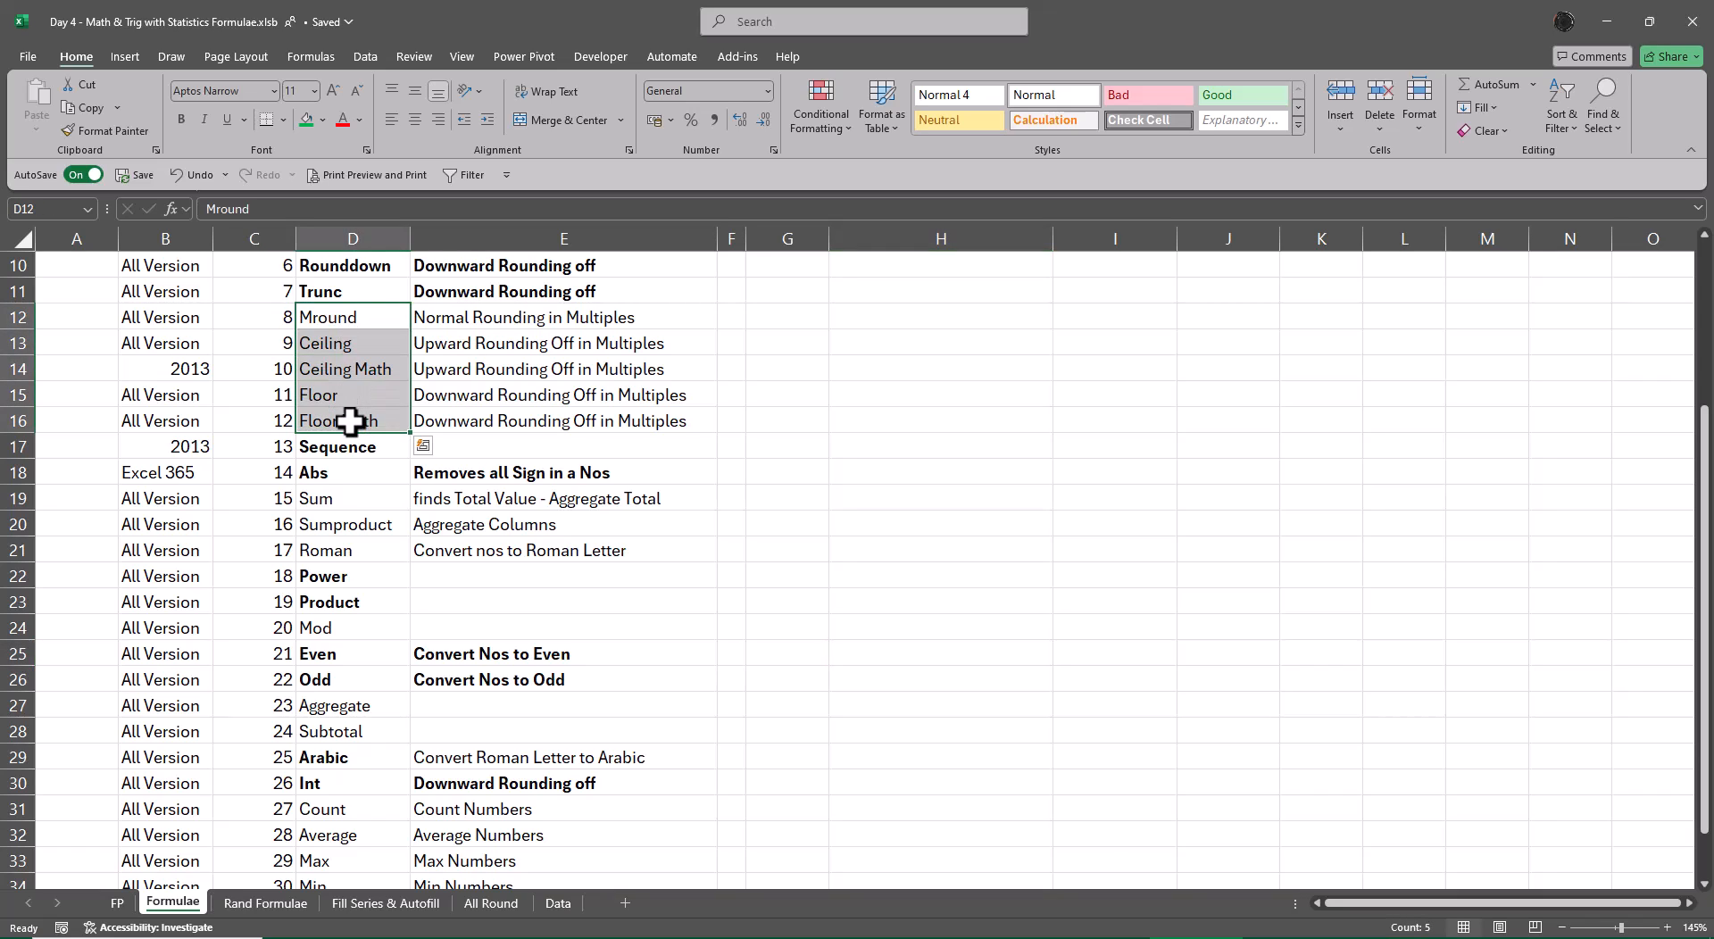
key(ctrl+b)
click(786, 597)
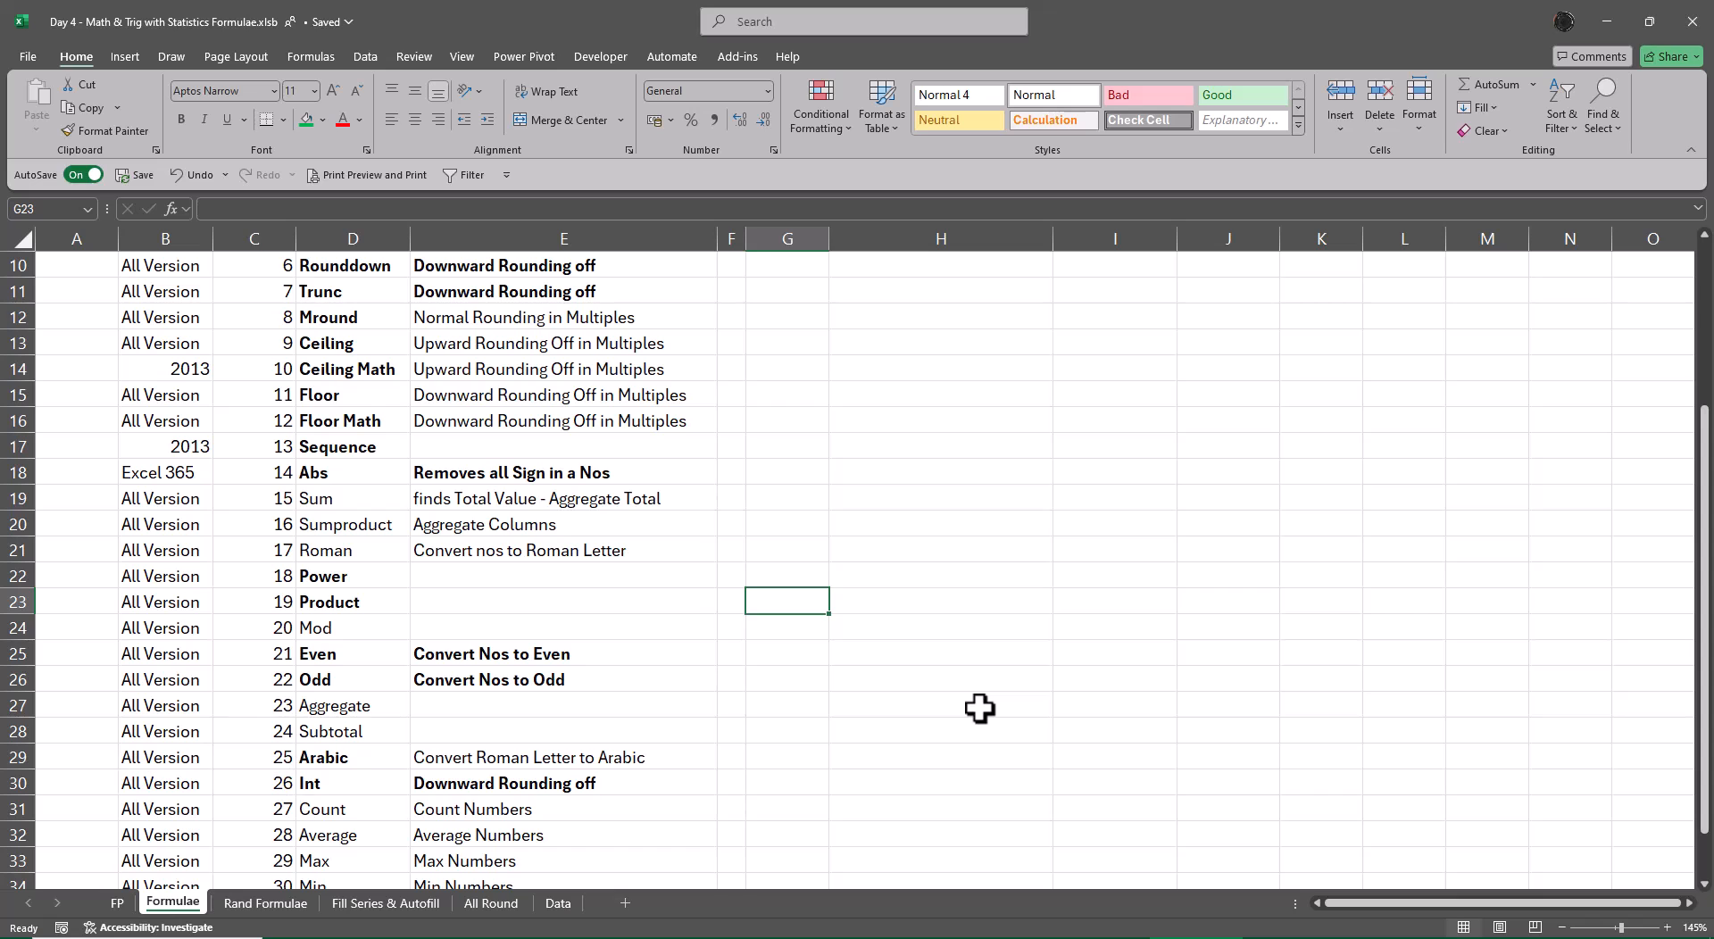
Step: Enter the sample number 25 in H14 of the Formulae sheet
scroll(979, 708, down, 2)
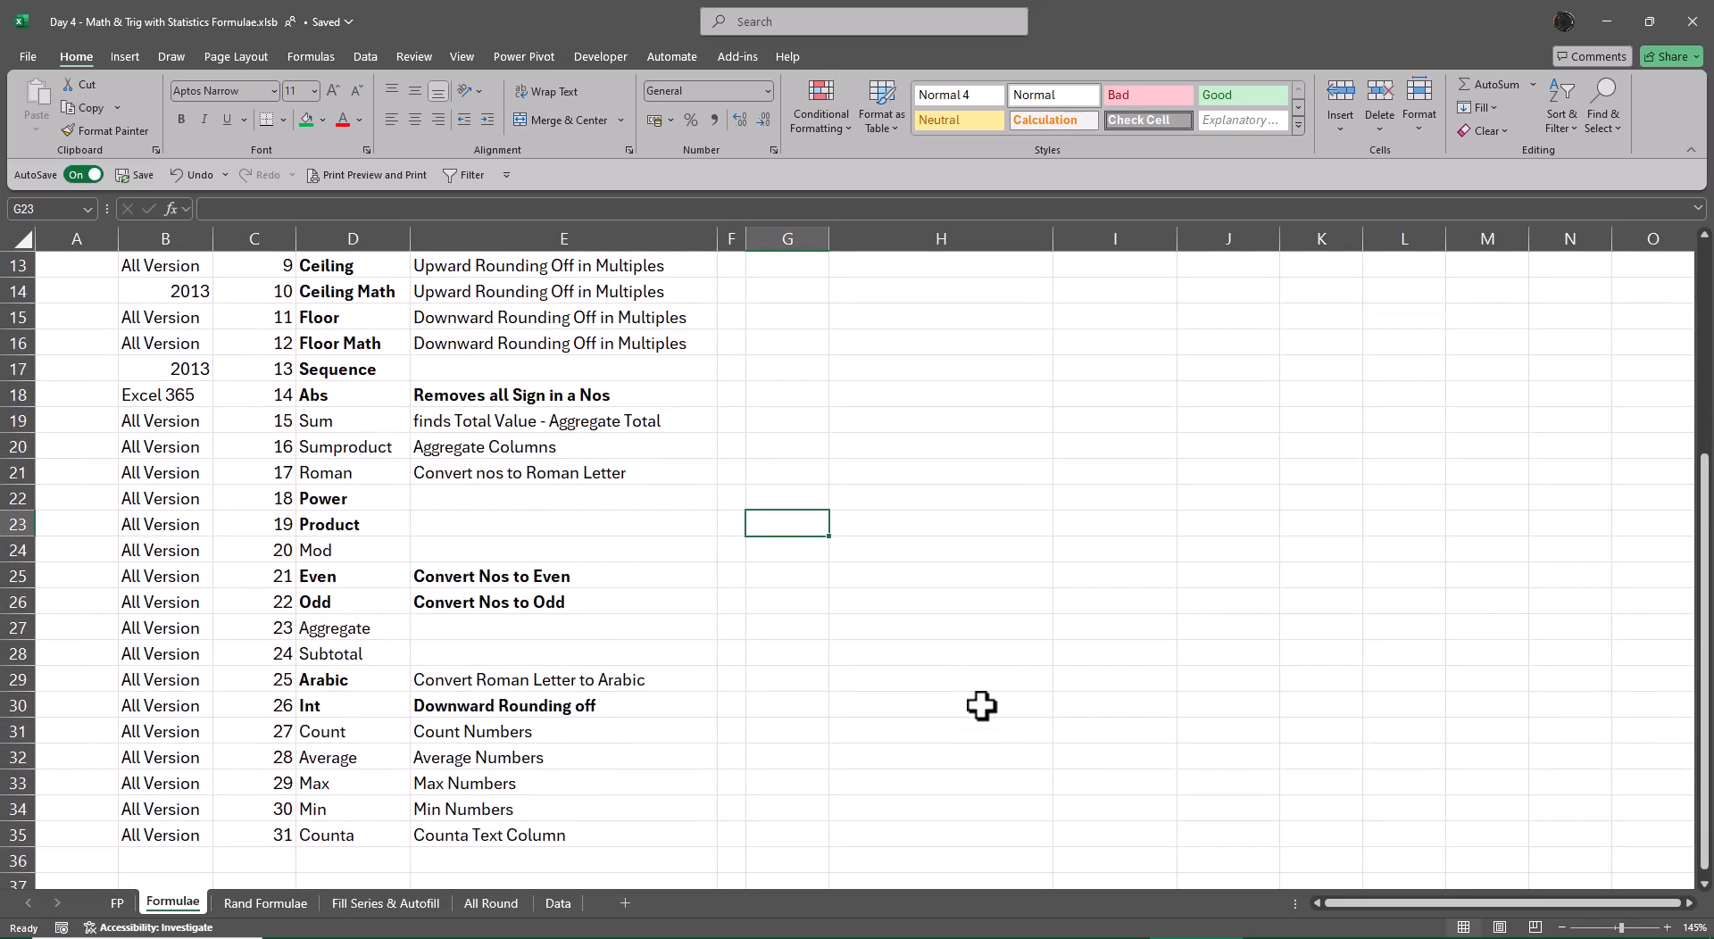
scroll(982, 705, up, 3)
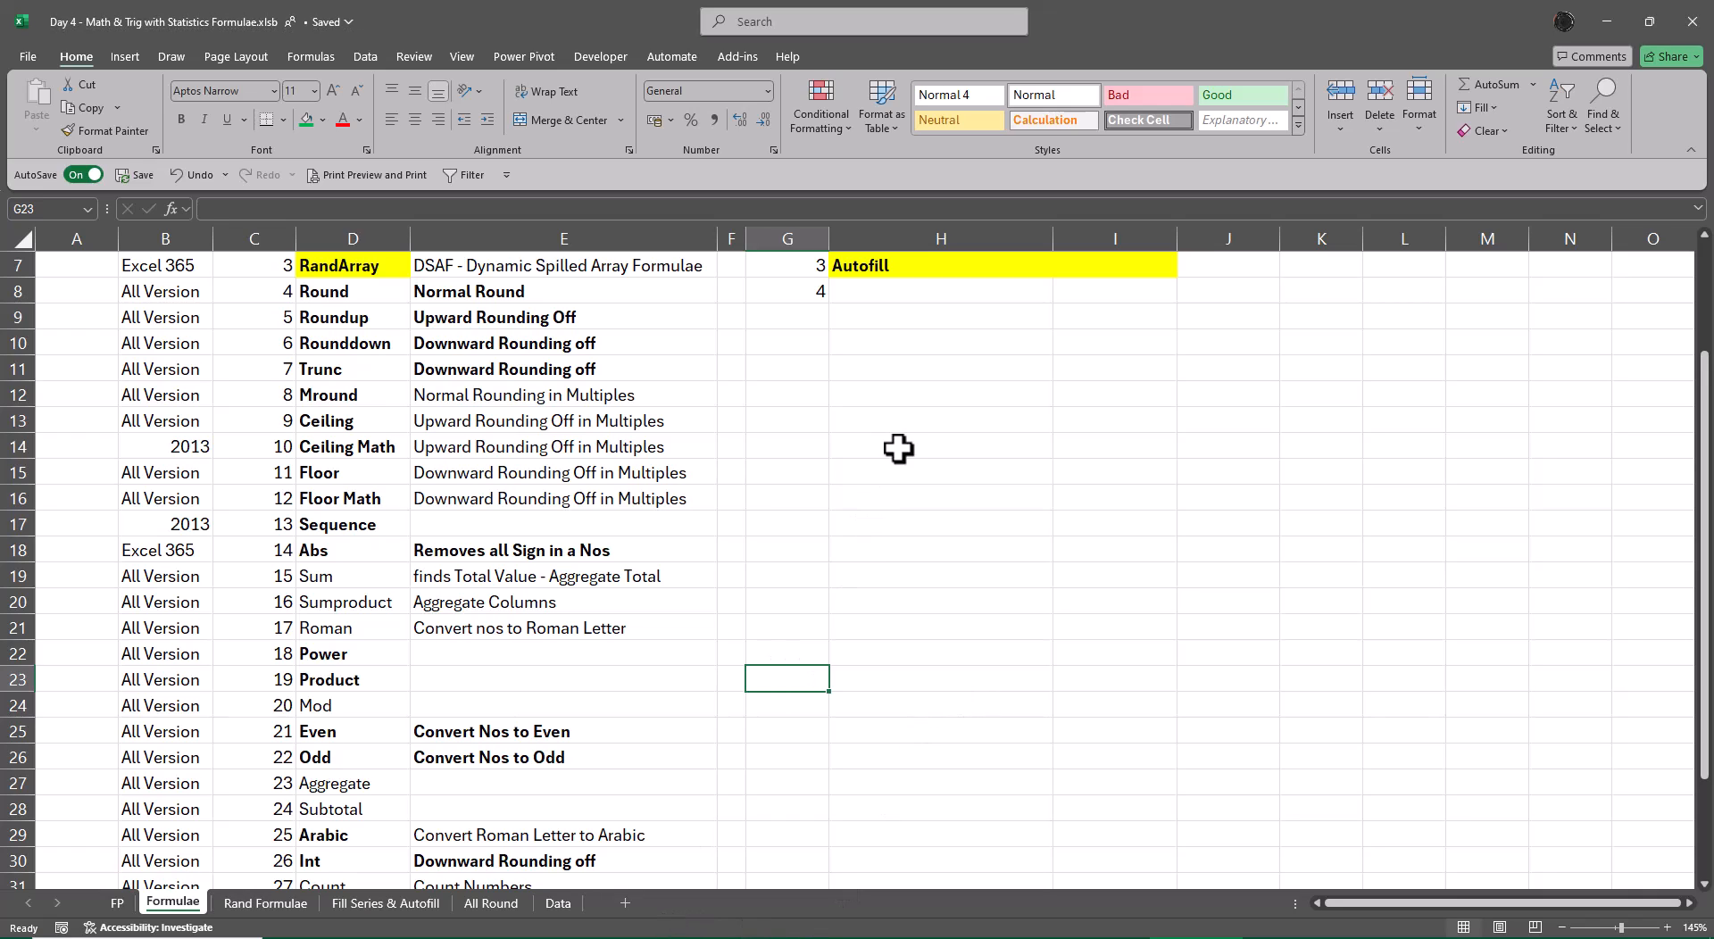
click(951, 448)
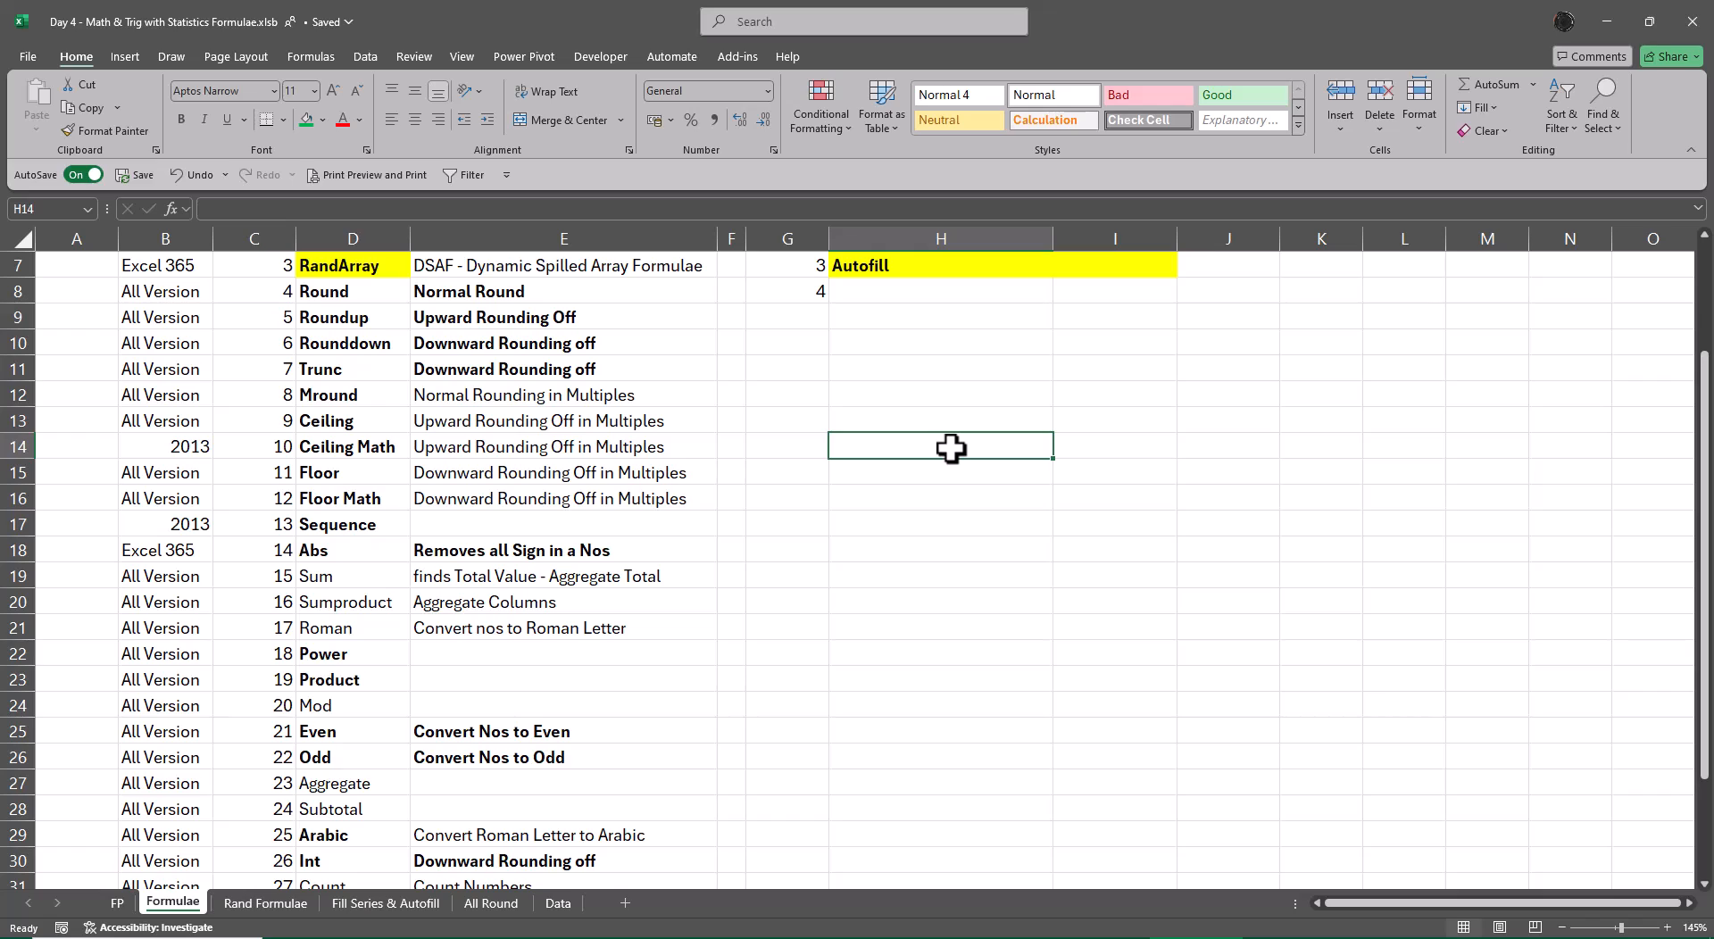
text(25)
key(Return)
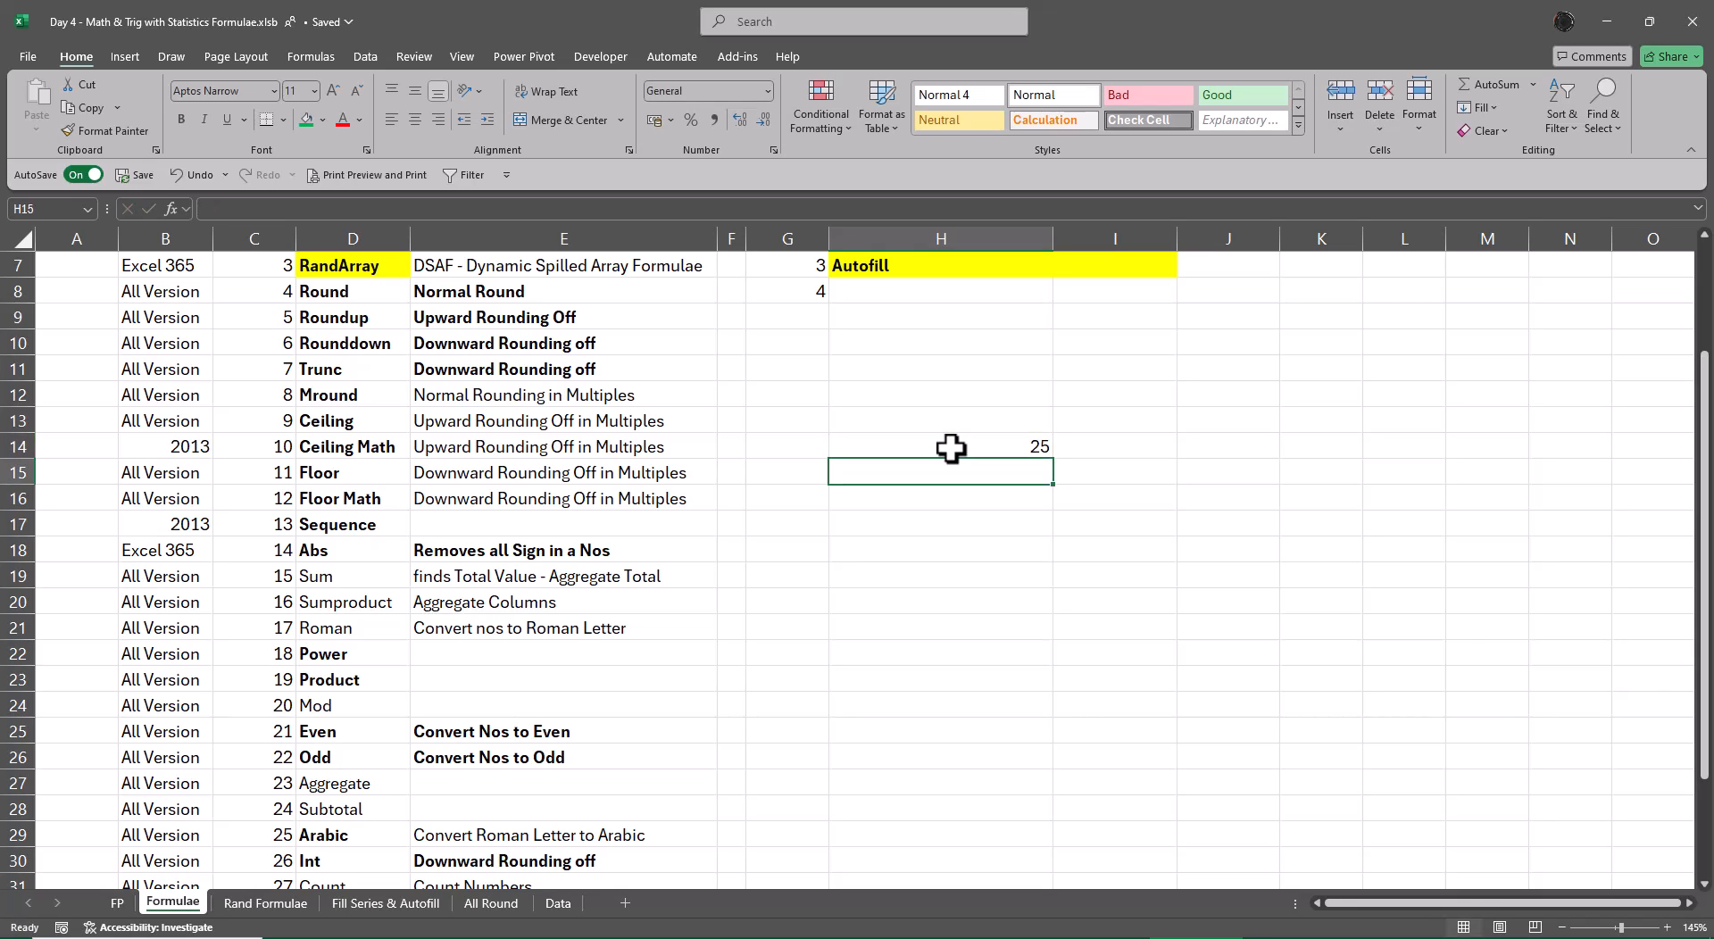
Step: Label H15 "Starting Nos" and enter 1 beside it in I15
text(Start)
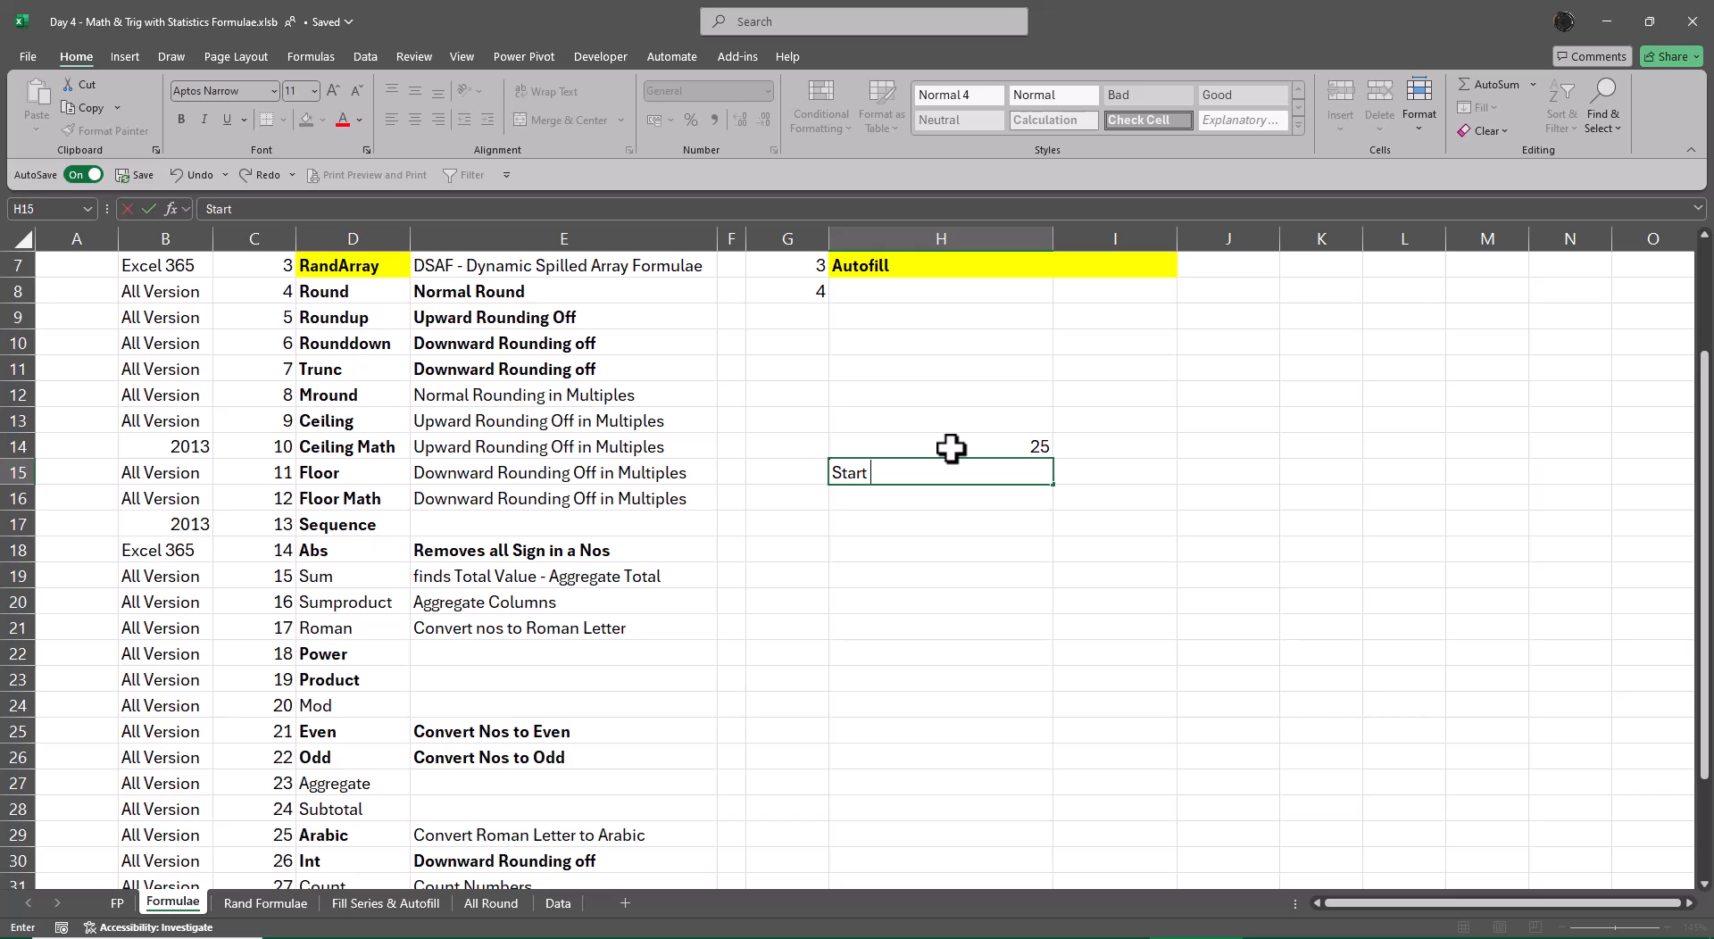
text(ing Nis)
key(BackSpace)
key(BackSpace)
text(s)
key(BackSpace)
text(pos)
key(BackSpace)
key(BackSpace)
key(BackSpace)
text(os)
key(Tab)
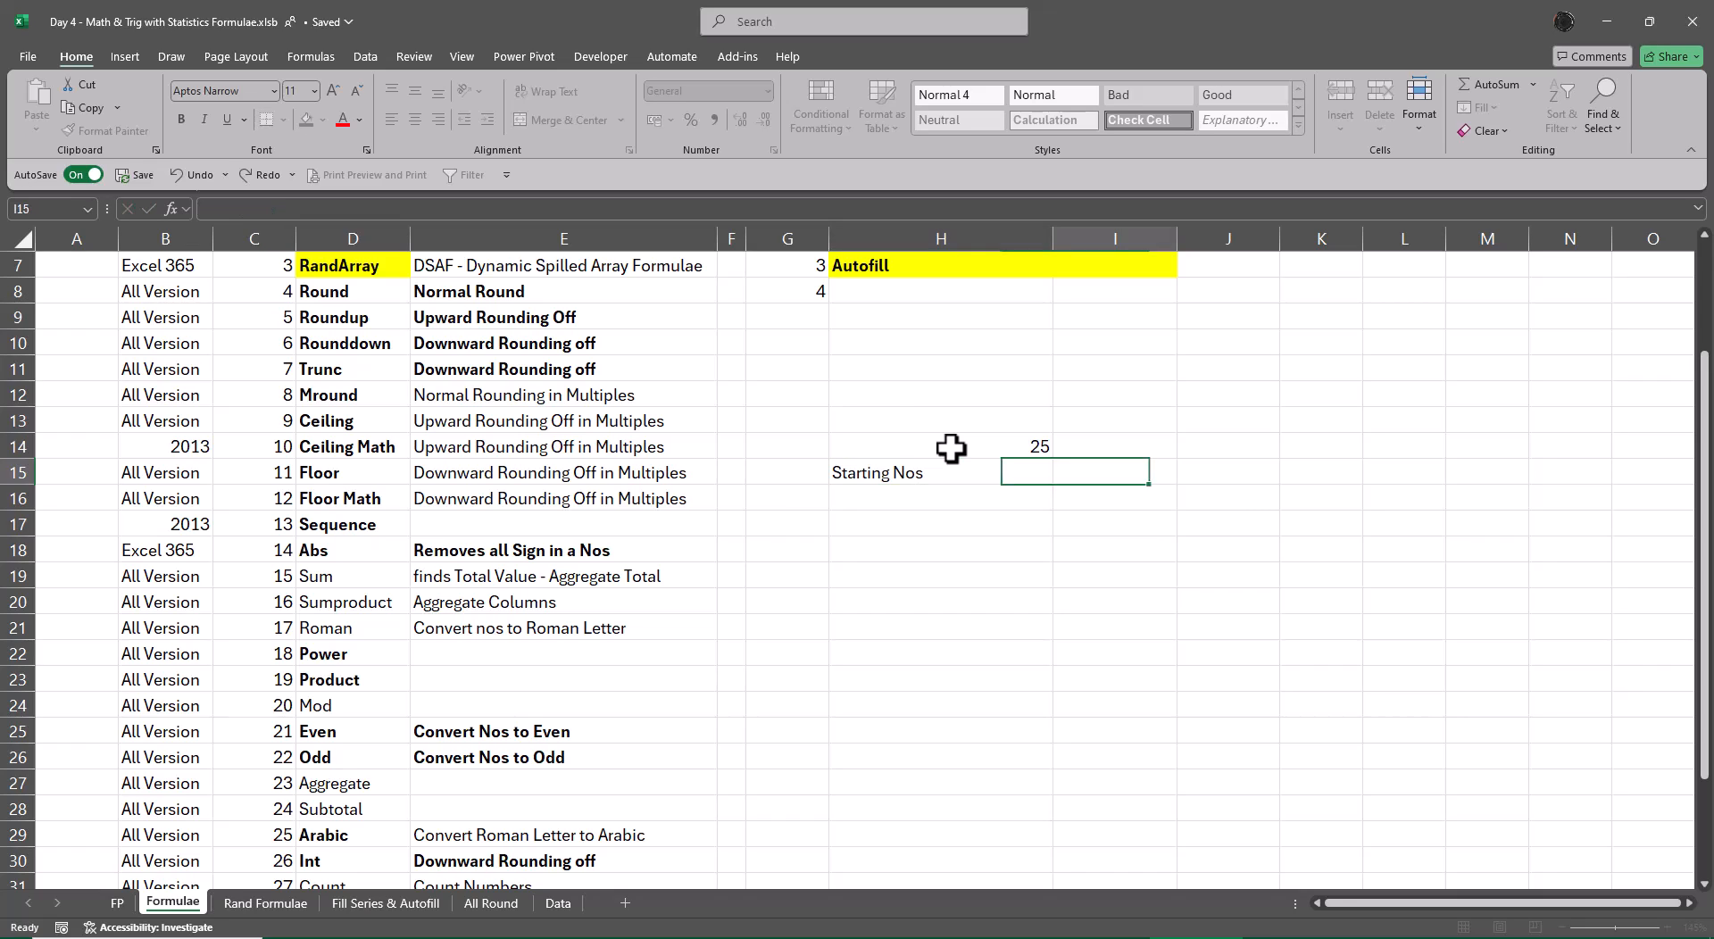
text(1)
key(Return)
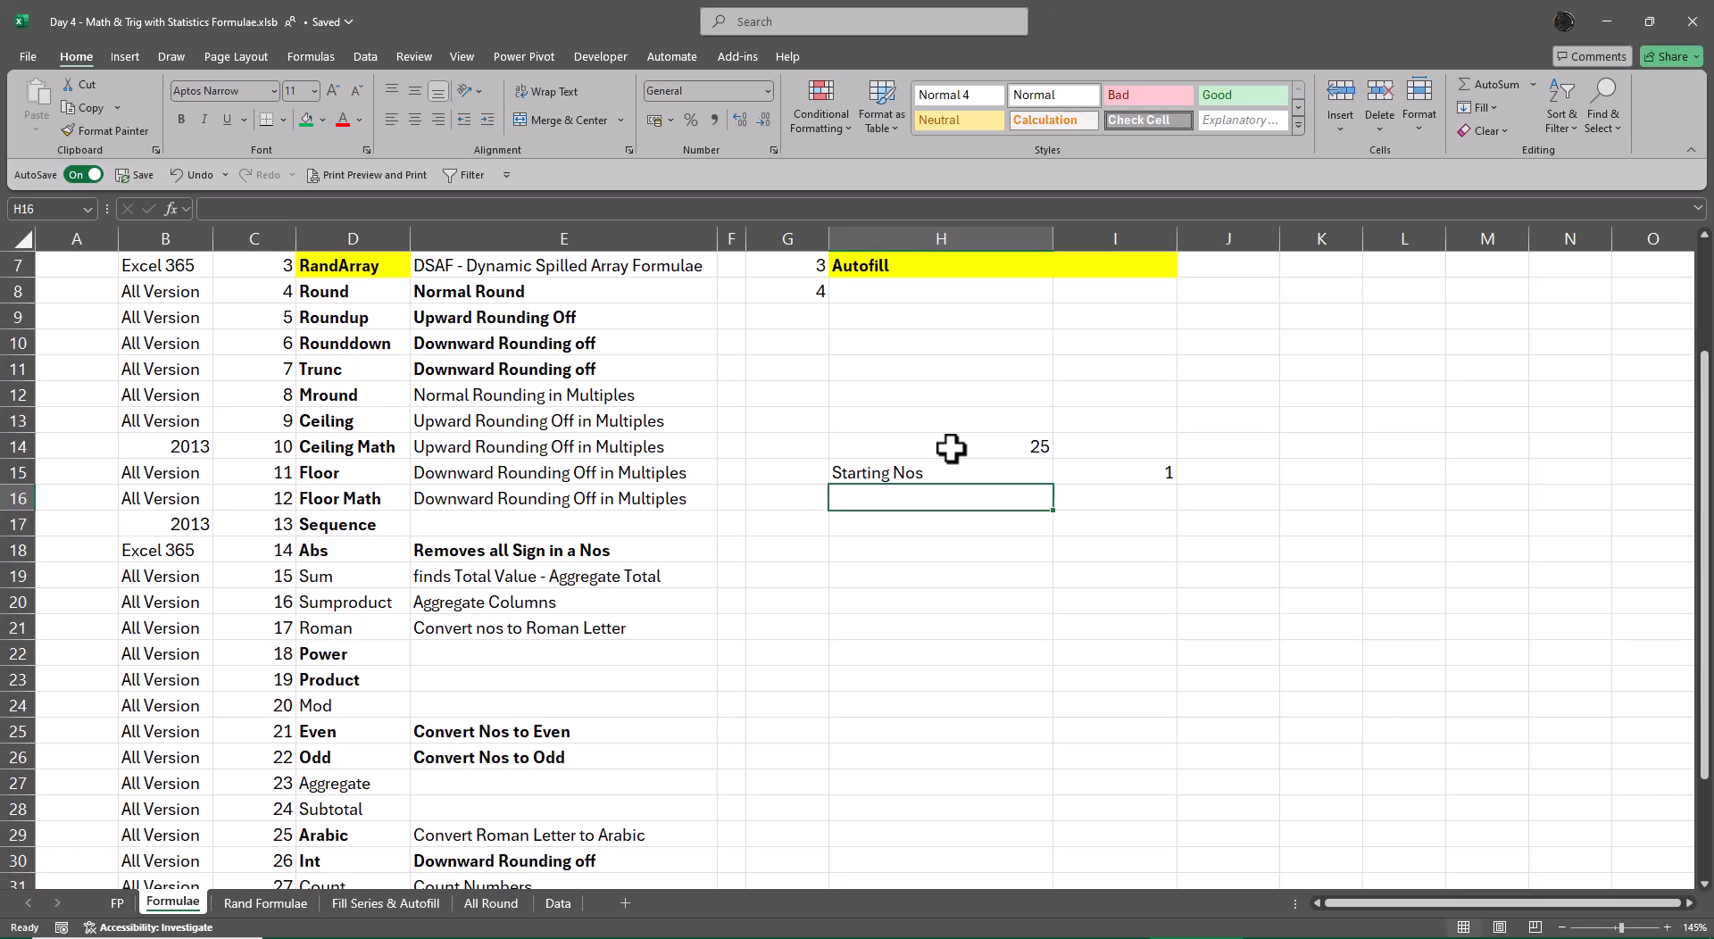
Step: Label H16 "end Nos" and enter 3999 beside it in I16
text(end)
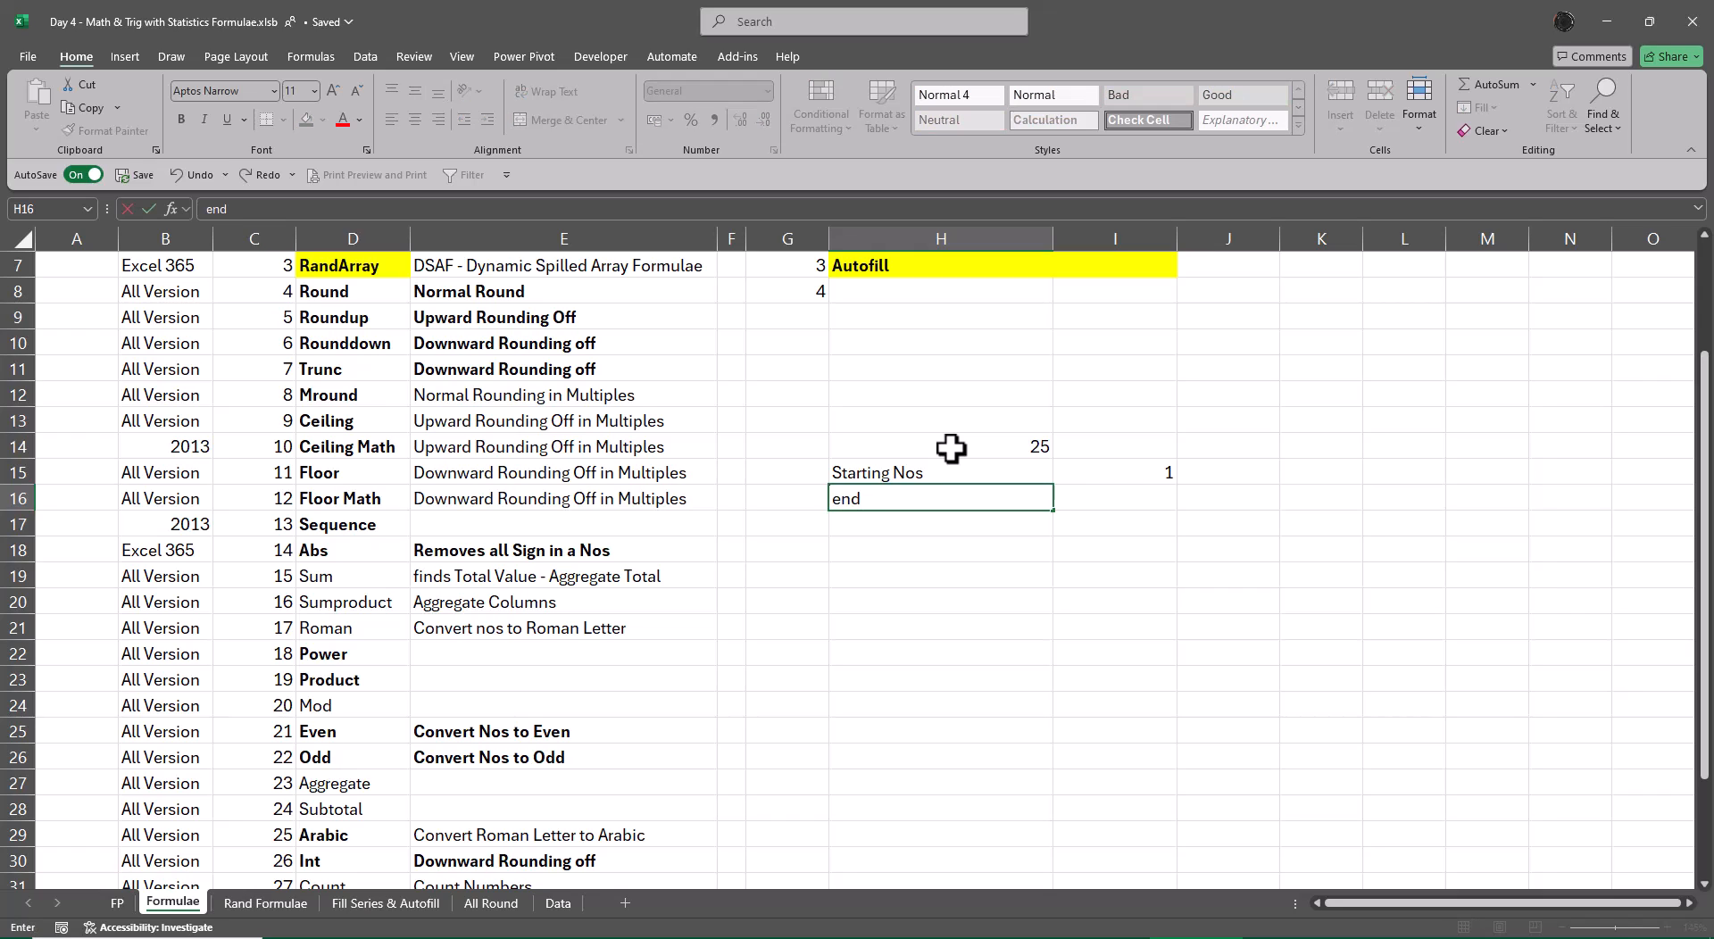
text( Nos)
key(Tab)
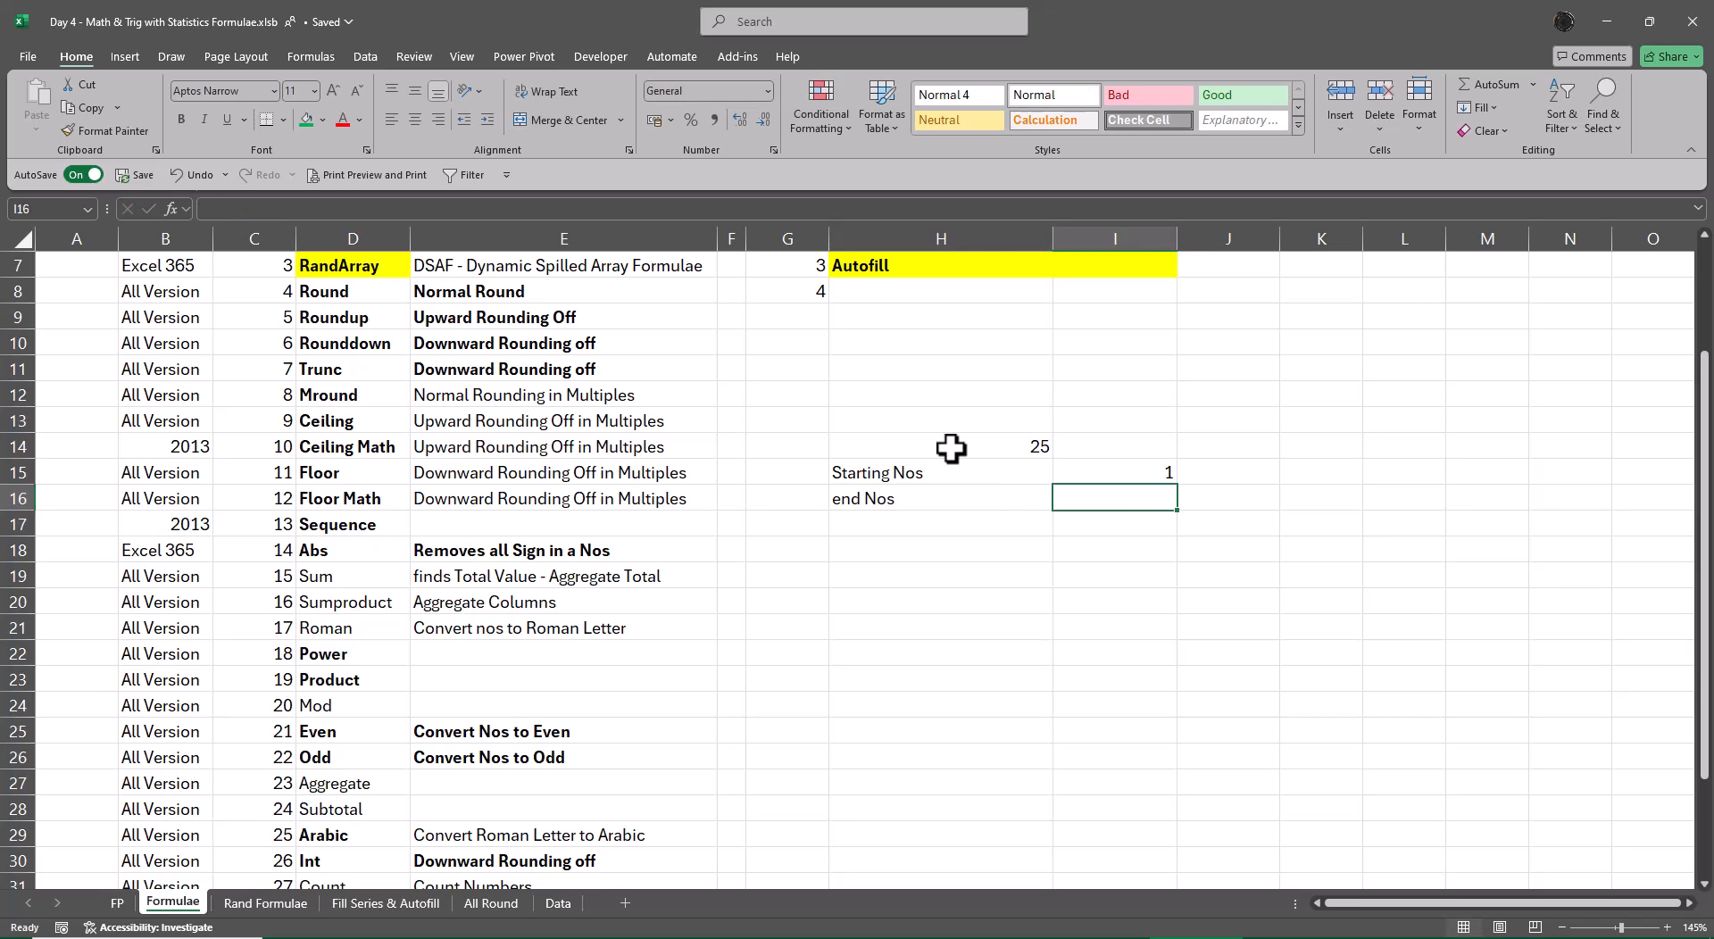
text(3999)
key(Return)
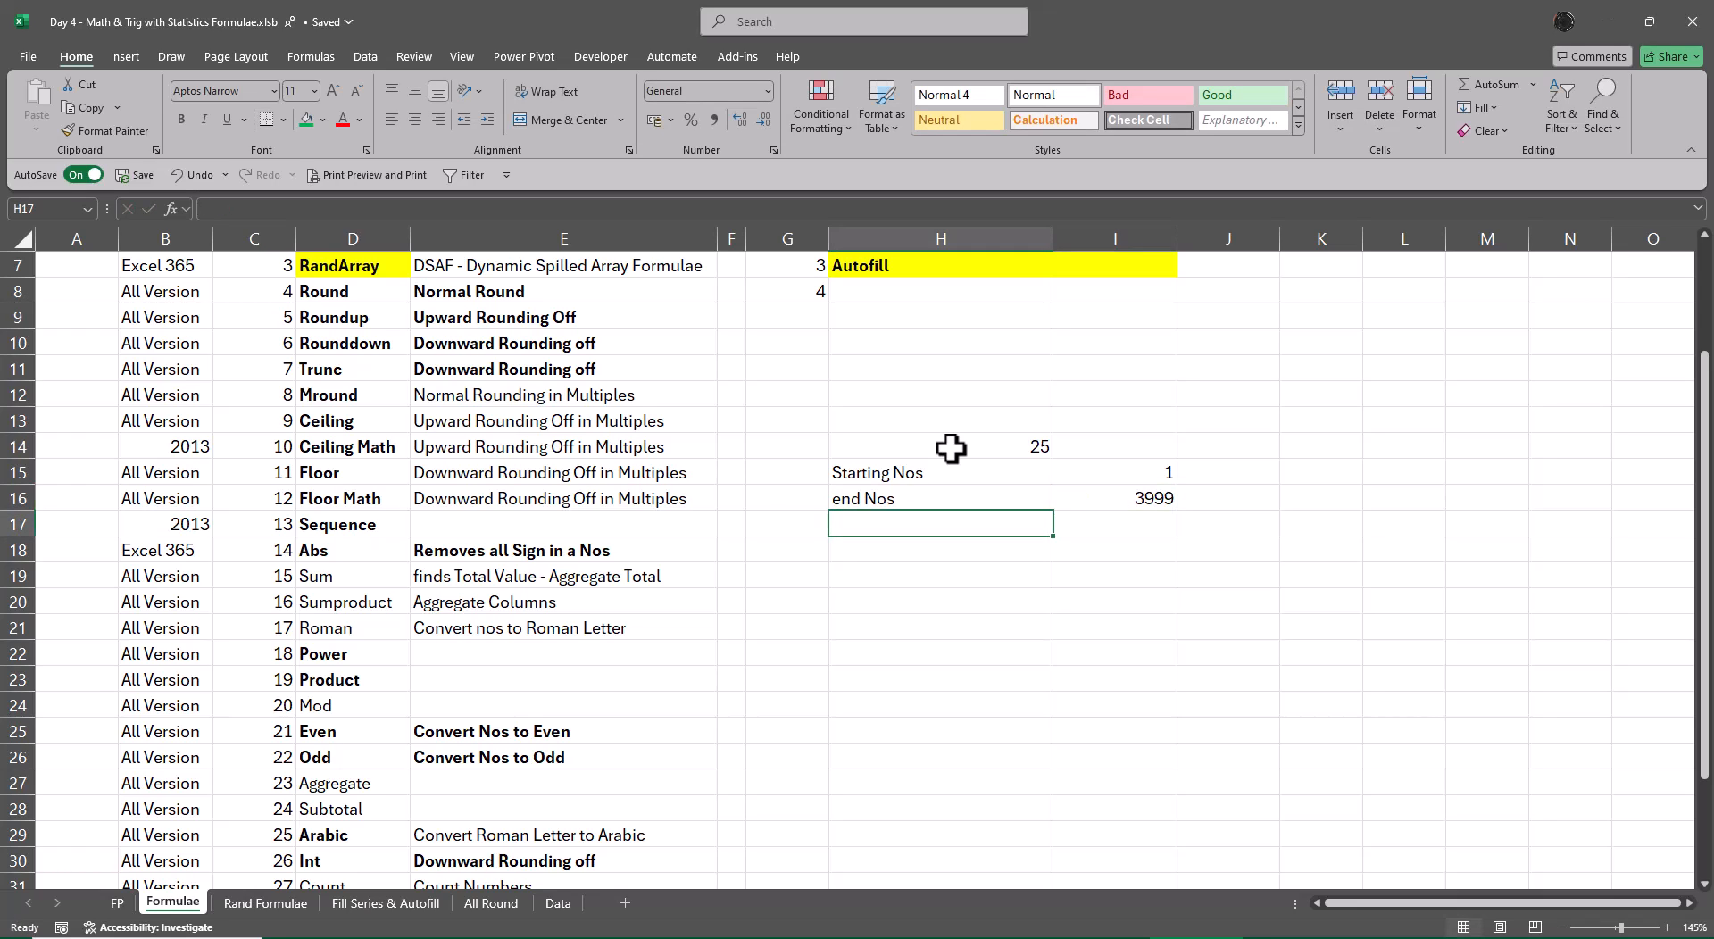
Step: Copy the number in H14 into I14
key(Up)
key(Up)
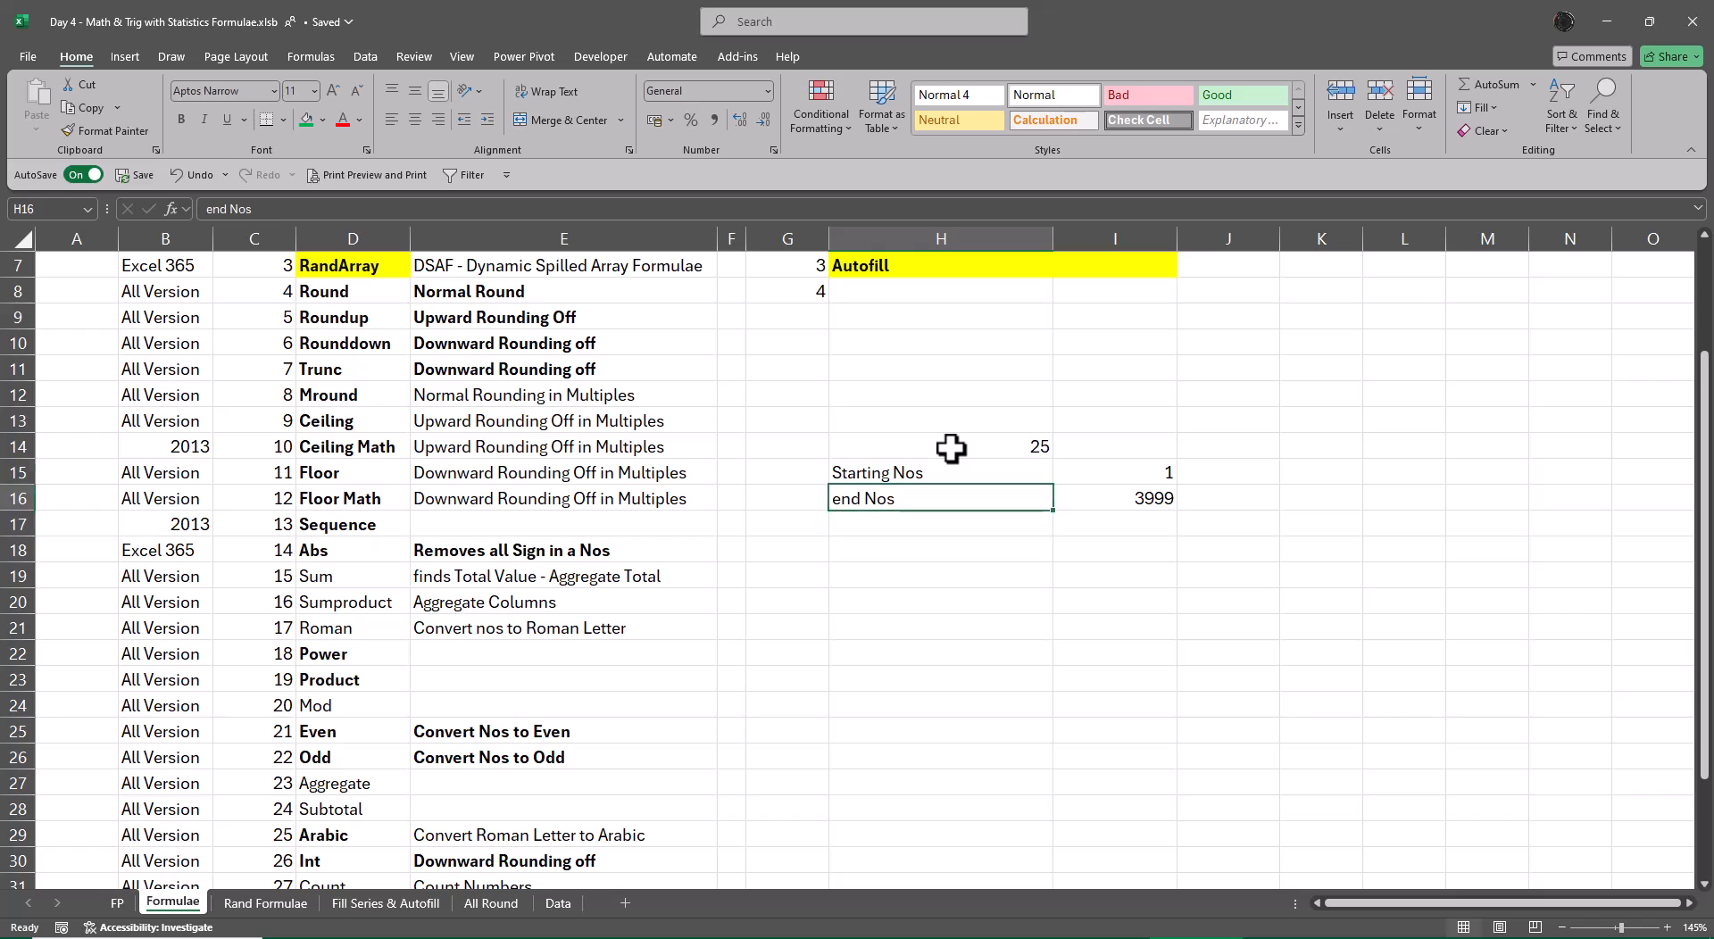
key(Right)
key(Up)
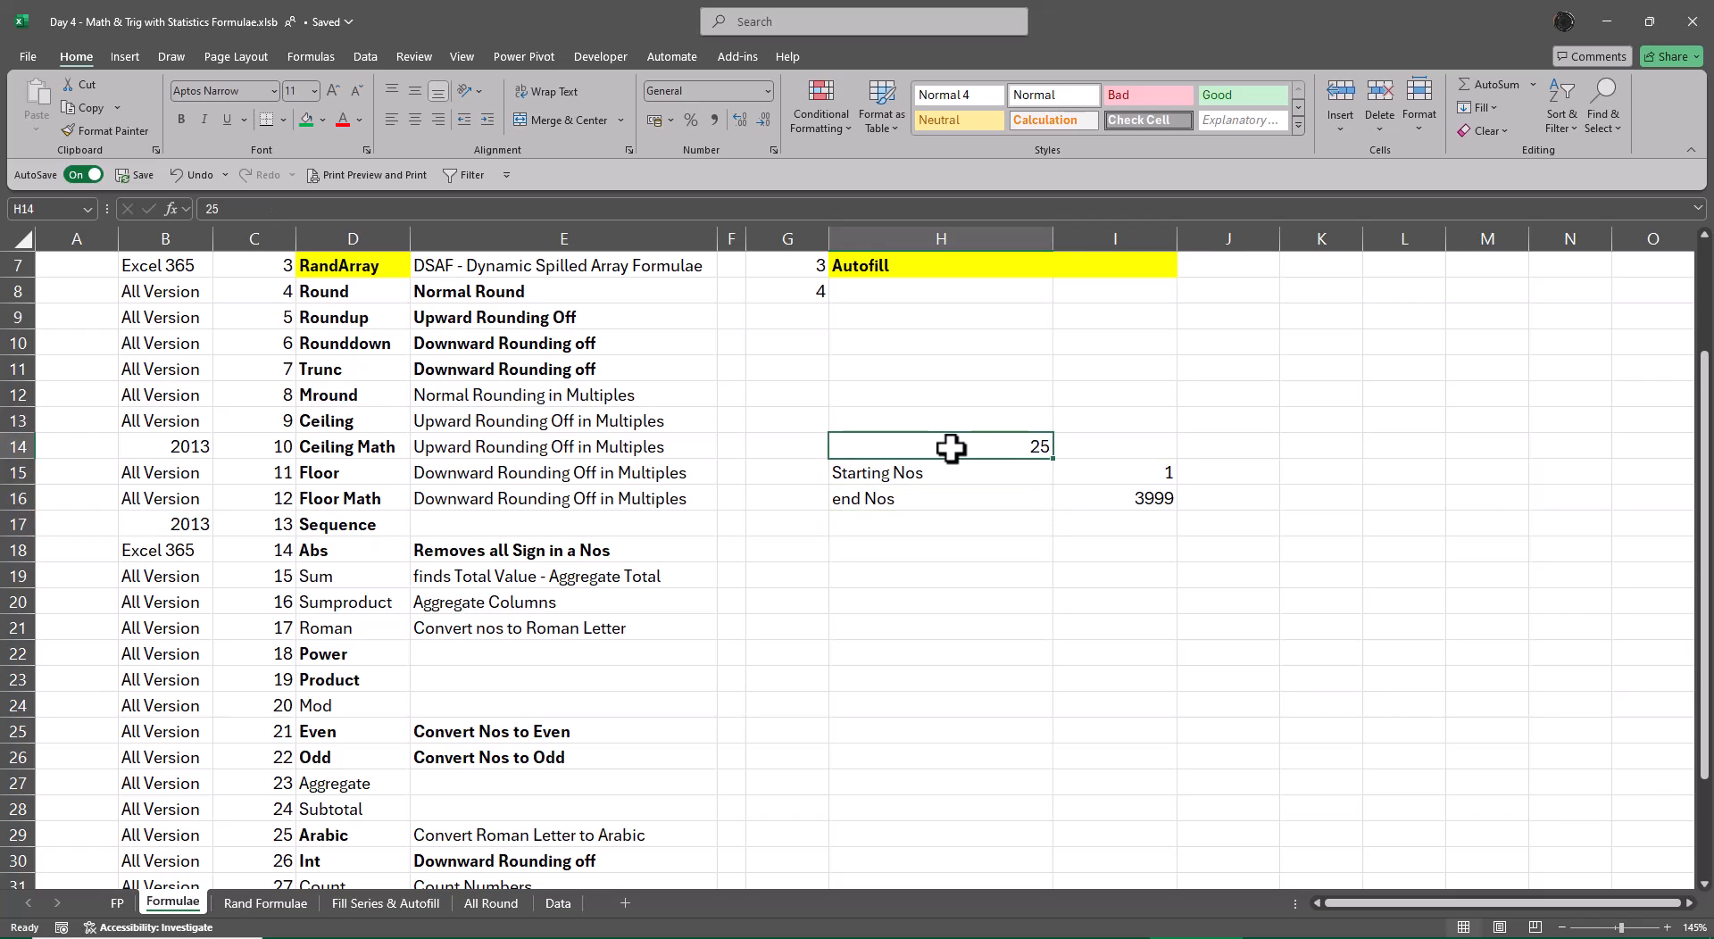
key(ctrl+c)
key(Right)
key(ctrl+v)
key(Escape)
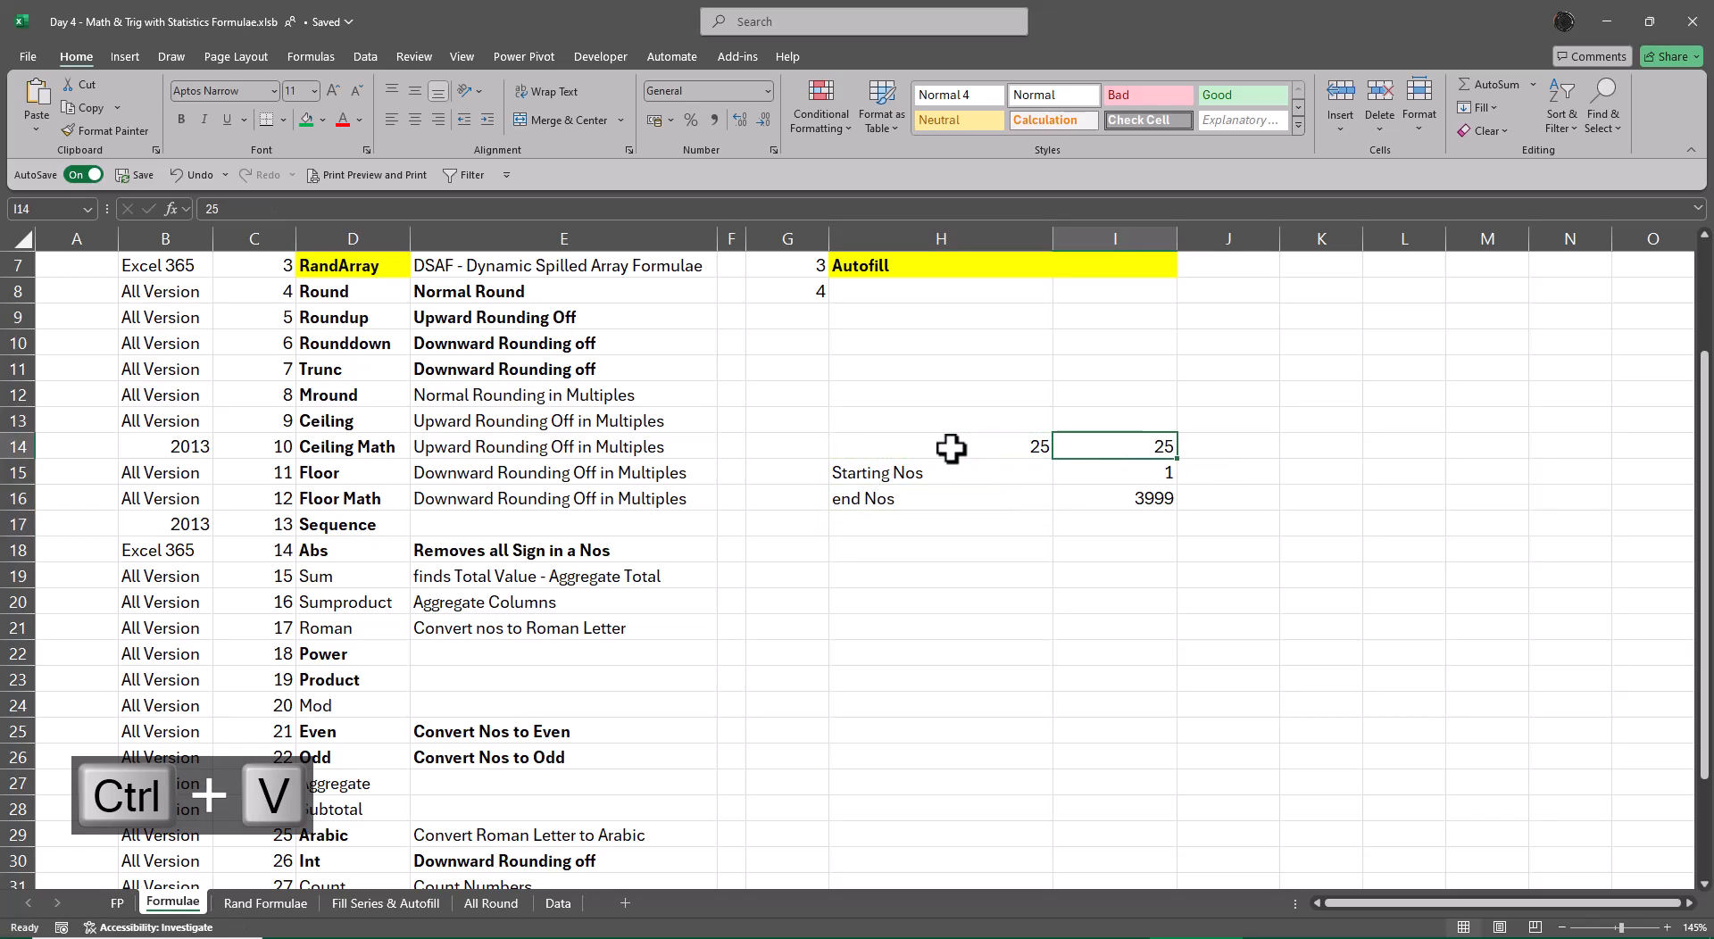
Step: Enter =ROMAN(I14) in J14 to convert the number in I14 to a Roman numeral
key(Right)
text(=roman)
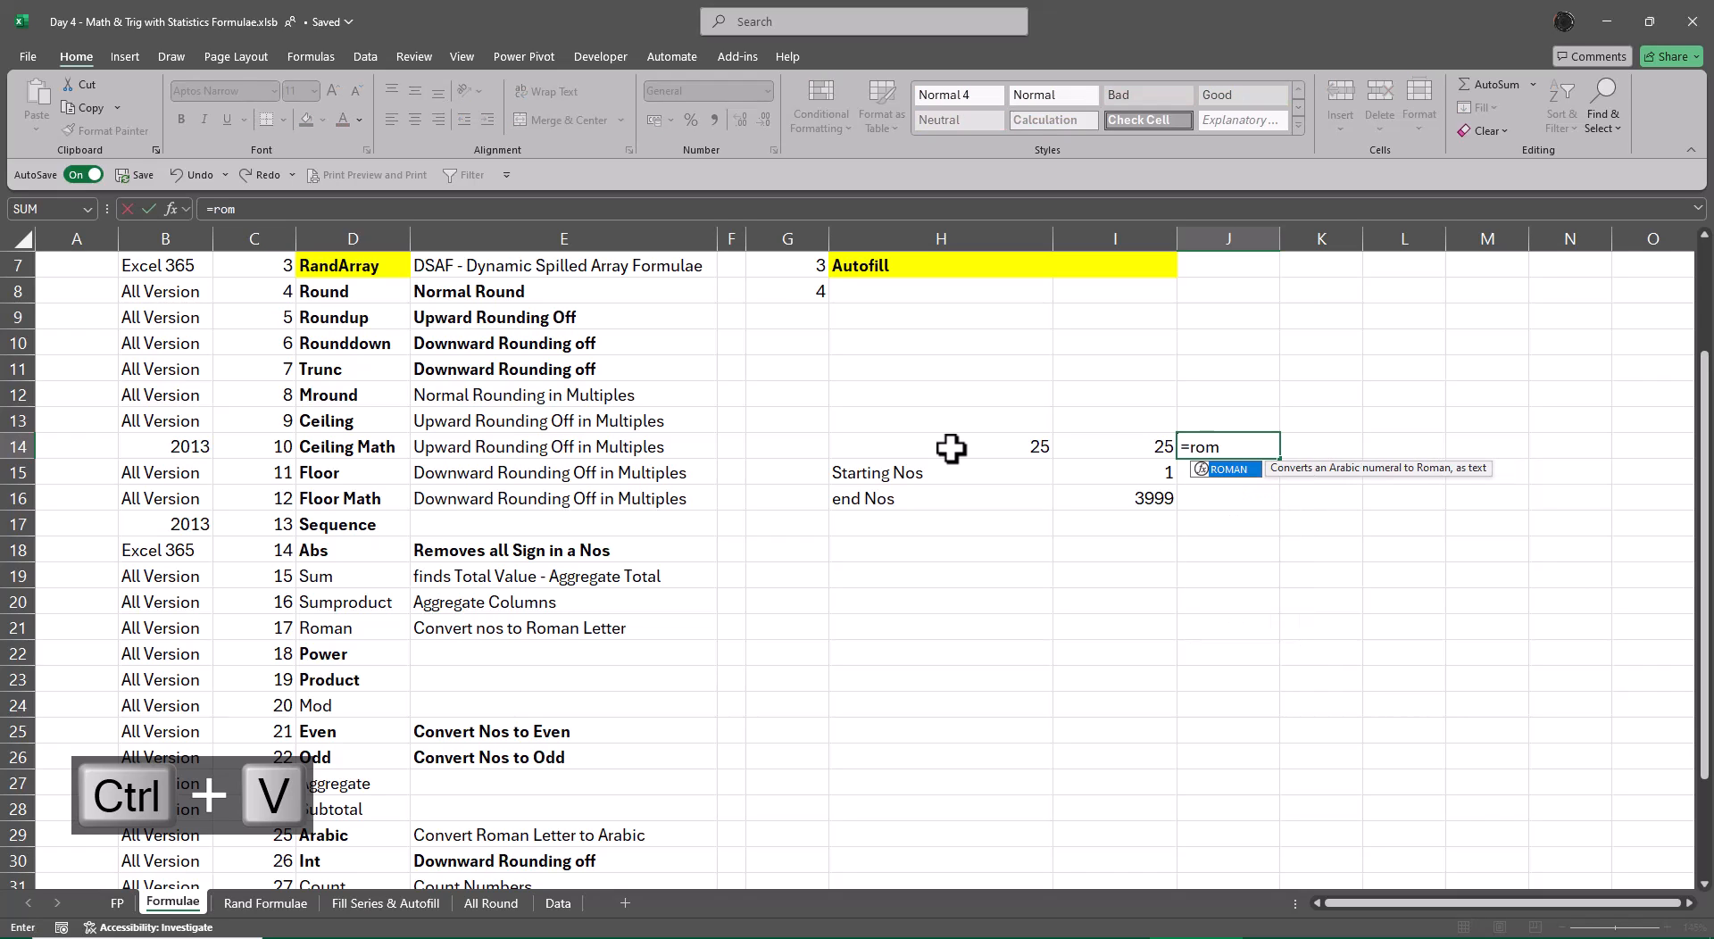
key(Tab)
key(Left)
key(Return)
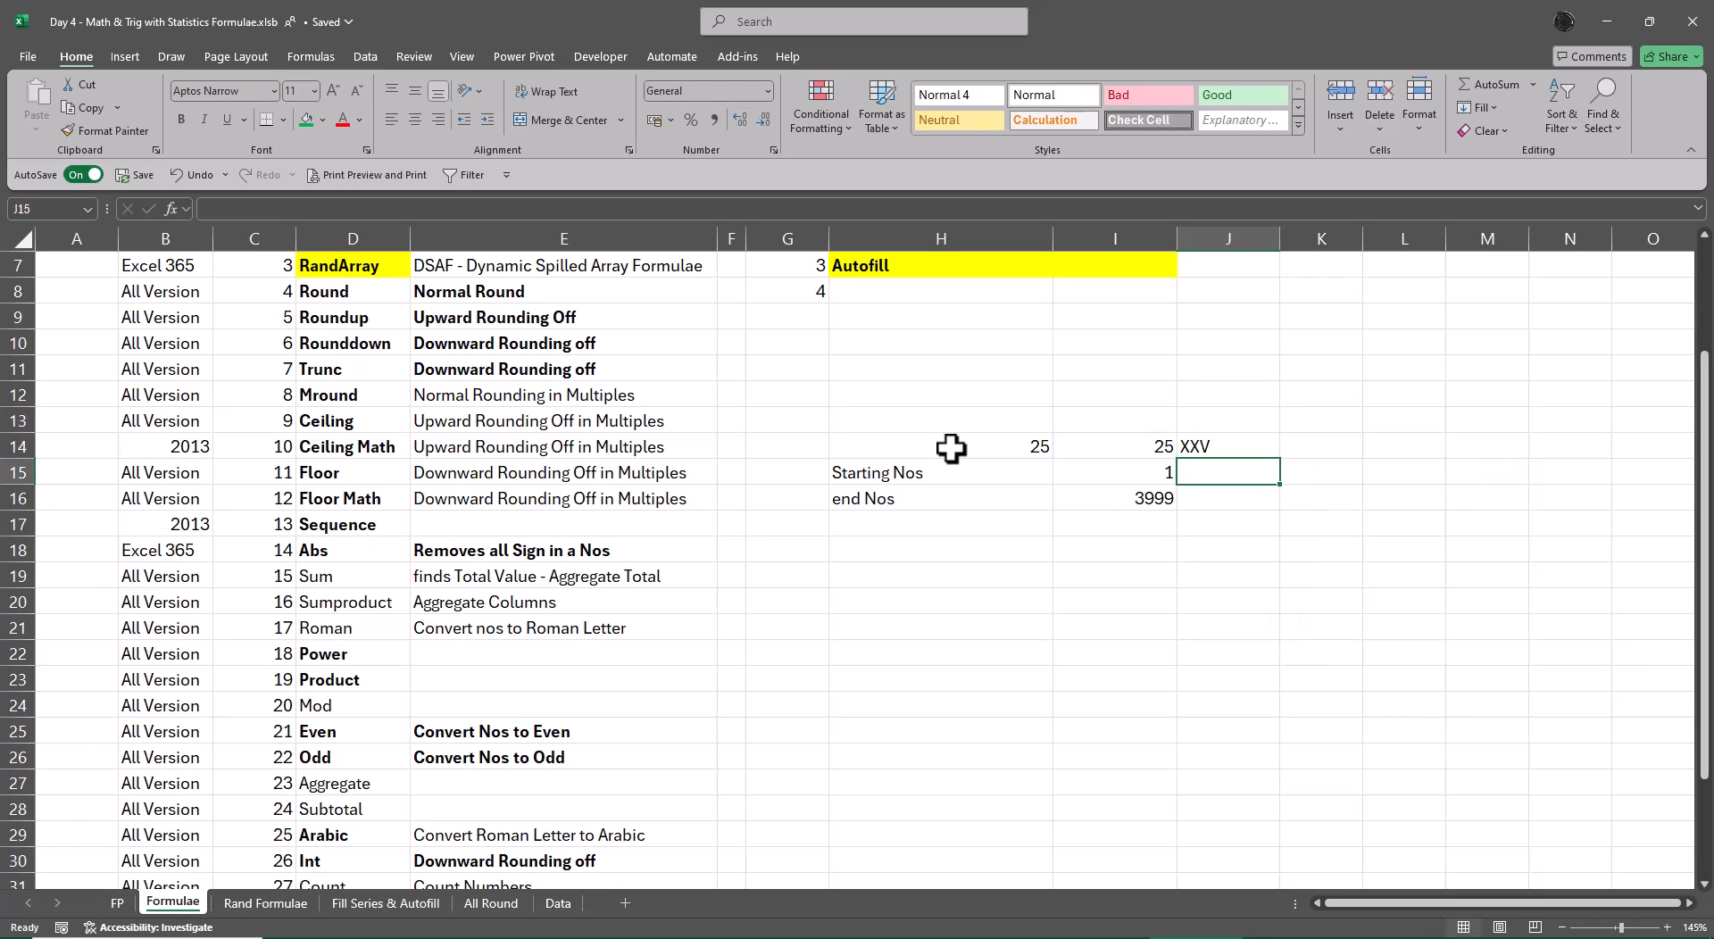
Step: Enter =ARABIC(J14) in K14 to convert the Roman numeral in J14 back to a number
key(Up)
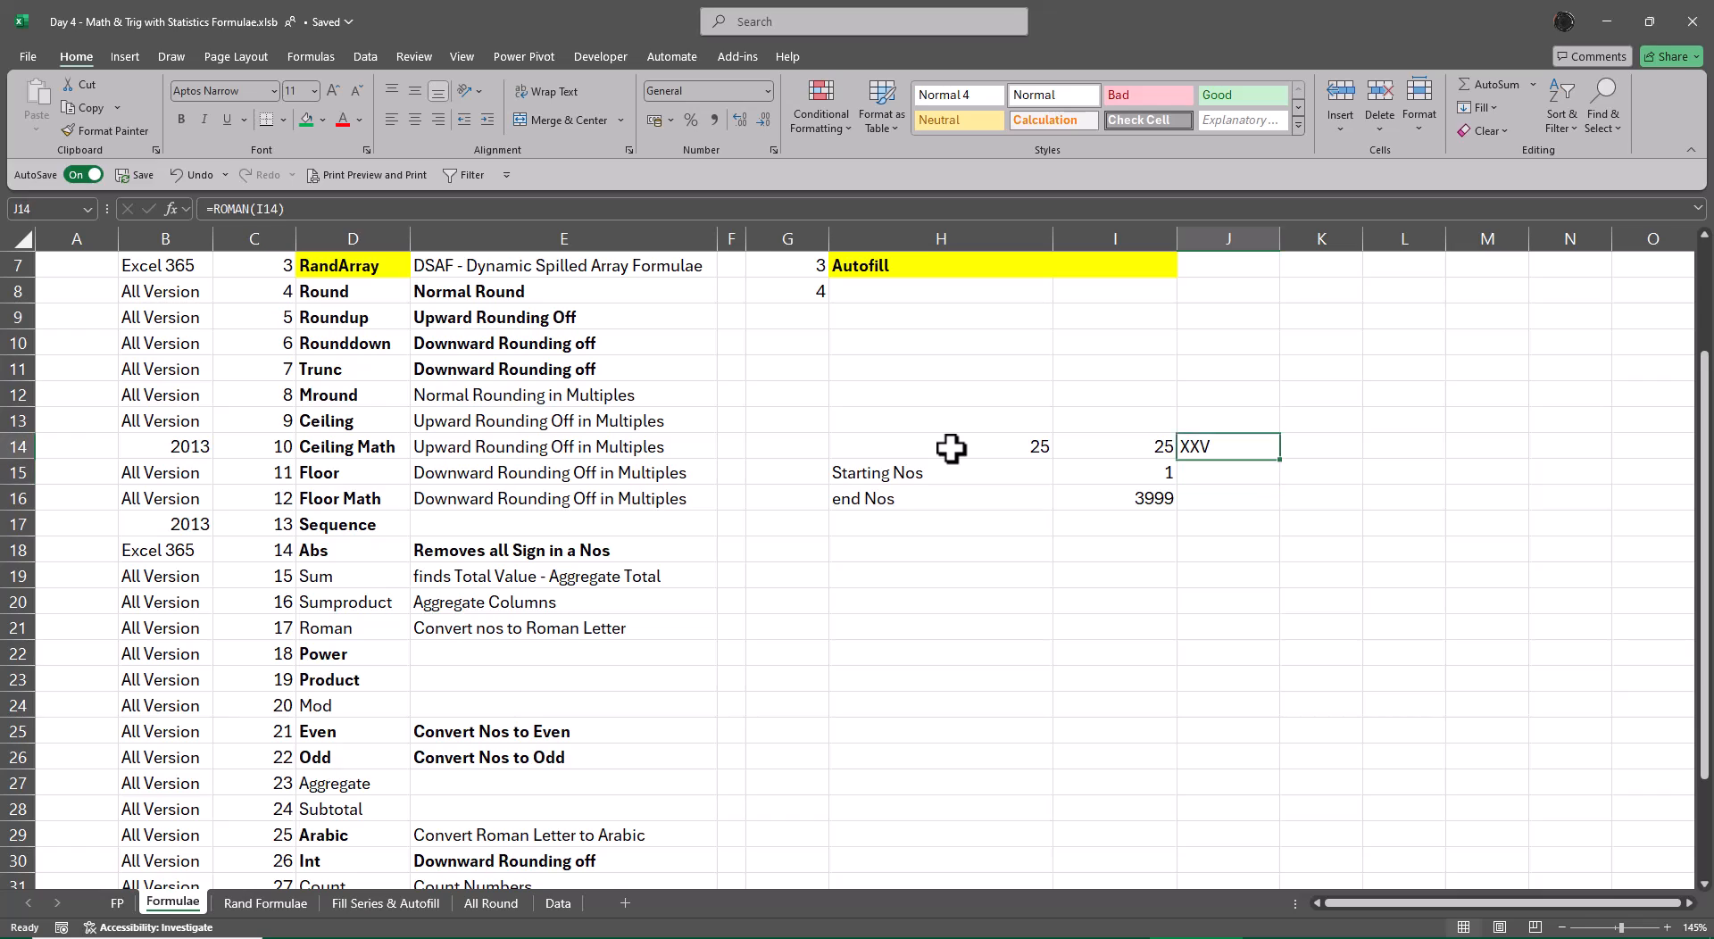
key(Right)
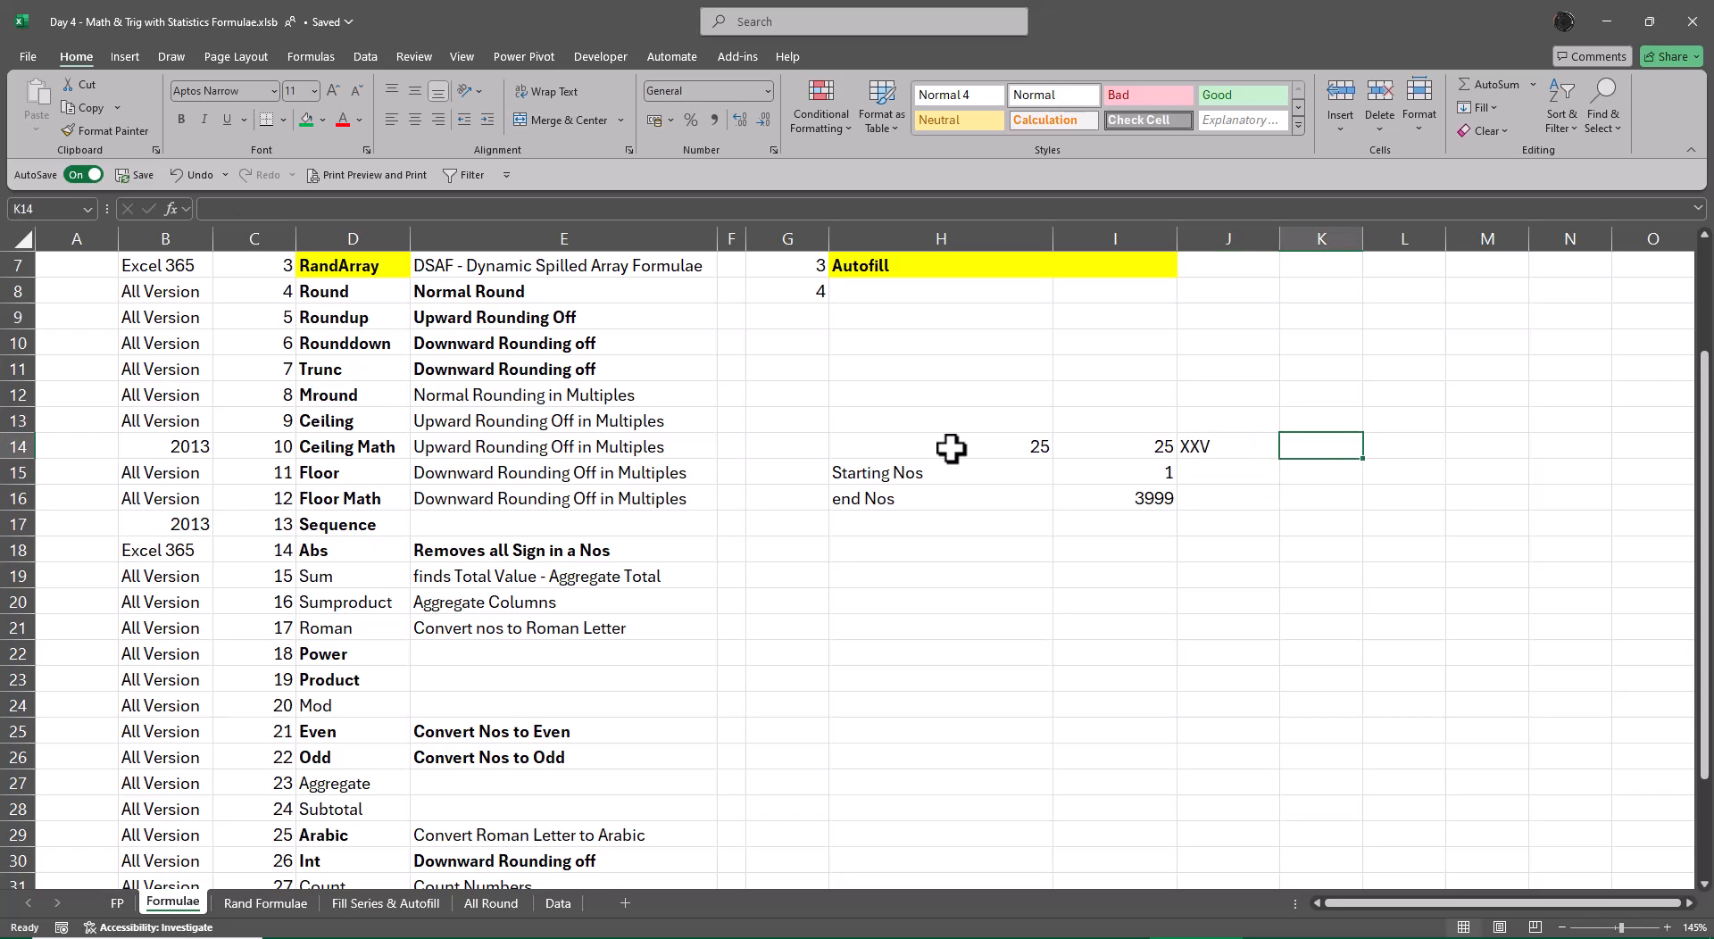
text(=ar)
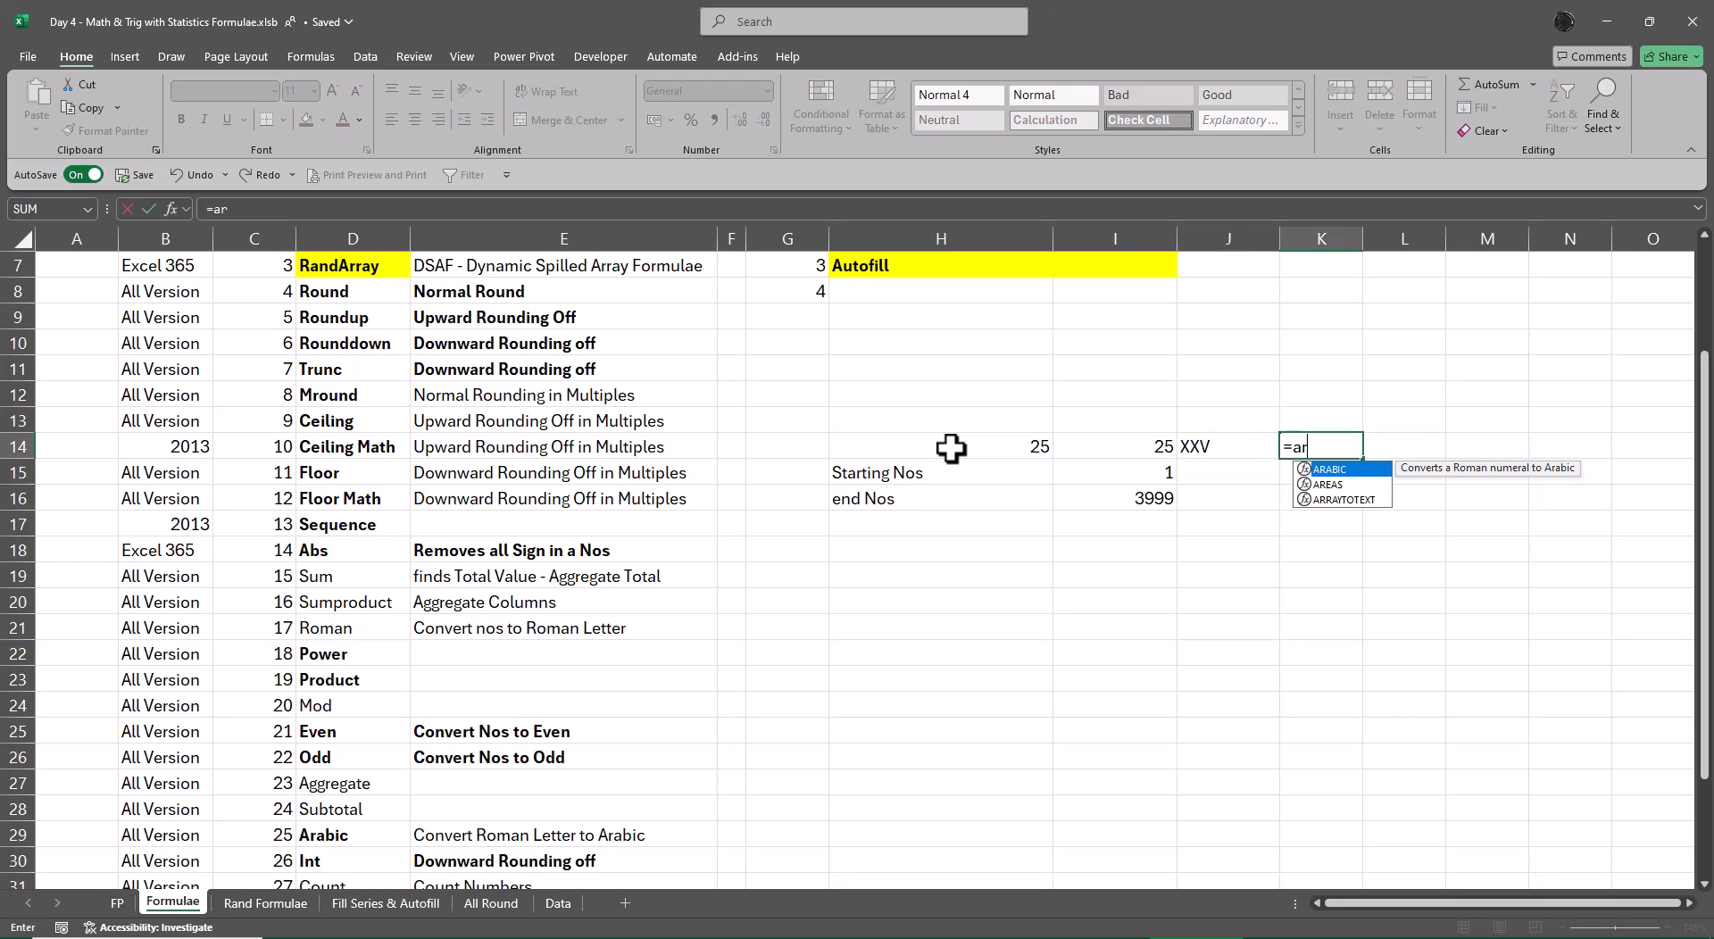
key(Tab)
key(Left)
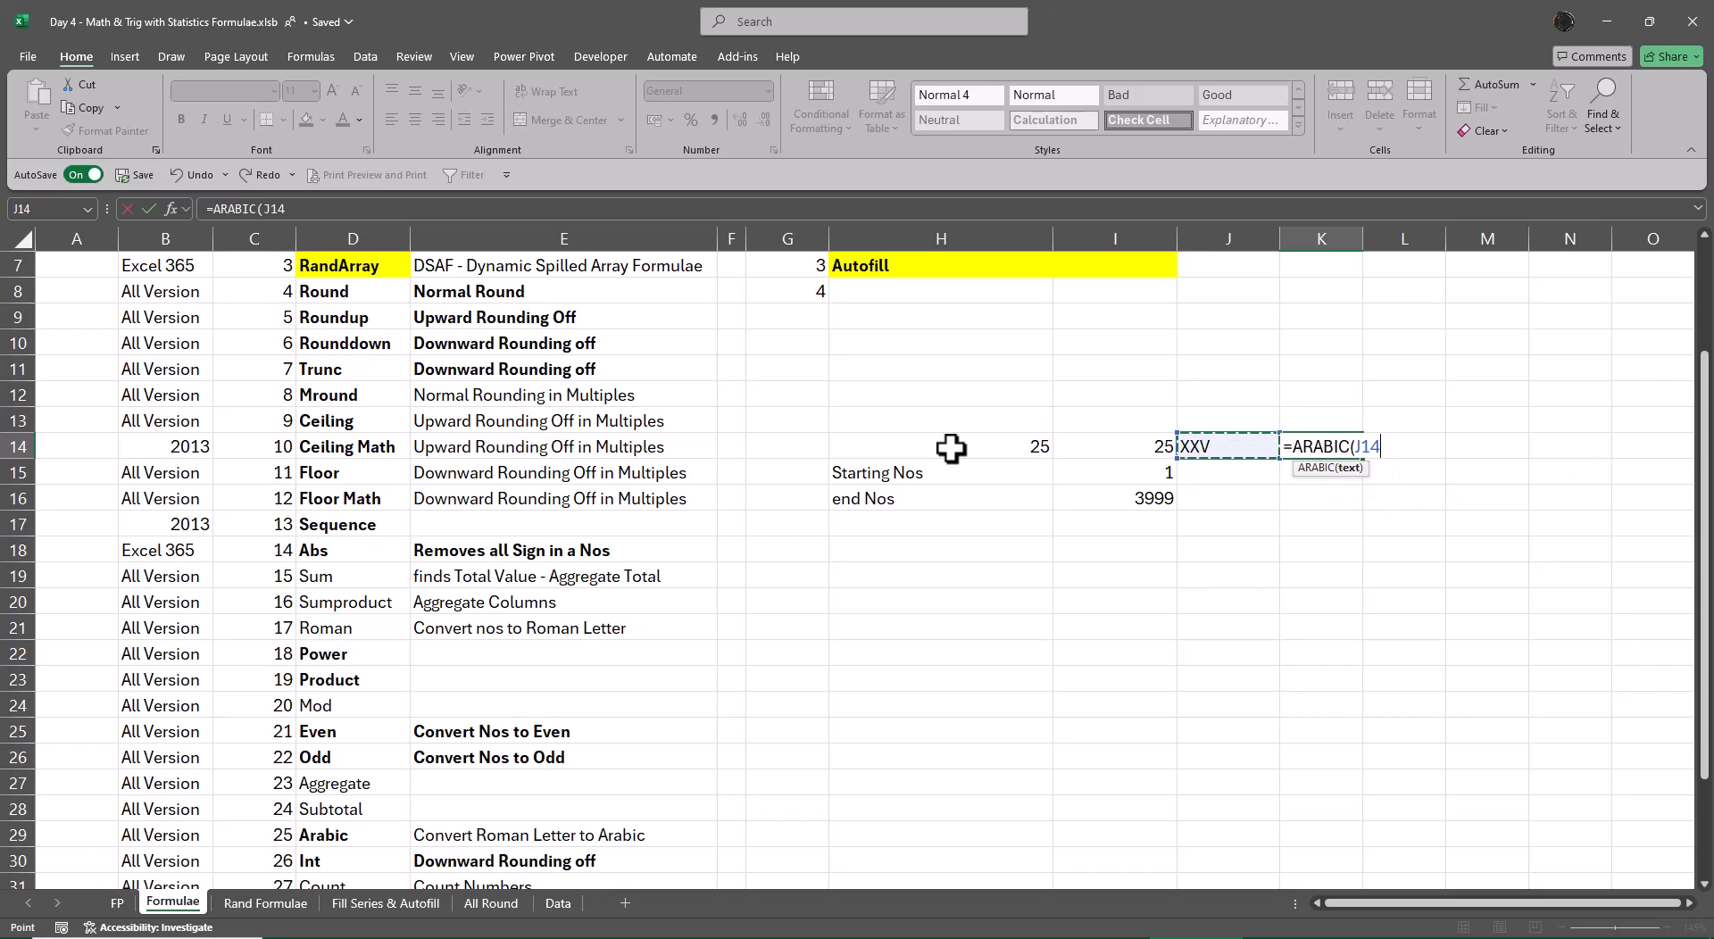
key(Return)
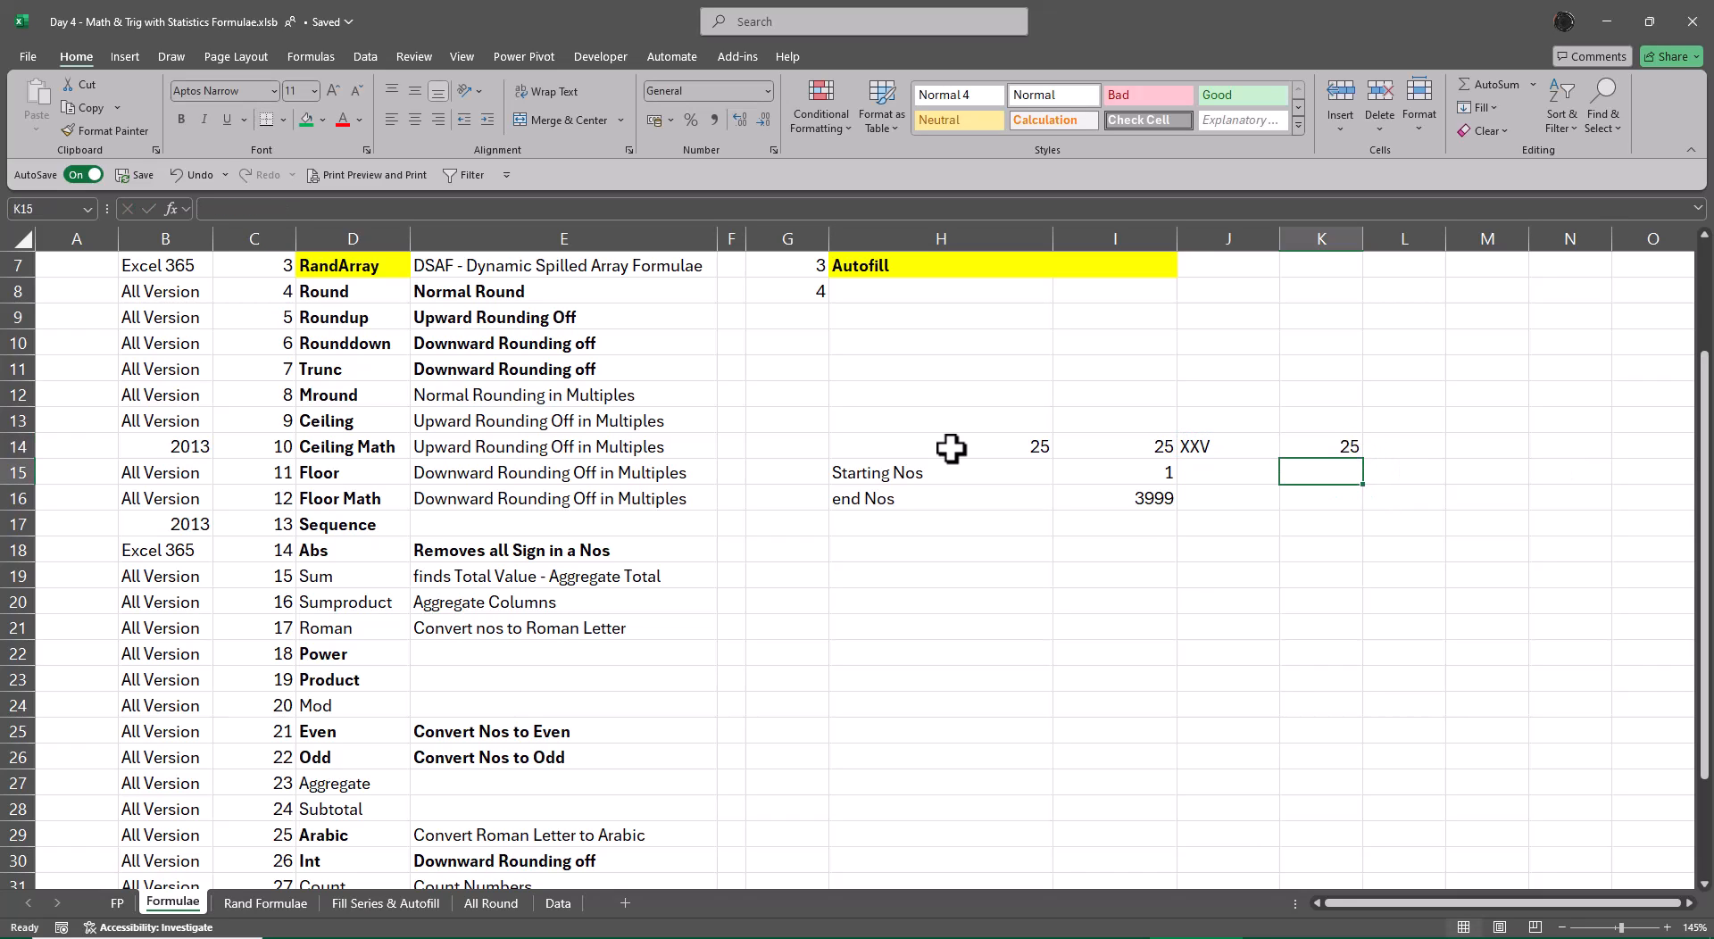
Step: Examine the ARABIC formula in K14 and the cell it refers to, leaving it unedited
key(Up)
key(F2)
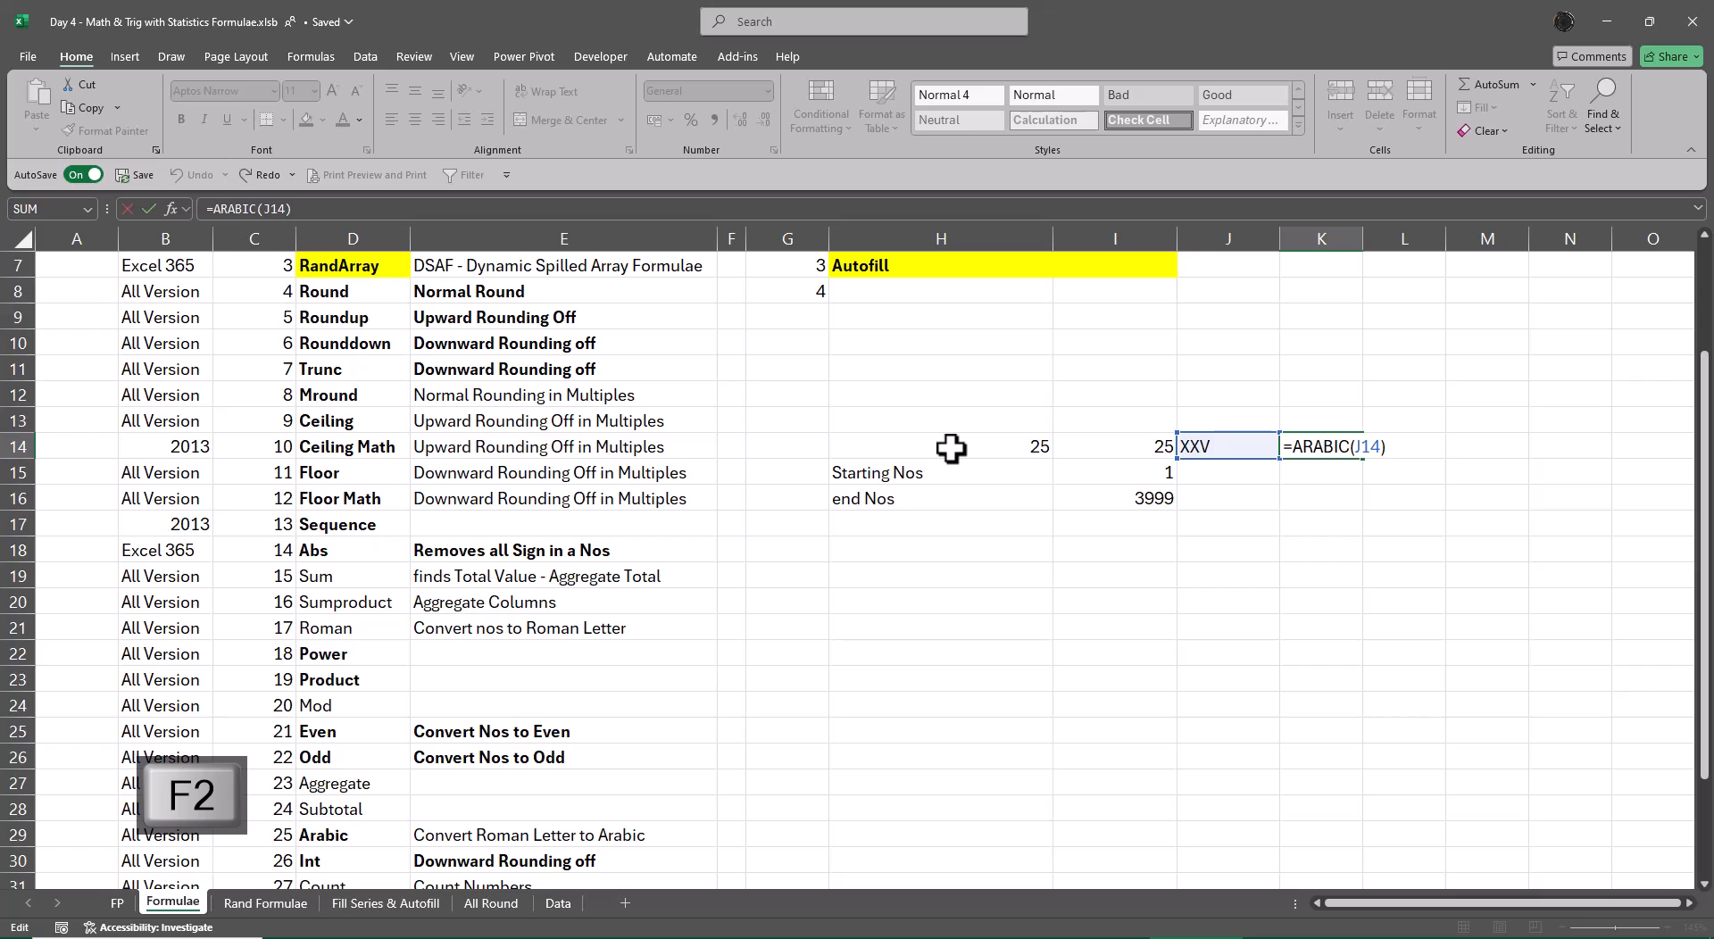
key(Escape)
key(F2)
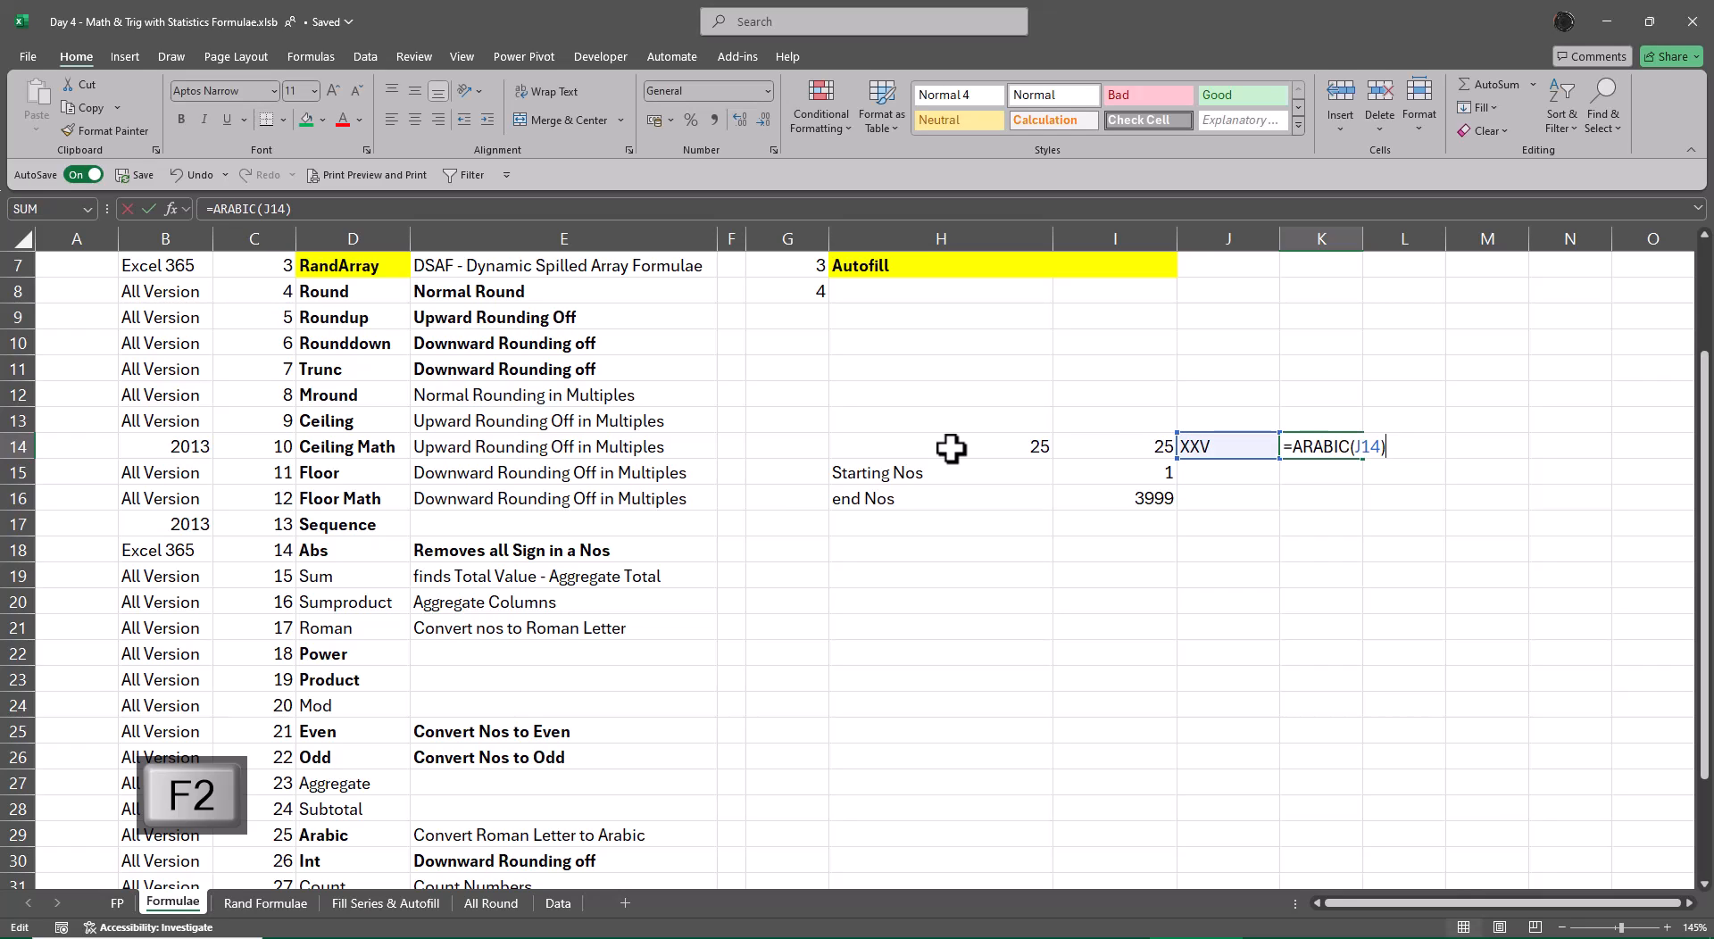
key(Escape)
key(F2)
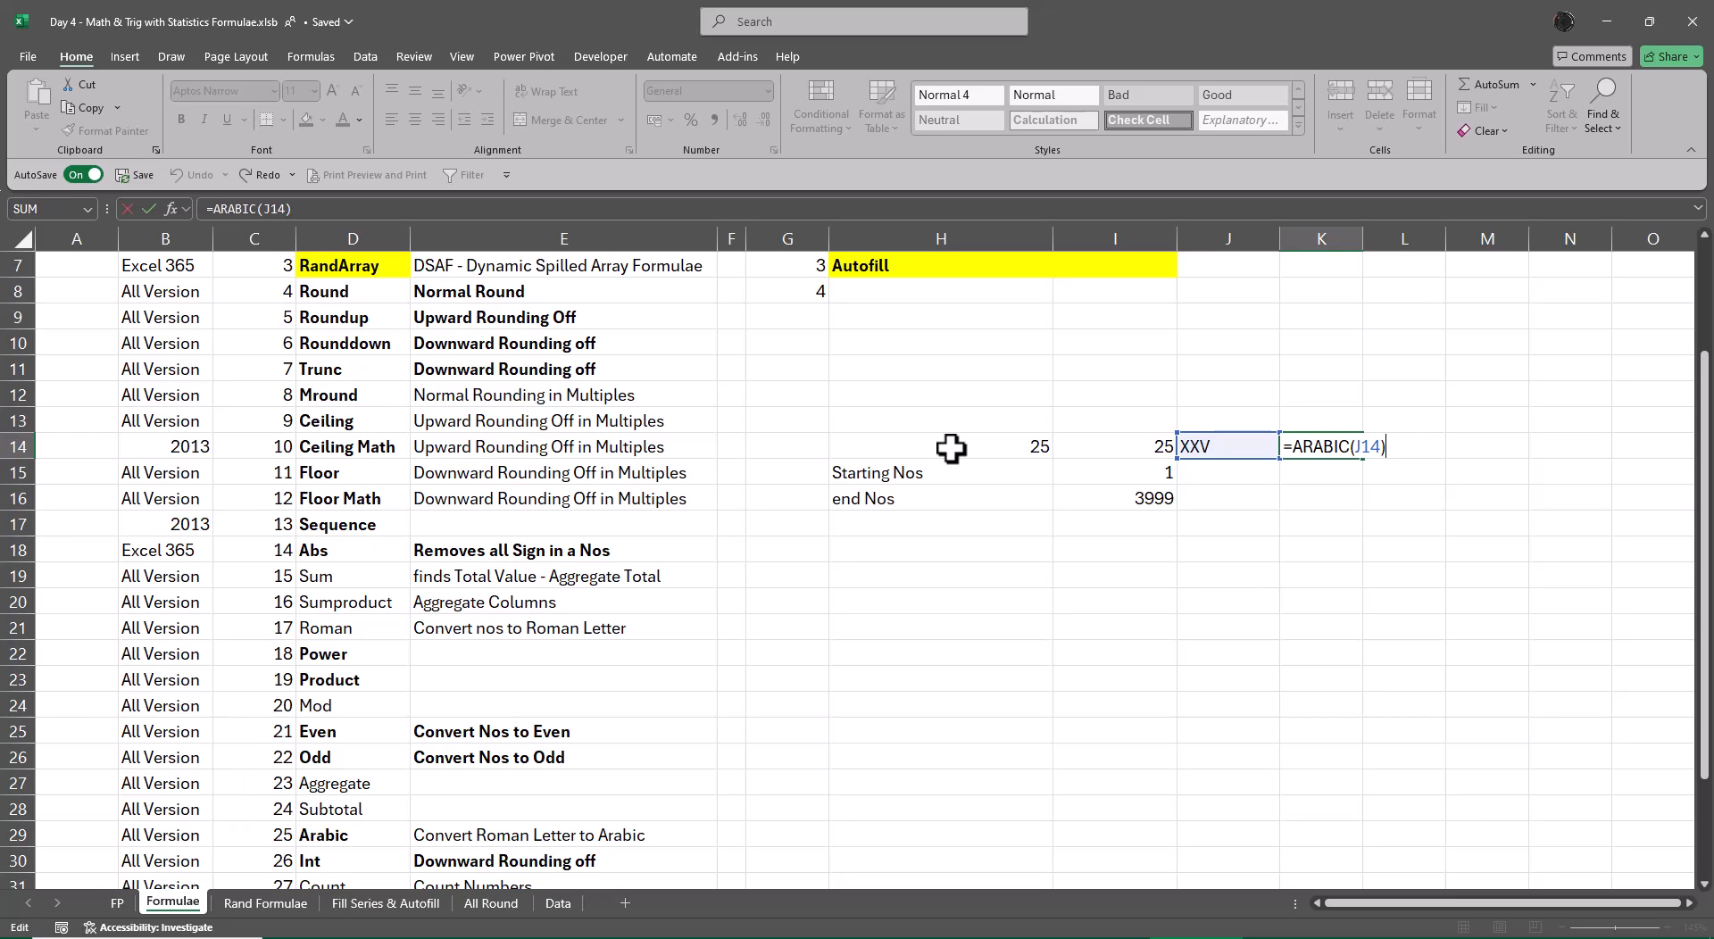
key(Escape)
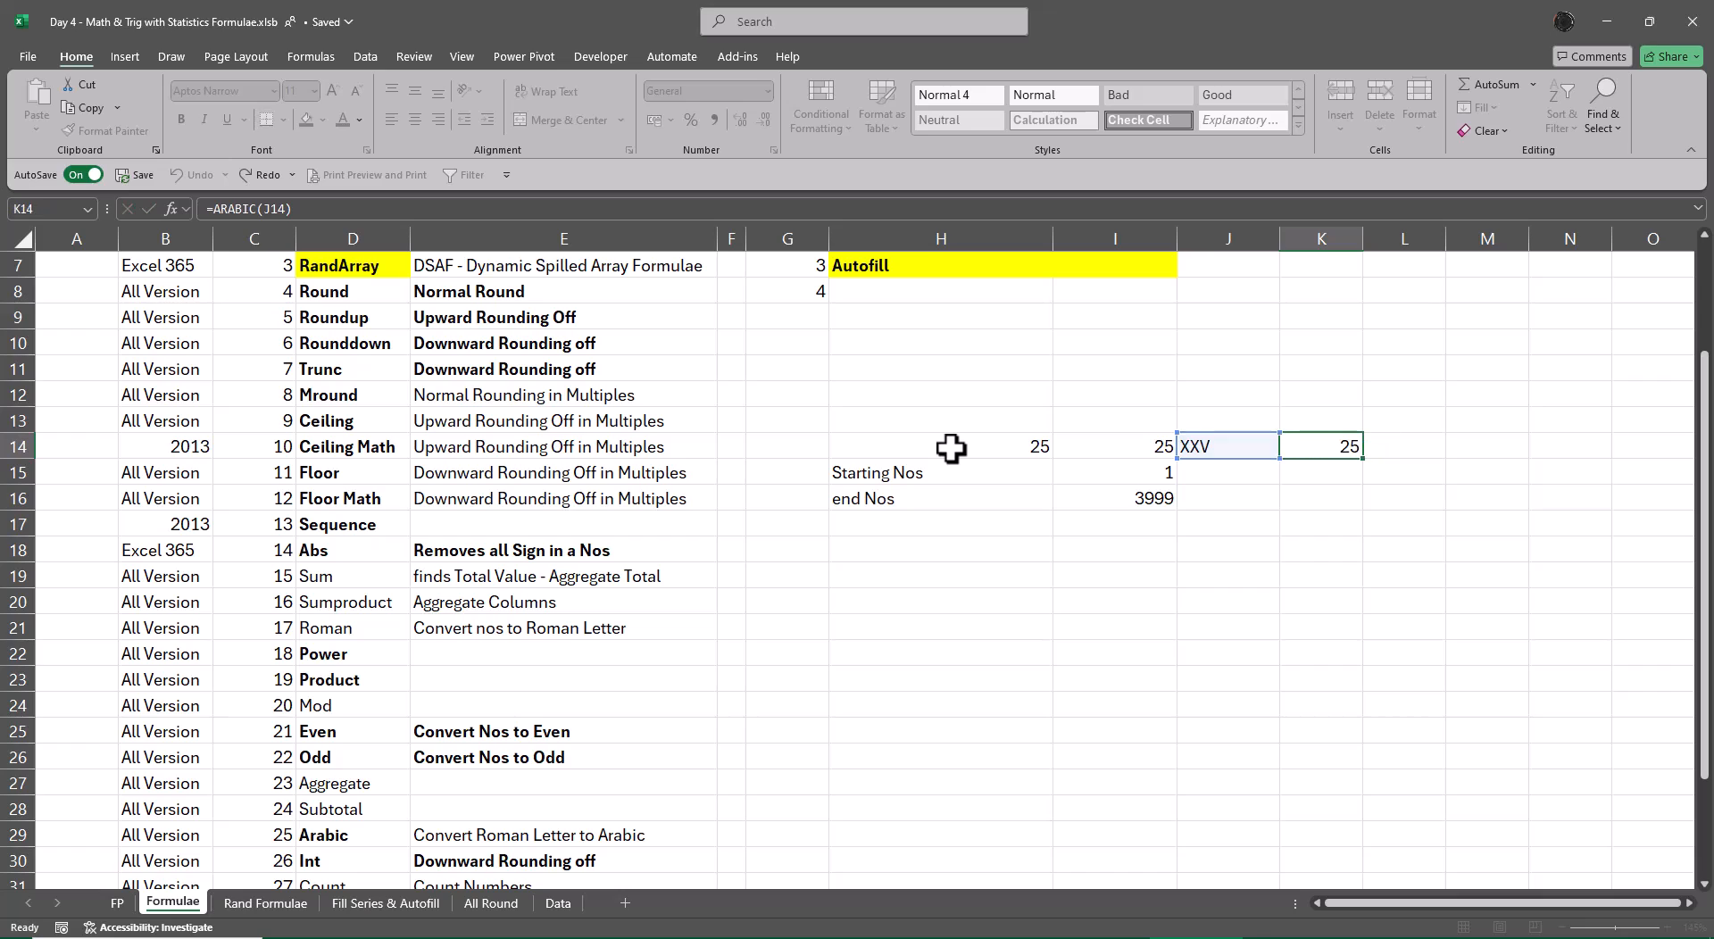
key(Return)
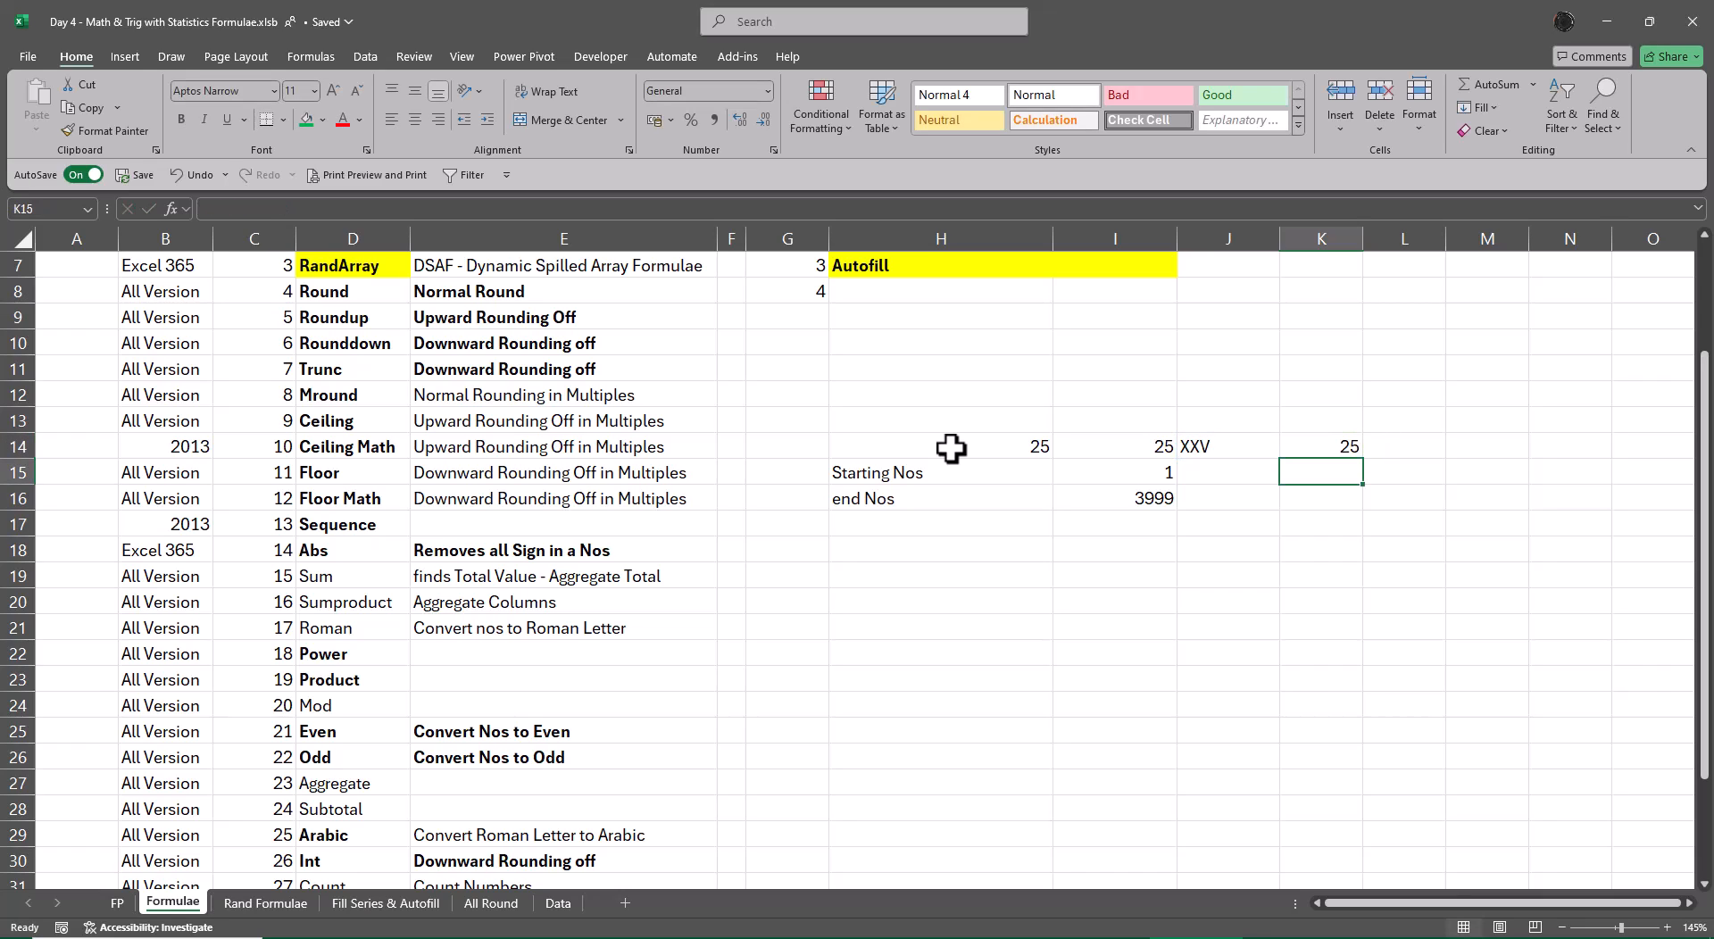
text(=ab)
key(BackSpace)
text(r)
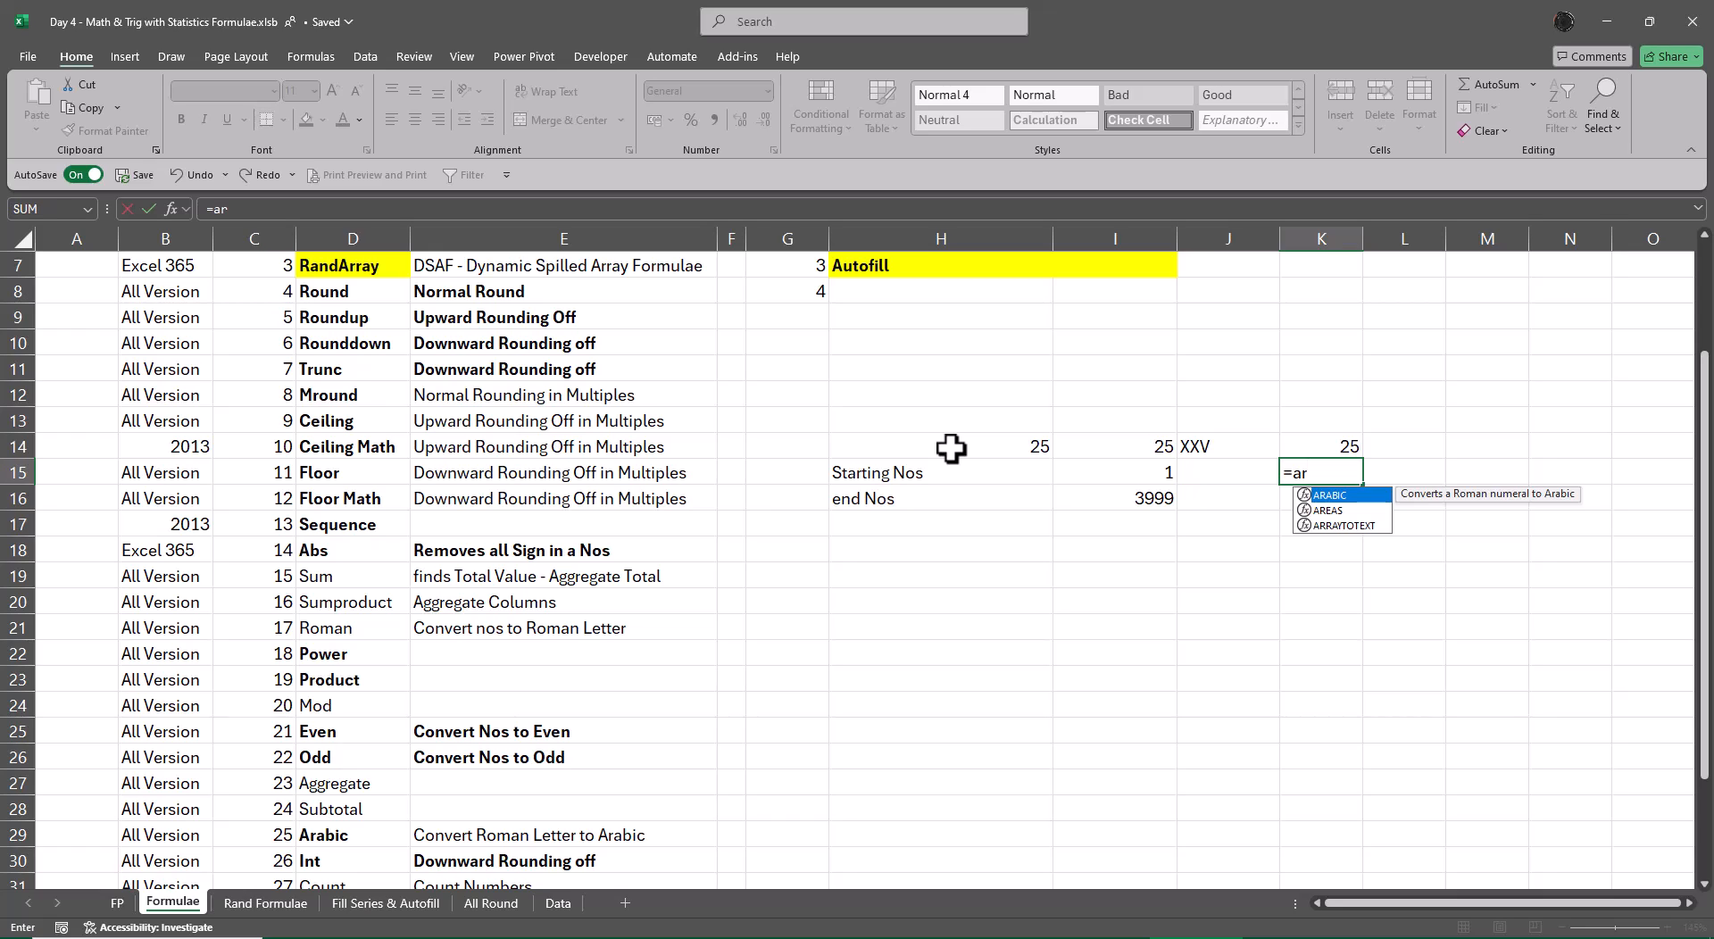
key(Escape)
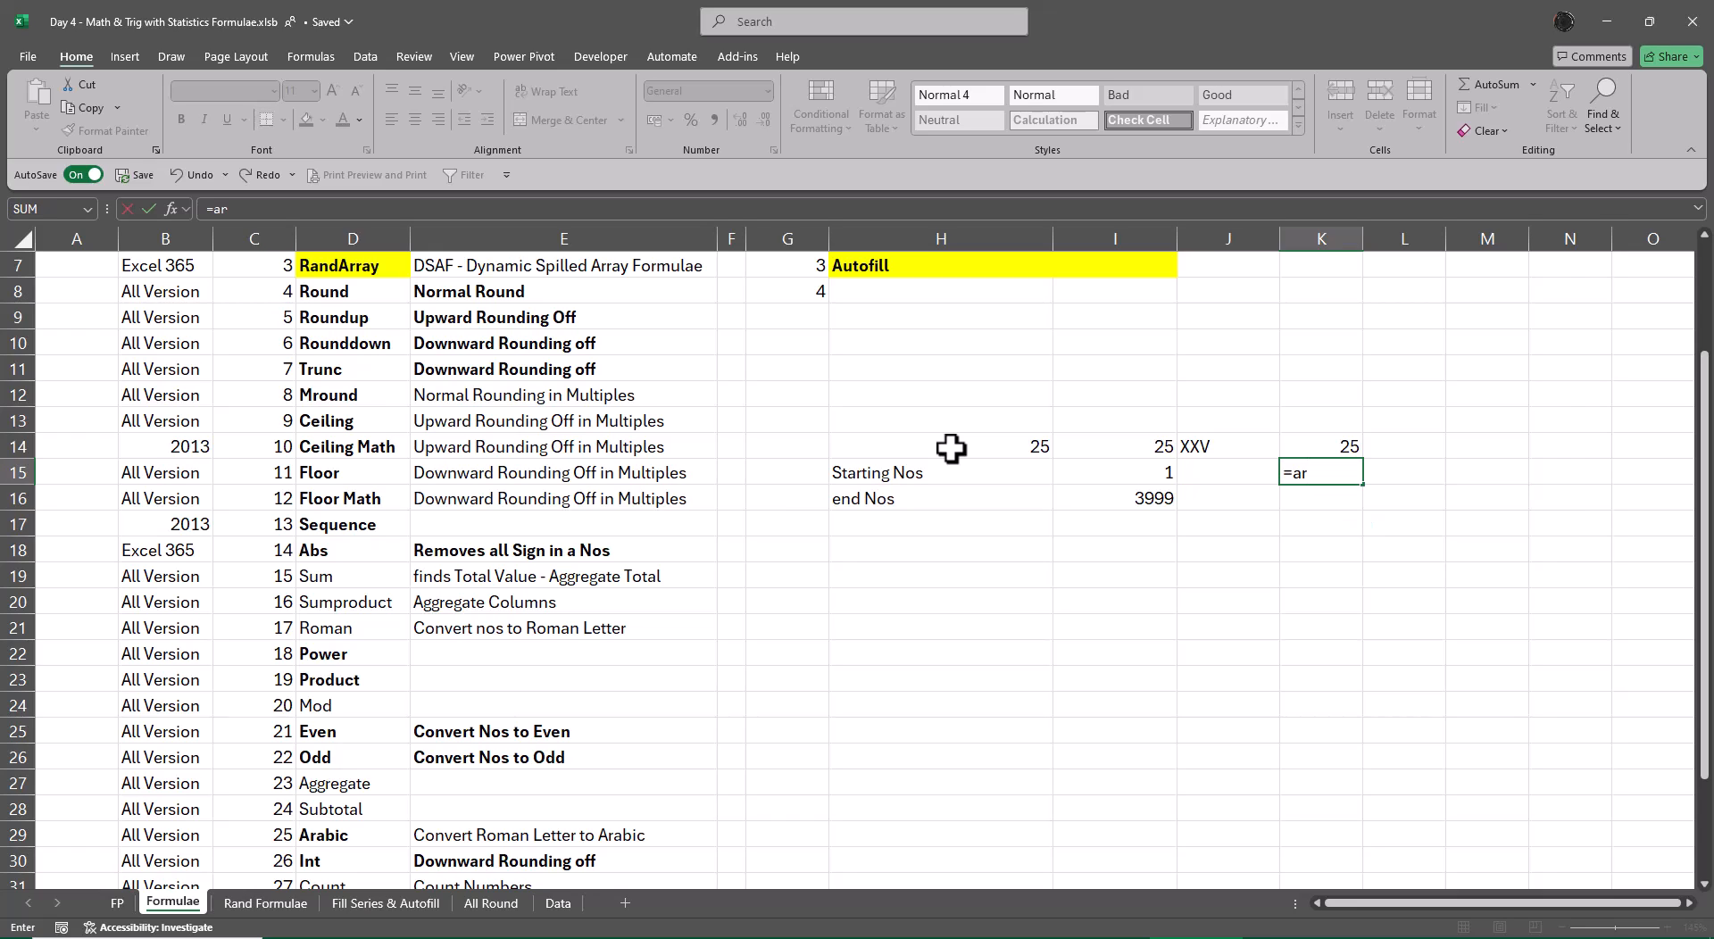
key(Escape)
key(Up)
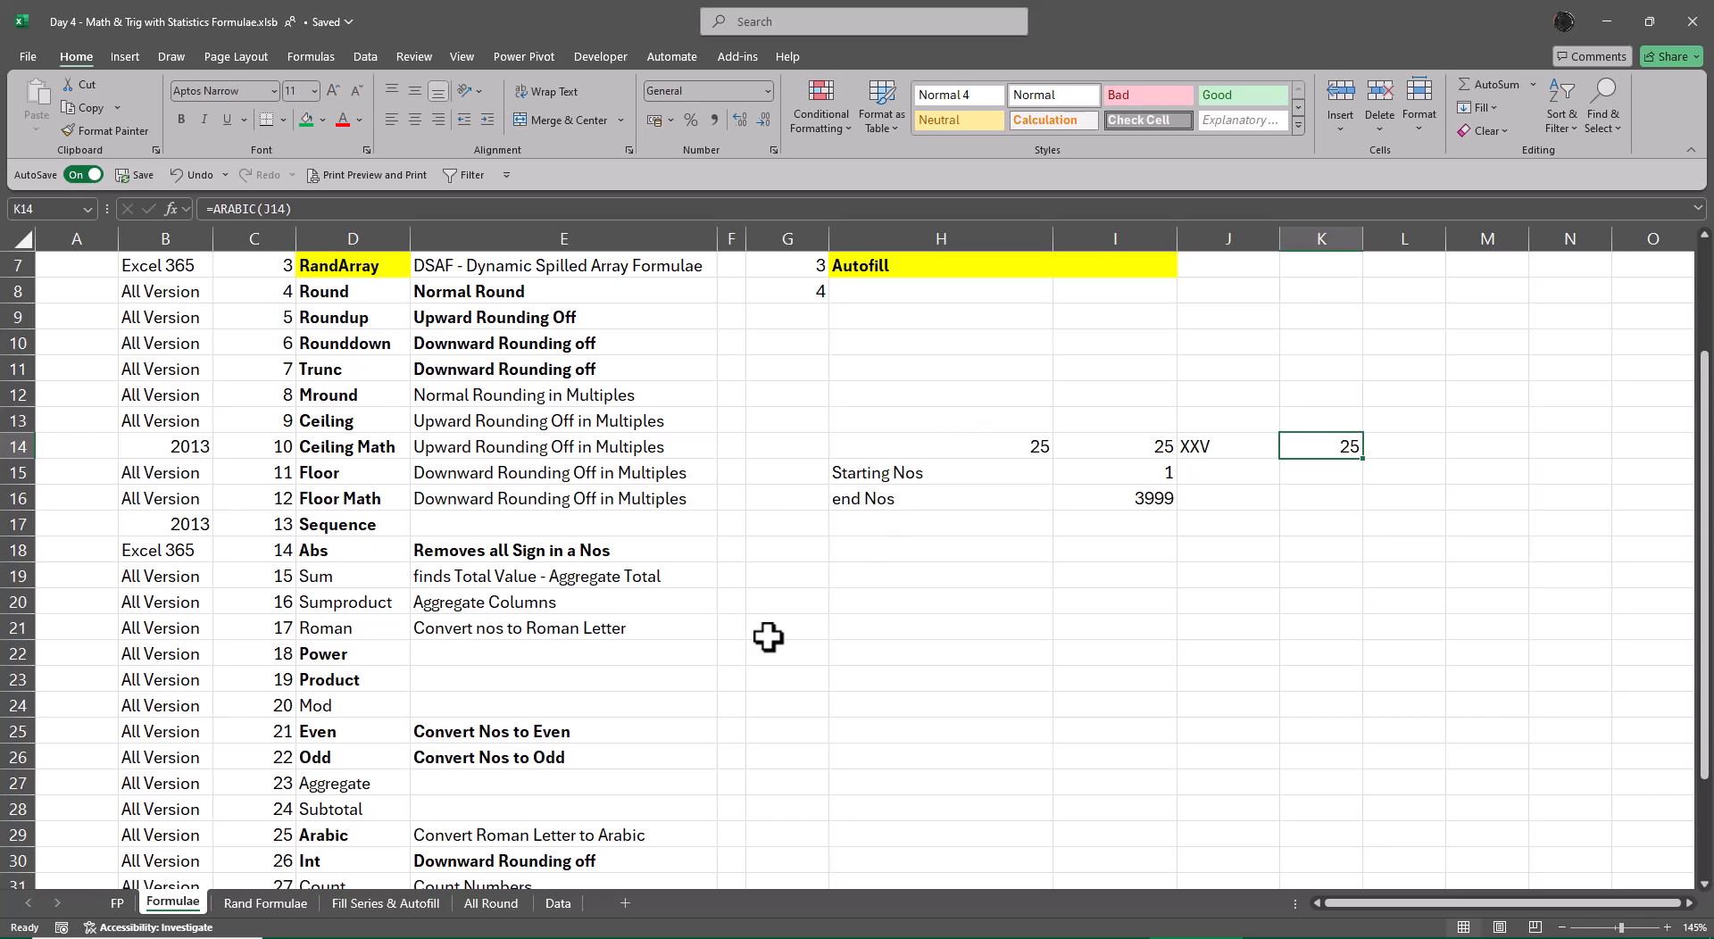
Step: Enter the label mod in H18
click(1024, 555)
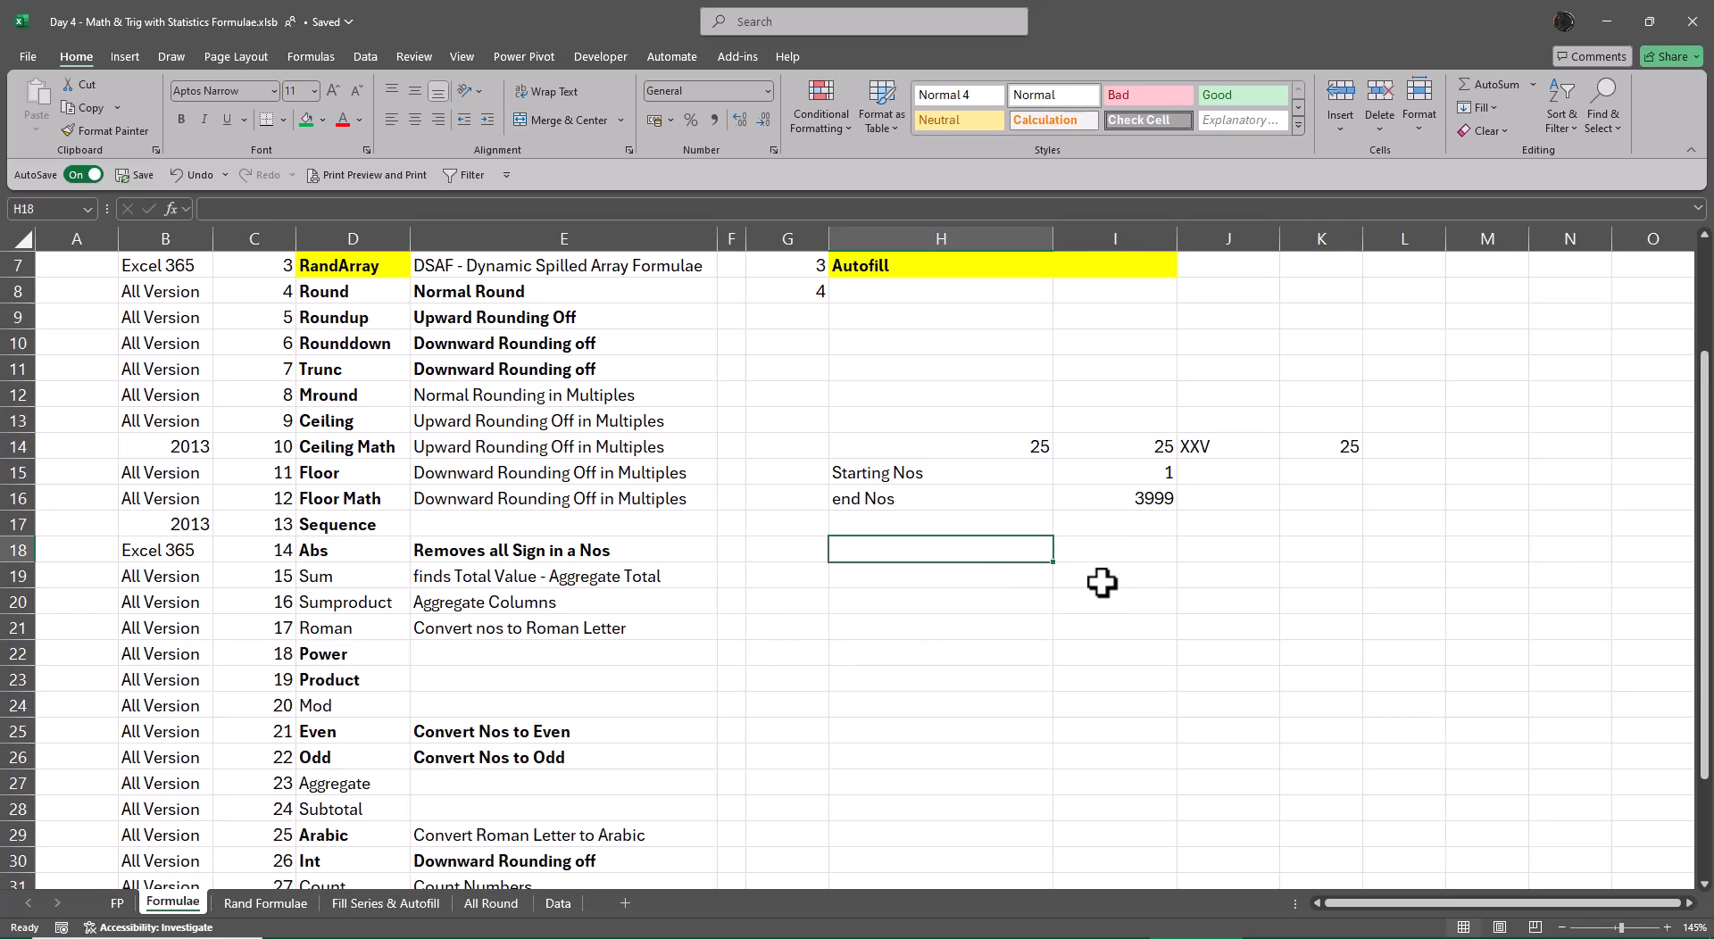
text(mod)
key(Tab)
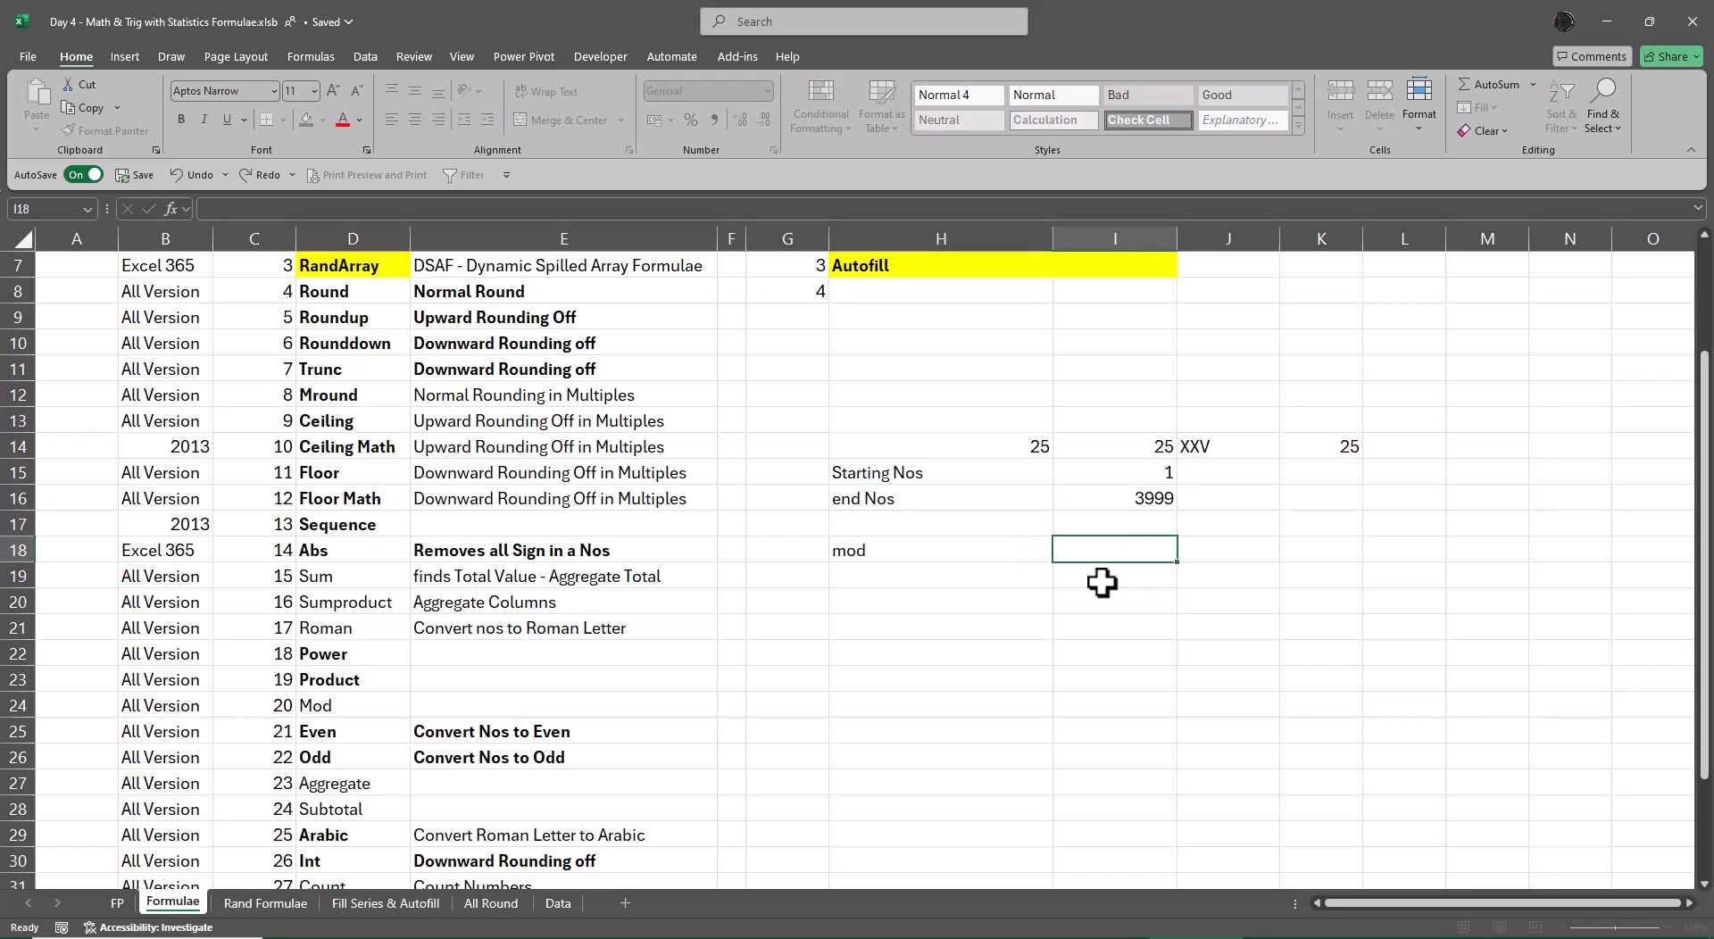
Step: Enter =MOD(I14,5) in I18 to get the remainder of I14 divided by 5
text(=mod)
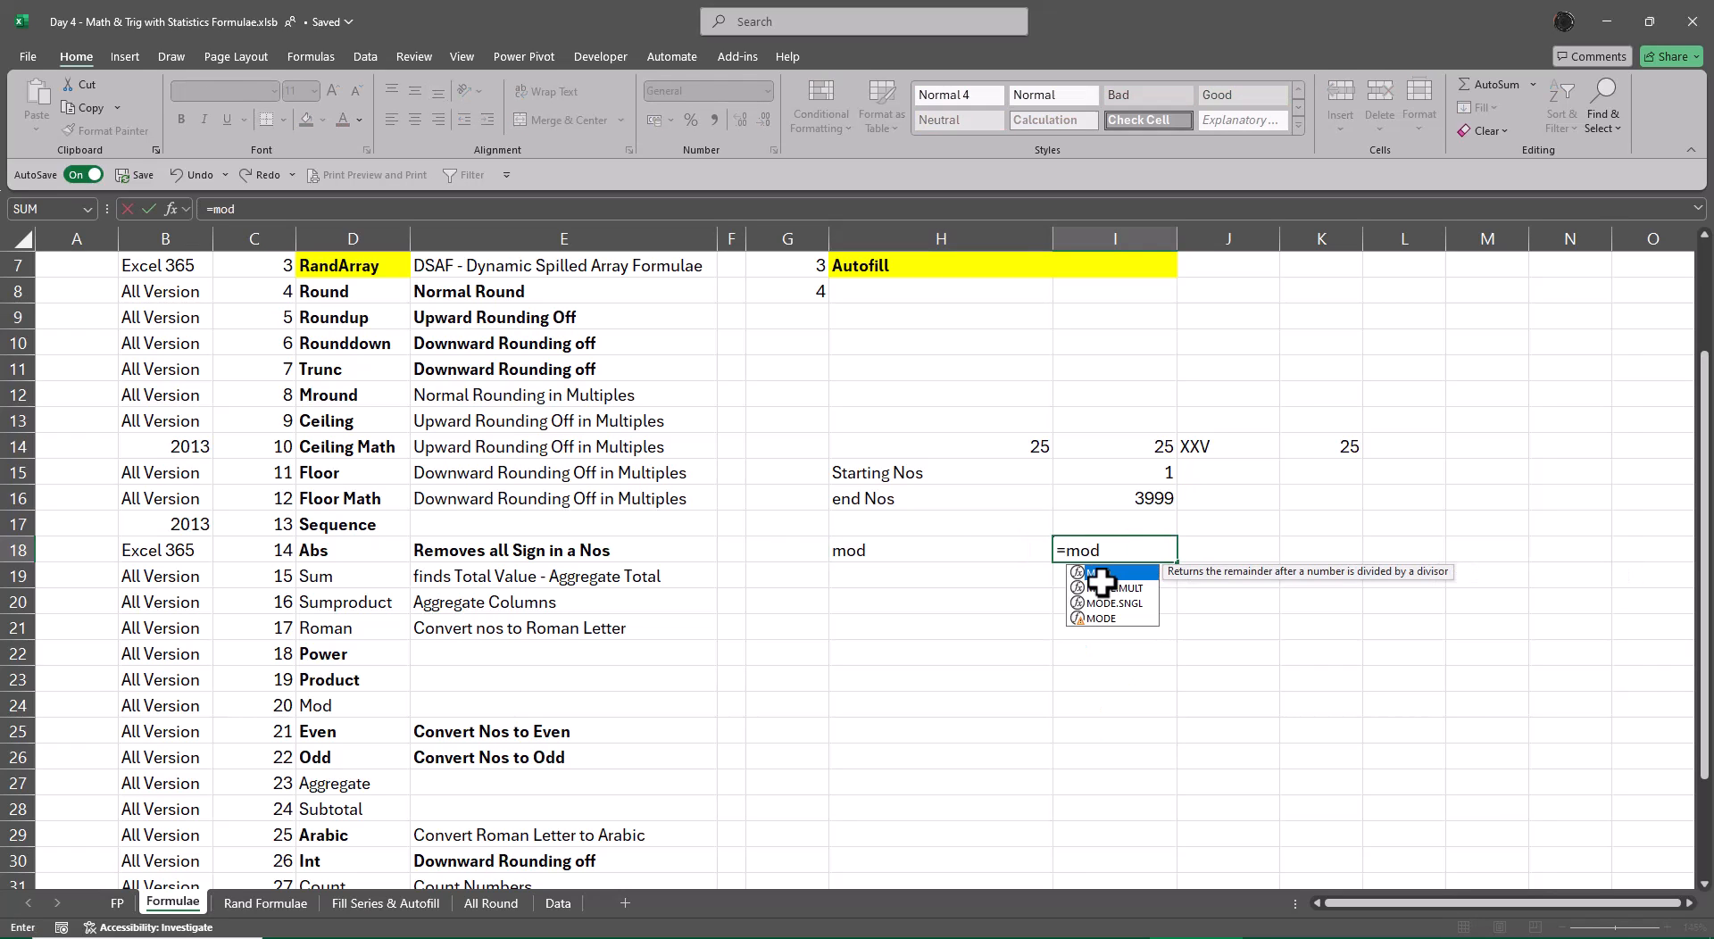
key(Tab)
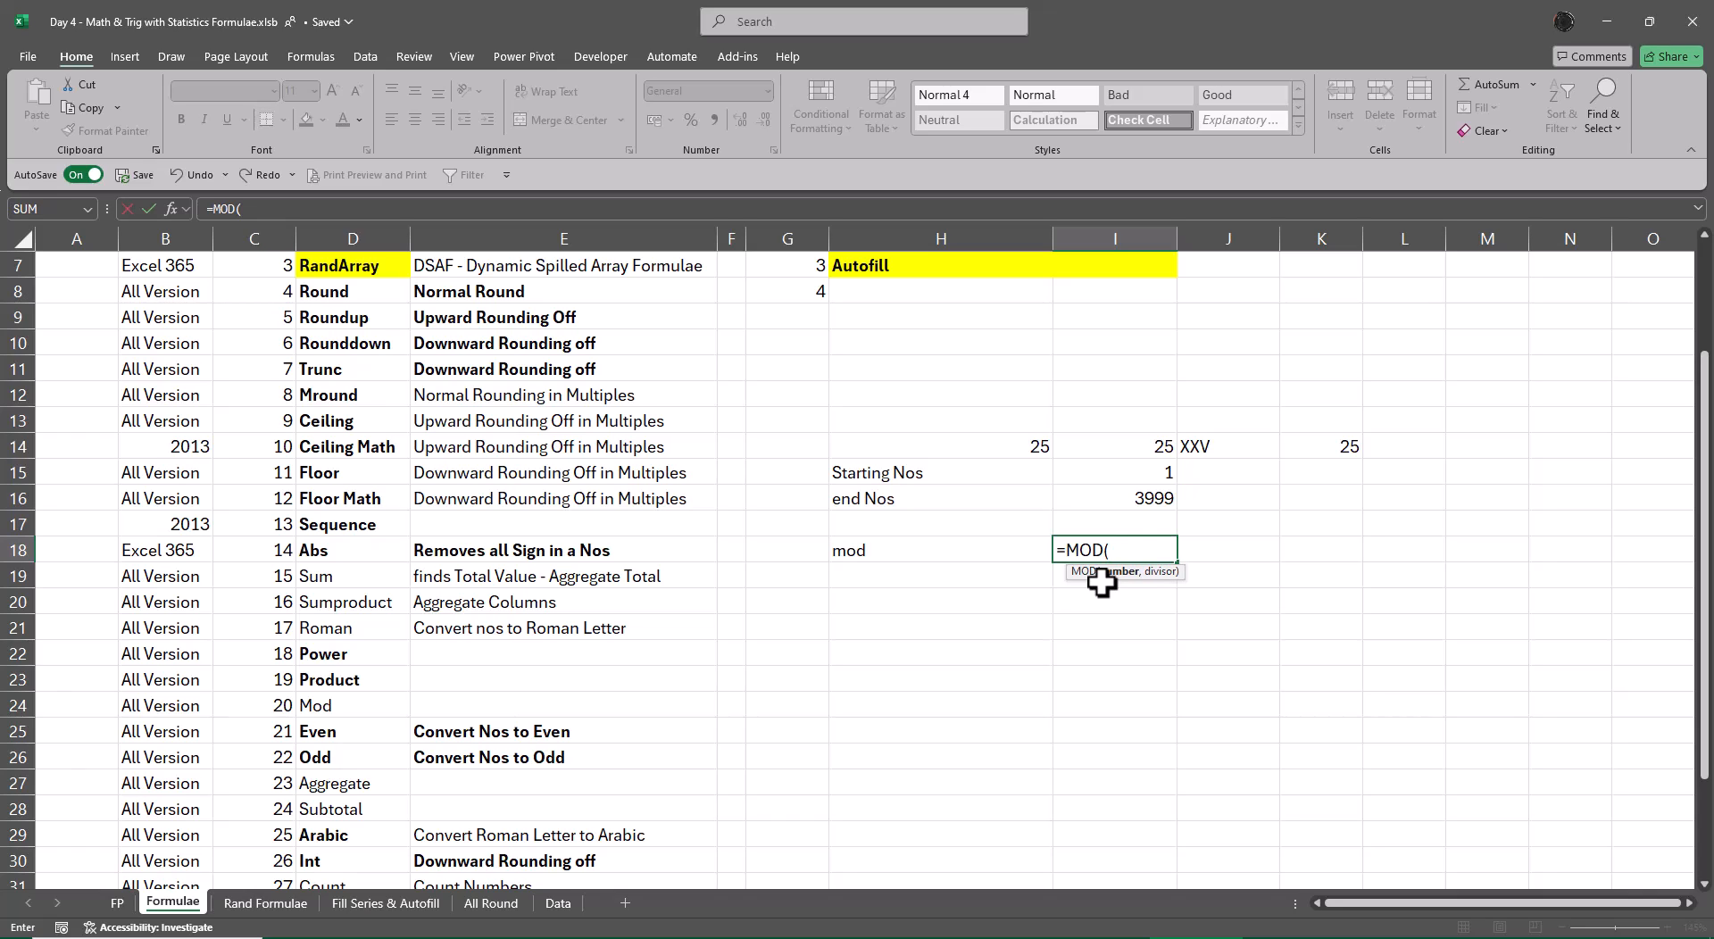
key(Up)
key(Up)
key(Up)
key(Up)
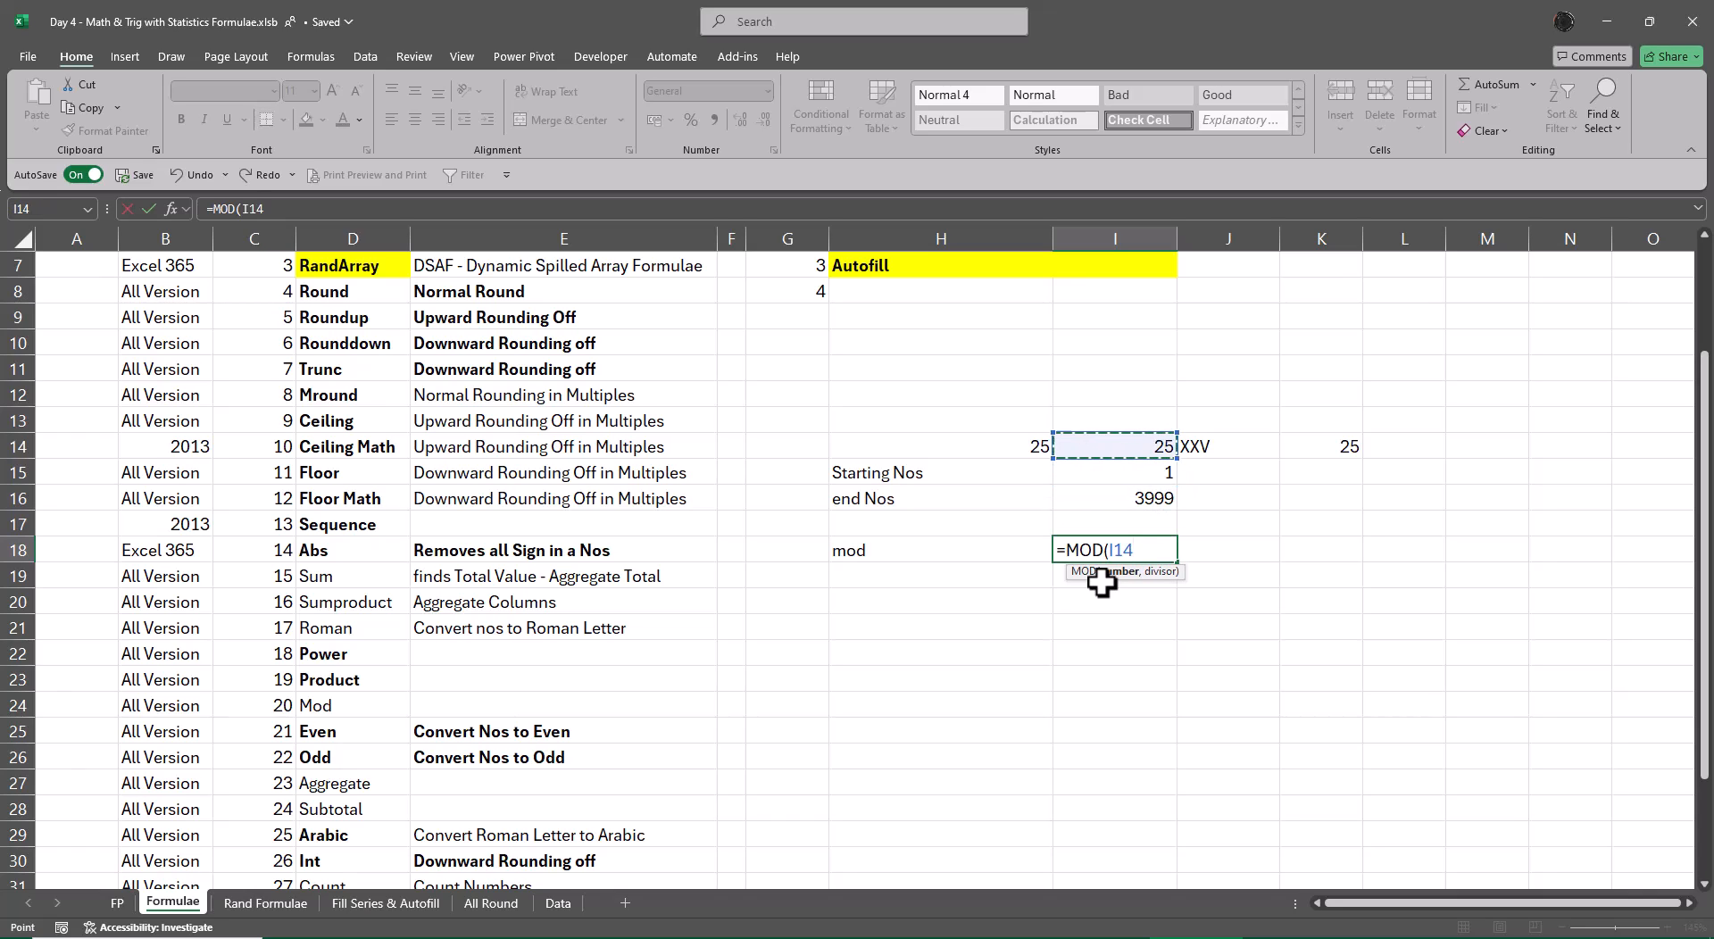
text(,5)
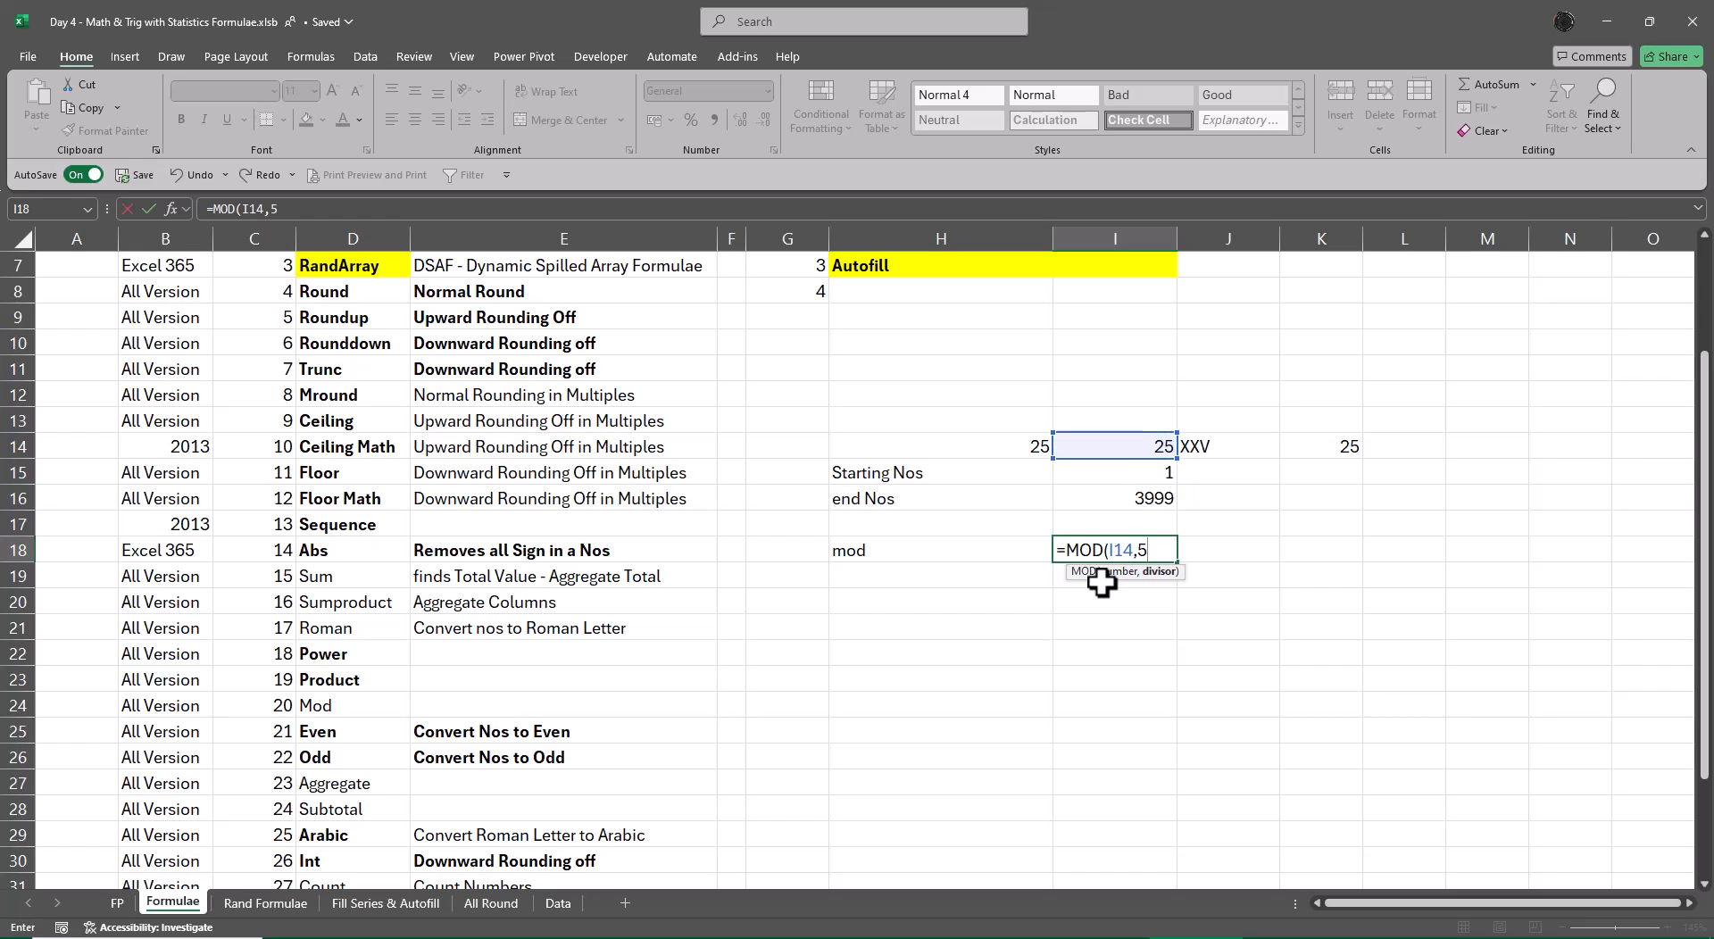
text())
key(Return)
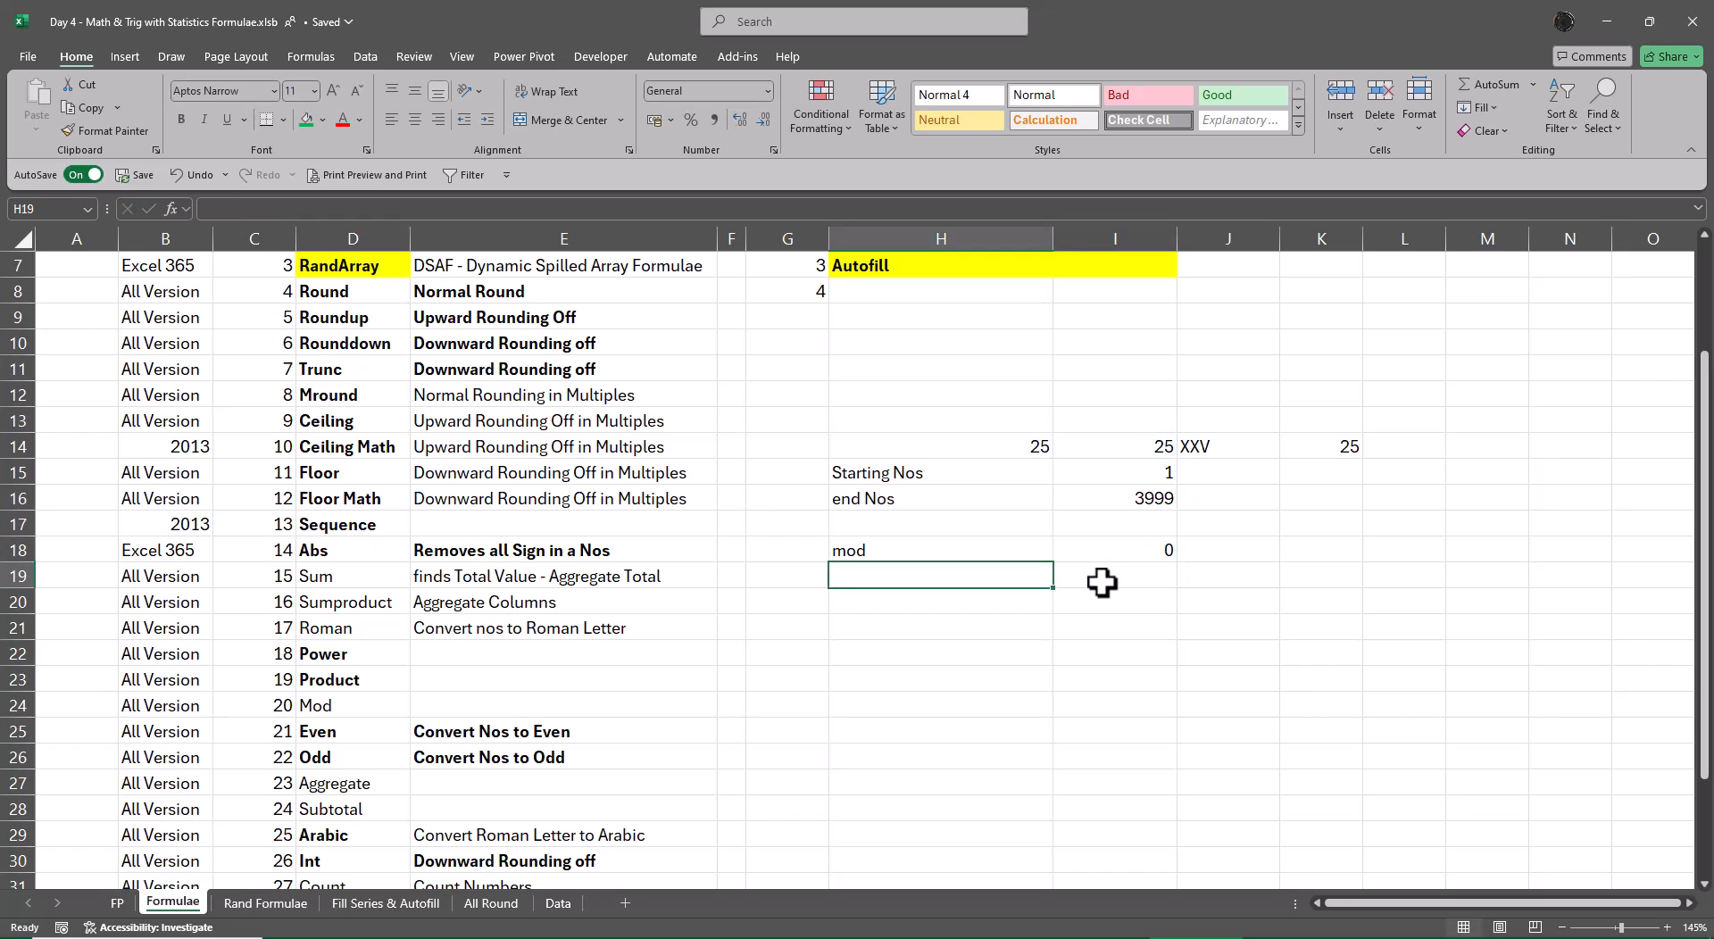
Step: Review the MOD formula in I18 unedited and change the number in I14 to 26
key(Up)
key(F2)
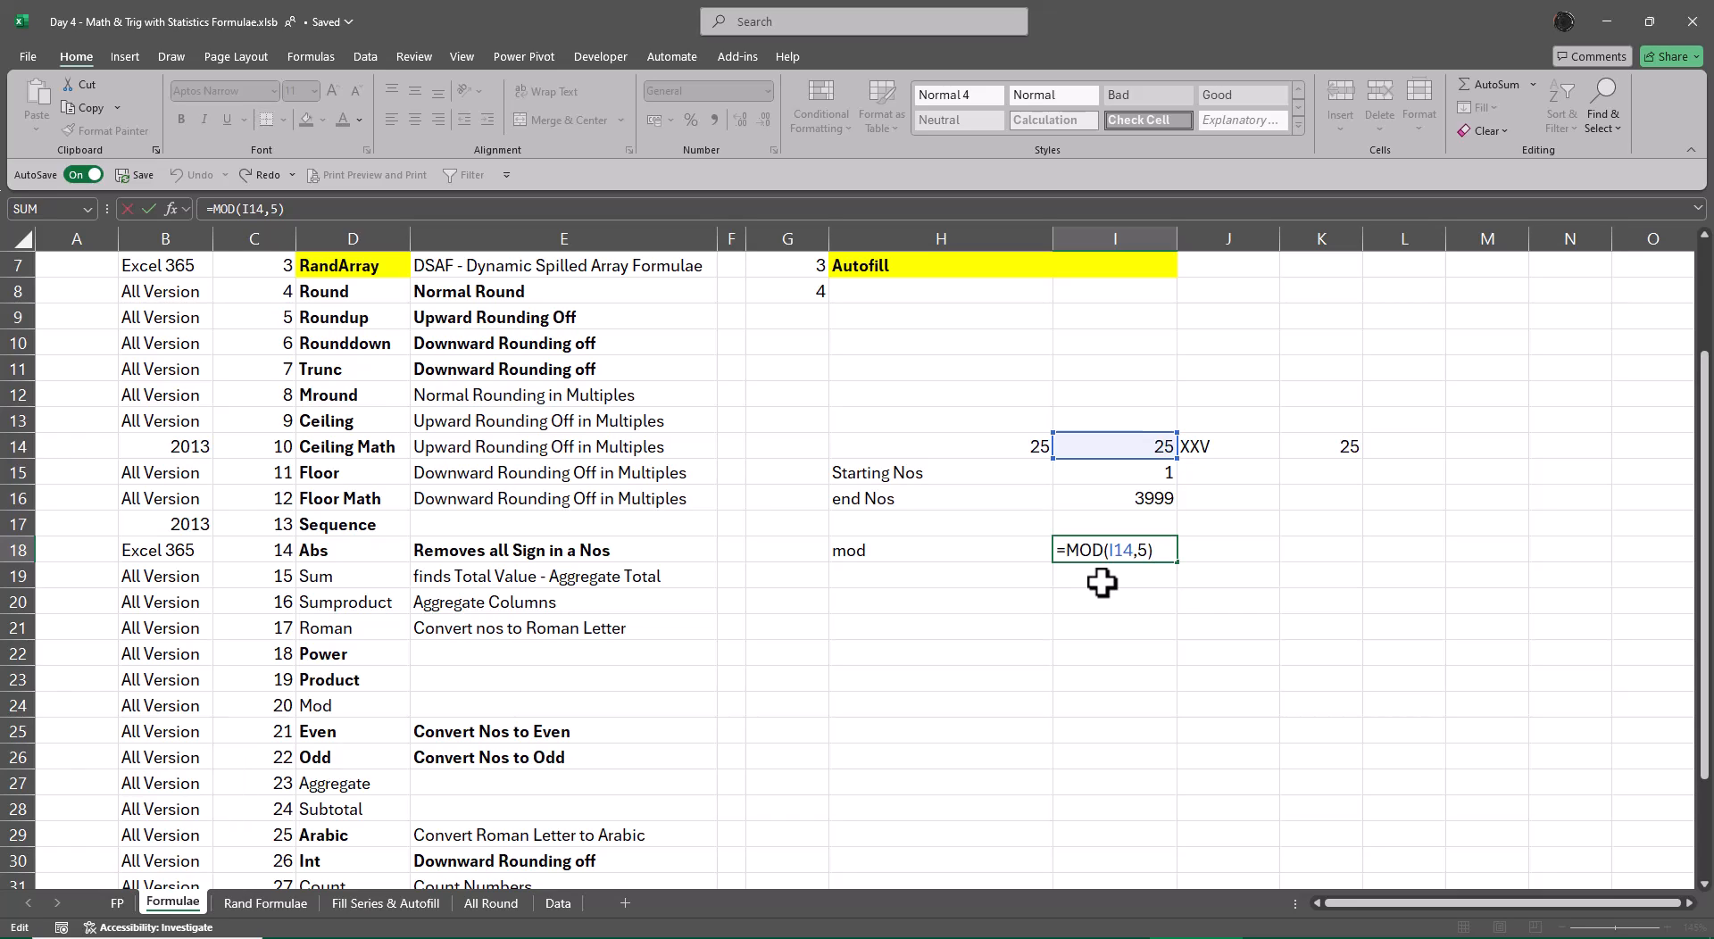
key(Return)
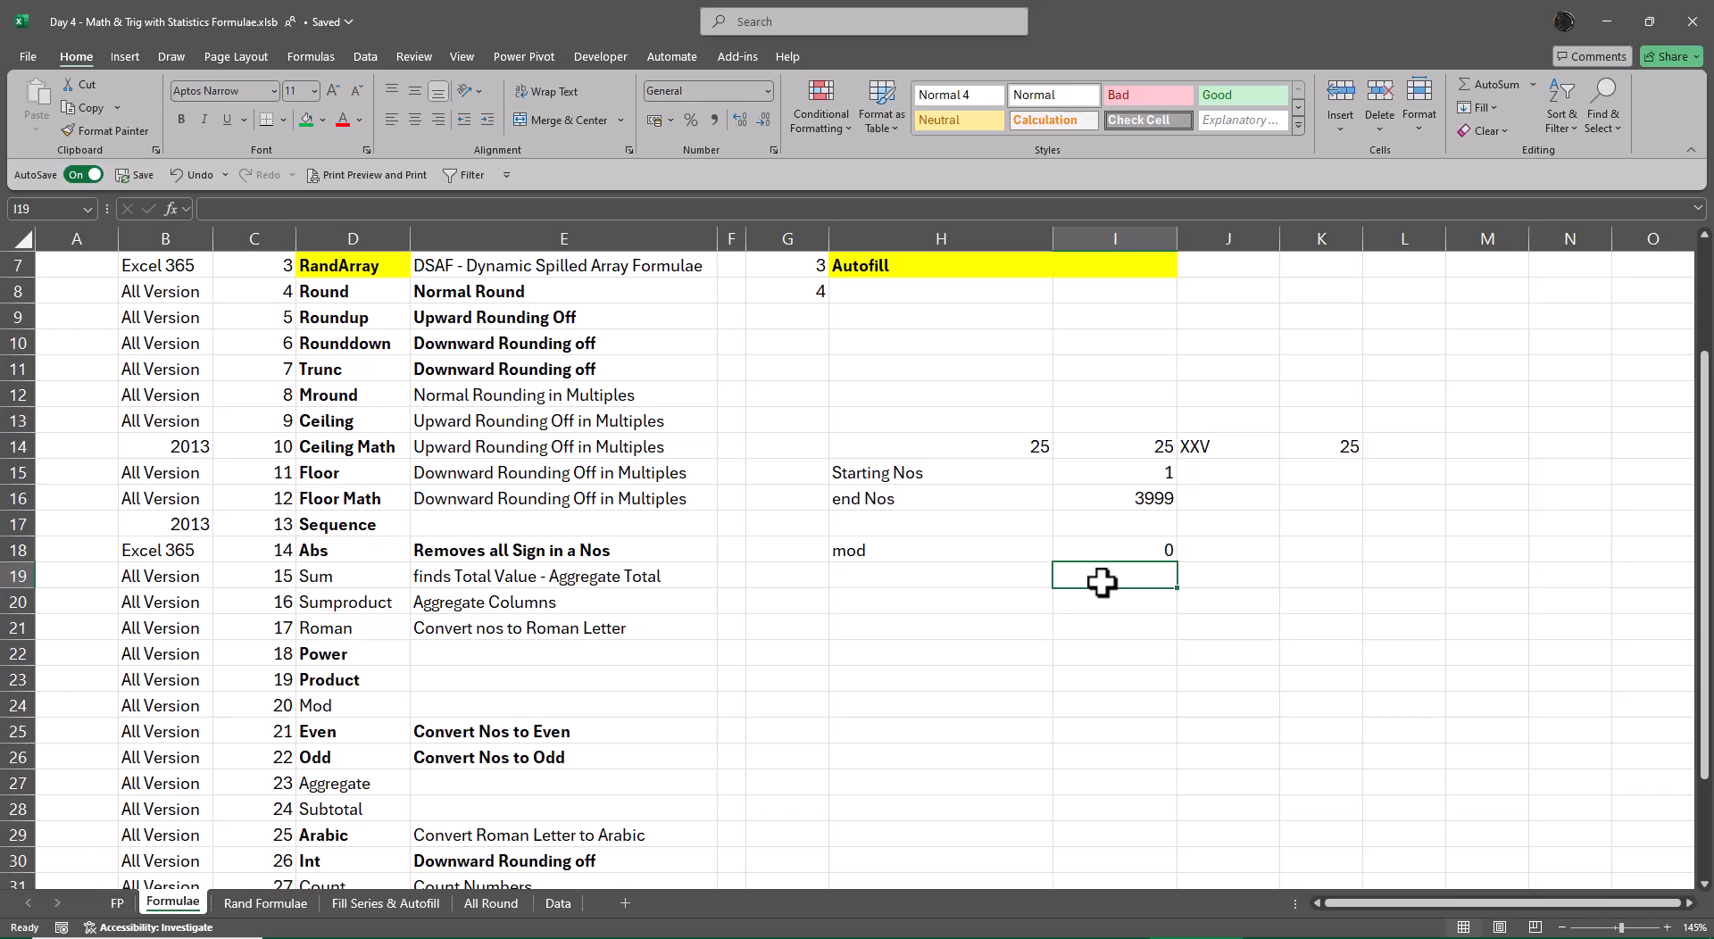
key(Up)
key(Up)
key(Up)
key(Up)
key(Up)
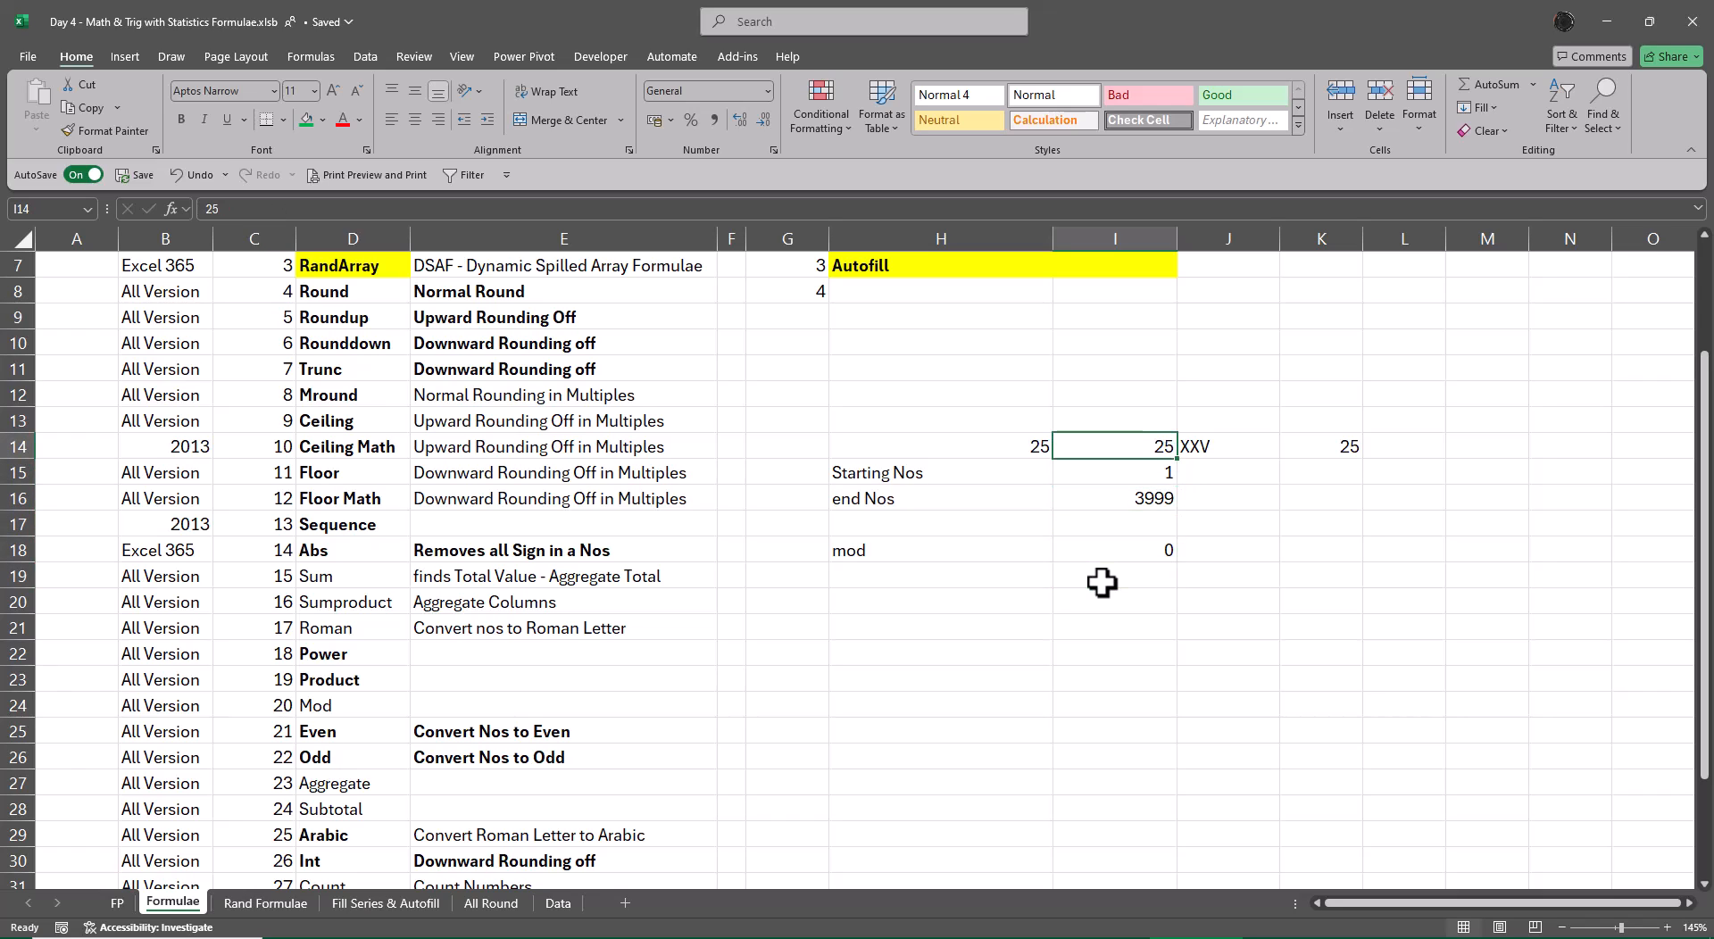
text(26)
key(Return)
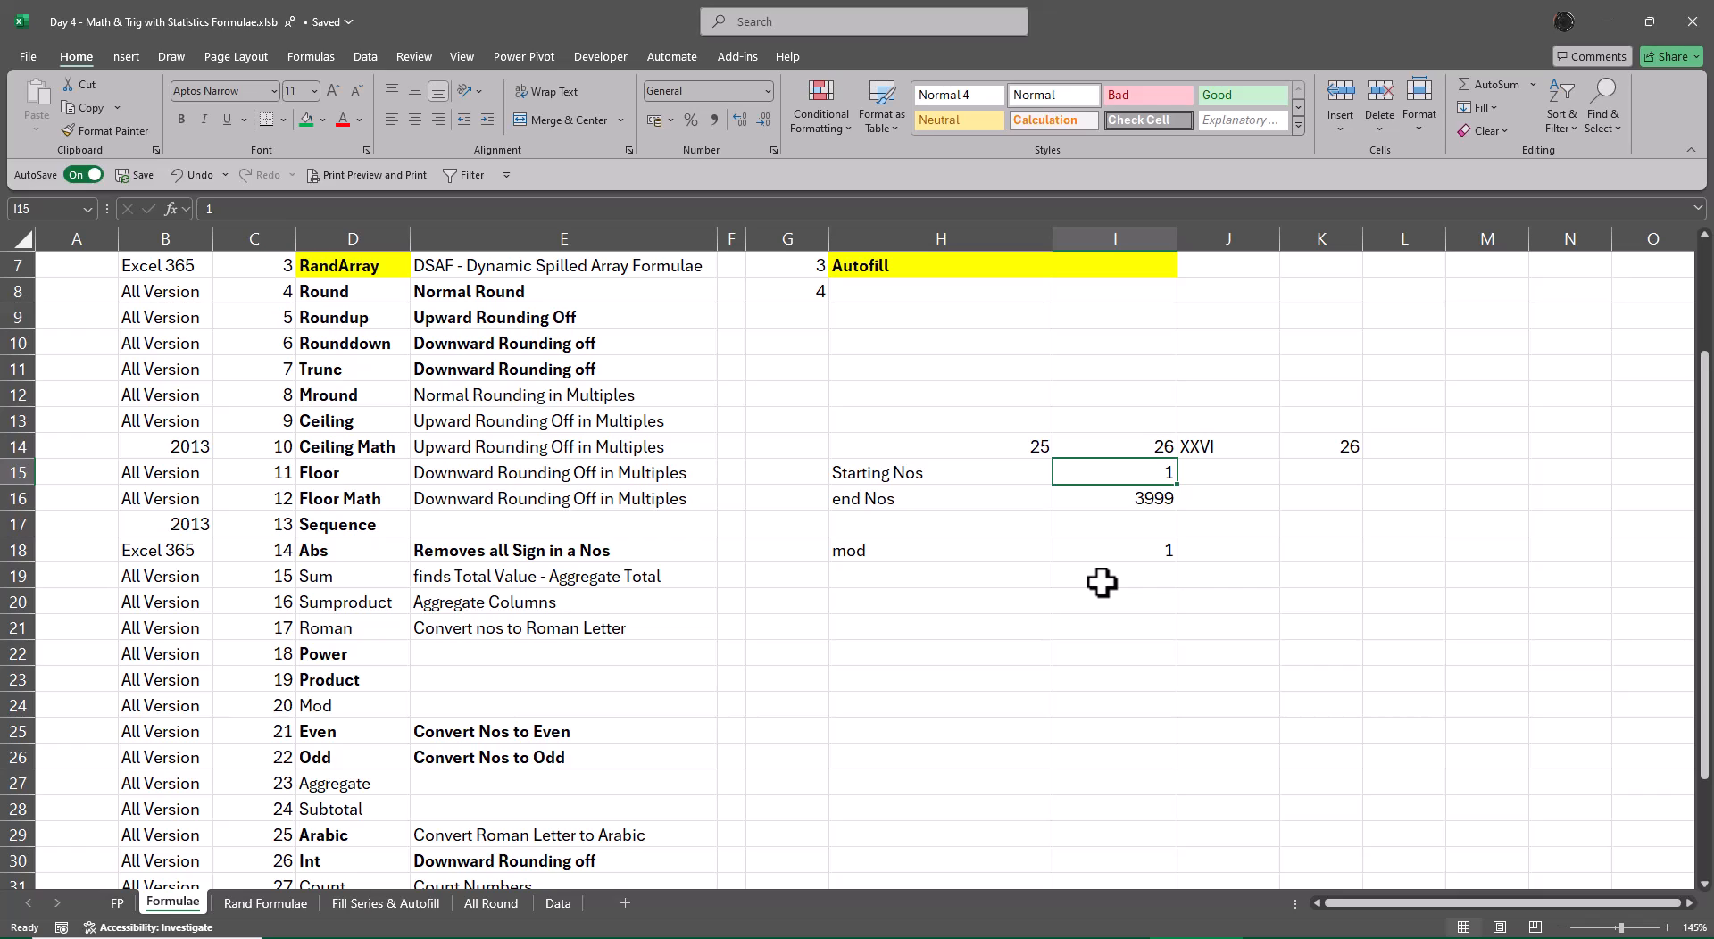
Step: Make the function names Mod in D24 and Roman in D21 bold
scroll(901, 638, down, 2)
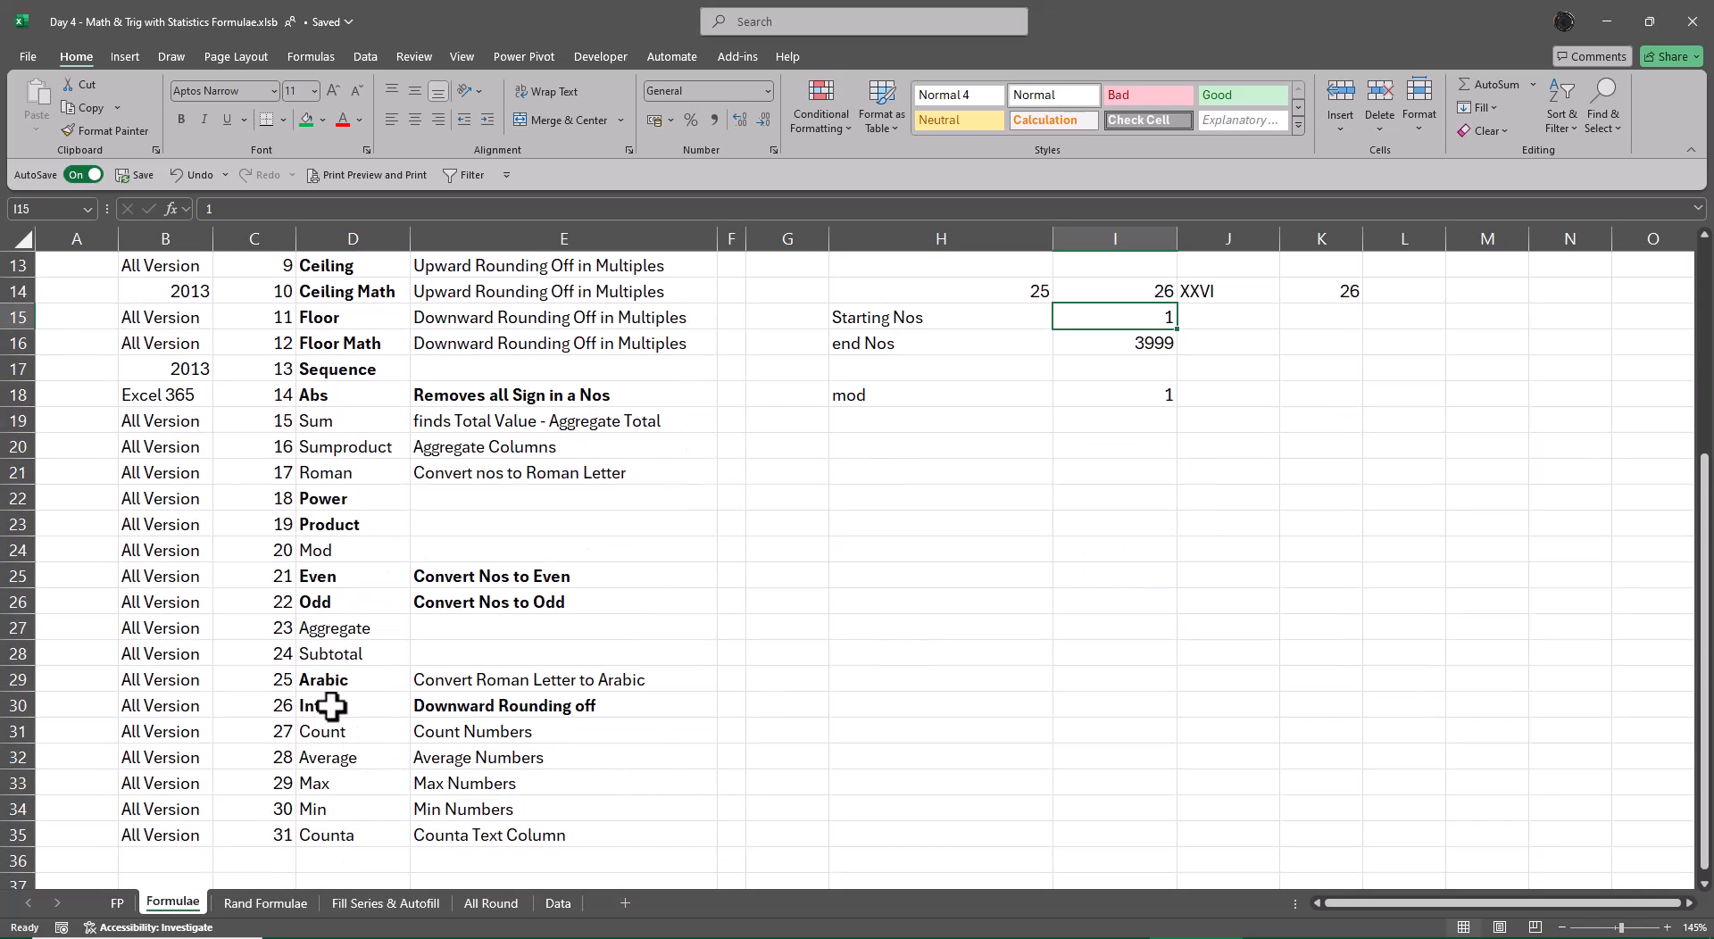
click(326, 554)
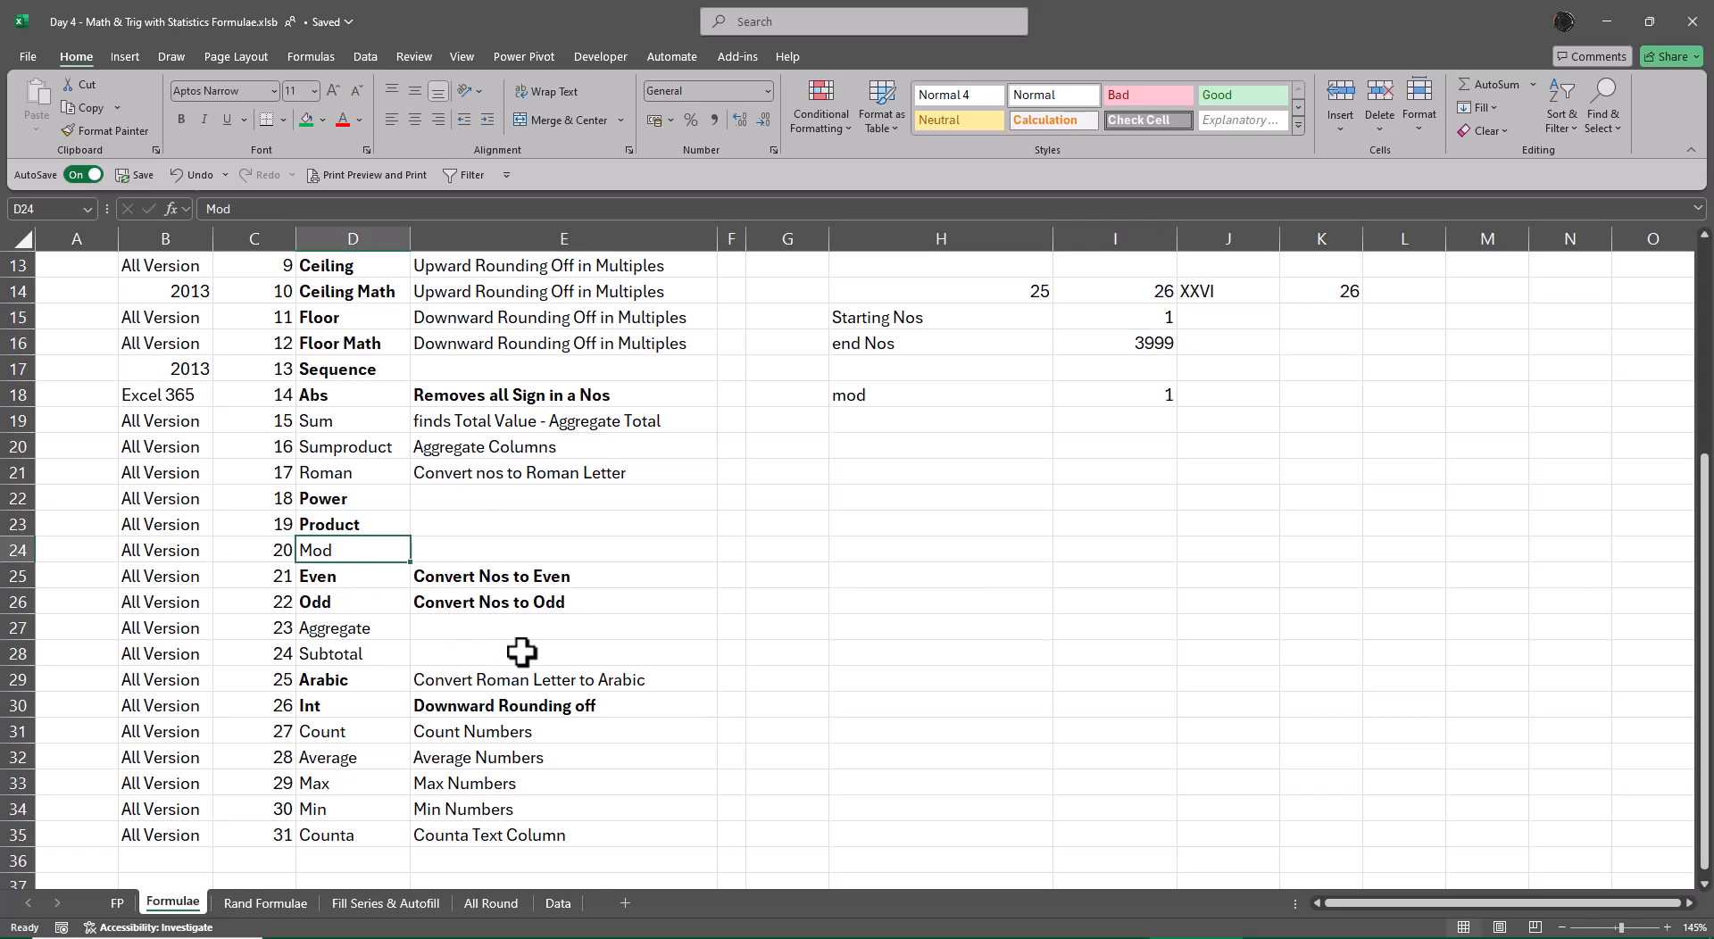
key(ctrl+b)
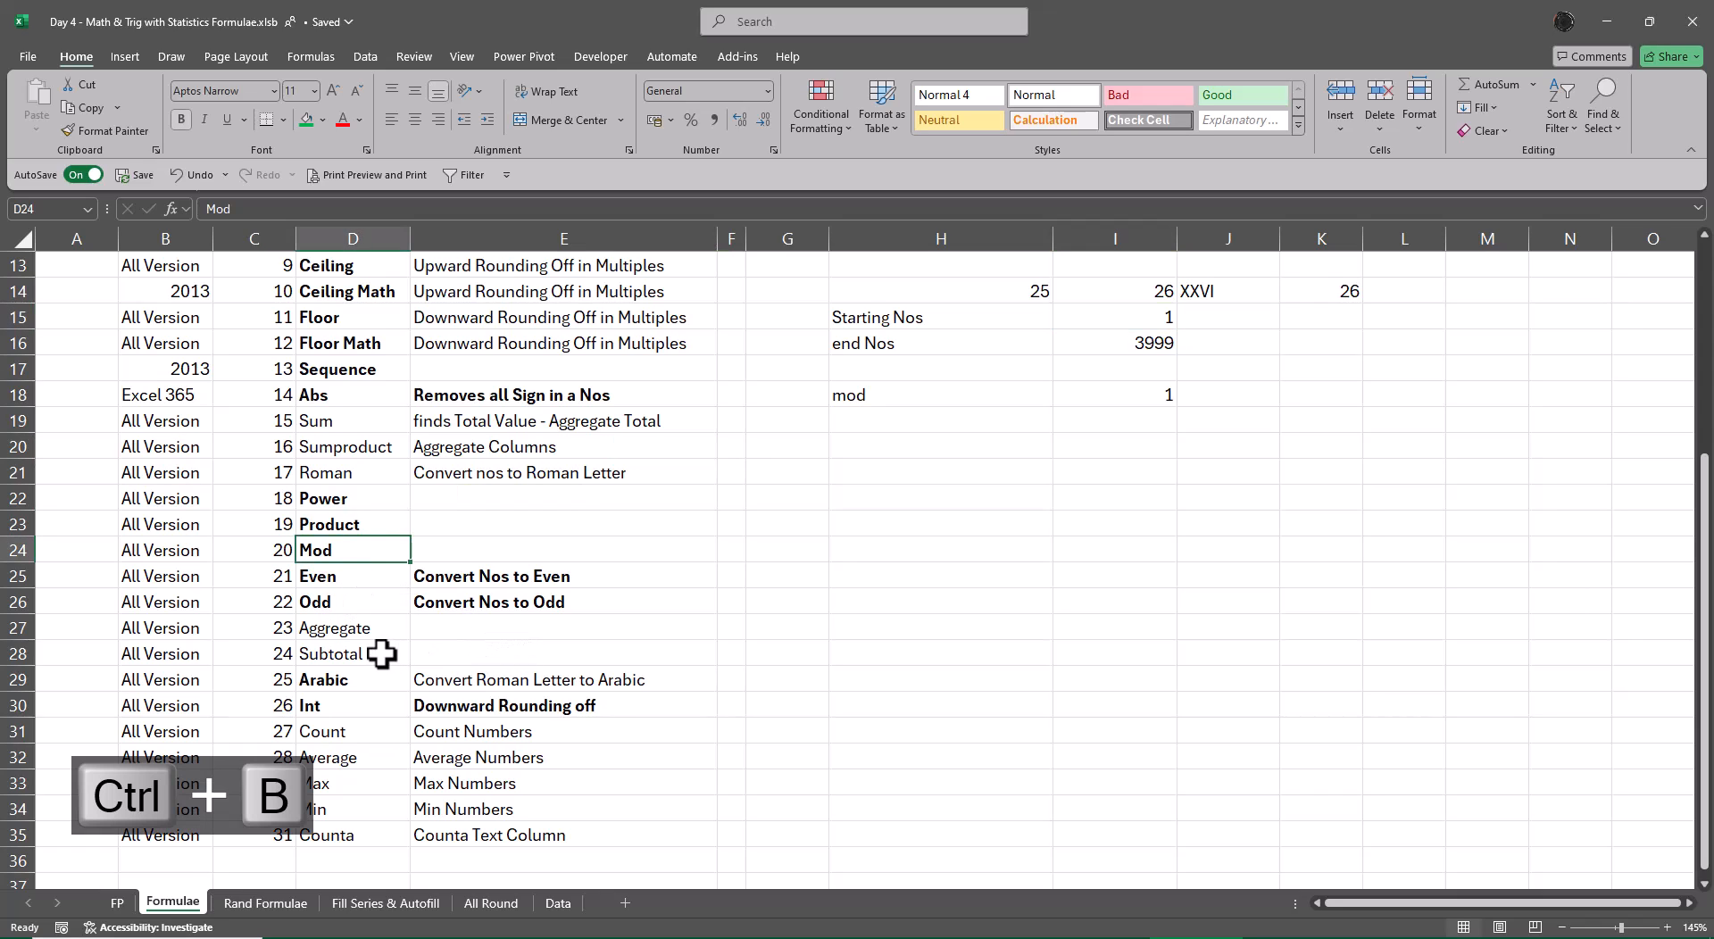
click(357, 471)
key(ctrl+b)
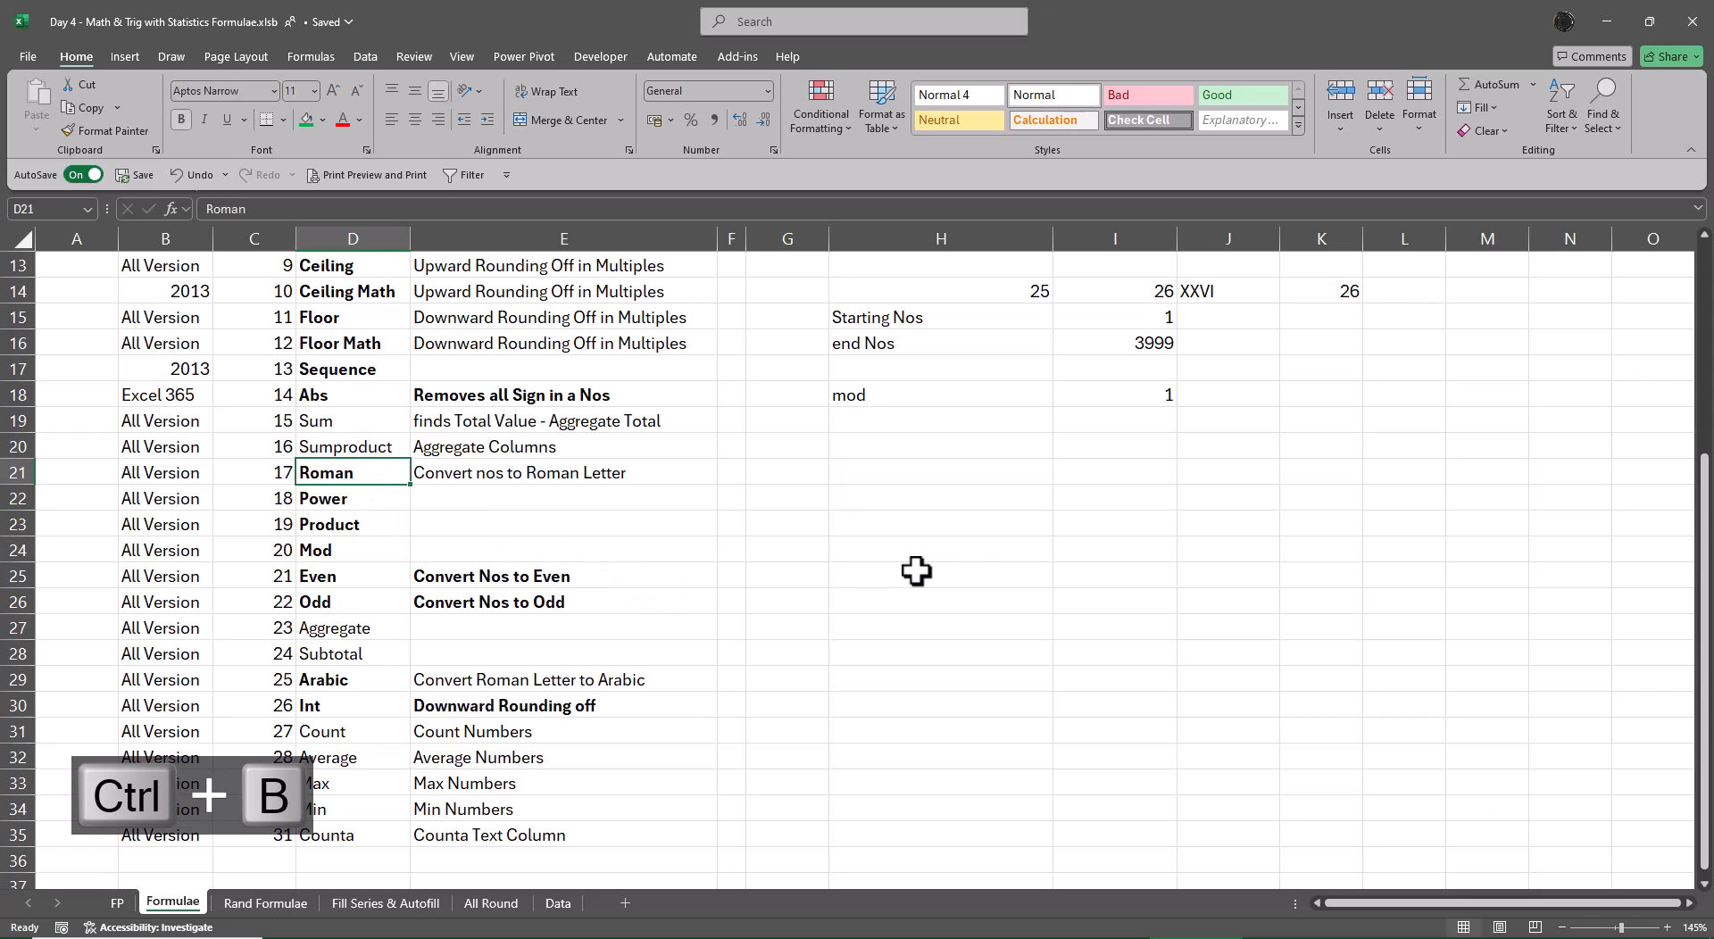
Step: Enter 2 in I20 and =POWER(I20,2) in J20 to square it
click(975, 547)
click(946, 445)
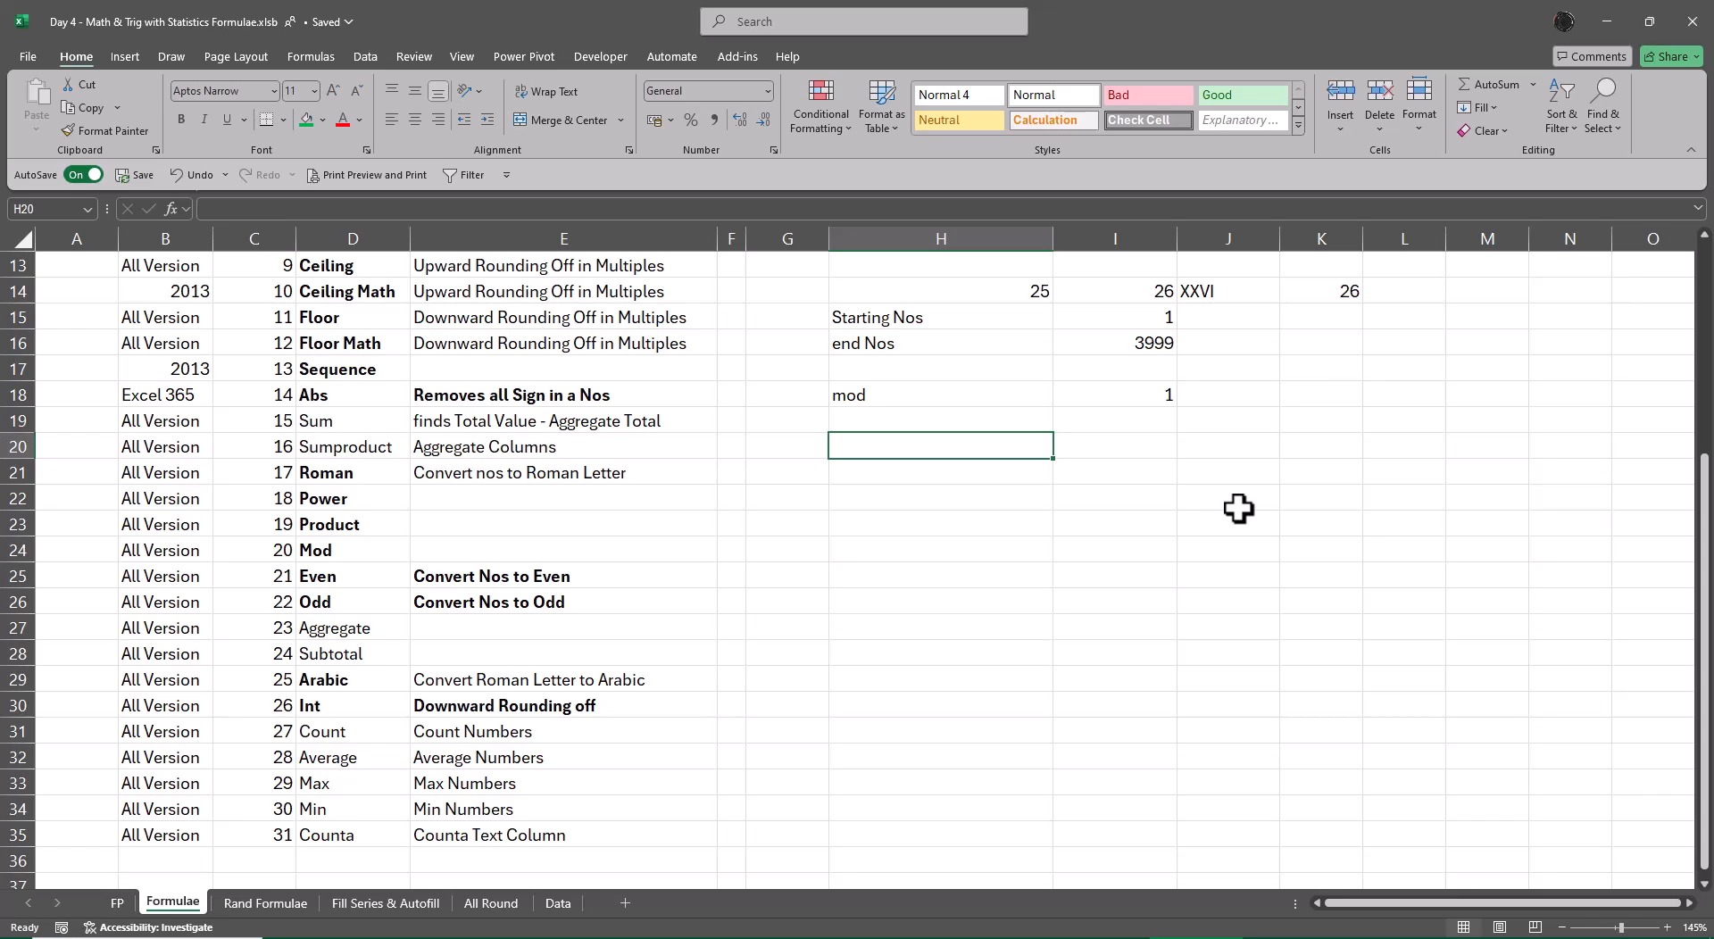
key(Right)
text(2)
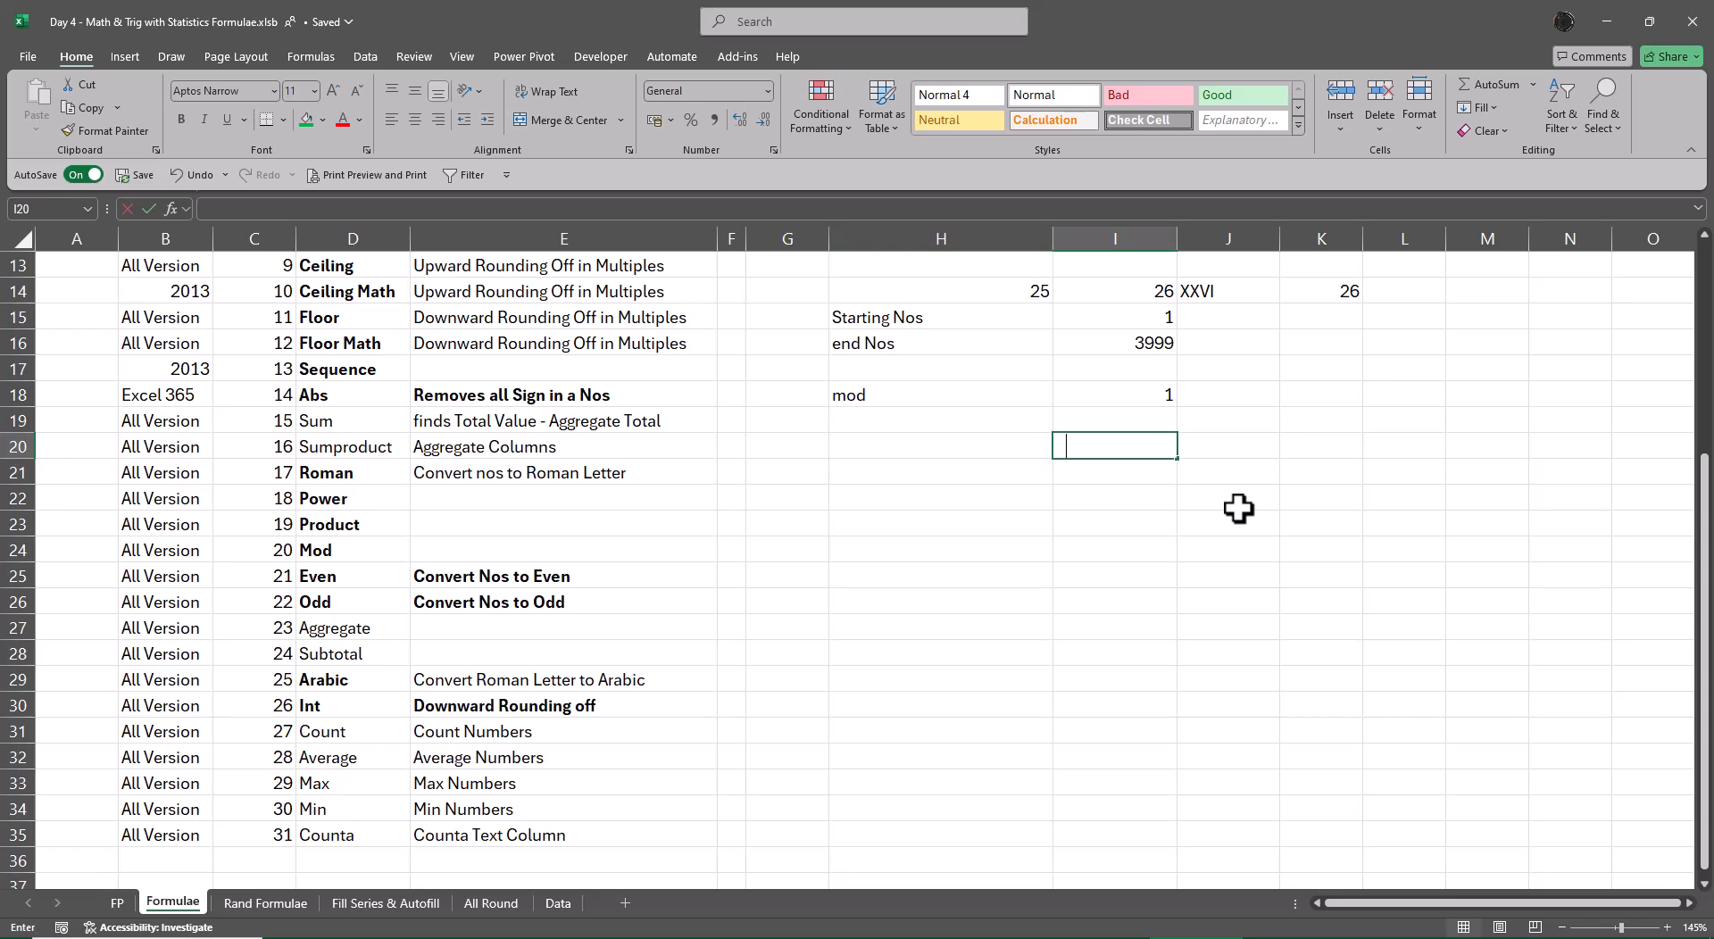
key(Right)
text(=po)
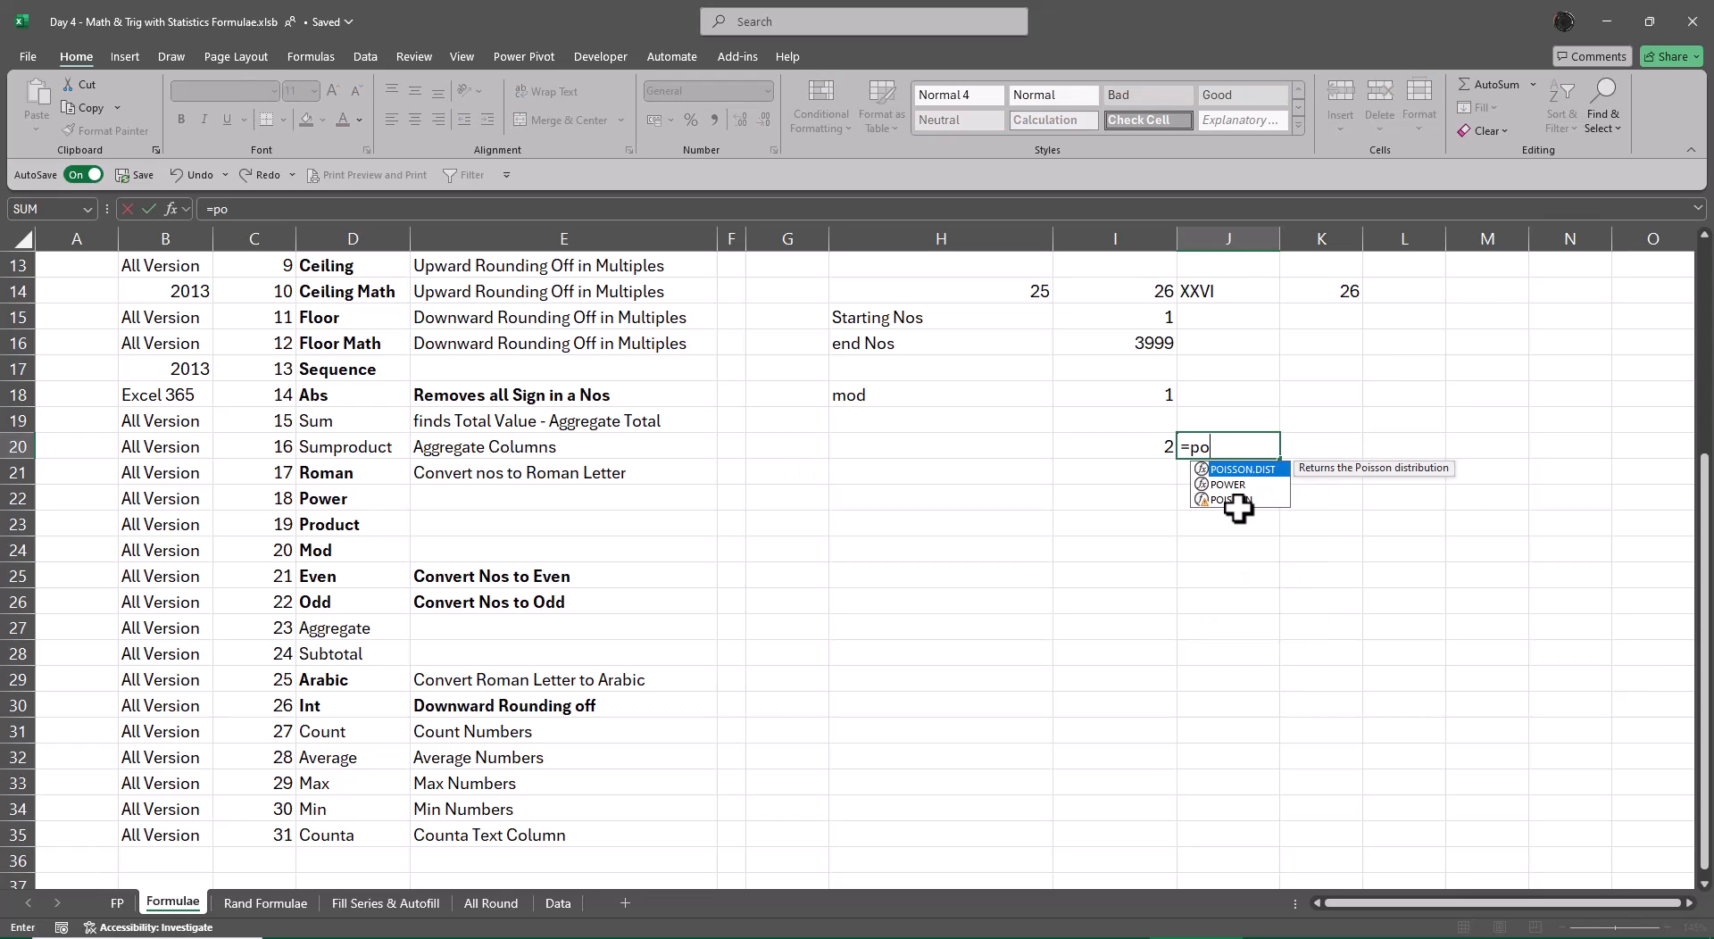
text(w)
key(Tab)
key(Left)
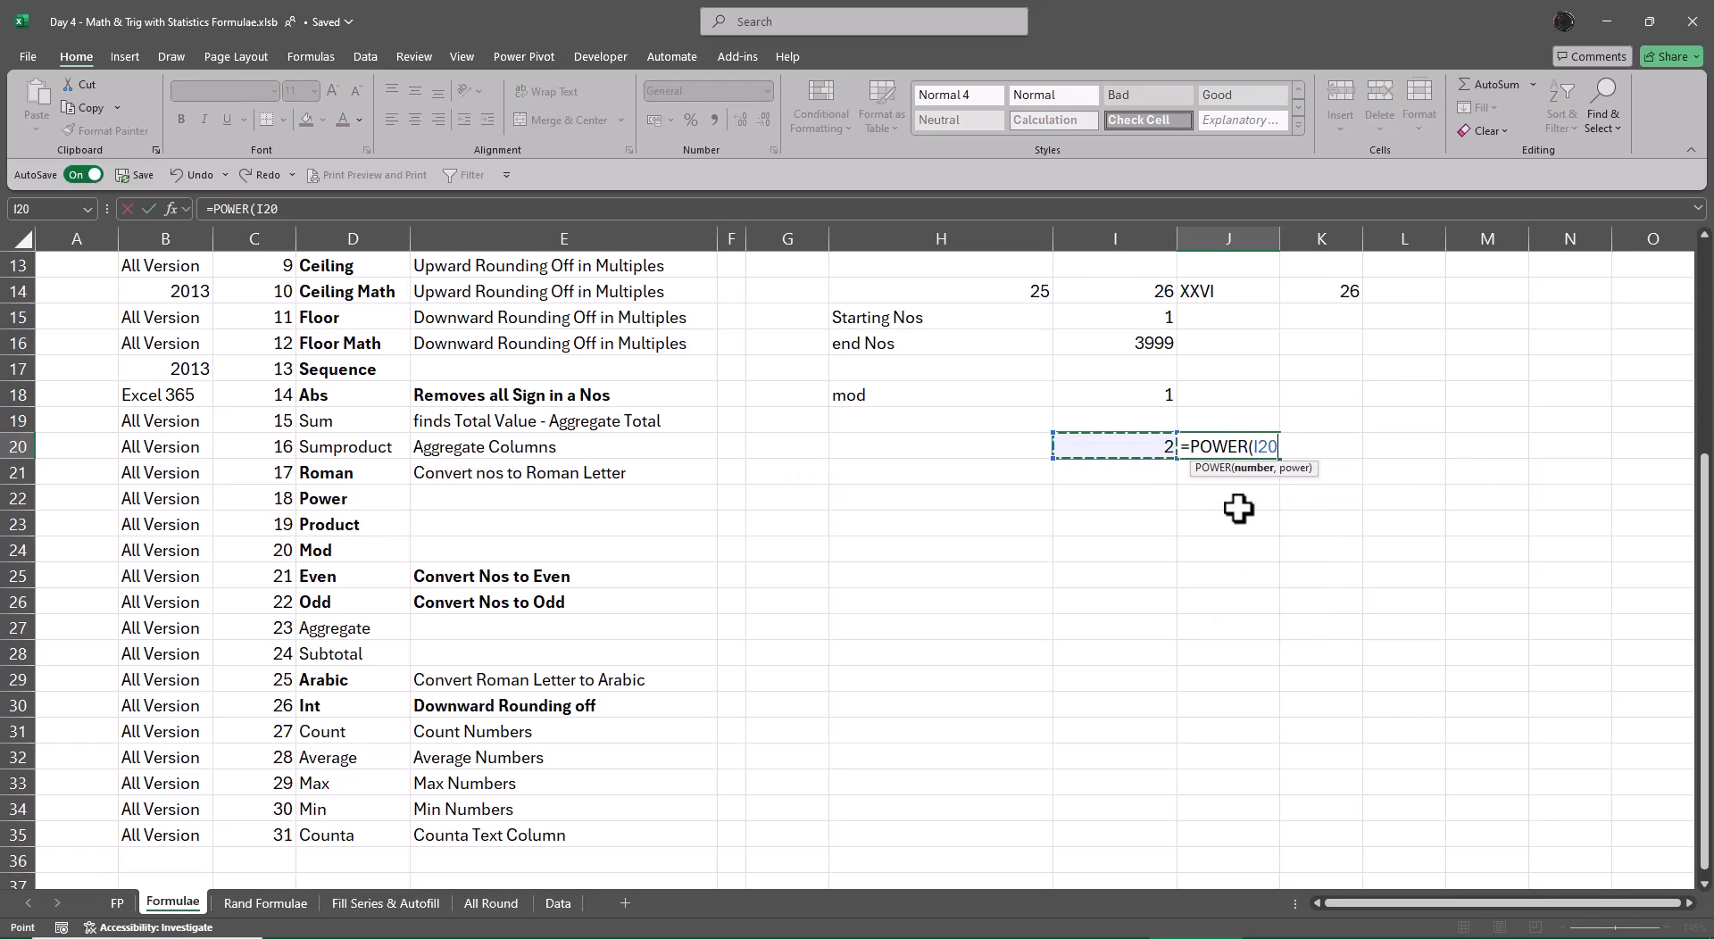
text(,)
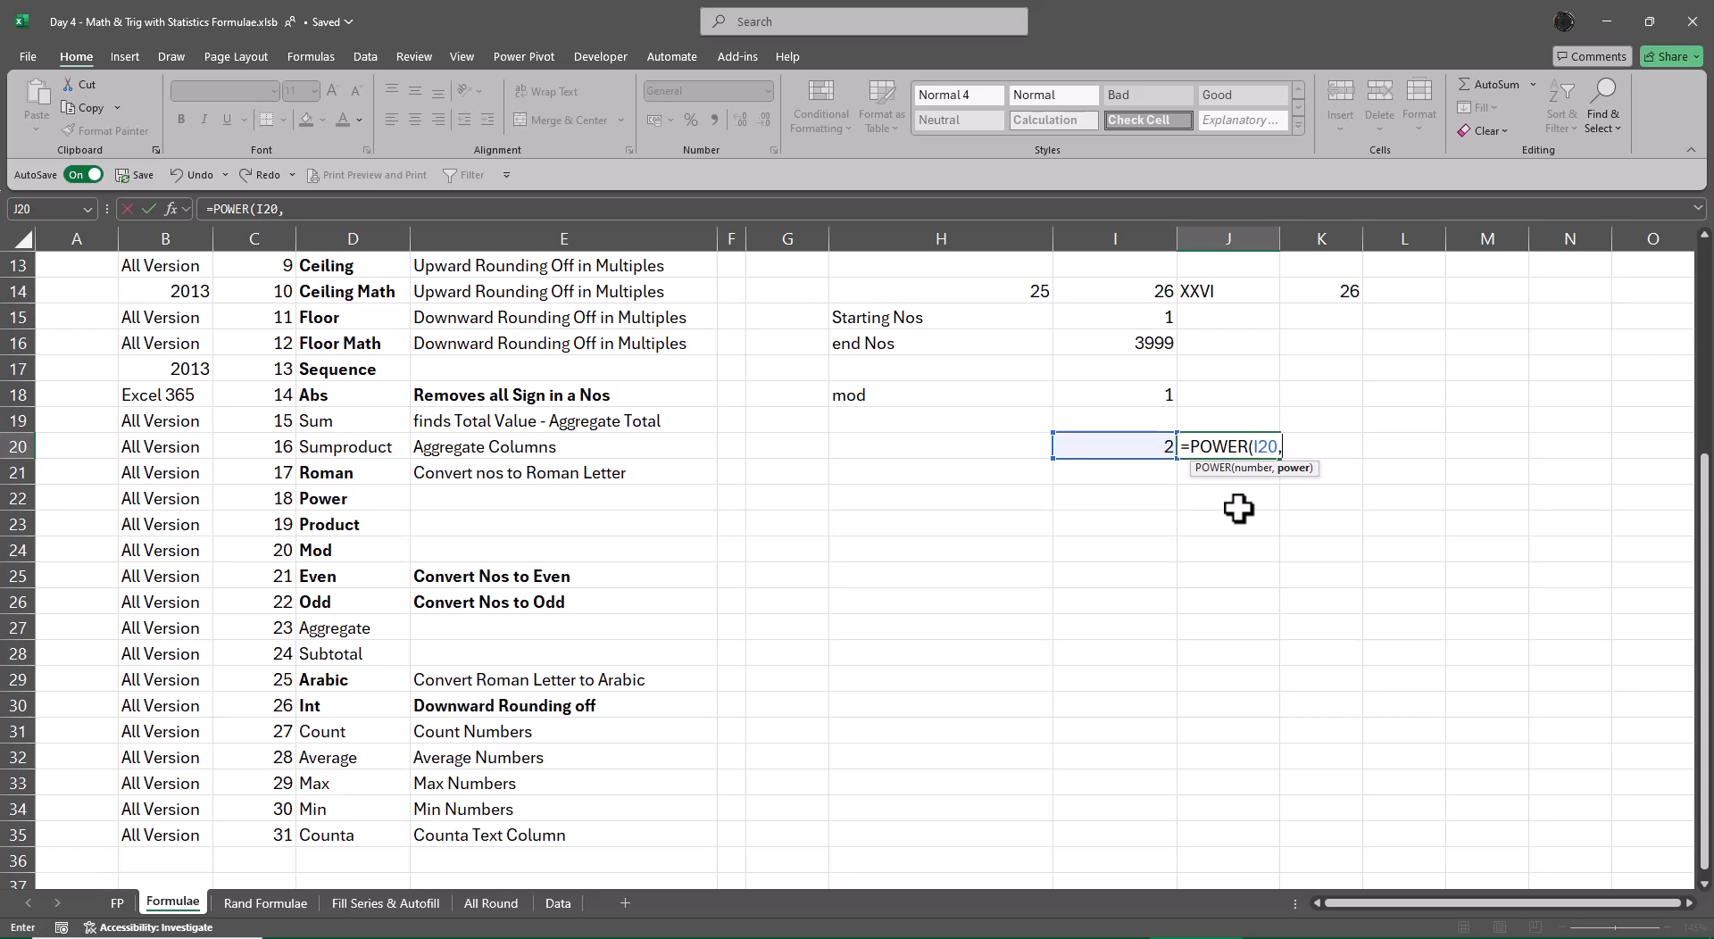
text(2))
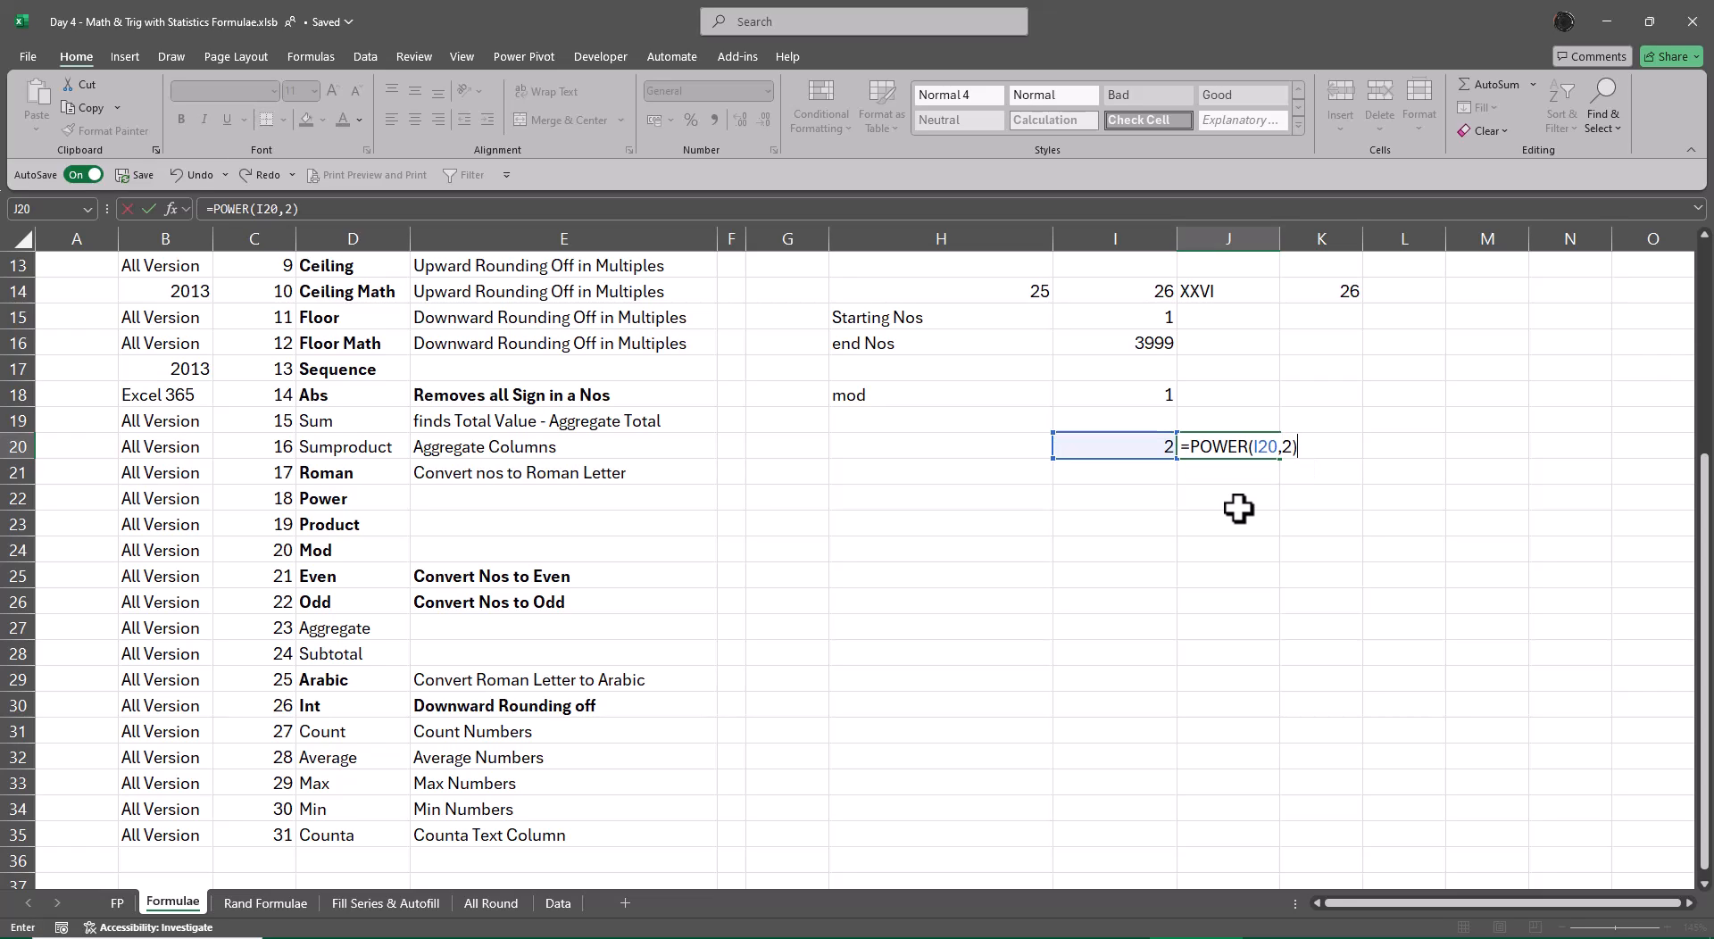
key(Return)
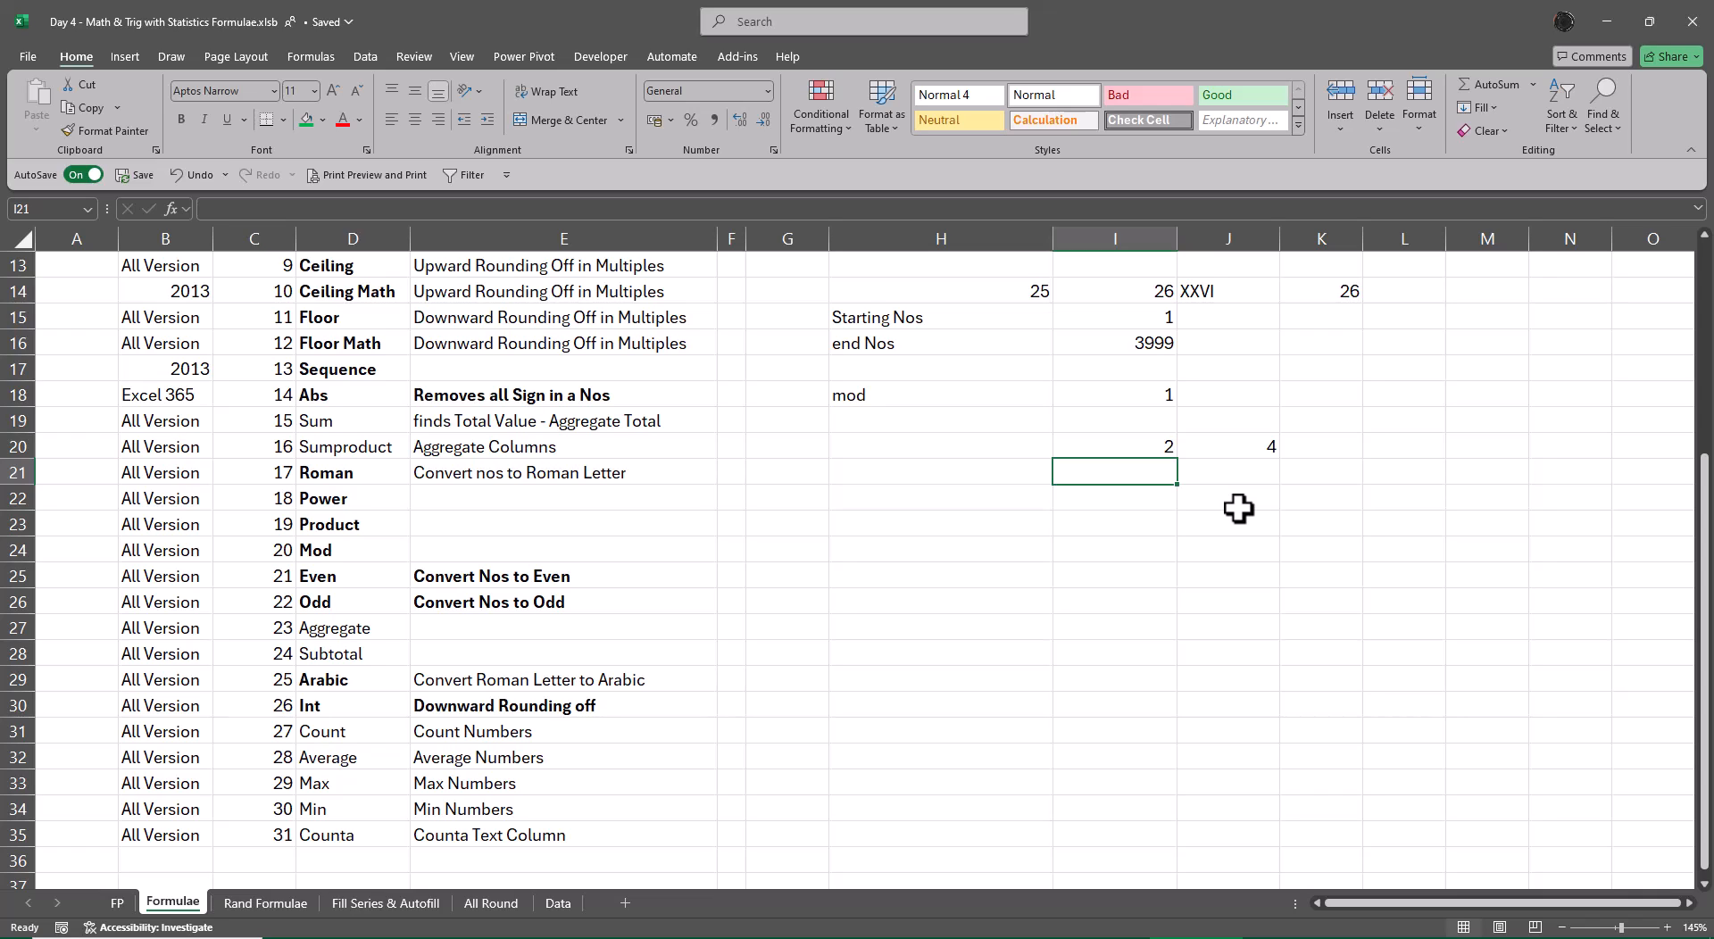
Step: Enter =SQRT(I20) in J21 to calculate the square root of the number in I20
key(Right)
text(=sq)
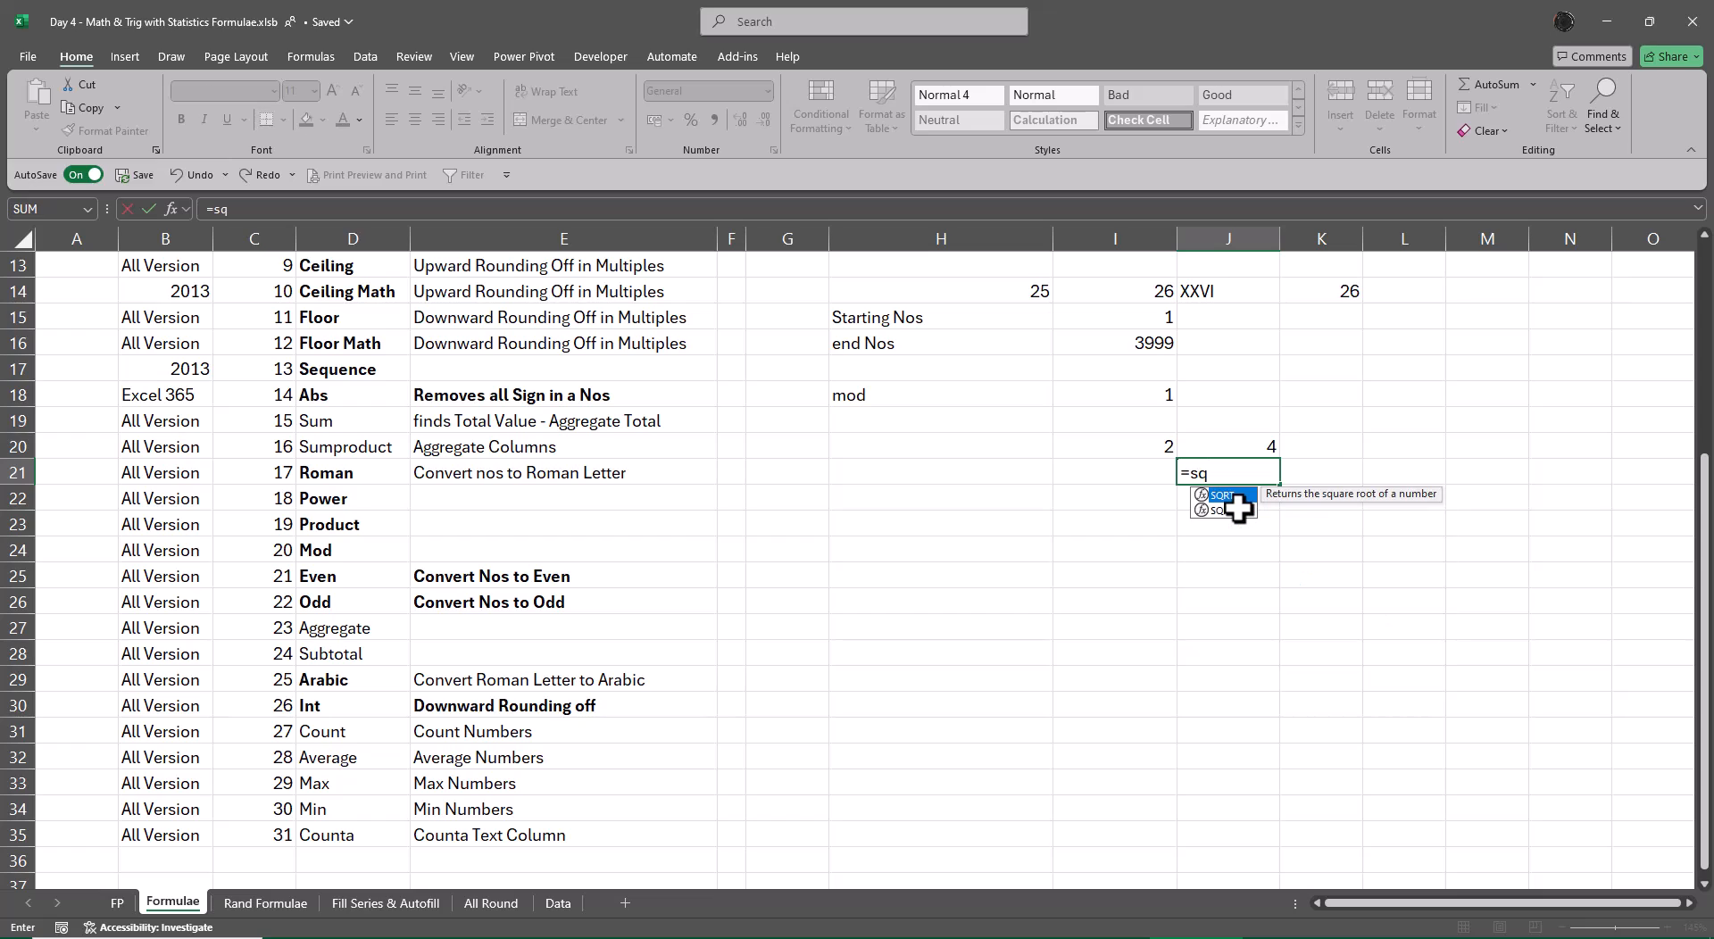
key(Tab)
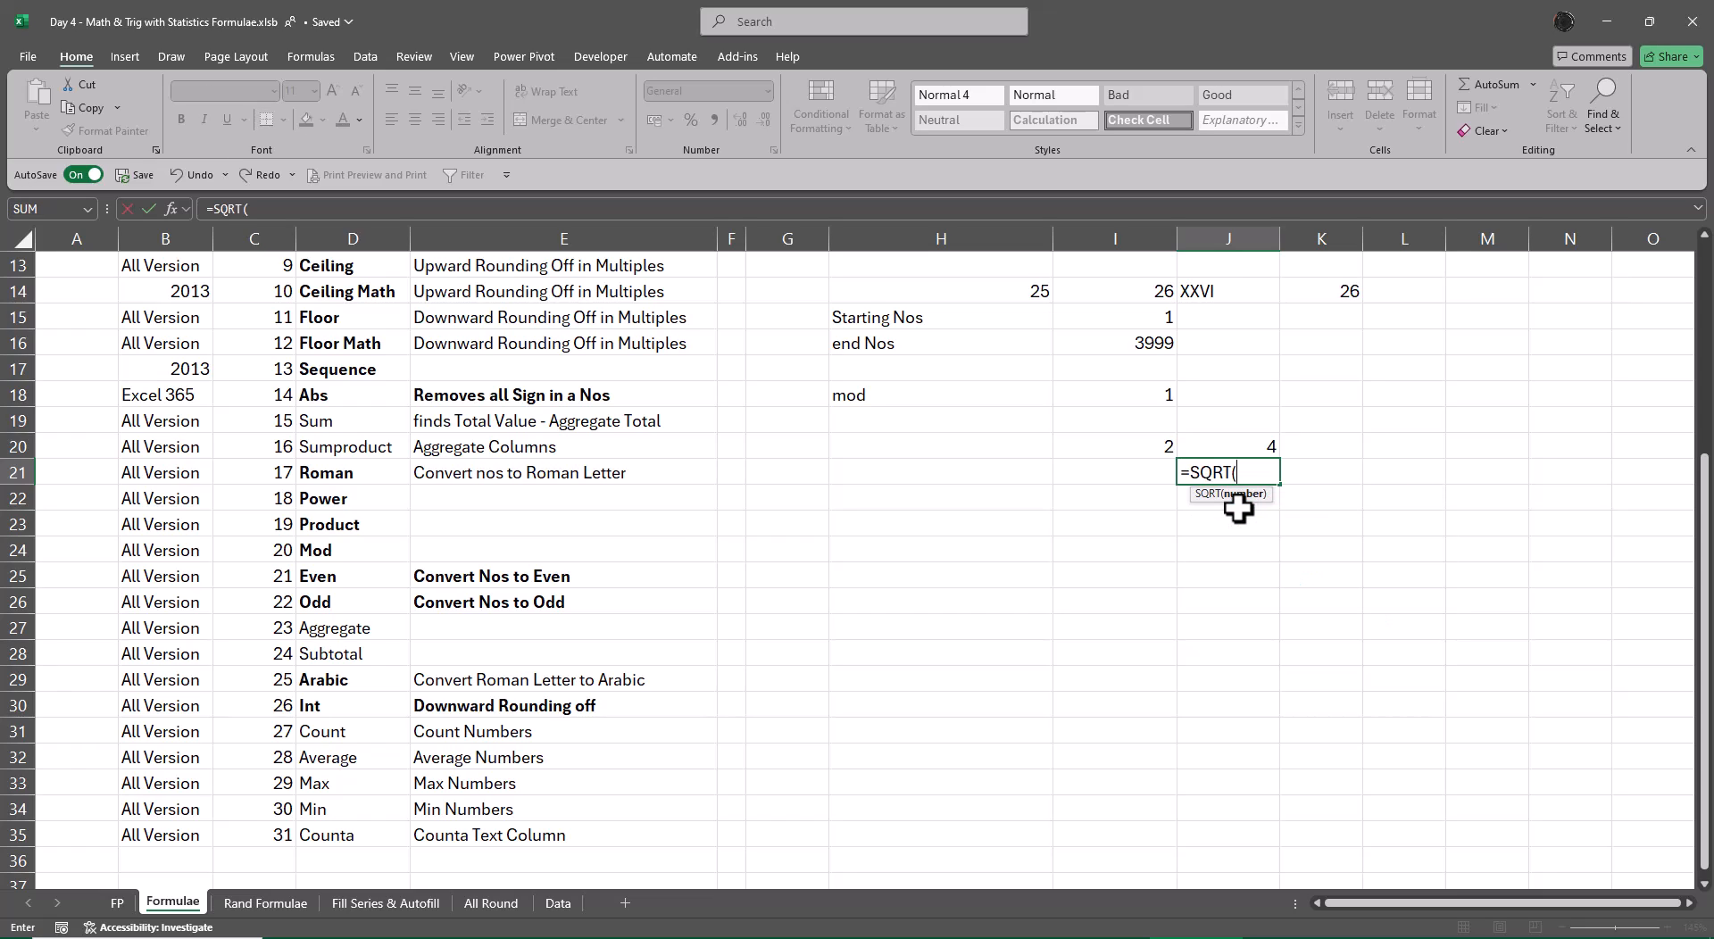
key(Left)
key(Up)
text())
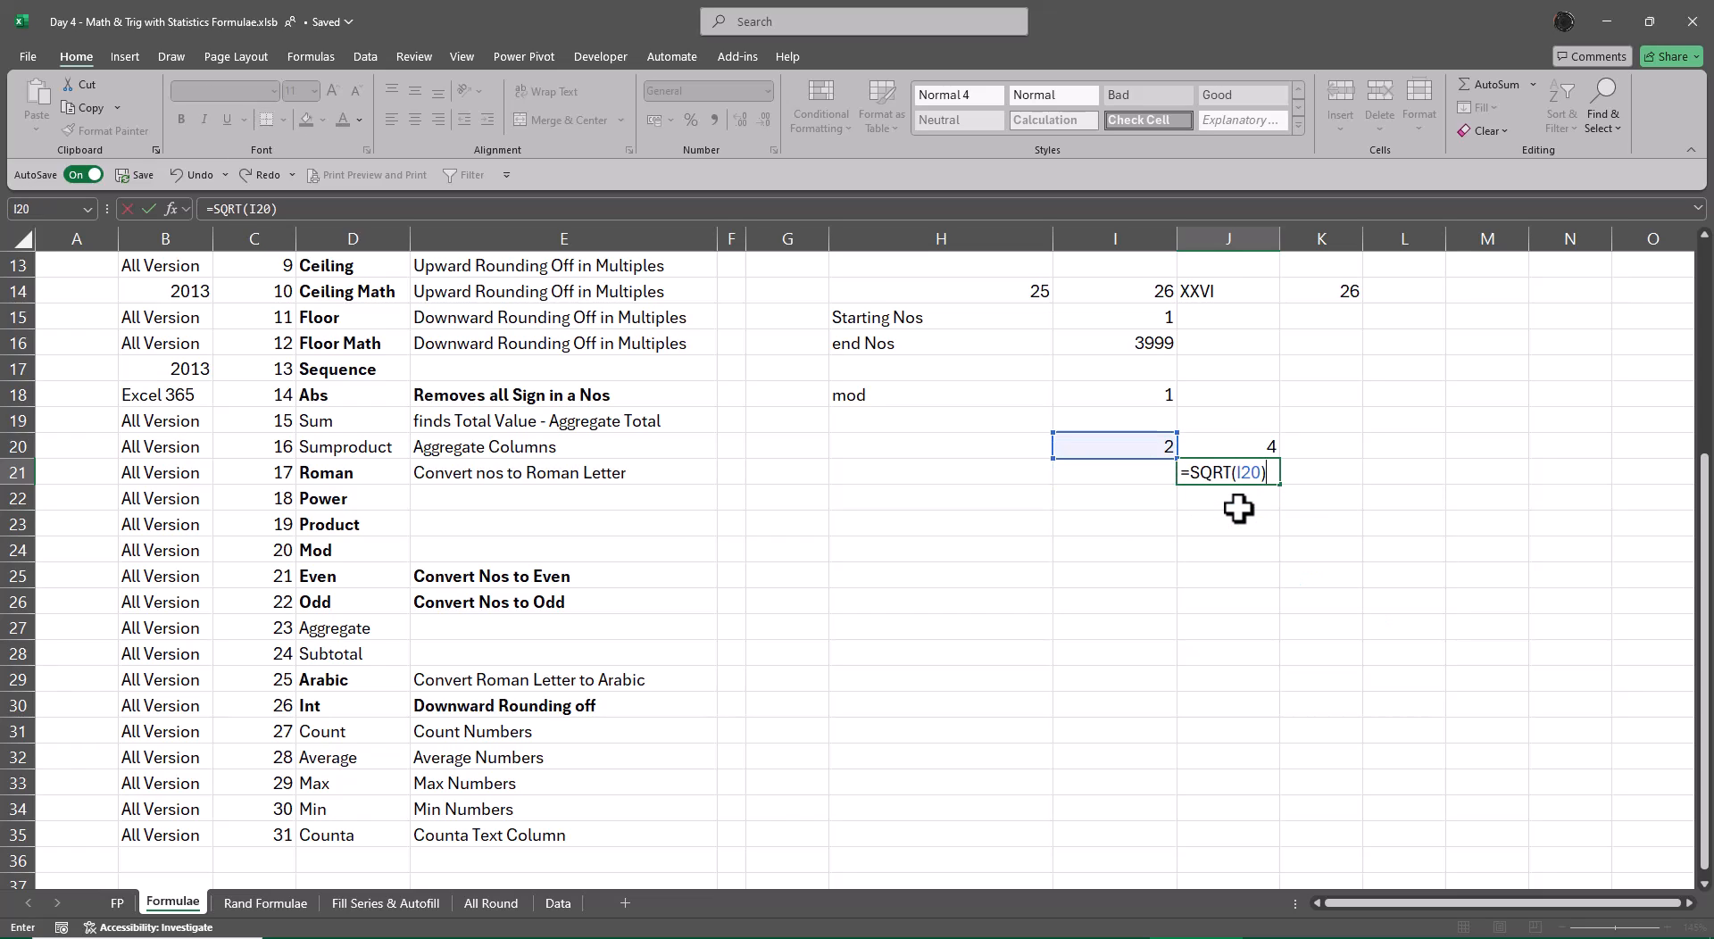
key(Return)
Step: Change the number in I20 to 4 to test the power and square root formulas
key(Up)
key(Up)
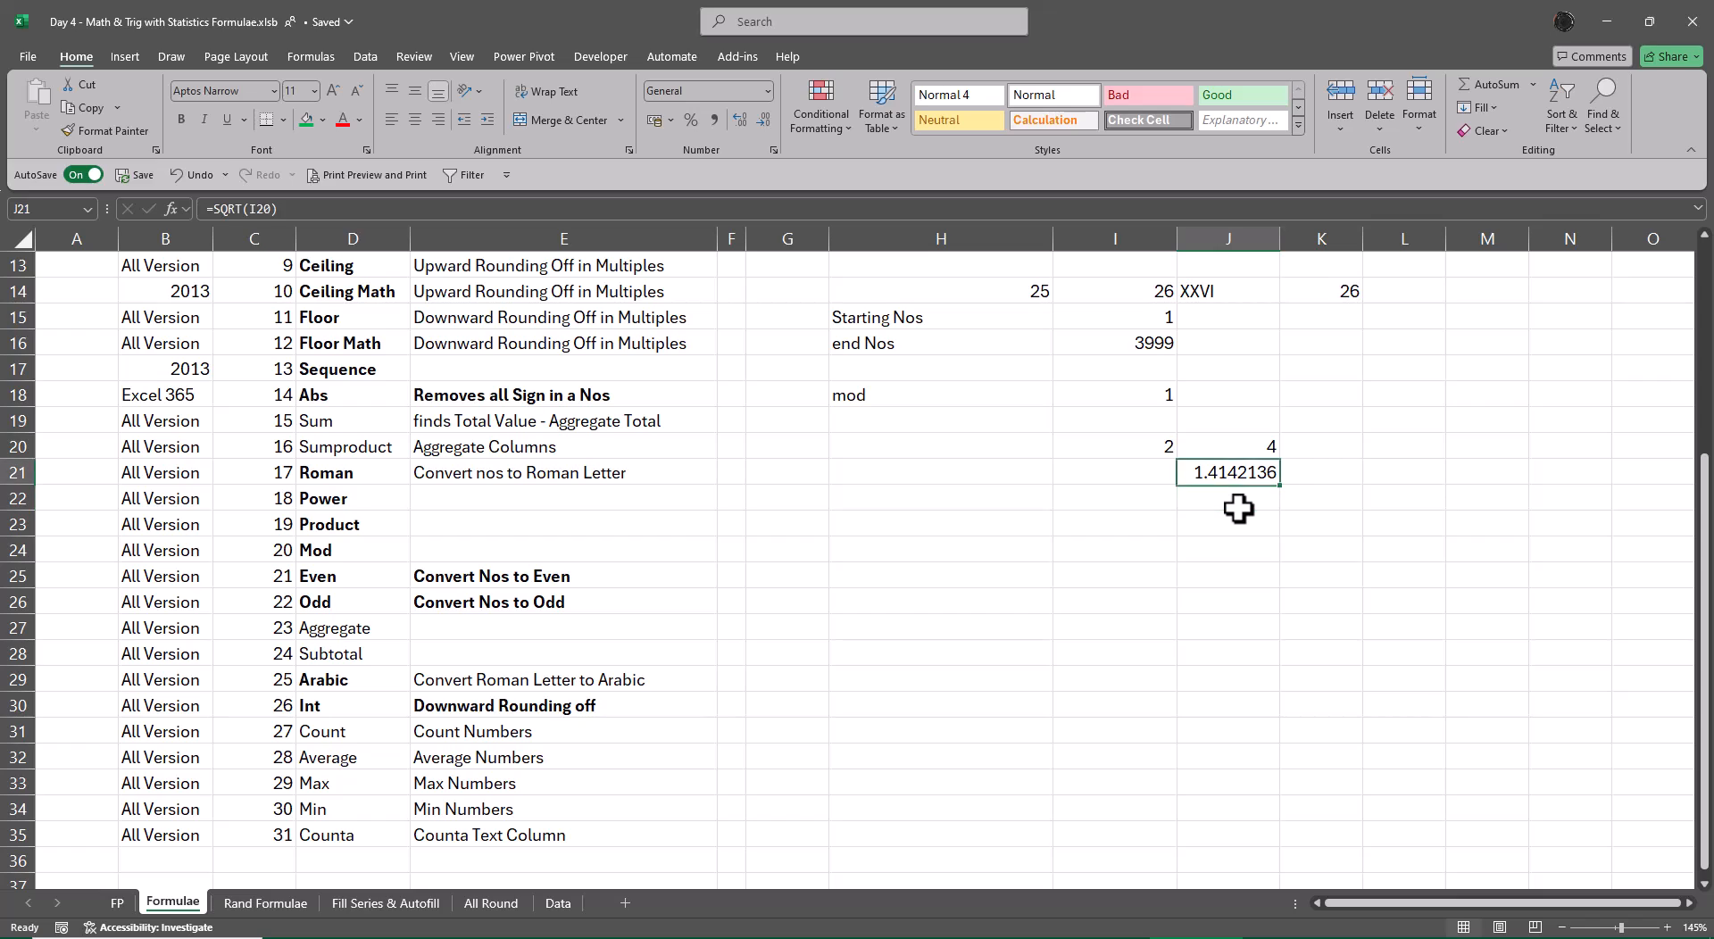
key(Left)
text(4)
key(Return)
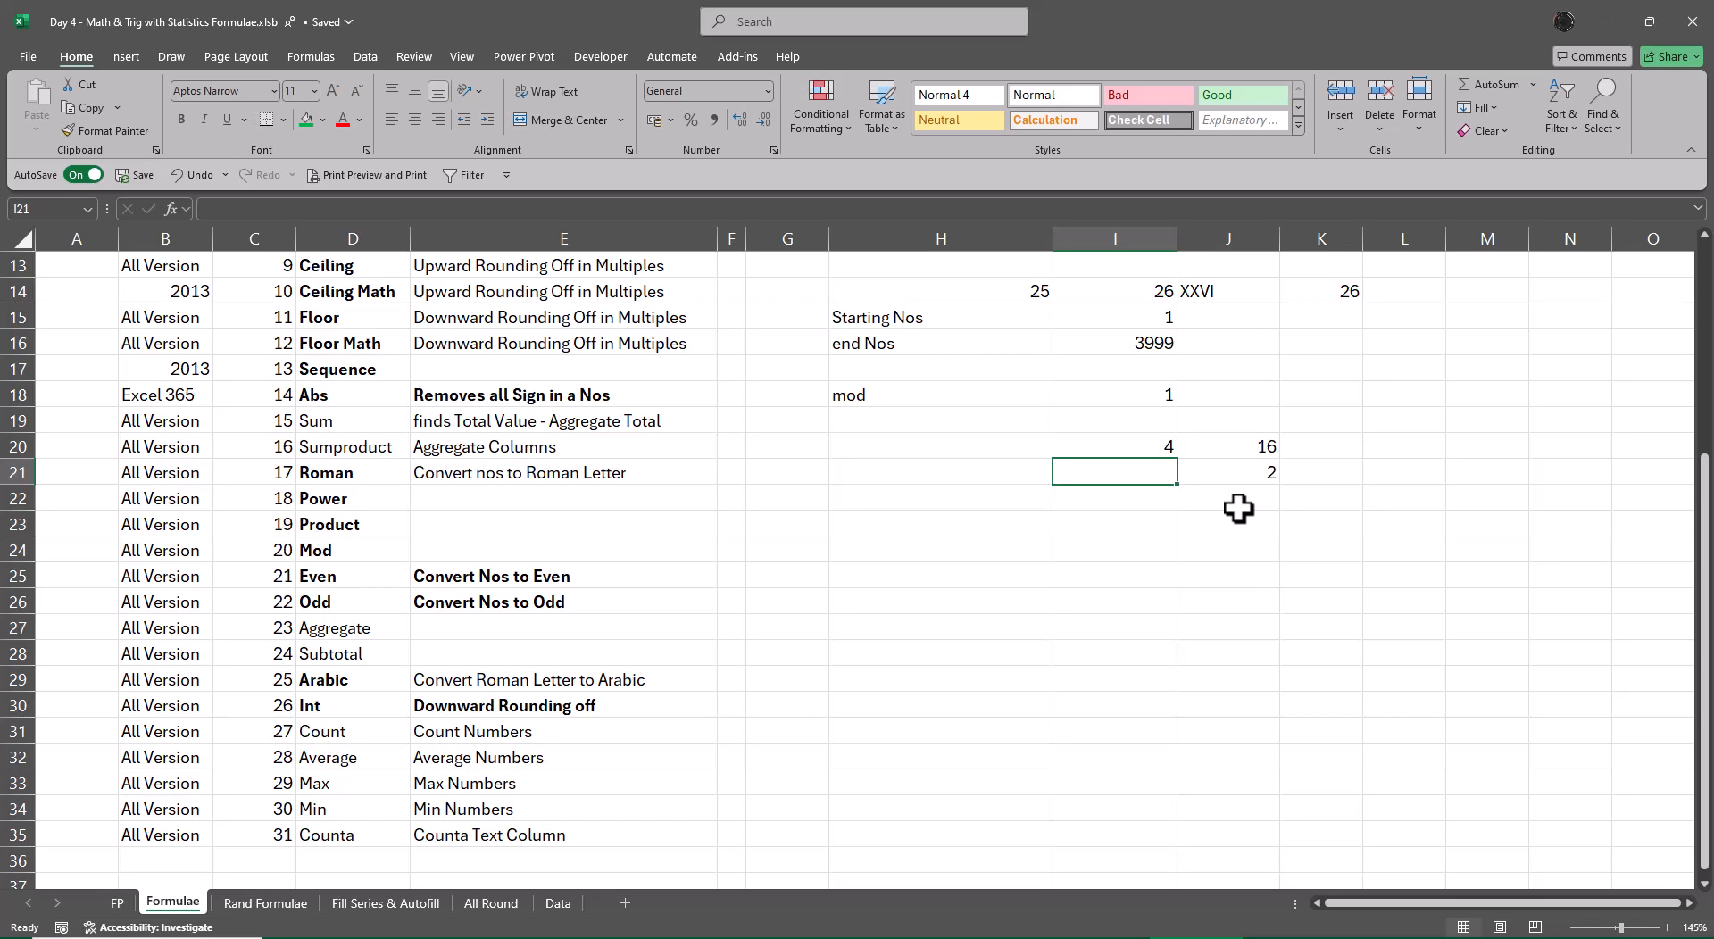
Step: Change the number in I20 to 16 to test the power and square root formulas again
key(Up)
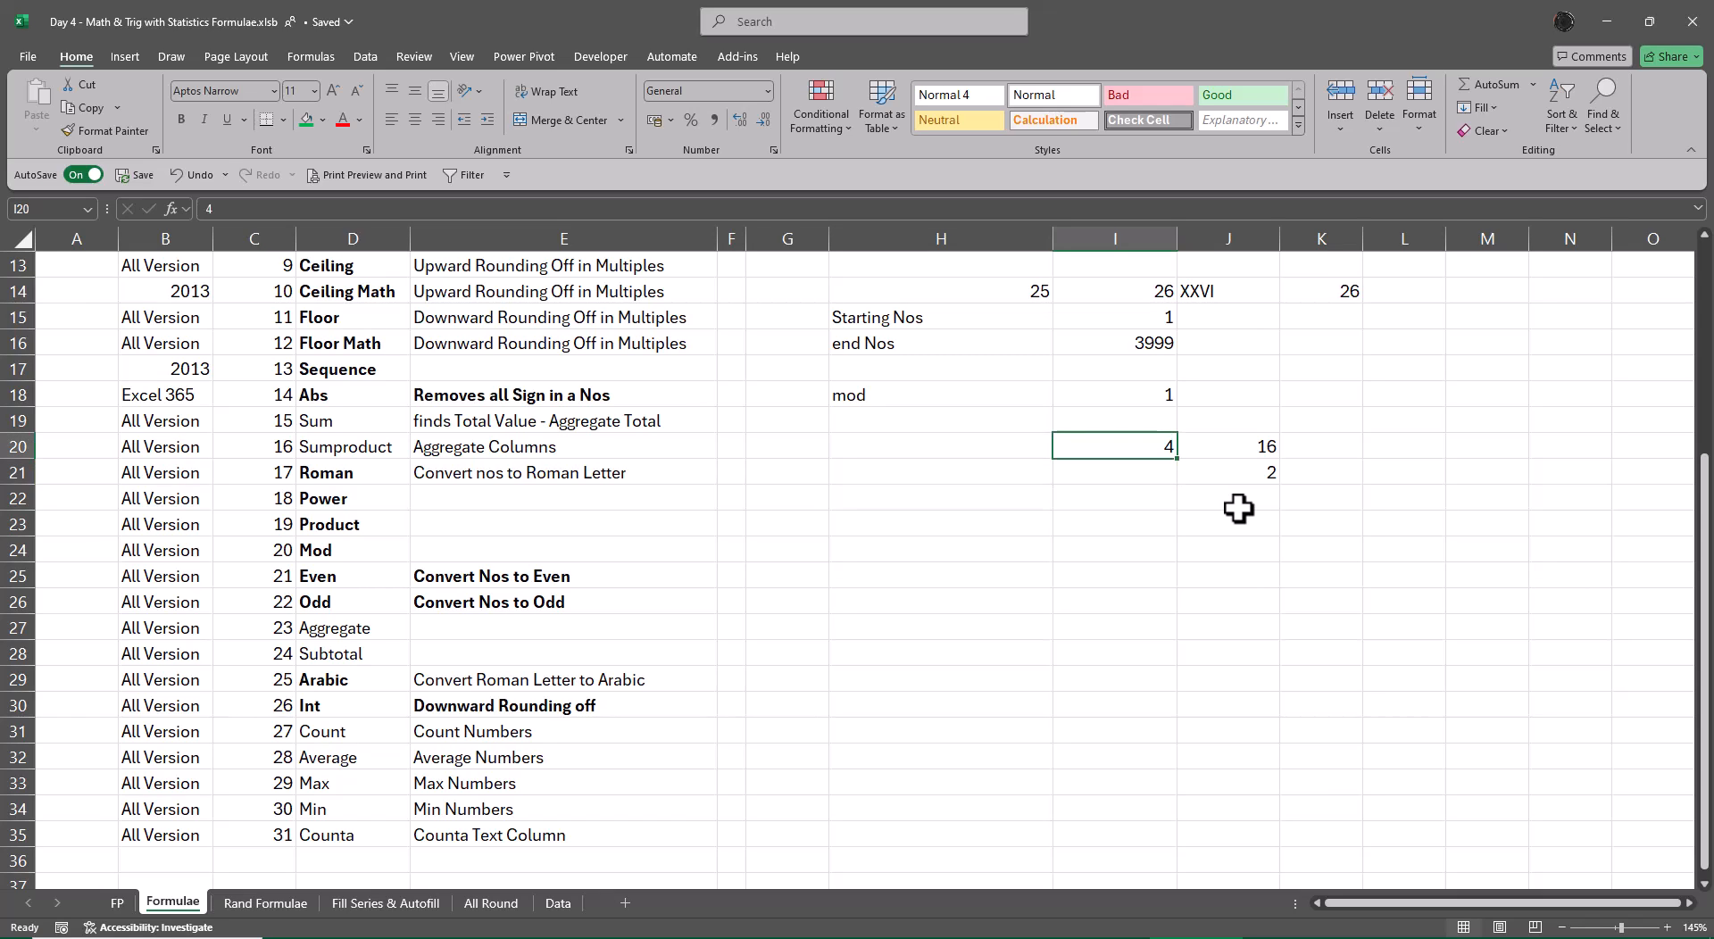
text(16)
key(Return)
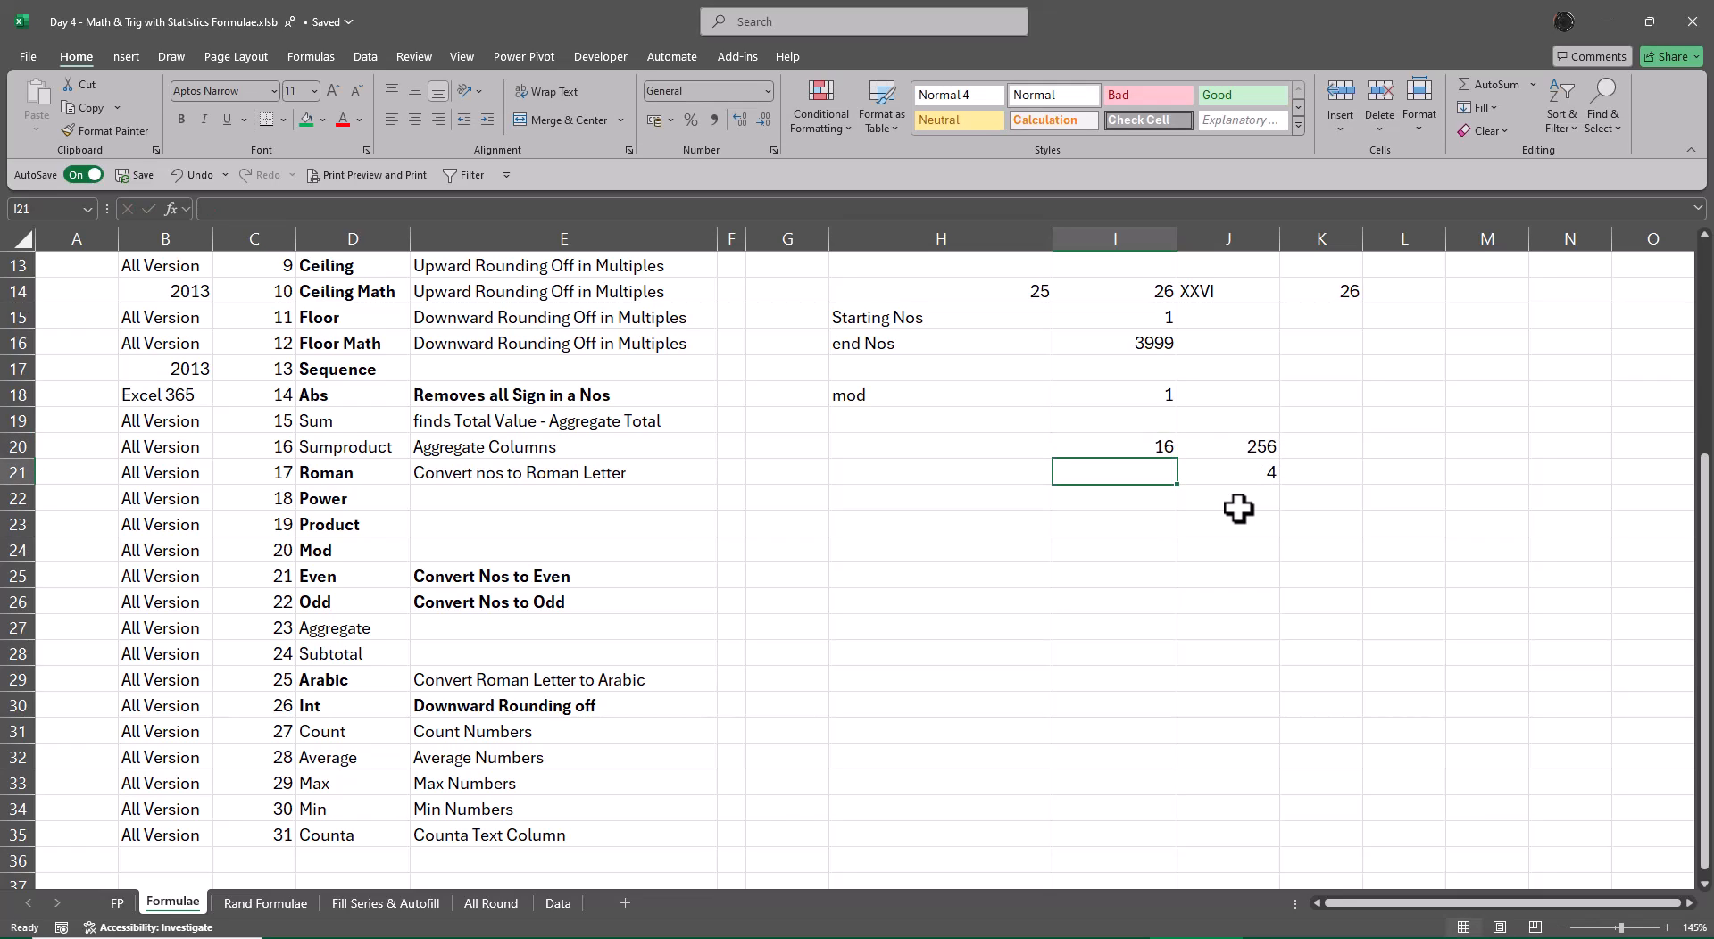
Step: Try to display the formula of J20 as text in K20 with =-FORMULATEXT(J20)
key(Up)
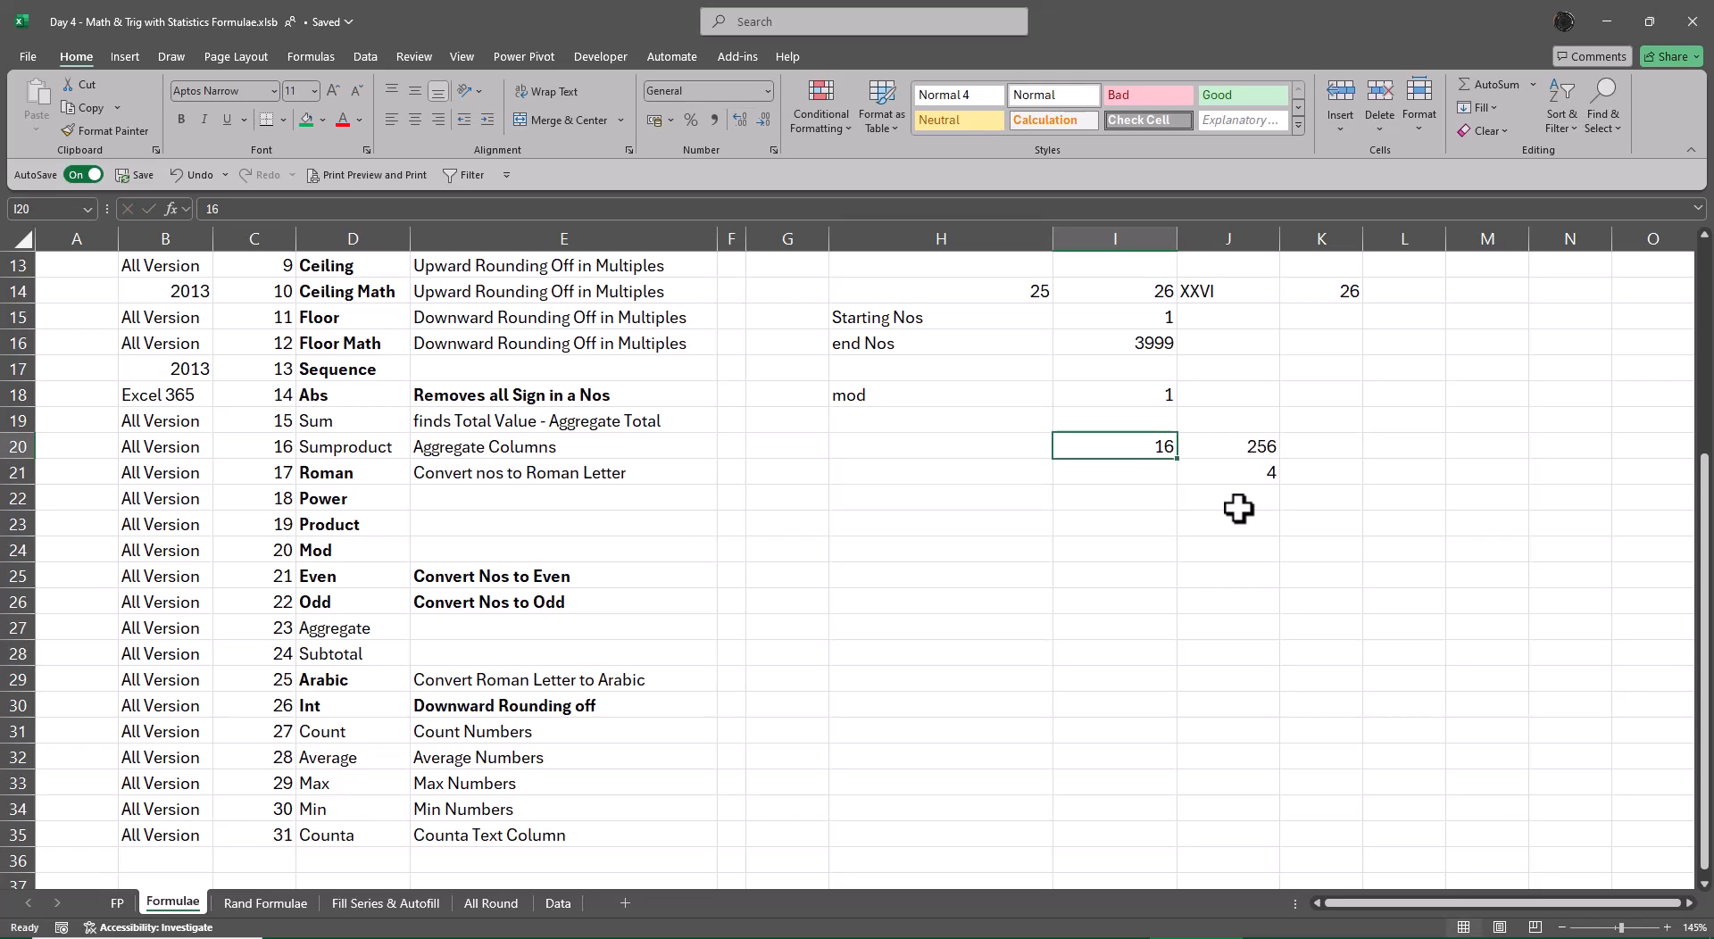
key(Right)
key(Right)
text(=formu)
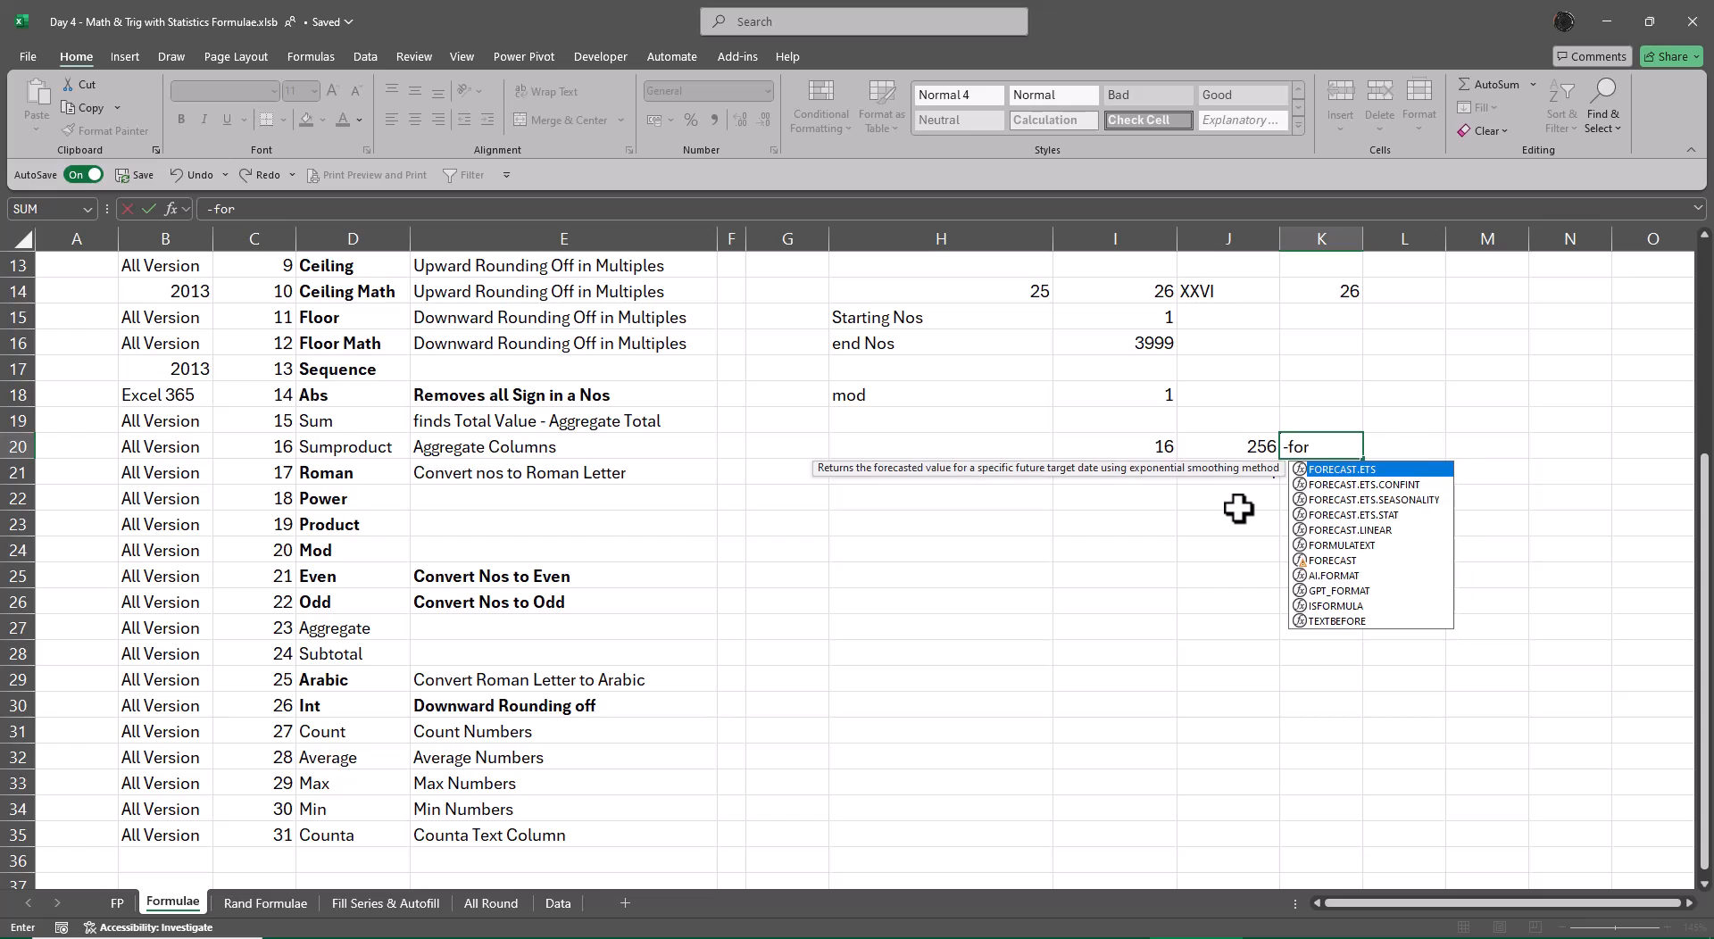
key(Tab)
key(Left)
key(Return)
key(Up)
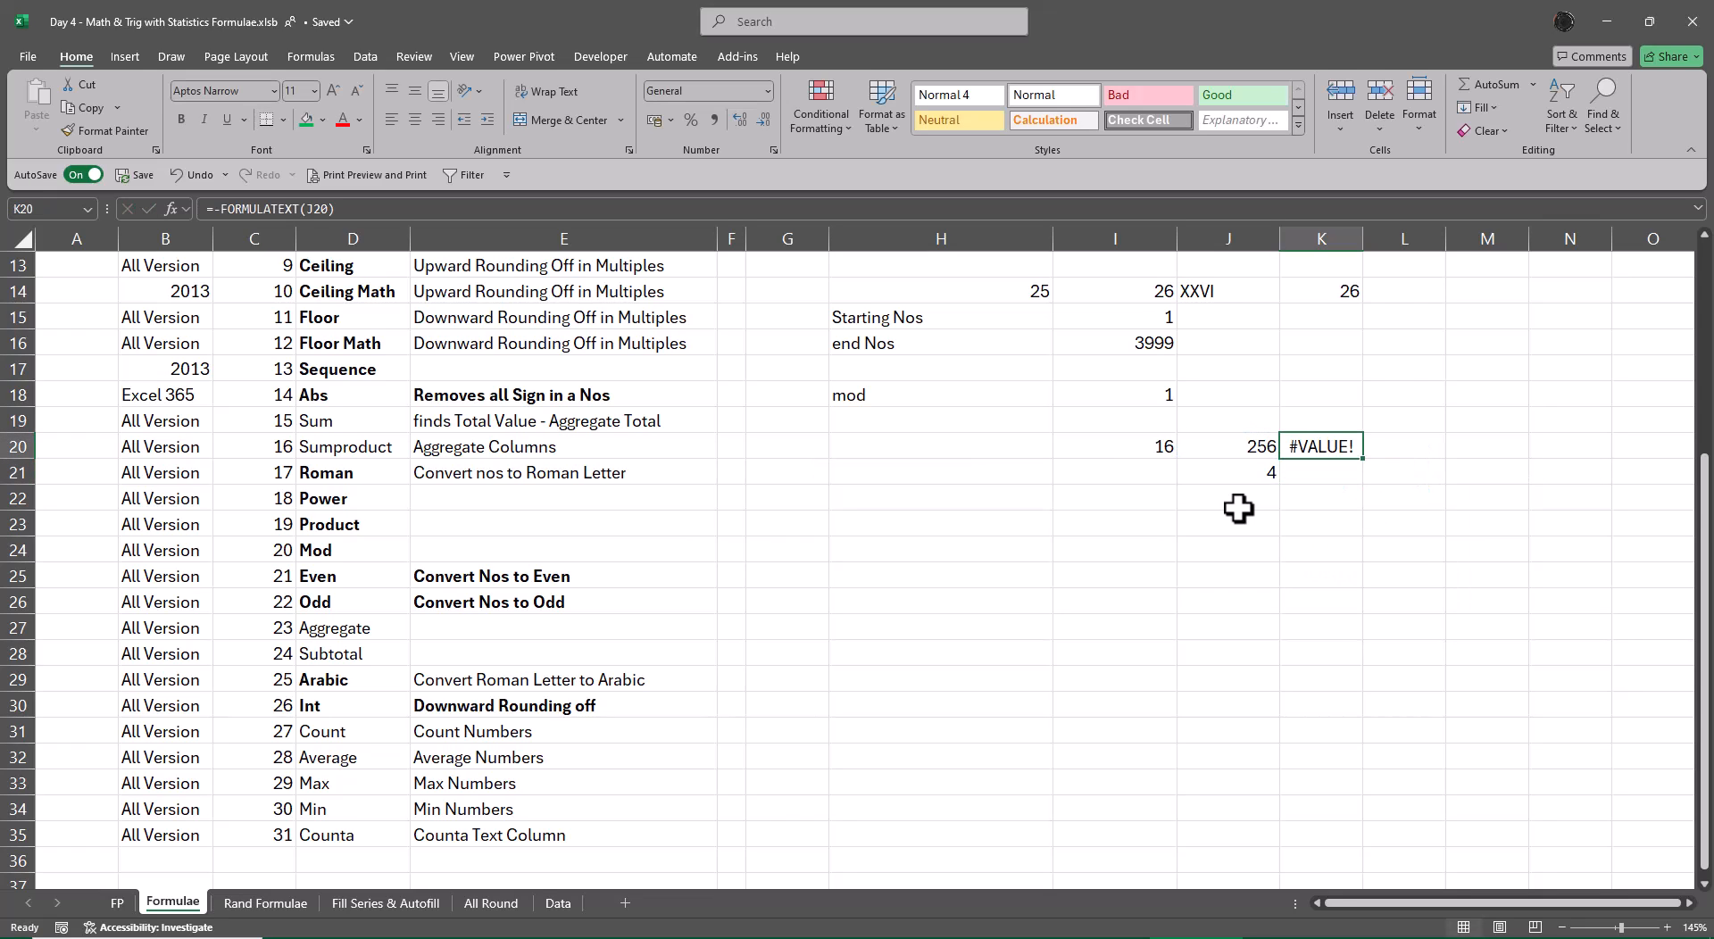
Step: Replace the faulty formula in K20 with =FORMULATEXT(J20) to show the power formula as text
key(Delete)
text(=for)
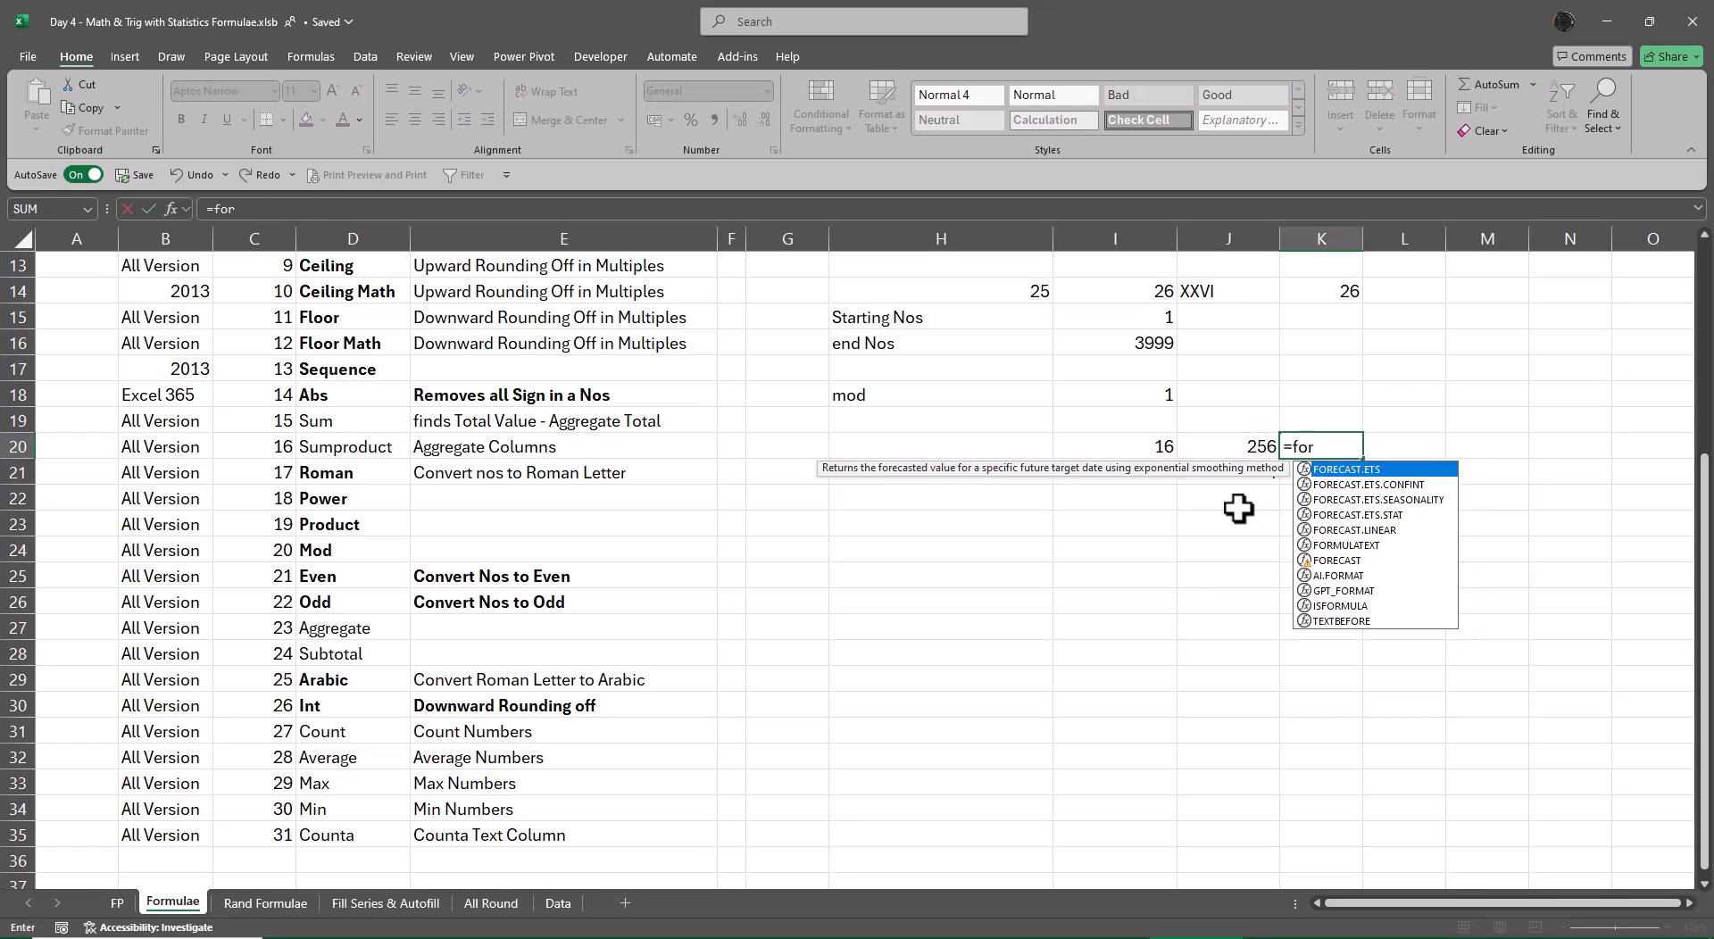
text(m)
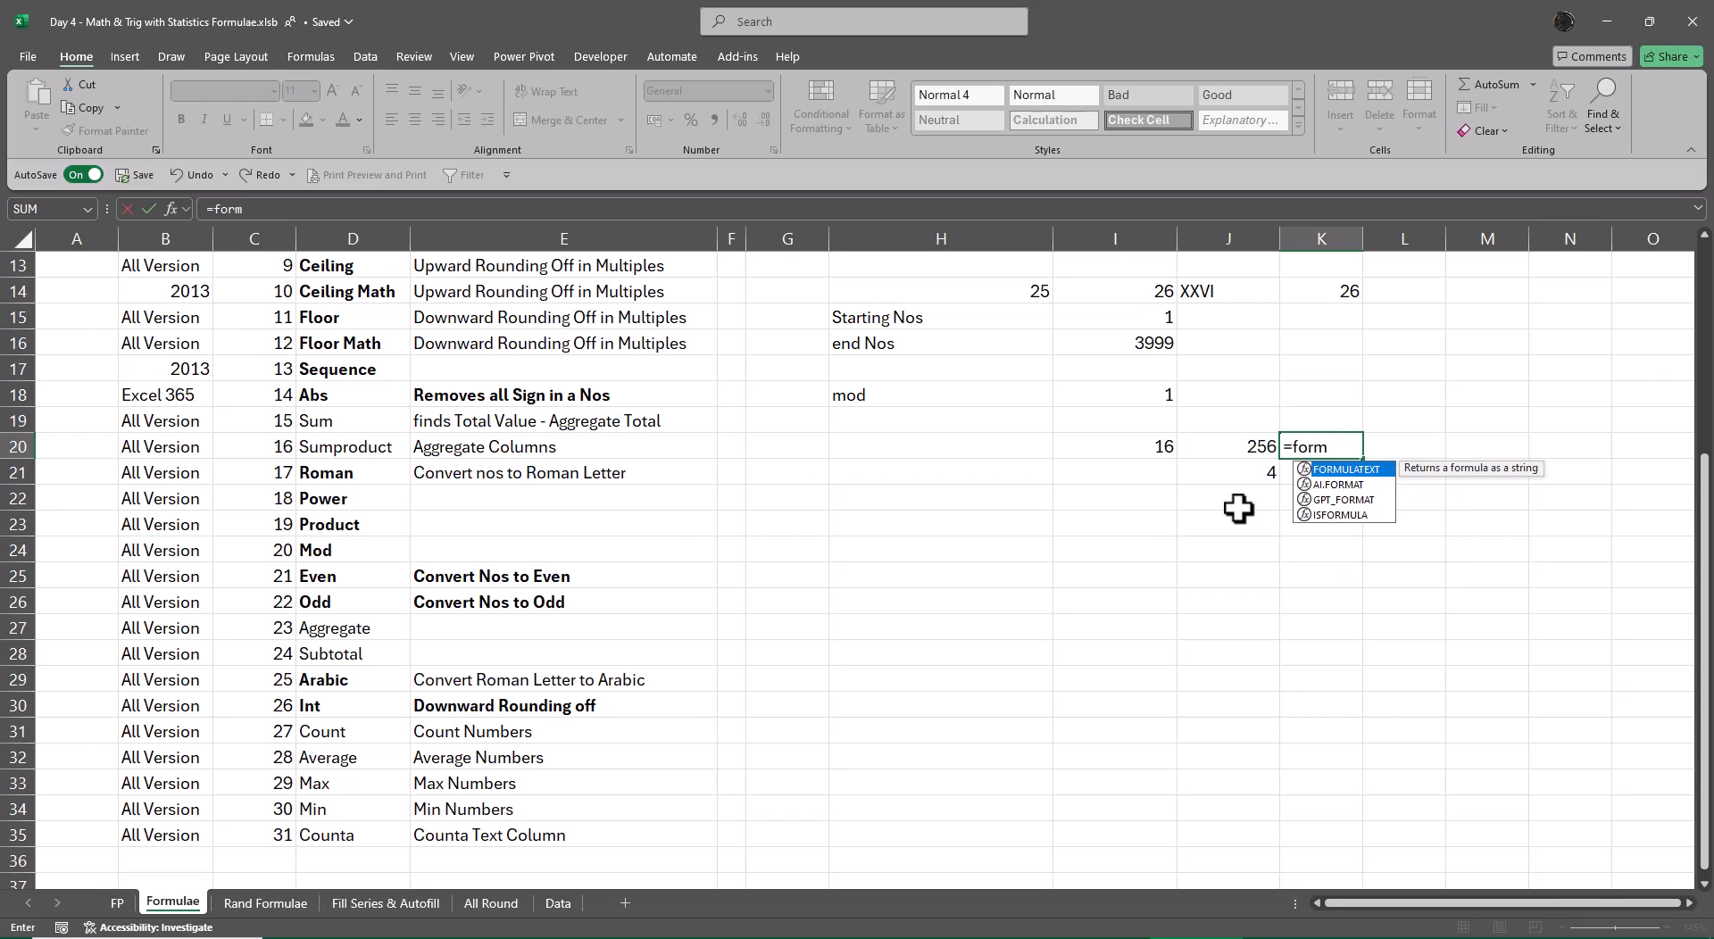
key(Tab)
key(Left)
key(Return)
key(Up)
Step: Fill the FORMULATEXT formula from K20 down to K21 and autofit the width of column K
key(shift+Down)
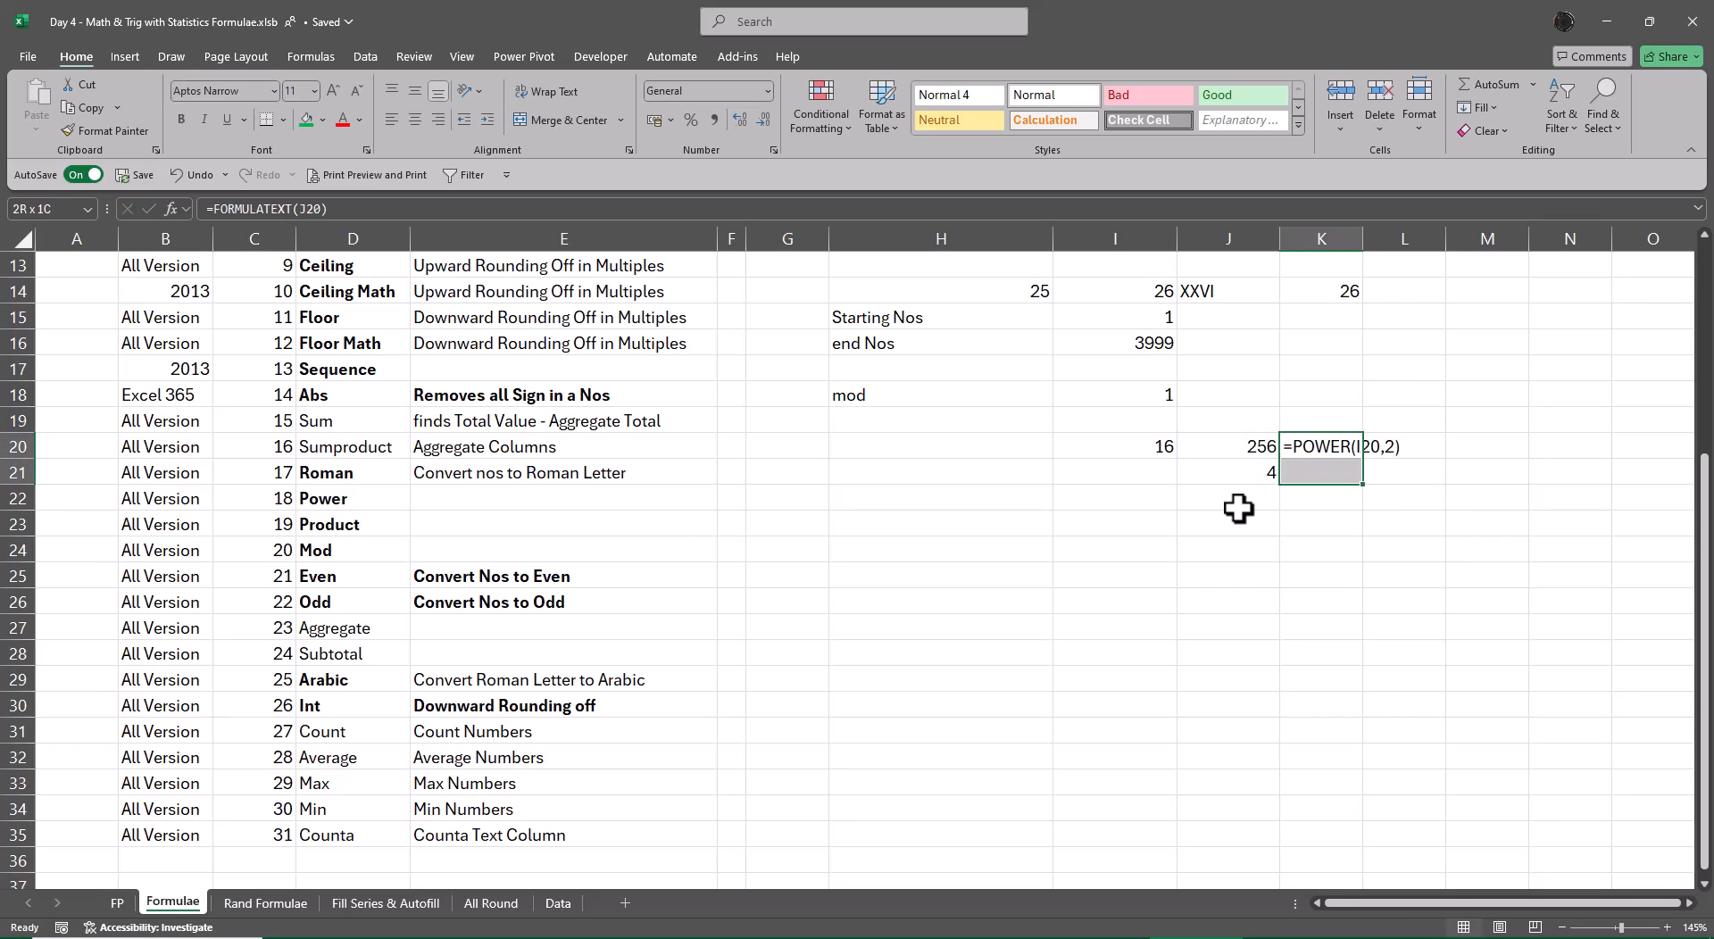
key(ctrl+d)
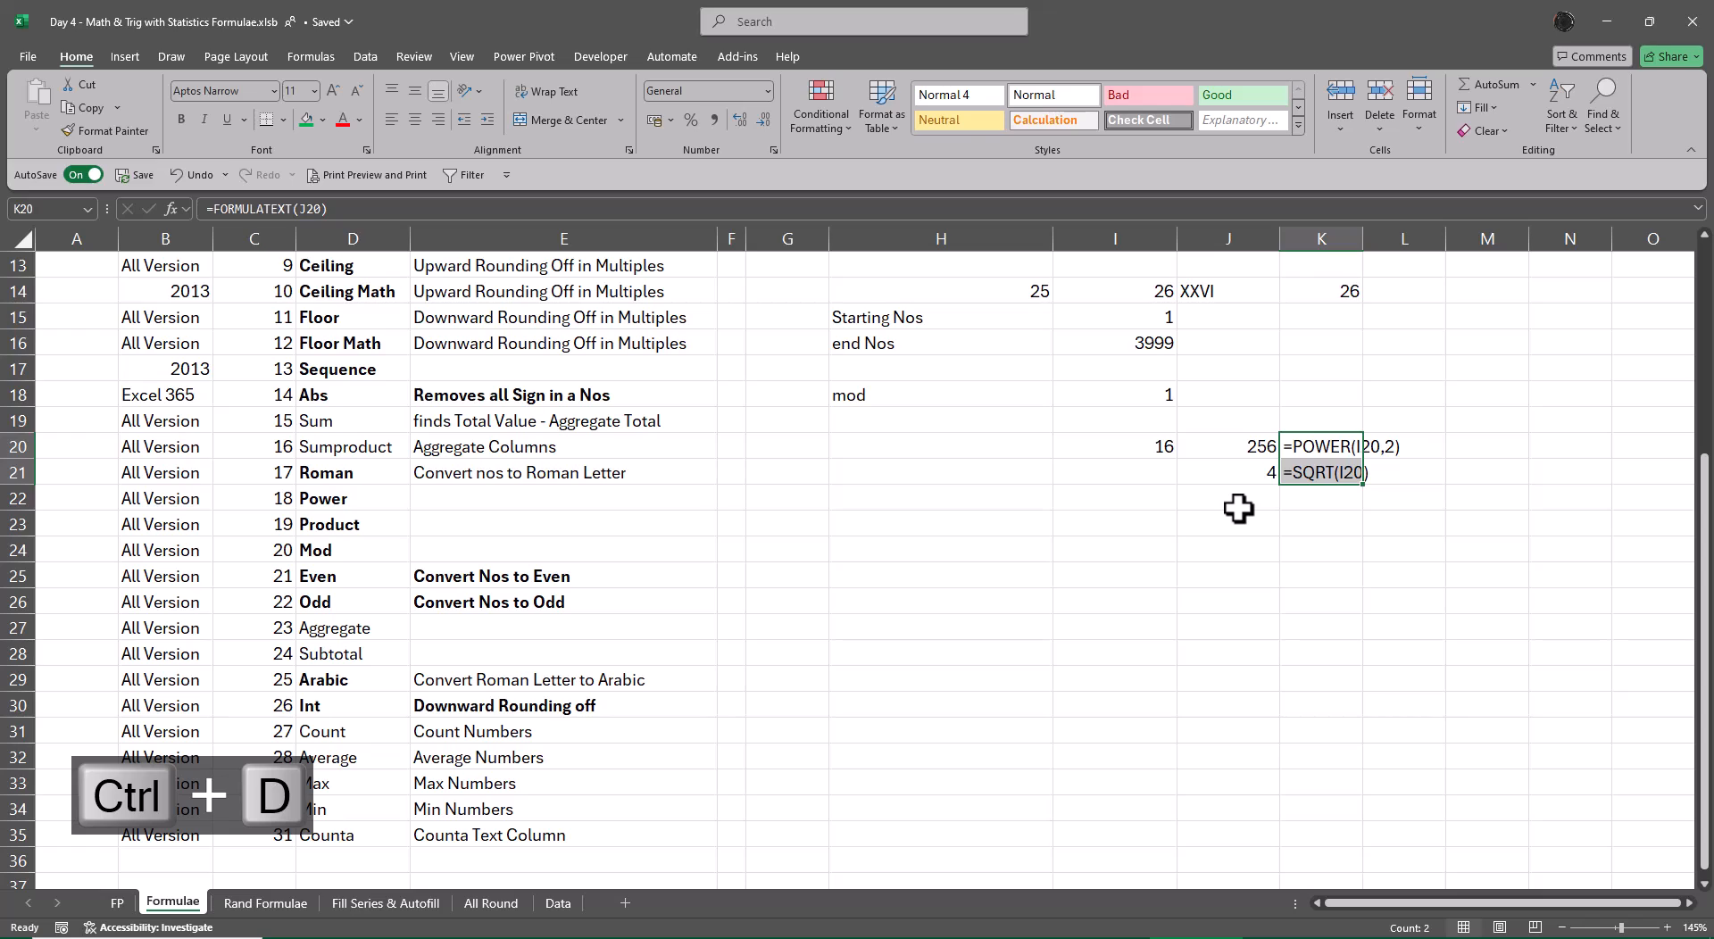
key(alt+o)
key(alt+c)
key(alt+a)
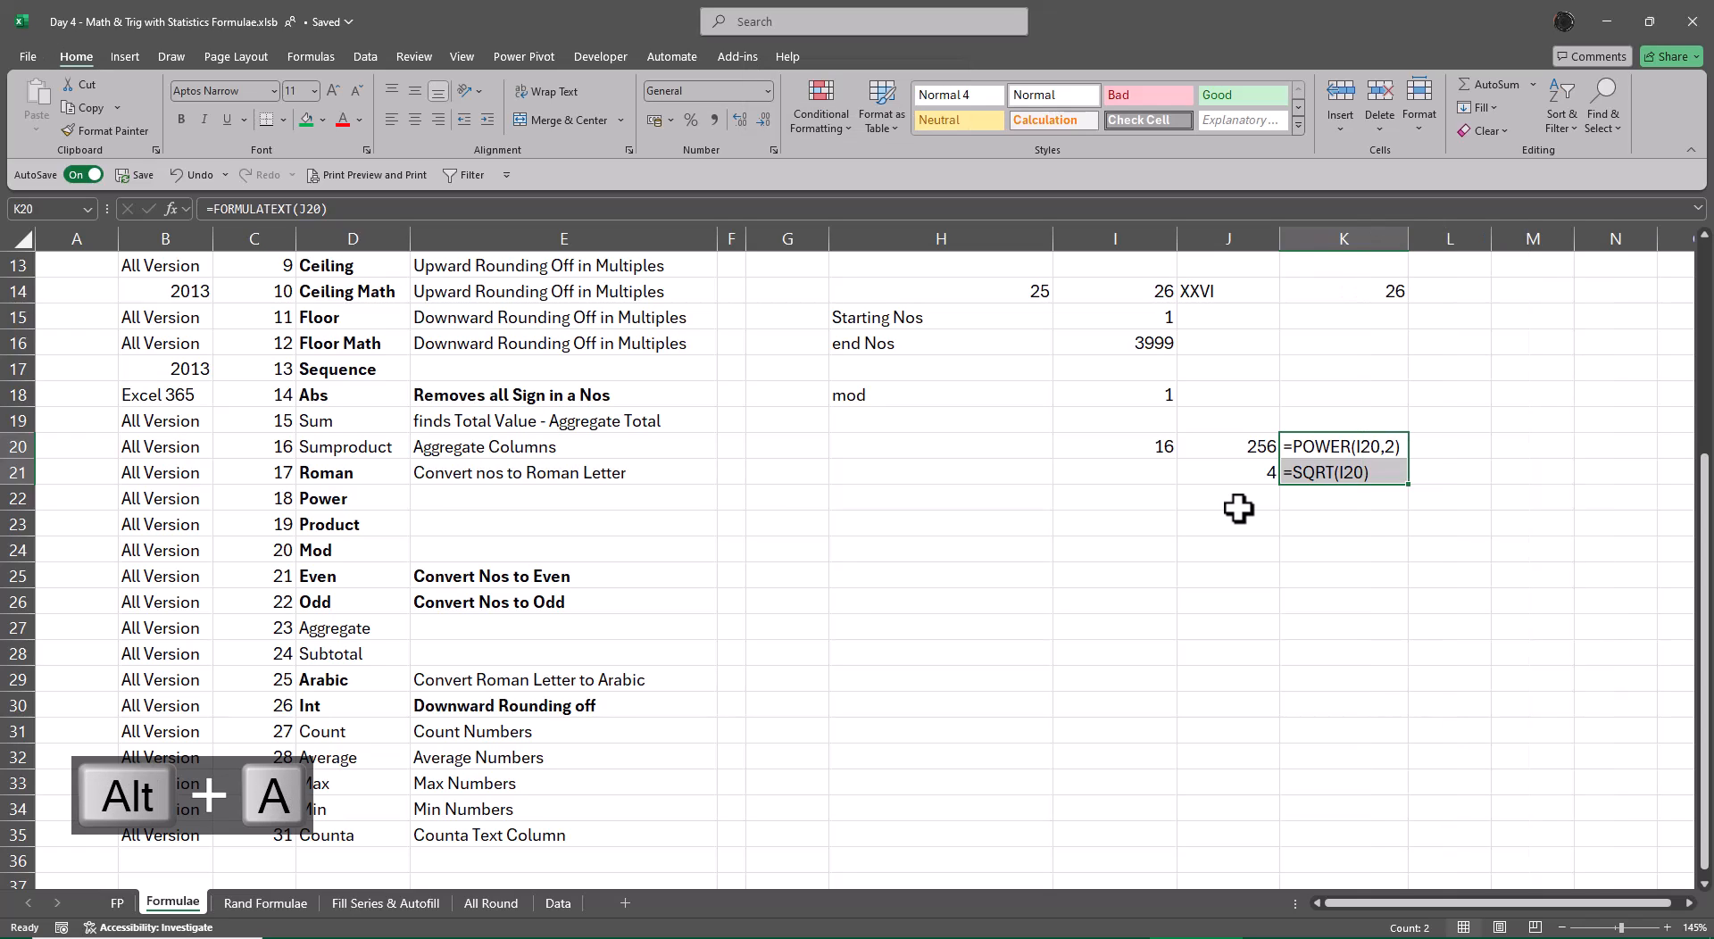
Step: Enter the number 2 in both I23 and J23 as sample values for multiplication
key(Down)
key(Down)
key(Down)
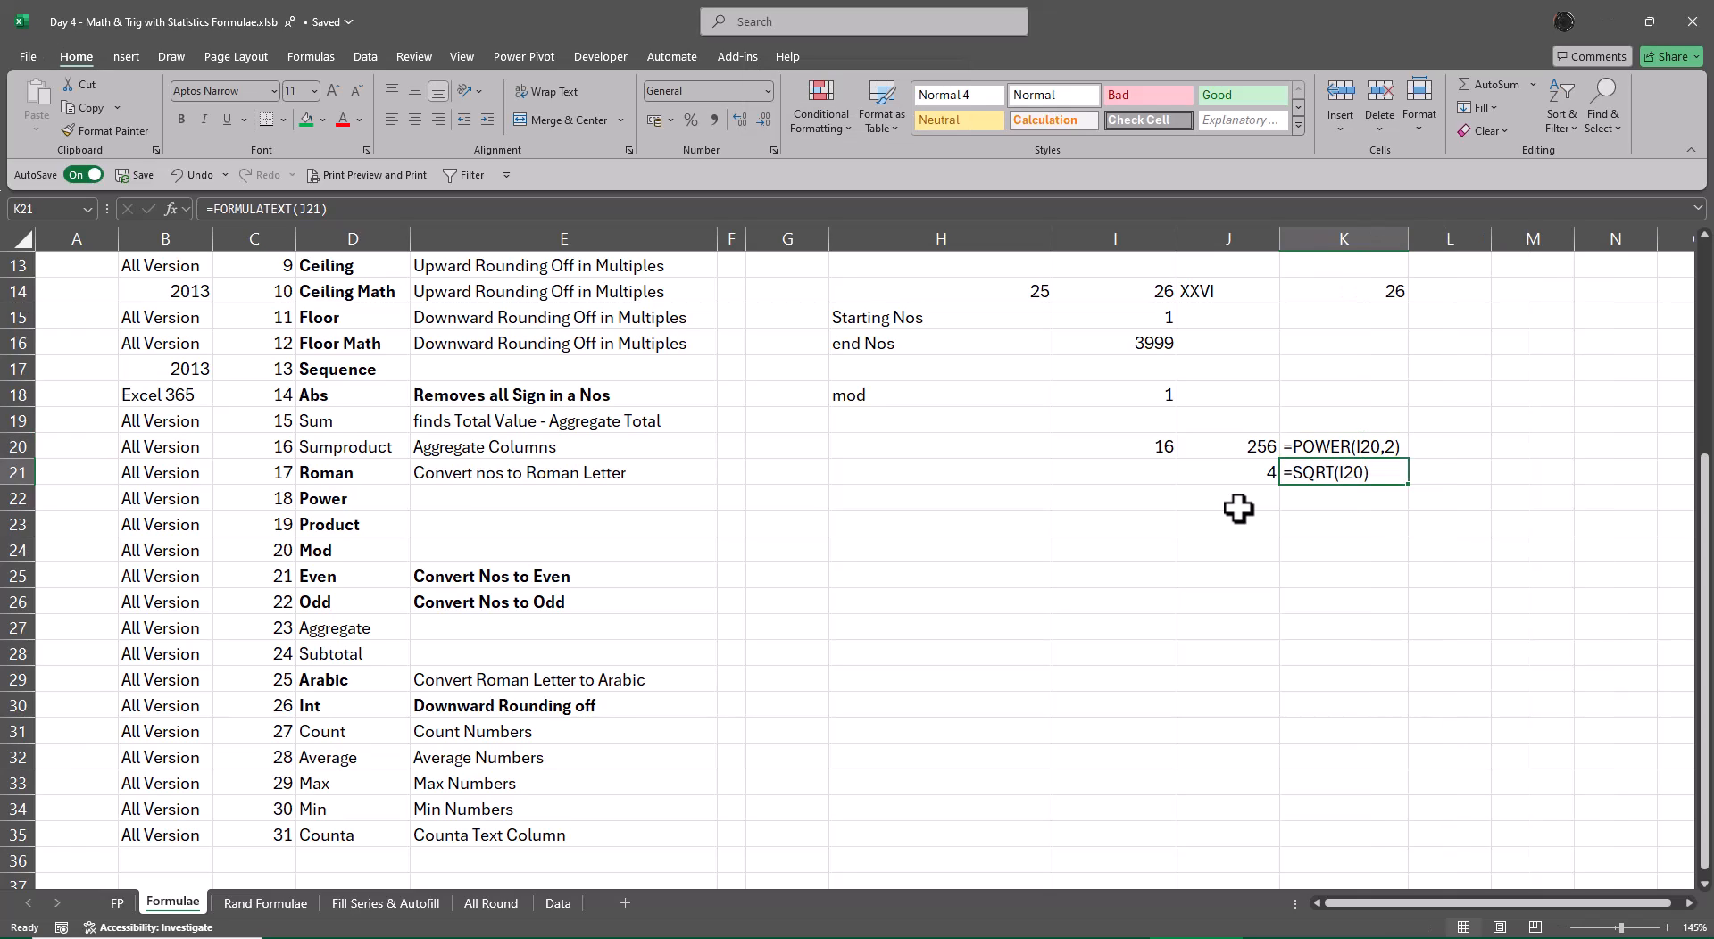
key(Left)
key(Left)
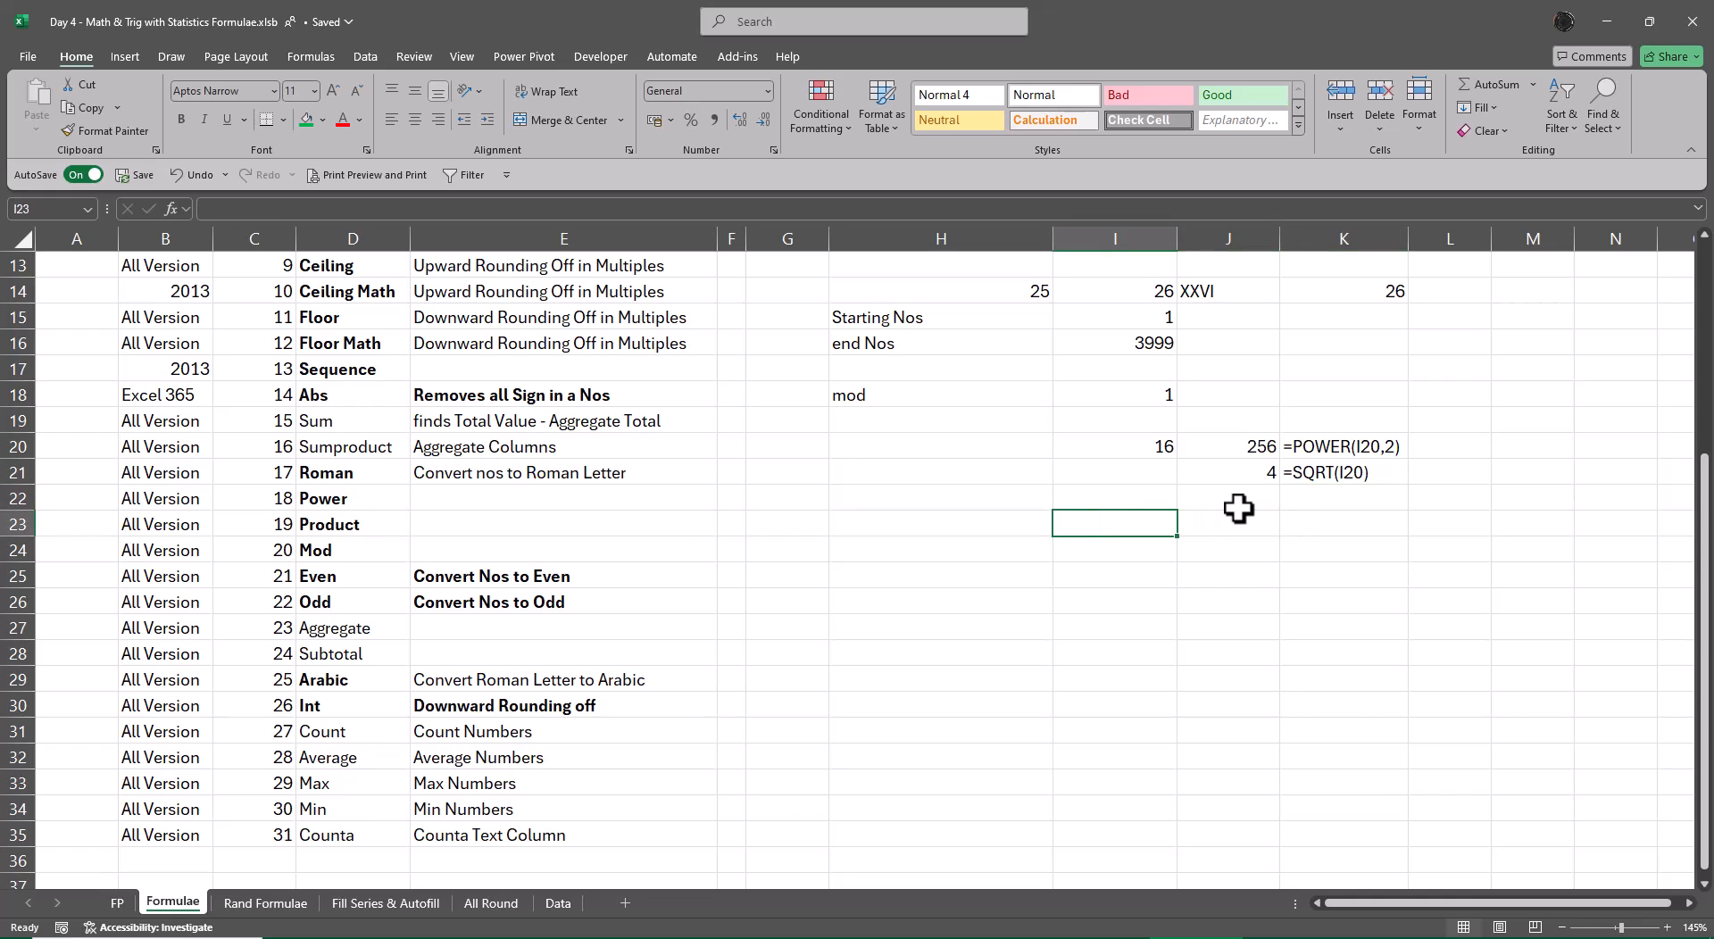
text(2)
key(Right)
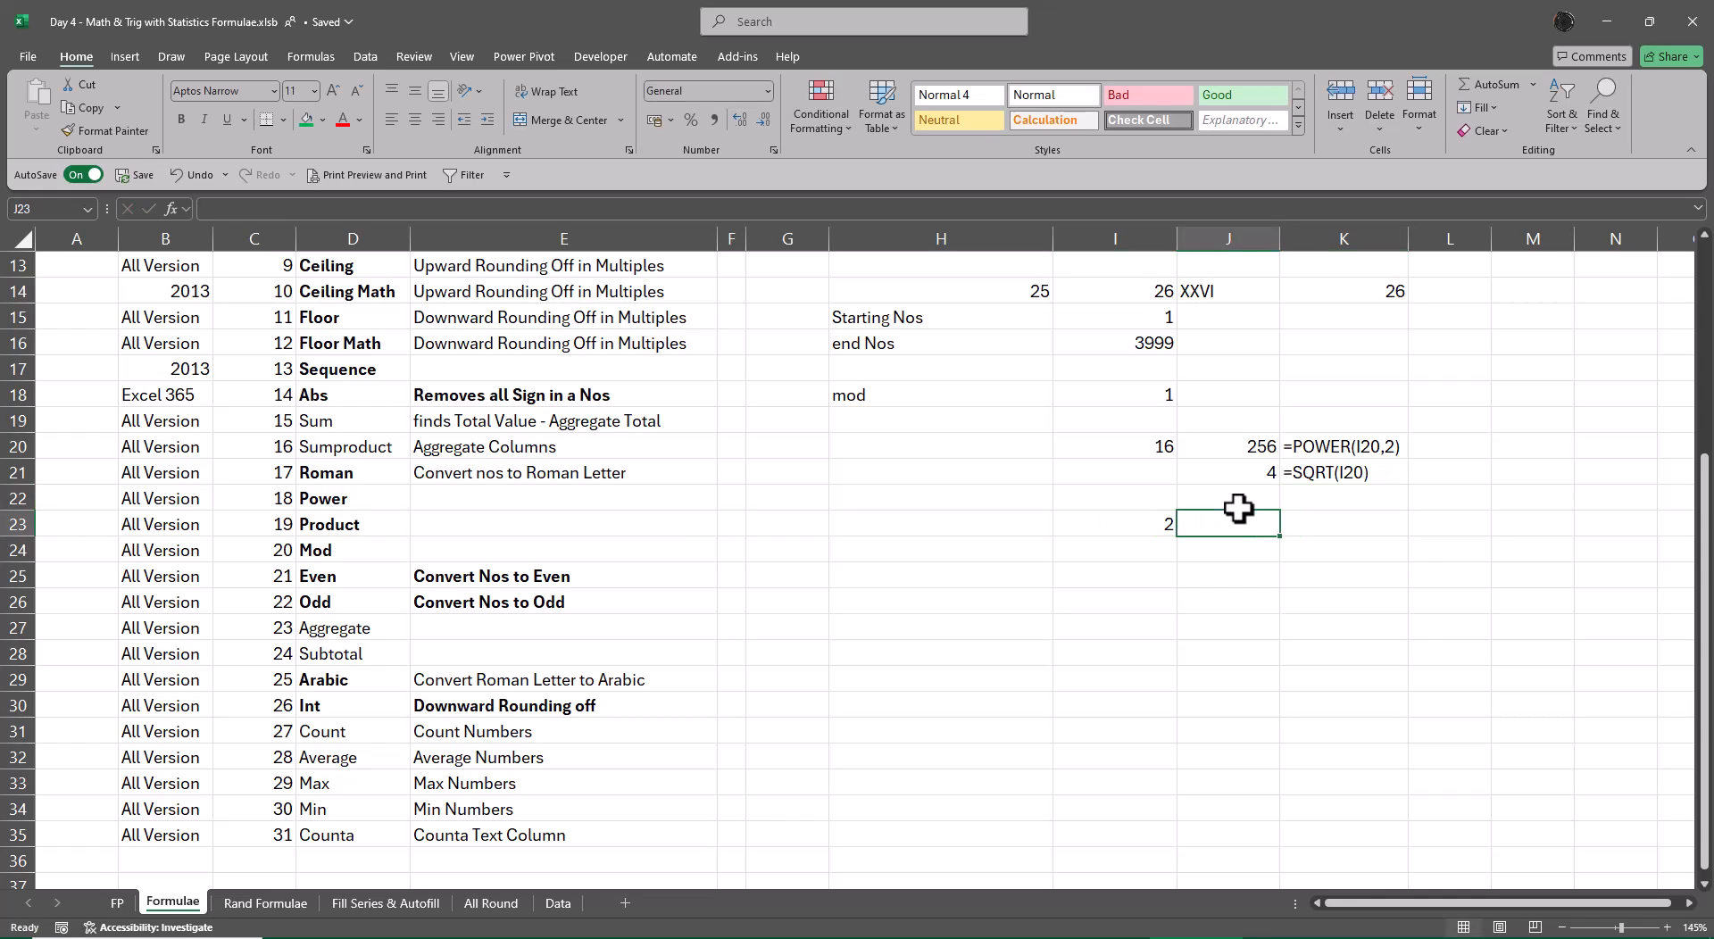
text(2)
key(Right)
Step: Enter =PRODUCT(I23,J23) in K23 to multiply the two sample numbers
text(=pro)
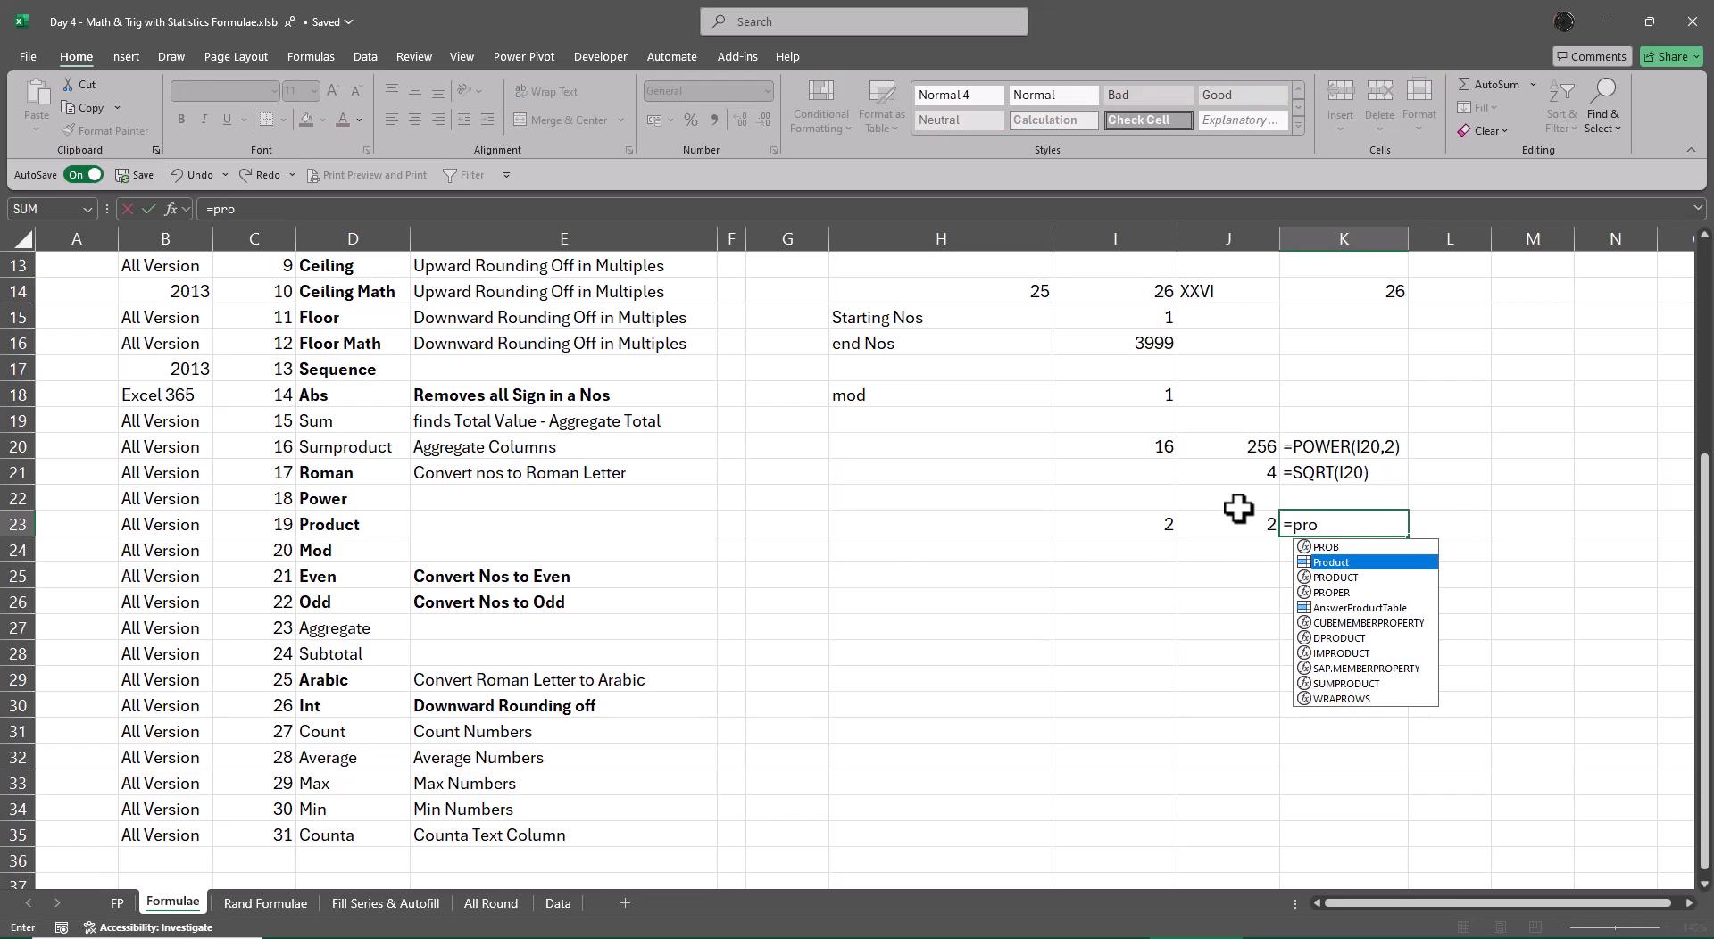
key(Down)
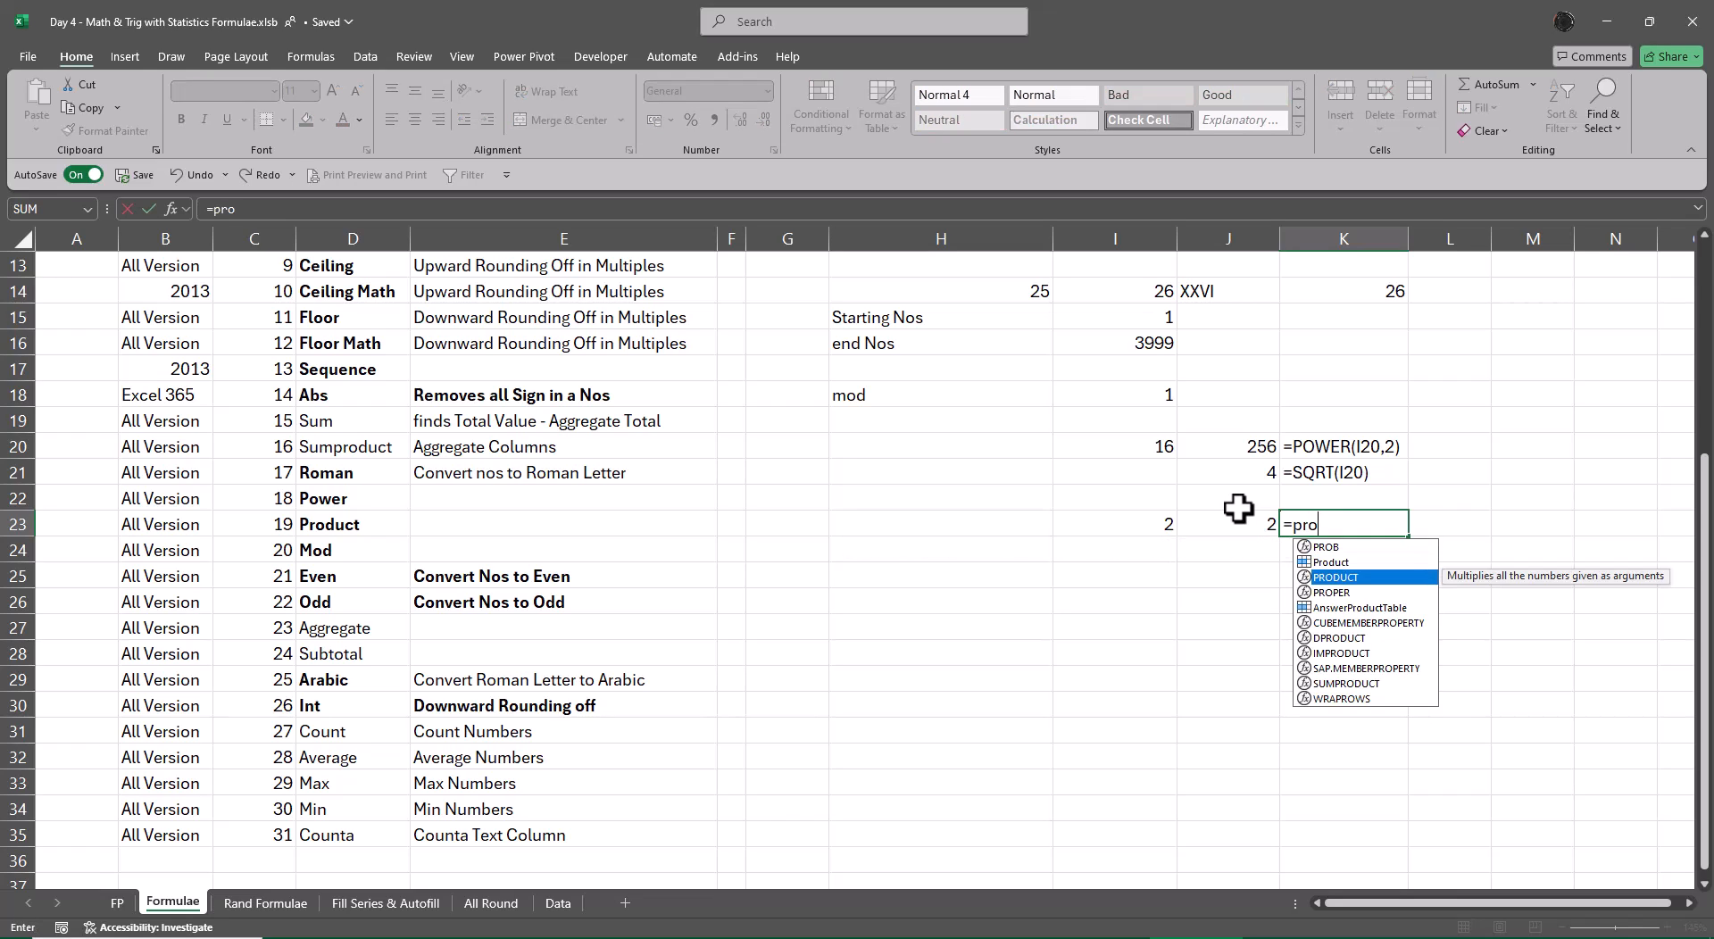
key(Tab)
key(Left)
key(Left)
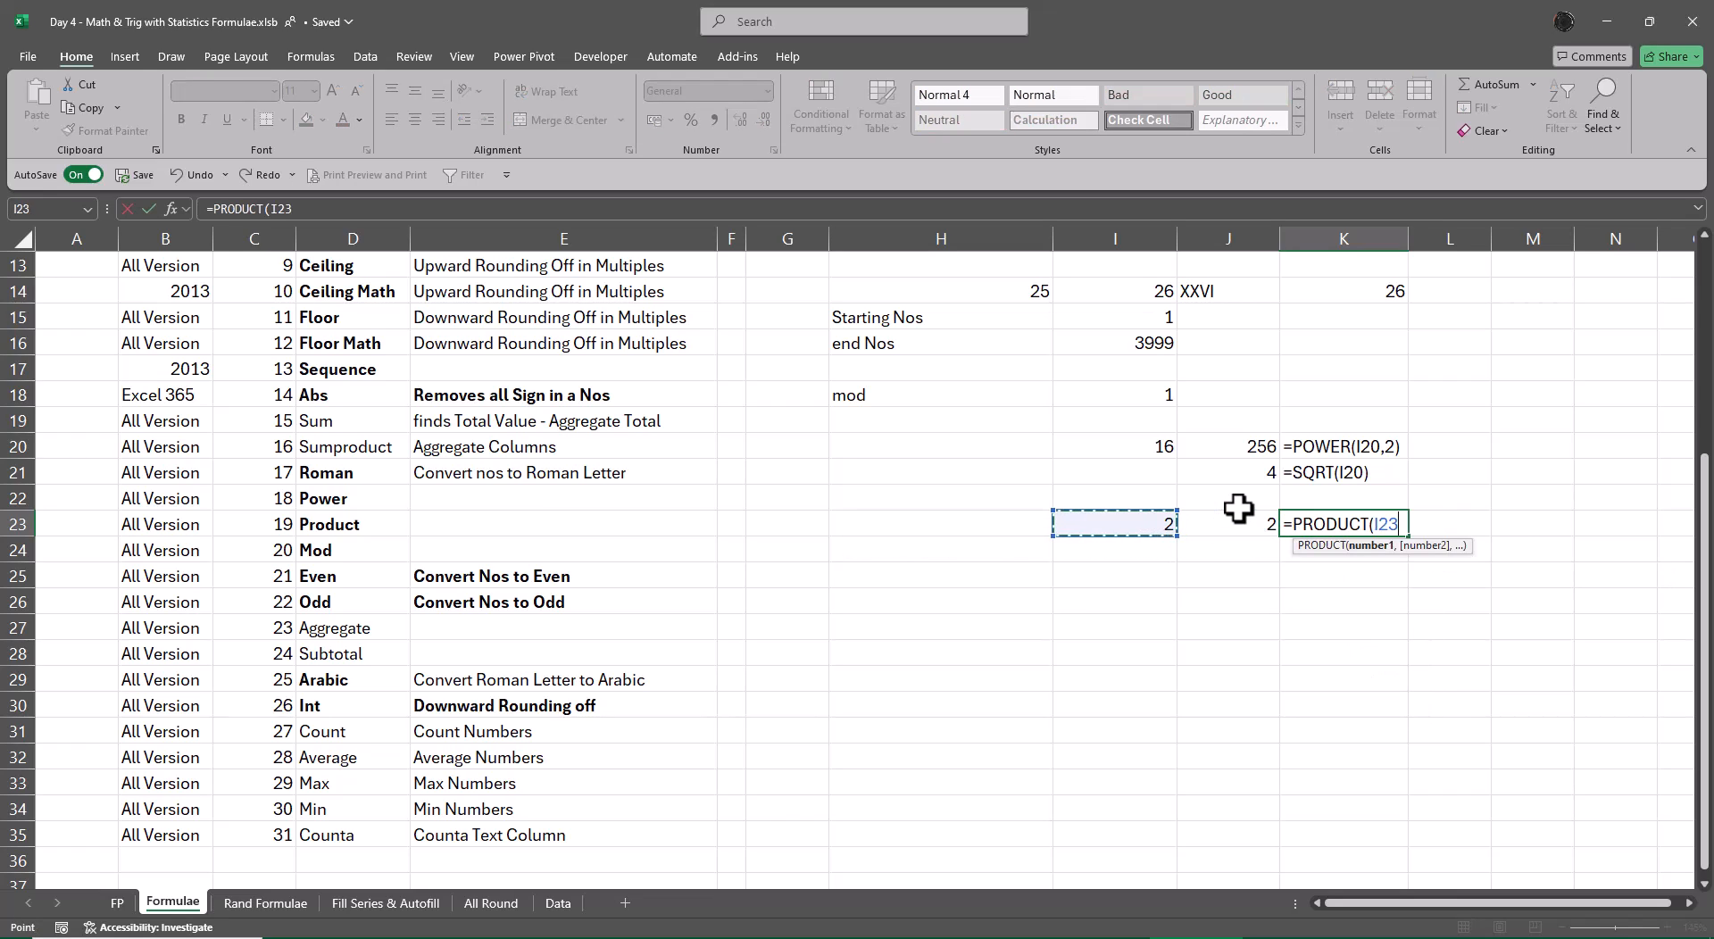
text(,)
key(Right)
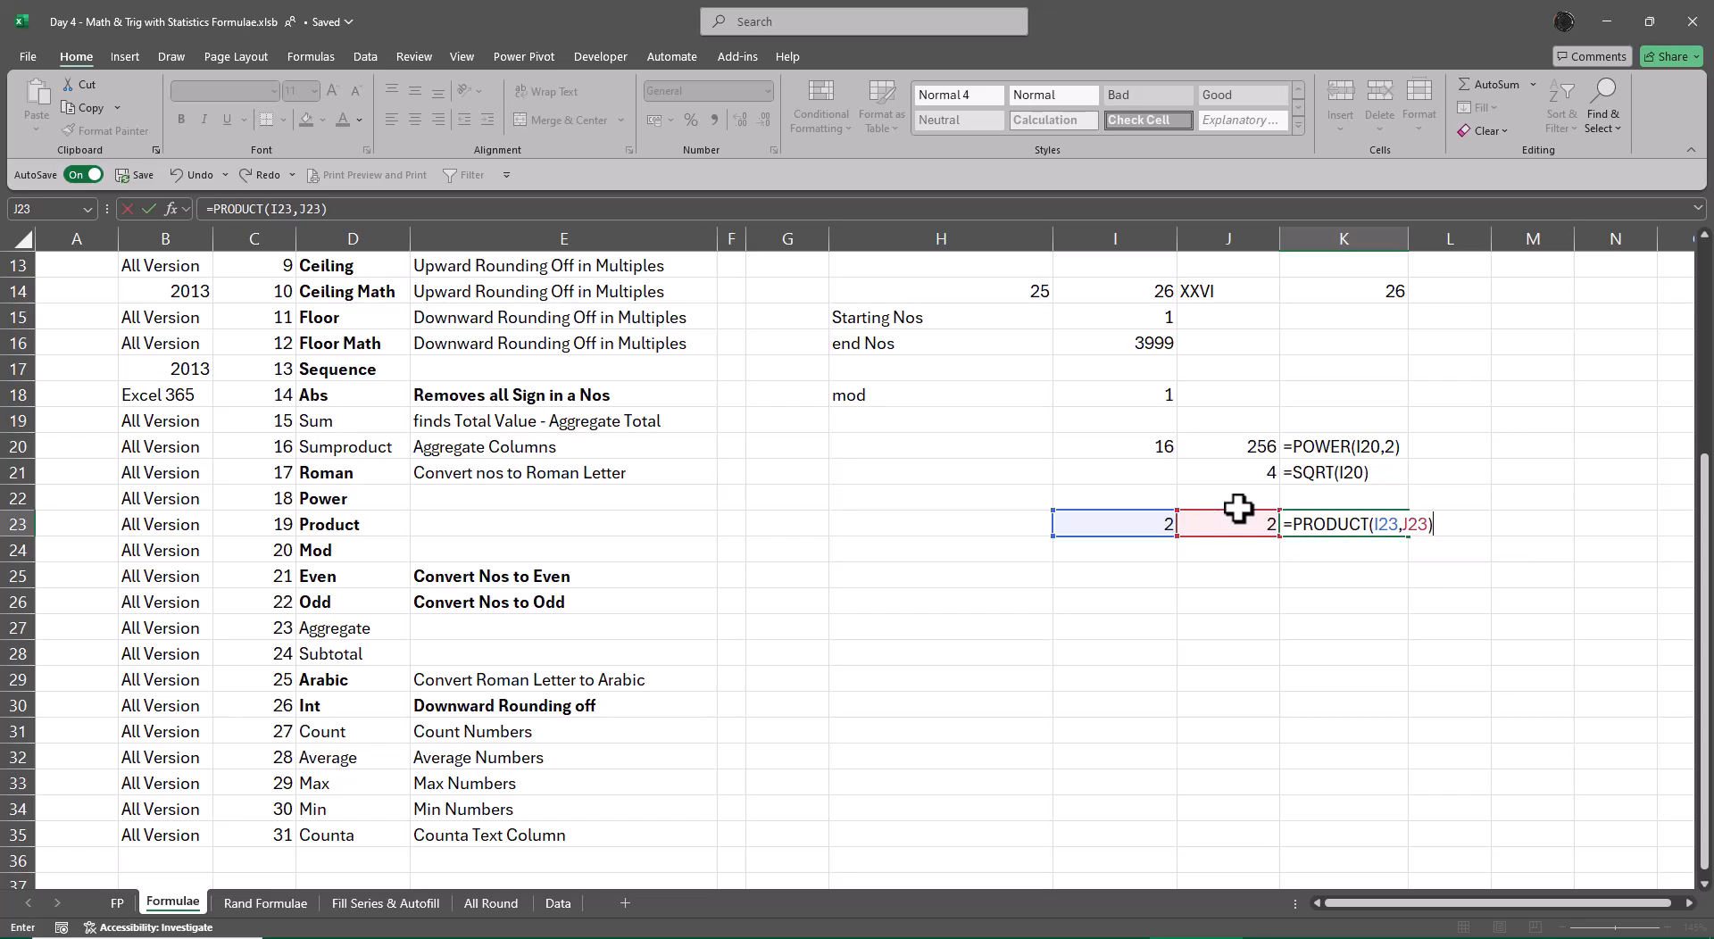
key(Return)
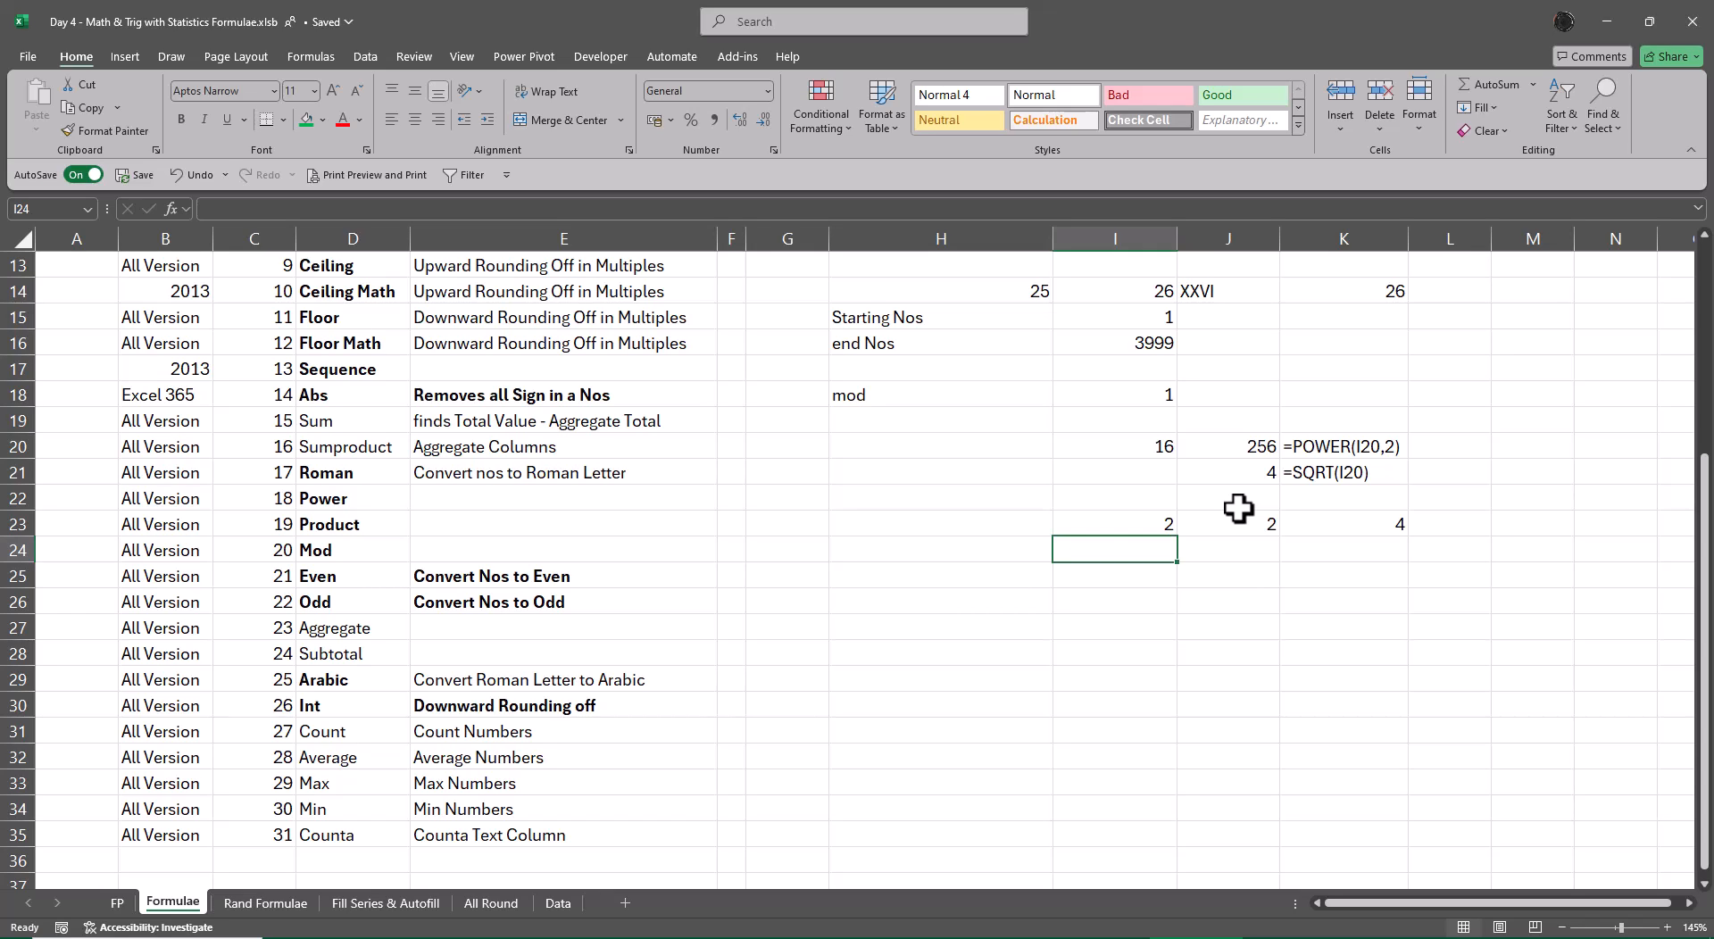
Step: On the Data sheet, enter the note "Calculate Column" in G2 above the Amount header
click(558, 903)
click(753, 413)
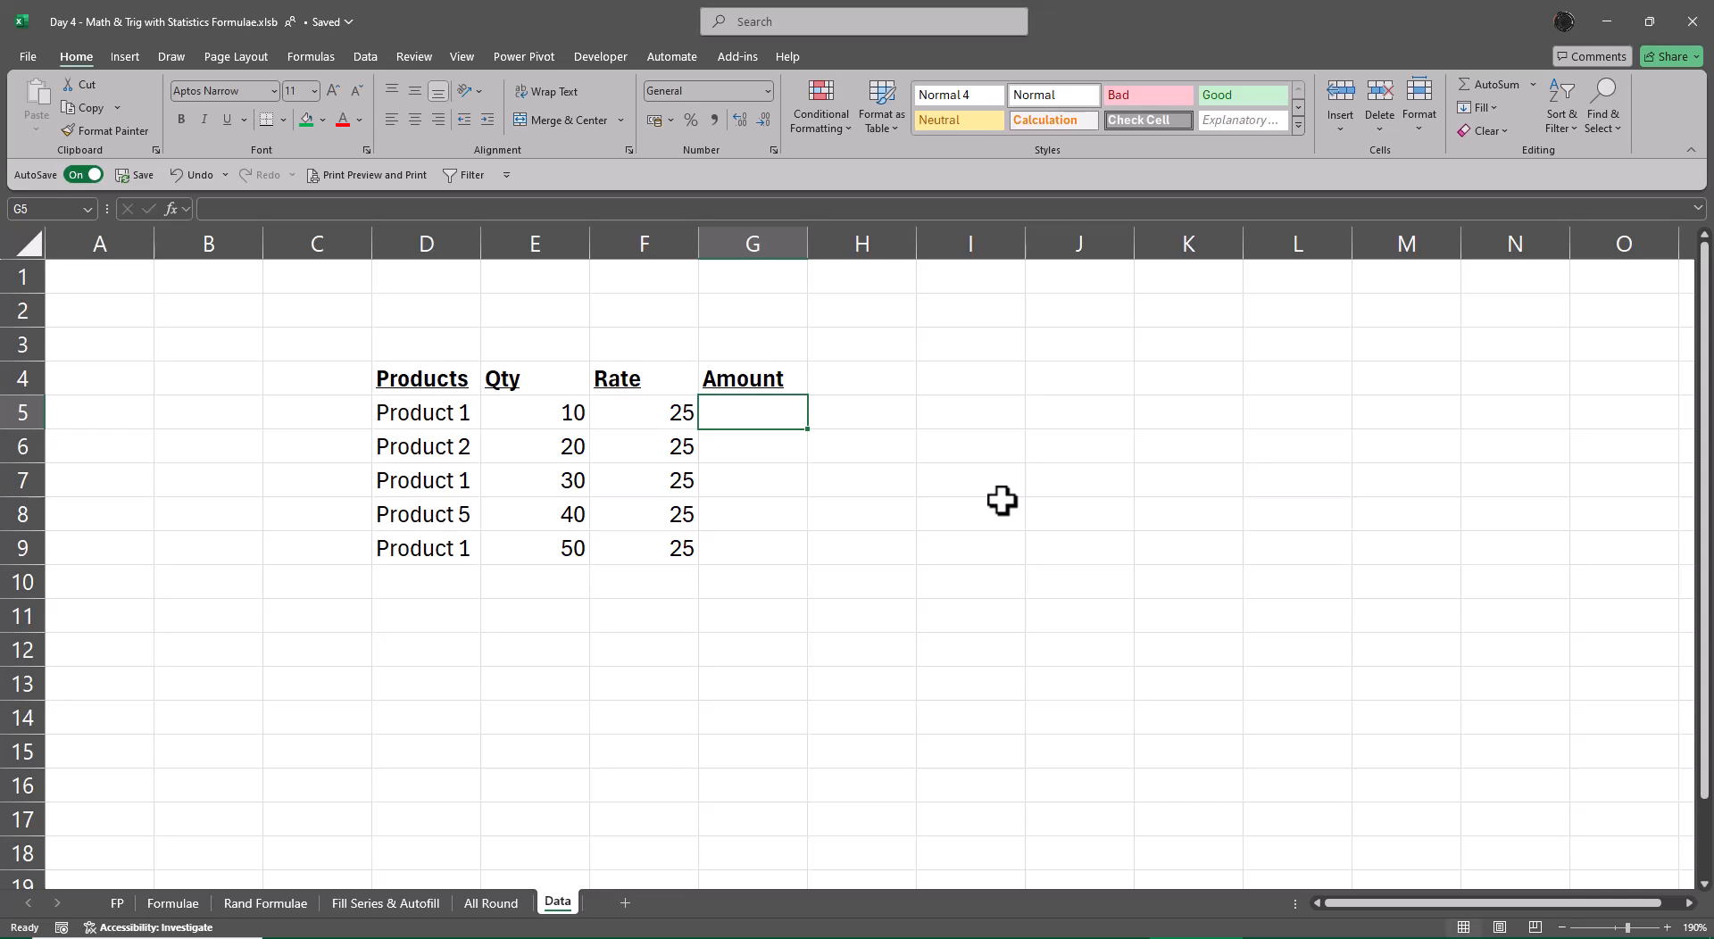
key(Up)
key(Up)
key(Up)
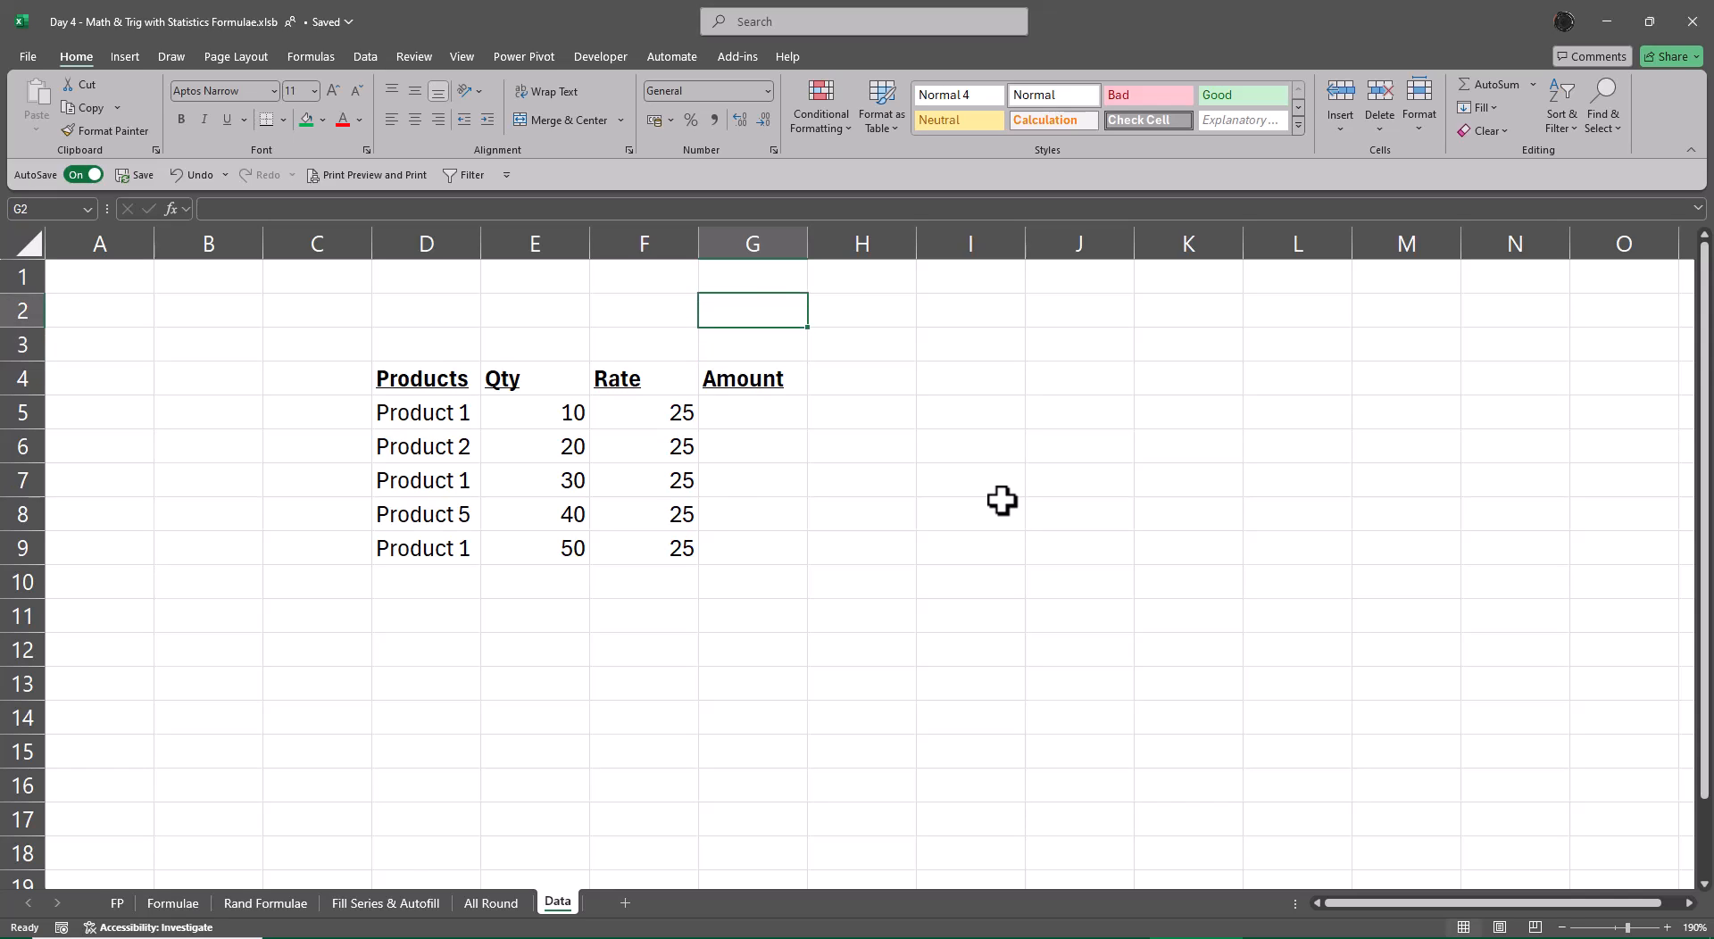
text(Calcul)
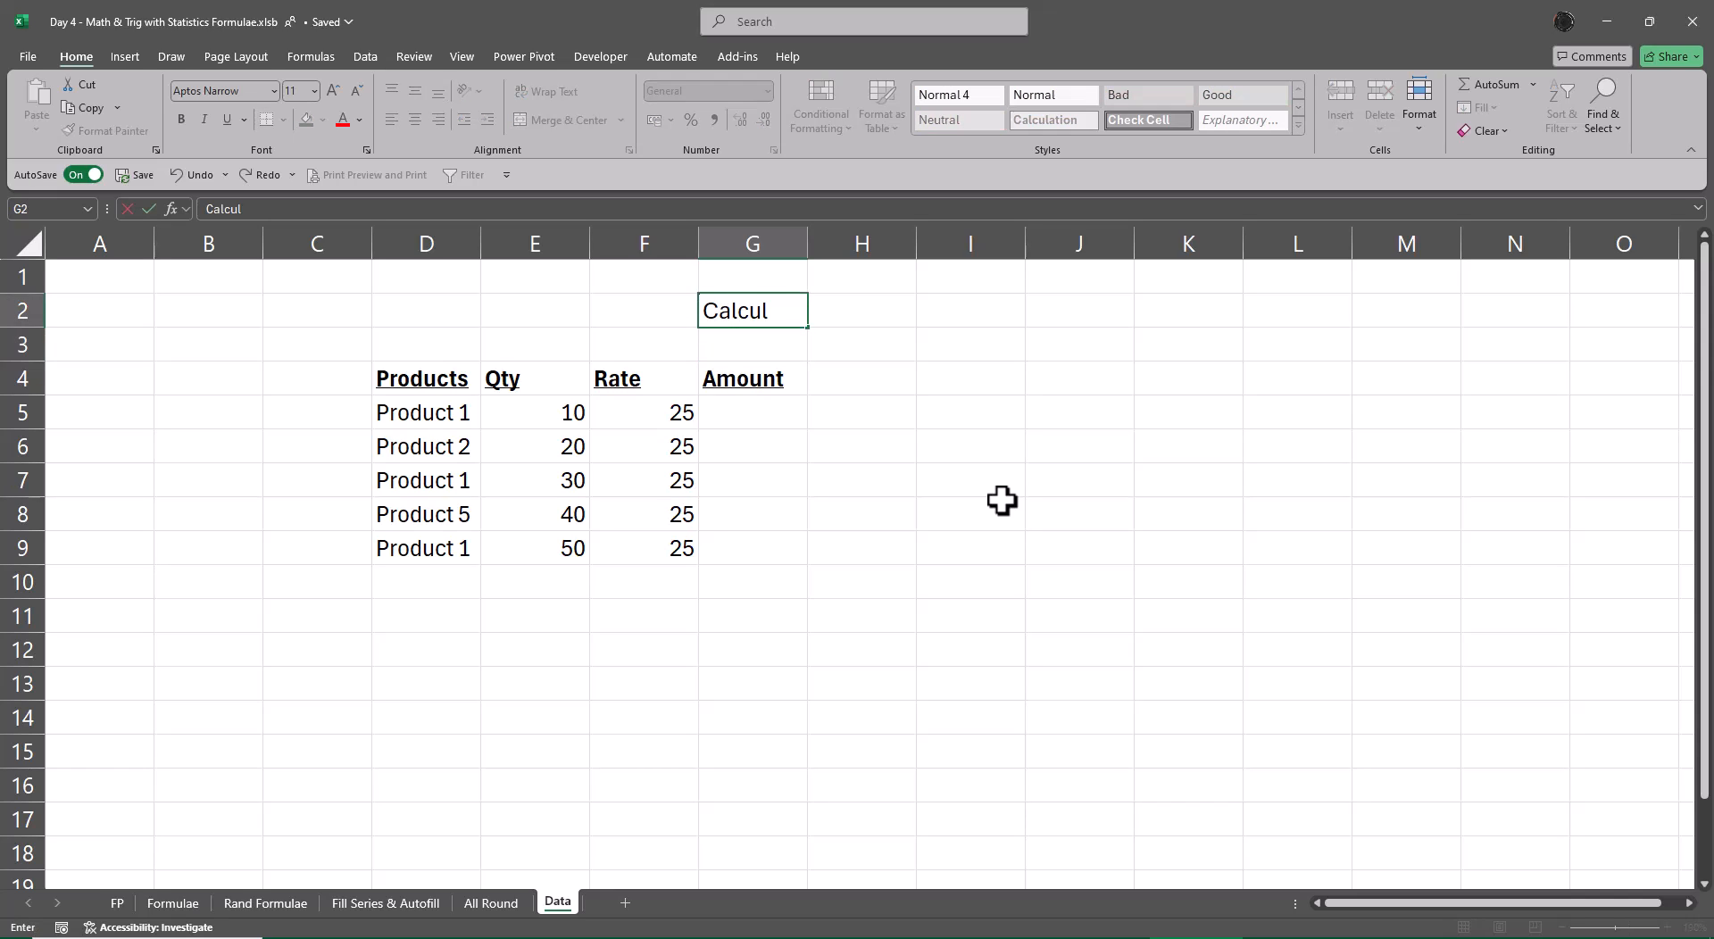
text(ate Column)
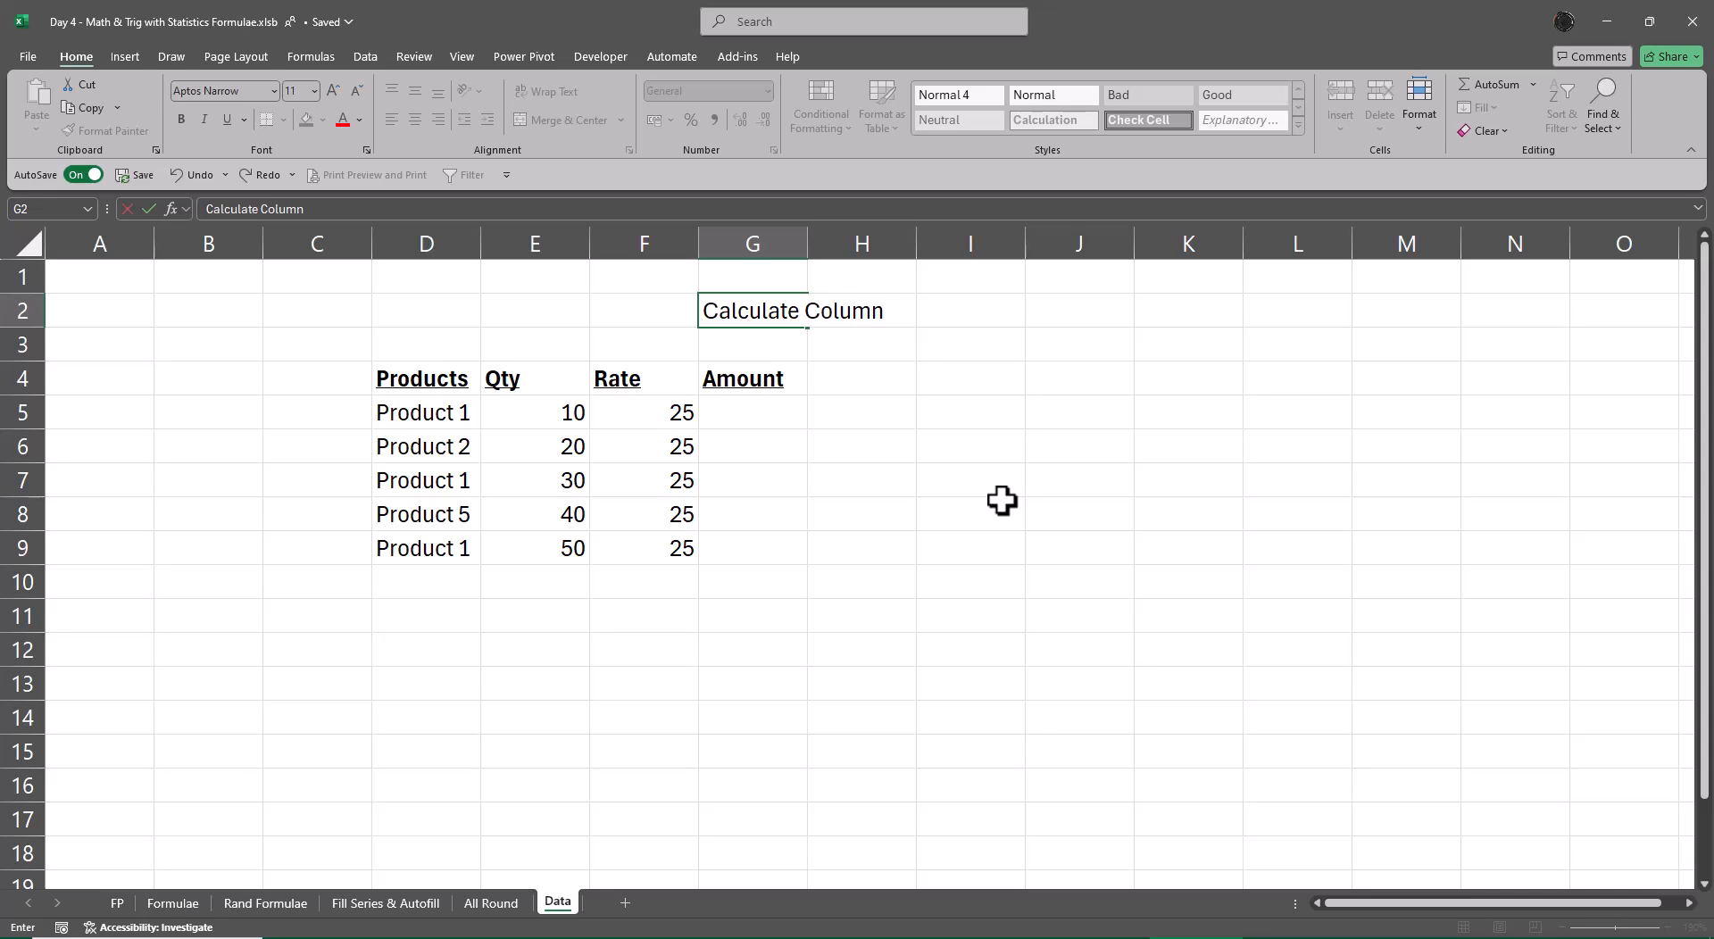
key(Return)
Step: Enter the note "Aggregate Column" in G3, directly above the Amount header
key(Down)
key(Down)
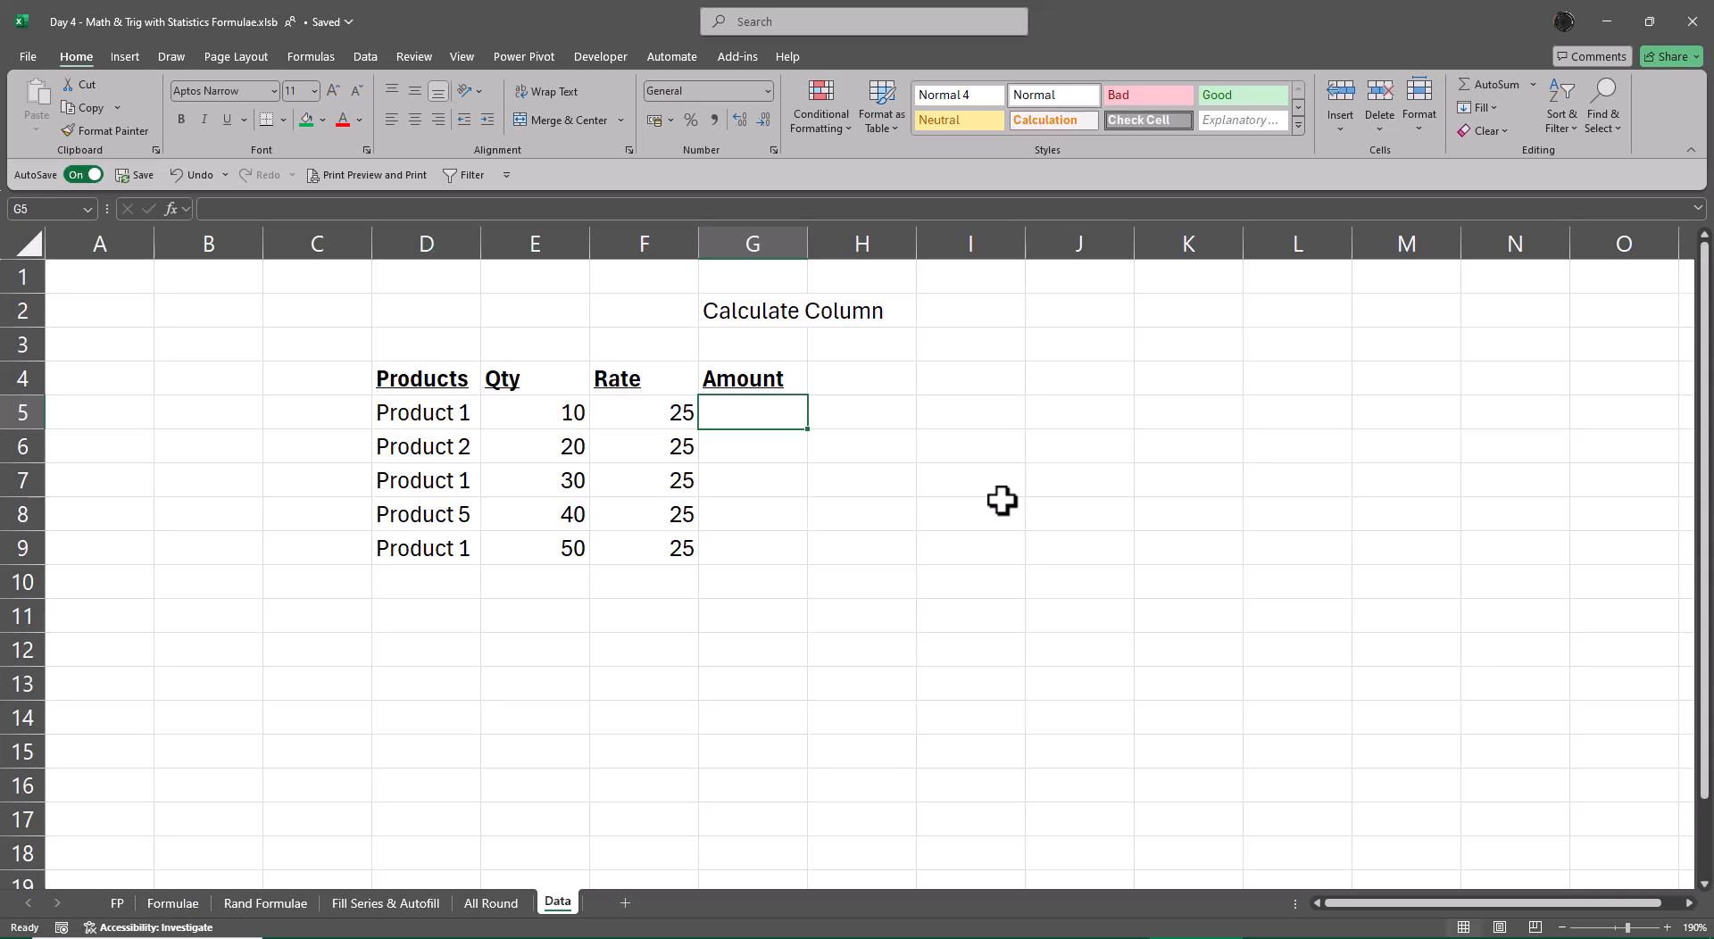
key(Up)
key(Up)
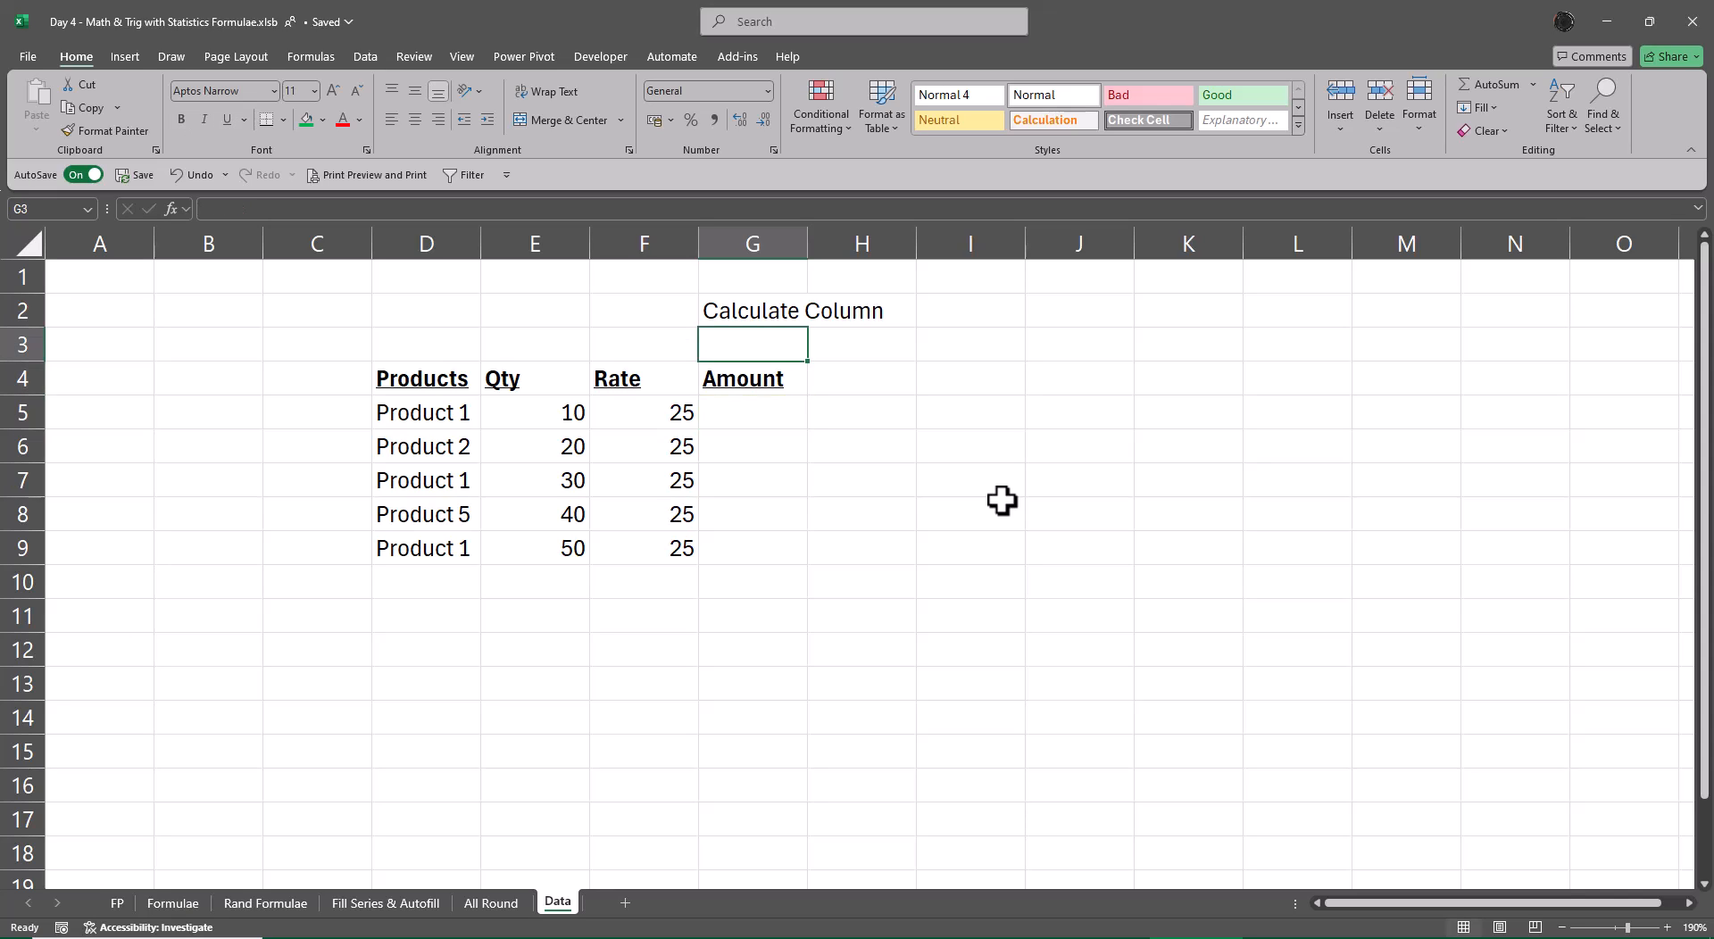
text(Aggrate)
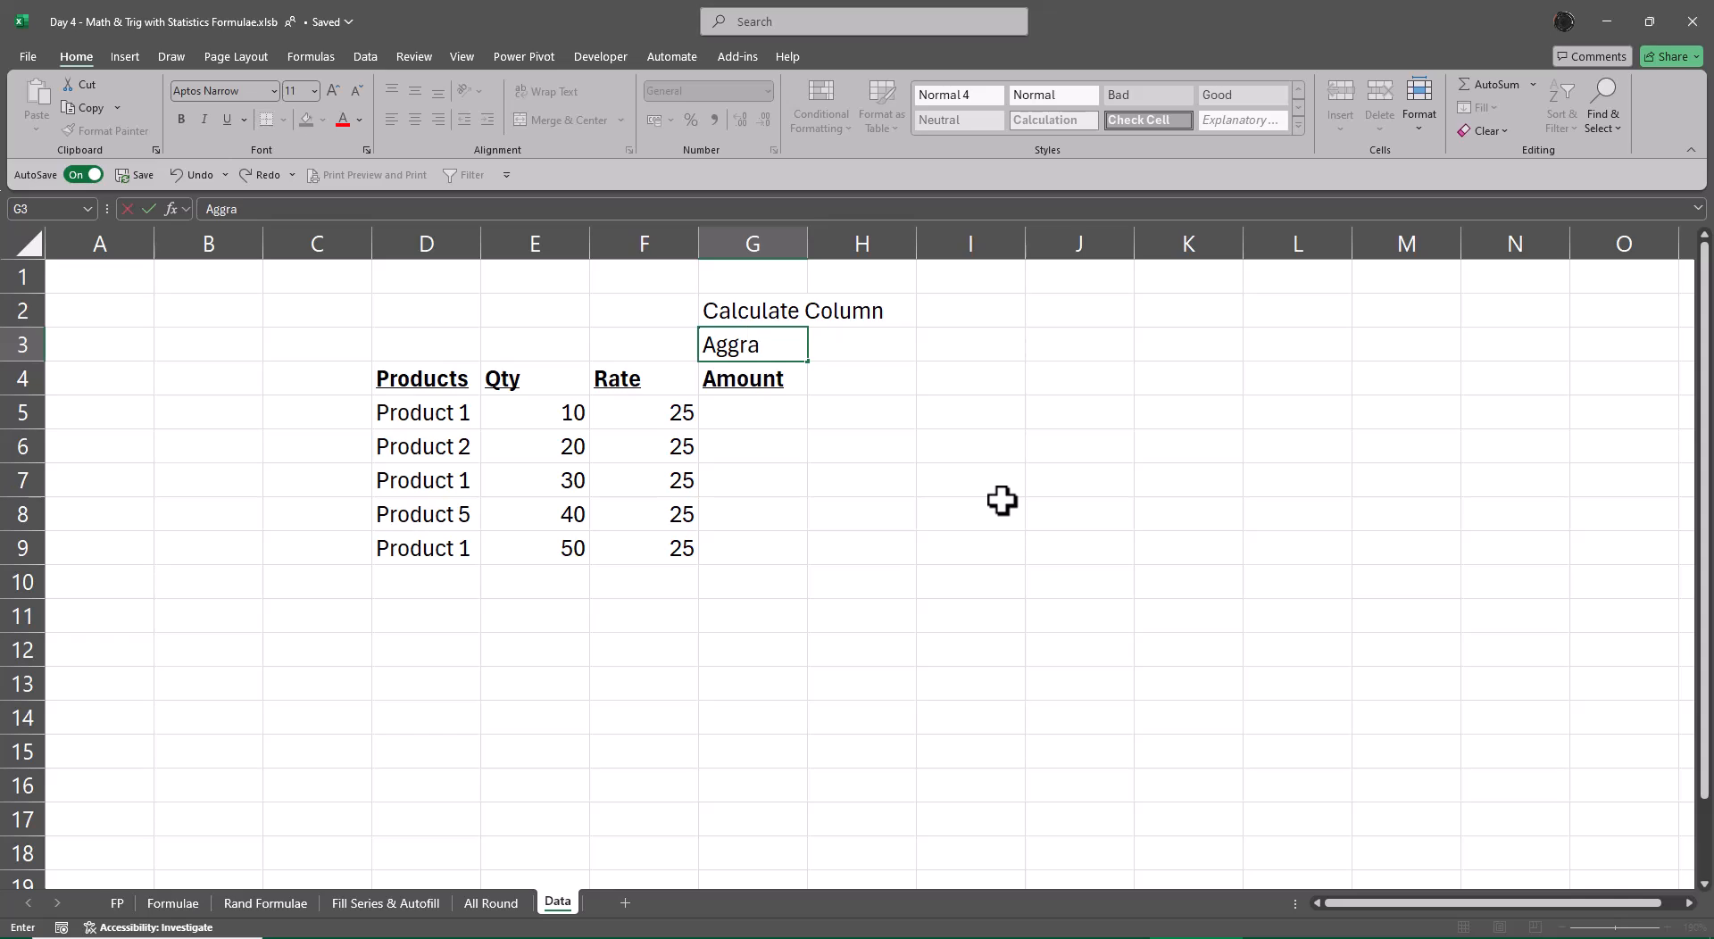
key(BackSpace)
key(BackSpace)
key(BackSpace)
text(egat)
key(BackSpace)
text(te Ci)
key(BackSpace)
text(olumn)
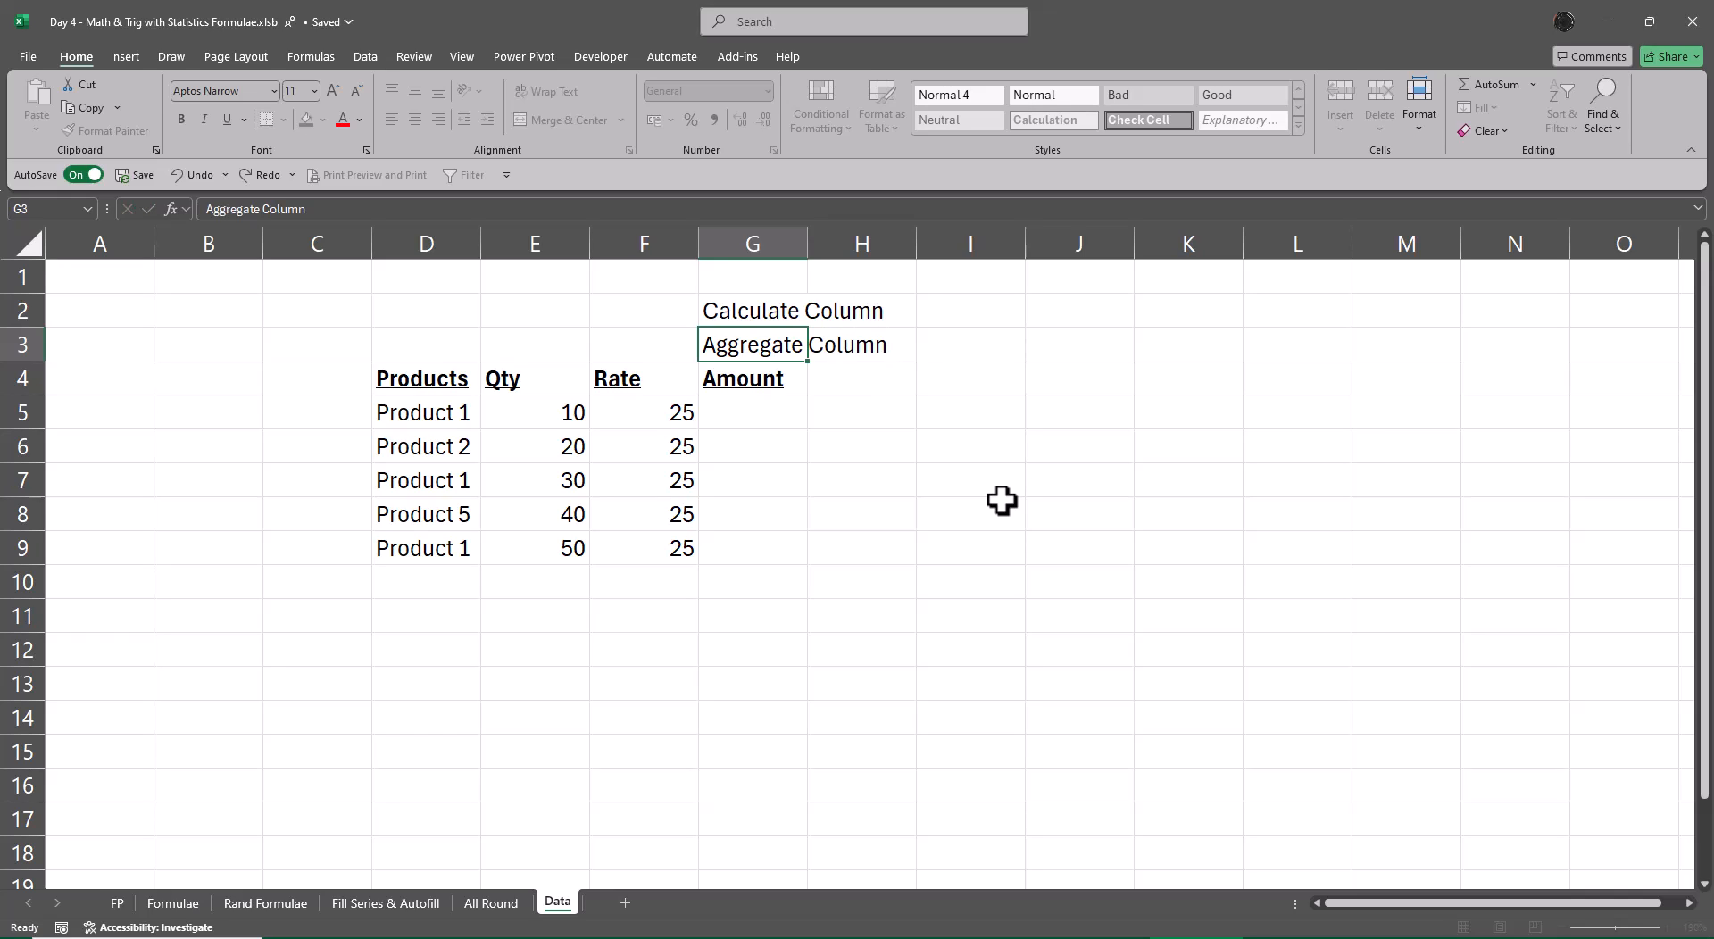
key(Return)
Step: Enter =E5*F5 in G5 to calculate the first product's amount from quantity and rate
key(Return)
text(=)
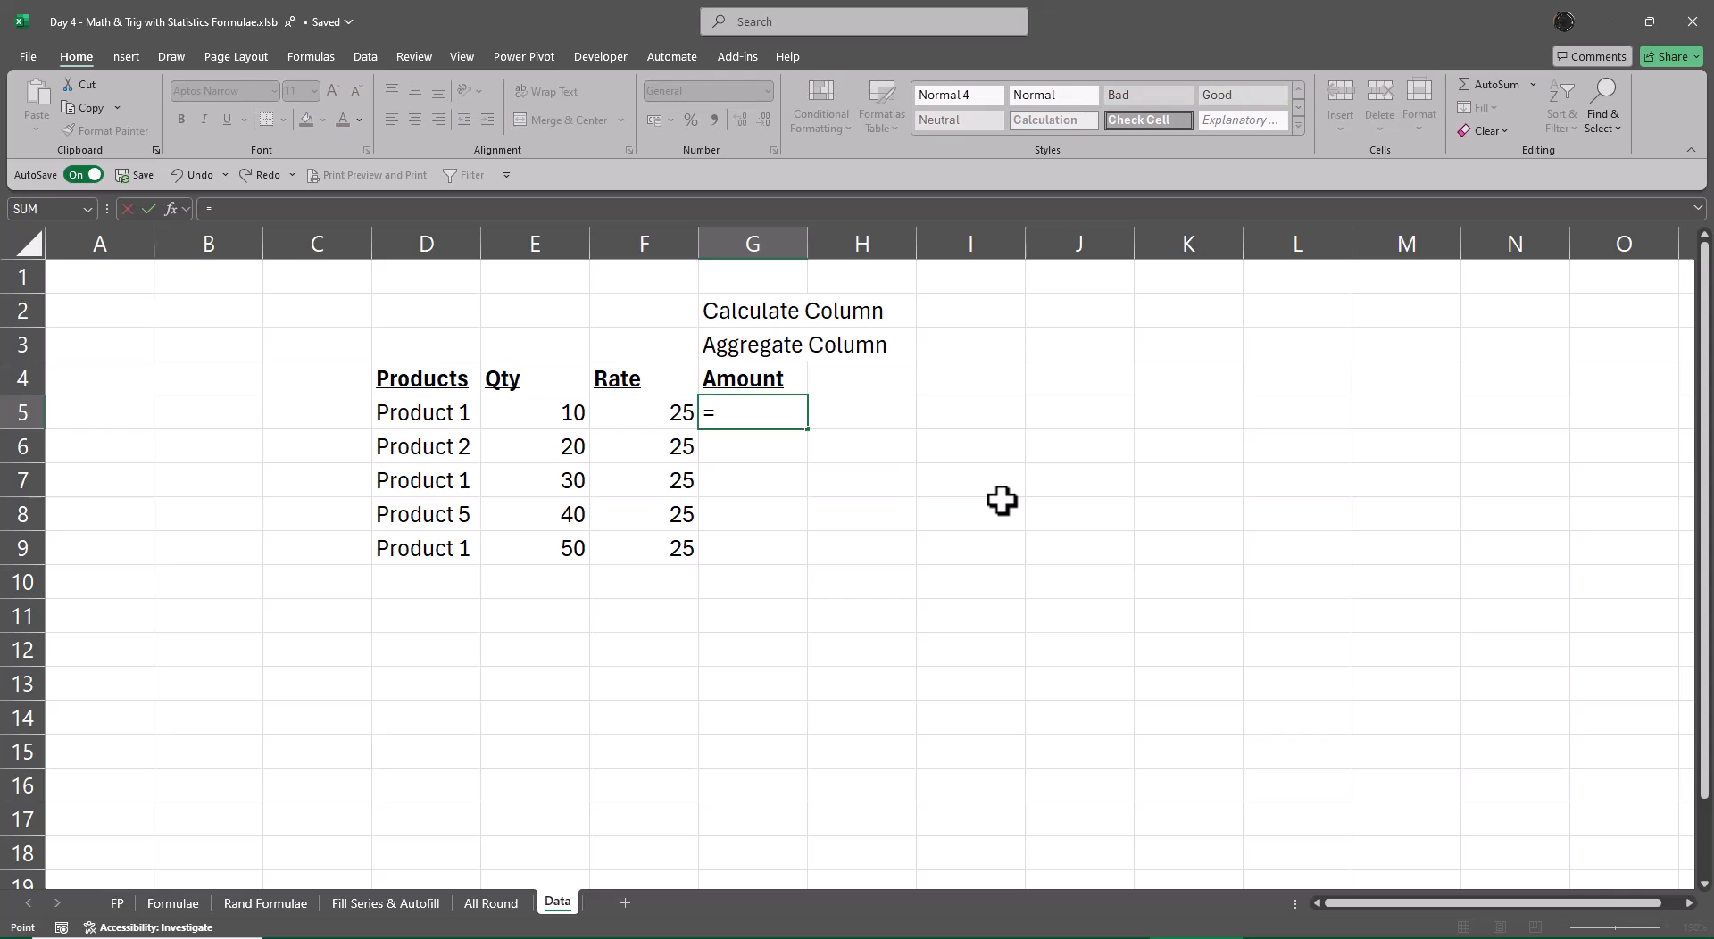
key(Left)
key(Left)
text(*)
key(Left)
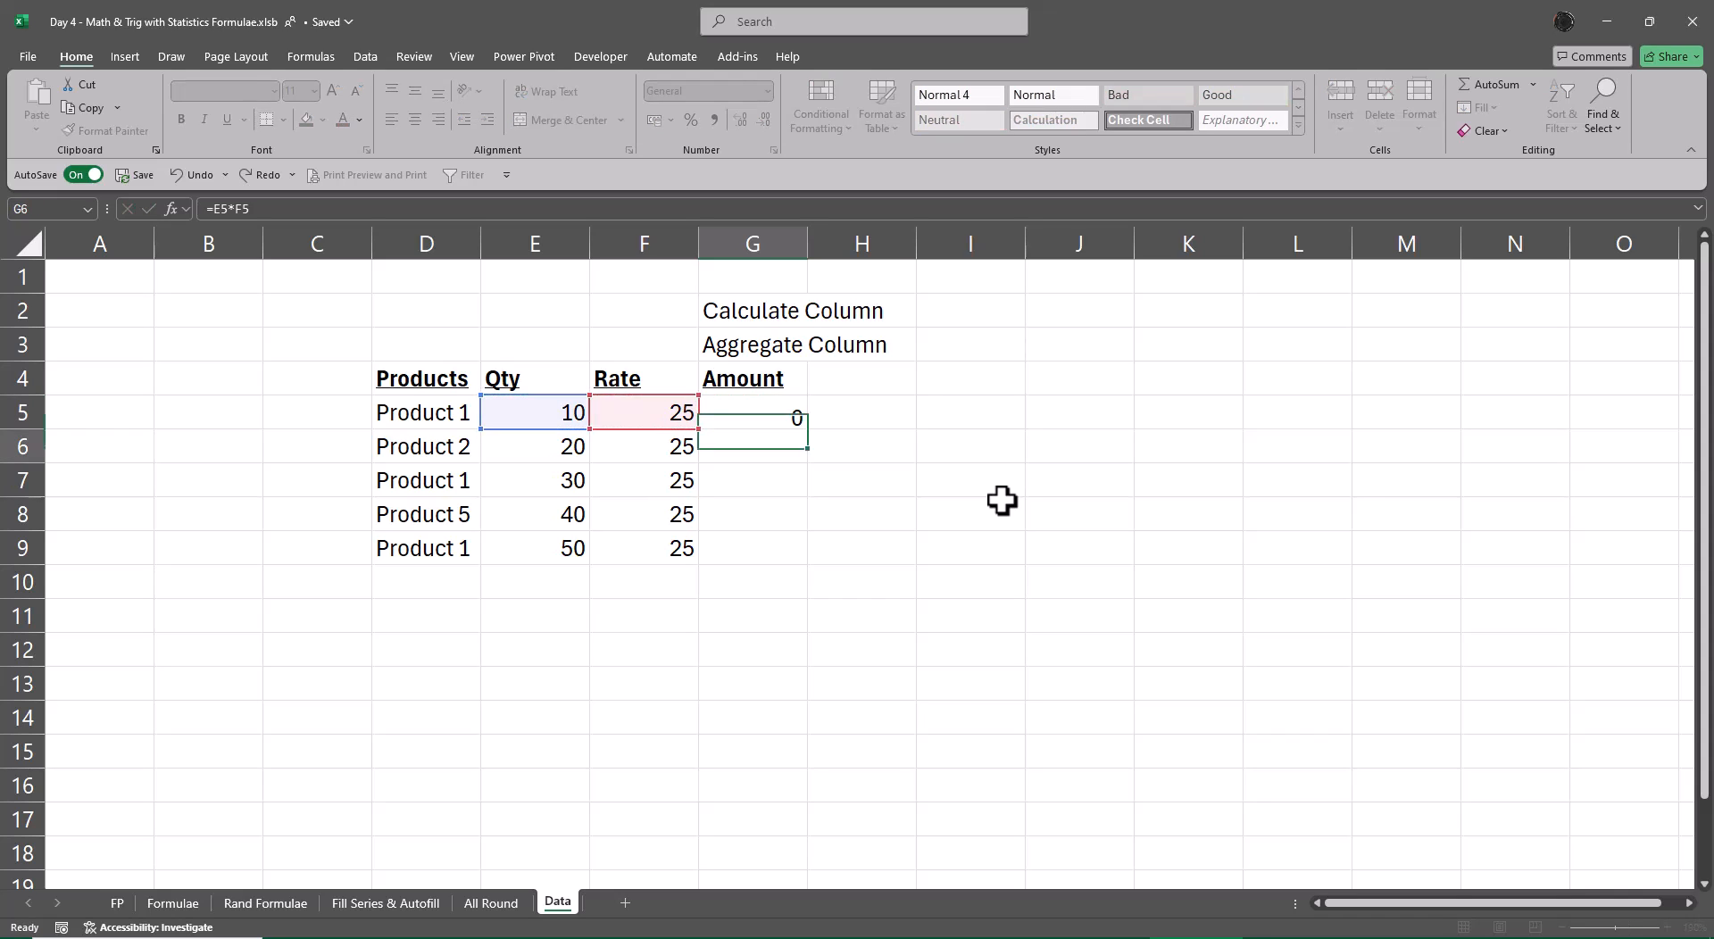
key(ctrl+Return)
Step: Fill the amount formula from G5 down through G9 for the remaining products
key(shift+Down)
key(shift+Down)
key(shift+Down)
key(shift+Down)
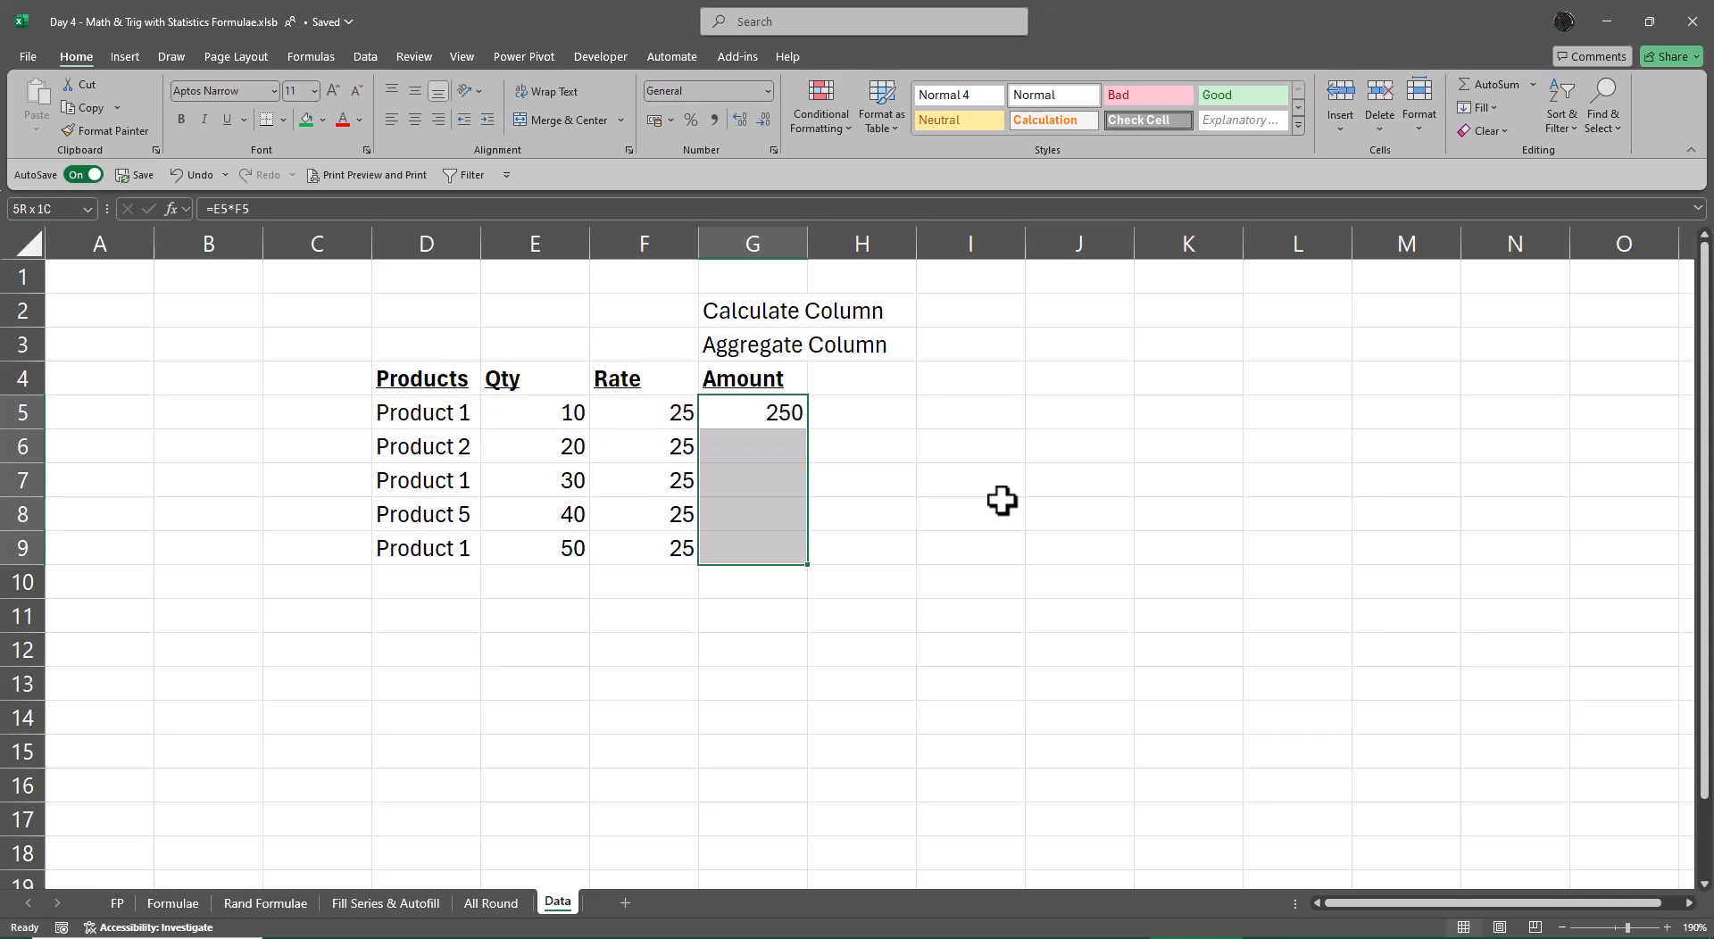
key(ctrl+d)
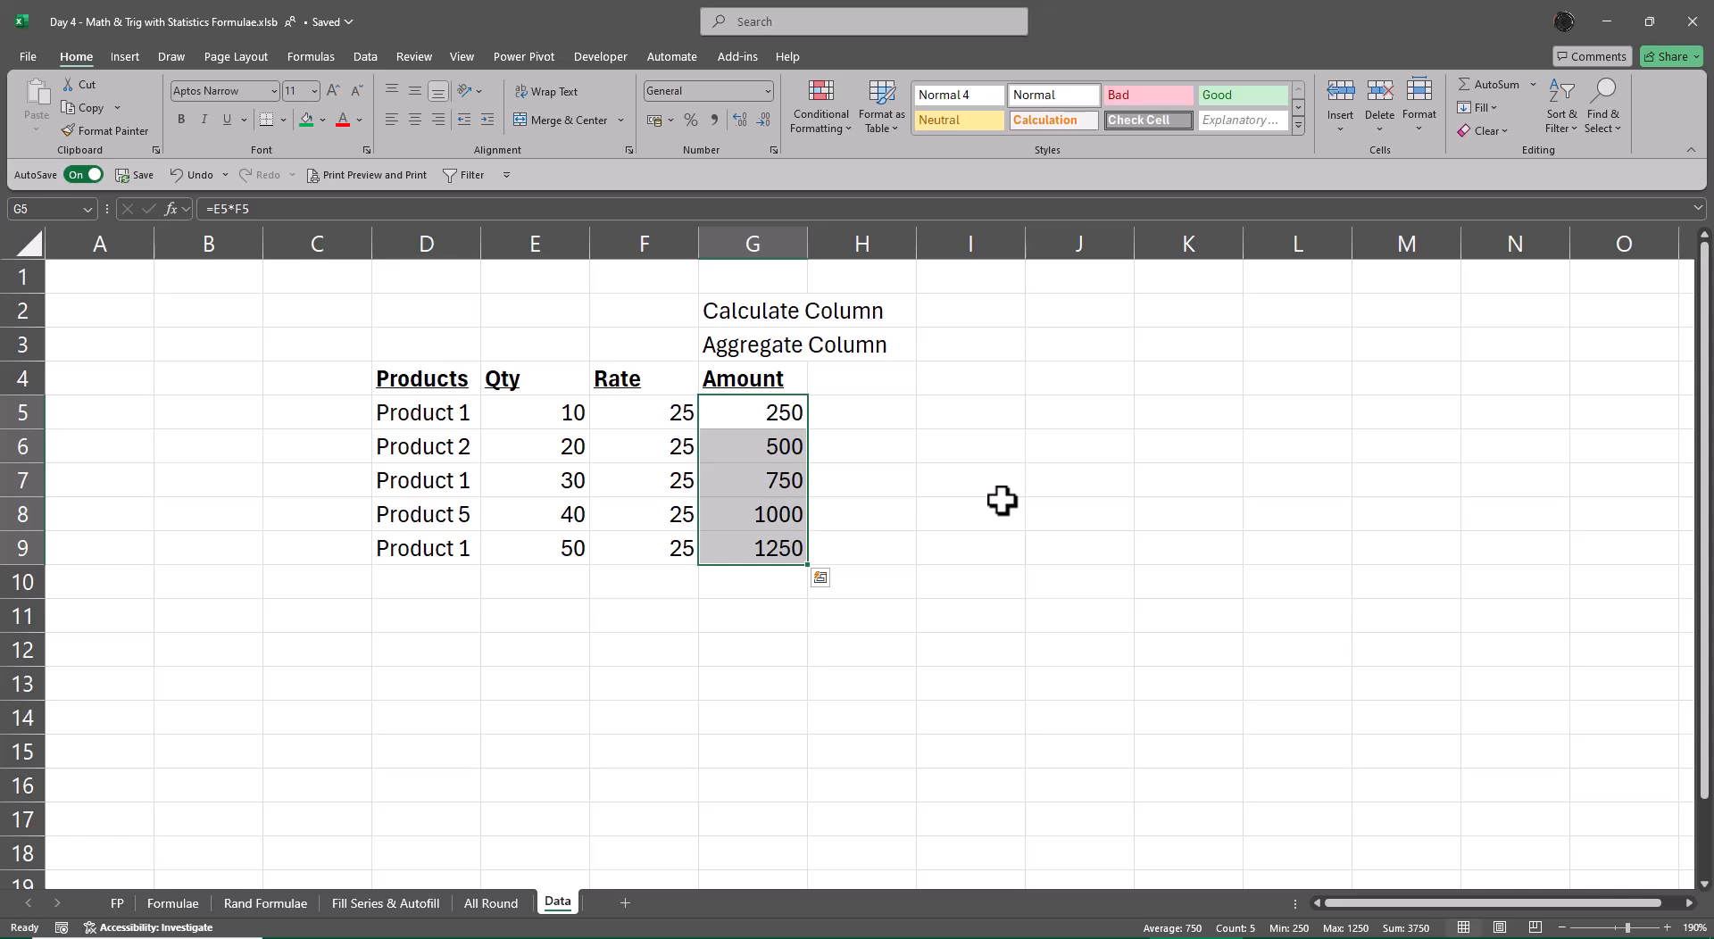
Step: Total the Amount column in G10 with =SUM(G5:G9) using AutoSum
key(Down)
key(Down)
key(Down)
key(Down)
key(Down)
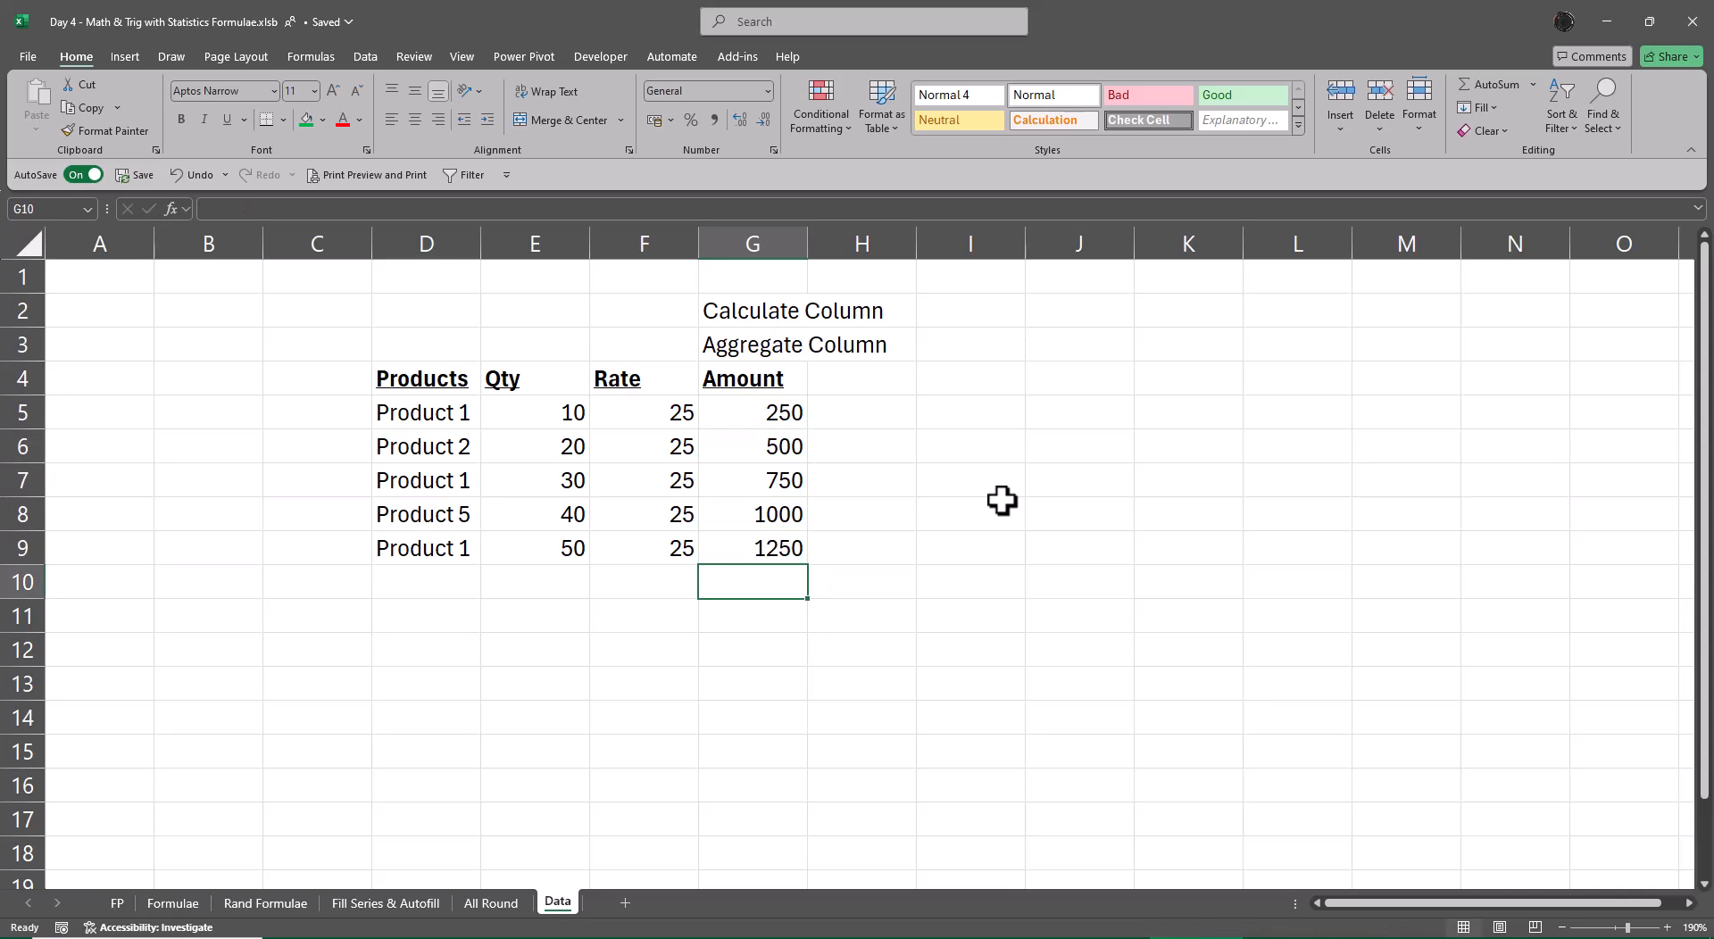
key(alt+equal)
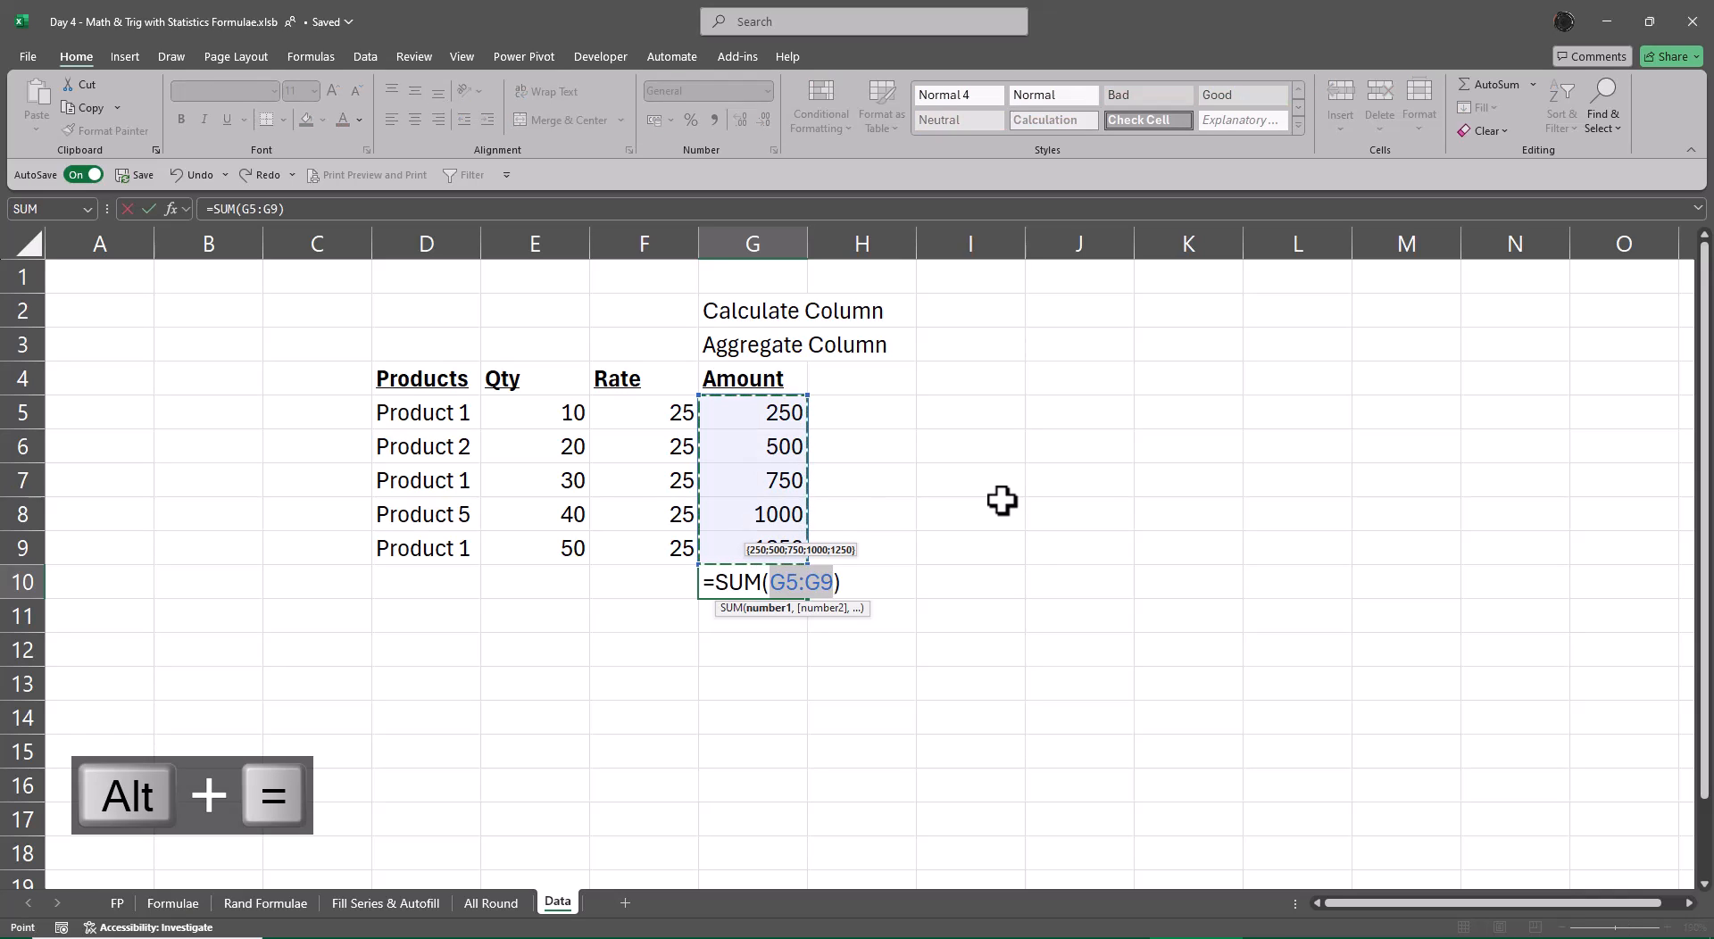
key(Return)
key(Up)
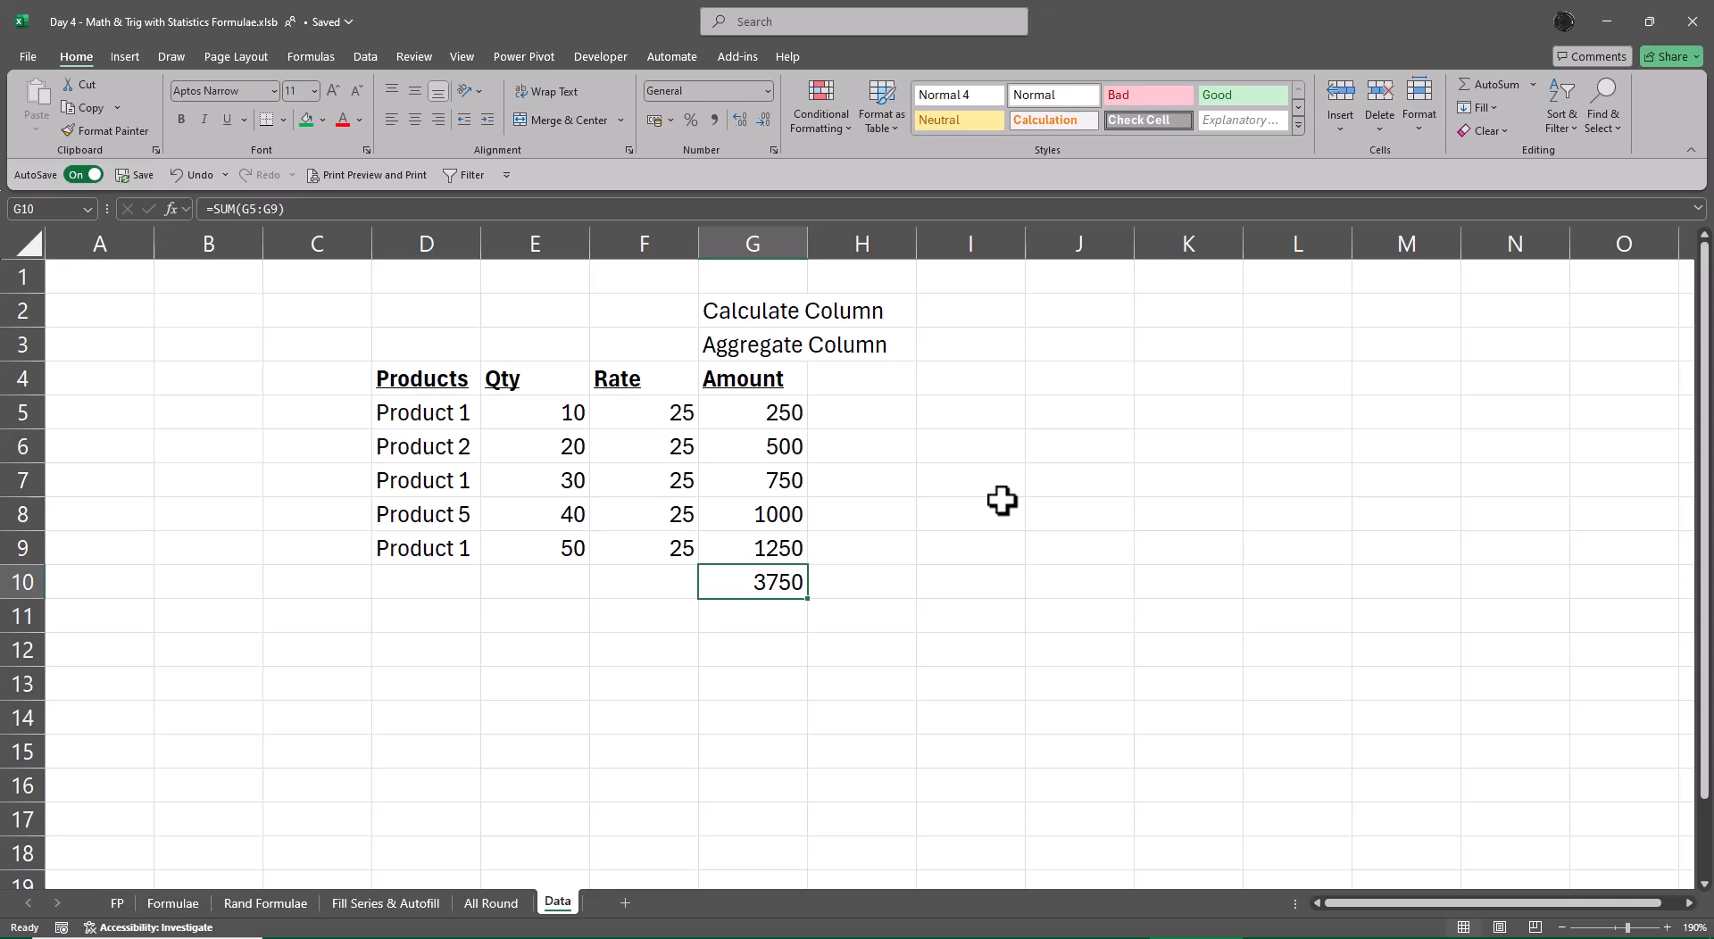
Step: Label the total with "Sum" in H10 and note its shortcut "Alt =" in I10
key(Right)
text(Sum)
key(Tab)
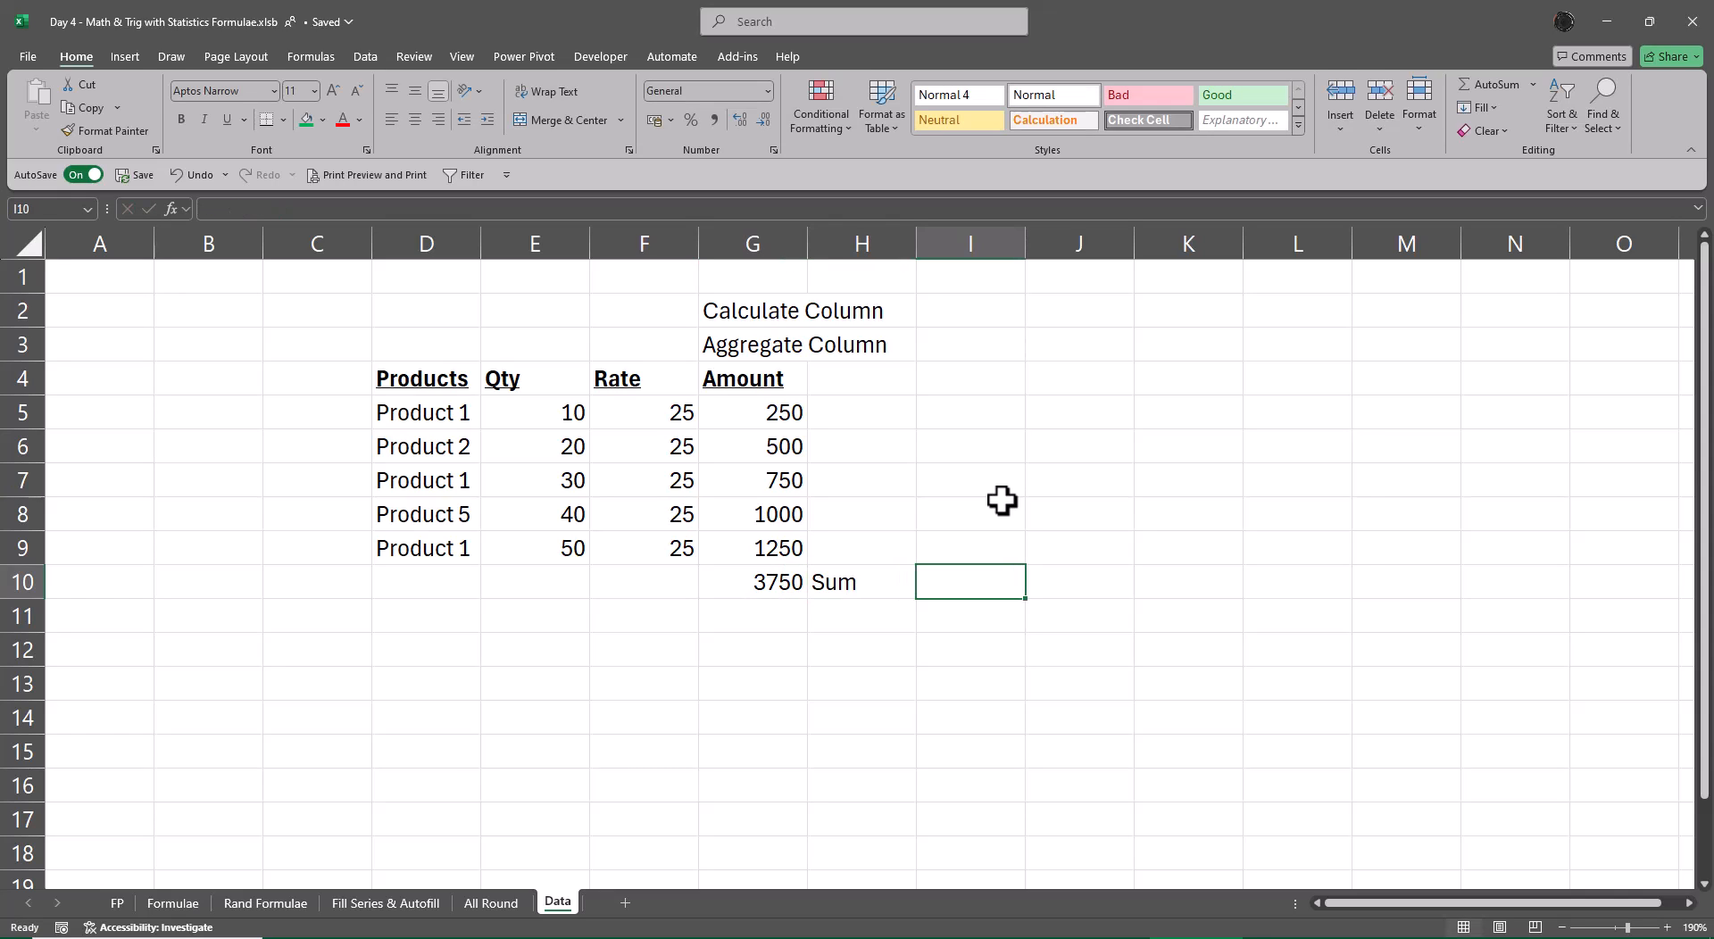
text(Alt)
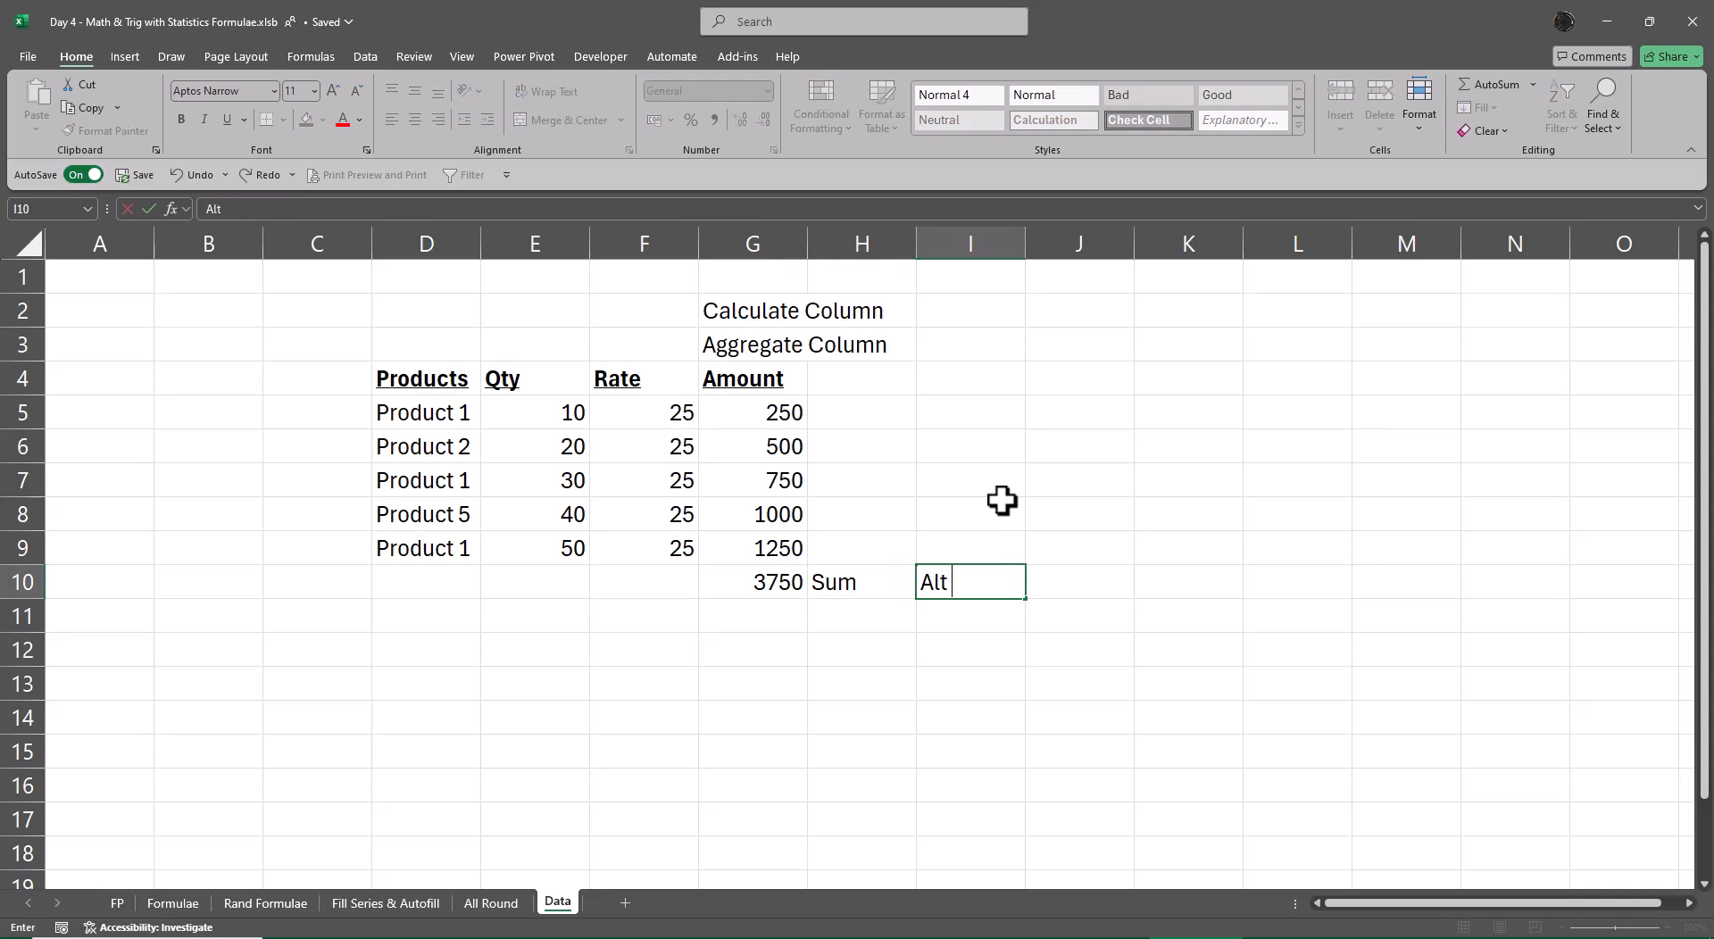
text( =)
key(Return)
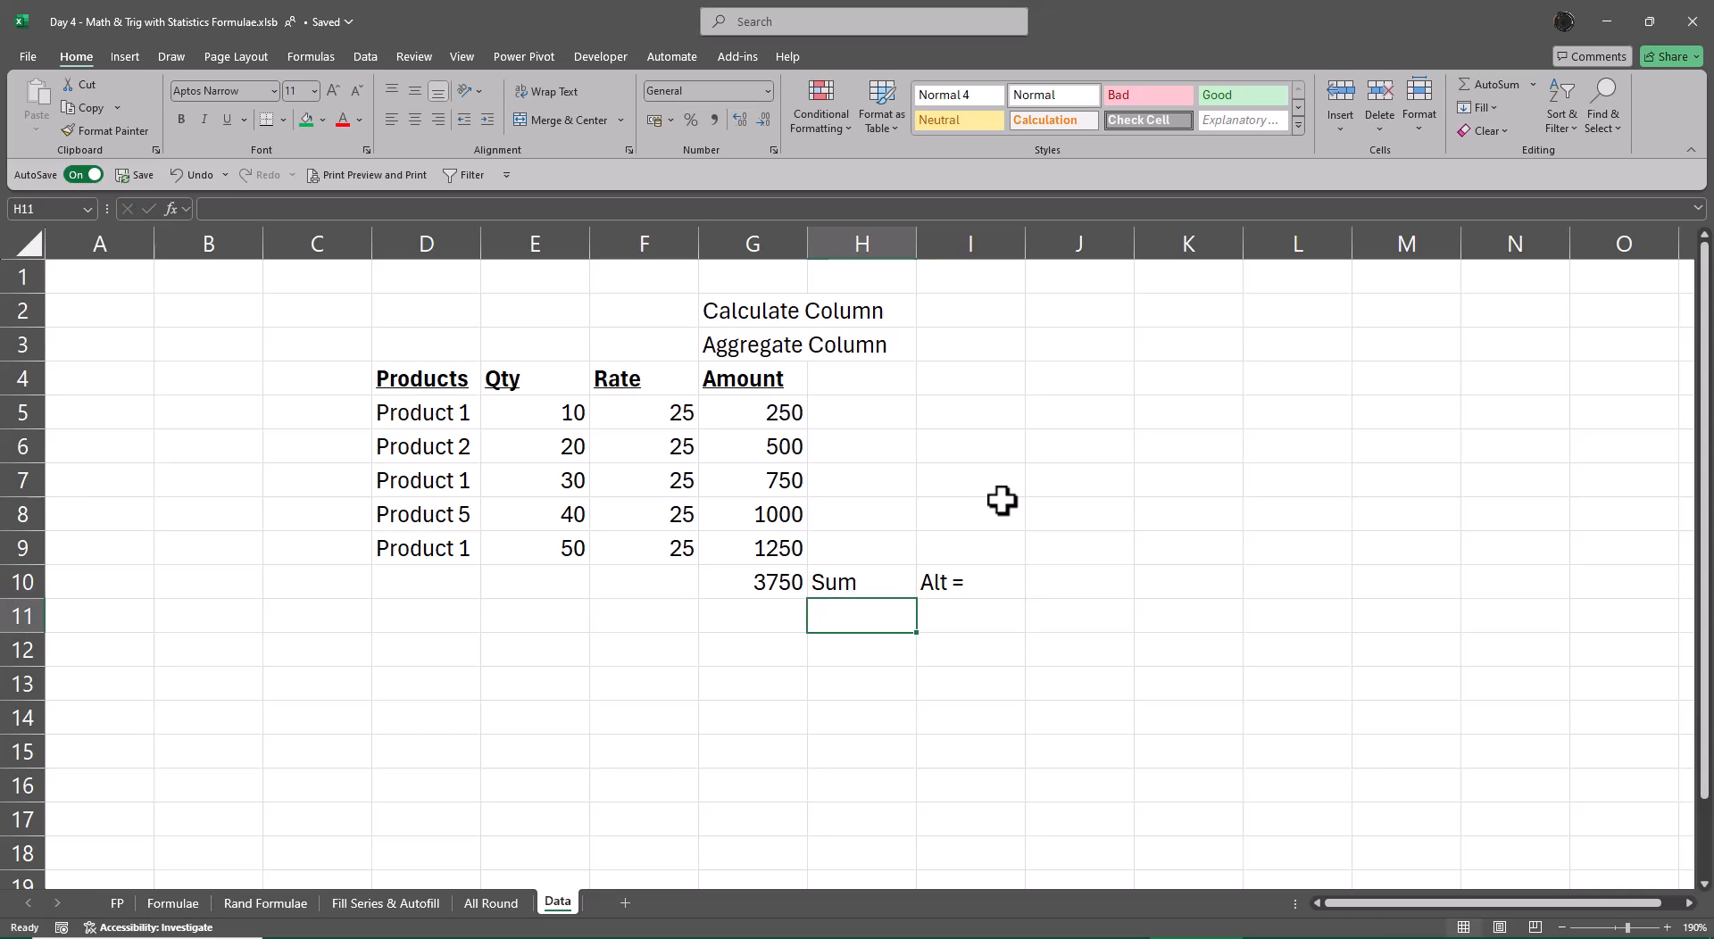
Step: Inspect the sum formula in G10 and the range it references without changing it
key(Up)
key(Left)
key(F2)
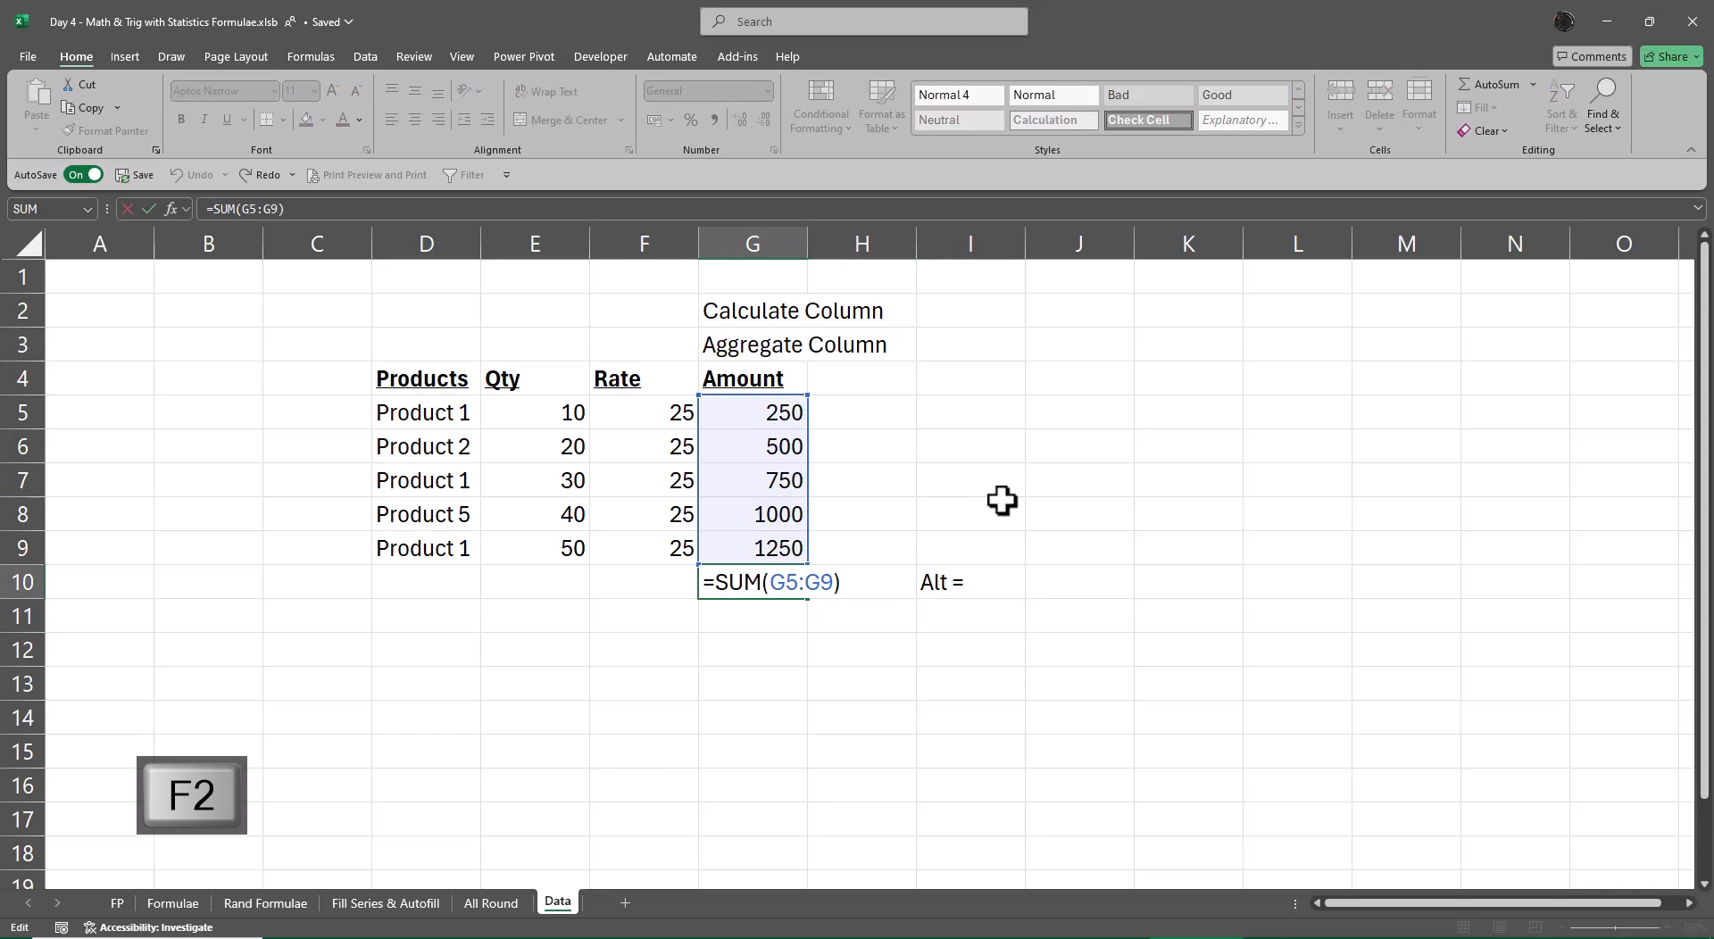
key(Escape)
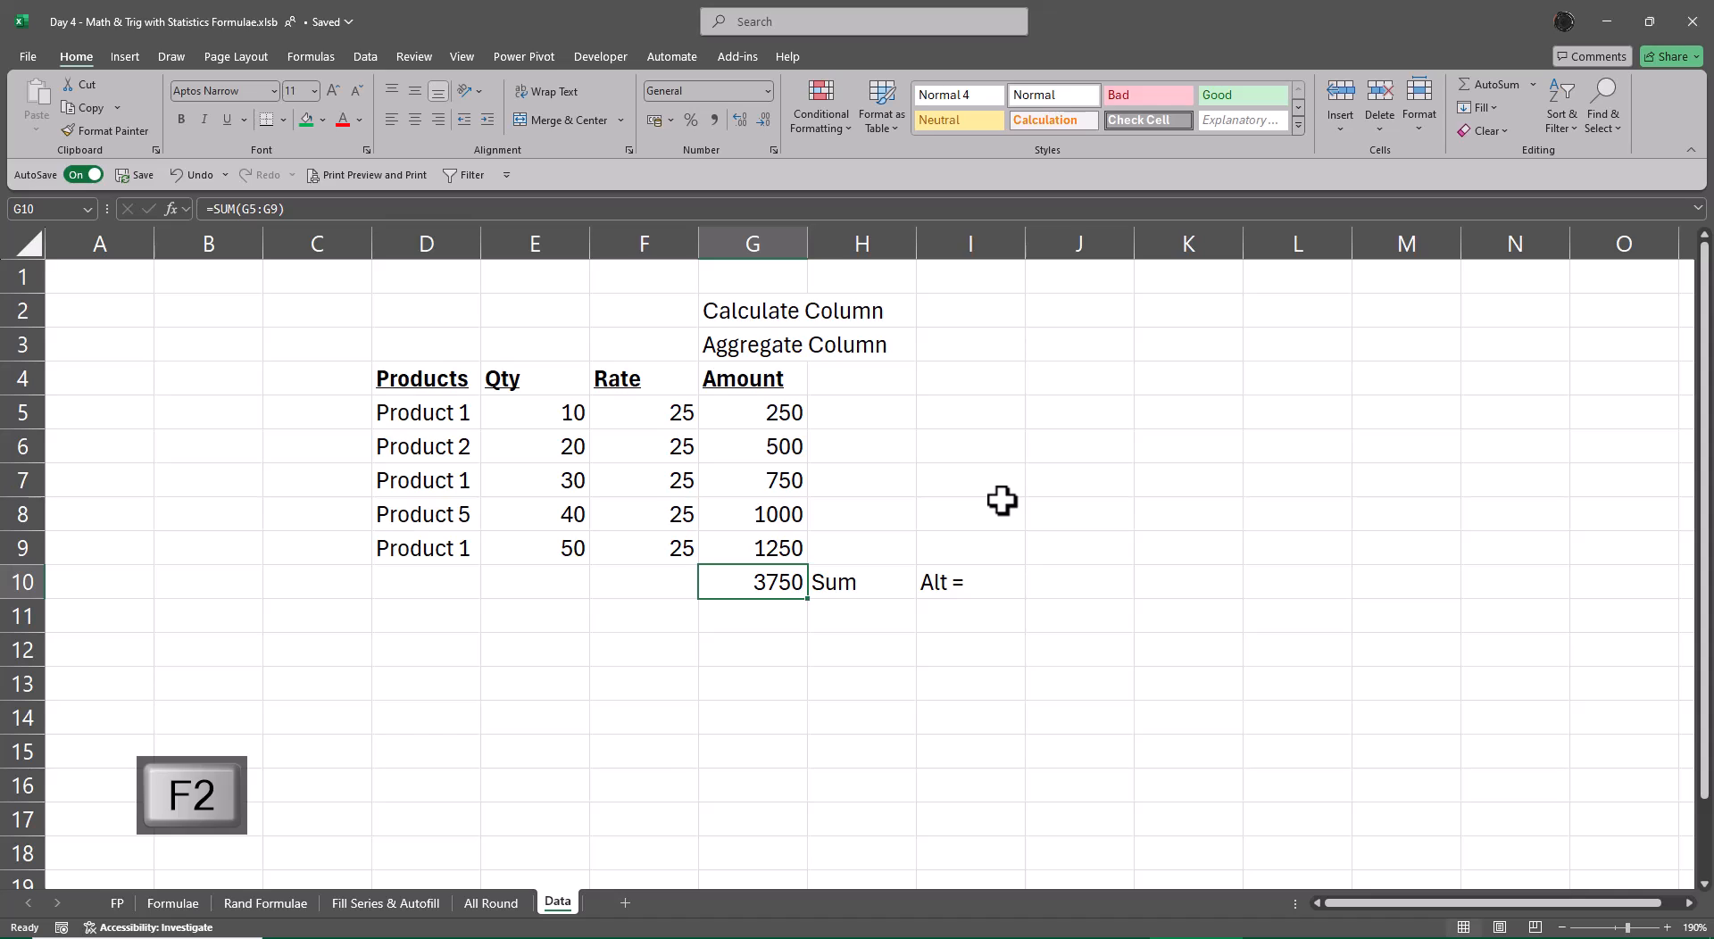
Step: Show the formula behind the G10 total as text in J10 with =FORMULATEXT(G10)
key(Left)
key(Left)
key(Right)
key(Right)
key(Right)
key(Right)
key(Right)
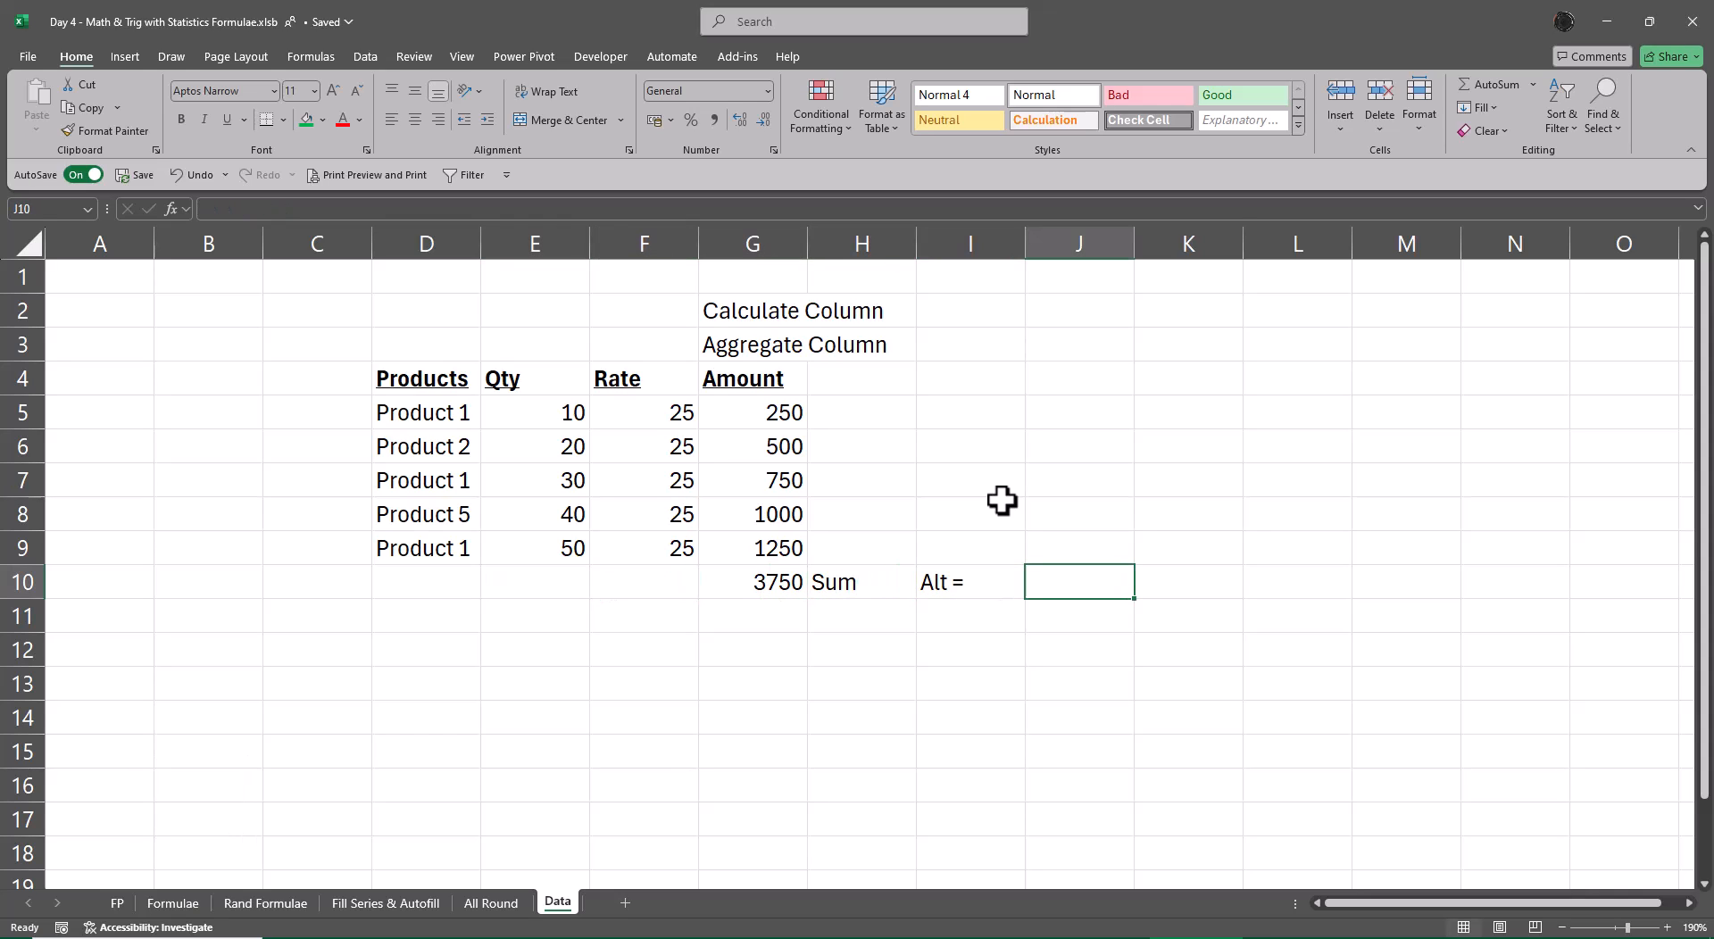
text(=form)
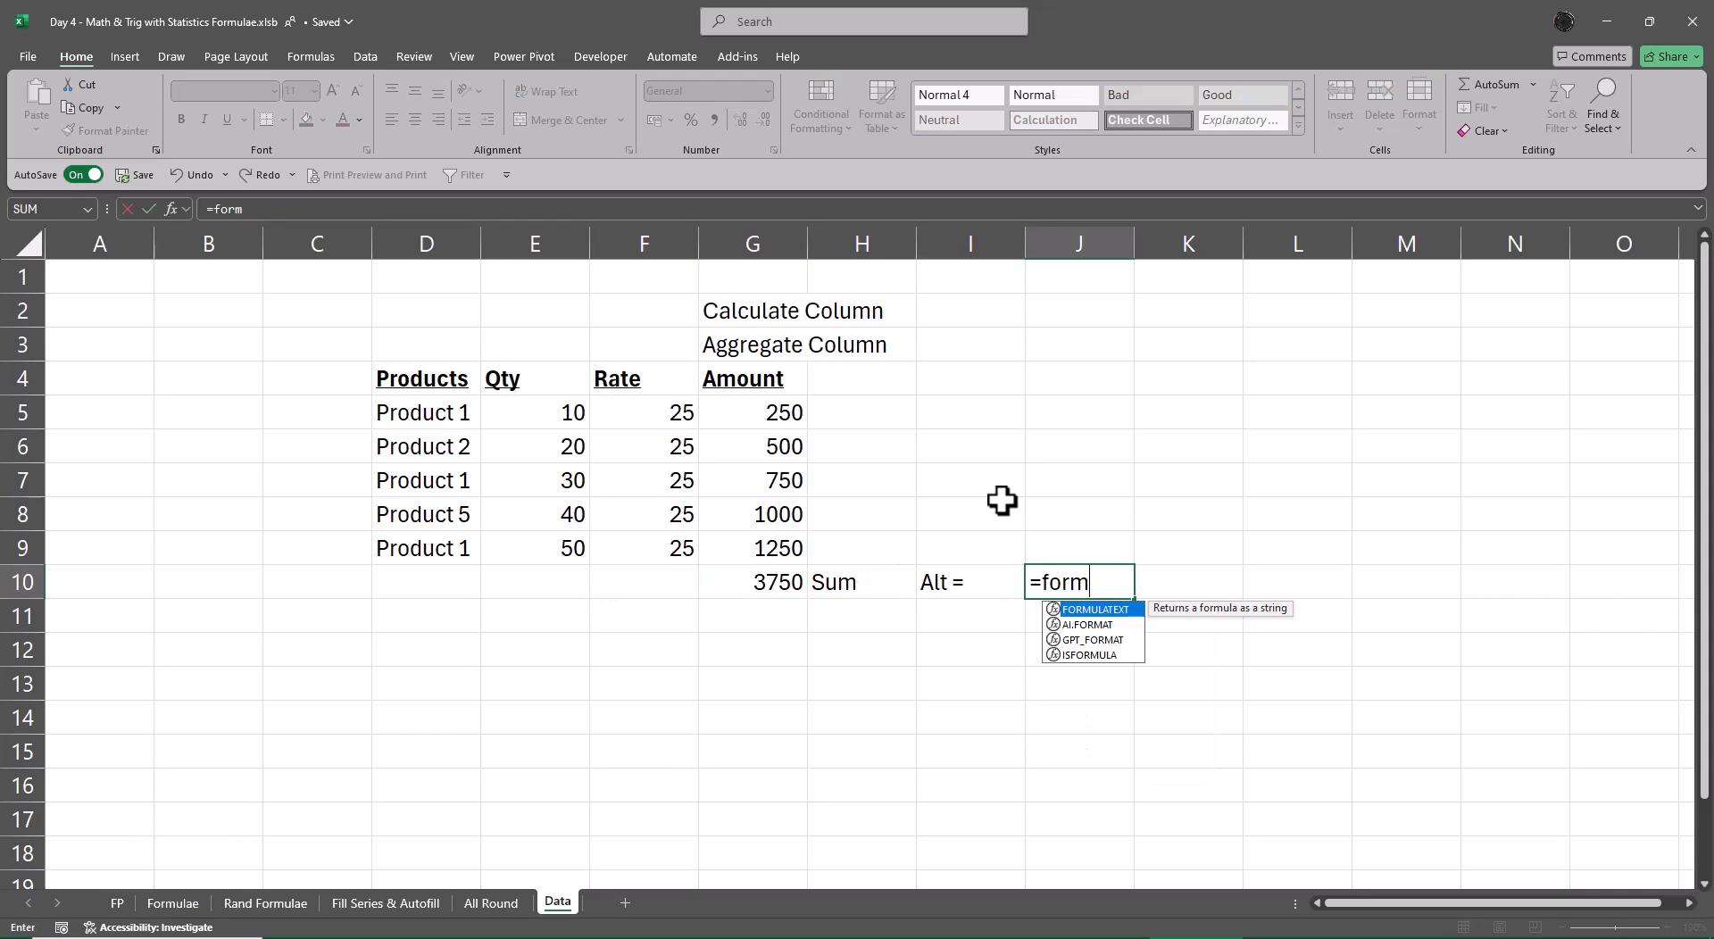
key(Tab)
key(Left)
key(Left)
key(Left)
key(ctrl+Return)
Step: Fill the FORMULATEXT formula from J10 down through J16
key(shift+Down)
key(shift+Down)
key(shift+Down)
key(shift+Down)
key(shift+Down)
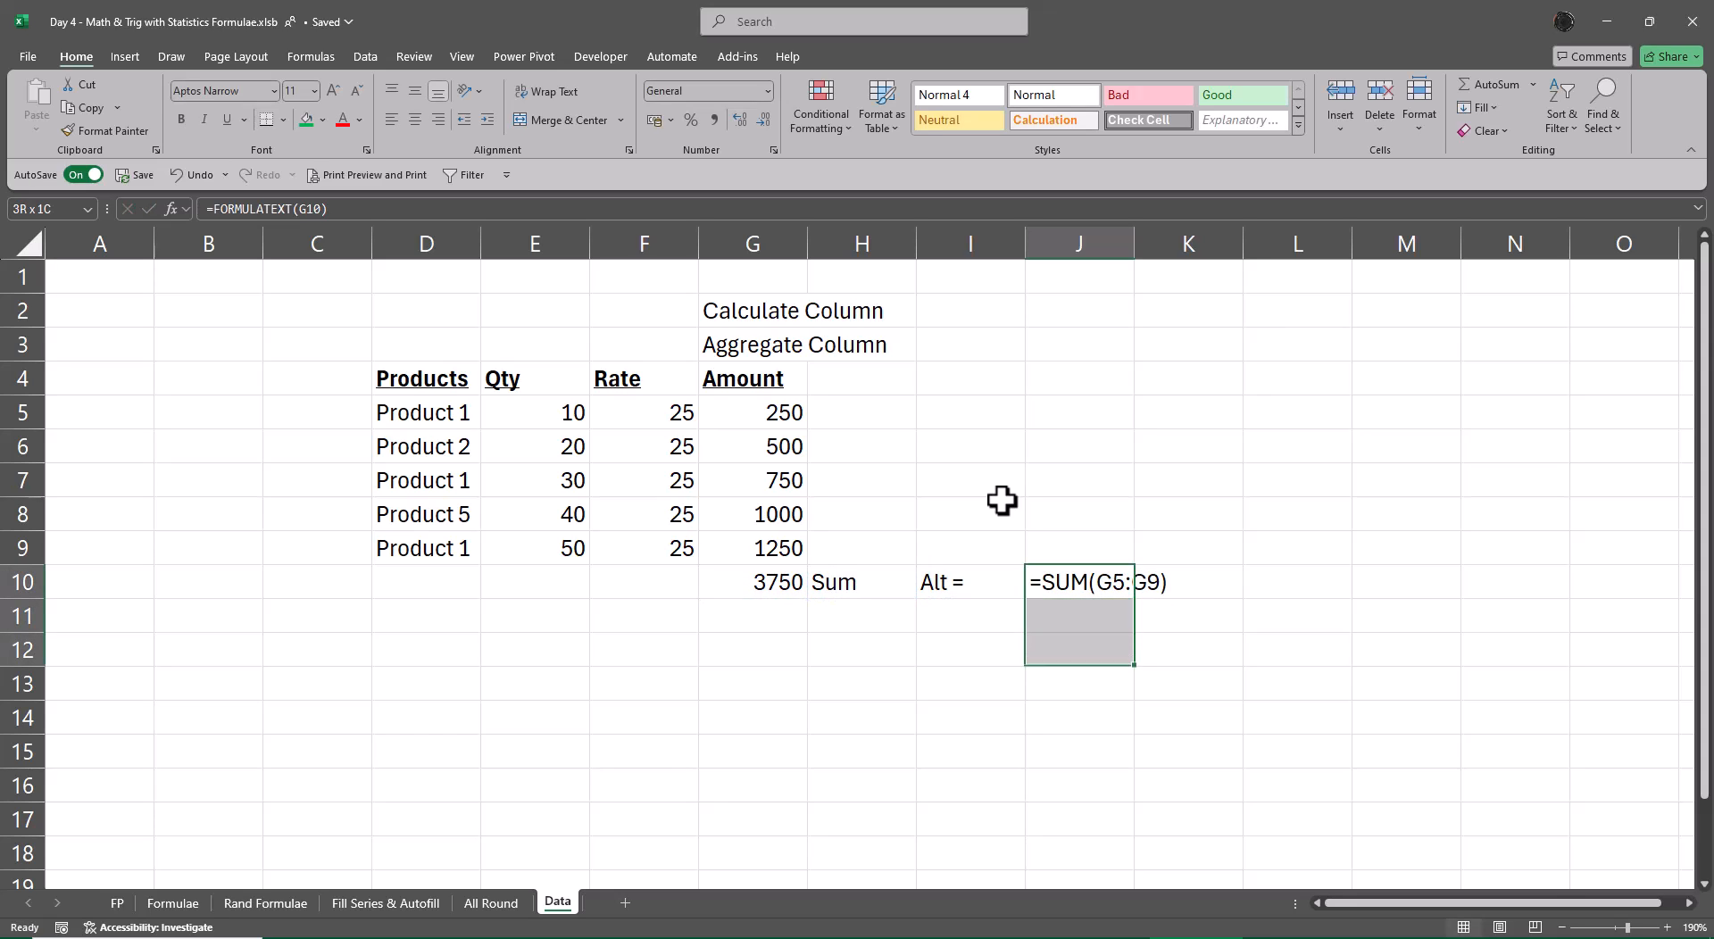
key(shift+Down)
key(ctrl+d)
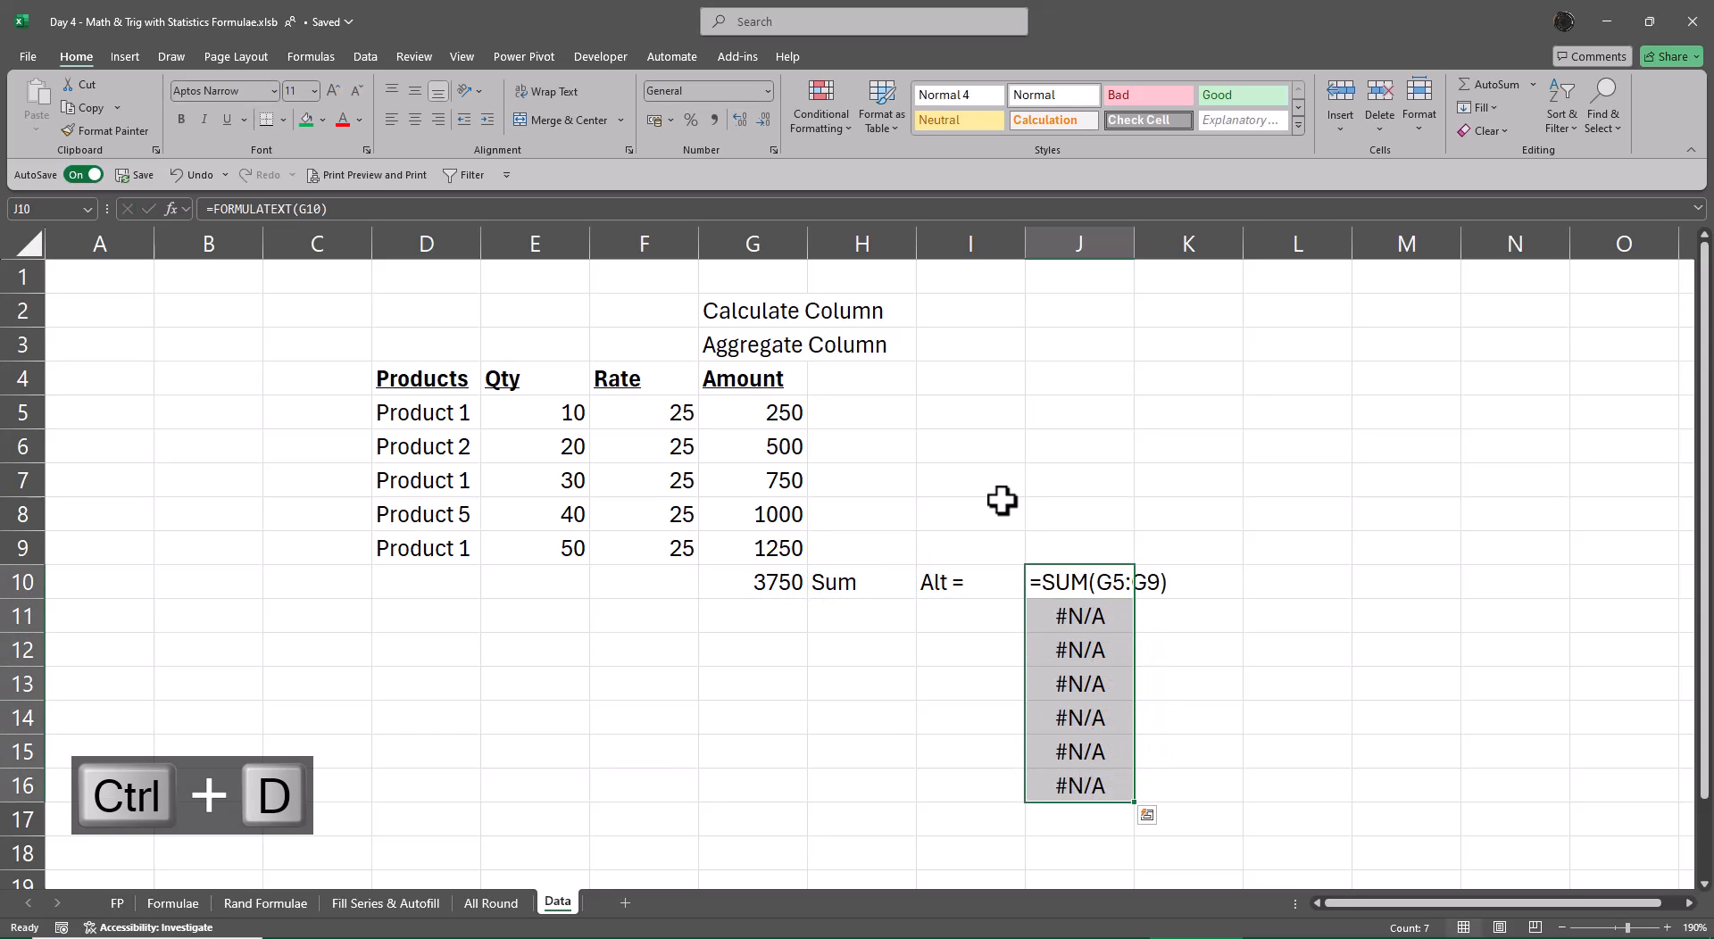
Step: Begin a SUMPRODUCT formula in G11 with the Qty values E5:E9 as its first array
key(Down)
key(Left)
key(Left)
key(Left)
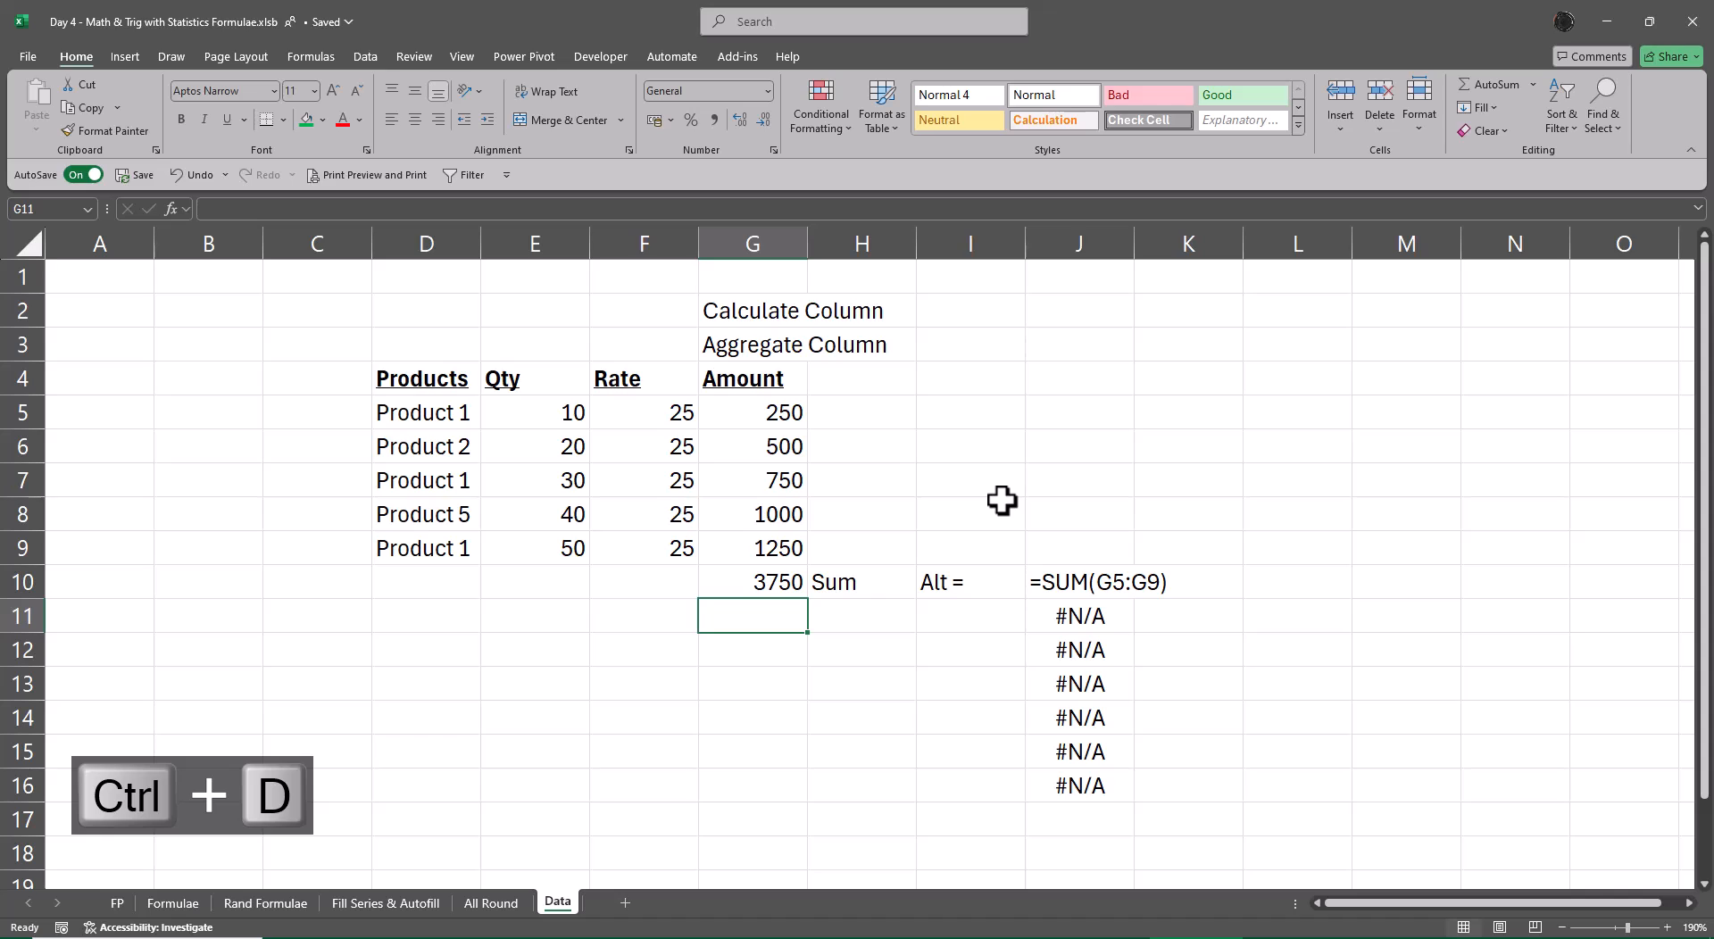
text(=sum)
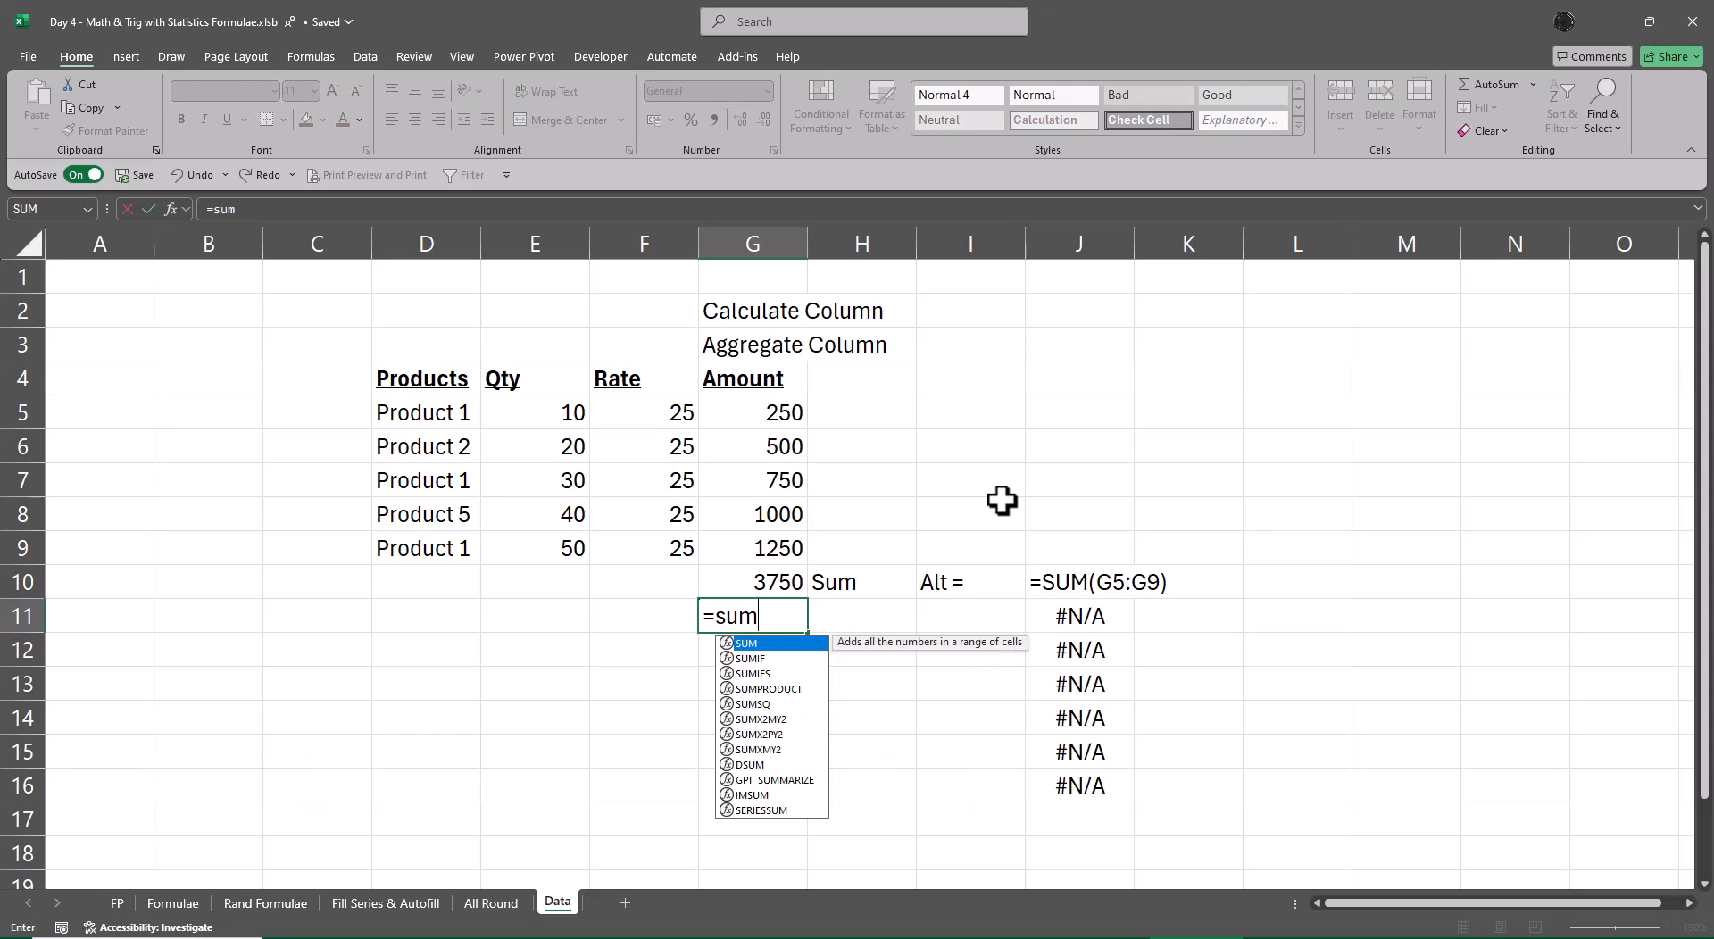
key(Down)
key(Down)
key(Down)
key(Tab)
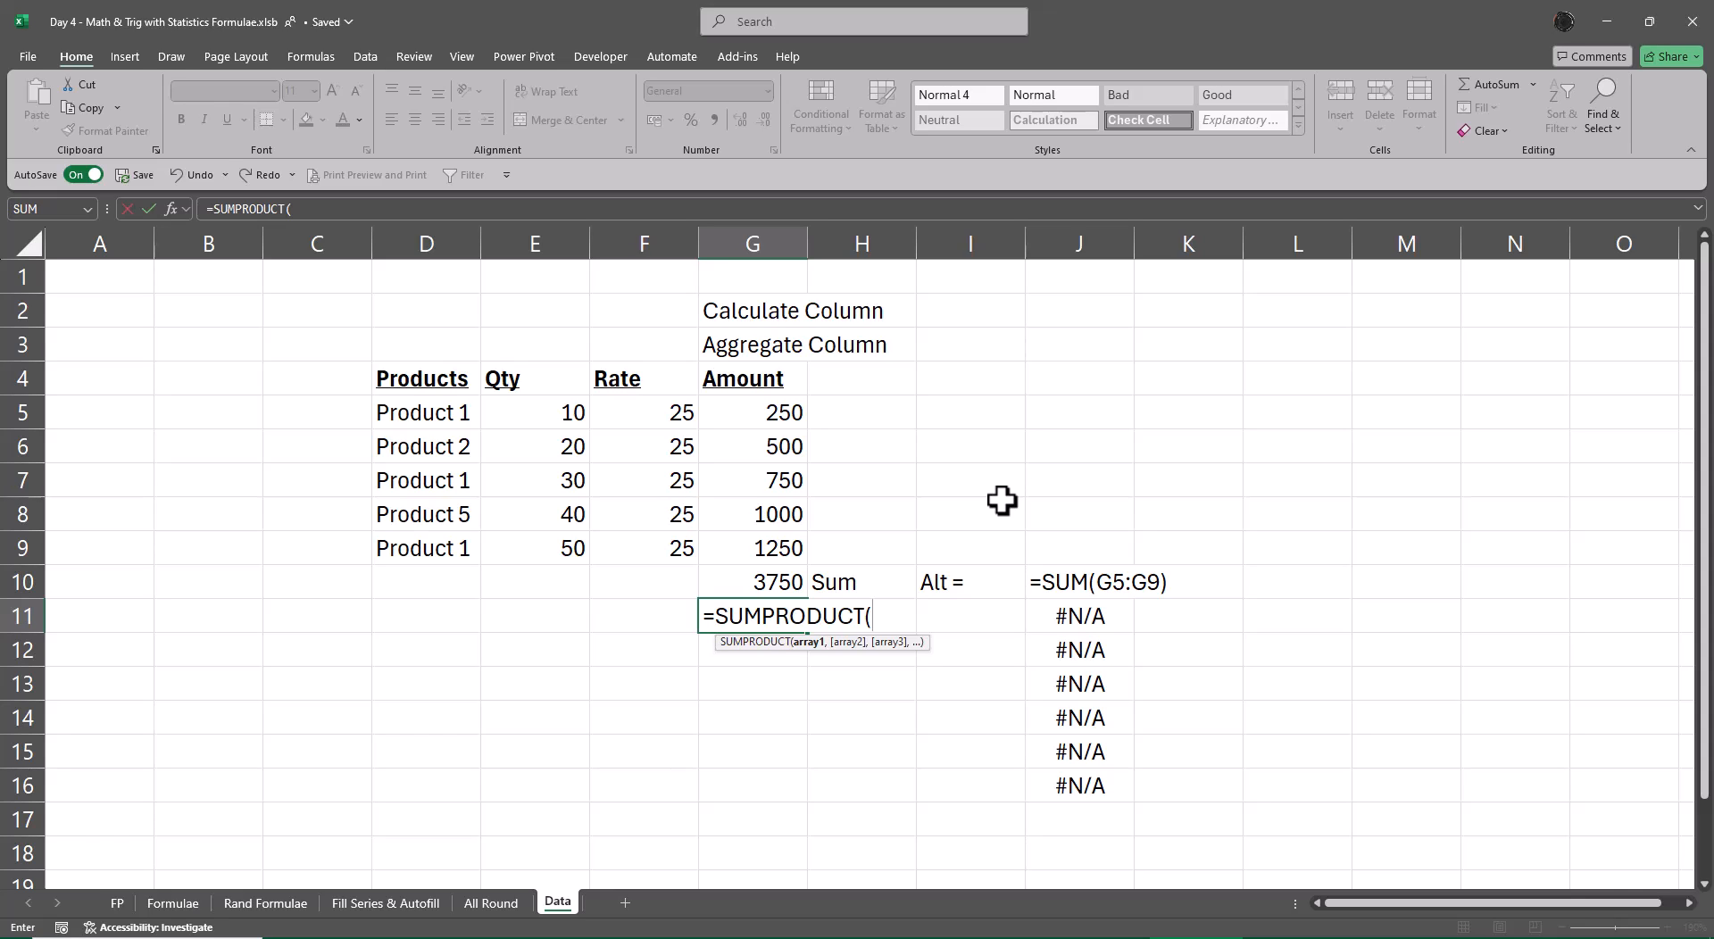
key(Up)
key(Up)
key(Up)
key(Up)
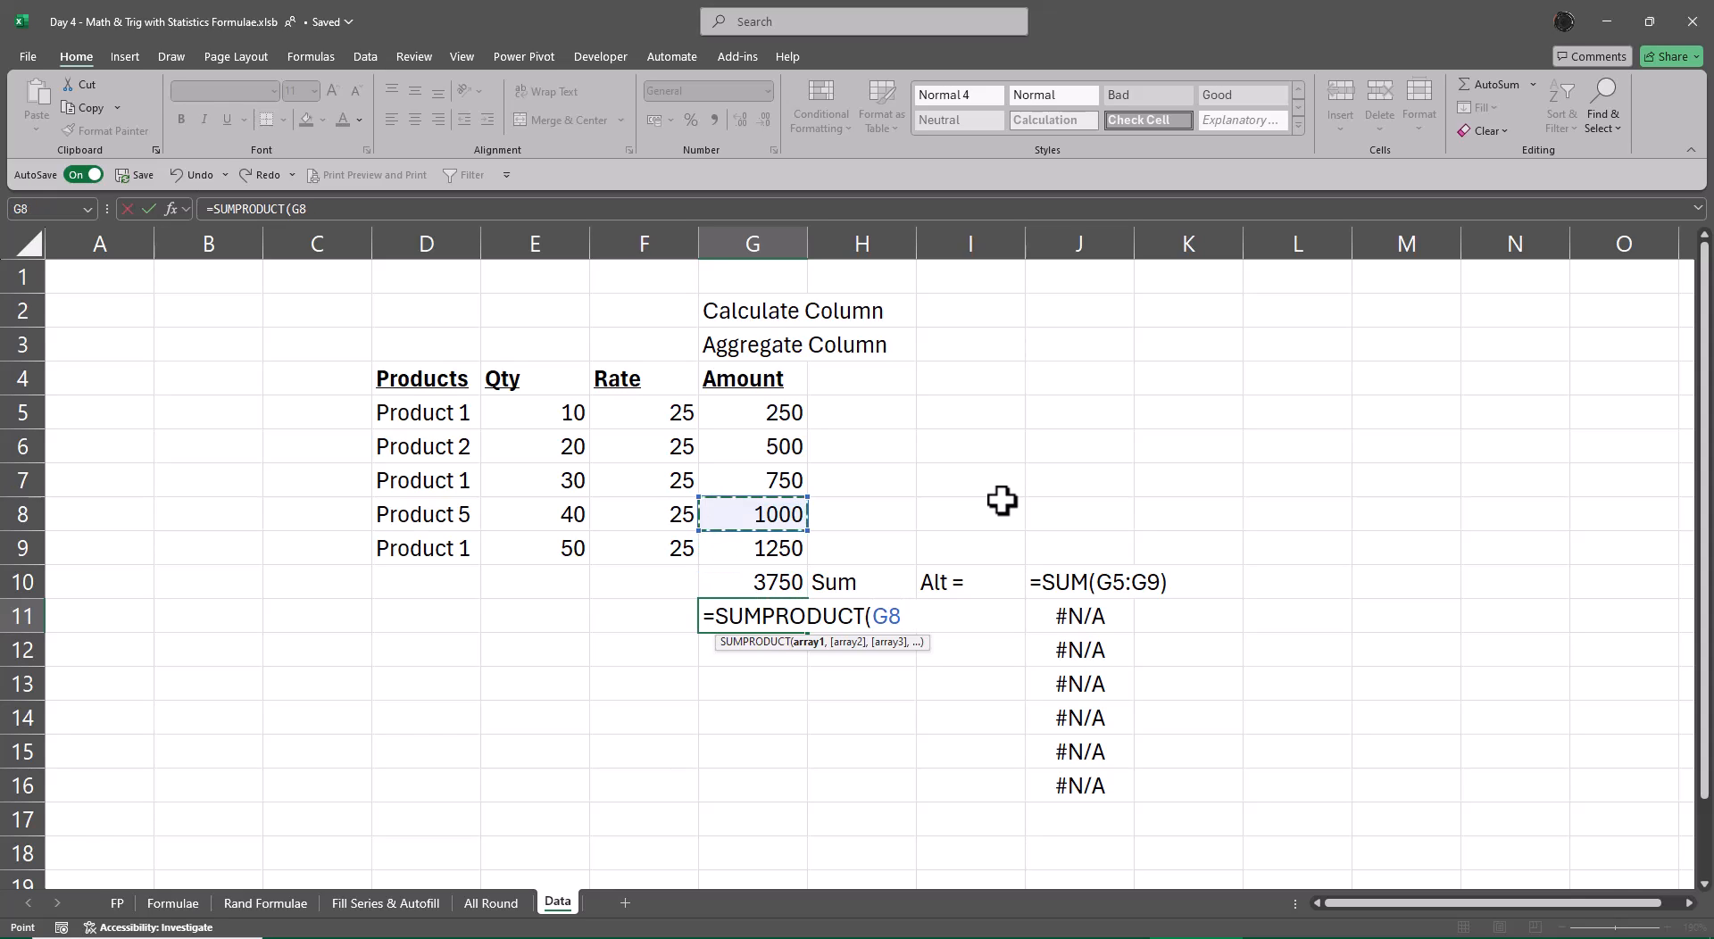
key(Left)
key(Left)
key(Up)
key(Up)
key(ctrl+shift+Down)
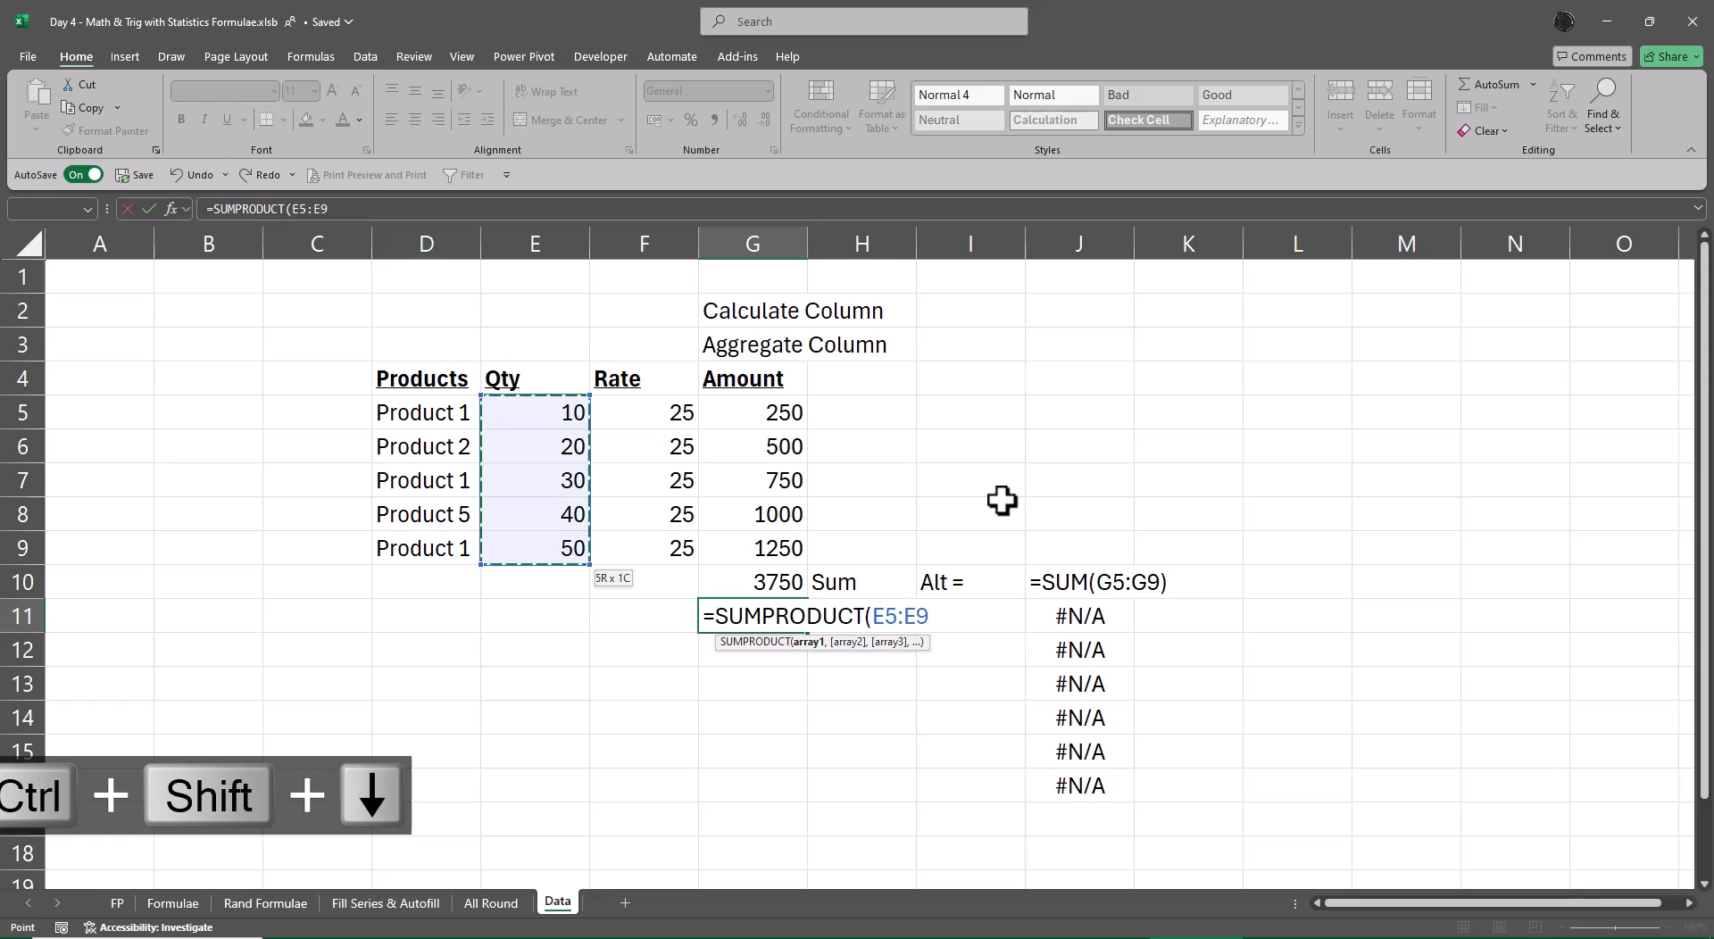
Step: Add the Rate values F5:F9 as the second array and complete the SUMPRODUCT formula in G11
text(,)
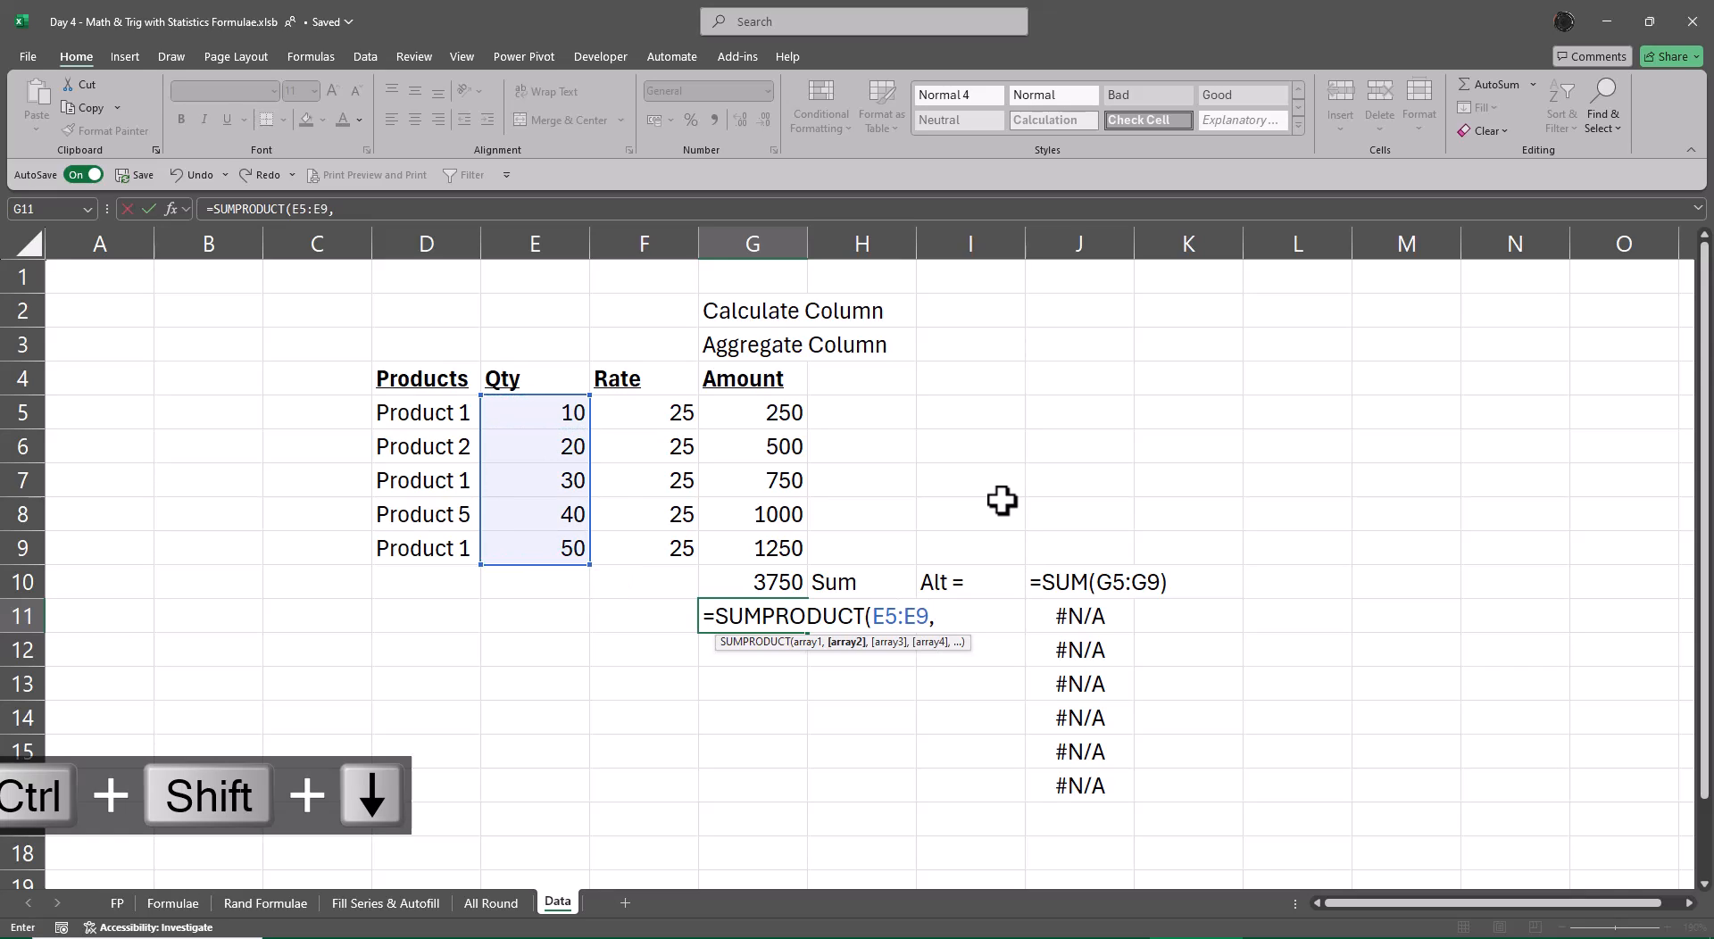
key(Up)
key(Up)
key(Up)
key(Up)
key(Up)
key(Up)
key(Left)
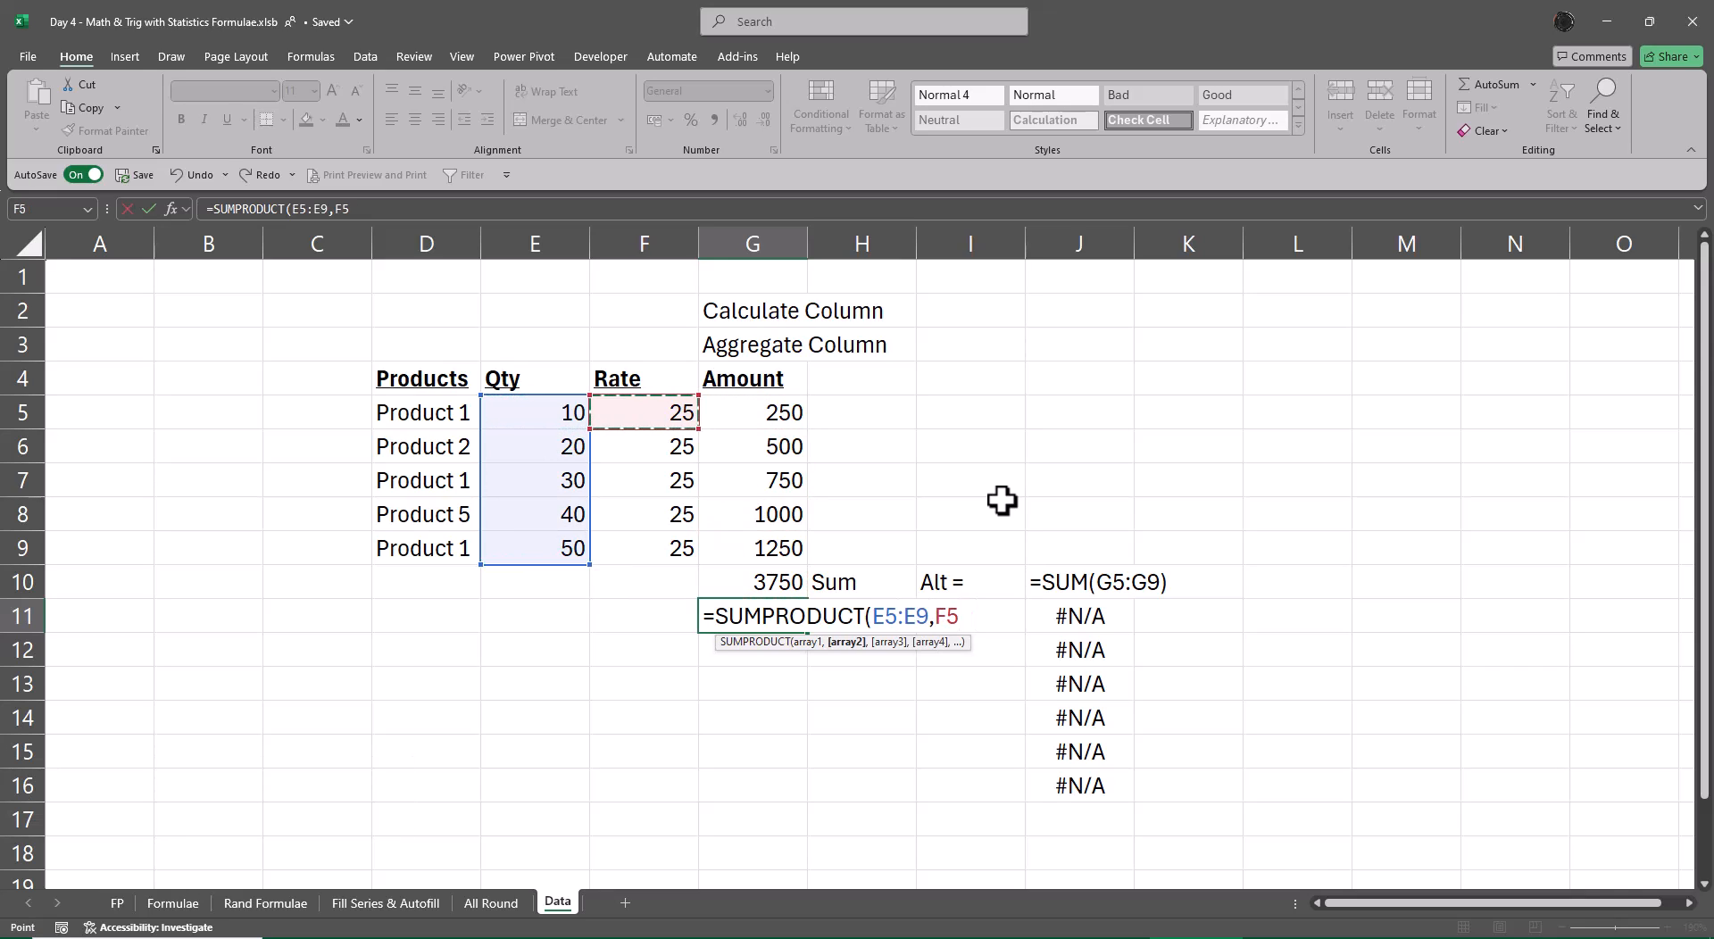
key(ctrl+shift+Down)
key(Return)
key(Up)
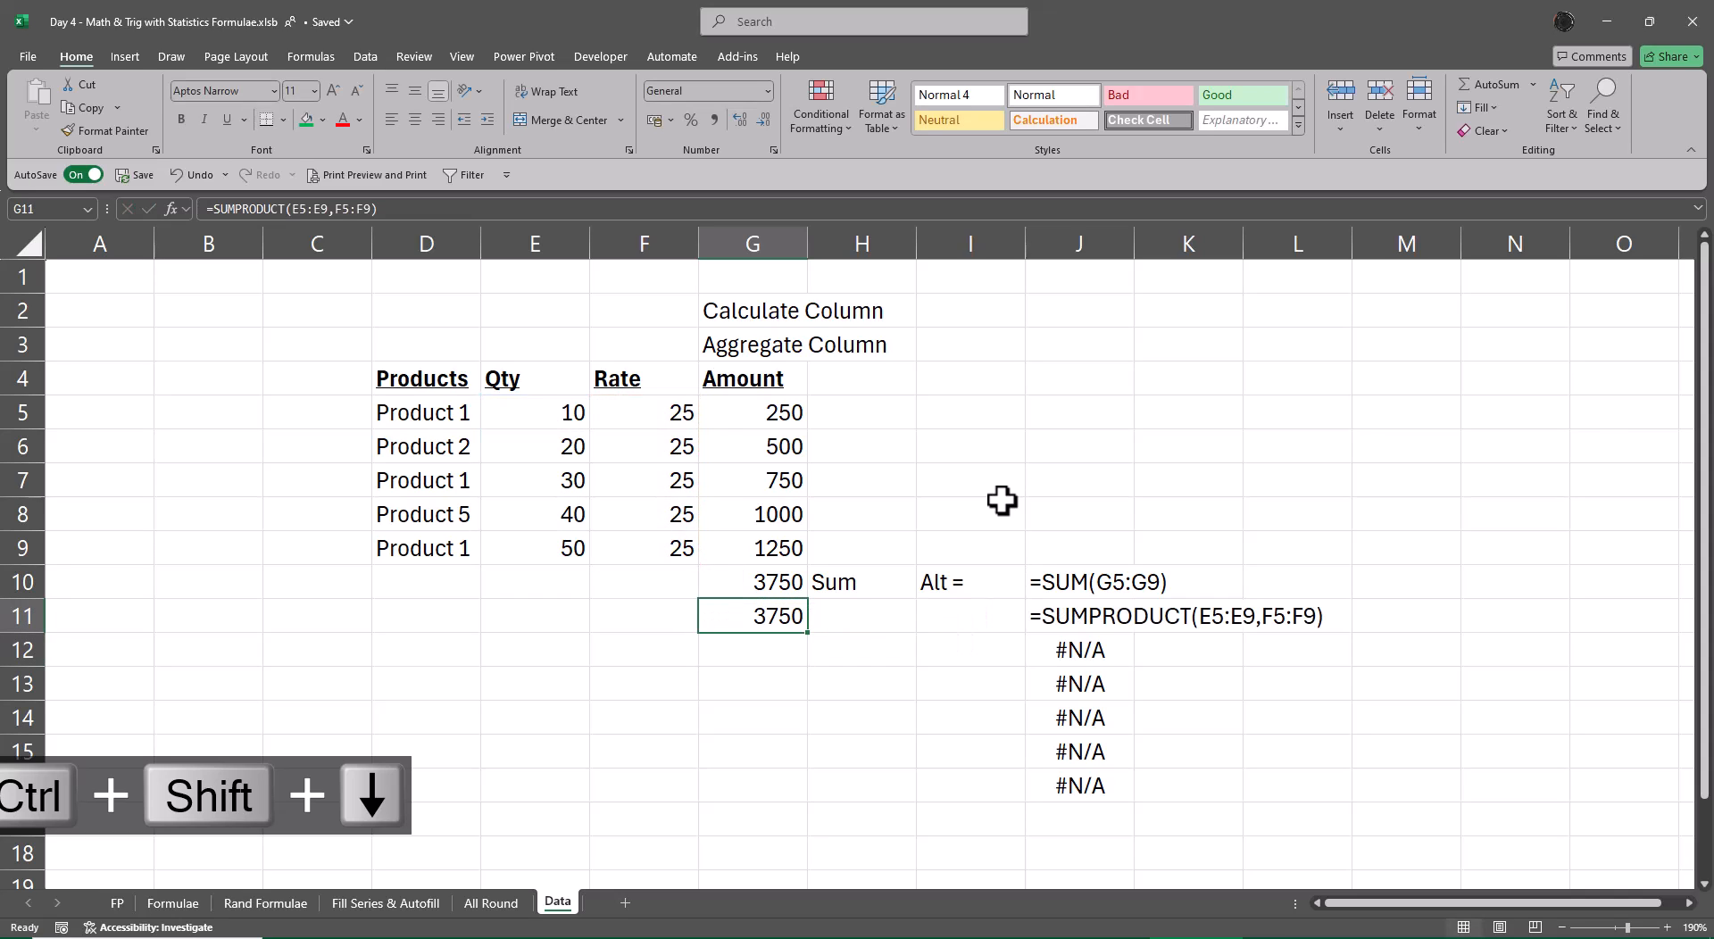
key(Up)
key(Up)
key(Up)
key(Up)
key(Up)
key(Up)
key(Up)
key(Up)
key(Up)
key(Up)
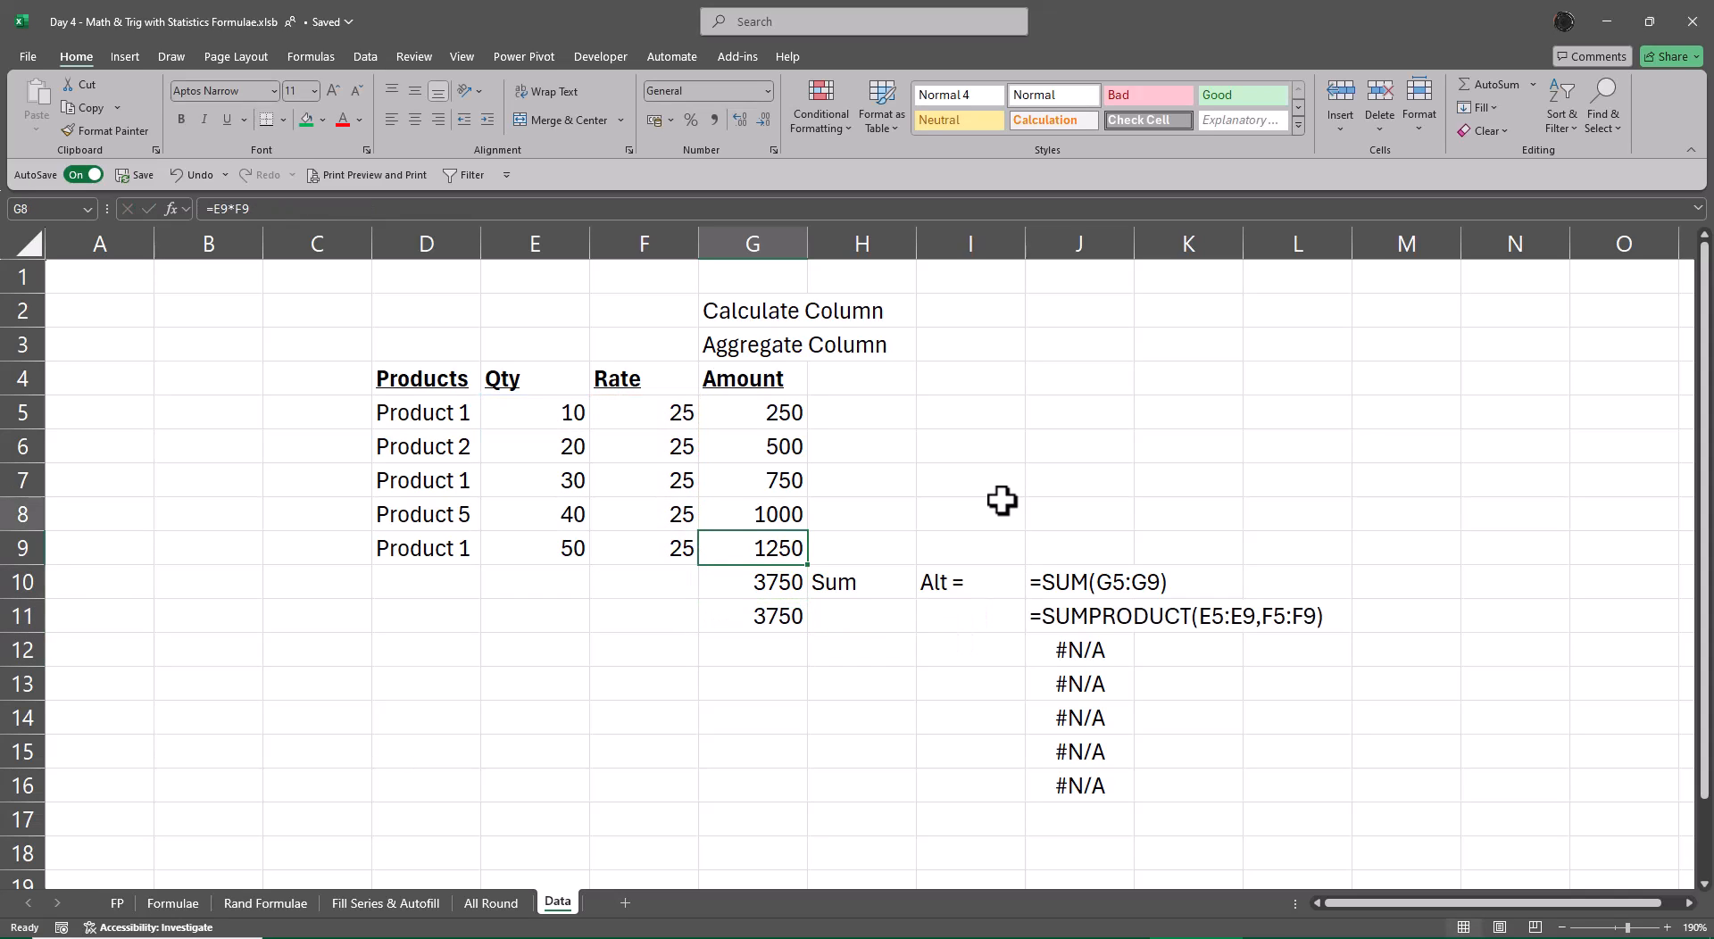
key(Down)
key(shift+Down)
key(Down)
key(Down)
key(Down)
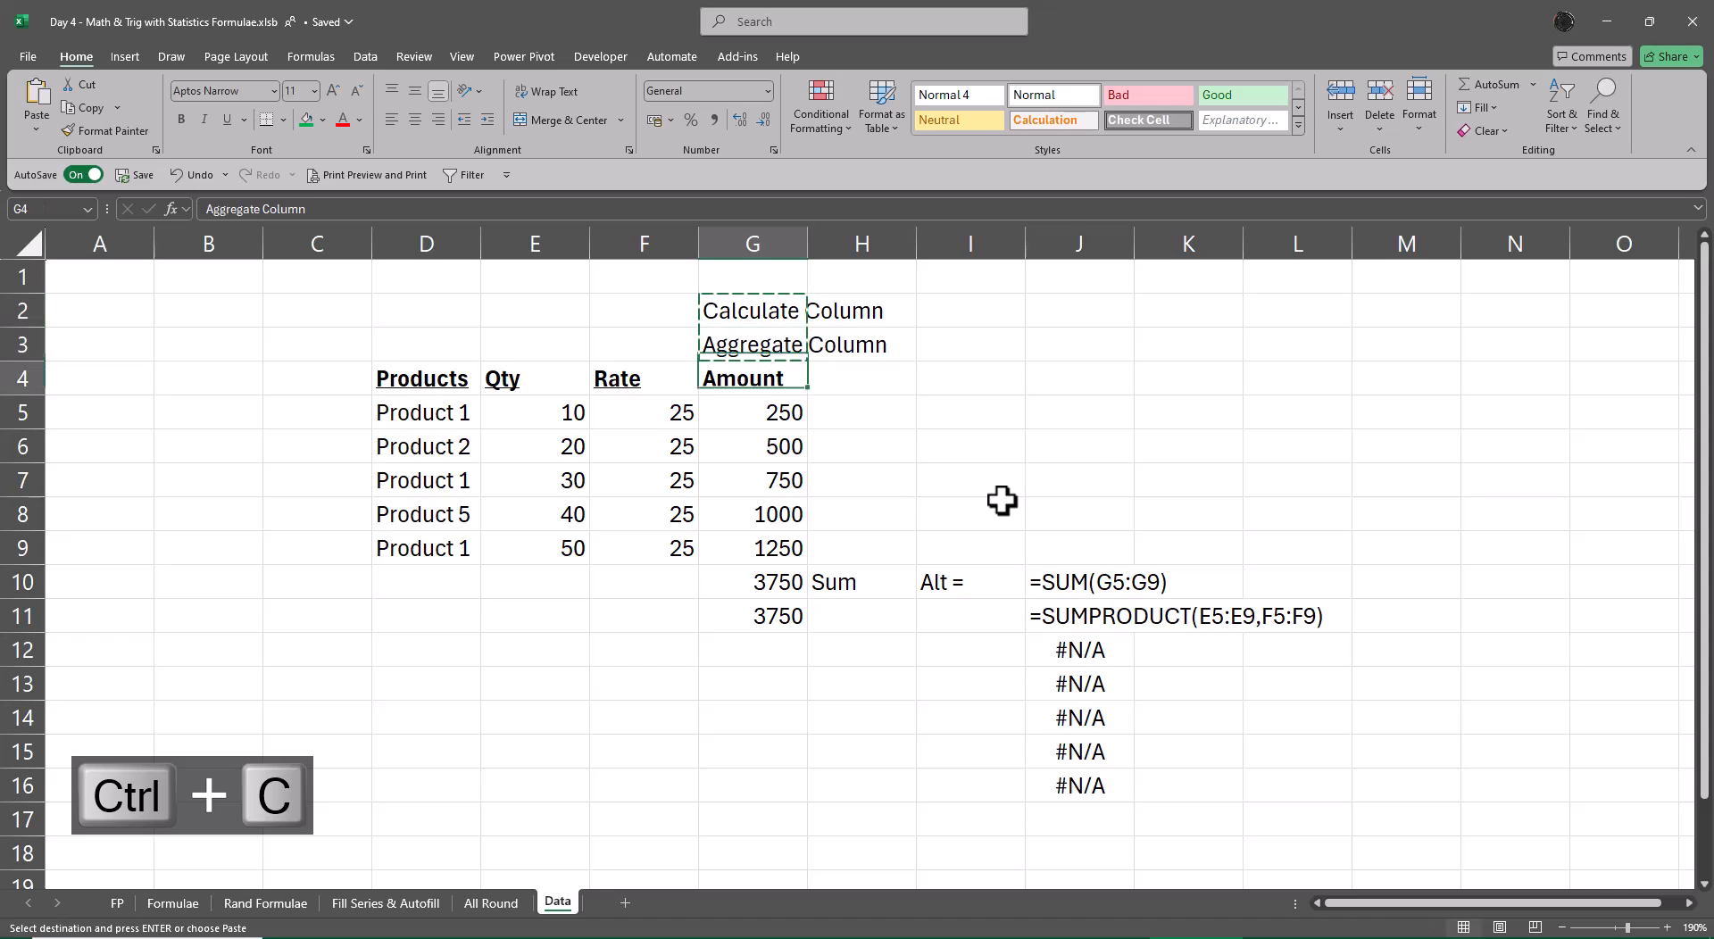
key(Up)
key(Up)
key(Escape)
Step: Copy the "Aggregate Column" label from G3 to E11, beside the SUMPRODUCT result
key(Down)
key(Up)
key(ctrl+c)
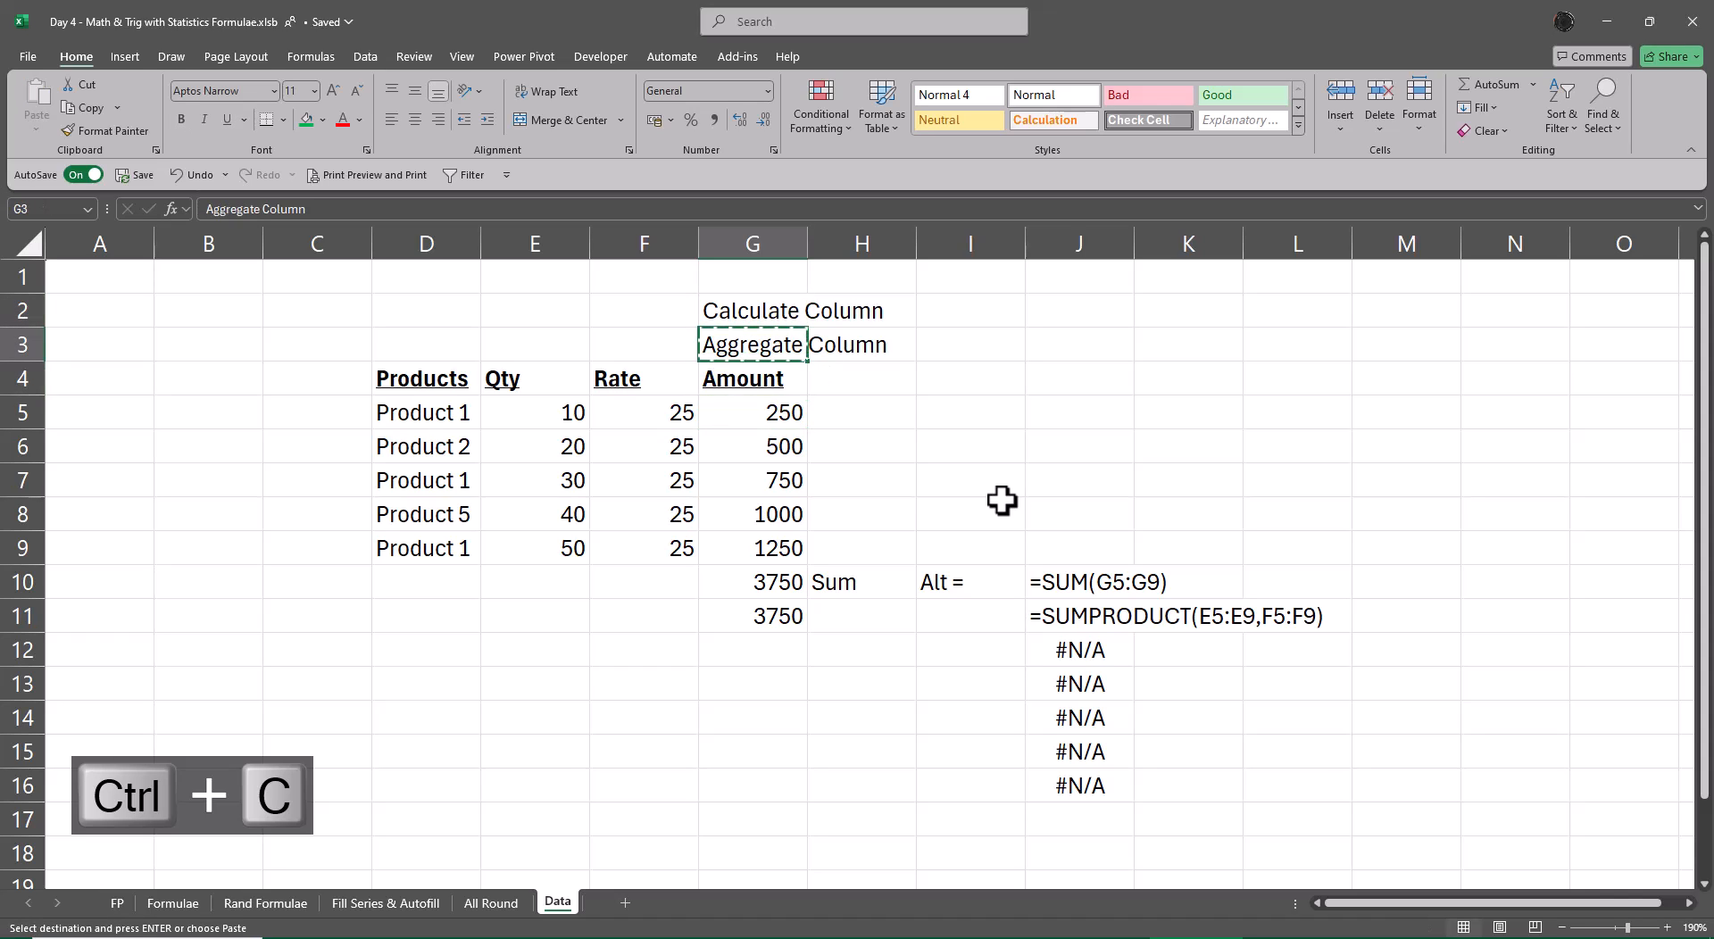
key(Down)
key(Down)
key(Down)
key(Down)
key(Down)
key(Down)
key(Down)
key(Down)
key(Left)
key(Left)
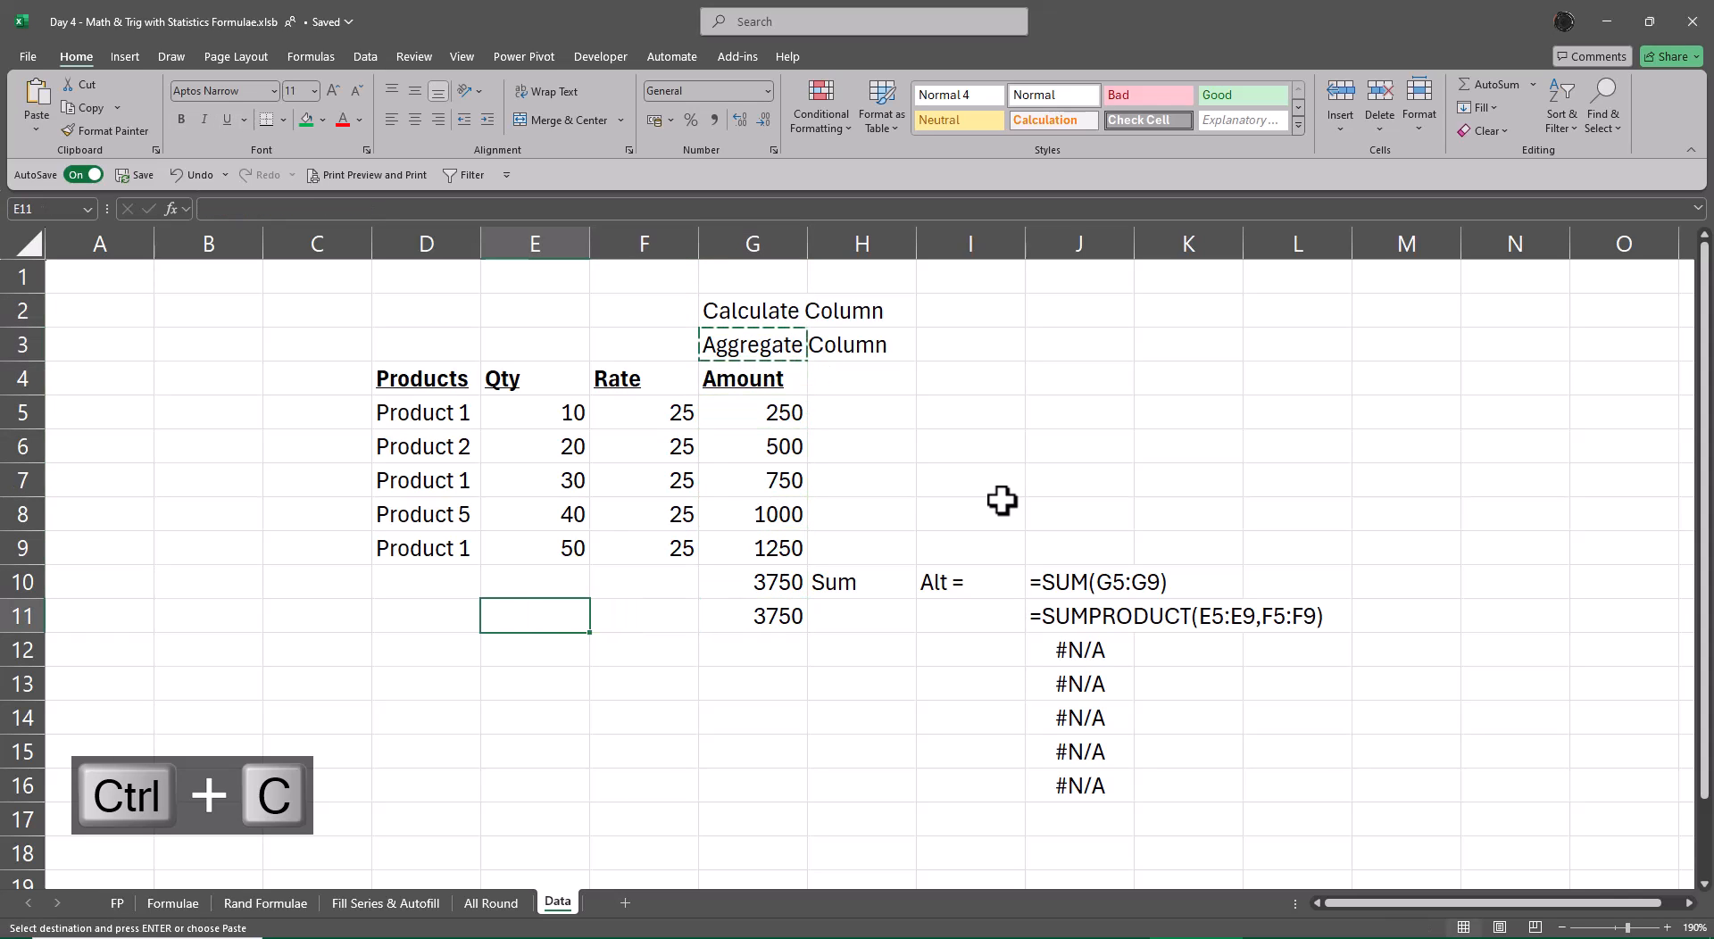
key(ctrl+v)
key(Escape)
Step: Select the Amount column from G9 up to G4 to examine its summary statistics
key(Up)
key(Up)
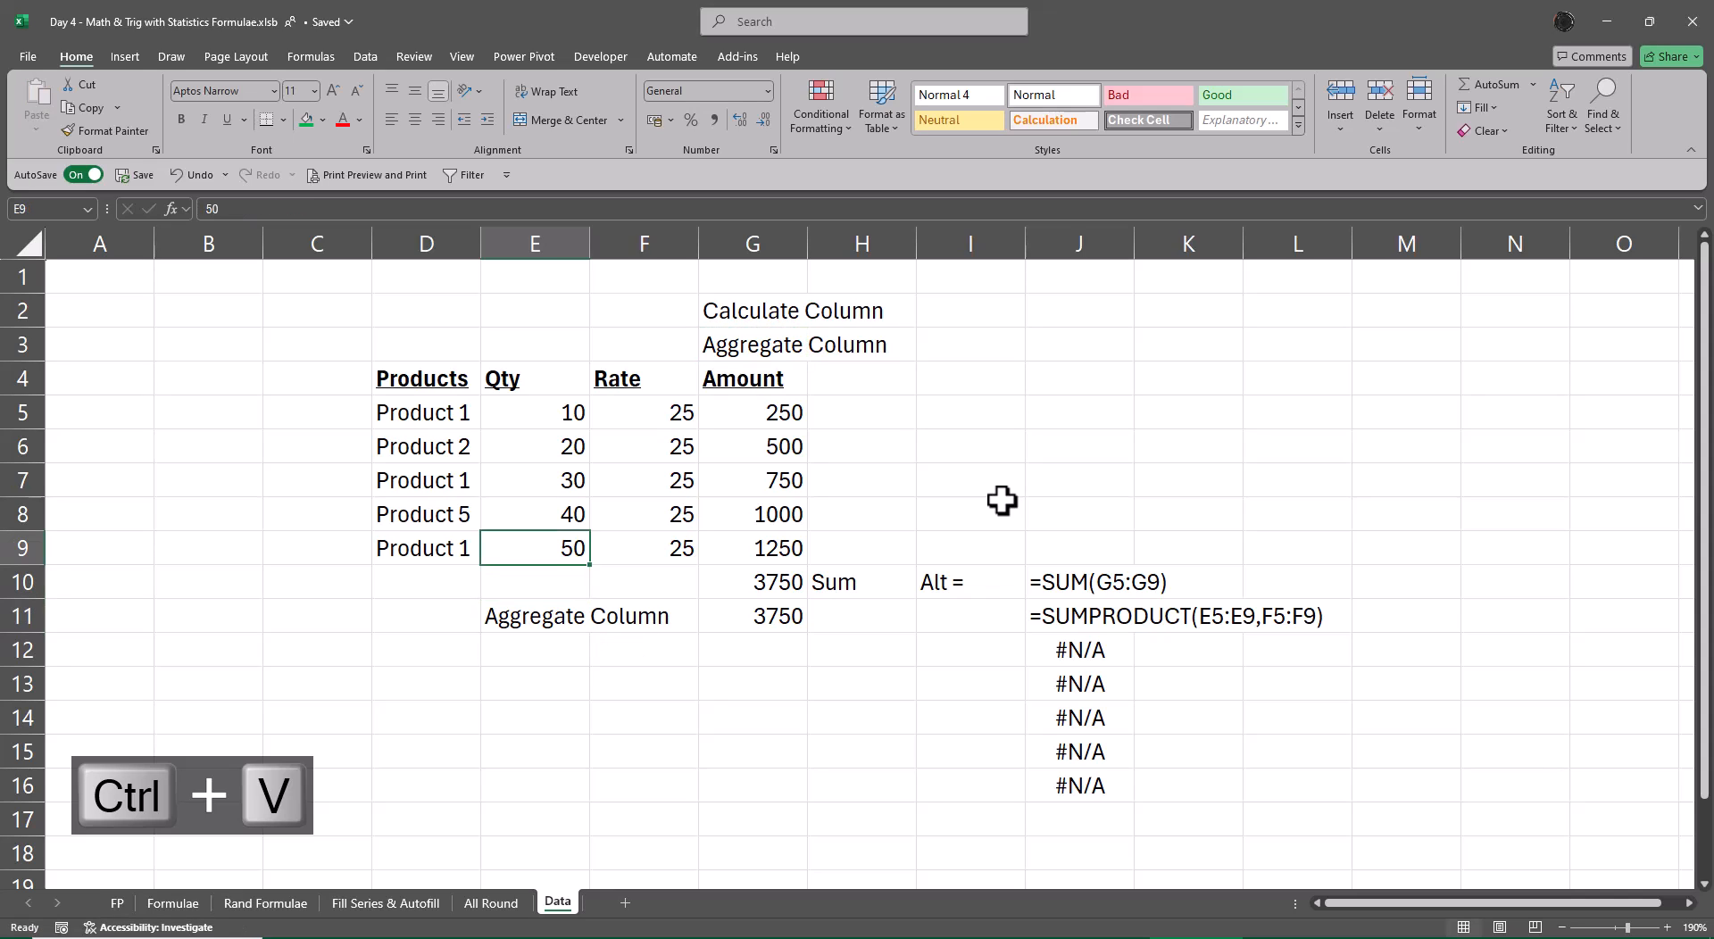
key(Right)
key(Right)
key(shift+Up)
key(shift+Up)
key(shift+Up)
key(shift+Up)
key(shift+Up)
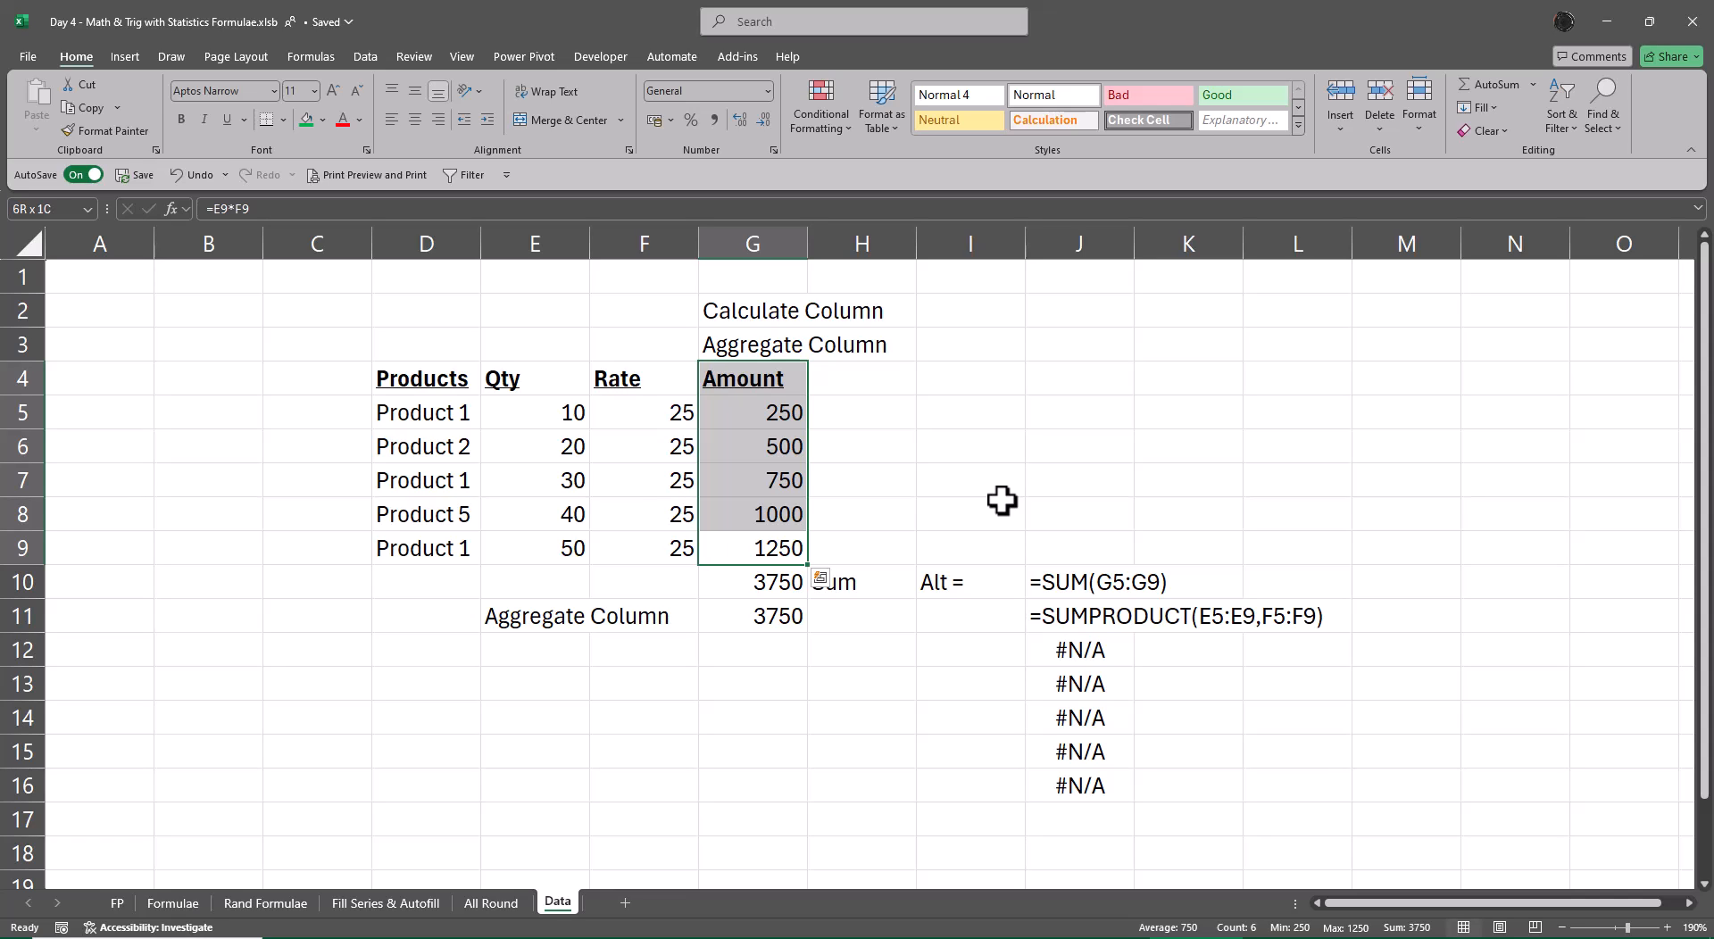
Step: Calculate the average of the Amount values in G12 with =AVERAGE(G5:G9)
key(Down)
key(Down)
key(Down)
text(=aver)
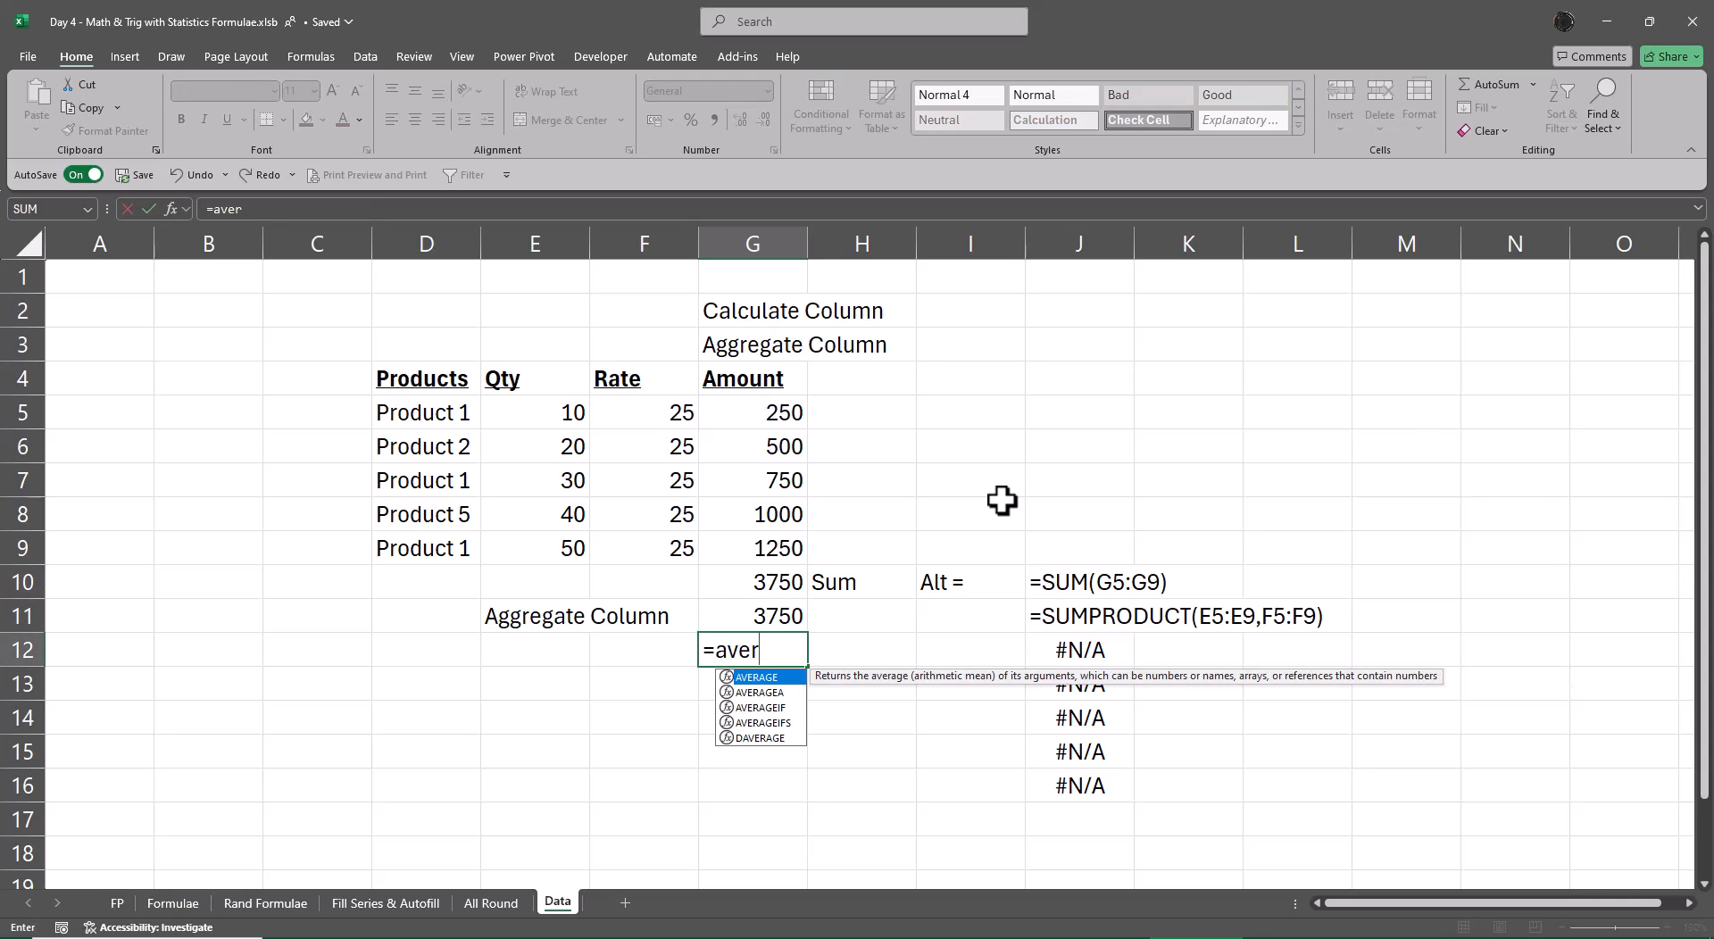
key(Tab)
key(Up)
key(Up)
key(Up)
key(shift+Up)
key(shift+Up)
key(shift+Up)
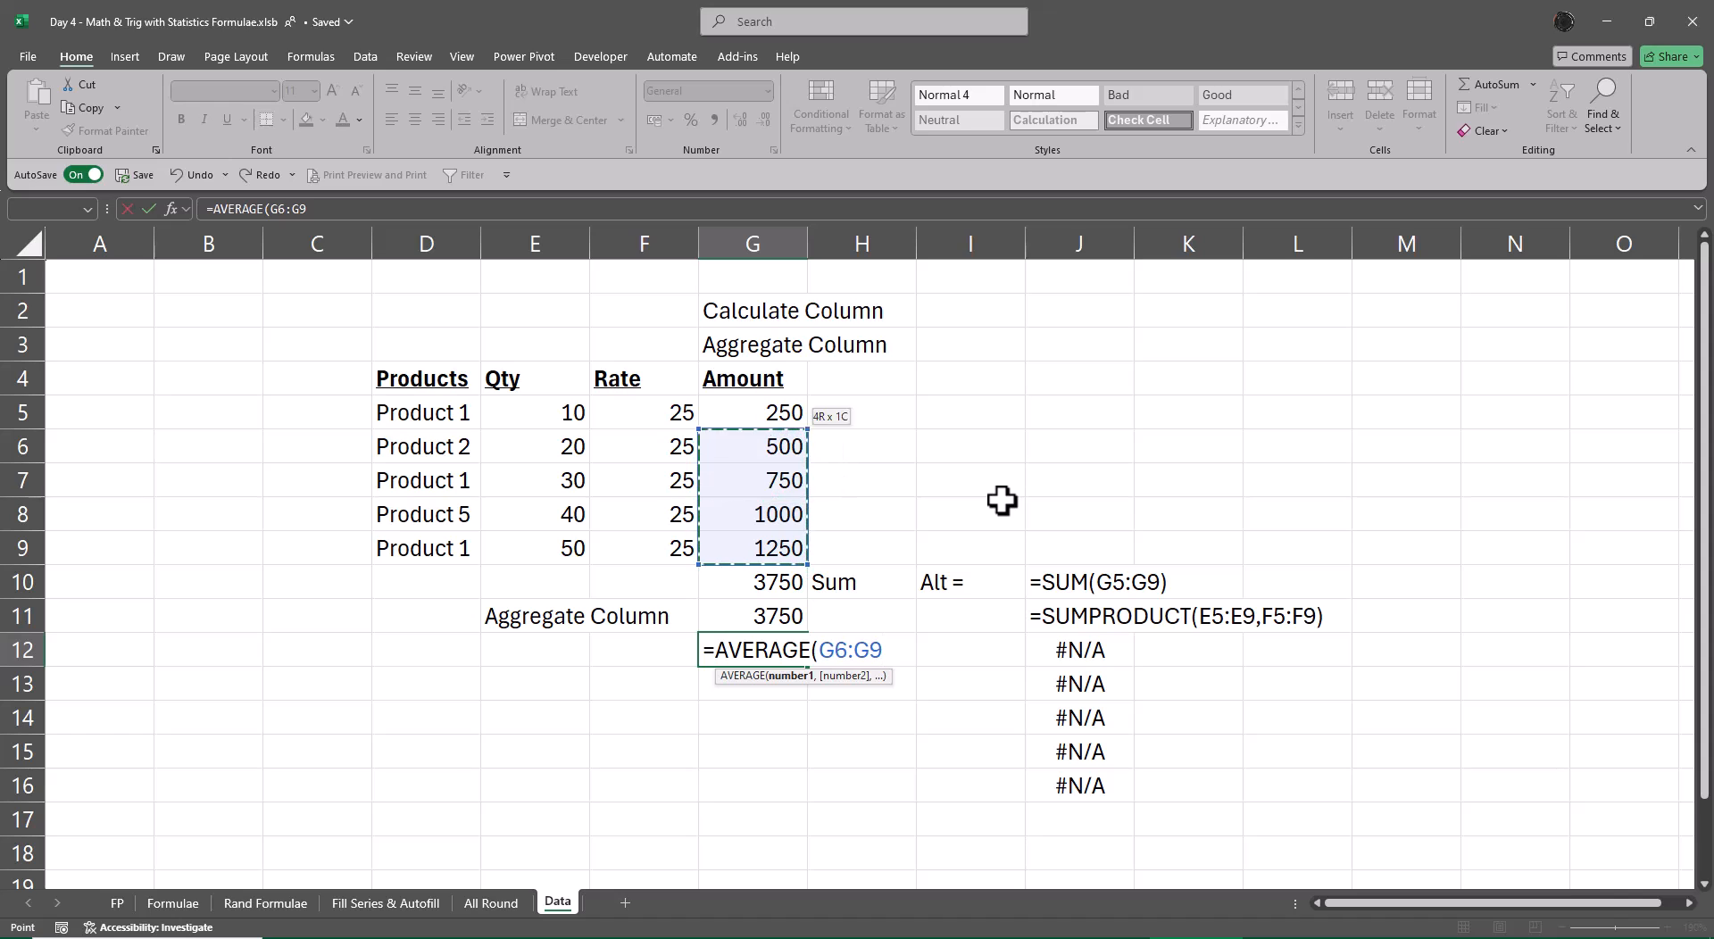
key(shift+Up)
key(Return)
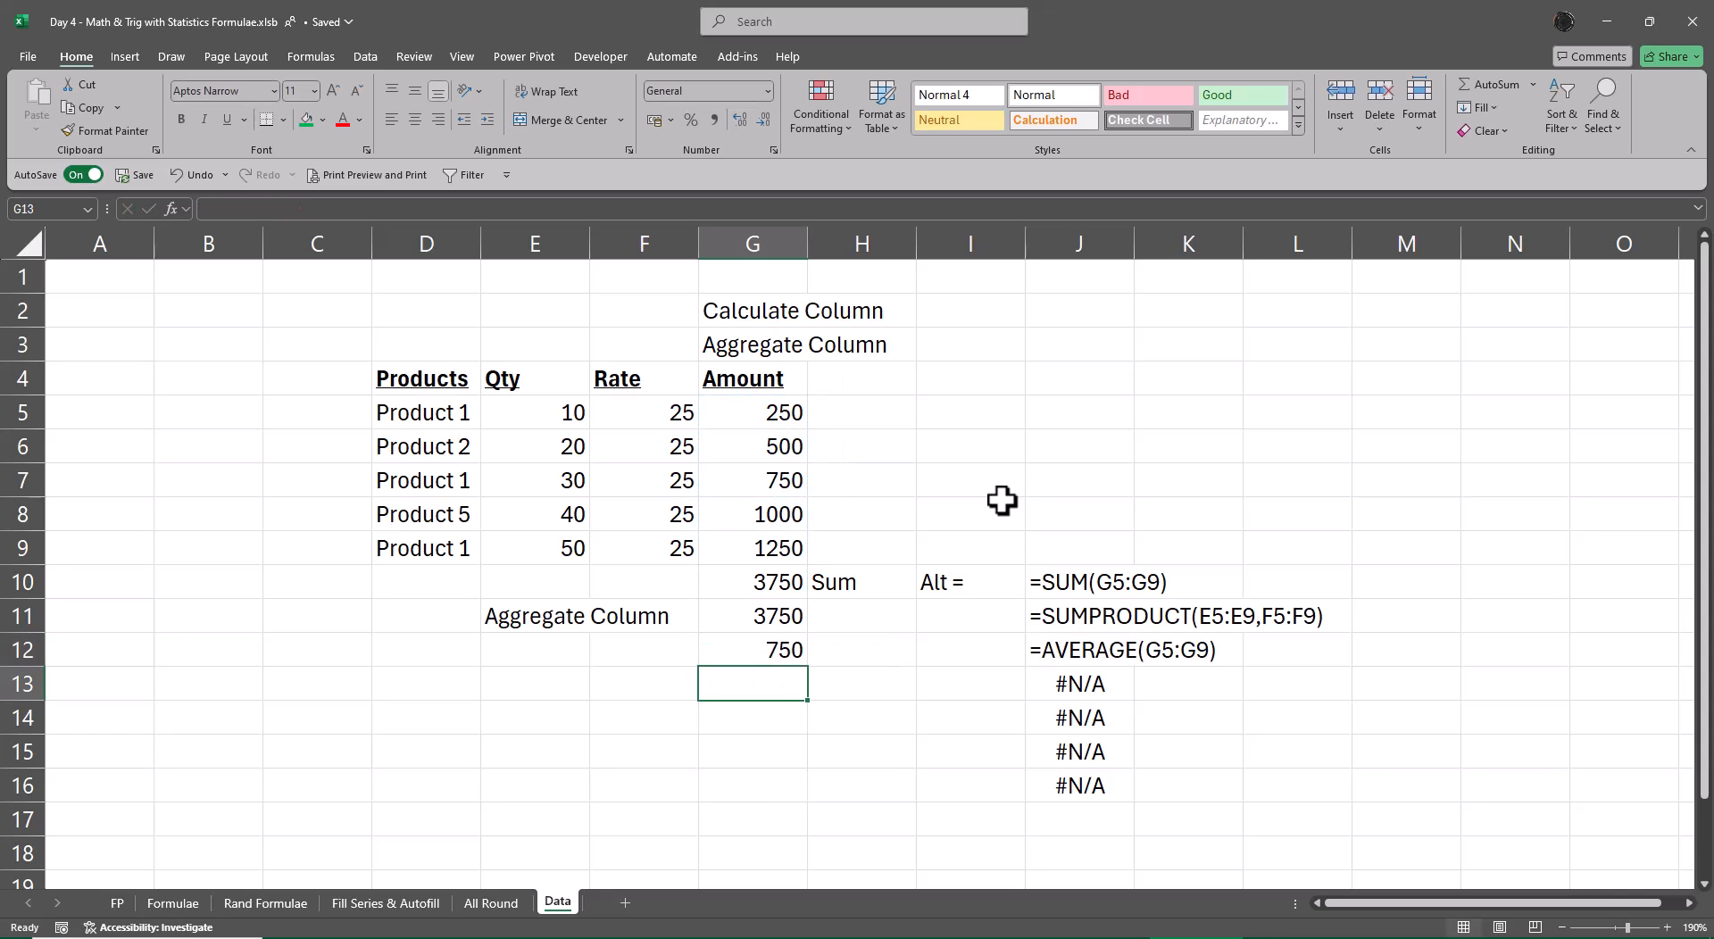
Step: Count the numeric Amount values in G13 with =COUNT(G5:G9)
text(=count)
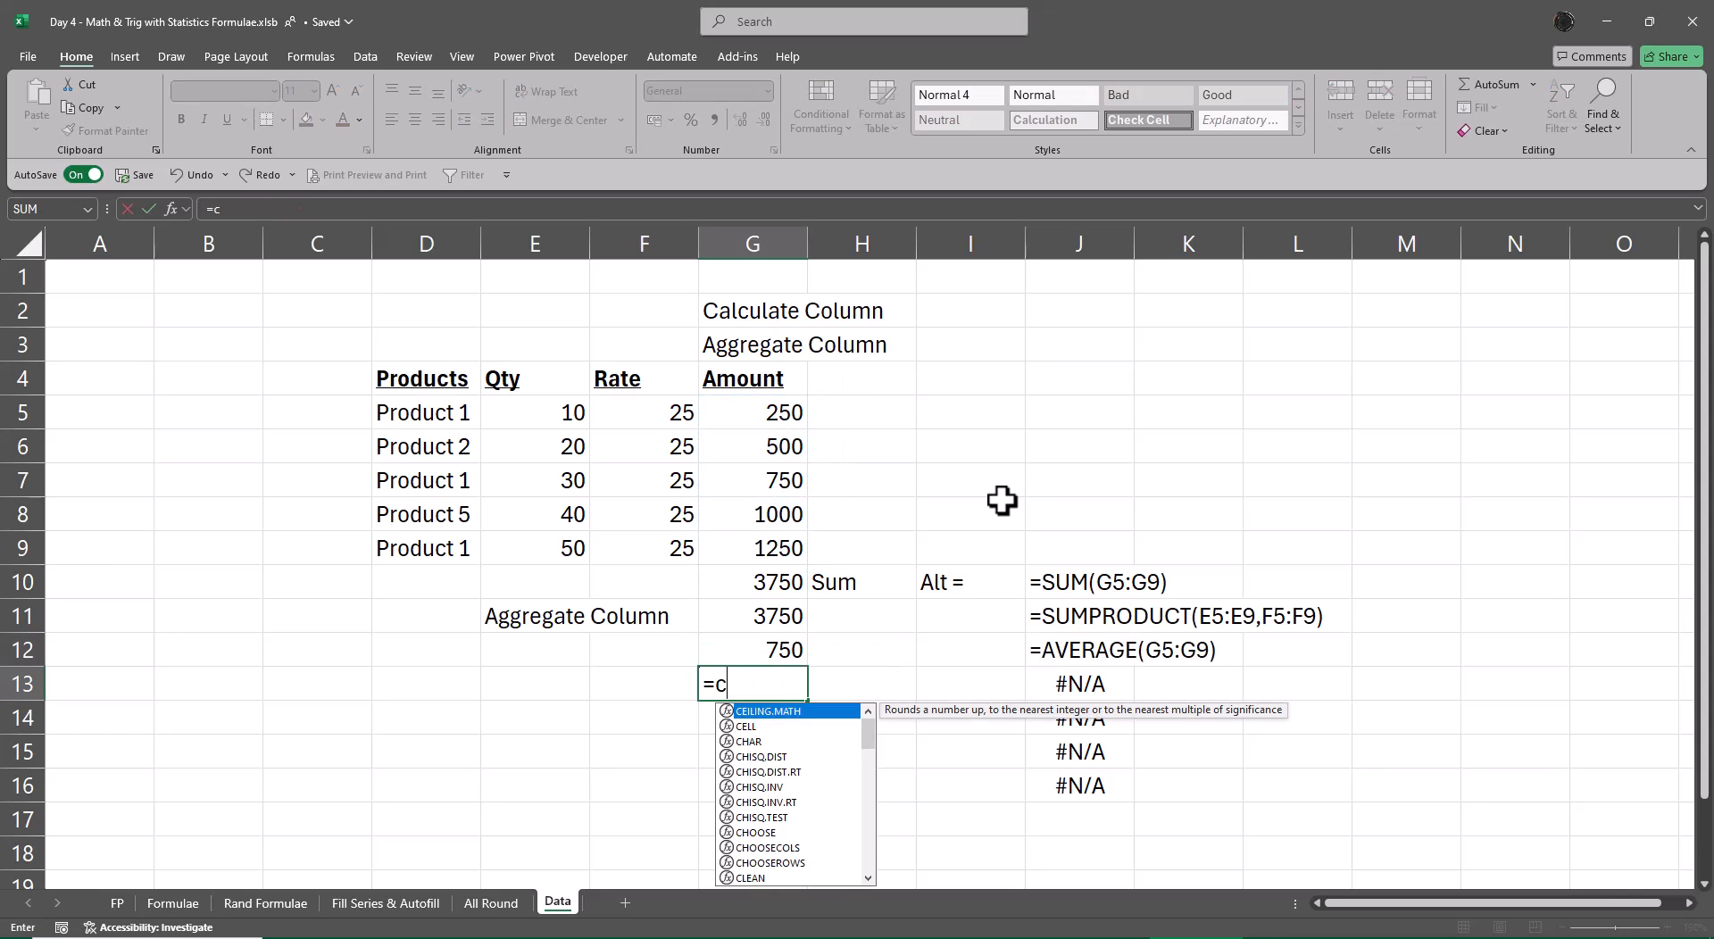
key(Tab)
key(Up)
key(Up)
key(Up)
key(Up)
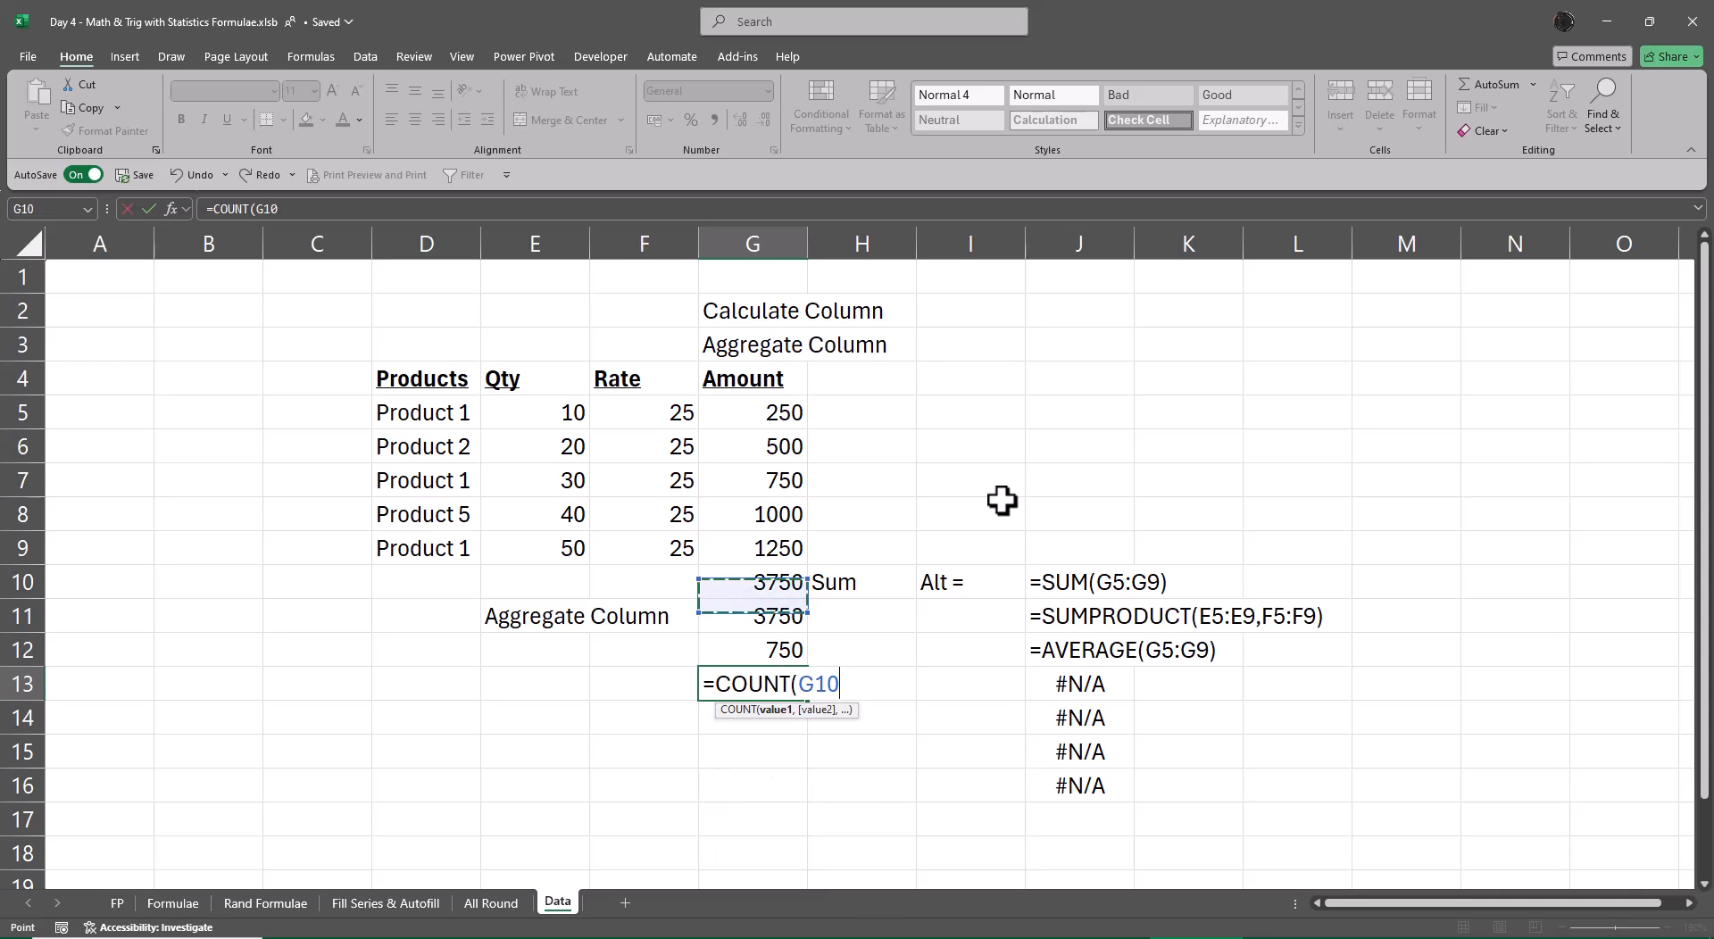
key(shift+Up)
key(shift+Up)
key(shift+Up)
key(shift+Up)
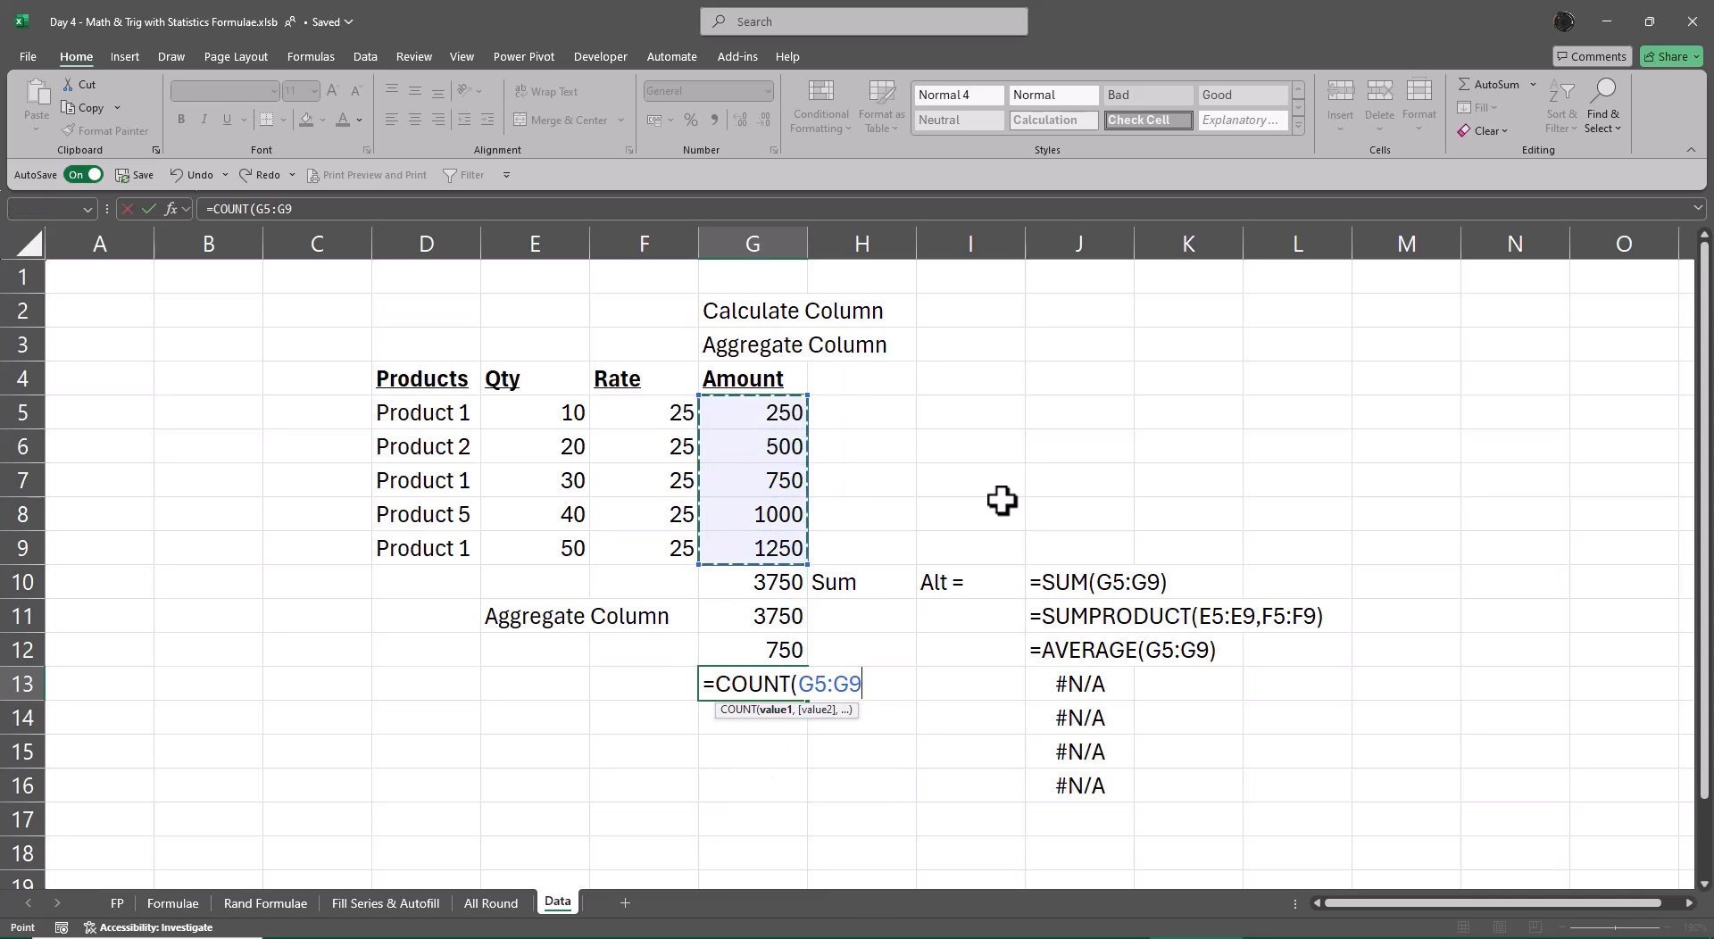
key(Return)
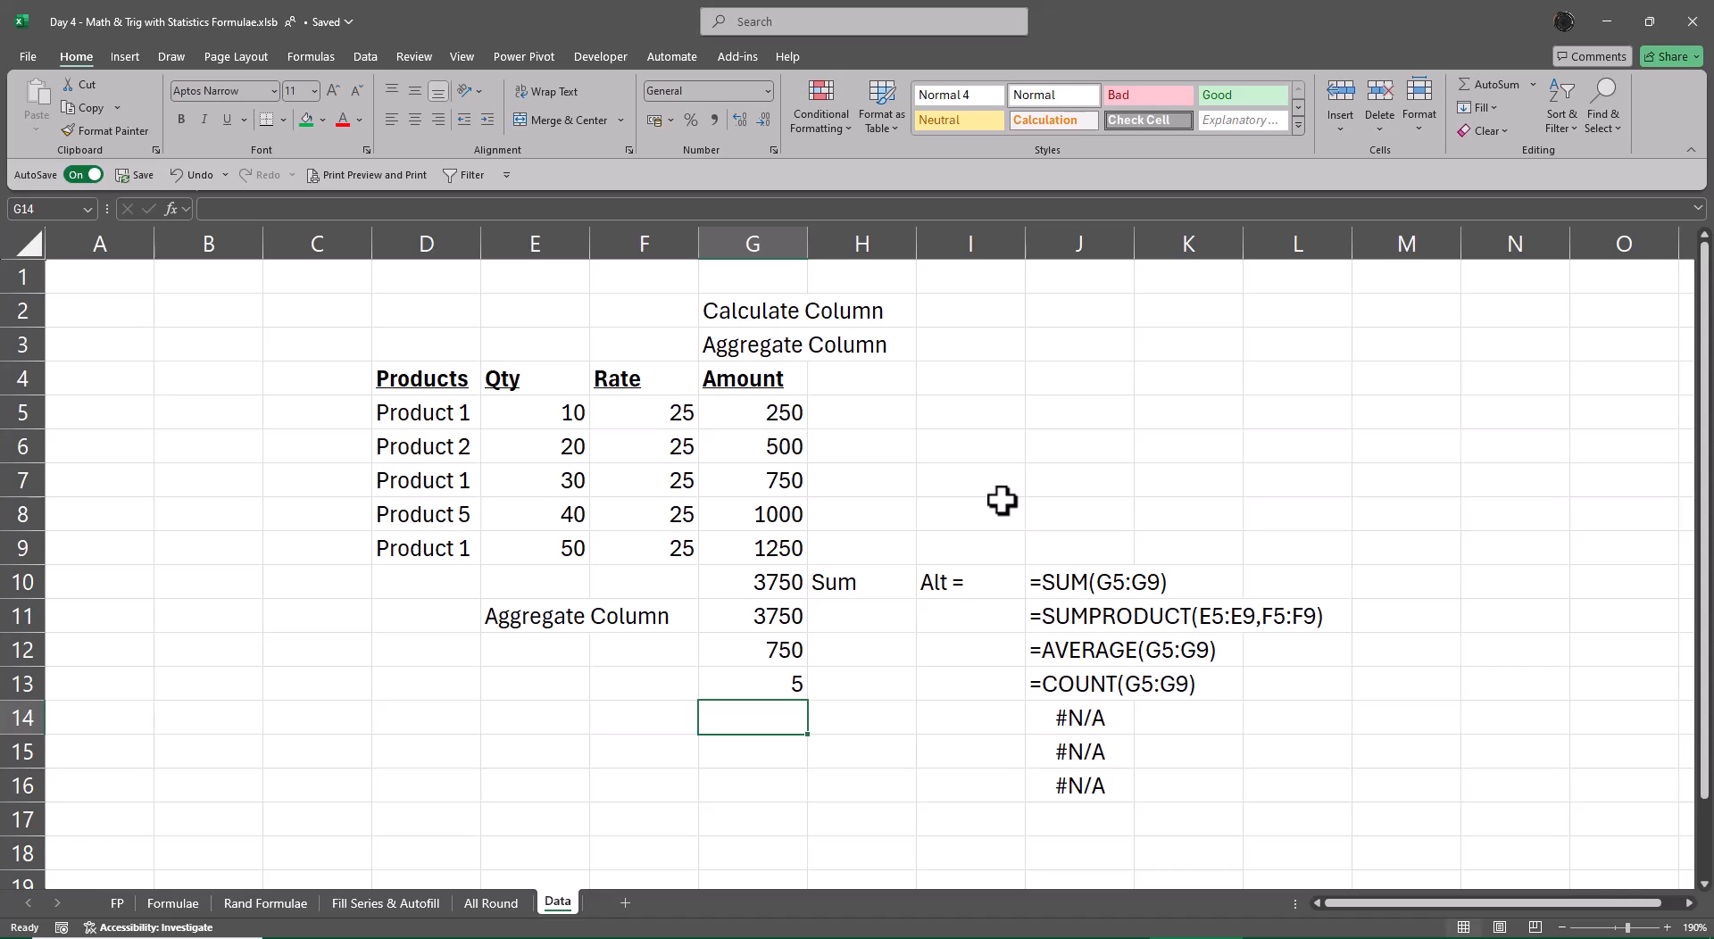
text(=c)
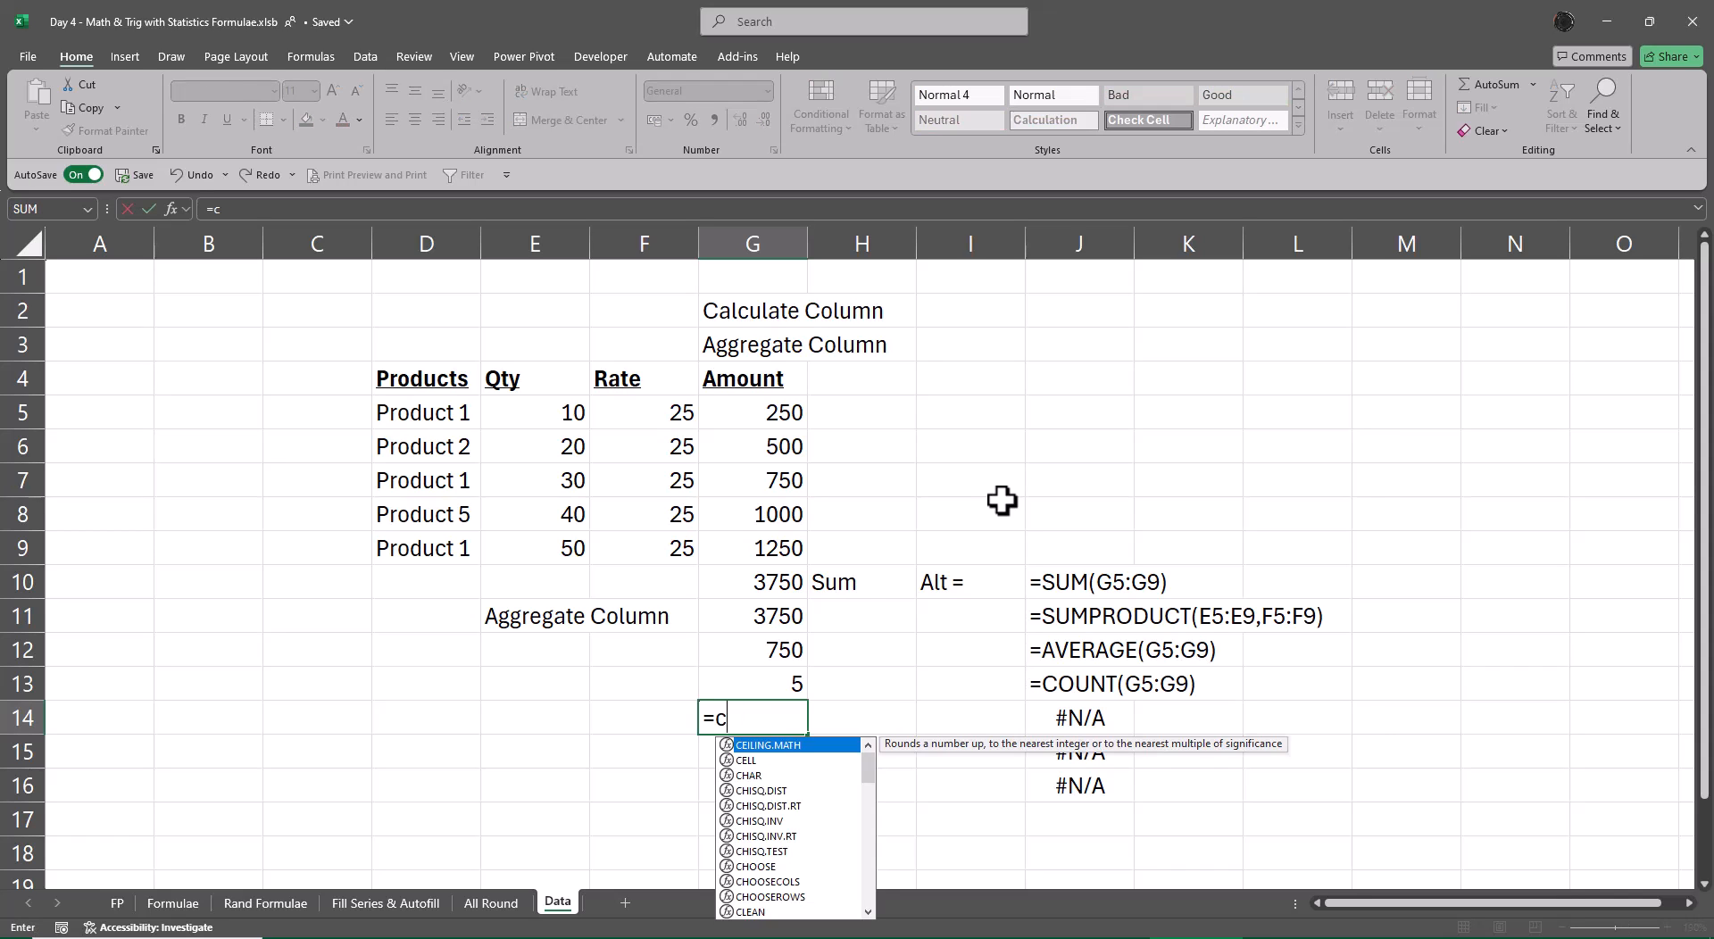
text(oum)
key(Tab)
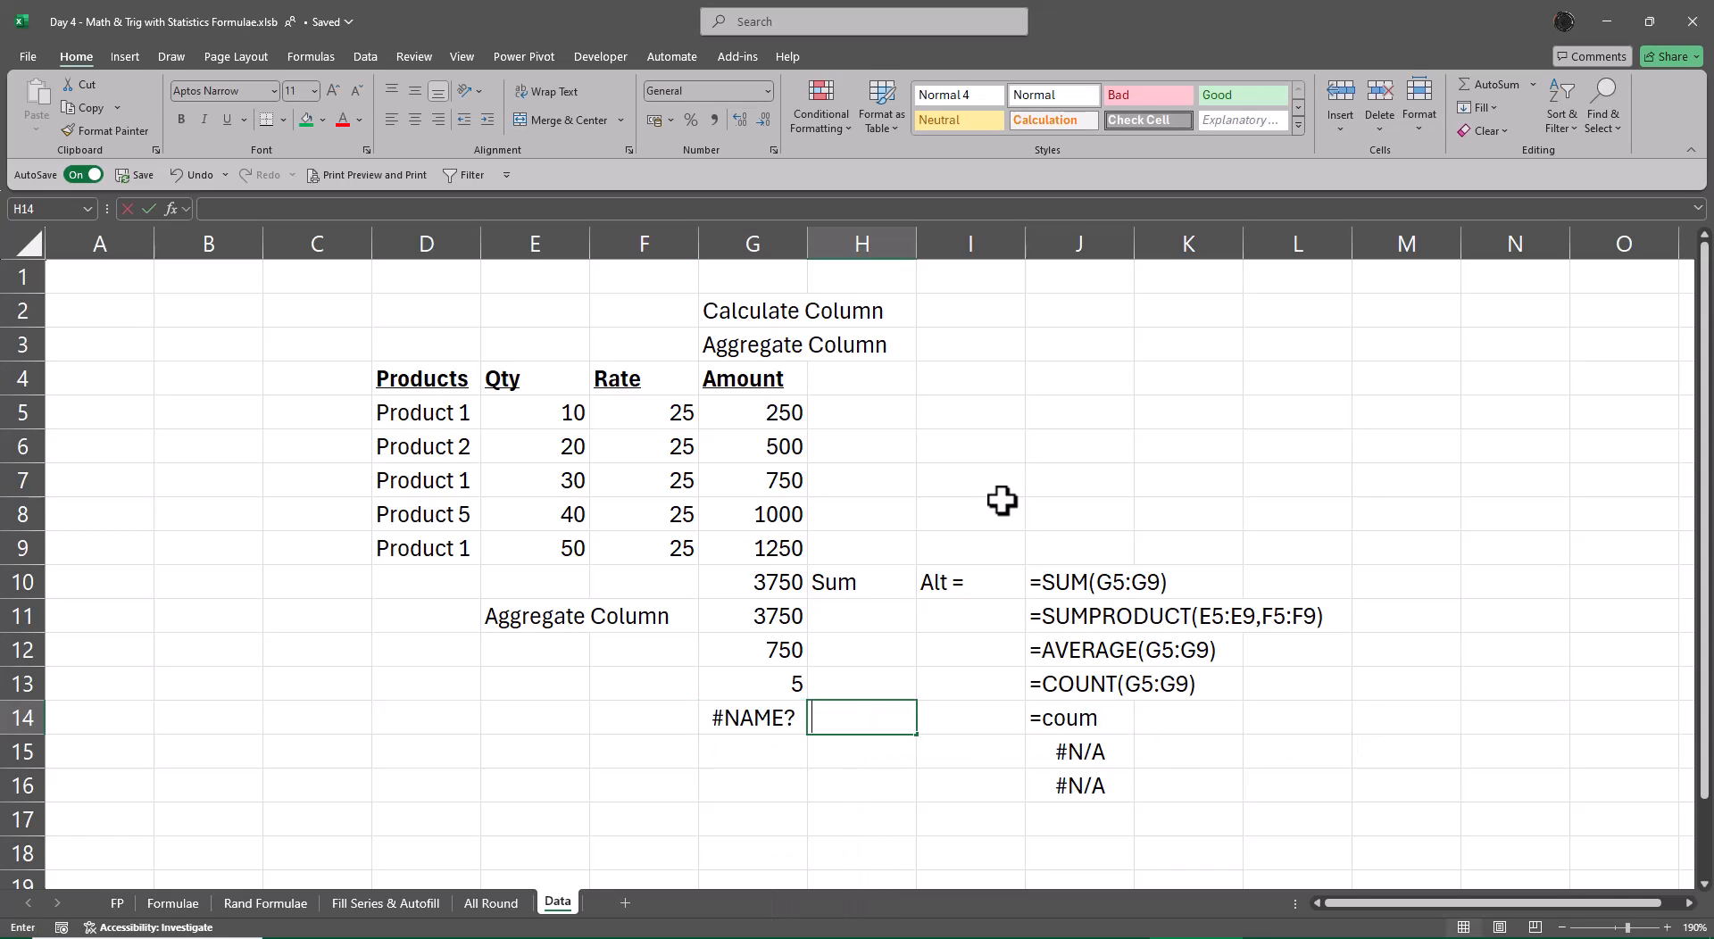
key(Left)
key(Delete)
Step: Apply COUNT to the text entries of the Products column in G14 with =COUNT(D4:D9)
text(=coun)
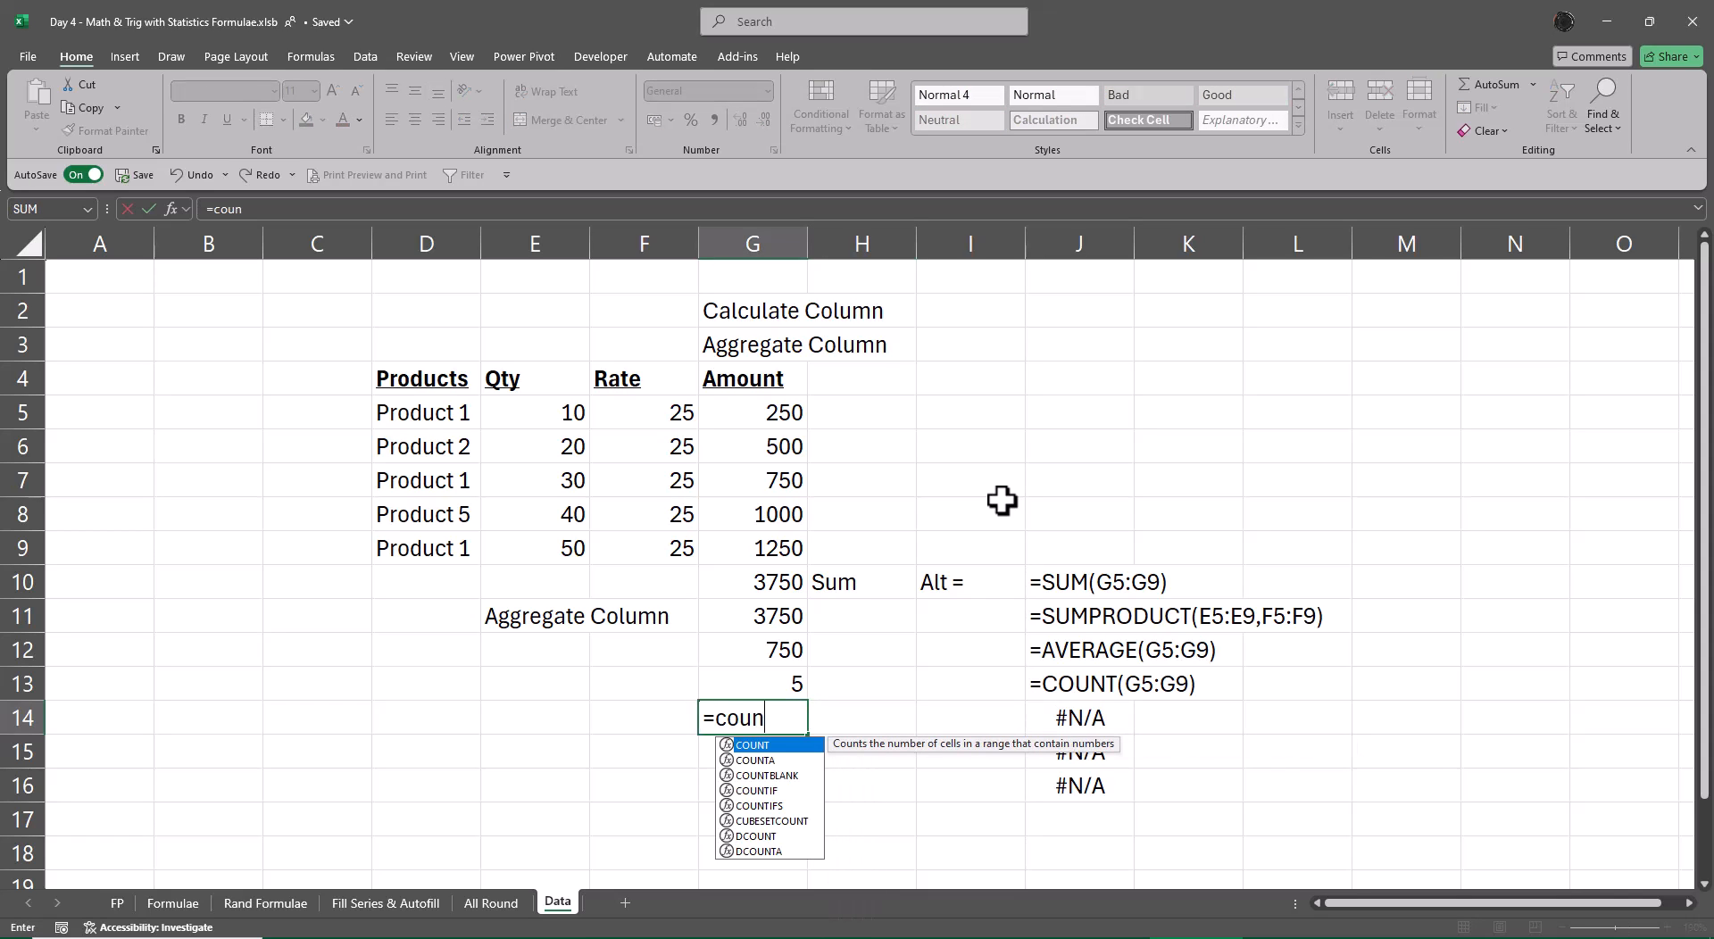
key(Tab)
key(Up)
key(Up)
key(Up)
key(Up)
key(Left)
key(Left)
key(Up)
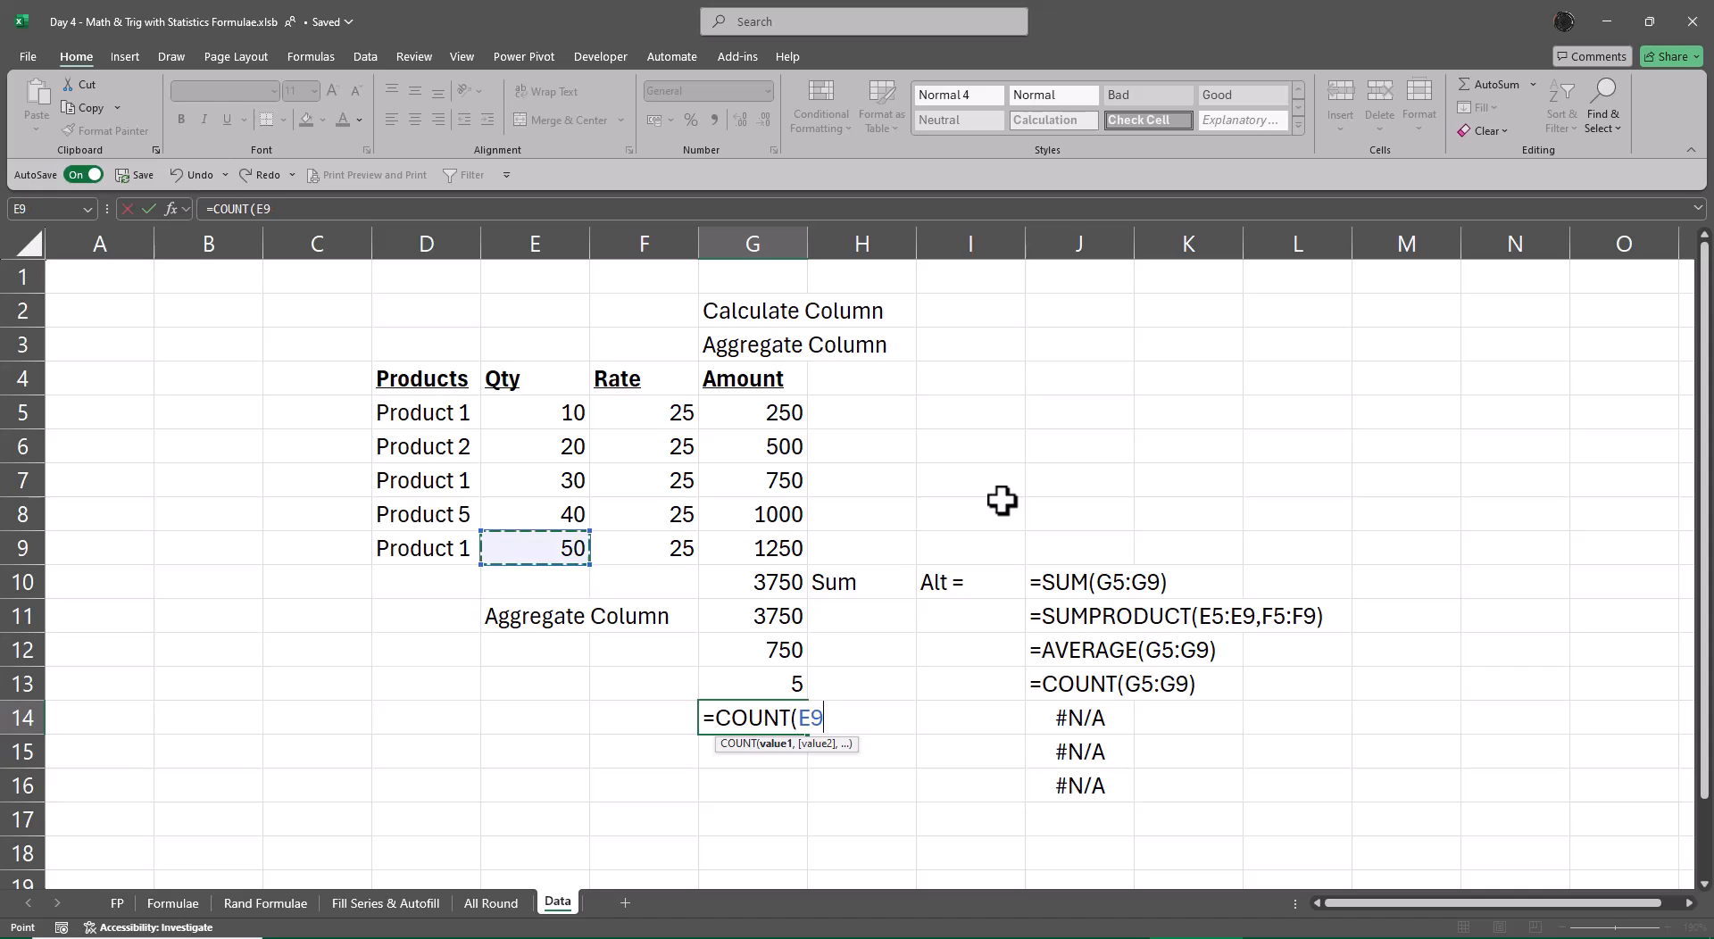
key(Left)
key(ctrl+shift+Up)
key(Return)
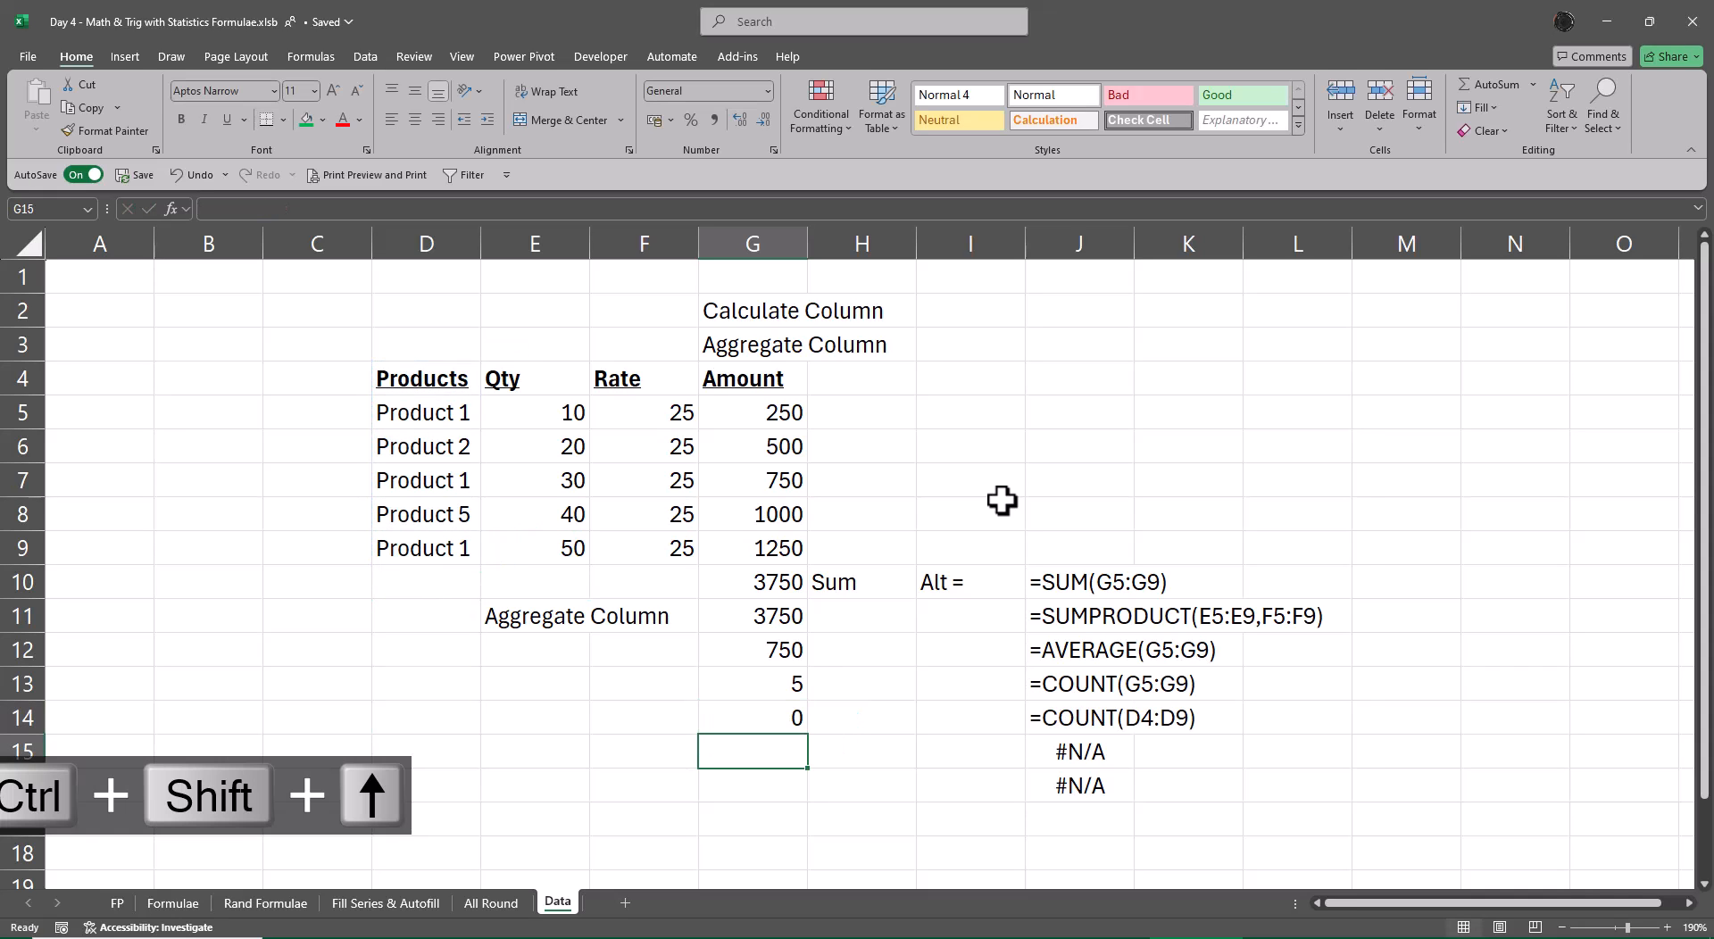
Step: Change the function in G14's formula from COUNT to COUNTA so it counts text entries
key(Up)
key(F2)
key(Left)
key(Left)
key(Left)
key(Left)
key(Left)
key(Left)
key(Left)
key(Left)
key(Left)
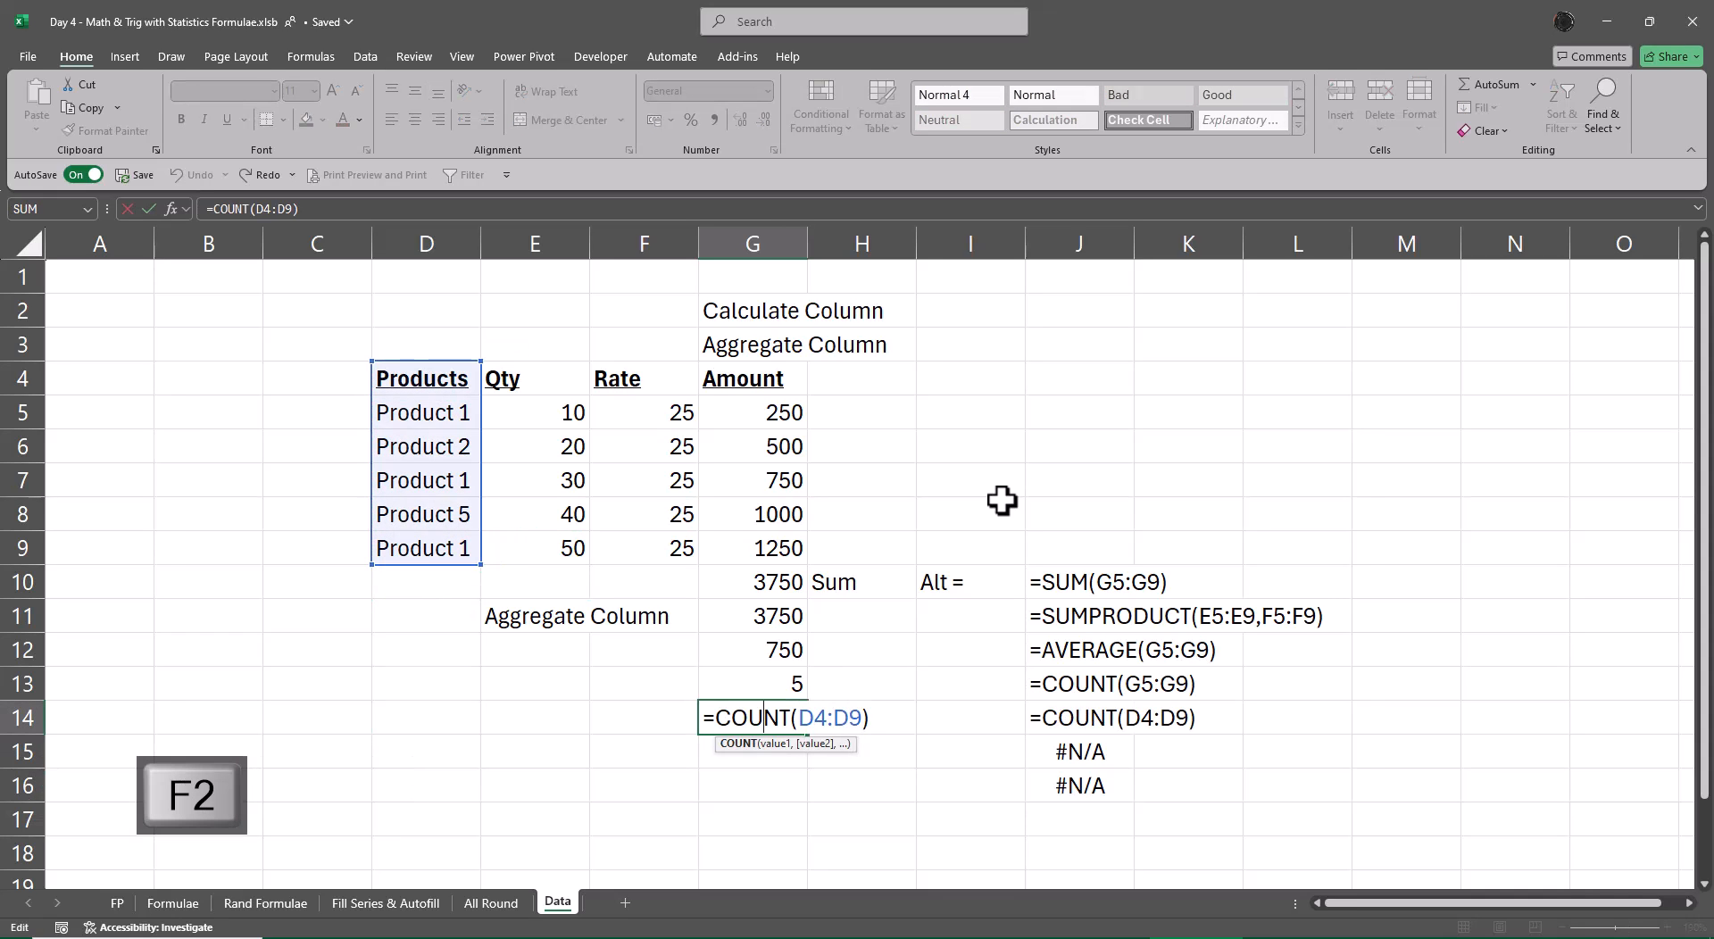
text(a)
Step: Shorten the range in G14's COUNTA formula to D4:D8 and commit the edit
key(Right)
key(Right)
key(Right)
key(Right)
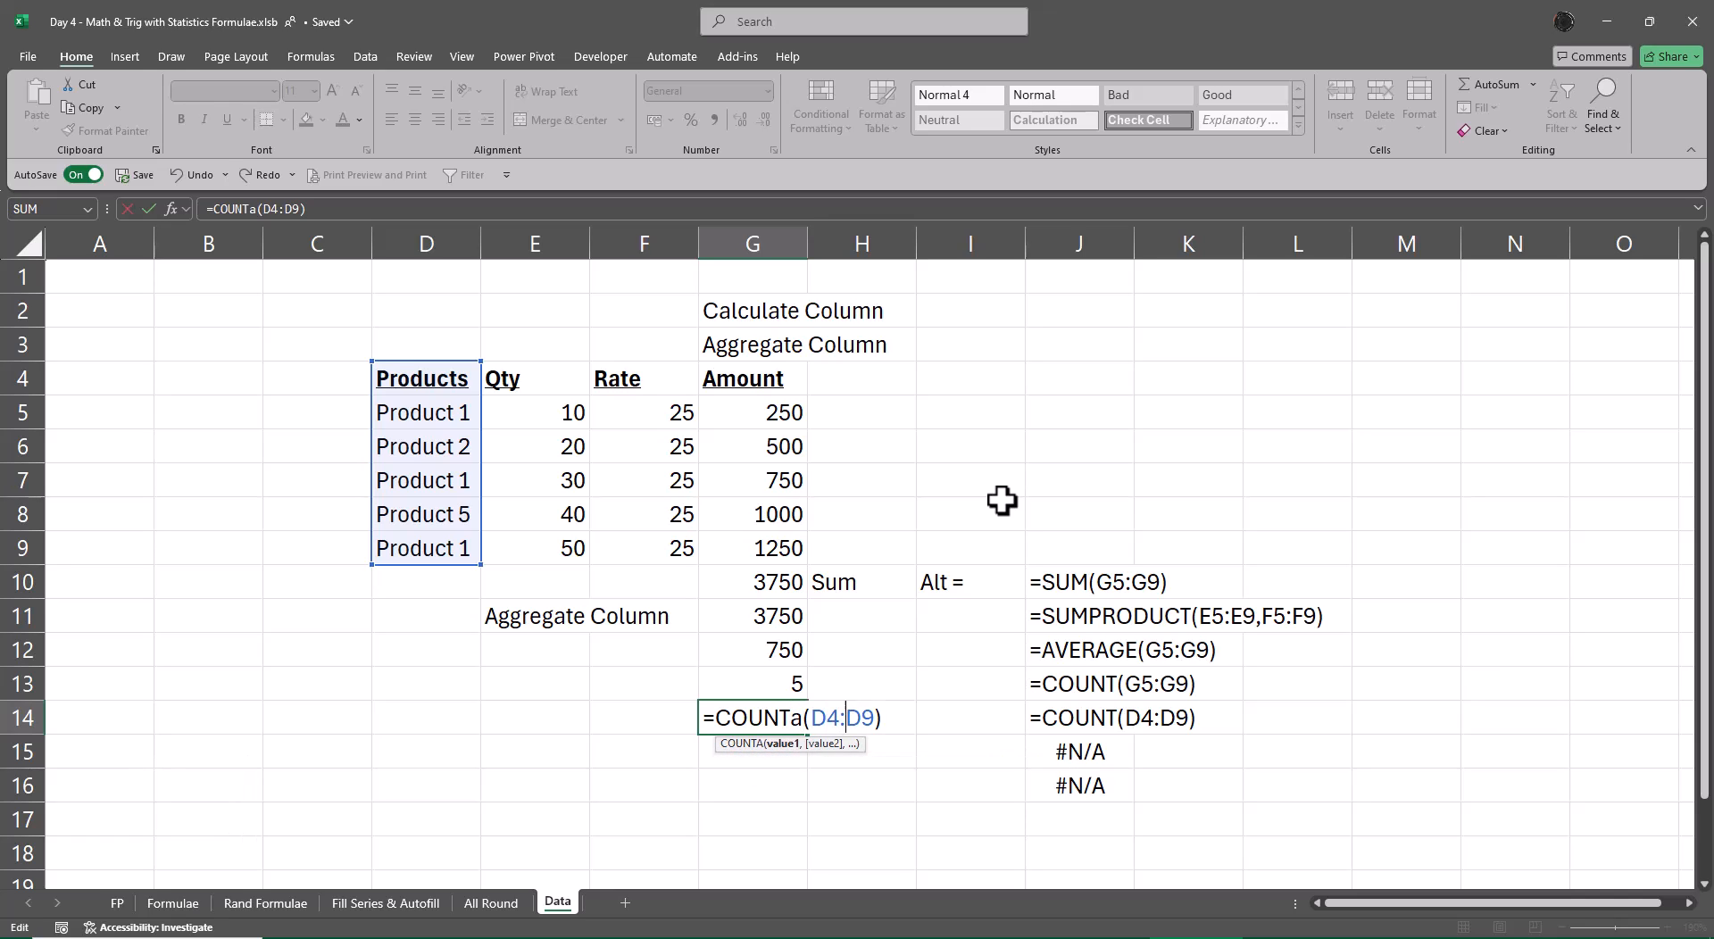
key(Delete)
text(8)
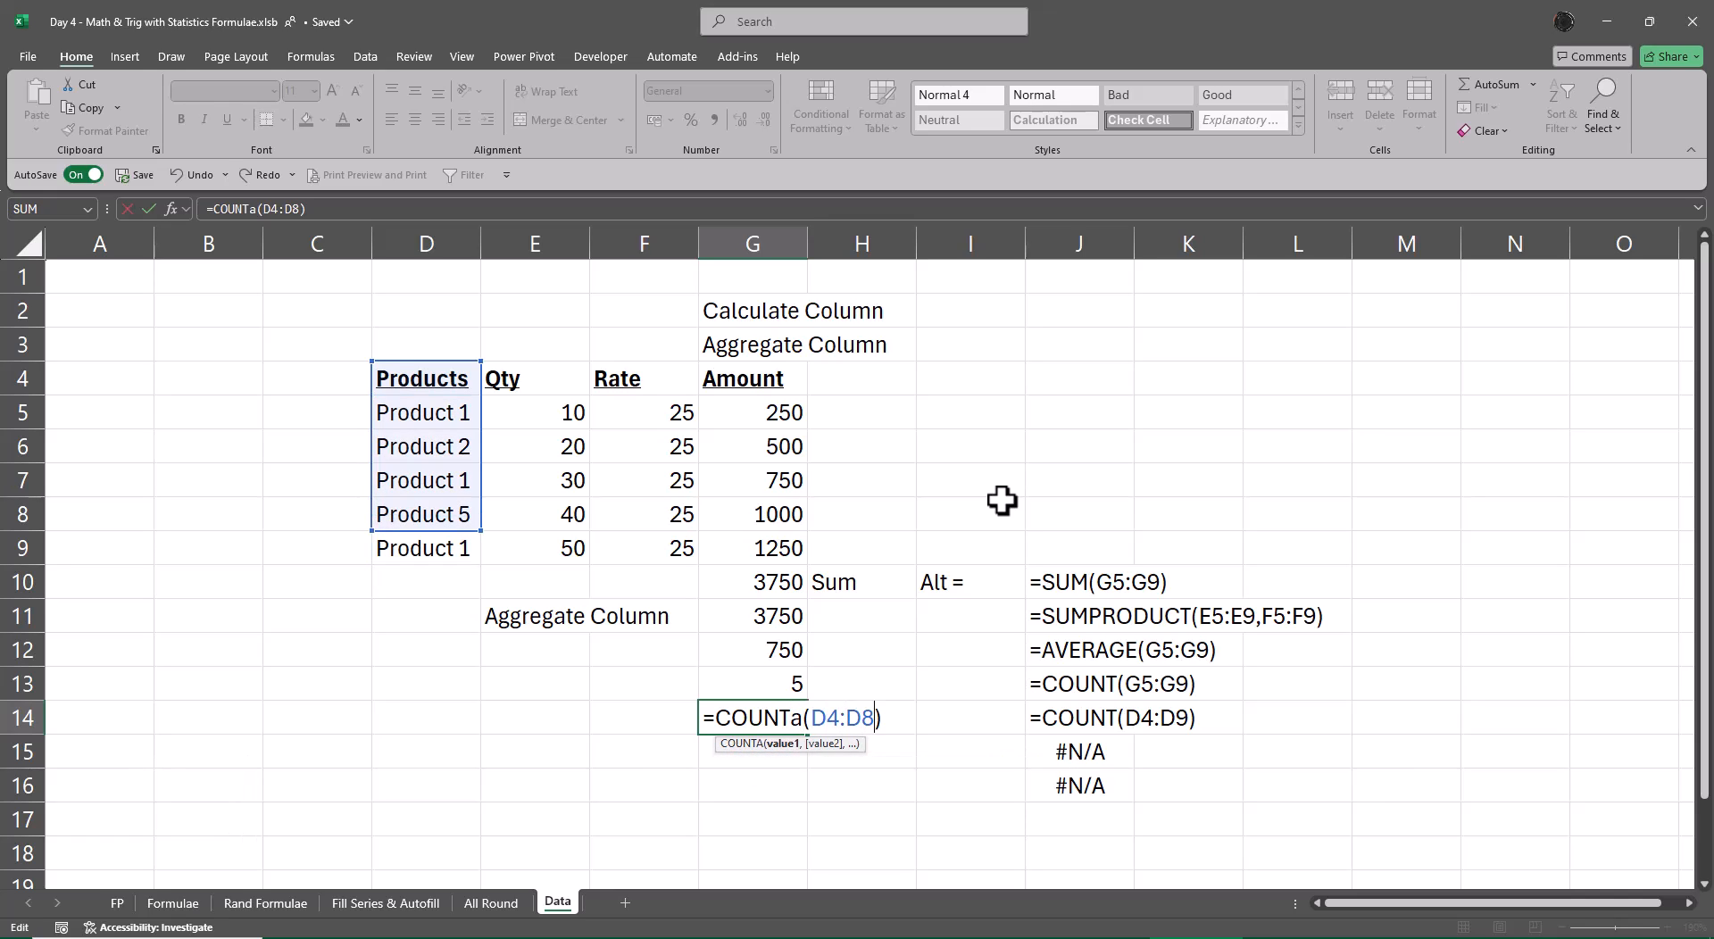
key(Return)
key(Up)
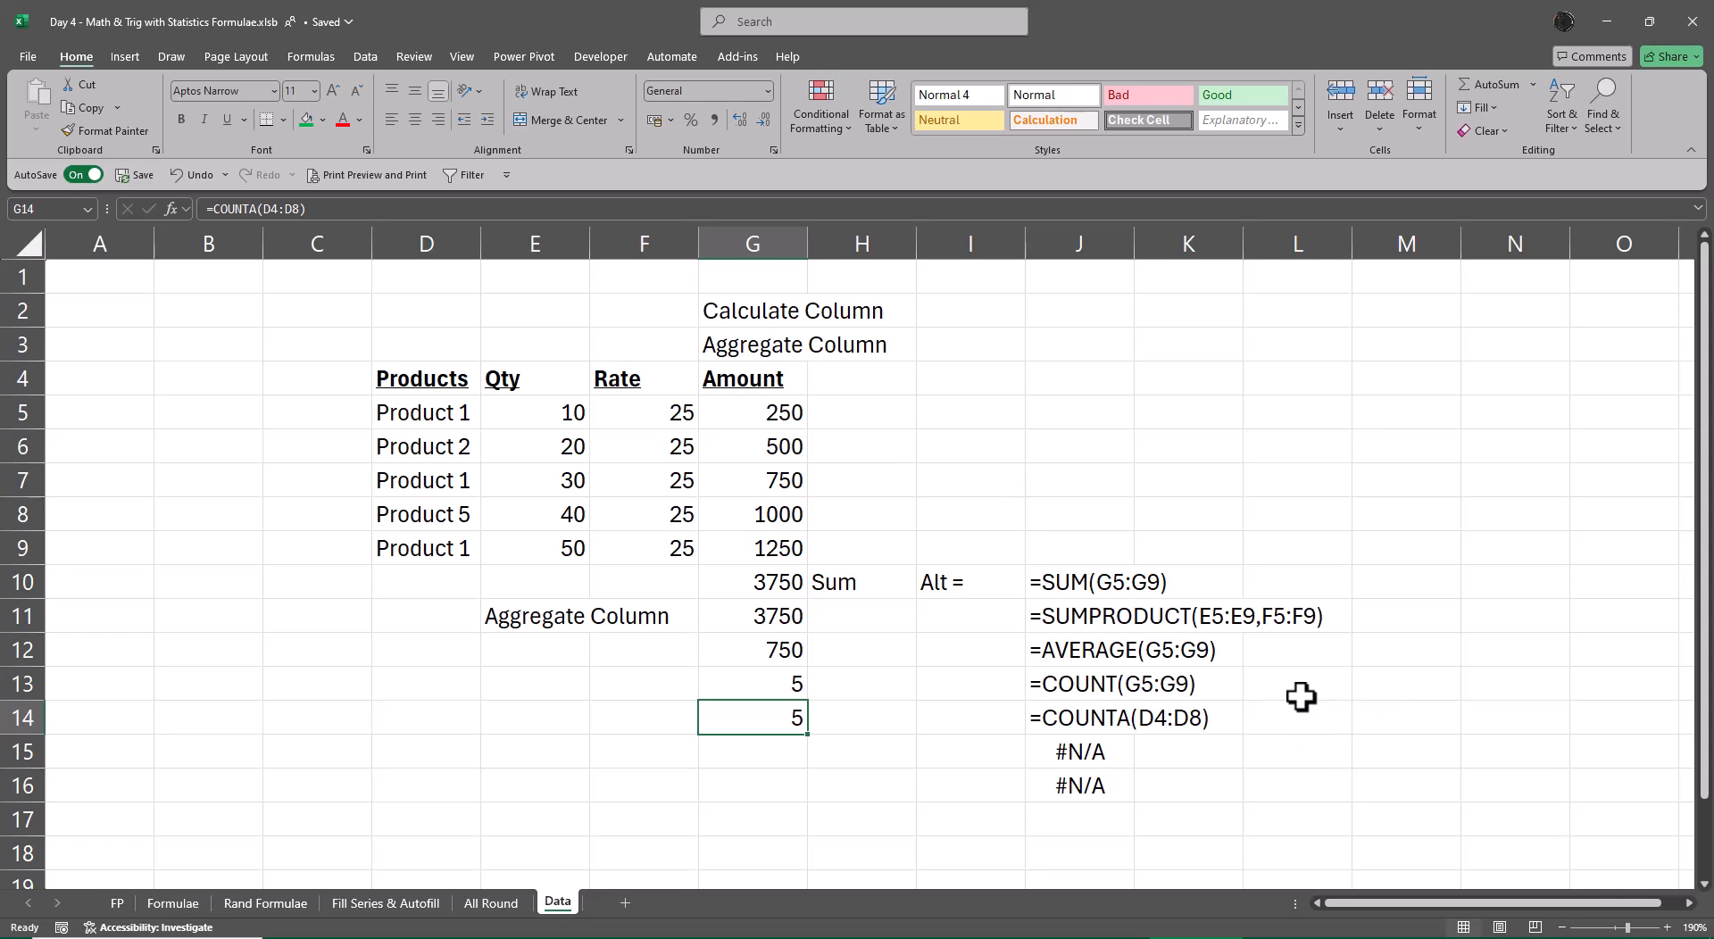
key(alt+Tab)
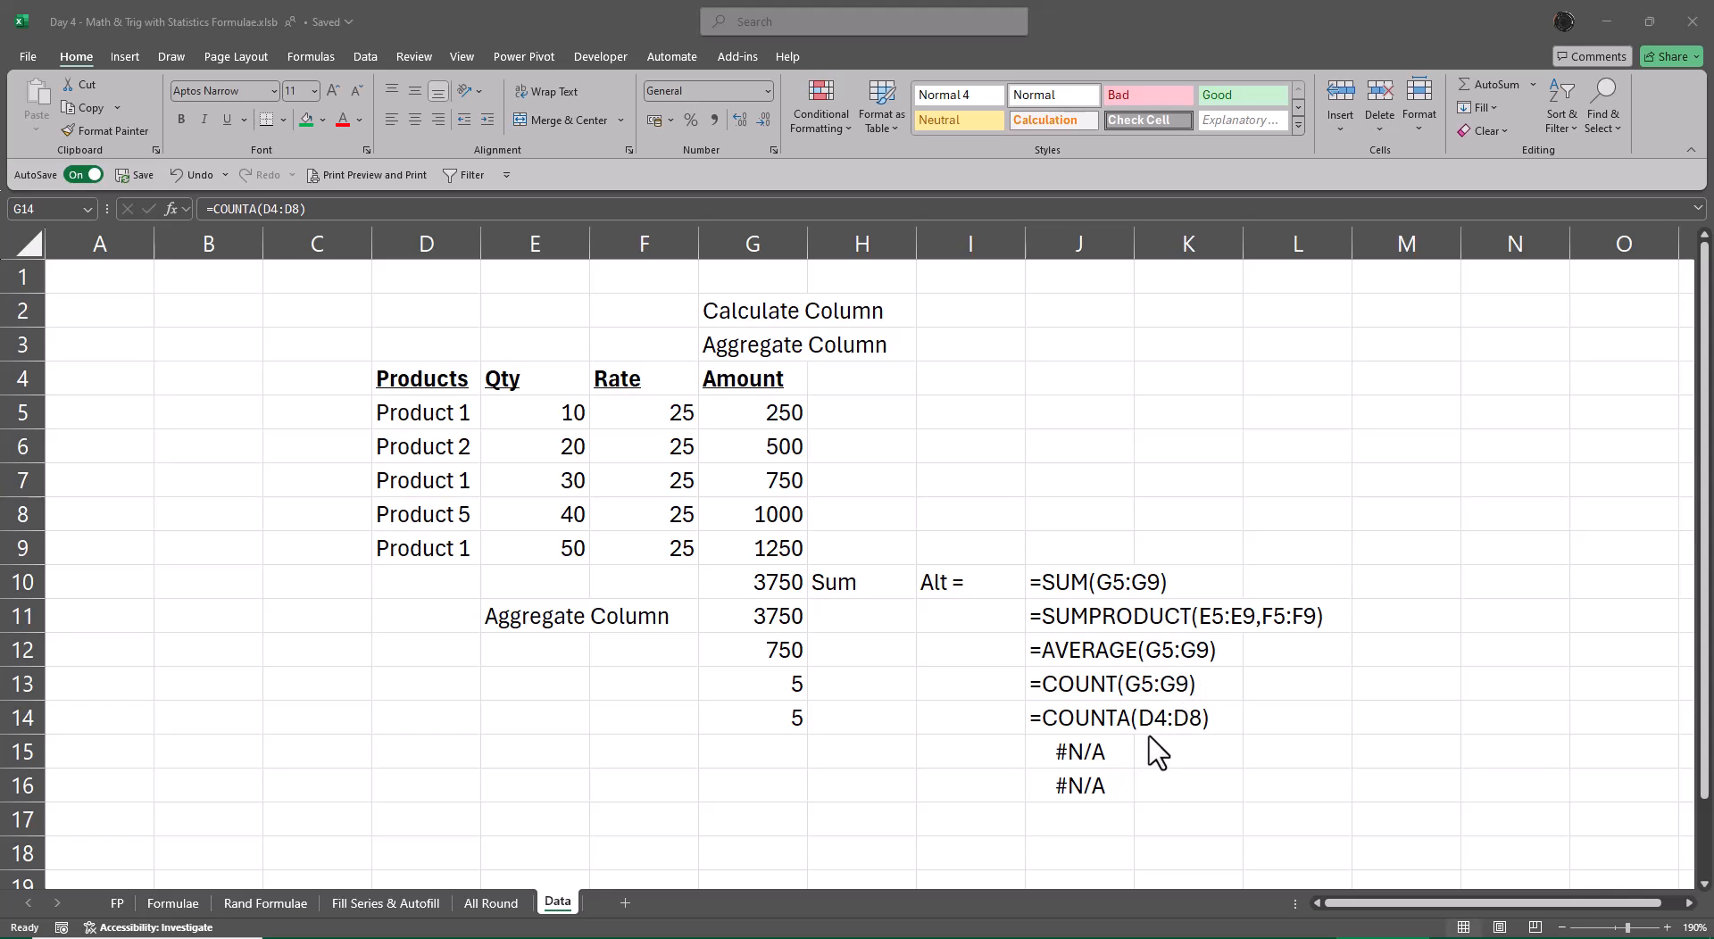
Step: Move the range in G14's COUNTA formula to D5:D9 and commit the edit
click(774, 723)
key(F2)
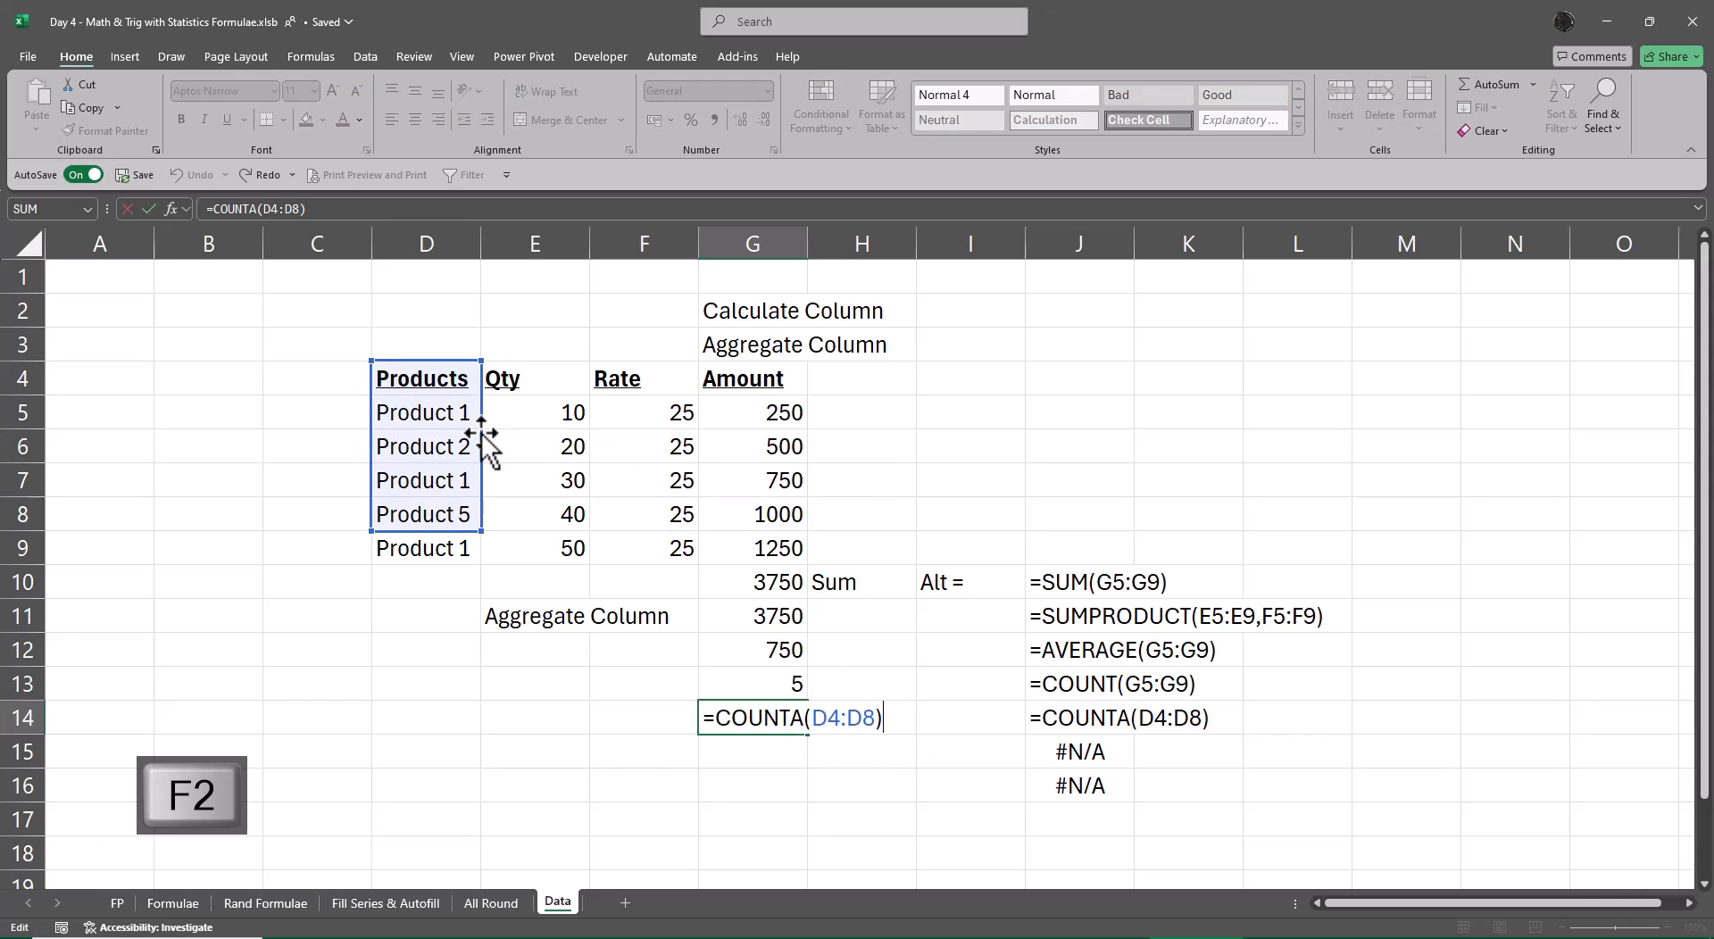
drag(483, 435, 435, 475)
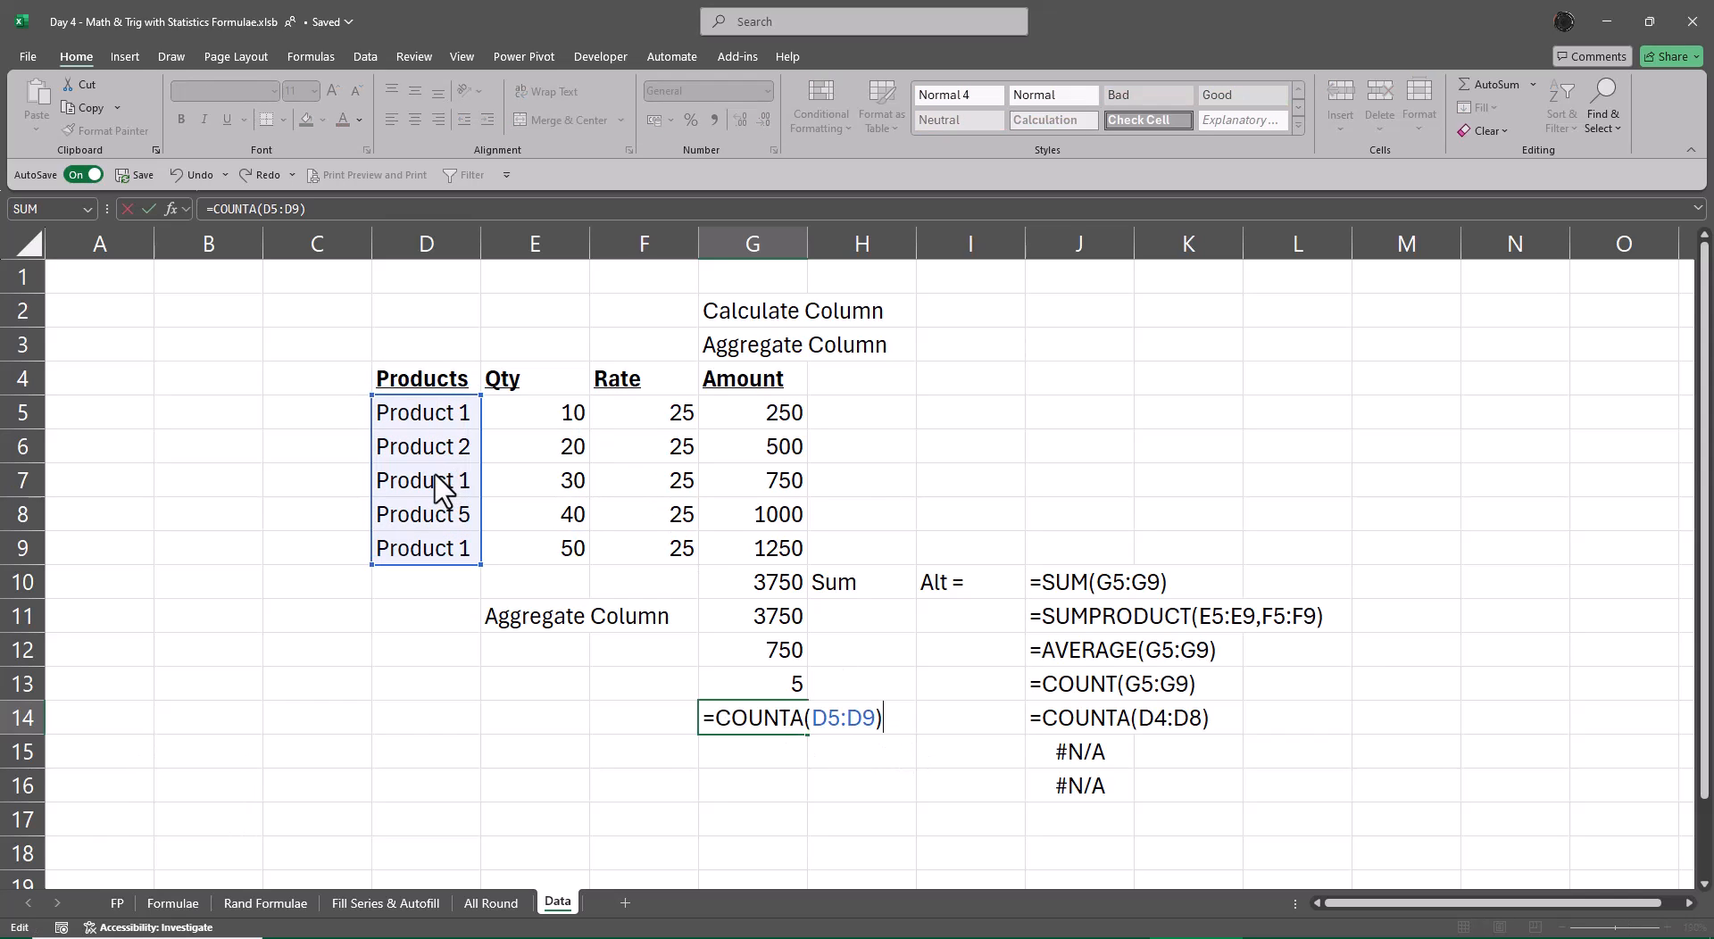
key(Return)
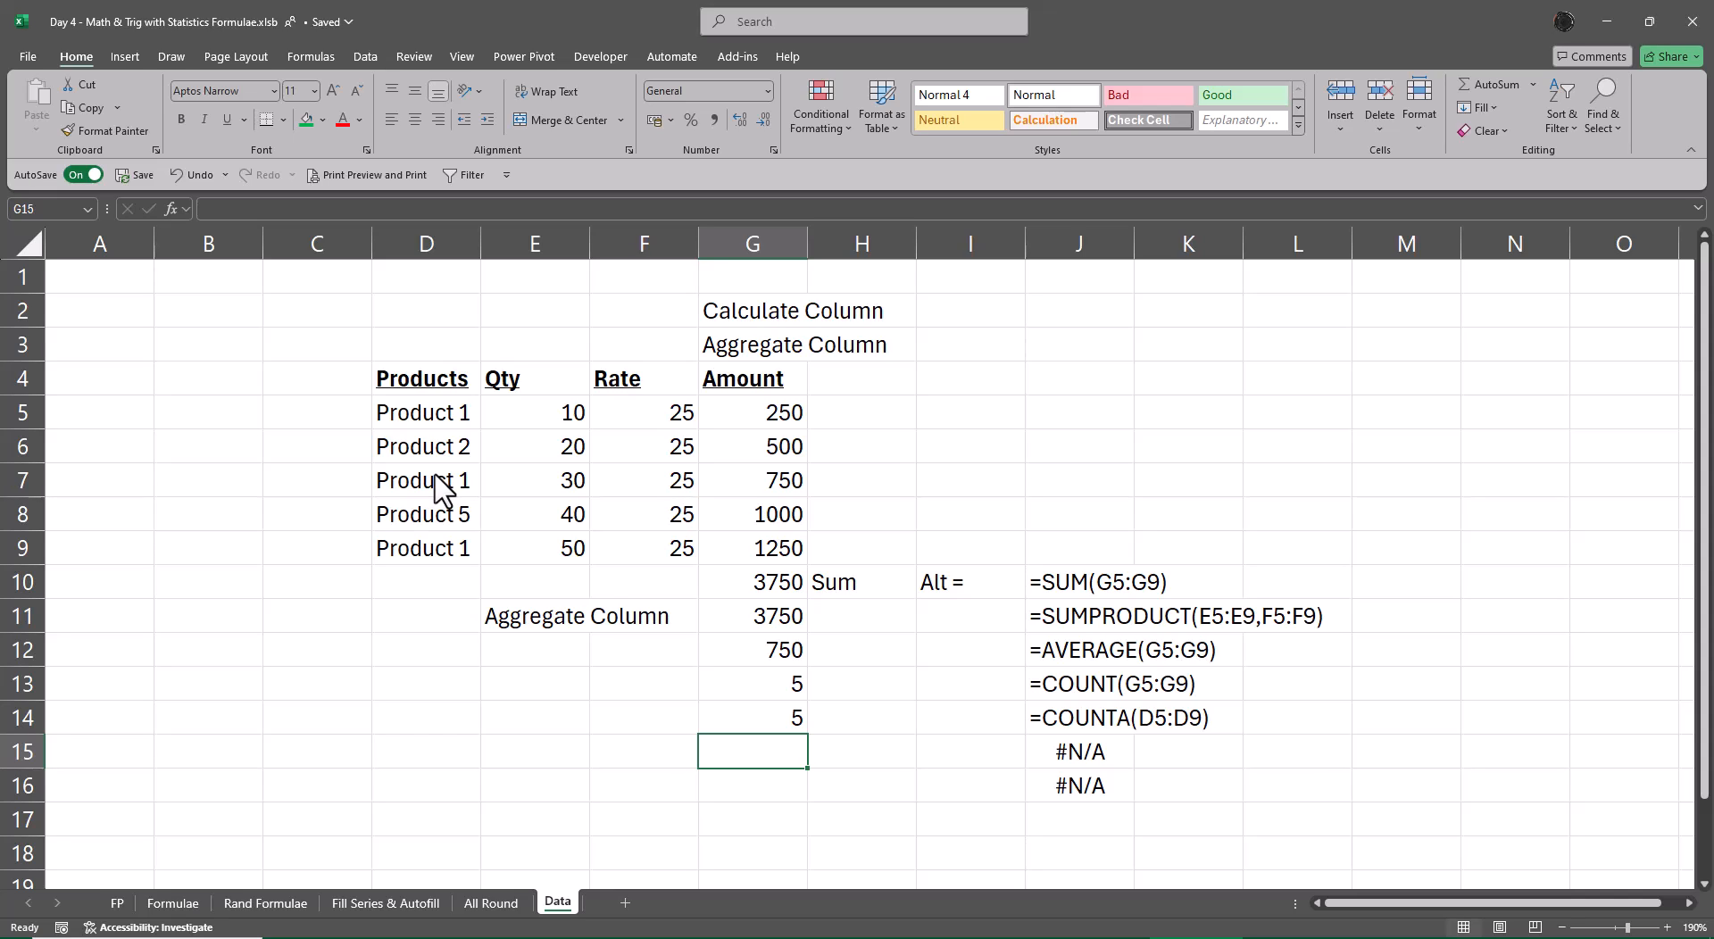
Step: Find the largest Amount value in G15 with =MAX(G5:G9)
text(=max)
key(Tab)
key(Up)
key(Up)
key(Up)
key(Up)
key(Up)
key(Up)
key(Up)
key(Up)
key(Up)
key(Up)
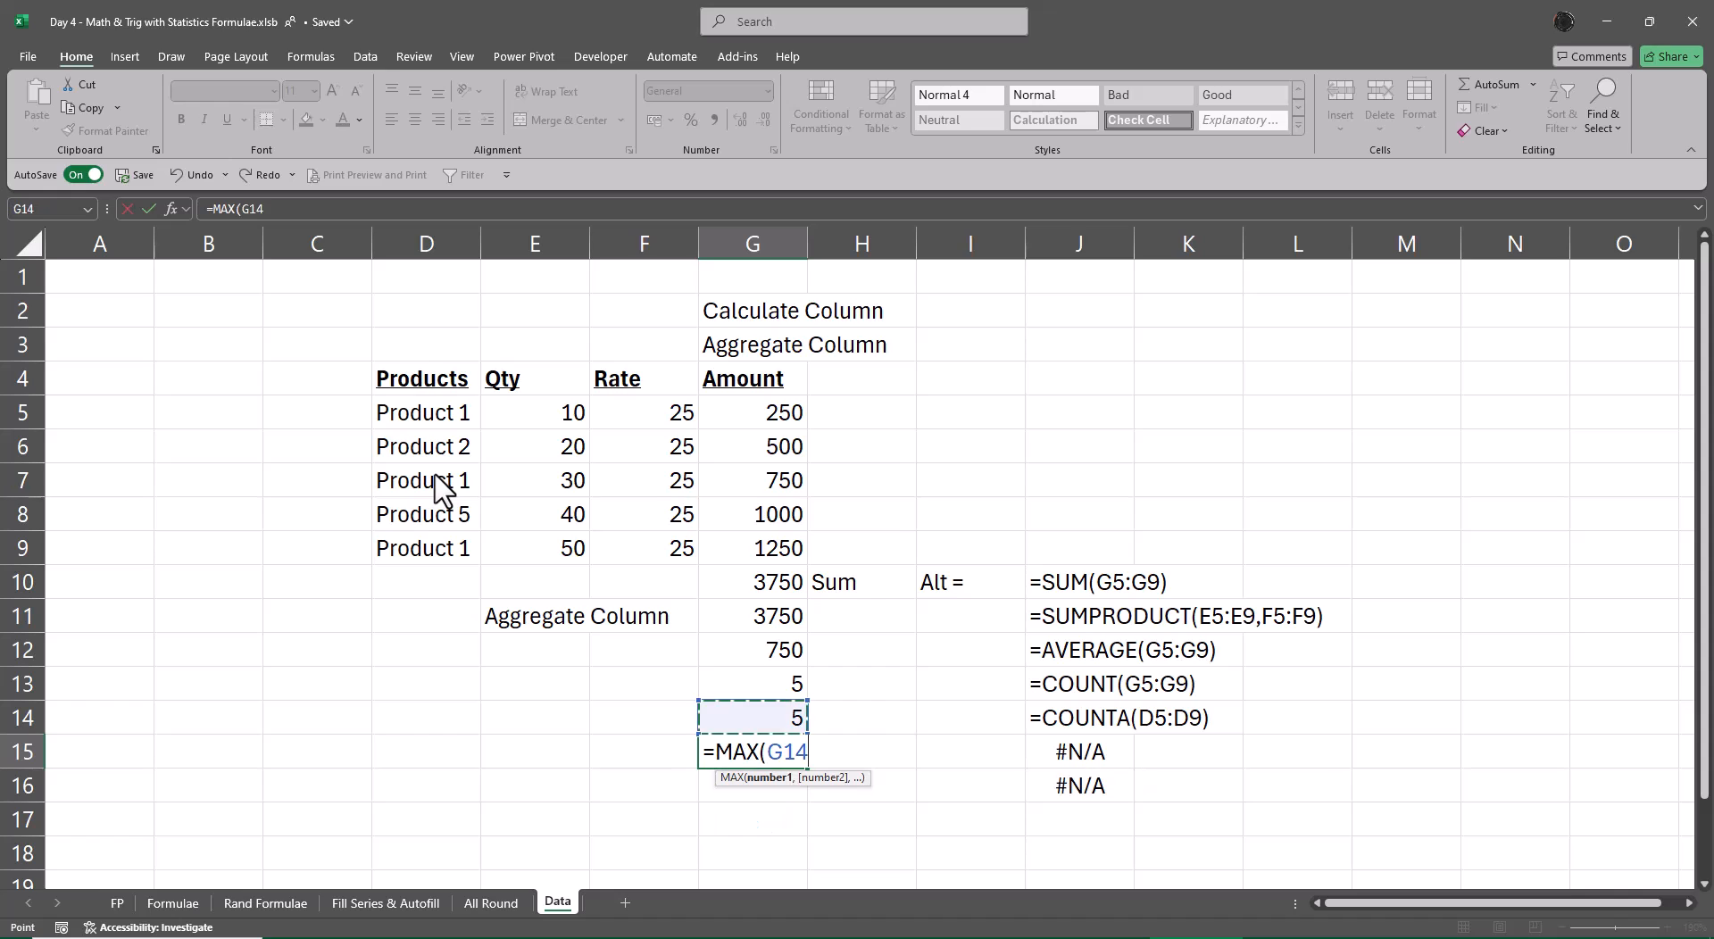
key(Down)
key(Down)
key(Down)
key(Down)
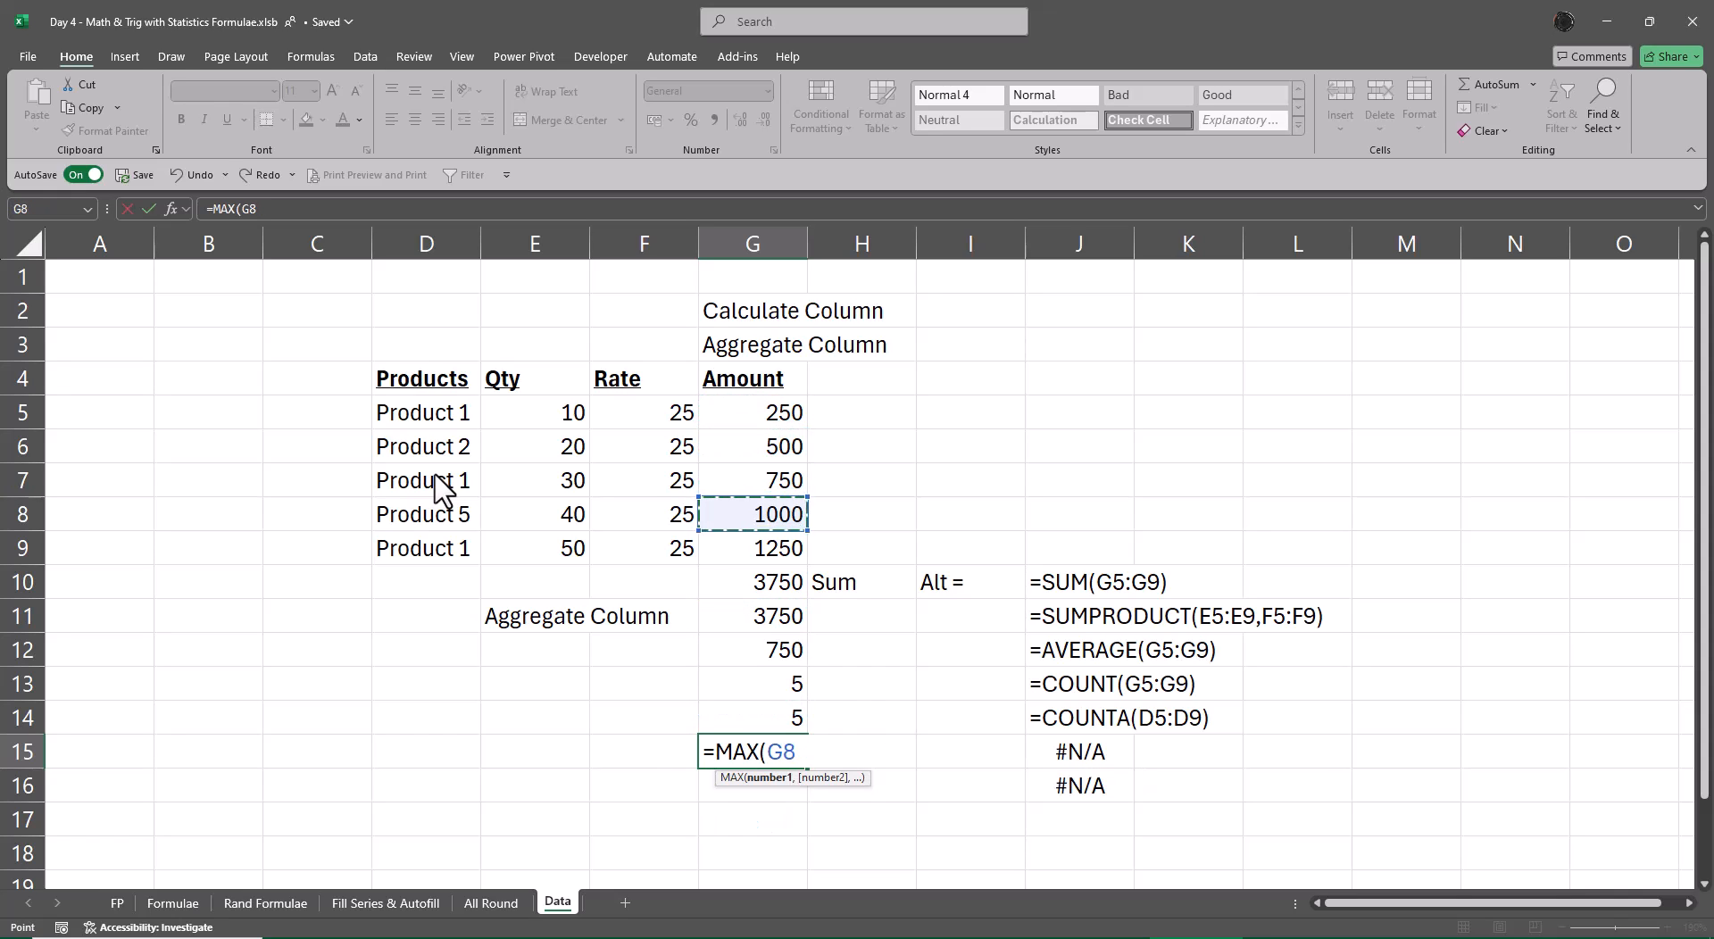
key(ctrl+shift+Up)
key(shift+Down)
key(shift+Down)
key(shift+Down)
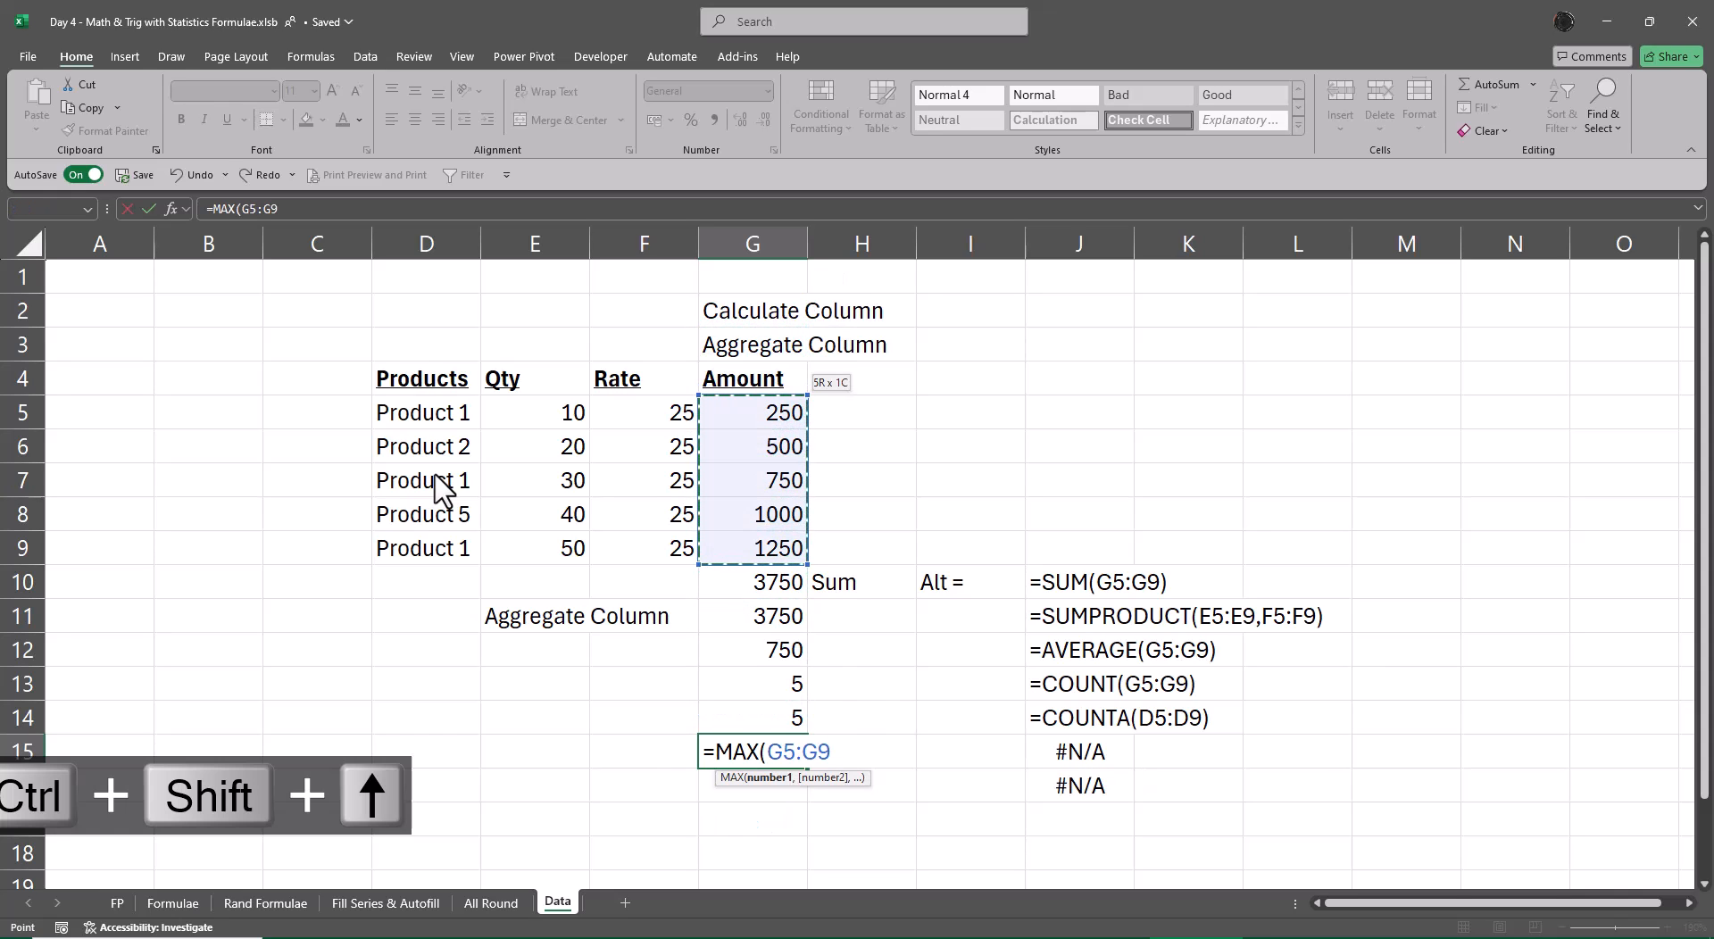
key(Return)
Step: Find the smallest Amount value in G16 with =MIN(G5:G9)
text(=min)
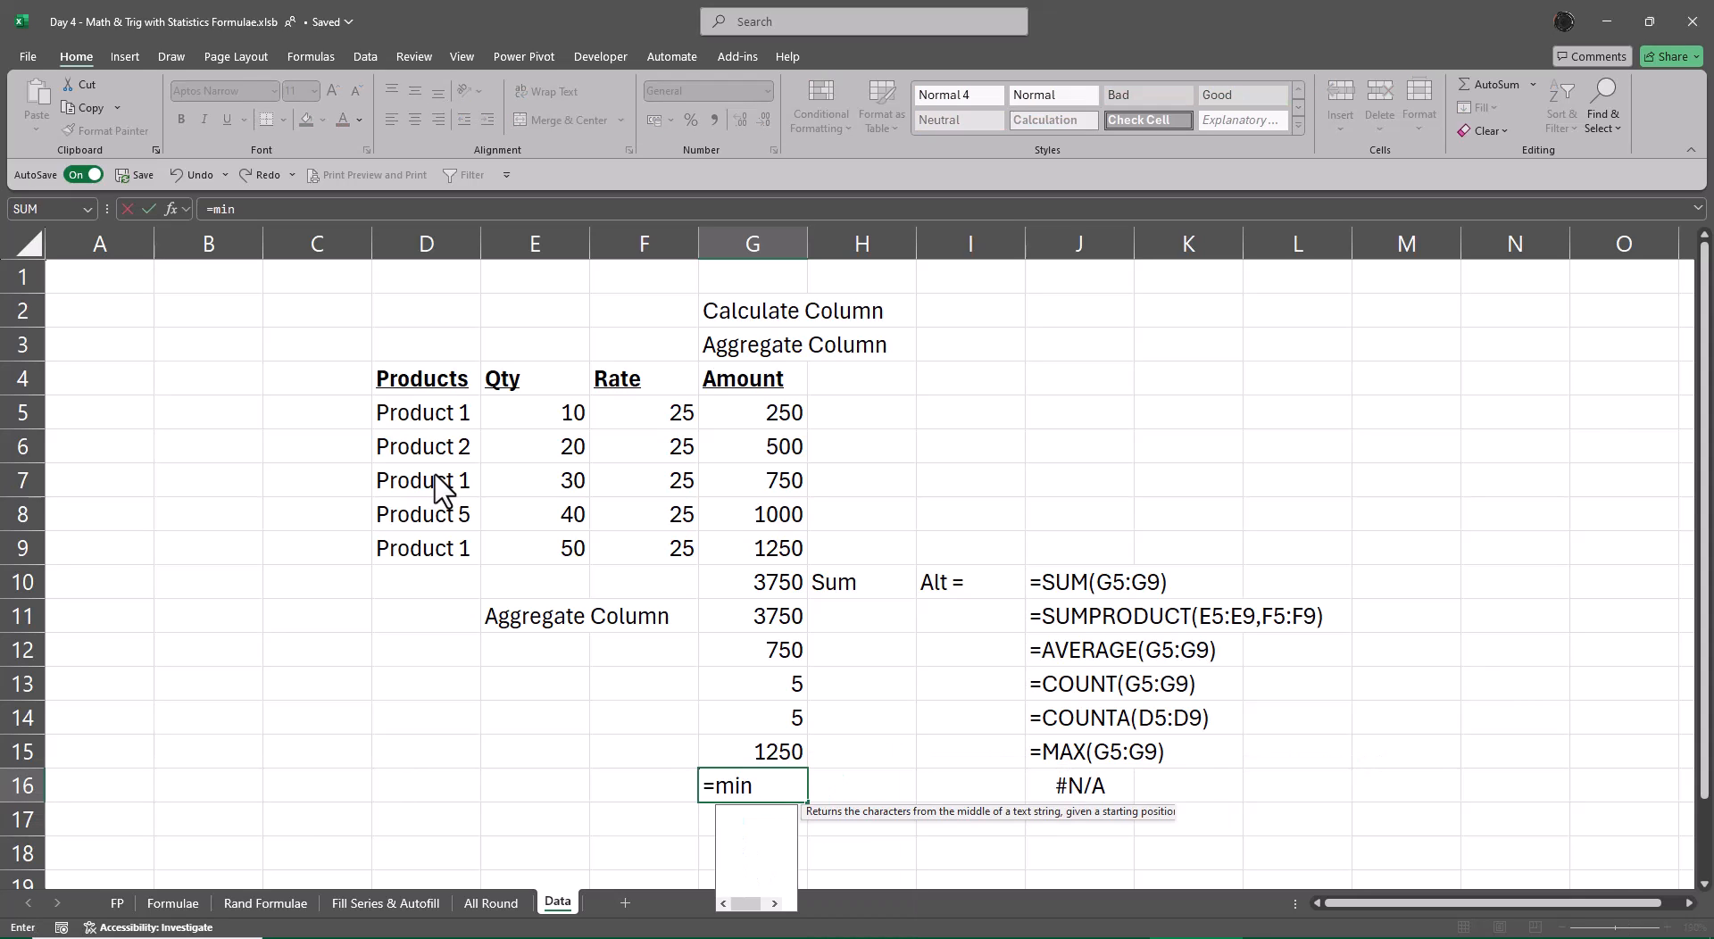
key(Tab)
key(Return)
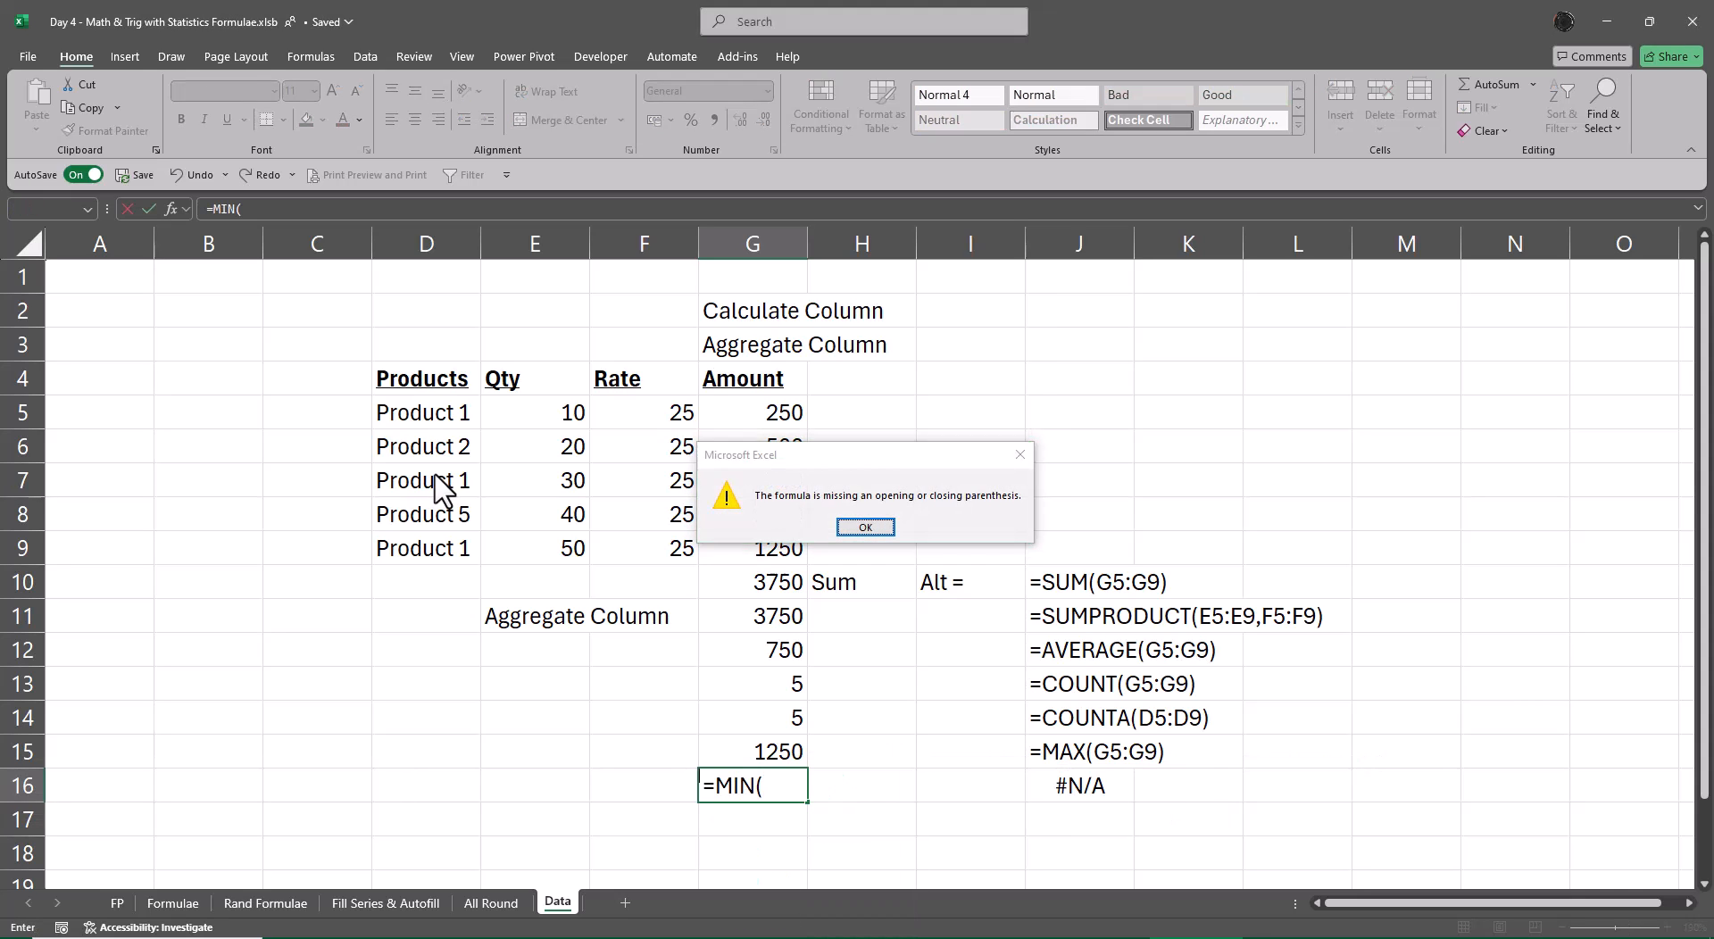
key(Return)
key(F2)
key(Up)
key(Up)
key(Up)
key(Up)
key(Up)
key(Up)
key(Up)
key(Up)
key(Up)
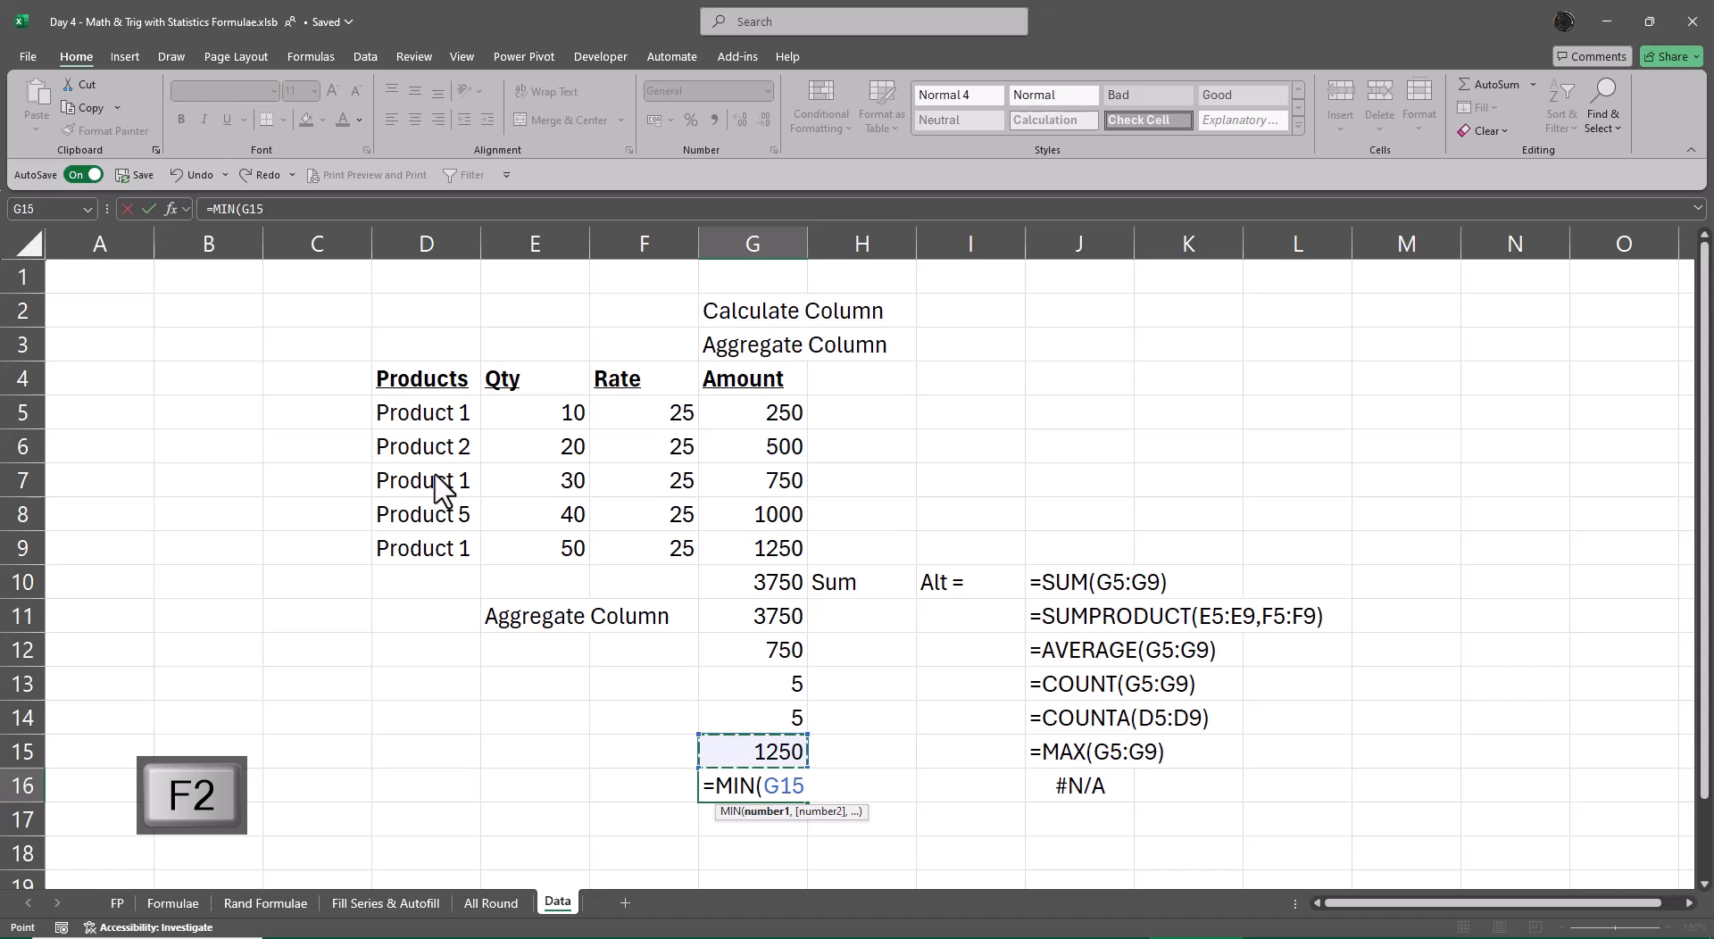
key(Down)
key(Down)
key(shift+Up)
key(shift+Up)
key(shift+Up)
key(shift+Up)
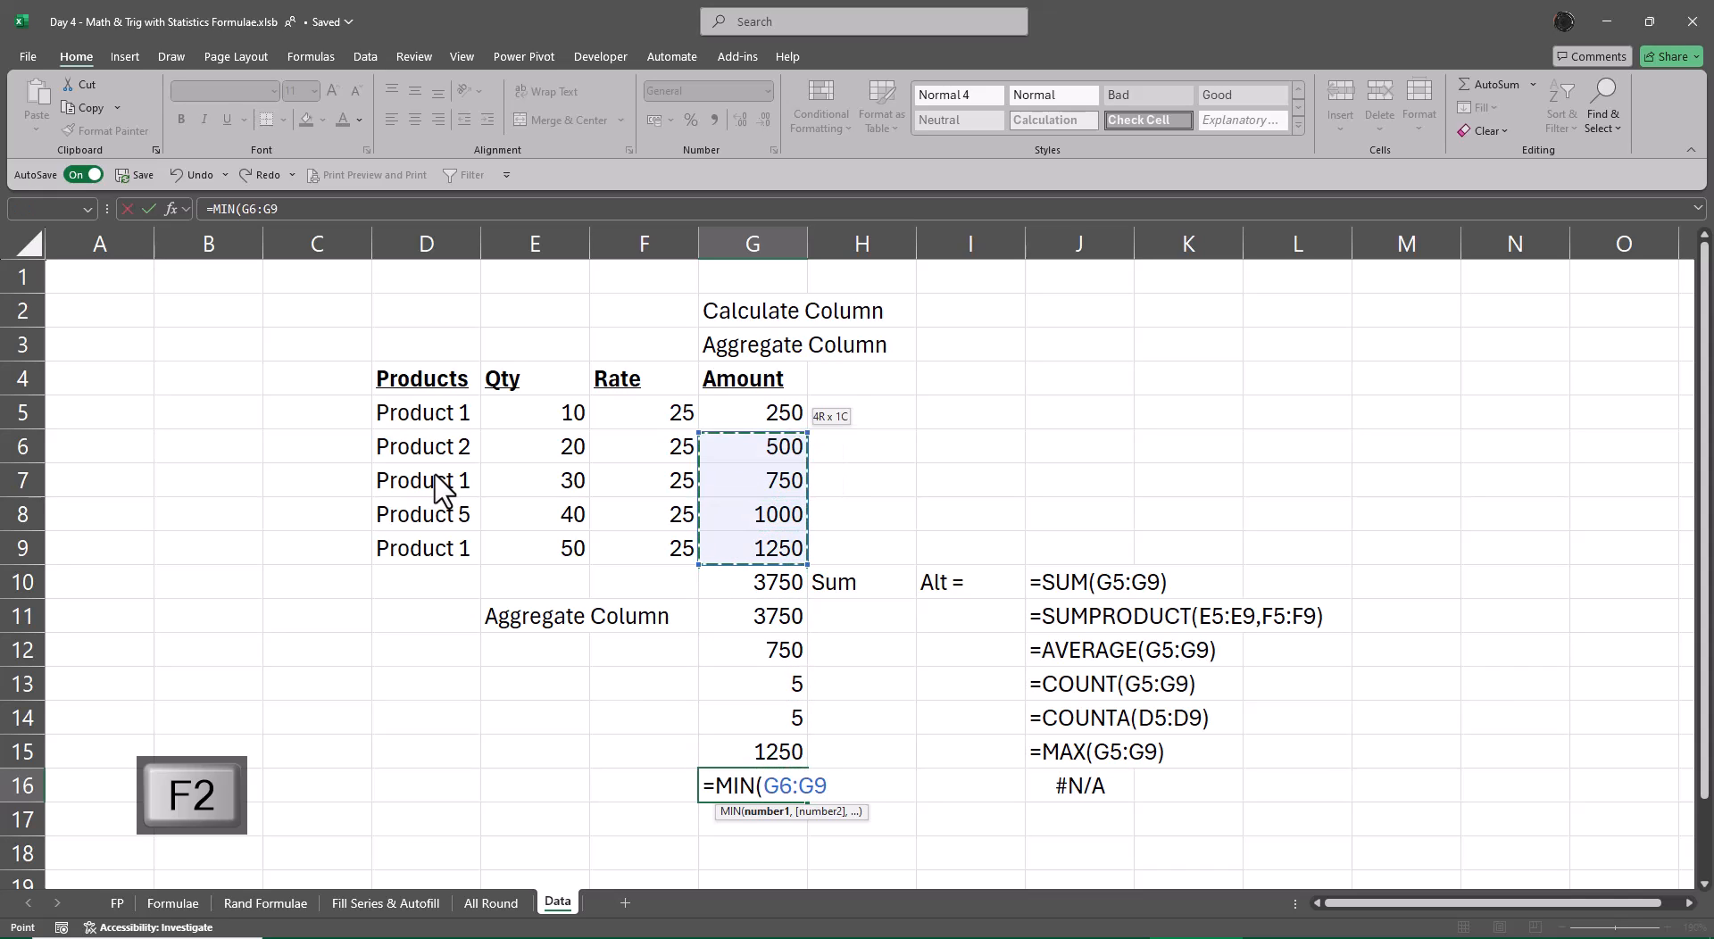
key(Return)
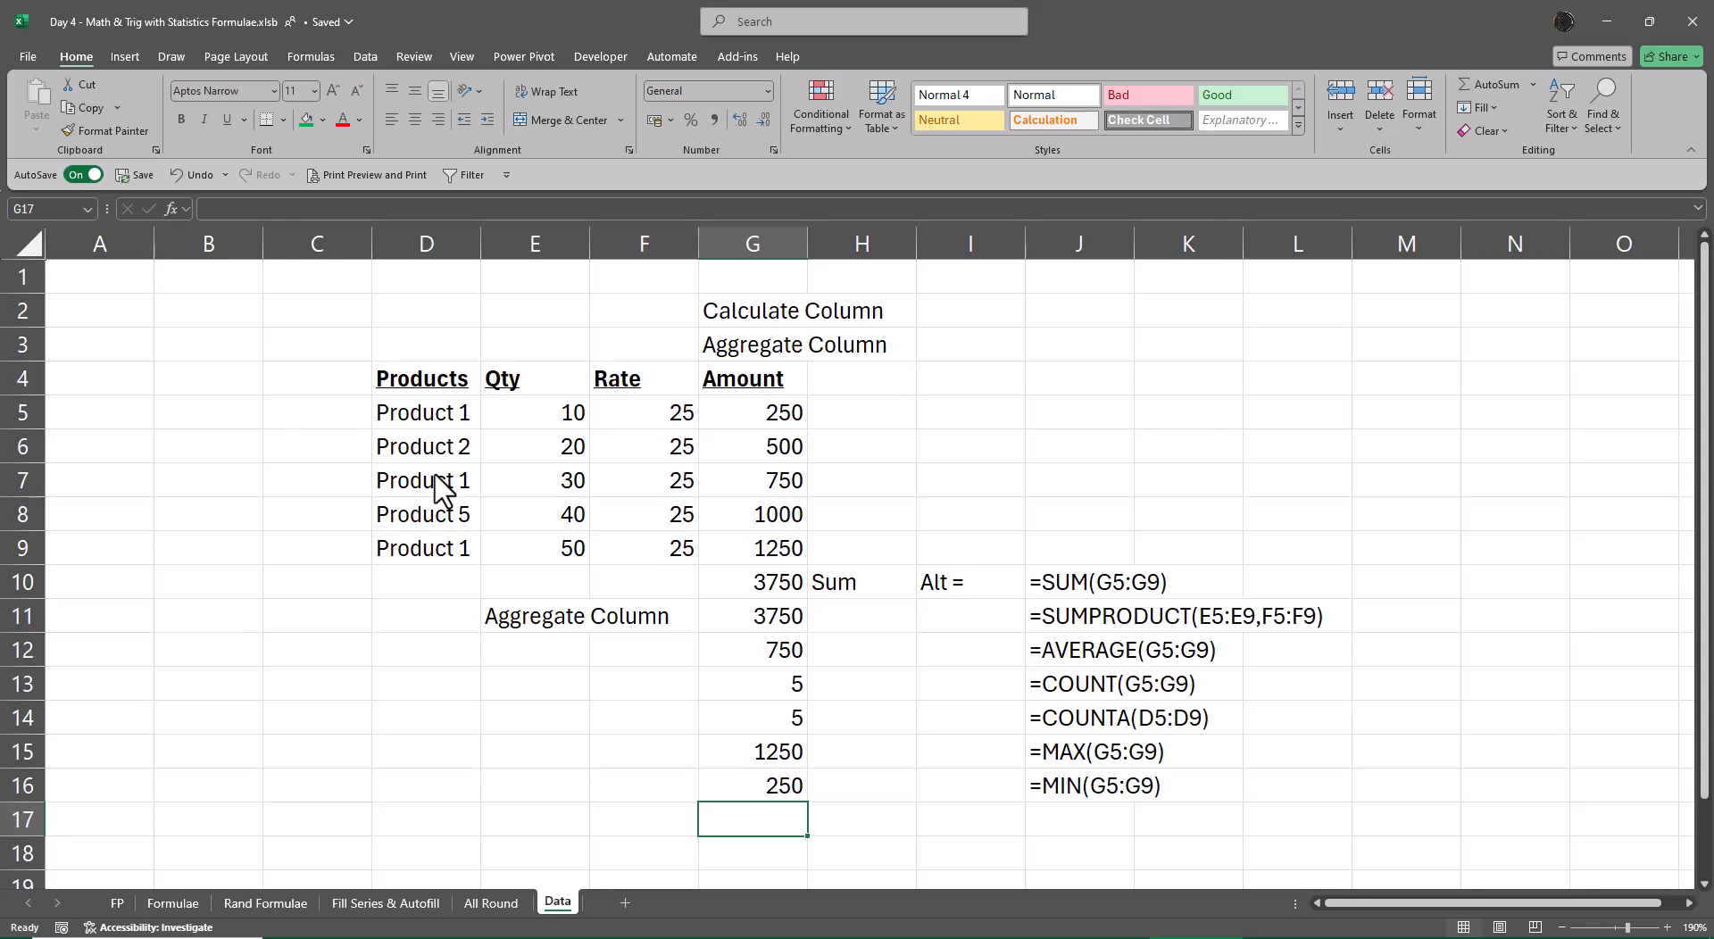
Step: On the Formulae sheet, make the Sum and Sumproduct entries in D19:D20 bold
key(ctrl+Page_Up)
key(ctrl+Page_Up)
key(ctrl+Page_Up)
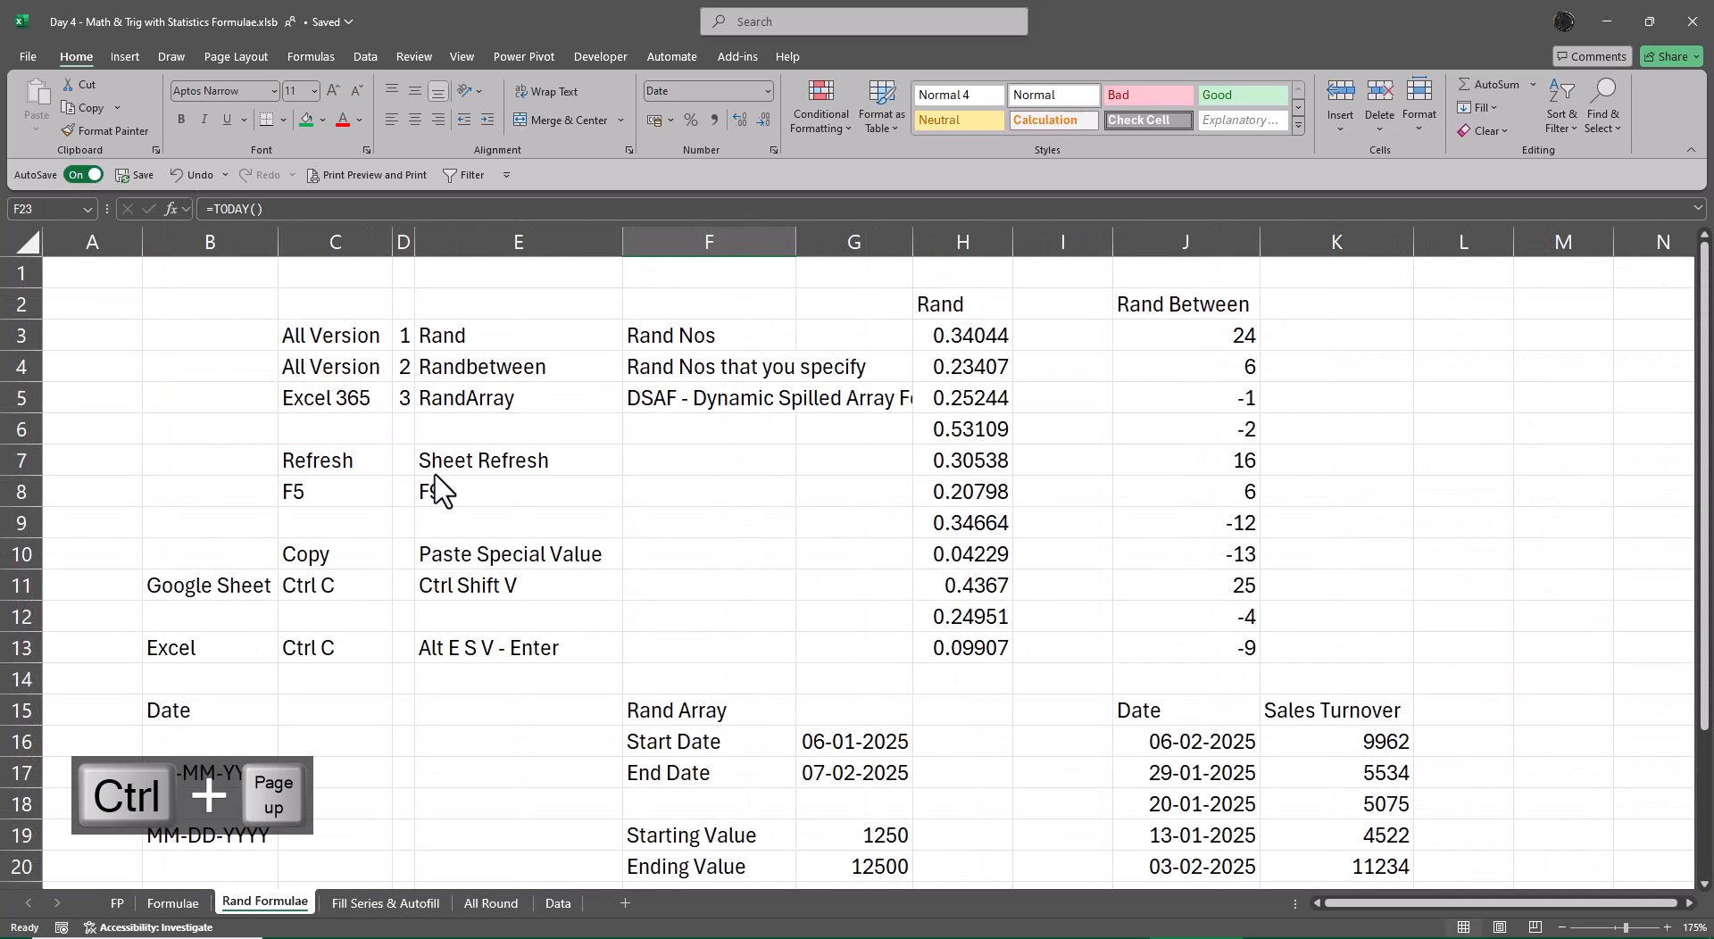
key(ctrl+Page_Up)
key(Left)
key(Left)
key(Left)
key(Left)
key(Left)
key(Left)
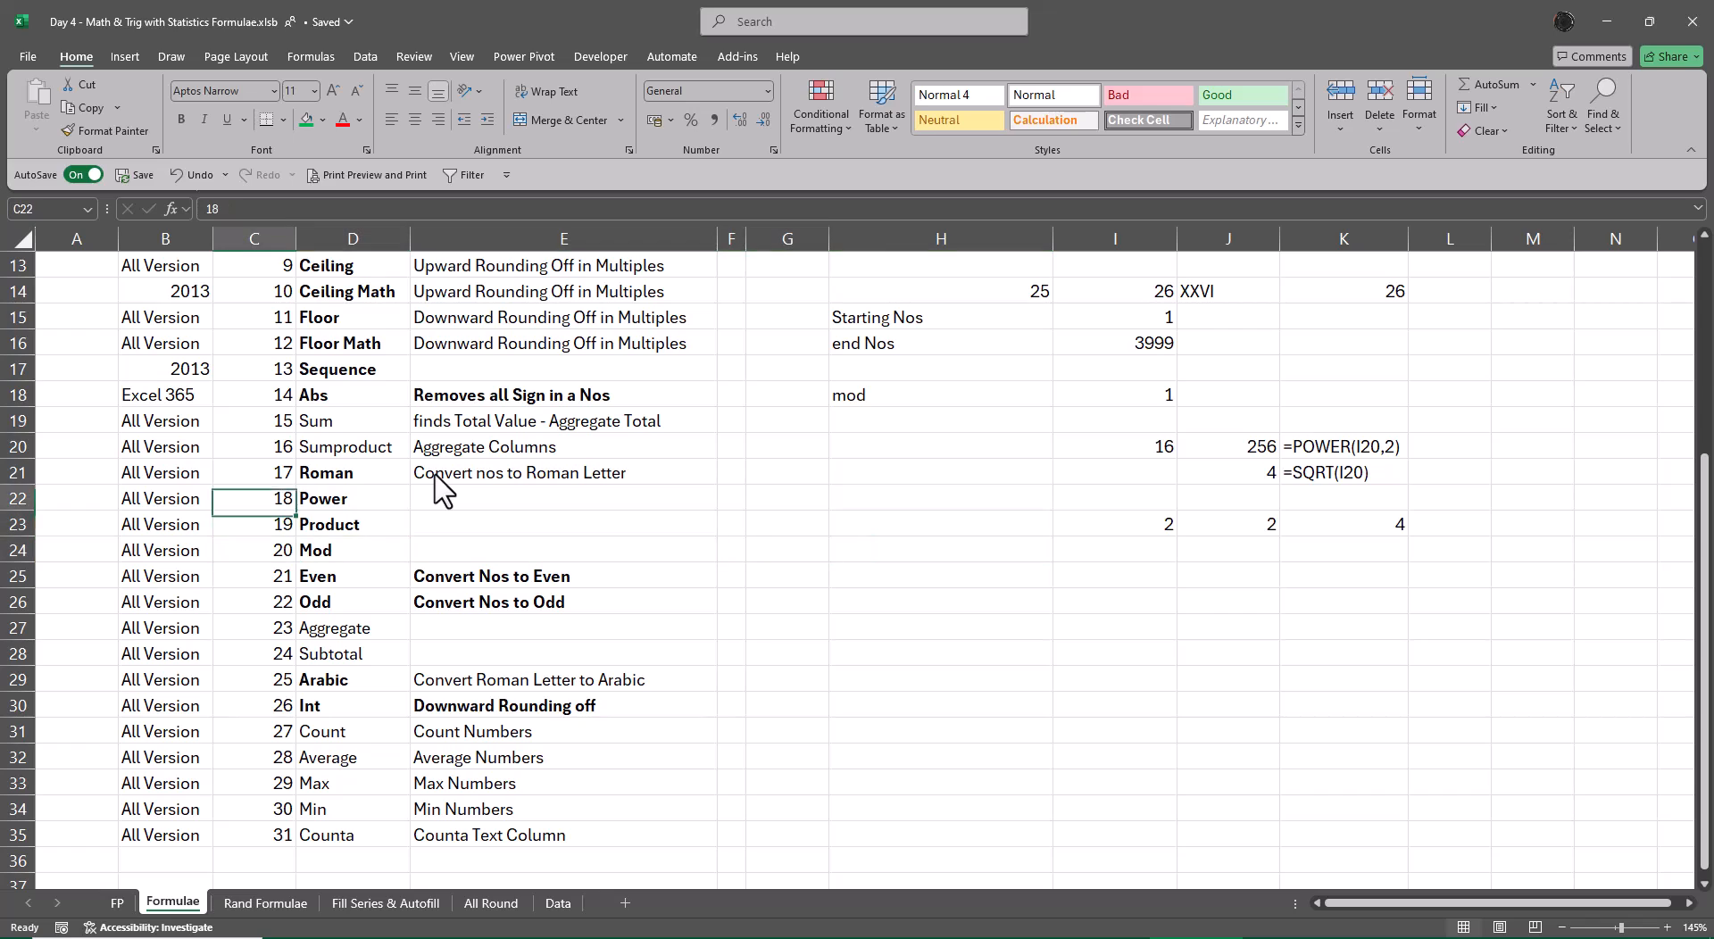
key(Up)
key(Up)
key(Up)
key(Right)
key(shift+Down)
key(ctrl+q)
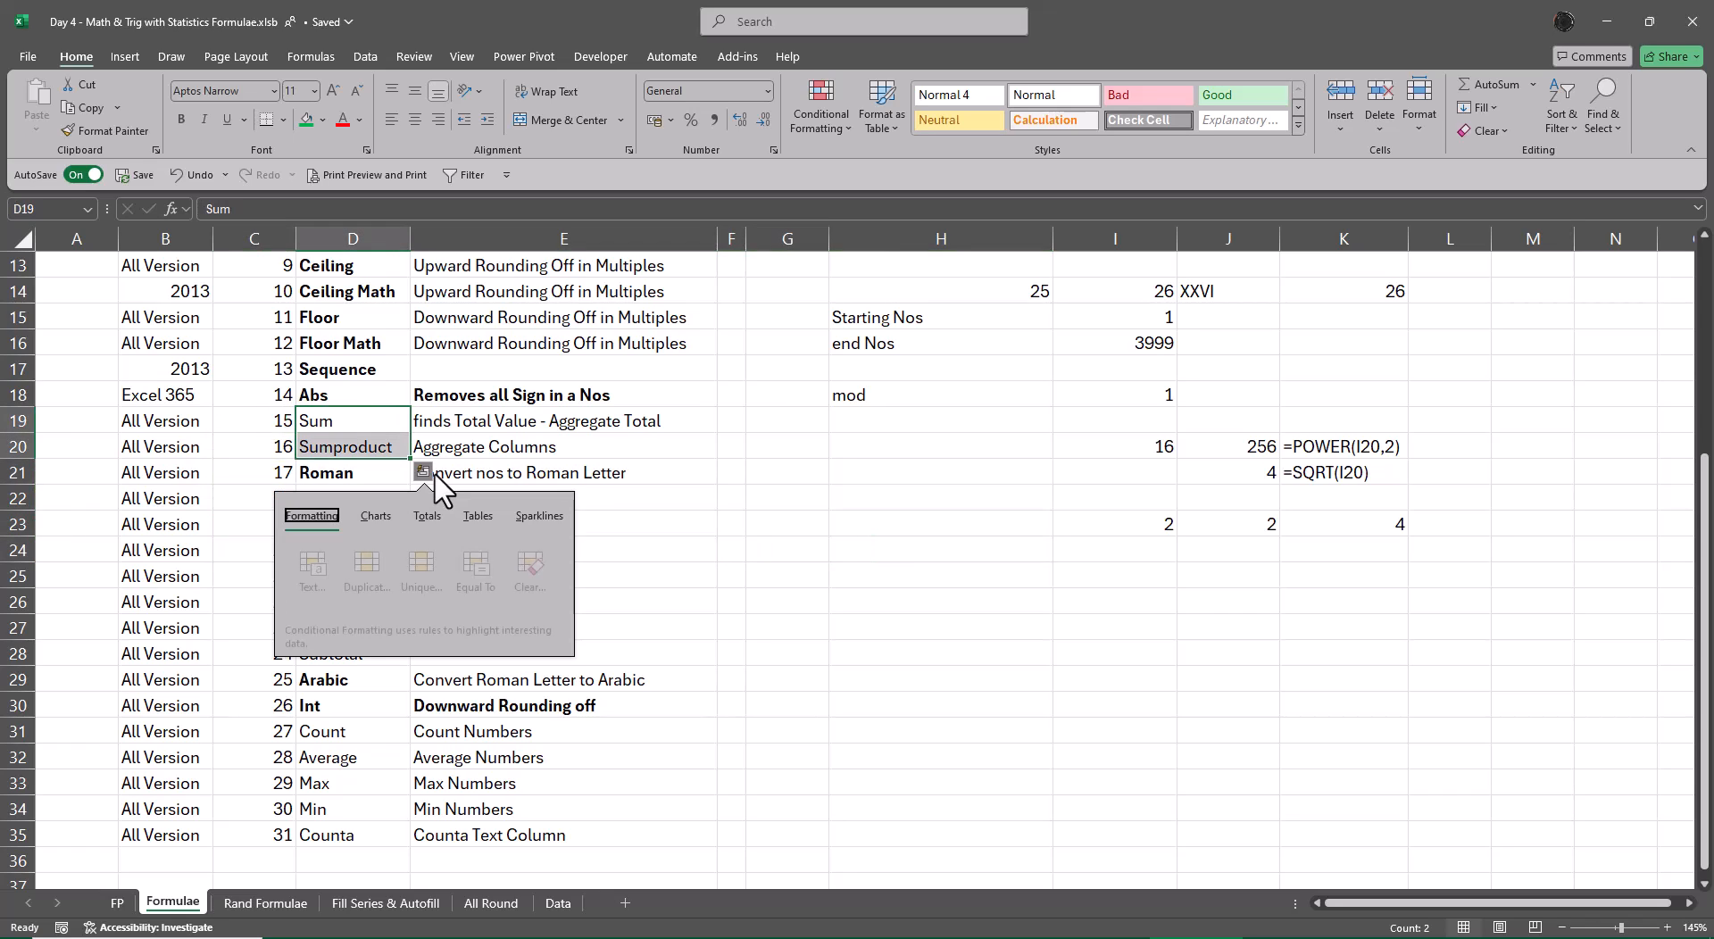
key(Escape)
key(ctrl+b)
key(Down)
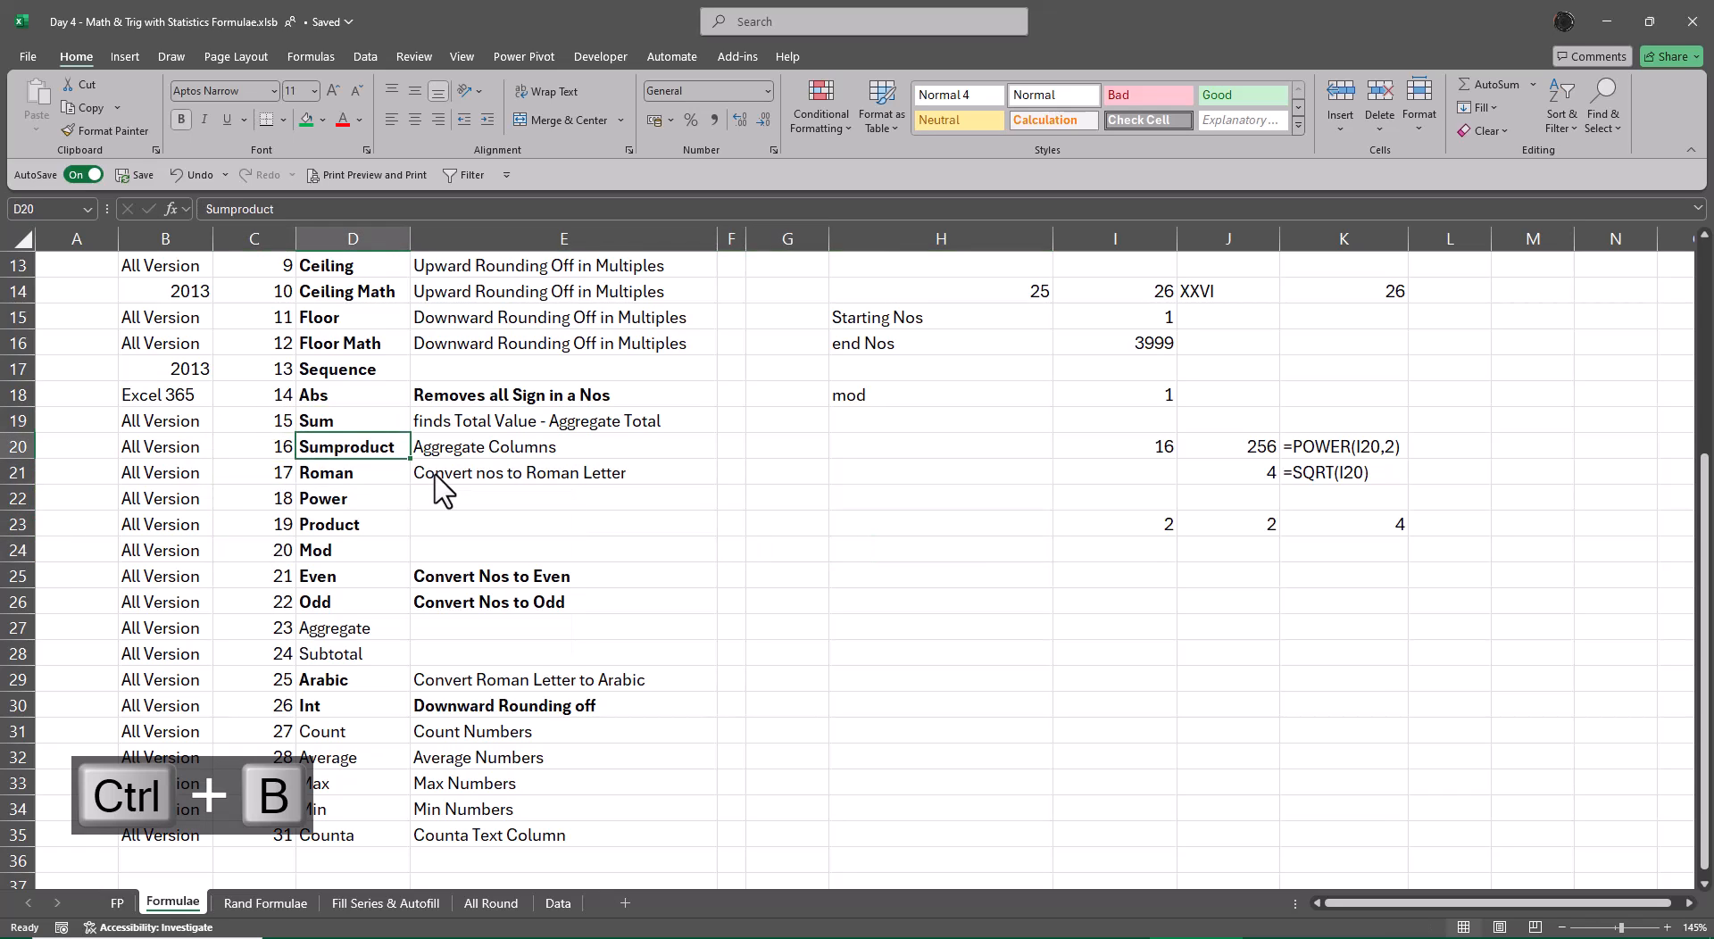
Step: Make the Count, Average, Max, Min and Counta entries in D31:D35 bold
key(ctrl+Down)
key(Up)
key(Up)
key(Up)
key(Up)
key(shift+Down)
key(shift+Down)
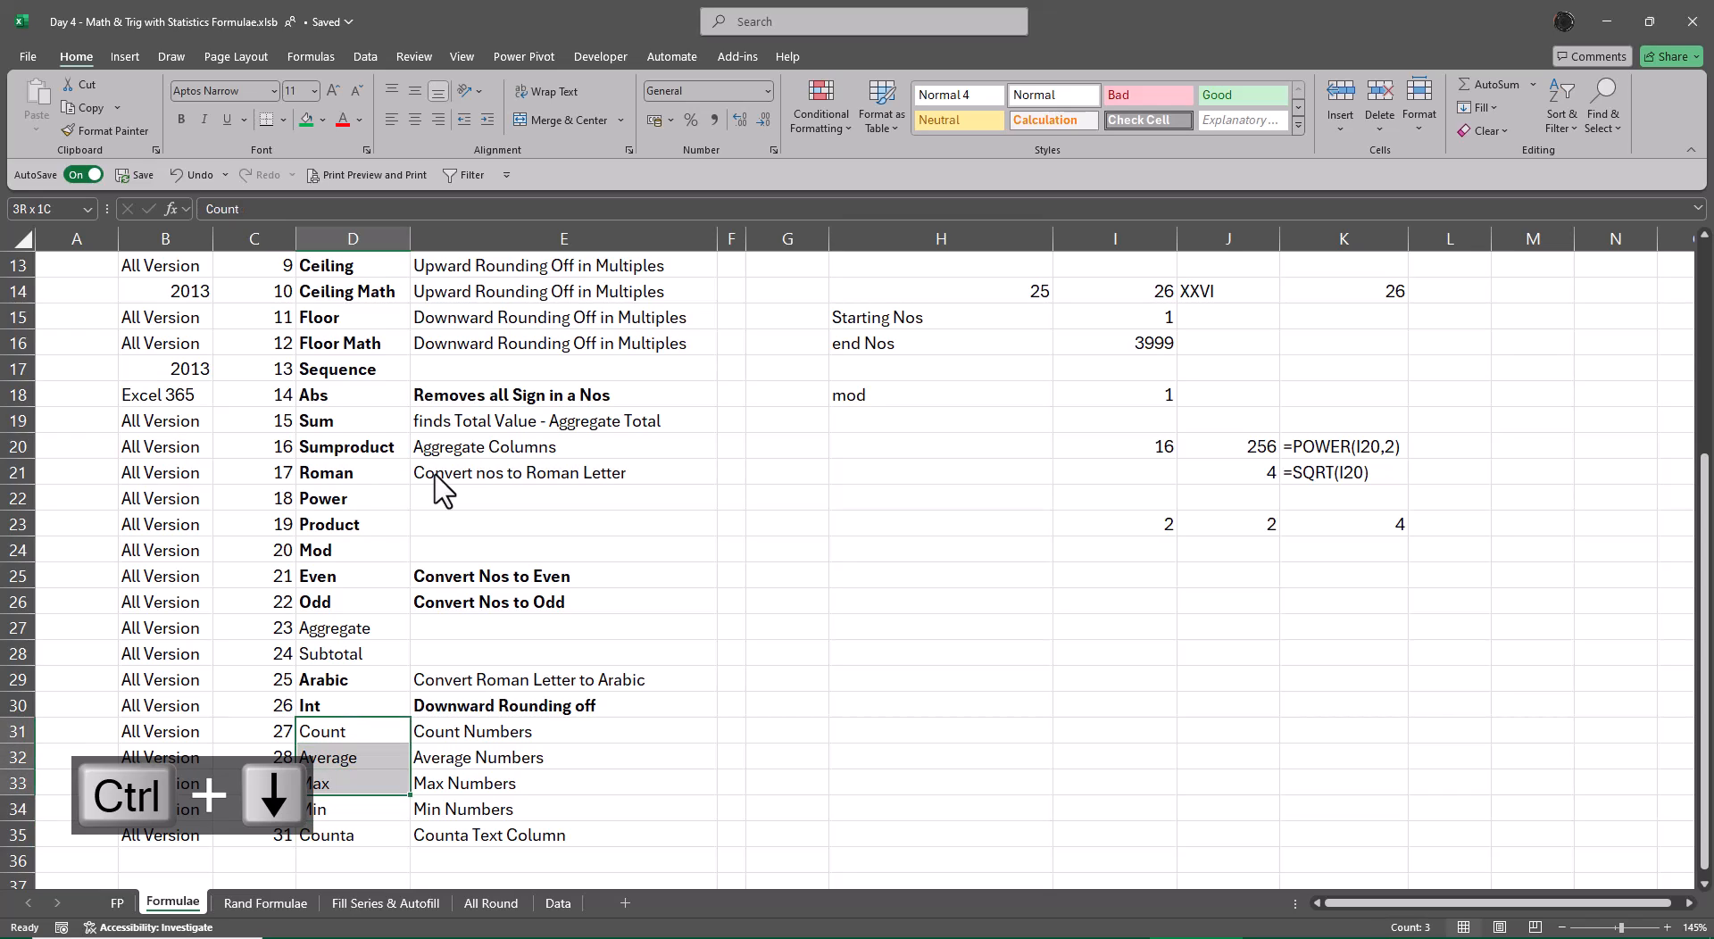
key(shift+Down)
key(shift+Down)
key(ctrl+b)
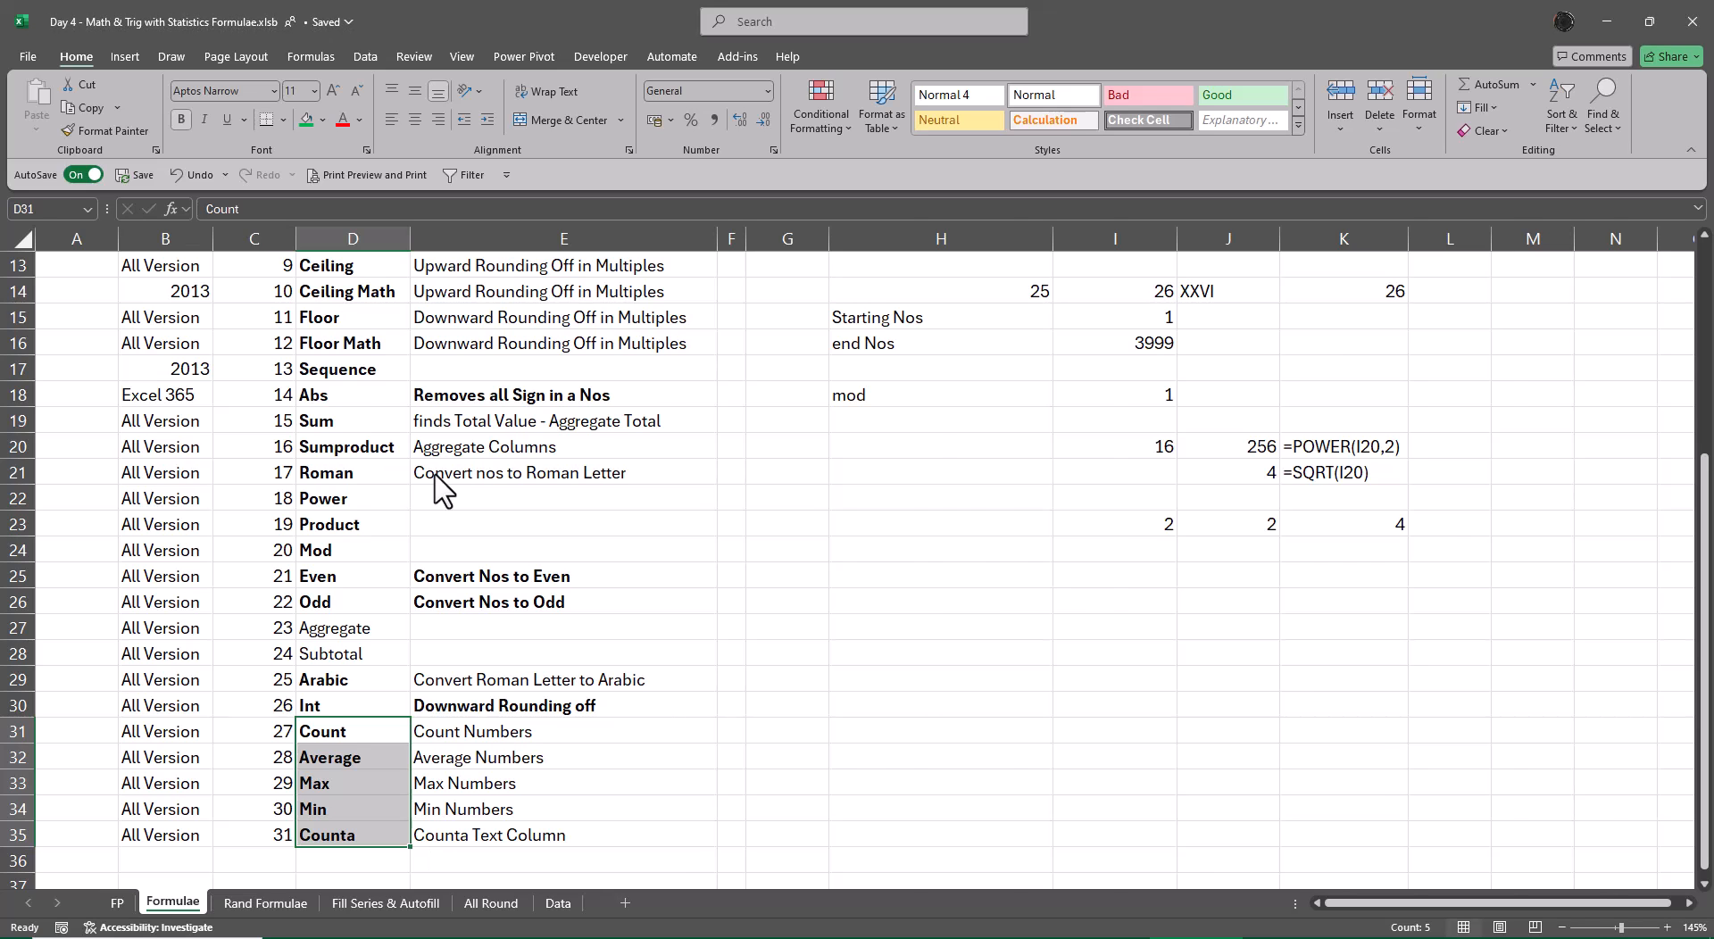
Step: On the Data sheet, give the Amount total in G10 a top and thick bottom border
key(ctrl+Page_Down)
key(ctrl+Page_Down)
key(ctrl+Page_Down)
key(ctrl+Page_Down)
key(Up)
key(Up)
key(Up)
key(Up)
key(Up)
key(Up)
key(Up)
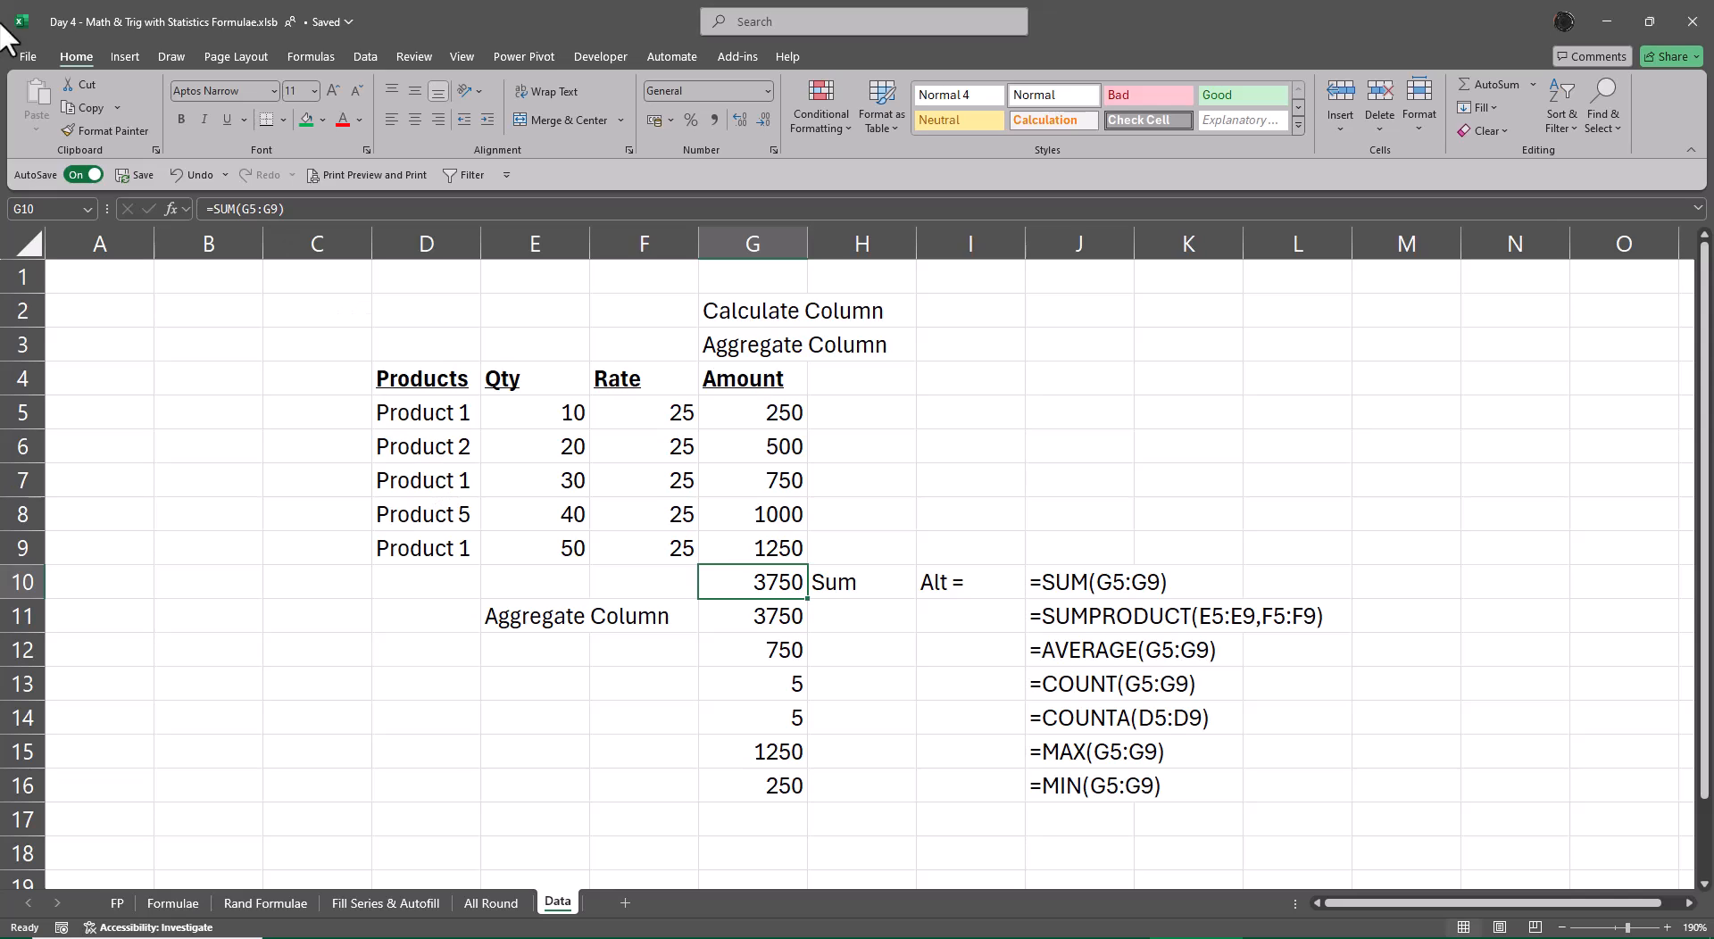
click(282, 120)
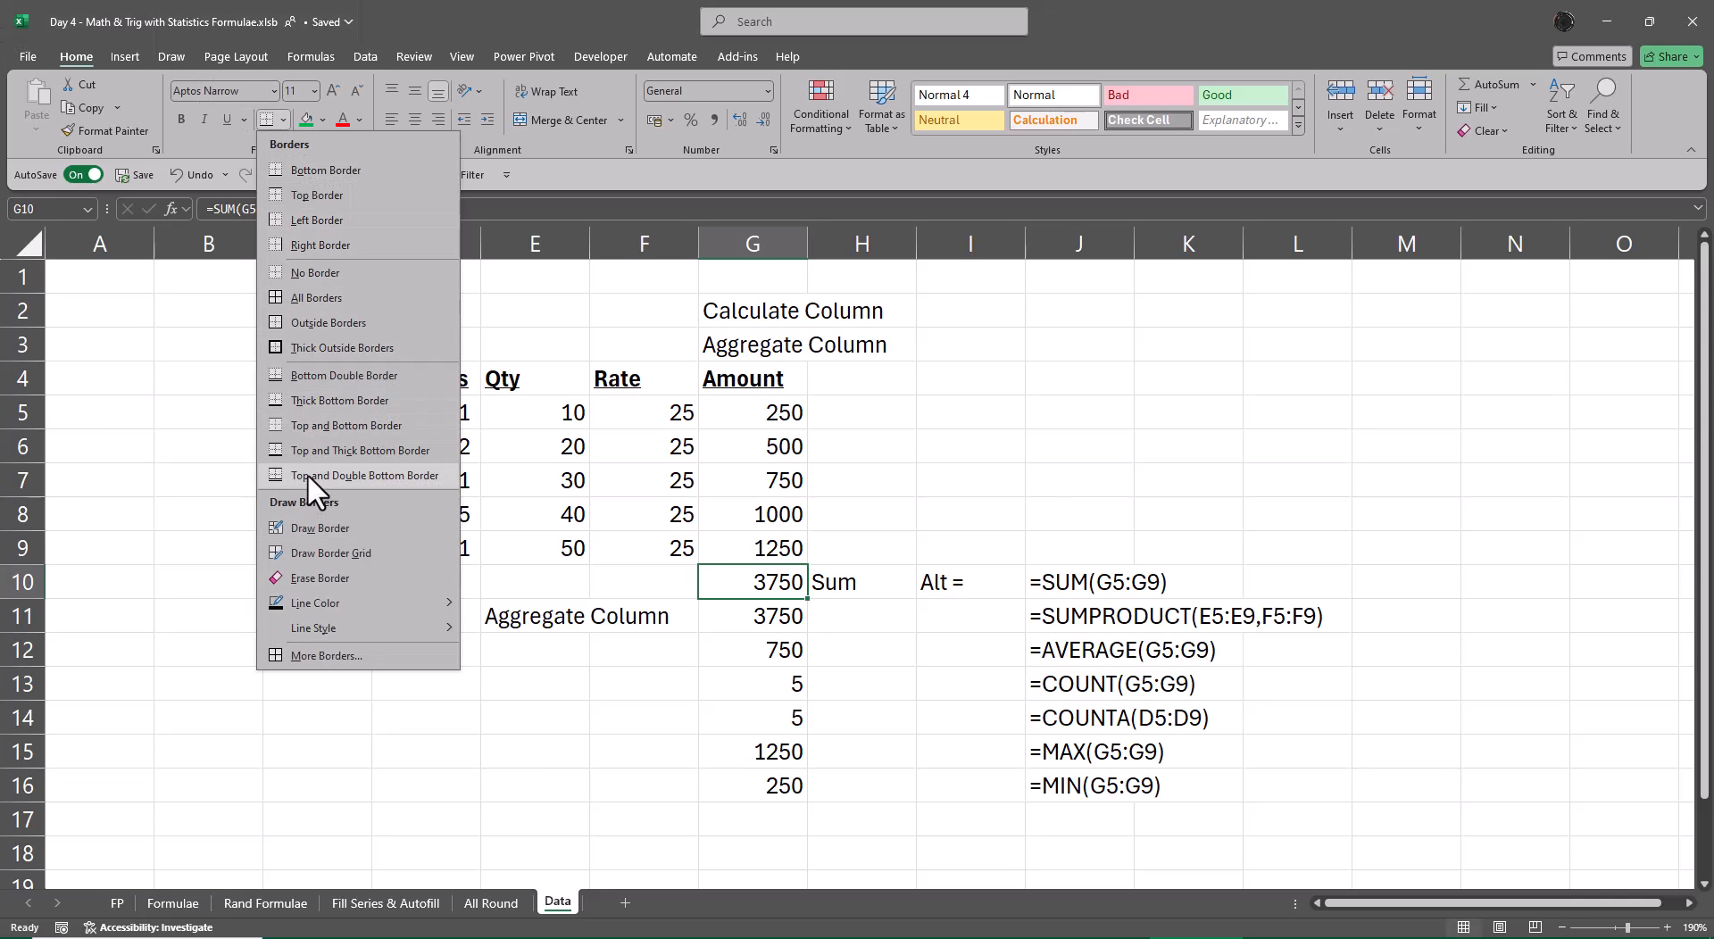
click(312, 451)
click(880, 656)
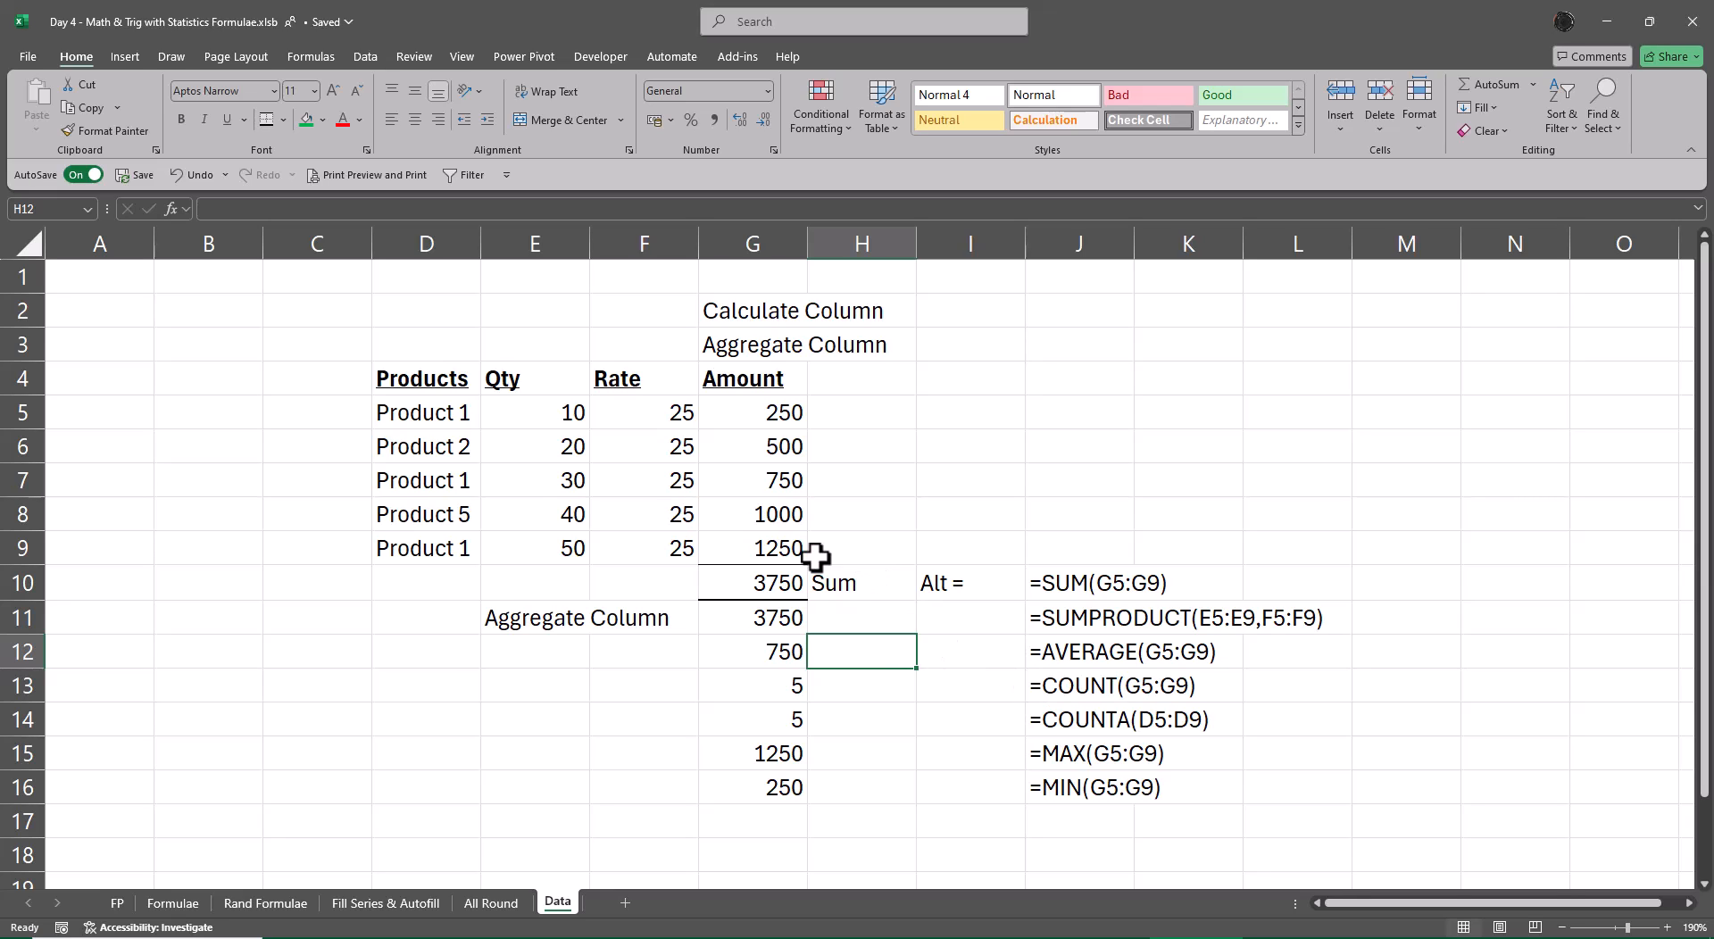
Step: Turn on filtering for the header row D4:G4 and show where the Filter command is found among the data tools
drag(413, 378, 757, 368)
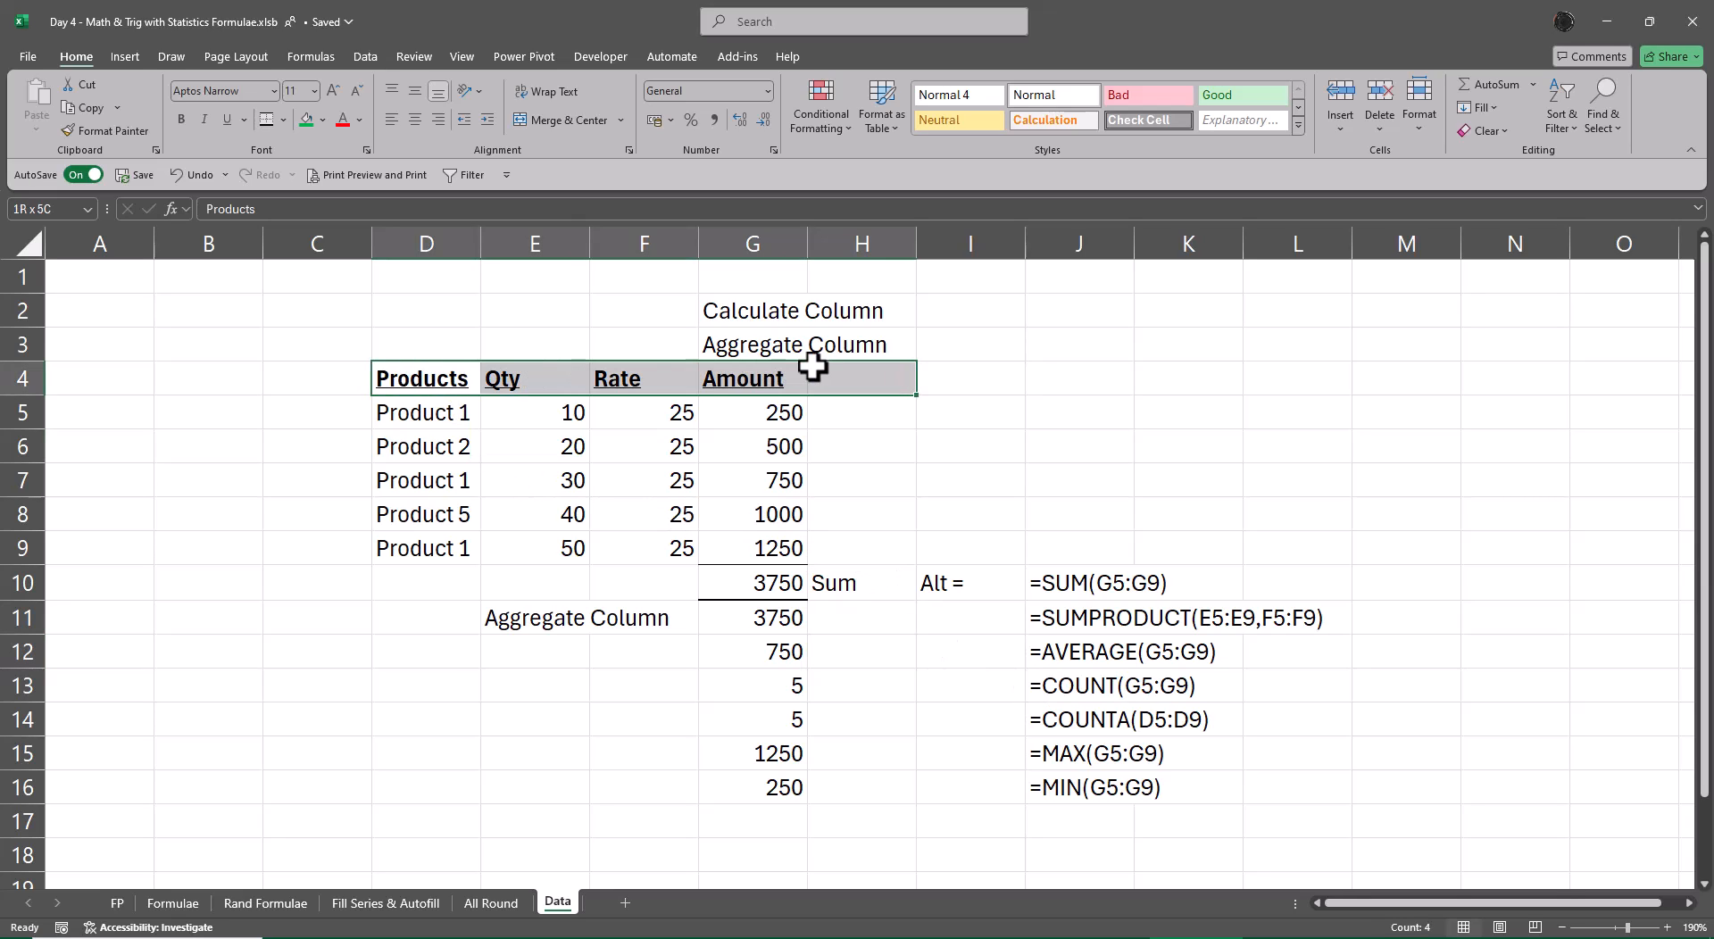
click(939, 416)
drag(409, 384, 741, 374)
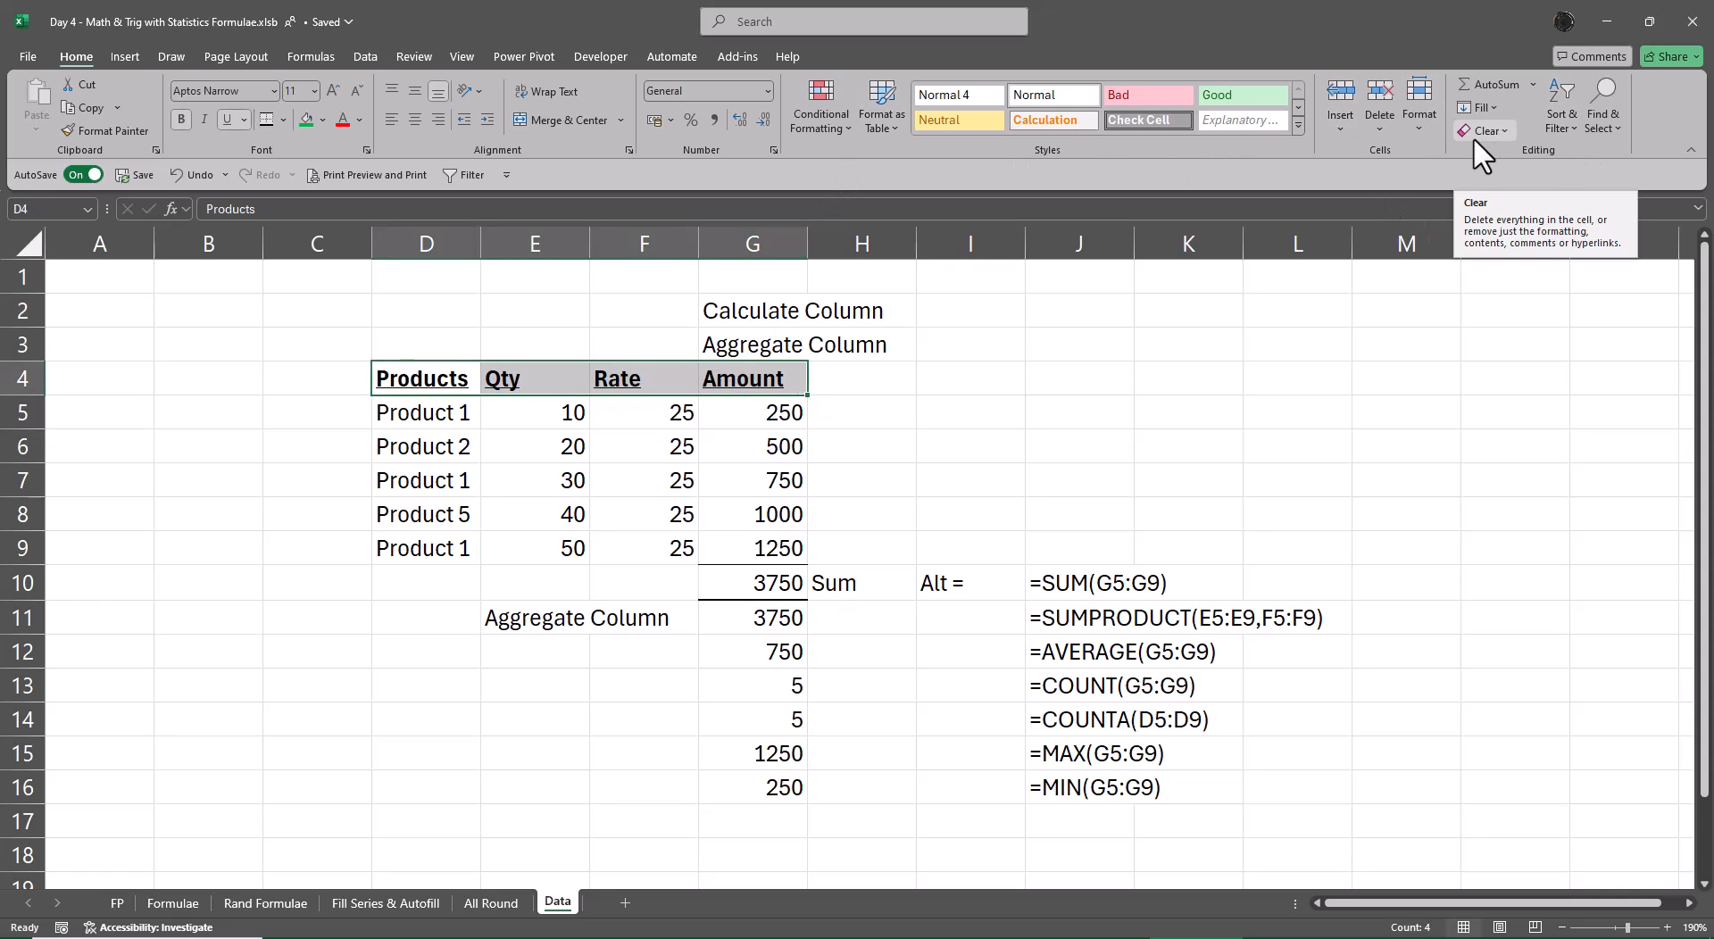
click(1556, 105)
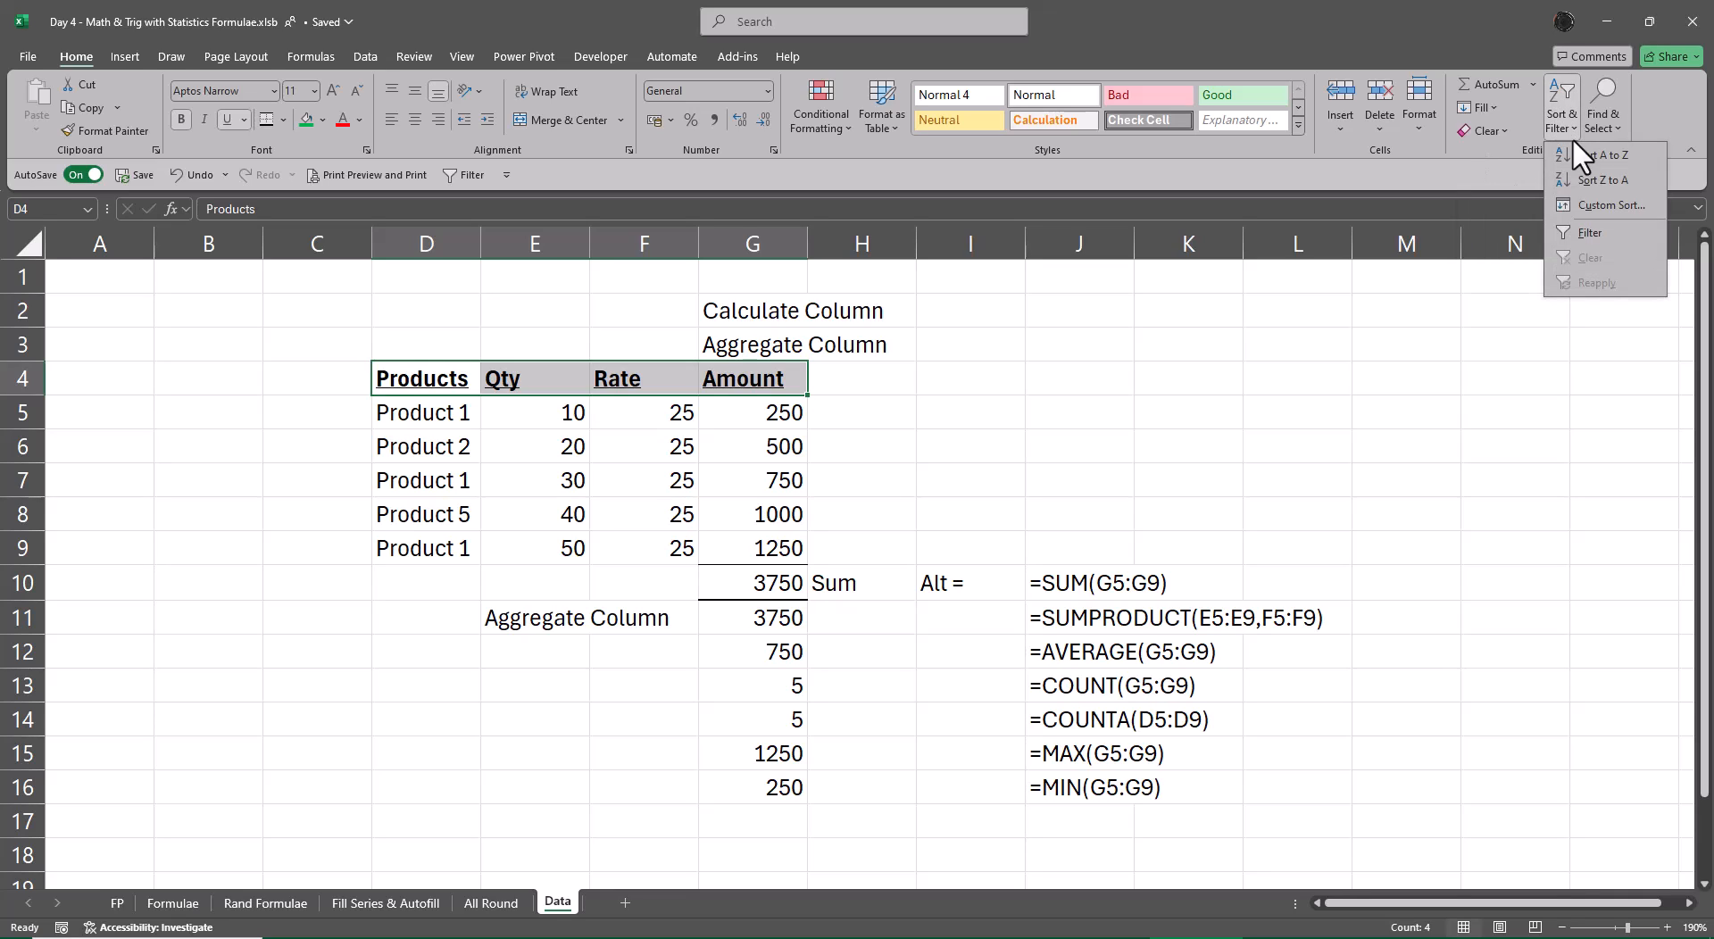
click(1577, 228)
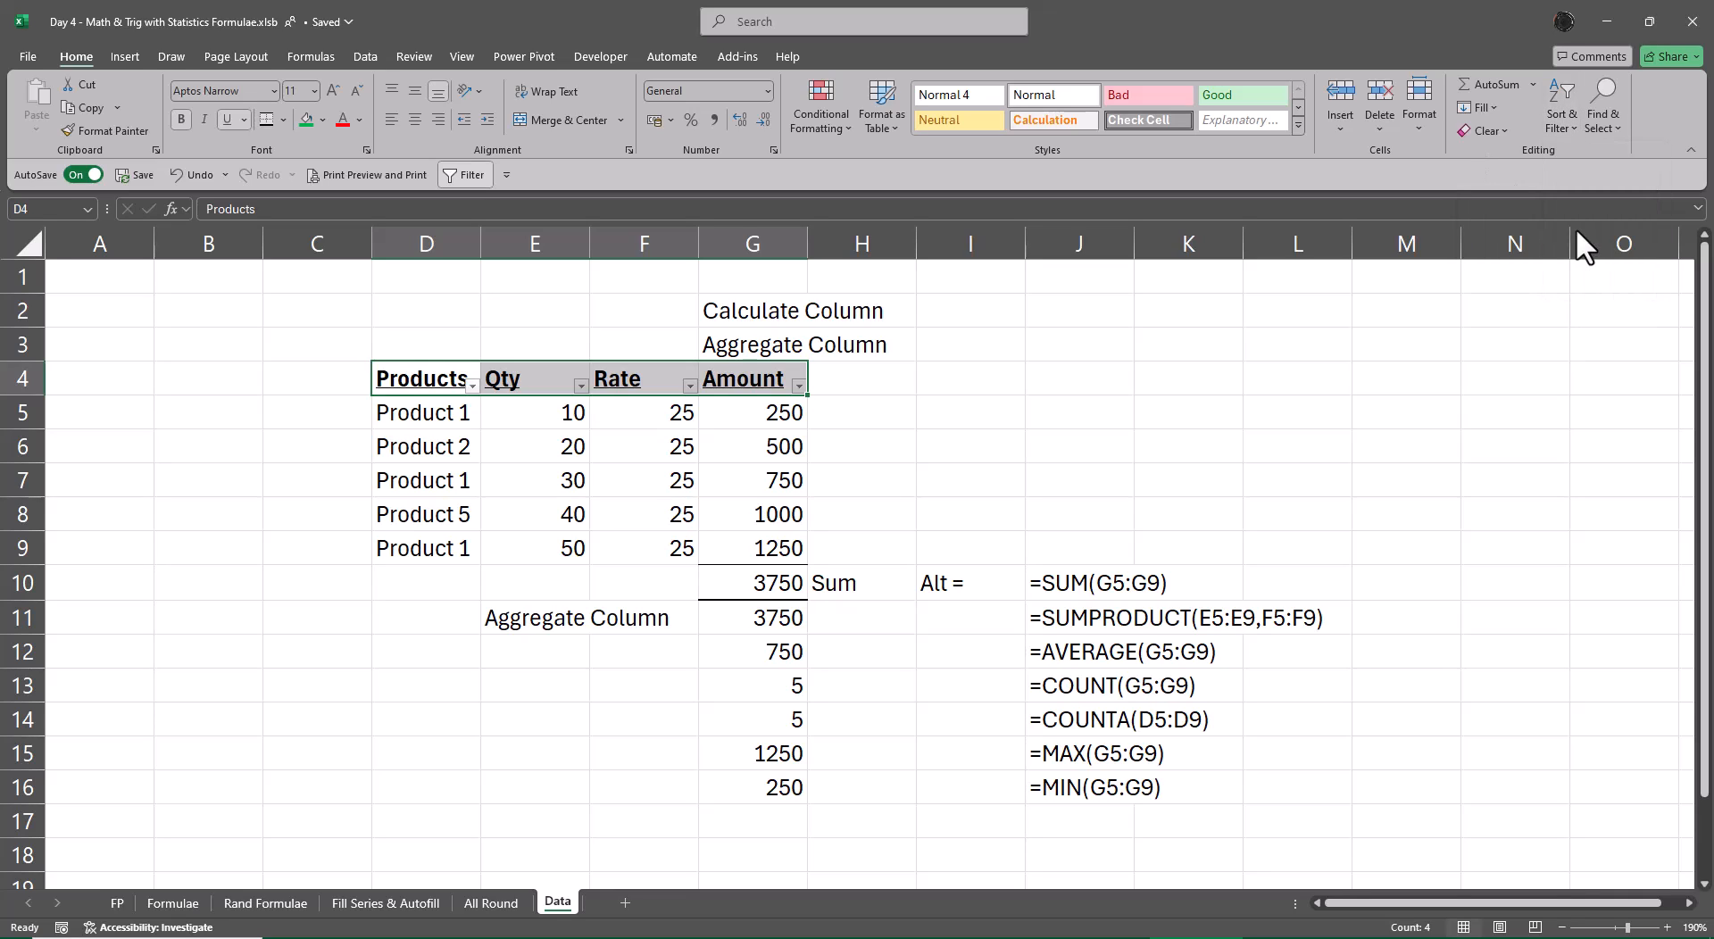
click(366, 55)
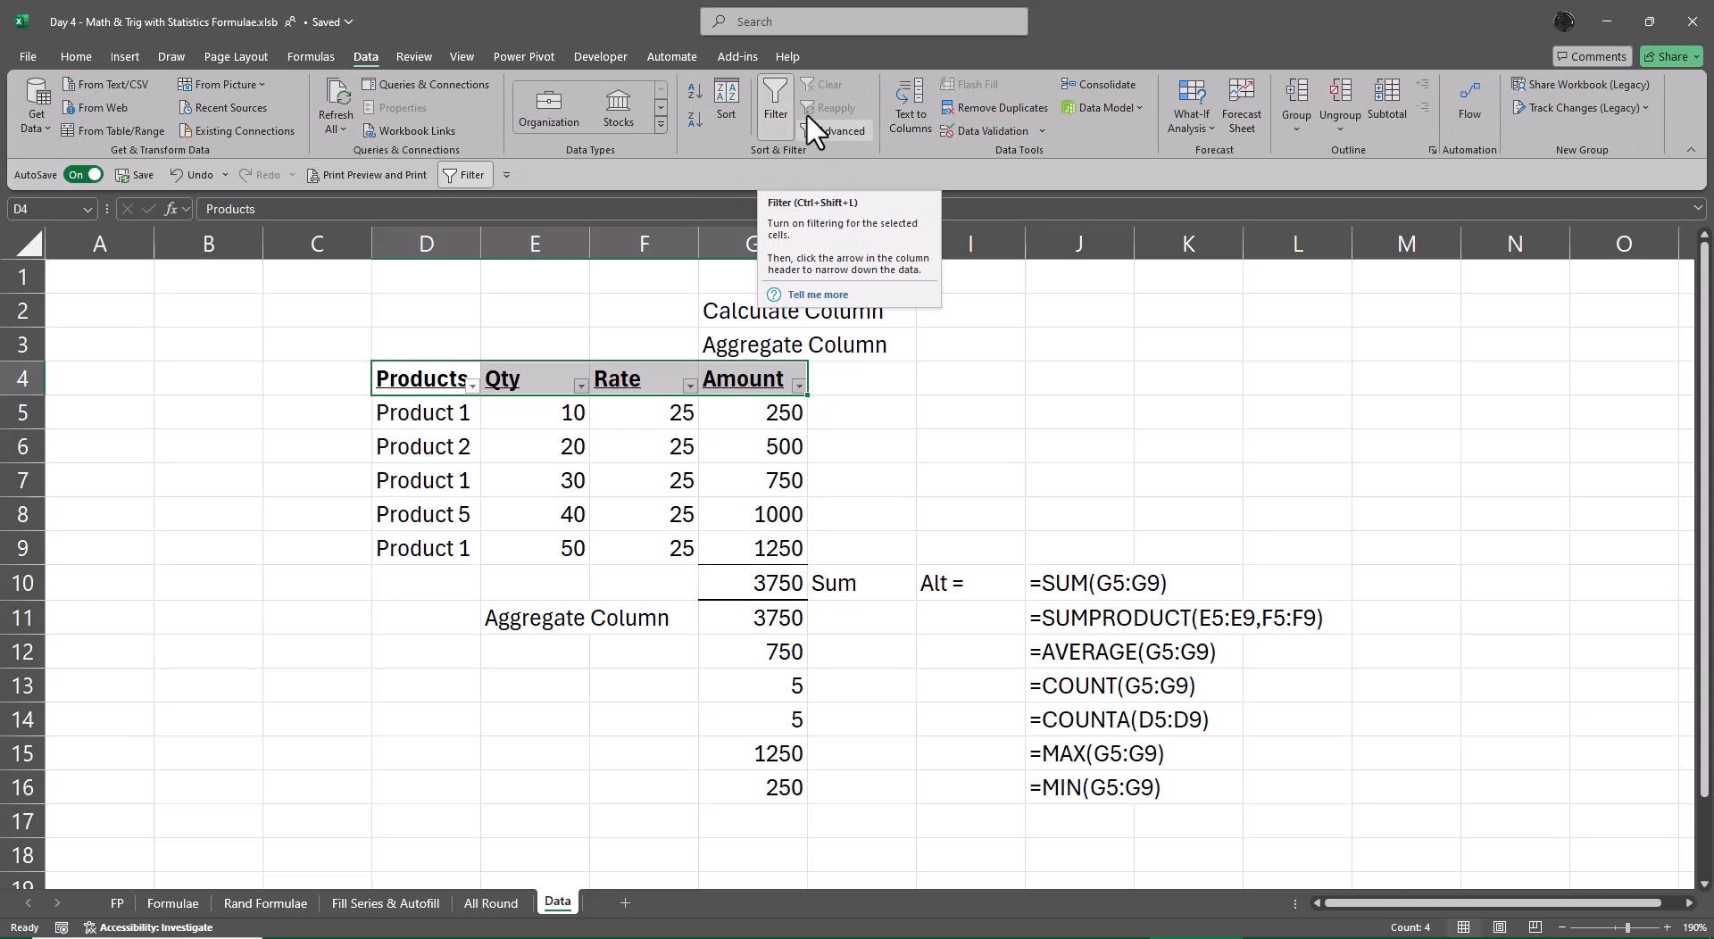
click(906, 332)
Step: Filter the Amount column to values greater than or equal to 500, and turn filtering off again
click(799, 386)
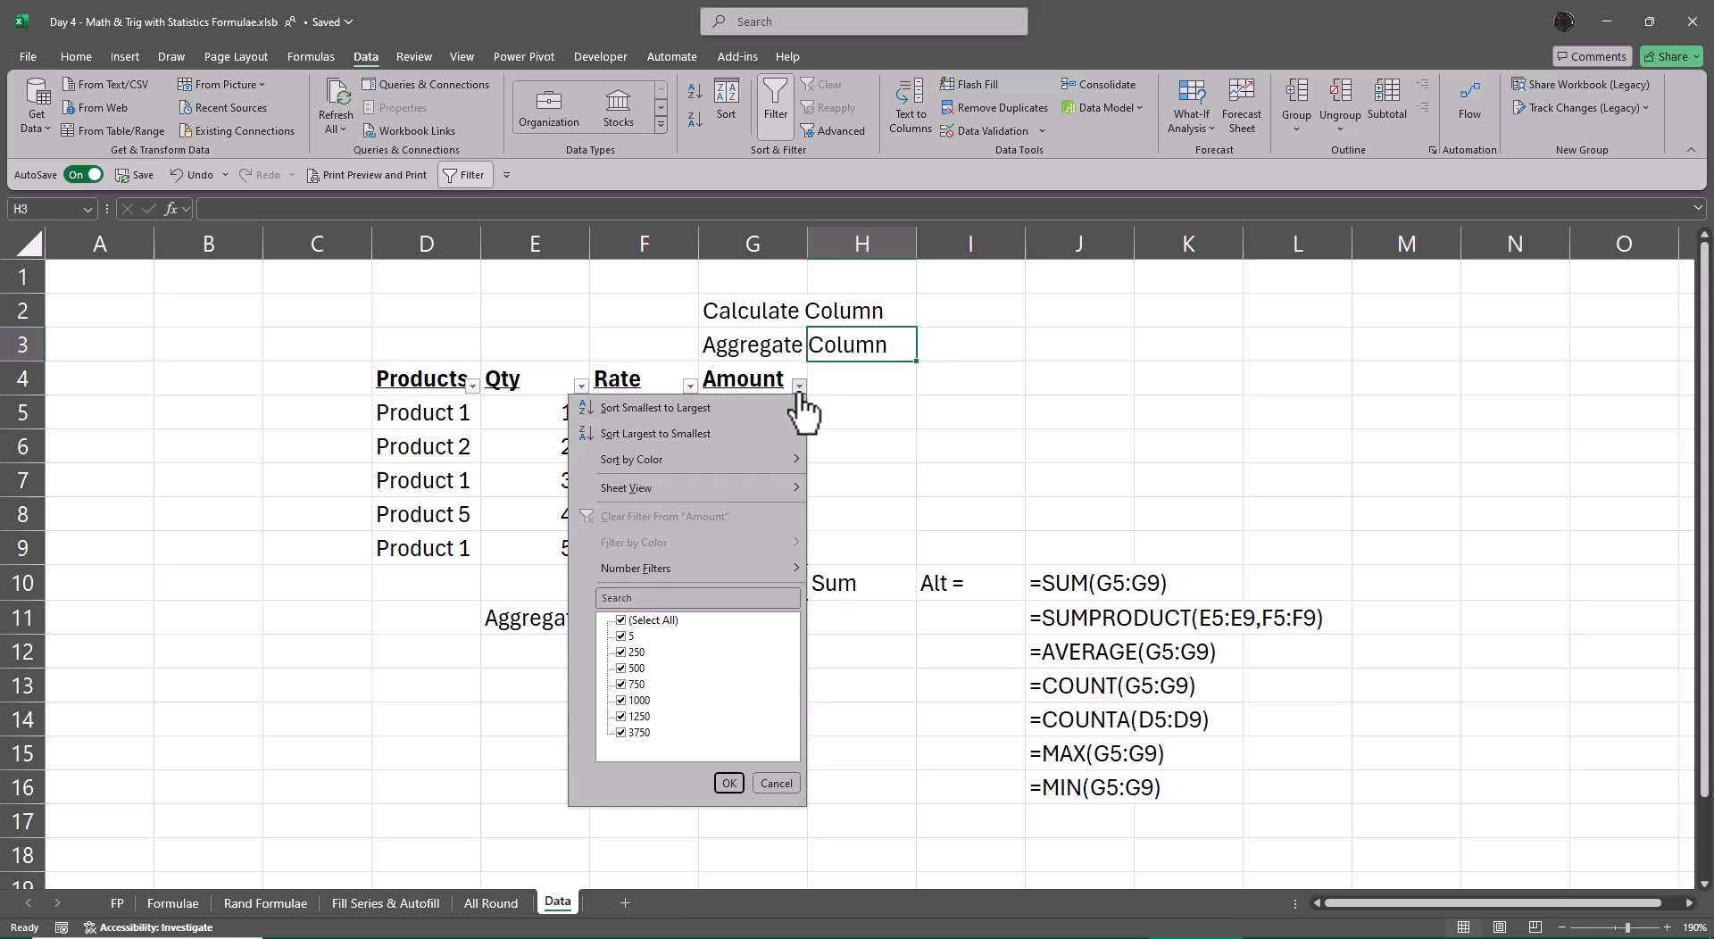
mouse_move(734, 567)
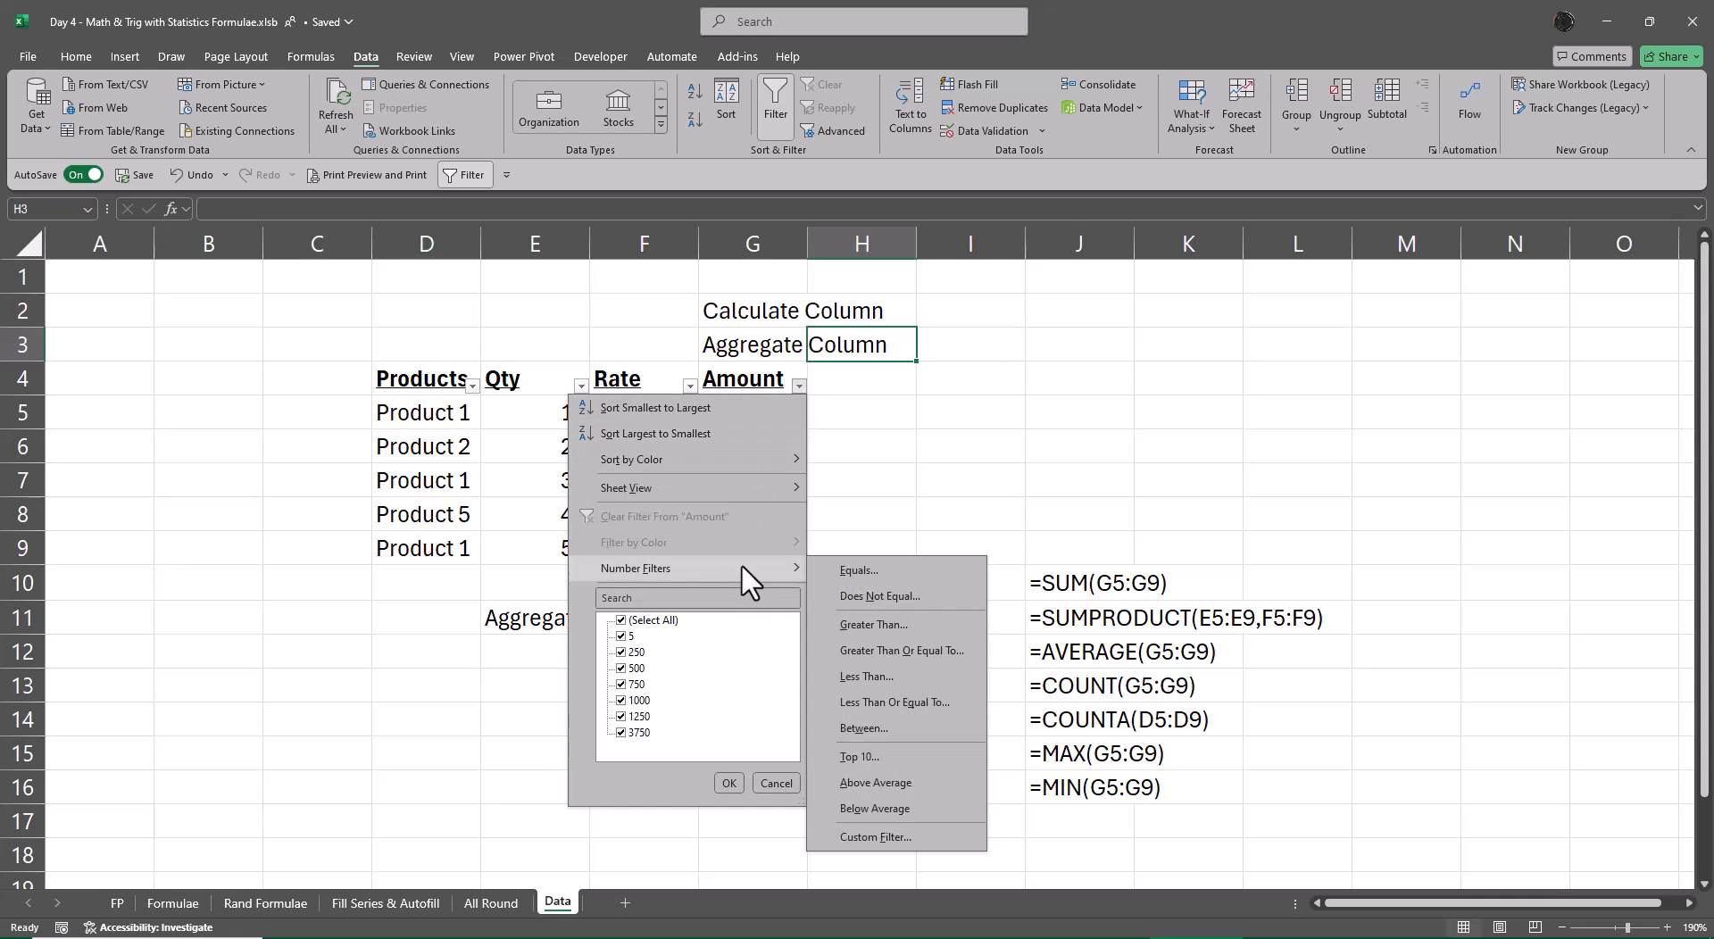
click(871, 629)
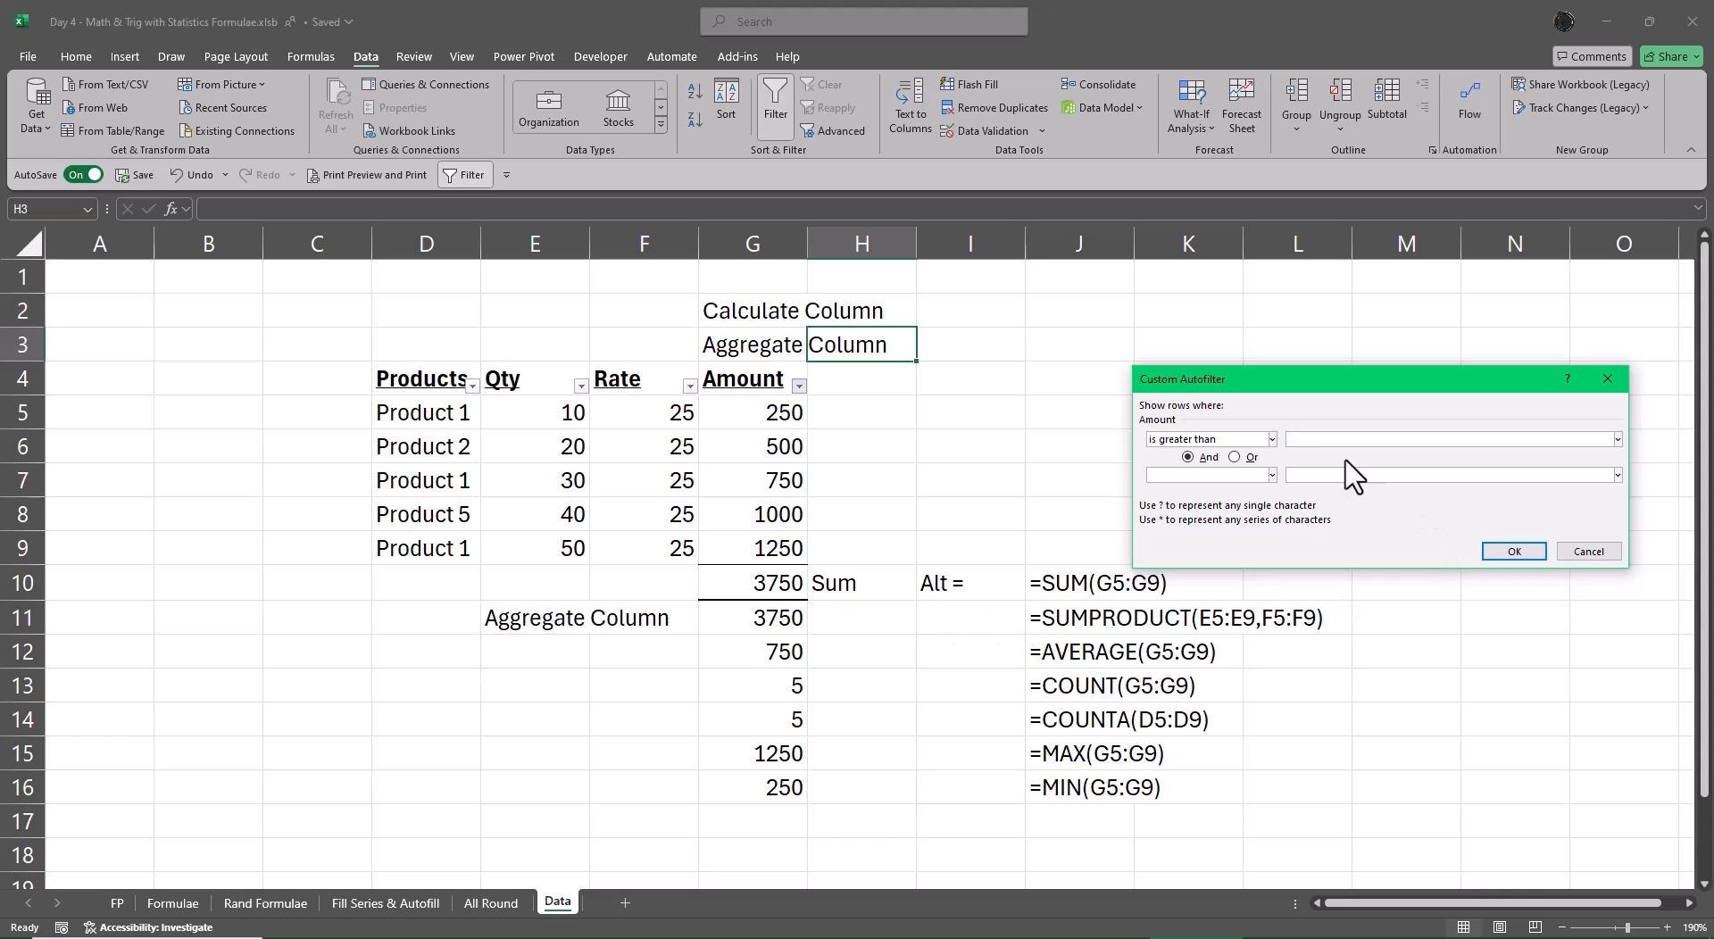
click(1272, 439)
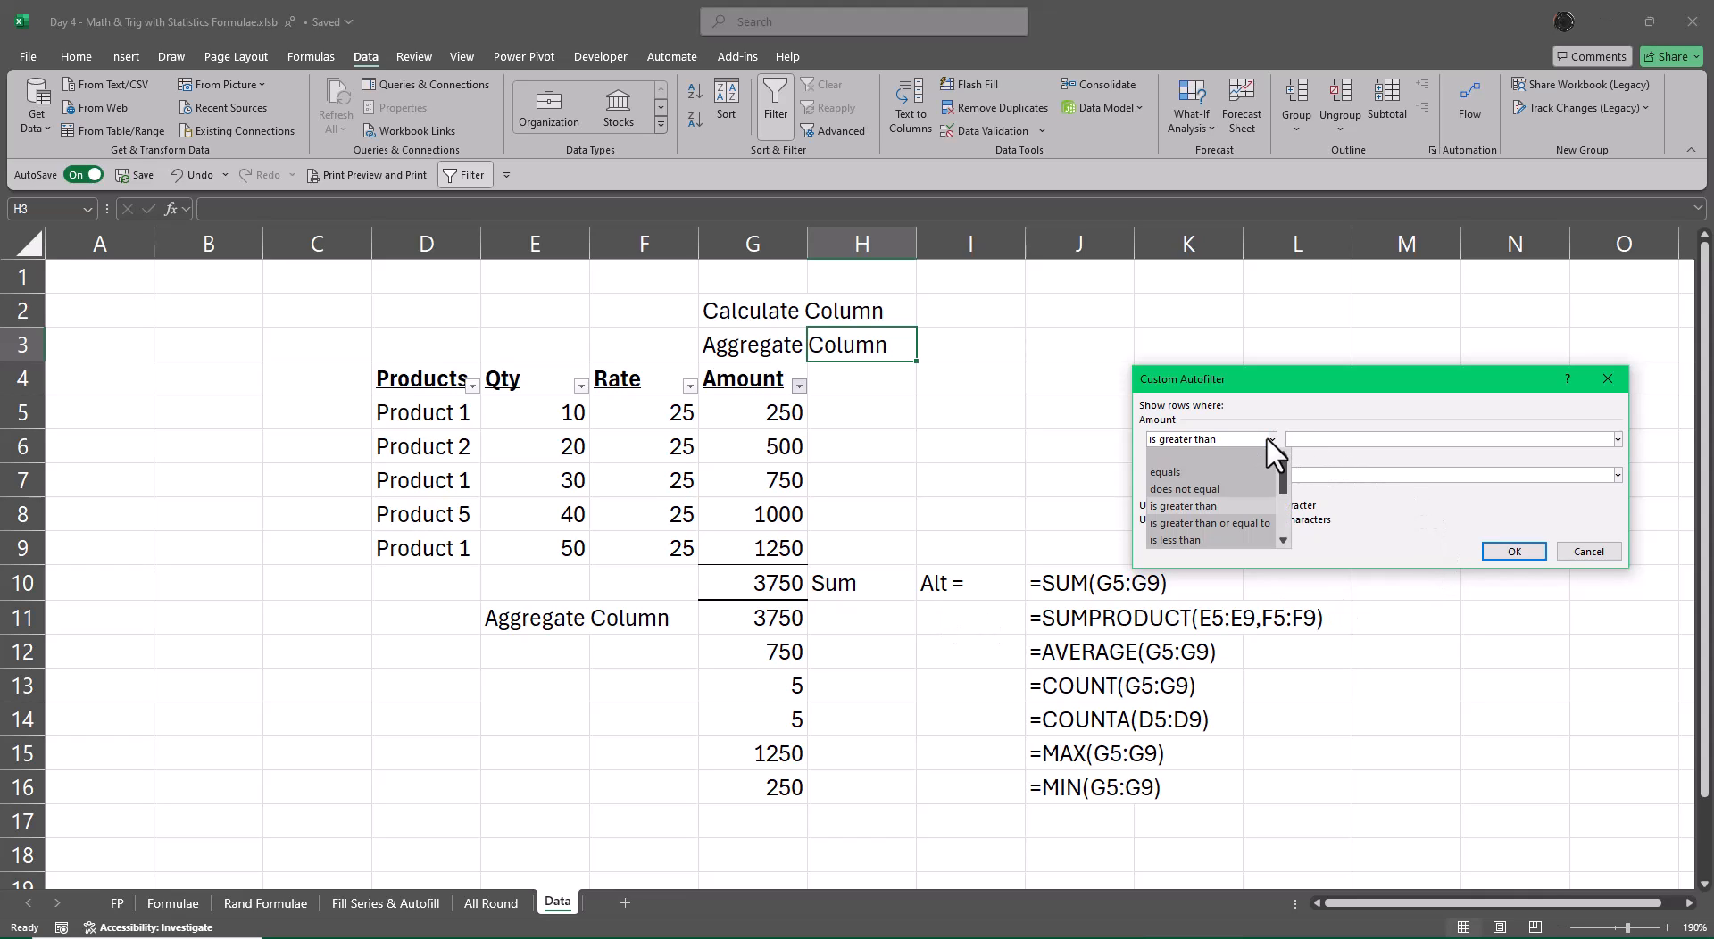
click(1234, 522)
click(1312, 442)
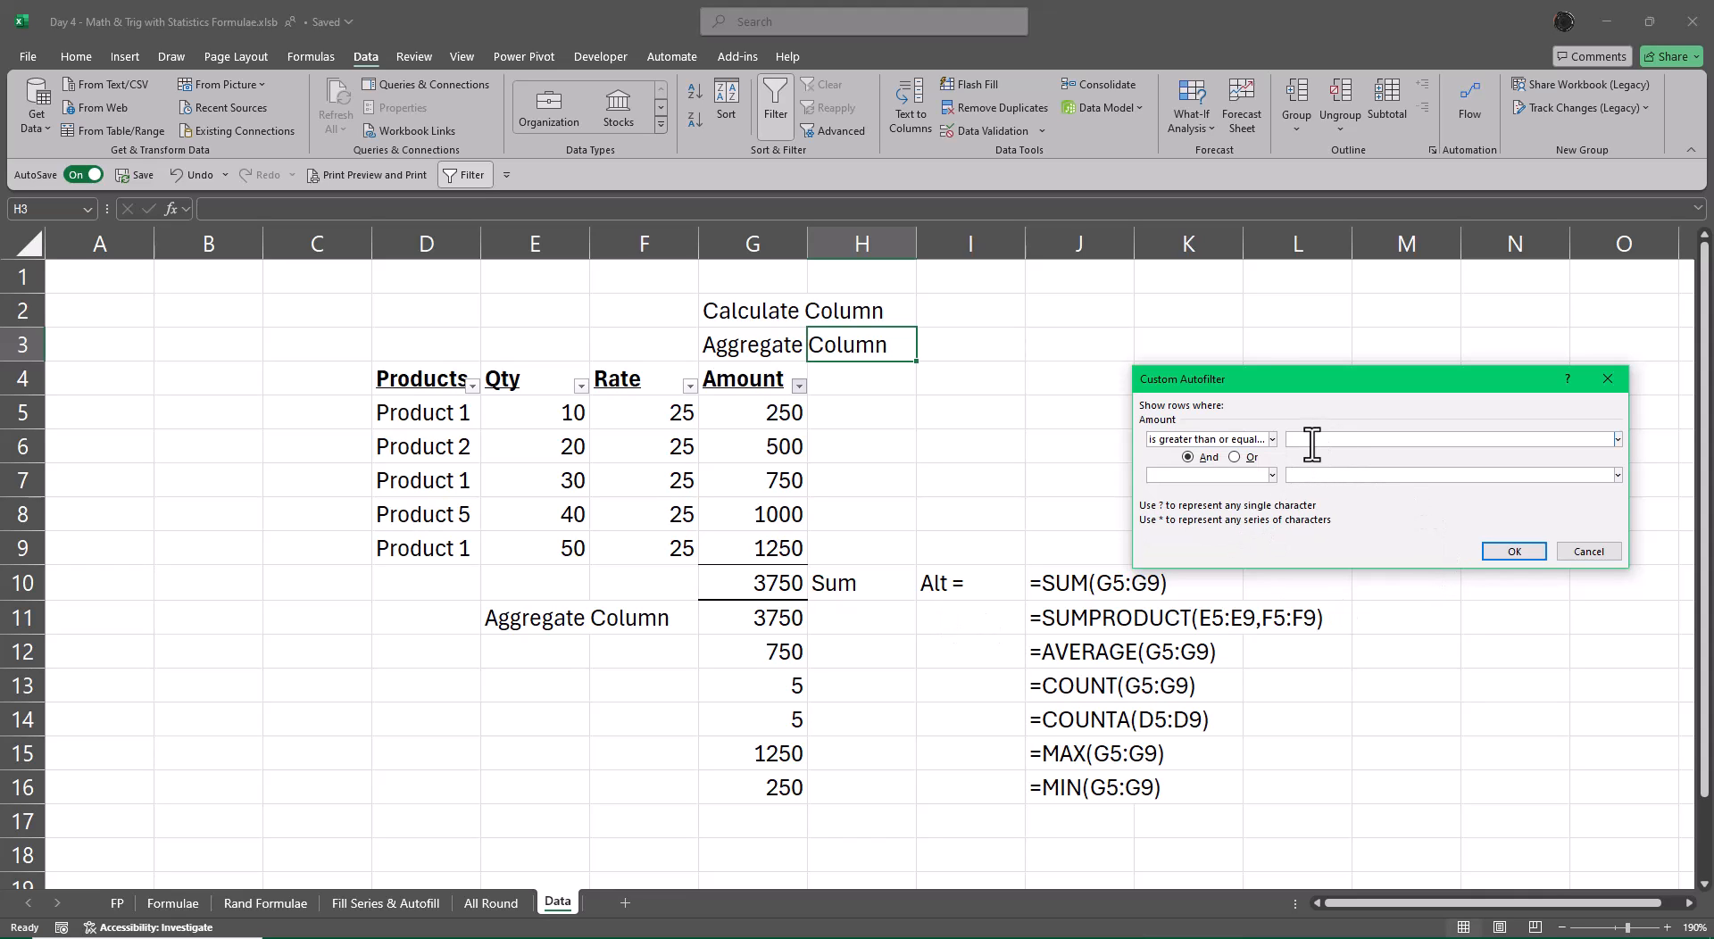
text(500)
key(Return)
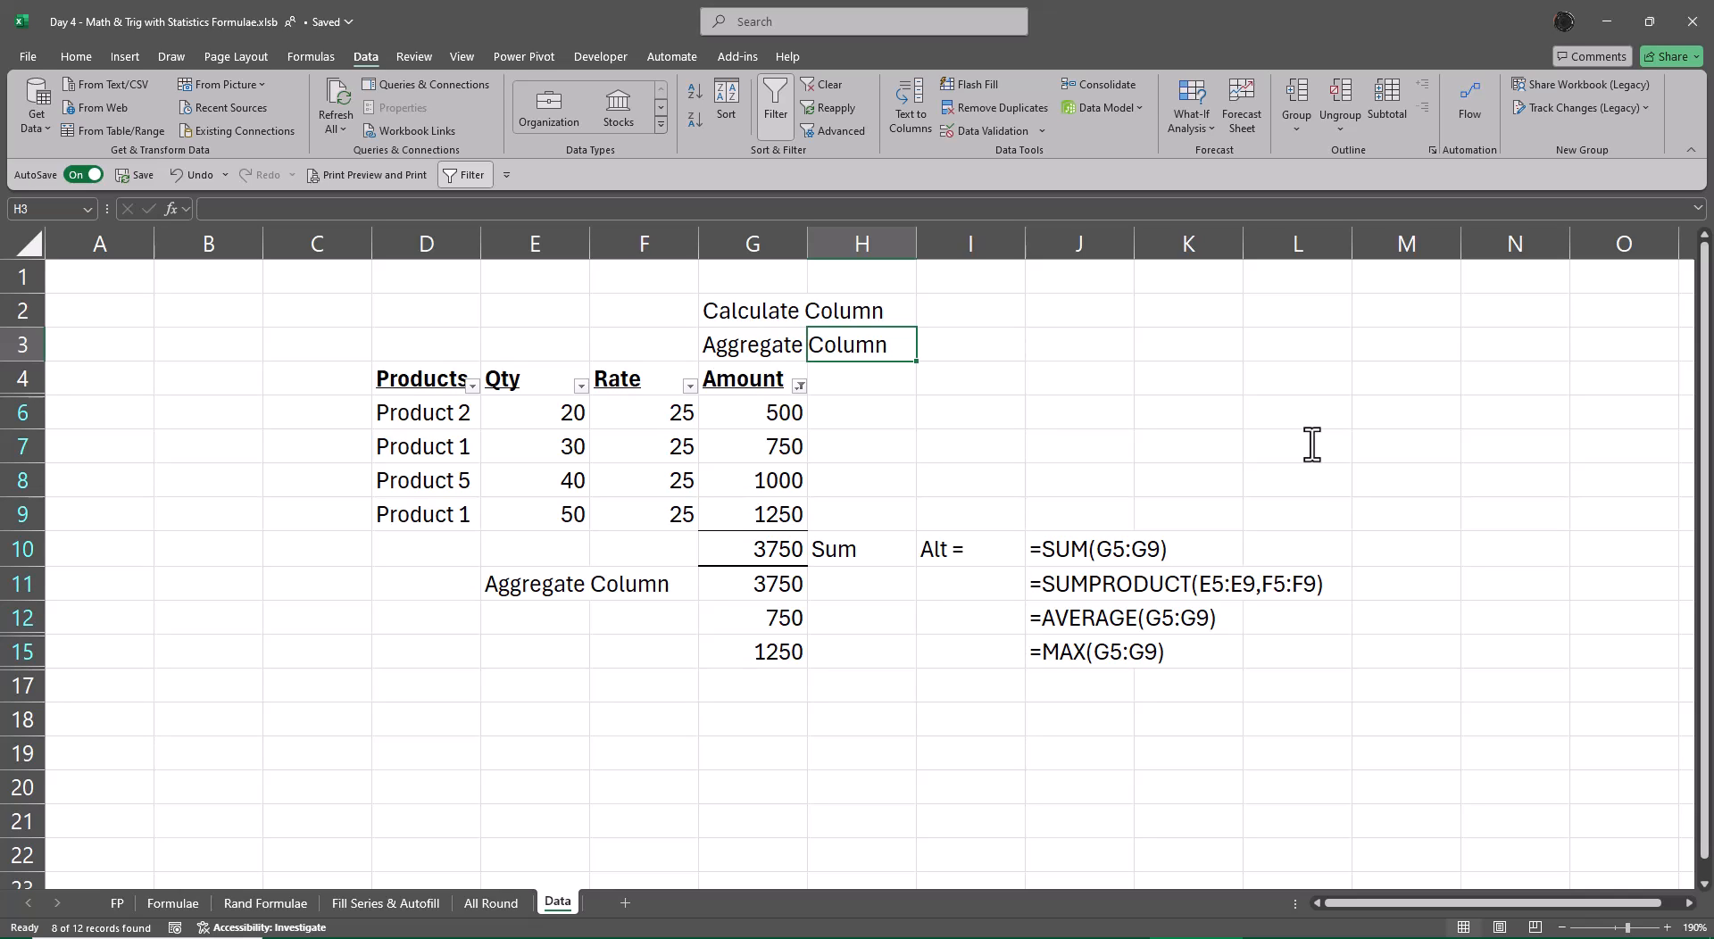
key(ctrl+shift+l)
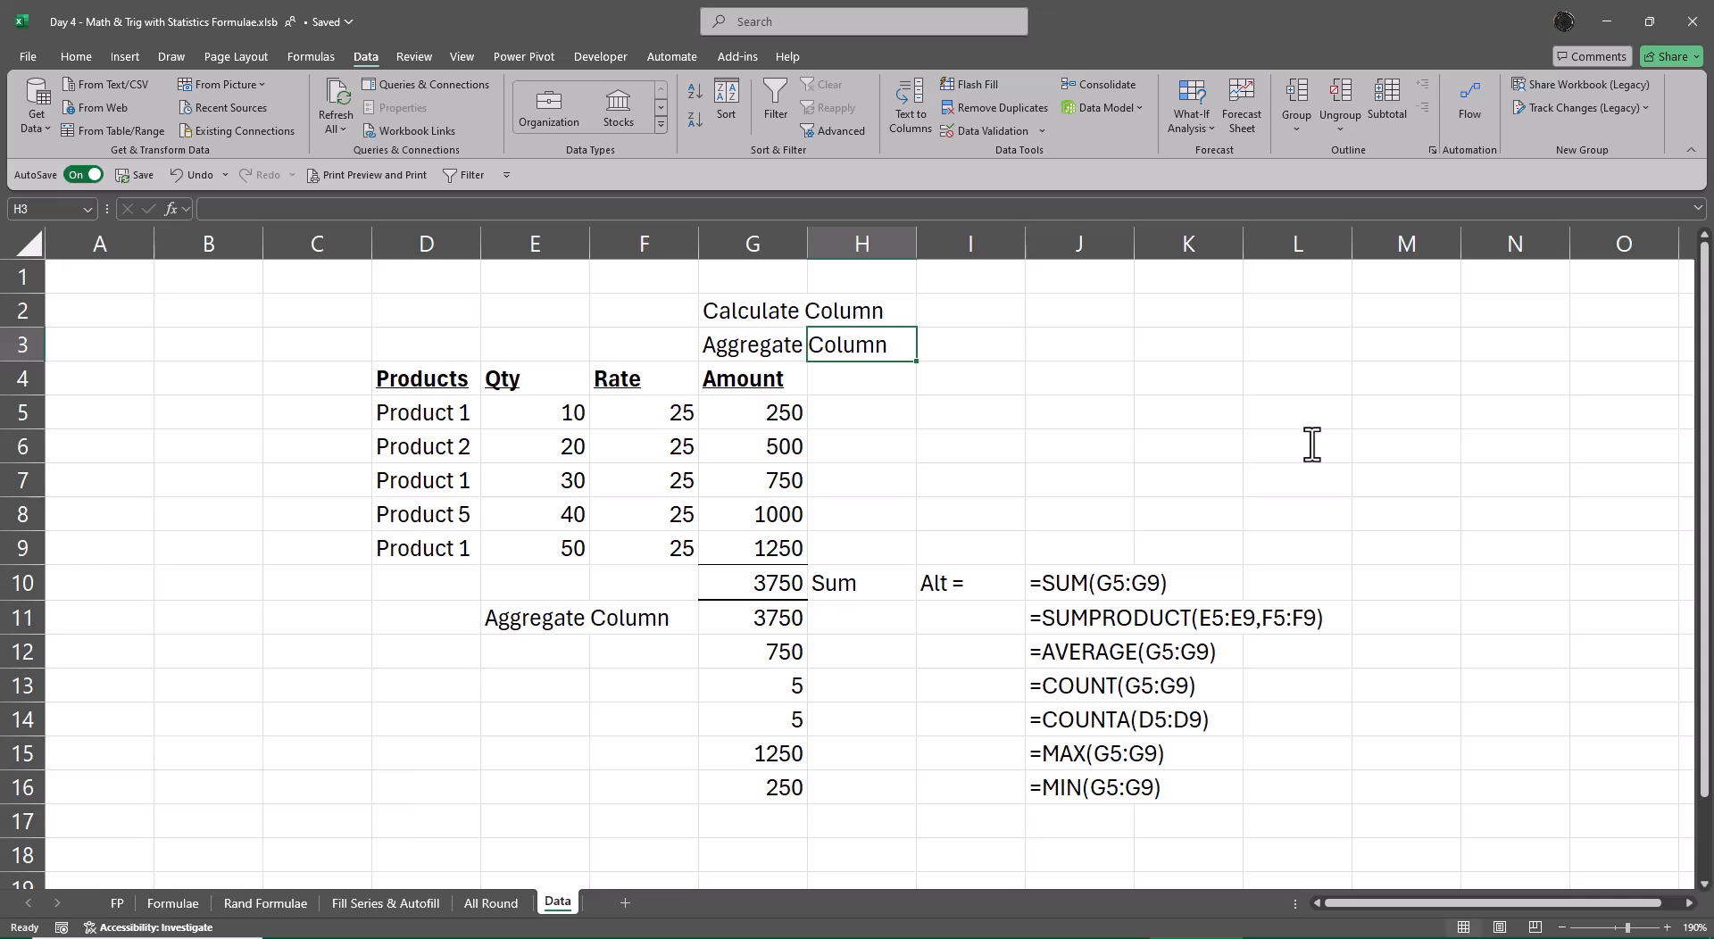
Step: AutoFit the width of column J to the formula texts in J10:J16
key(Down)
key(Down)
key(Down)
key(Down)
key(Down)
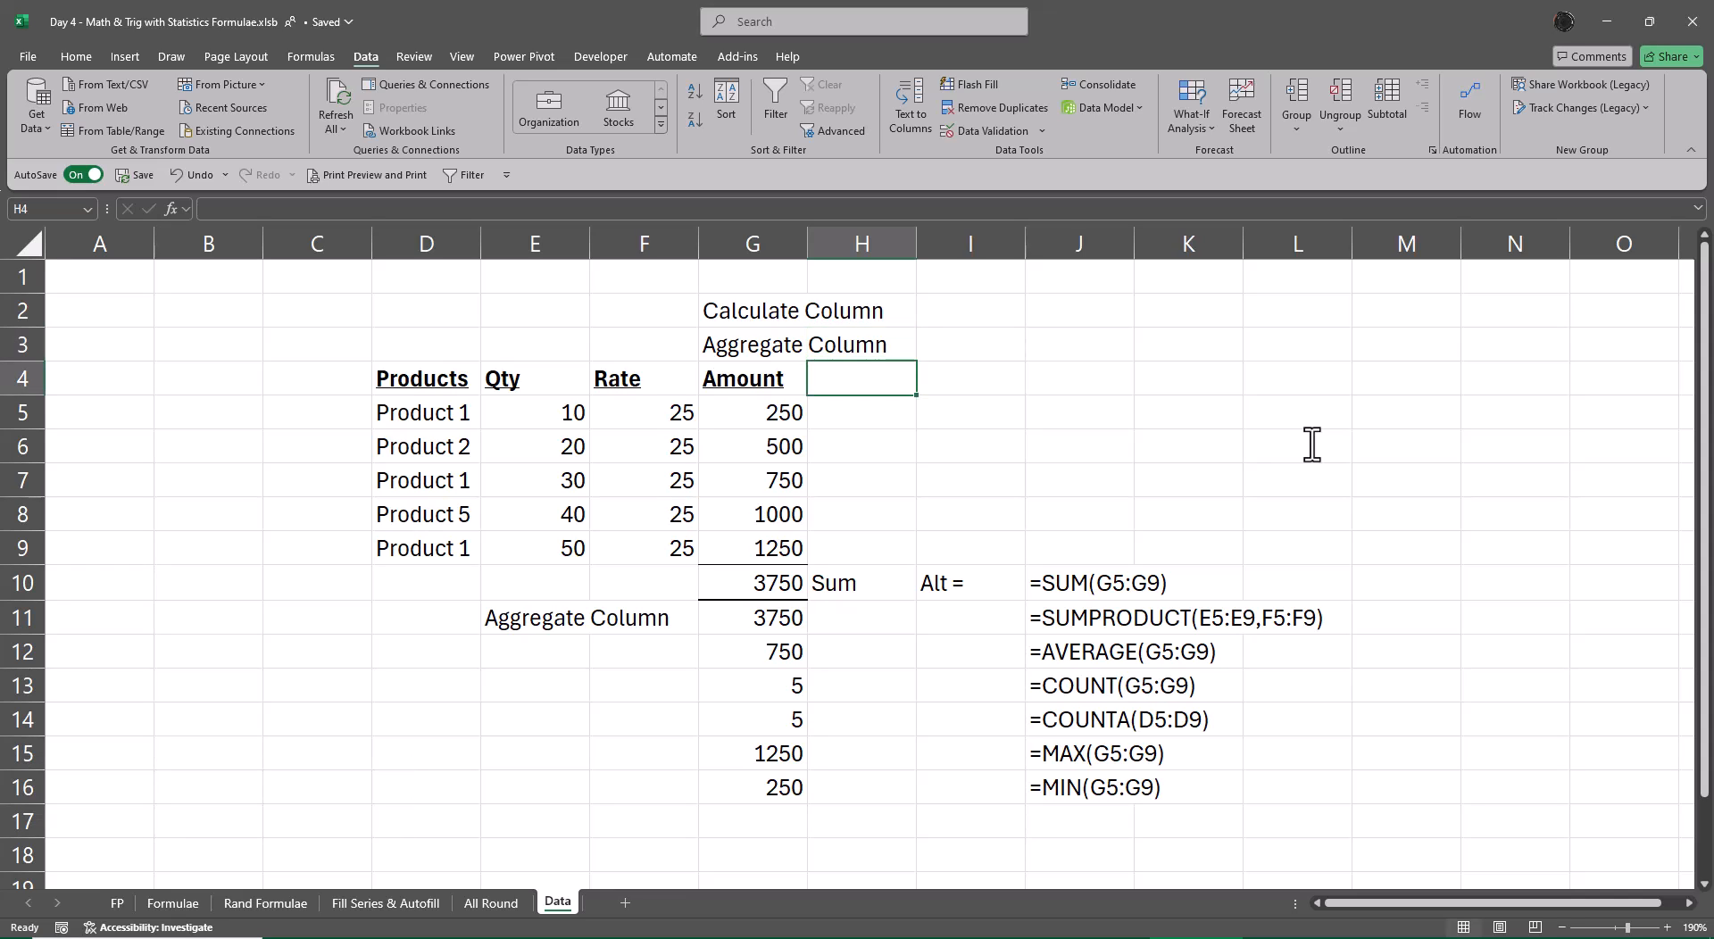
key(Right)
key(Right)
key(Down)
key(Down)
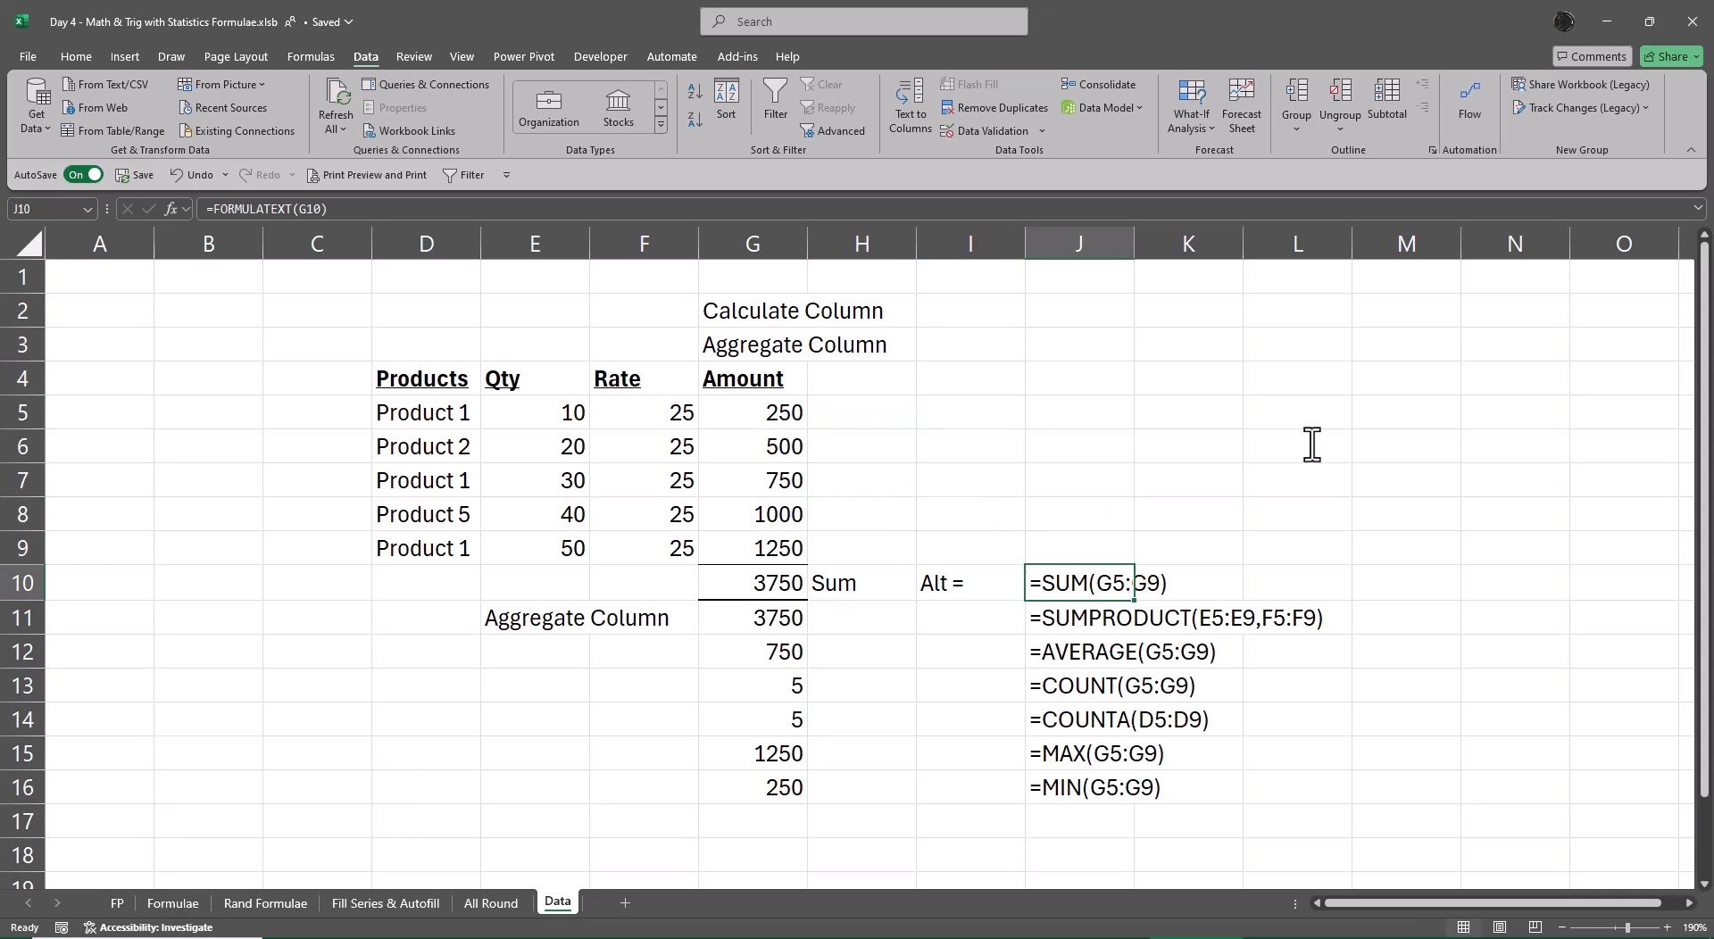
key(ctrl+shift+Down)
key(alt+o)
key(c)
key(a)
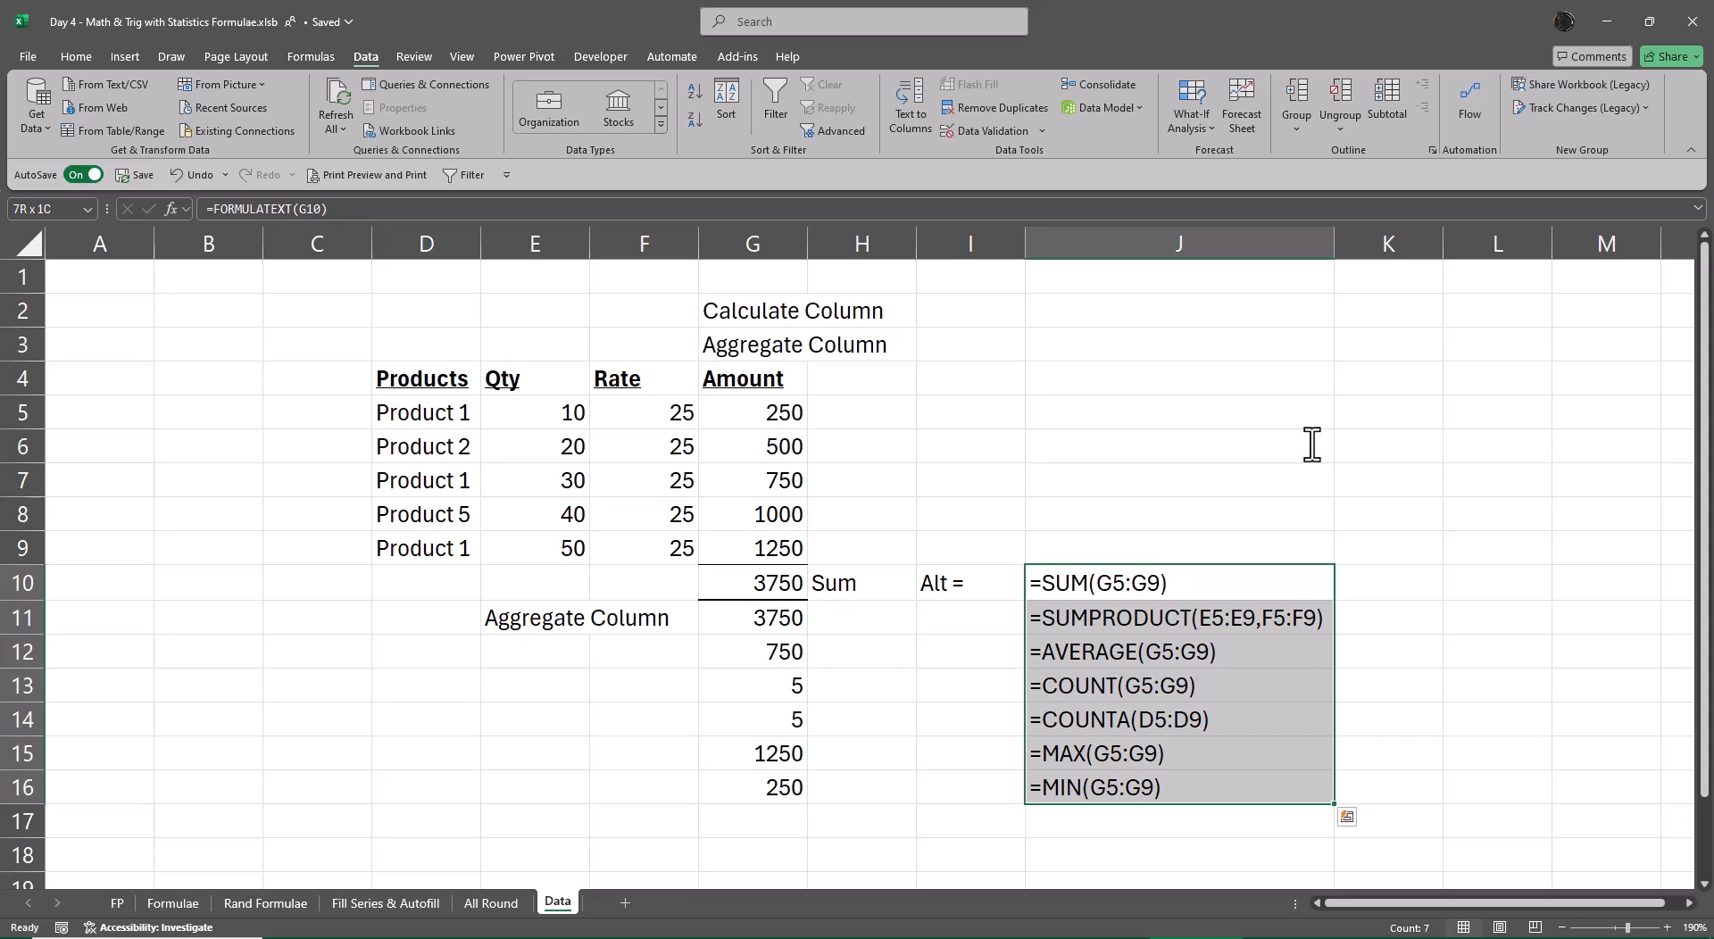
Step: Begin a SUBTOTAL formula in B4 to examine its list of function numbers, and discard the formula
key(Left)
key(Right)
key(Right)
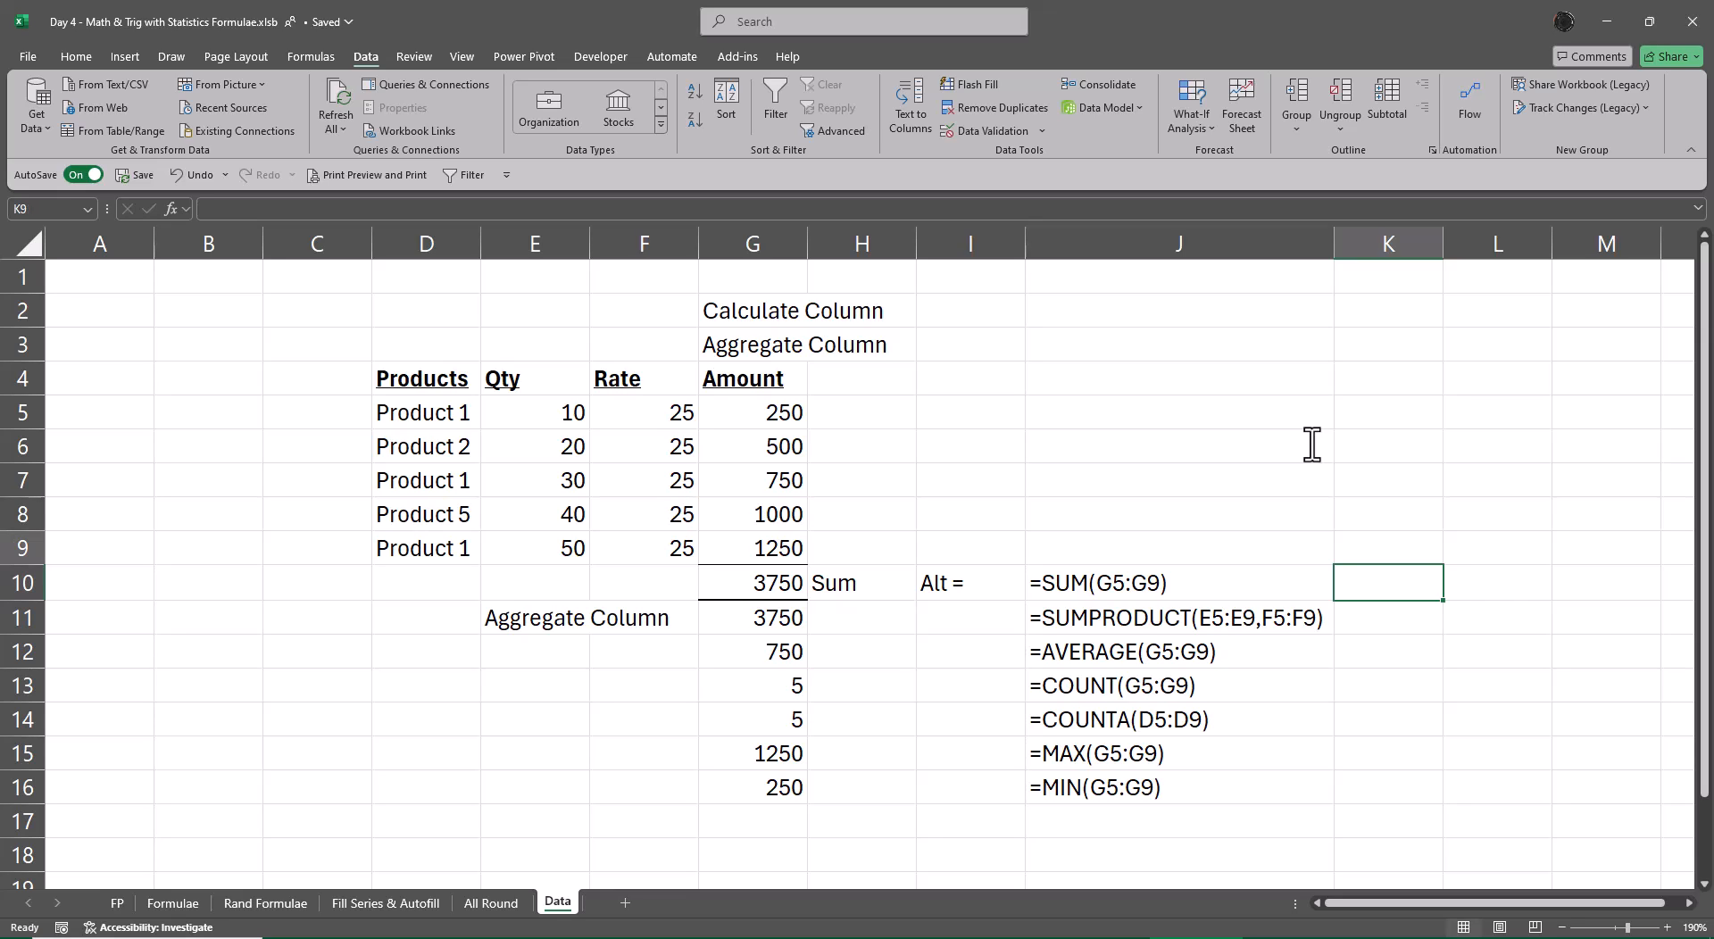
key(Up)
key(Up)
key(Left)
key(Left)
key(Left)
key(Left)
key(Left)
key(Left)
key(Left)
key(Left)
key(Left)
key(Left)
key(Up)
key(Up)
key(Up)
key(Up)
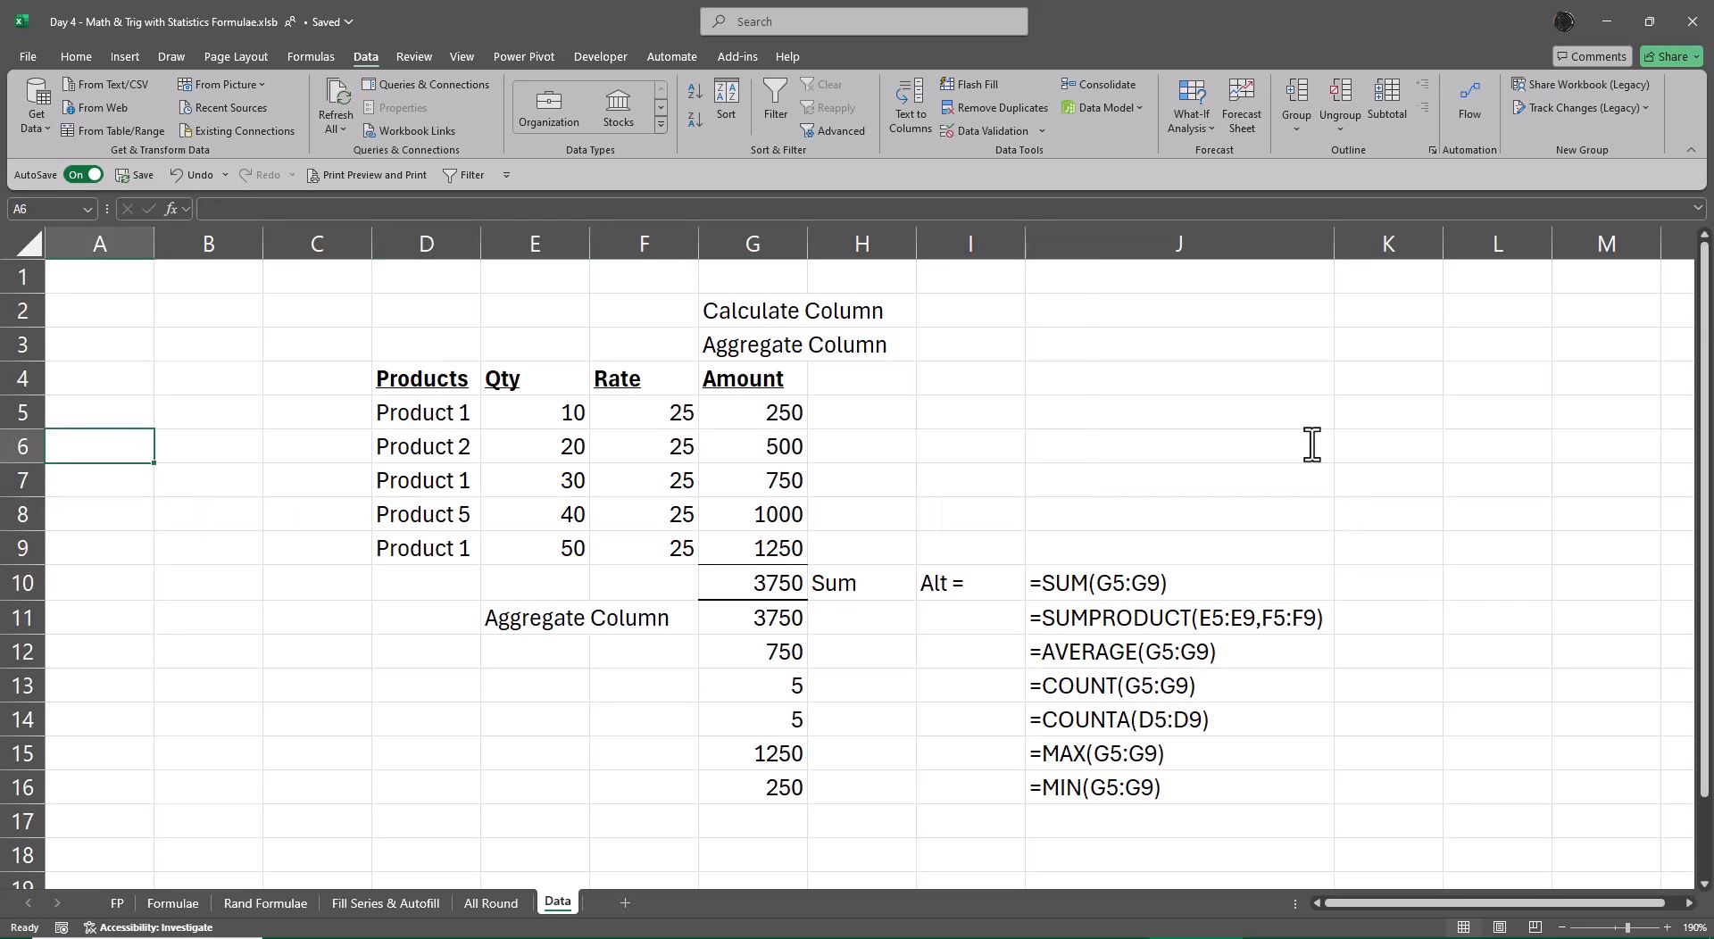
key(Right)
text(=subto)
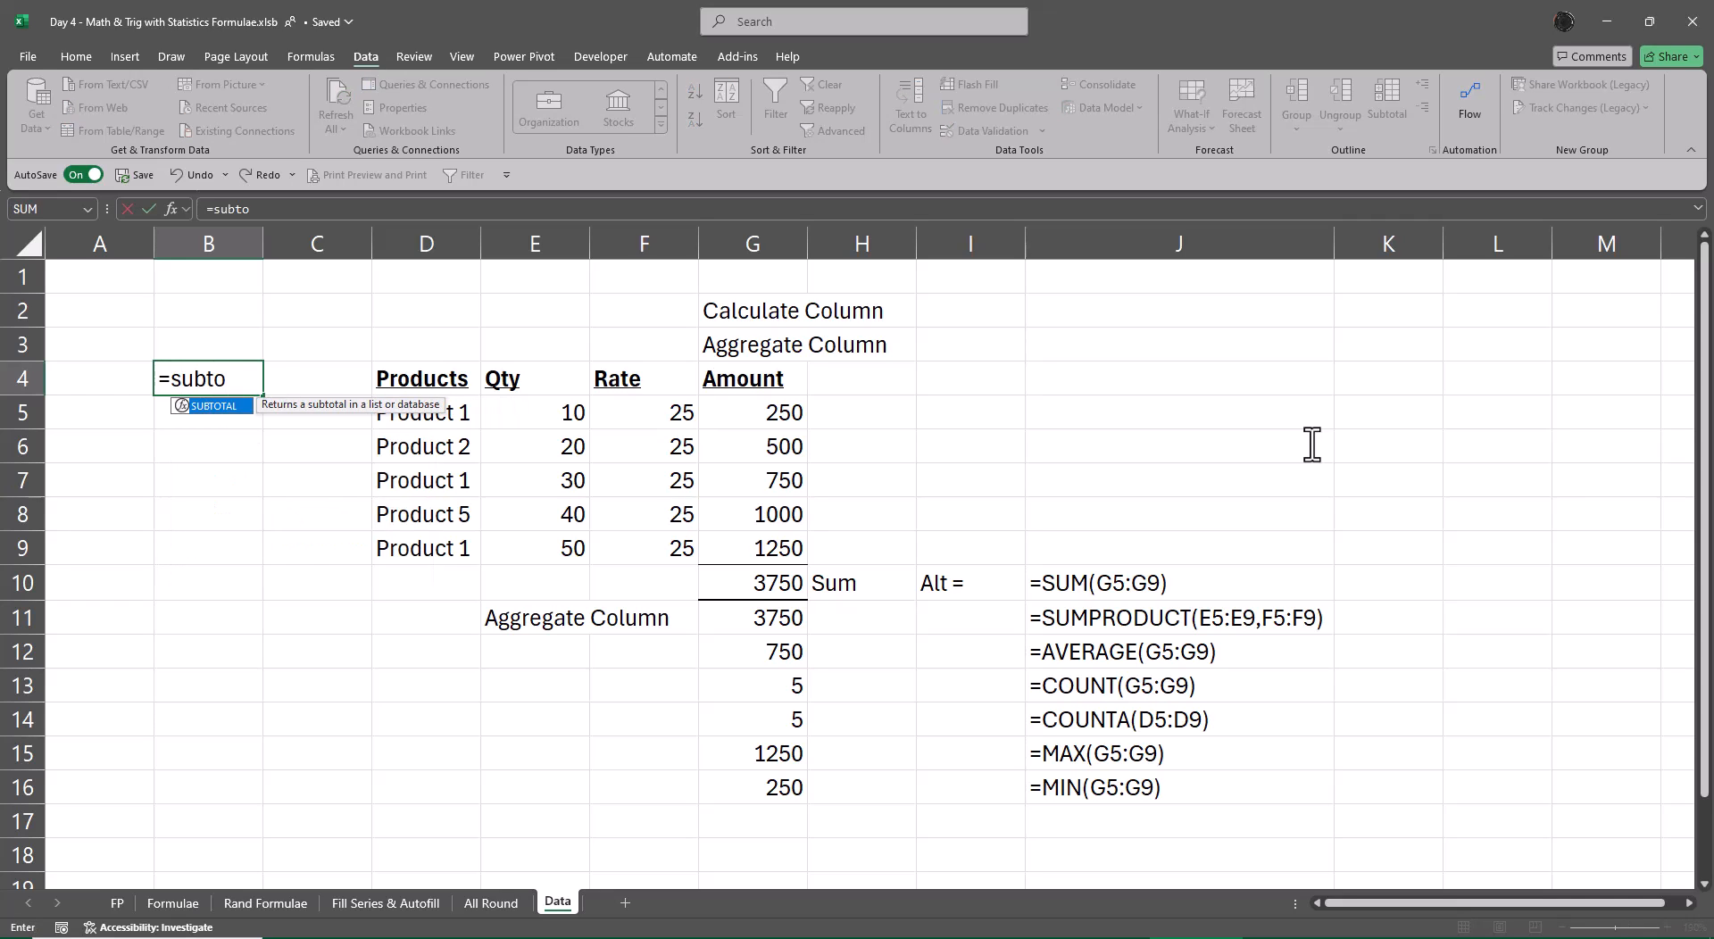
key(Tab)
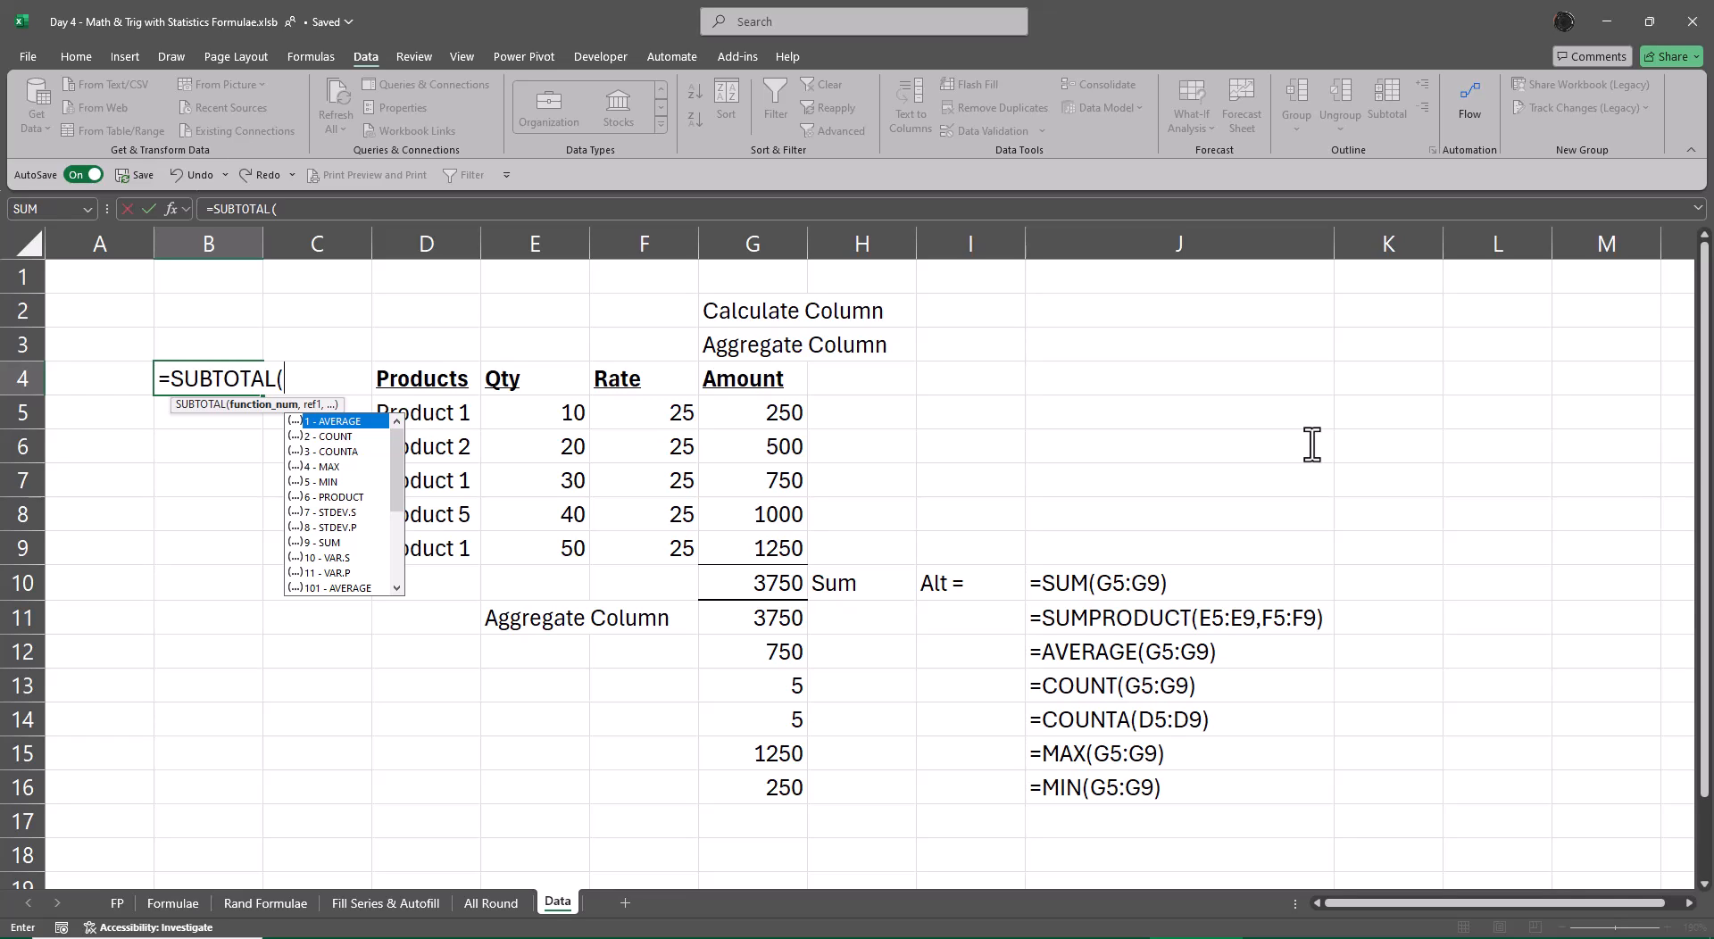
key(Escape)
key(Down)
key(Down)
key(Down)
key(Down)
key(Down)
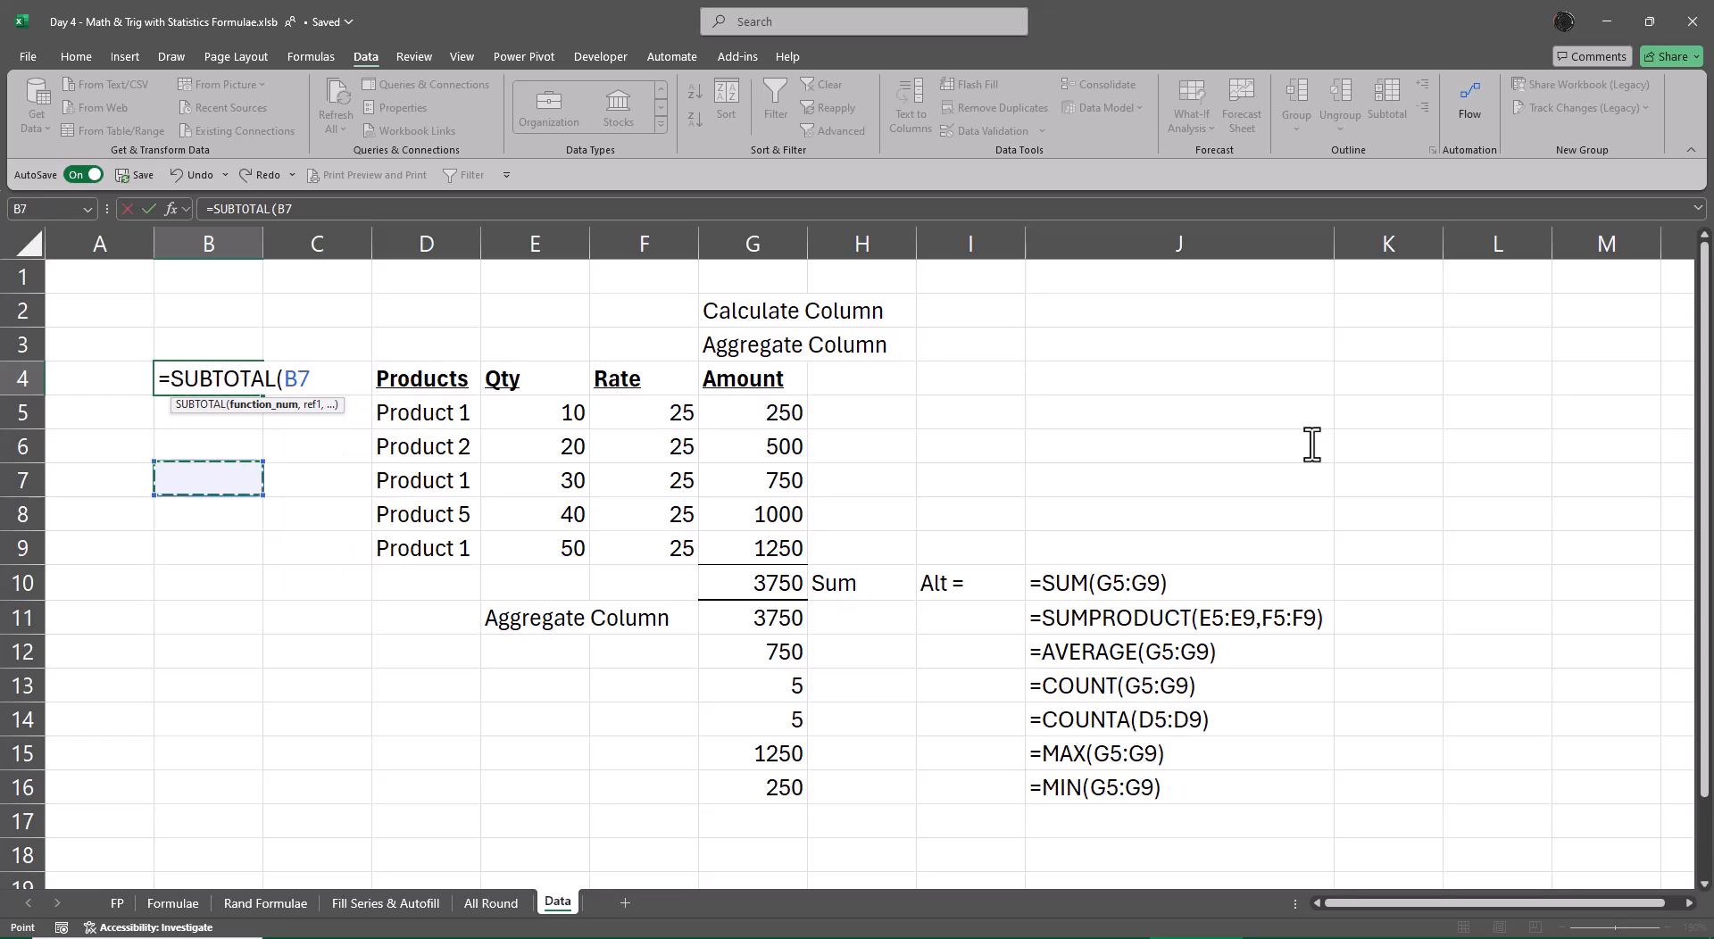
key(Escape)
Step: Enter the SUBTOTAL function numbers 9, 1 and 2 in cells D11:D13
key(Right)
key(Down)
key(Down)
key(Down)
key(Down)
key(Down)
key(Down)
key(Down)
key(Down)
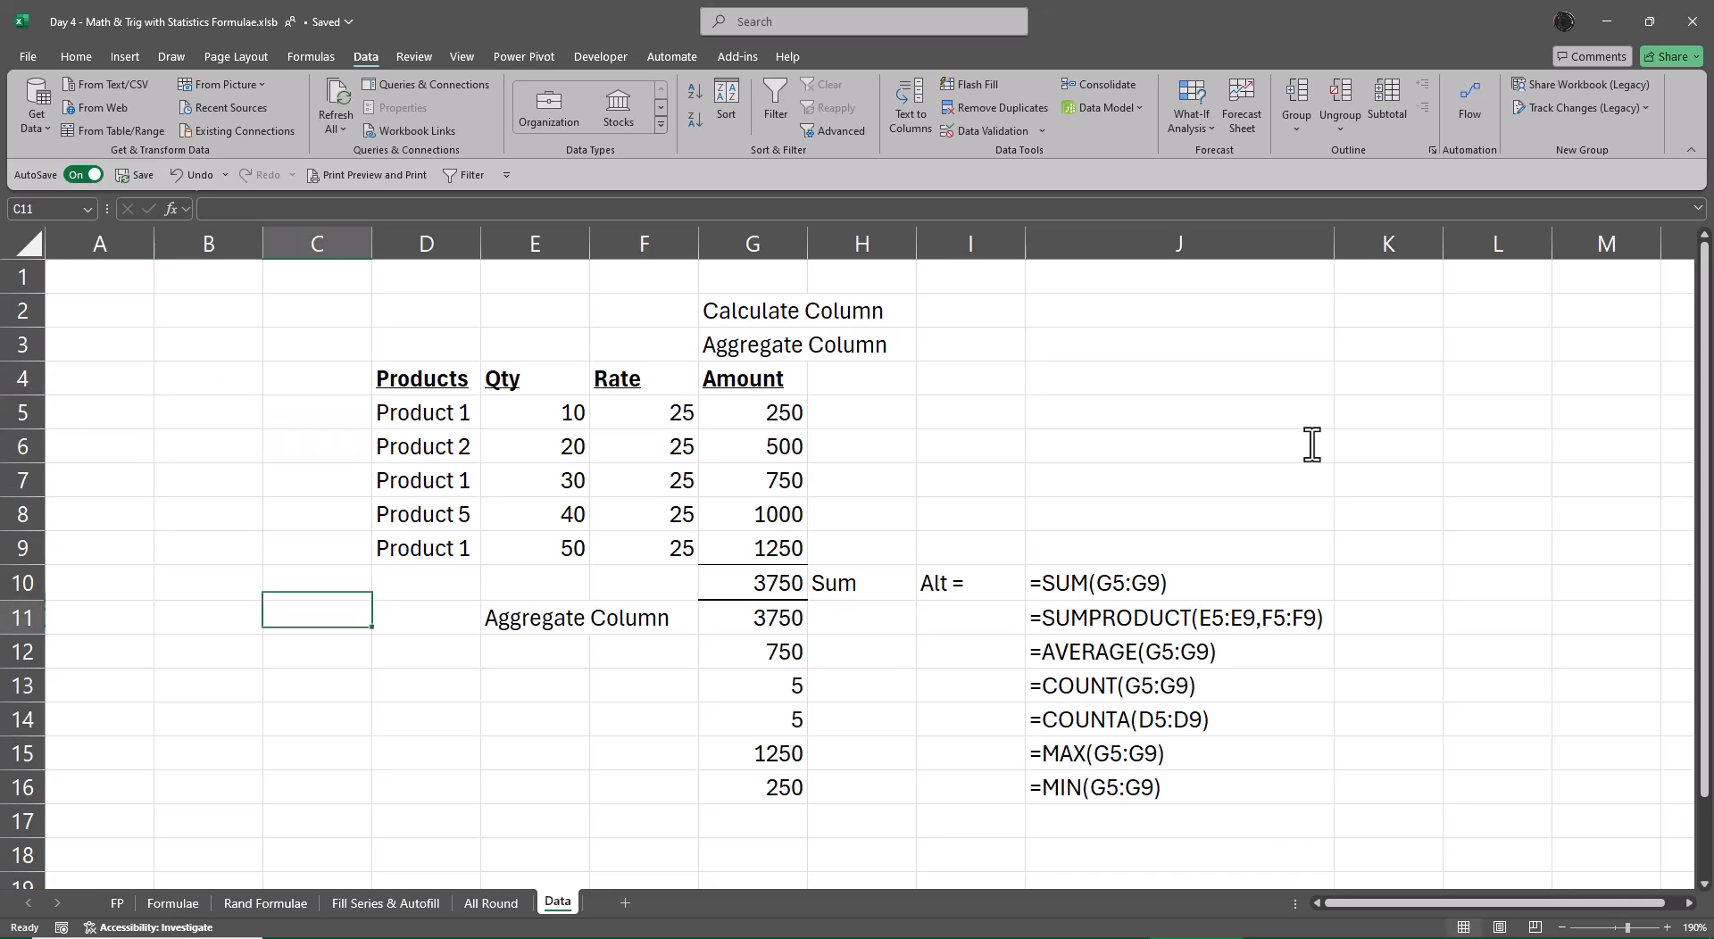
key(Right)
key(Up)
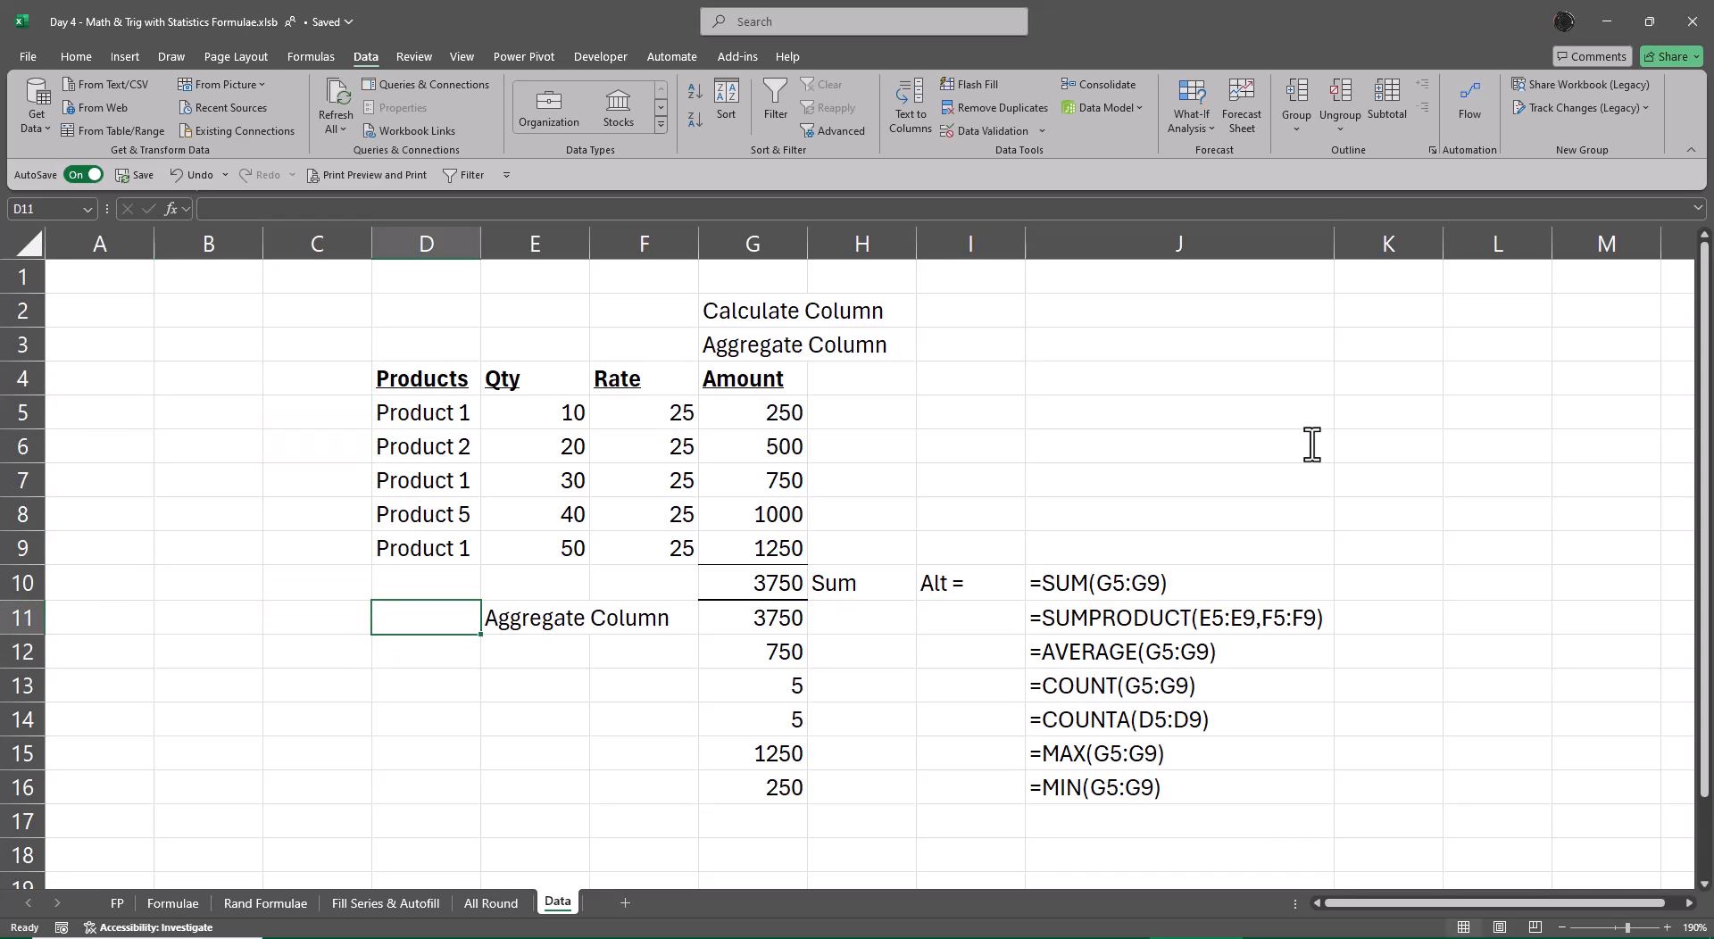
text(9)
key(Return)
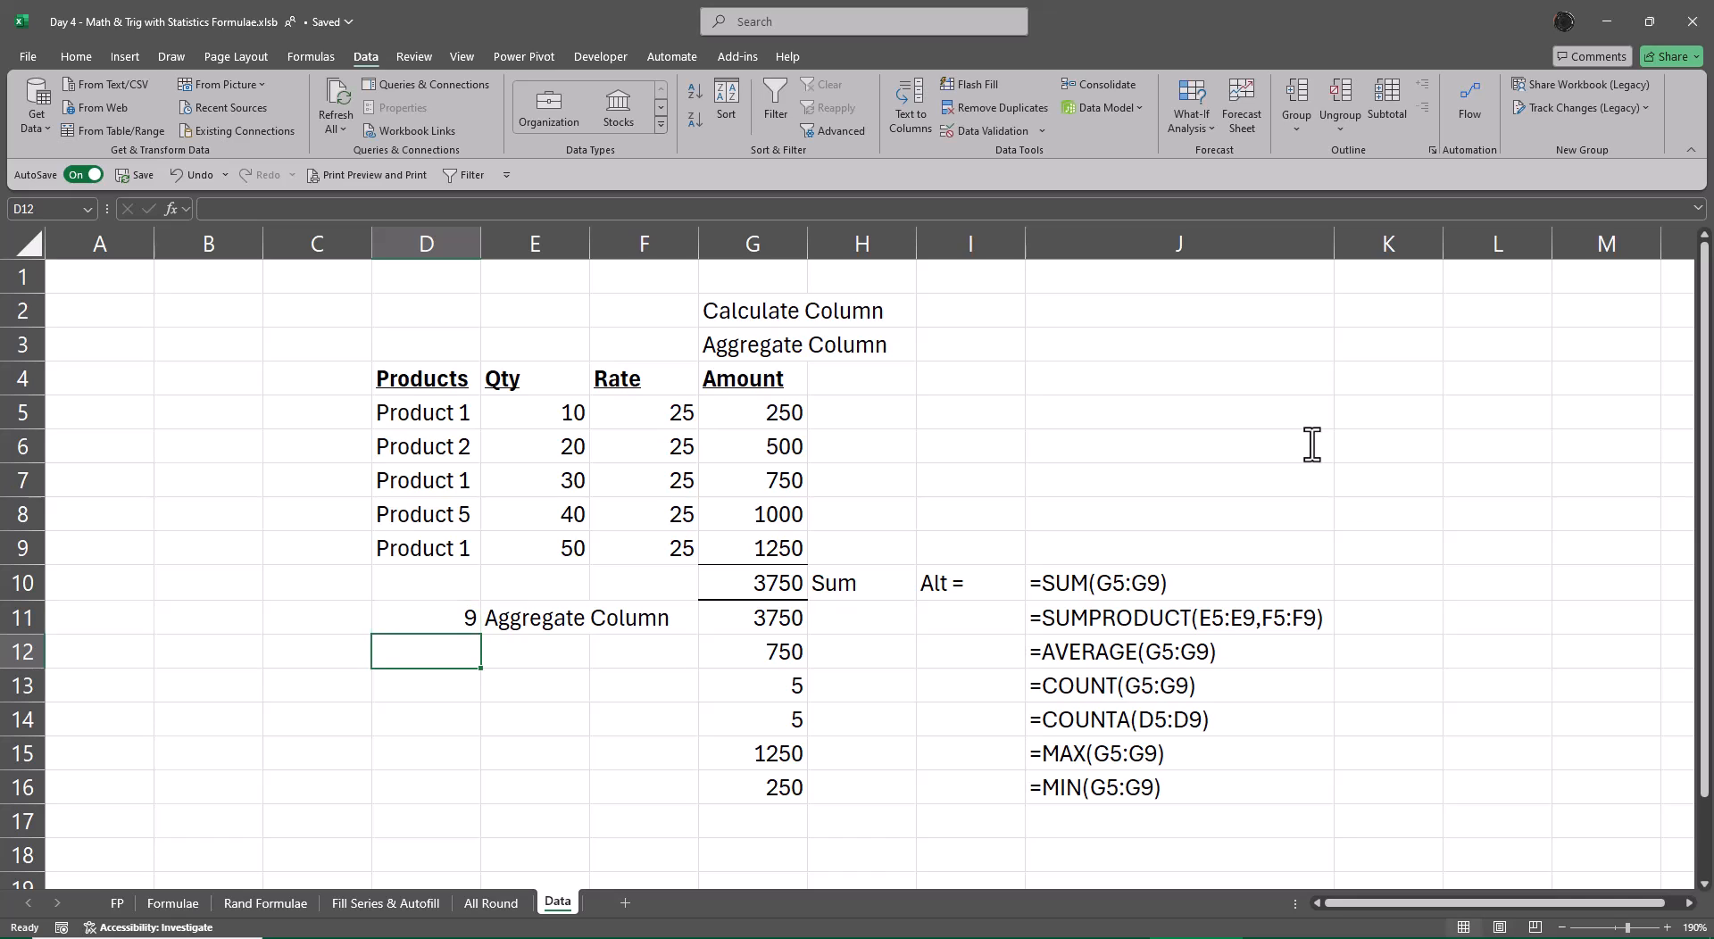
text(1)
key(Return)
text(2)
key(Return)
Step: Enter the function numbers 4 and 5 in D15 and D16, leaving D14 empty
key(Return)
key(Return)
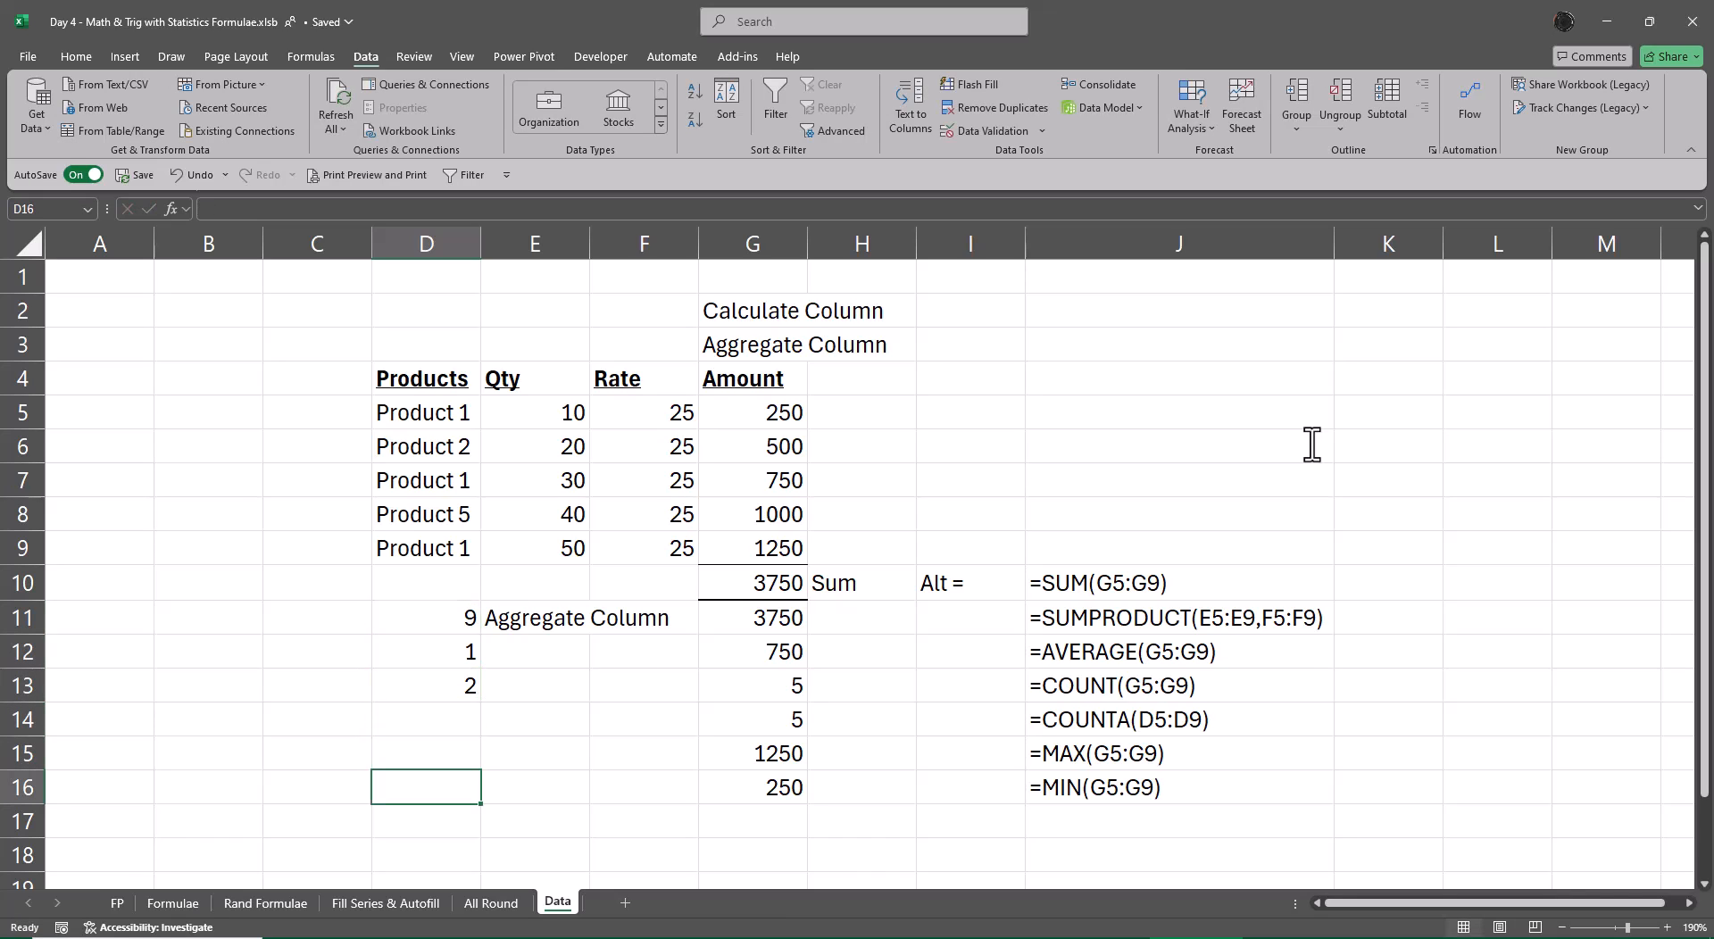
key(Up)
text(4)
key(Return)
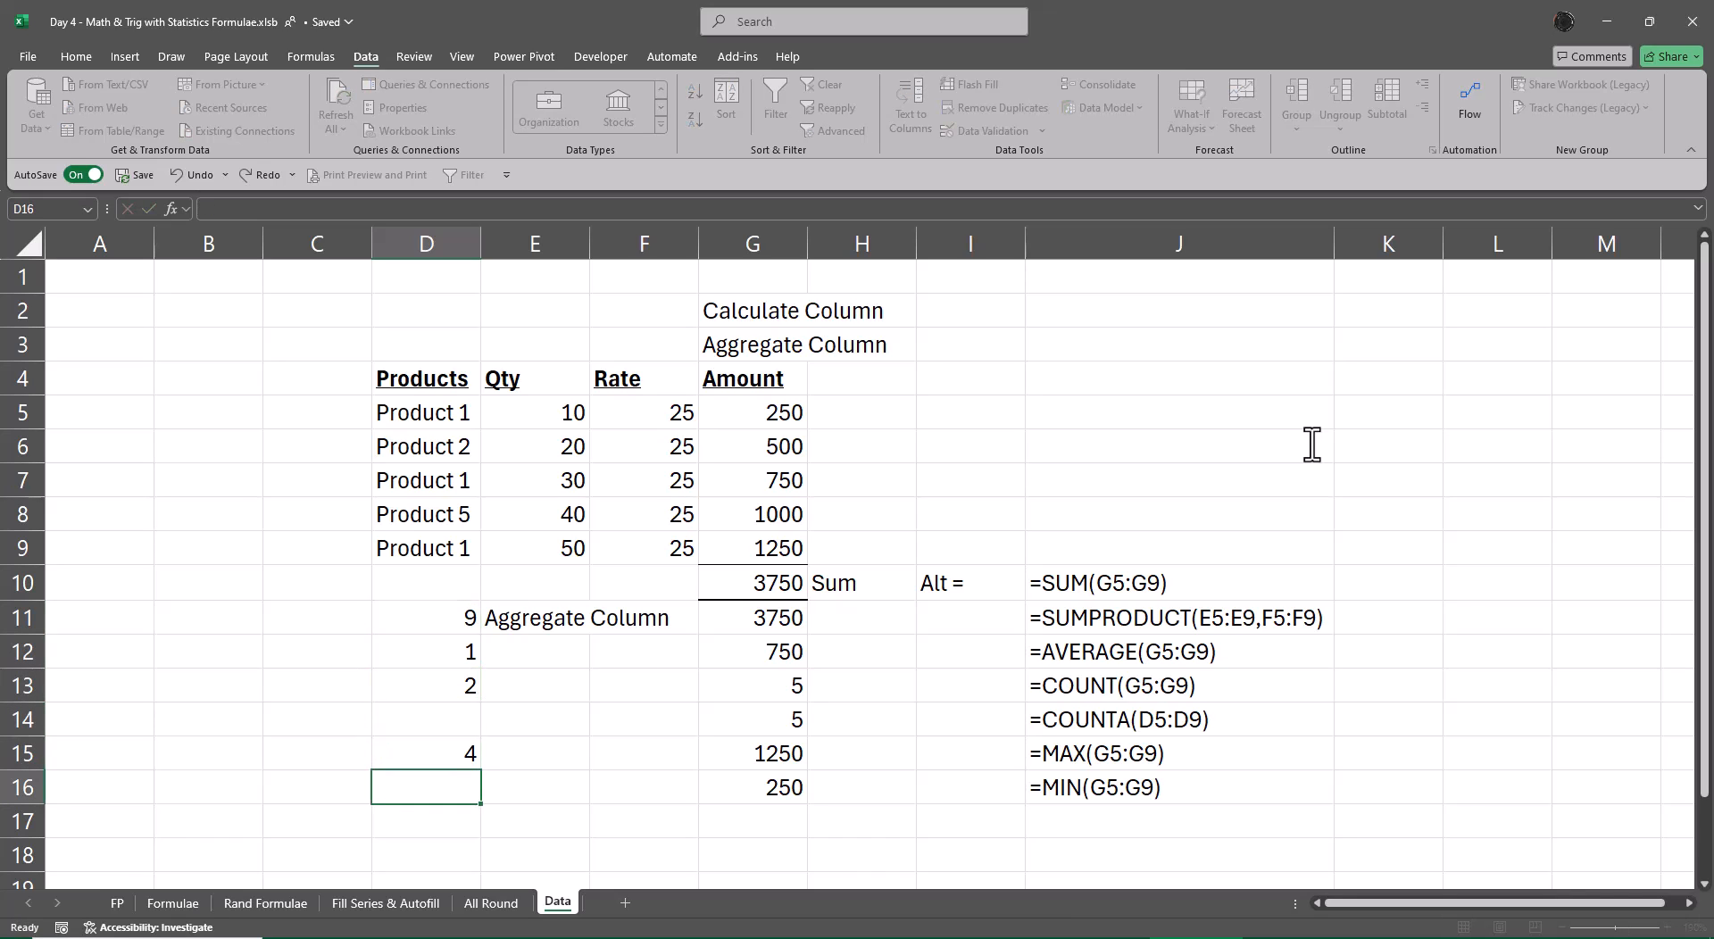
text(5)
key(Return)
Step: Start a SUBTOTAL formula in H11 that takes its function number from D11
key(Up)
key(Up)
key(Up)
key(Up)
key(Up)
key(Up)
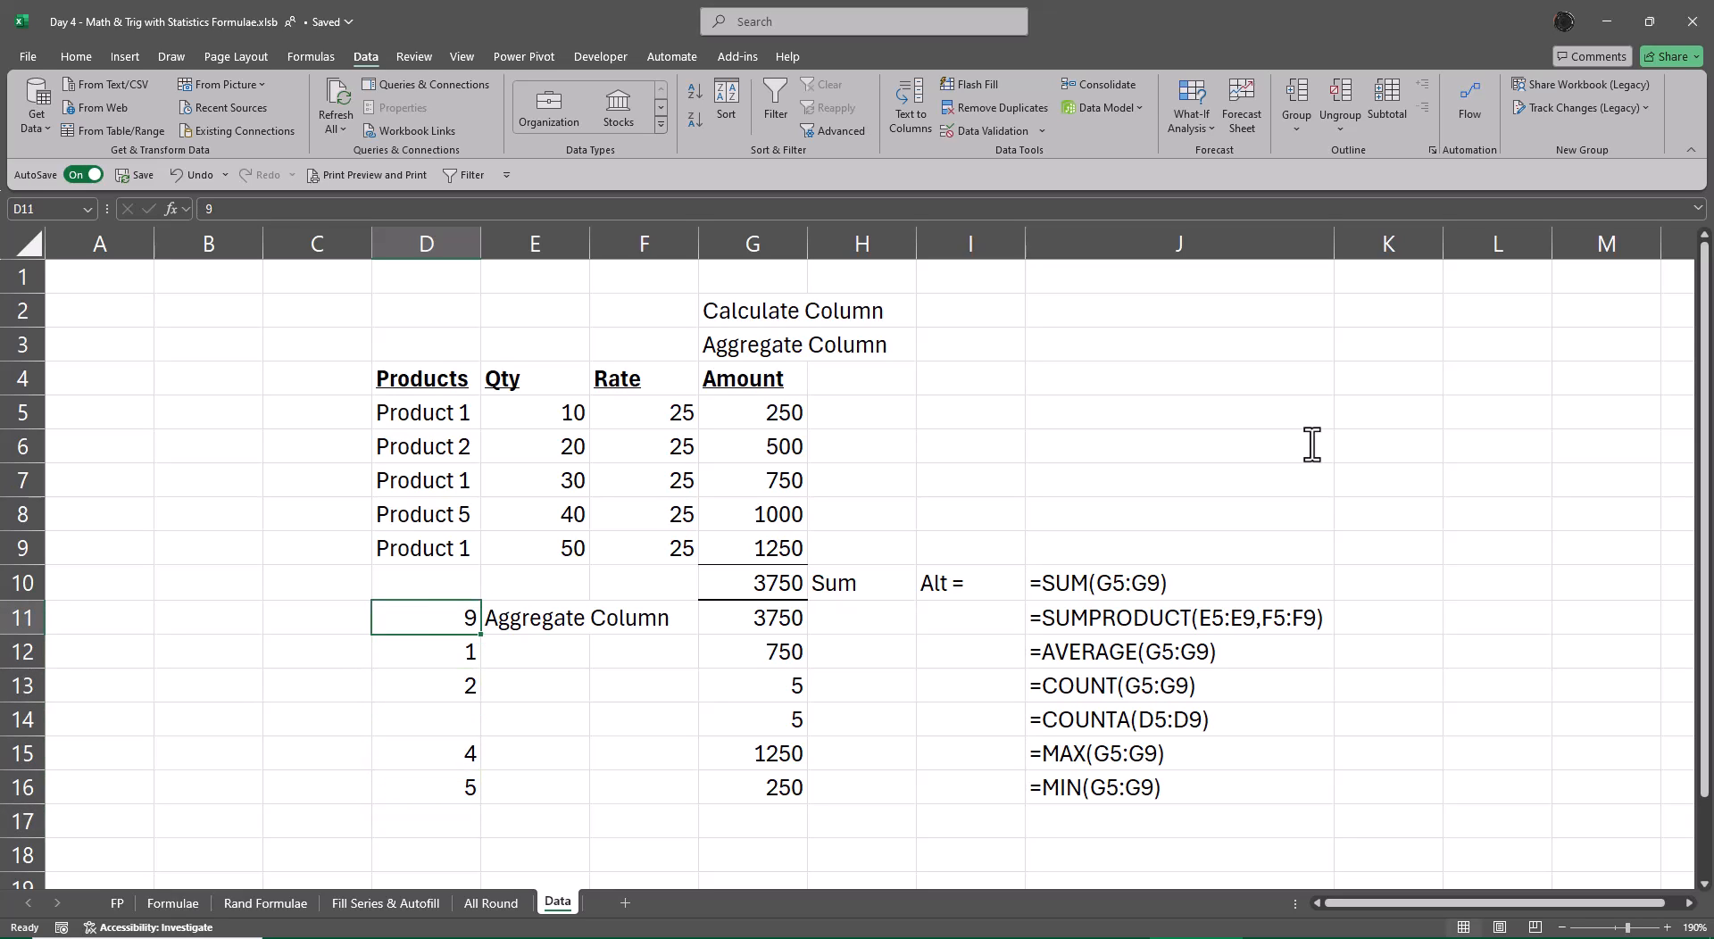
key(Right)
key(Right)
key(Right)
key(Right)
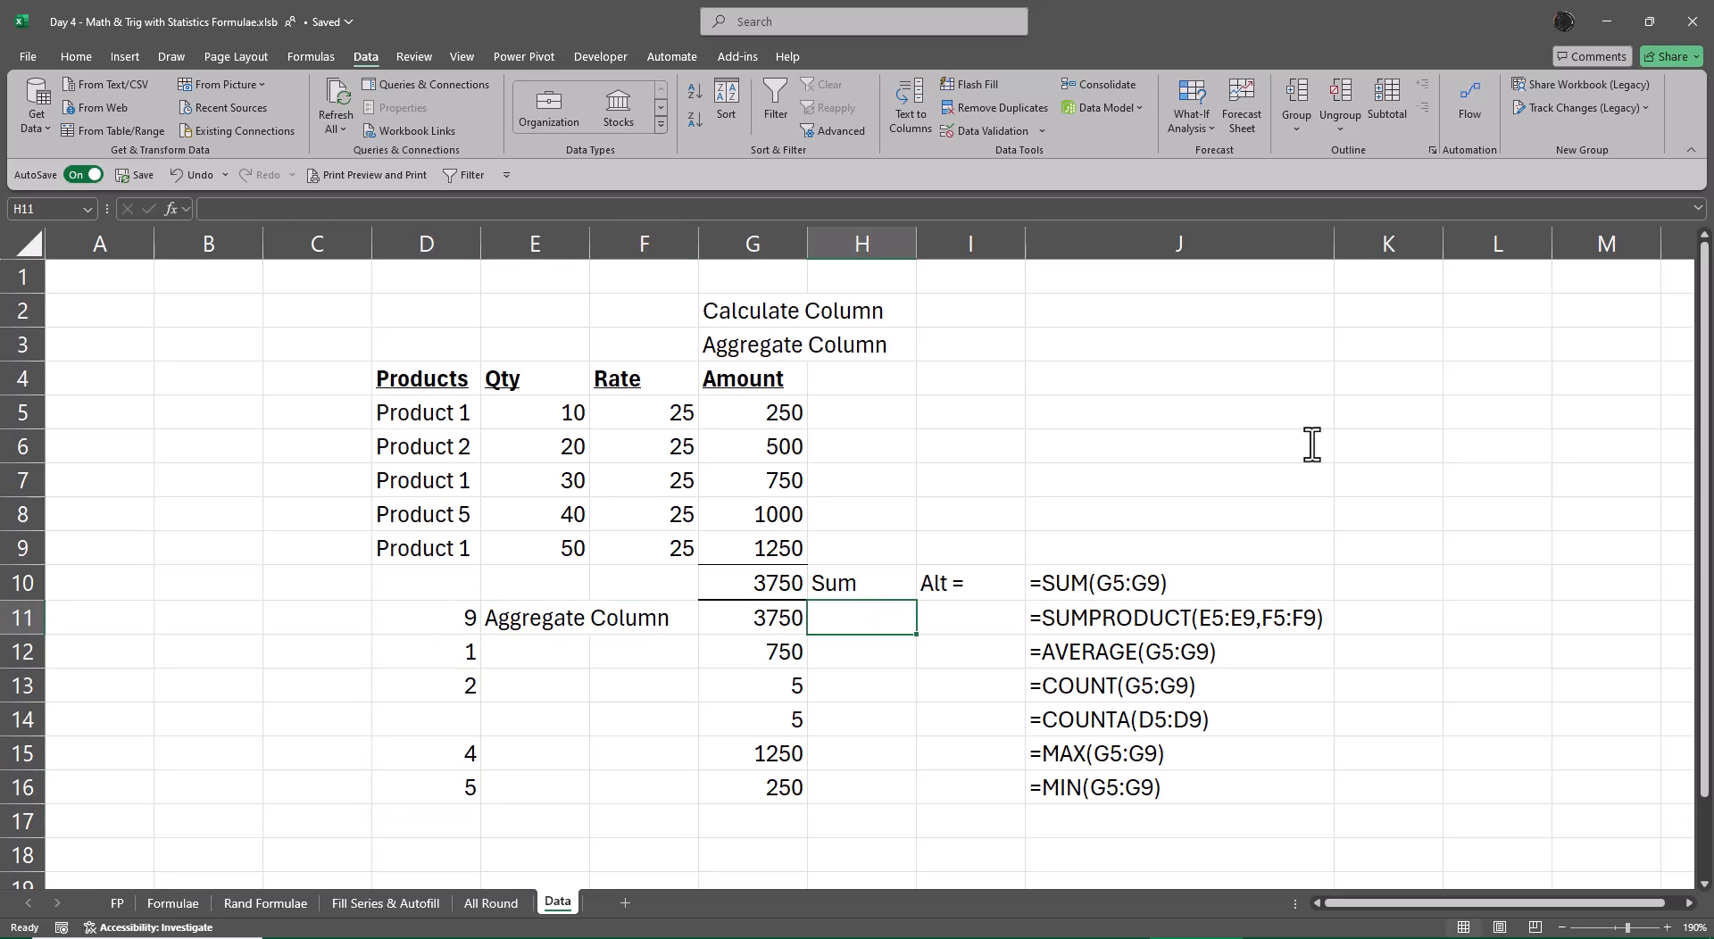
text(=sub)
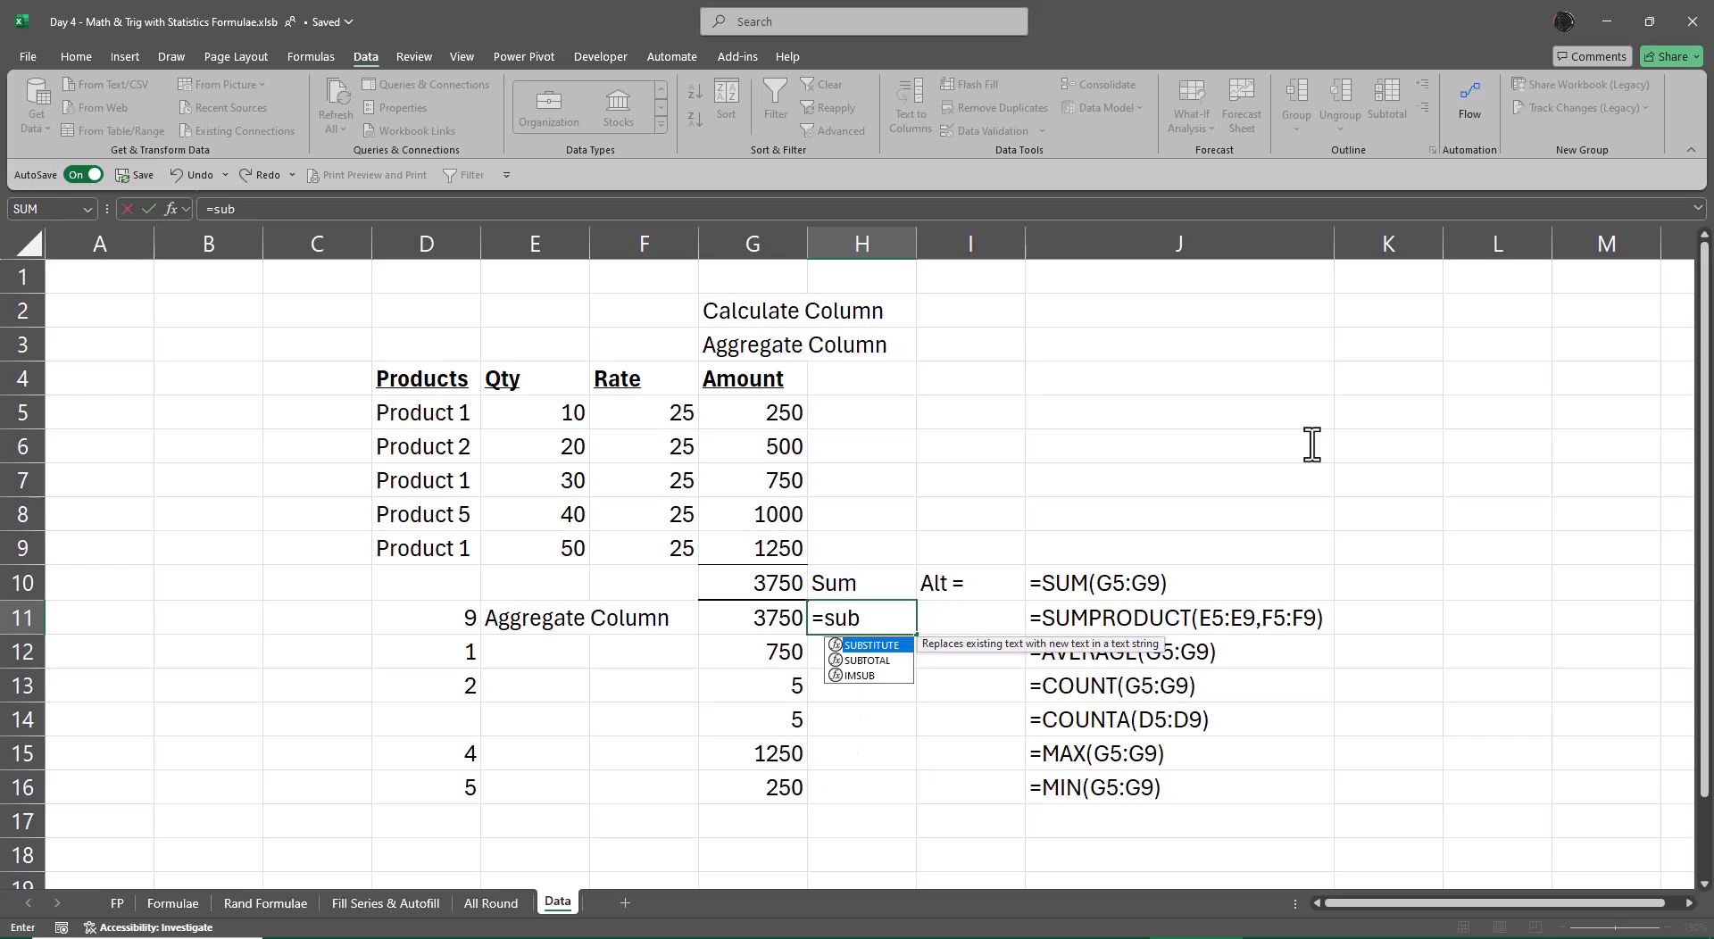
key(Down)
key(Tab)
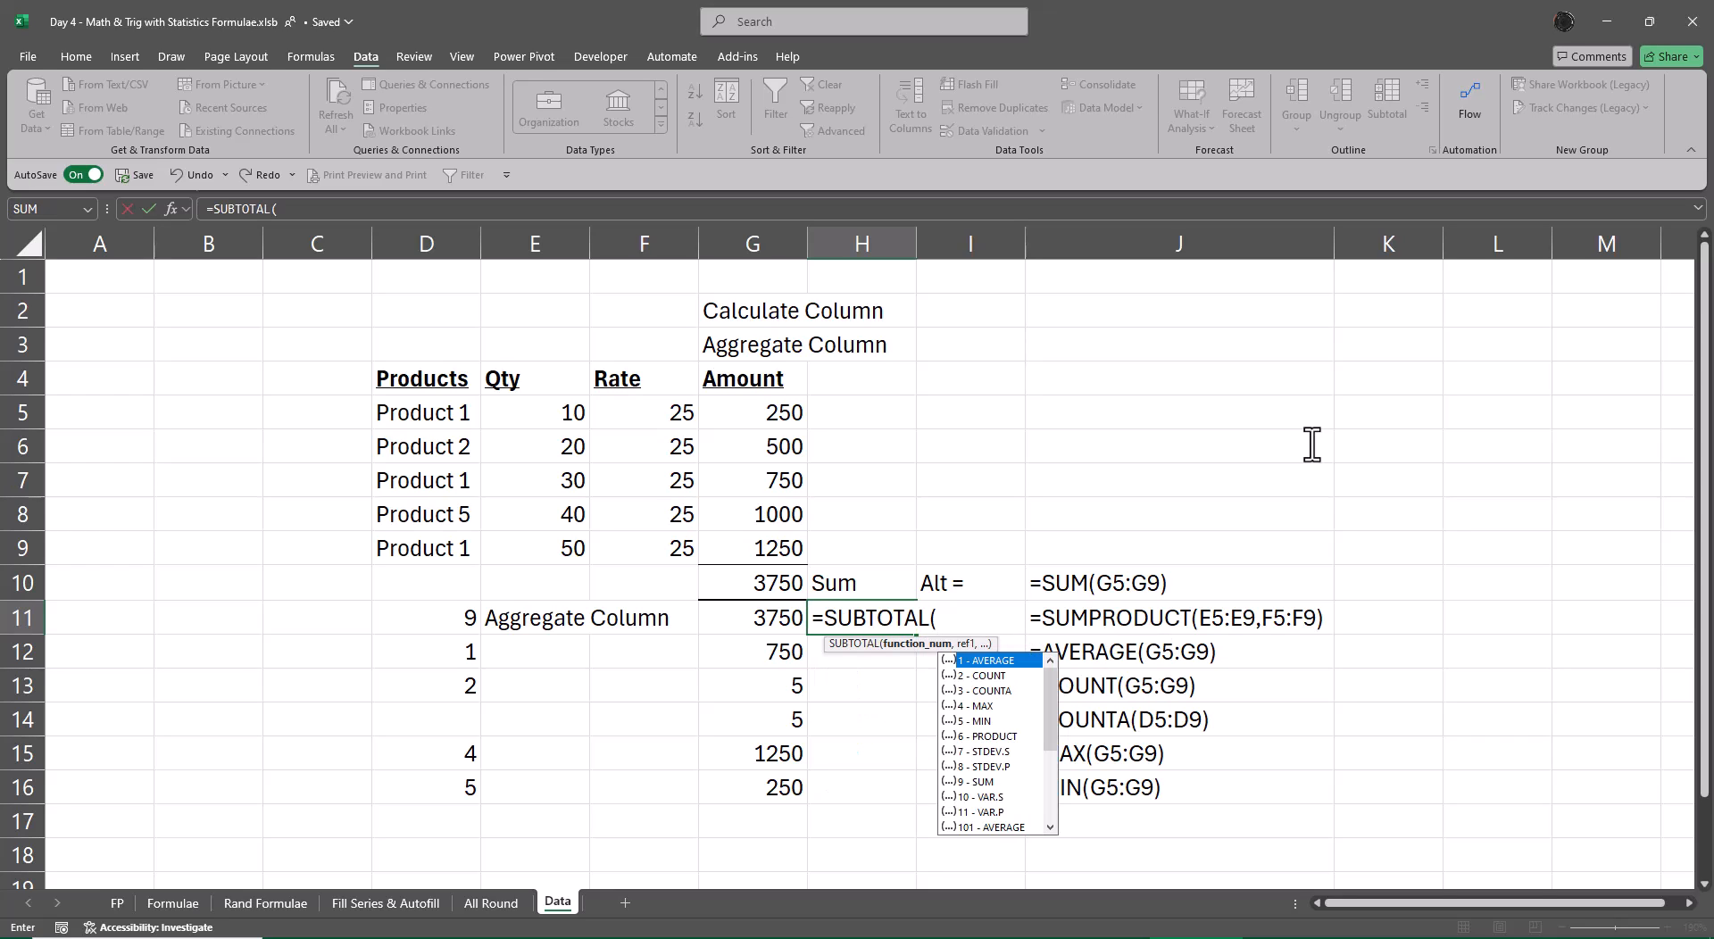
key(Left)
key(Left)
key(Left)
key(Left)
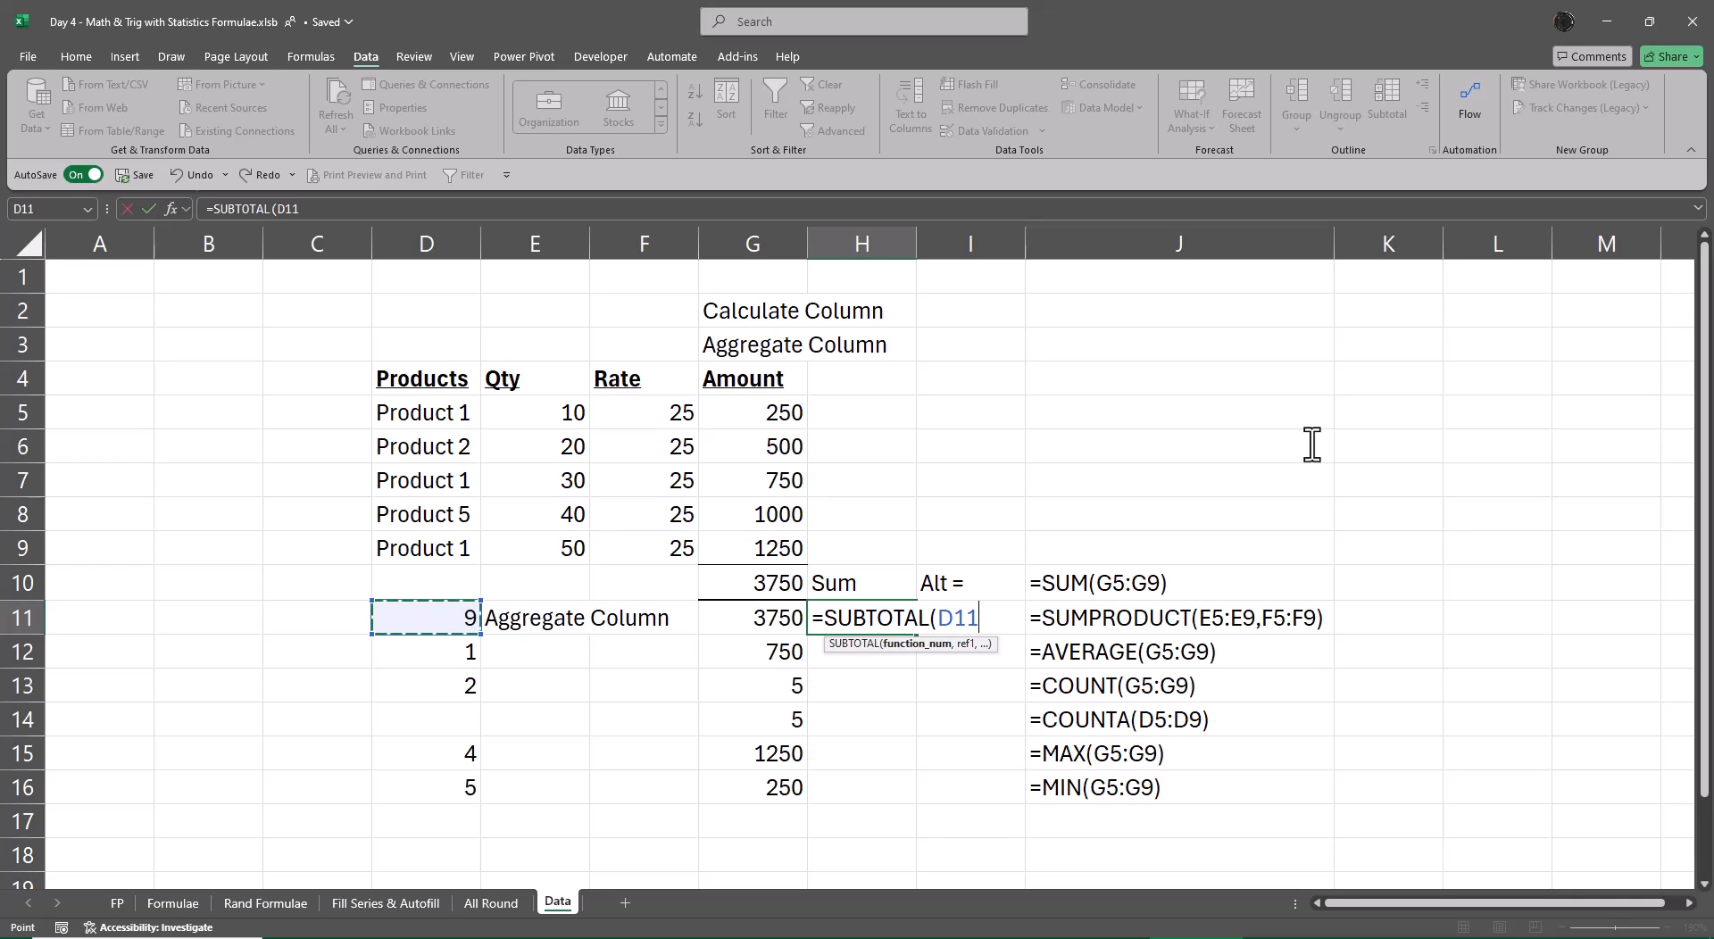
Step: Complete the SUBTOTAL formula in H11 with the Amount values as the absolute range $G$5:$G$9
text(,)
key(Up)
key(Up)
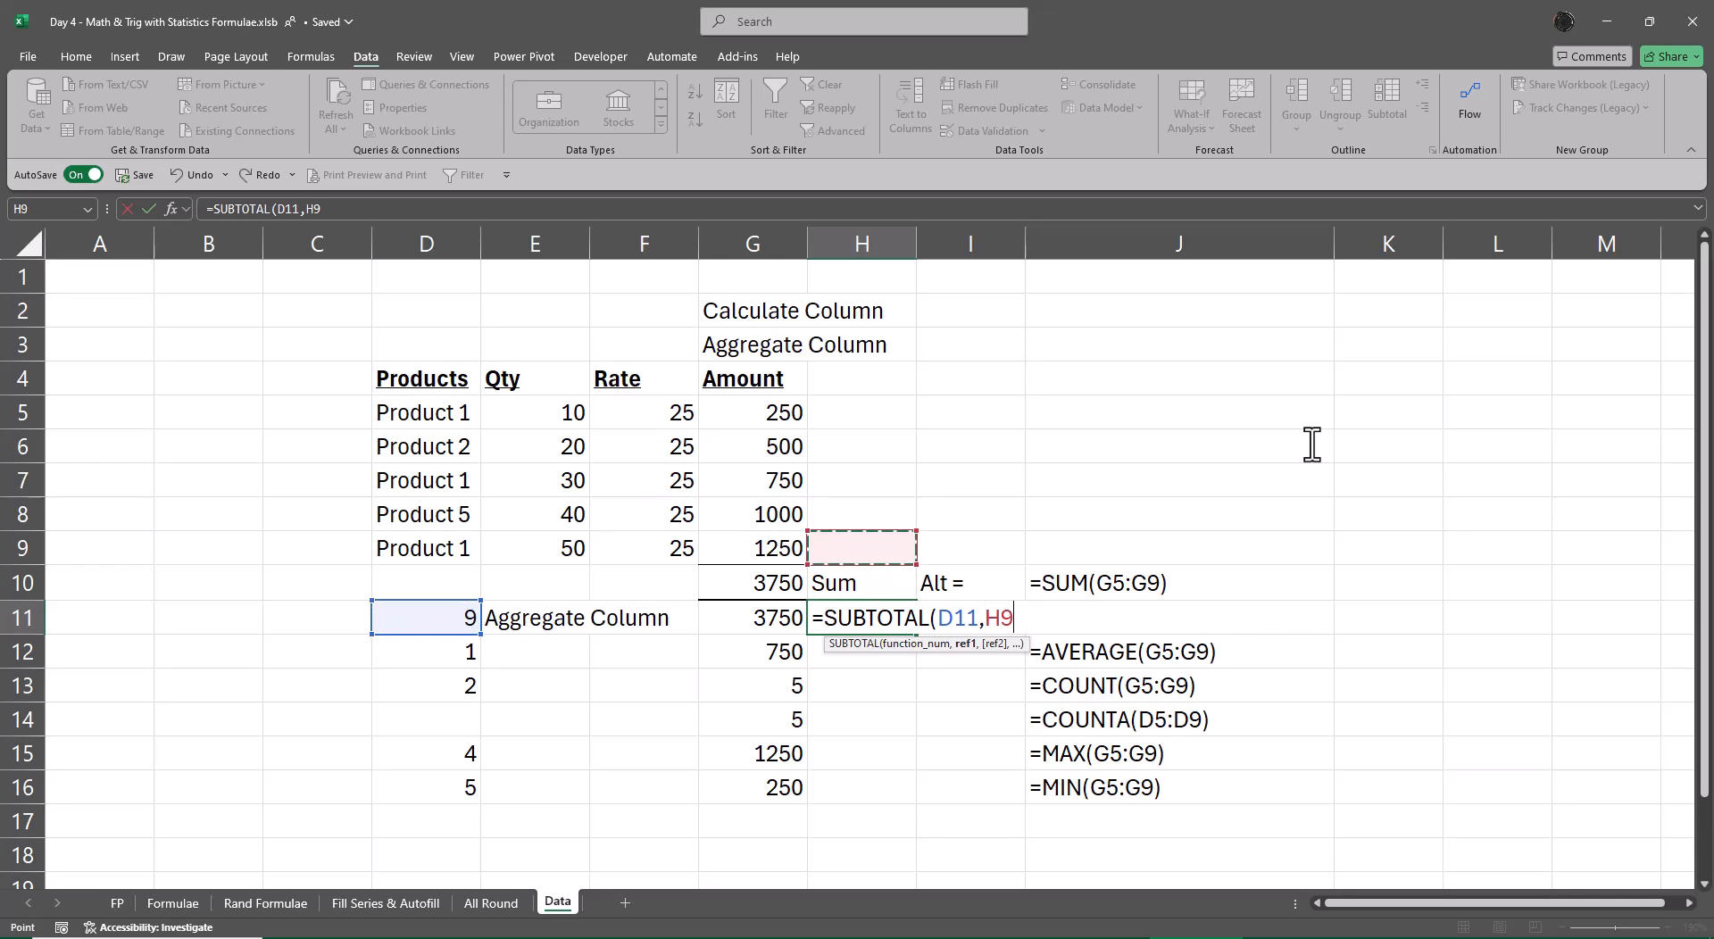
key(Up)
key(Left)
key(Down)
key(shift+Up)
key(shift+Up)
key(shift+Up)
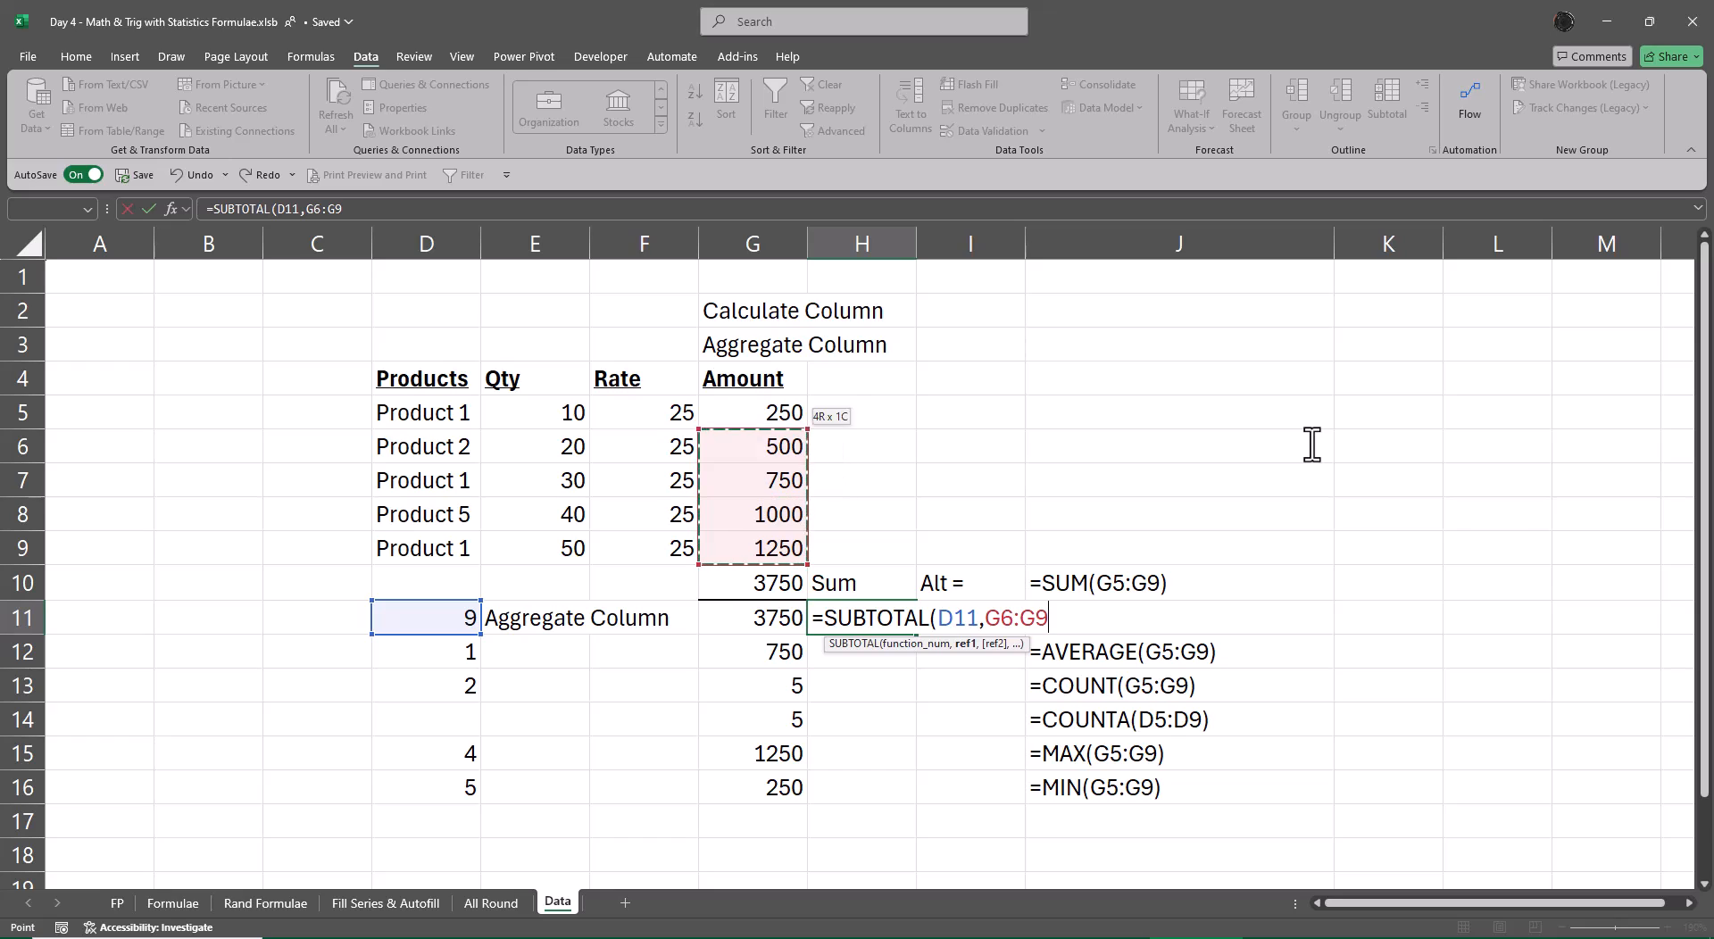
key(shift+Up)
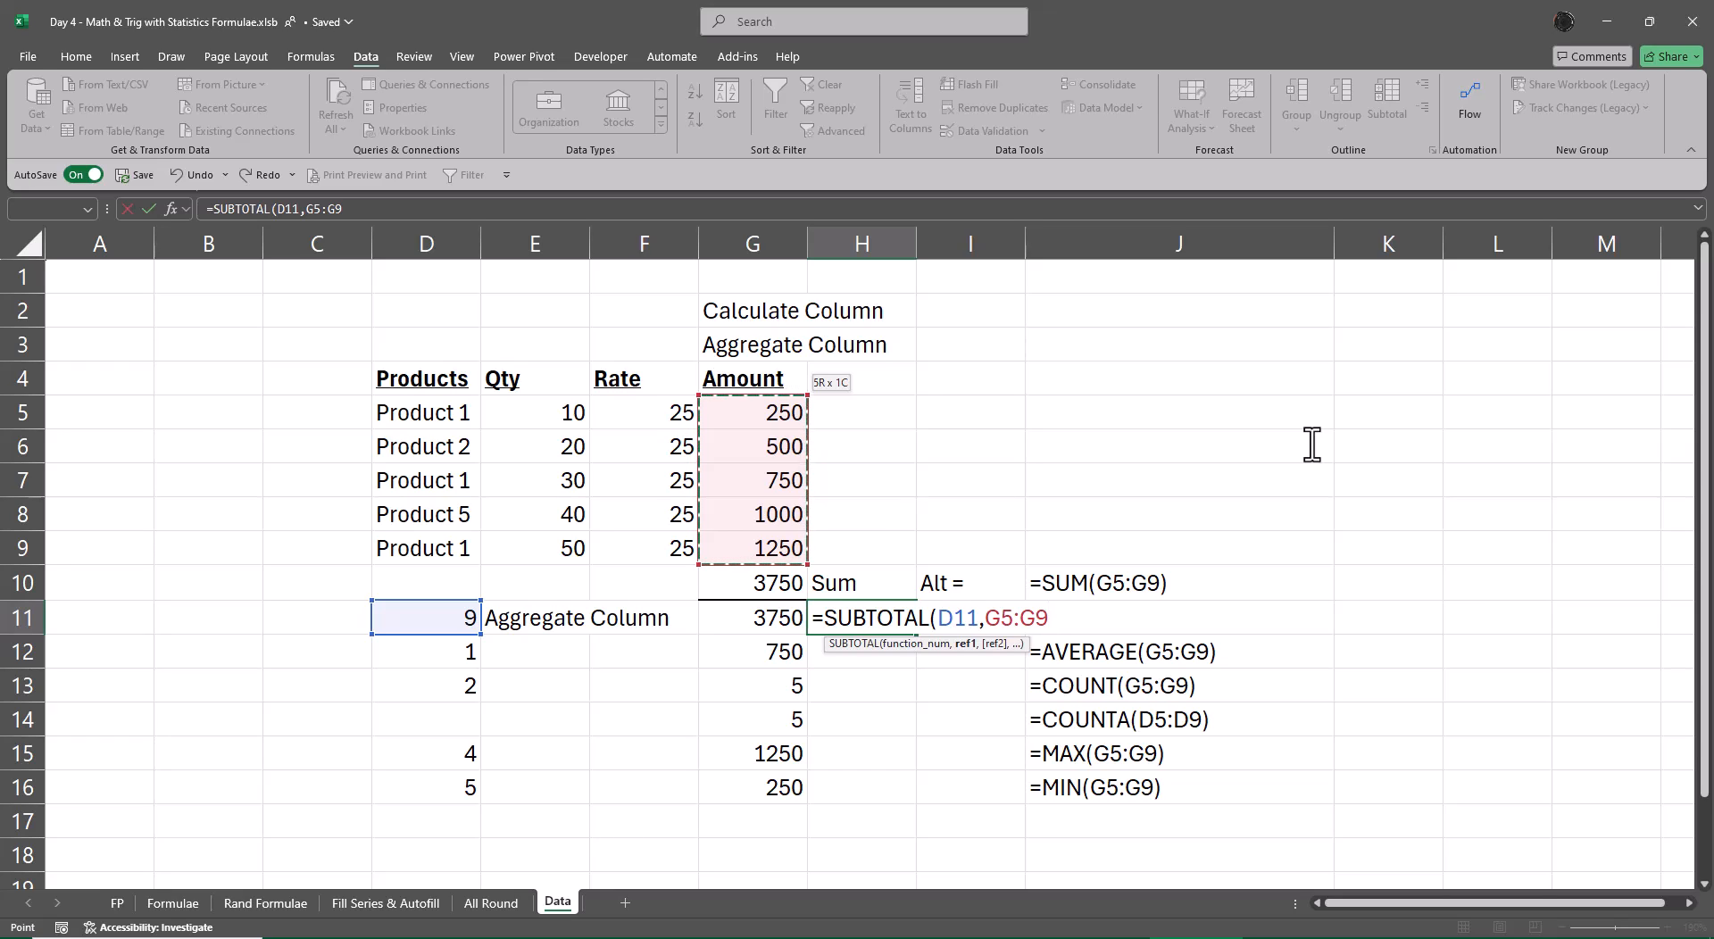
key(F4)
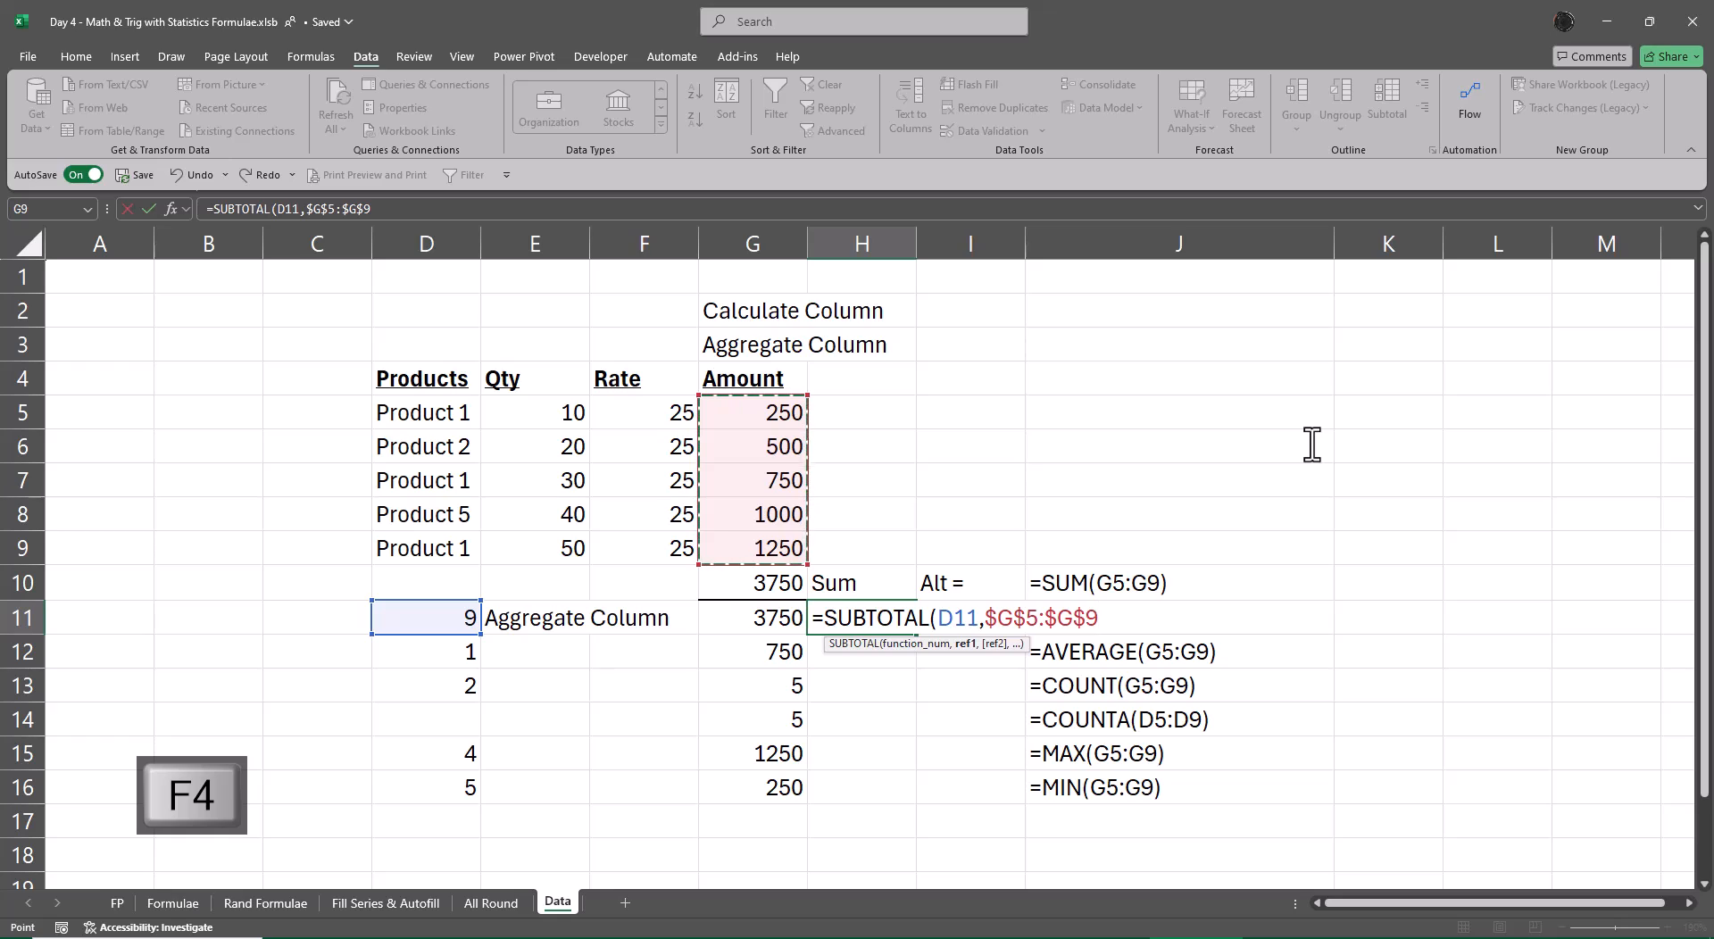
text())
key(Return)
Step: Fill the SUBTOTAL formula from H11 down through H16
key(Up)
key(shift+Down)
key(shift+Down)
key(shift+Down)
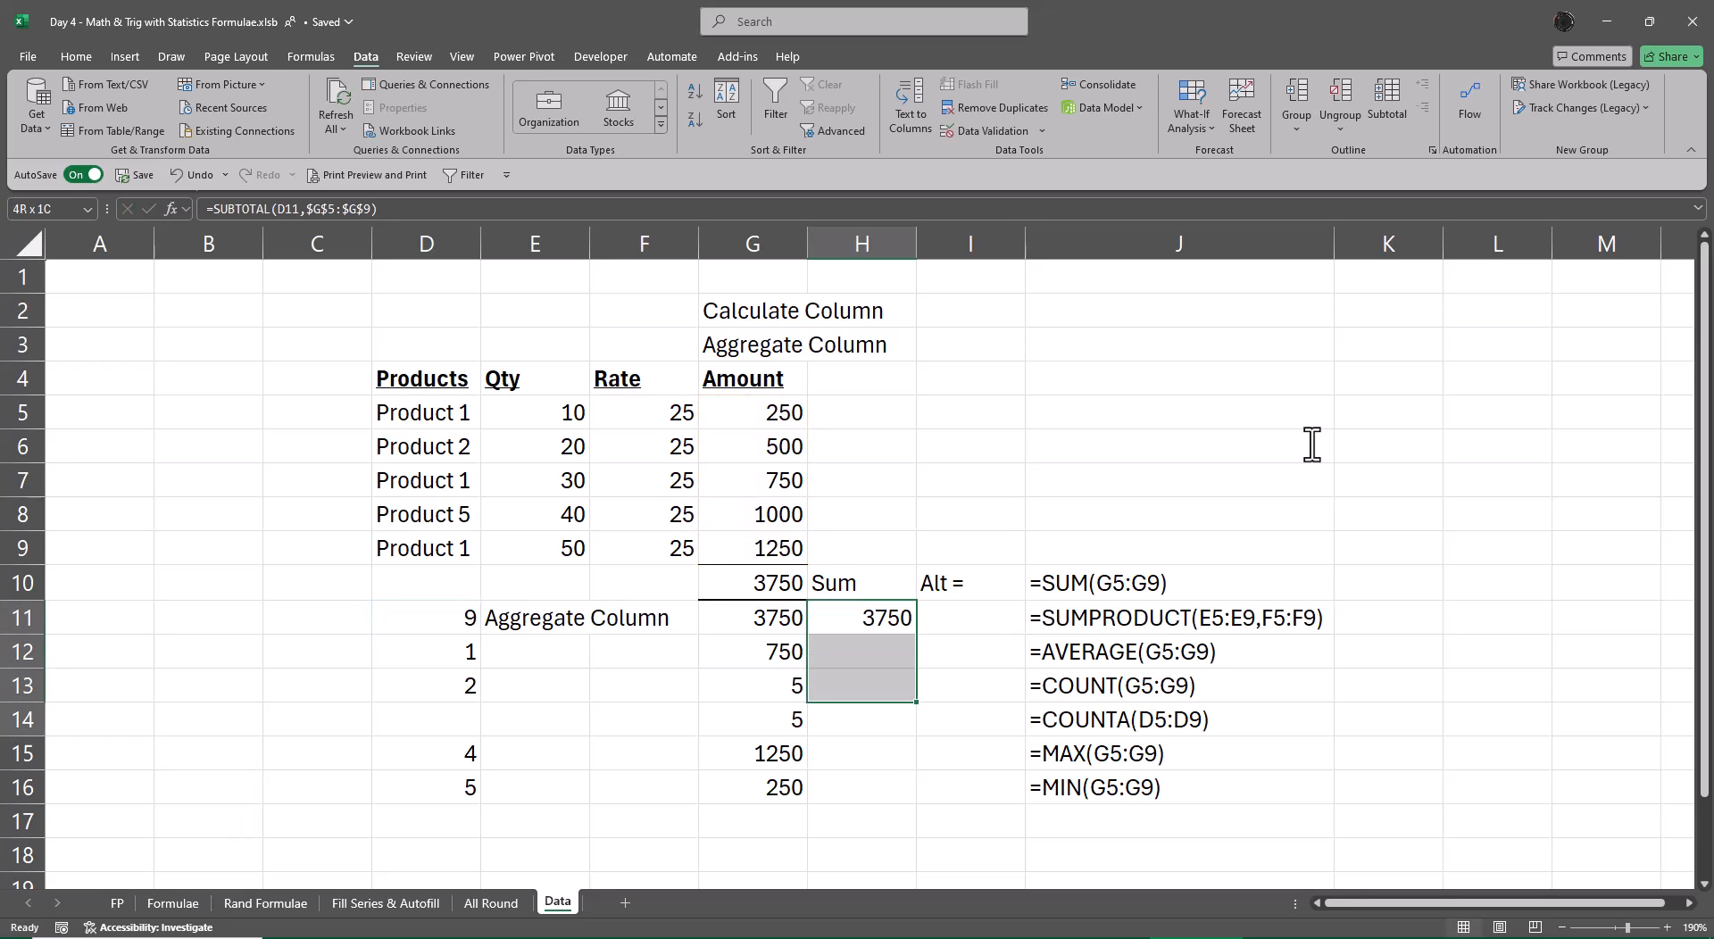
key(shift+Down)
key(shift+Down)
key(ctrl+d)
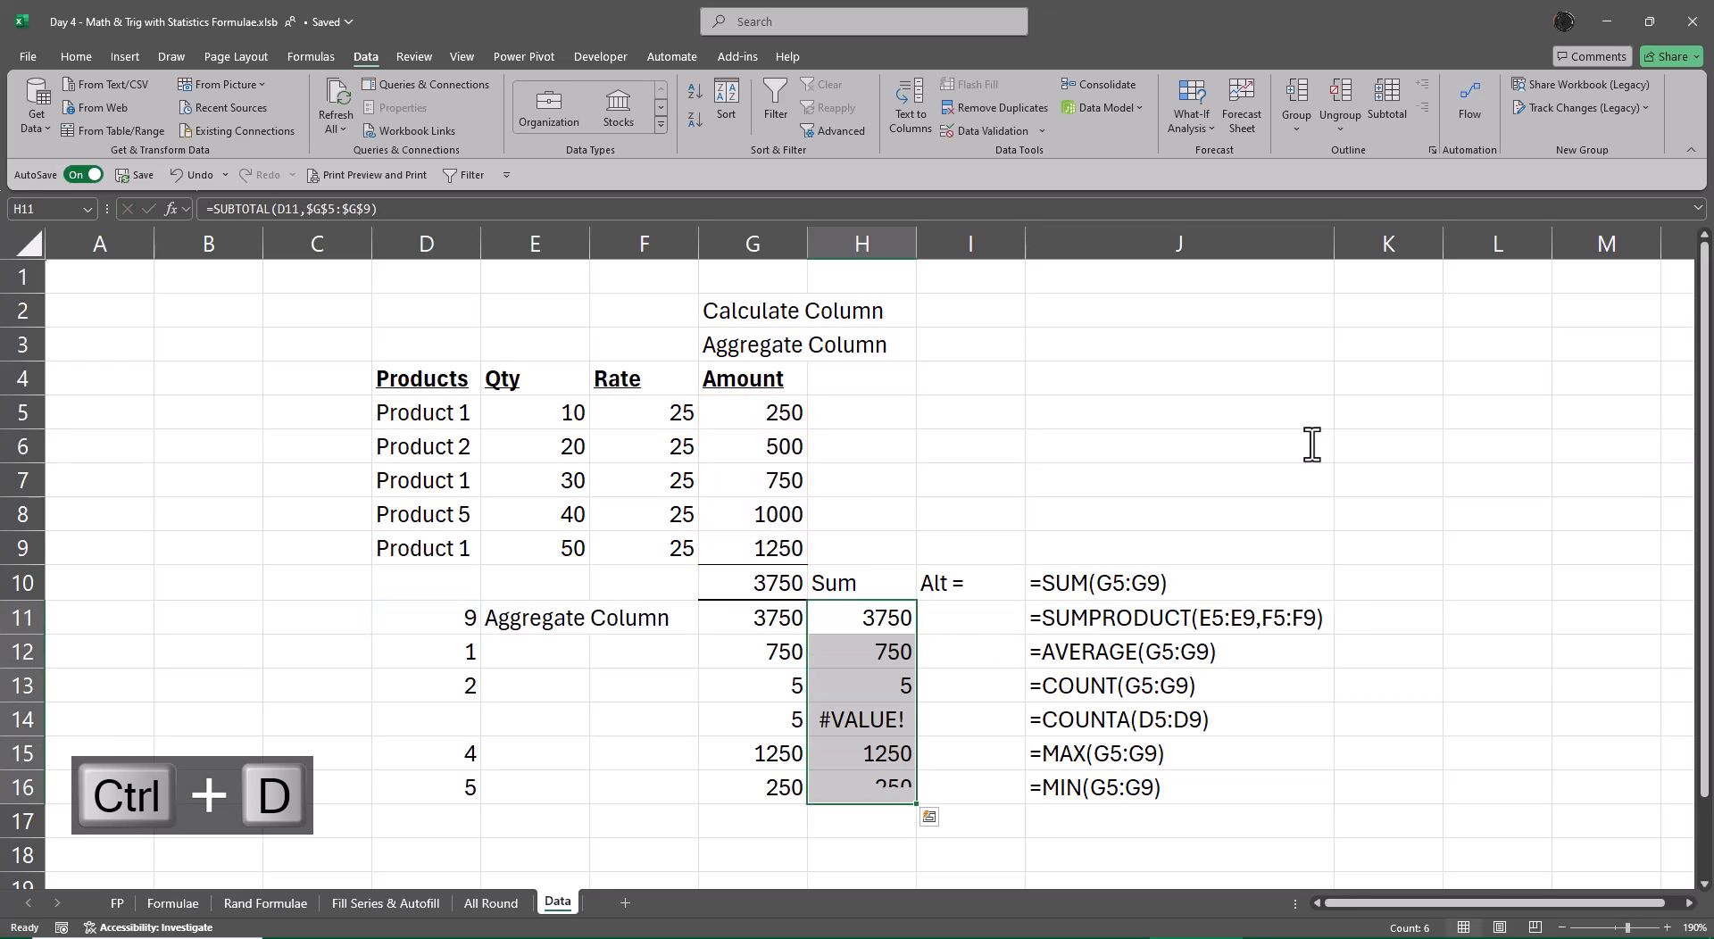
Step: Check the formula in H14, look up COUNTA's function number through a draft SUBTOTAL formula in B12, and discard the draft
key(Down)
key(Down)
key(Down)
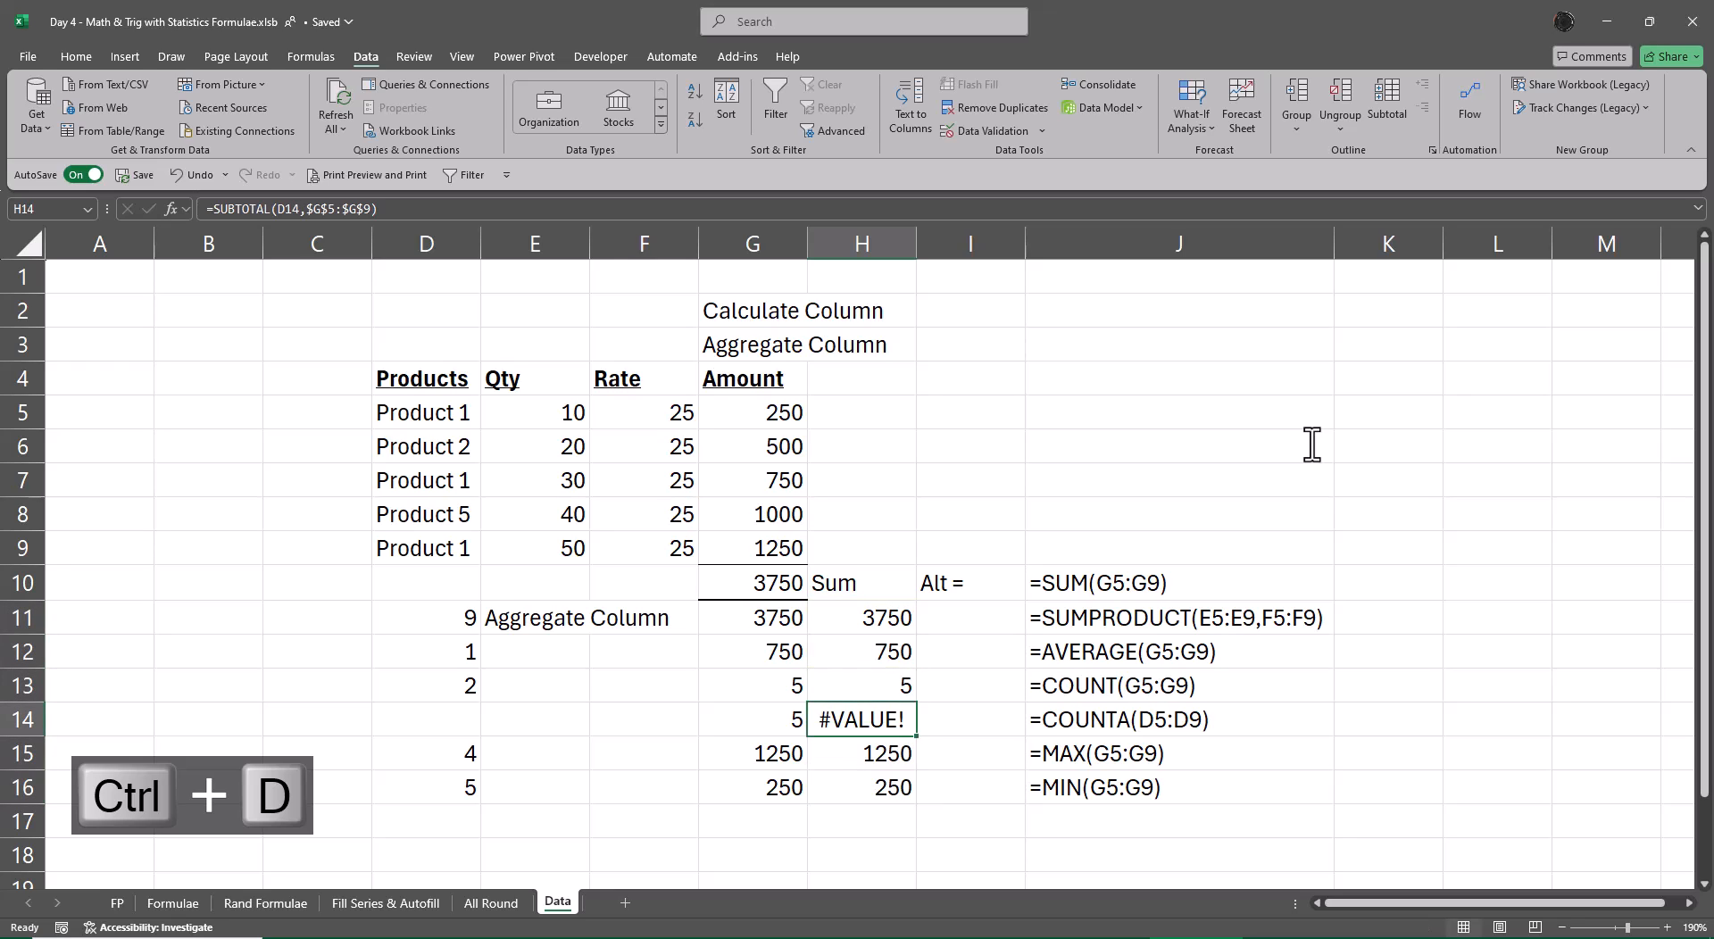
key(Left)
key(Left)
key(Left)
key(Left)
key(Left)
key(Left)
key(Left)
key(Up)
key(Up)
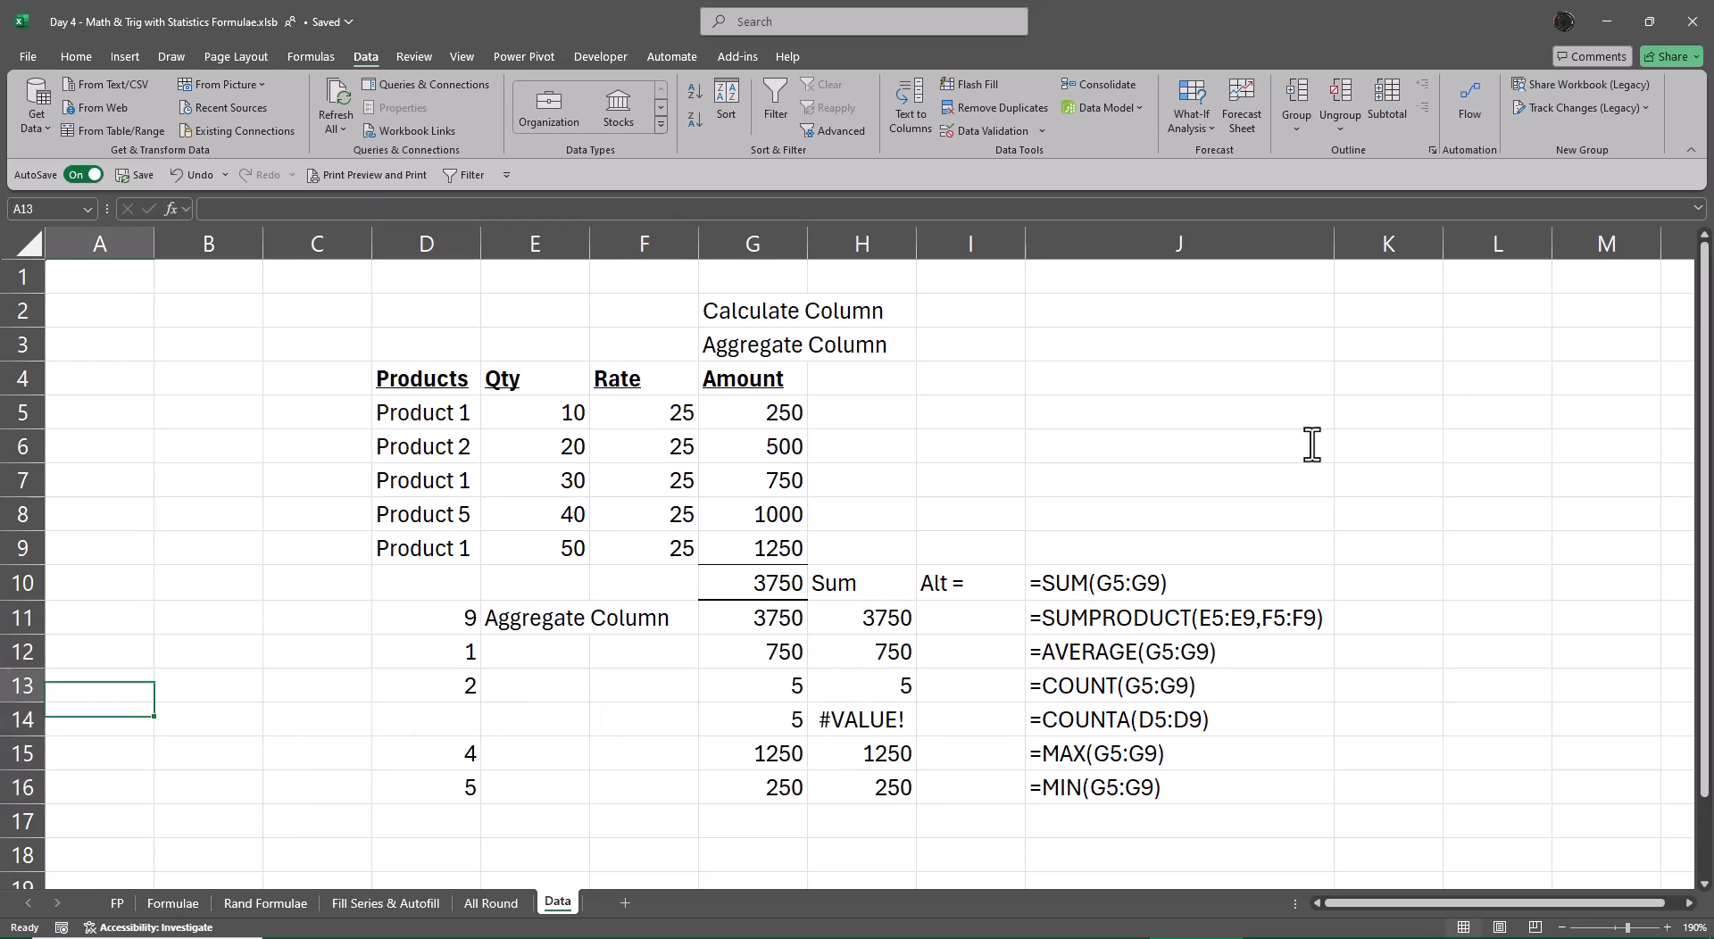
key(Right)
text(=sub)
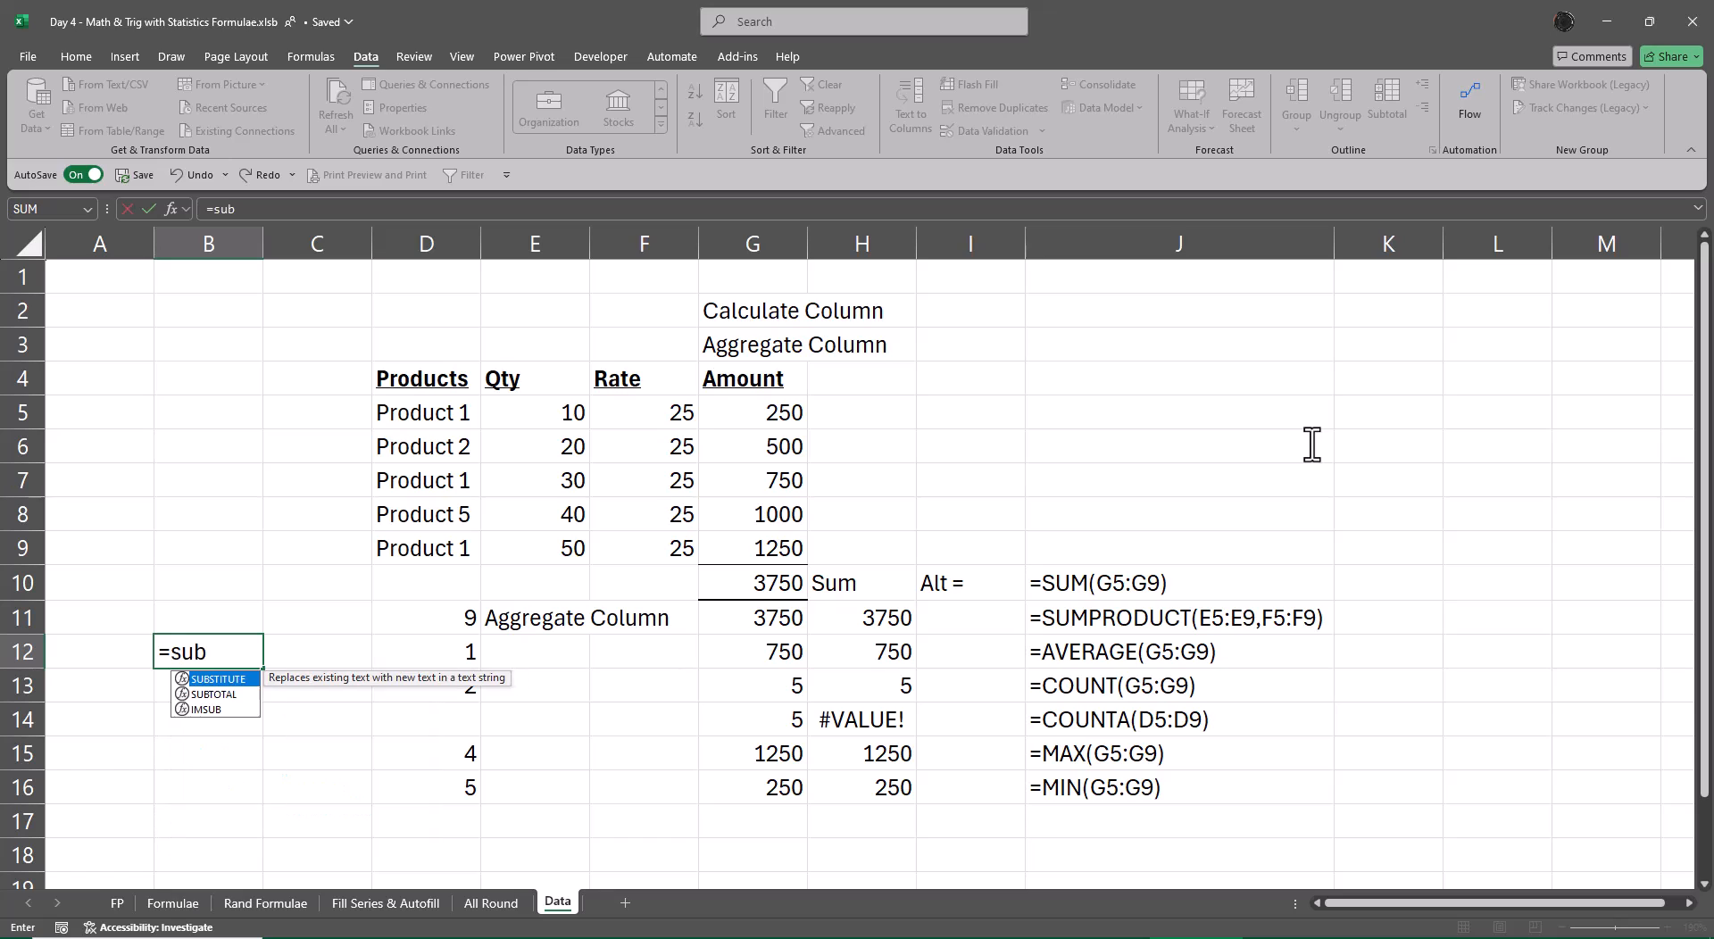
key(Down)
key(Tab)
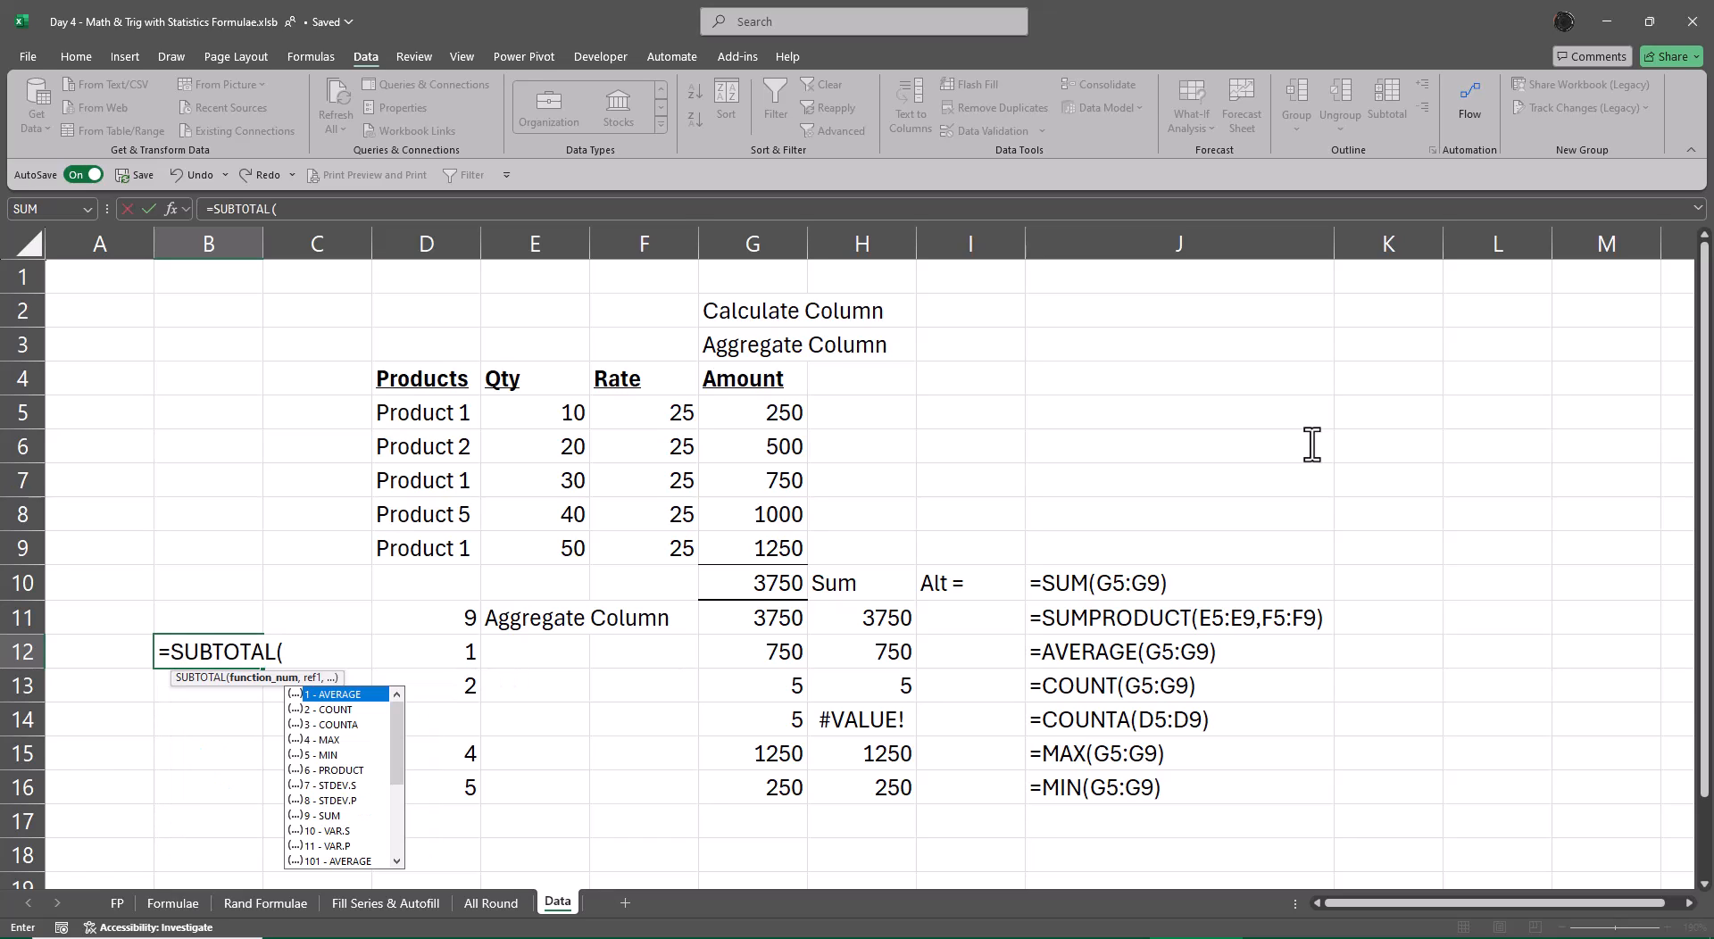
key(Escape)
key(Right)
key(Escape)
Step: Enter the missing function number 3 for COUNTA in D14
key(Right)
key(Down)
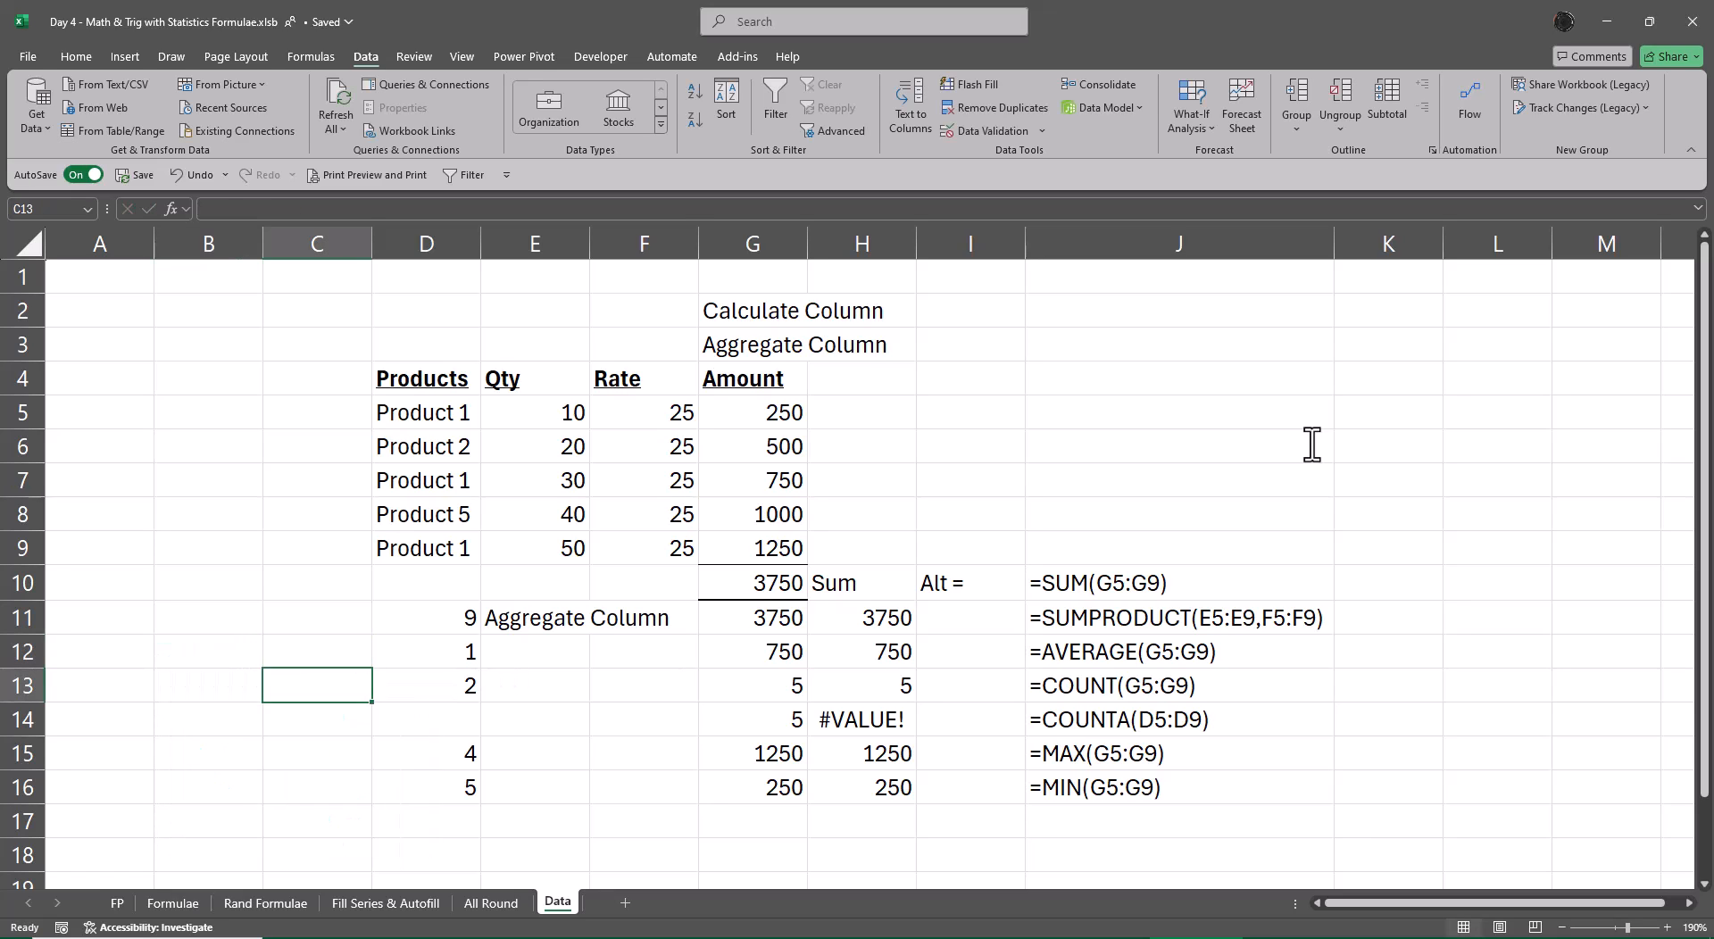
key(Down)
key(Right)
text(3)
key(Return)
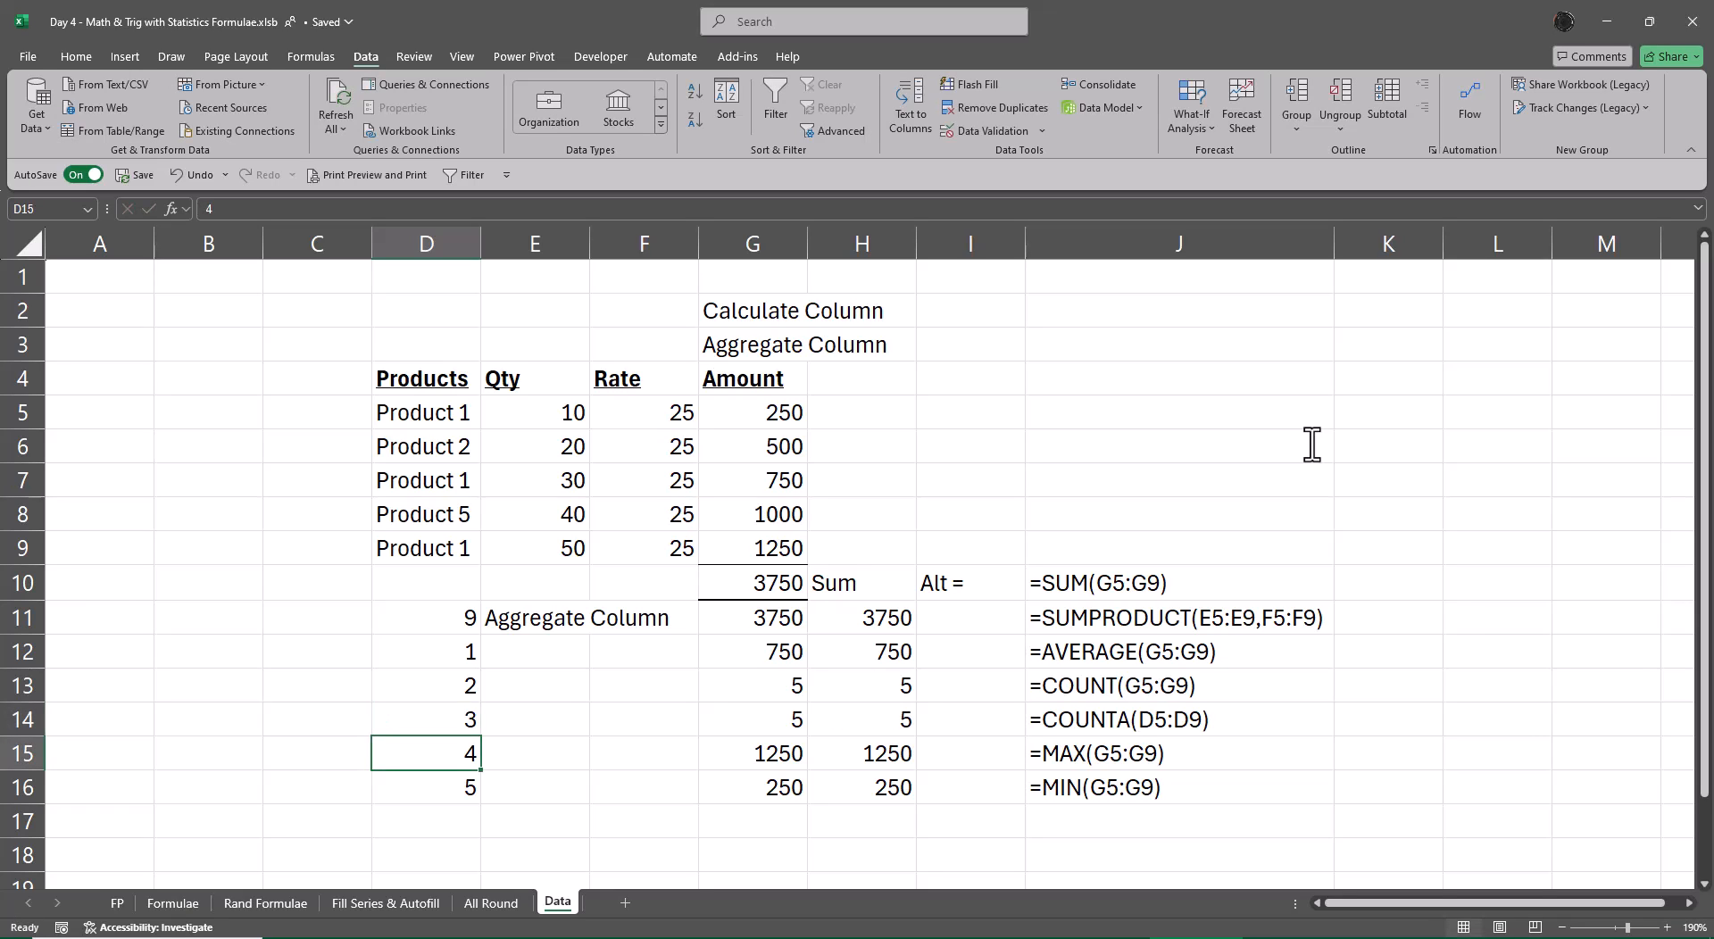
Step: Enter =FORMULATEXT(H11) in K11 to show the SUBTOTAL formula as text
key(Up)
key(Right)
key(Right)
key(Right)
key(Right)
key(Right)
key(Right)
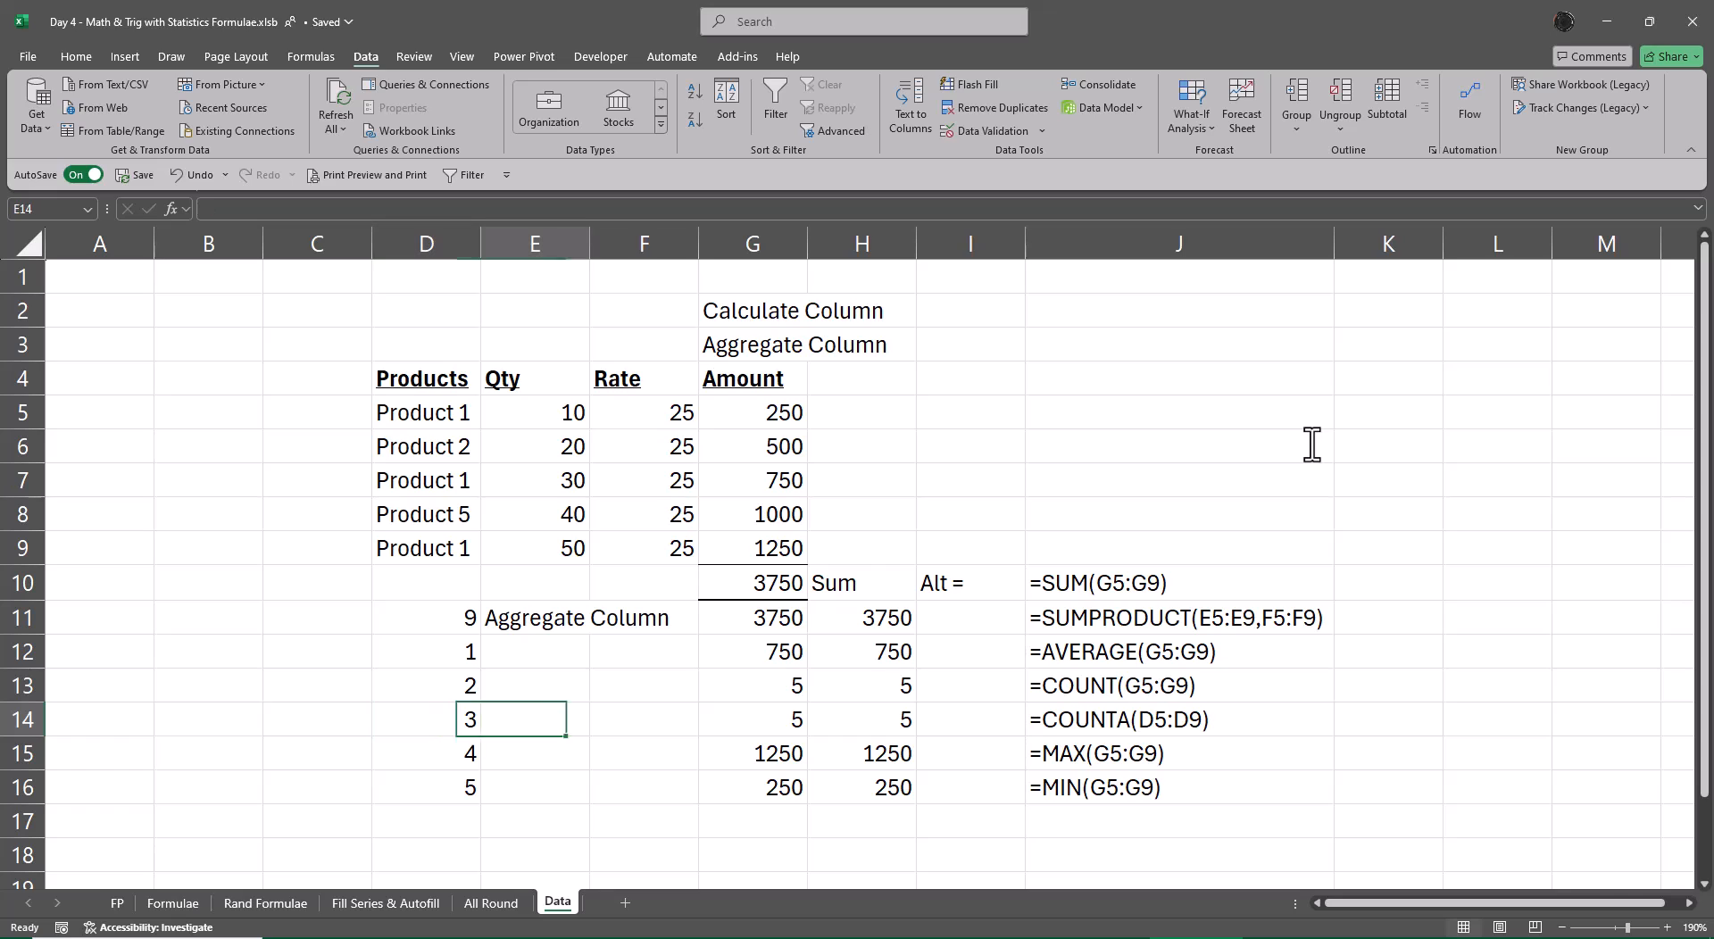
key(Right)
key(Up)
key(Up)
key(Up)
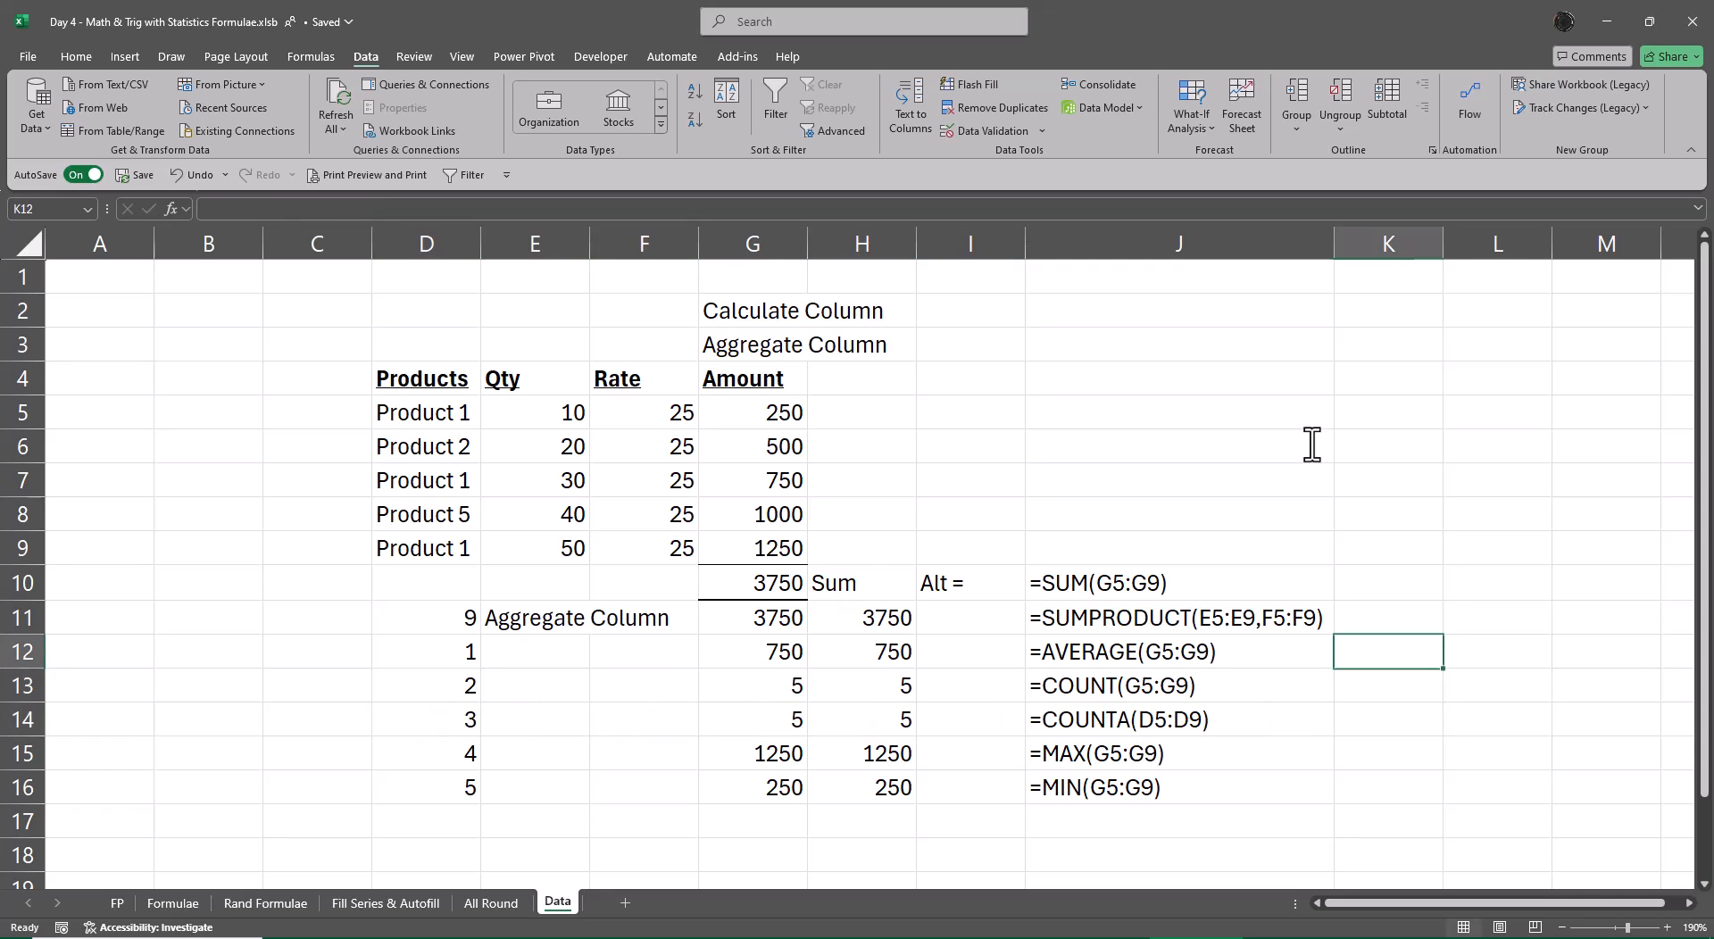
text(=form)
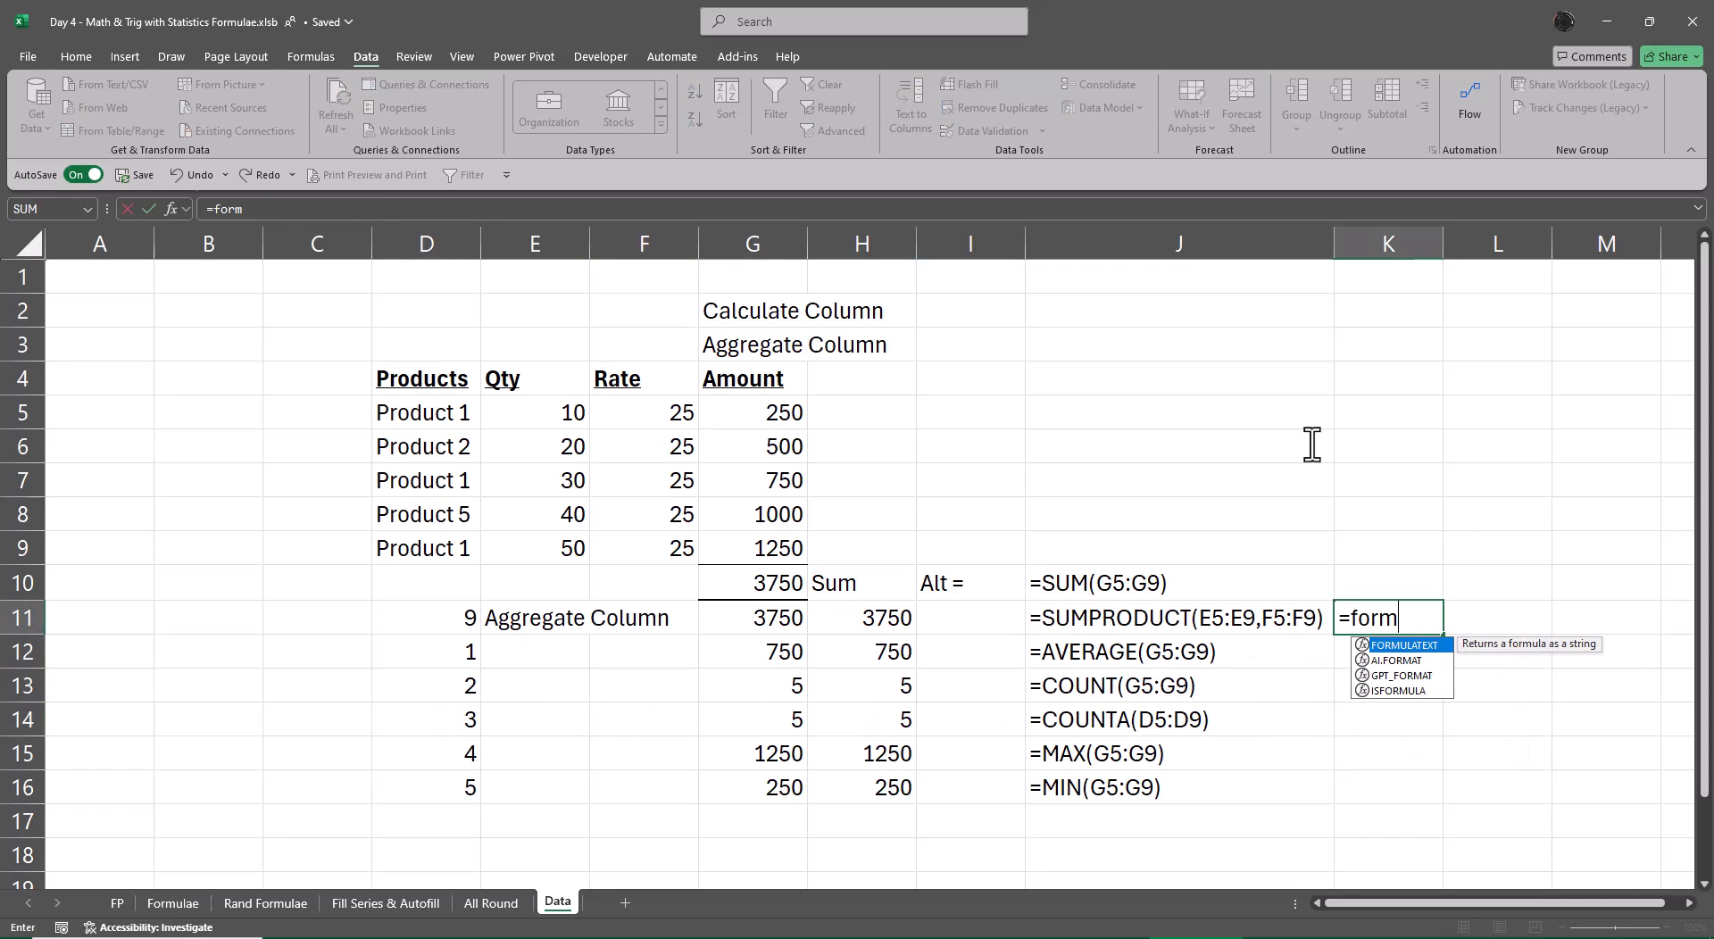
key(Tab)
key(Left)
key(Left)
key(Left)
key(ctrl+Return)
Step: Fill the FORMULATEXT formula from K11 down through K16
key(shift+Down)
key(shift+Down)
key(shift+Down)
key(shift+Down)
key(shift+Down)
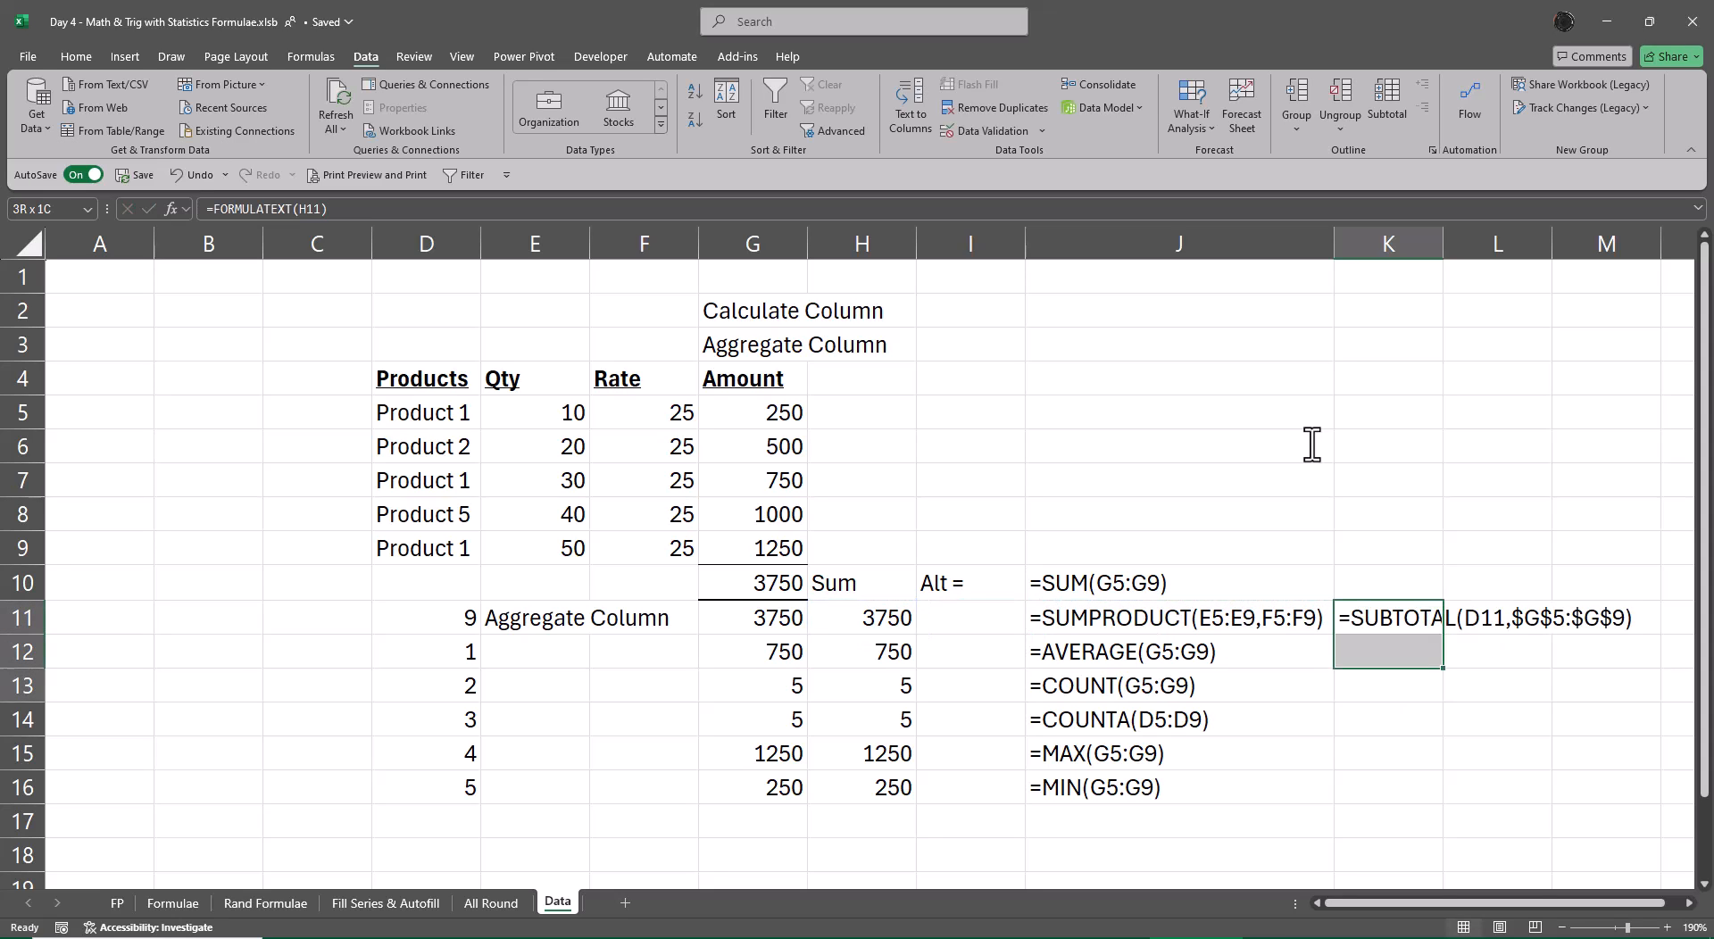
key(ctrl+d)
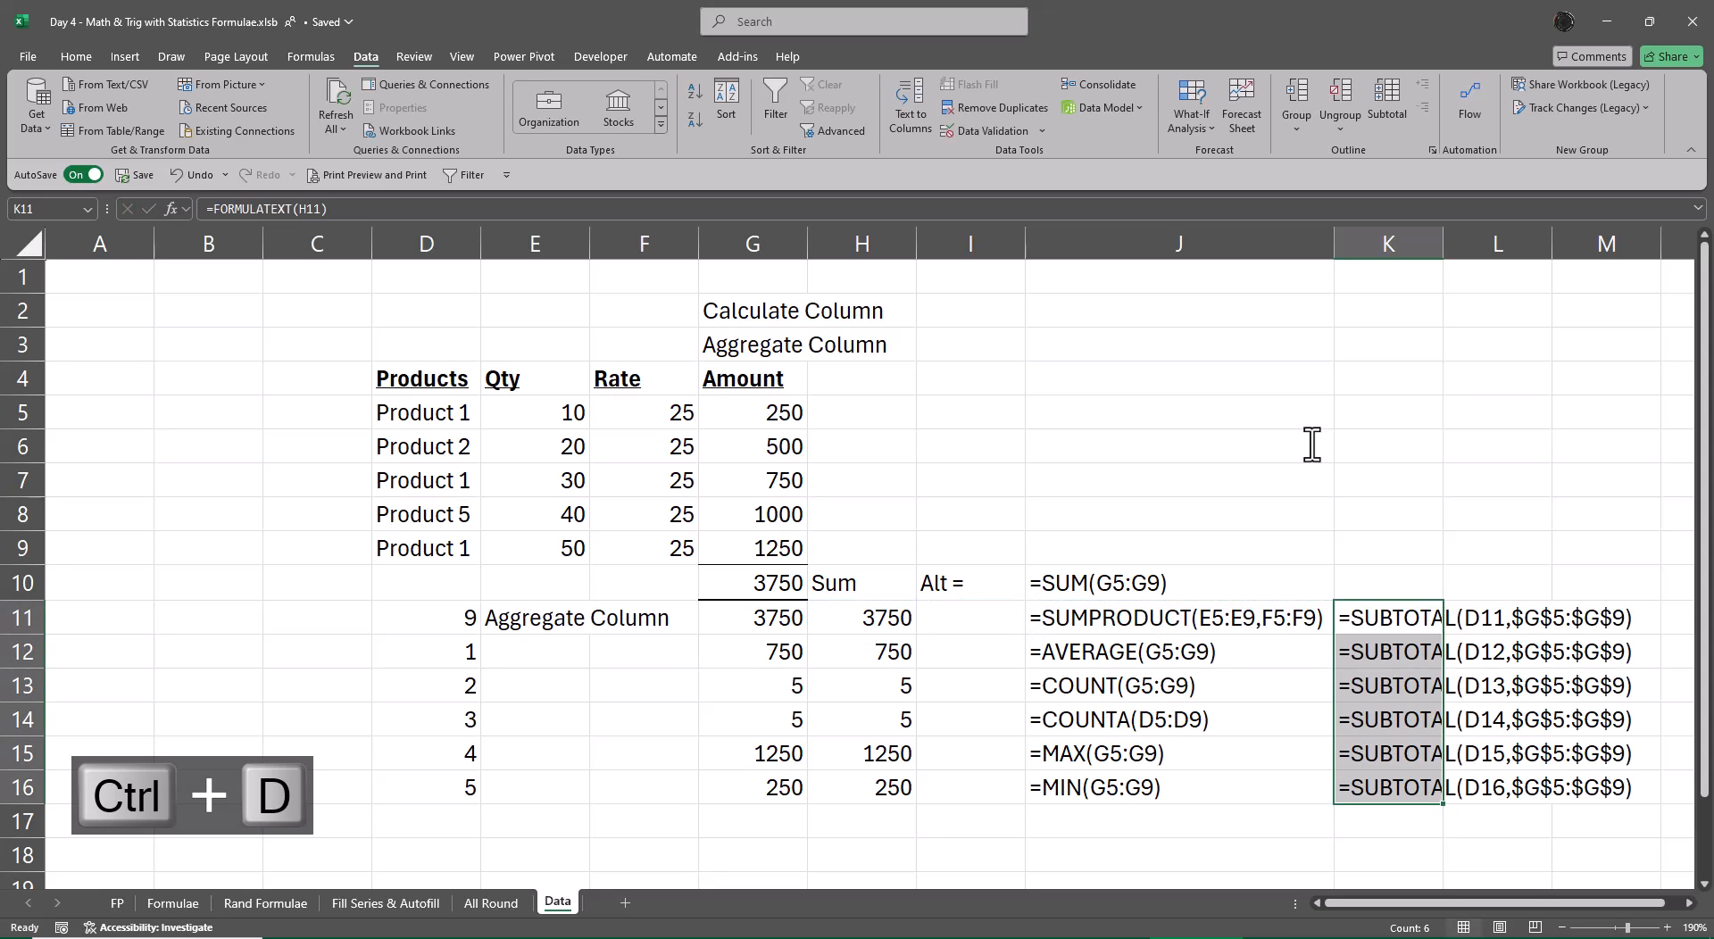
Step: AutoFit the width of column K to the formula texts in K11:K16
key(alt+p)
key(a)
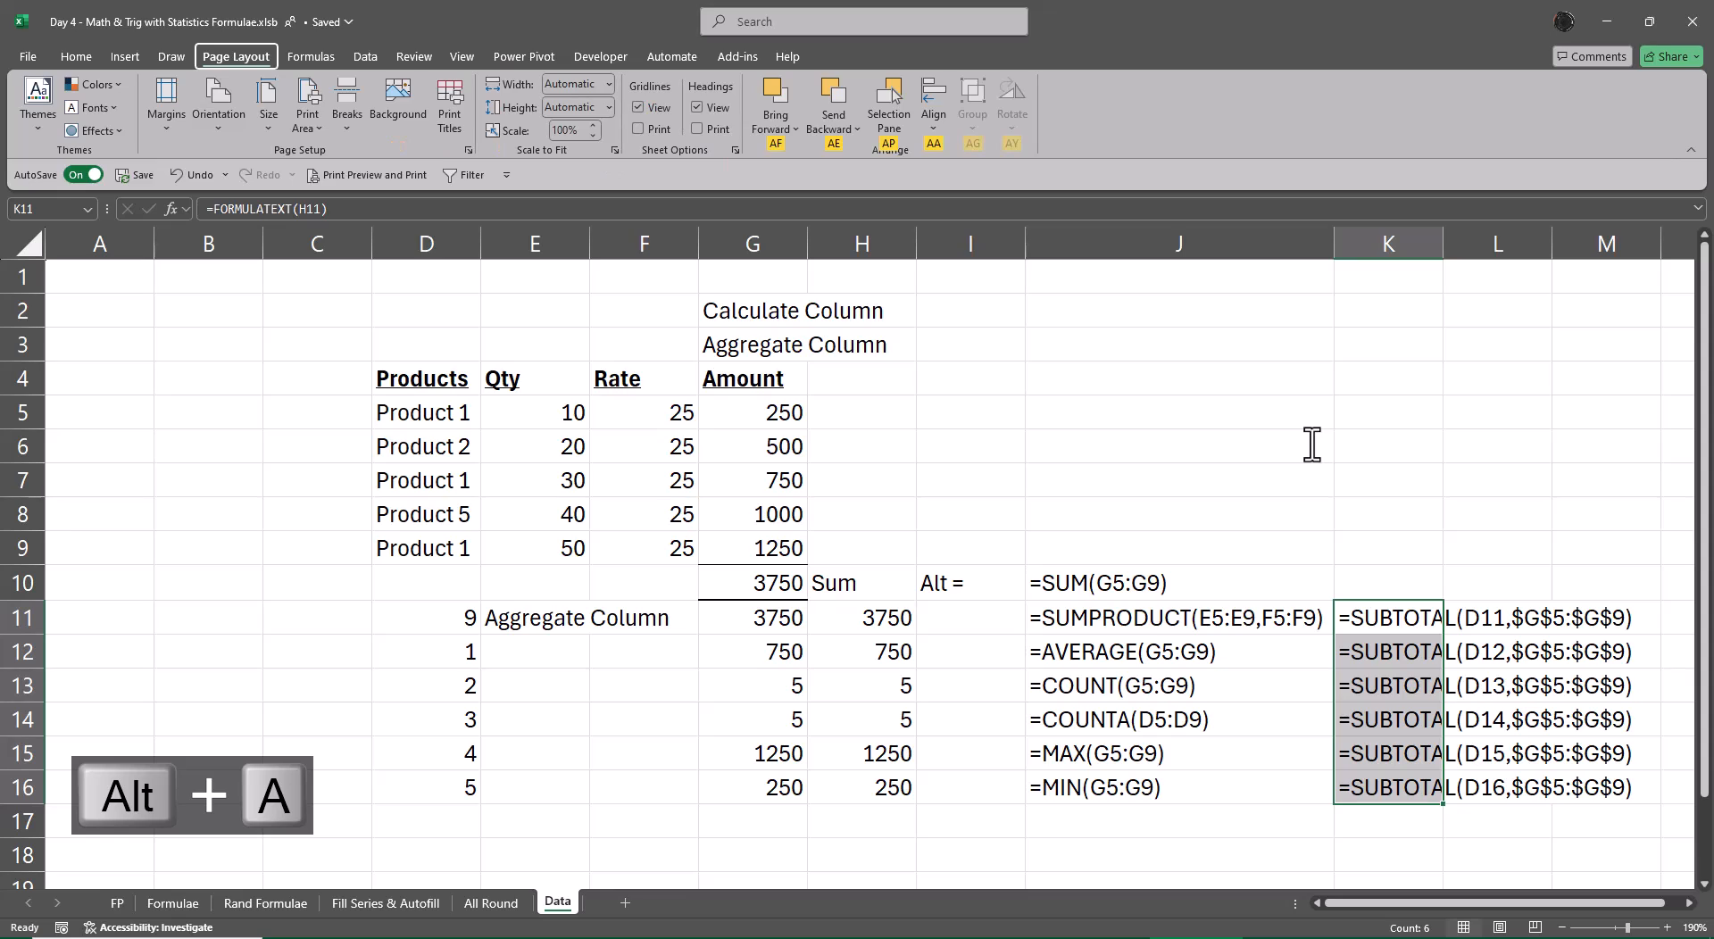
key(alt+o)
key(c)
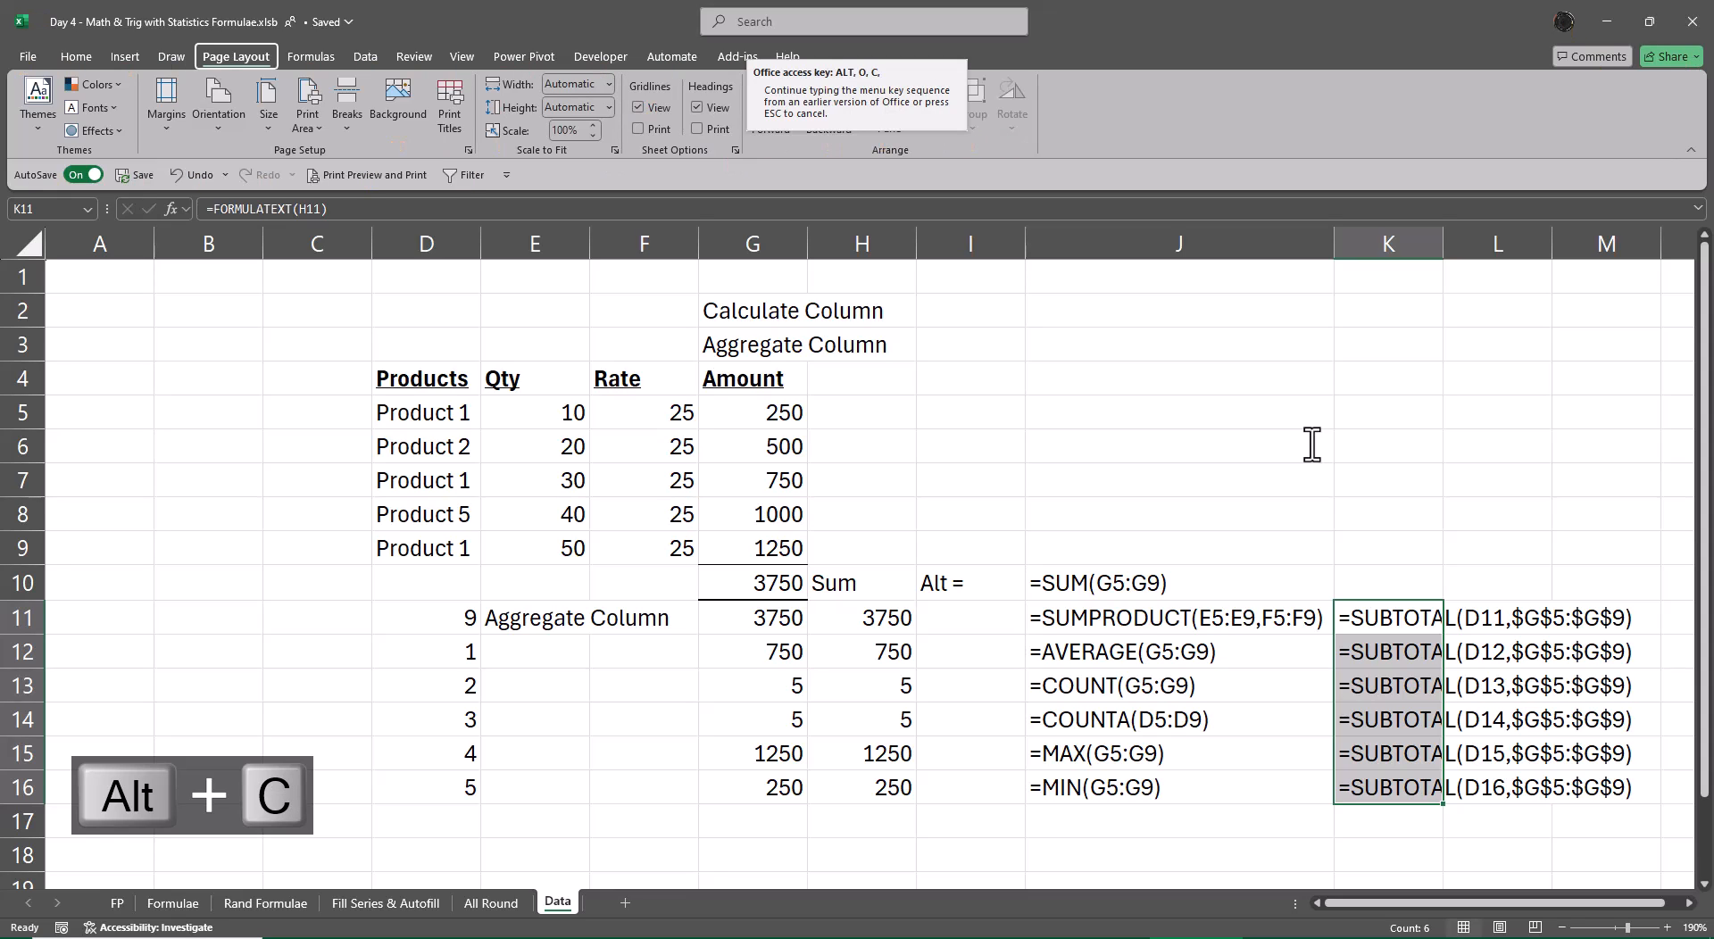
key(a)
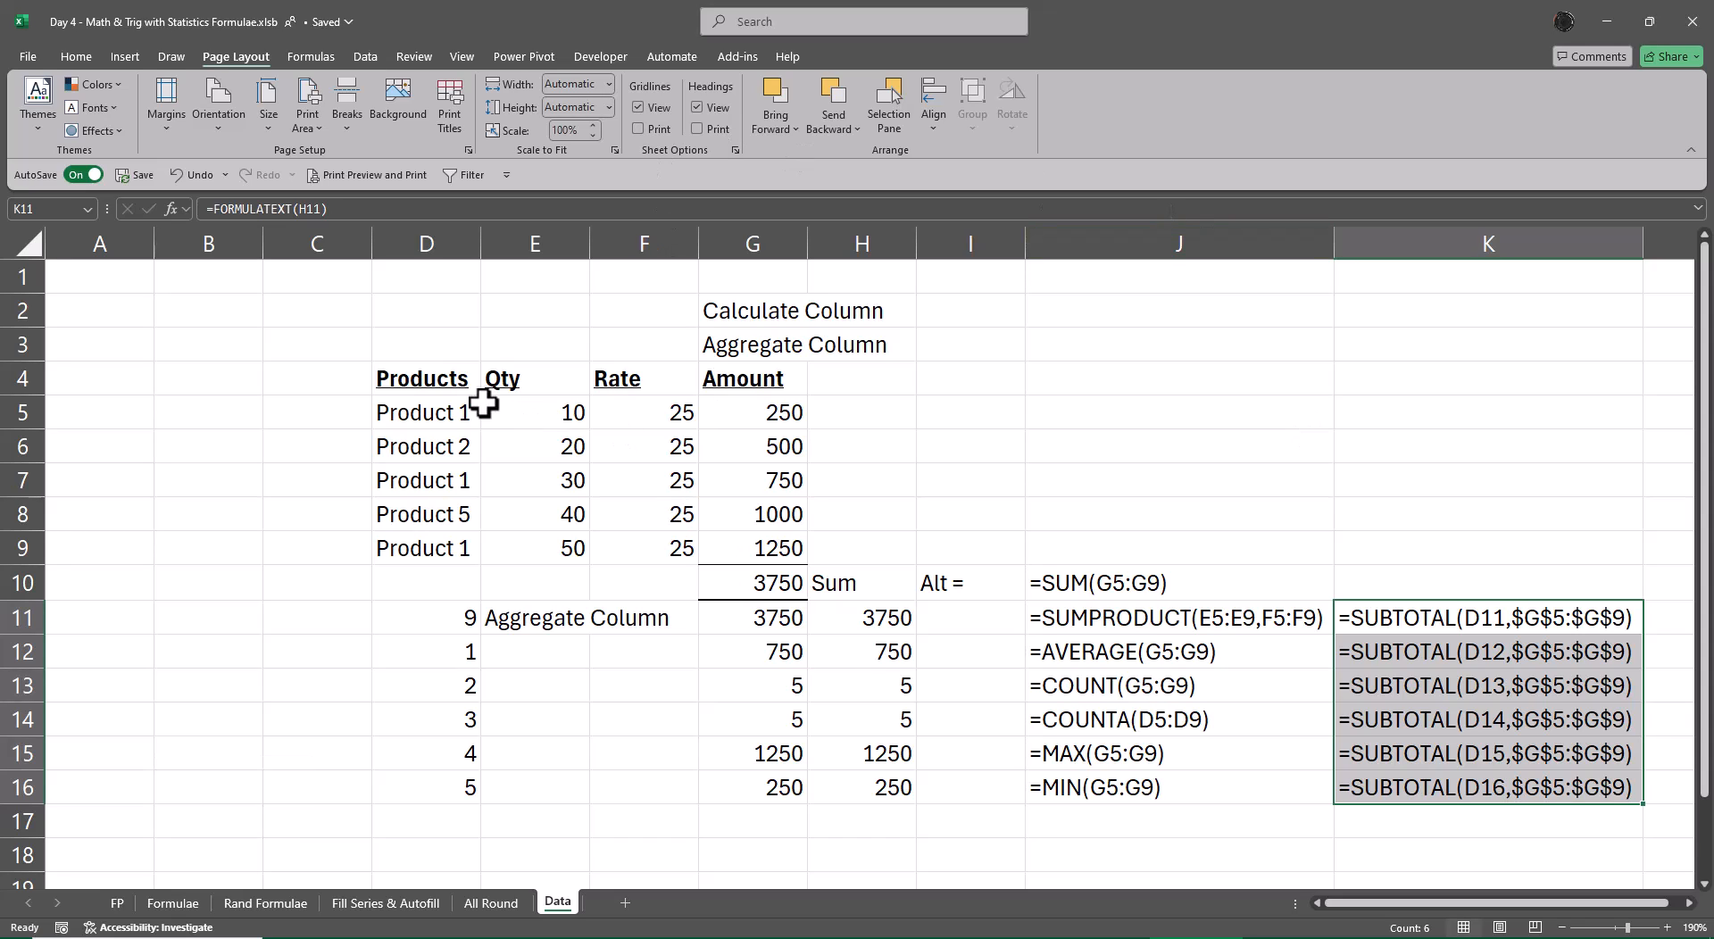
Step: Turn on filtering for the header row D4:G4 and switch it off again
drag(436, 380, 736, 378)
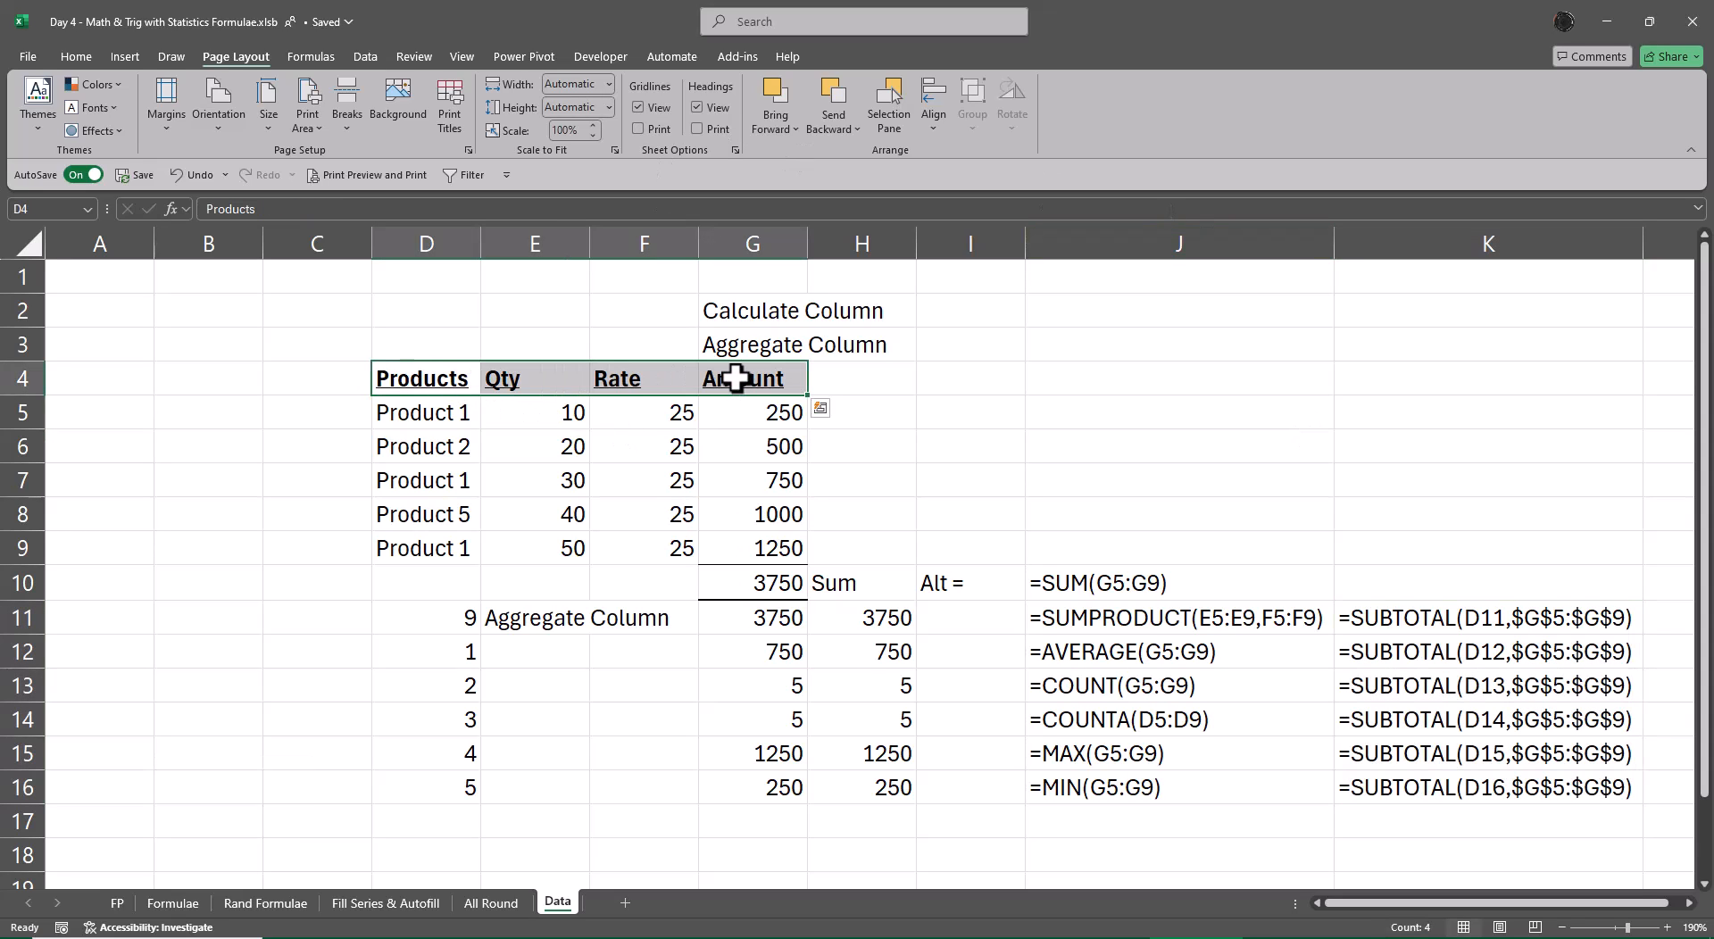
key(ctrl+shift+l)
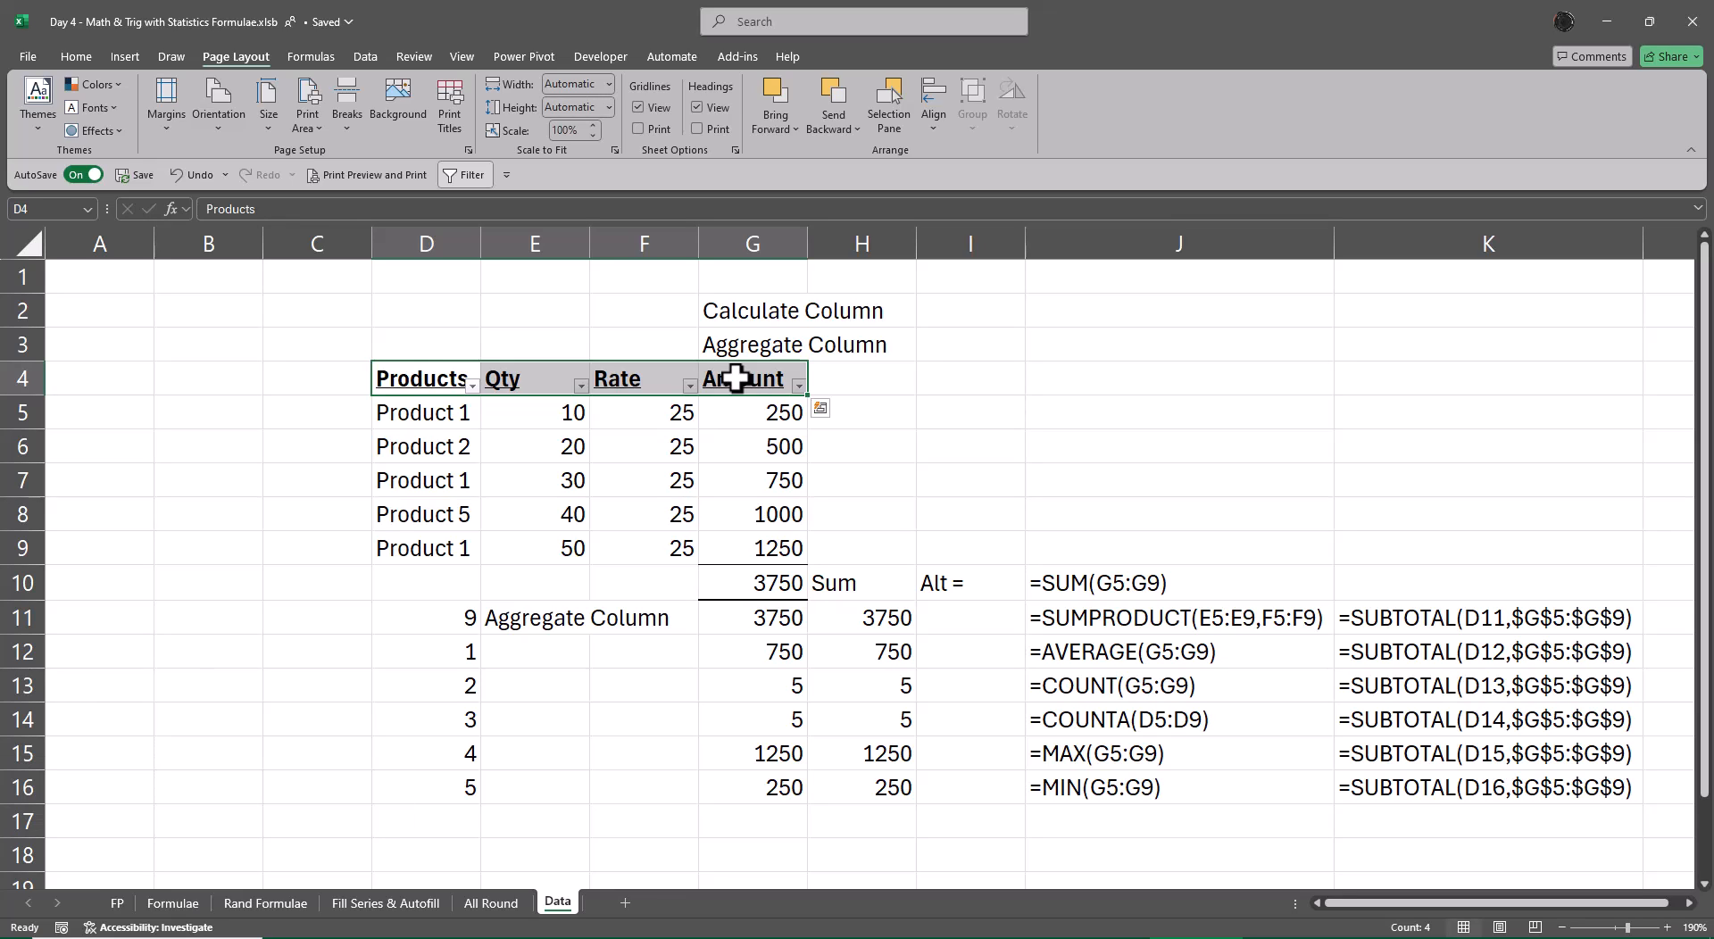
key(alt)
key(a)
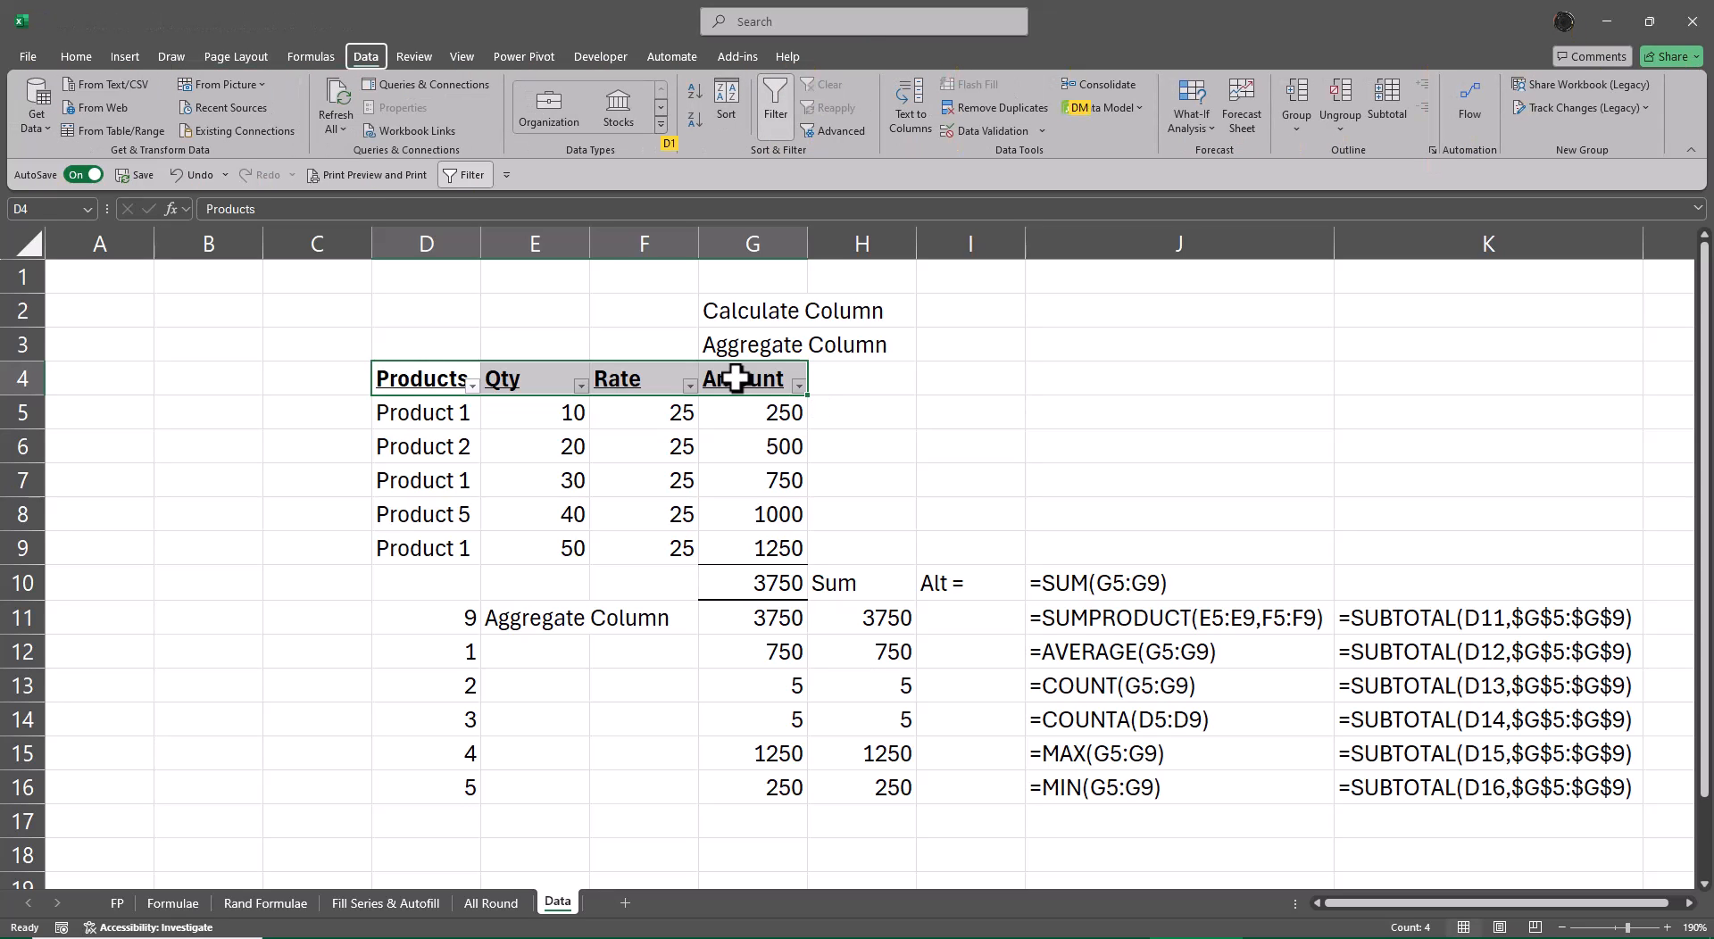
key(alt)
key(alt)
key(d)
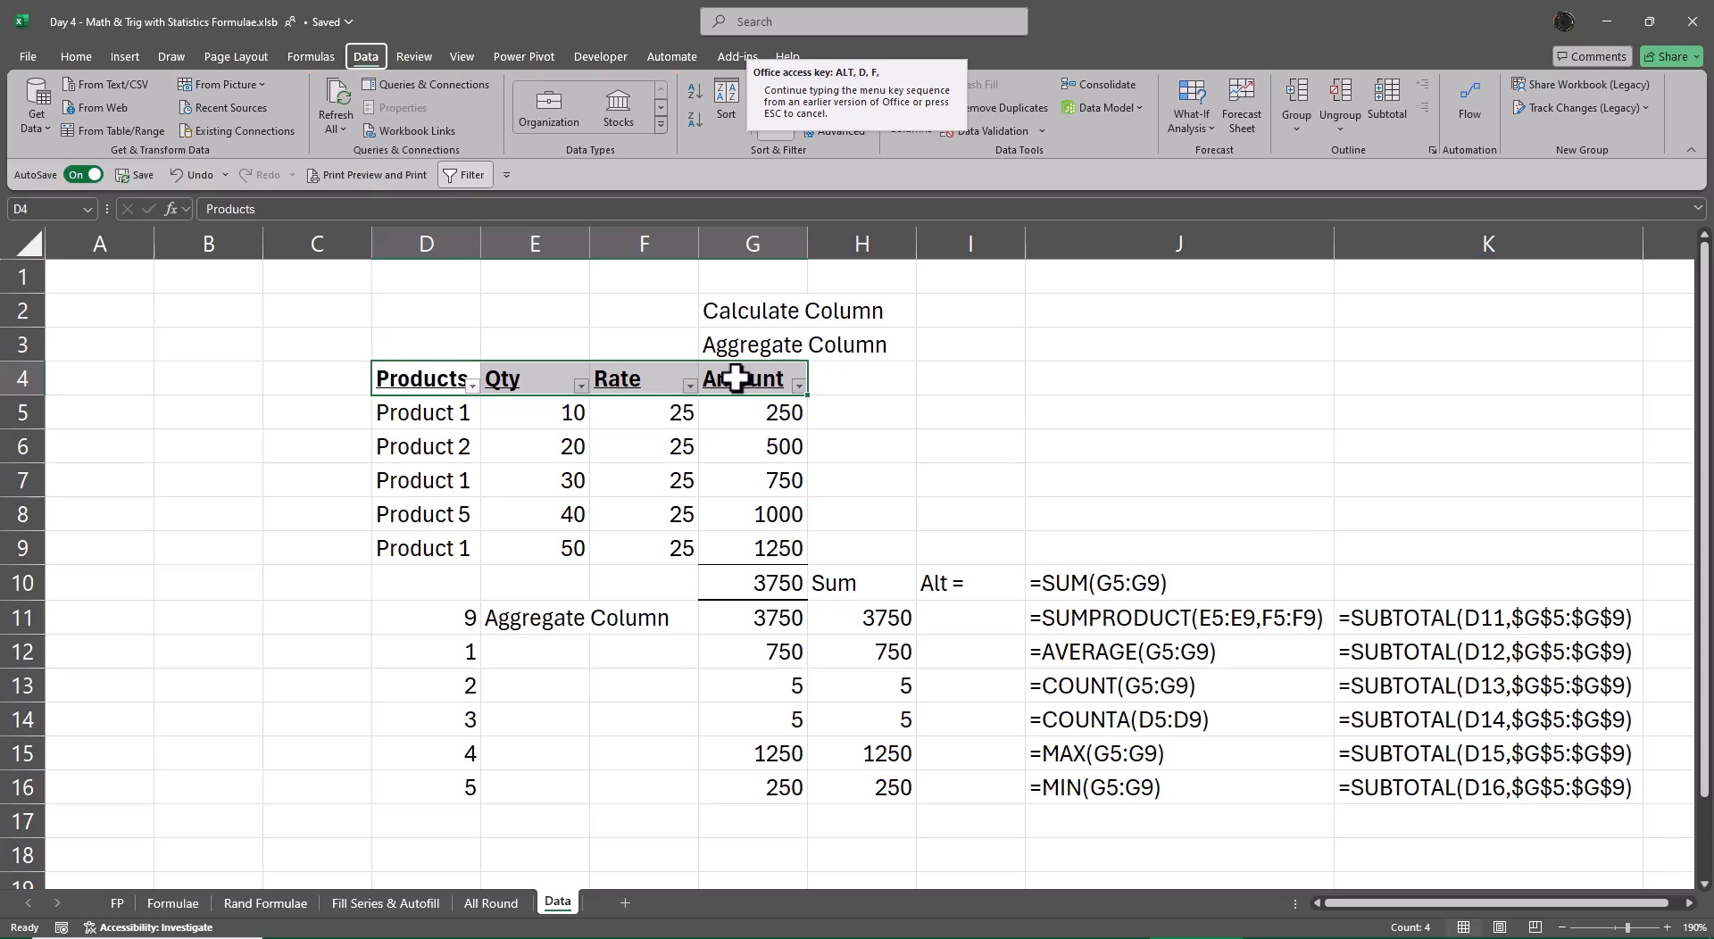
key(f)
key(f)
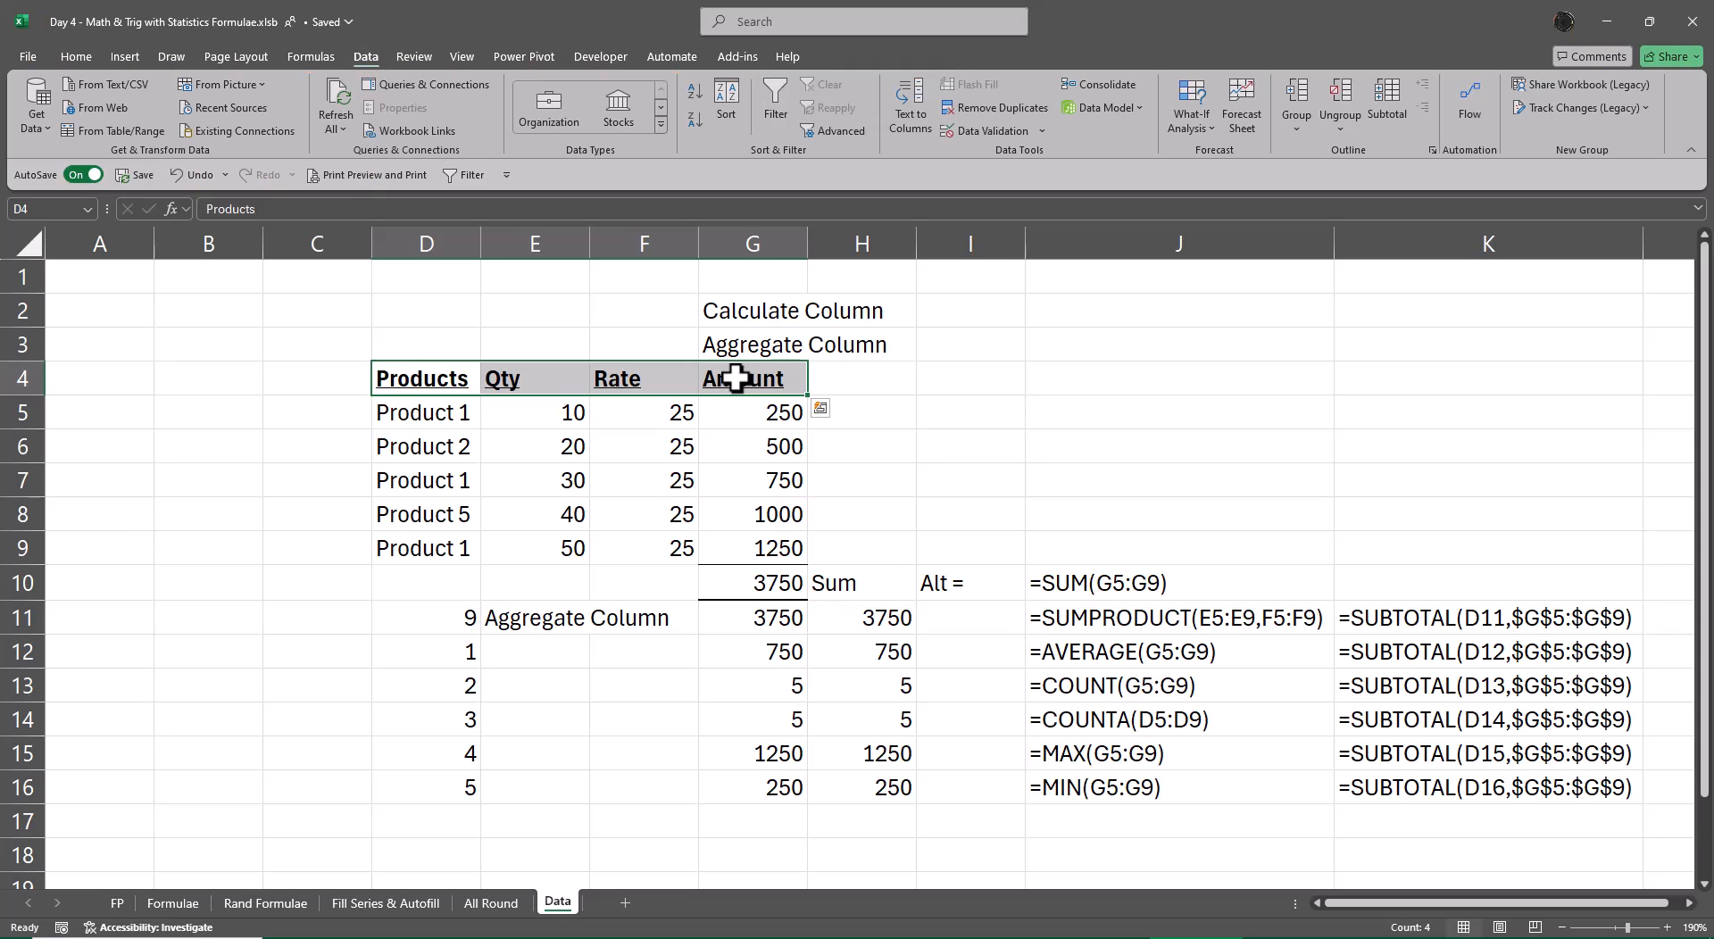
Step: Turn filtering back on for the Products, Qty, Rate and Amount headers
key(alt)
key(d)
key(f)
key(f)
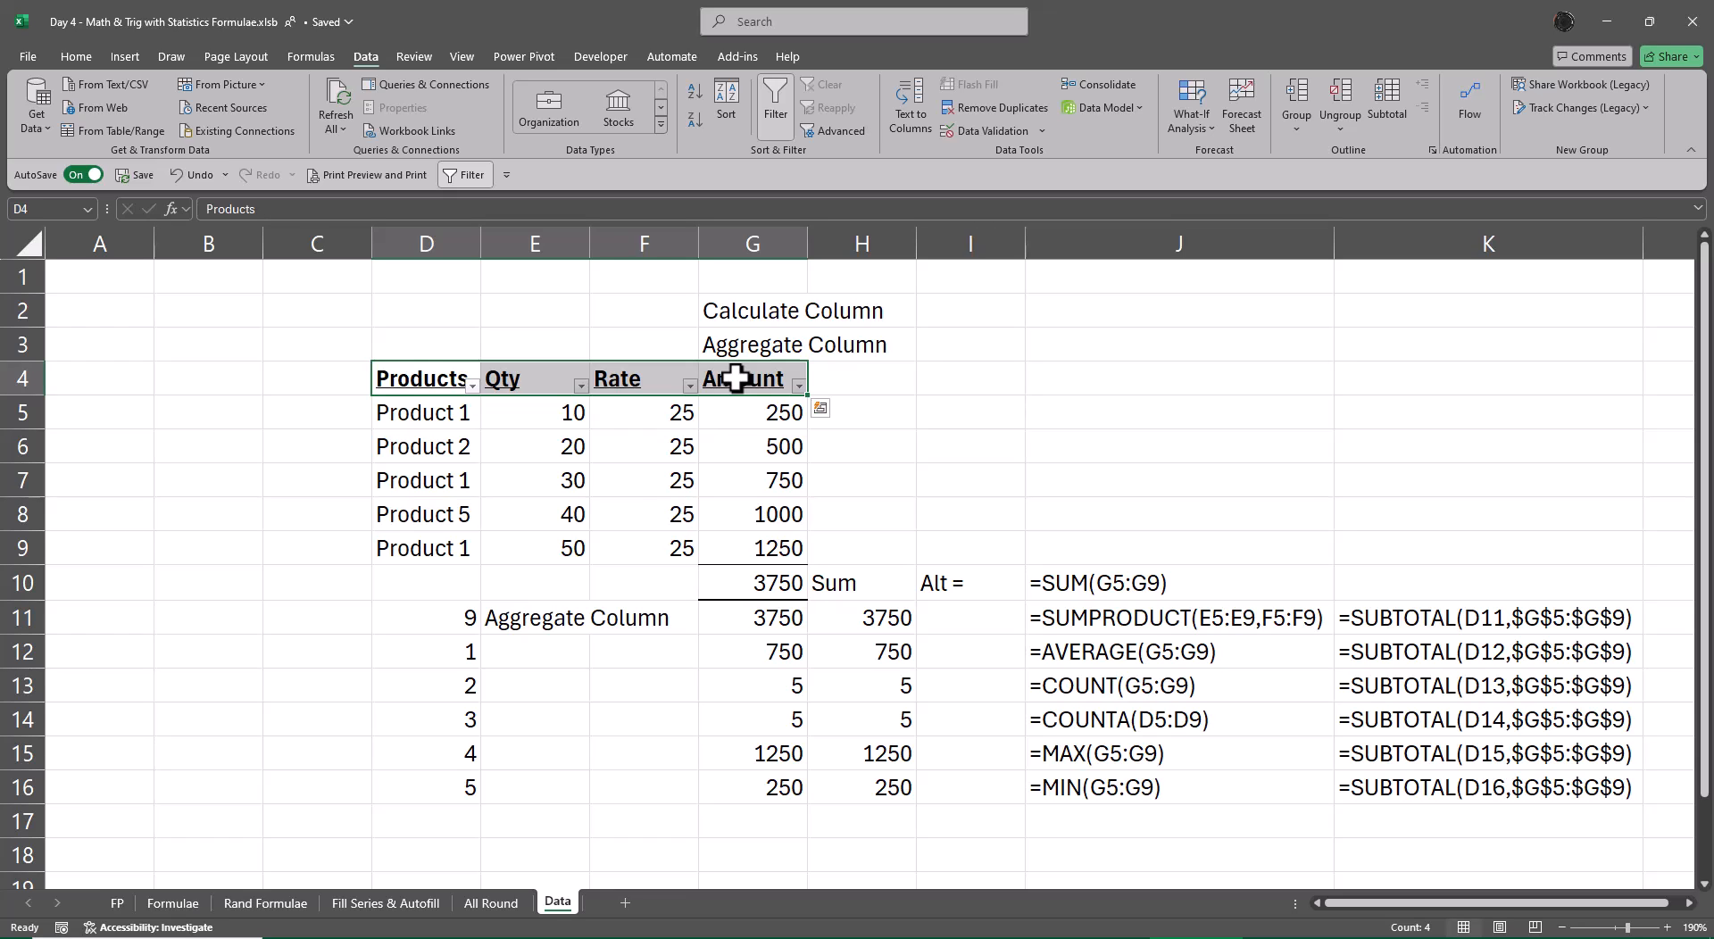
Step: Filter the Amount column to values greater than or equal to 500
click(799, 387)
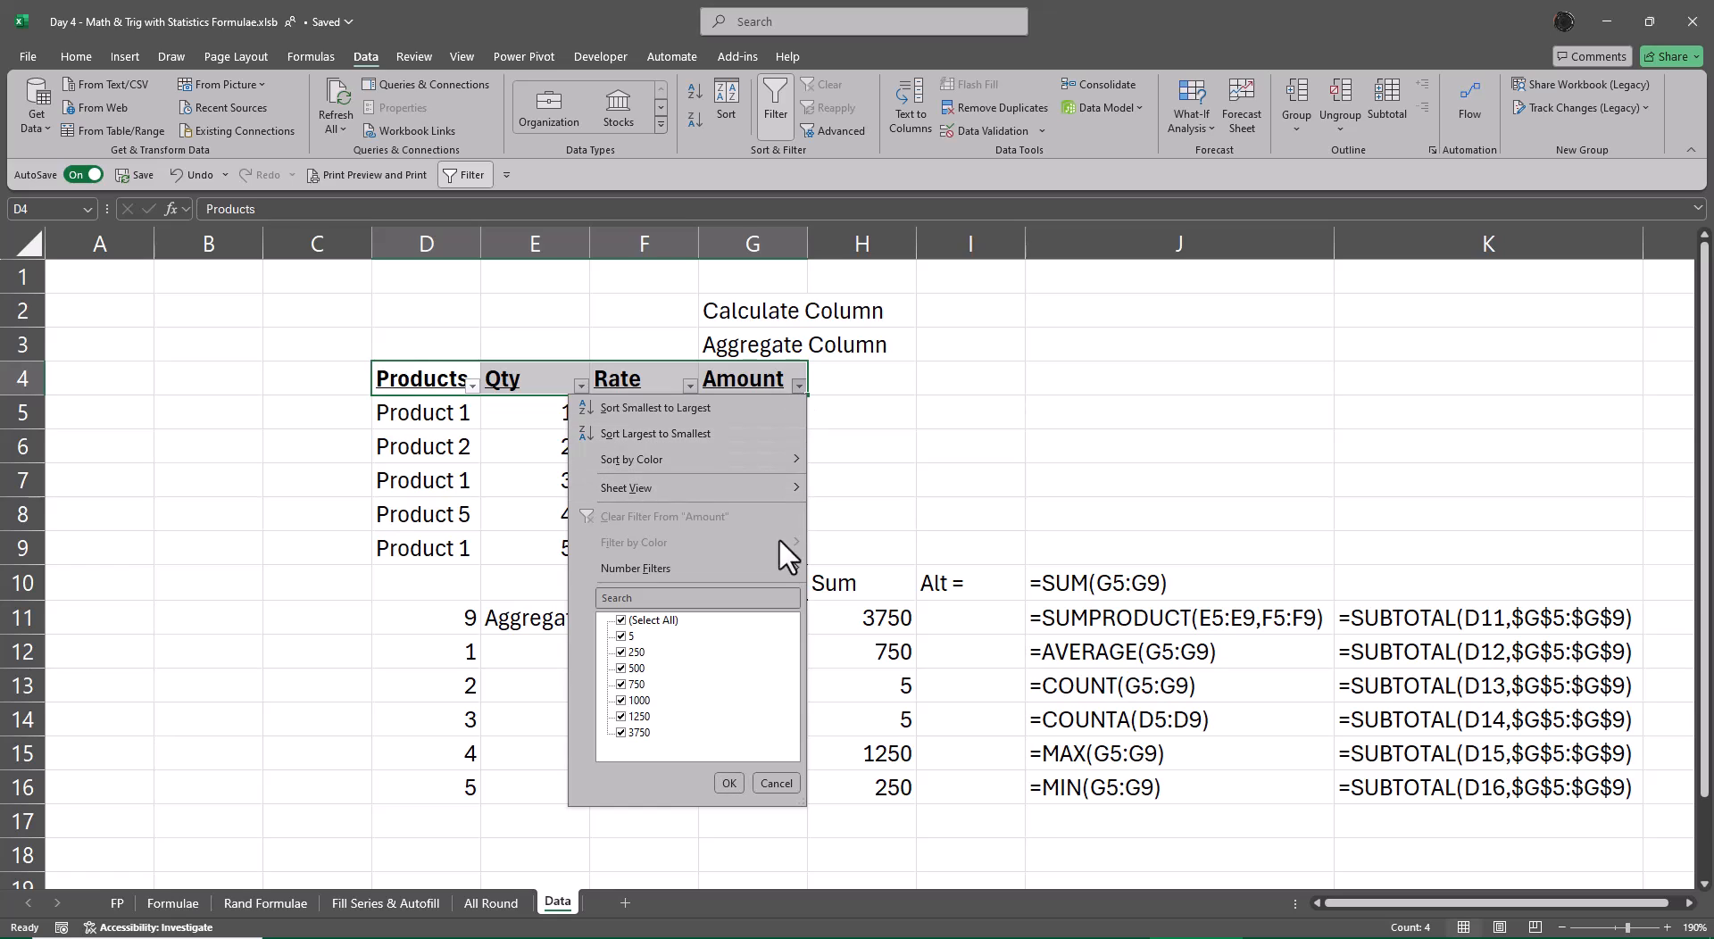
mouse_move(773, 568)
click(907, 648)
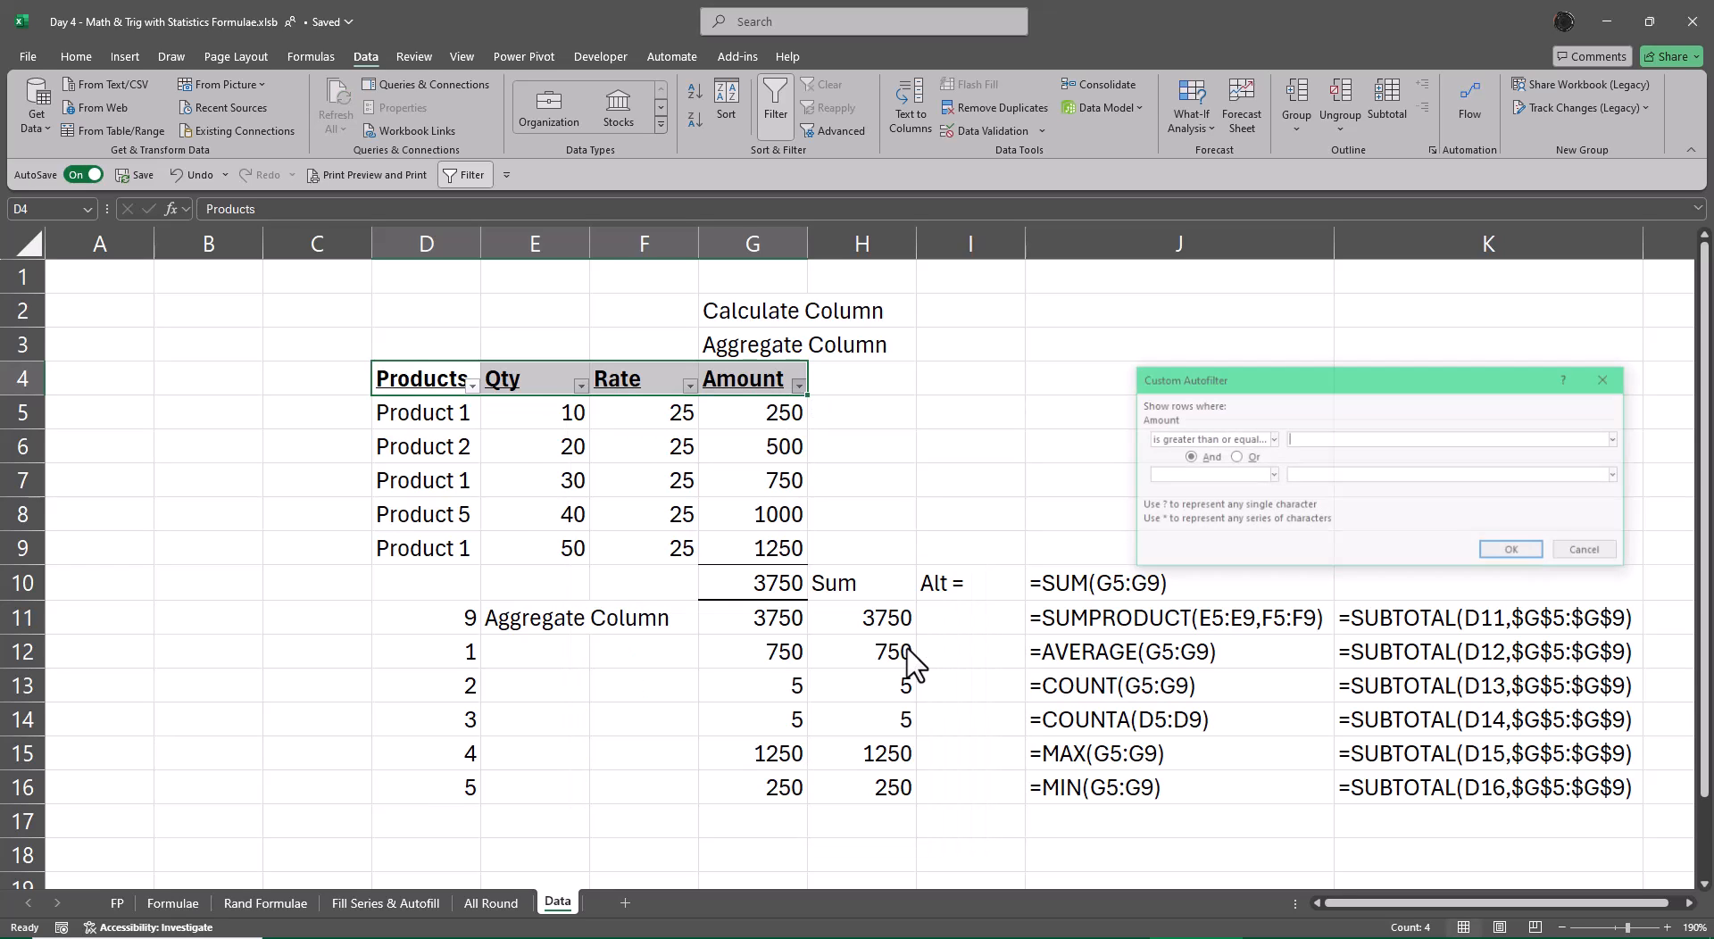
text(500)
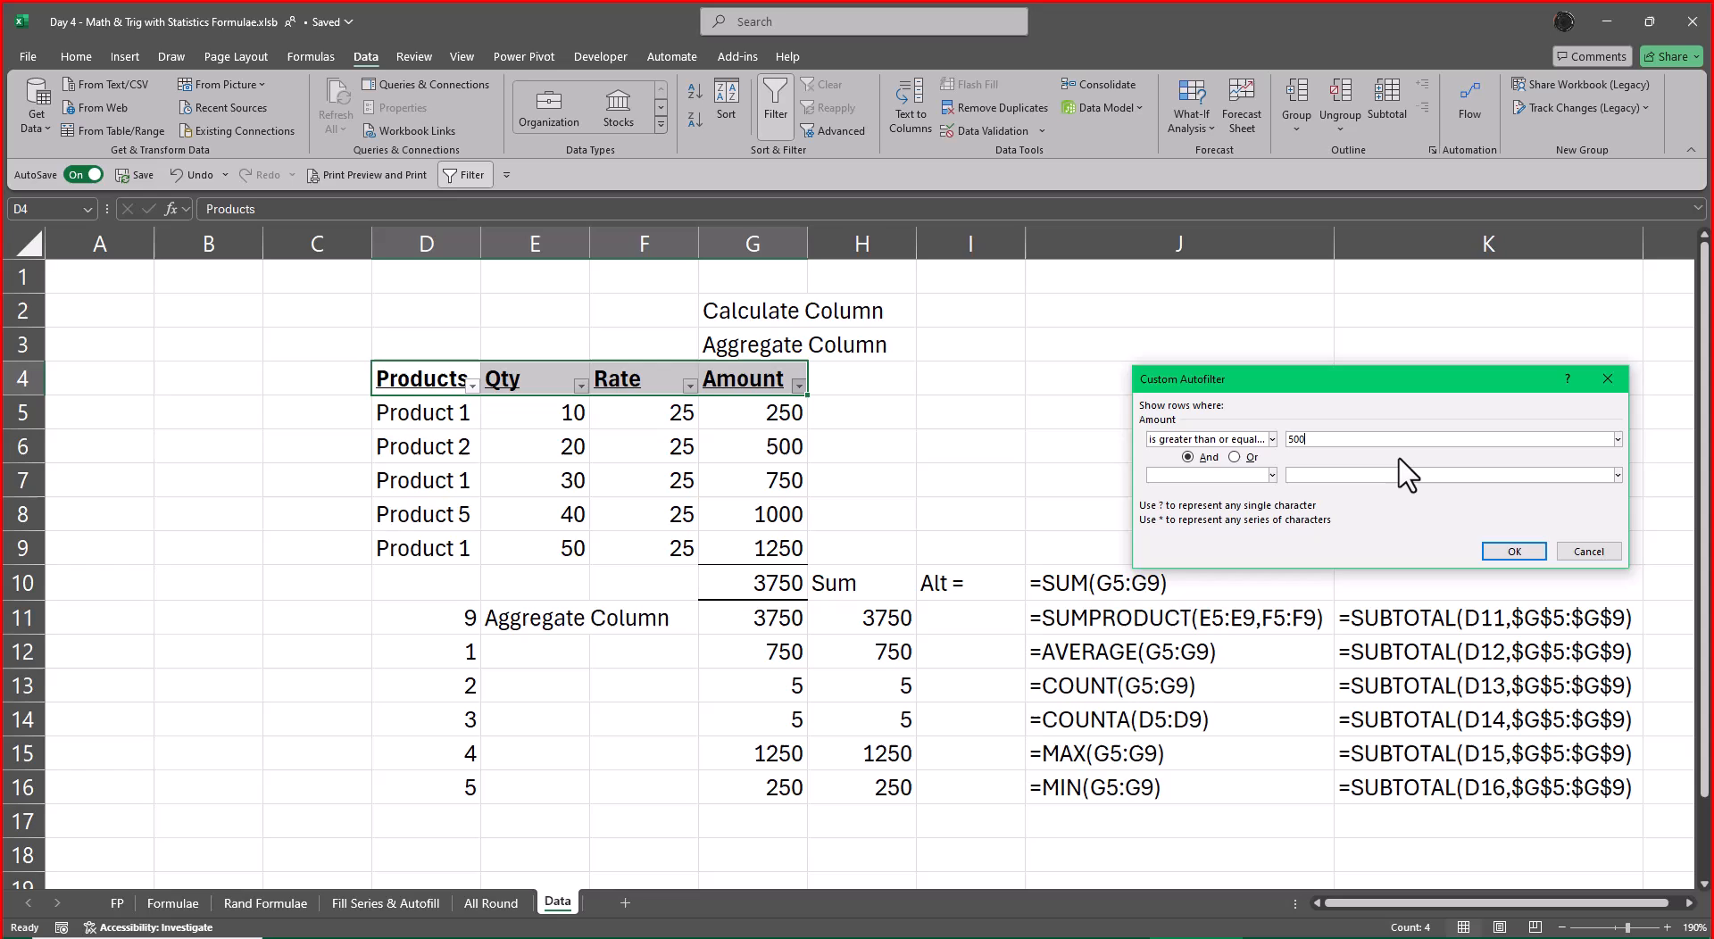
key(Return)
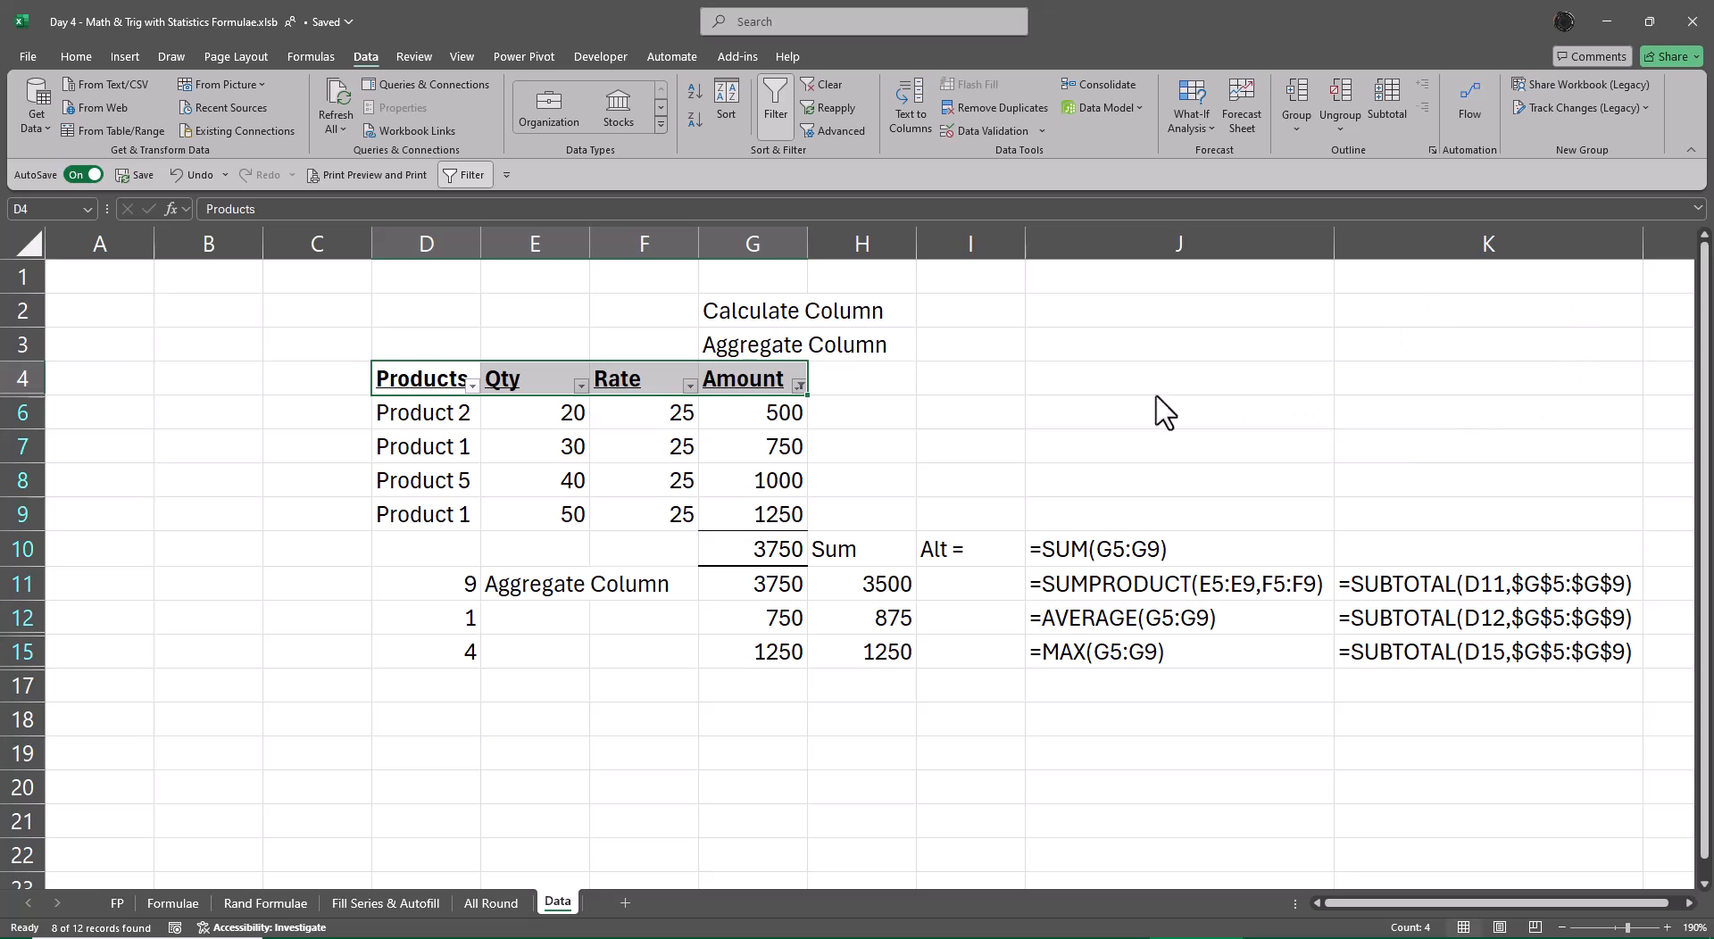
Step: Change the Amount column's number filter to values greater than 500
click(800, 385)
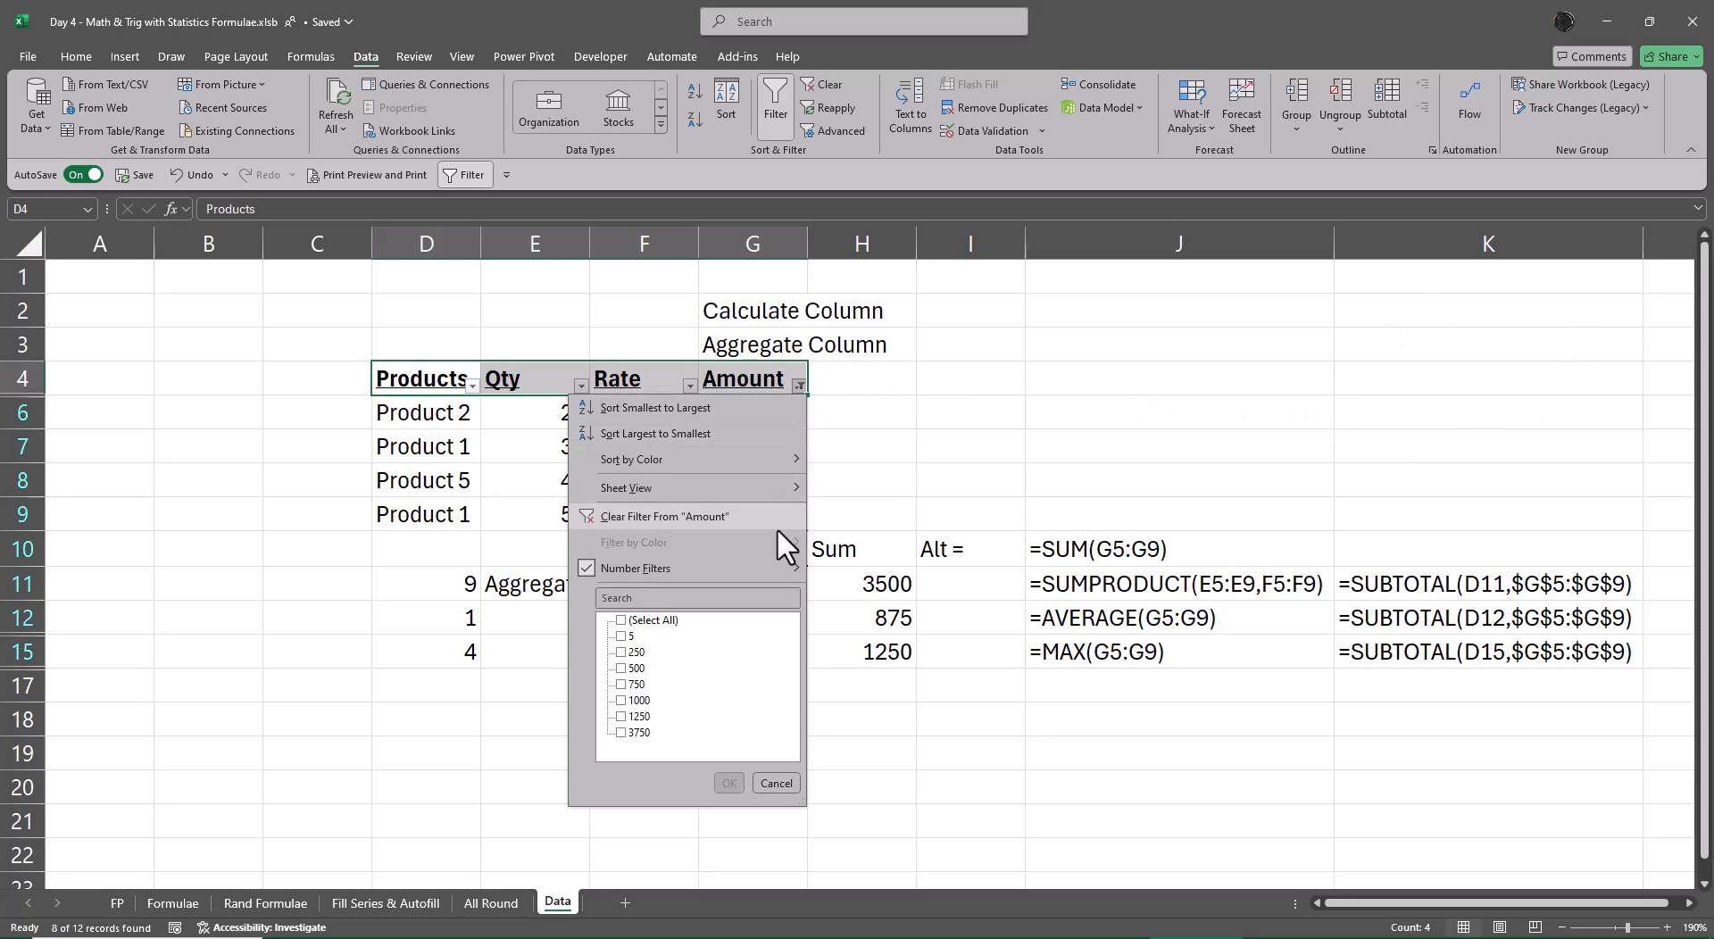
mouse_move(769, 561)
click(891, 627)
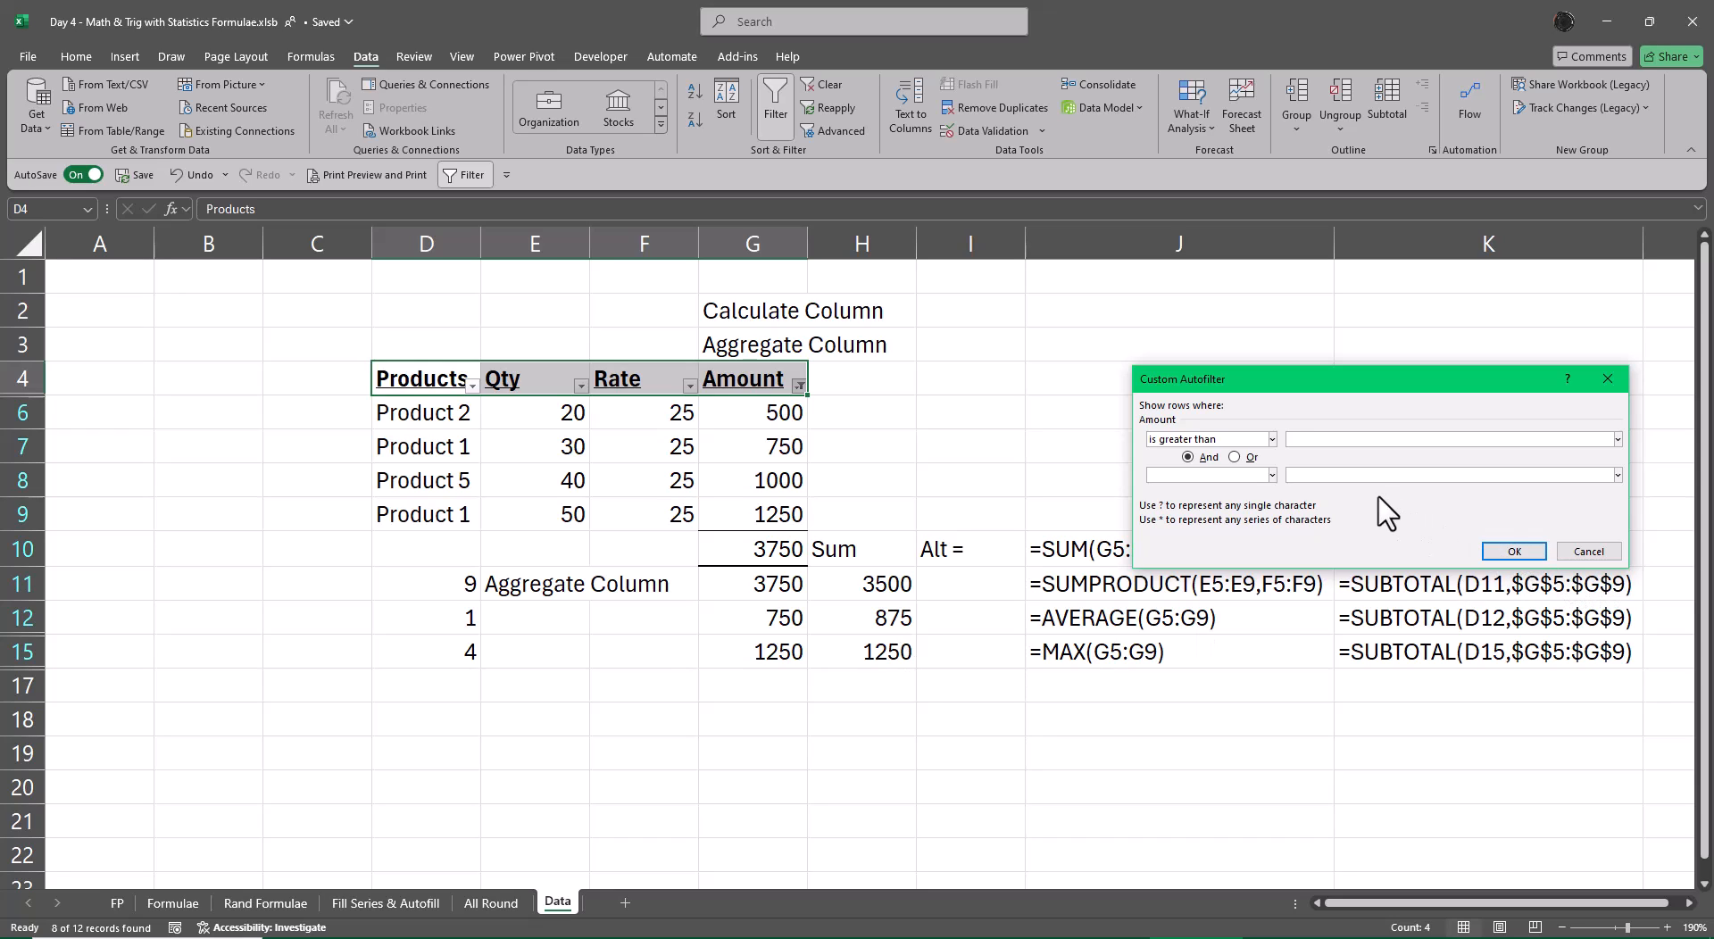
text(500)
key(Return)
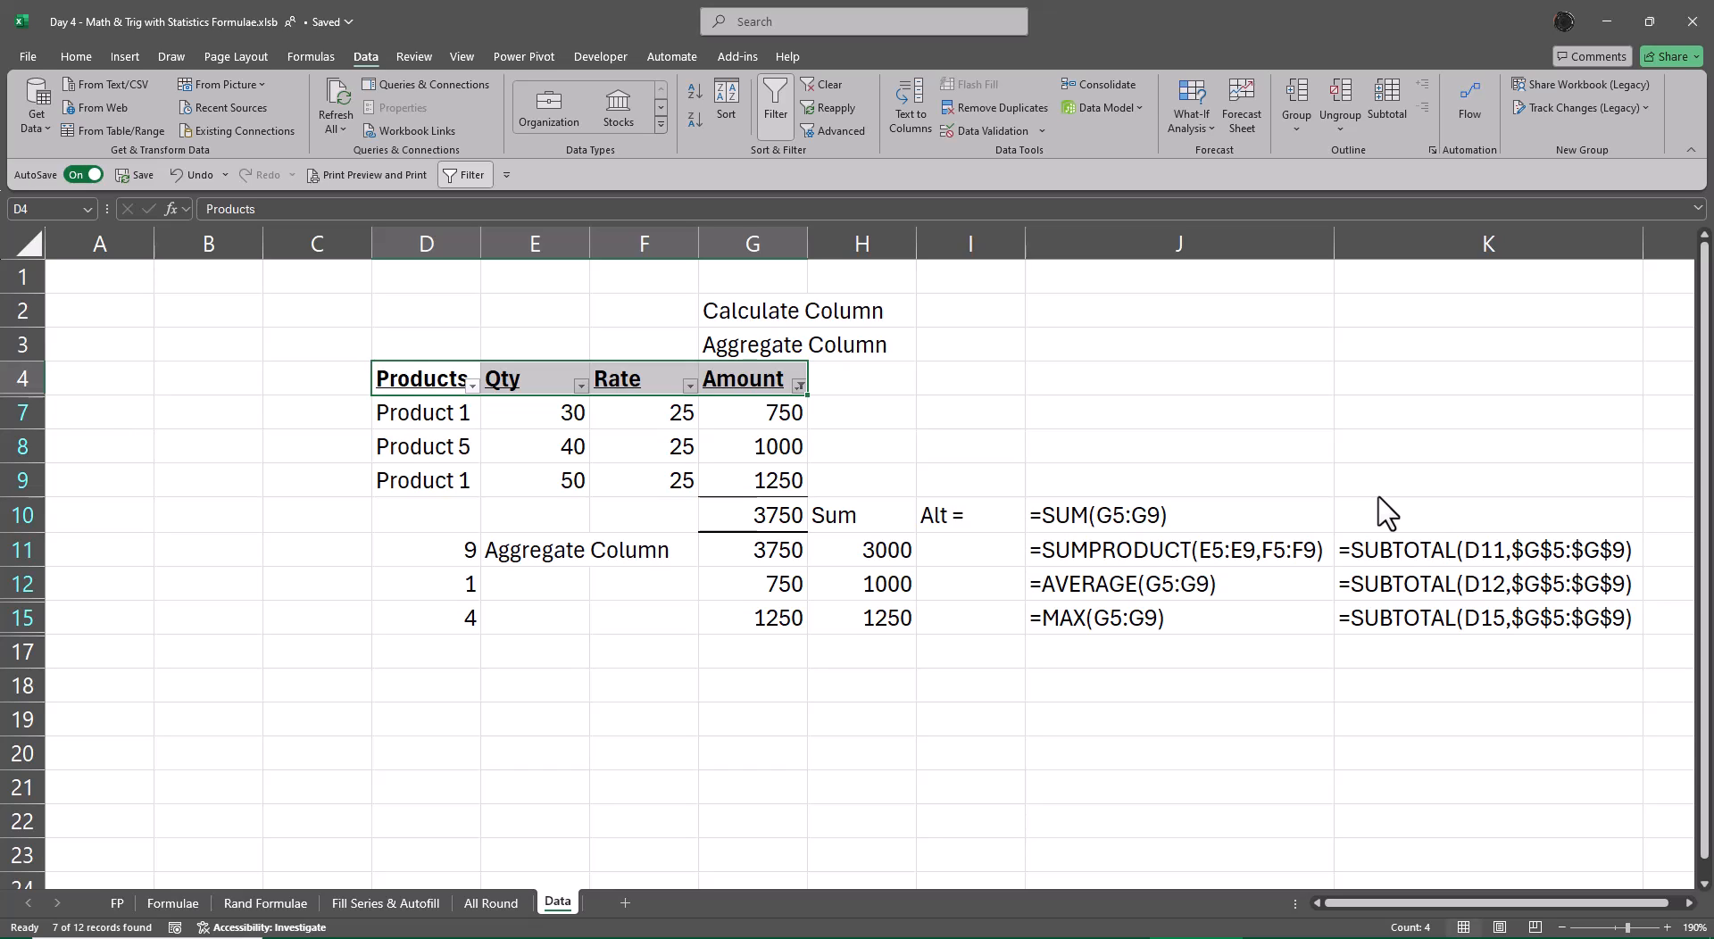
Step: Remove the filter from the product table and select cell B4
key(ctrl+shift+l)
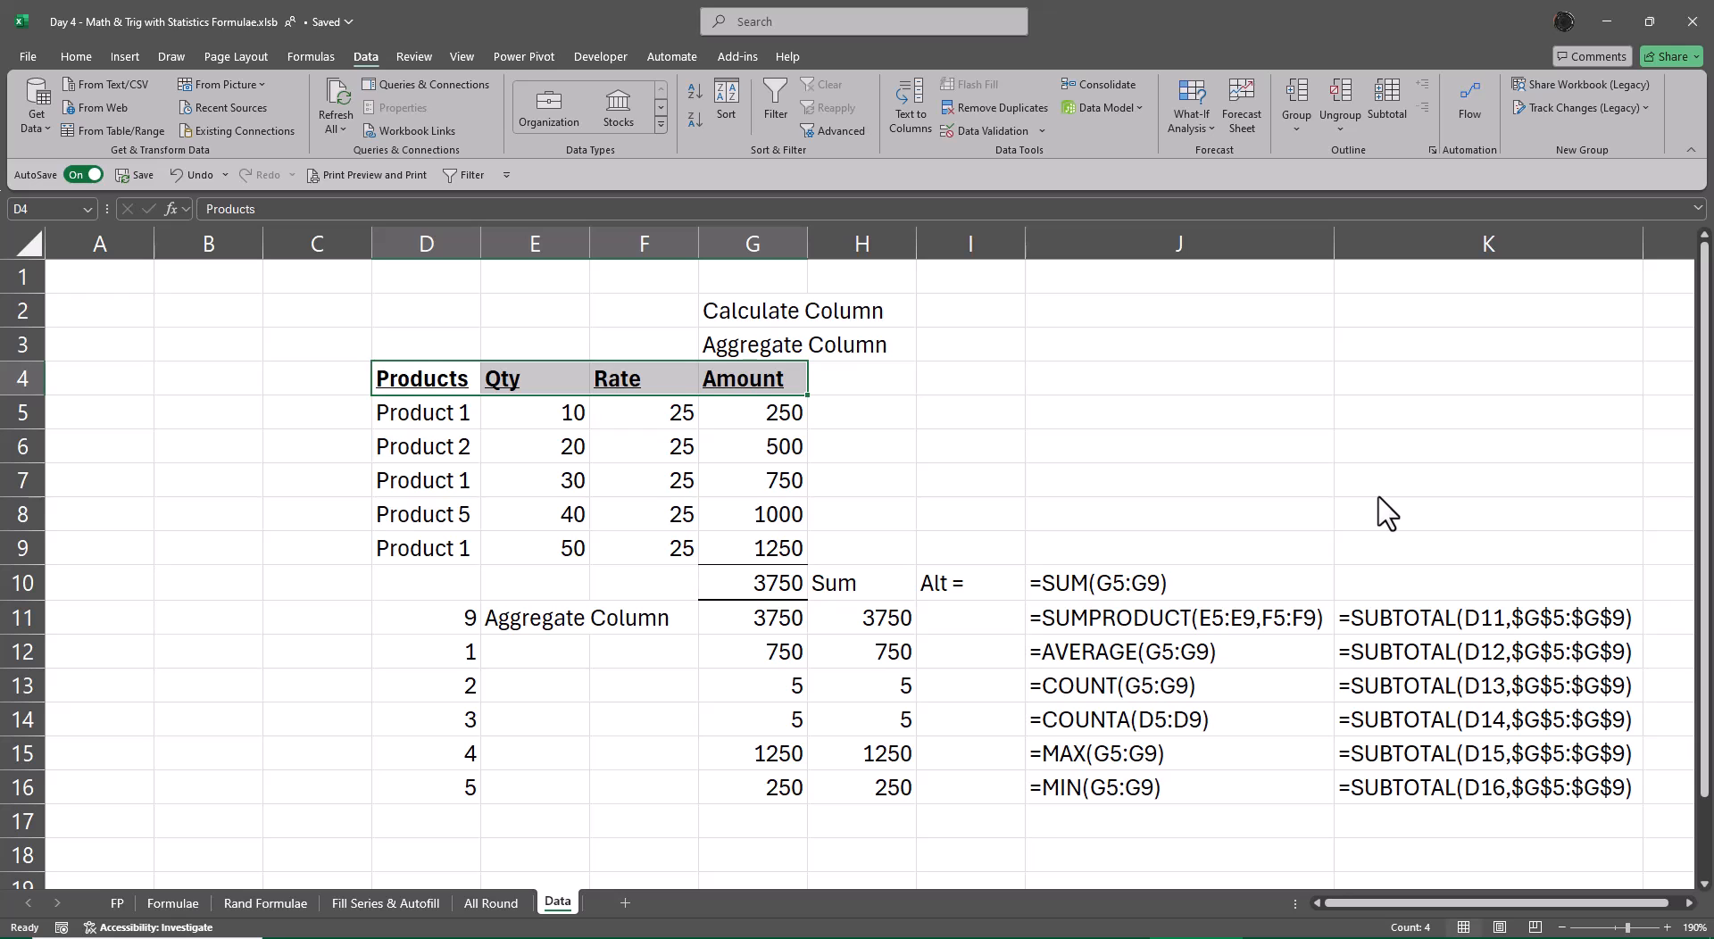
key(Left)
key(Left)
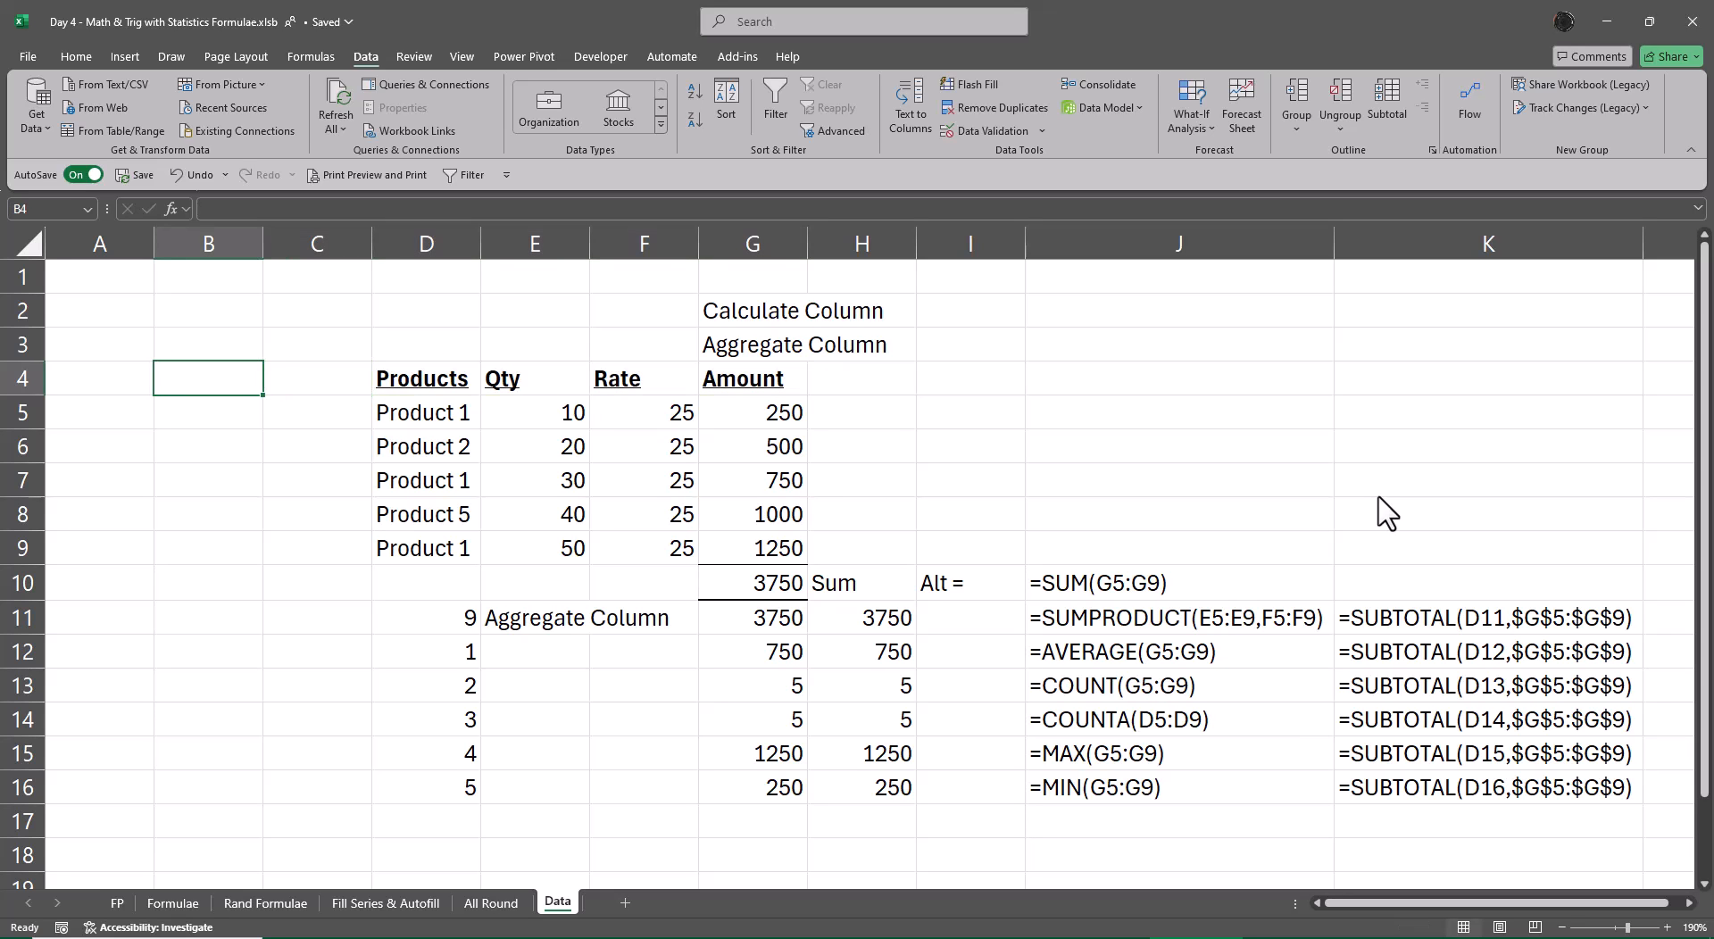
Step: Bold the Subtotal and Aggregate entries in D28 and D27 on the Formulae sheet
key(ctrl+Page_Up)
key(ctrl+Page_Up)
key(ctrl+Page_Up)
key(ctrl+Page_Up)
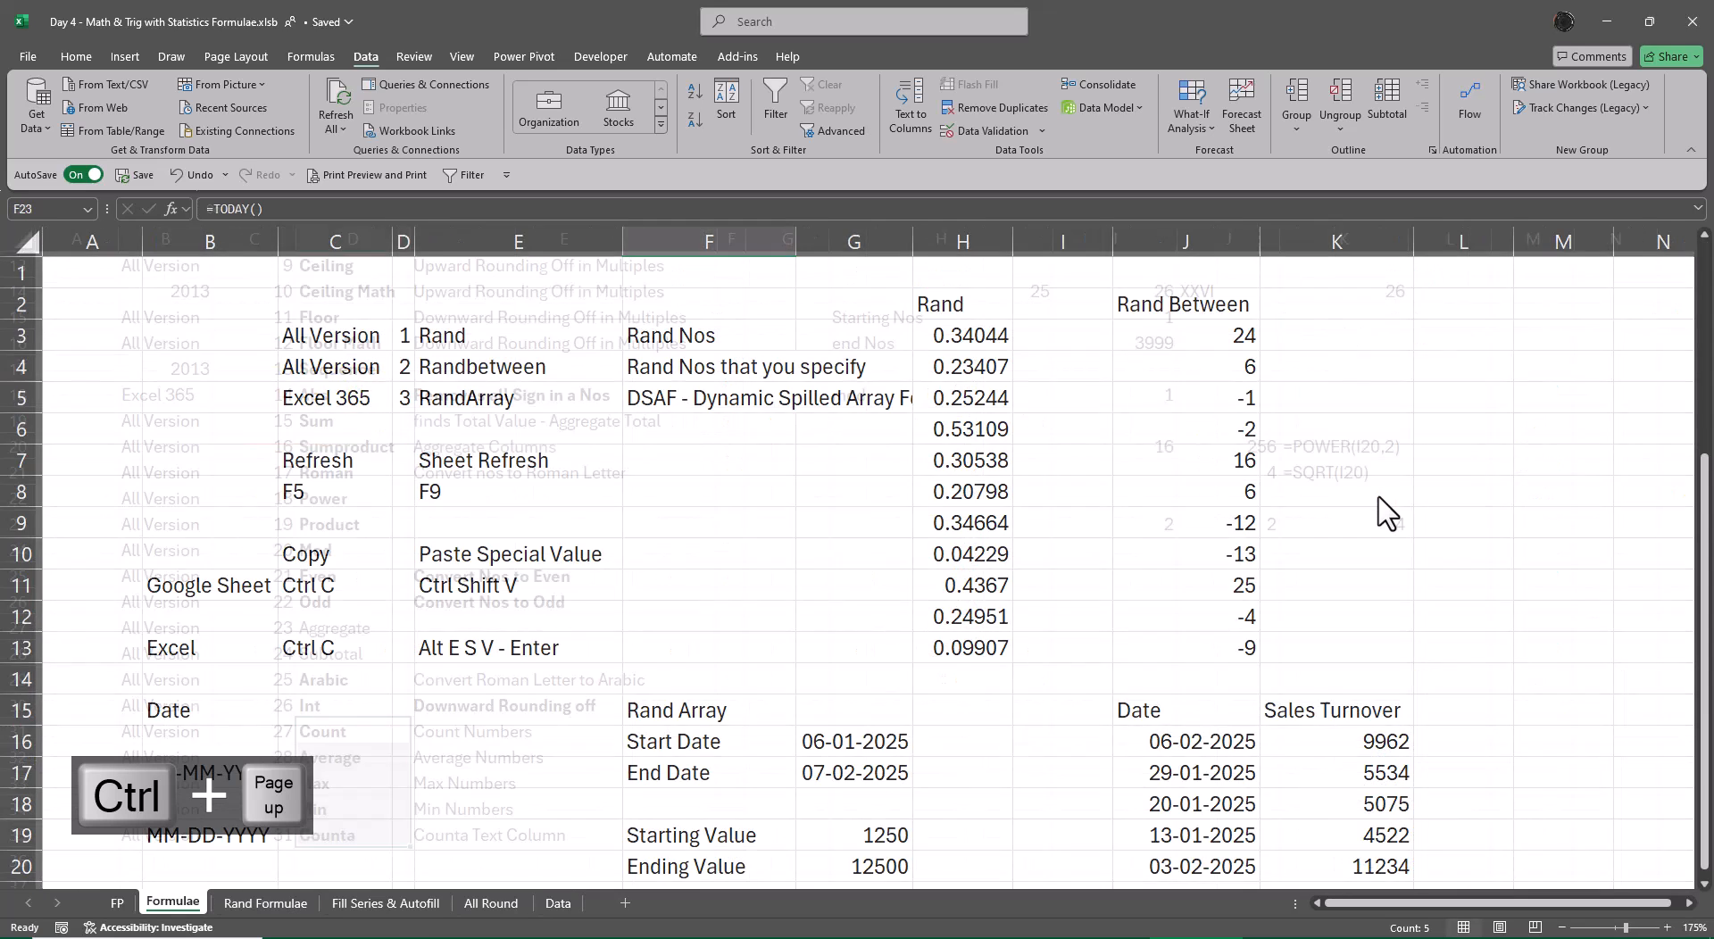
key(Up)
key(Up)
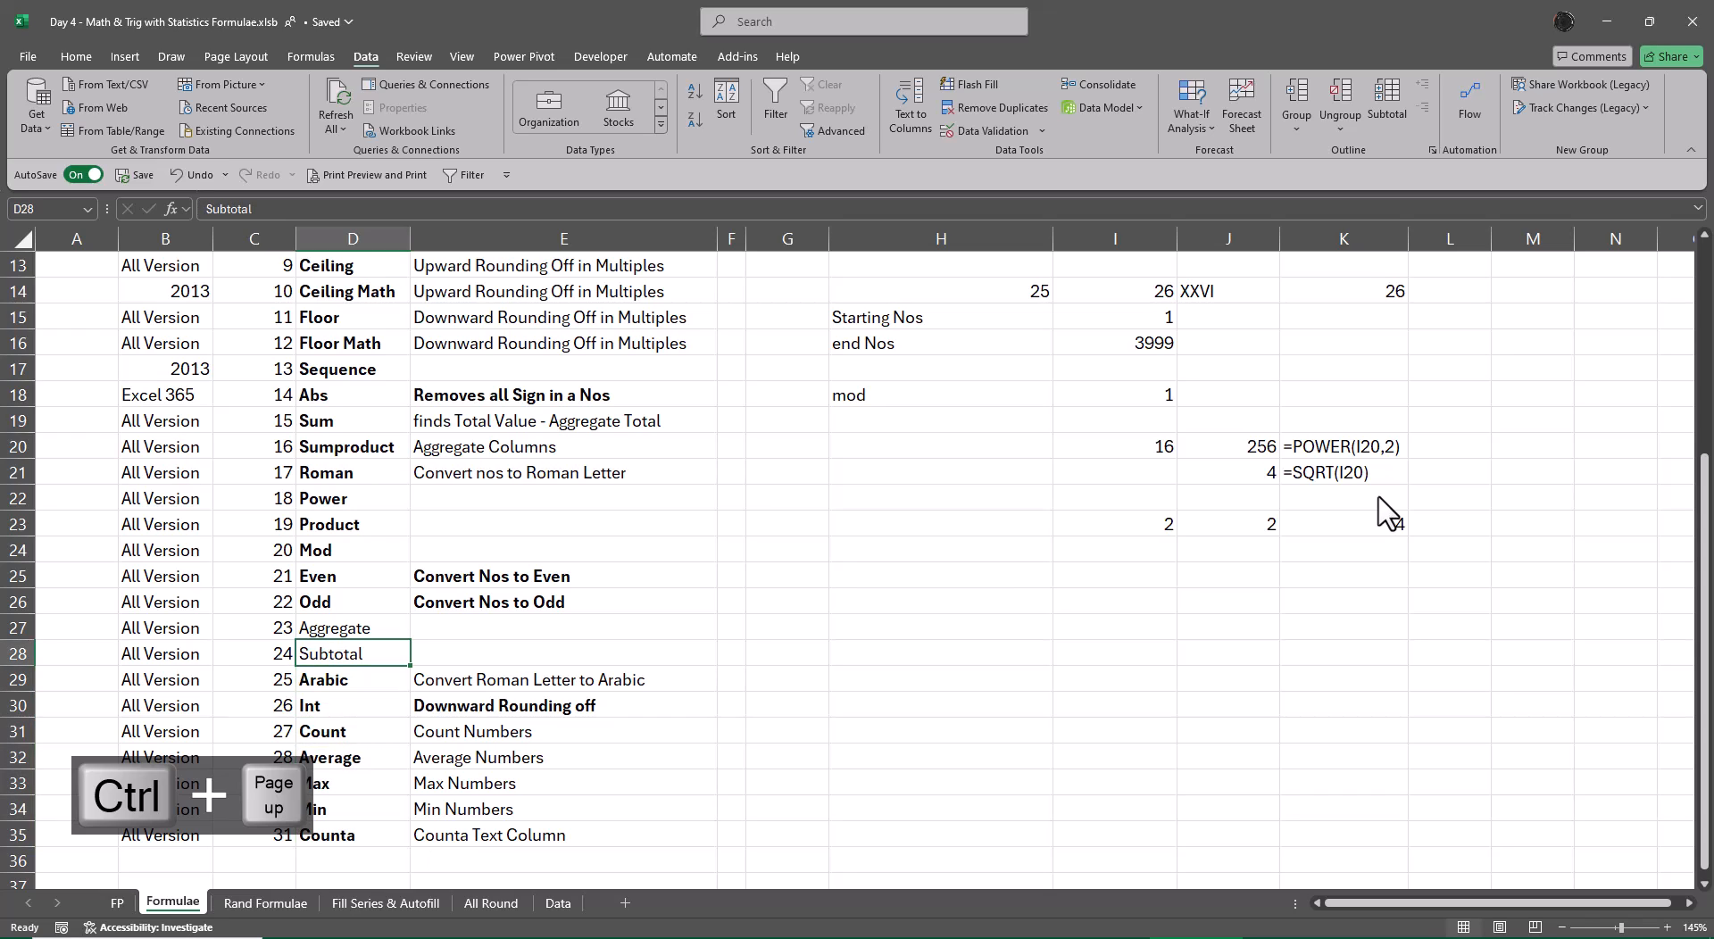
key(ctrl+b)
key(Up)
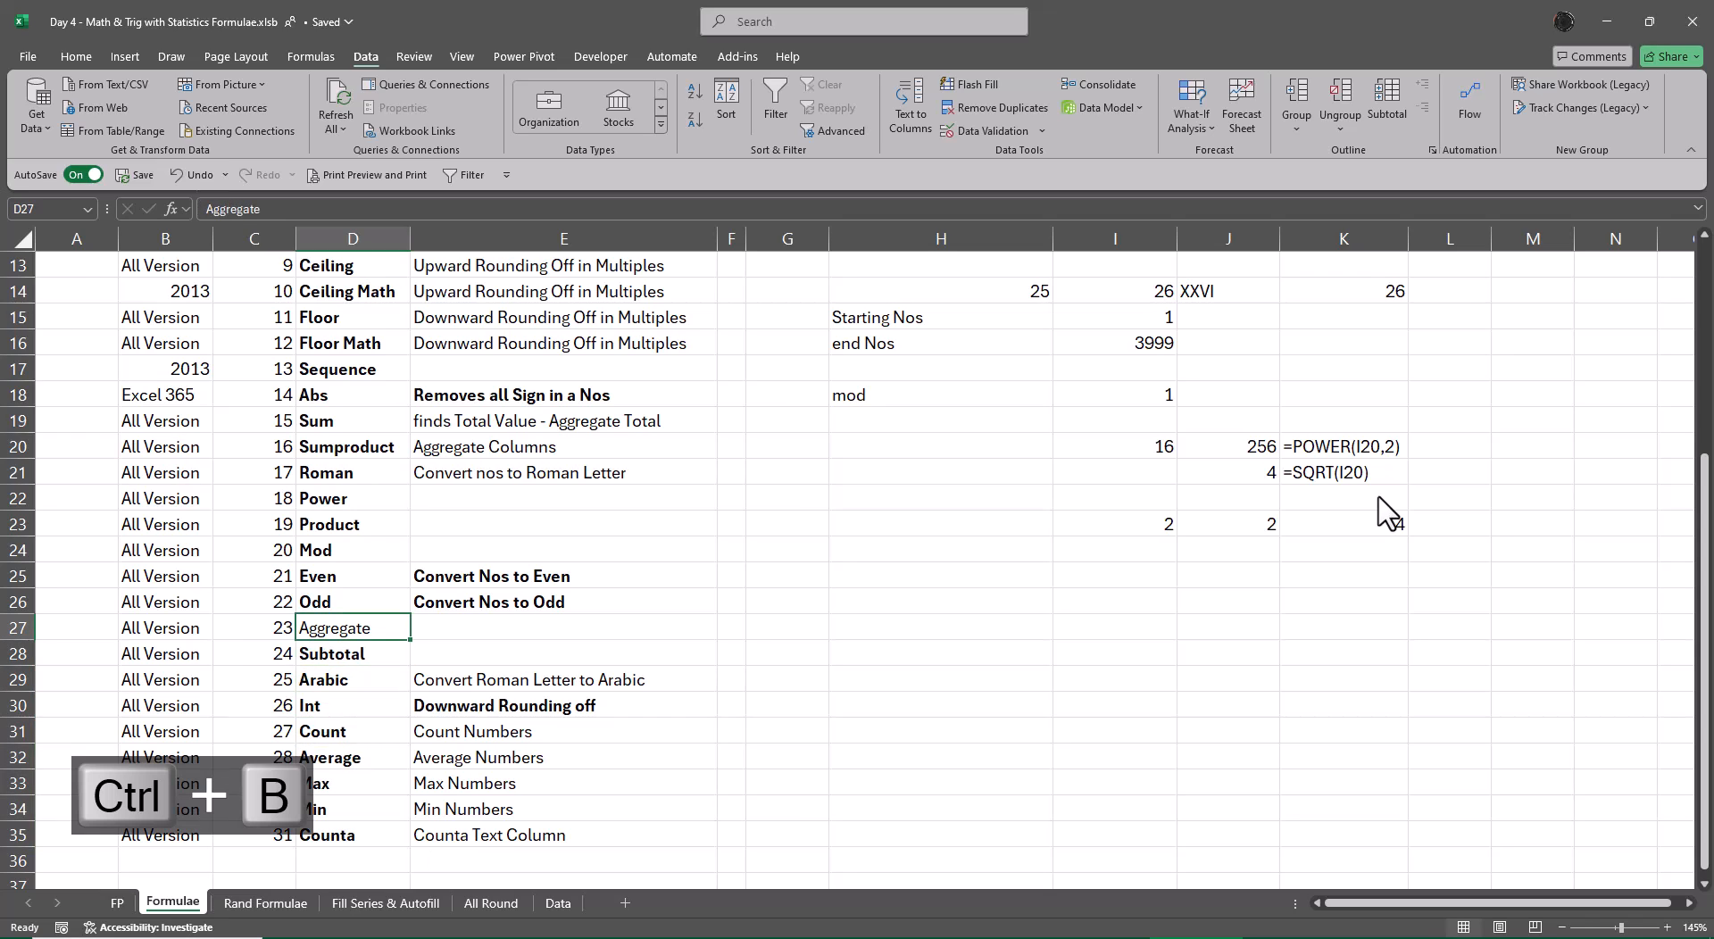
key(ctrl+b)
Step: Start an AGGREGATE formula in cell B4 of the Data sheet to bring up its function numbers
key(ctrl+Page_Down)
key(ctrl+Page_Down)
key(ctrl+Page_Down)
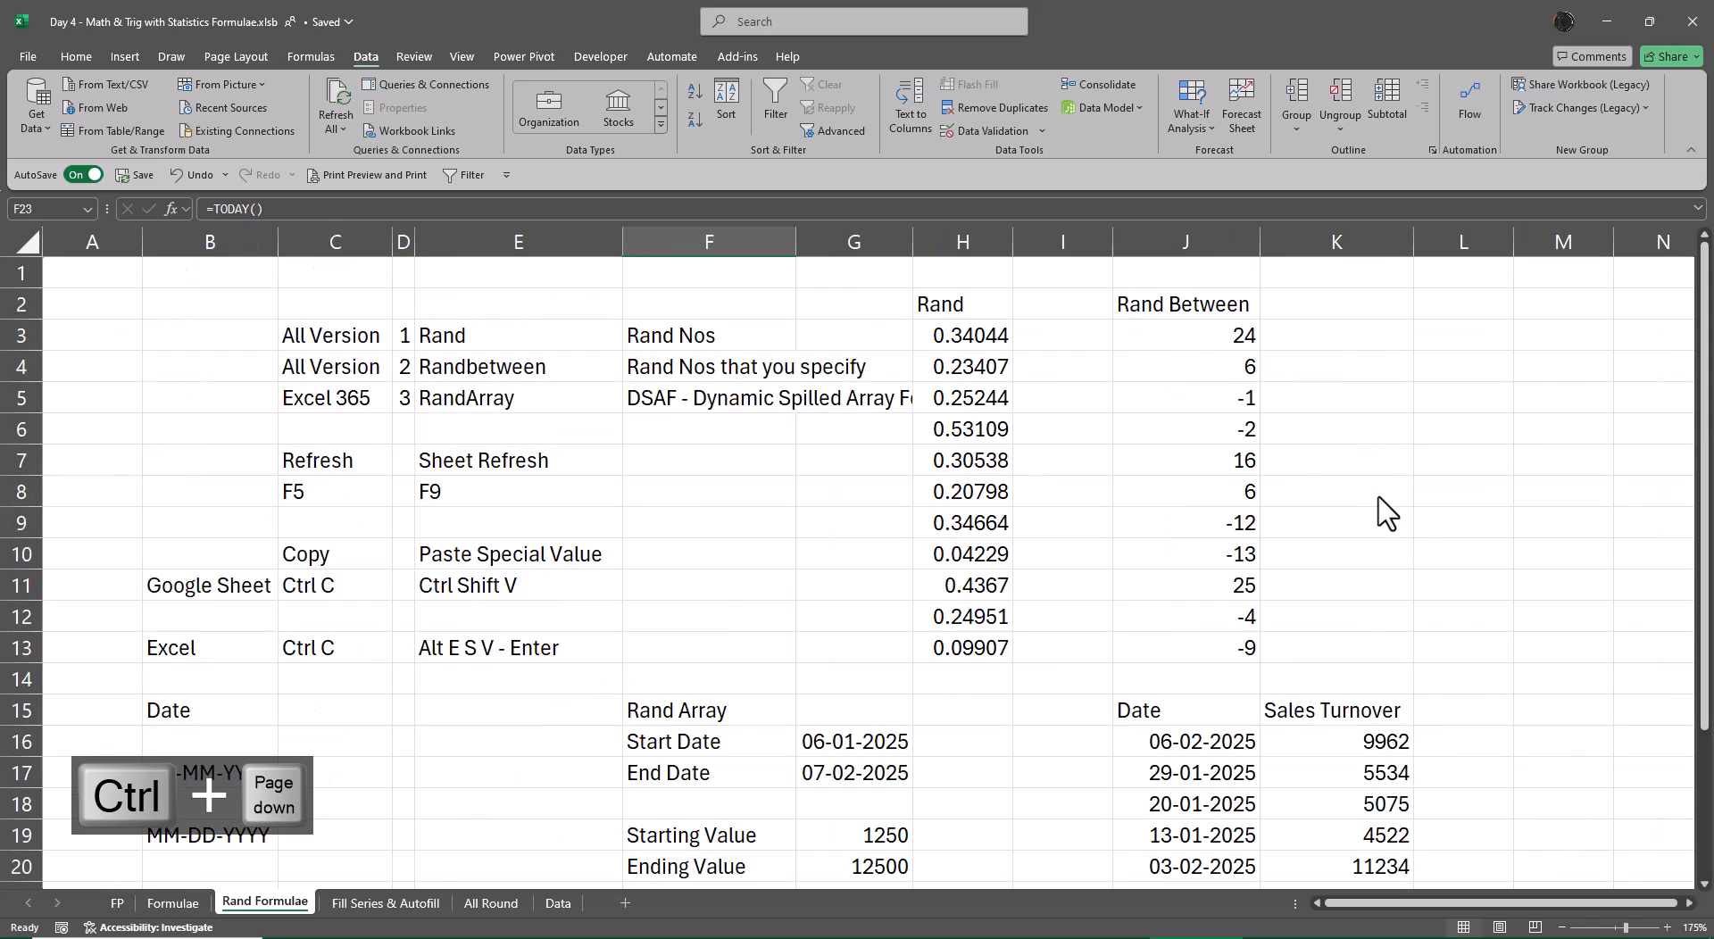
key(ctrl+Page_Down)
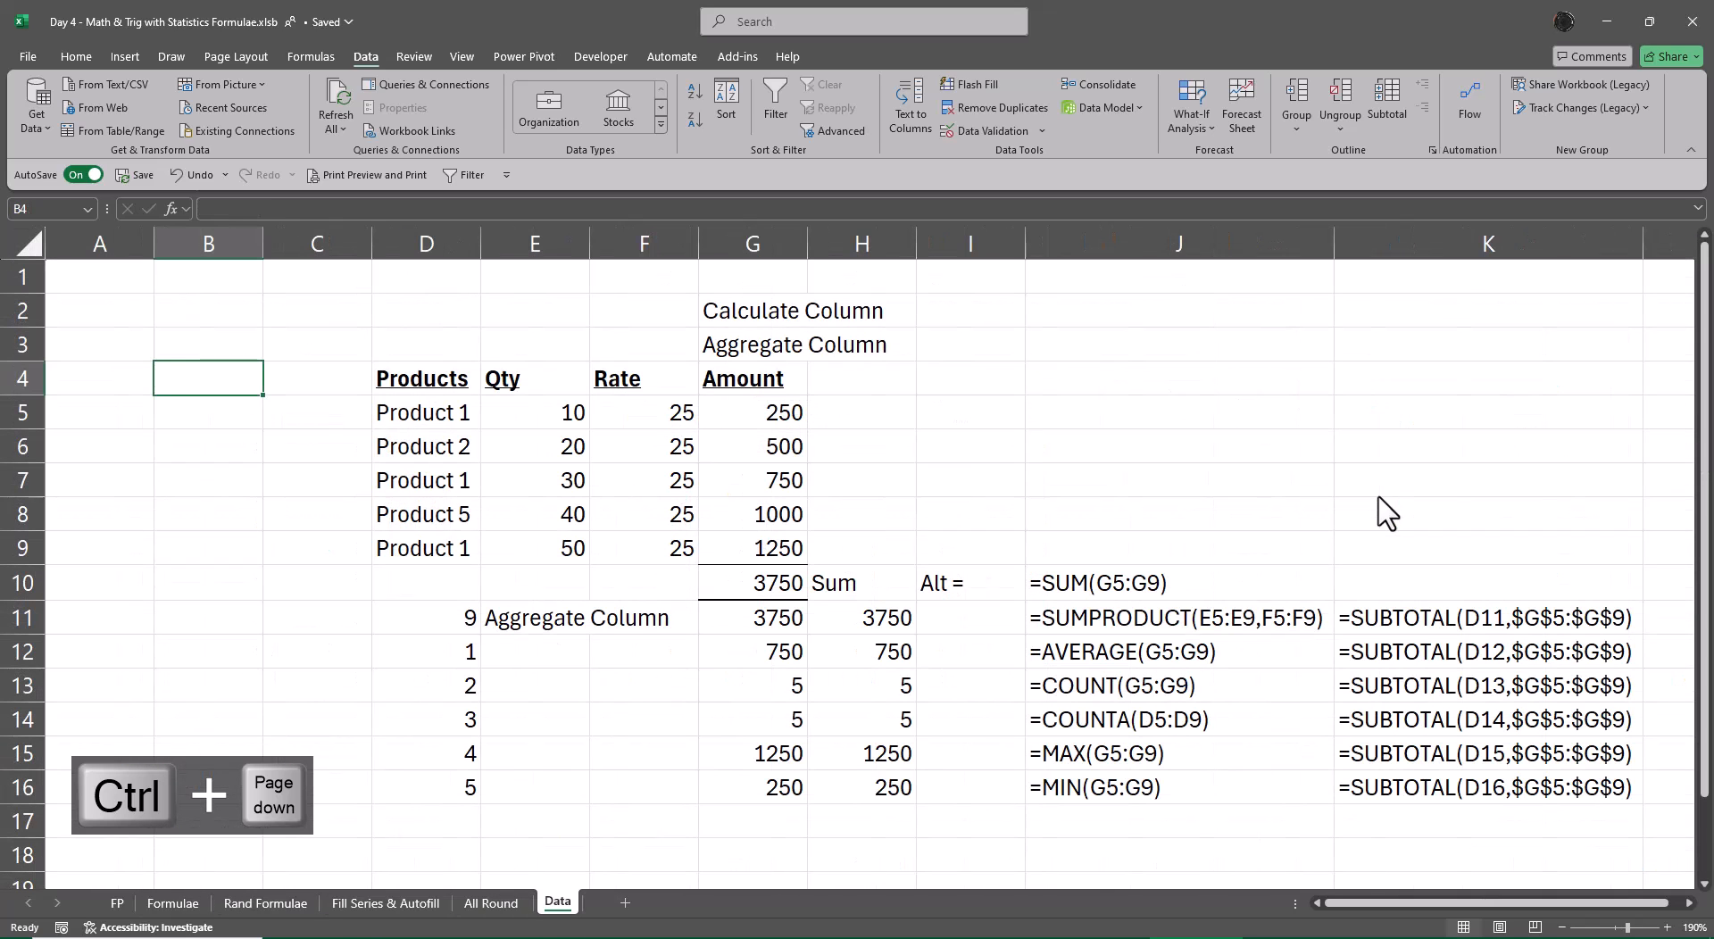
text(=aggr)
key(Tab)
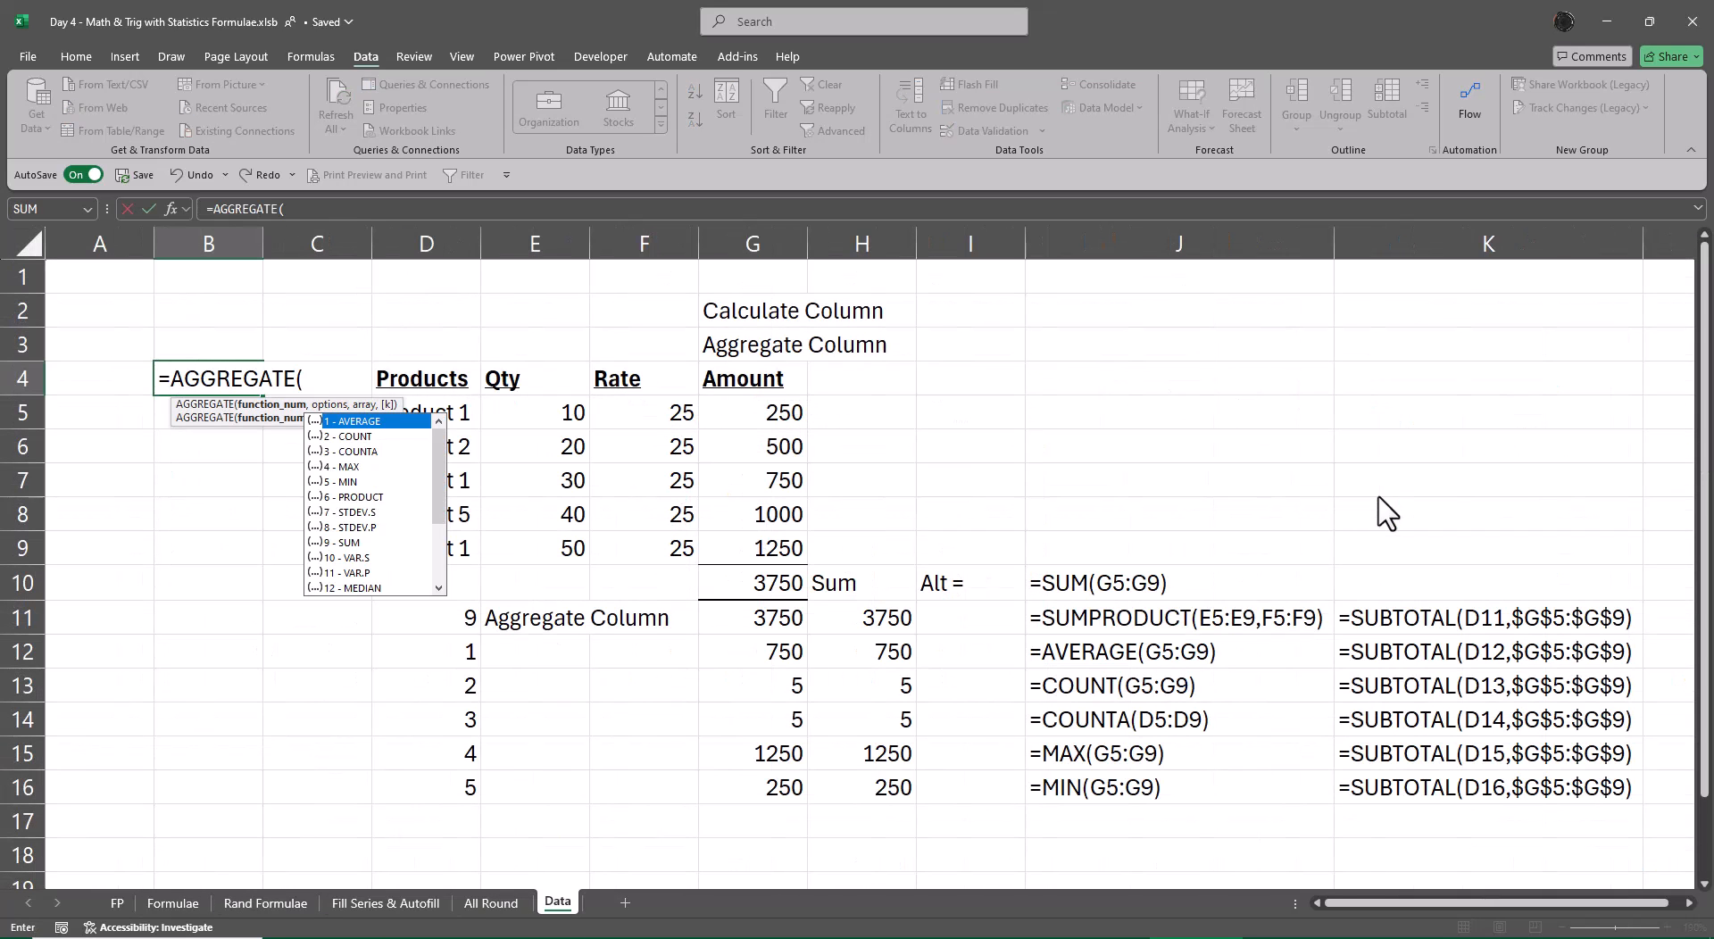
Step: Look through the AGGREGATE function numbers from 1 - AVERAGE to 19 - QUARTILE.EXC and back to the first
key(Down)
key(Down)
key(Down)
key(Down)
key(Down)
key(Down)
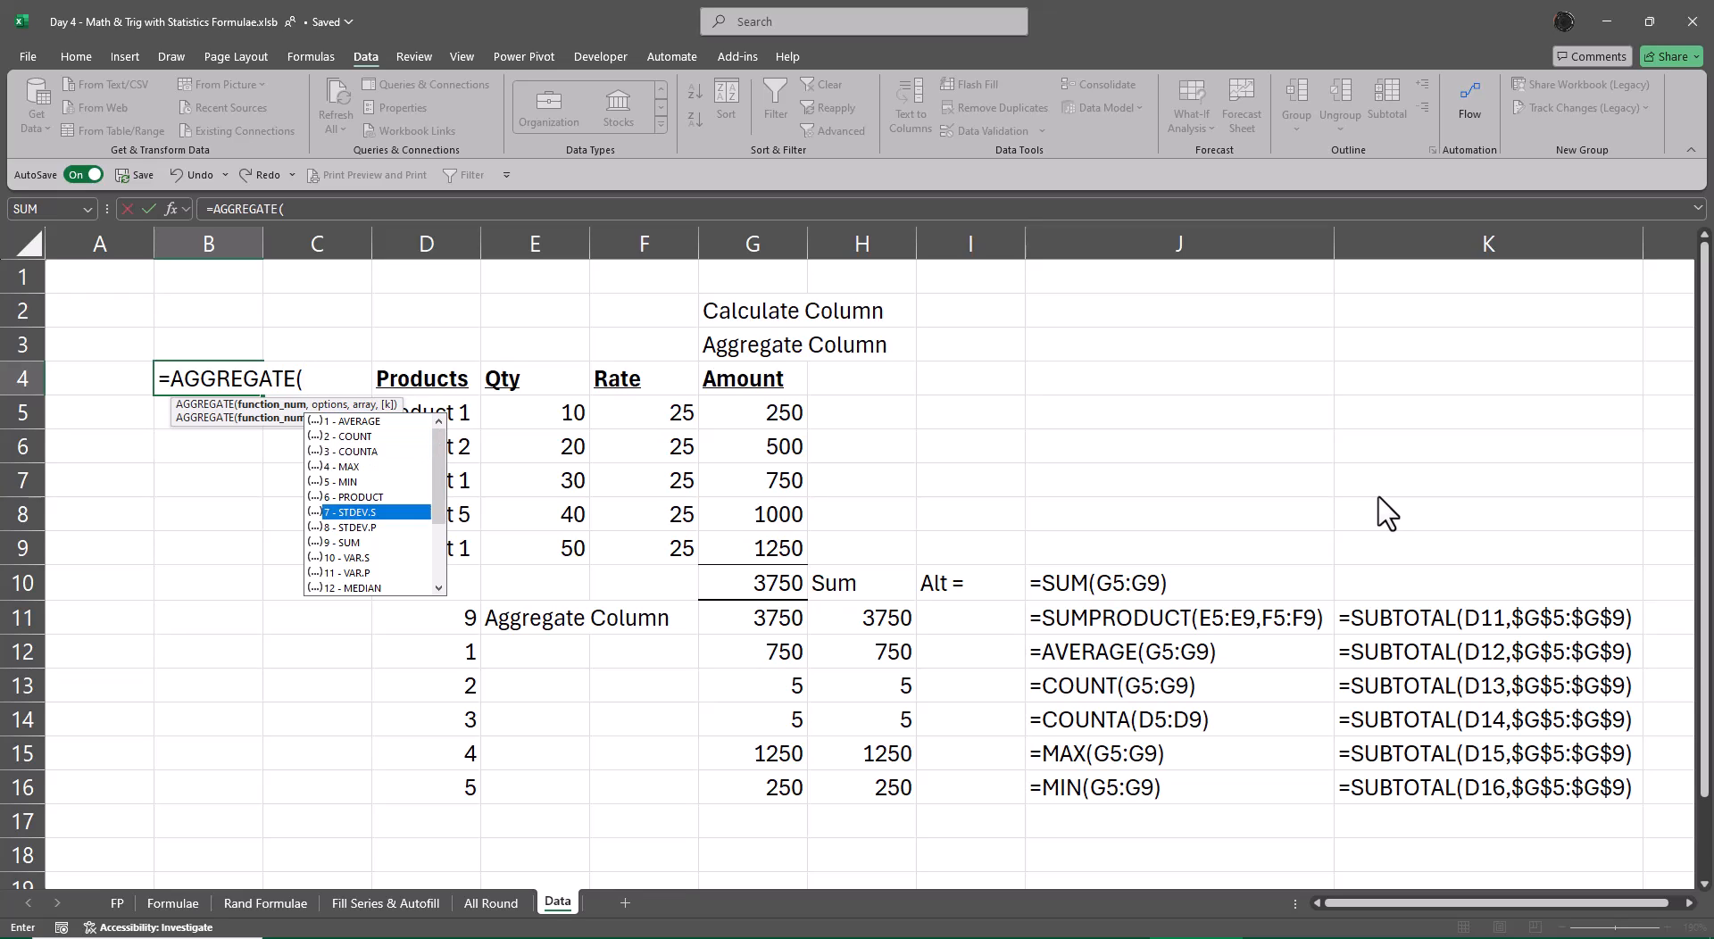
key(Down)
key(Down)
key(Down)
key(Down)
key(Down)
key(Down)
key(Down)
key(Down)
key(Down)
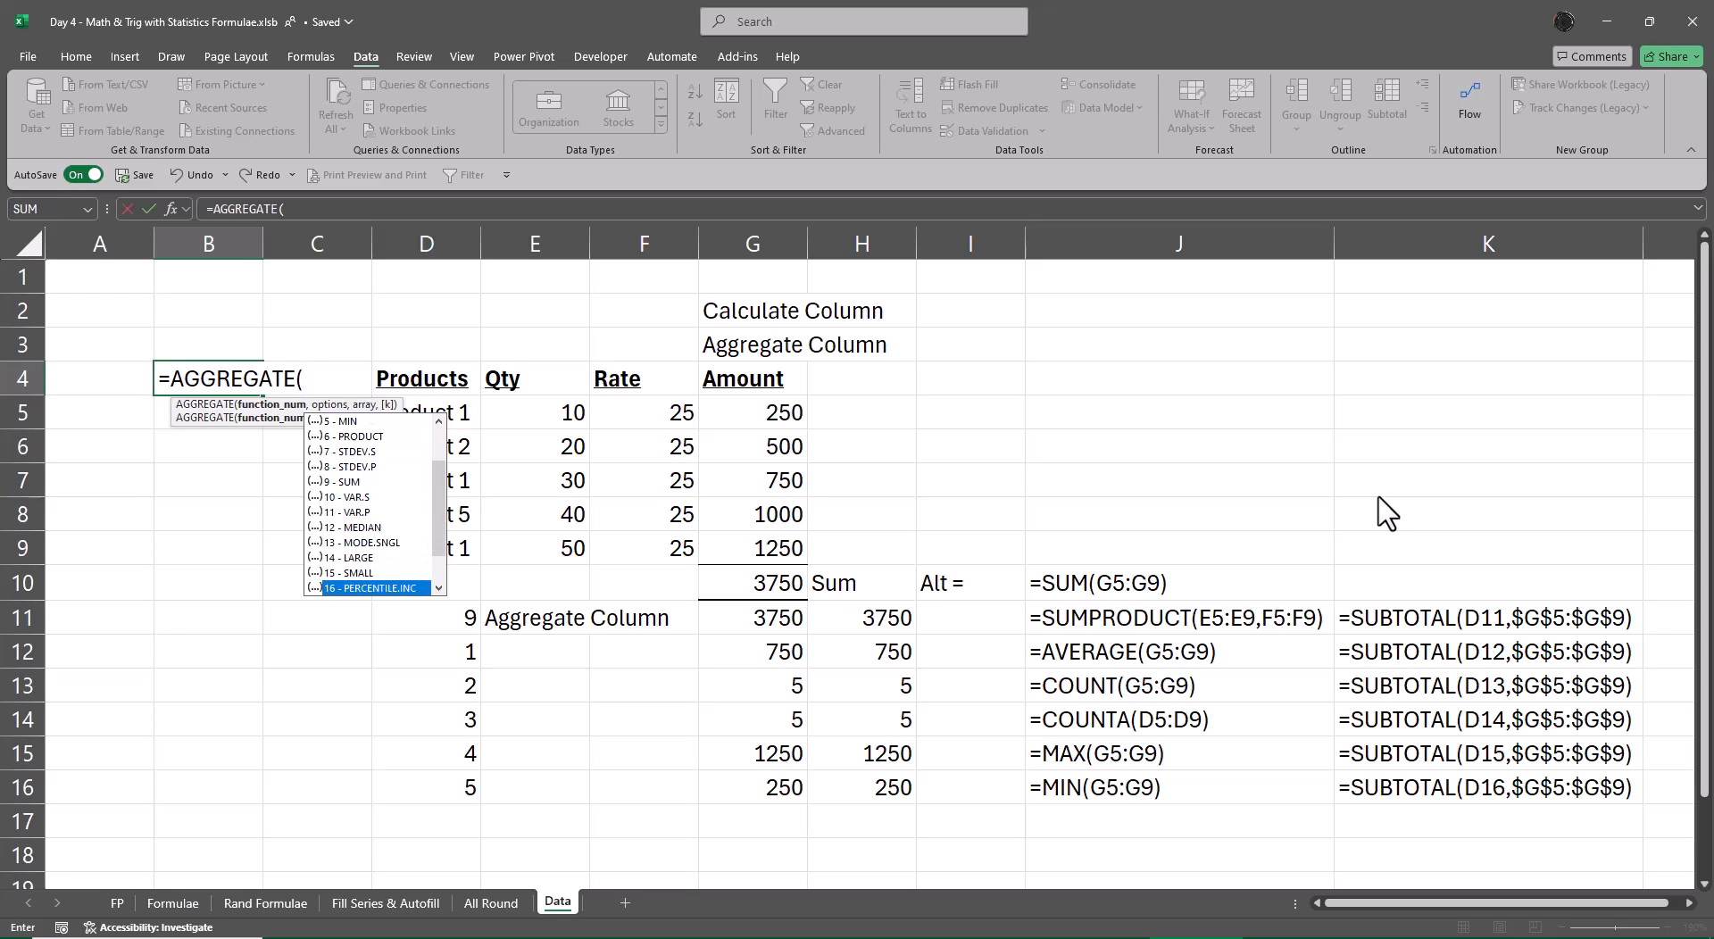
key(Down)
key(Down)
key(Down)
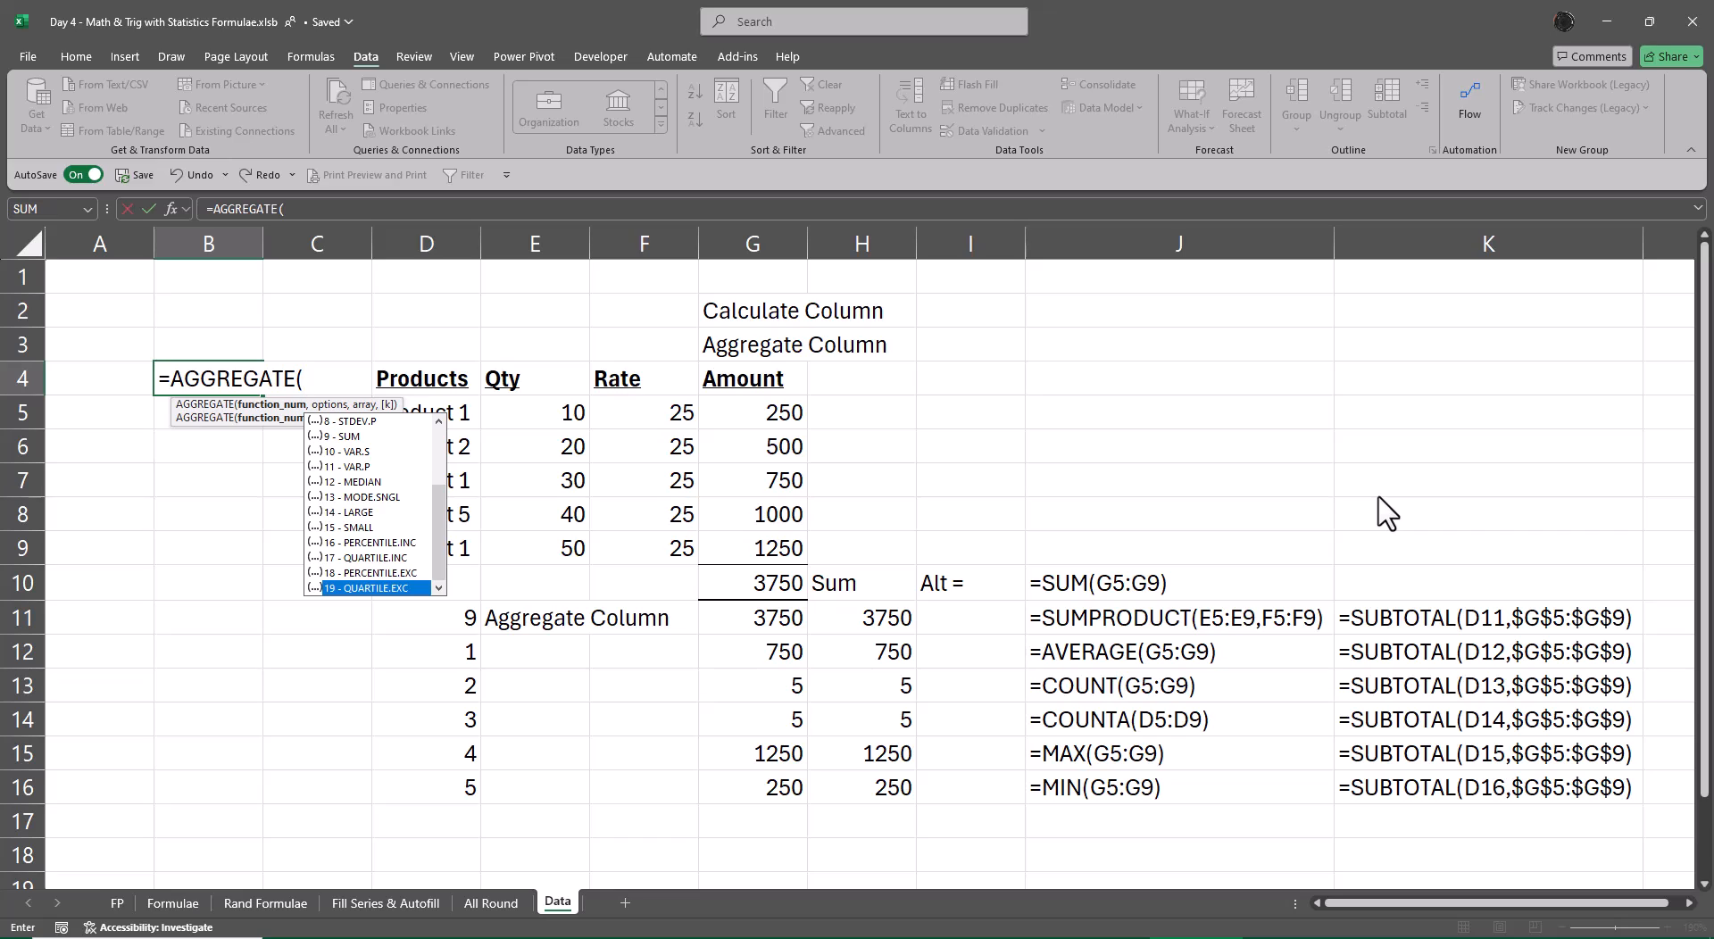
key(Up)
key(Up)
key(Up)
key(Up)
key(Up)
key(Up)
key(Up)
key(Up)
key(Up)
key(Up)
key(Up)
key(Up)
key(Up)
key(Up)
key(Up)
key(Up)
key(Up)
key(Up)
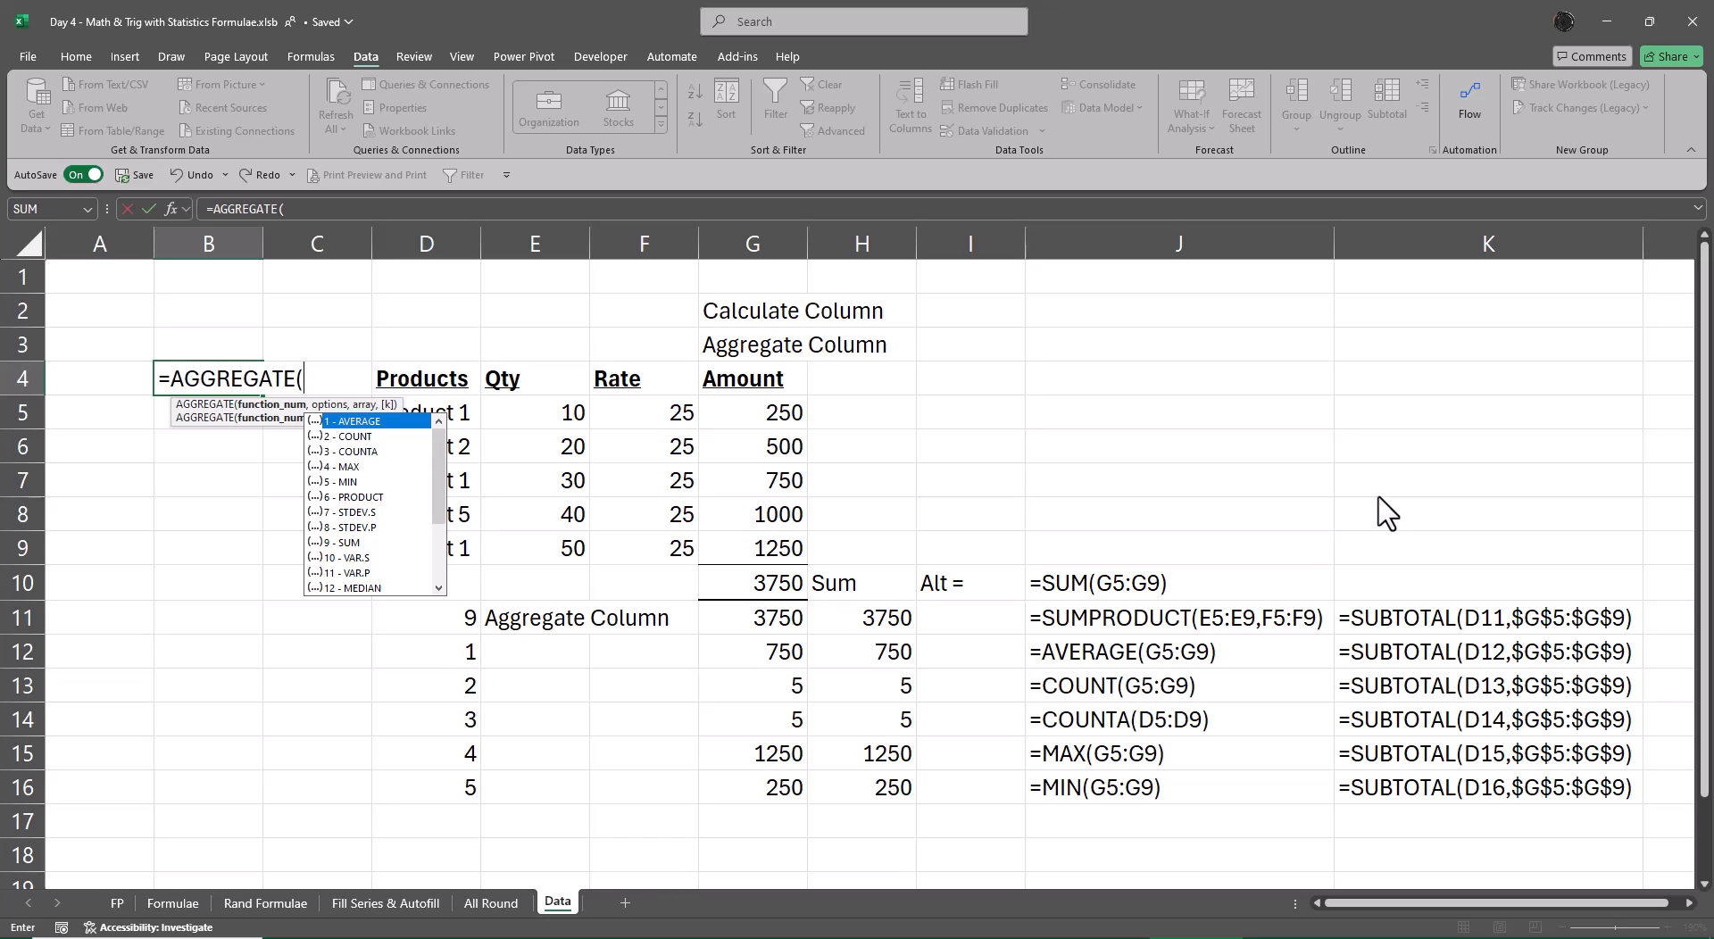
Step: Review the AGGREGATE function numbers again as far as 19 - QUARTILE.EXC and discard the formula
key(Down)
key(Down)
key(Down)
key(Down)
key(Down)
key(Down)
key(Down)
key(Down)
key(Down)
key(Down)
key(Down)
key(Down)
key(Down)
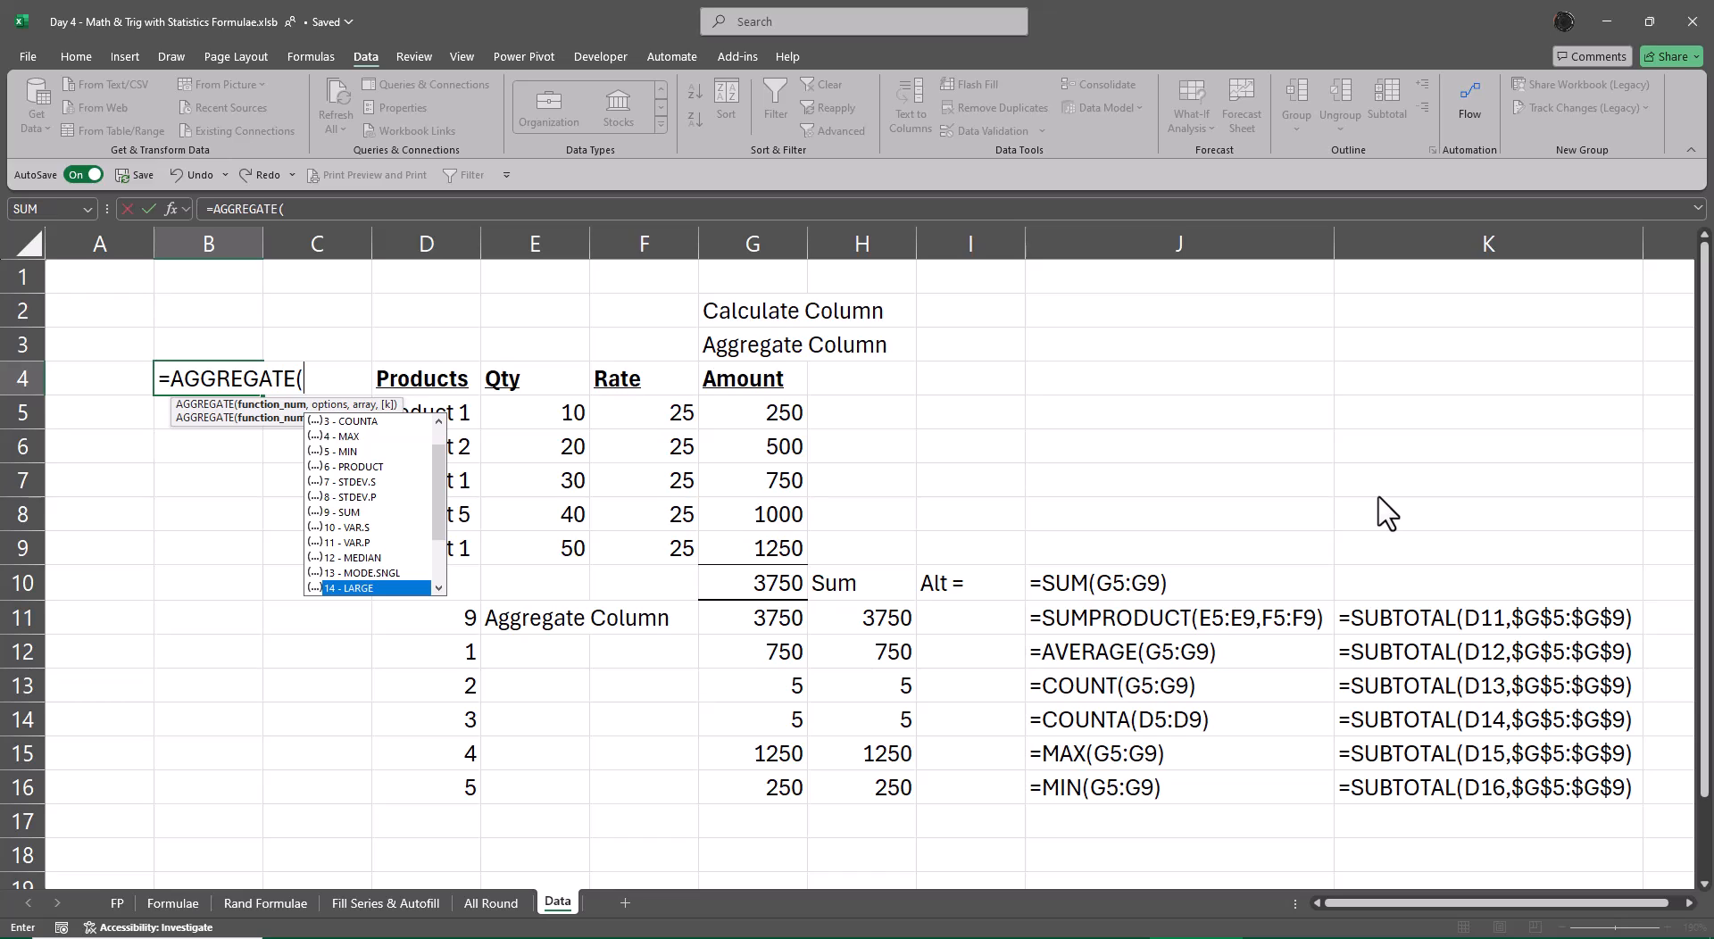
key(Down)
key(Down)
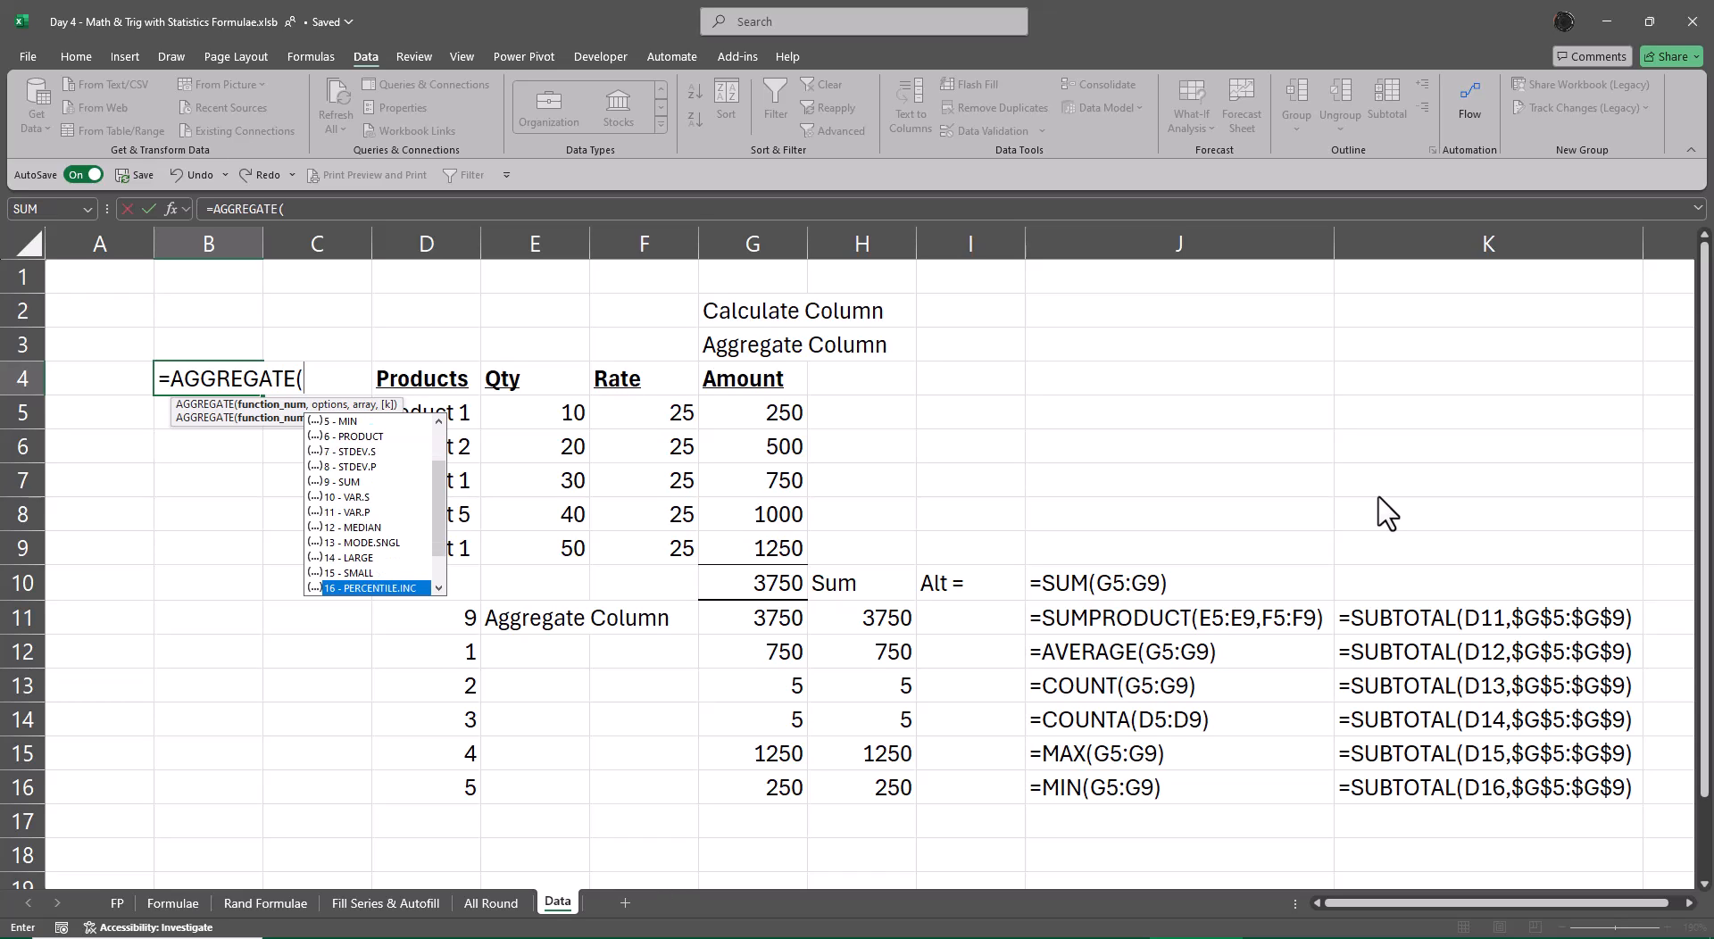
key(Down)
key(Down)
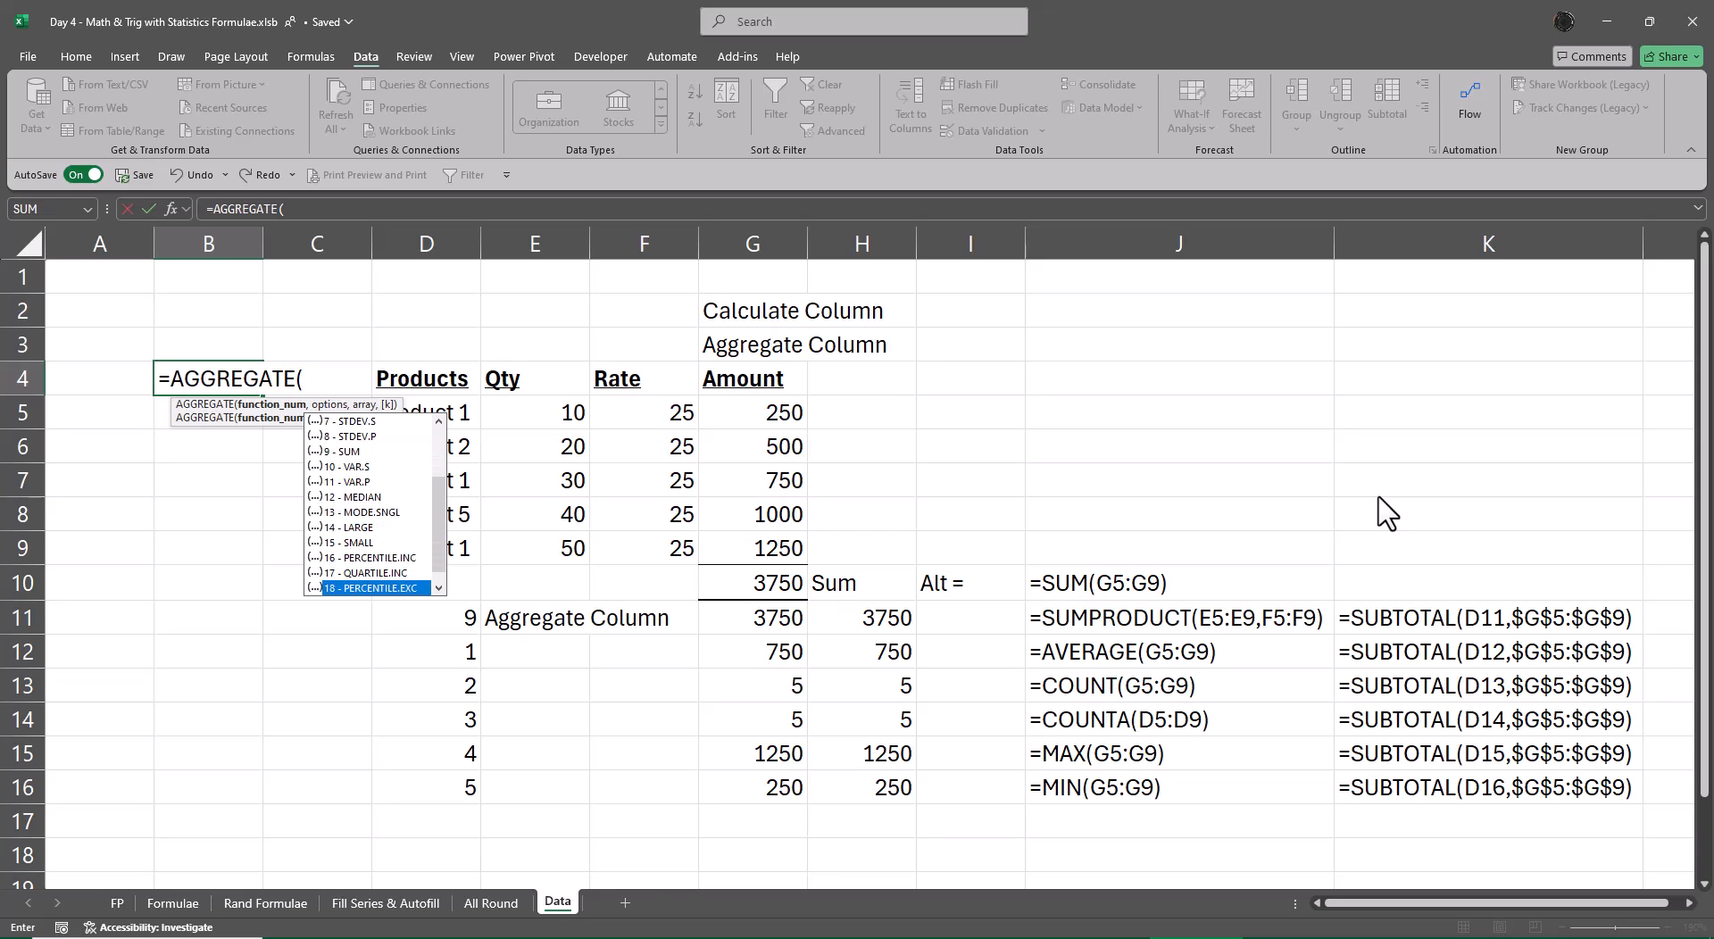
key(Down)
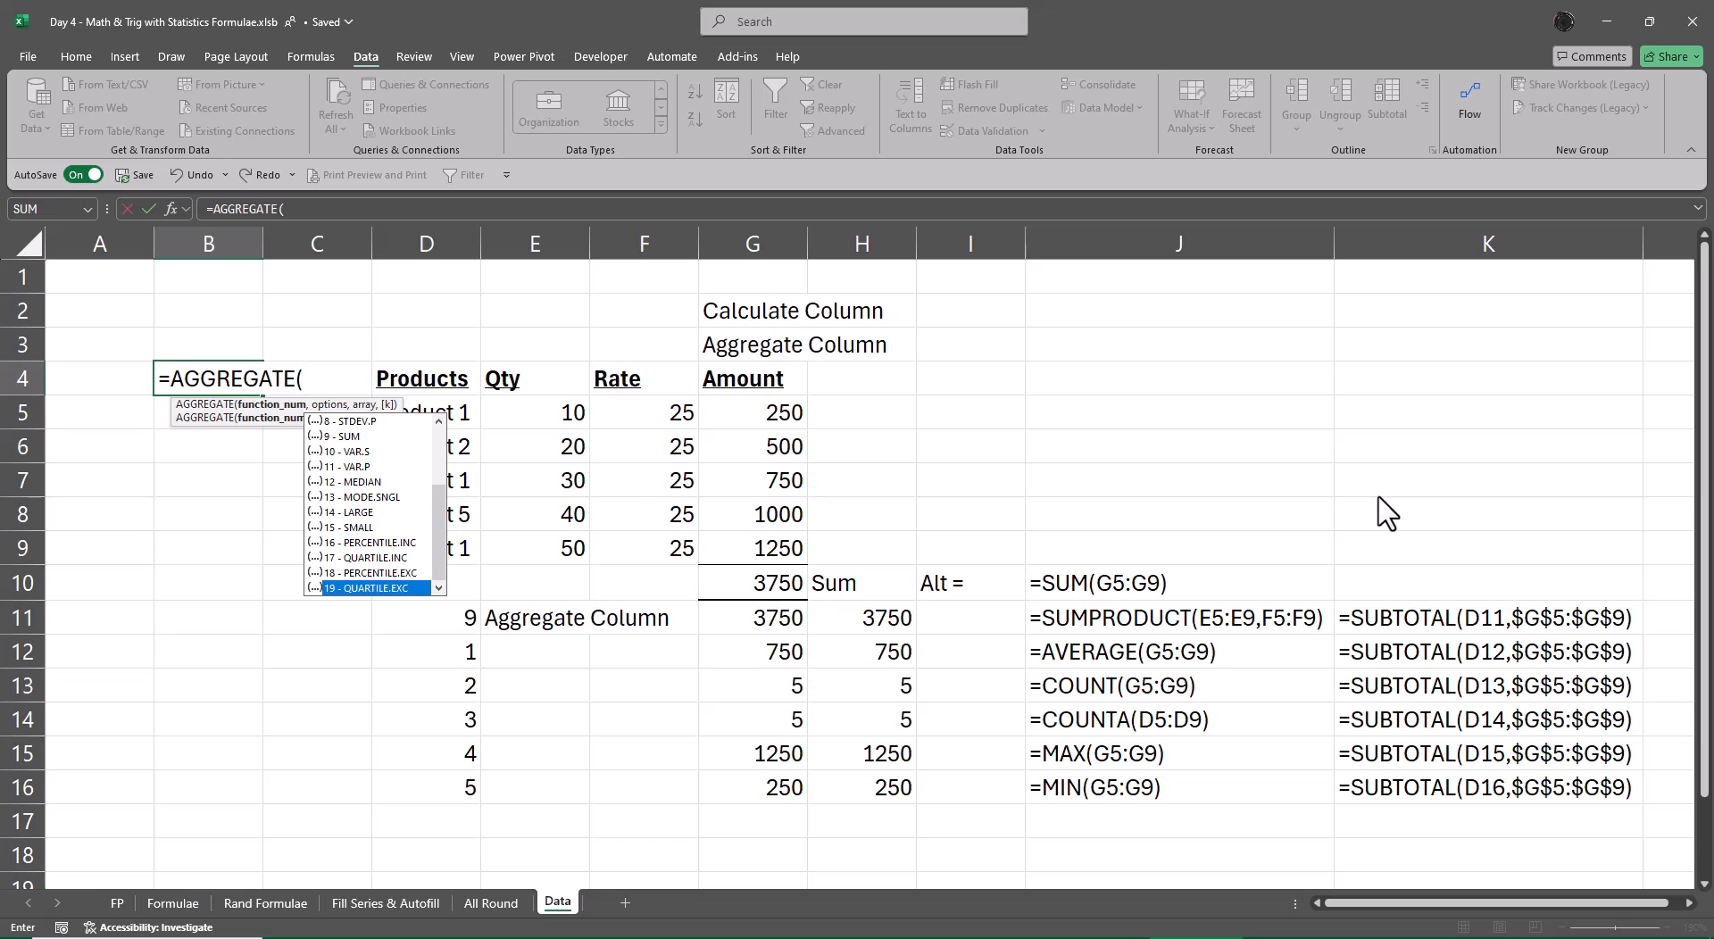
key(Escape)
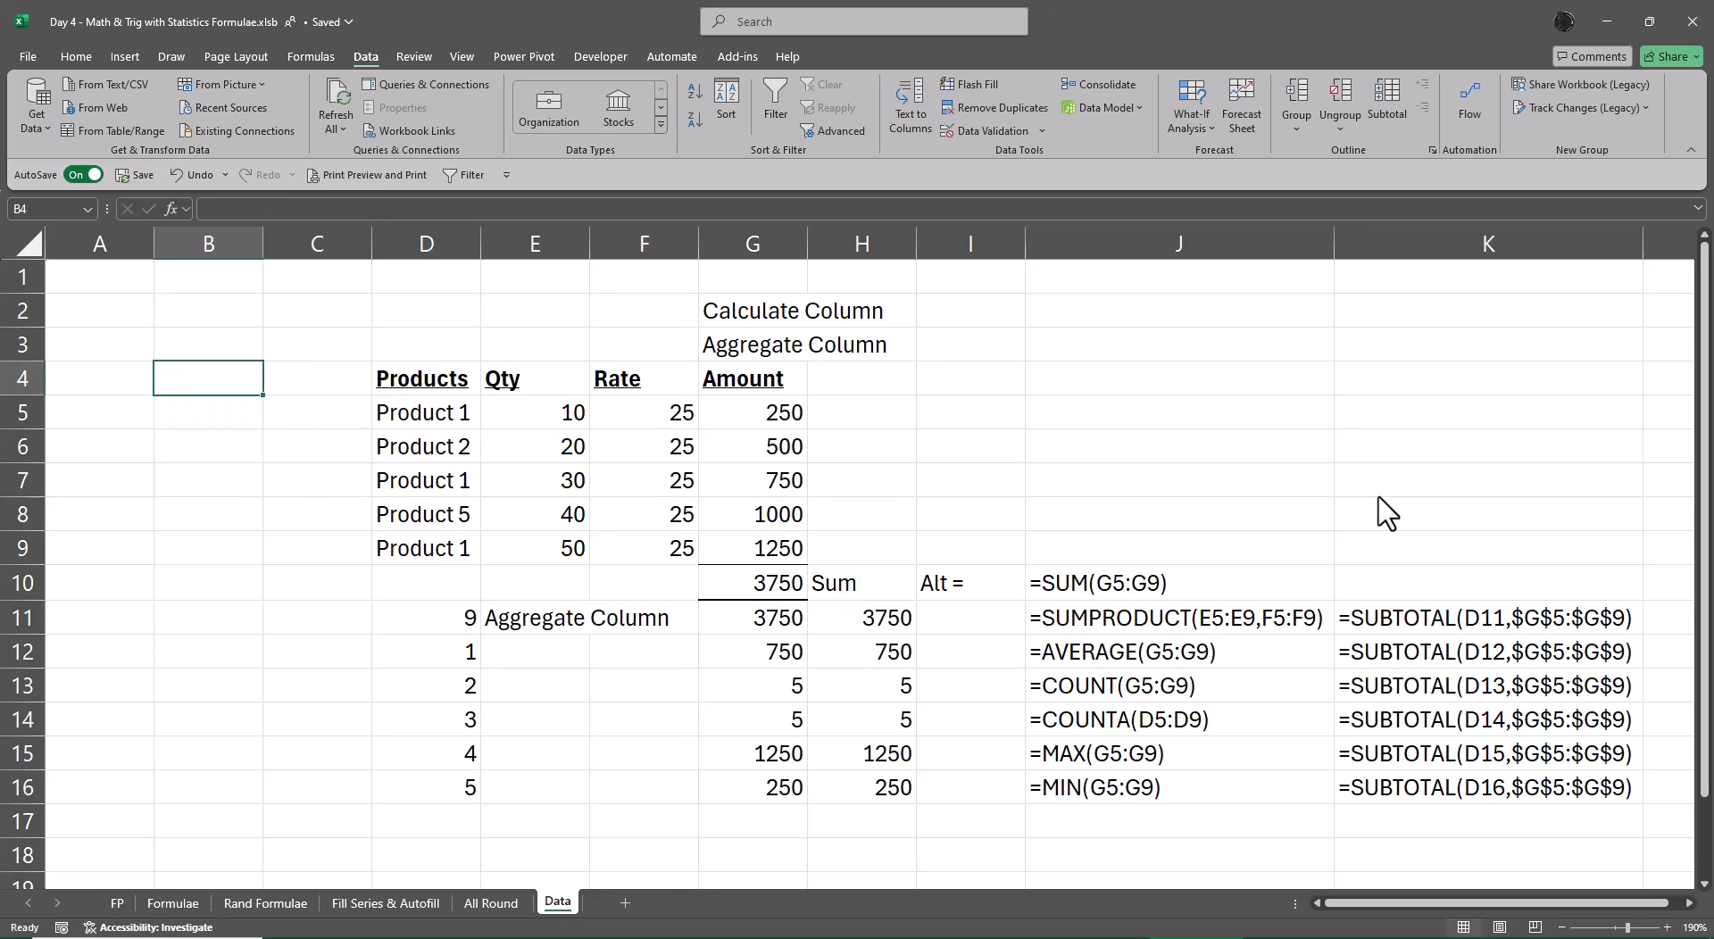
Step: Hide row 7, the Product 1 row with quantity 30, on the Data sheet
key(Down)
key(Down)
key(Down)
key(Down)
key(Down)
key(Down)
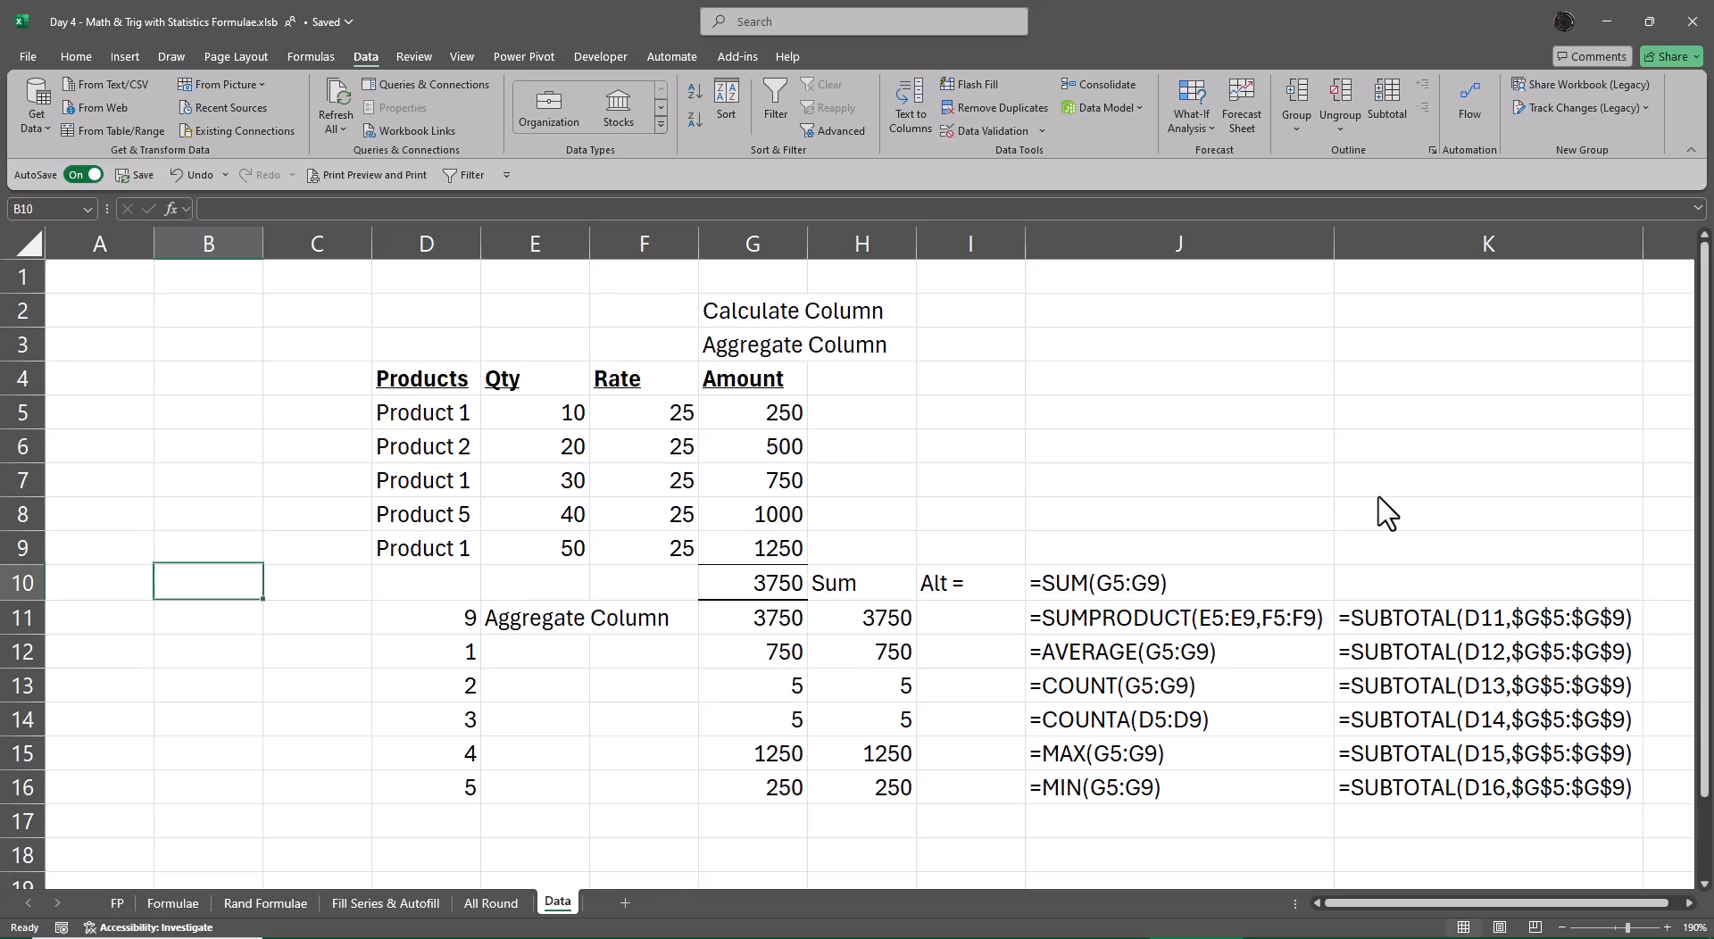
key(Up)
key(Up)
key(Up)
key(shift+space)
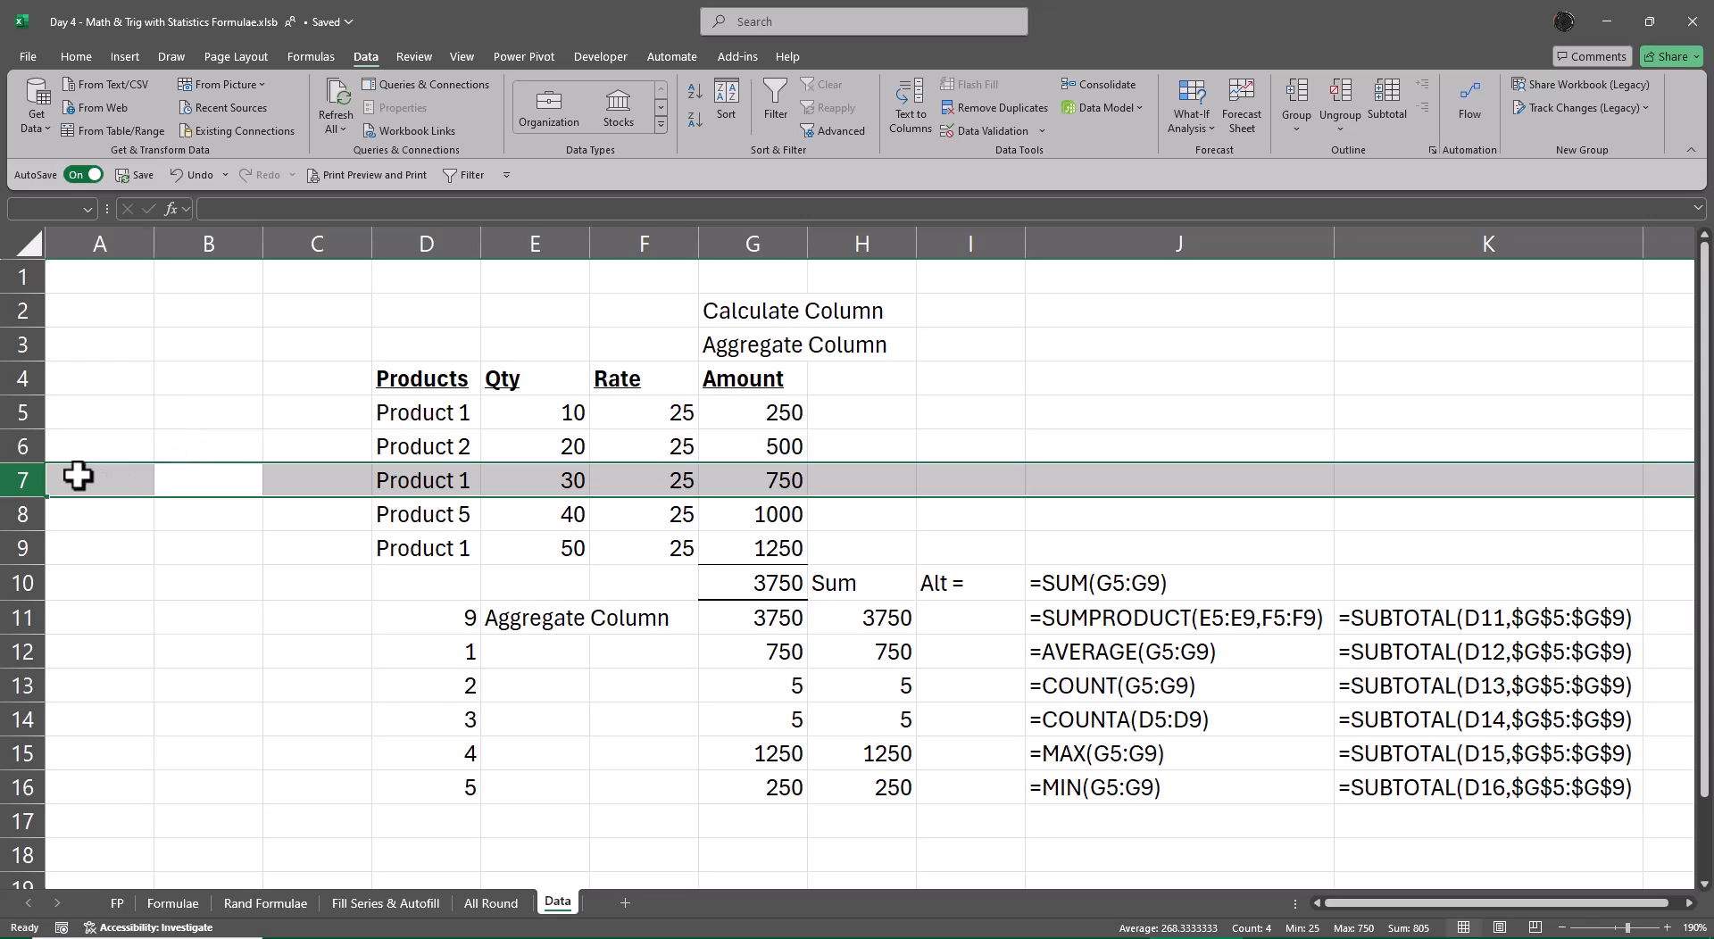
right_click(35, 482)
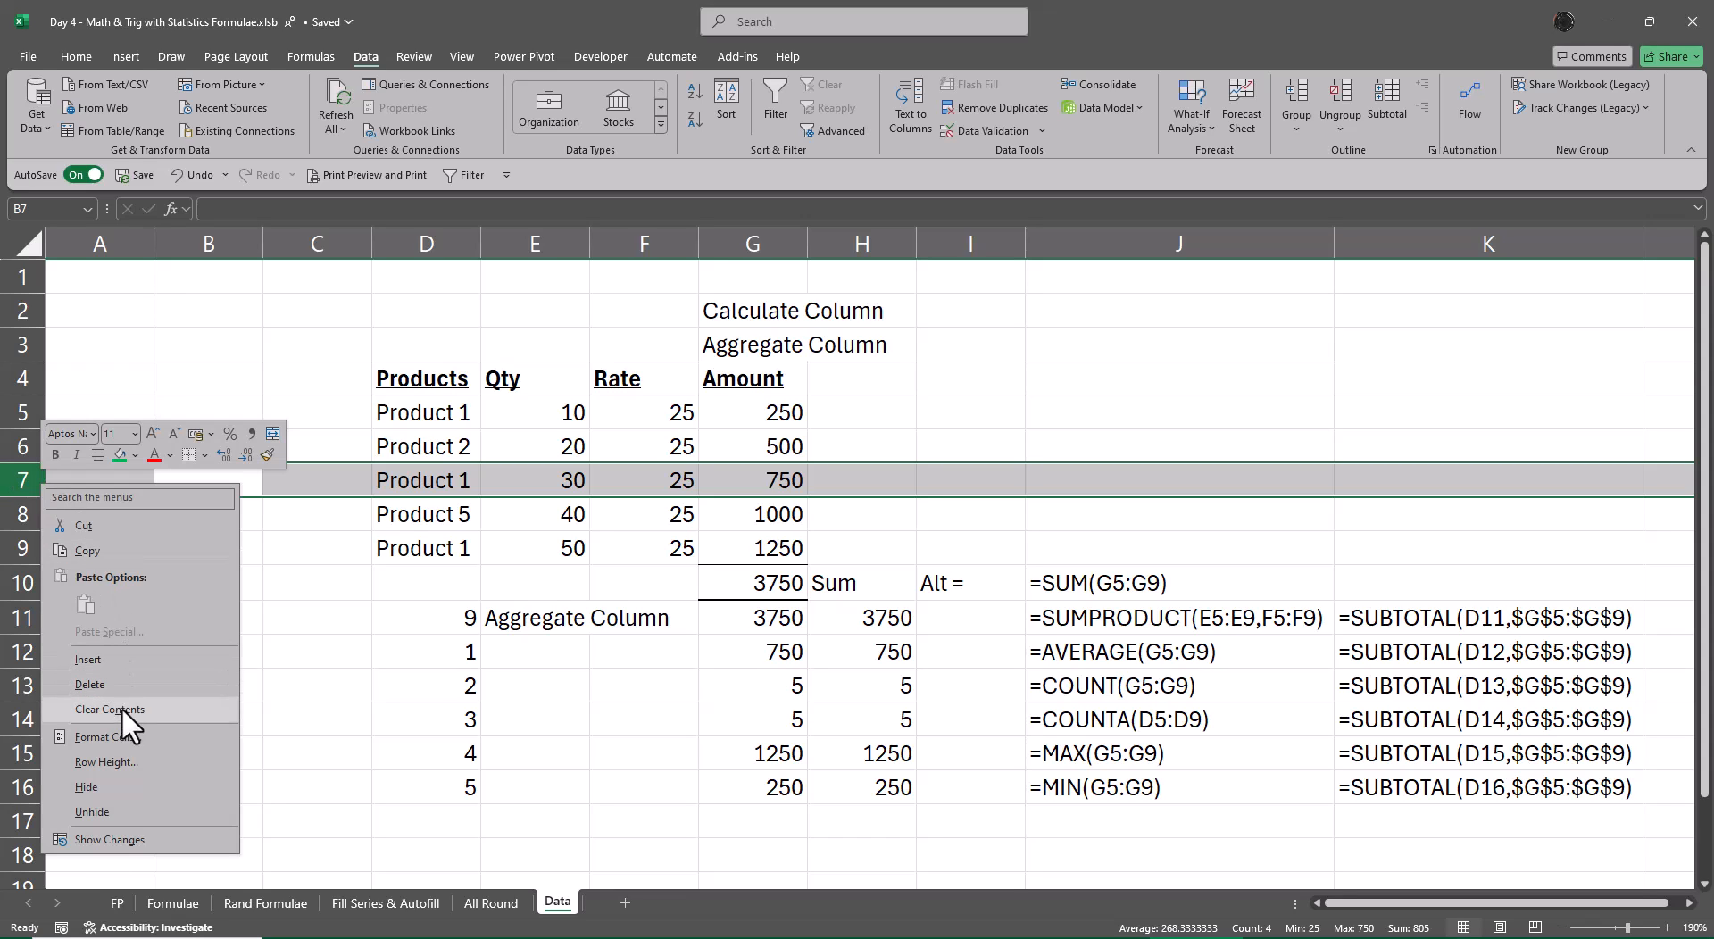
click(127, 790)
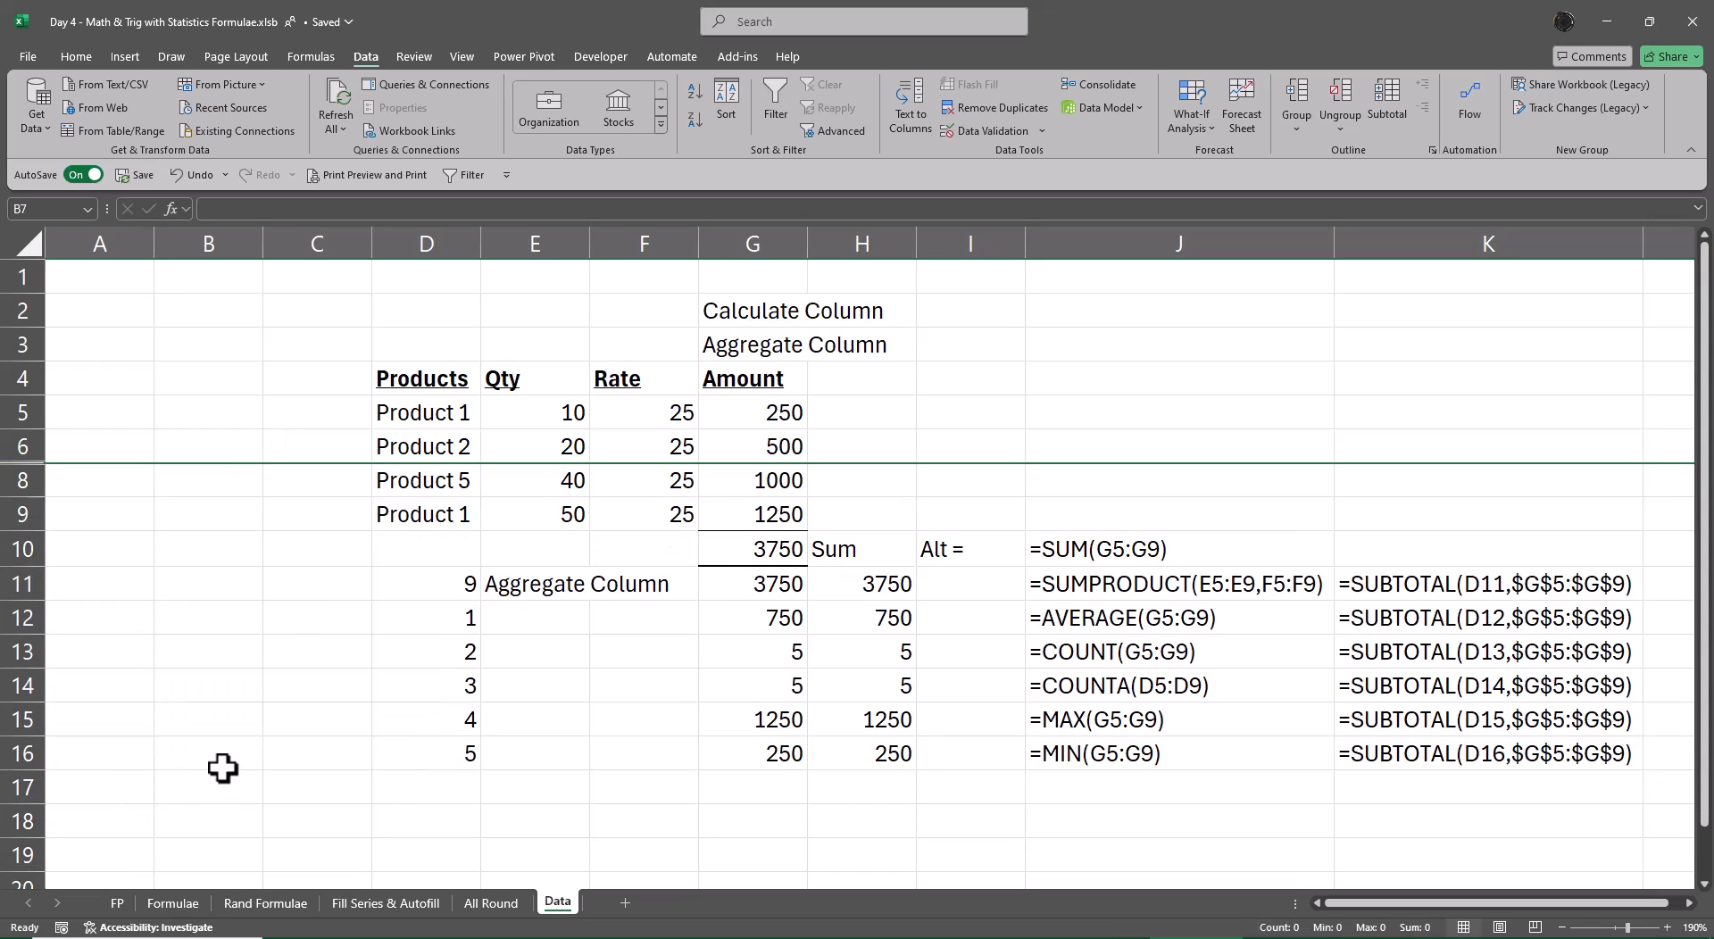
click(222, 768)
key(Up)
key(Up)
key(Up)
key(Up)
key(Up)
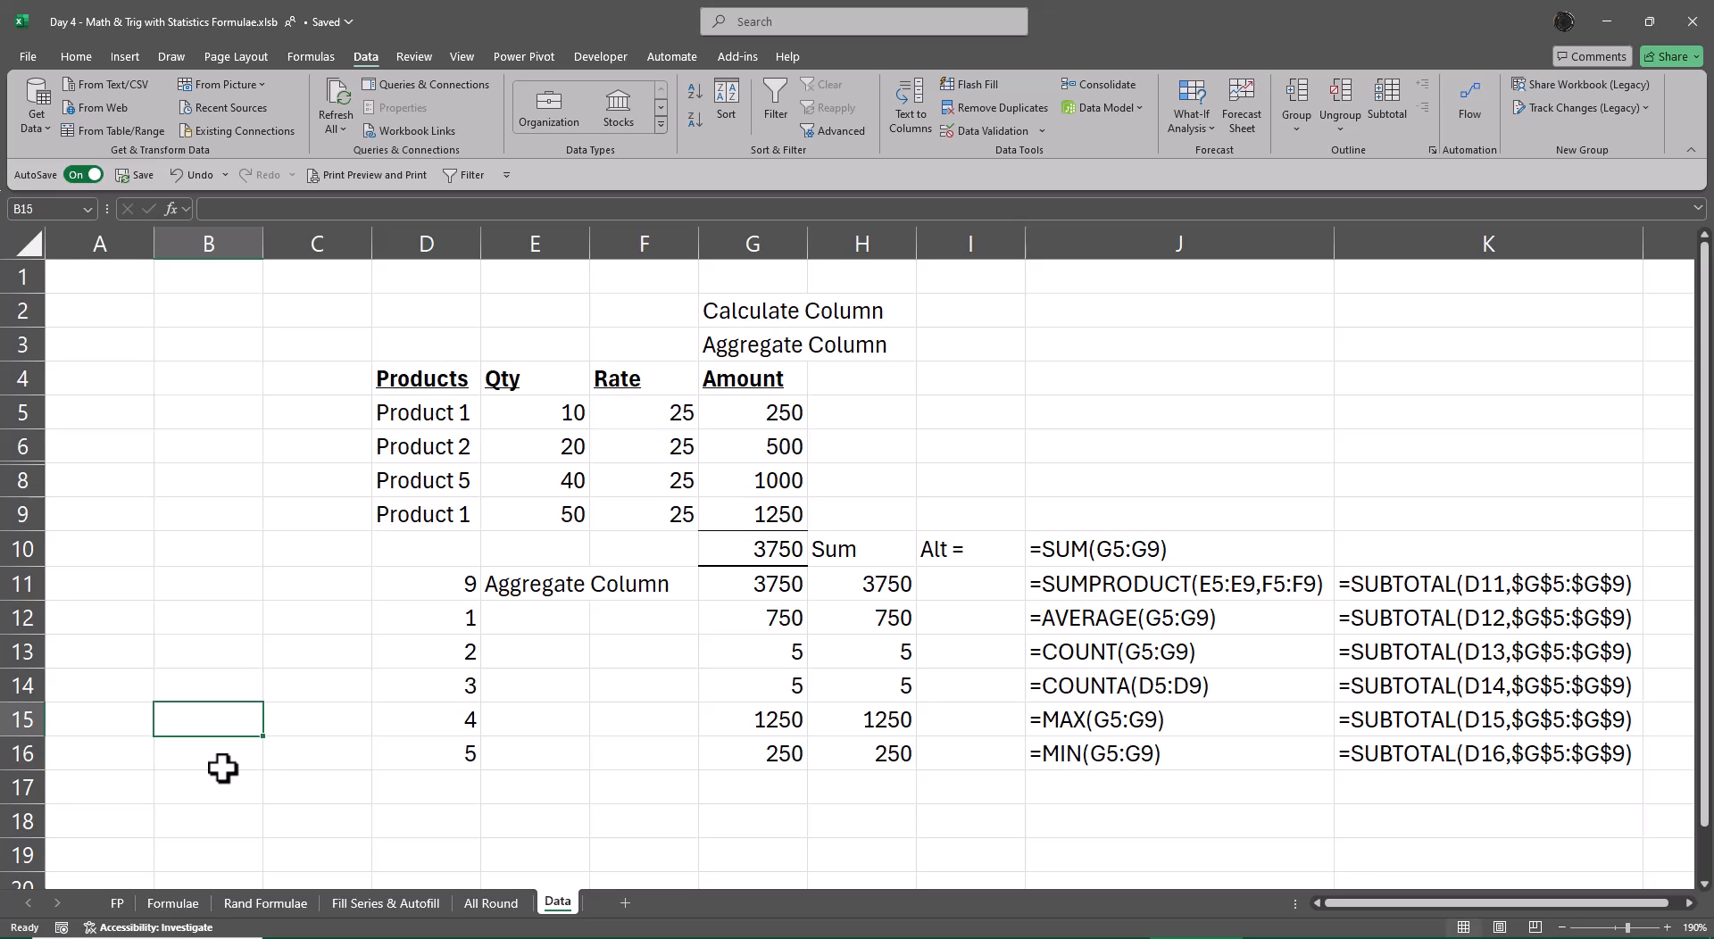
key(Right)
text(=ag)
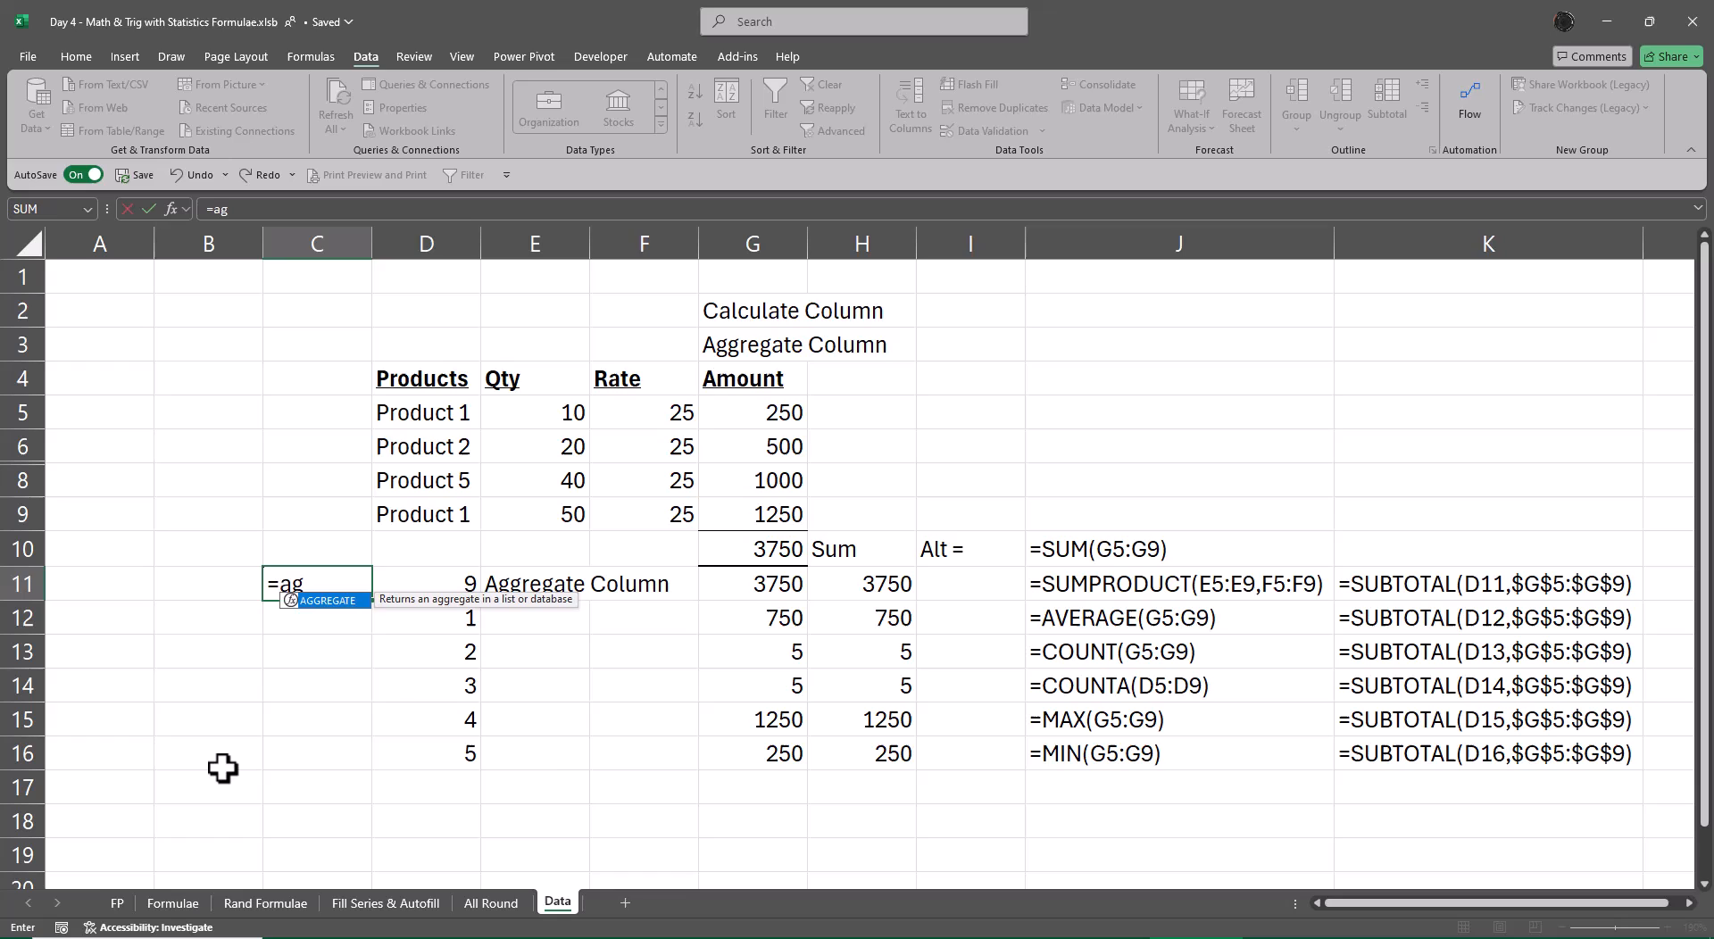
key(Tab)
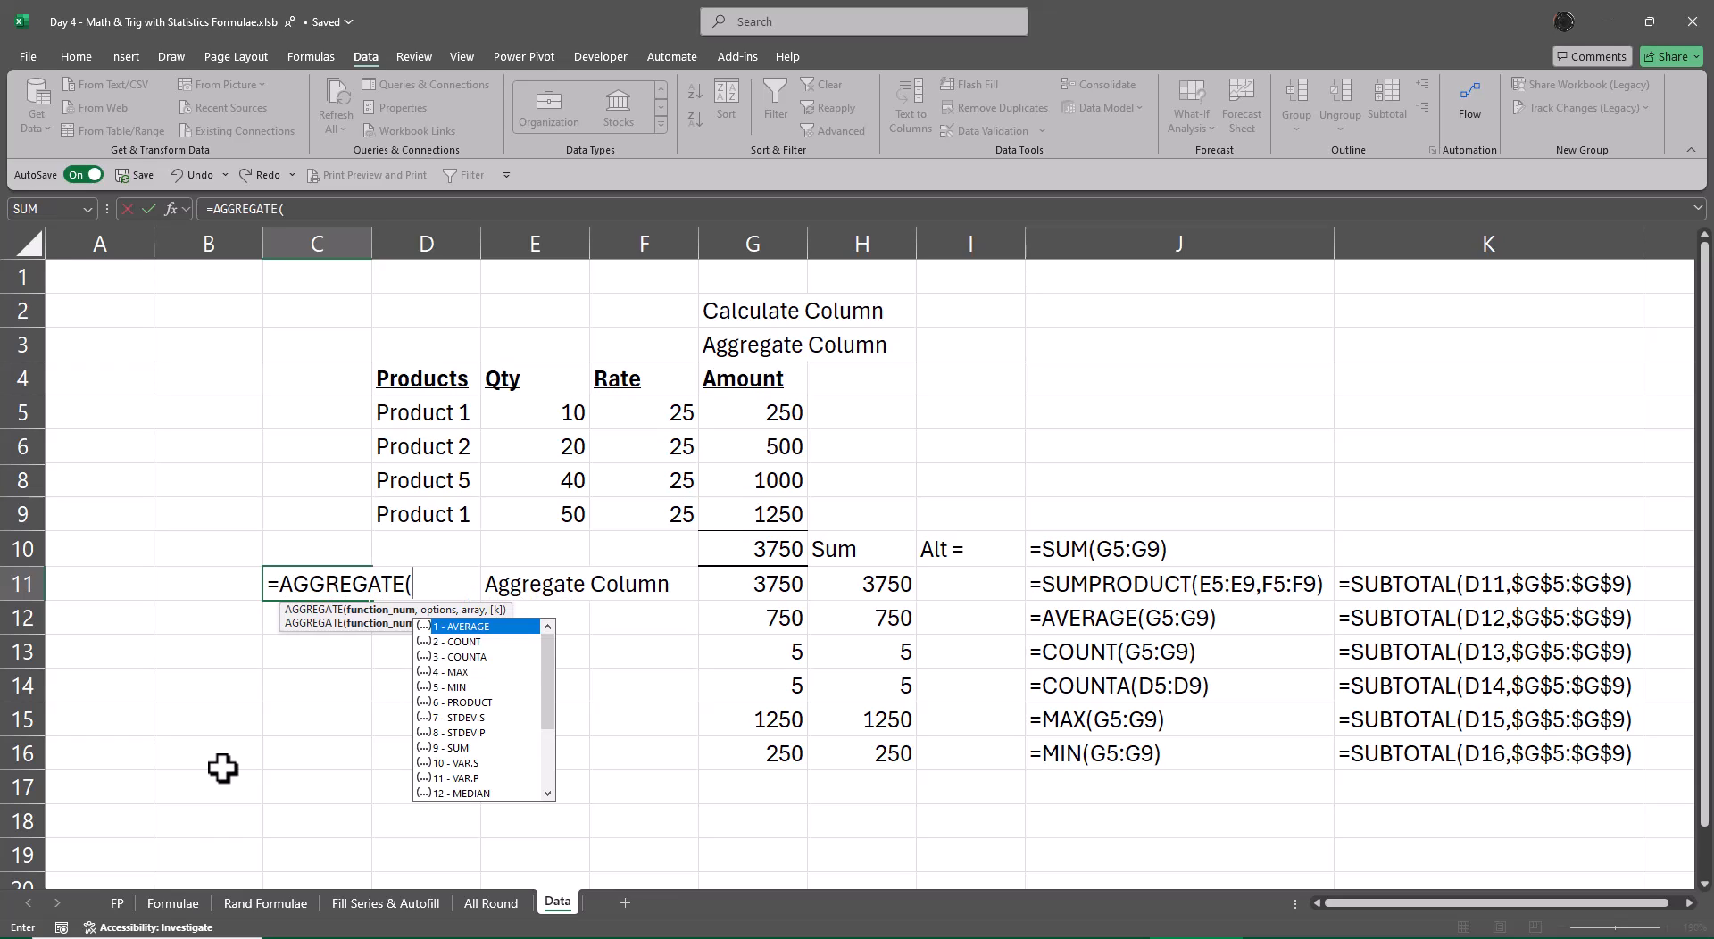
key(Escape)
Step: Start an AGGREGATE formula in cell B11 with D11 as the function number
key(Left)
key(Left)
key(Right)
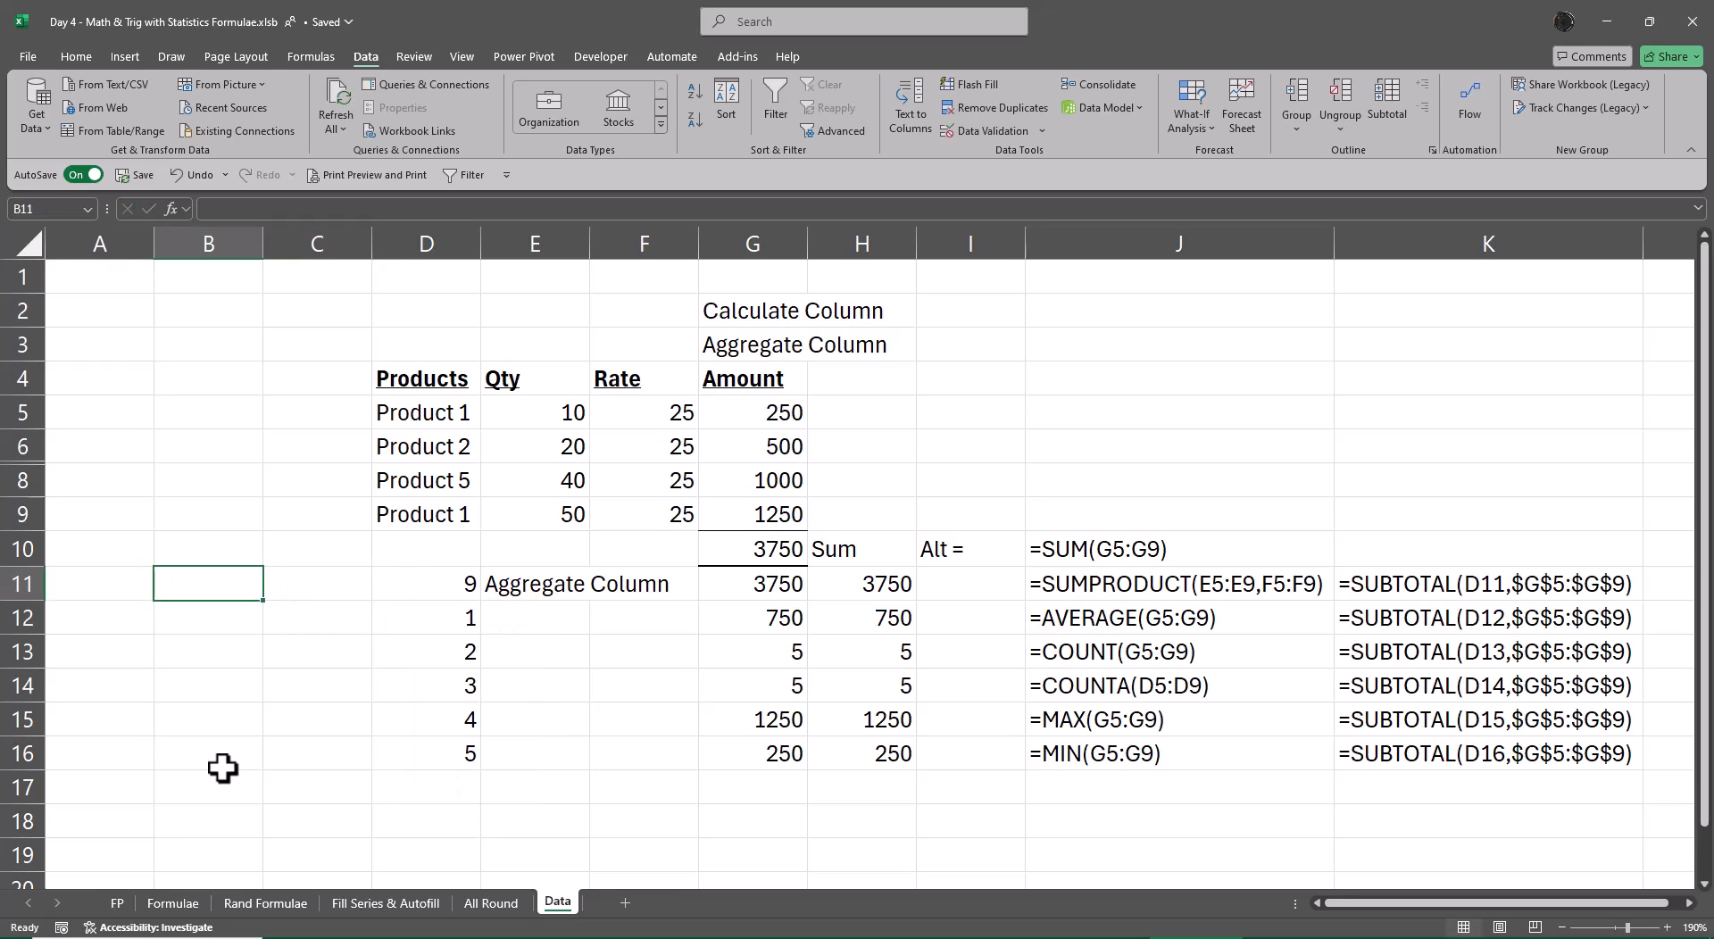
text(=ag)
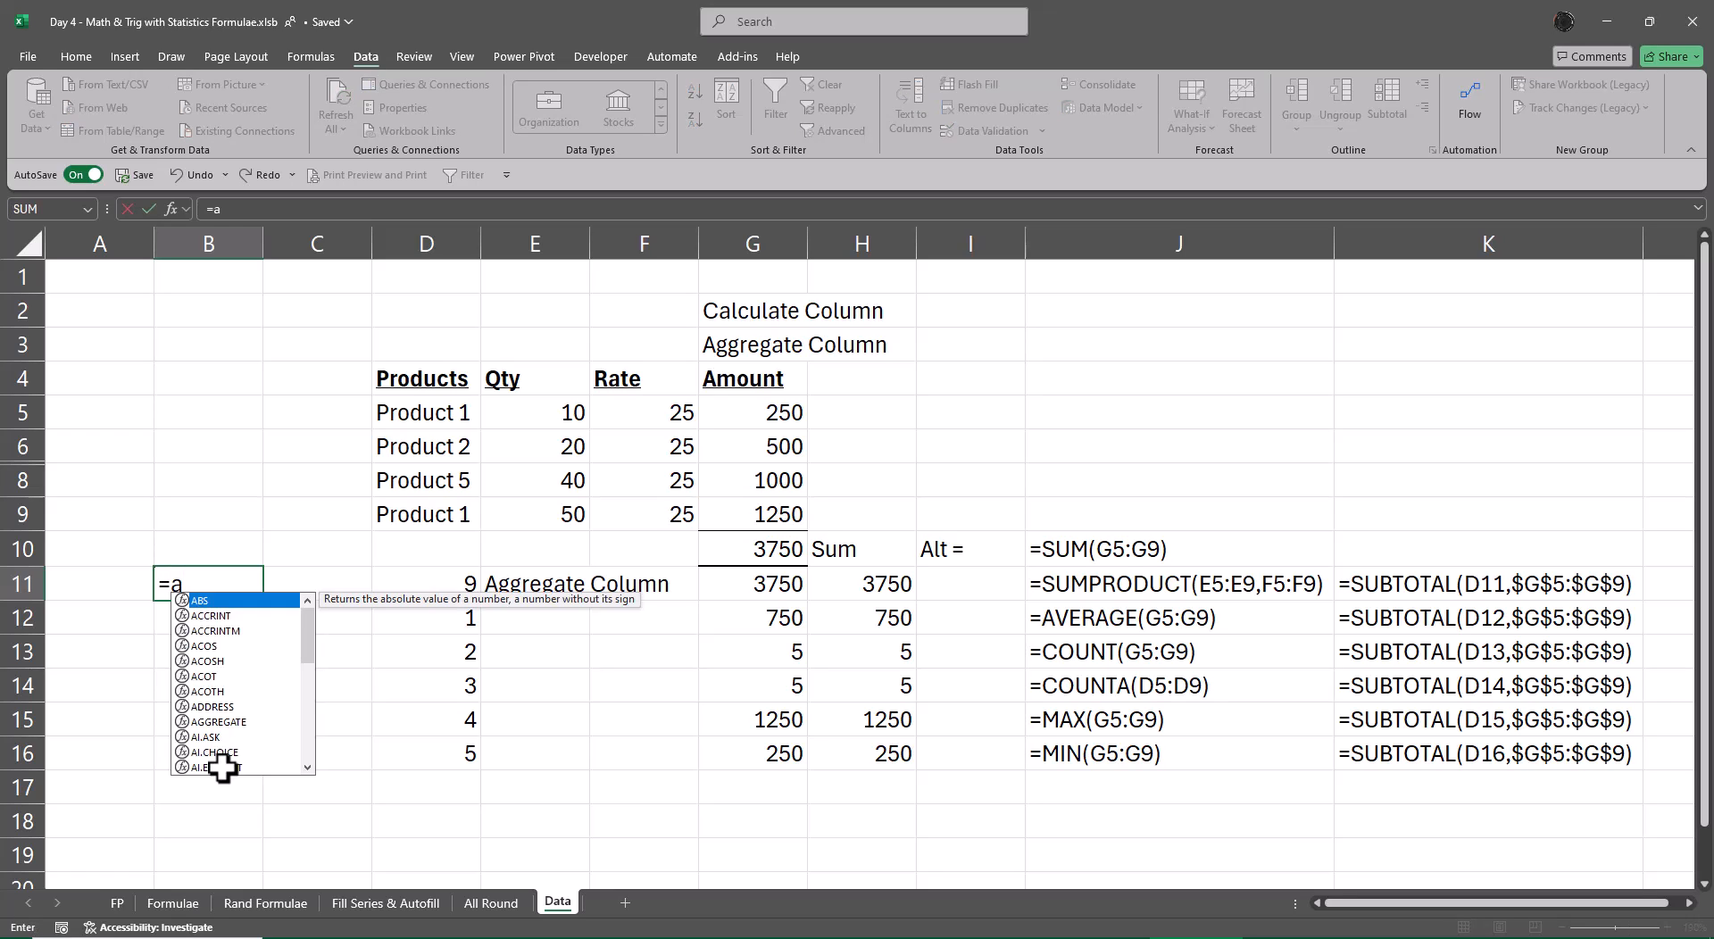
key(Tab)
key(Right)
key(Right)
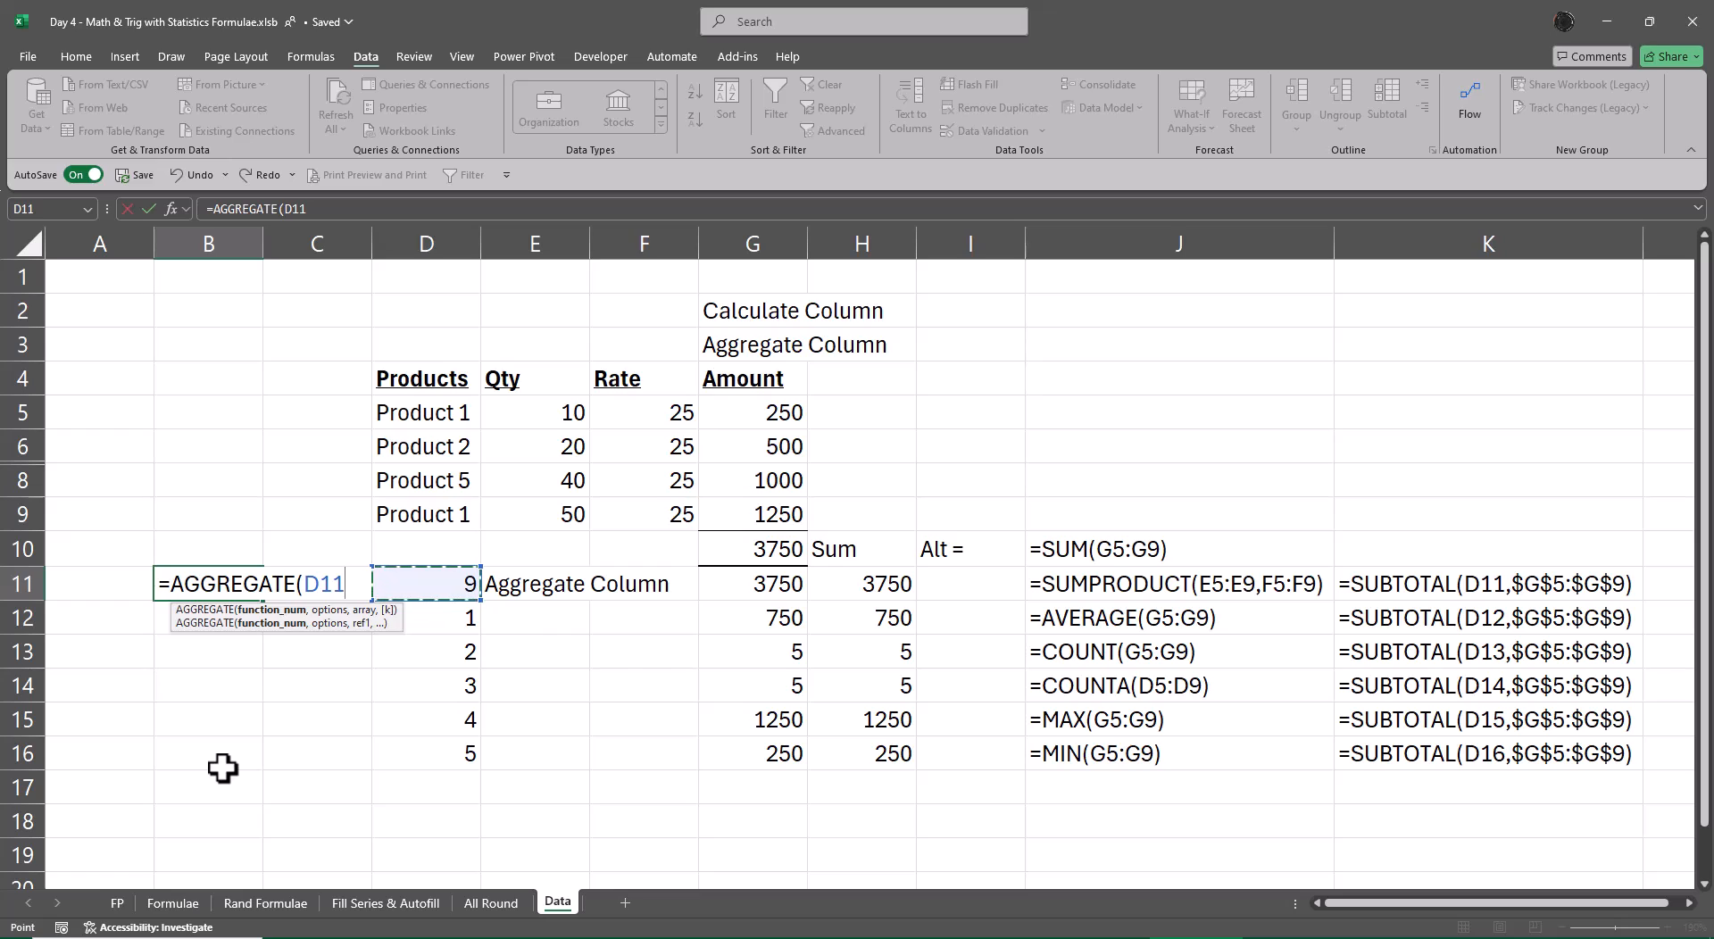
Step: Set the AGGREGATE options argument to 5 - Ignore hidden rows
text(,)
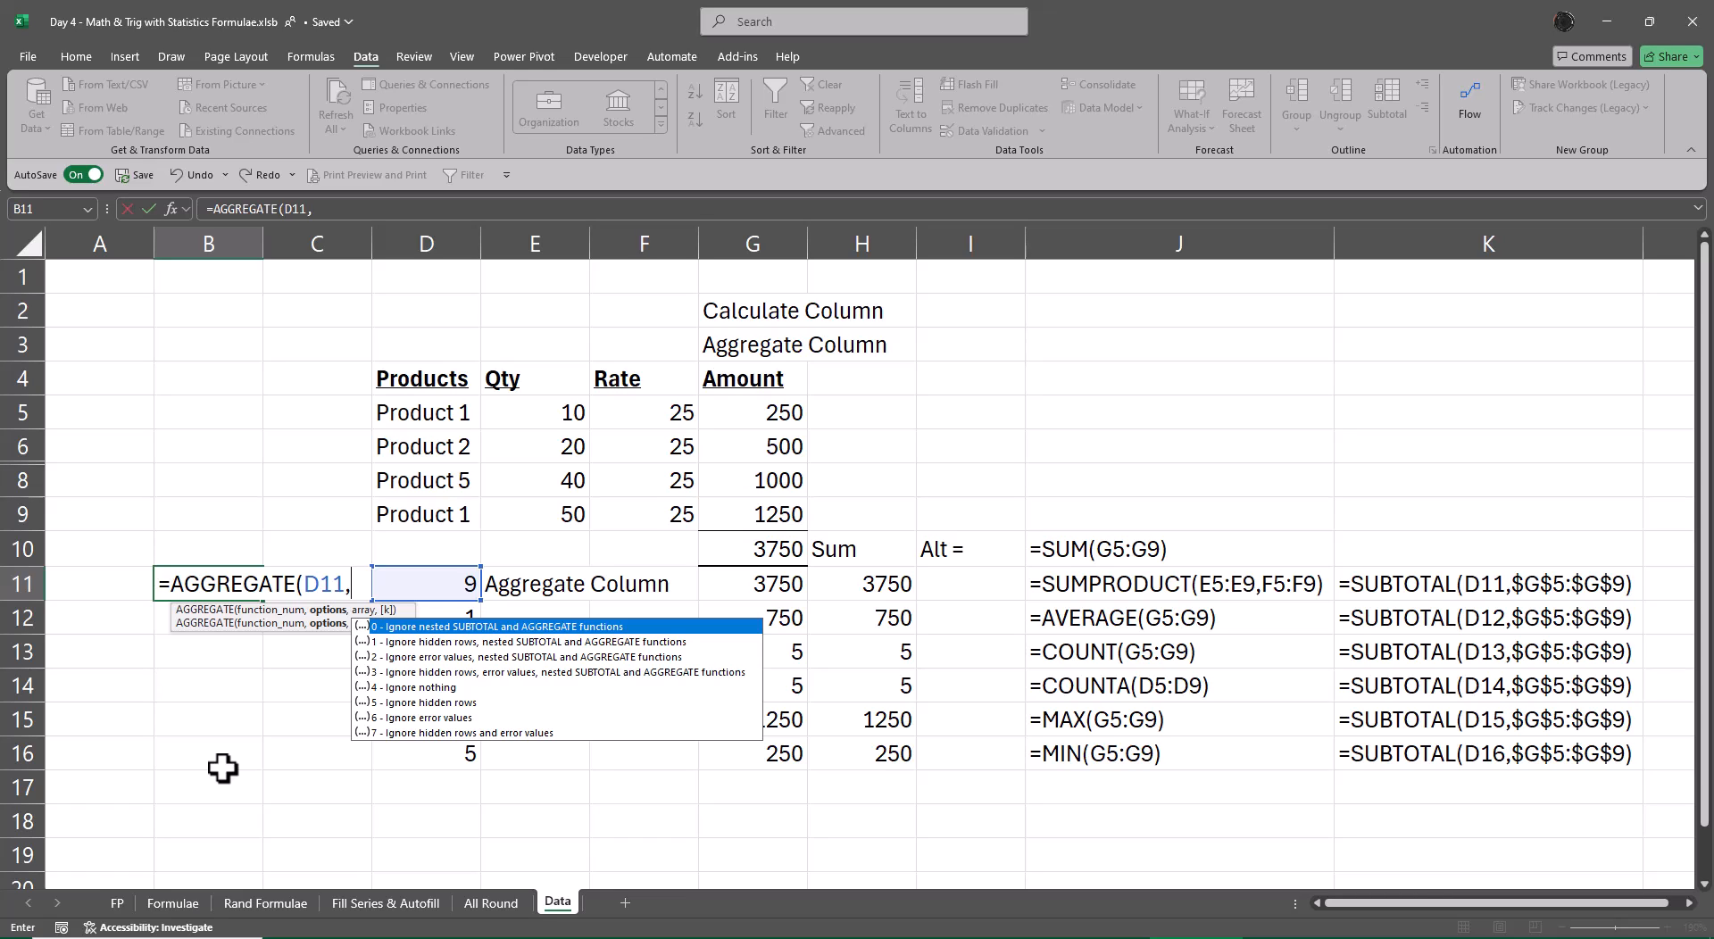
key(Down)
key(Down)
key(Down)
key(Down)
key(Down)
key(Tab)
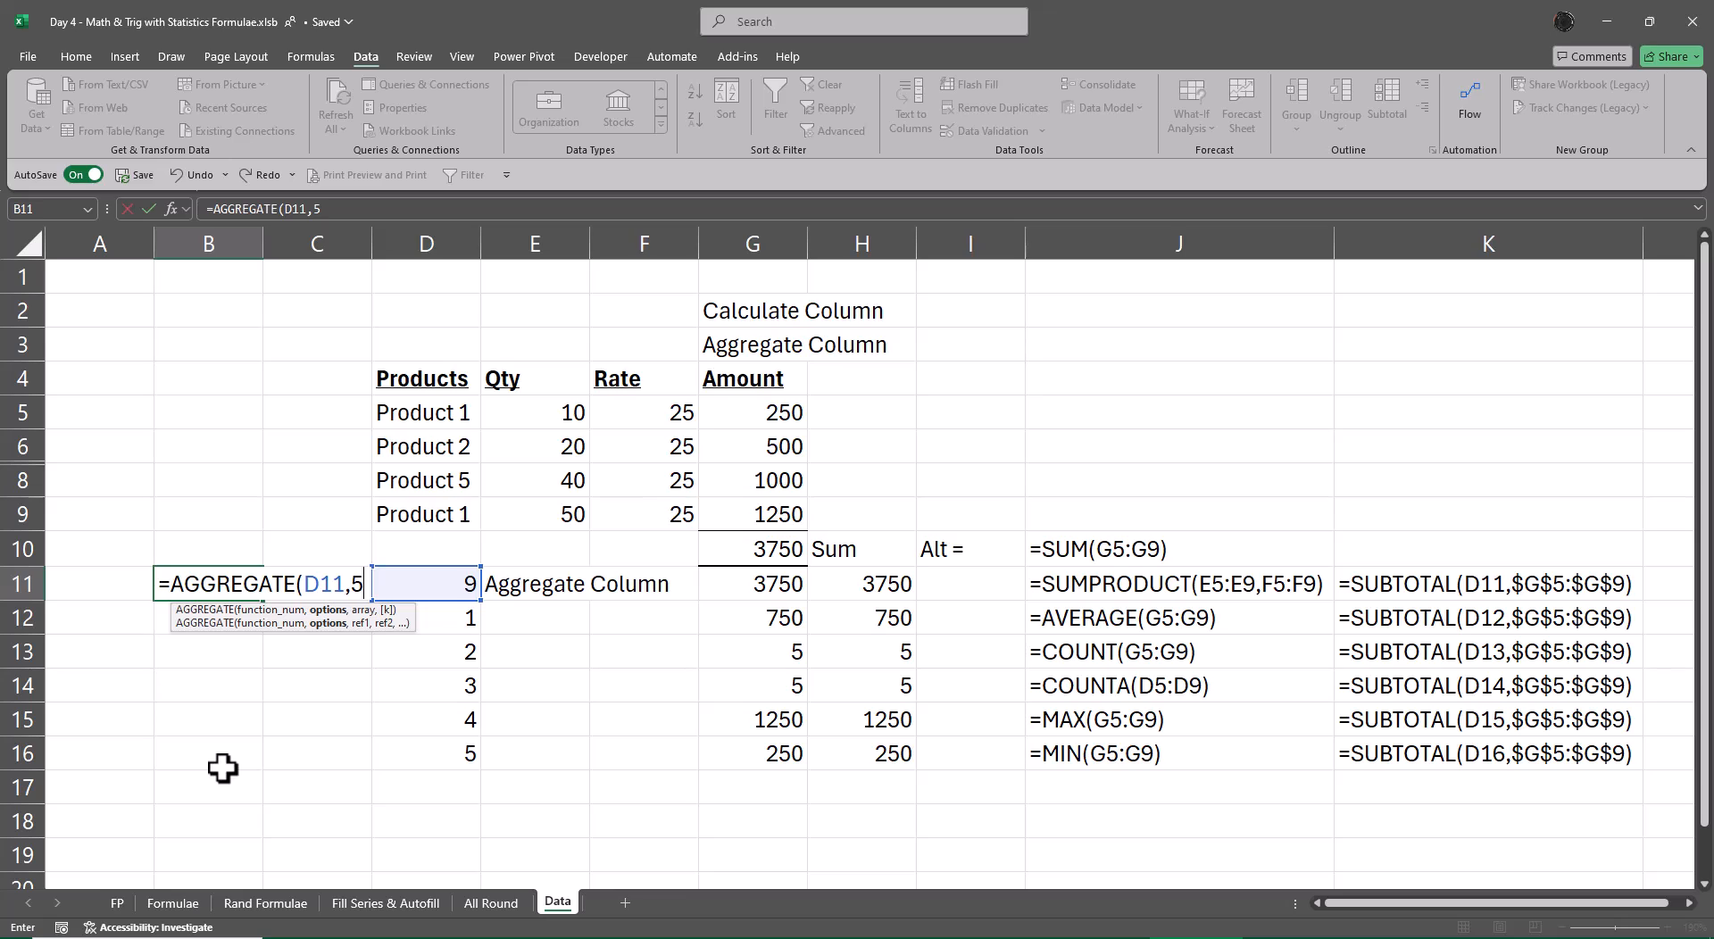
Step: Complete the B11 formula with the Amount range G5:G9 as its array, giving =AGGREGATE(D11,5,G5:G9)
text(,)
key(Left)
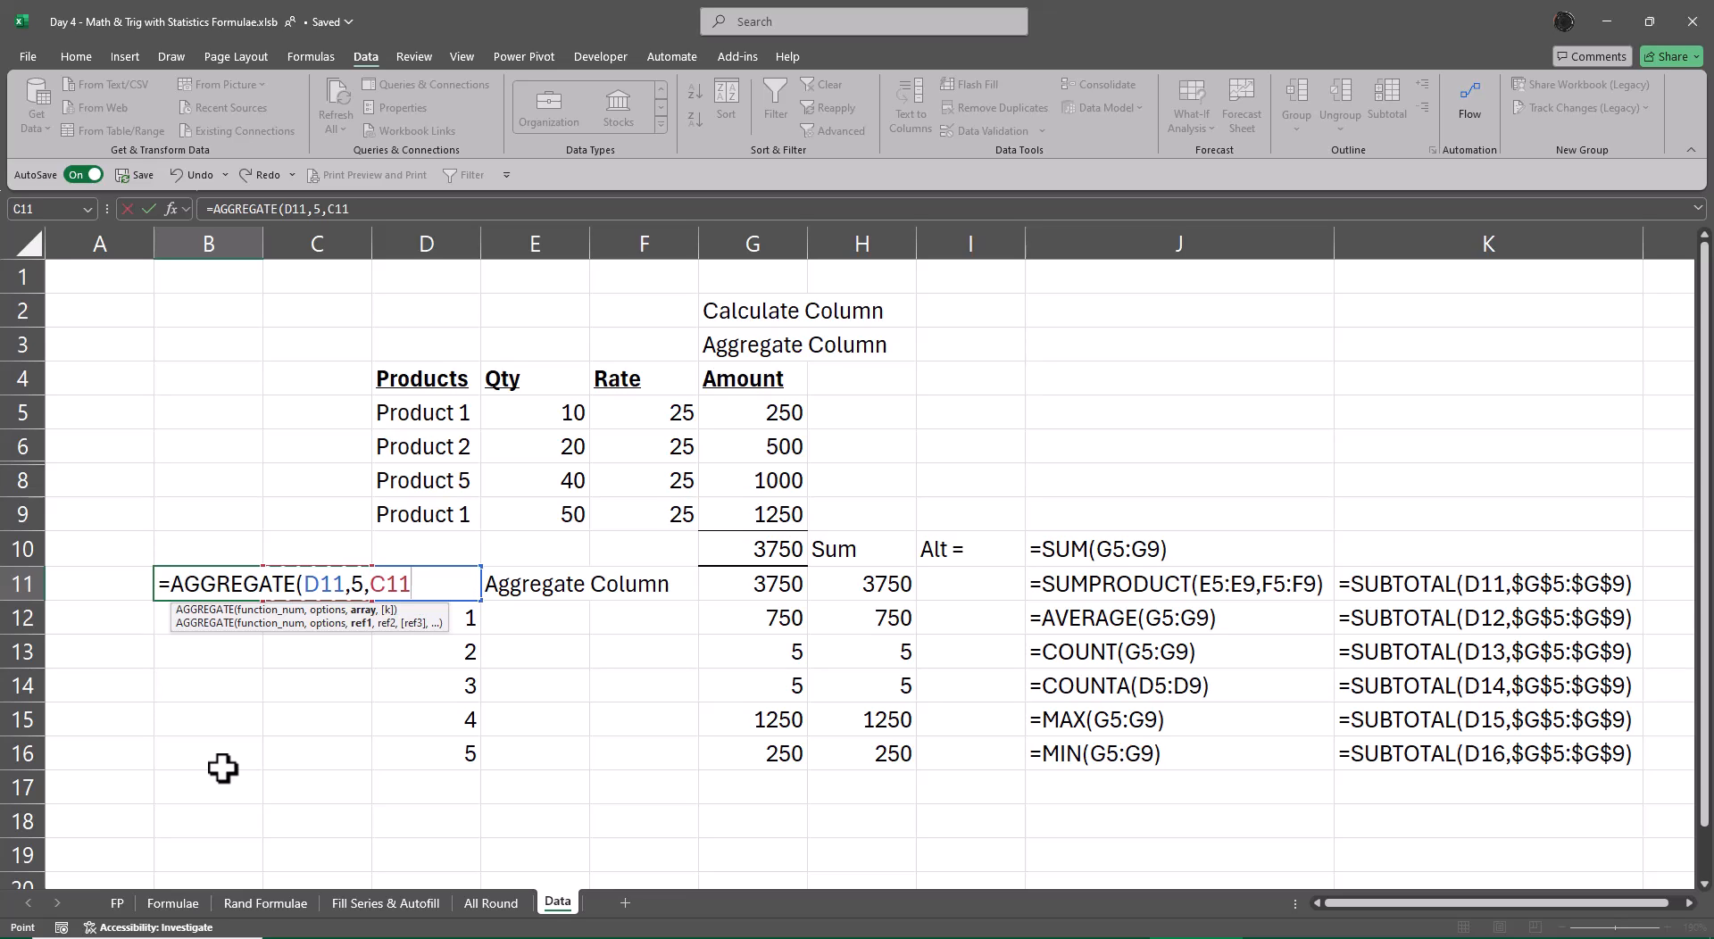
key(Right)
key(Right)
key(Up)
key(Up)
key(Up)
key(Up)
key(Up)
key(Right)
key(Right)
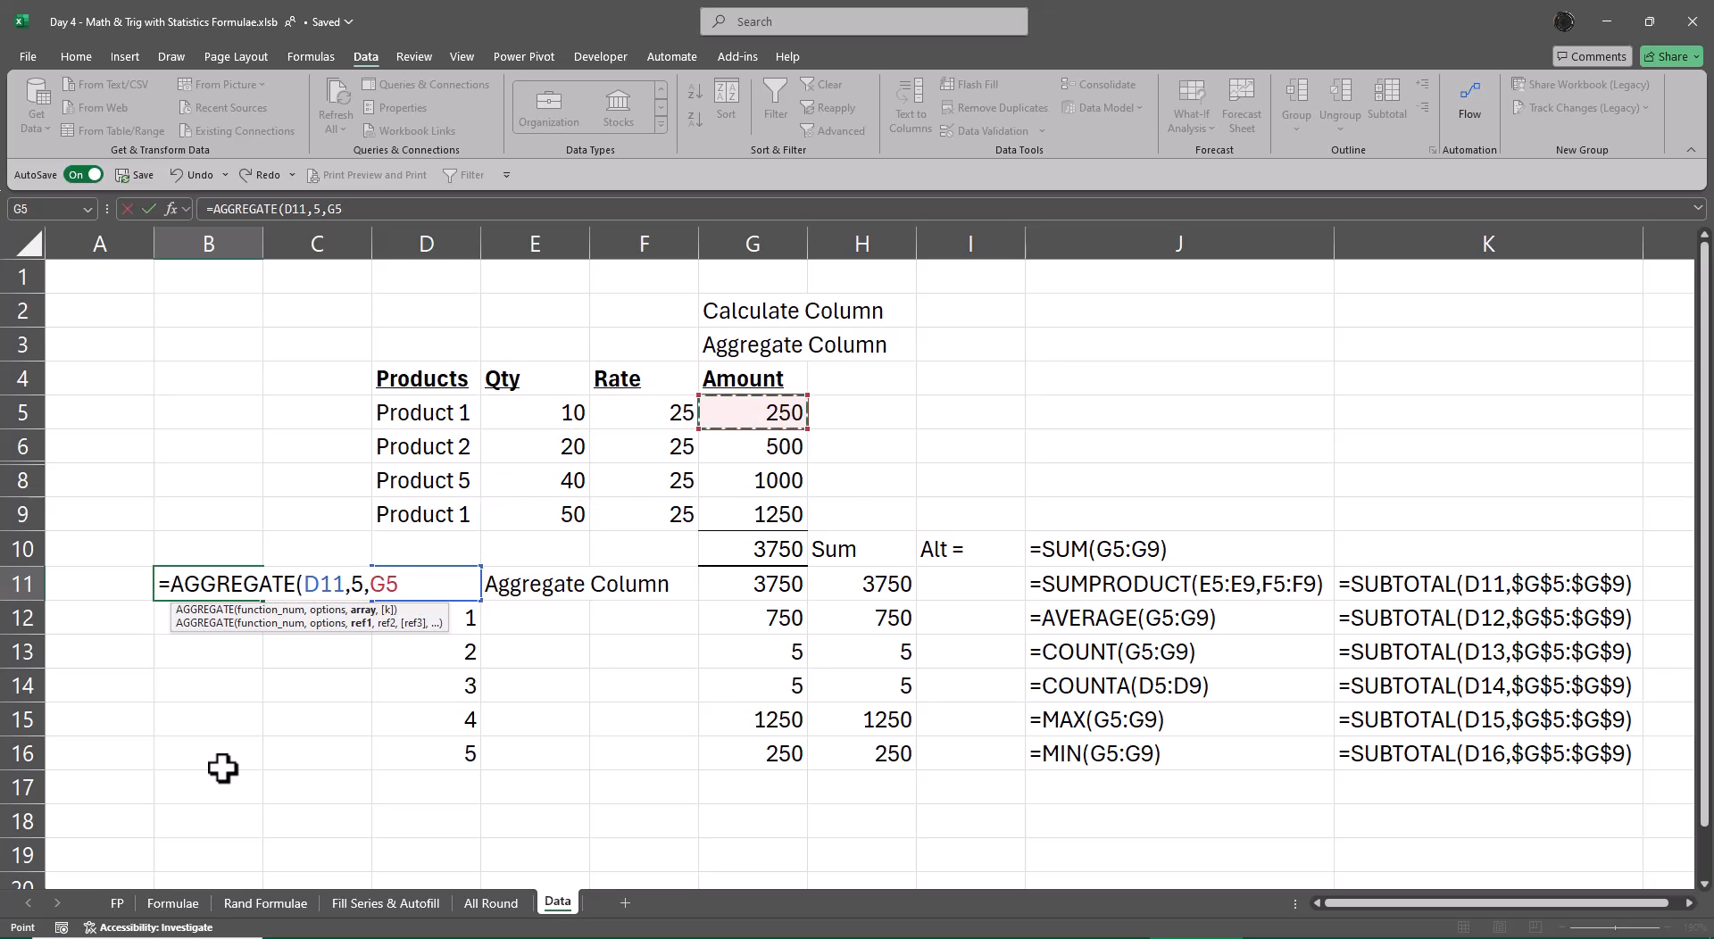
key(shift+Down)
key(shift+Down)
key(shift+Down)
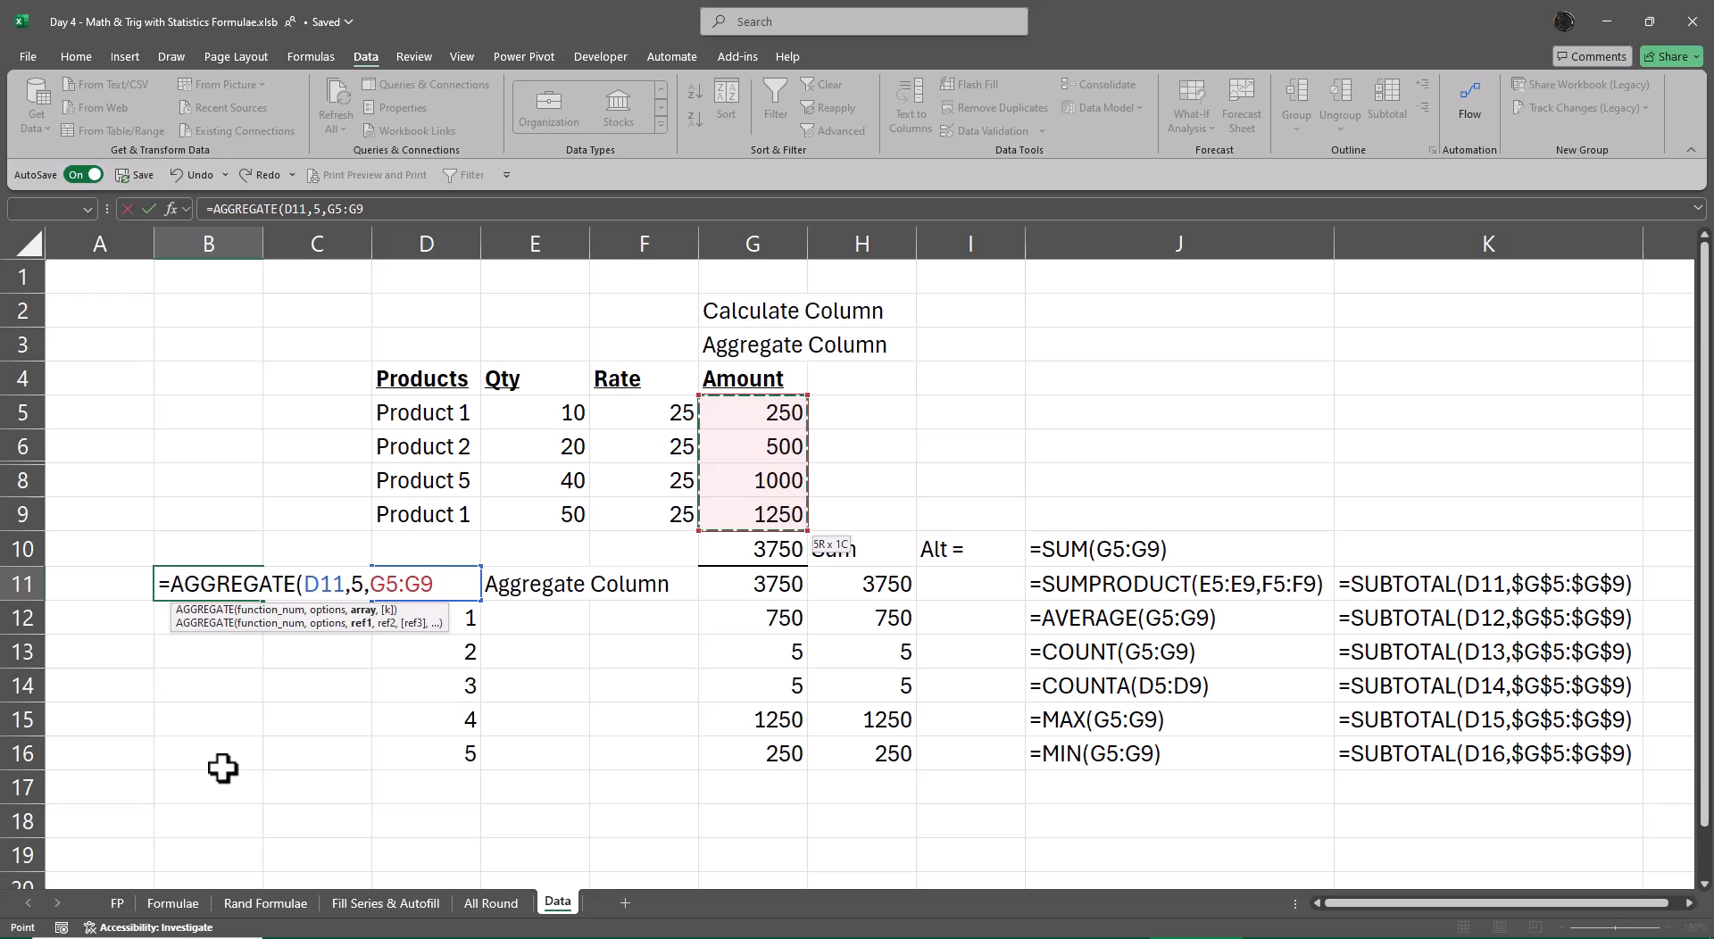
text())
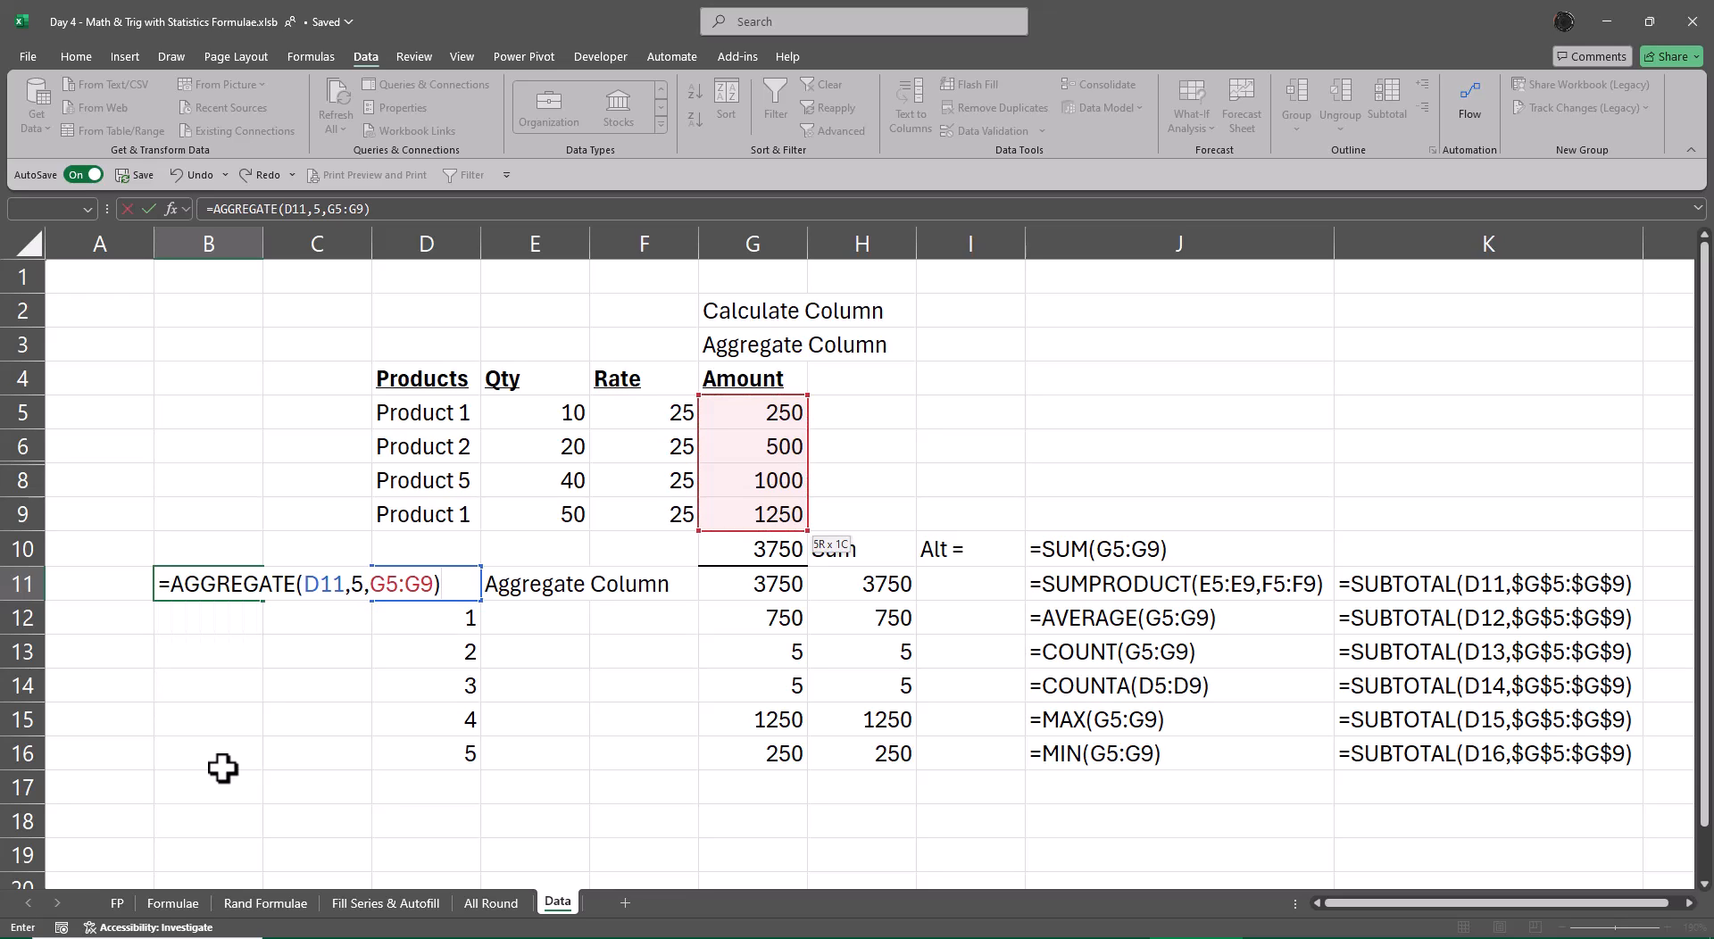
key(Return)
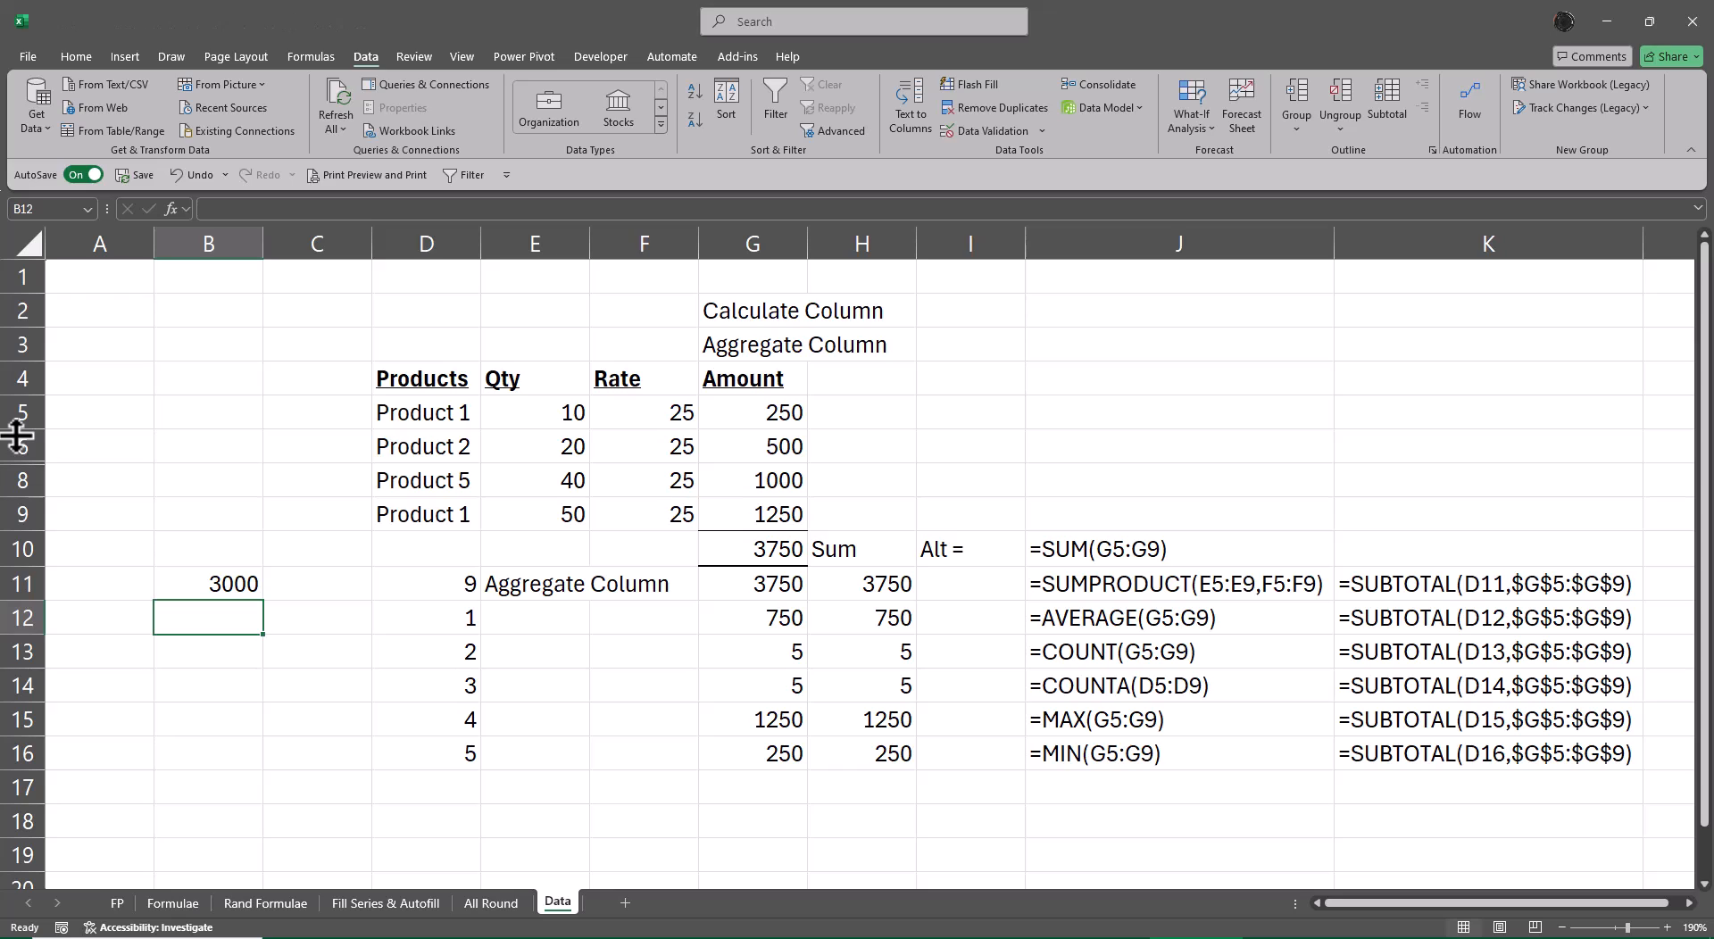
Step: Unhide row 7 between rows 6 and 8 of the product table
drag(18, 444, 18, 480)
right_click(18, 480)
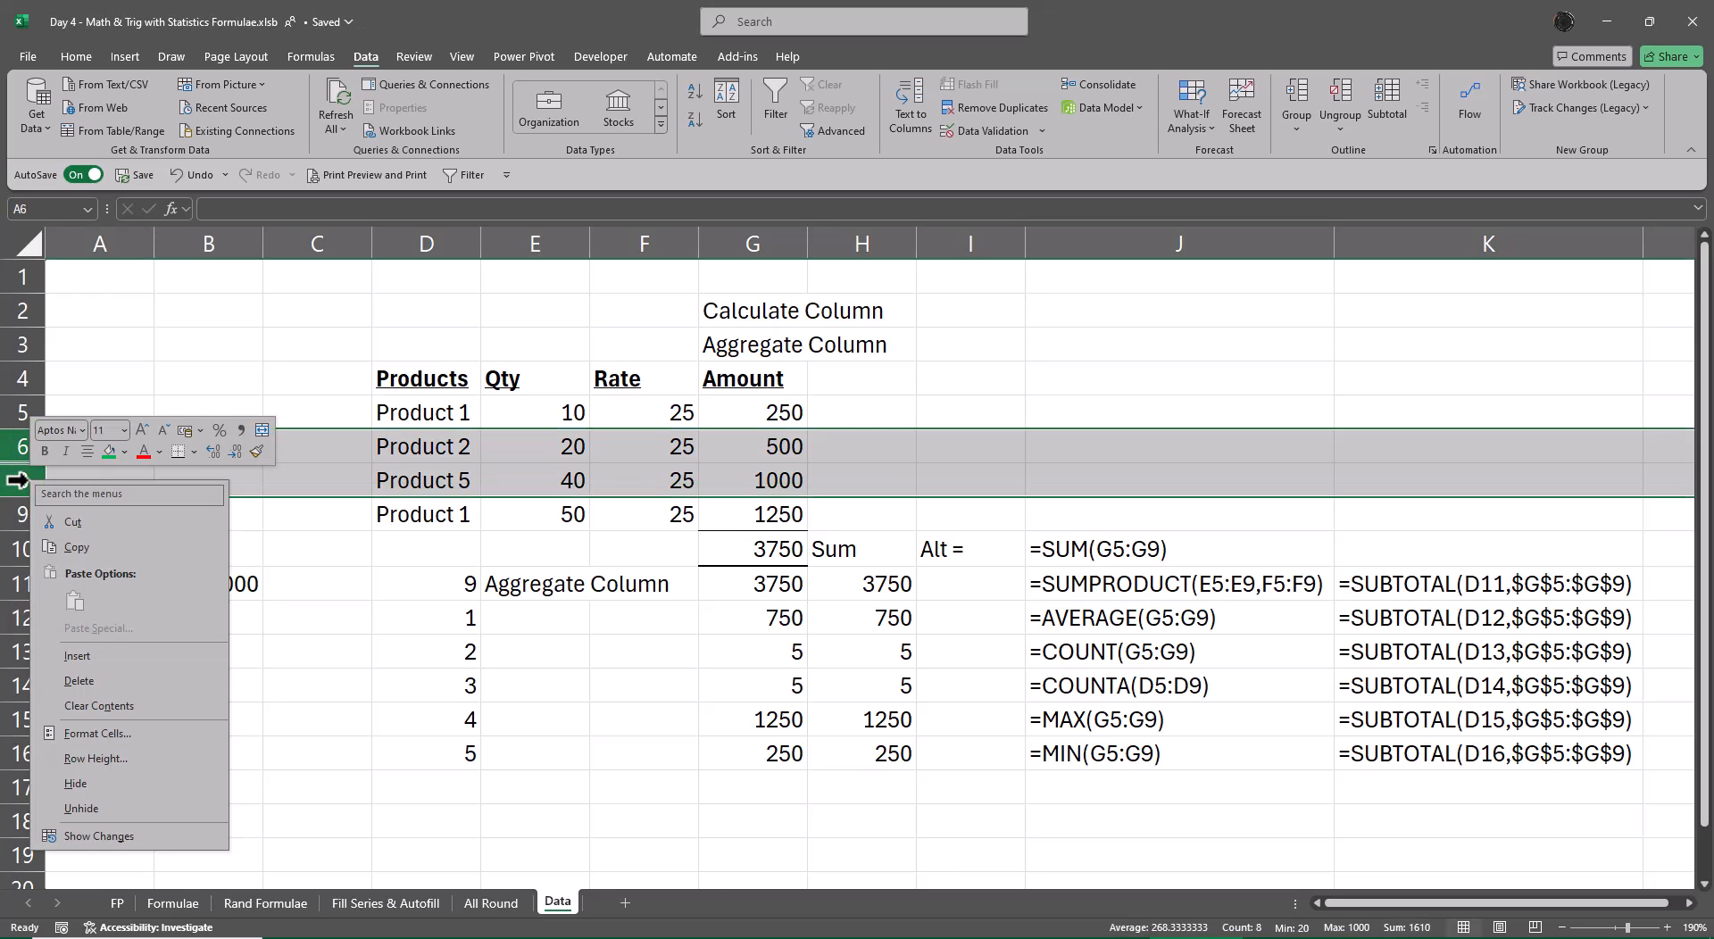
click(153, 808)
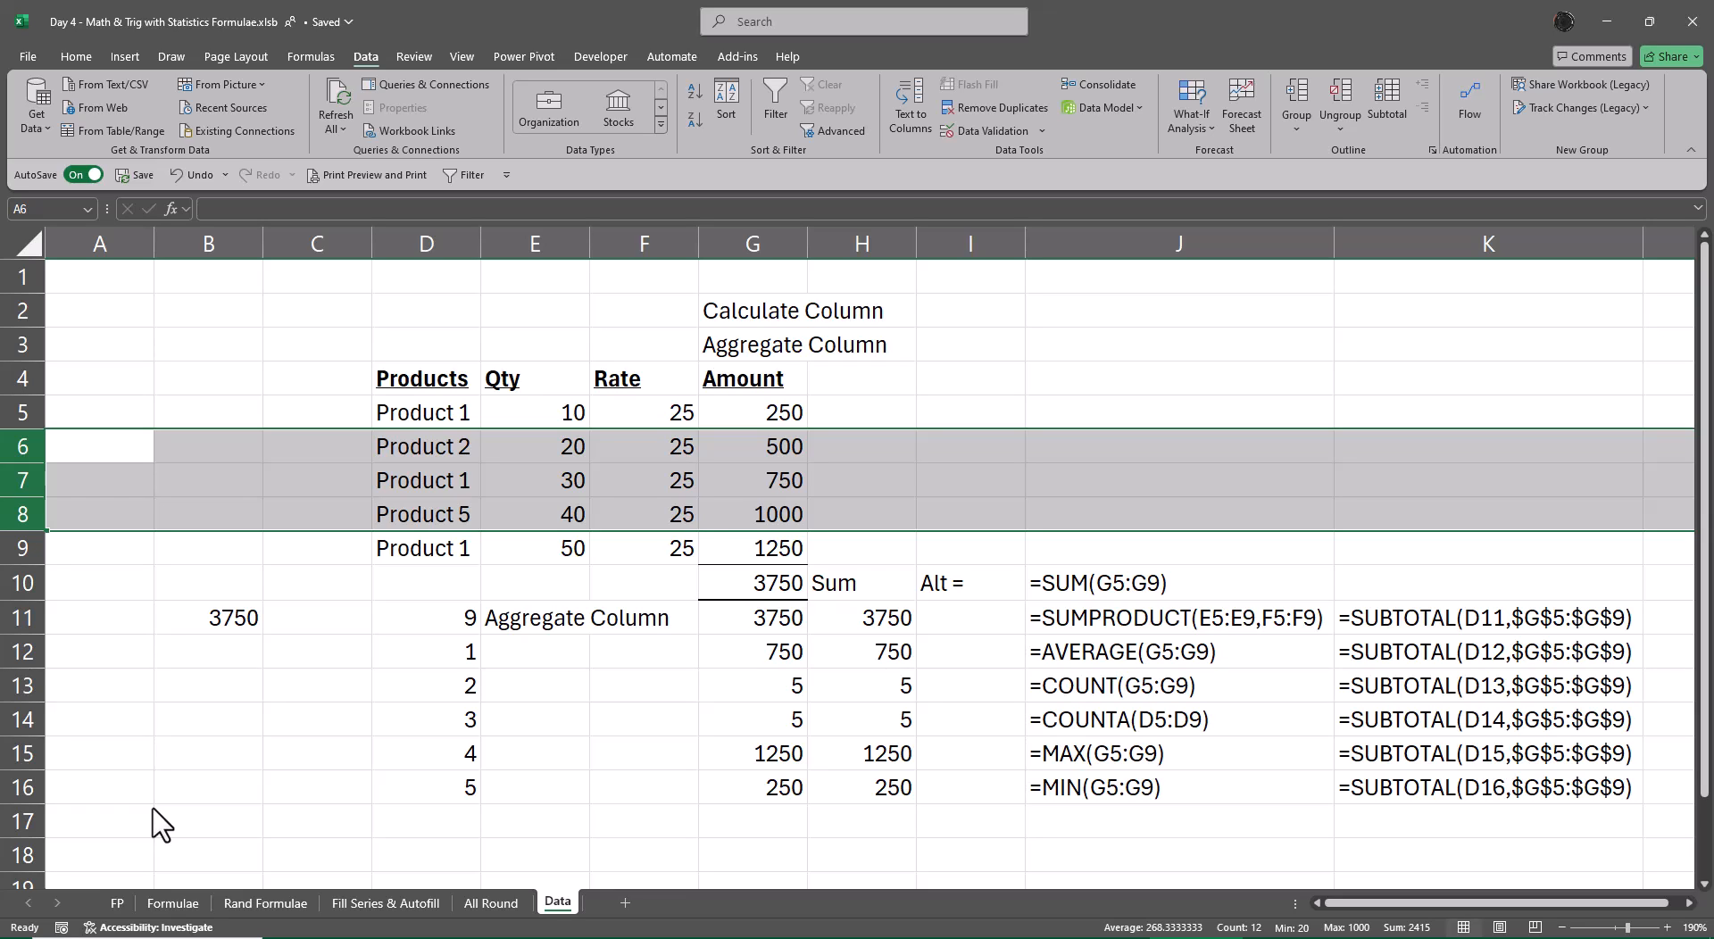
Step: Make the array reference in B11's AGGREGATE formula absolute as $G$5:$G$9
key(Down)
key(Down)
key(Down)
key(Right)
key(Down)
key(Down)
key(F2)
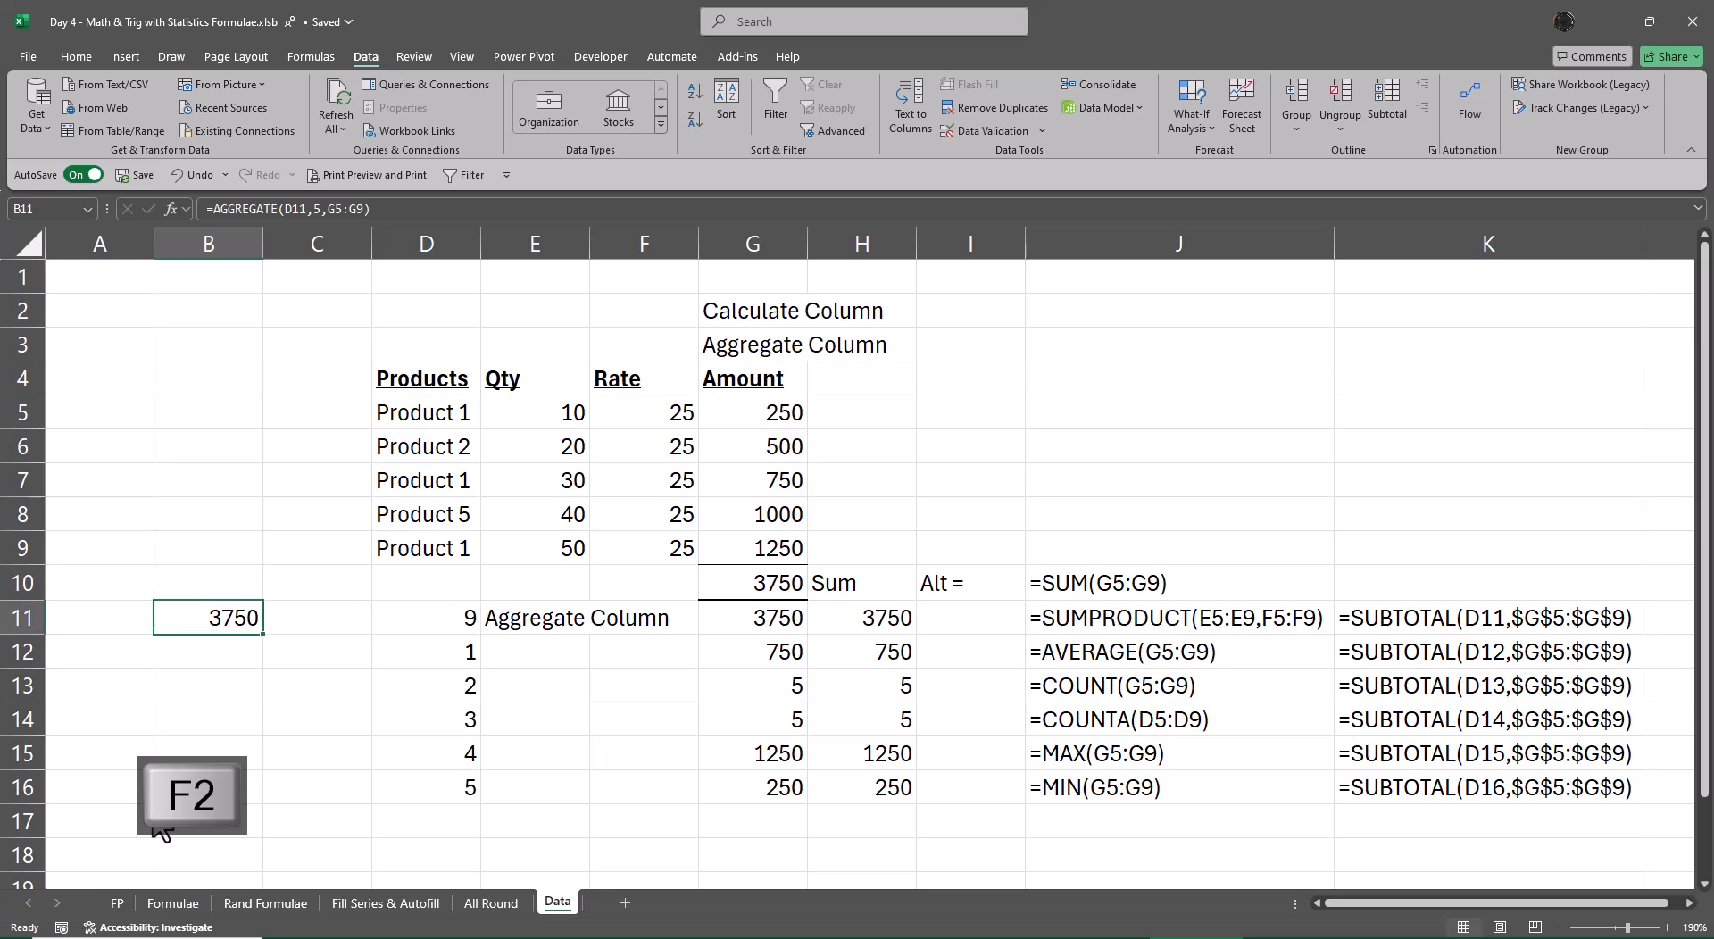
key(Left)
key(Left)
key(Right)
key(shift+Left)
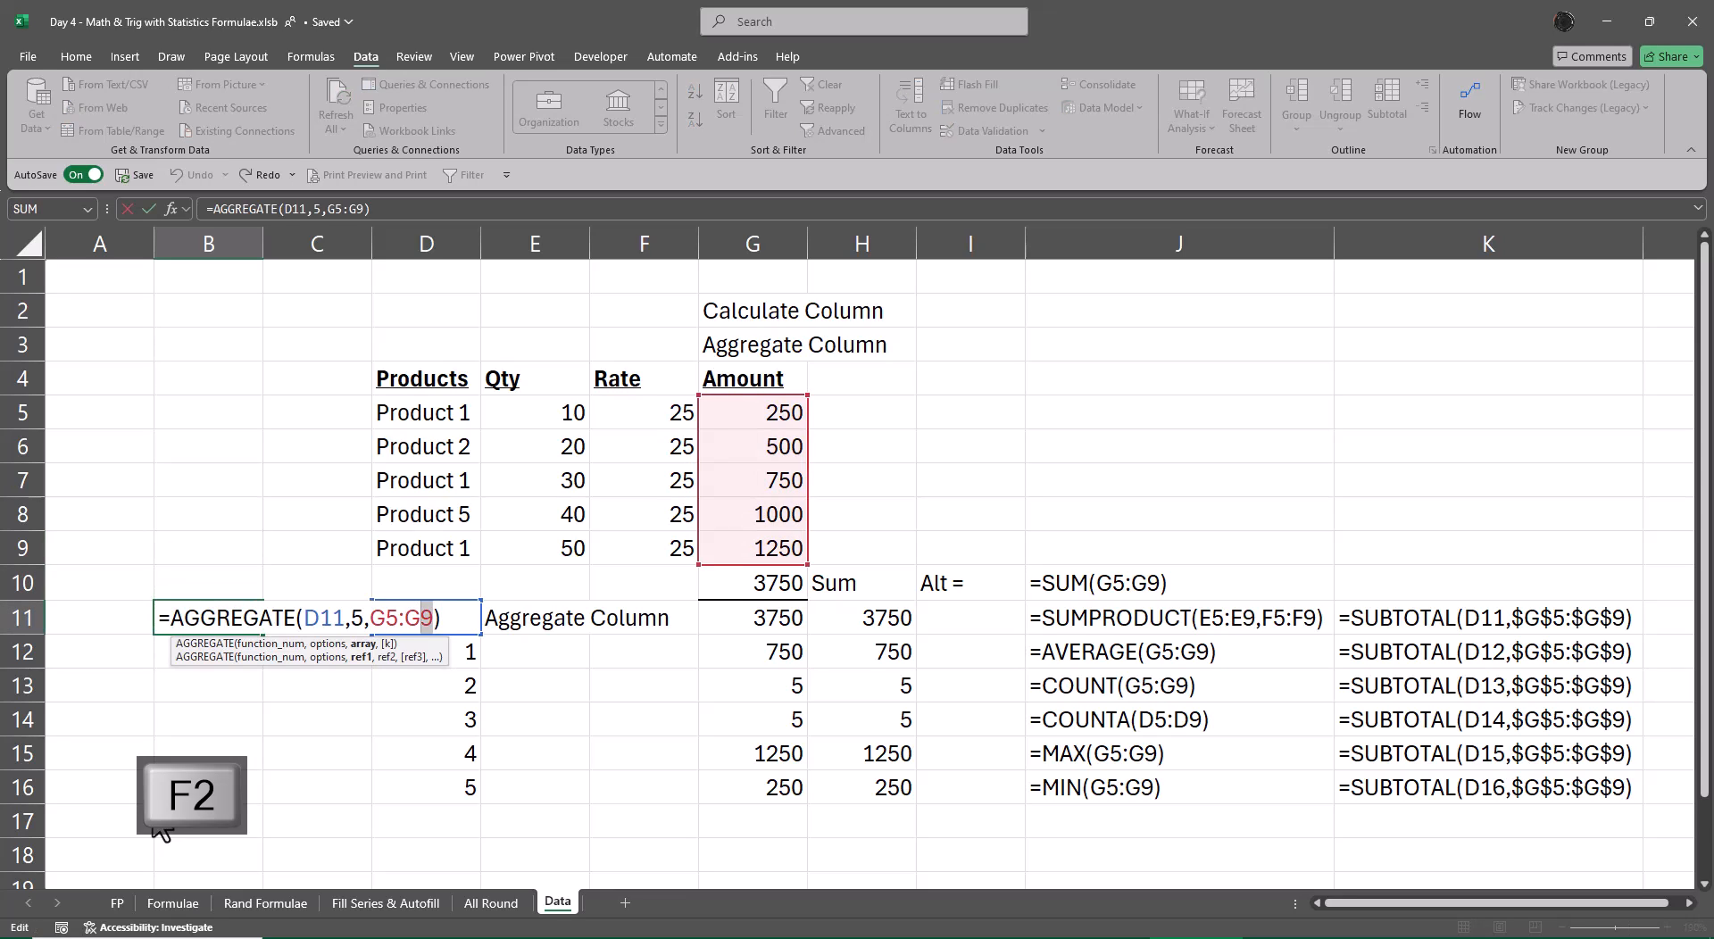
key(shift+Left)
key(shift+Left)
key(shift+Left)
key(shift+Left)
key(F4)
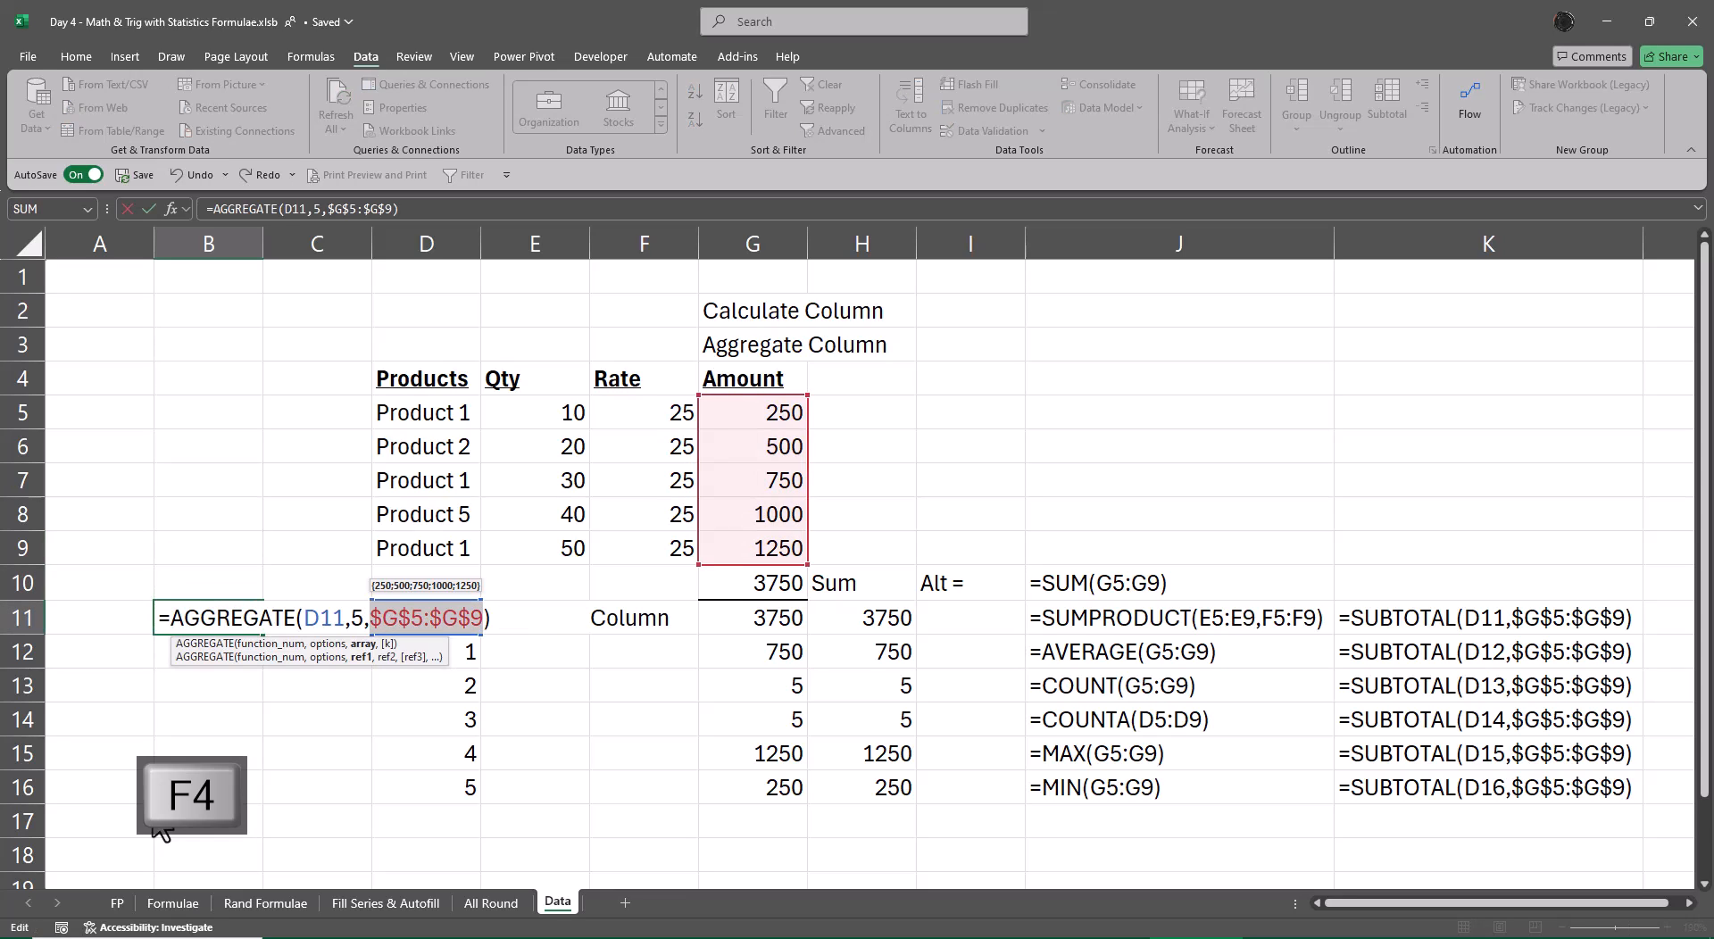
key(ctrl+Return)
Step: Copy the AGGREGATE formula from B11 into B12 beside function number 1
key(ctrl+c)
key(Down)
key(ctrl+v)
key(Down)
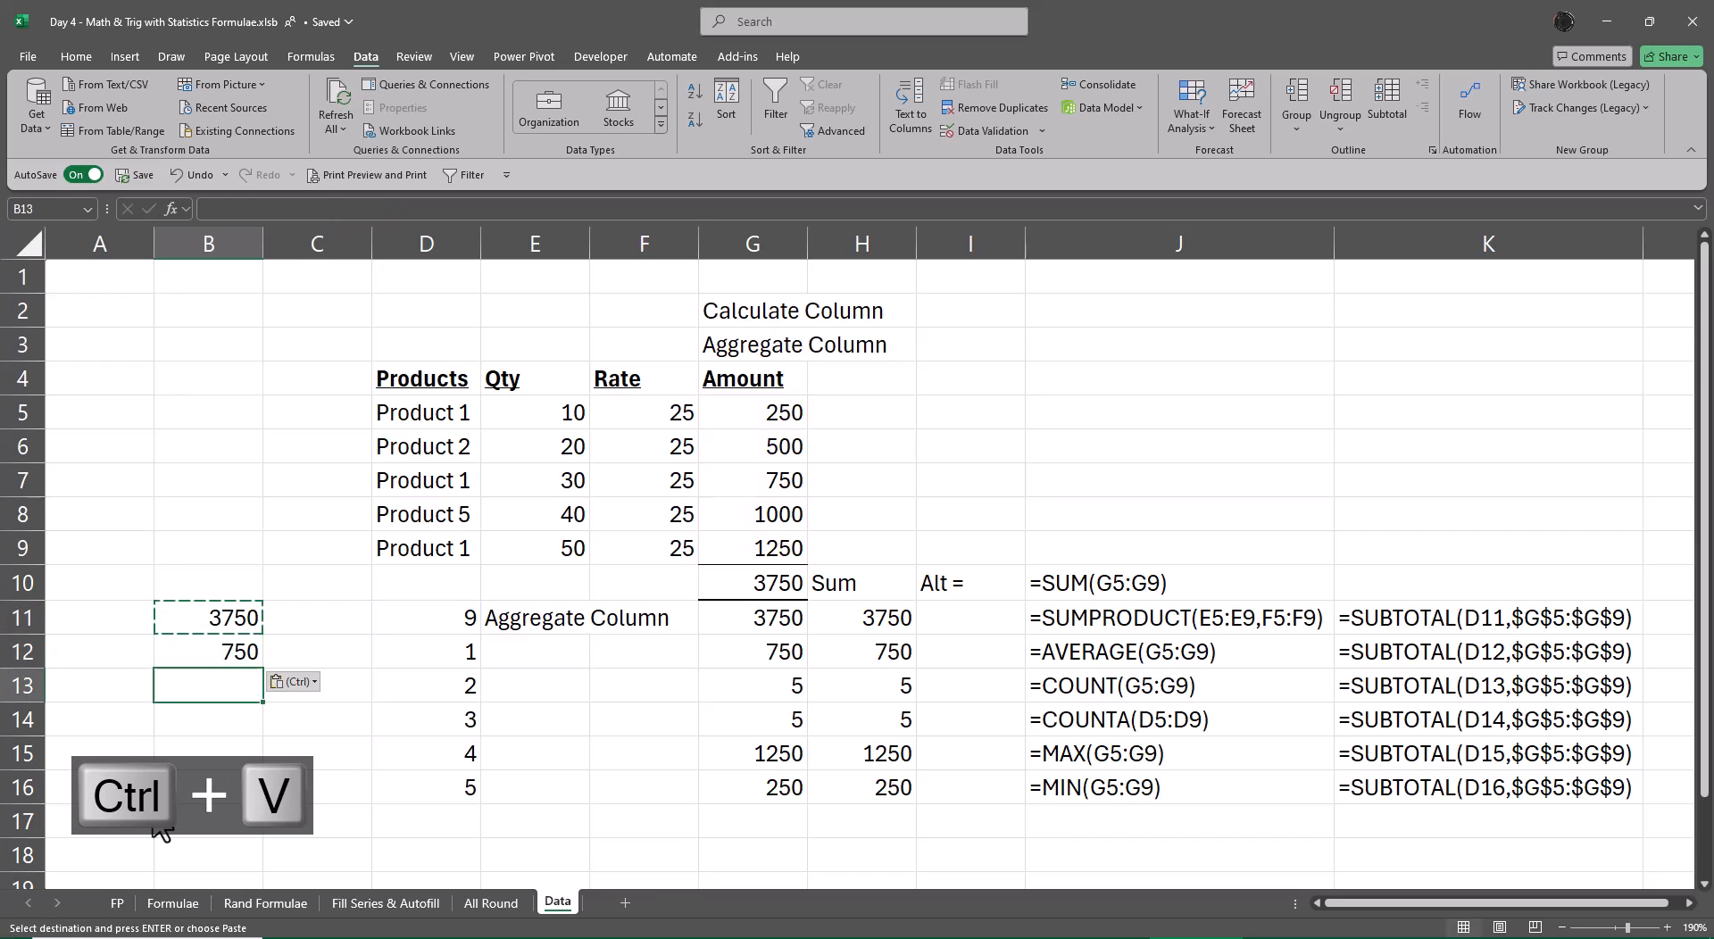
Step: Paste the copied AGGREGATE formula into cells B13 through B16
key(ctrl+v)
key(Down)
key(ctrl+v)
key(Down)
key(ctrl+v)
key(Down)
key(ctrl+v)
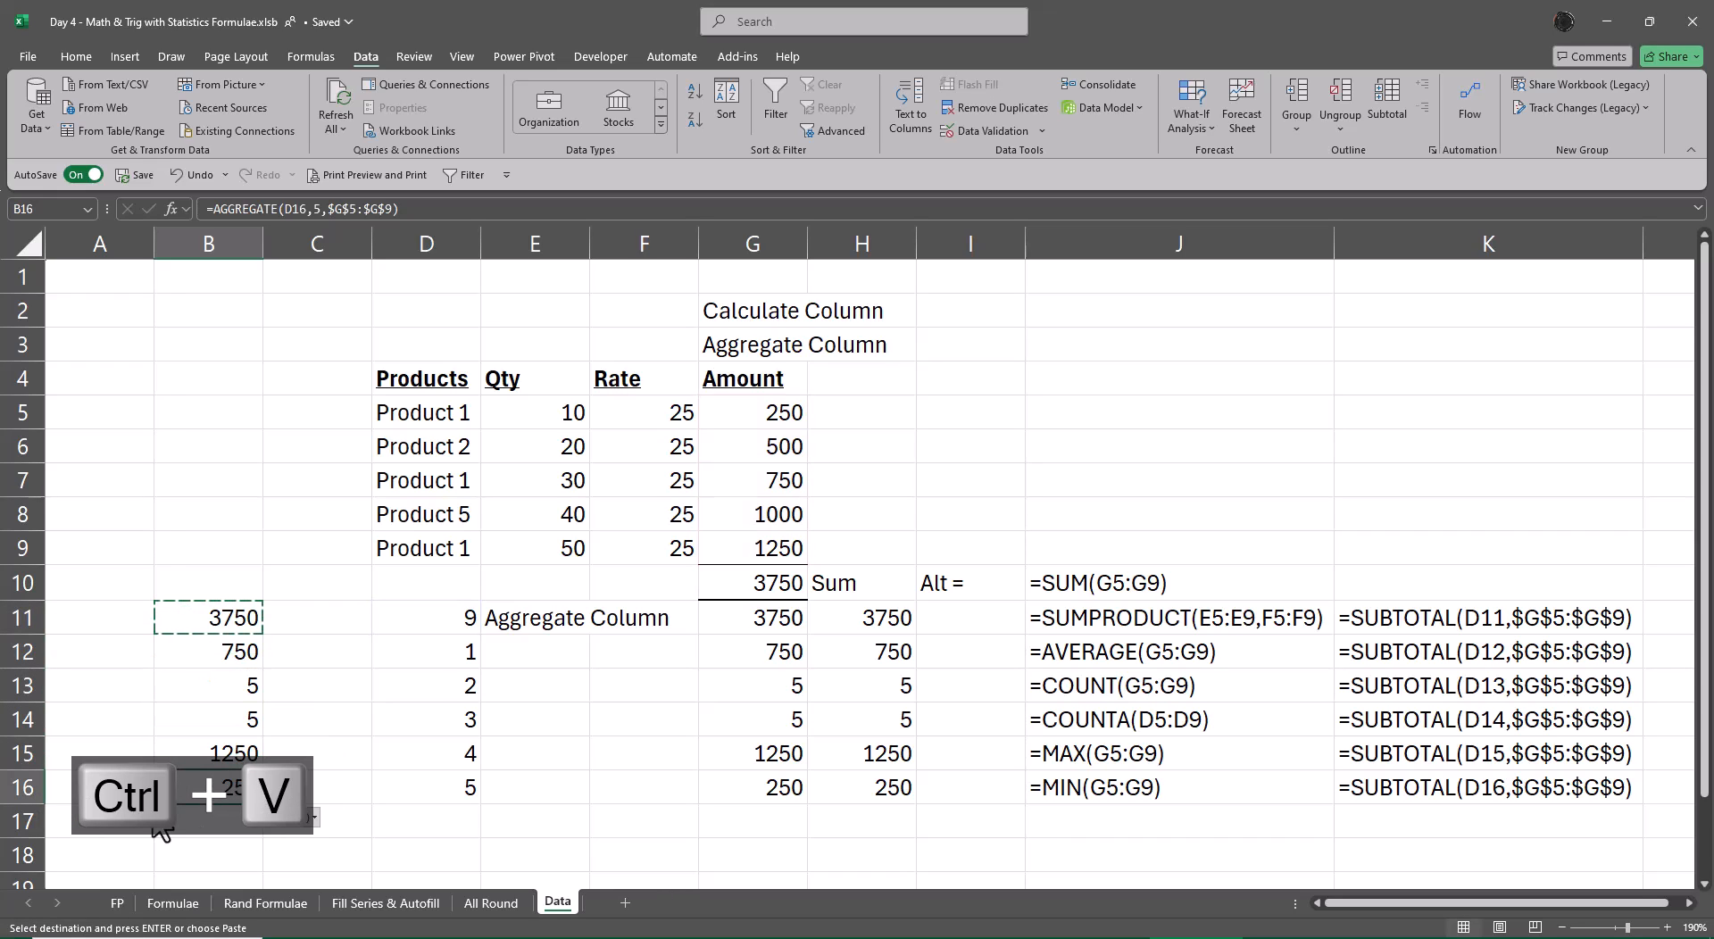
key(Escape)
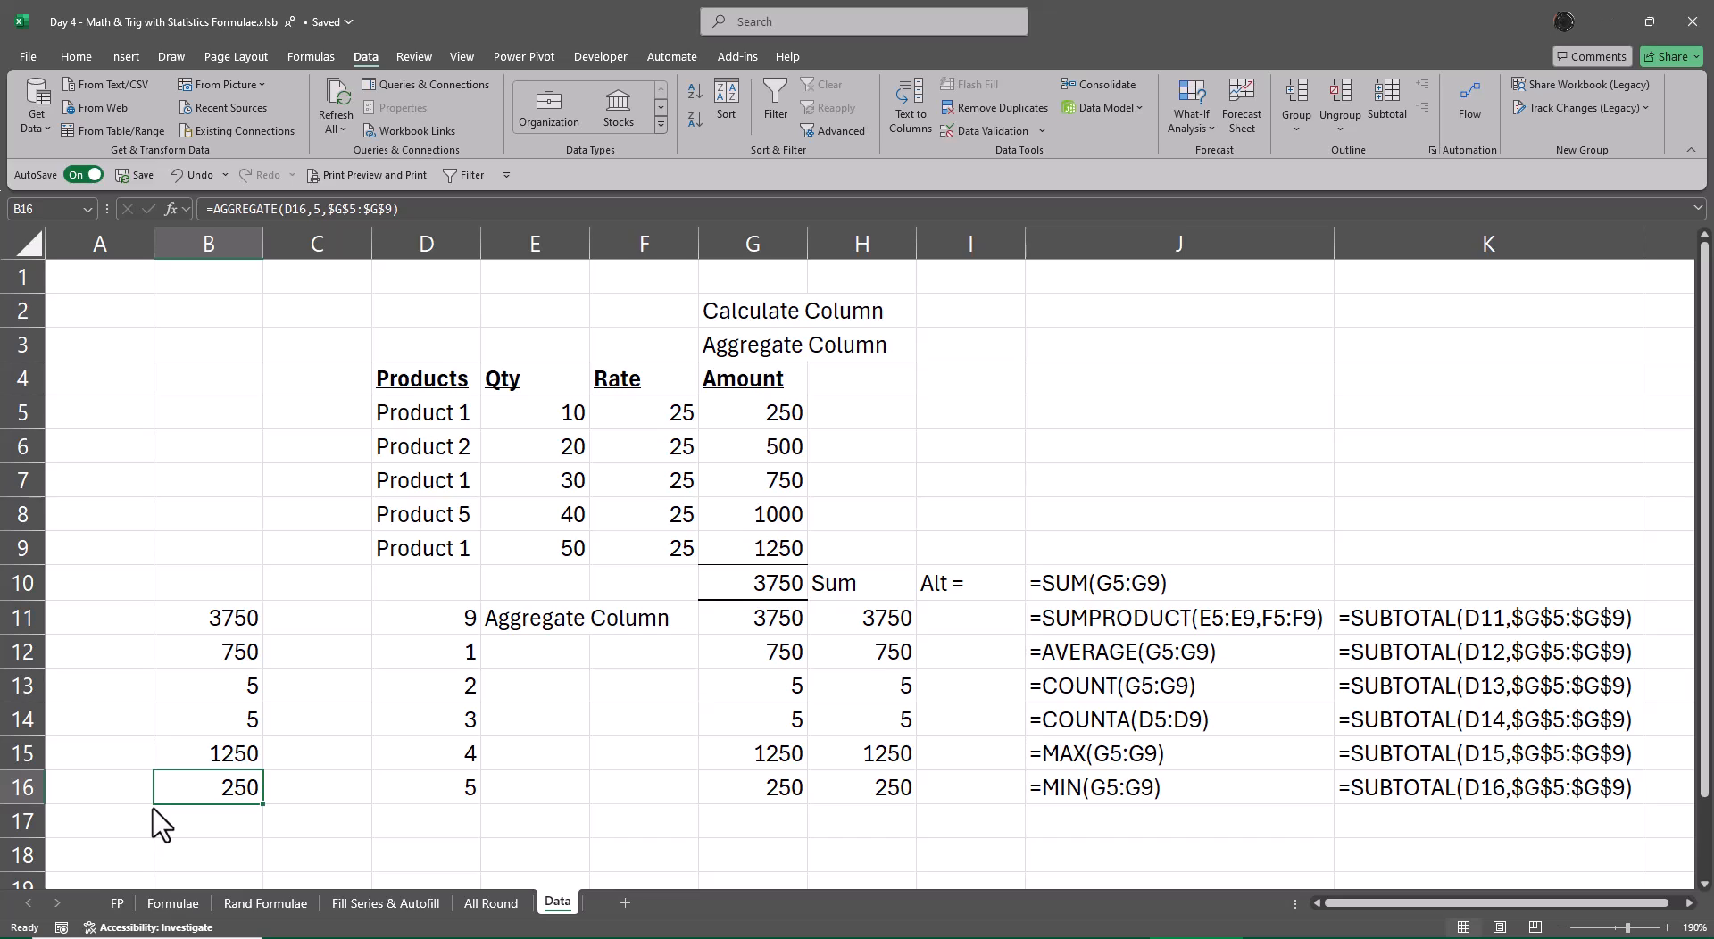
Step: Turn on filters for the product table's header row, D4:G4
key(Up)
key(Up)
key(Up)
key(Up)
key(Up)
key(Up)
key(Up)
key(Up)
key(Up)
key(Up)
key(Up)
key(Right)
key(Right)
key(Up)
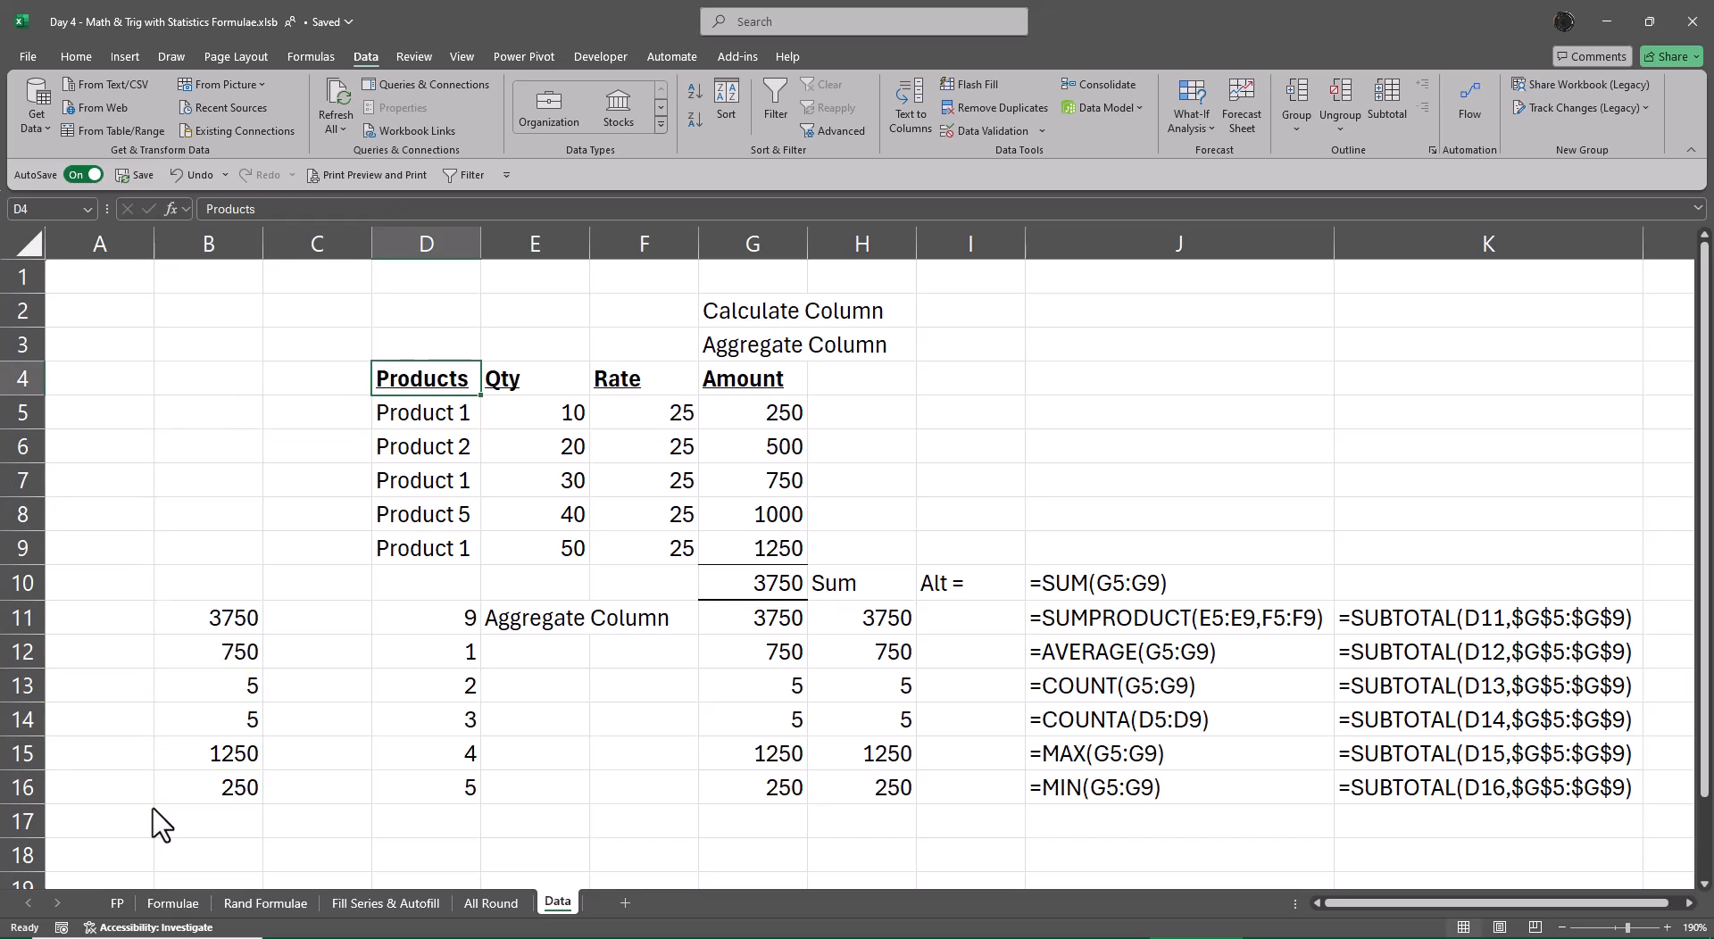
key(ctrl+shift+Right)
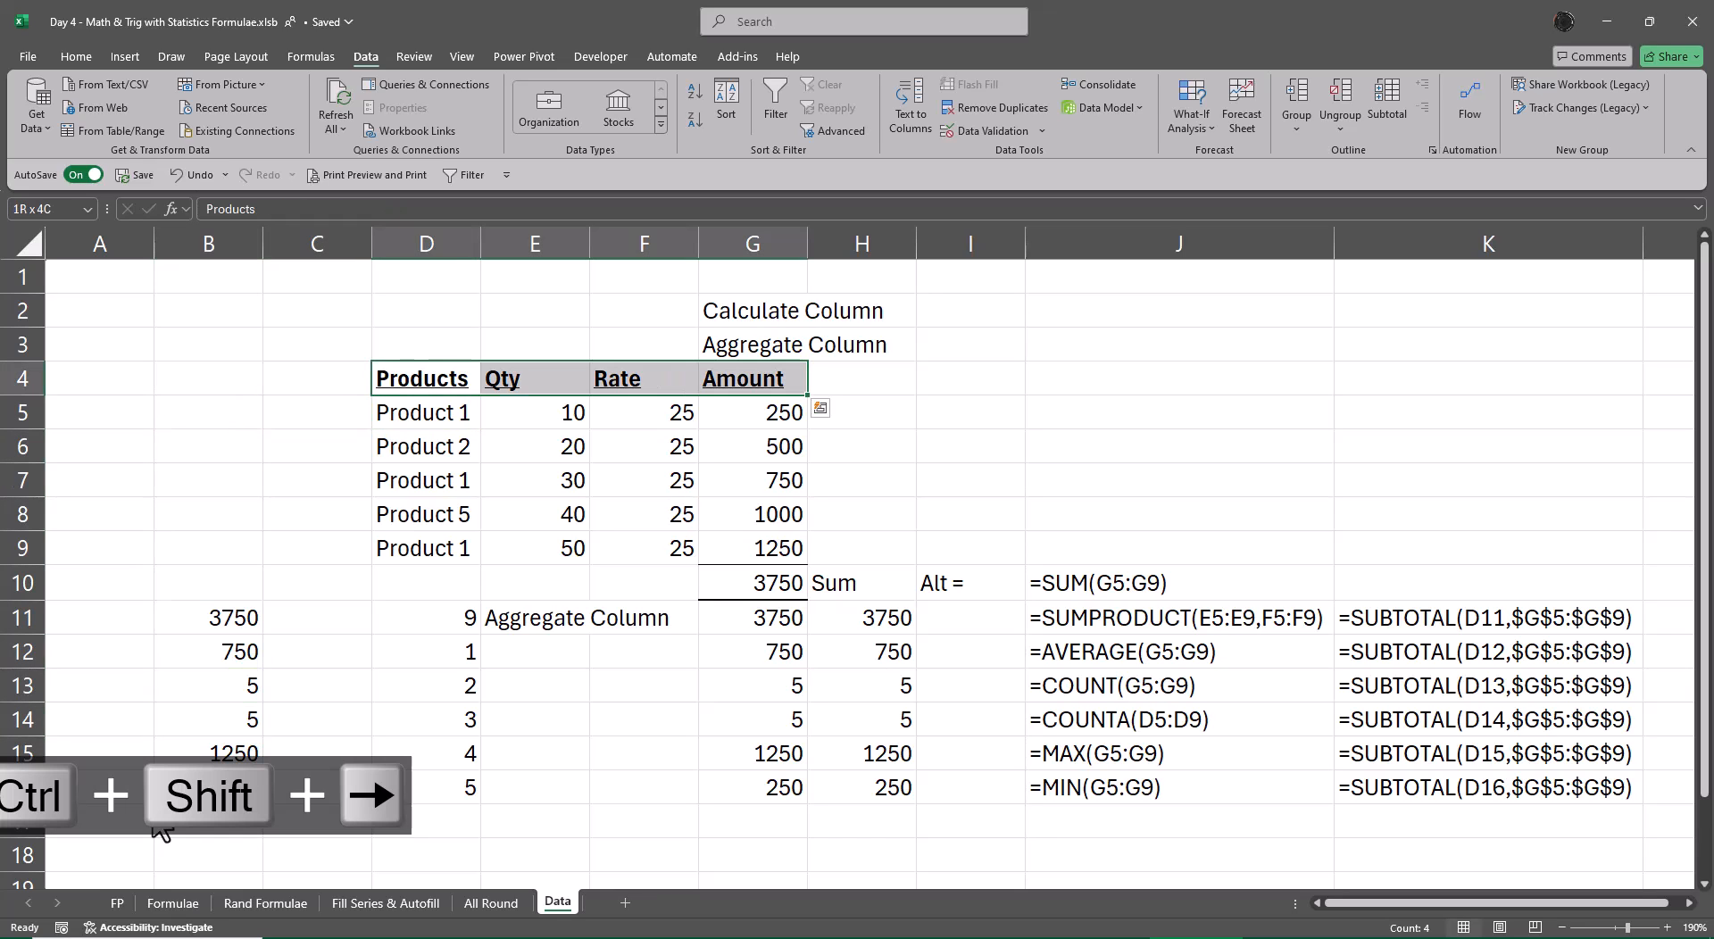
key(ctrl+shift+l)
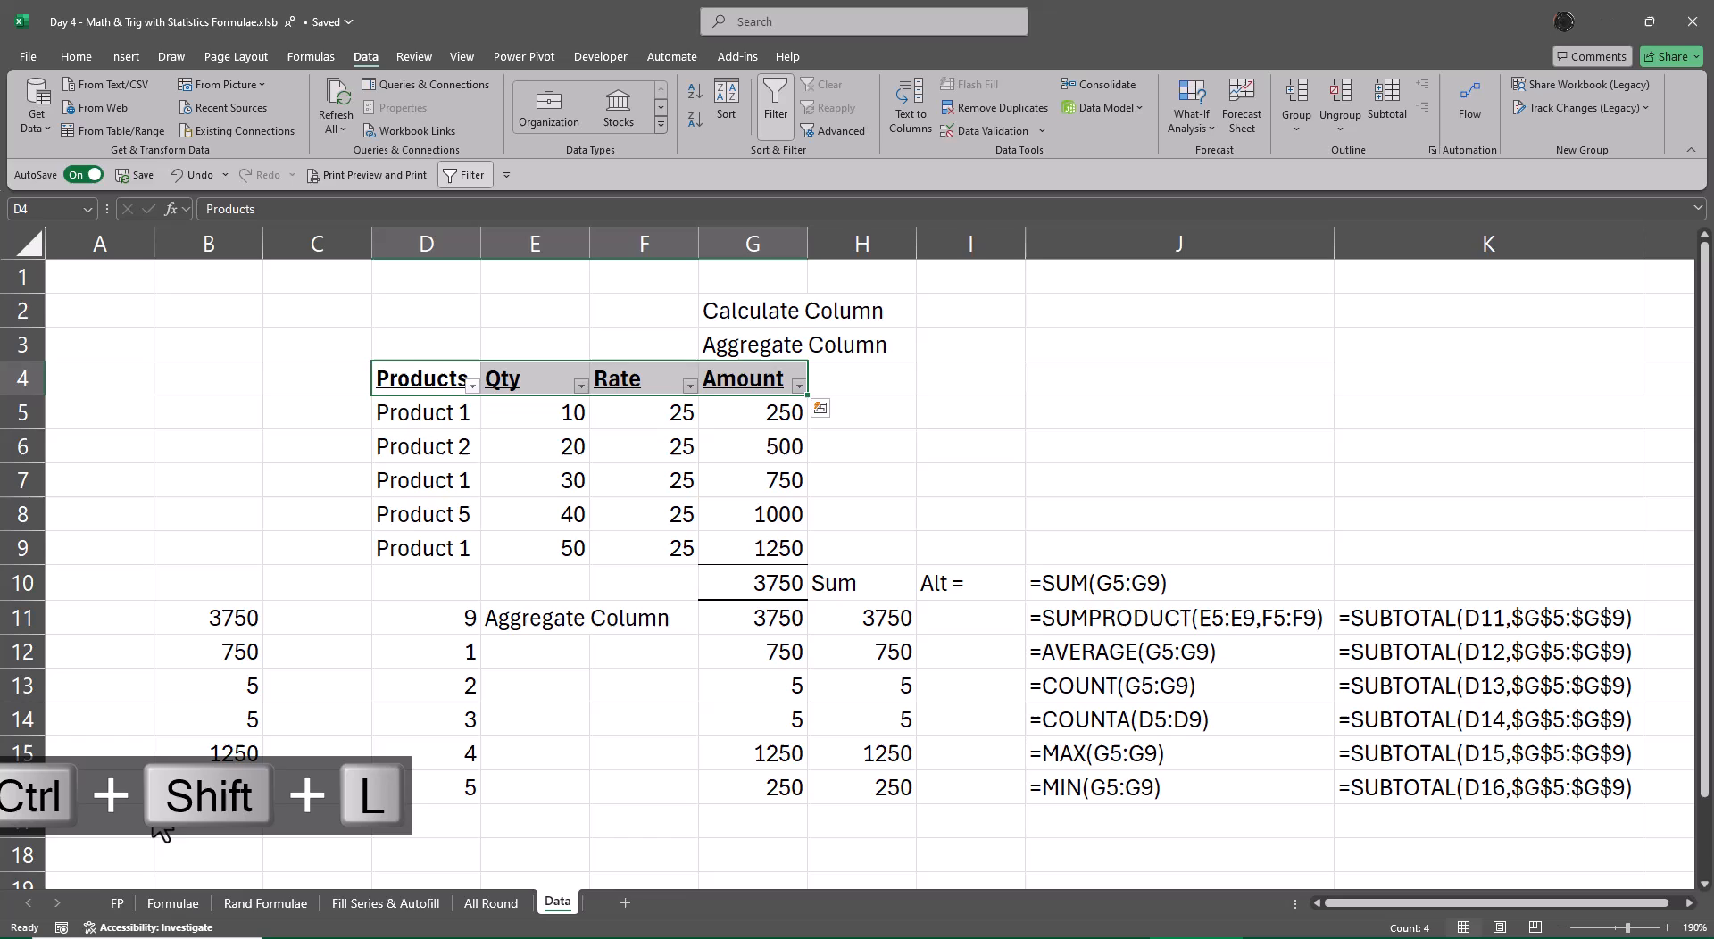
Step: Exclude 250 from the Amount column's filter, and remove the filters from the table again
click(798, 385)
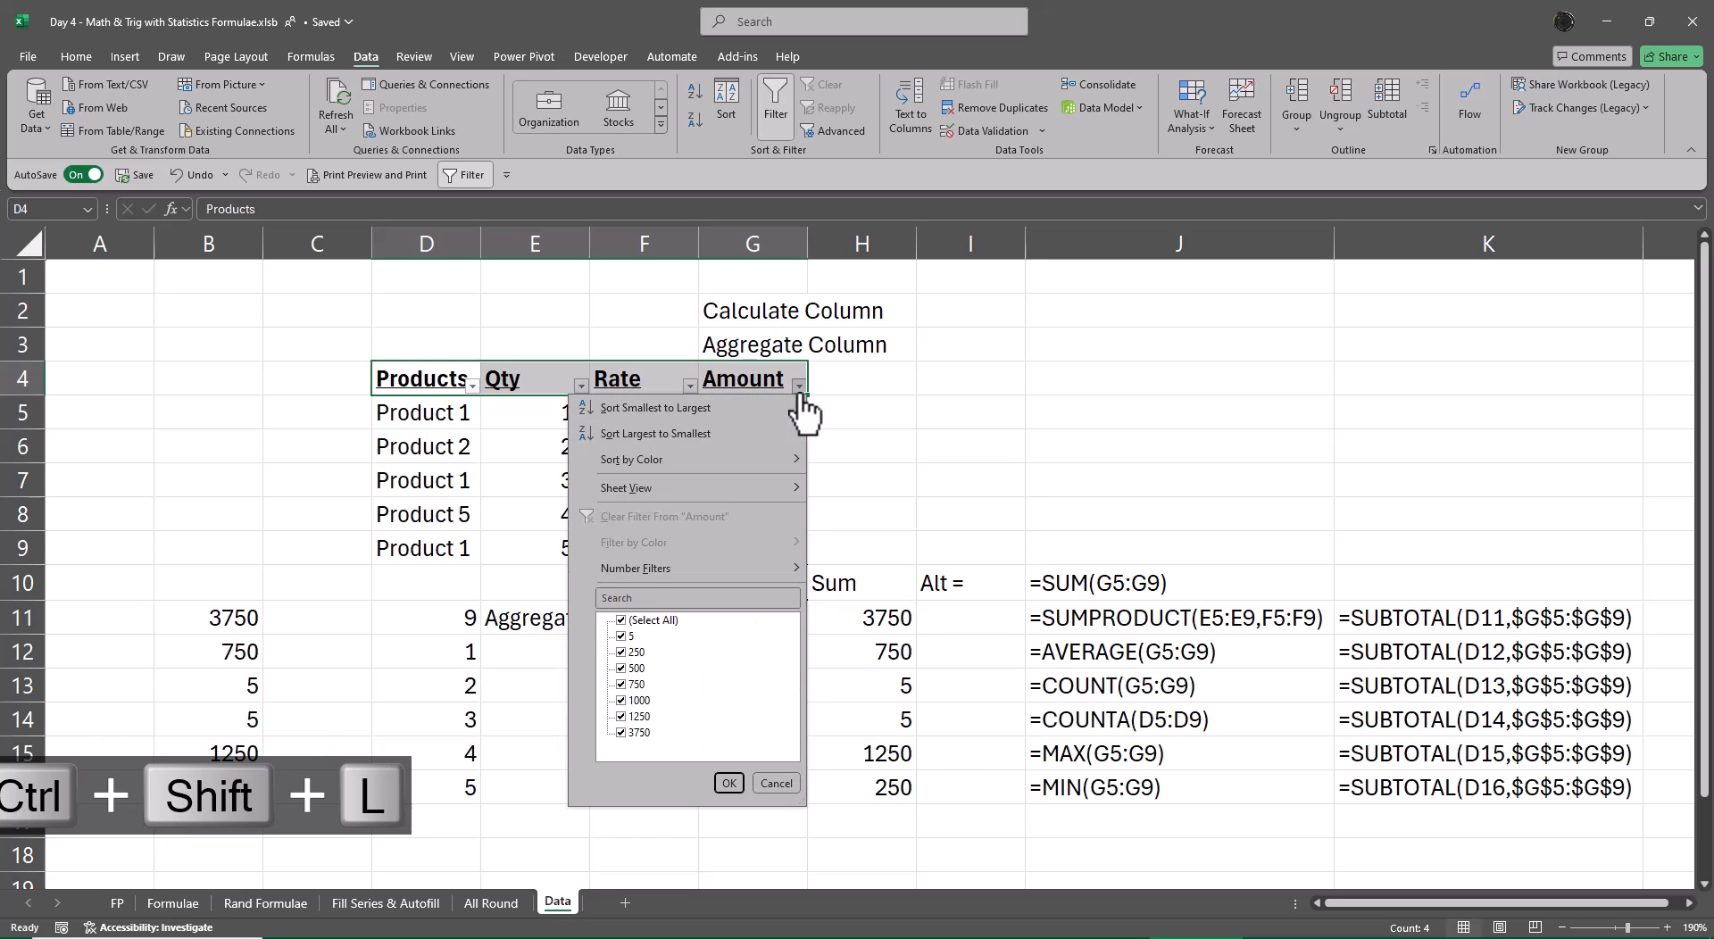
click(622, 653)
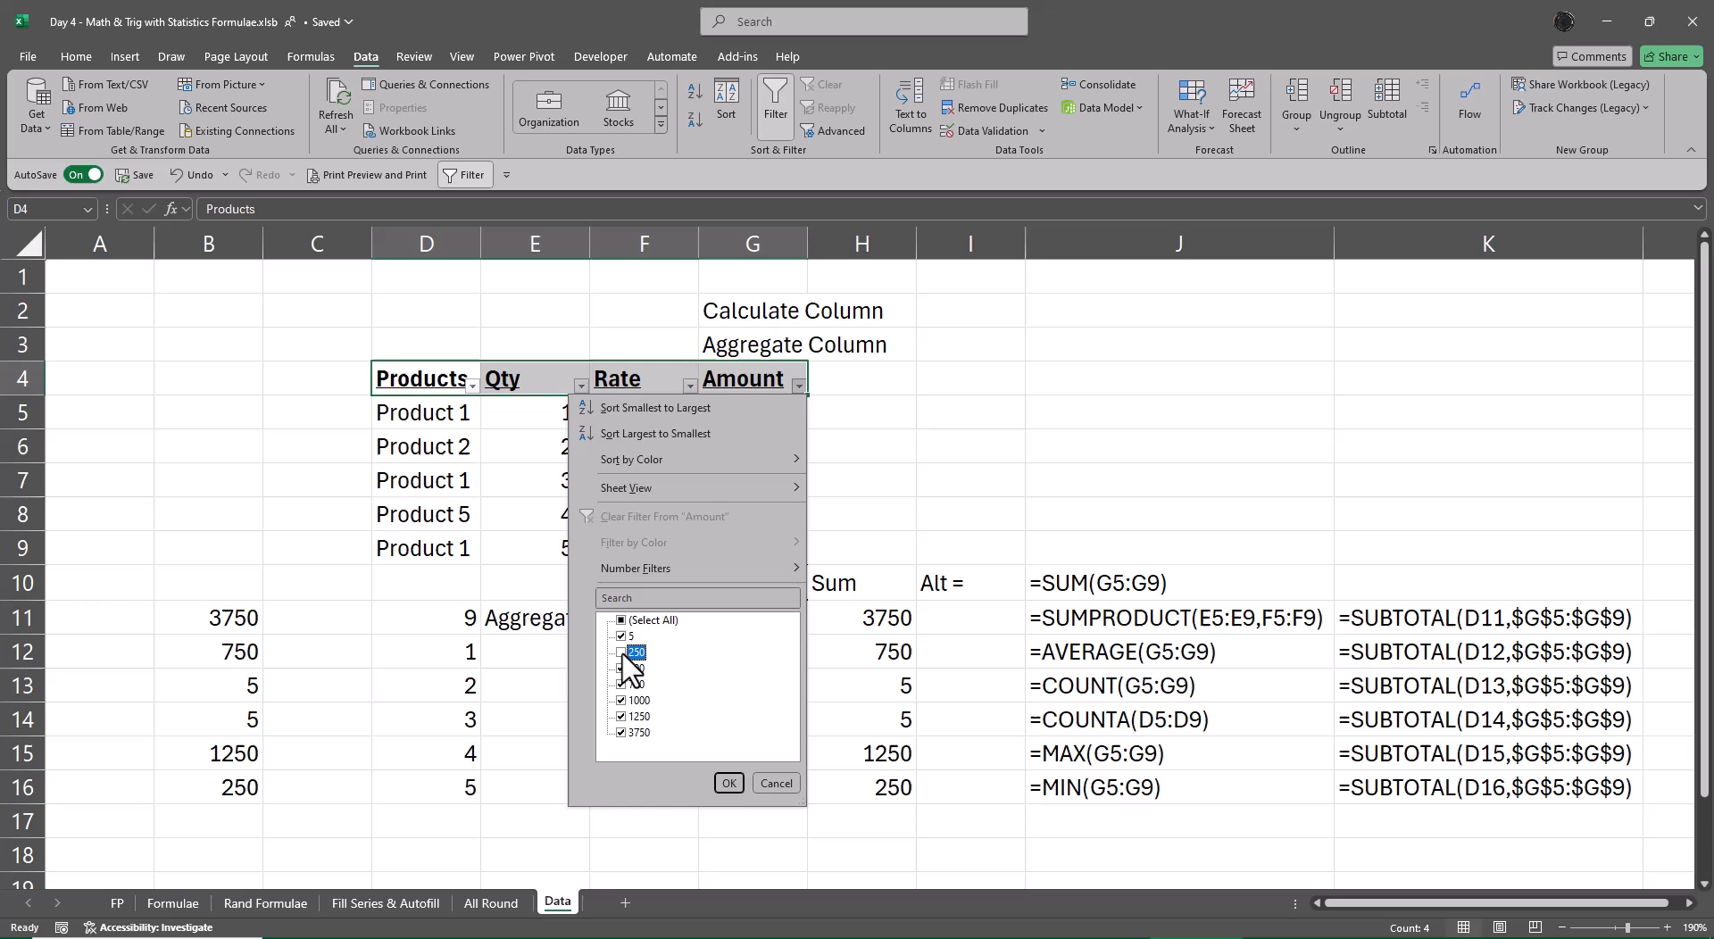
click(728, 783)
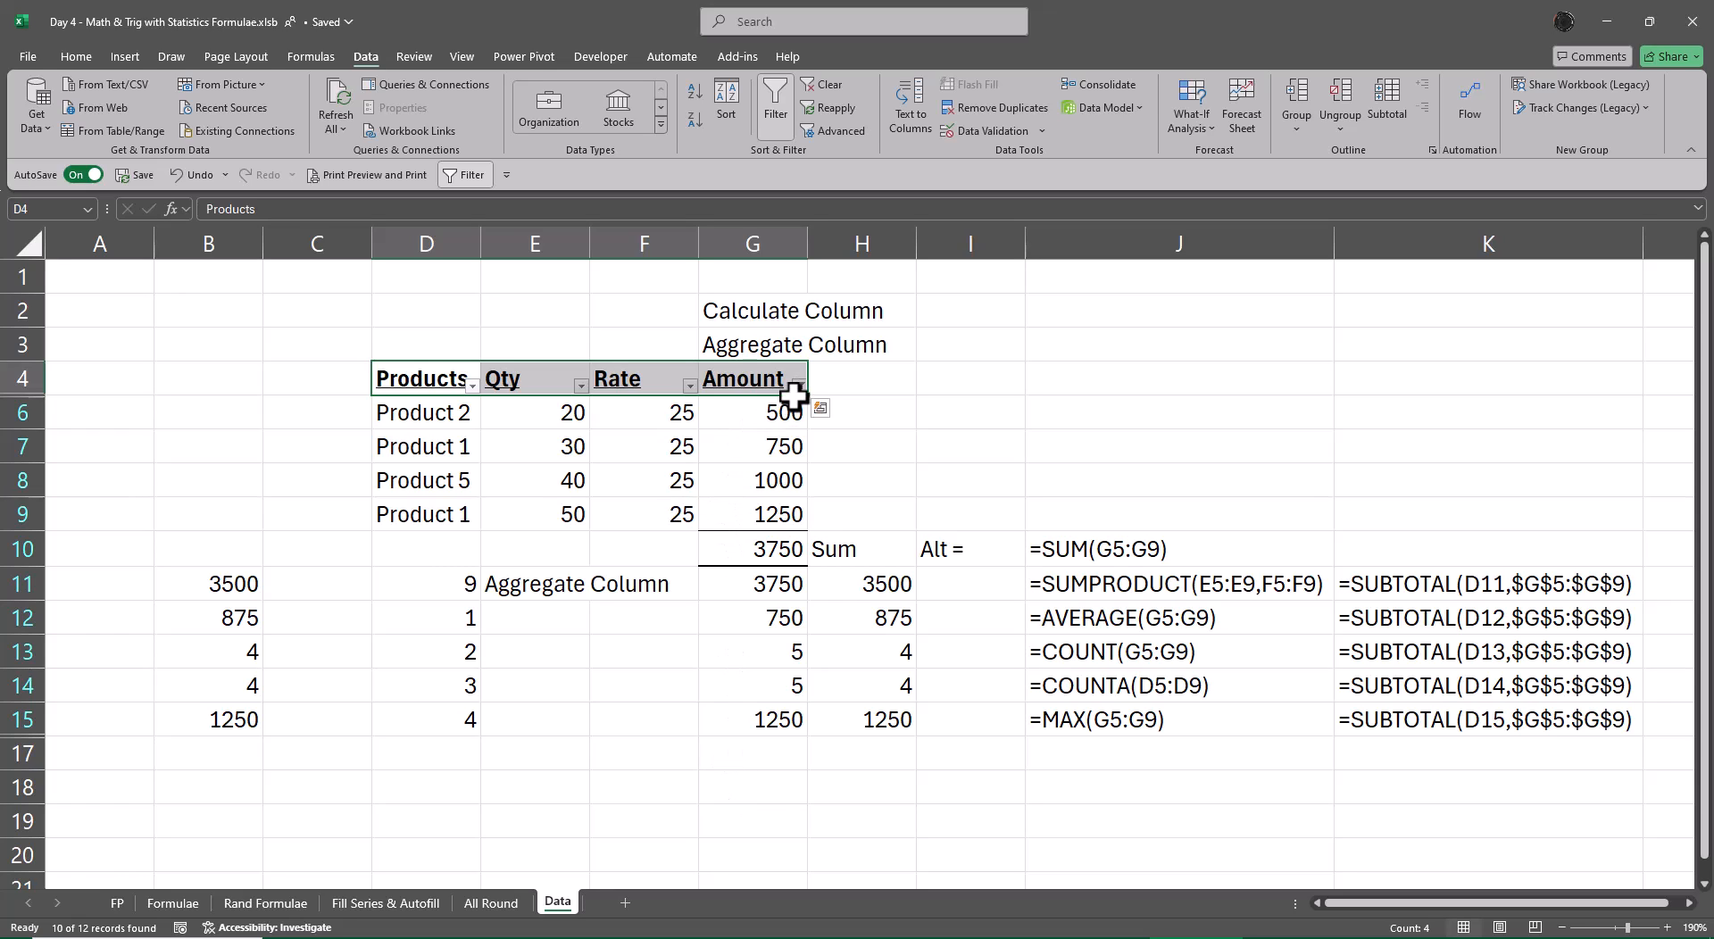
key(ctrl+shift+l)
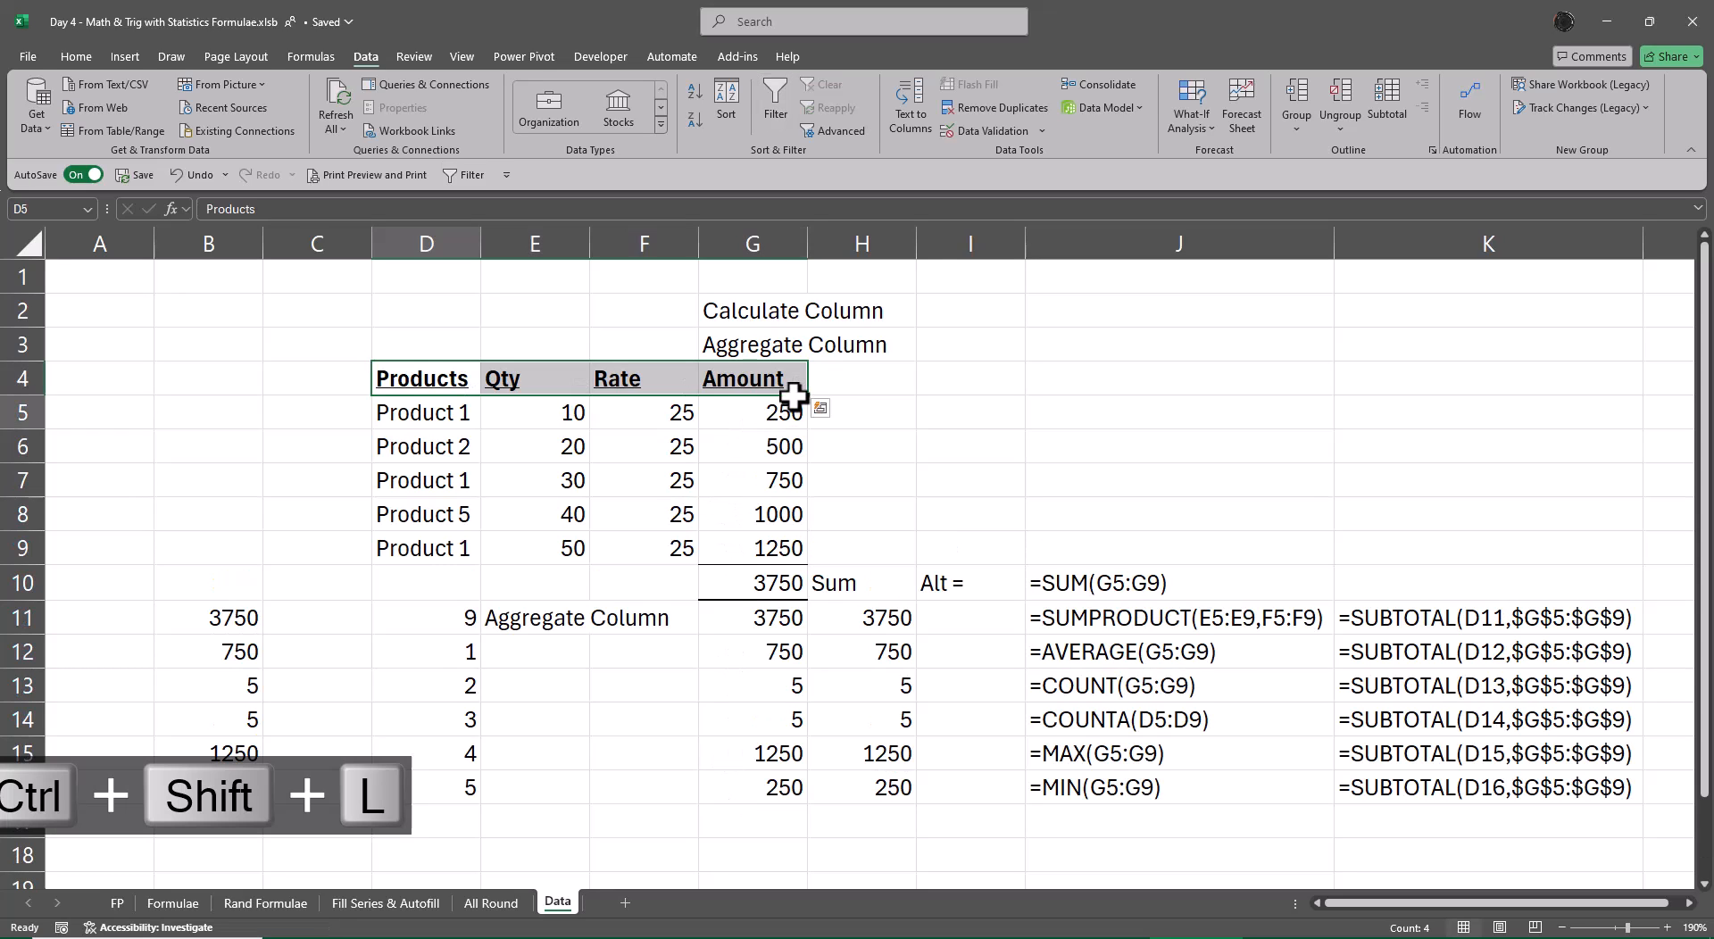
Step: Change the options argument of the AGGREGATE formula in B11 to 4 - Ignore nothing
key(Down)
key(Down)
key(Down)
key(Down)
key(Down)
key(Down)
key(Down)
key(Left)
key(Left)
key(F2)
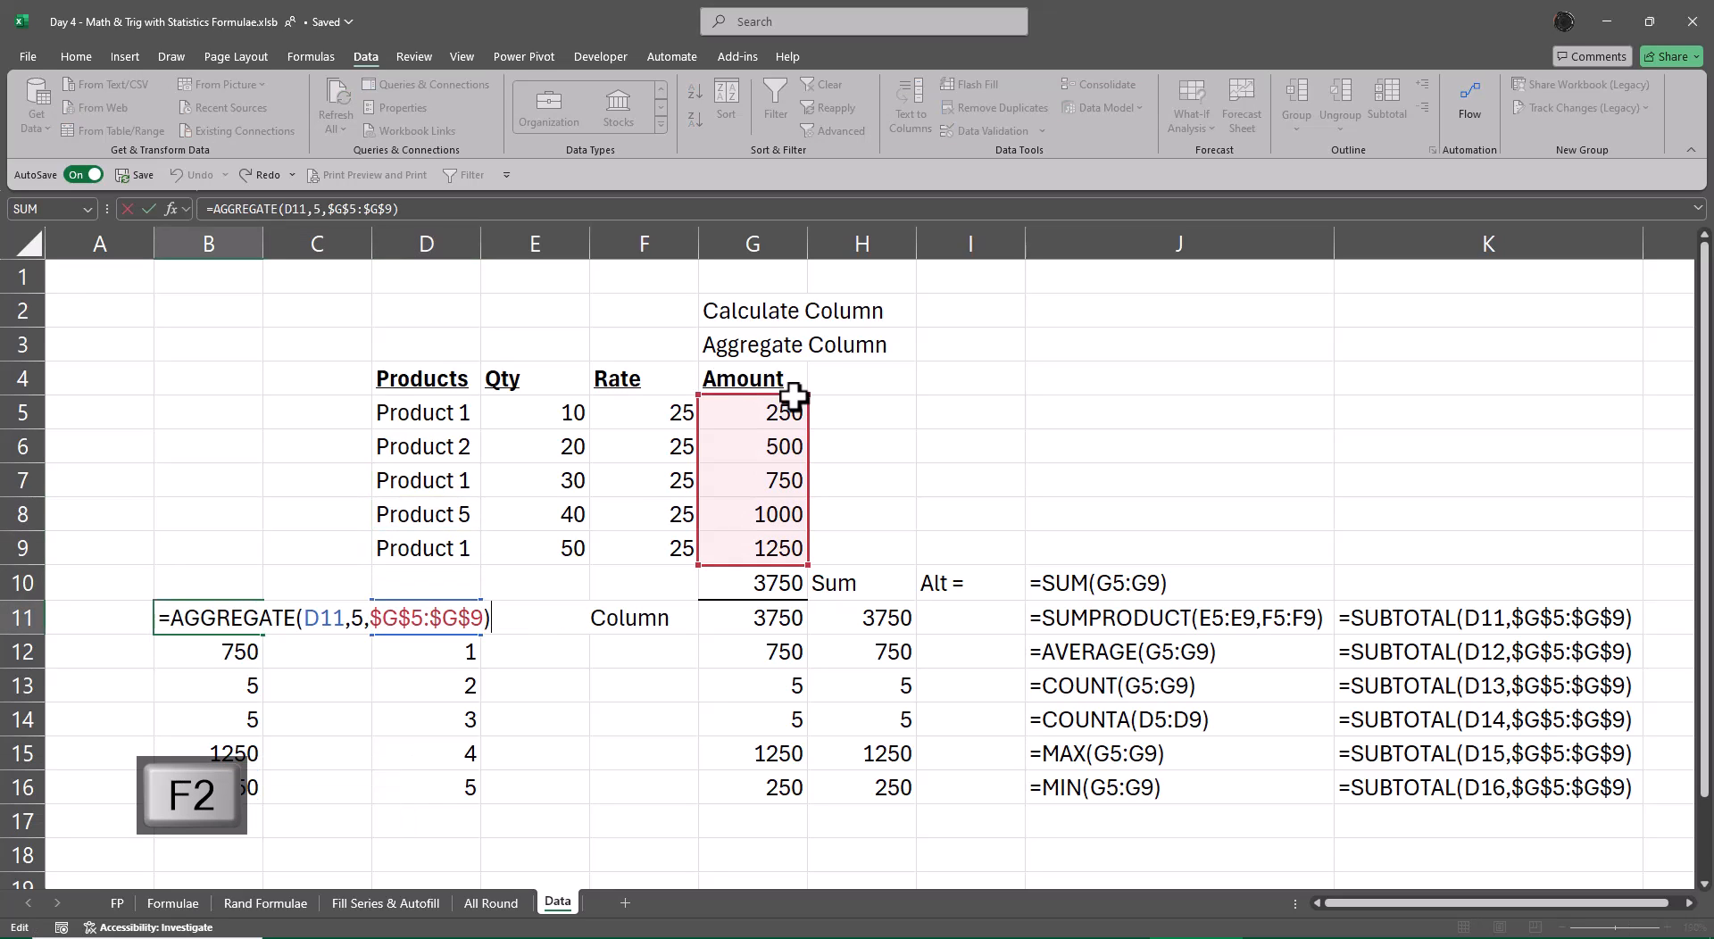
key(Left)
key(Left)
key(Left)
key(Left)
key(Left)
key(Left)
key(Left)
key(Left)
key(Left)
key(Left)
key(Left)
key(Left)
key(Left)
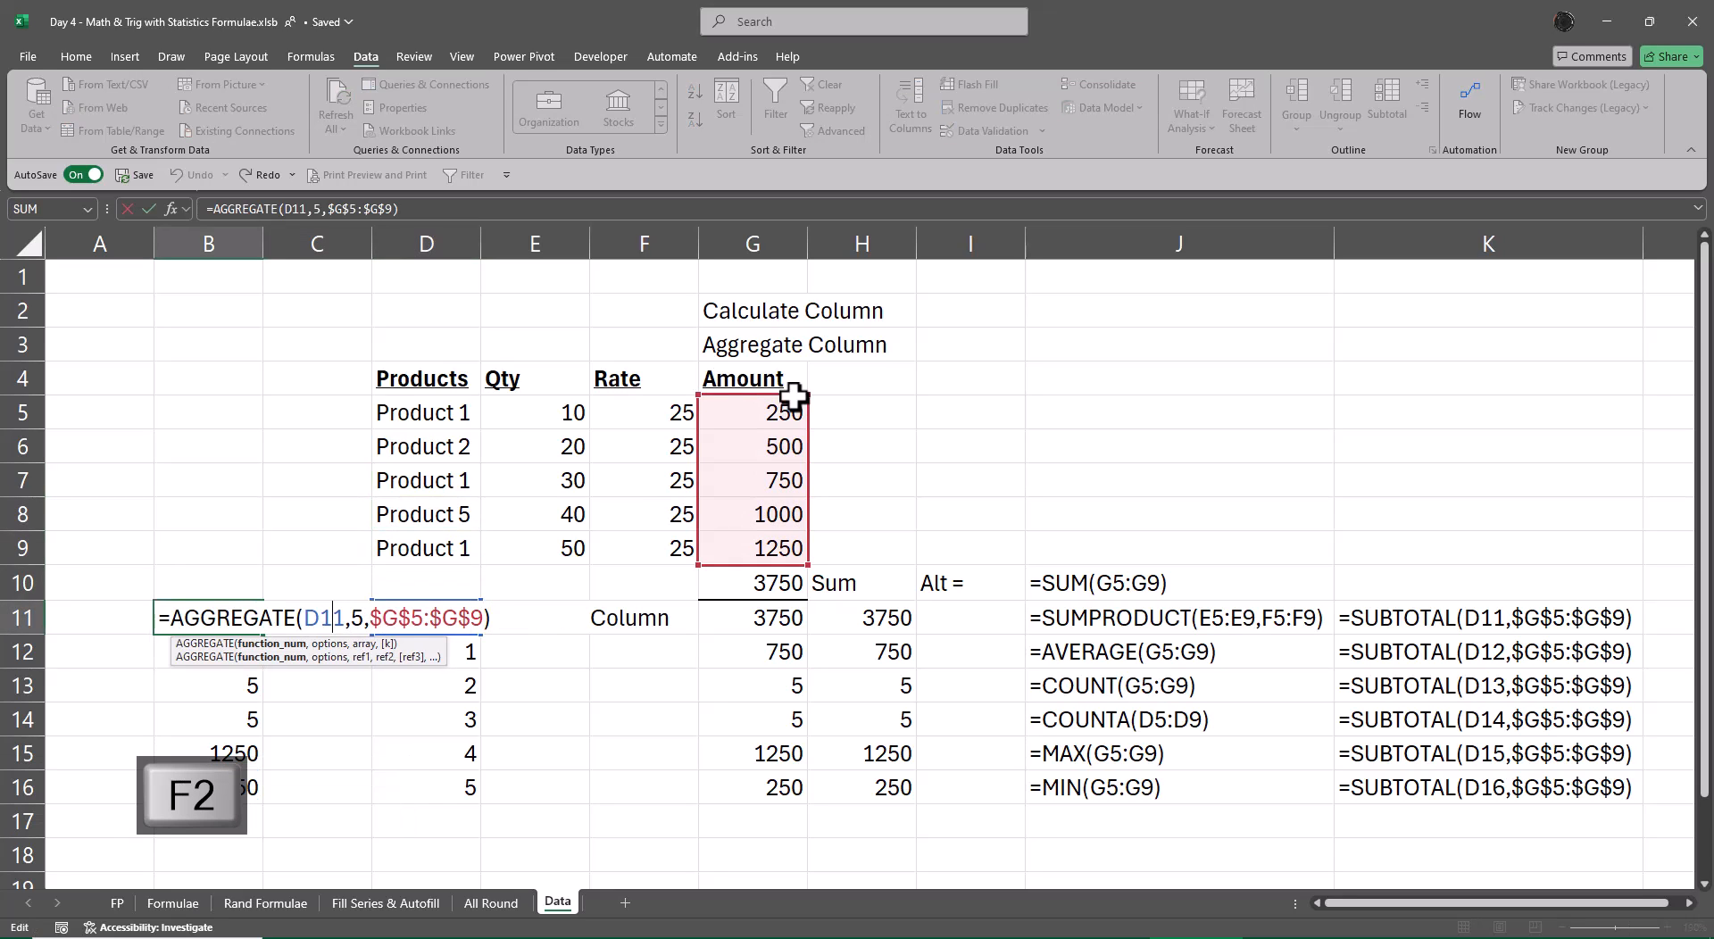
key(Right)
key(Right)
key(Right)
key(BackSpace)
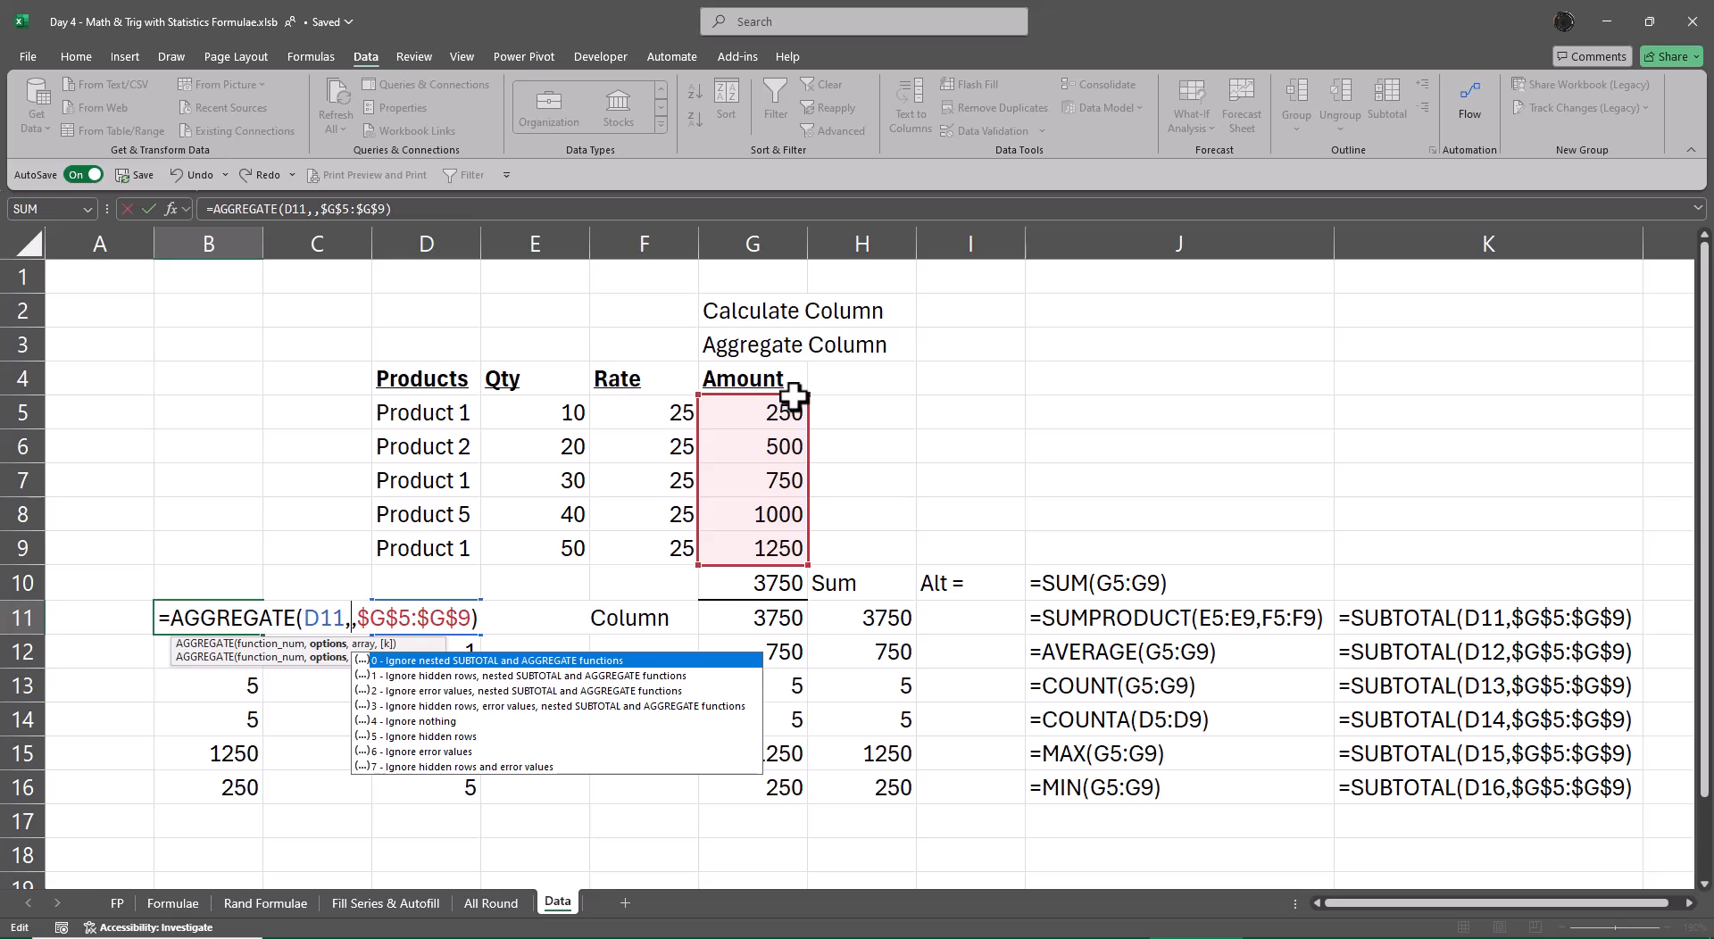
key(Down)
key(Down)
key(Down)
key(Down)
key(Tab)
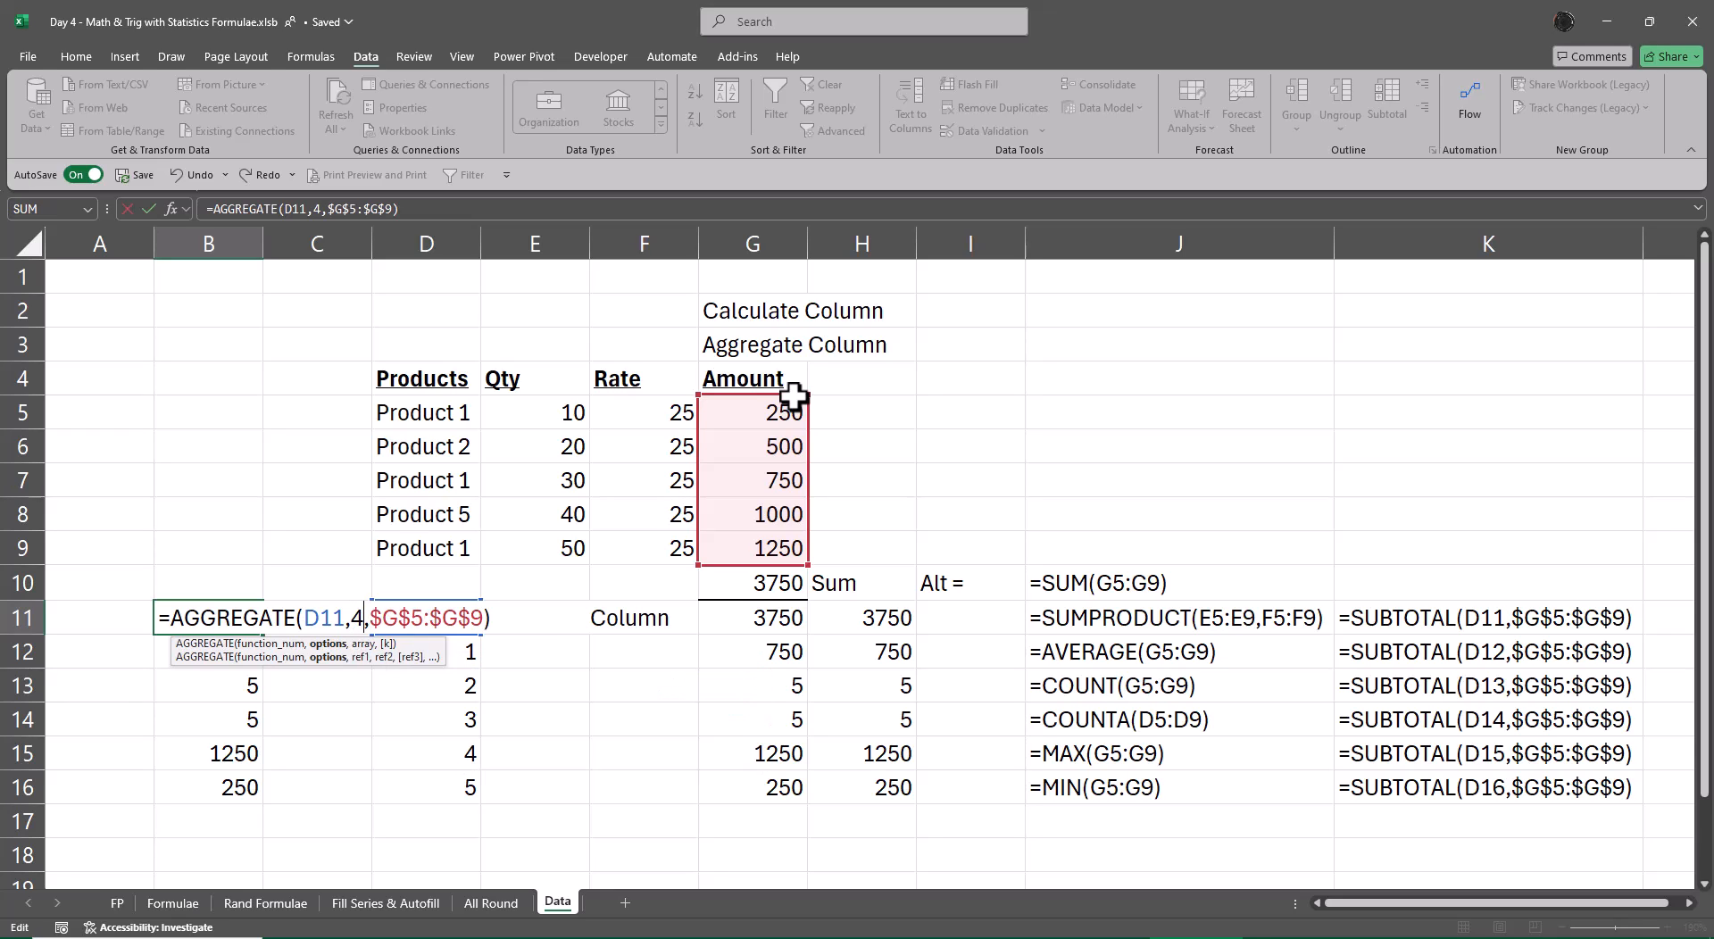
key(Return)
Step: Fill the edited AGGREGATE formula from B11 down through B16
key(Up)
key(ctrl+shift+Down)
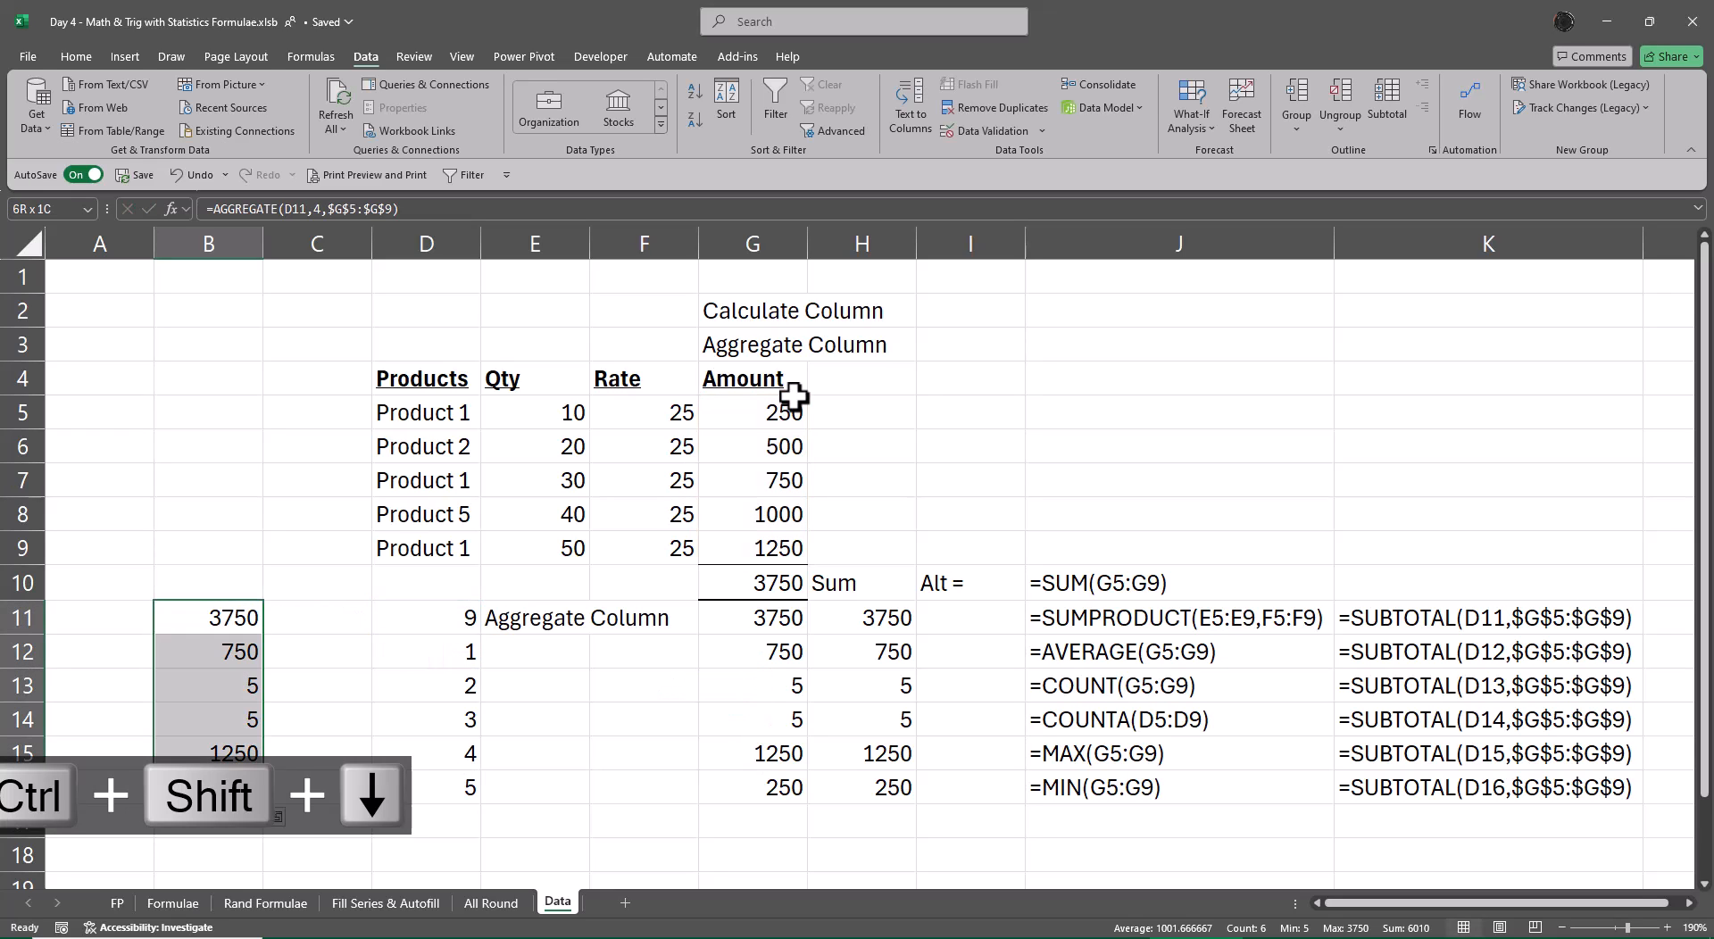
key(ctrl+d)
Step: Turn on filters for the whole product table range, D4:G9
key(Up)
key(Up)
key(Up)
key(Up)
key(Up)
key(Up)
key(Up)
key(Up)
key(Up)
key(Up)
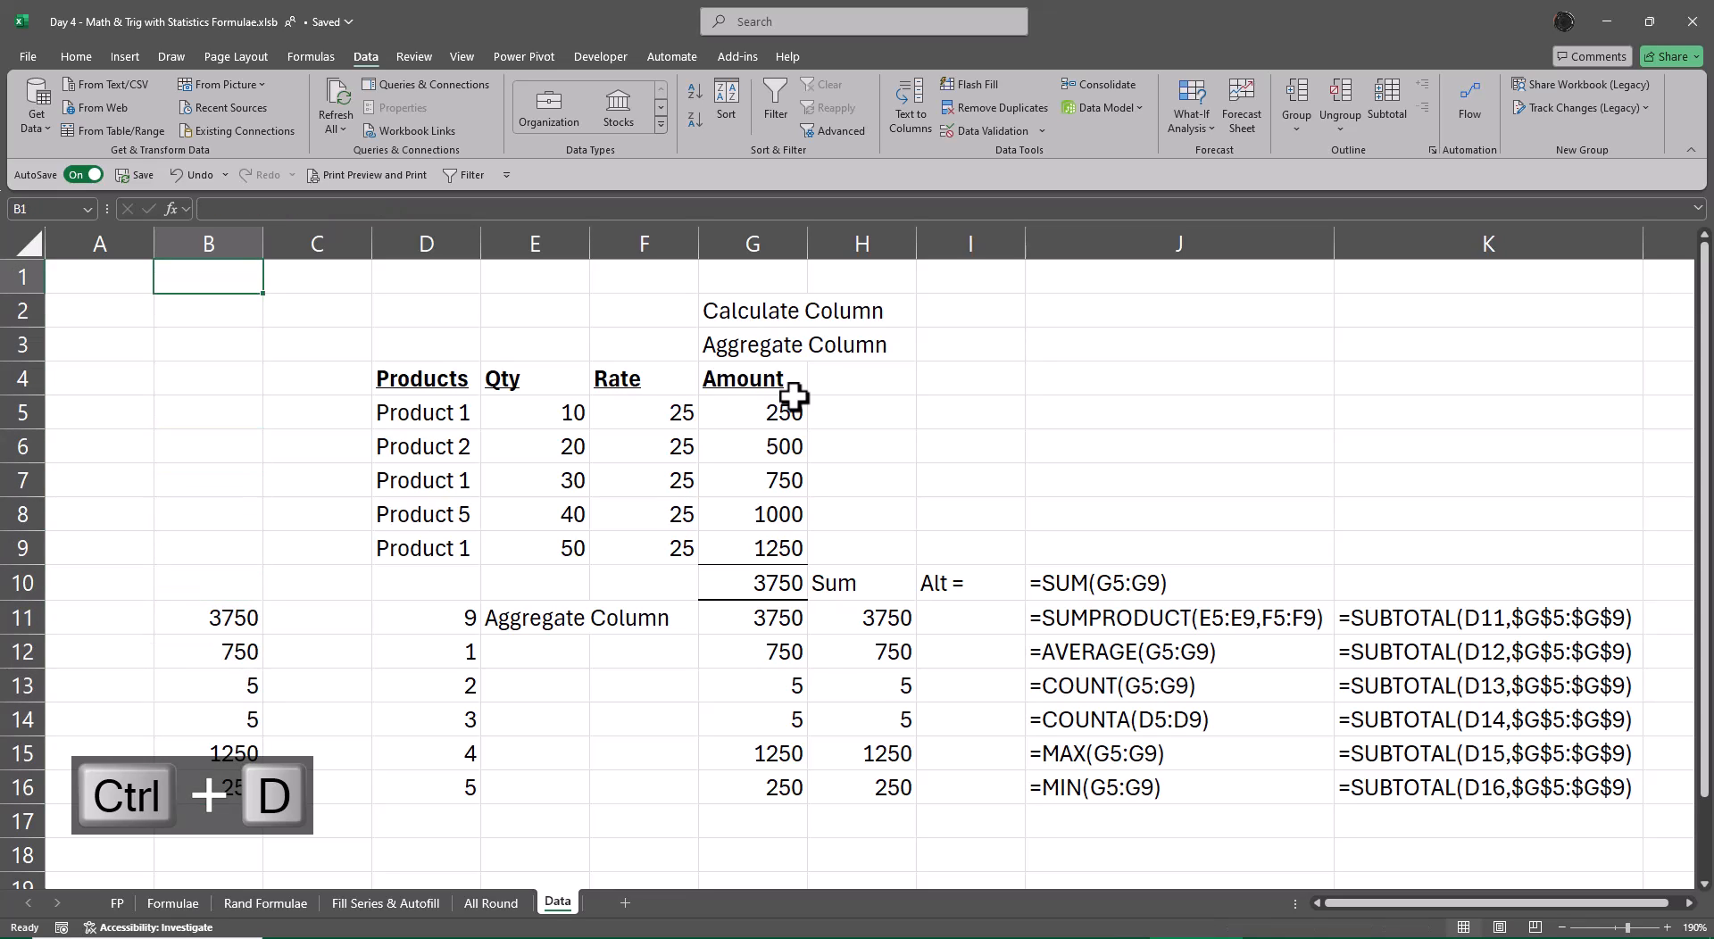
key(Right)
key(Right)
key(Down)
key(Right)
key(Down)
key(Down)
key(Left)
key(ctrl+shift+Right)
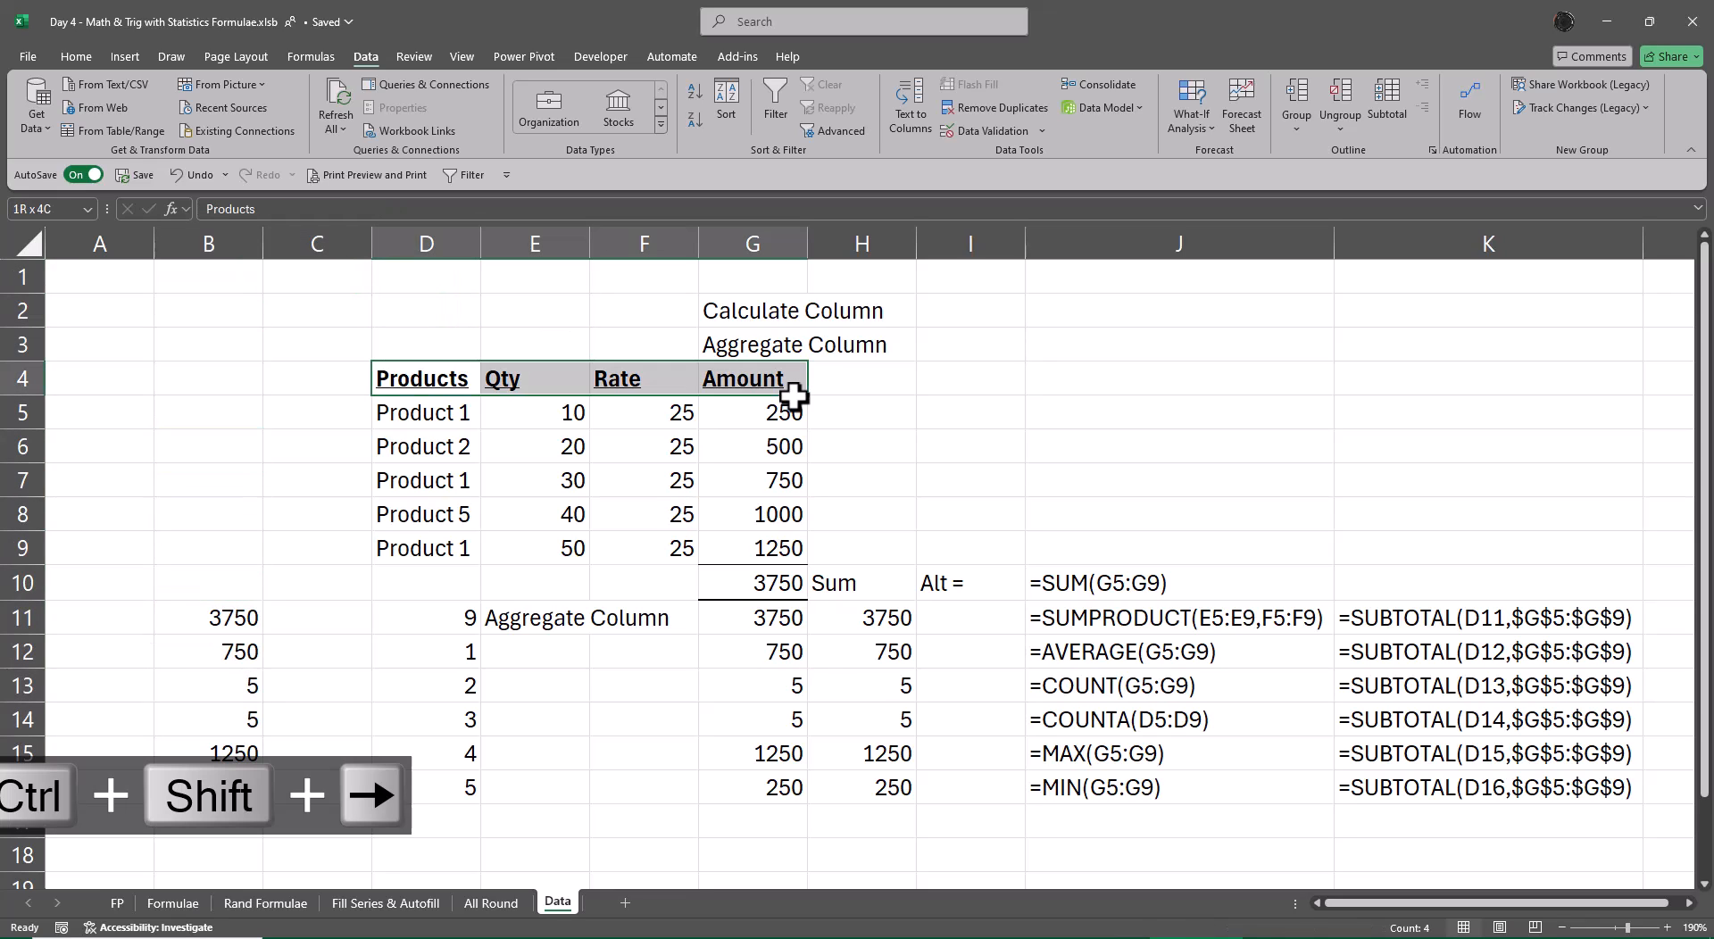
key(ctrl+shift+Down)
key(ctrl+shift+l)
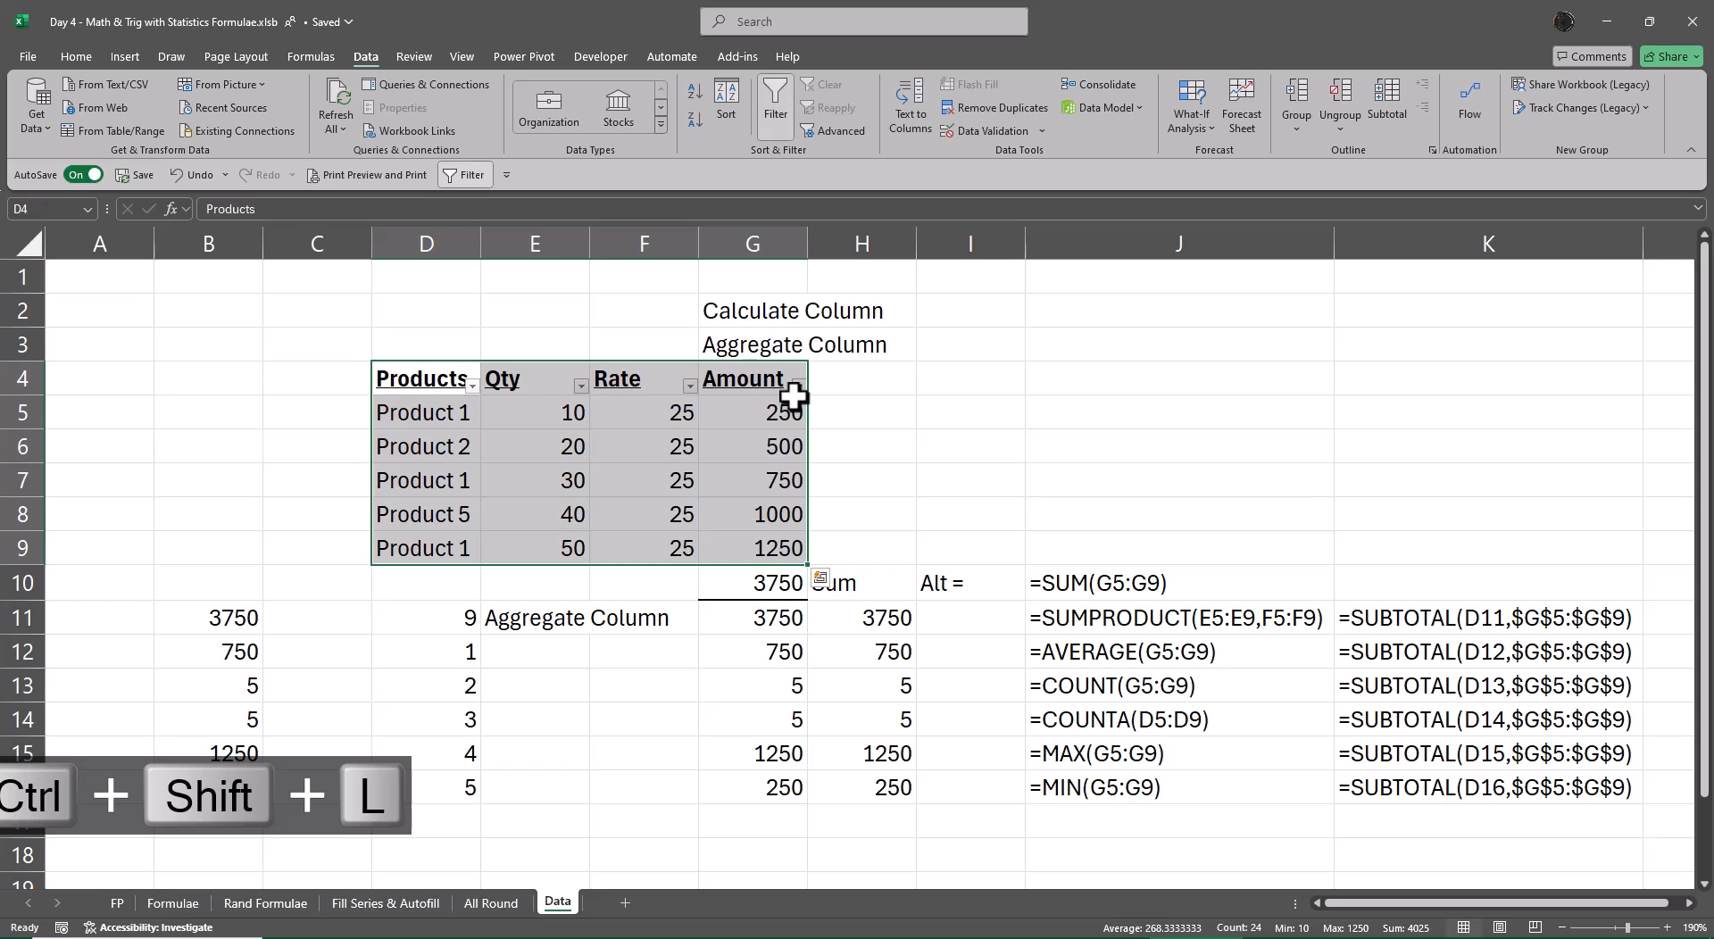
Step: Hide the 250 row with the Amount filter to test the new AGGREGATE option, and clear the filters
click(798, 386)
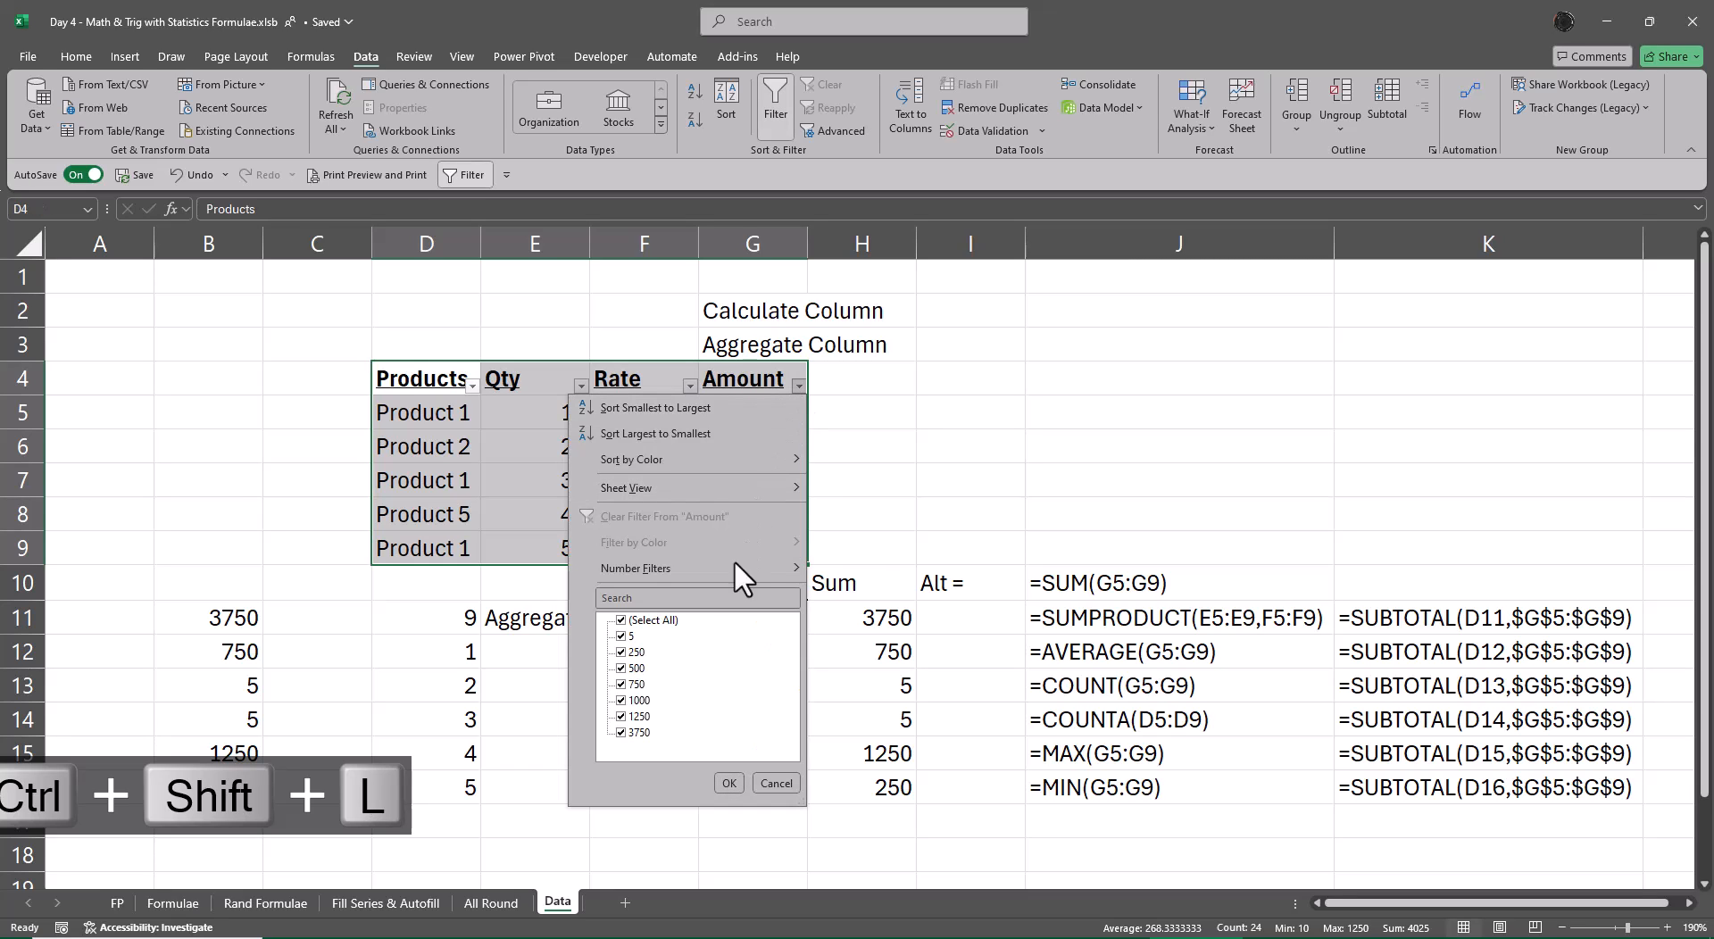
click(636, 652)
click(729, 784)
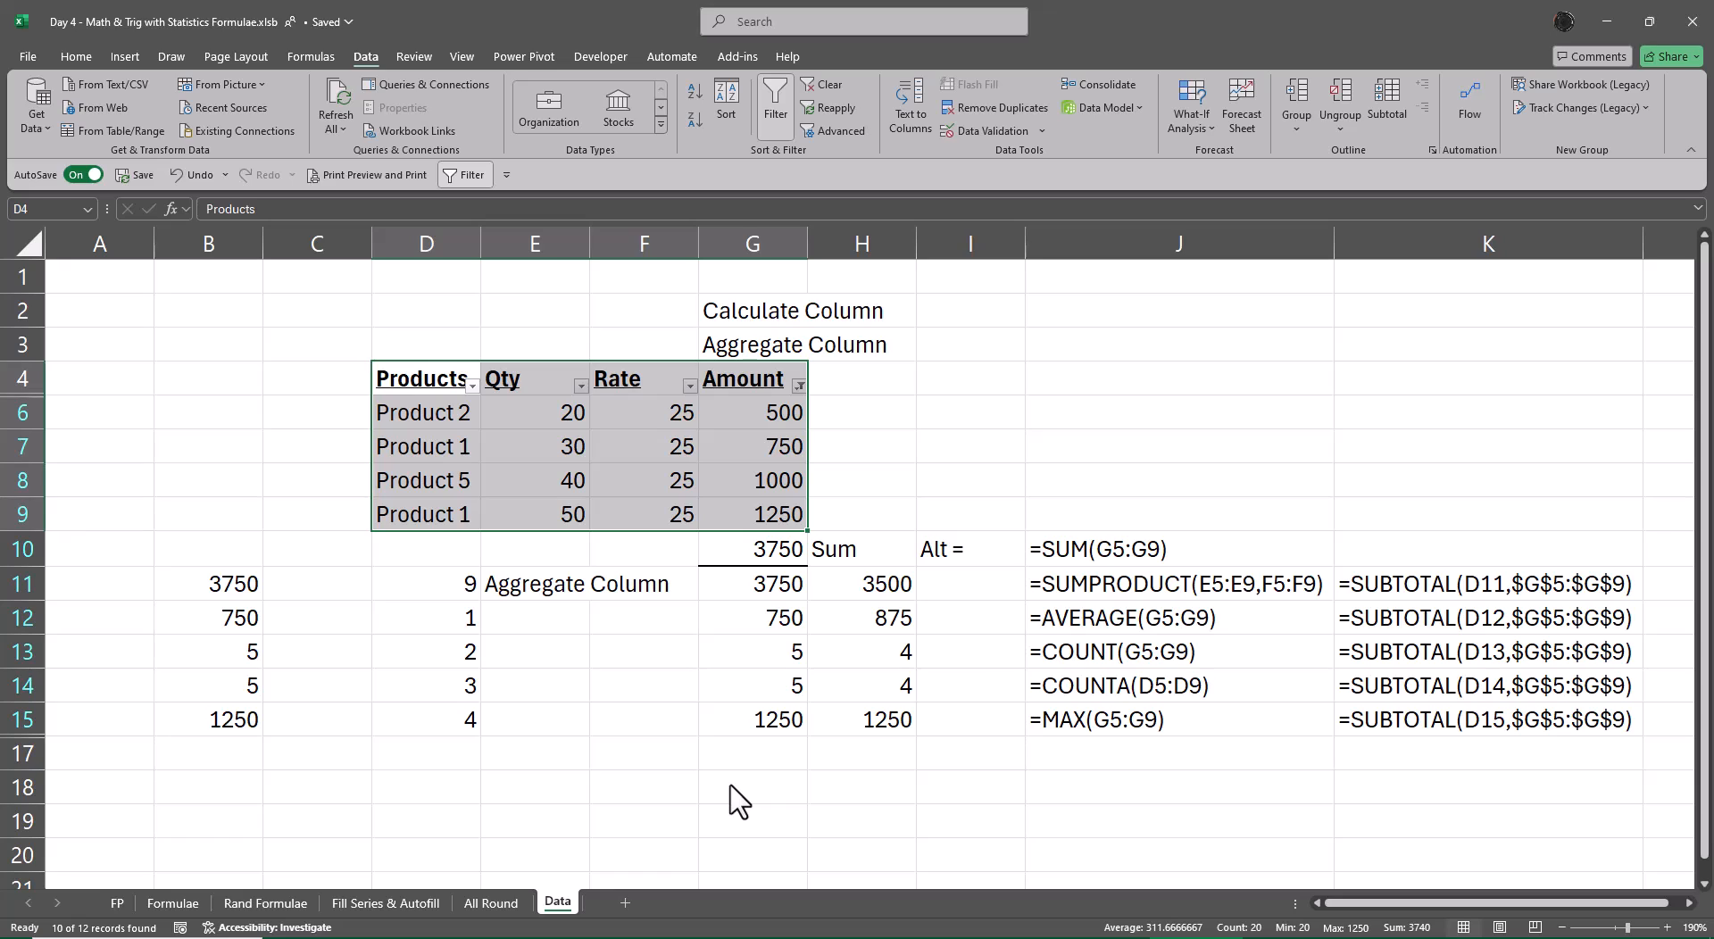
key(ctrl+shift+l)
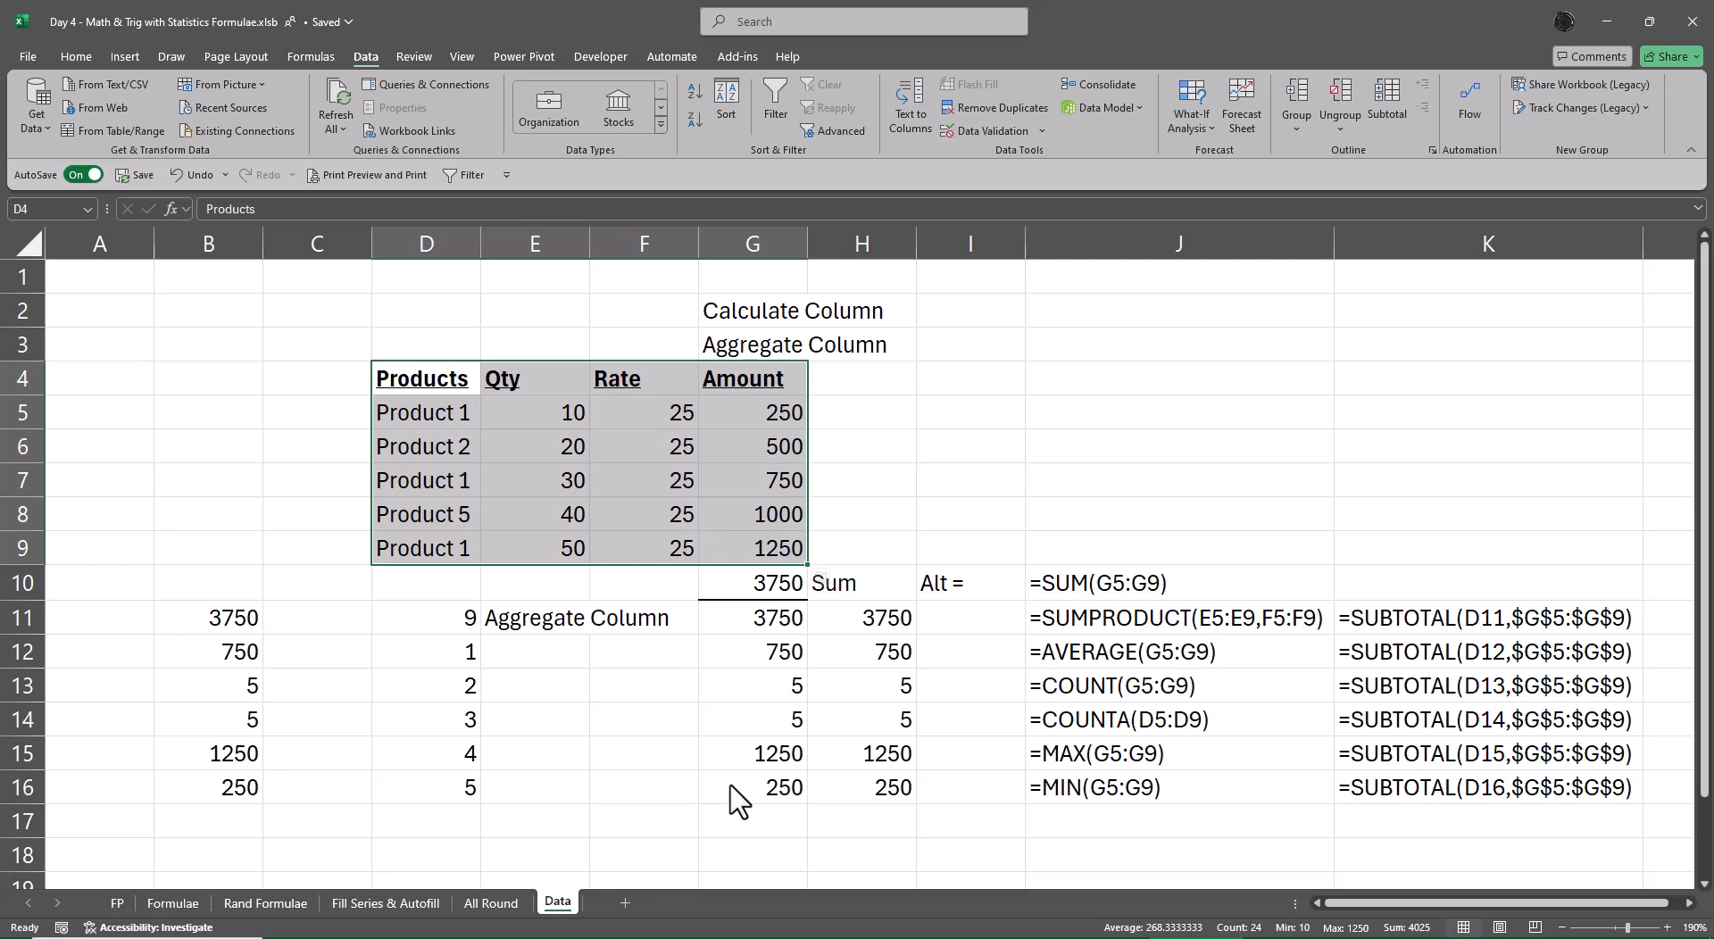
Step: Enter =FORMULATEXT(B11) in cell B10 to display the AGGREGATE formula above its column
key(Left)
key(Left)
key(Left)
key(Down)
key(Down)
key(Down)
key(Down)
key(Down)
key(Down)
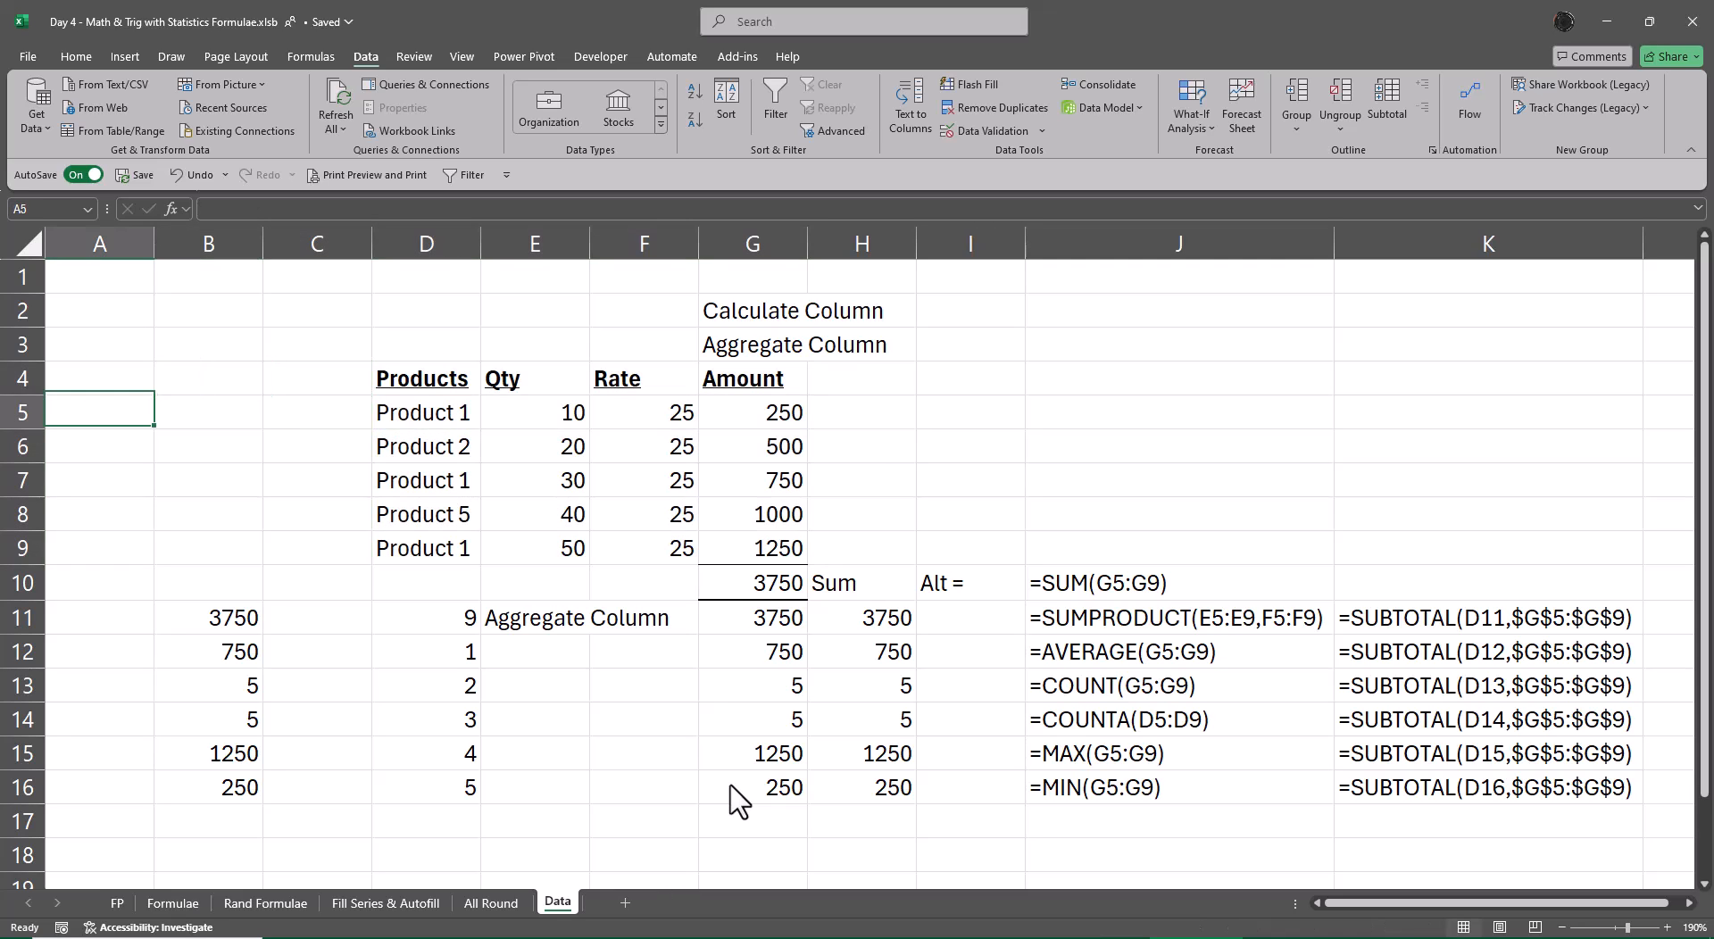
key(Right)
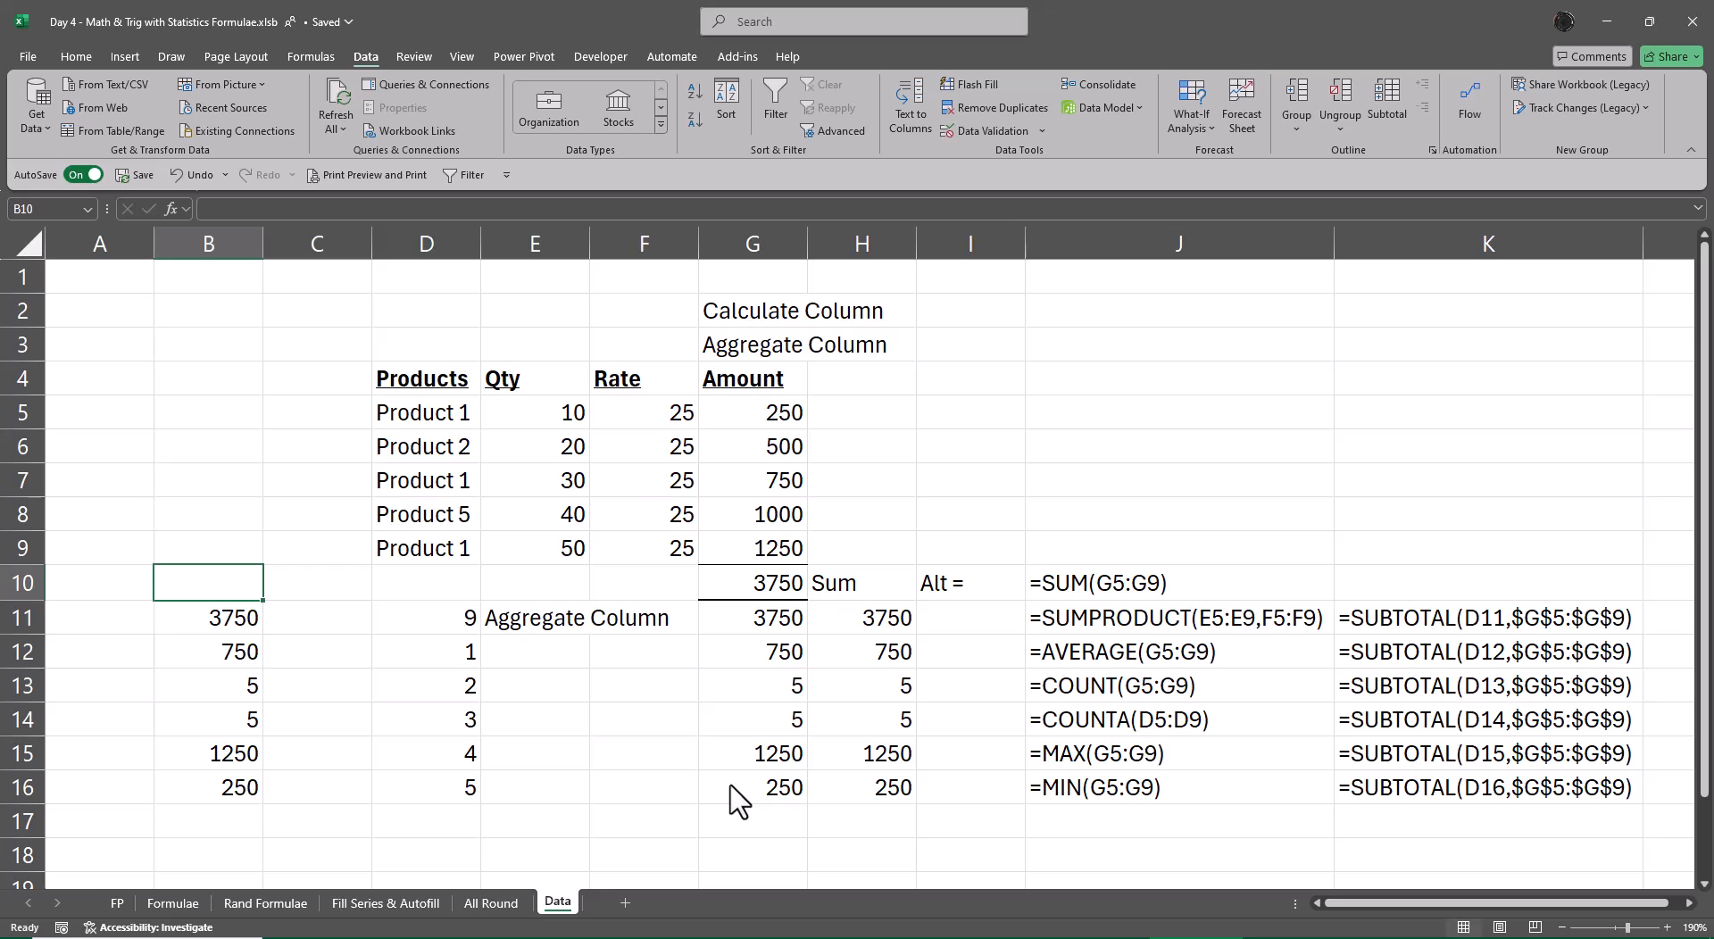
text(=form)
key(Tab)
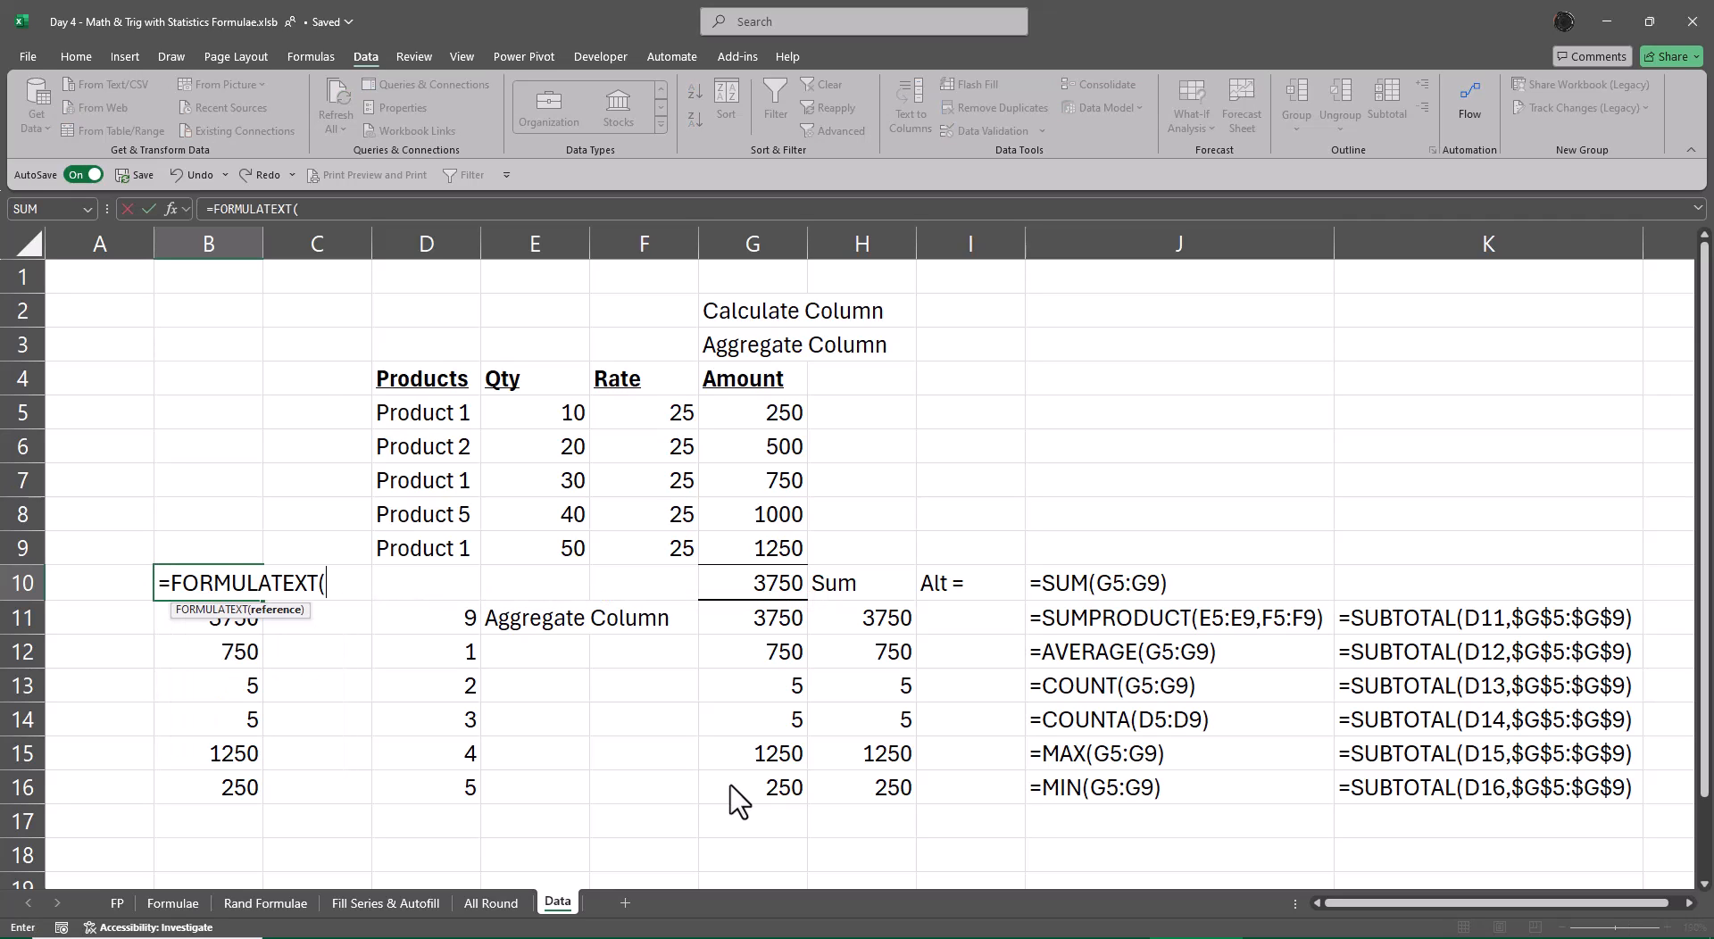
key(Down)
key(Return)
key(Up)
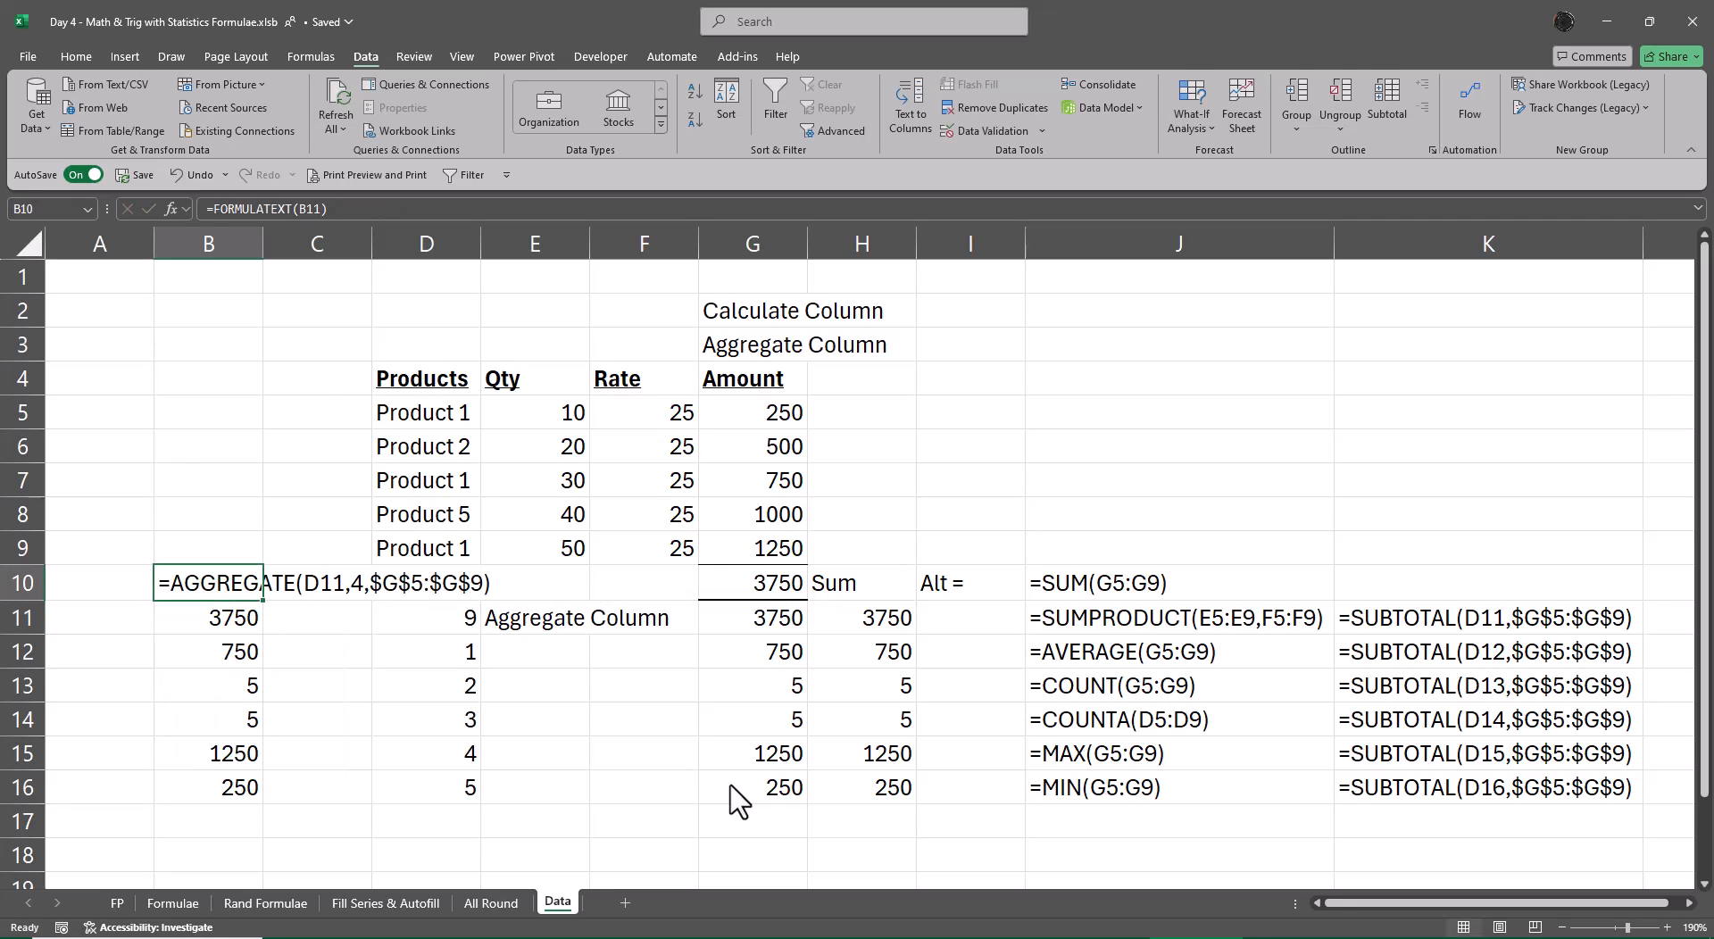
Step: Merge and center the formula text across B10:E10
key(shift+Right)
key(shift+Right)
key(shift+Right)
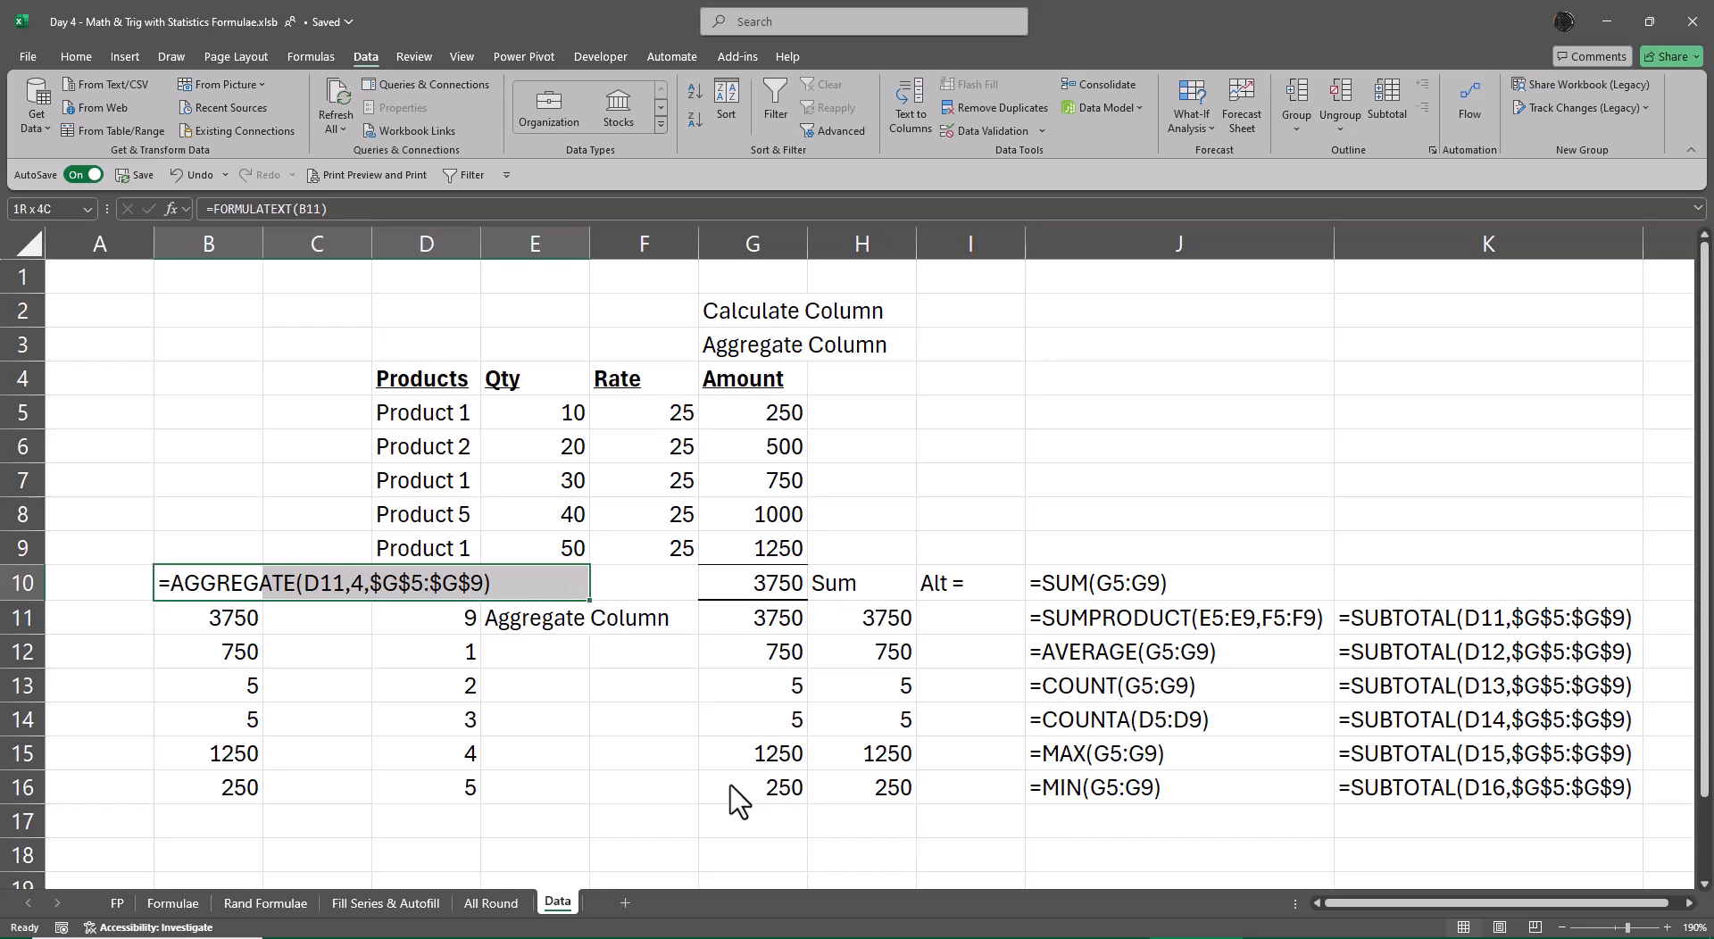
click(75, 57)
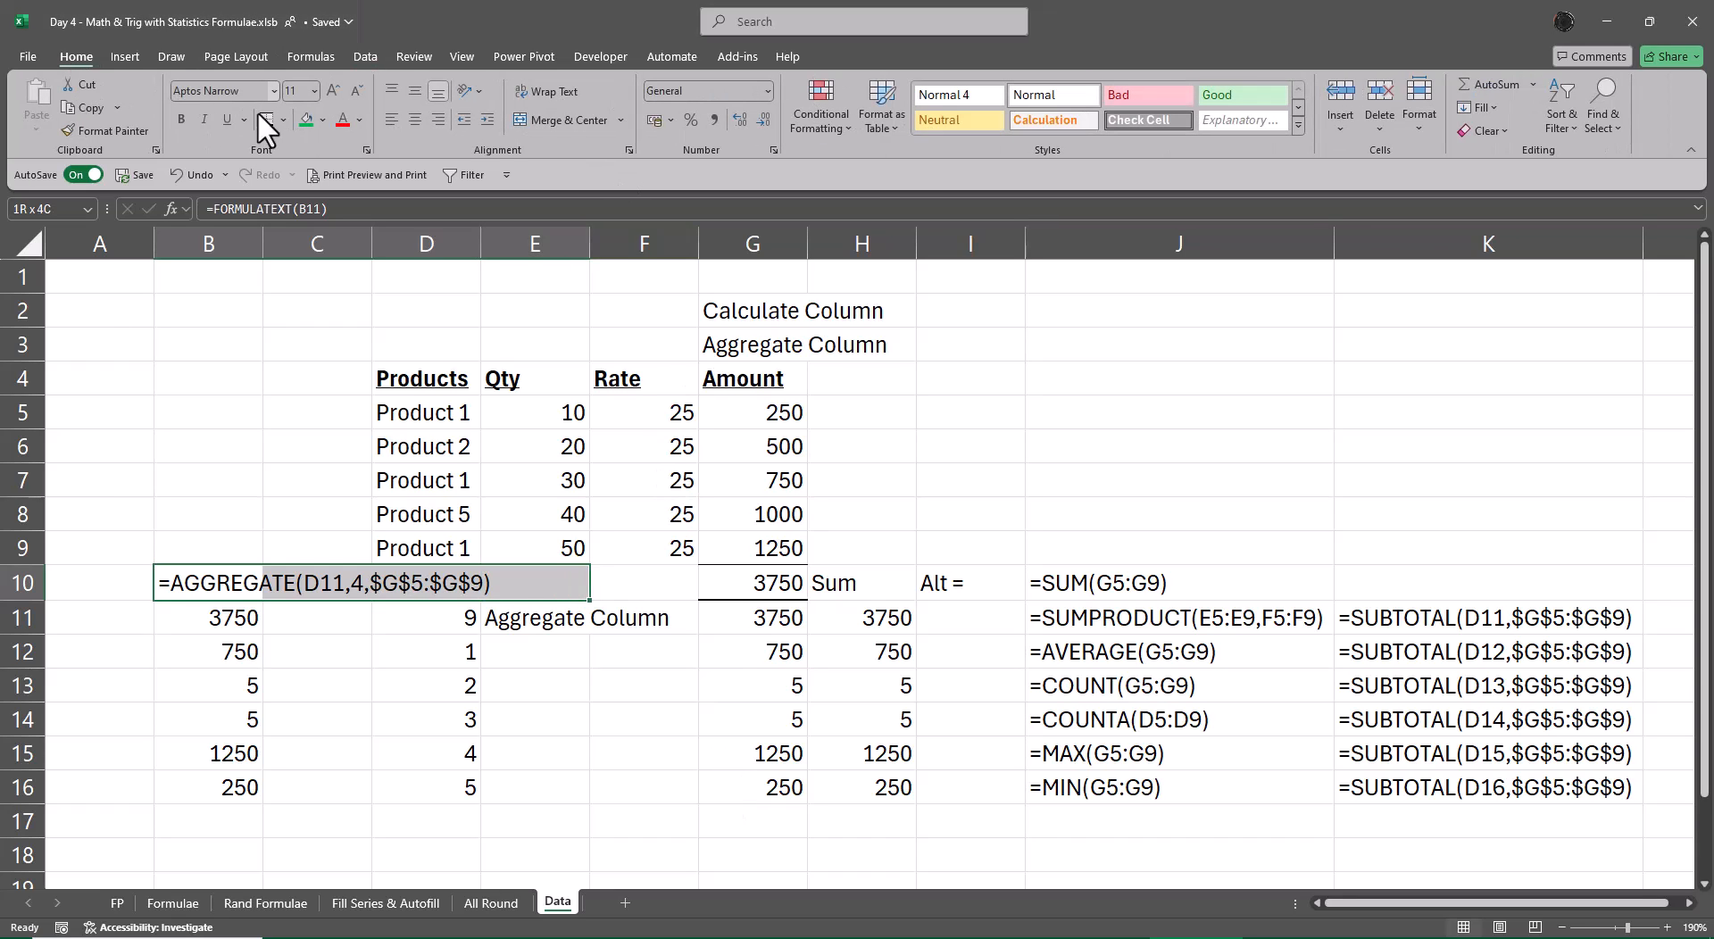
click(554, 118)
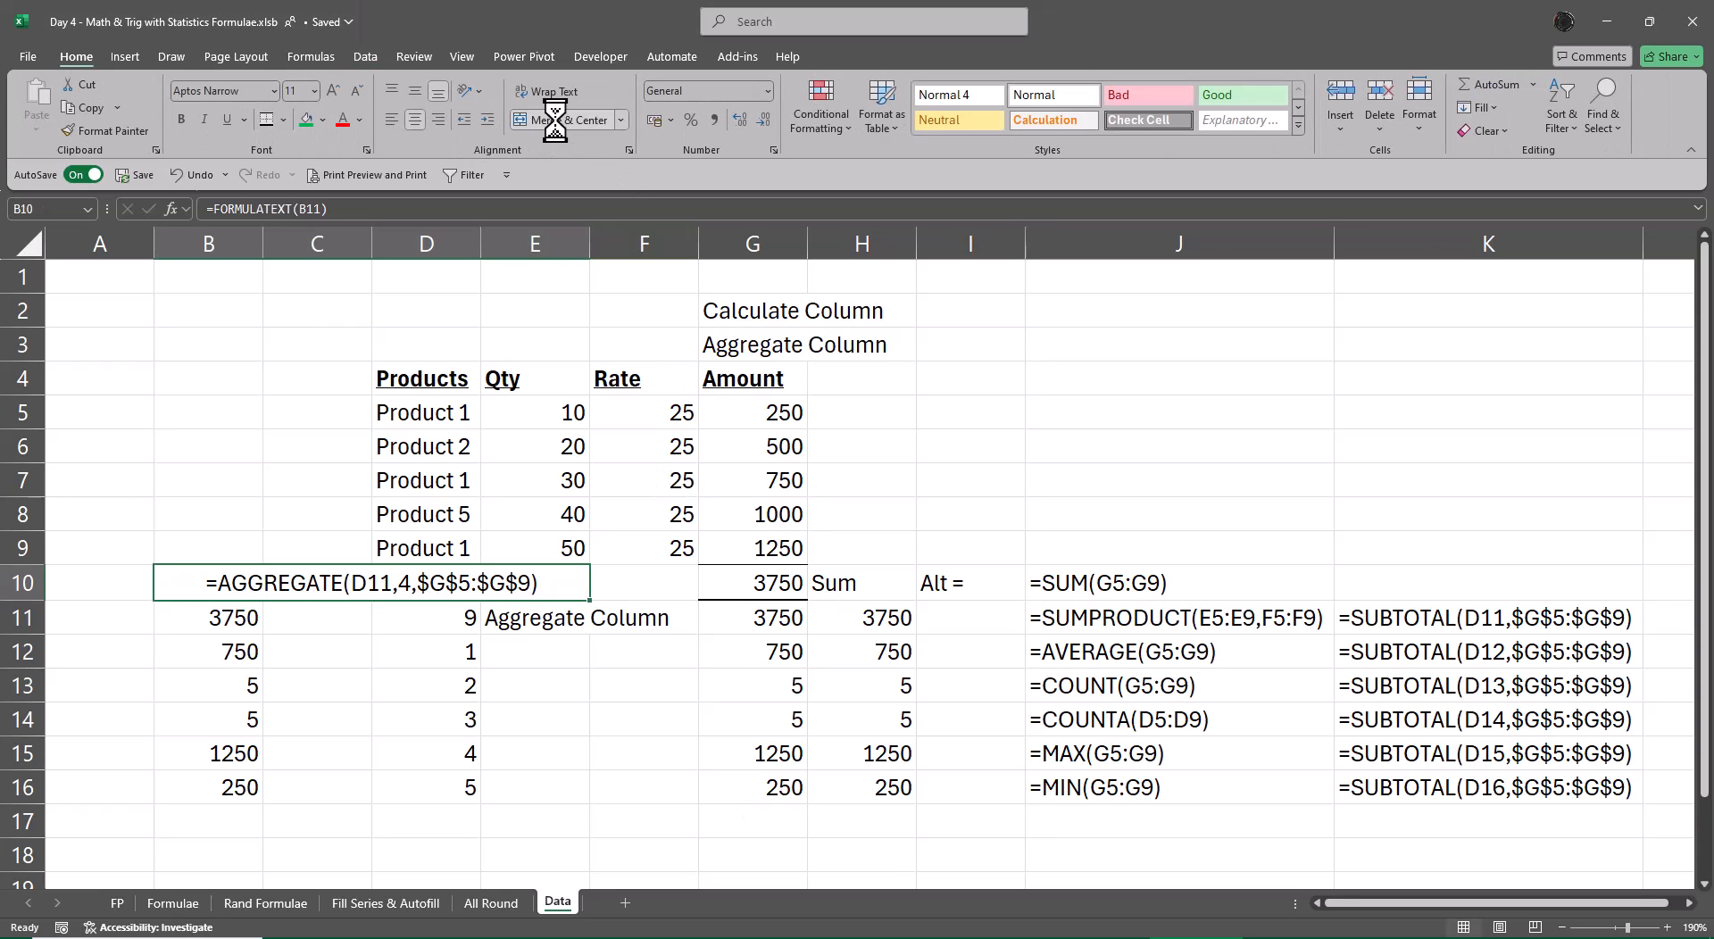
Step: Format the merged formula label in B10 with a green fill and bold white text
click(306, 118)
click(357, 121)
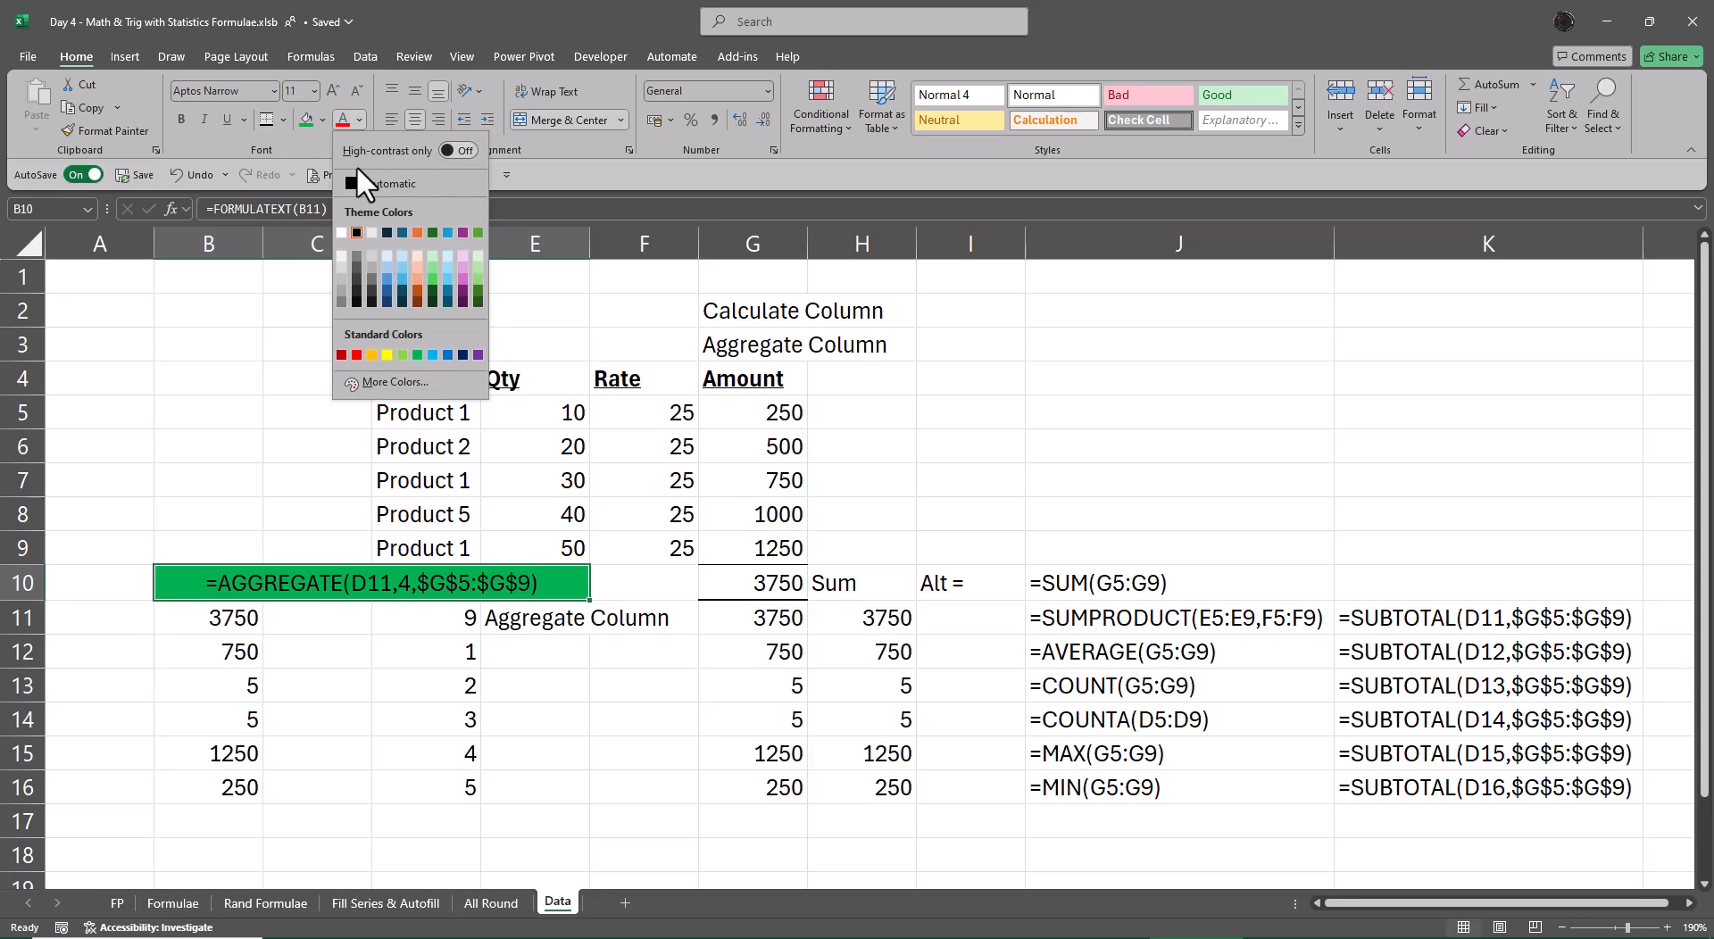
click(340, 233)
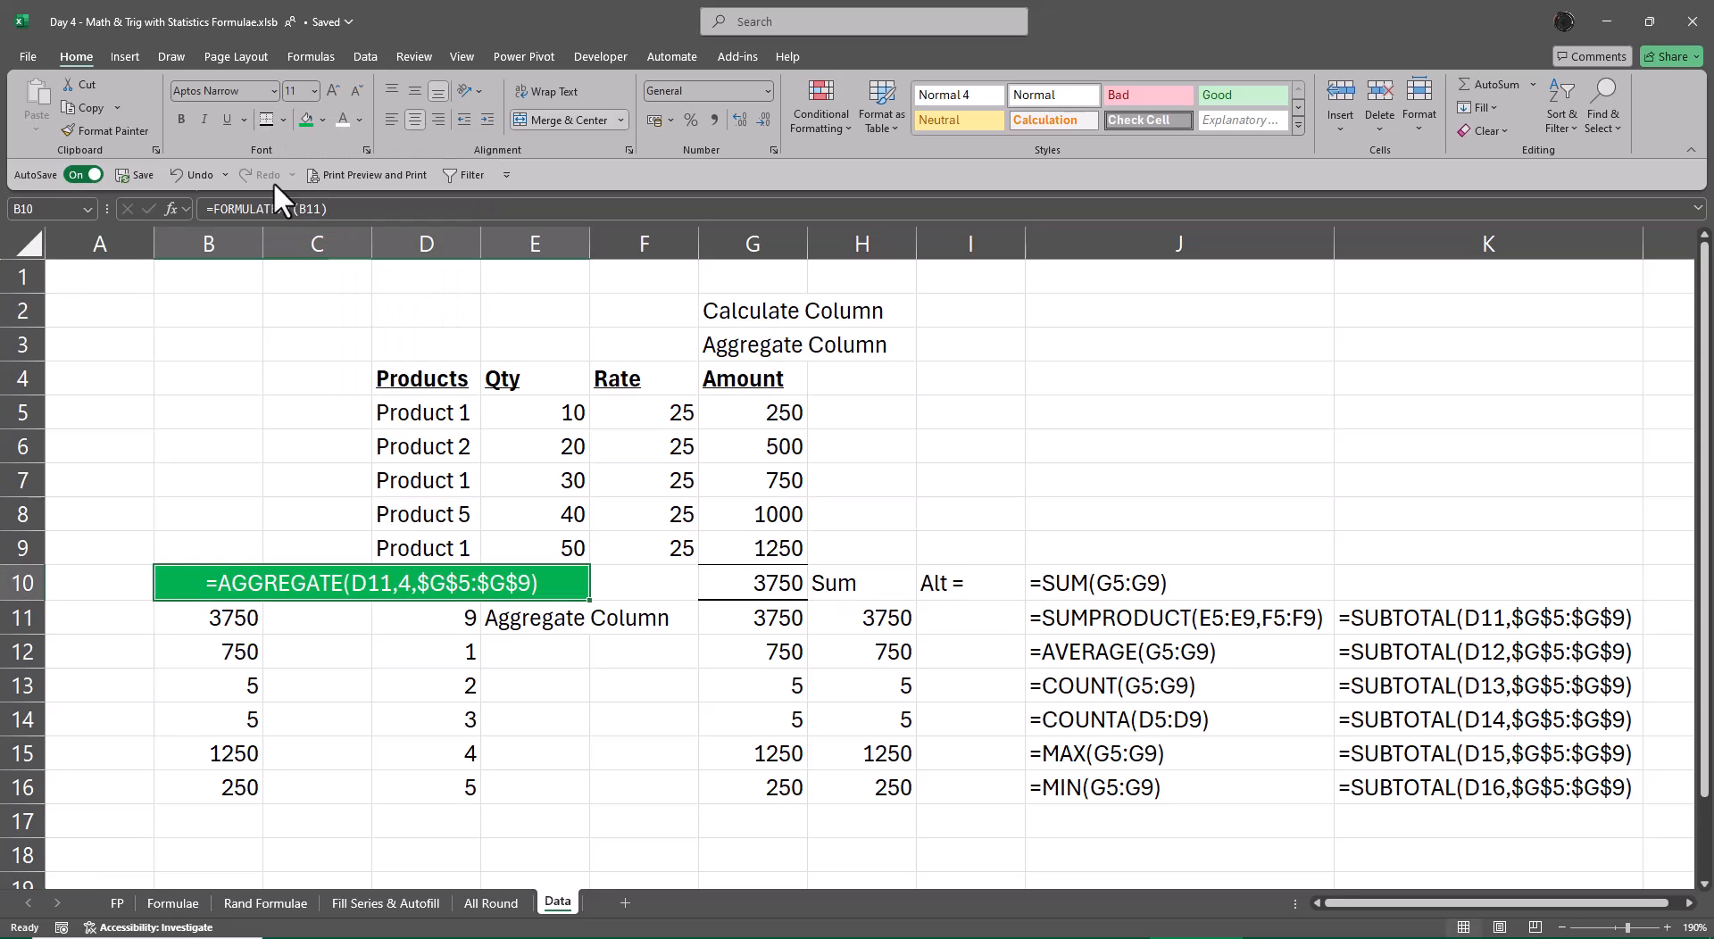
click(177, 121)
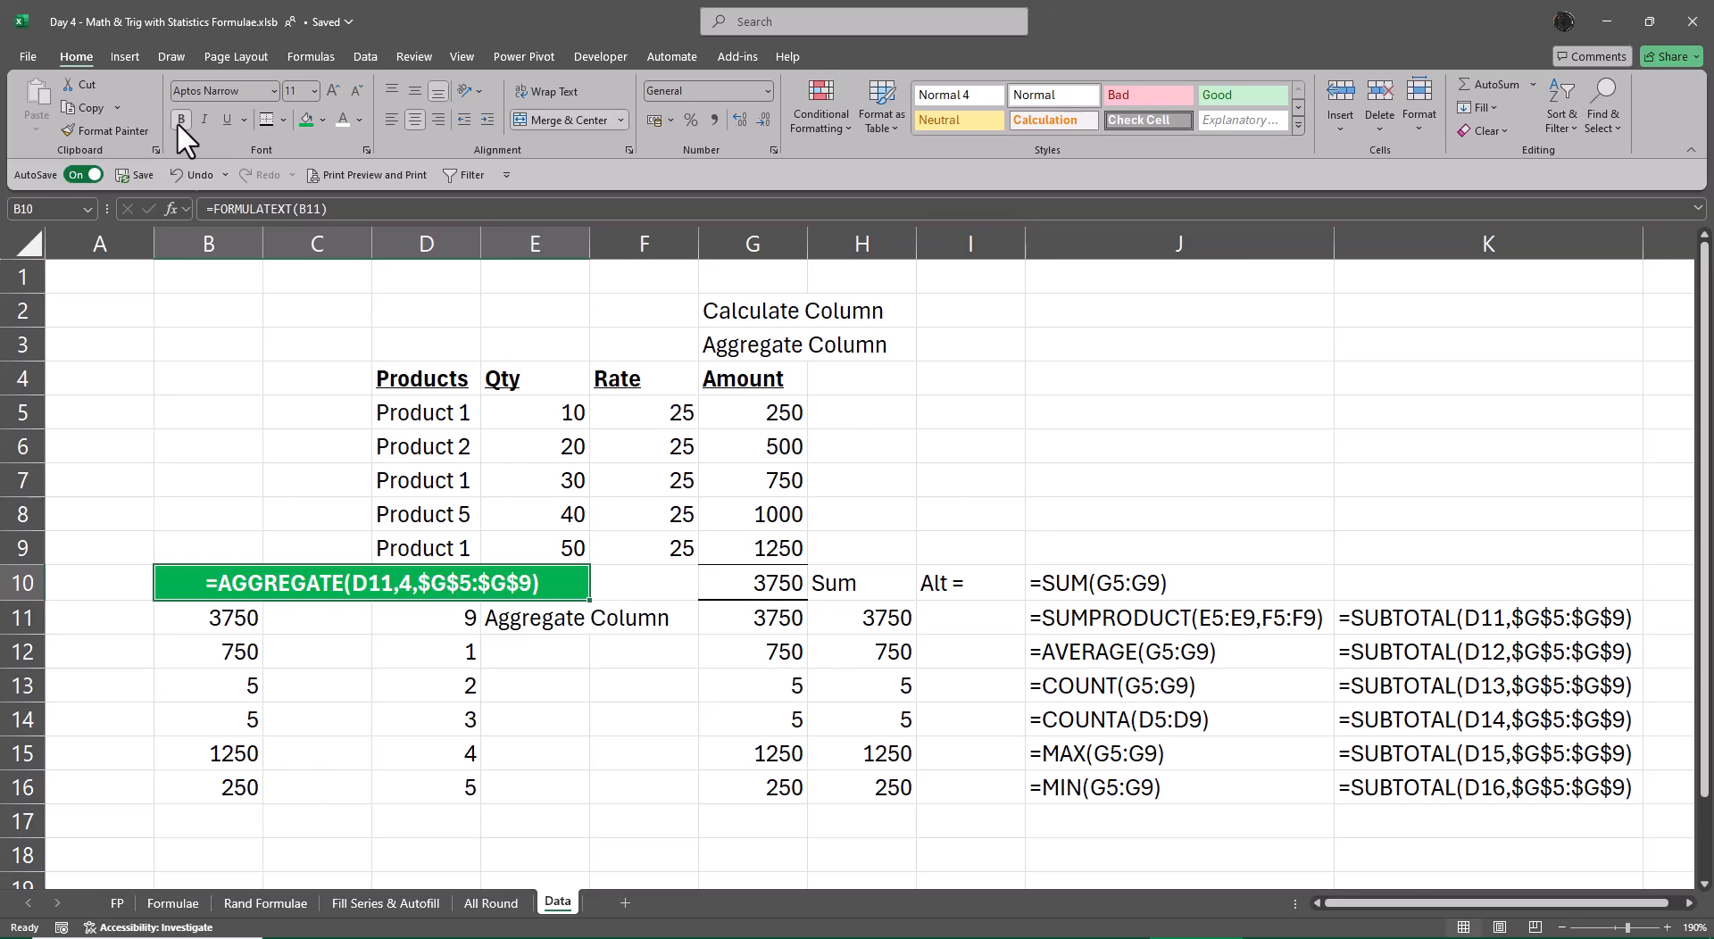
Step: Go through the FP sheet and examine the list of functions on the Formulae sheet from top to bottom
key(ctrl+Page_Up)
key(ctrl+Page_Up)
key(ctrl+Page_Up)
key(ctrl+Page_Up)
key(ctrl+Page_Up)
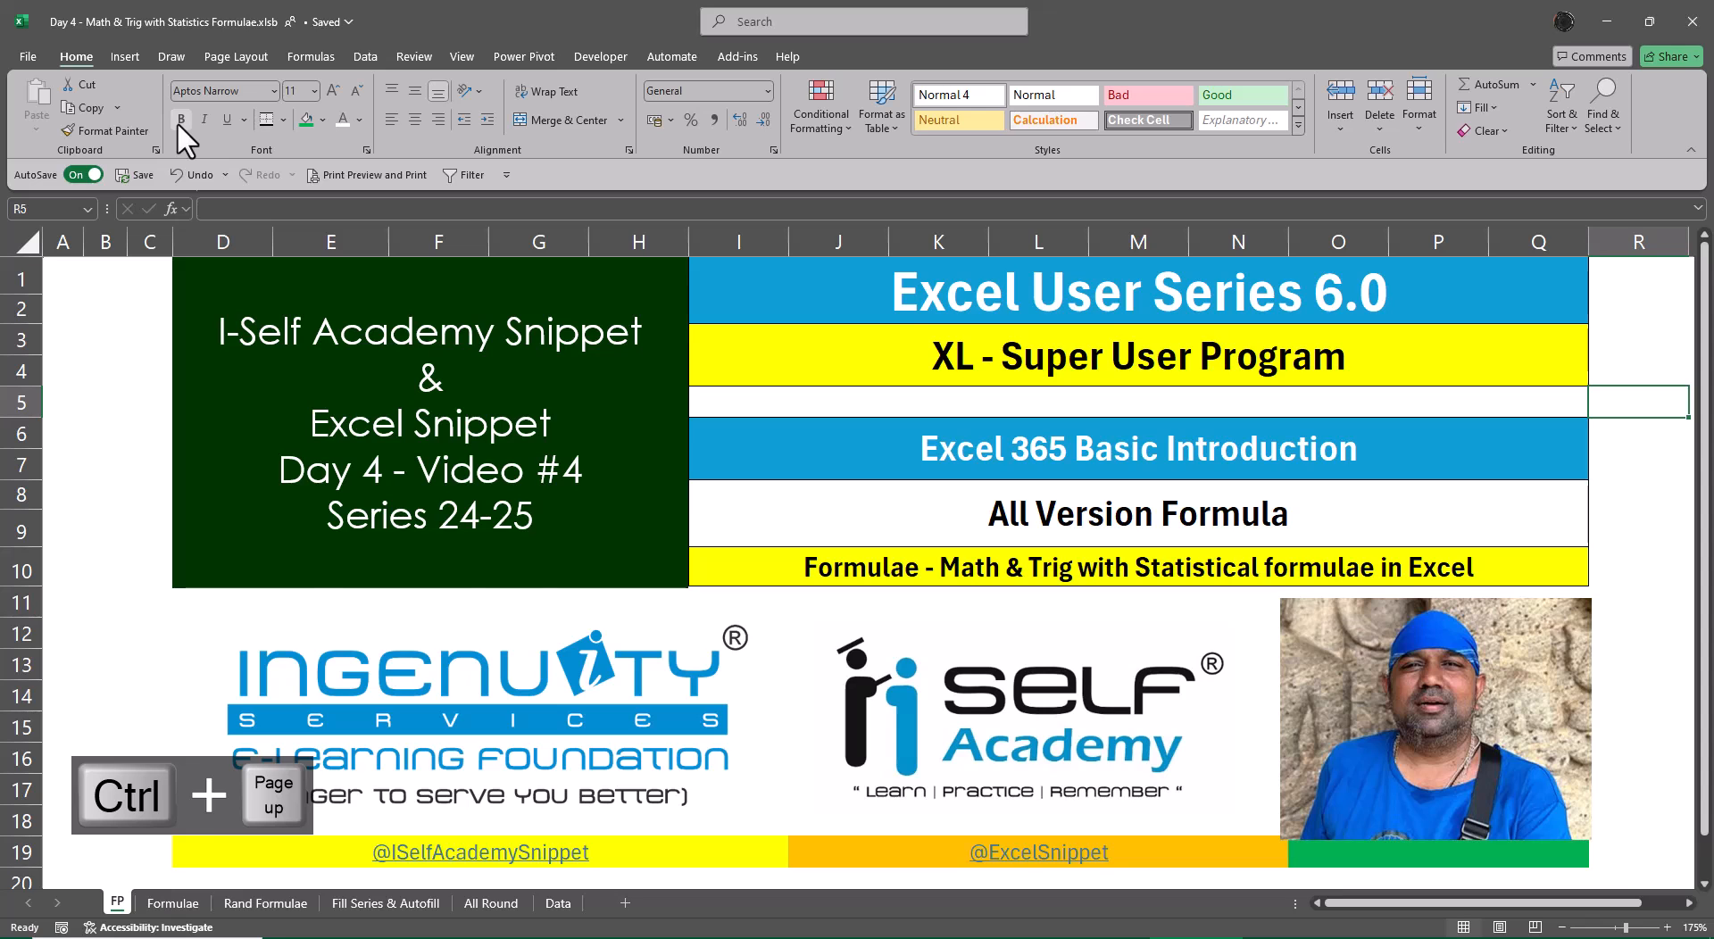
key(ctrl+Page_Down)
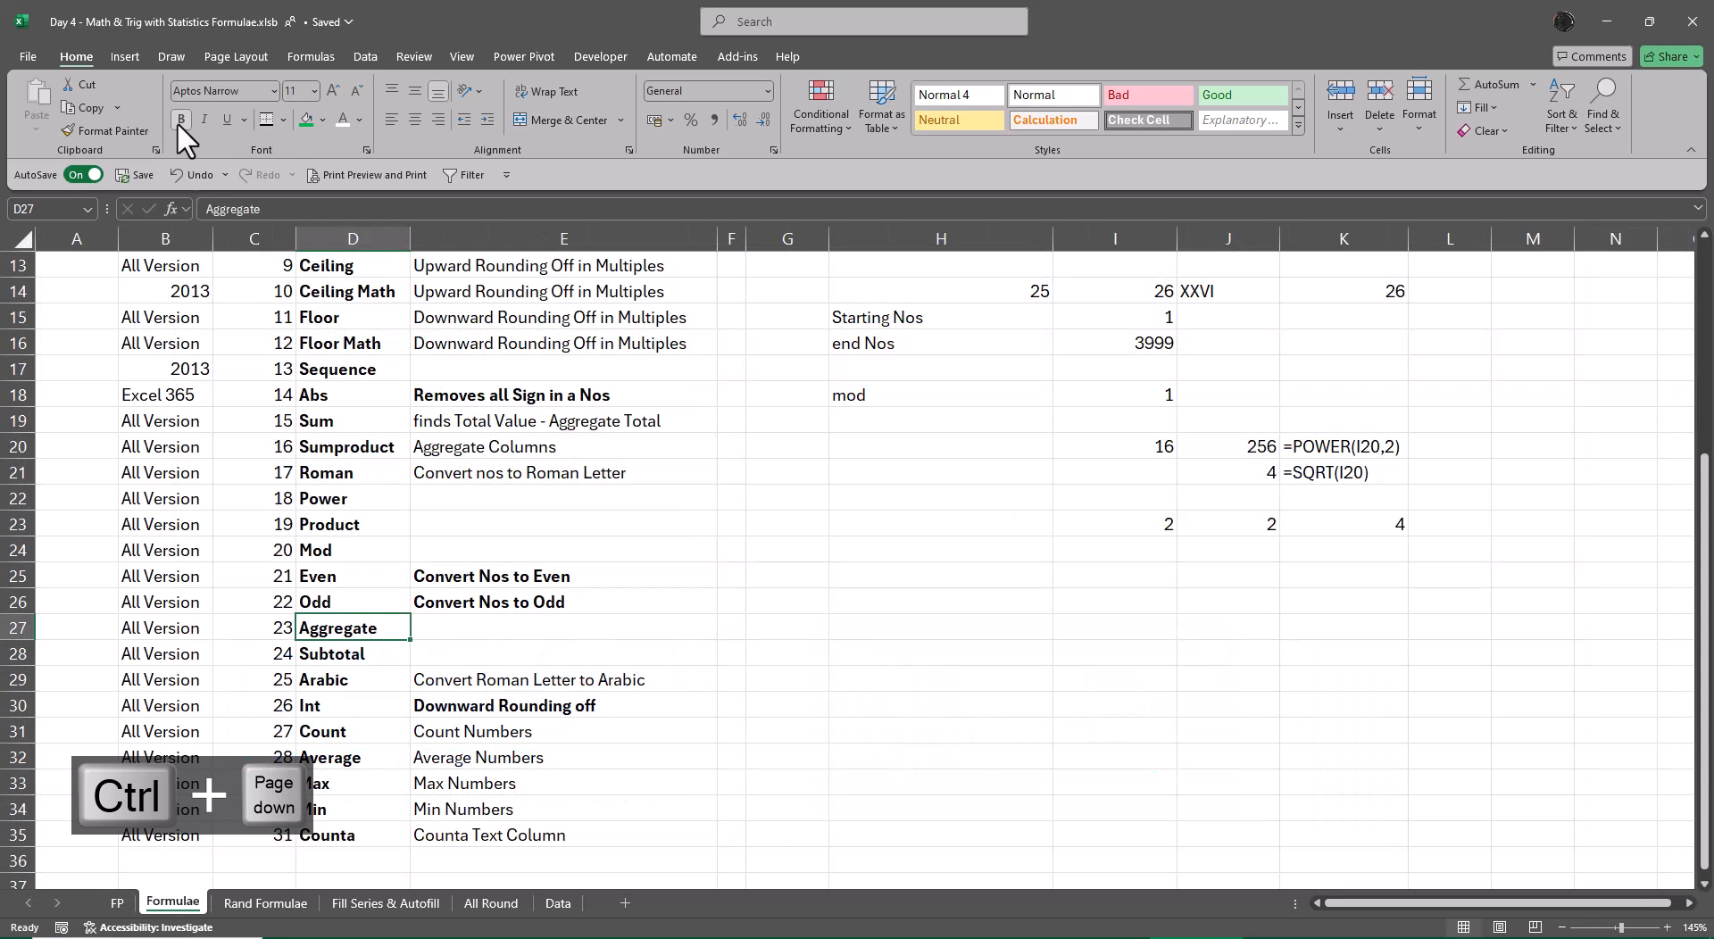
key(ctrl+Up)
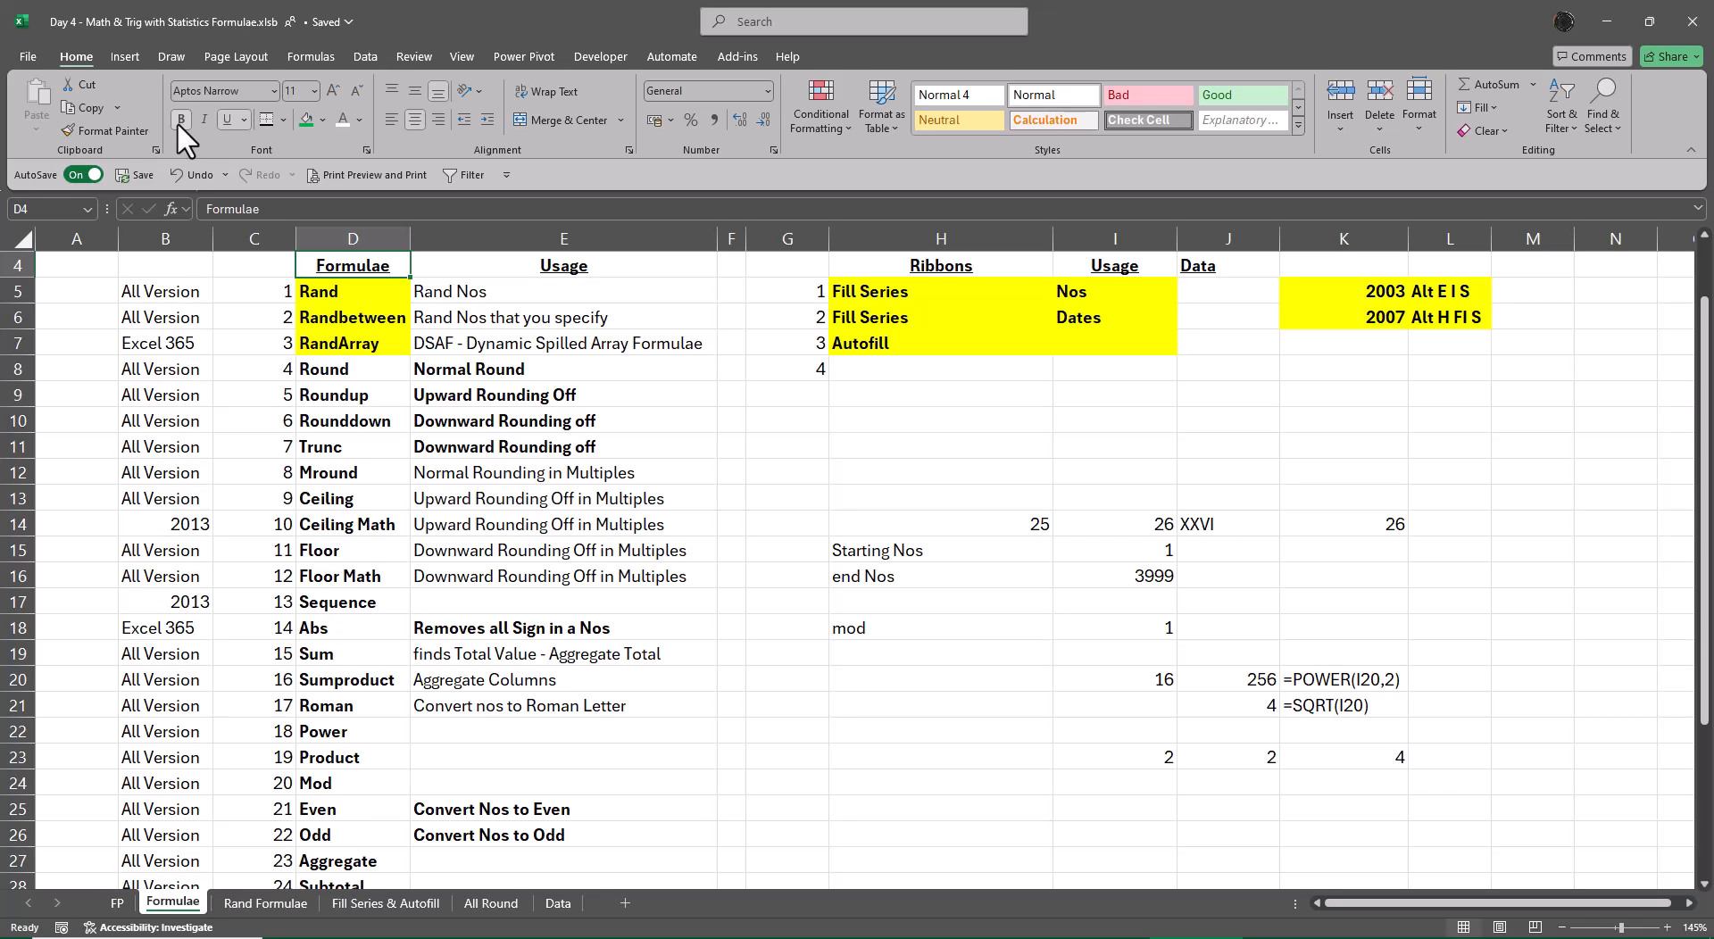
key(ctrl+Down)
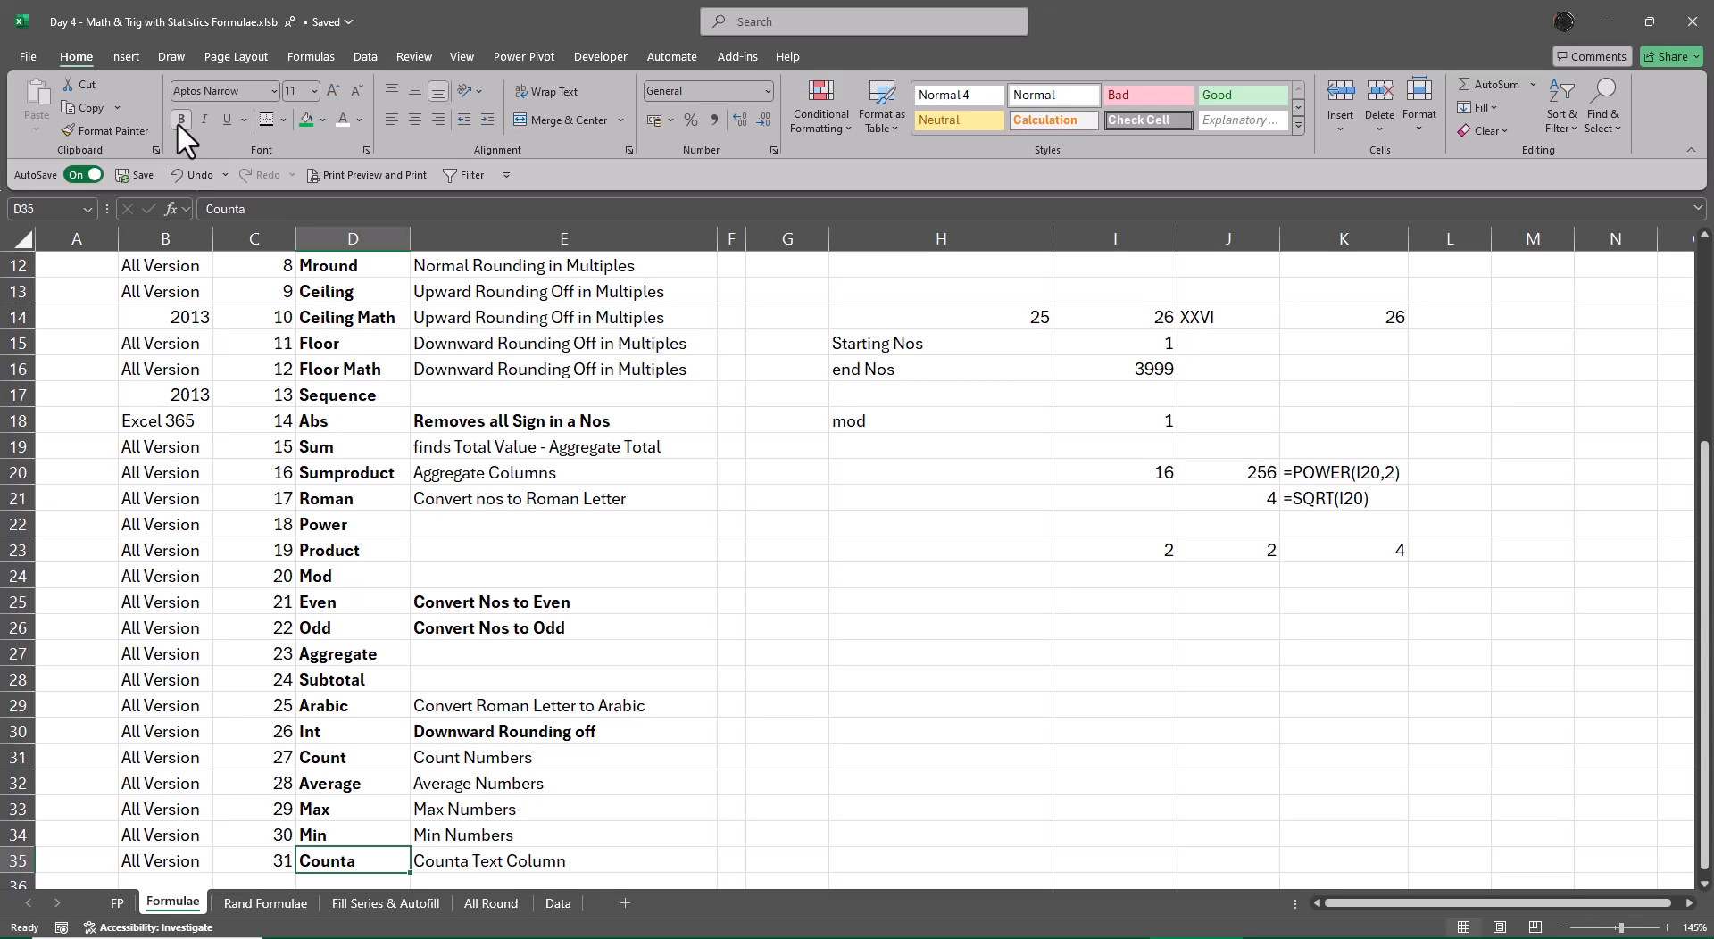
key(ctrl+Up)
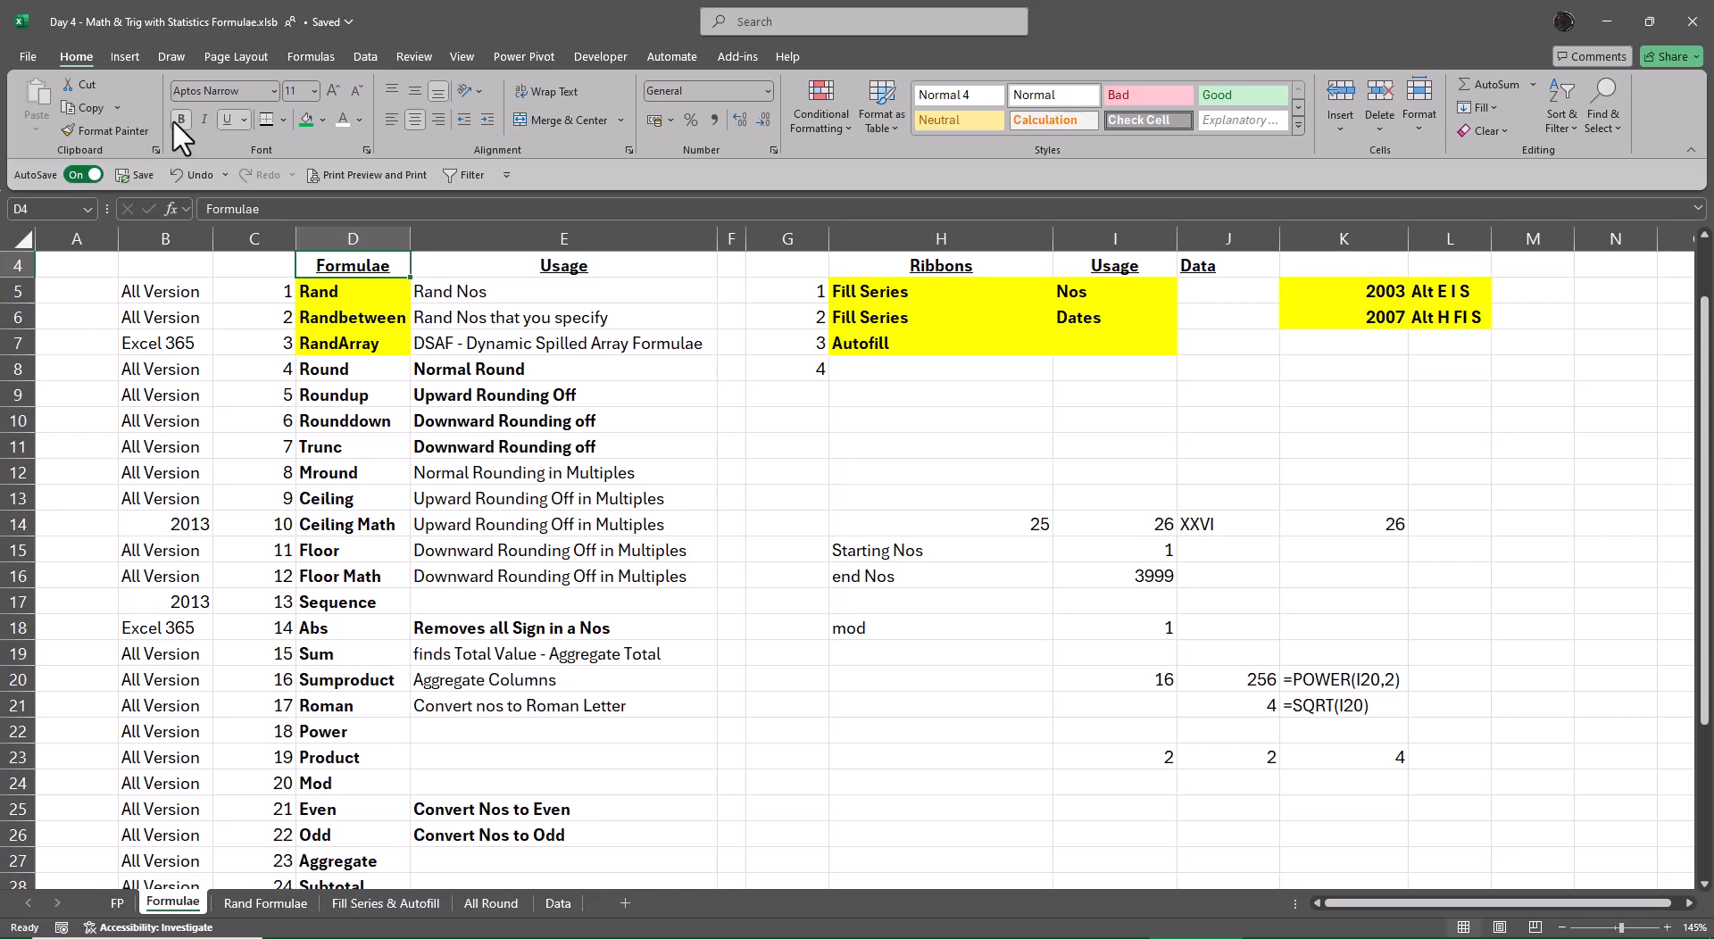
Step: Go through the Formulae list in column D from its heading down to Sumproduct
key(Down)
key(Down)
key(Down)
key(Down)
key(Down)
key(Down)
key(Down)
key(Down)
key(Down)
key(Down)
key(Down)
key(Down)
key(Down)
key(Down)
key(Down)
key(Down)
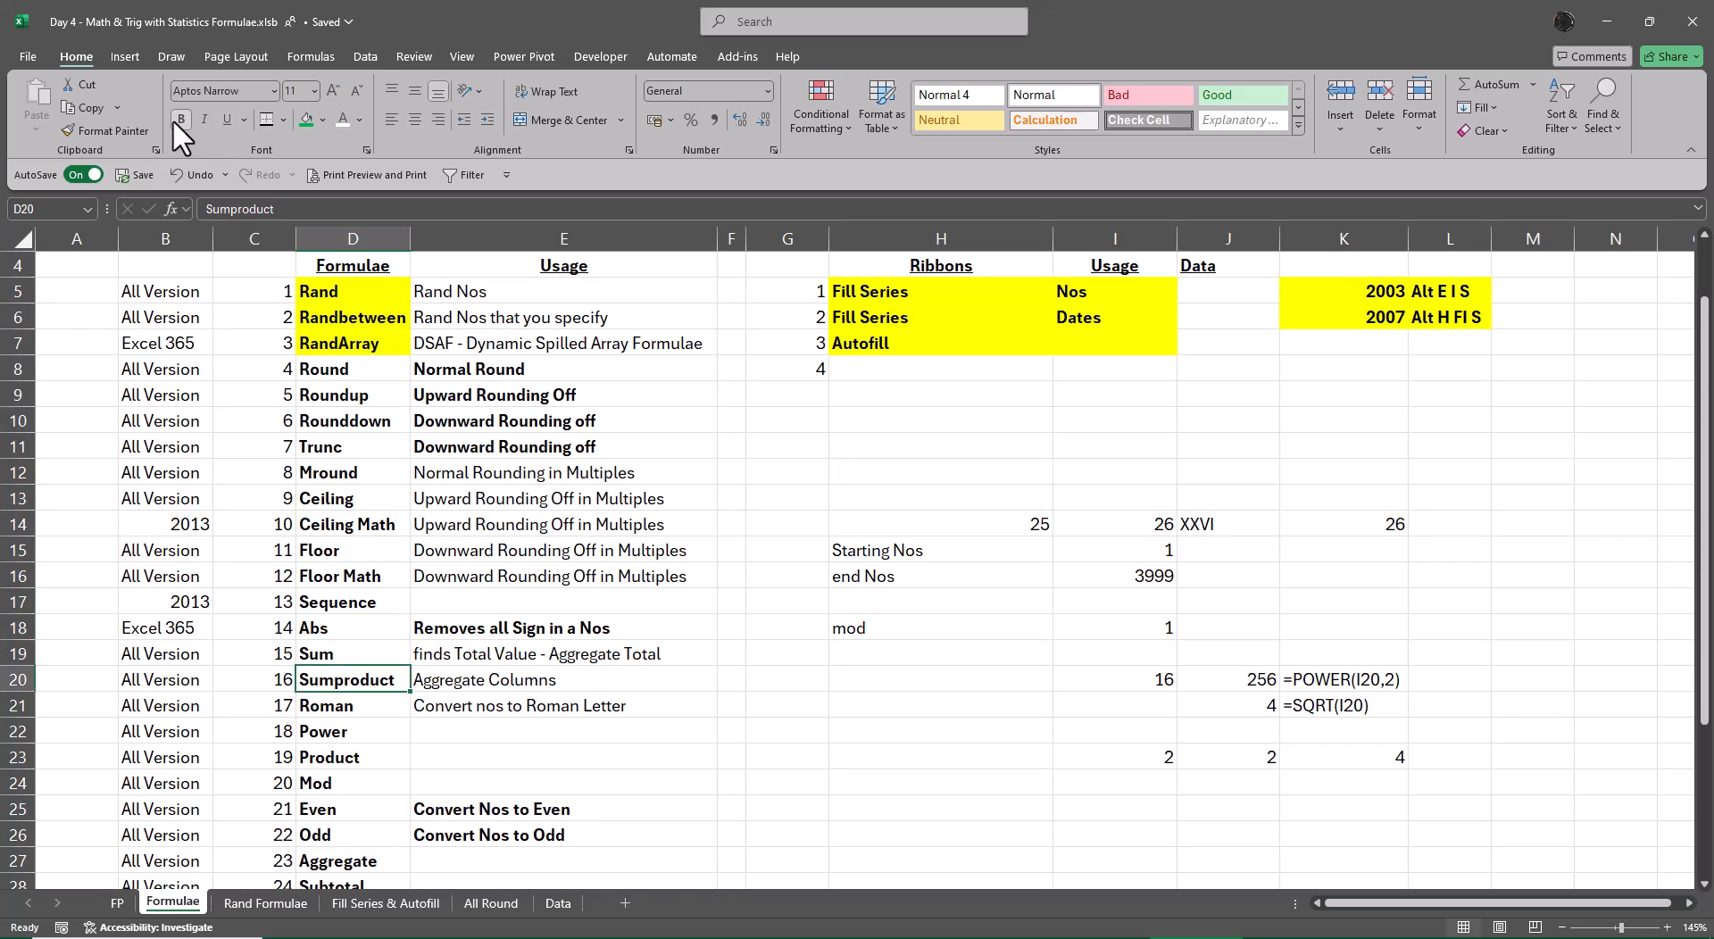
Step: Check the arguments of the ISO.CEILING function in cell H20 without entering the formula
key(Right)
key(Right)
key(Right)
key(Right)
text(=iso)
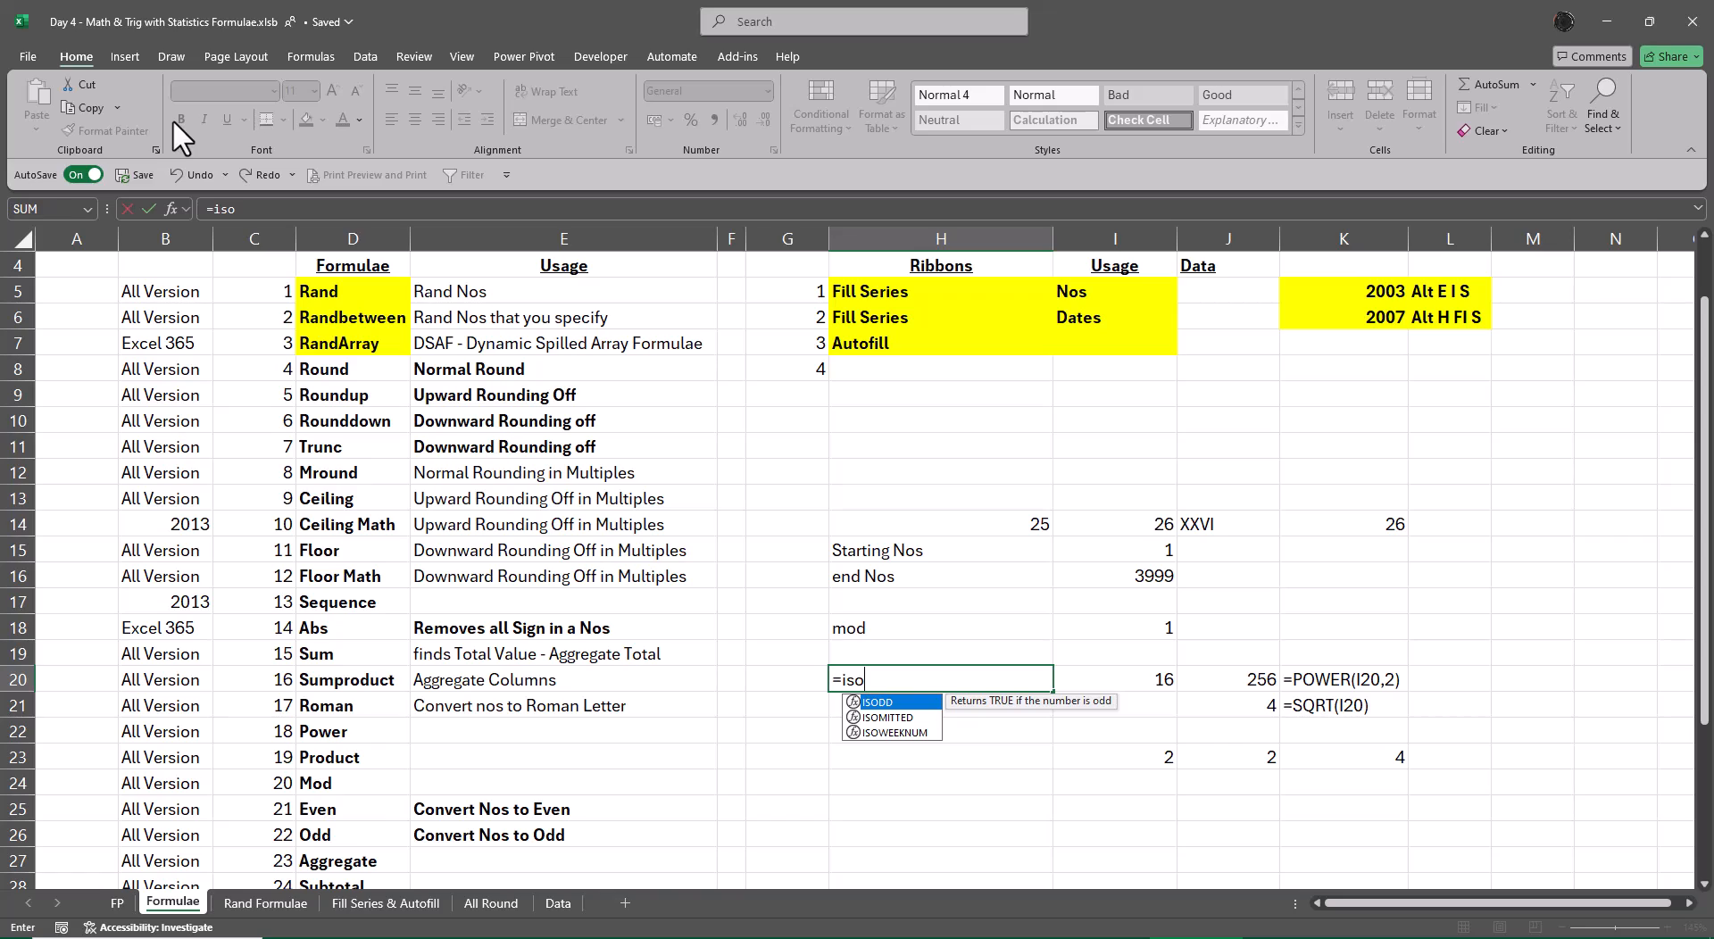
text(.ceil)
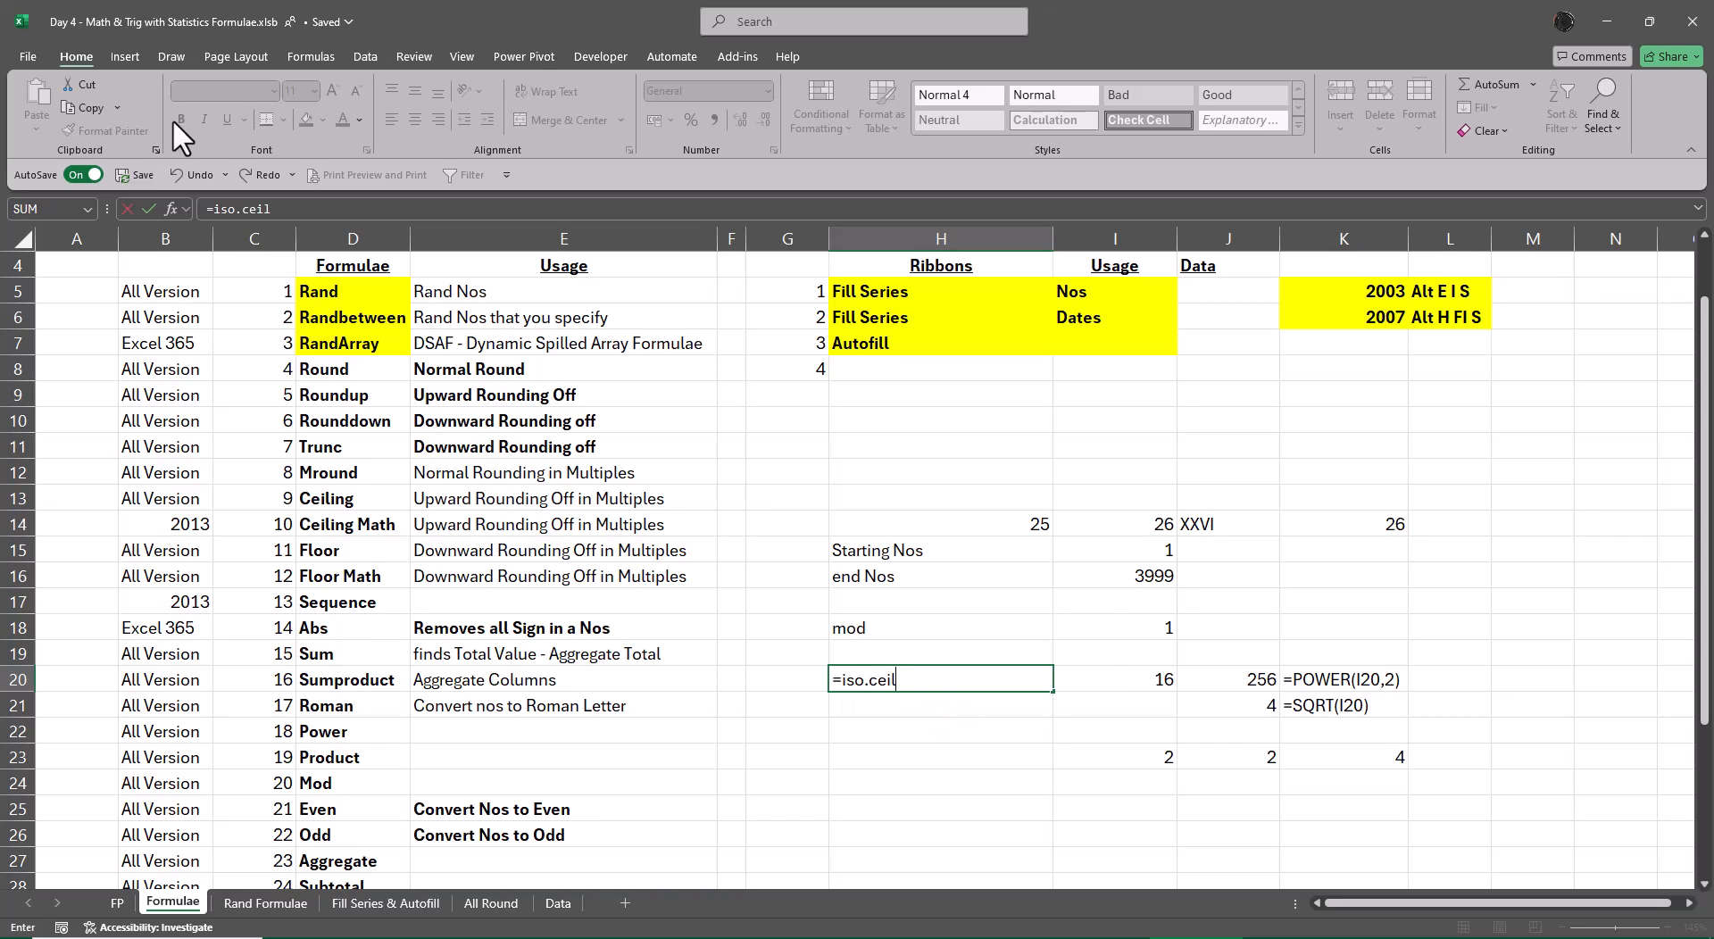
text(ing()
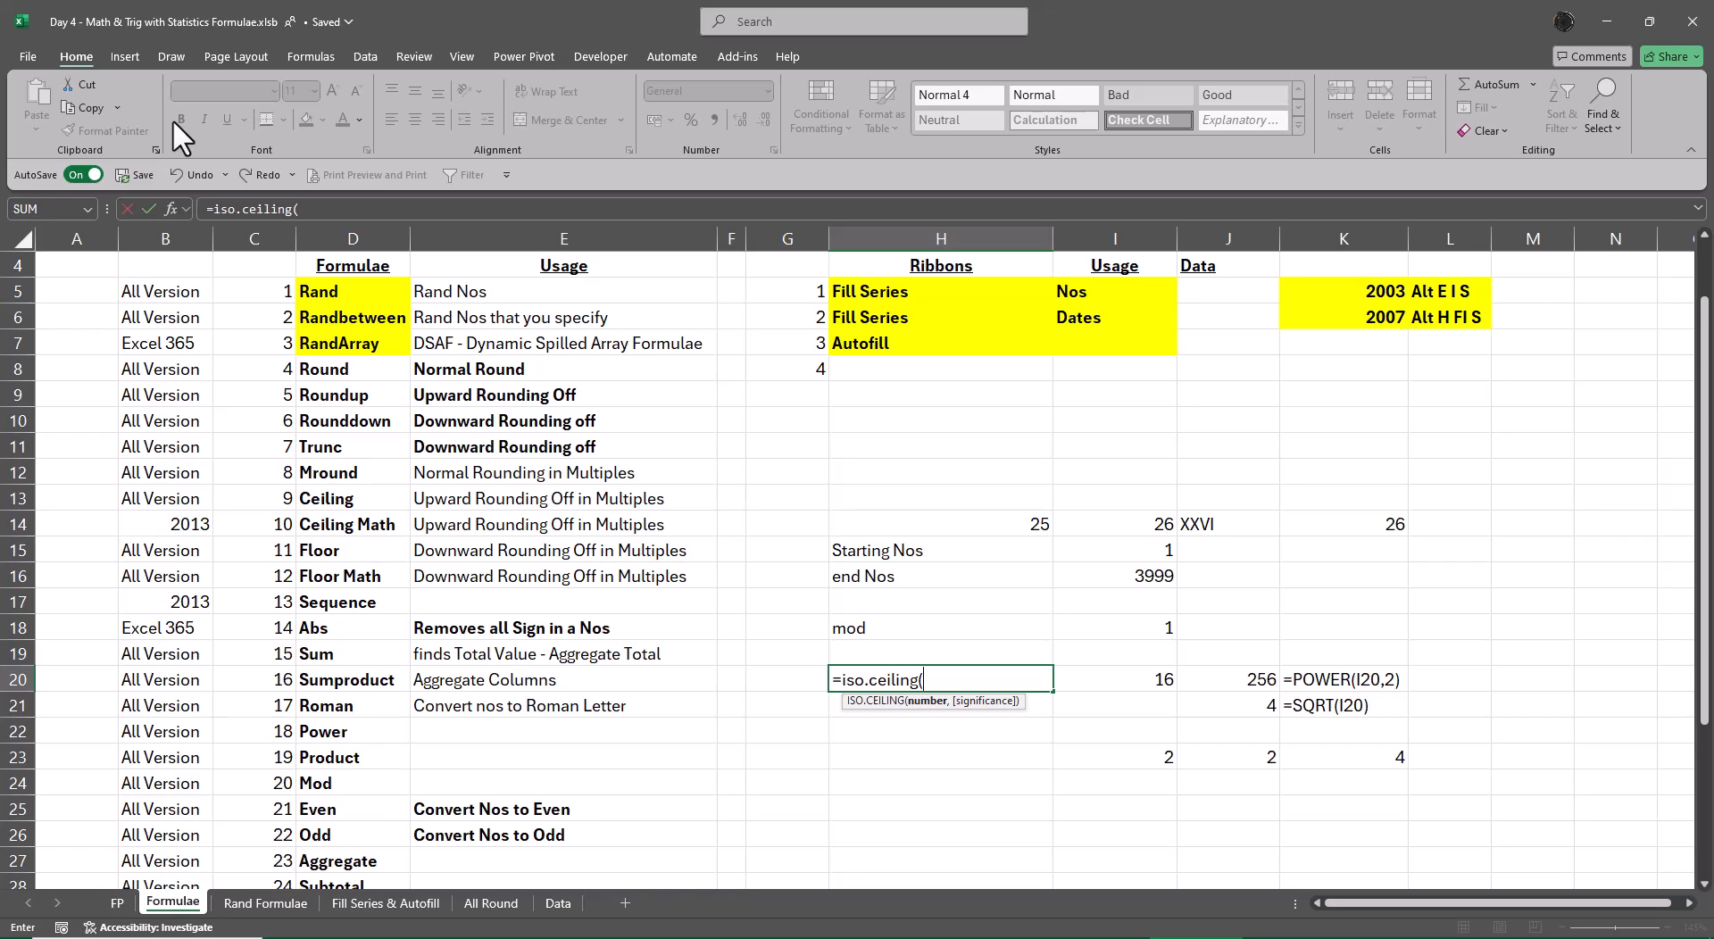
key(Escape)
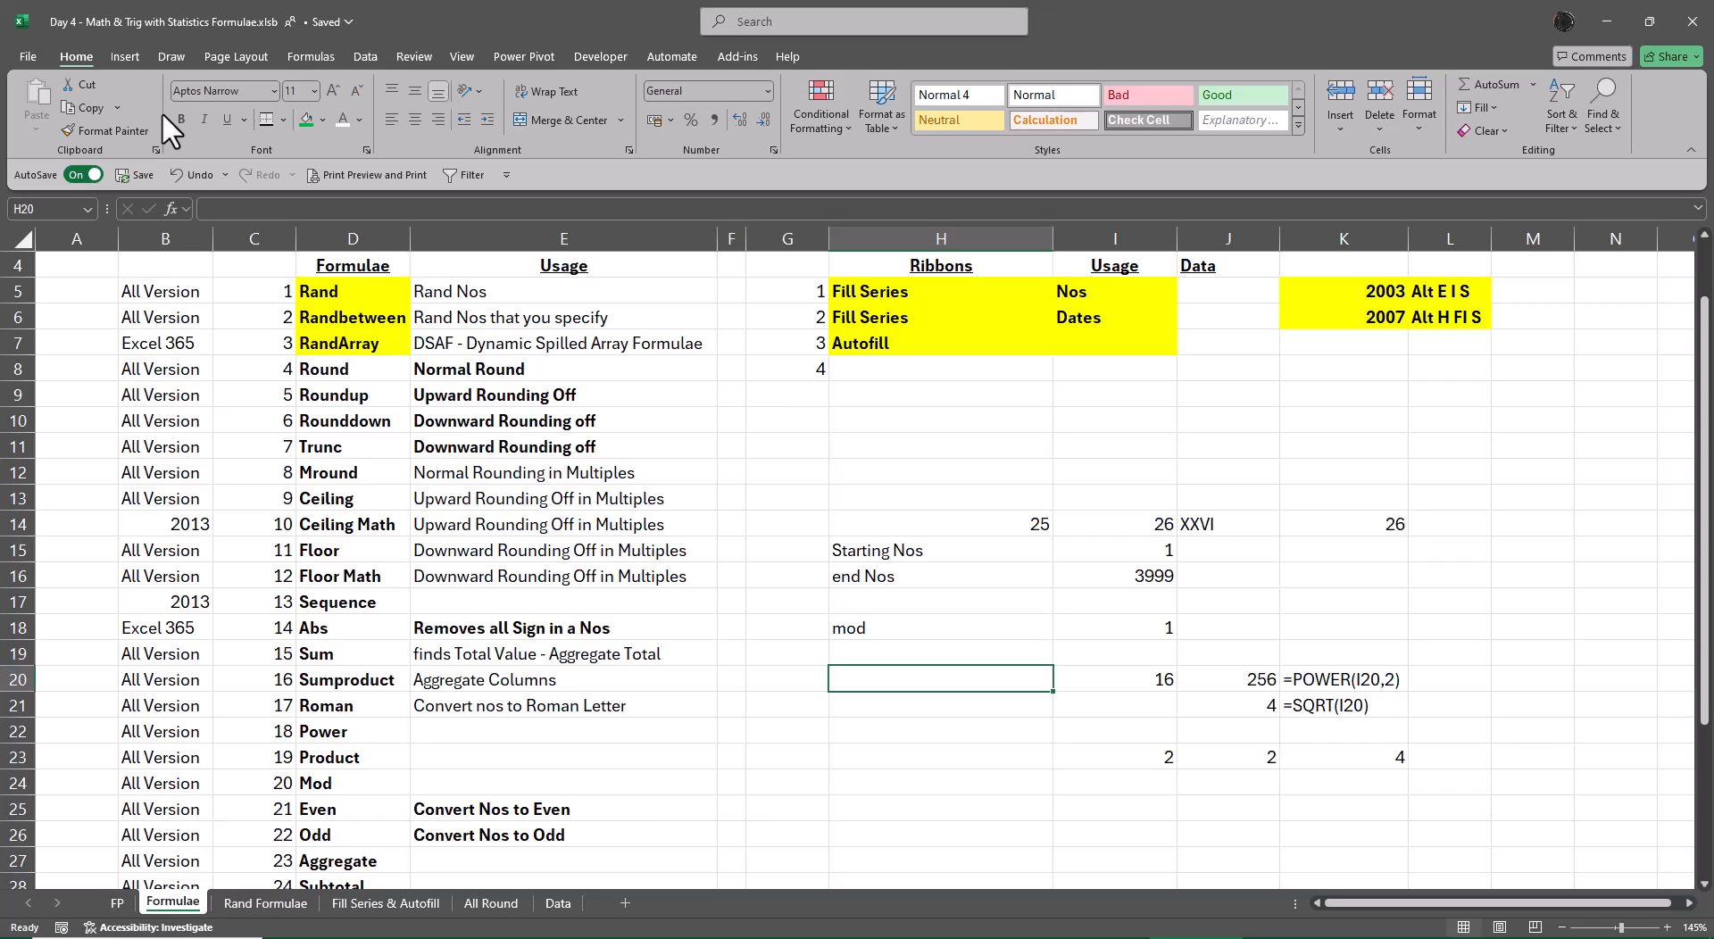
Step: Close the Day 4 workbook and view the function list on the Formulae sheet of Day 5 - Date n Time Formulae.xlsx
key(alt+F4)
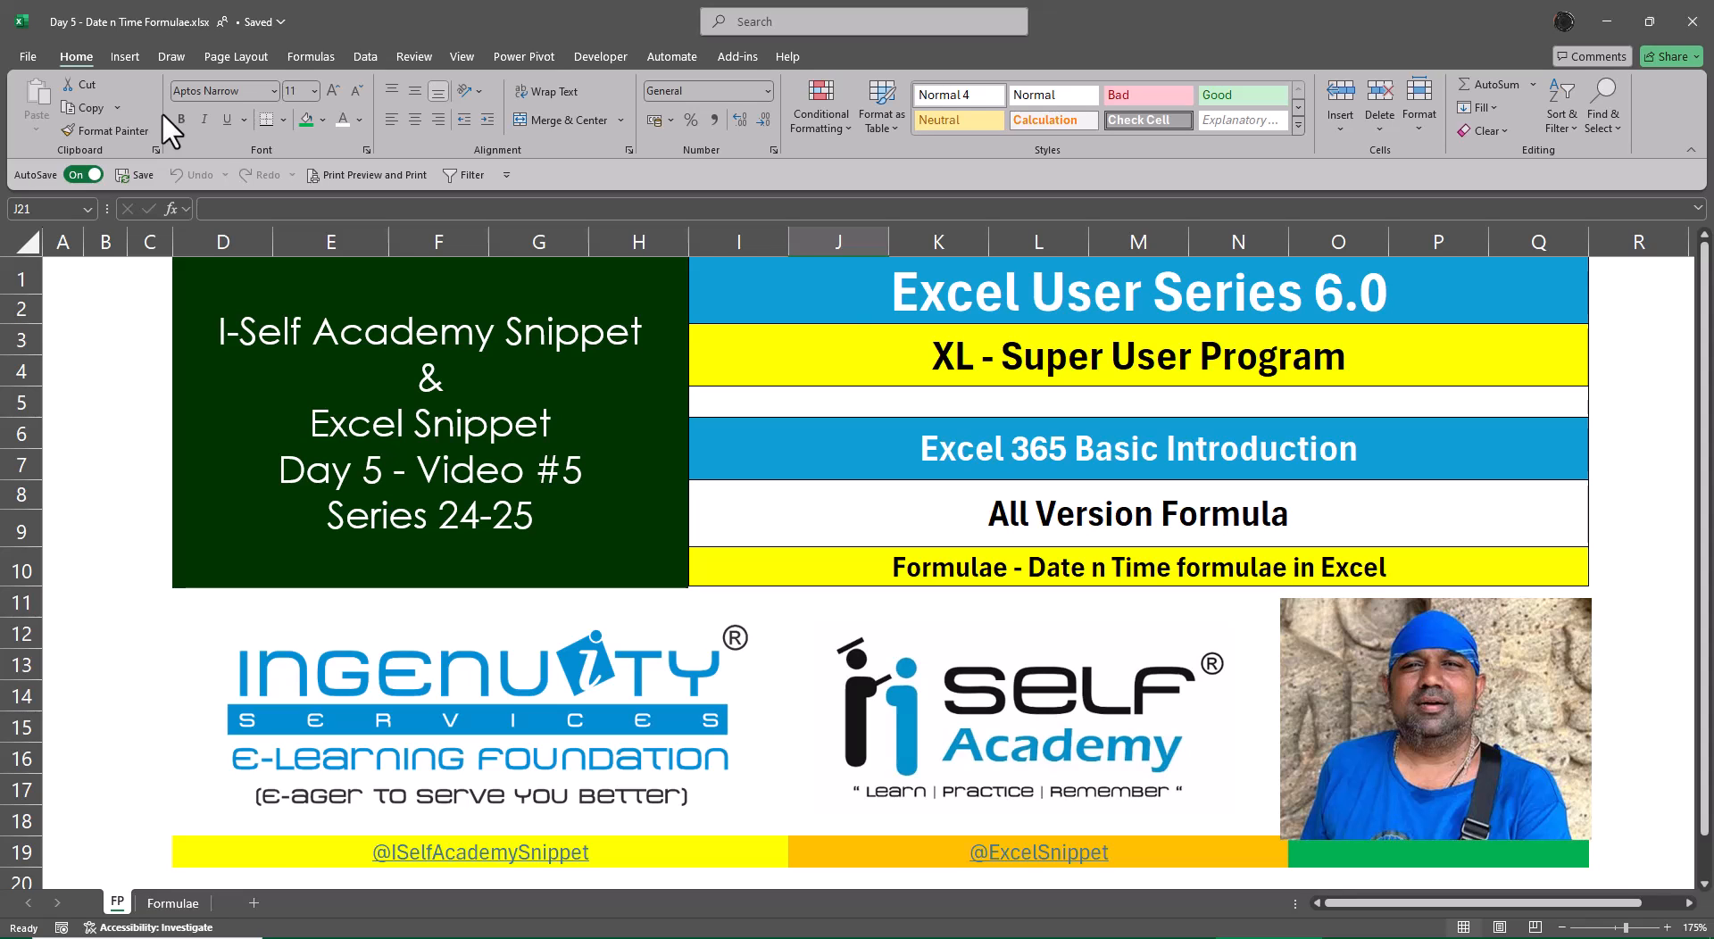
key(ctrl+Page_Down)
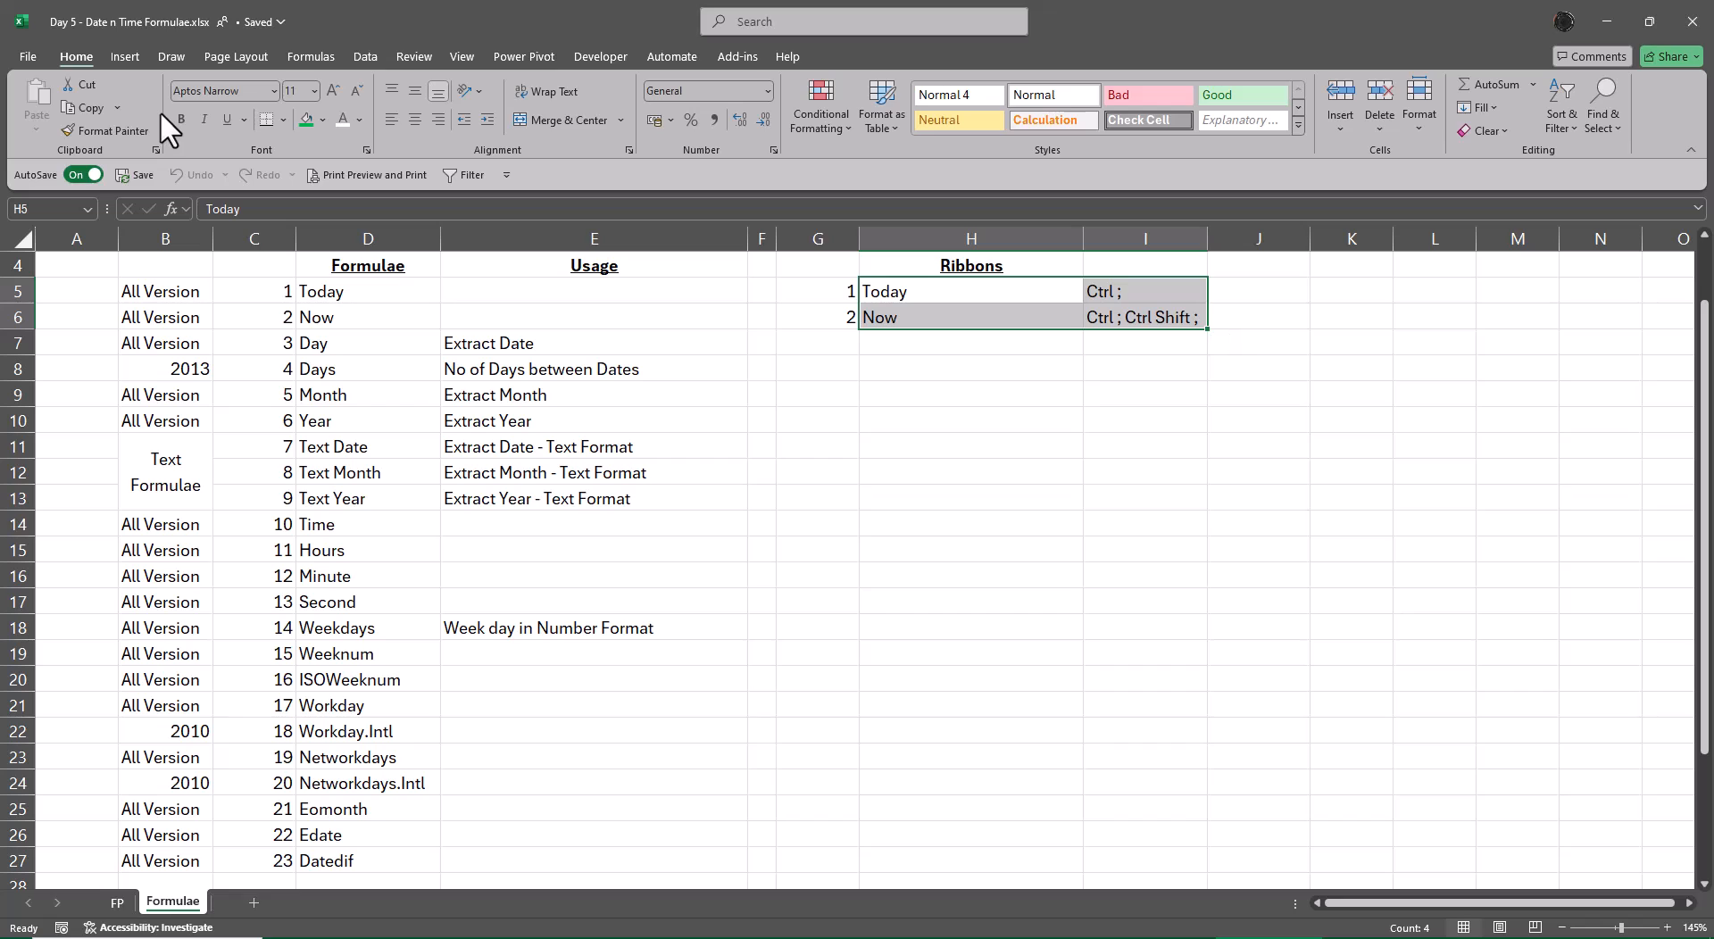
click(911, 582)
scroll(910, 583, up, 1)
scroll(911, 582, up, 1)
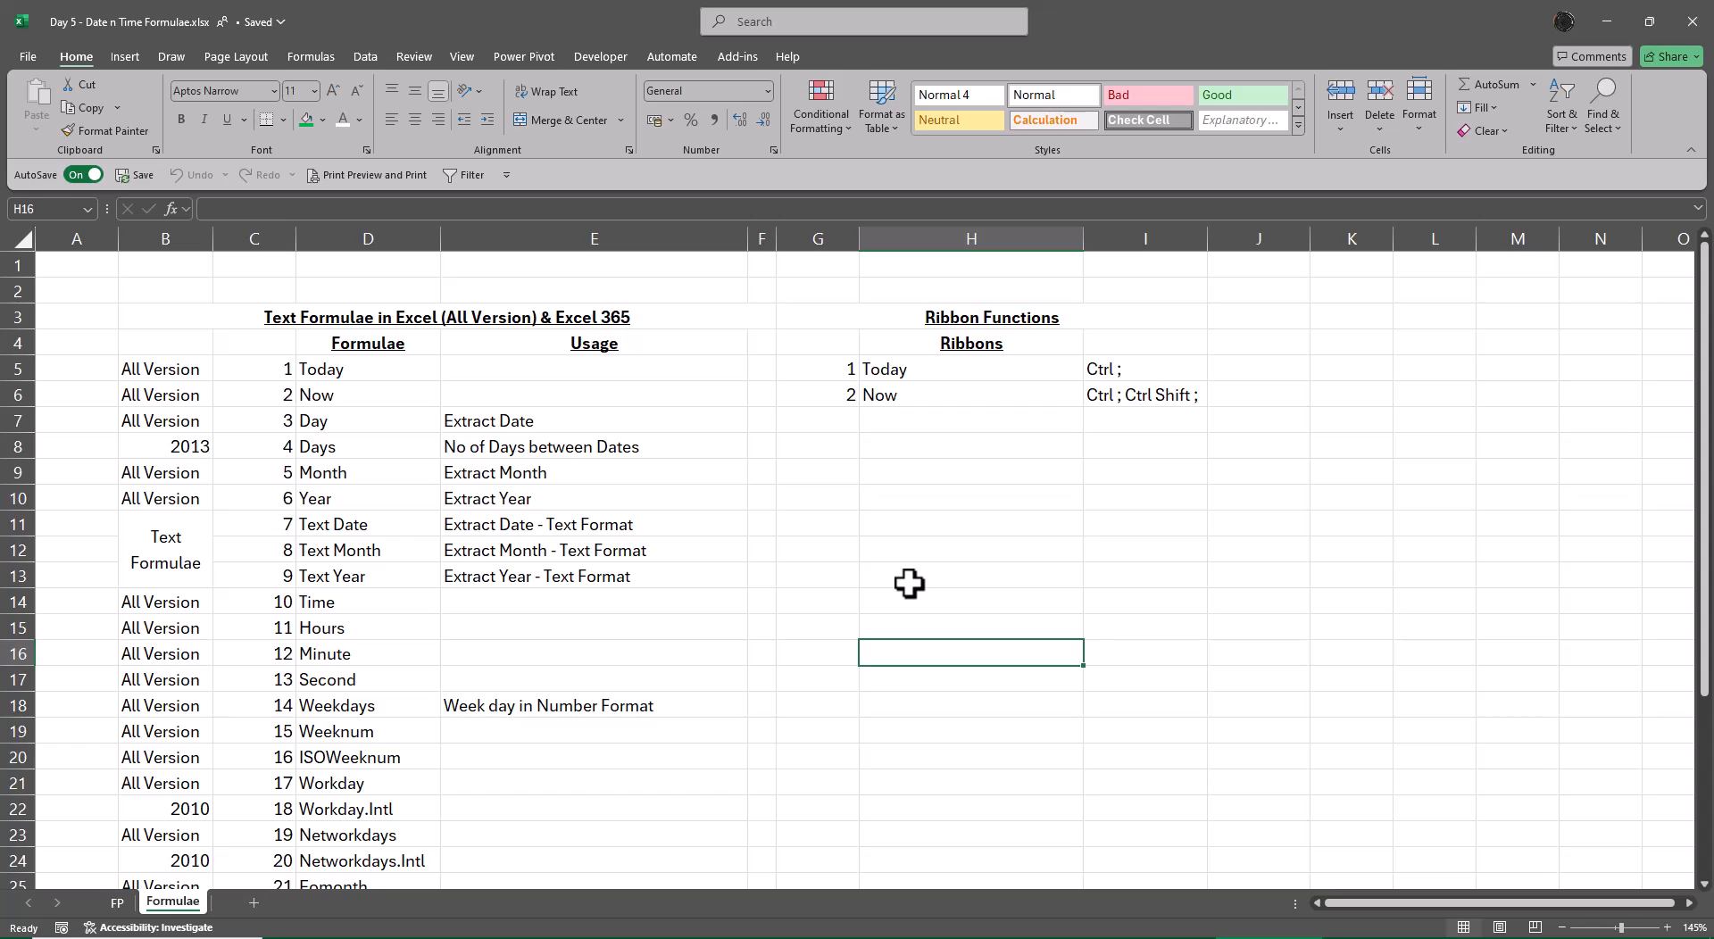
Step: Add a new worksheet after the Formulae sheet and enter 1 in cell C3
click(313, 902)
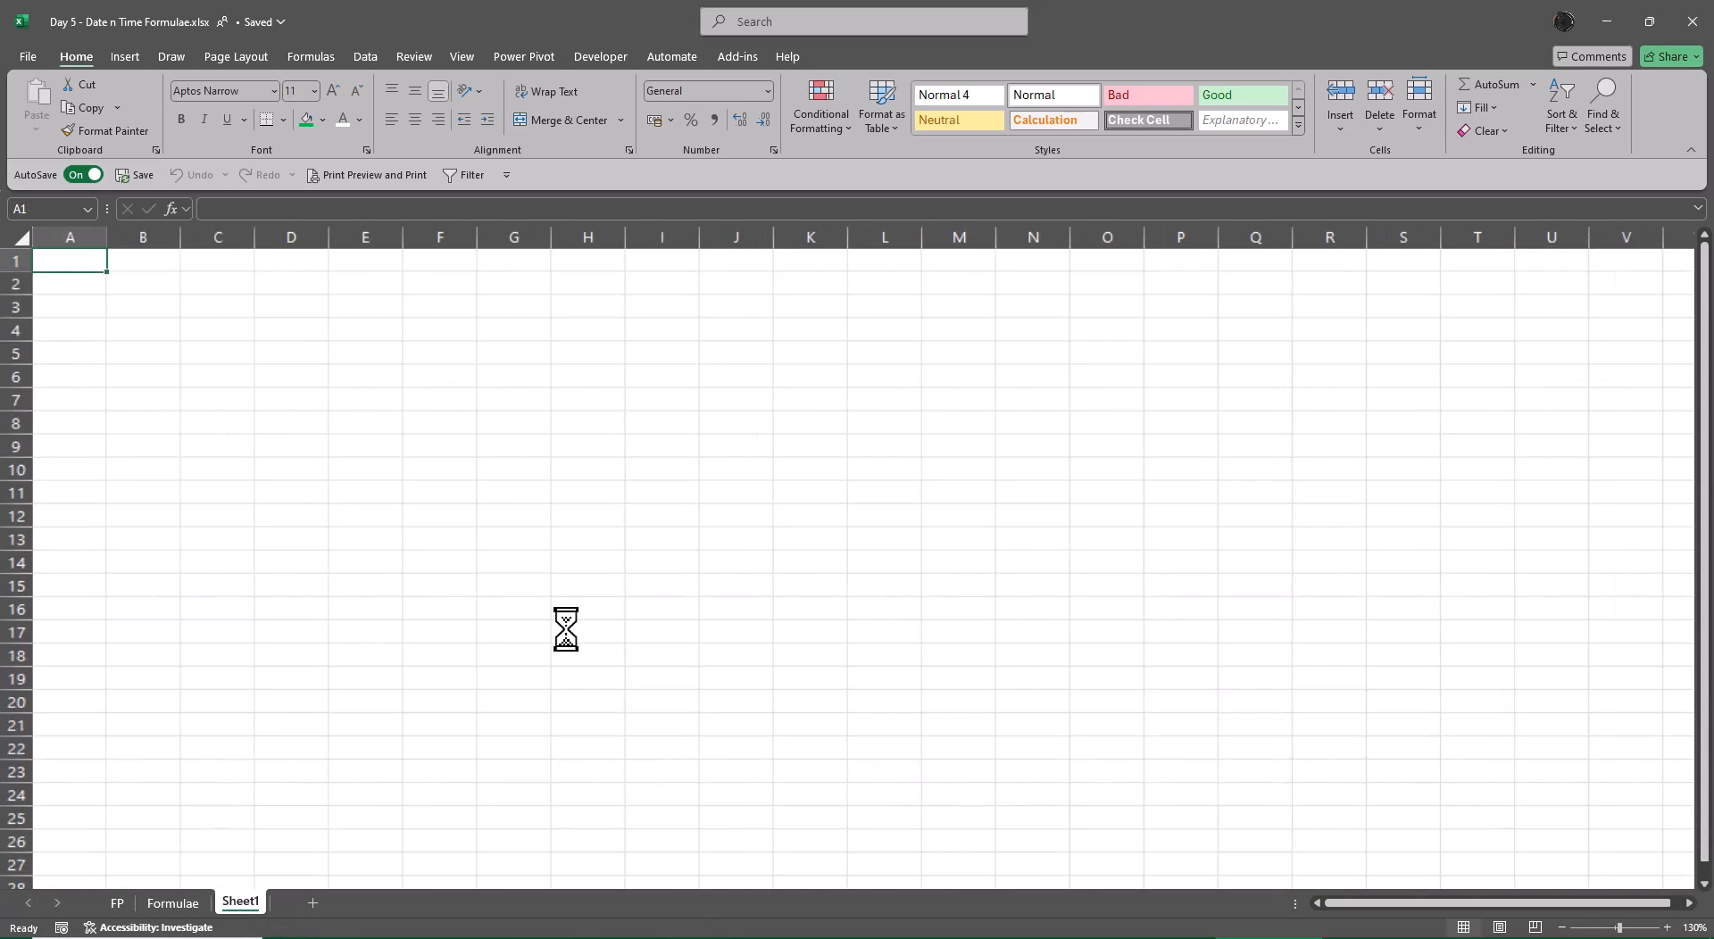
click(314, 352)
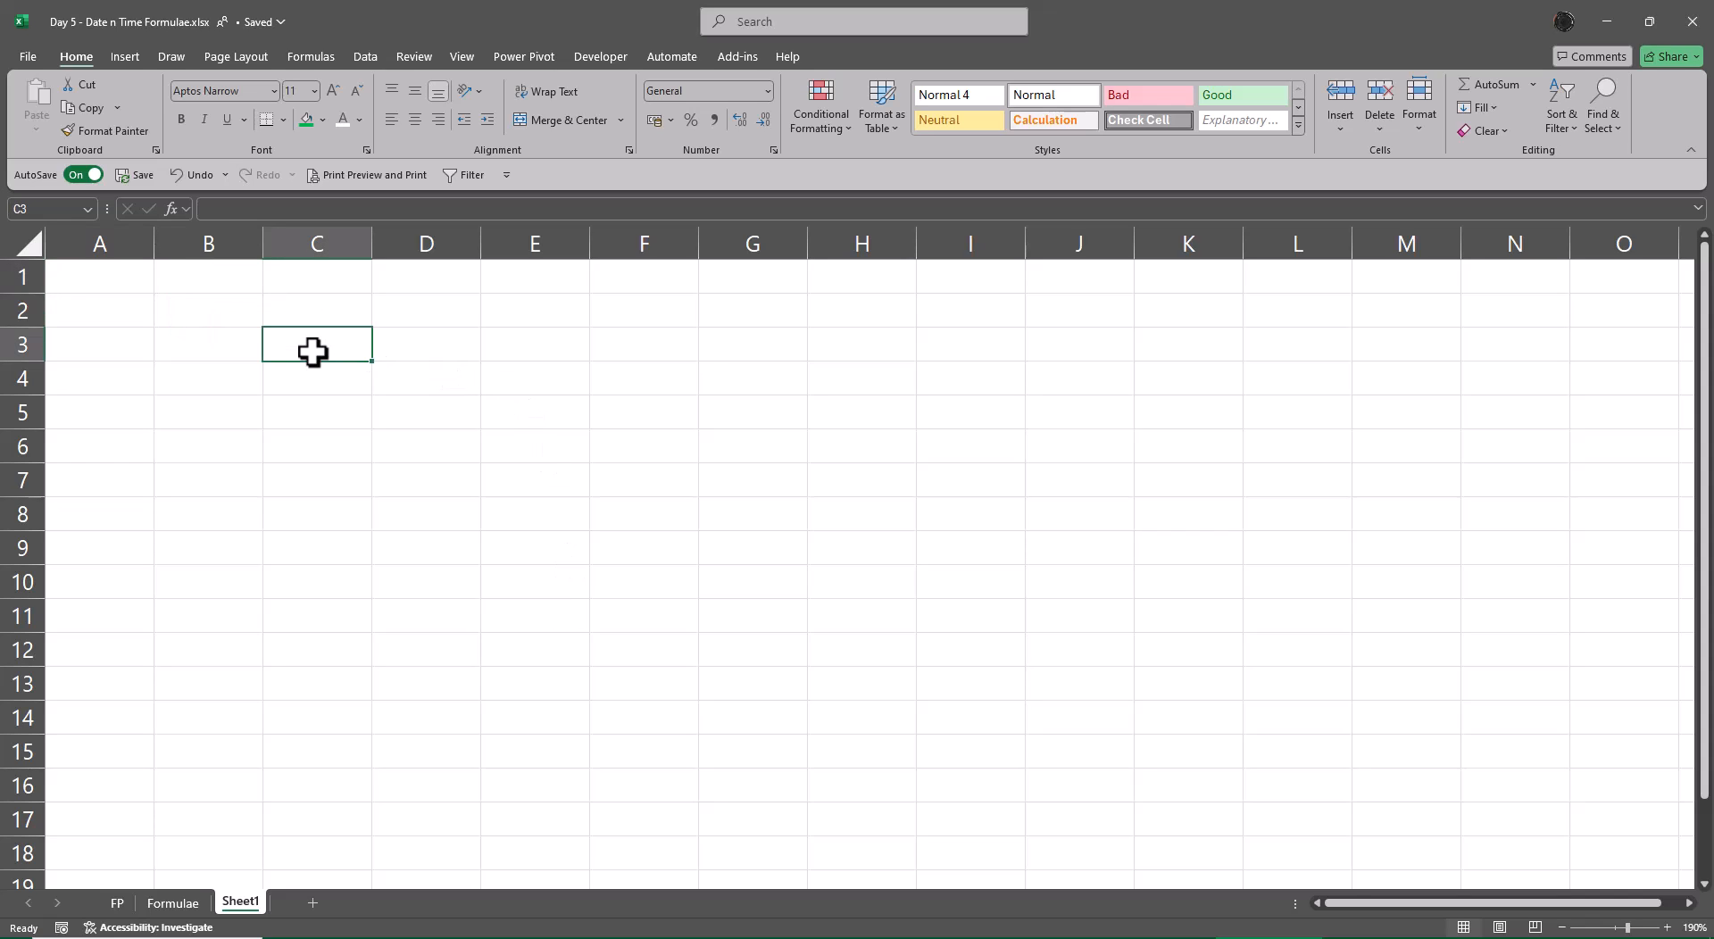
text(1)
key(Tab)
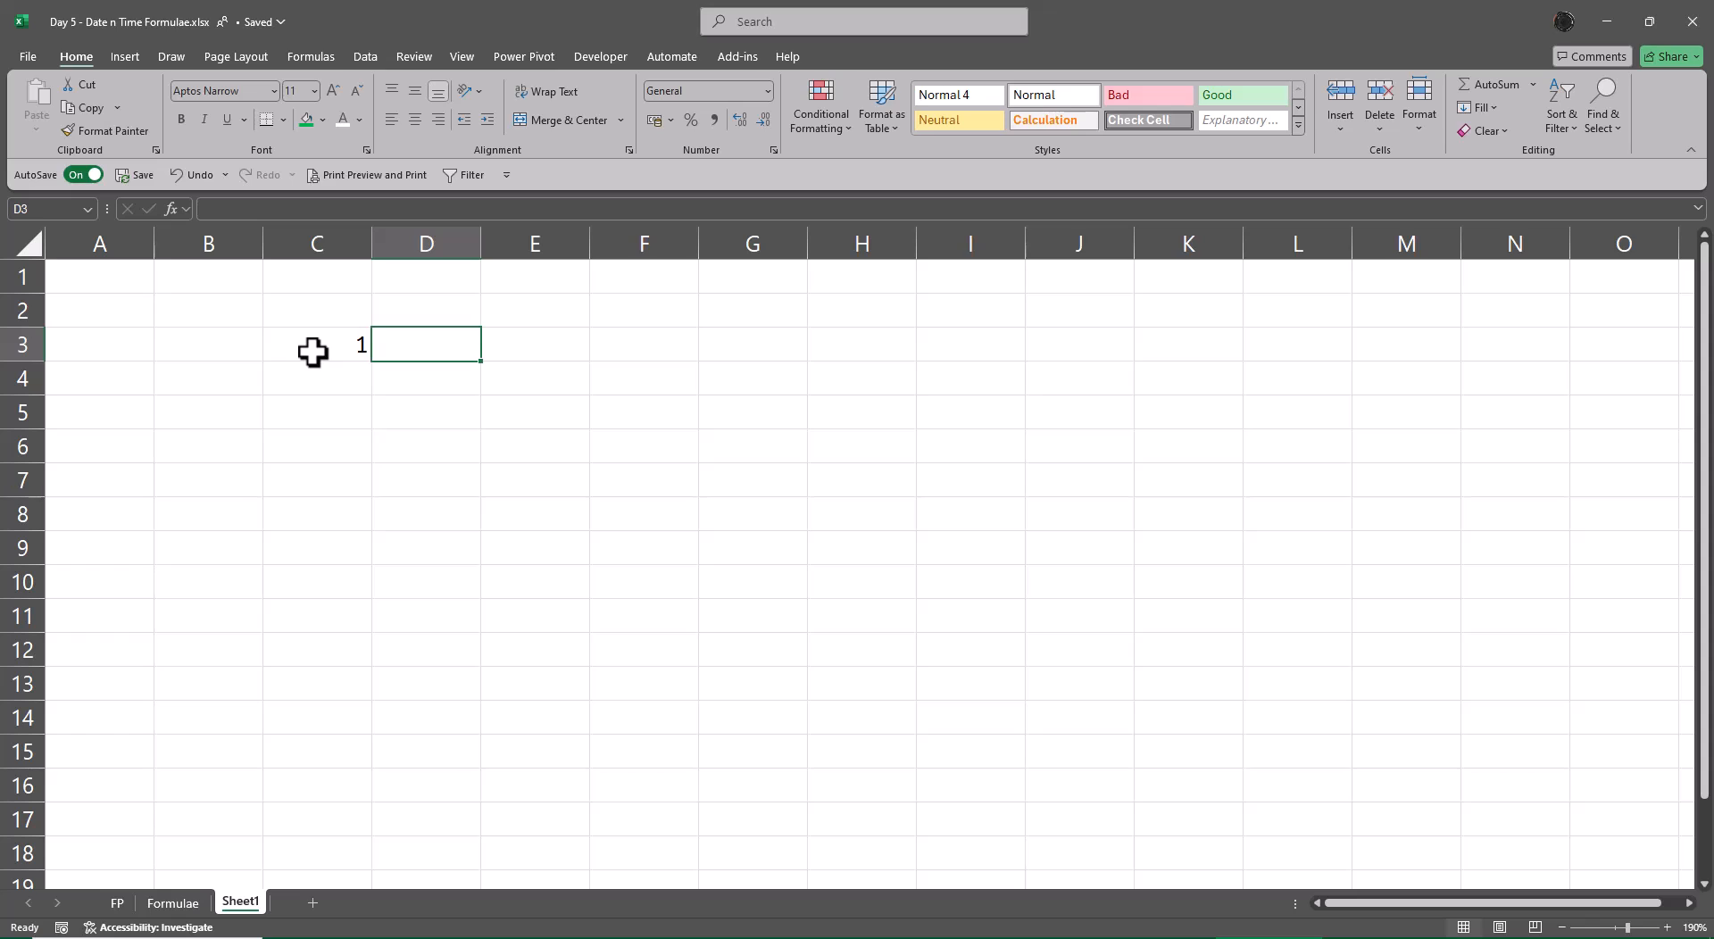
Step: Enter =TODAY() in cell D3 and select cell F3
text(=to)
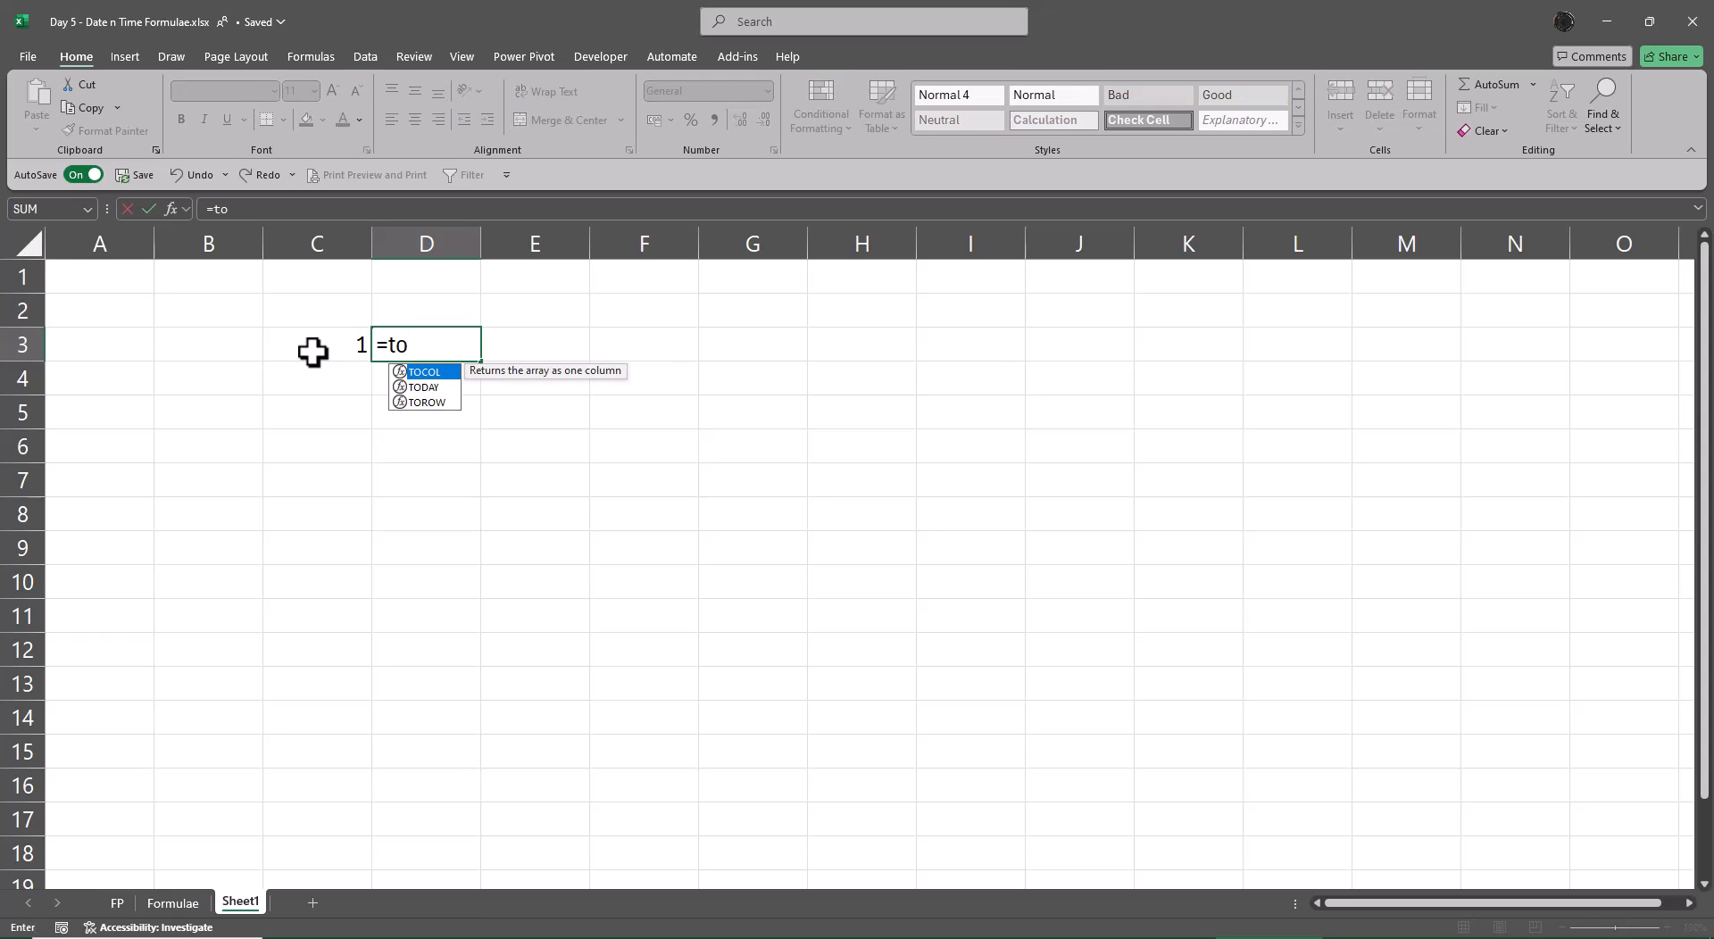
key(Down)
key(Down)
key(Up)
key(Tab)
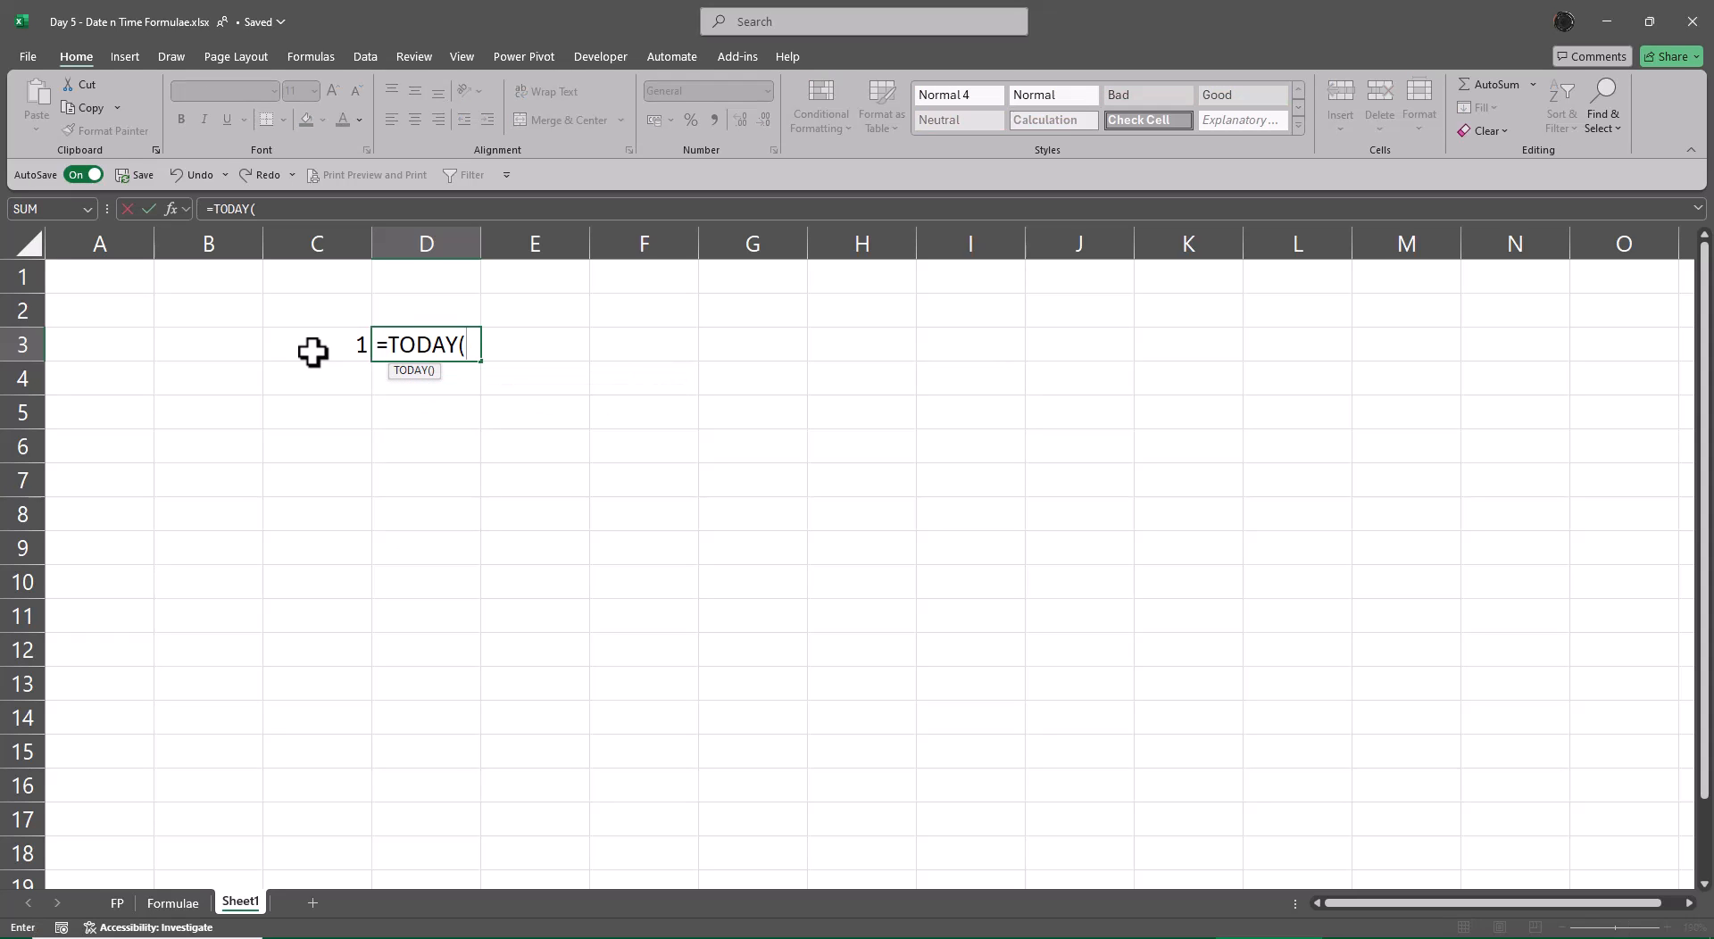
text())
key(Return)
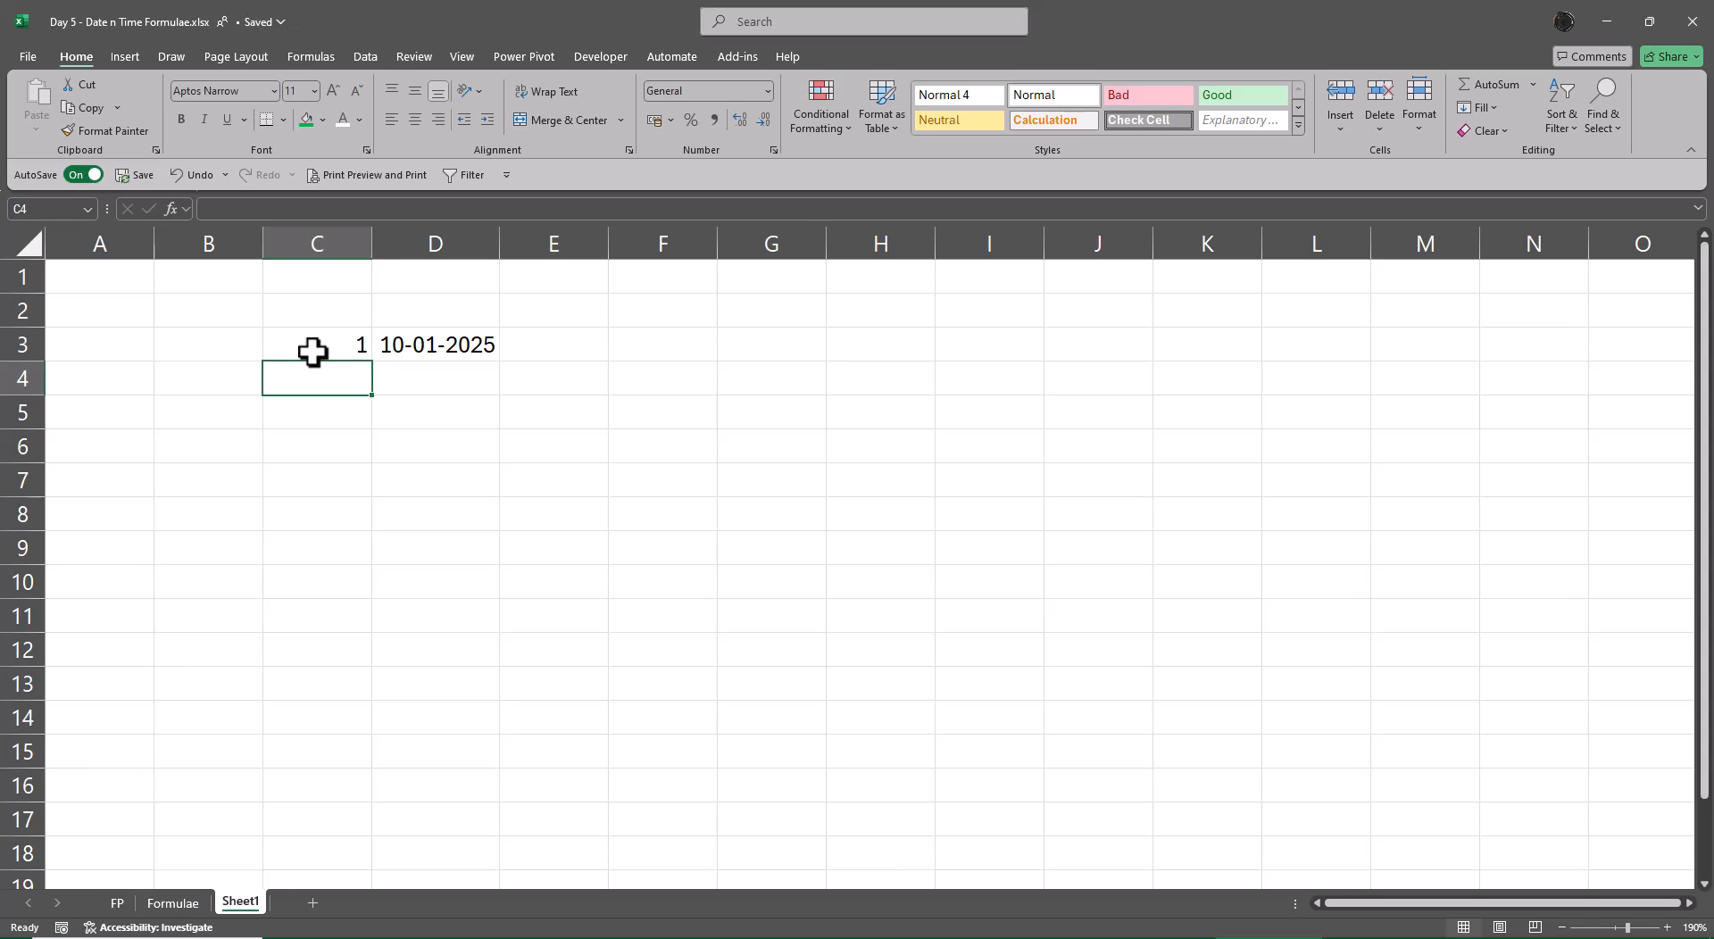
key(Up)
key(Right)
key(Right)
key(Right)
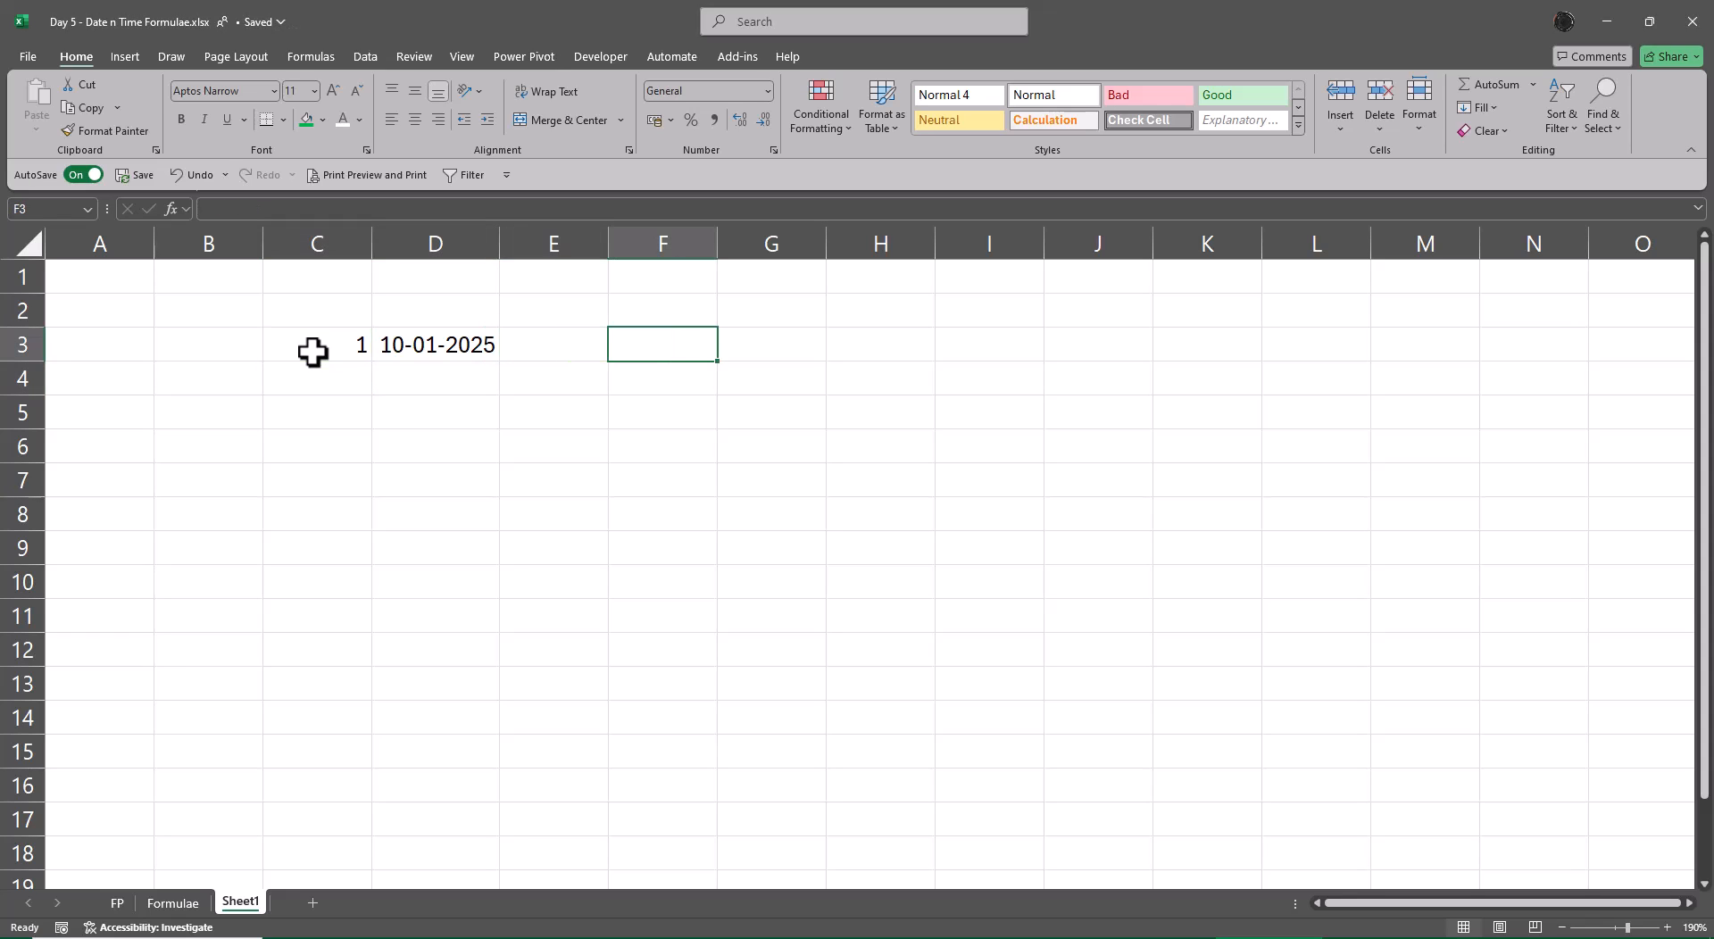
text(=to)
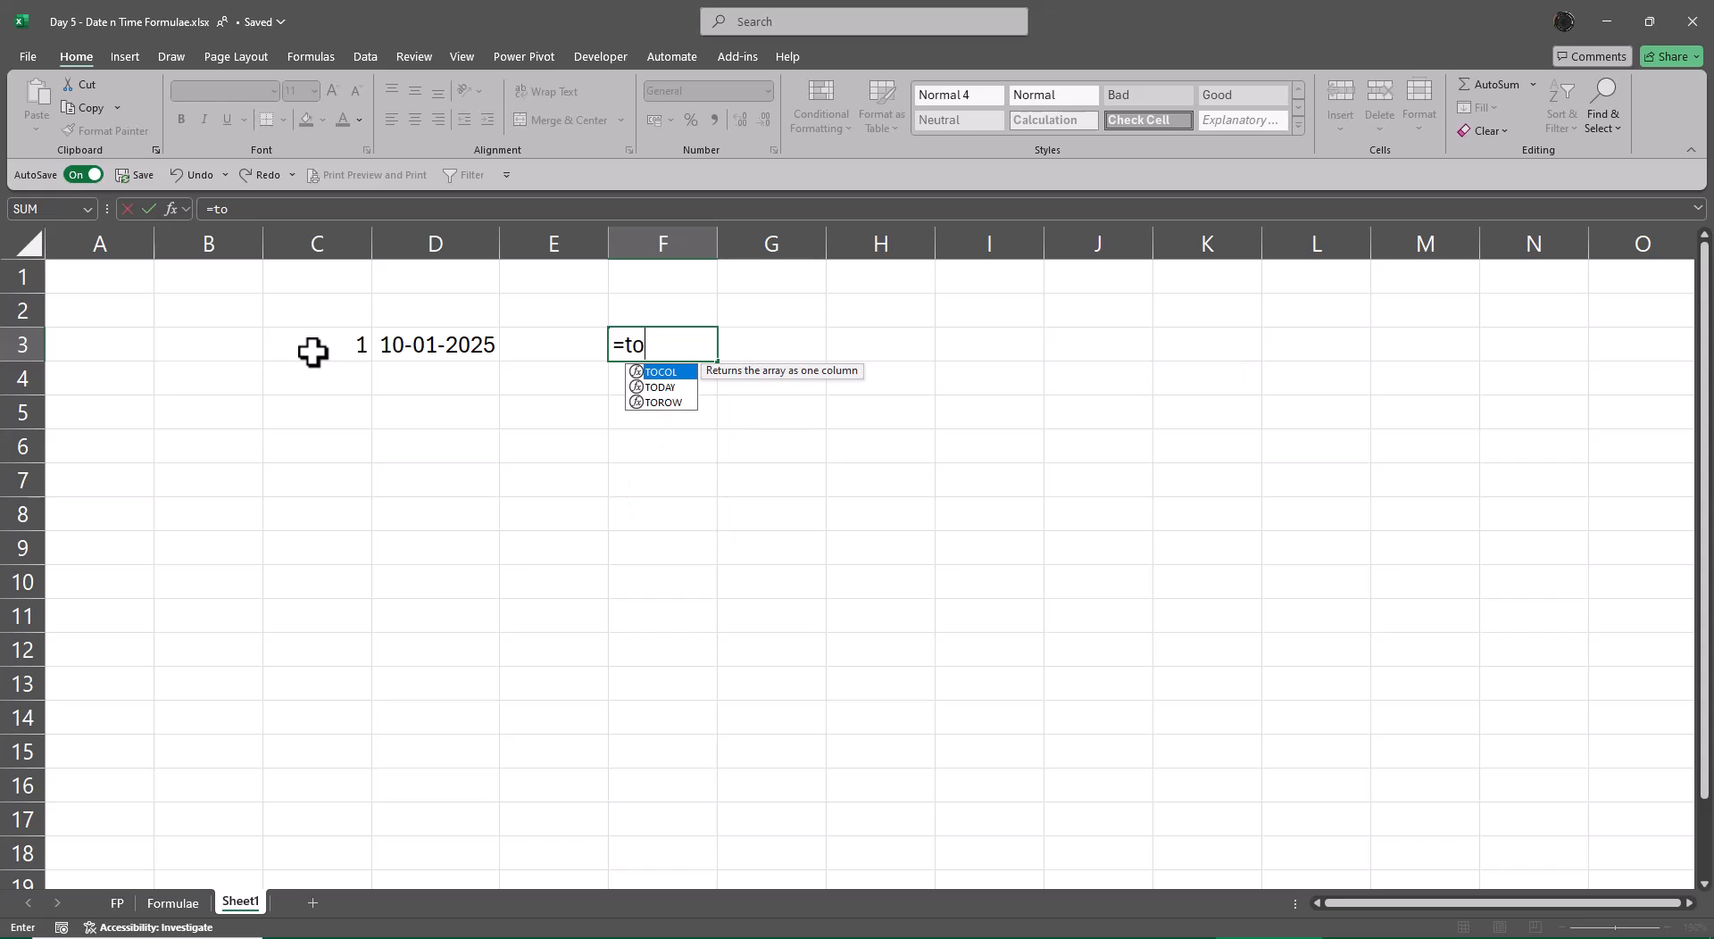
key(BackSpace)
key(BackSpace)
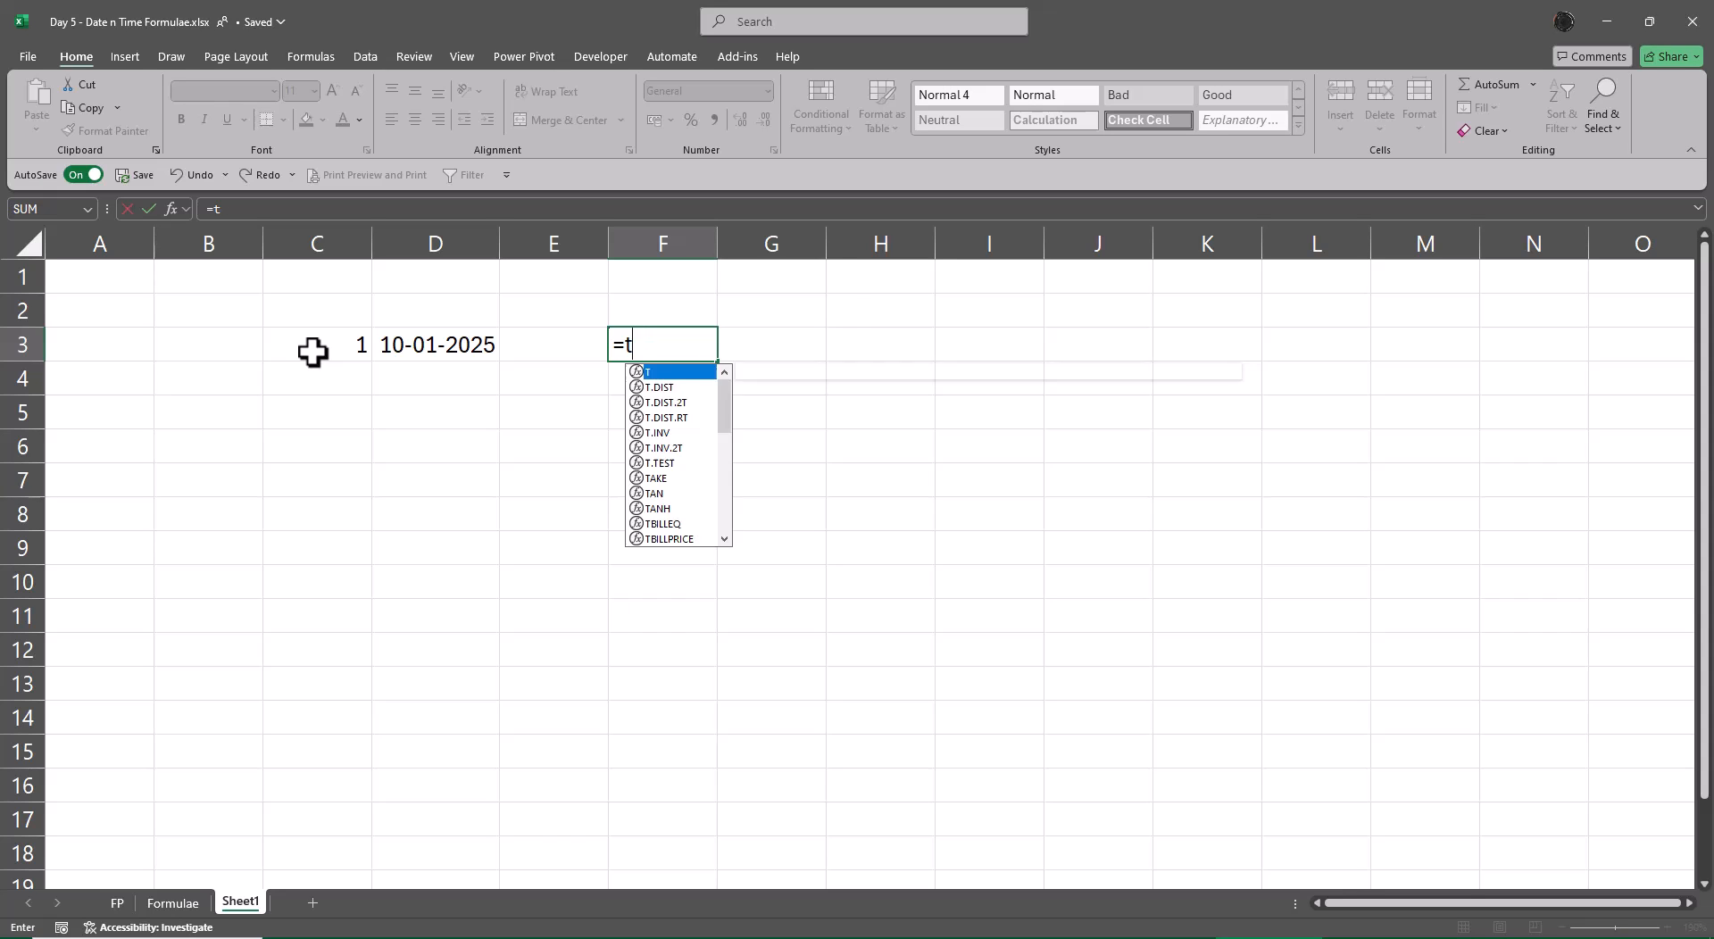
text(for)
key(Tab)
key(Left)
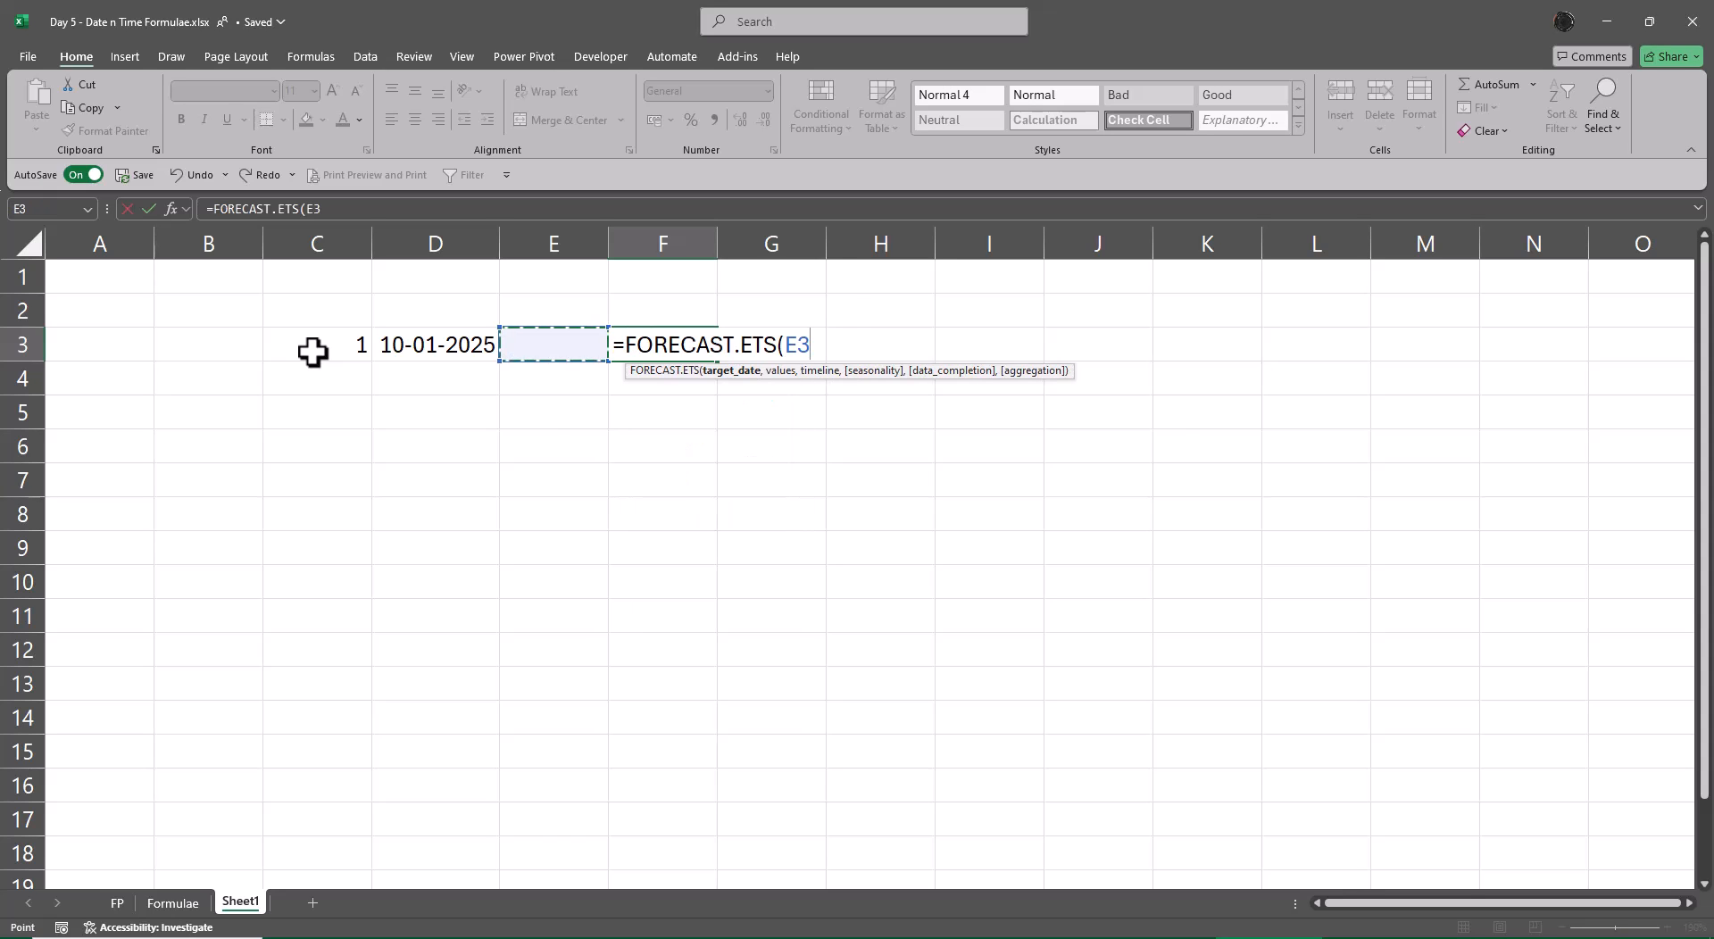
key(Escape)
Step: Enter =FORMULATEXT(D3) in cell F3 to display the formula used in D3
text(=form)
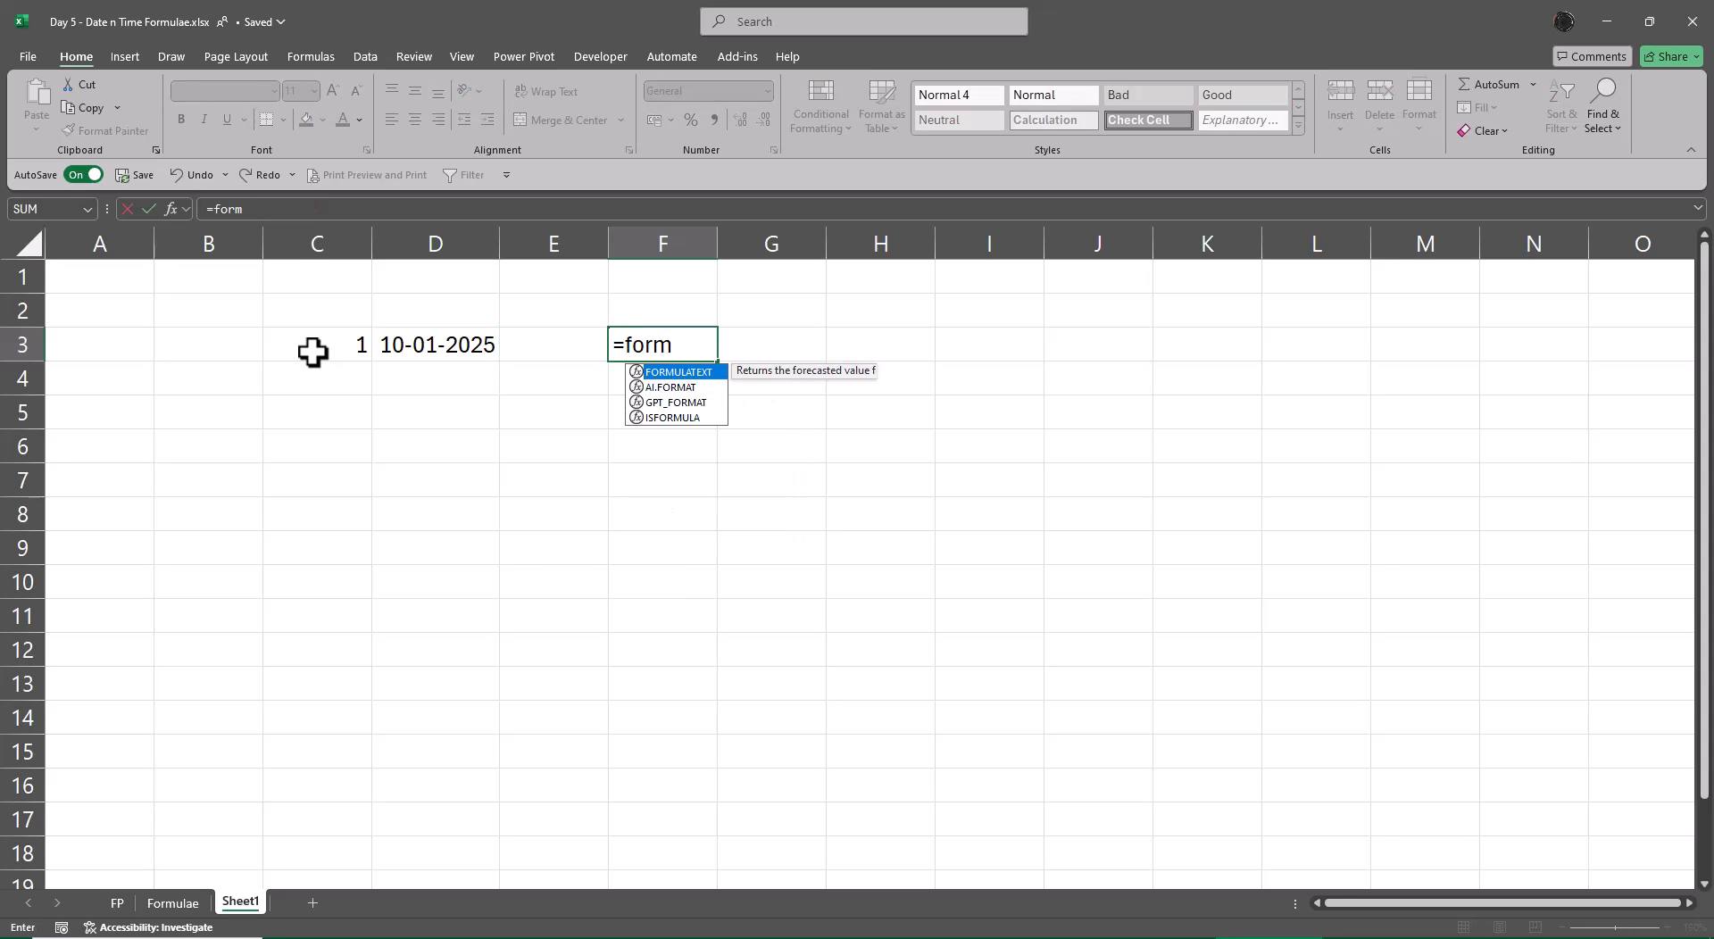
key(Tab)
key(Left)
key(Left)
key(Return)
key(Up)
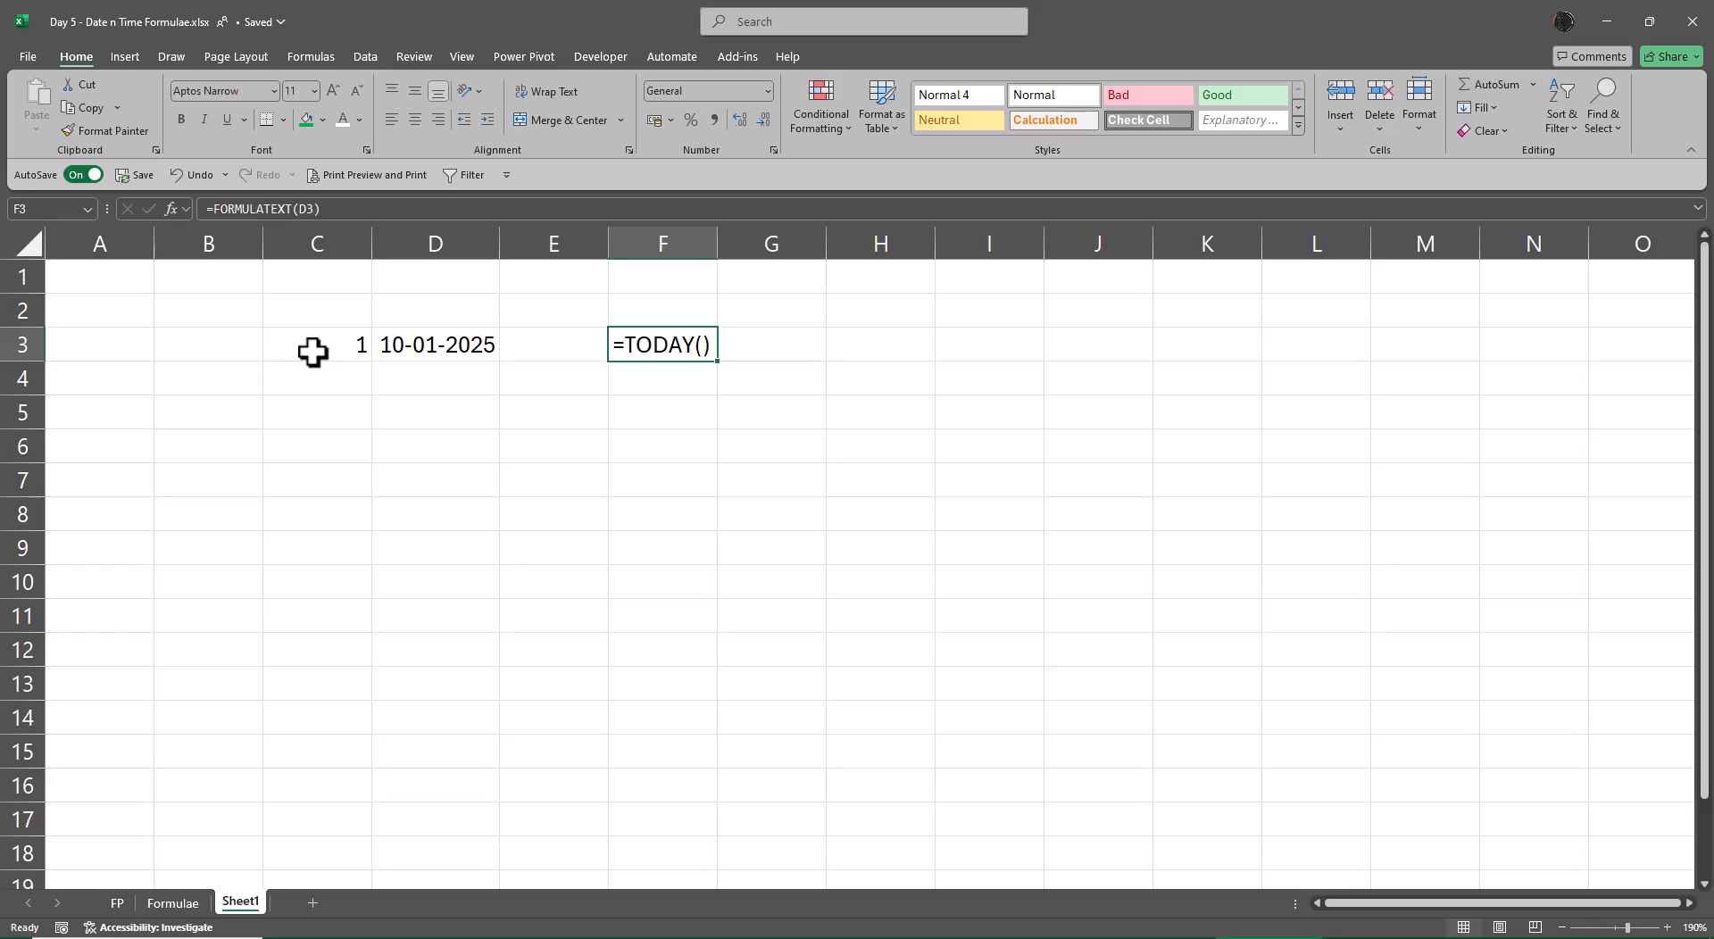
Step: Enter 2 in cell C4 and =NOW() in cell D4
key(Left)
key(Left)
key(Left)
key(Down)
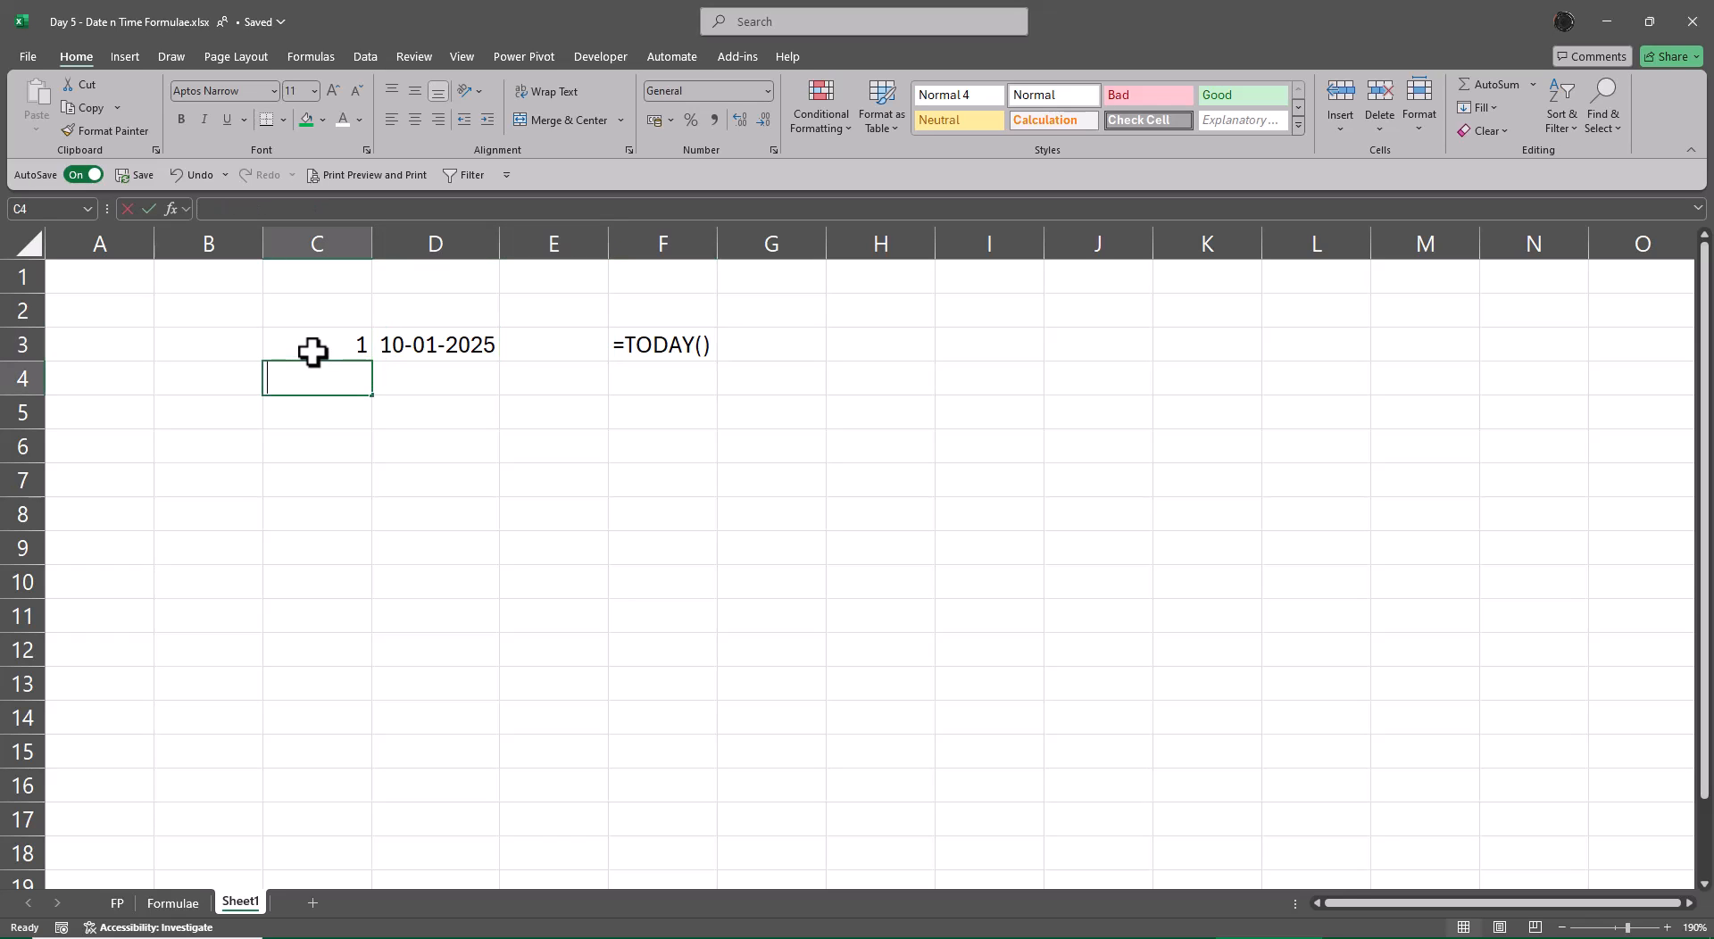
text(2)
key(Tab)
text(=npw)
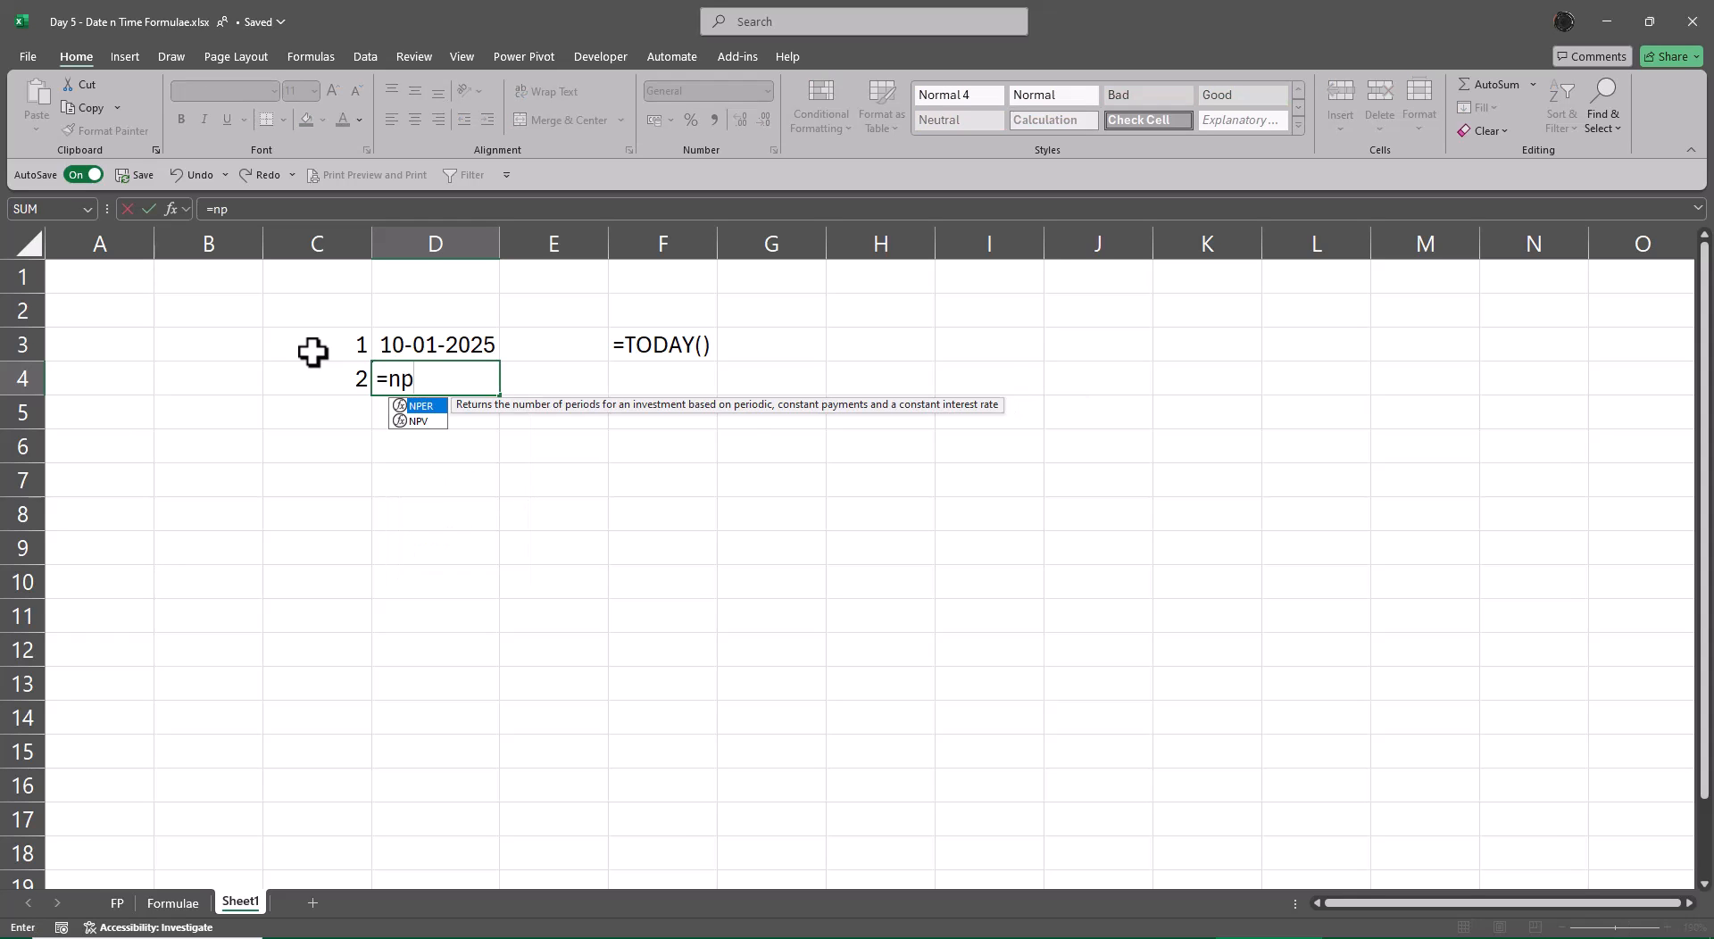
key(BackSpace)
key(BackSpace)
text(o)
key(Tab)
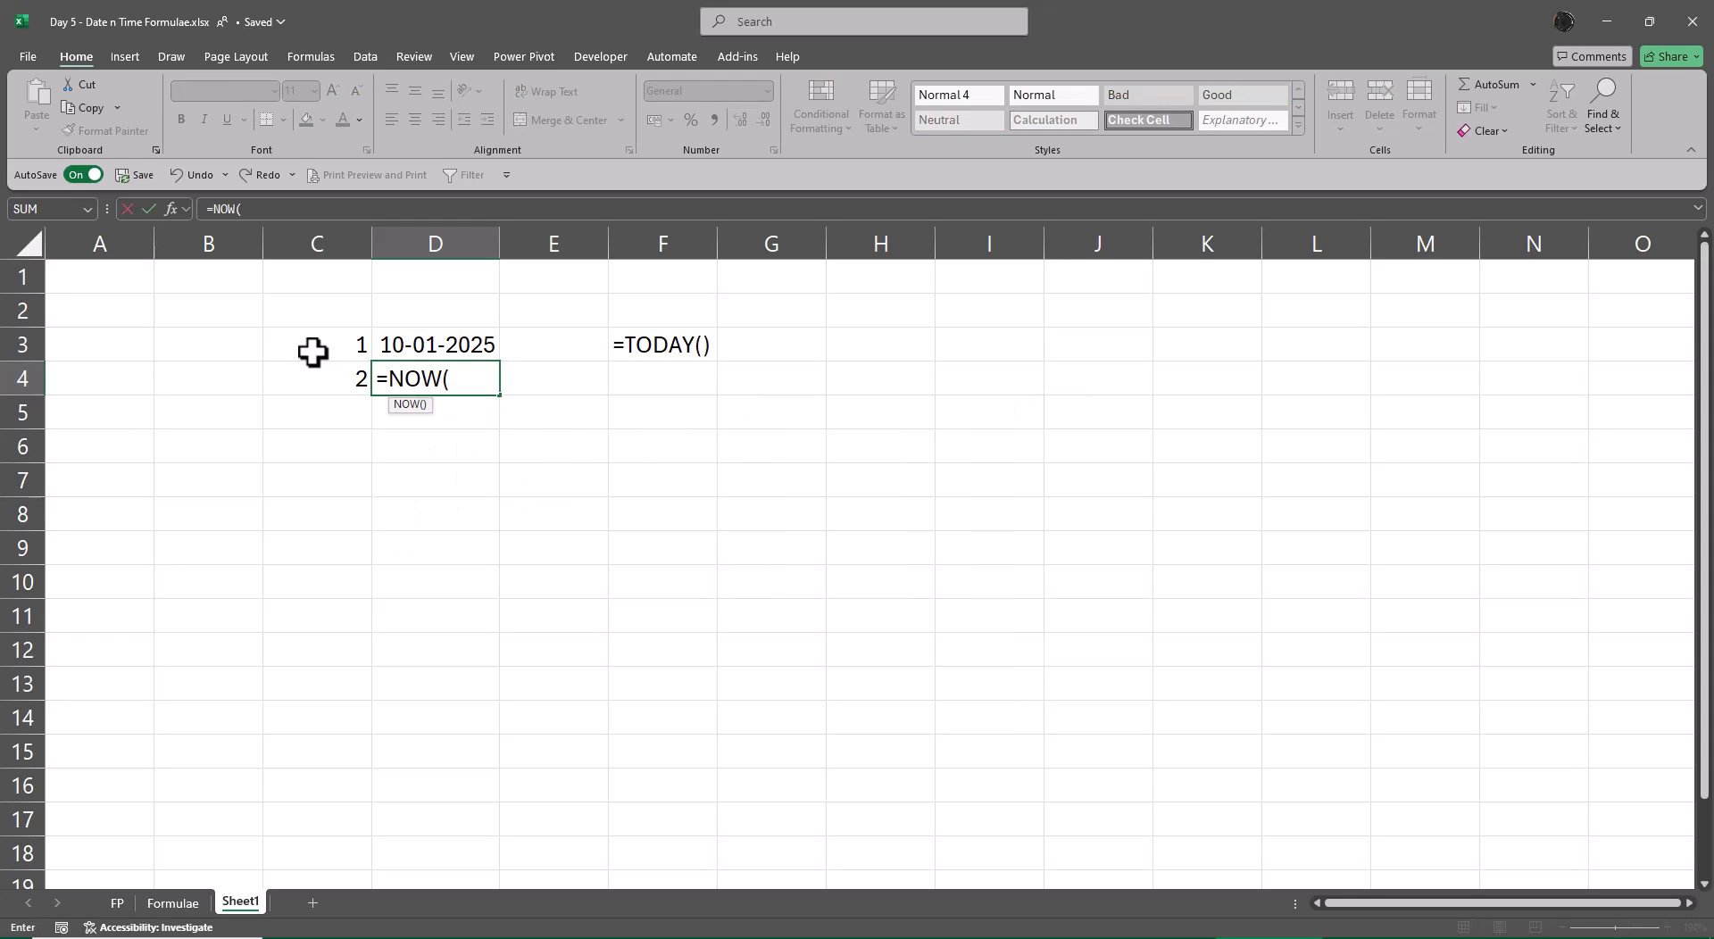
text())
key(Return)
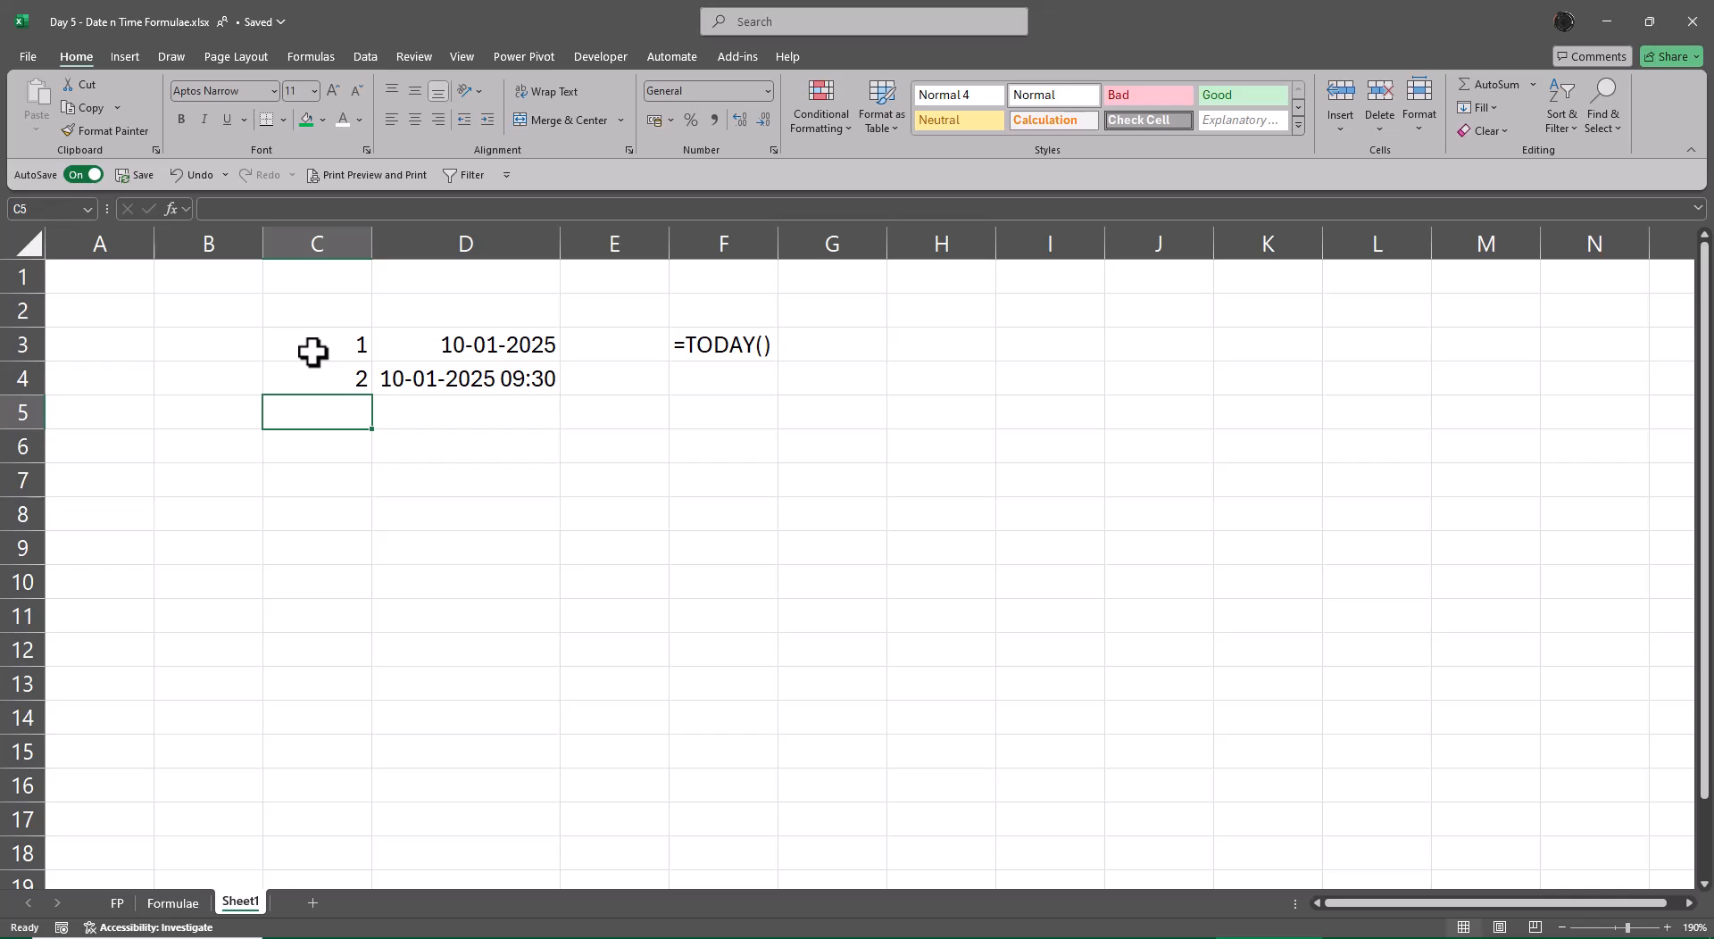
Step: Fill the FORMULATEXT formula from F3 down into F4
key(Up)
key(Right)
key(Right)
key(Right)
key(Up)
key(Right)
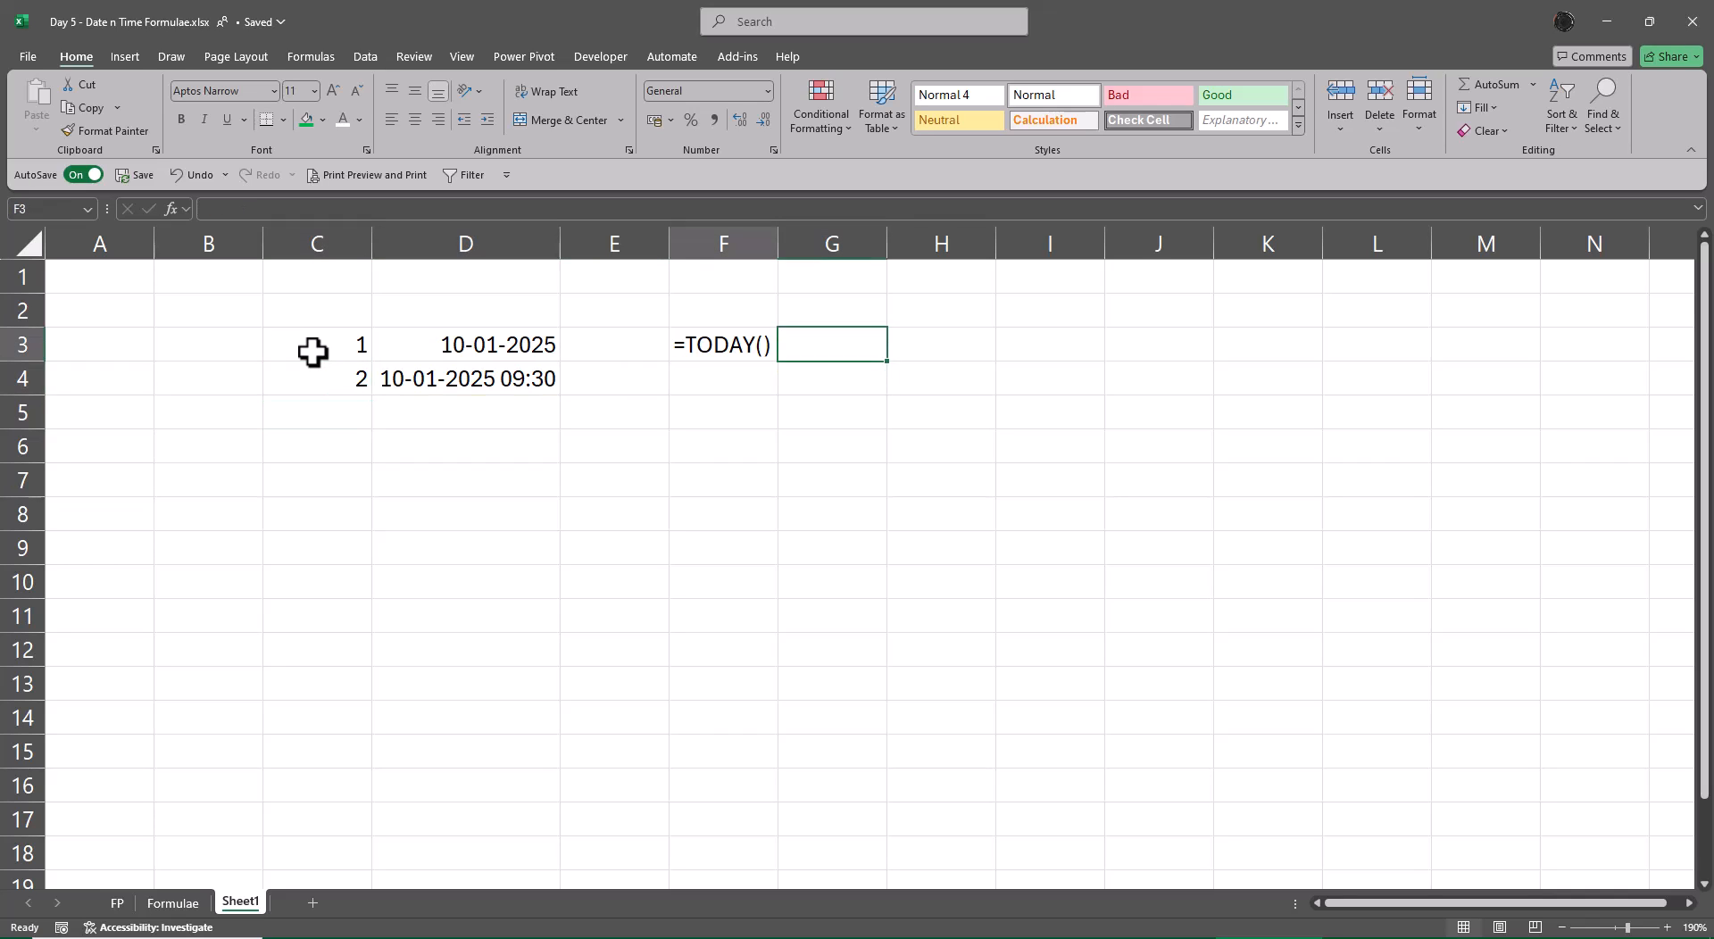
key(Left)
key(shift+Down)
key(ctrl+d)
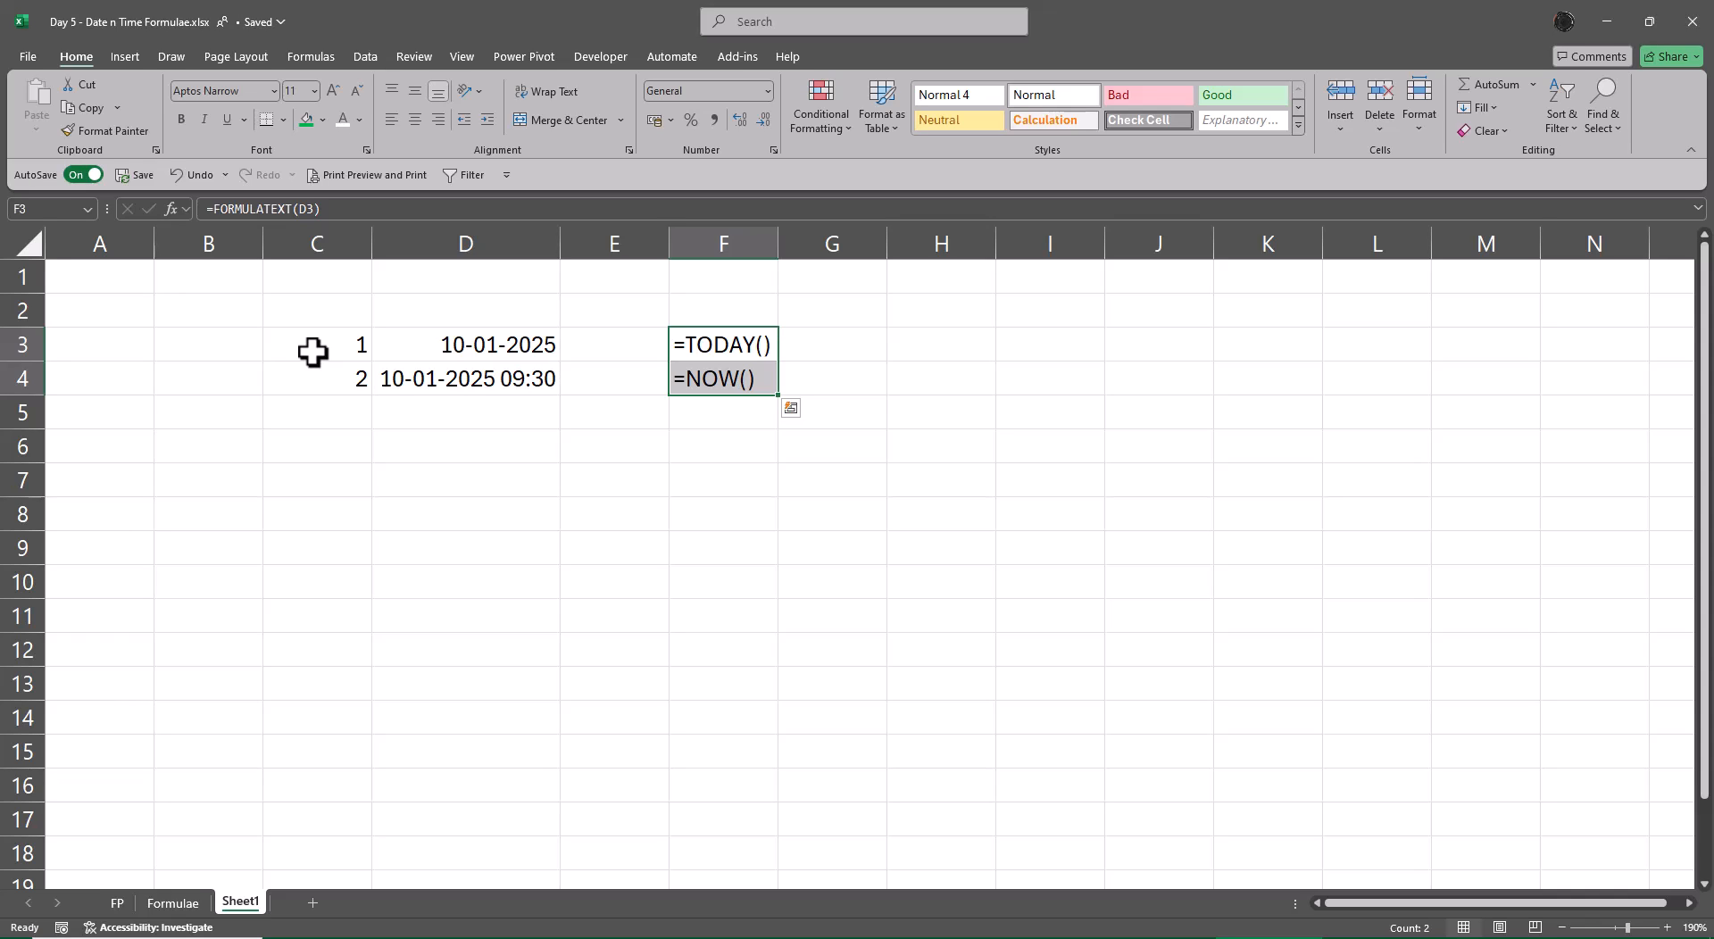
Step: Delete the two empty columns before the numbered entries and insert one blank column back as column A
key(Left)
key(Left)
key(Left)
key(Left)
key(Left)
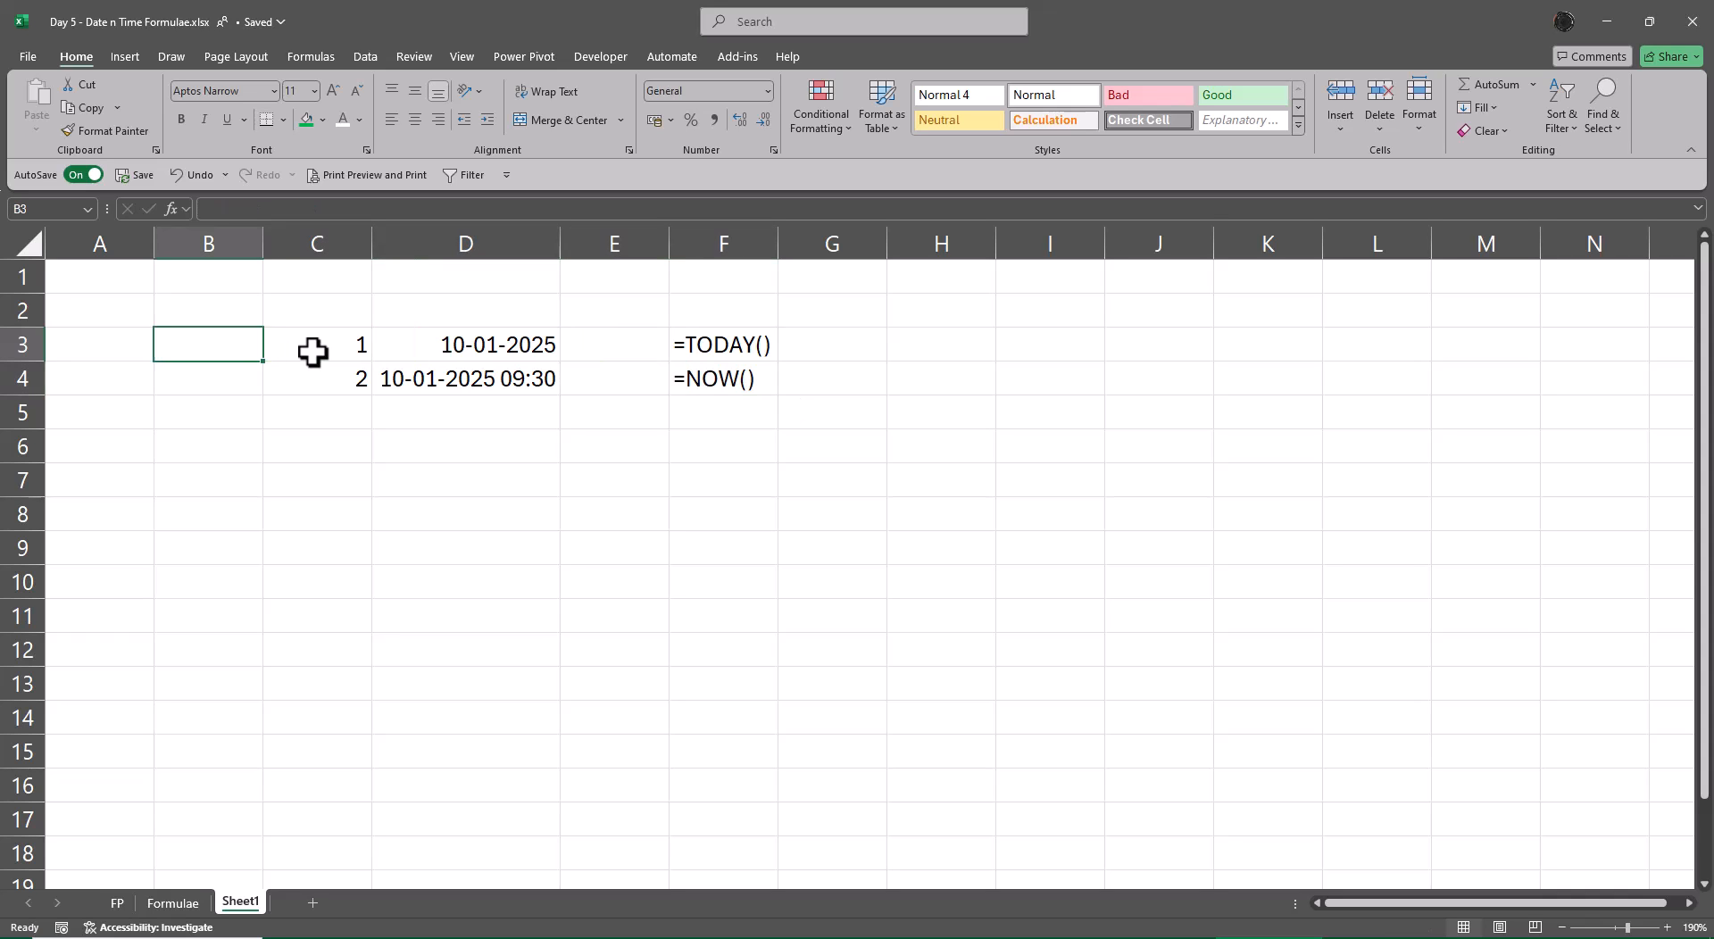
key(ctrl+space)
key(ctrl+minus)
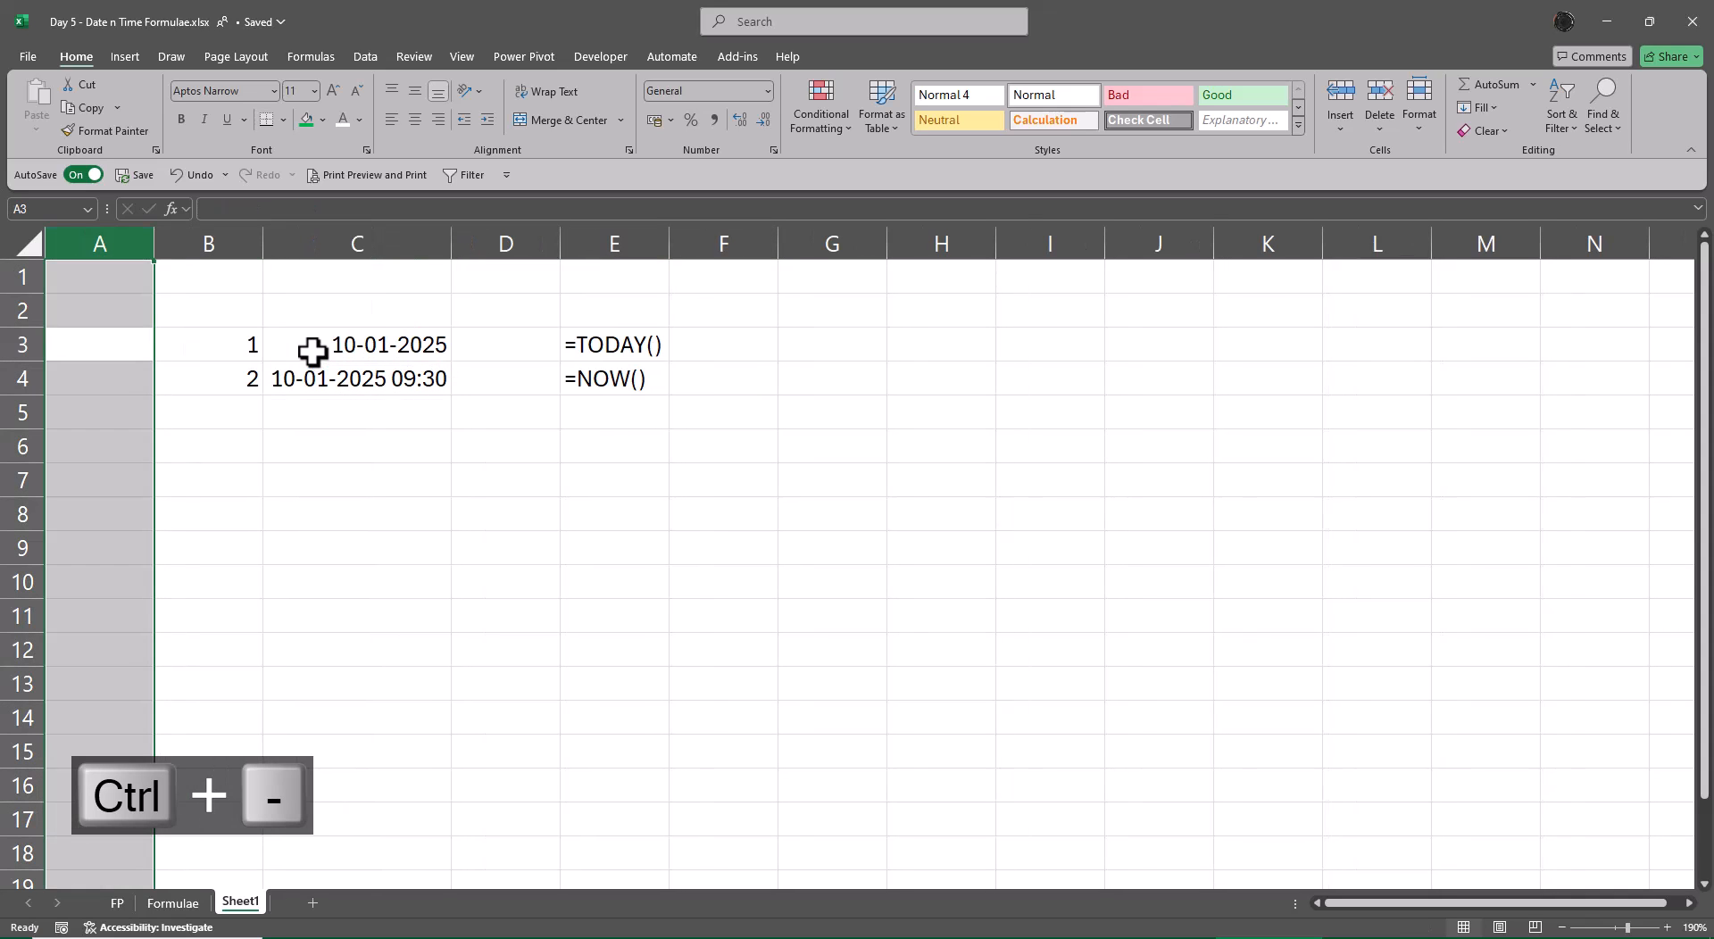
key(ctrl+minus)
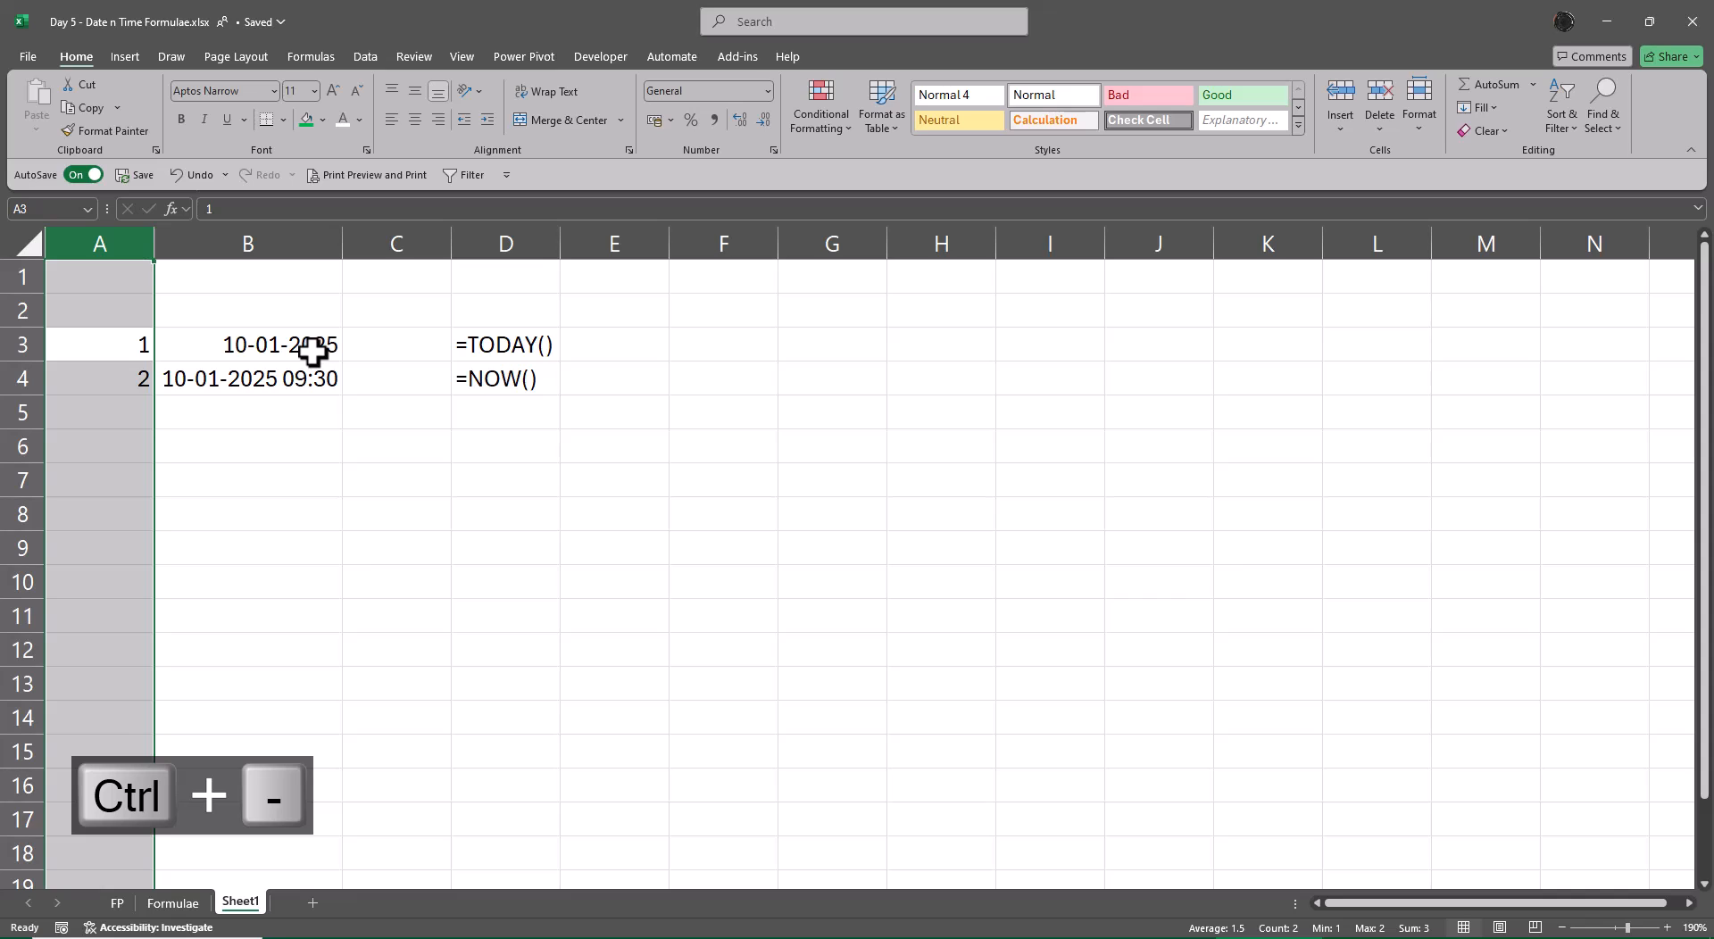
key(ctrl+plus)
Step: Enter the heading Dynamic in cell C2 above the date formulas
key(Right)
key(Right)
key(Right)
key(Right)
key(Right)
key(Right)
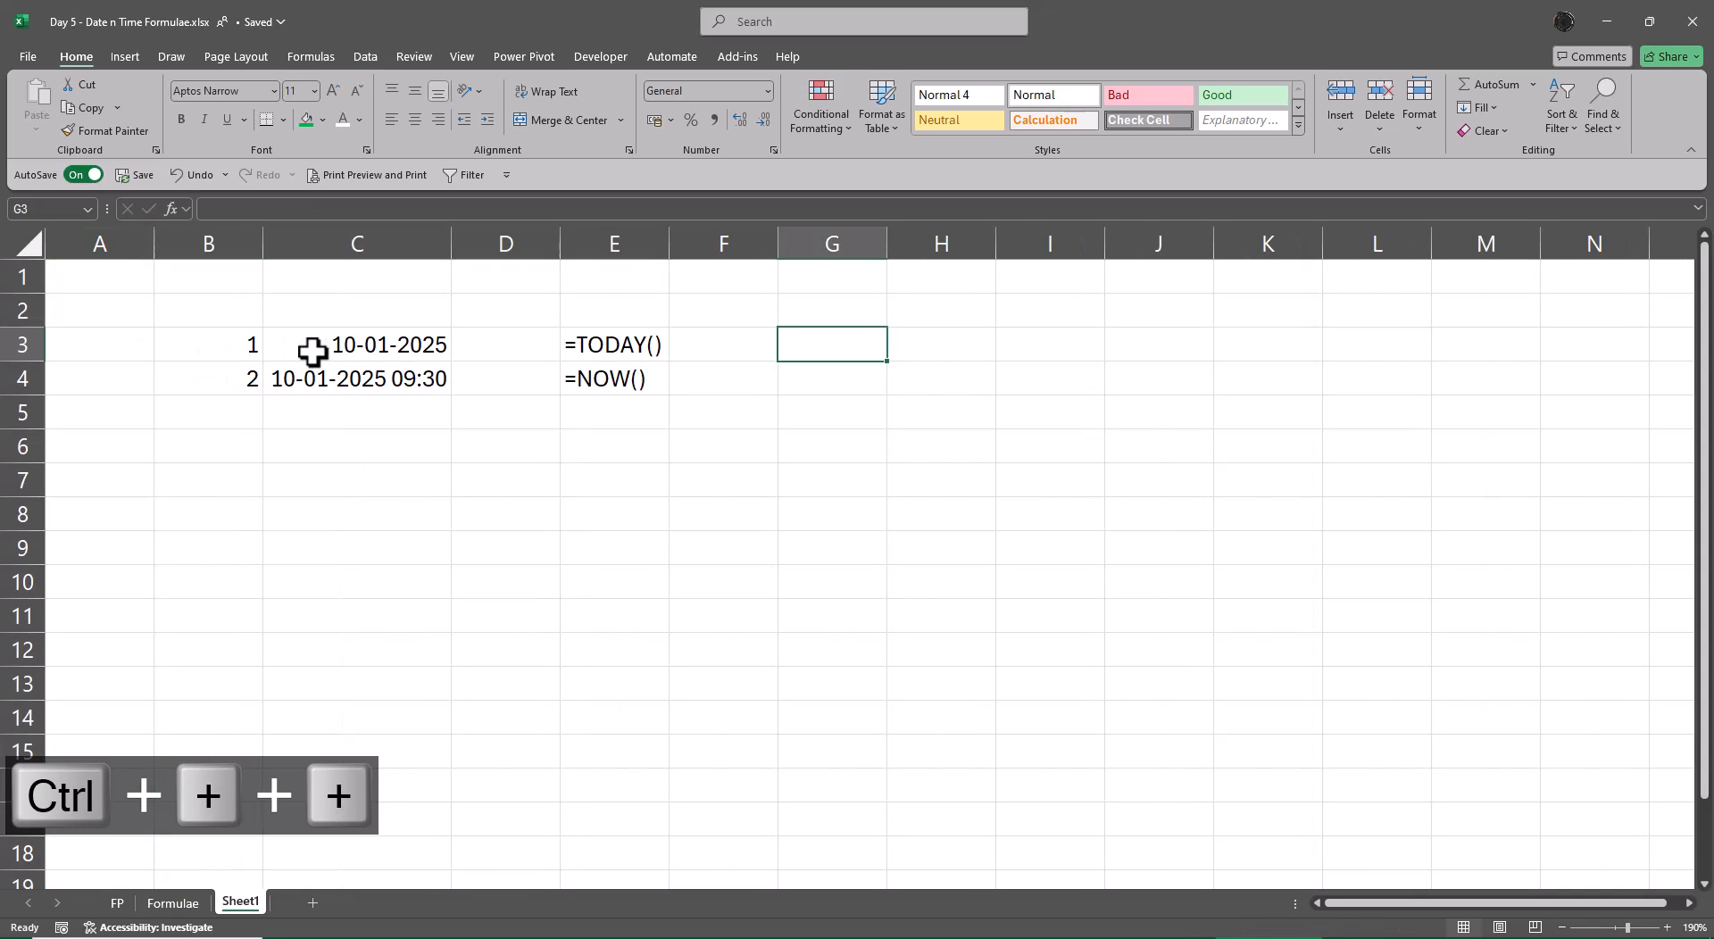
key(Right)
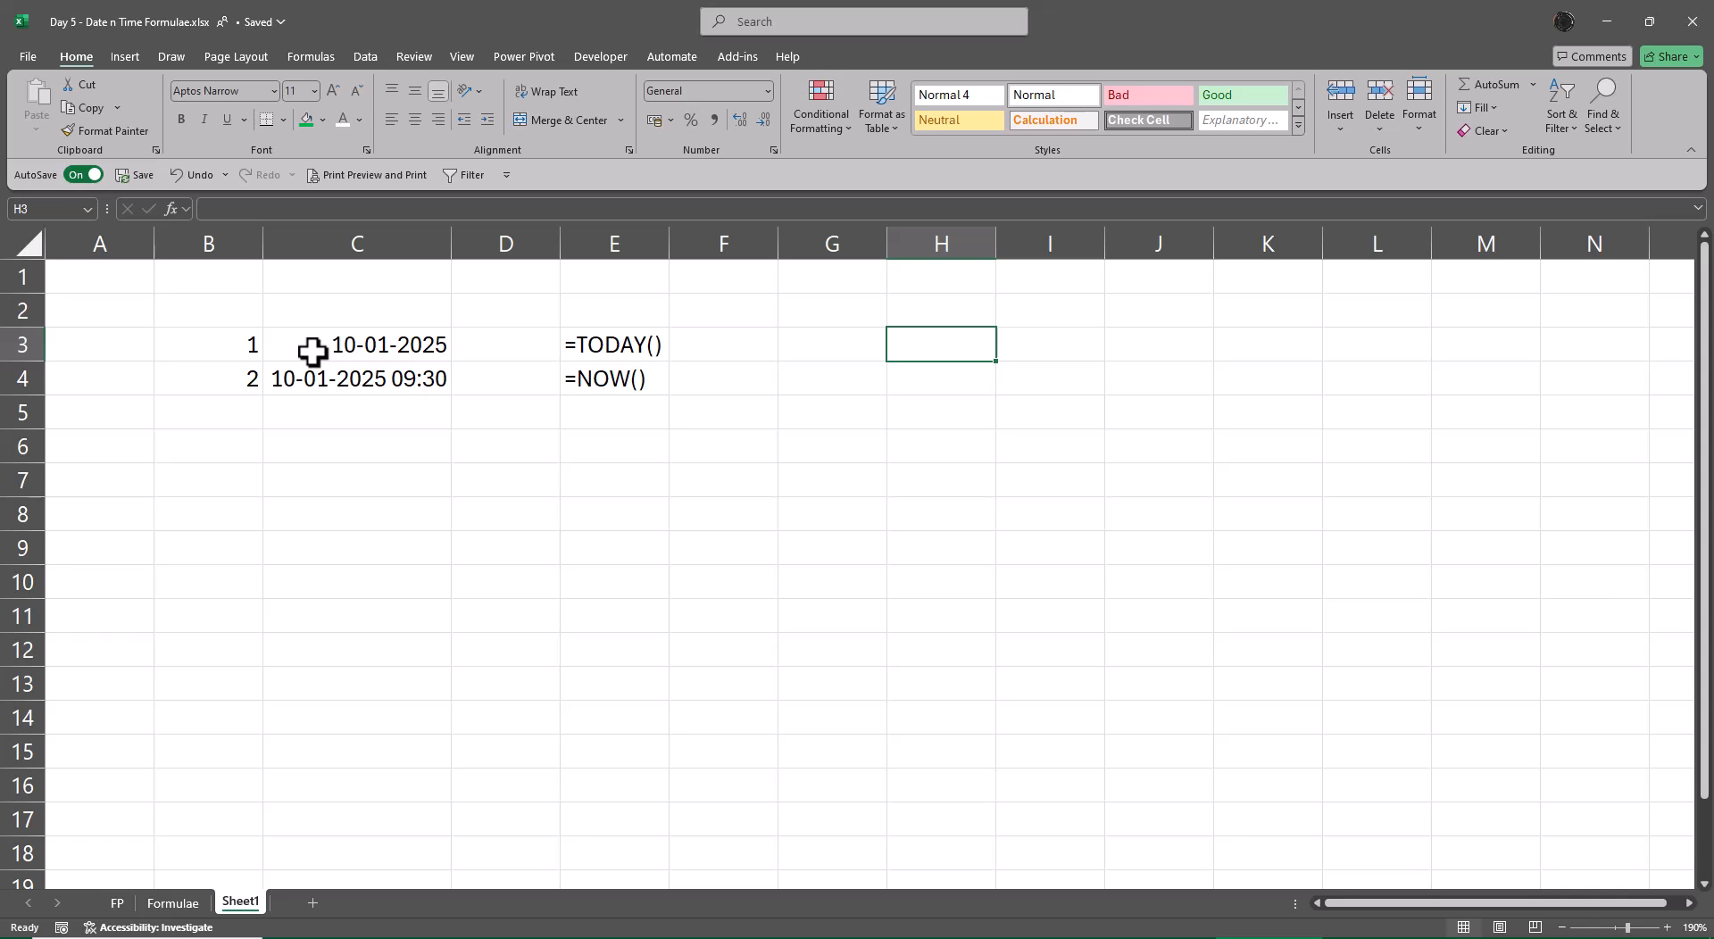
key(Up)
key(Left)
key(Left)
key(Left)
key(Left)
key(Left)
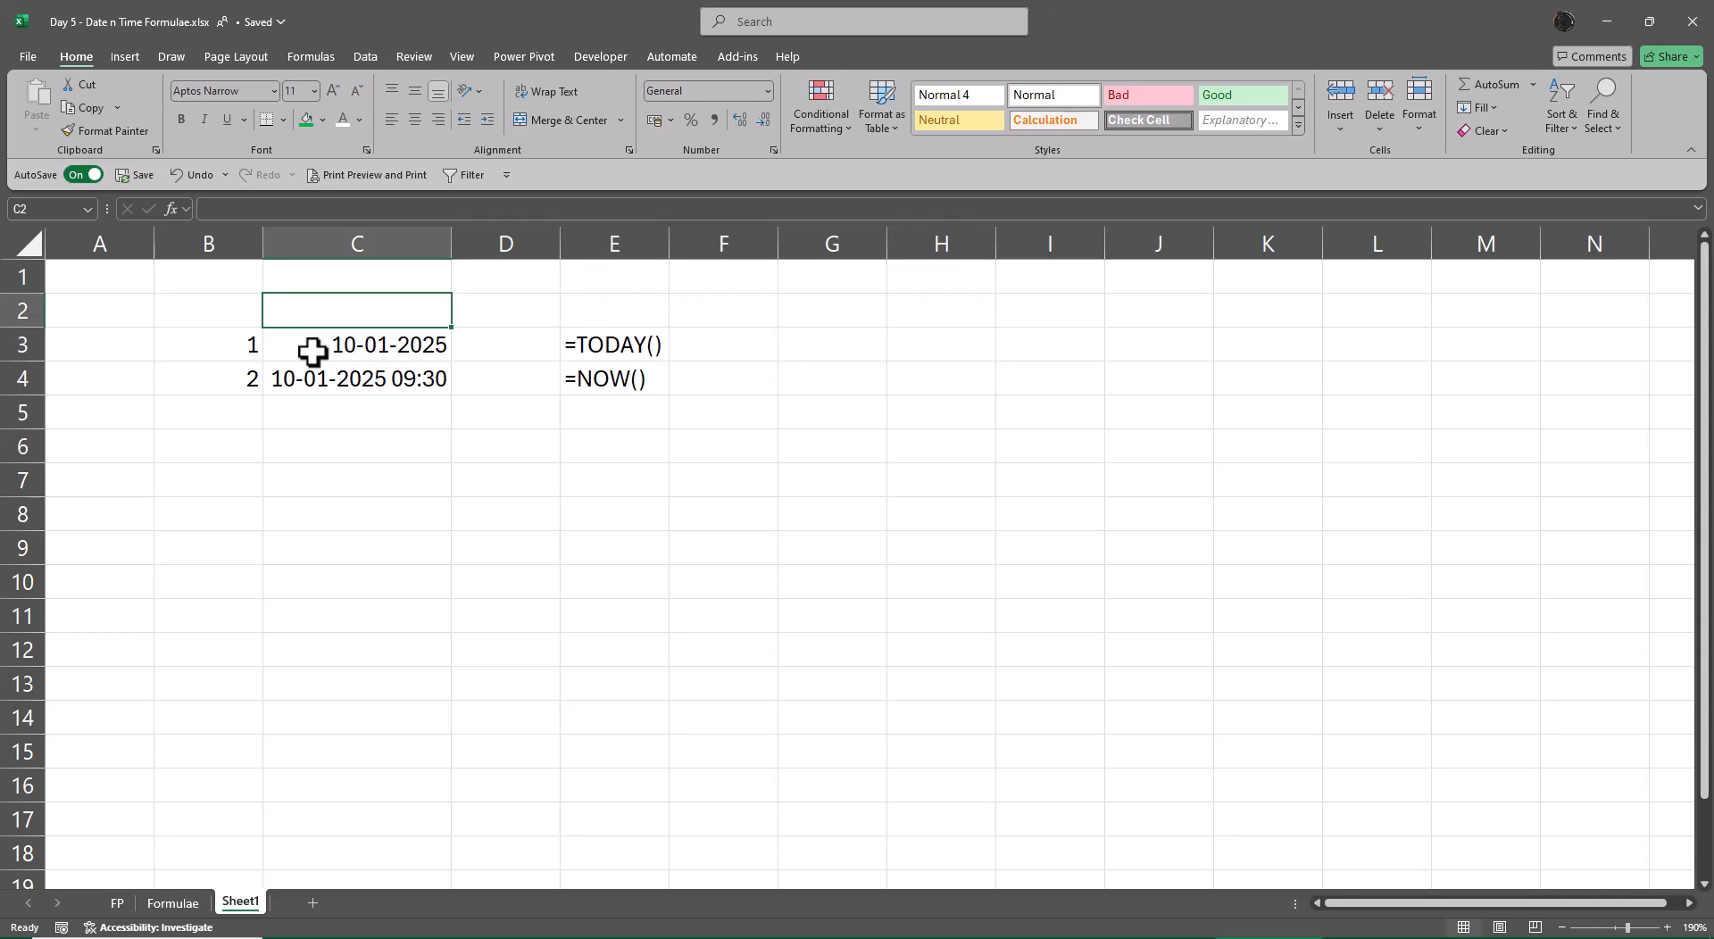
text(Dynamic)
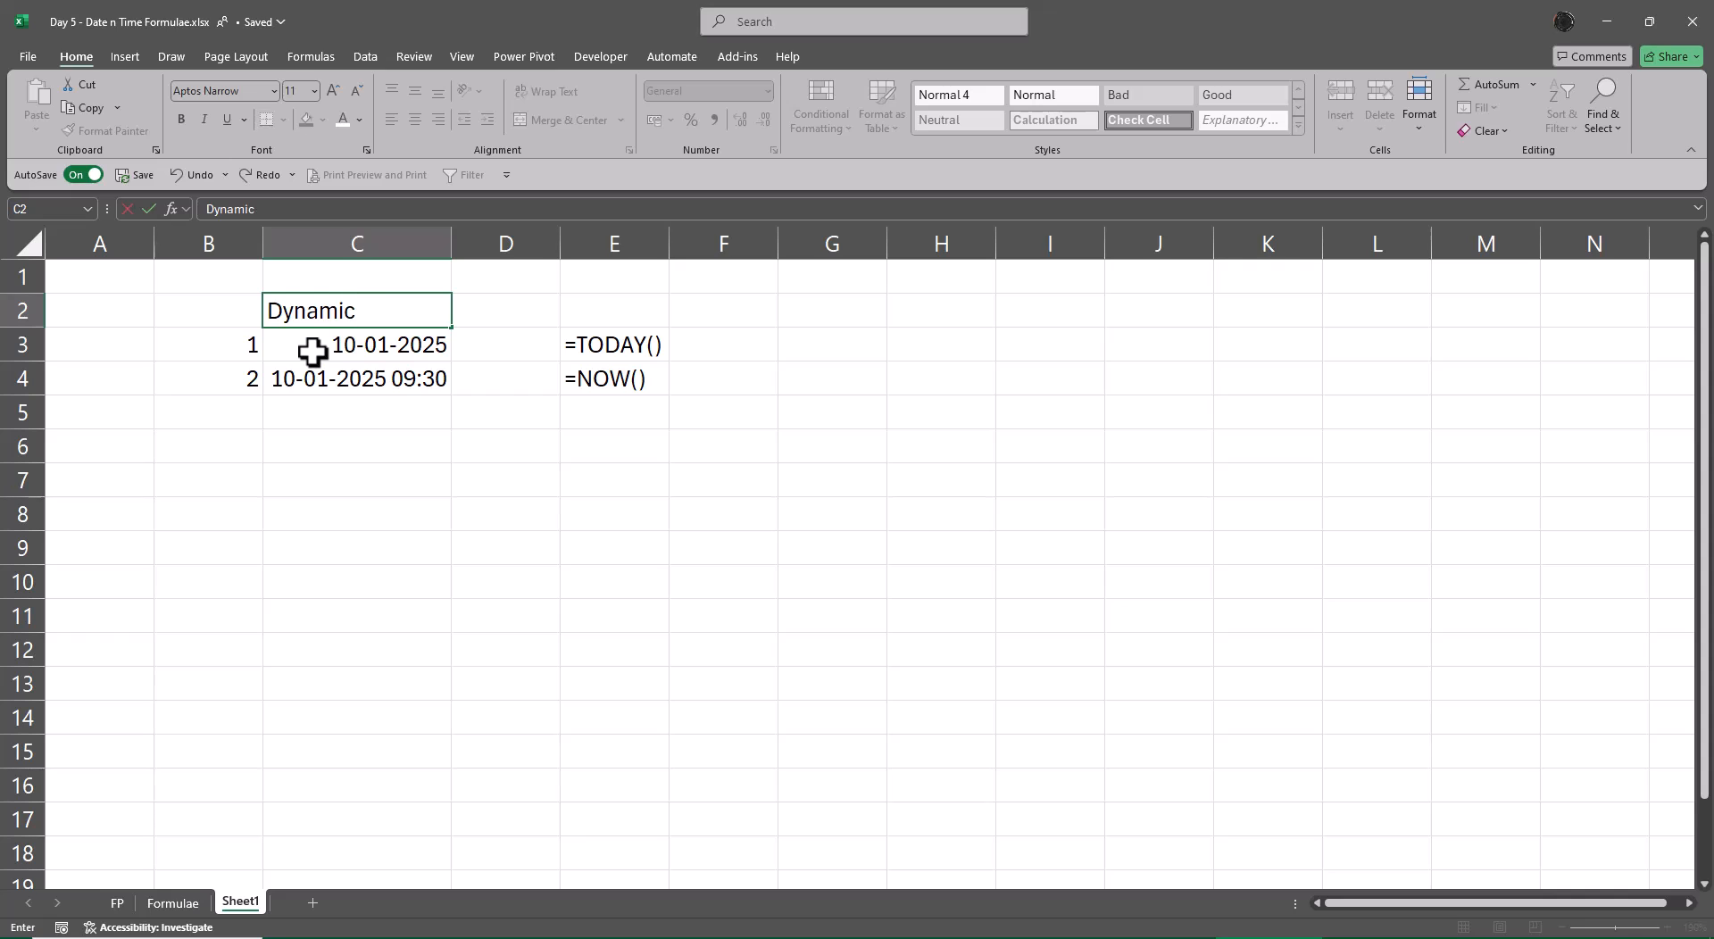
Step: Enter the heading Static in cell H2
key(Right)
key(Right)
key(Right)
key(Right)
key(Right)
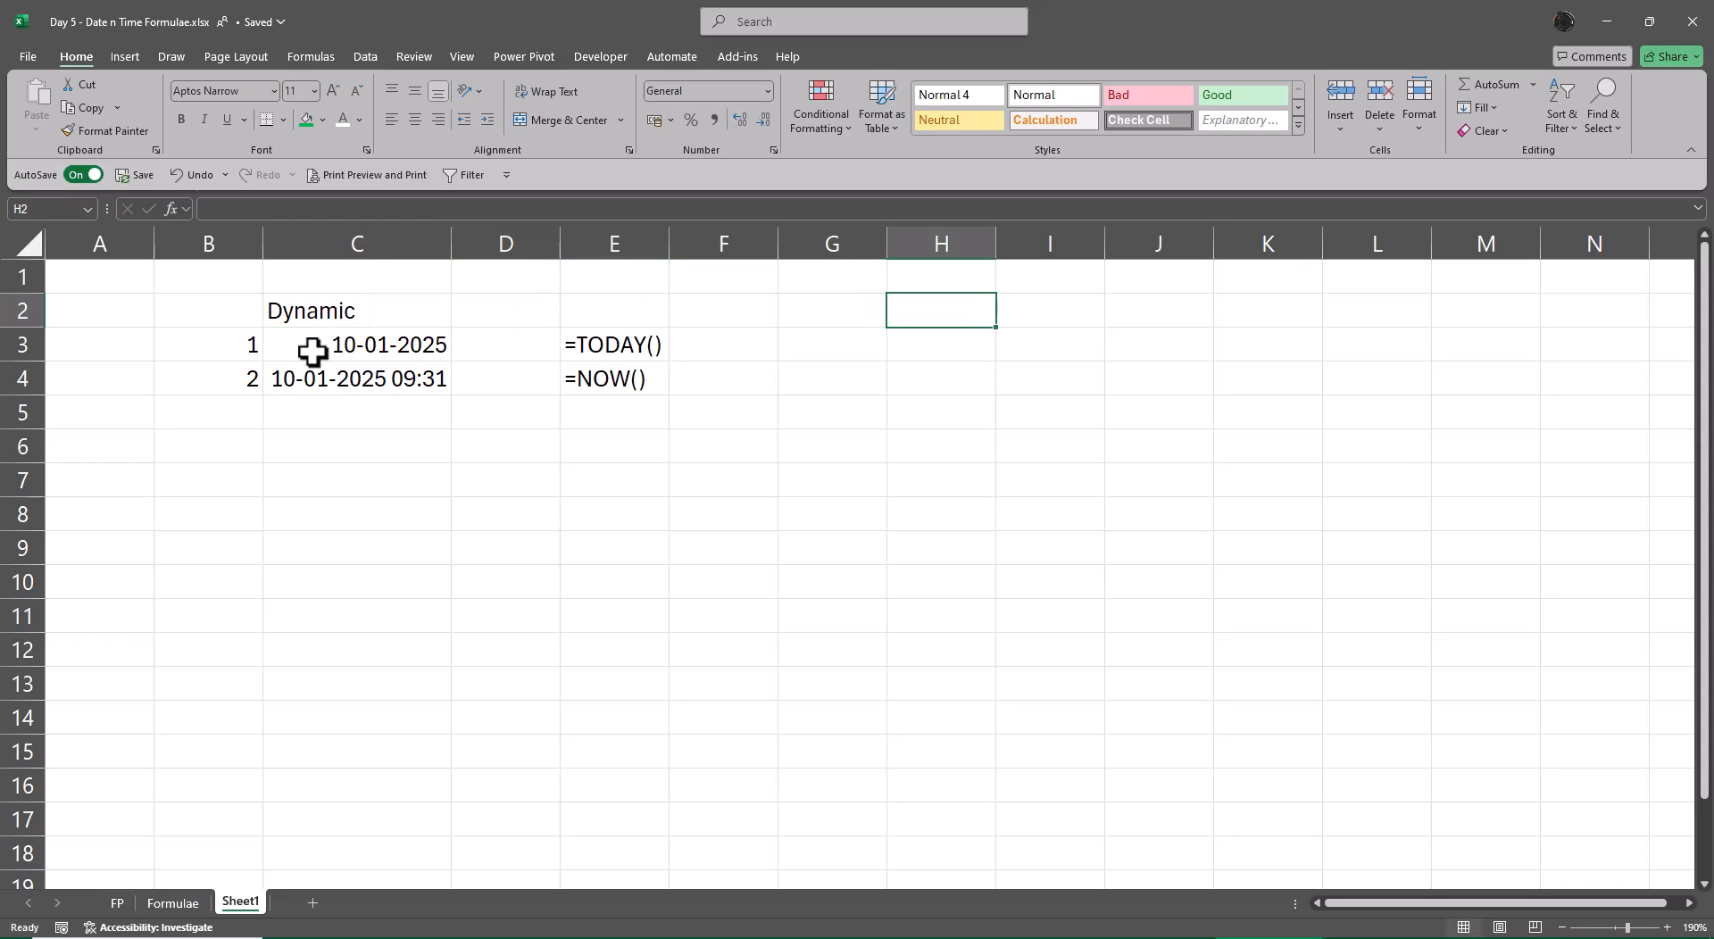
text(Static)
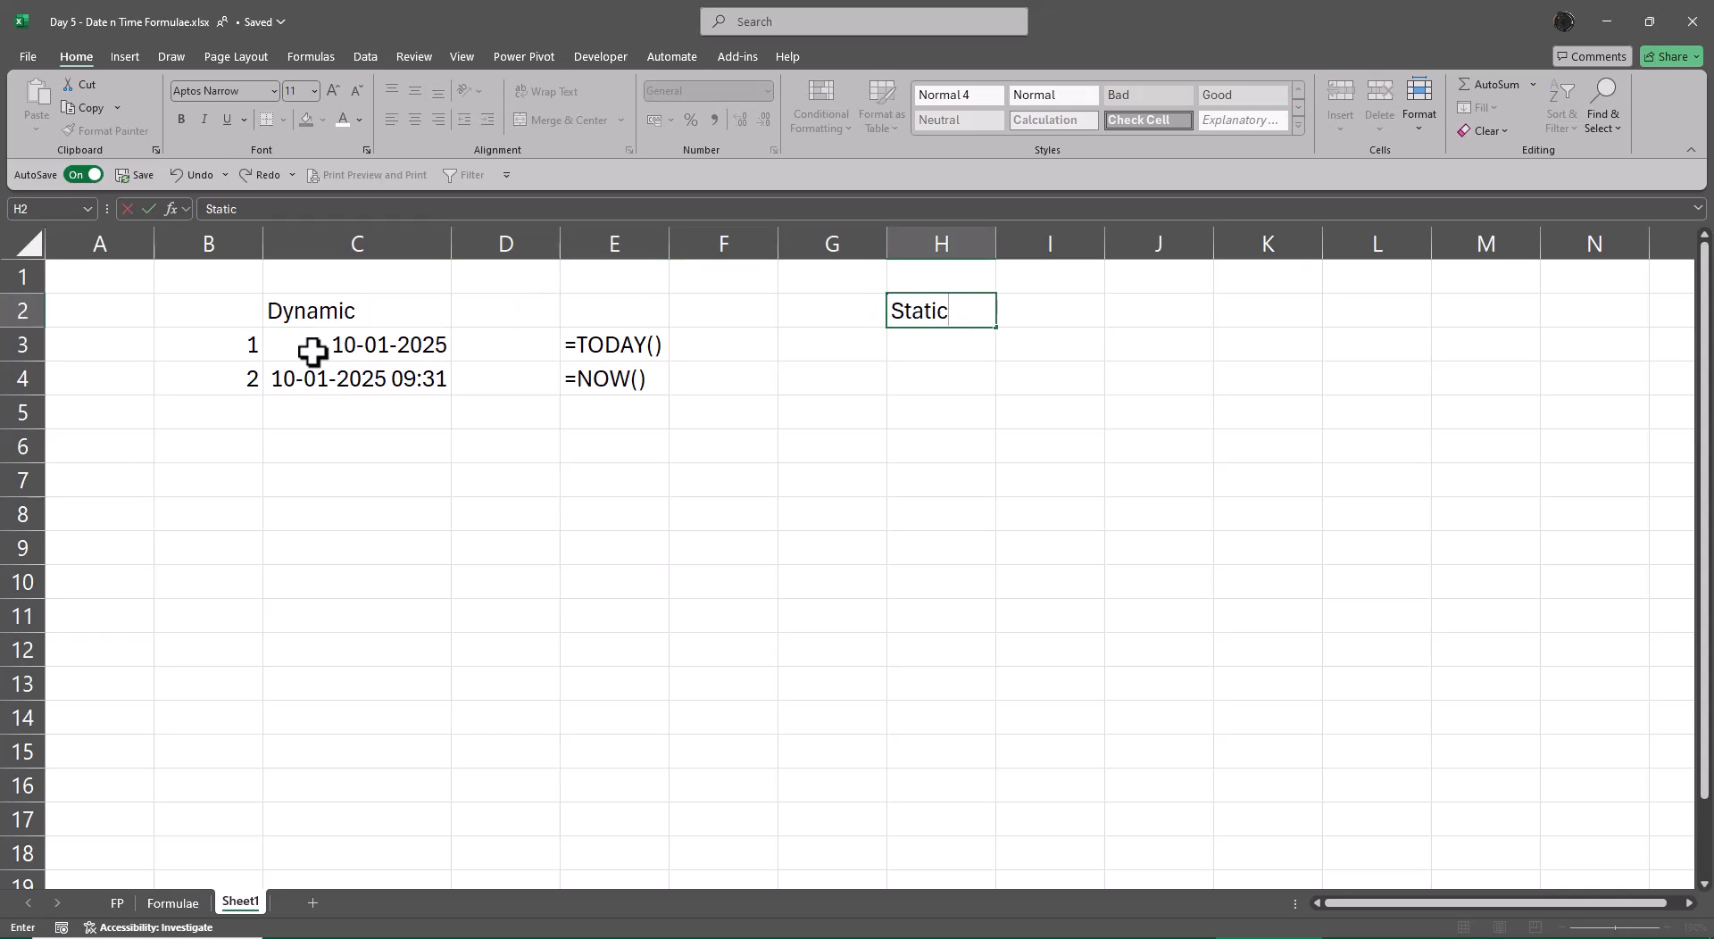
click(312, 352)
Step: Enter the label "Keyboard Sh Cut" in cell H3 and move it to cell J3
key(Right)
key(Right)
key(Right)
key(Right)
key(Right)
key(Right)
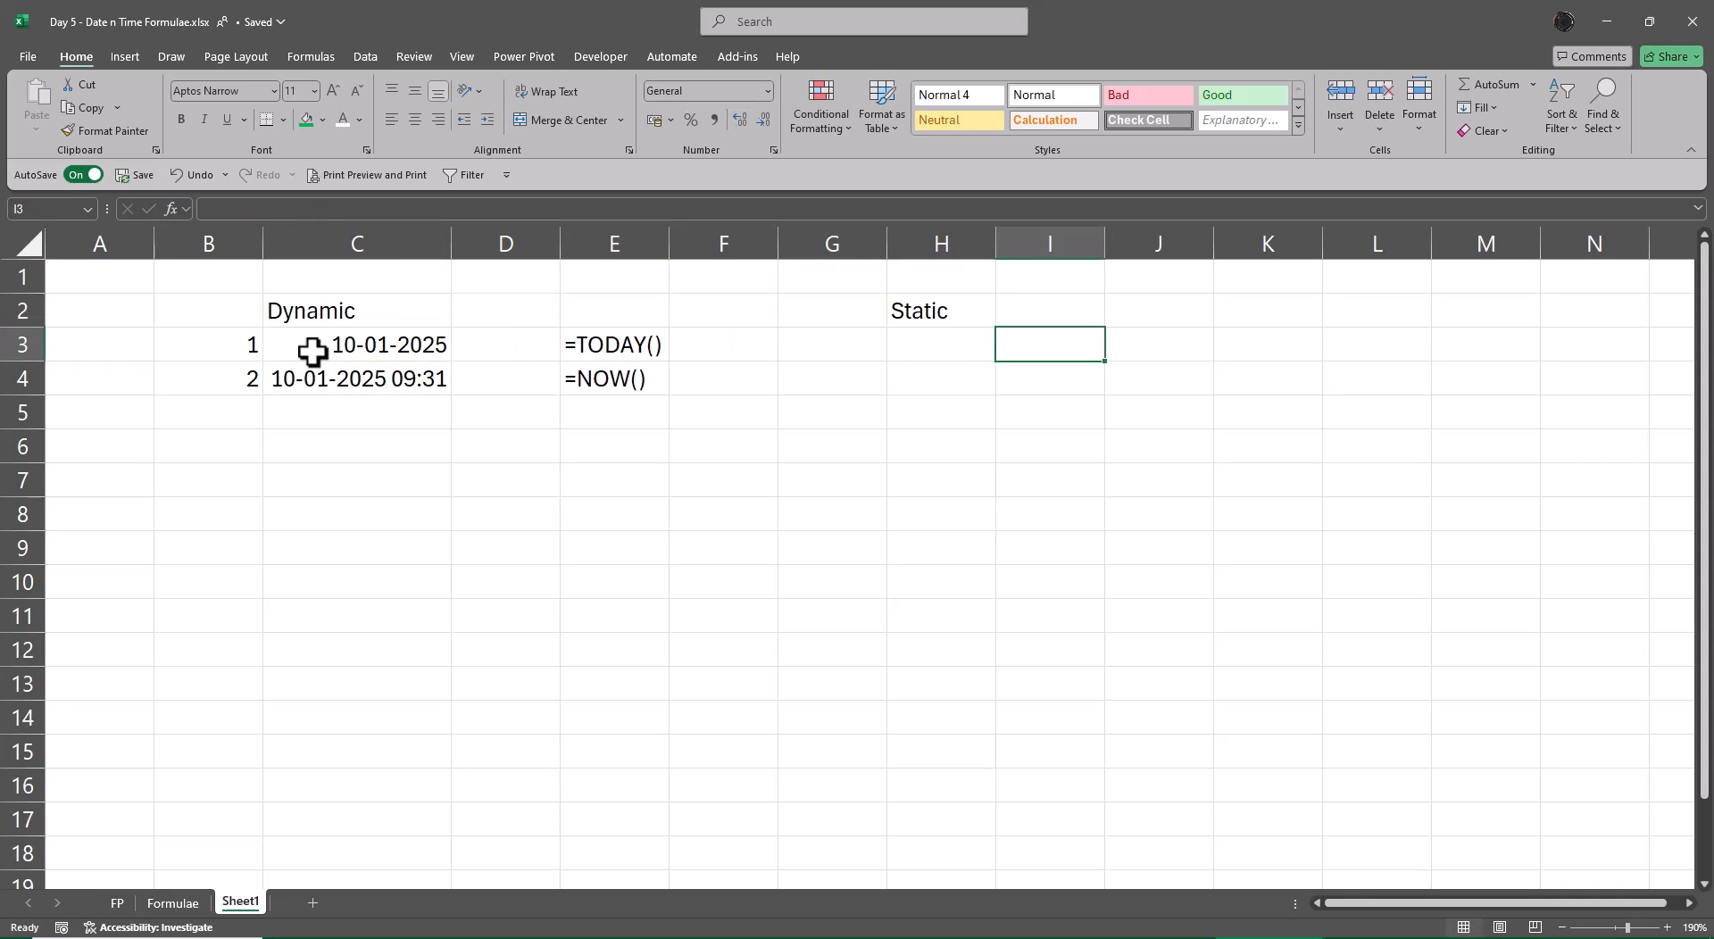
key(Left)
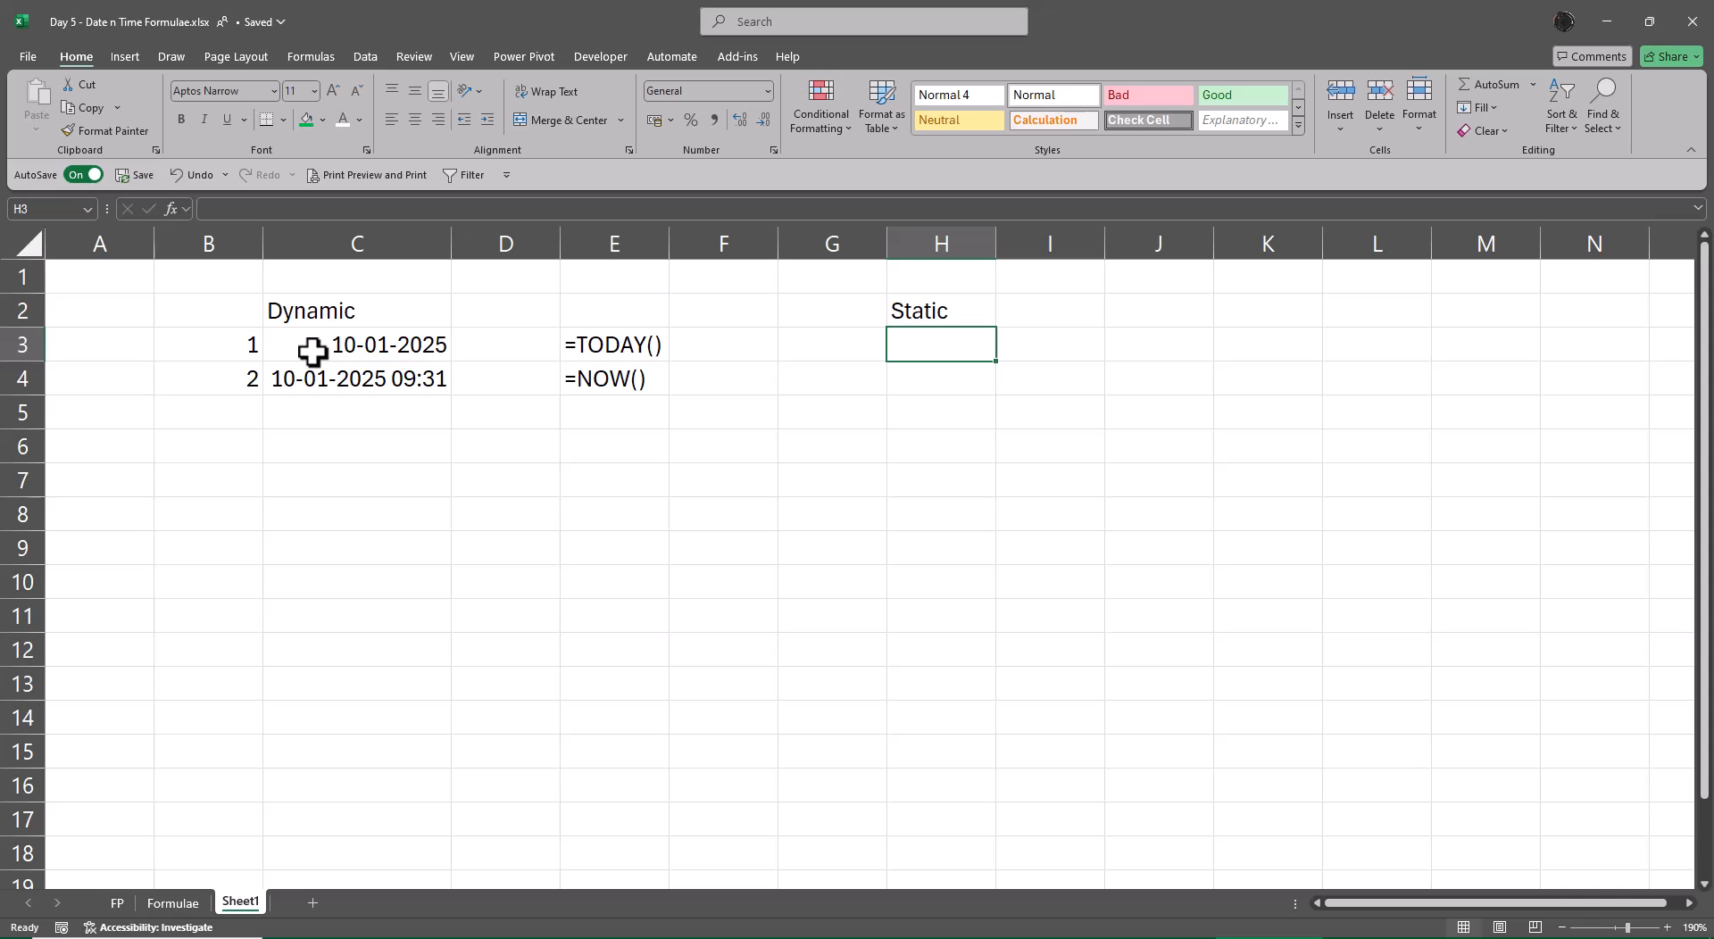
text(Keyboard)
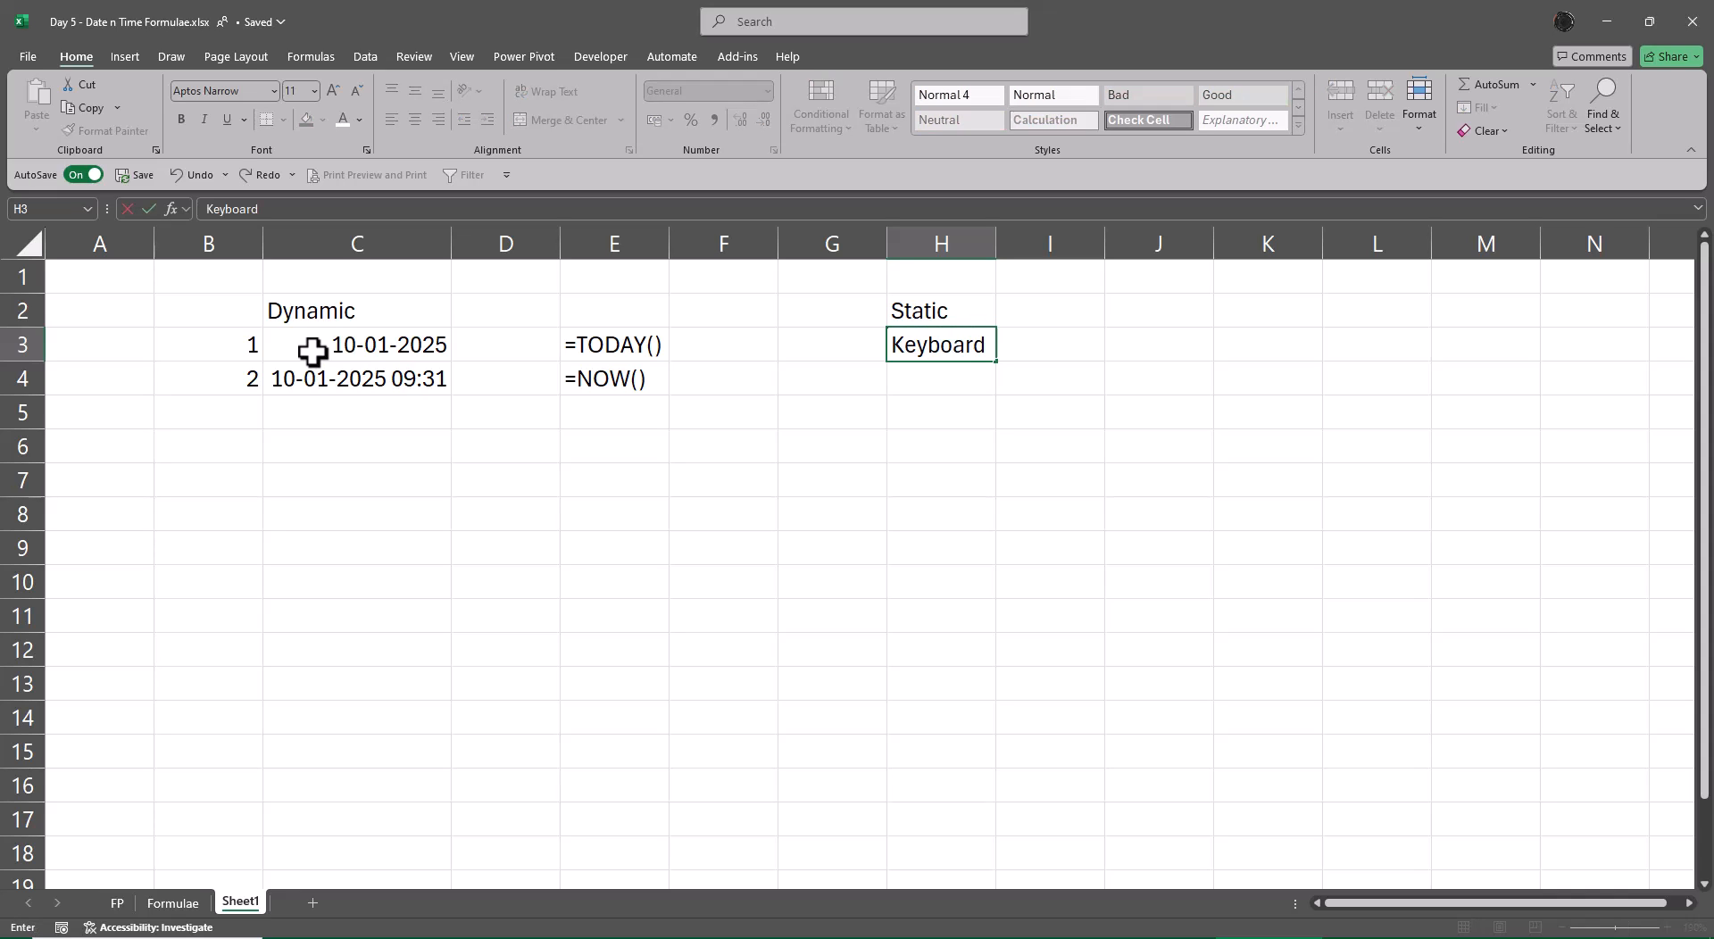
text( Sh Cut)
key(ctrl+Return)
key(ctrl+x)
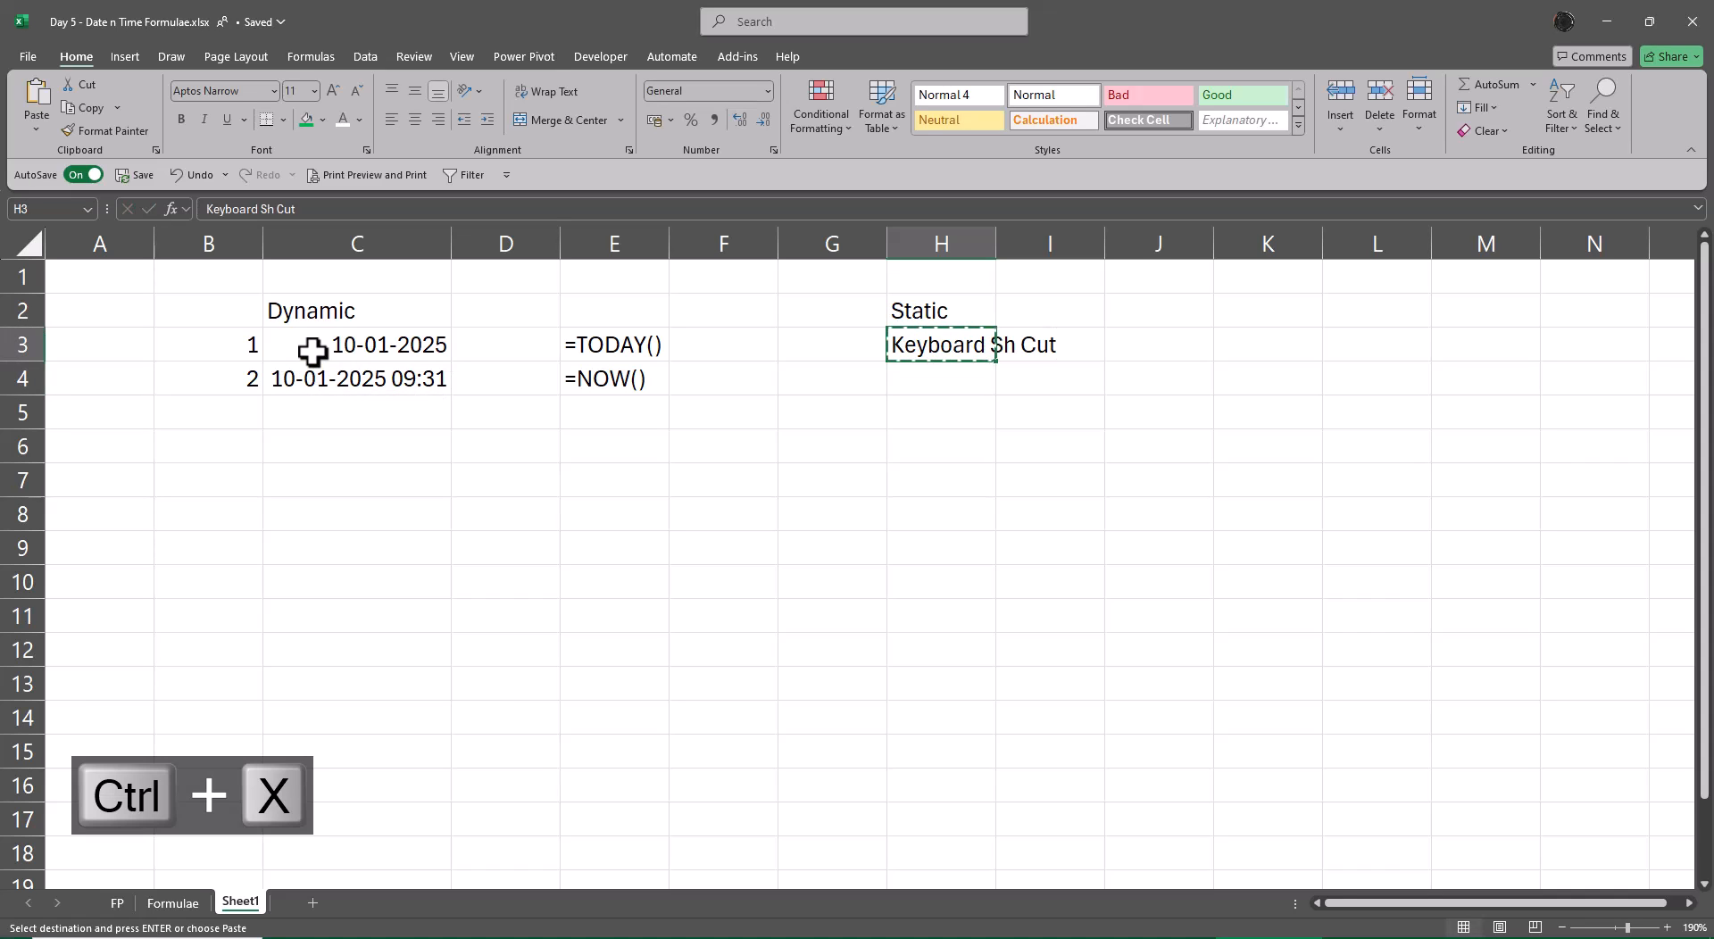
key(Right)
key(Right)
key(ctrl+v)
Step: Enter the text "Ctrl ;" in cell I3 beside the keyboard label
key(Left)
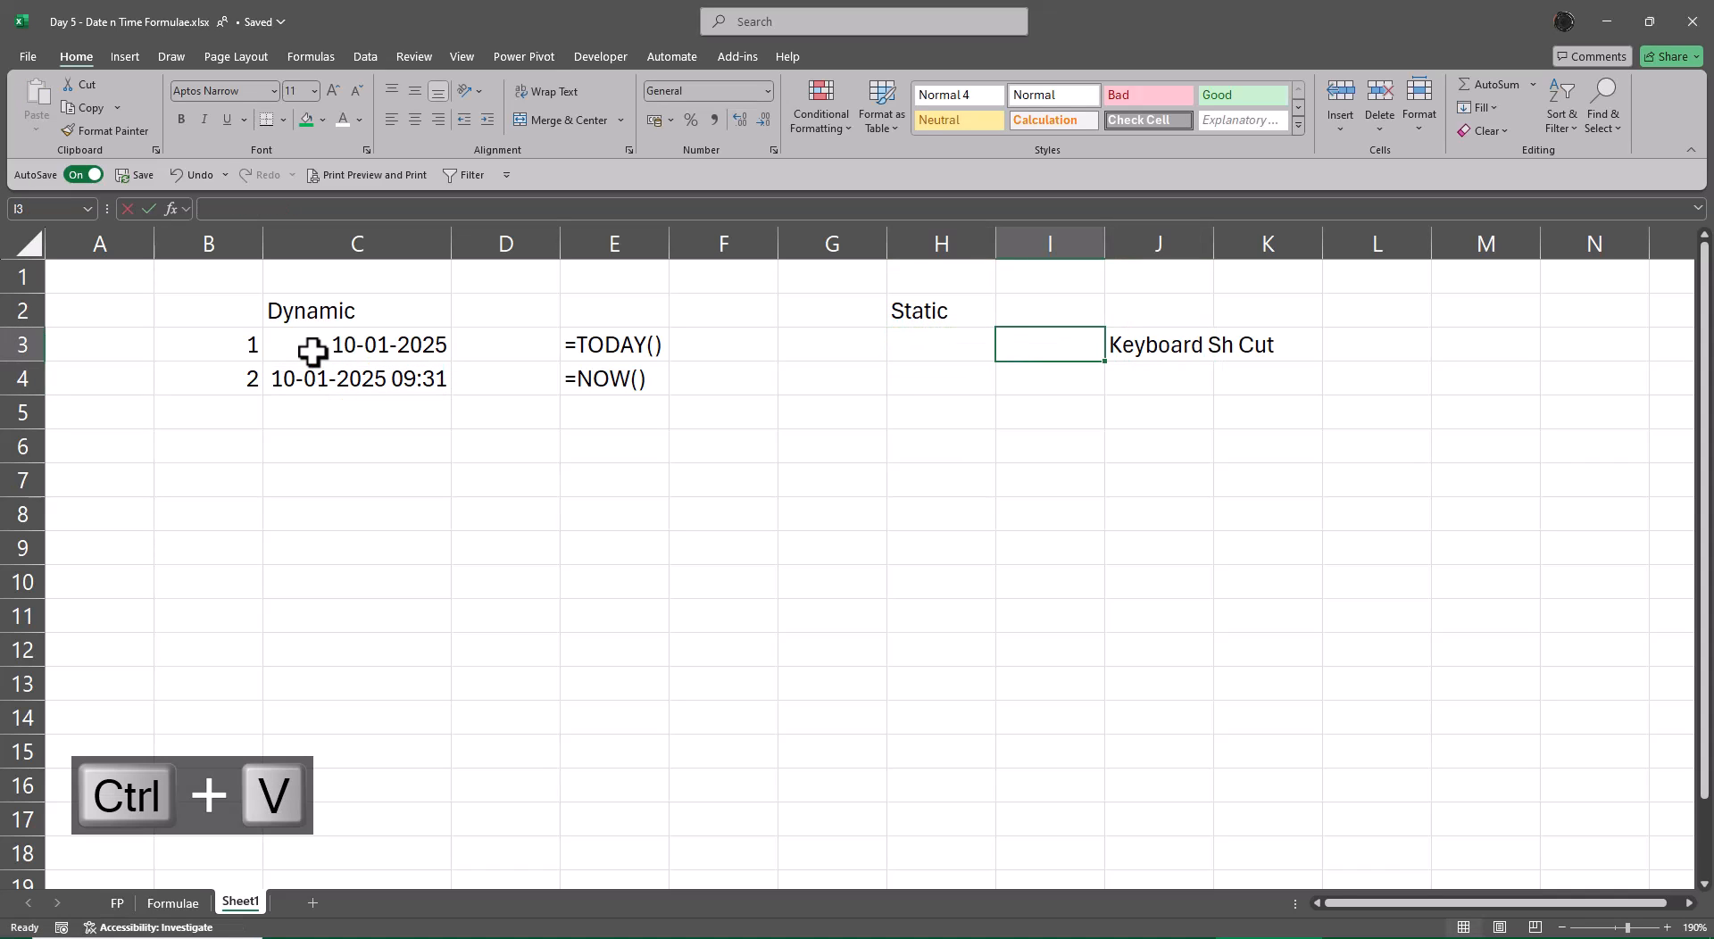
text(Ctrl ;)
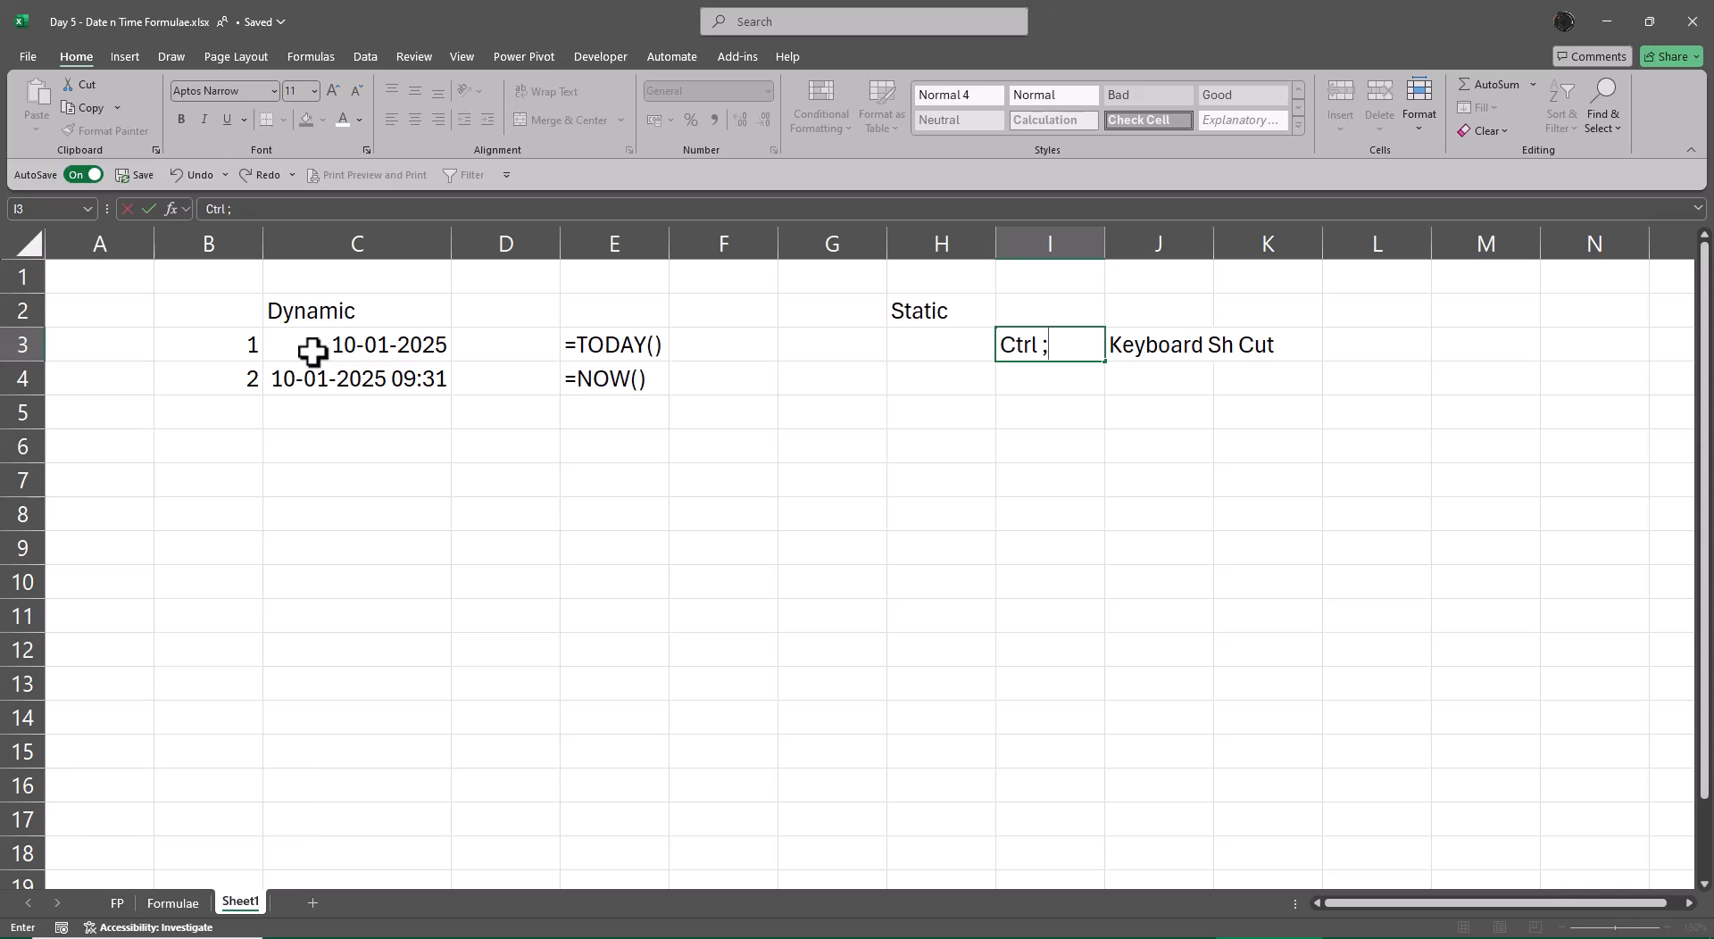
key(Return)
Step: Insert the current date as a static value in cell H3 under the Static heading
key(Up)
key(Left)
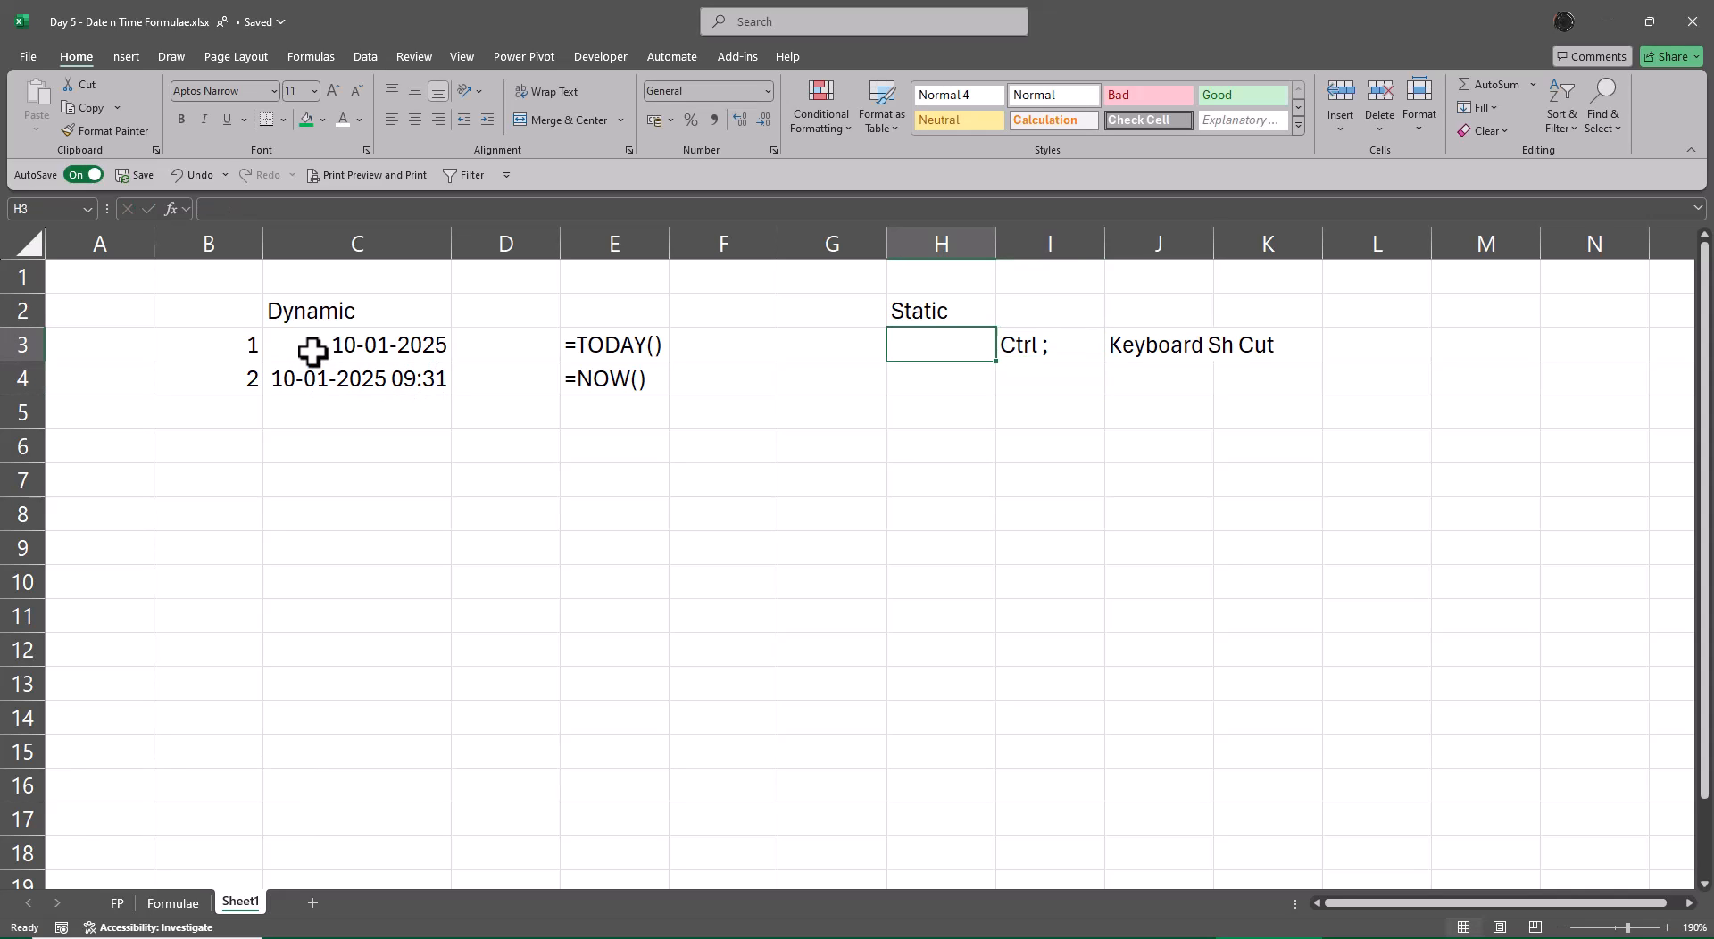
key(ctrl+semicolon)
key(Return)
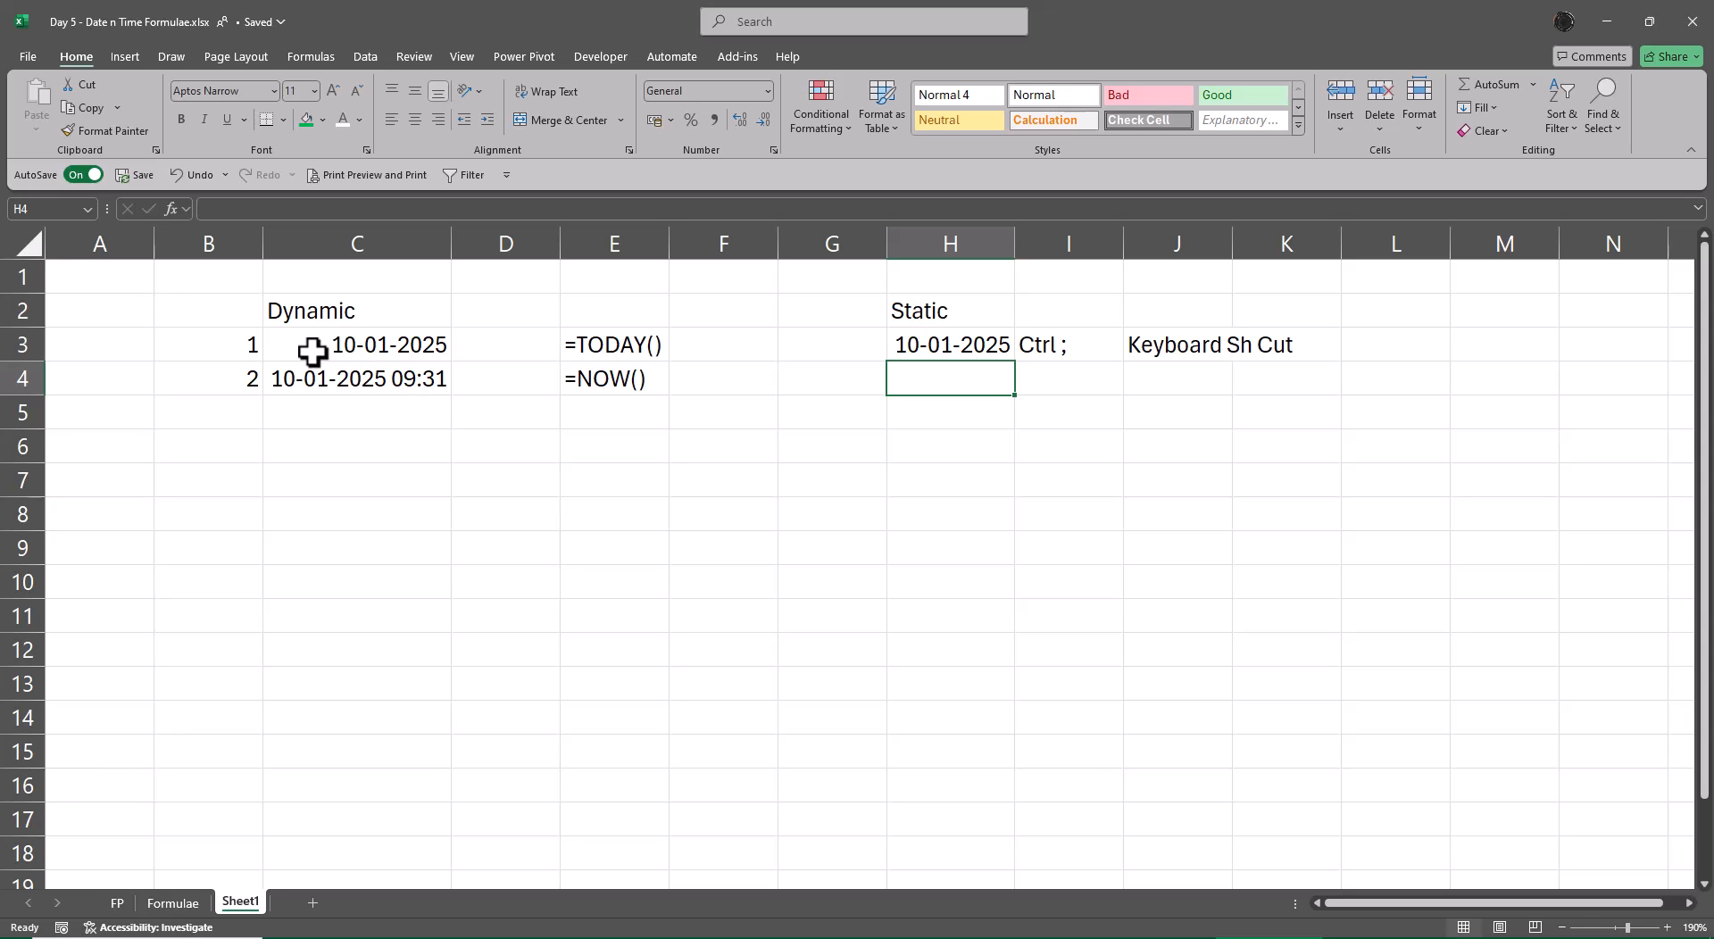
Step: Enter the text "Ctrl ; Ctrl Shift ;" in cell I4
key(Right)
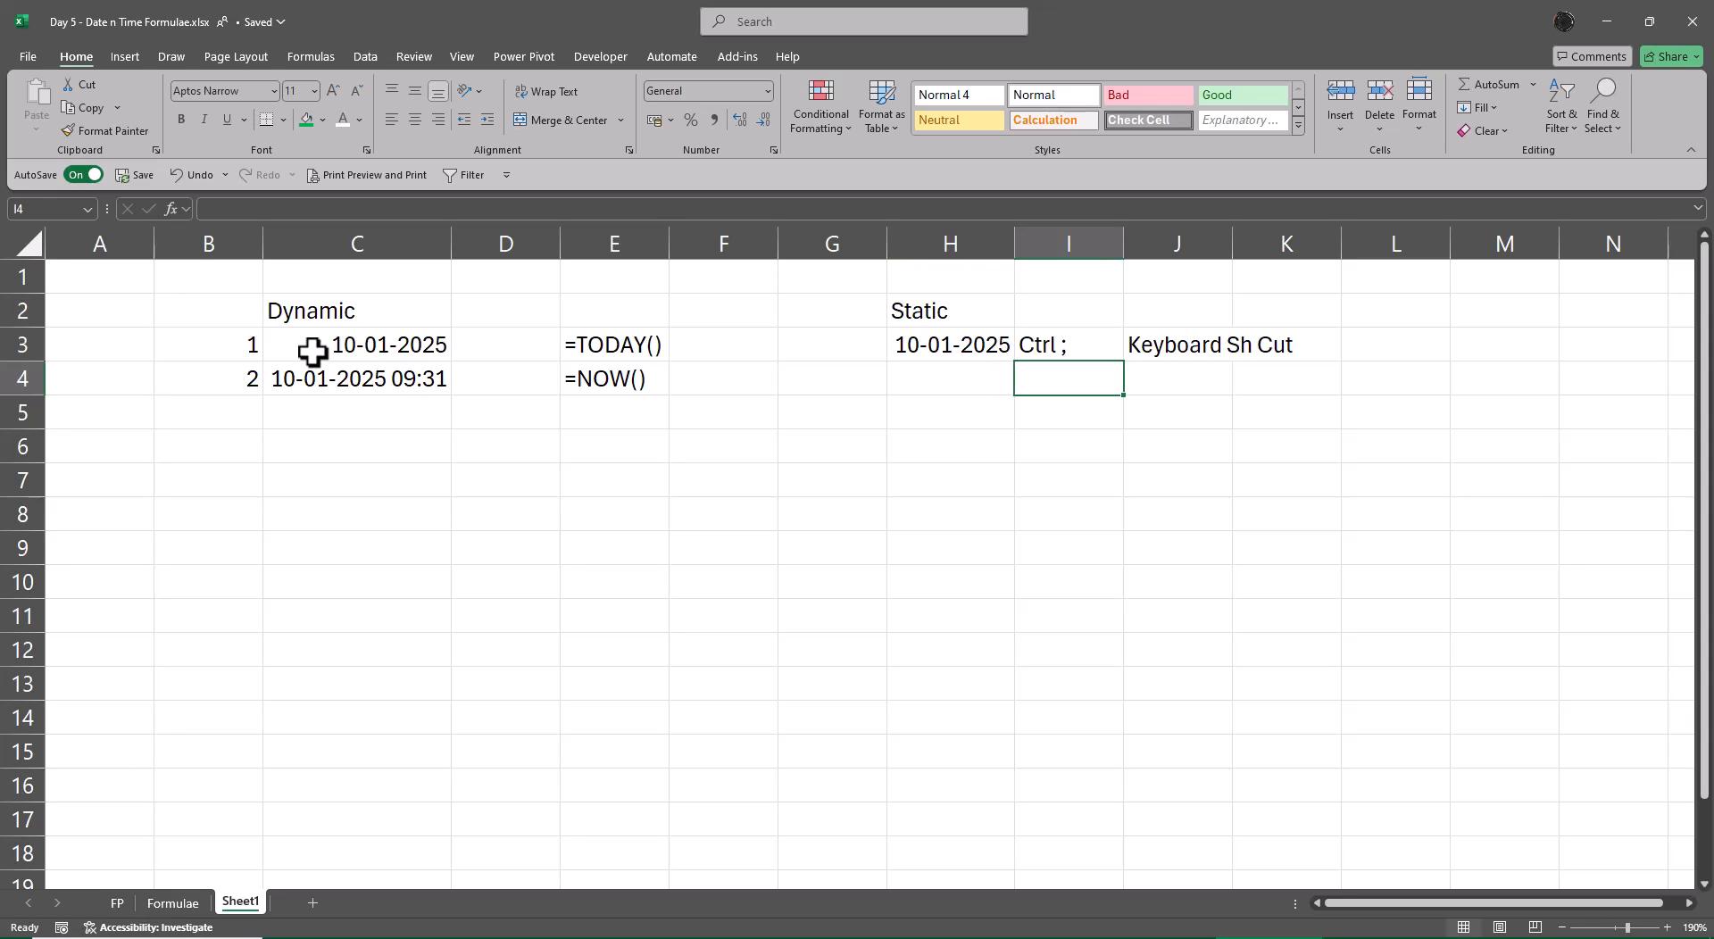
text(Ctrl )
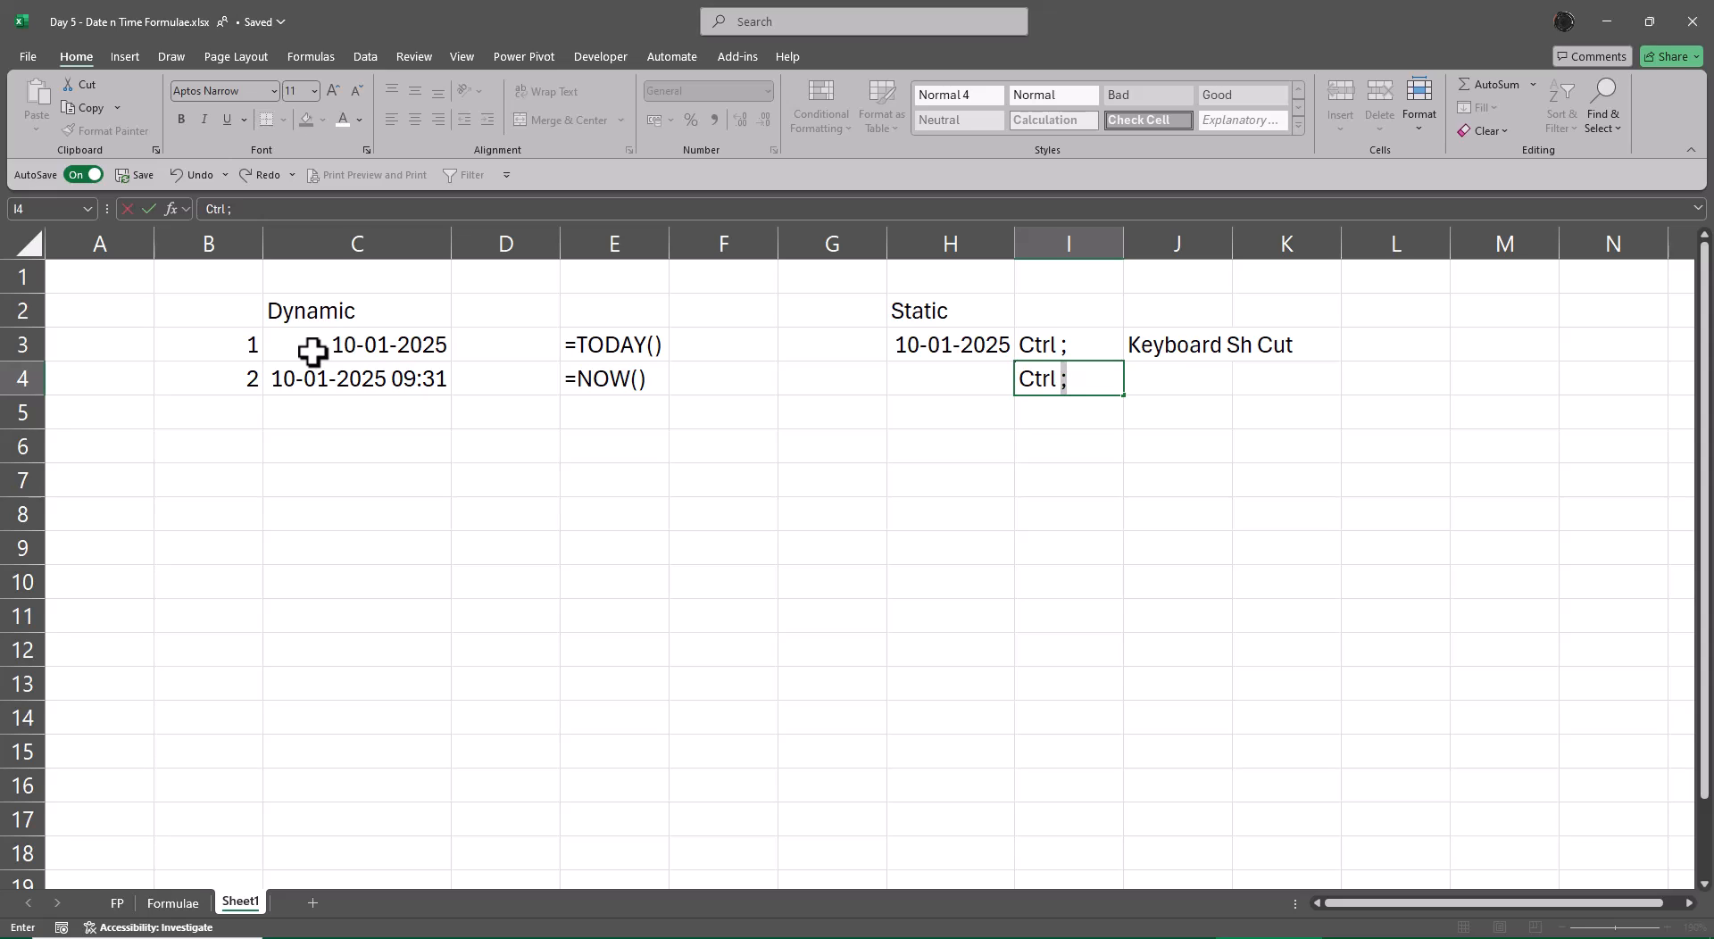
text(; Ct)
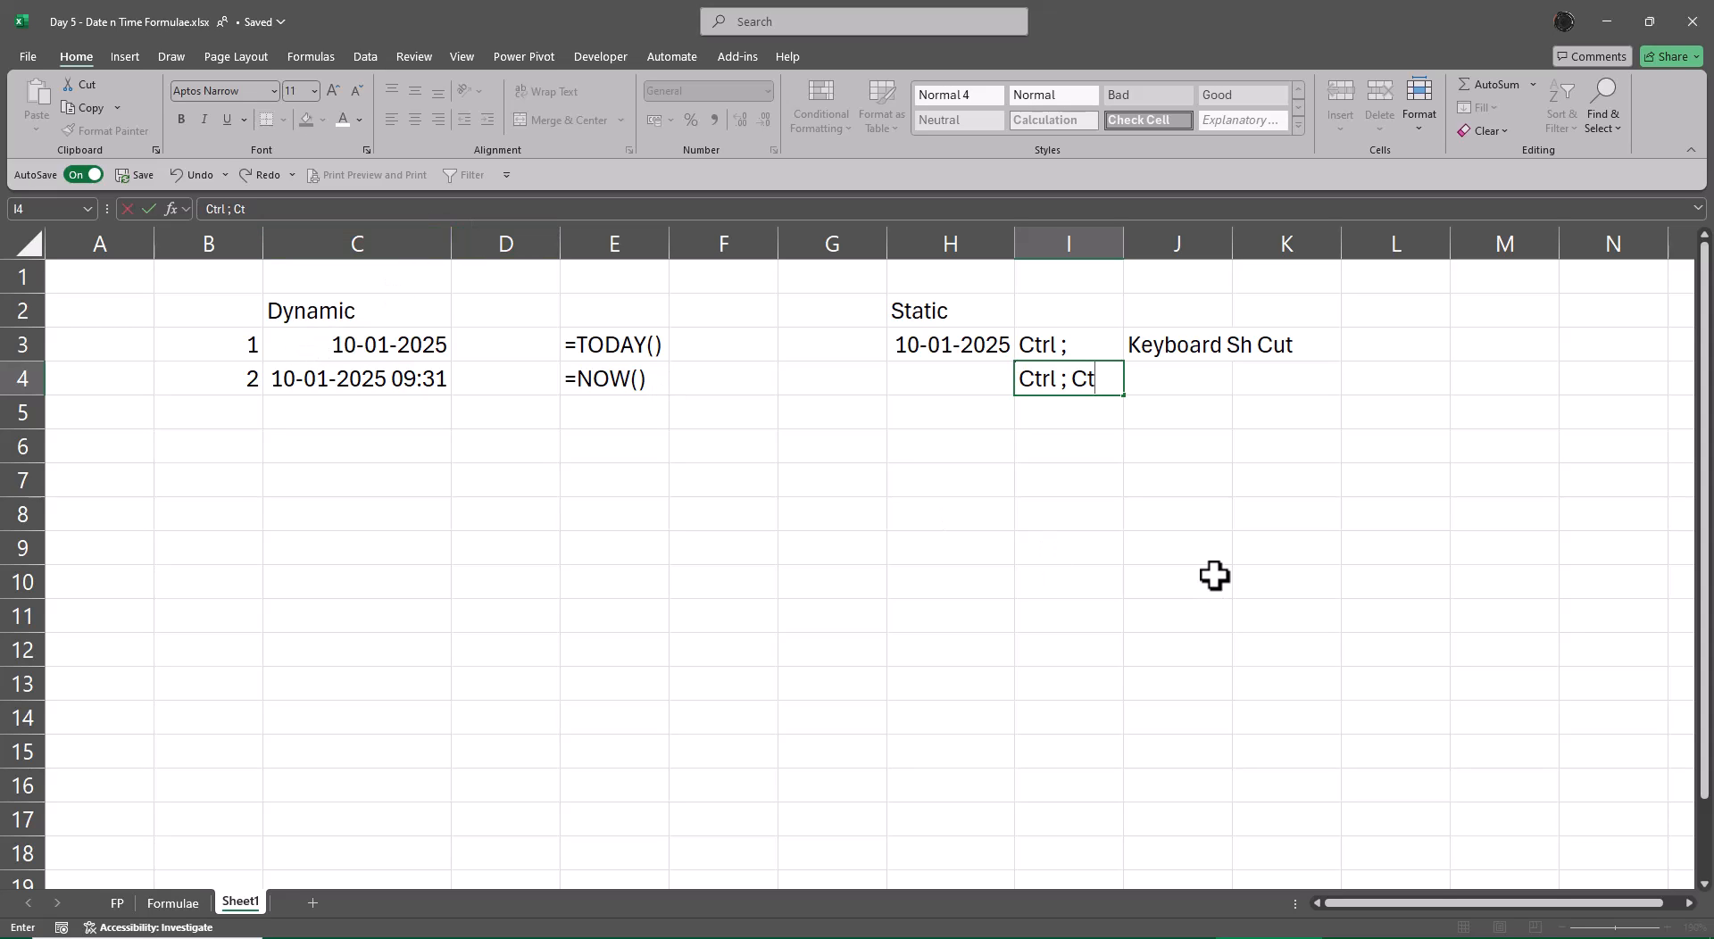
key(ctrl+2)
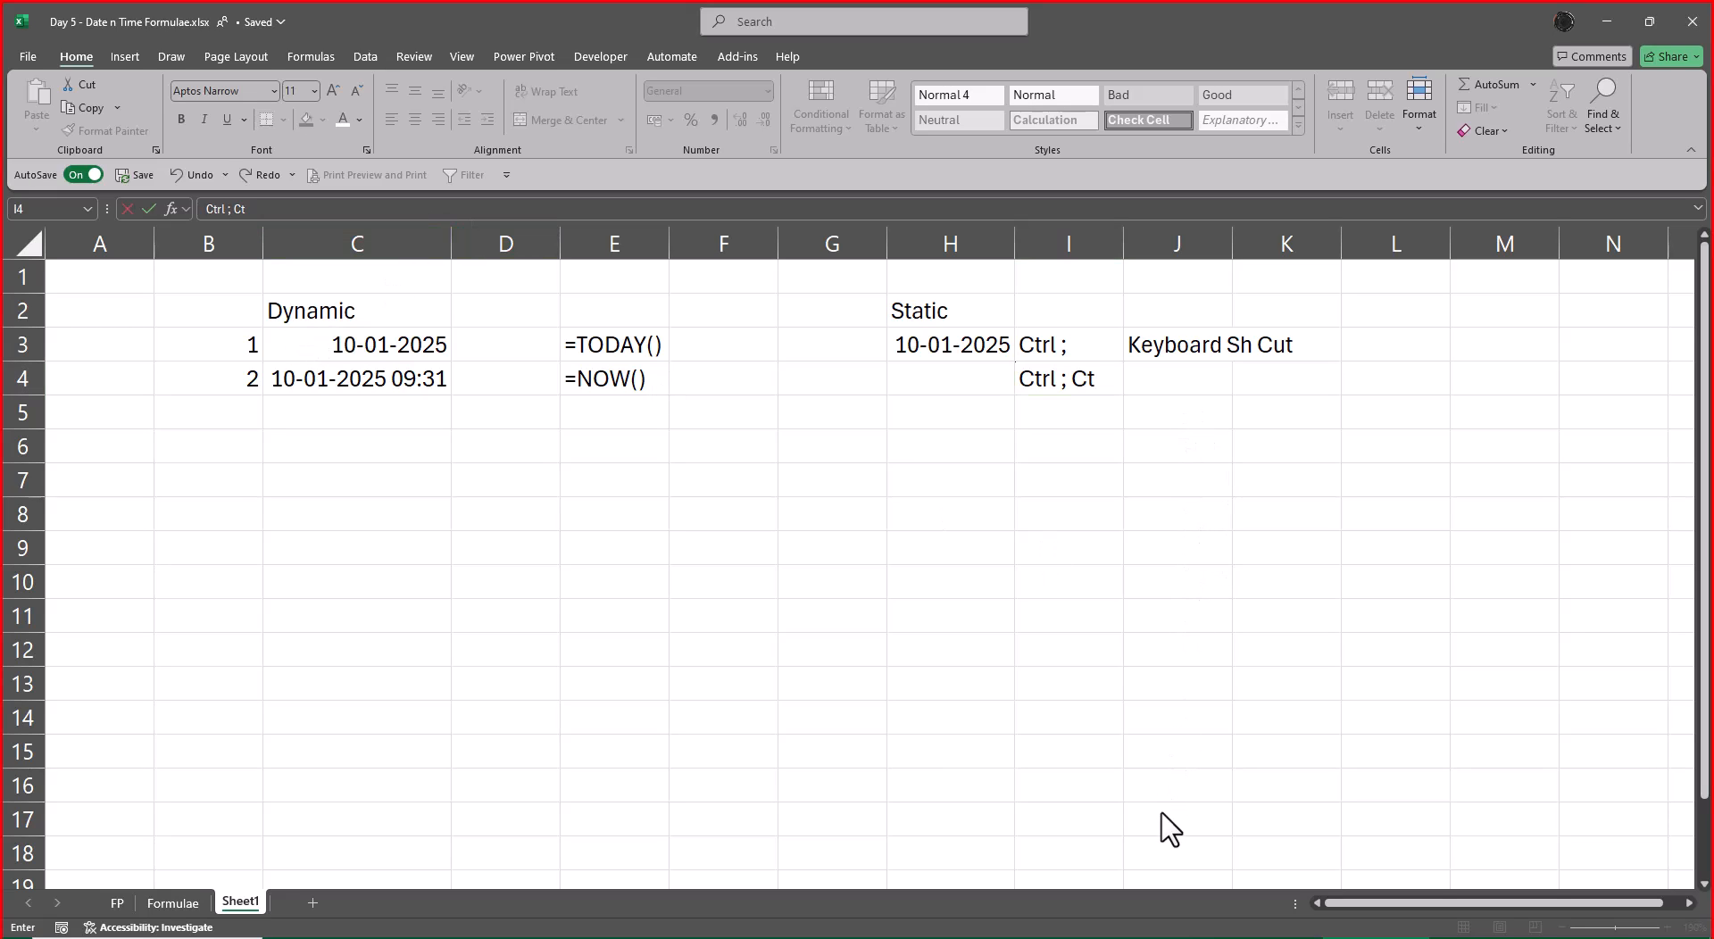
key(ctrl+2)
click(1110, 377)
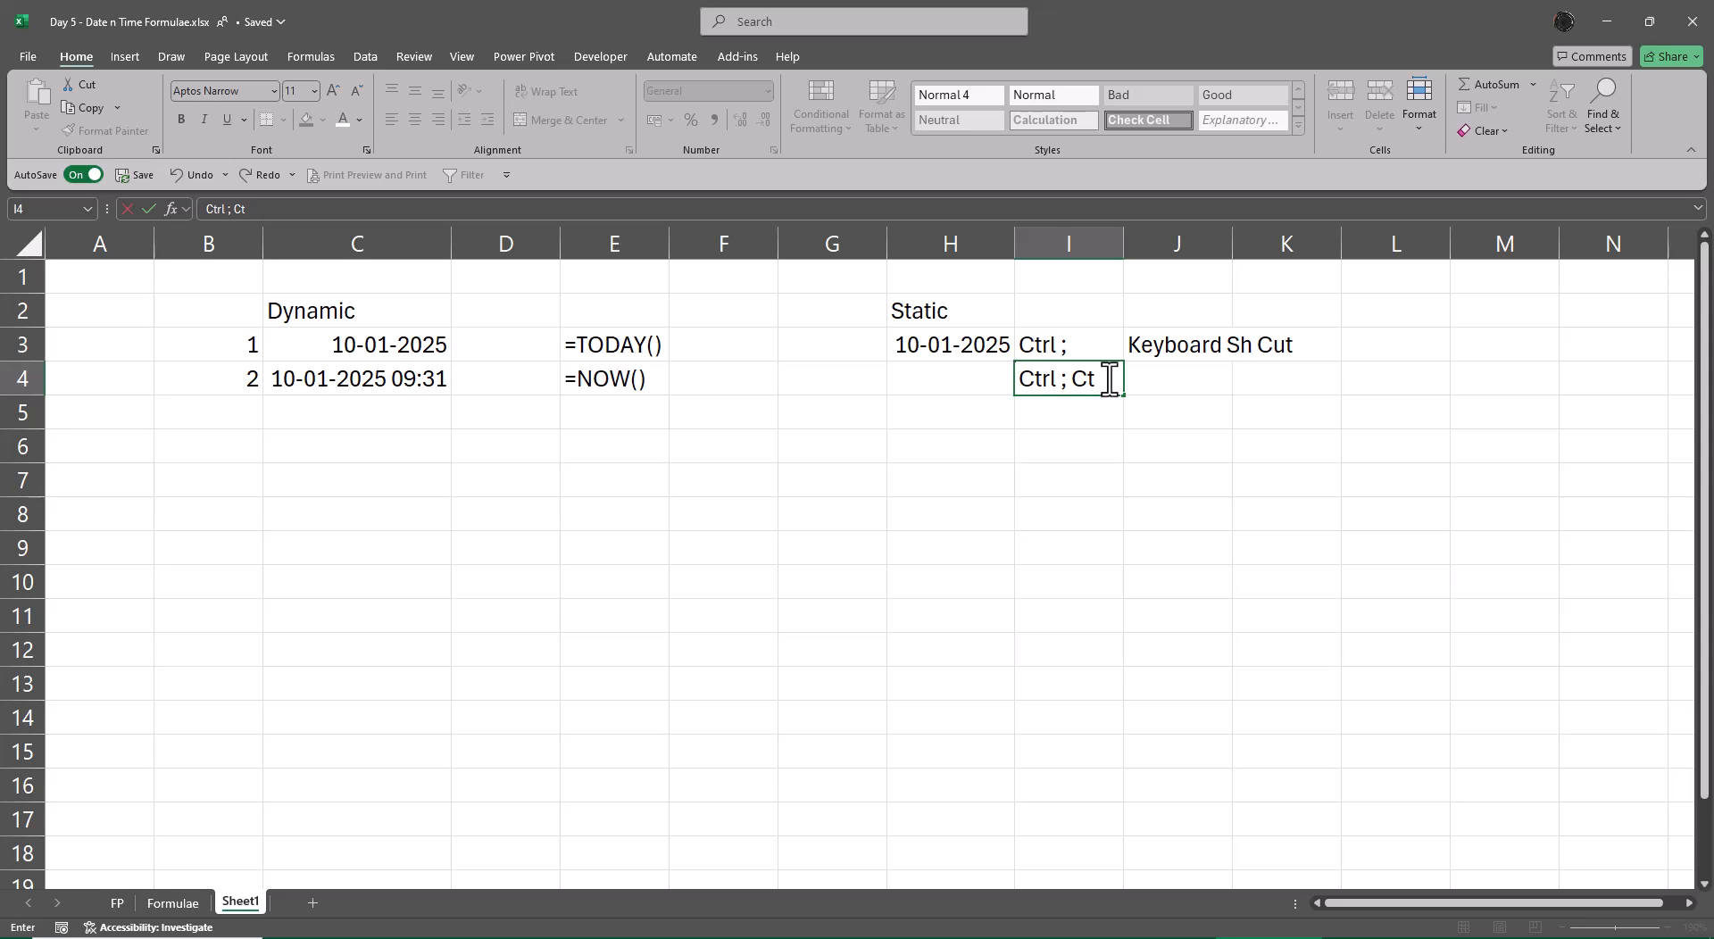
text(rl Shift ;)
key(Return)
click(1110, 378)
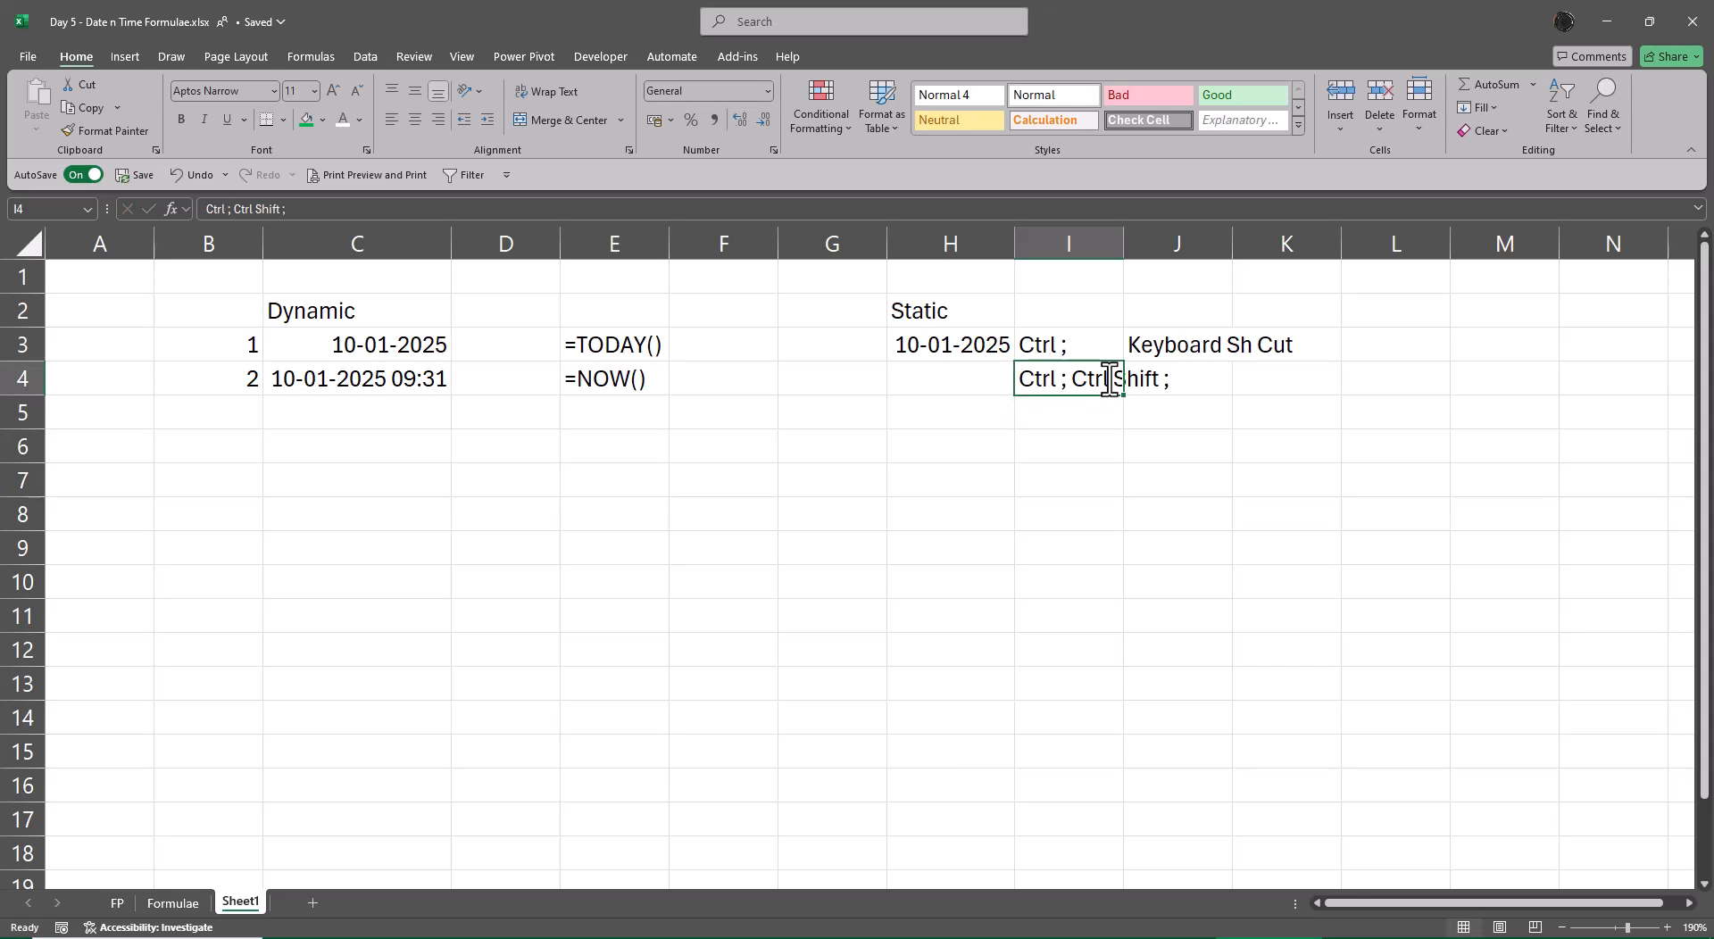
Step: Insert the current date followed by the current time as one static value in cell H4
key(Left)
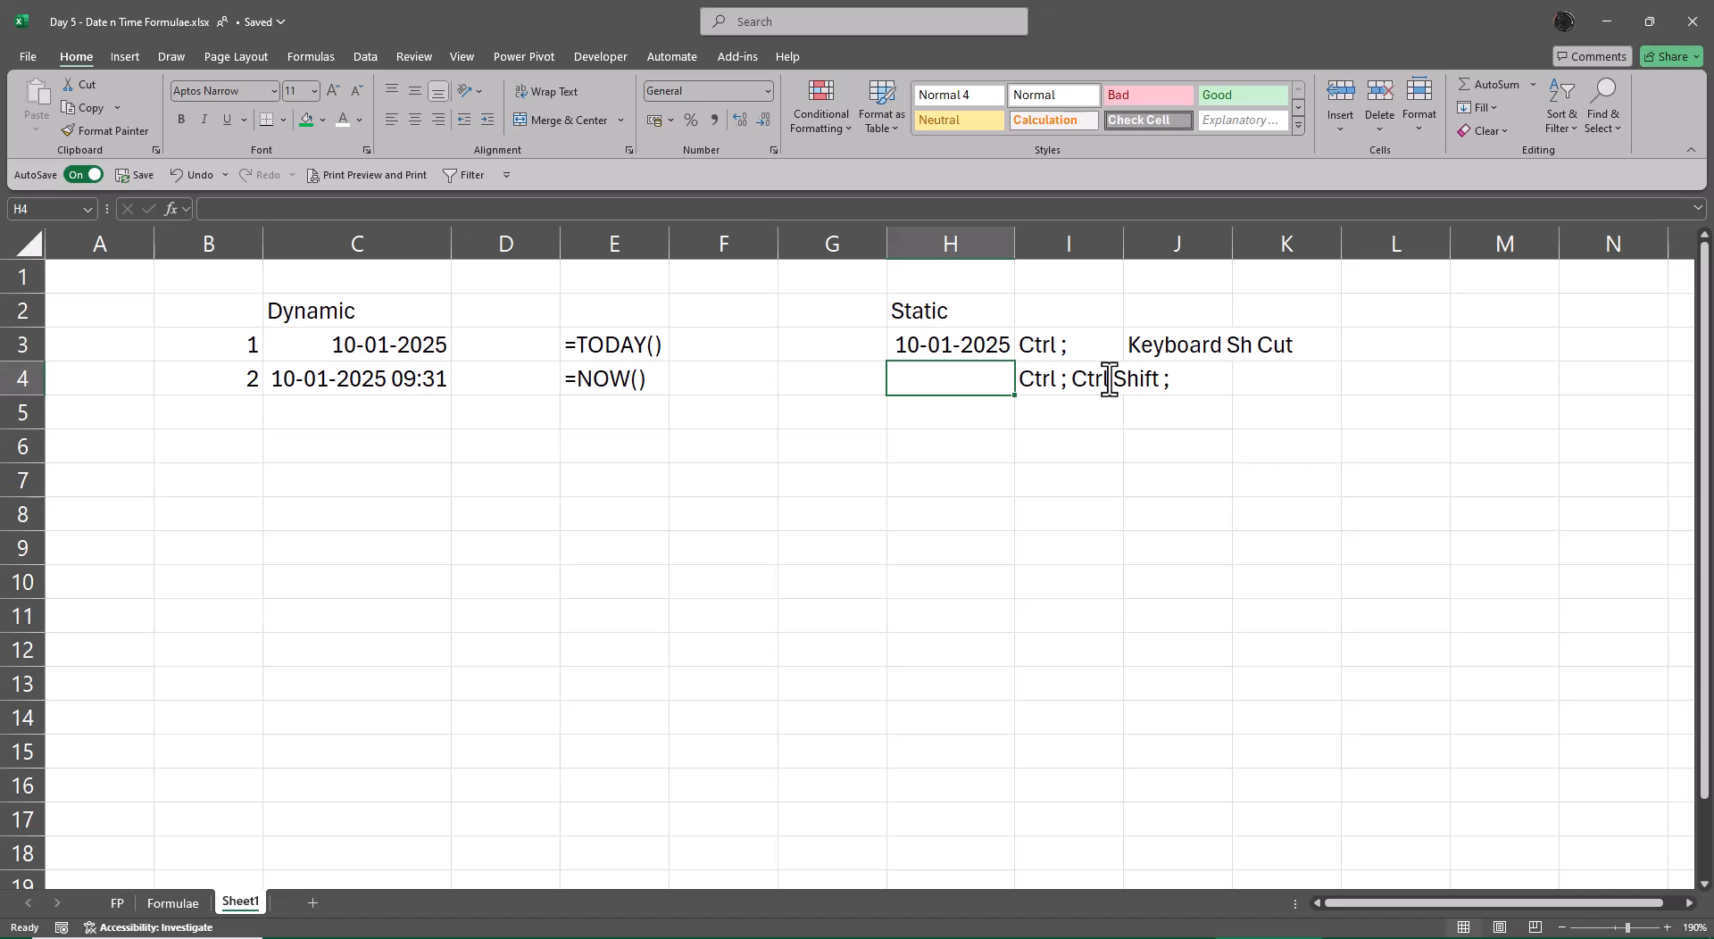
key(ctrl+semicolon)
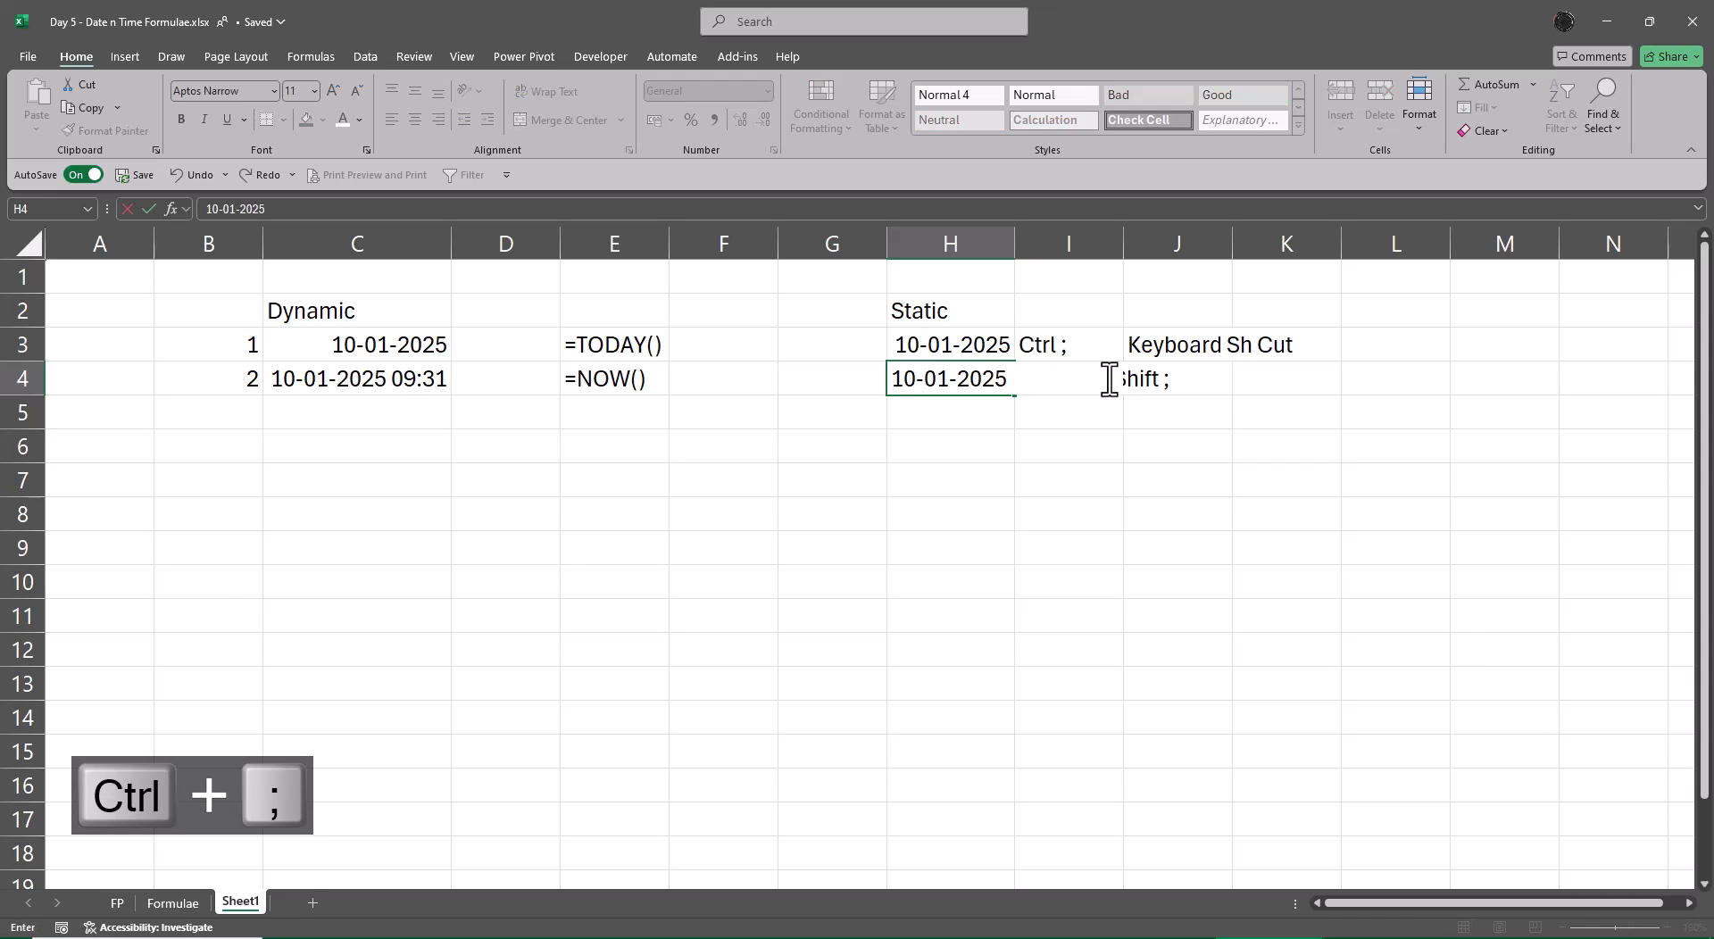
key(ctrl+shift+semicolon)
key(Return)
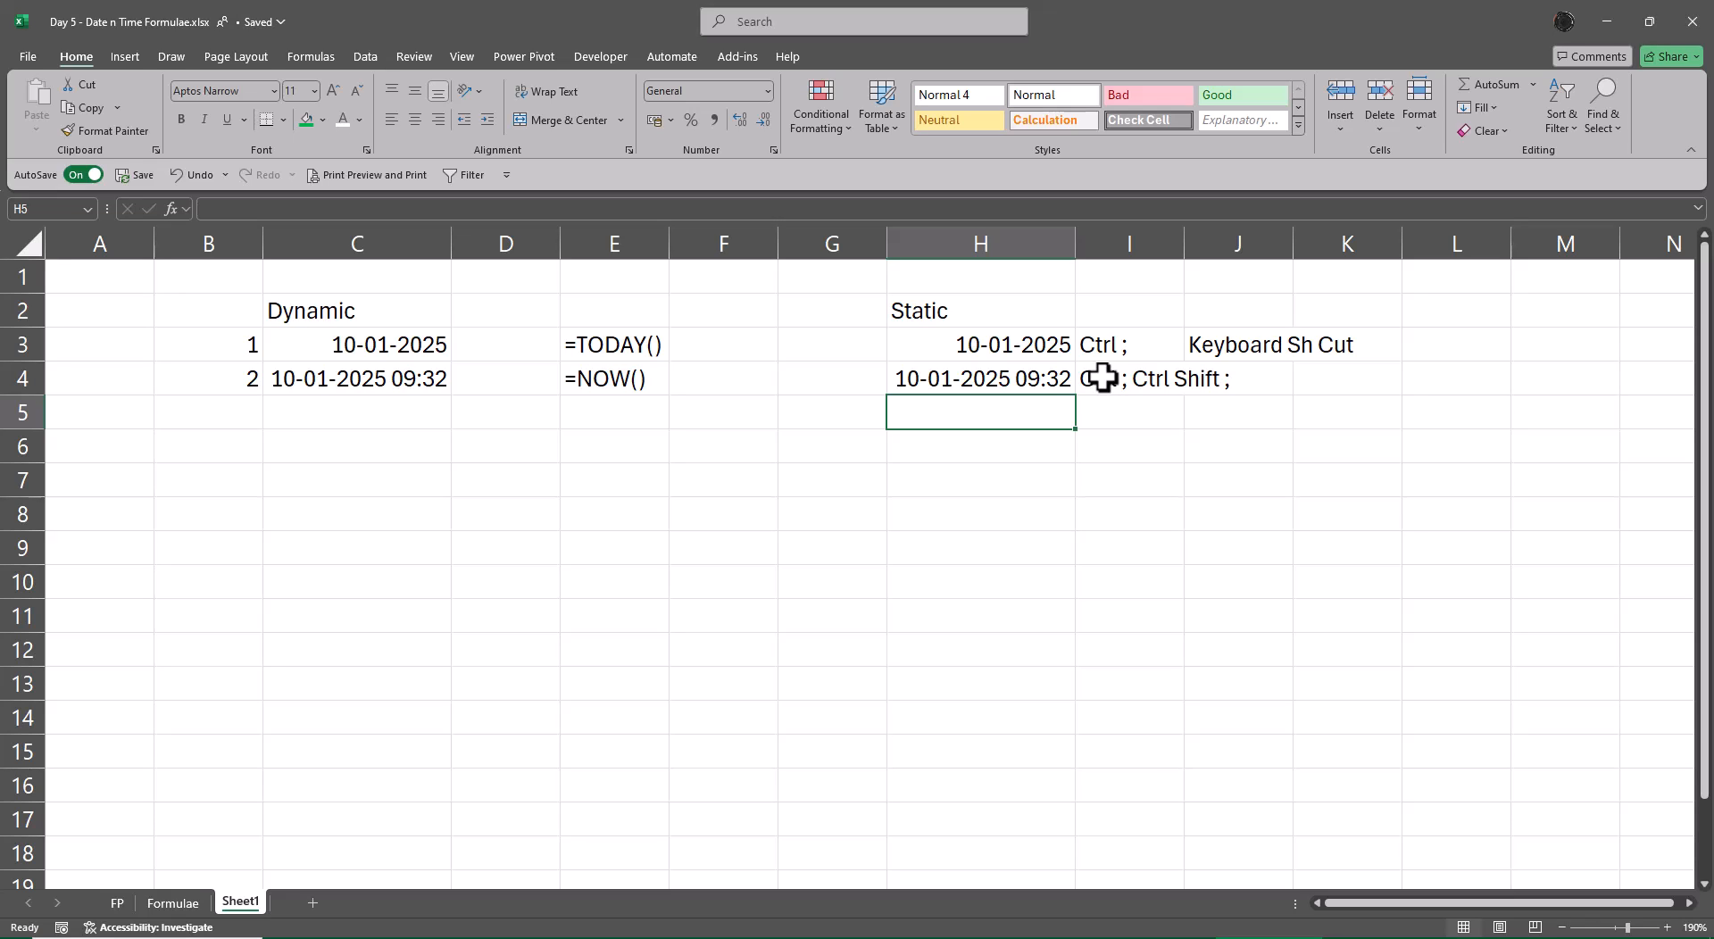
Step: Fill the FORMULATEXT formula from cell E4 down through E12
key(Left)
key(Left)
key(Left)
key(Up)
key(shift+Down)
key(shift+Down)
key(shift+Down)
key(shift+Down)
key(shift+Down)
key(shift+Down)
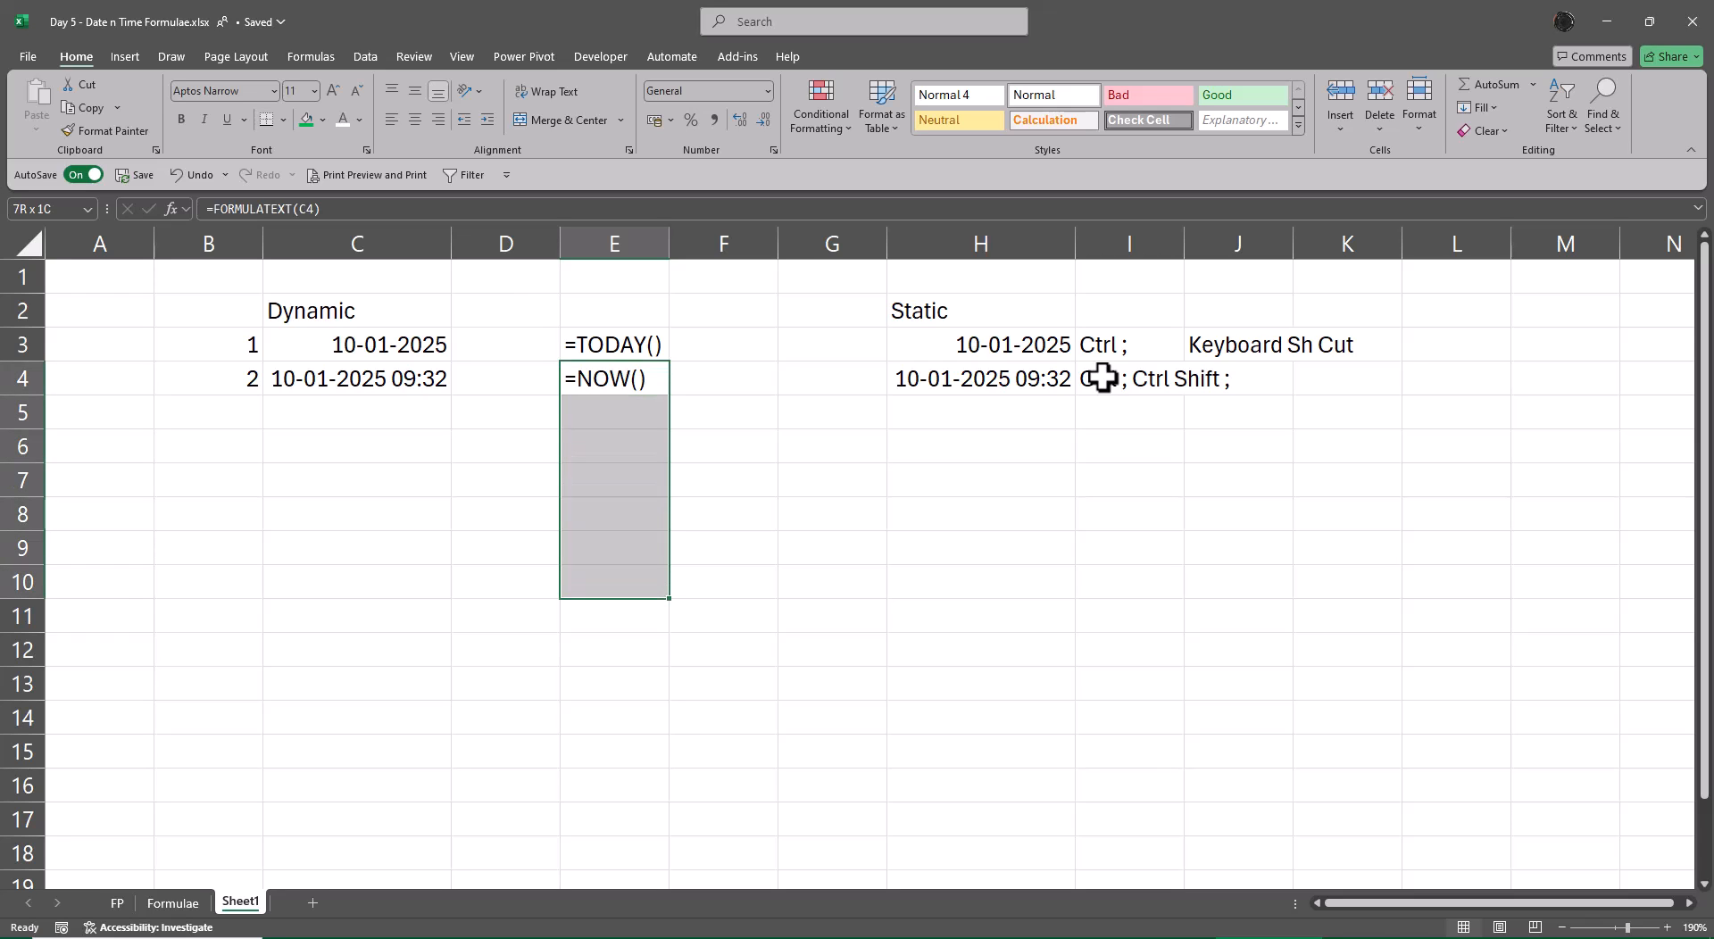
key(shift+Down)
key(shift+Down)
key(ctrl+d)
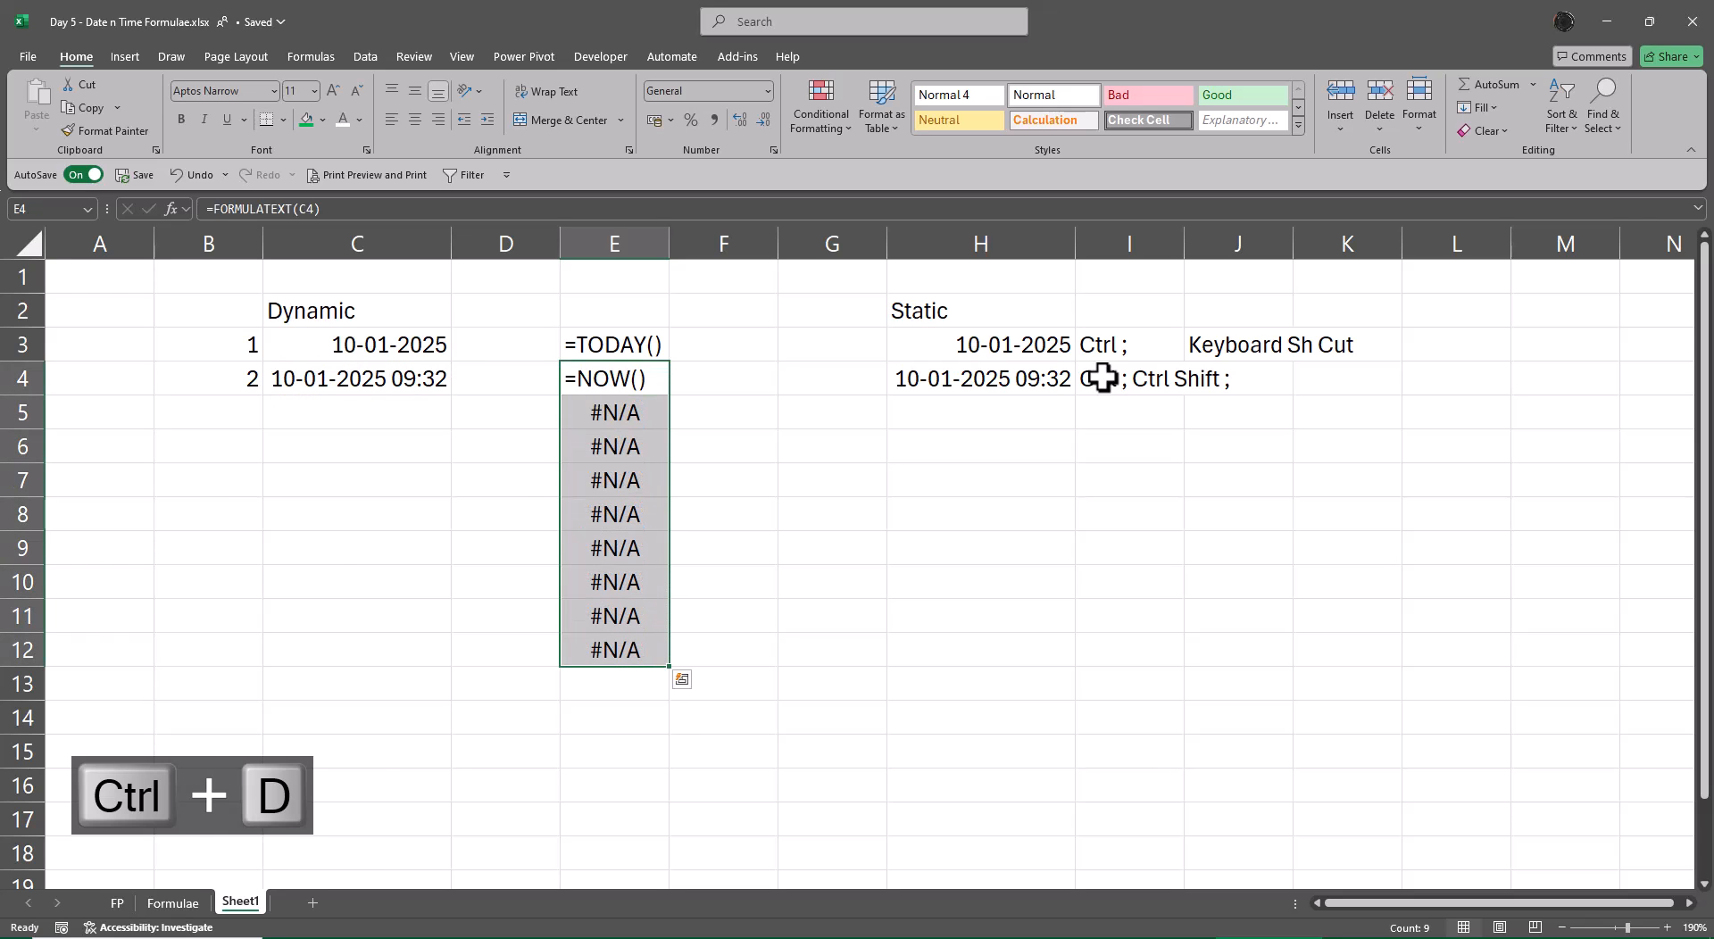
Step: Copy the nine function names from Today to Text Year, cells D5:D13, on the Formulae sheet
key(ctrl+Page_Up)
key(Left)
key(Left)
key(Left)
key(Left)
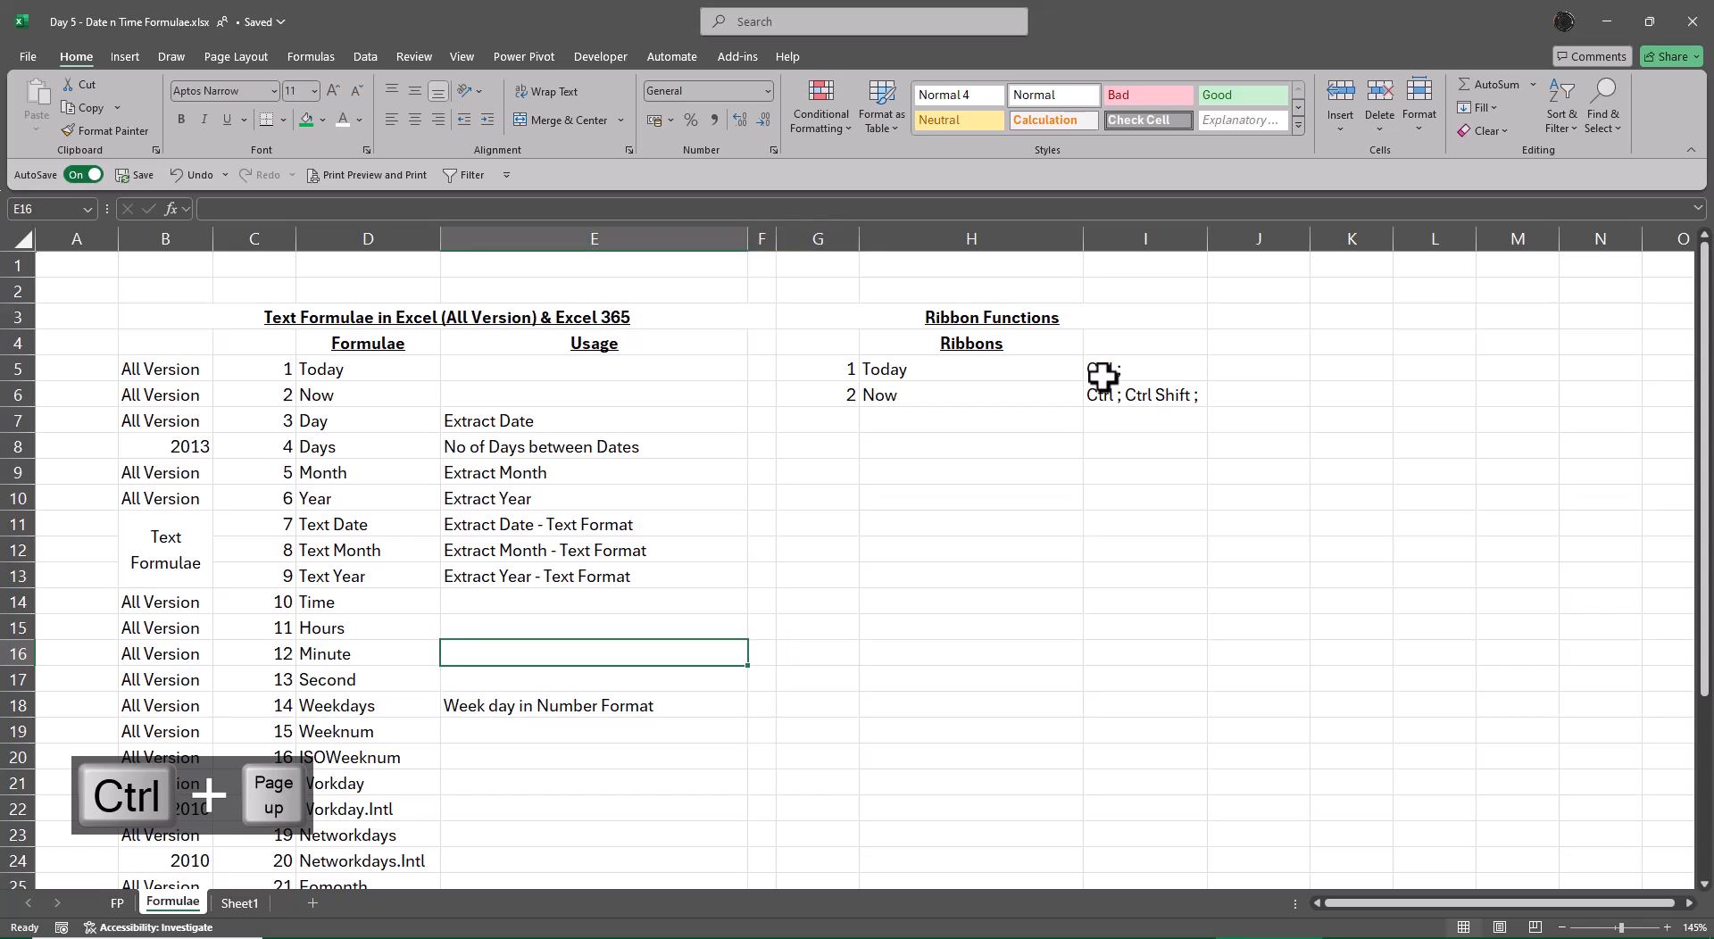
key(Up)
key(Up)
key(Up)
key(Up)
key(Up)
key(Up)
key(Up)
key(Up)
key(Up)
key(Up)
key(Up)
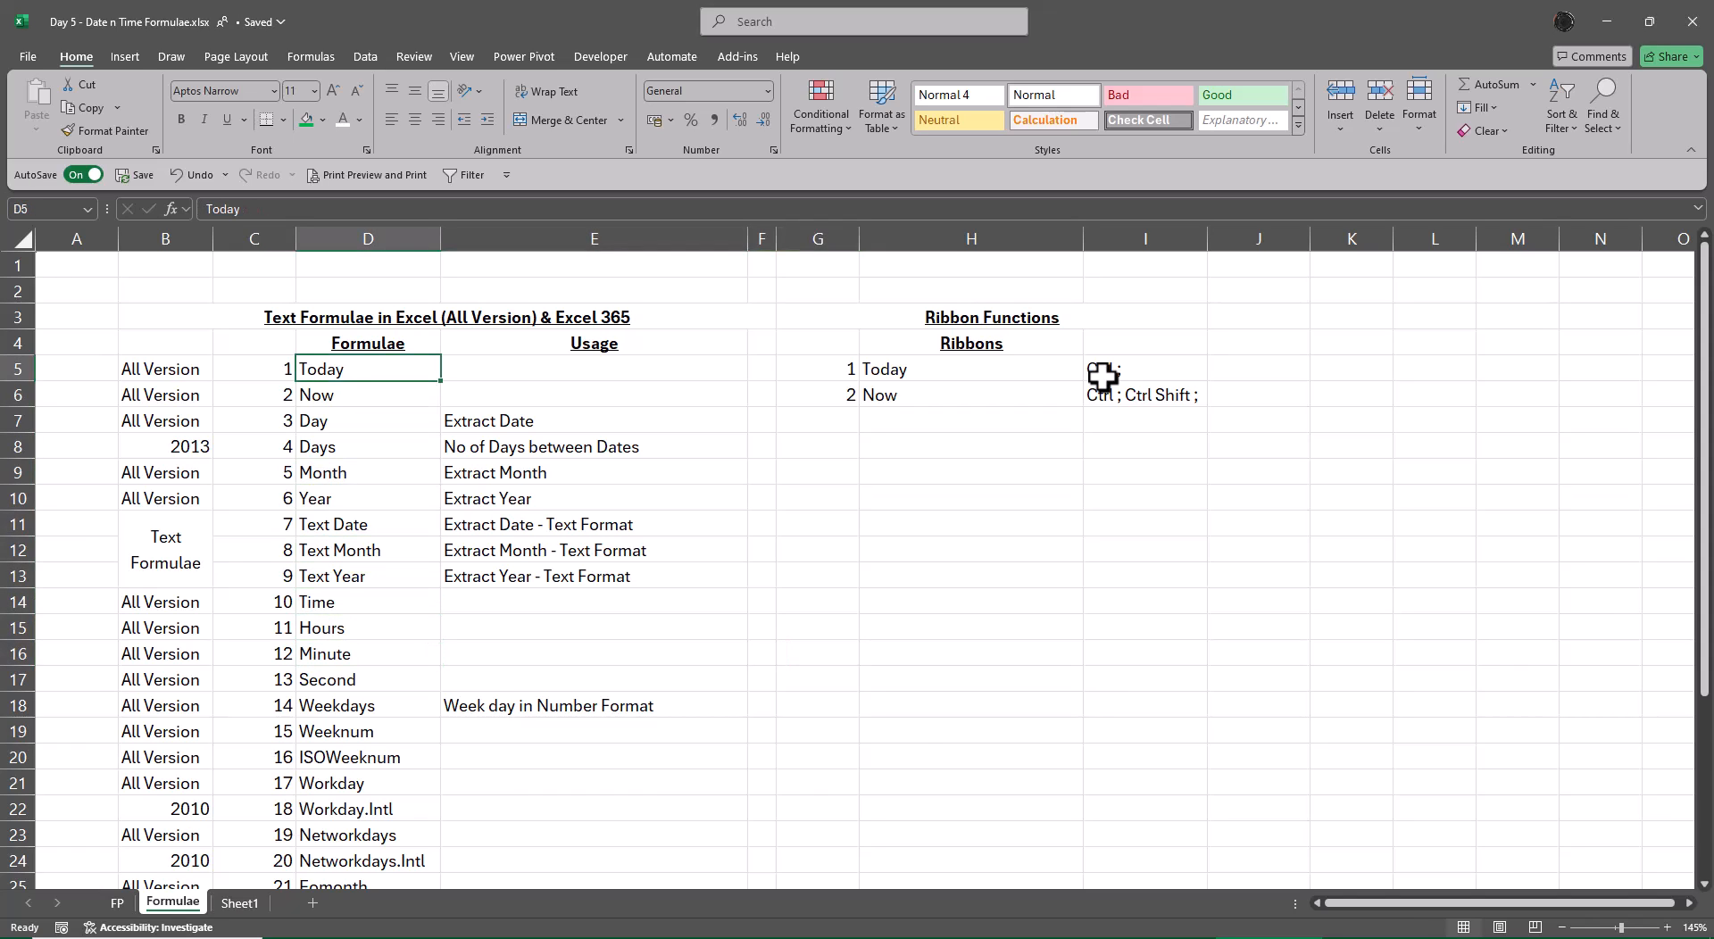
key(shift+Down)
key(shift+Down)
key(shift+Down)
key(shift+Down)
key(shift+Down)
key(shift+Down)
key(shift+Down)
key(shift+Down)
key(ctrl+c)
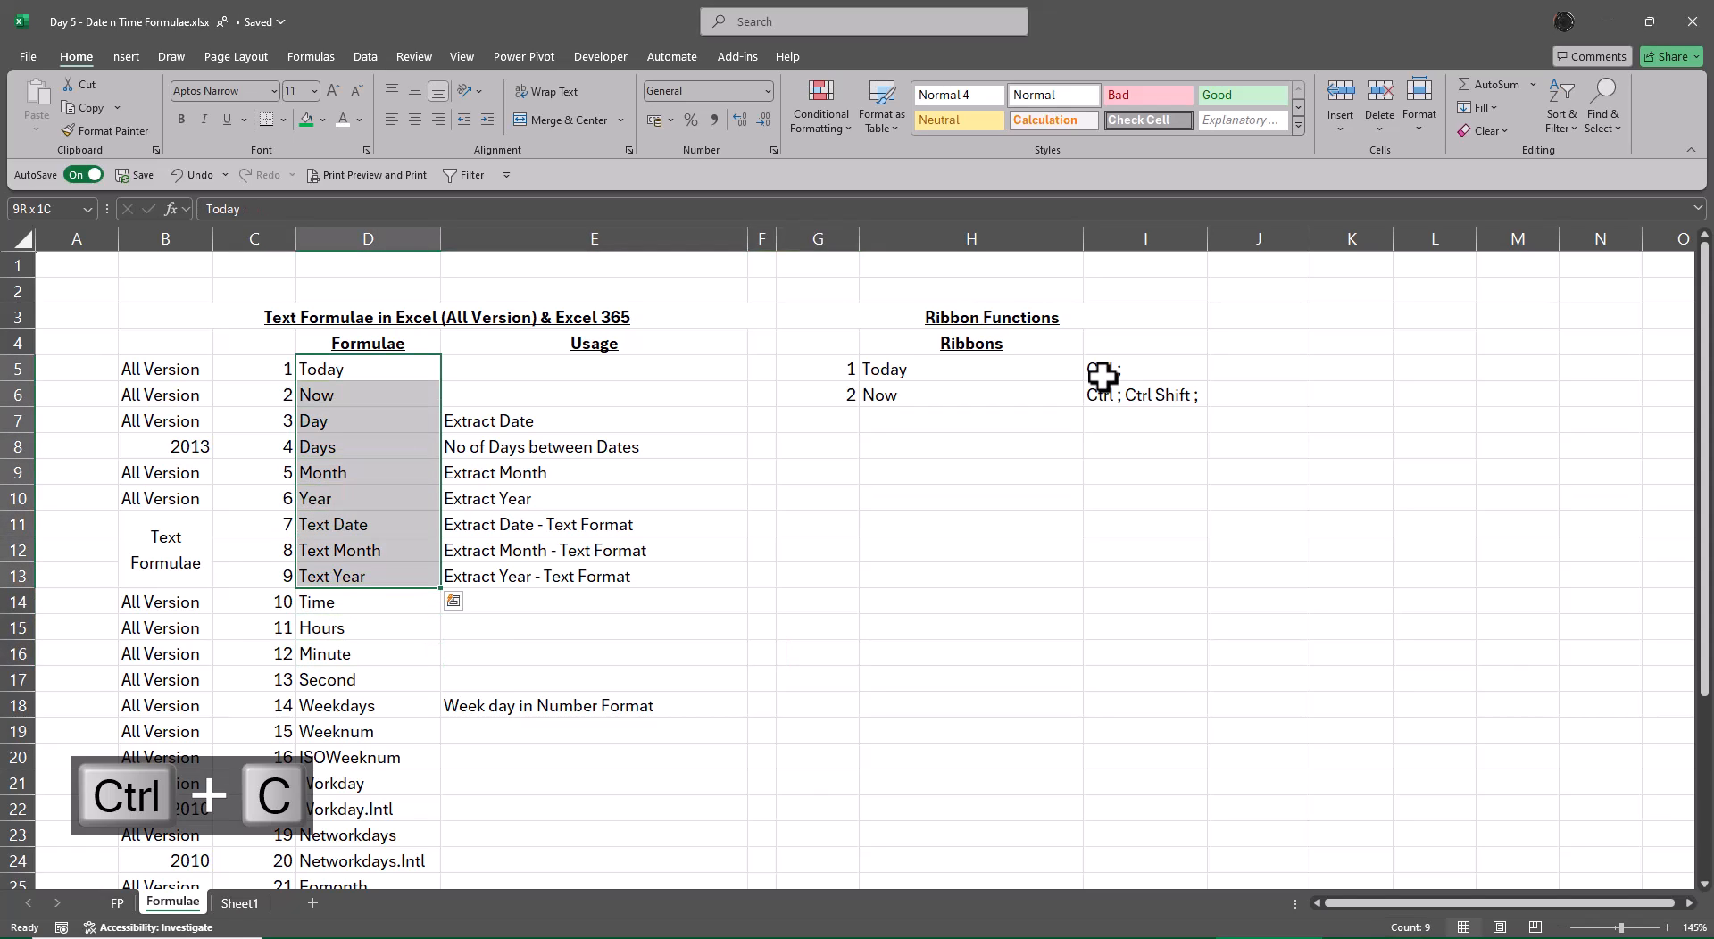
Step: Paste the copied function names into Sheet1 starting at cell A3
key(ctrl+Page_Down)
key(Left)
key(Left)
key(Left)
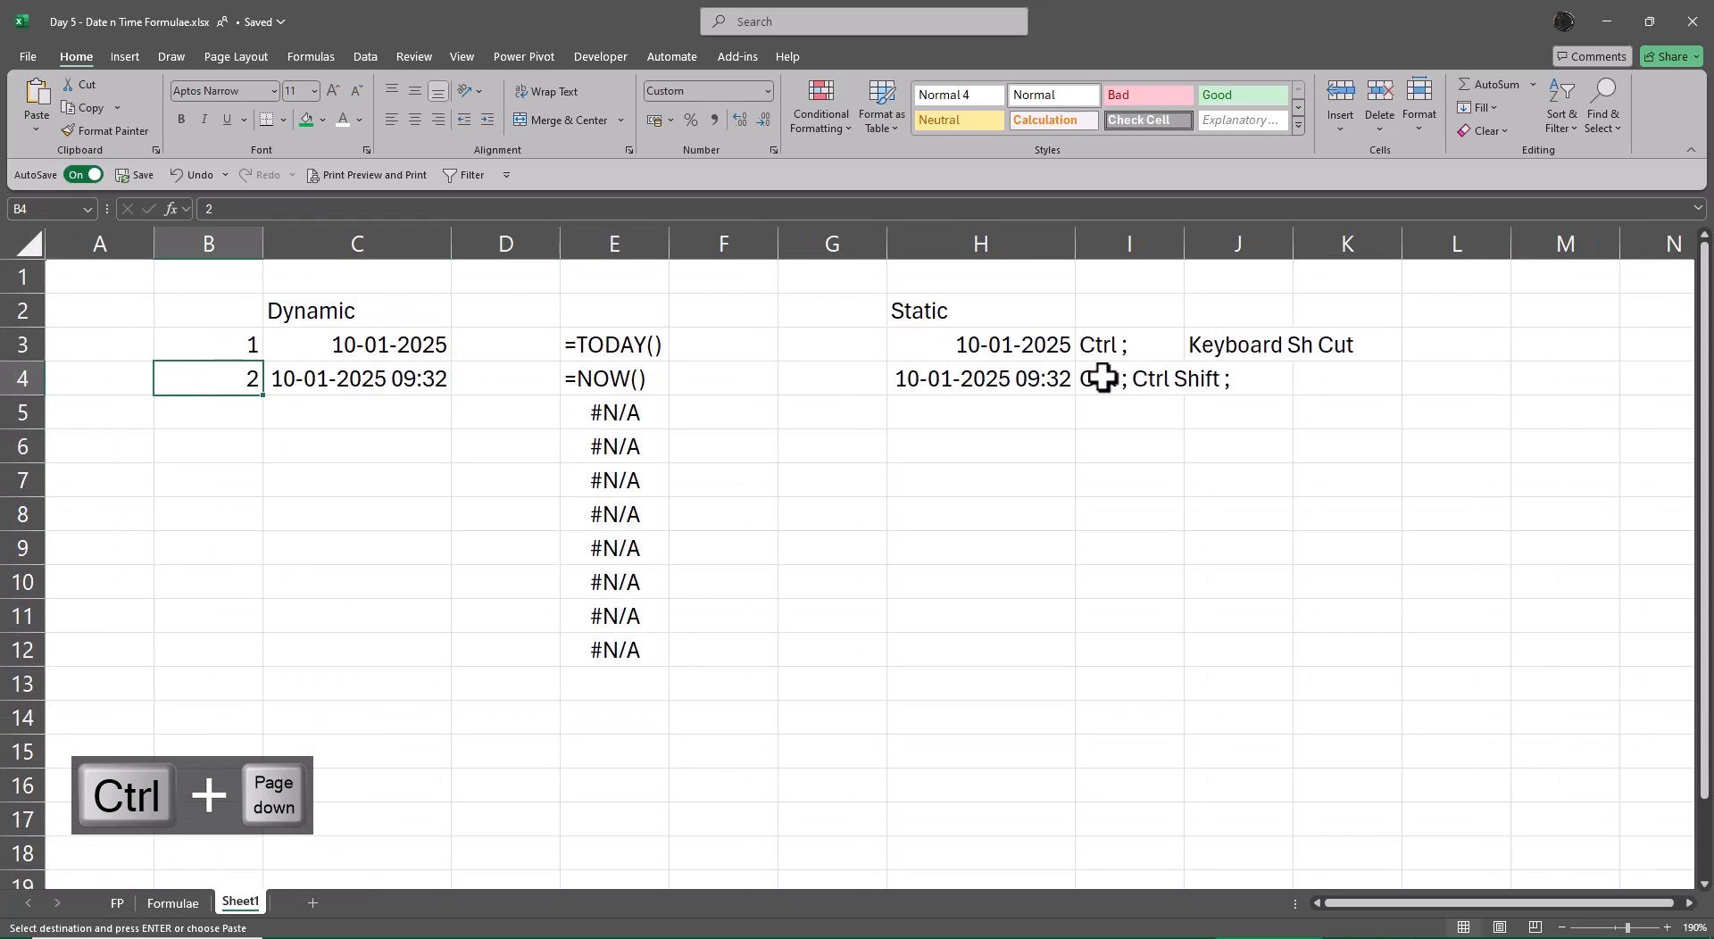
key(Left)
key(Up)
key(ctrl+v)
key(Escape)
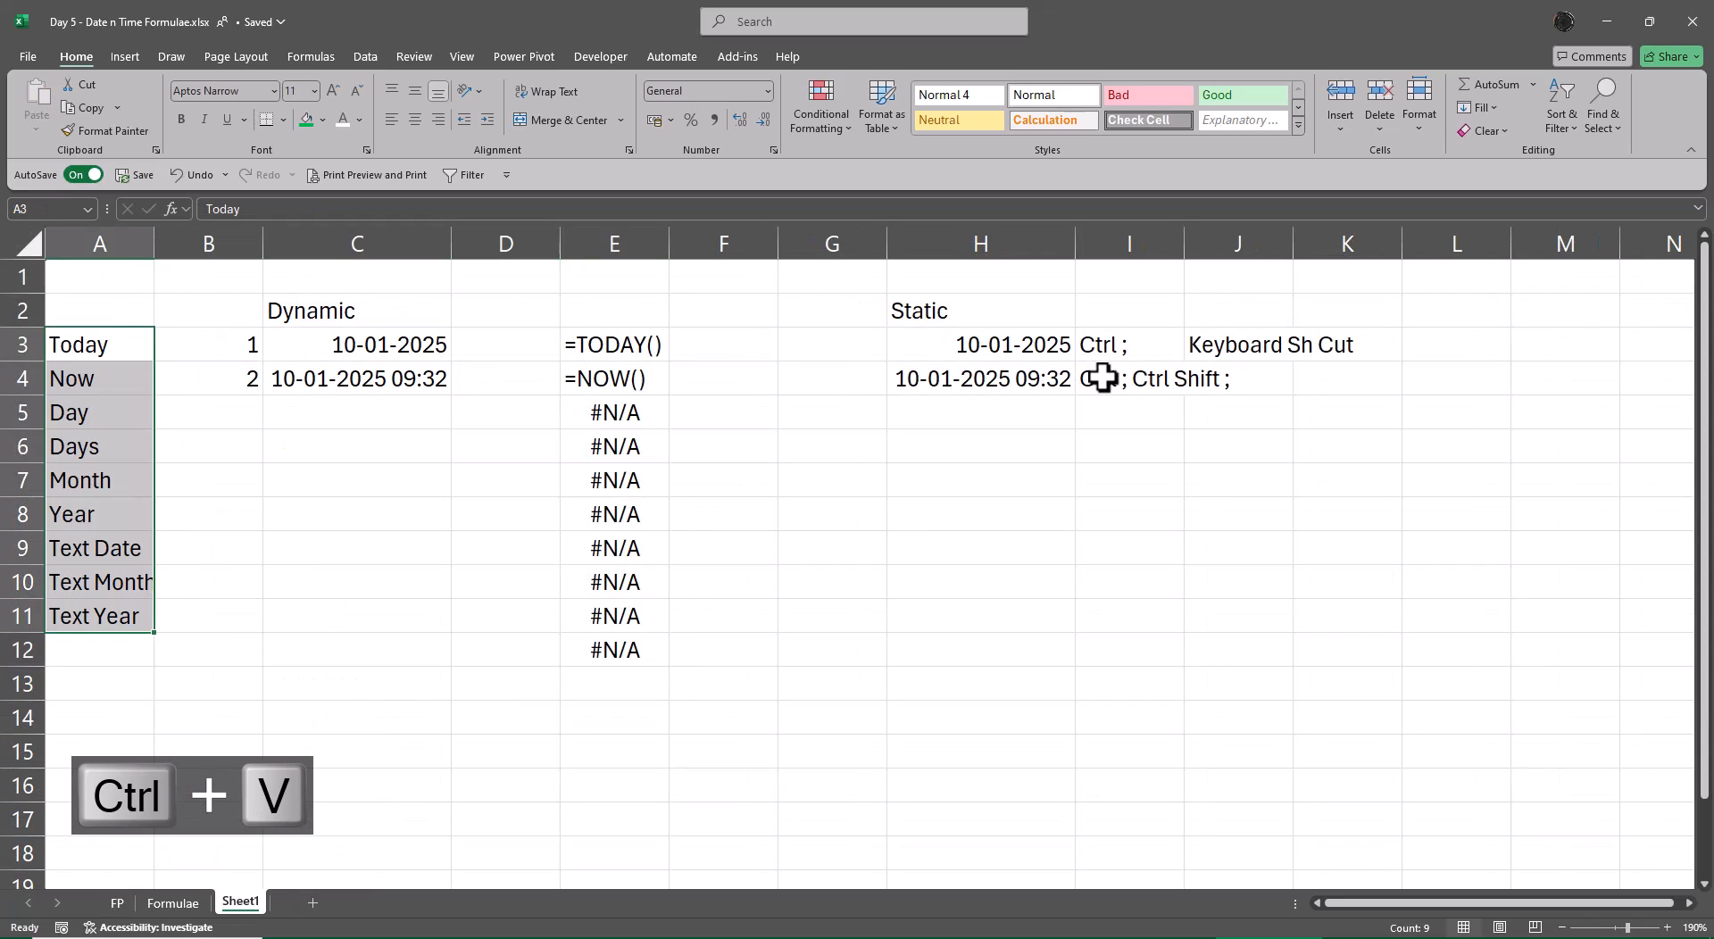
Step: Enter the number 3 in cell B5 for the Day row
key(Right)
key(Down)
key(Down)
key(Right)
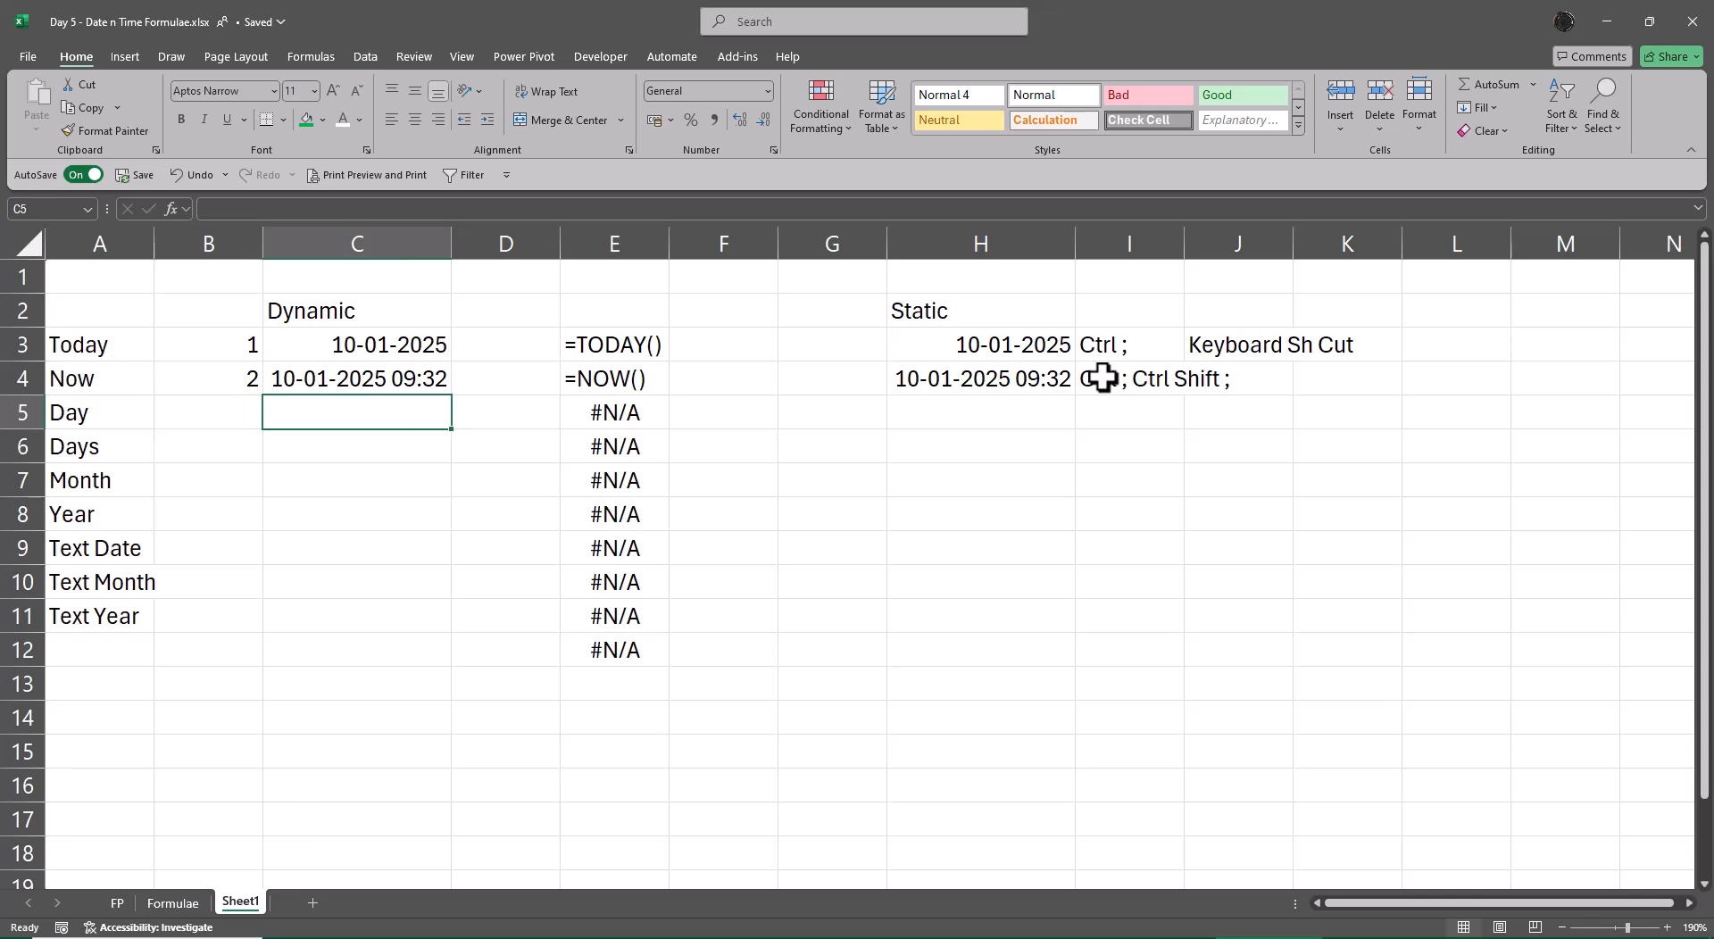
key(Left)
text(3)
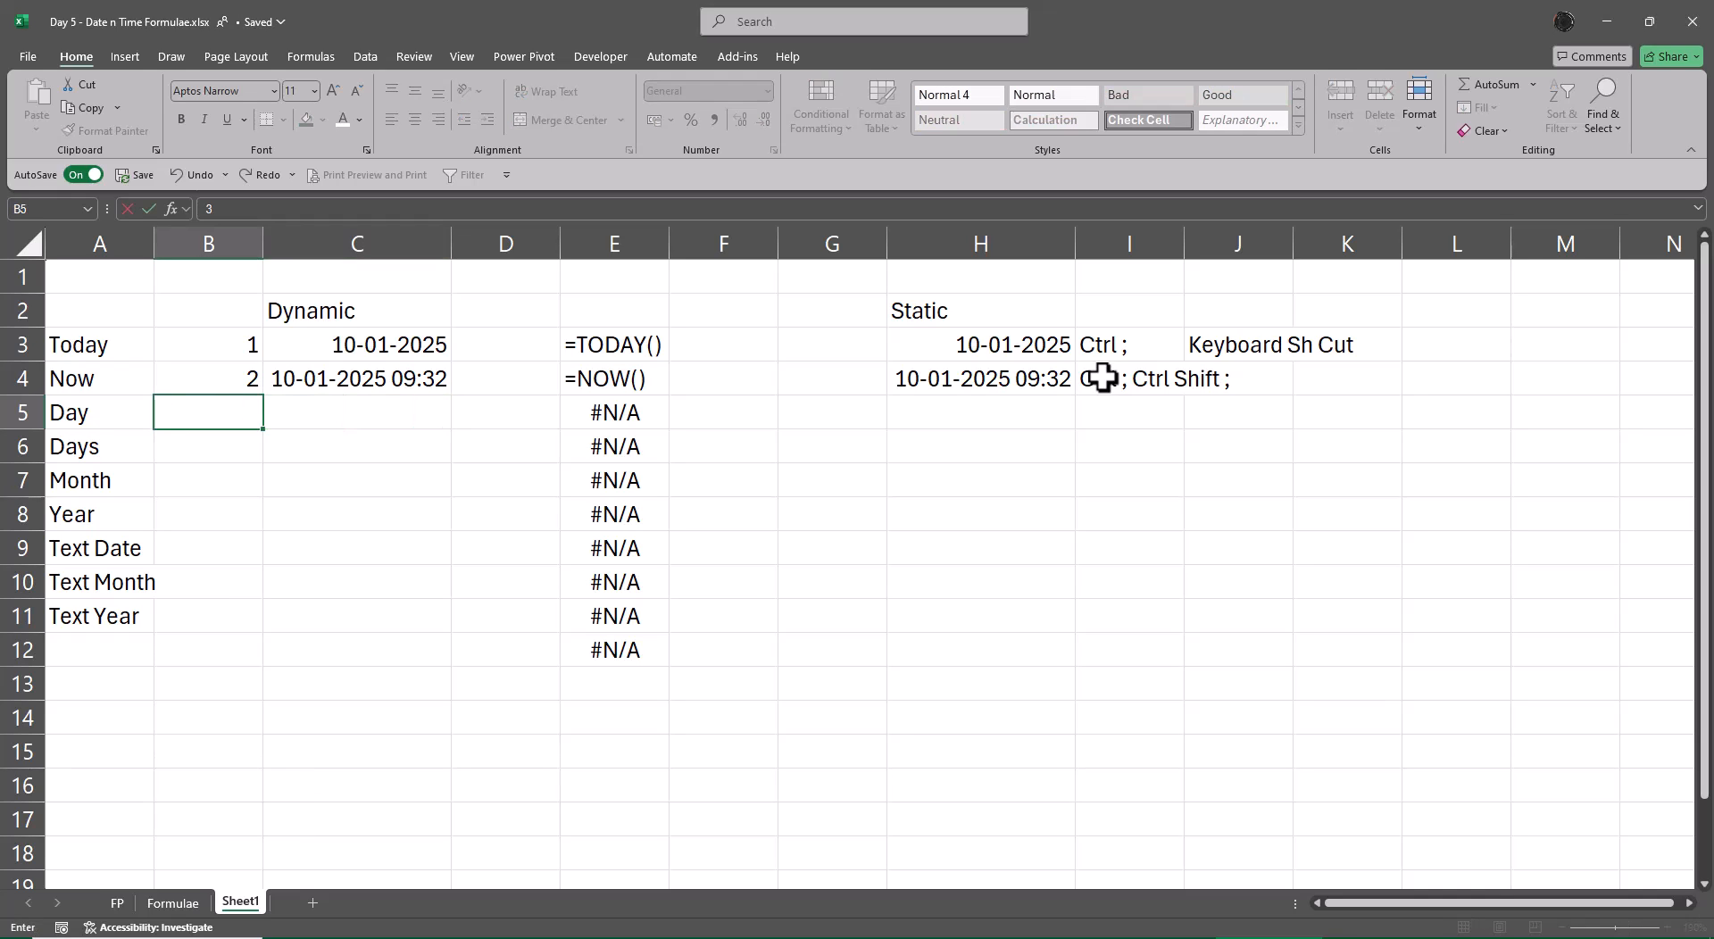
key(Tab)
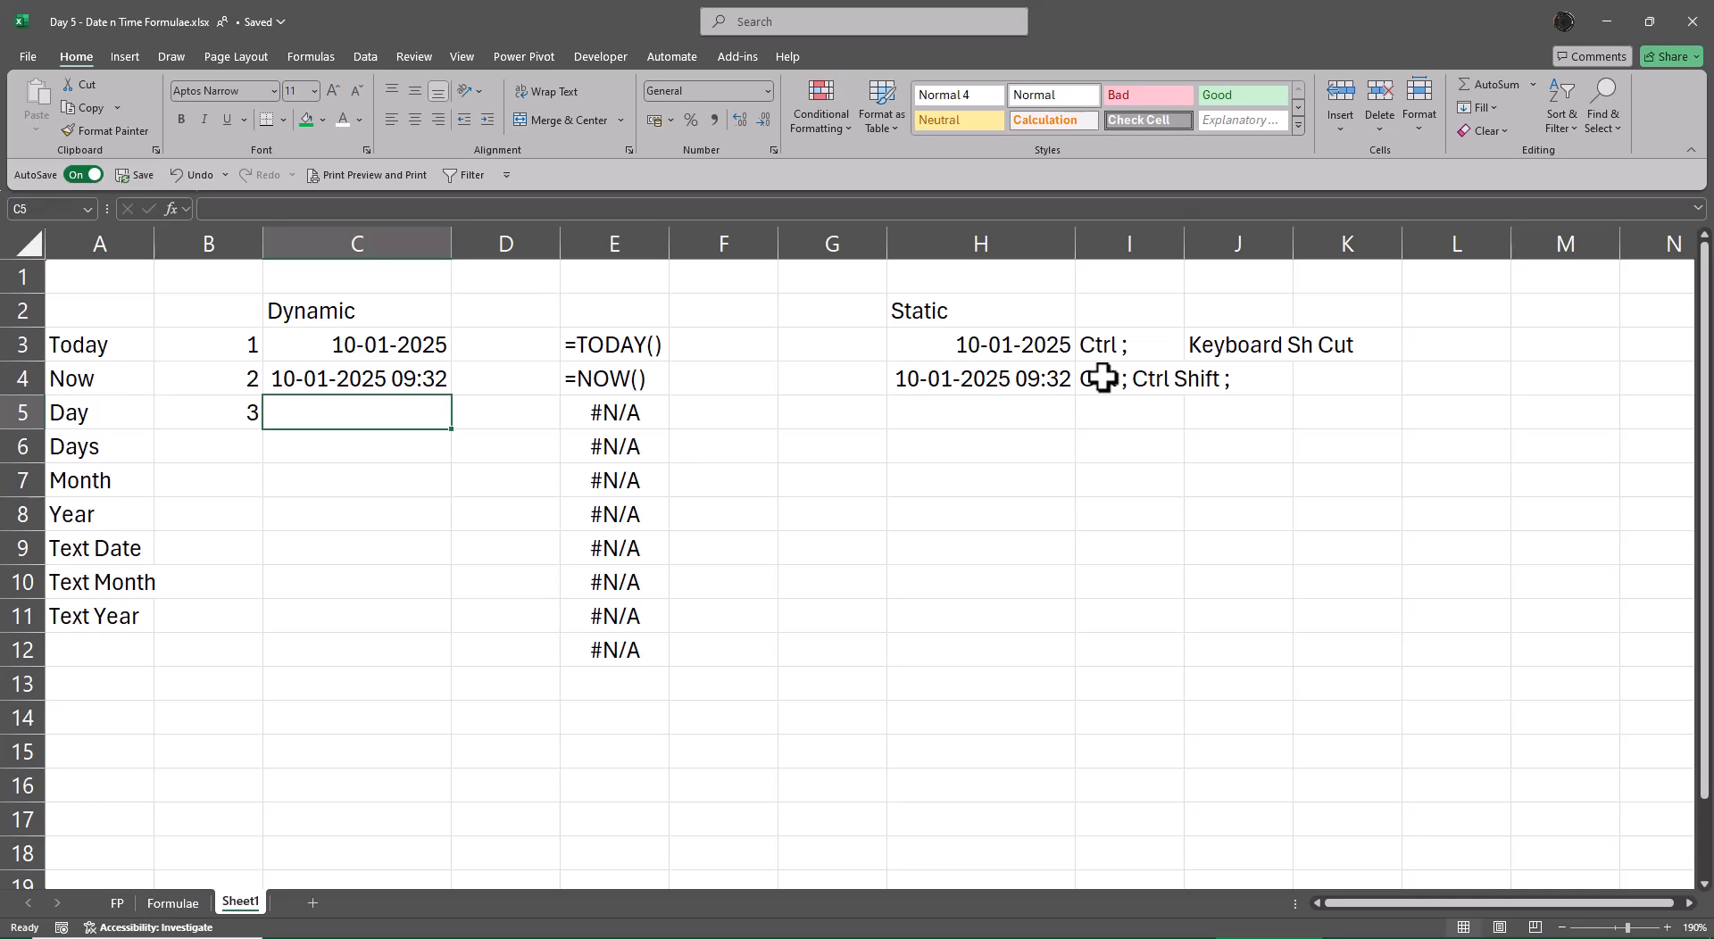
Step: Enter =DAY(TODAY()) in cell C5 to extract the day of the current date
text(=day)
key(Tab)
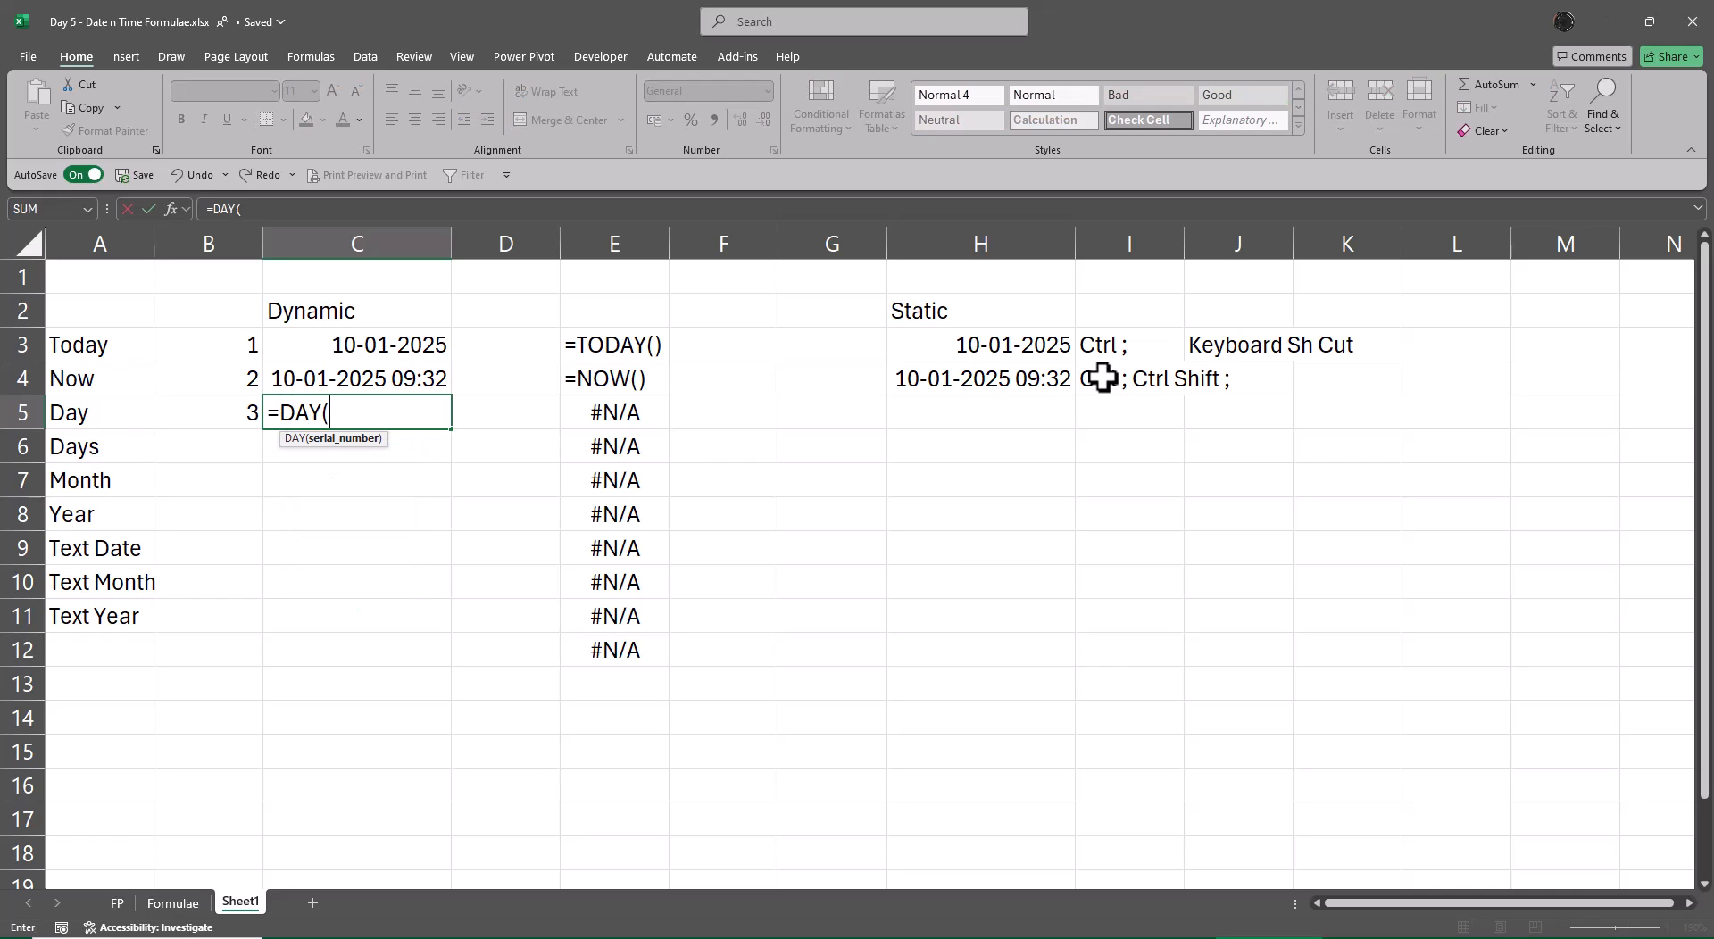
text(toda)
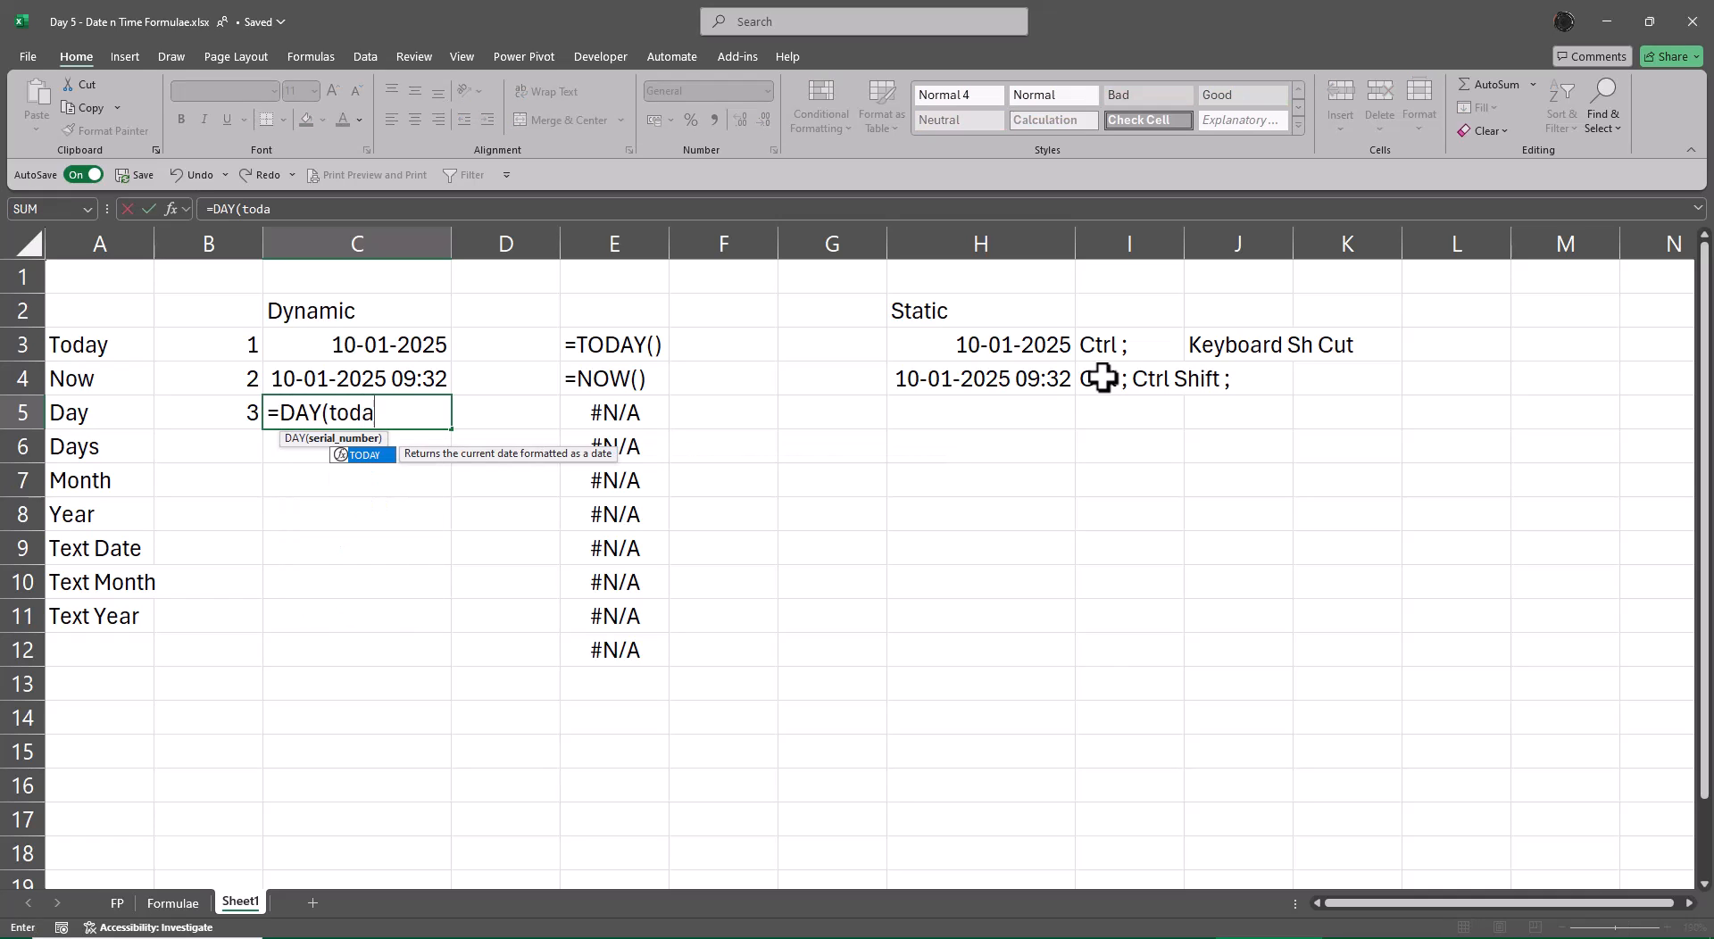
key(Tab)
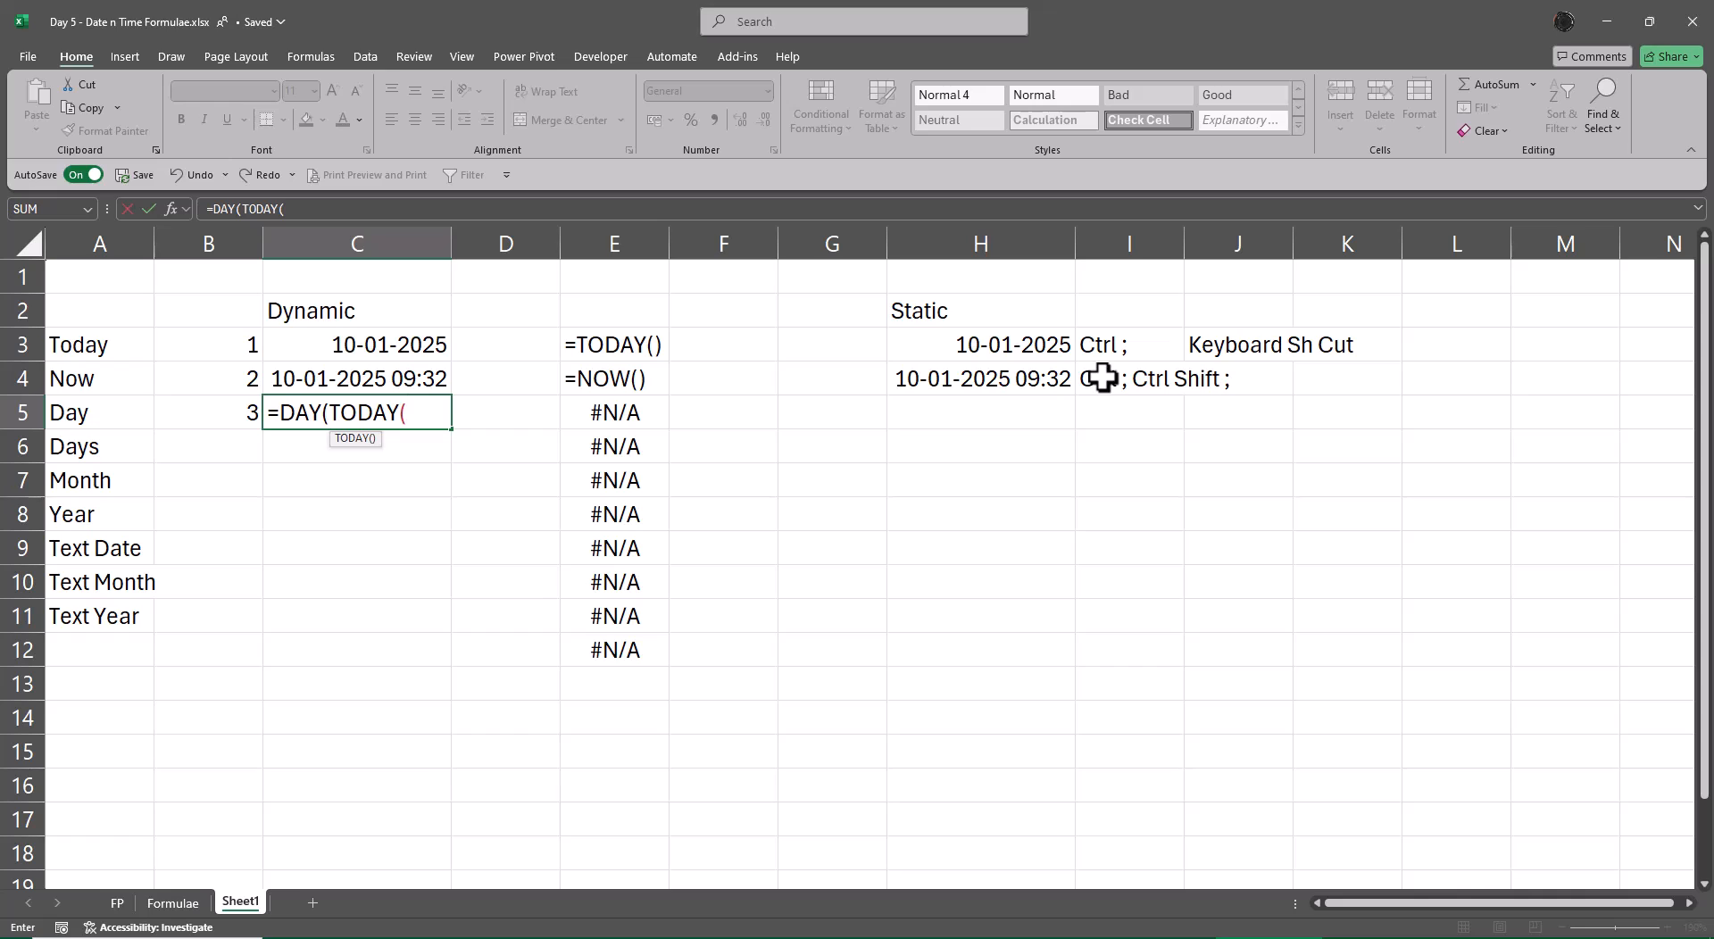
text()))
key(Return)
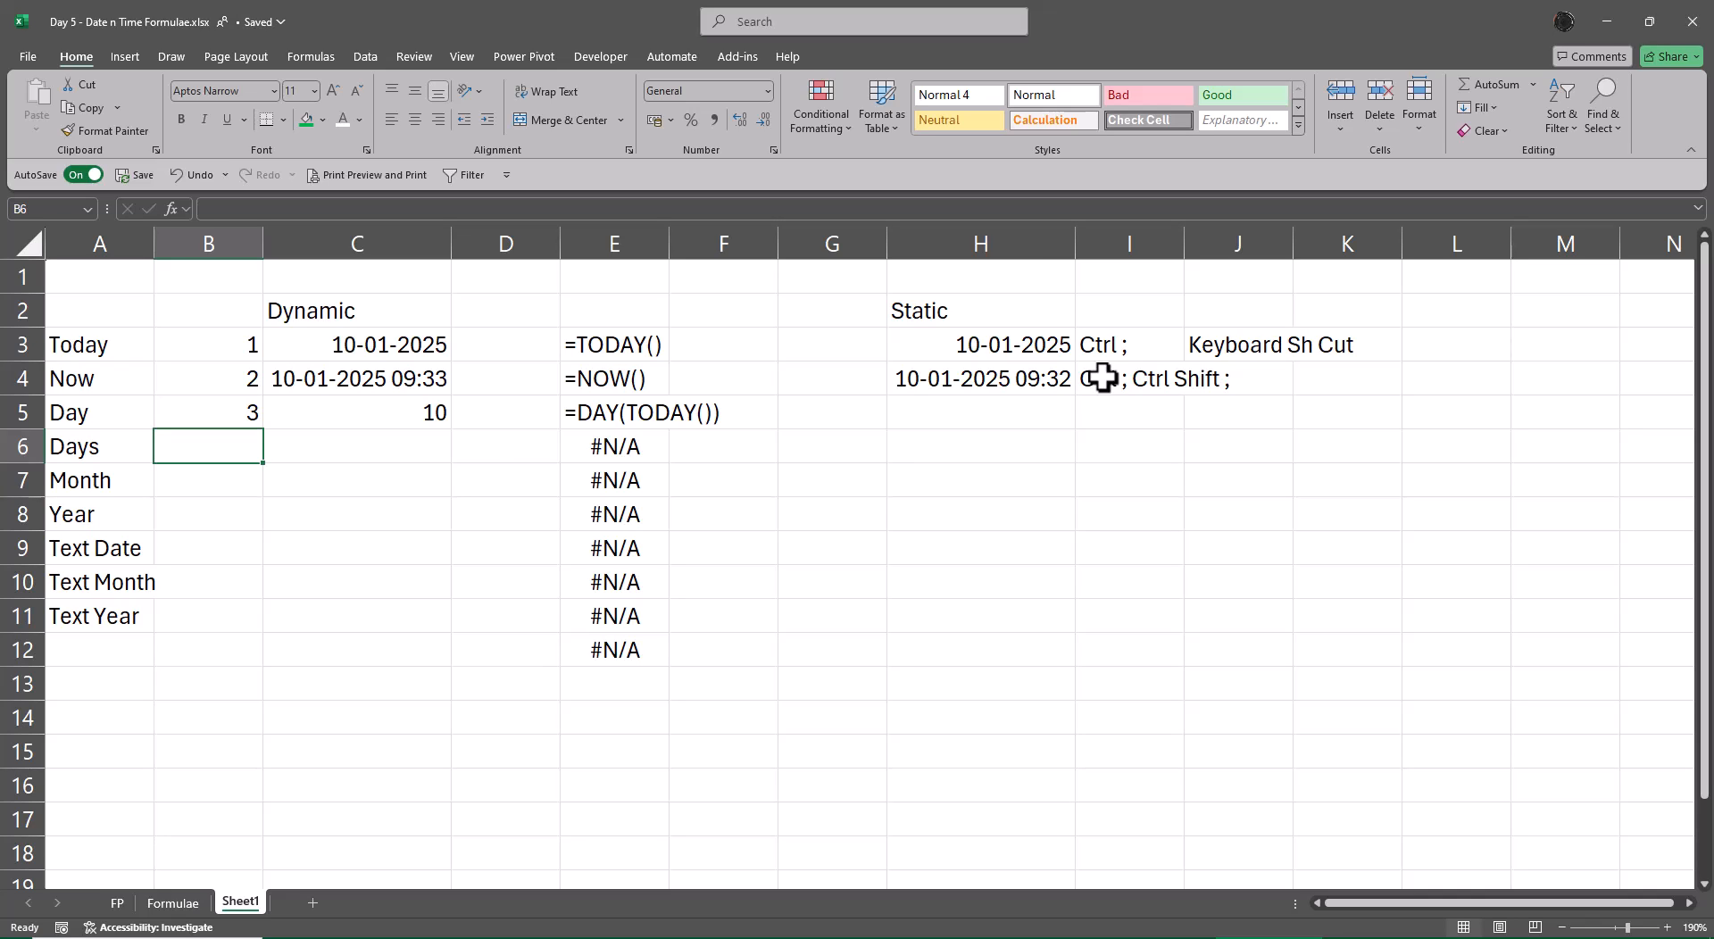
Step: Enter the number 5 in cell B7 for the Month row
key(Down)
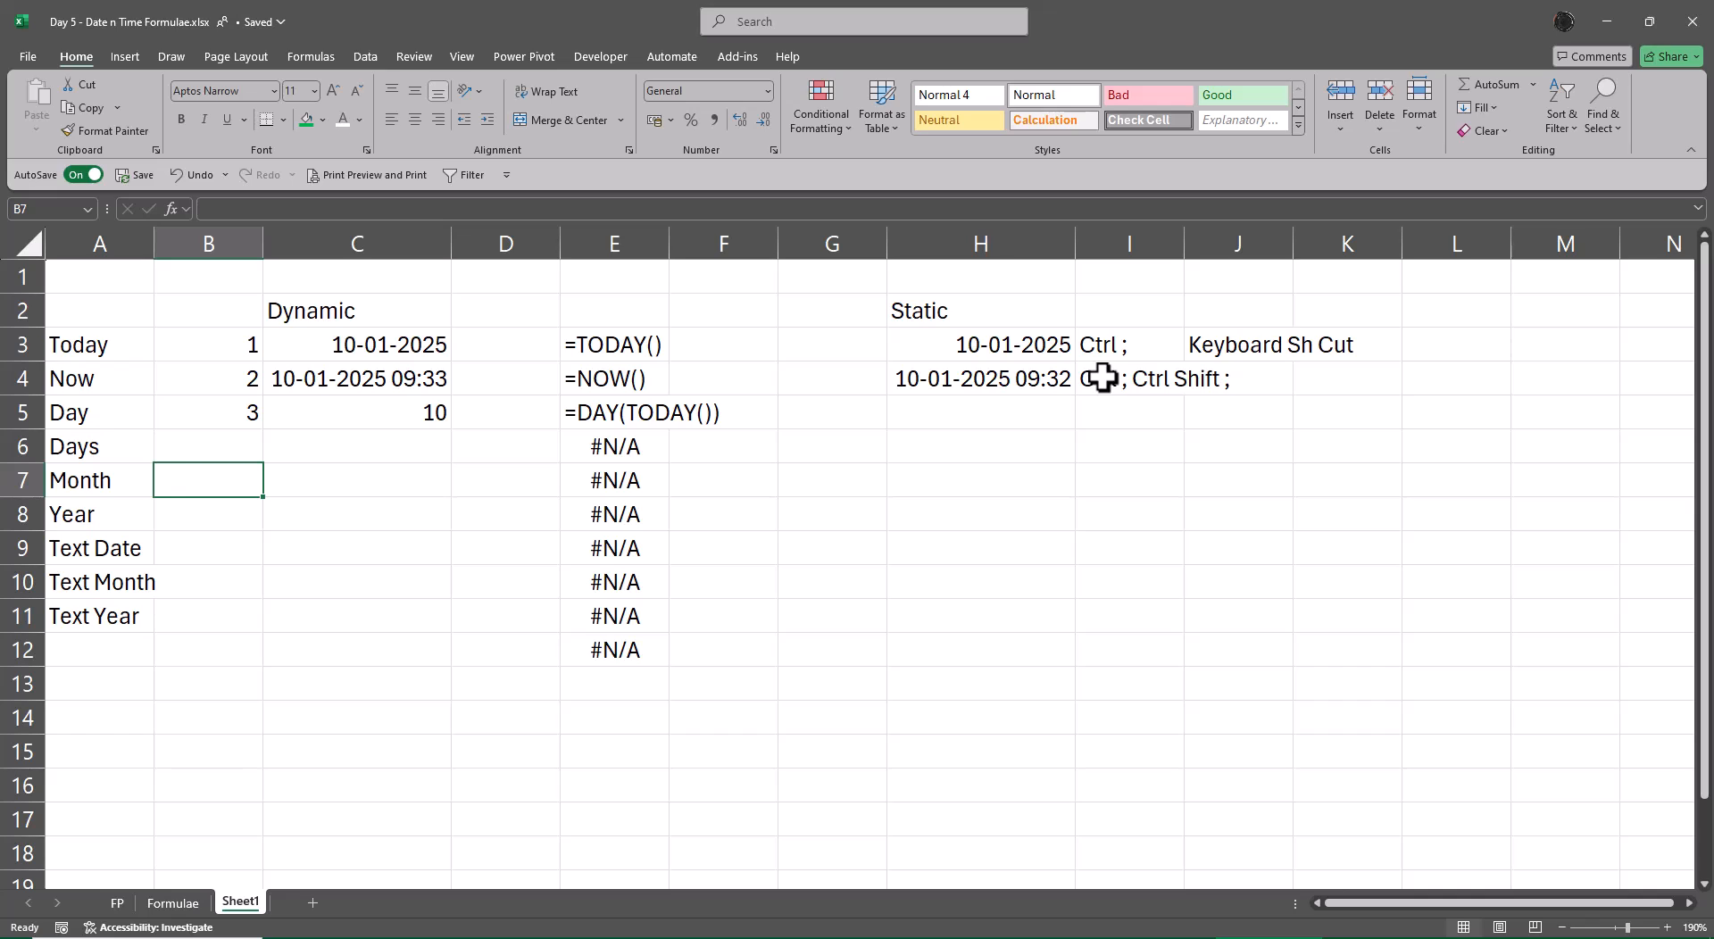
text(5)
key(Return)
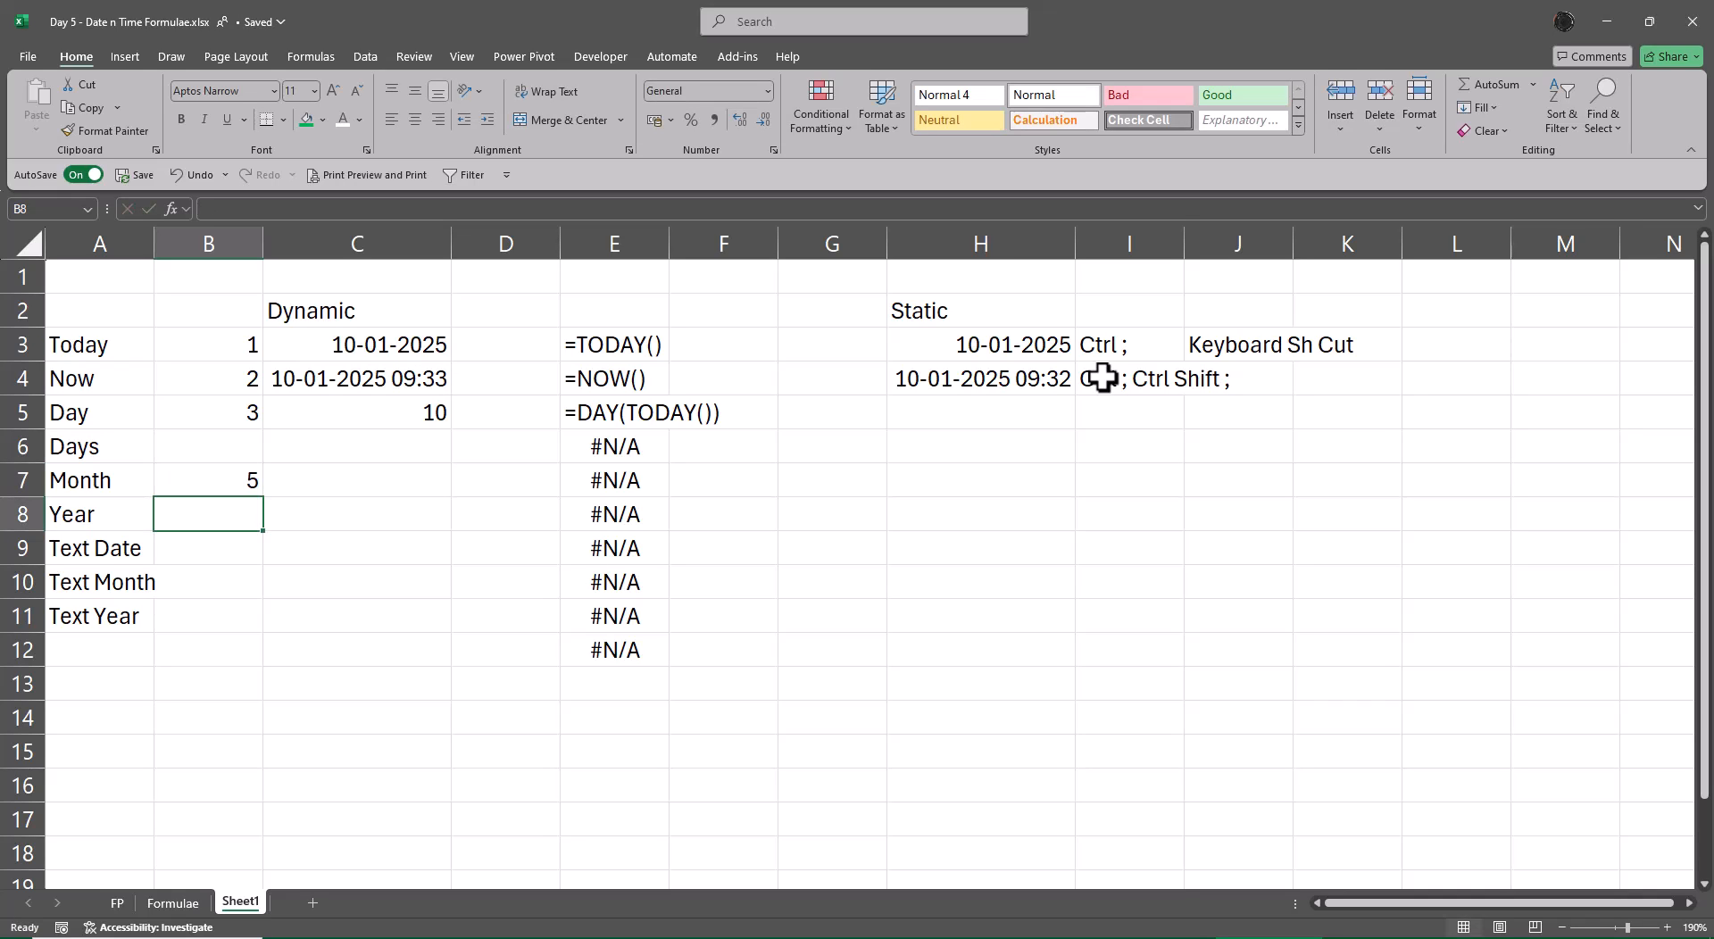
Step: Insert three blank rows between the Days row and the Month row
key(Up)
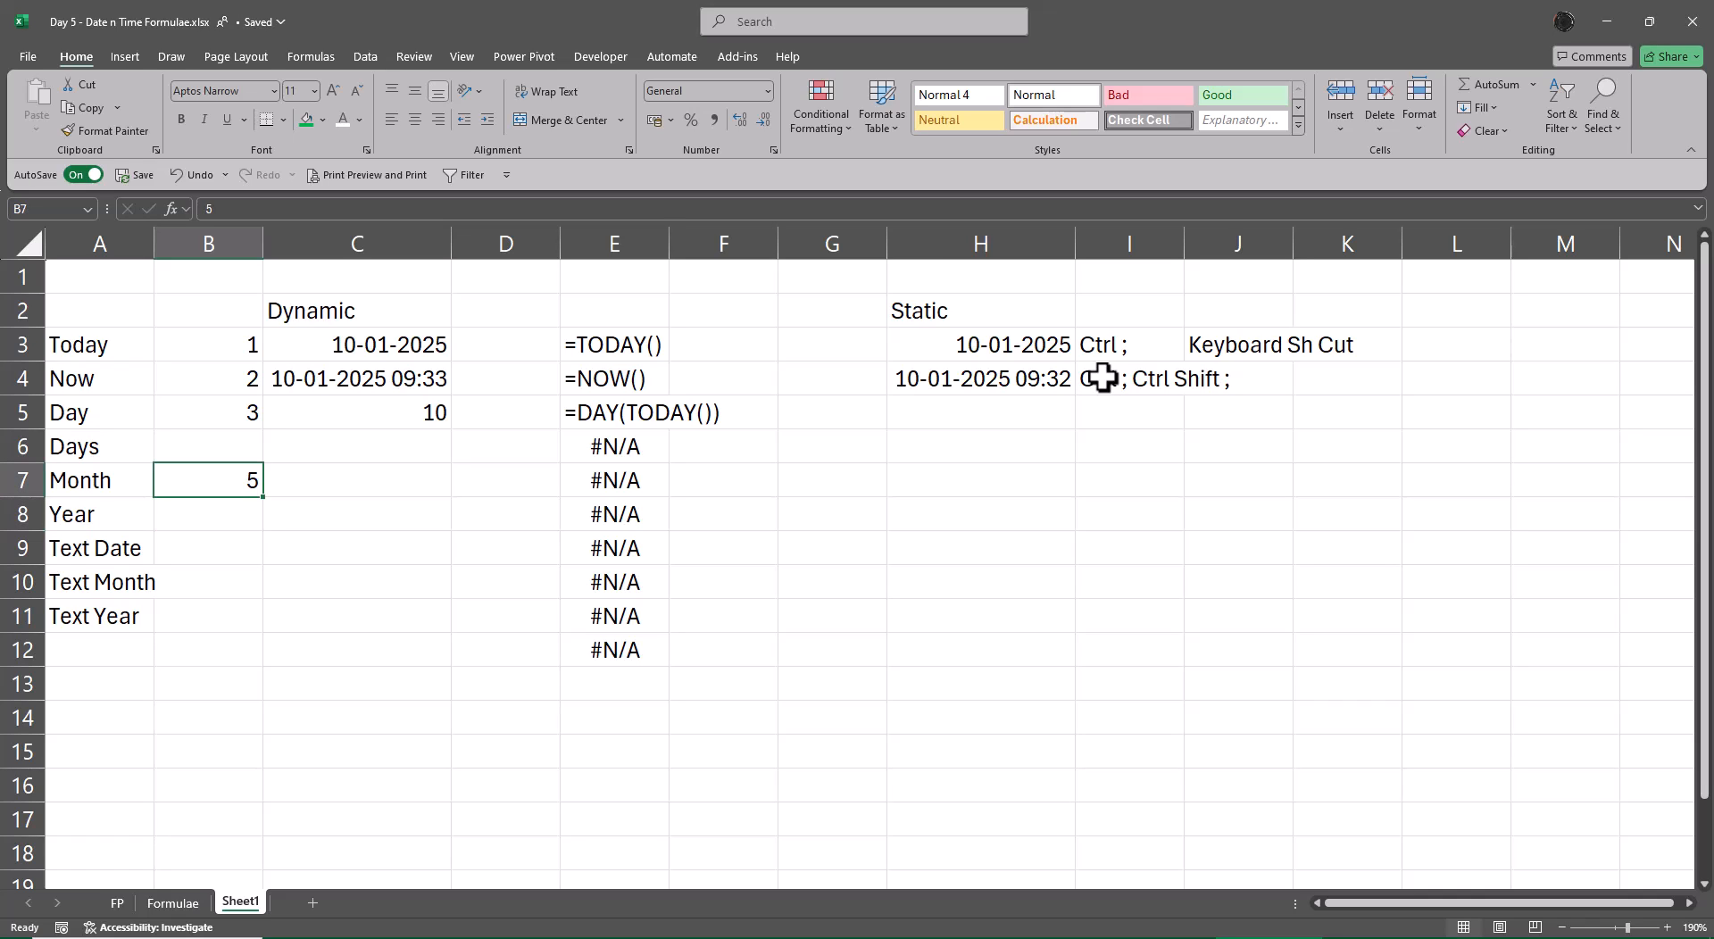
key(Up)
key(Right)
key(Right)
key(Left)
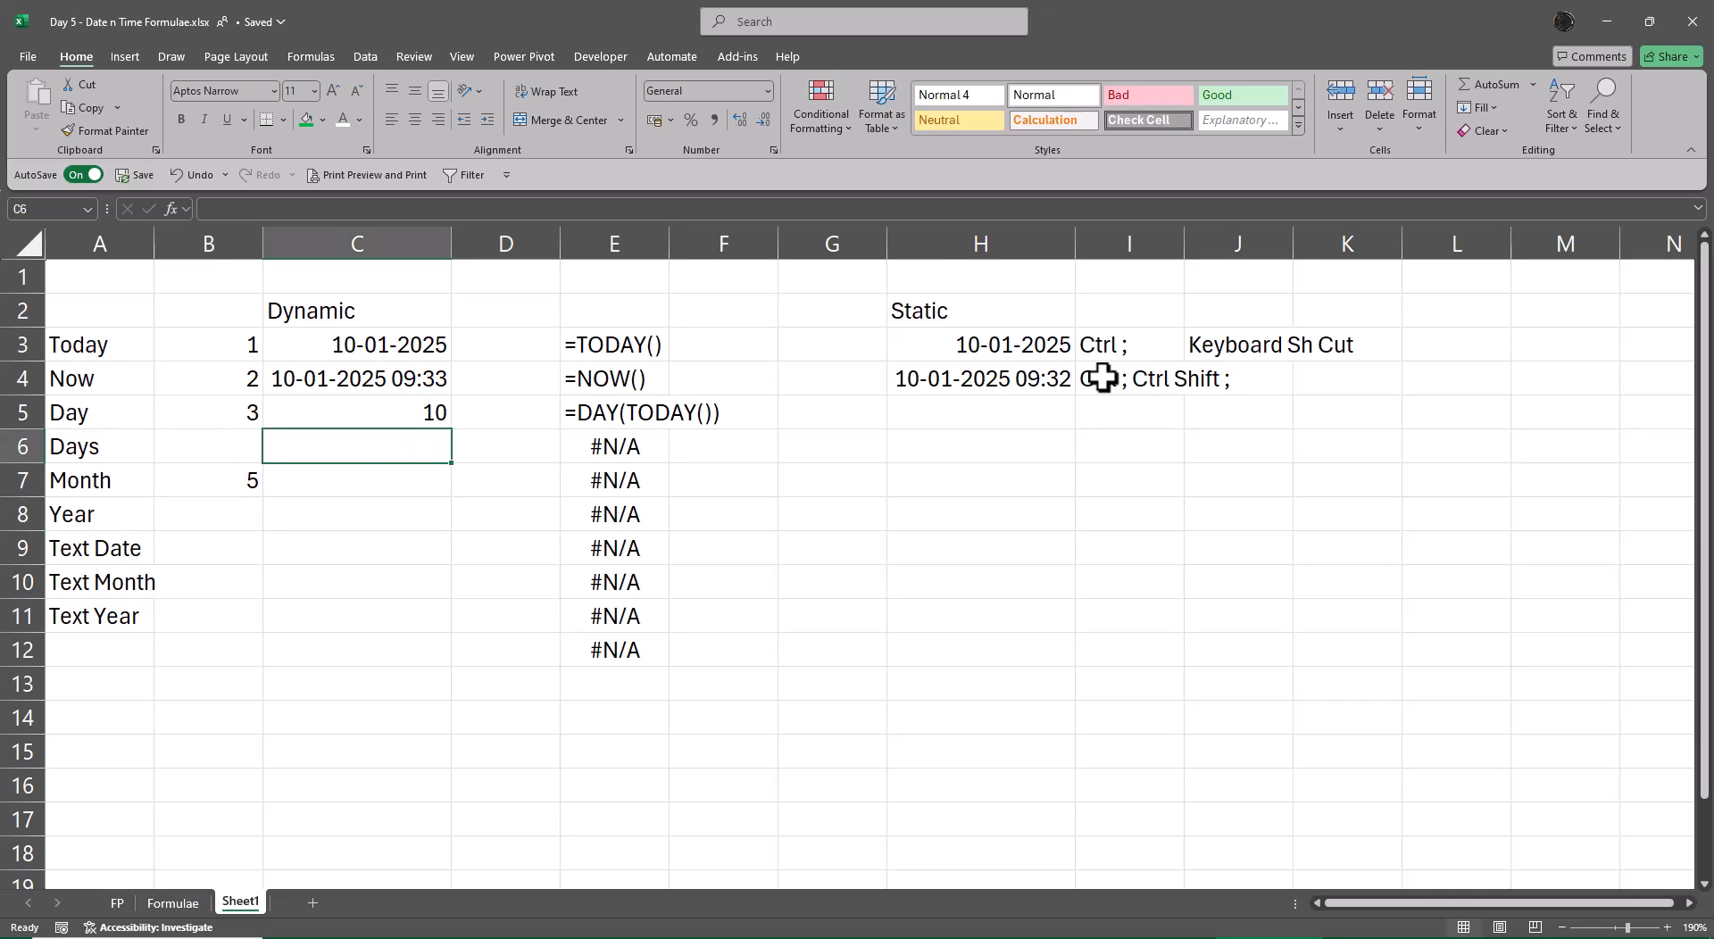
key(Left)
key(Down)
key(shift+space)
key(ctrl+plus)
key(ctrl+plus)
key(ctrl+plus)
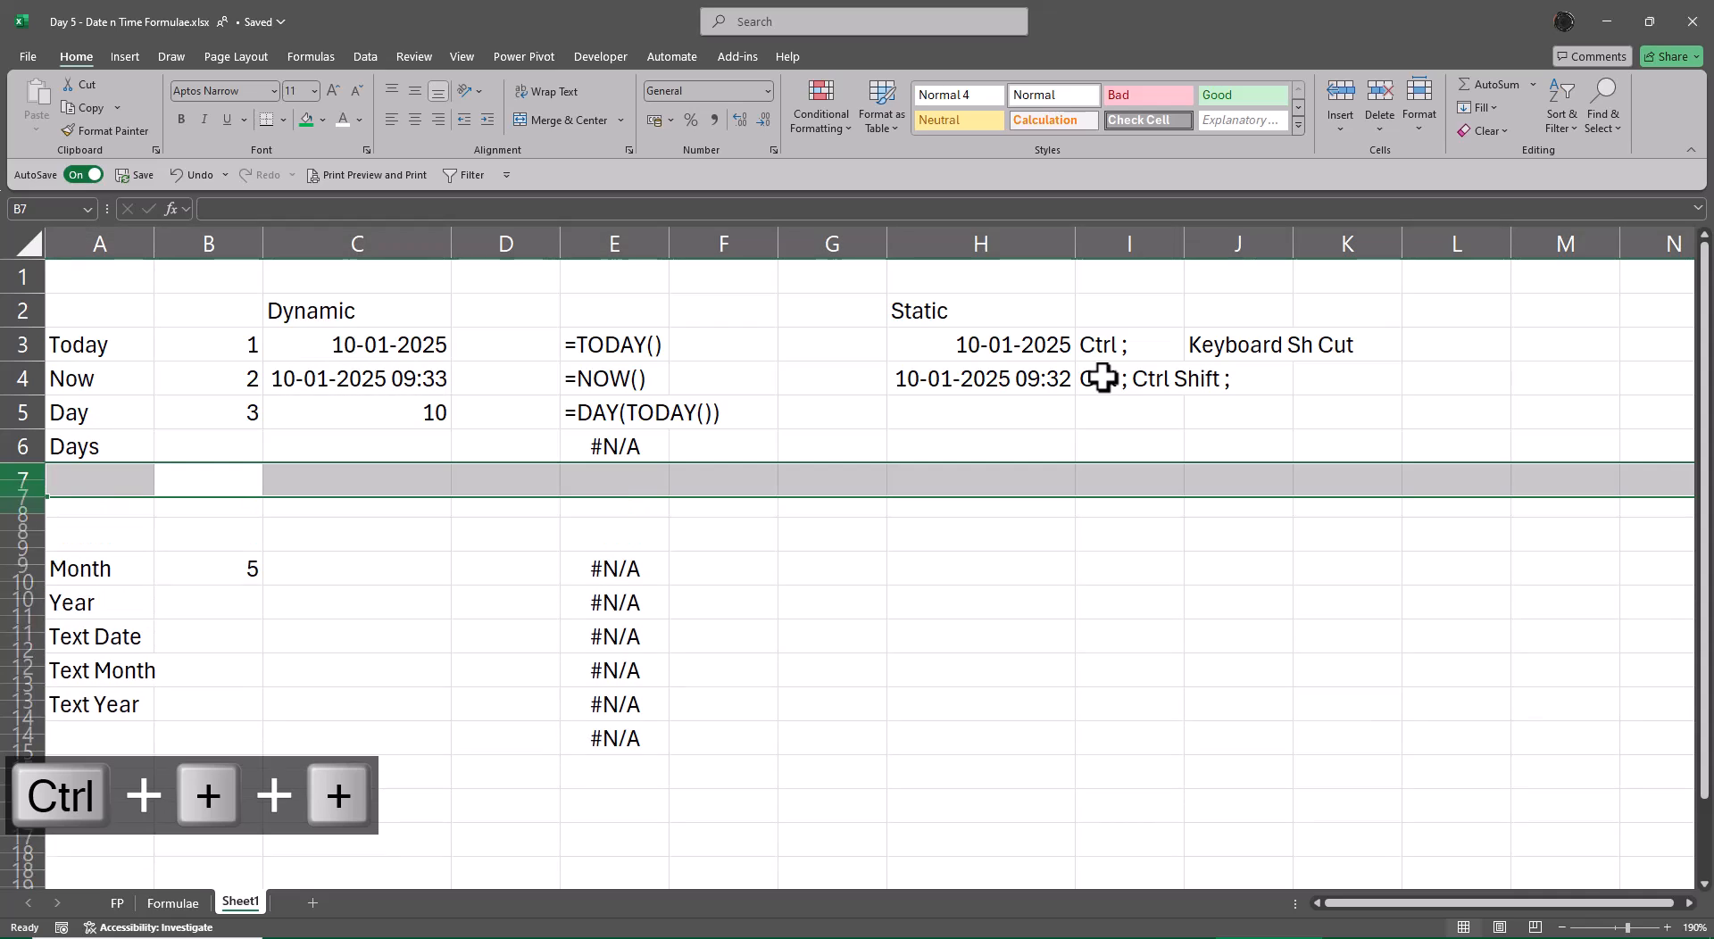
Step: Insert a blank column between the function names in column A and the serial numbers
key(Up)
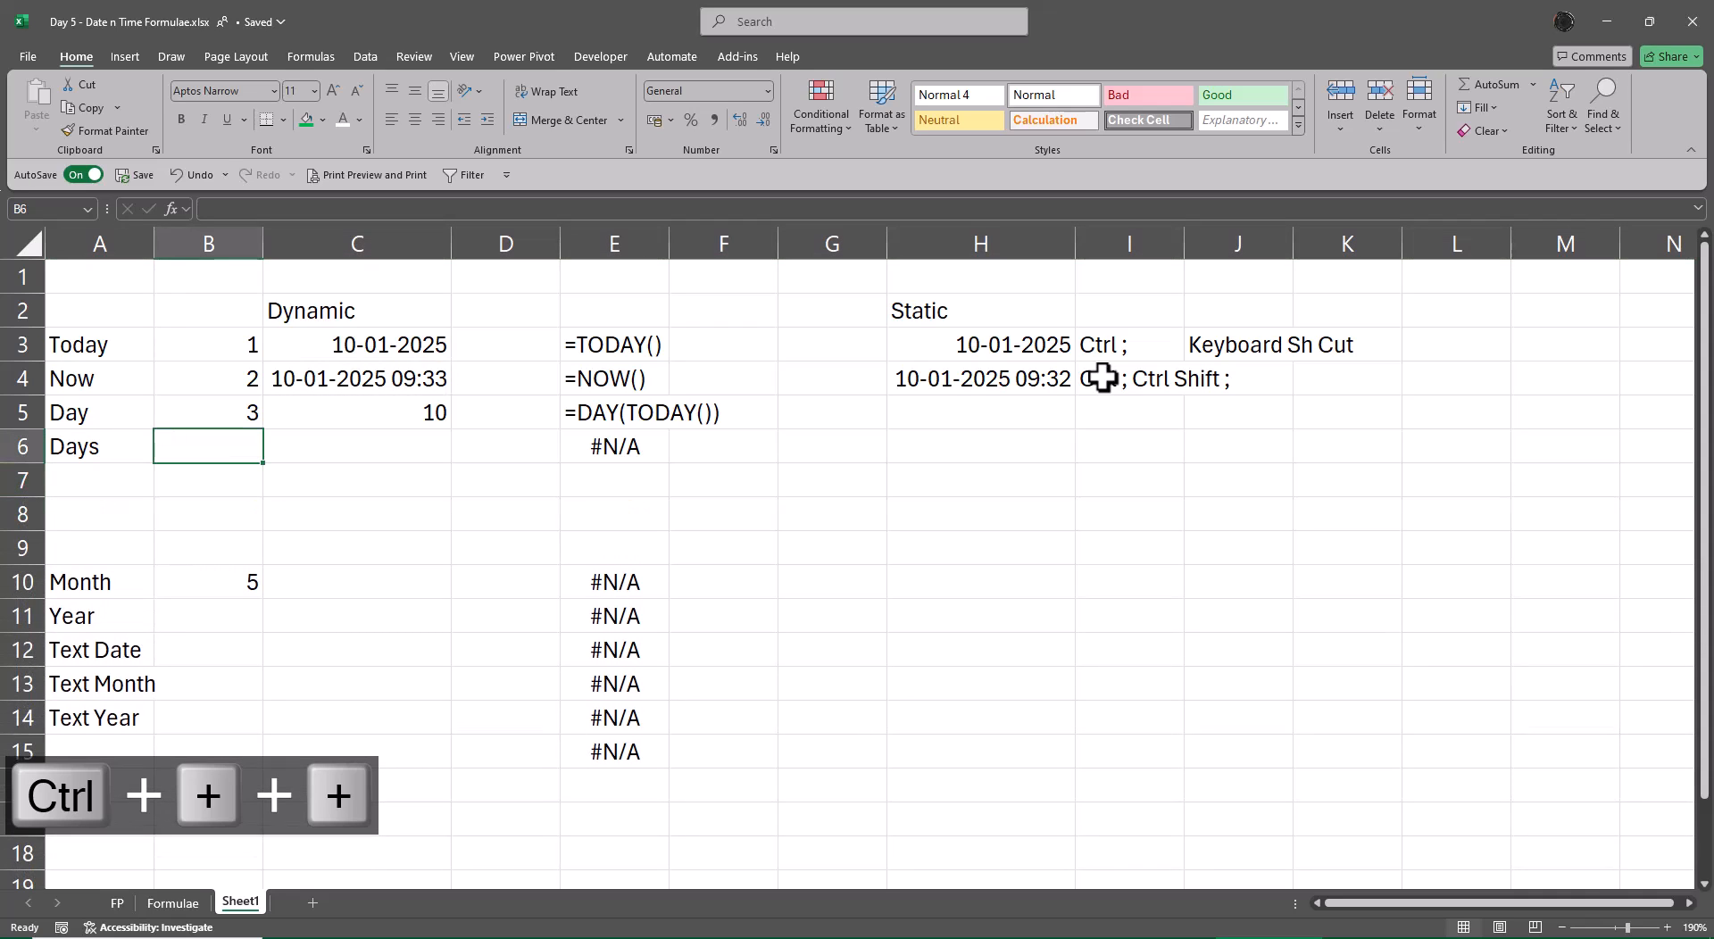
key(ctrl+space)
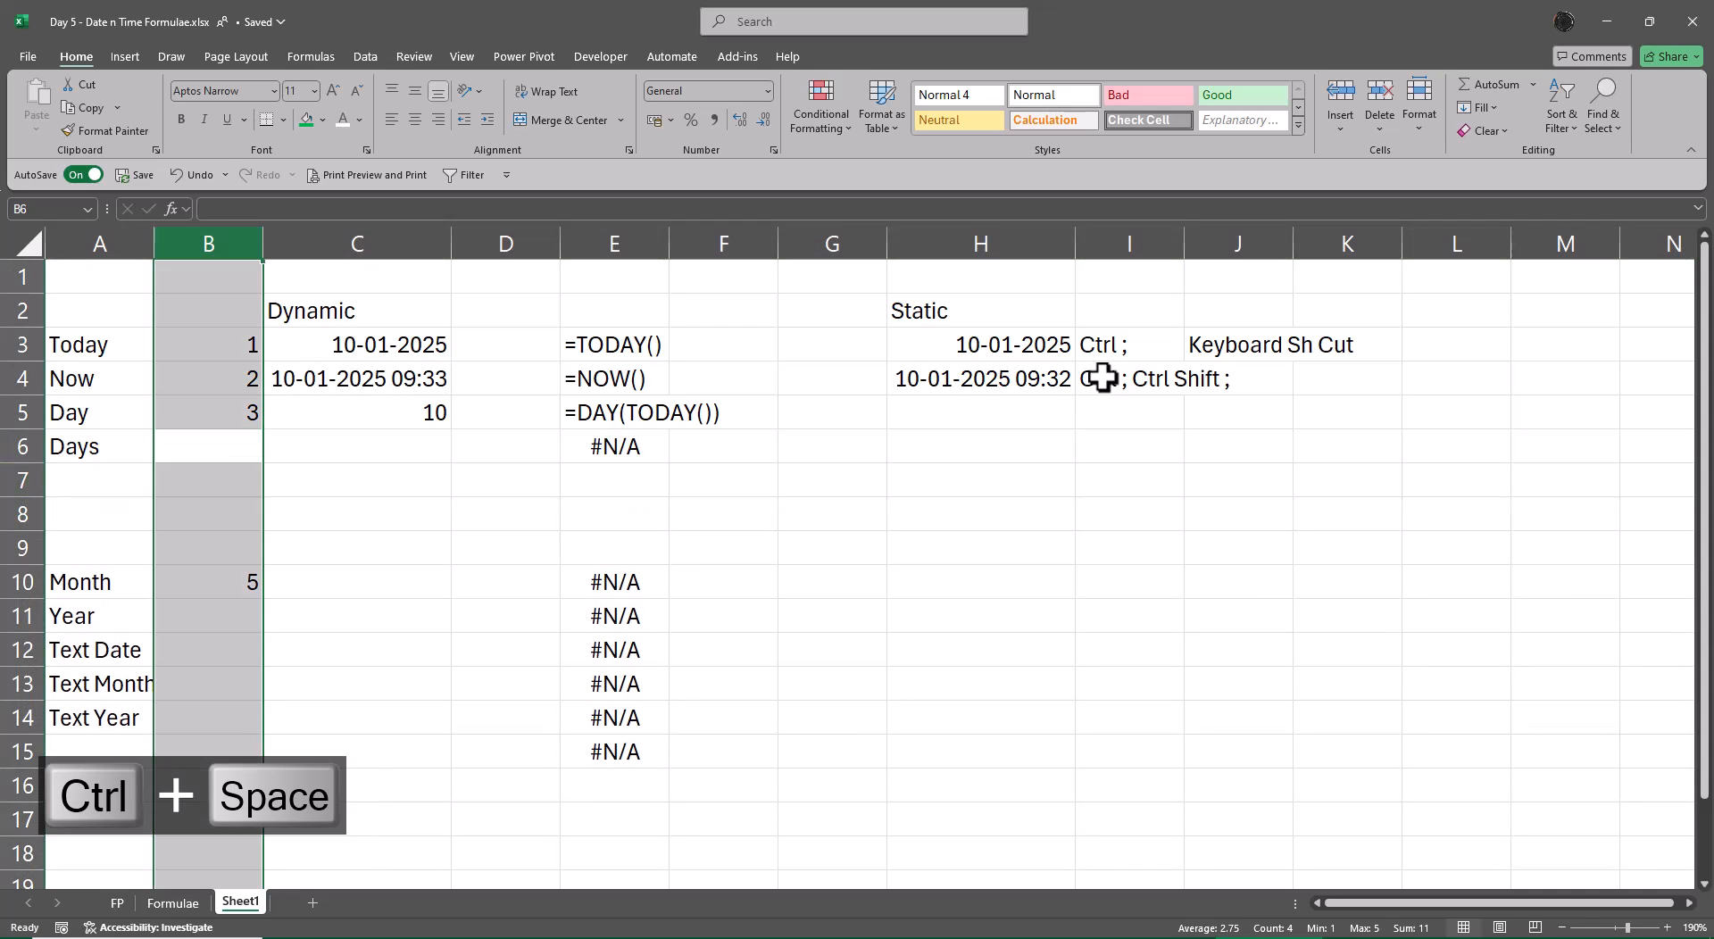
key(ctrl+plus)
key(Right)
key(Left)
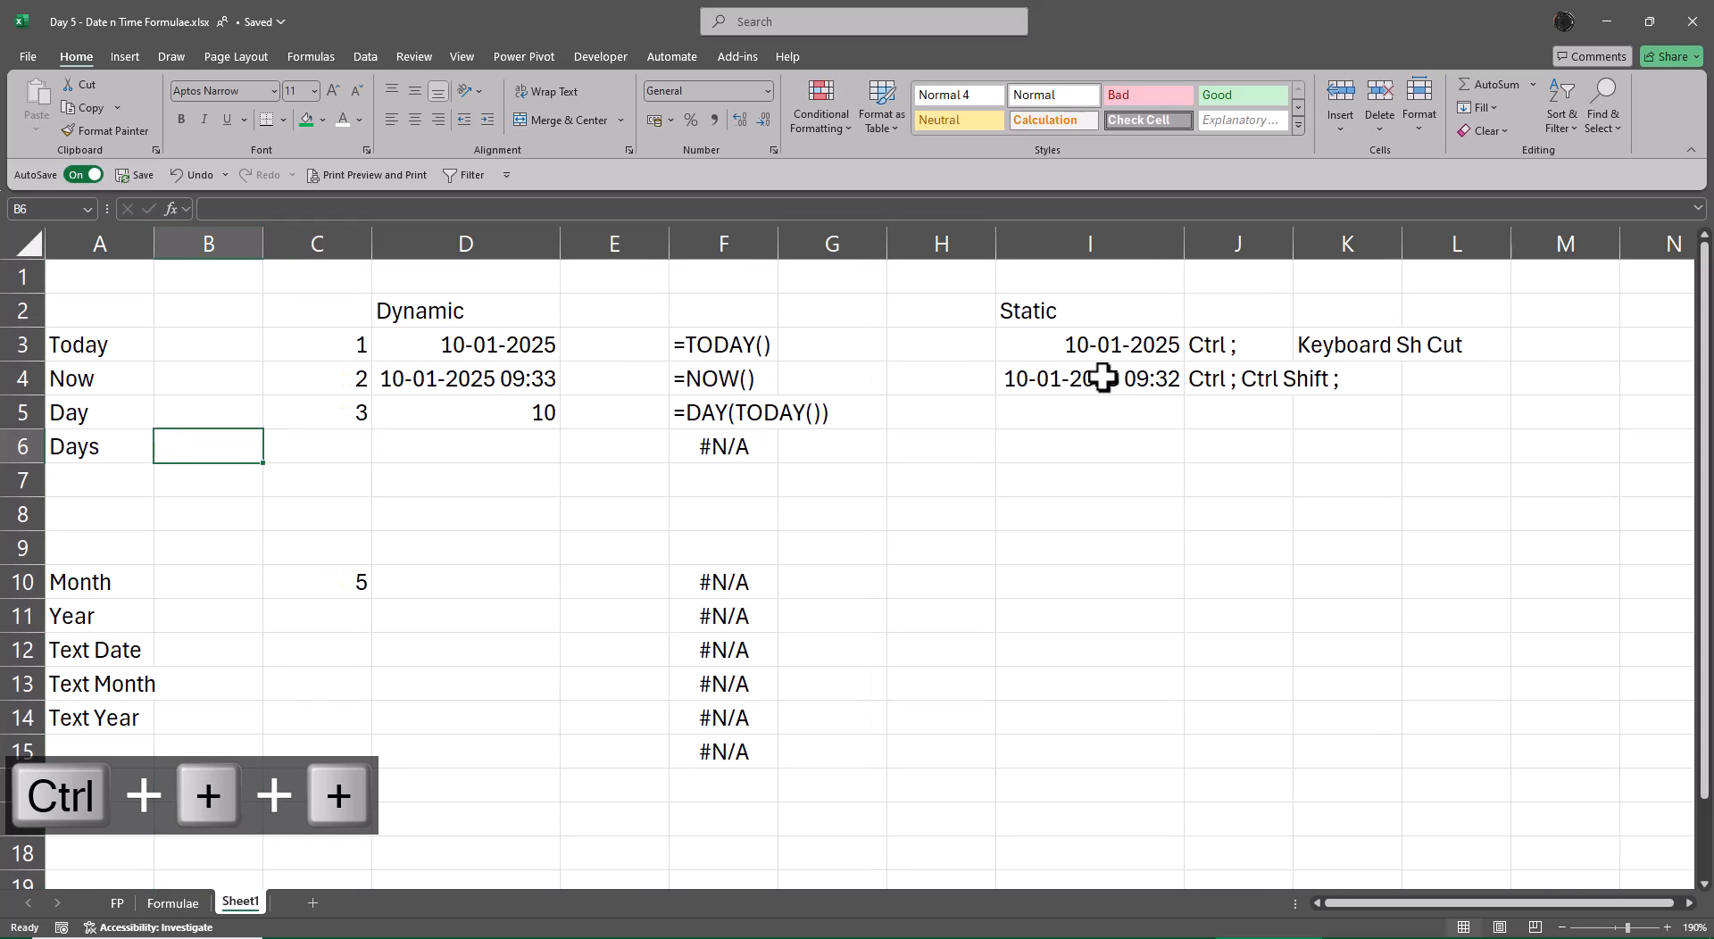
Step: Enter the label St Date in cell A7 below Days
text(St)
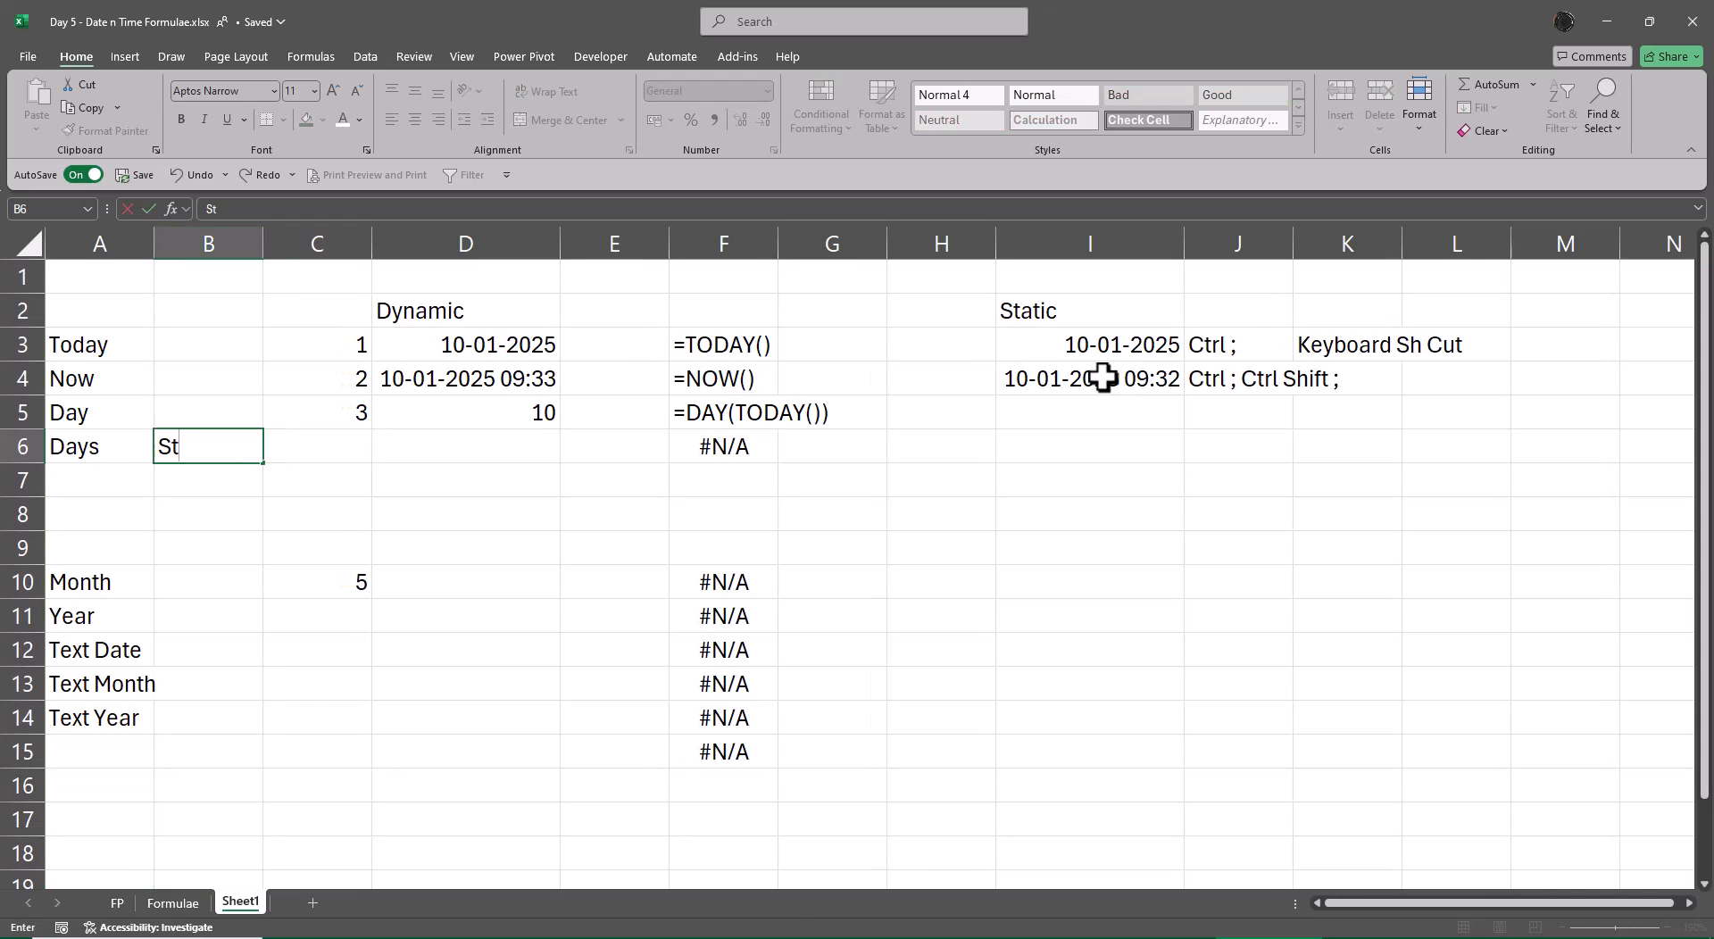
key(Escape)
key(Down)
key(Left)
text(Sta)
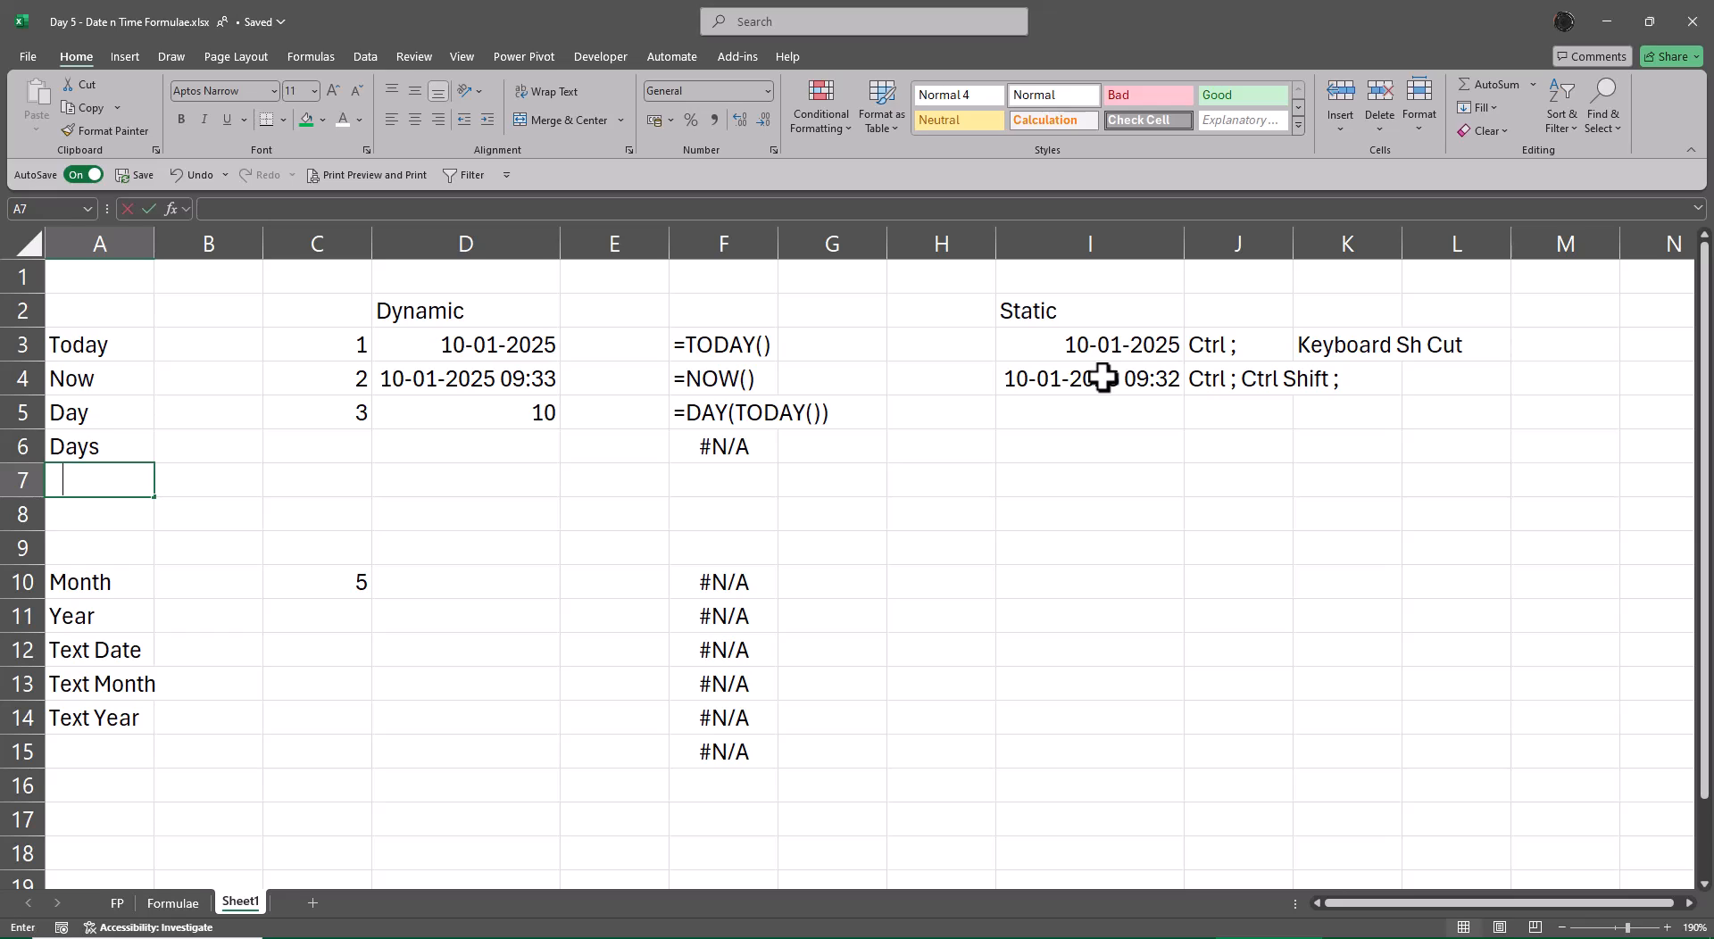
key(BackSpace)
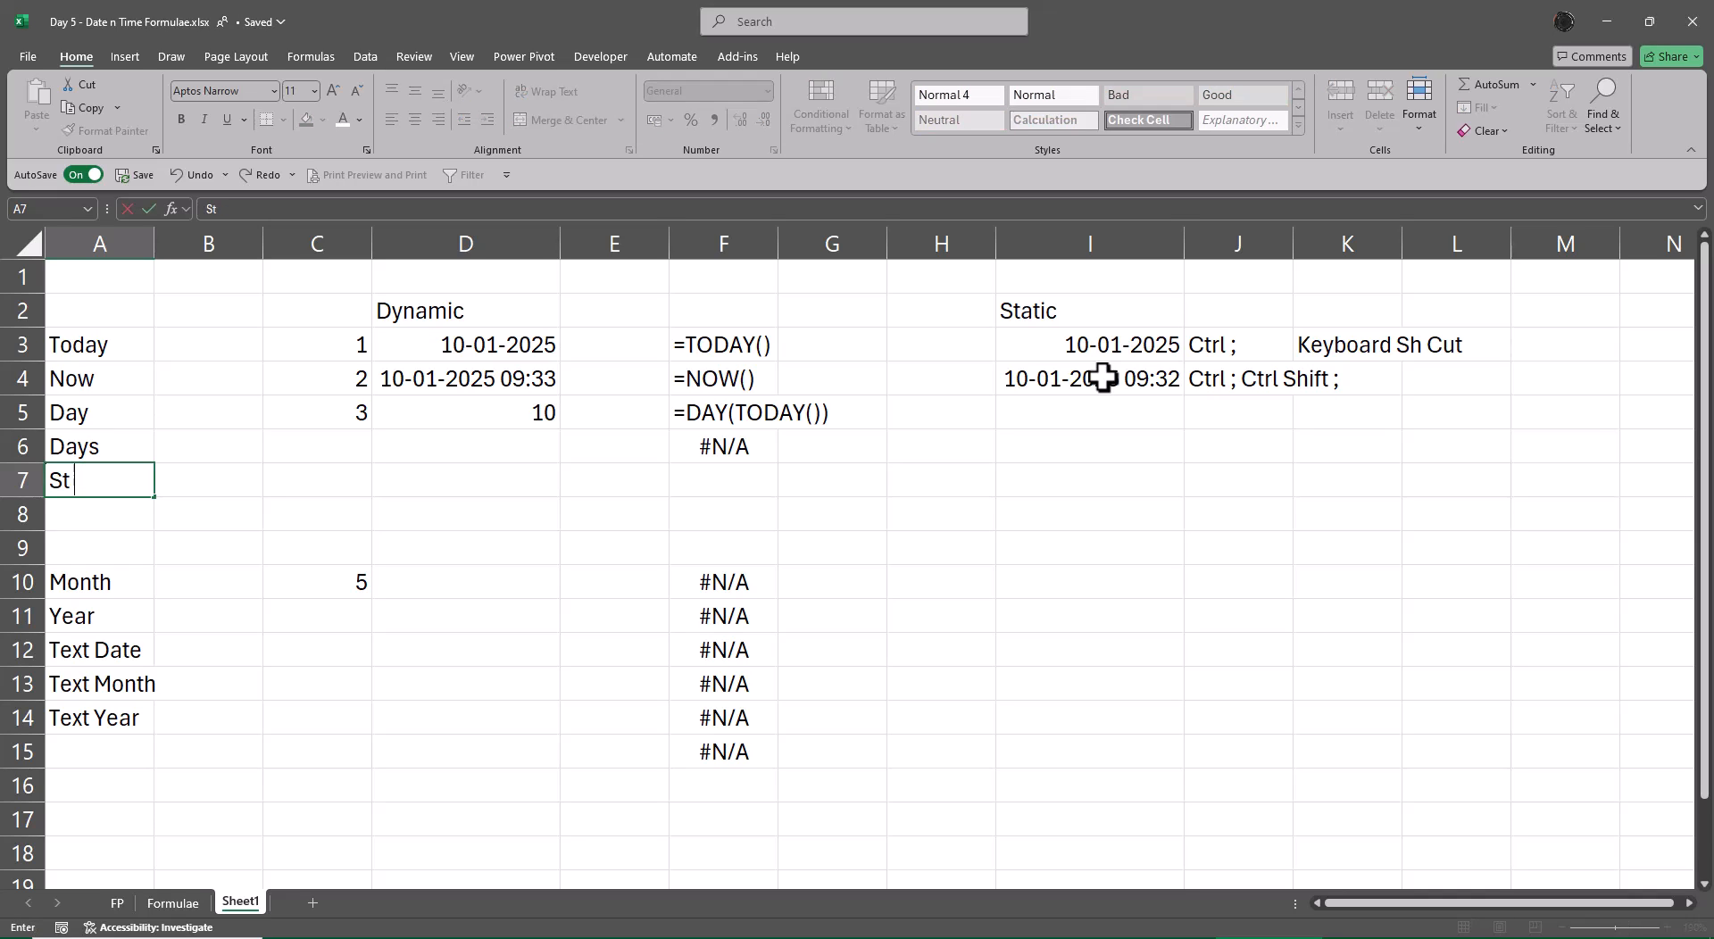
text(Date)
key(Return)
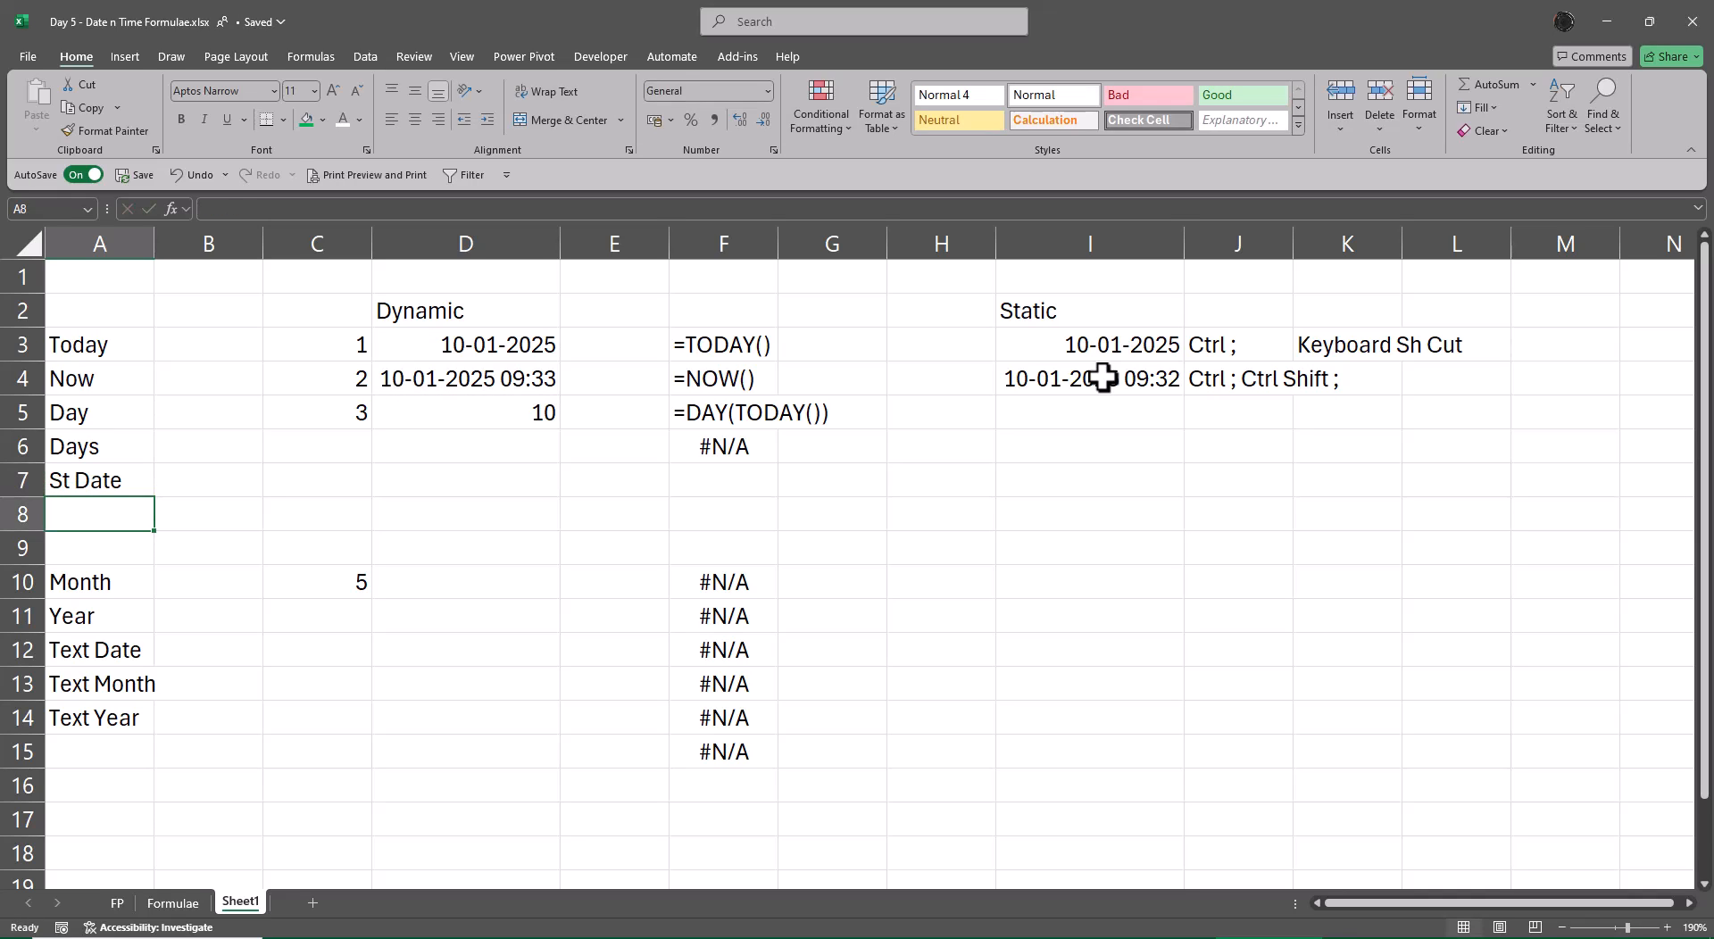
Step: Enter the label Ed Date in cell A8
text(Ed )
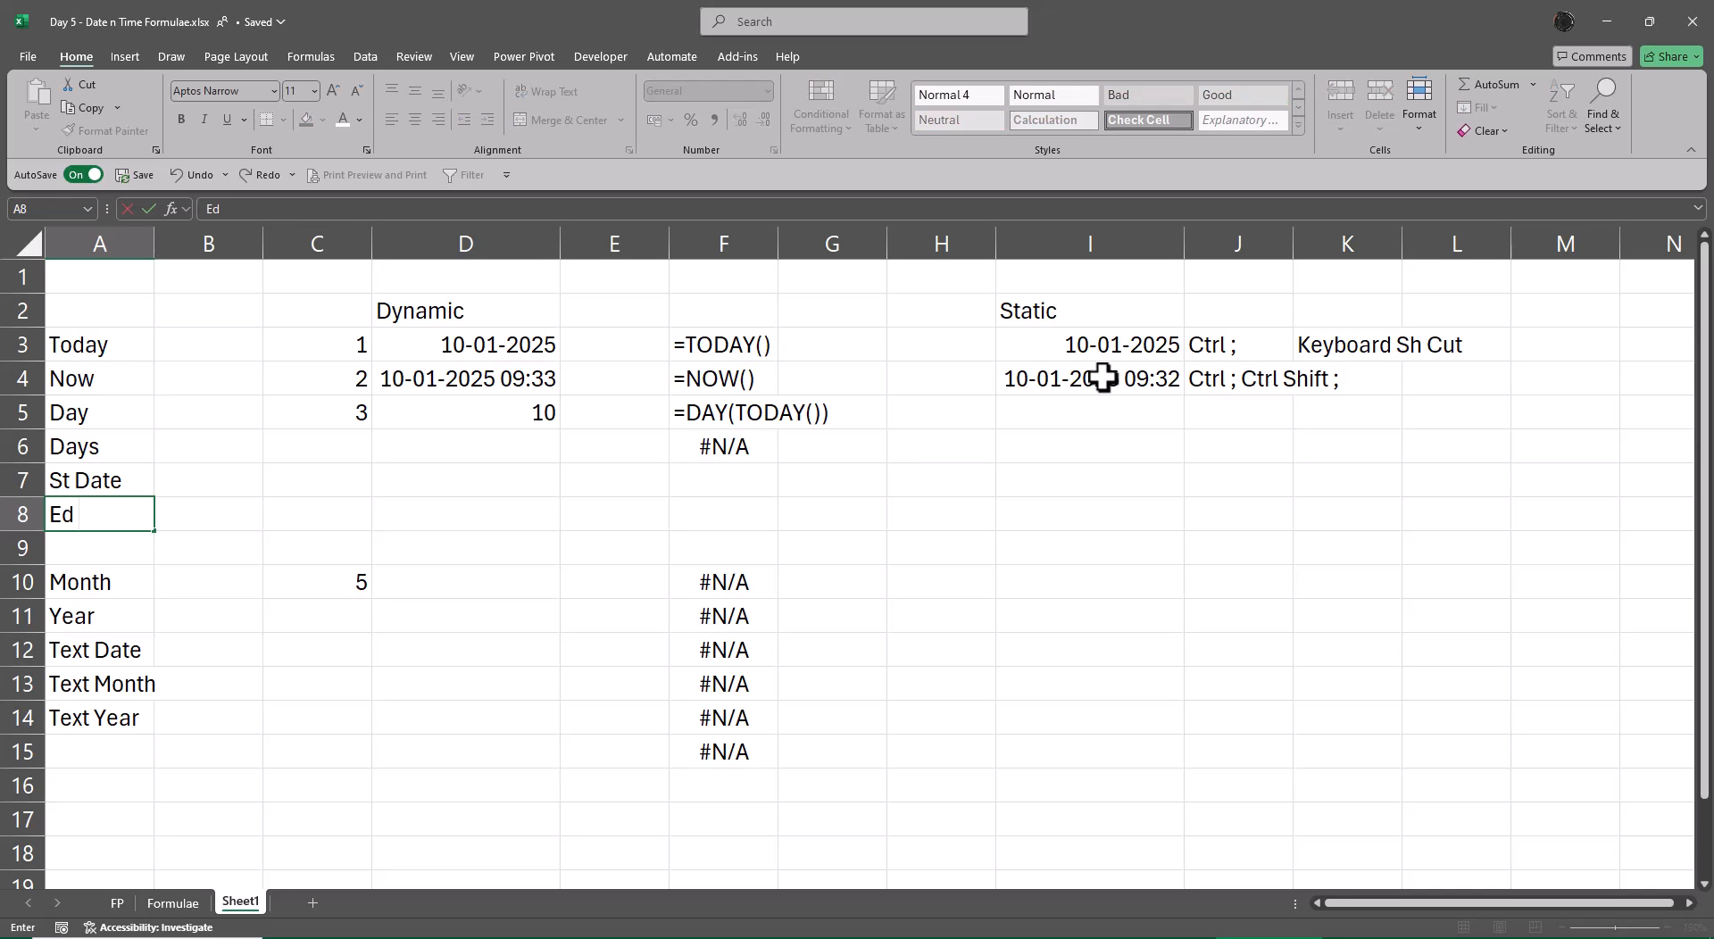
text(S)
key(BackSpace)
text(Date)
key(Return)
Step: Enter the start date 01-01-2025 in cell B7 and the end date 31-01-2025 in cell B8
key(Up)
key(Up)
key(Right)
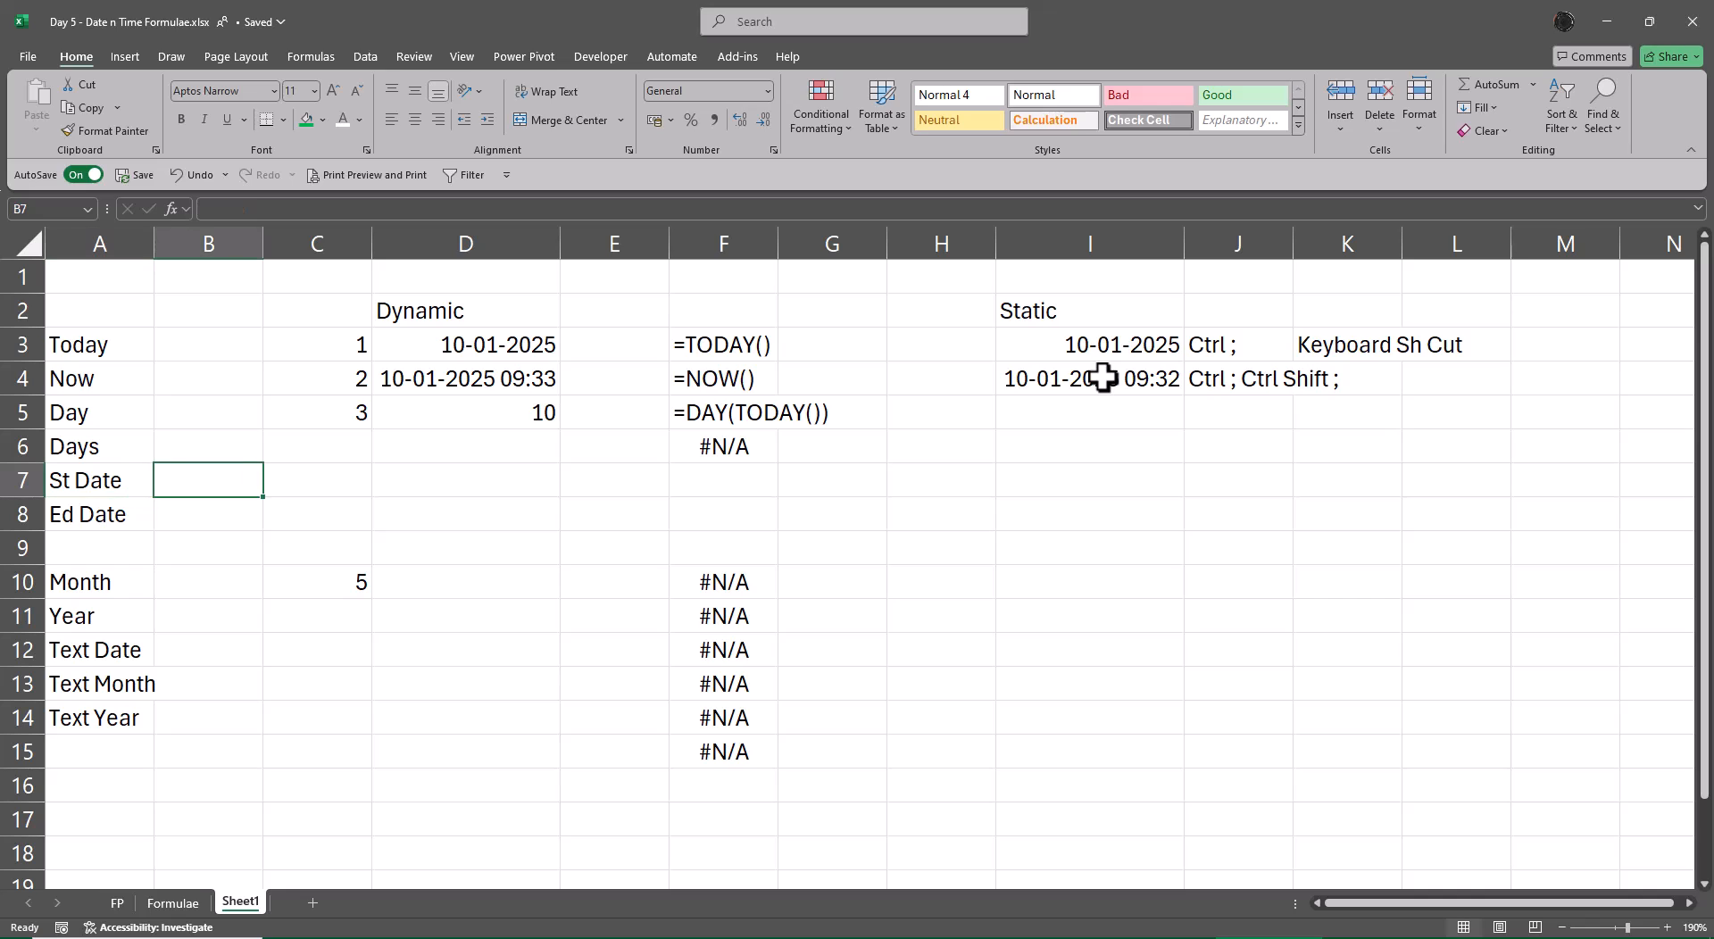
text(1-01-)
text(2025)
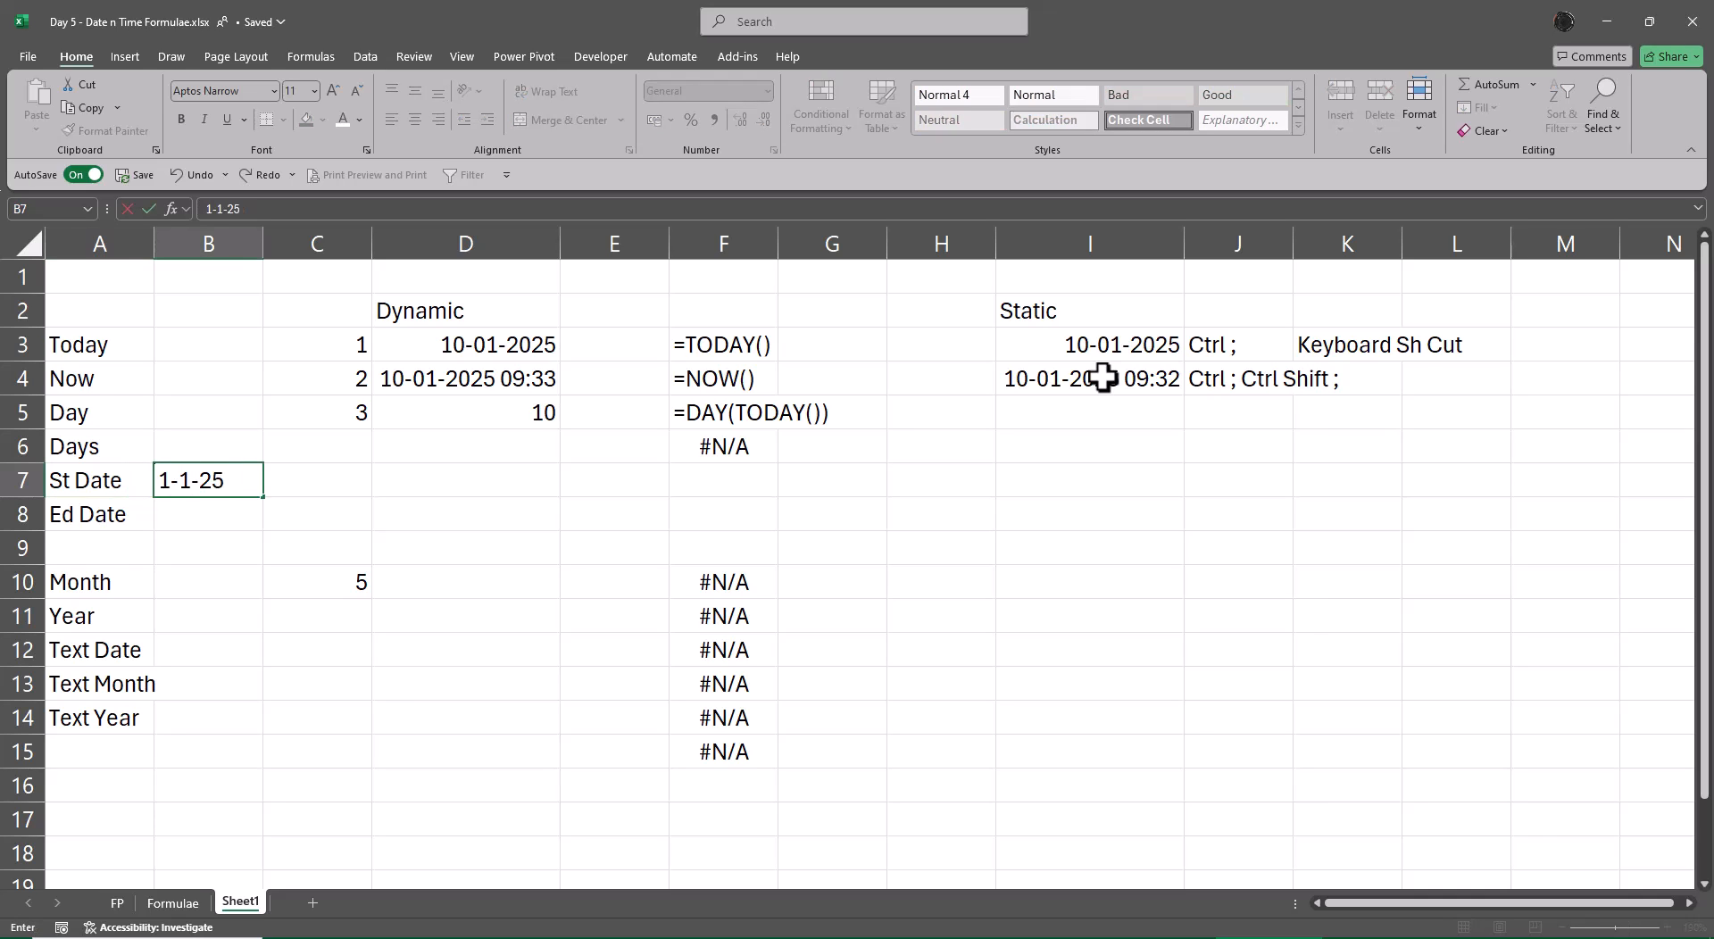
key(Return)
text(31-01-2025)
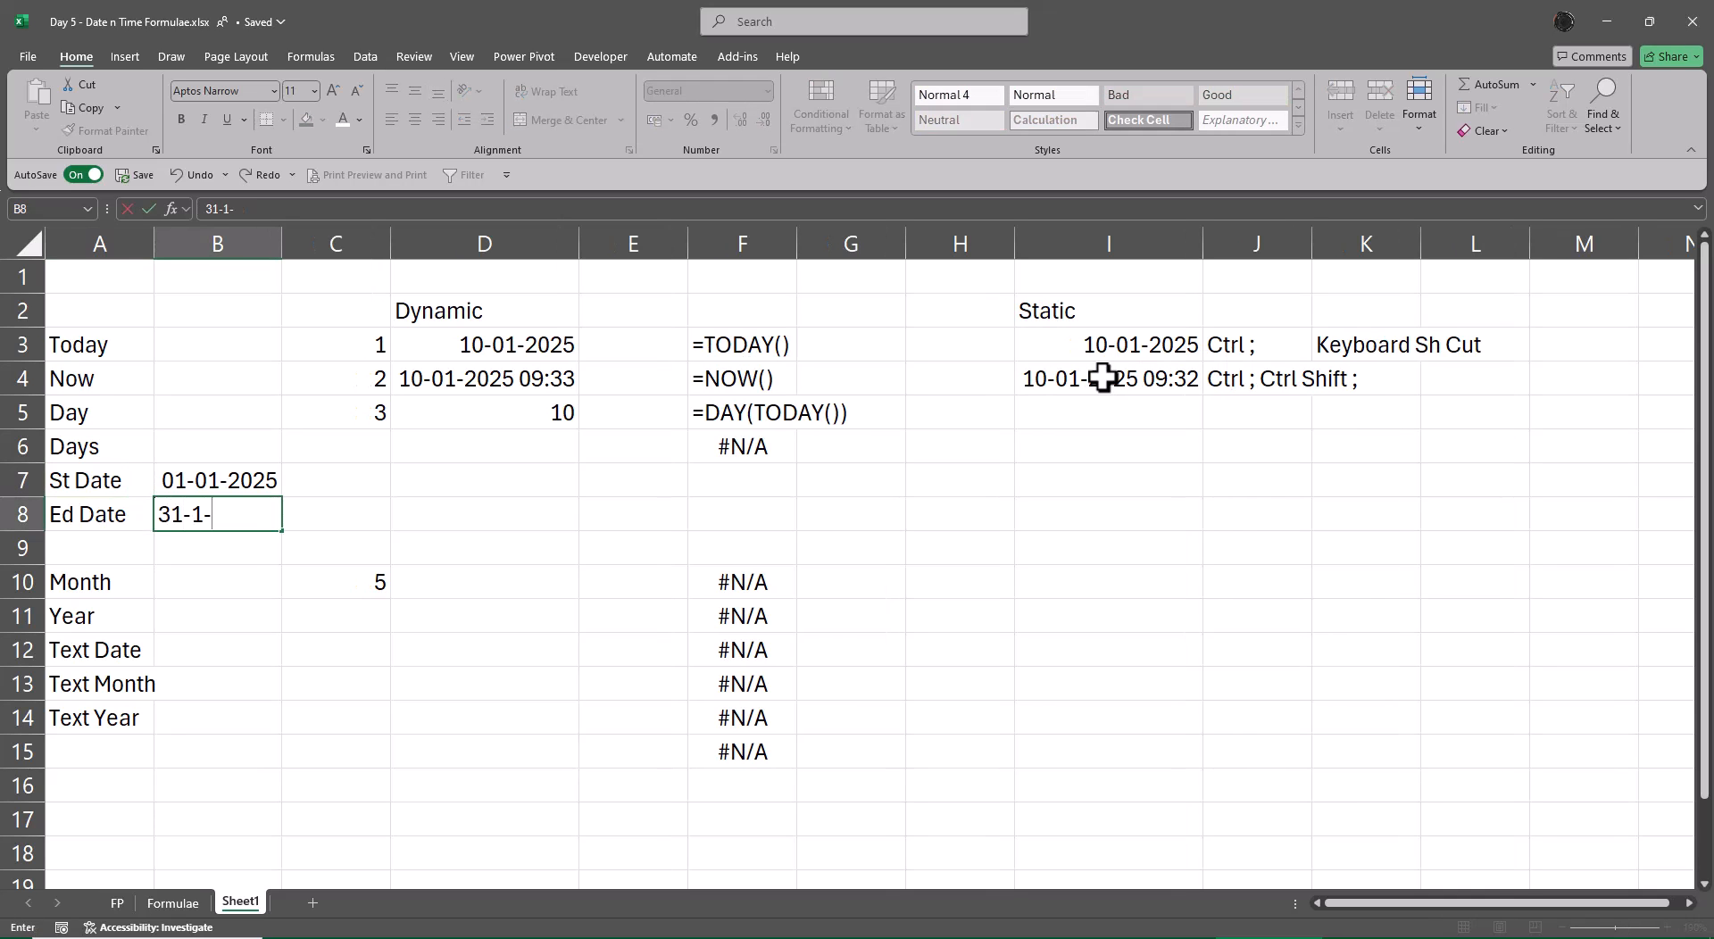
key(Return)
Step: Enter the number 4 in cell C7 for the St Date row
key(Up)
key(Right)
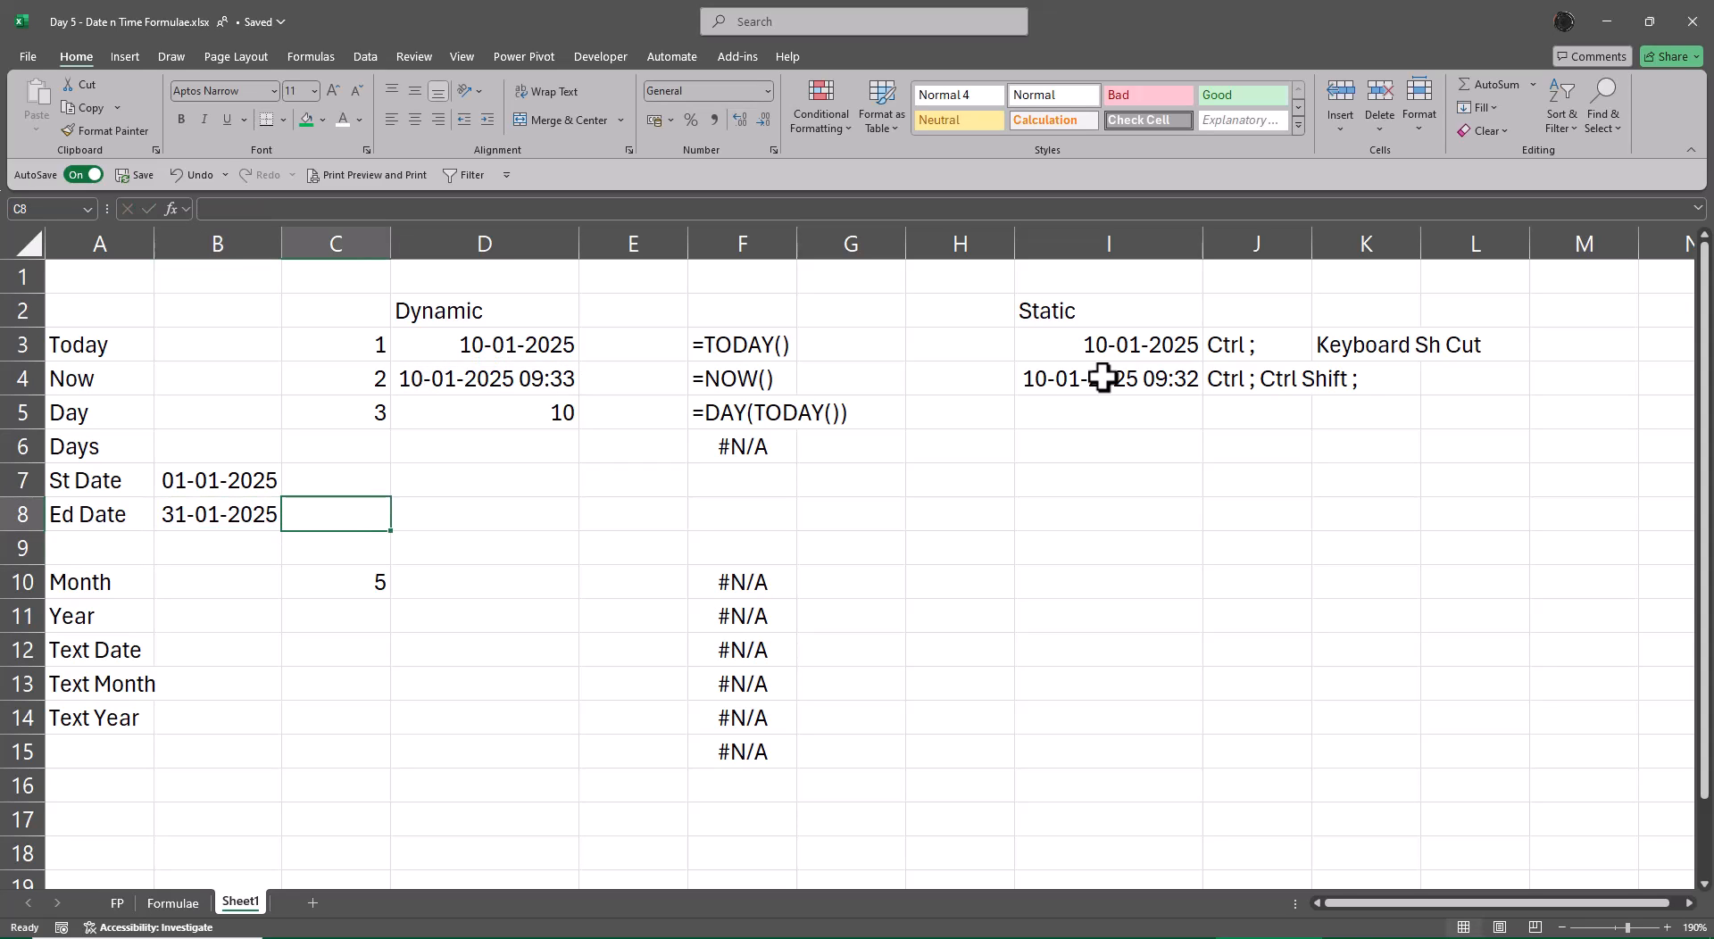
key(Up)
text(4)
key(Right)
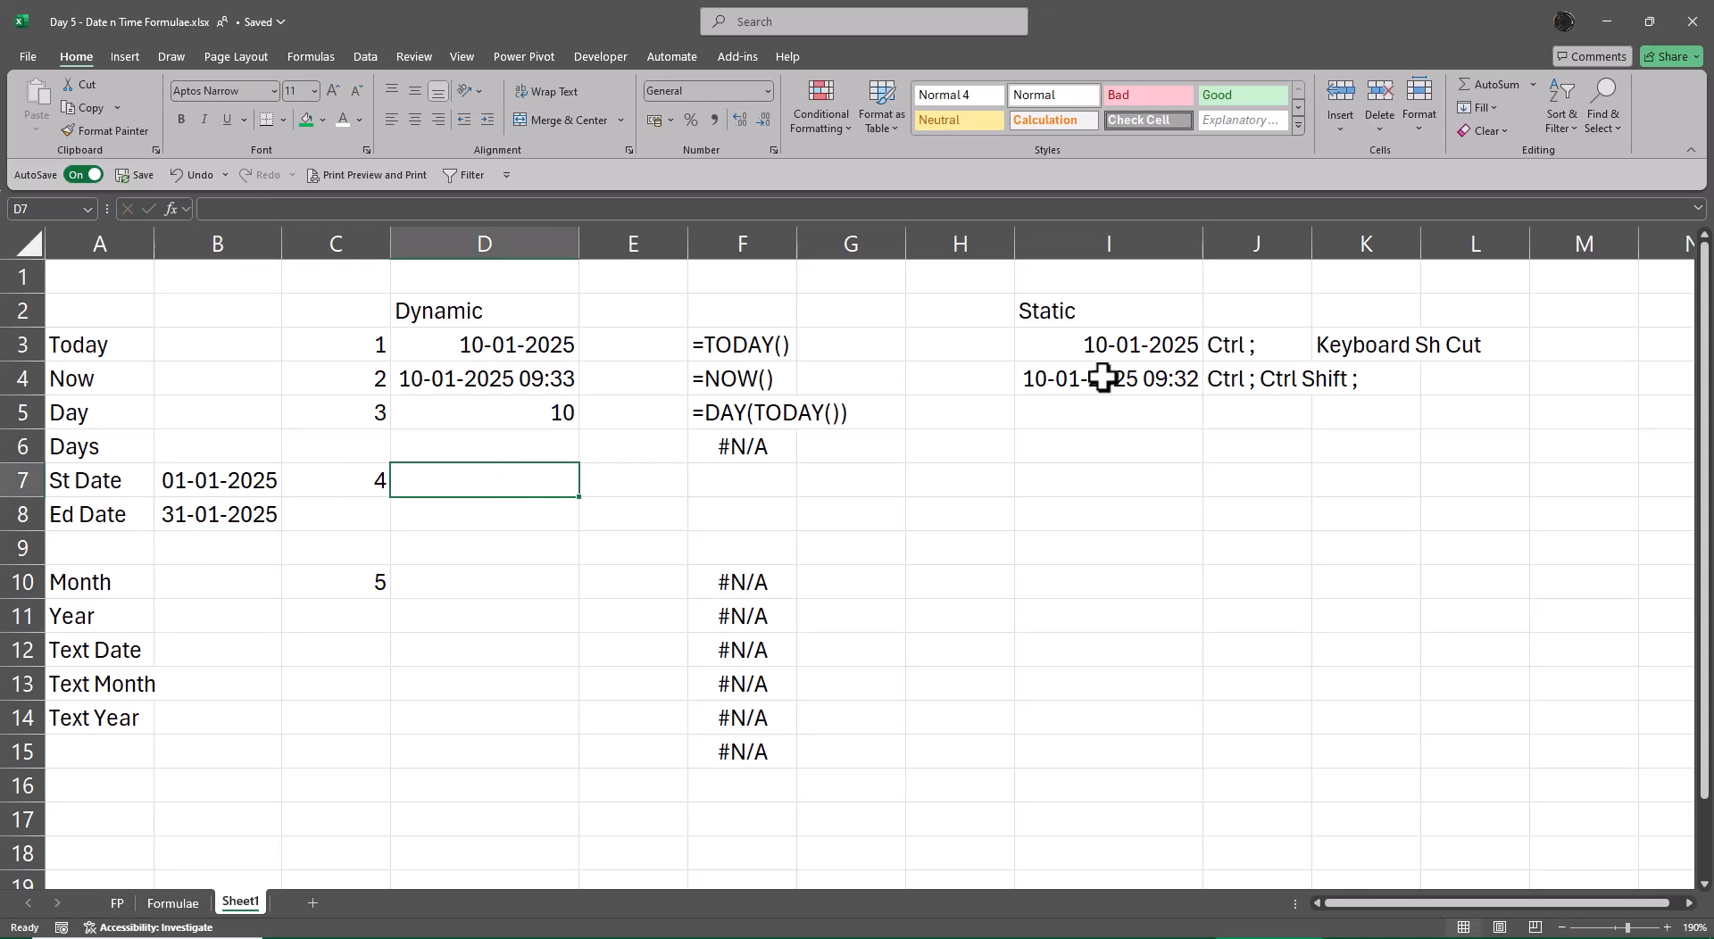
Step: Copy the formula-text formula from F6 into the blank cells F7, F8 and F9
key(Right)
key(Right)
key(Up)
key(ctrl+c)
key(Down)
key(ctrl+v)
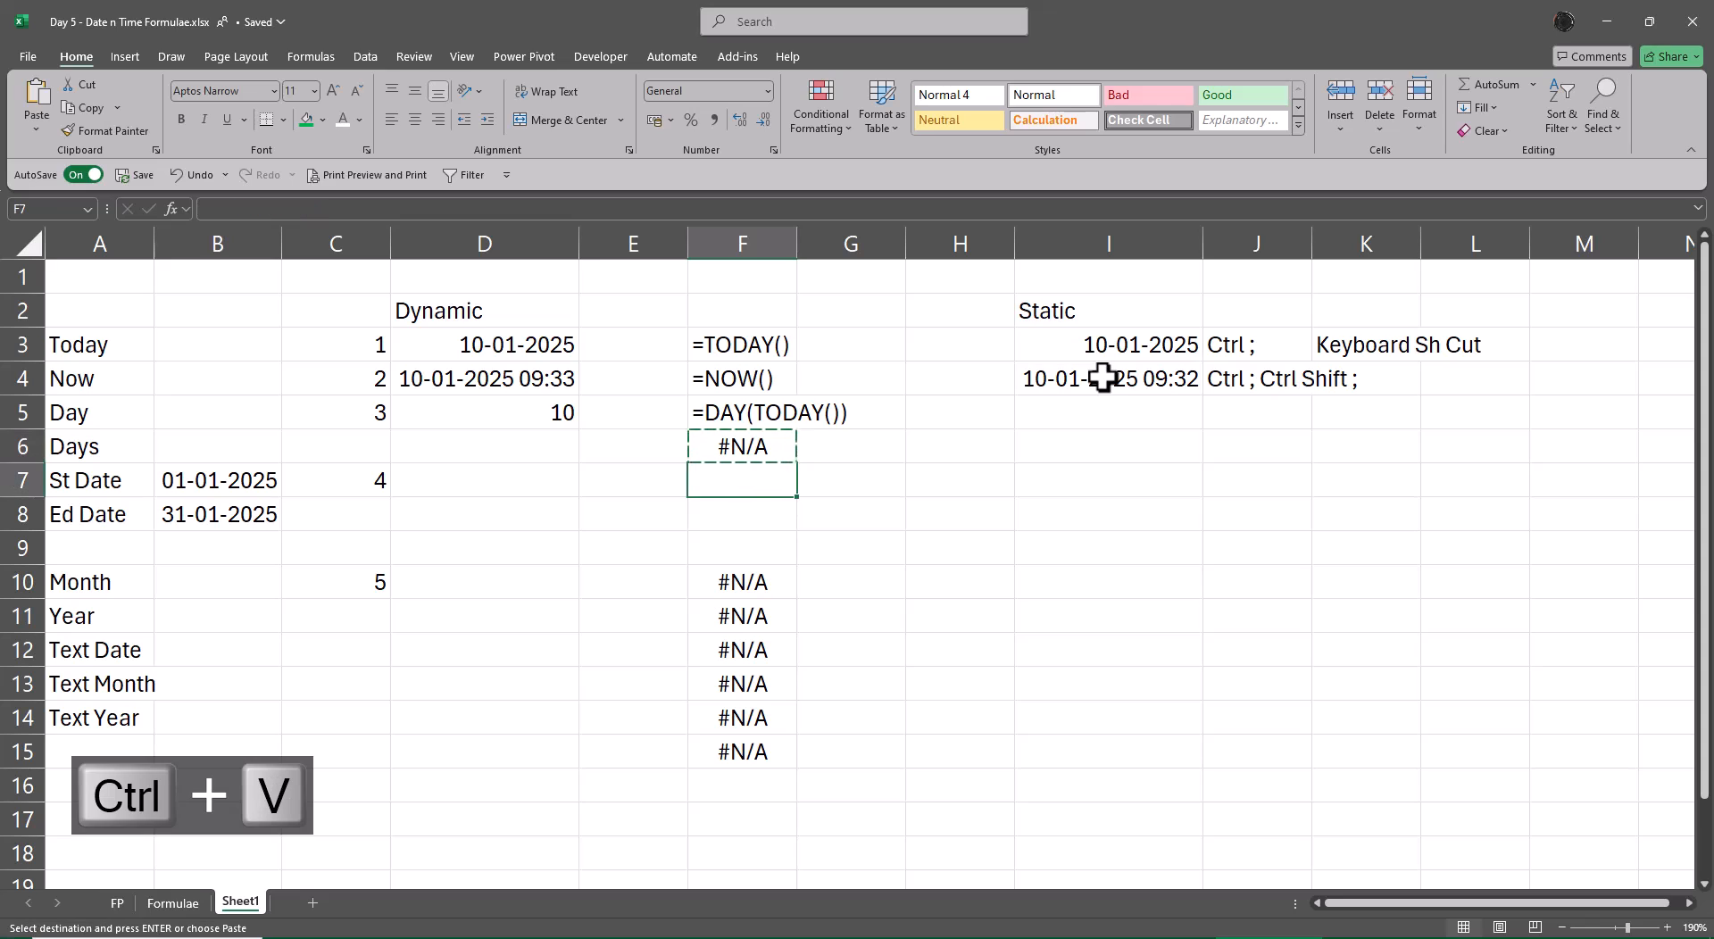
key(Down)
key(ctrl+v)
key(Down)
key(ctrl+v)
key(Escape)
Step: Enter =DAYS(B8,B7) in cell D7 to count the days between the start and end dates
key(Up)
key(Left)
key(Left)
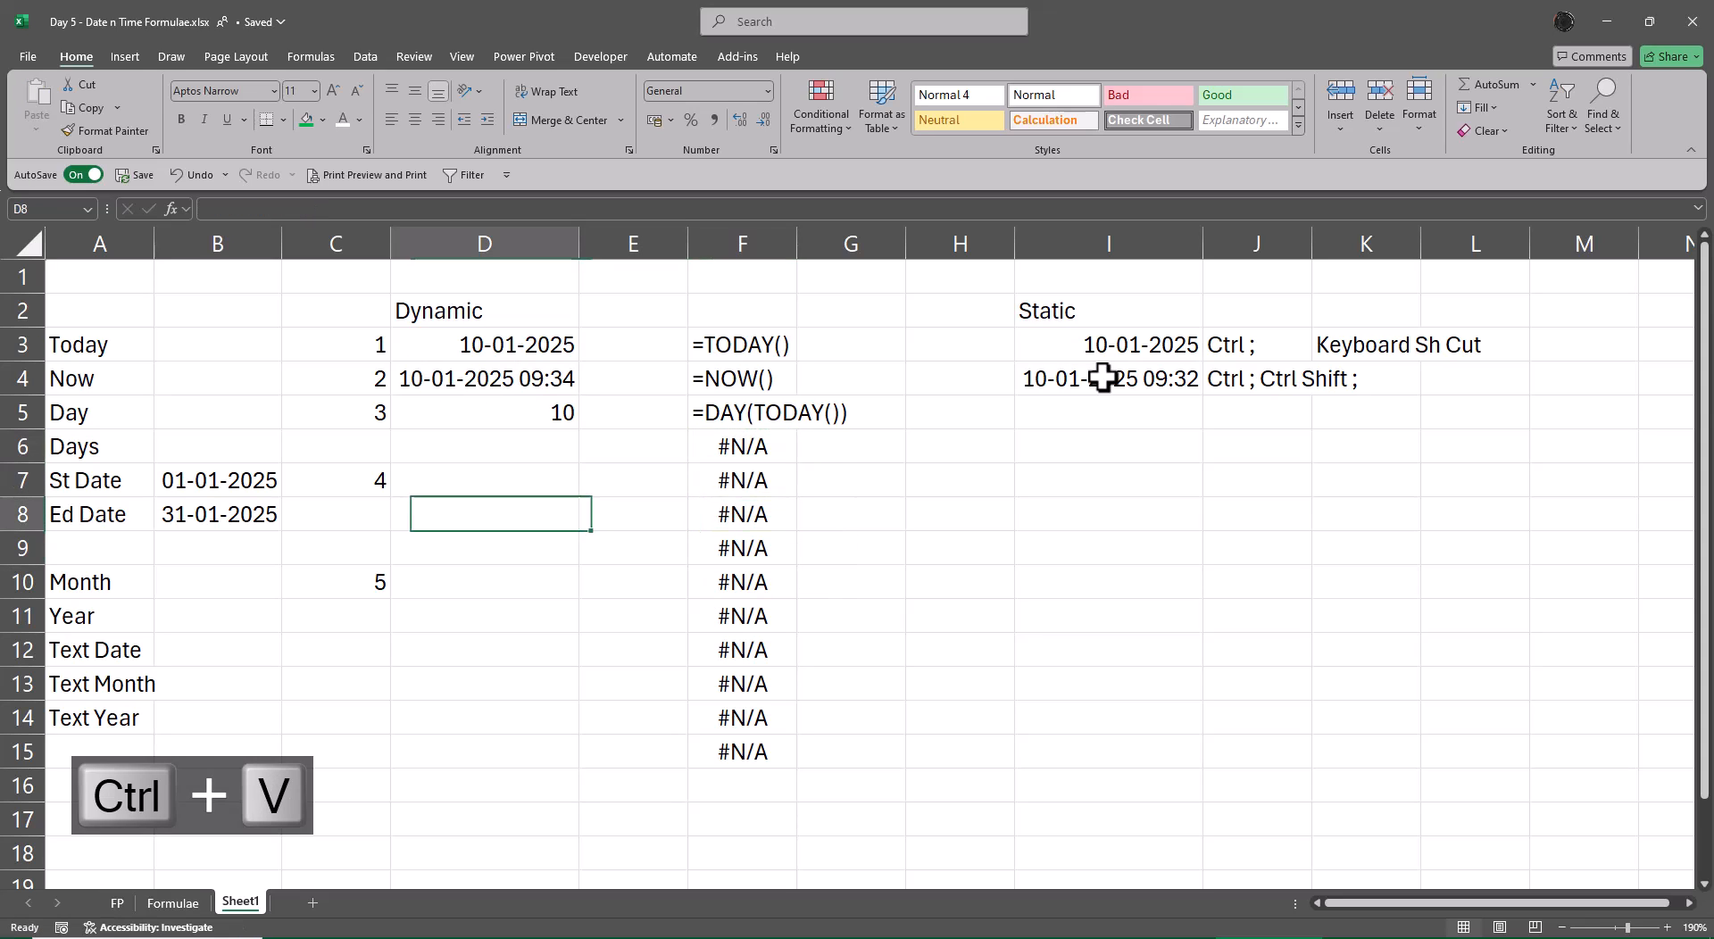
key(Up)
text(=days)
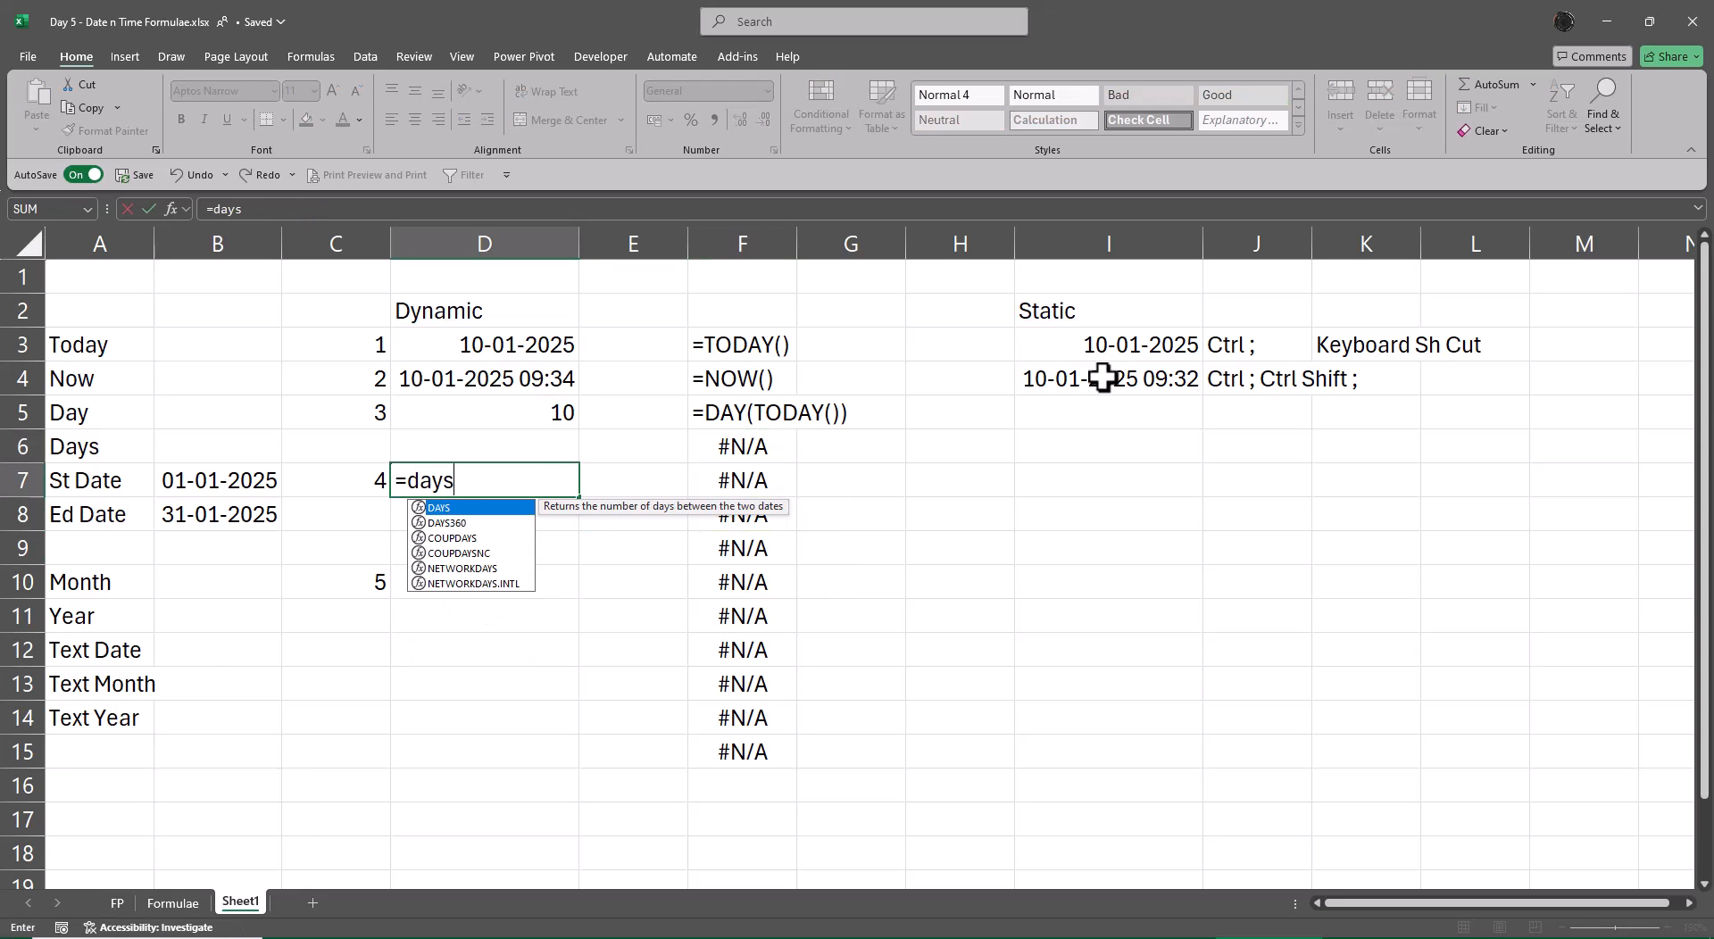
key(Tab)
key(Left)
key(Left)
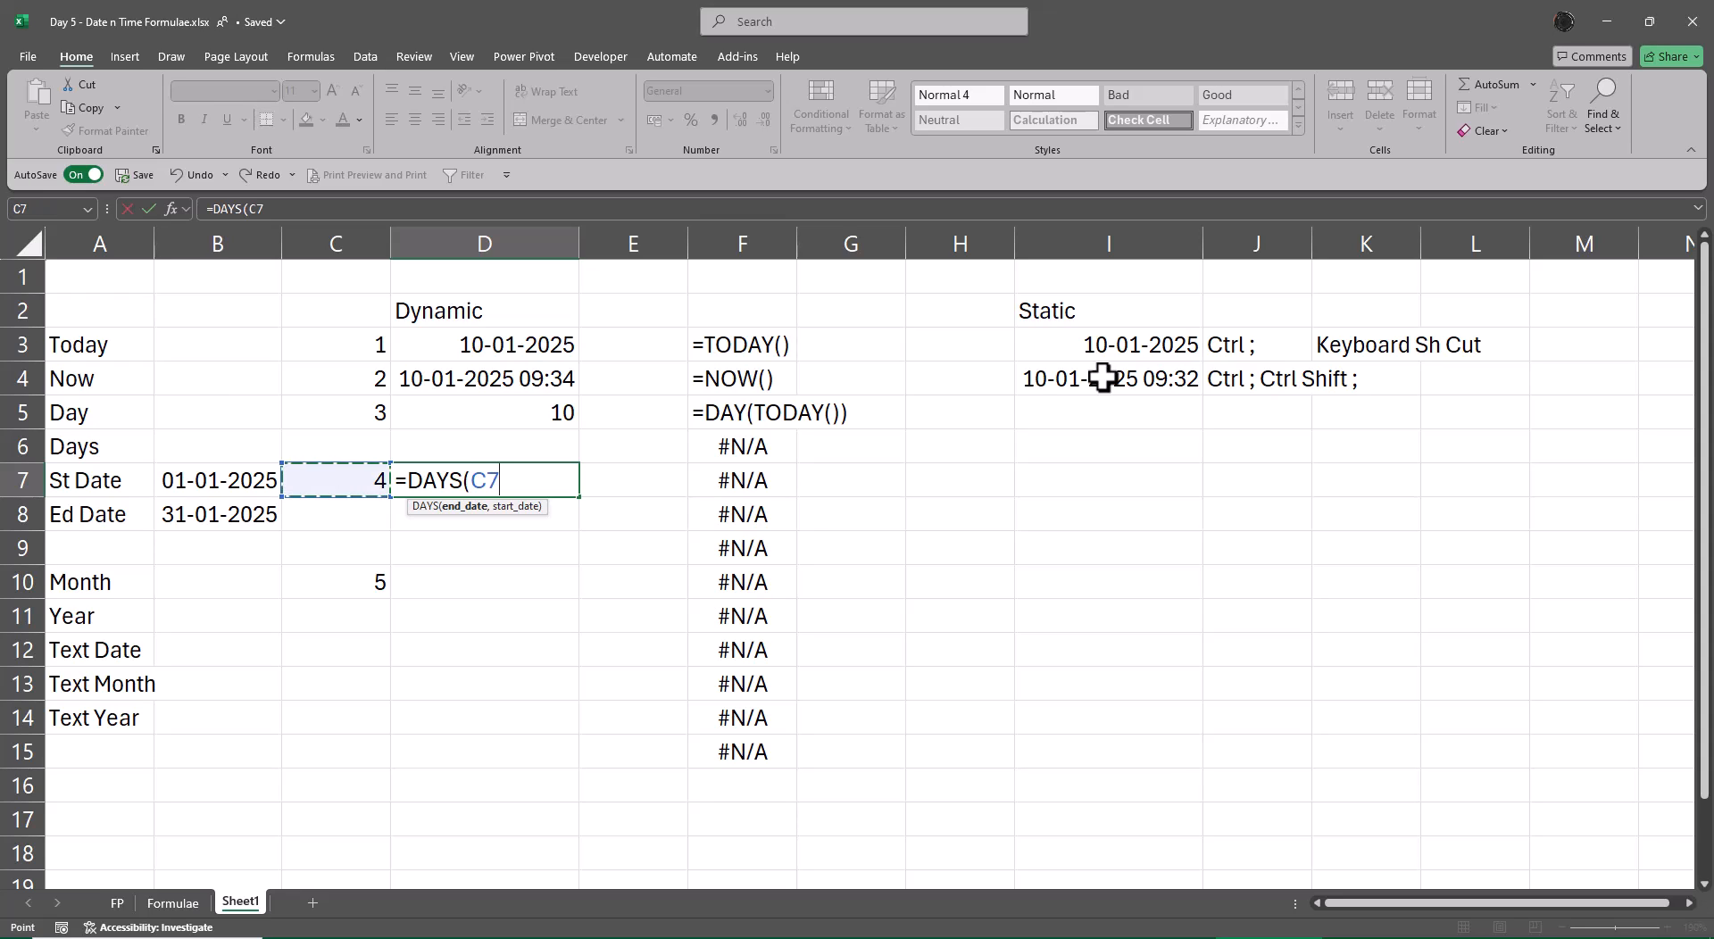
key(Down)
text(,)
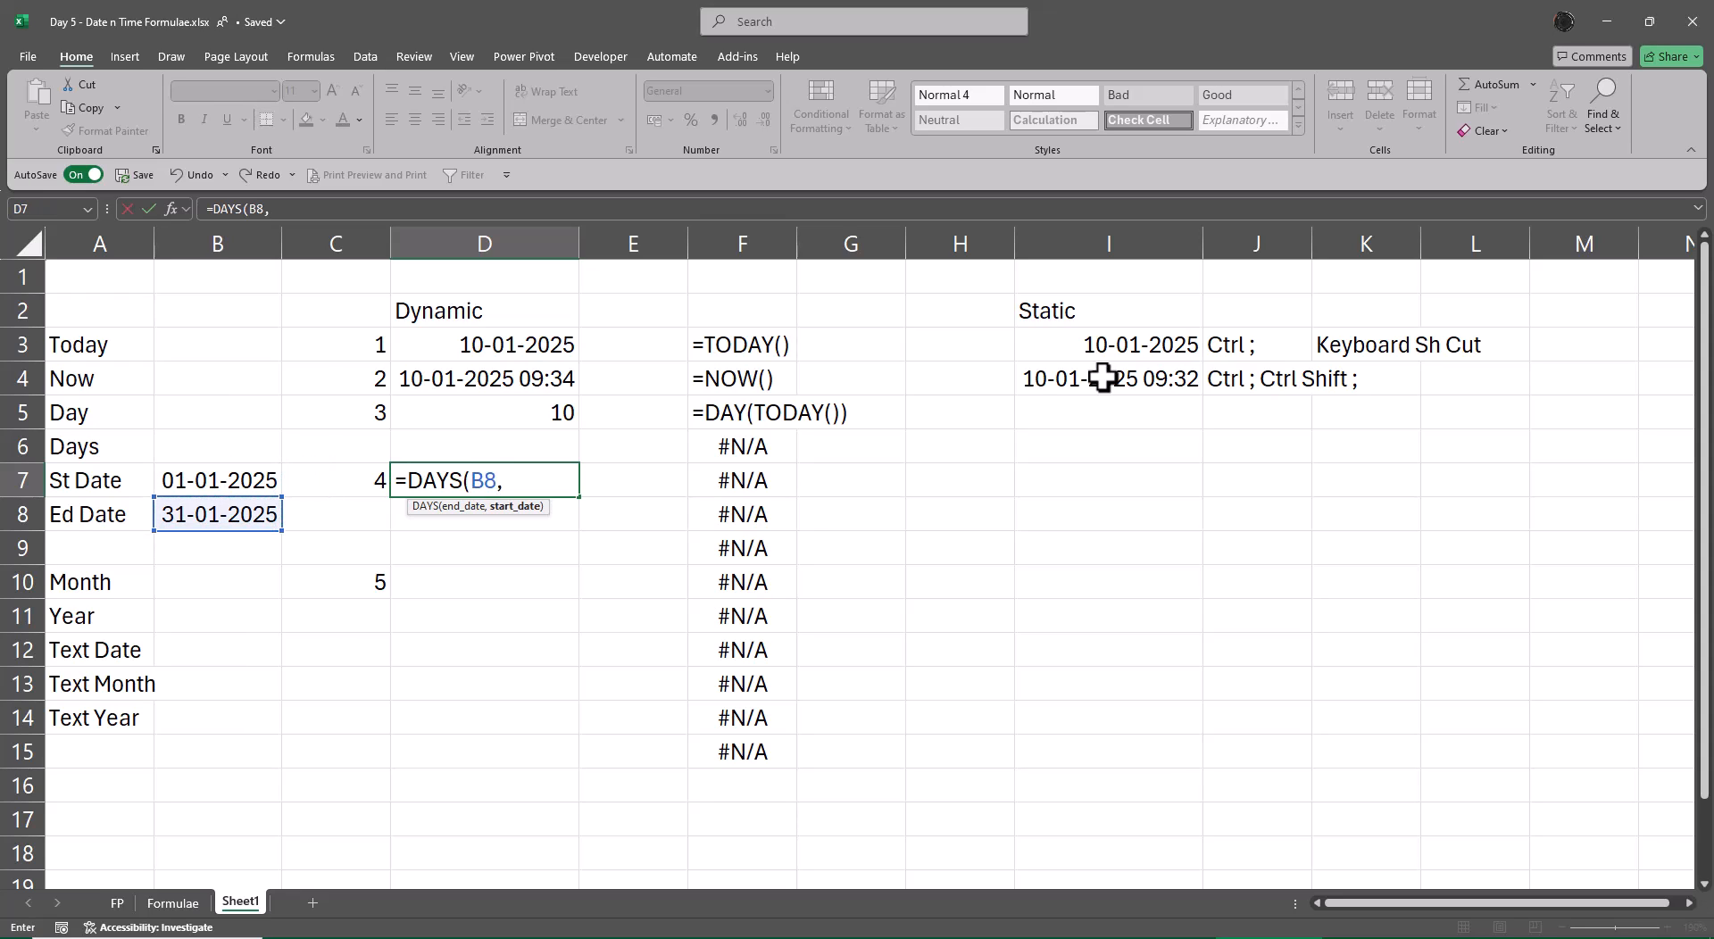
key(Left)
key(Left)
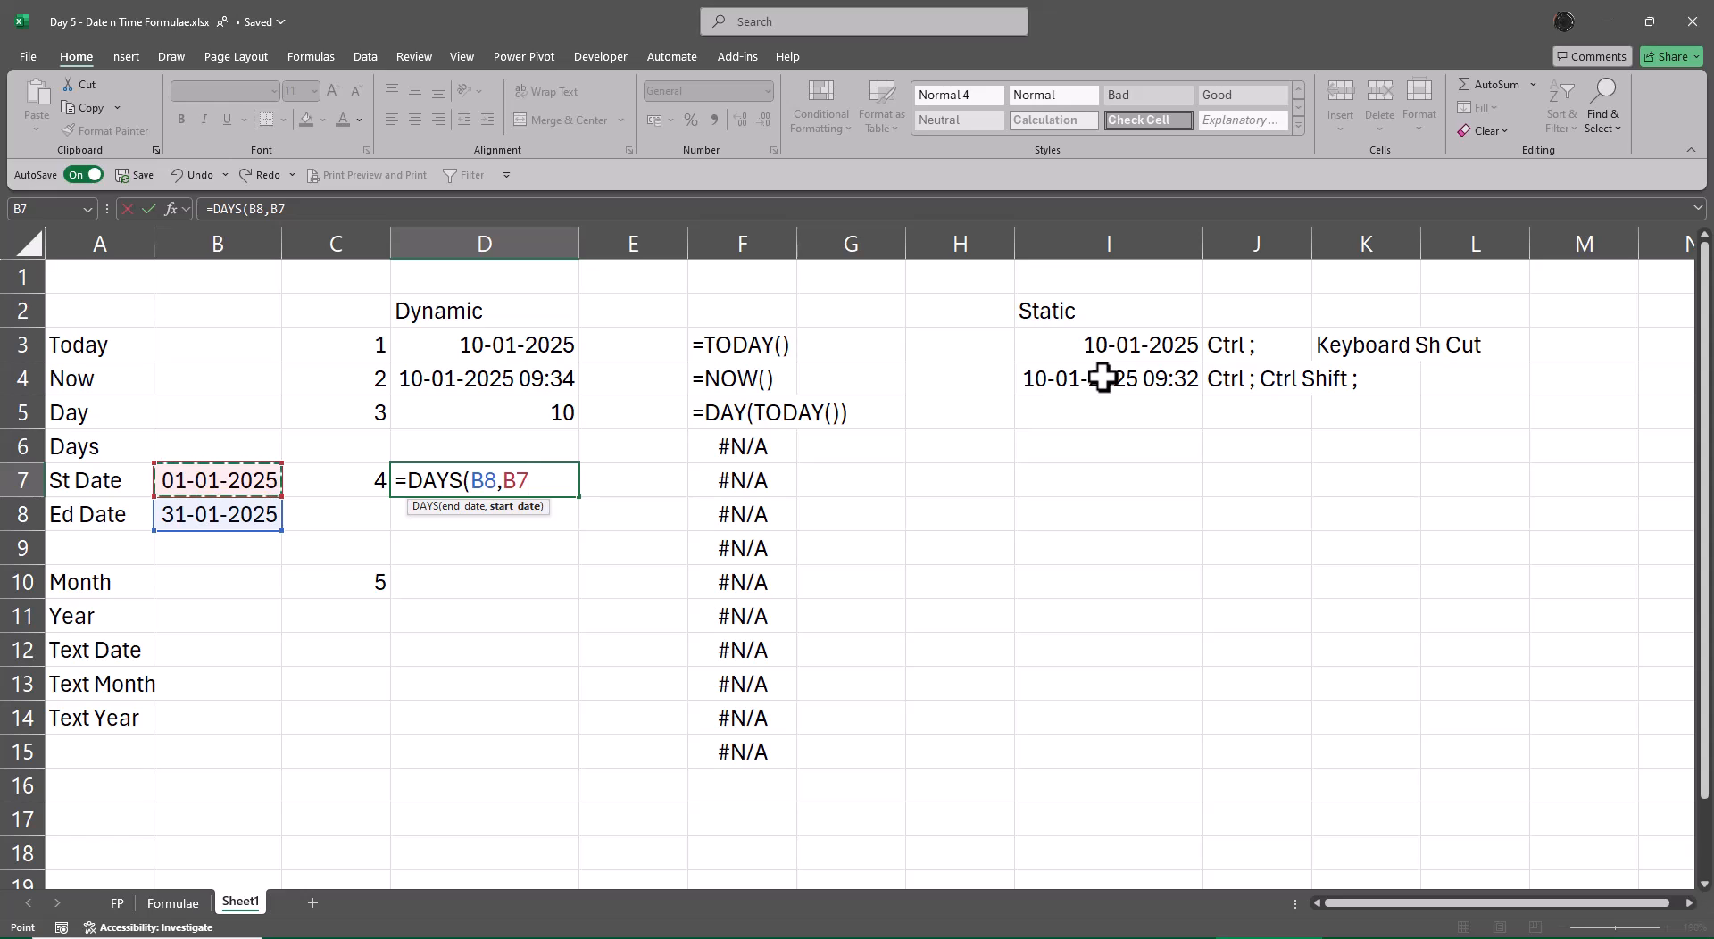
text())
key(Return)
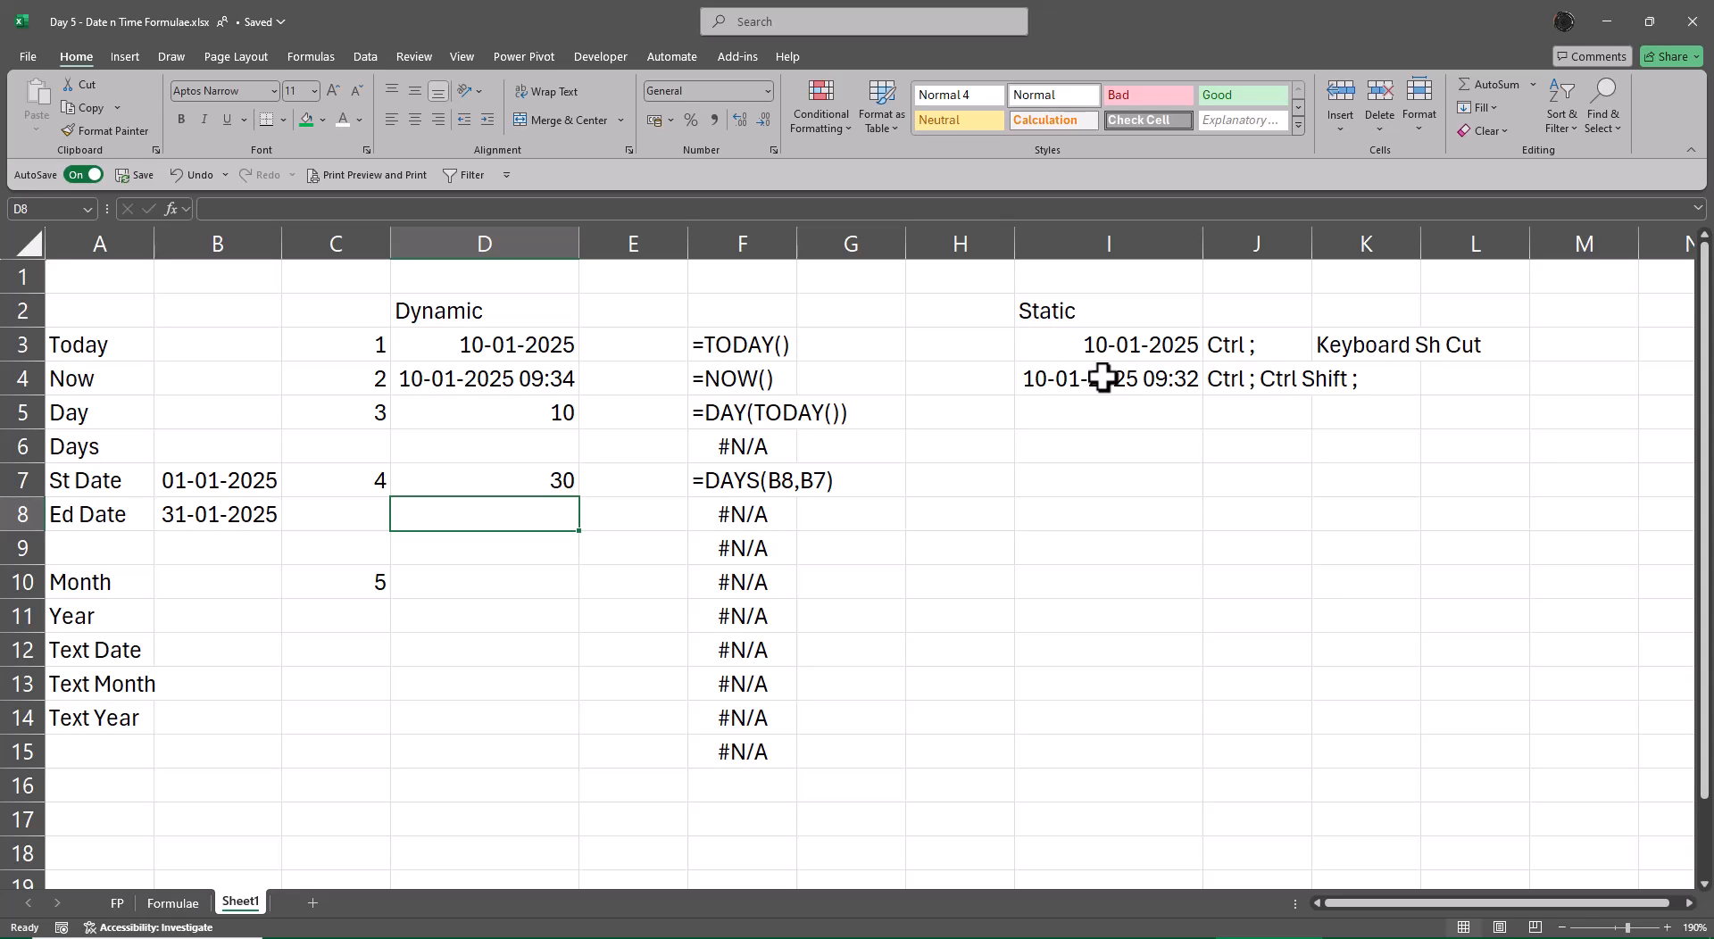
Step: Enter =B8-B7 in cell D8 to calculate the day difference by subtraction
text(=)
key(Left)
key(Left)
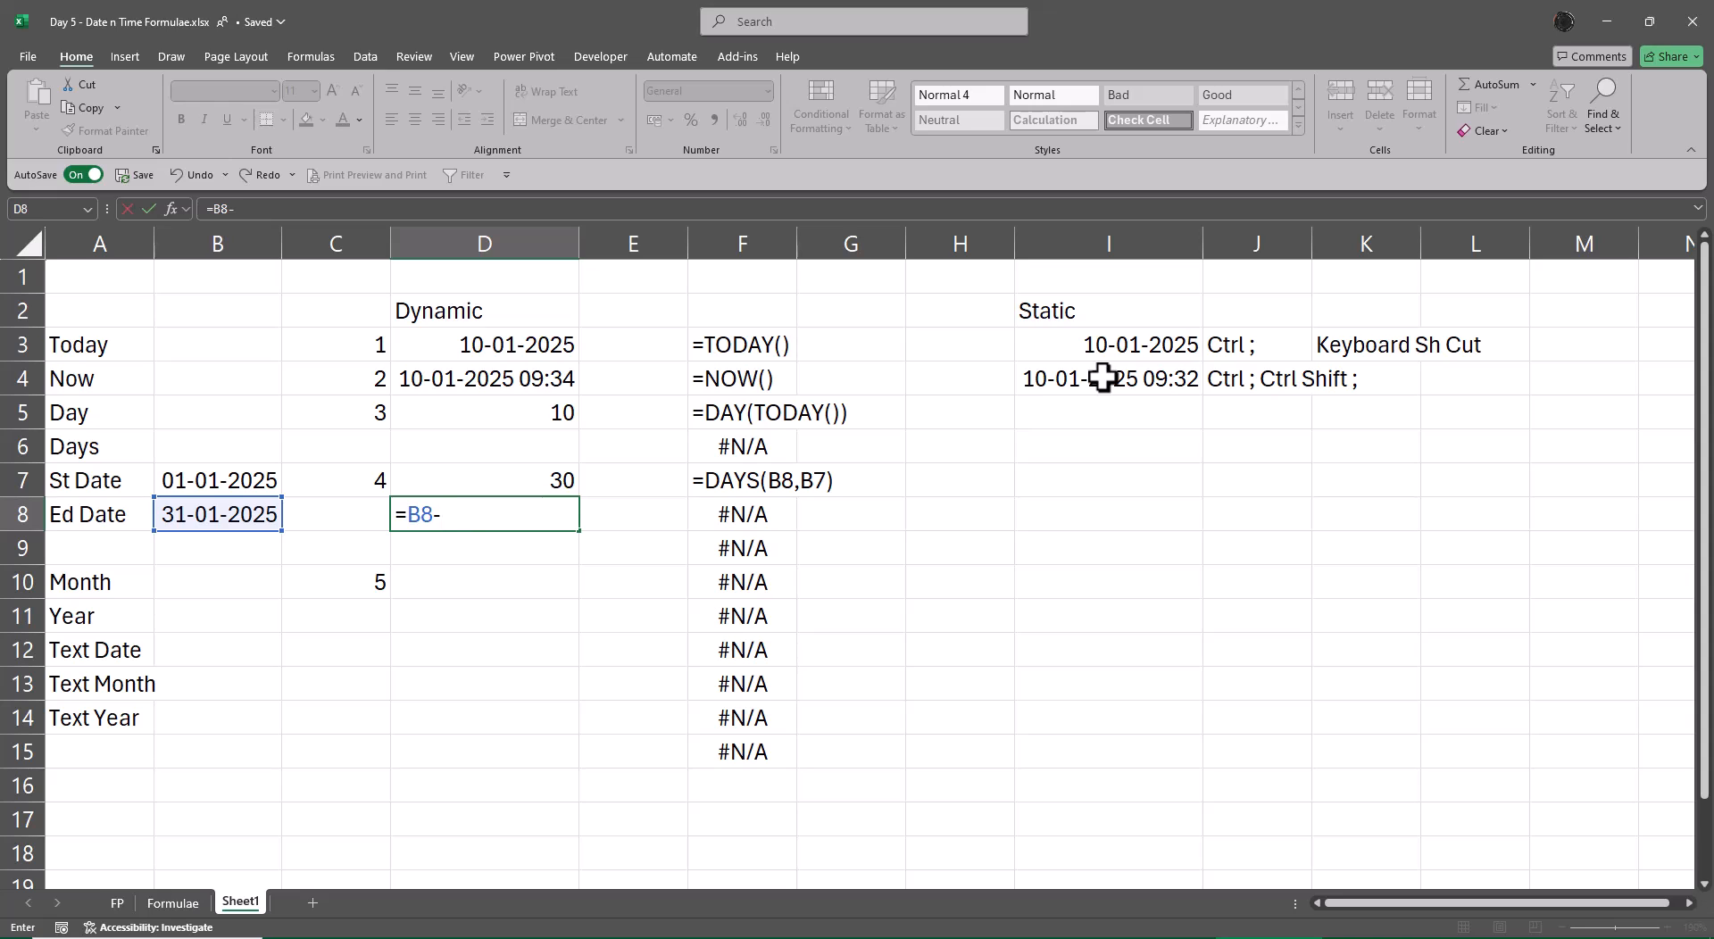
key(Up)
key(Left)
key(Left)
key(Return)
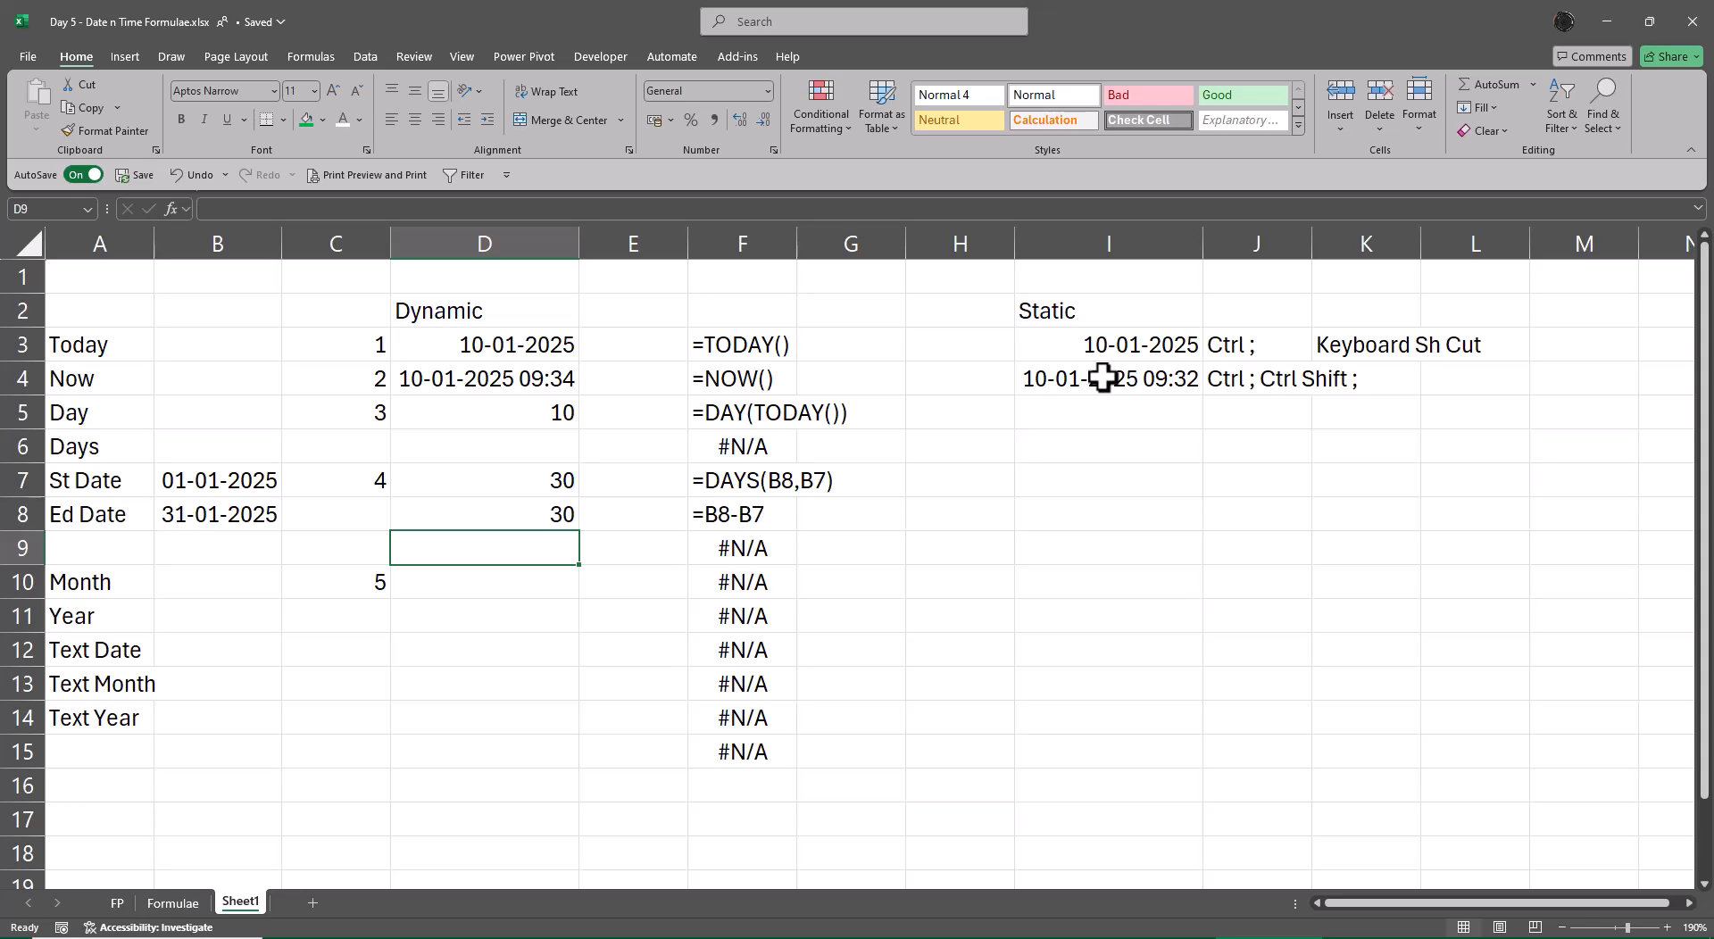
Step: Delete the blank cells A9:D9 and shift the cells below up
key(Down)
key(Up)
key(Right)
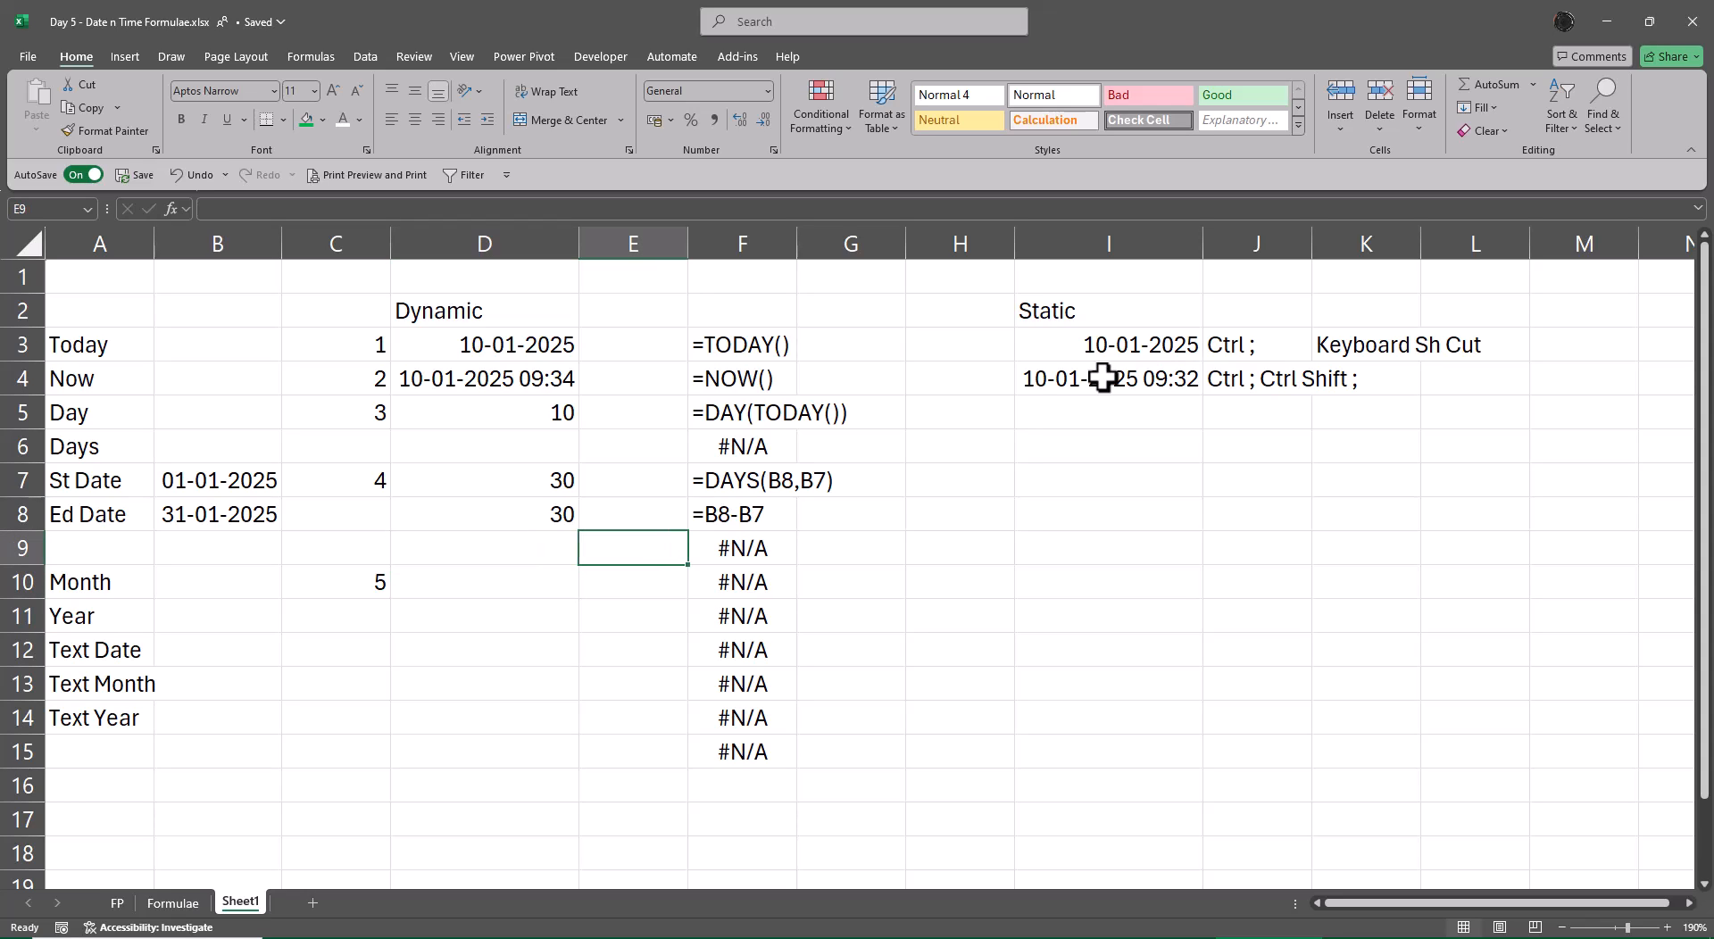
key(Left)
key(Left)
key(Left)
key(Left)
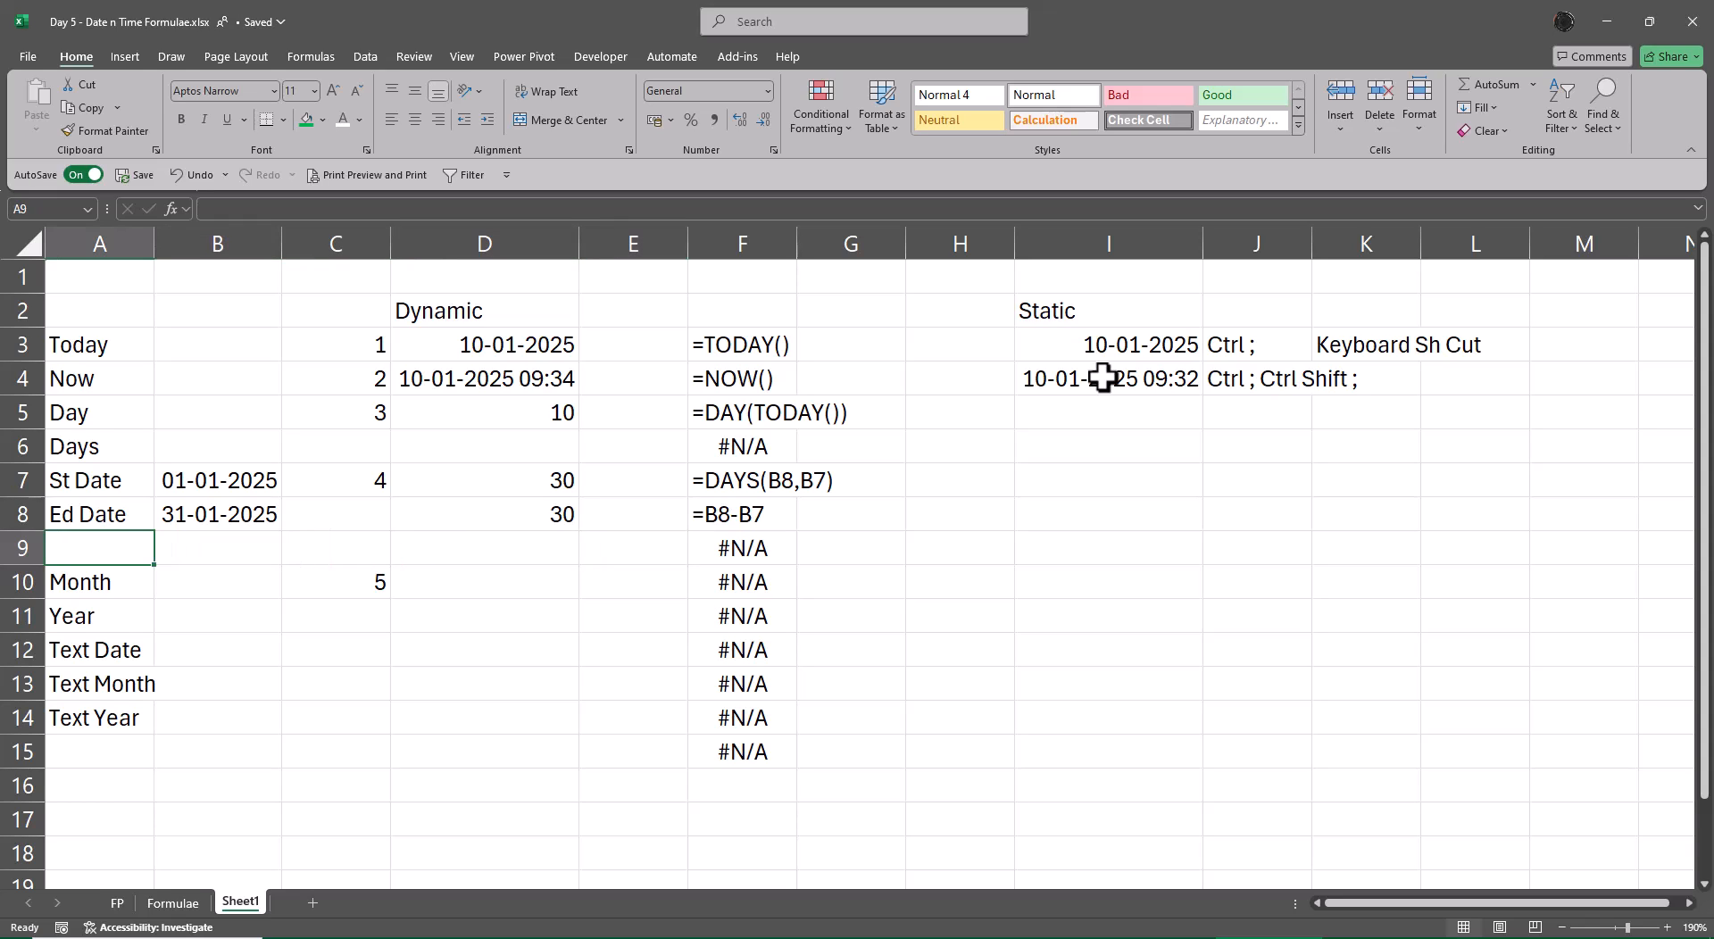
key(shift+Right)
key(shift+Right)
key(shift+Right)
key(ctrl+minus)
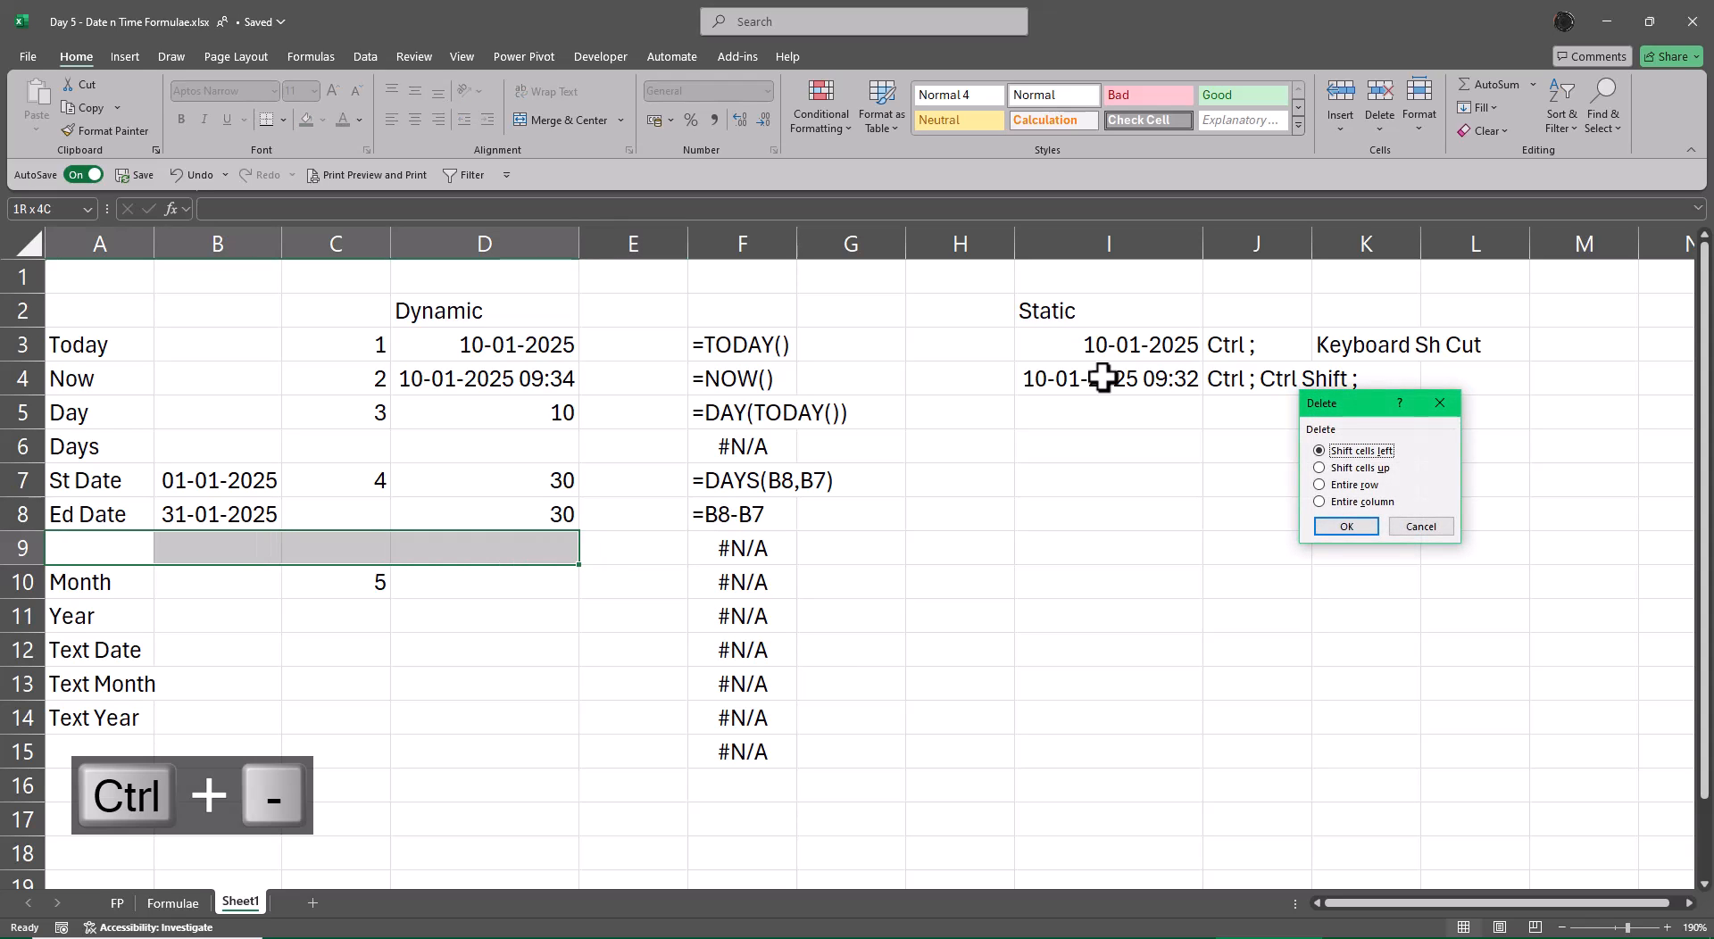
key(Return)
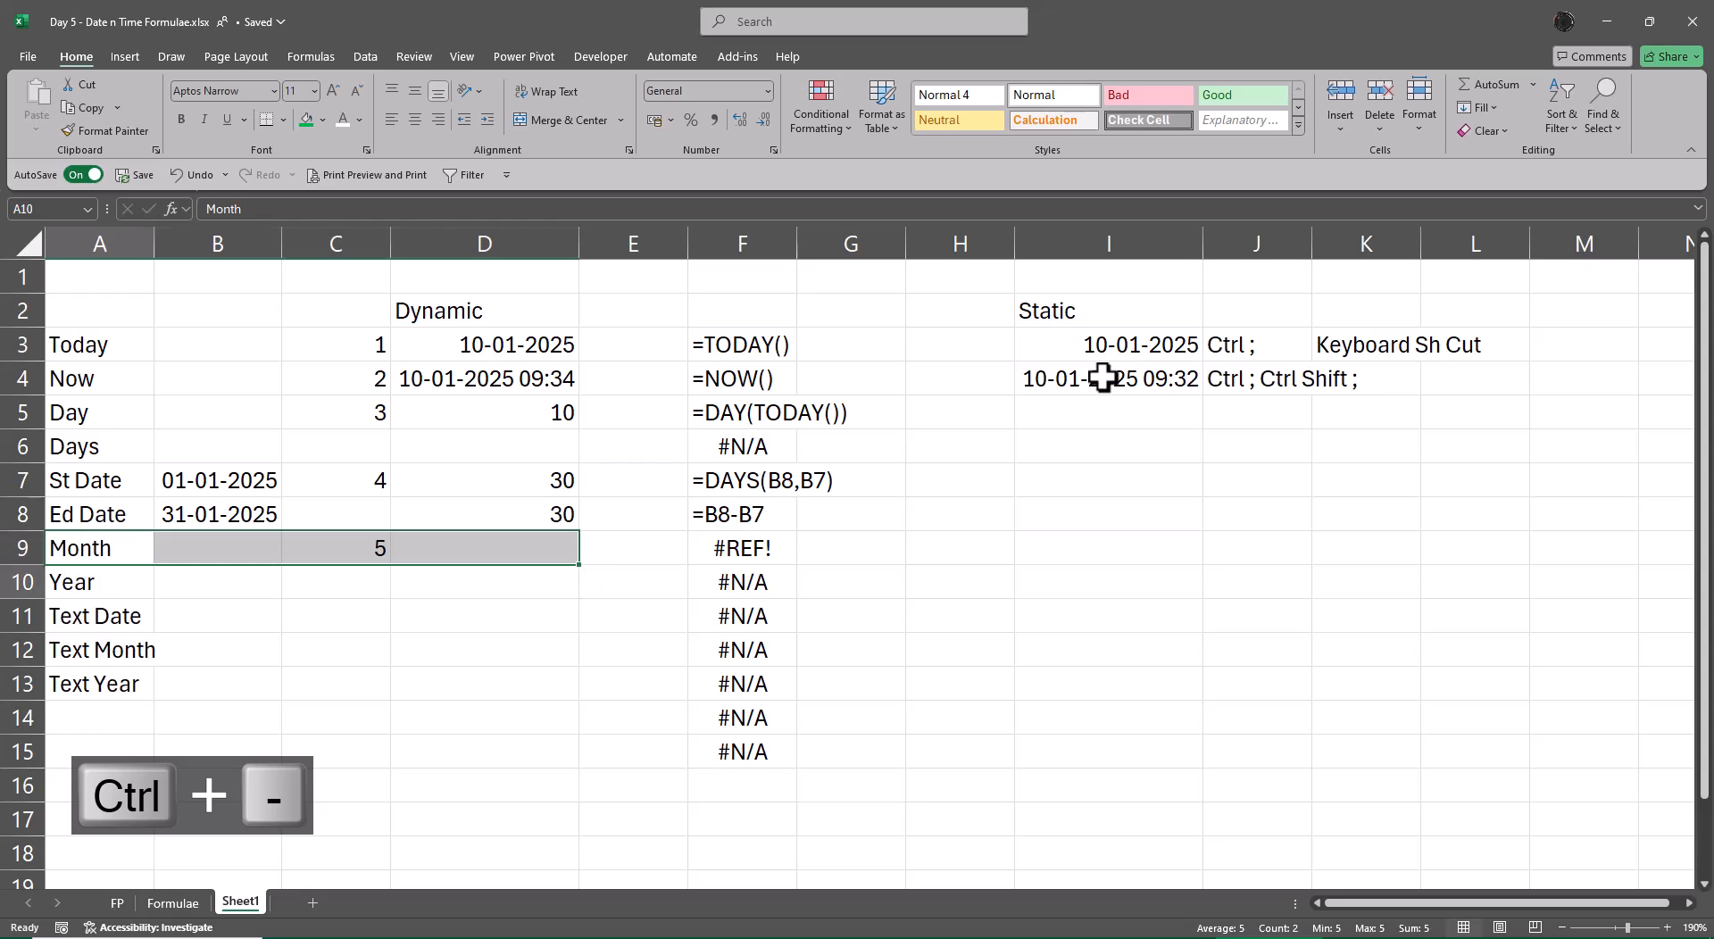
Step: Try to repair the formula text in F9 with a copy of F10, and clear the pasted formula
key(Left)
key(Right)
key(Right)
key(Right)
key(Right)
key(Right)
key(Down)
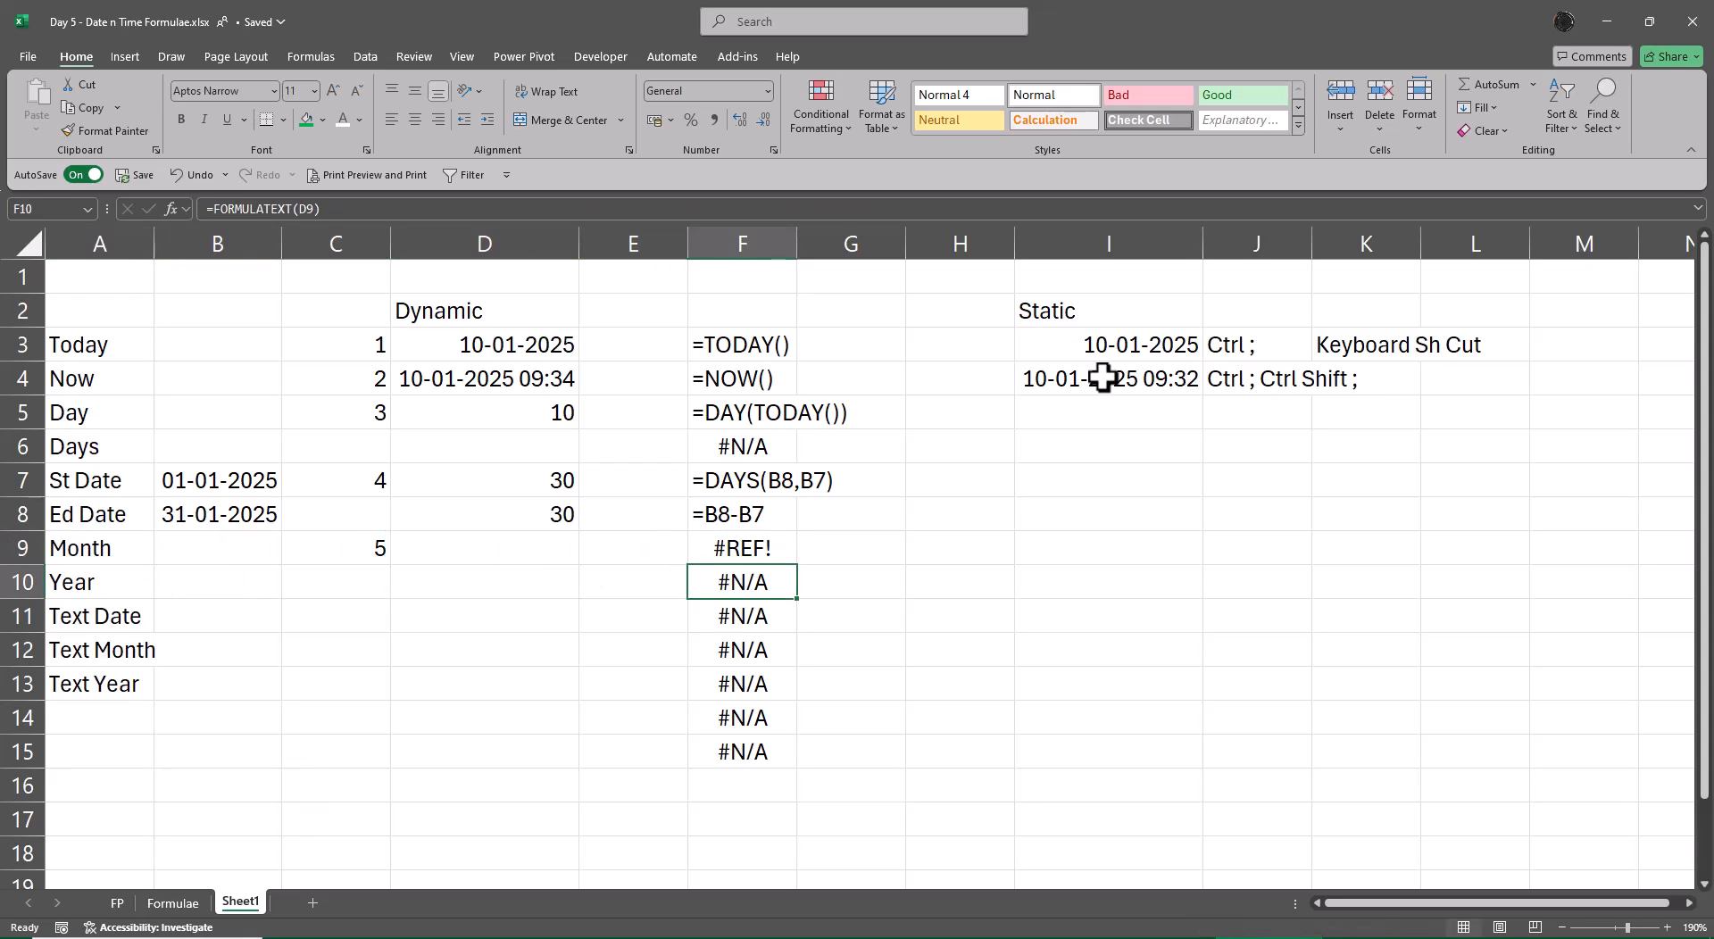
key(ctrl+c)
key(Up)
key(ctrl+v)
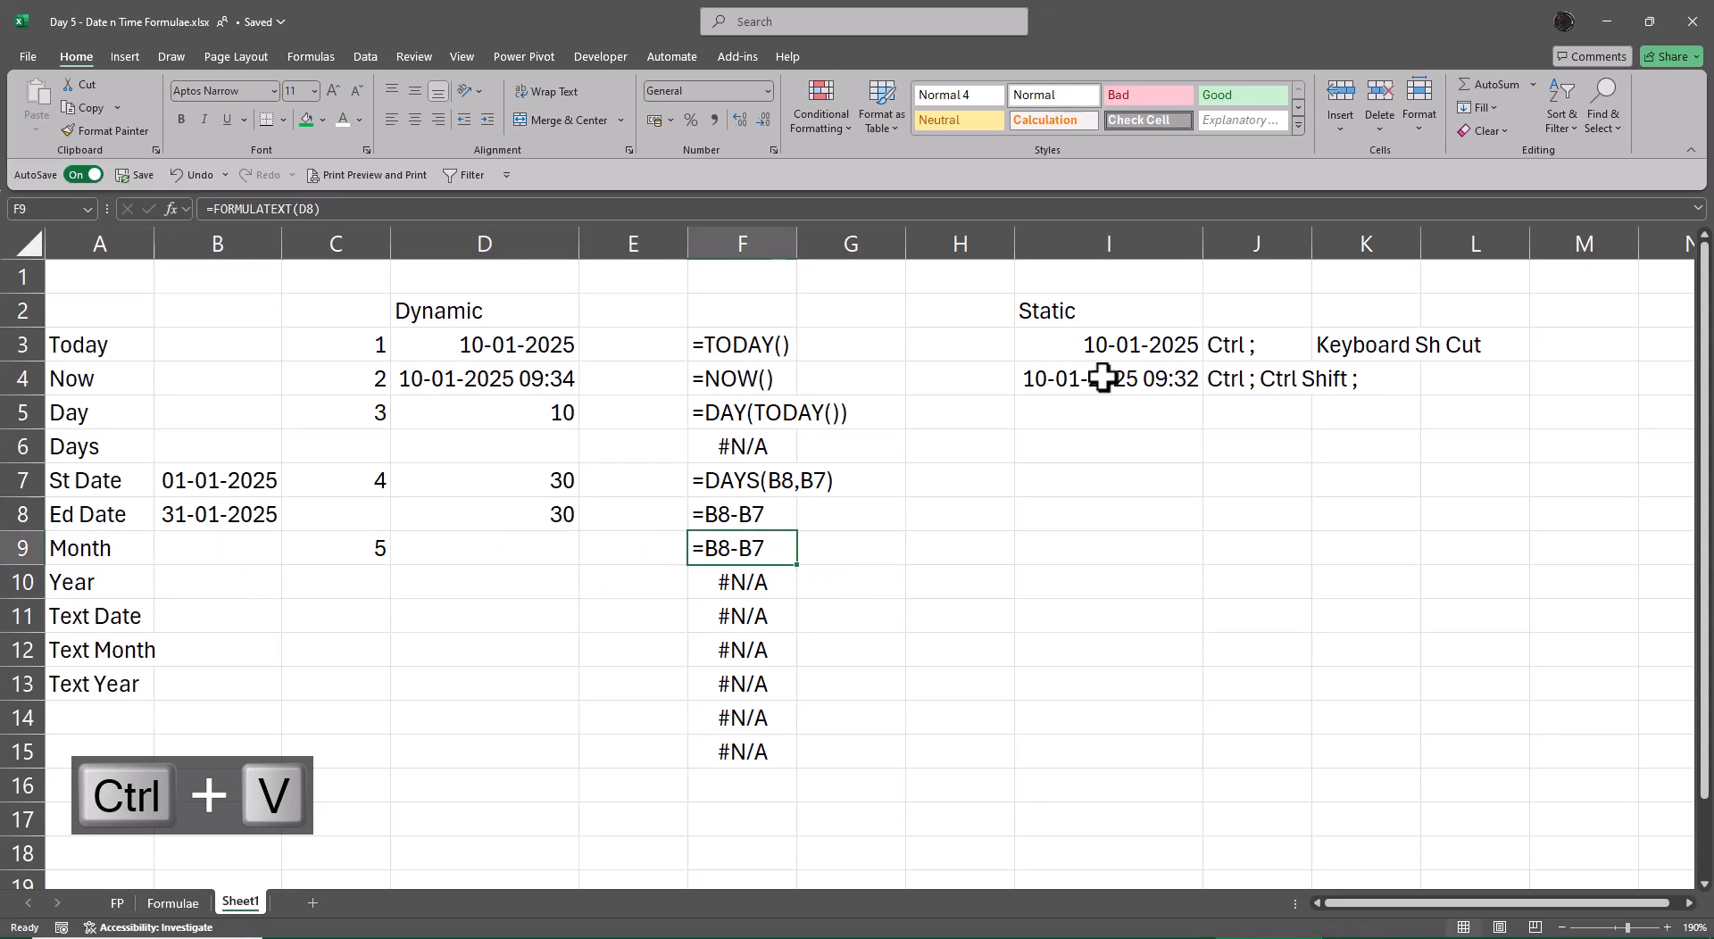
key(F2)
key(Escape)
key(Delete)
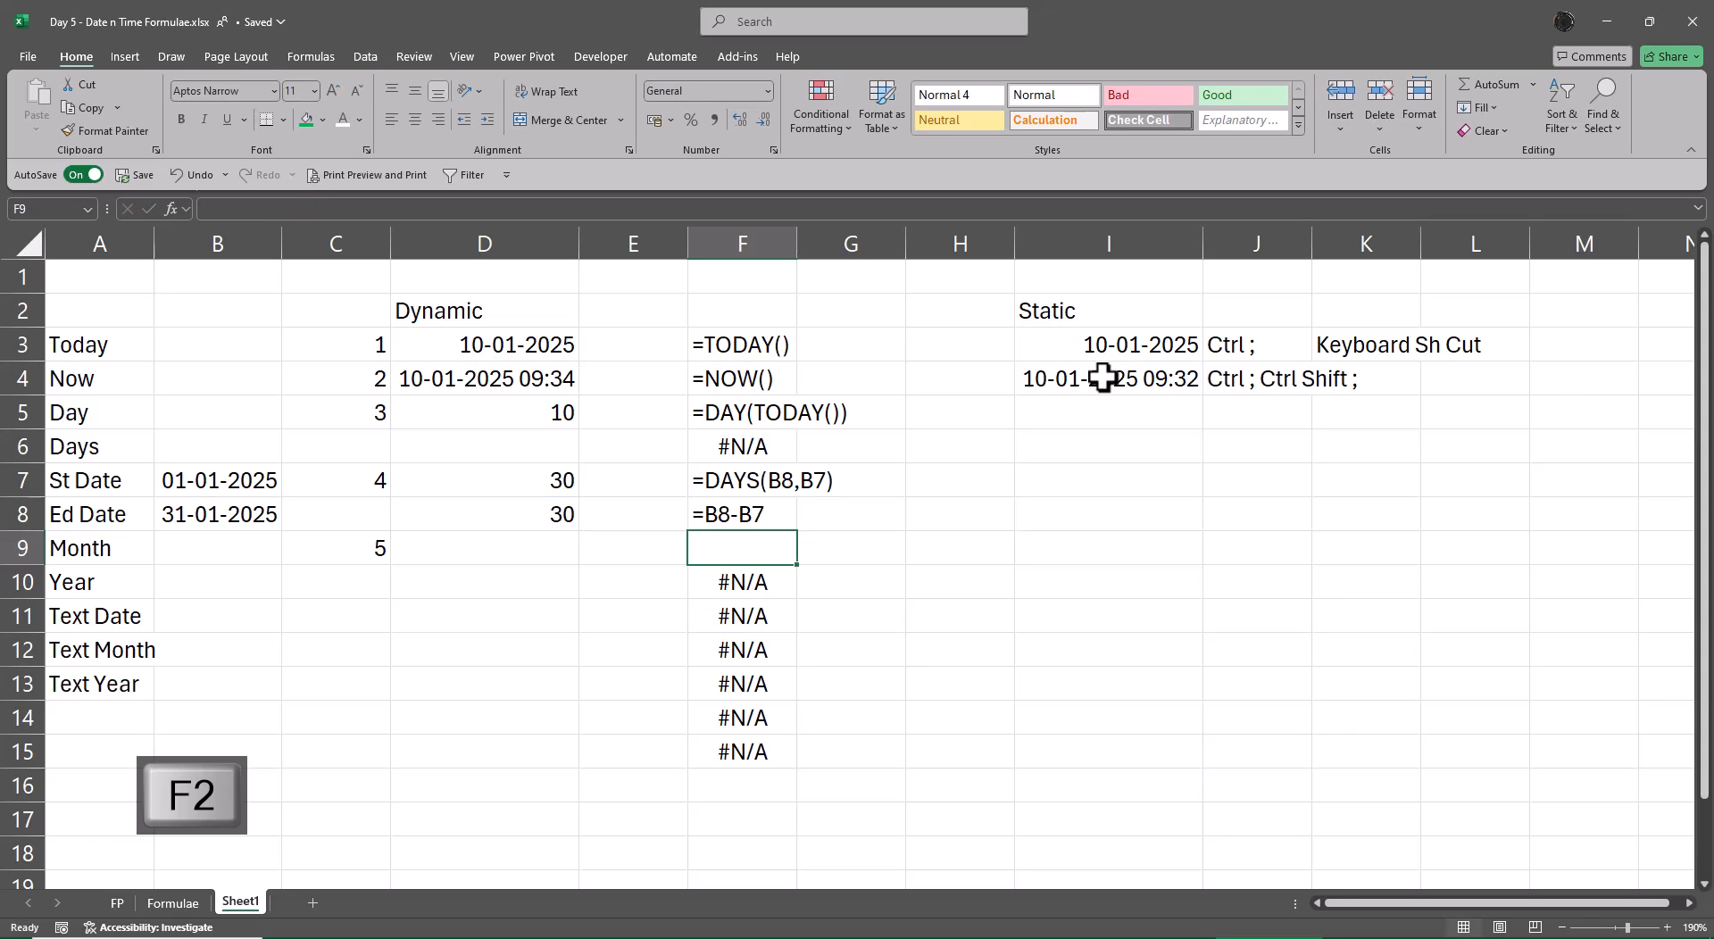
Step: Copy the formula-text formula from F6 into F9 and check that it references D9
key(Up)
key(Up)
key(Up)
key(ctrl+c)
key(Down)
key(Down)
key(Down)
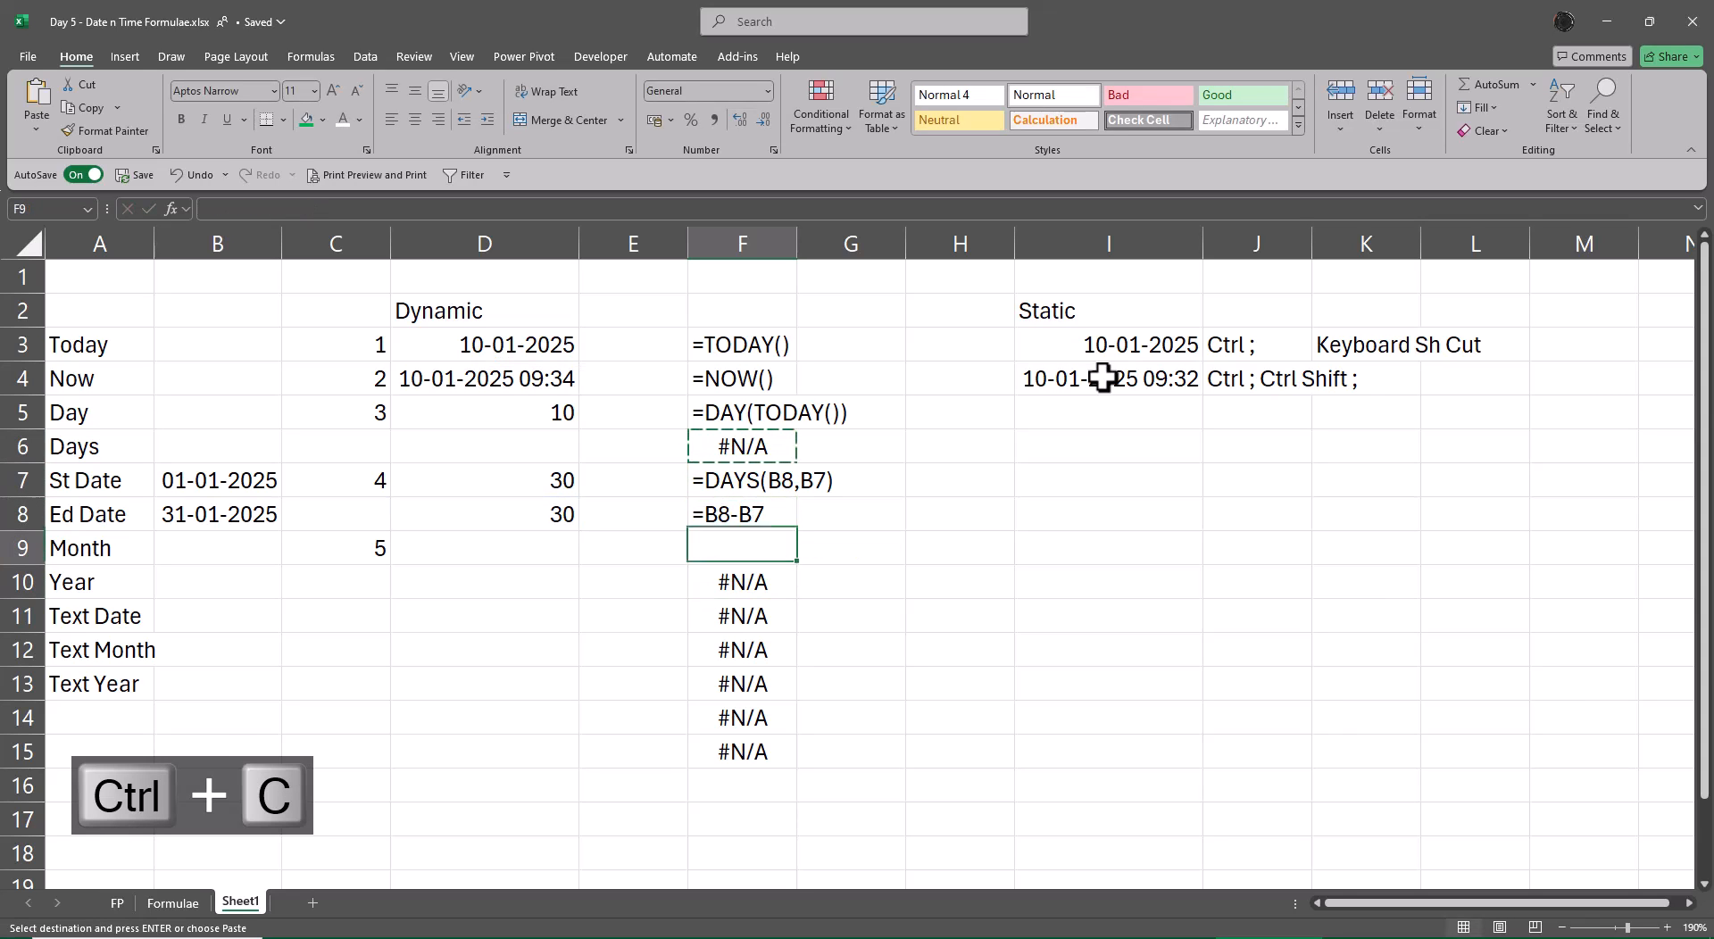
key(Down)
key(Up)
key(ctrl+v)
key(F2)
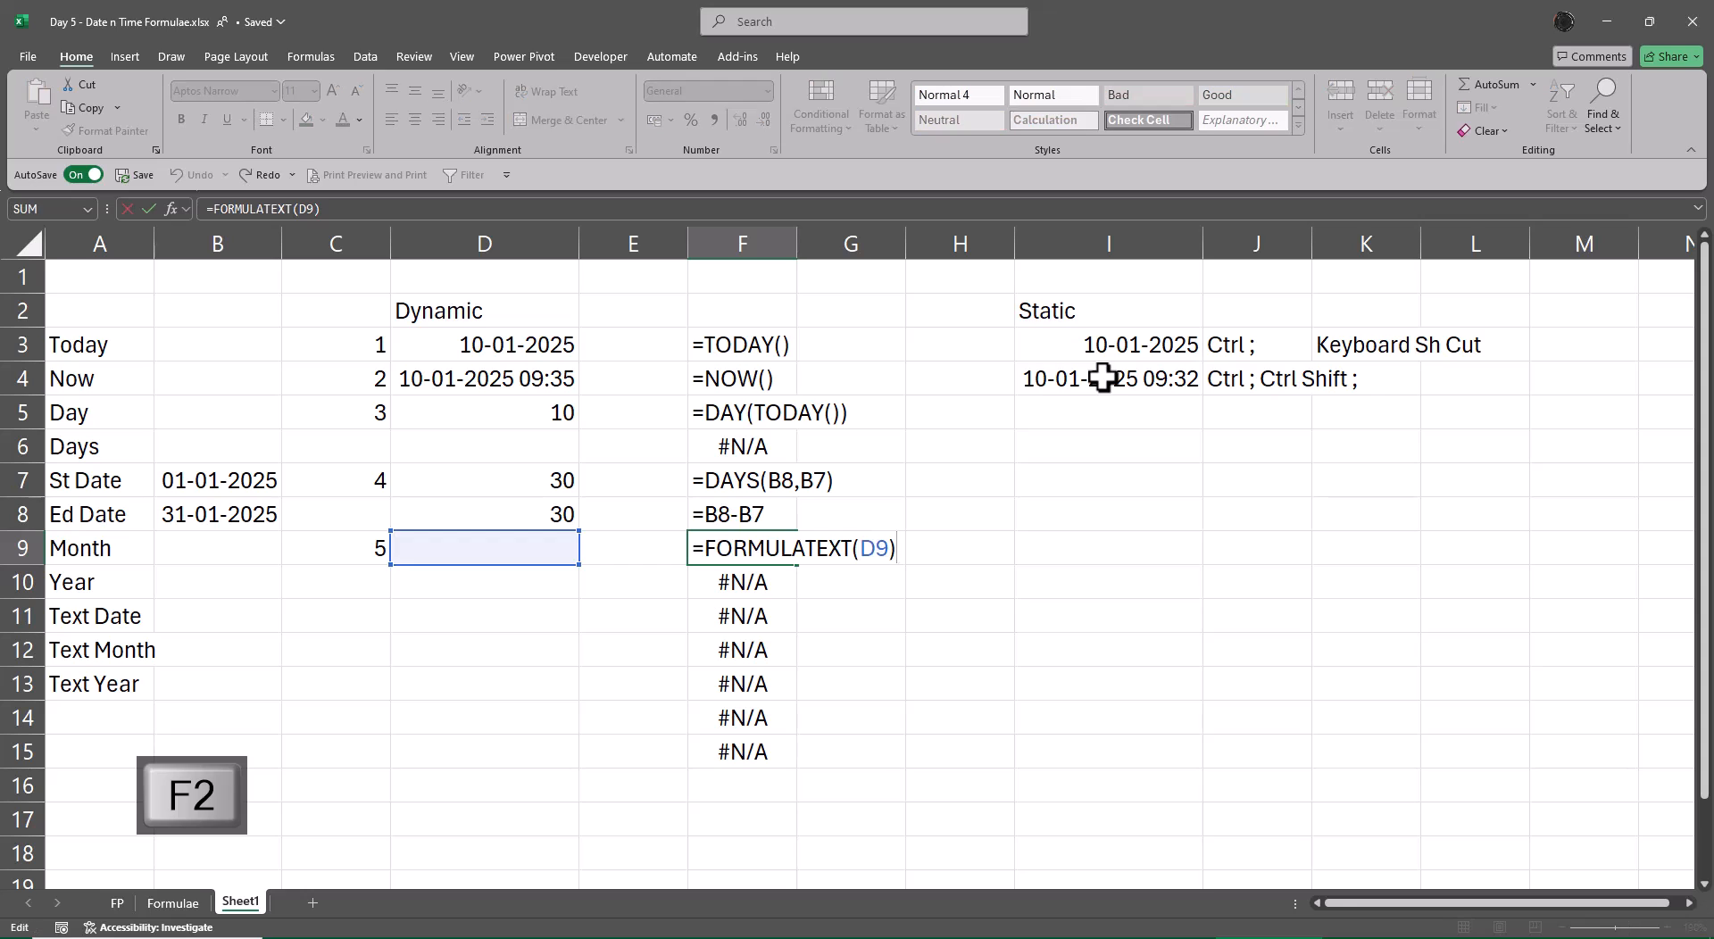
key(Escape)
Step: Enter =MONTH(TODAY()) in cell D9 to return the current month number
key(Left)
key(Left)
text(=month)
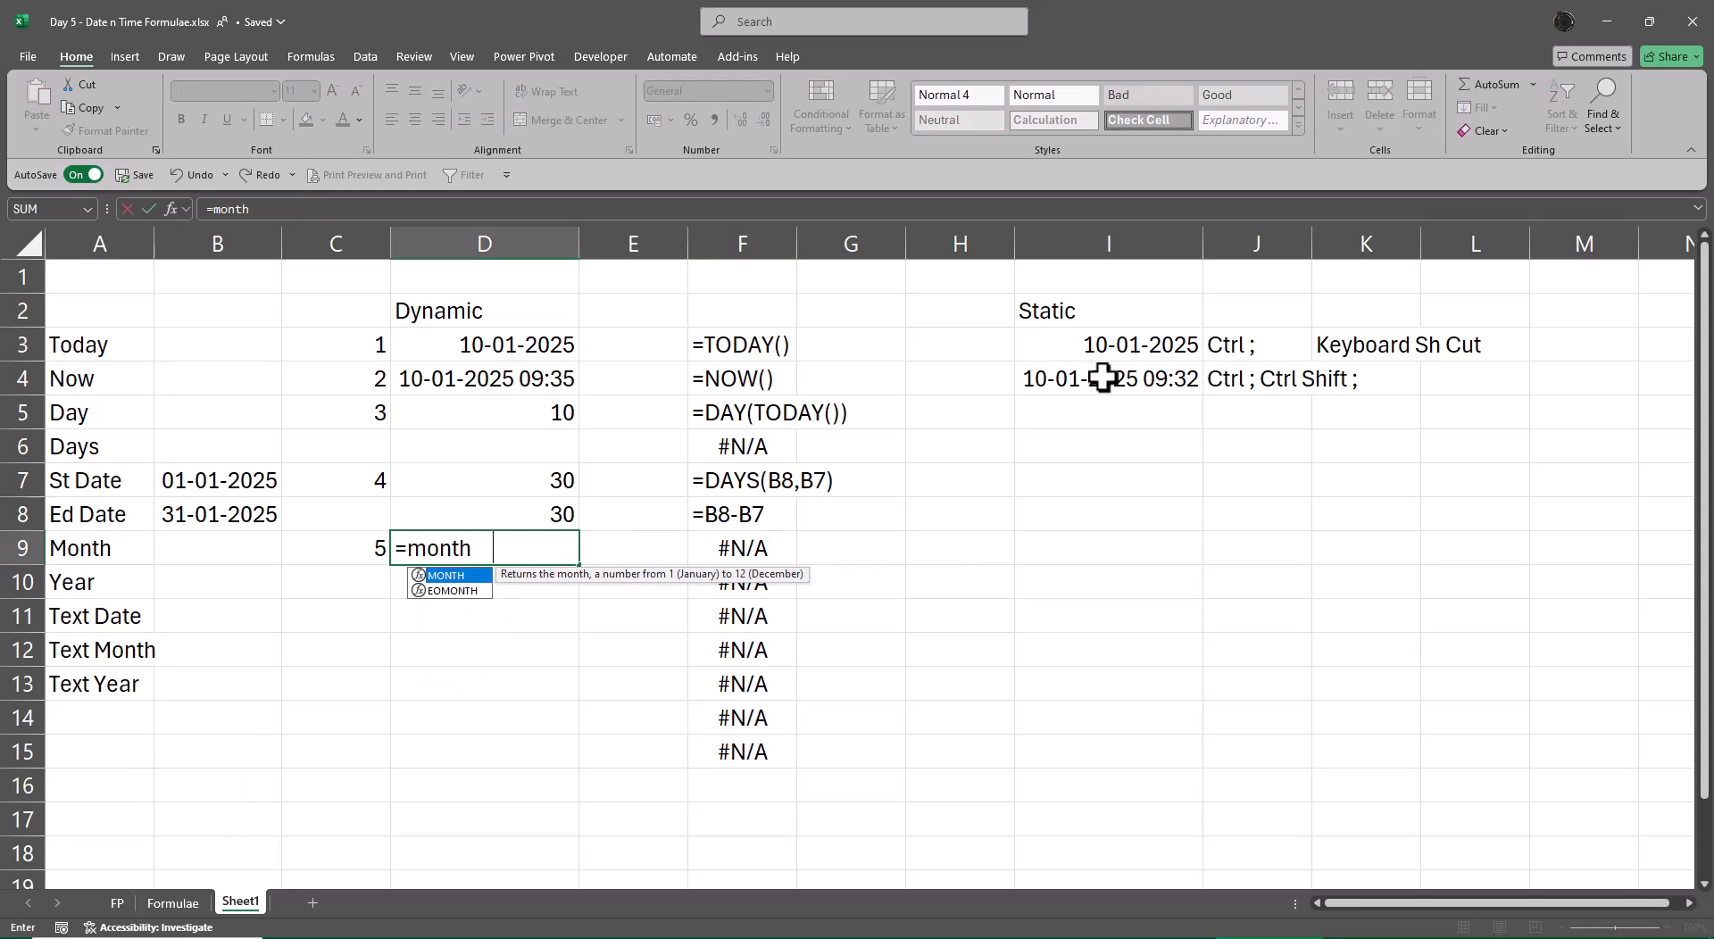
key(Tab)
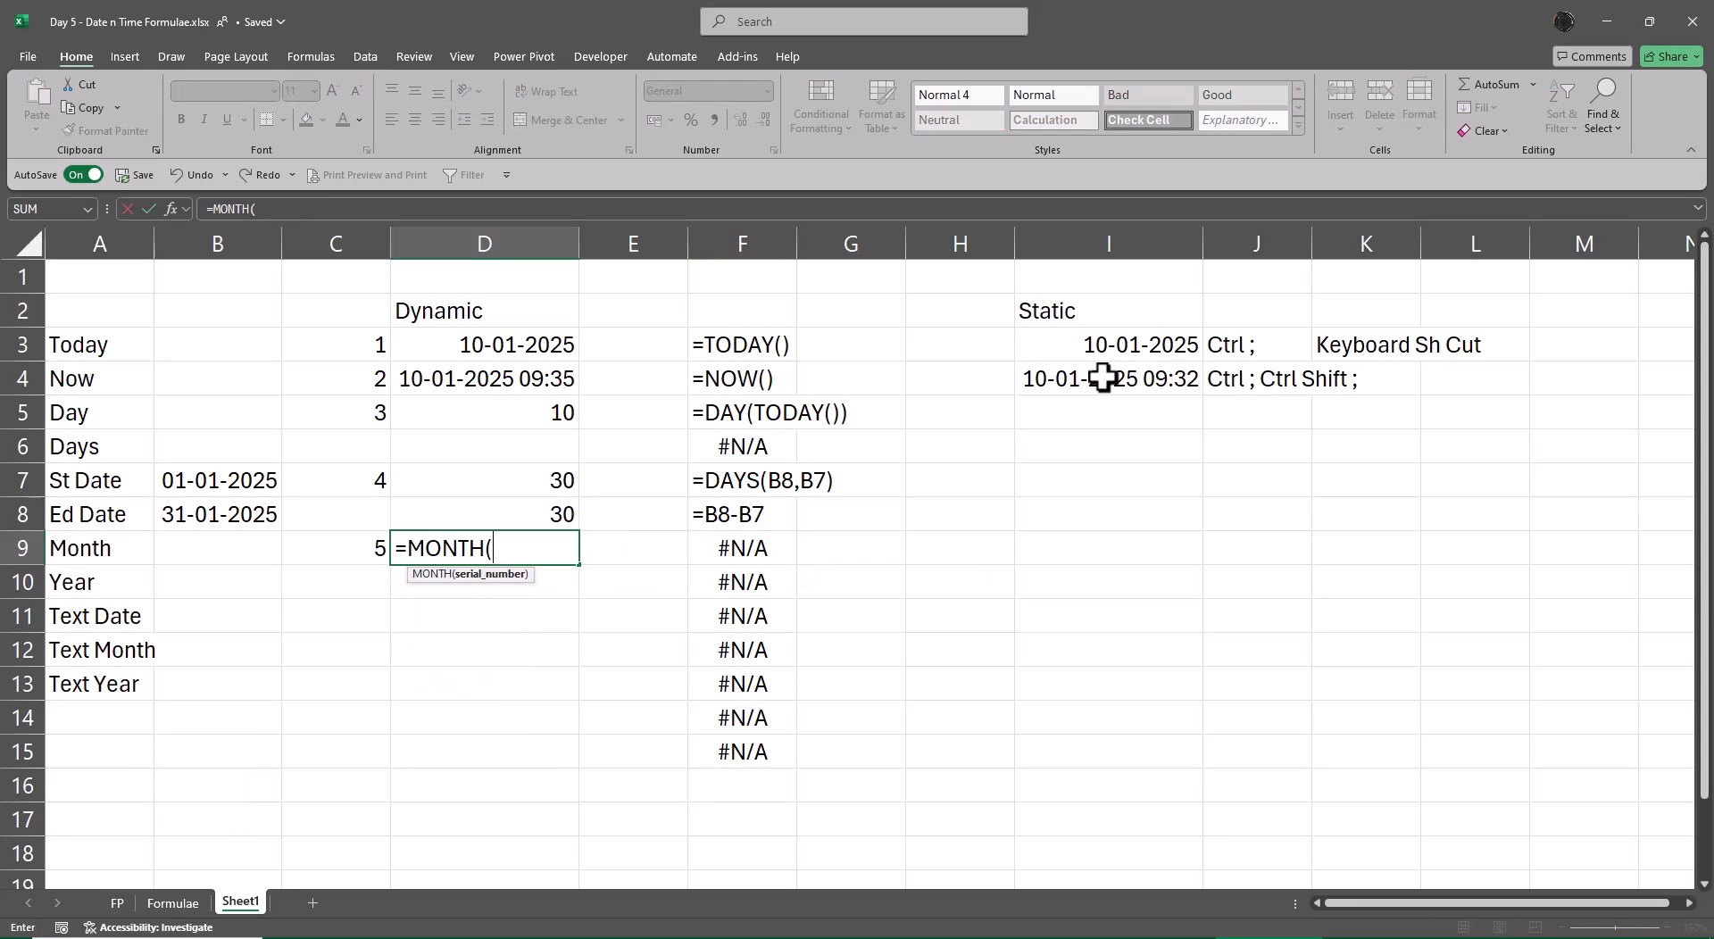
text(to)
key(Tab)
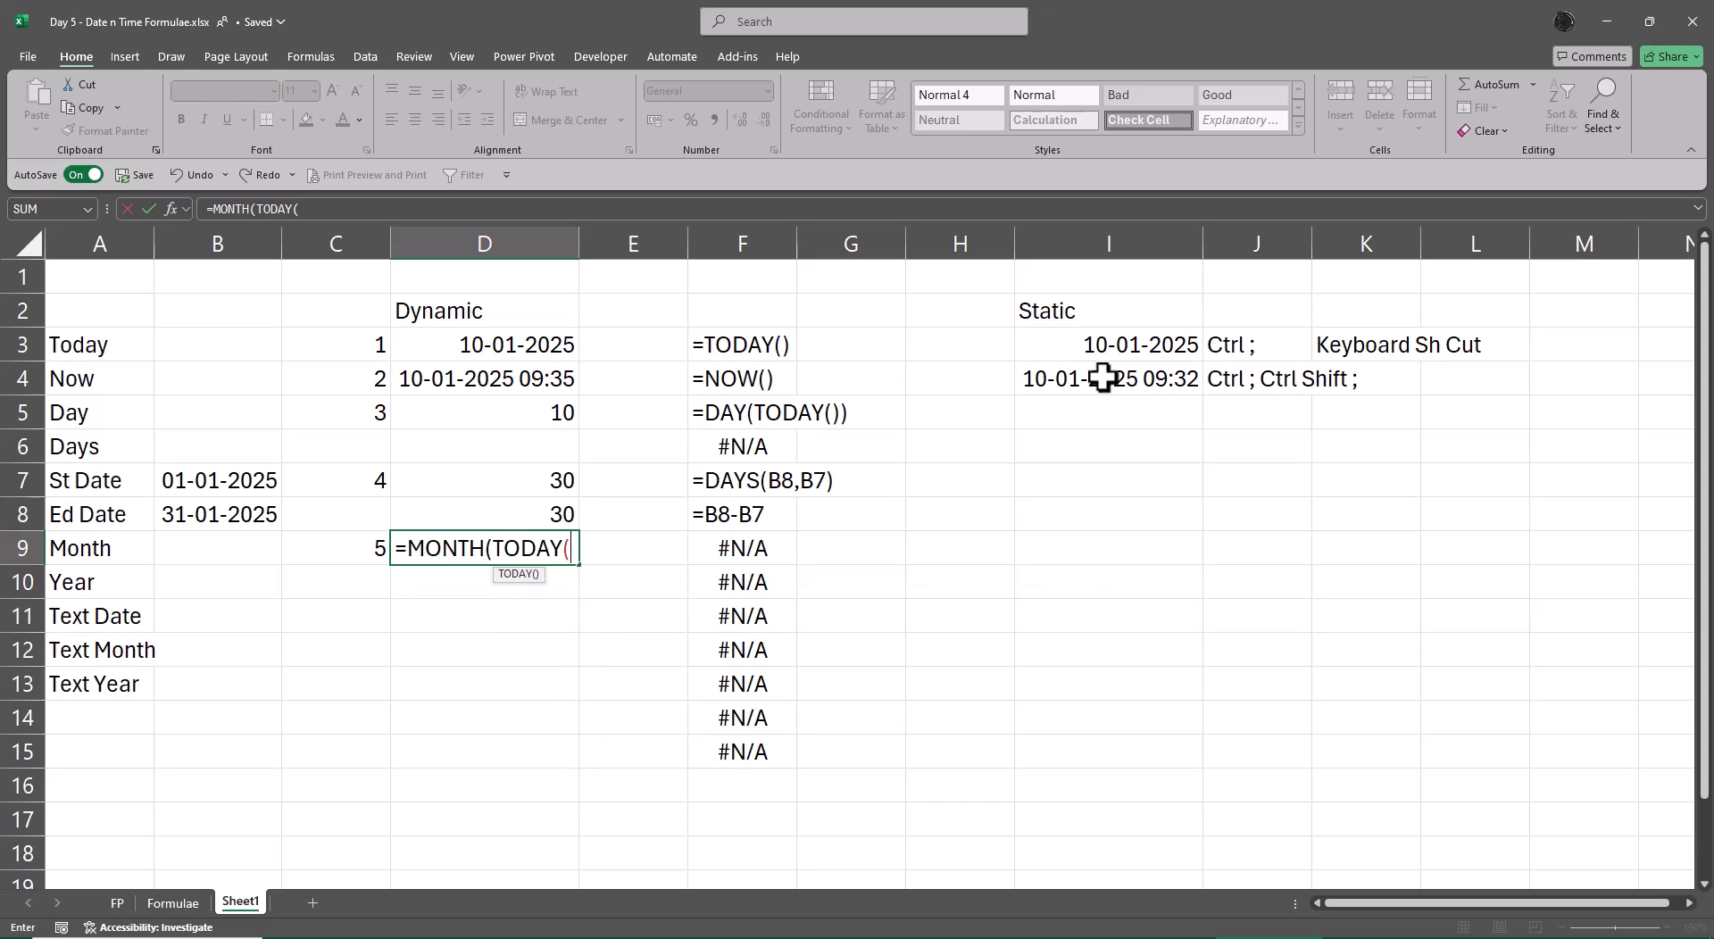
text()))
key(Return)
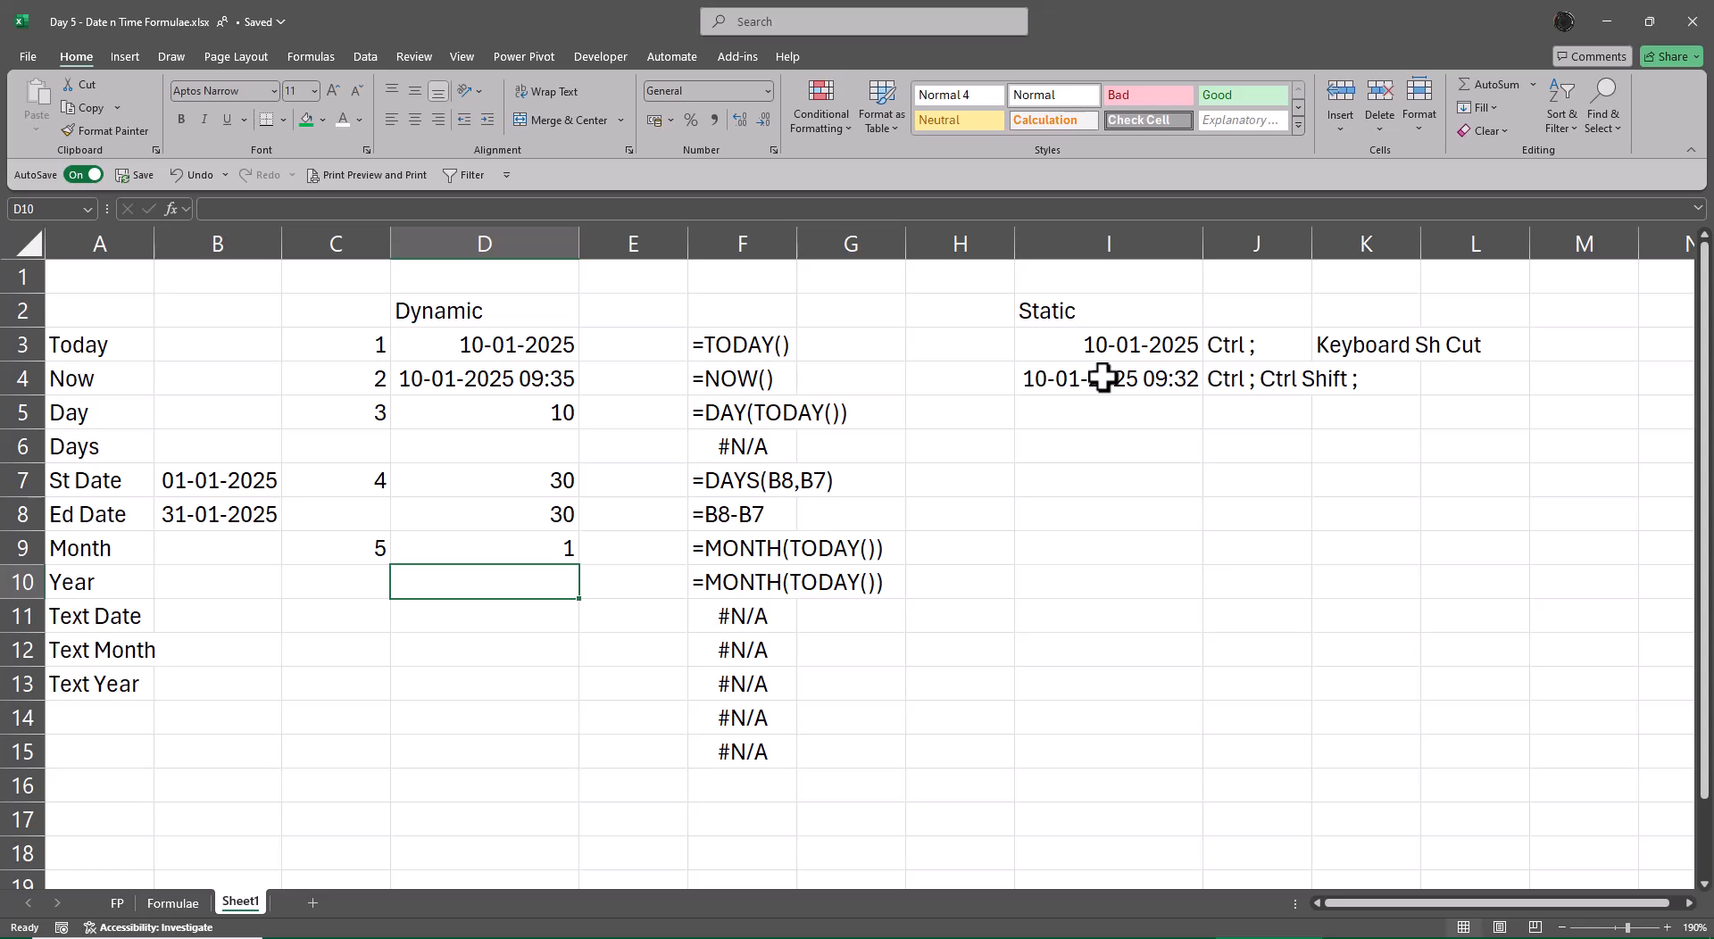
Step: Try to replace the formula text in F10 with a copy of F11, and clear the pasted formula
key(Right)
key(Right)
key(Delete)
key(Down)
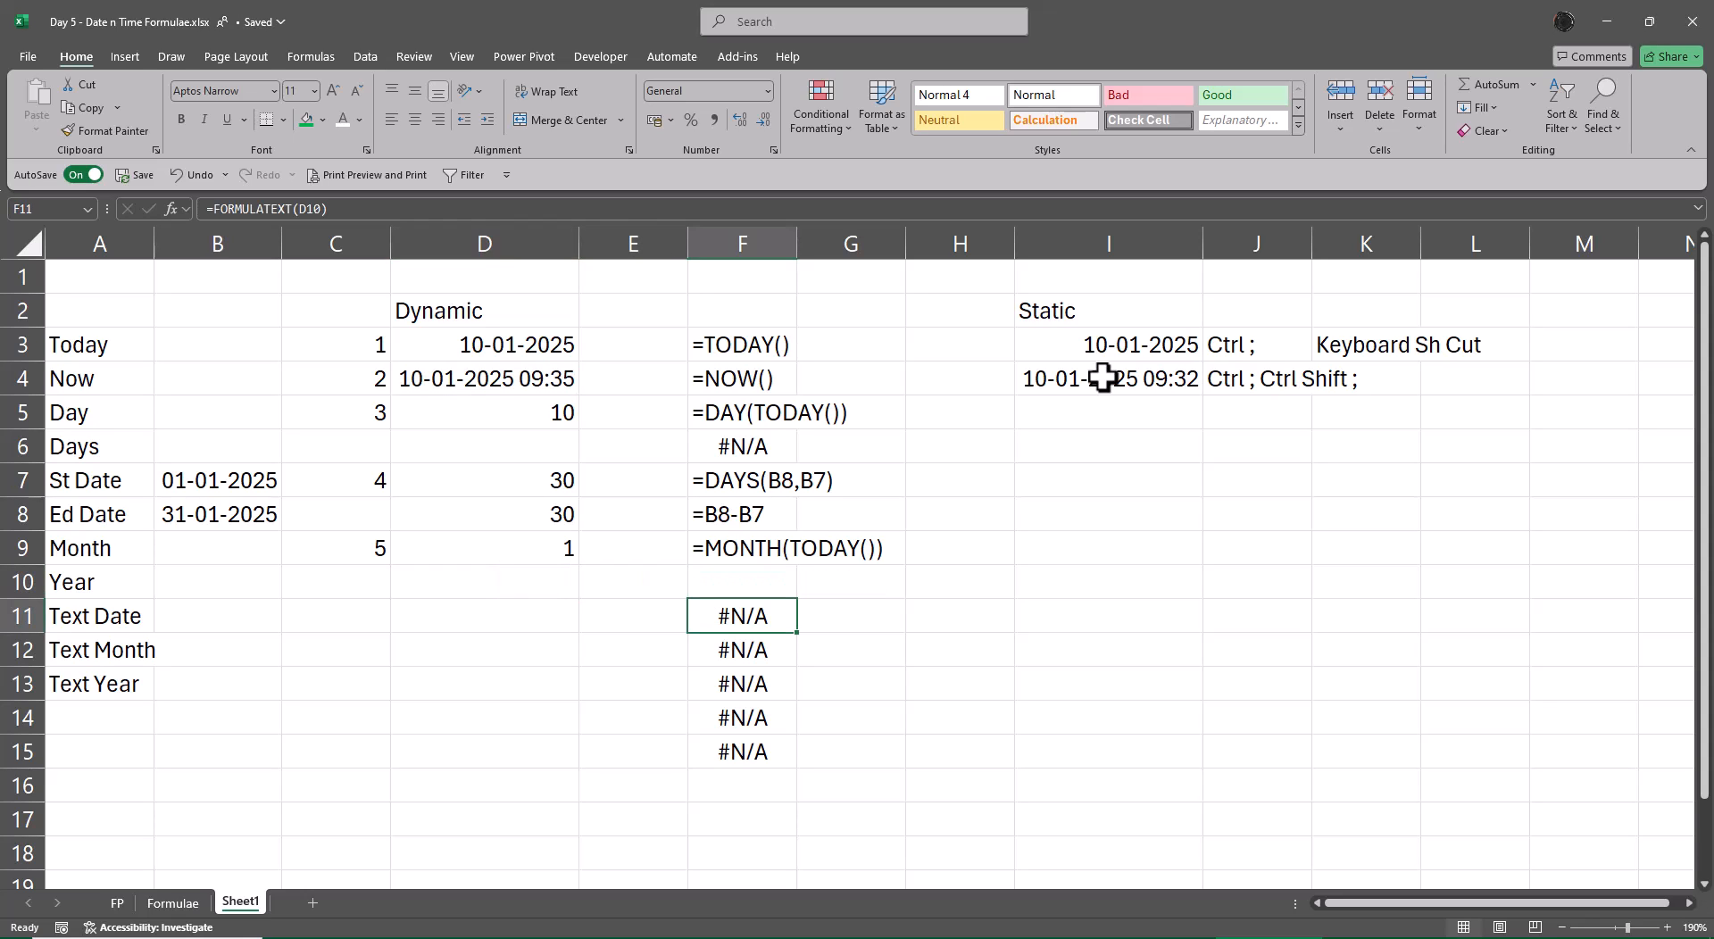
key(ctrl+c)
key(Up)
key(ctrl+v)
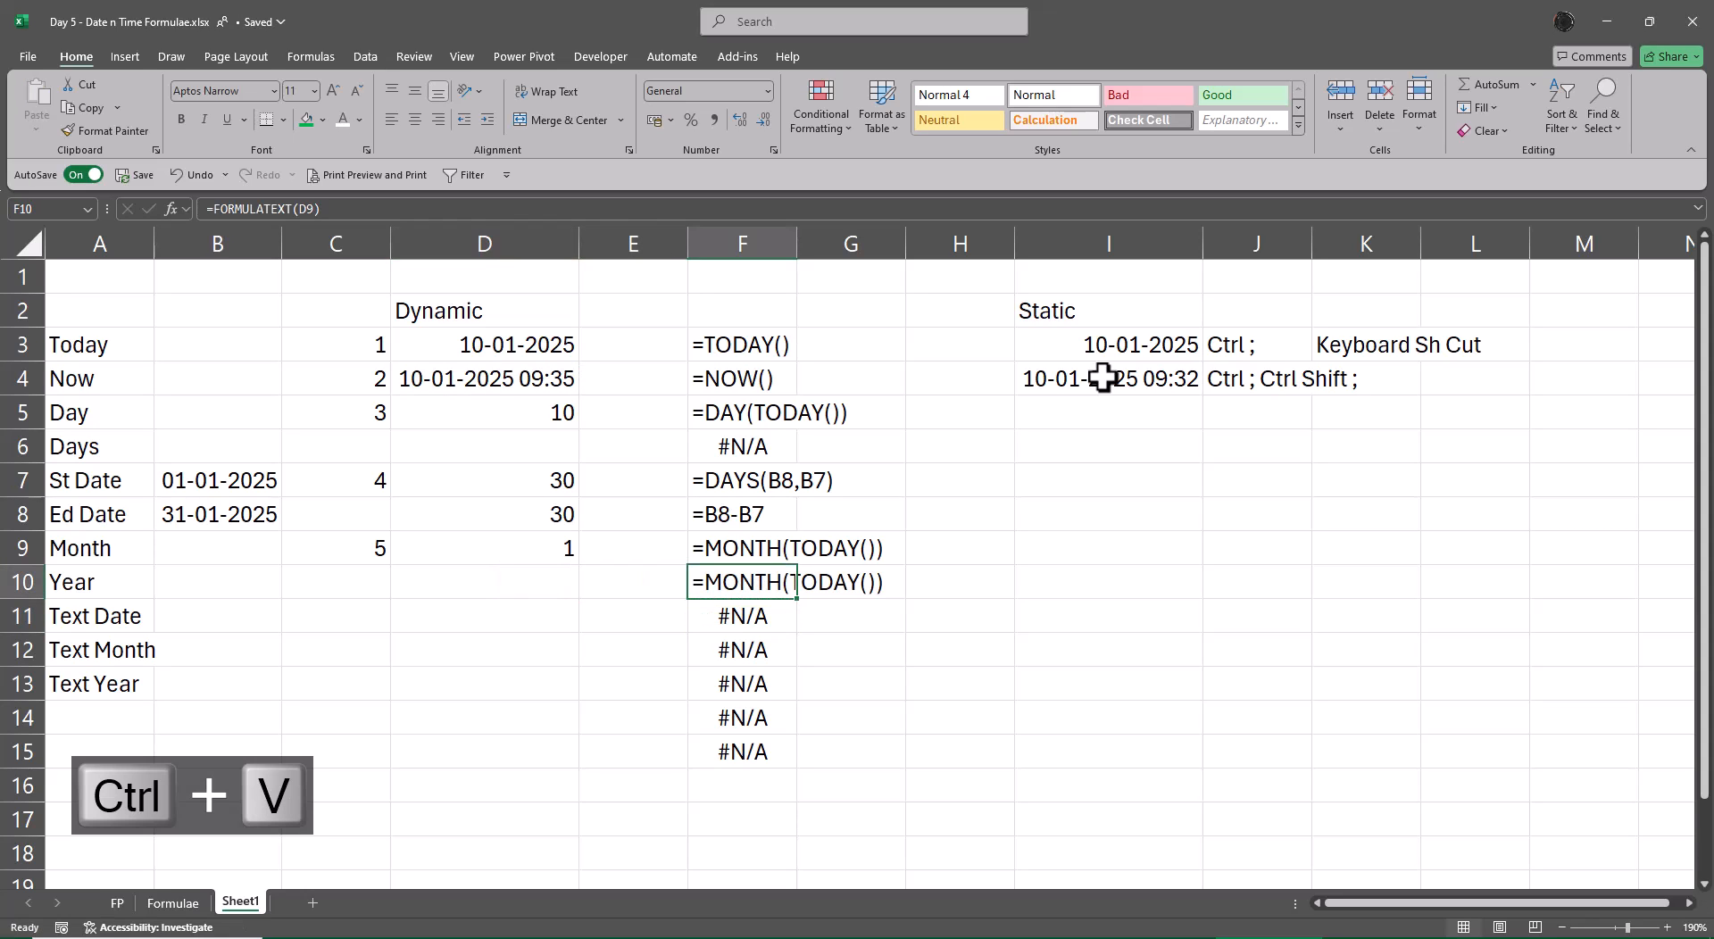
key(Delete)
Step: Enter a FORMULATEXT formula in F10 that references D10
text(=form)
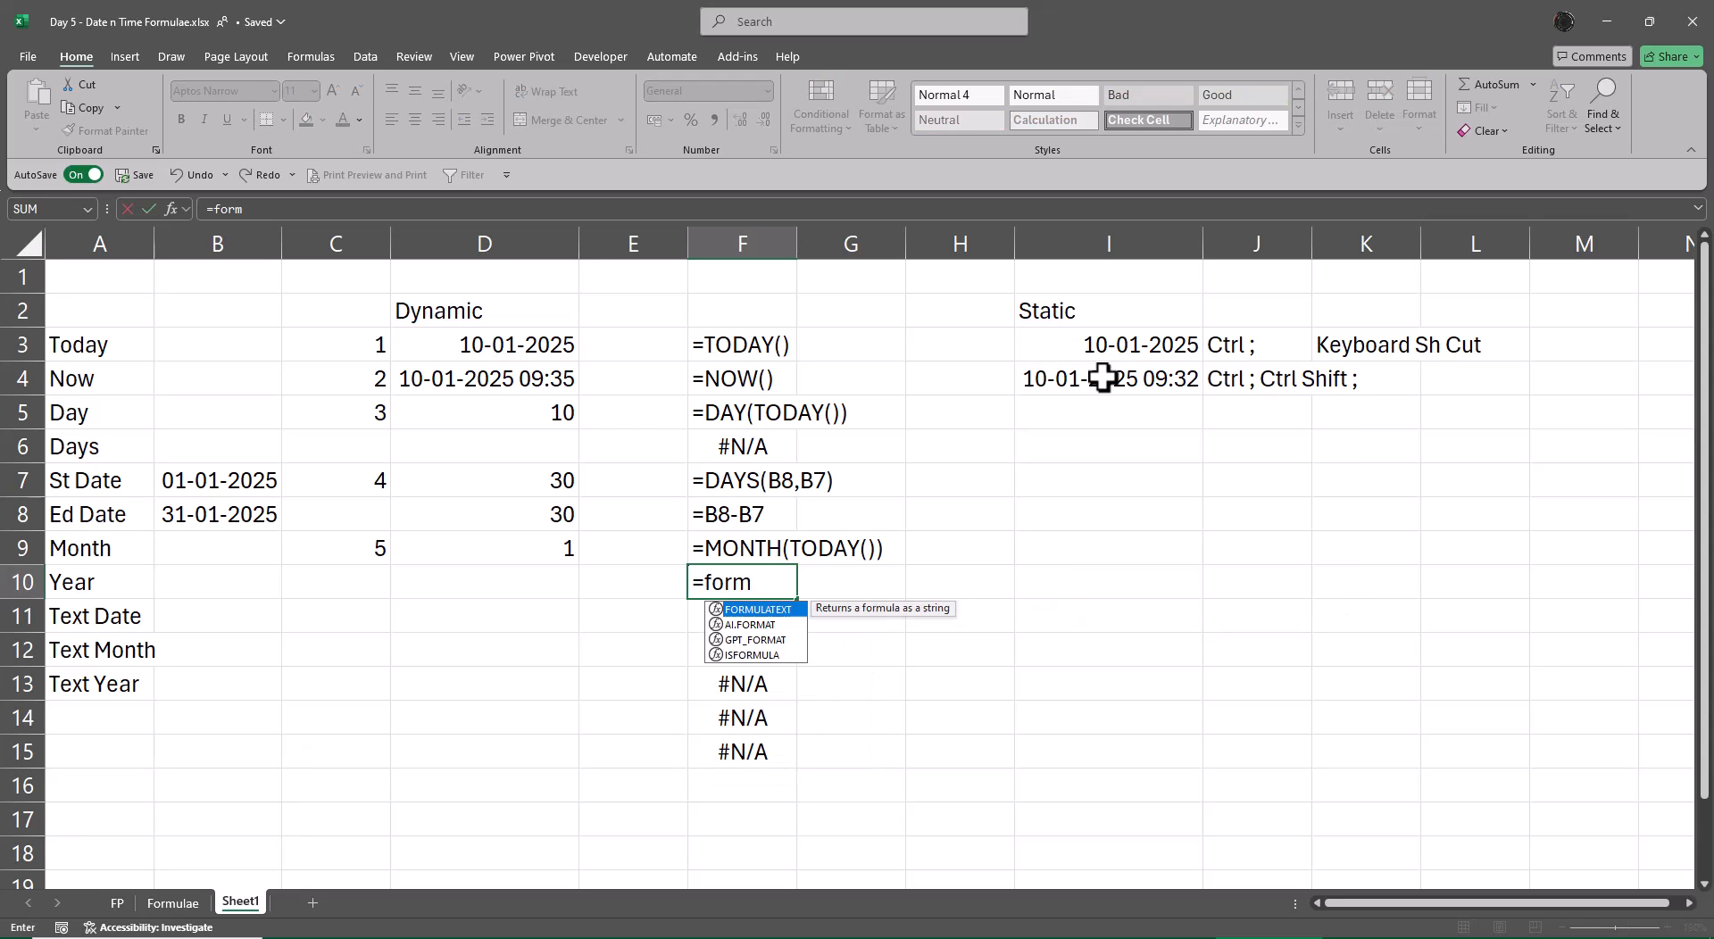
key(Tab)
key(Left)
key(Left)
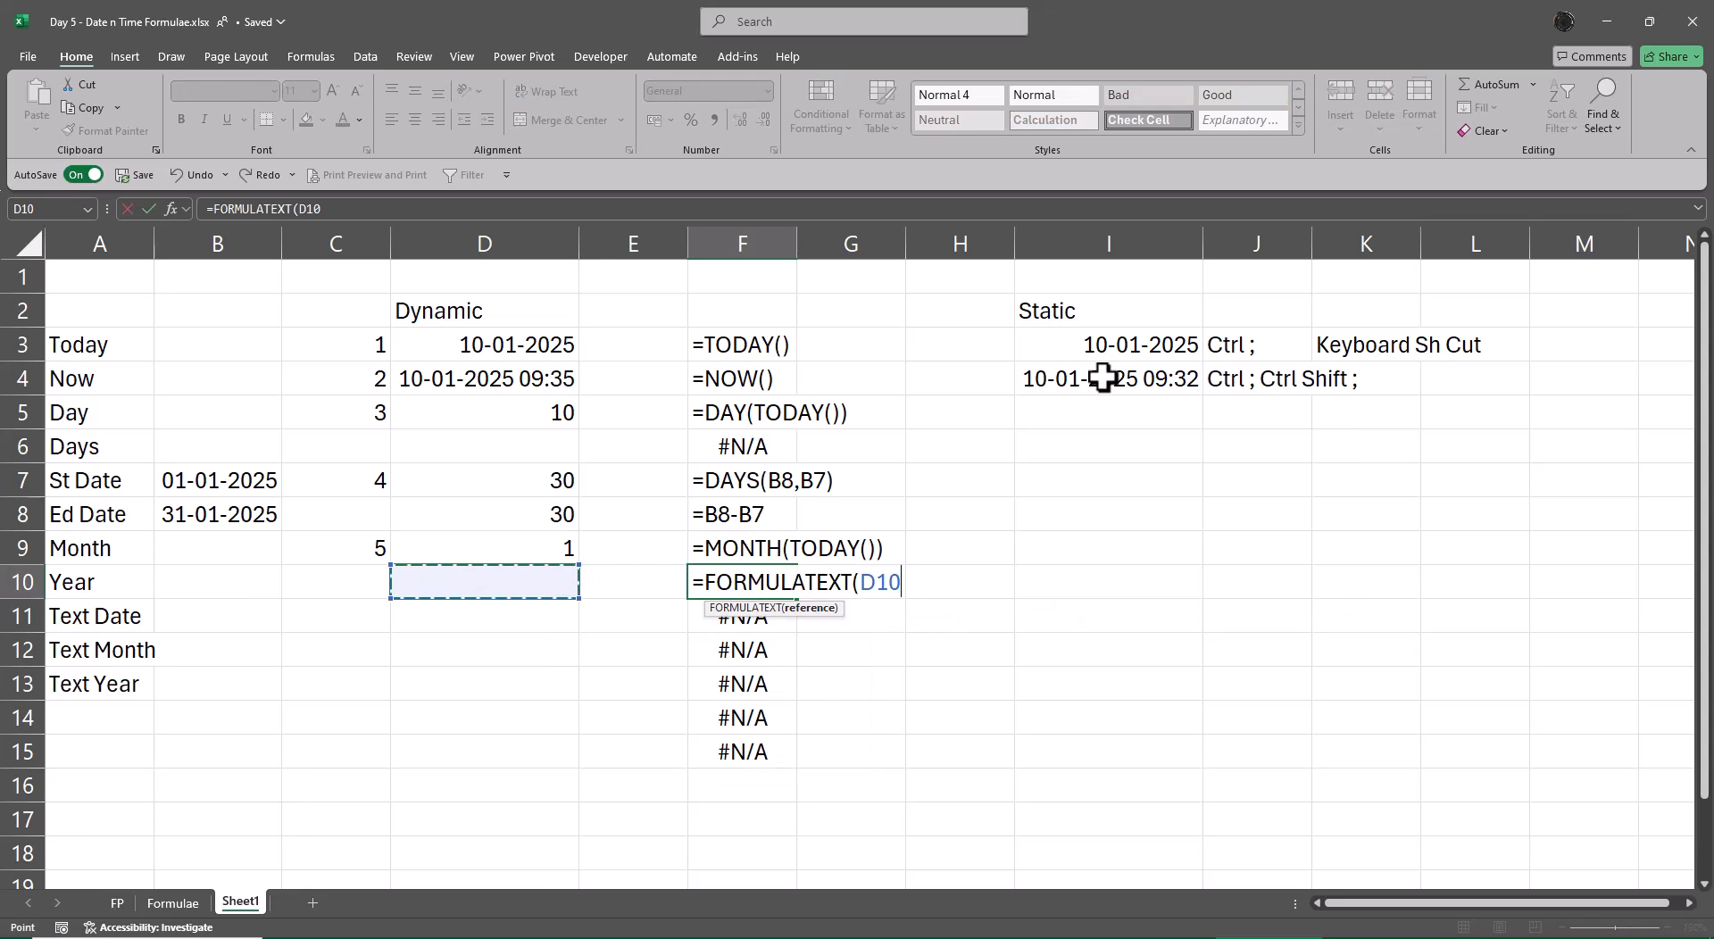
key(Return)
Step: Fill the serial numbers down from C9 to C13 as a series, giving 6 to 9 below the 5
key(Up)
key(Left)
key(Left)
key(Left)
key(Up)
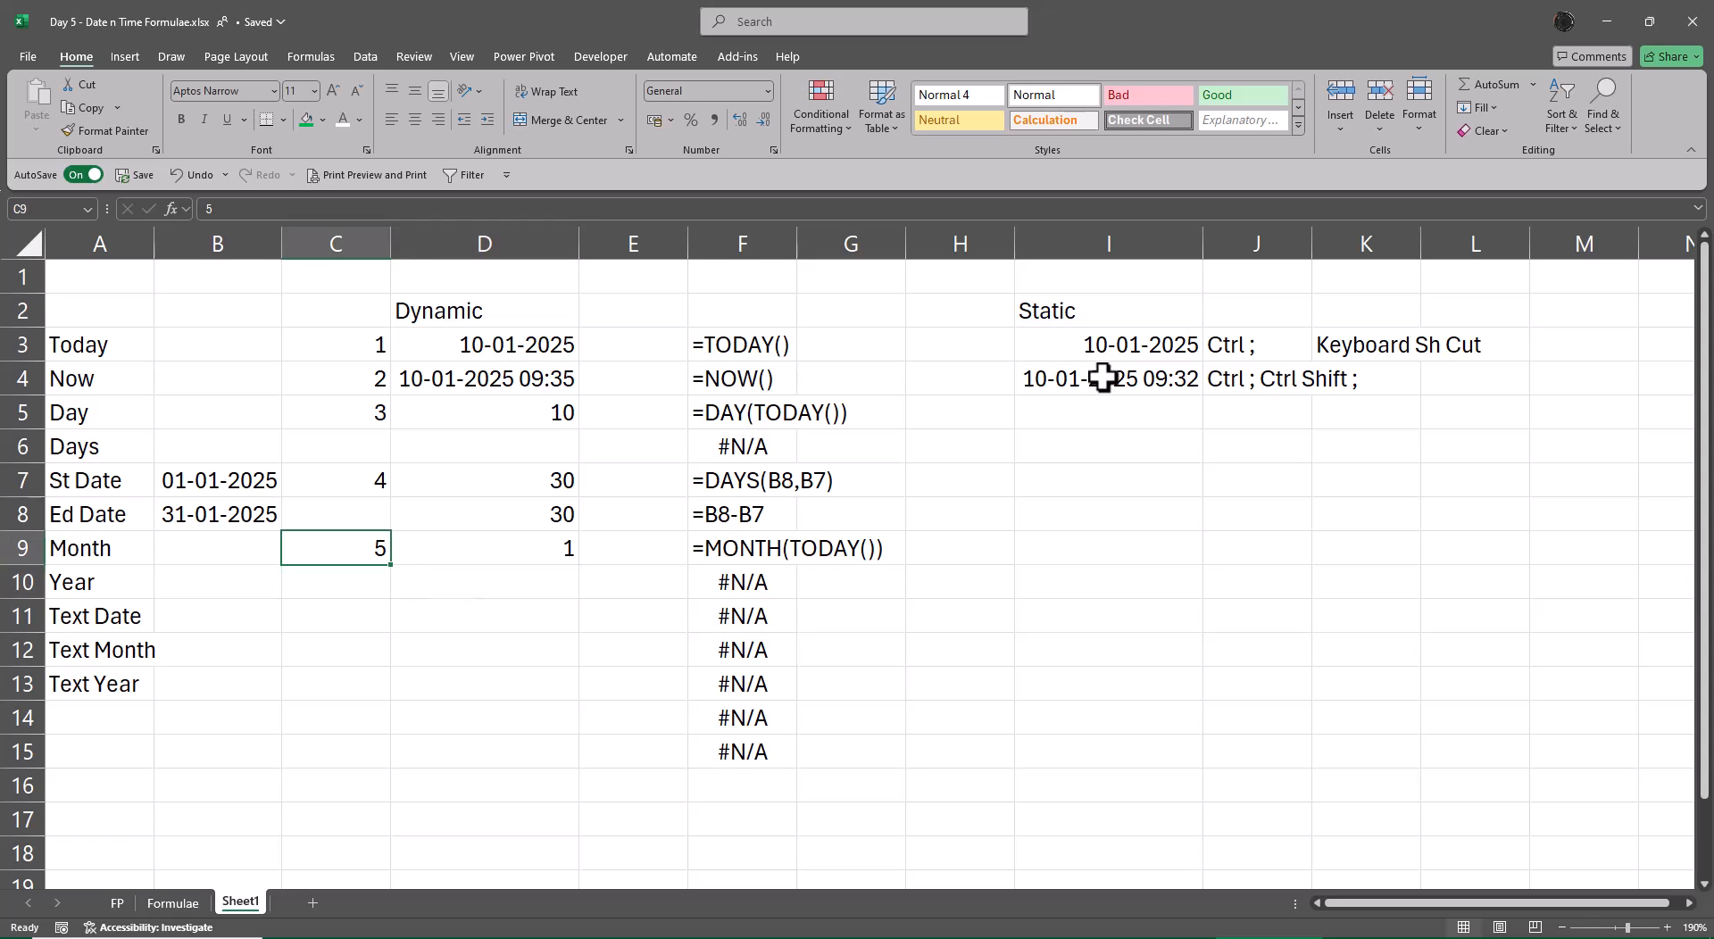
key(shift+Down)
key(shift+Down)
key(shift+Down)
key(shift+Down)
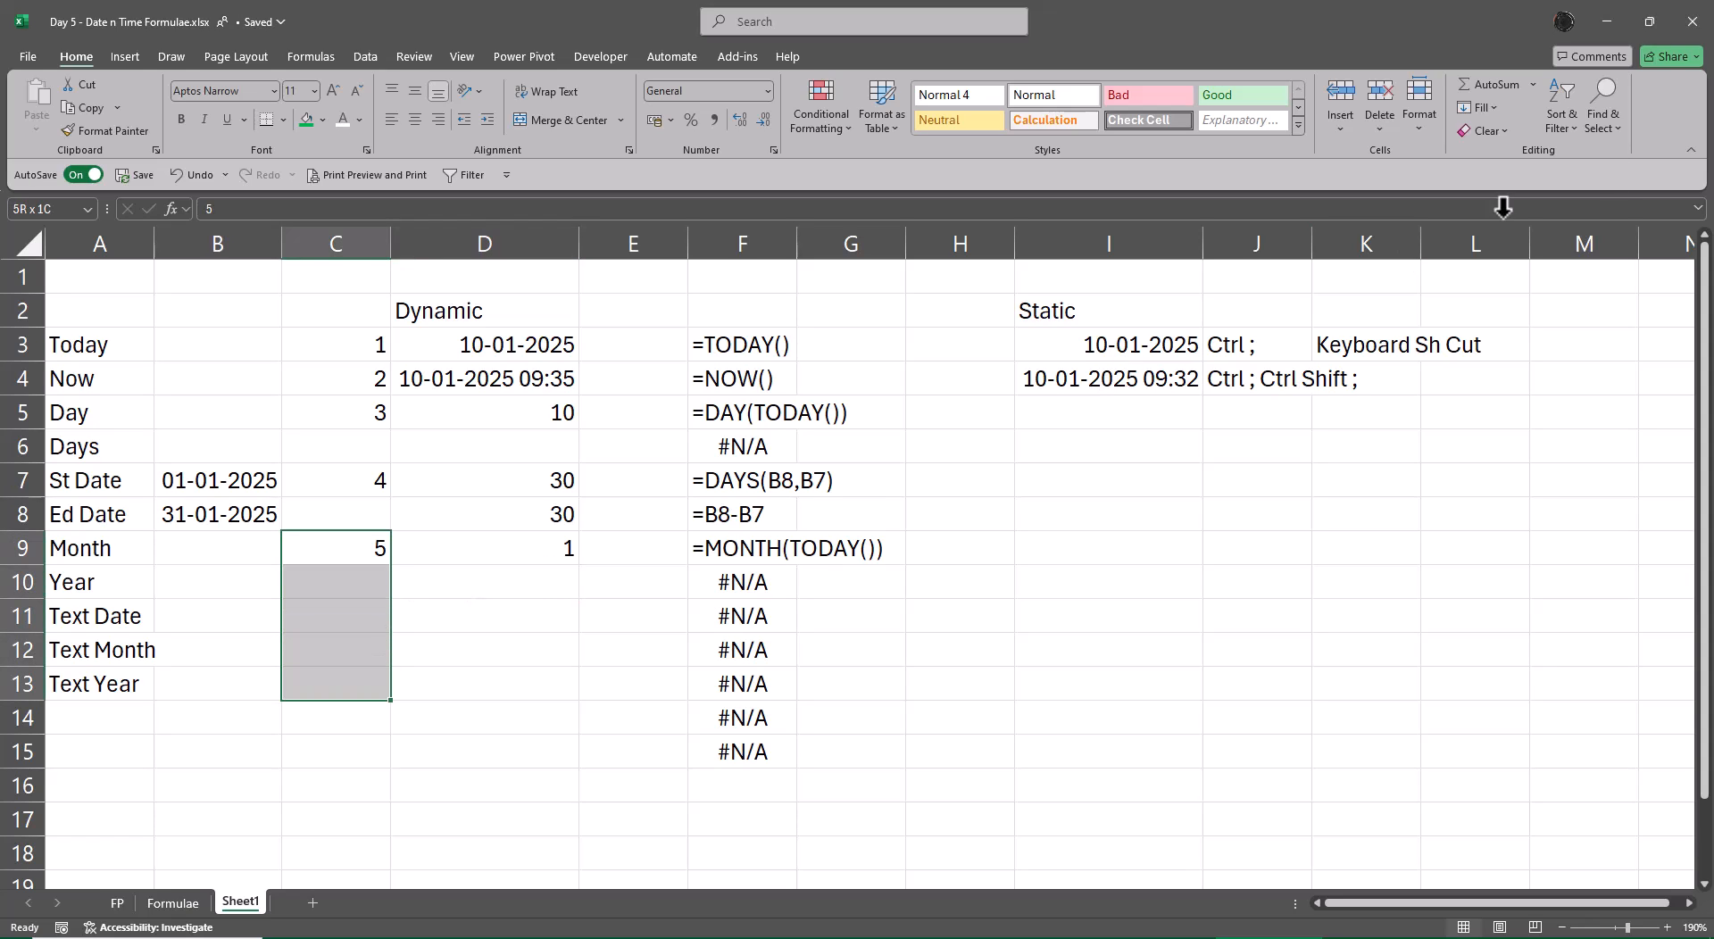
click(1484, 109)
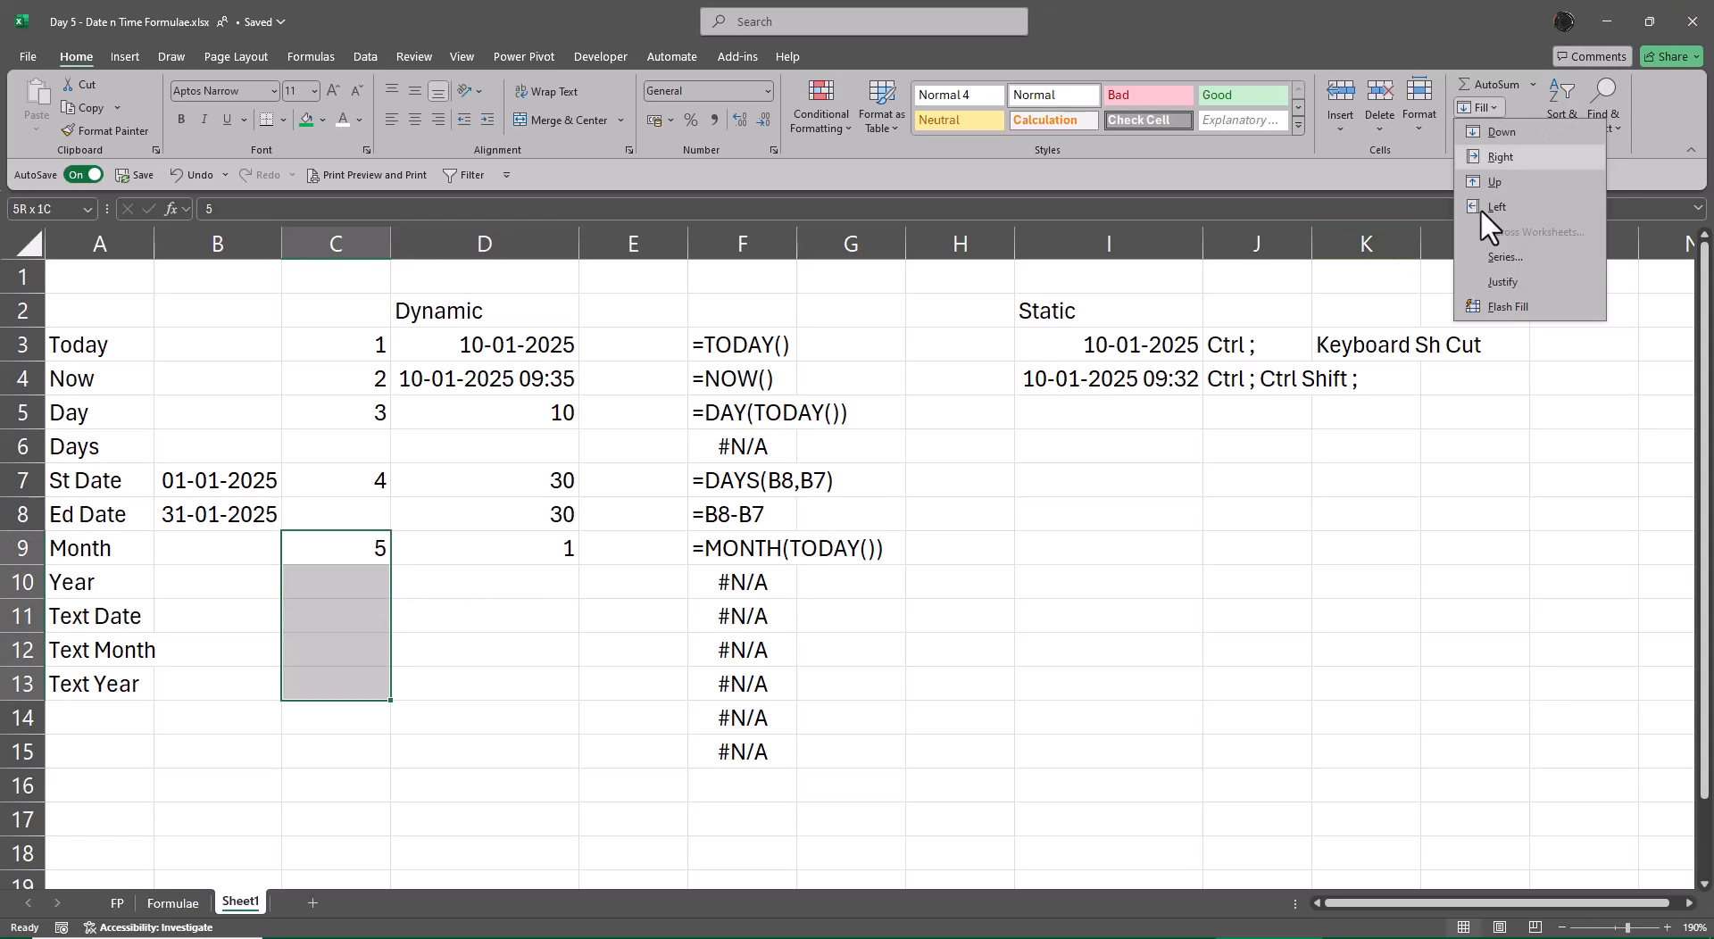
click(1482, 256)
click(1375, 521)
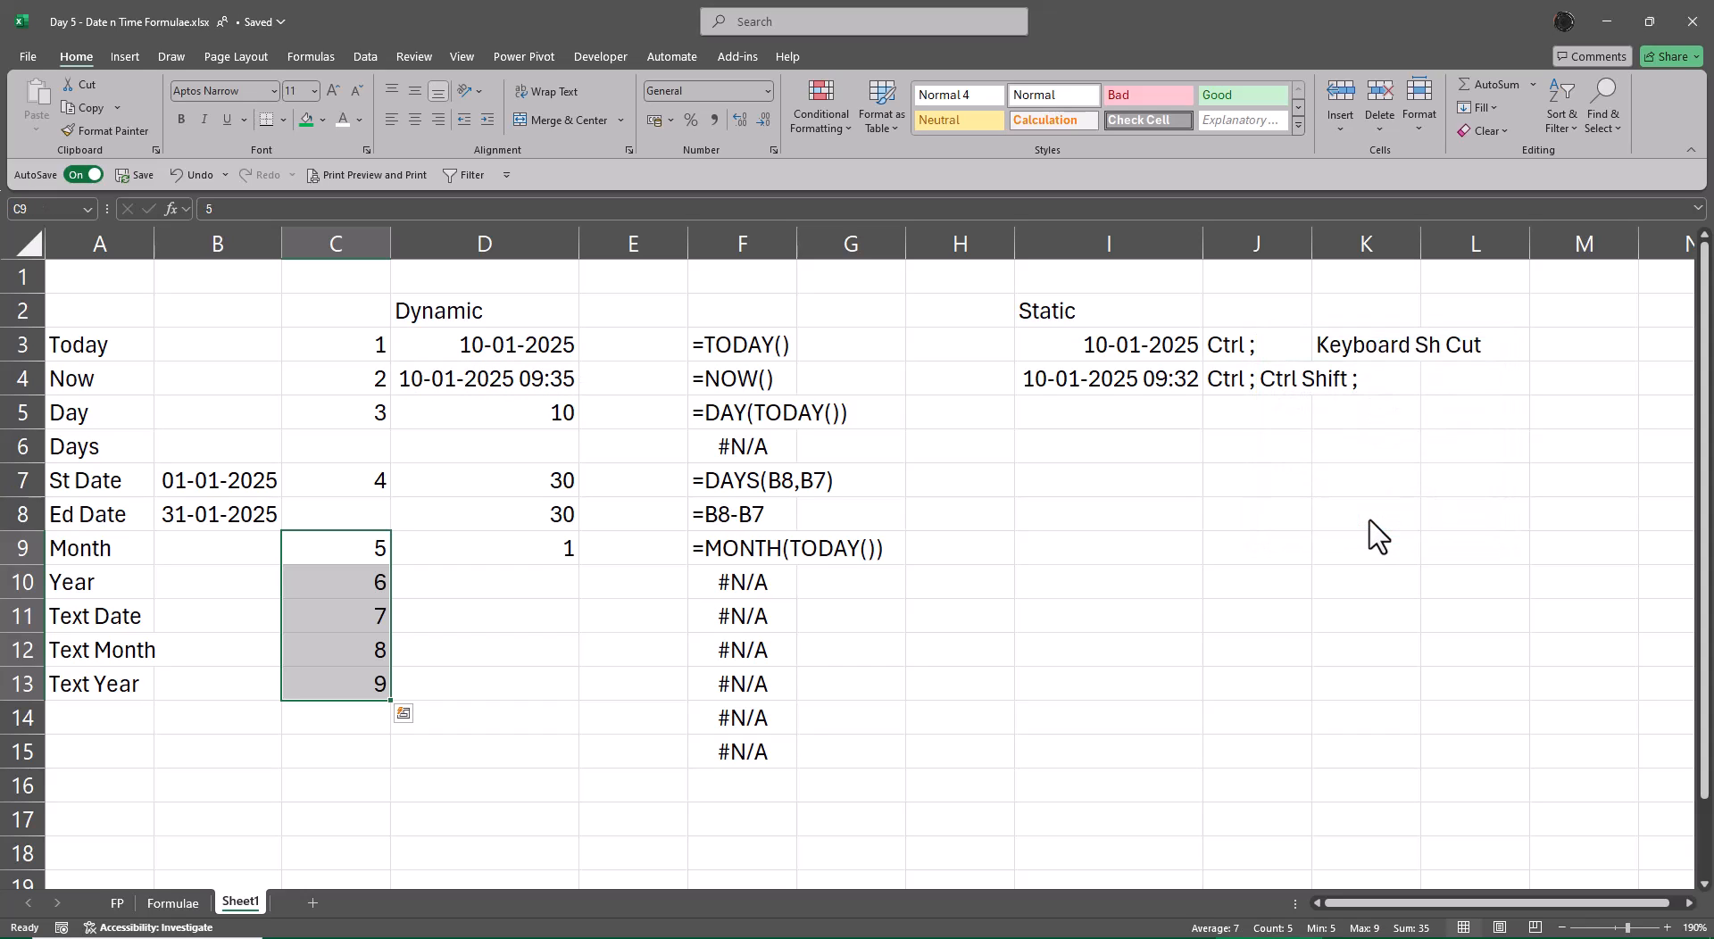
Step: Enter =YEAR(TODAY()) in cell D10 to return the current year
key(Right)
key(Down)
key(Right)
key(Left)
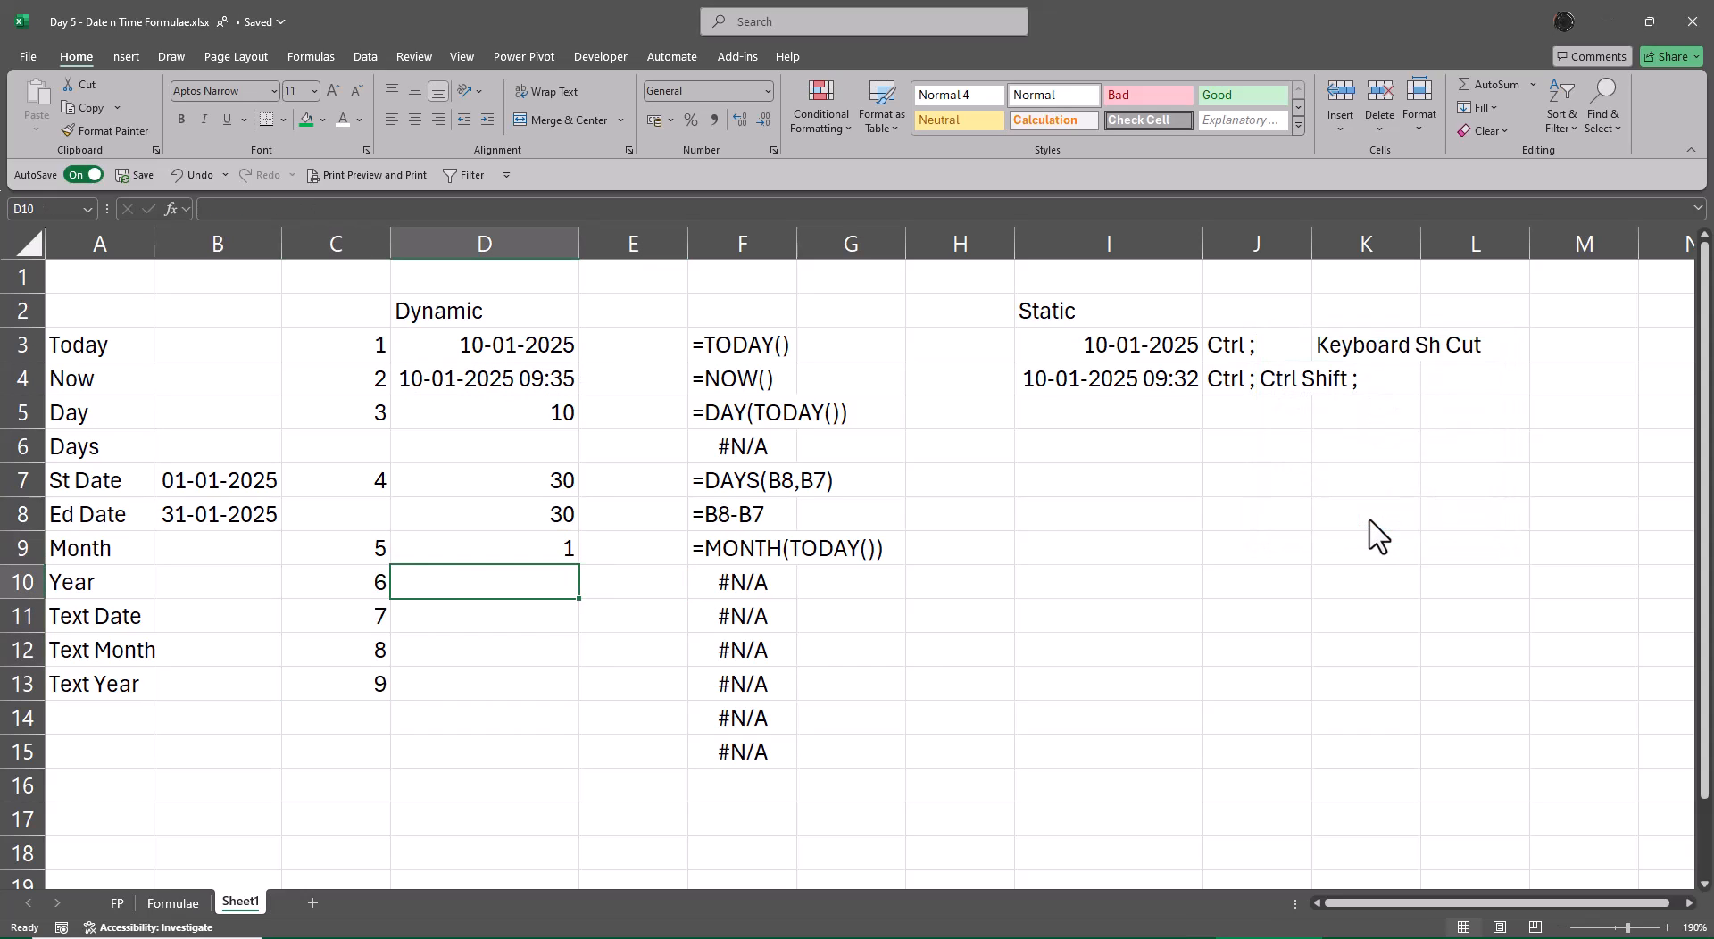
text(=yea)
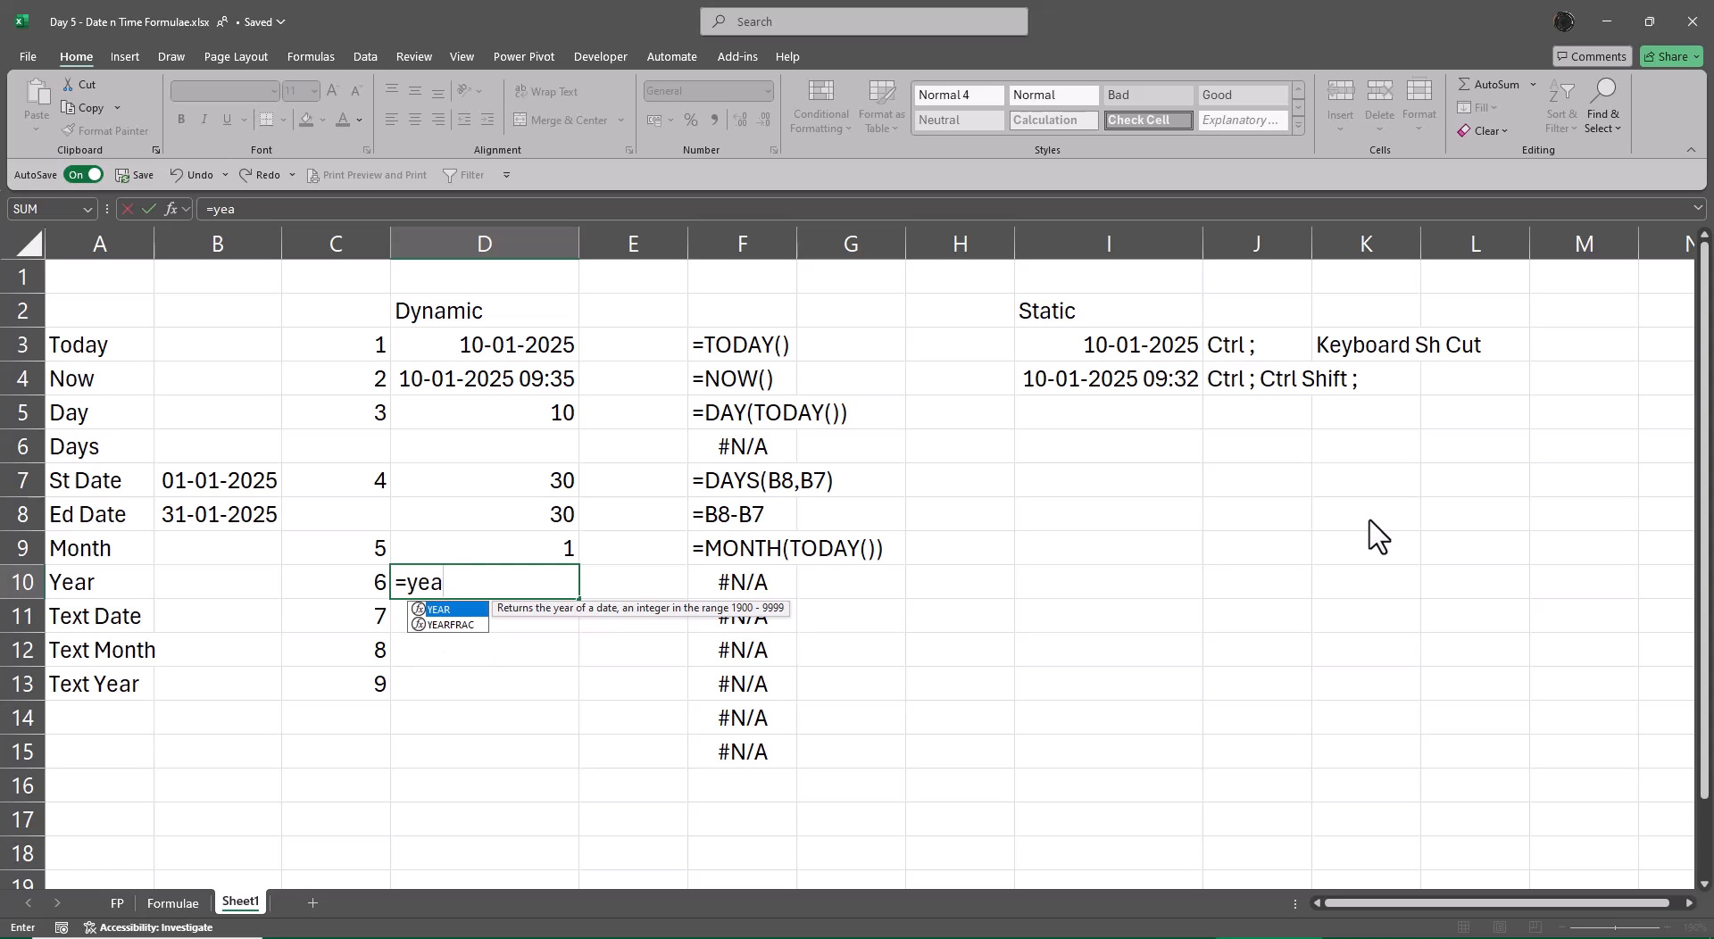
key(Tab)
text(to)
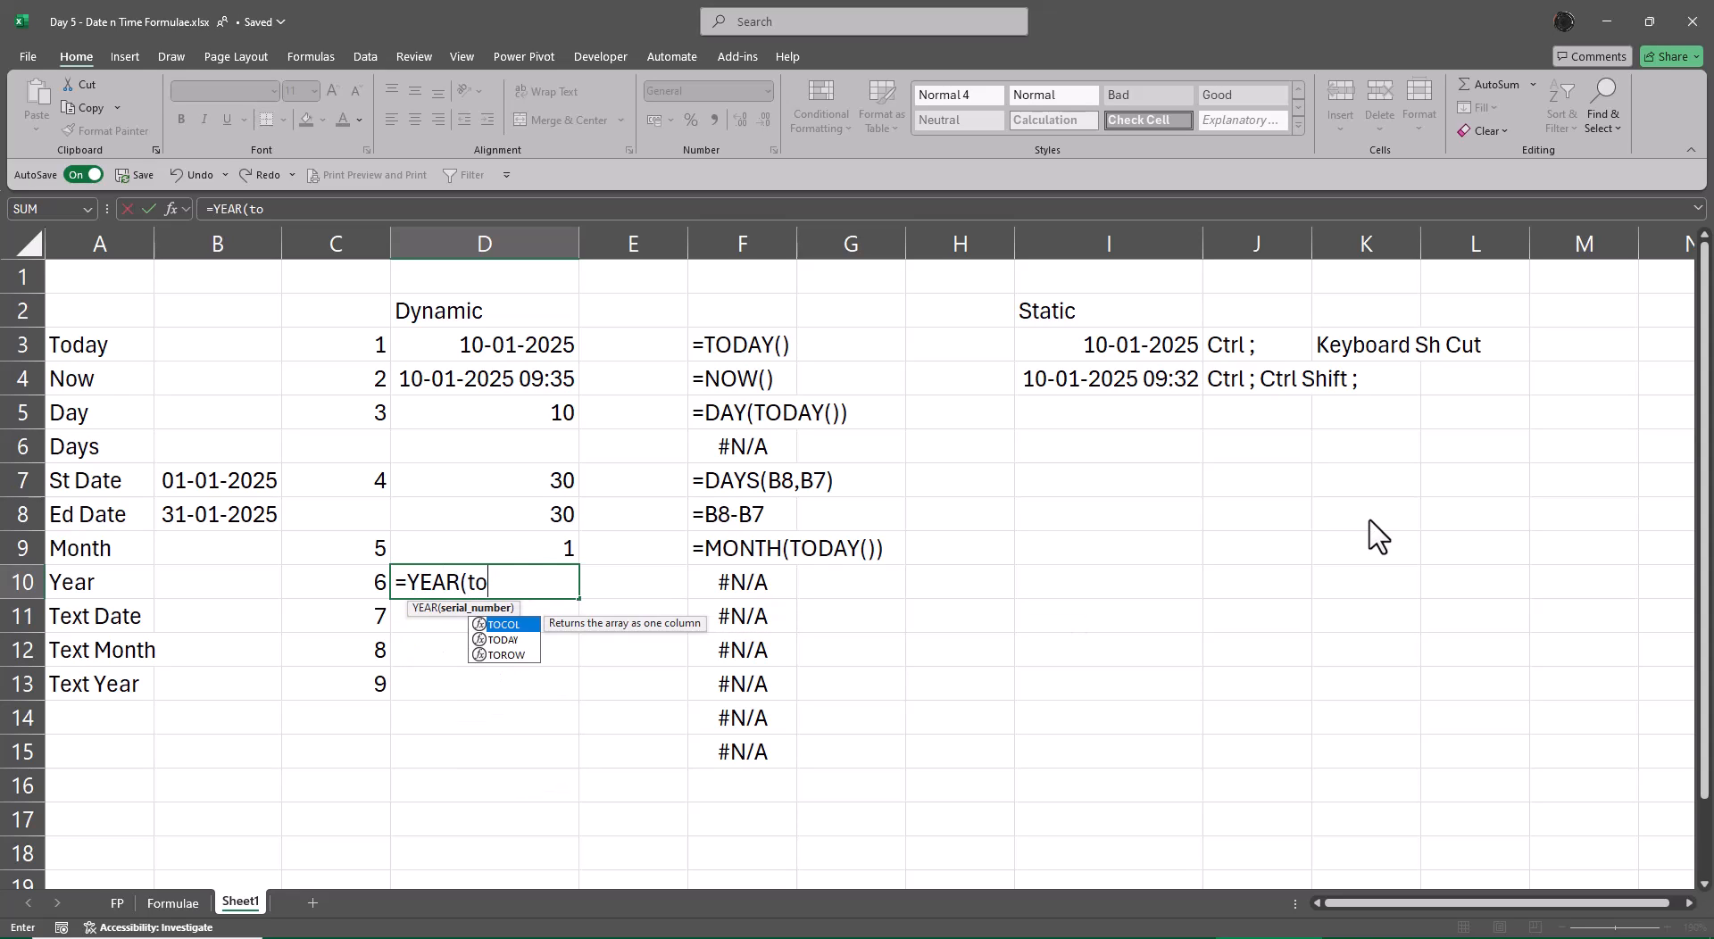
key(Tab)
text()))
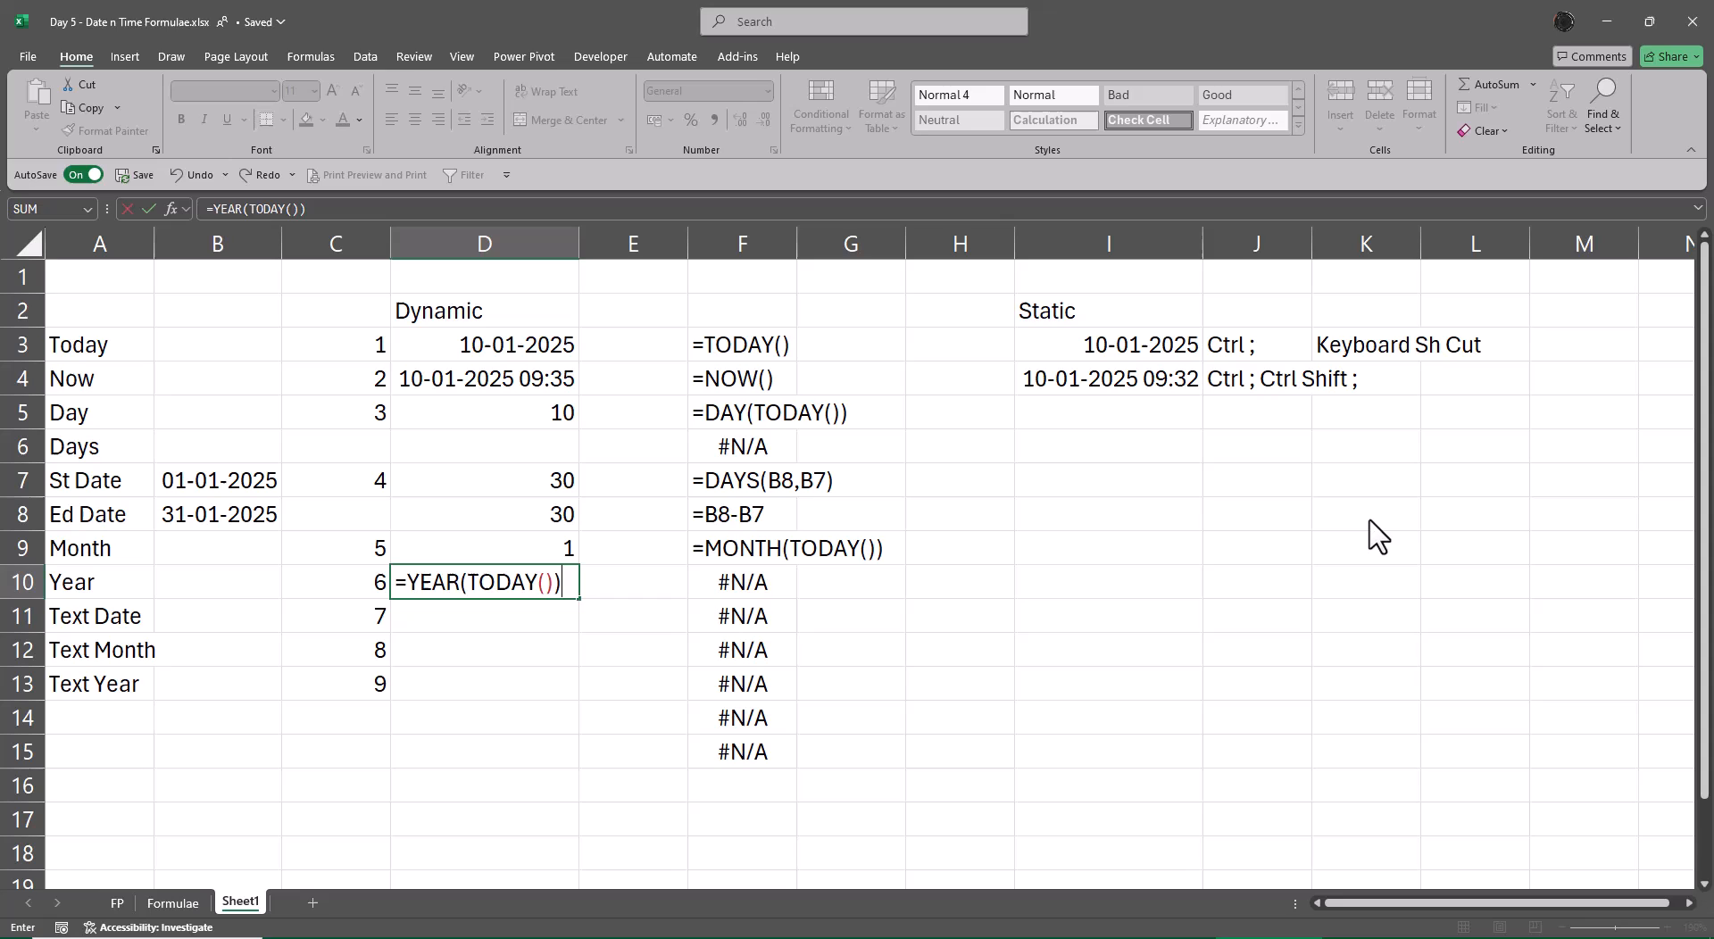
key(Return)
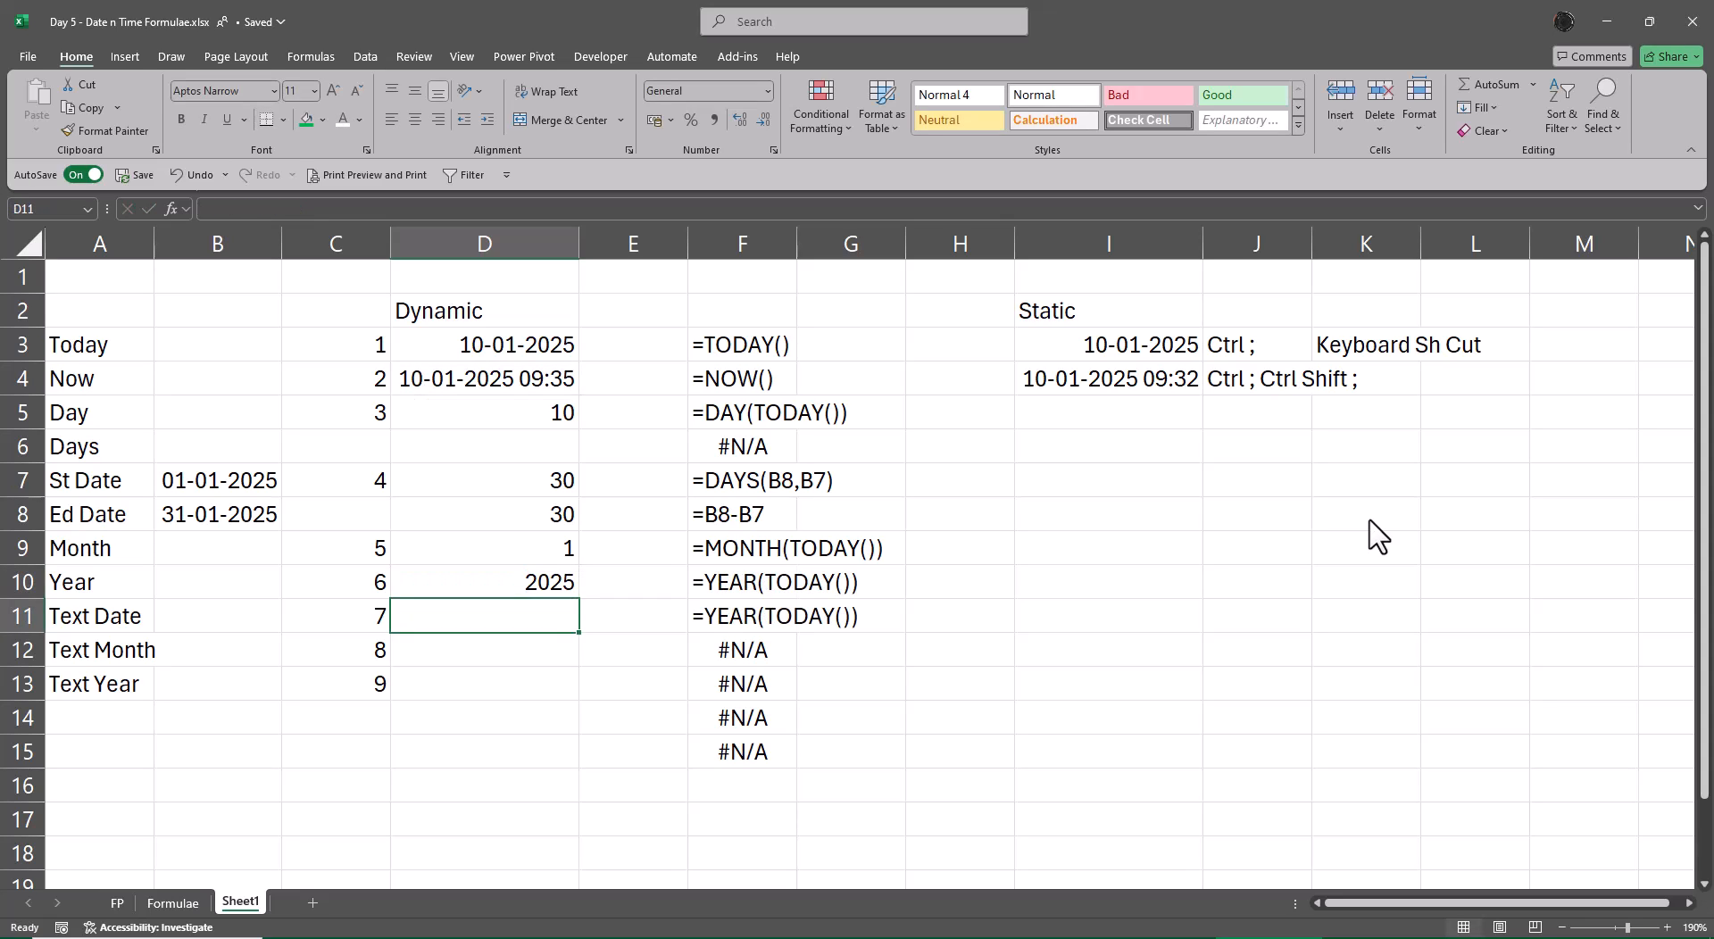
Step: Delete cell F11 and shift the formula-text cells below it up
key(Right)
key(Right)
key(Delete)
key(Down)
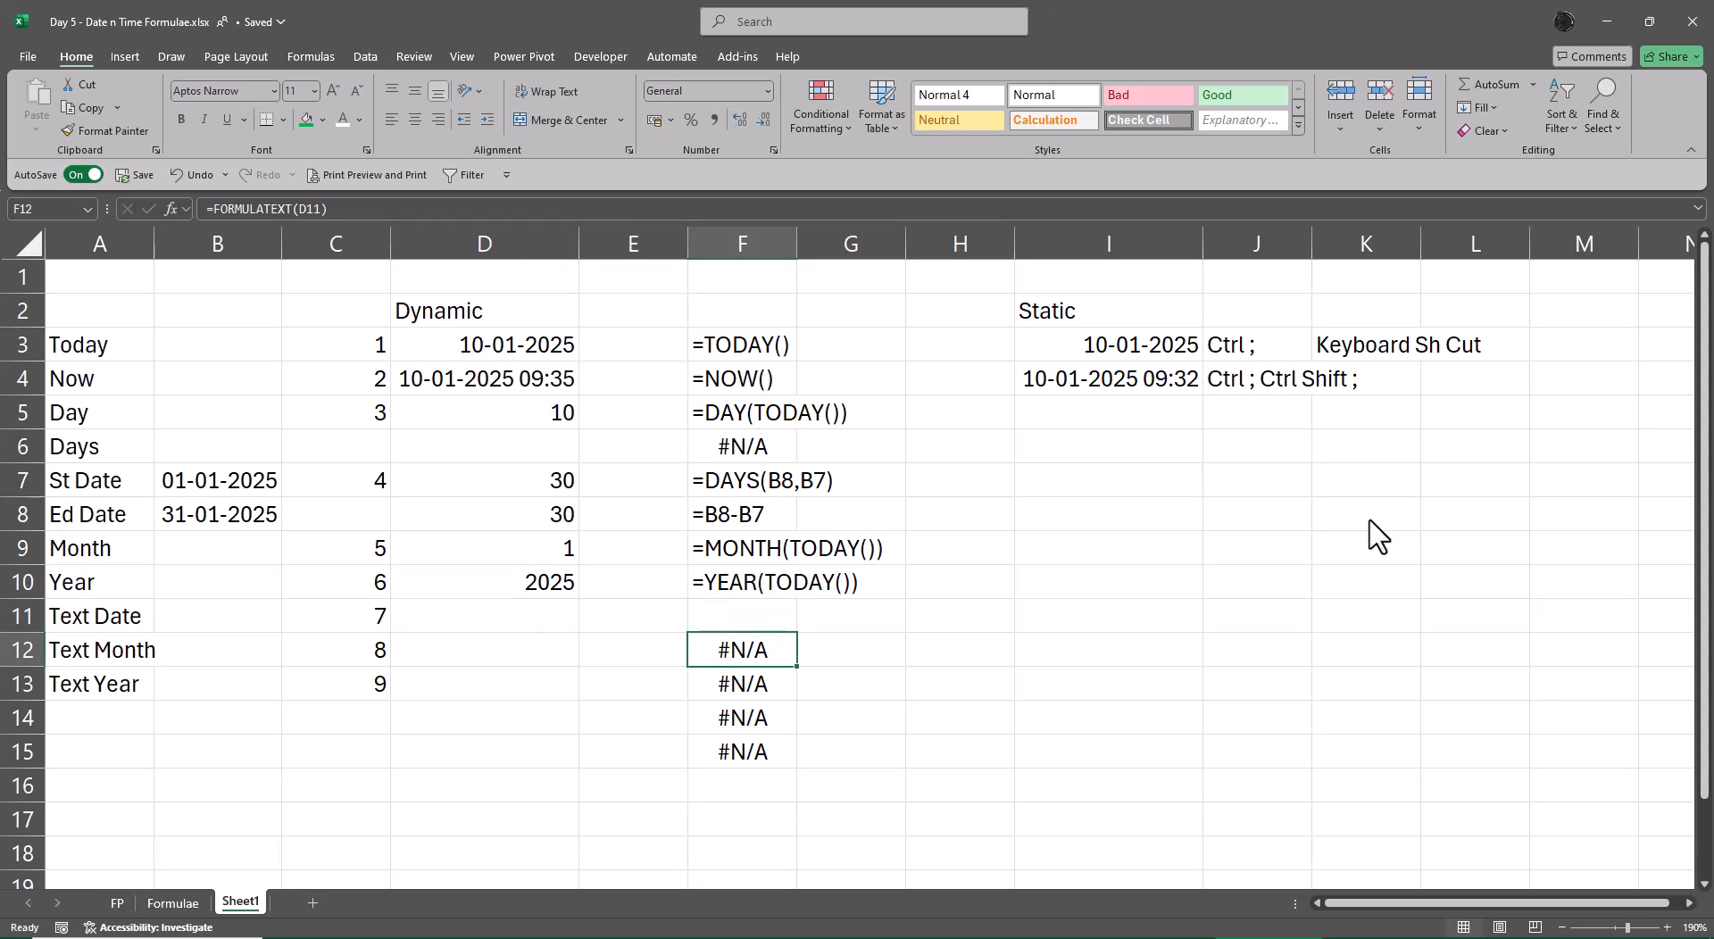
key(Up)
key(ctrl+minus)
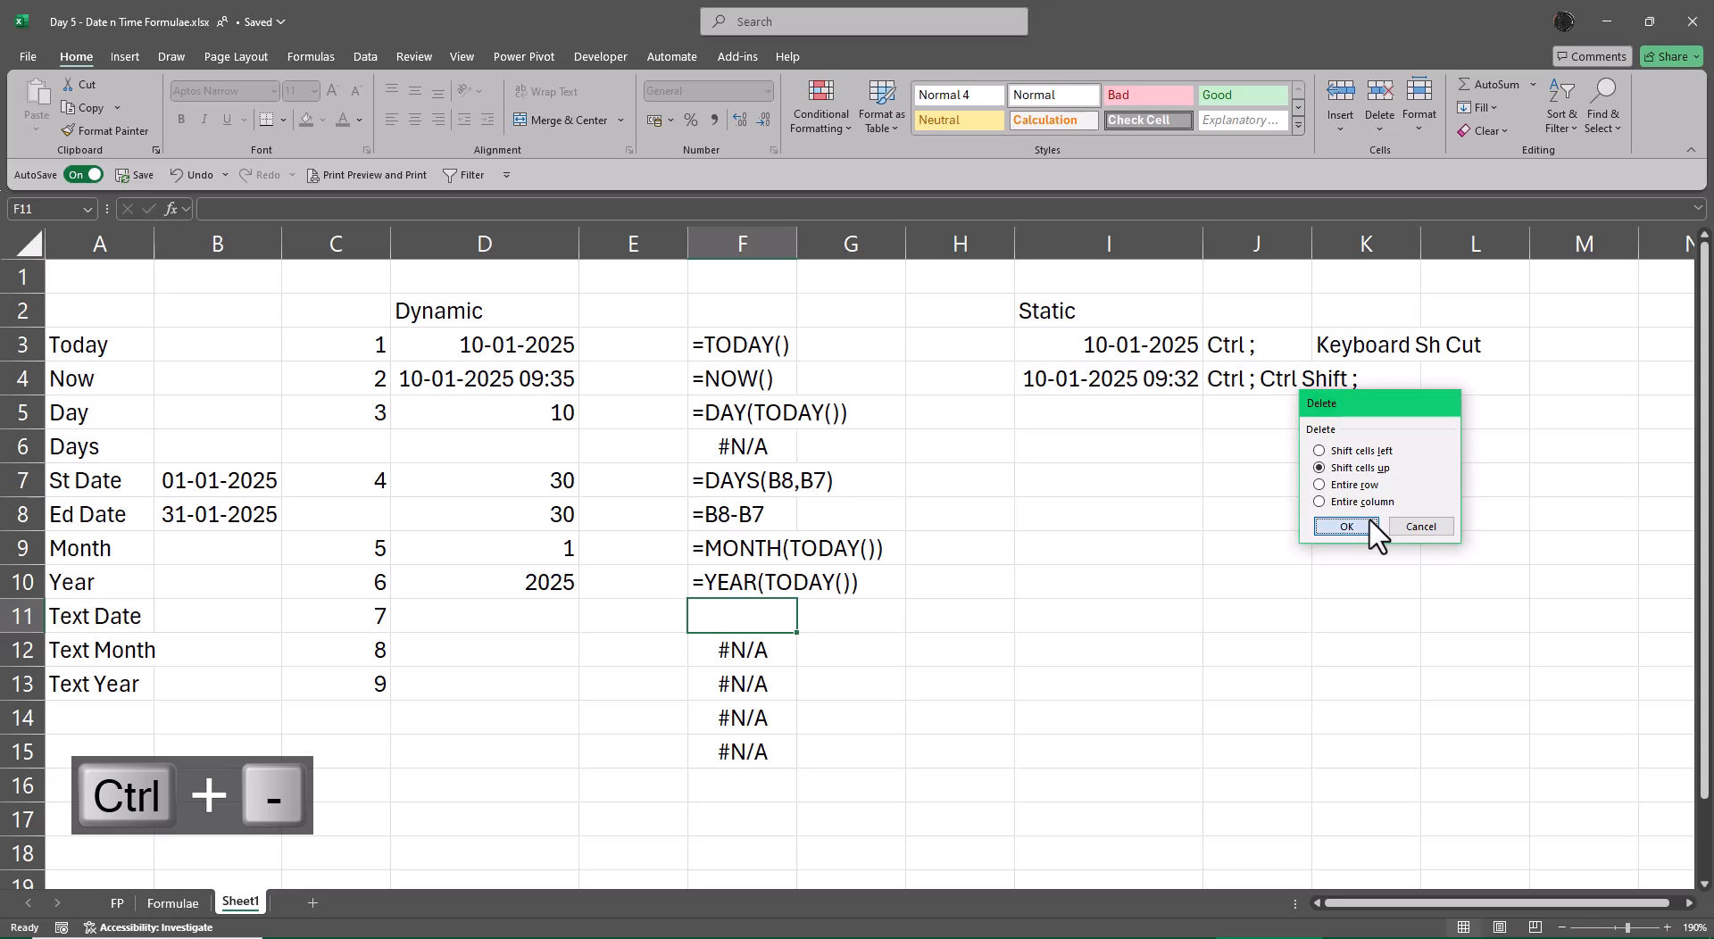
click(1370, 524)
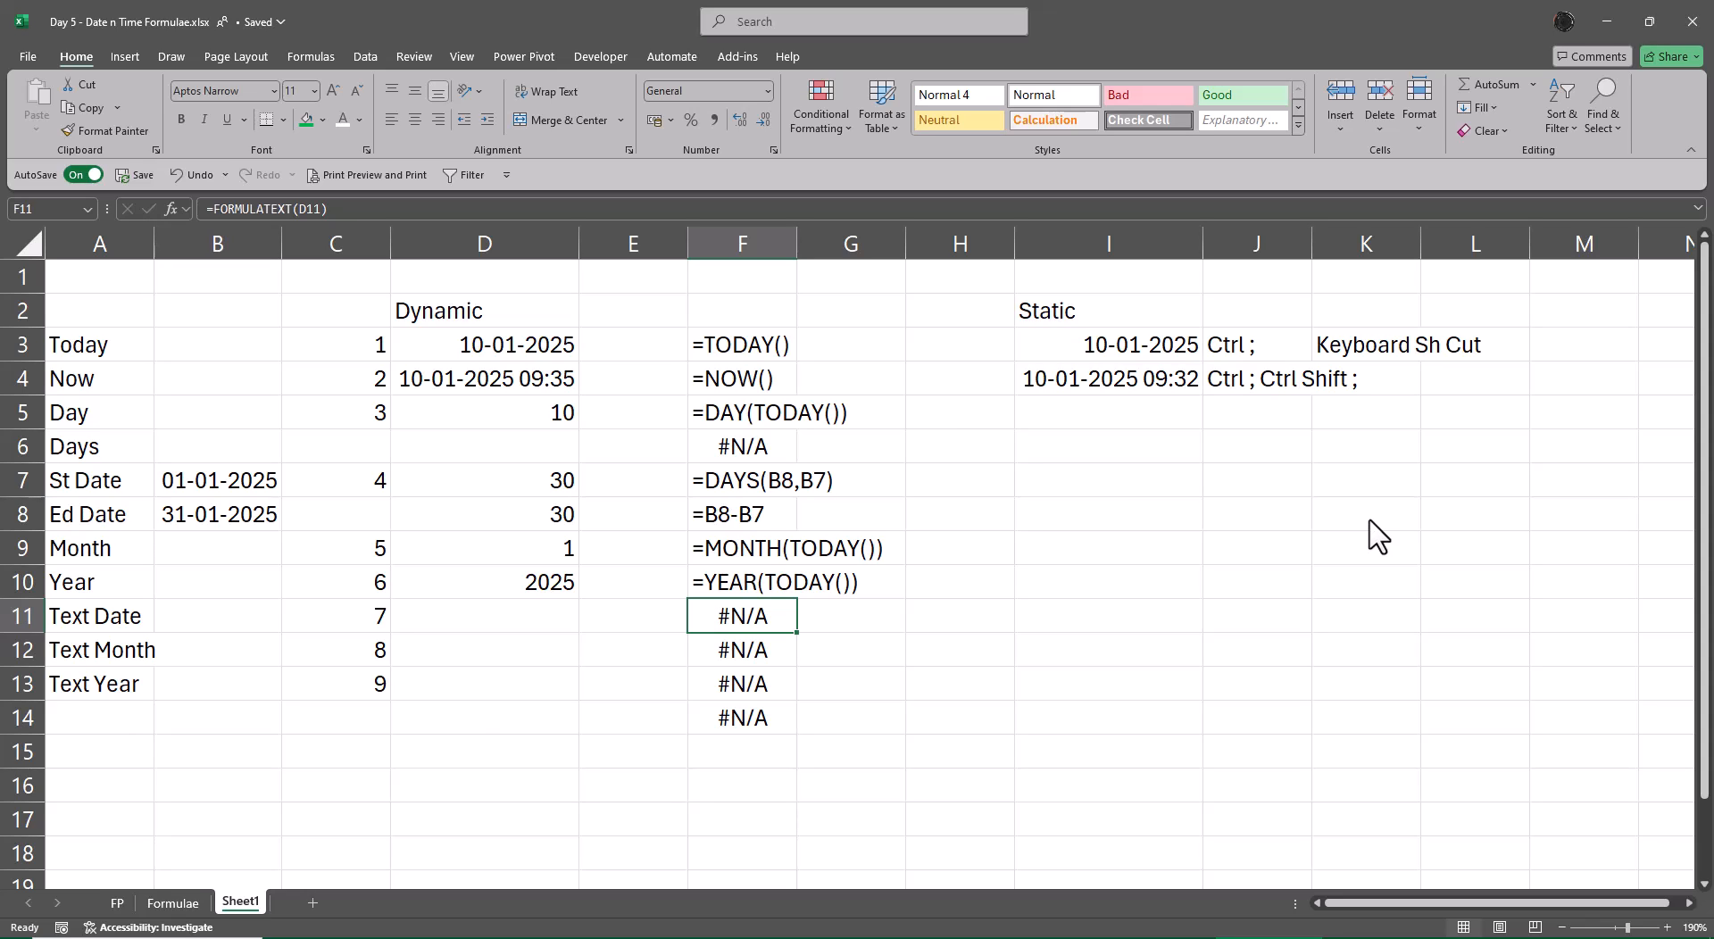
Step: Enter =TEXT(TODAY(),"DDDD") in cell D11 to return the weekday name
key(Left)
key(Left)
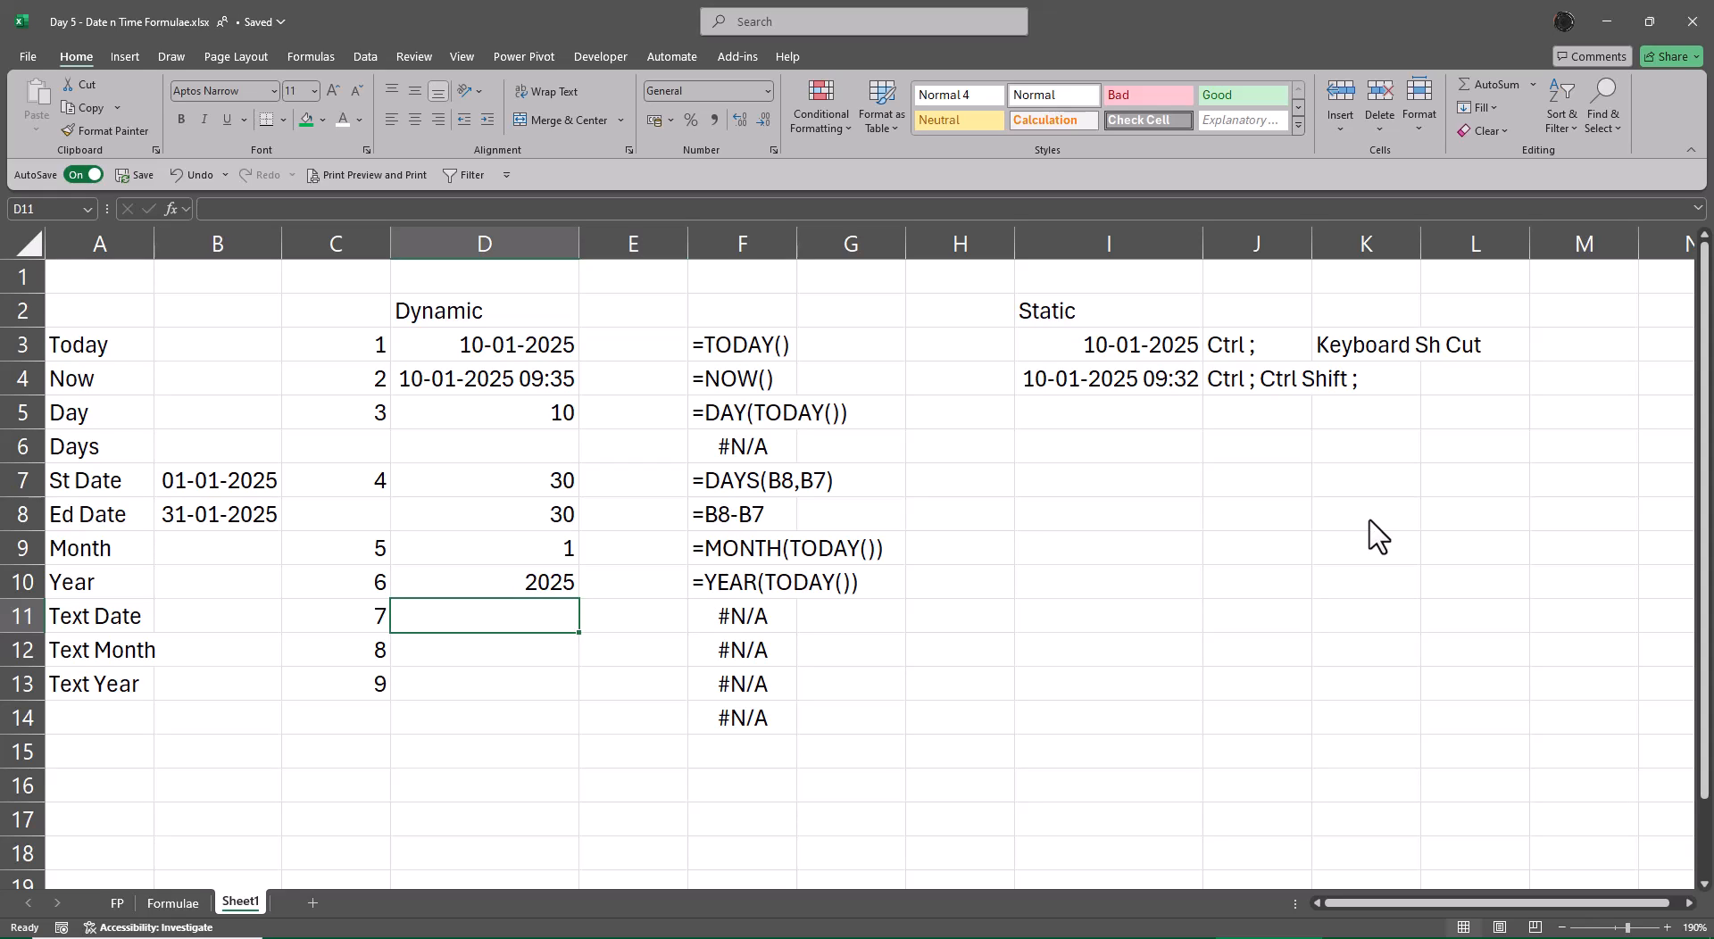
text(=text)
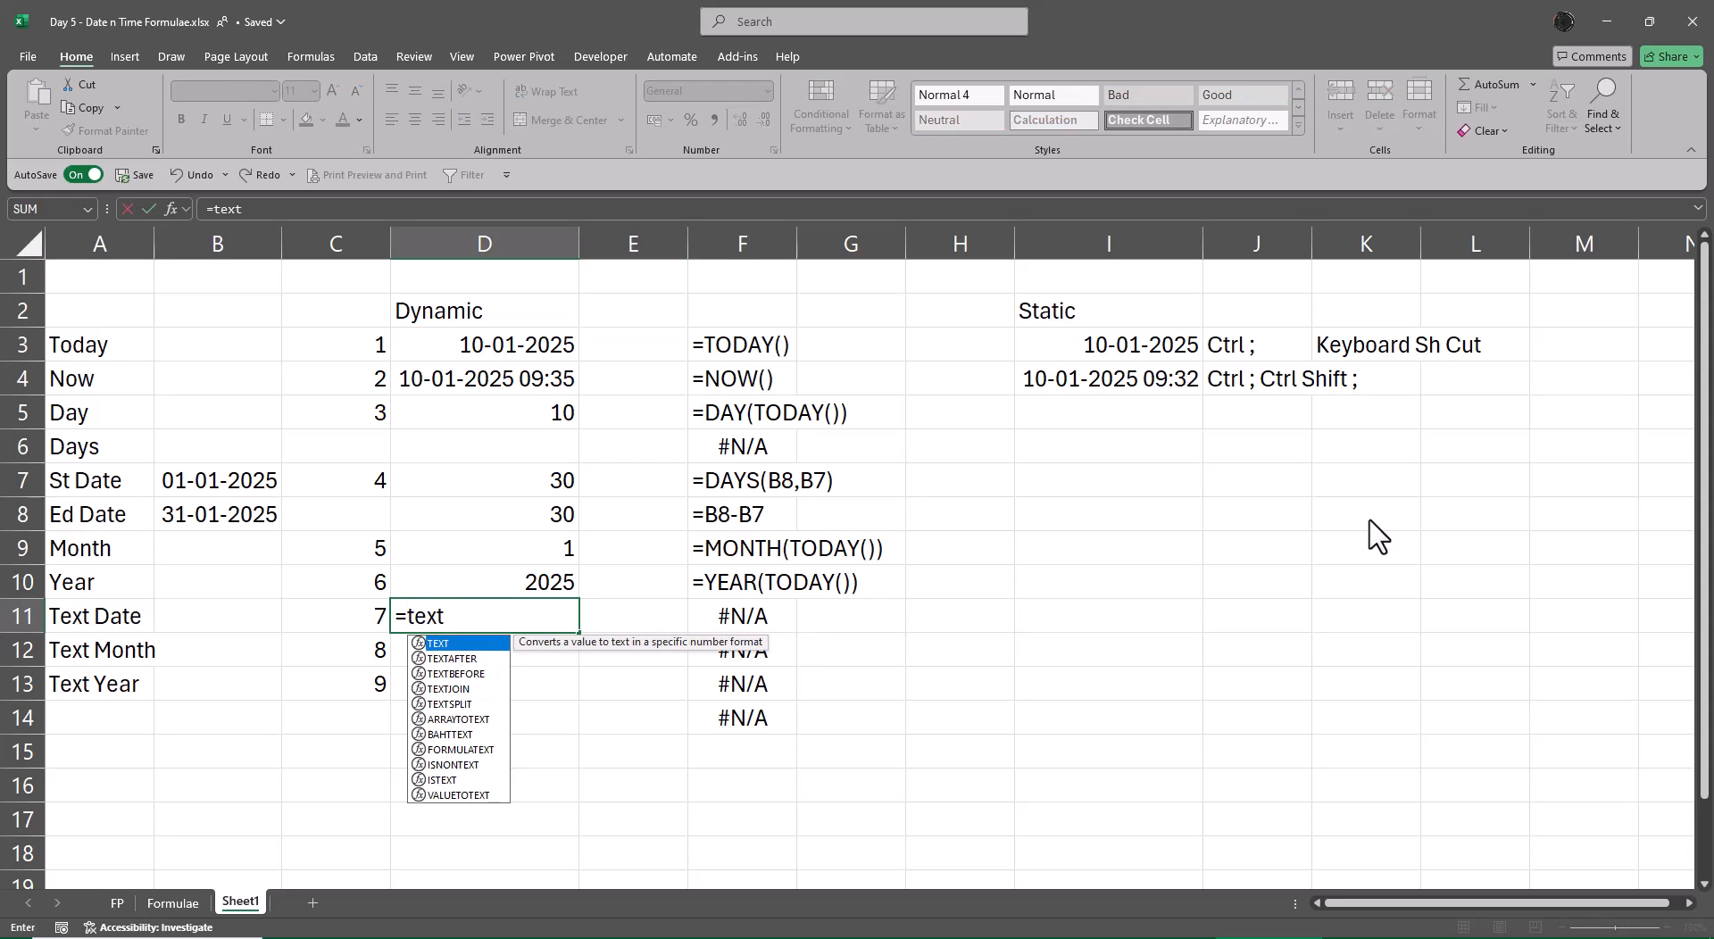
key(Tab)
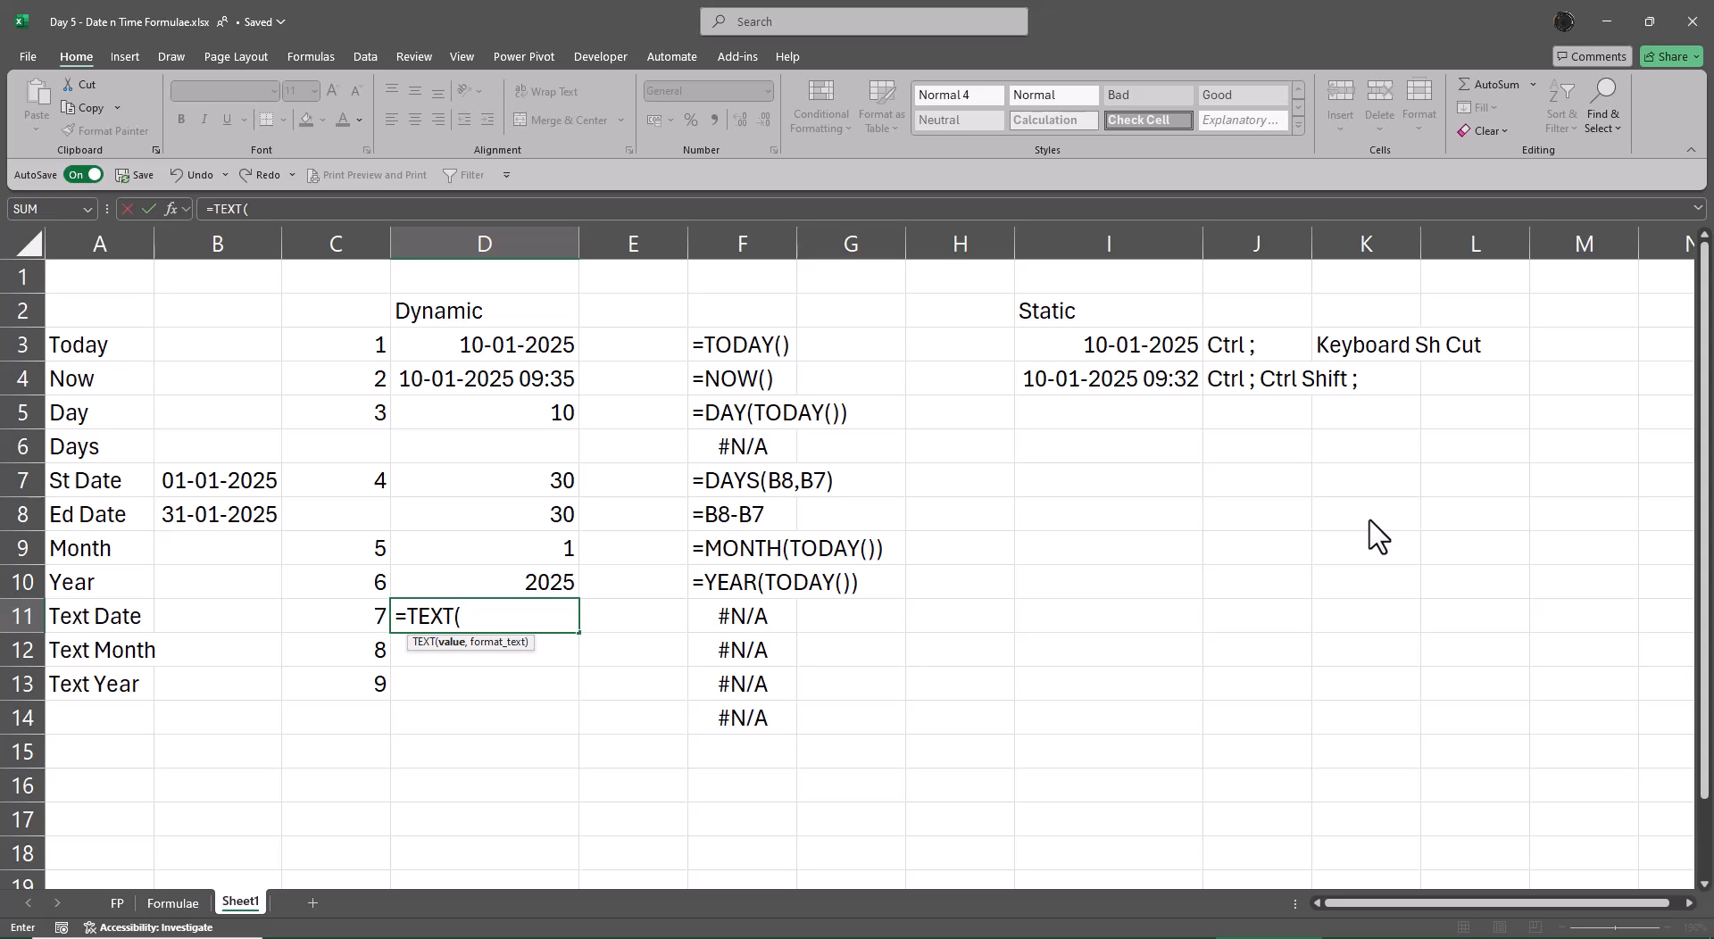
text(toda)
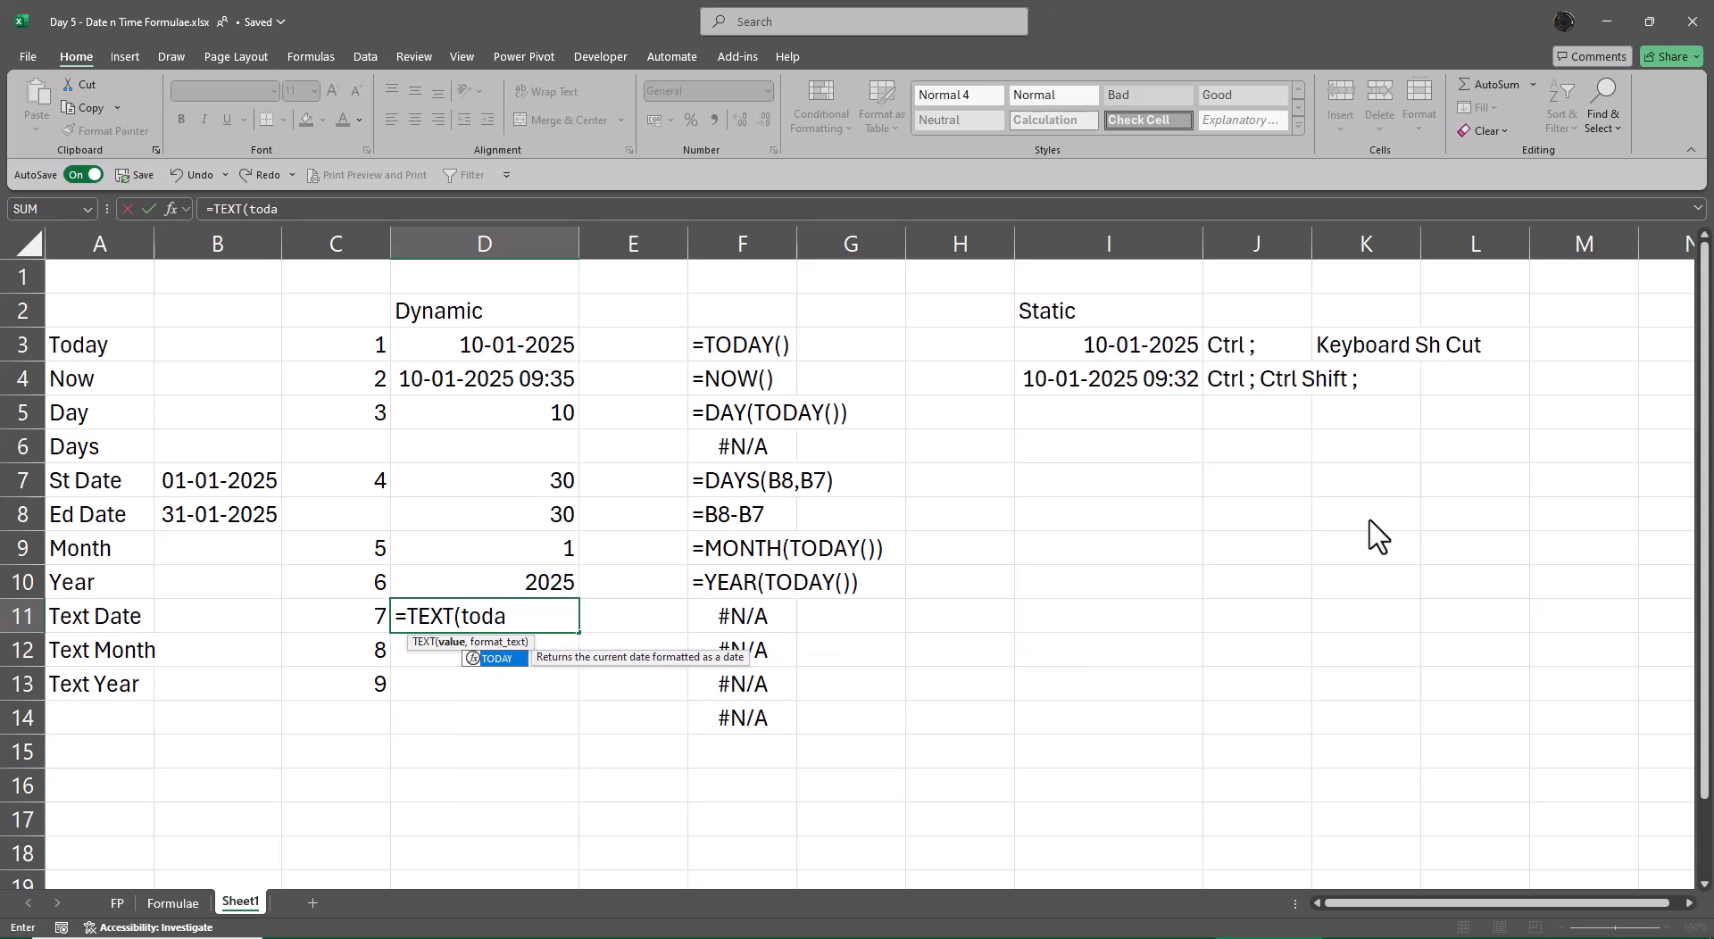
key(Tab)
text())
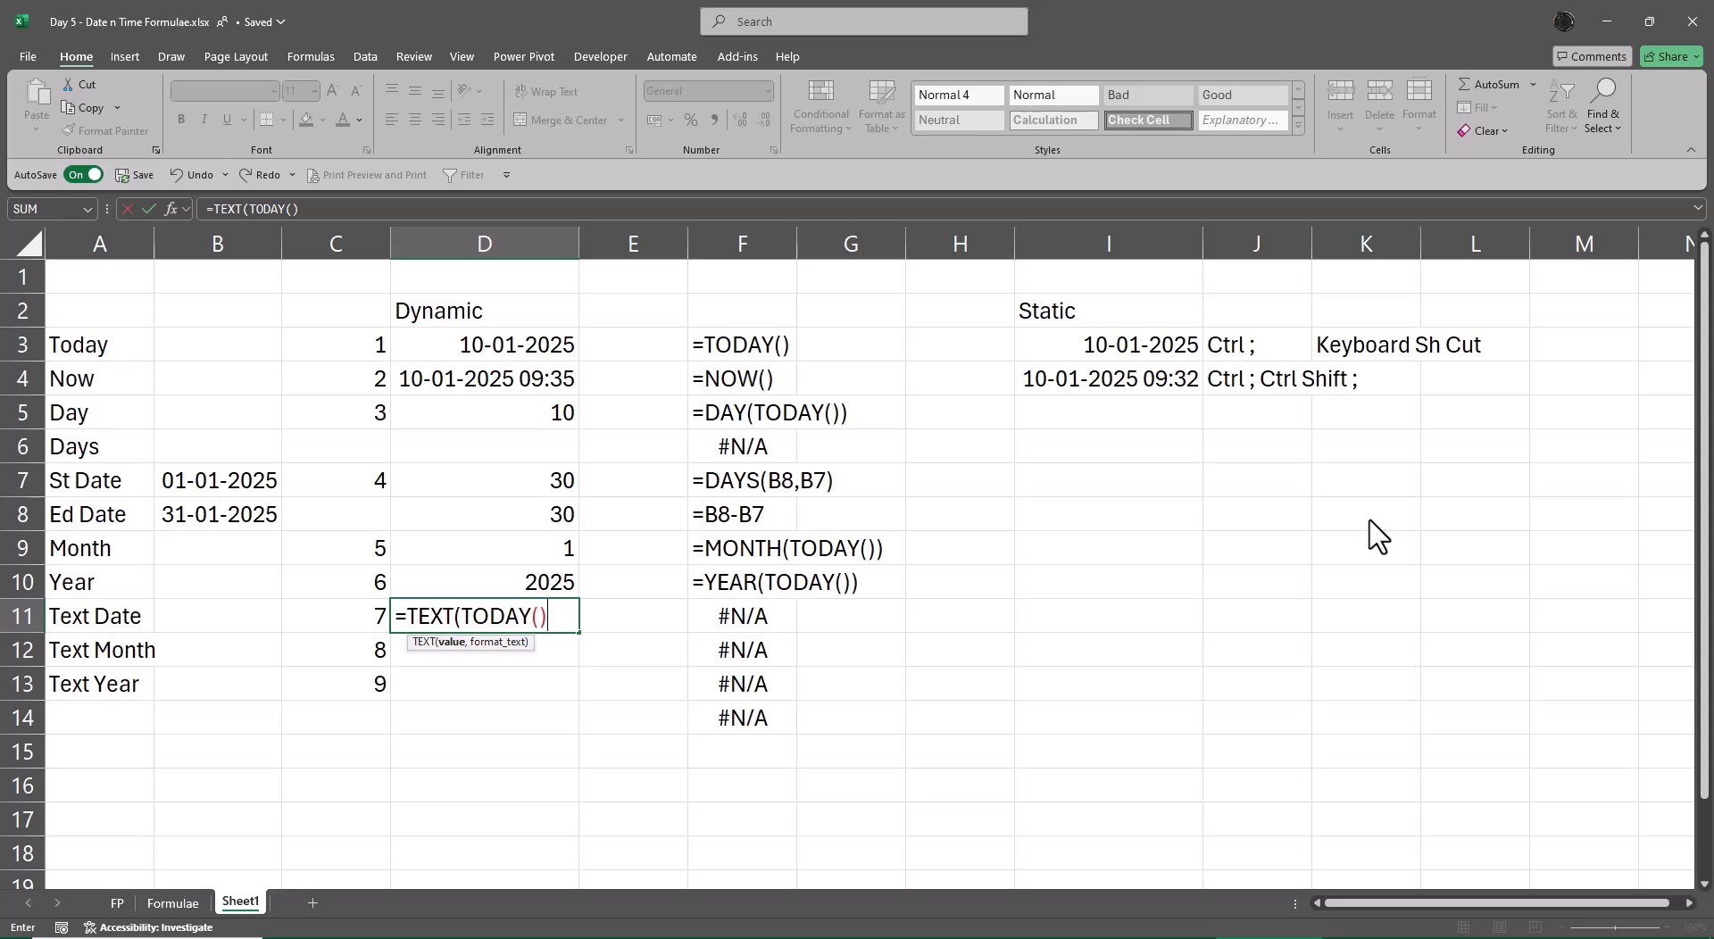
text(,")
text(DDDD")
text())
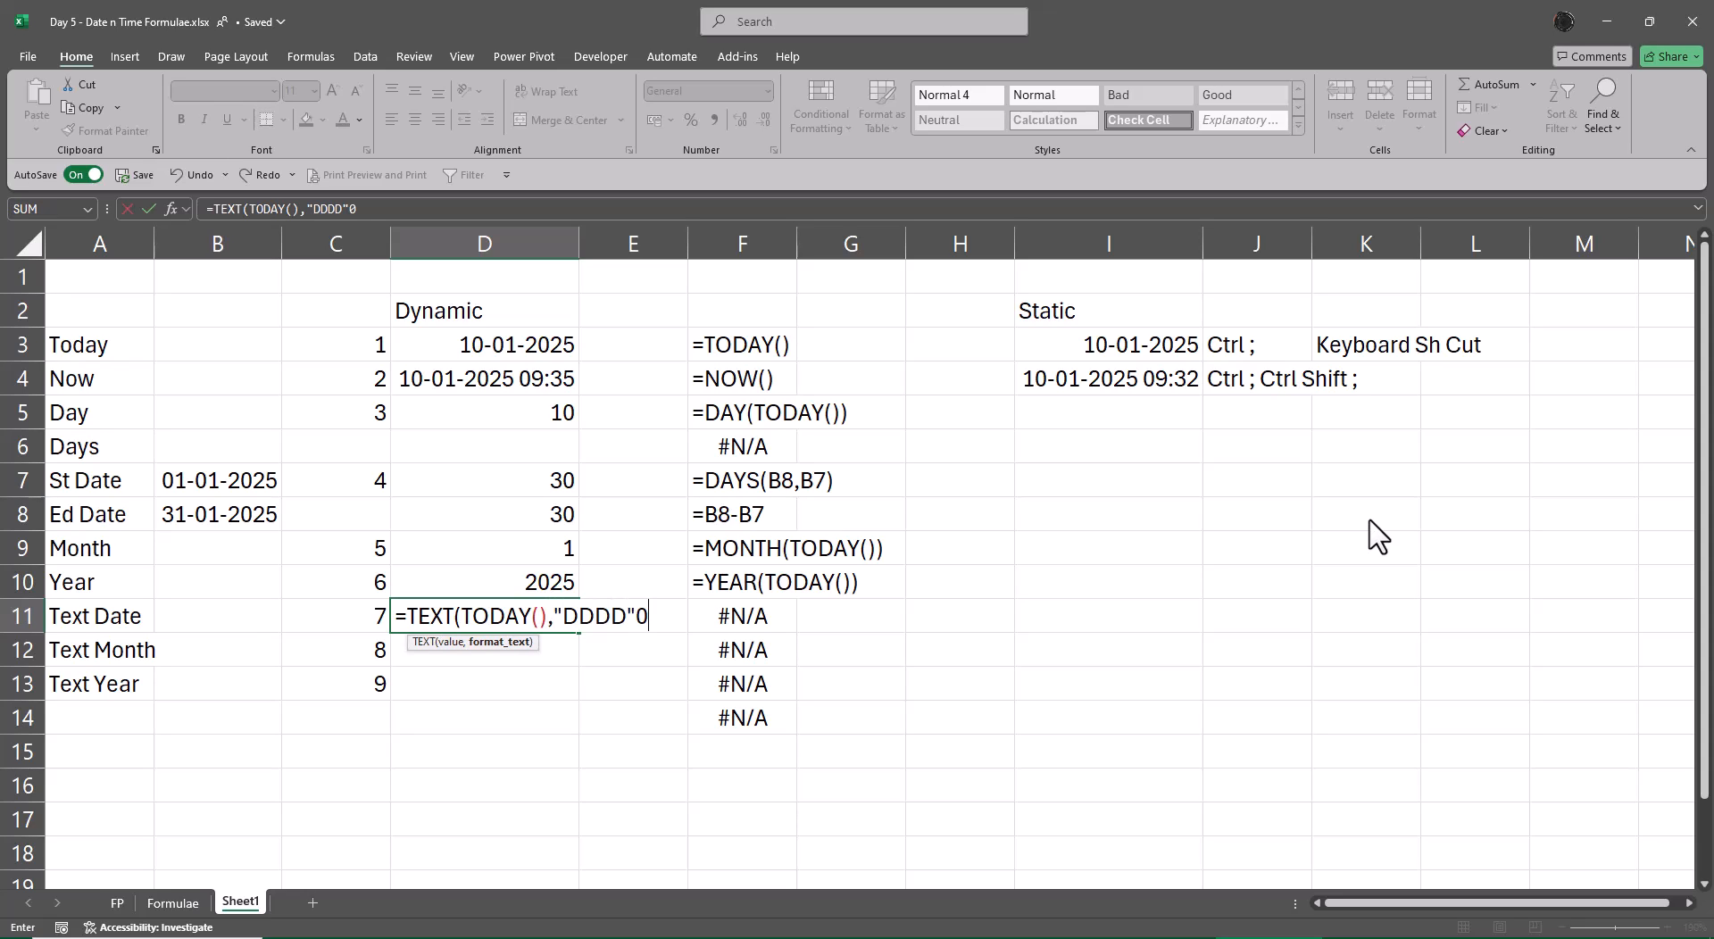
key(BackSpace)
text())
key(Return)
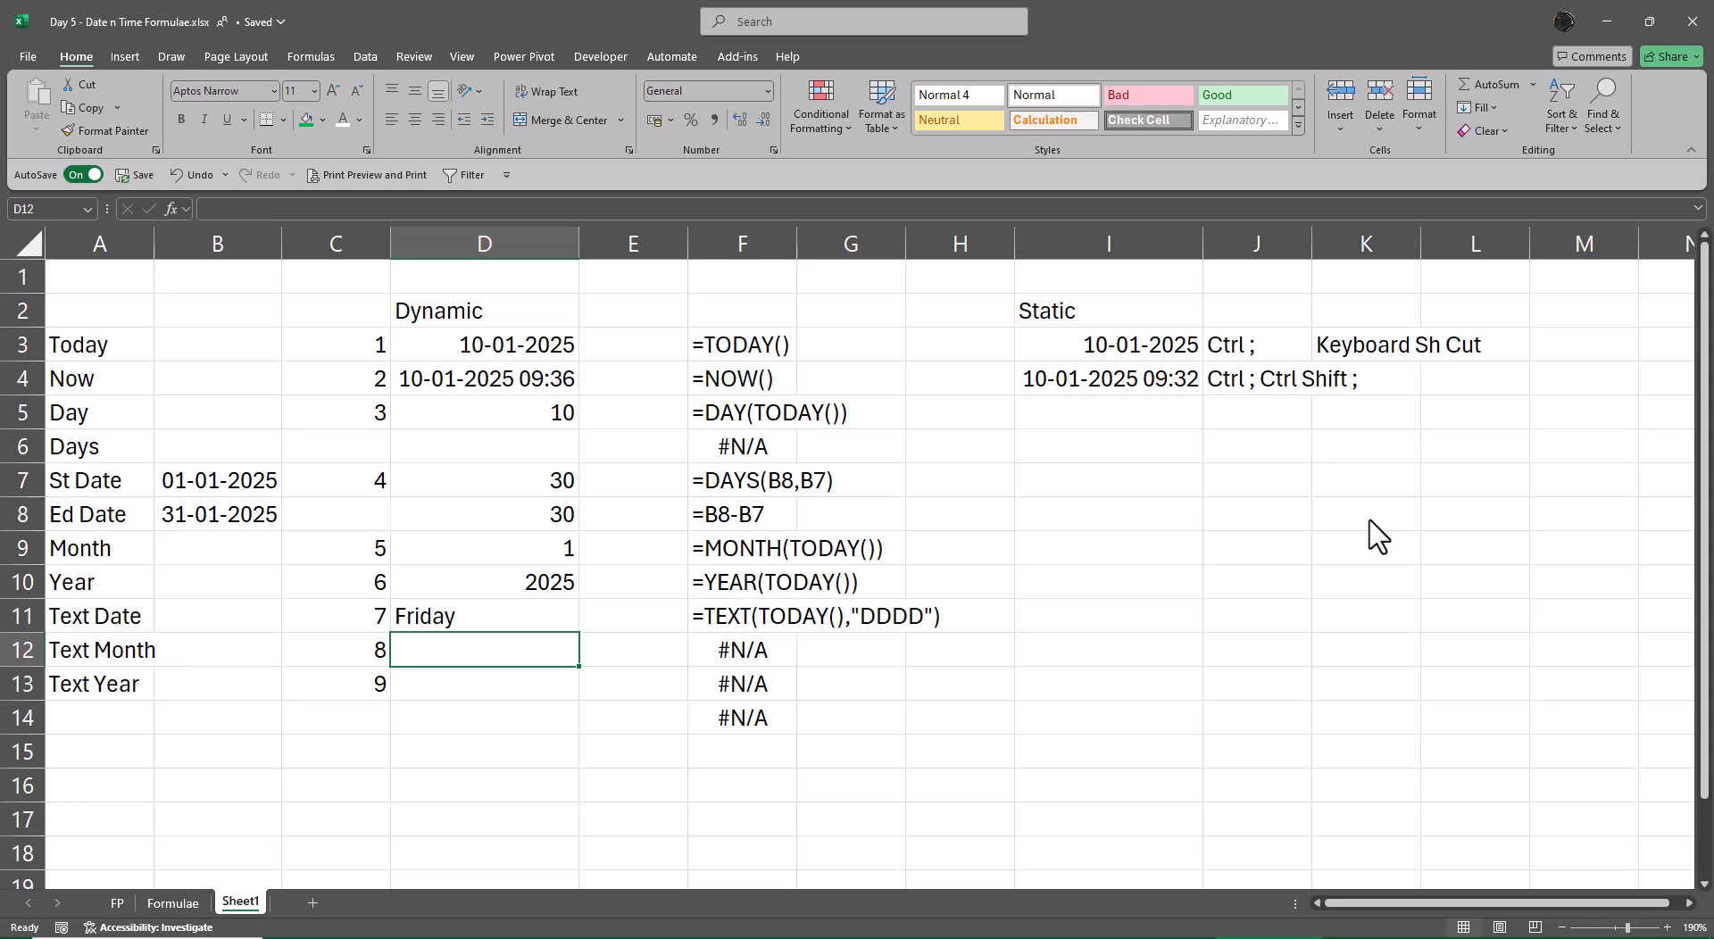
Step: Enter =TEXT(TODAY(),"MMMM") in cell D12 to return the month name
text(=)
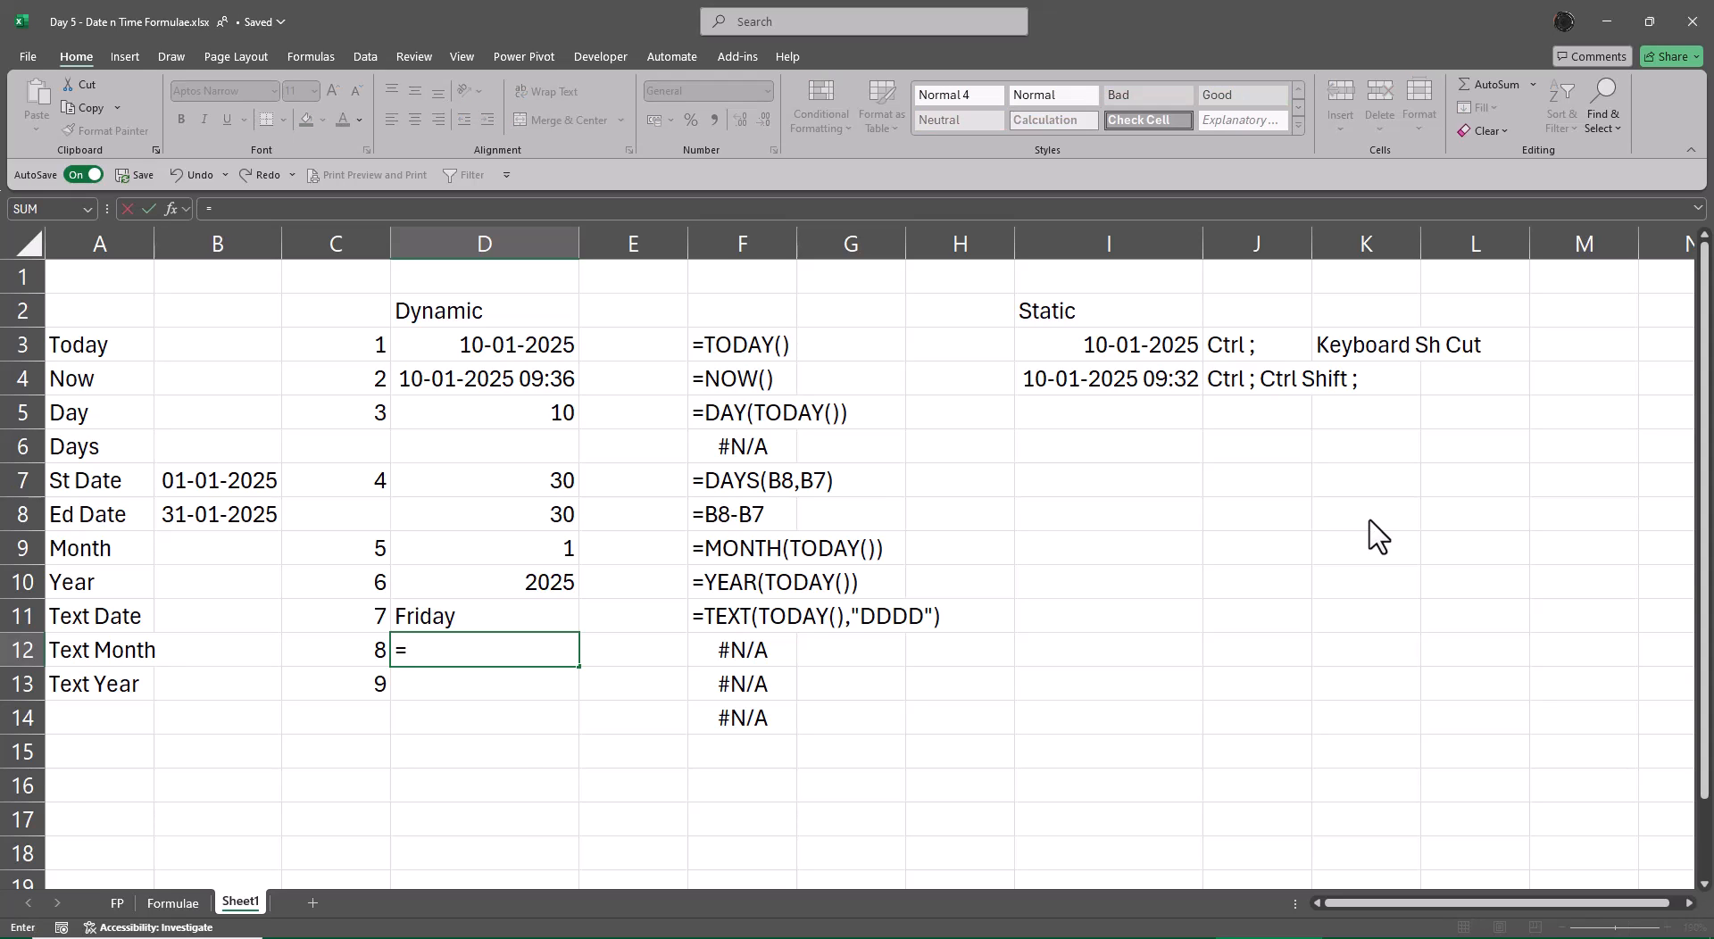
text(text)
key(Tab)
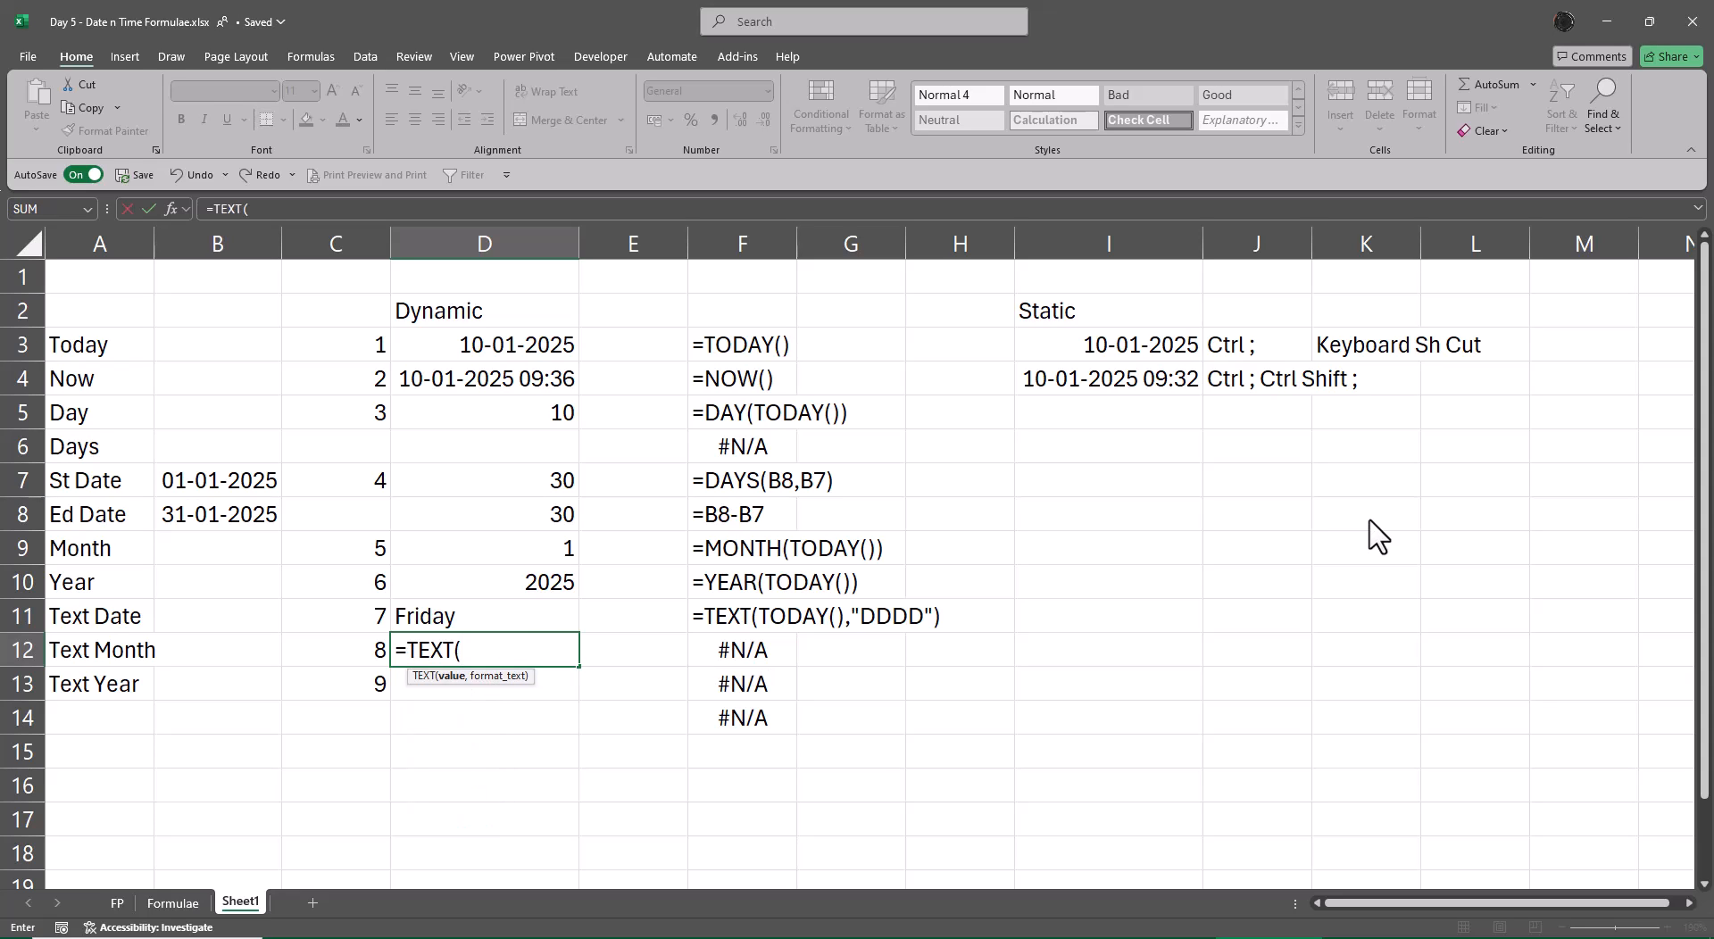
text(tod)
key(Tab)
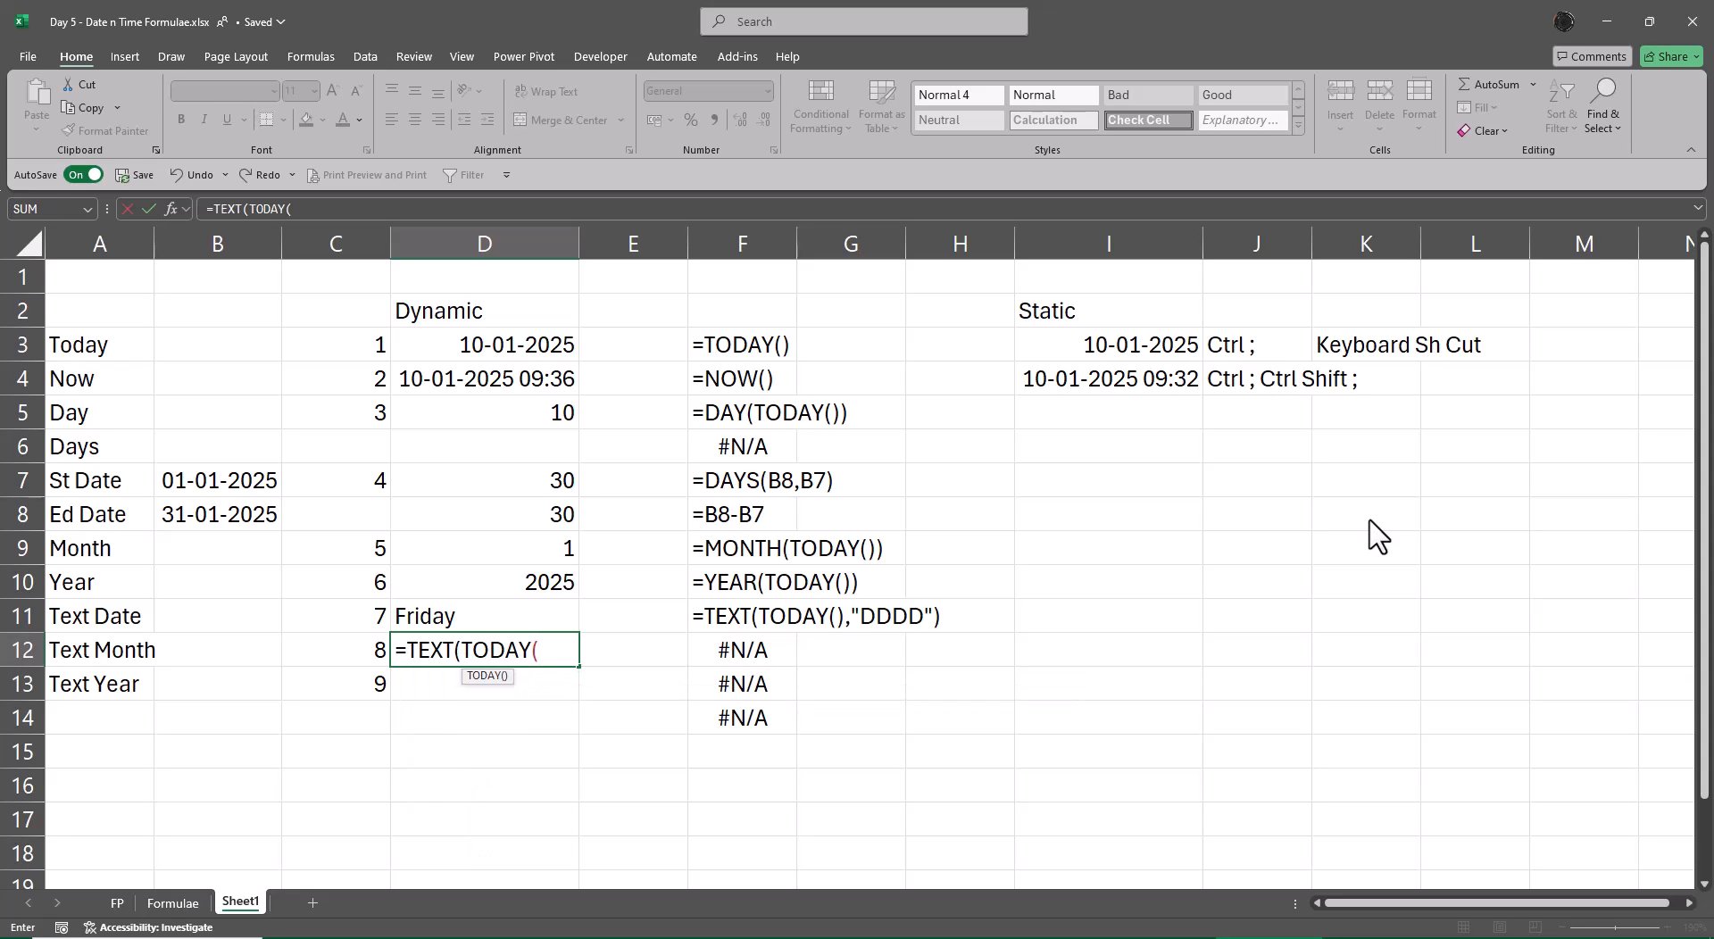
text(),)
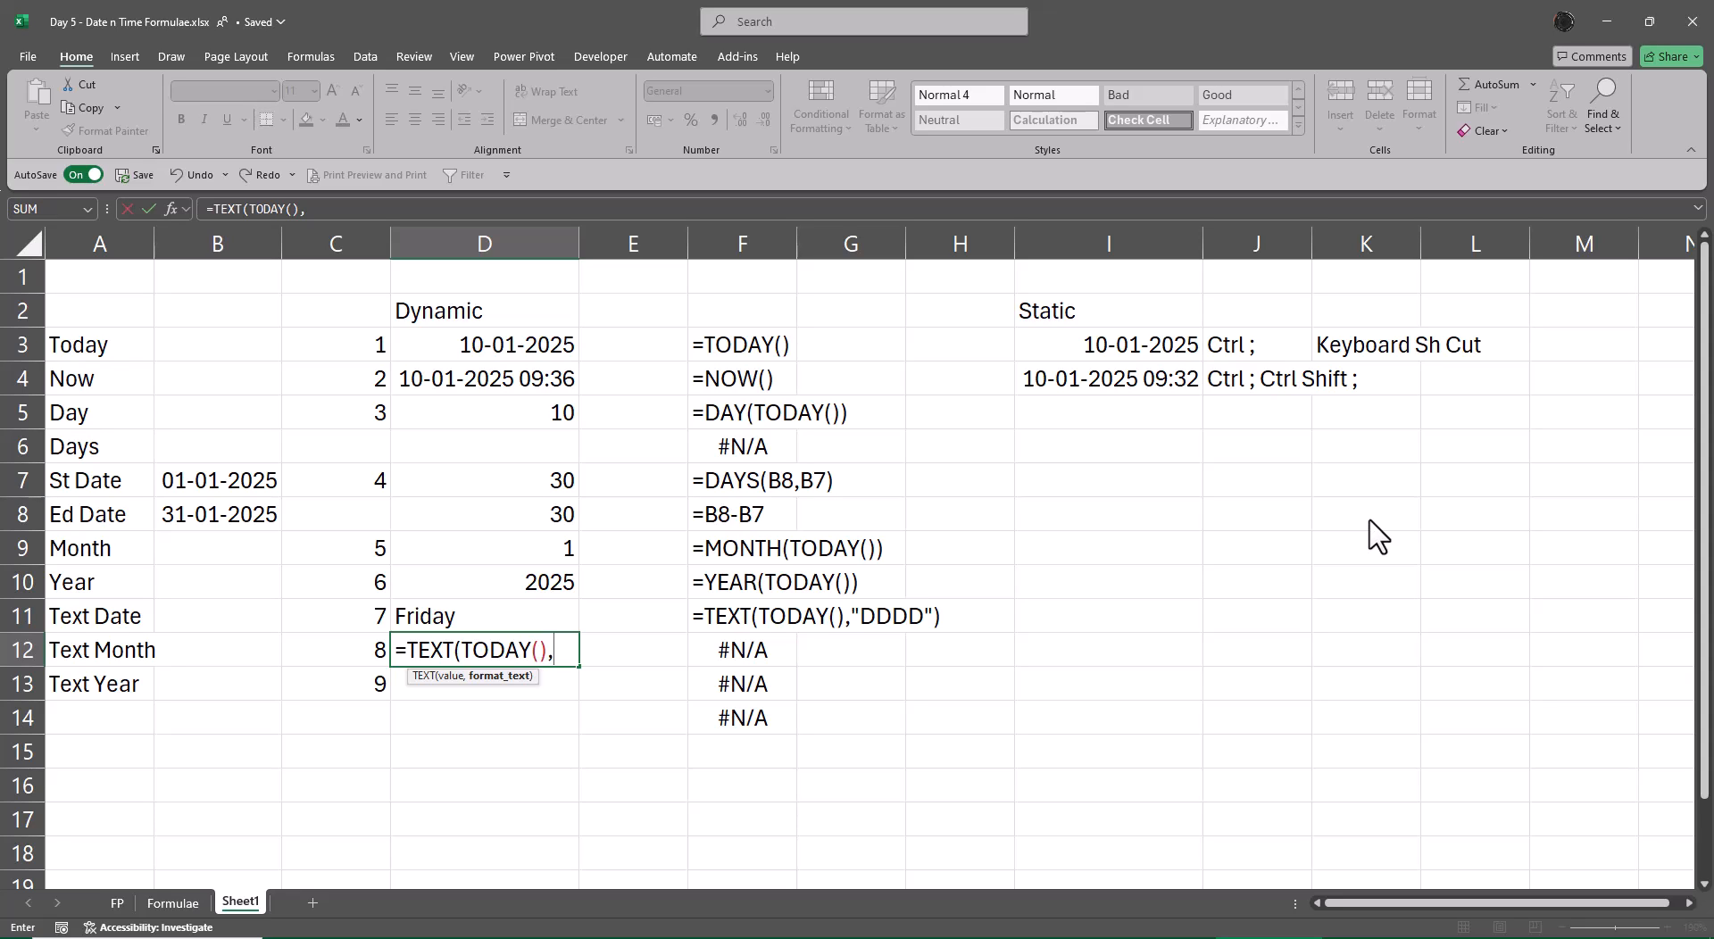
text("MMMM"))
key(Return)
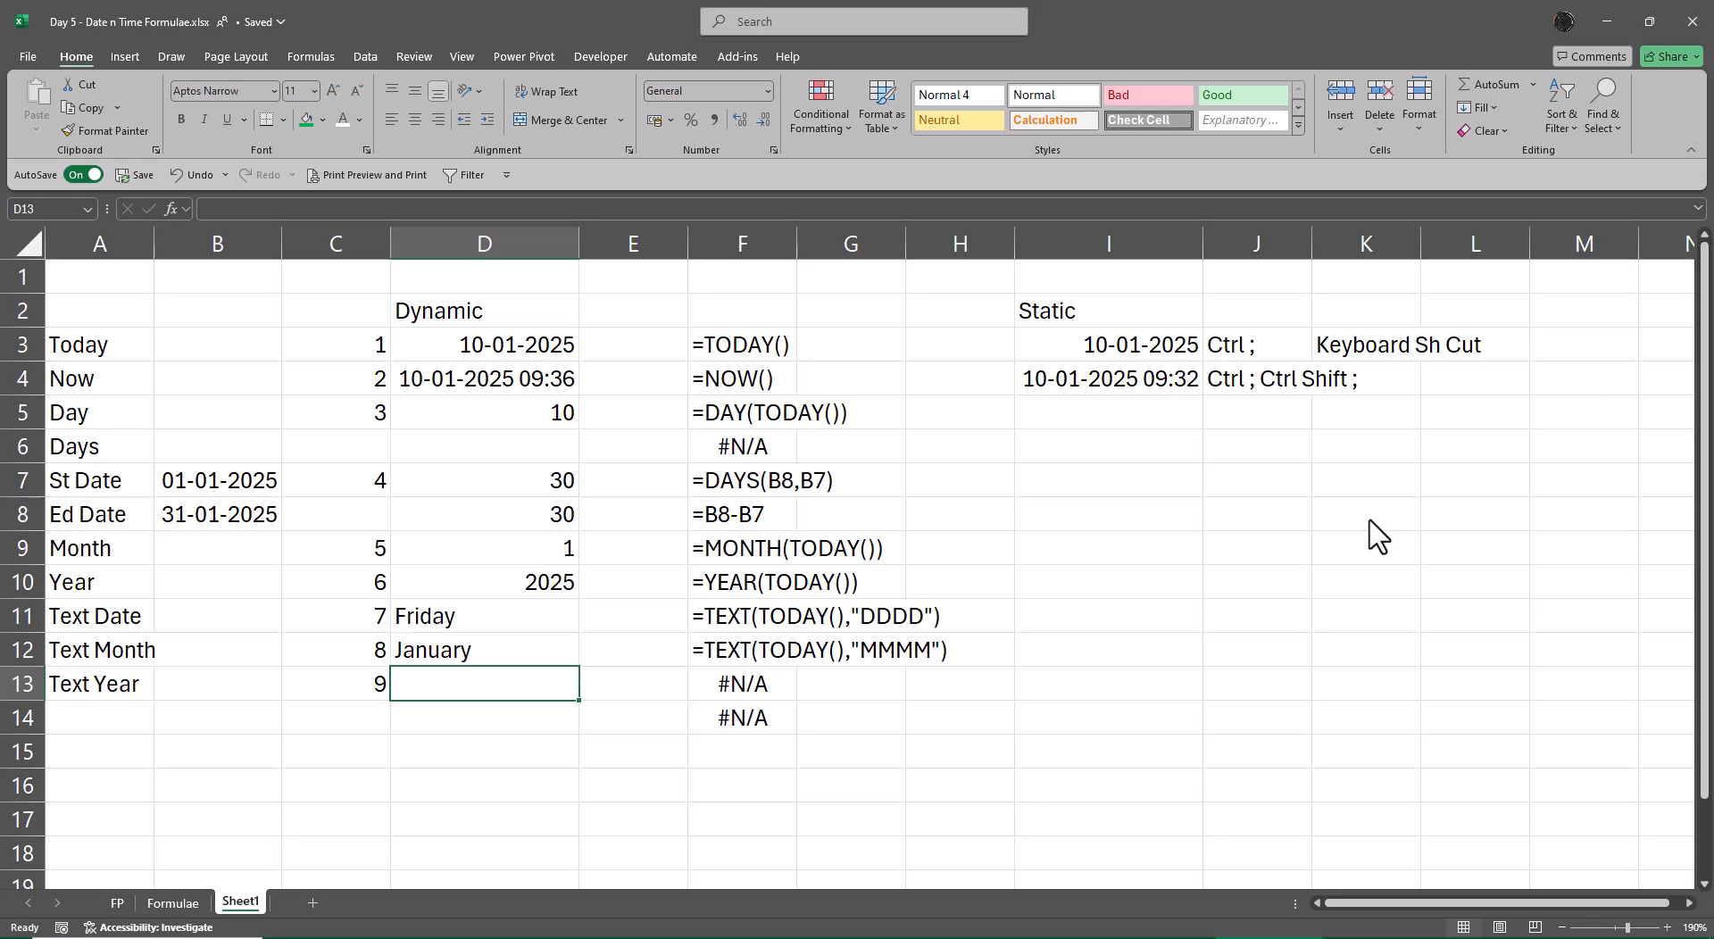
Step: Enter =TEXT(TODAY(),"YYYY") in cell D13 to return the year as text
text(=text)
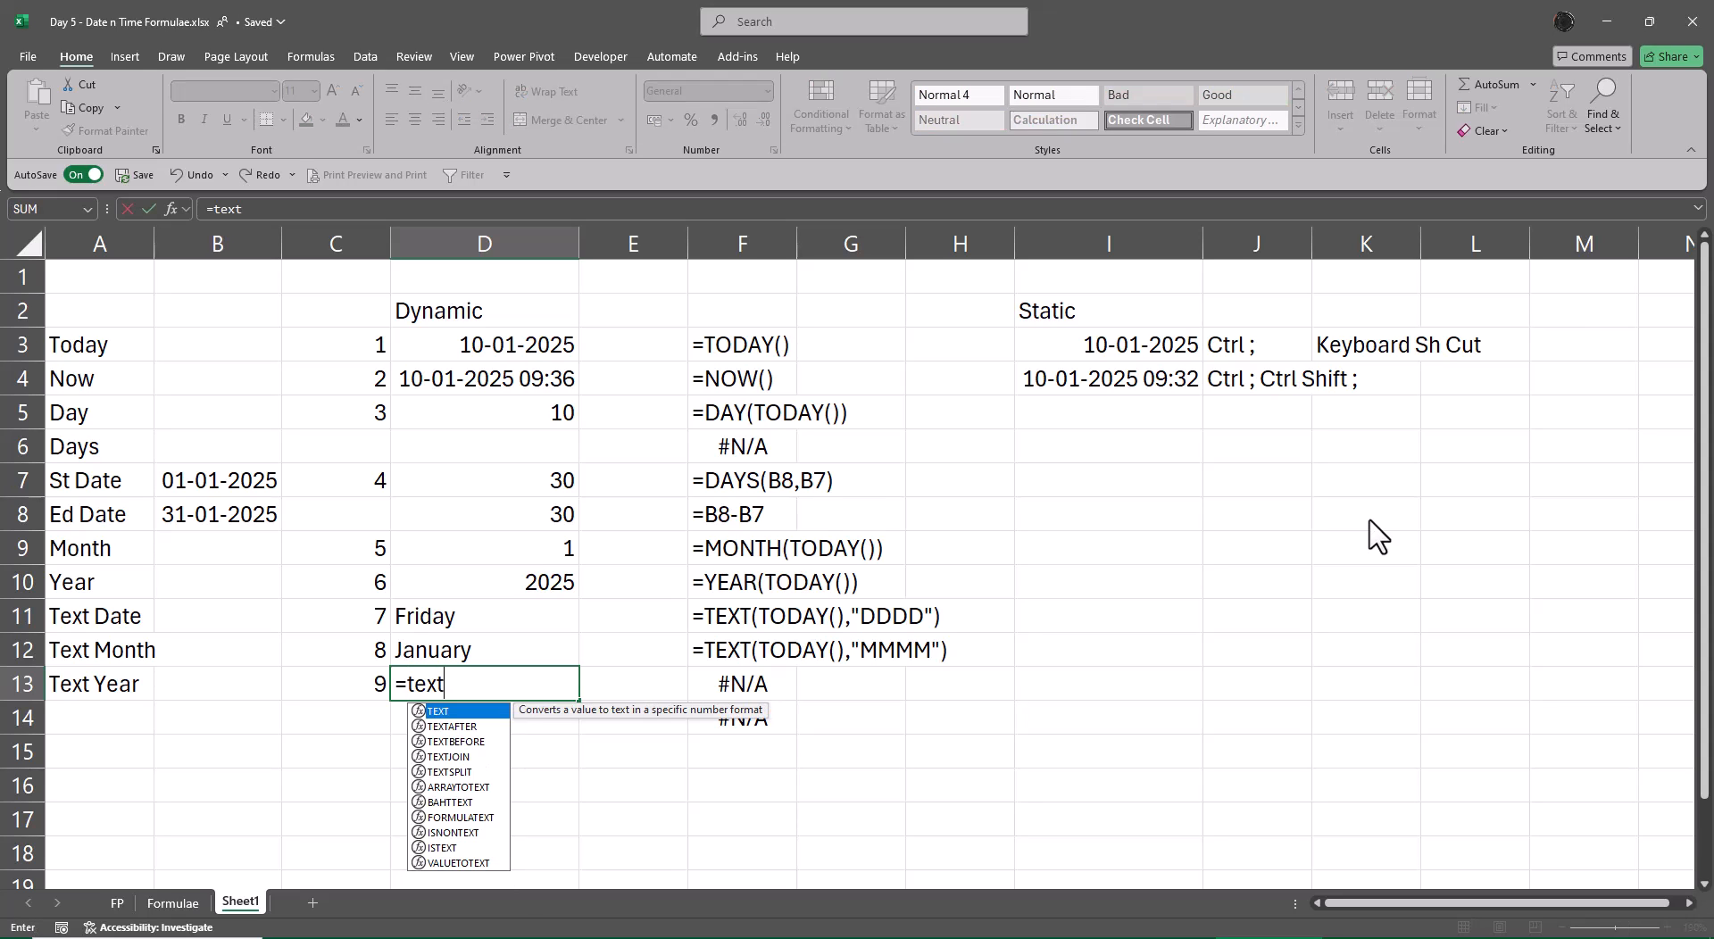
key(Tab)
text(toda)
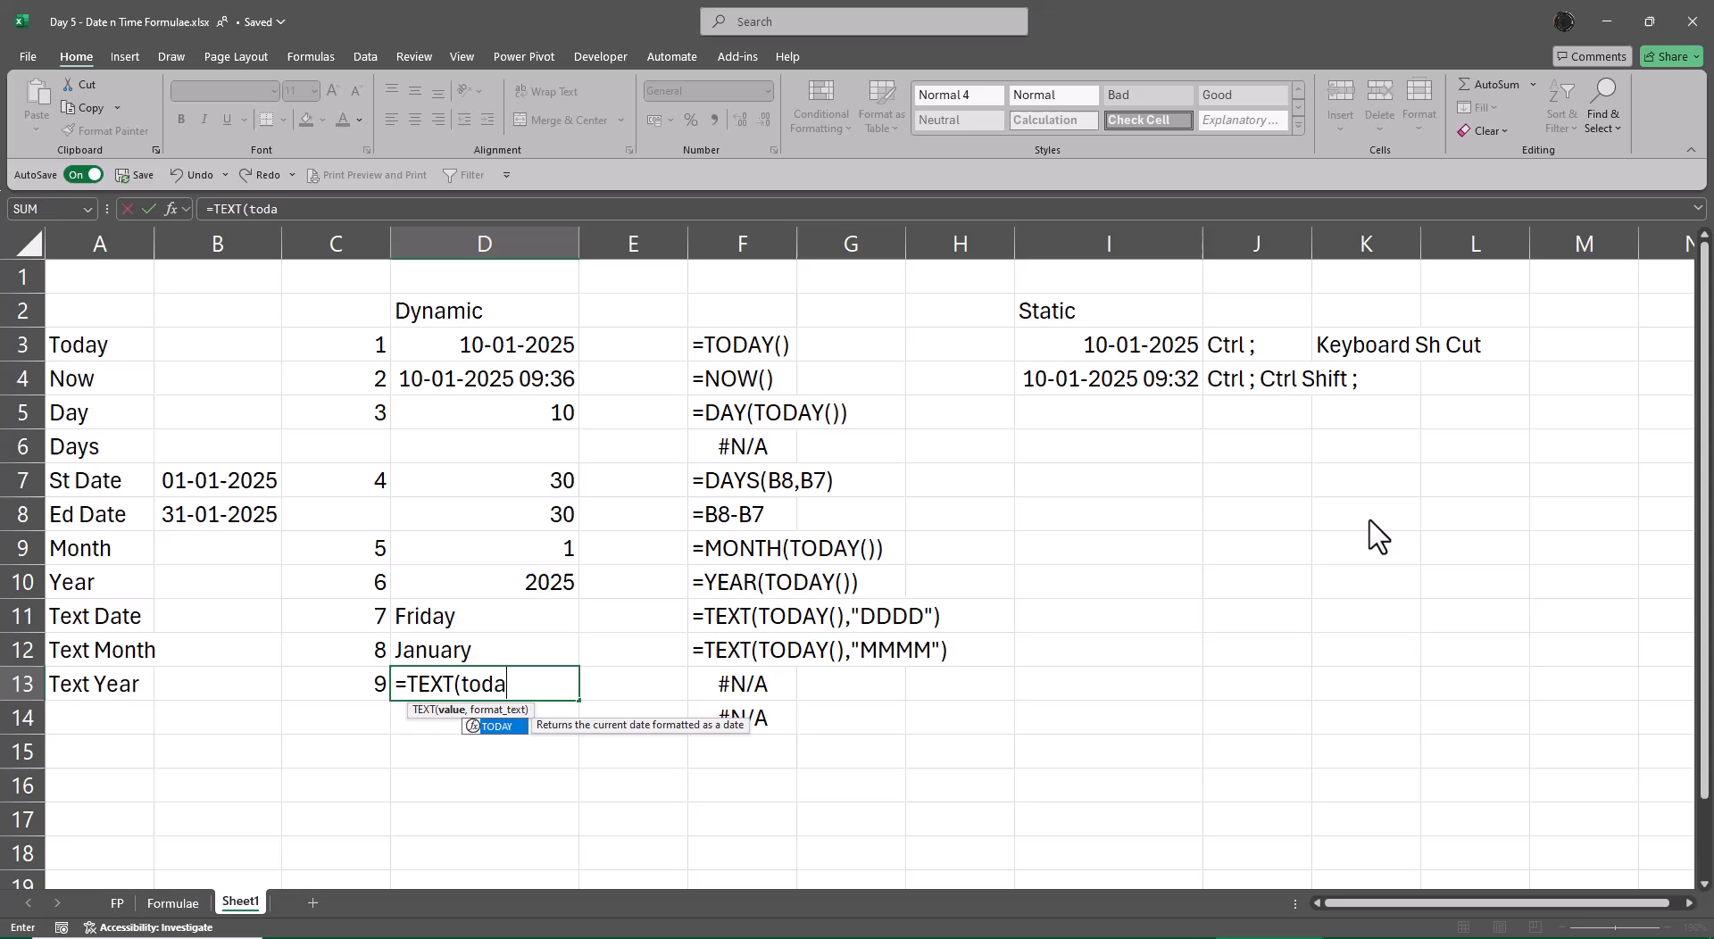
key(Tab)
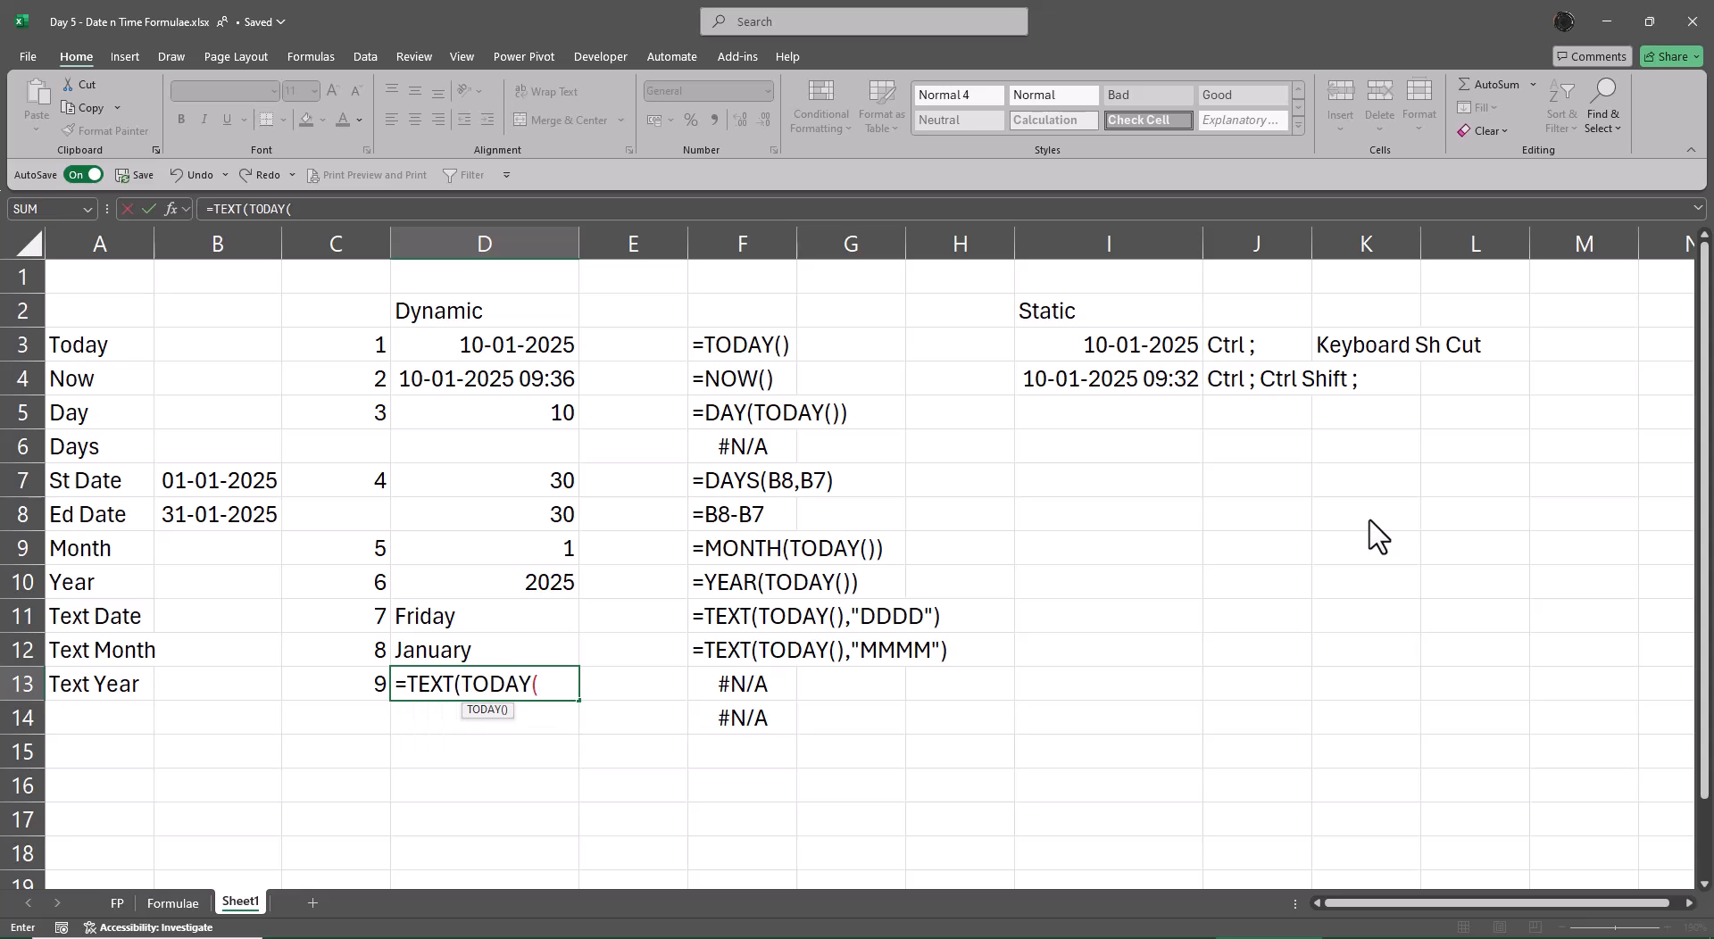
text(),)
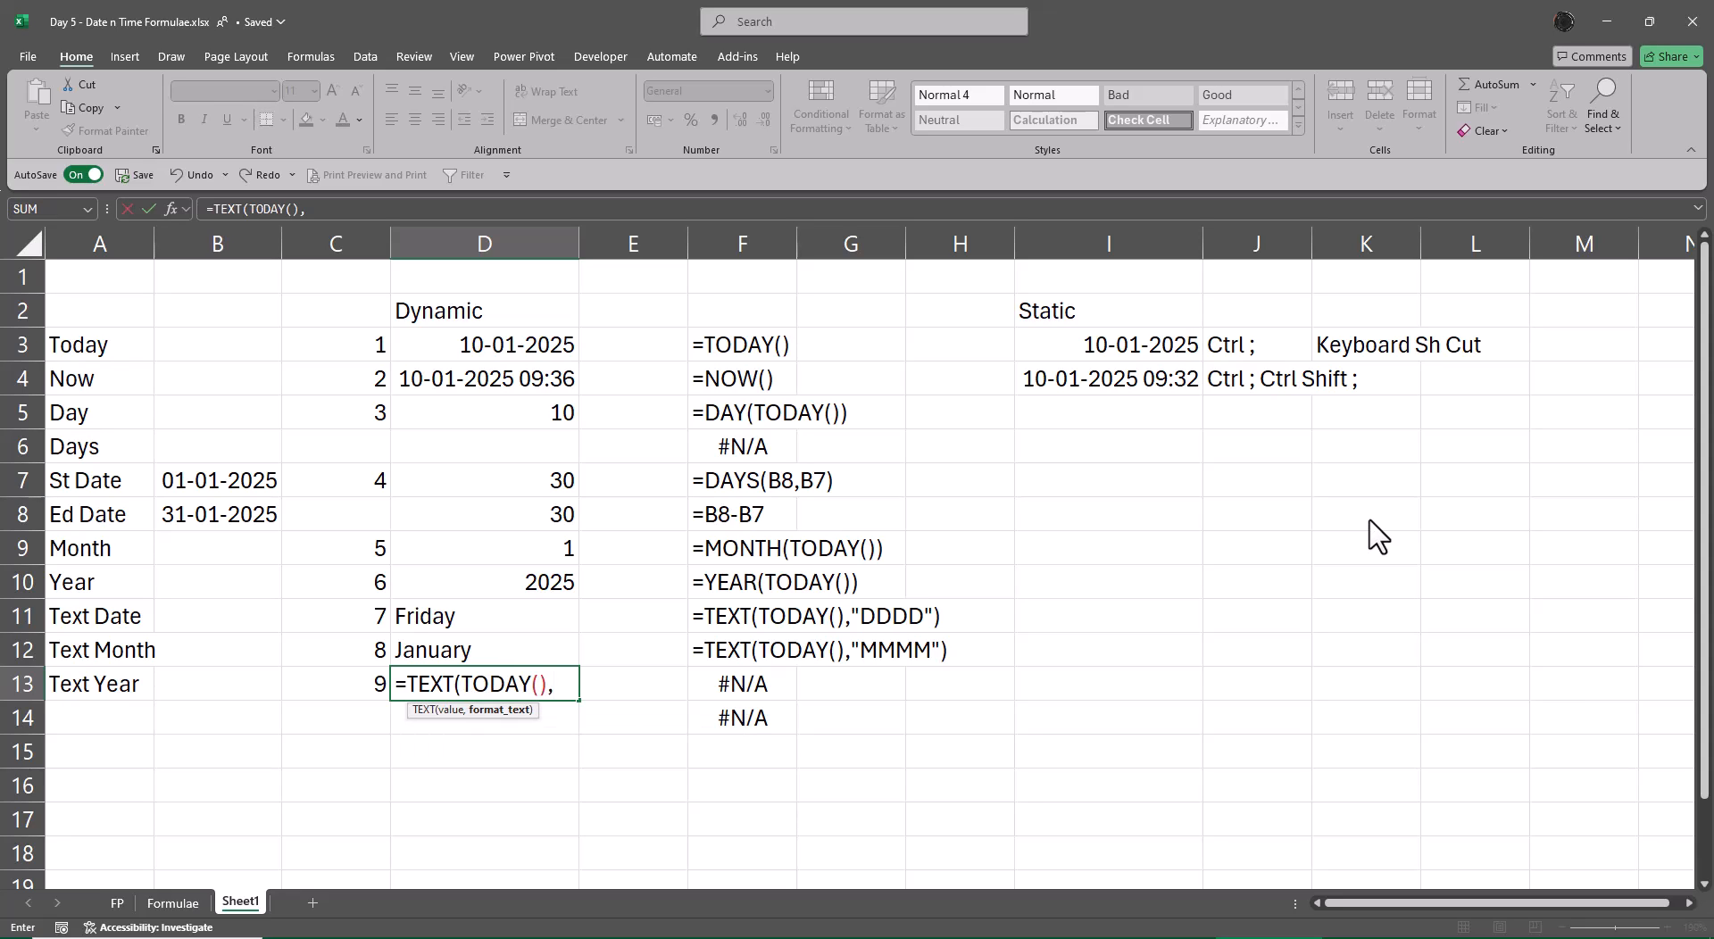
text("YYYY"))
key(ctrl+Return)
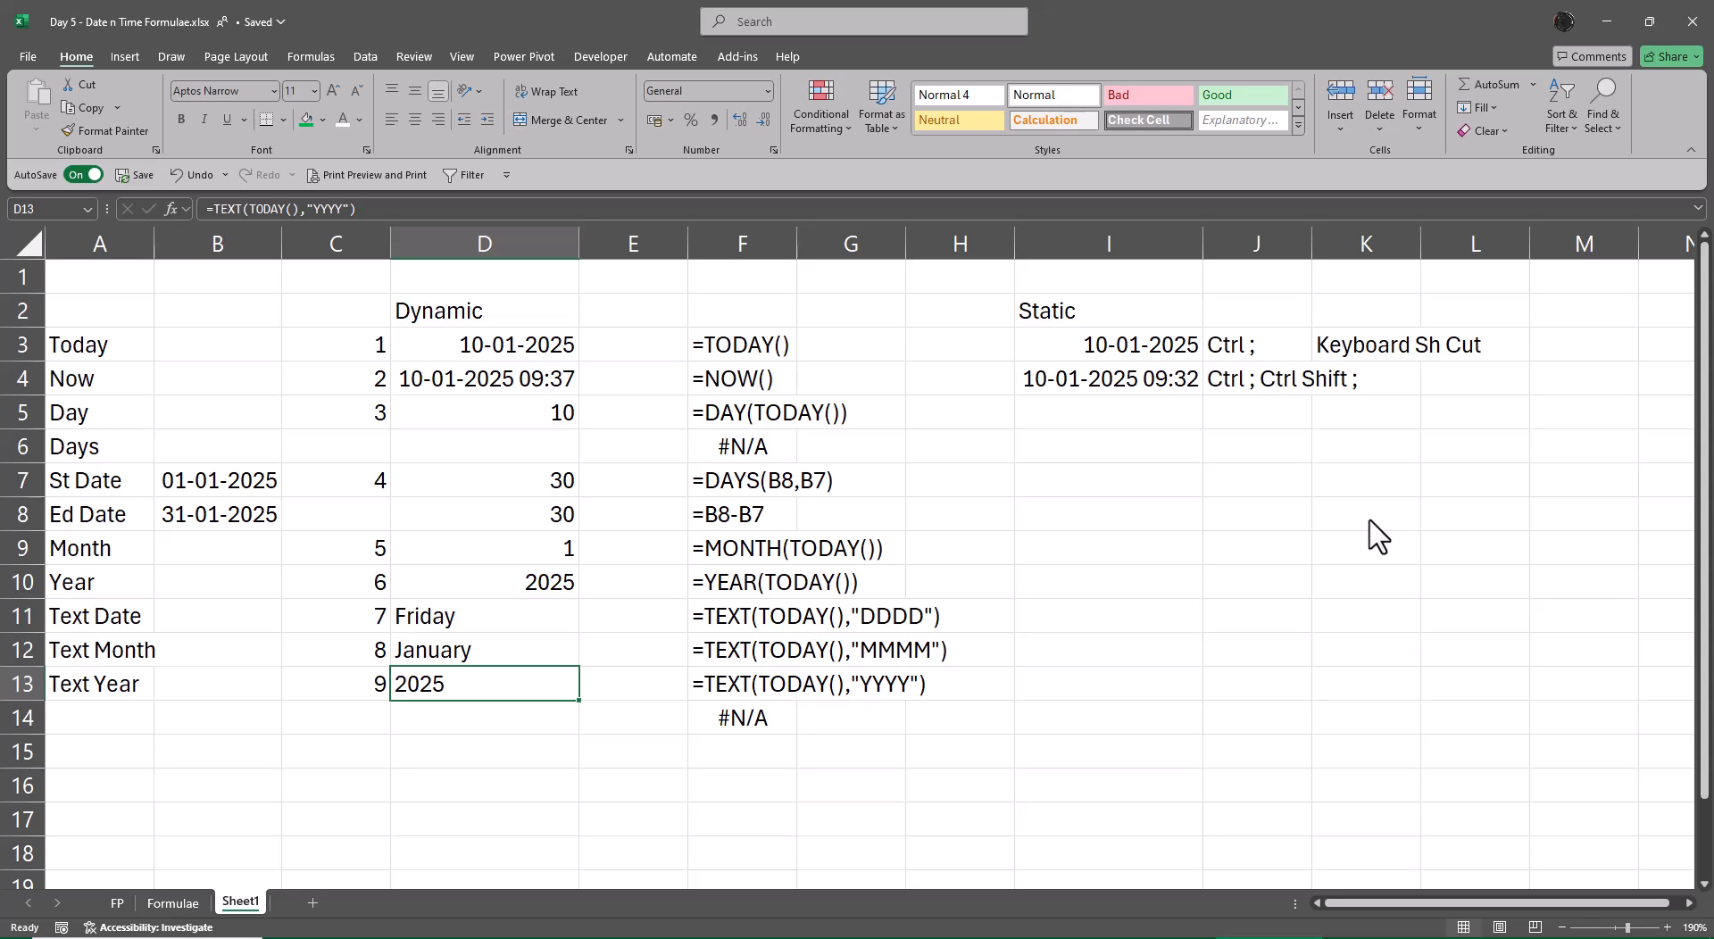
Step: Clear the leftover formula-text cell F14 below the Text Year row
key(Right)
key(Right)
key(Down)
key(Delete)
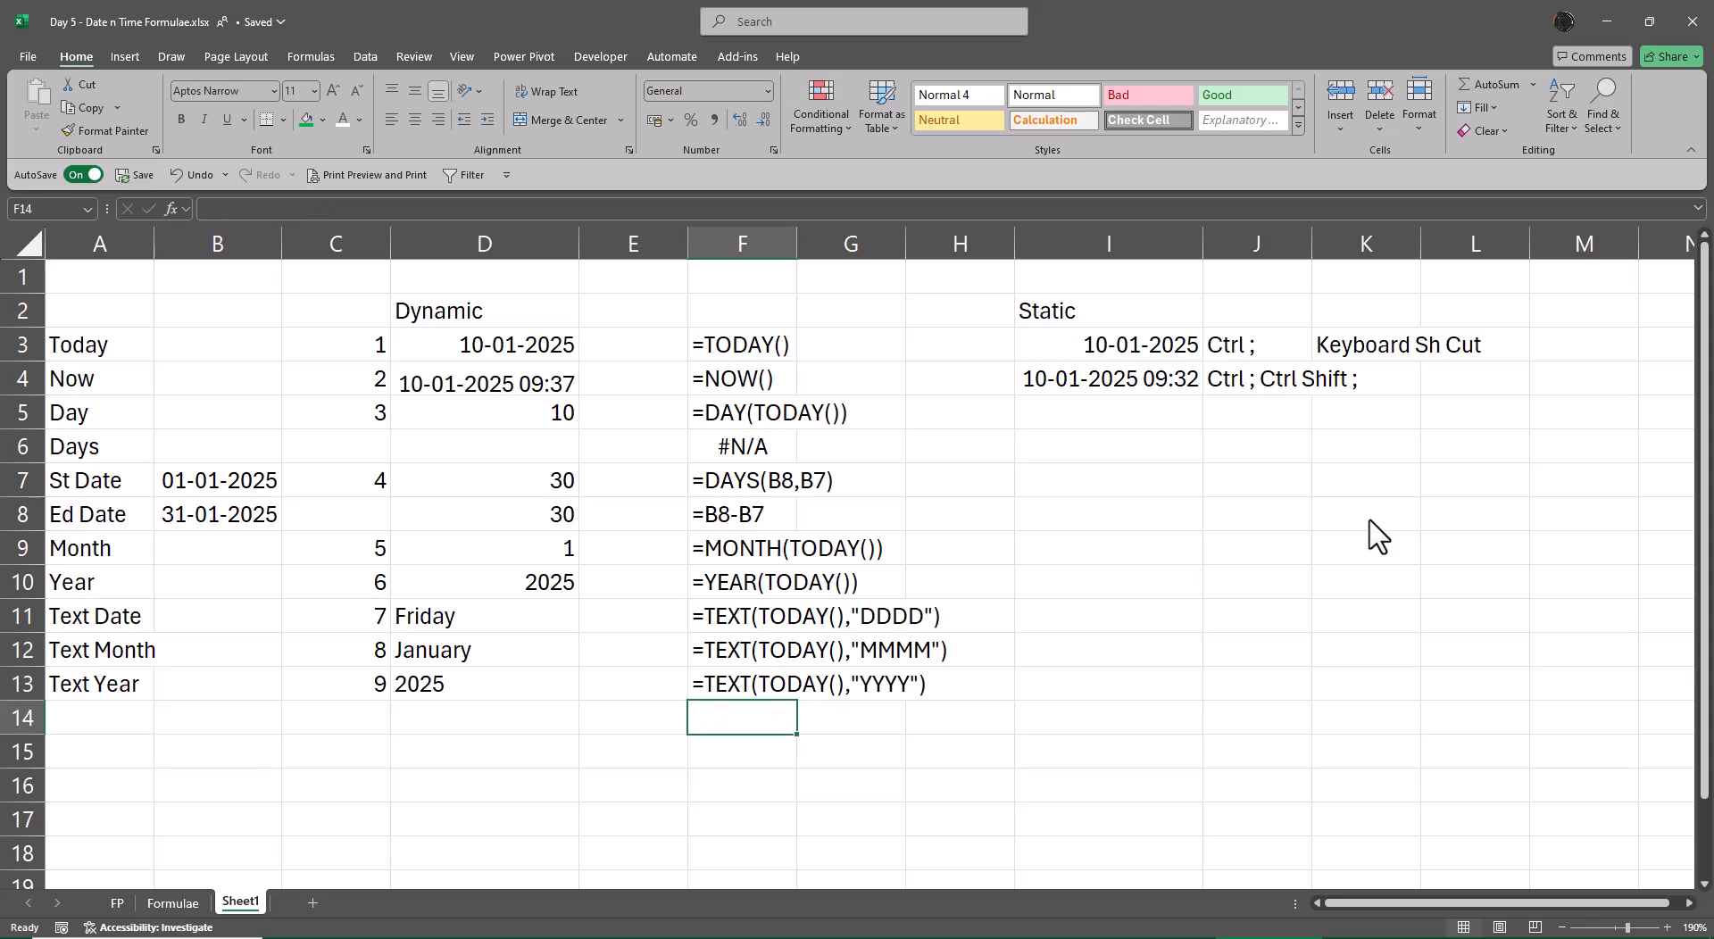
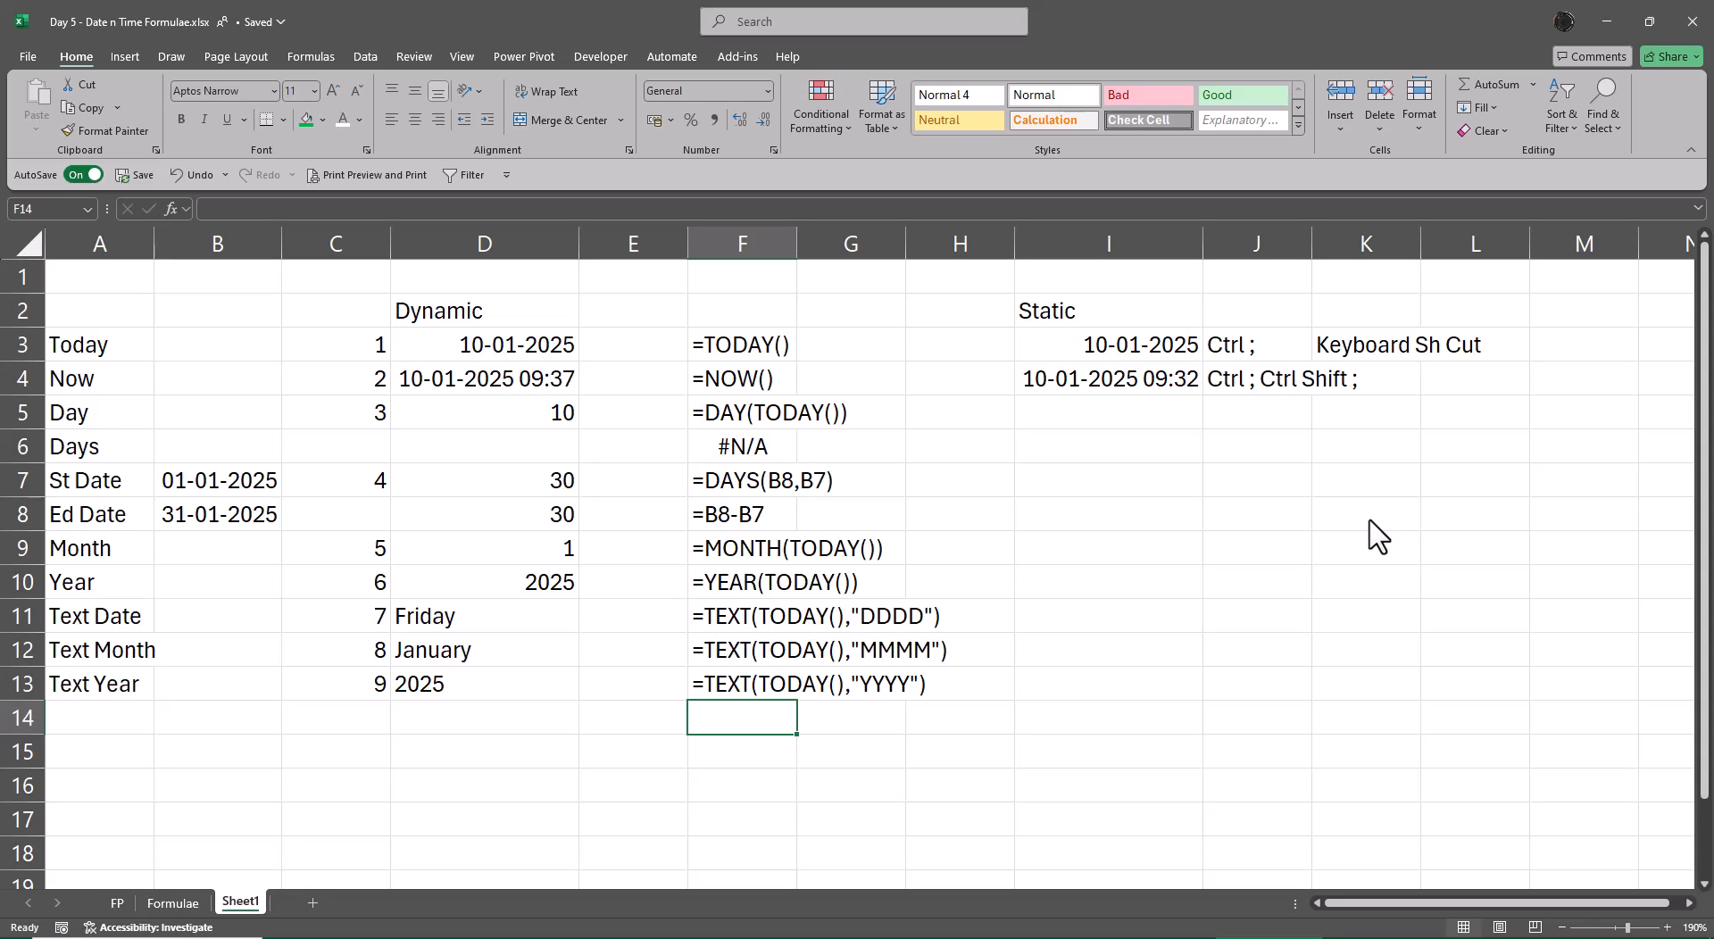
Step: Make the St Date and Ed Date cells A7:B8 bold italic and autofit their column widths
key(Up)
key(Up)
key(Up)
key(Up)
key(Up)
key(Up)
key(Up)
key(Up)
key(Up)
key(Up)
key(Up)
key(Up)
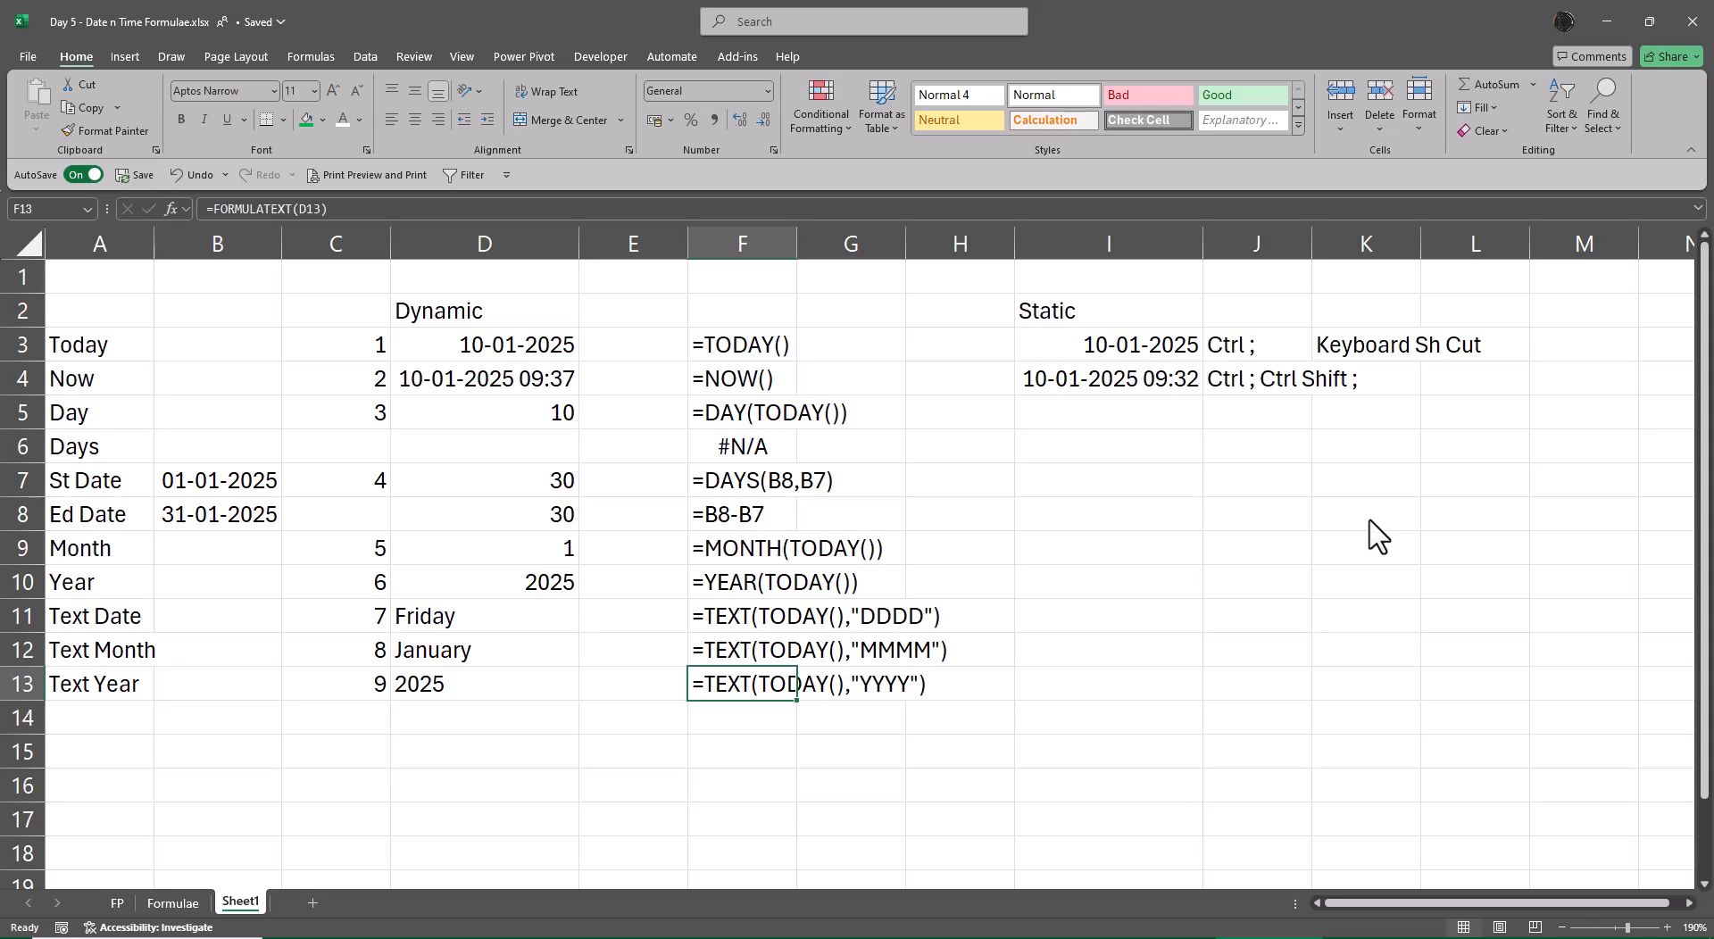
key(Left)
key(Left)
key(Left)
key(Down)
key(Down)
key(Down)
key(Down)
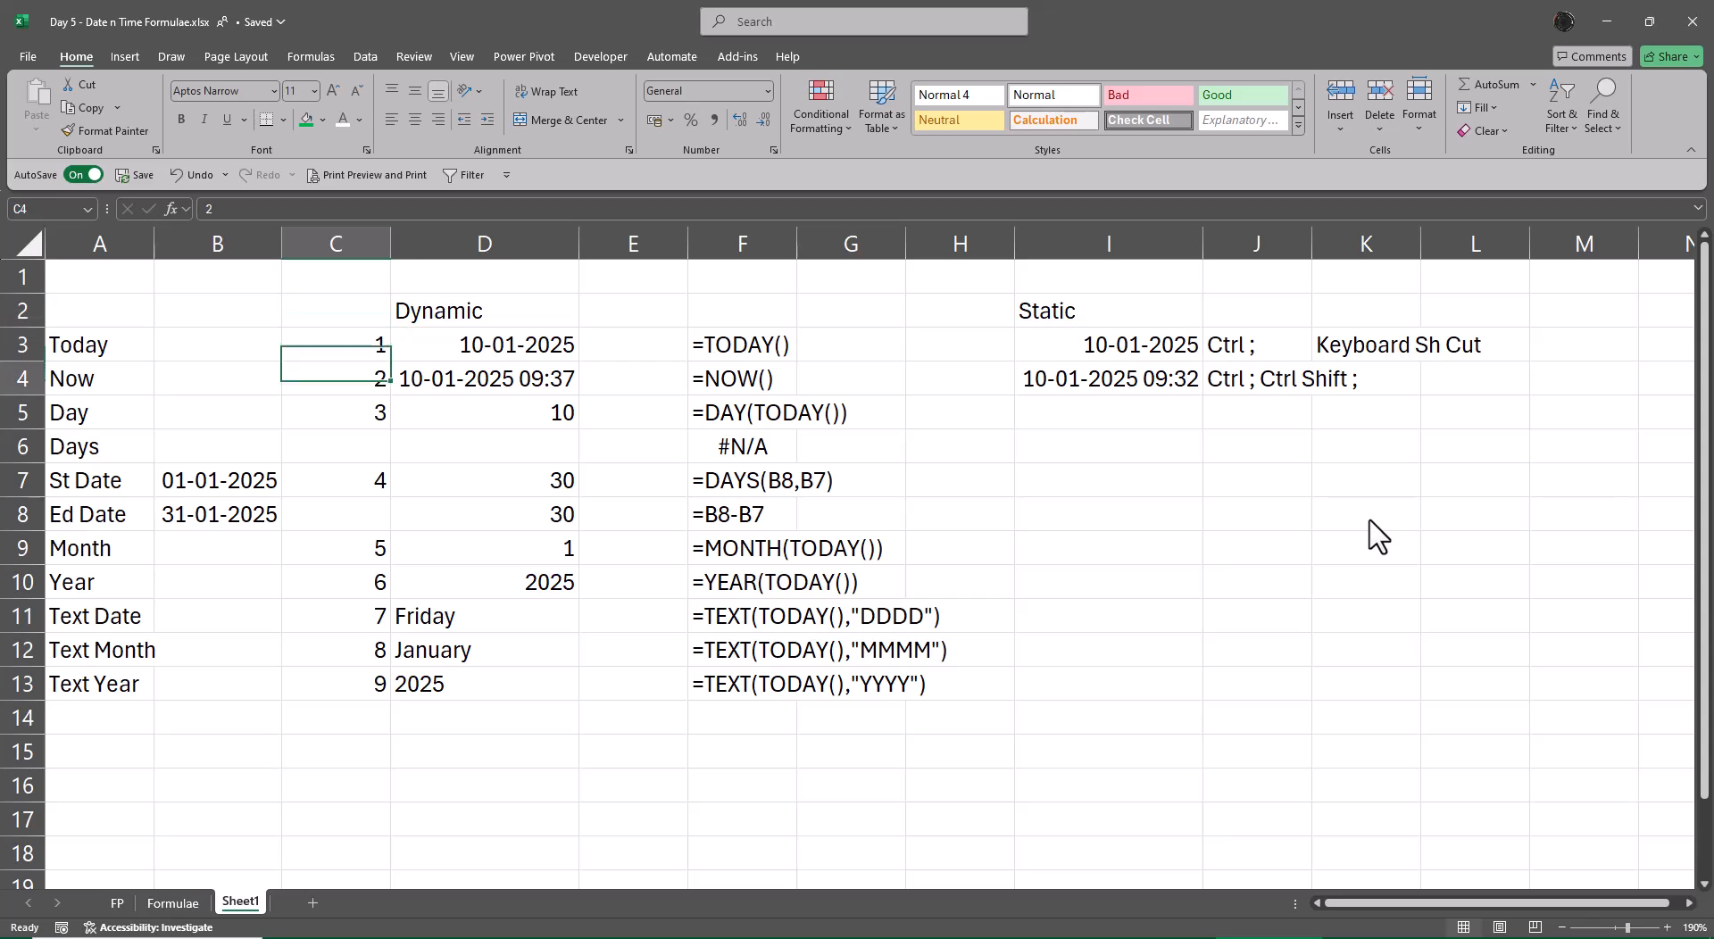
key(Left)
key(Left)
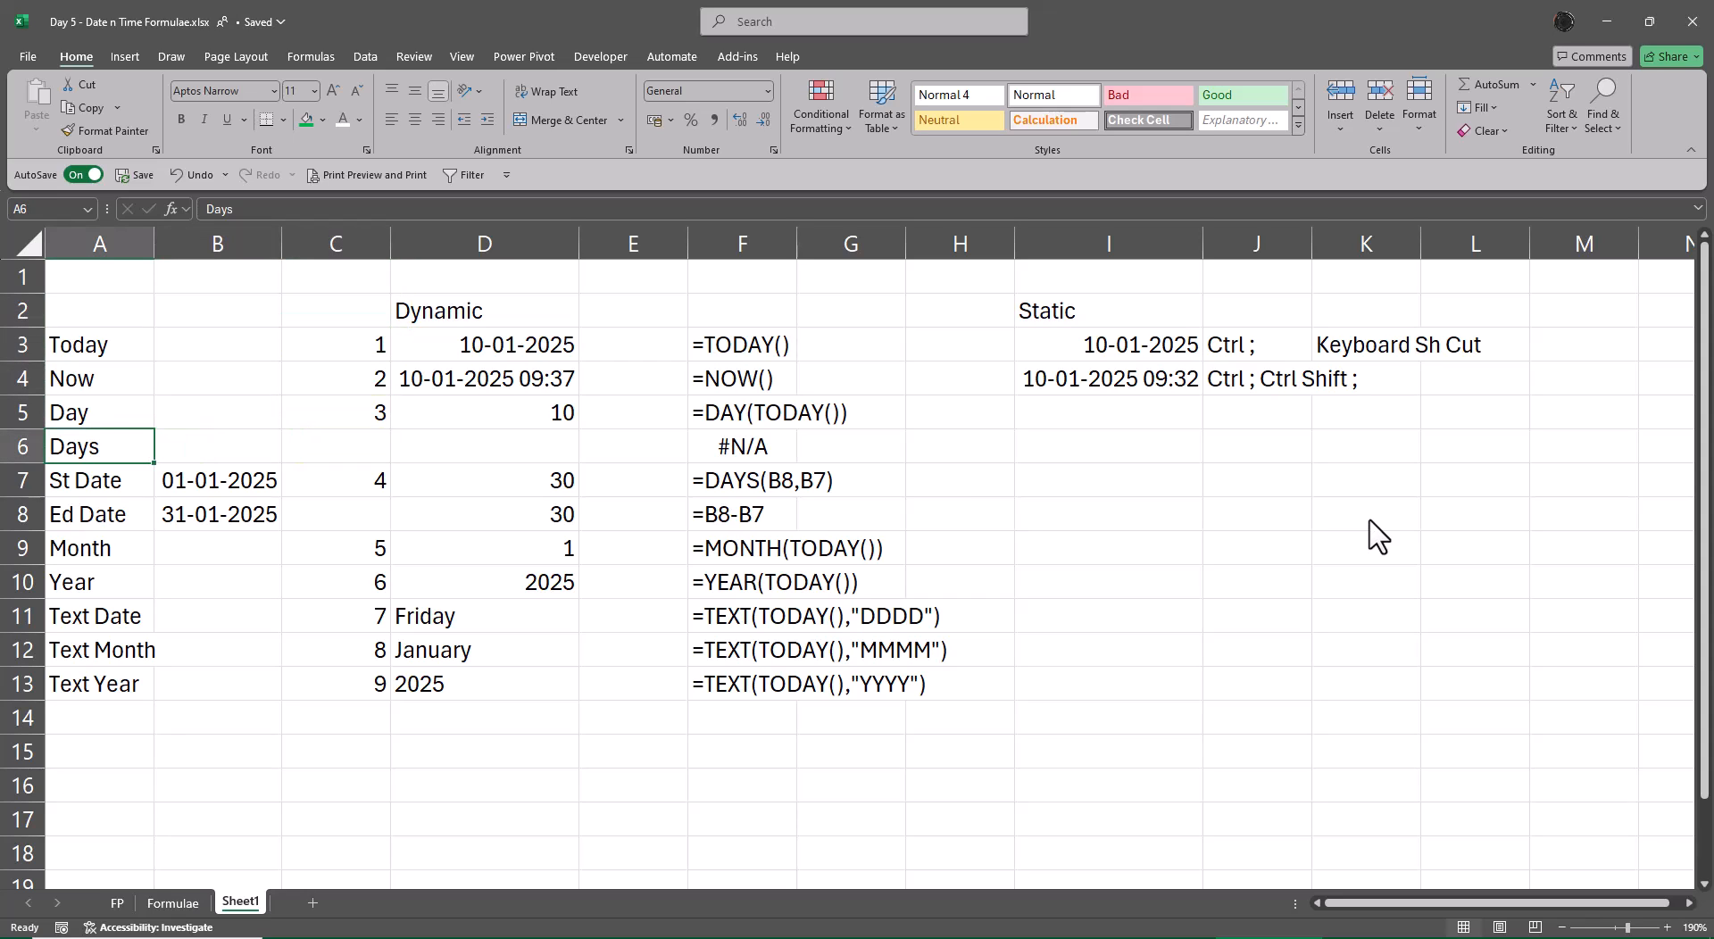
key(Down)
key(shift+Right)
key(shift+Down)
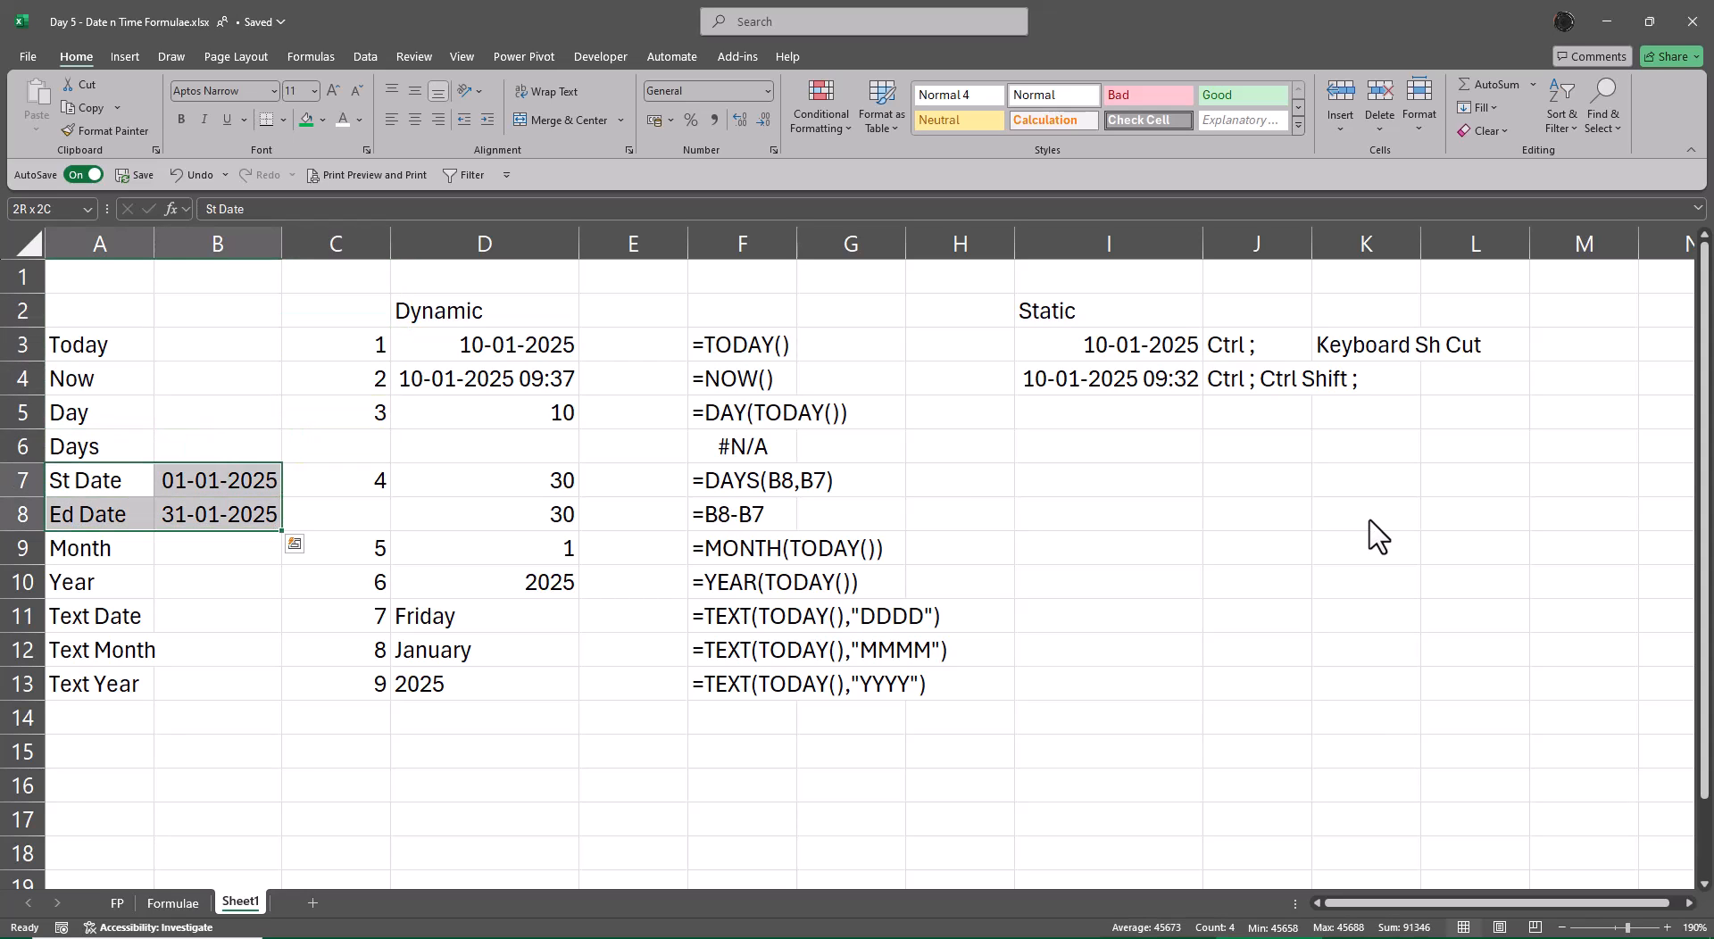
key(ctrl+i)
key(alt+o)
key(alt+c)
key(alt+a)
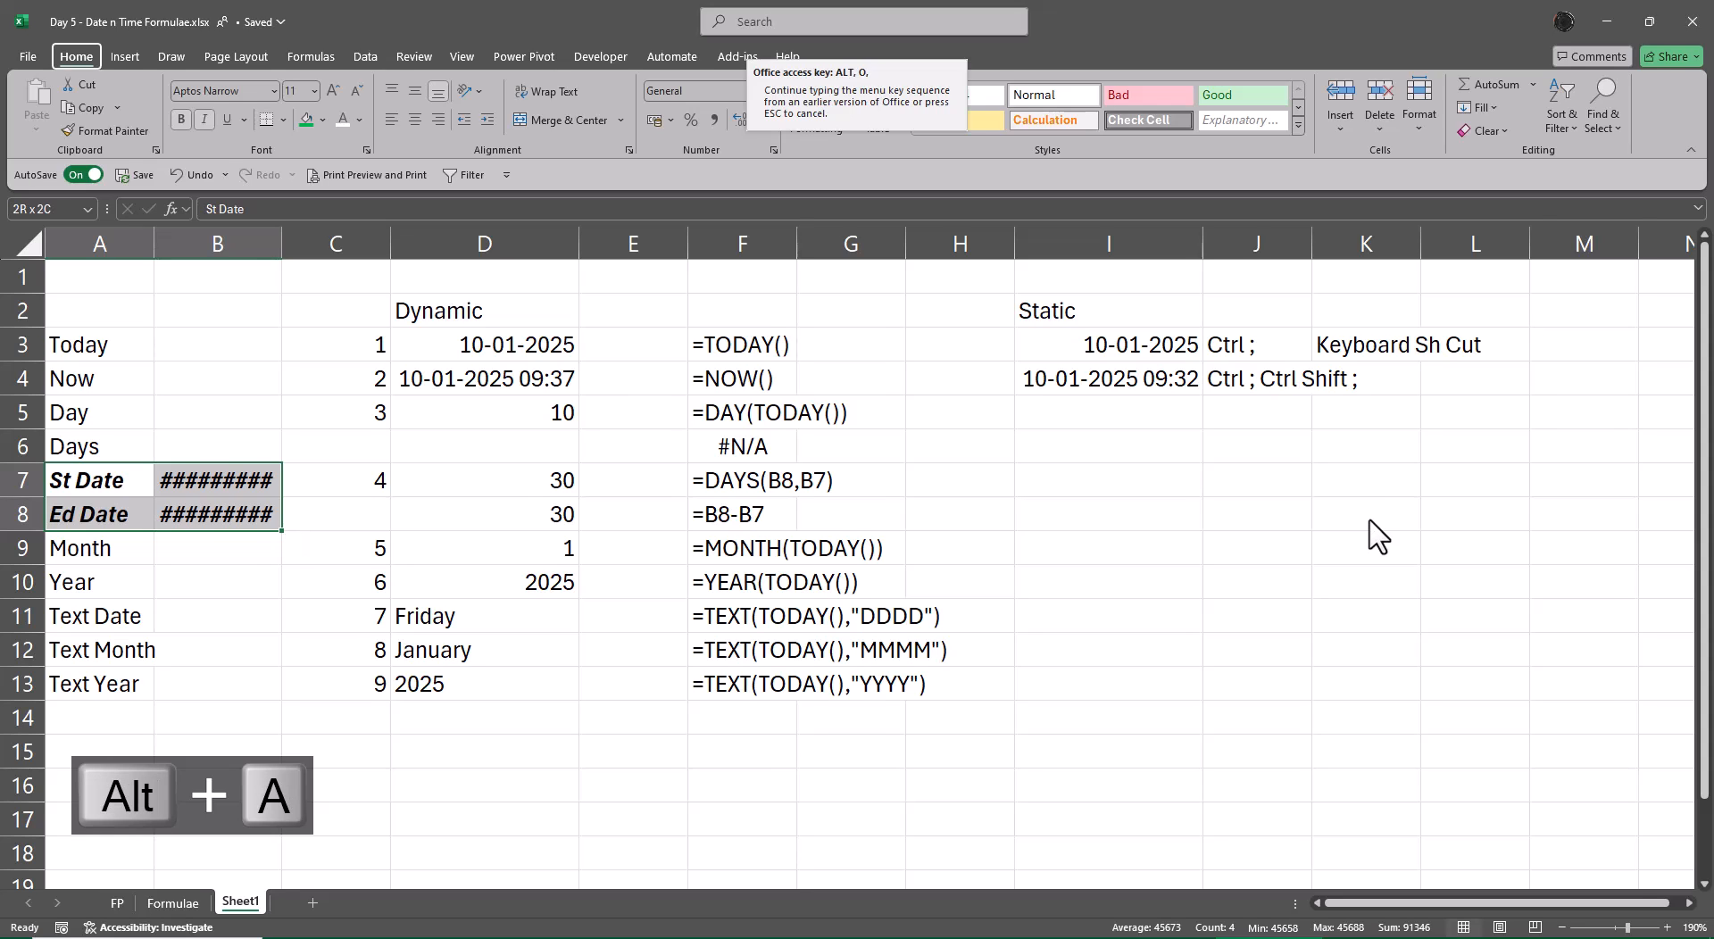
Step: Check the list of functions on the Formulae sheet and return to Sheet1
key(ctrl+Page_Up)
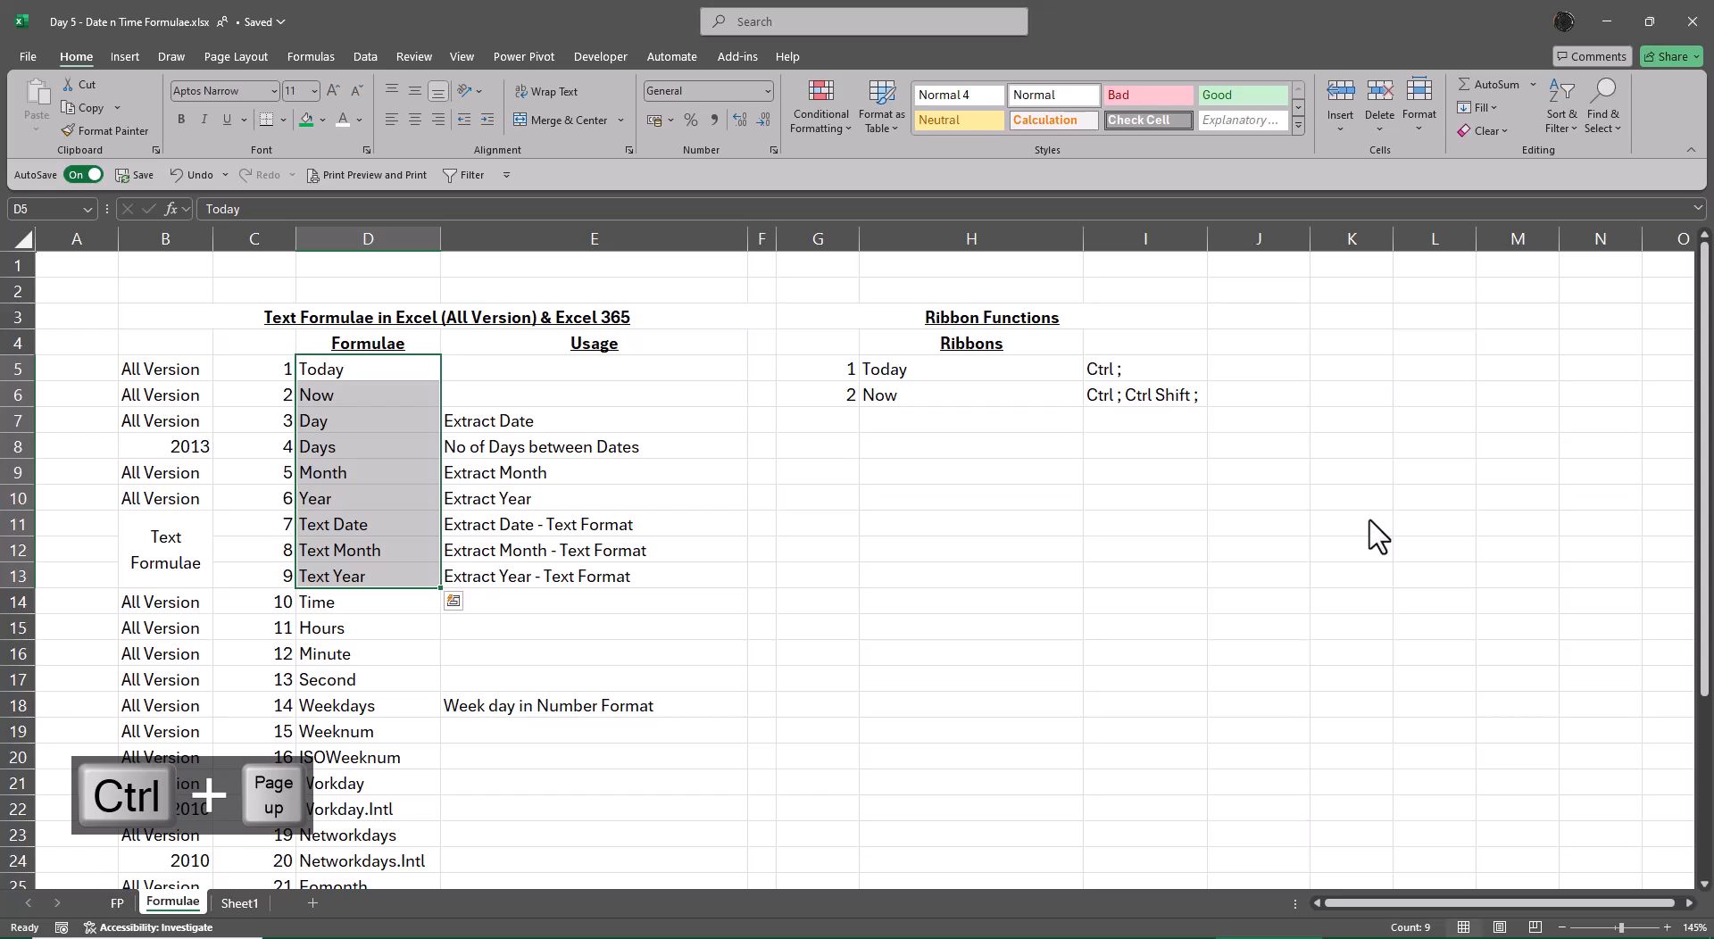
key(alt+Tab)
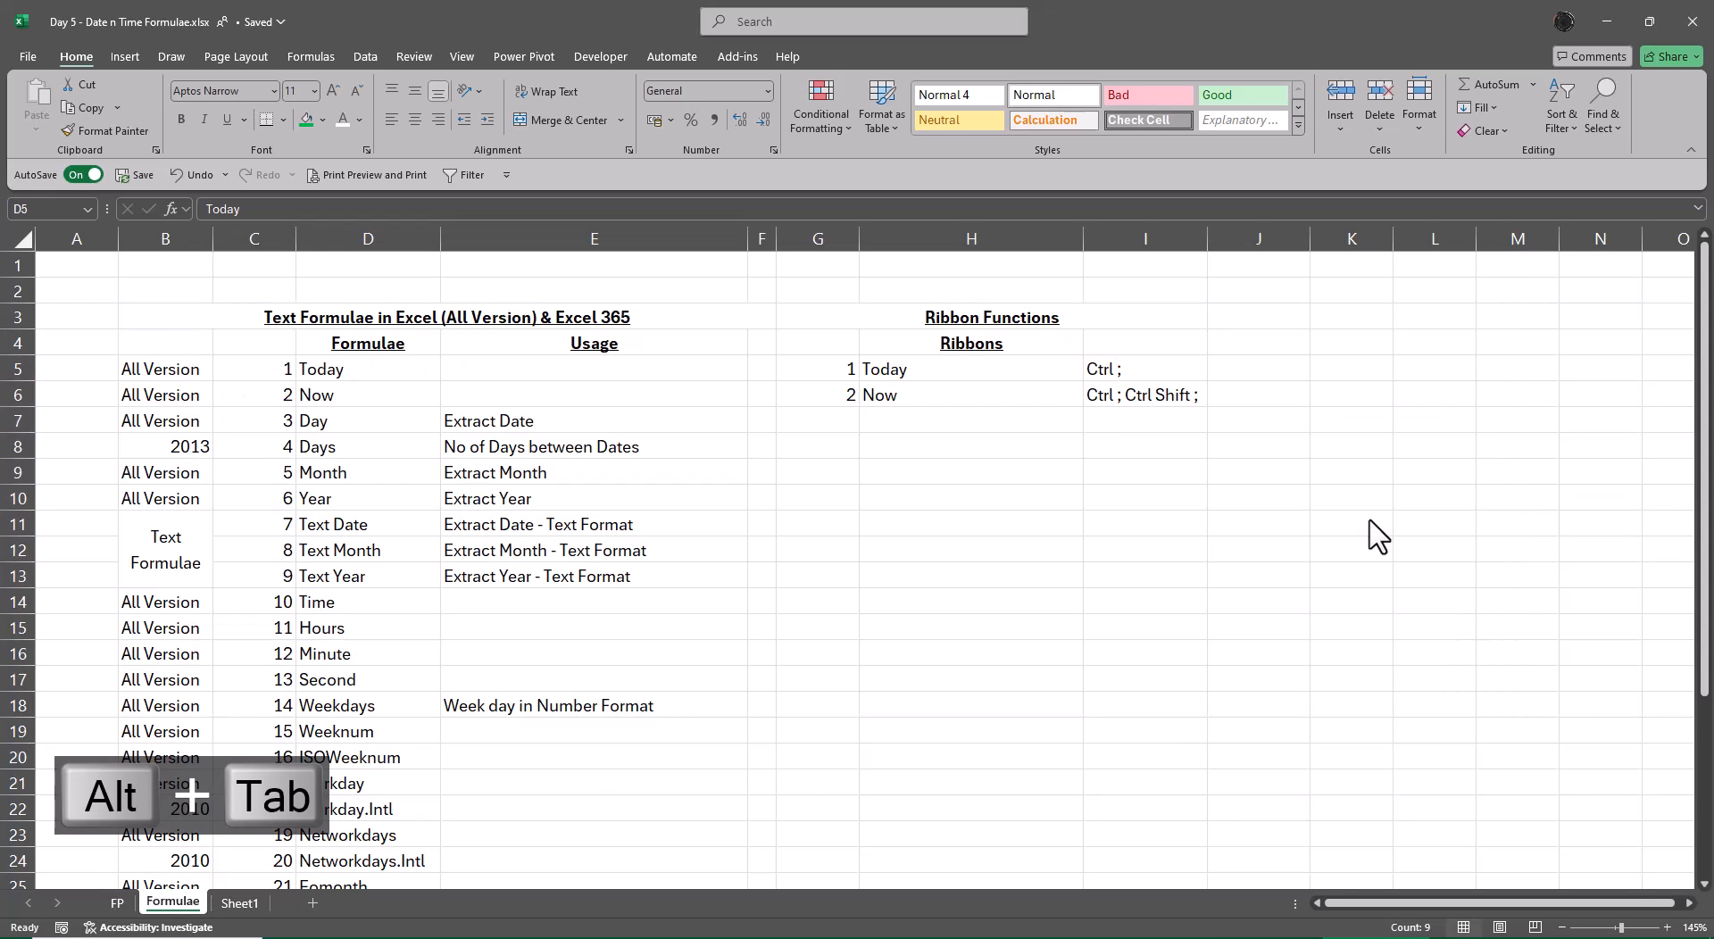
key(ctrl+Page_Down)
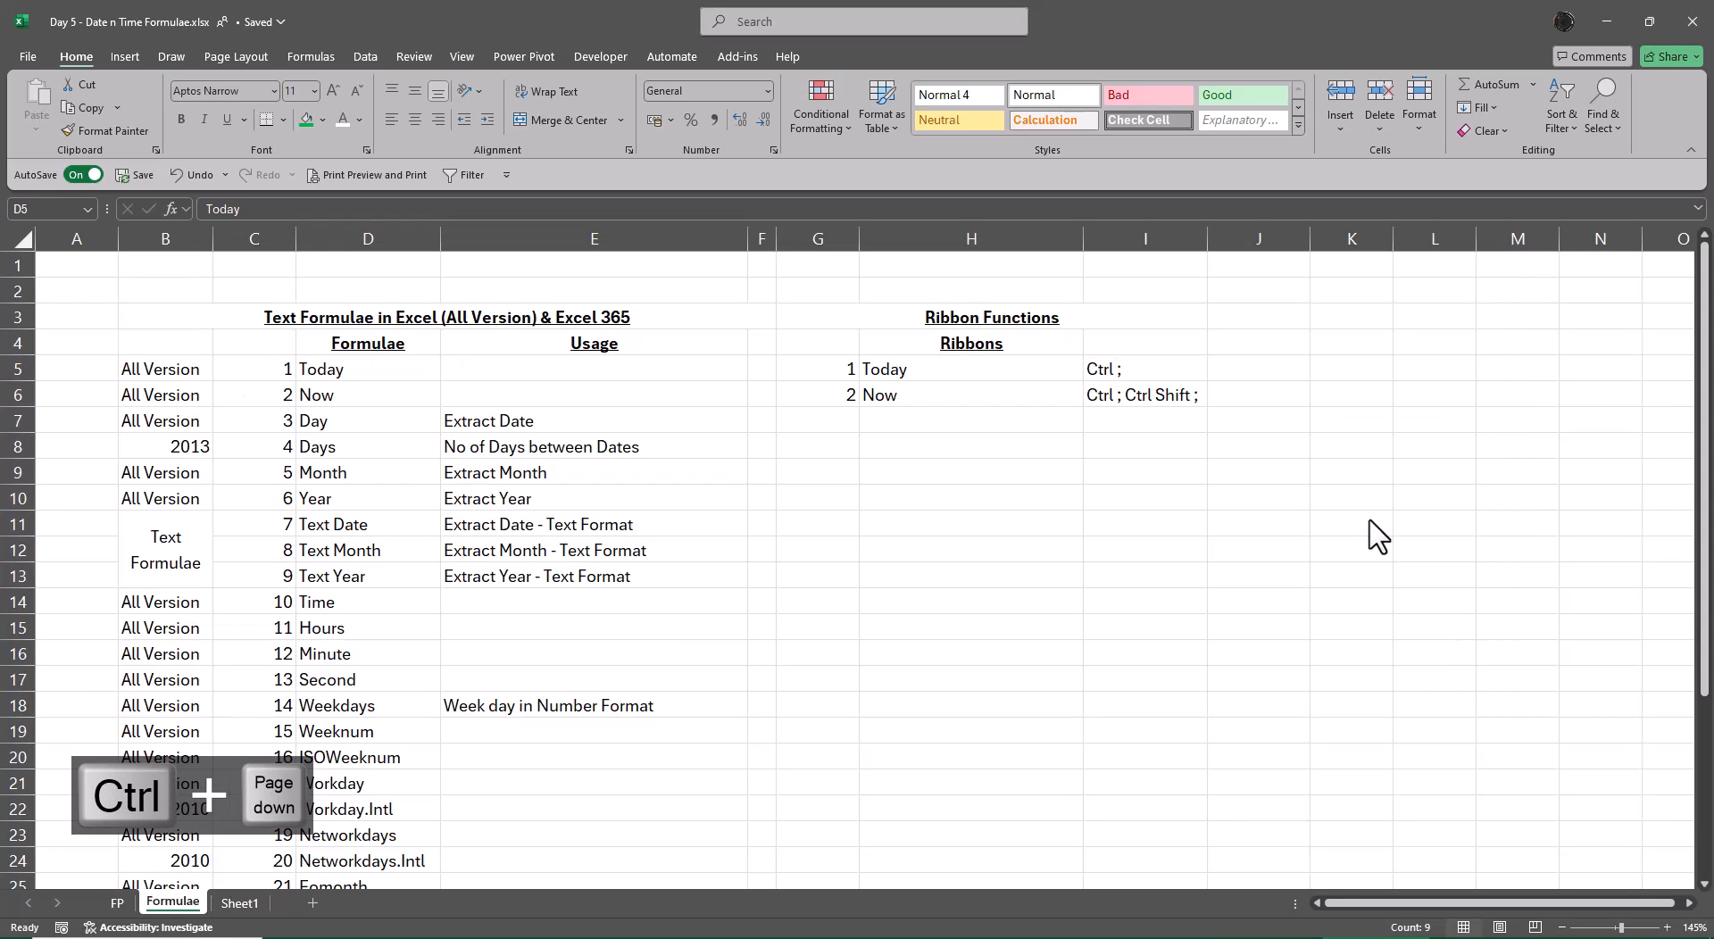
click(964, 575)
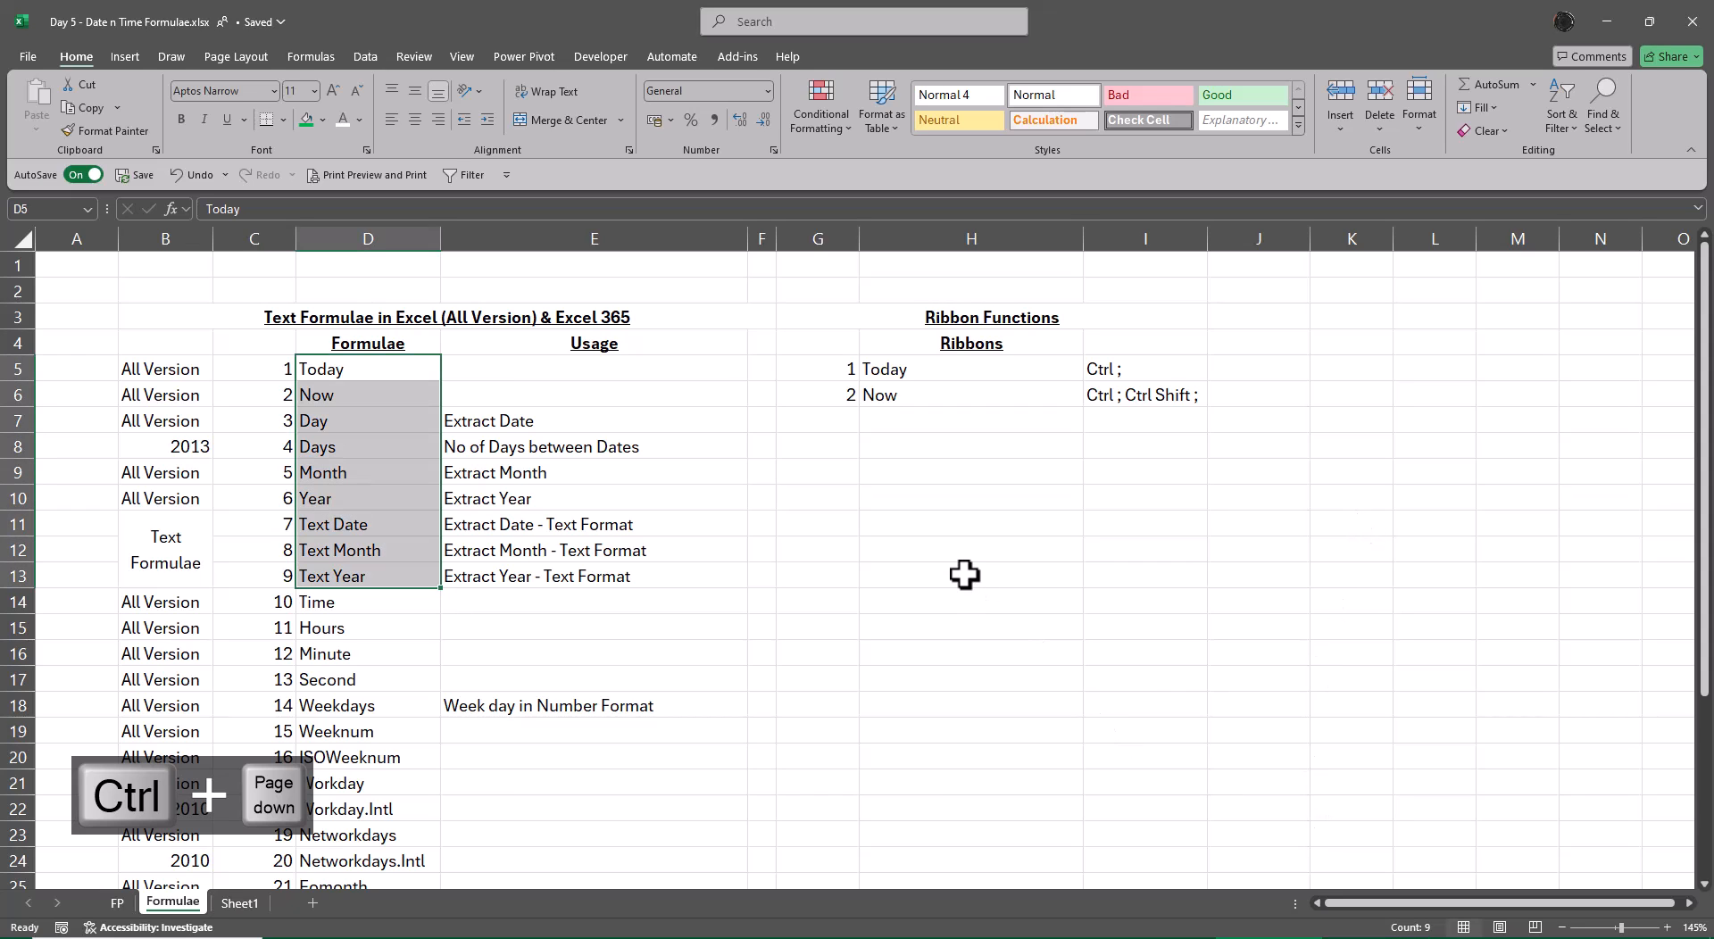
key(ctrl+Page_Down)
Step: Fill a linear series down from the 9 in cell C13 through C17 to continue the serial numbers
key(Right)
key(Down)
key(Down)
key(Down)
key(Down)
key(Down)
key(Down)
key(Down)
key(Down)
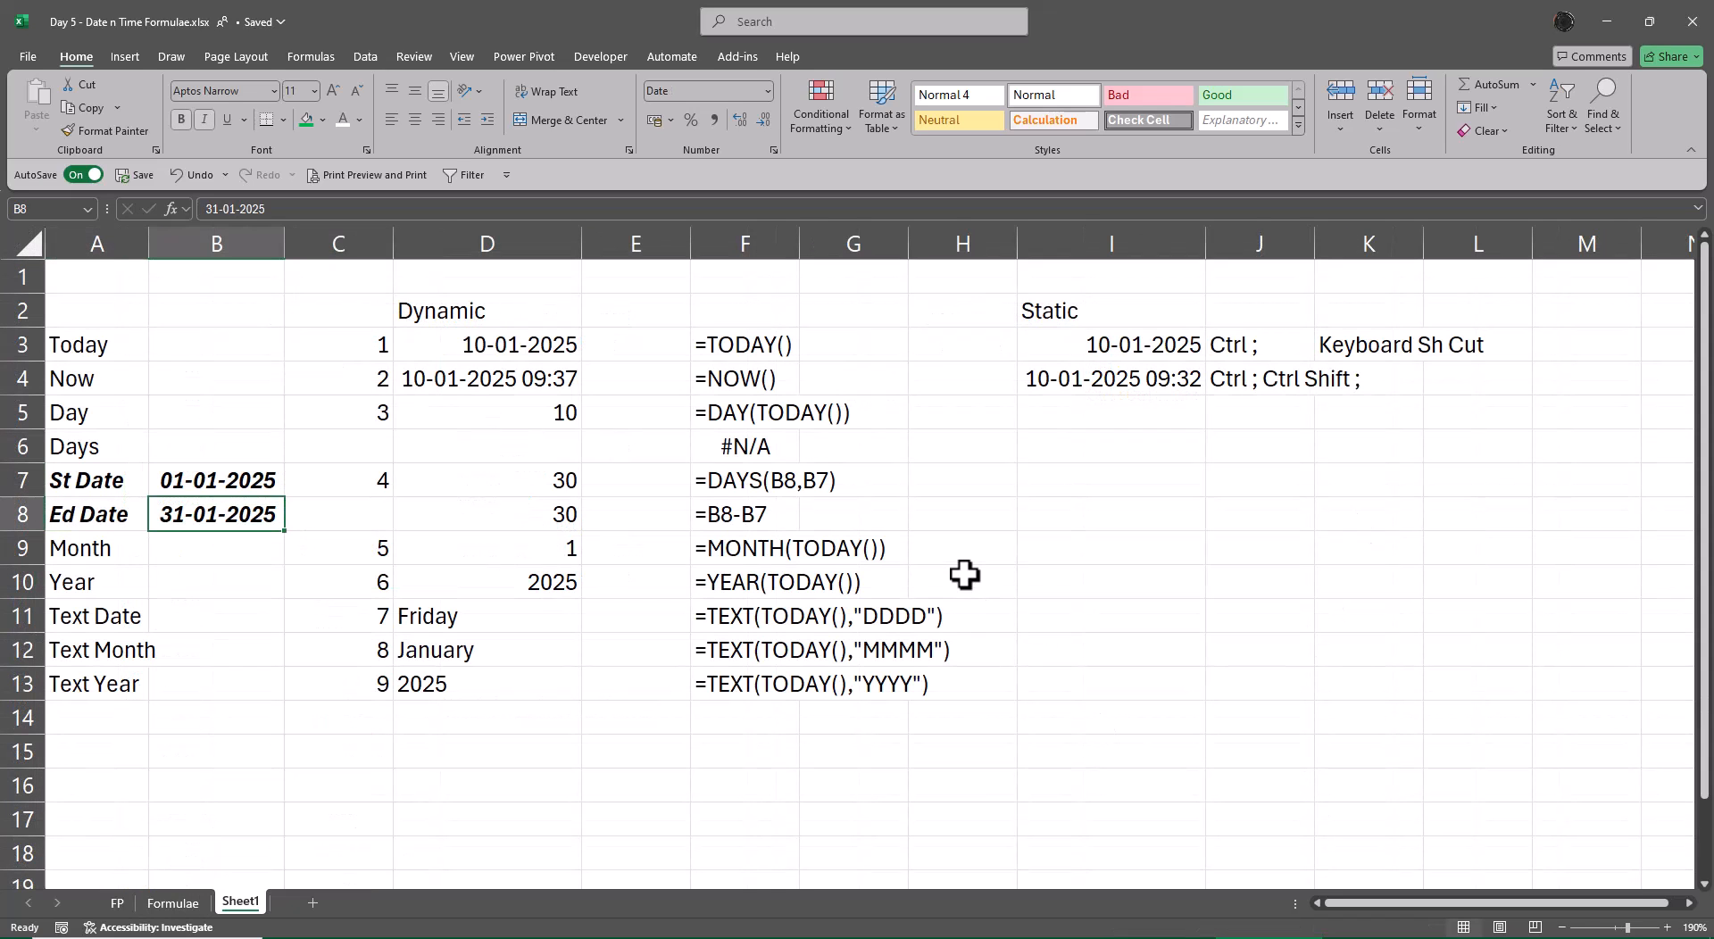
key(Right)
key(Up)
key(Up)
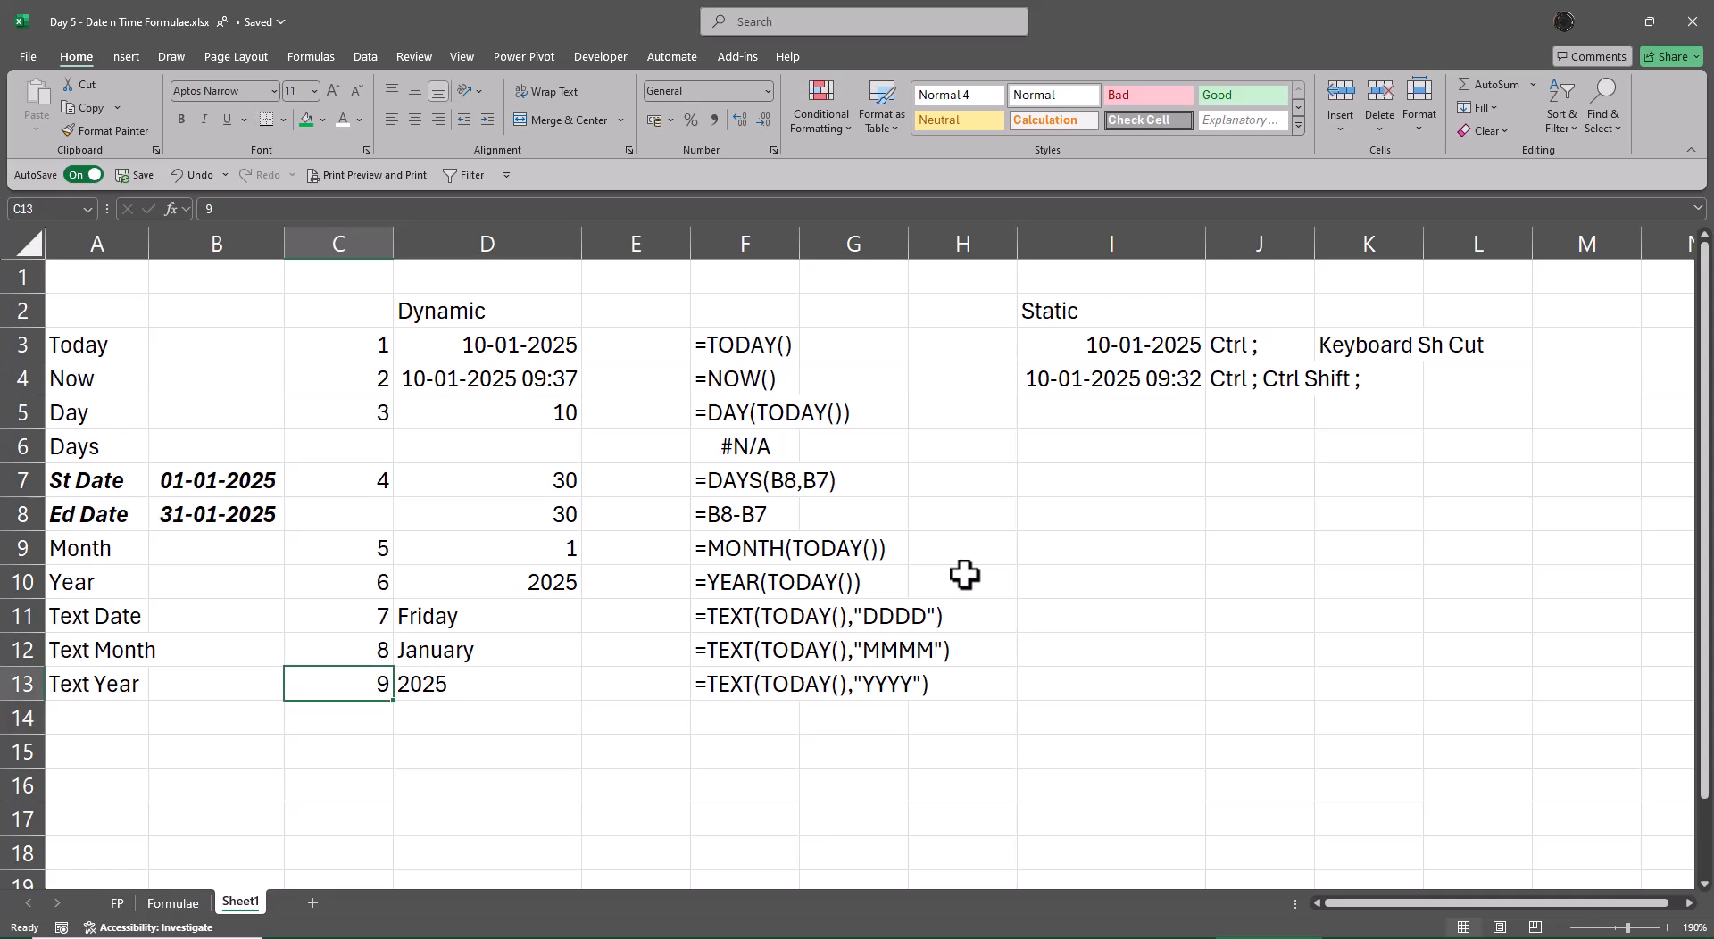
key(shift+Down)
key(shift+Down)
key(shift+Down)
key(shift+Down)
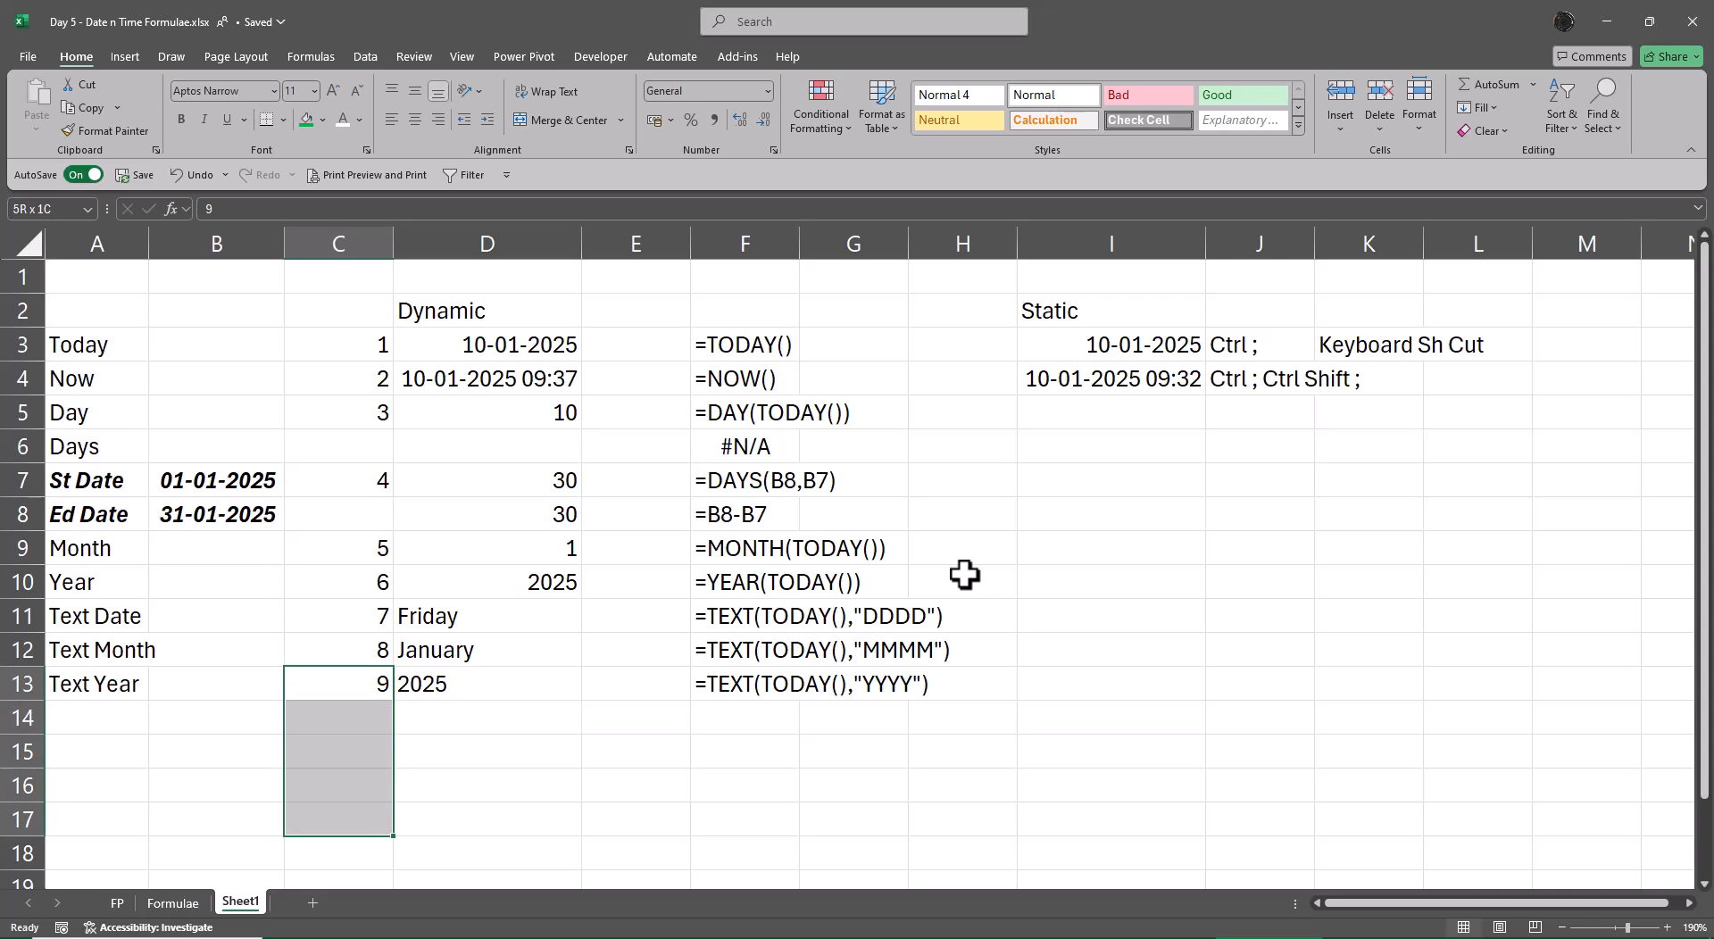
click(1491, 115)
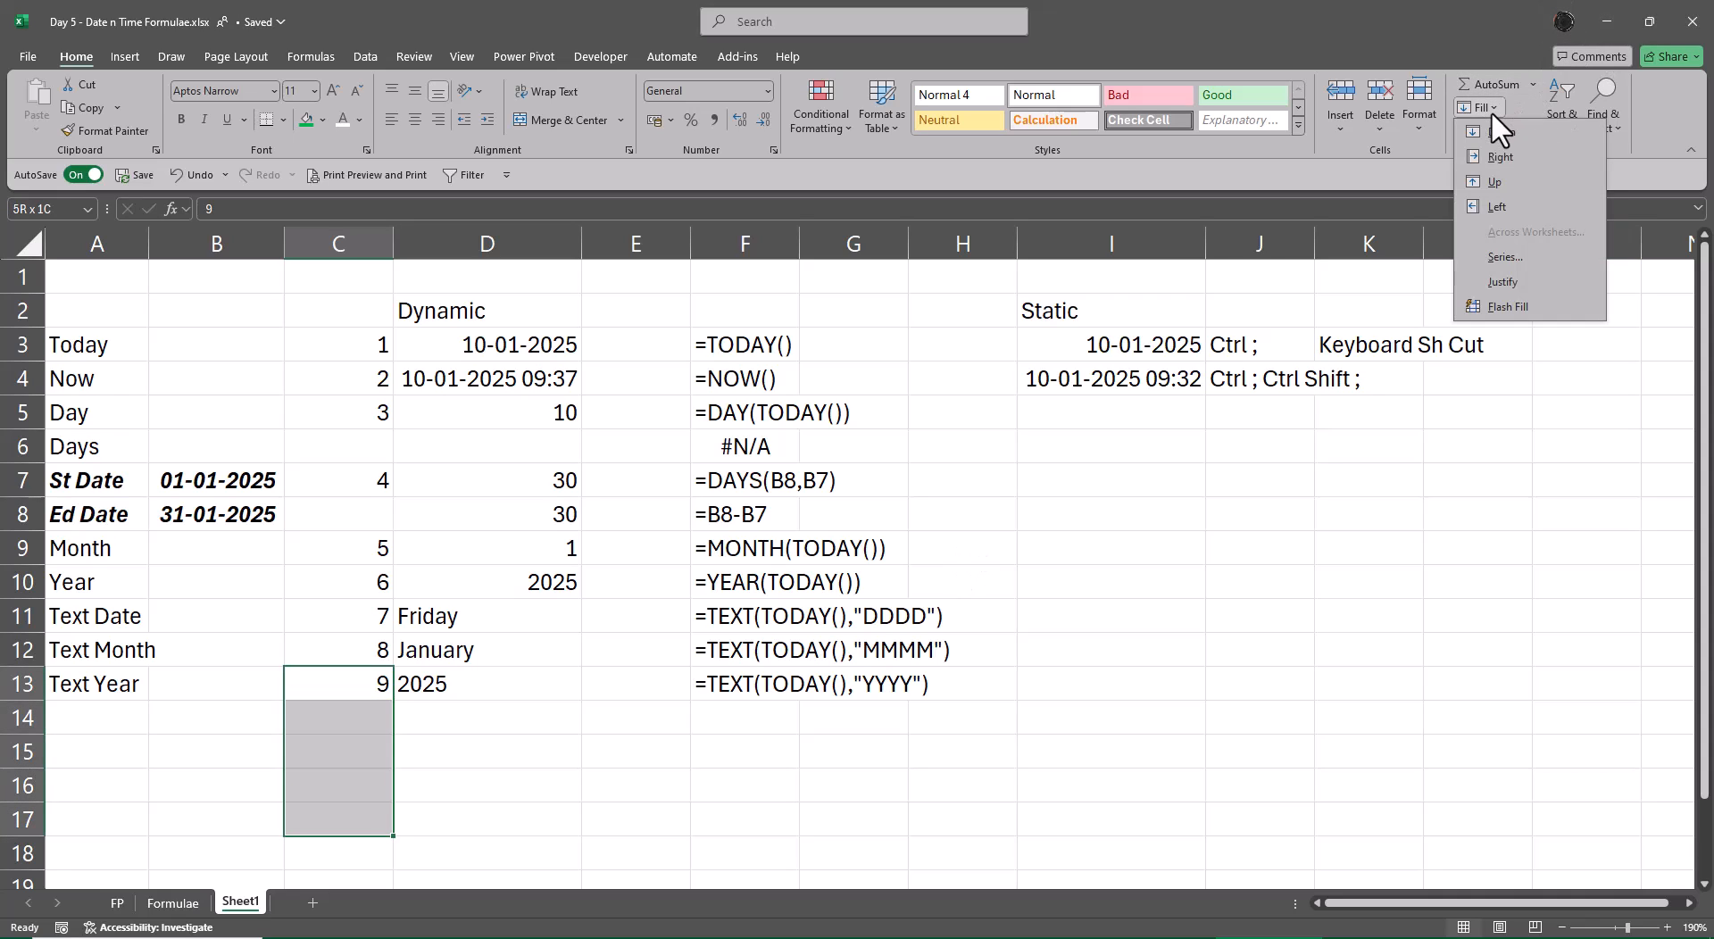
click(1504, 277)
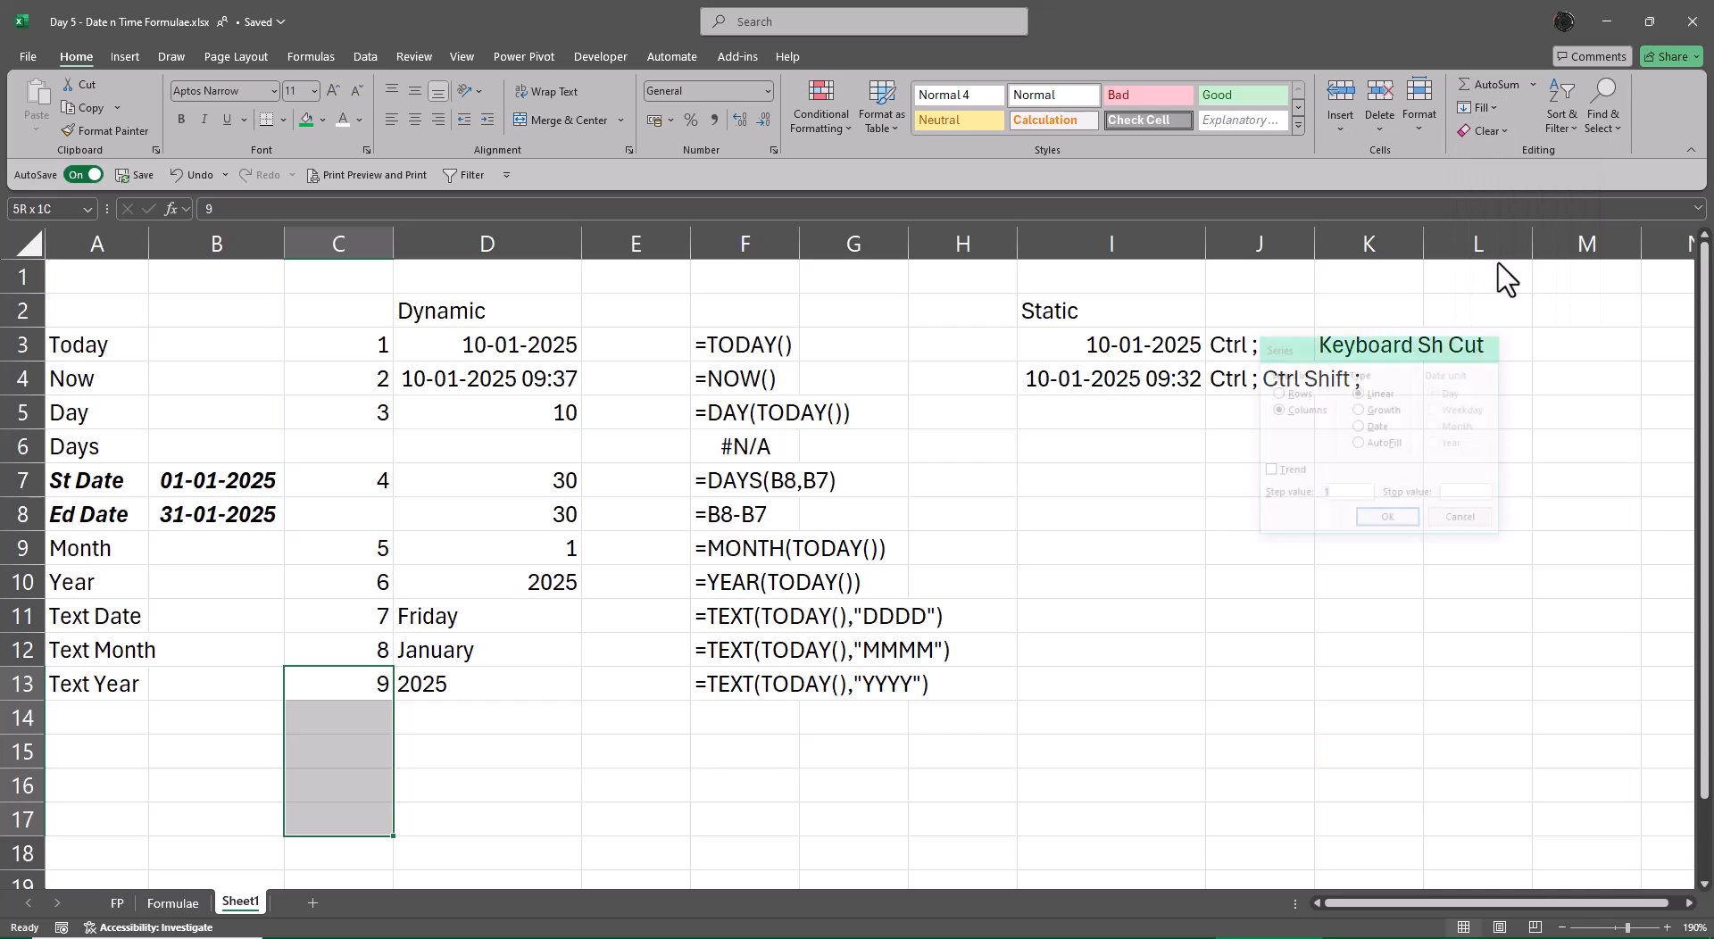
click(1386, 522)
key(Right)
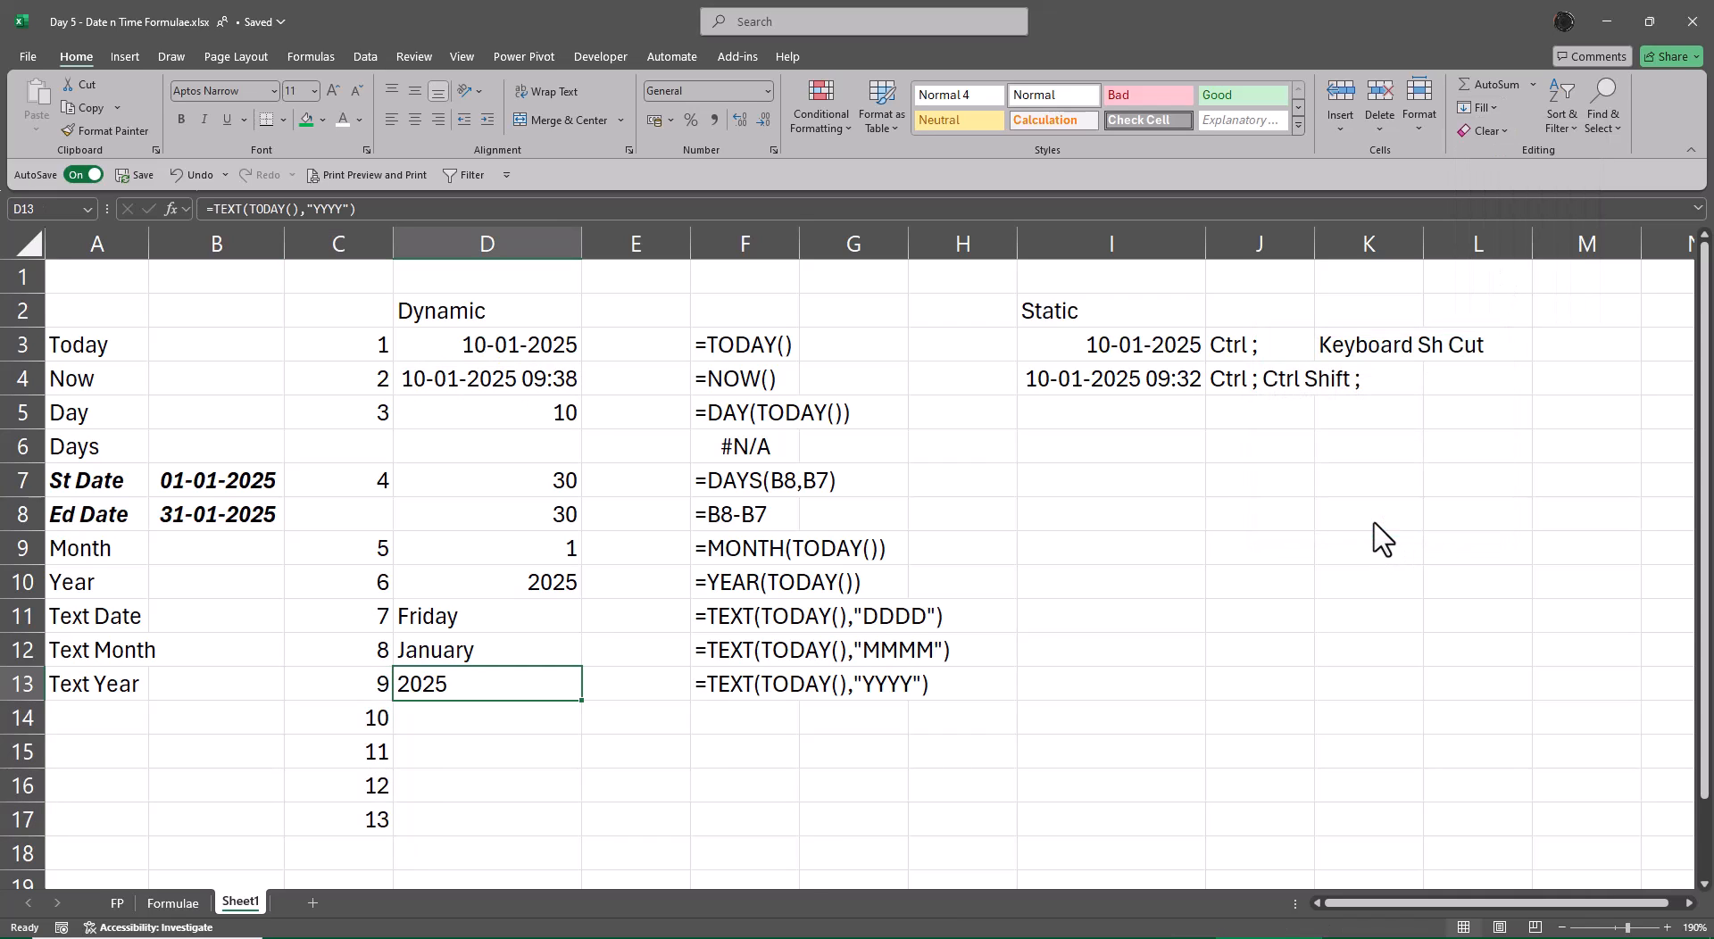
Step: Enter the label Time in cell A14 beside serial number 10
key(Down)
key(Left)
key(Left)
key(Left)
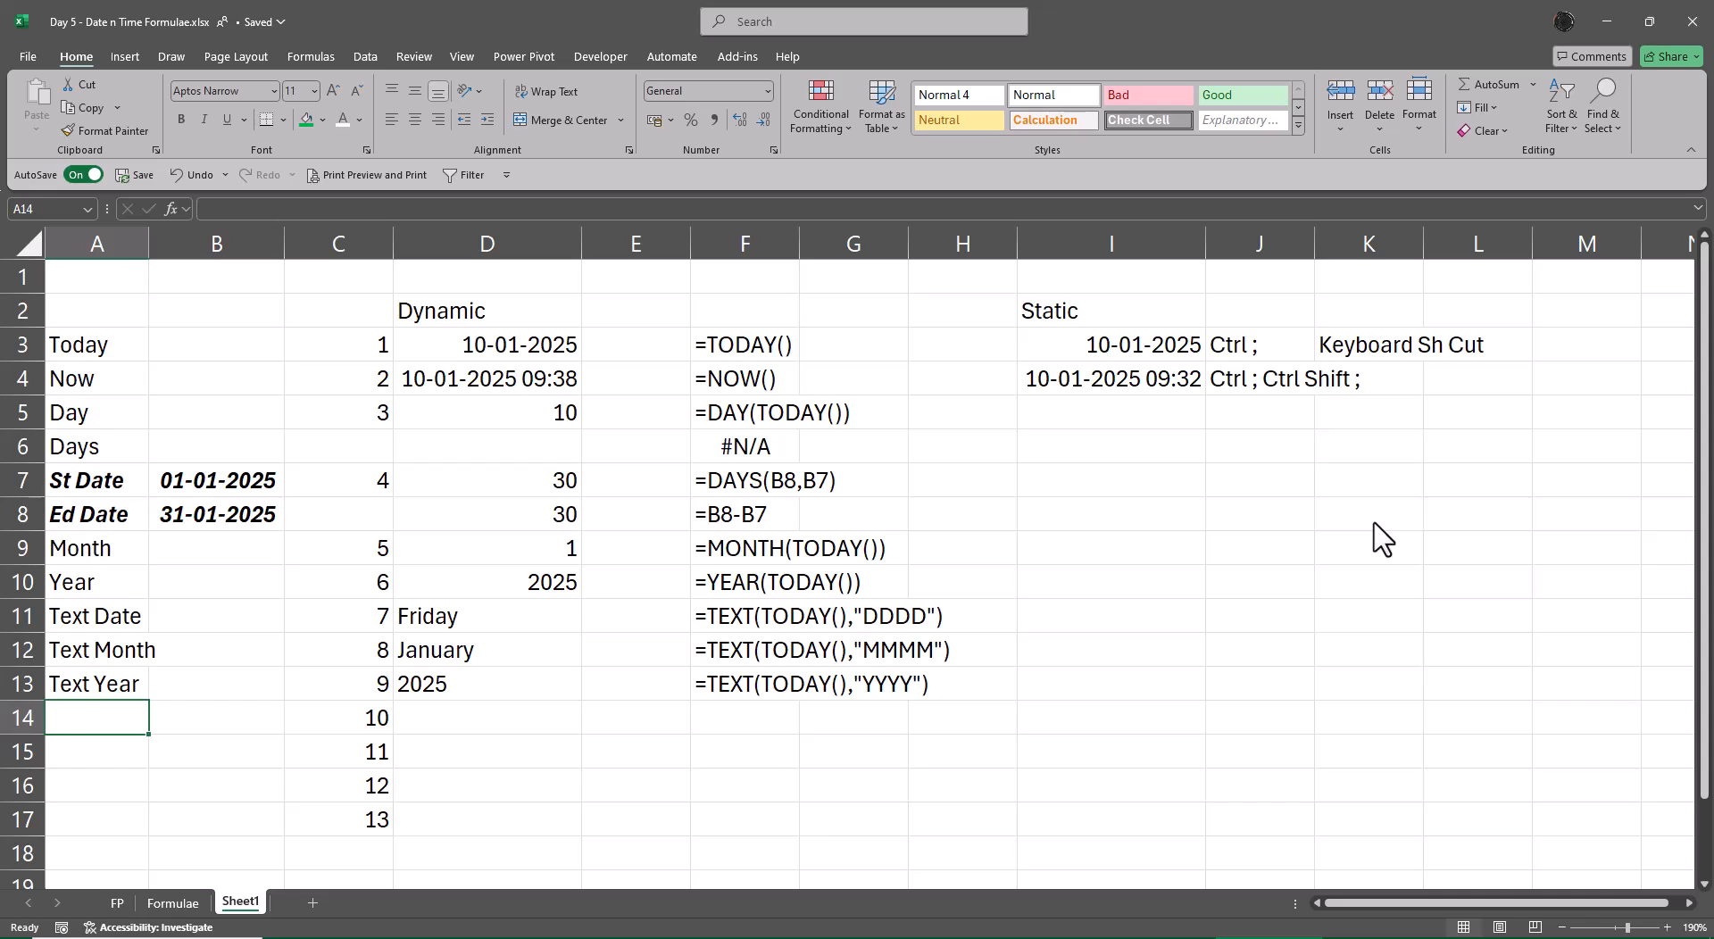
text(Time)
key(Right)
key(Right)
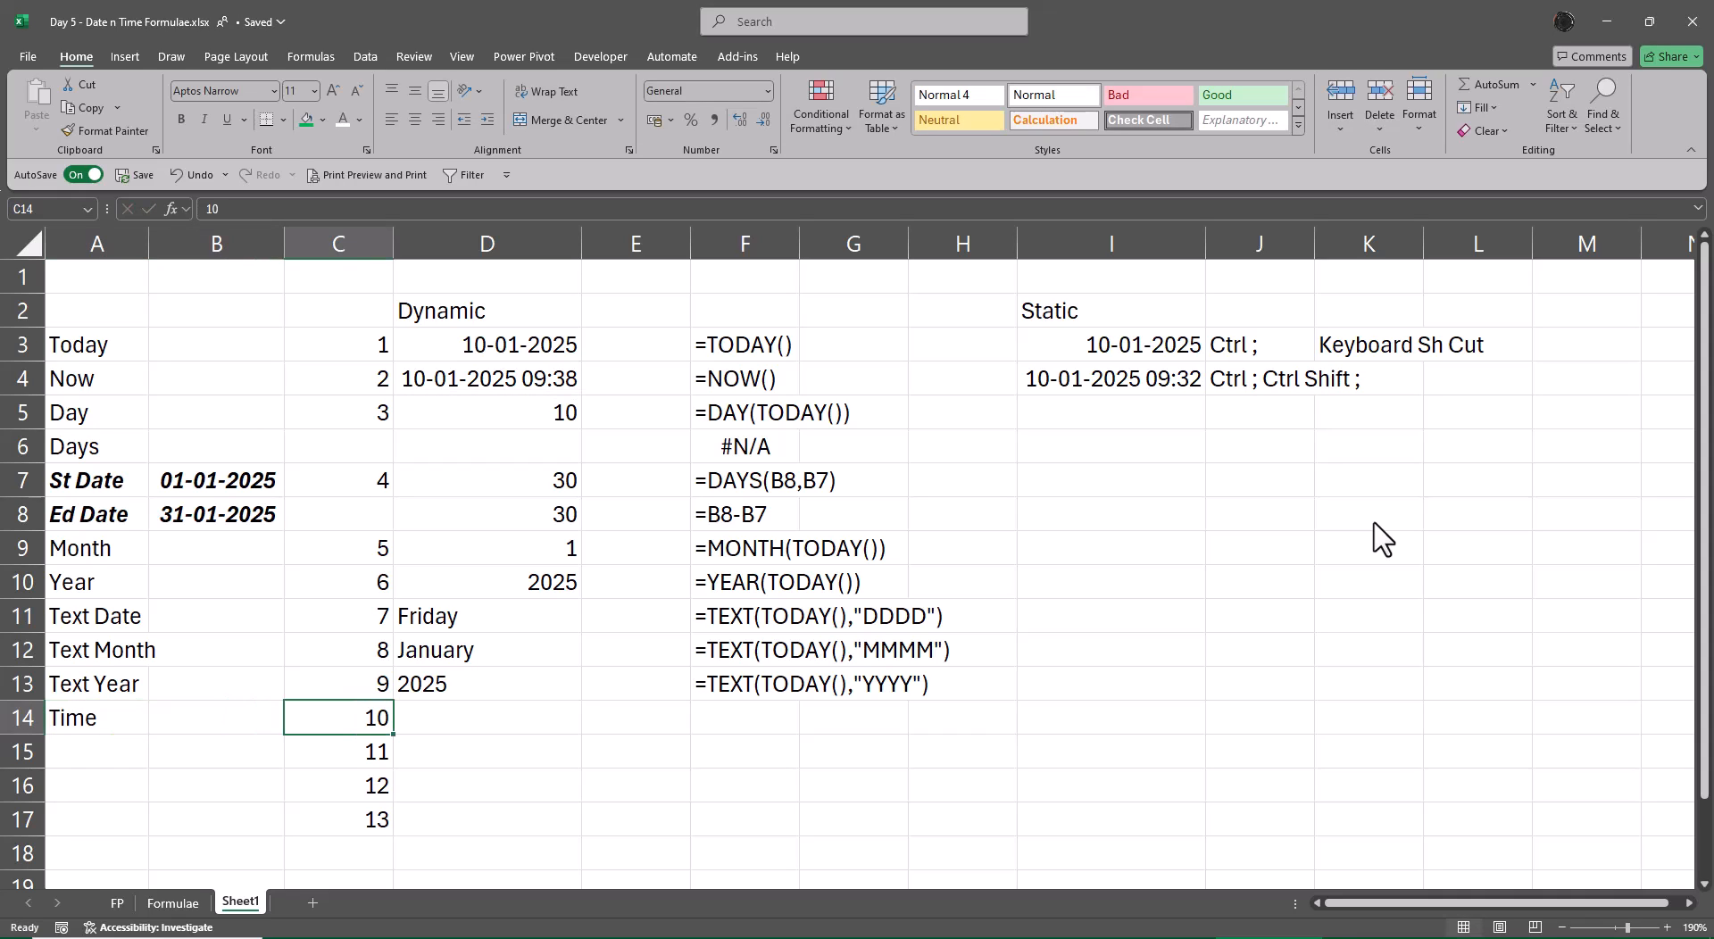
key(Right)
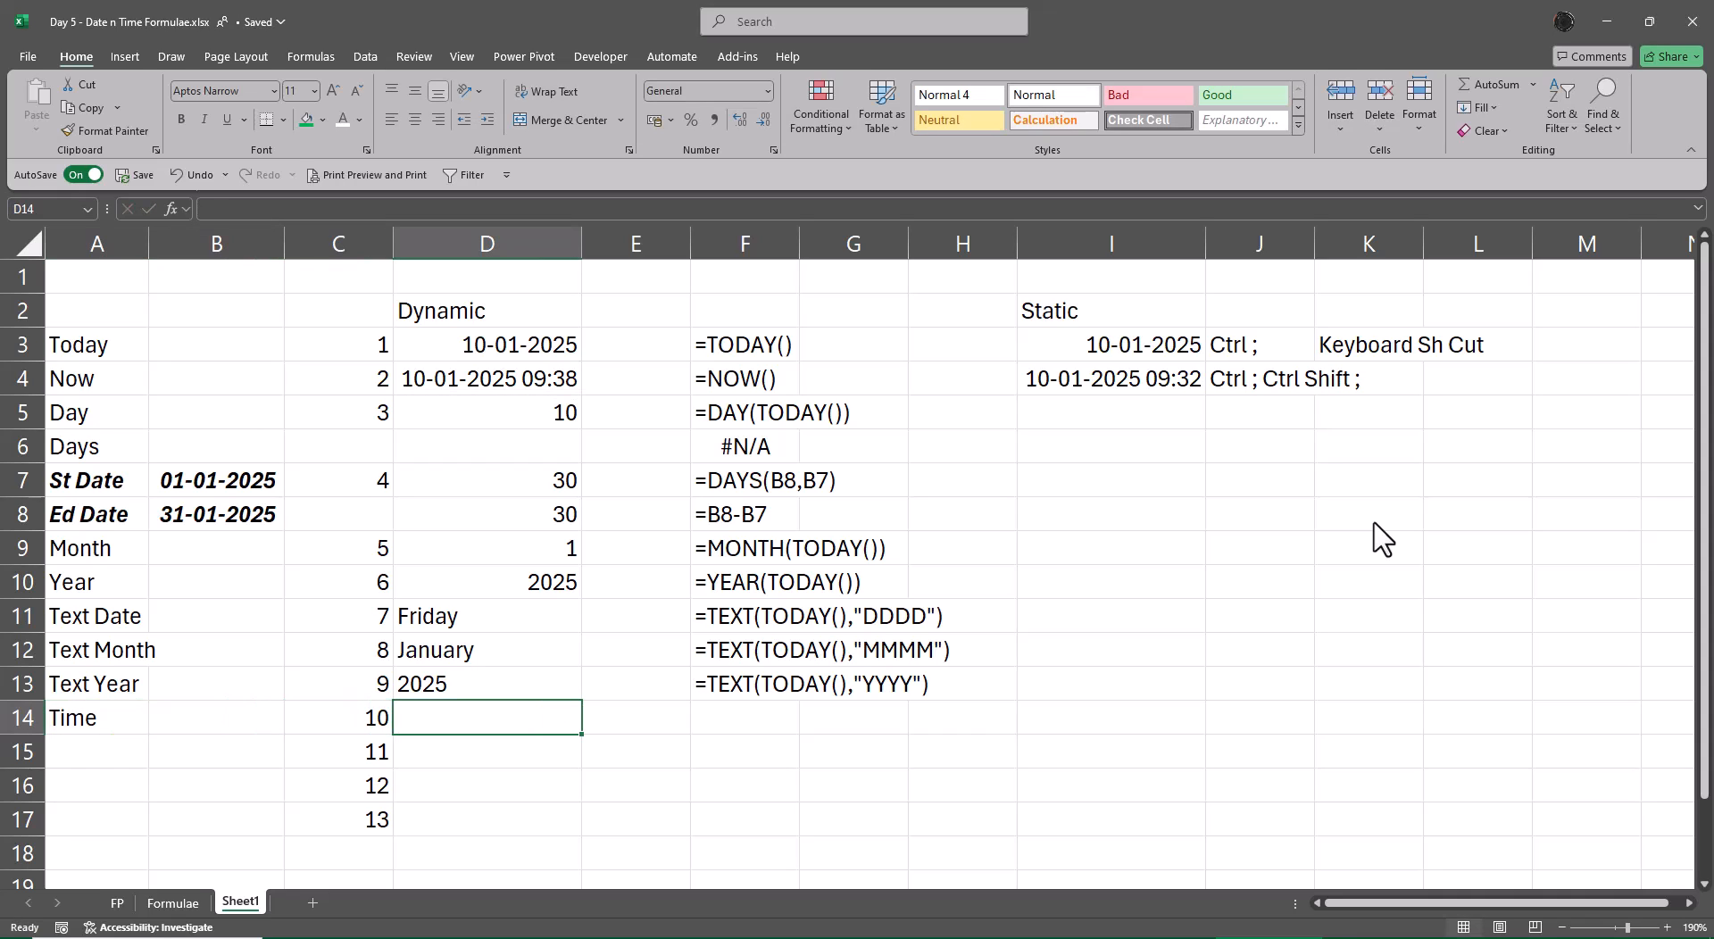
text(=tim)
key(Tab)
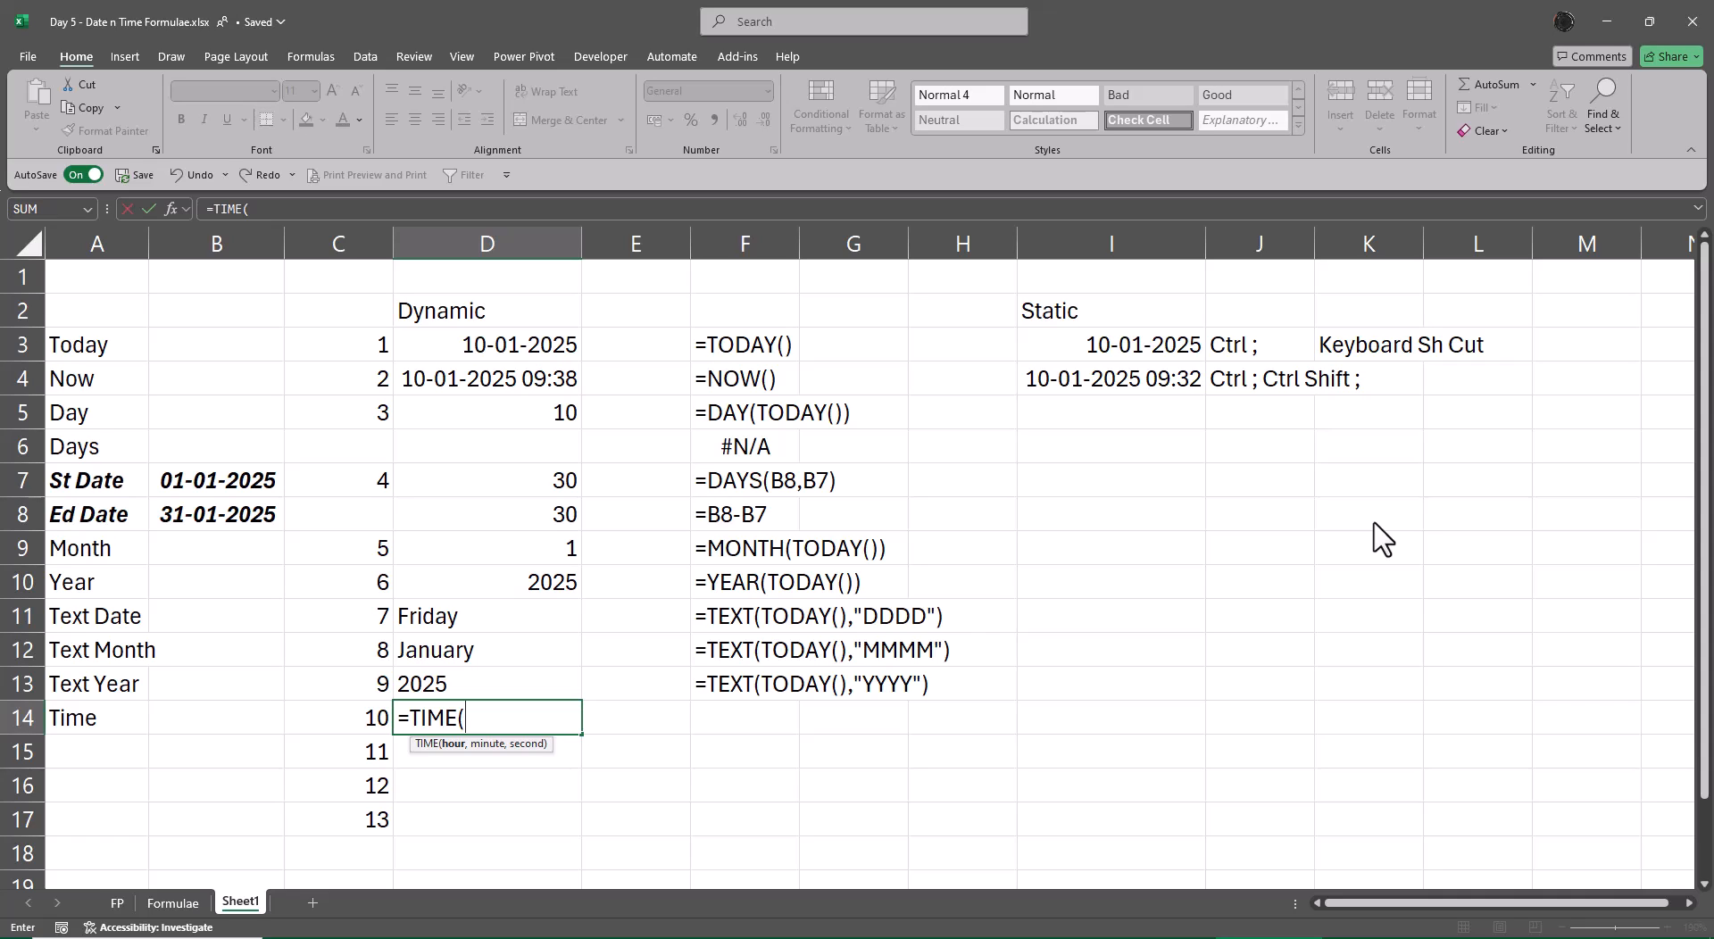
key(Escape)
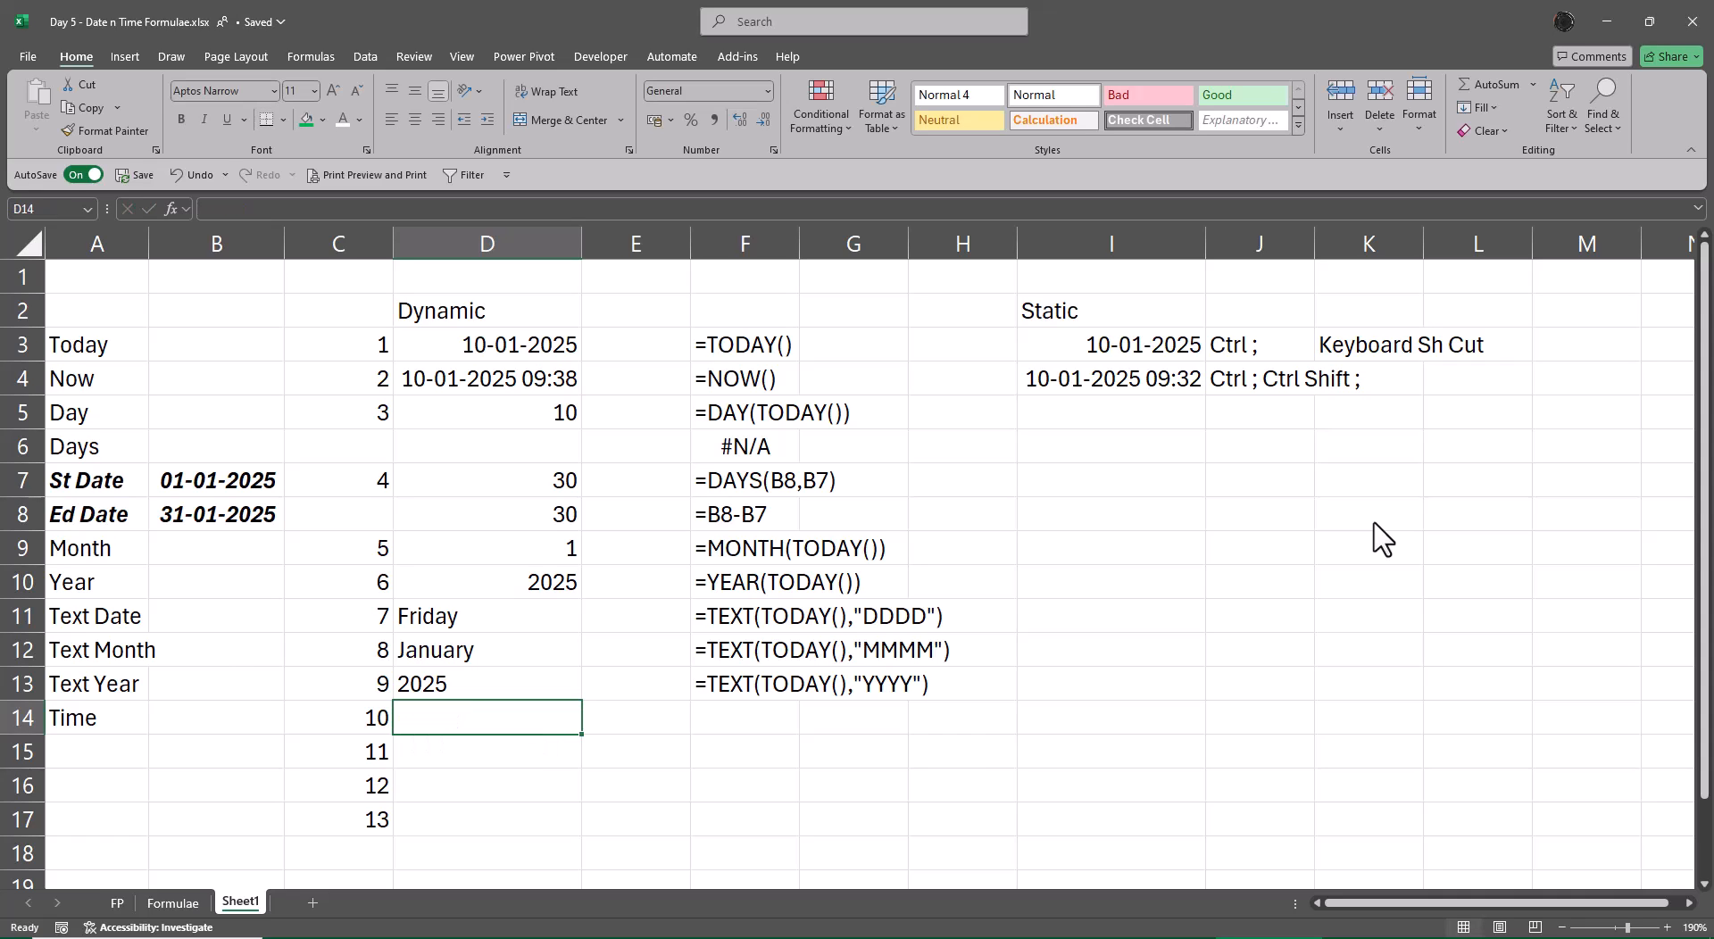
Step: Enter =NOW() in cell D14 to return the current date and time
text(=now)
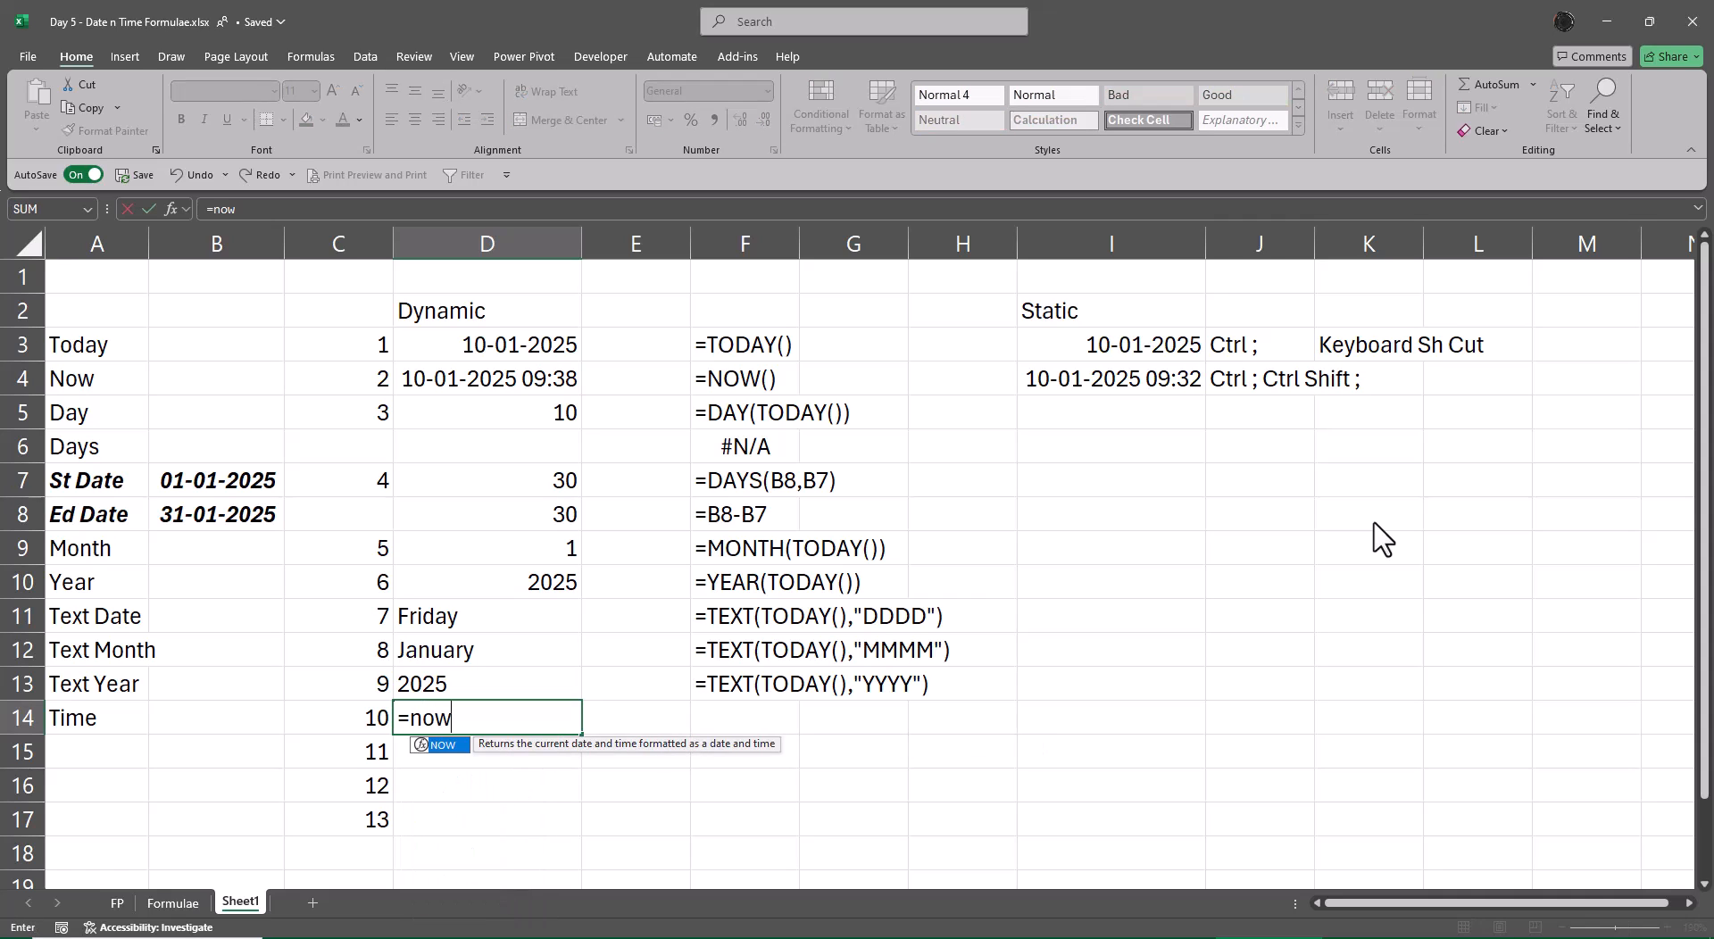
key(Tab)
text())
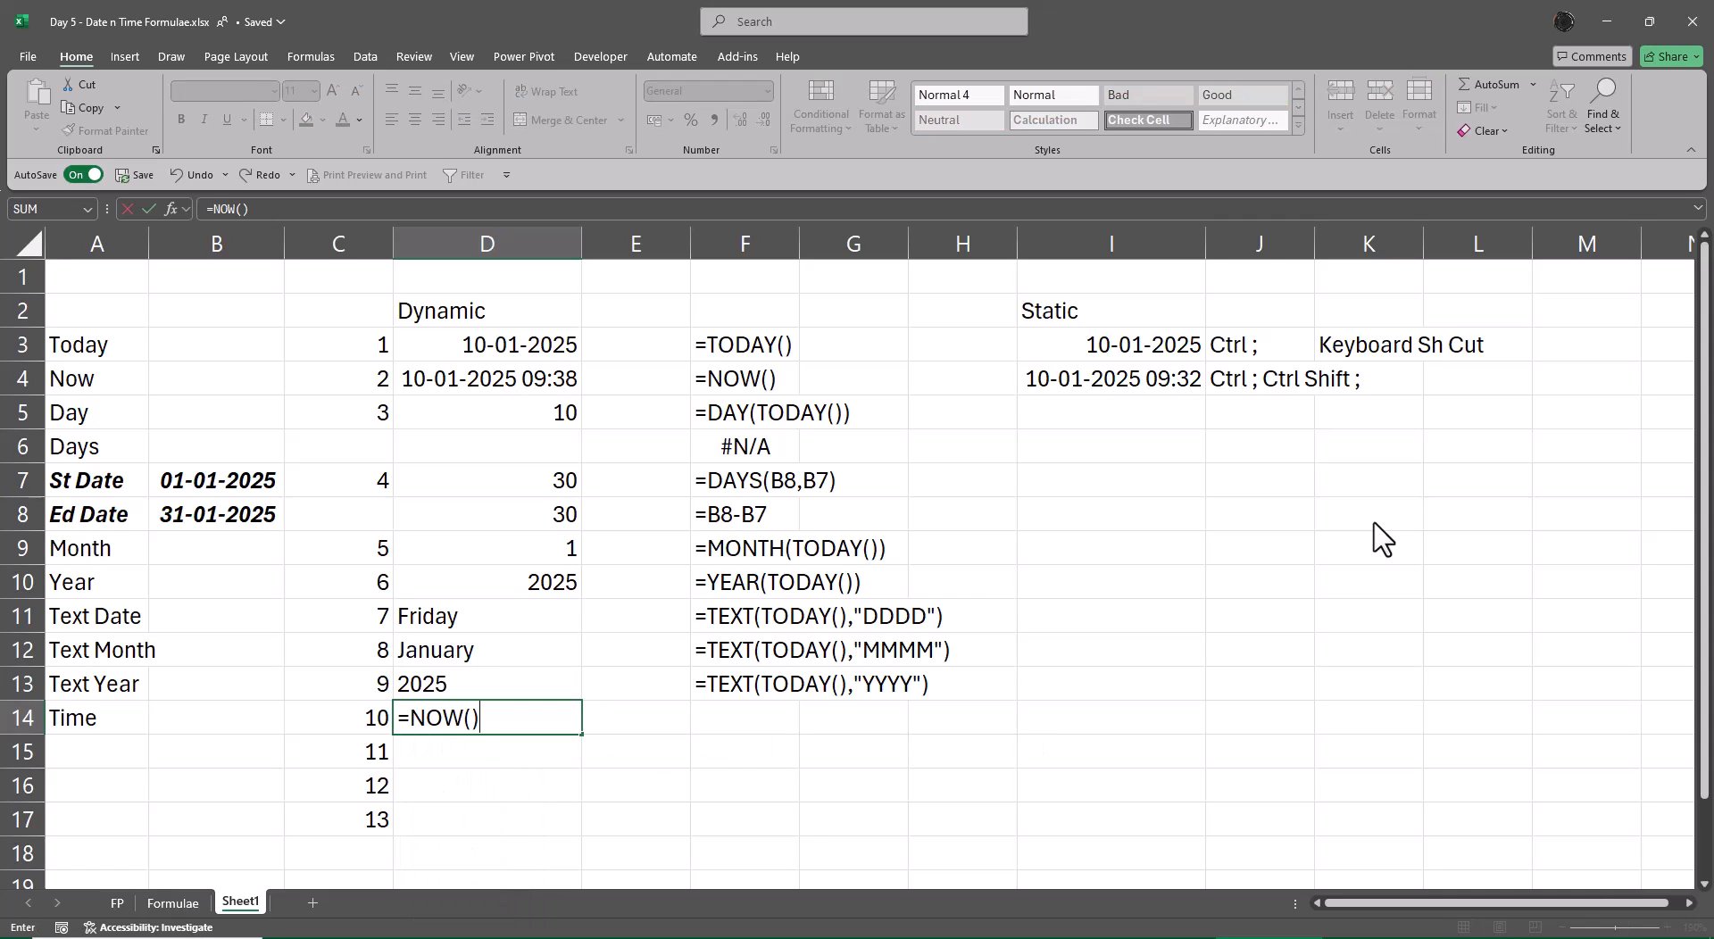
key(Return)
key(Up)
key(Right)
key(Right)
key(Right)
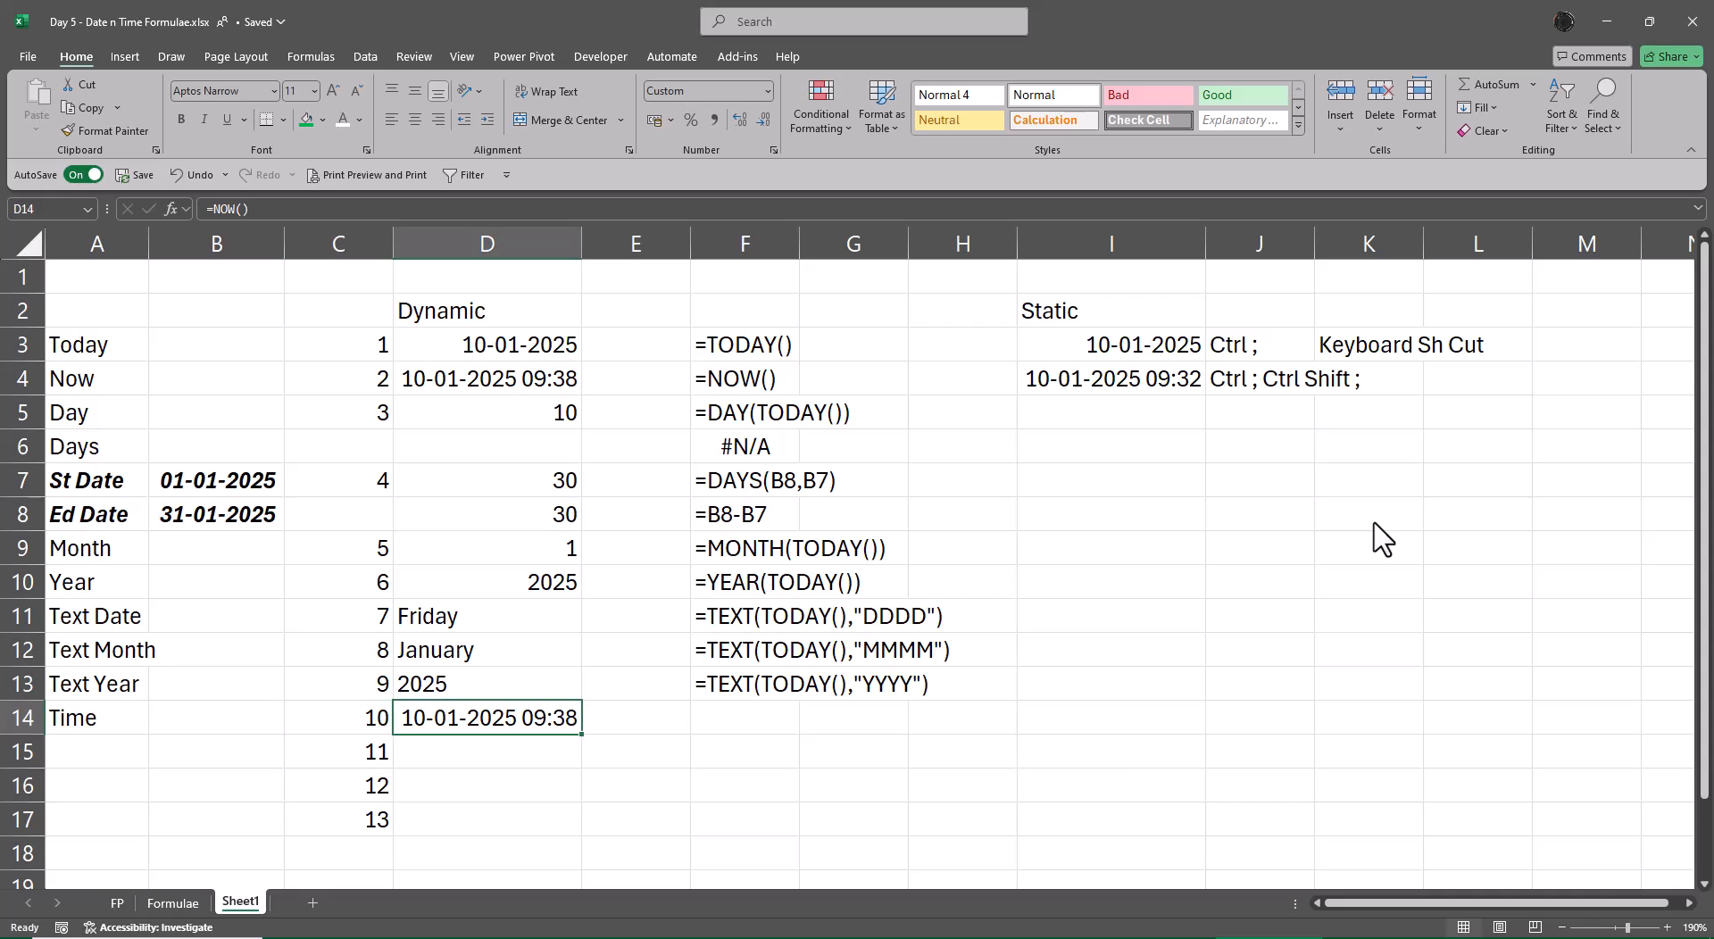
Step: Wrap the formula in cell D14 in TEXT so it reads =TEXT(NOW(),"HH:MM:SS") and returns only the time
key(F2)
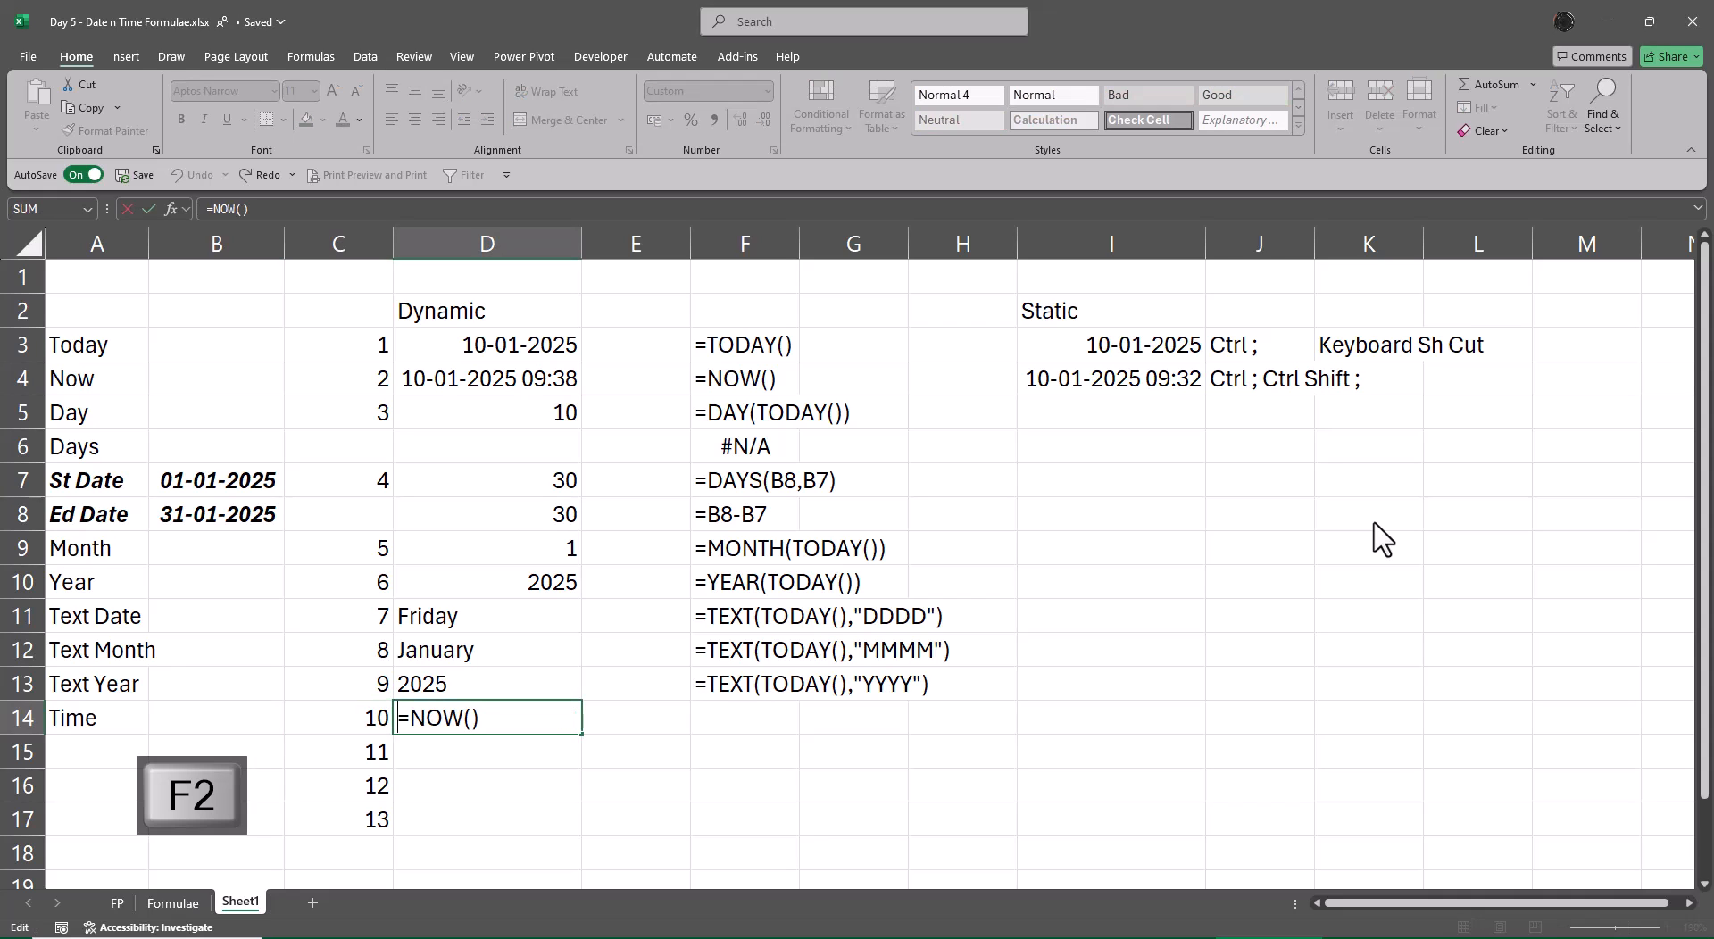
text(text)
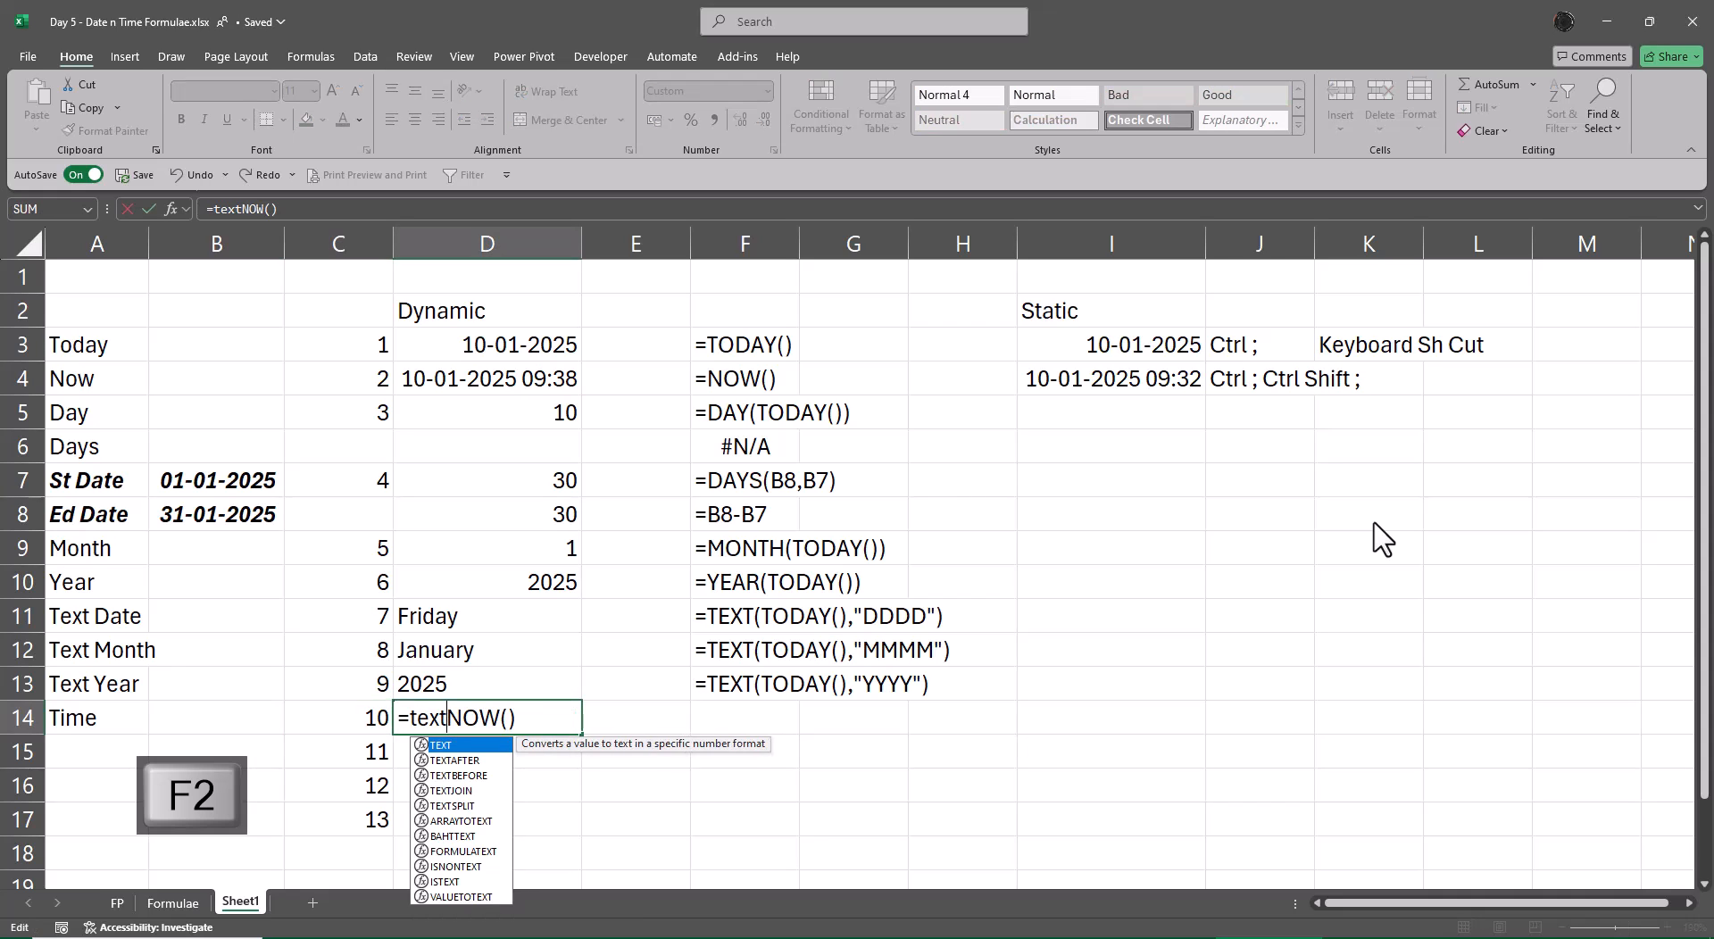
key(Tab)
key(End)
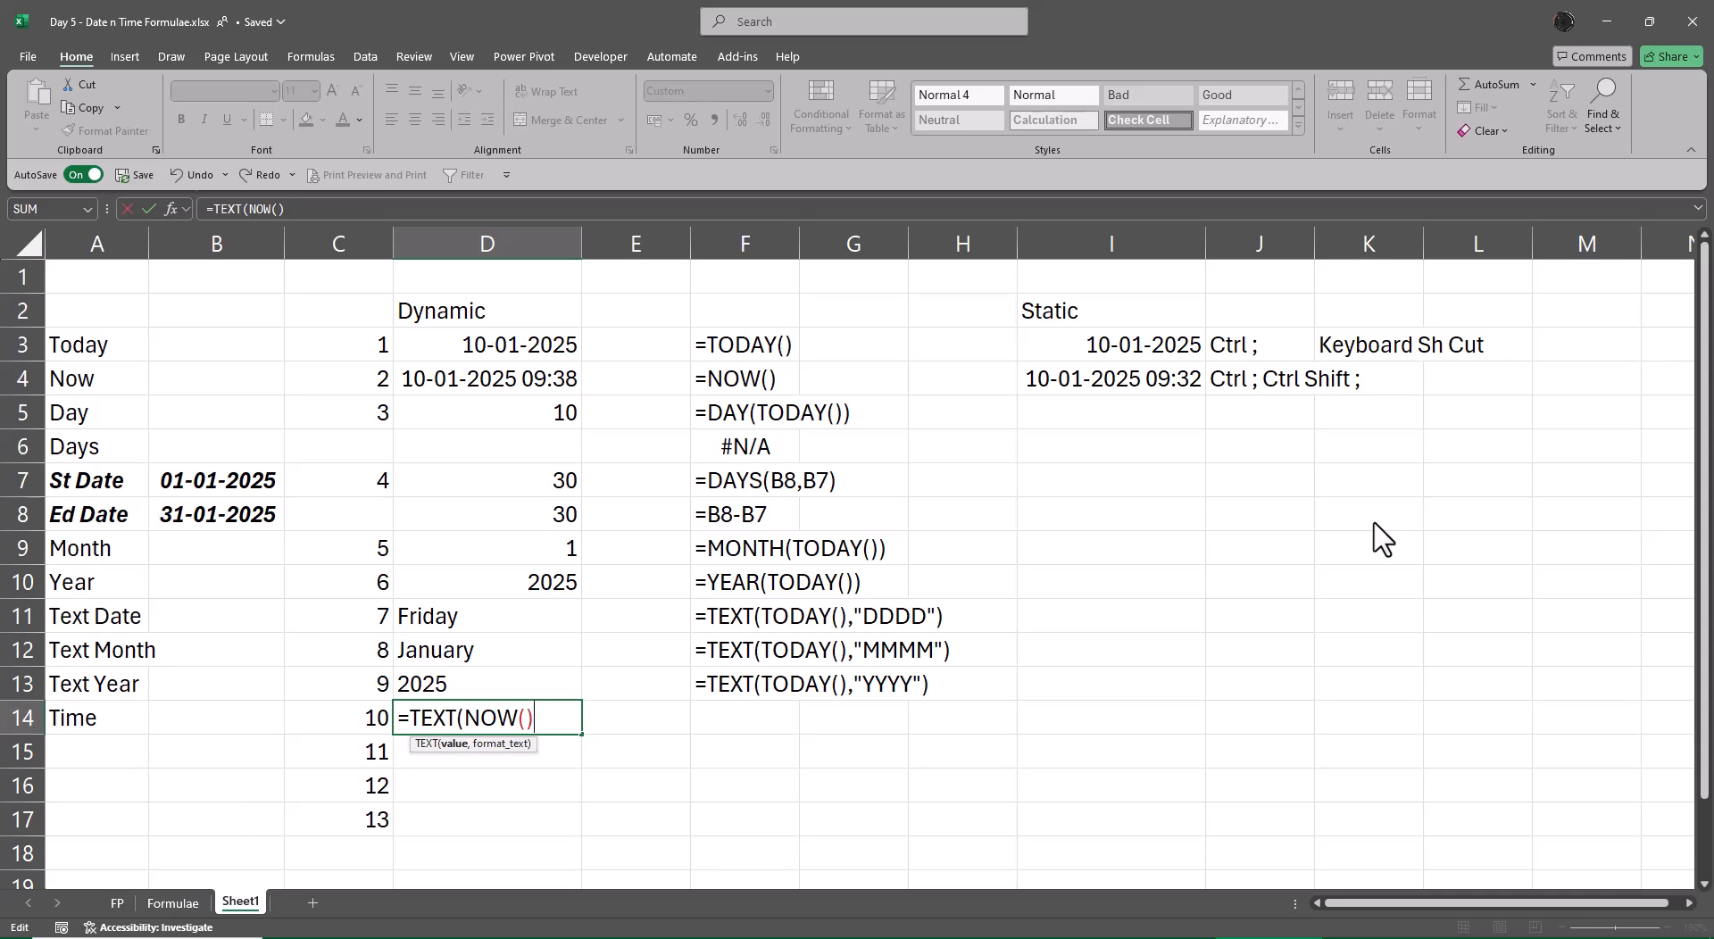
text(,"HH)
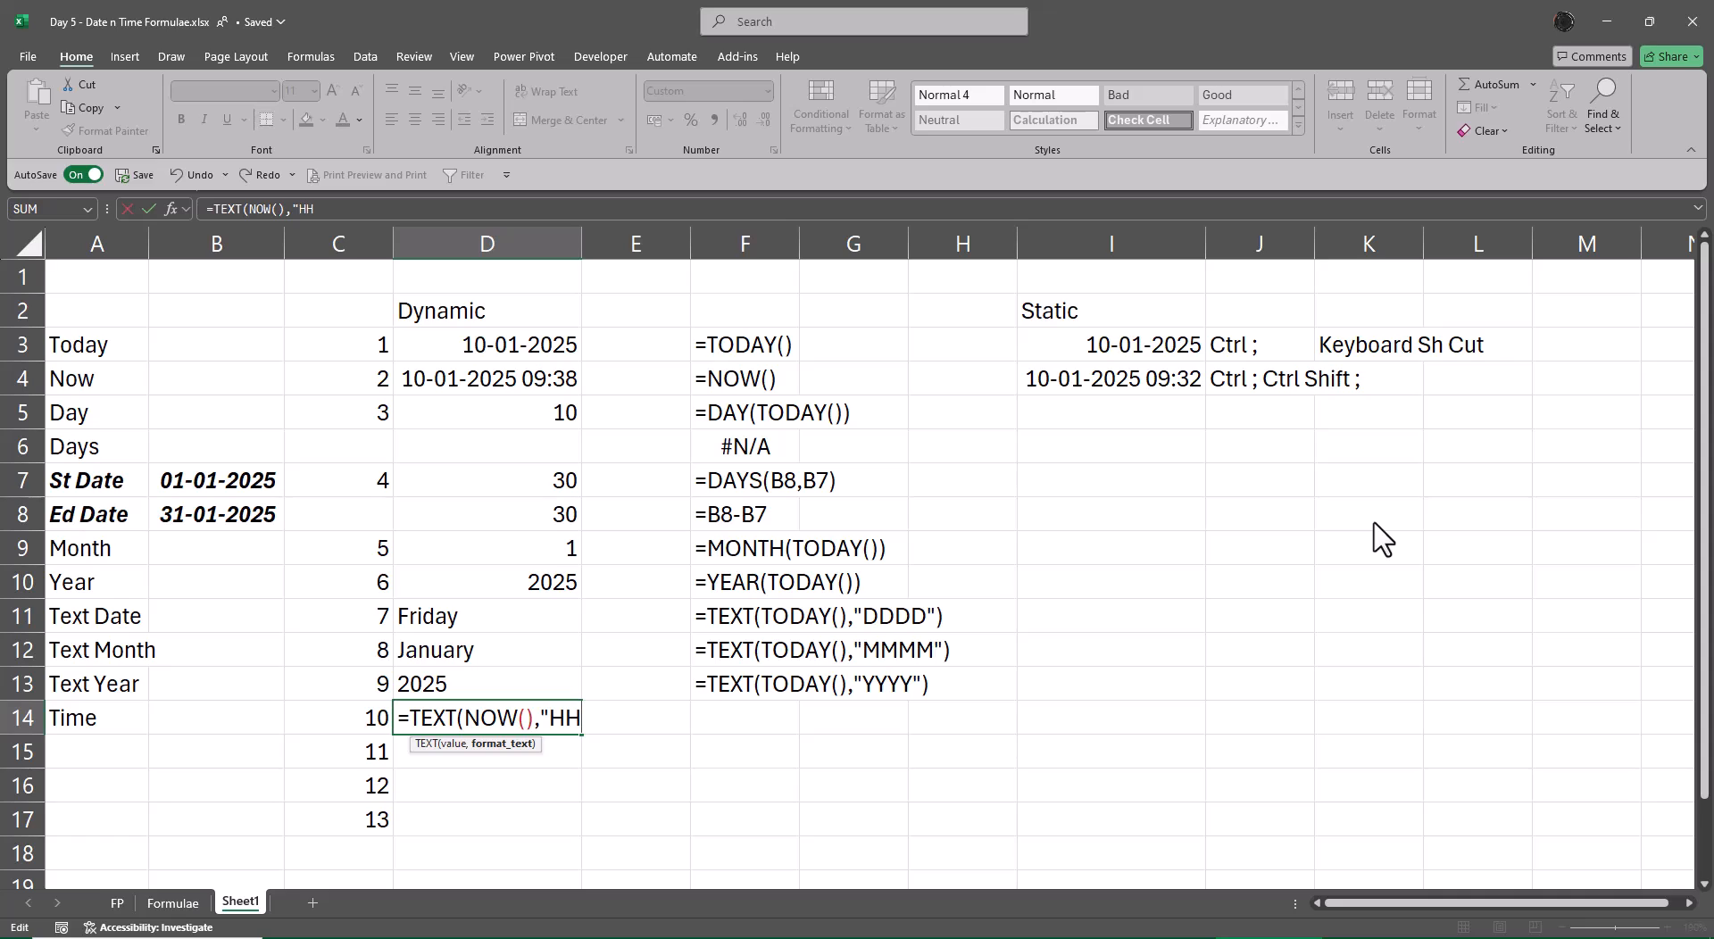
text(:MM:SS"))
key(ctrl+Return)
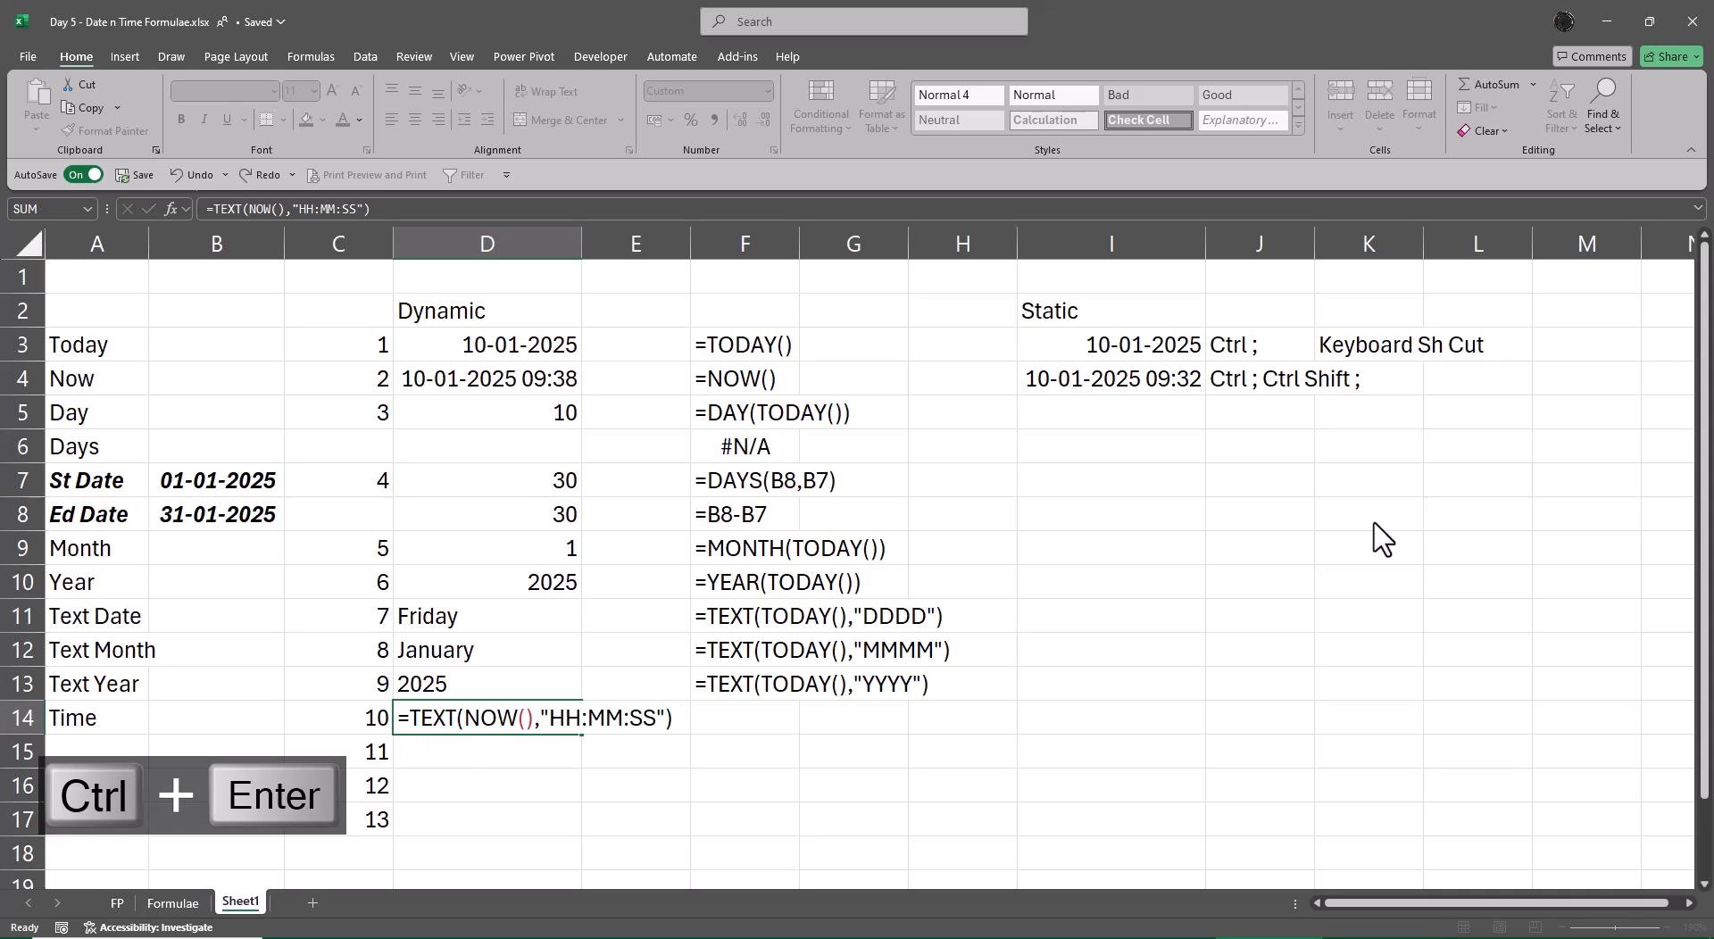
Step: Confirm the time formula in D14 and fill the FORMULATEXT formula in F13 down through F17
key(Right)
key(Right)
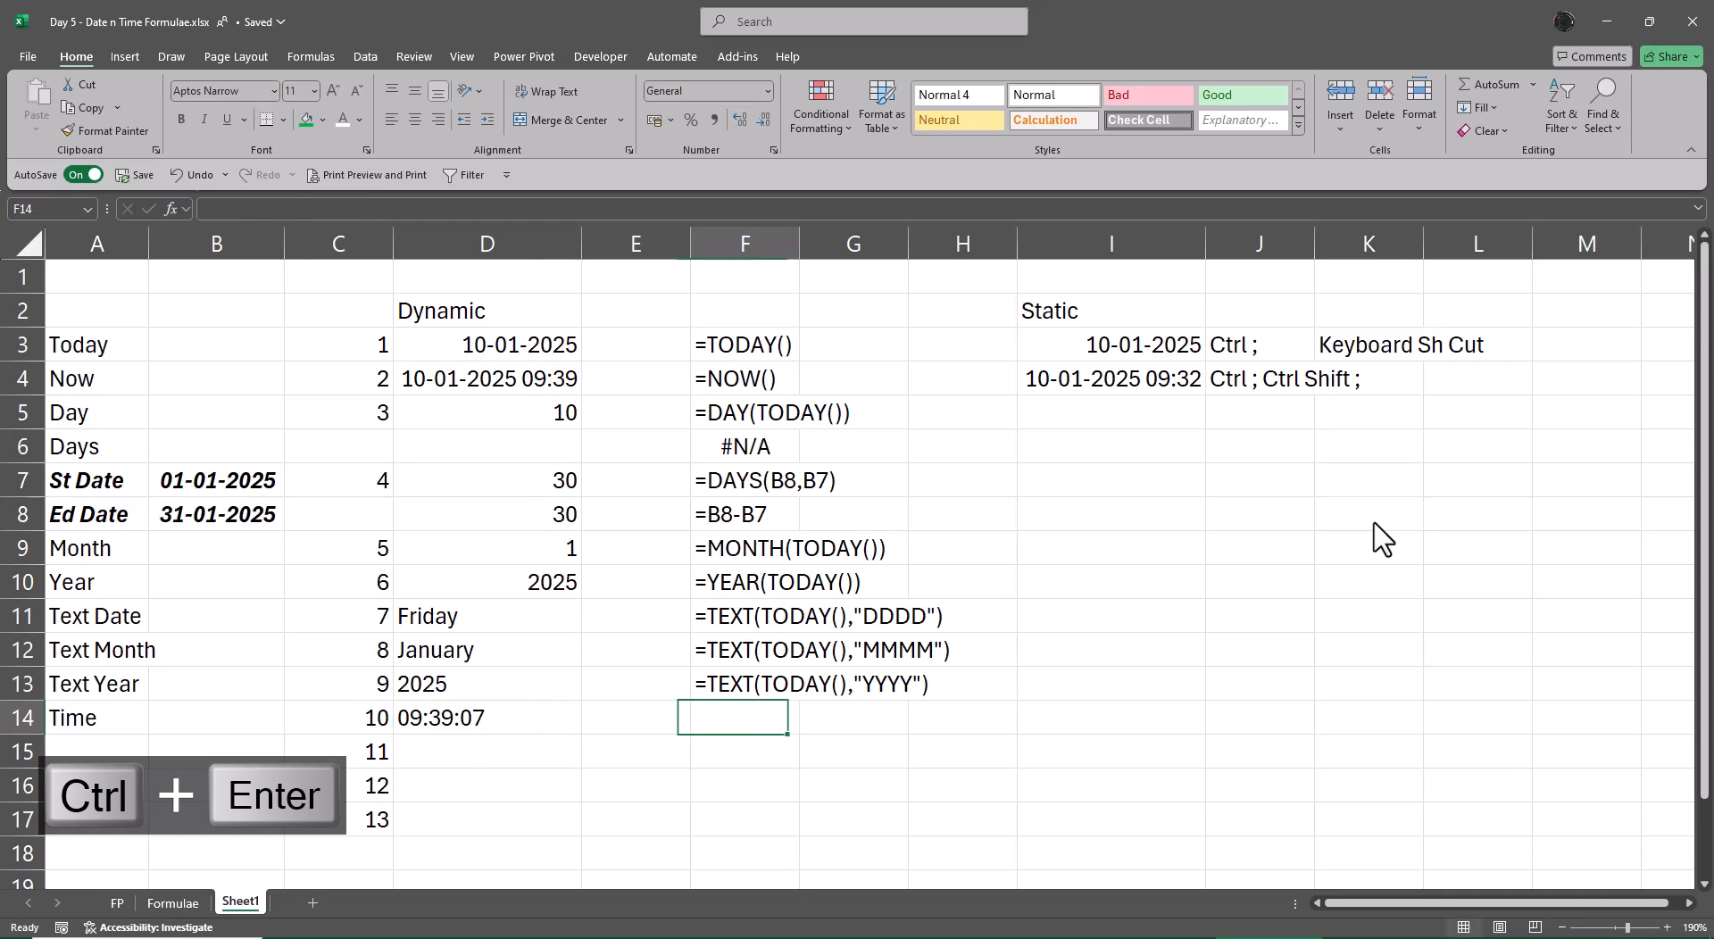
key(Up)
key(ctrl+Down)
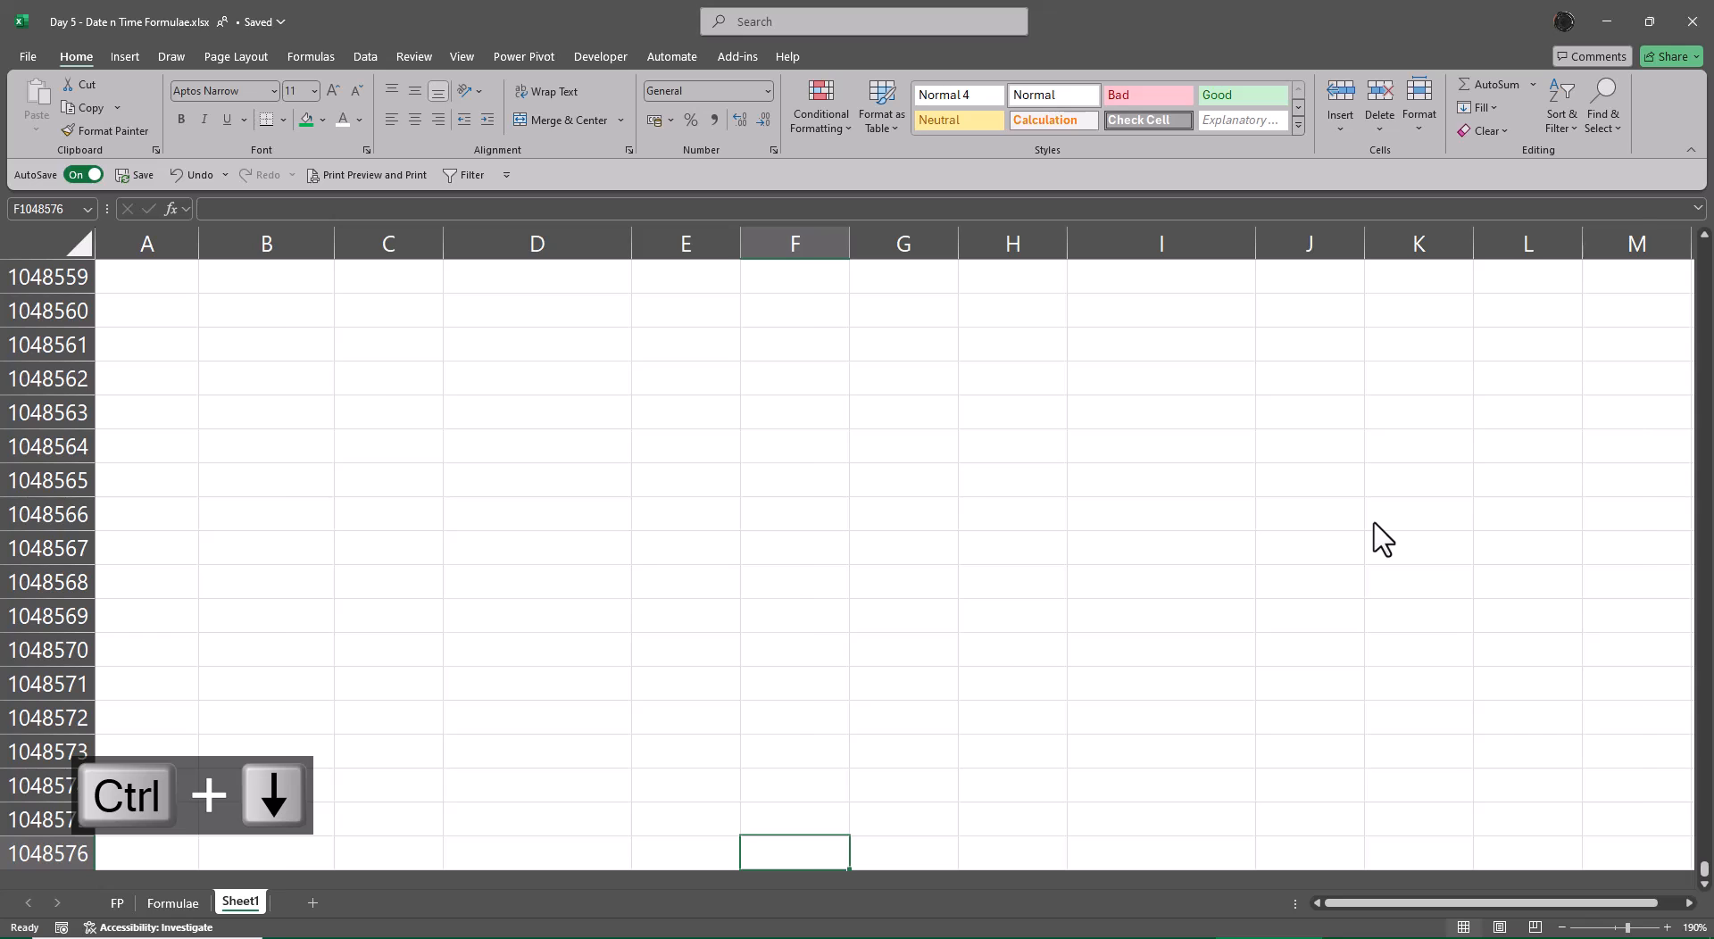
key(ctrl+Up)
key(shift+Down)
key(shift+Down)
key(shift+Down)
key(shift+Down)
key(ctrl+d)
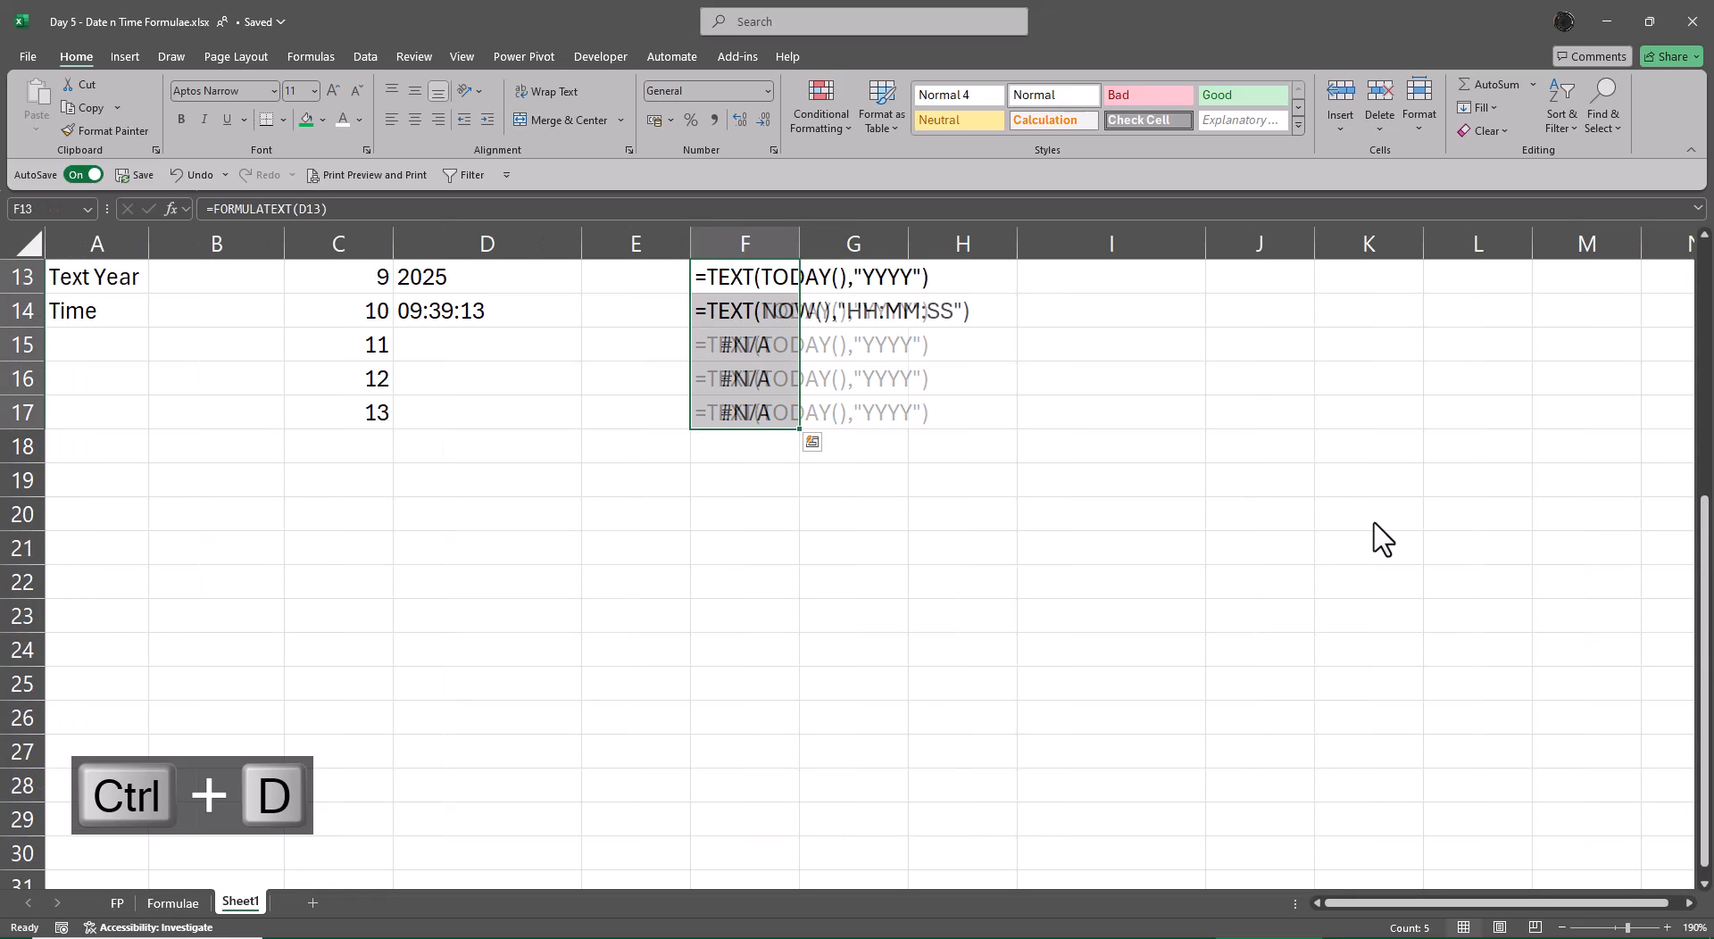
Step: Review the formula texts in column F from row 7 down to row 17 and the time formula in D14
key(Up)
key(Up)
key(Up)
key(Up)
key(Up)
key(Up)
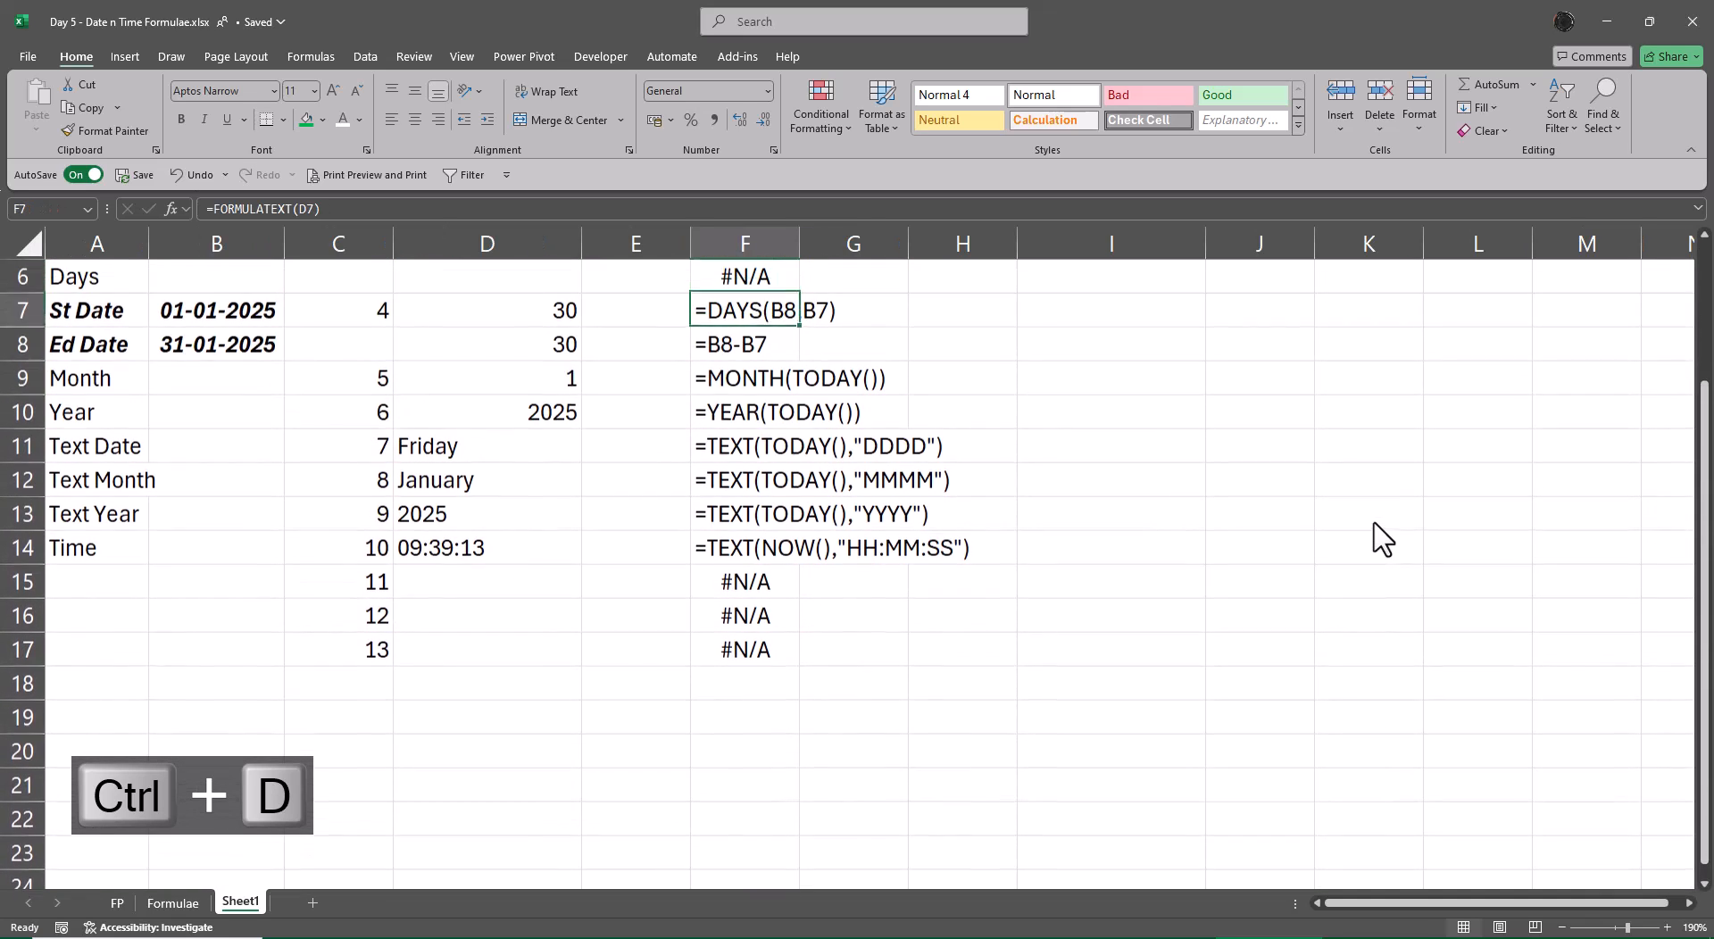
key(Down)
key(Down)
key(Down)
key(Down)
key(Down)
key(Down)
key(Down)
key(Down)
key(Down)
key(Down)
key(Down)
key(Up)
key(Up)
key(Up)
key(Up)
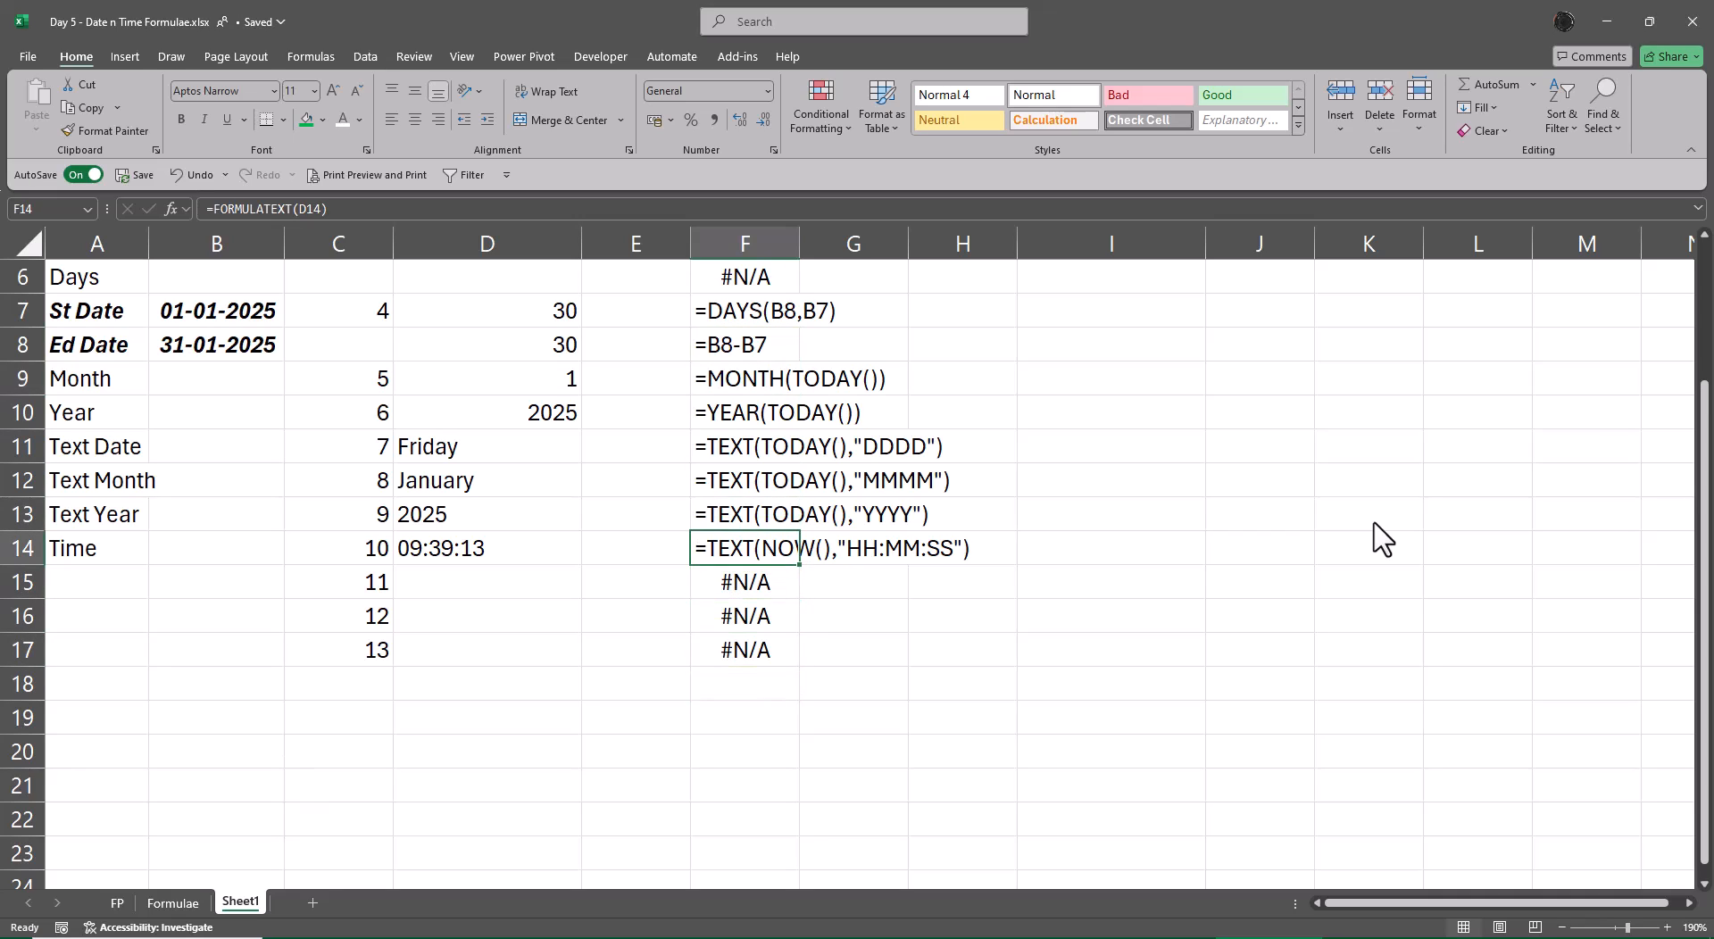
key(Left)
key(Left)
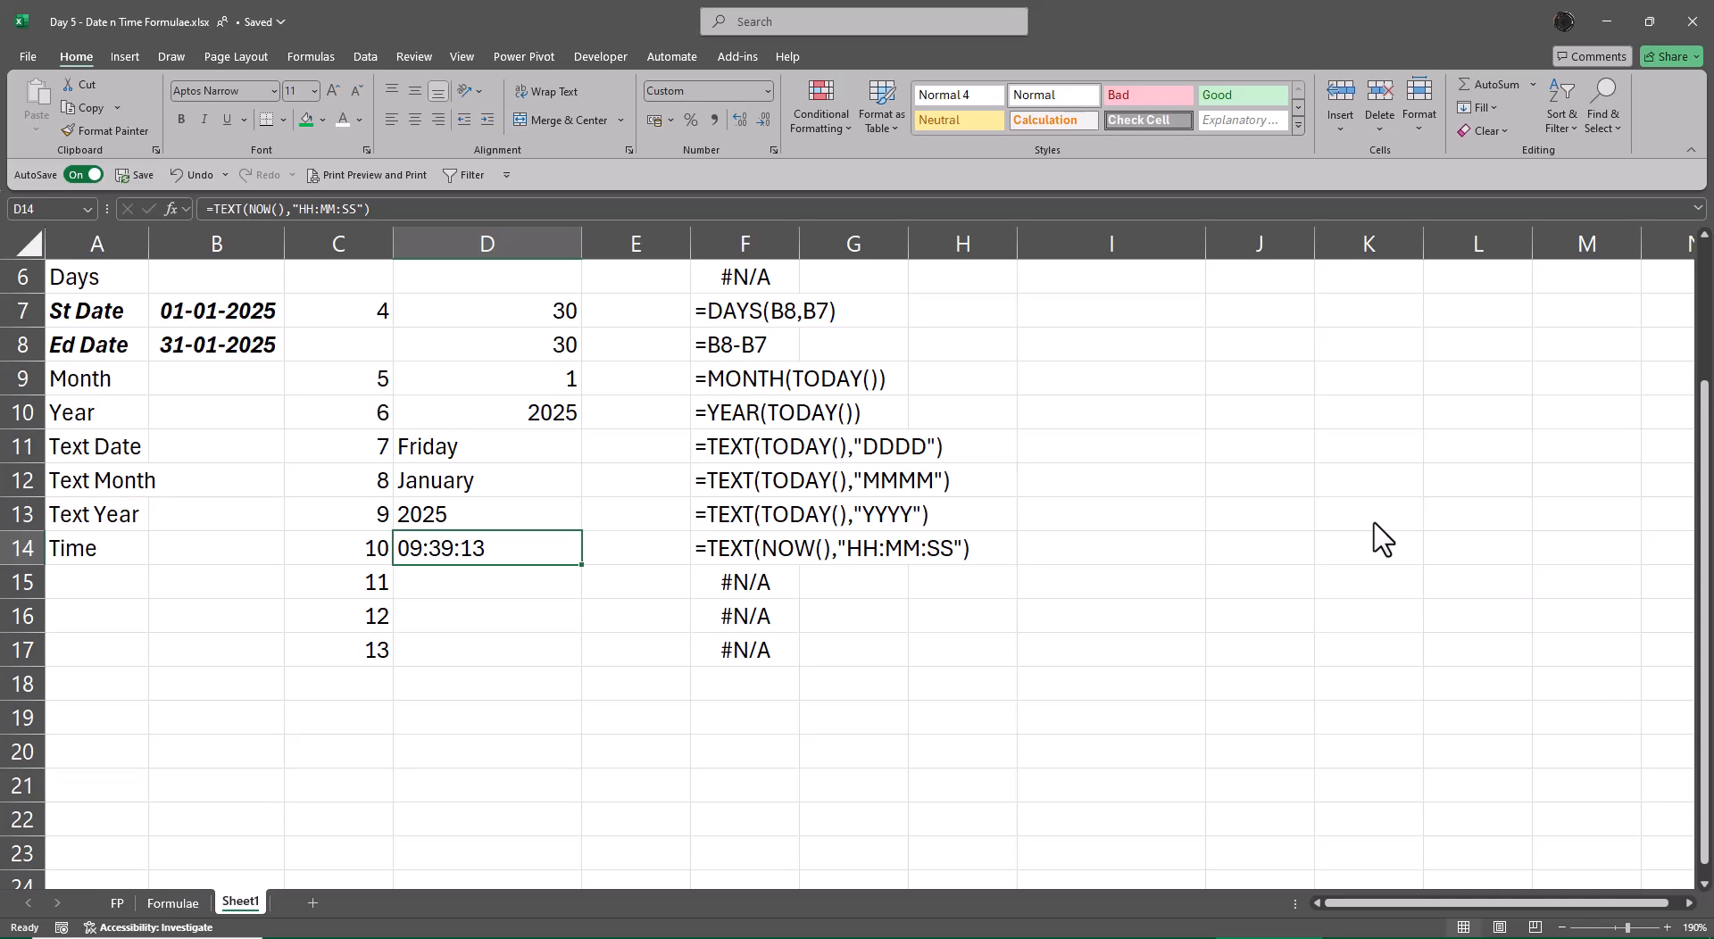
Step: Try to enter =TIME(HOUR(),MINUTE(),SECOND()) in cell E14 beside the time result, and discard the entry
key(Right)
text(=time)
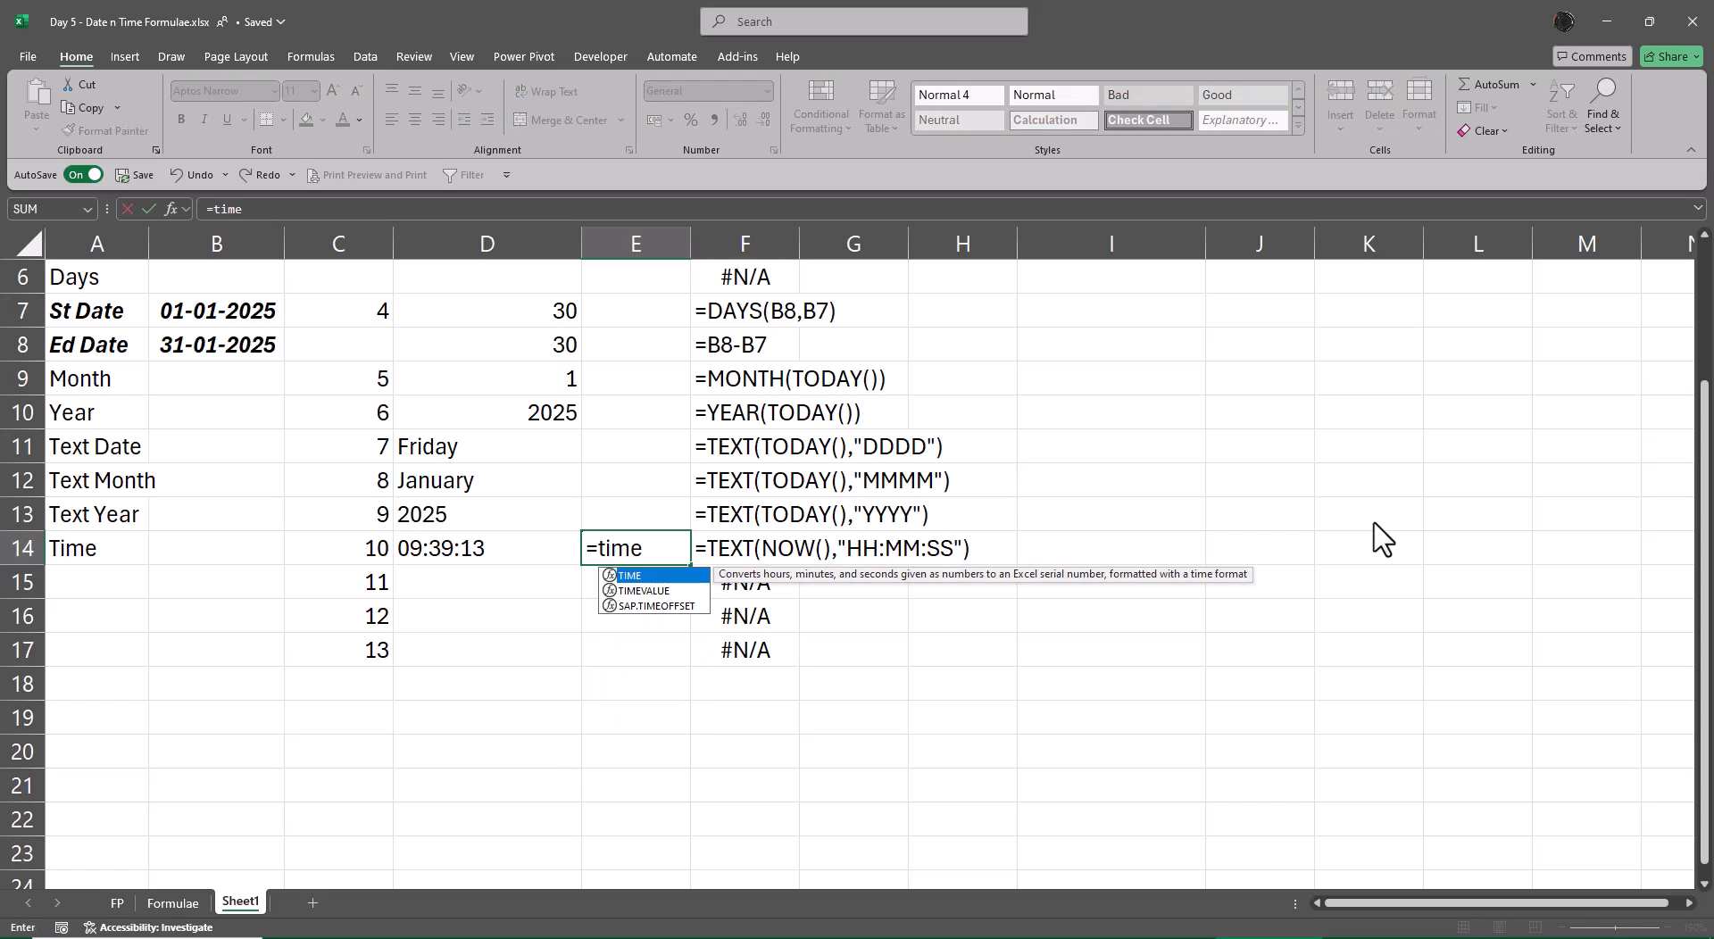
key(Tab)
text(h)
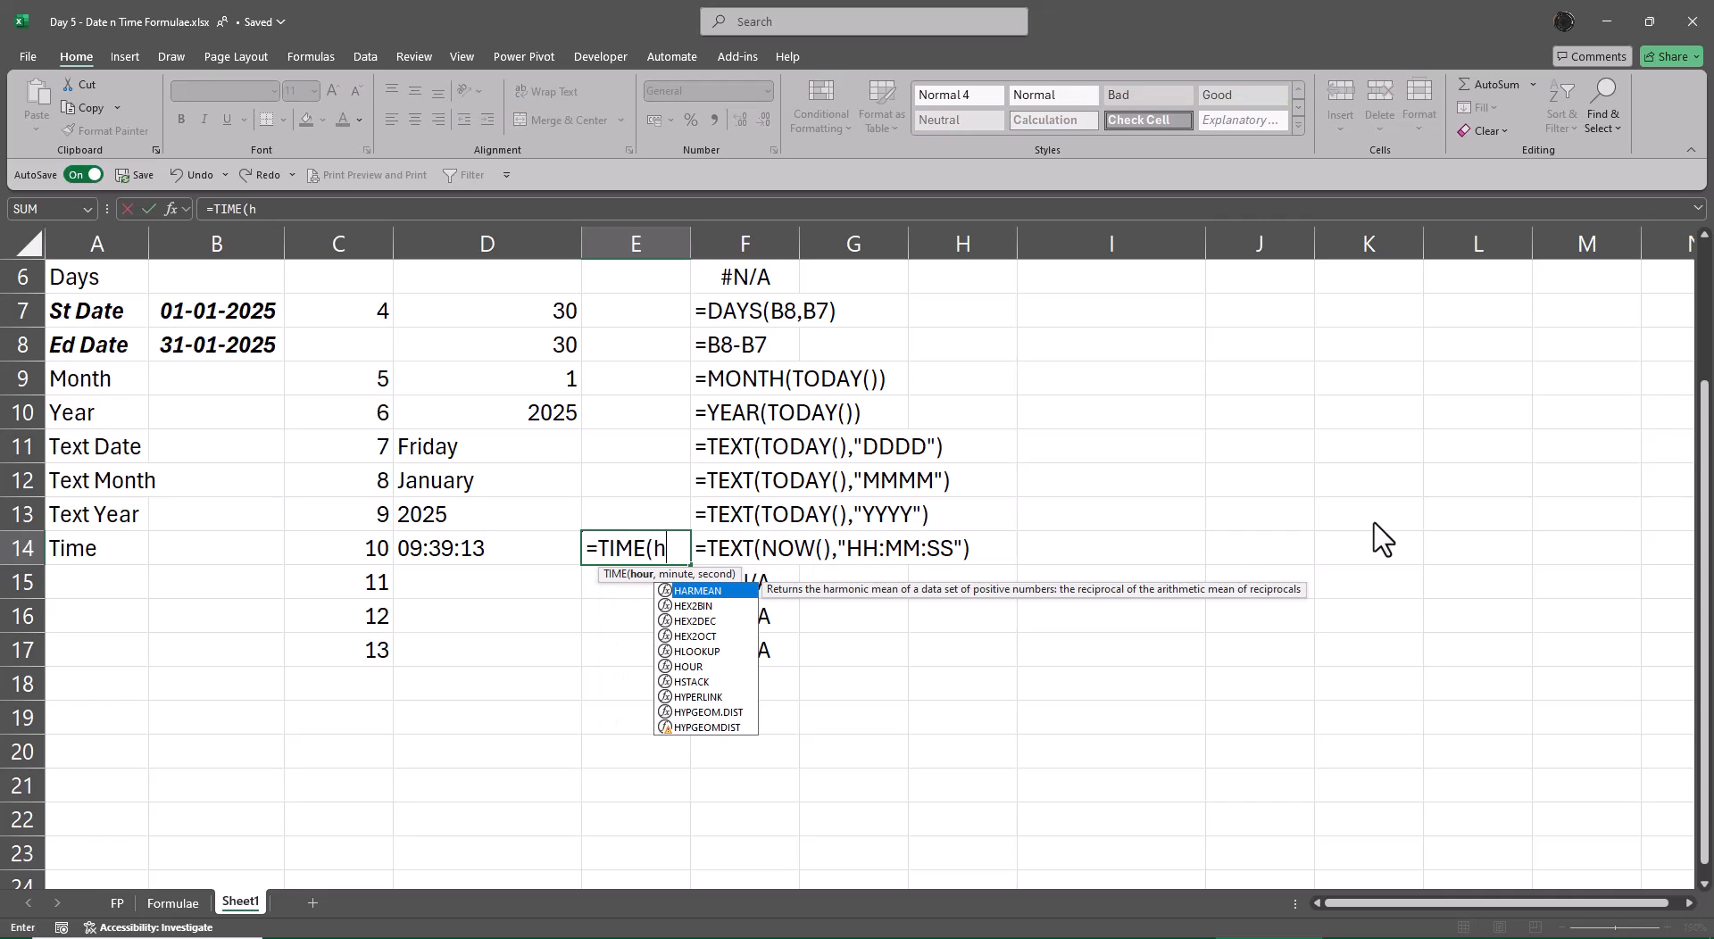
text(o)
key(Tab)
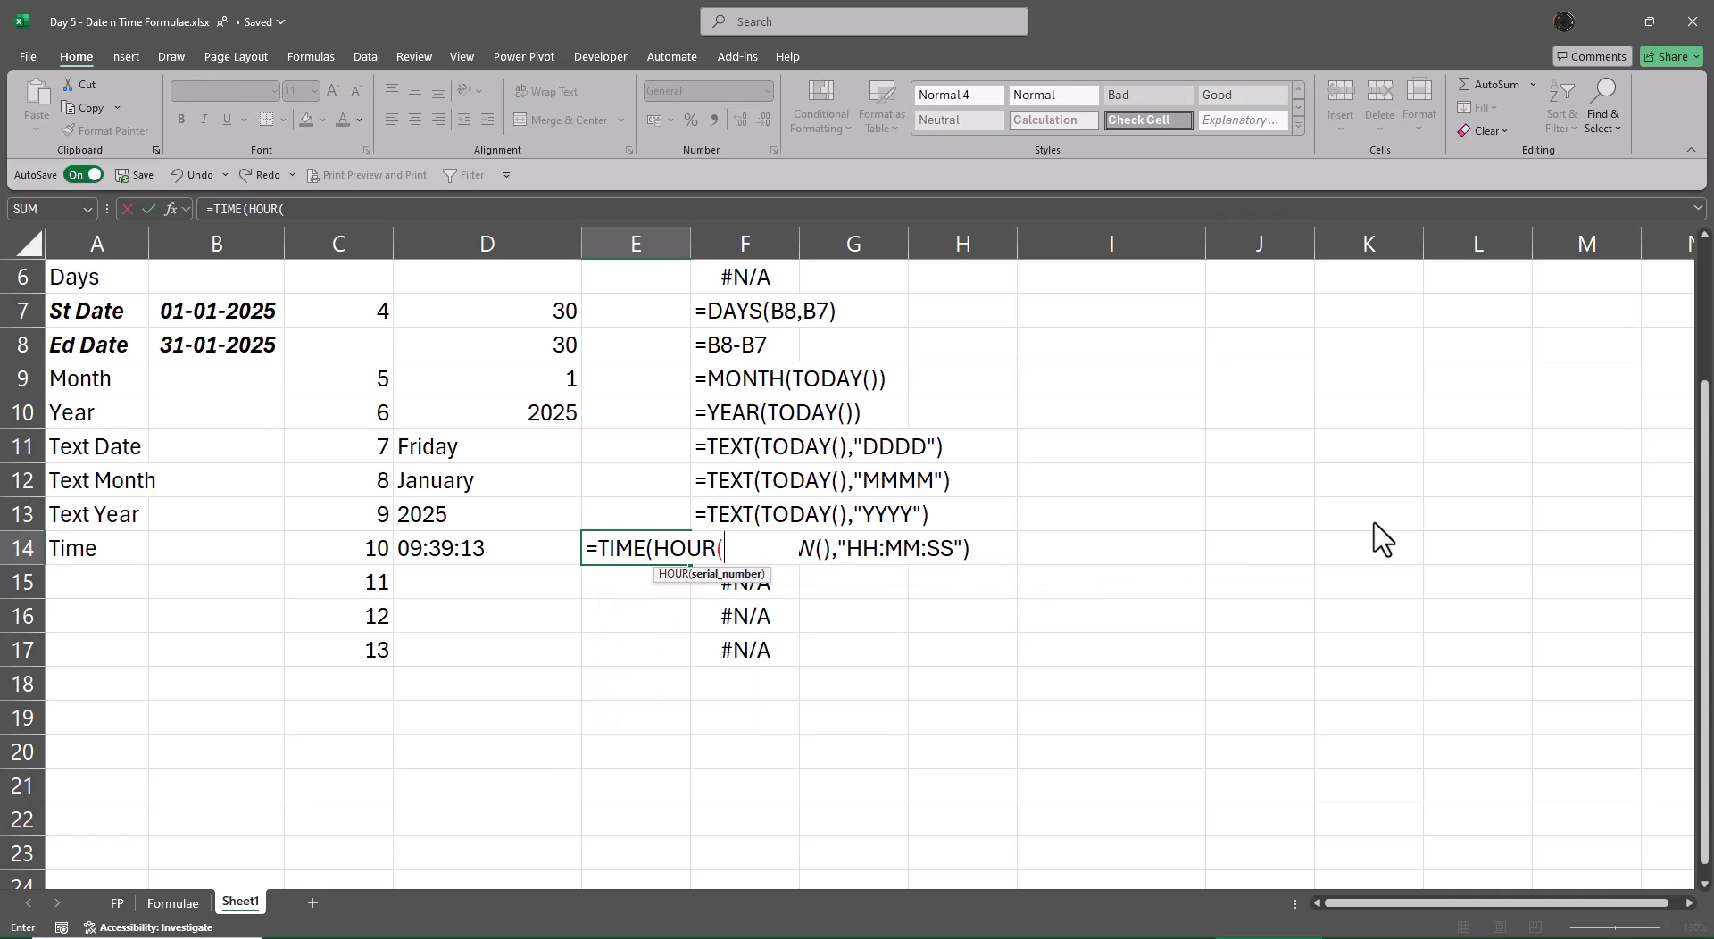
text(),)
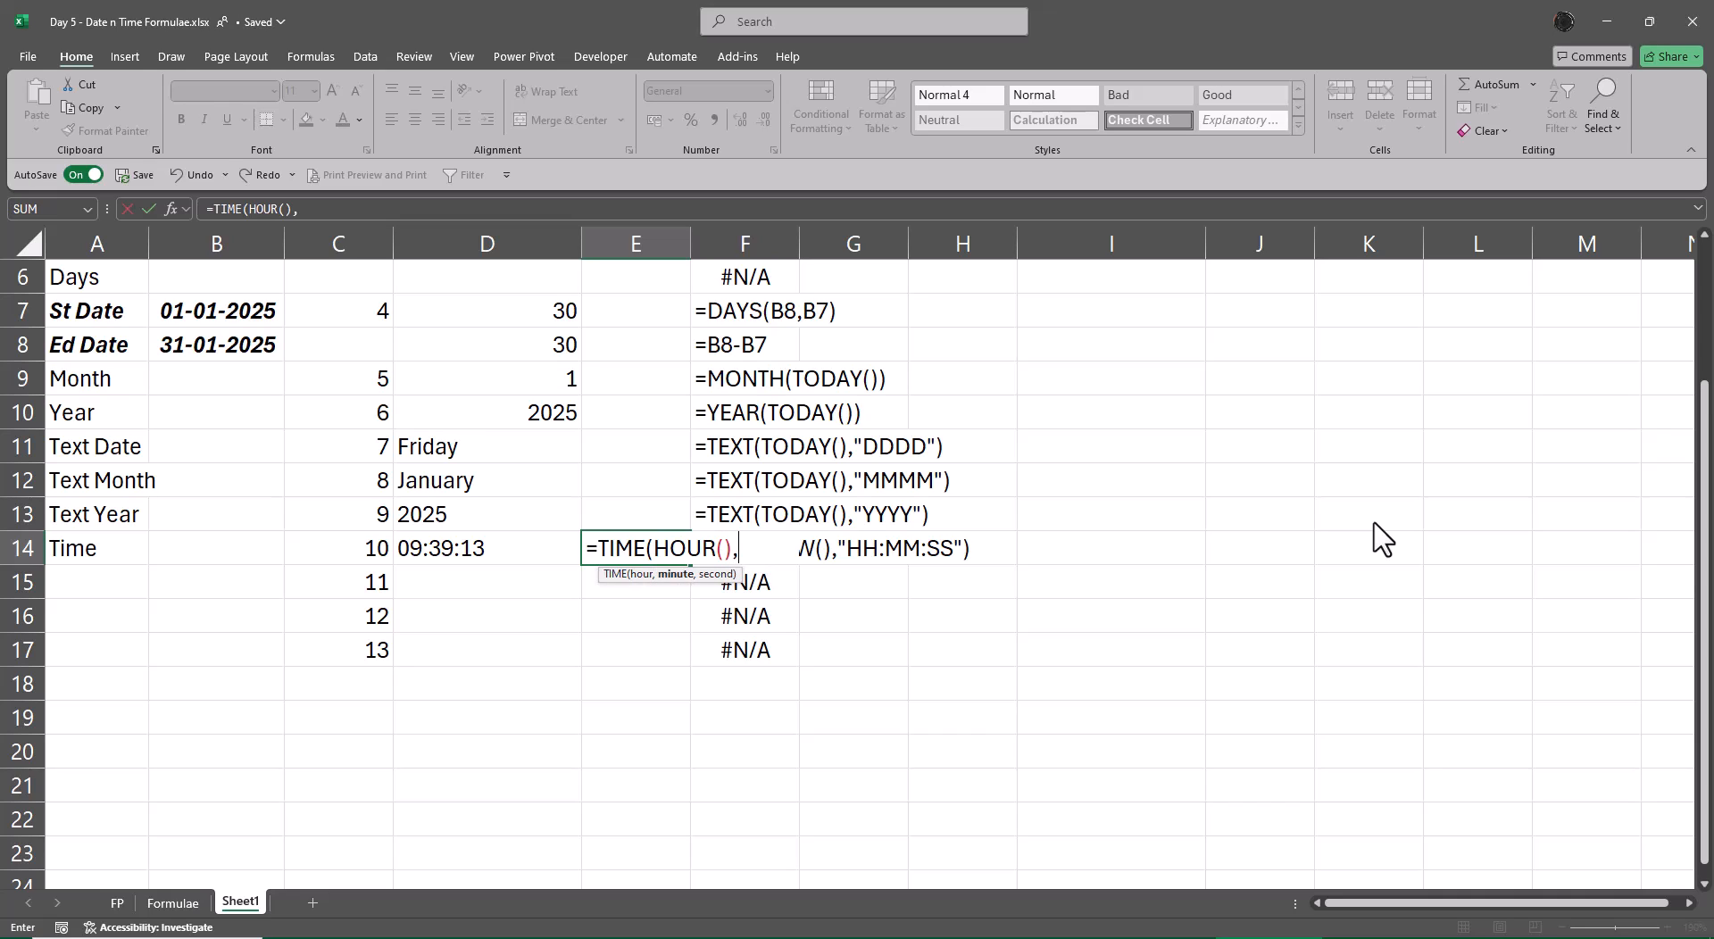
text(mi)
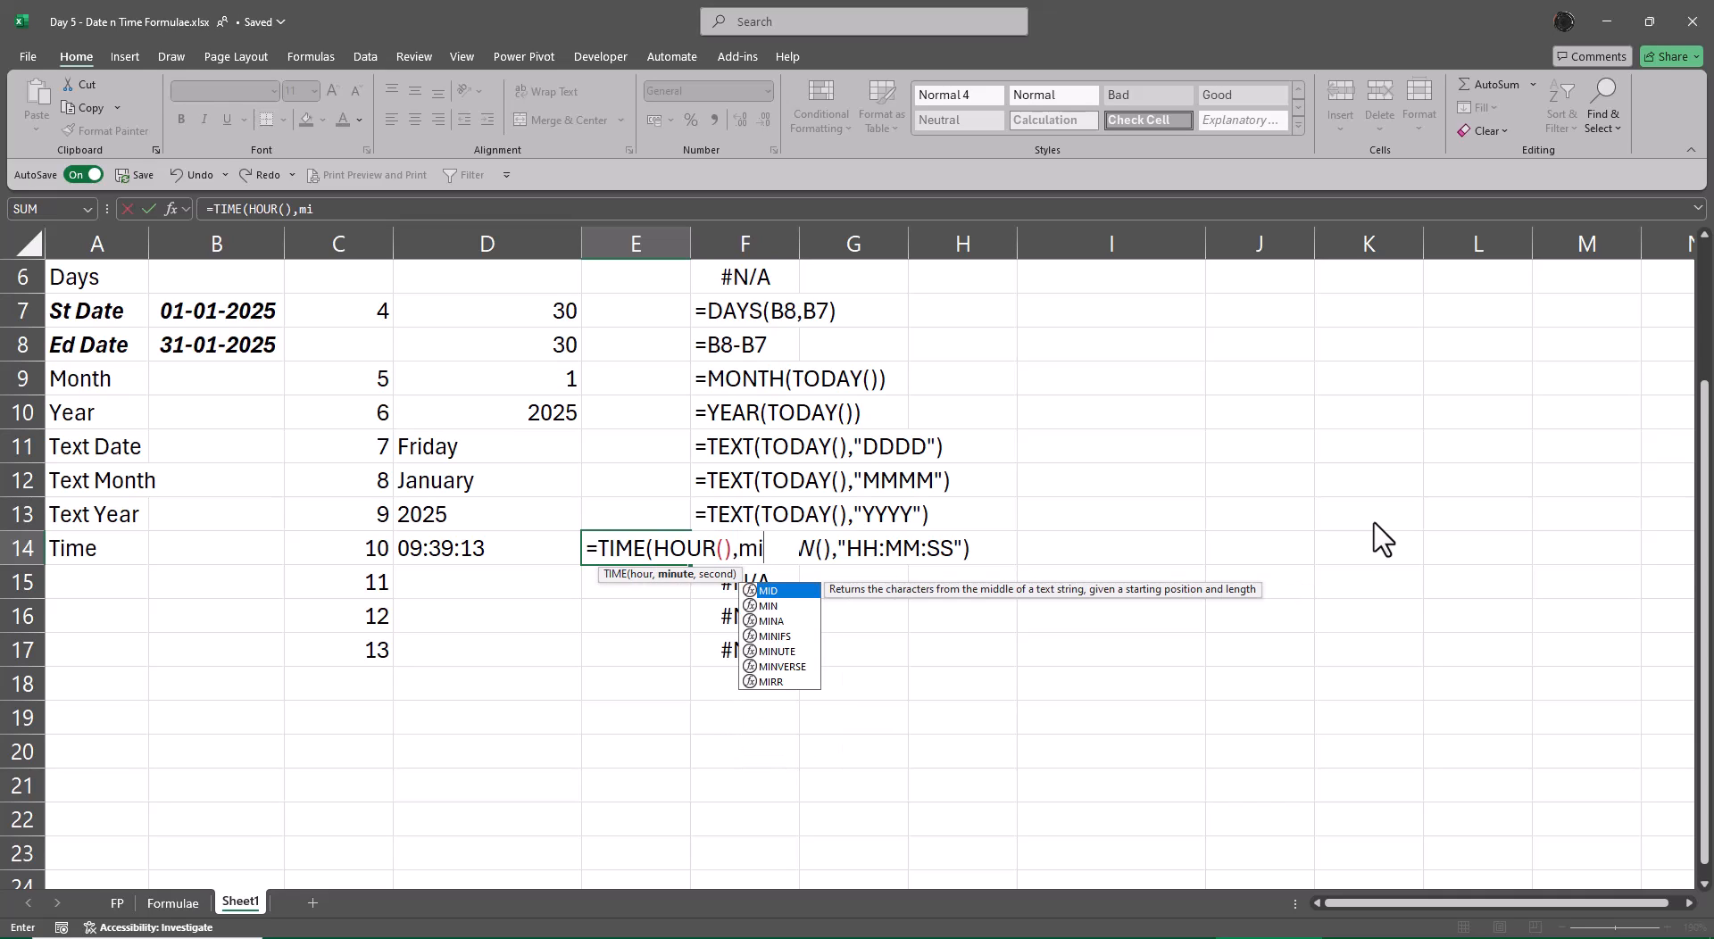
text(n)
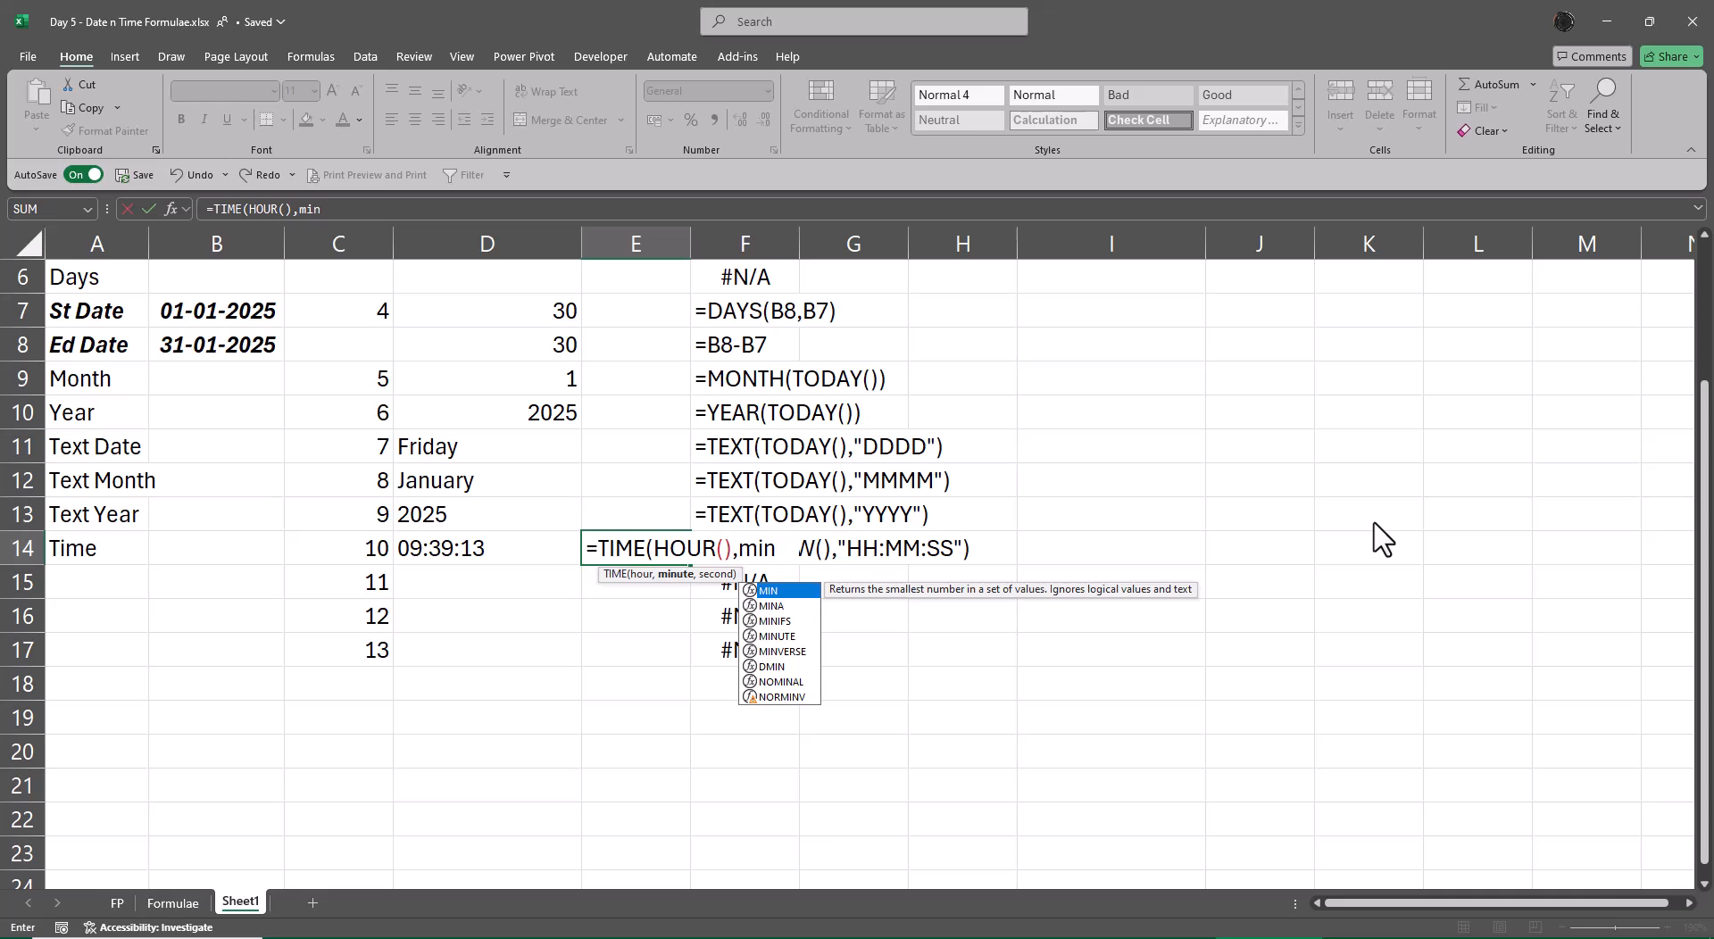
text(u)
key(Tab)
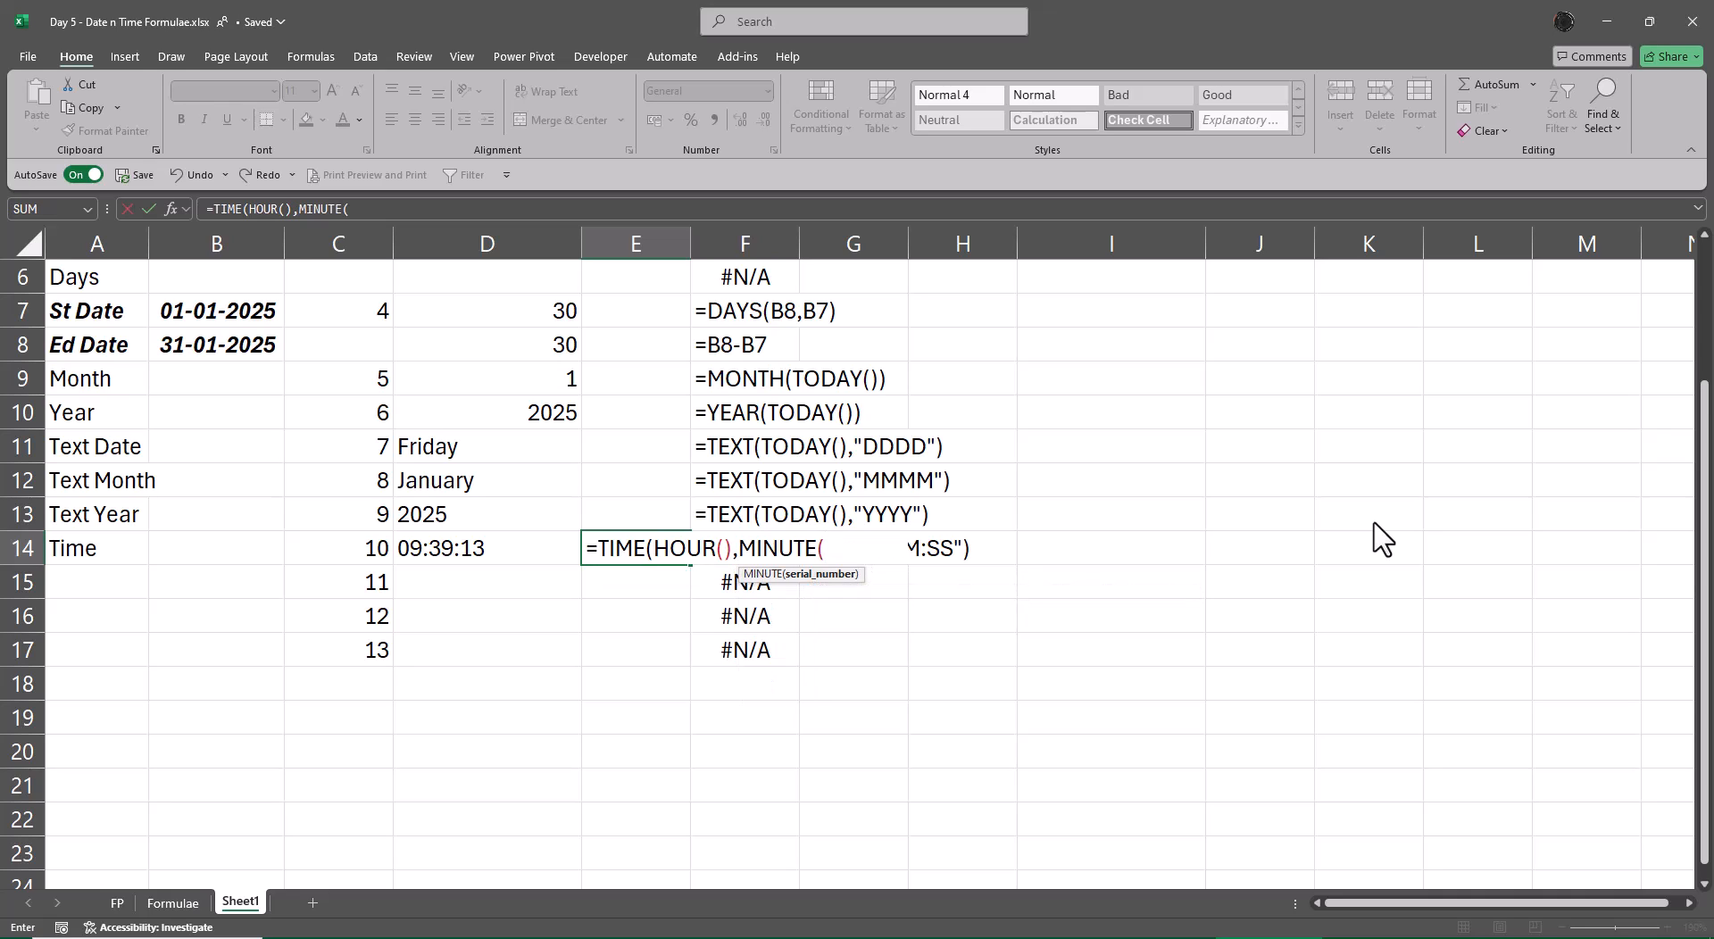
text(),)
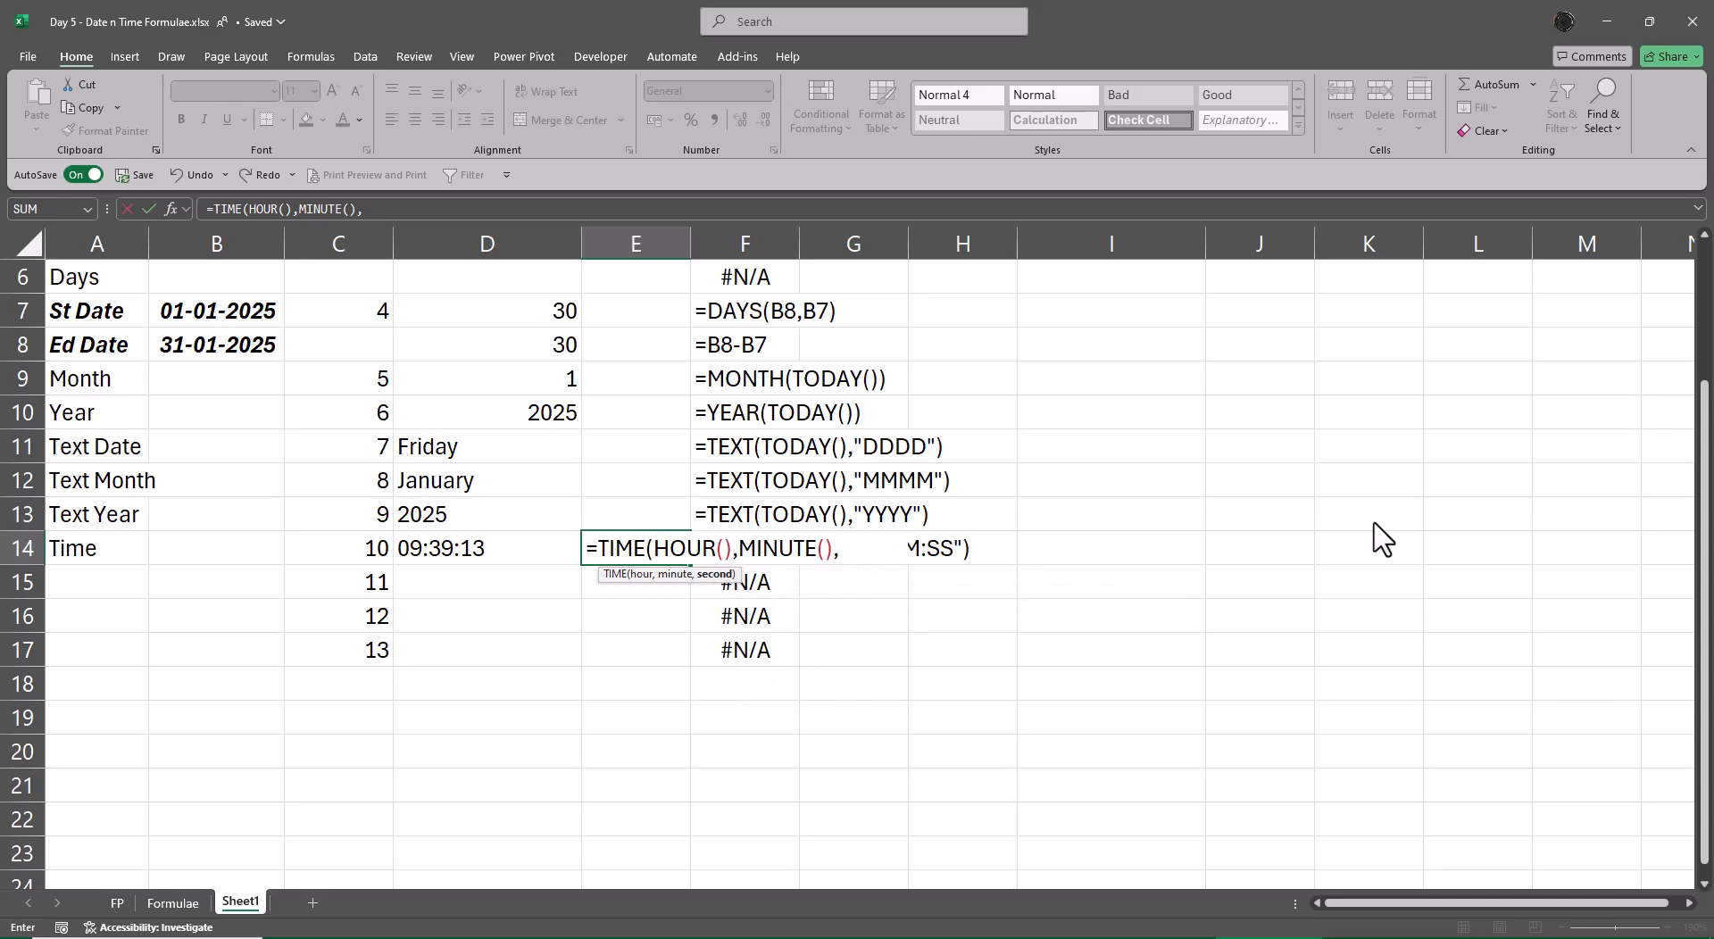
text(Sec)
key(Down)
key(Down)
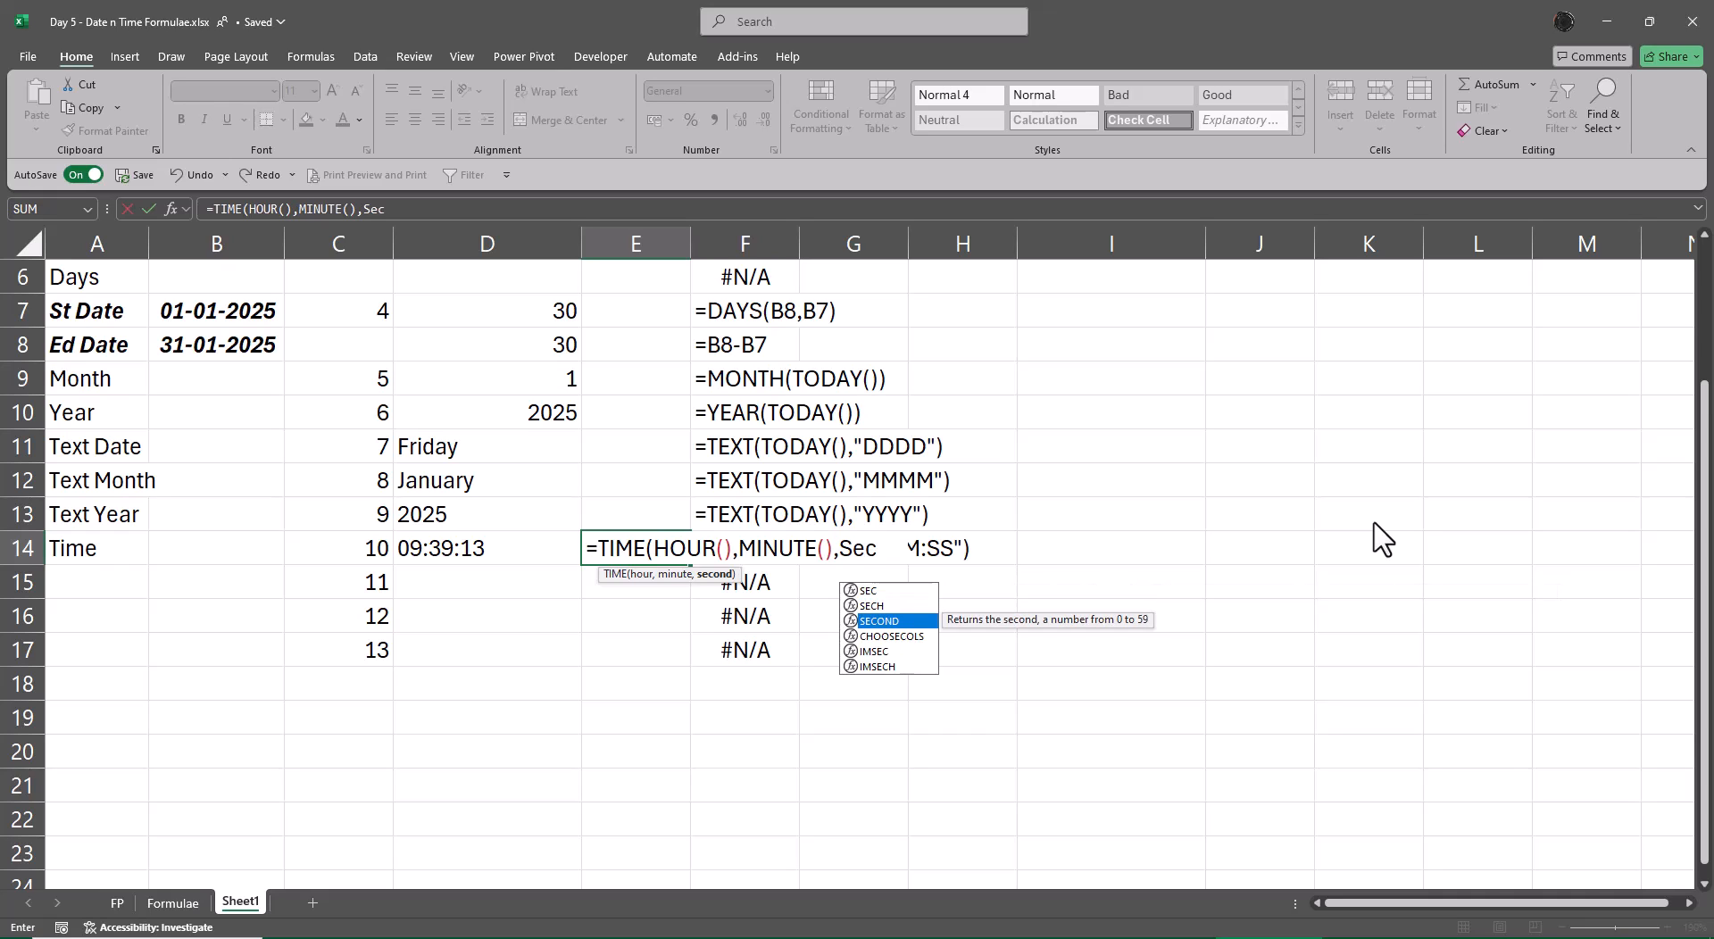
key(Tab)
text()))
key(Return)
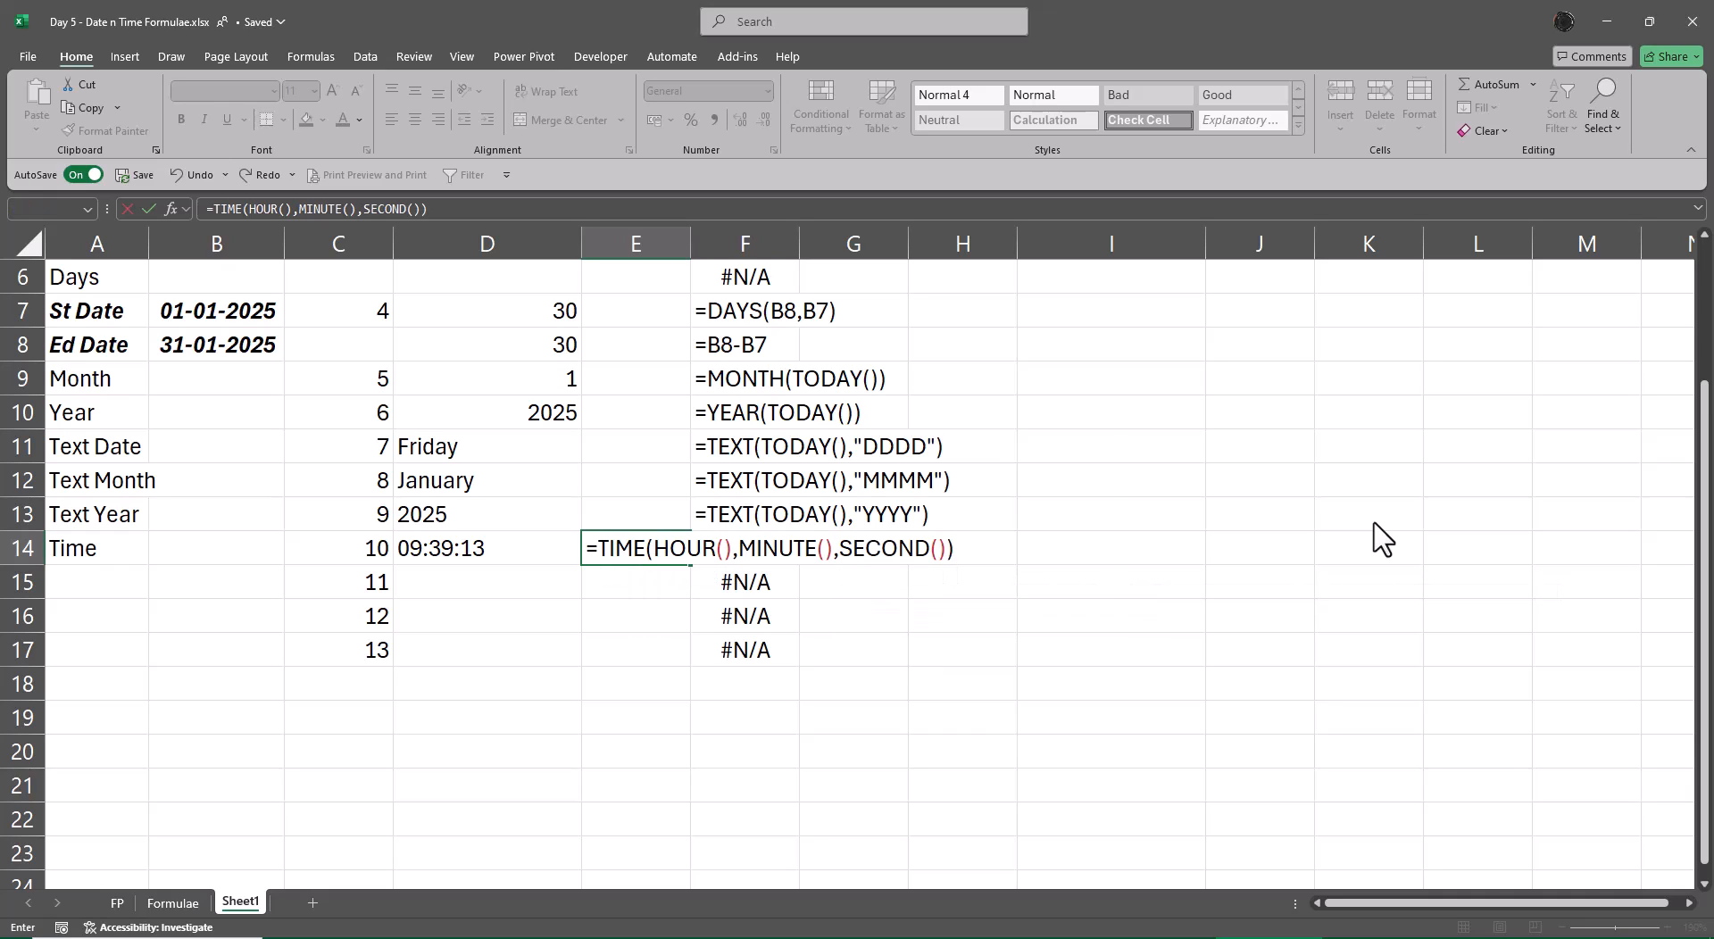
key(Return)
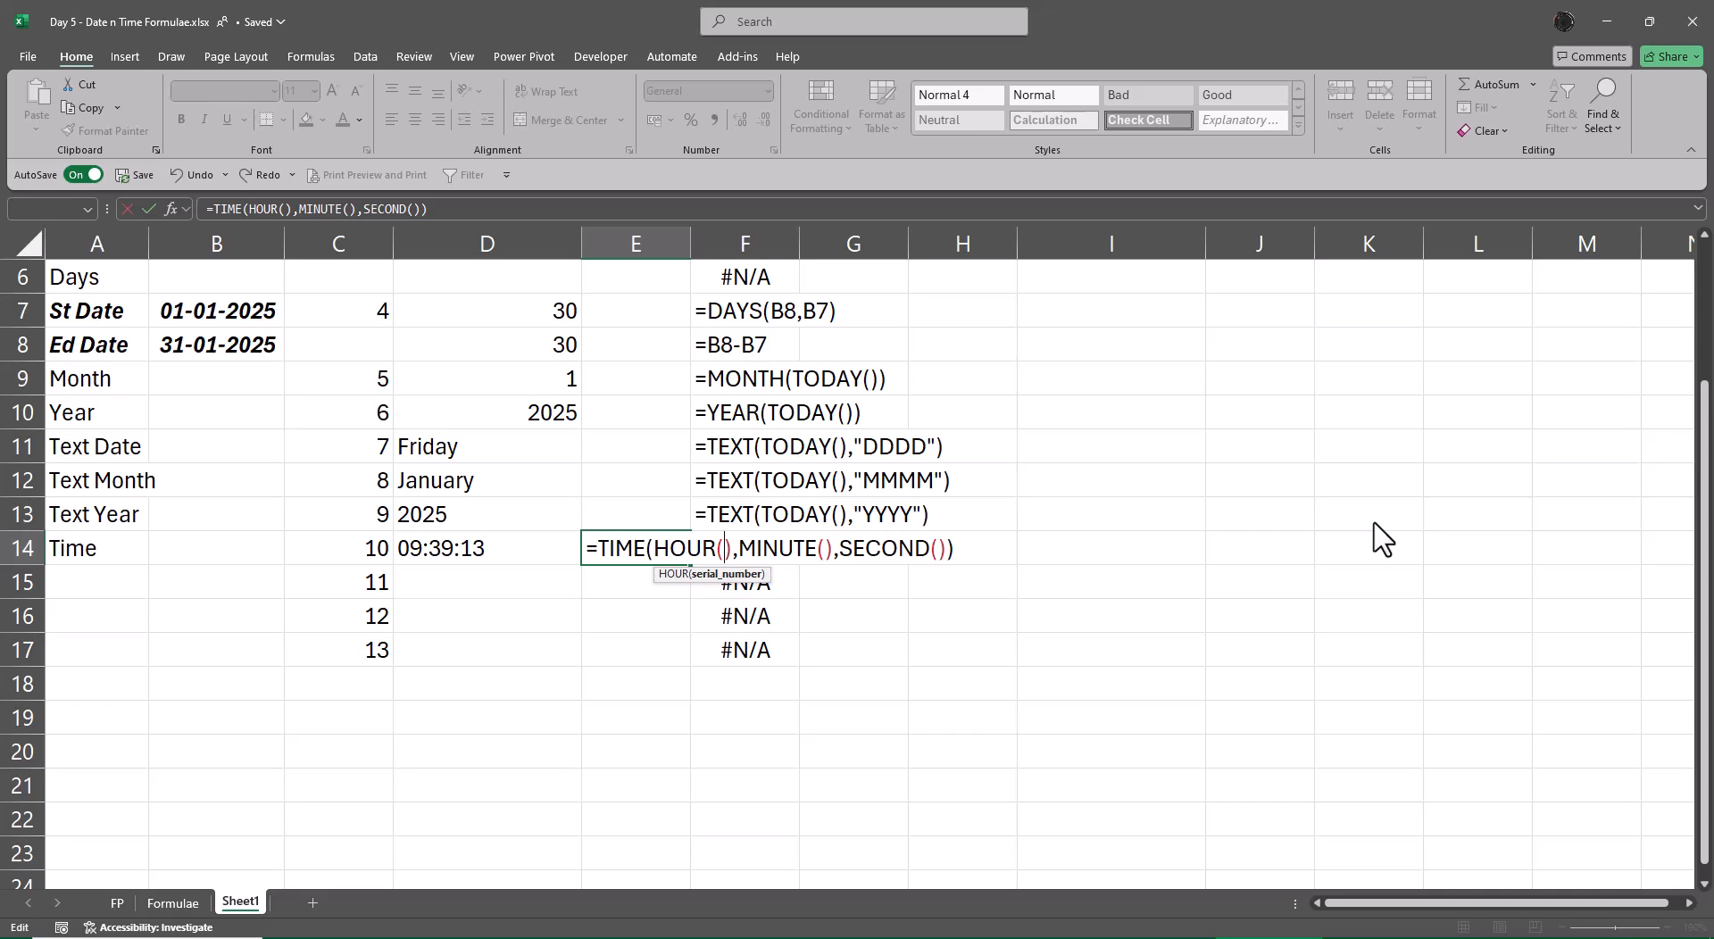
key(Escape)
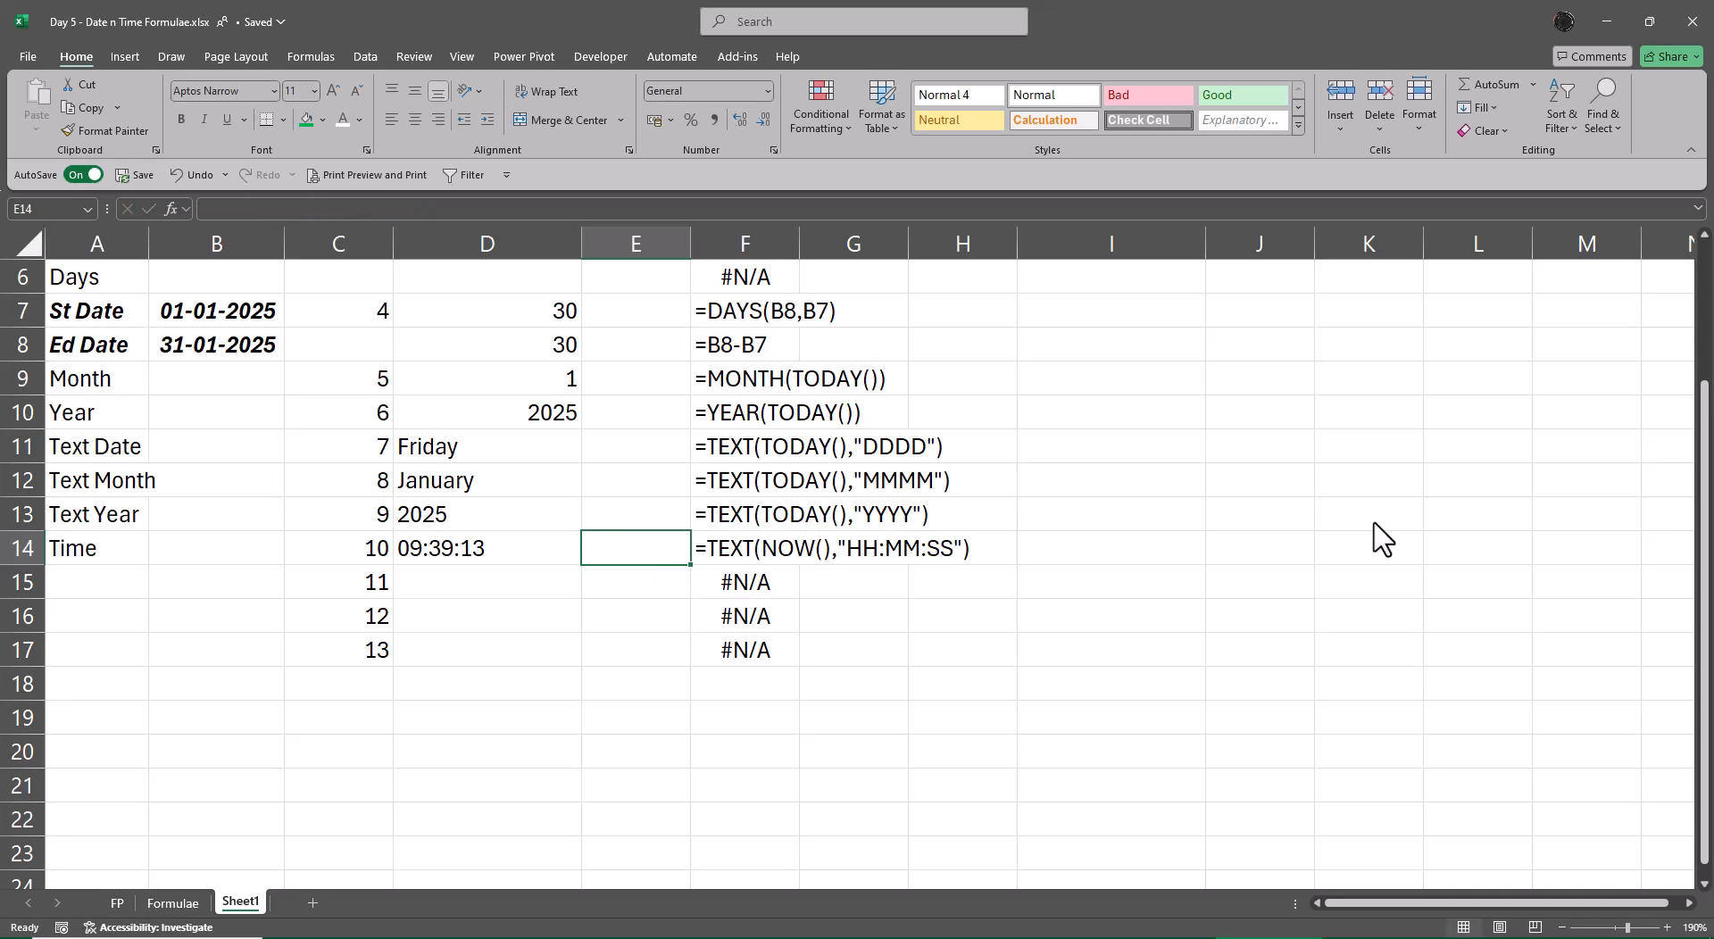
Step: Enter =NOW() in cell D15 beside serial number 11
key(Left)
key(Right)
key(Down)
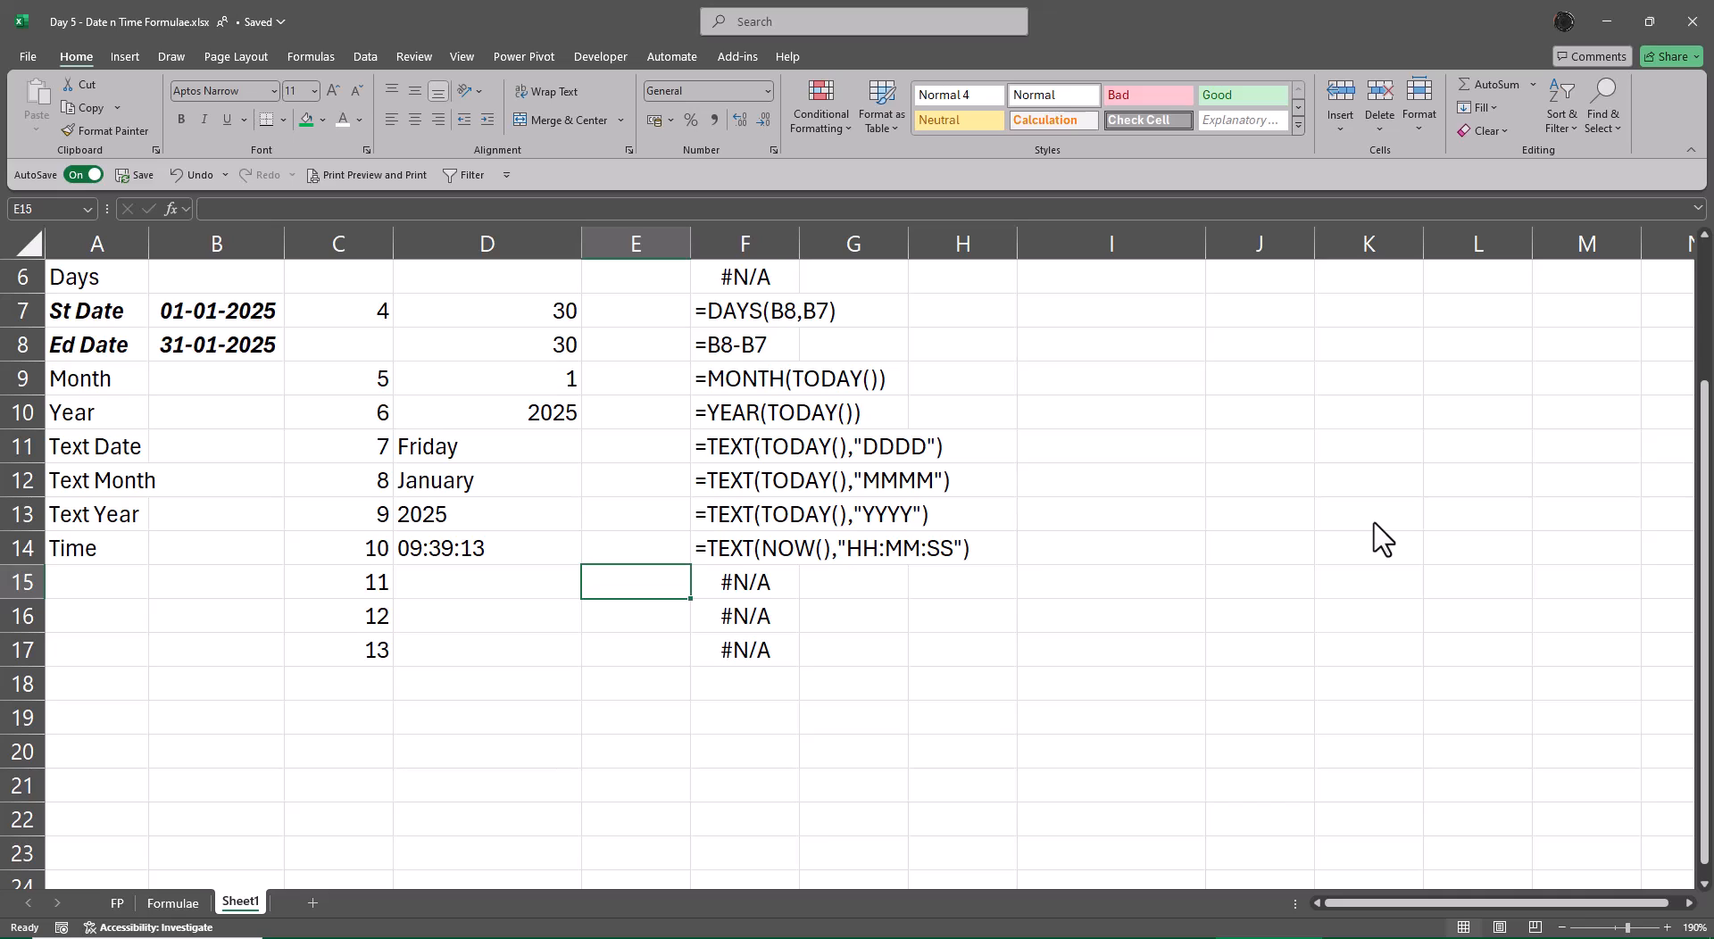
key(Left)
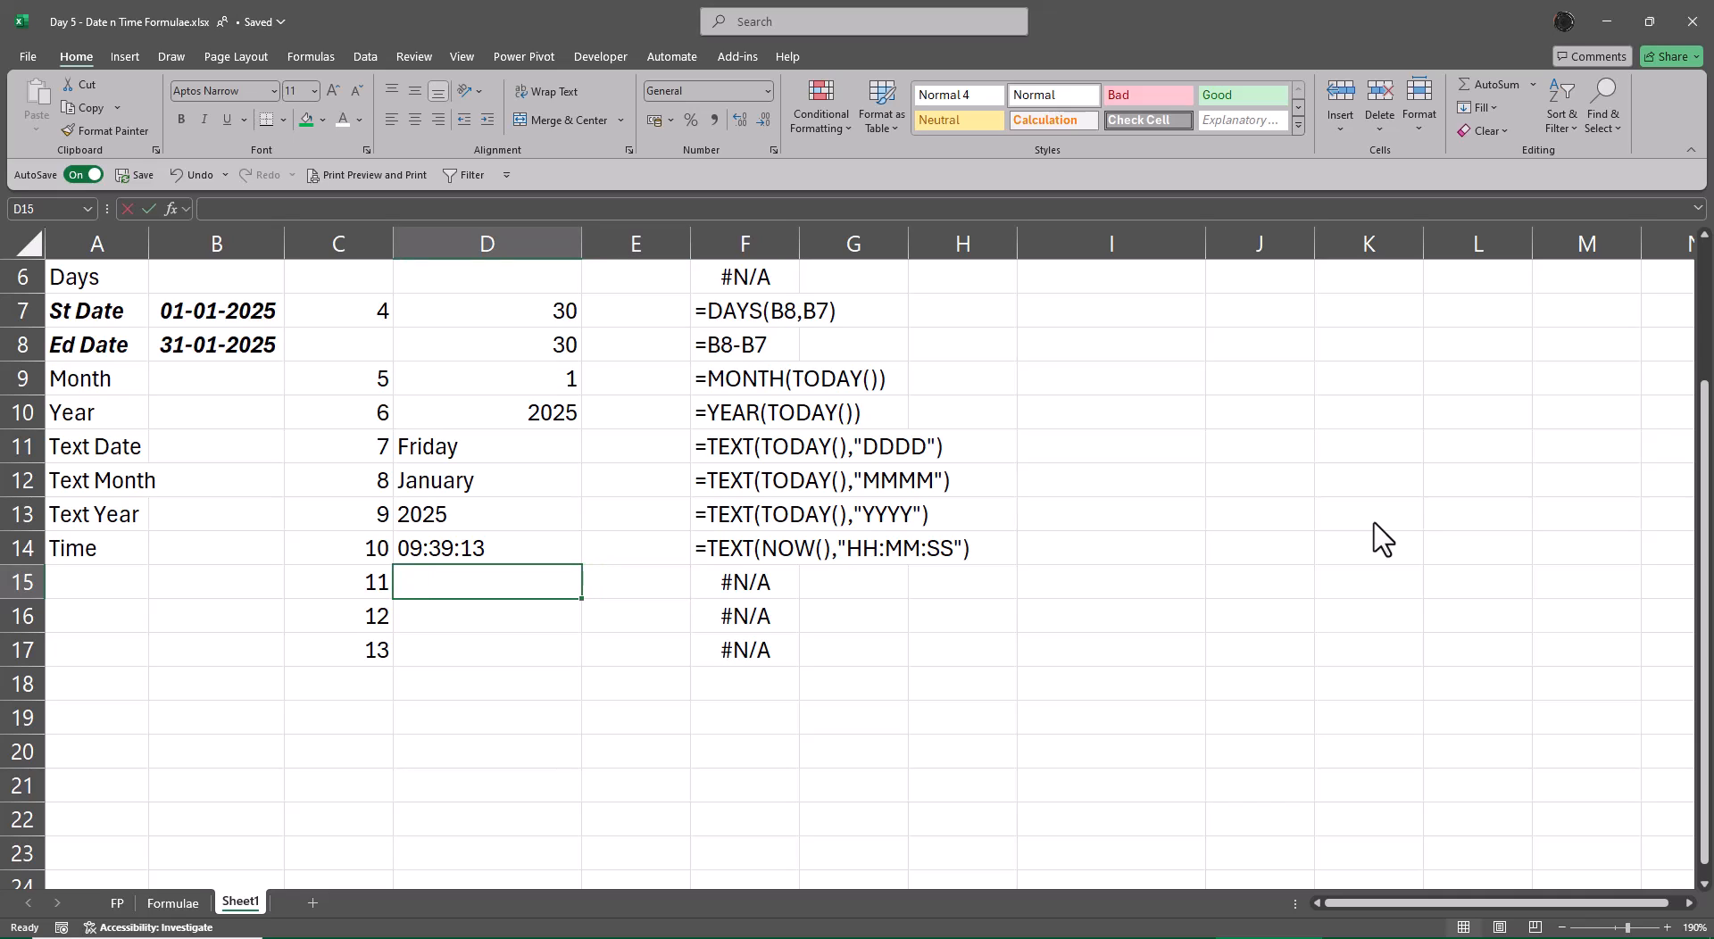
text(now)
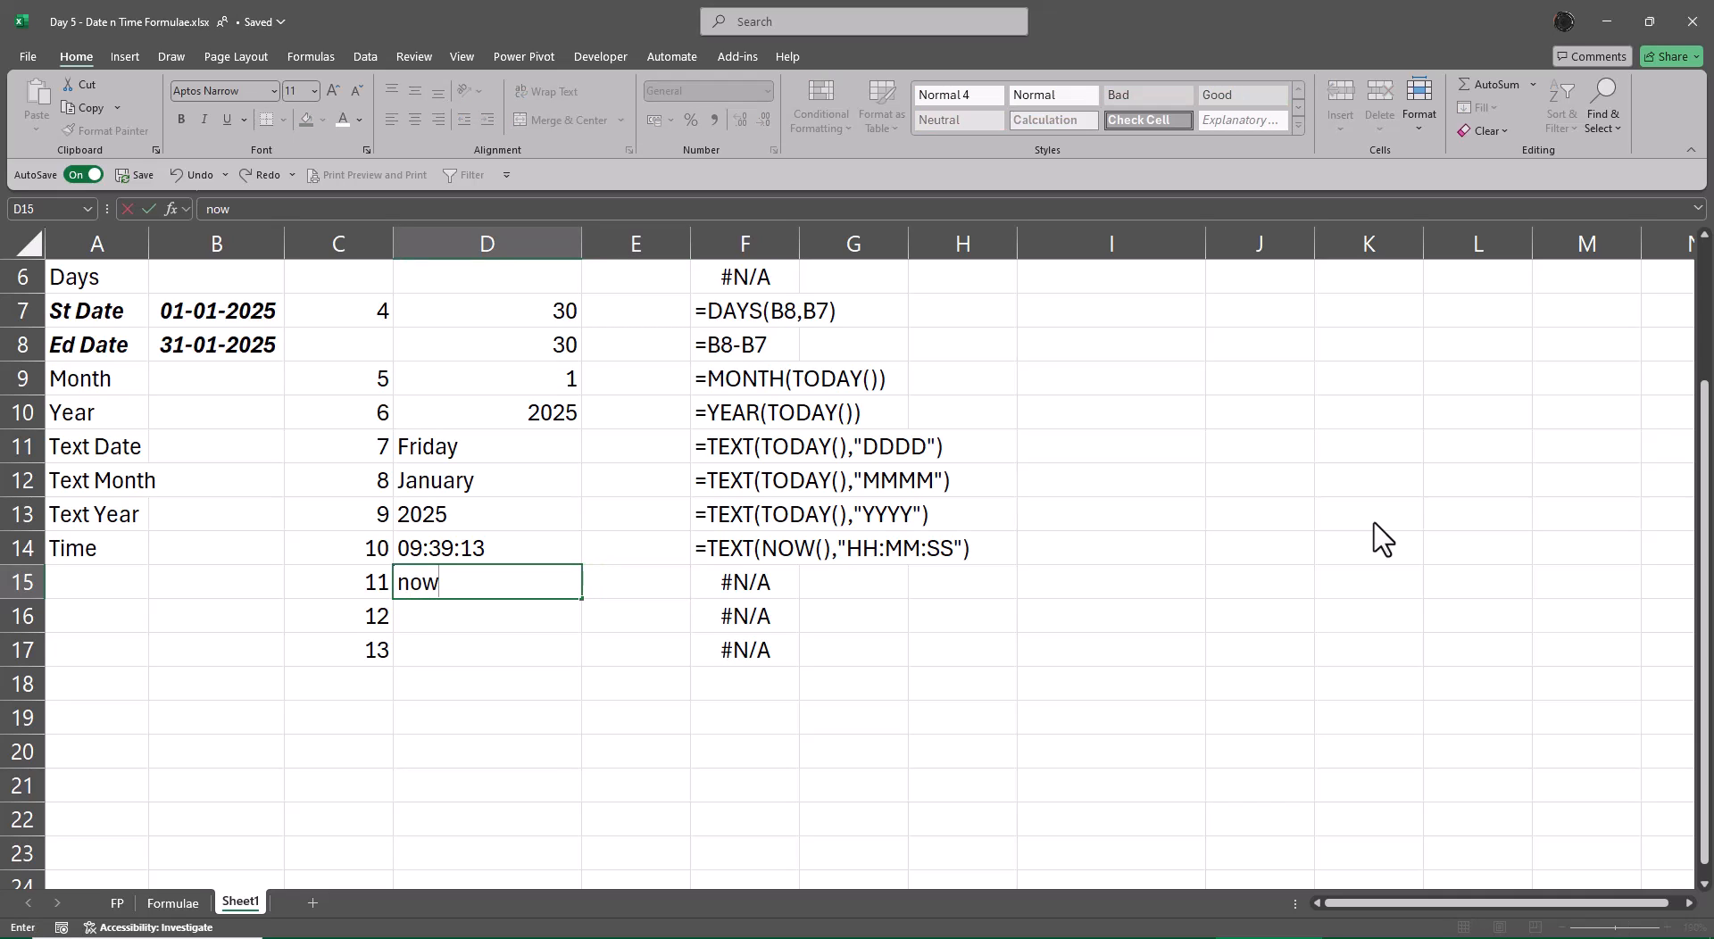
key(Return)
key(Up)
key(F2)
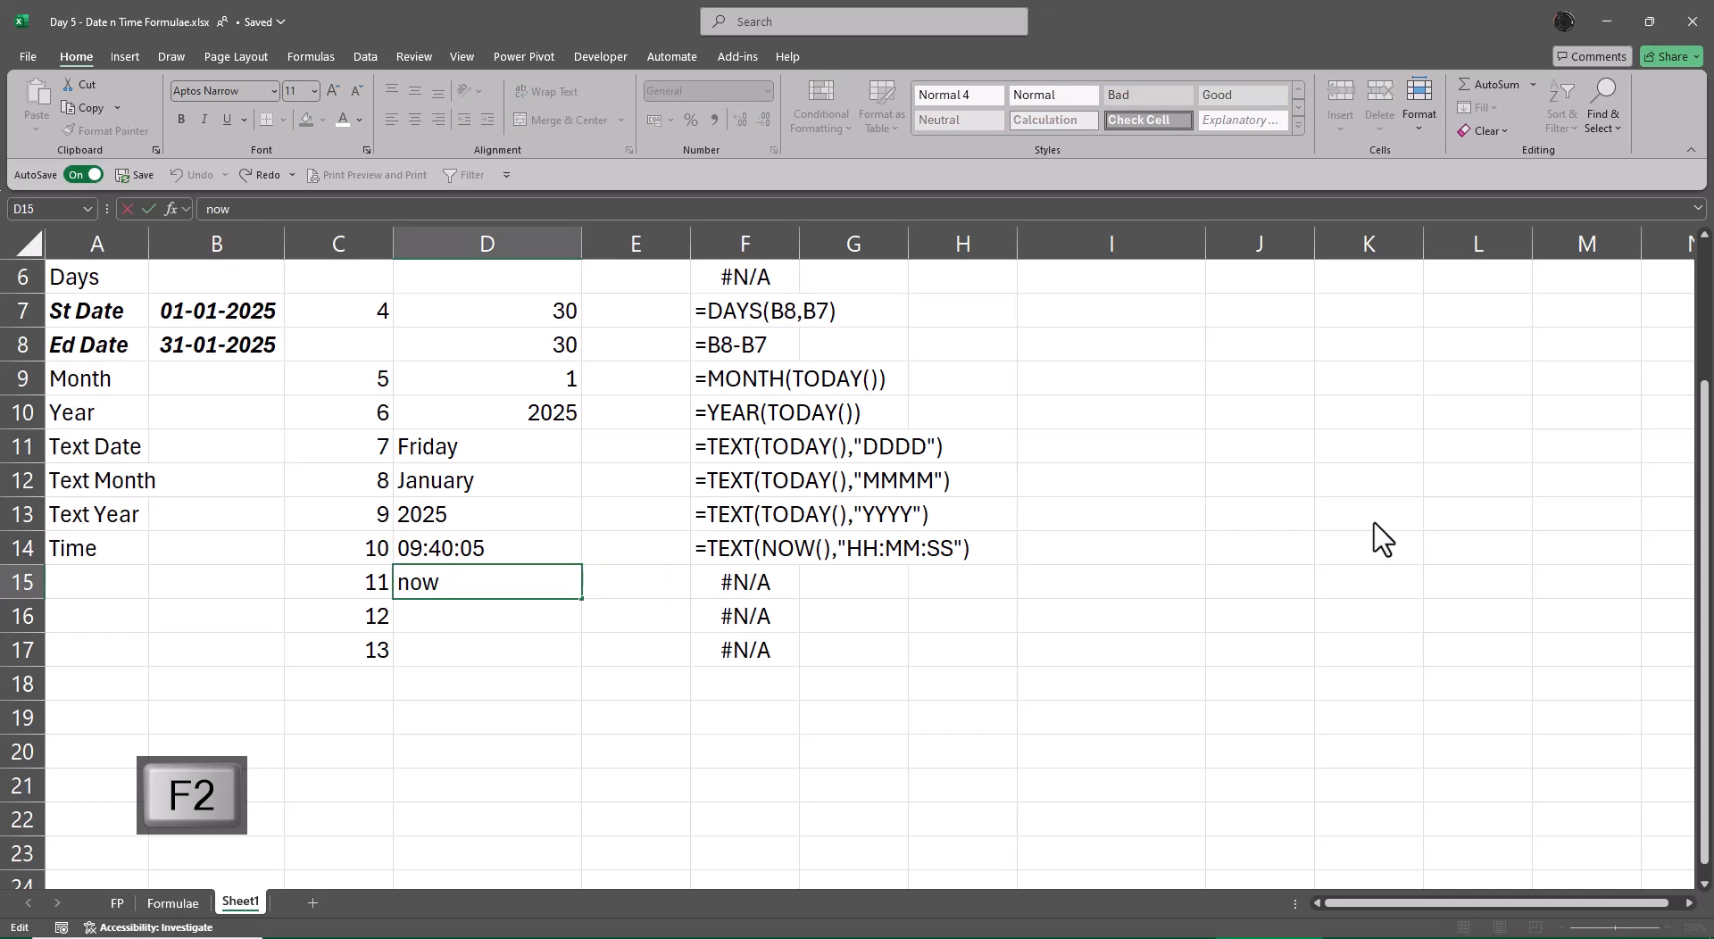
key(Escape)
text(=now)
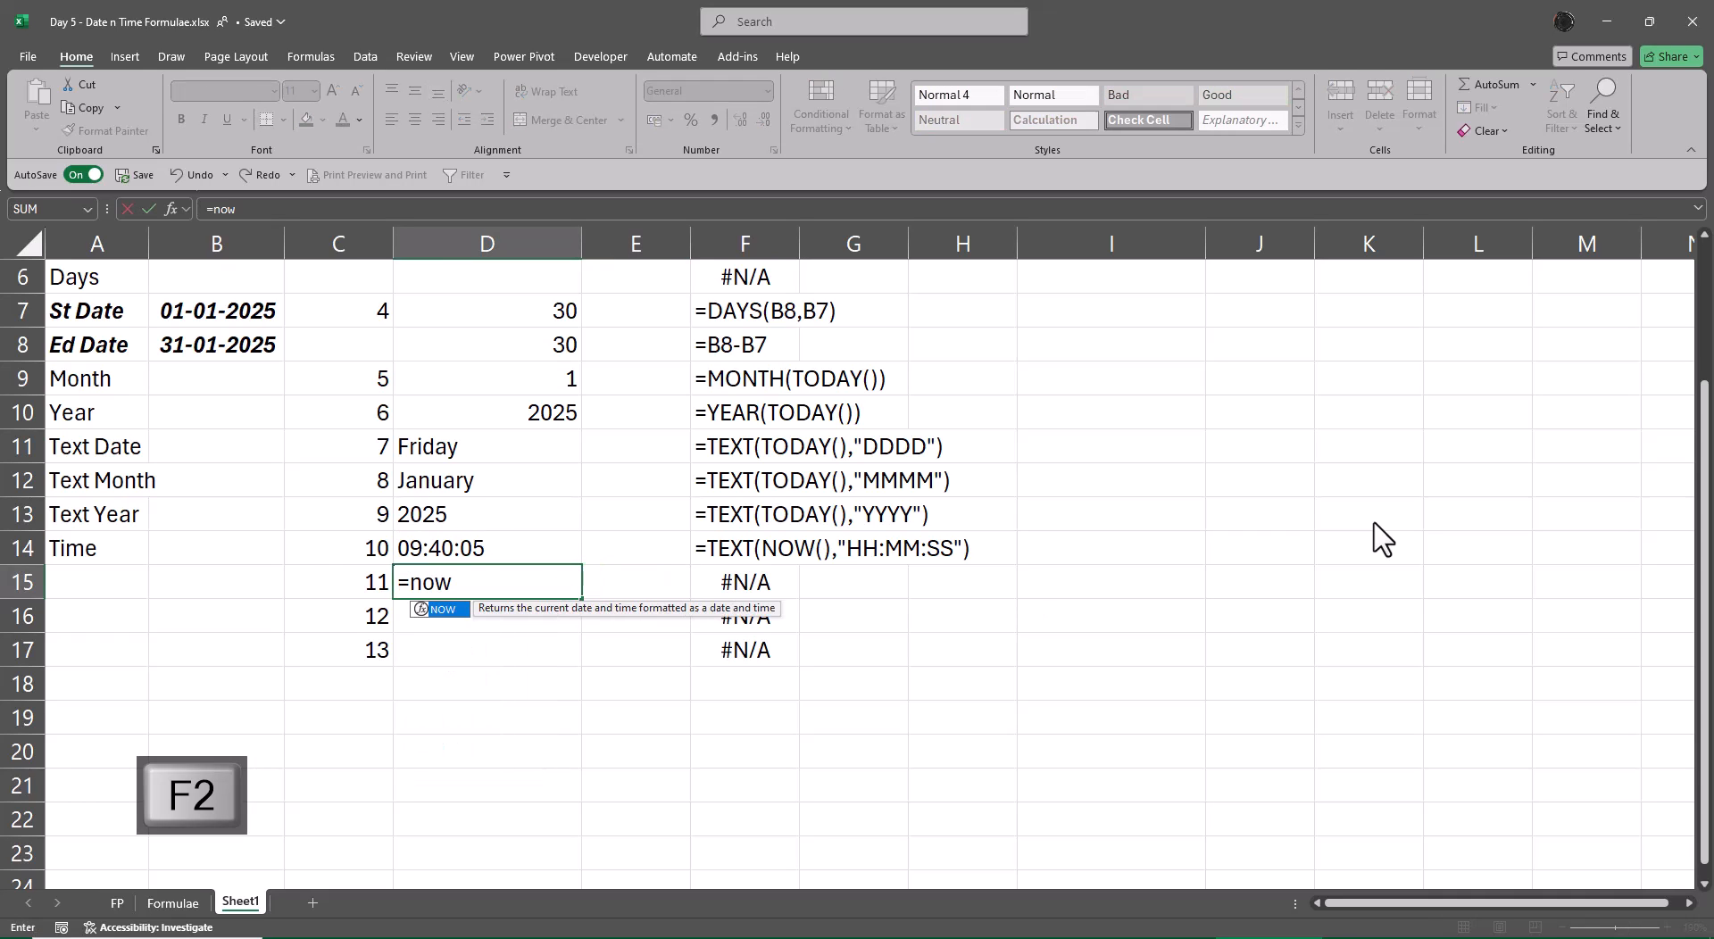
key(Tab)
key(Return)
Step: Wrap the formula in cell D15 in HOUR so it reads =HOUR(NOW())
key(Up)
key(F2)
key(Home)
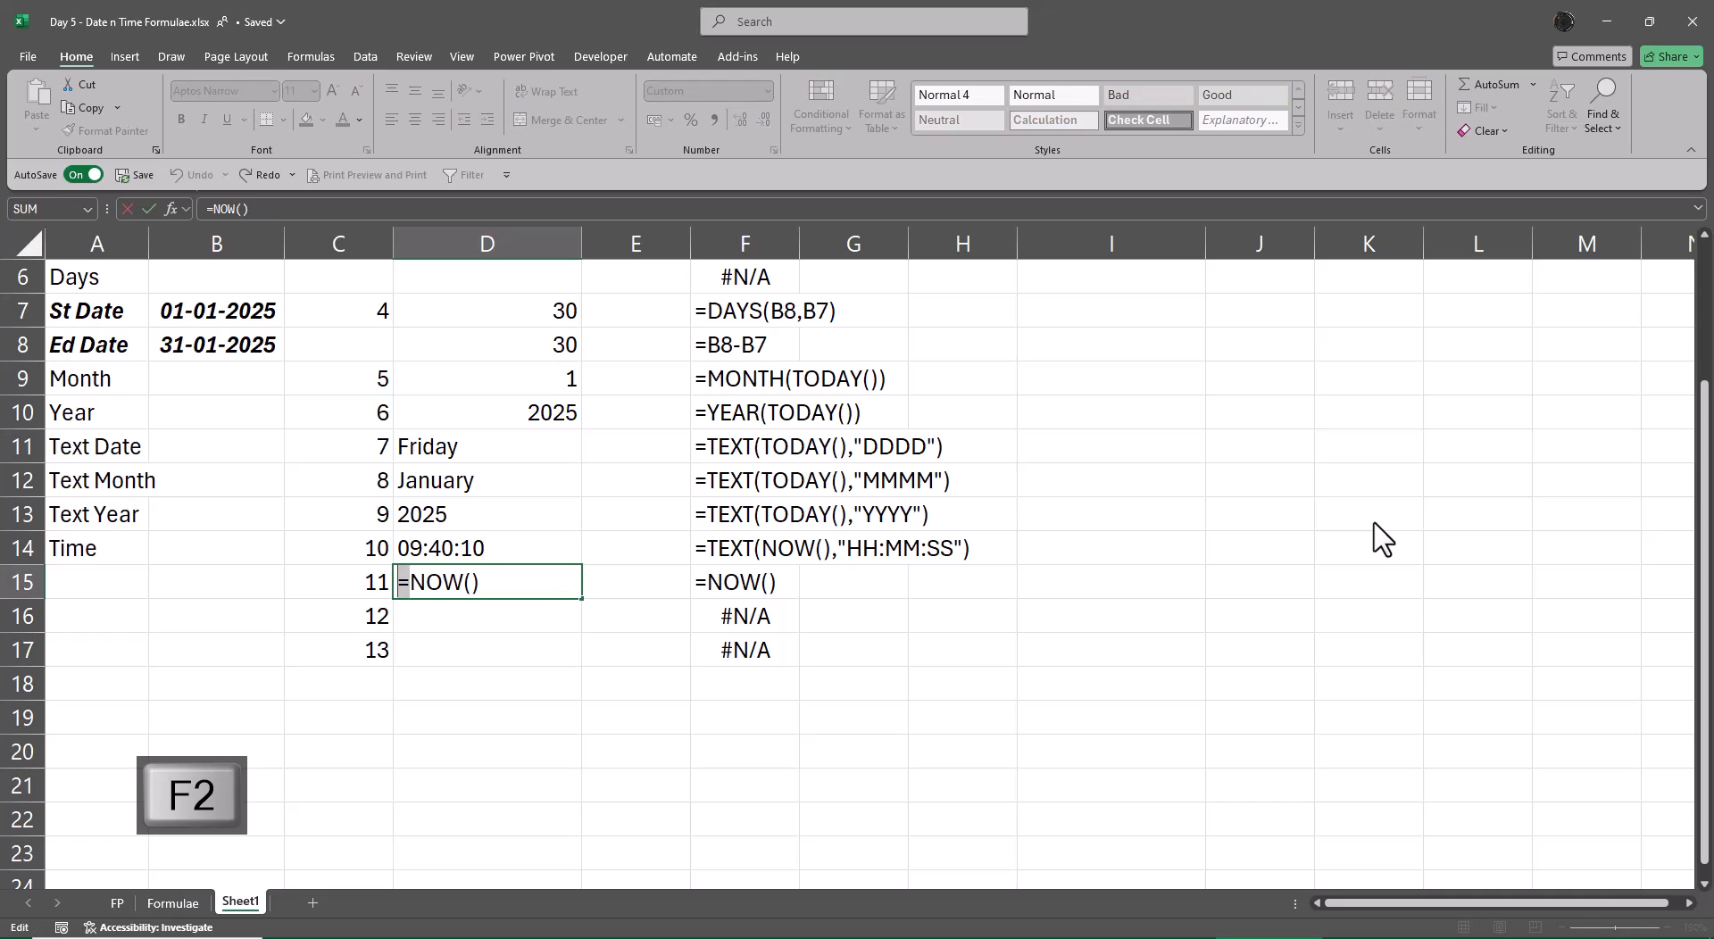
key(Right)
text(h)
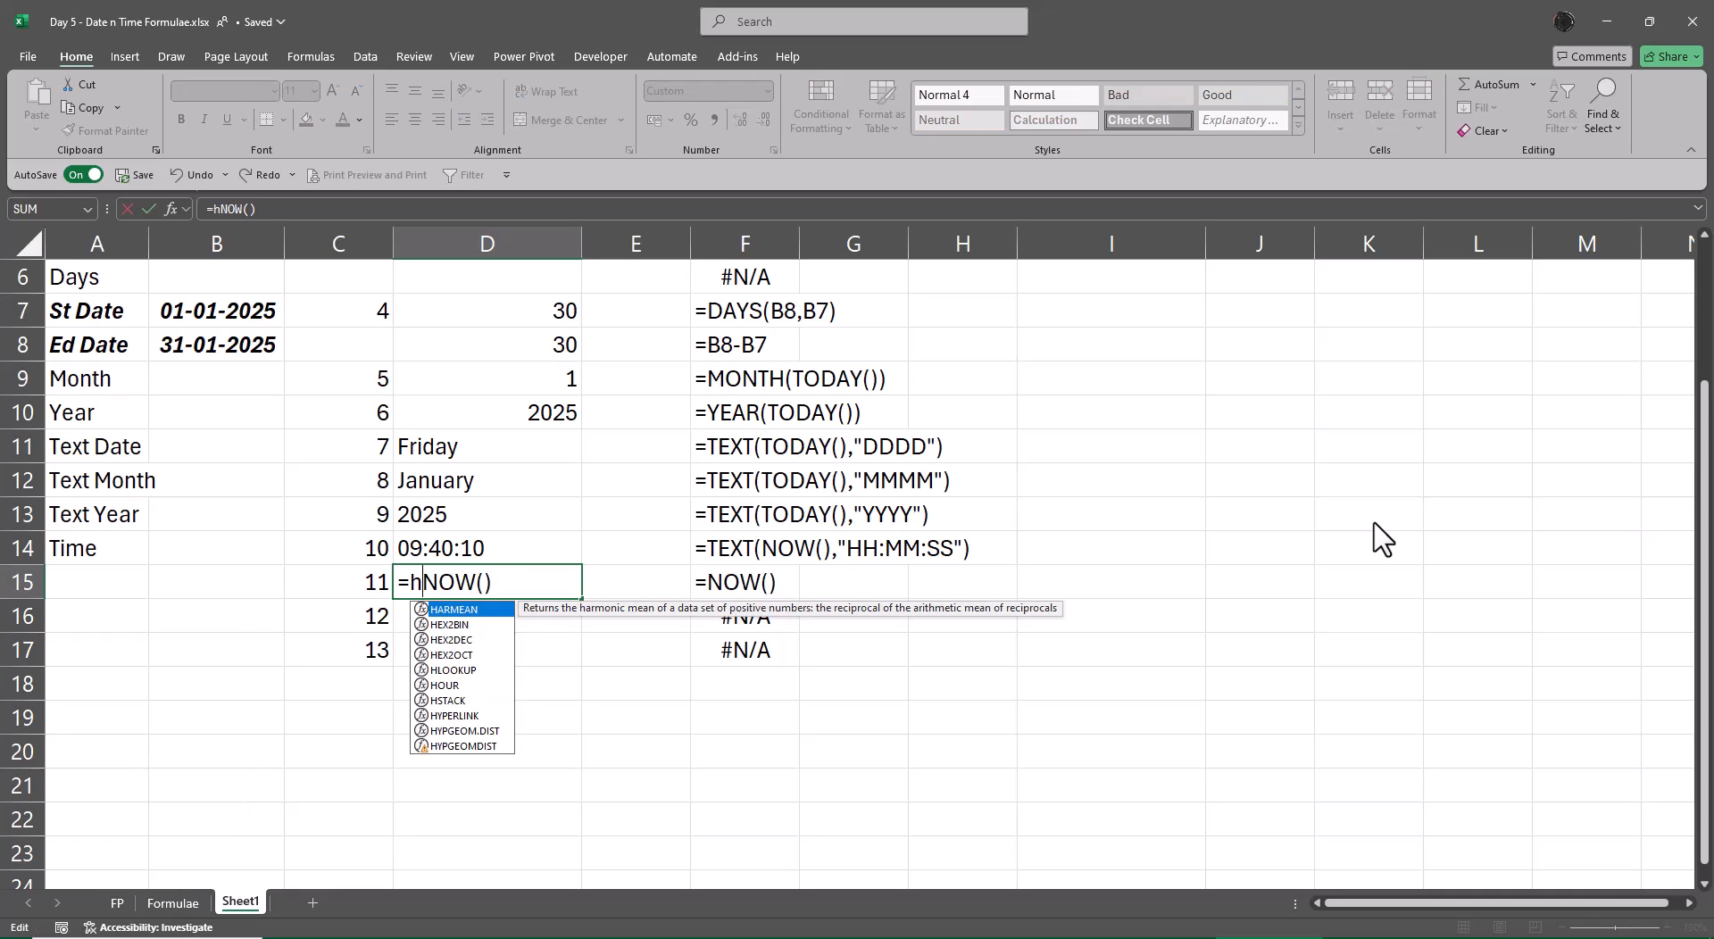
text(our)
key(Tab)
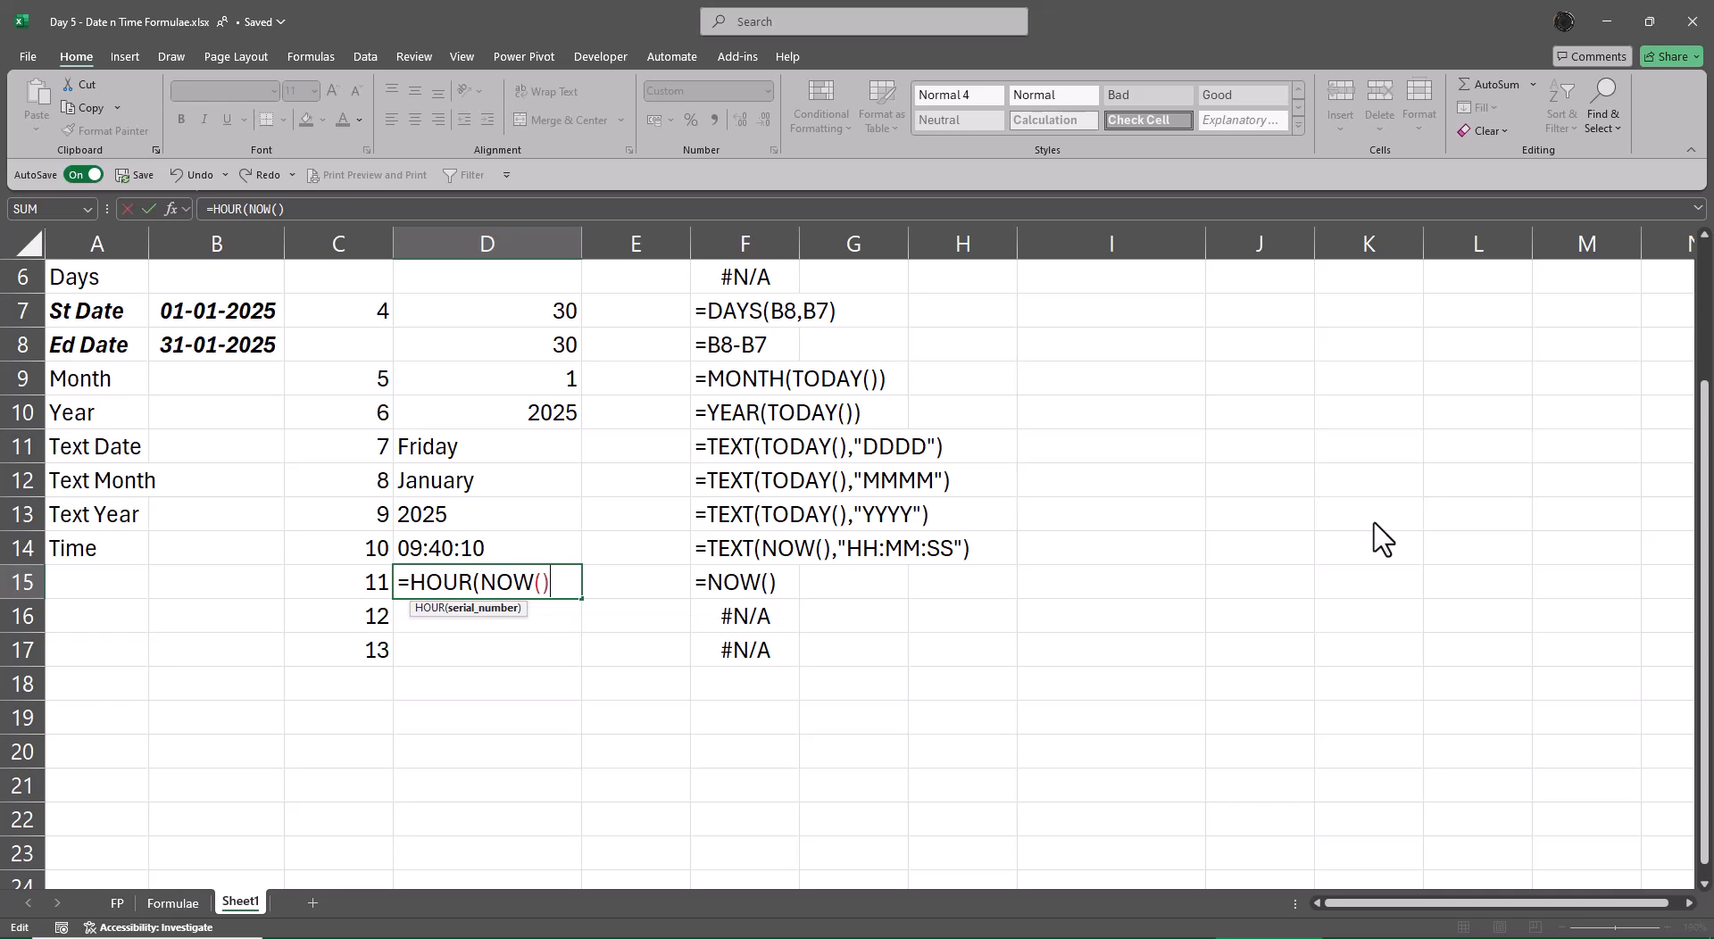
text())
key(Return)
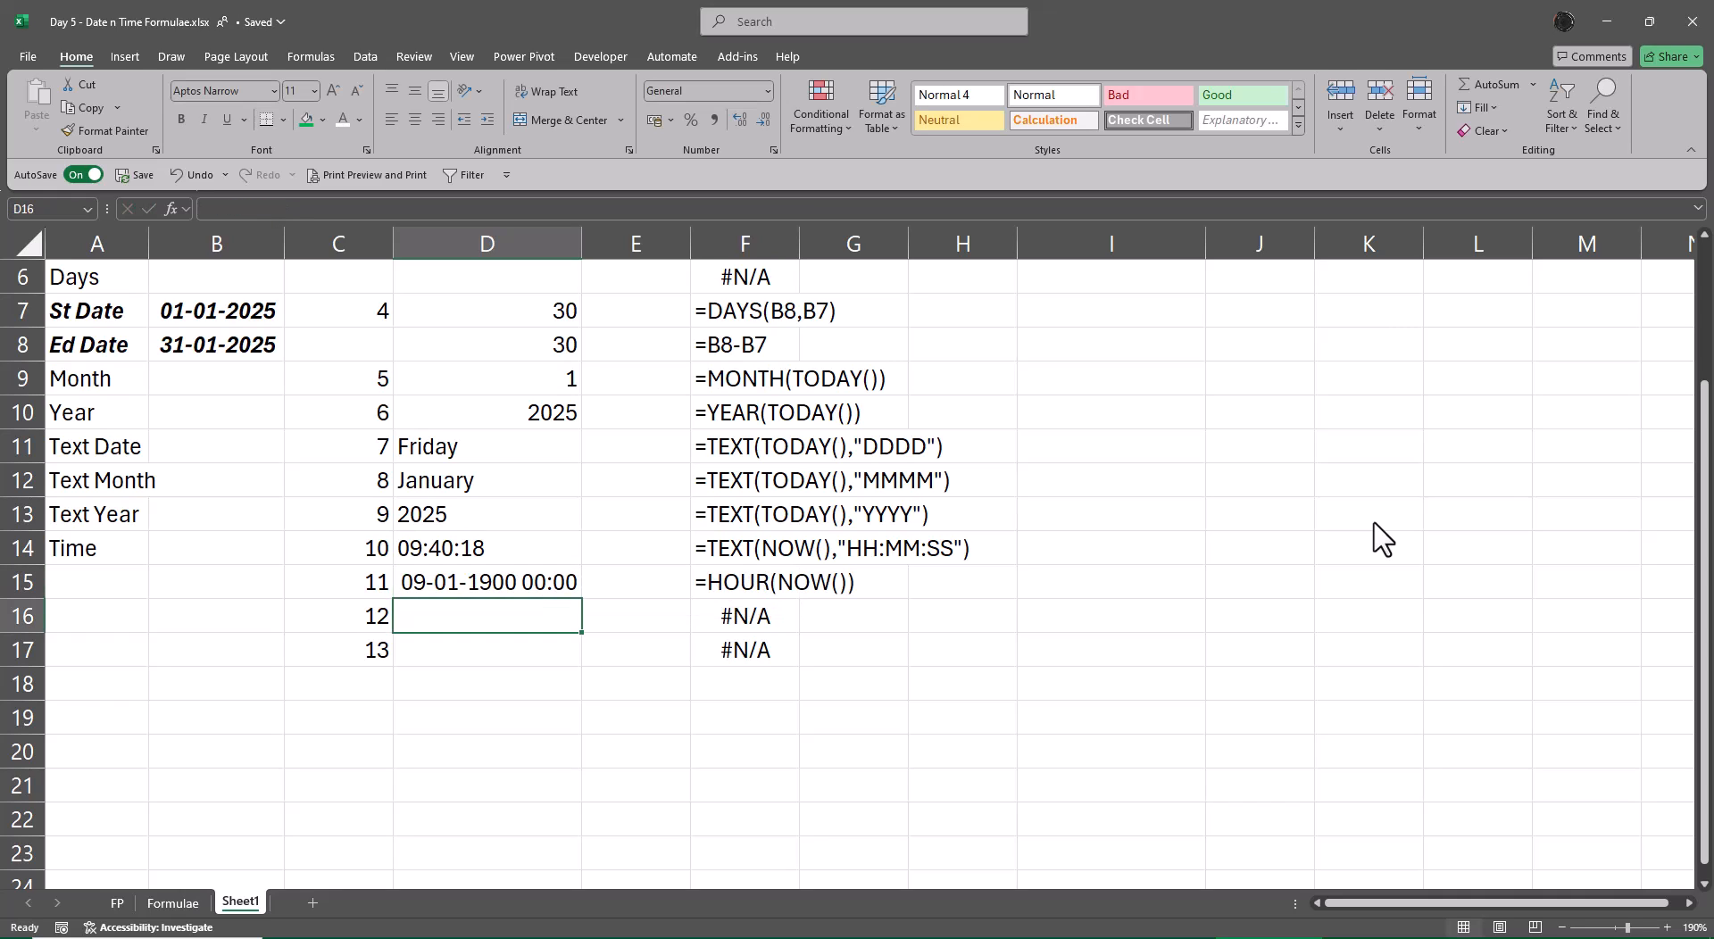
Step: Clear cell D15 and enter =HOUR(D14) to extract the hour from the time in the cell above
key(Up)
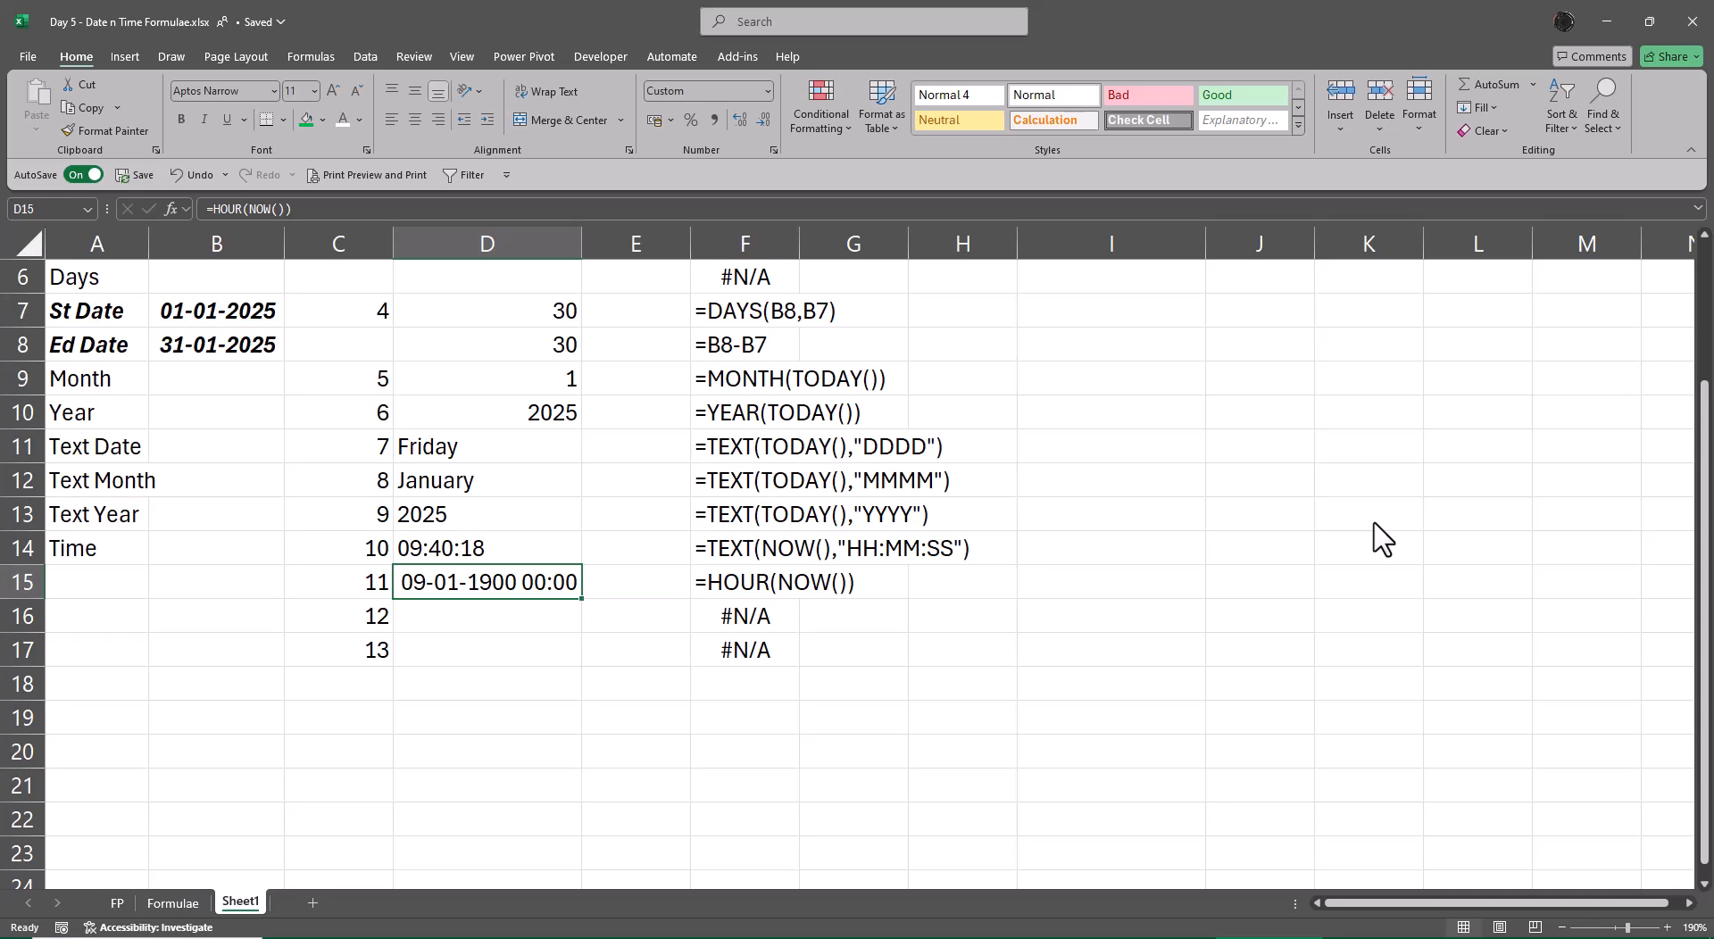
key(Delete)
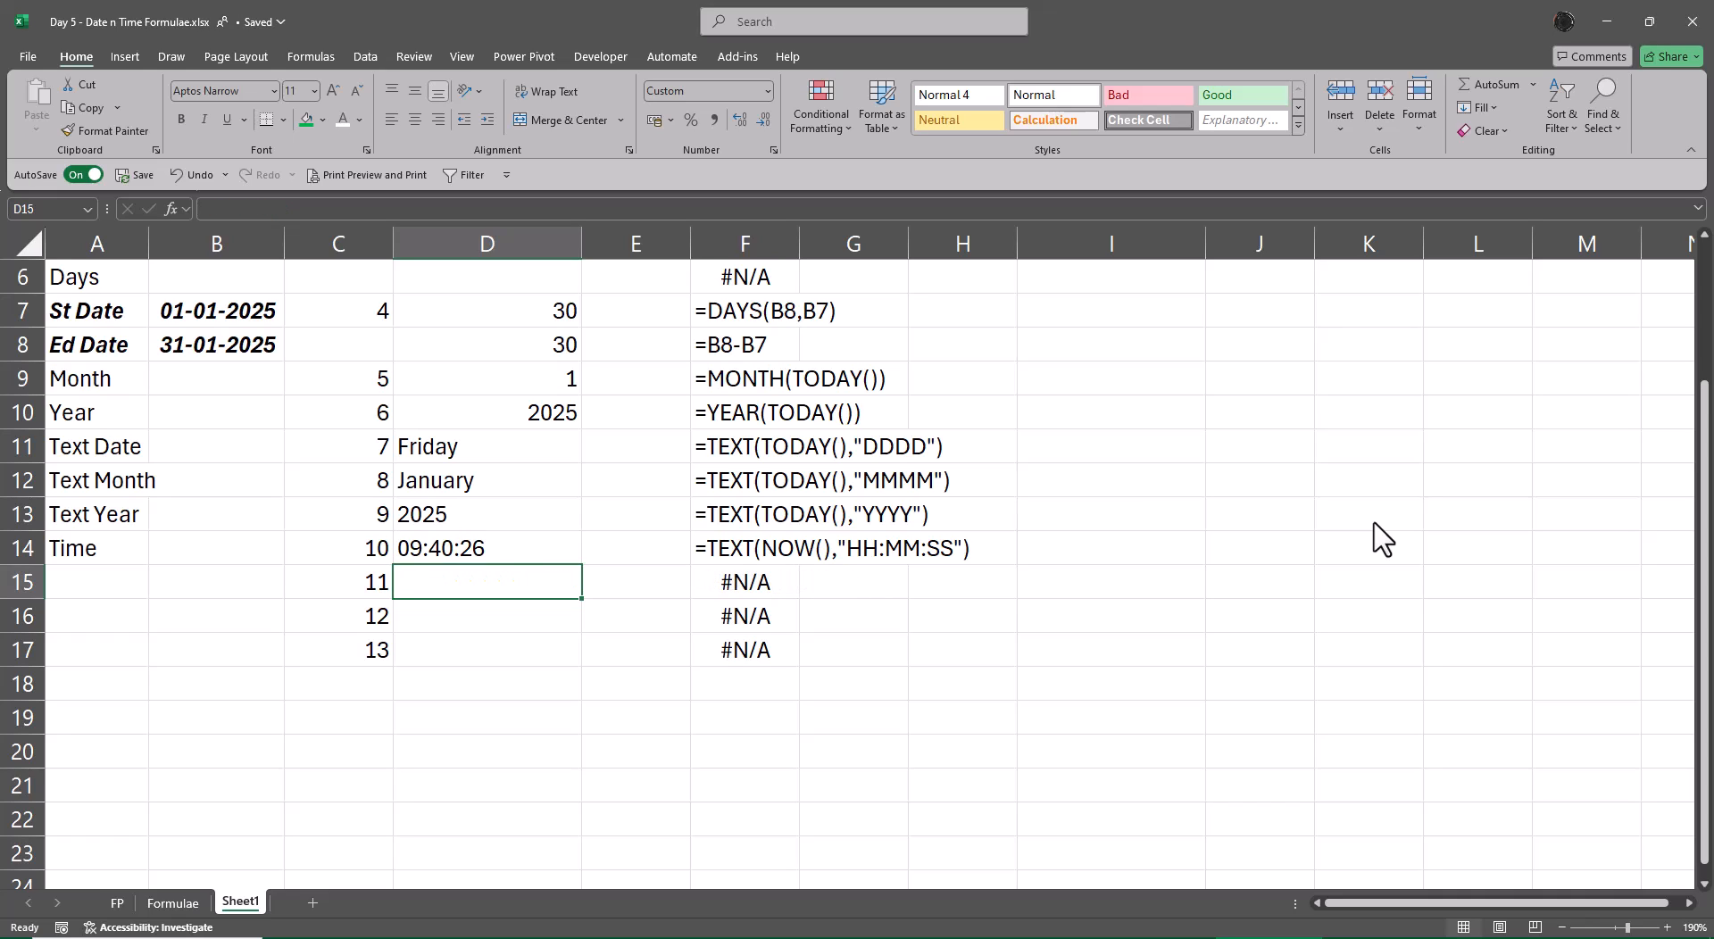
text(=)
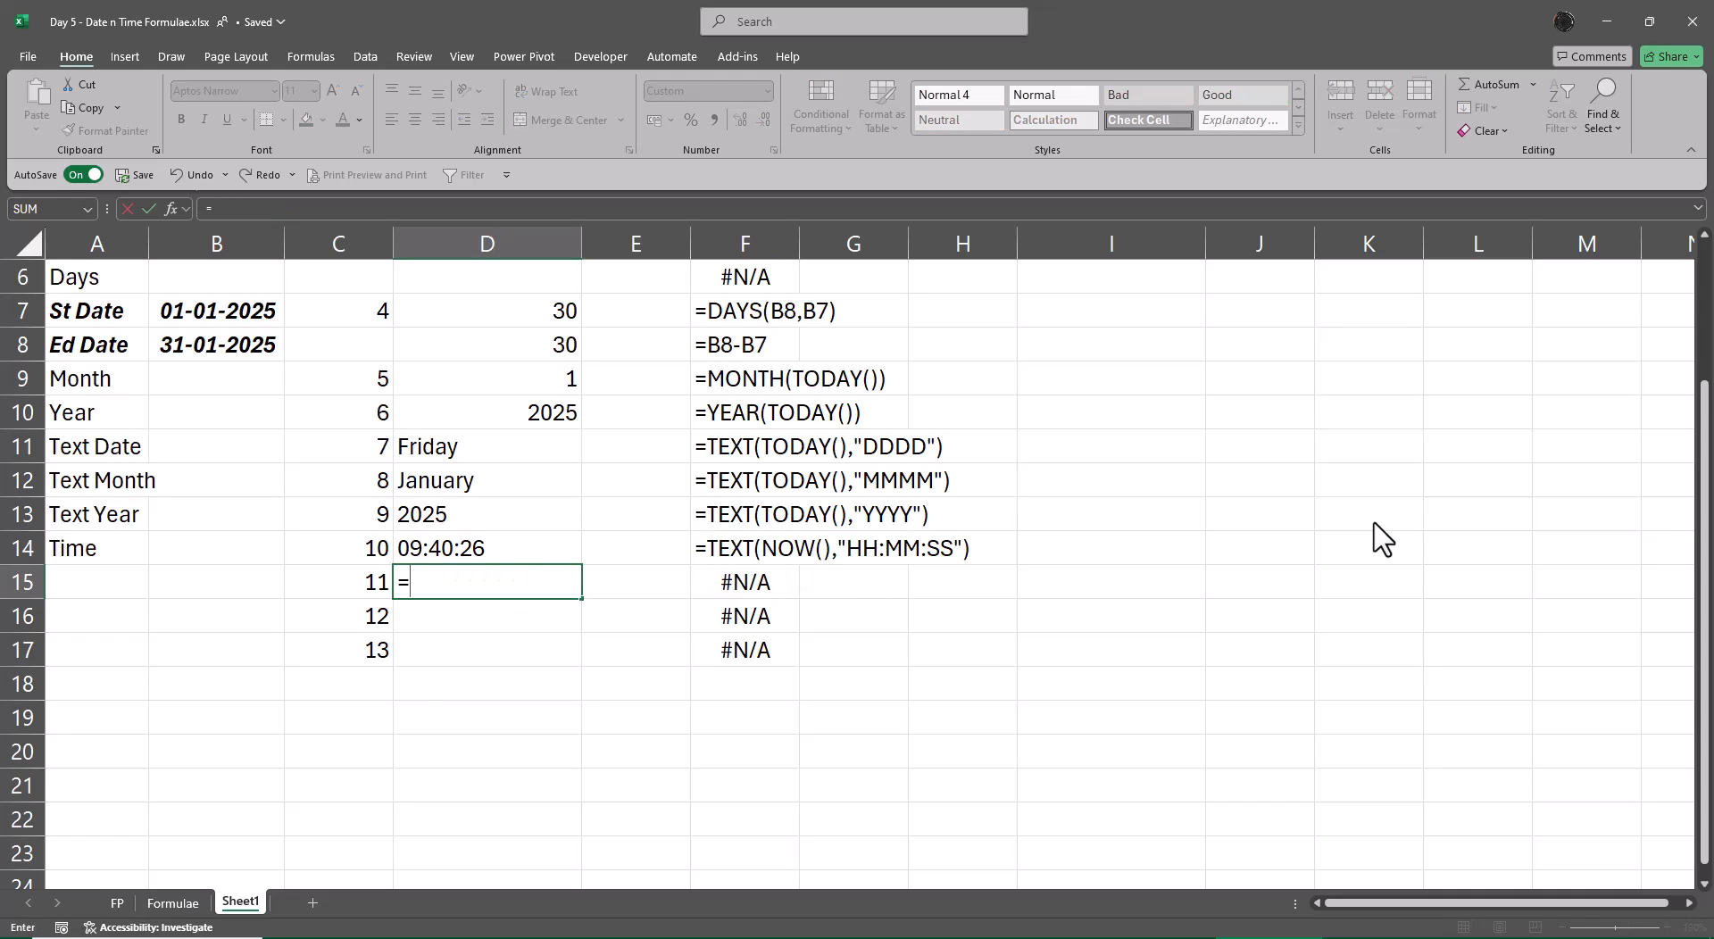
text(hour)
key(Tab)
key(Up)
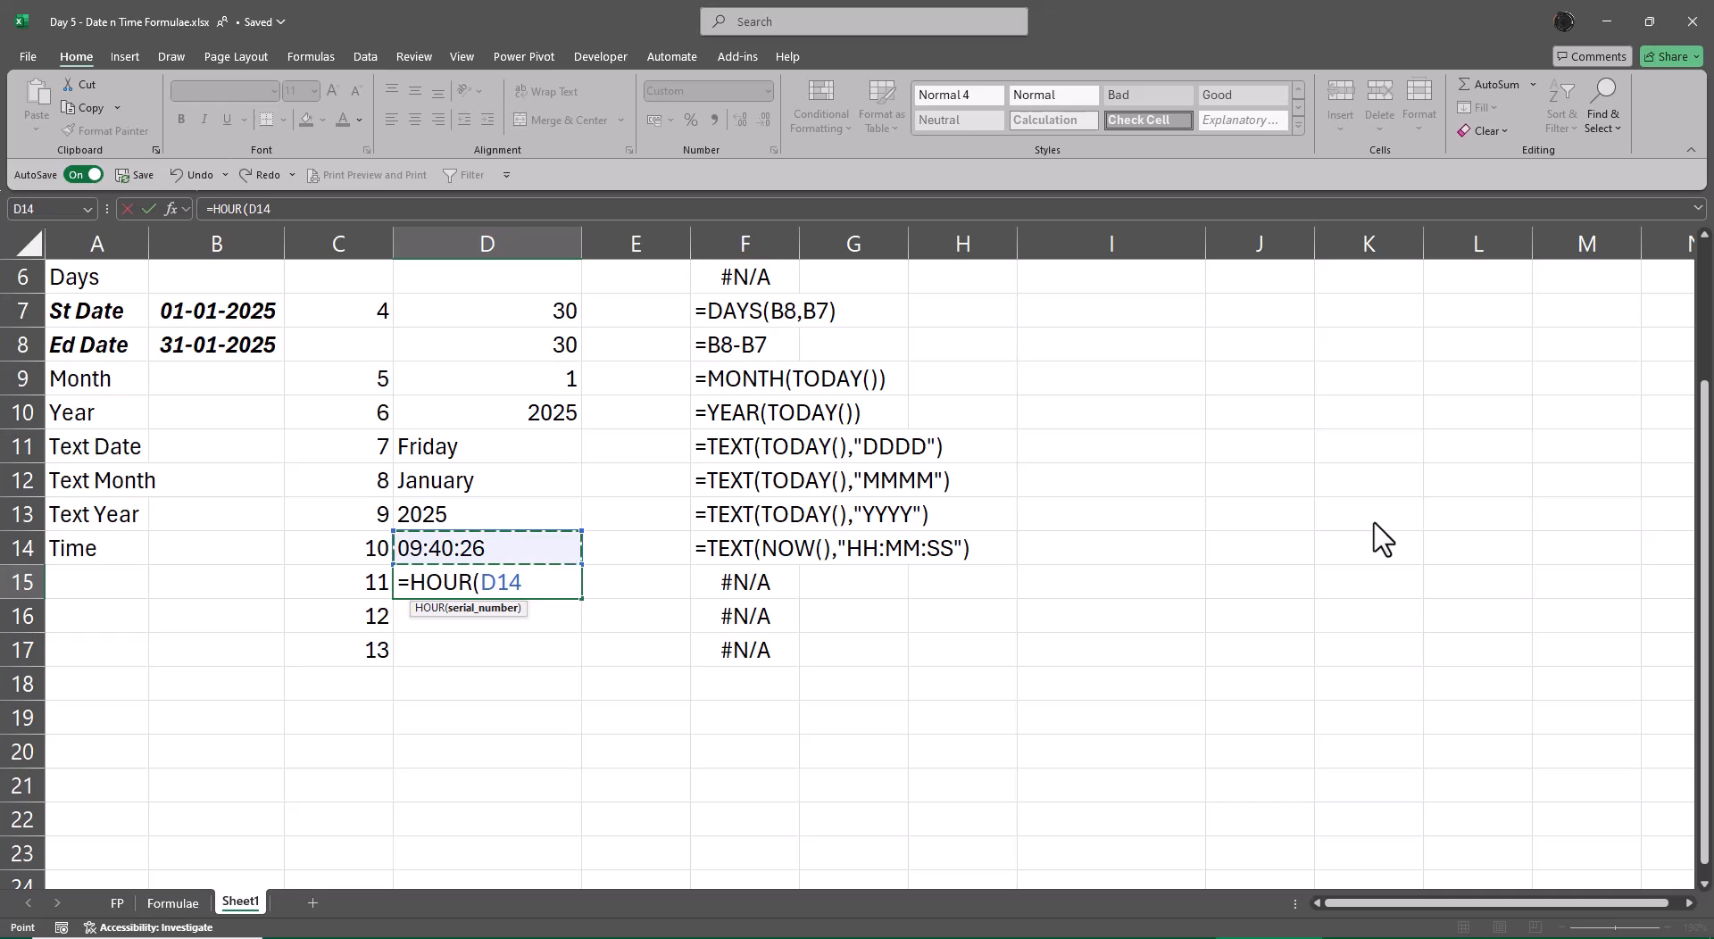
text())
key(Return)
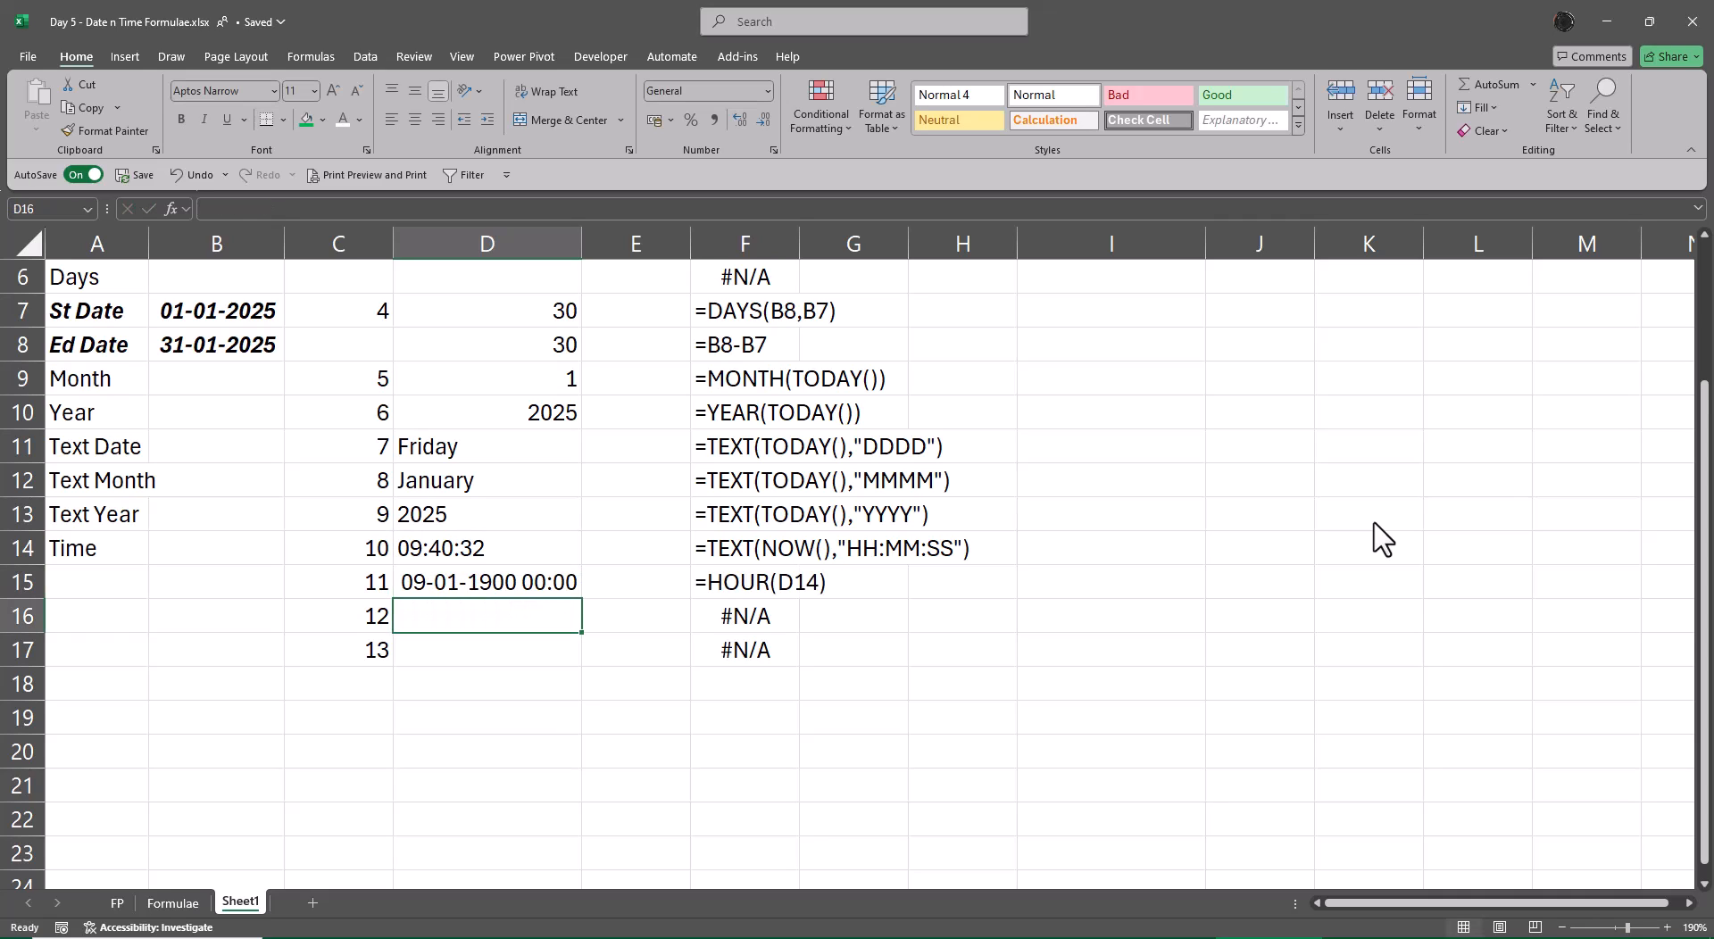
Step: Apply the Time number format to the HOUR result in cell D15
key(Up)
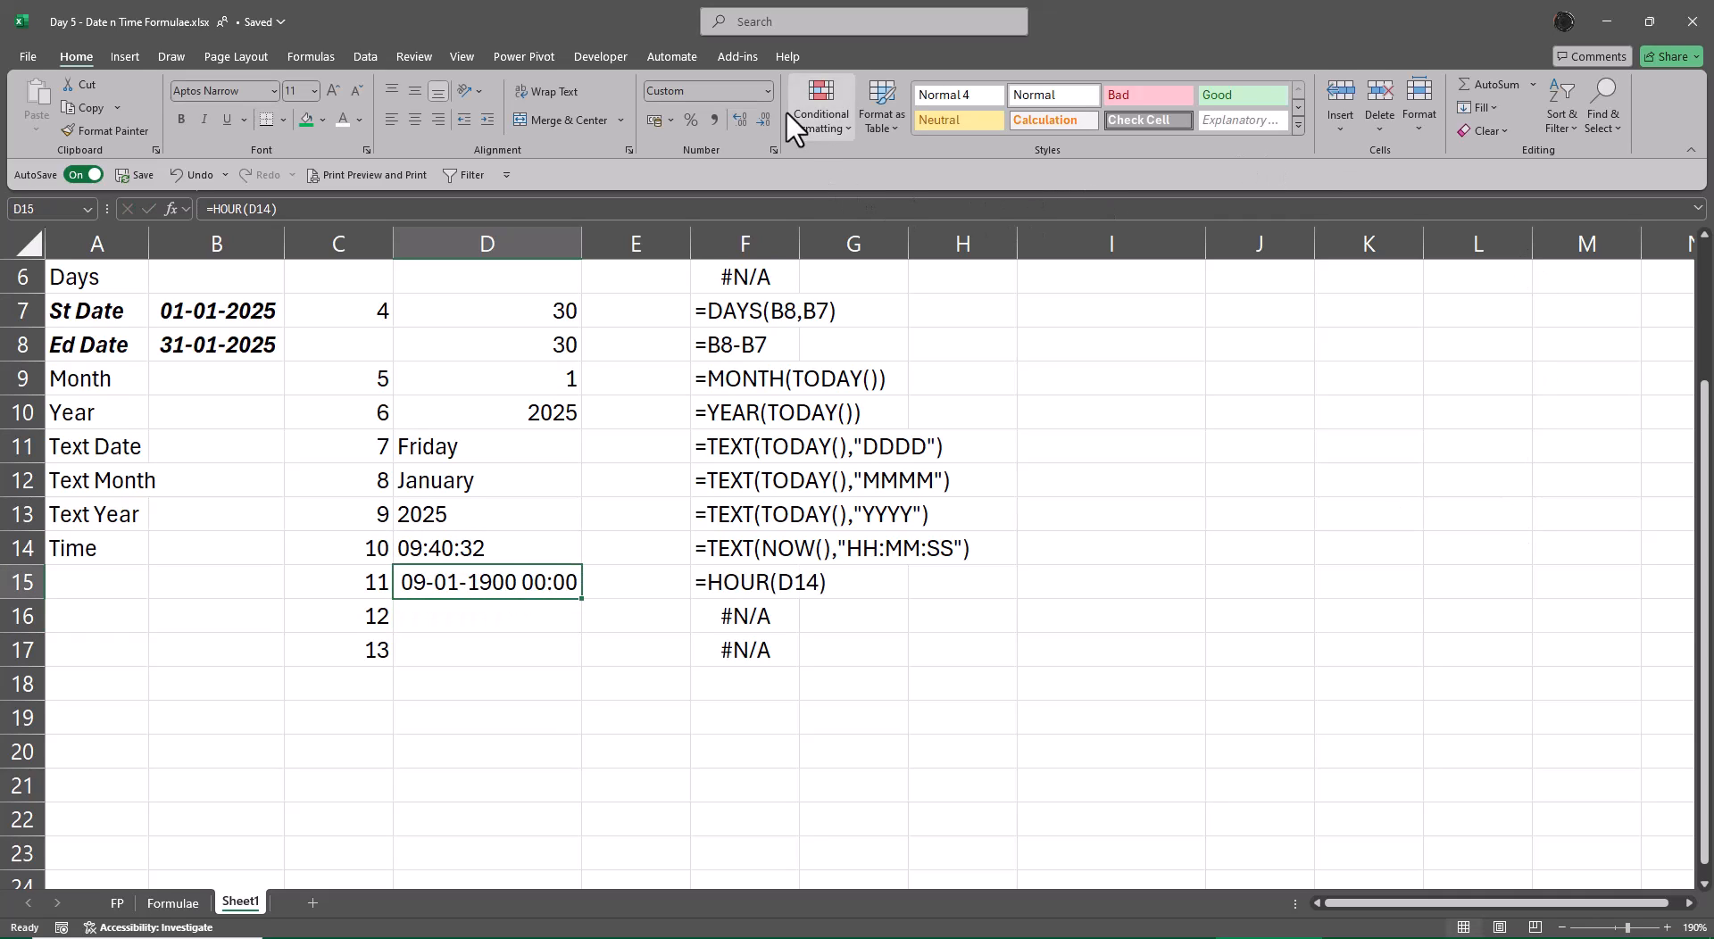
click(768, 93)
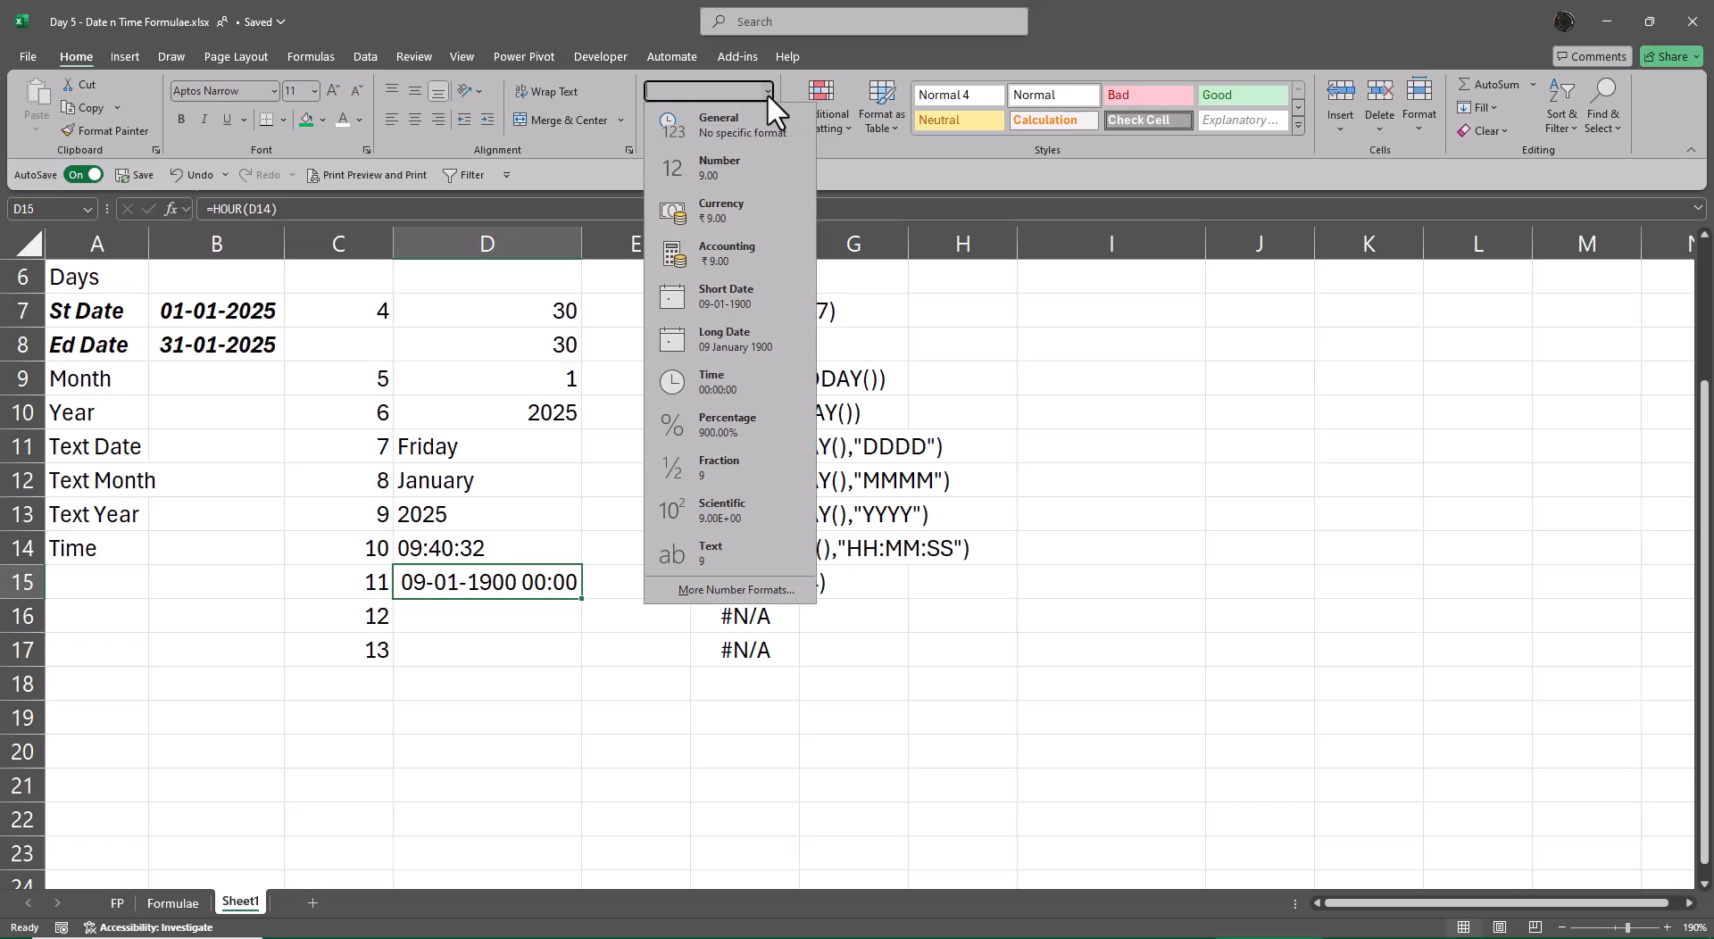
click(768, 383)
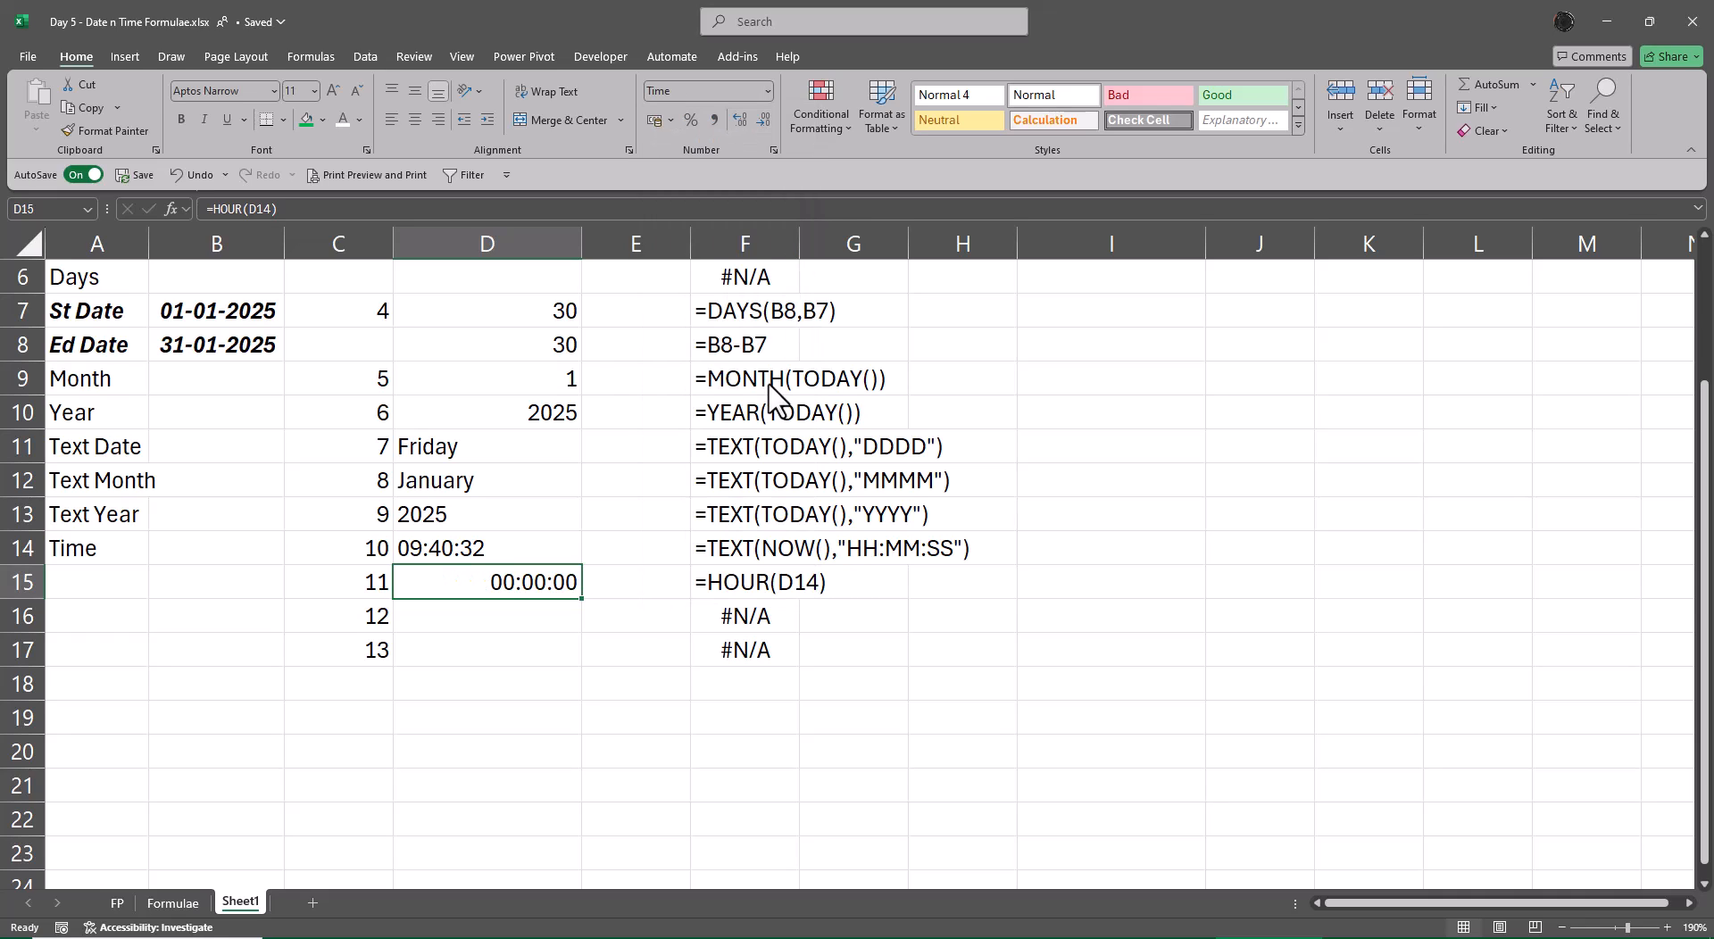
Step: Clear cell D15 and enter =NOW() in it
key(Delete)
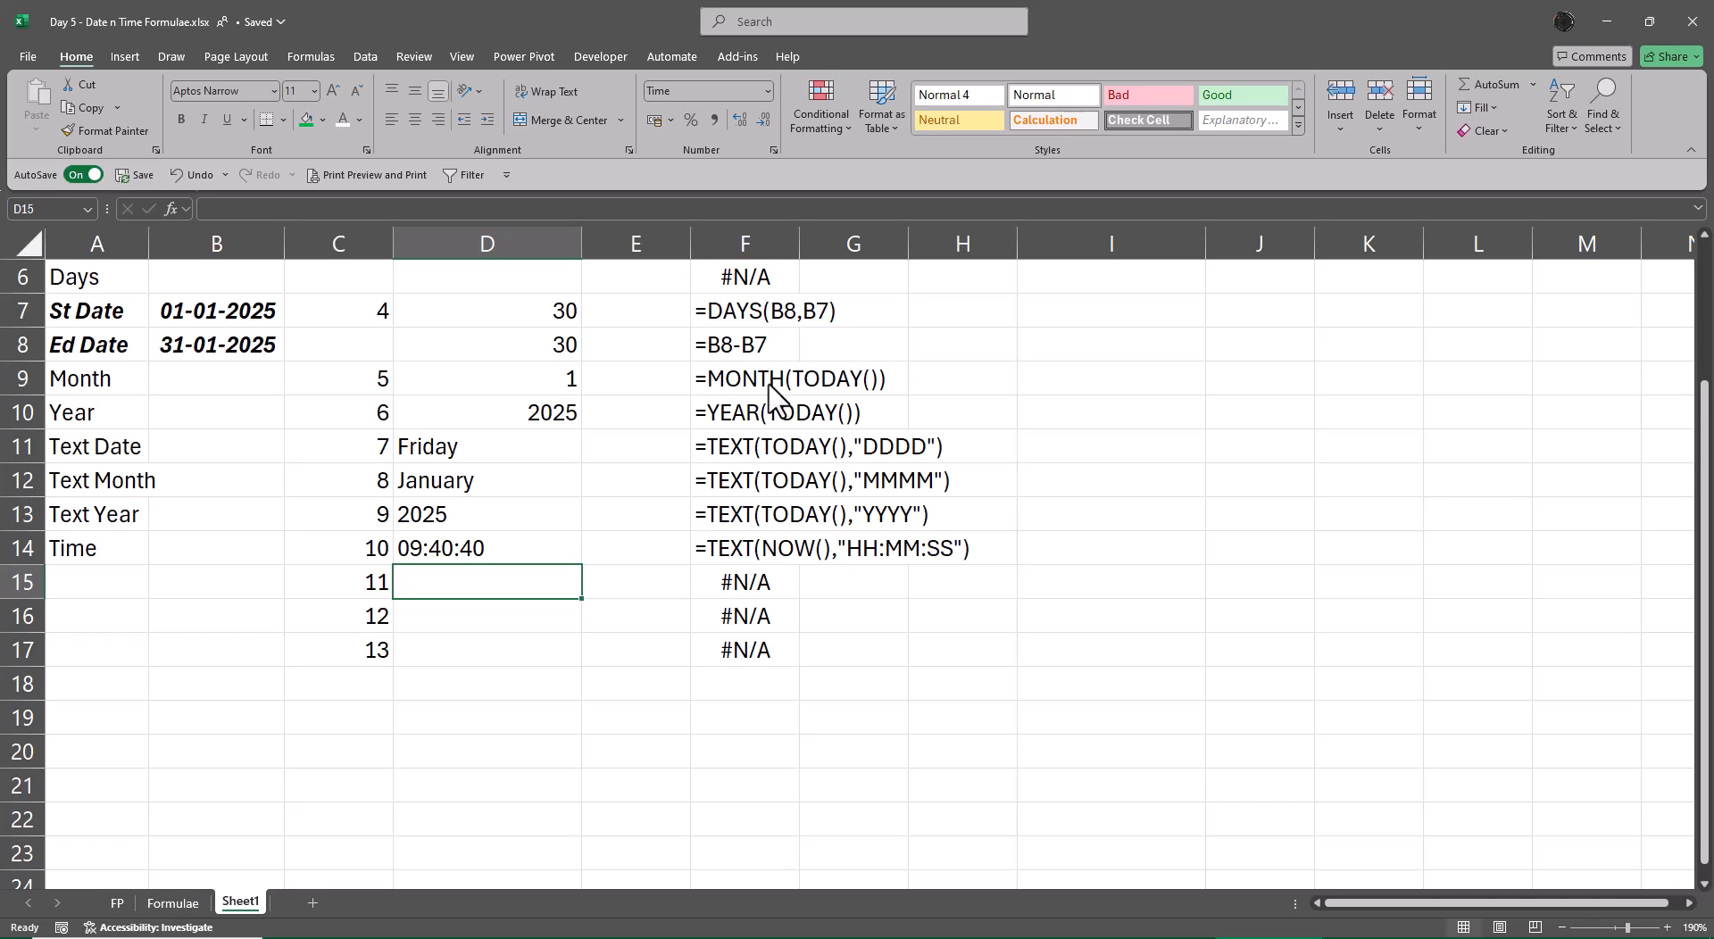
text(hour)
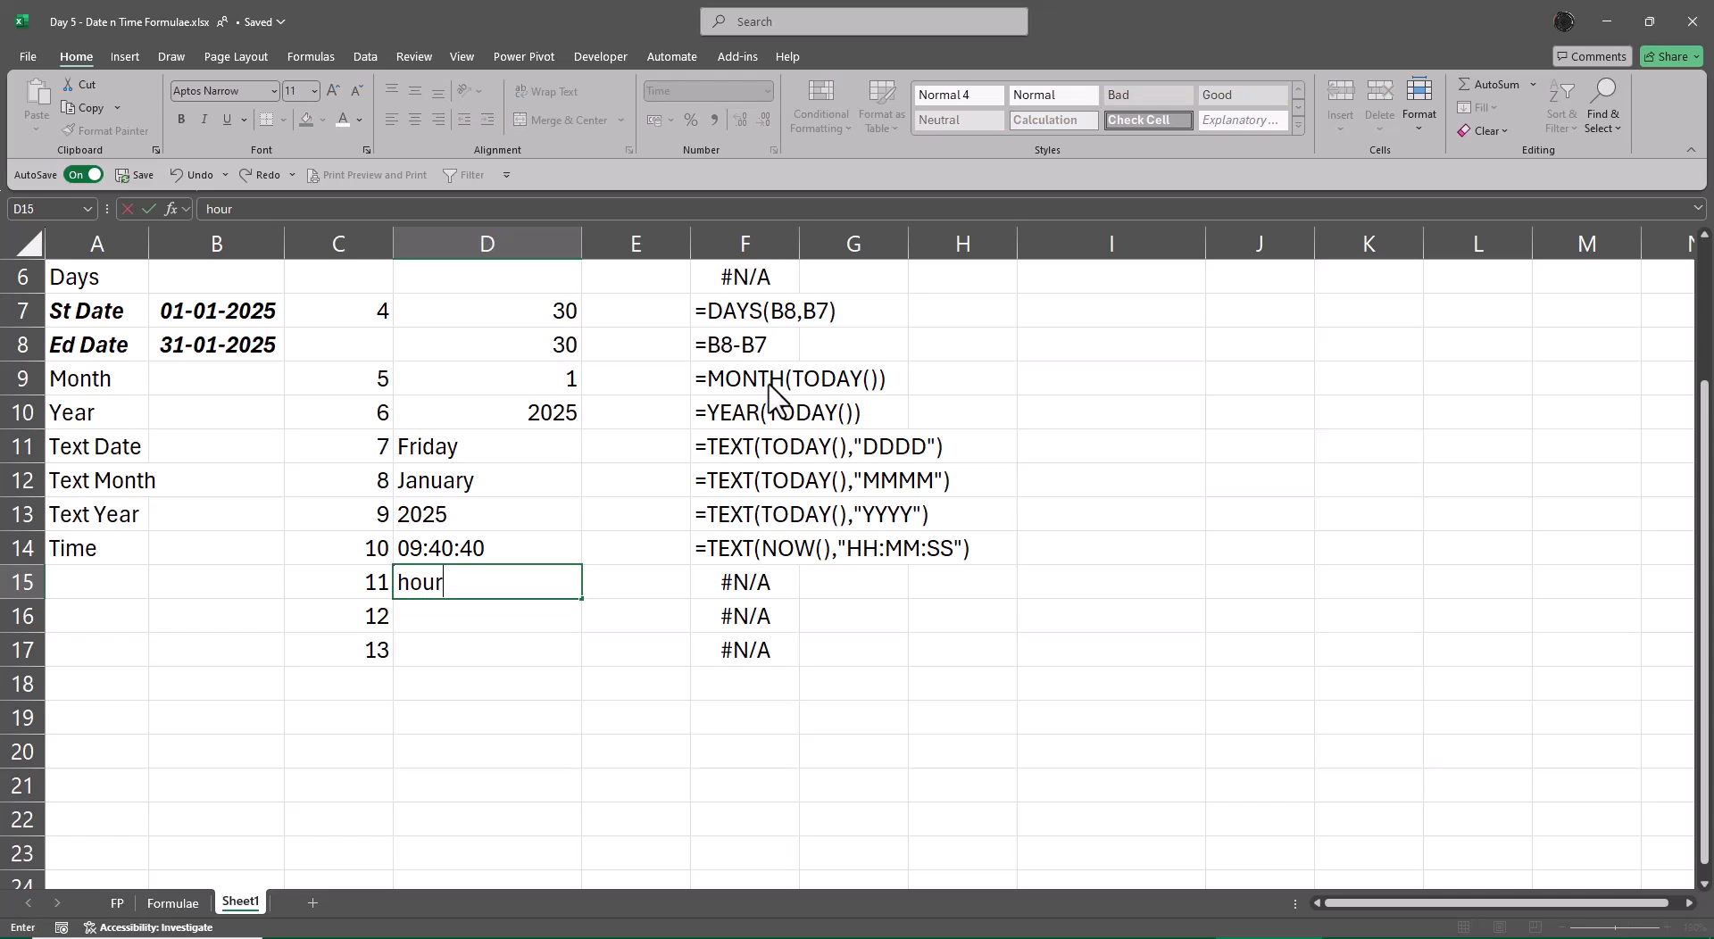
key(Escape)
key(BackSpace)
text(=)
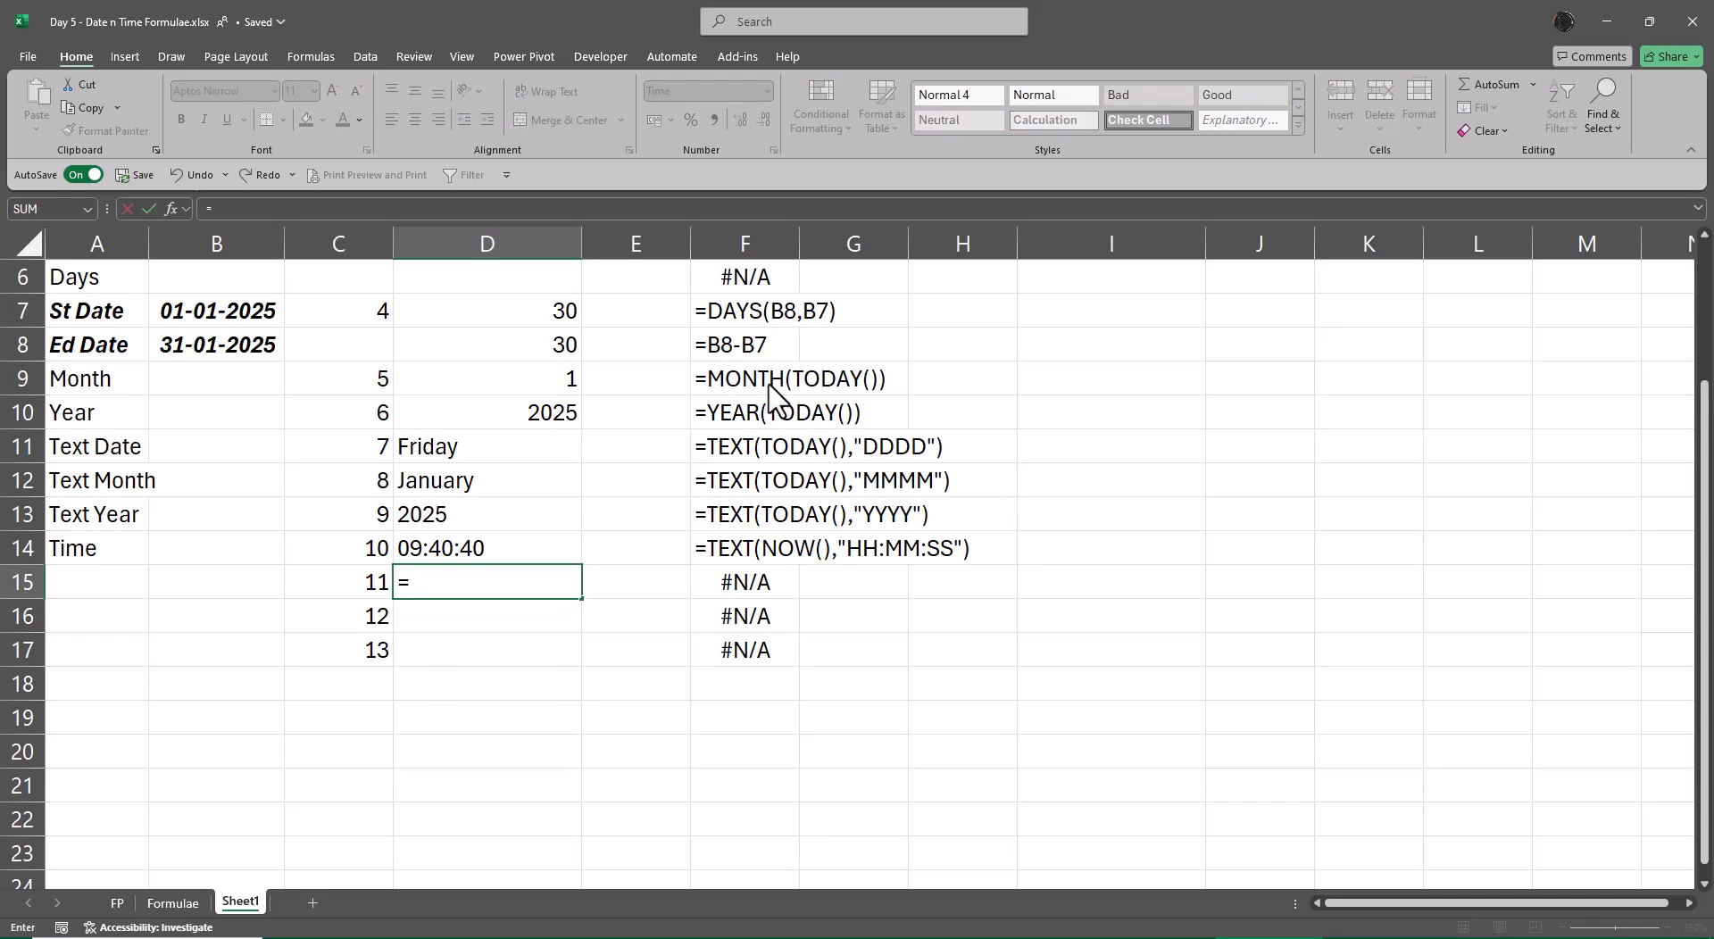
text(no)
key(Tab)
text())
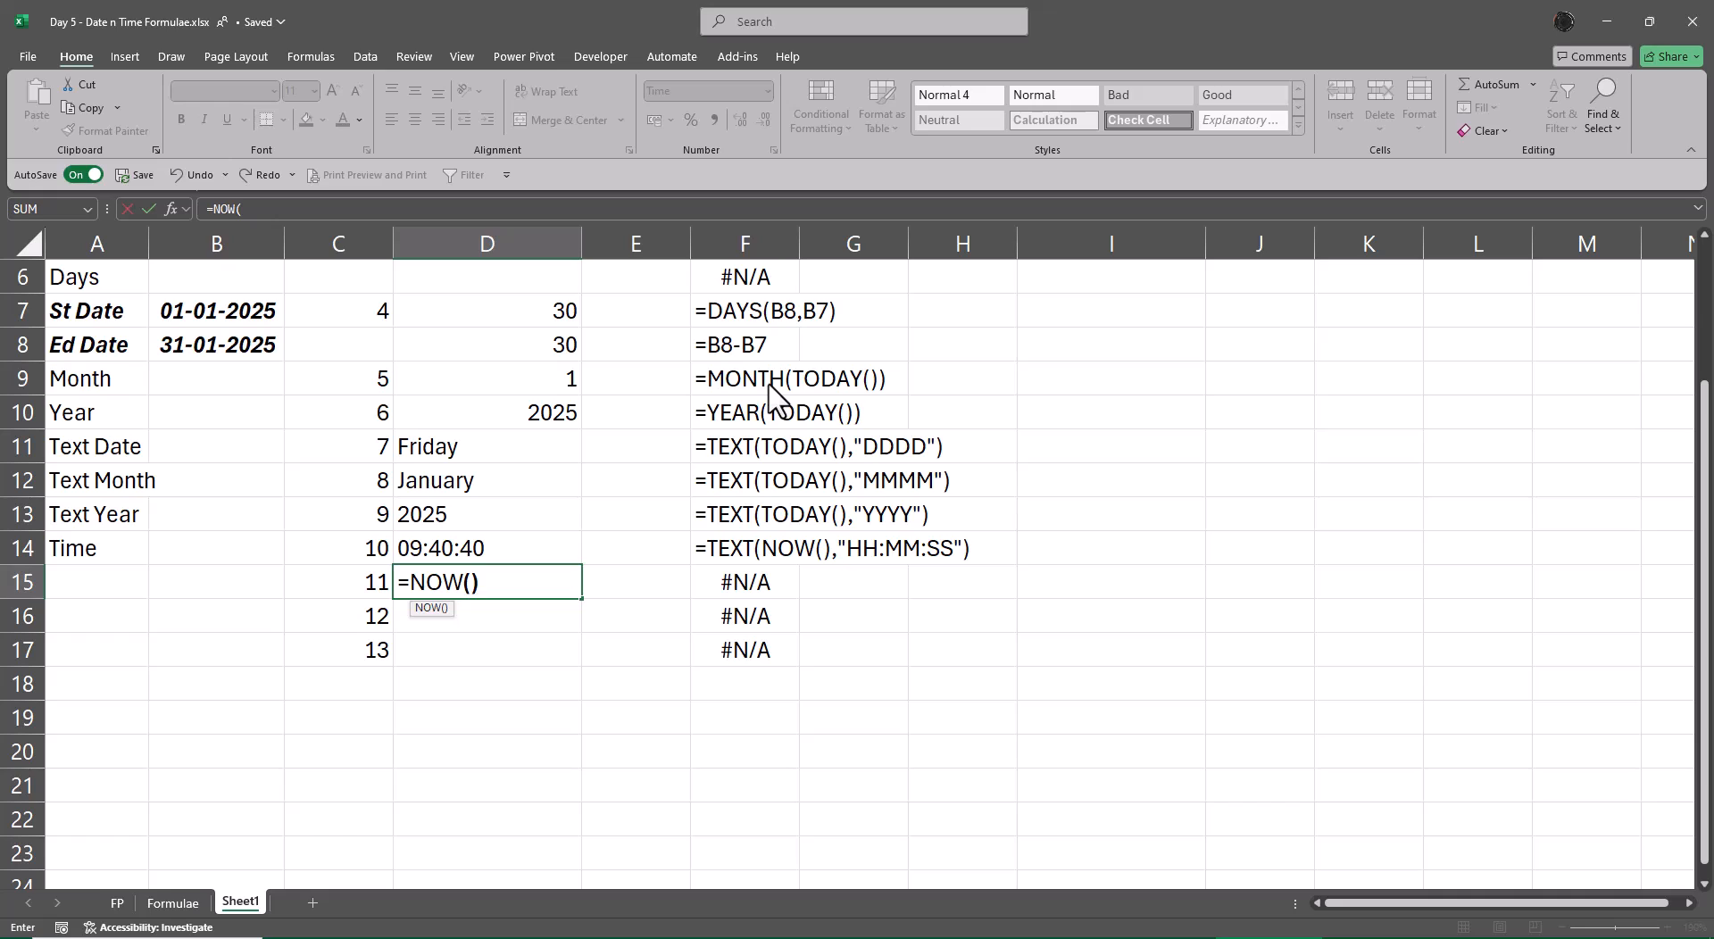
key(ctrl+Return)
Step: Wrap NOW() in the HOUR function in cell D15 so the formula reads =HOUR(NOW())
key(F2)
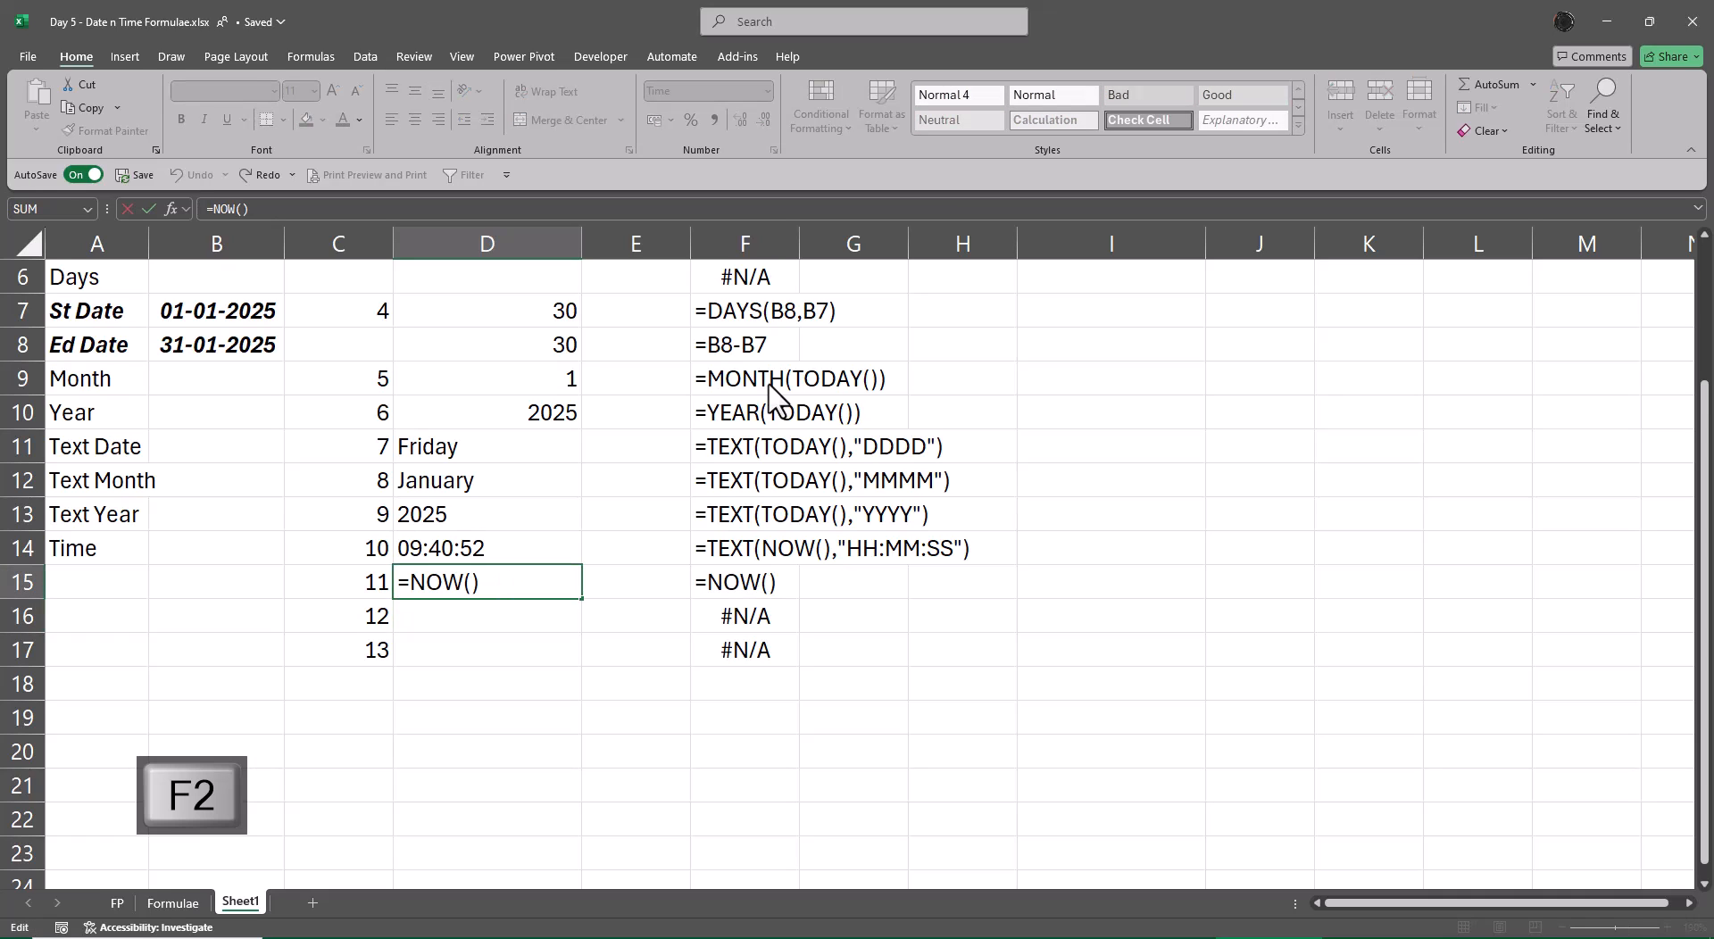
text(t)
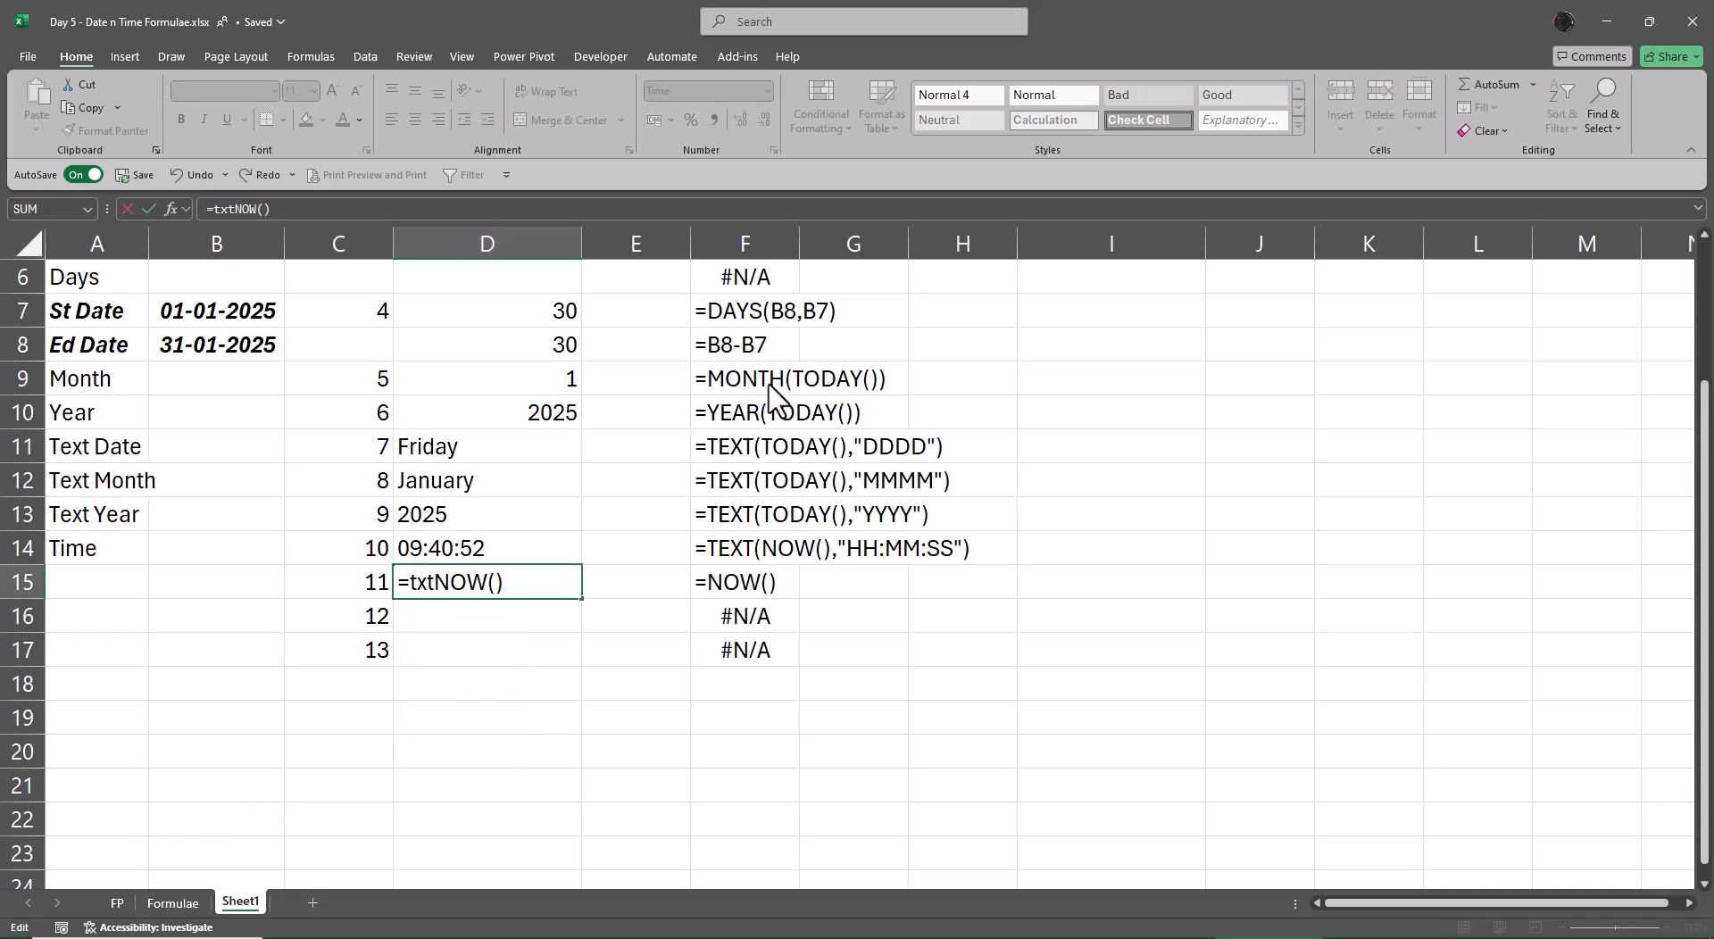
key(BackSpace)
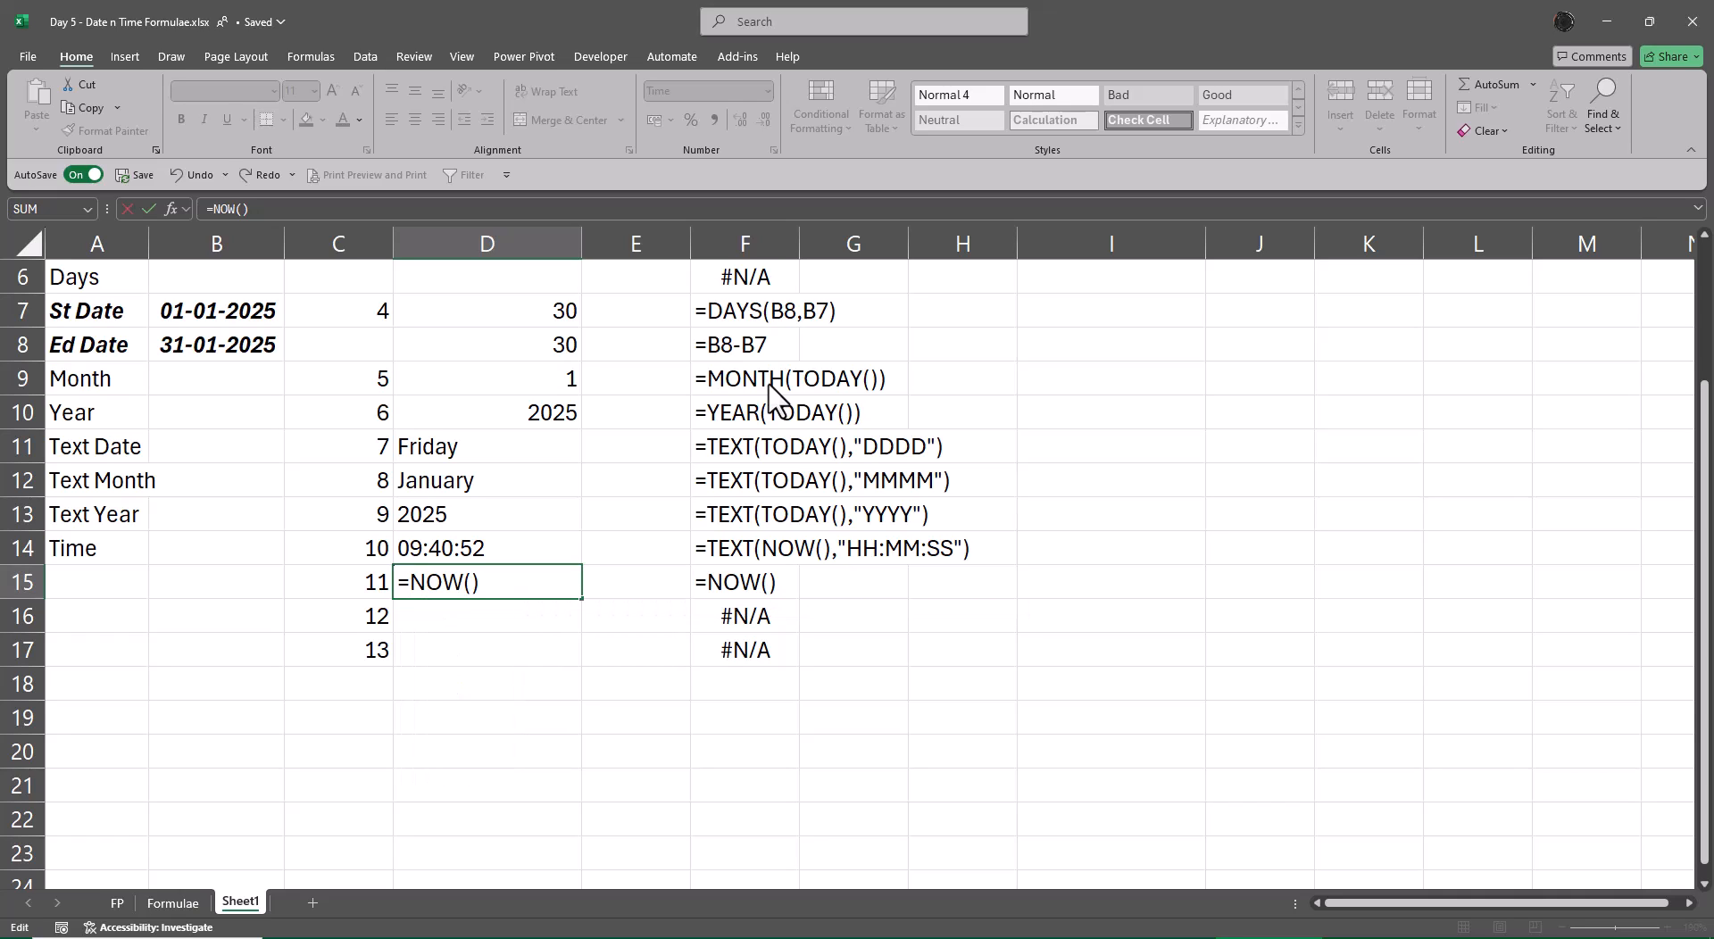
text(hour)
key(Tab)
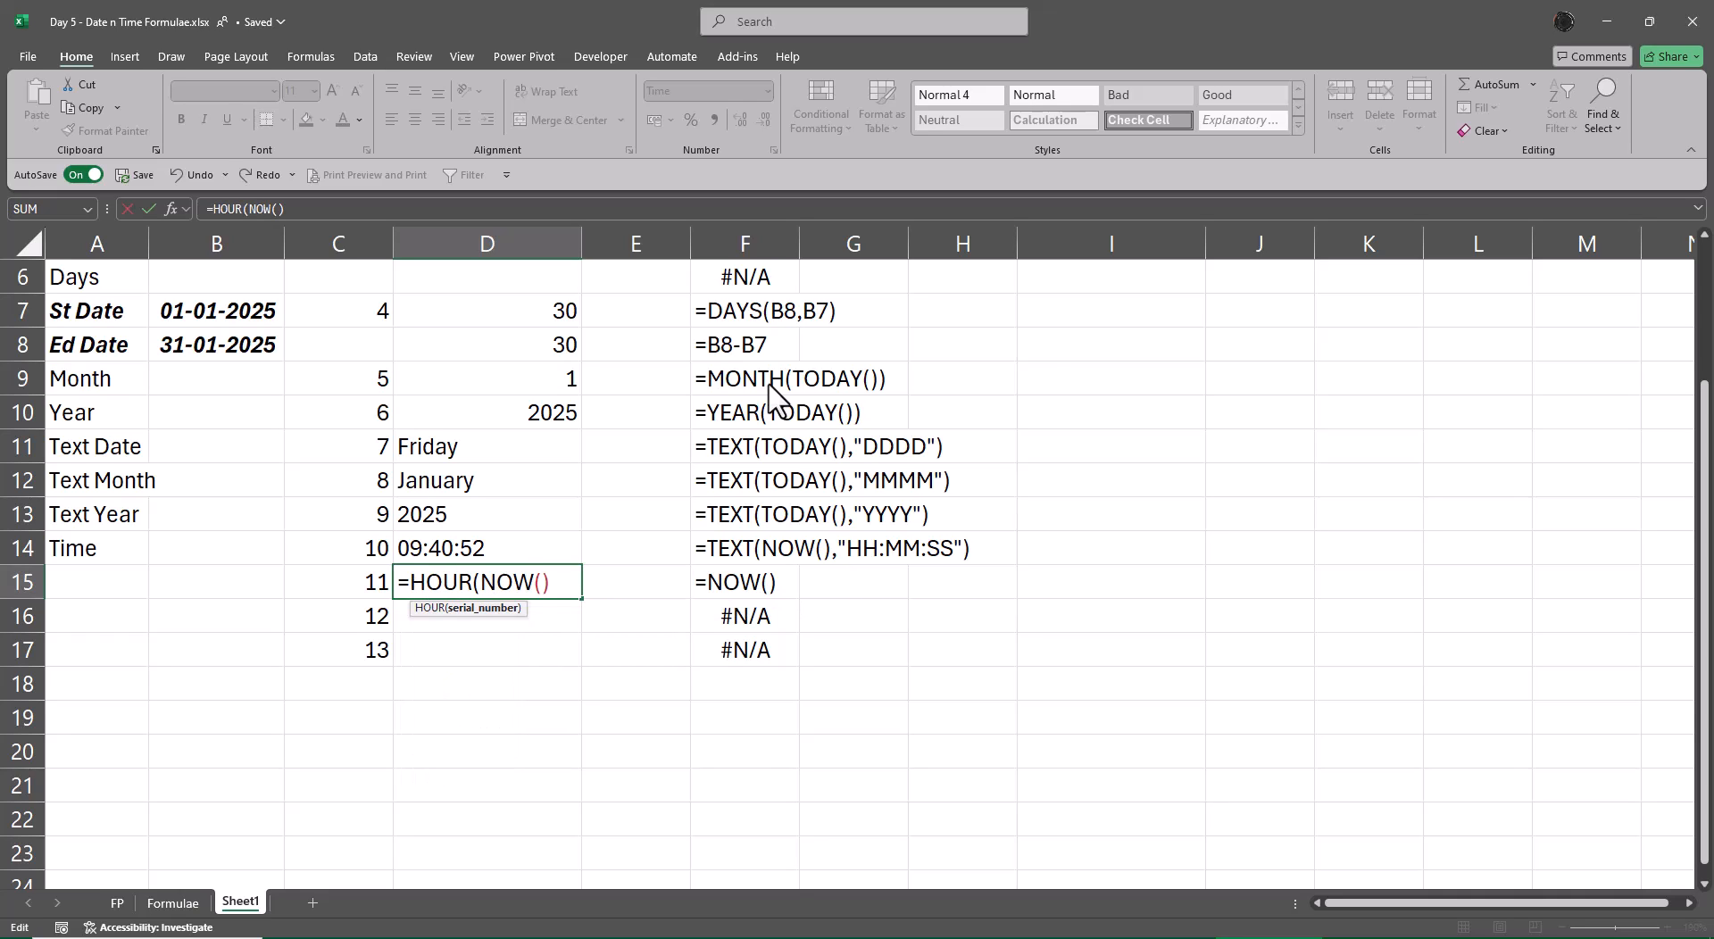
text())
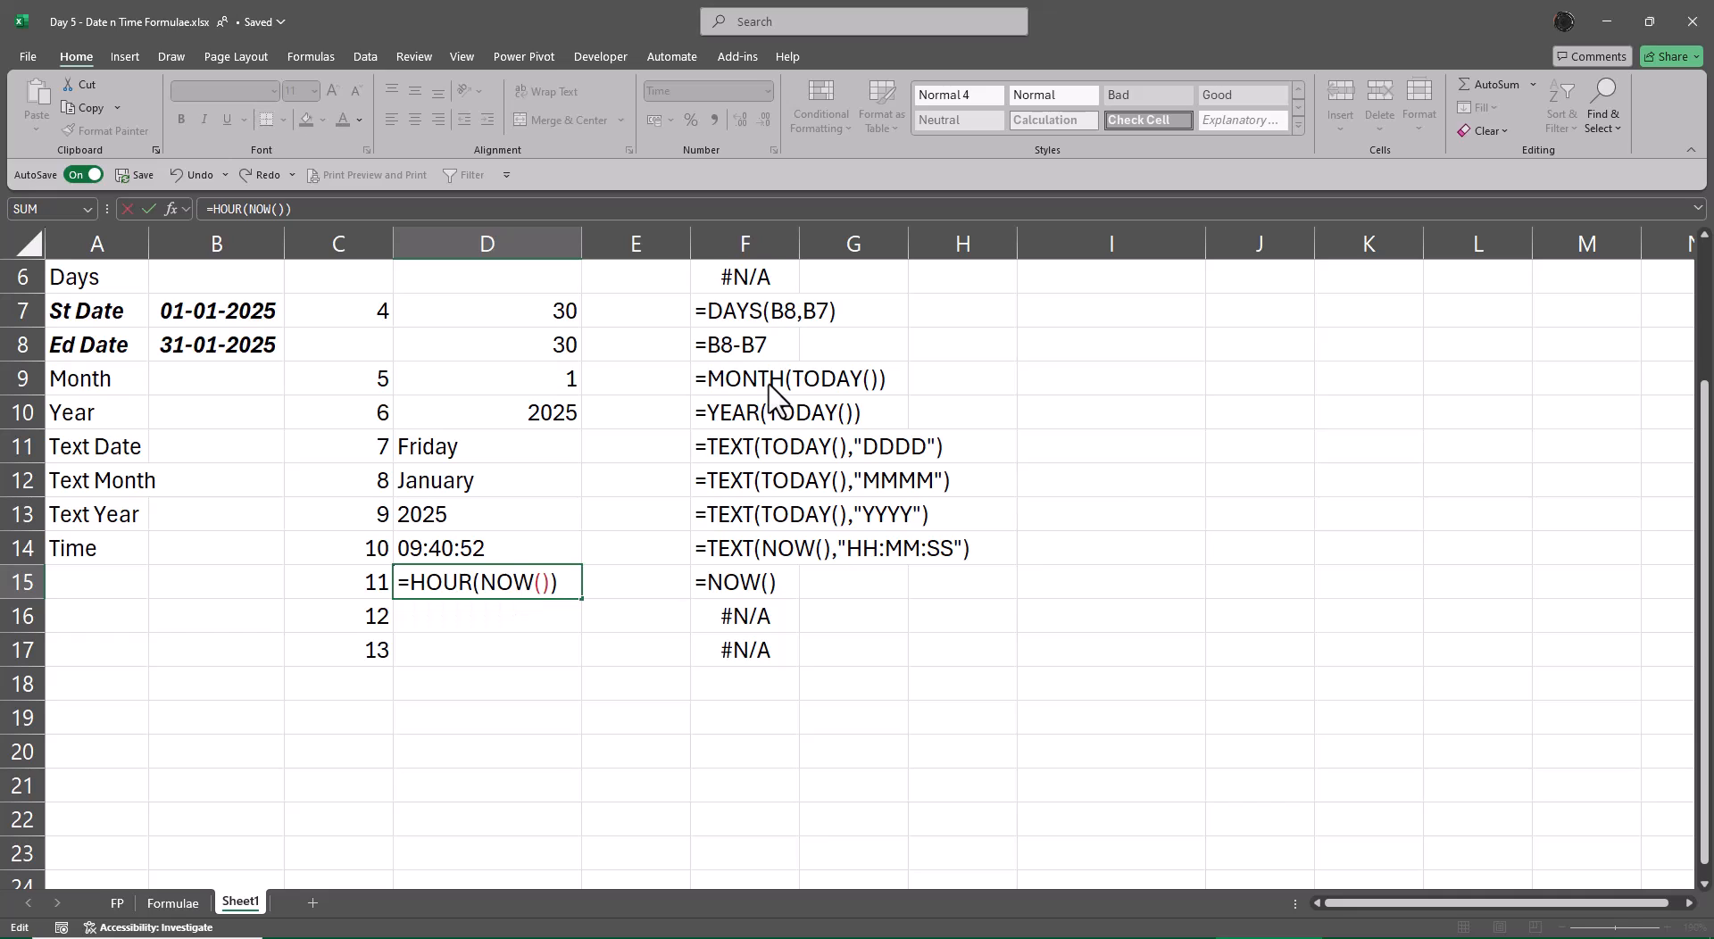
key(Return)
key(Up)
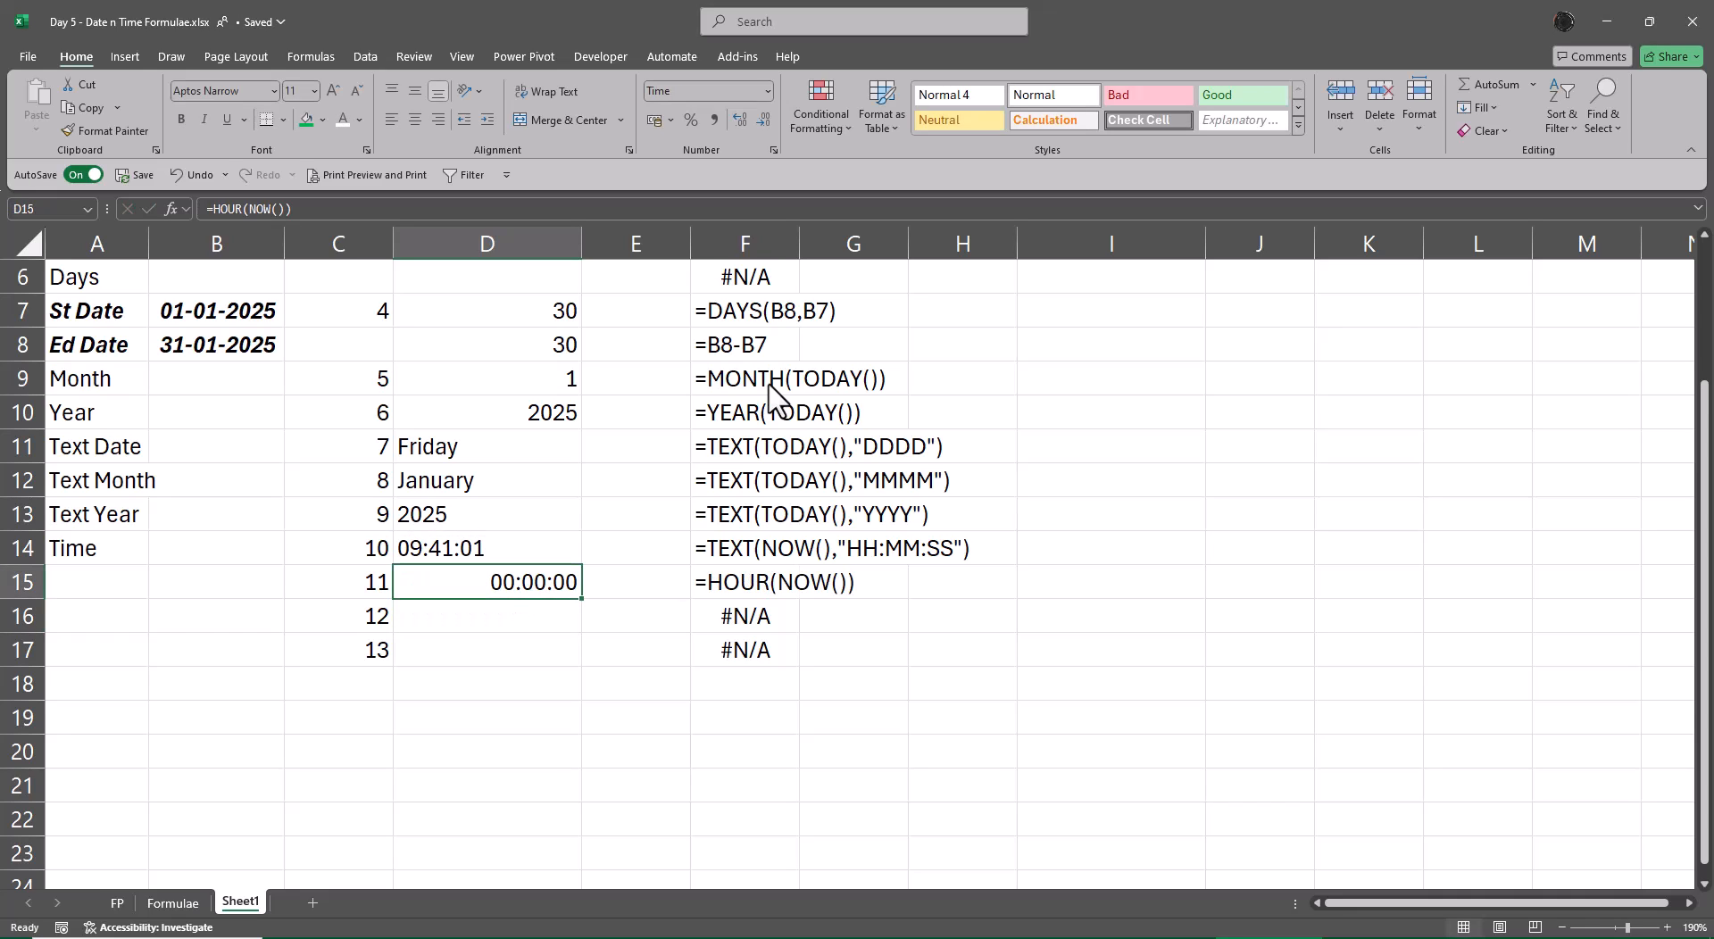
Step: Replace the formula in cell D15 with =TEXT(NOW(),"HH") to return the current hour as text
key(Delete)
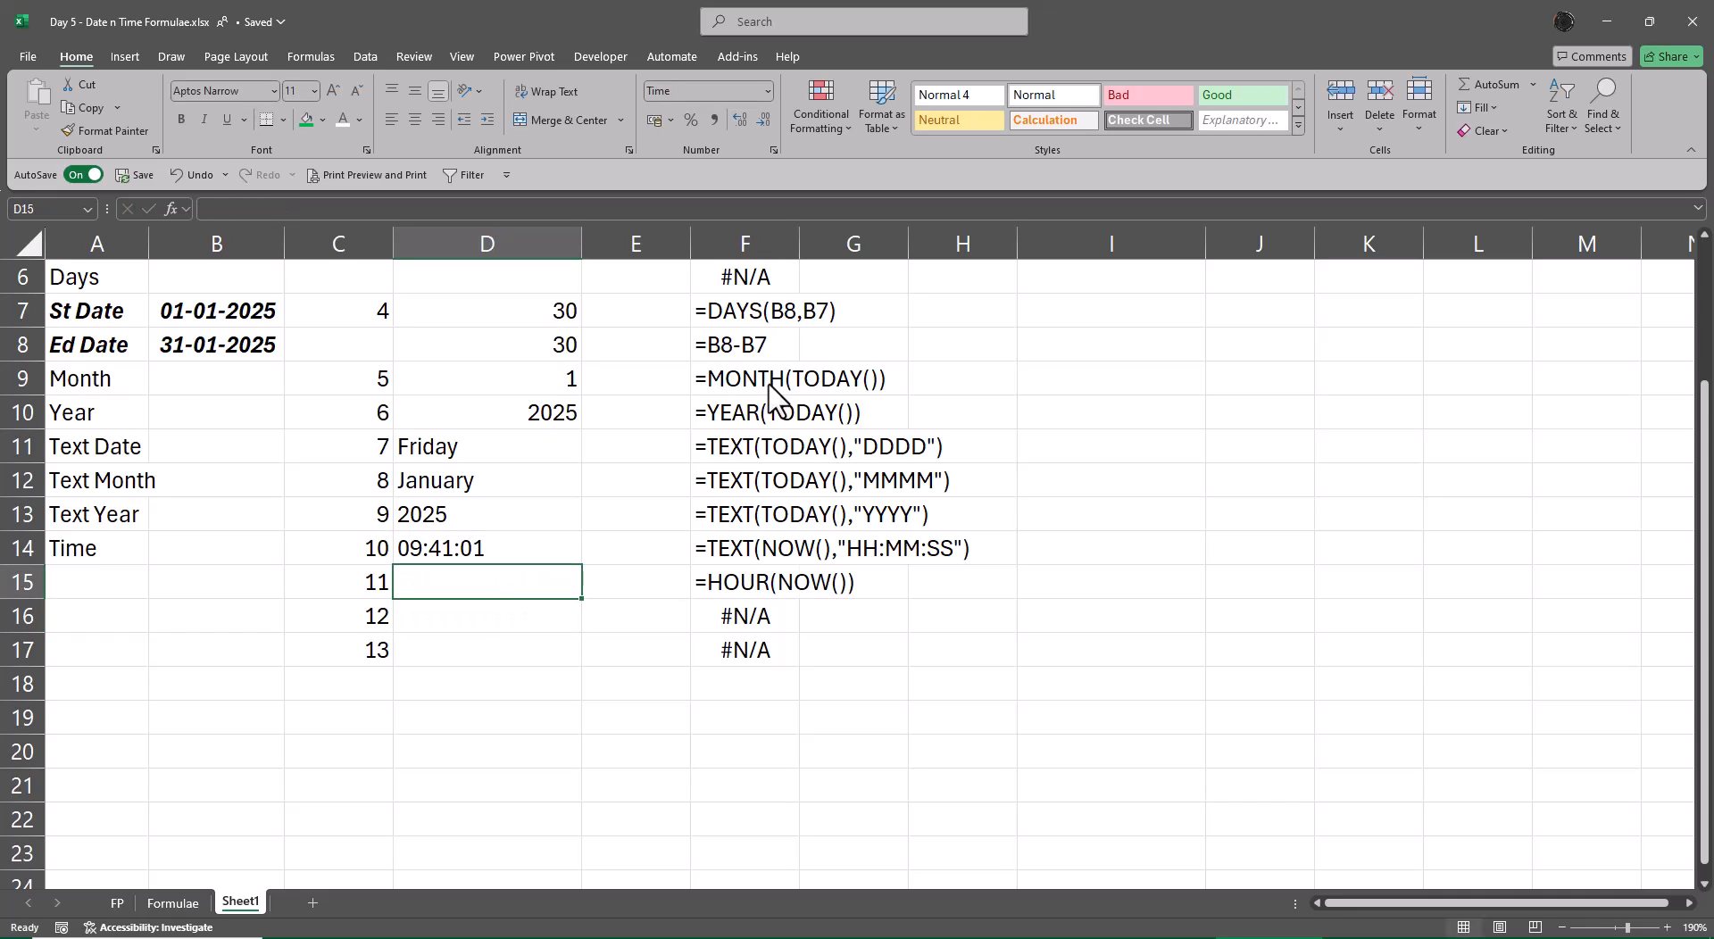
text(=)
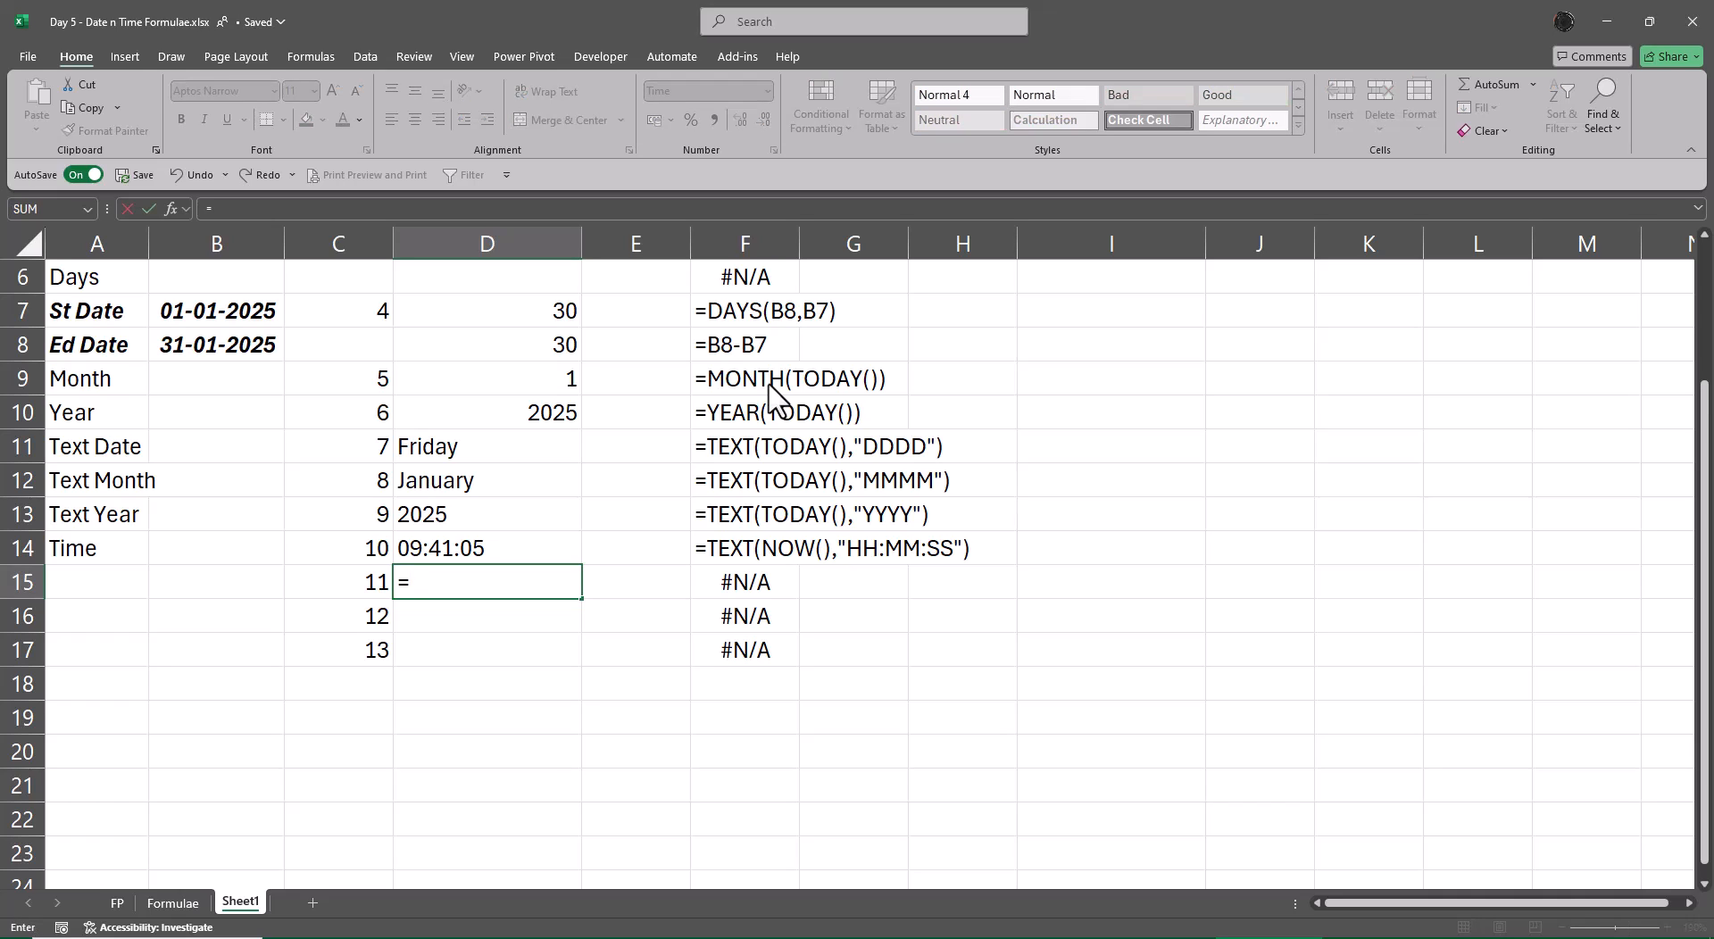
text(text()
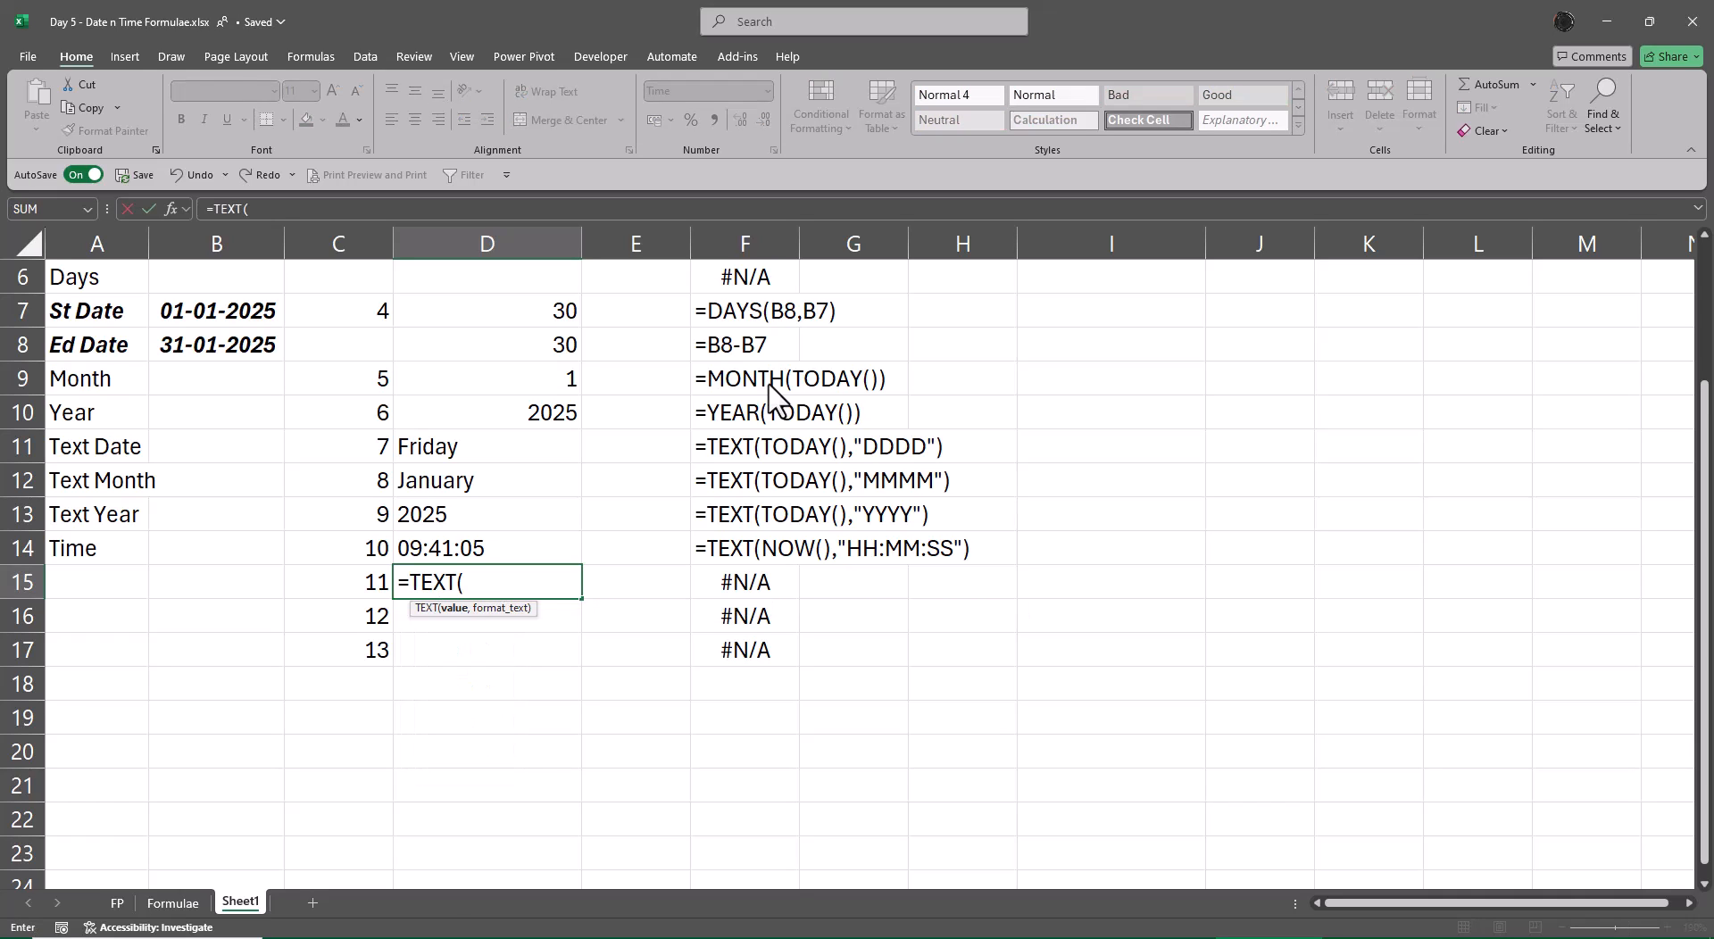
text(ow)
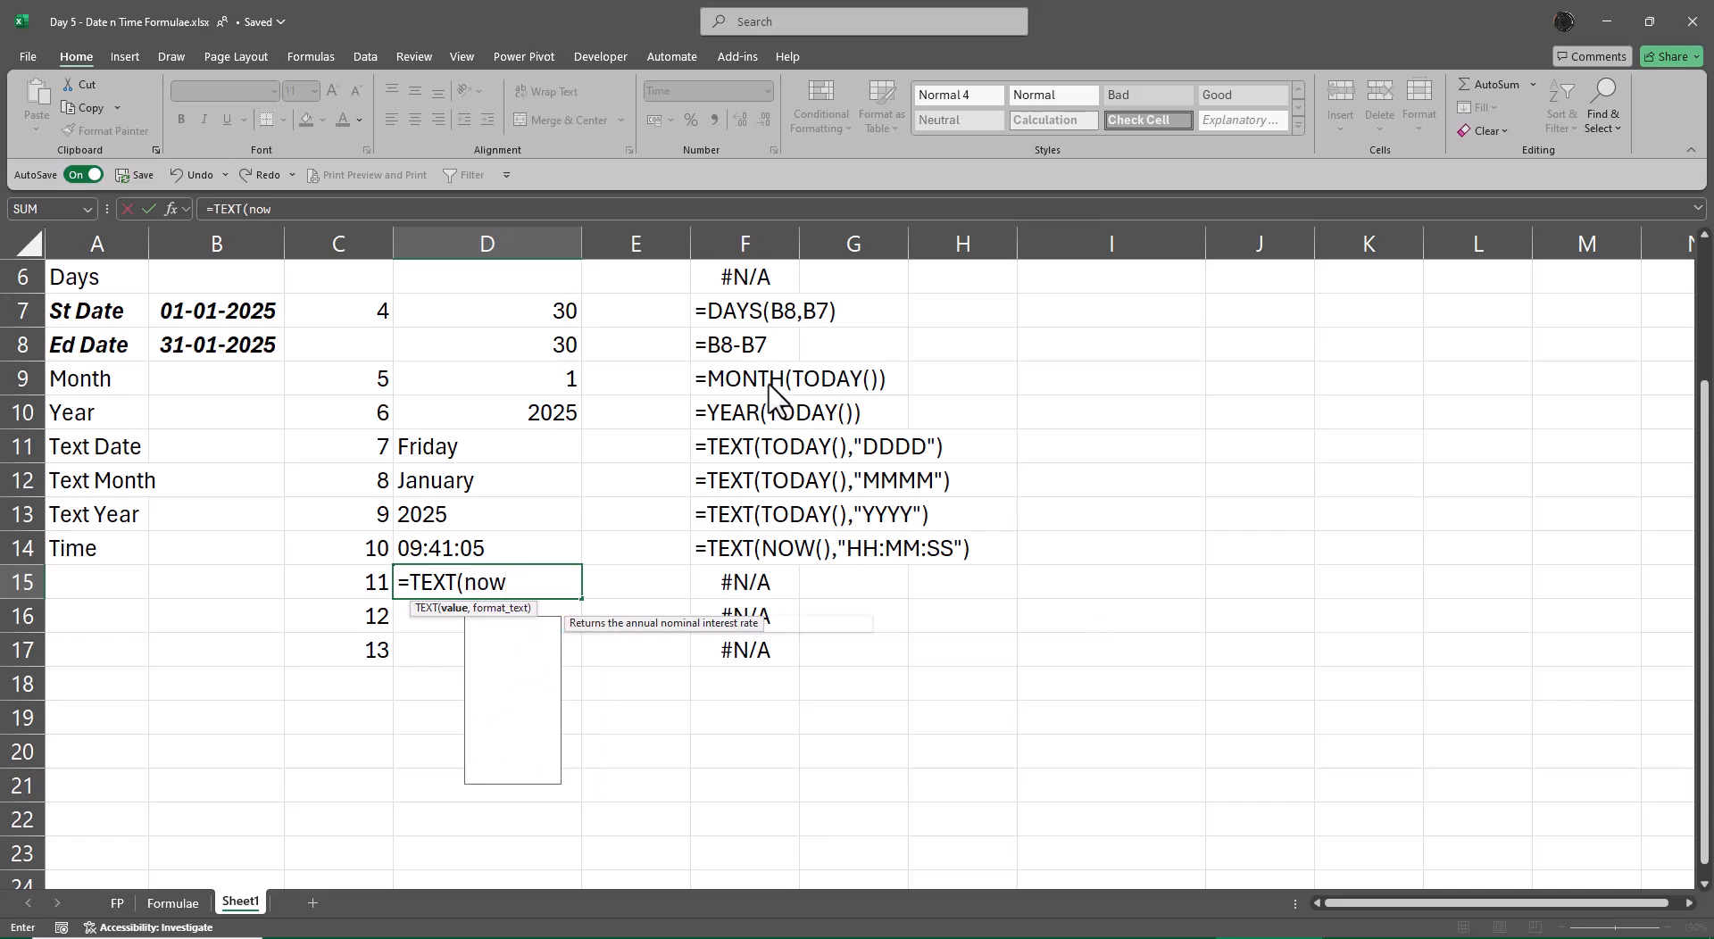
key(Tab)
text())
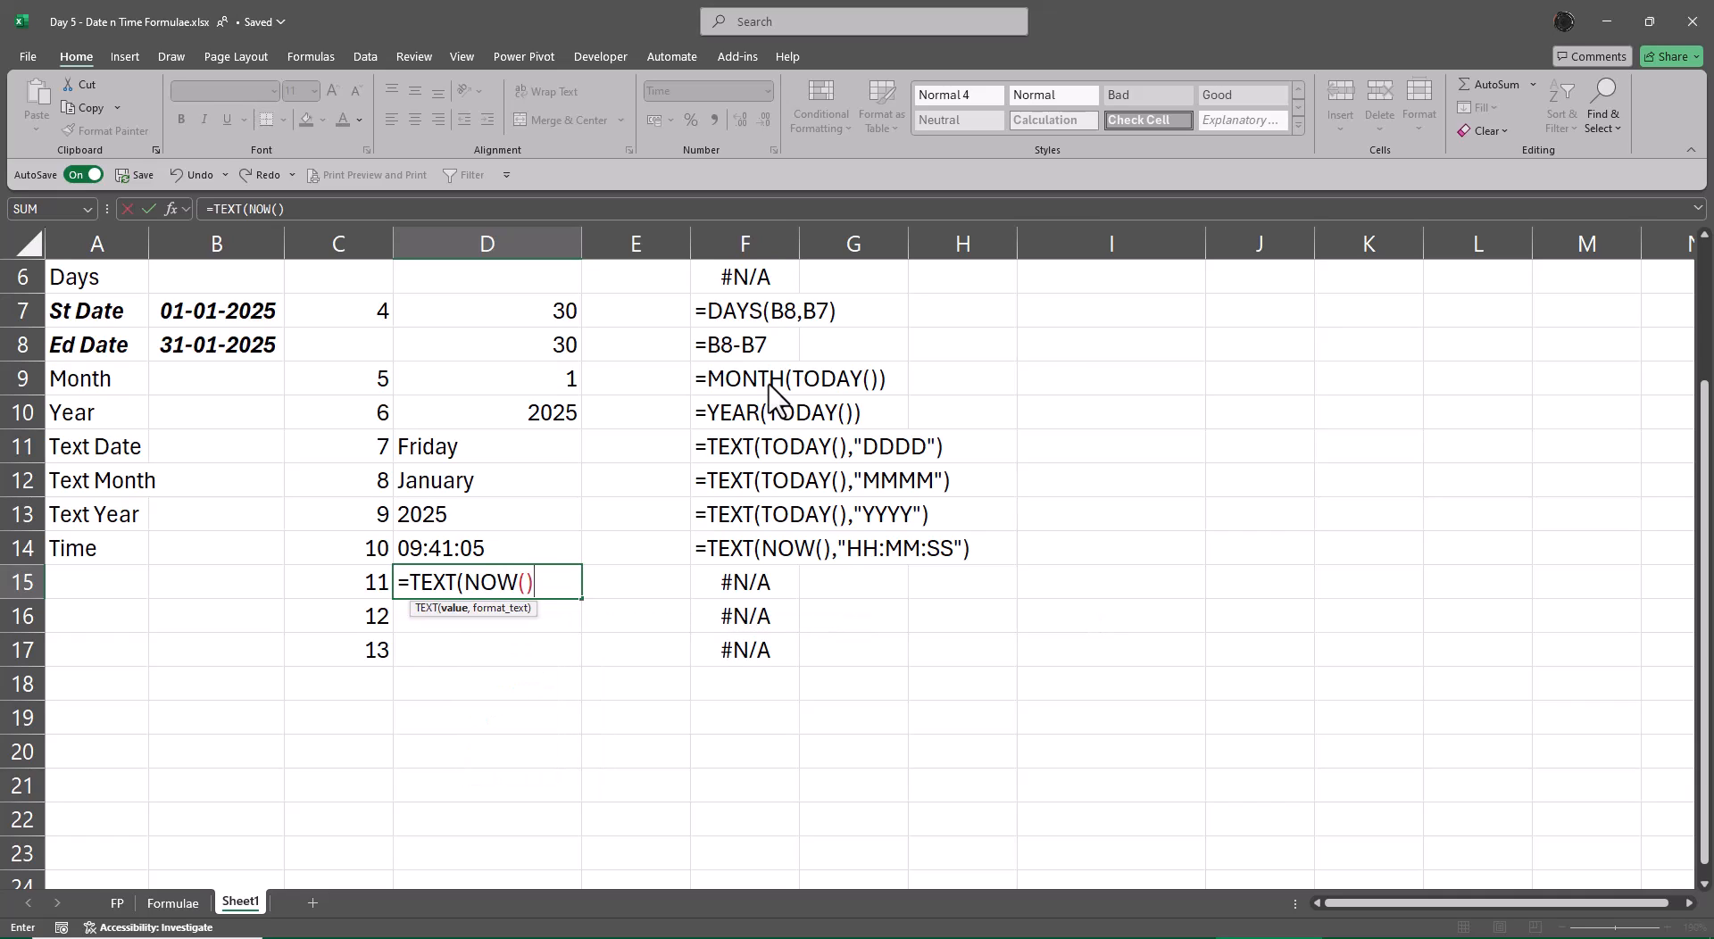
text(,"HH"))
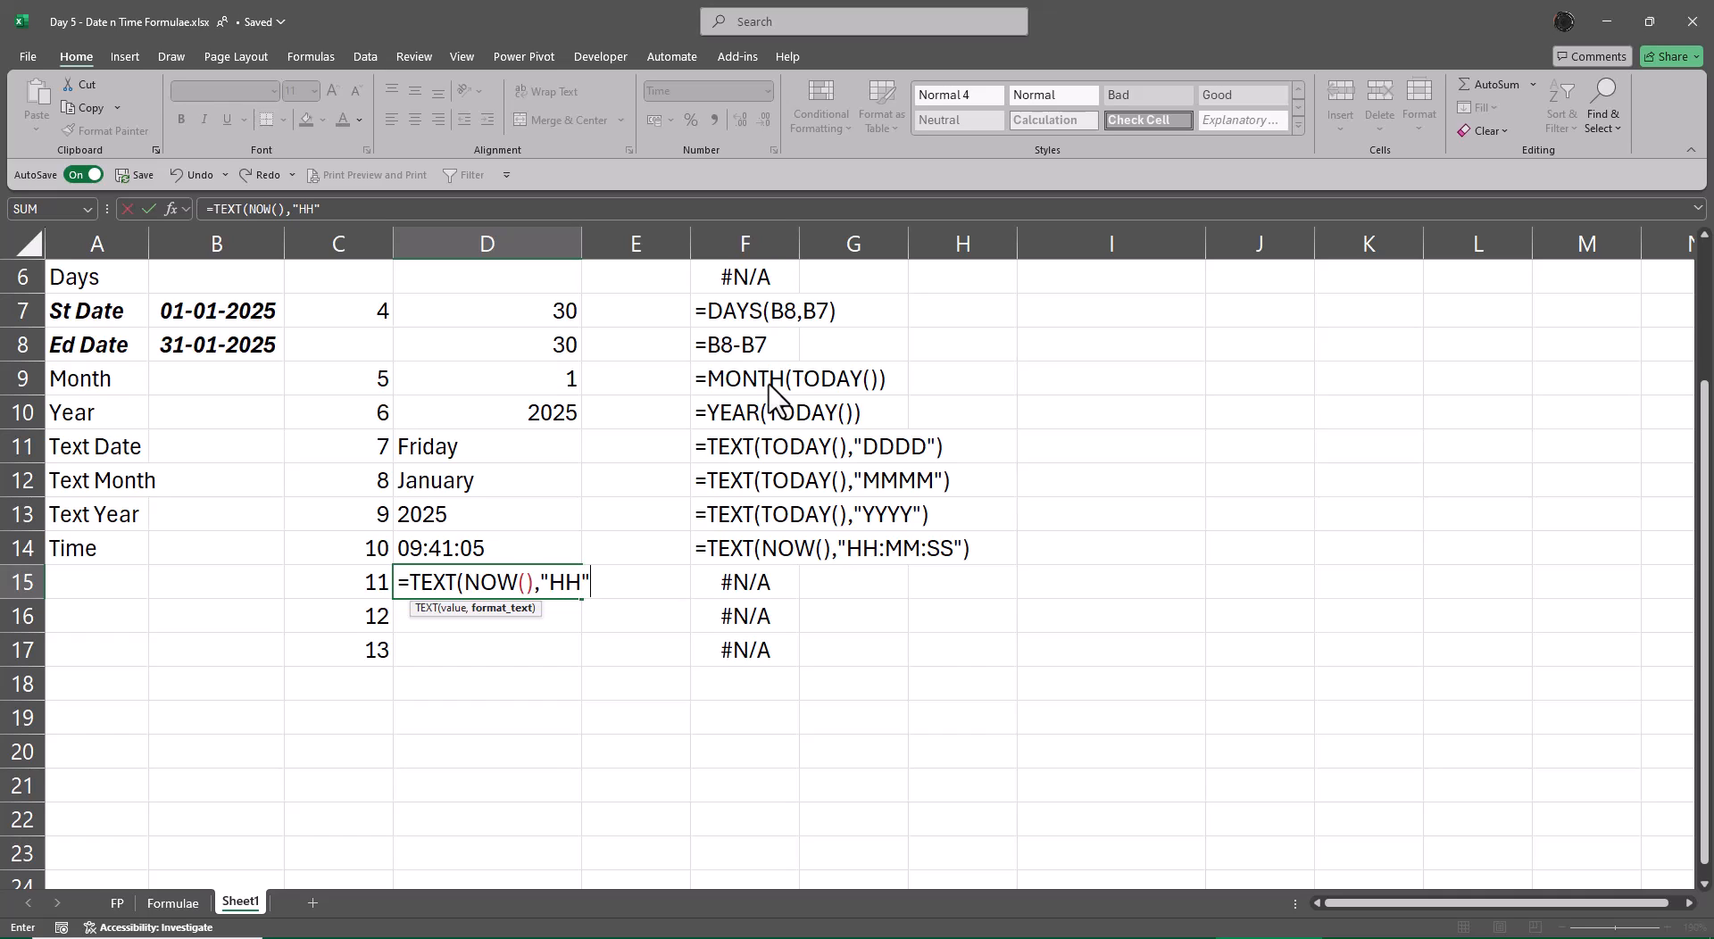
key(Return)
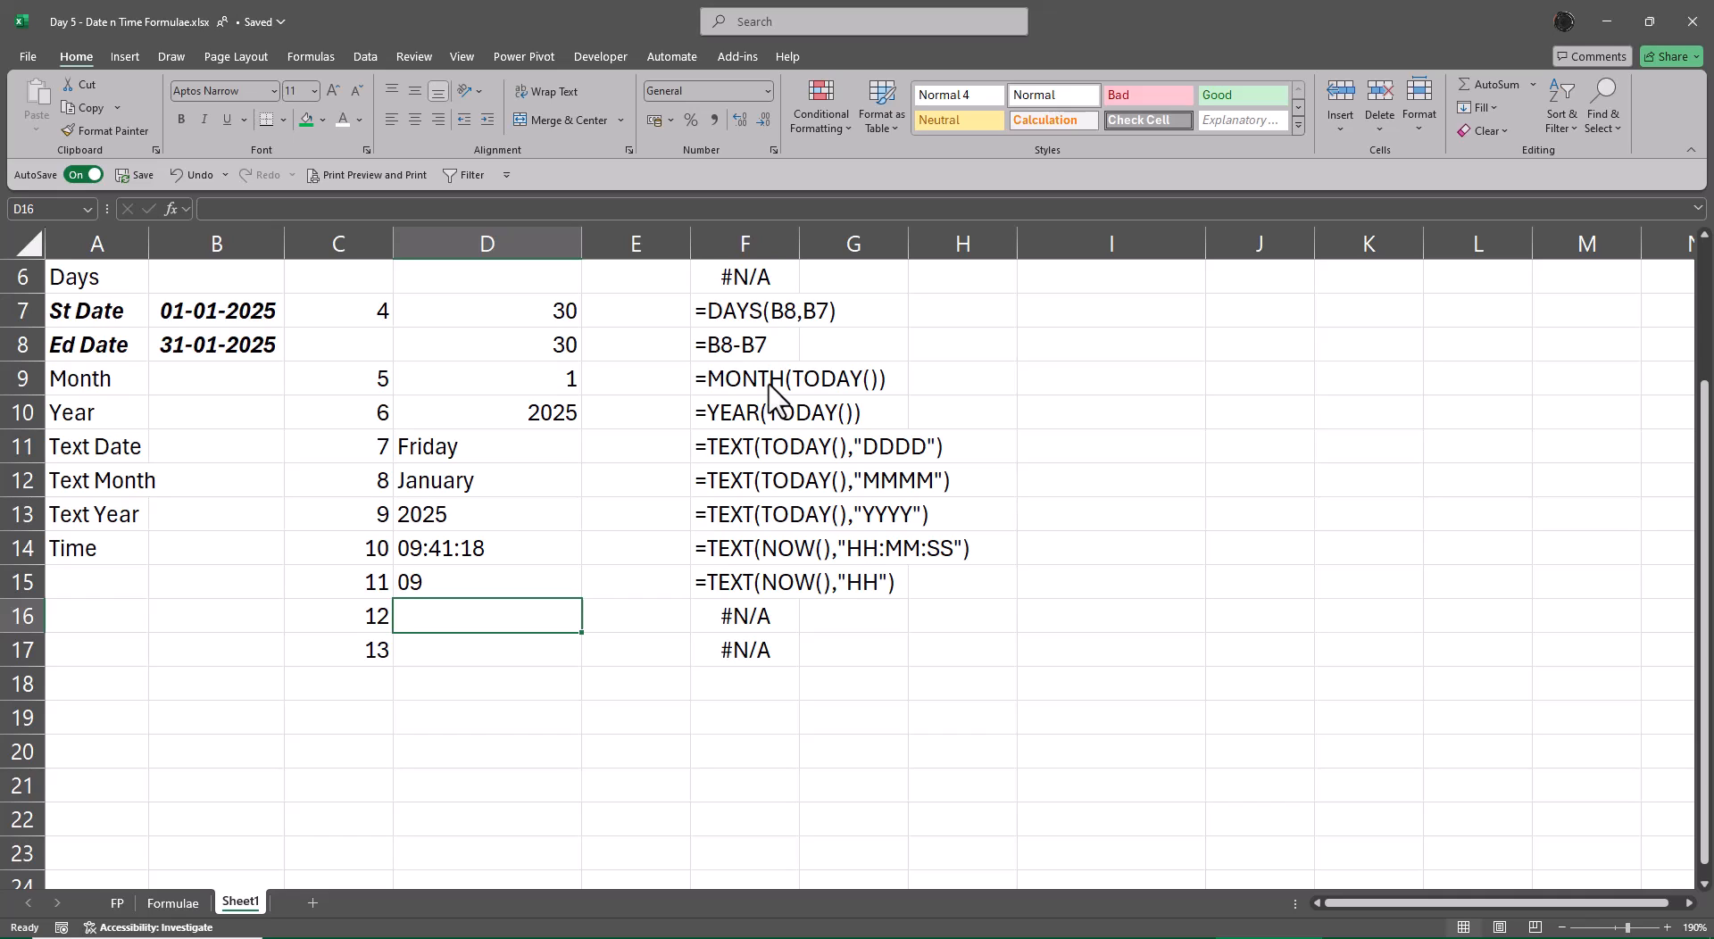
Step: Fill the hour TEXT formula from cell D15 down through D17
key(Up)
key(shift+Down)
key(shift+Down)
key(ctrl+d)
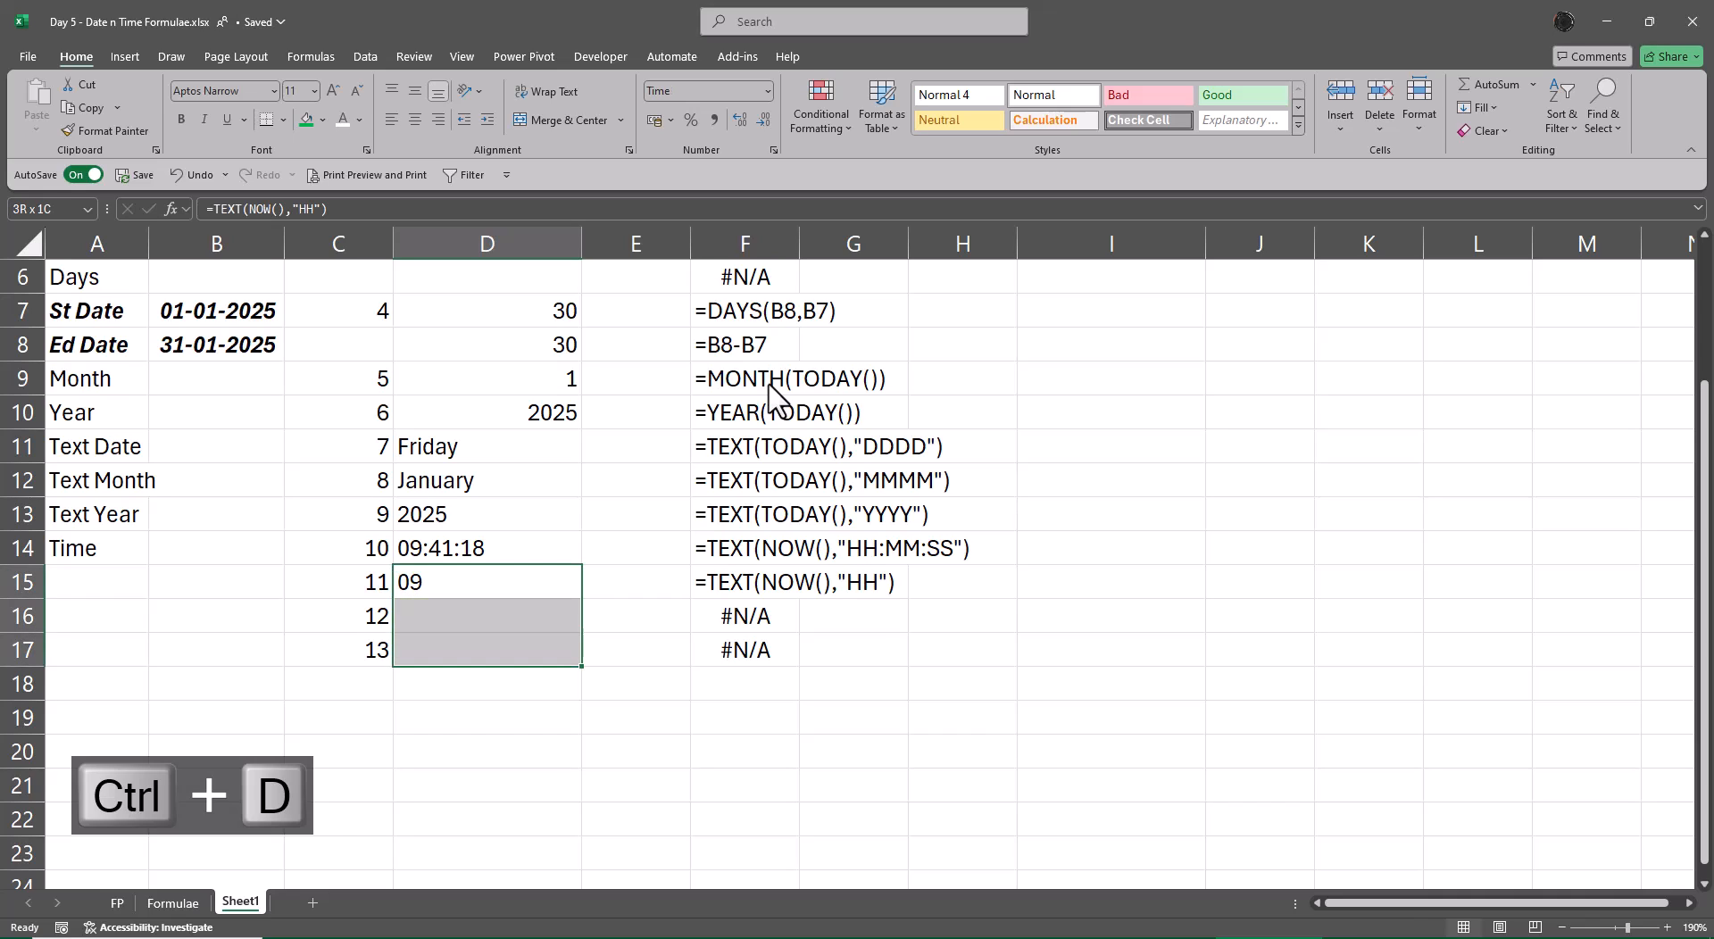
Step: Change the format code in cell D16 to "MM" so it reads =TEXT(NOW(),"MM")
key(F2)
key(Left)
key(Left)
key(BackSpace)
key(BackSpace)
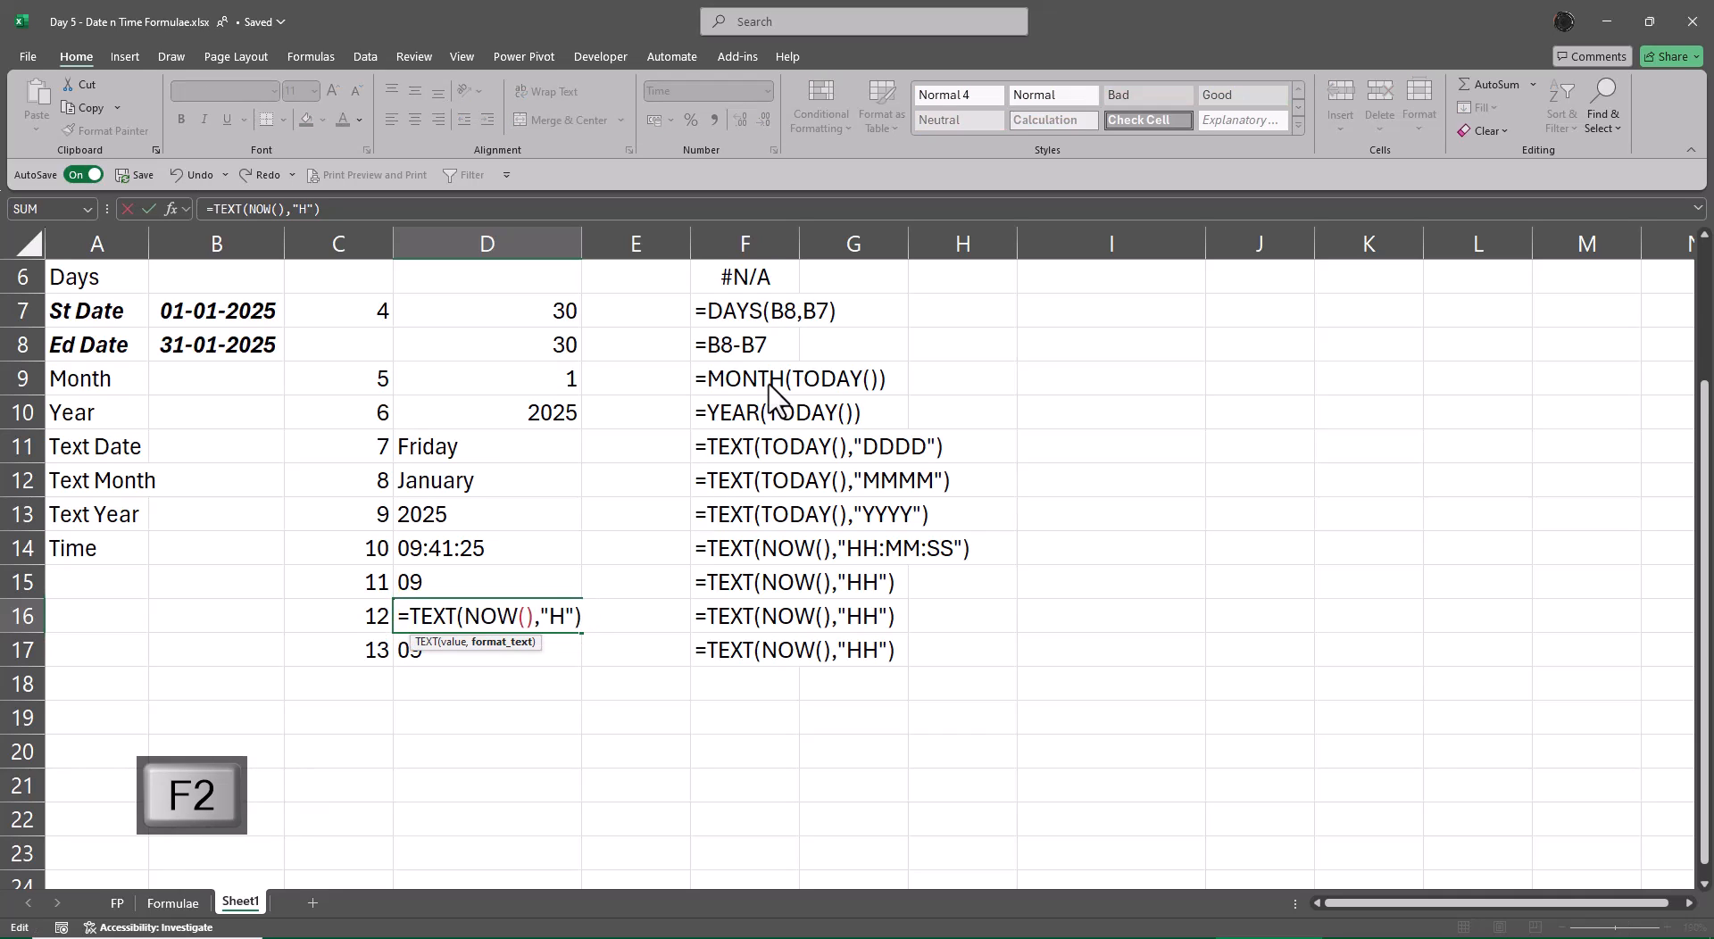
text(MM)
key(Return)
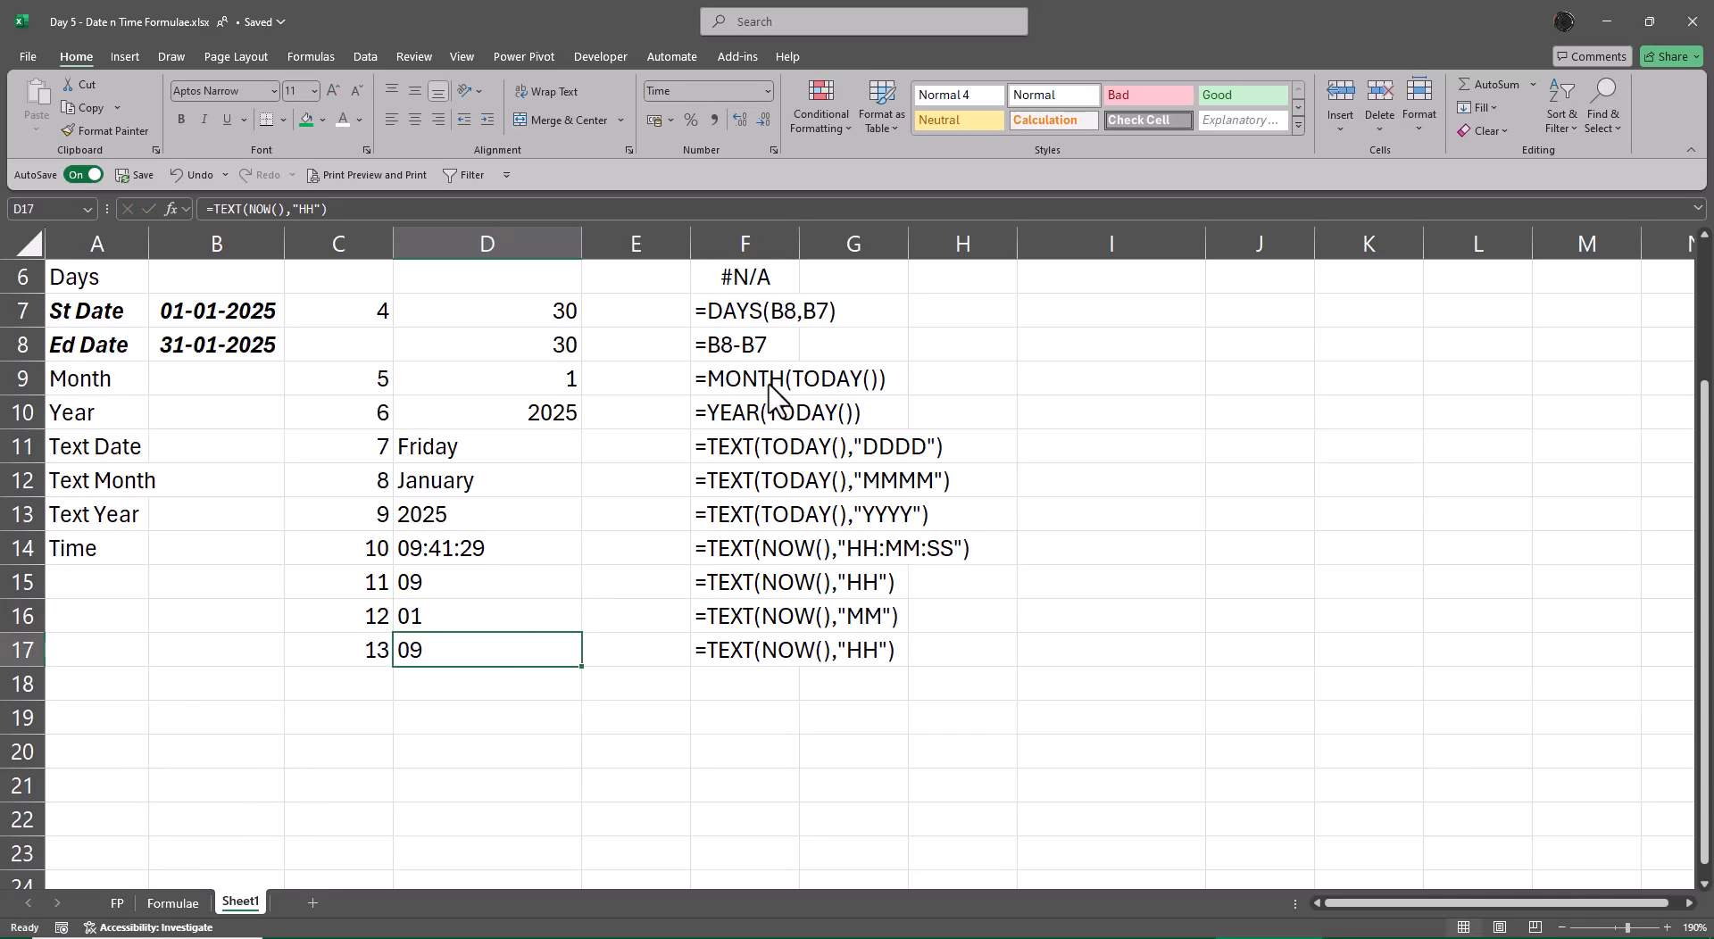
Step: Change the format code in cell D17 to "SS" so it reads =TEXT(NOW(),"SS")
key(F2)
key(Left)
key(Left)
key(BackSpace)
key(BackSpace)
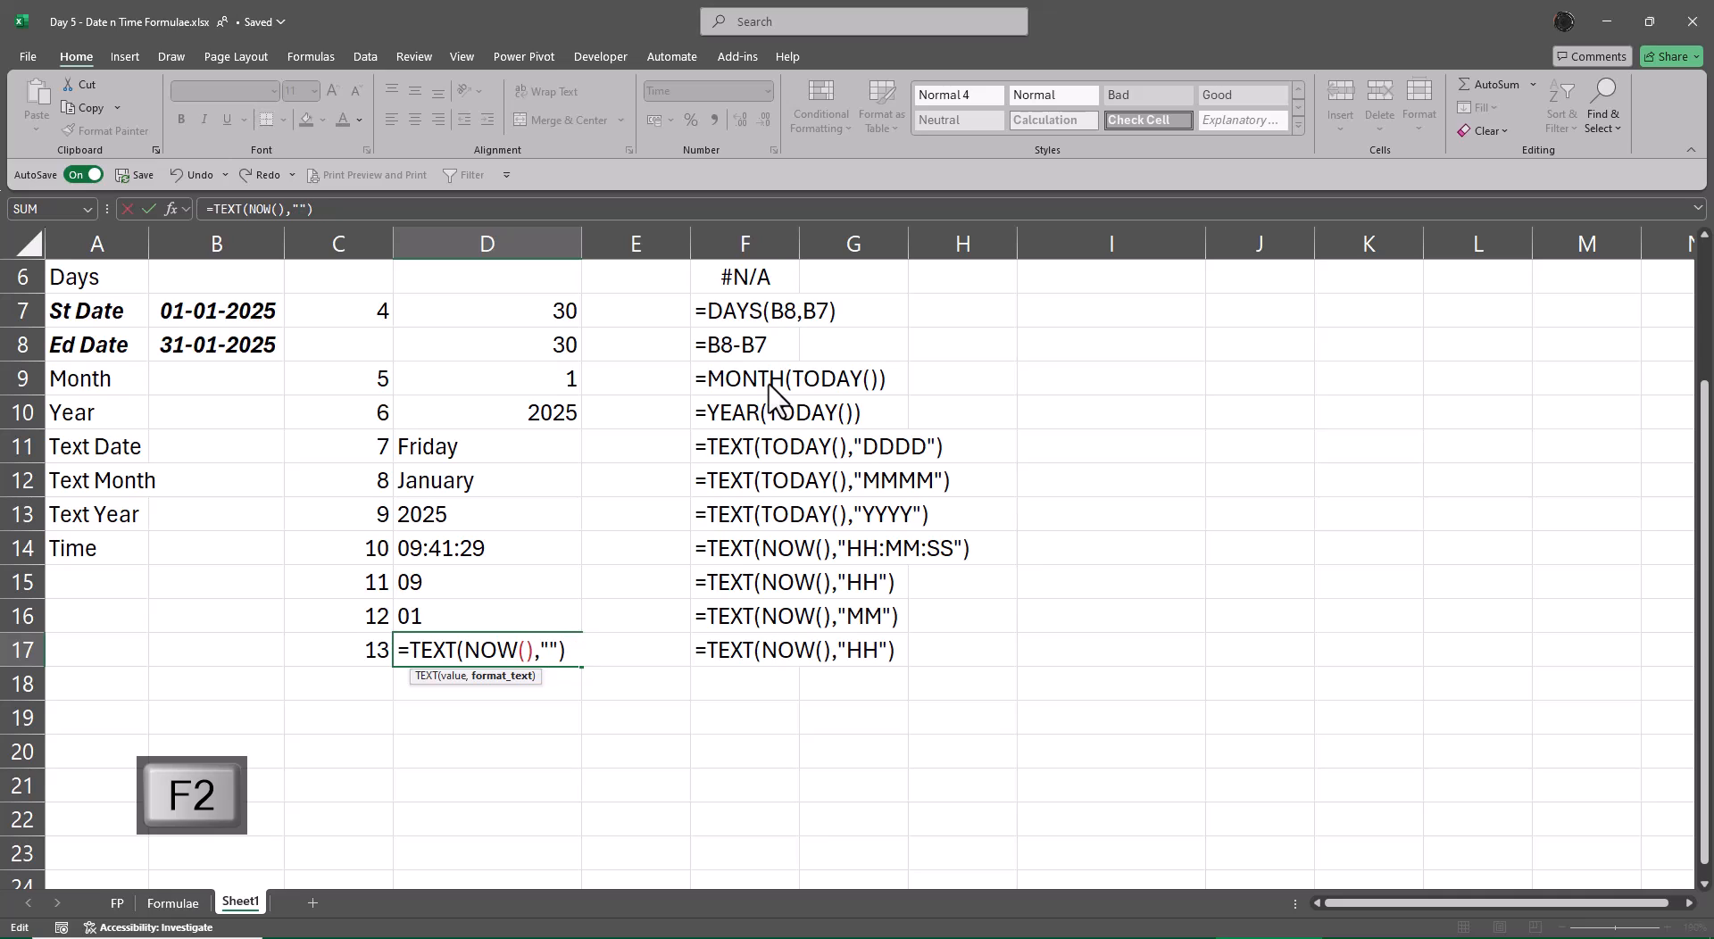
text(SS)
key(ctrl+Return)
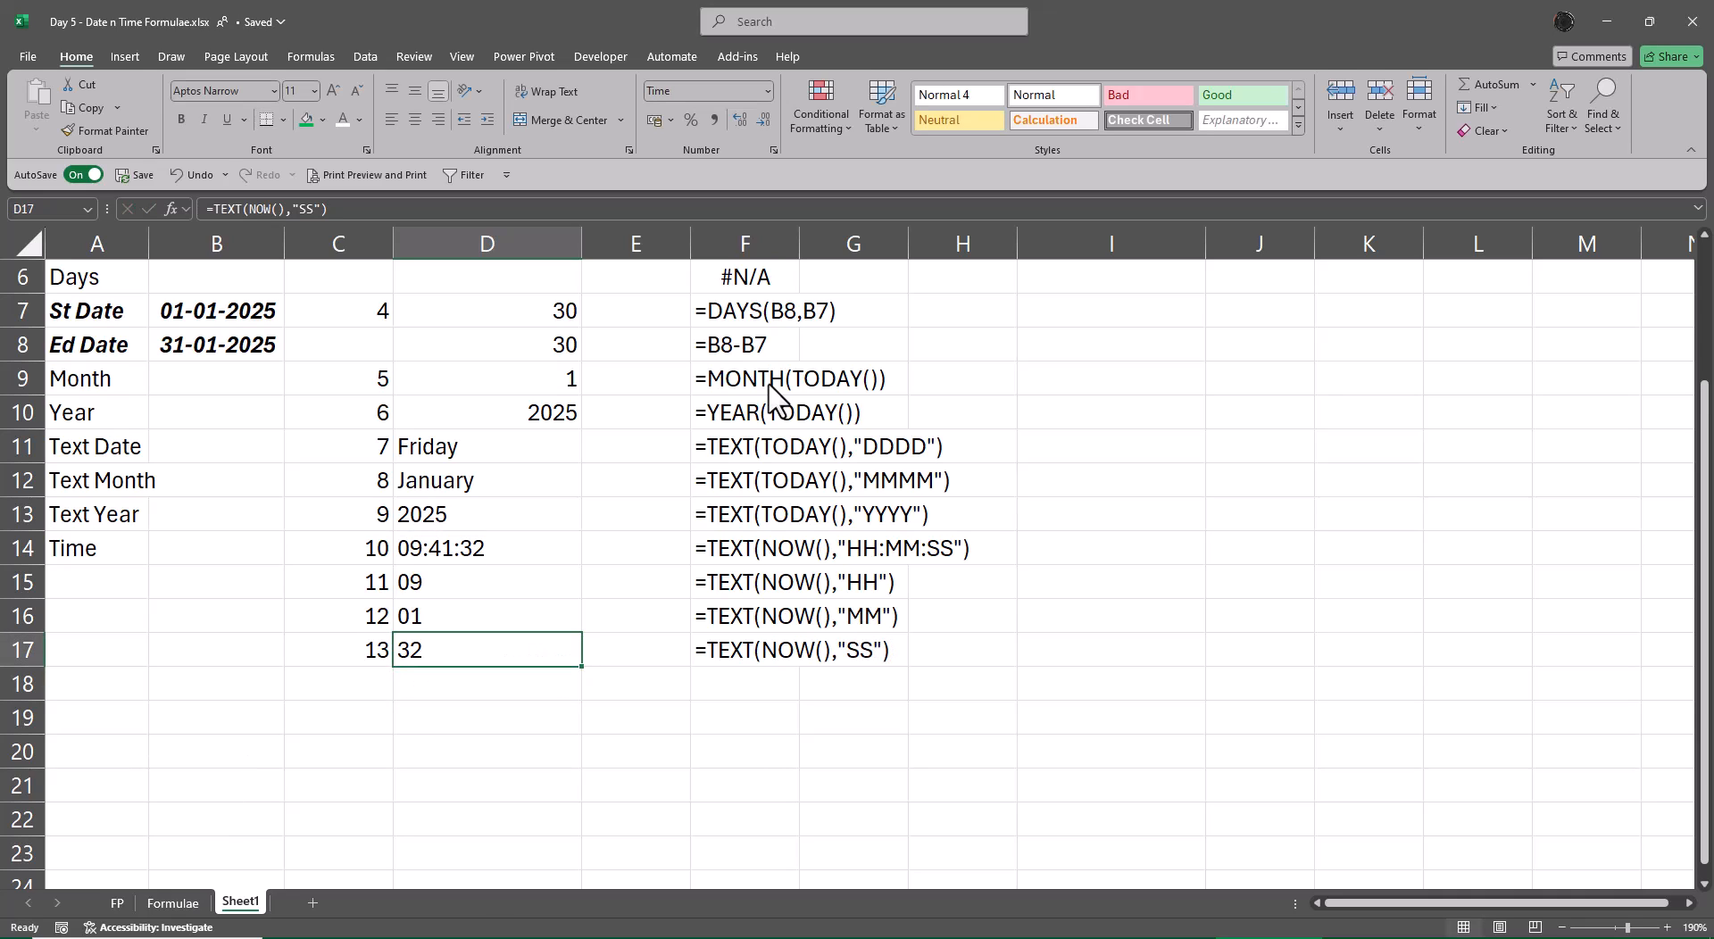
Step: Copy the "MM" formula from D16 into D17, and shorten the format code in D16 to "M"
key(F4)
key(Up)
key(Up)
key(Down)
key(F2)
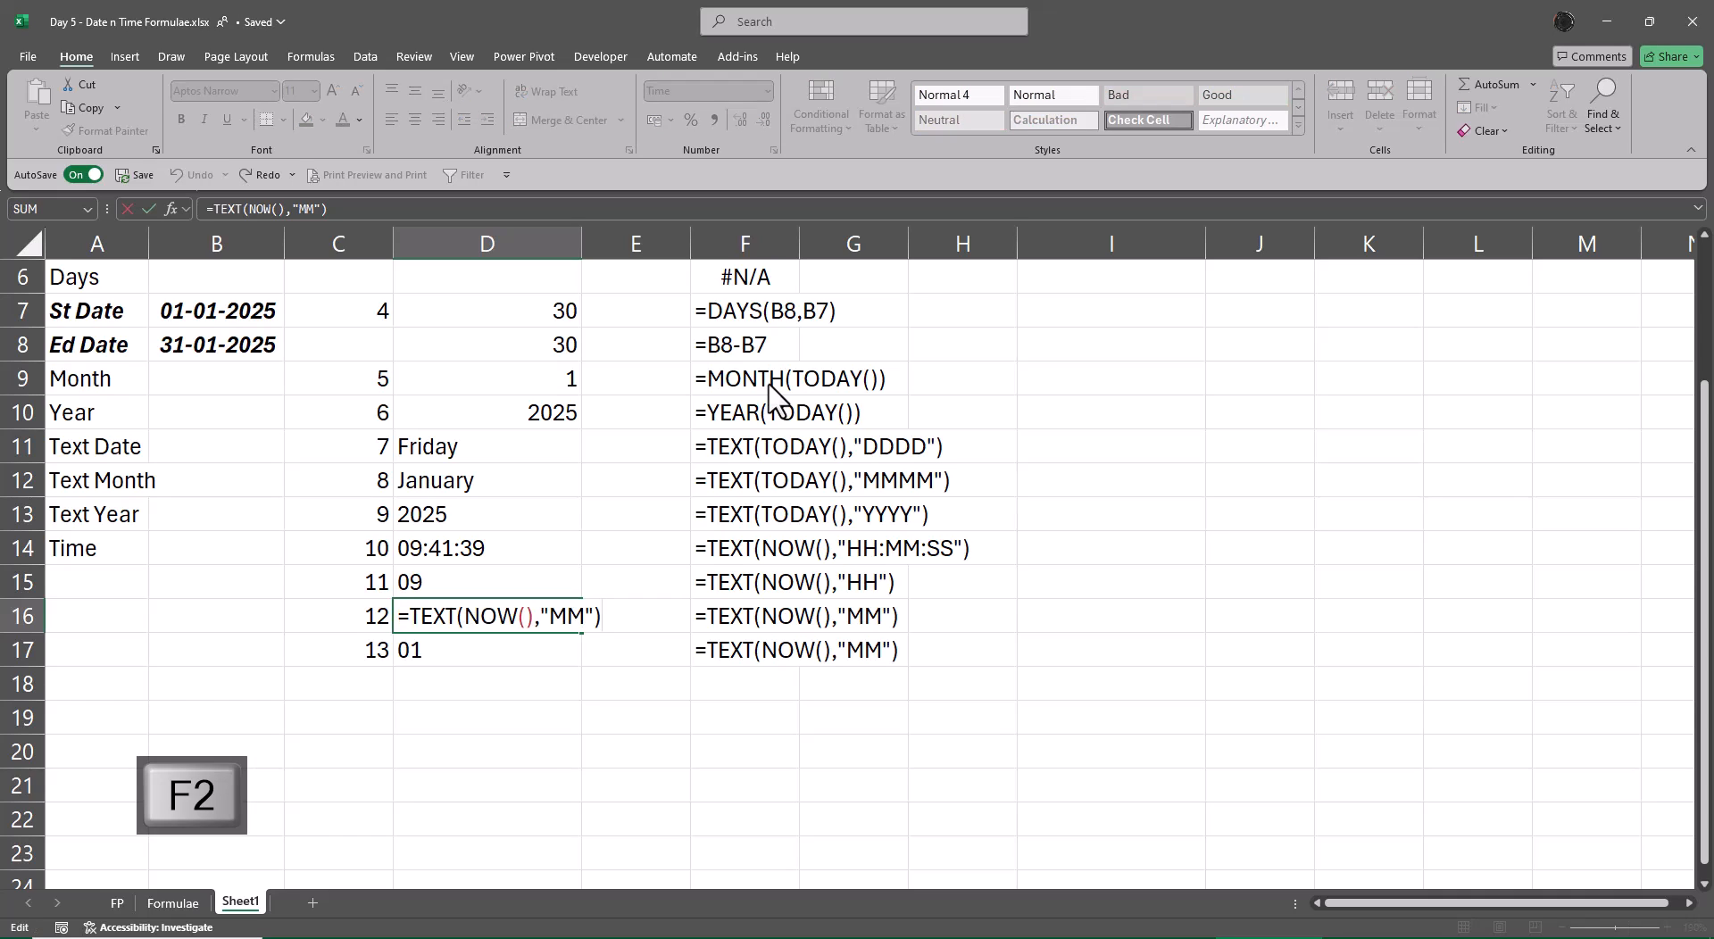
key(Left)
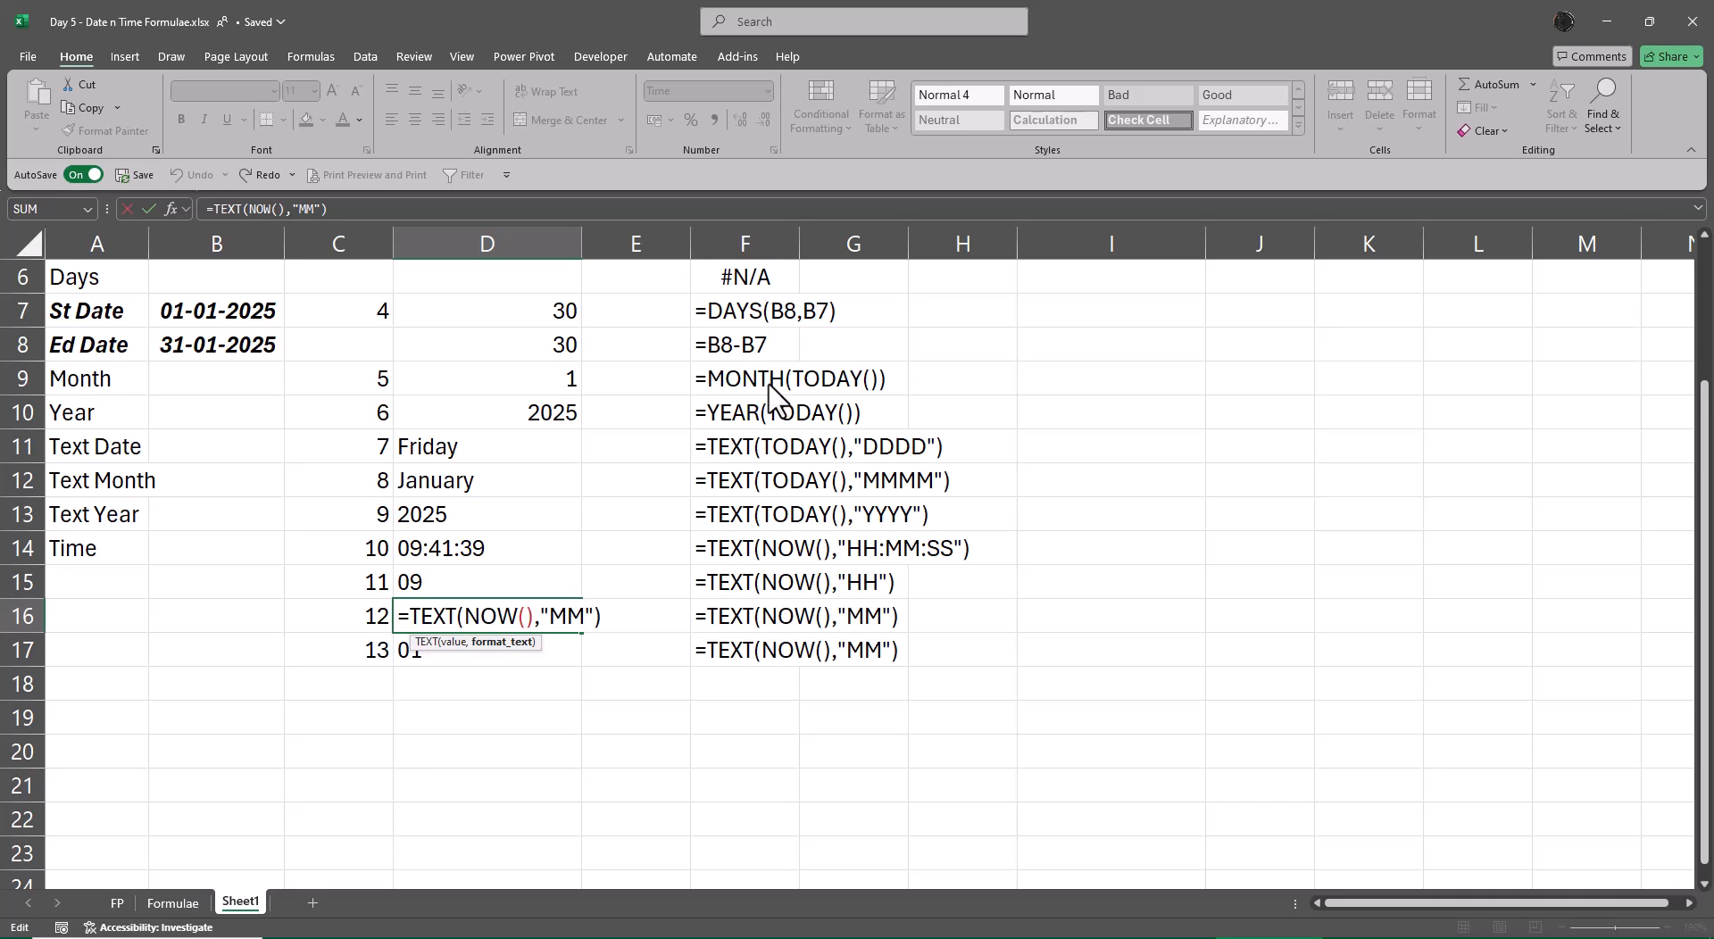
key(BackSpace)
key(Return)
Step: Shorten the format code in cell D15 to "H" so it reads =TEXT(NOW(),"H")
key(Up)
key(Up)
key(F2)
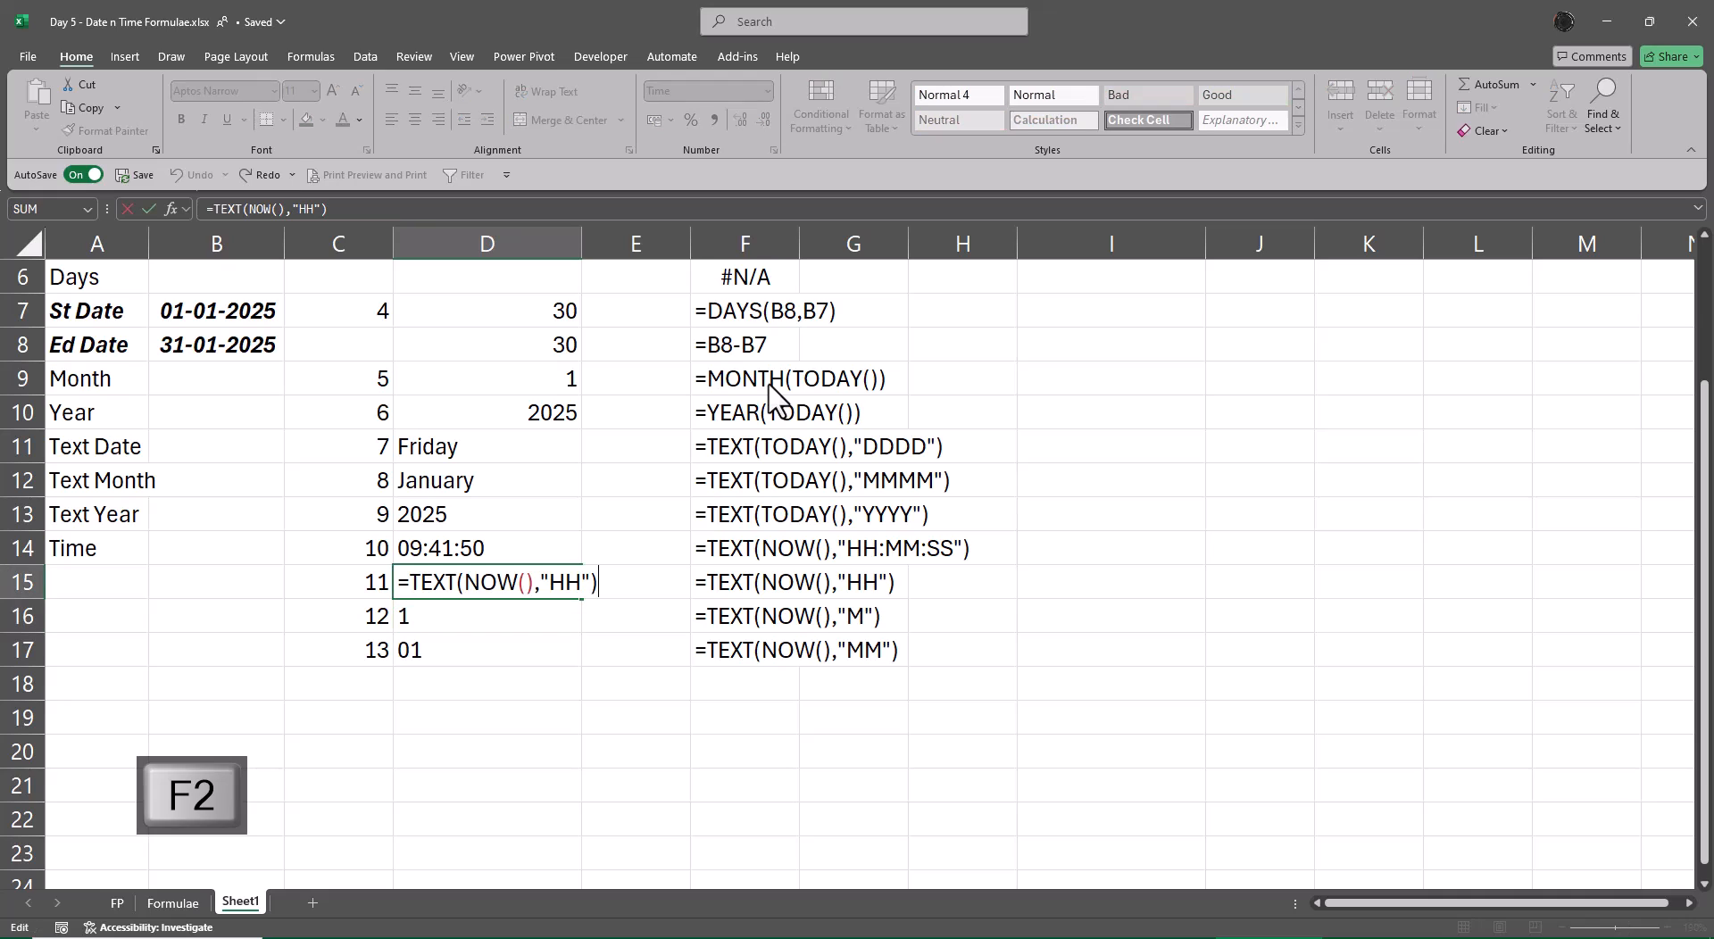
key(Left)
key(Left)
key(BackSpace)
key(Return)
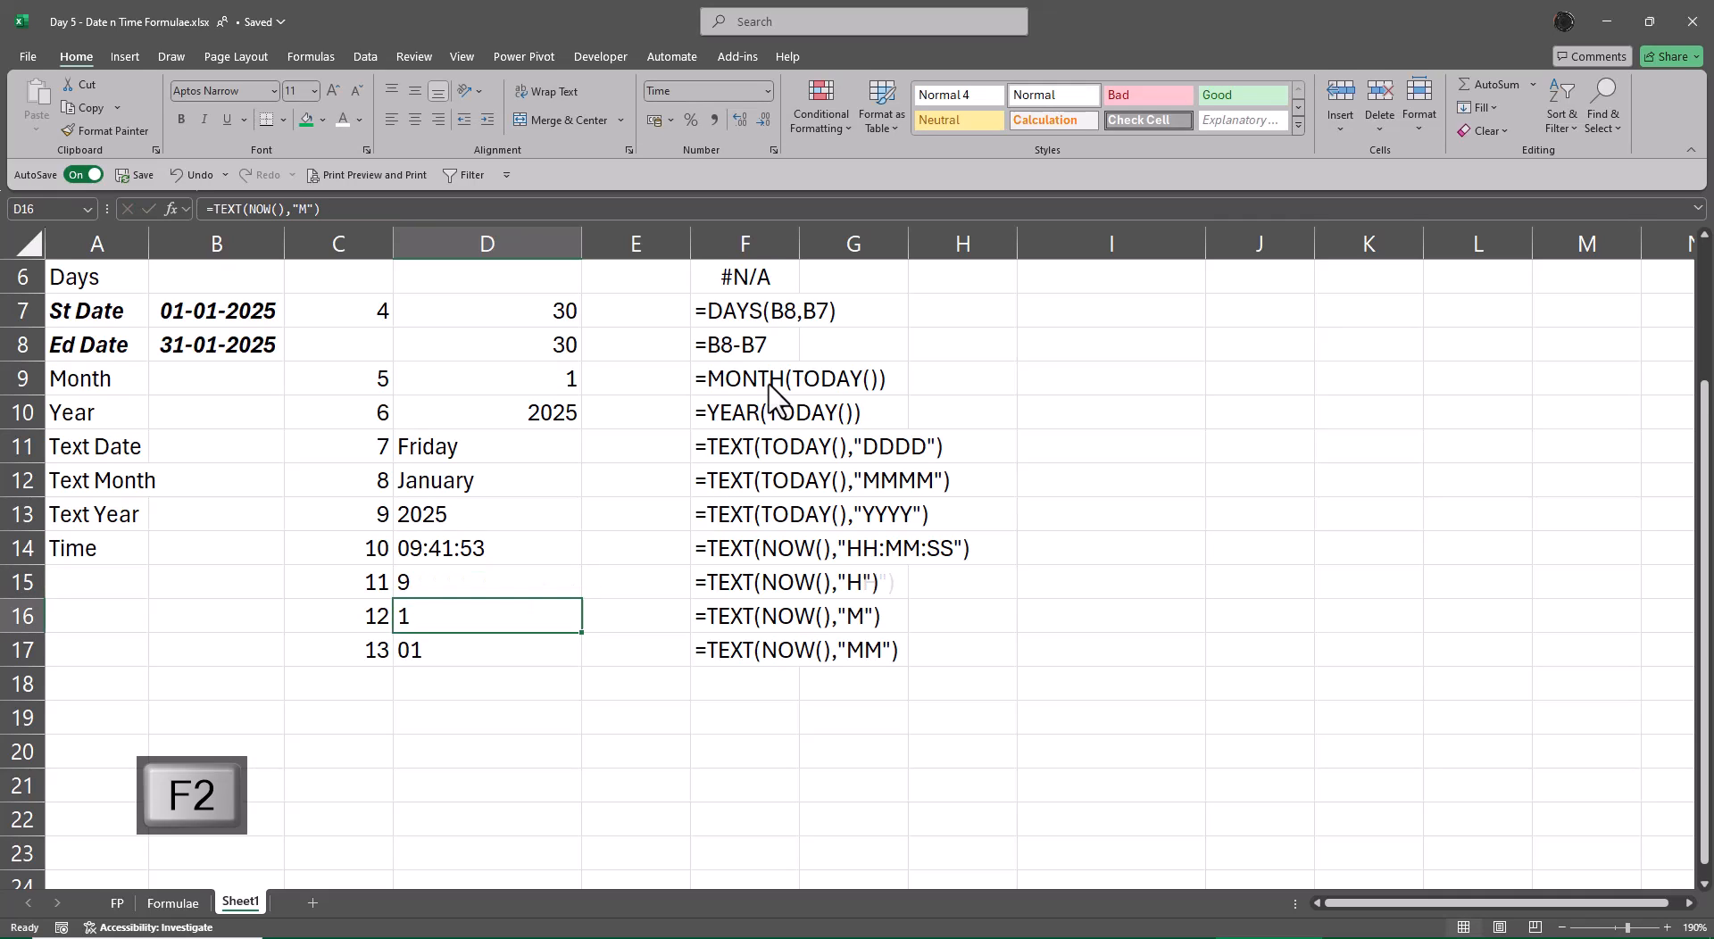
Step: Clear the "M" TEXT formula from cell D16
key(Up)
key(Down)
key(F2)
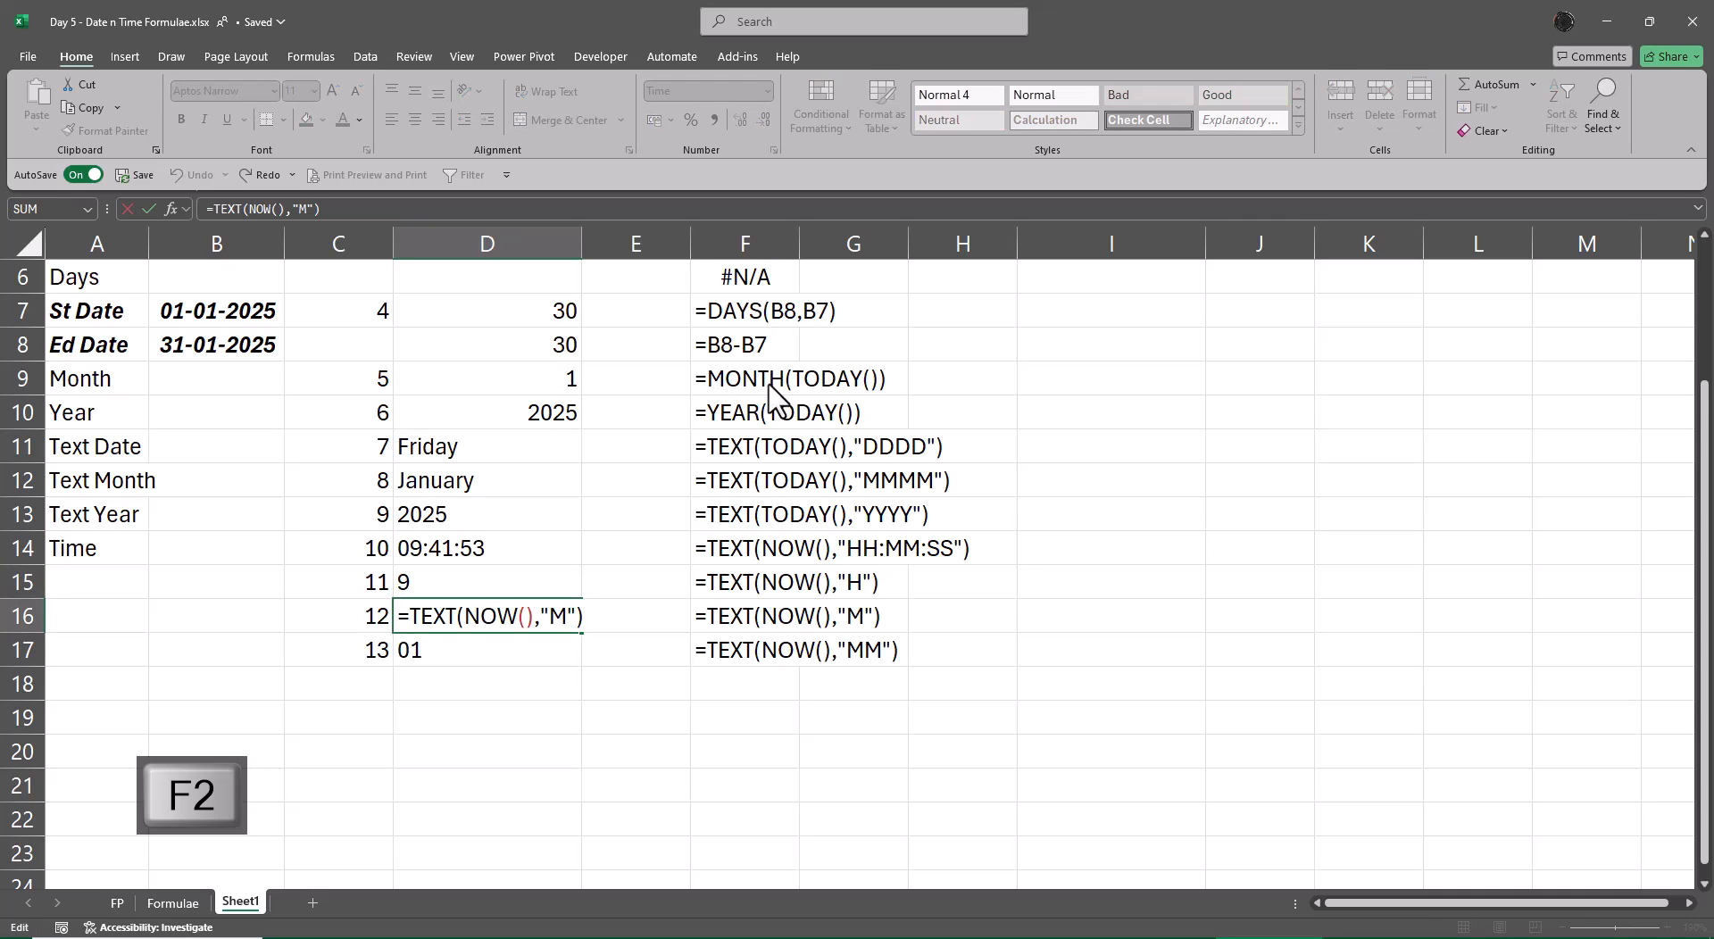
key(Escape)
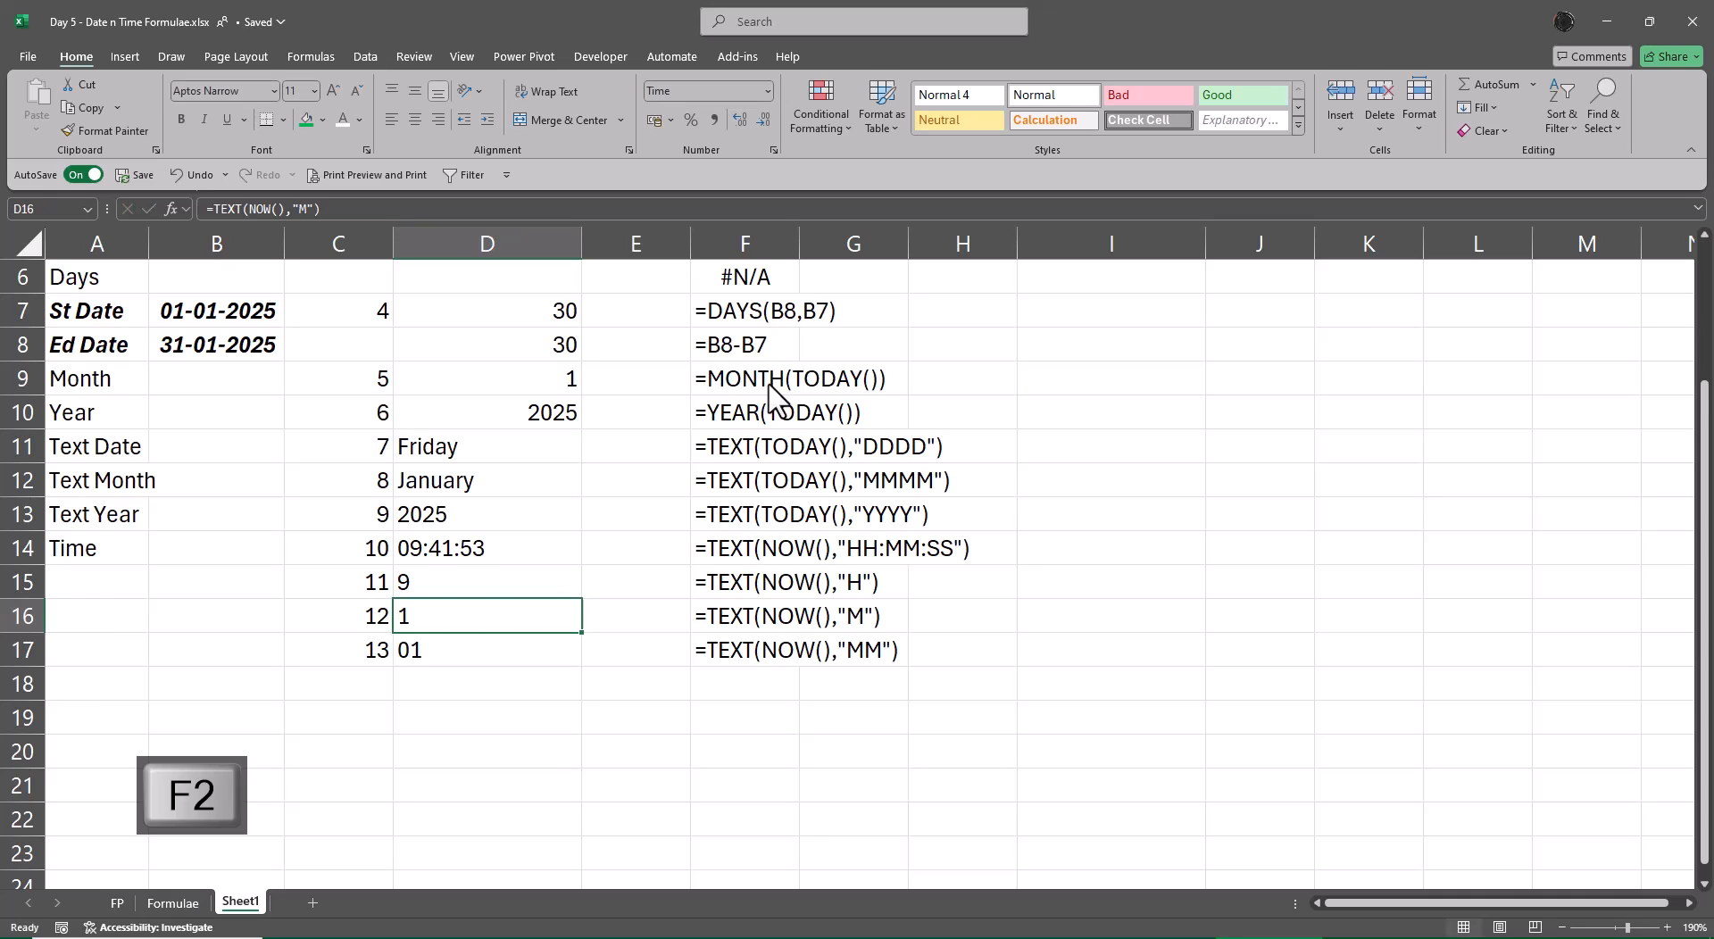
key(Delete)
Step: Try extracting the minutes in cell D16 with =MINUTE(D14), and undo the entry
text(=minu)
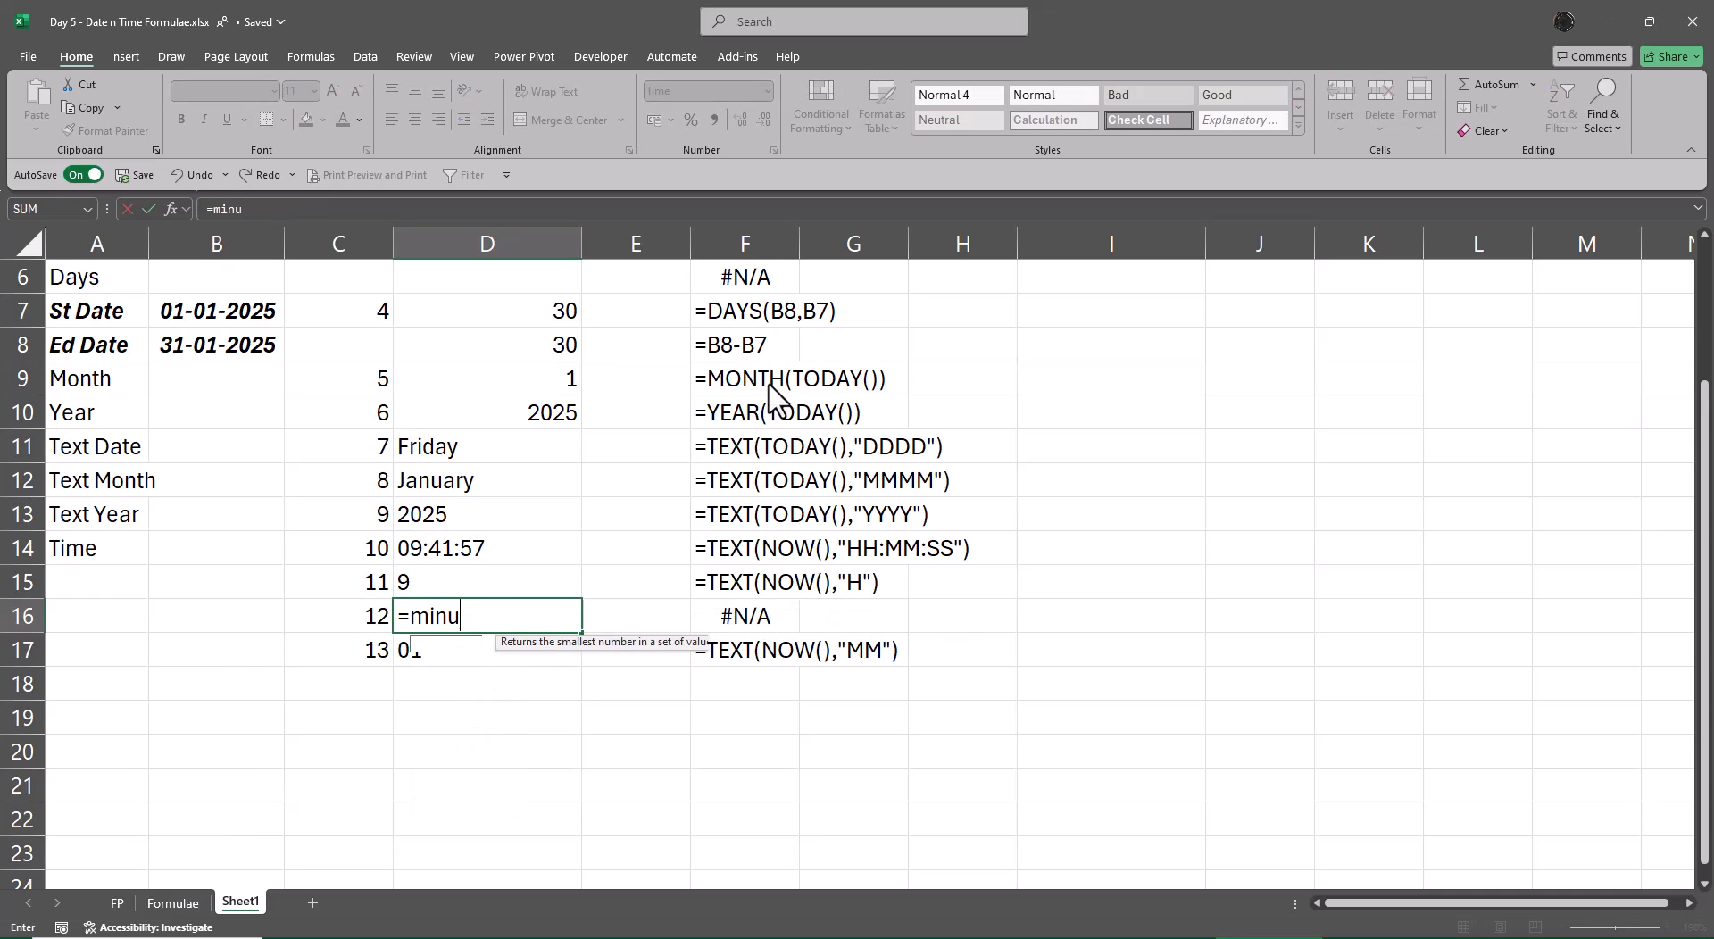
key(Tab)
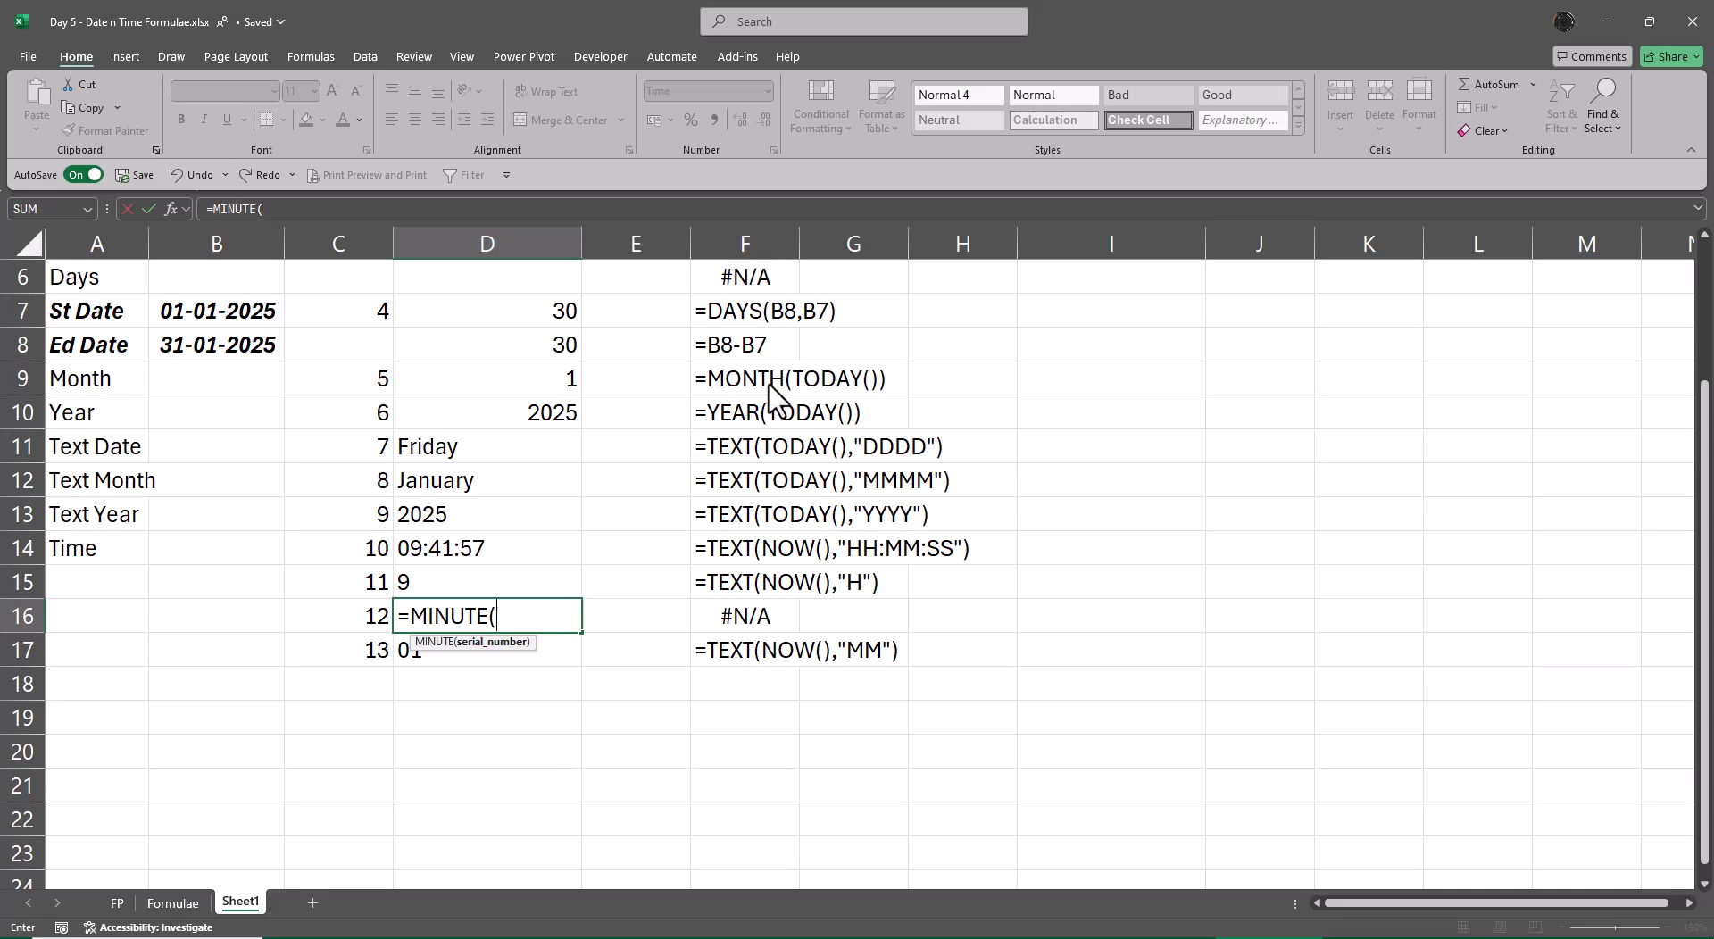
key(Up)
key(Up)
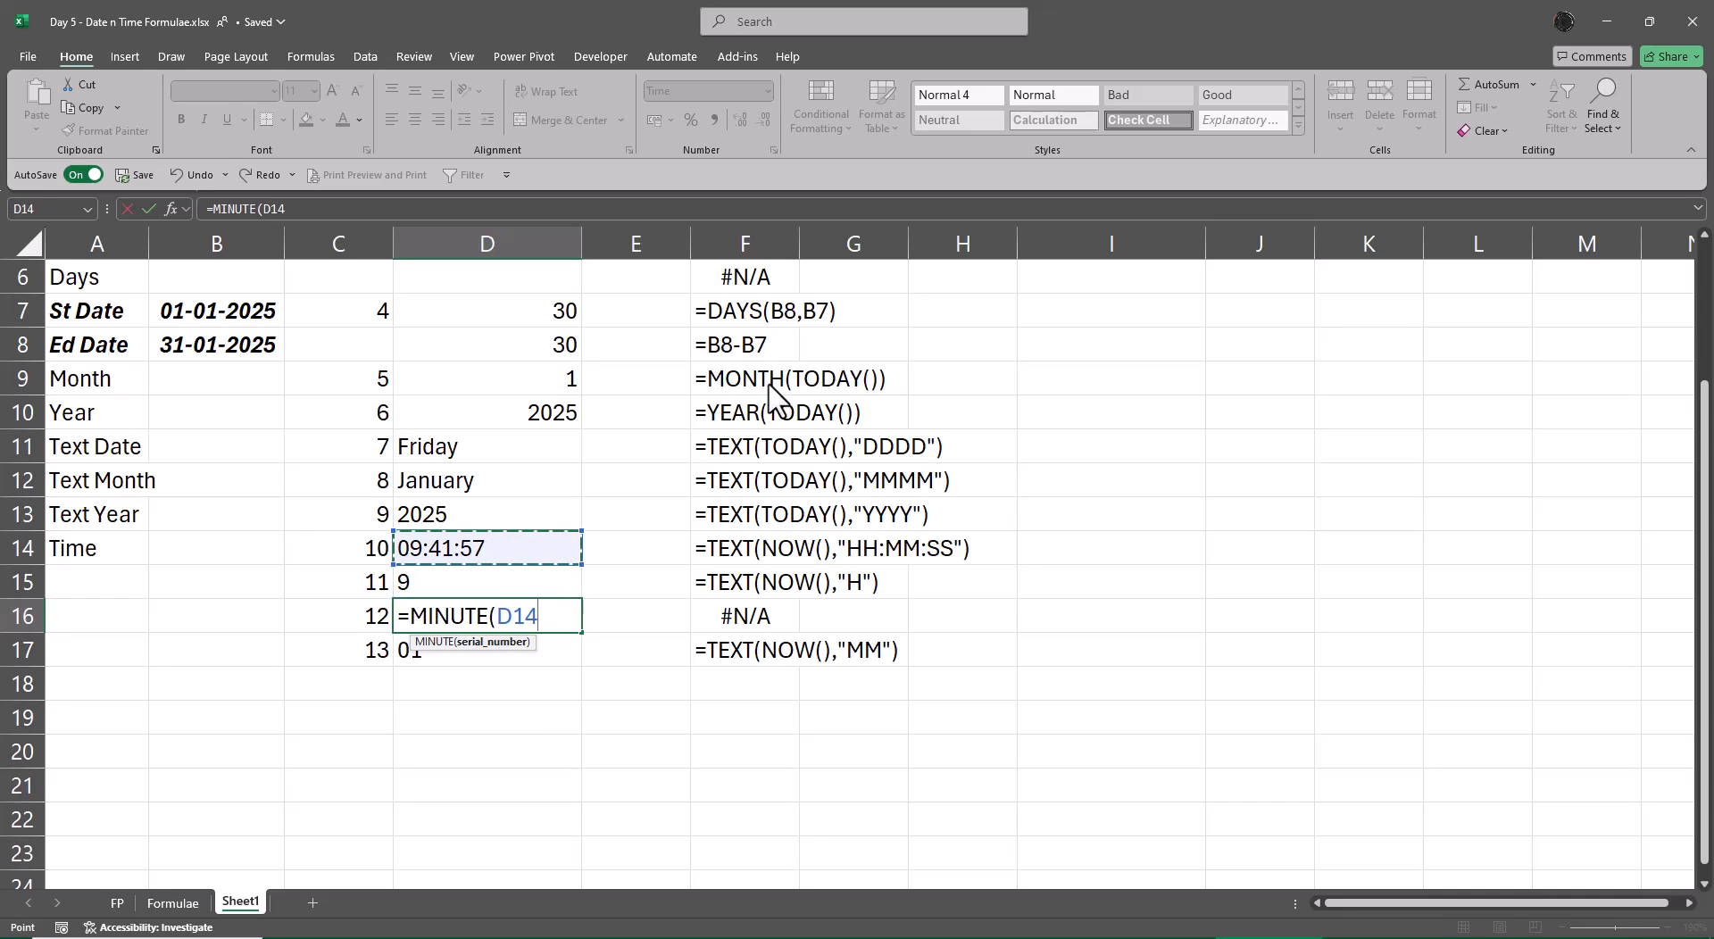
key(Return)
key(Up)
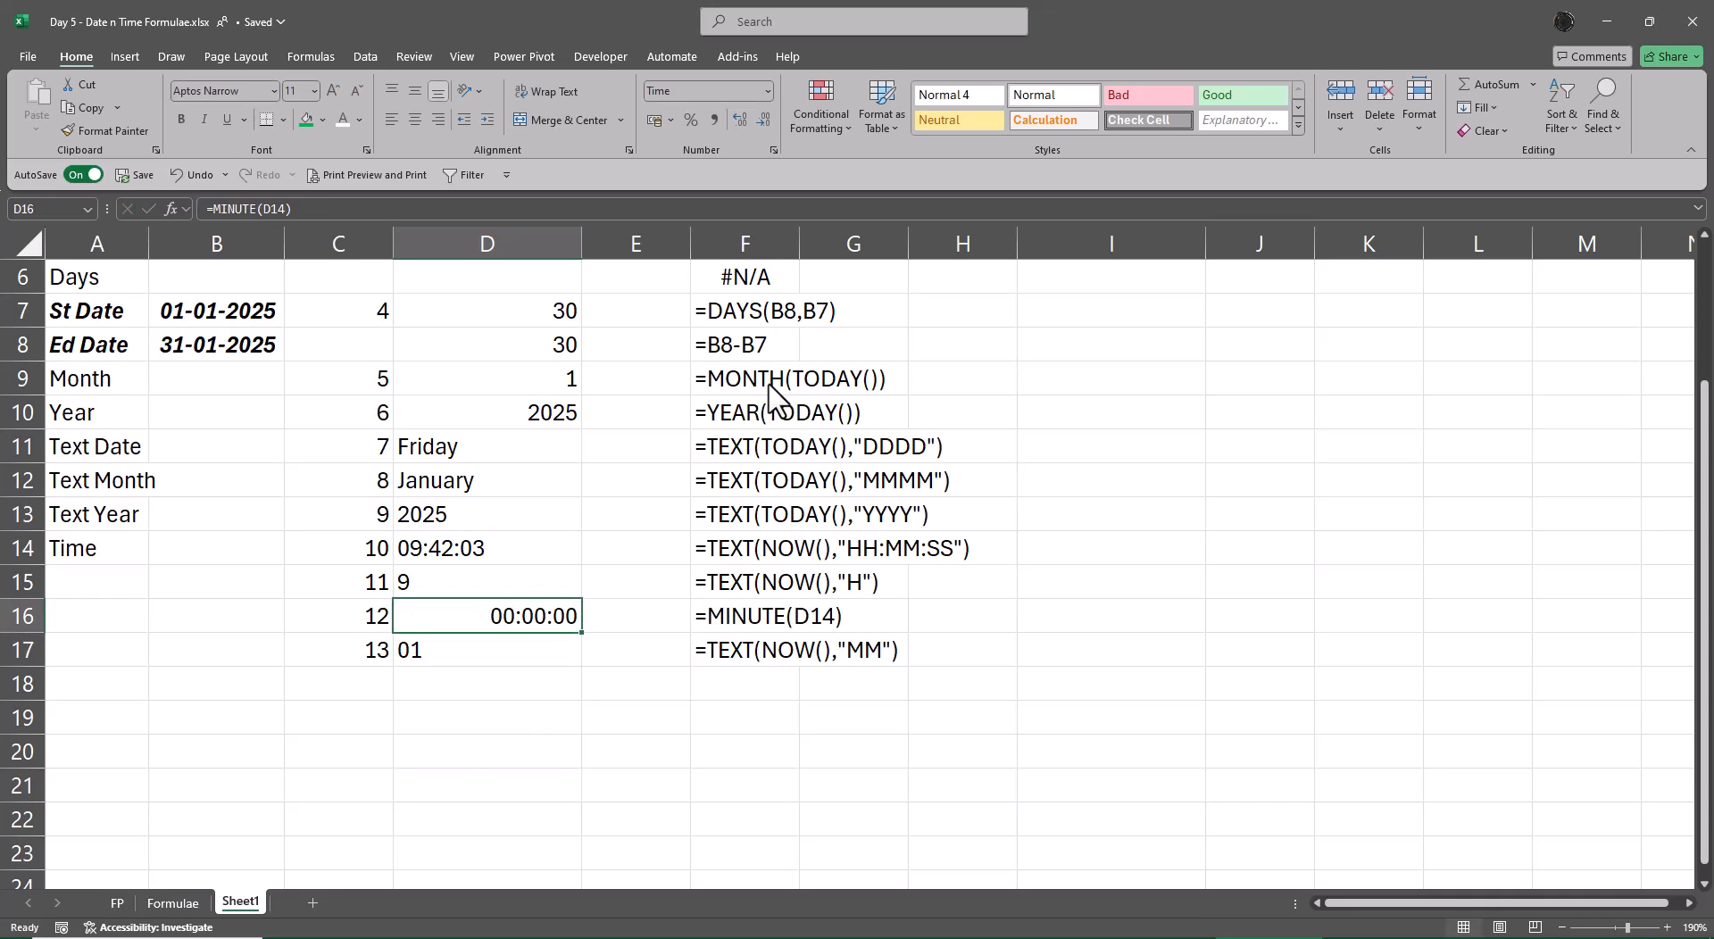
key(ctrl+z)
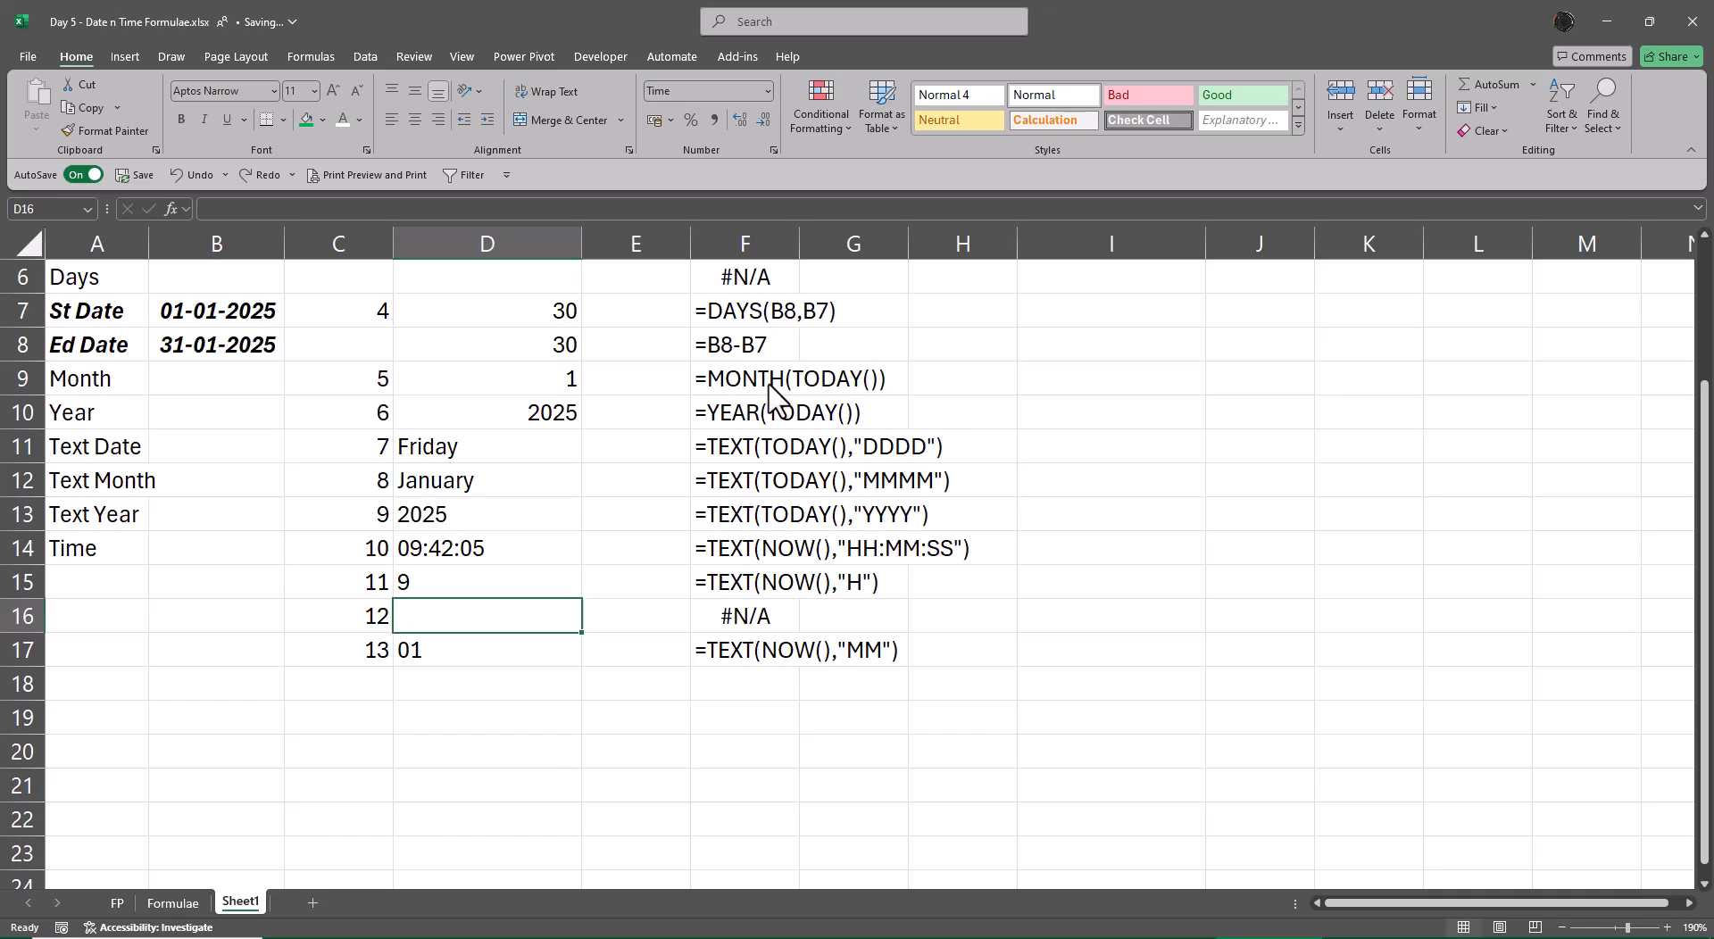
Step: Clear the "MM" TEXT formula from cell D17 and undo the clearing
key(Down)
key(Delete)
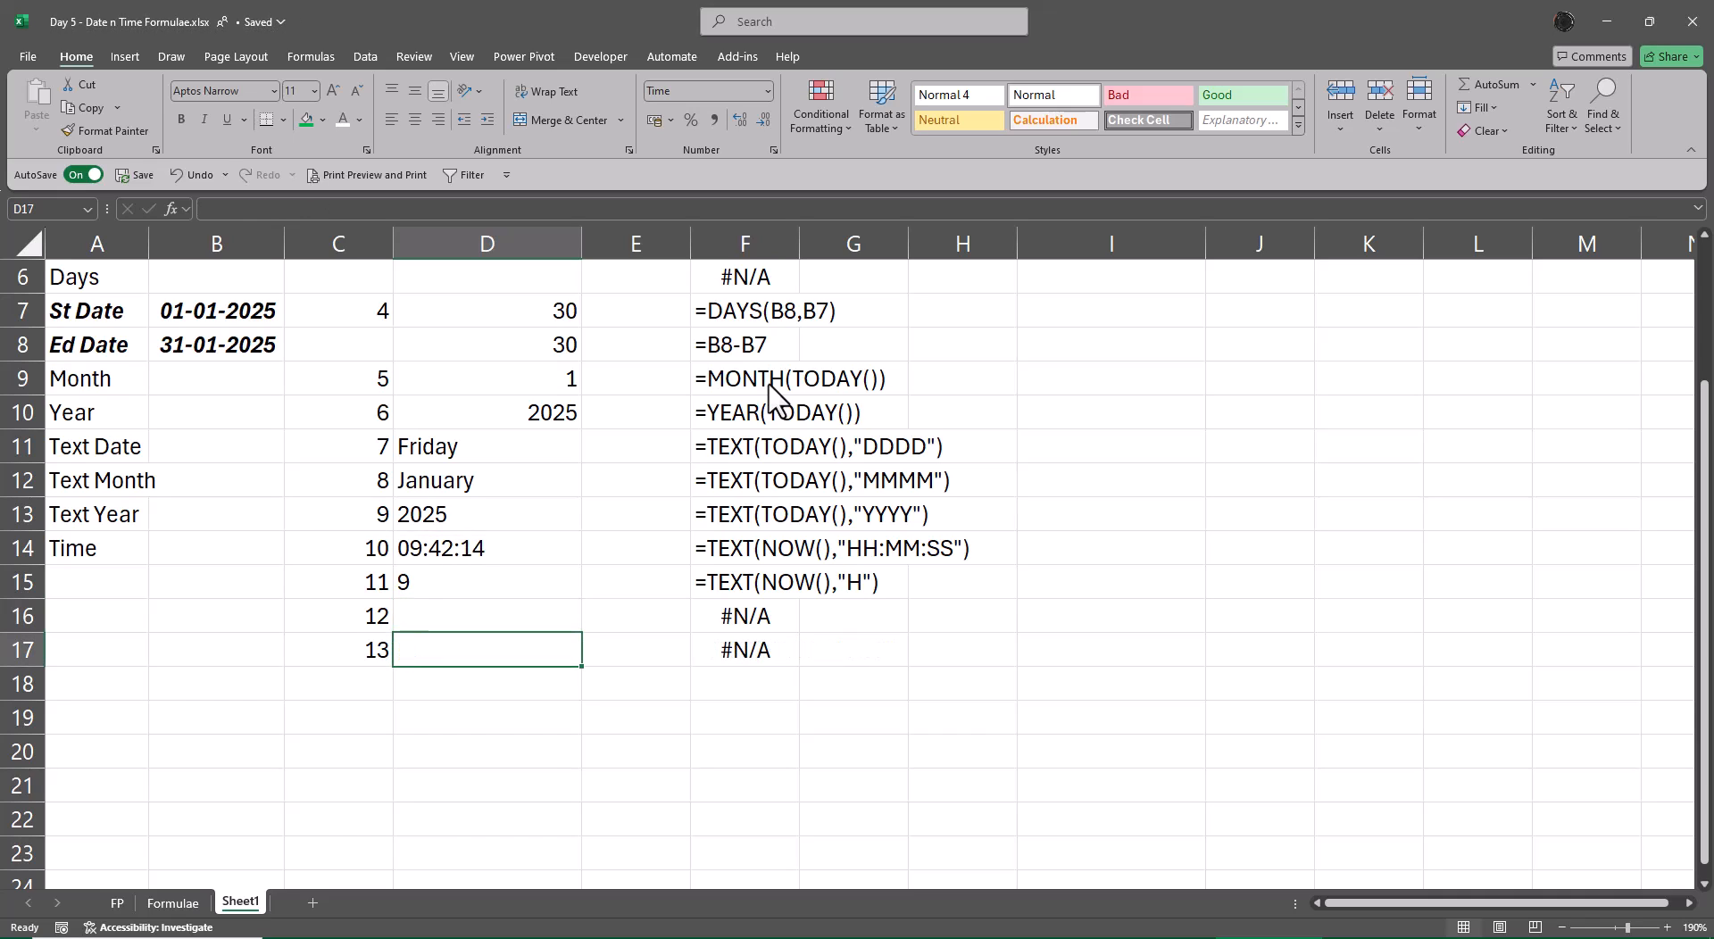
key(Up)
key(ctrl+z)
key(F2)
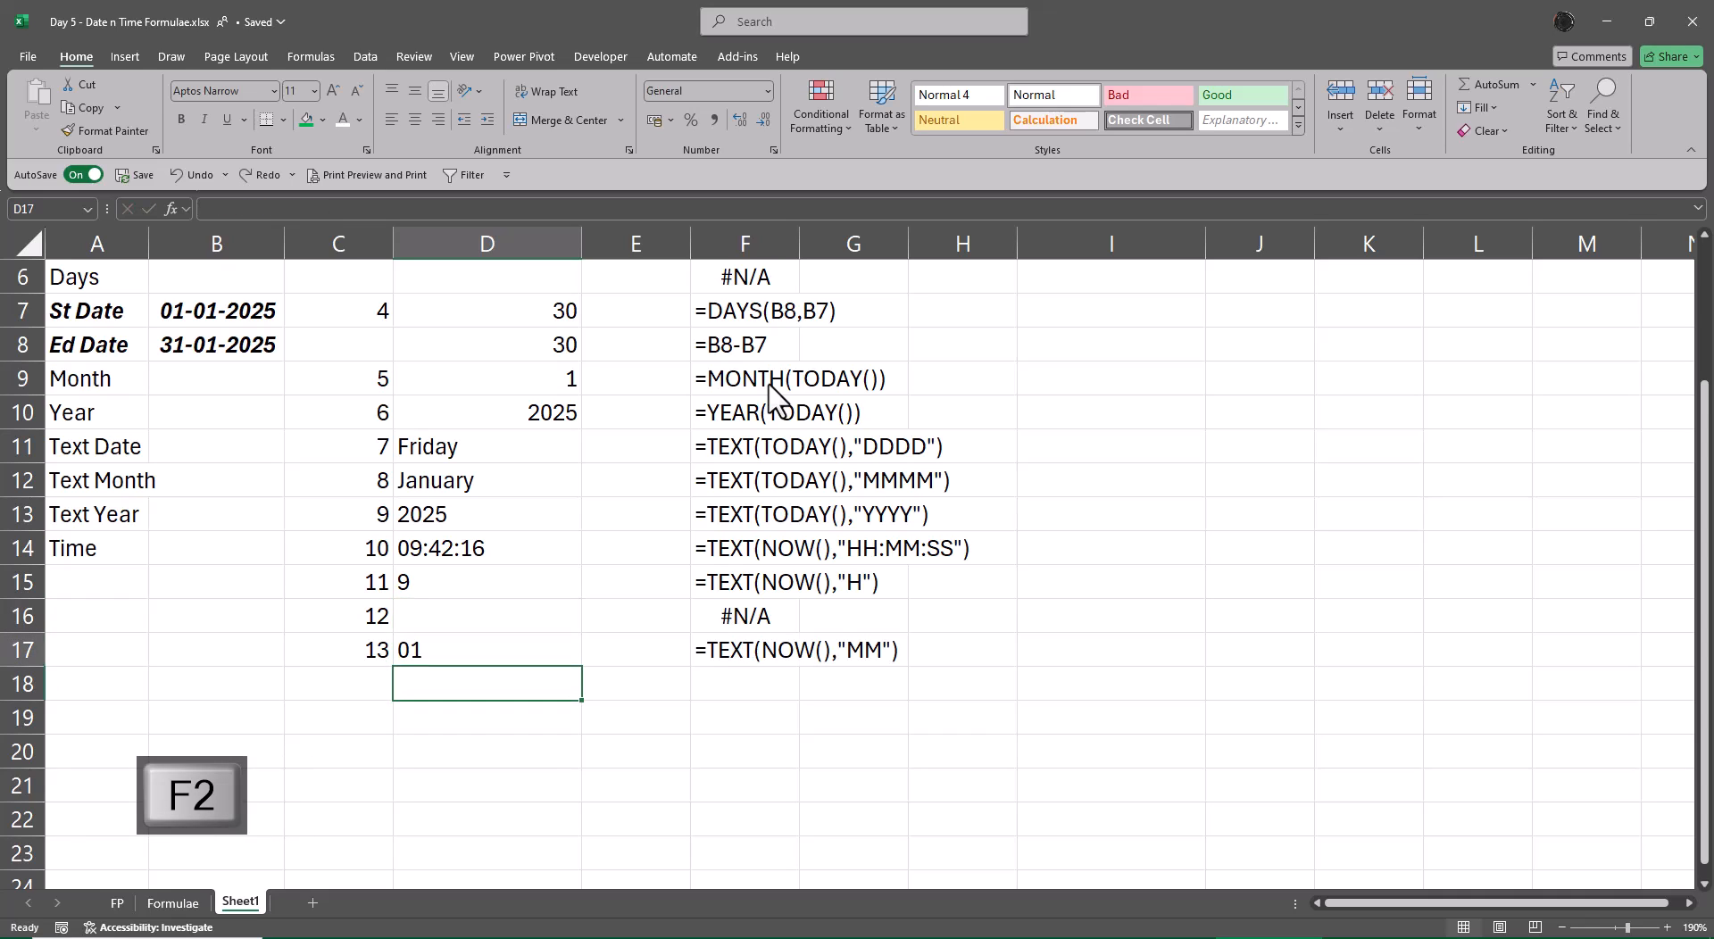
Step: Change the format code in cell D17 to "SS" so it reads =TEXT(NOW(),"SS")
key(BackSpace)
key(BackSpace)
text(S)
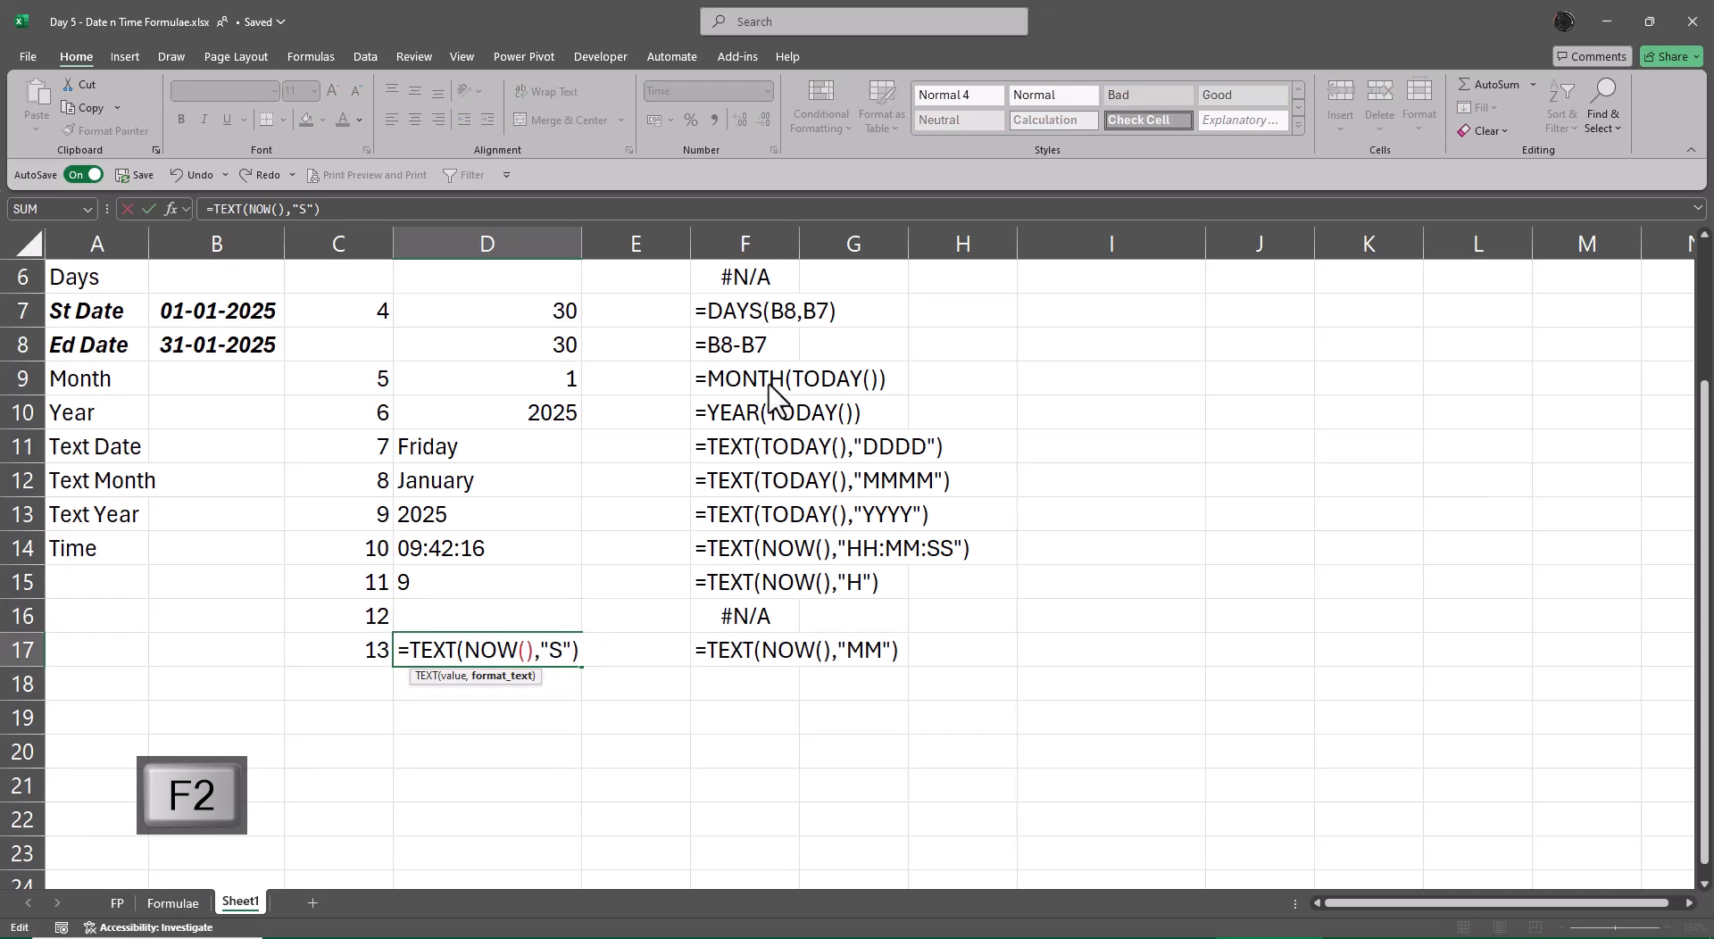
text(S)
key(Return)
key(Up)
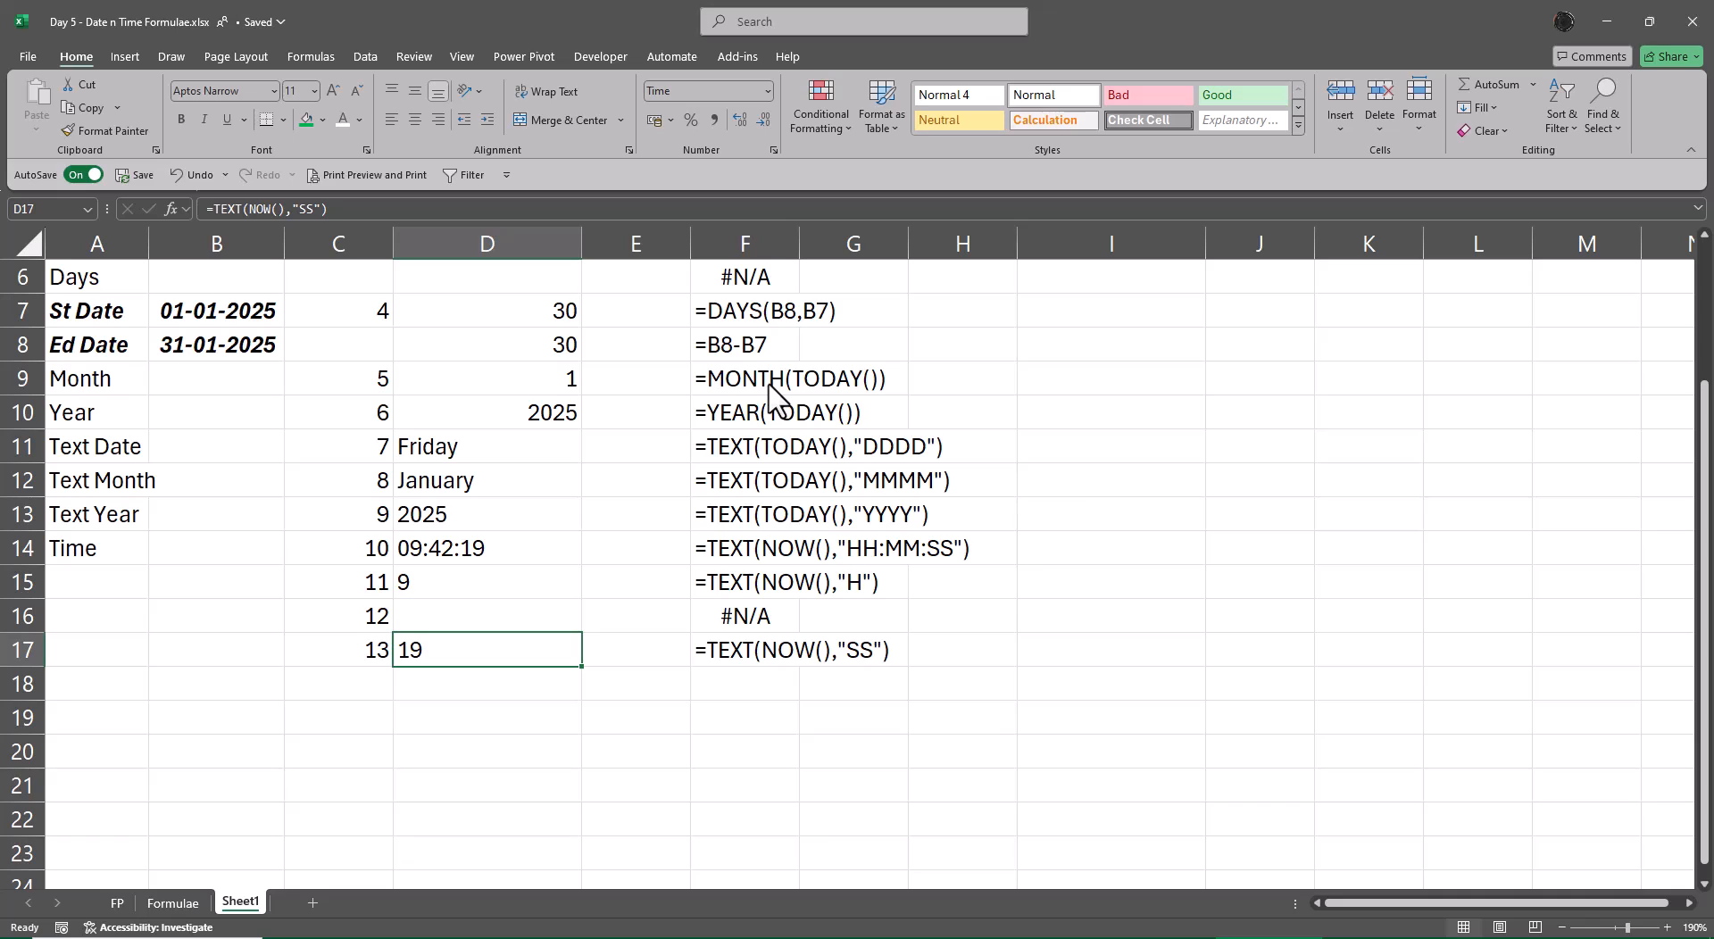
key(F5)
key(Escape)
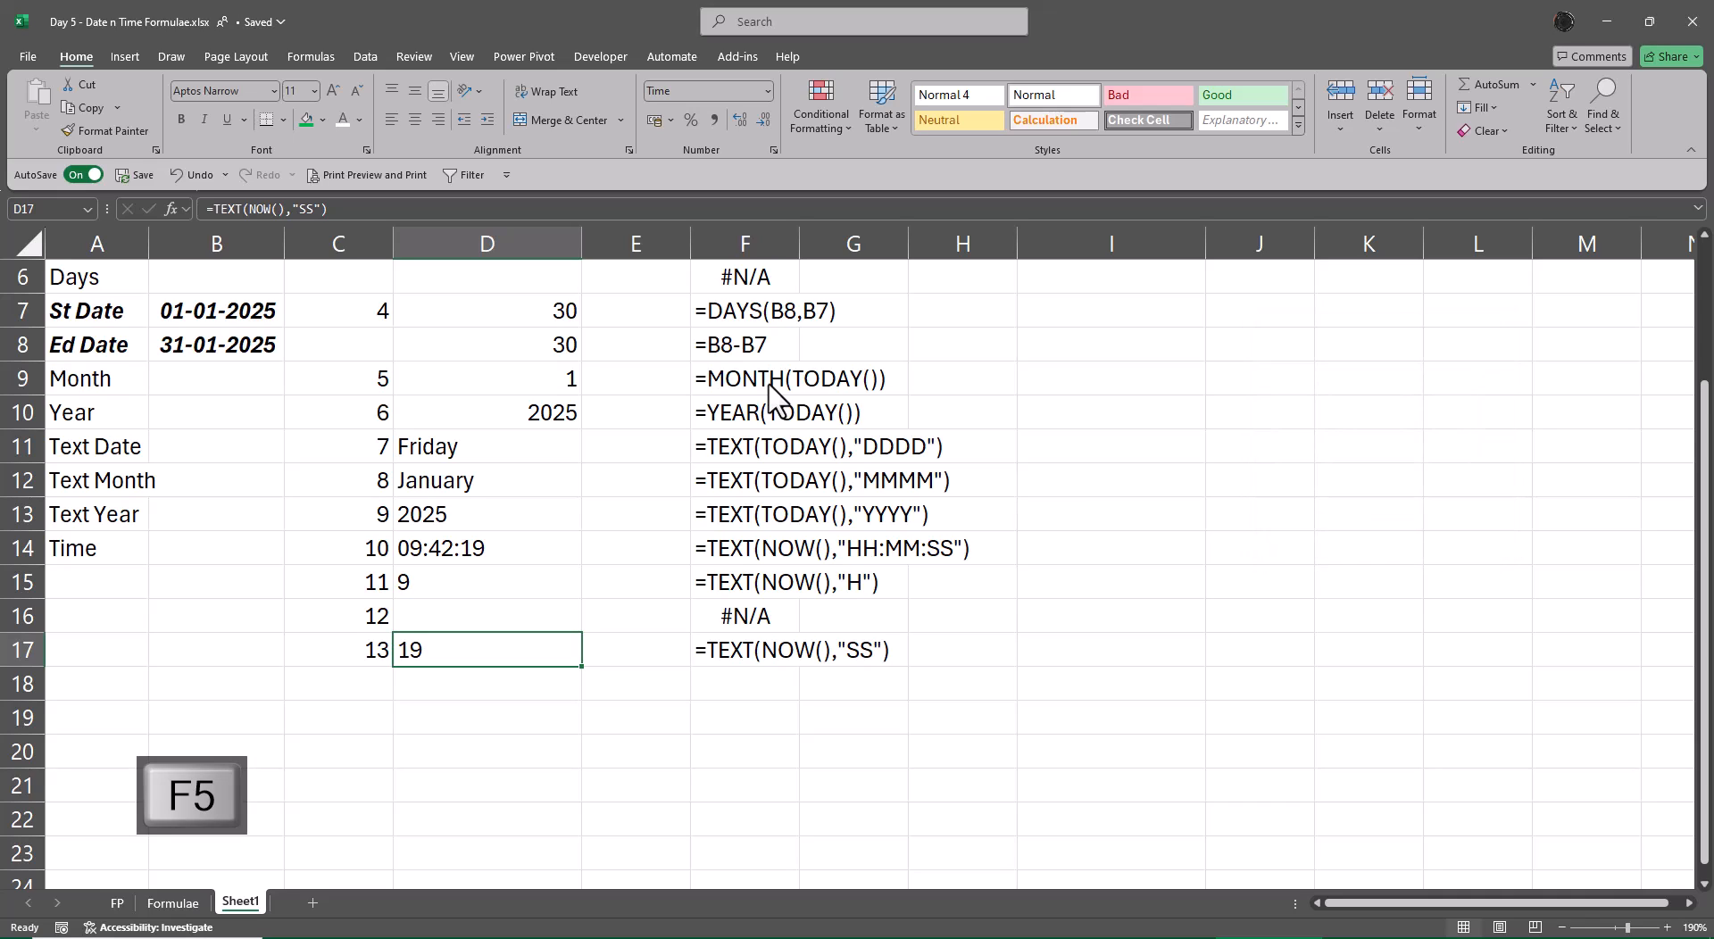
key(F8)
key(F5)
key(Escape)
Step: Switch the workbook's calculation mode between Partial and Automatic to recalculate the time formulas
click(303, 59)
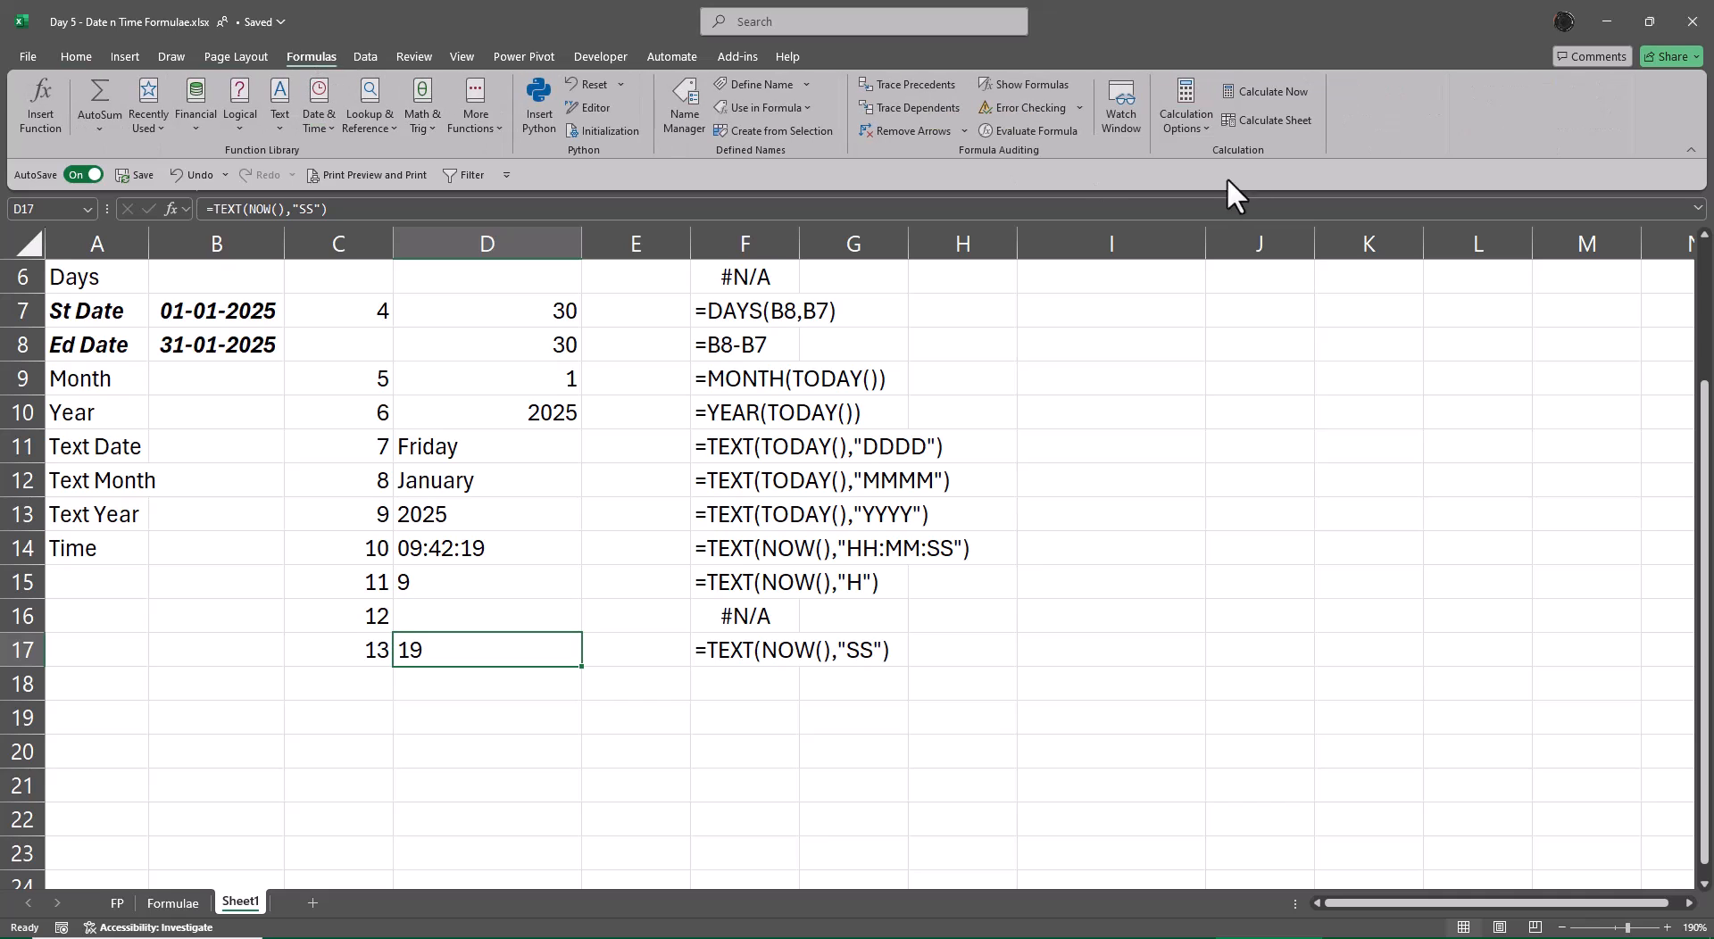
click(1182, 110)
click(1212, 171)
click(1198, 104)
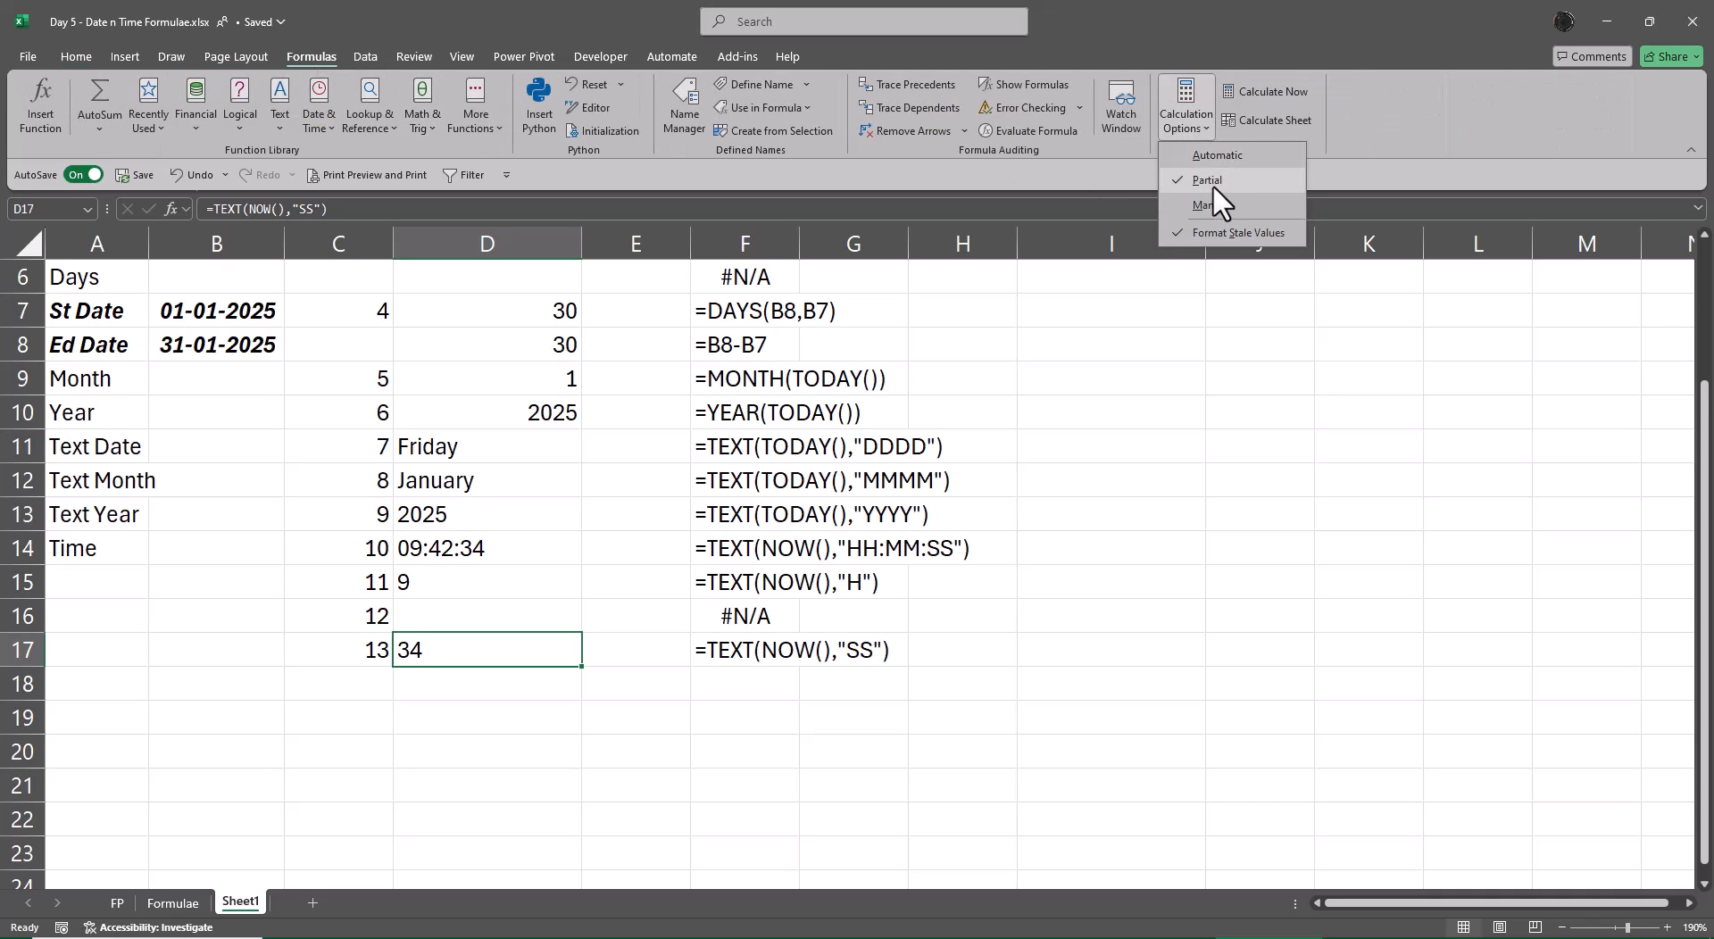
click(1213, 185)
click(1196, 115)
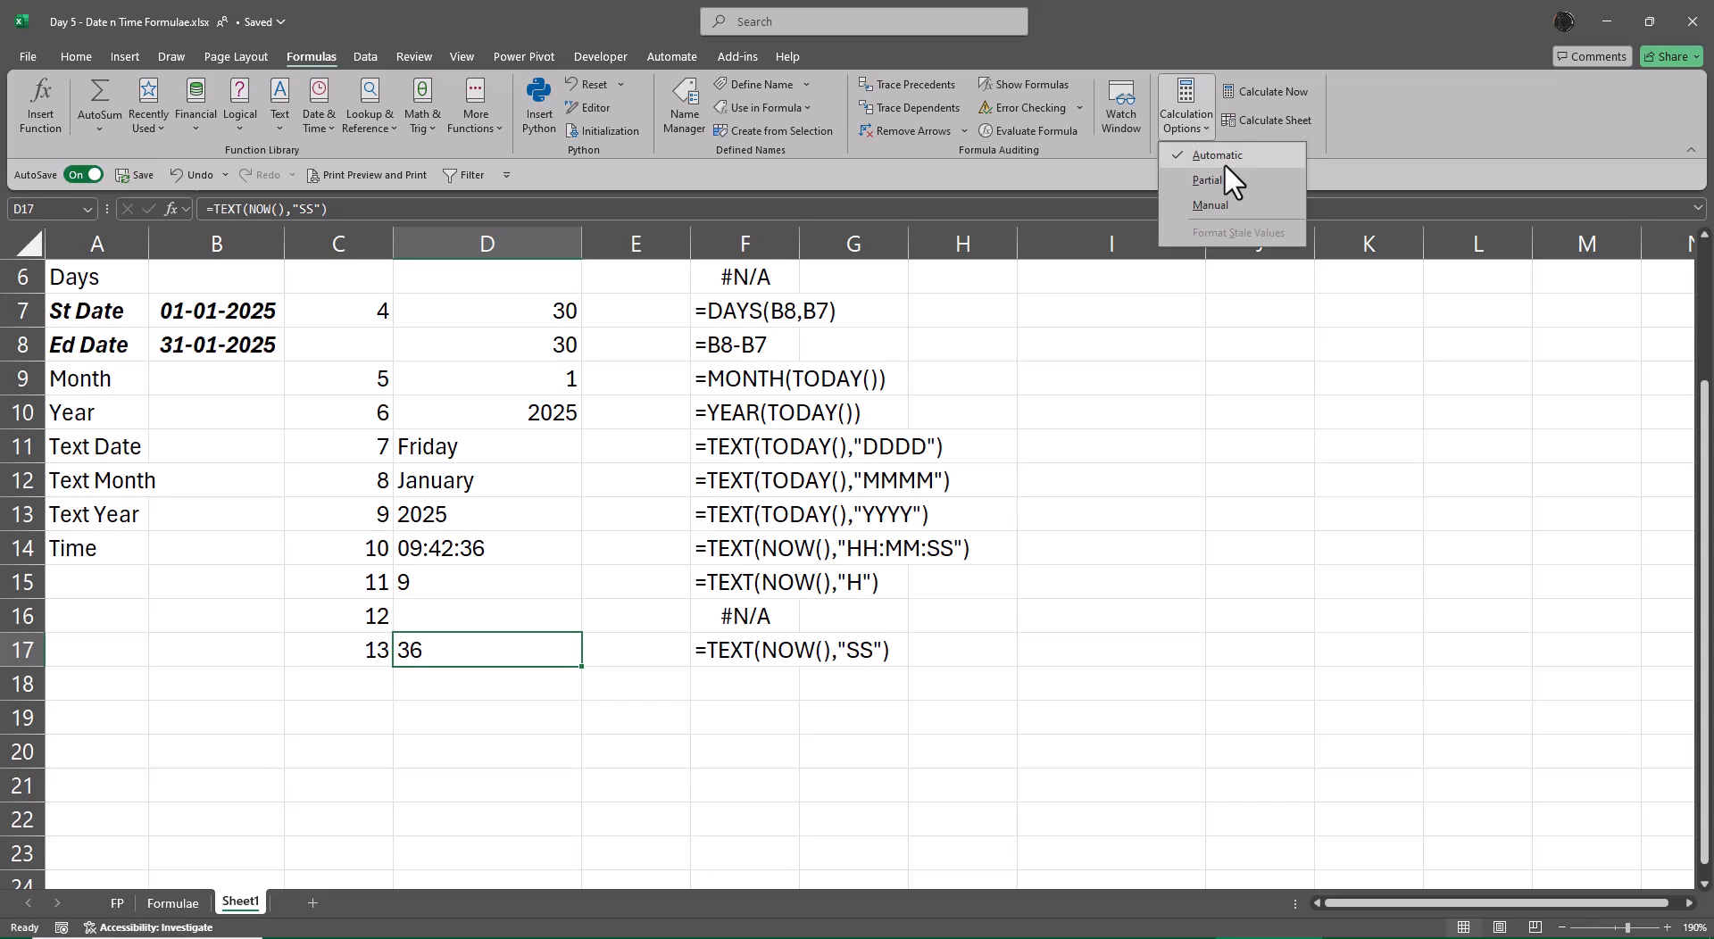
click(1225, 171)
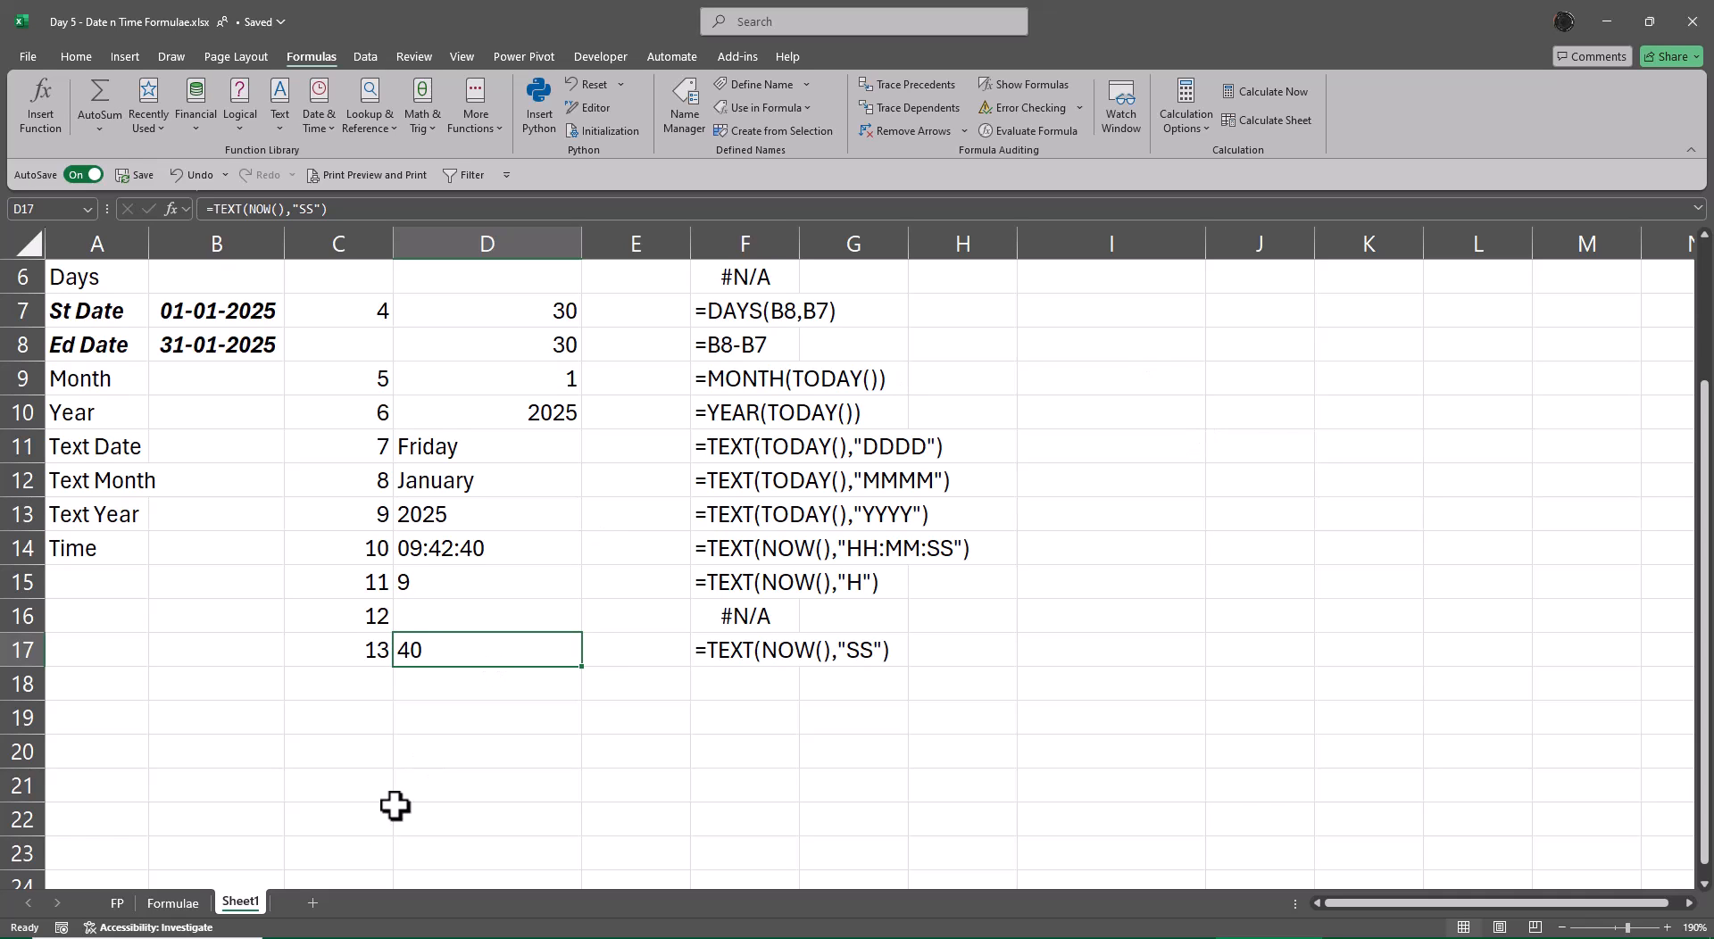
Step: On the Formulae sheet, bold the function names Time to Second in D14:D17 and Today to Text Year in D5:D13
click(177, 905)
drag(386, 602, 404, 678)
key(ctrl+b)
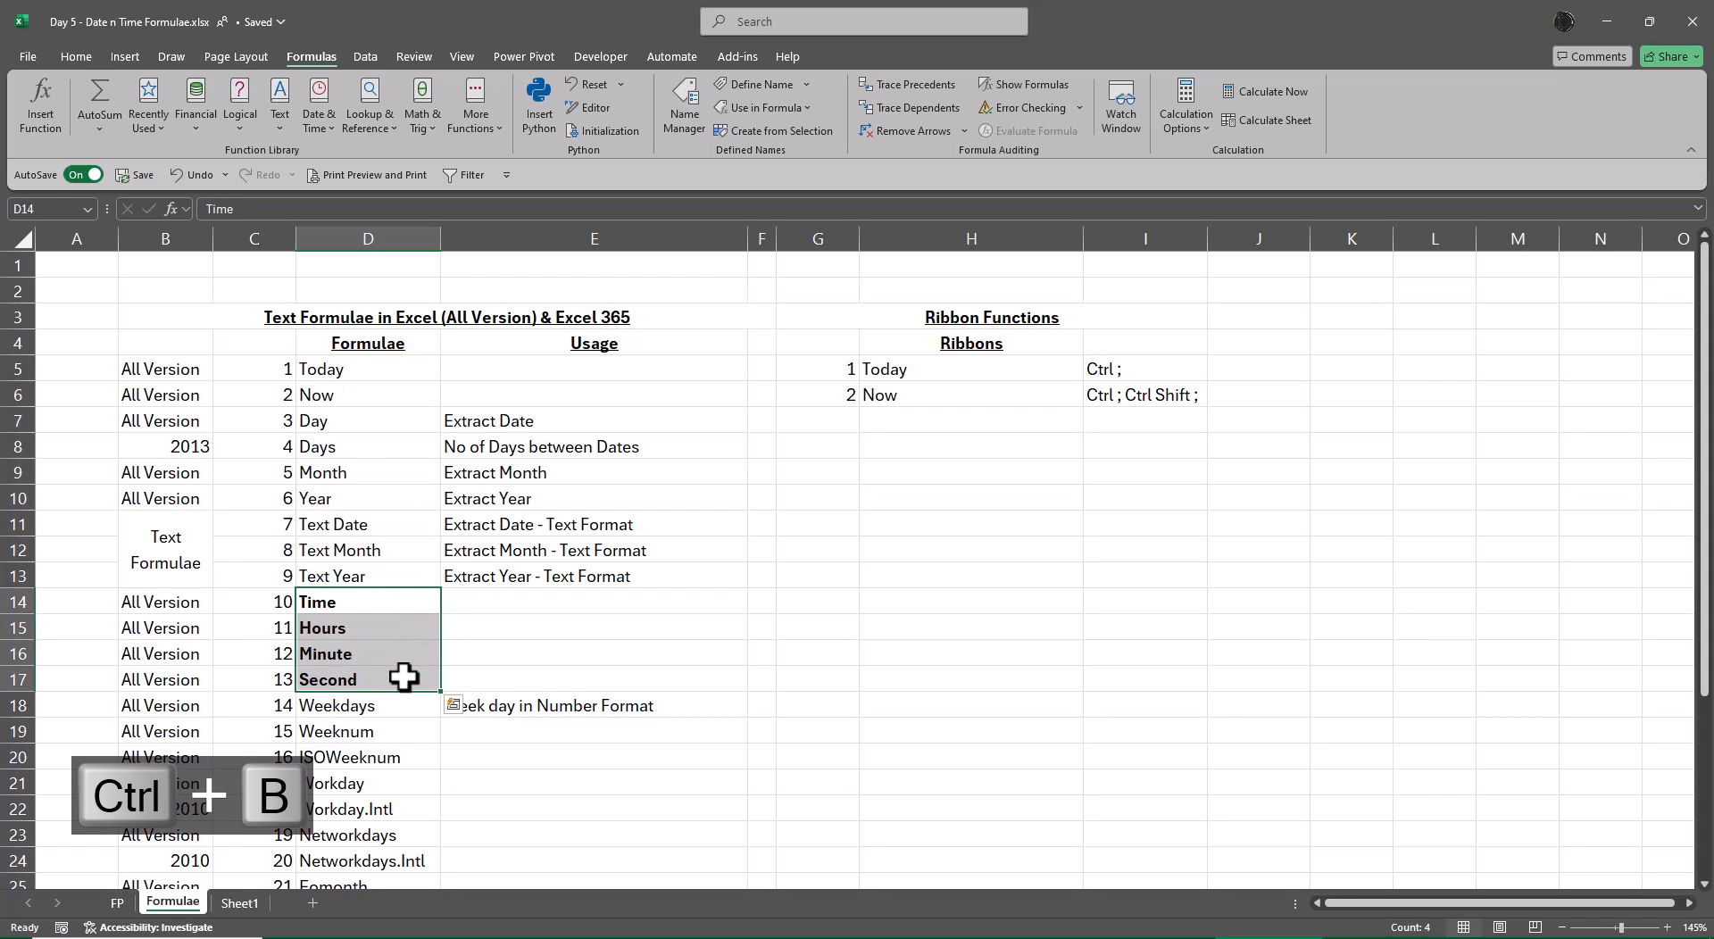
drag(348, 368, 379, 570)
key(ctrl+b)
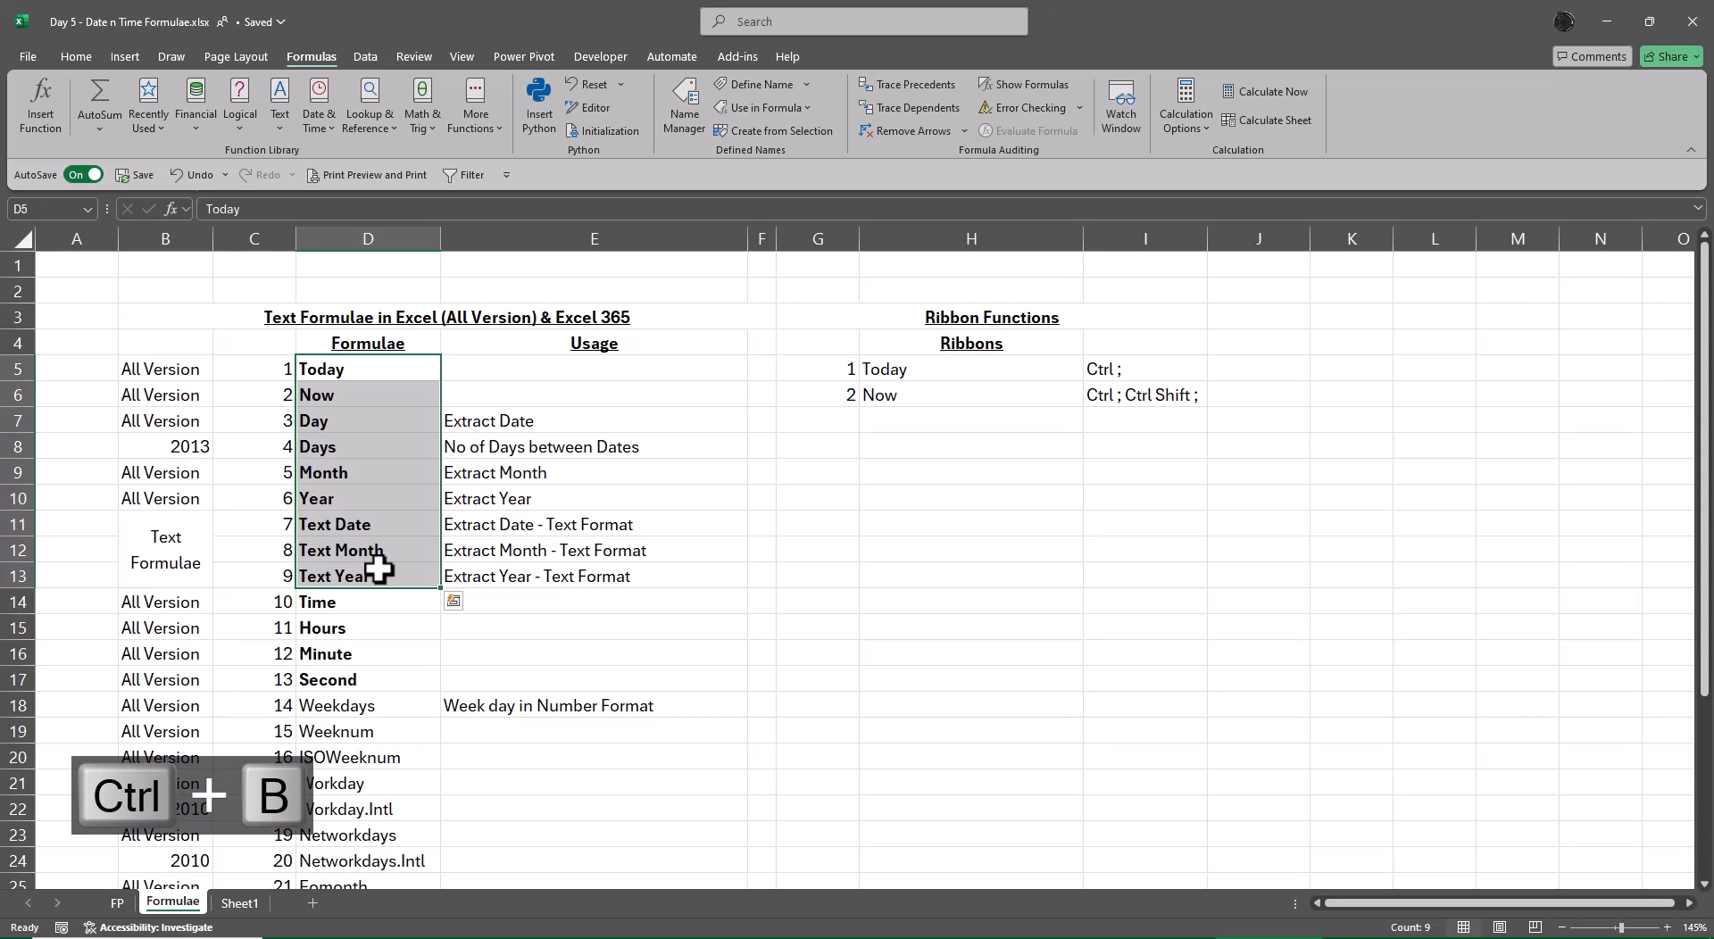
Step: Return to Sheet1 and enter the serial numbers 14, 15 and 16 in cells C18:C20
click(234, 904)
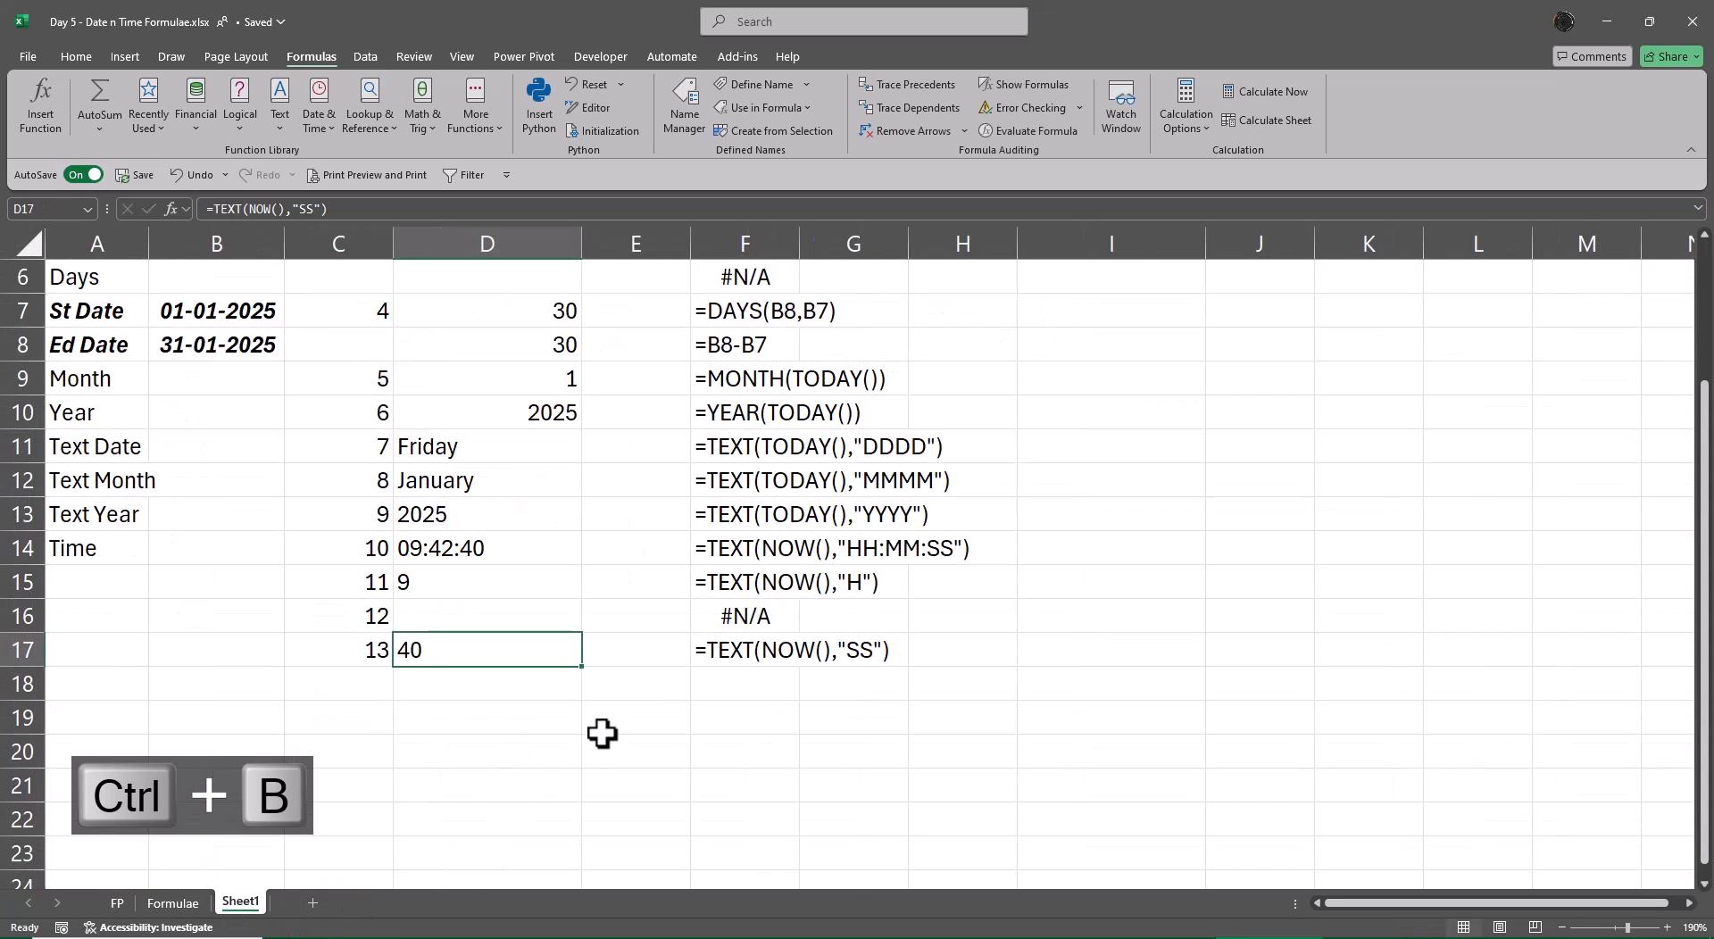
scroll(398, 641, down, 1)
click(337, 579)
text(14)
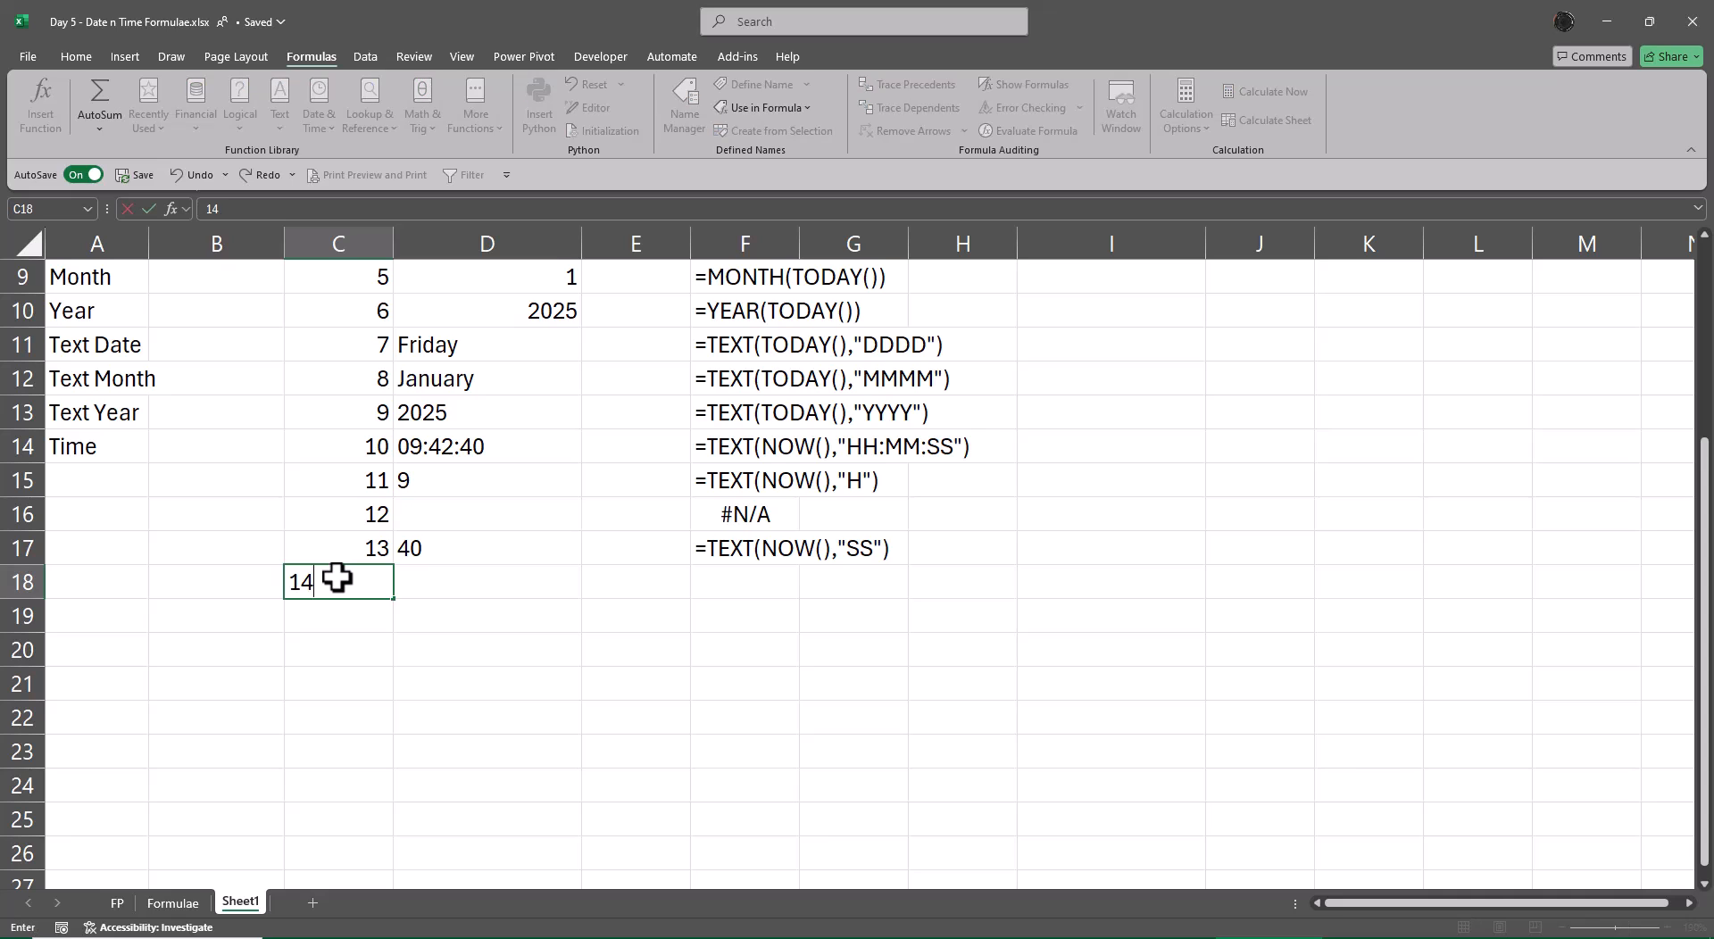
key(Return)
text(15)
key(Return)
text(16)
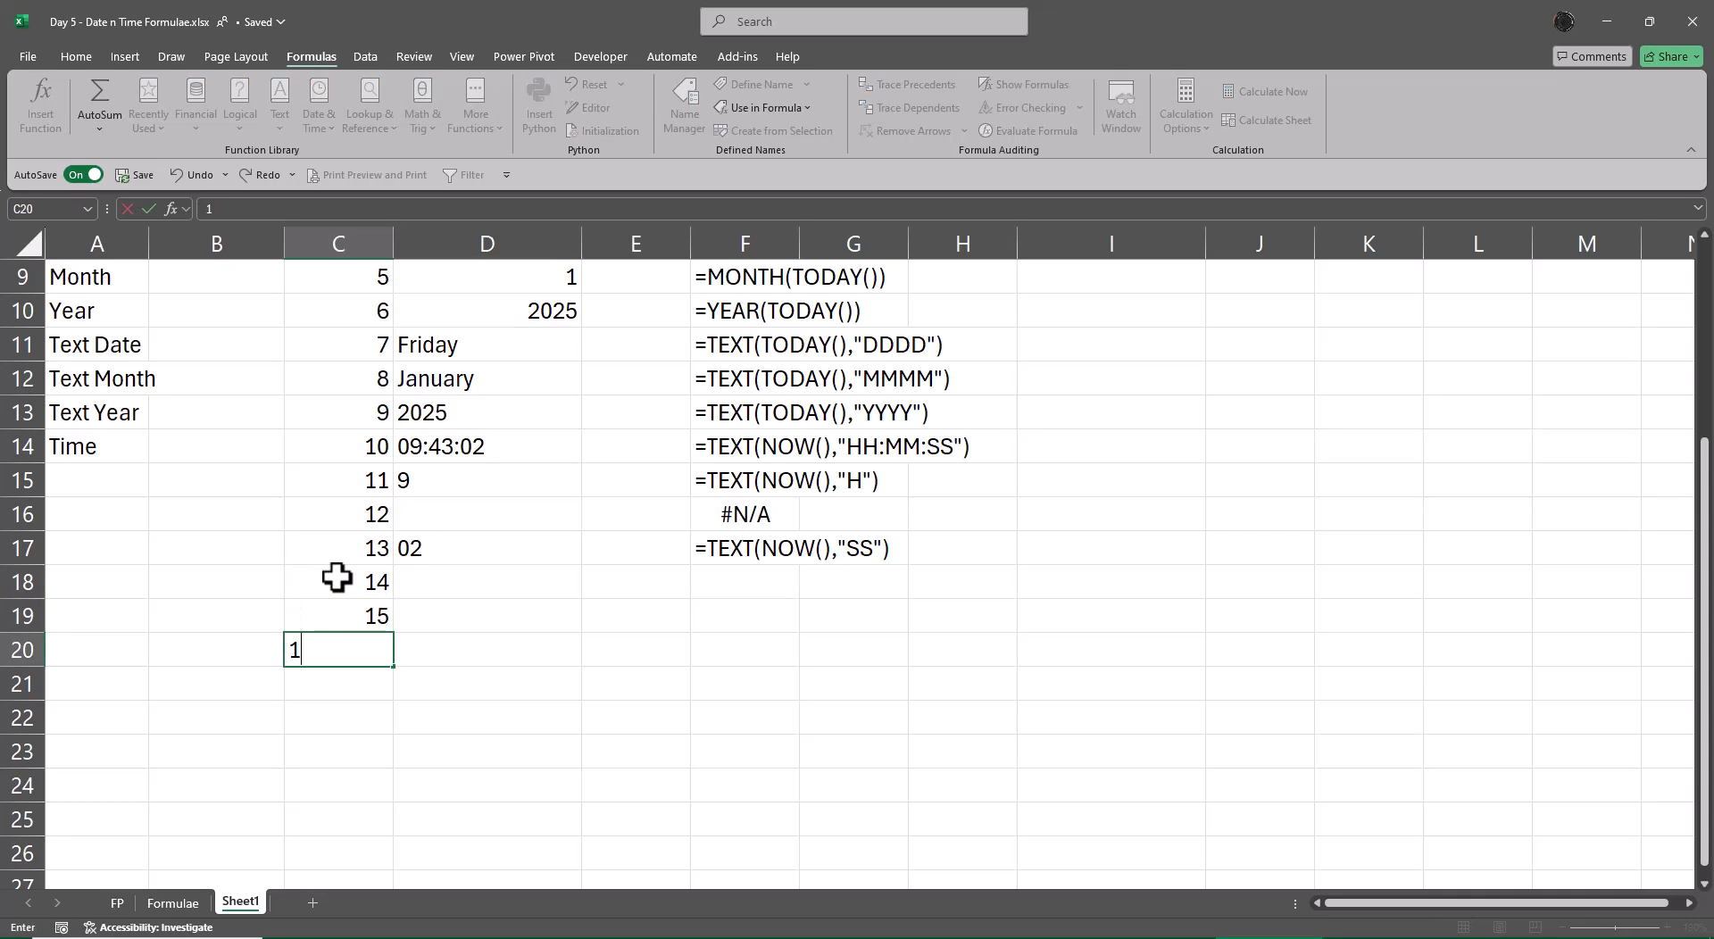
key(Return)
Step: Copy the TODAY formula from cell D3 into cells D18:D20
key(Up)
key(Up)
key(Right)
key(Right)
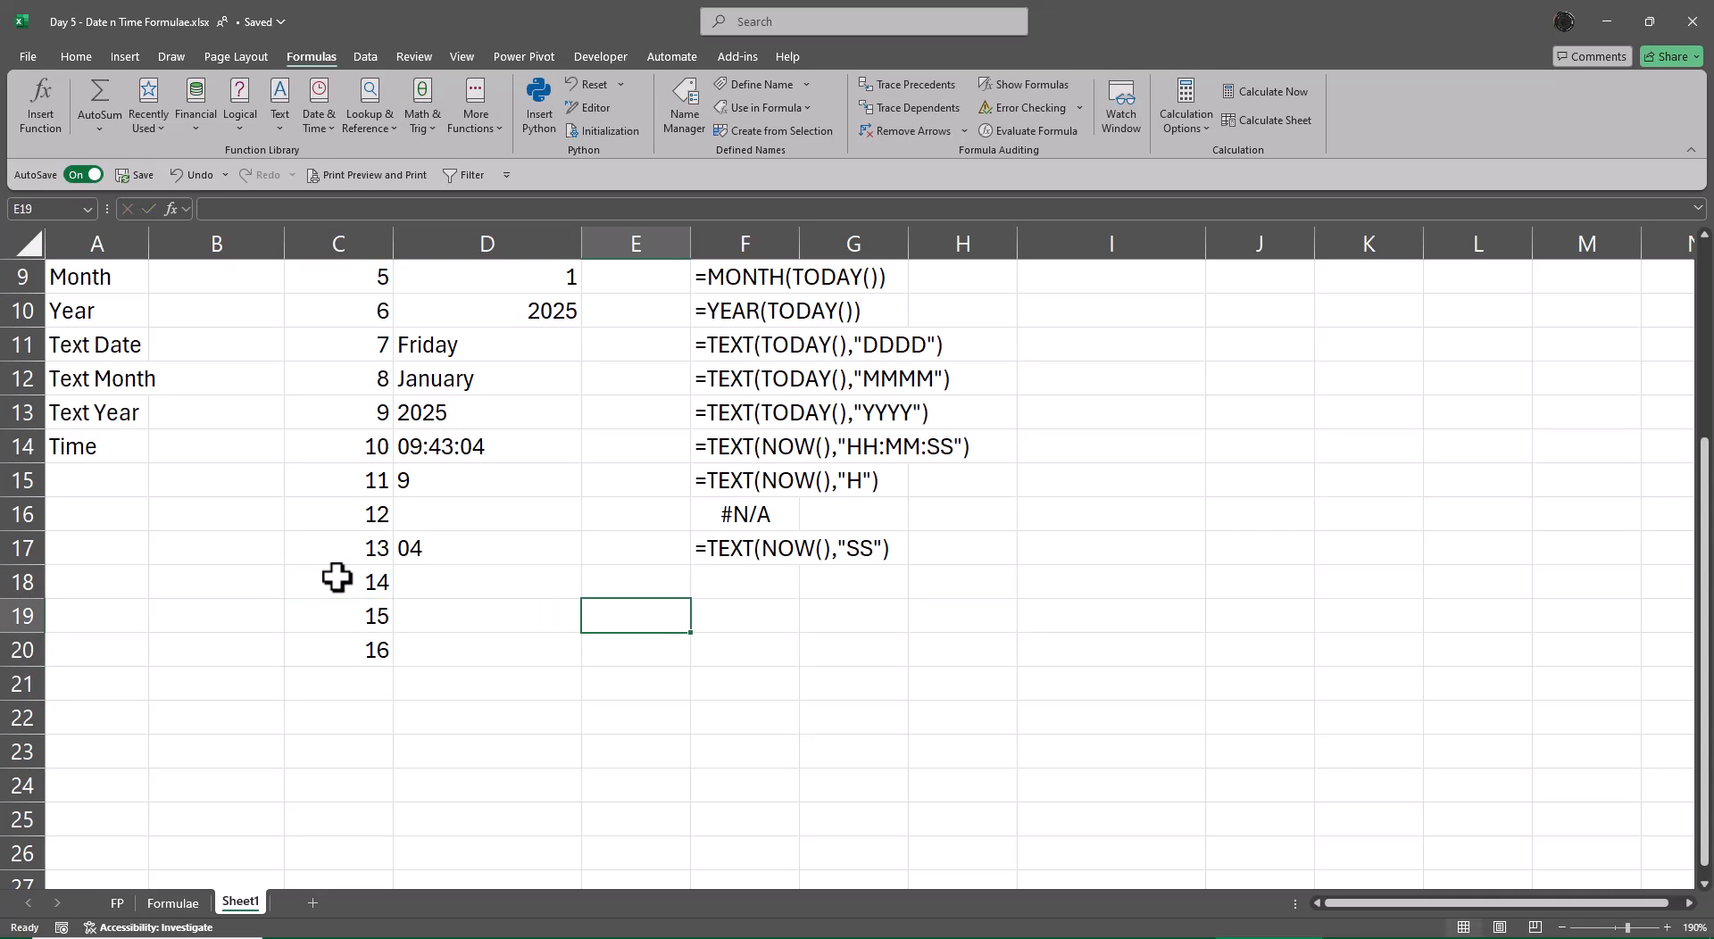
key(Up)
key(Left)
key(Up)
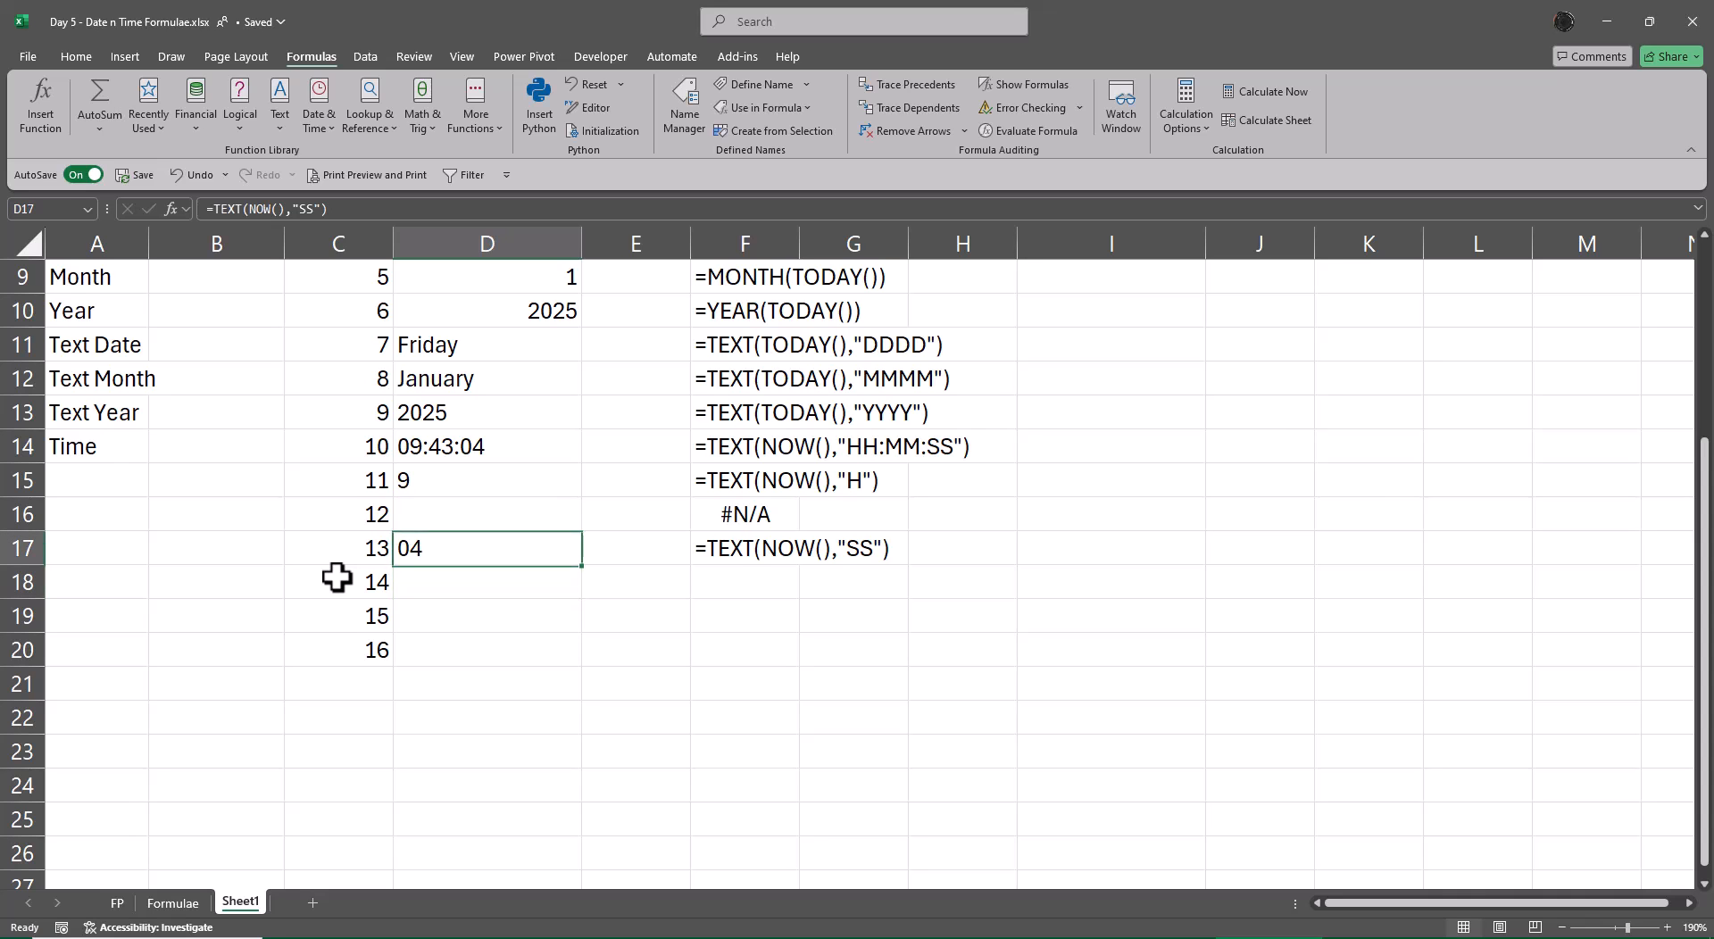
key(ctrl+Up)
key(ctrl+Up)
key(ctrl+Up)
key(Up)
key(Up)
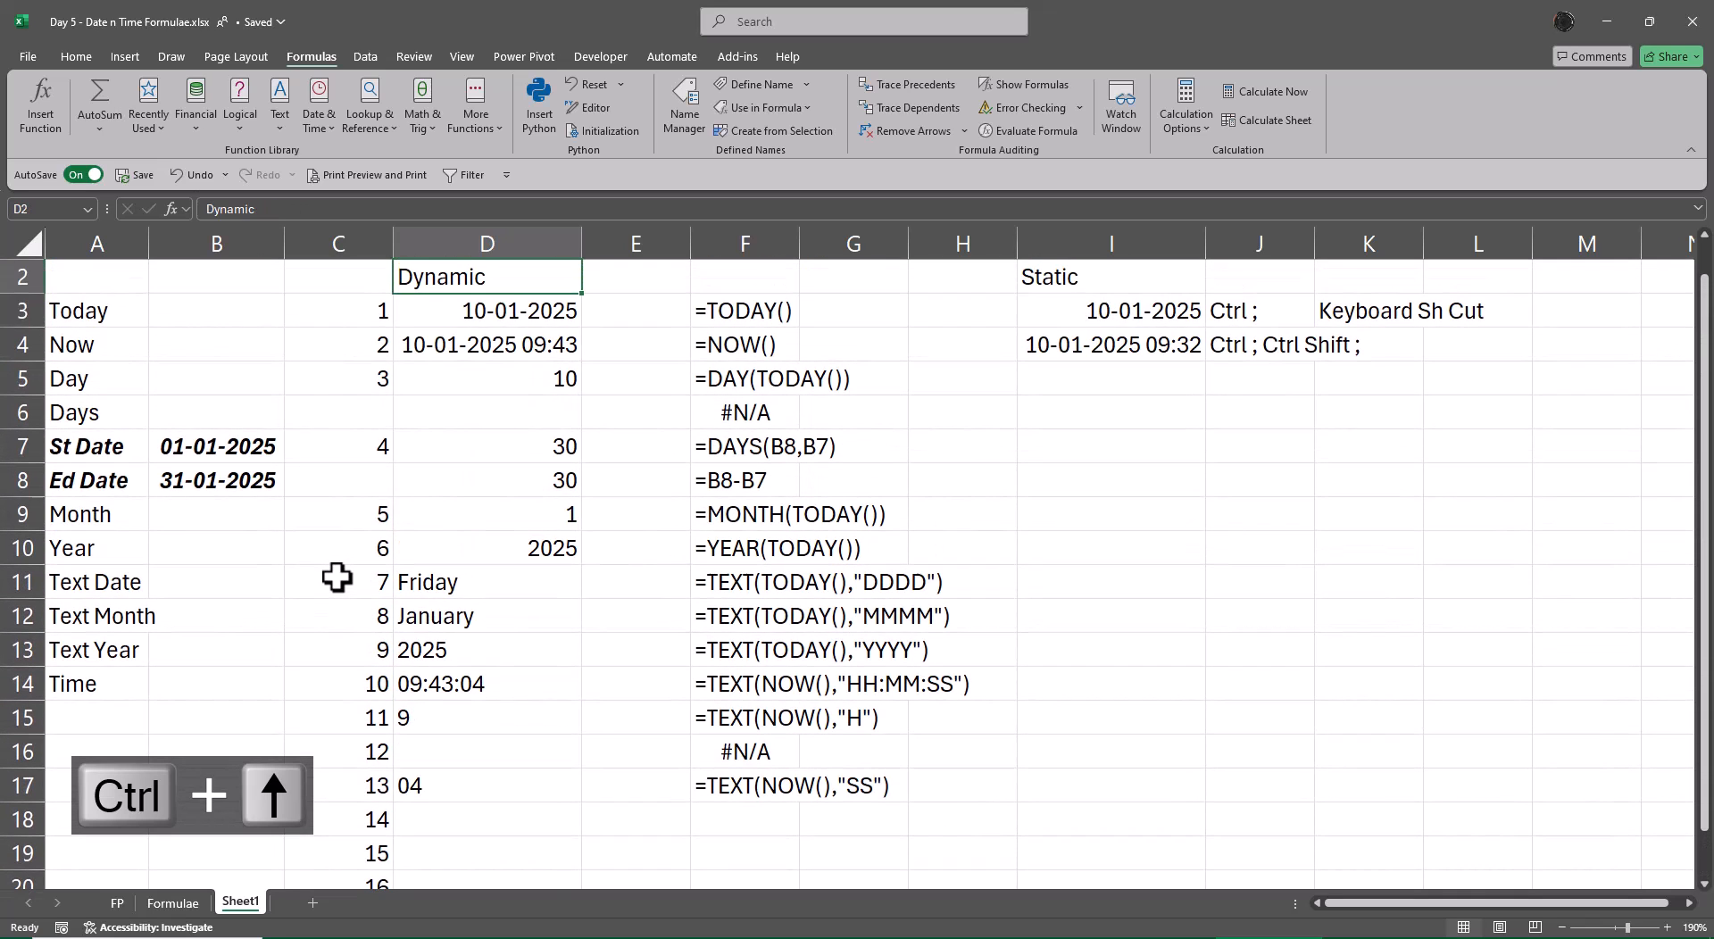
key(Down)
key(shift+Up)
key(ctrl+c)
key(Down)
key(Down)
key(Down)
key(Down)
key(Down)
key(Down)
key(Down)
key(Down)
key(Down)
key(Down)
key(Down)
key(Down)
key(Down)
key(Down)
key(Down)
key(Down)
key(Down)
key(Down)
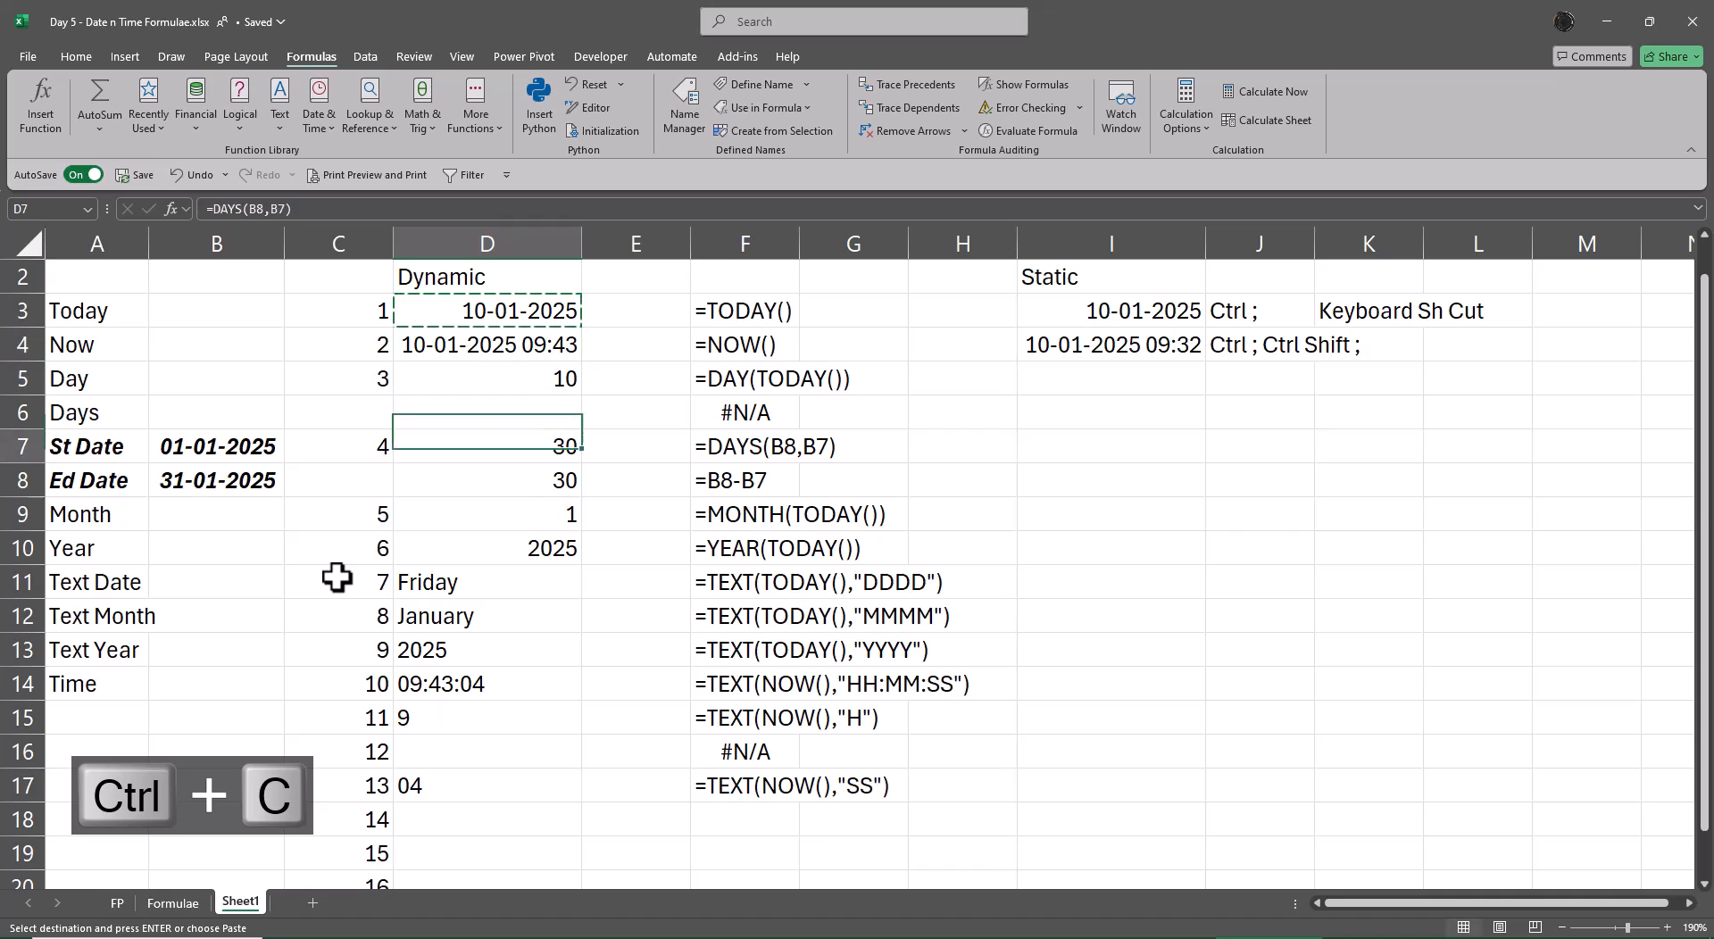
key(Up)
key(Up)
key(Up)
key(Up)
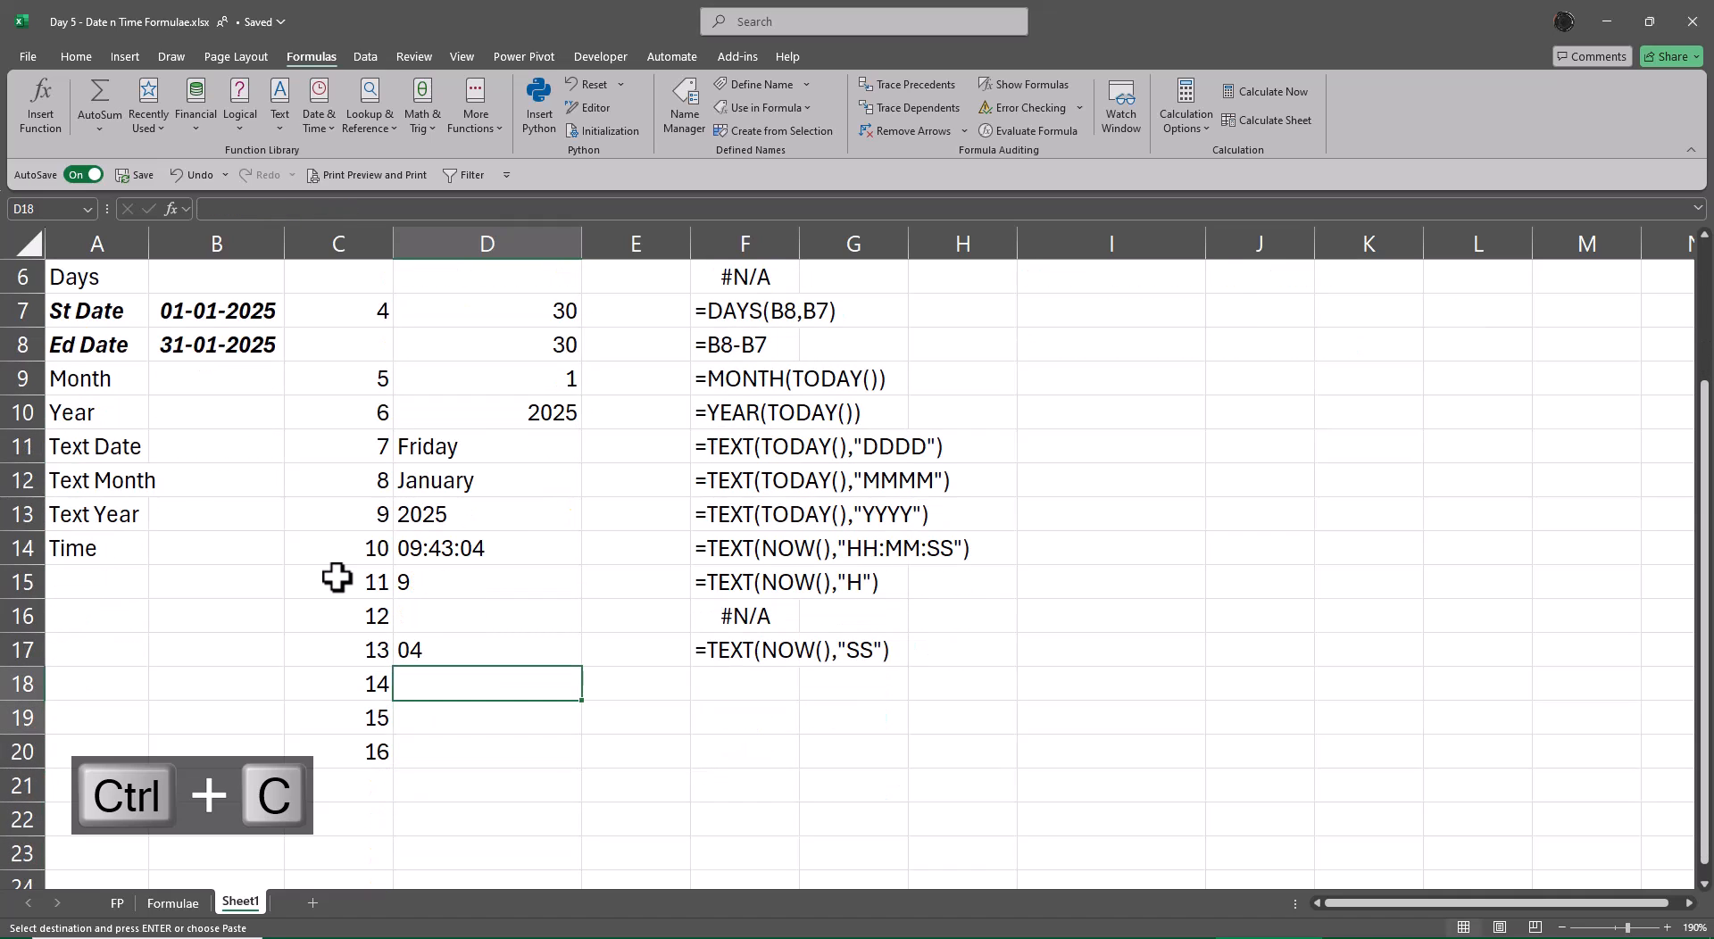
key(shift+Down)
key(shift+Down)
key(ctrl+v)
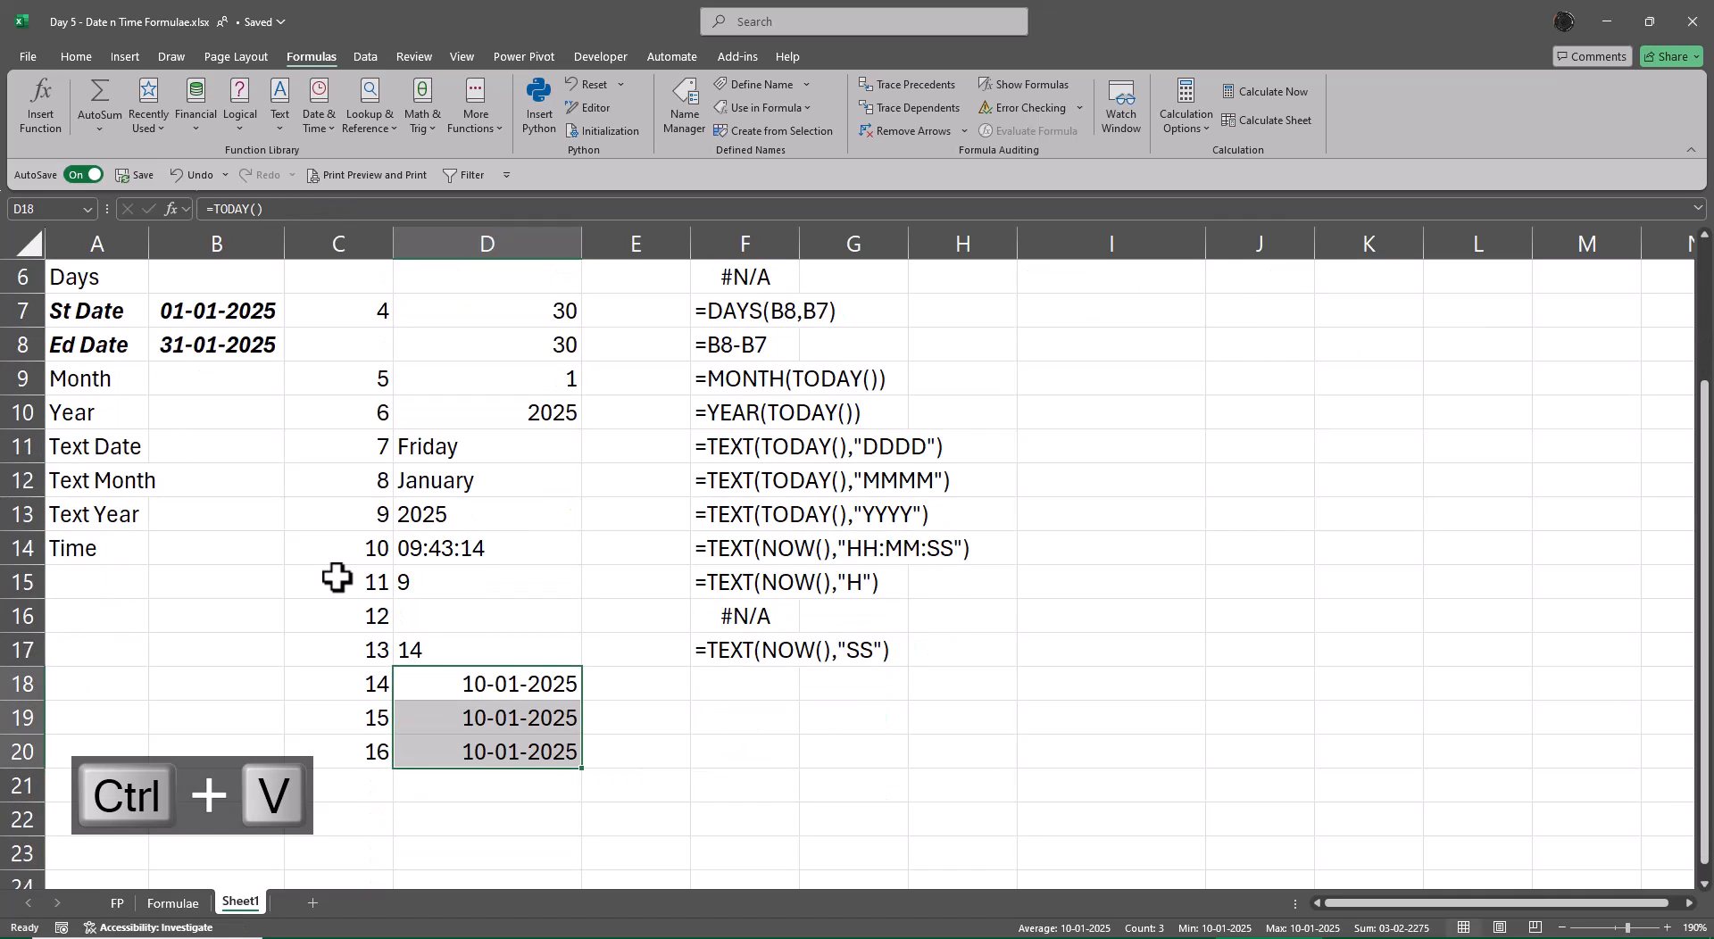
Step: Enter =WEEKDAY(D18) in cell F18 to get the weekday number of the date
key(Right)
key(Right)
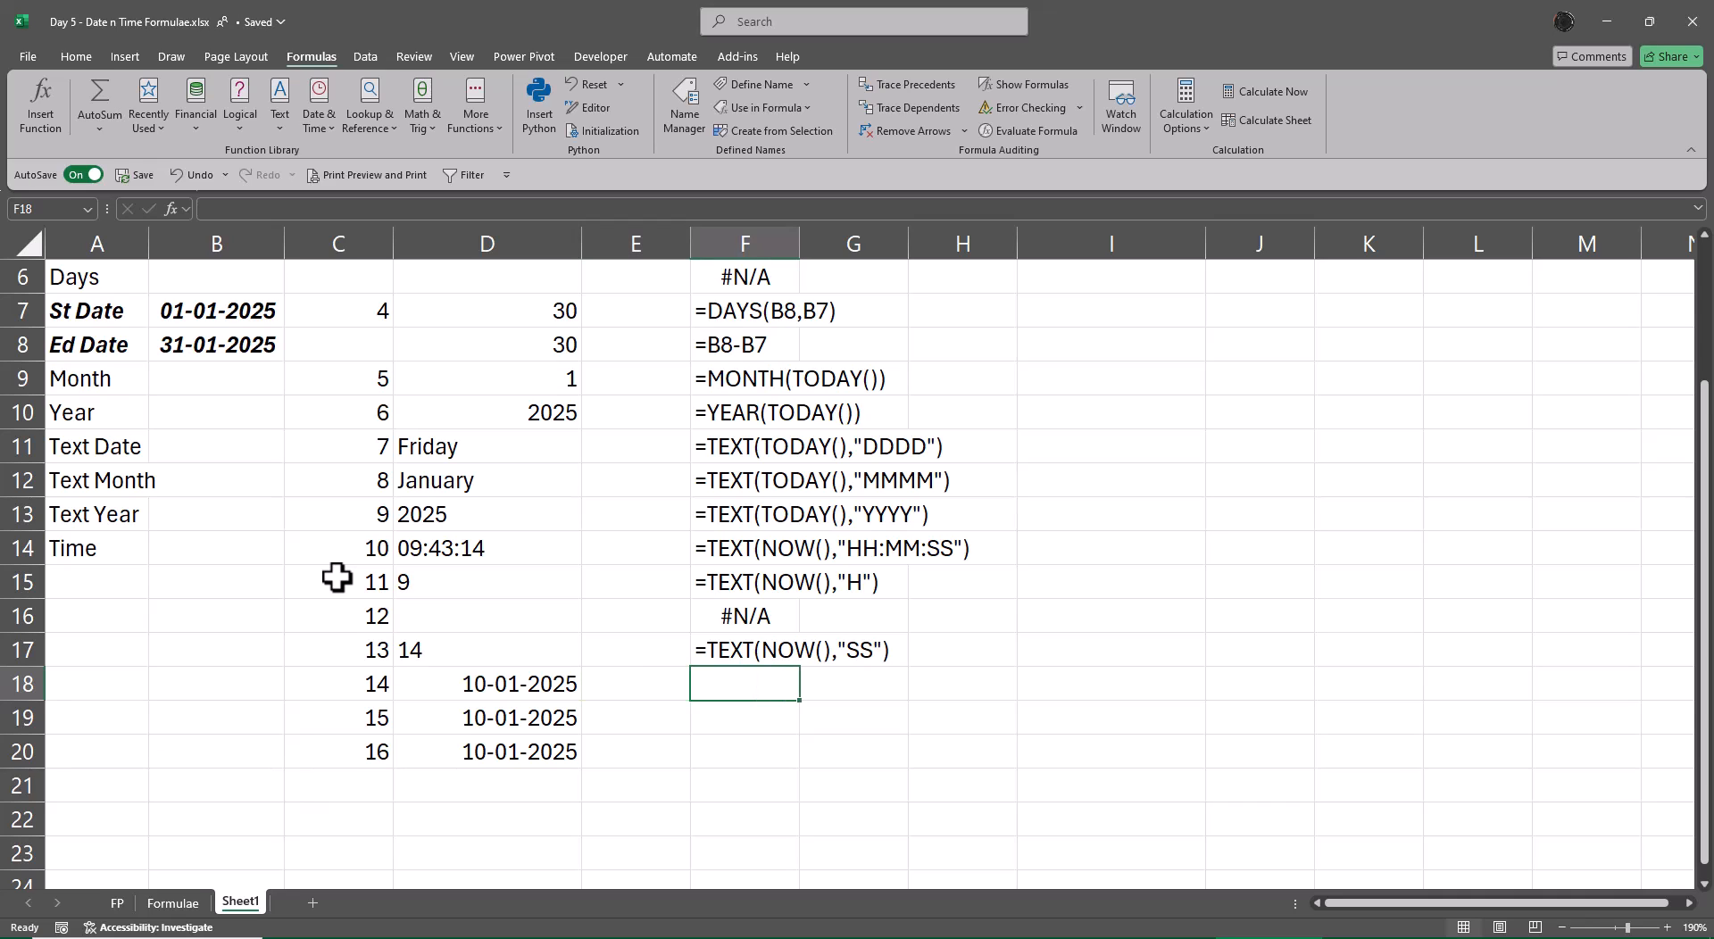
text(=wee)
key(Tab)
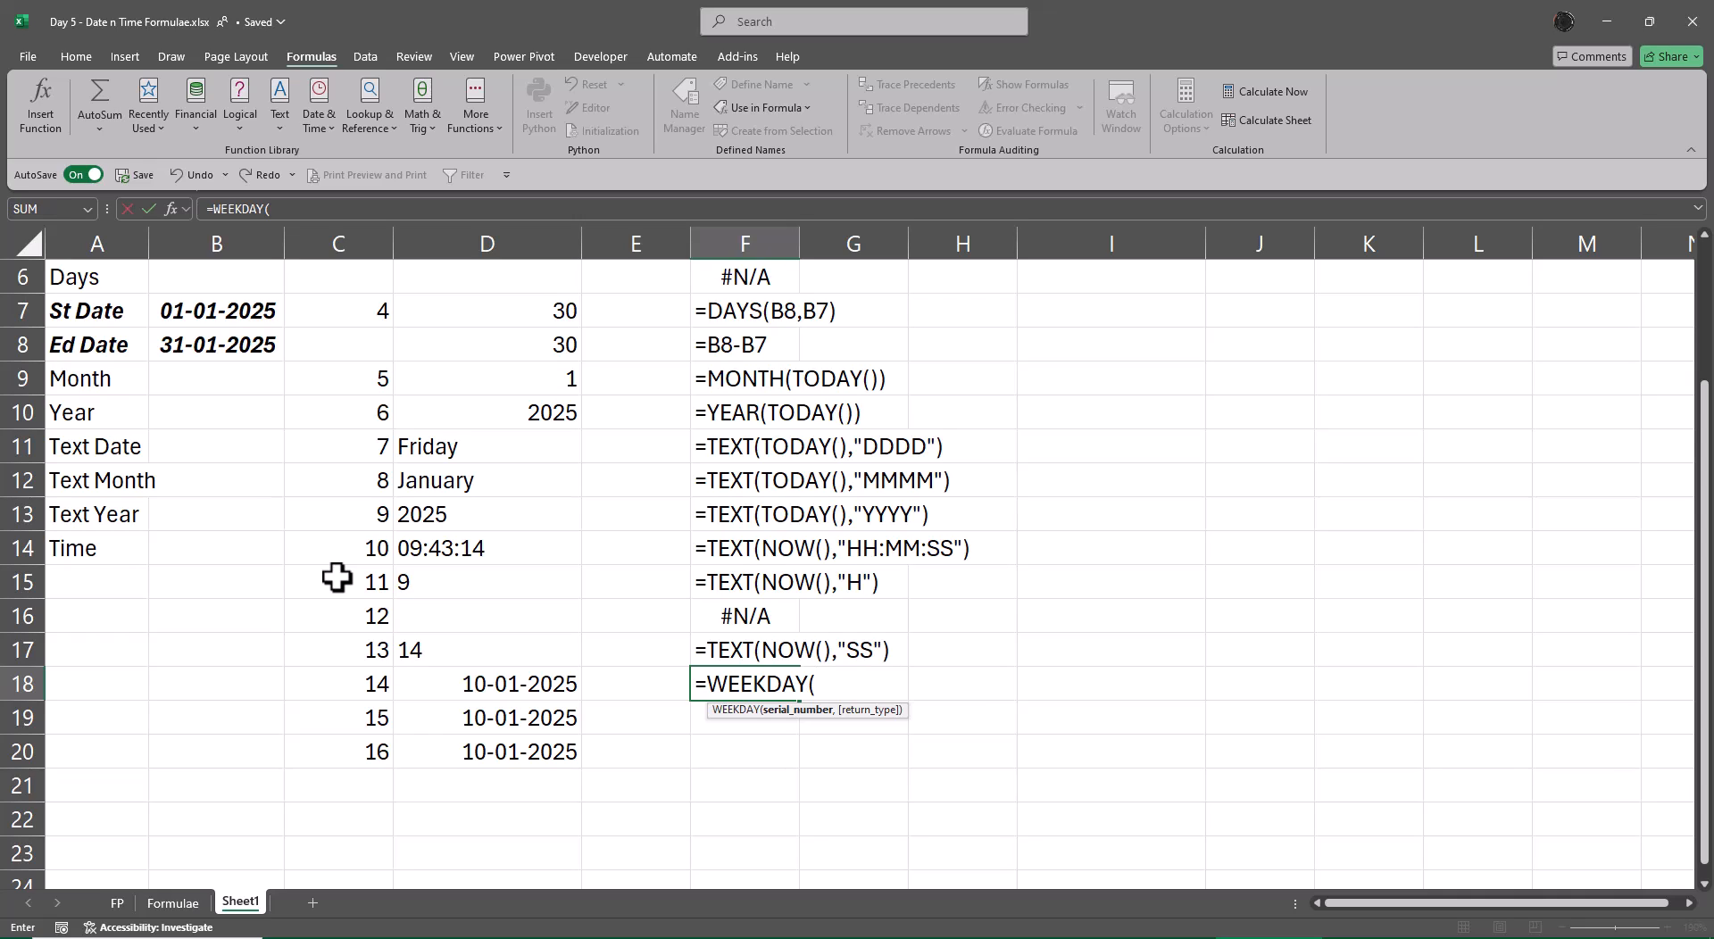
key(Left)
key(Left)
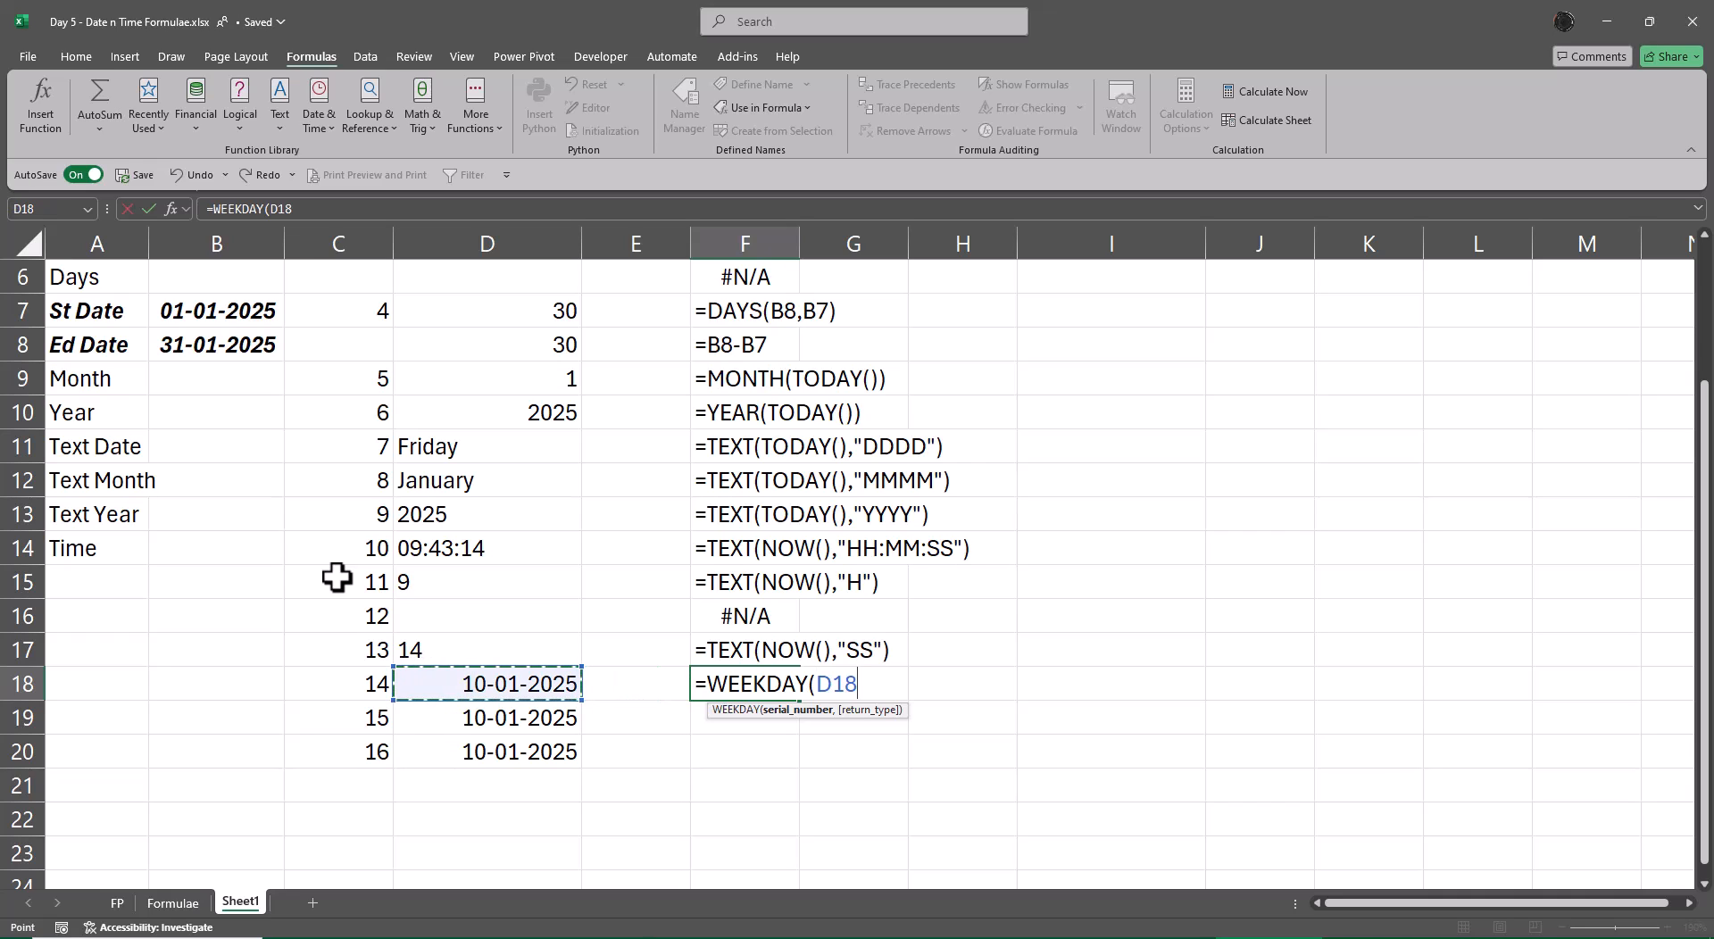
key(Return)
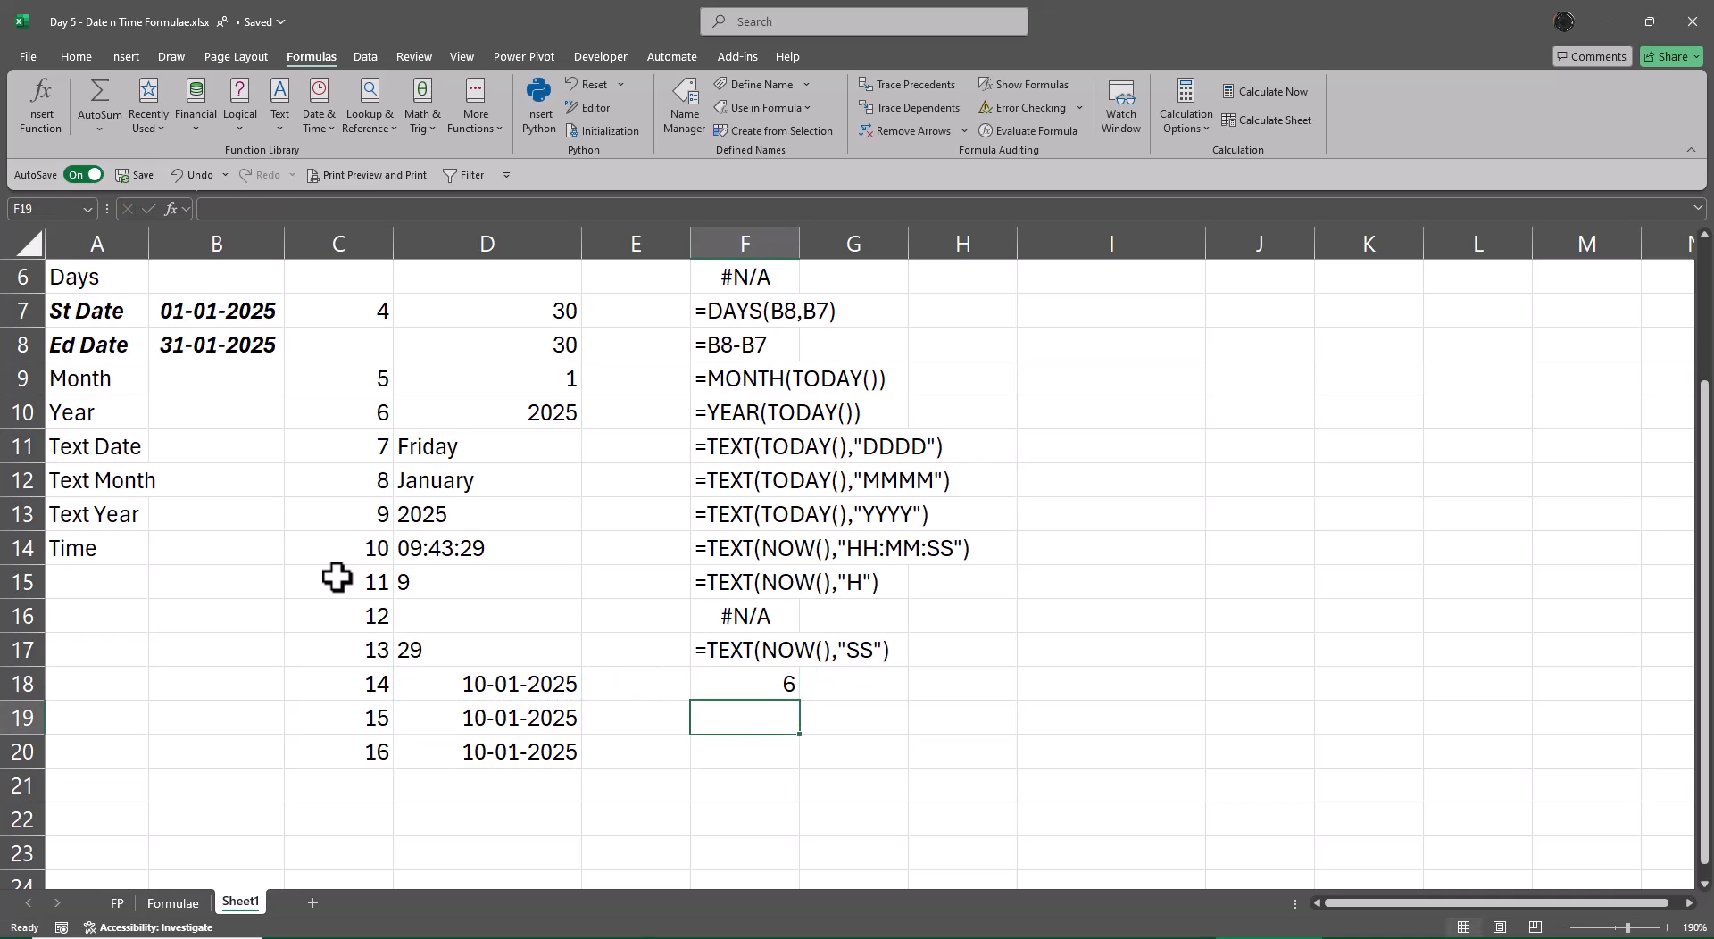
Step: Add return type 2, Monday (1) through Sunday (7), to the WEEKDAY formula in cell F18
key(Up)
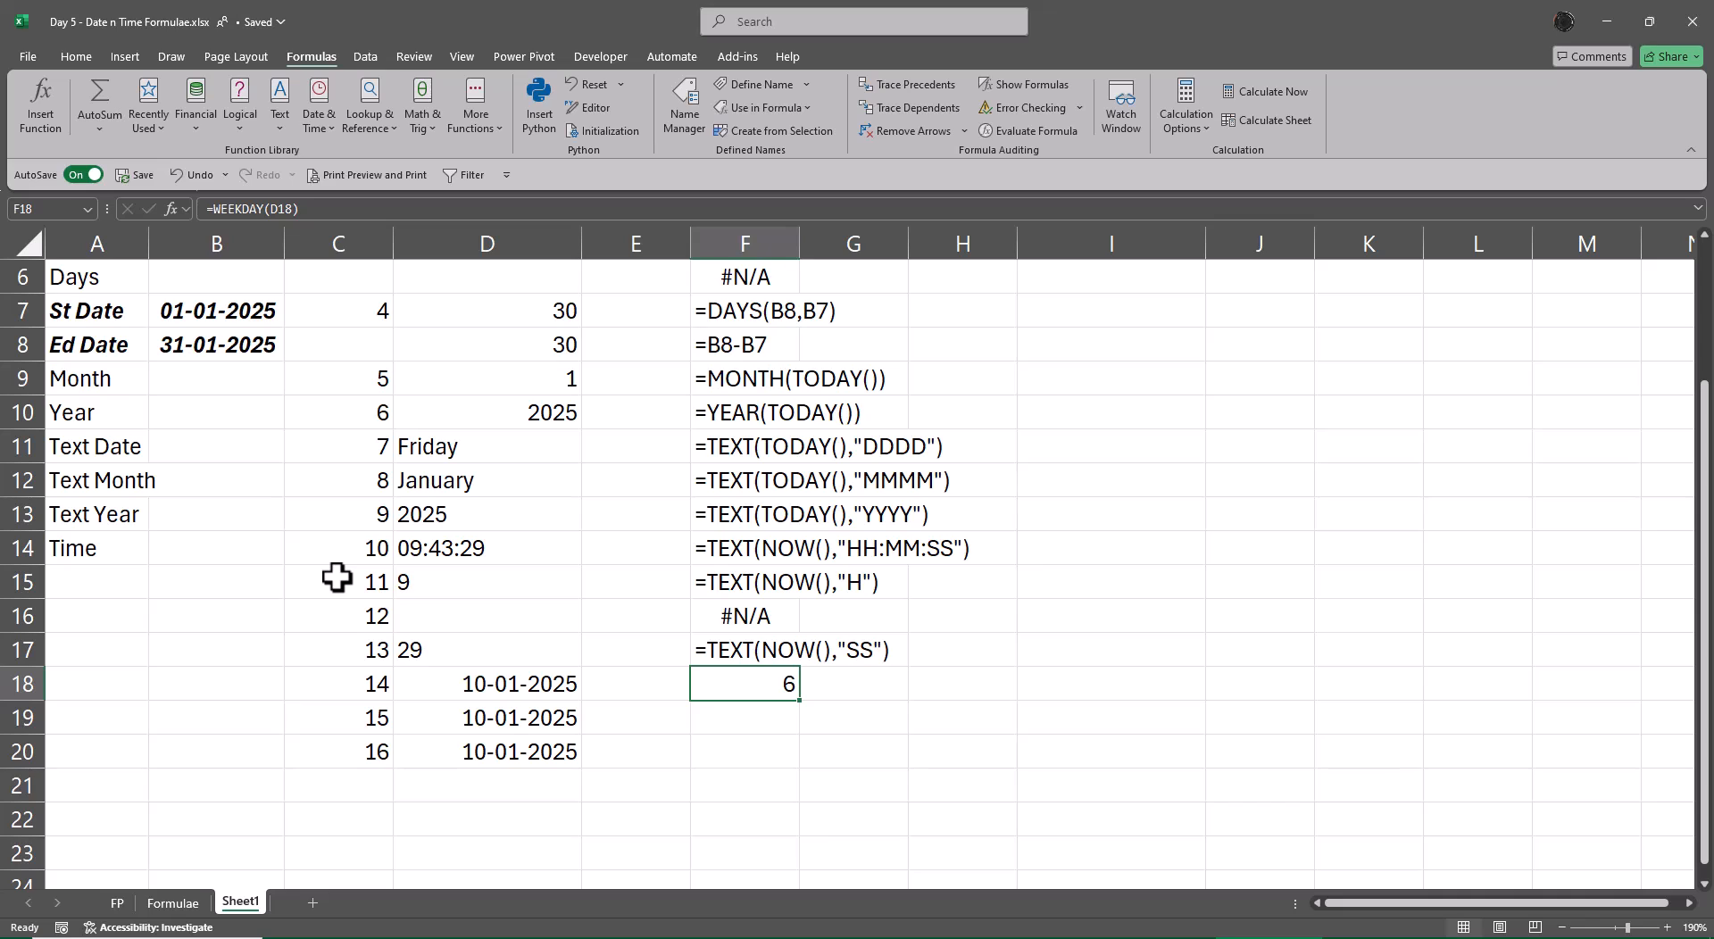
key(F2)
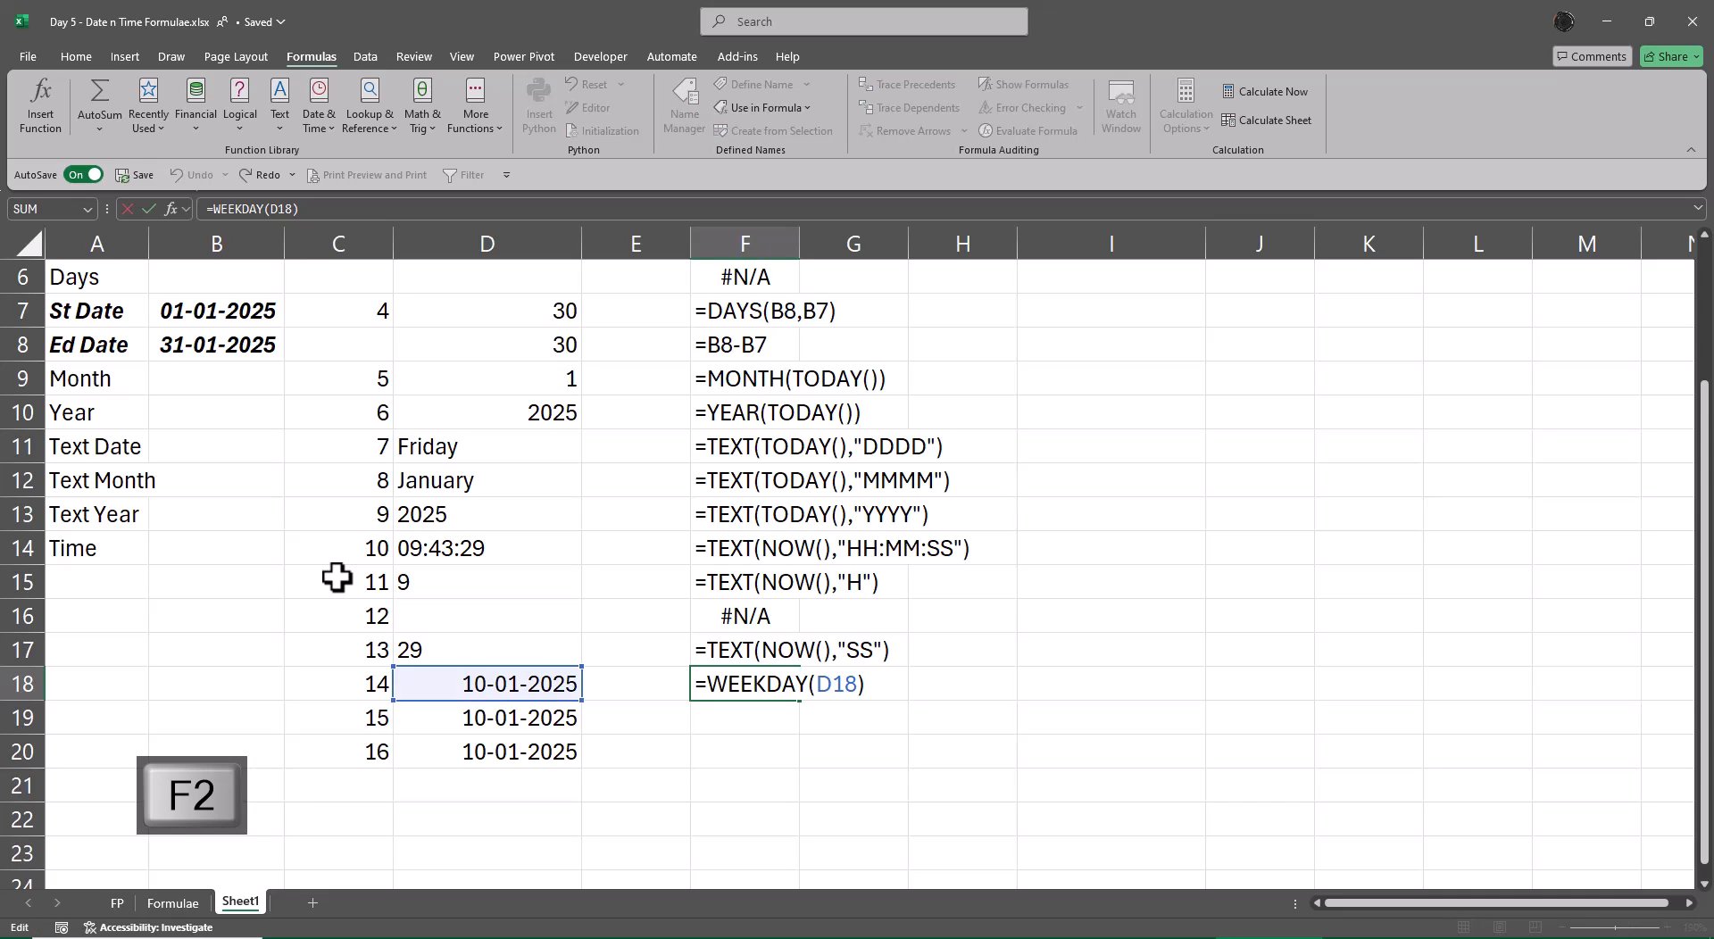
key(Left)
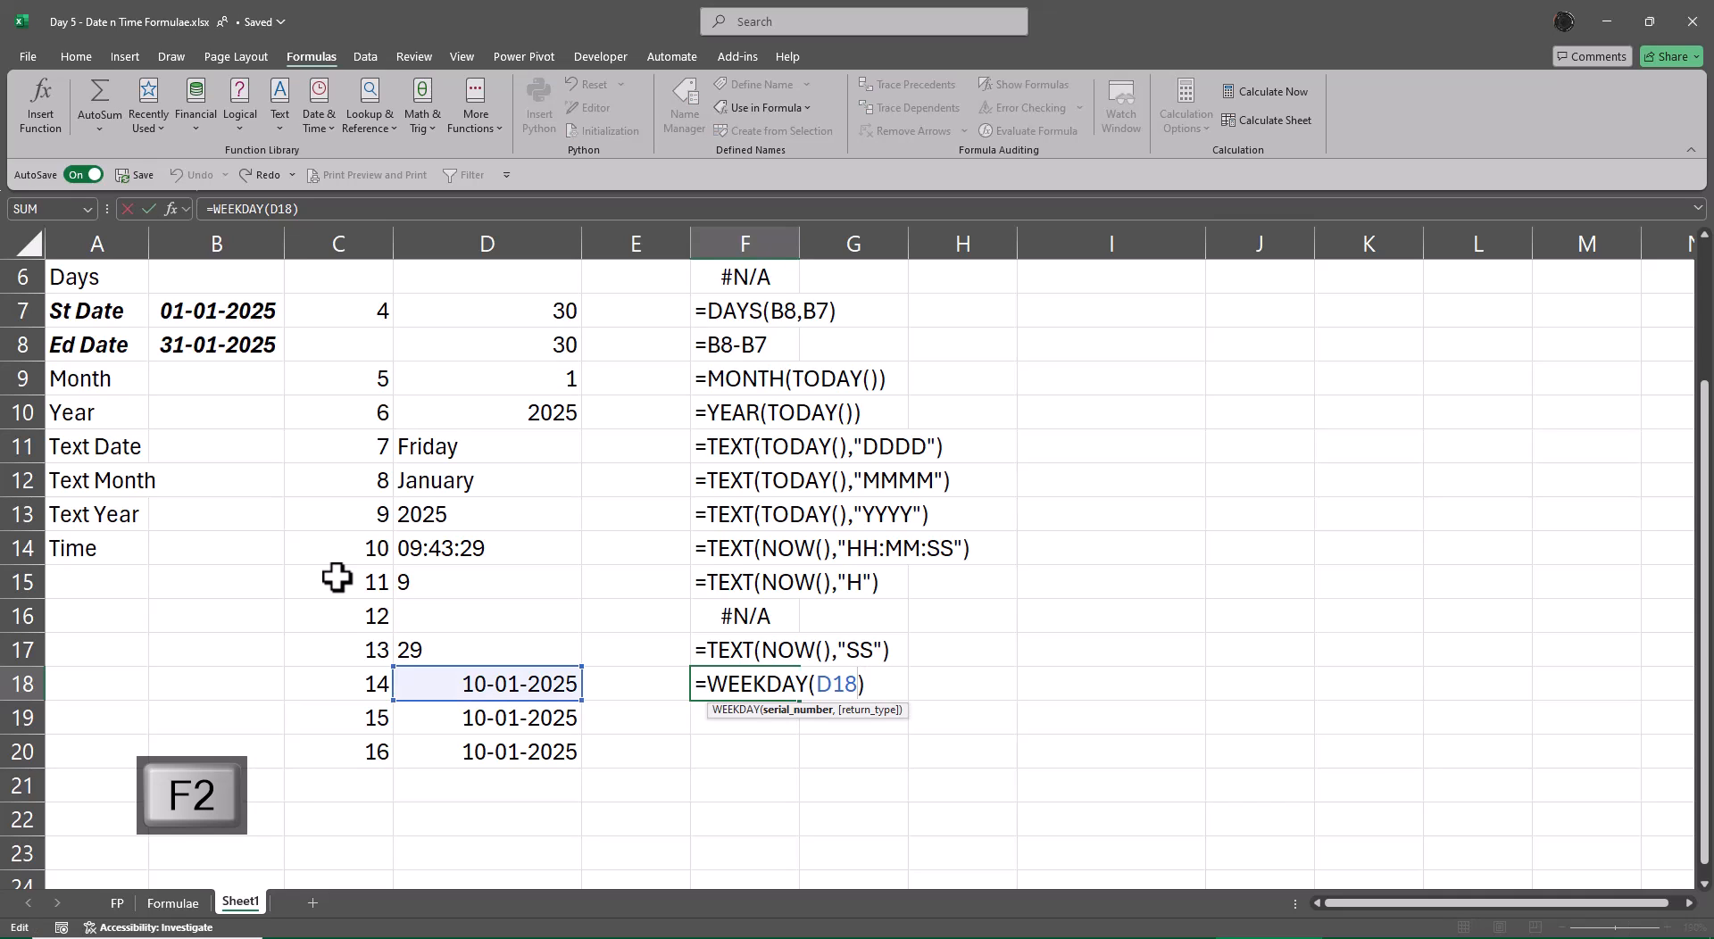
text(,)
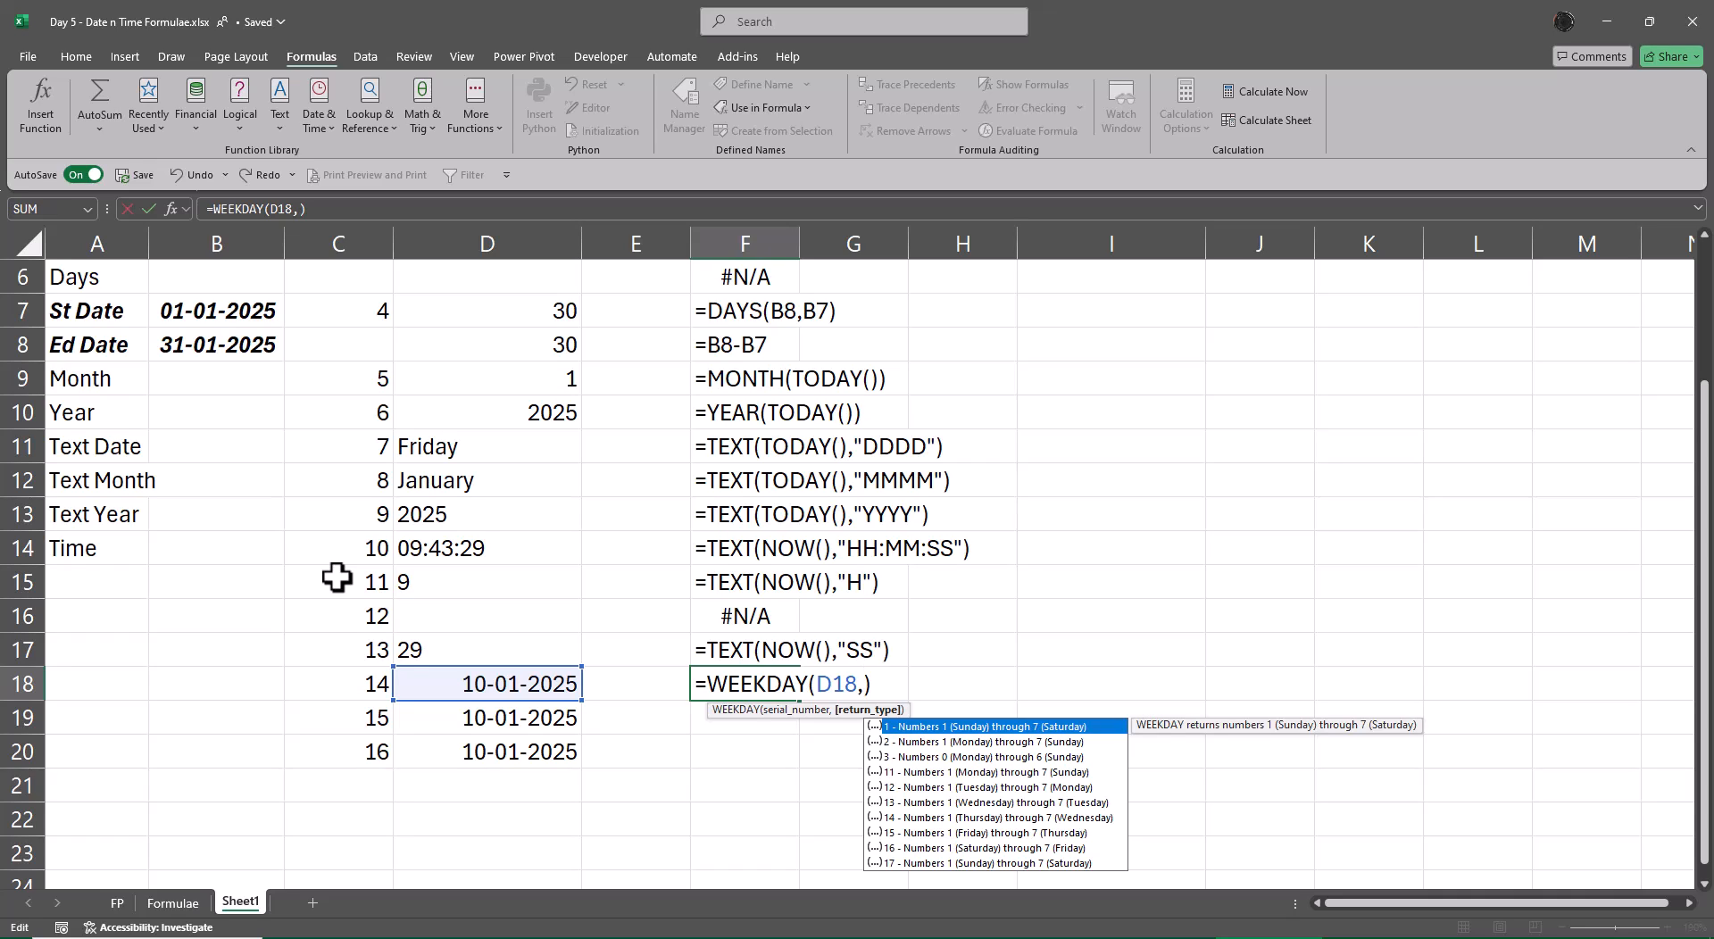
key(Down)
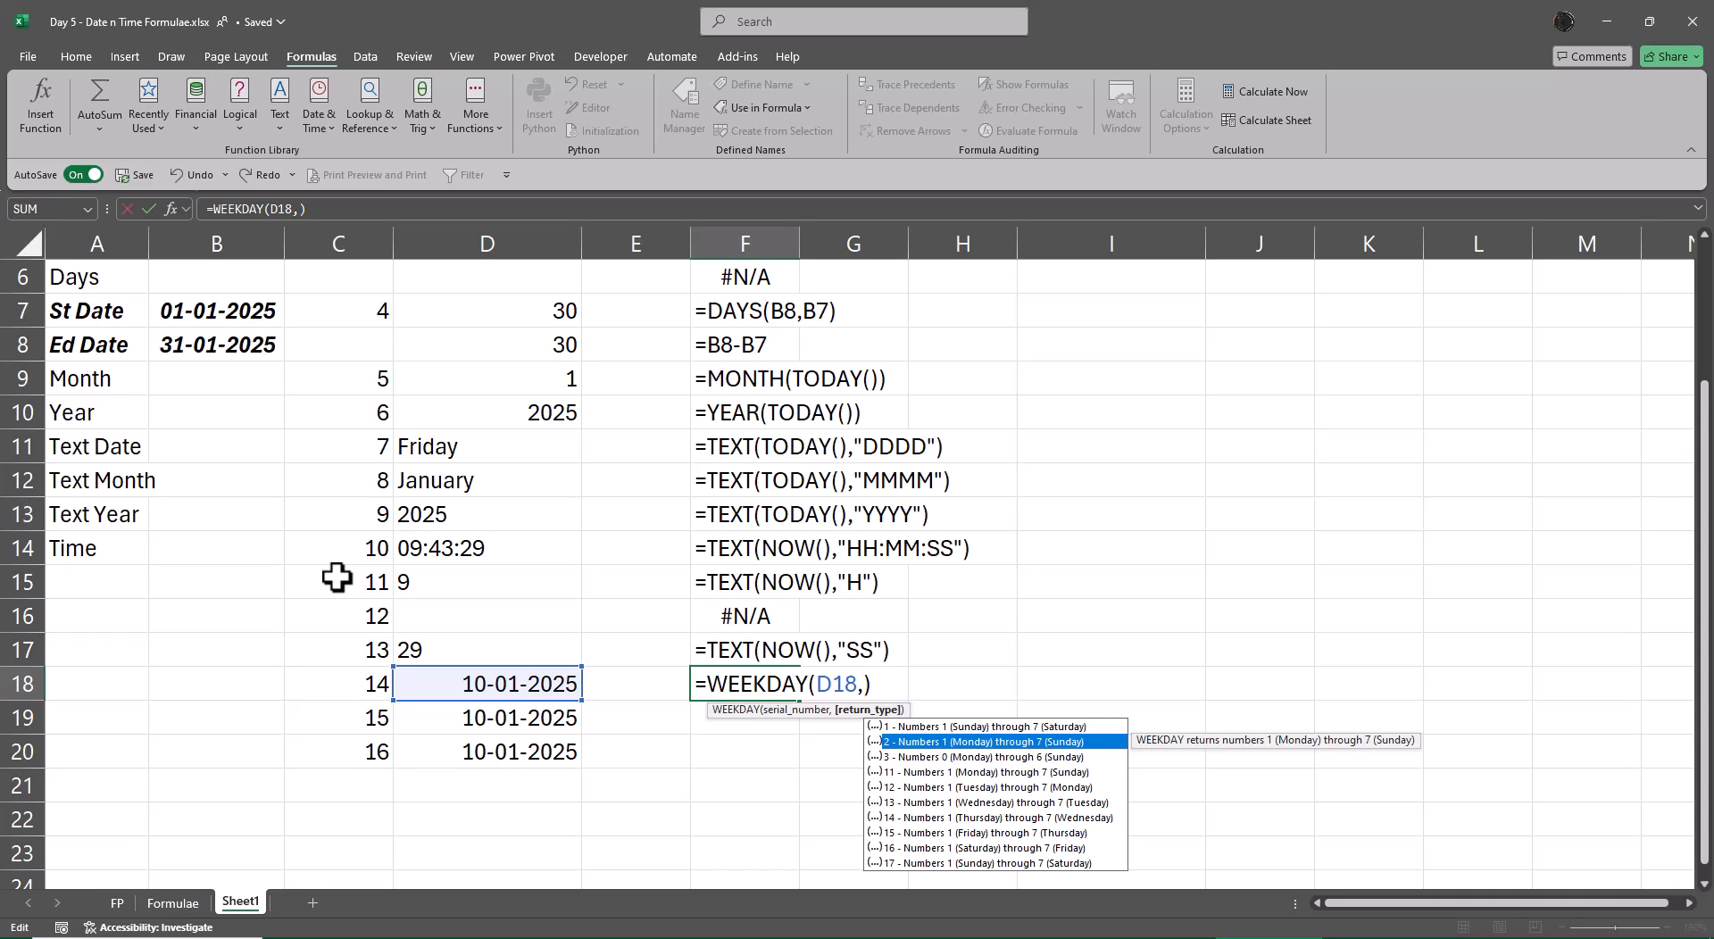
key(Tab)
key(Return)
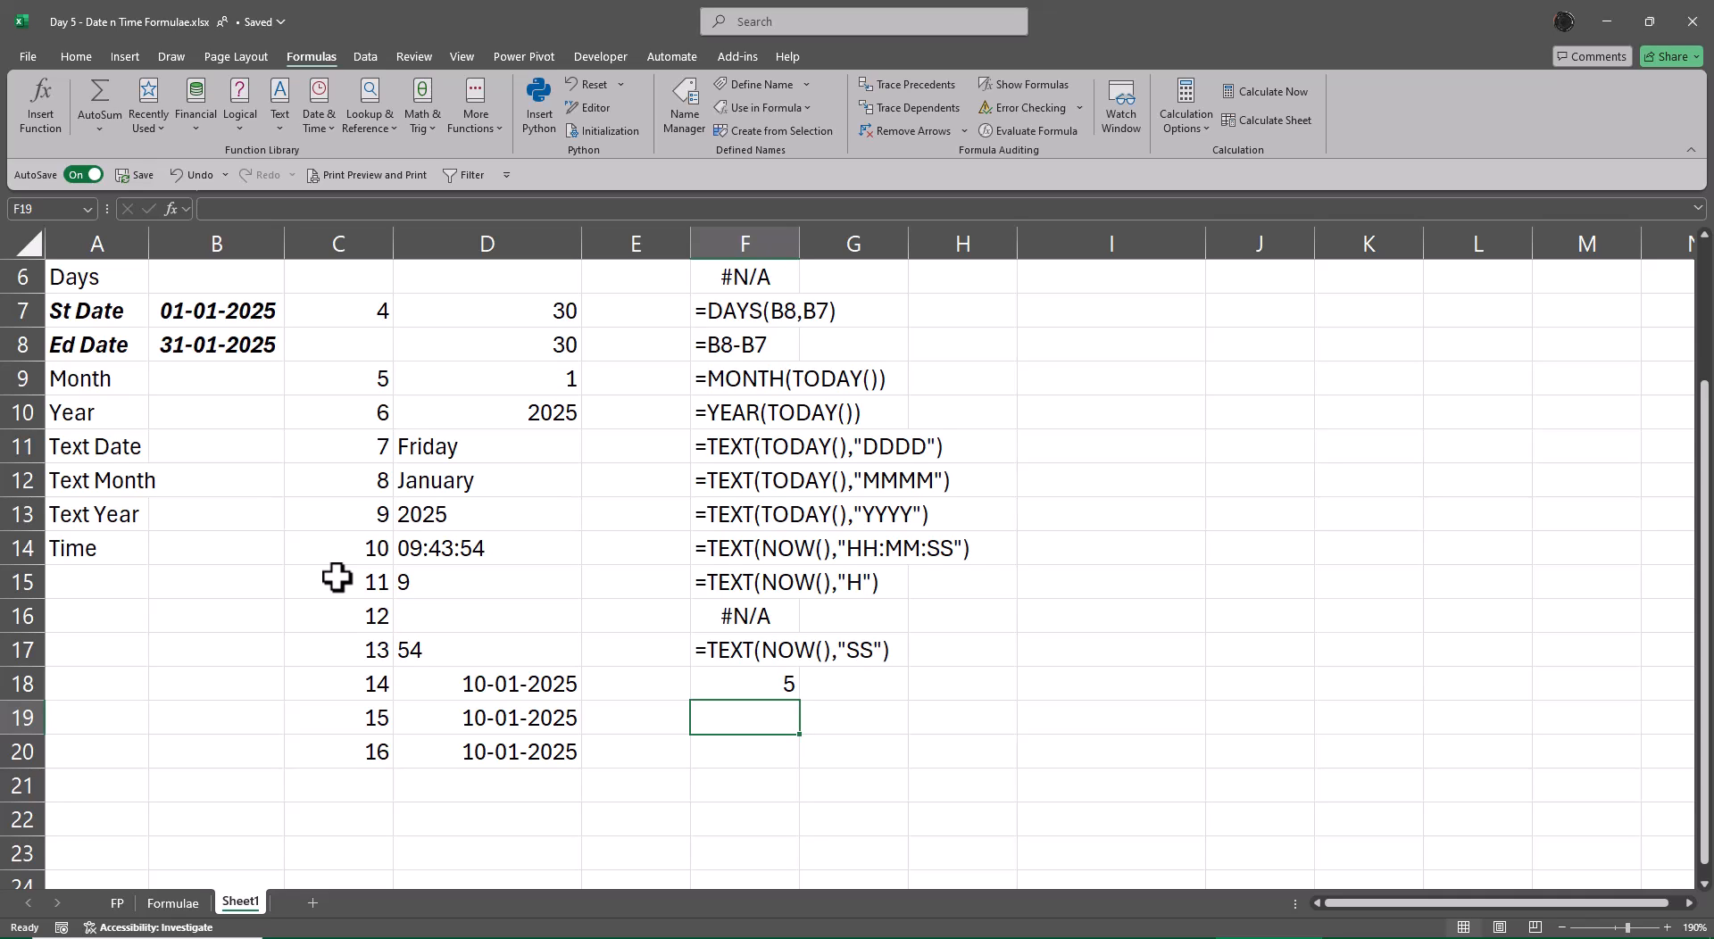
Step: Enter =WEEKNUM(D19) in cell F19 to get the week number of the date
text(=week)
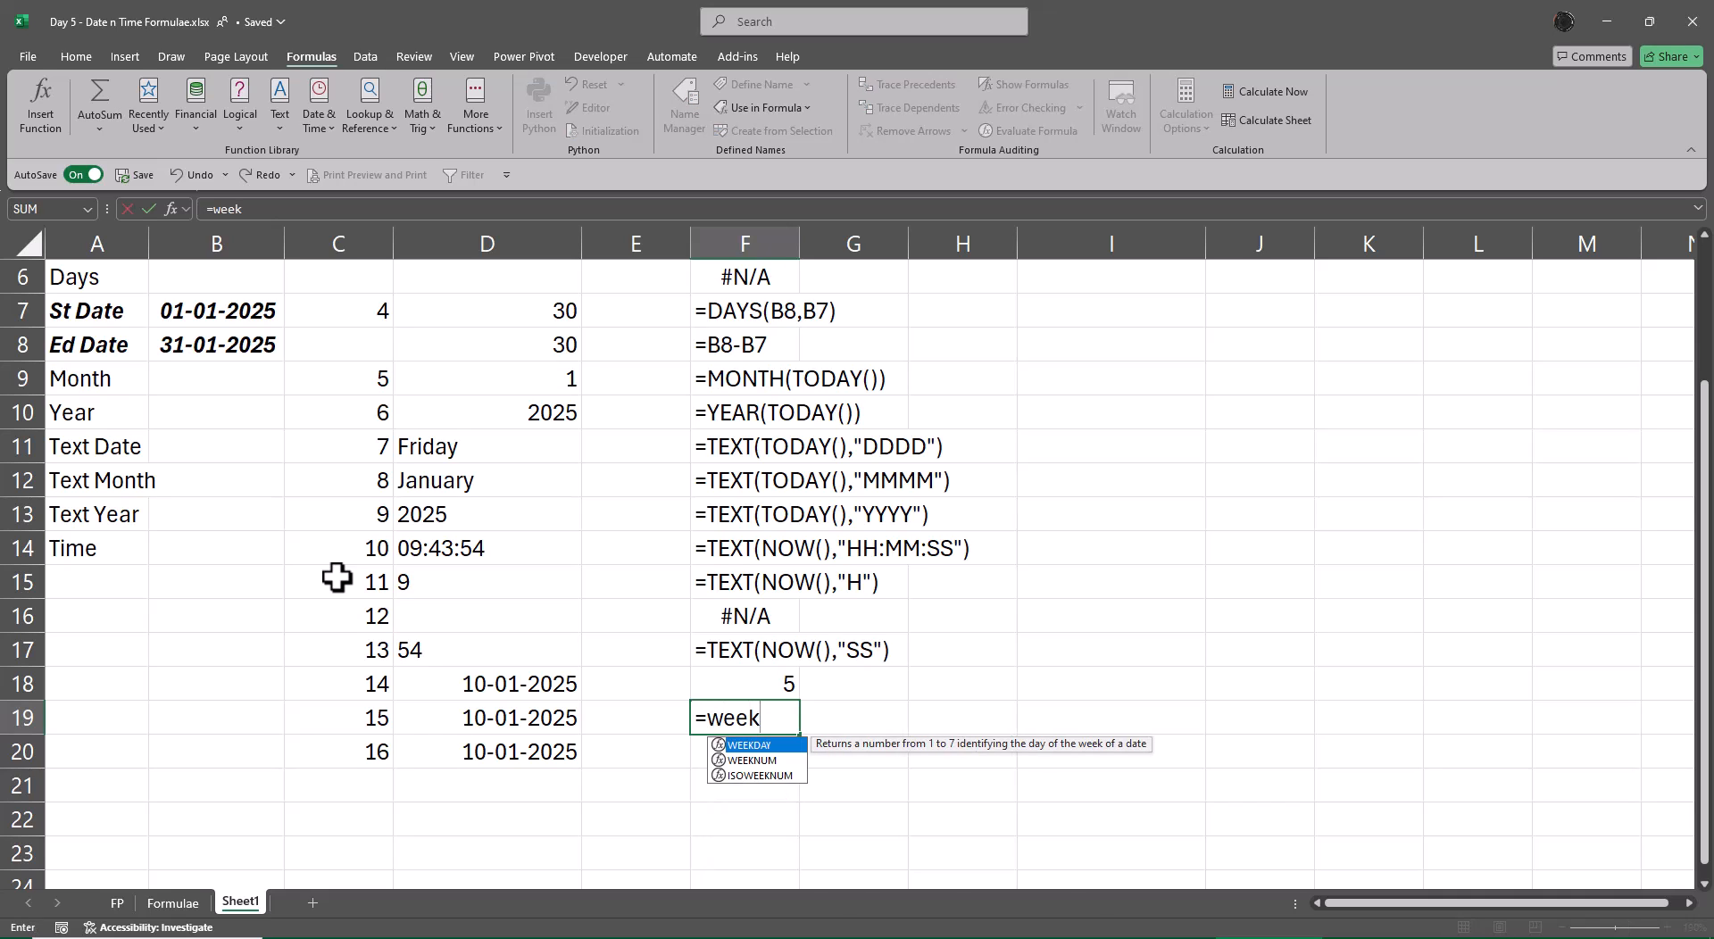
key(Tab)
key(Left)
key(Left)
key(ctrl+Return)
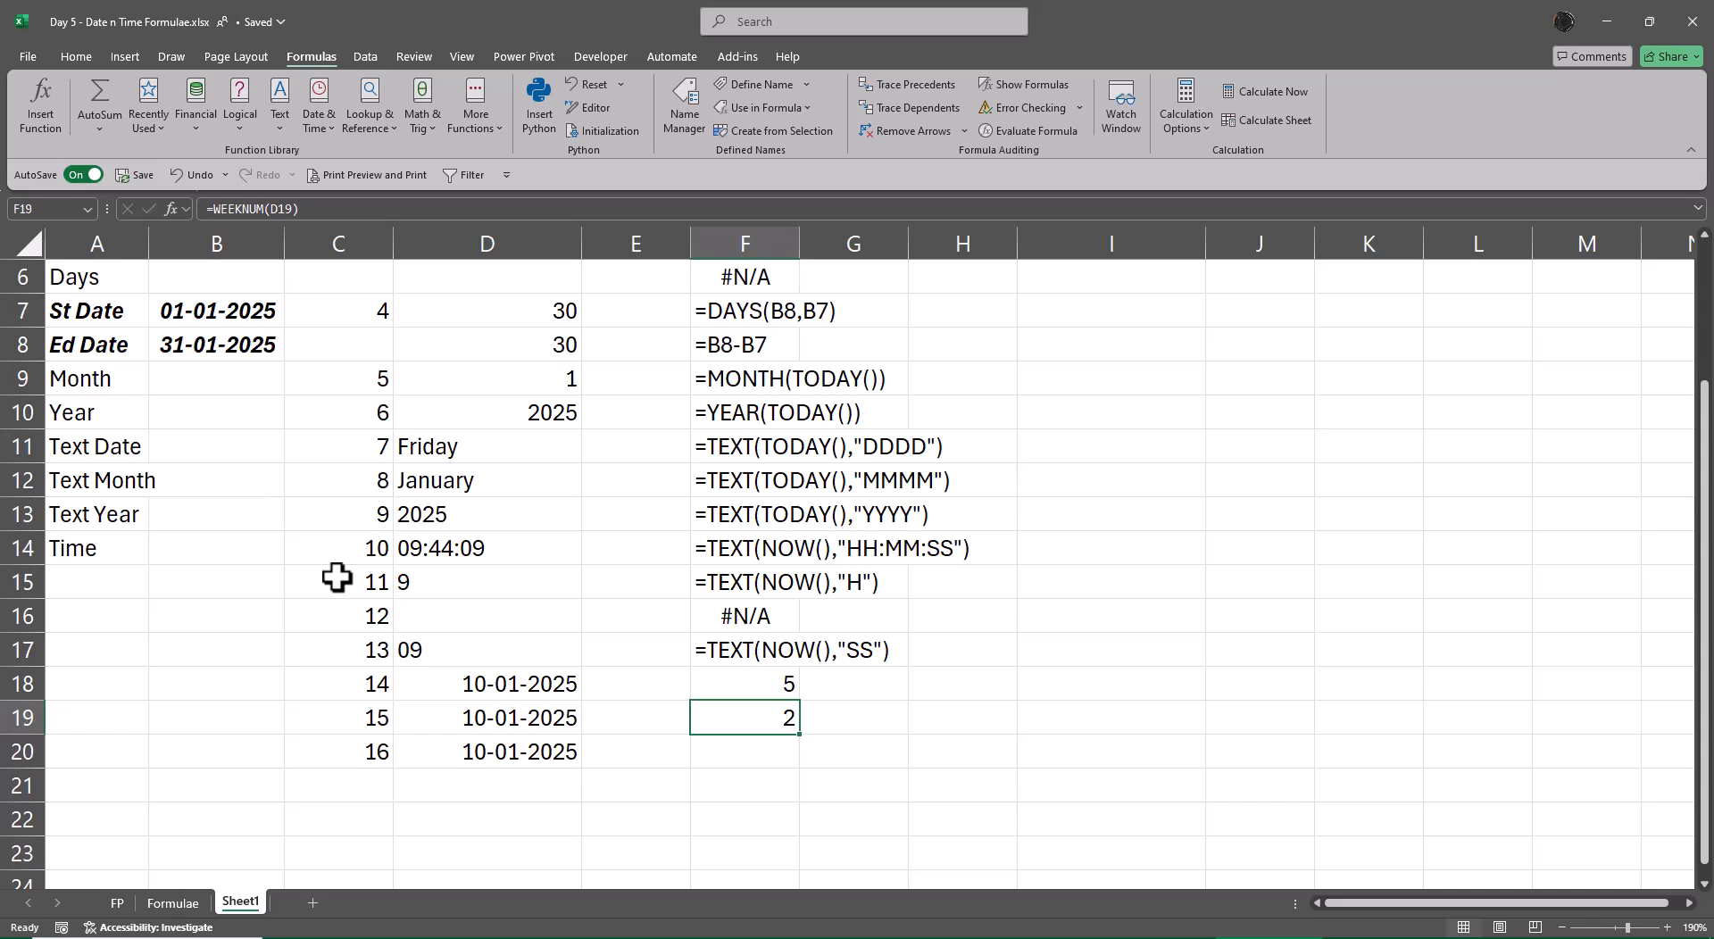
Step: Enter =ISOWEEKNUM(D20) in cell F20 to get the ISO week number of the date
key(Down)
text(=iso)
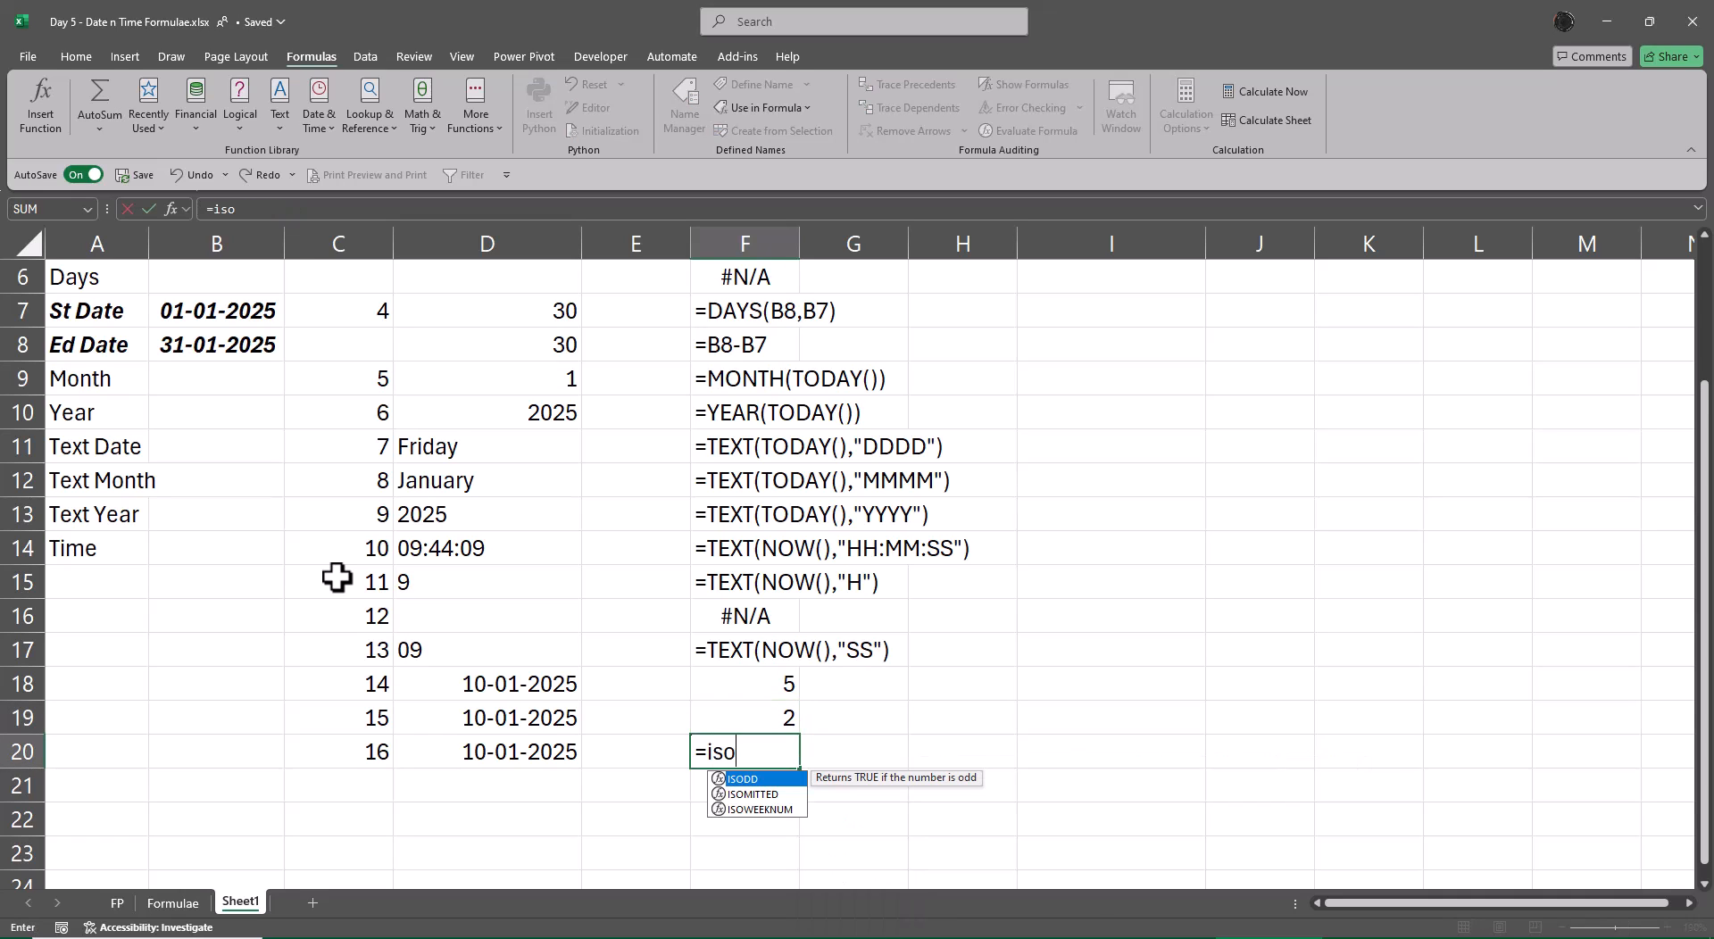
key(Down)
key(Down)
key(Tab)
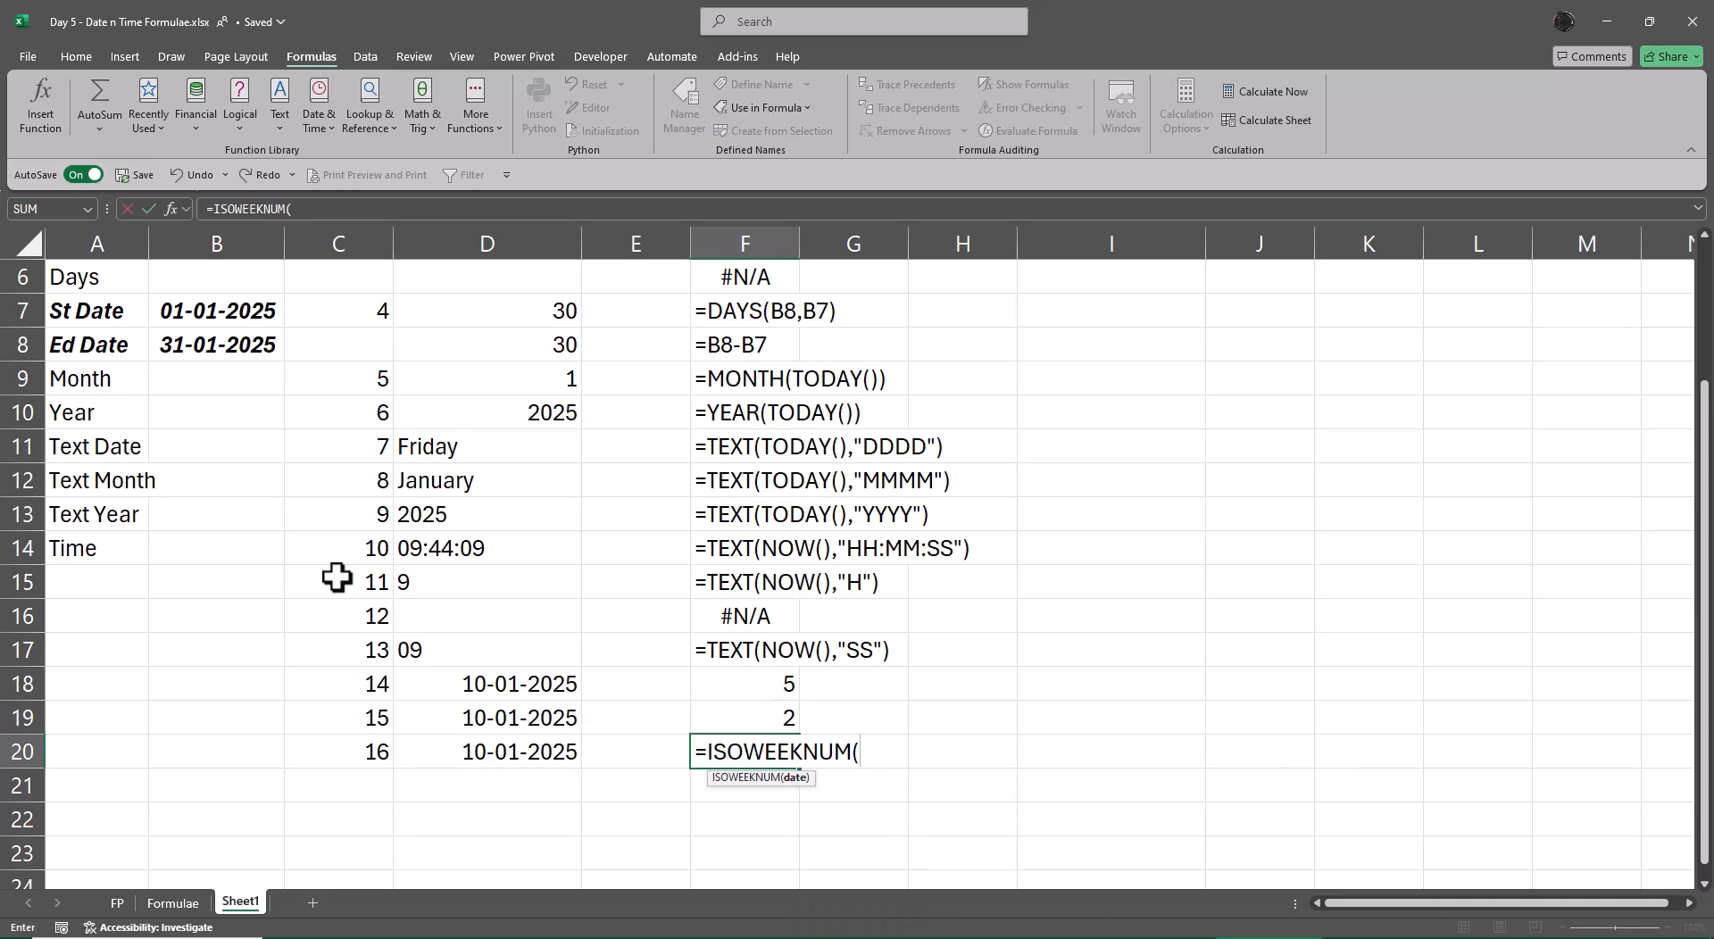
key(Left)
key(Left)
key(ctrl+Return)
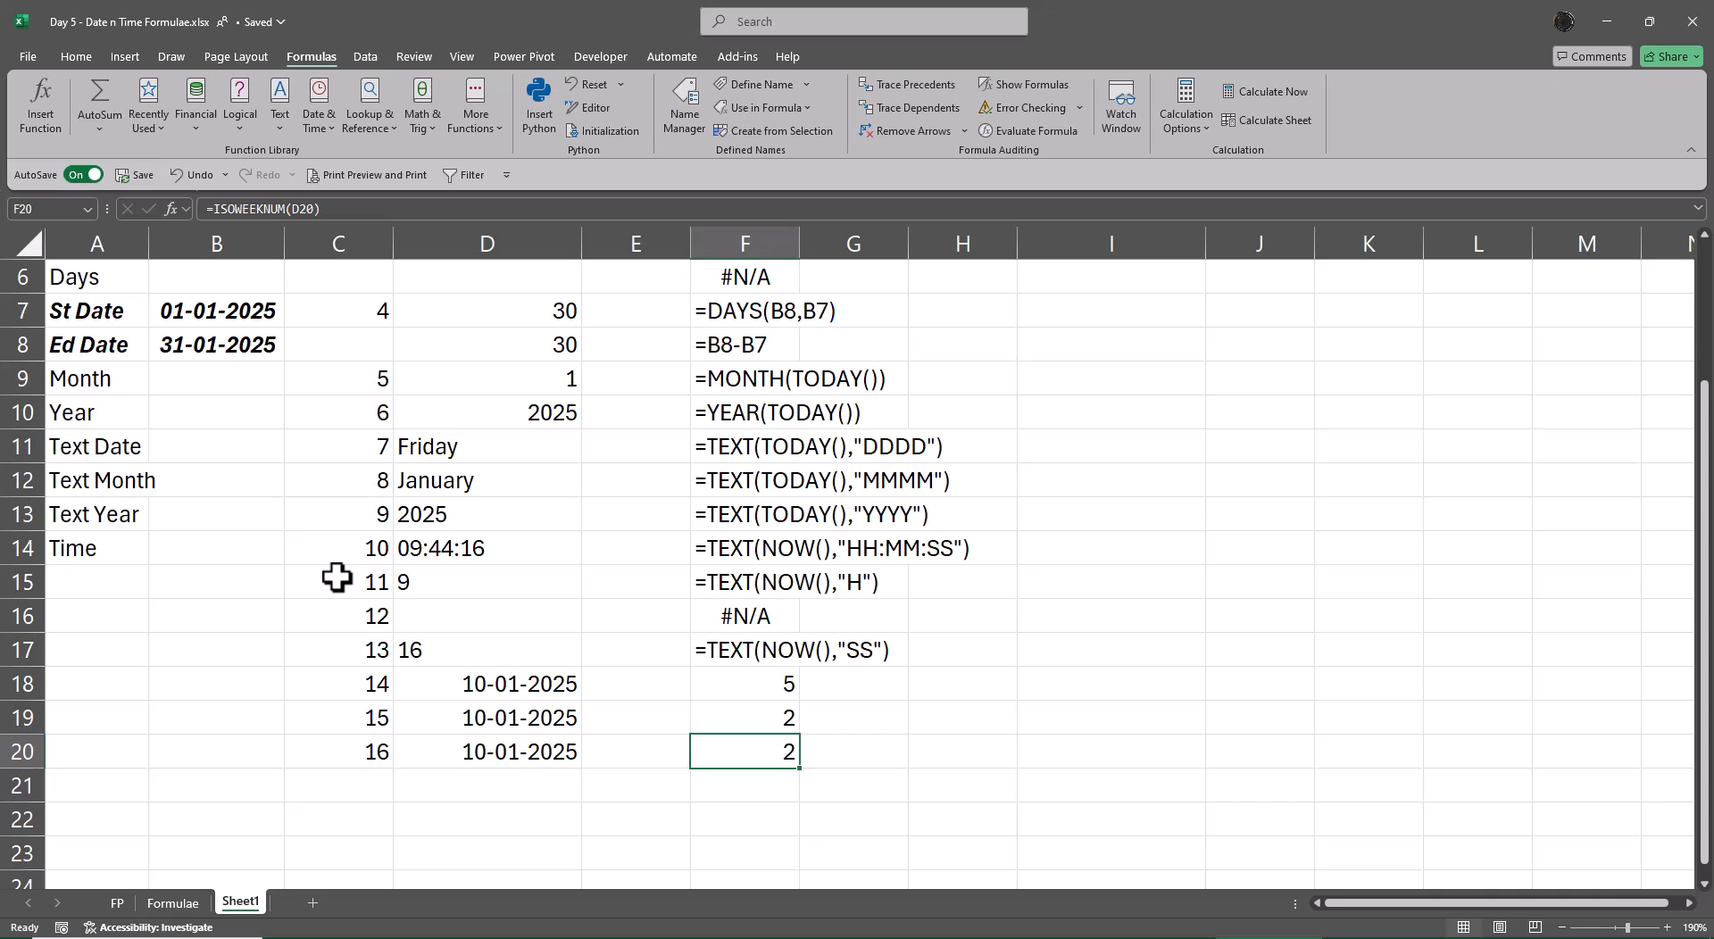
Step: Replace the date in cell D19 with 12-1-2025 to test the week number on a different day
key(Up)
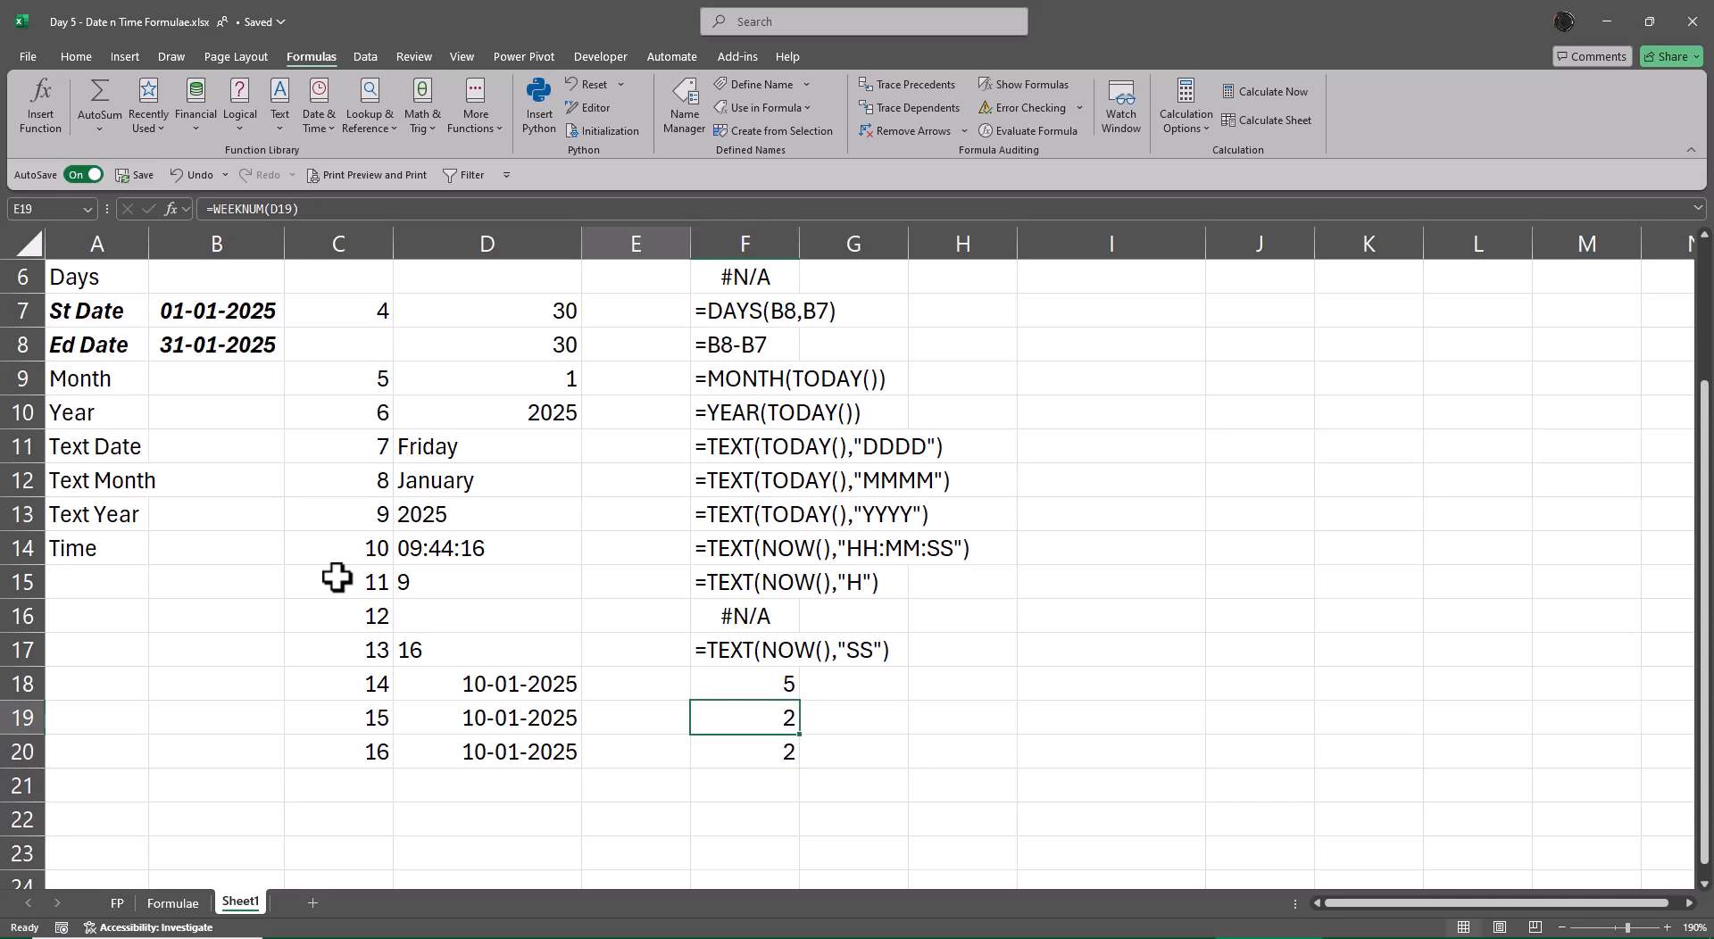
key(Left)
key(Left)
key(F2)
key(Escape)
text(12-1-2025)
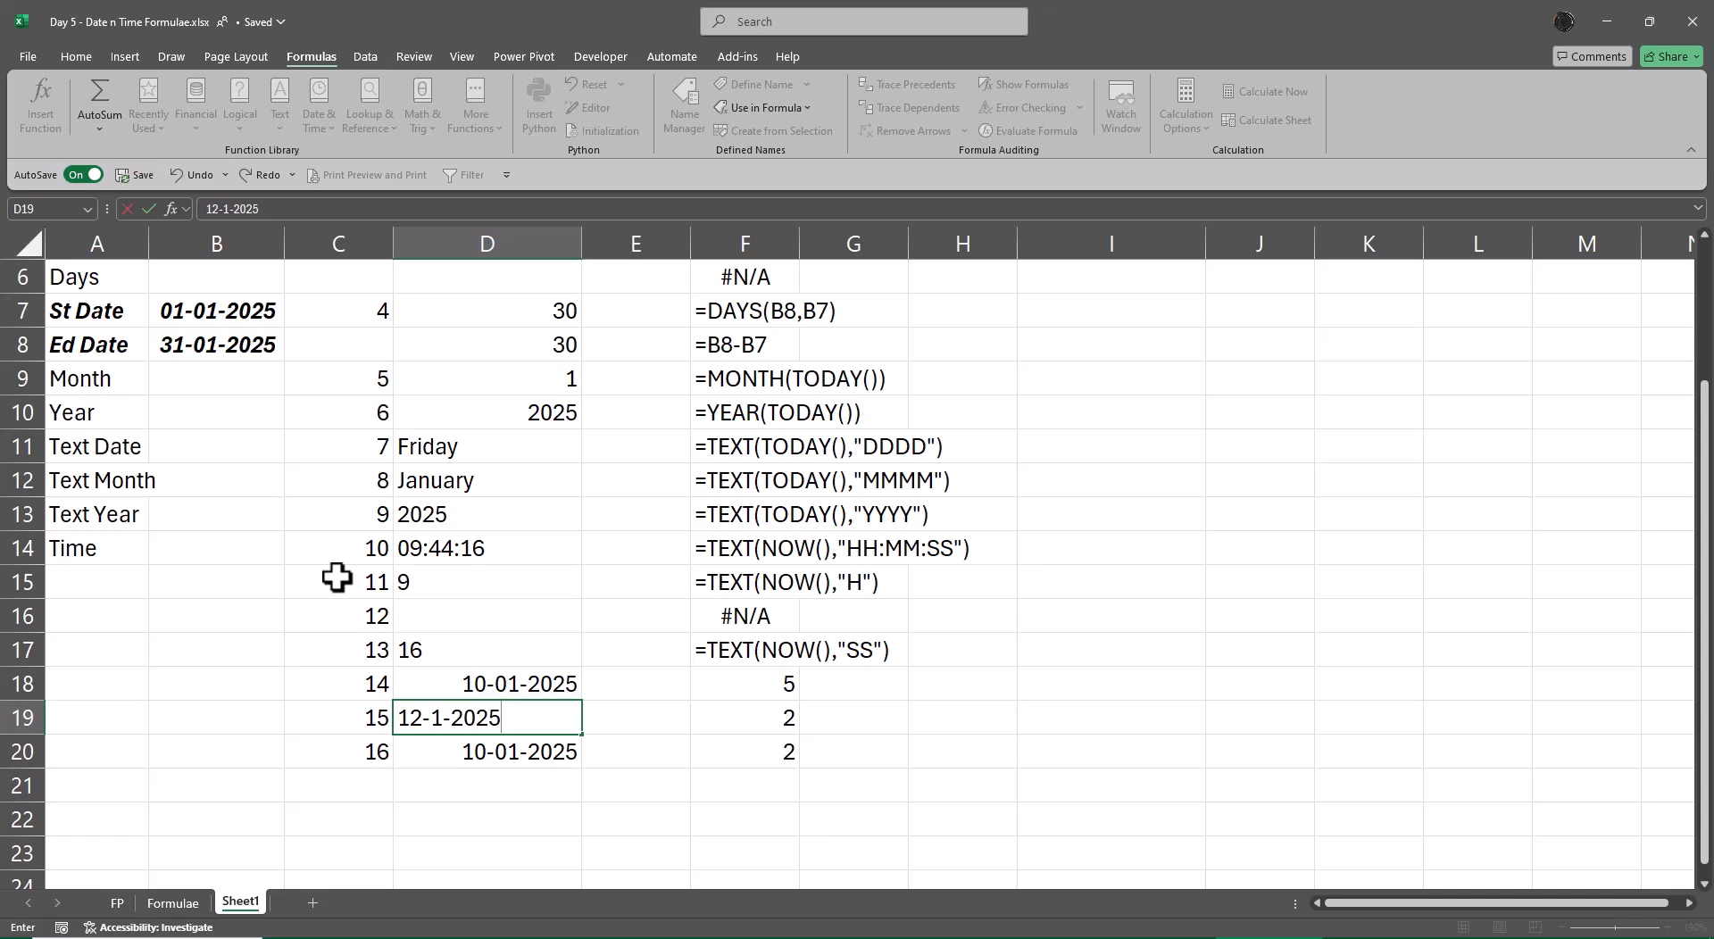
key(Return)
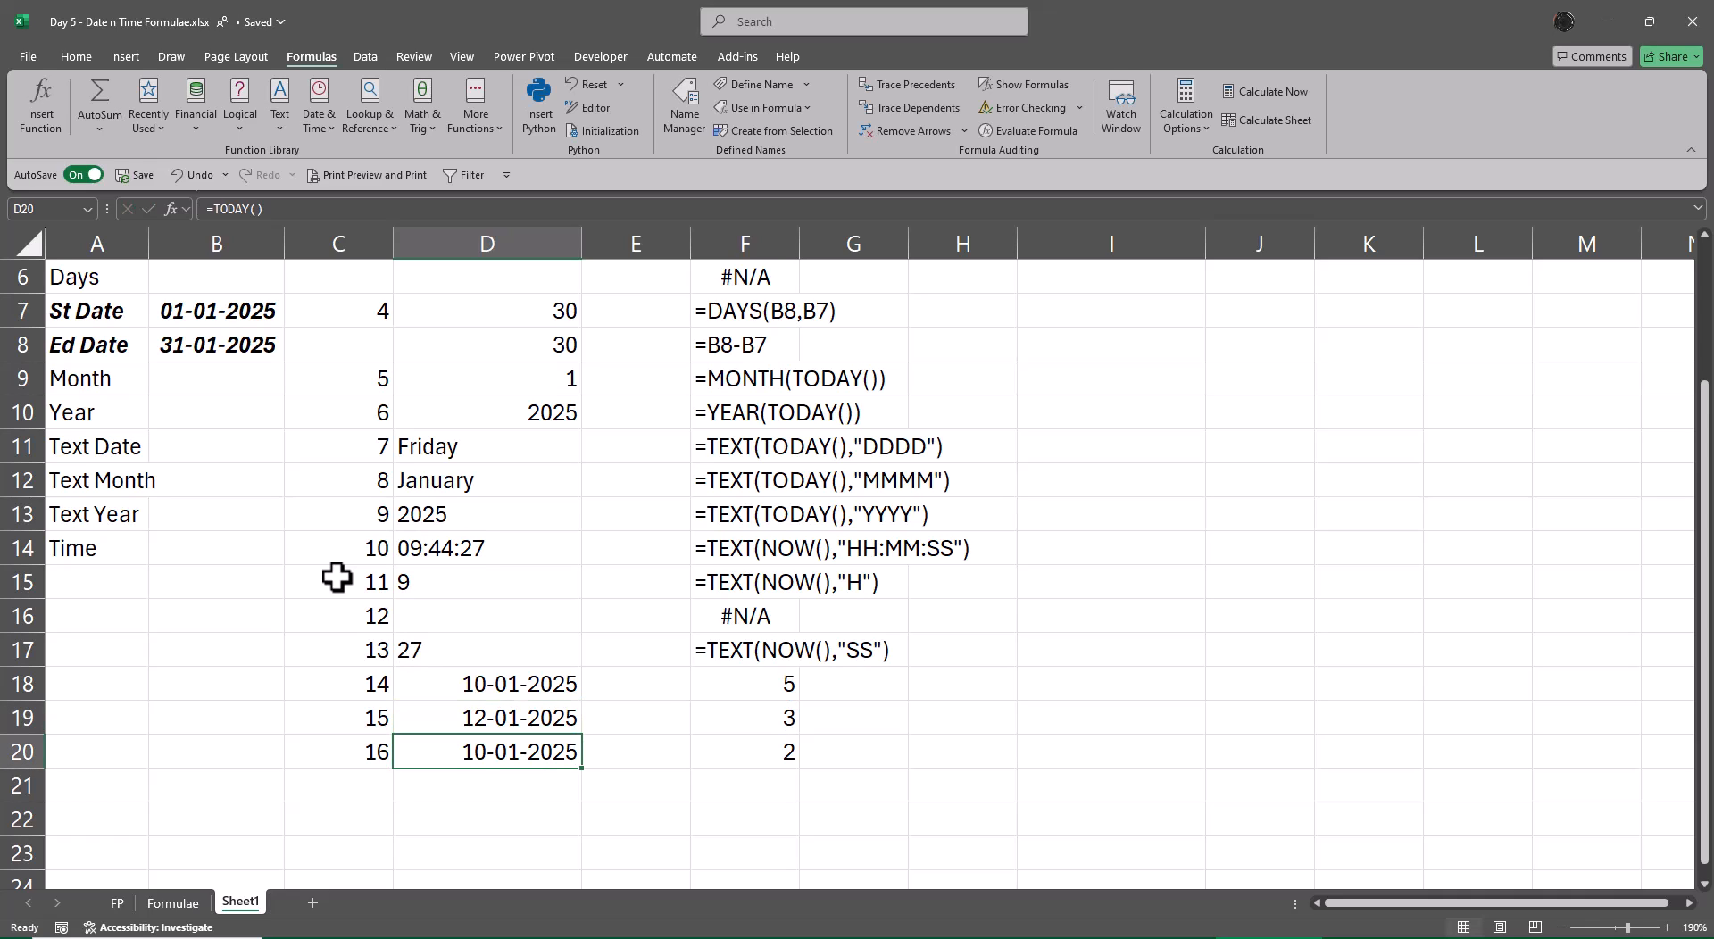
Step: Enter =FORMULATEXT(F18) in cell G18 to show the WEEKDAY formula as text
key(Up)
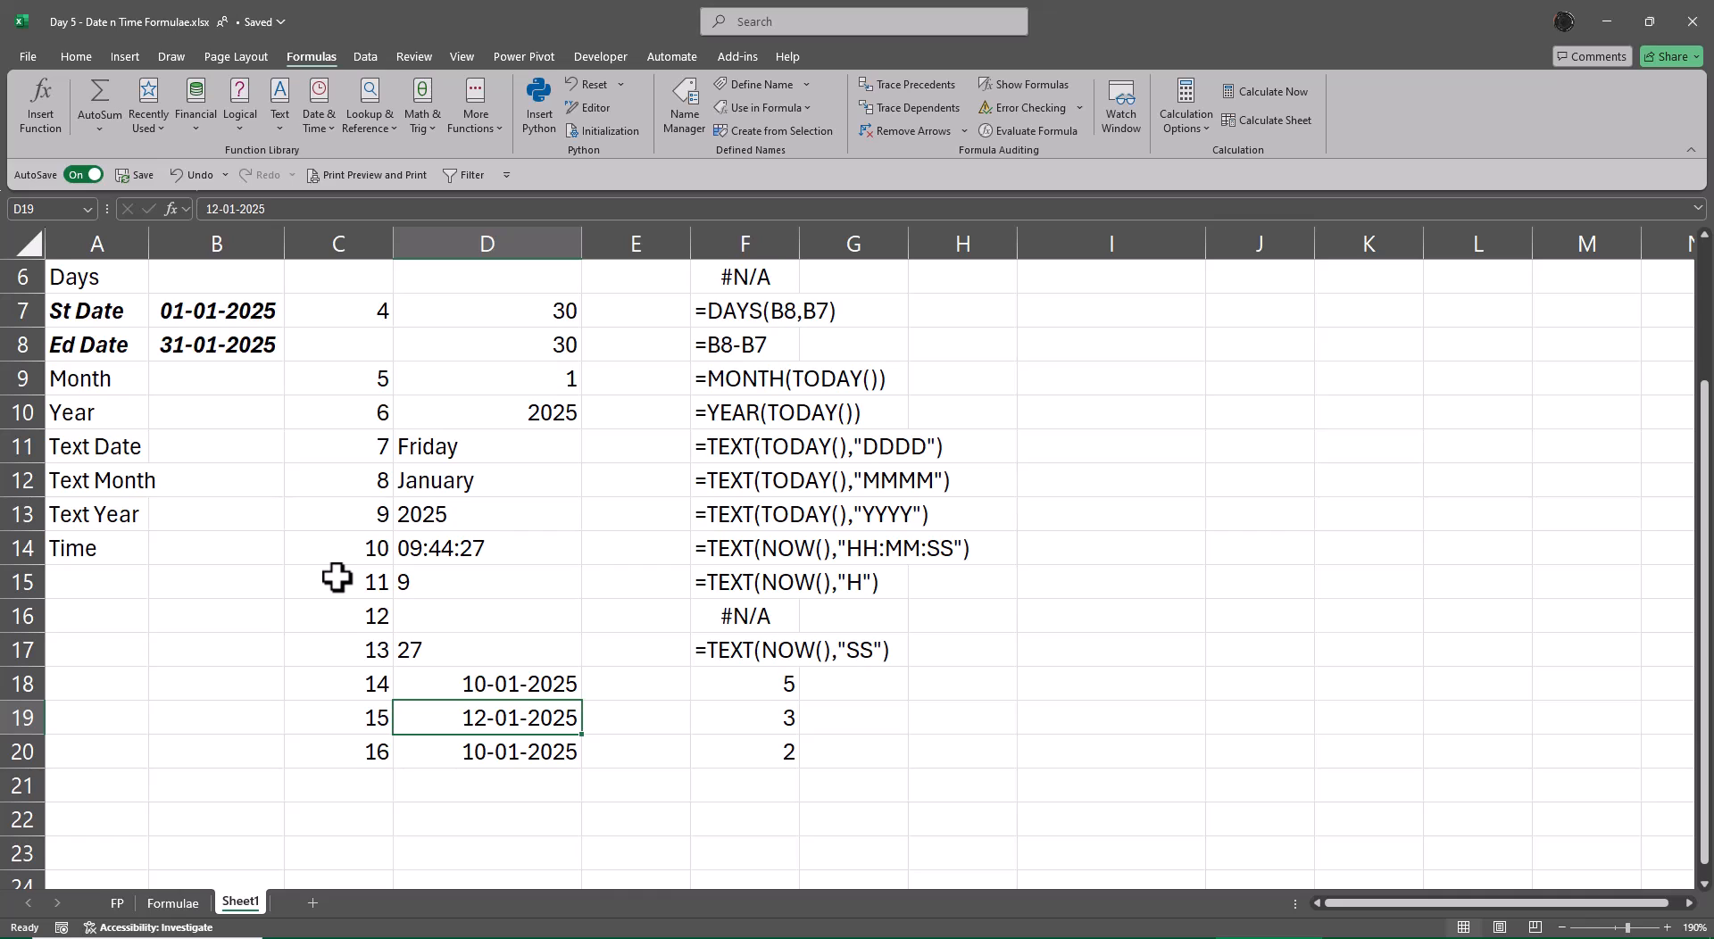
key(Right)
key(Right)
key(Up)
key(Right)
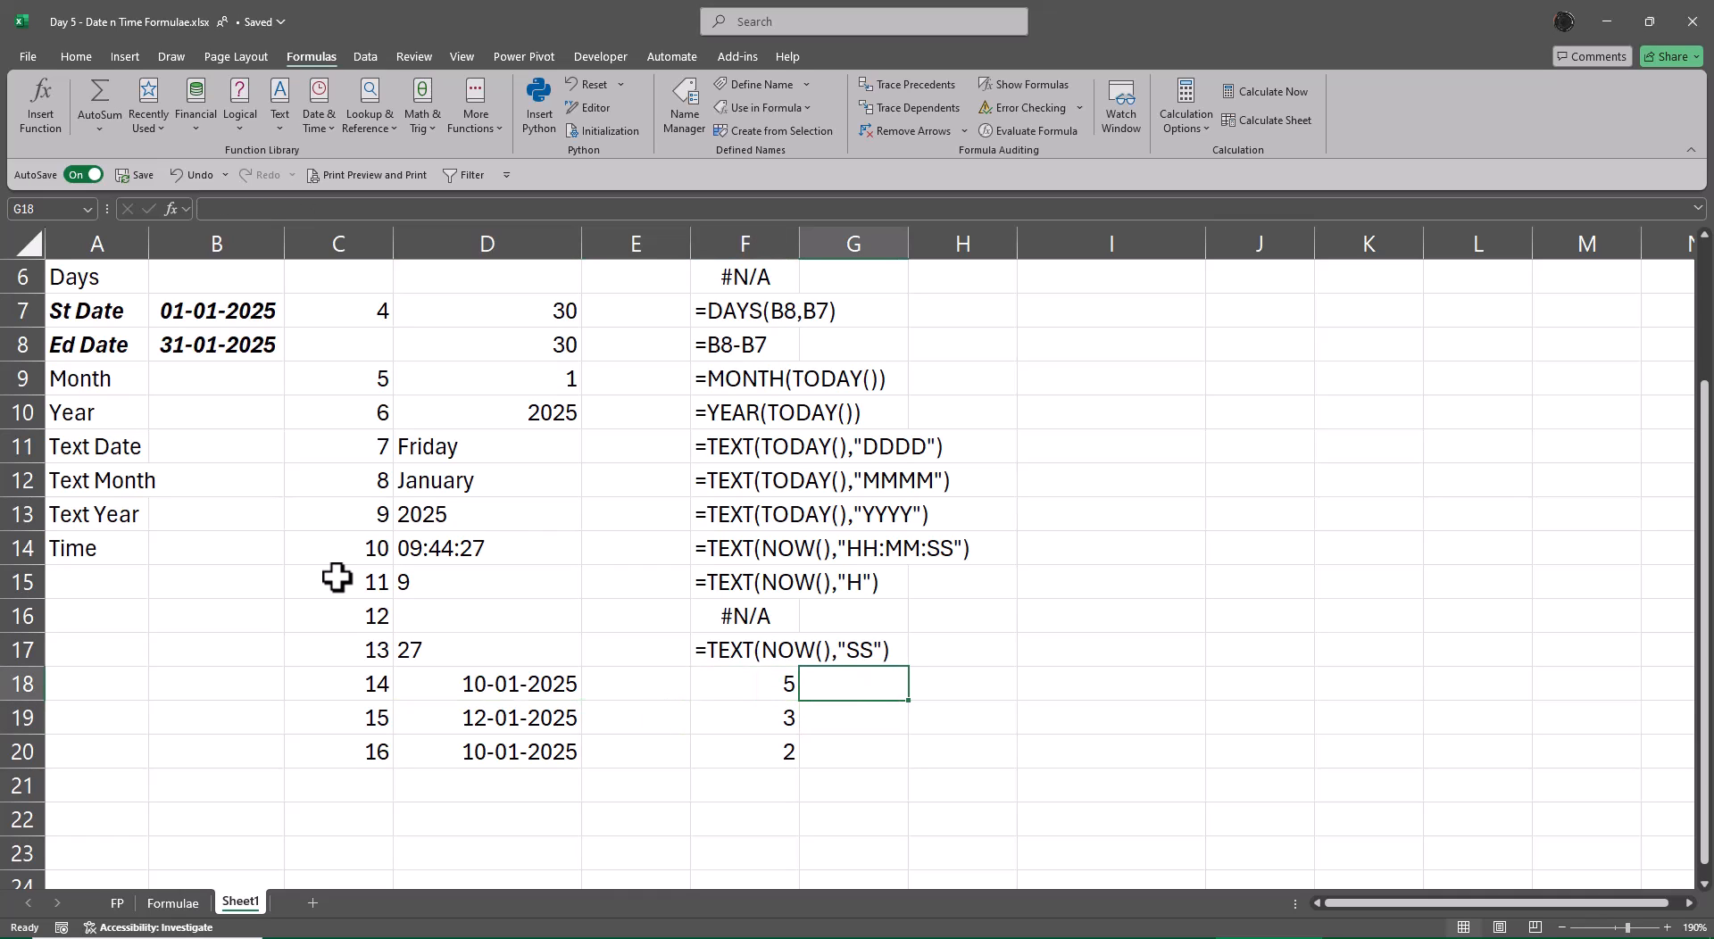
text(=form)
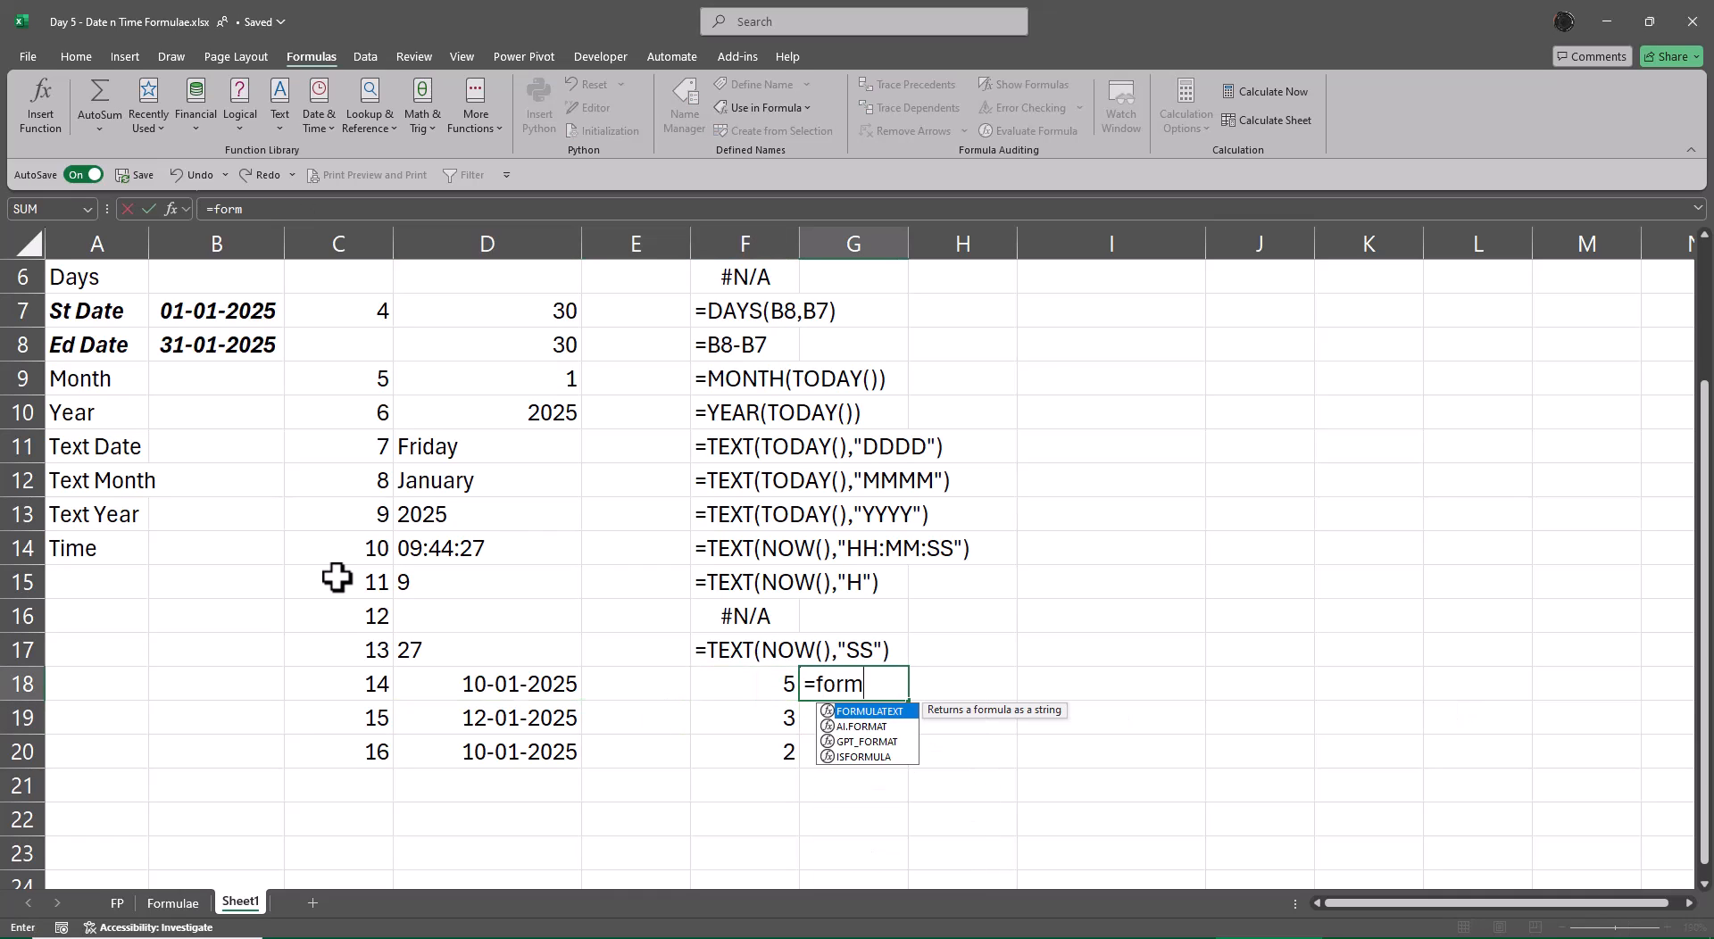
key(Tab)
key(Left)
key(Return)
Step: Fill the FORMULATEXT formula from G18 down through G20 and check the reference in G19
key(Up)
key(shift+Down)
key(shift+Down)
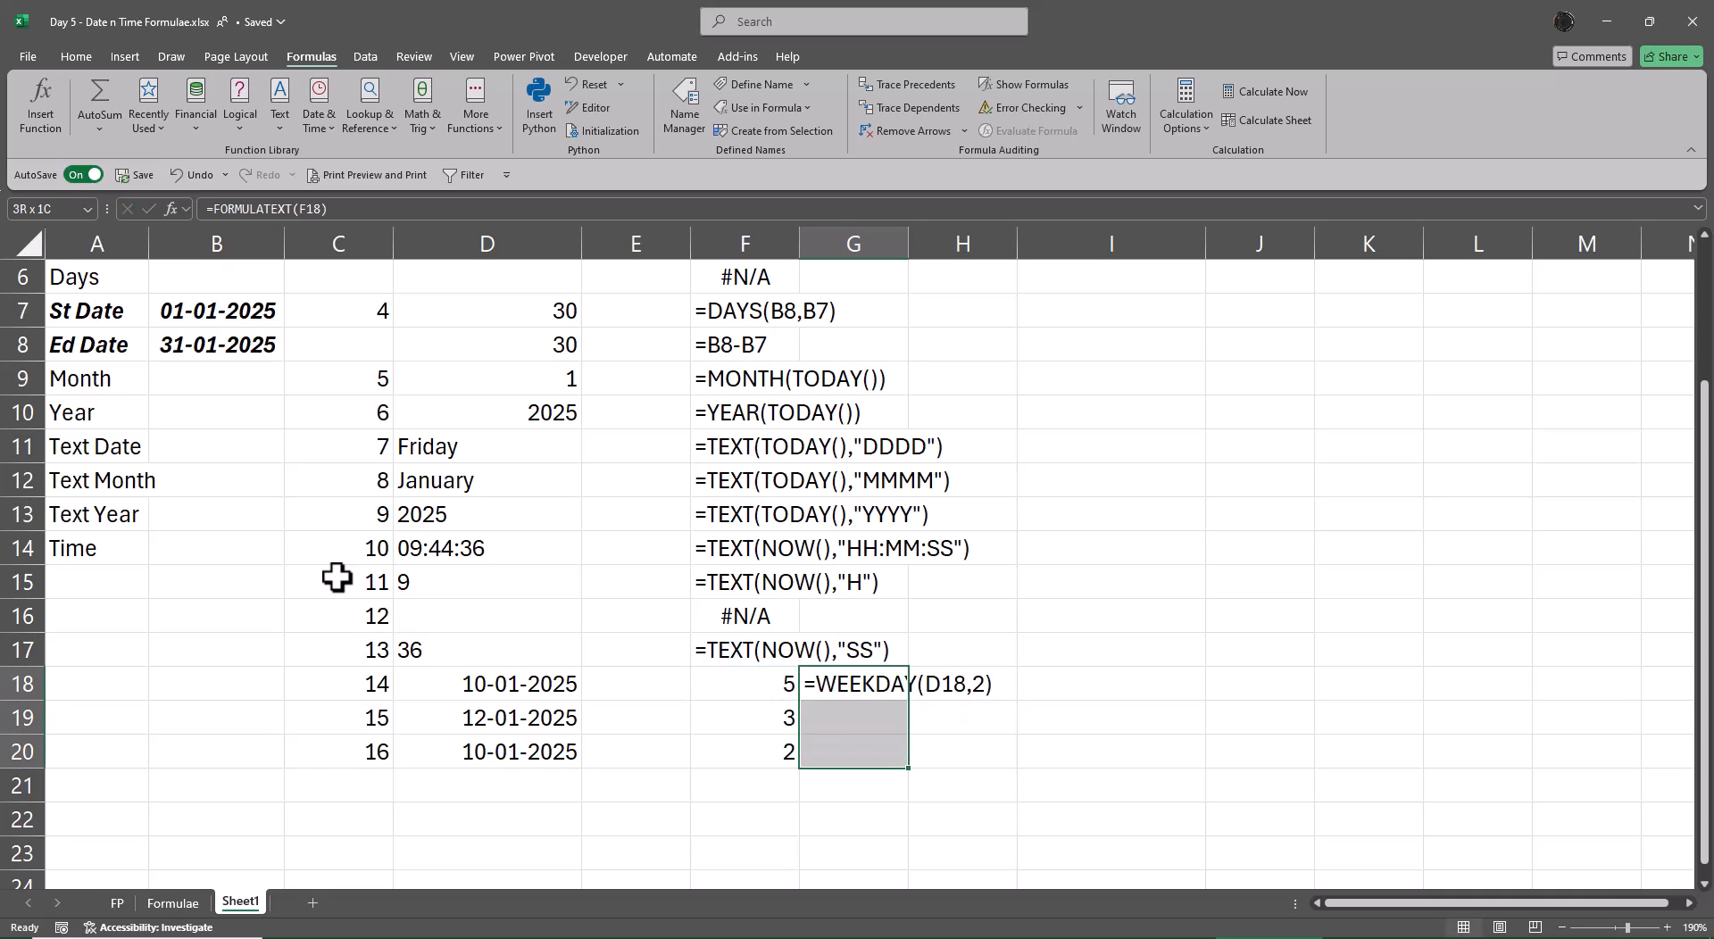
key(ctrl+d)
key(Down)
key(F2)
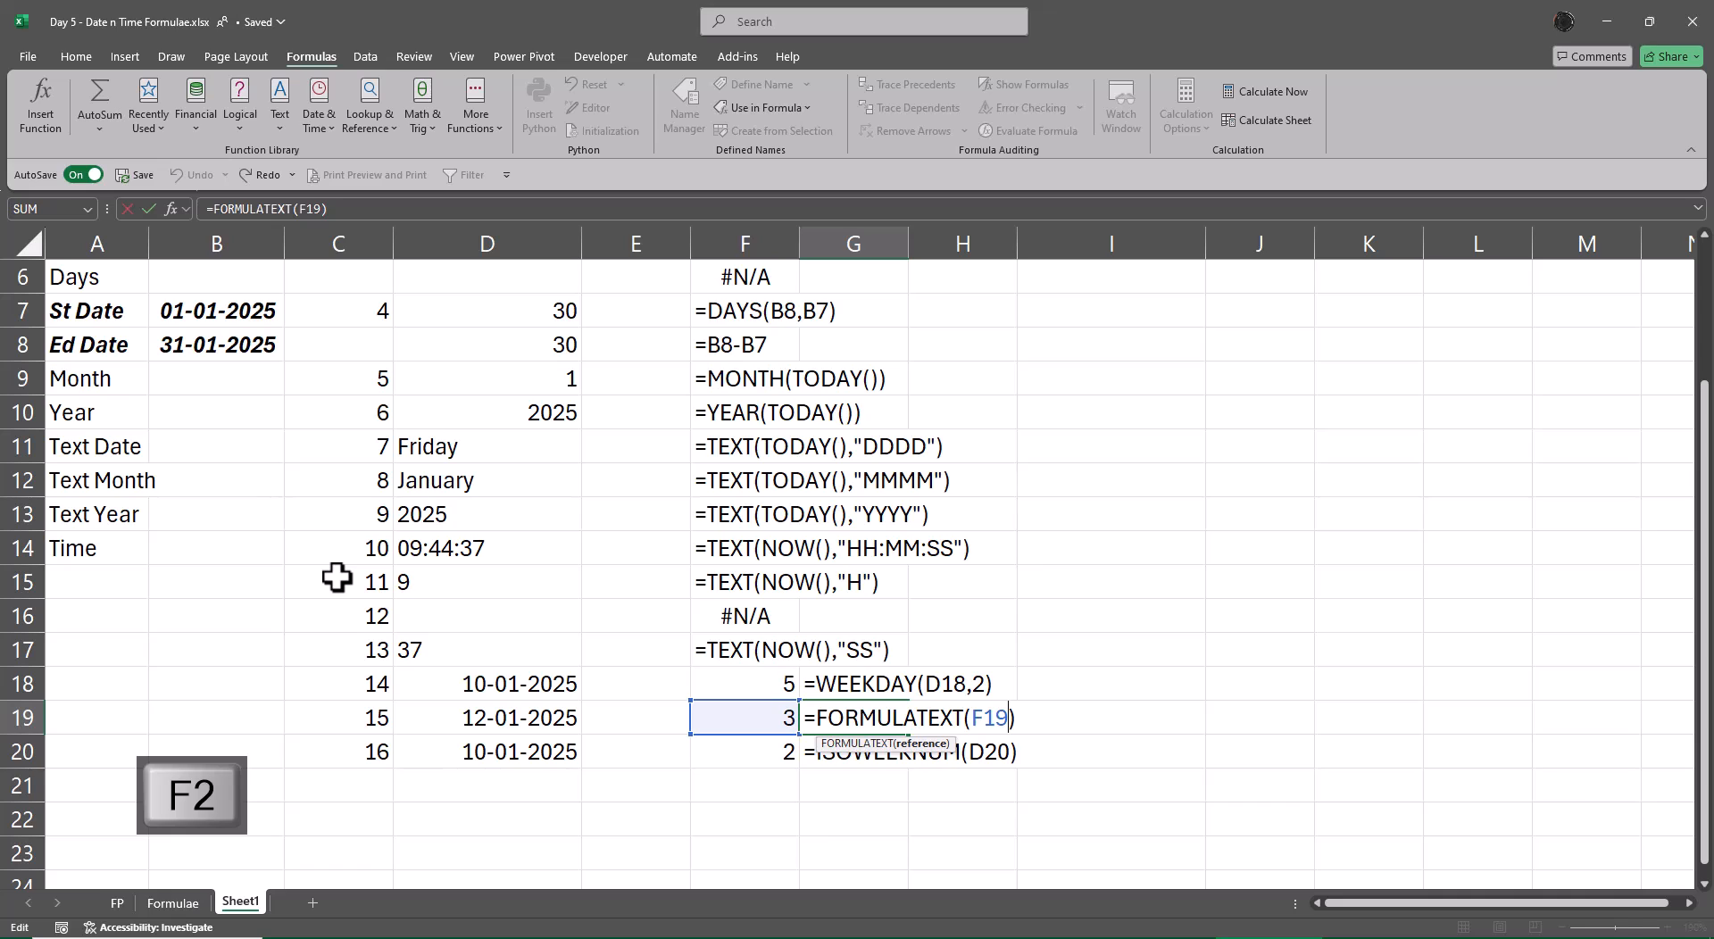
key(Escape)
key(Down)
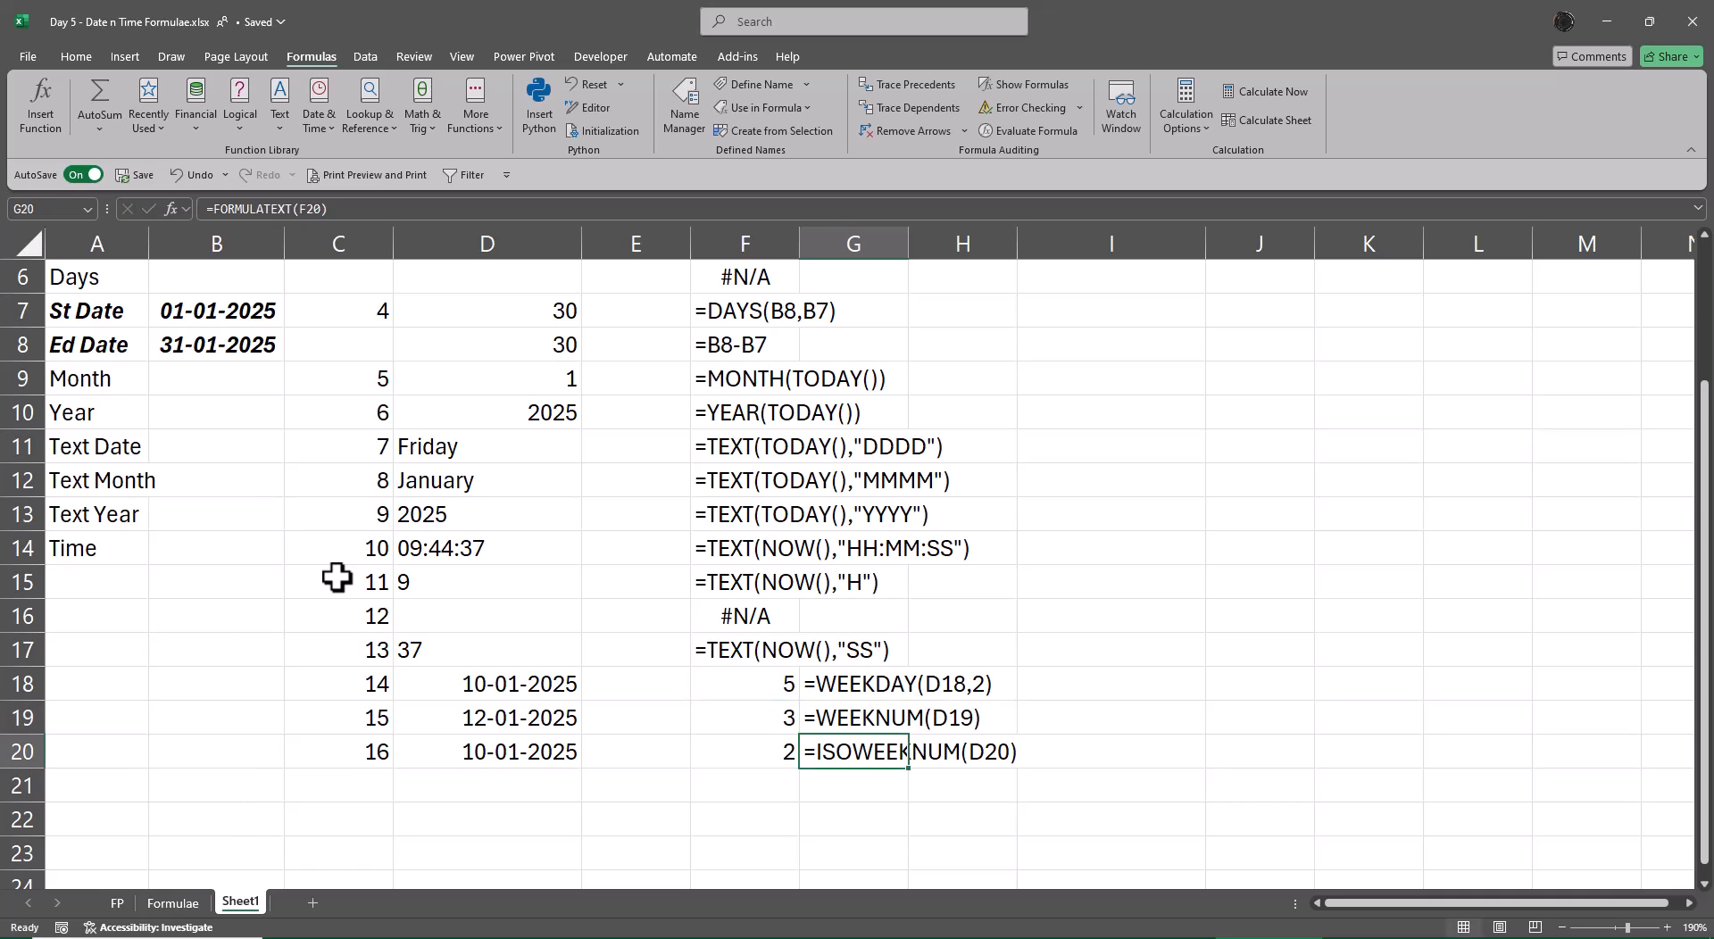
Step: Fill the date in cell D19 down into cell D20
key(Left)
key(Left)
key(Left)
key(Up)
key(shift+Down)
key(ctrl+d)
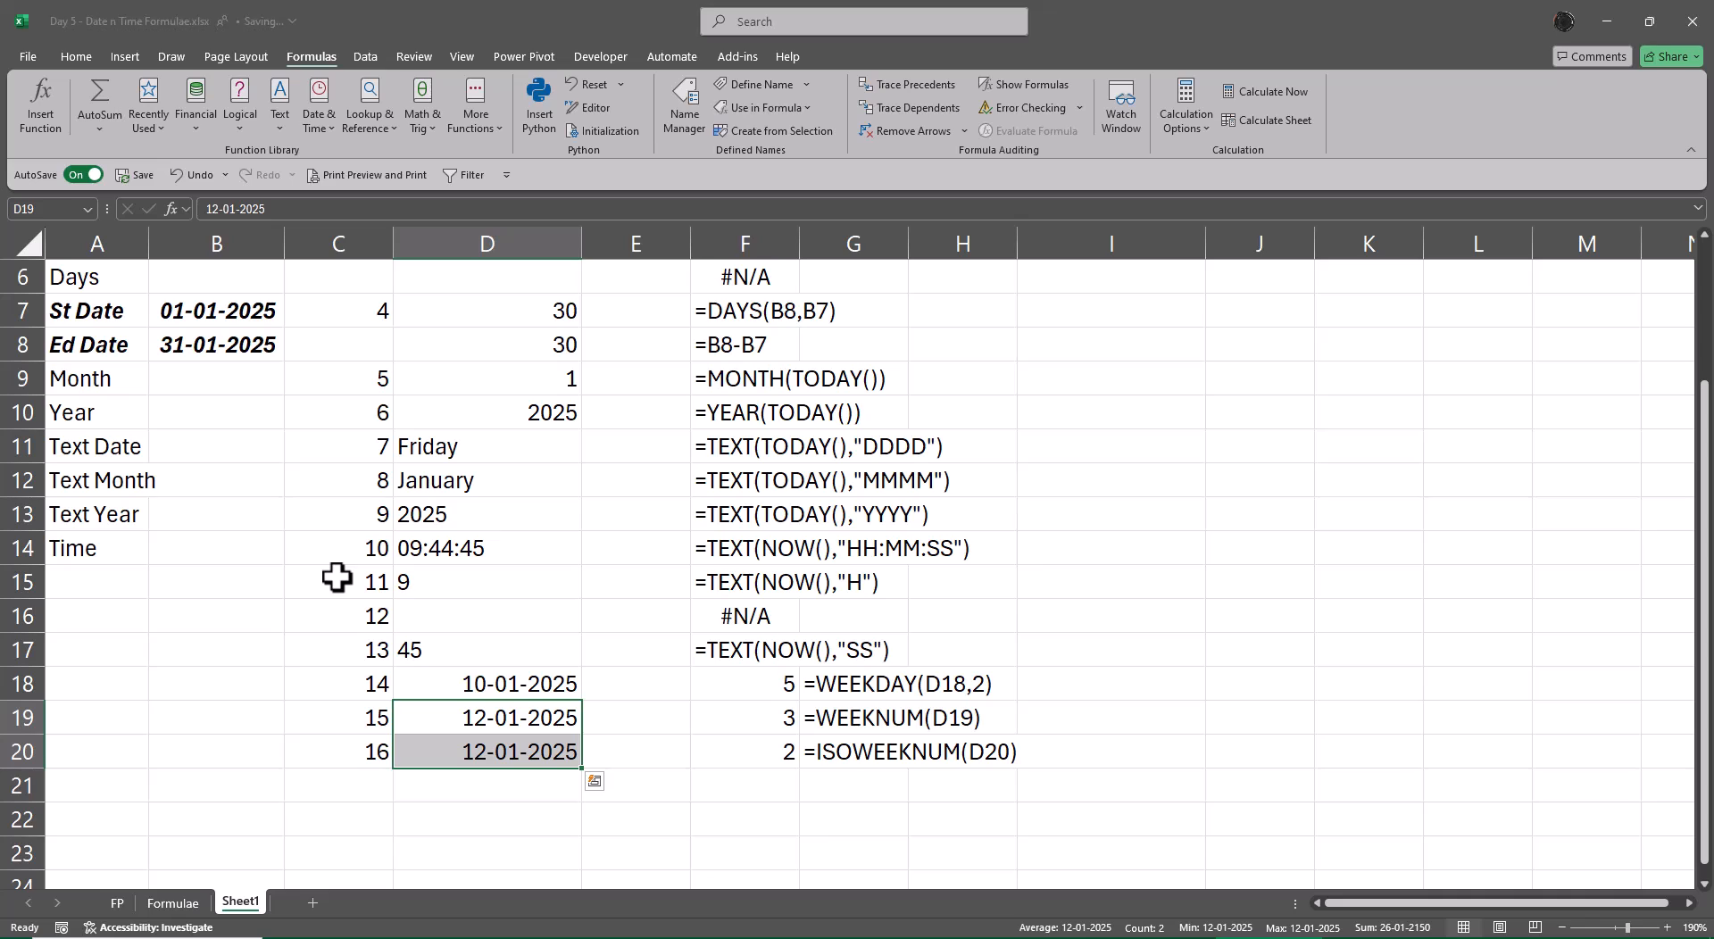
Step: Try the date 13-1-2025 in cell D20 for the ISO week number, and undo the entry
key(Down)
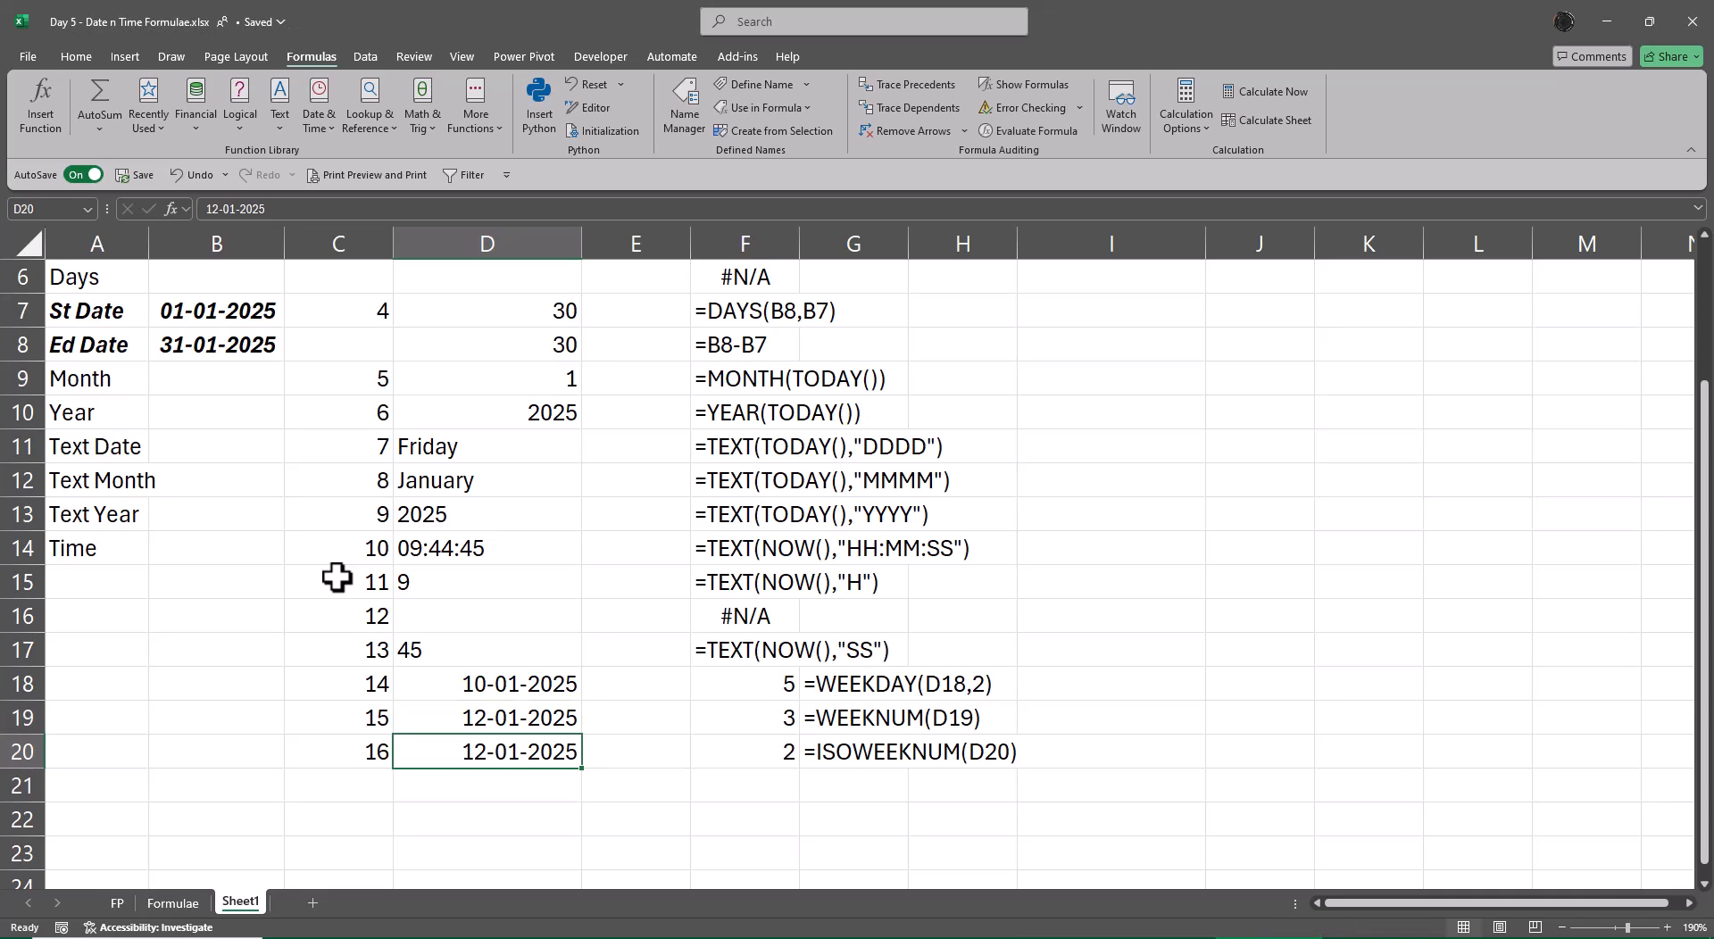
text(13-01-2025)
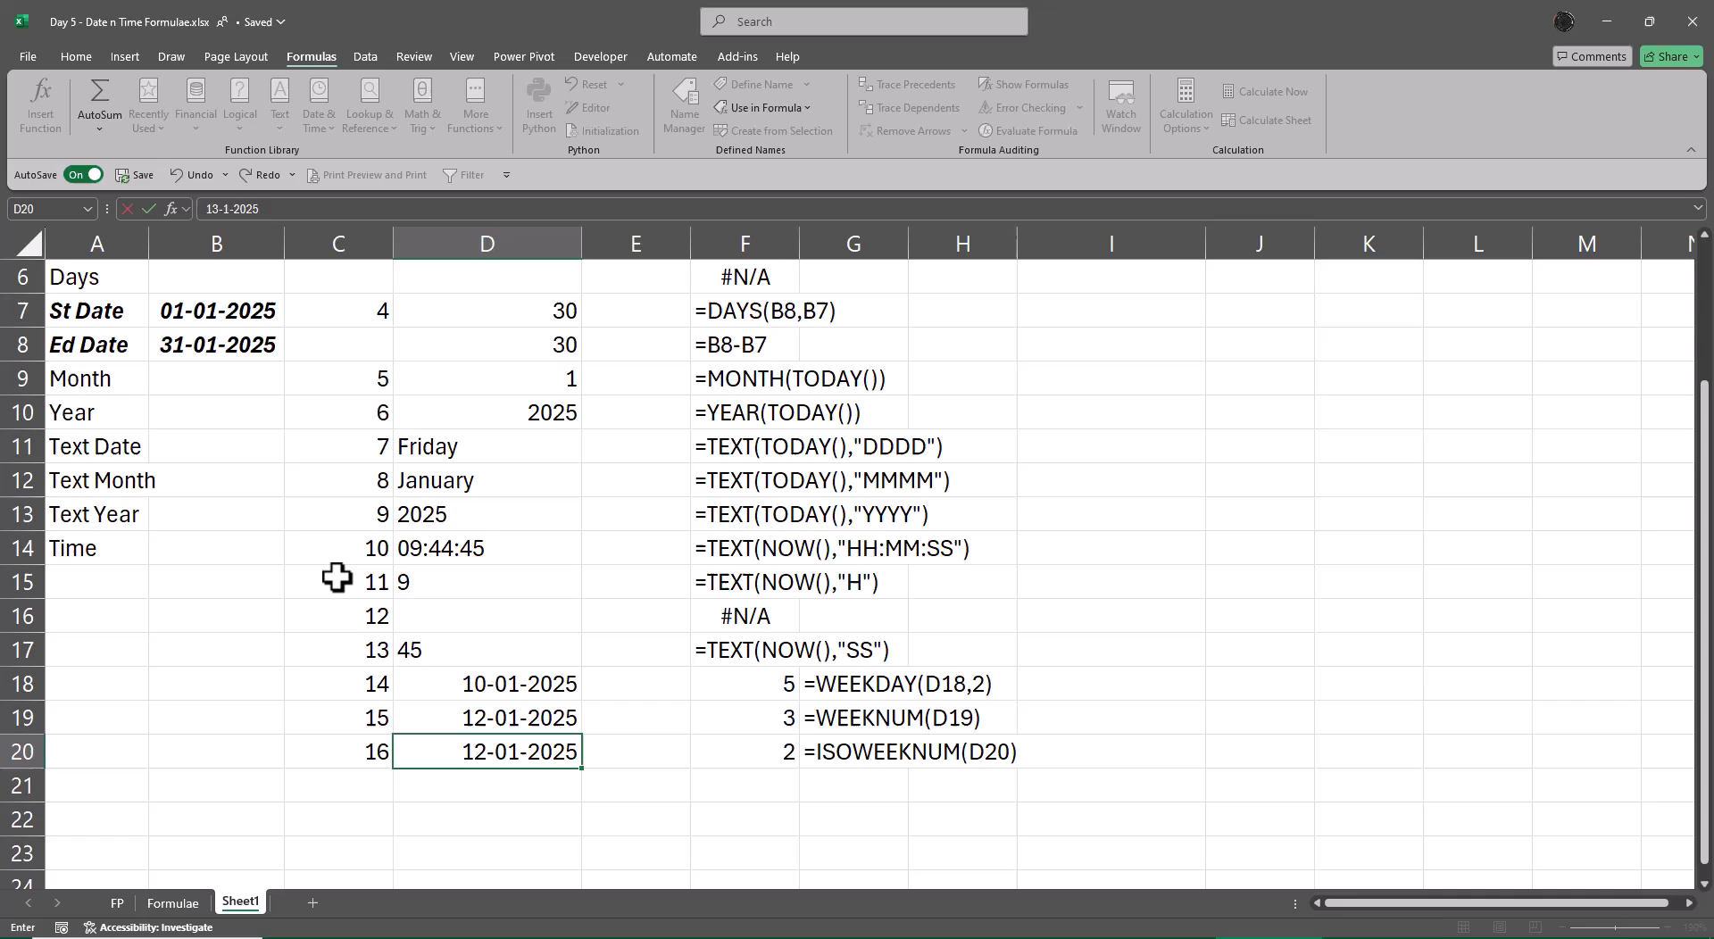
key(Return)
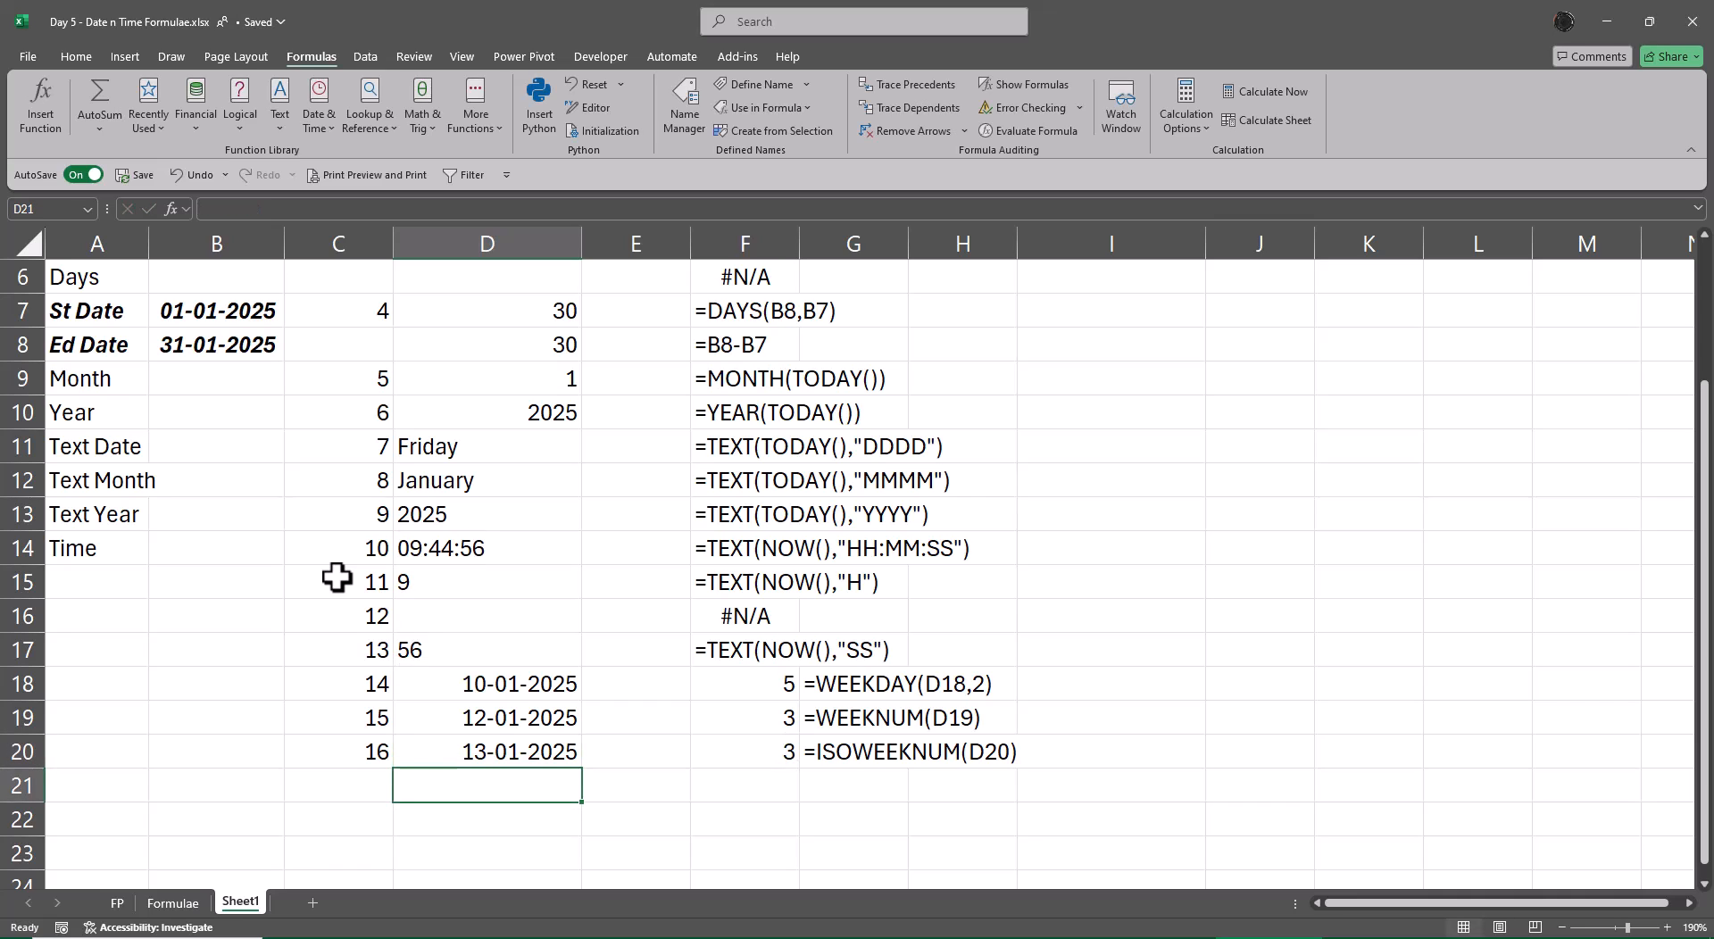
key(ctrl+z)
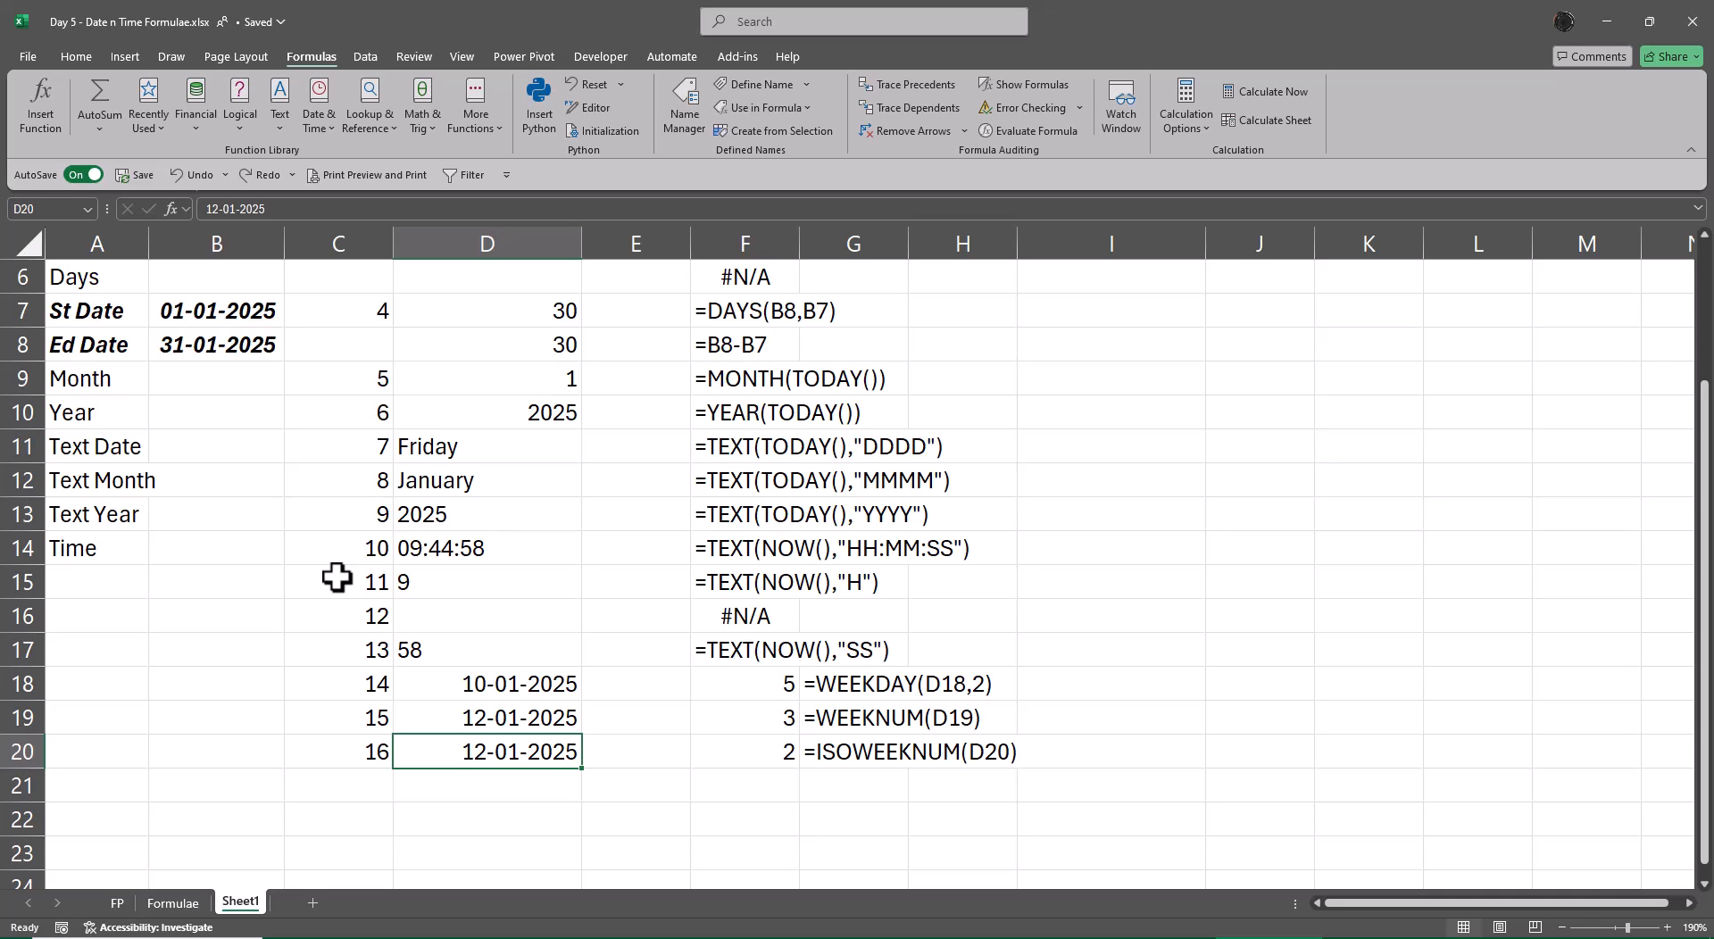
Step: Label the hour row by entering Hour in cell A15
key(Up)
key(Up)
key(Up)
key(Up)
key(Up)
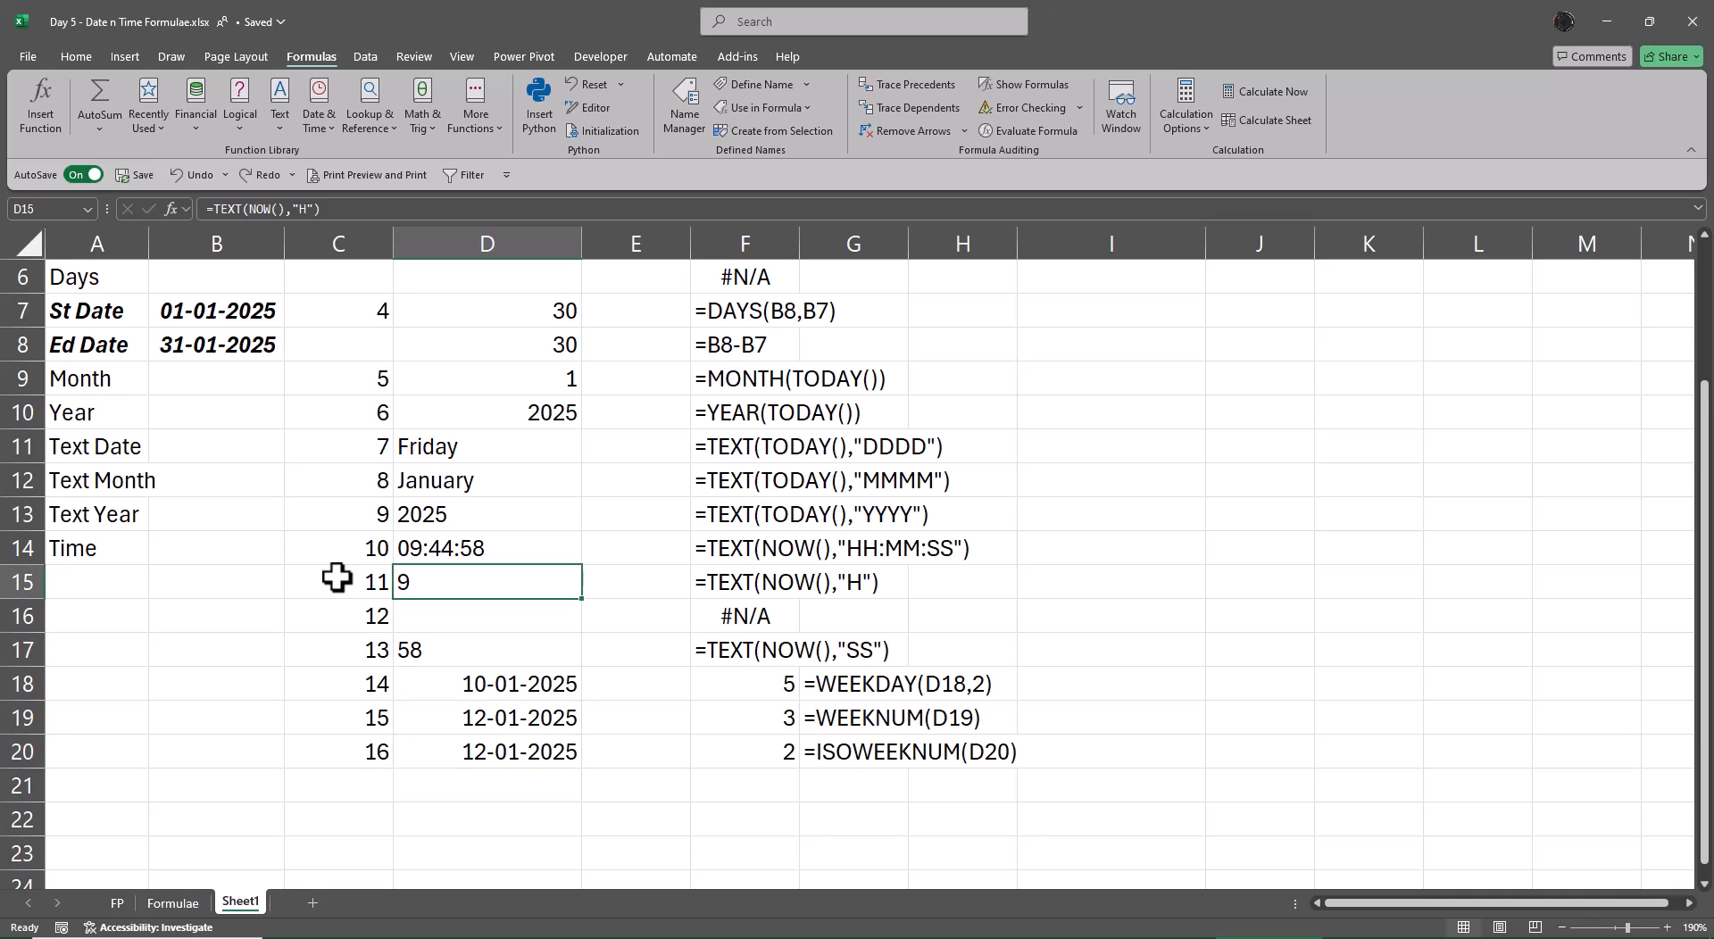
key(Left)
key(Left)
key(Left)
text(Hour)
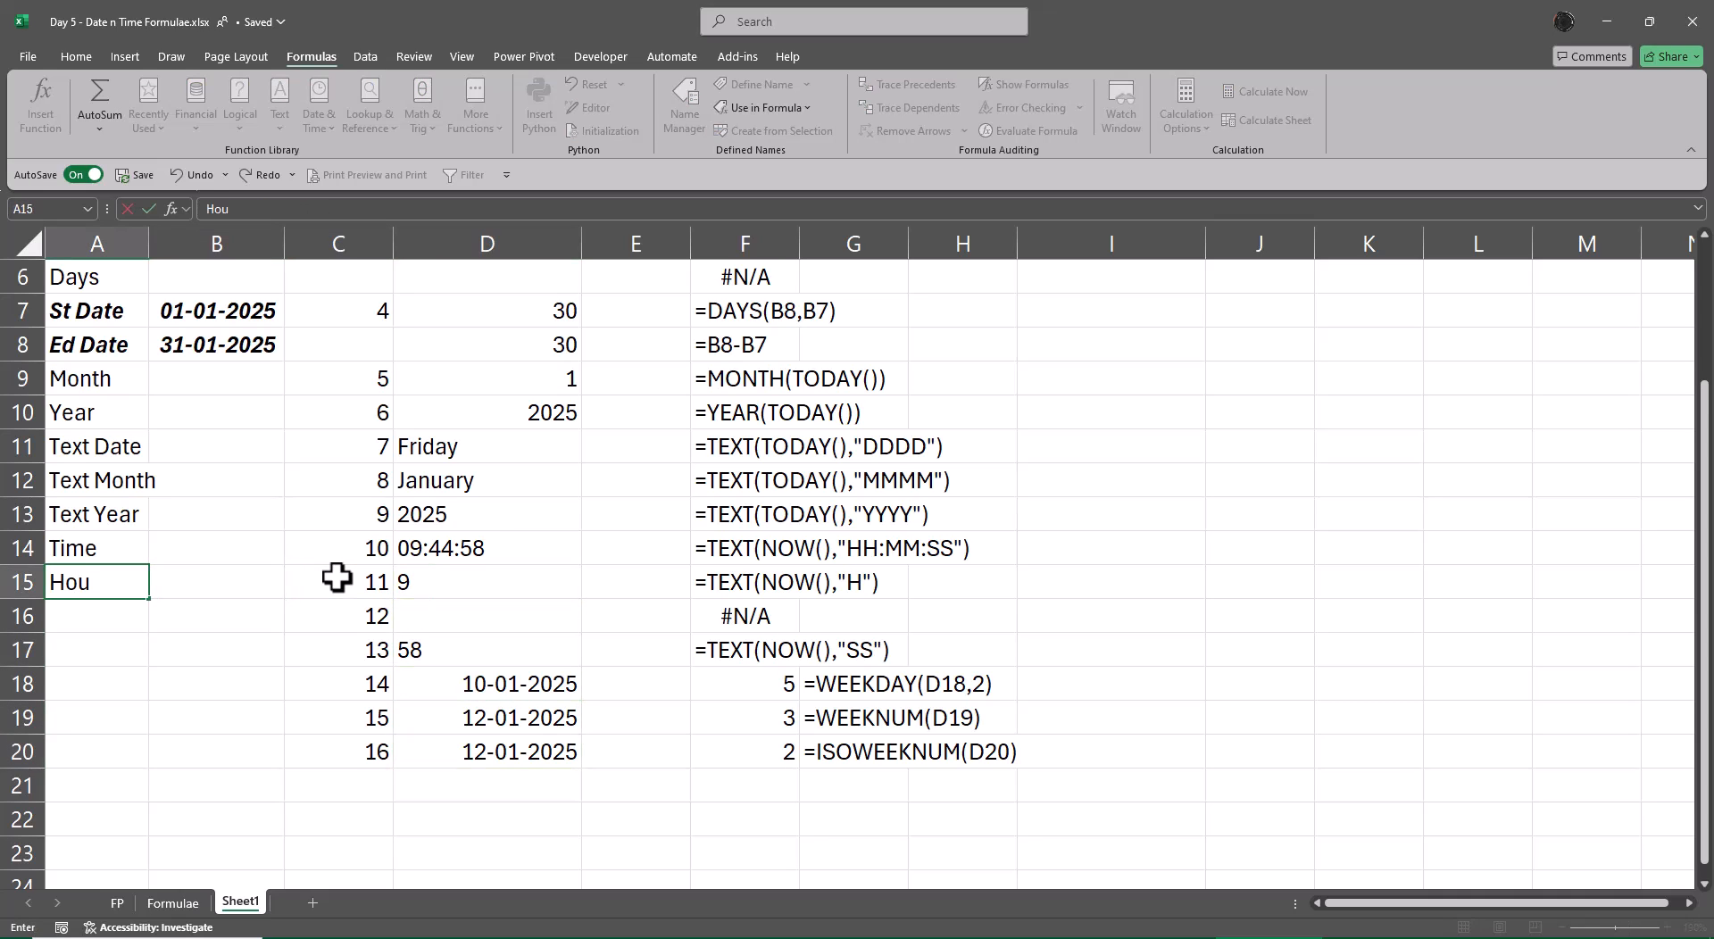
key(Return)
Step: Enter the labels Minute in cell A16 and Second in cell A17
text(Mi)
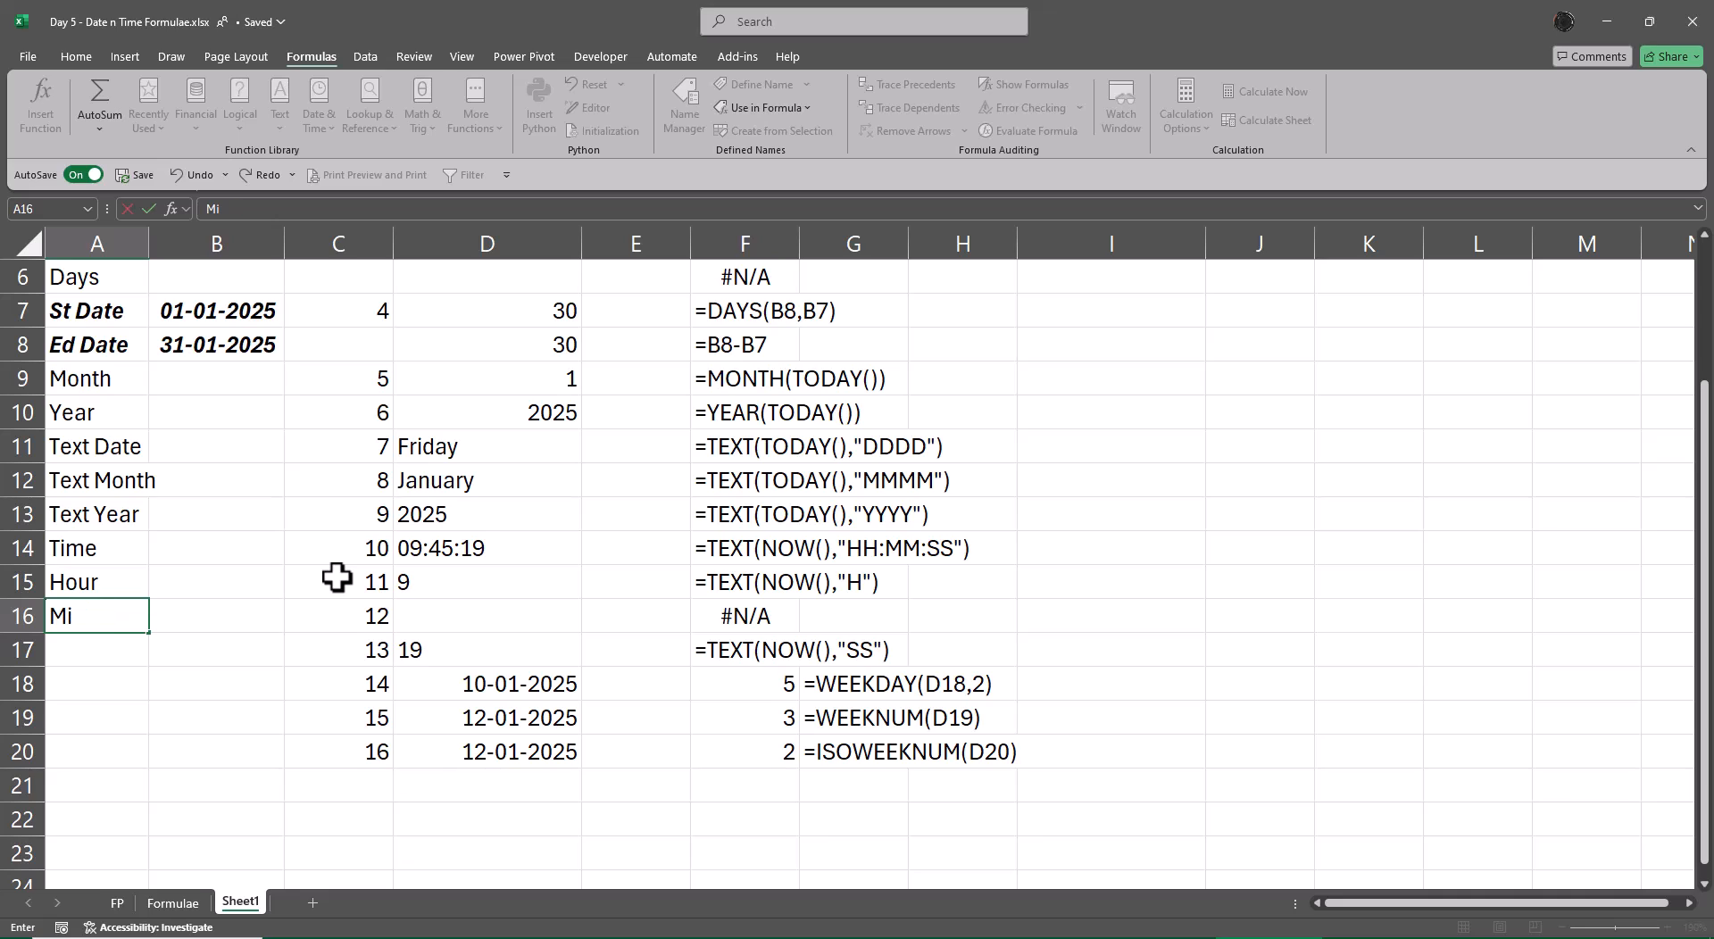
text(nute)
key(Return)
text(Seo)
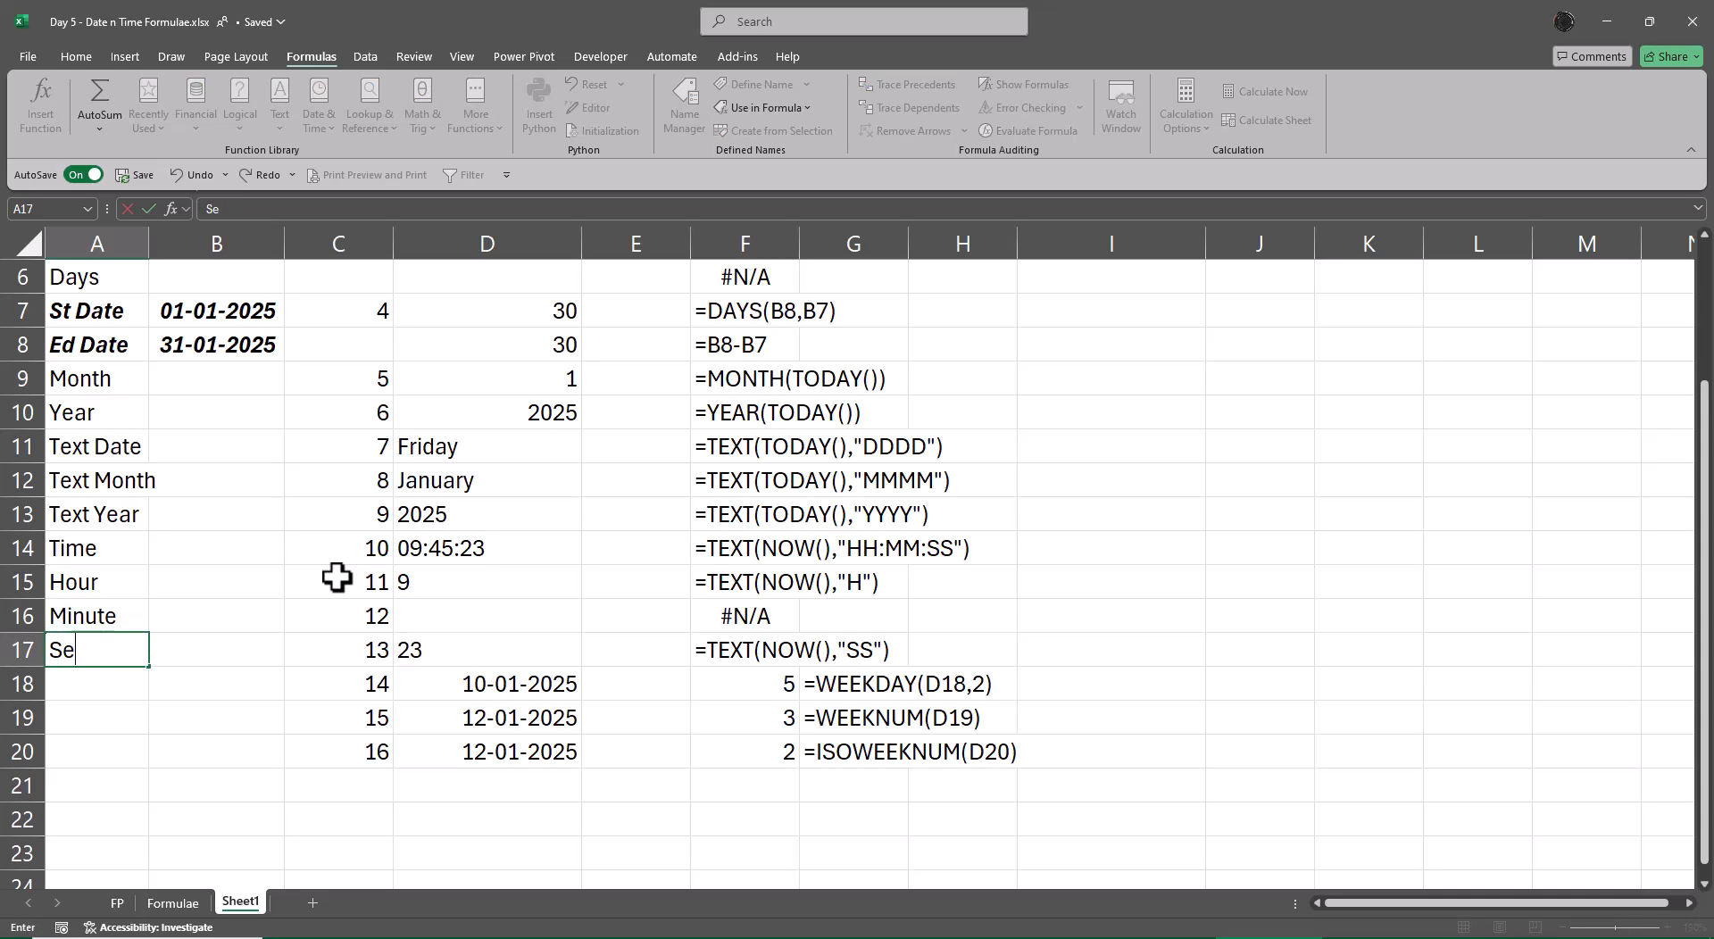
key(BackSpace)
text(cond)
key(Return)
Step: Try a minute formula in D16 by copying the seconds formula from D17 and changing its format code to "MIn"
key(Up)
key(Right)
key(Right)
key(Right)
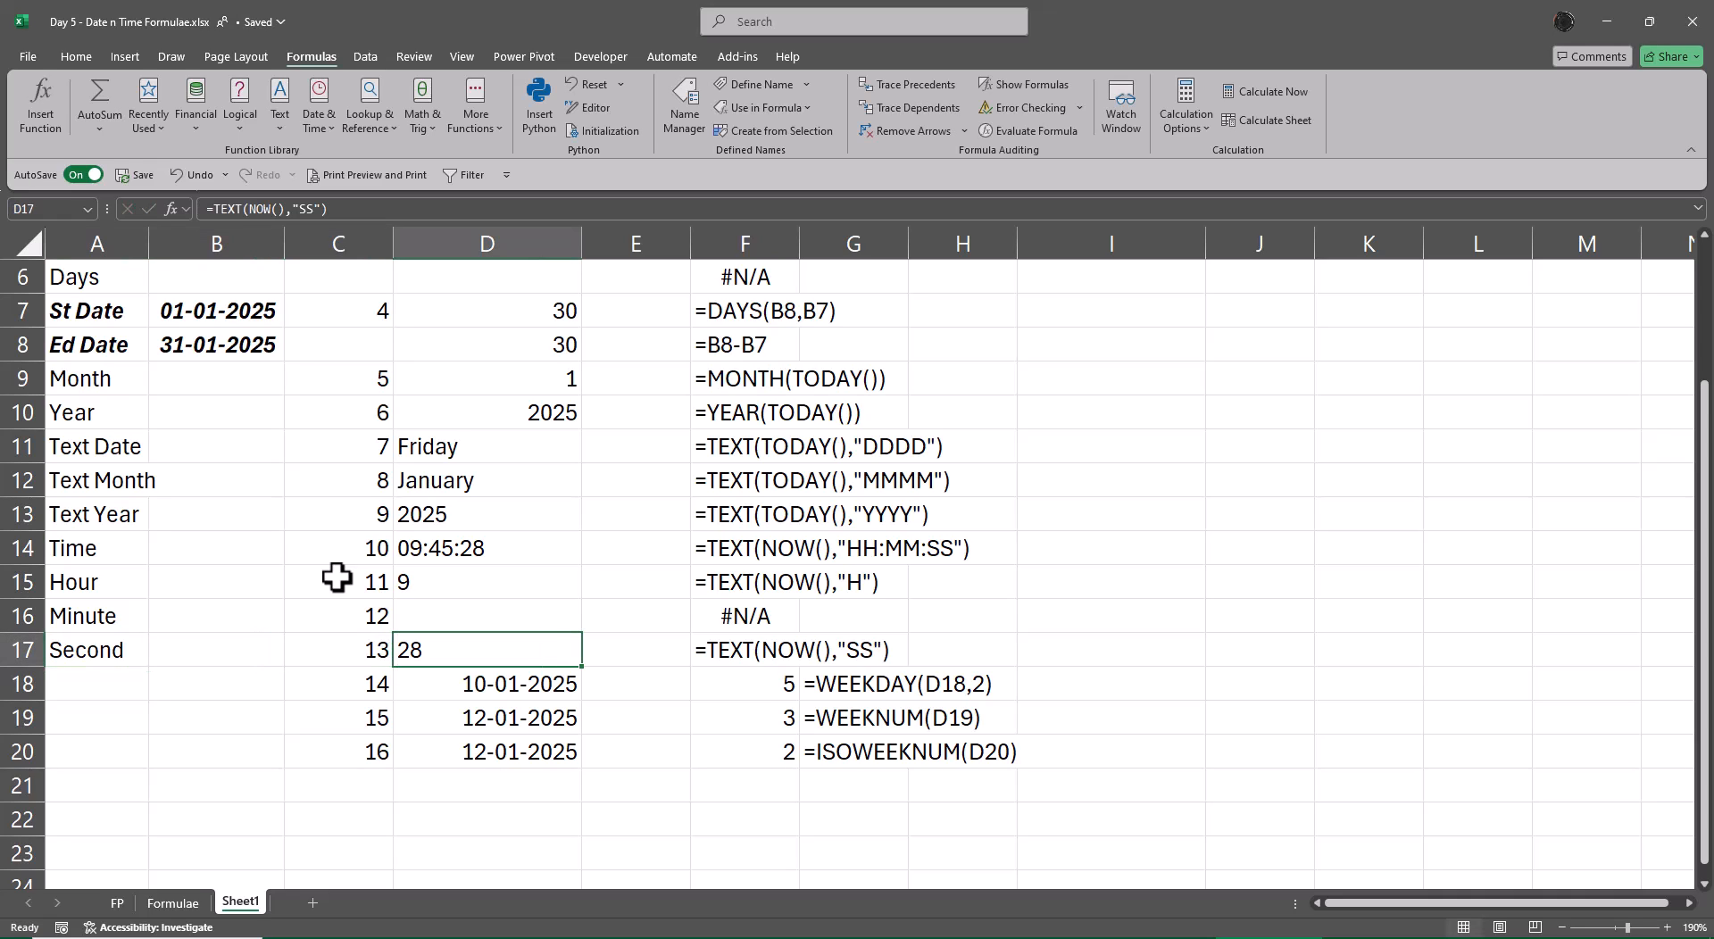
key(ctrl+c)
key(Up)
key(ctrl+v)
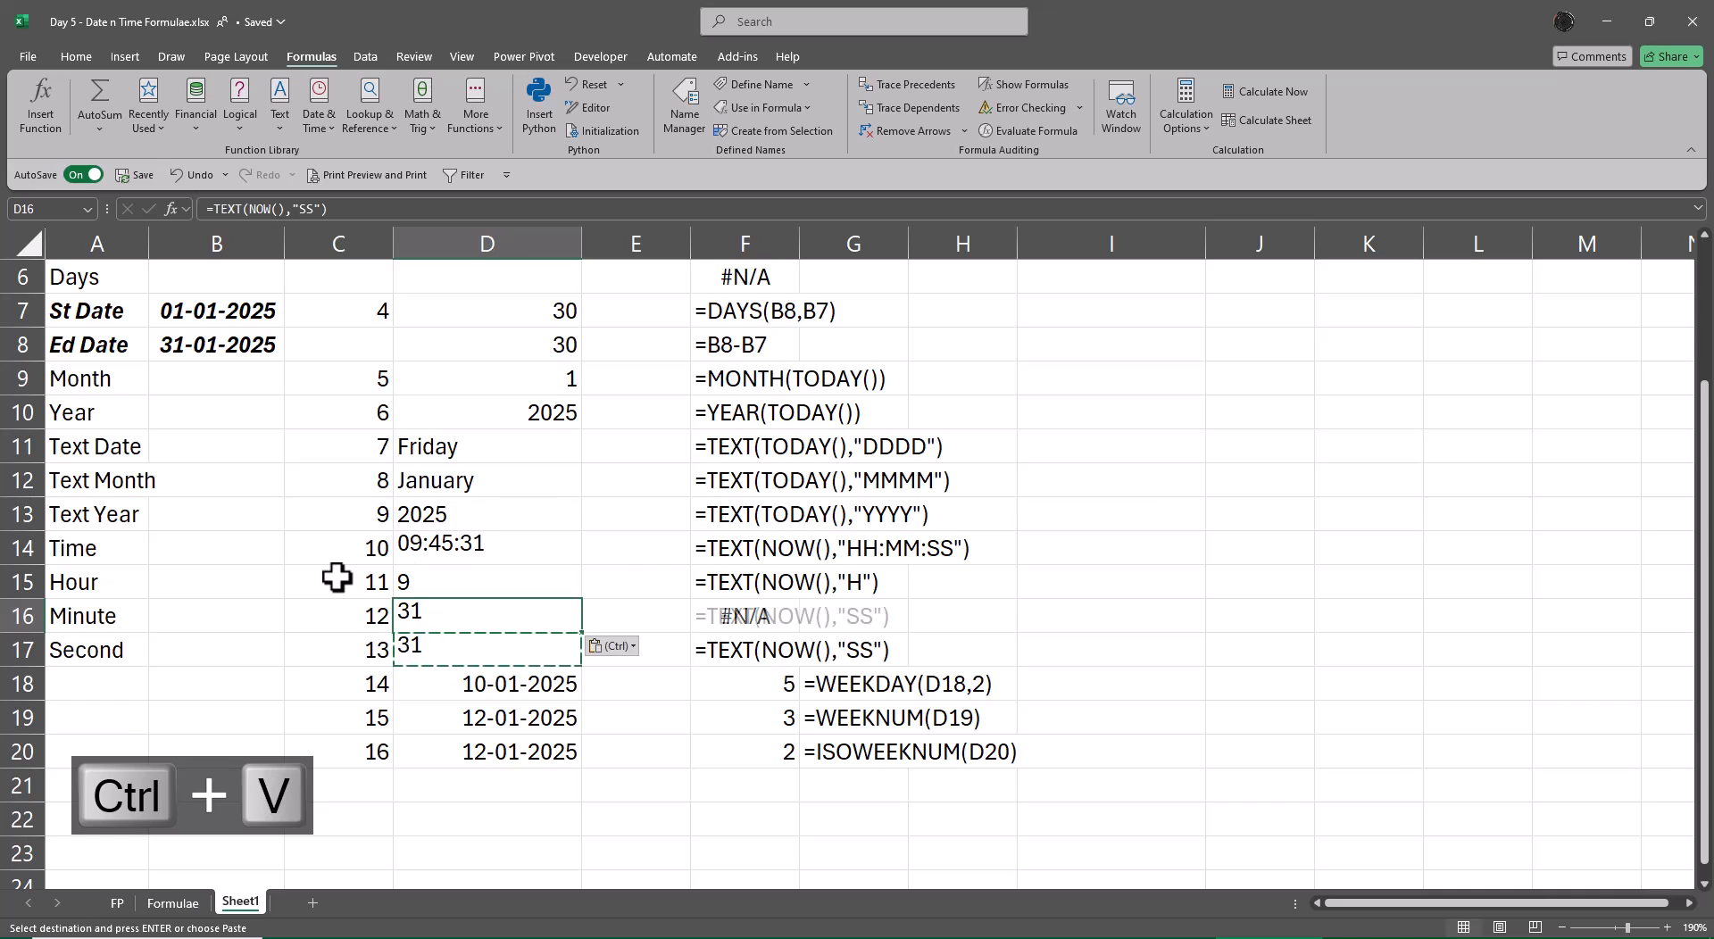
key(F2)
key(BackSpace)
key(BackSpace)
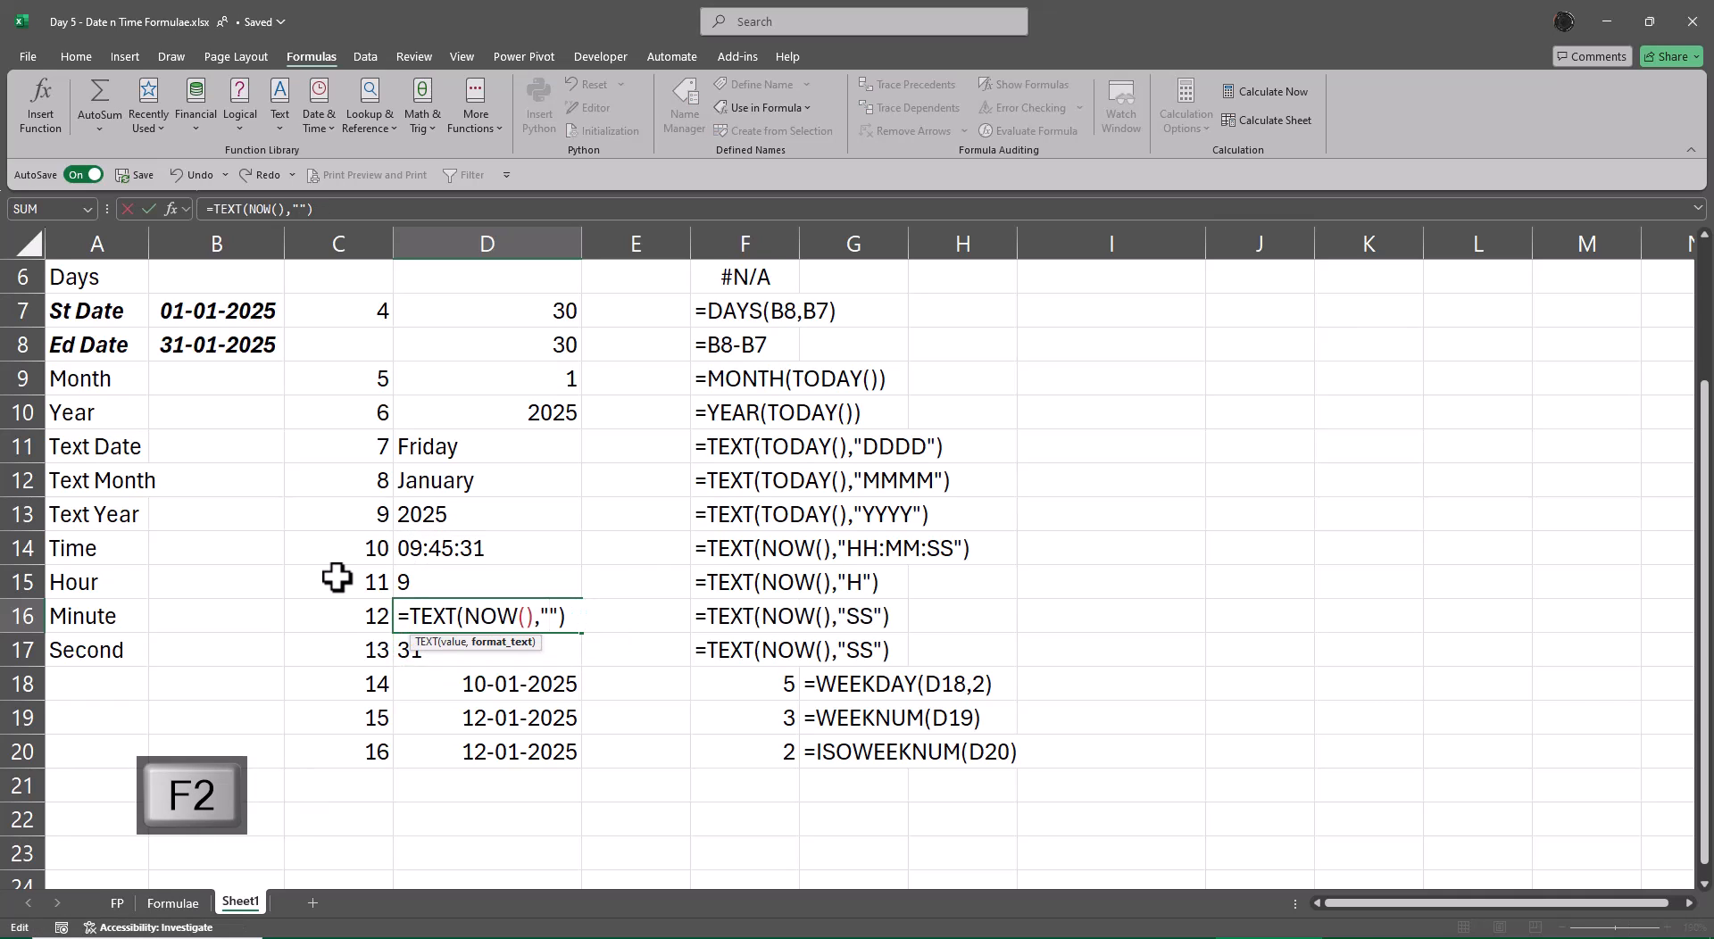
text(MIn)
key(Return)
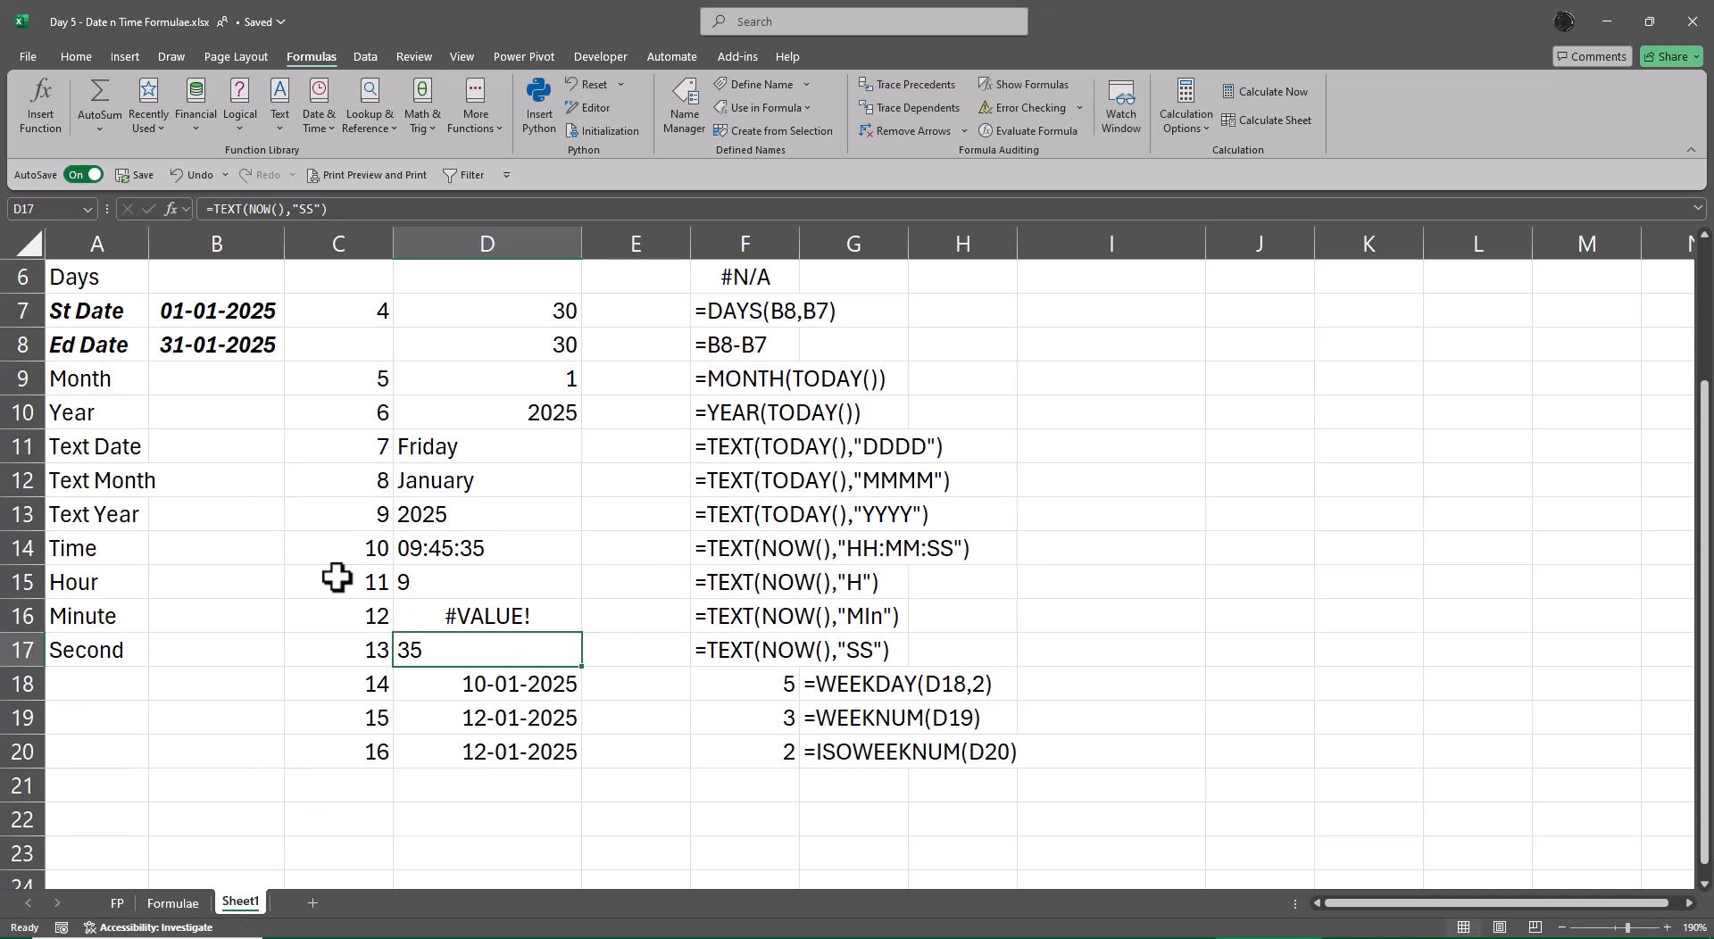
Step: Try the format code "Mn" in the TEXT formula in cell D16
key(Up)
key(F2)
key(Left)
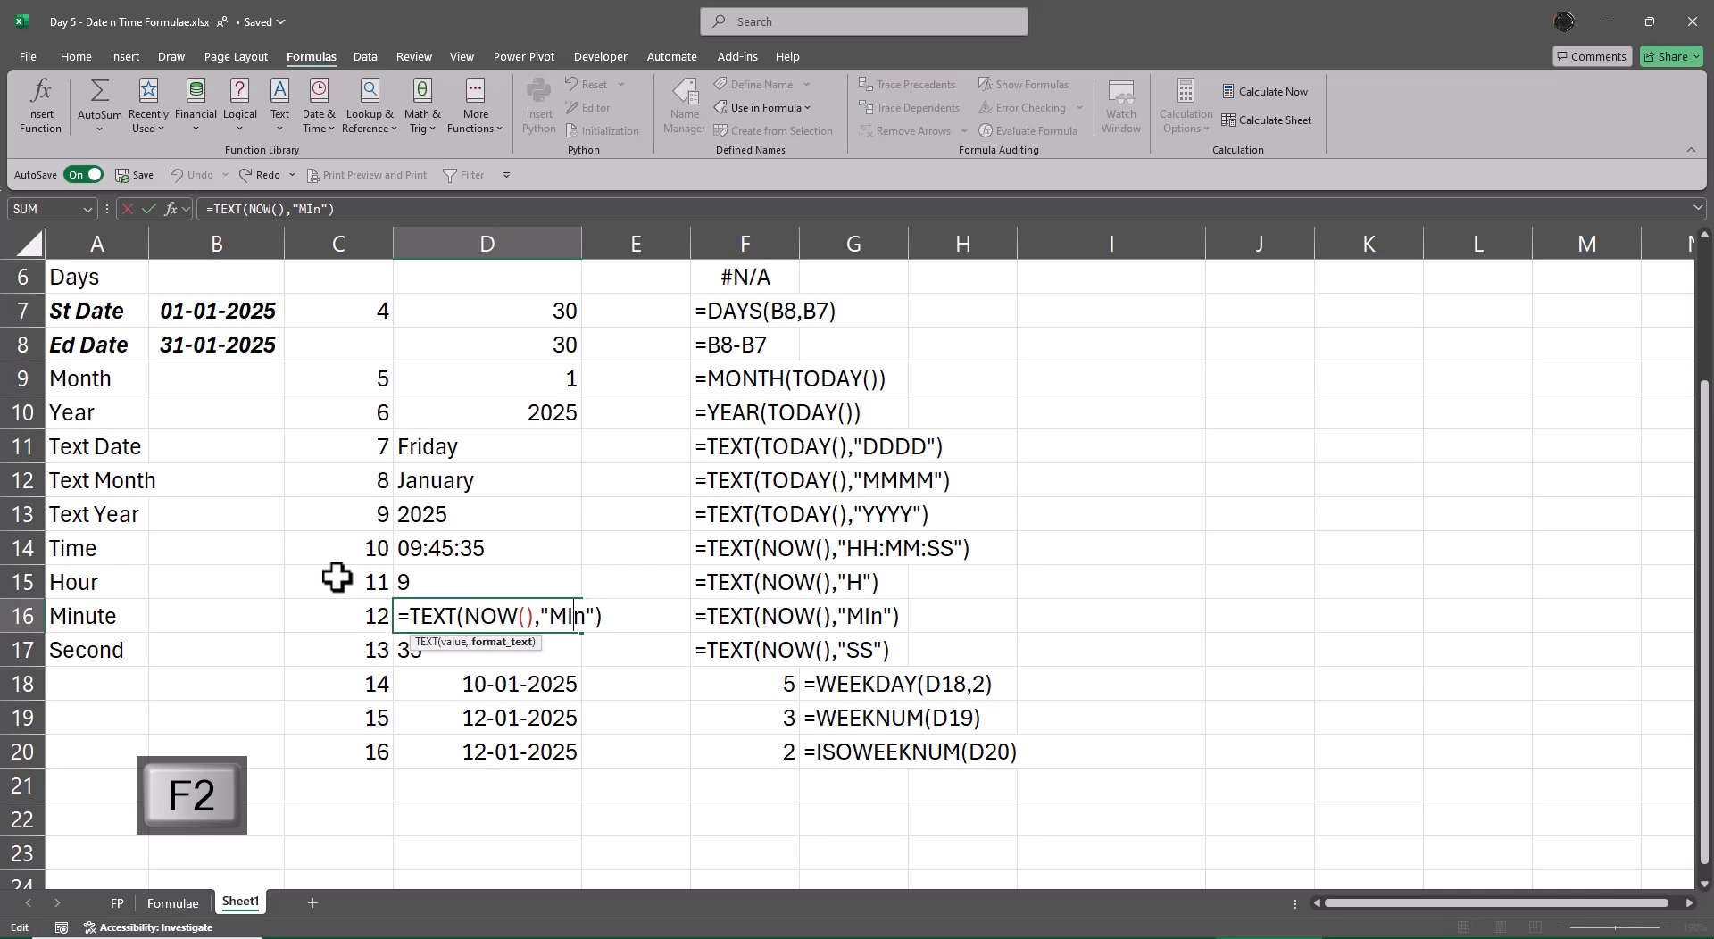
key(BackSpace)
key(Return)
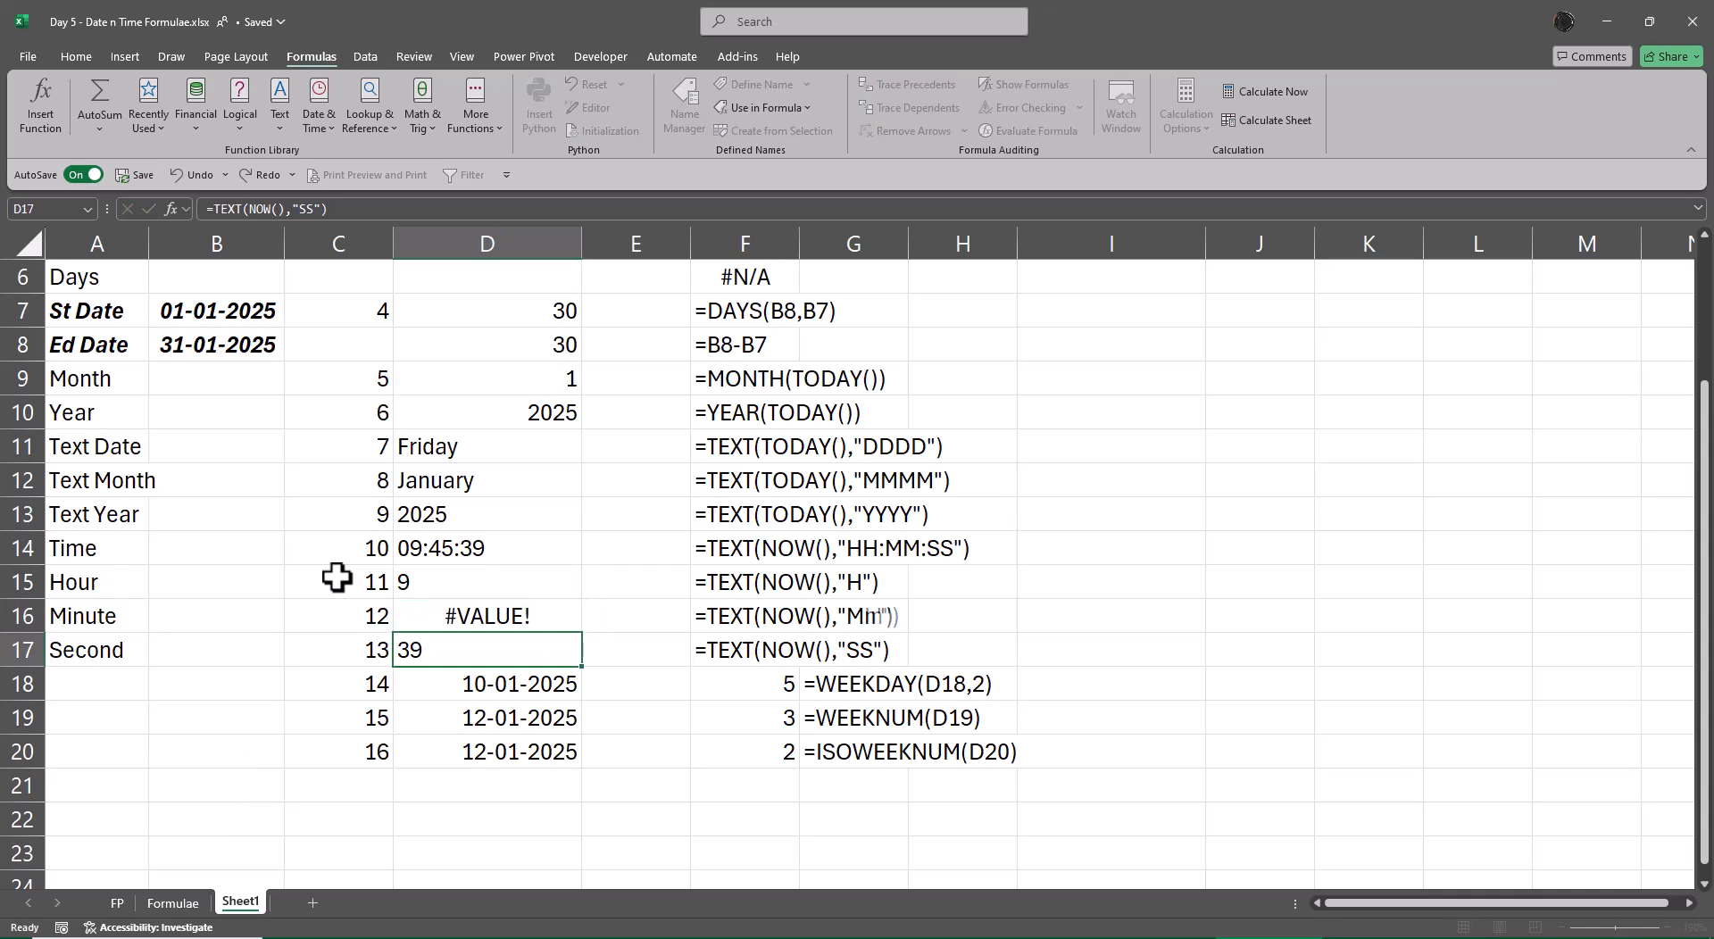
Step: Clear the minute formula from cell D16
key(Up)
key(F2)
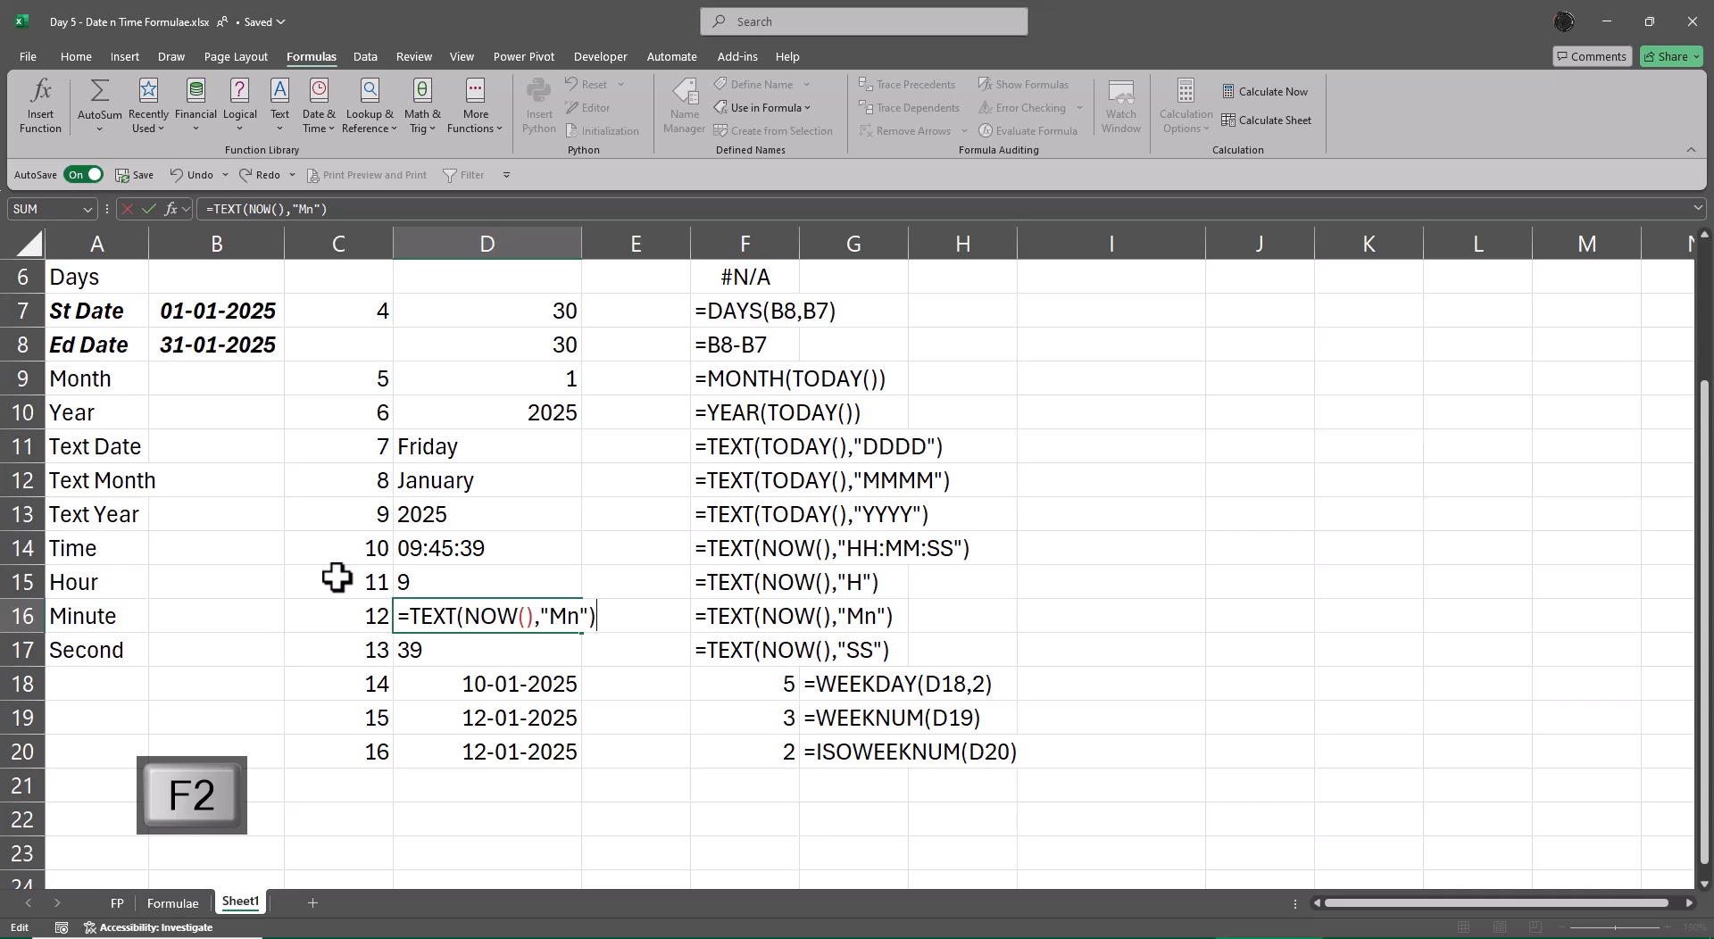
key(Escape)
key(Delete)
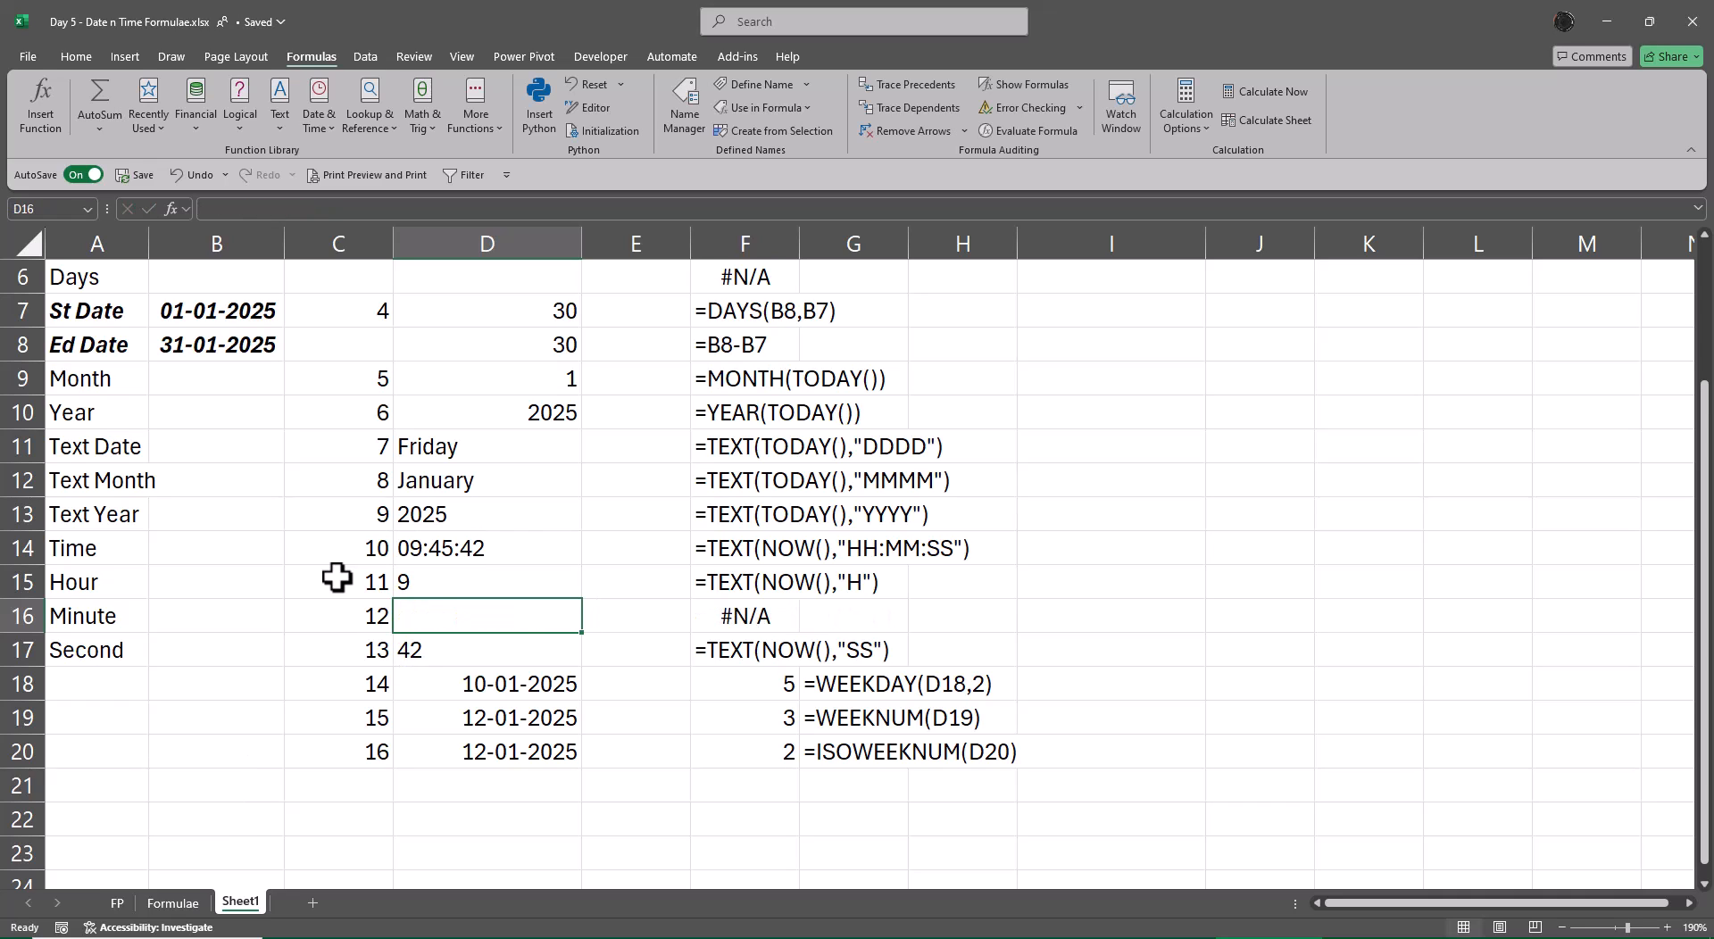
Step: Label cells A18 to A20 as Weekday, Weeknum and ISOWeeknum
key(Left)
key(Left)
key(Down)
key(Down)
key(Left)
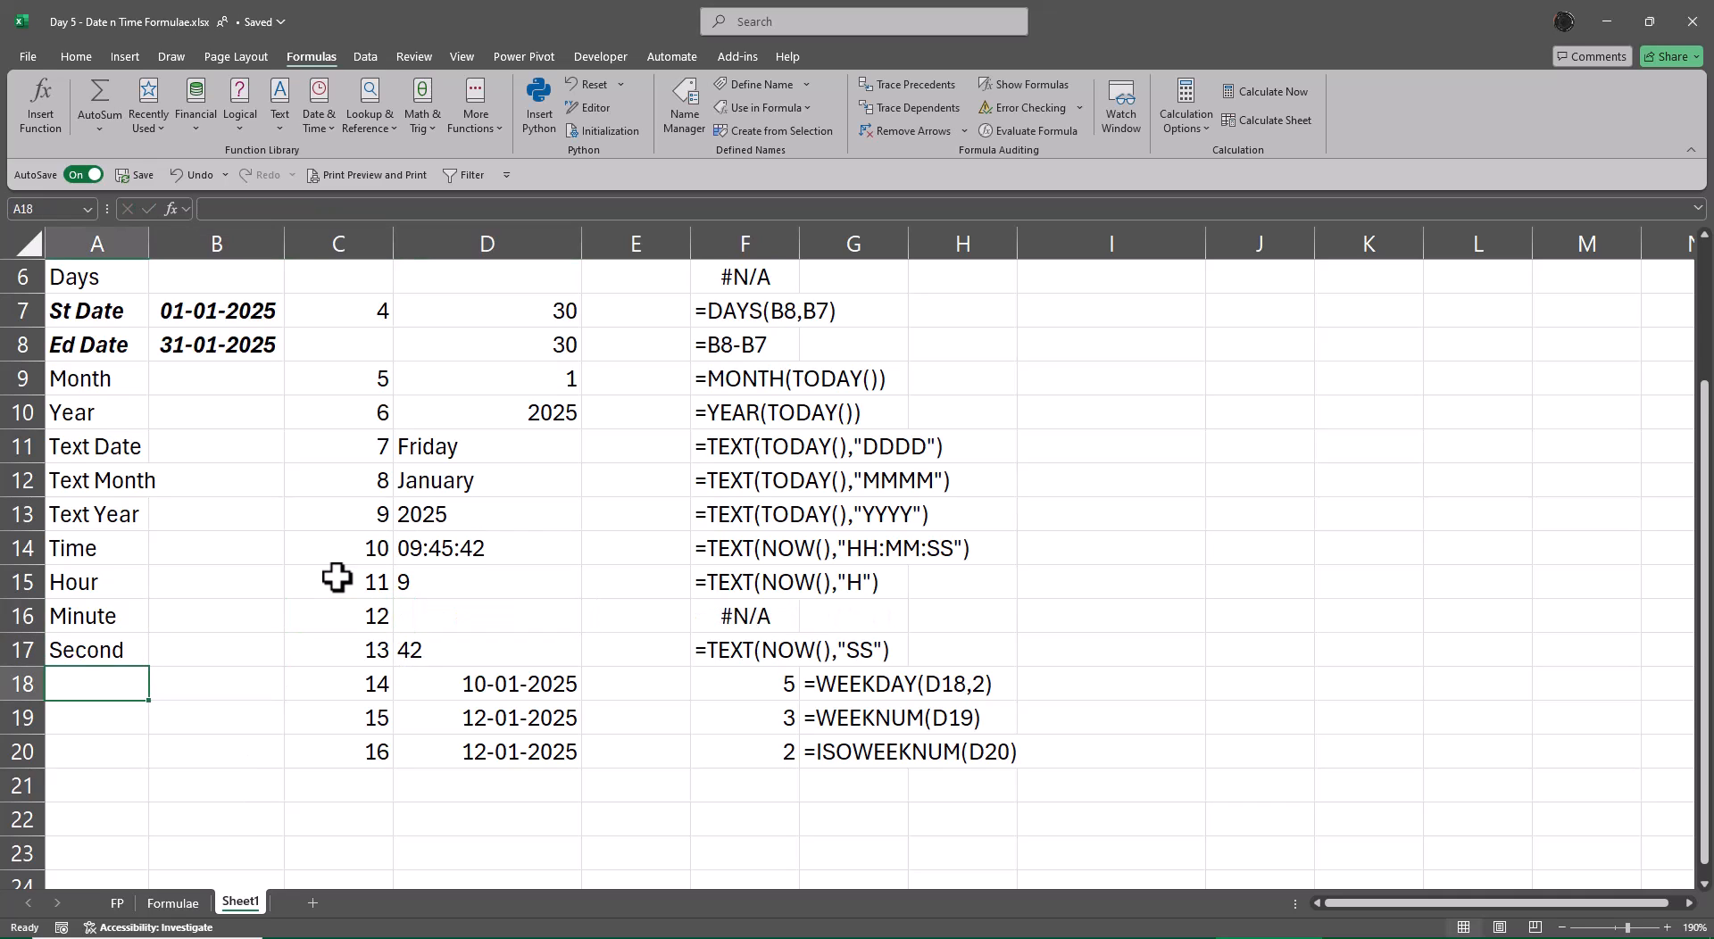
text(Weekday)
key(Return)
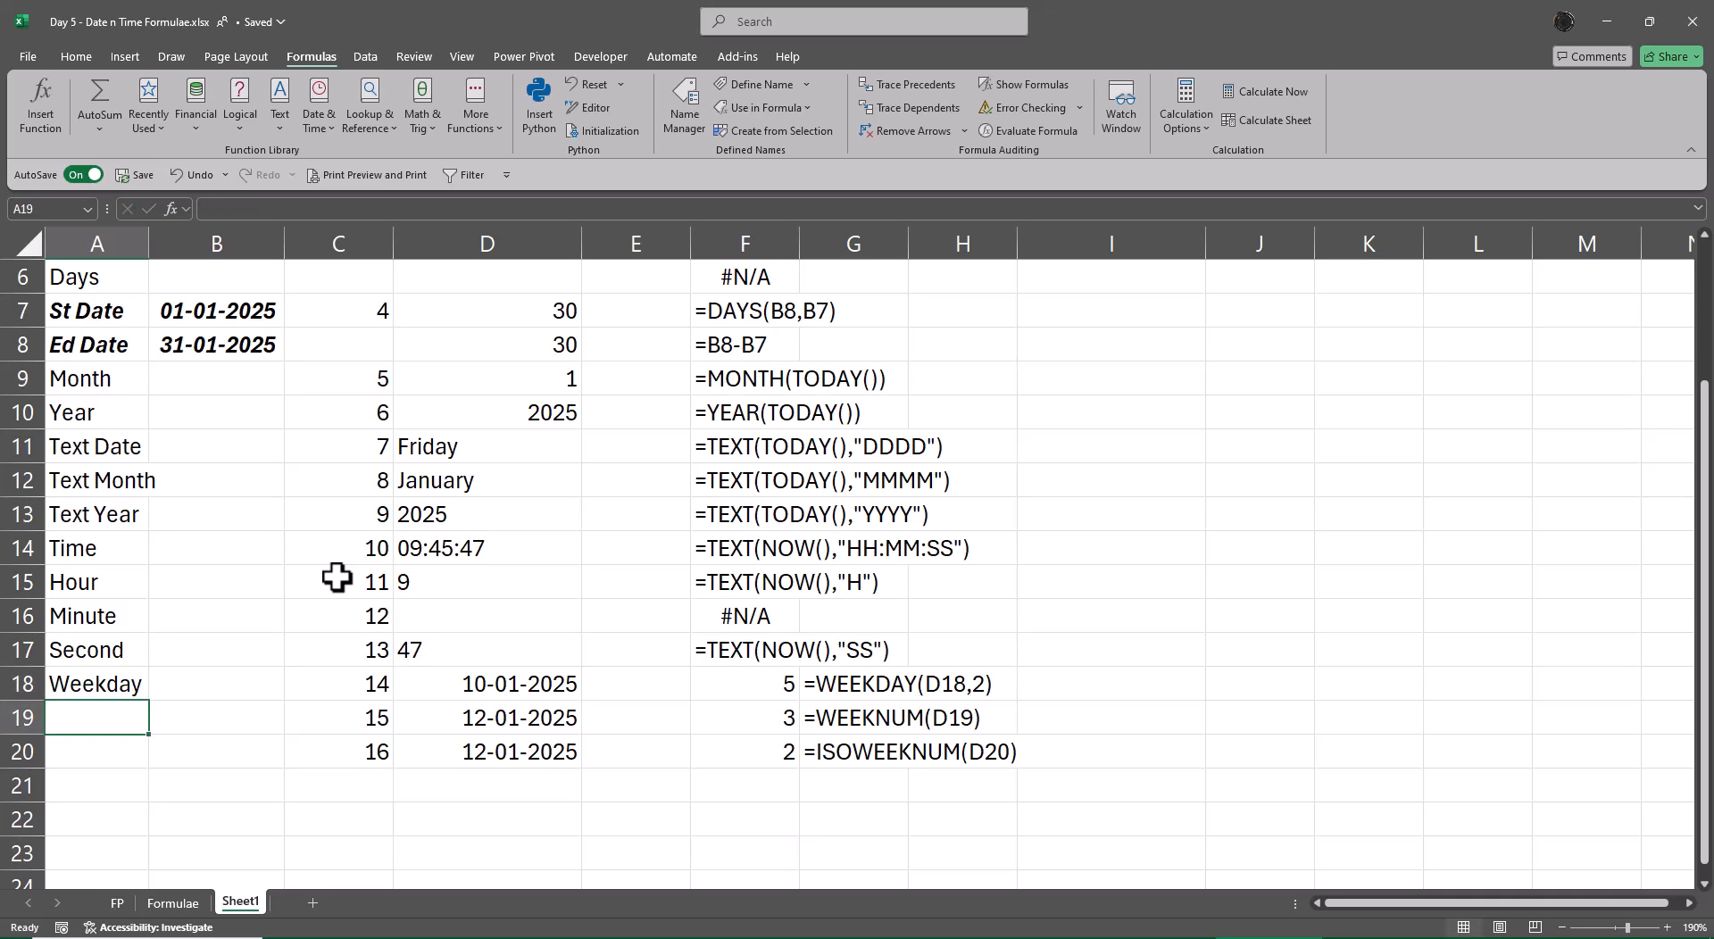
text(Weeknum)
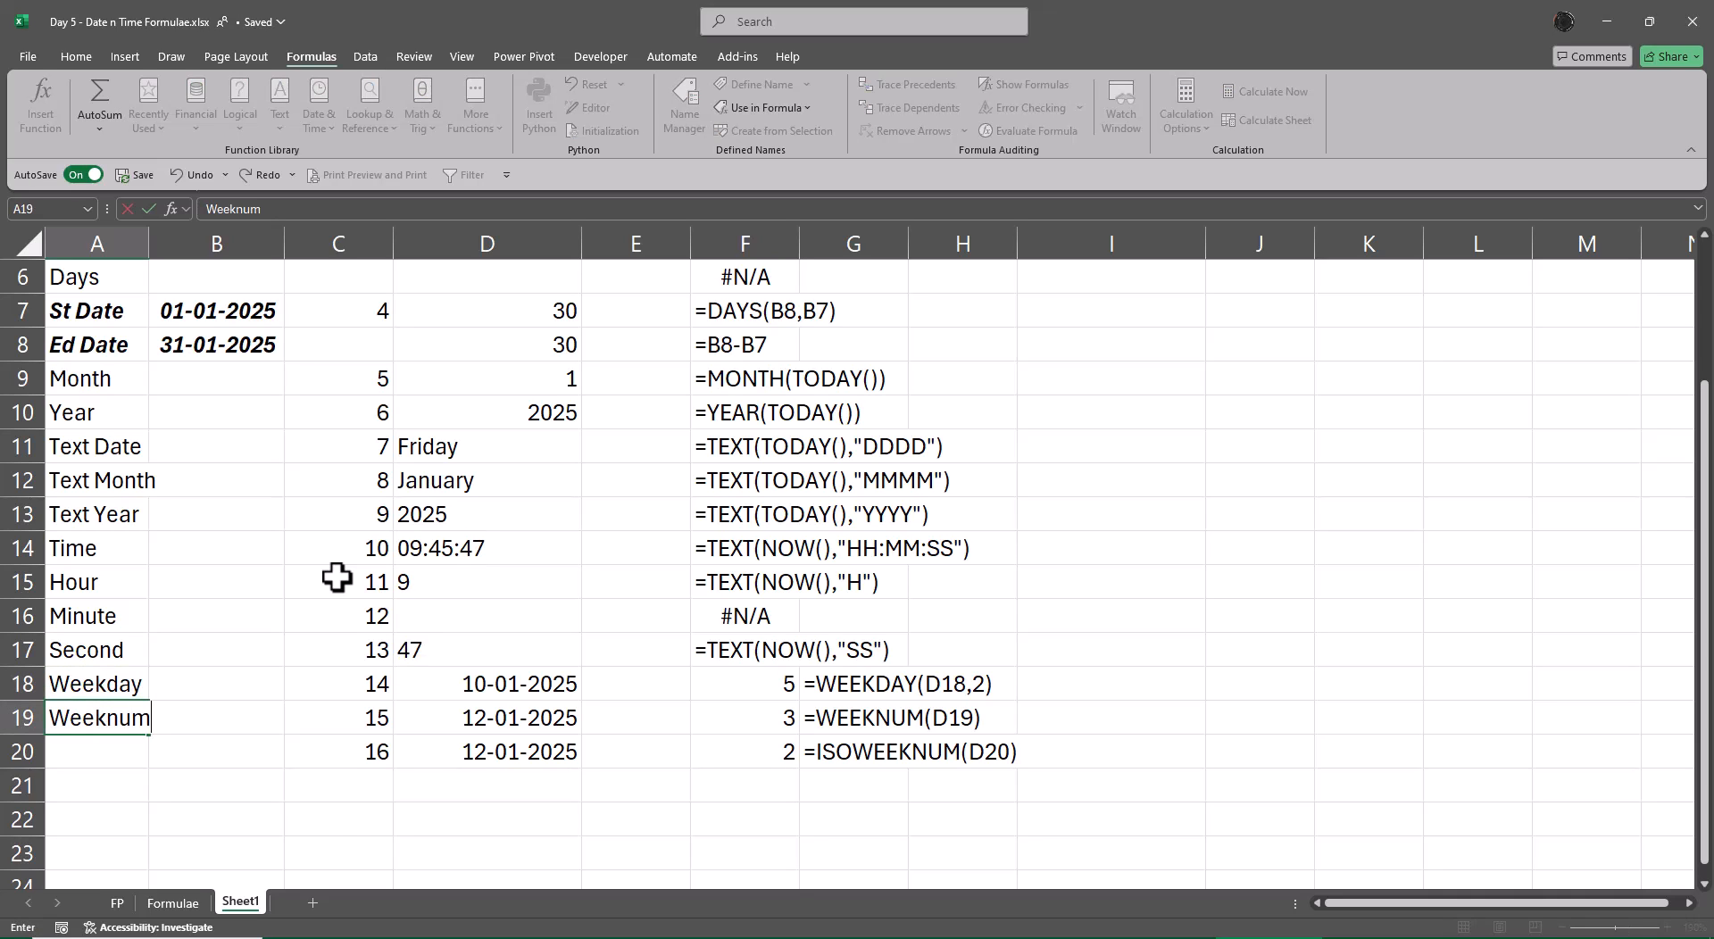
key(Return)
text(ISO)
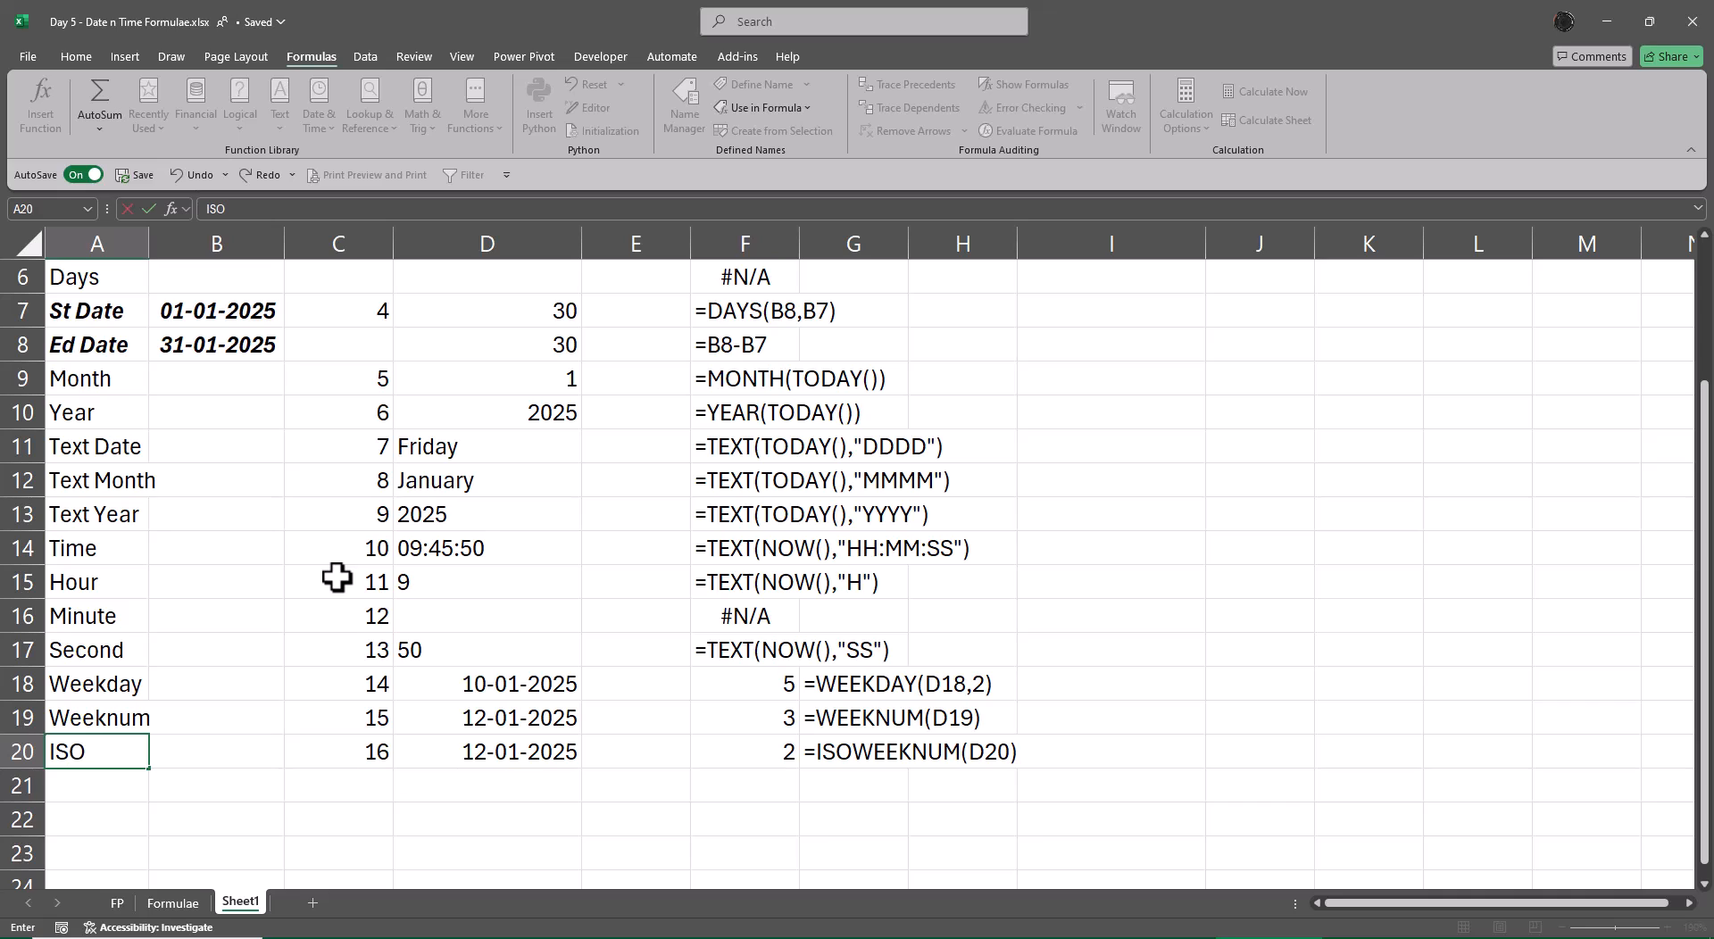
text(Weeknum)
key(Return)
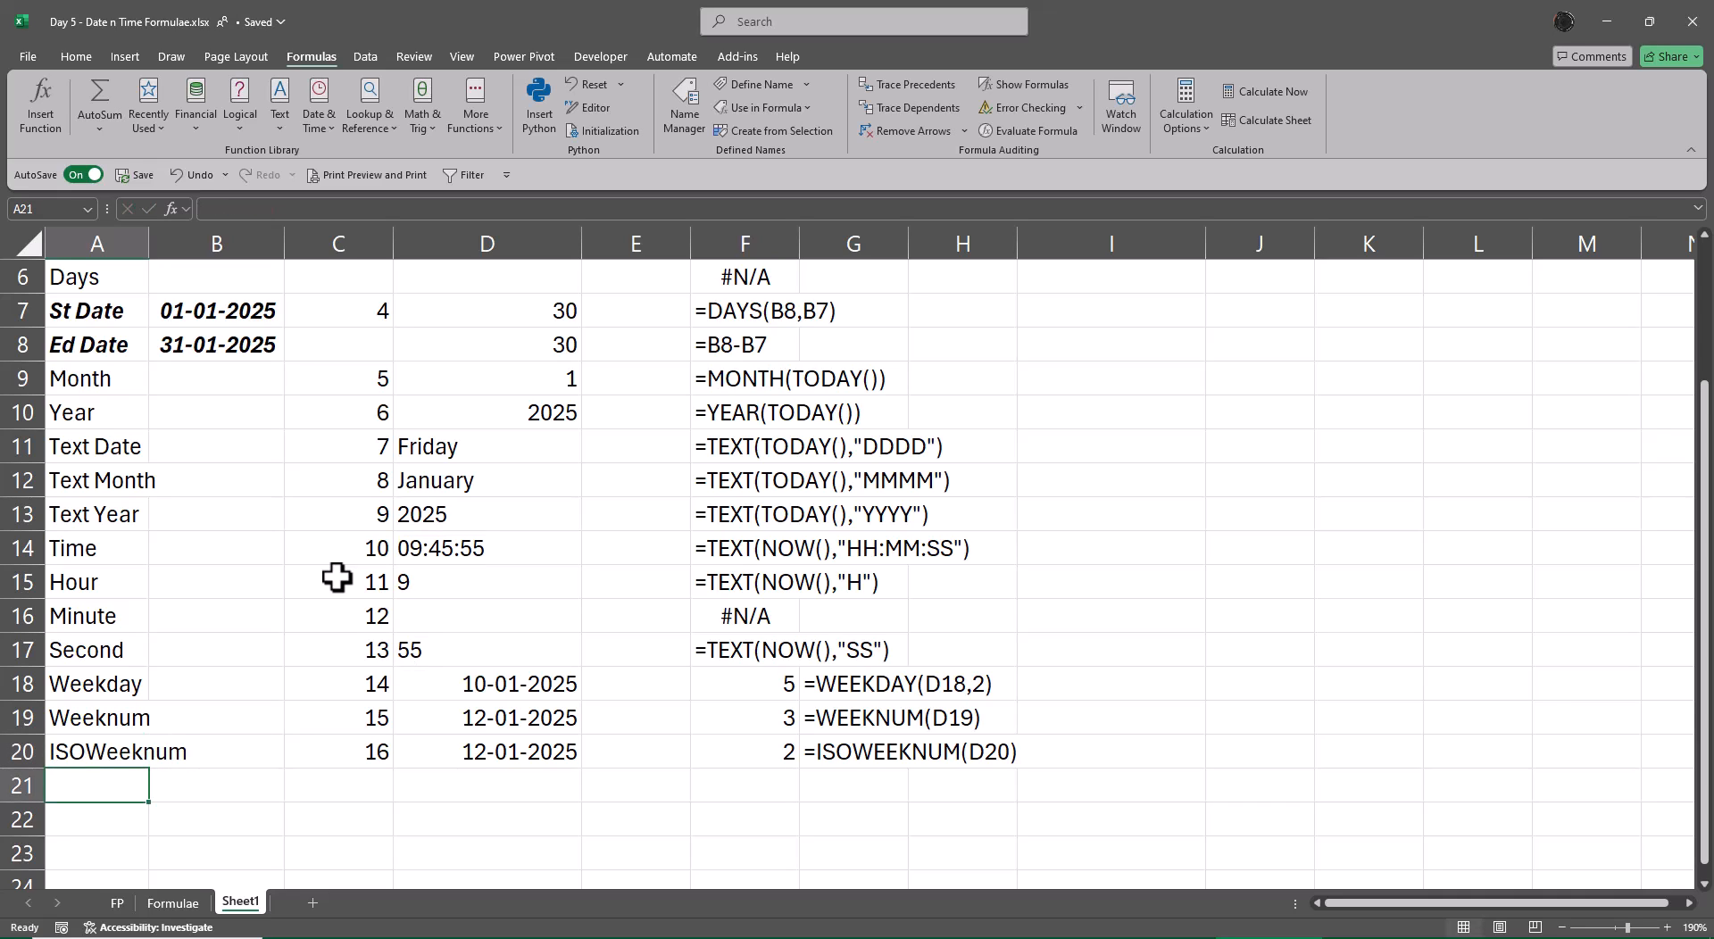
Step: Rename the worksheet Sheet1 as Basic
key(Up)
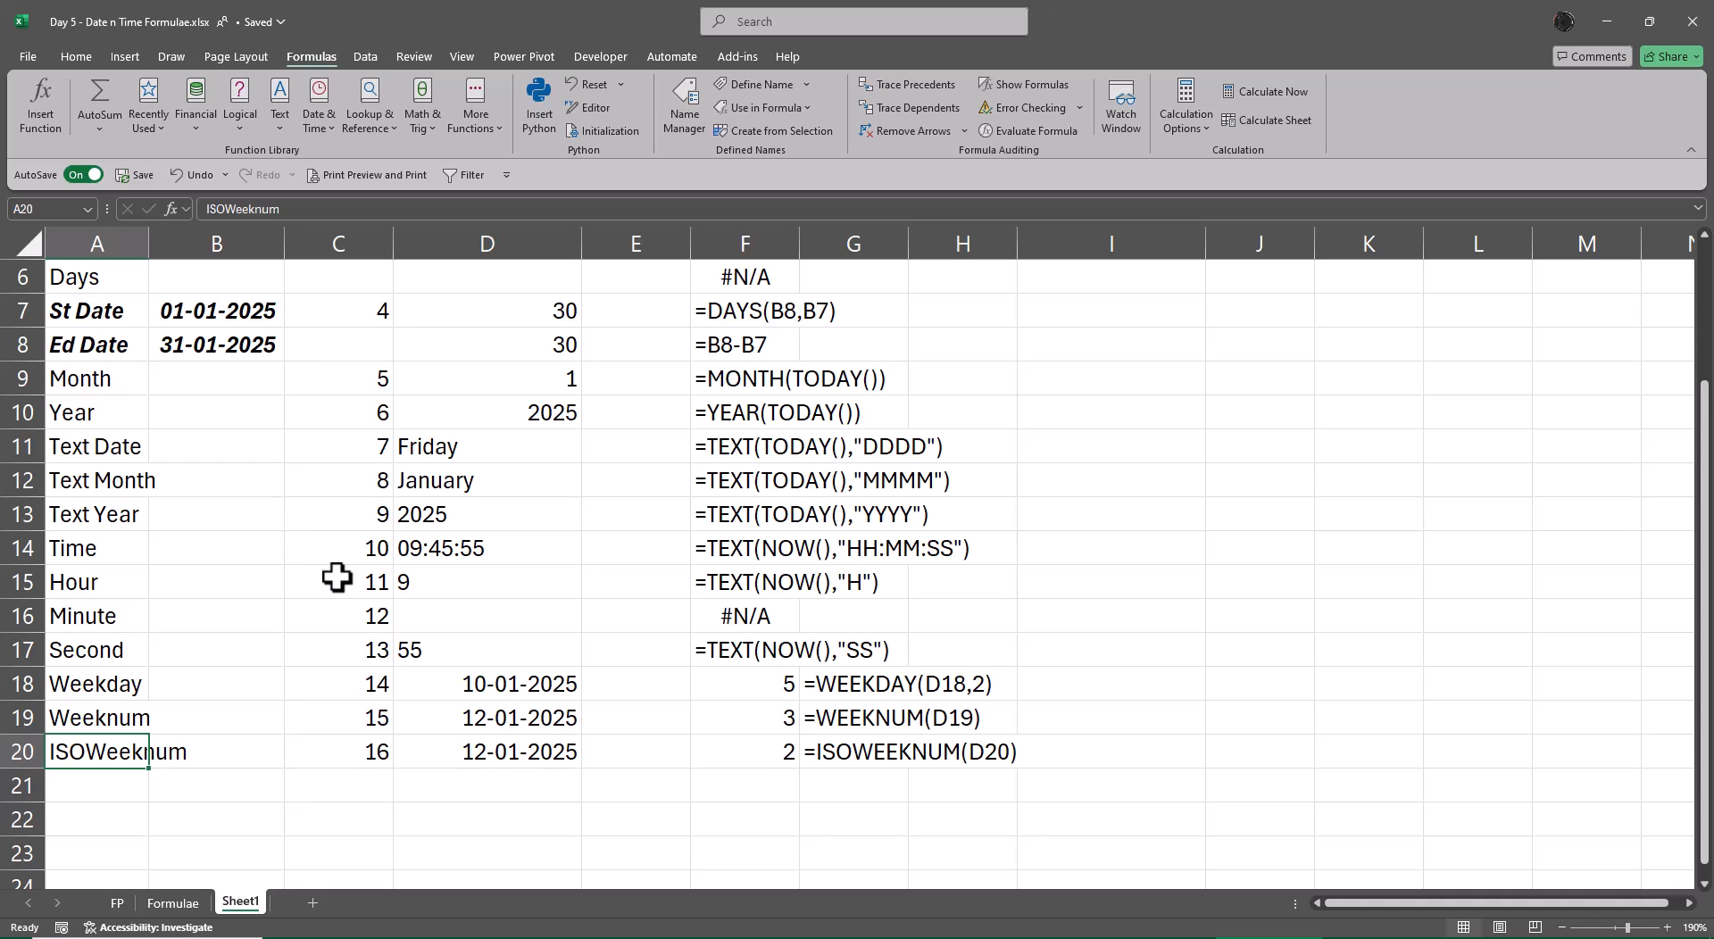
double_click(238, 902)
key(BackSpace)
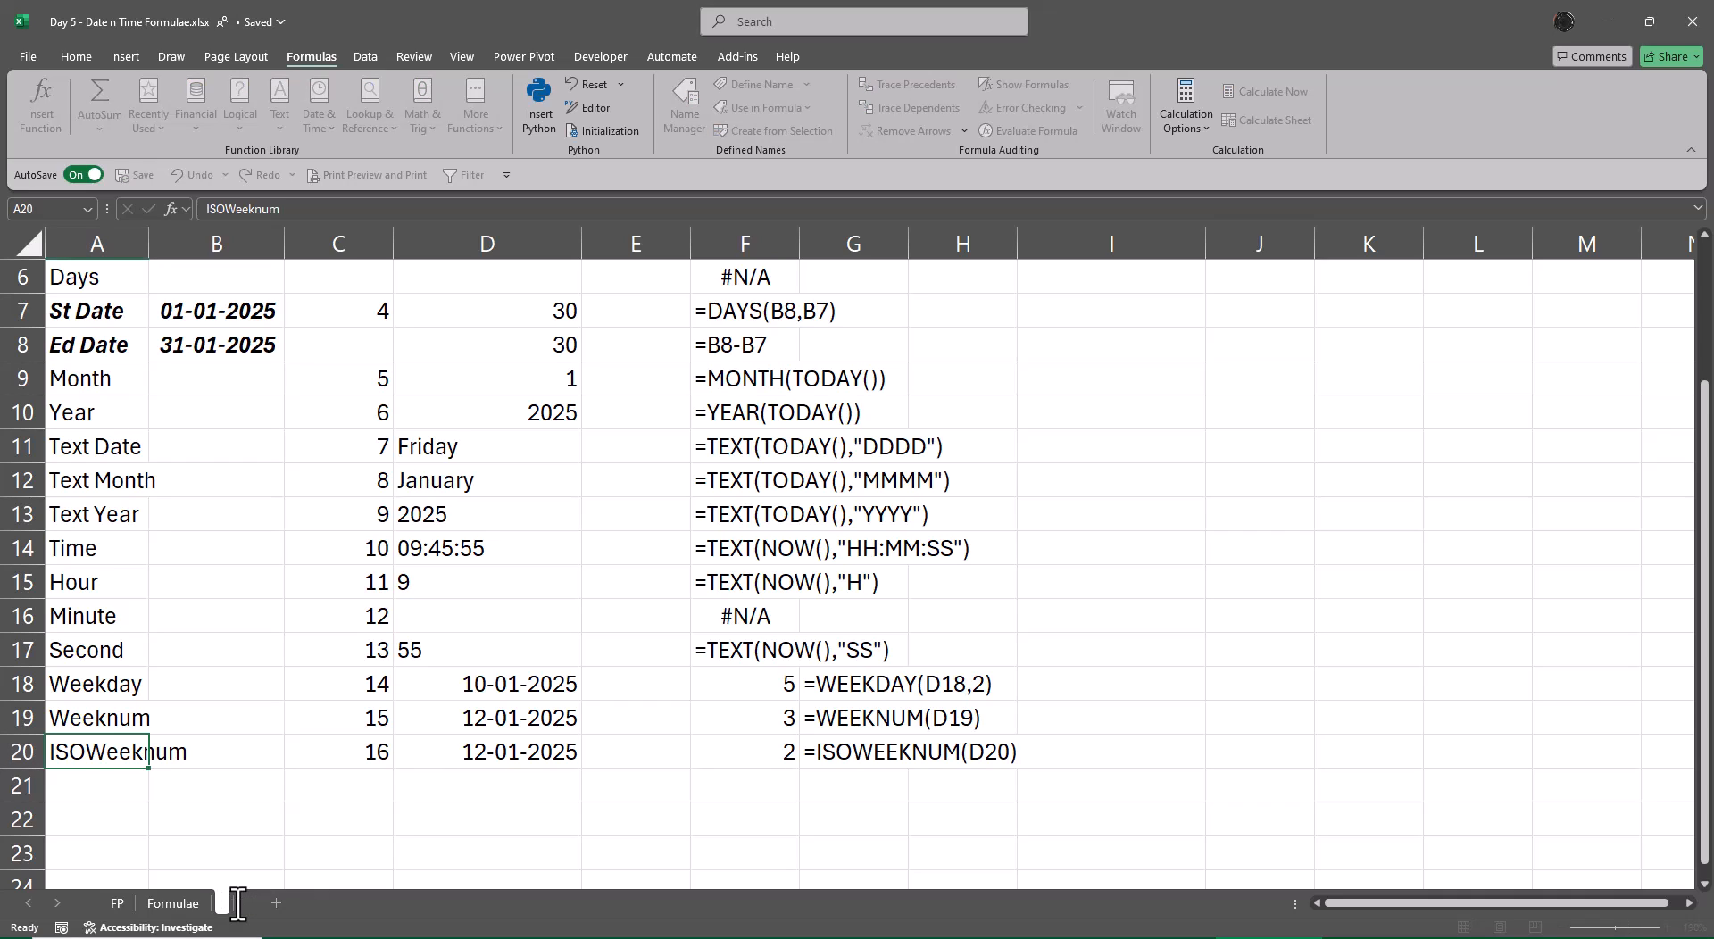
text(Basic)
key(Return)
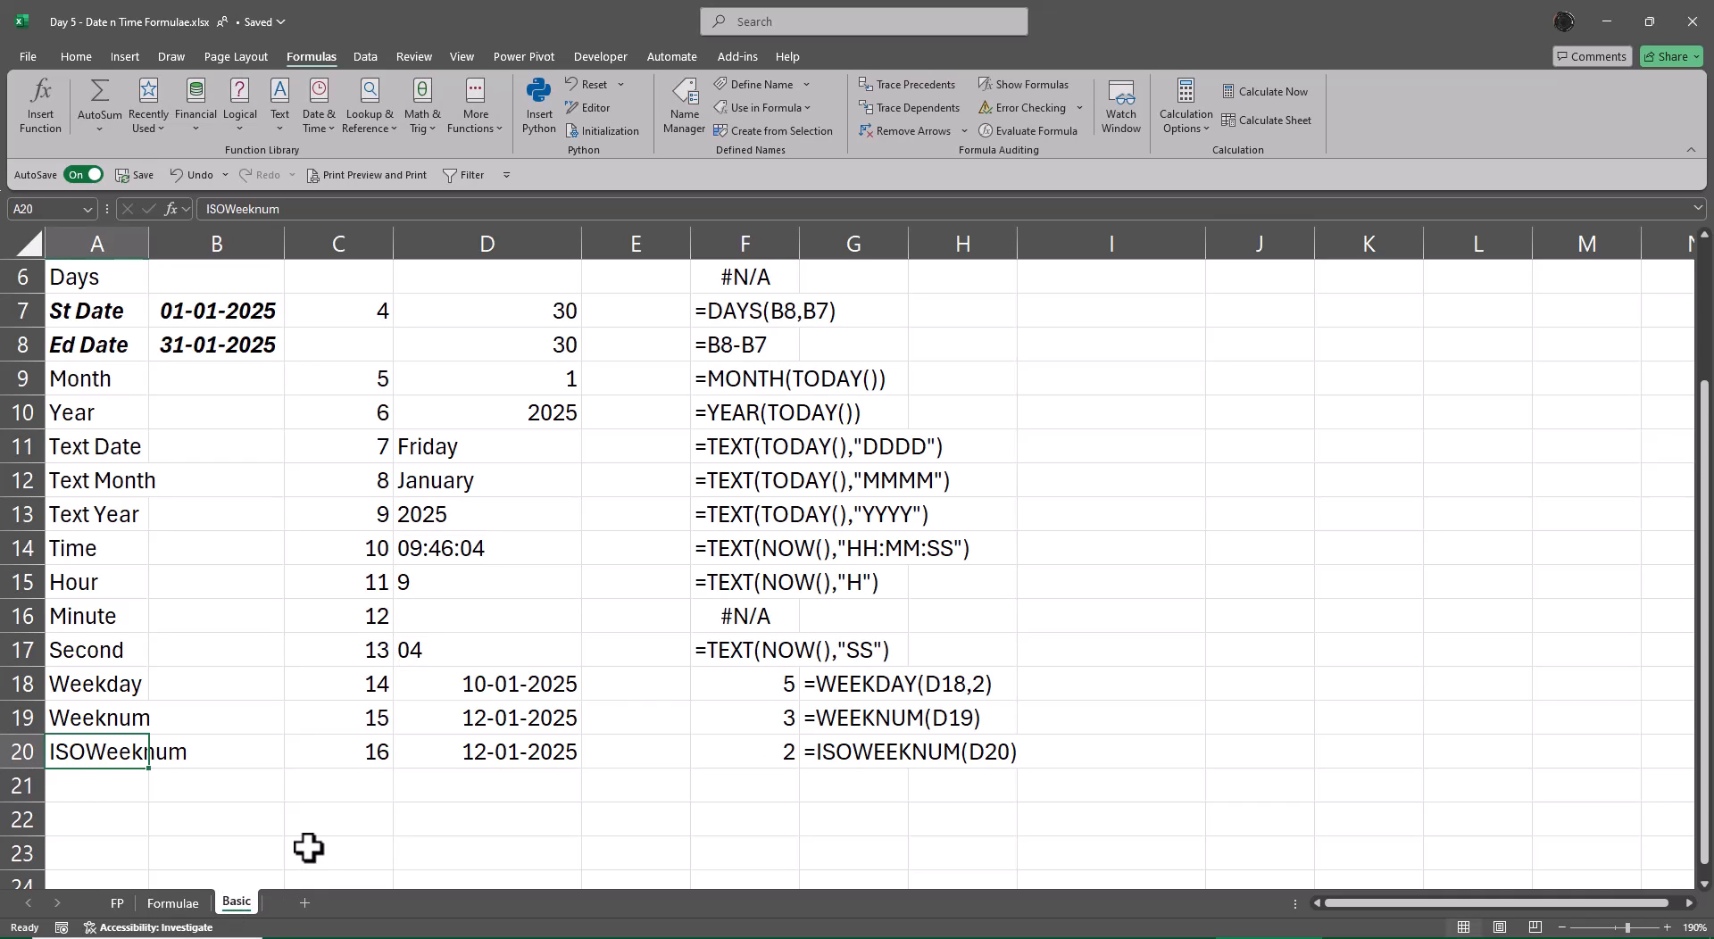
scroll(764, 892, up, 2)
scroll(763, 889, down, 2)
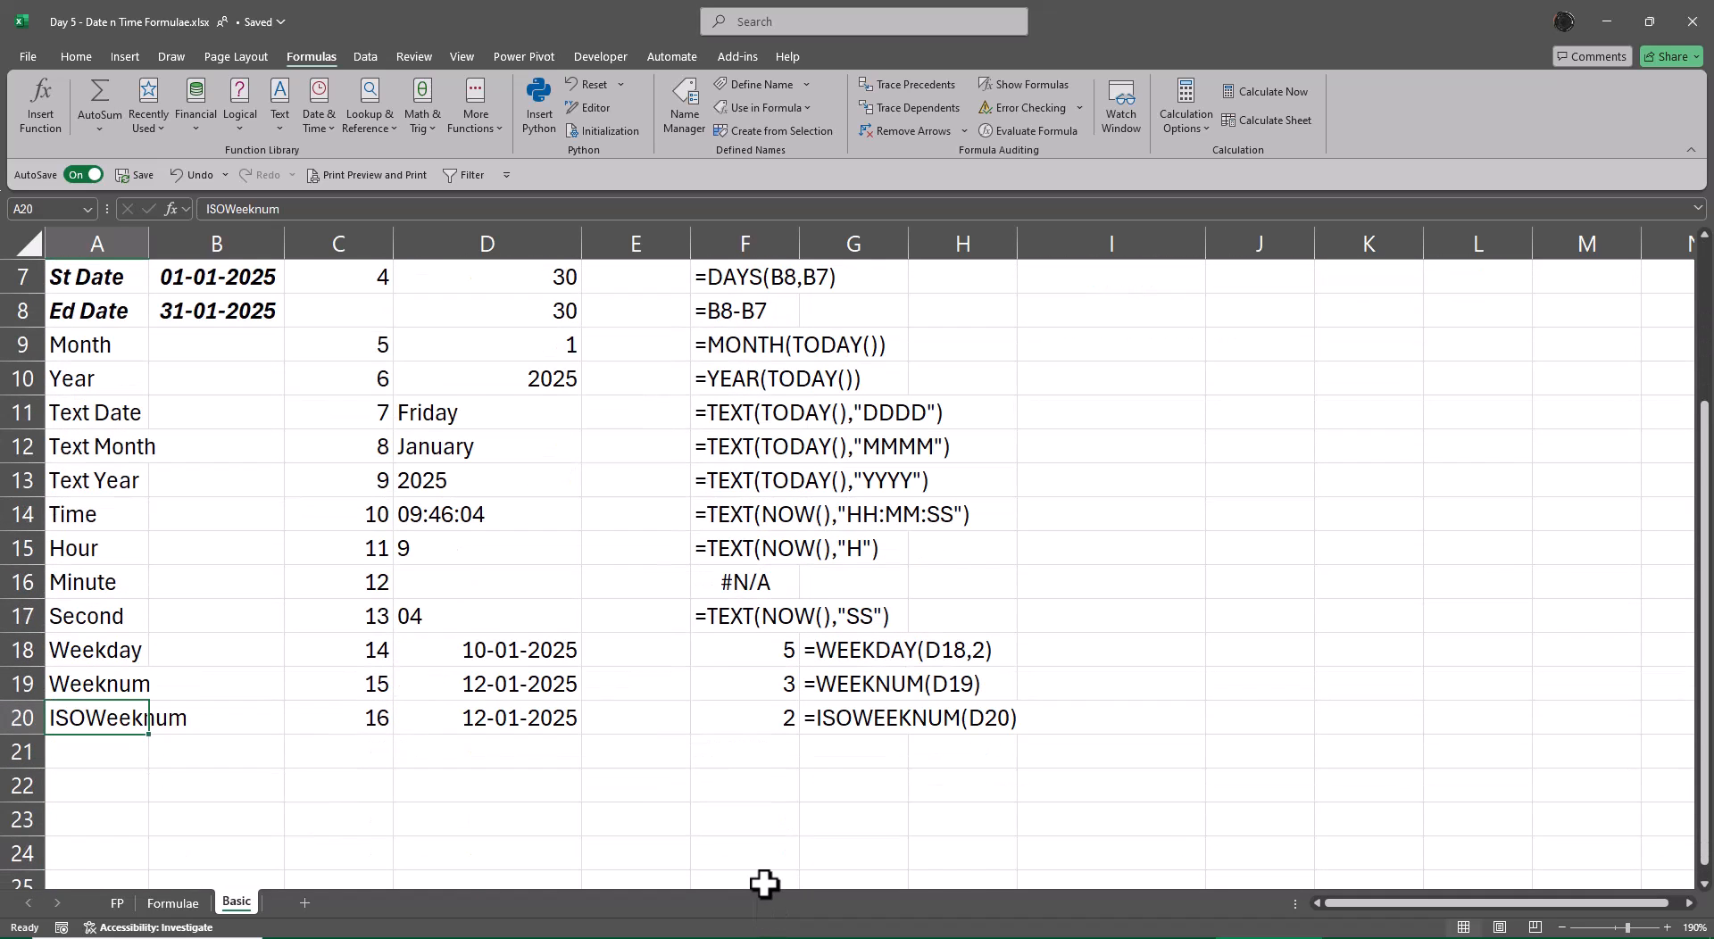
Step: Copy the function names Workday through Datedif in D21:D27 of the Formulae sheet
scroll(765, 885, up, 2)
click(170, 904)
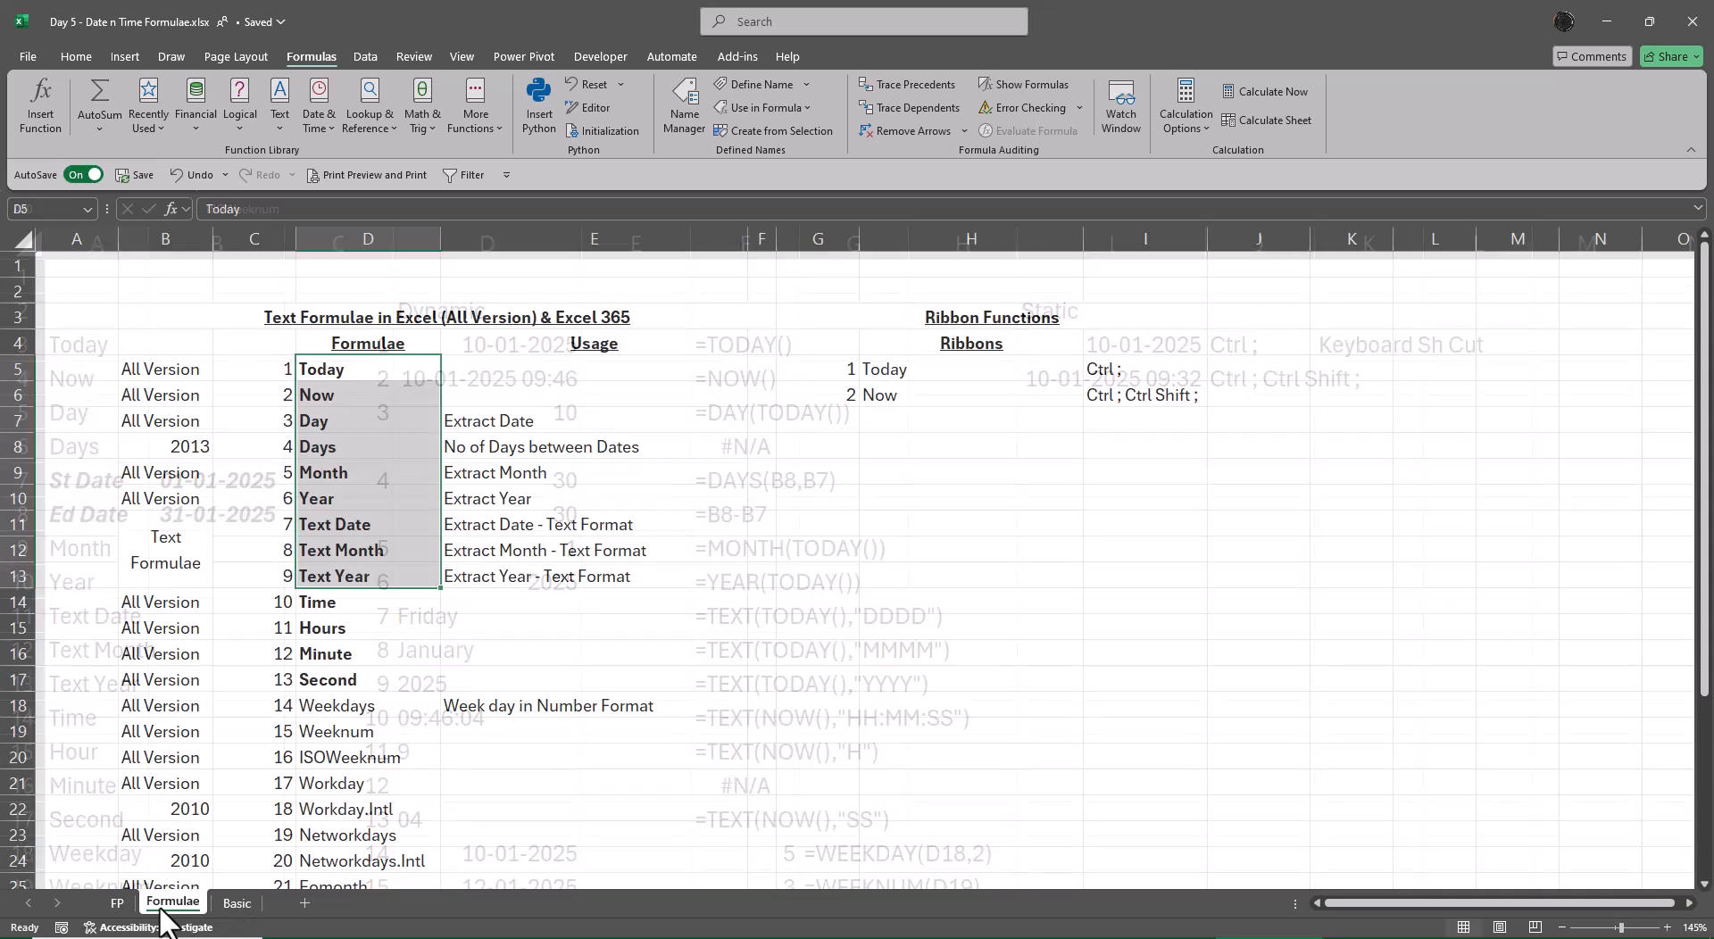
scroll(399, 712, down, 2)
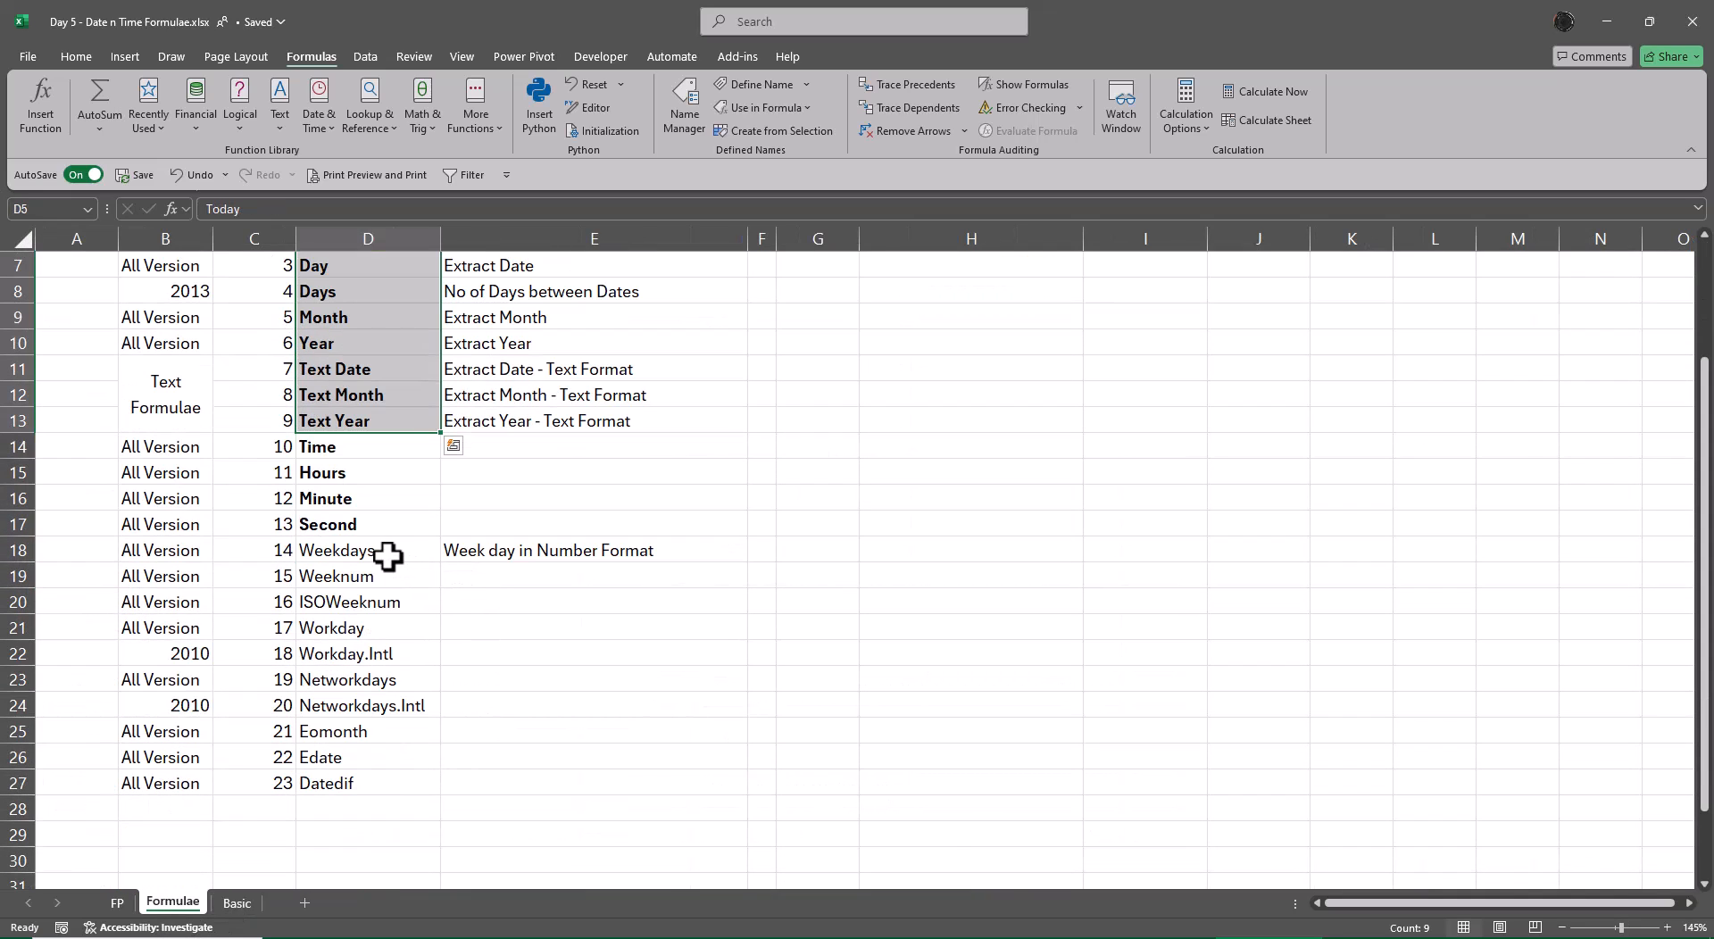
click(376, 632)
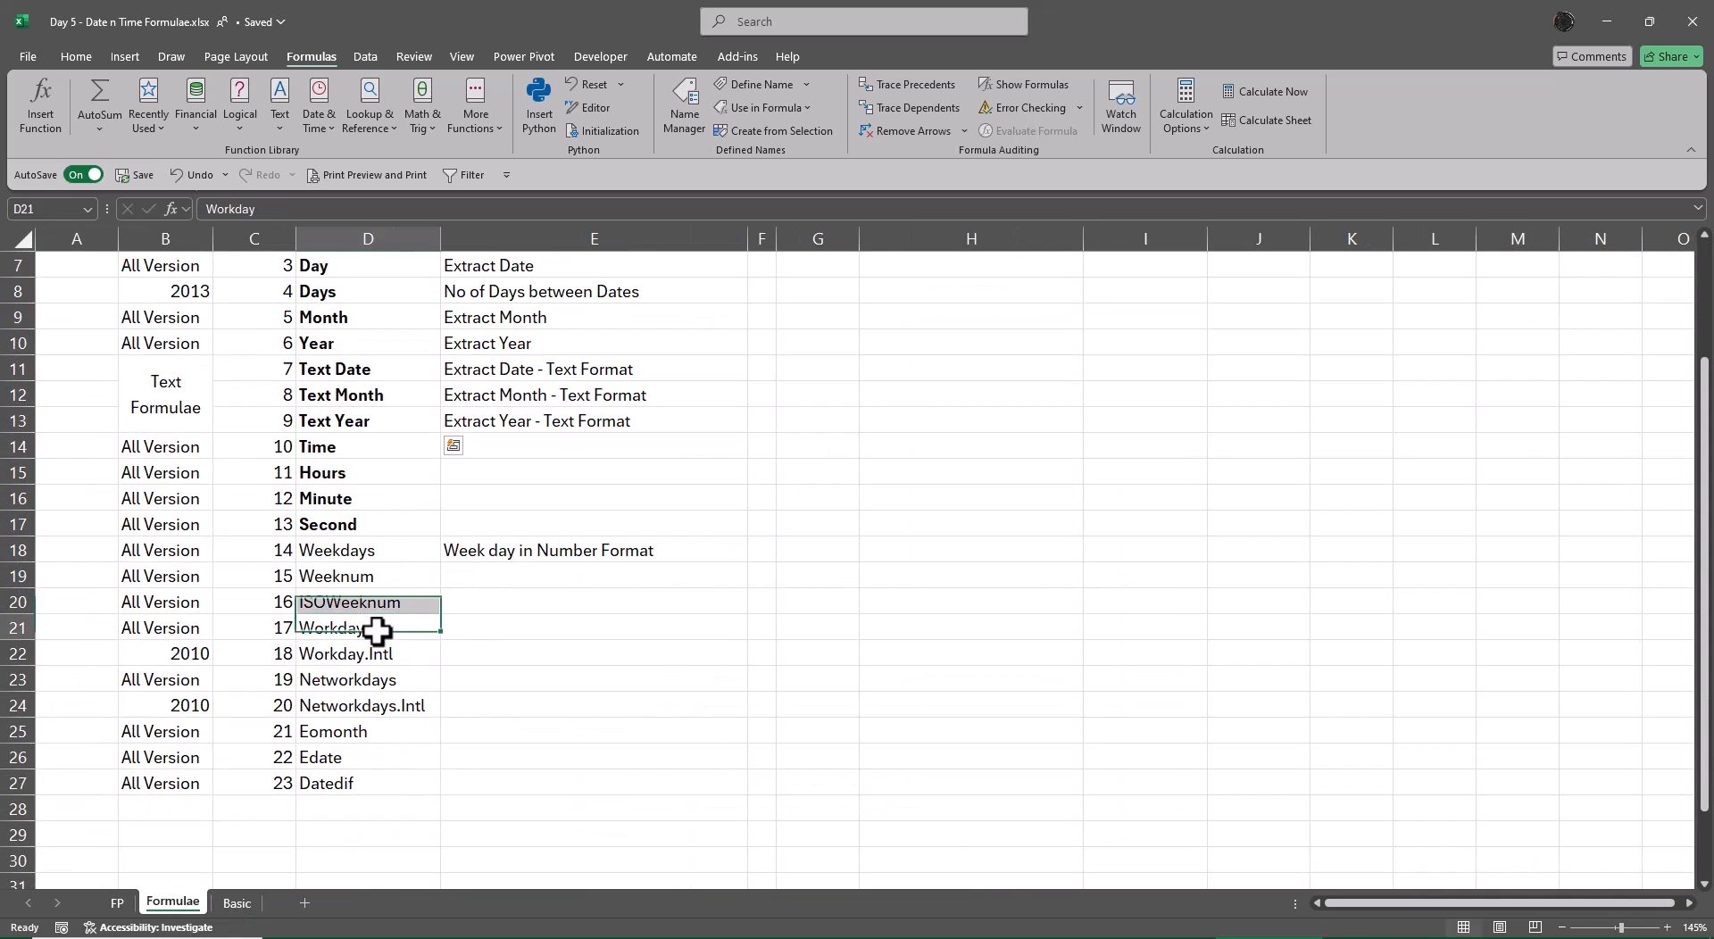
drag(376, 632, 396, 777)
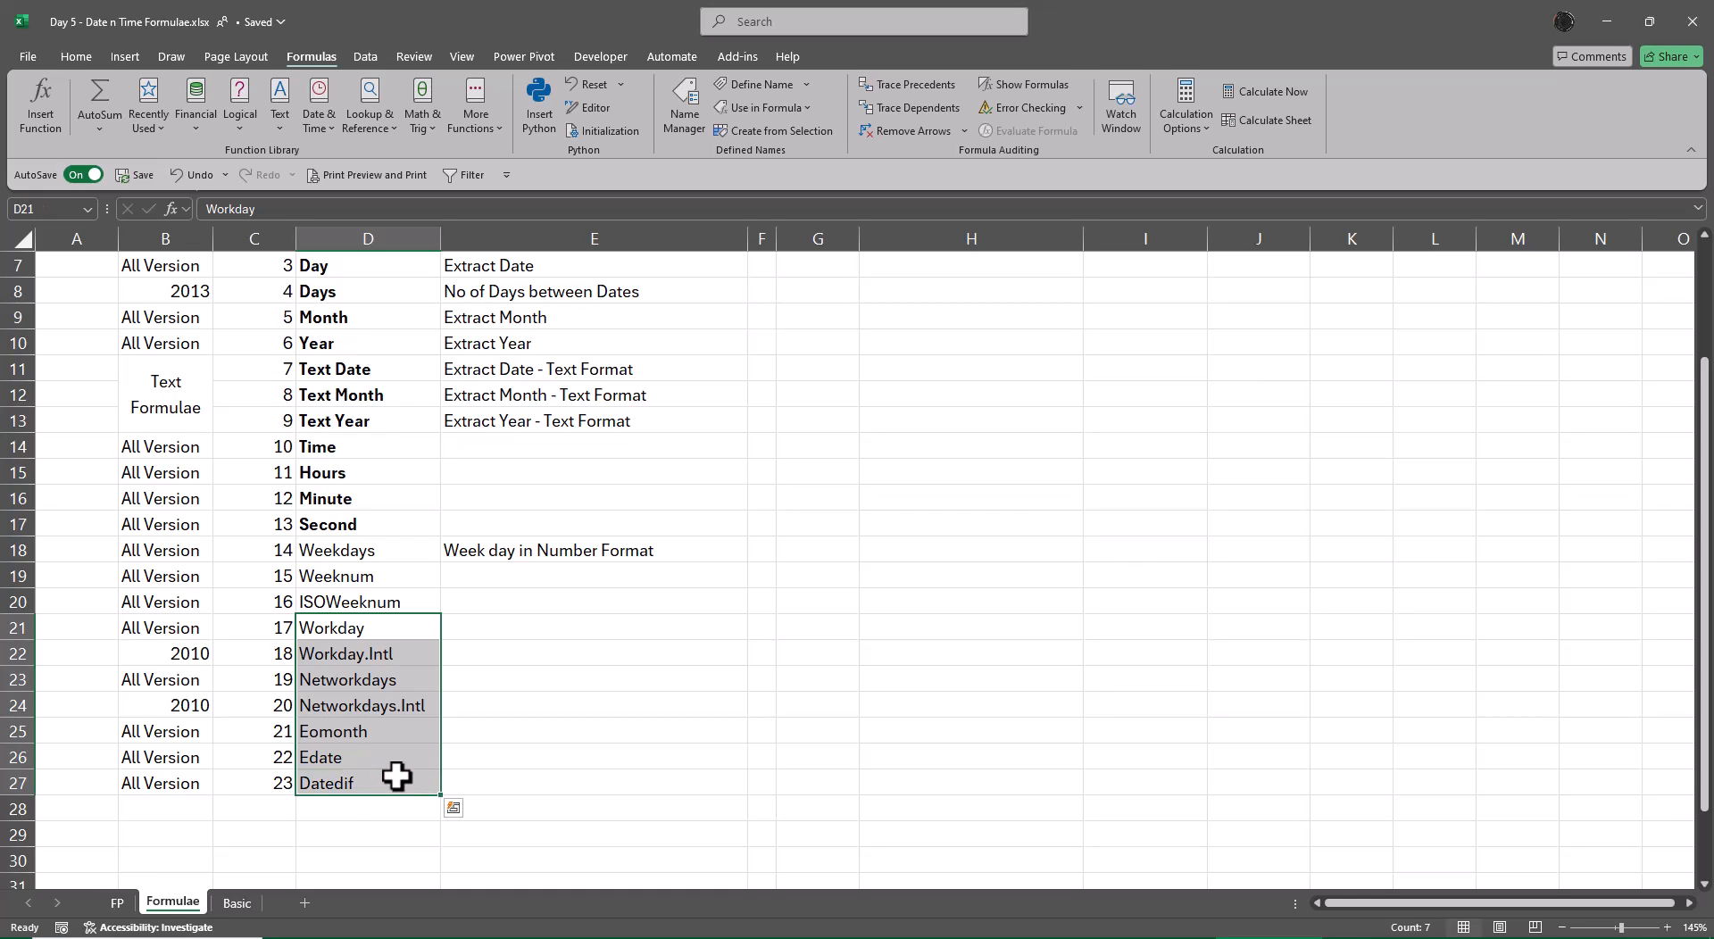
key(ctrl+c)
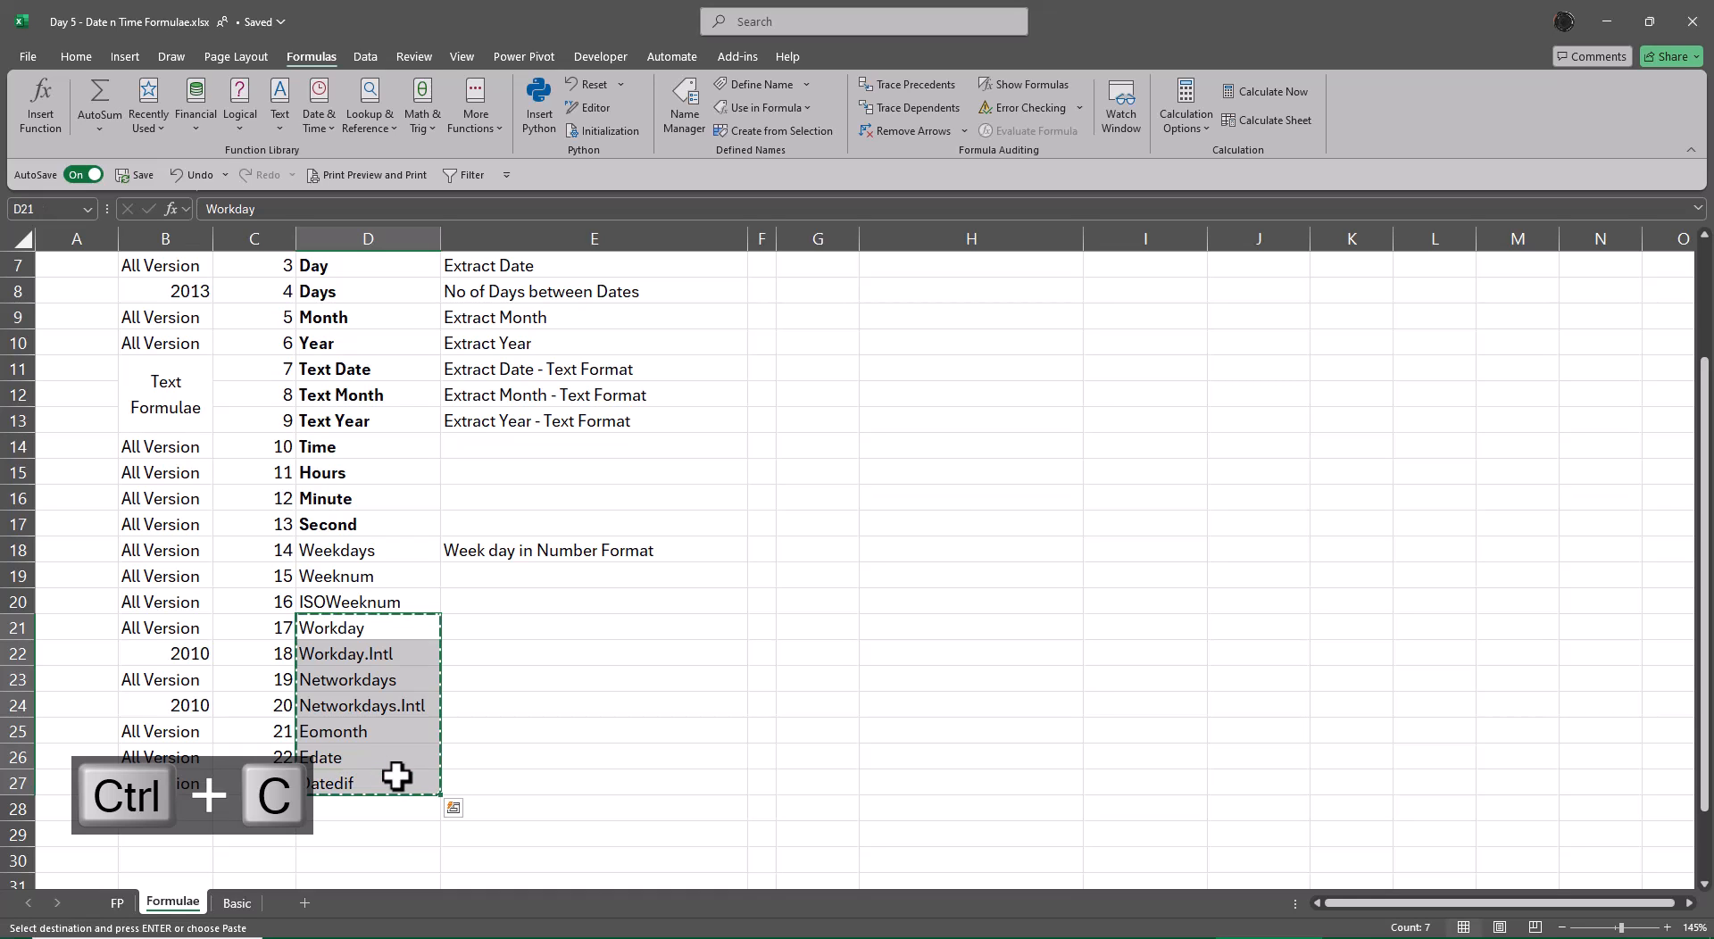
Step: Add a new worksheet and paste the copied function names starting at cell C3
click(305, 904)
ctrl+scroll(427, 572, up, 7)
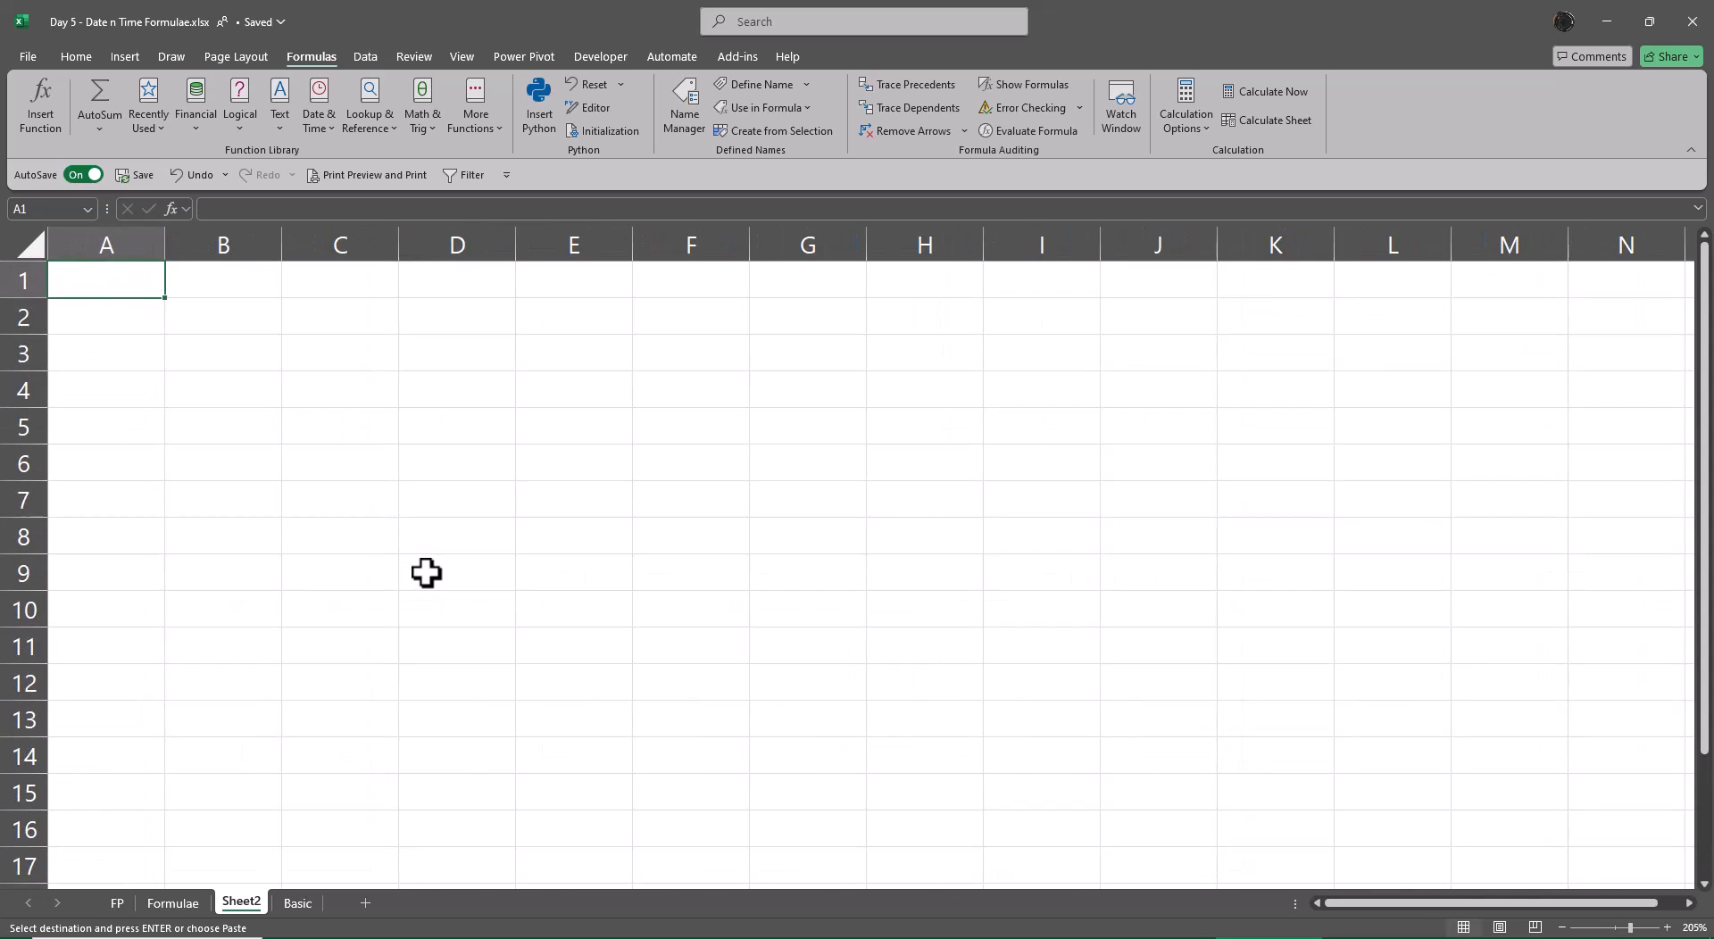
click(352, 361)
key(ctrl+v)
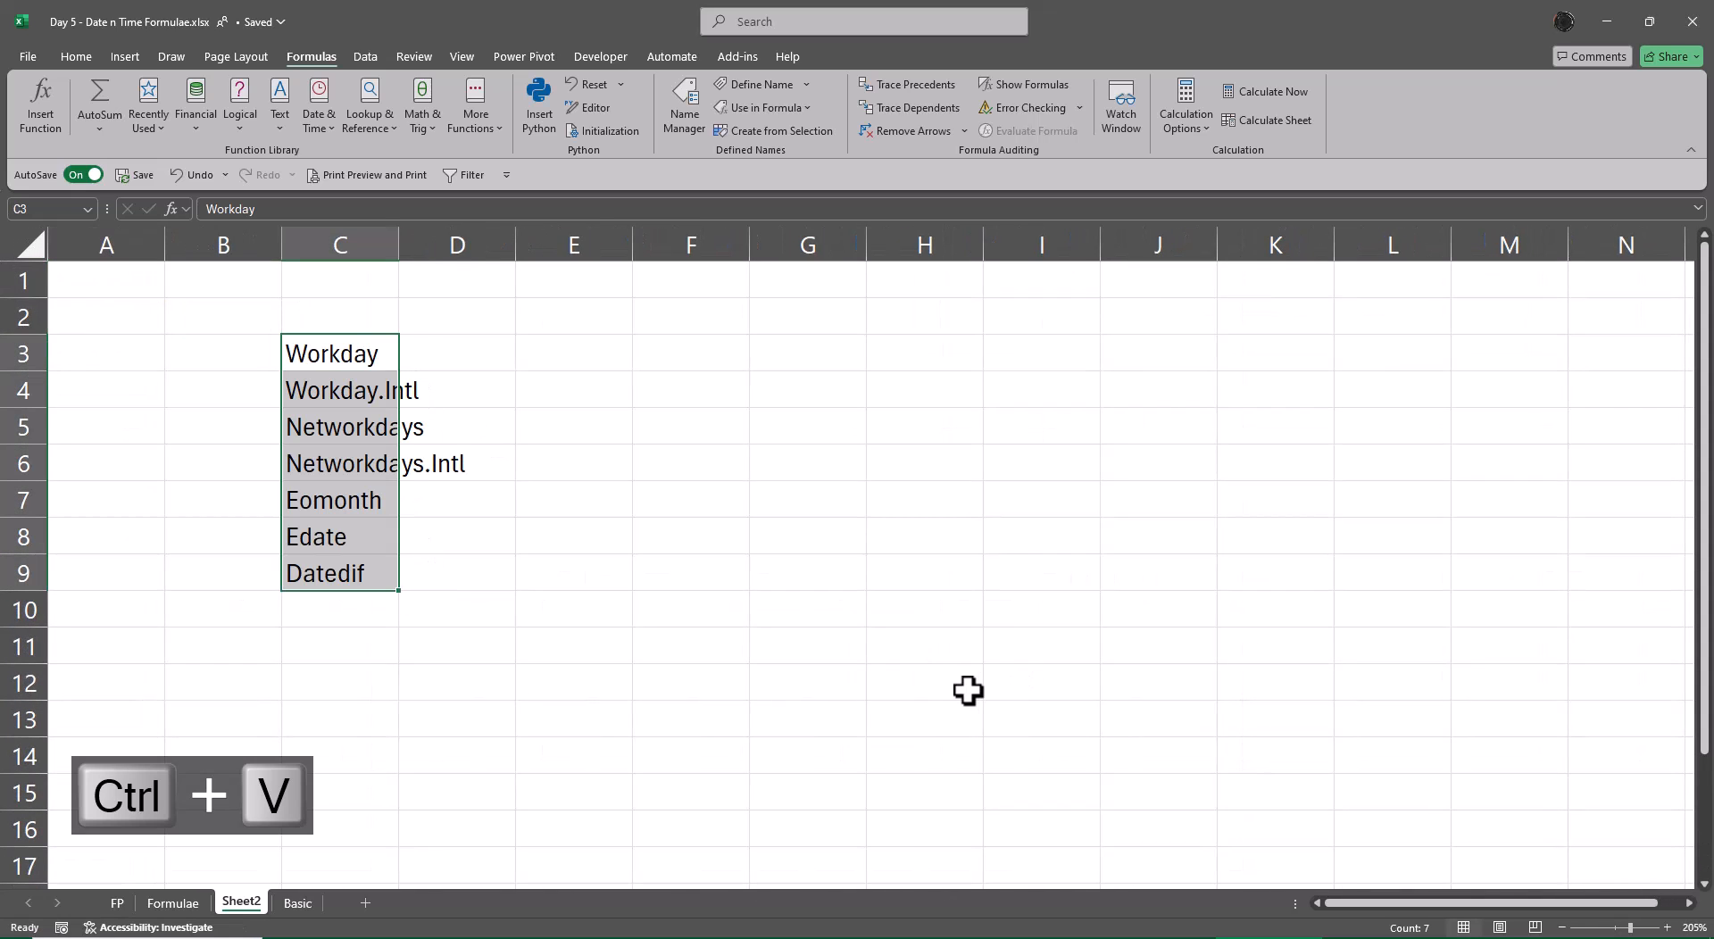
Step: Insert four blank rows between Workday and Workday.Intl
key(Down)
key(shift+space)
key(ctrl+plus)
key(ctrl+plus)
key(ctrl+plus)
key(ctrl+plus)
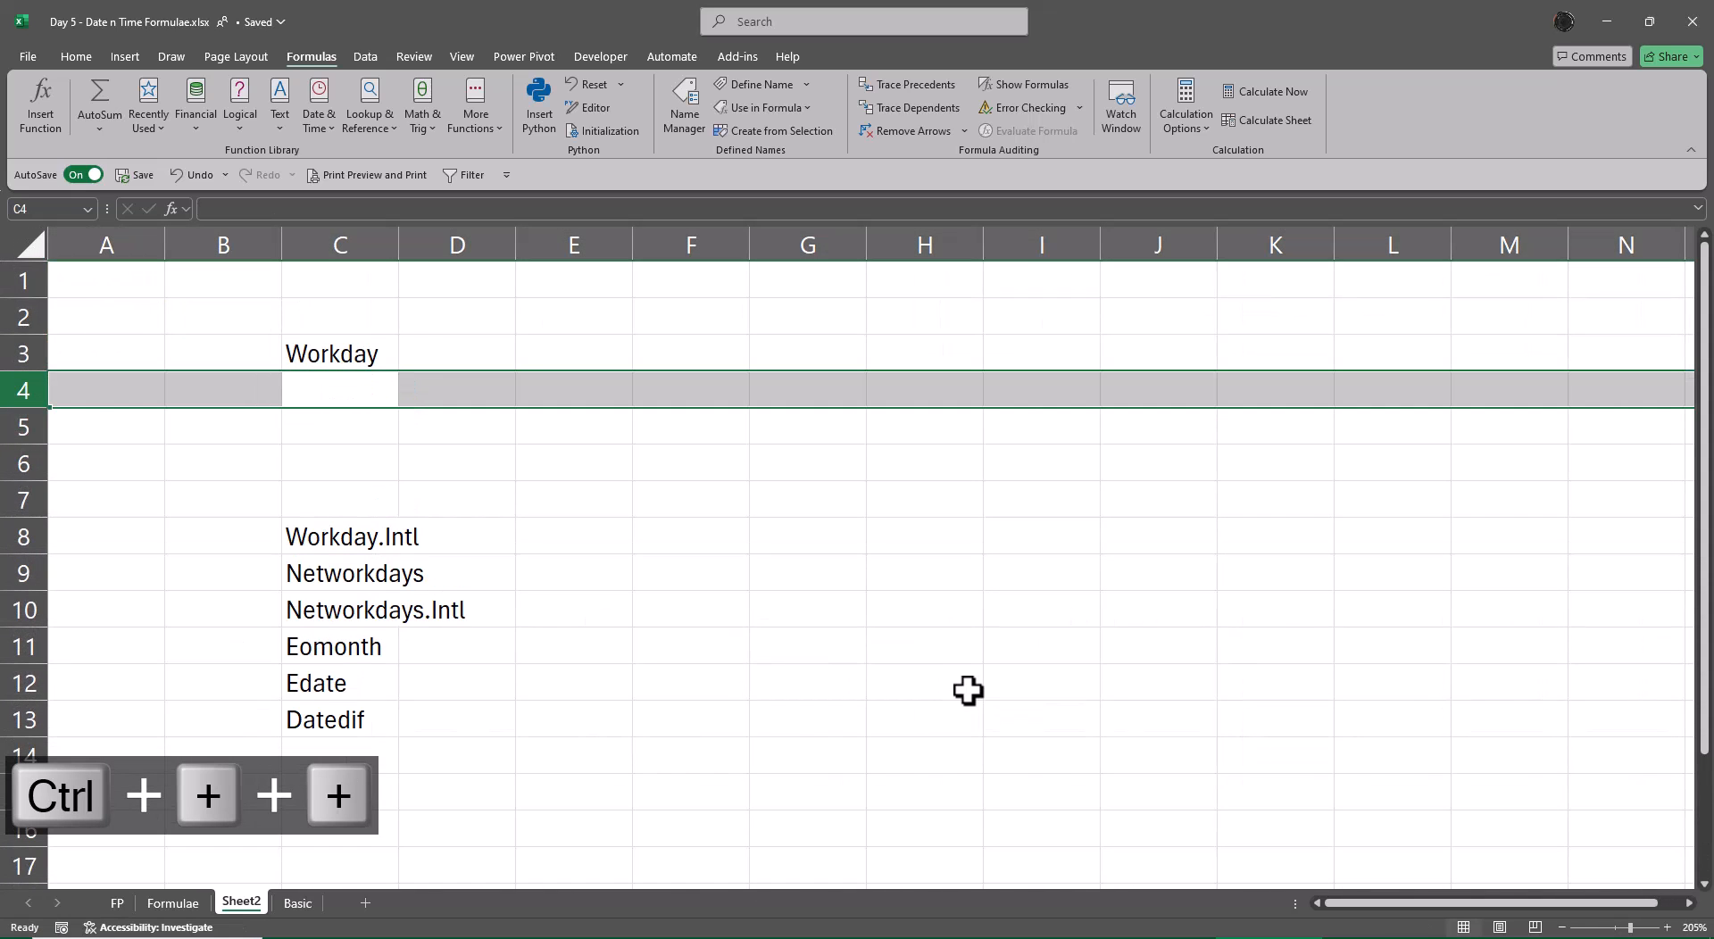
Step: Enter the label "End Date" in cell D3 beside Workday
key(Up)
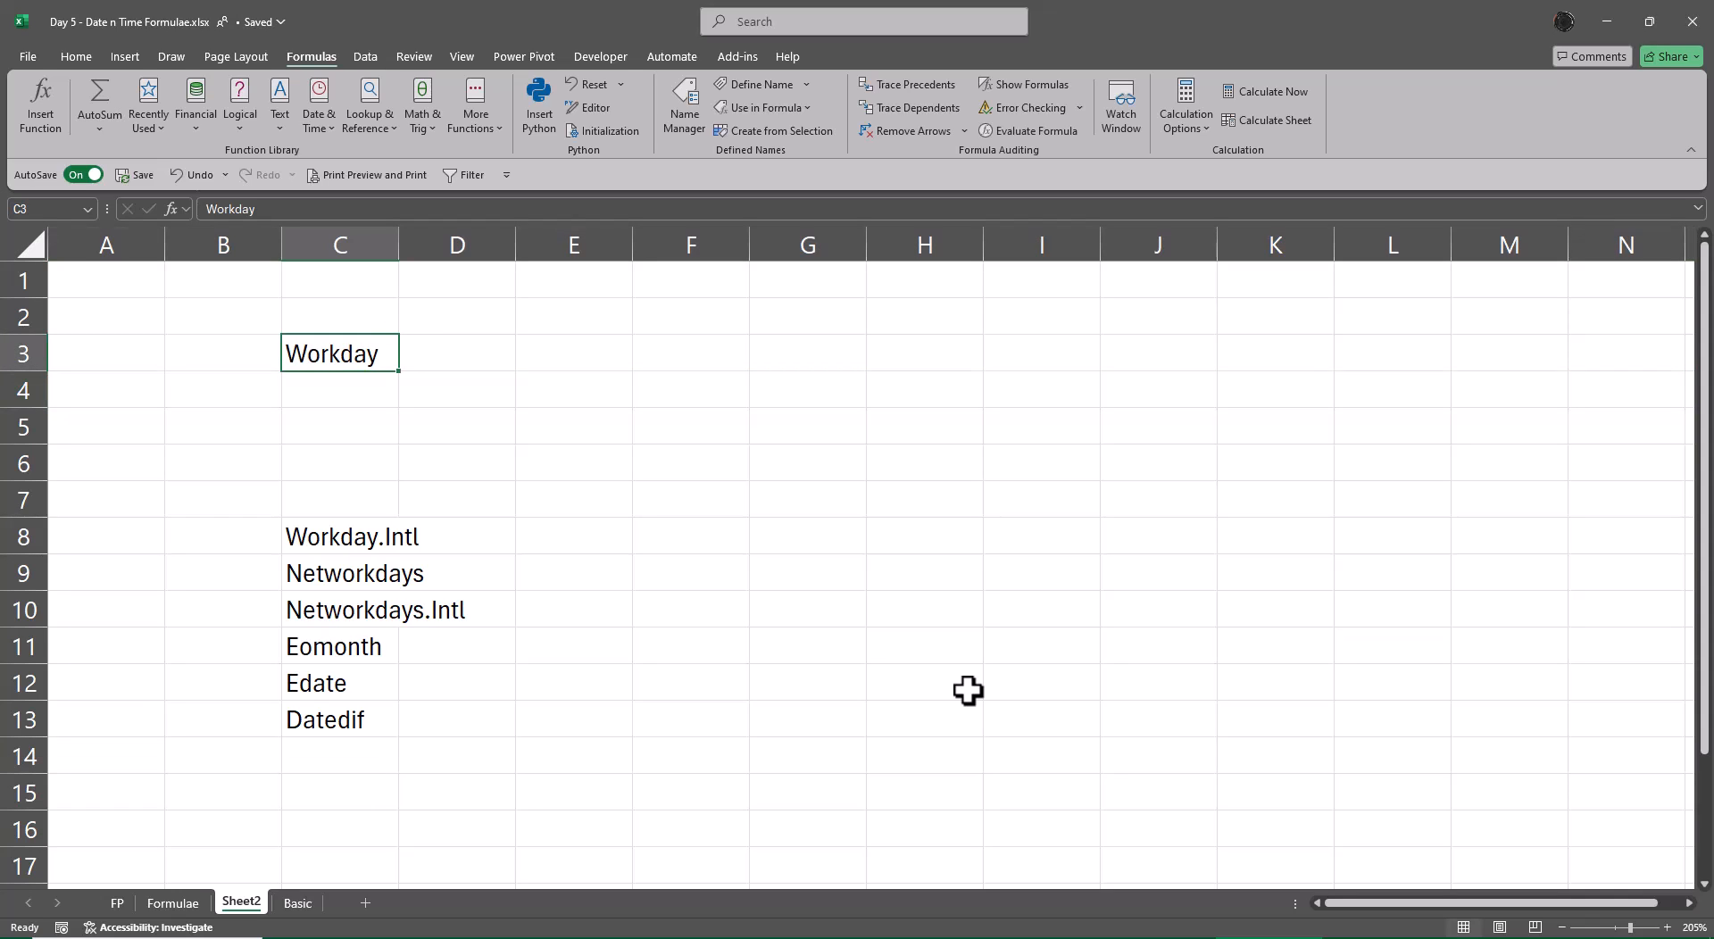
key(Right)
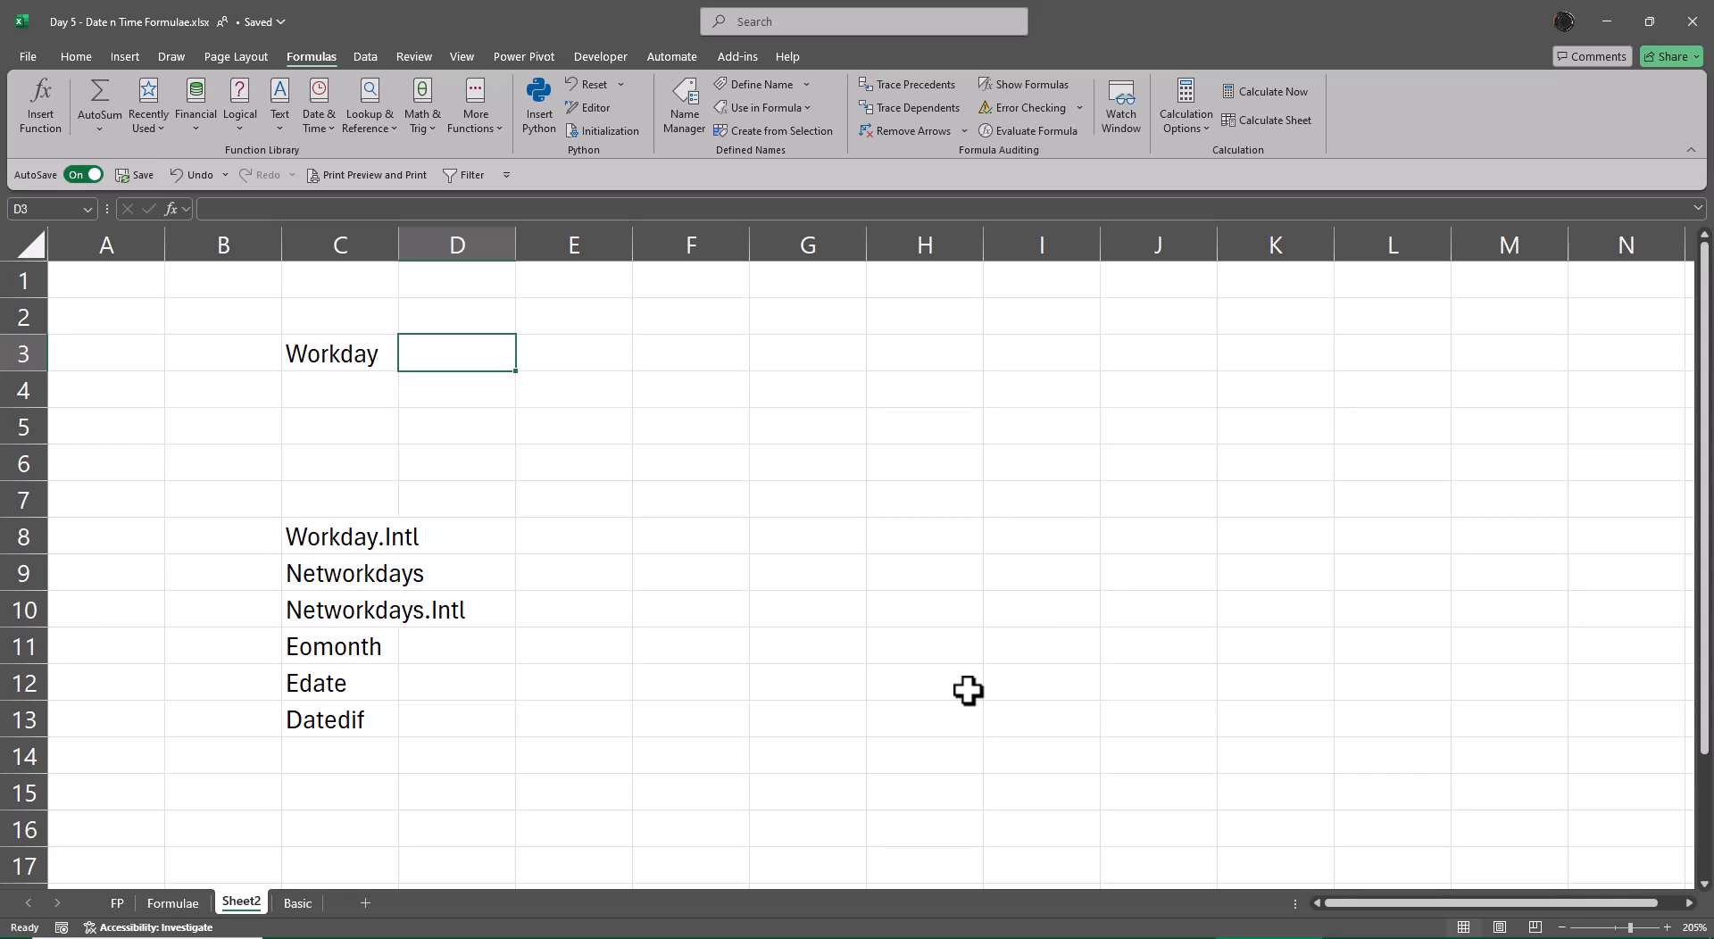
text(End Date)
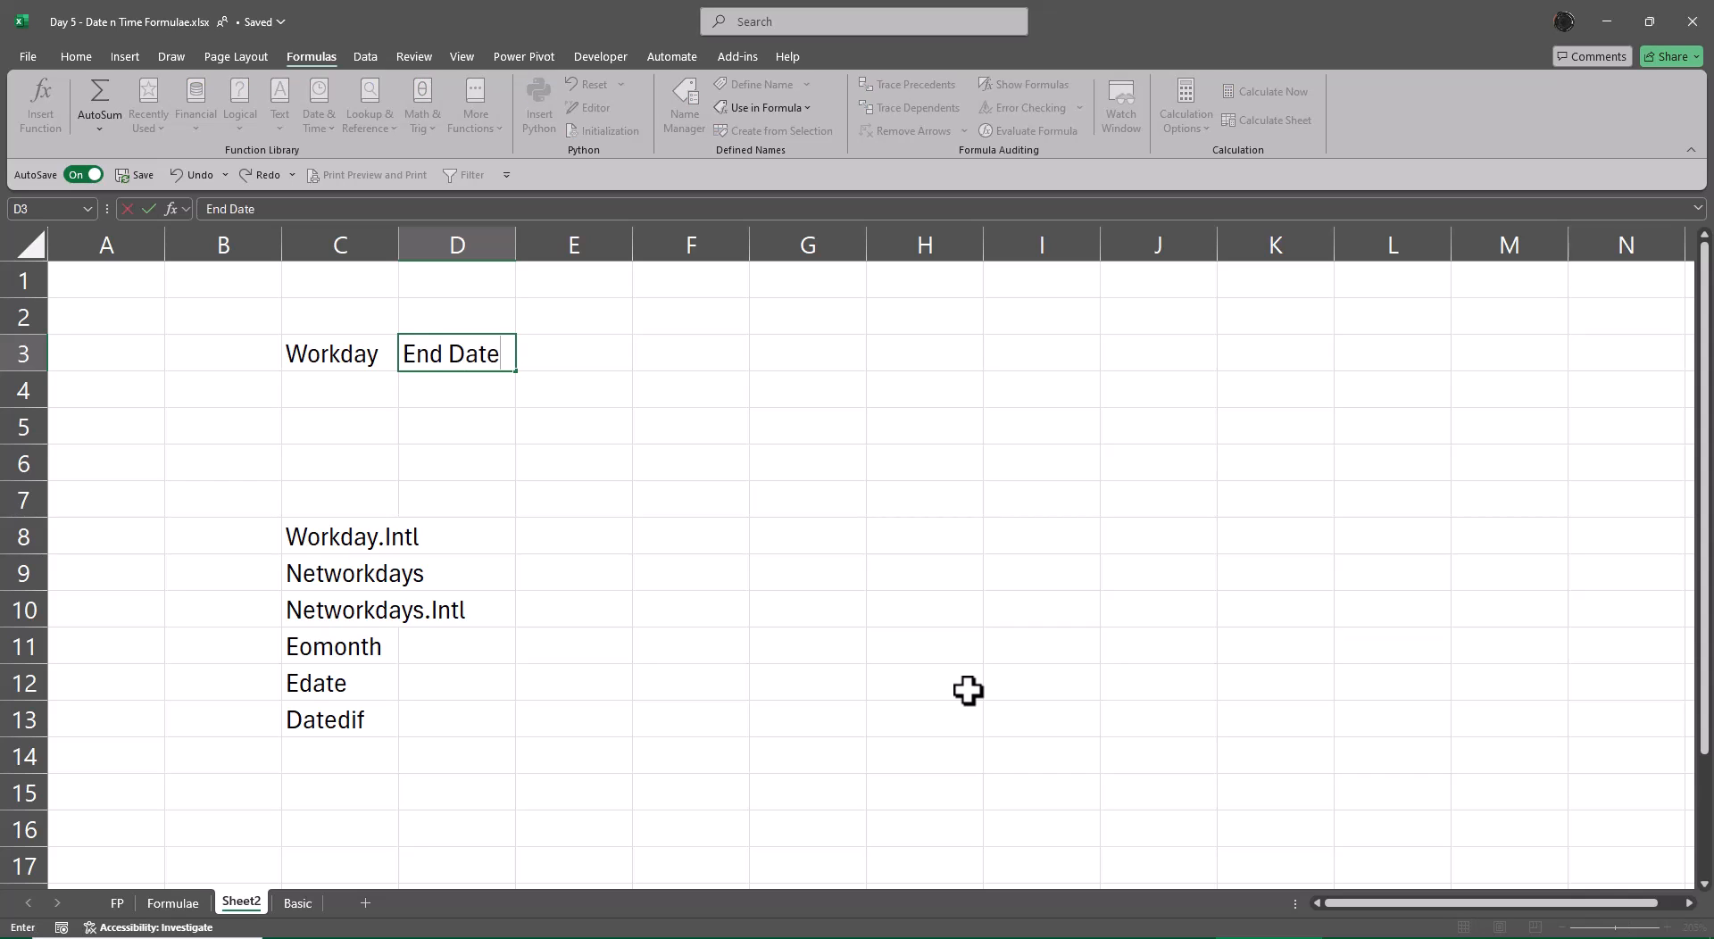
key(Return)
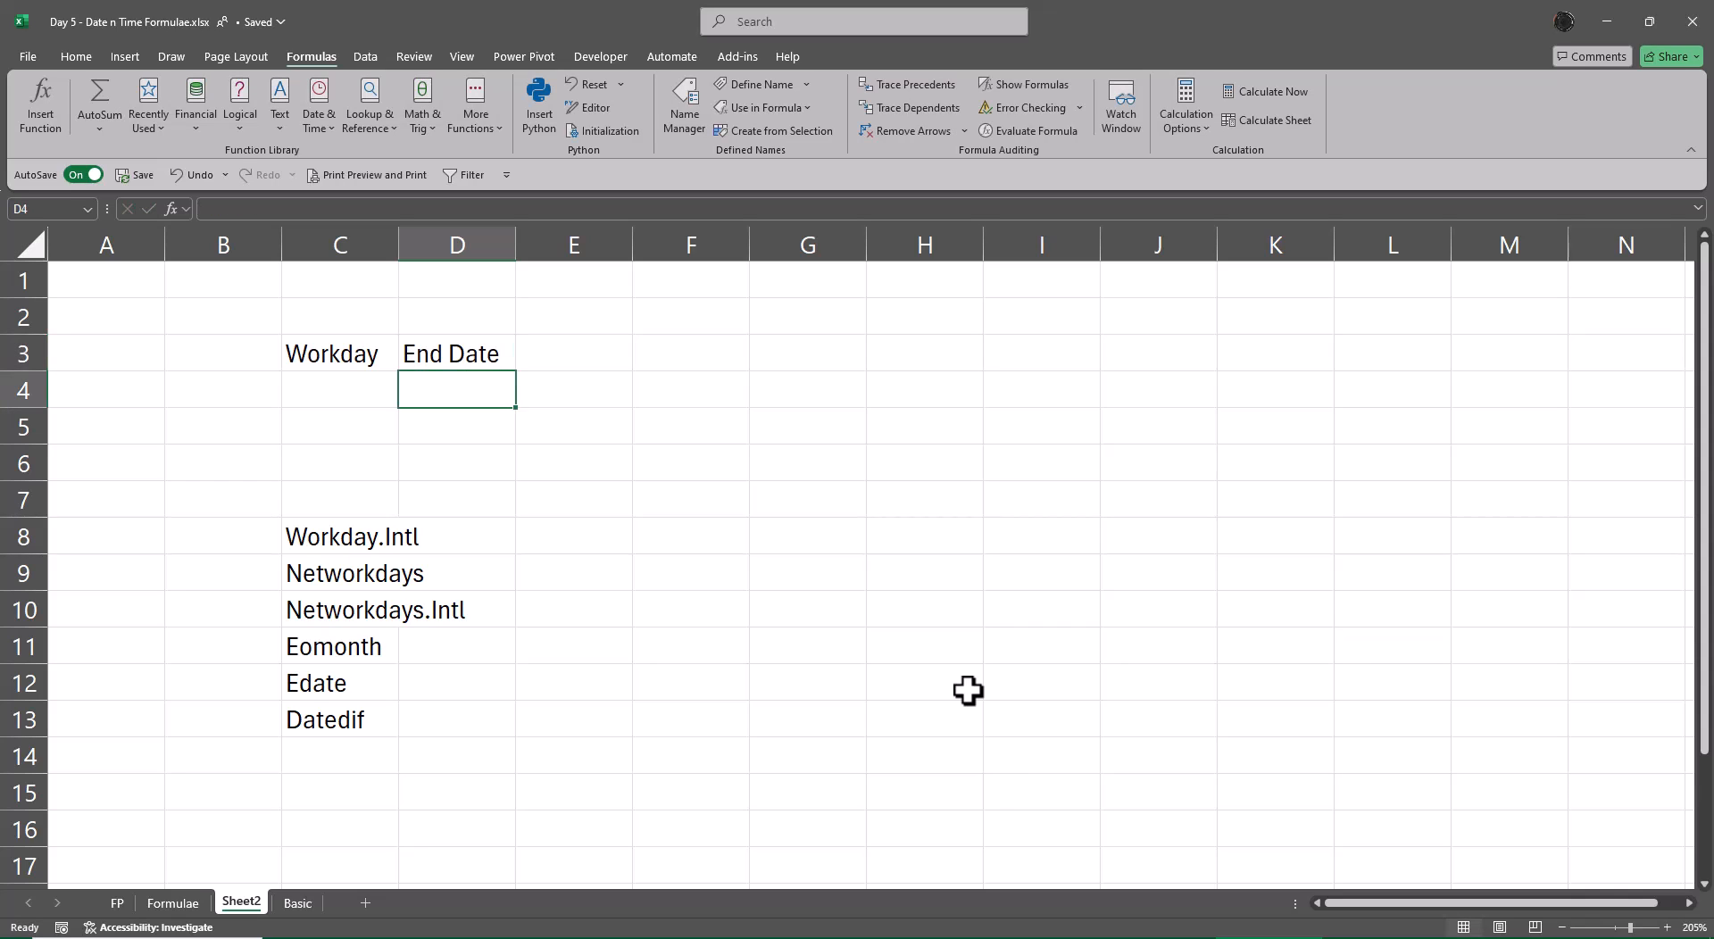
Step: AutoFit the width of column C to the Workday.Intl entry in C8
key(Down)
key(Down)
key(Down)
key(Down)
key(Left)
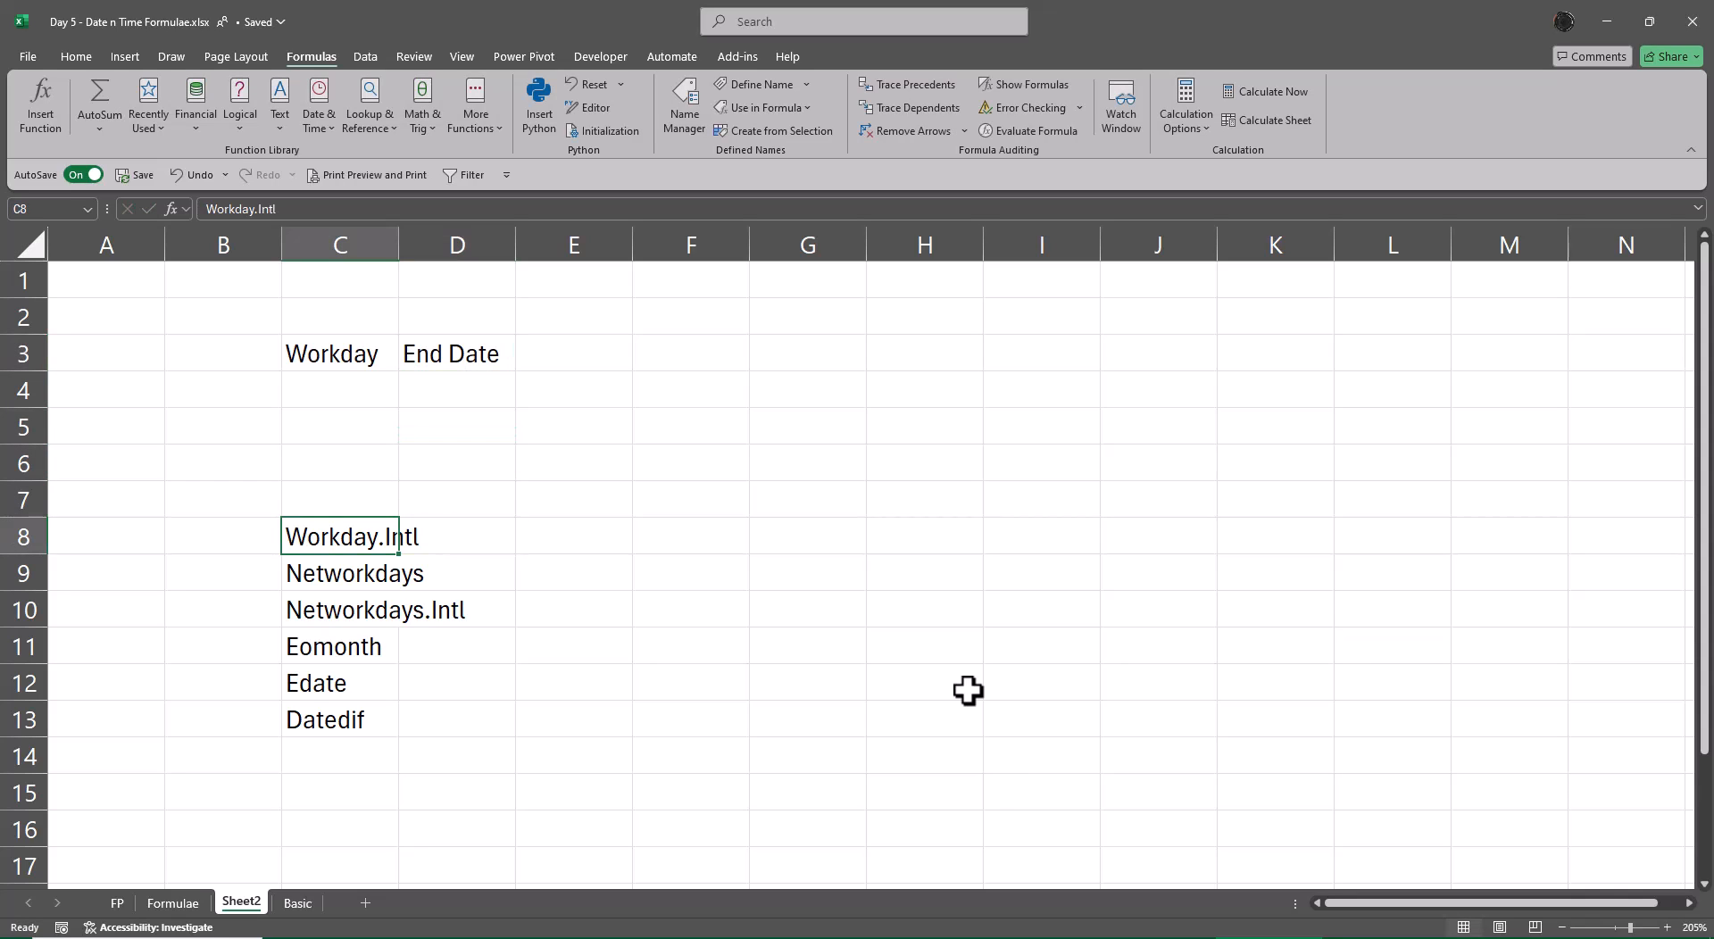
key(alt+o)
key(c)
key(a)
Step: Copy the End Date label from D3 to D8 beside Workday.Intl
key(Right)
key(ctrl+Up)
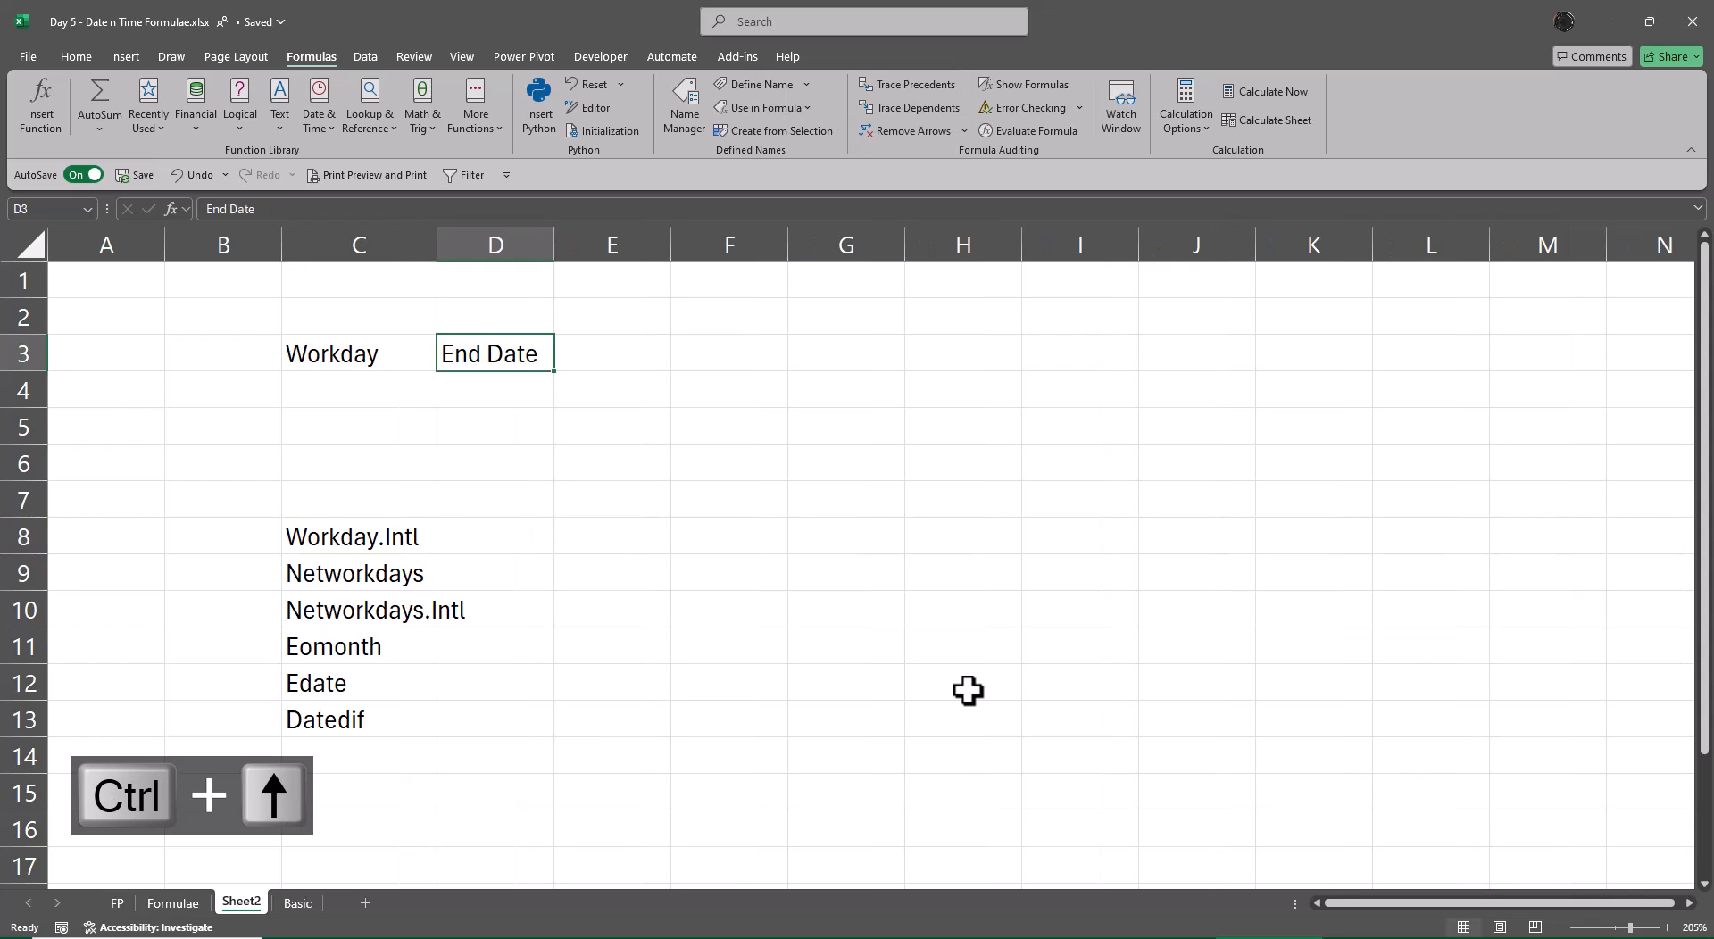
key(ctrl+c)
key(Down)
key(Down)
key(Down)
key(Down)
key(Down)
key(ctrl+v)
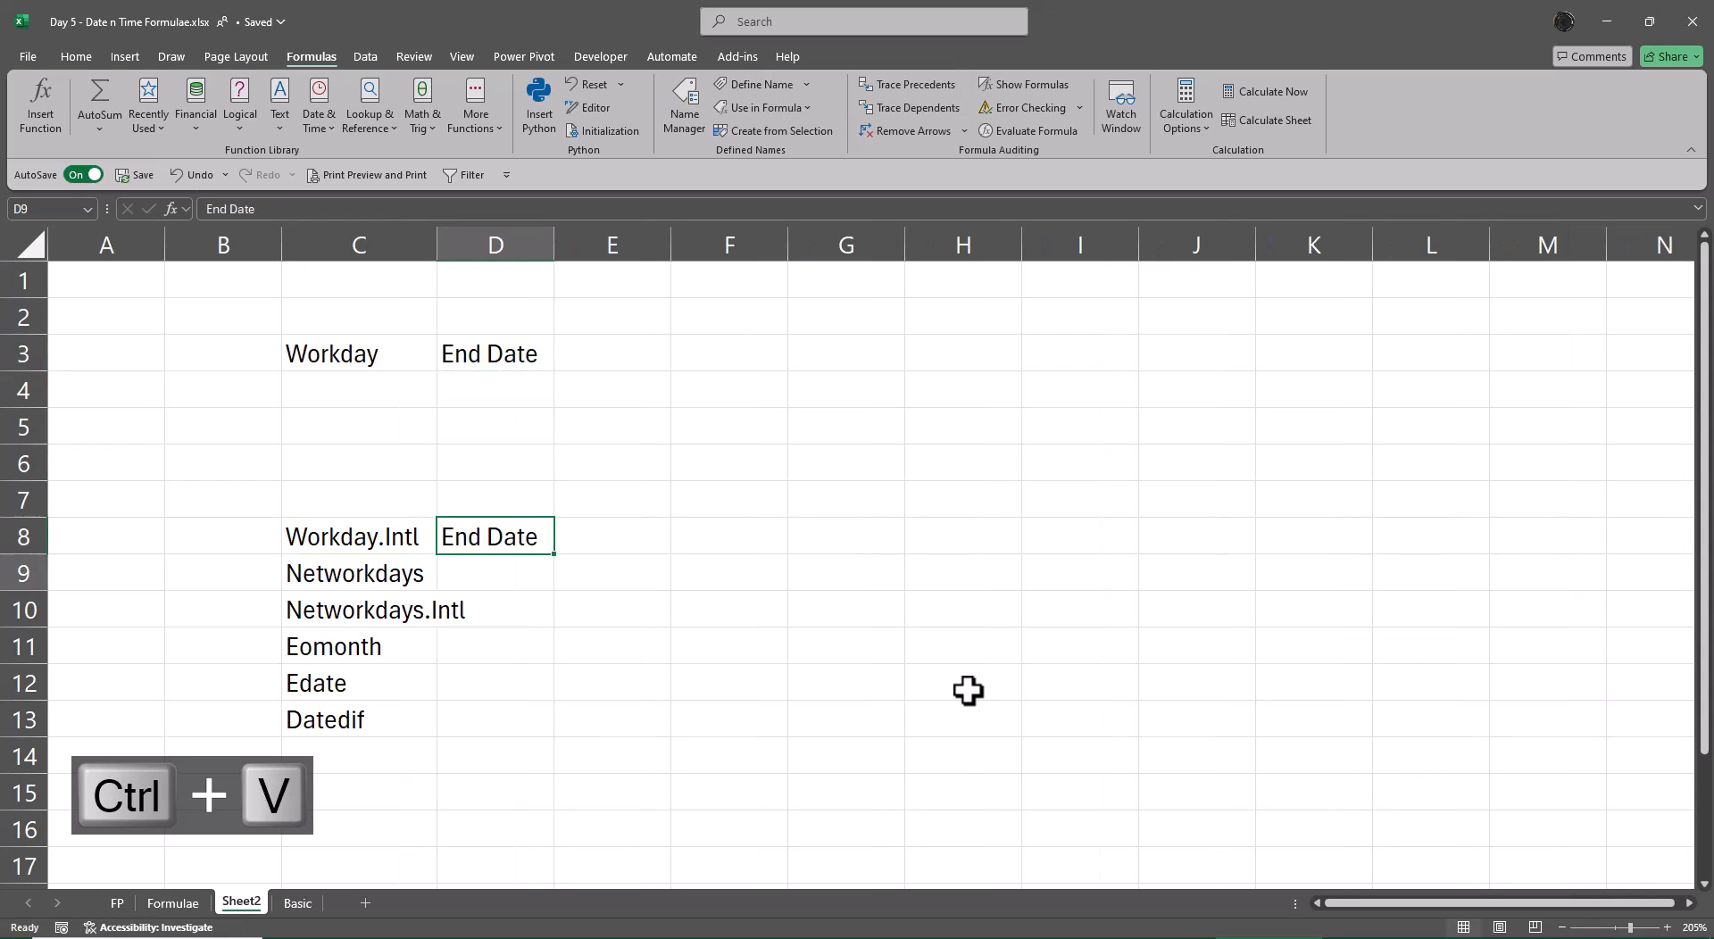
Step: Insert six blank rows between Workday.Intl and Networkdays, and return to the End Date label in D3
key(Down)
key(shift+space)
key(ctrl+plus)
key(ctrl+plus)
key(ctrl+plus)
key(ctrl+plus)
key(ctrl+plus)
key(ctrl+plus)
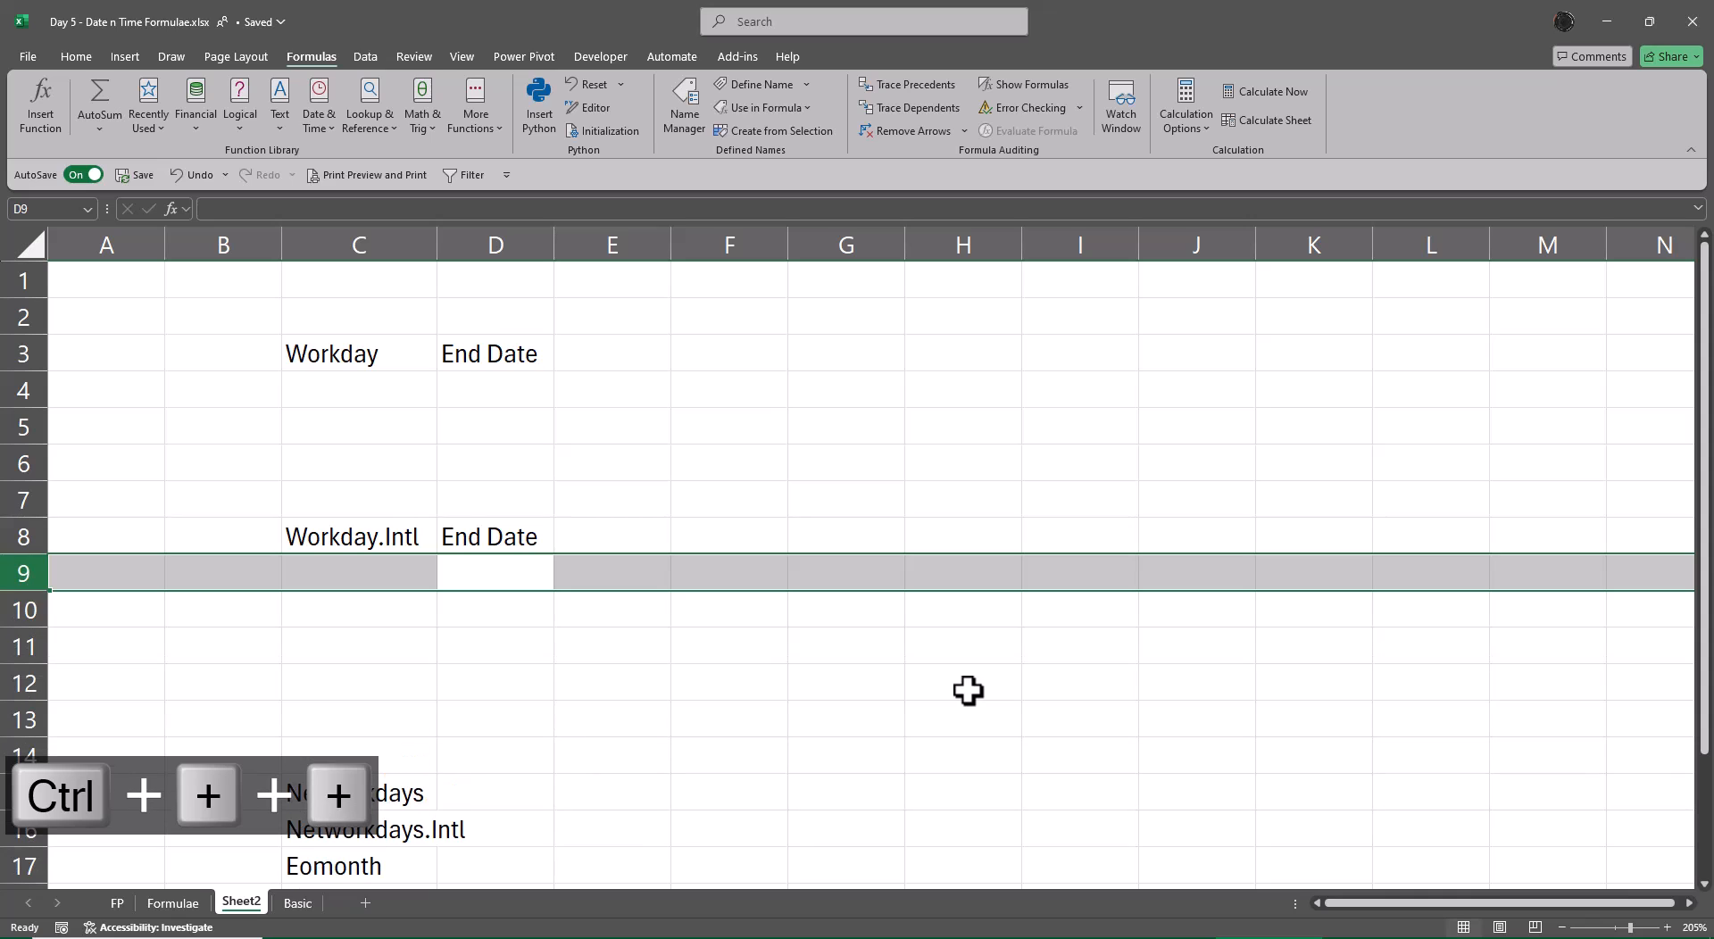
key(Up)
key(Up)
key(Up)
key(Up)
key(Up)
key(Up)
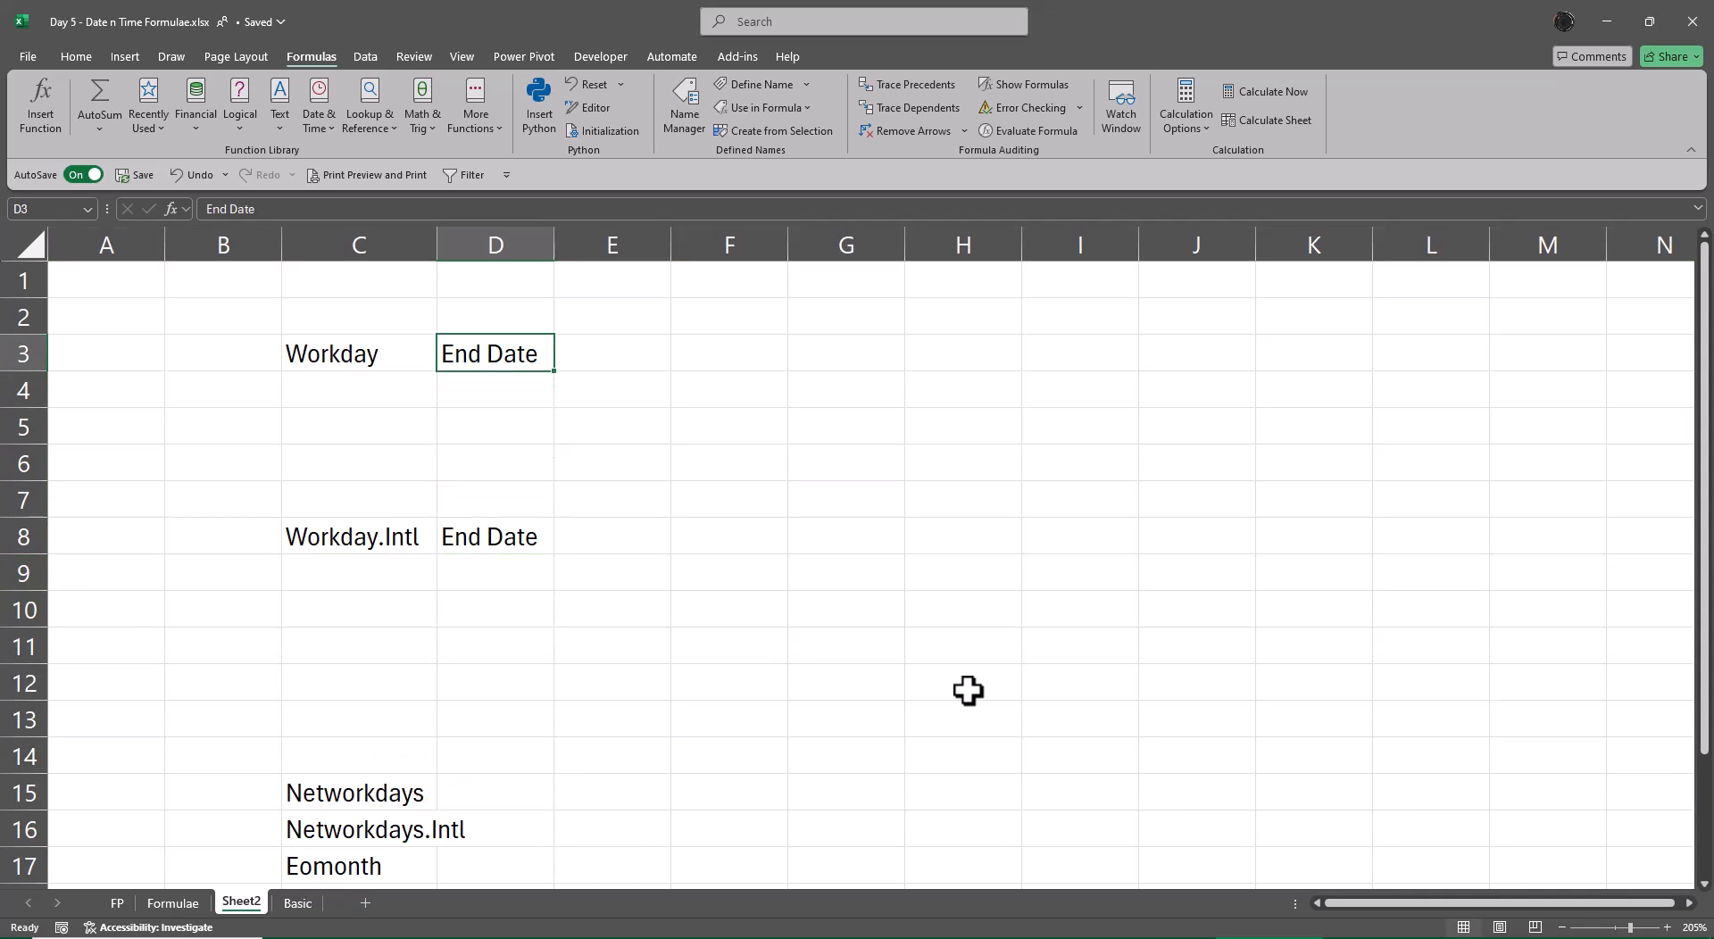
Step: Enter the label Start Date in C4 and the current date, 10-01-2025, in D4
key(Down)
key(Left)
text(Sta)
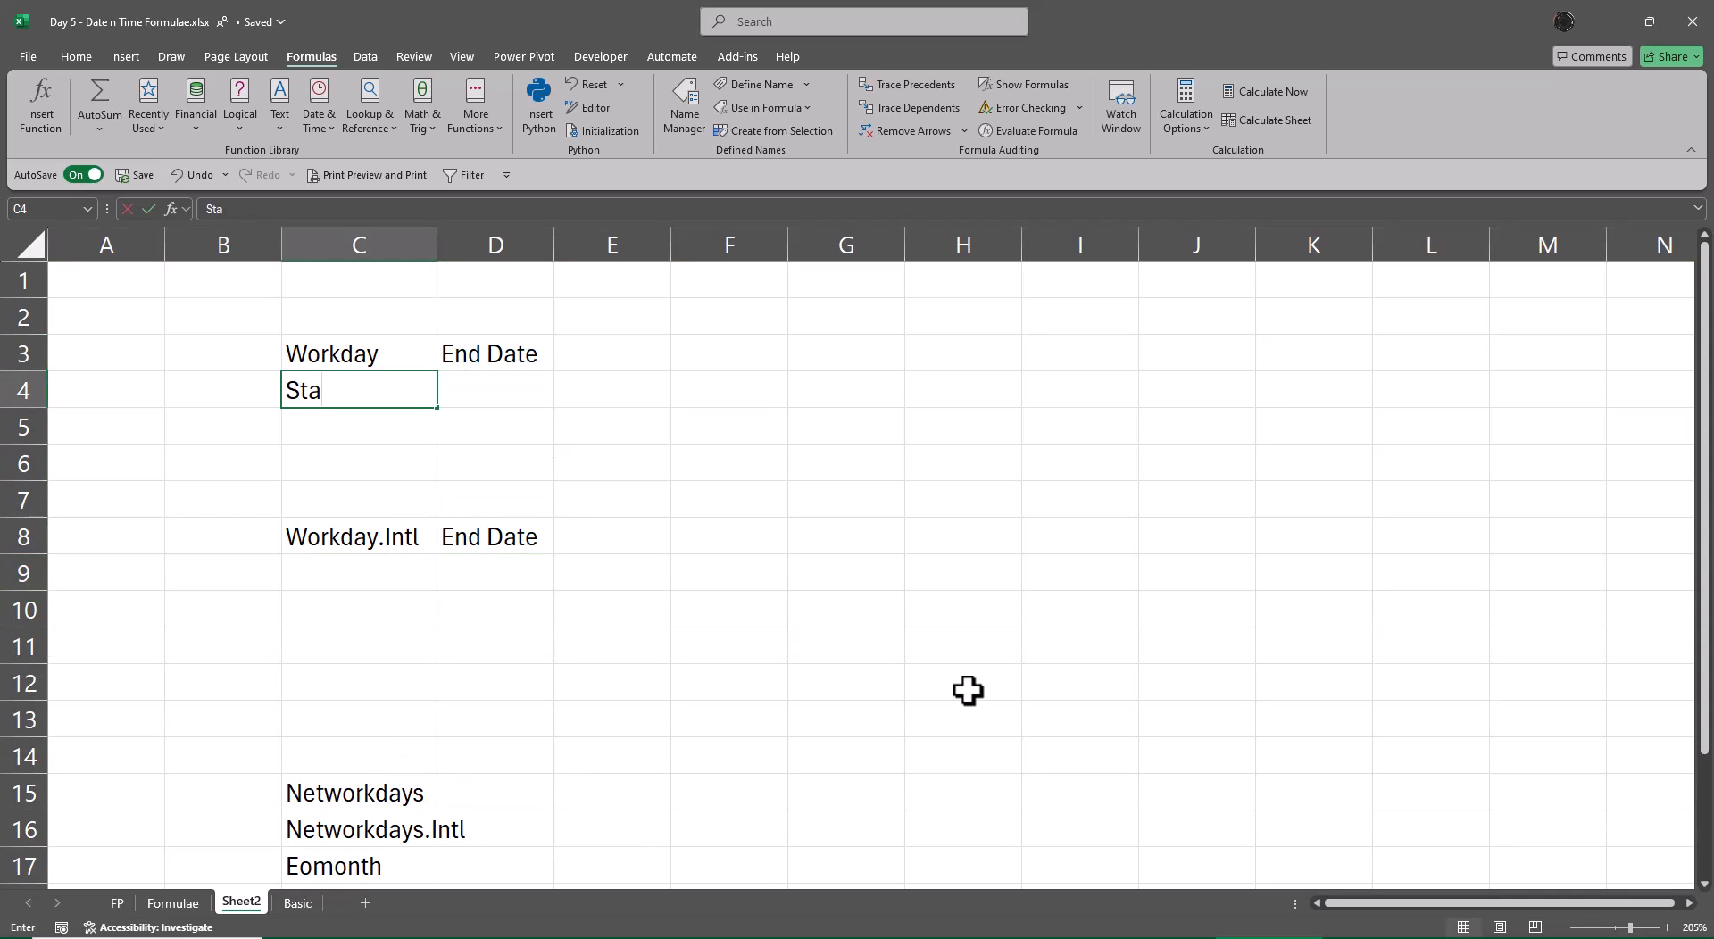
text(rt Date)
key(Return)
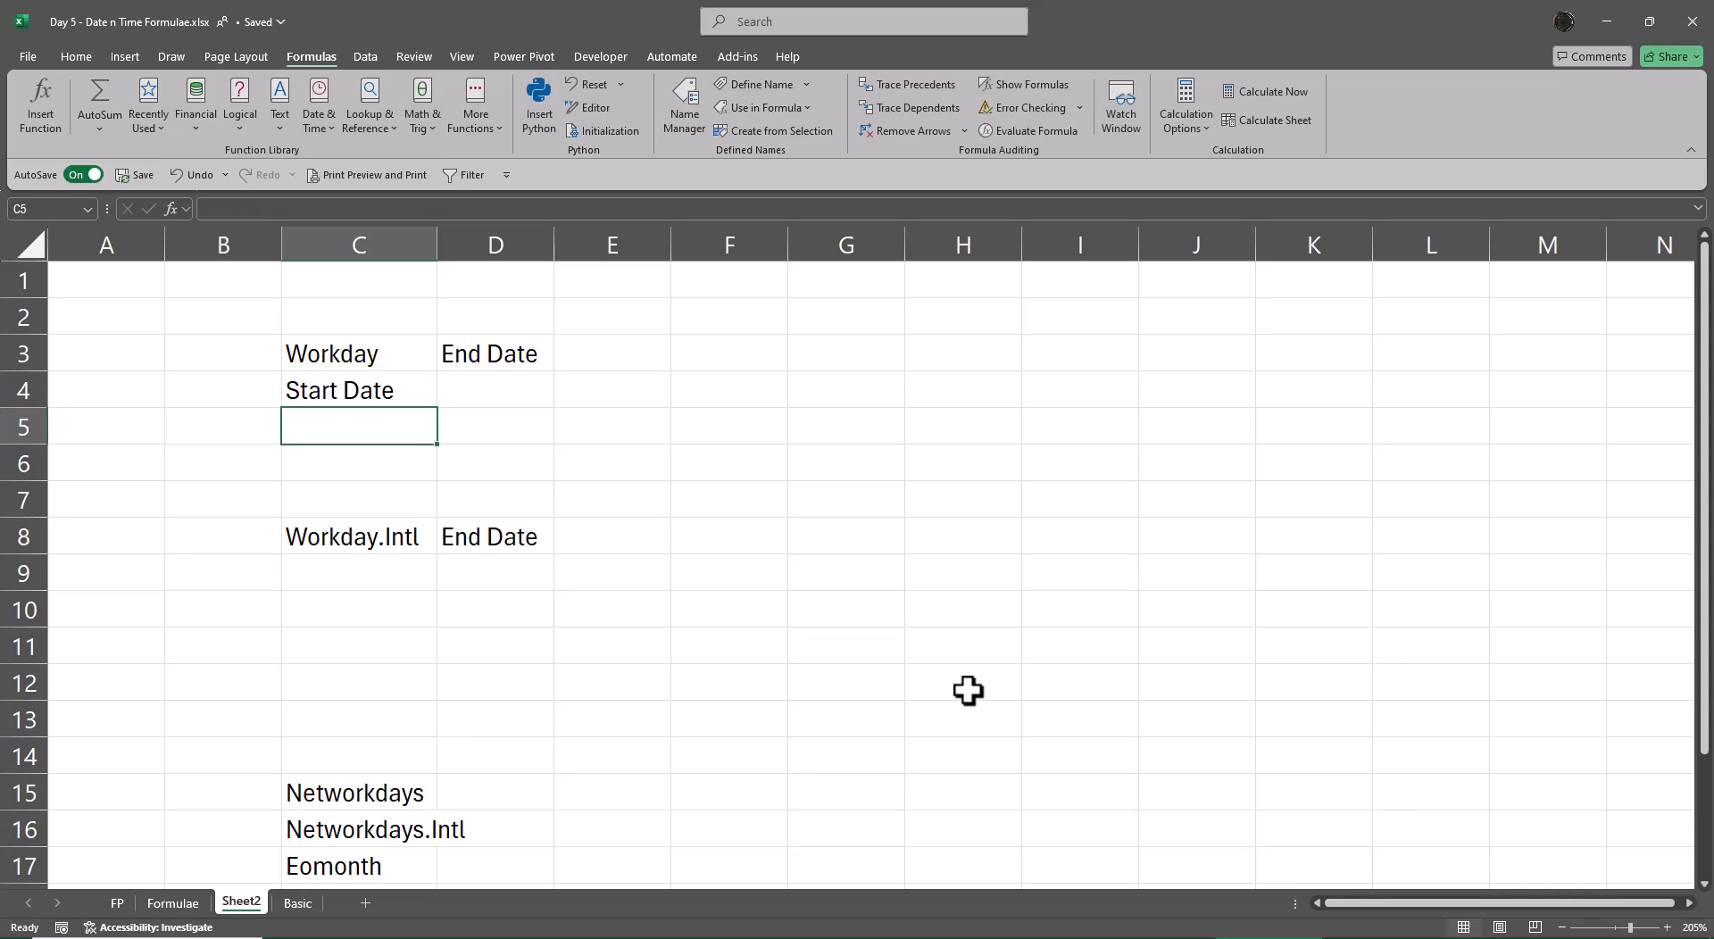
key(Up)
key(Right)
key(ctrl+semicolon)
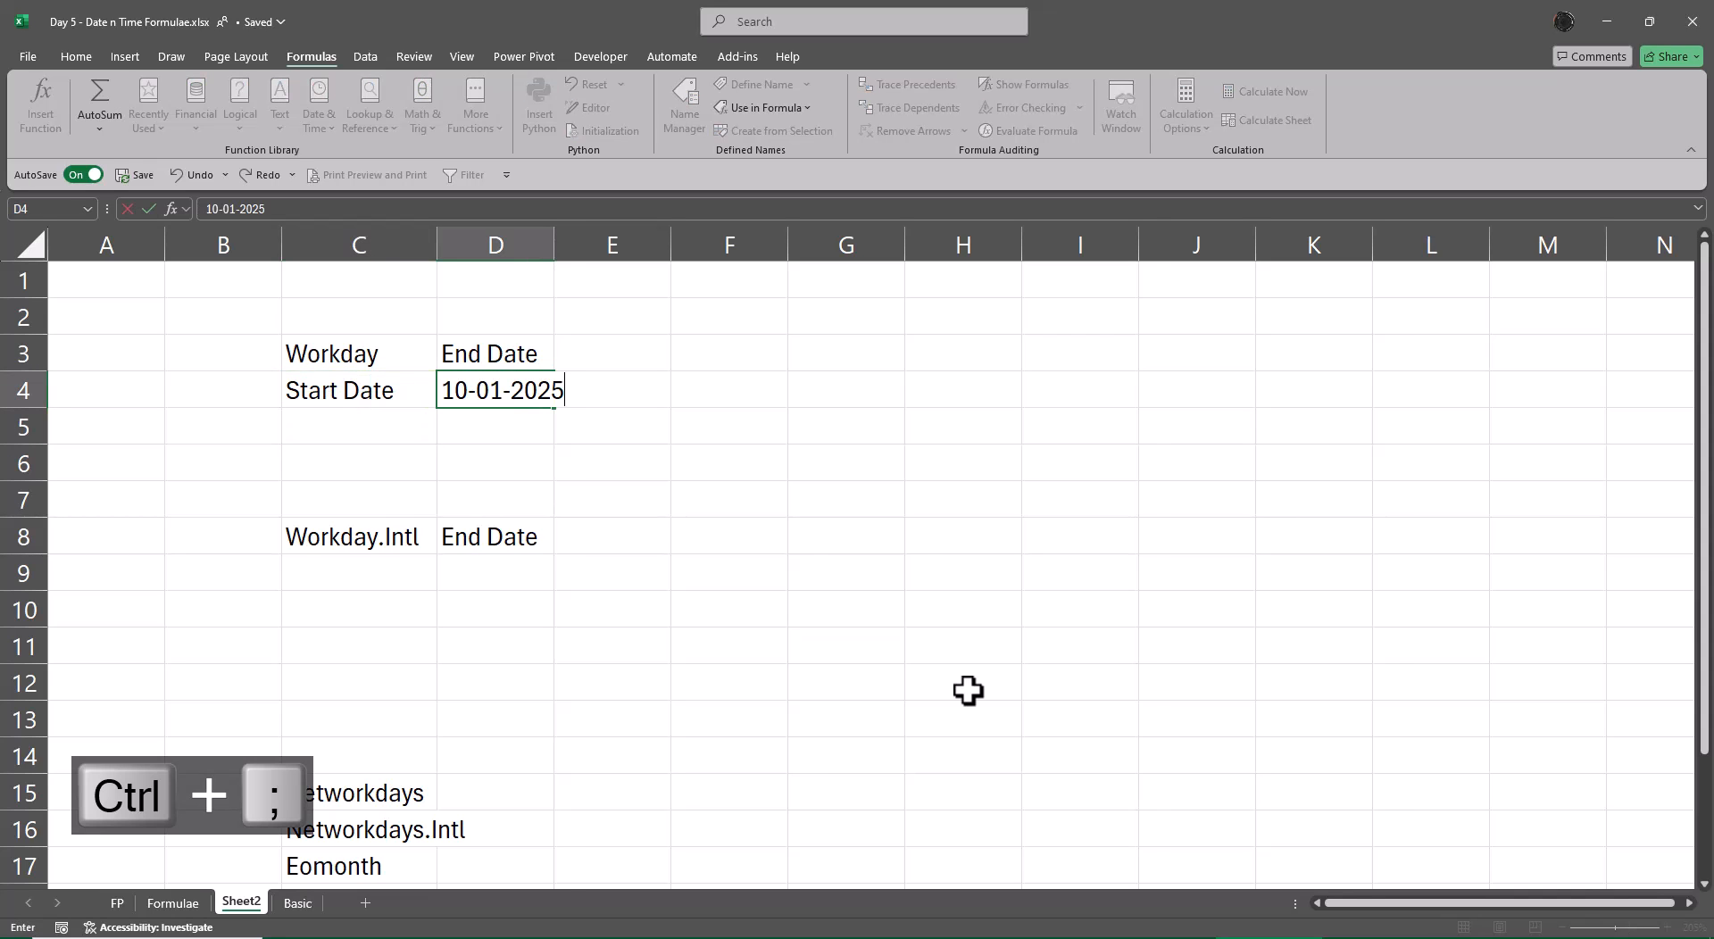
key(Return)
Step: Enter the label End Date in C6, leaving C5 empty
key(Left)
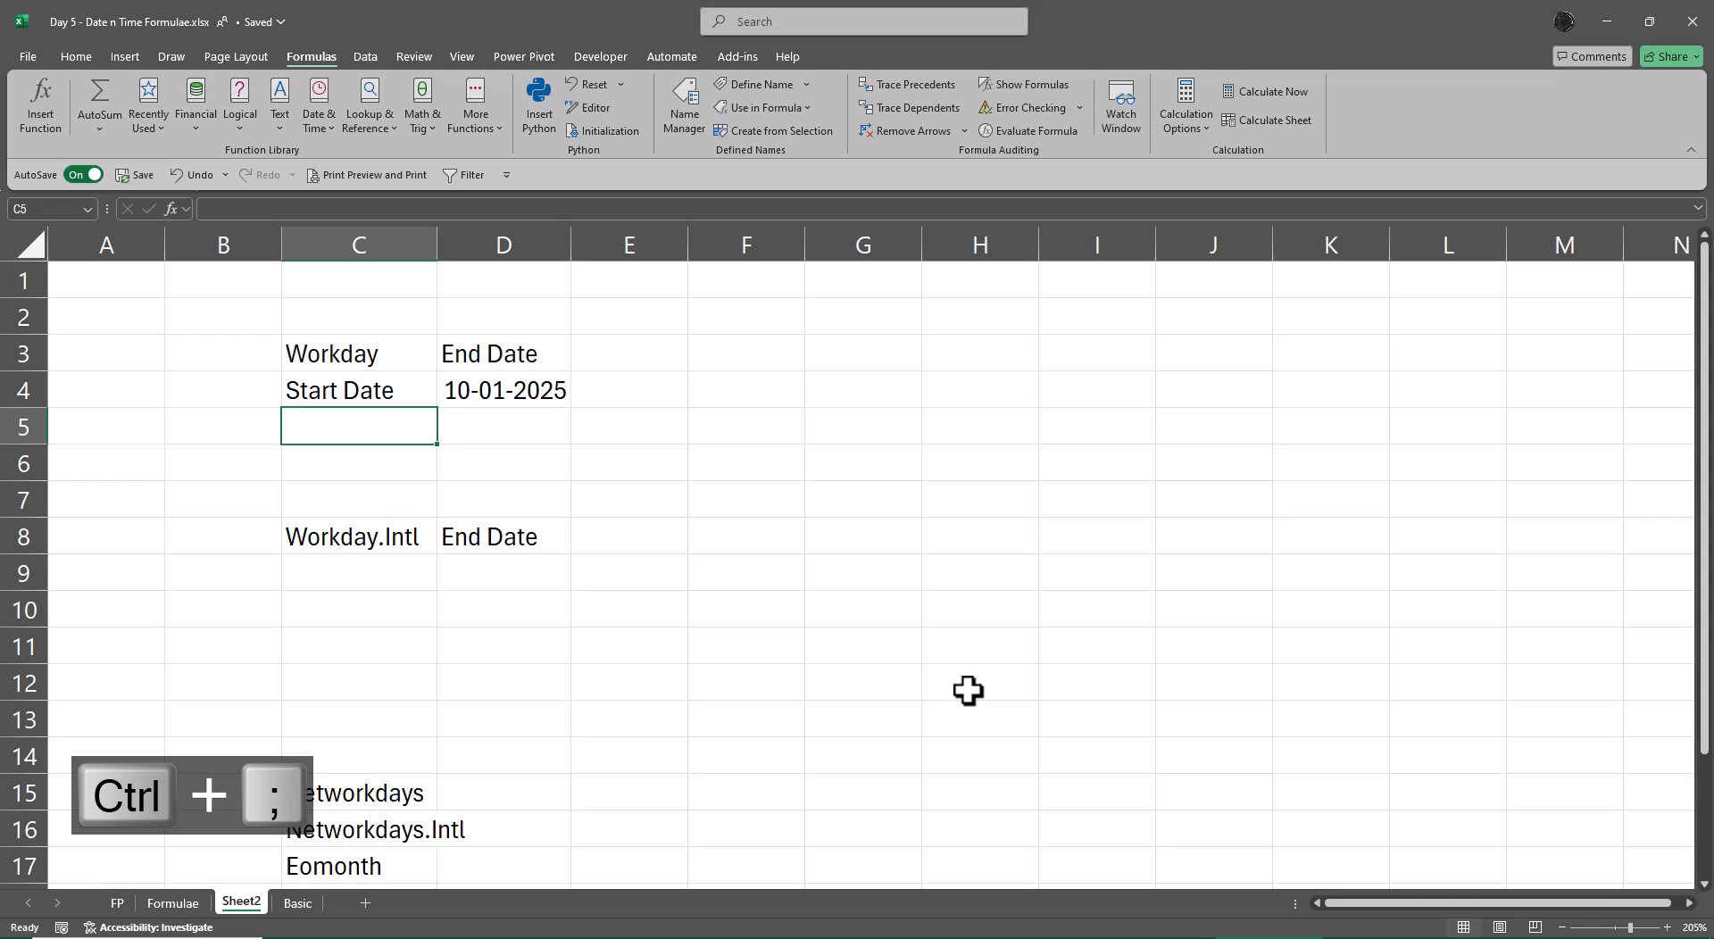
text(E)
key(Escape)
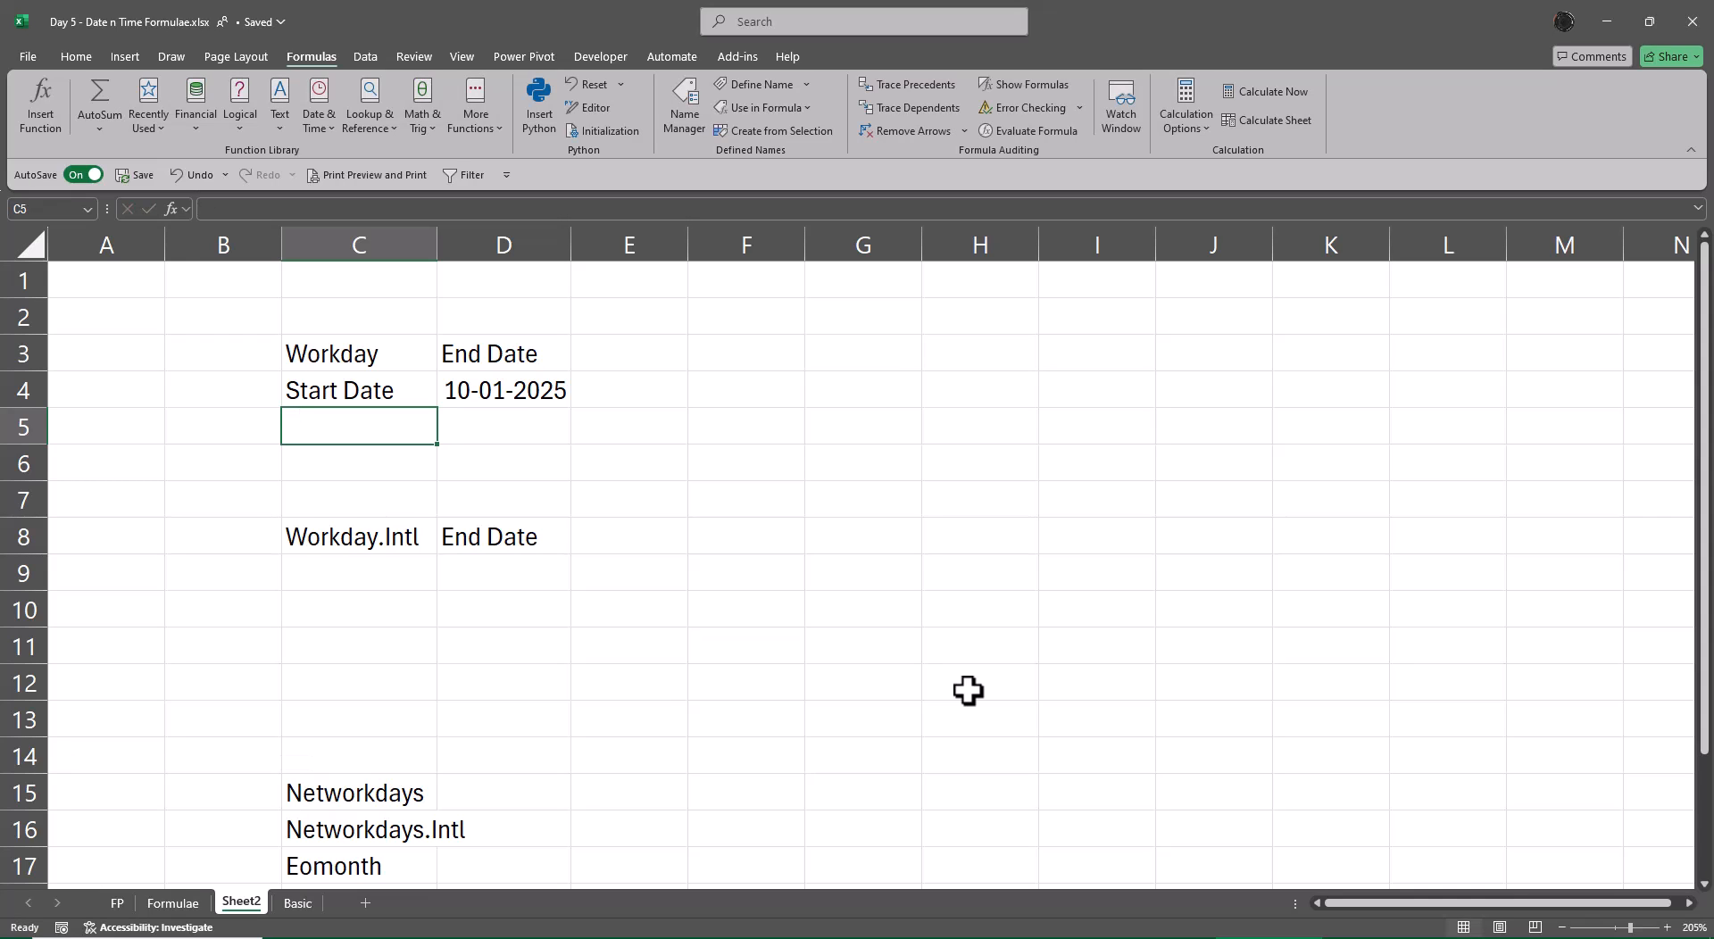
key(Down)
text(End Date)
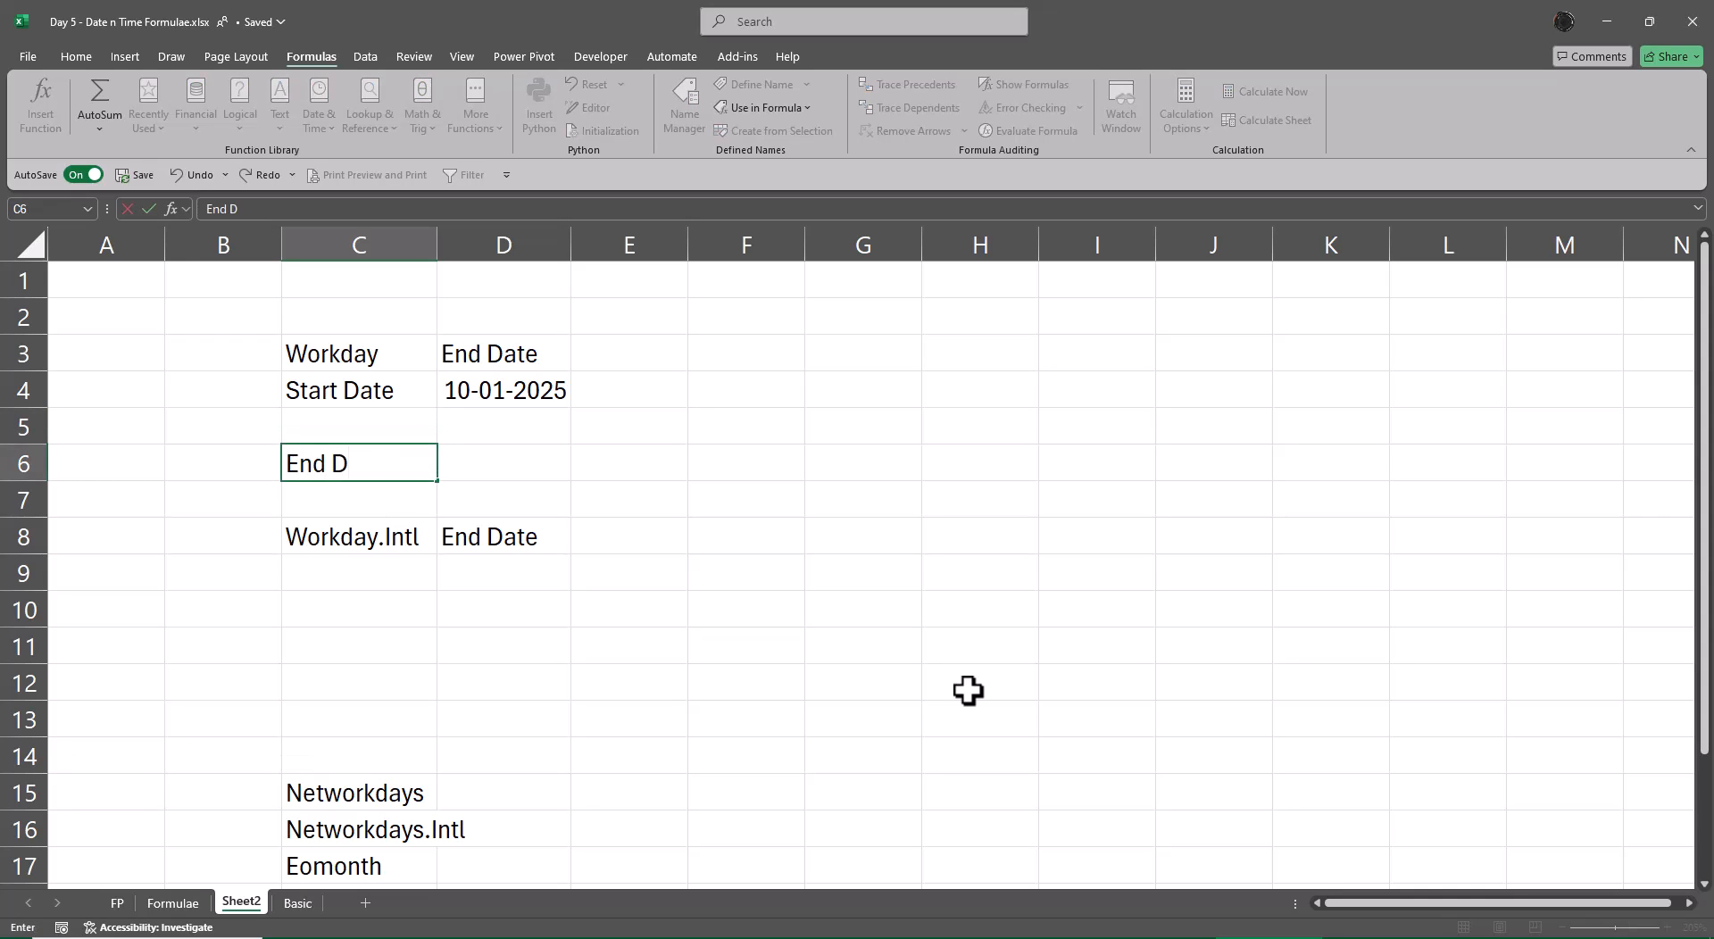
key(Return)
Step: Enter the label No of Project in C5 and the value 15 in D5
key(Up)
key(Up)
text(No)
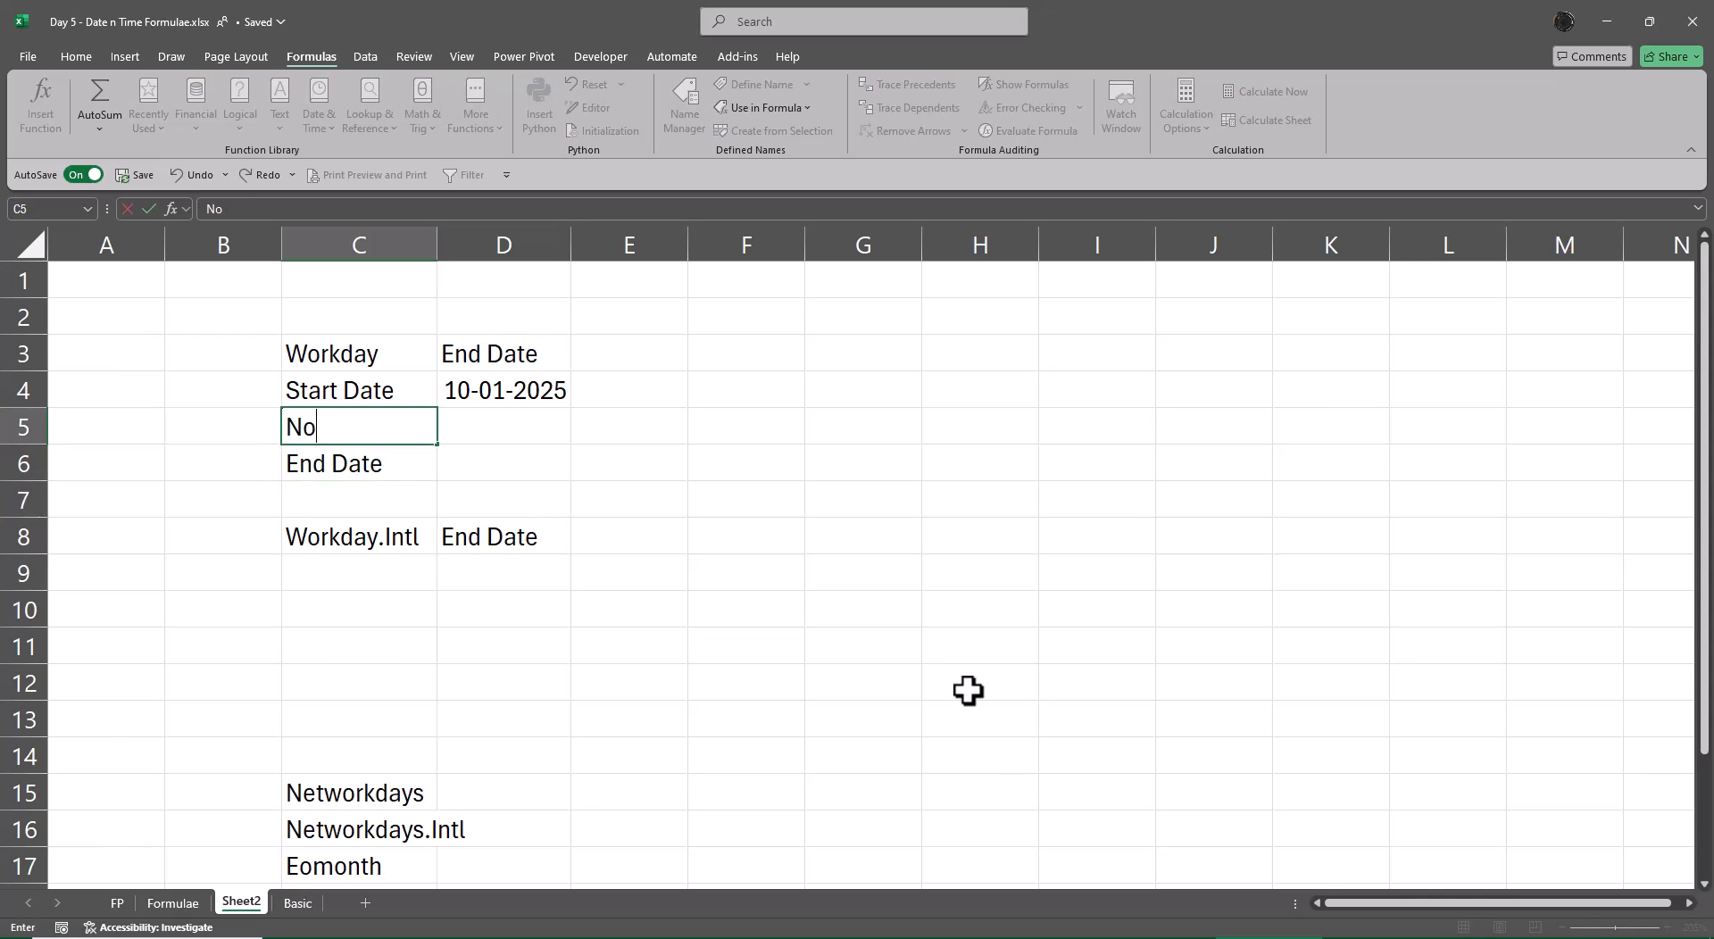
text( of Project)
key(Tab)
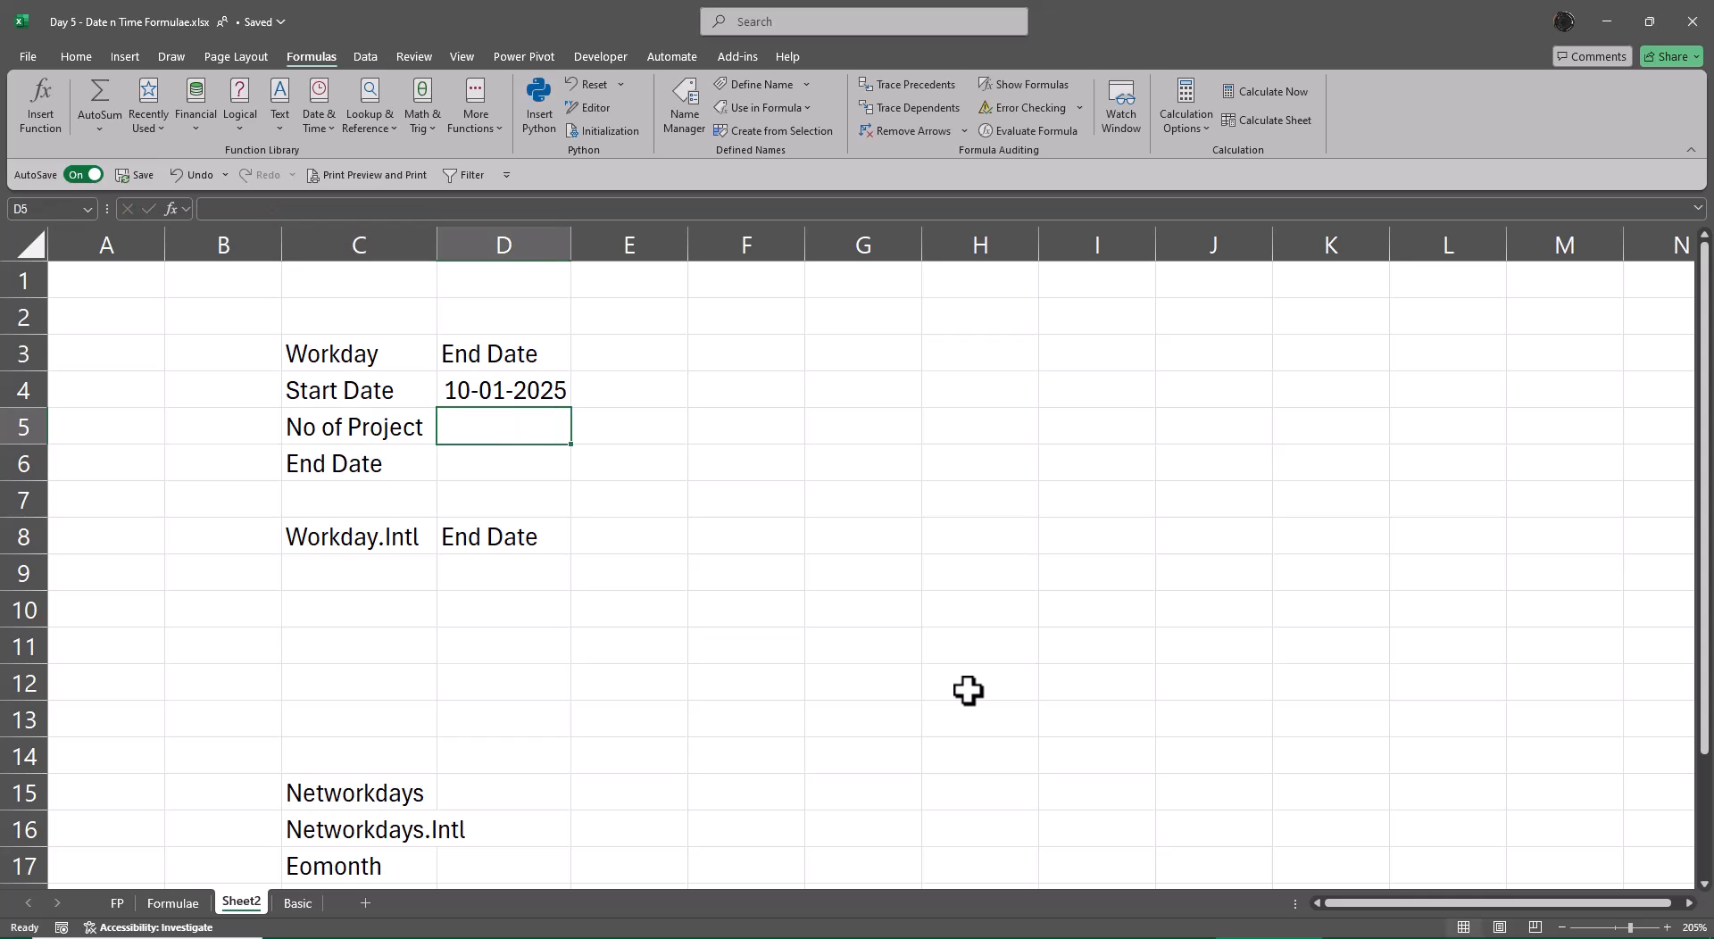
text(15)
key(Return)
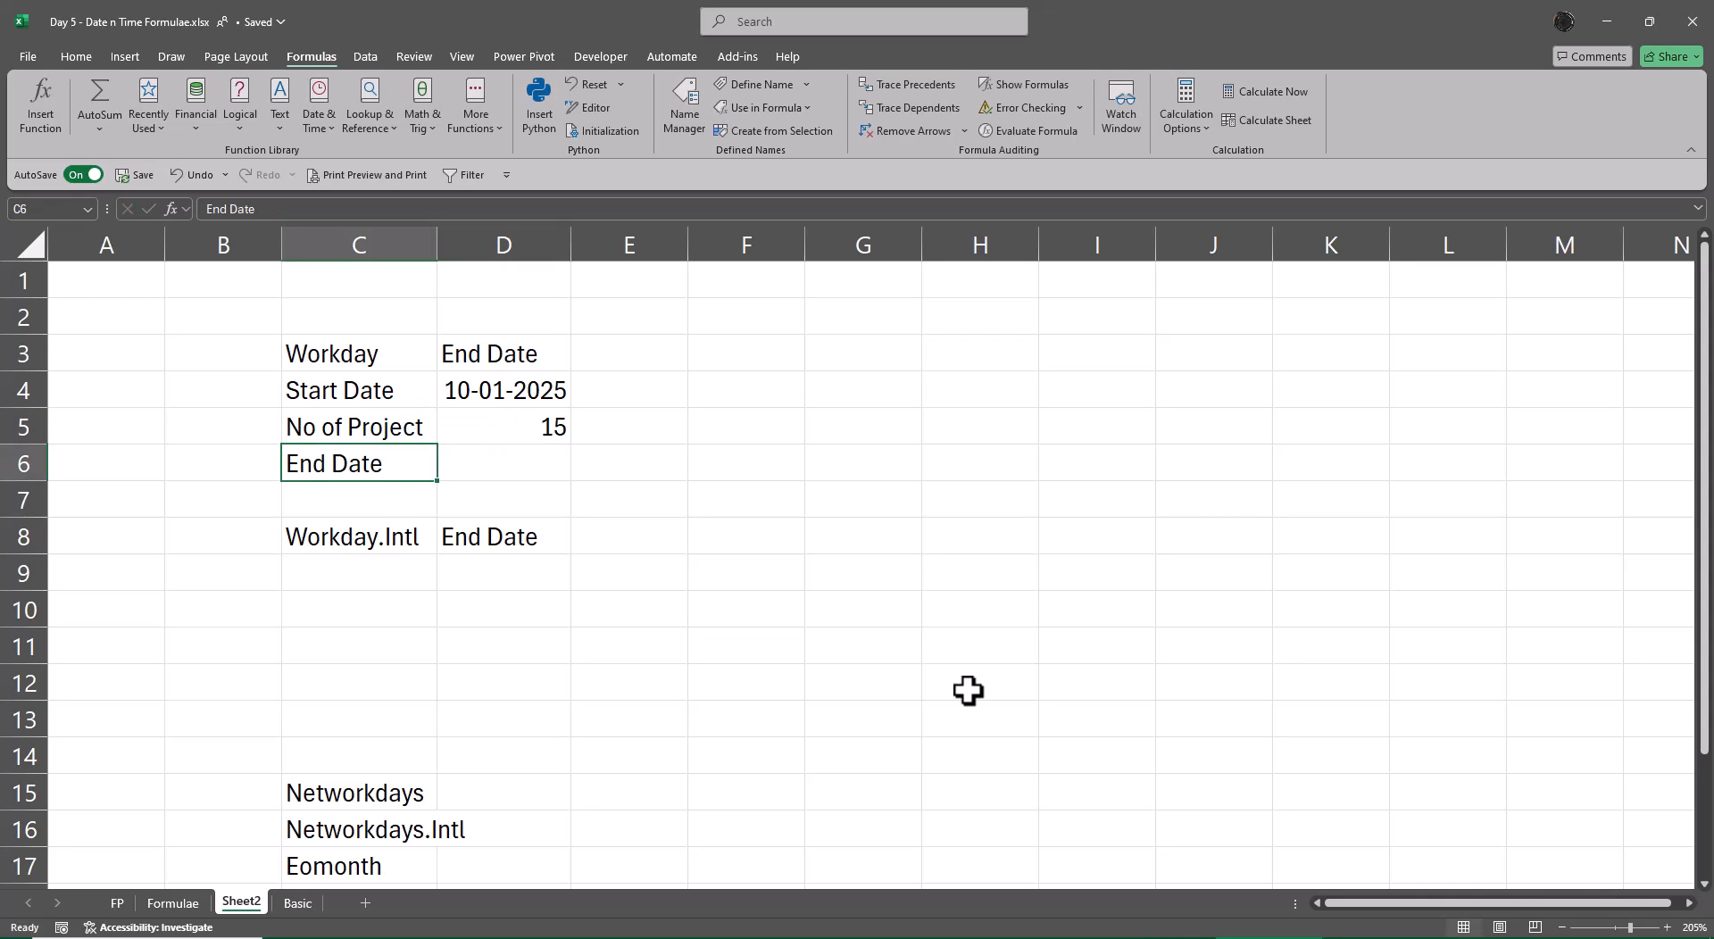
Step: Enter the heading US Calendar in F3 and autofit column F to it
key(Up)
key(Up)
key(Up)
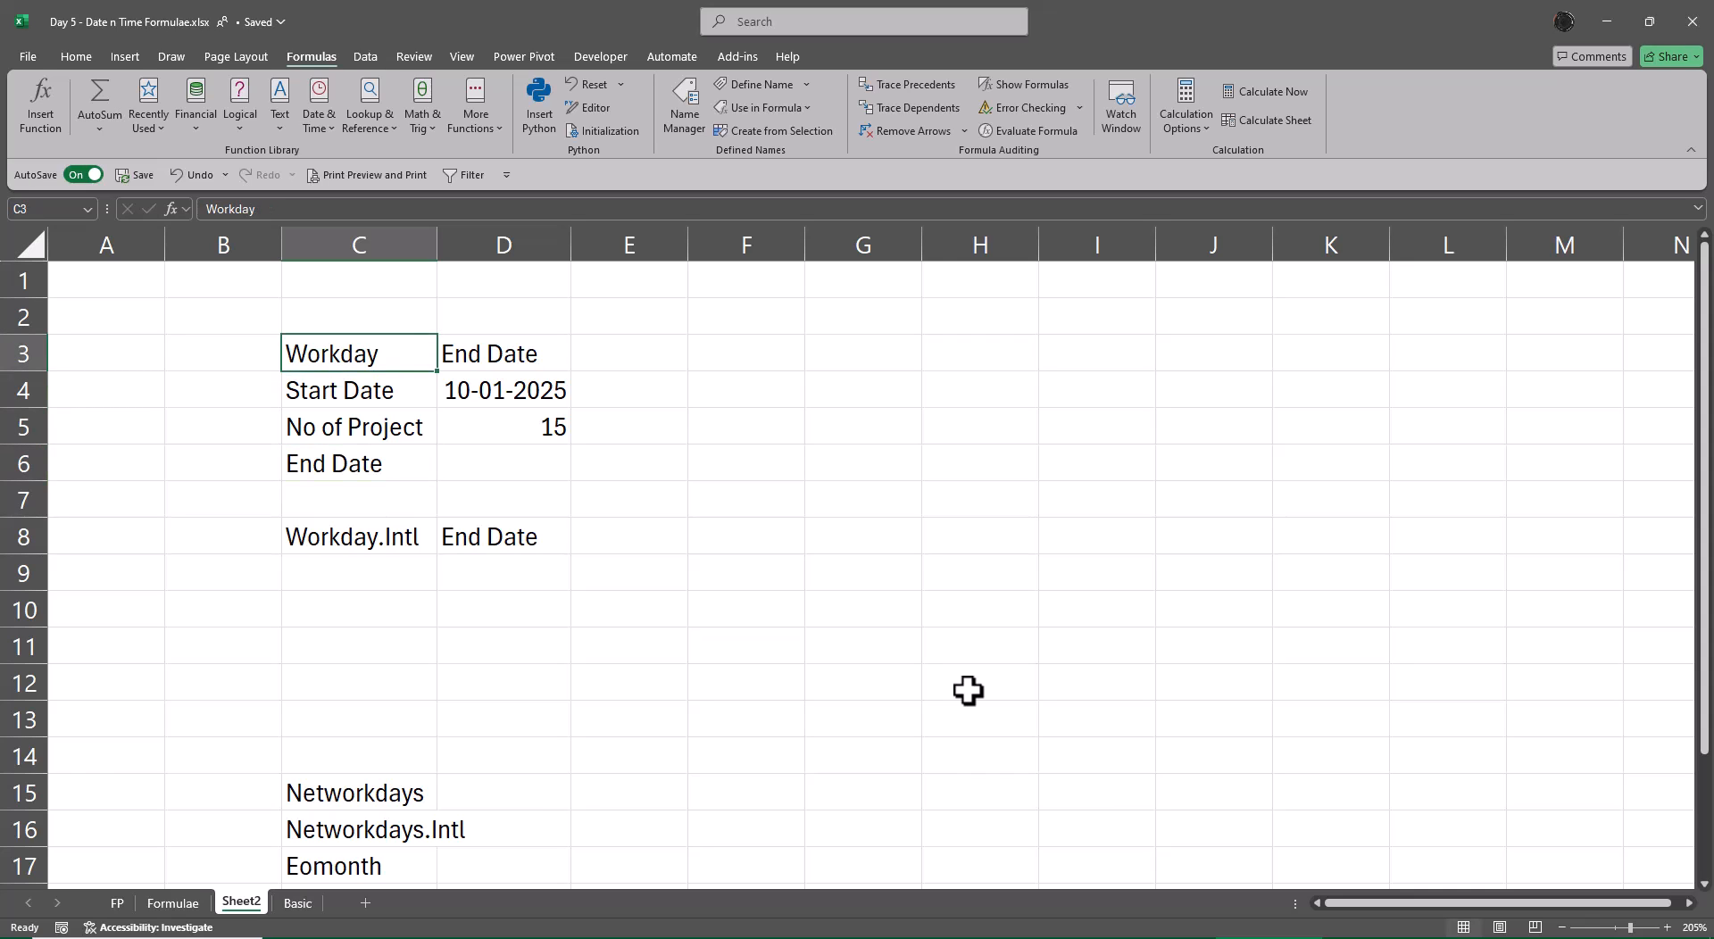
key(Right)
key(Right)
key(Right)
text(US )
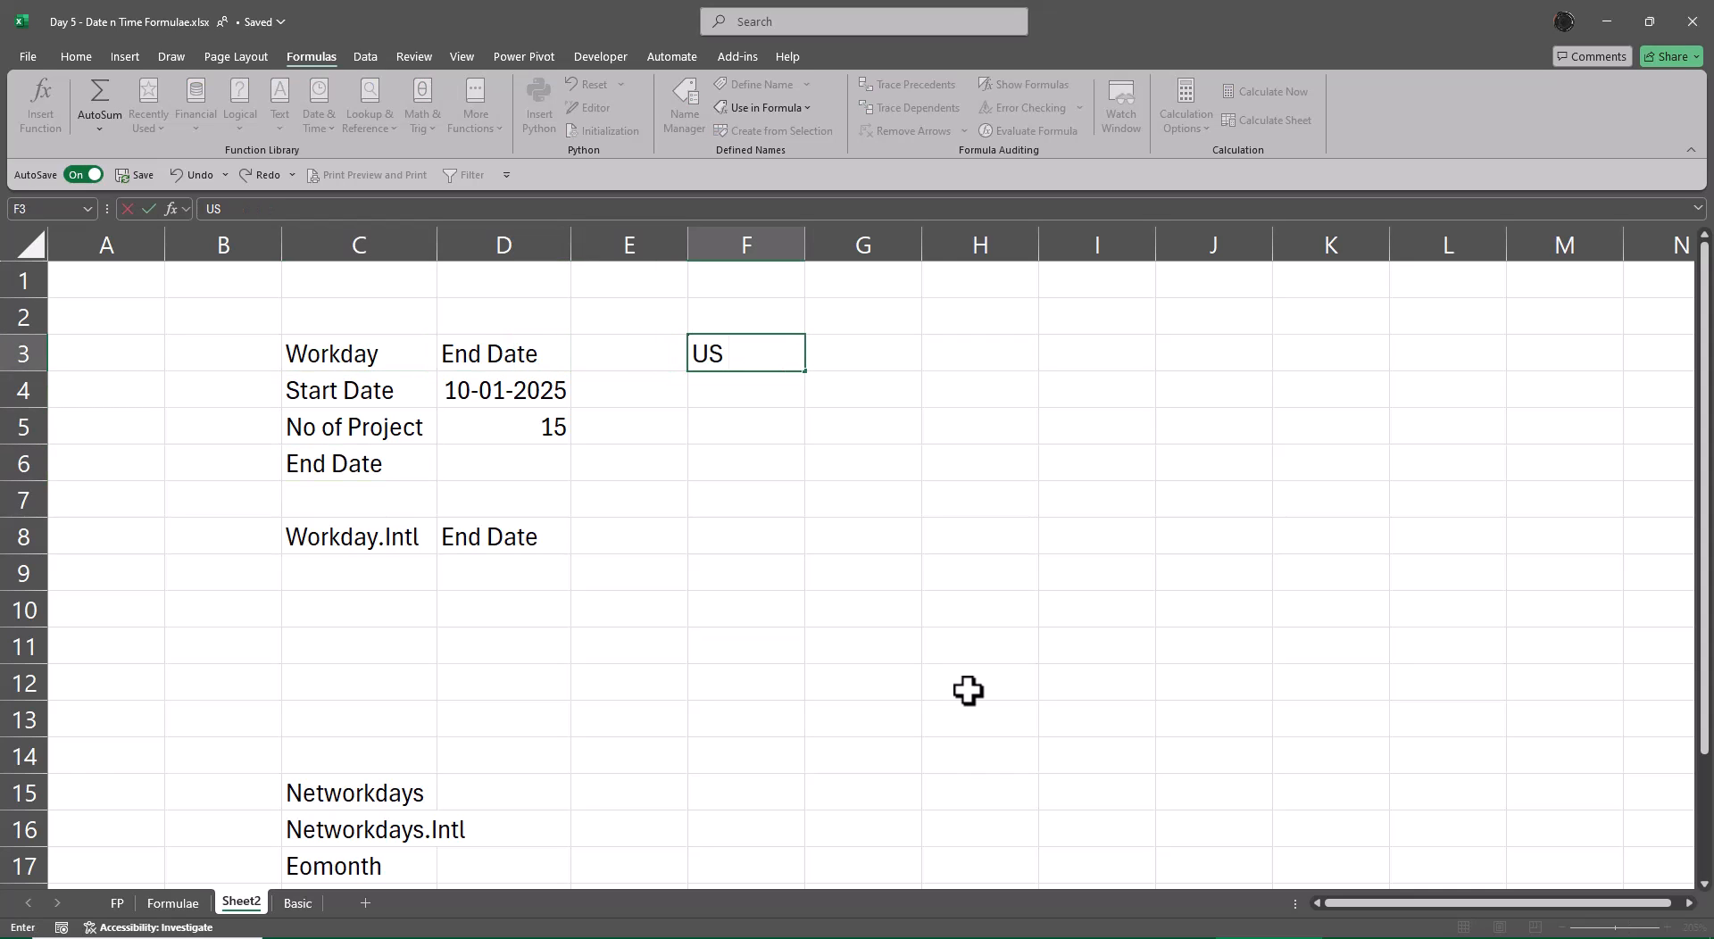
text(Calendar)
key(Return)
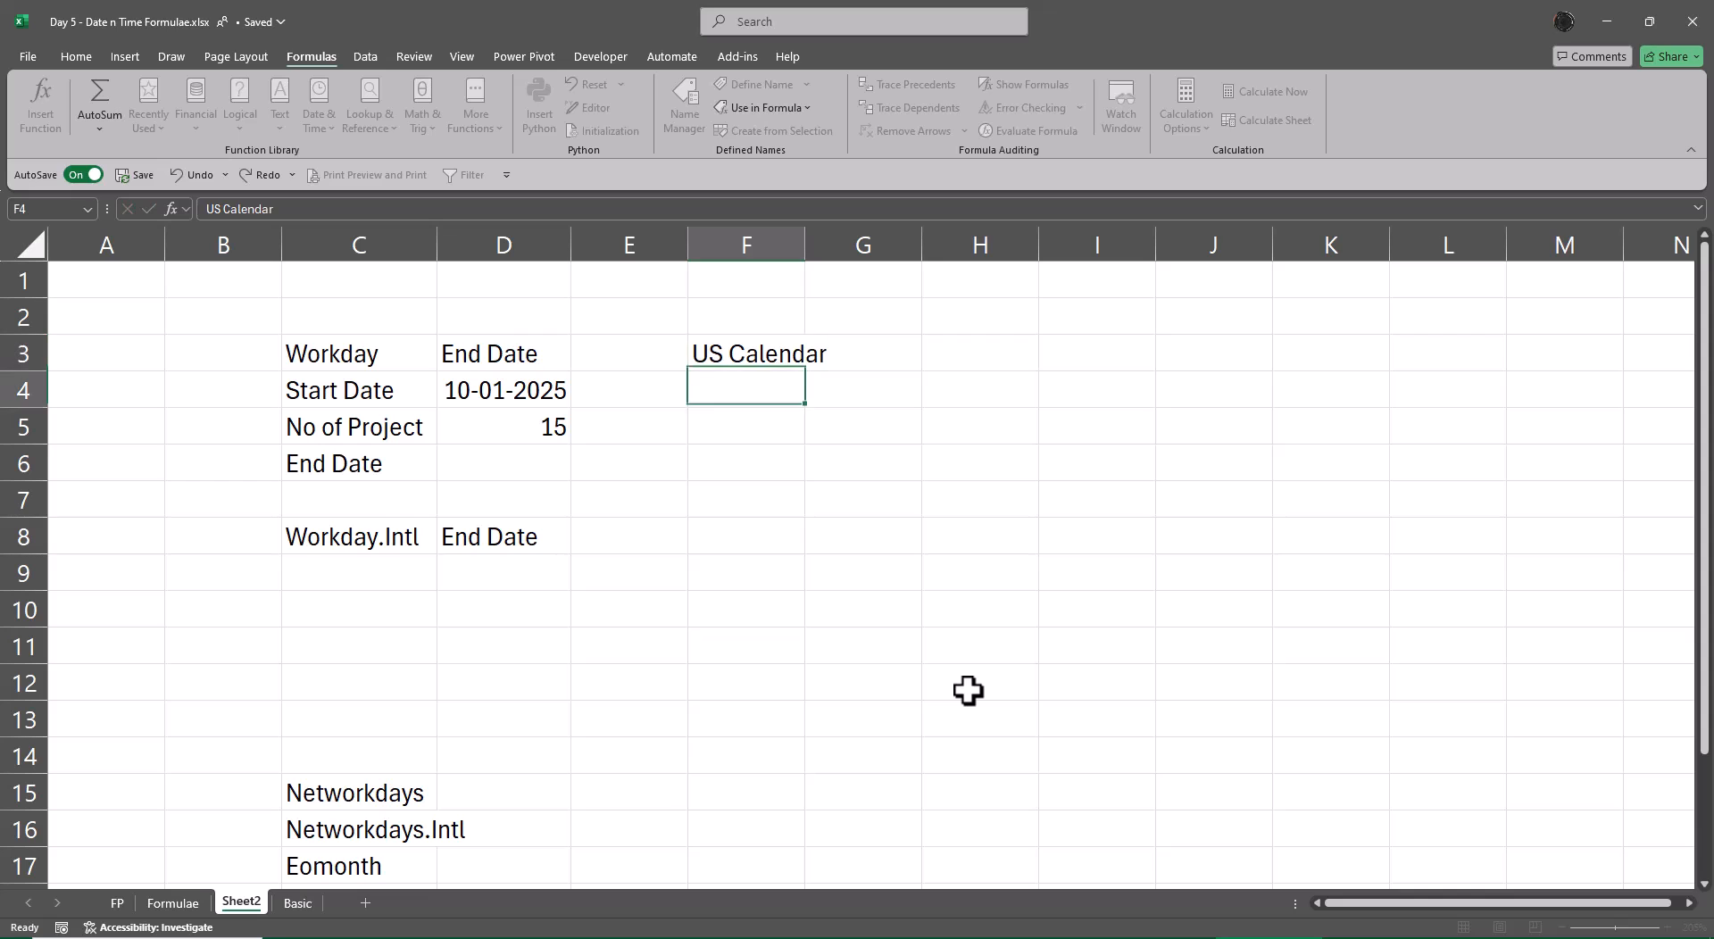
key(Up)
key(alt+o)
key(alt+a)
Step: Enter the weekend days Sat & Sun in F4 below the US Calendar heading
key(Down)
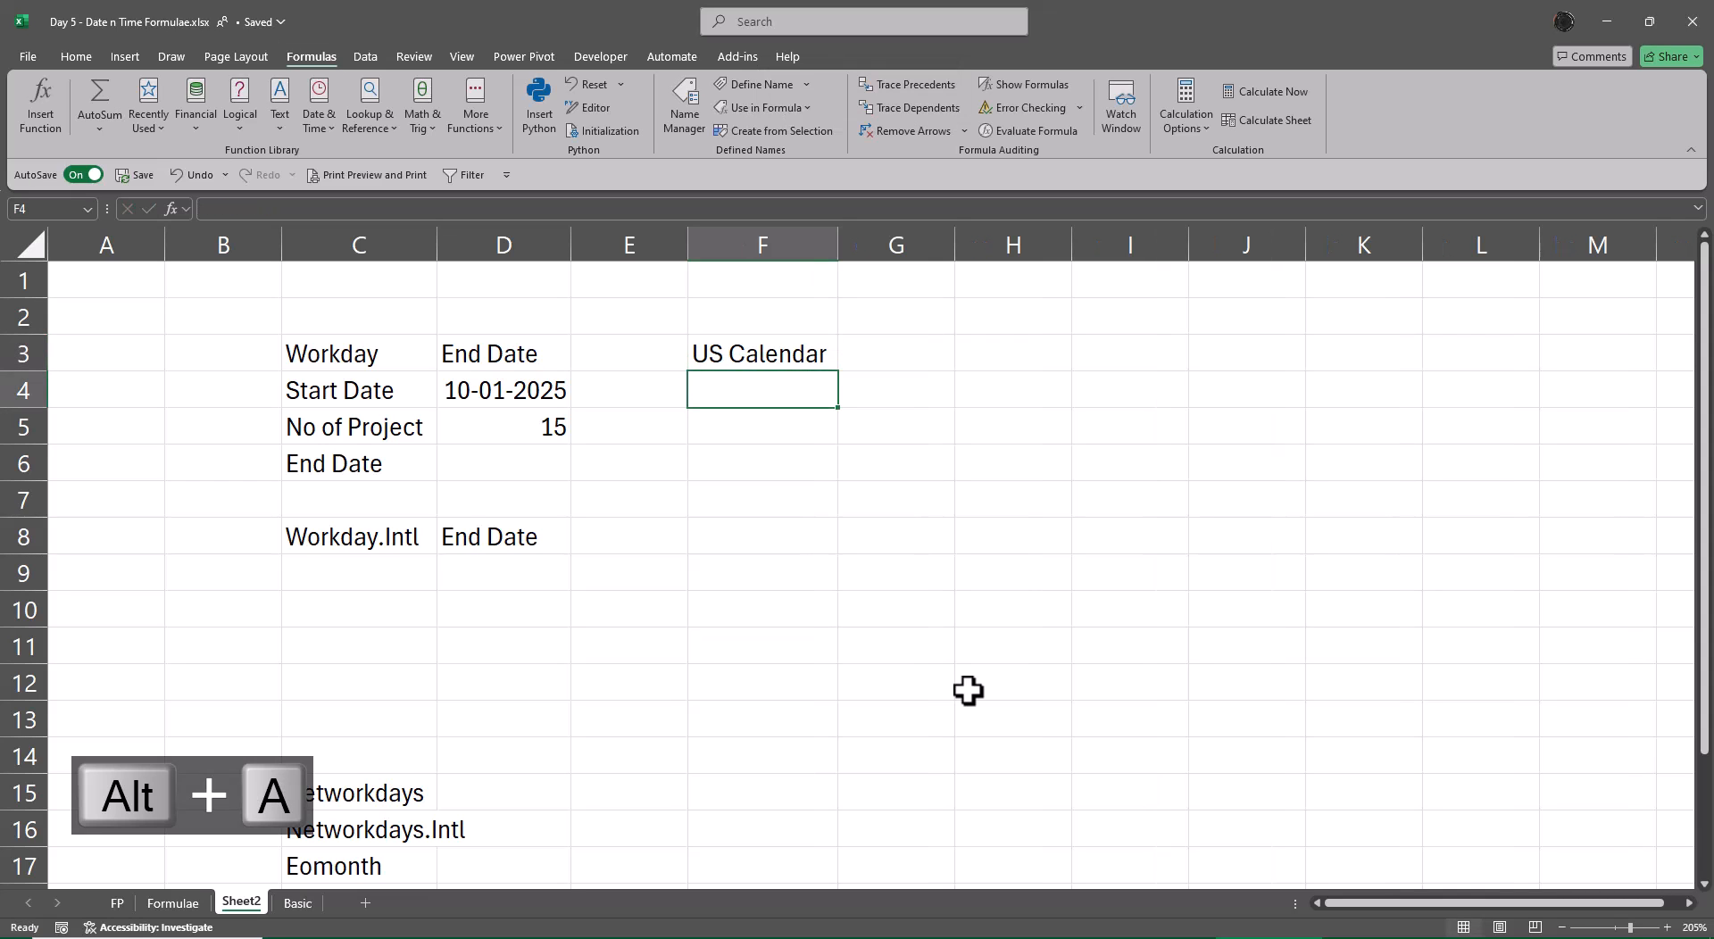
text(Sat & Sun)
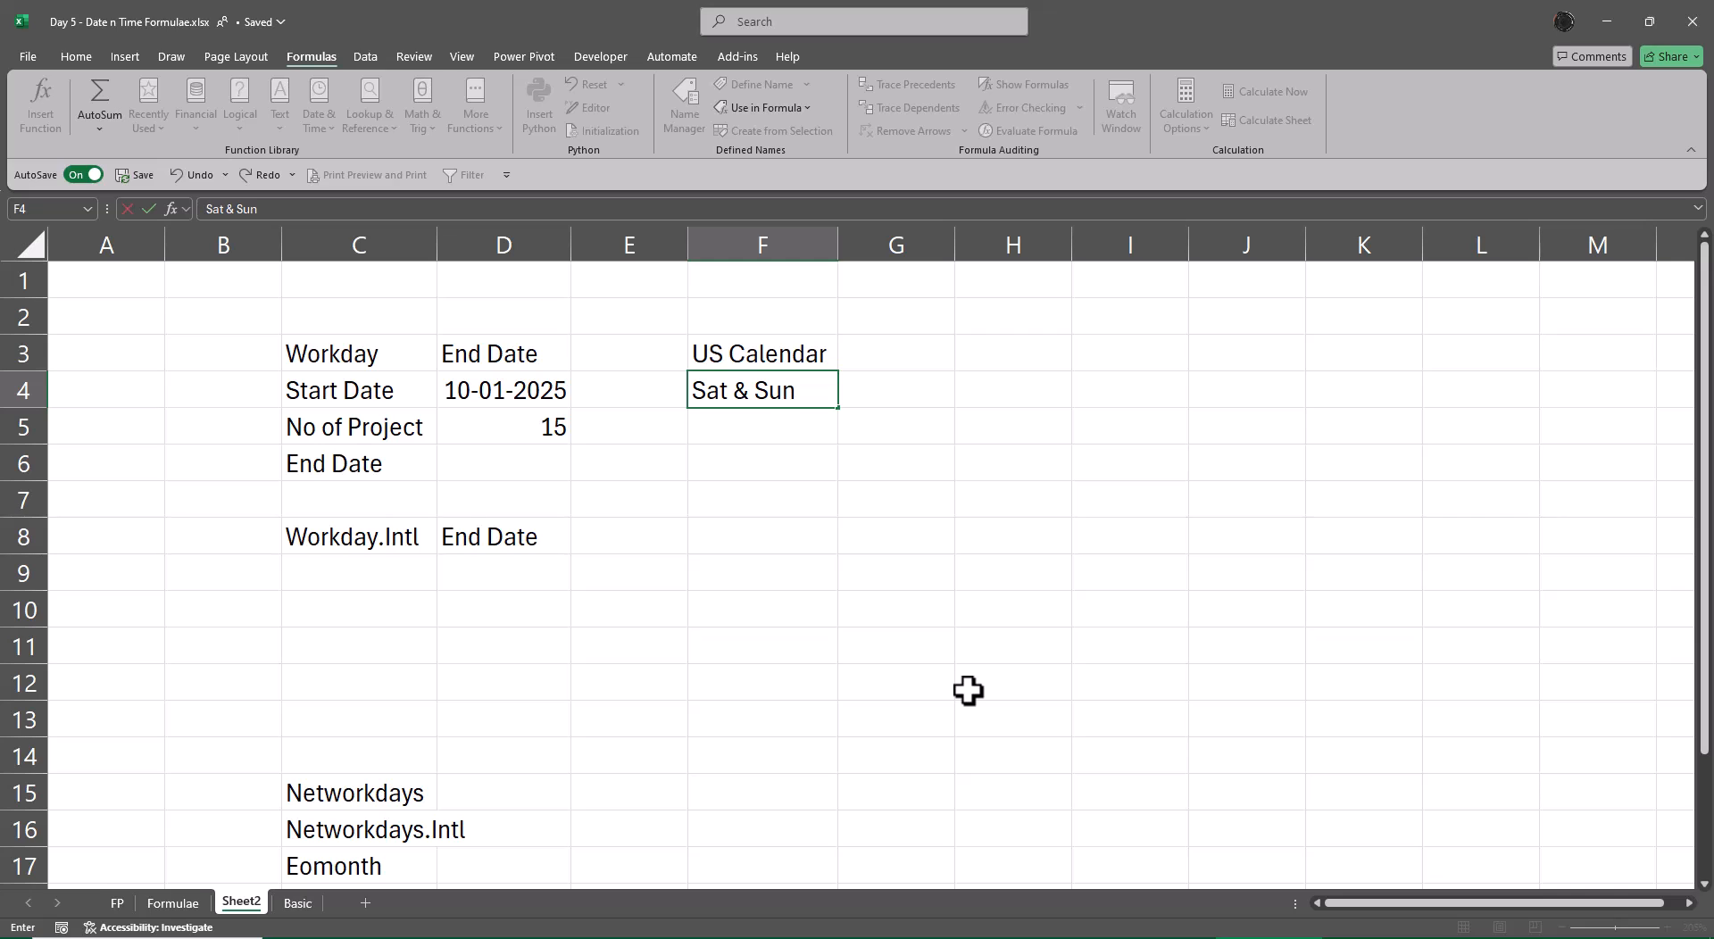
key(Return)
key(Up)
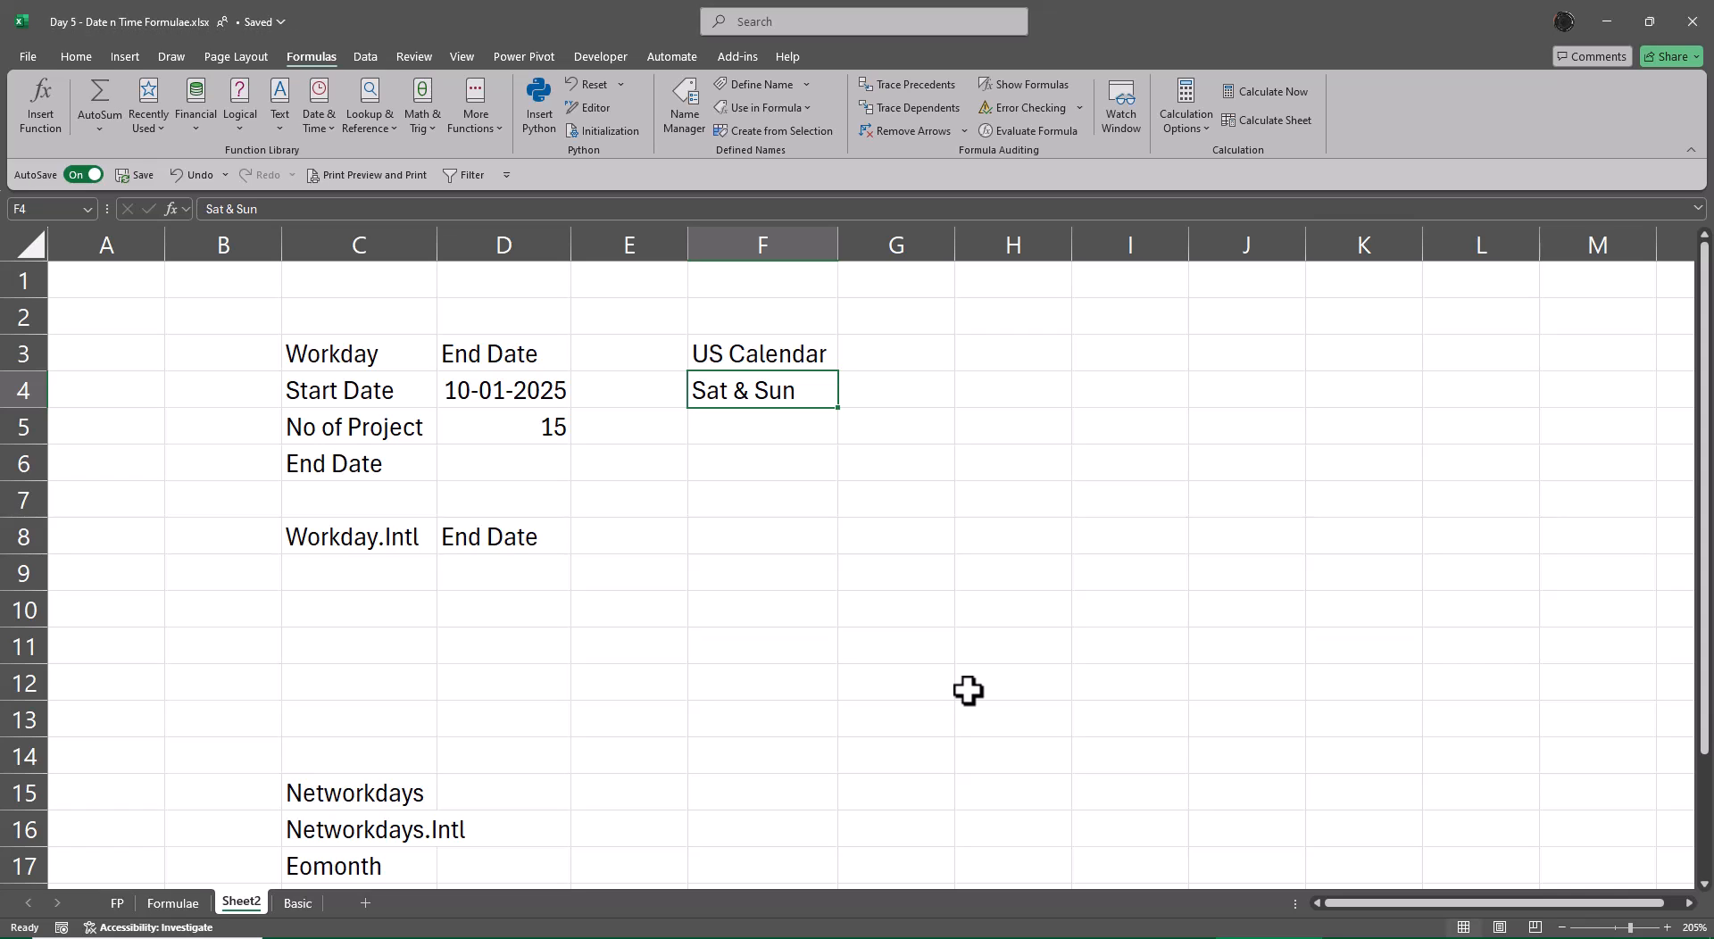
Step: Enter the heading Holiday in H3
key(Up)
key(Right)
key(Right)
text(Holiday)
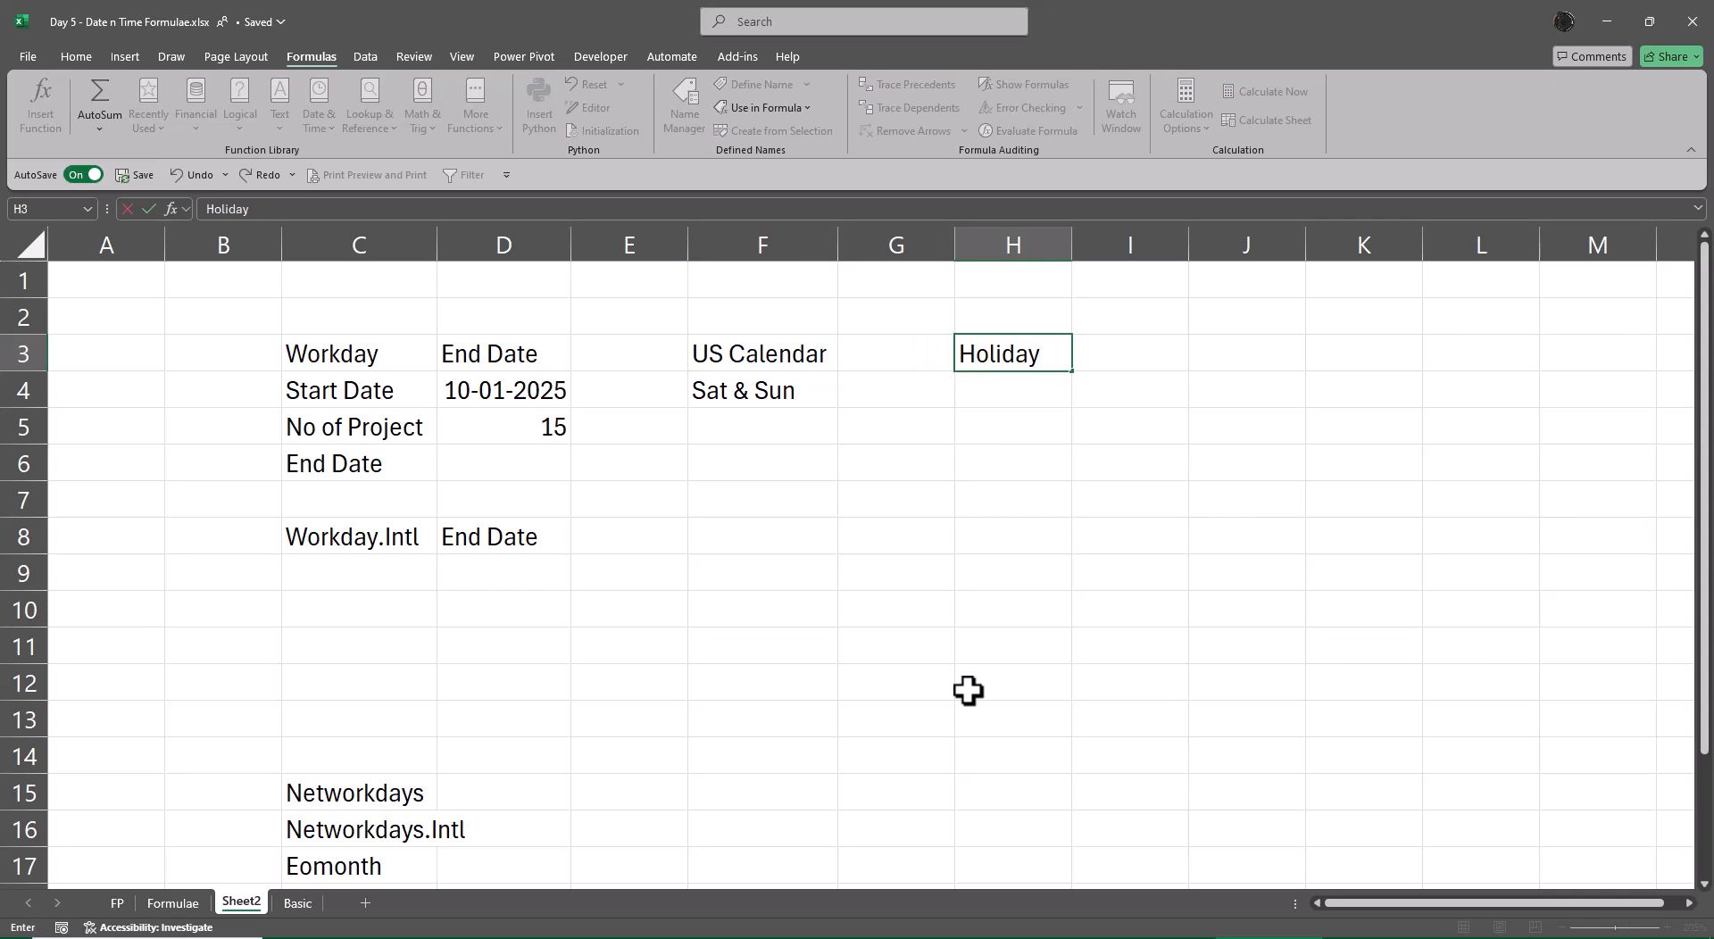
key(Return)
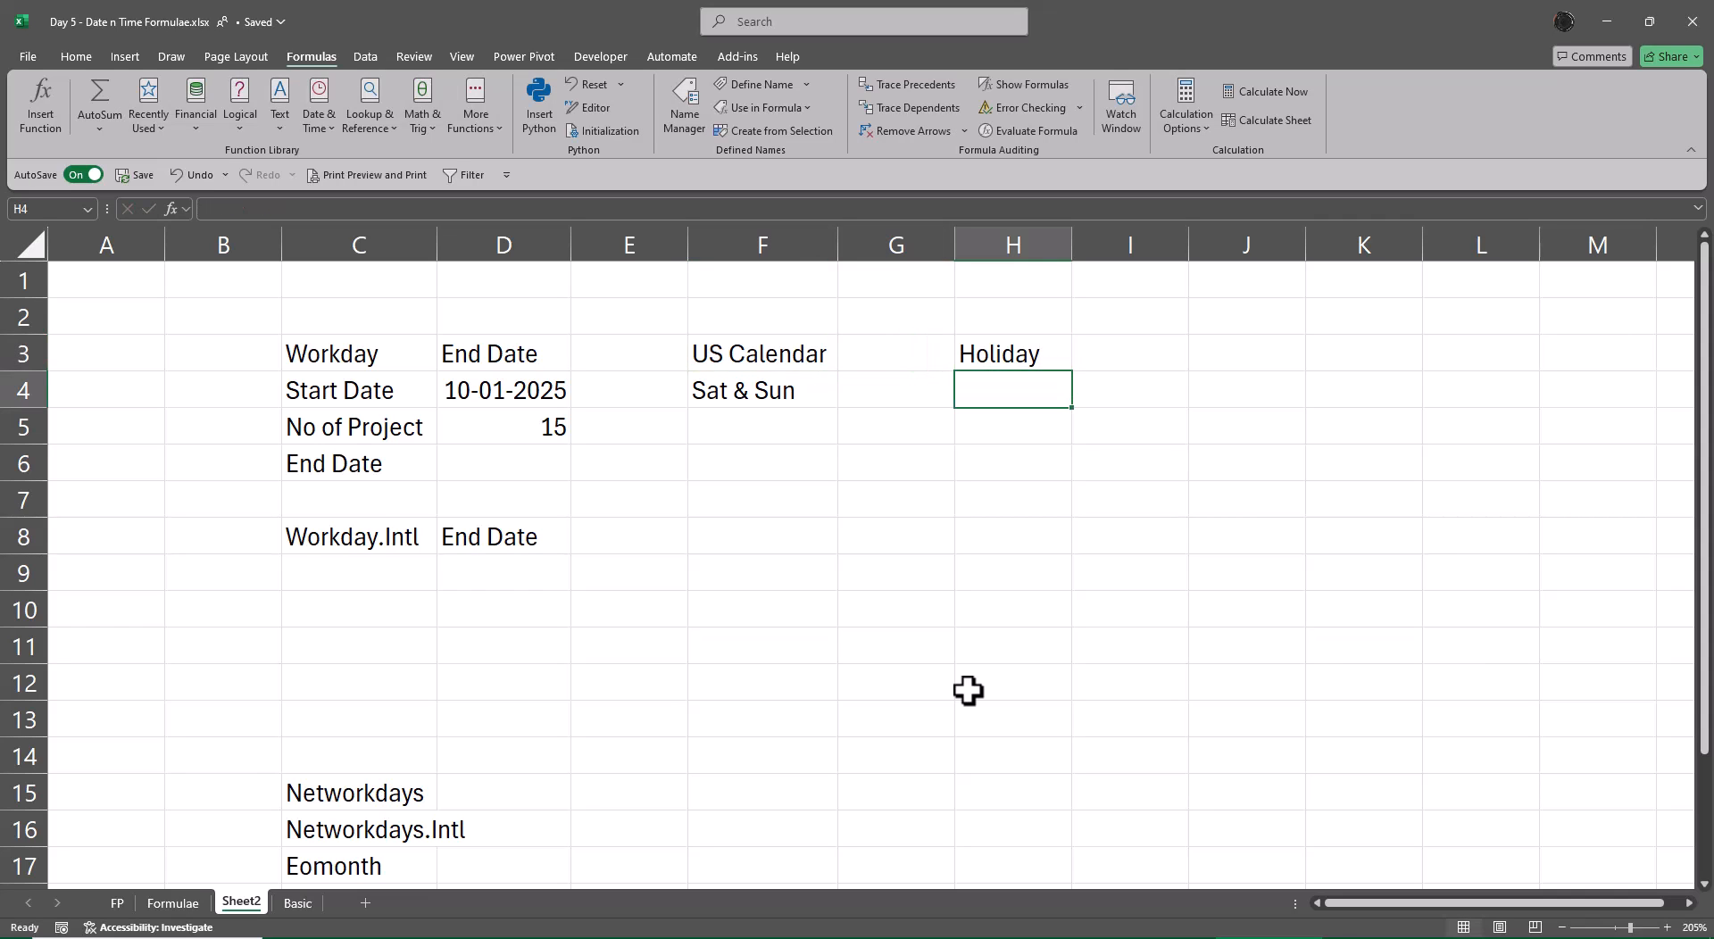
Step: Change the heading in H3 to Public Holiday and autofit column H to it
key(Up)
key(F2)
key(Home)
text(Public)
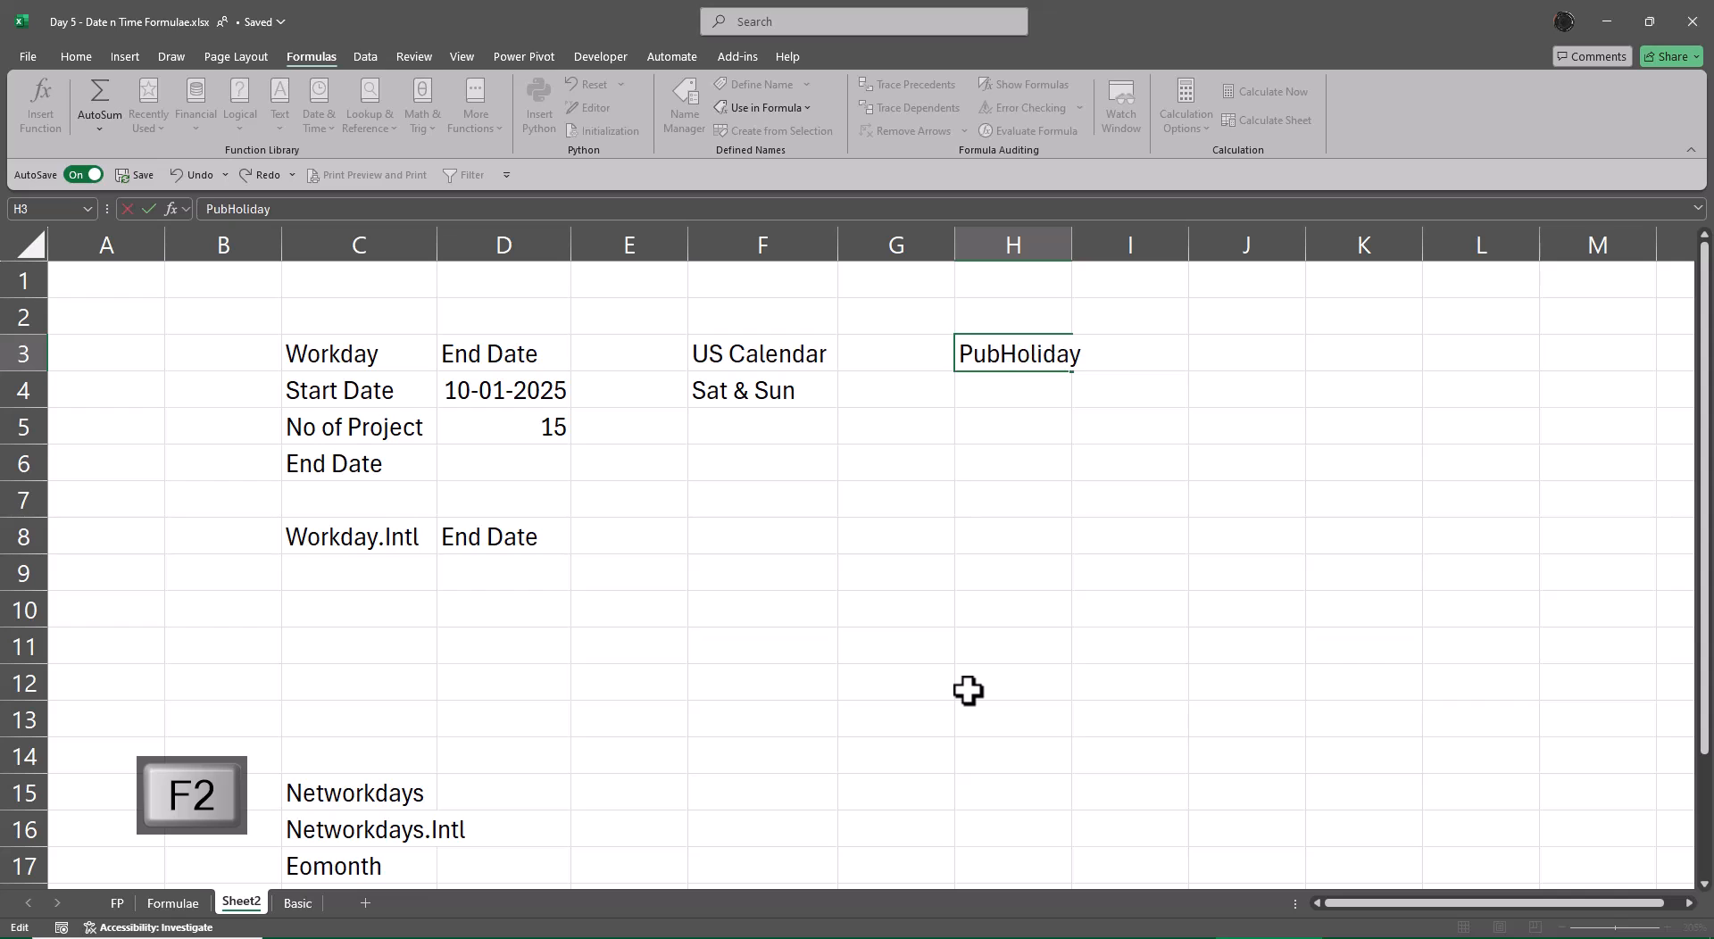
key(Return)
key(Up)
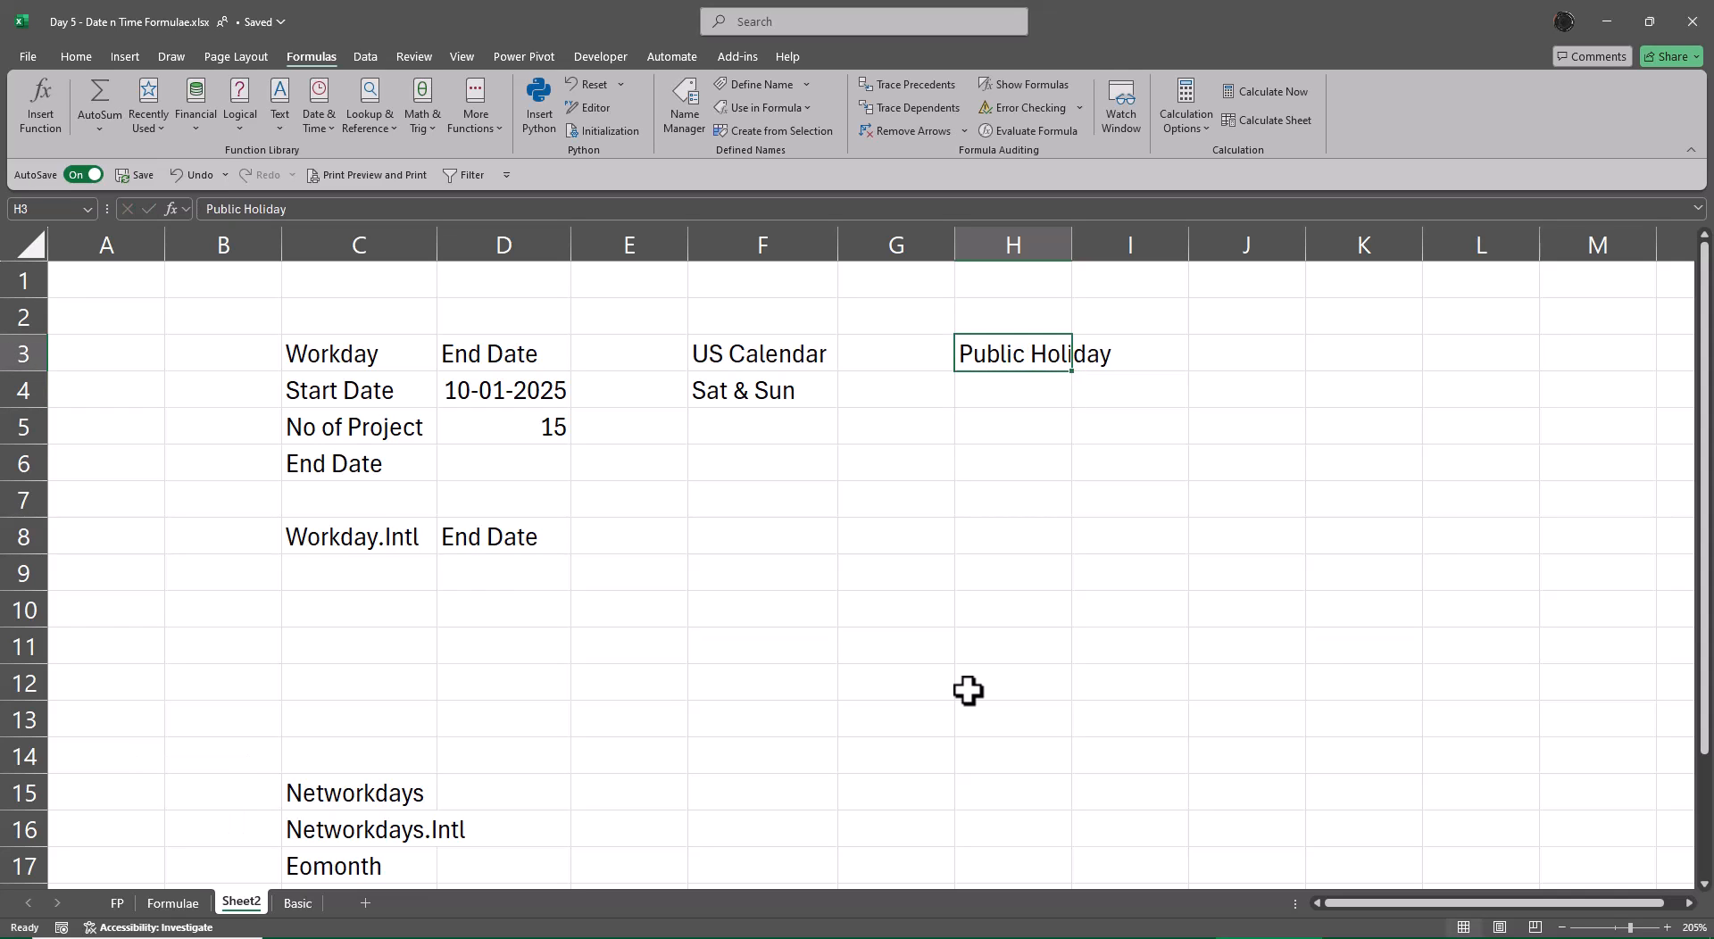
key(alt+c)
key(alt+a)
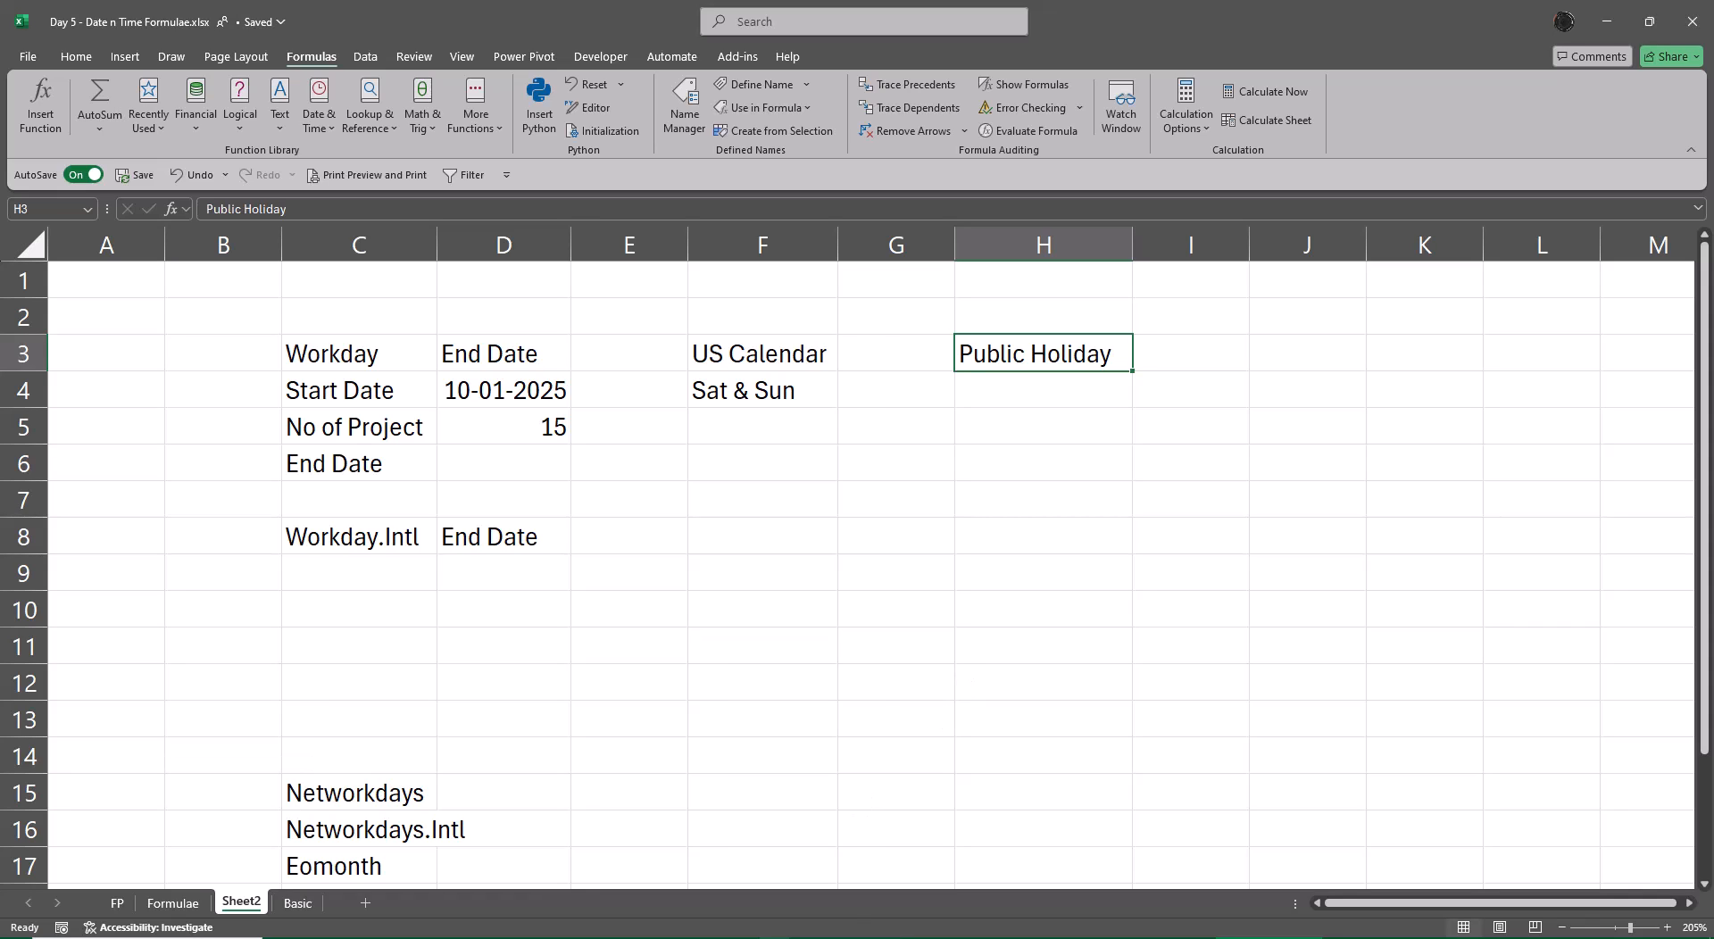
Step: Switch to the Edge browser and search the web for "us calendar 2025"
click(872, 937)
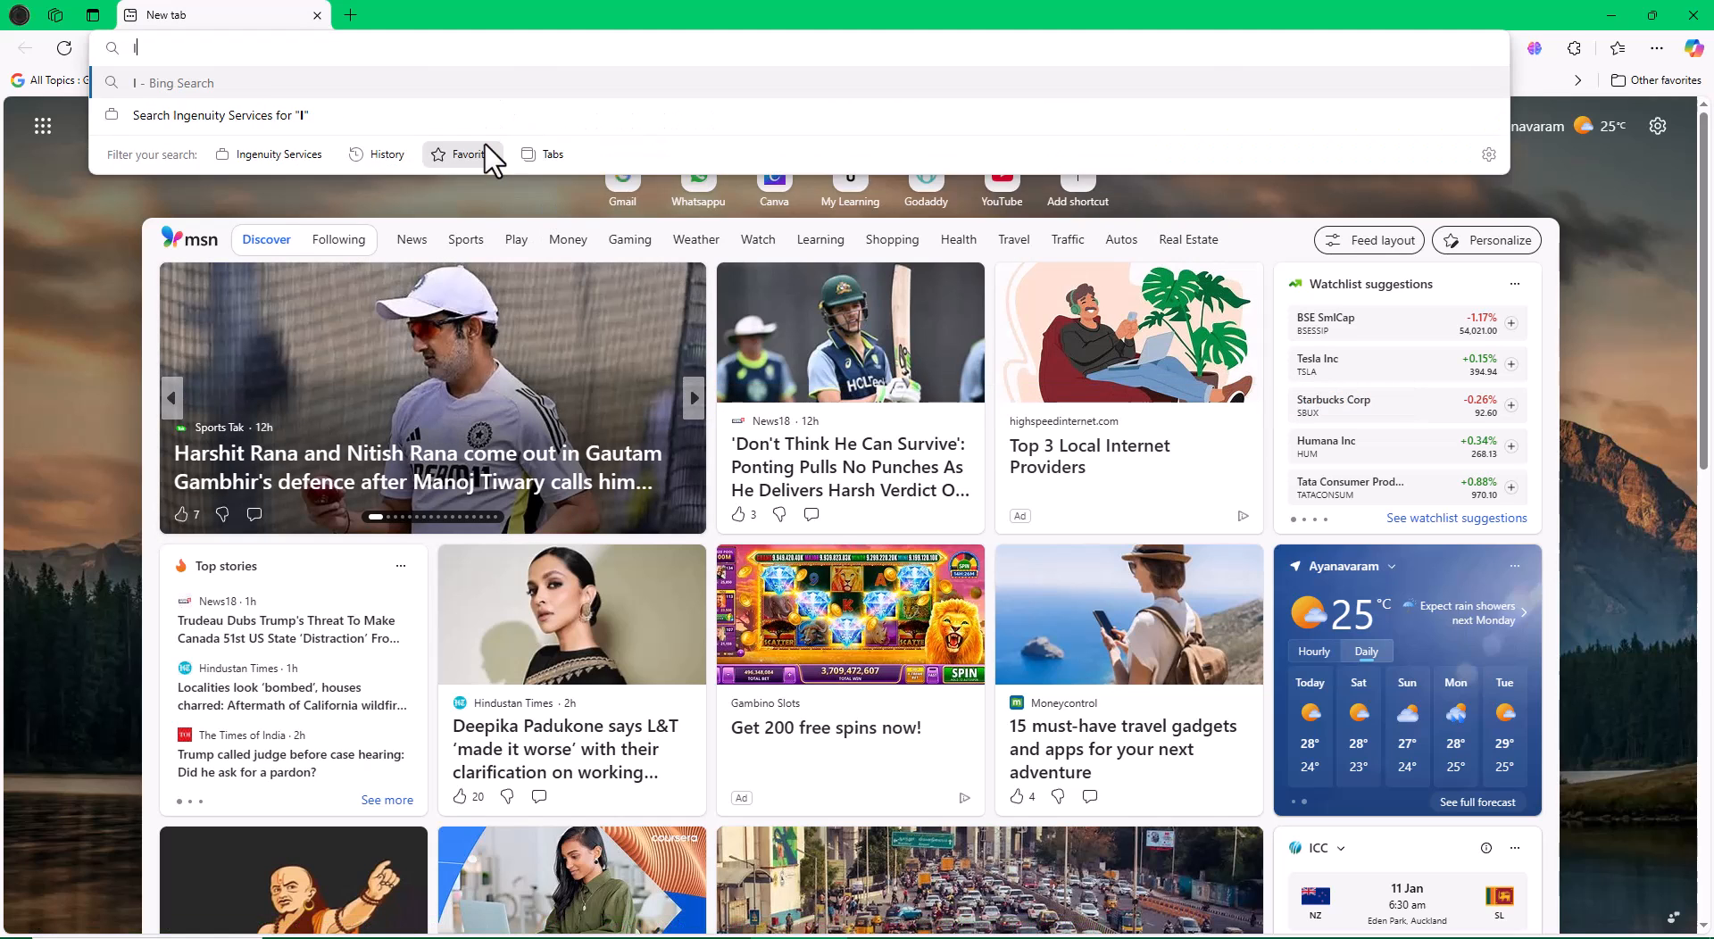
text(US Ca)
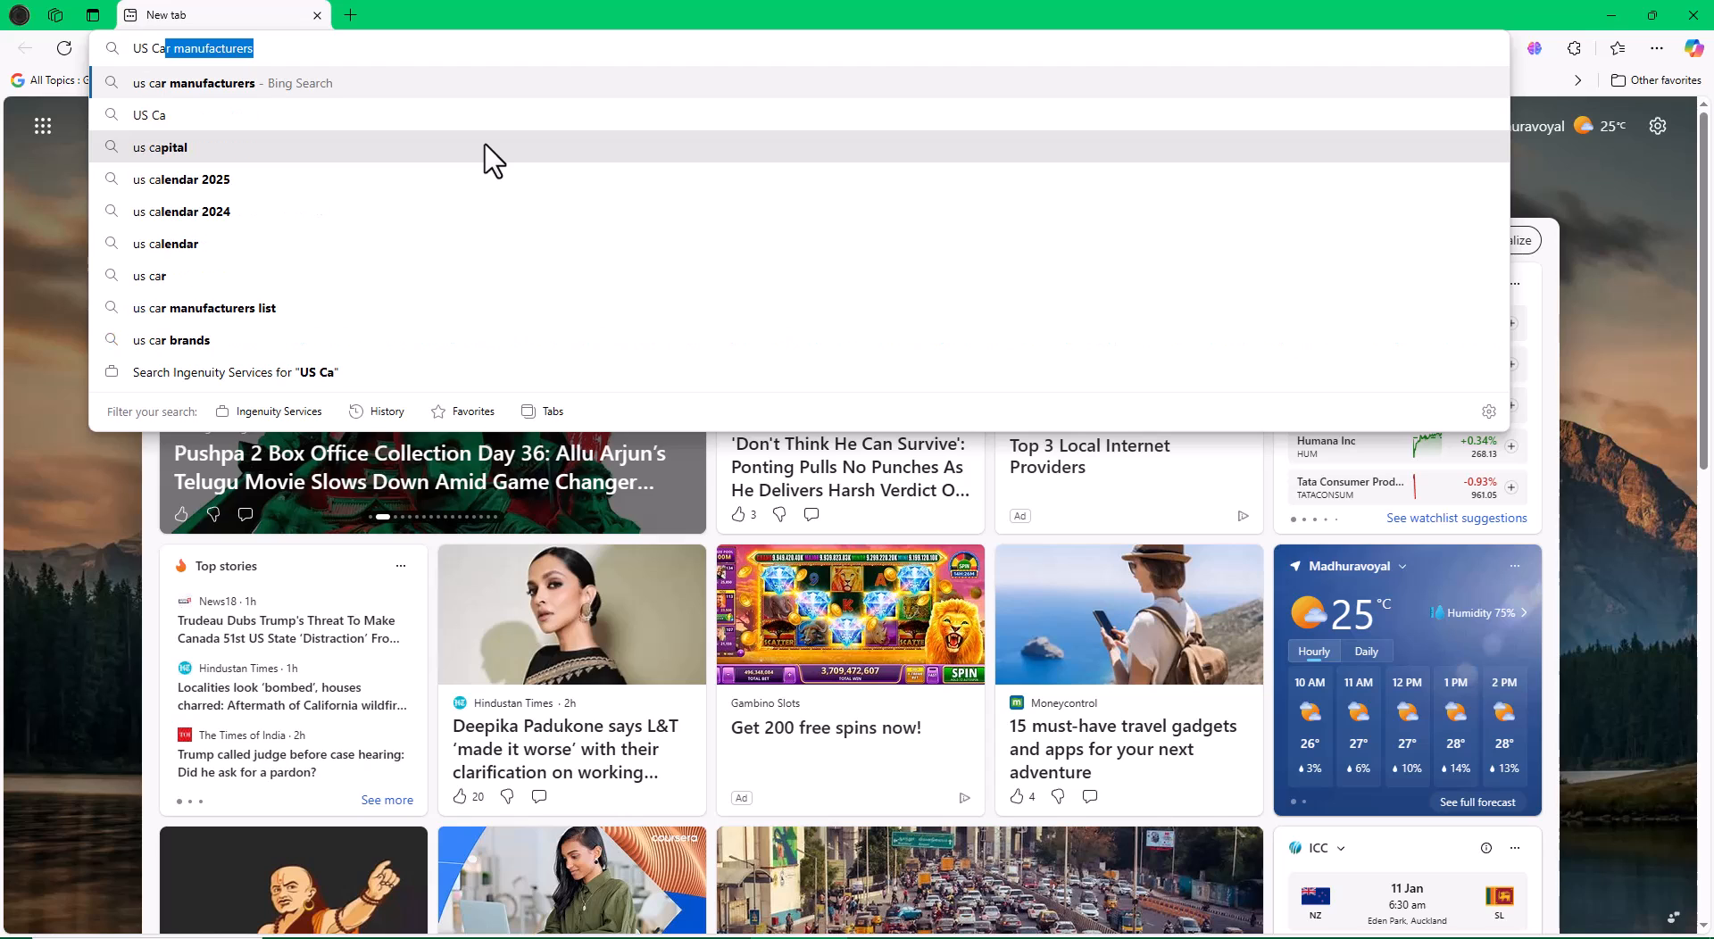
text(l)
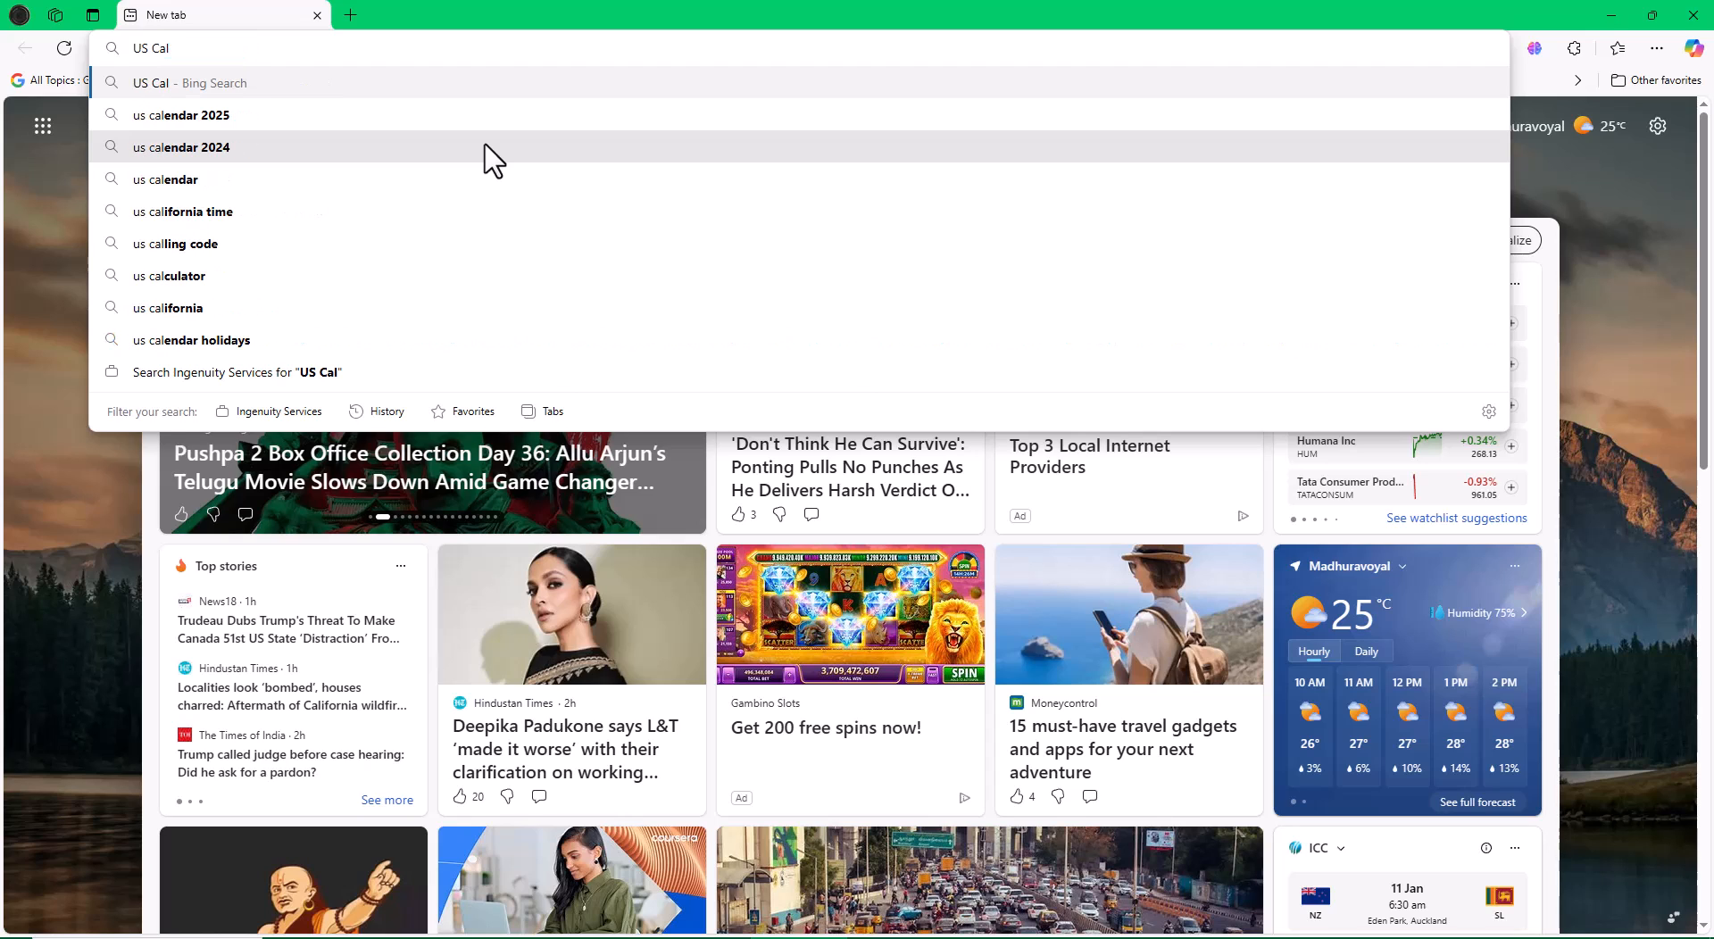
key(Up)
key(Up)
key(Up)
key(Up)
key(Up)
key(Up)
key(Up)
key(Up)
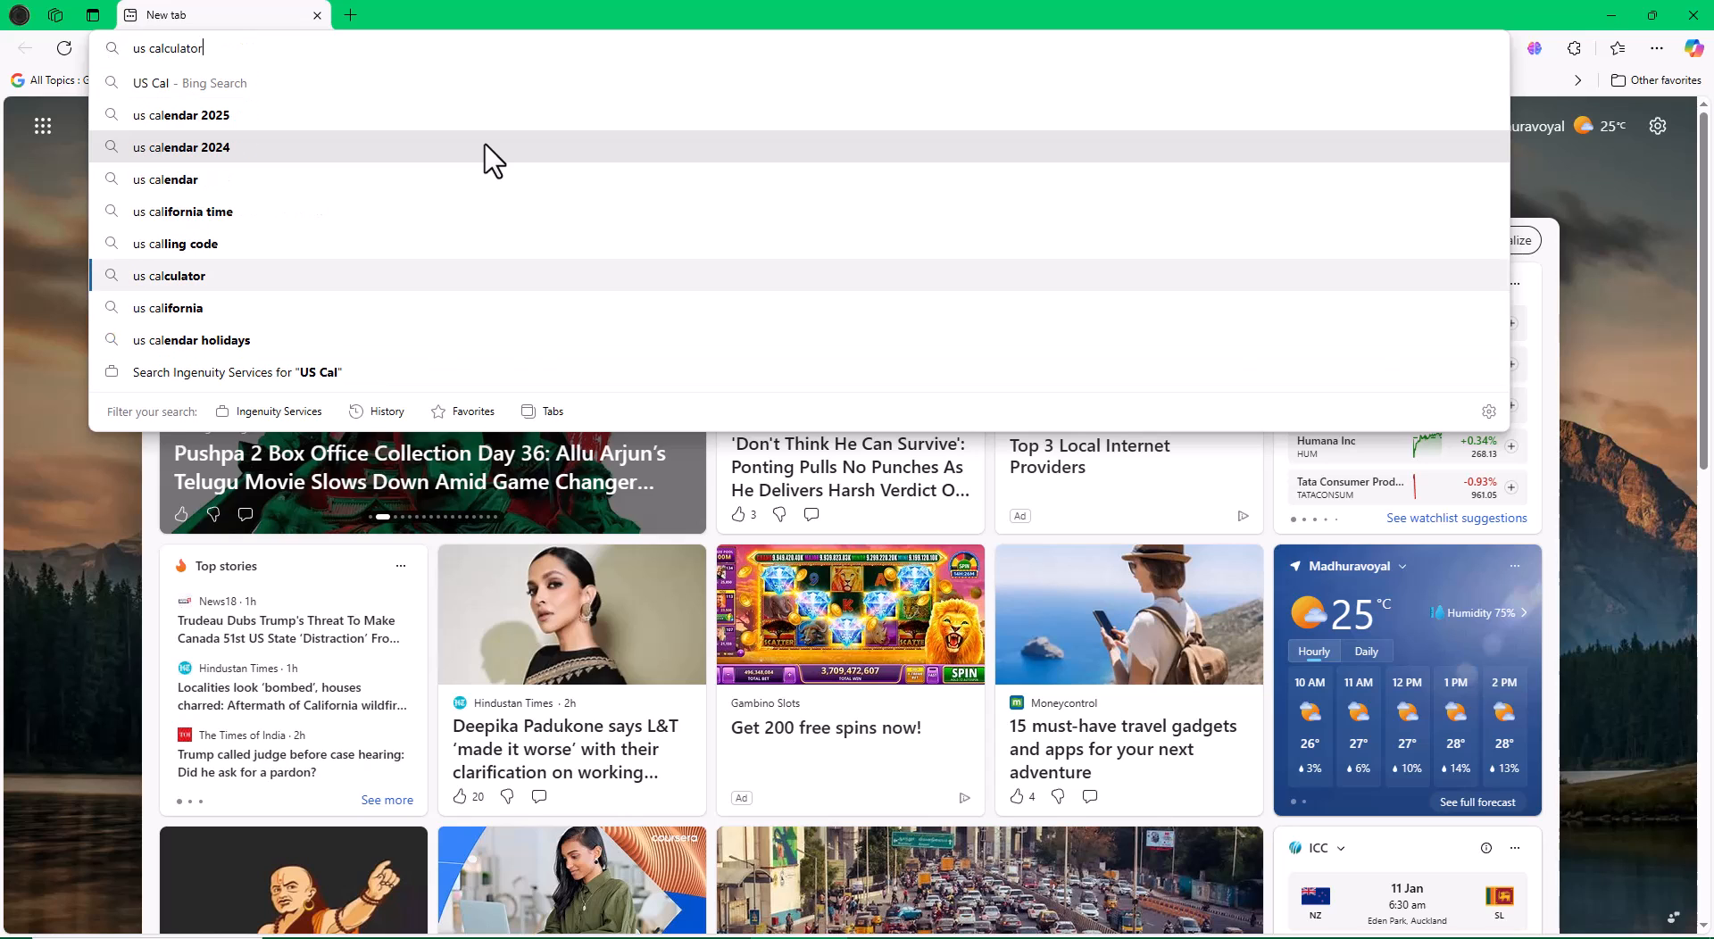
key(Up)
key(Return)
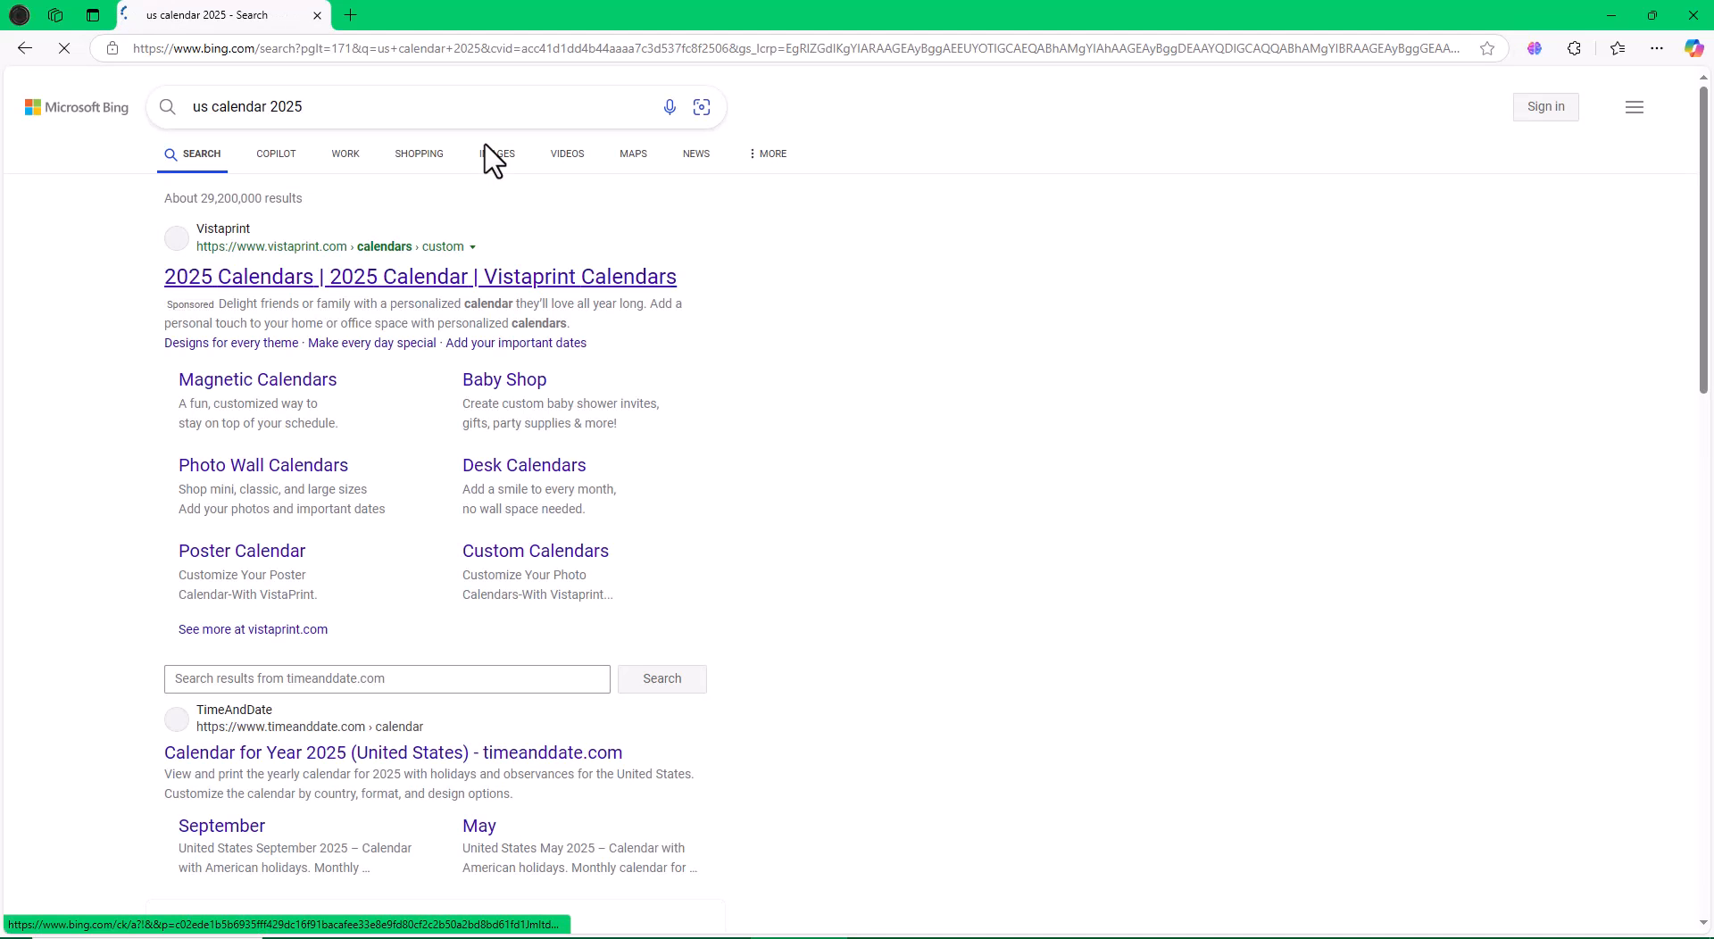
click(399, 281)
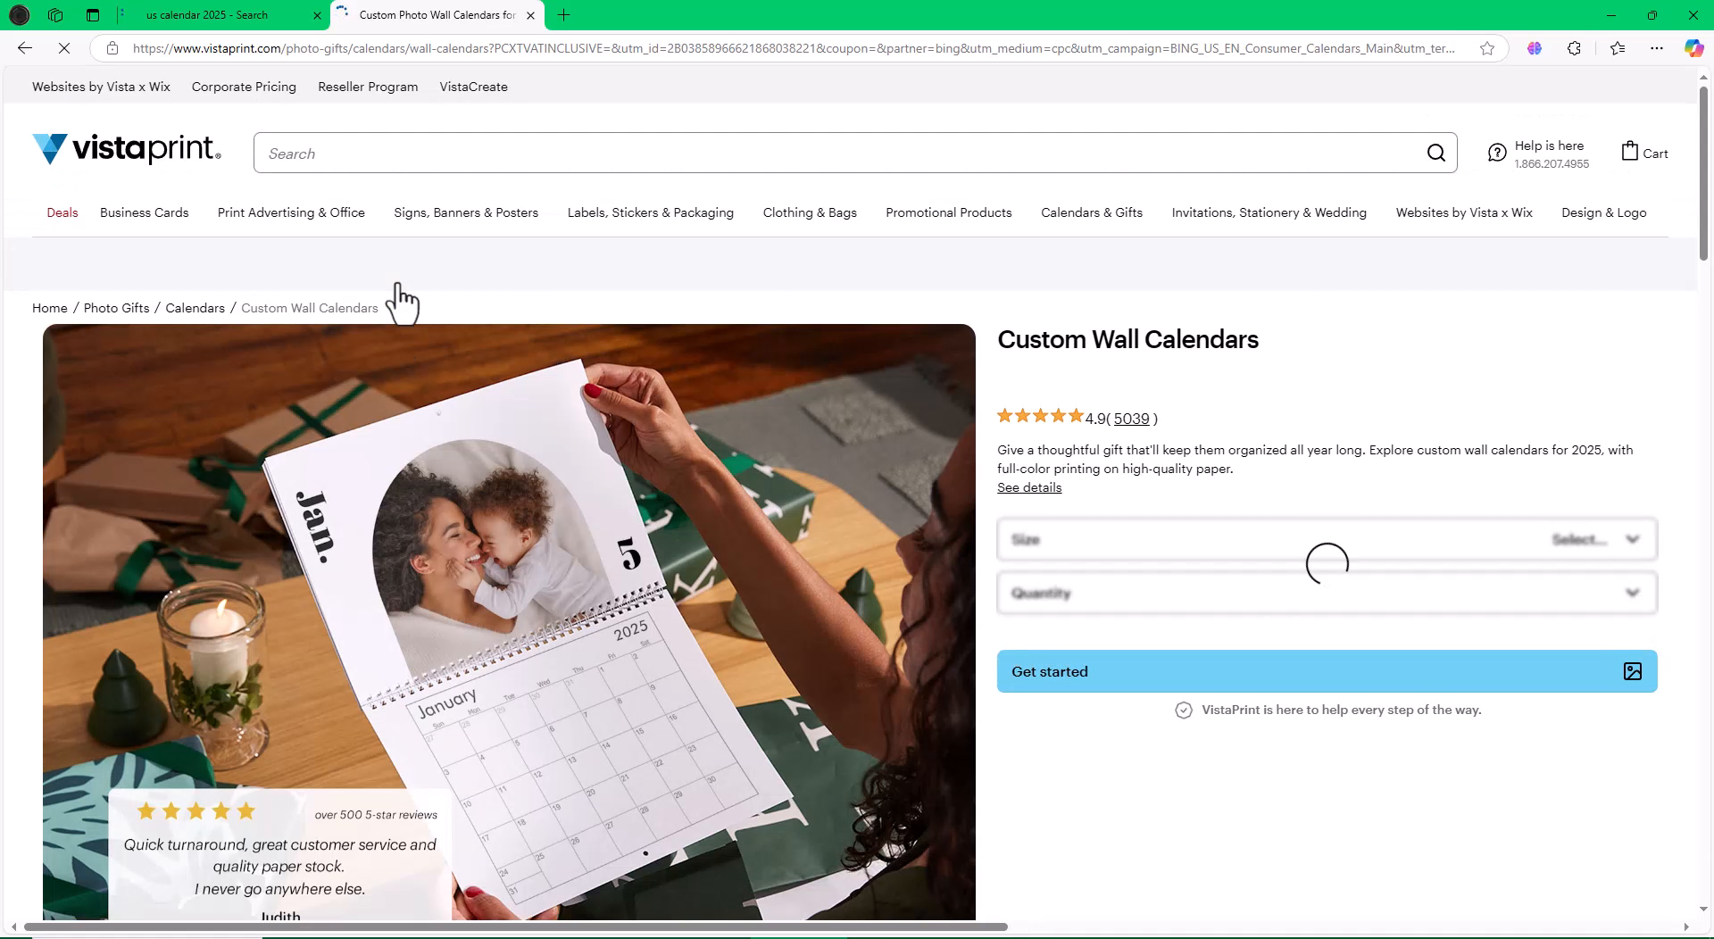
scroll(683, 529, down, 10)
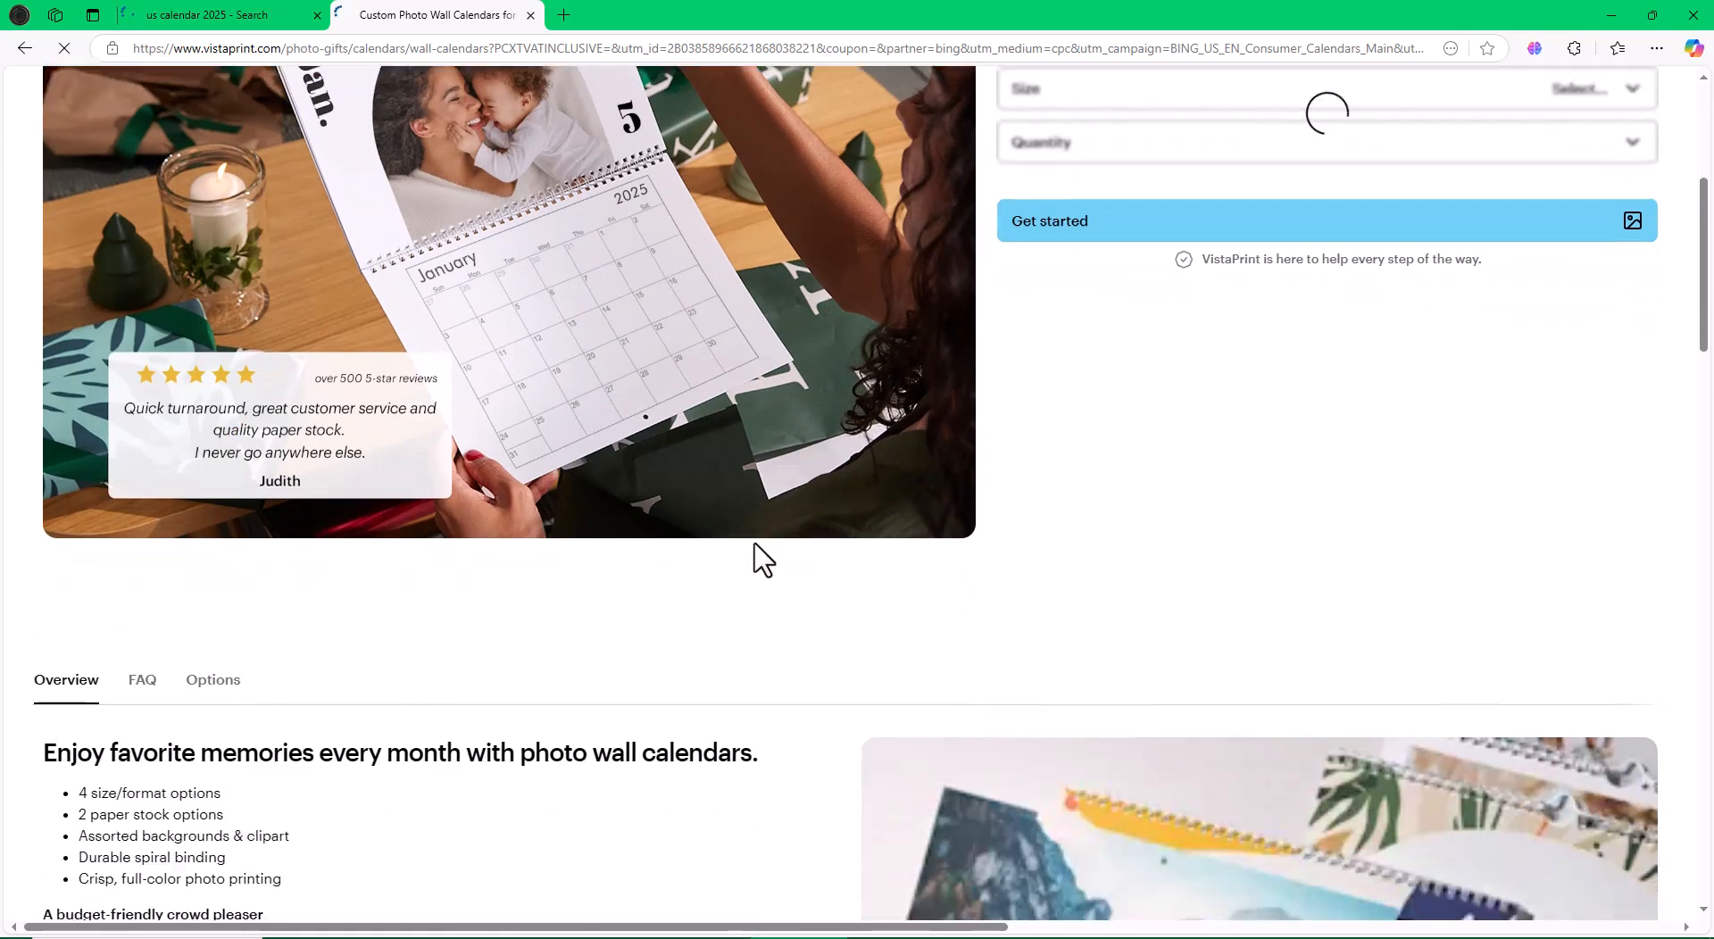
scroll(777, 548, up, 4)
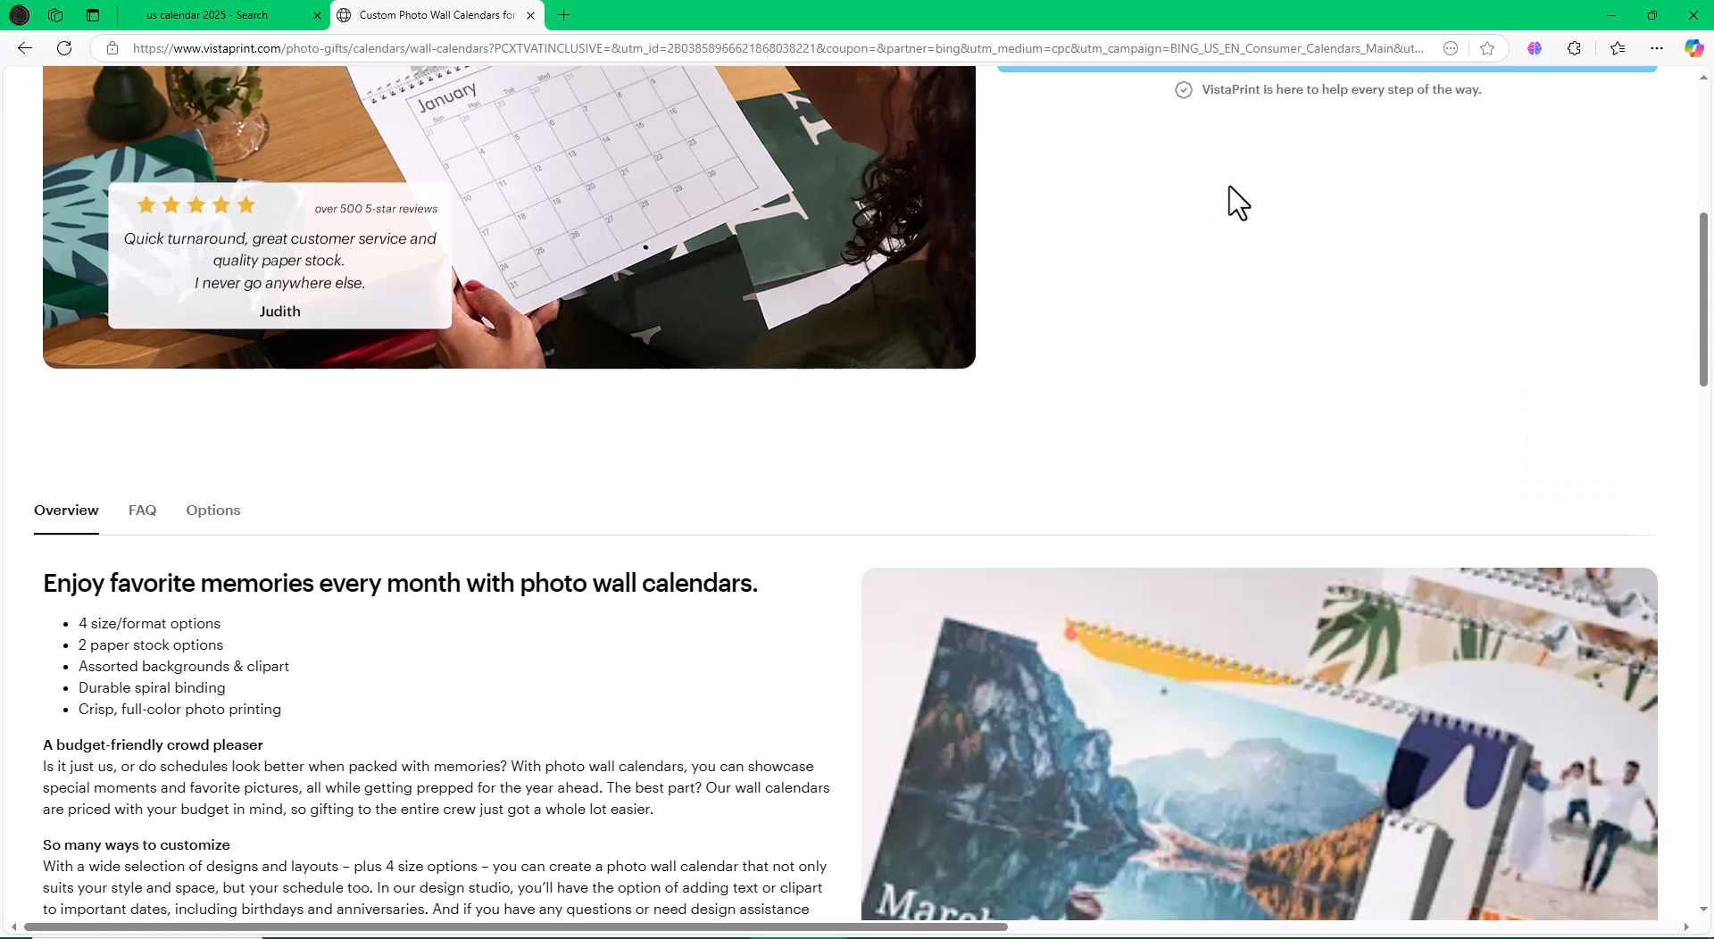
key(ctrl+w)
Step: Open the timeanddate.com Calendar for Year 2025 (United States) result and examine its Holidays and Observances list
scroll(851, 497, down, 4)
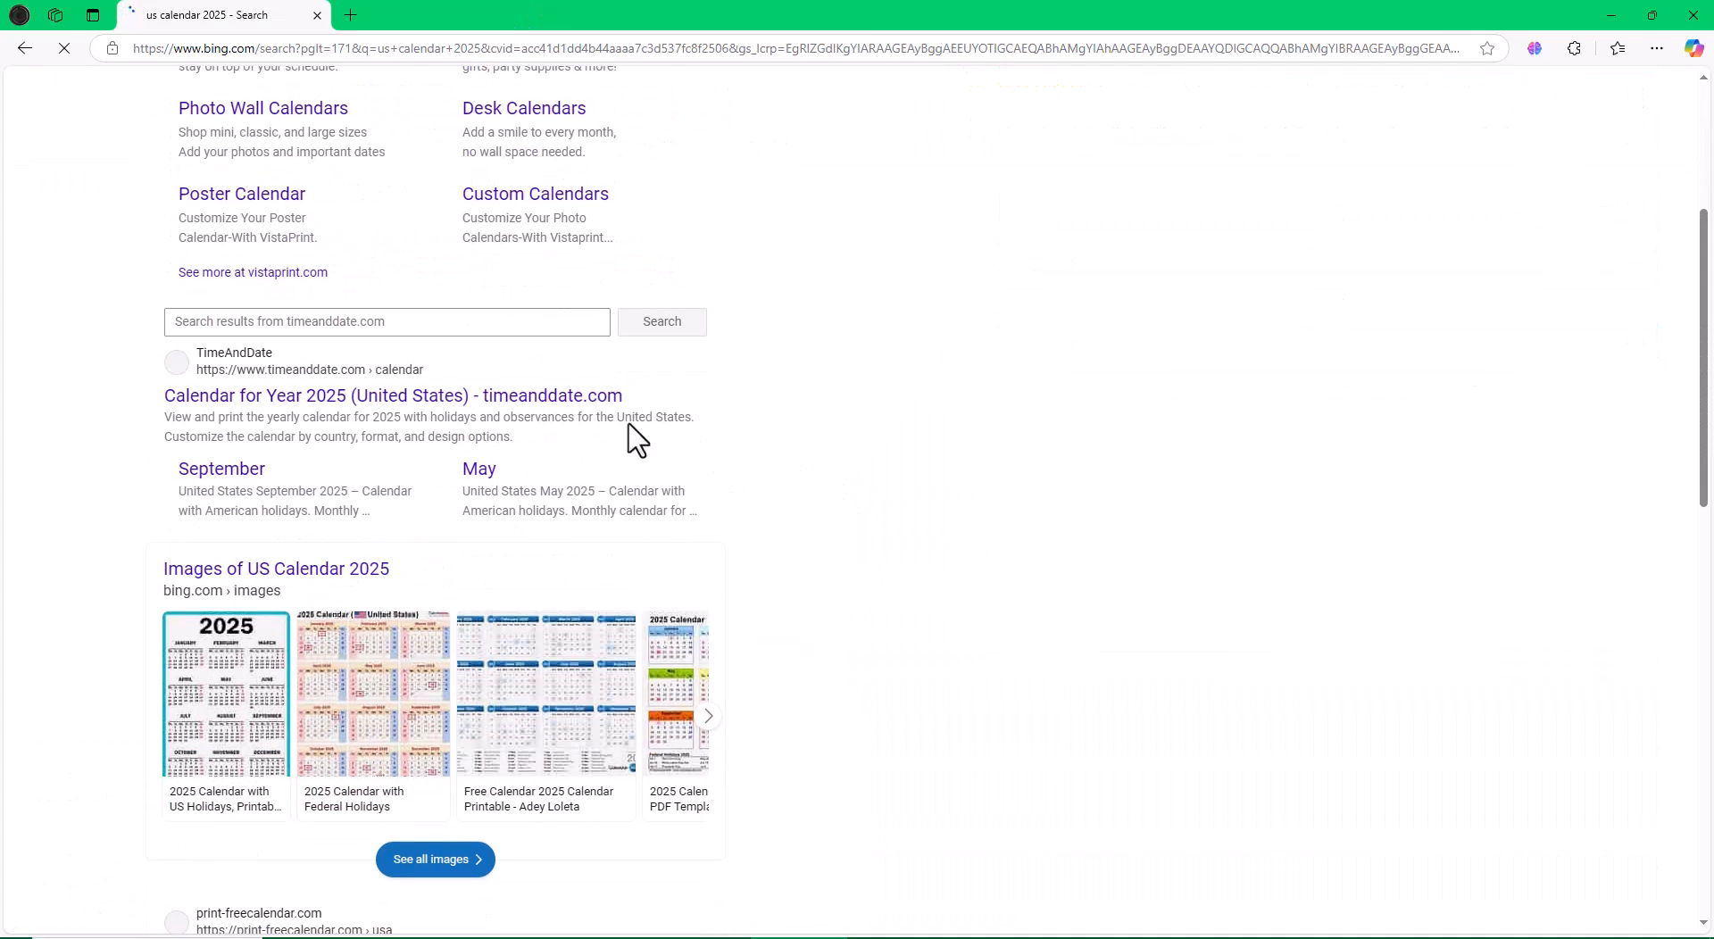
click(366, 400)
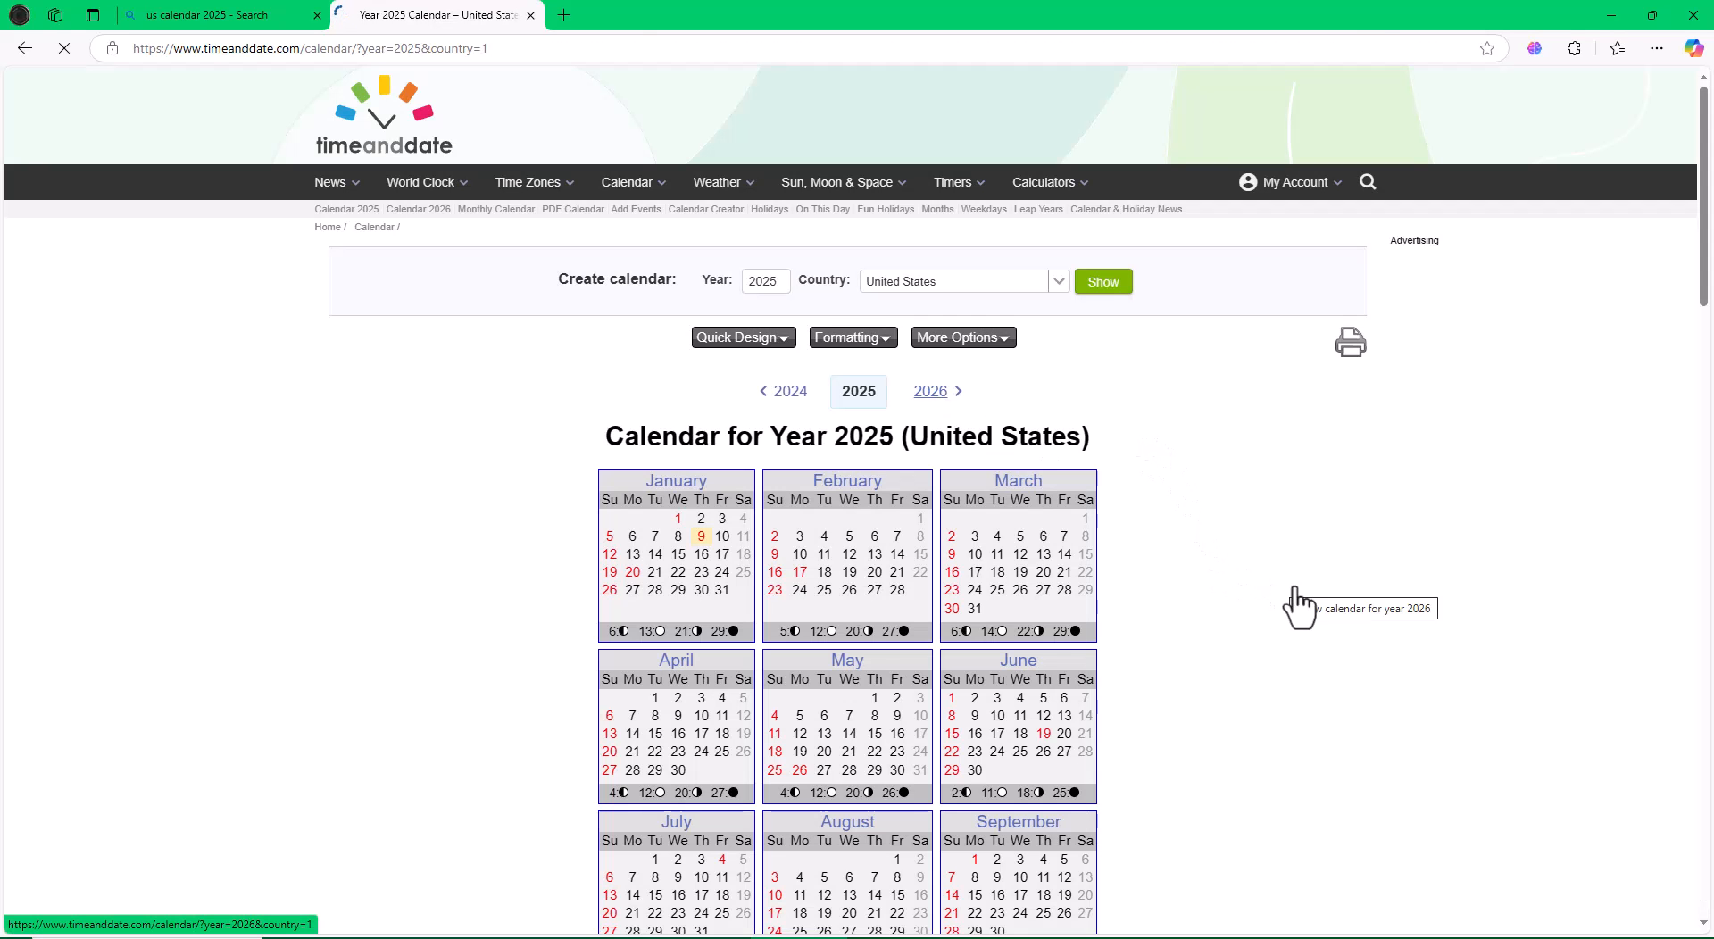
scroll(1301, 581, down, 9)
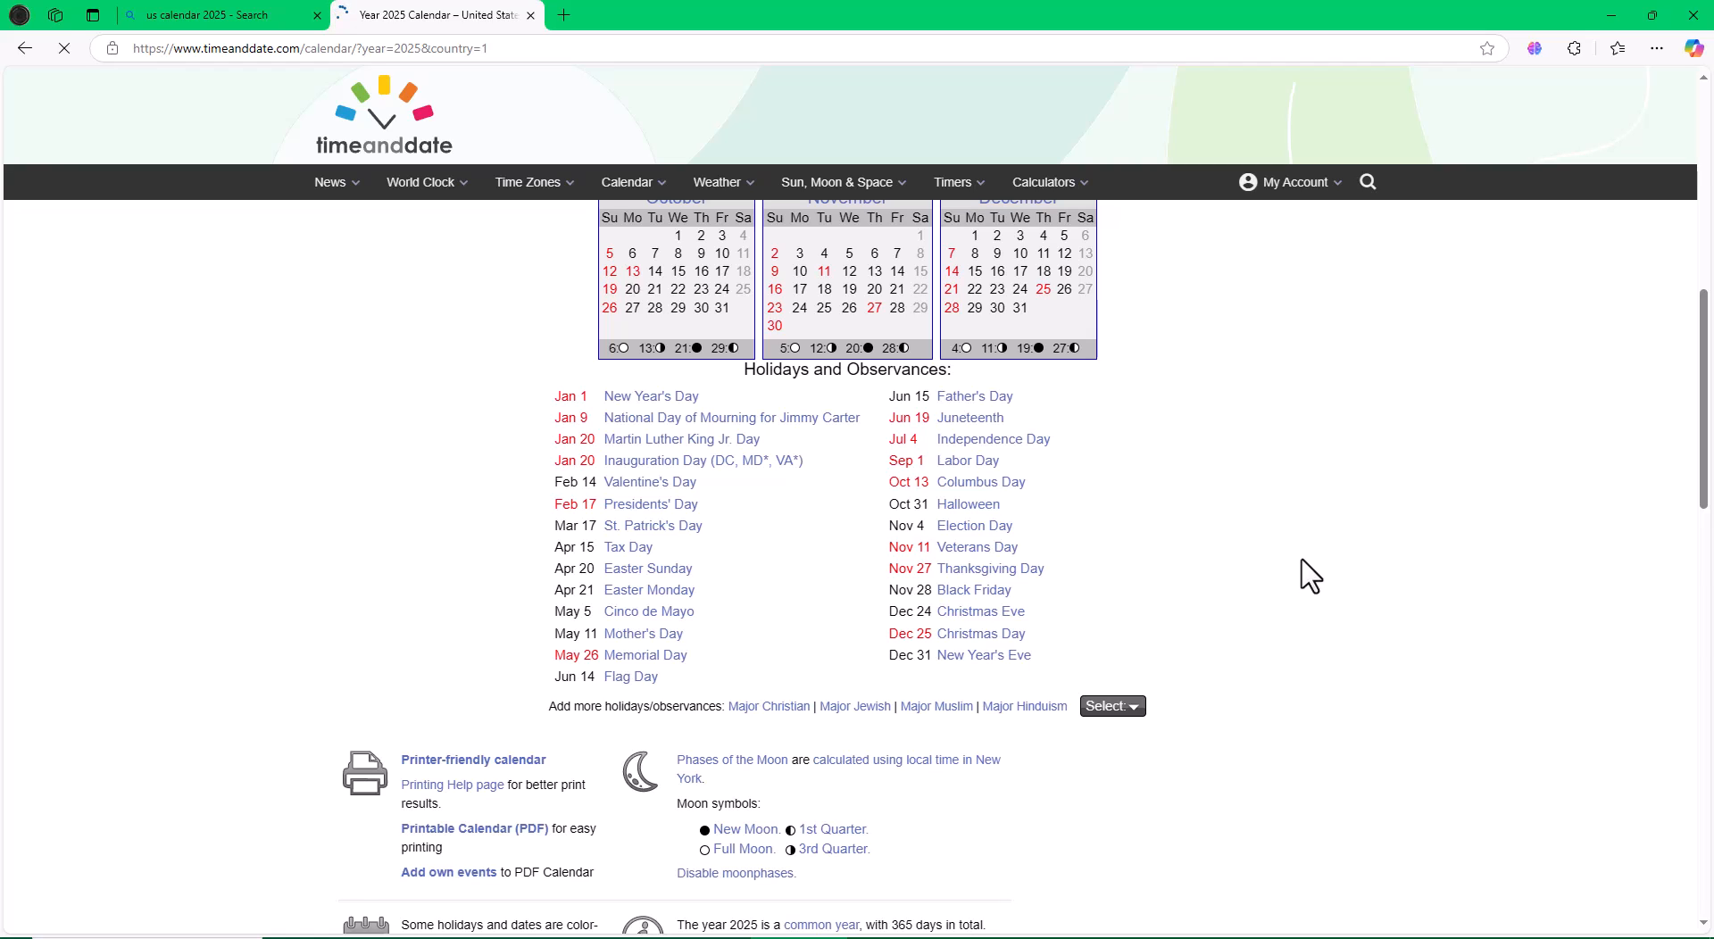
Step: Switch back to the Excel workbook and enter the holiday date 20-01-2025 in H4 under Public Holiday
key(alt+Tab)
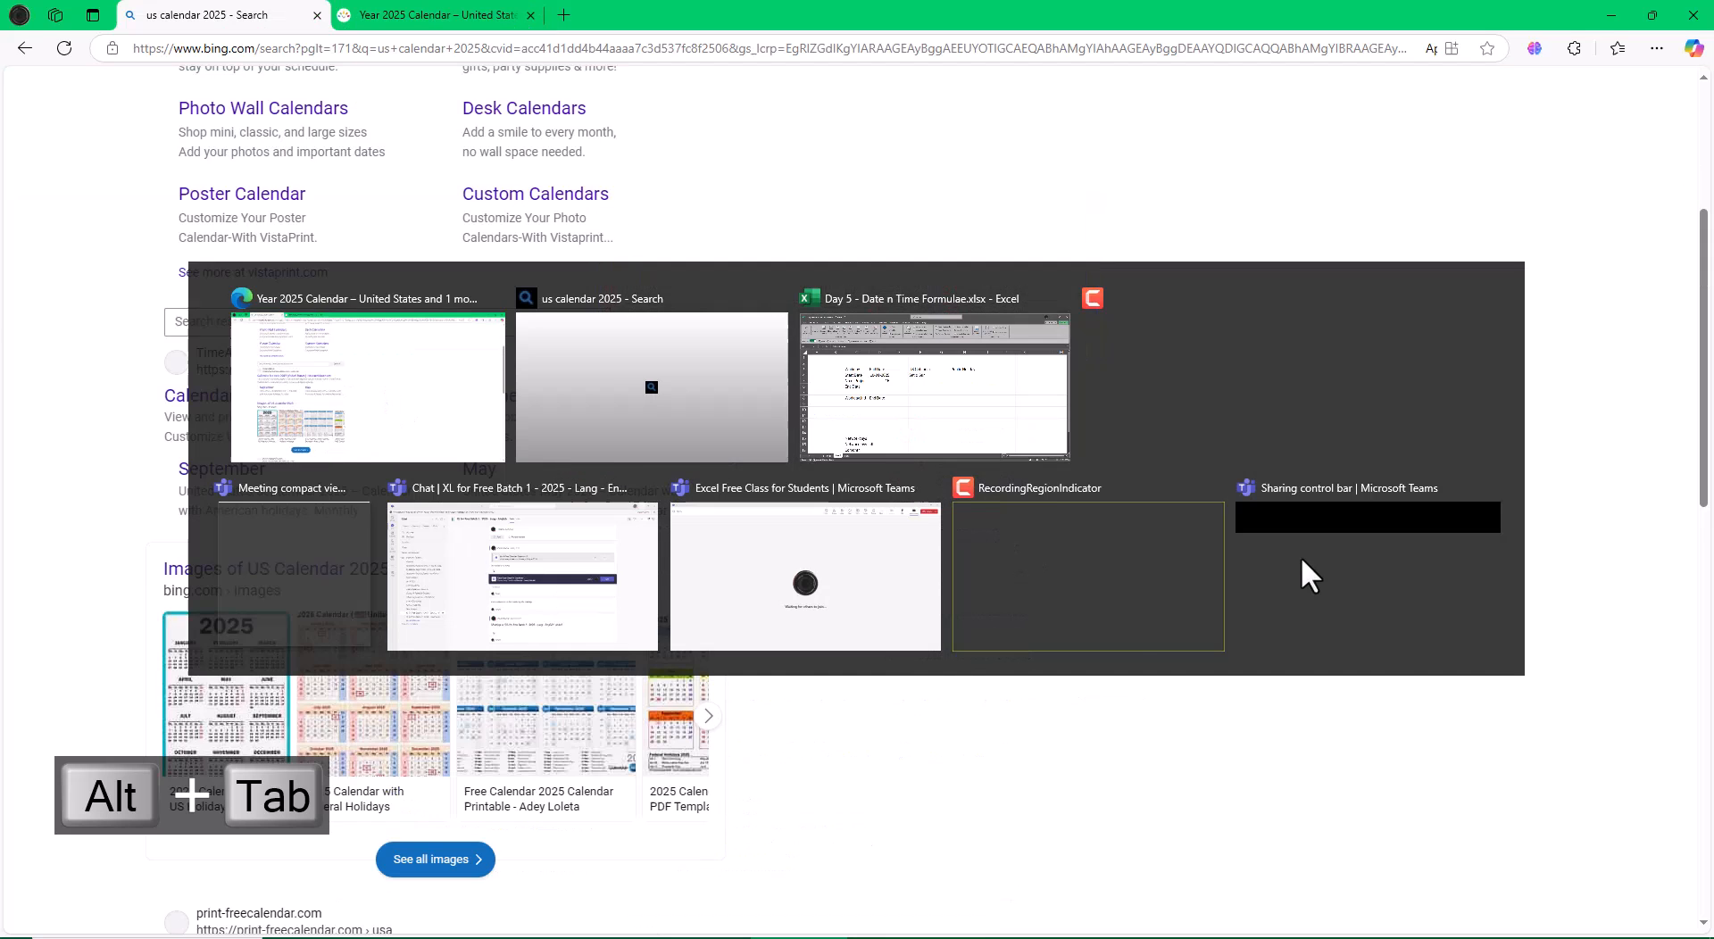
key(alt+Tab)
key(alt+Tab)
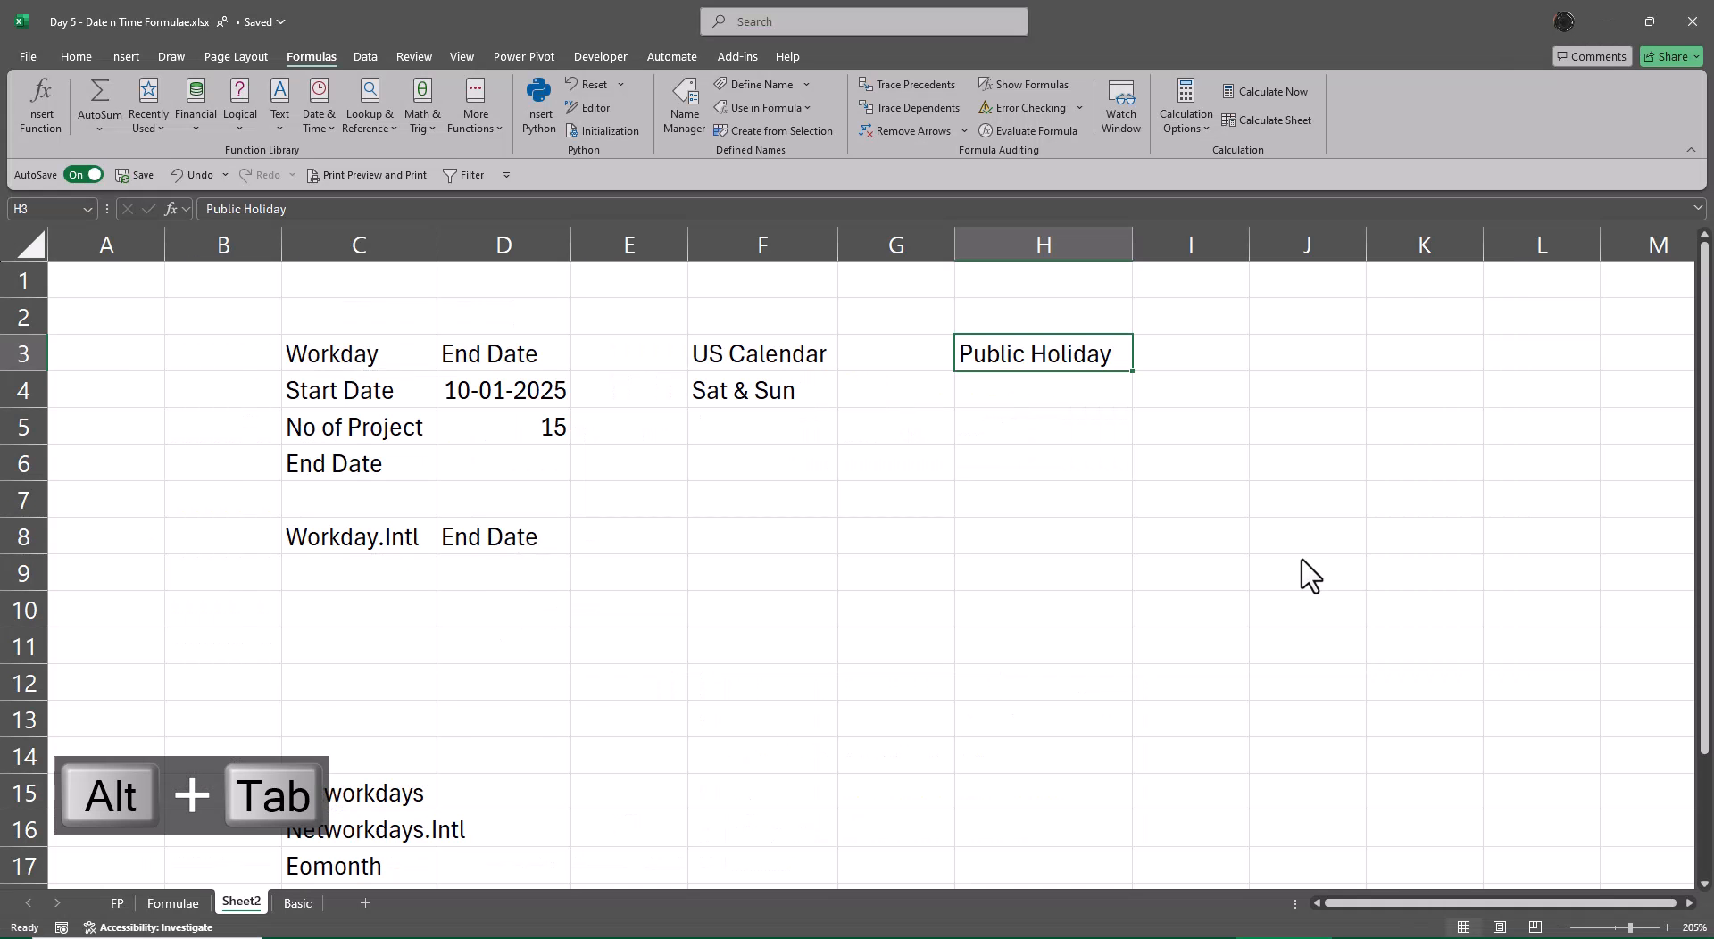
key(Down)
text(20)
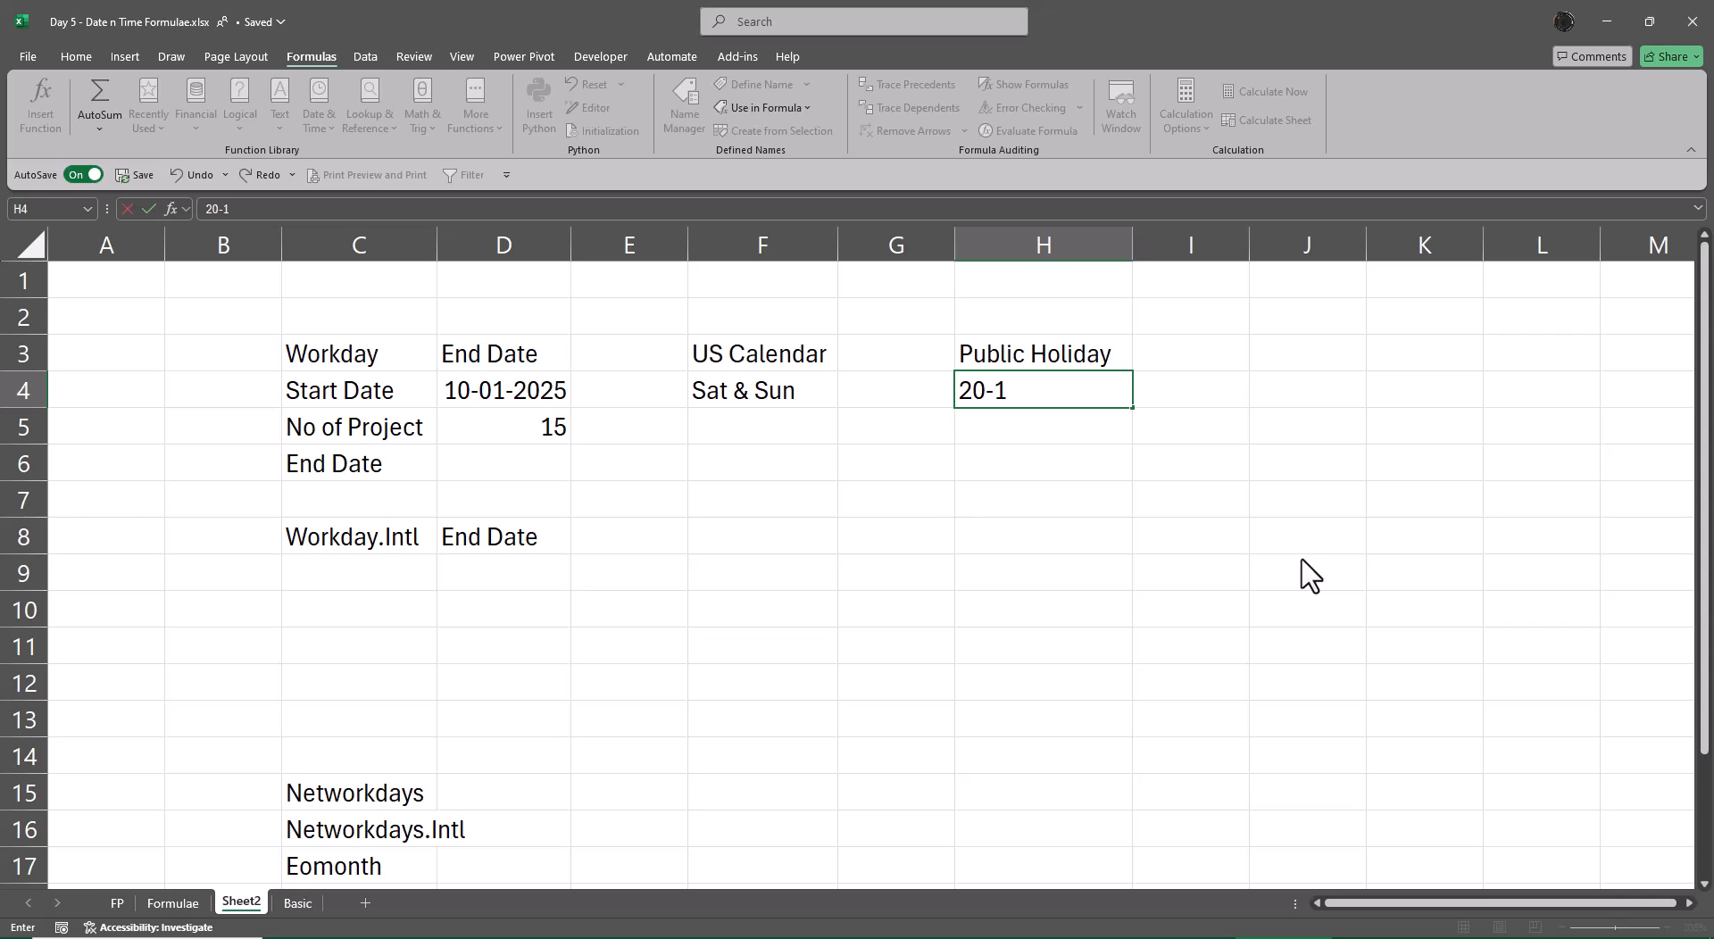
text(-01-2025)
key(Return)
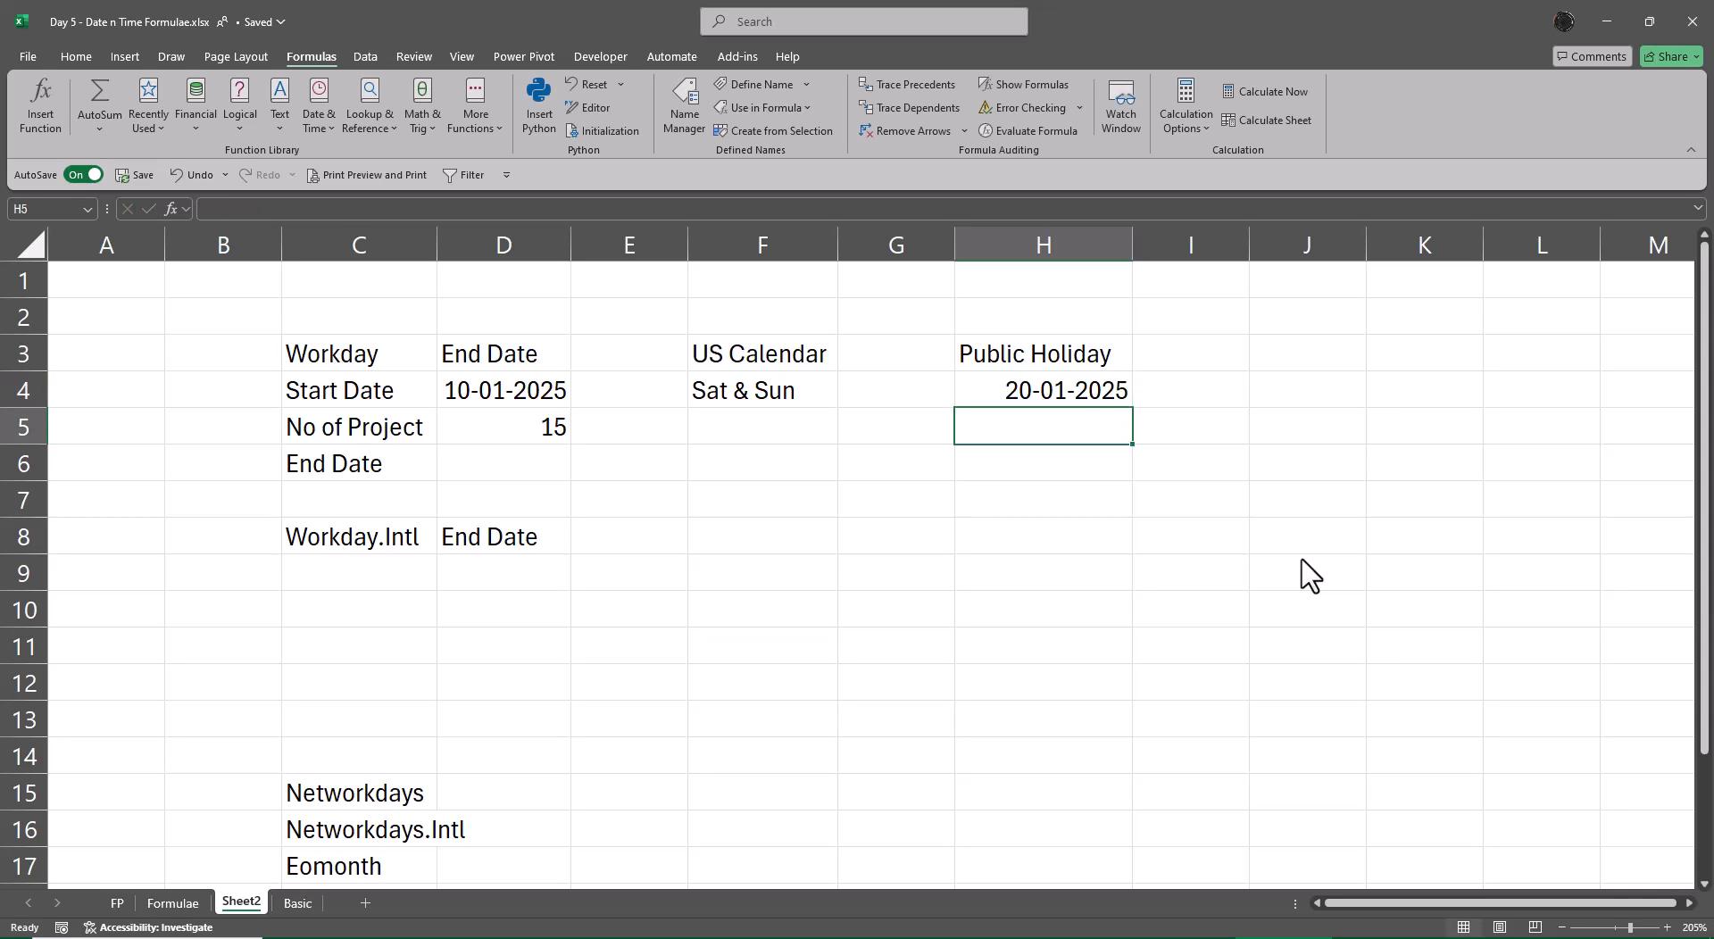
Step: Start a WORKDAY formula in D6 beside End Date and open its function arguments, keeping the data cells uncovered
key(Left)
key(Left)
key(Left)
key(Left)
key(Down)
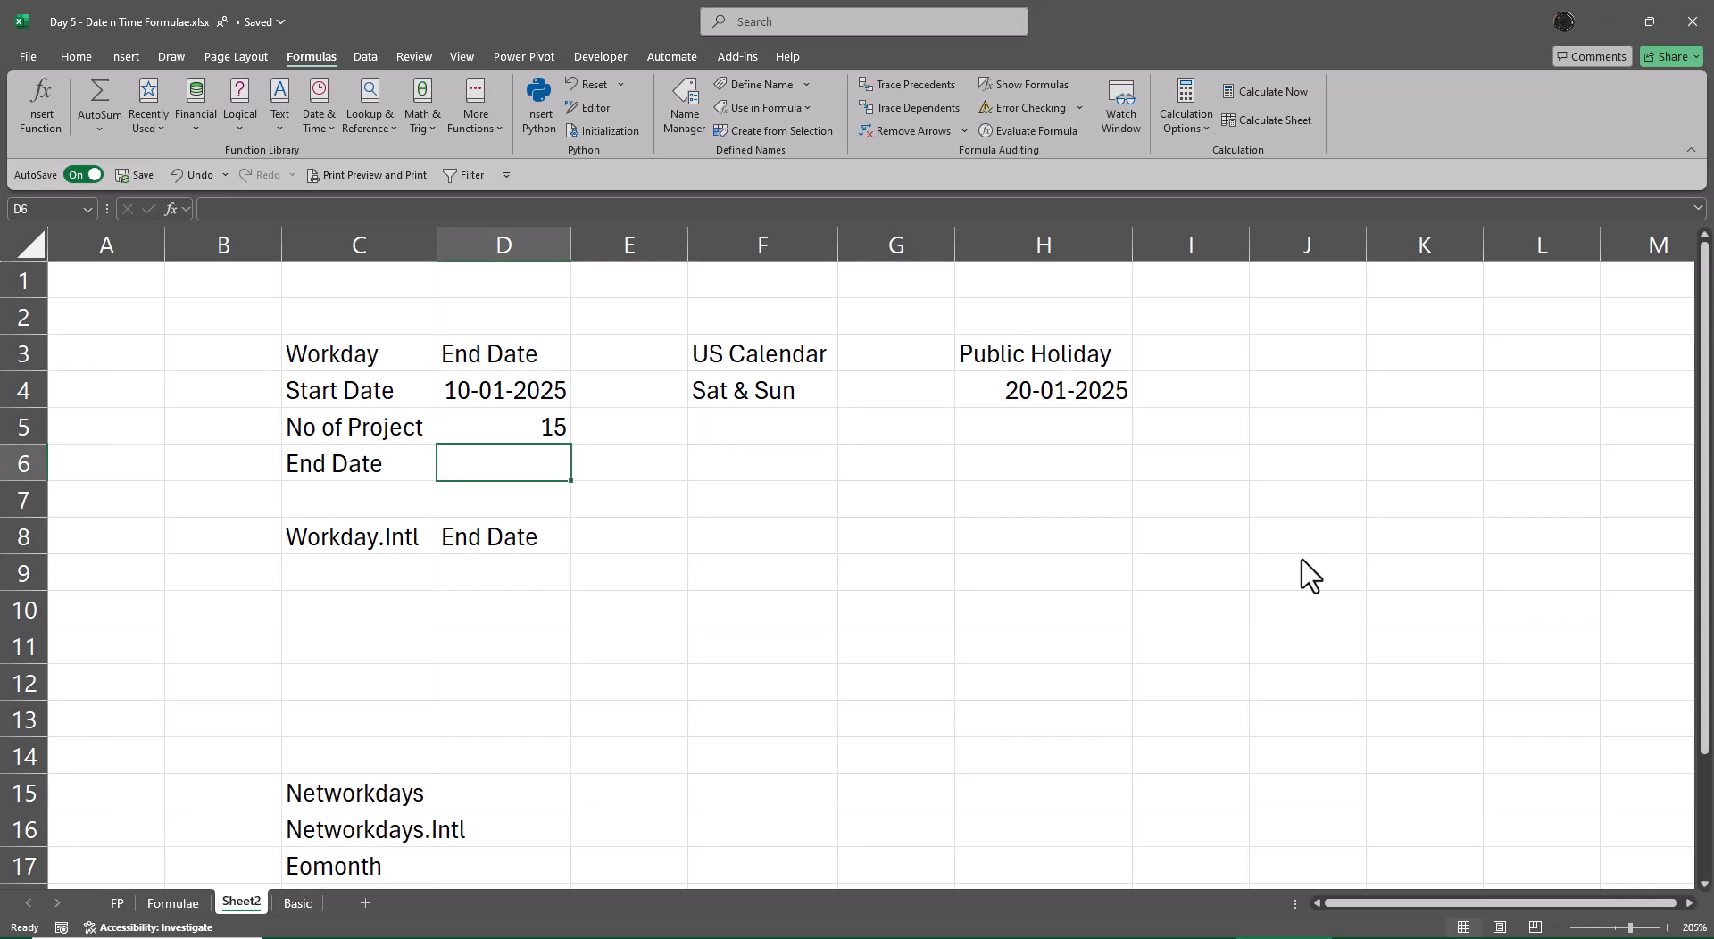
text(=)
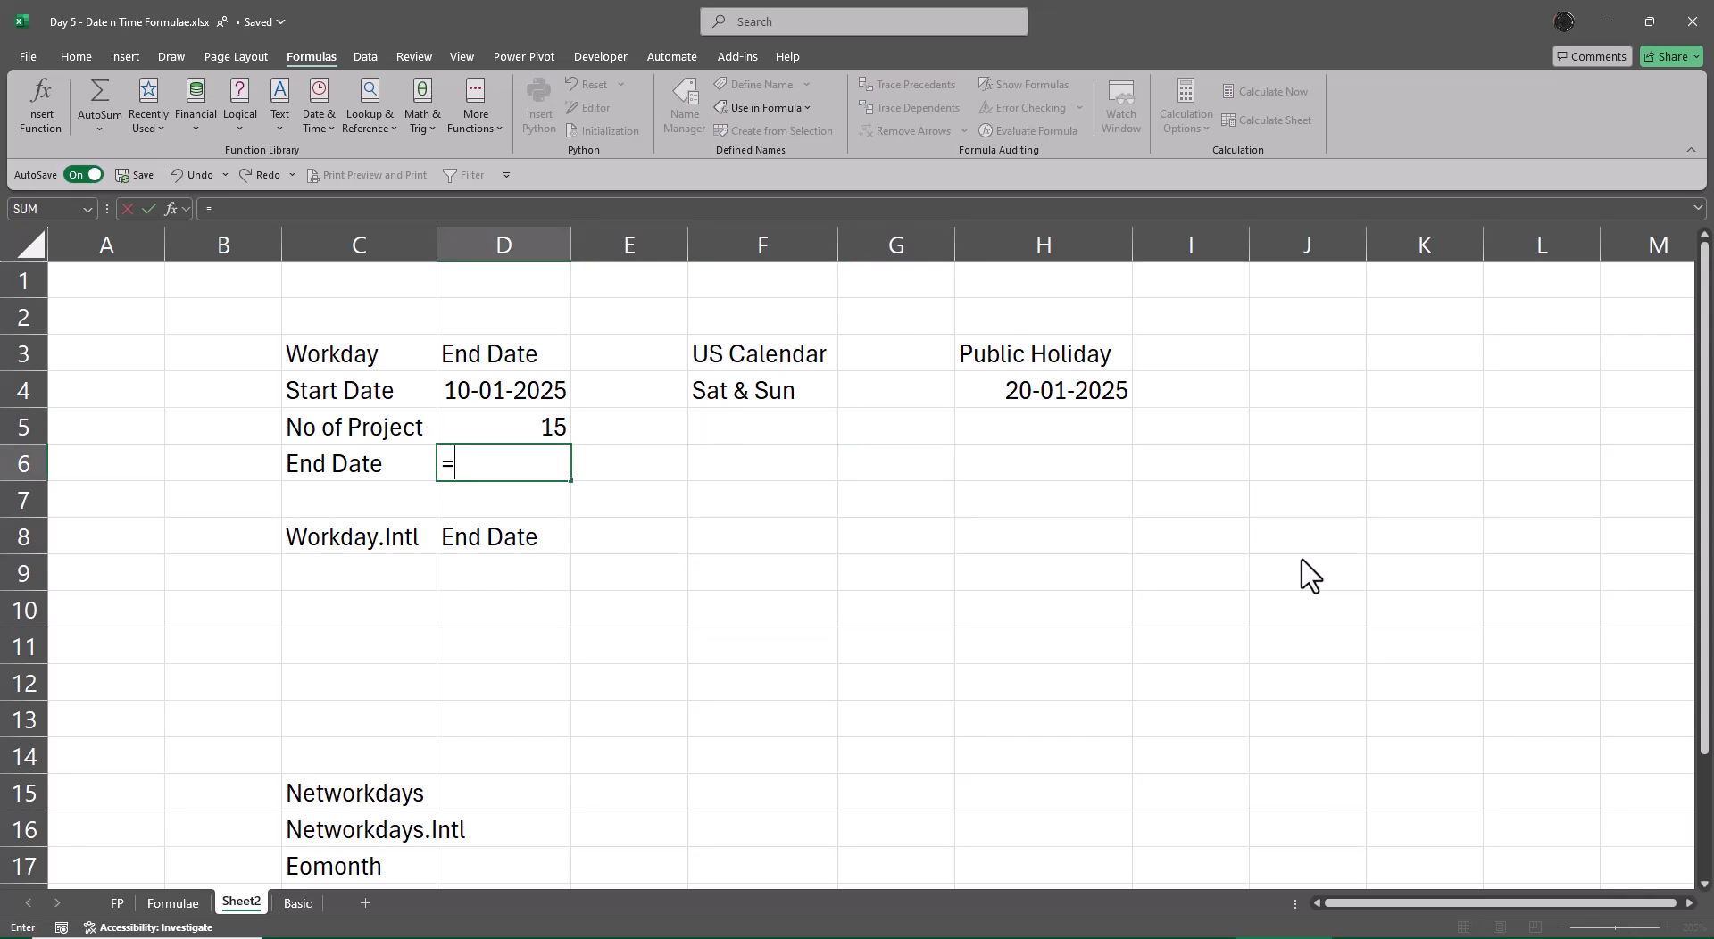
text(wor)
key(Tab)
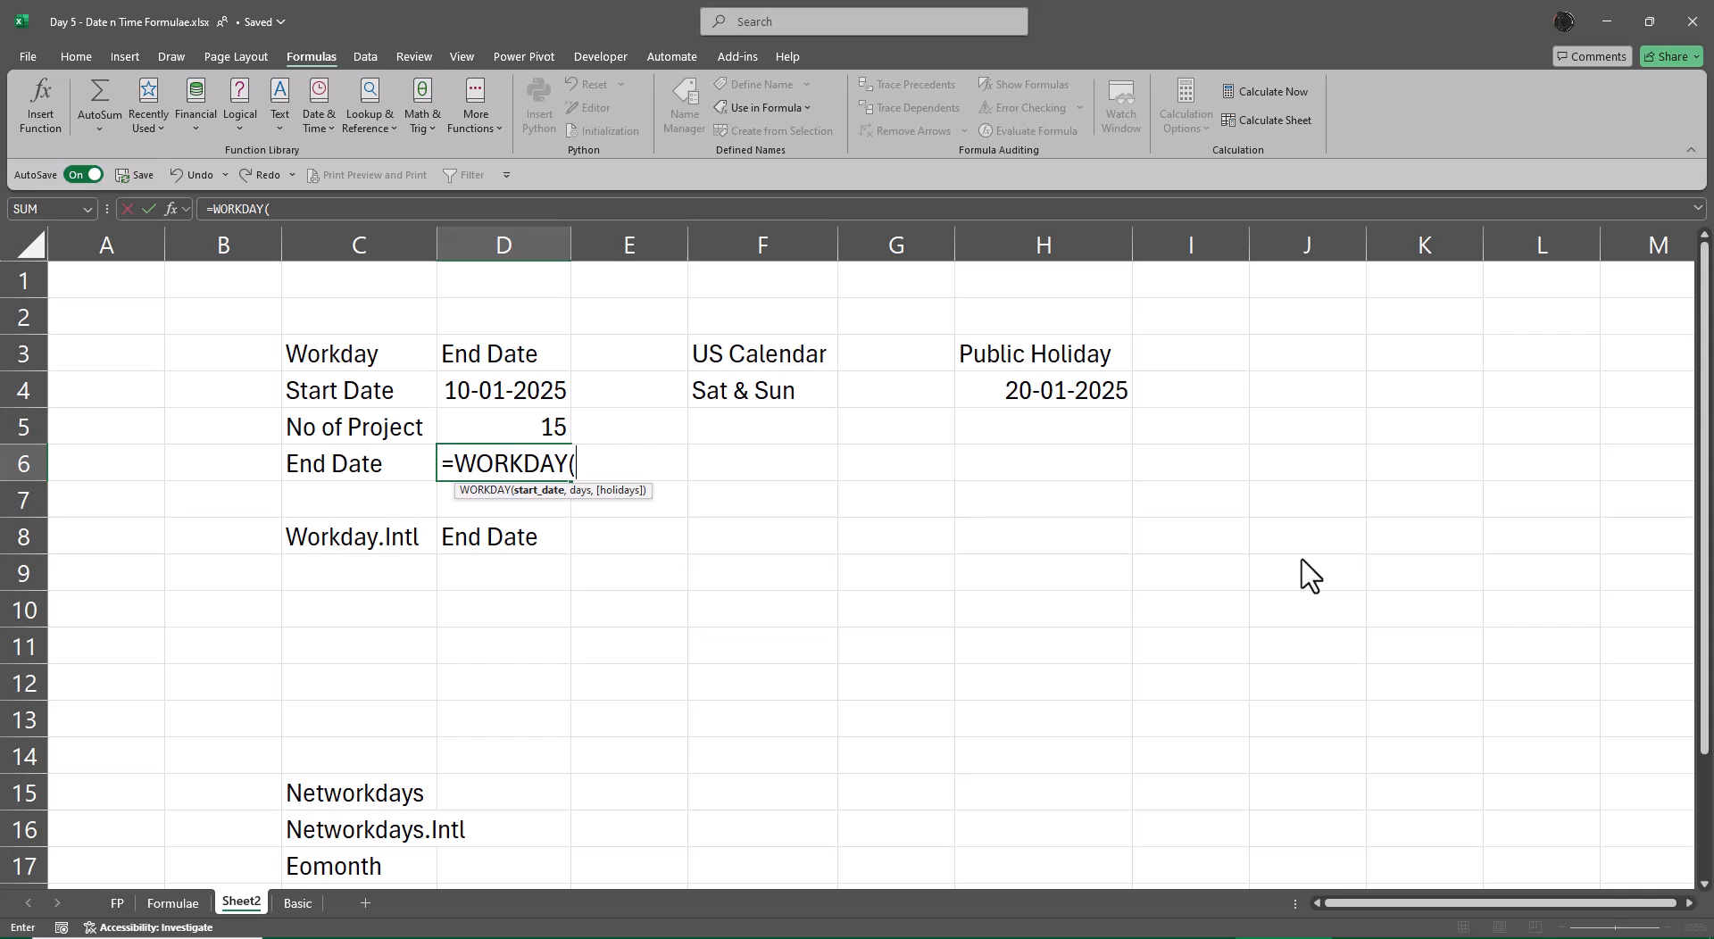
key(ctrl+a)
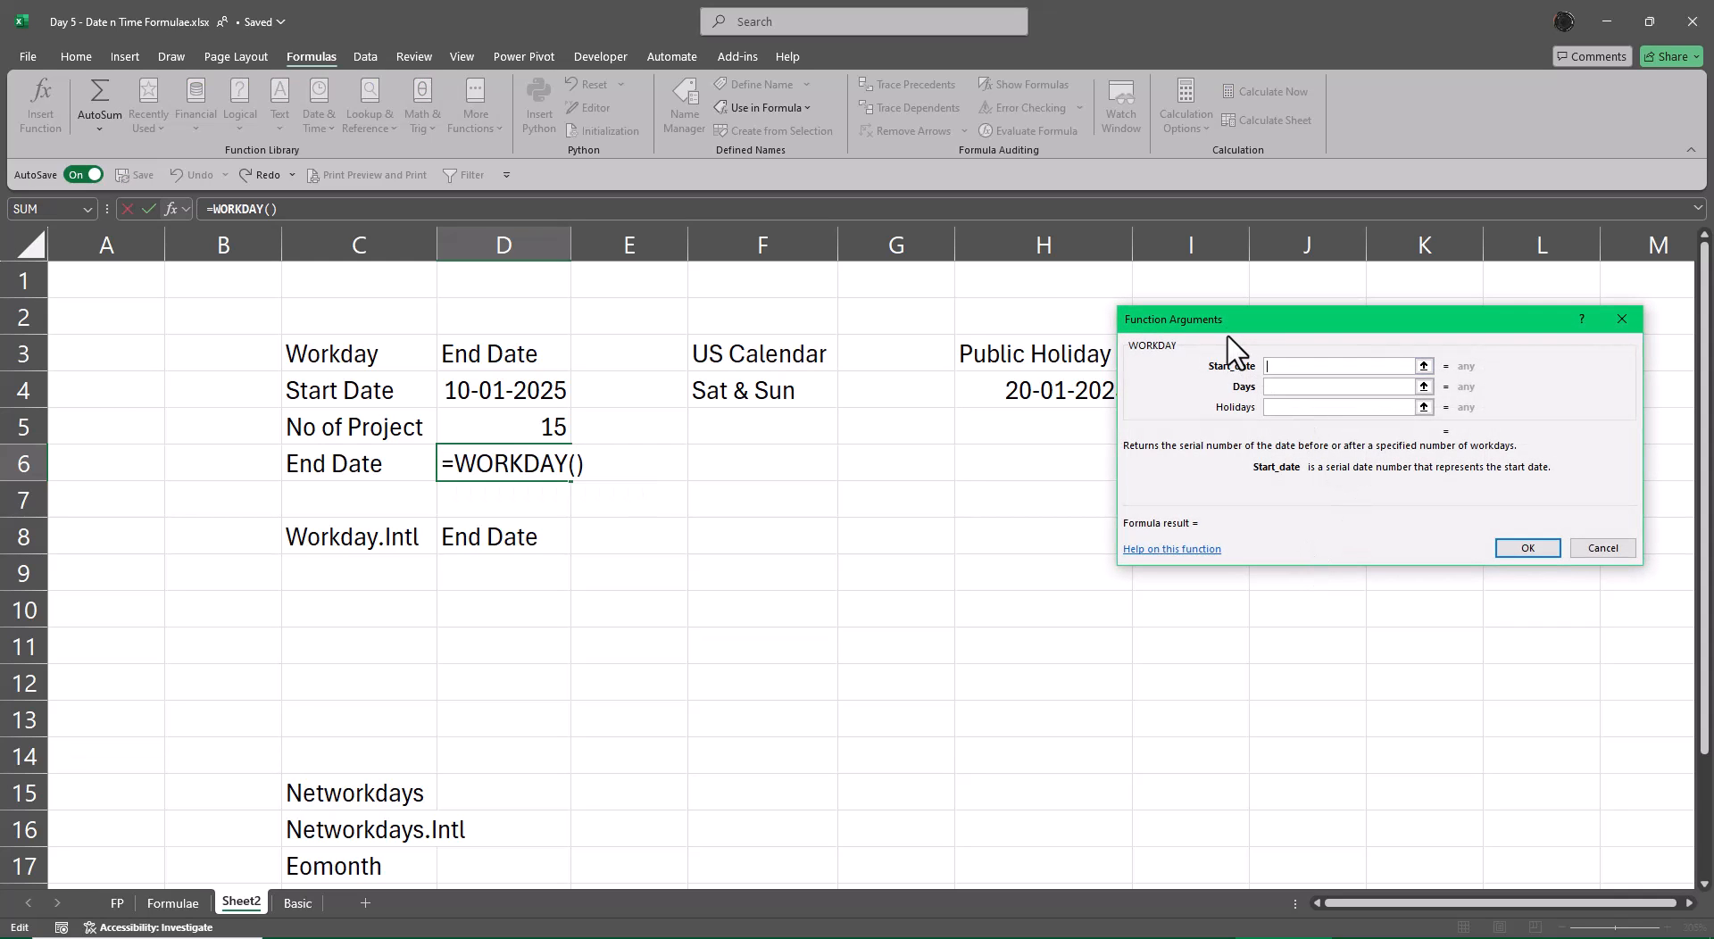
drag(1227, 329, 755, 457)
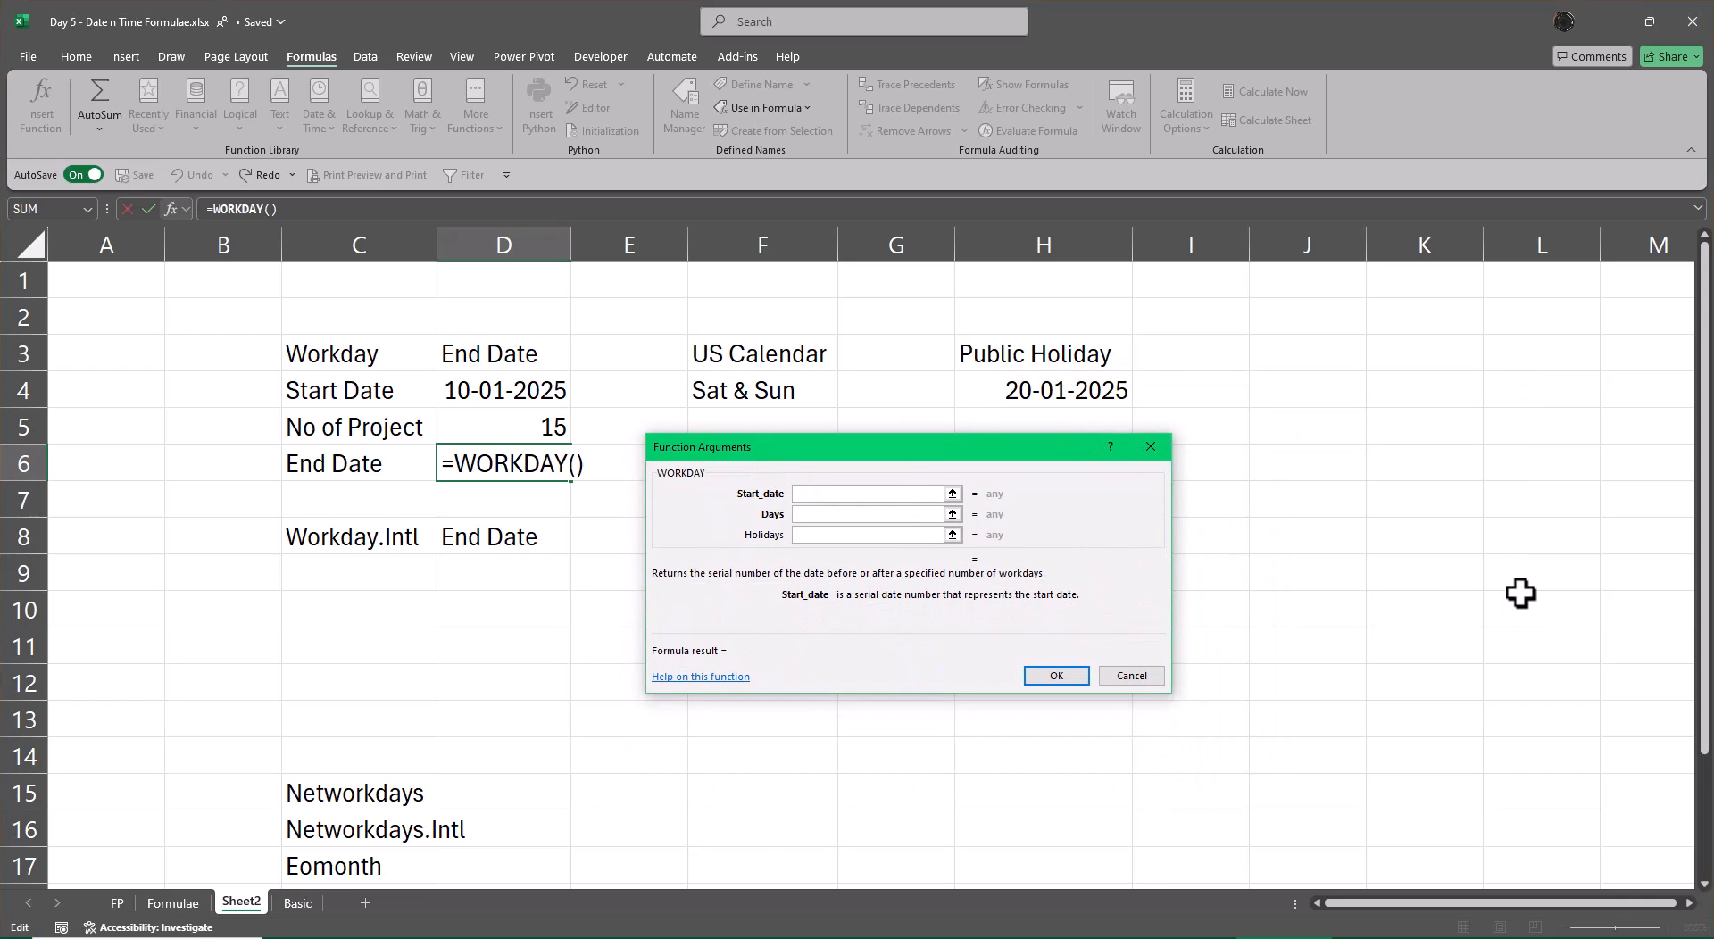
Step: Set the WORKDAY arguments to D4 for Start_date, D5 for Days and H4 for Holidays, and confirm the formula
click(531, 394)
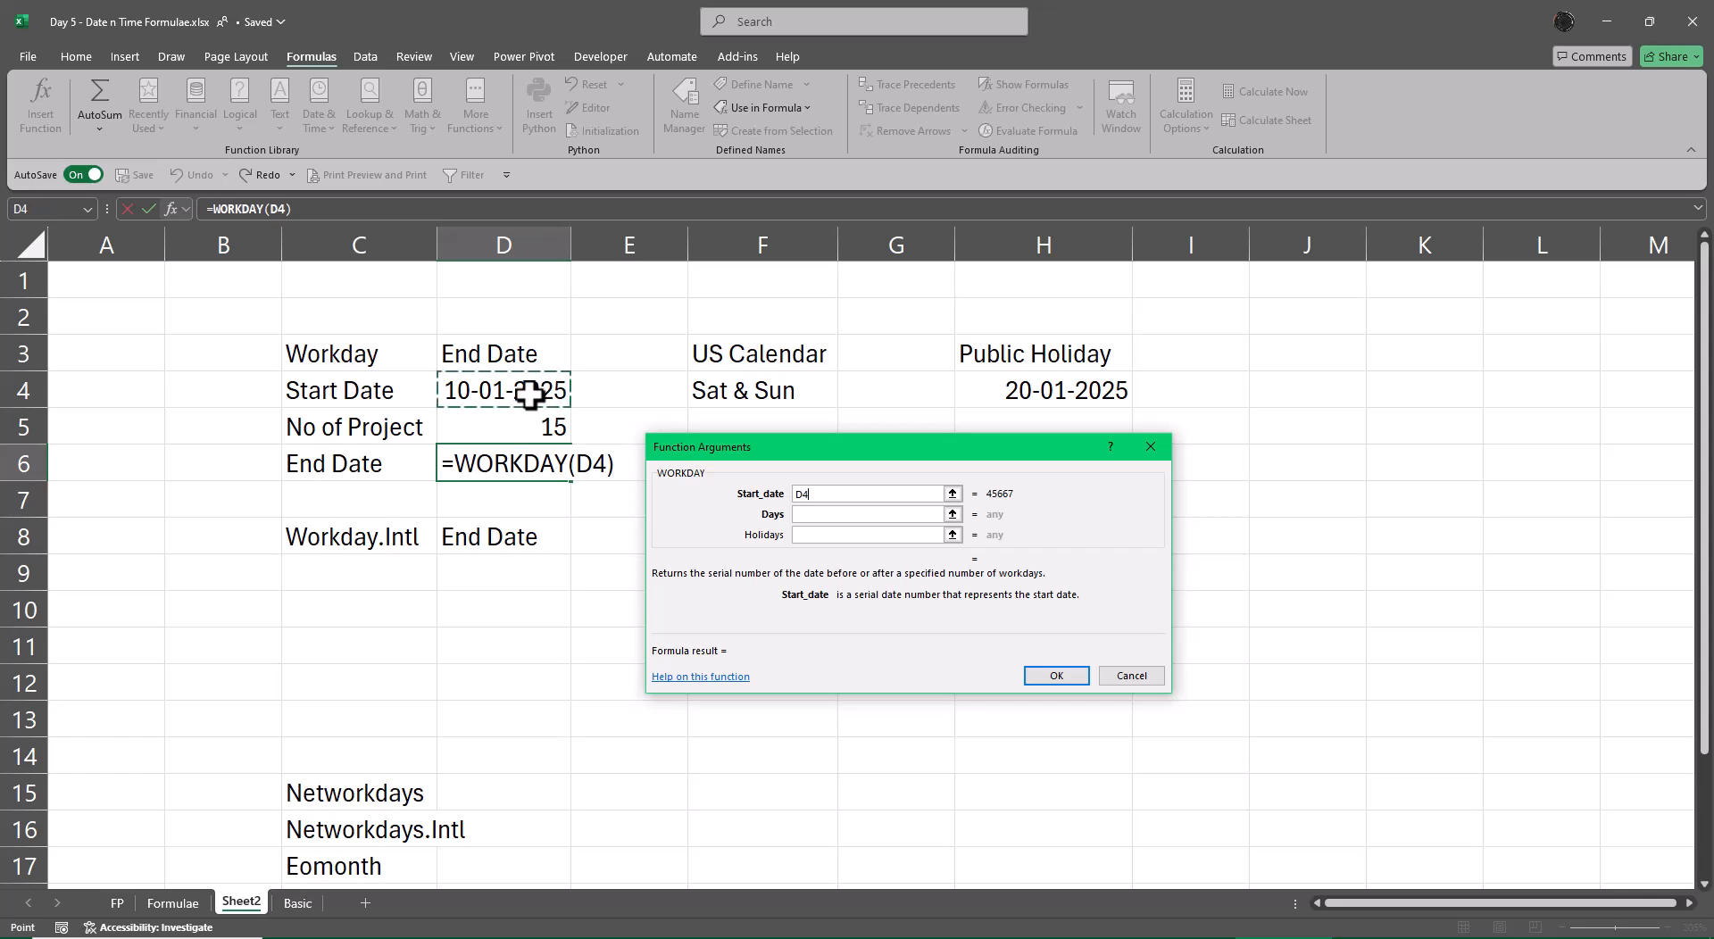
key(Tab)
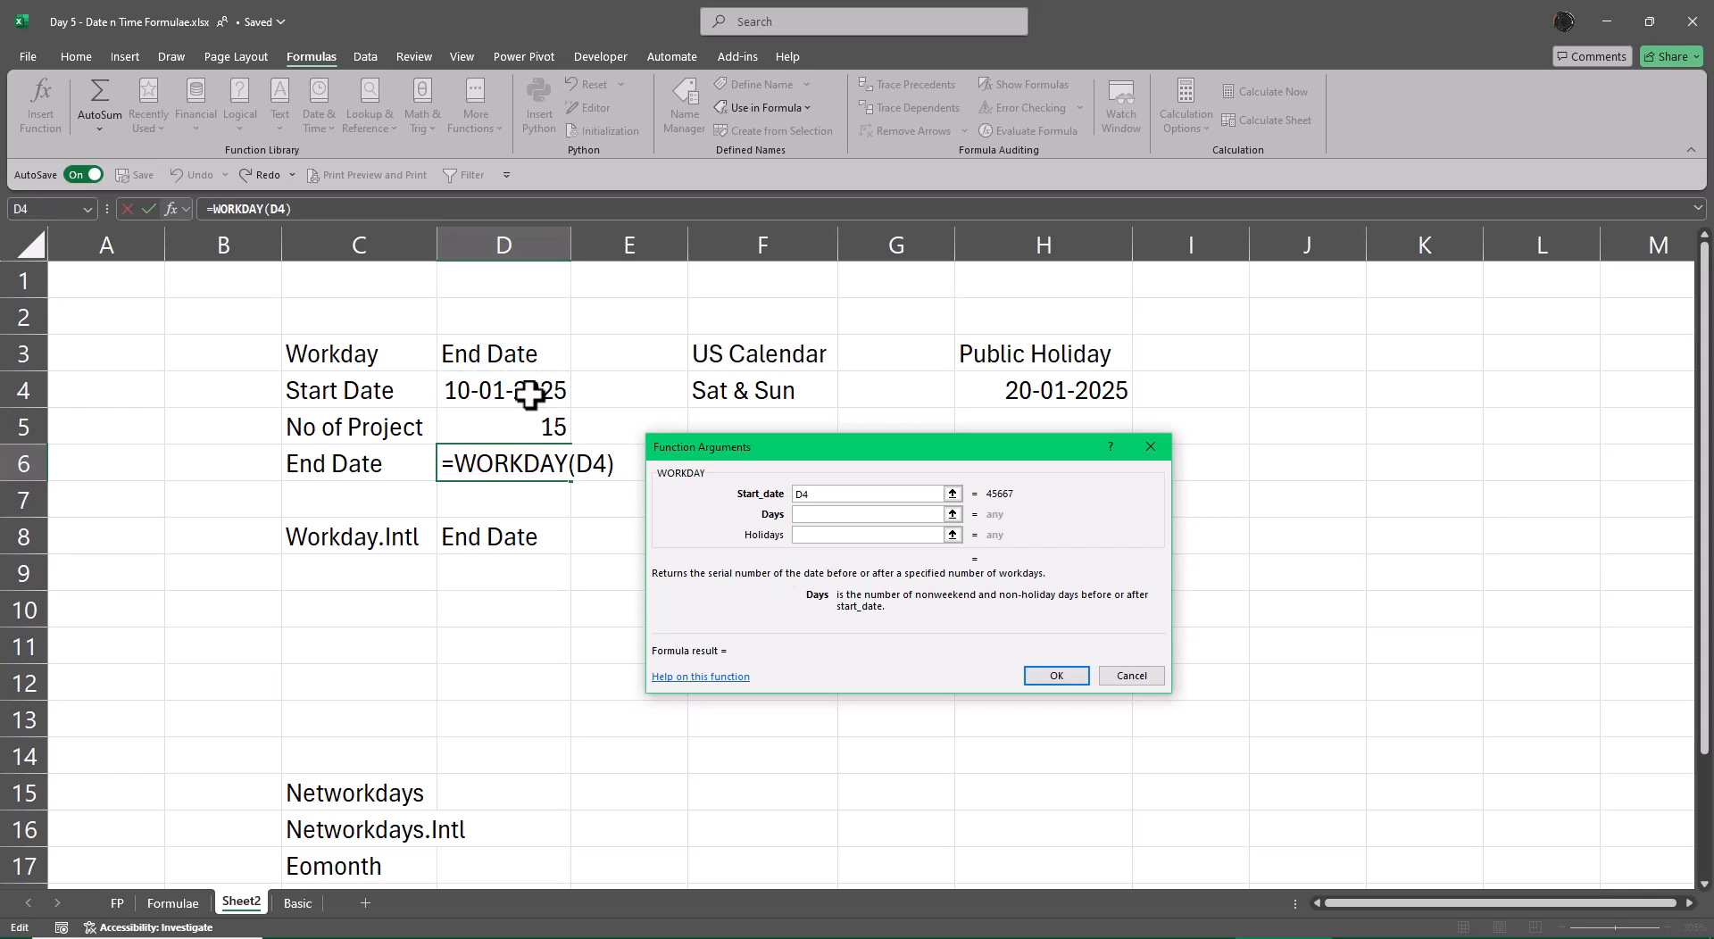
click(507, 428)
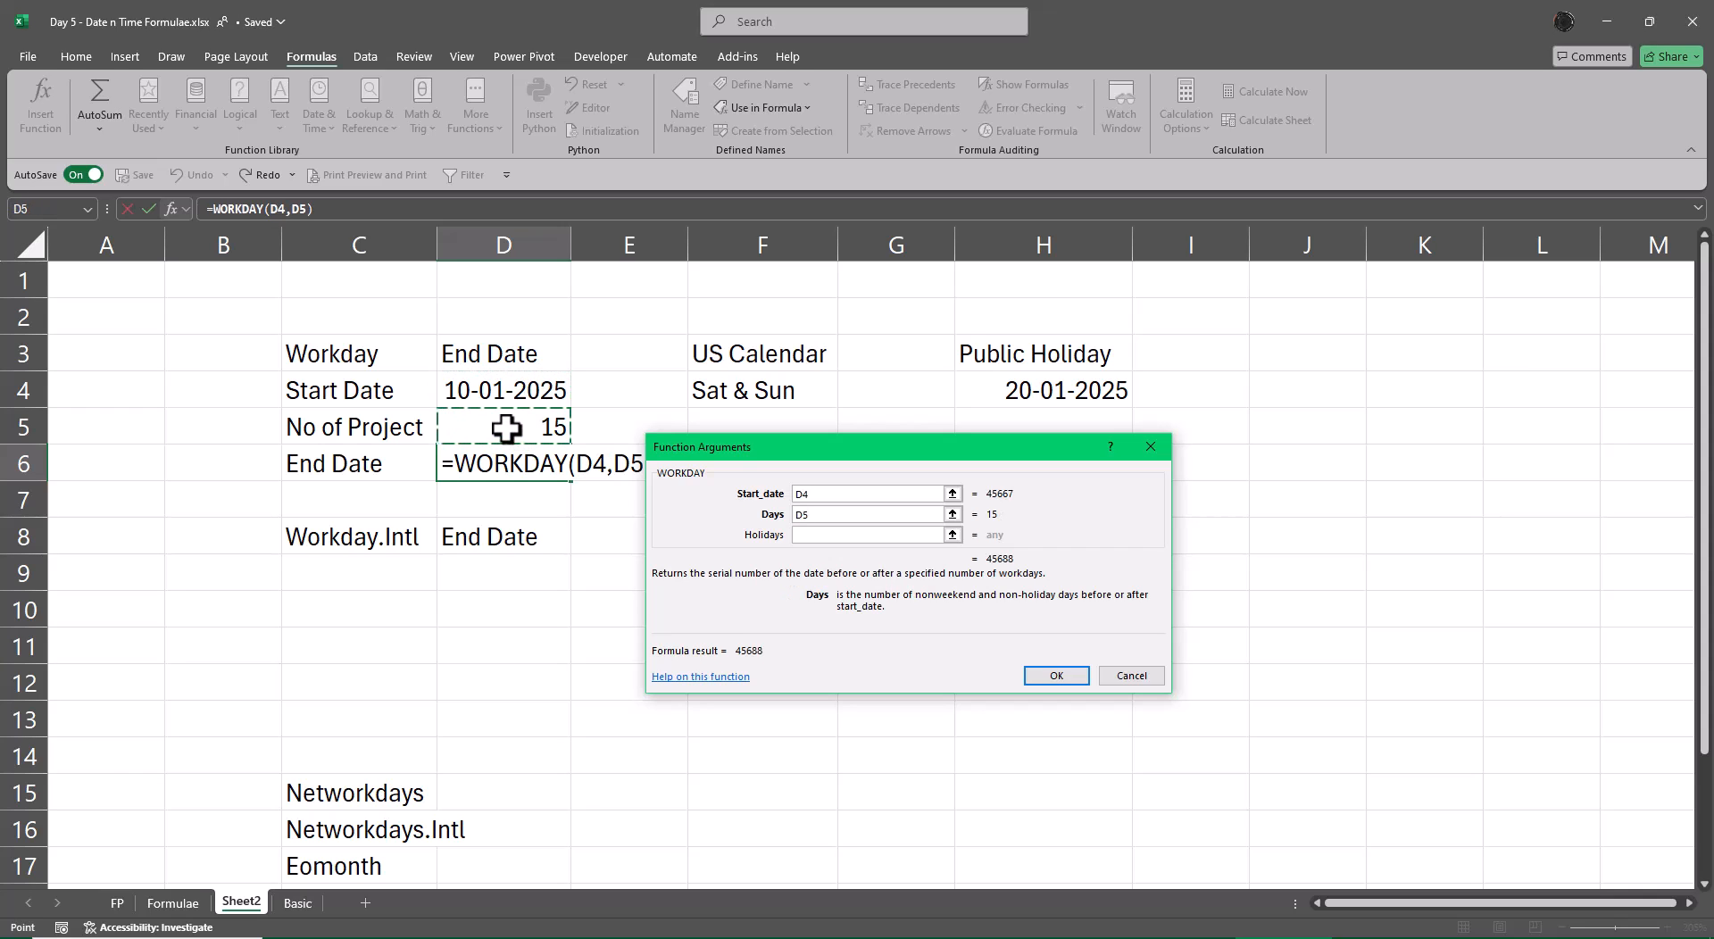
key(Tab)
click(1067, 394)
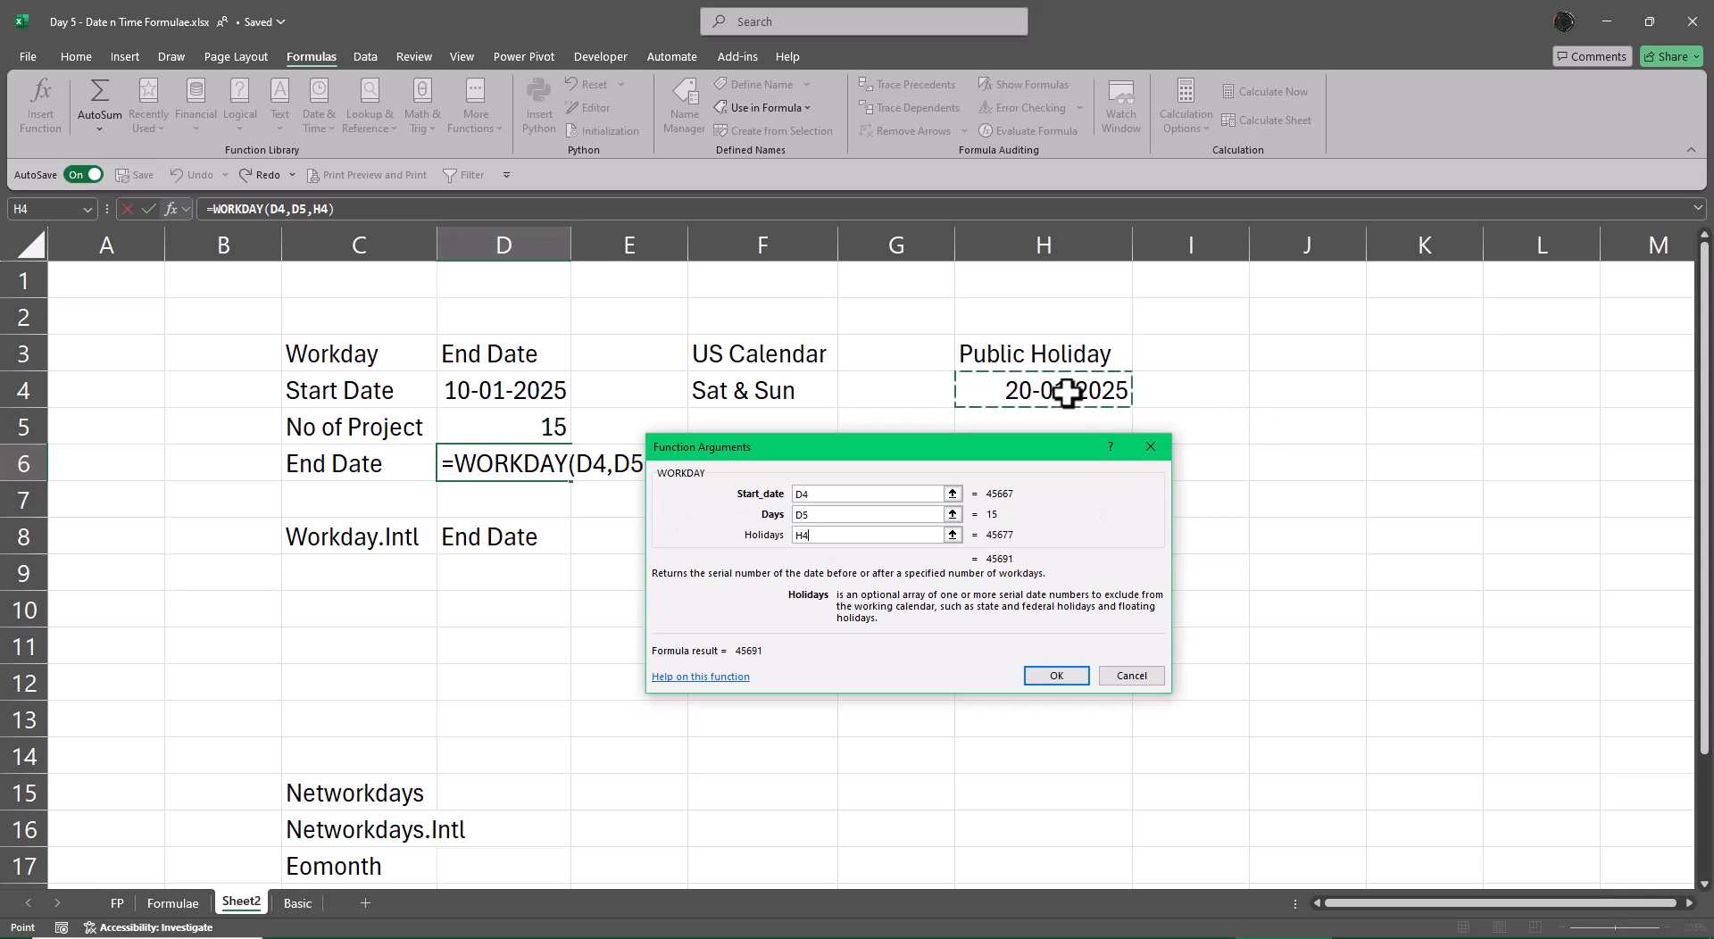
click(1063, 676)
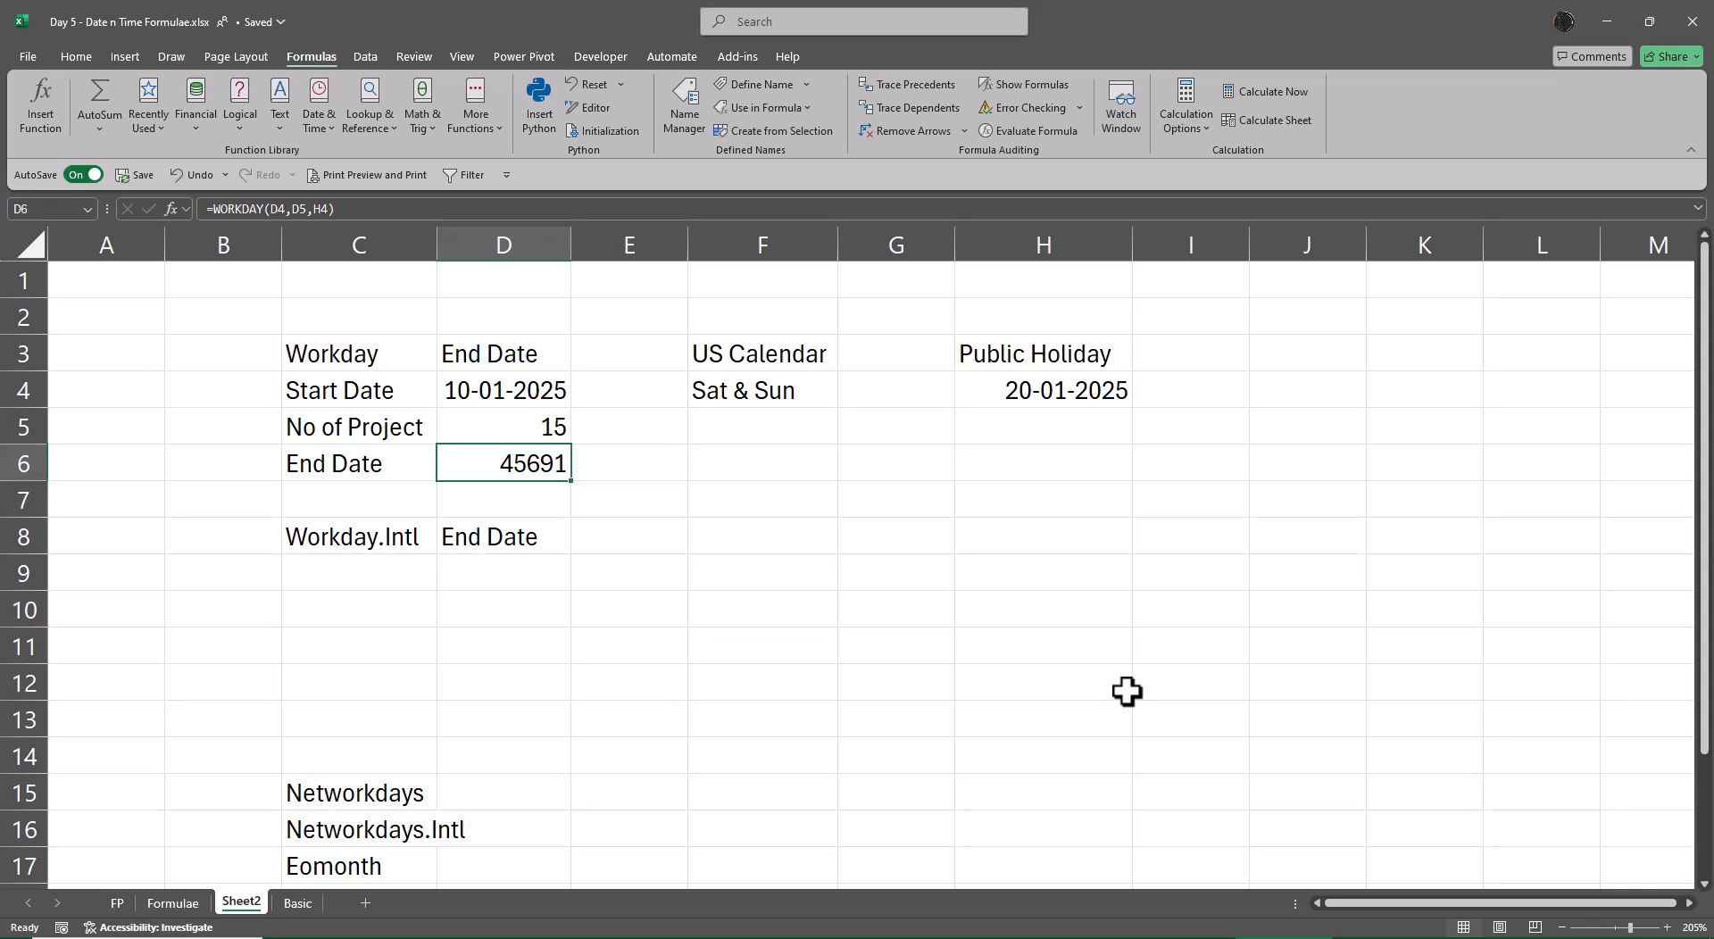
Step: Copy the date format of D4 onto the End Date result in D6 with Format Painter
click(71, 58)
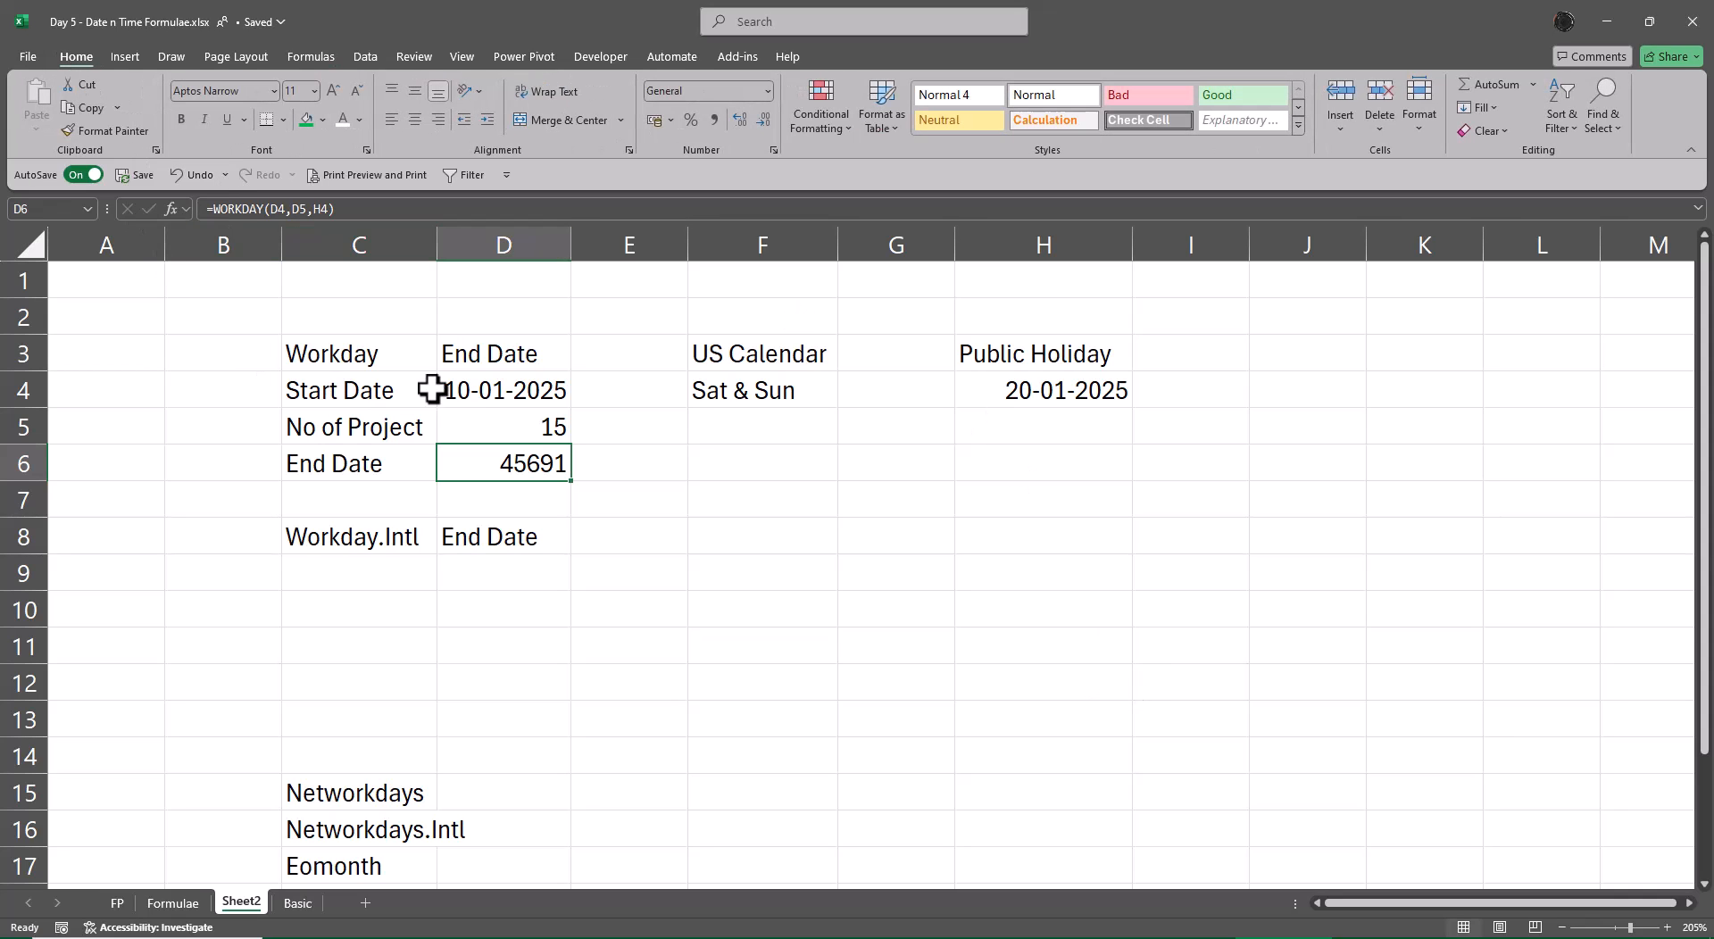
click(518, 391)
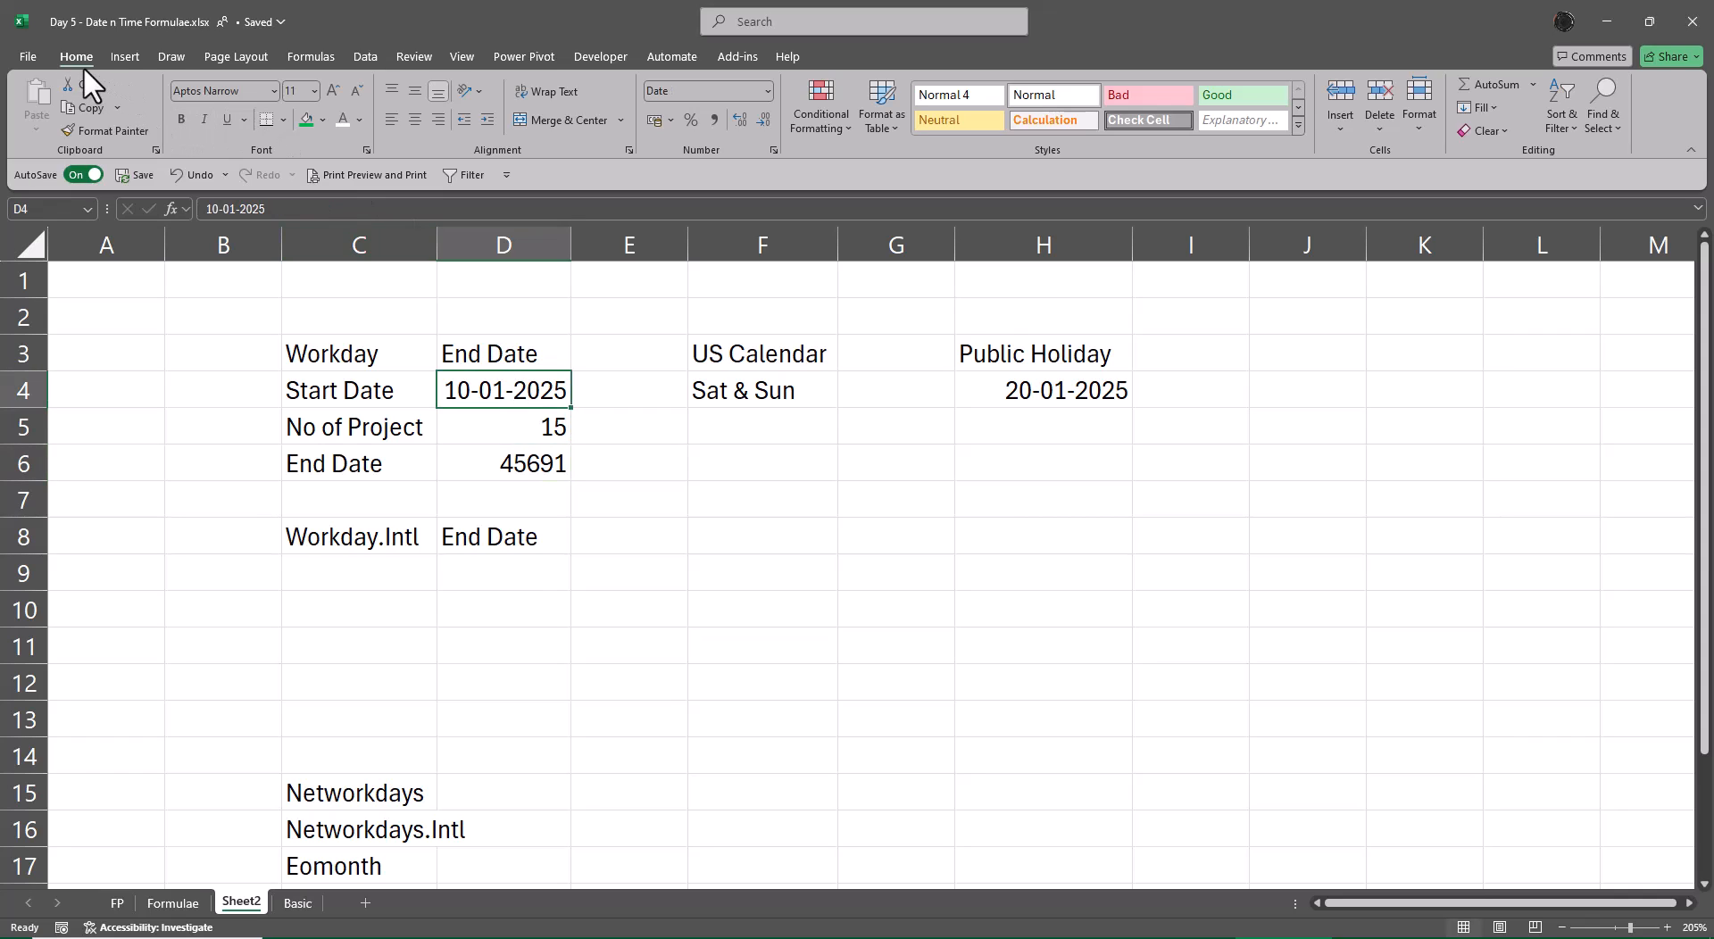
click(110, 130)
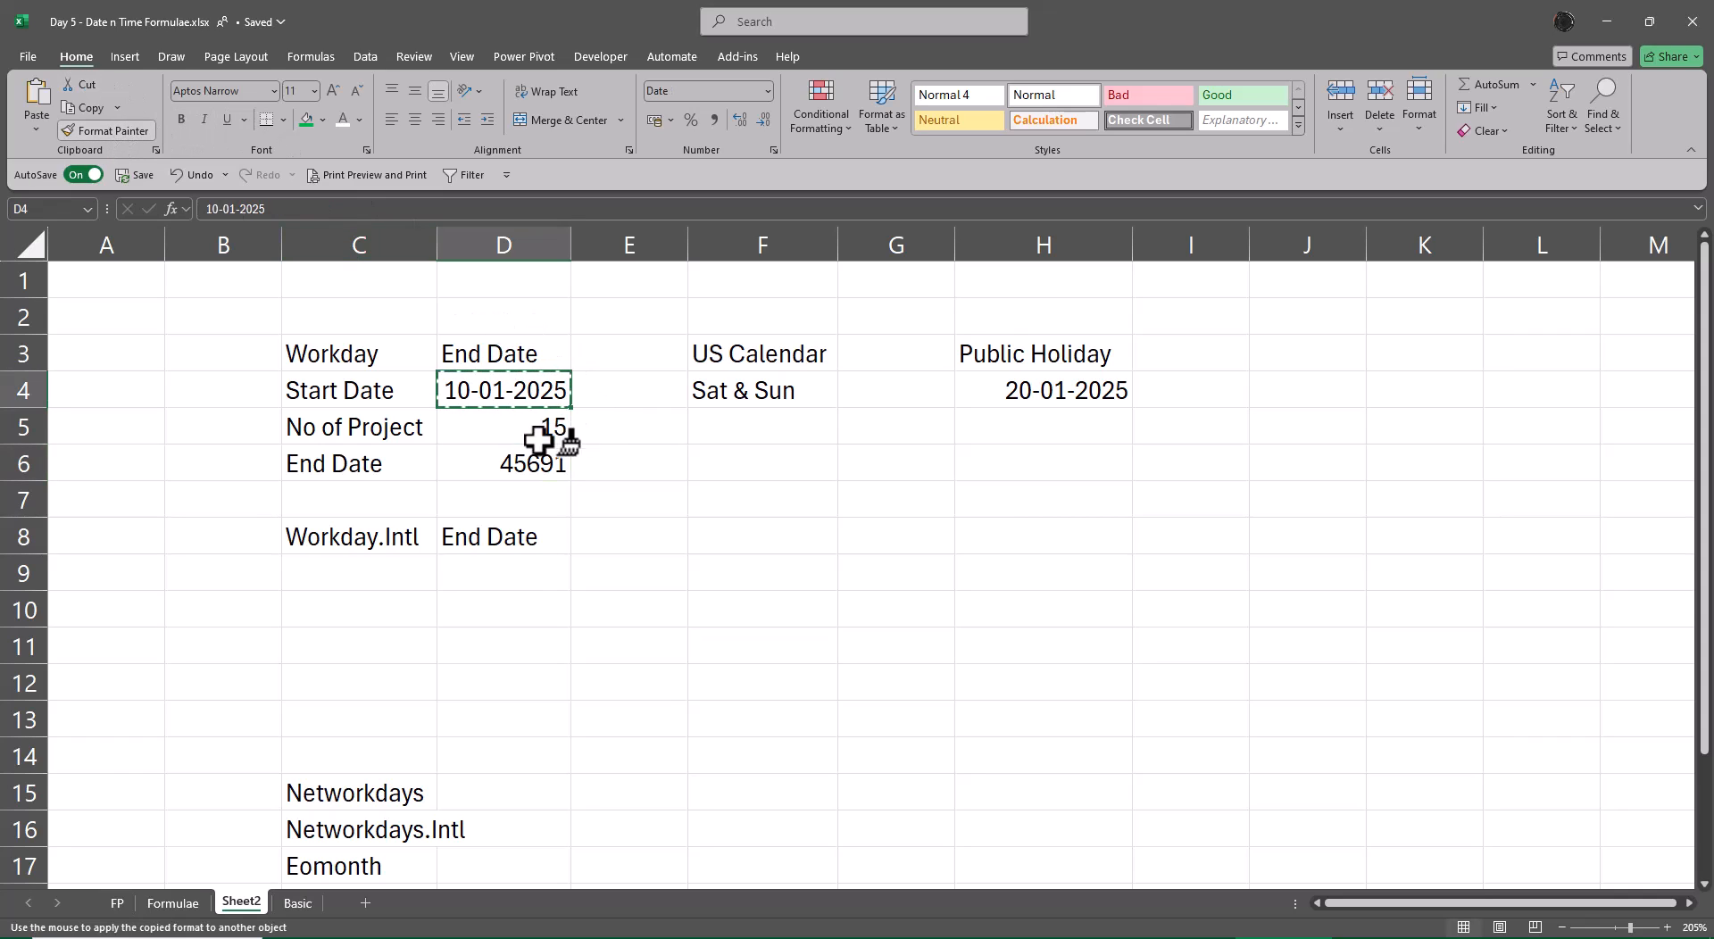
click(464, 464)
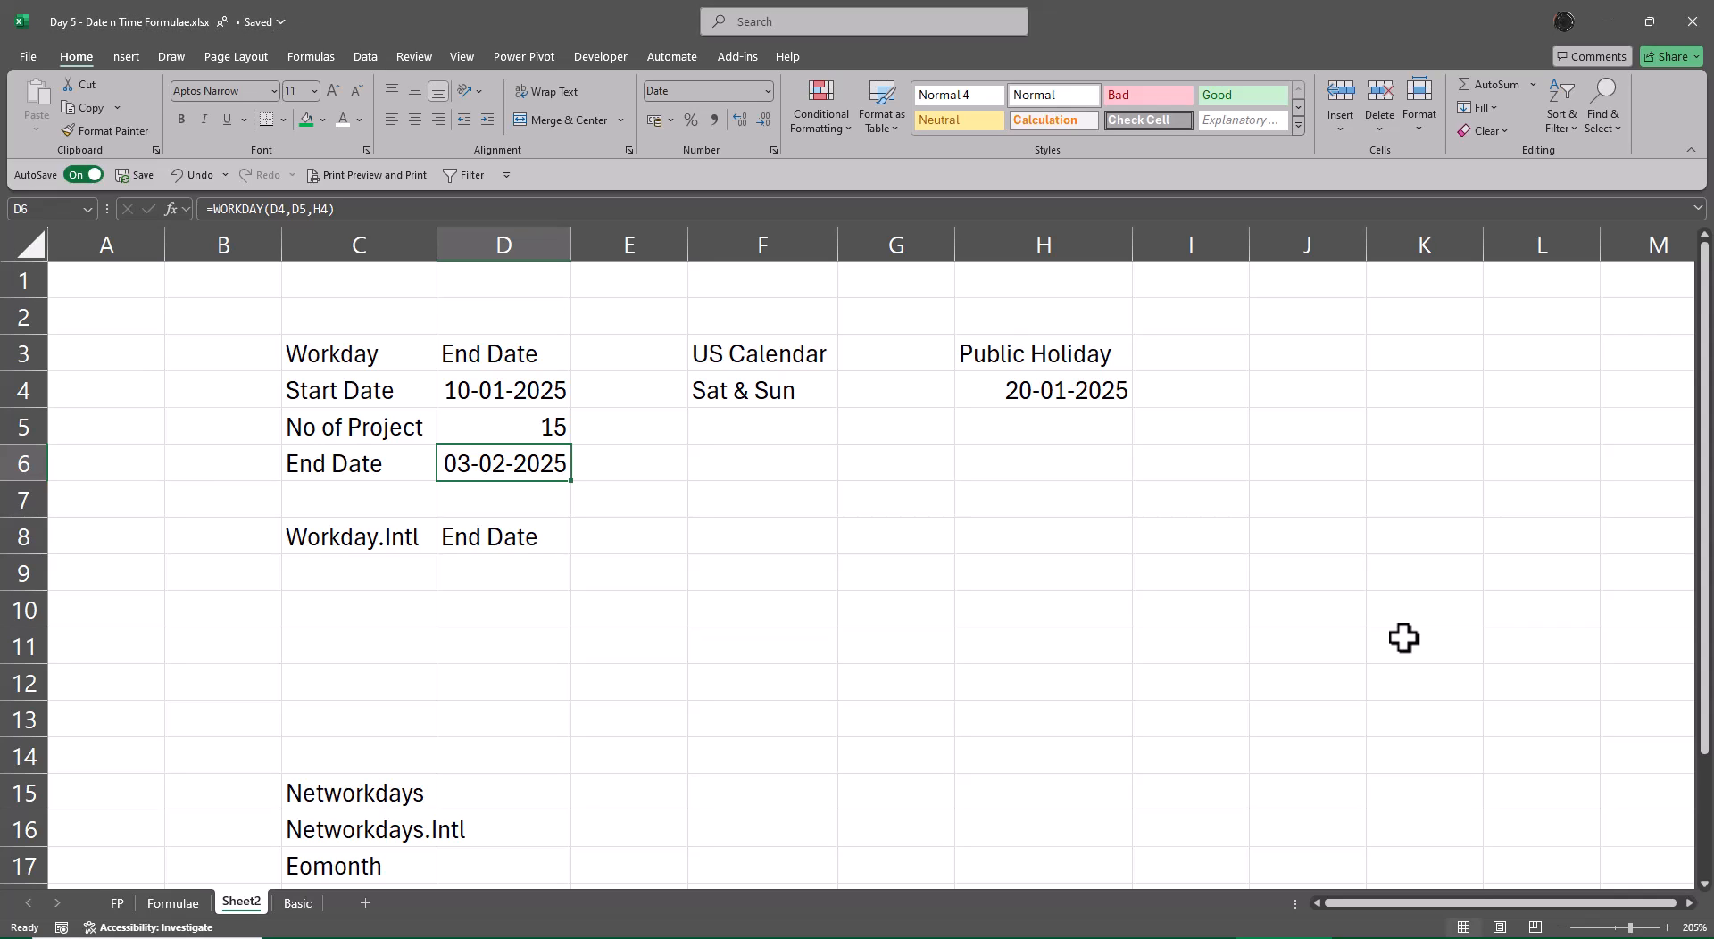
Step: Copy the Start Date and No of Project rows in C4:D5 to C9:D10 under Workday.Intl
key(Up)
key(Up)
key(Left)
key(shift+Right)
key(shift+Down)
key(ctrl+c)
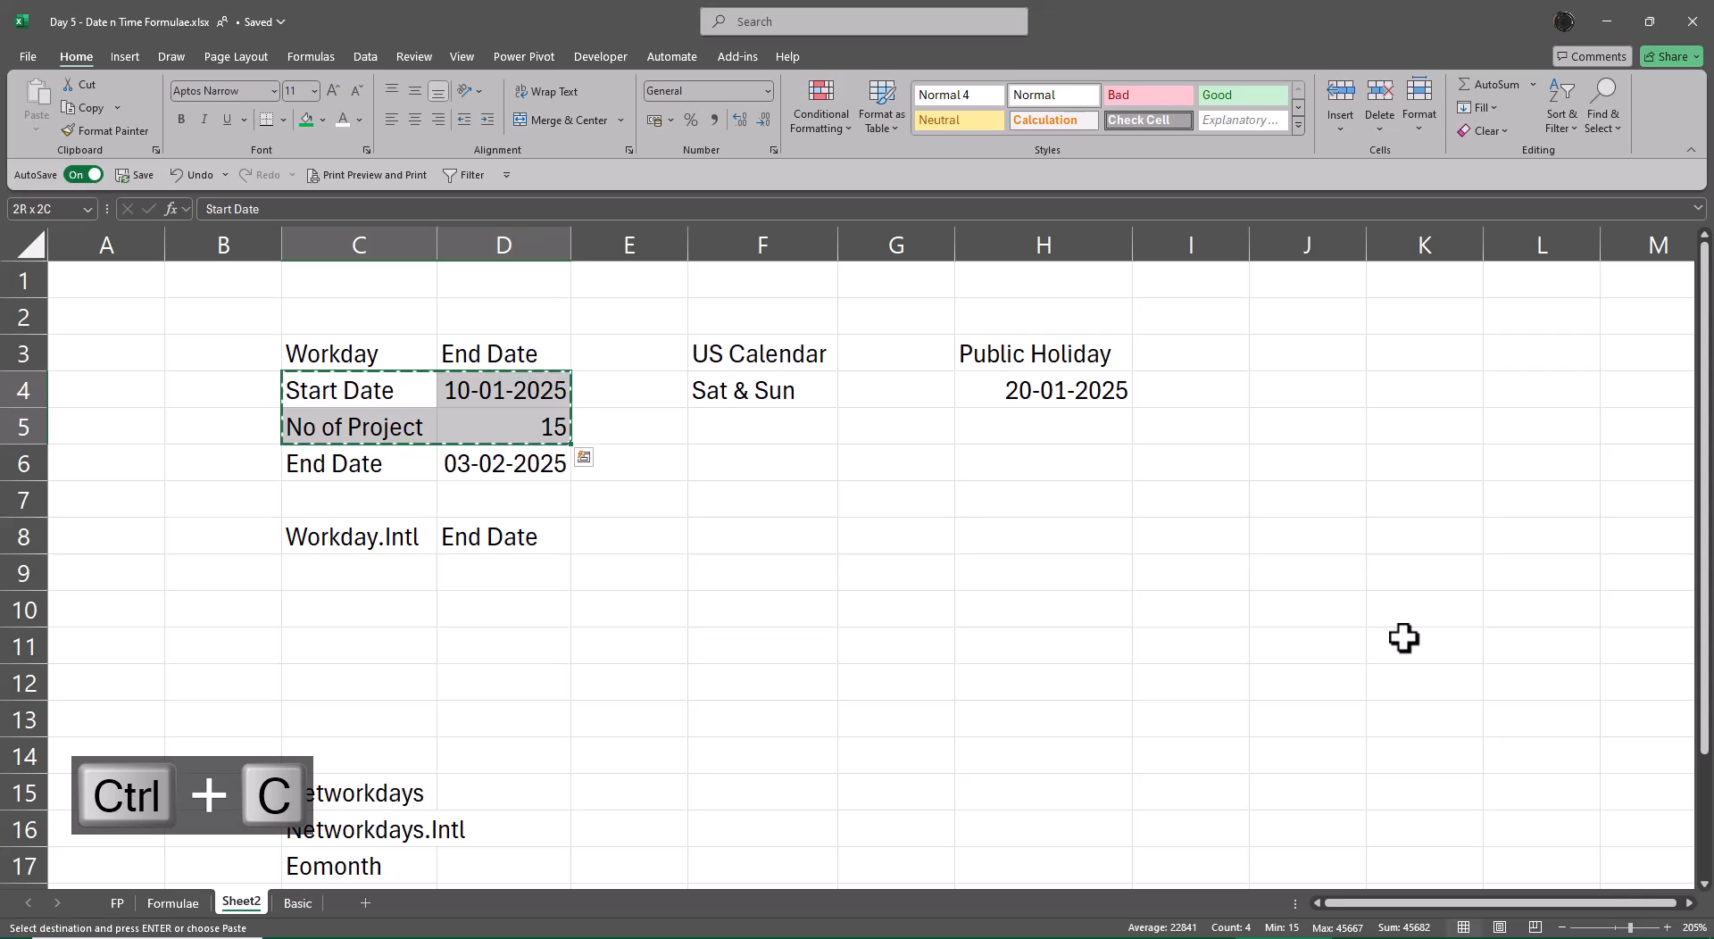
key(Down)
key(Down)
key(Down)
key(Down)
key(Down)
key(shift+Right)
key(shift+Down)
key(ctrl+v)
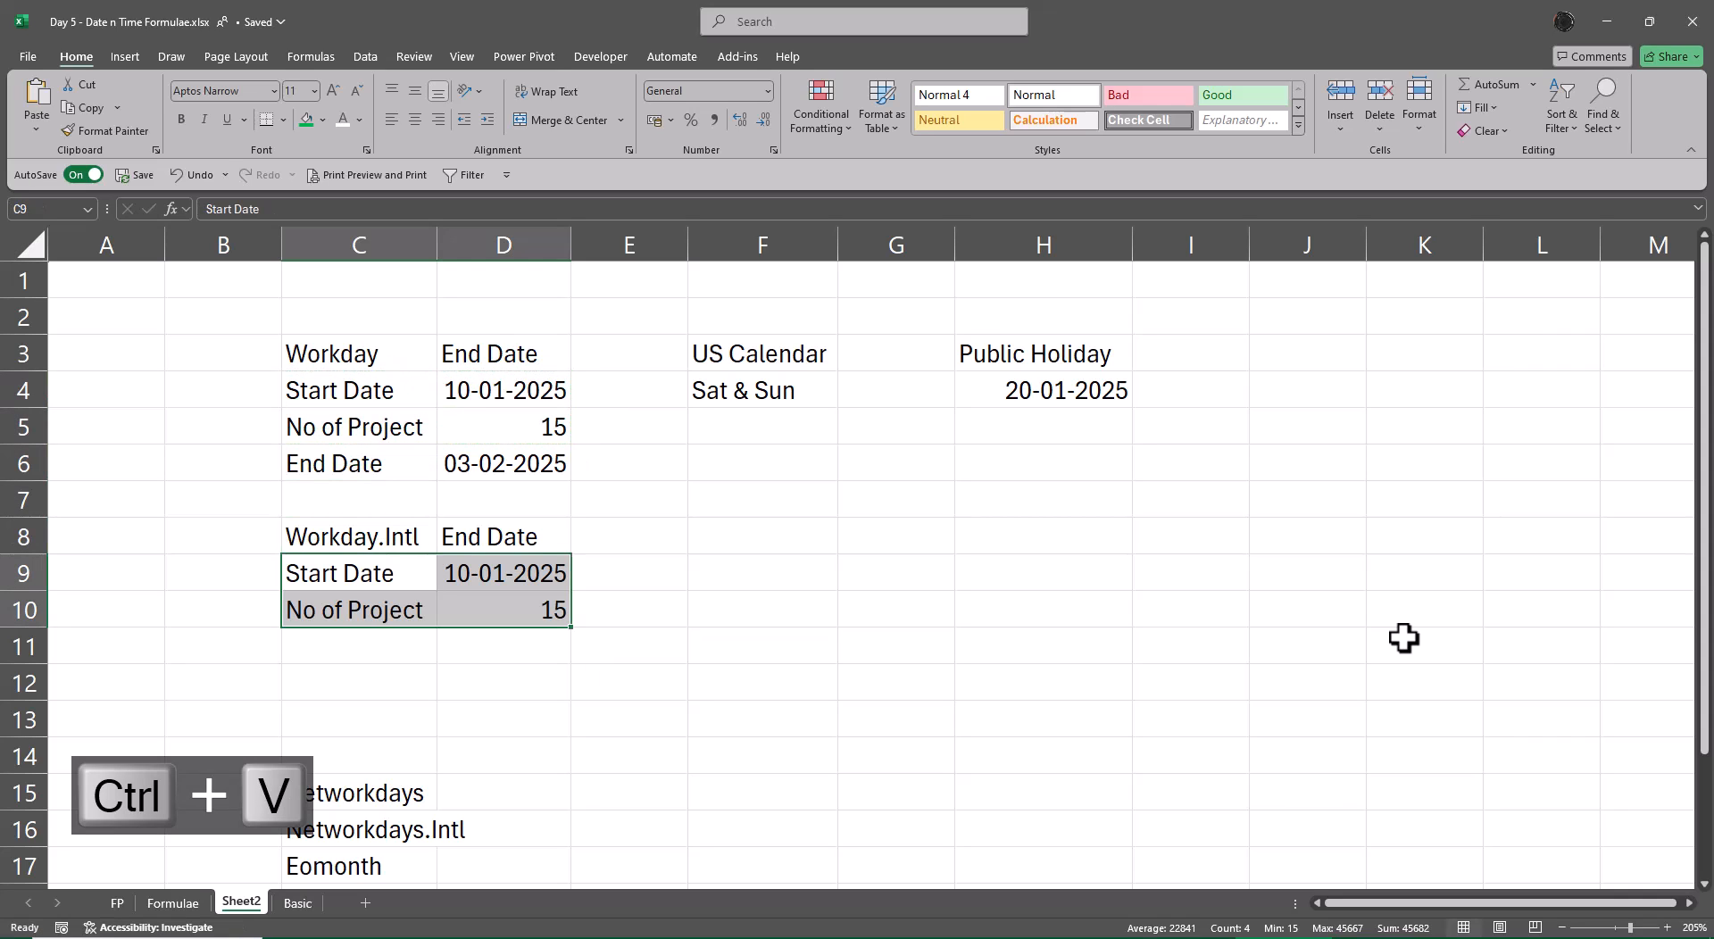
Step: Enter the heading Ind Calendar in F8 of the Workday.Intl block
key(Right)
key(Right)
key(Up)
key(Up)
key(Up)
key(Up)
key(Up)
key(Right)
key(Right)
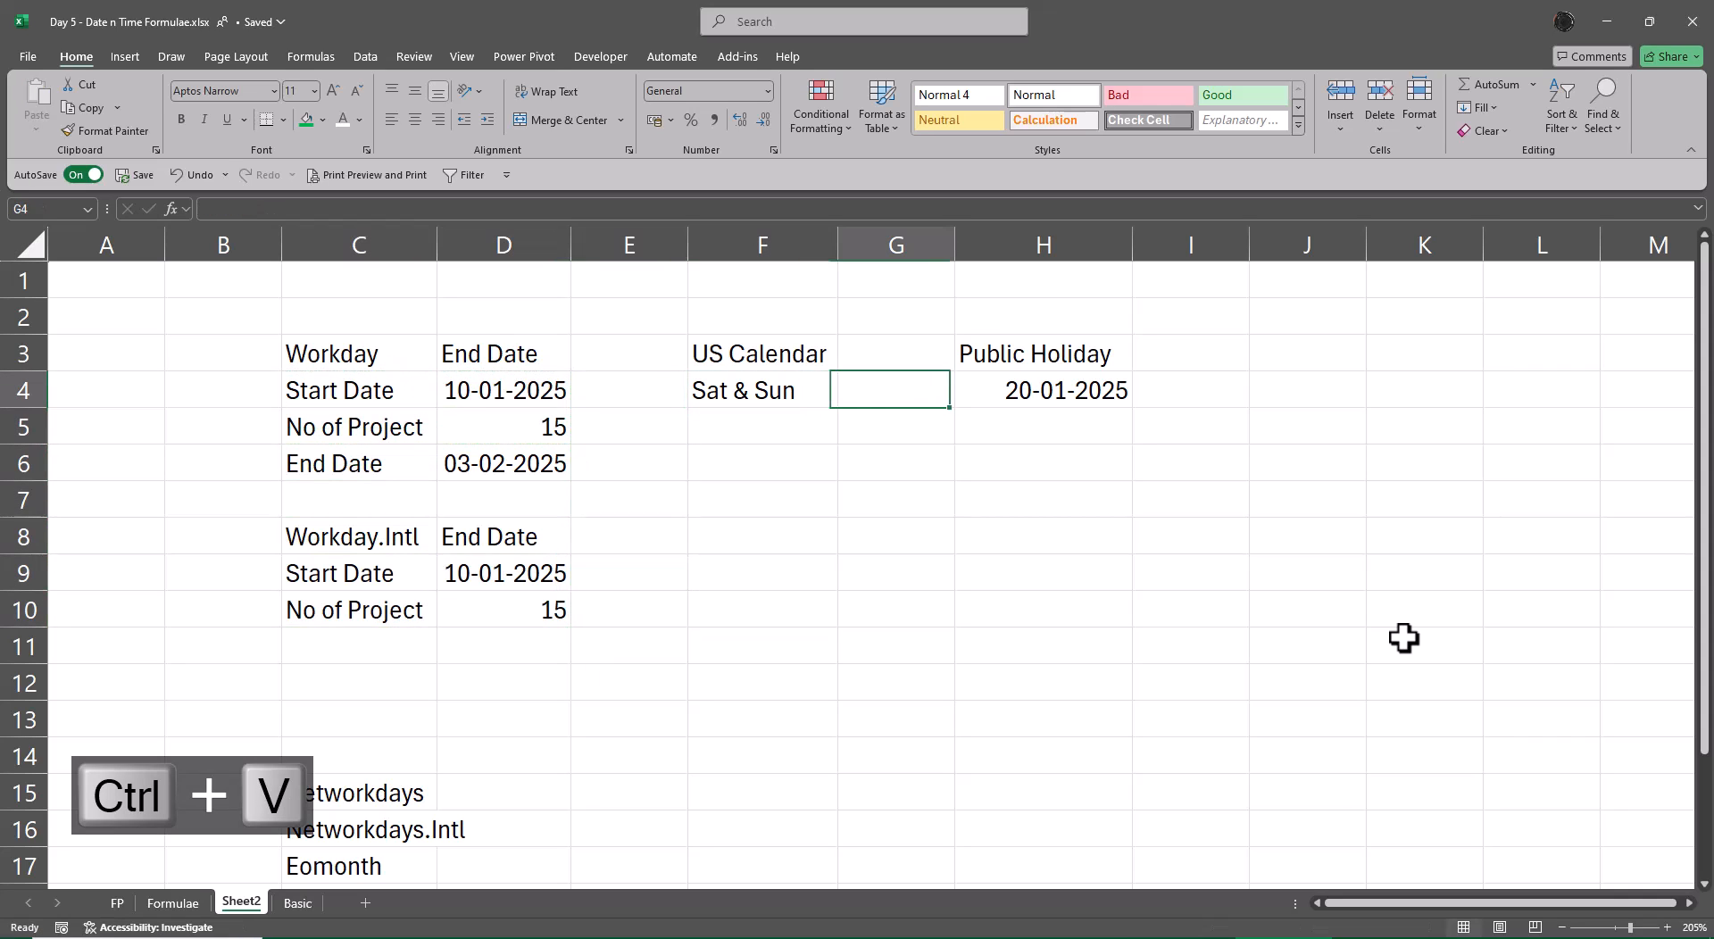
key(Down)
key(Down)
key(Down)
key(Left)
key(Down)
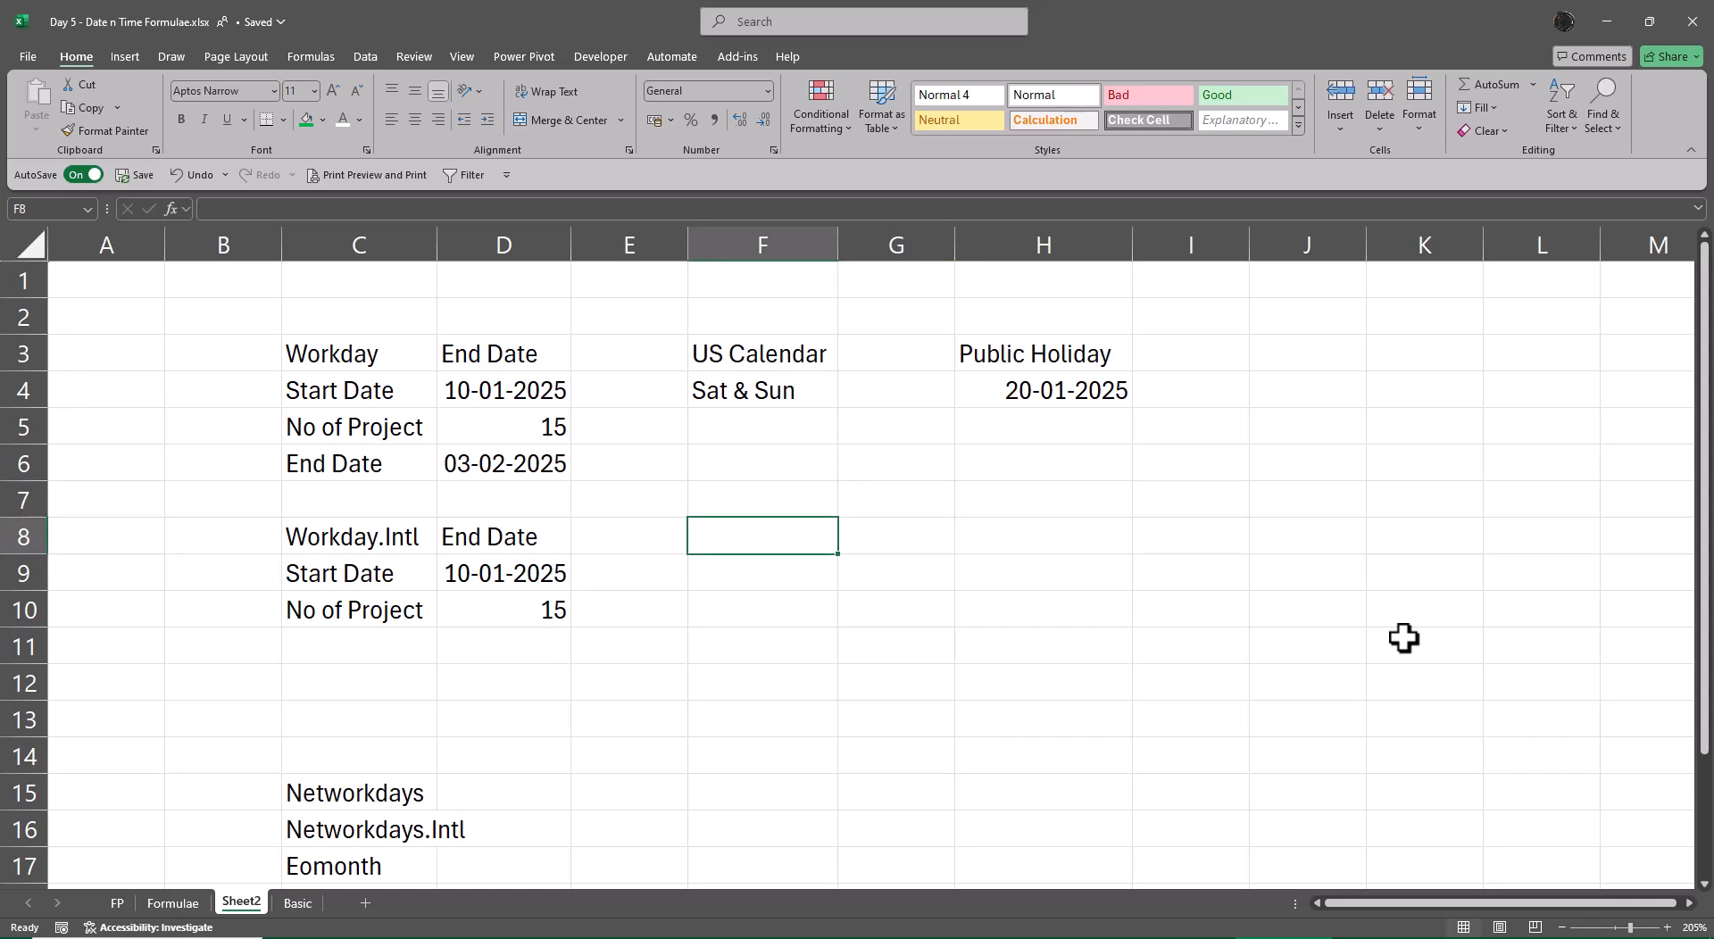
text(ljd)
key(BackSpace)
key(BackSpace)
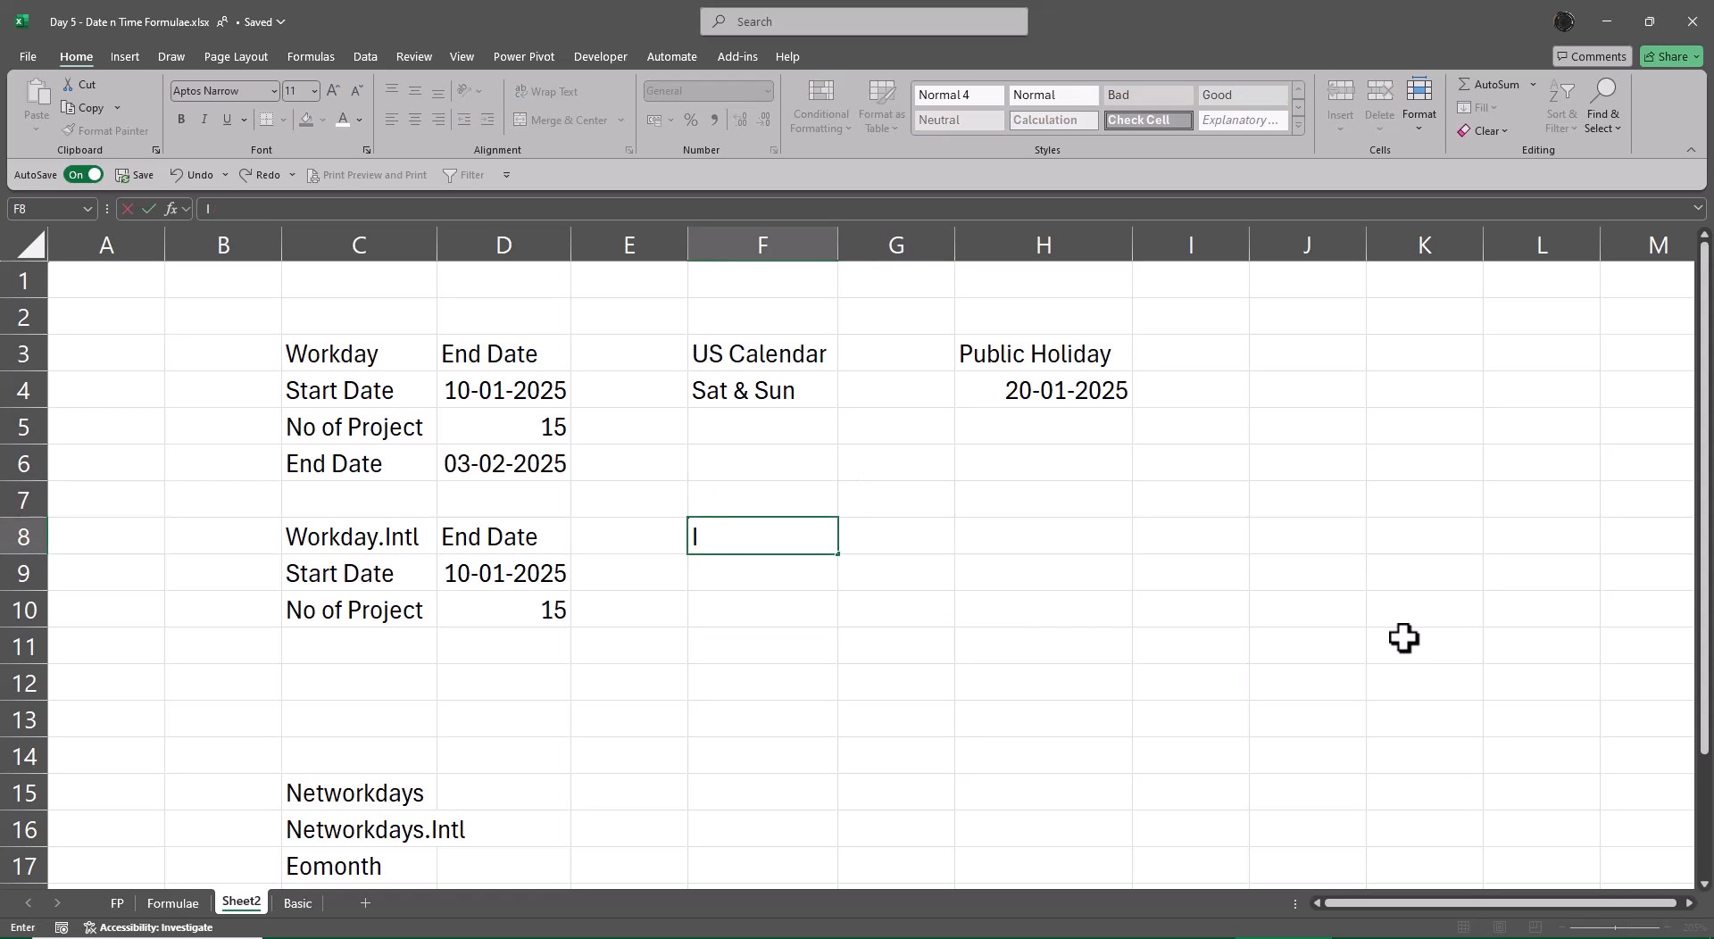
text(nd Calendar)
key(Return)
Step: Copy the Public Holiday heading from H3 to H8
key(Up)
key(Up)
key(Up)
key(Up)
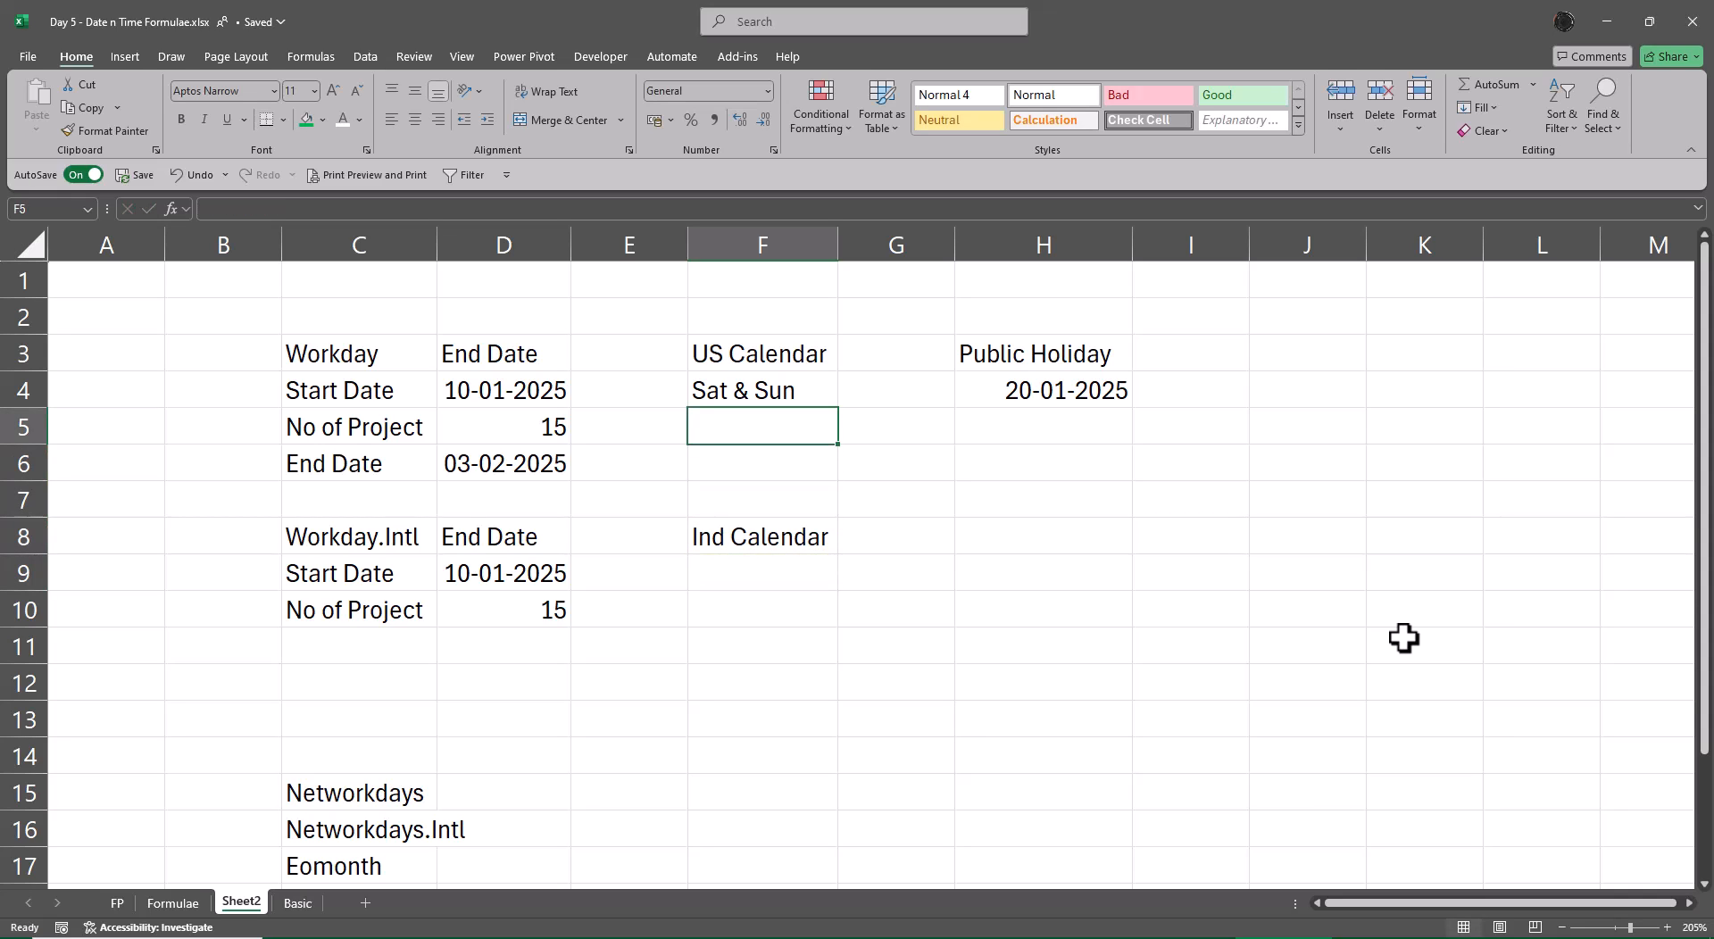
key(Down)
key(Down)
key(Down)
key(Right)
key(Right)
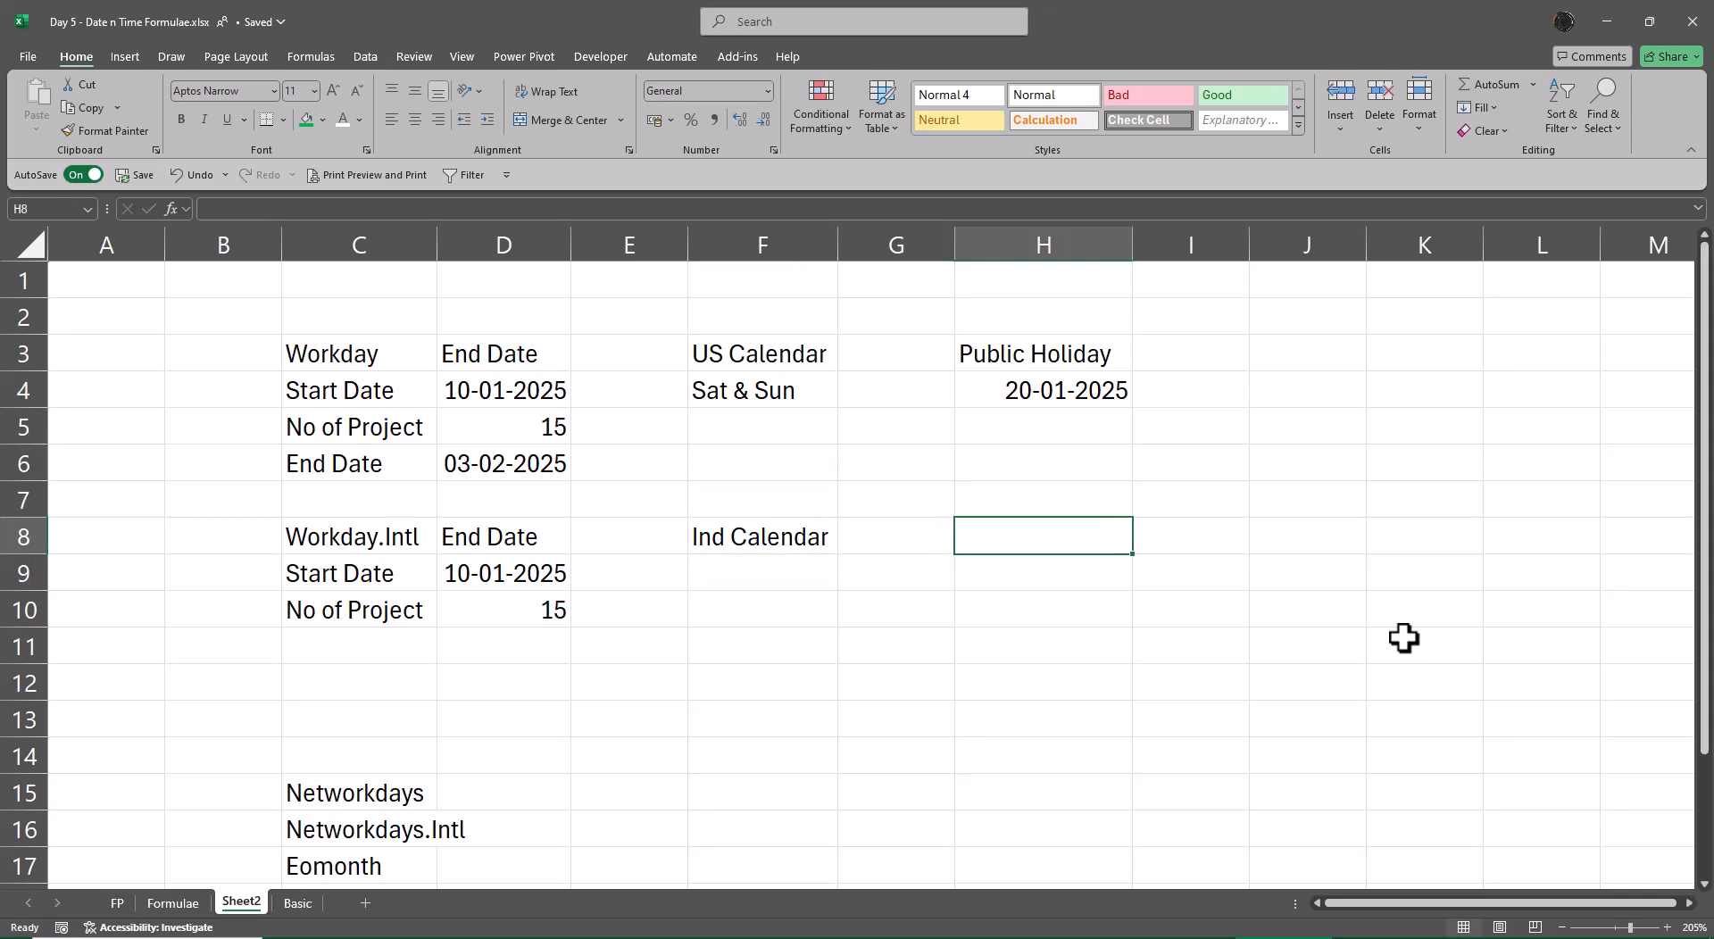
key(ctrl+Up)
key(ctrl+Up)
key(ctrl+c)
key(Down)
key(Down)
key(Down)
key(Down)
key(Down)
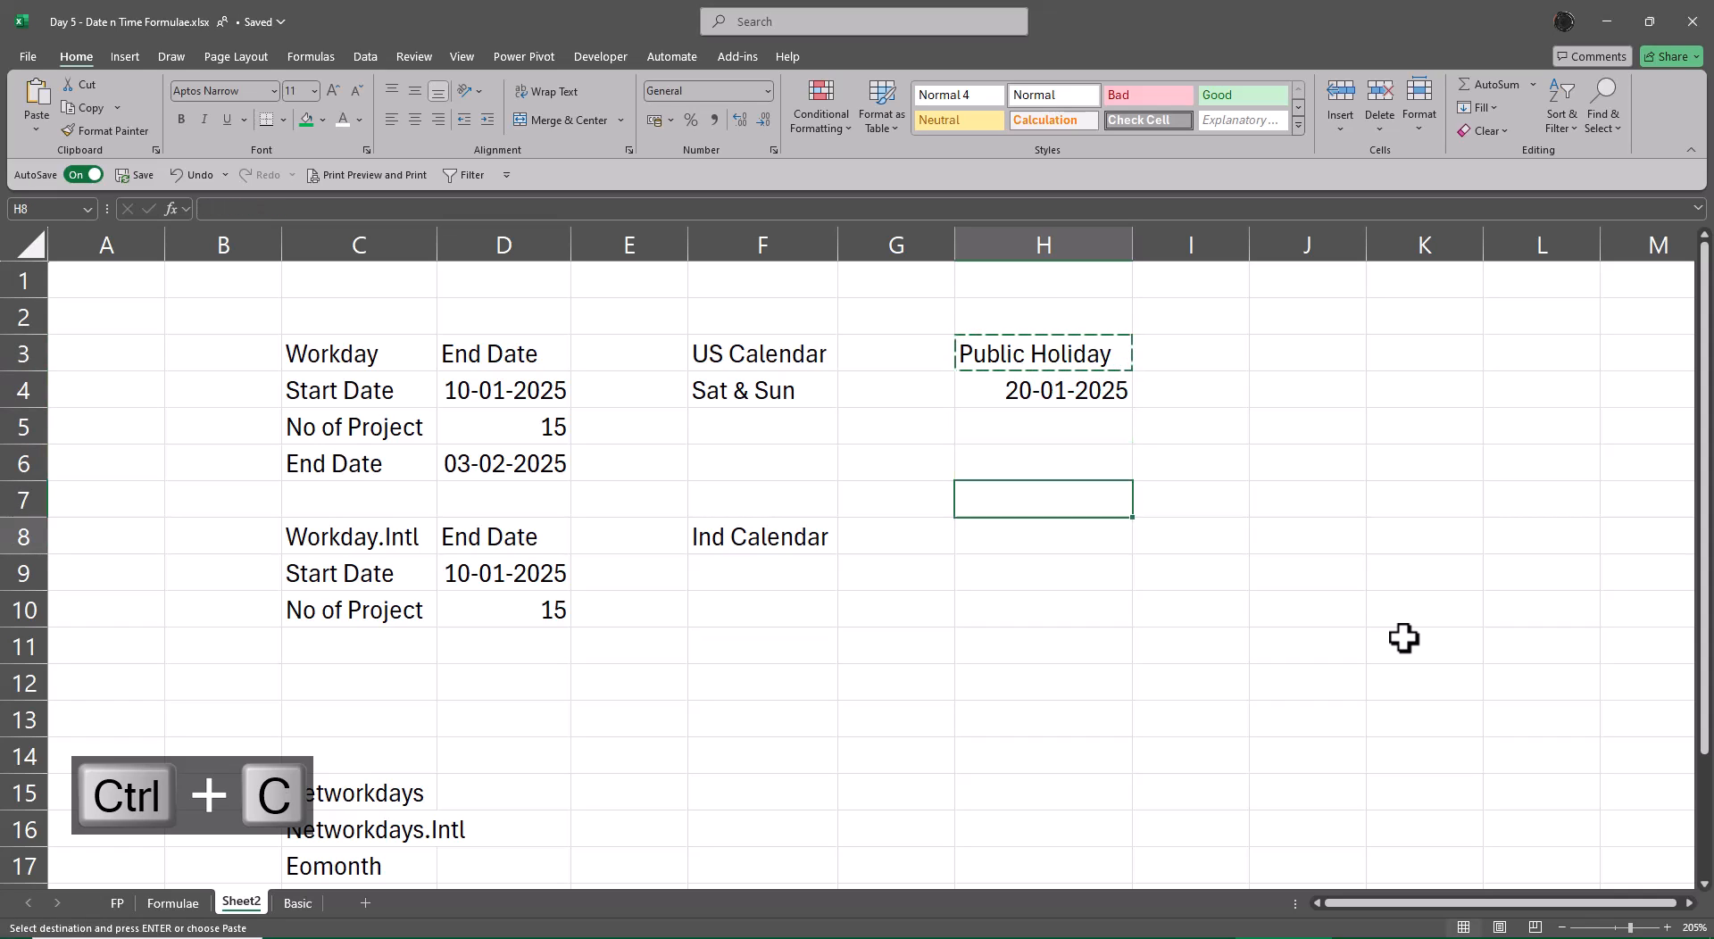
key(ctrl+v)
key(Return)
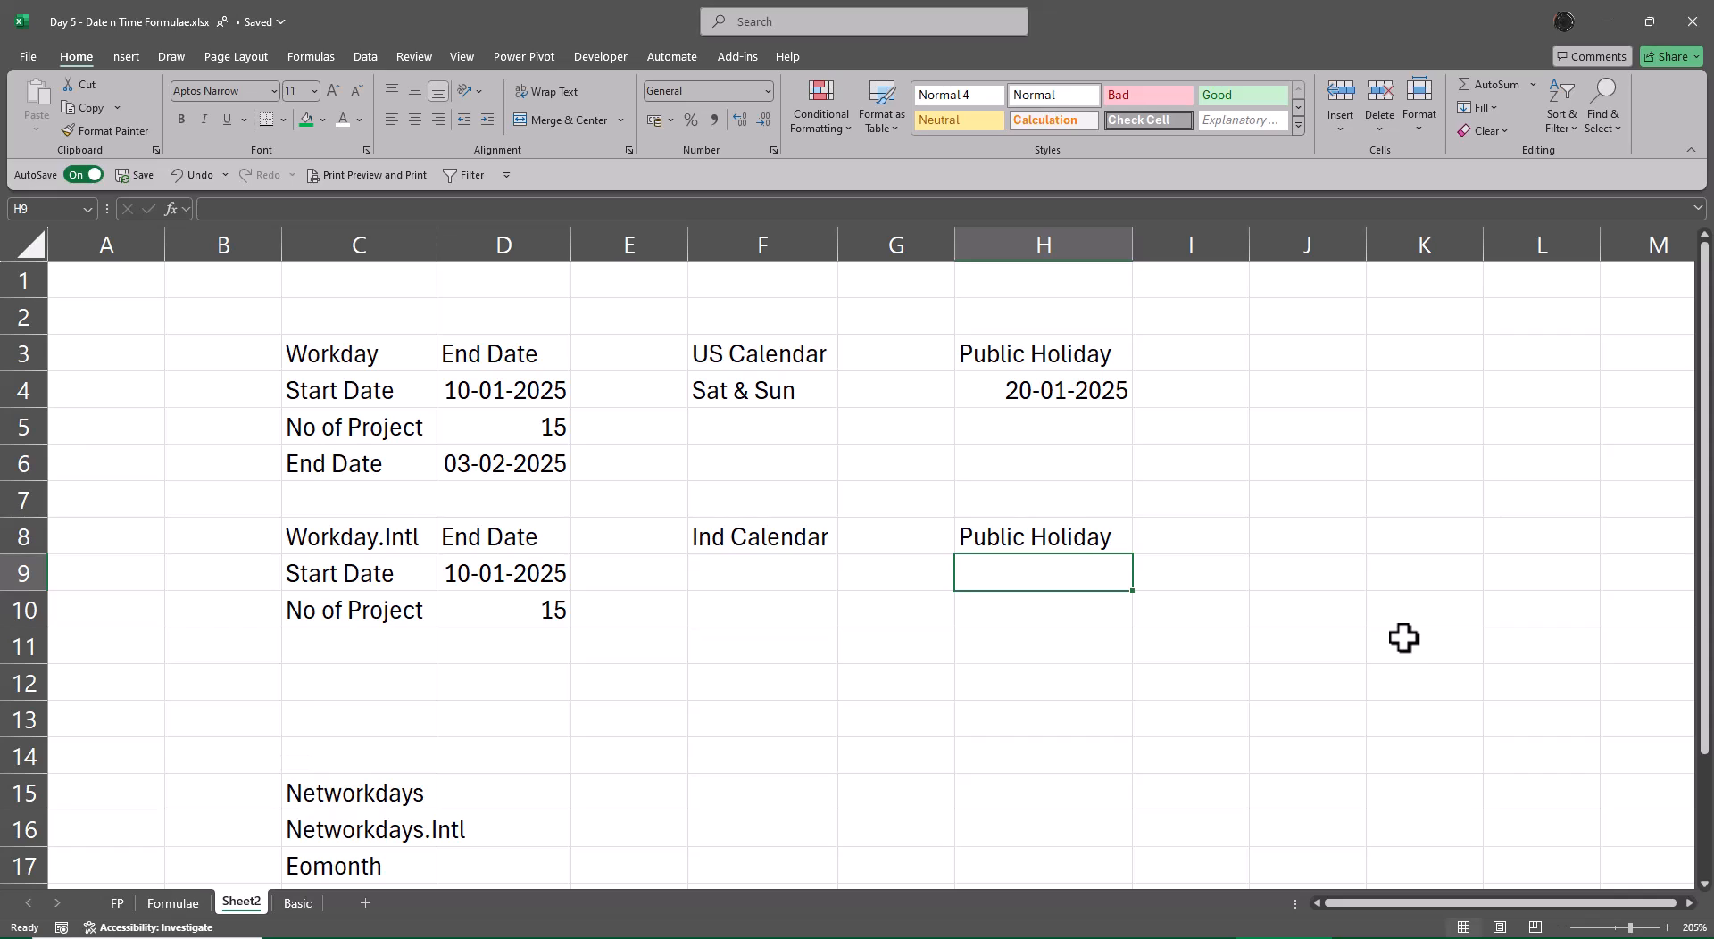
Step: Enter the first Indian holiday date 14-01-2025 in H9
text(14-1)
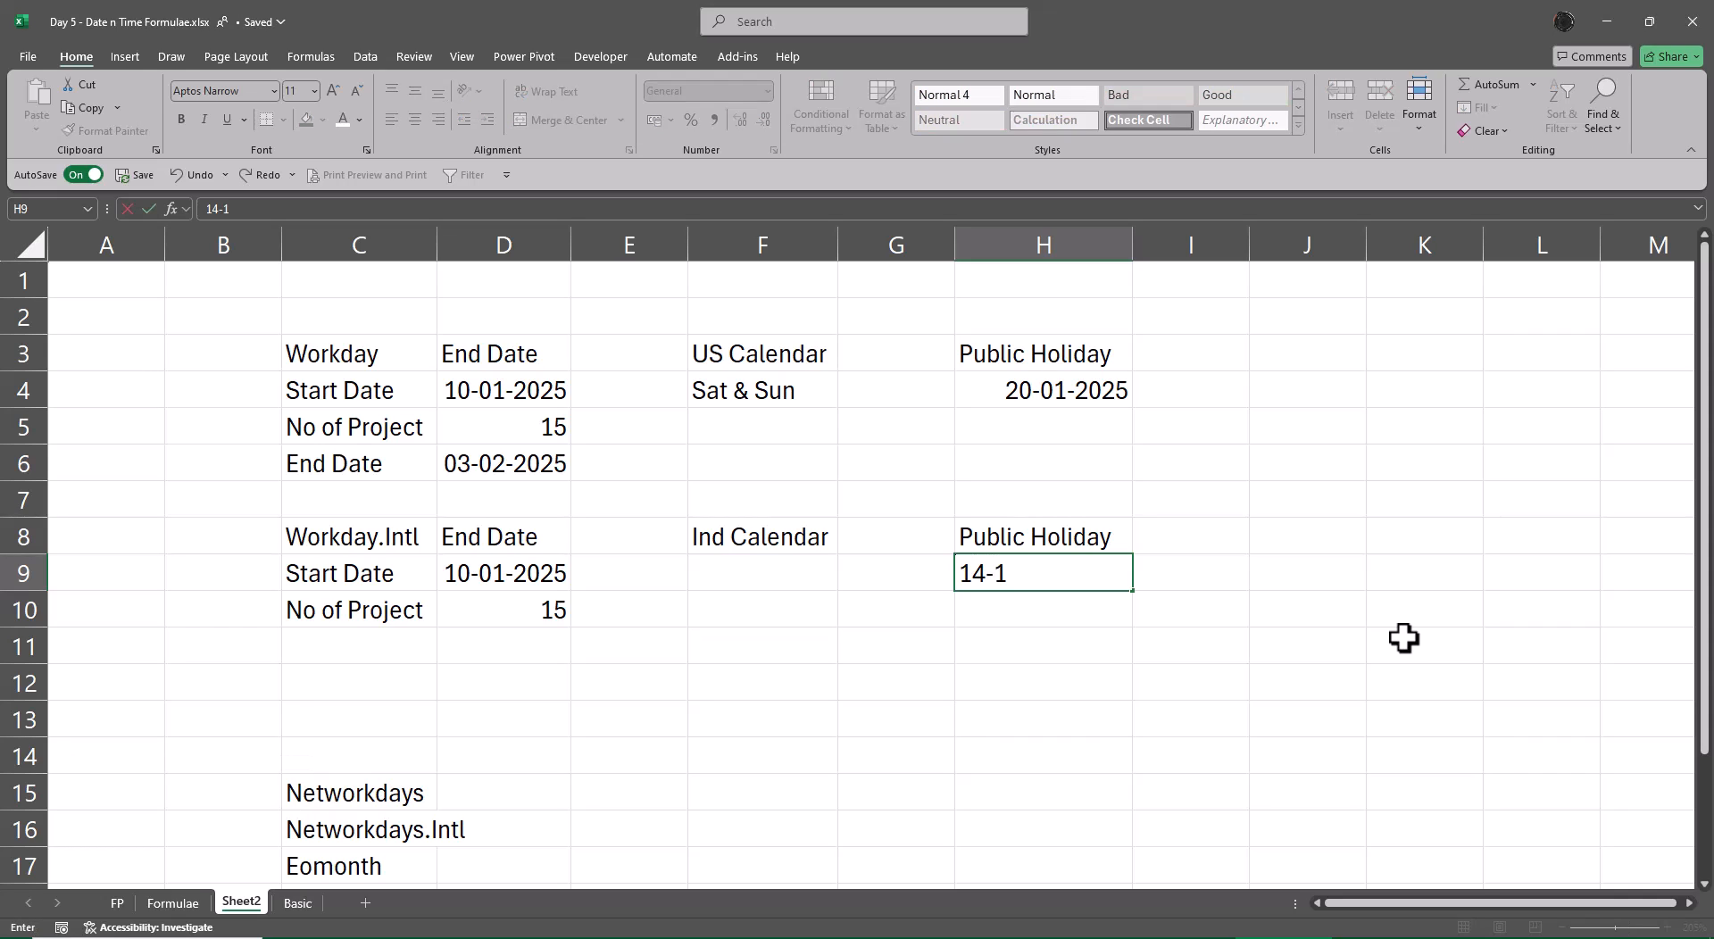
text(-01-2025)
key(Return)
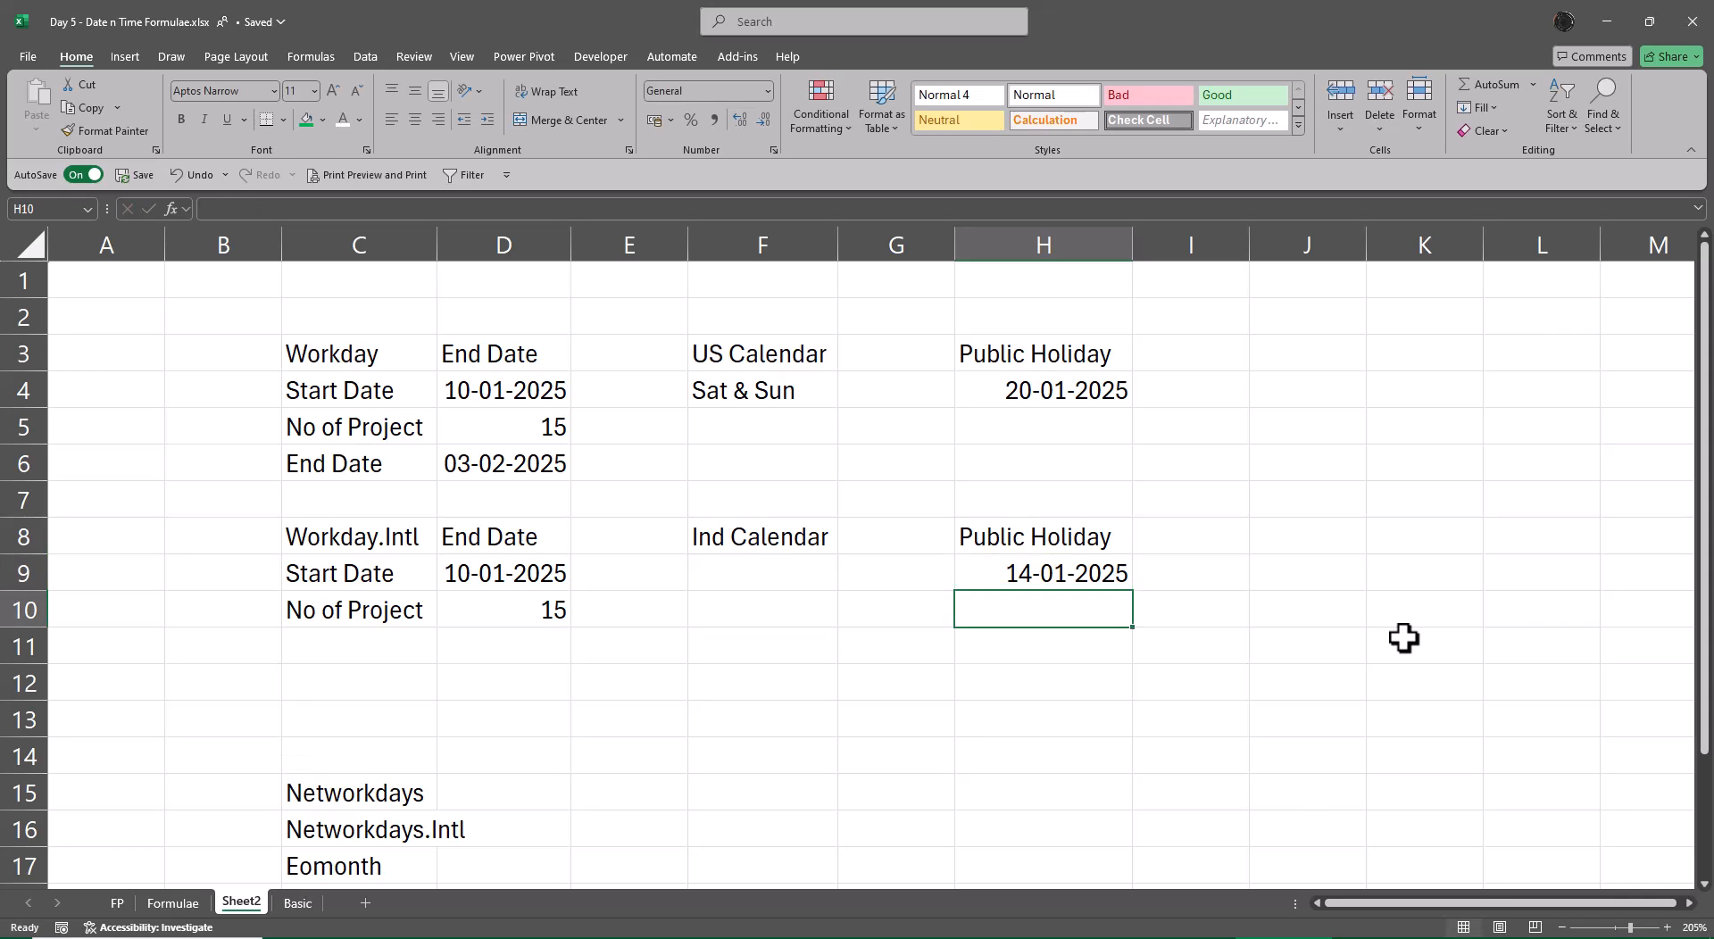
Step: Fill H10:H12 with the formula =H9+1 so each holiday date is one day after the cell above
key(shift+Down)
key(shift+Down)
text(=)
key(Up)
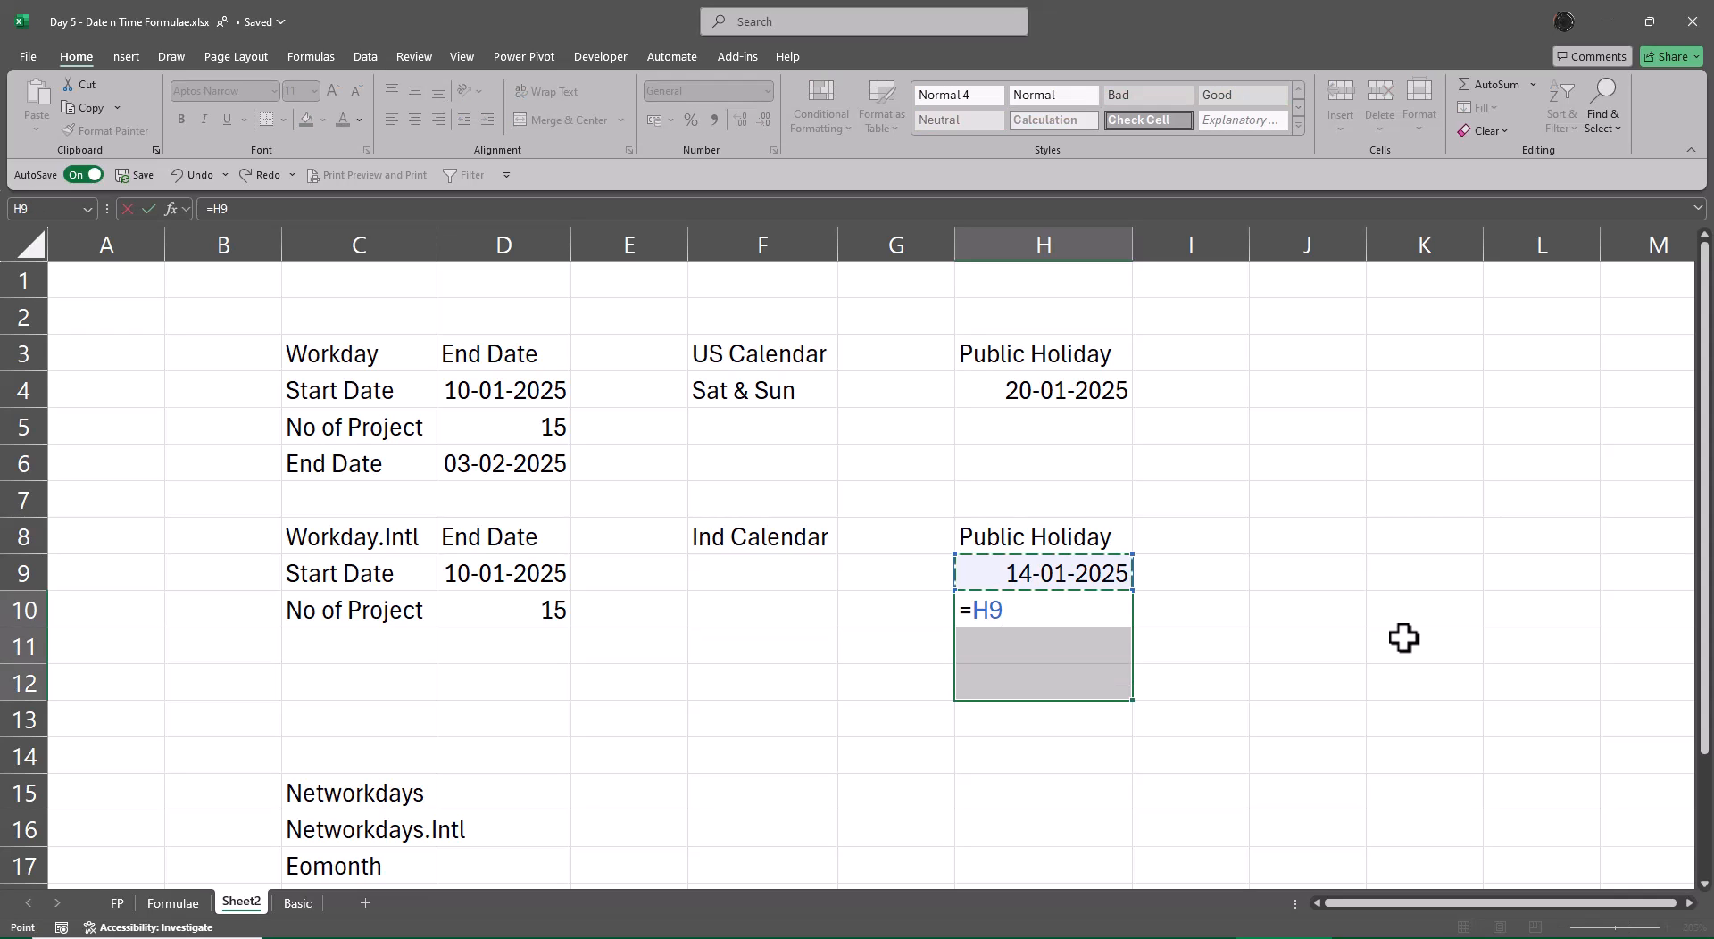
text(+1)
key(ctrl+Return)
key(Up)
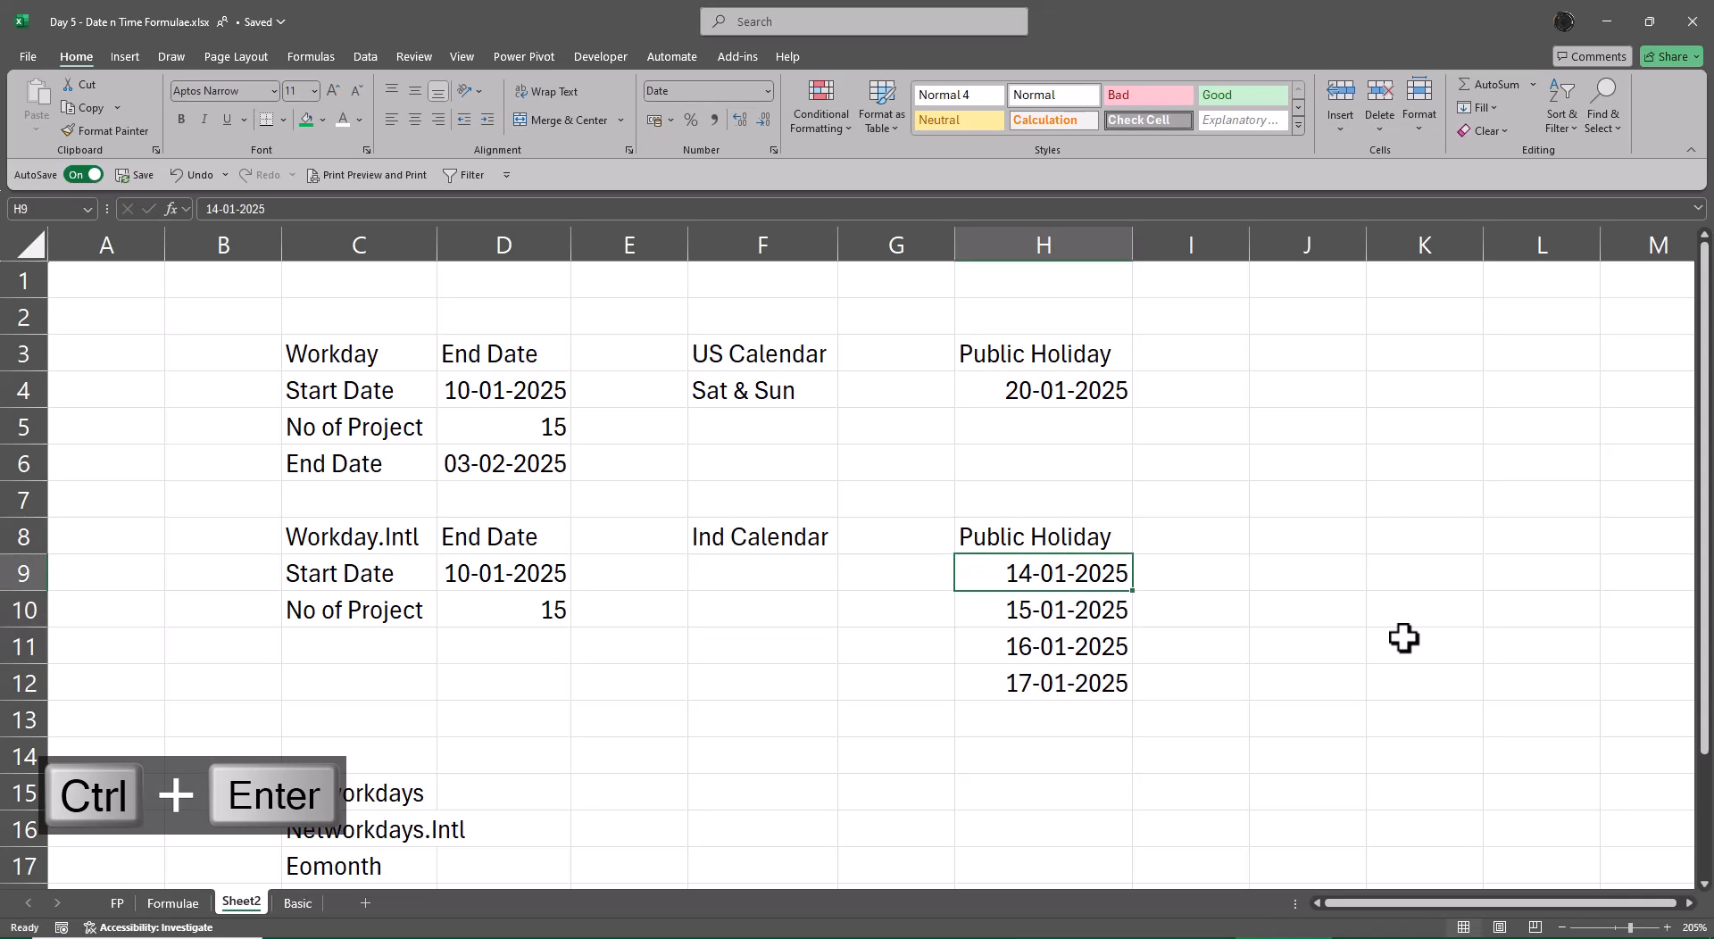
Step: Add the holiday date 26-01-2025 in H13 below the other Indian holidays
key(Down)
key(Down)
key(Down)
key(Down)
text(26-01)
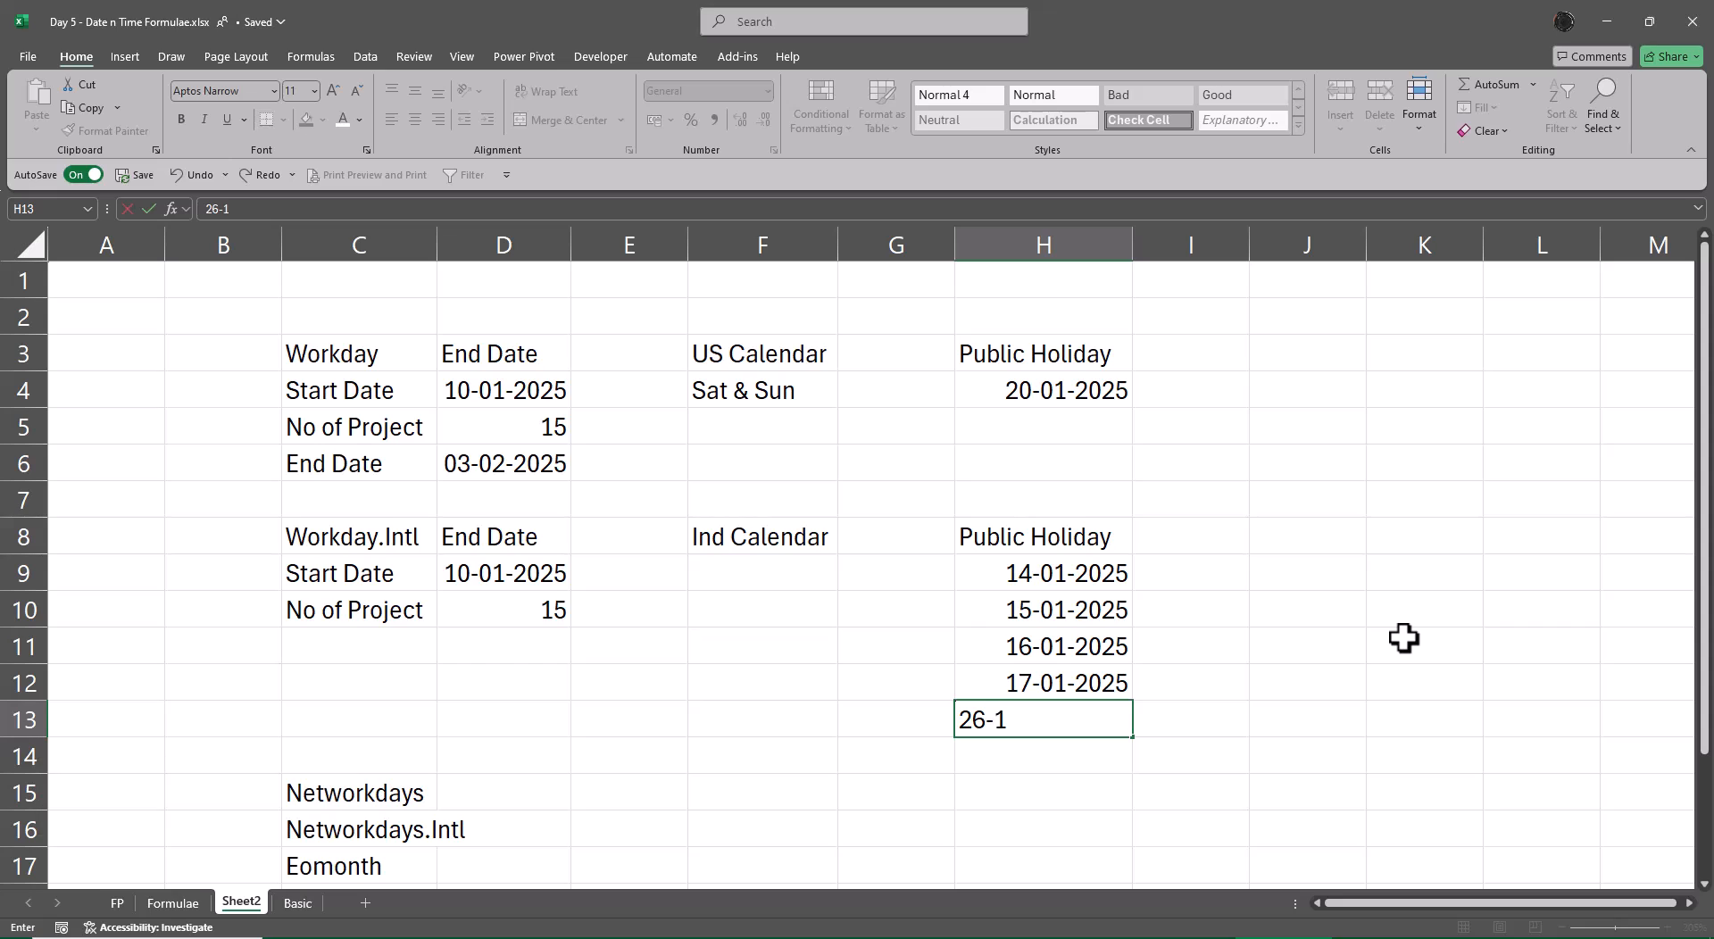
text(-2025)
key(Return)
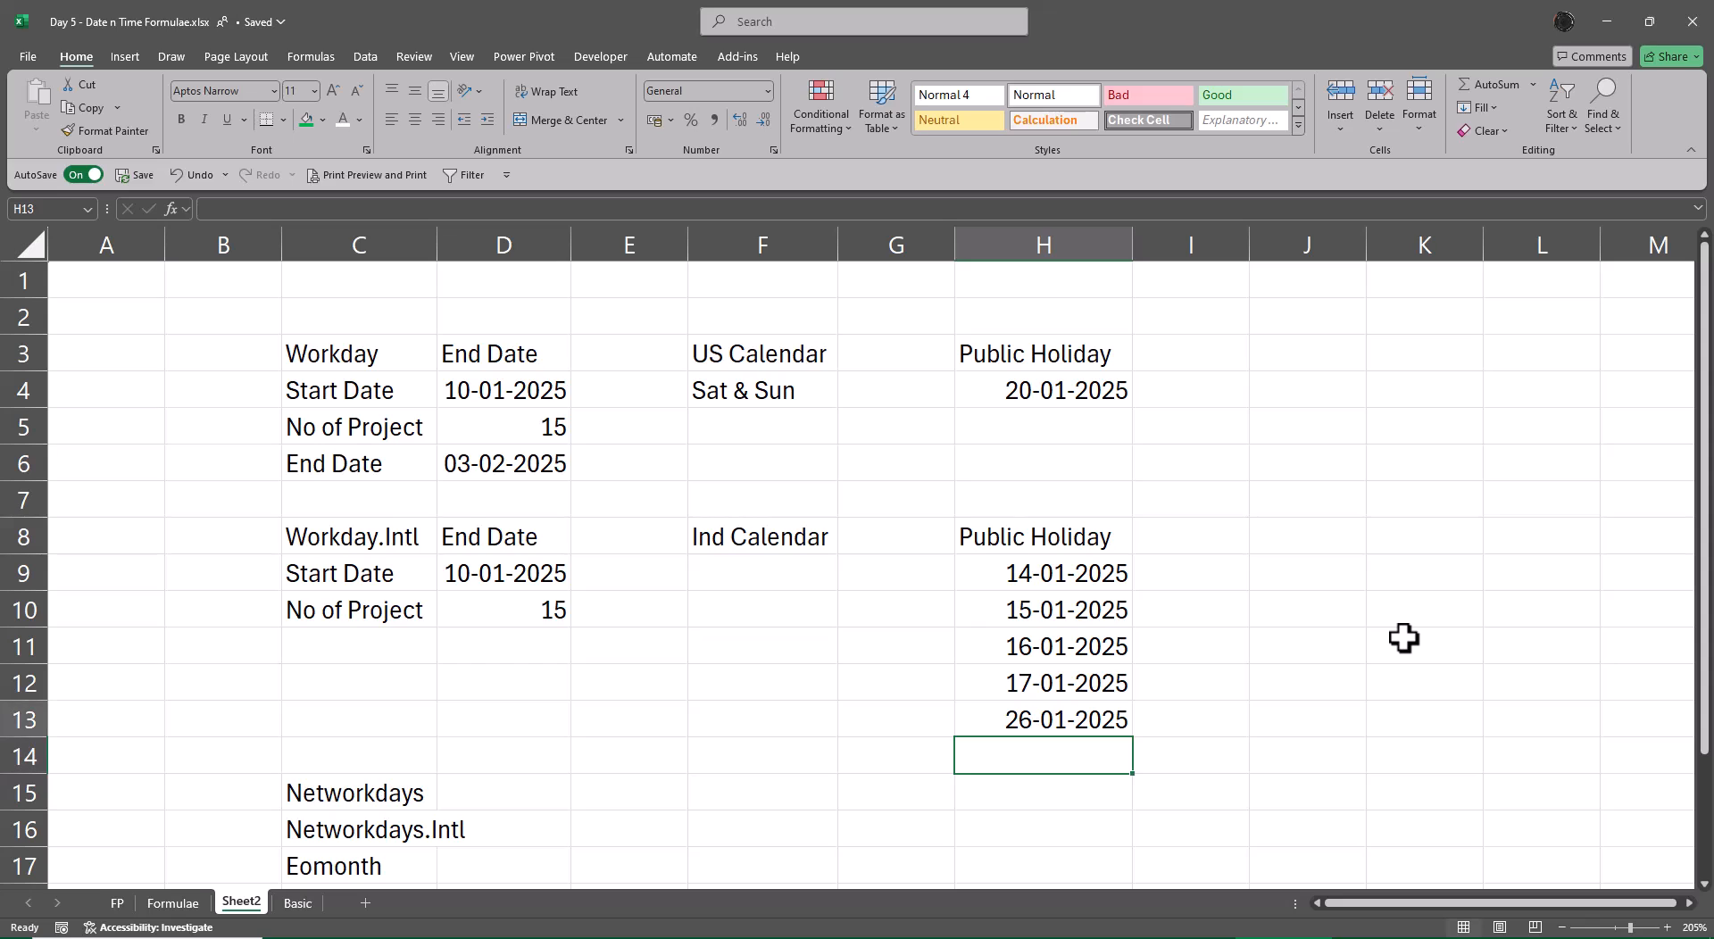
Step: Enter Sun as the weekend day in F9 under Ind Calendar
key(Up)
key(Up)
key(Up)
key(Up)
key(Up)
key(Left)
key(Left)
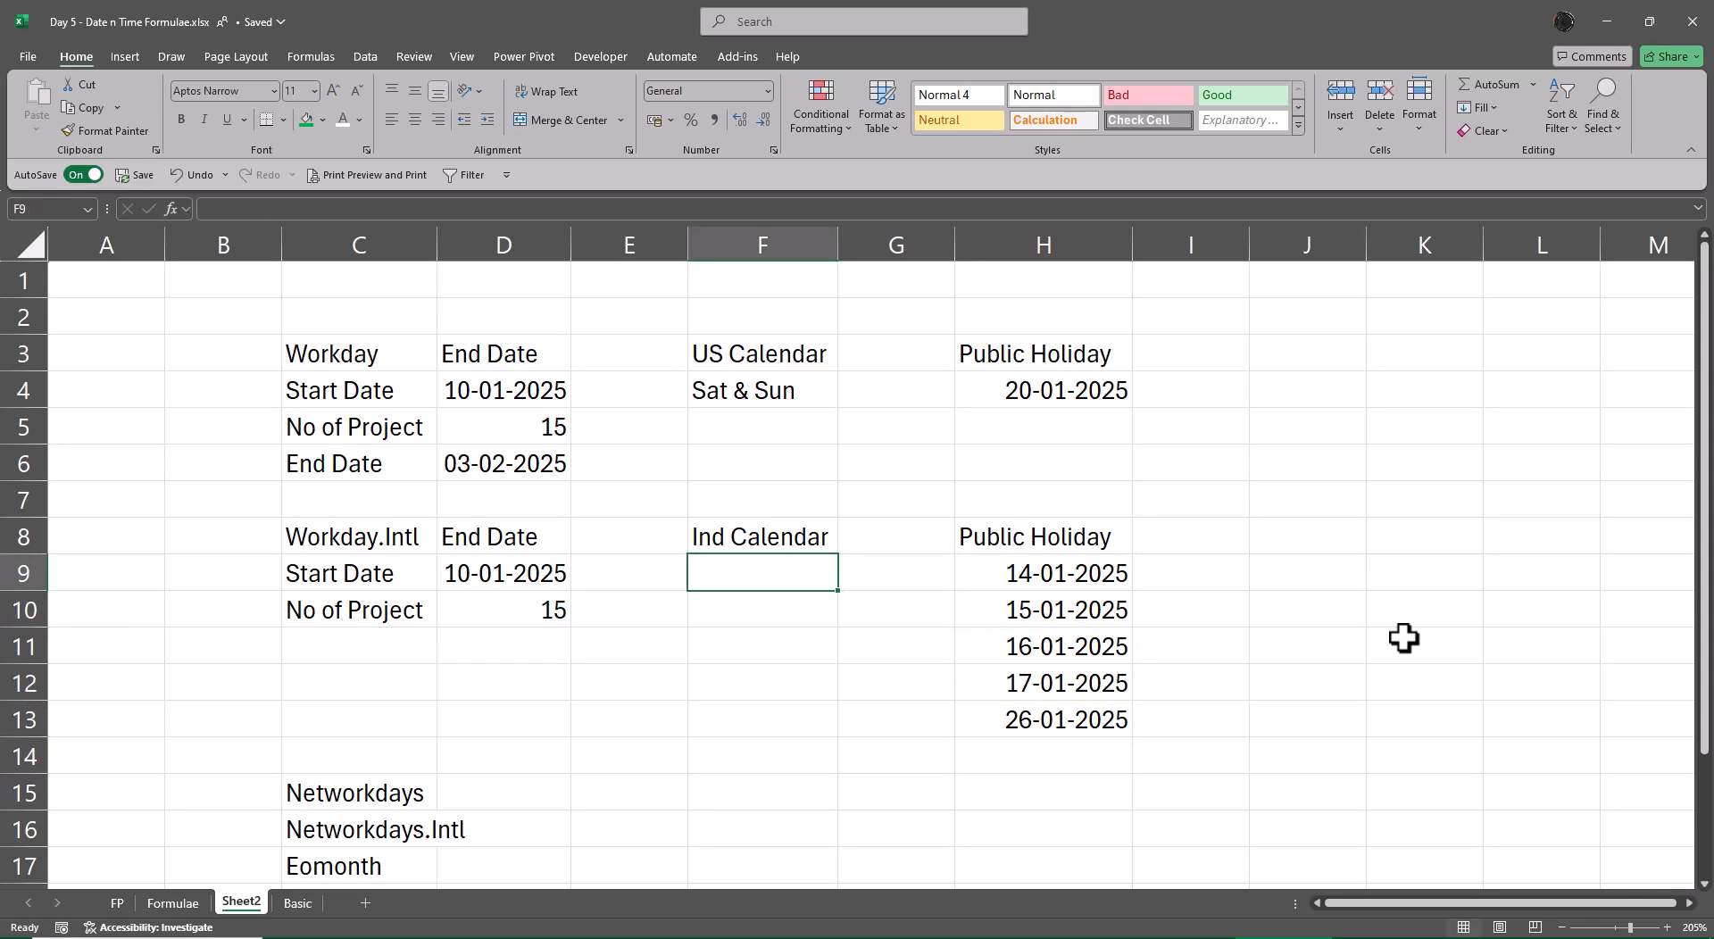
text(Sun)
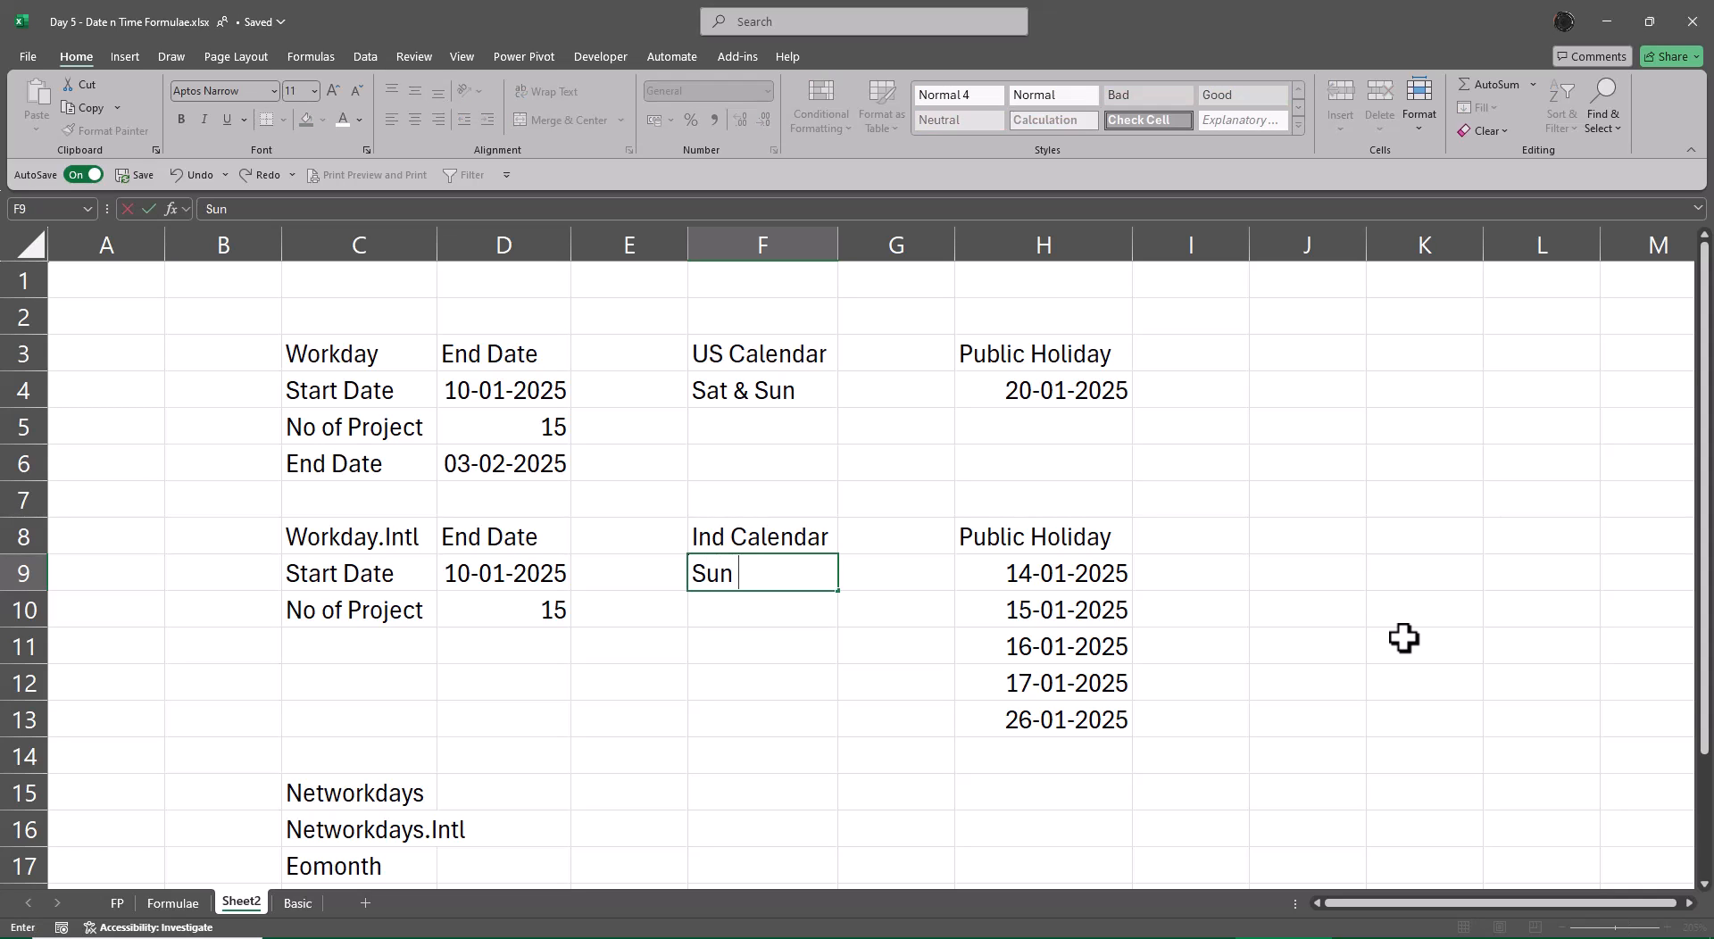
key(Return)
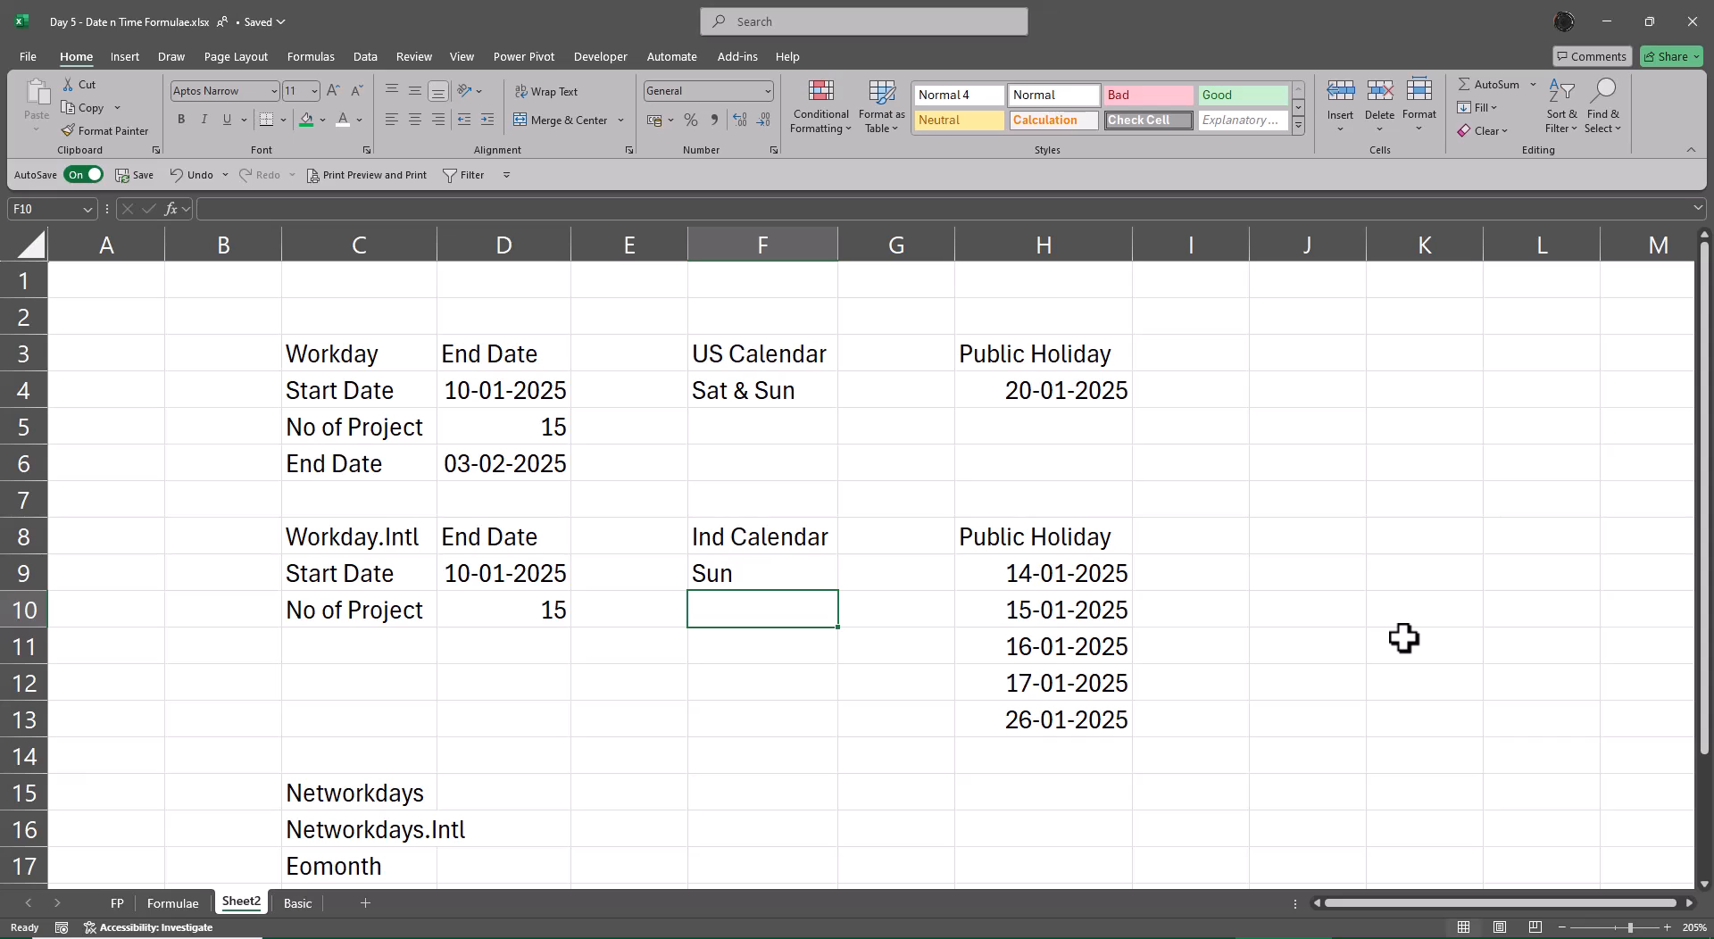
Step: Copy the End Date label from C6 to C11 below the Workday.Intl project rows
key(Up)
key(Up)
key(Up)
key(Up)
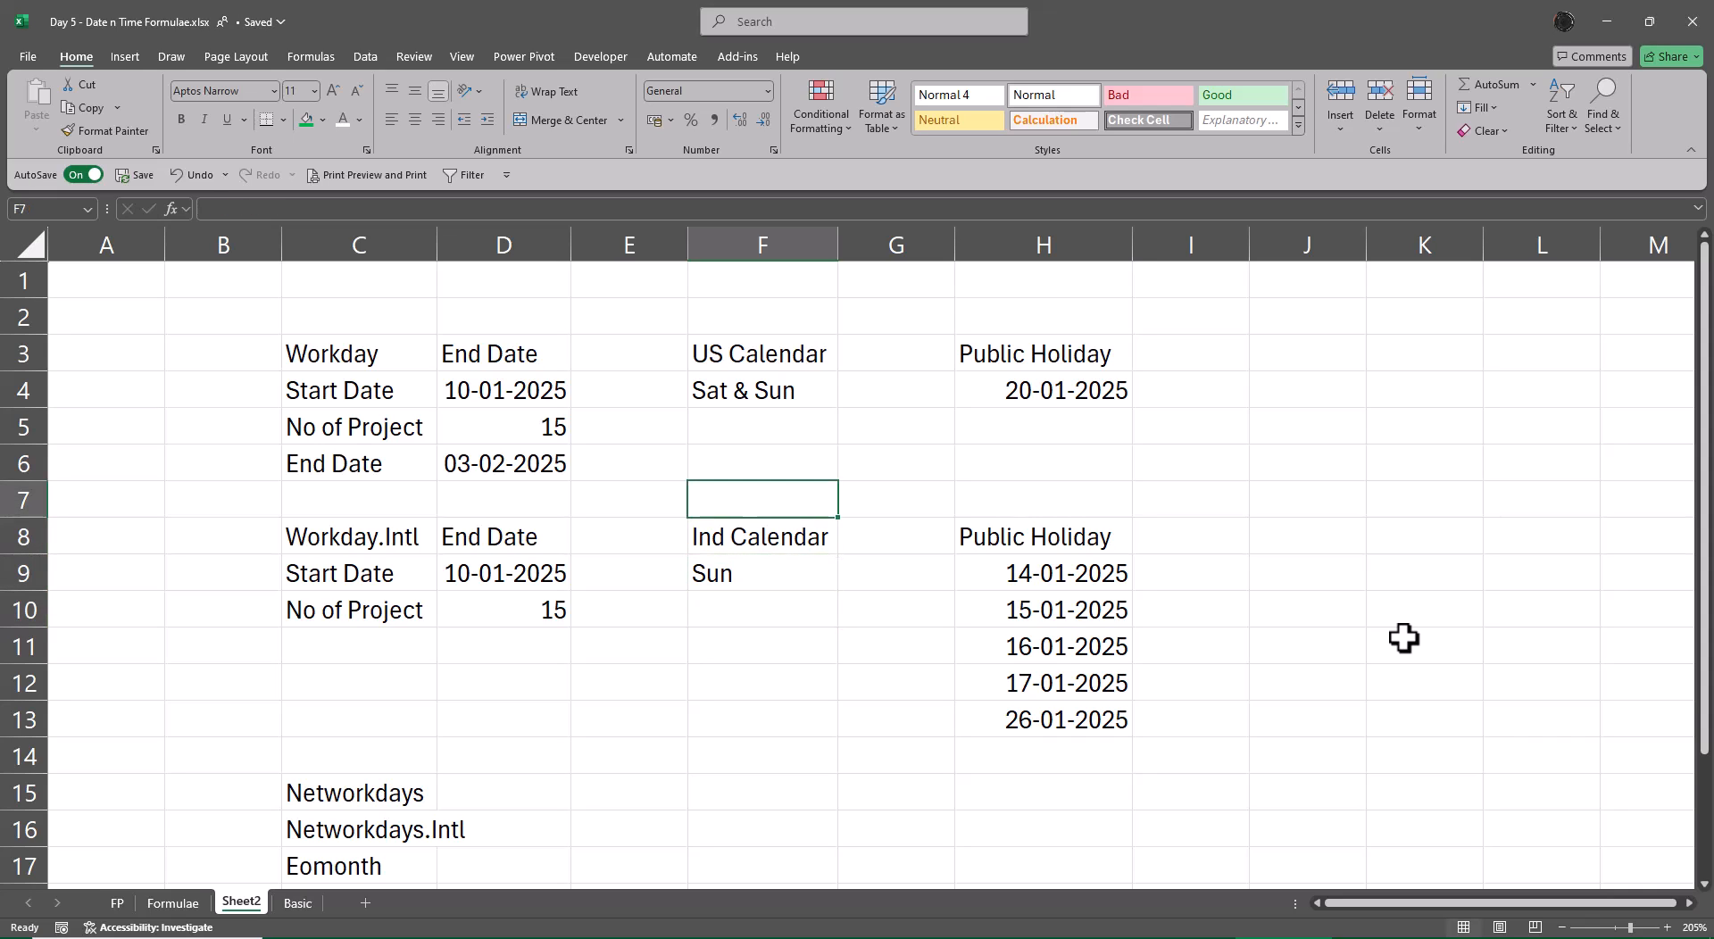
key(Left)
key(Left)
key(Left)
key(ctrl+c)
key(Down)
key(Down)
key(Down)
key(Down)
key(Down)
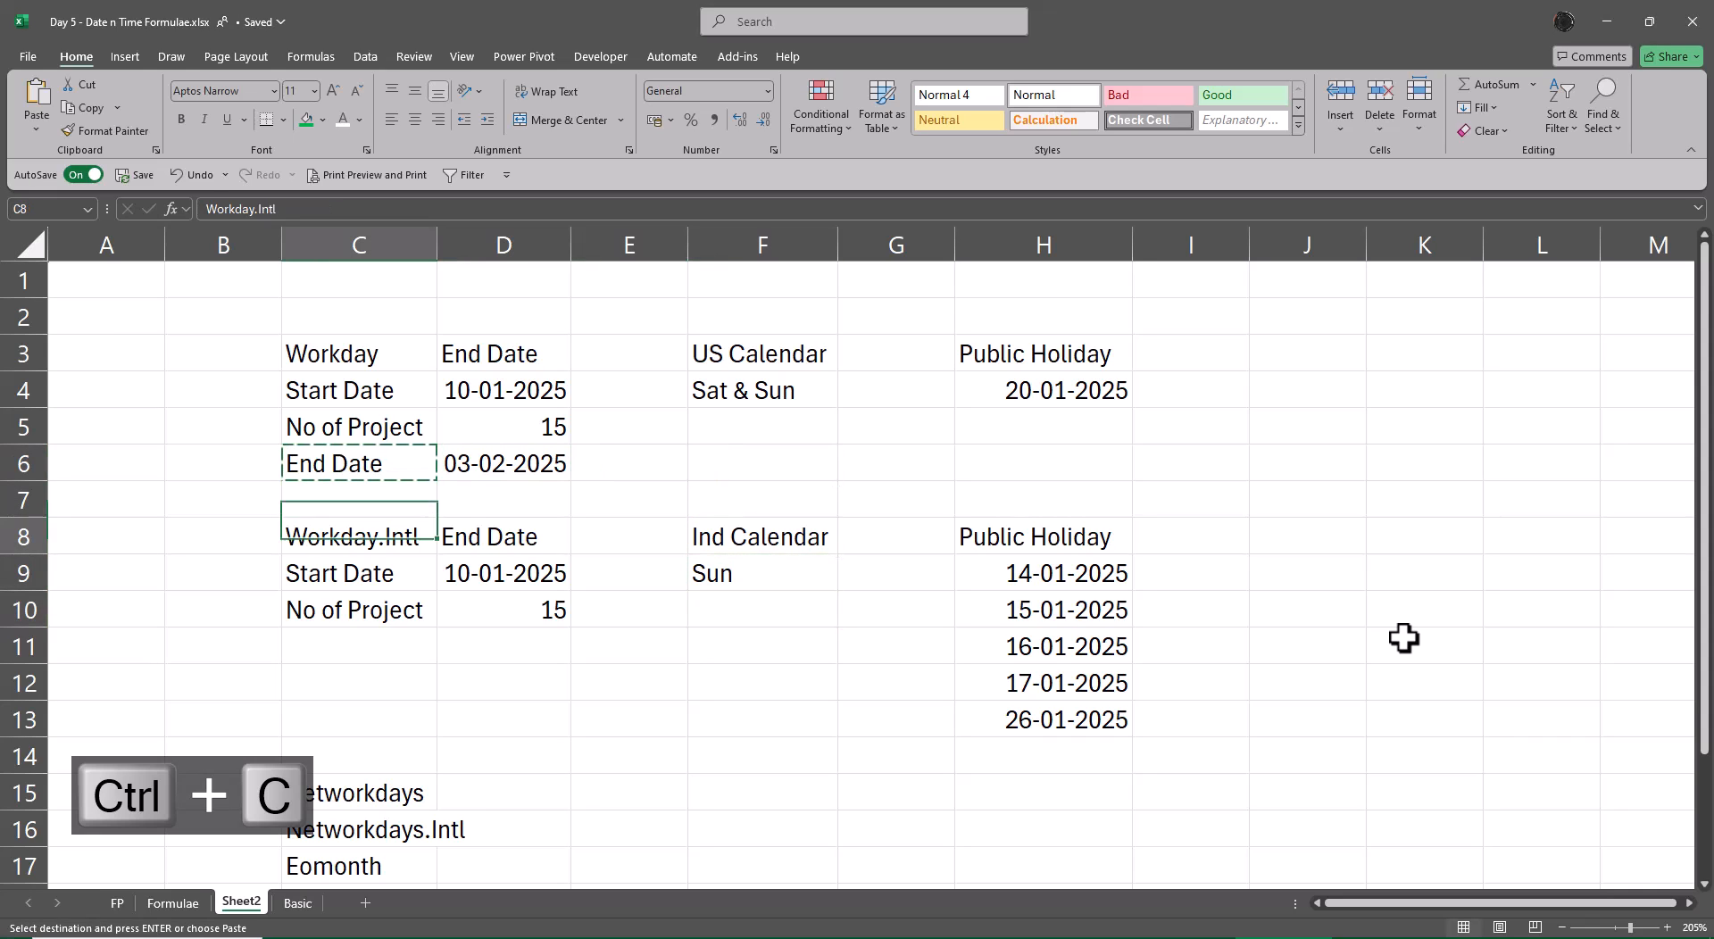
key(ctrl+v)
key(Return)
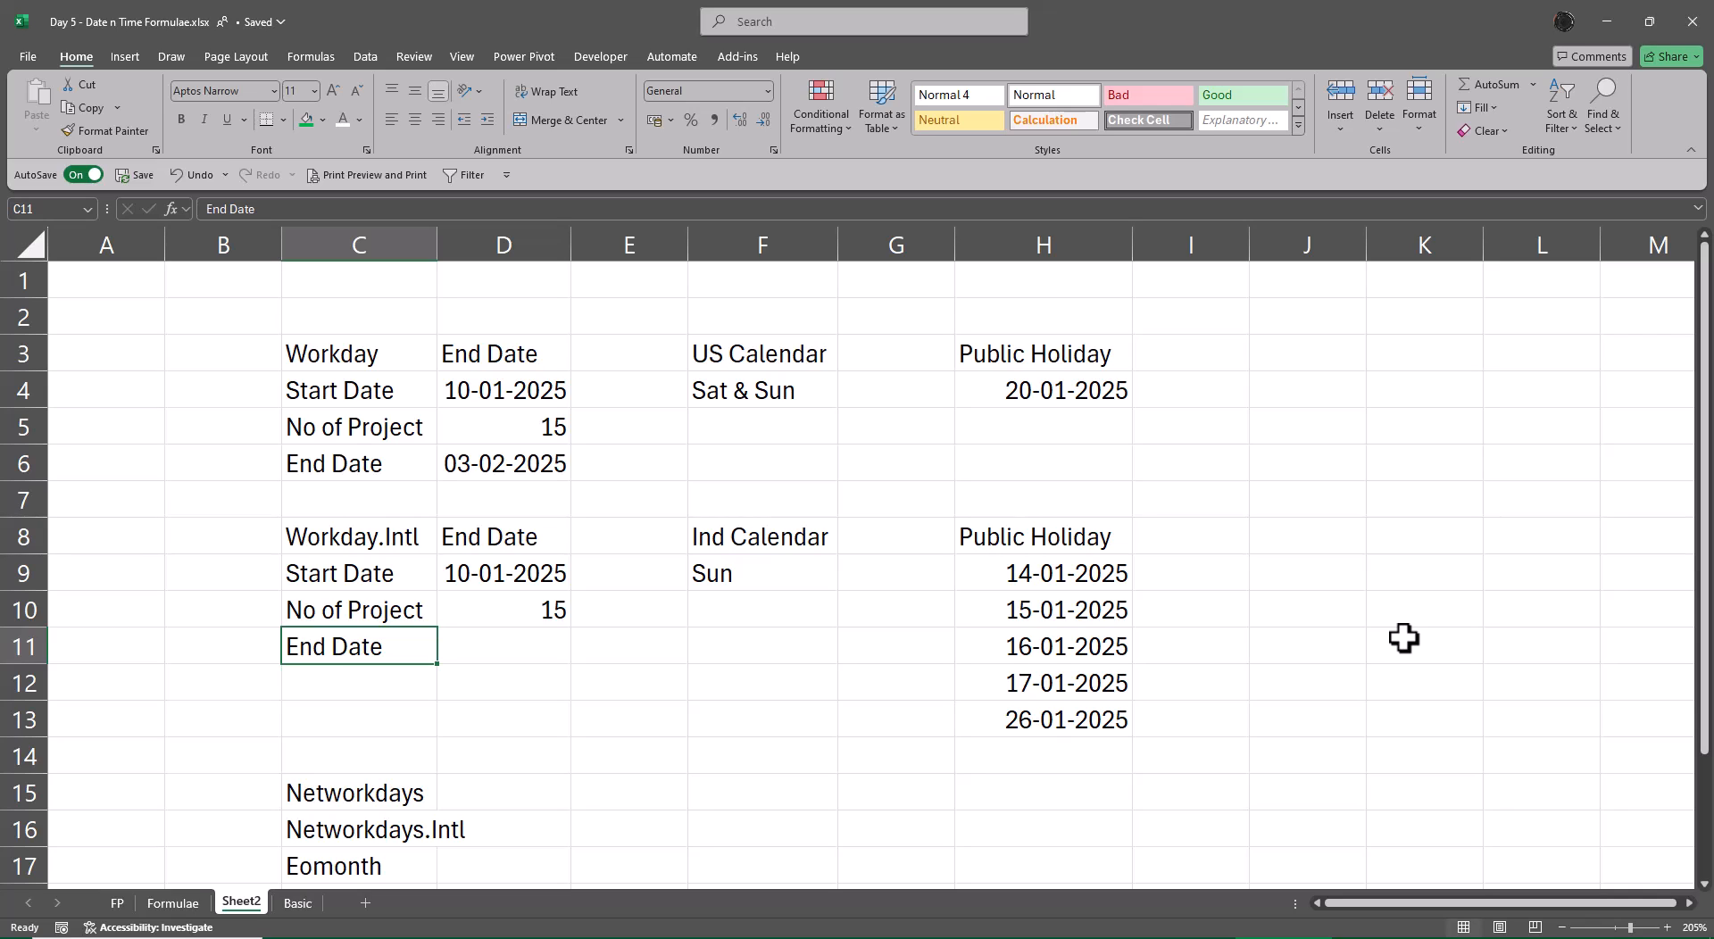
key(Right)
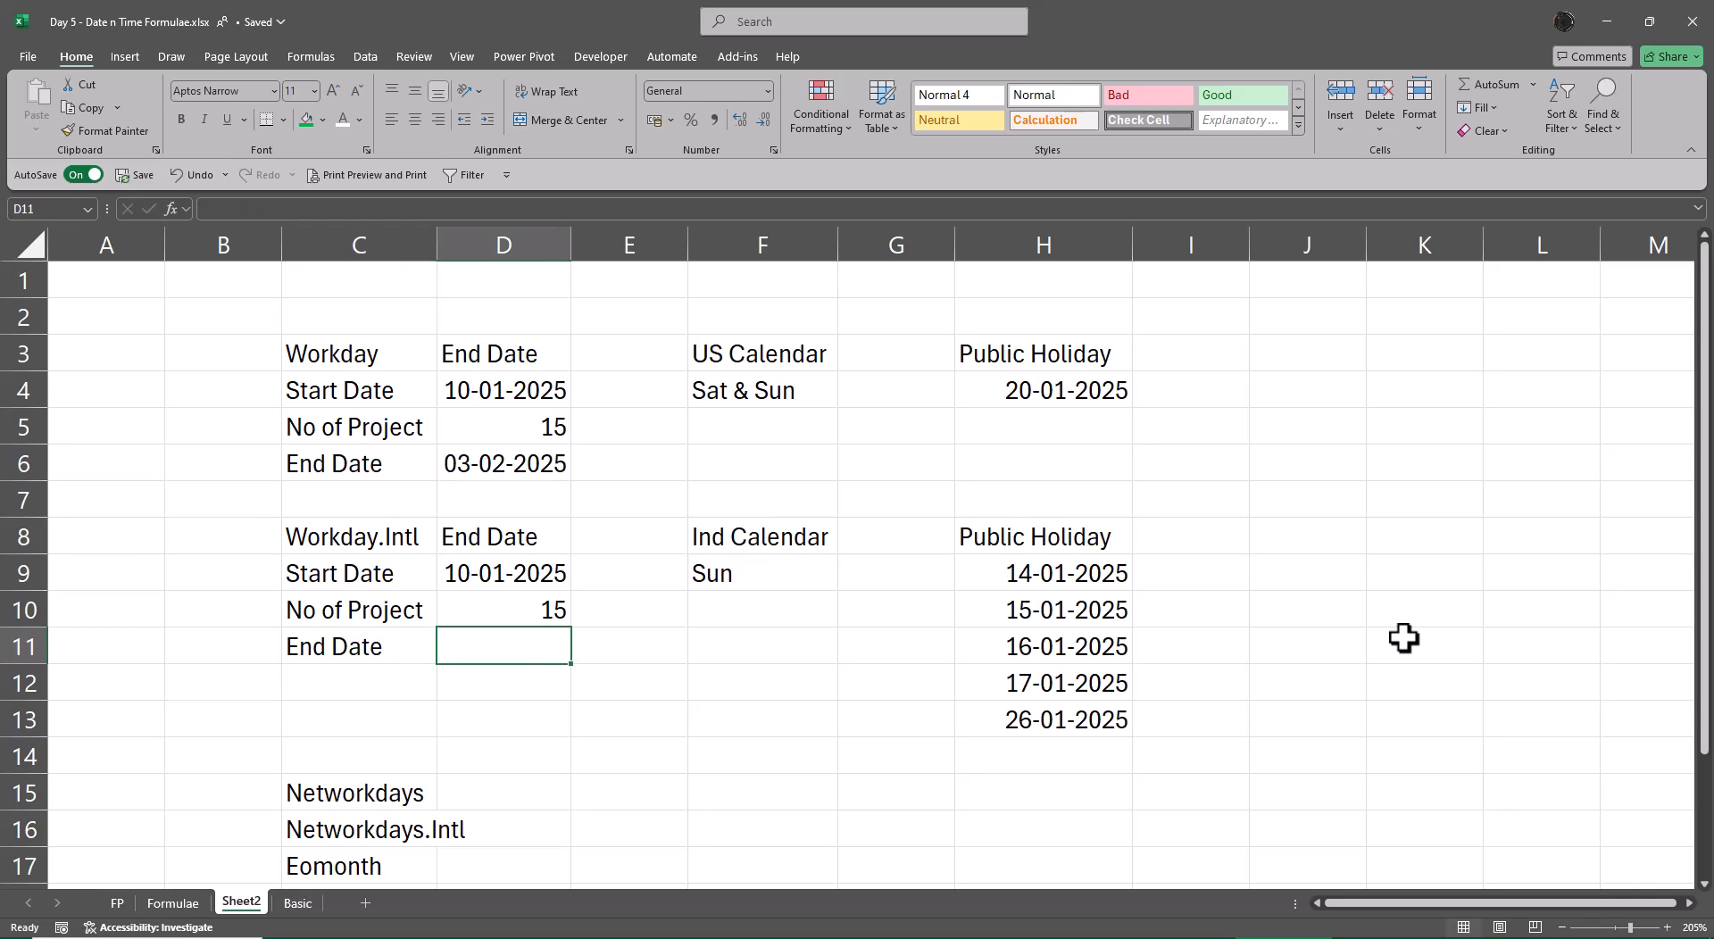
text(=wor)
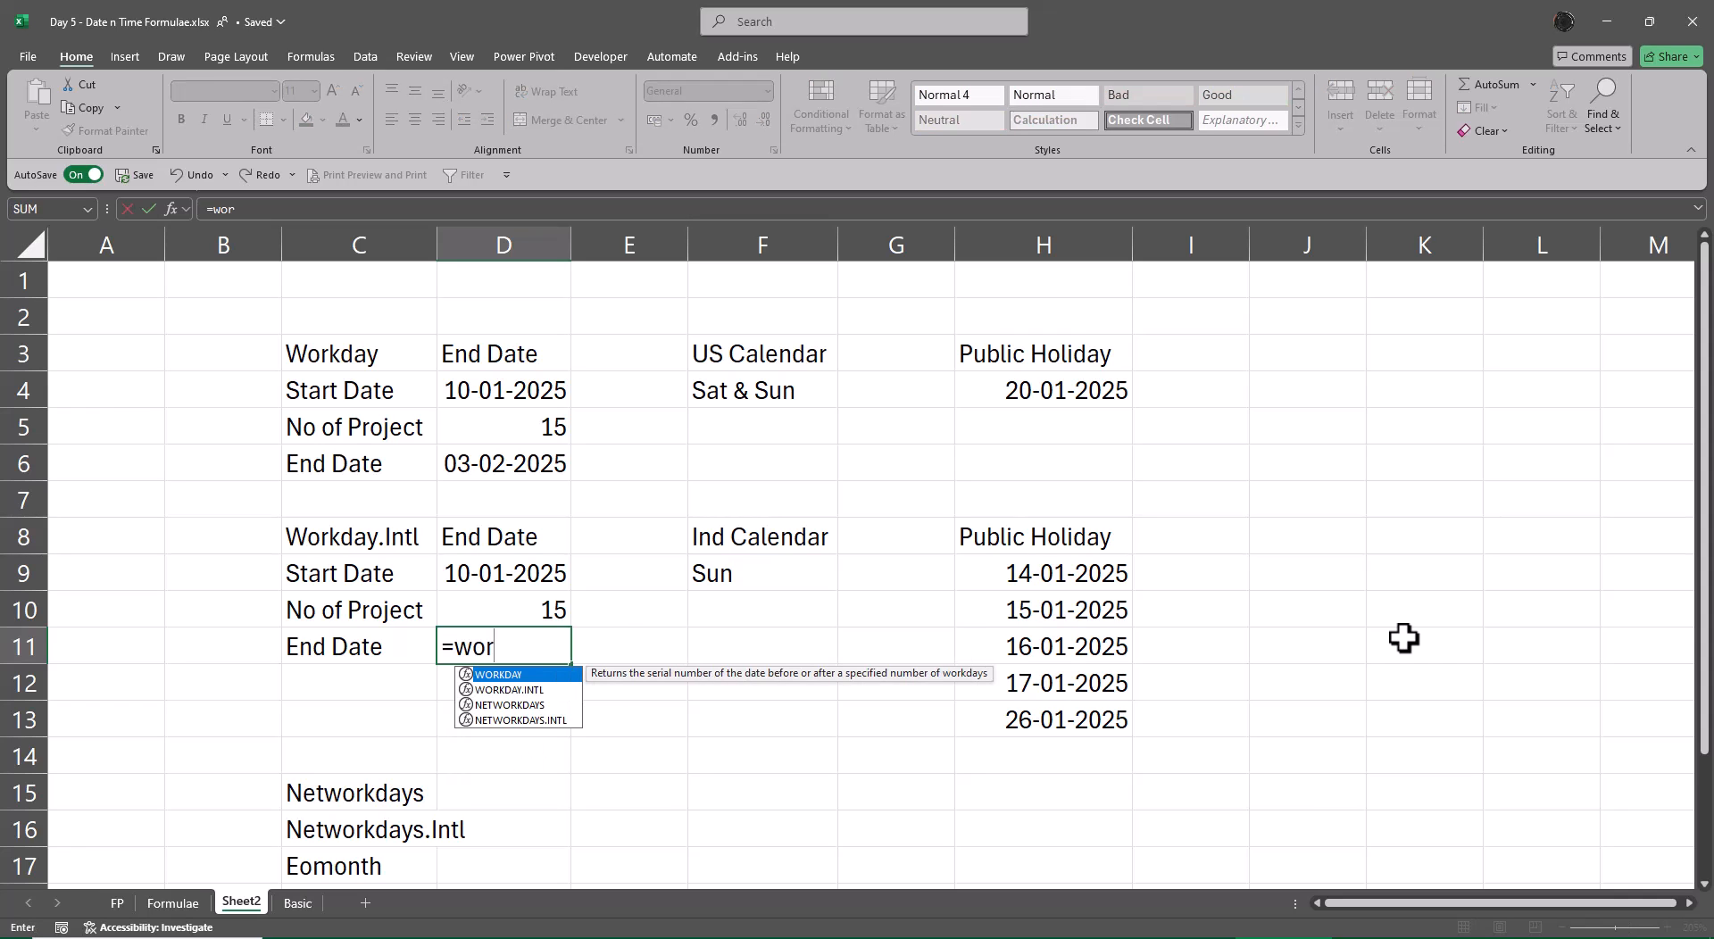
key(Down)
key(Tab)
key(ctrl+a)
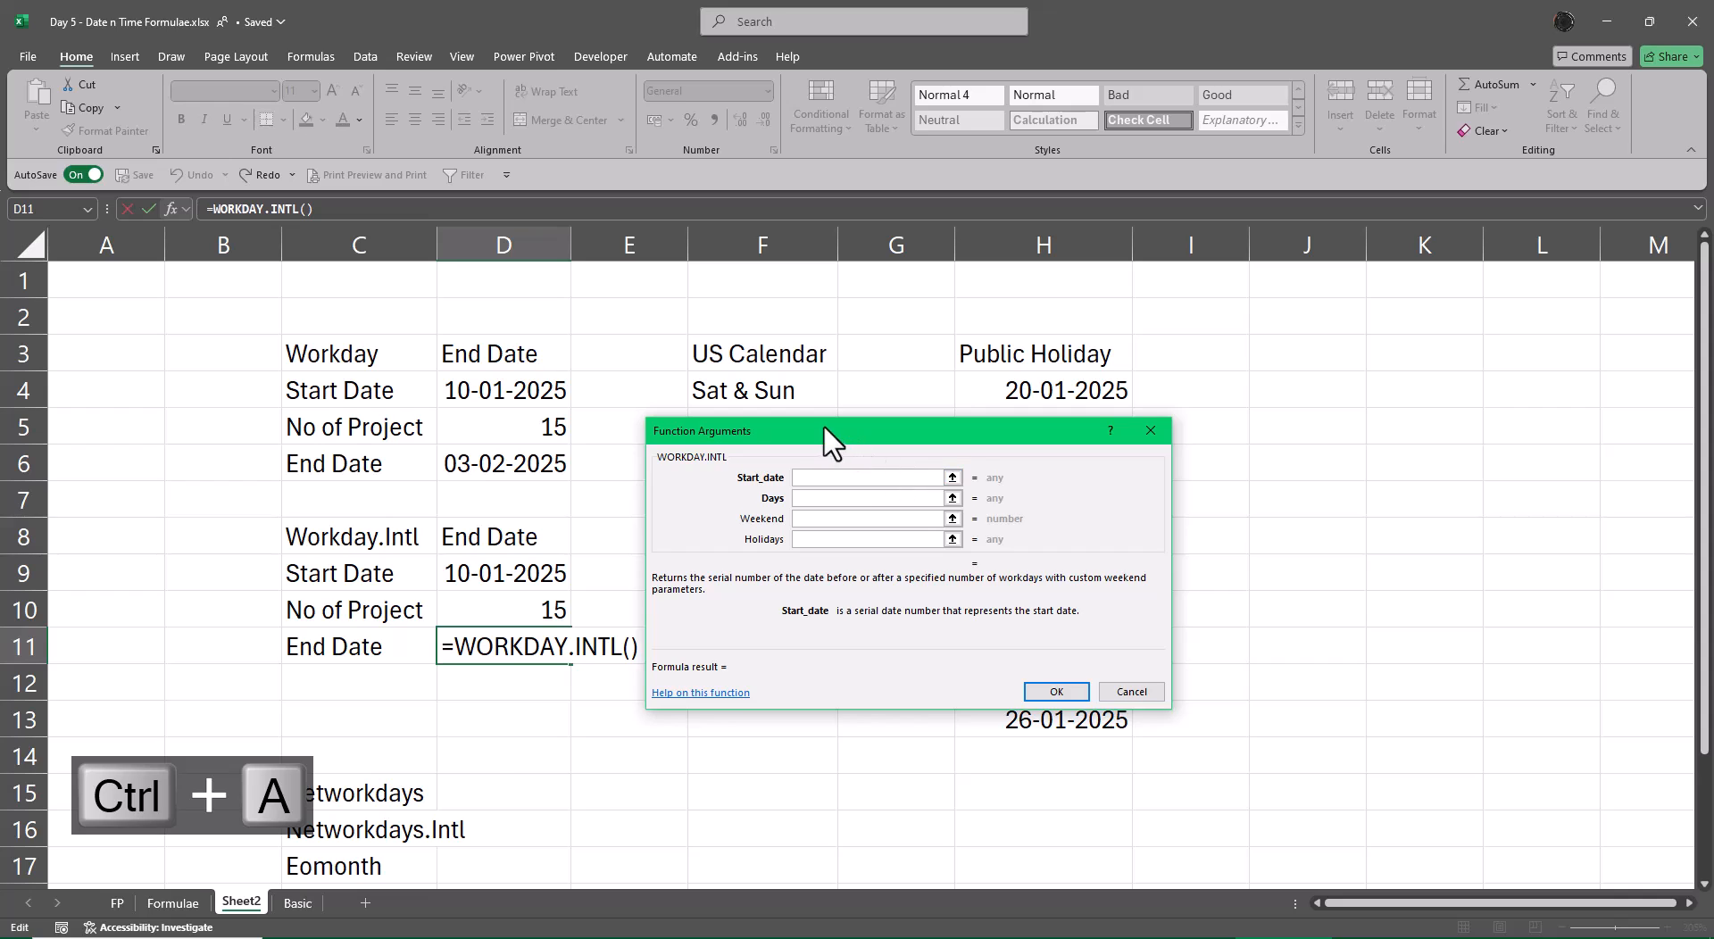
drag(818, 426, 1259, 273)
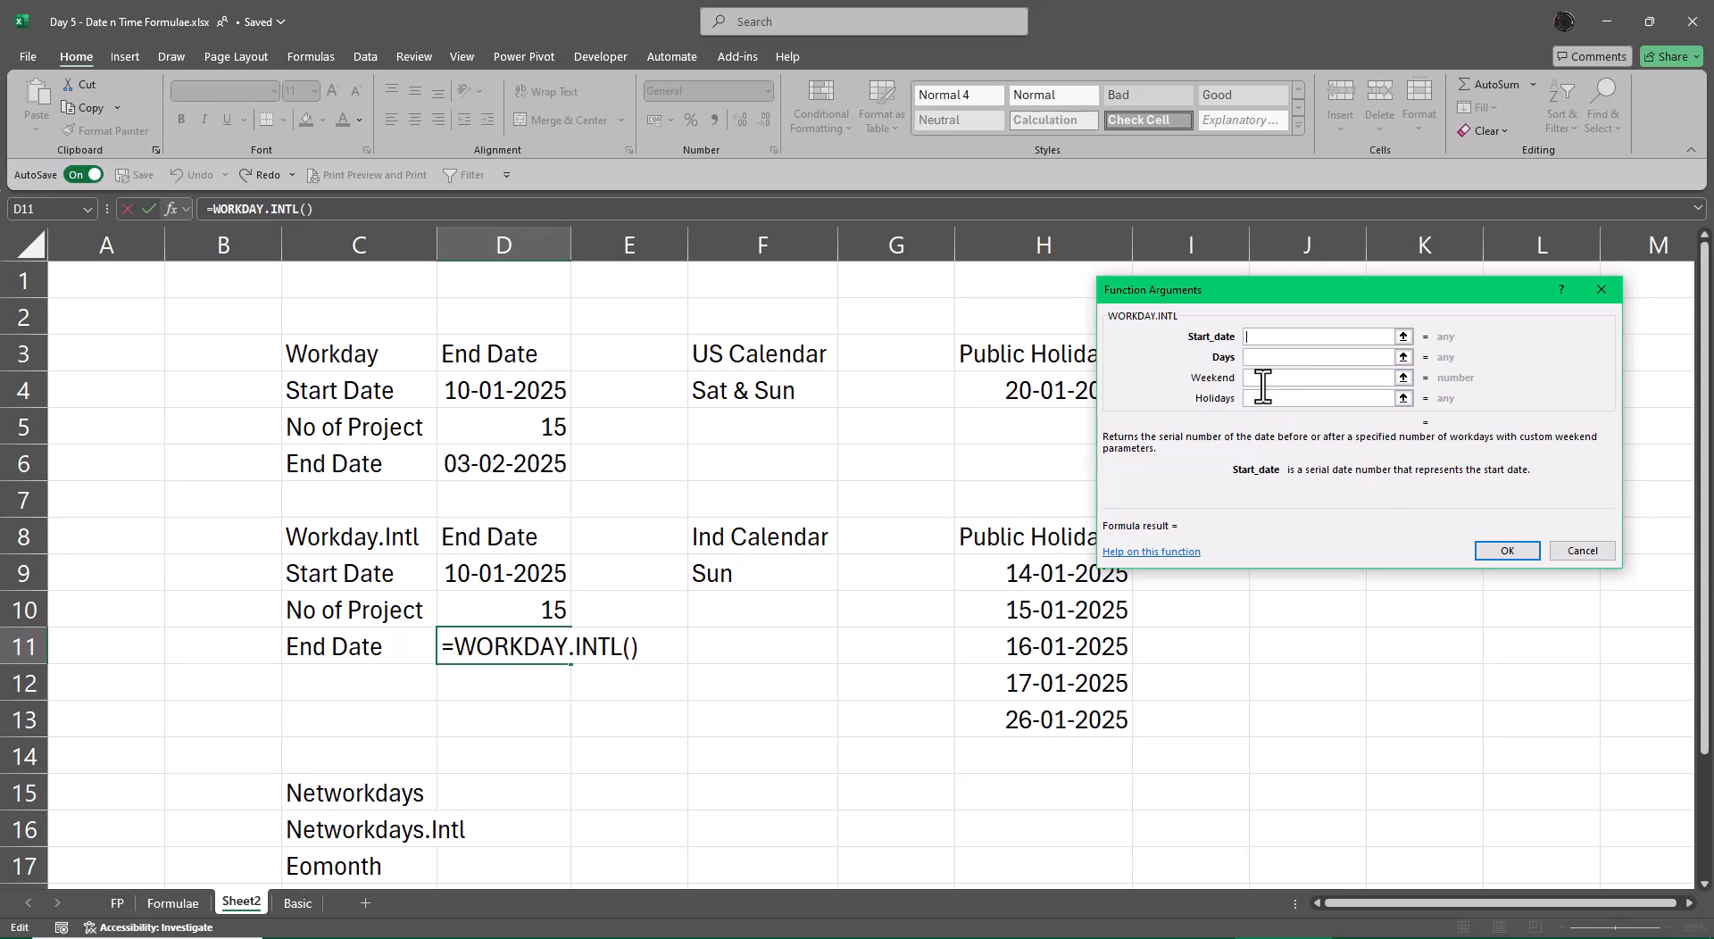
key(Escape)
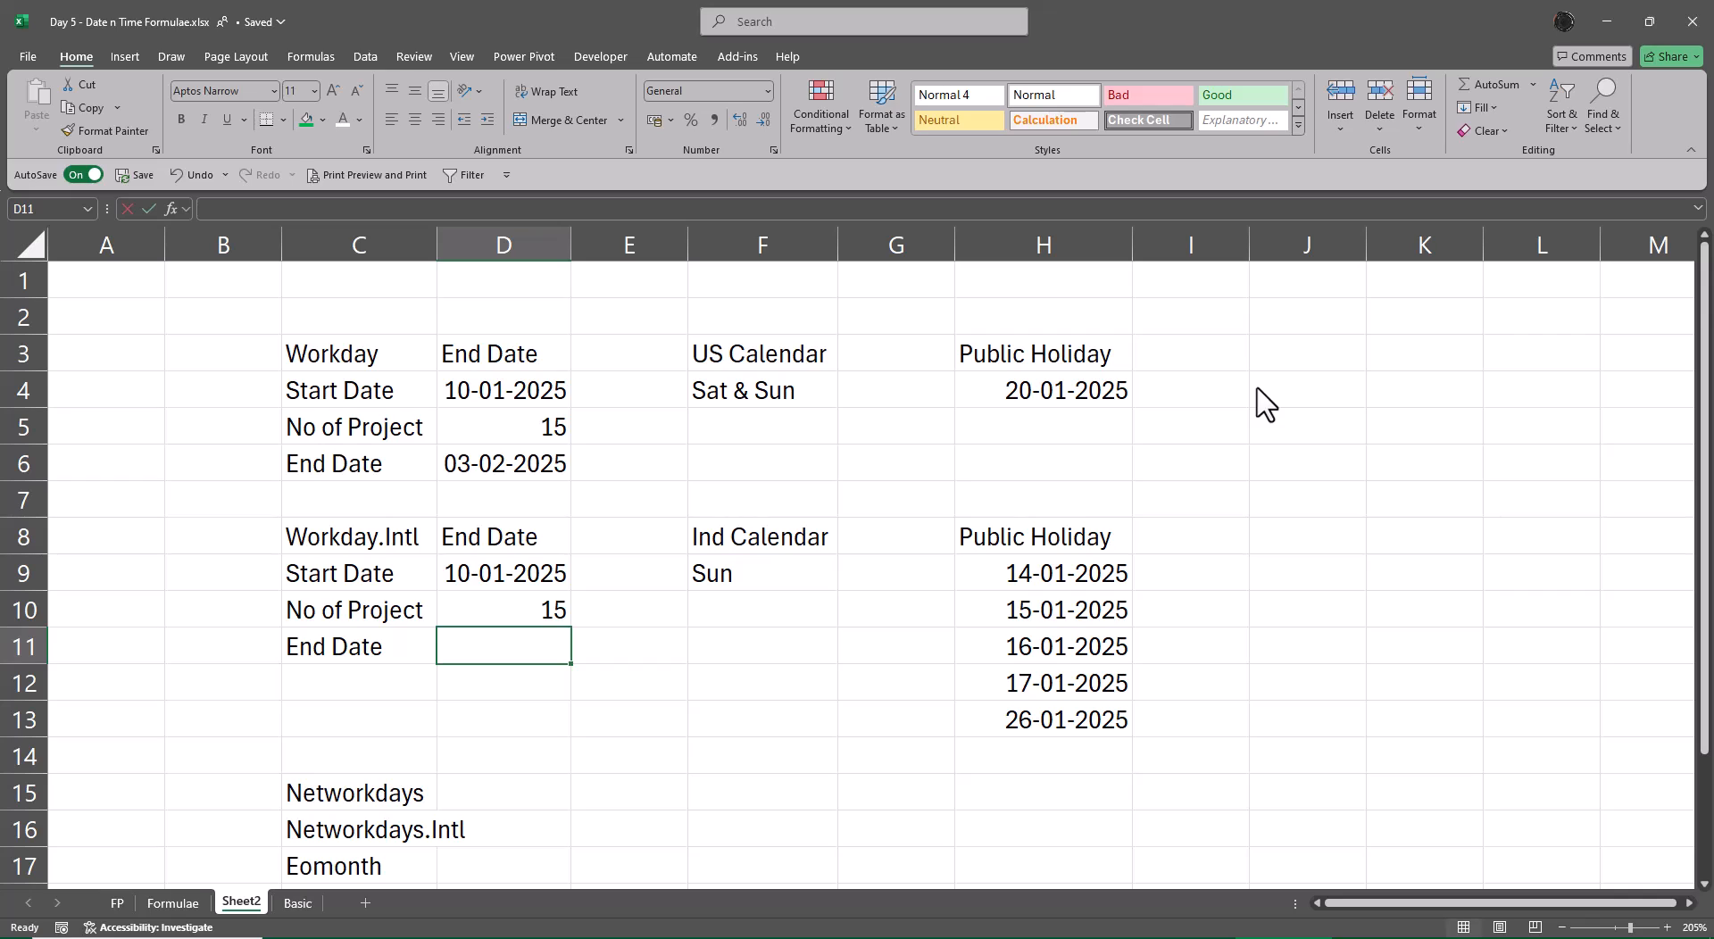
Step: Start a WORKDAY.INTL formula in D11 with start date D9 and D10 as the number of days
text(=work)
key(Down)
key(Tab)
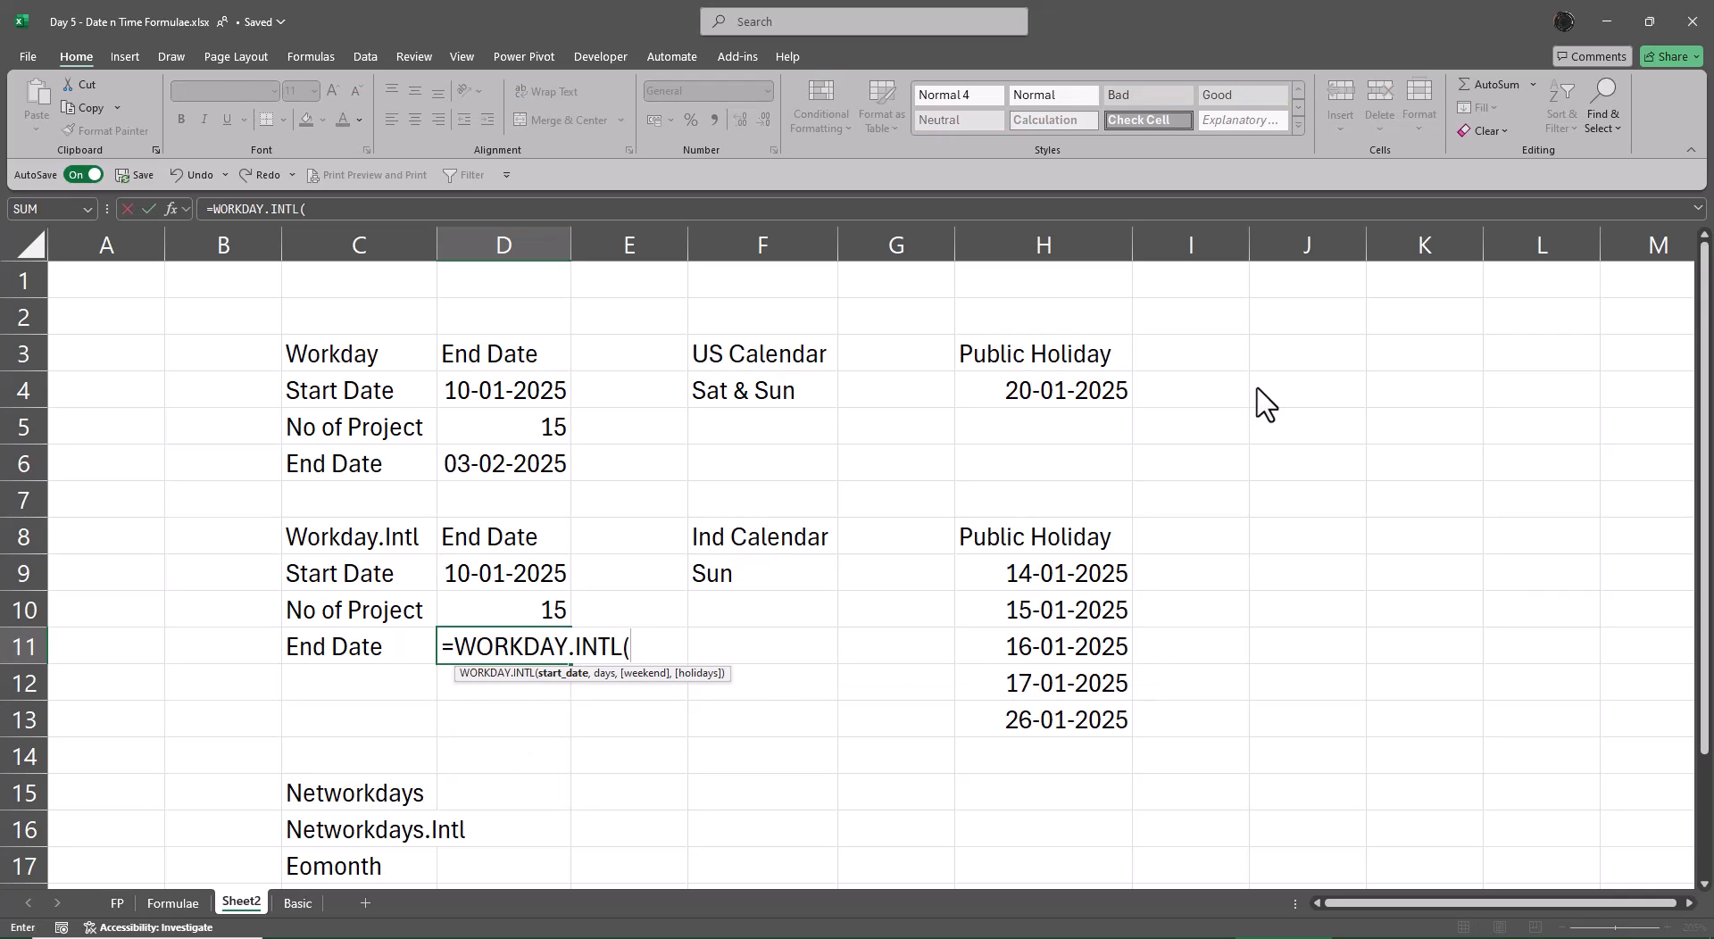
key(Up)
key(Up)
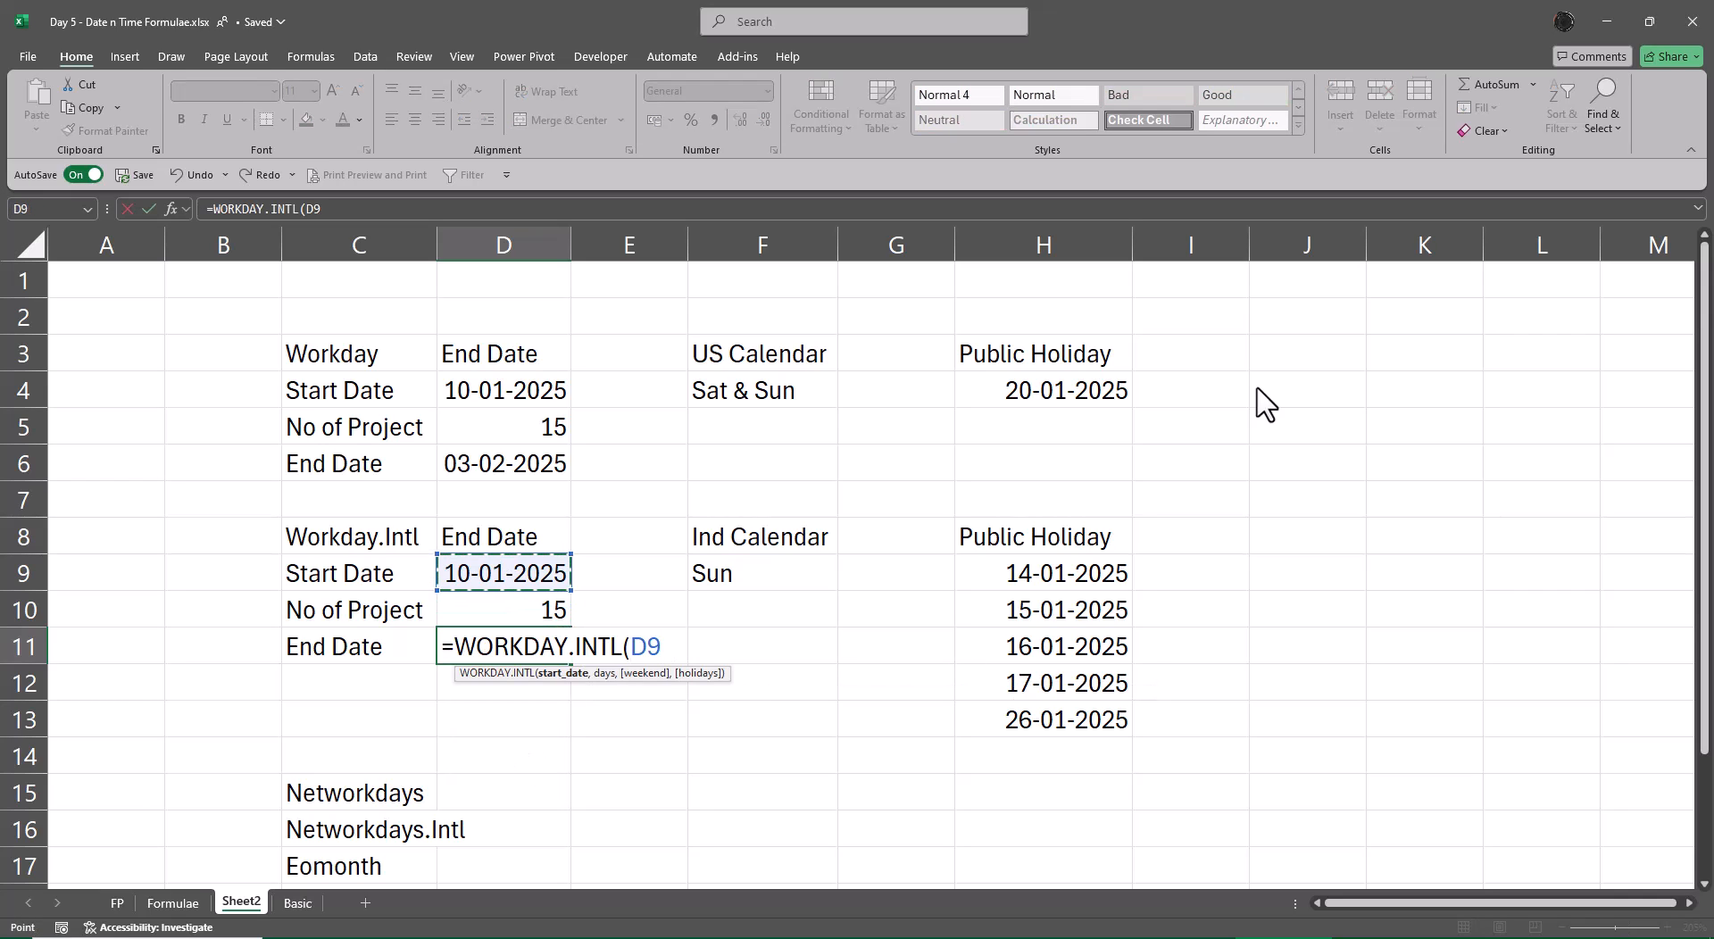
text(,)
key(Up)
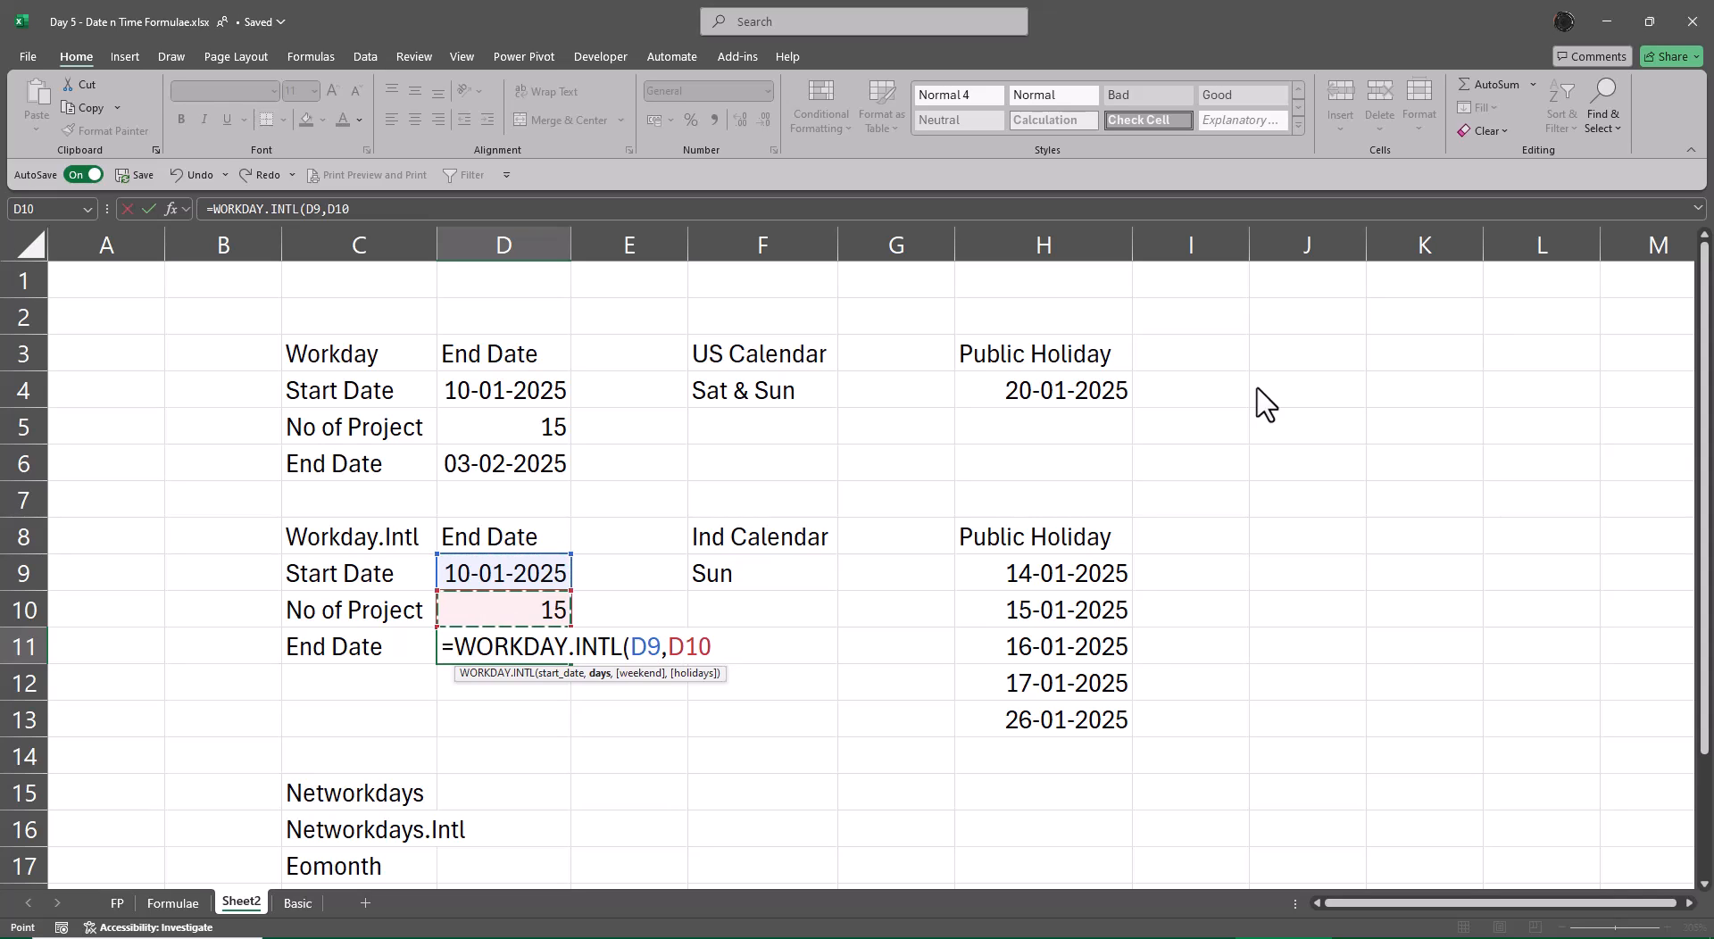
text(,)
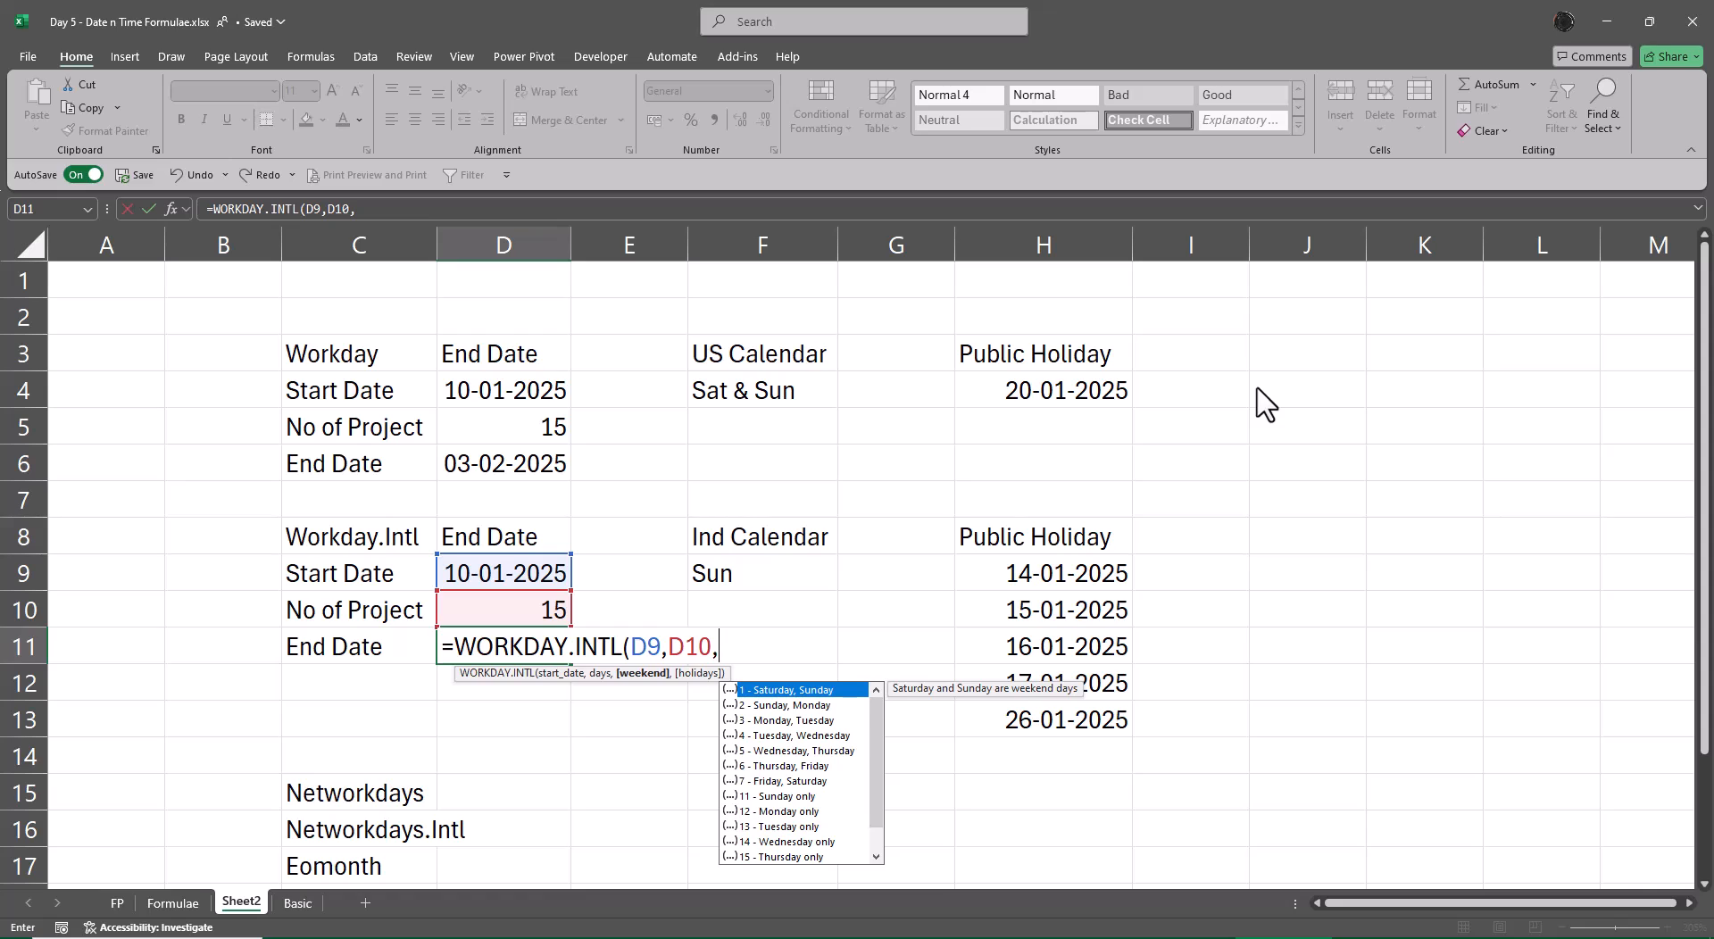
Step: Set the weekend argument of the WORKDAY.INTL formula to 11 - Sunday only
key(Down)
key(Down)
key(Down)
key(Down)
key(Down)
key(Down)
key(Down)
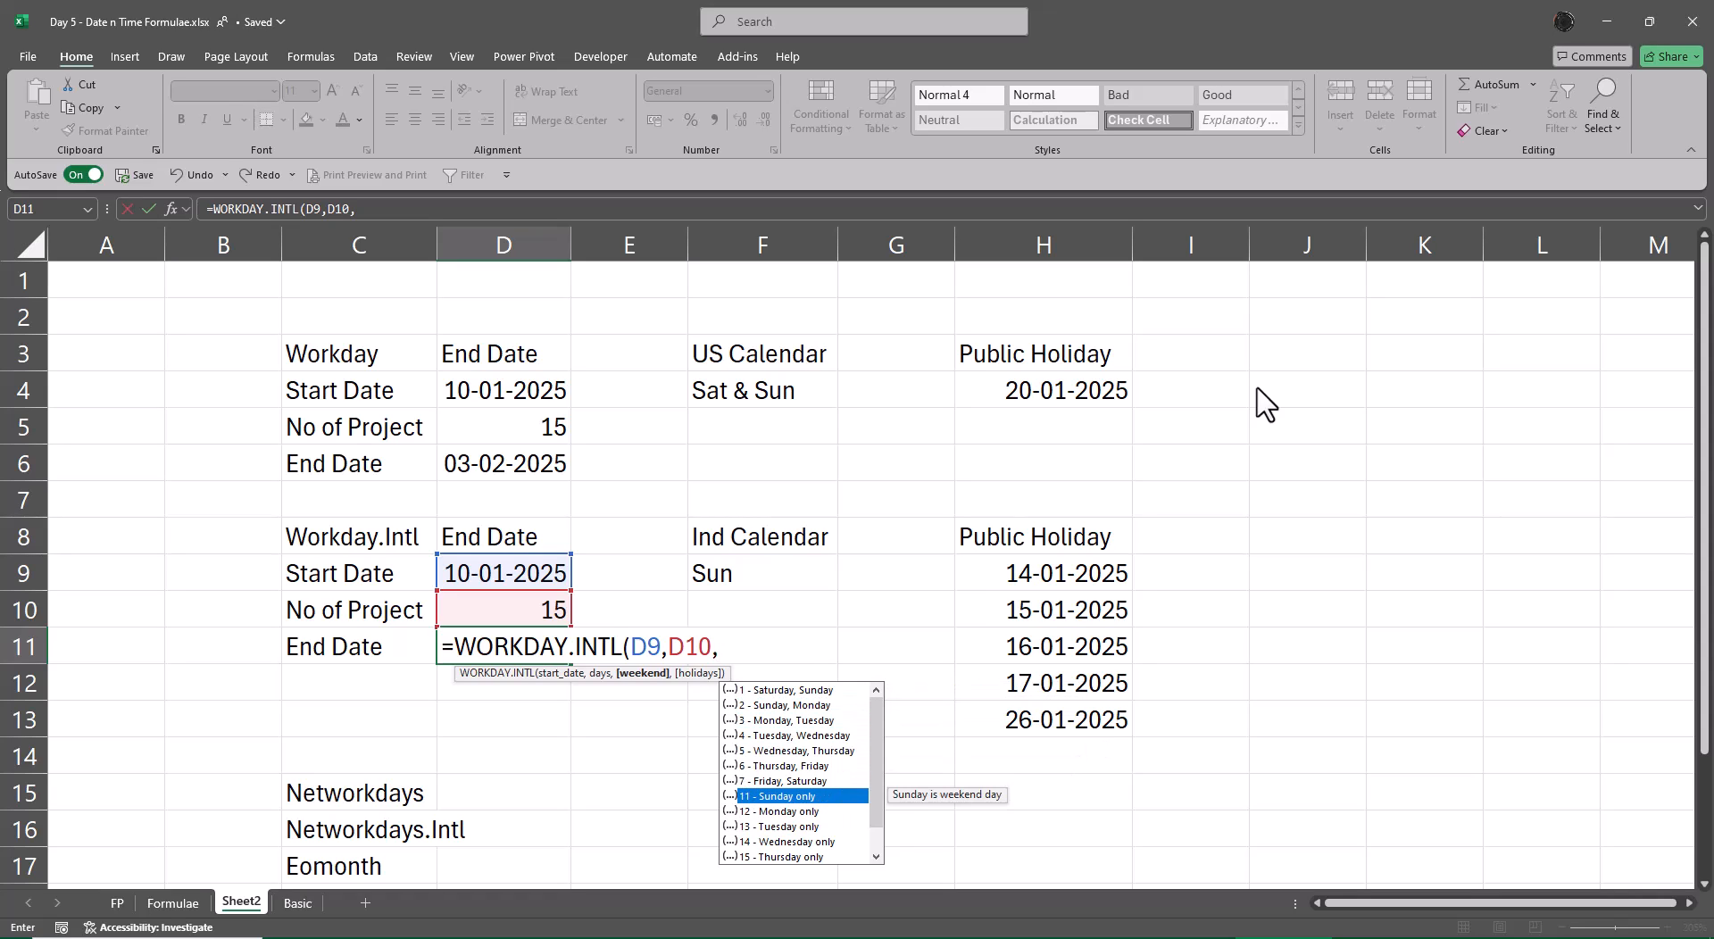
key(Tab)
text(,)
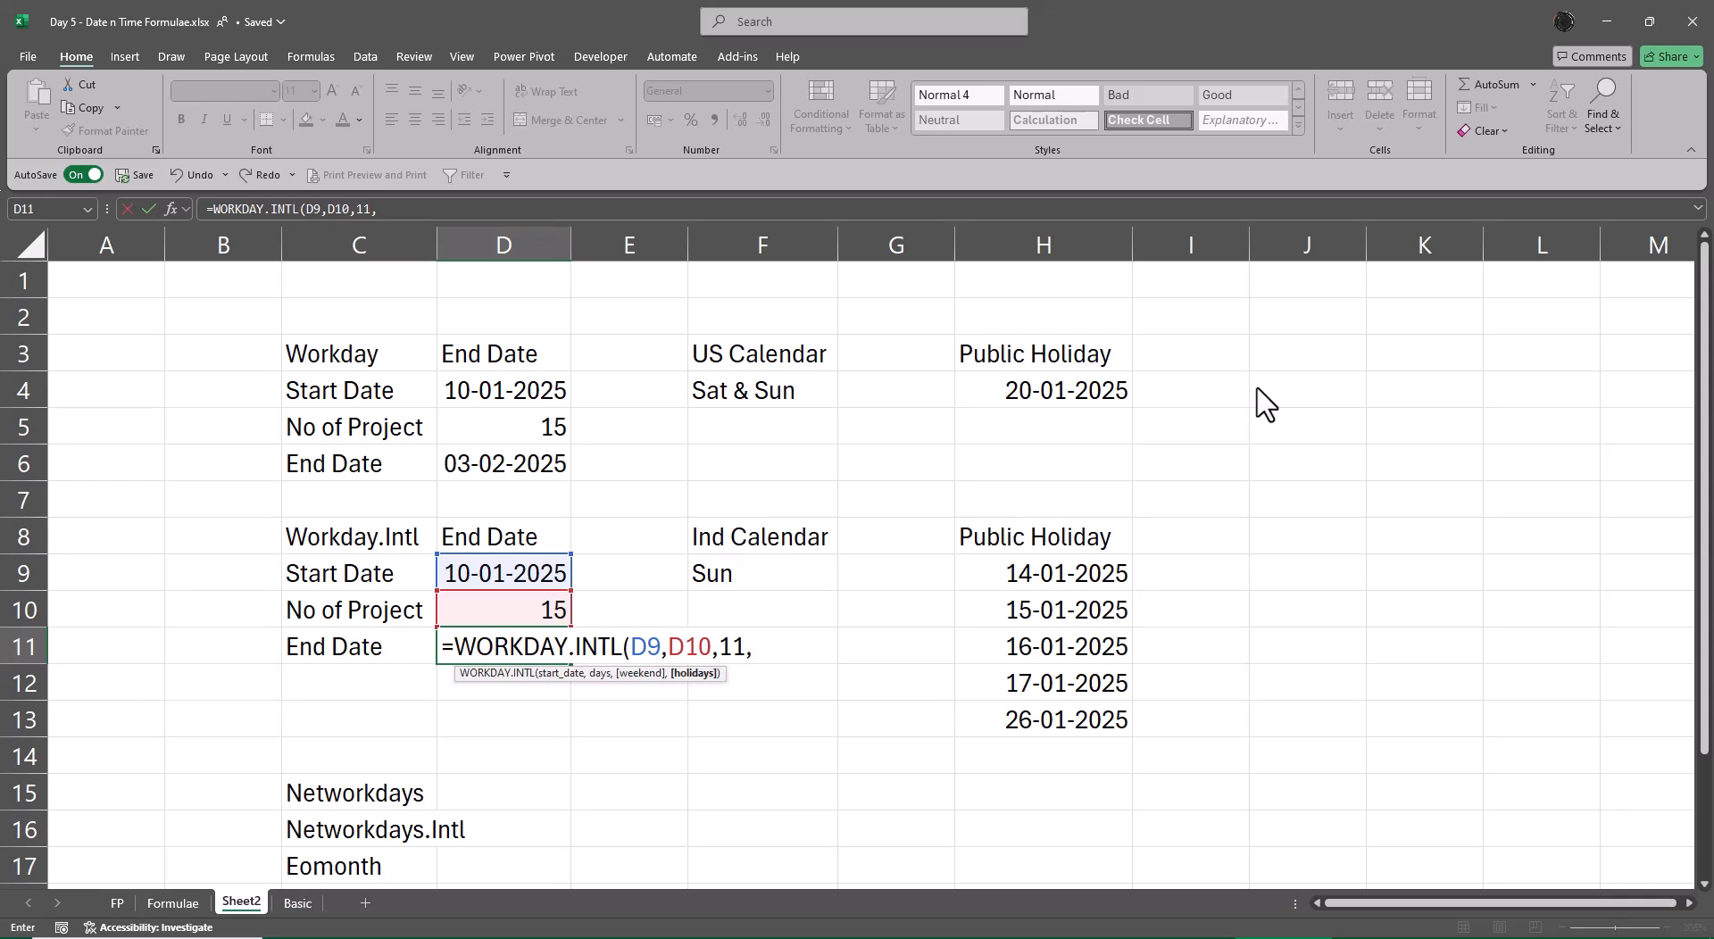
Step: Use the Indian public holidays in H9:H13 as the holidays argument and complete the formula
key(Right)
key(Right)
key(Right)
key(Up)
key(Up)
key(Right)
key(ctrl+shift+Down)
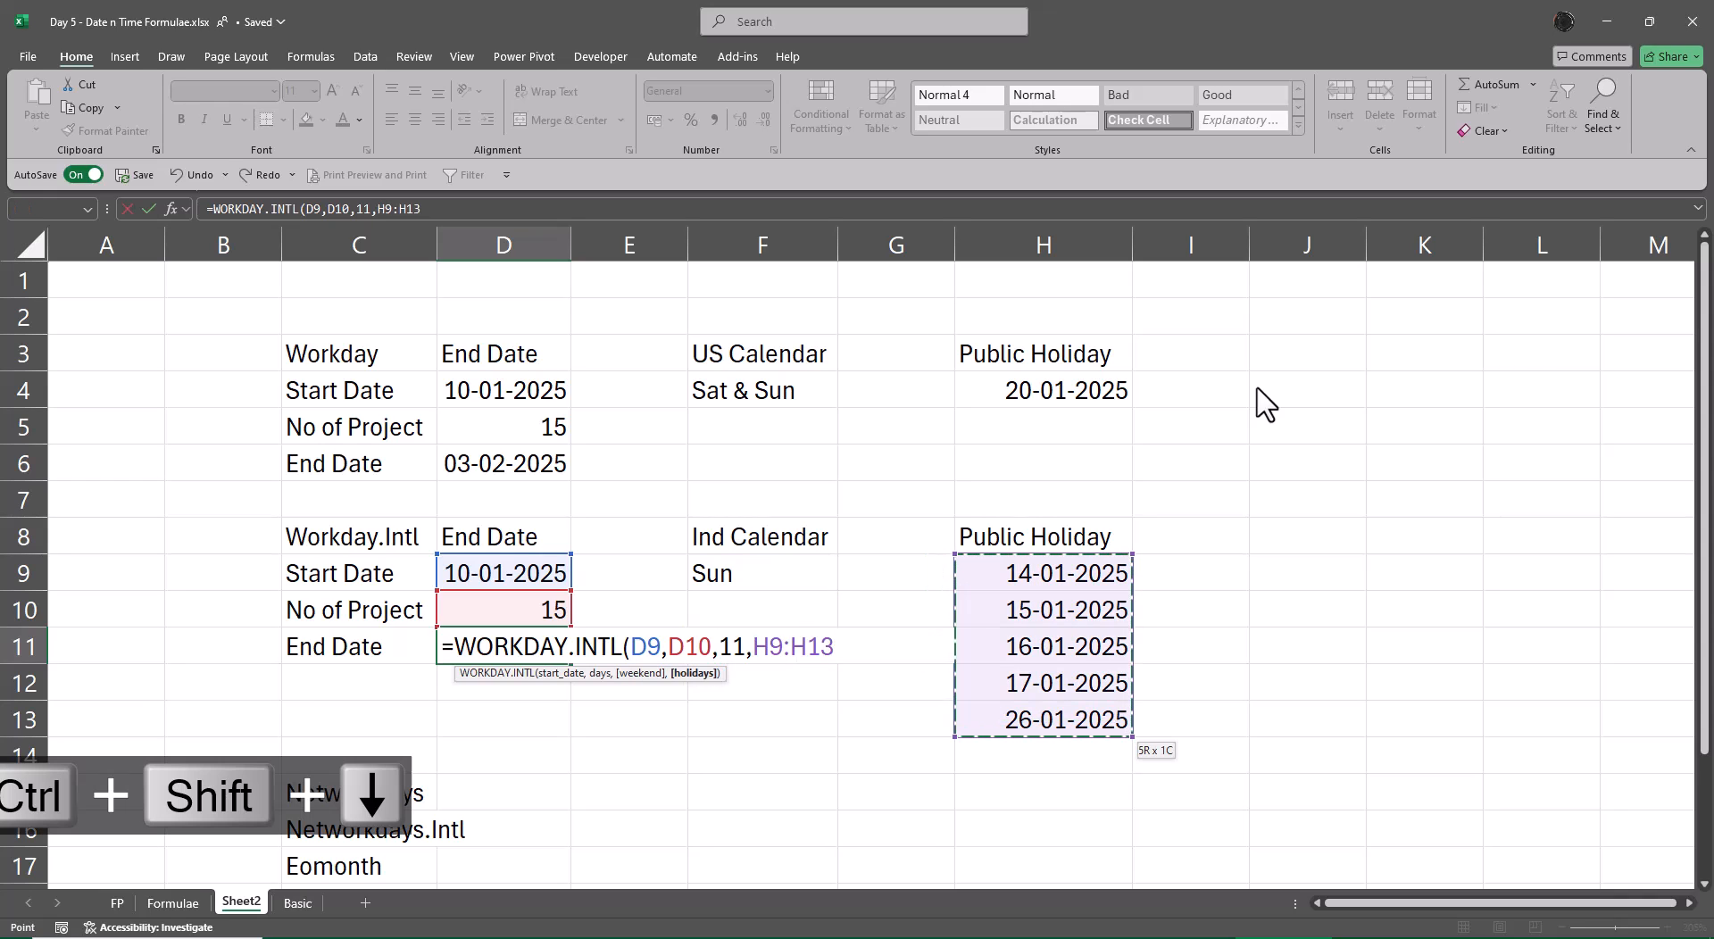
text())
key(Return)
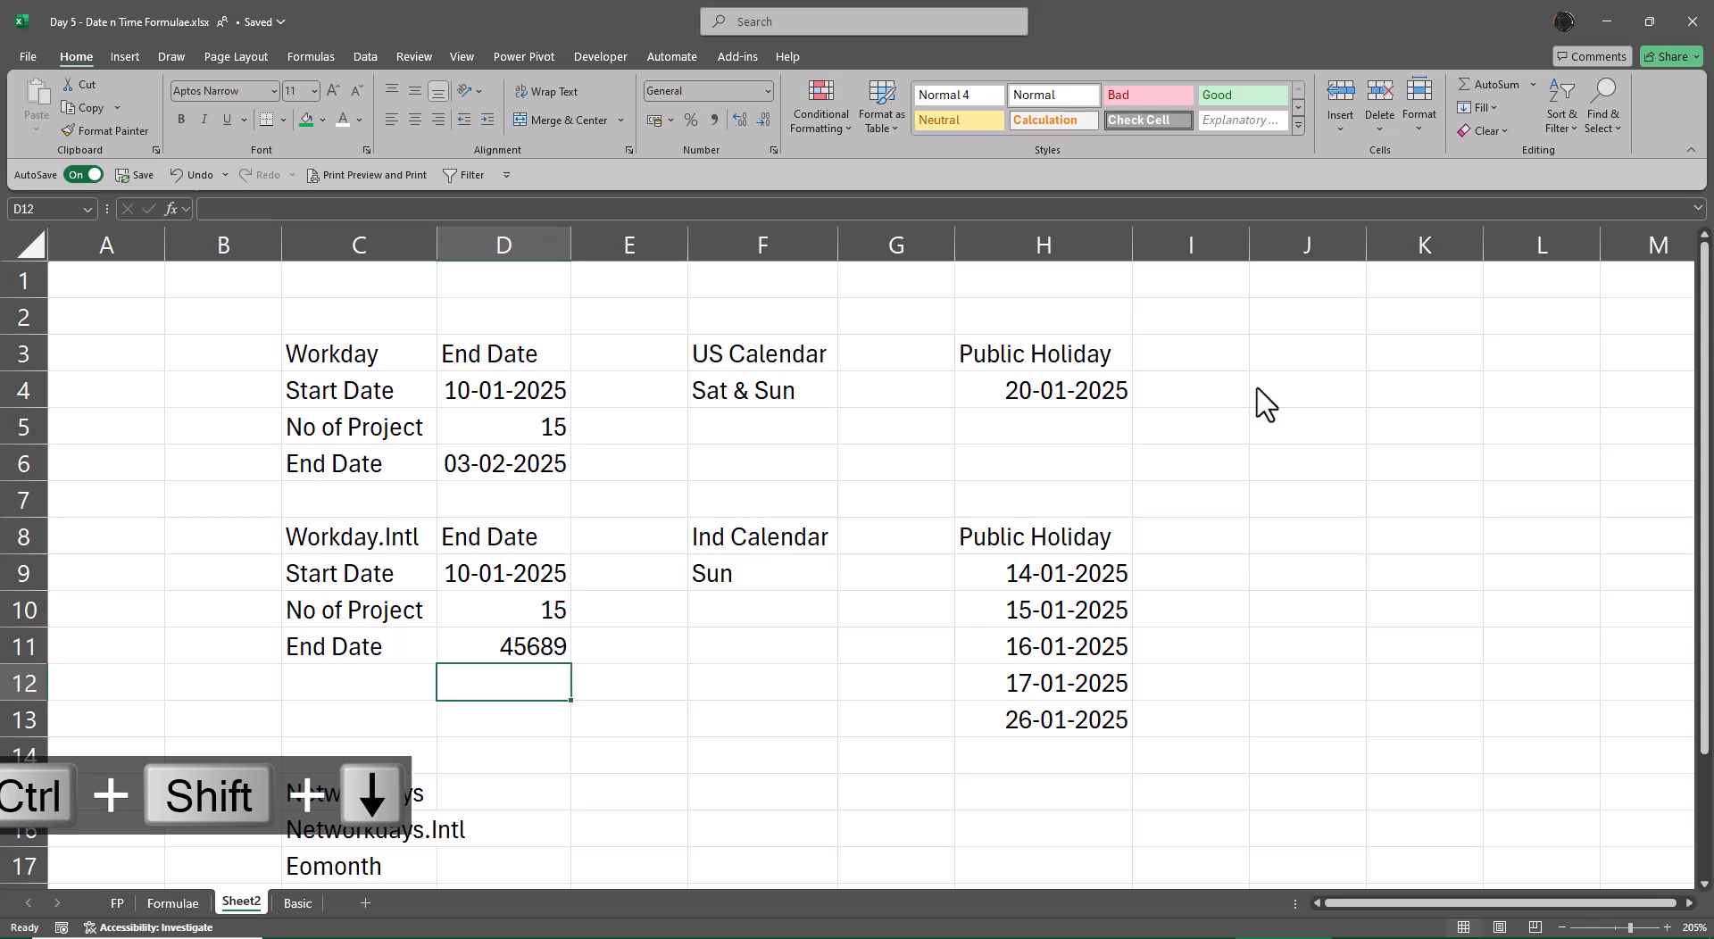
Step: Copy the date formatting of the start date in D9 to the end date in D11
key(Up)
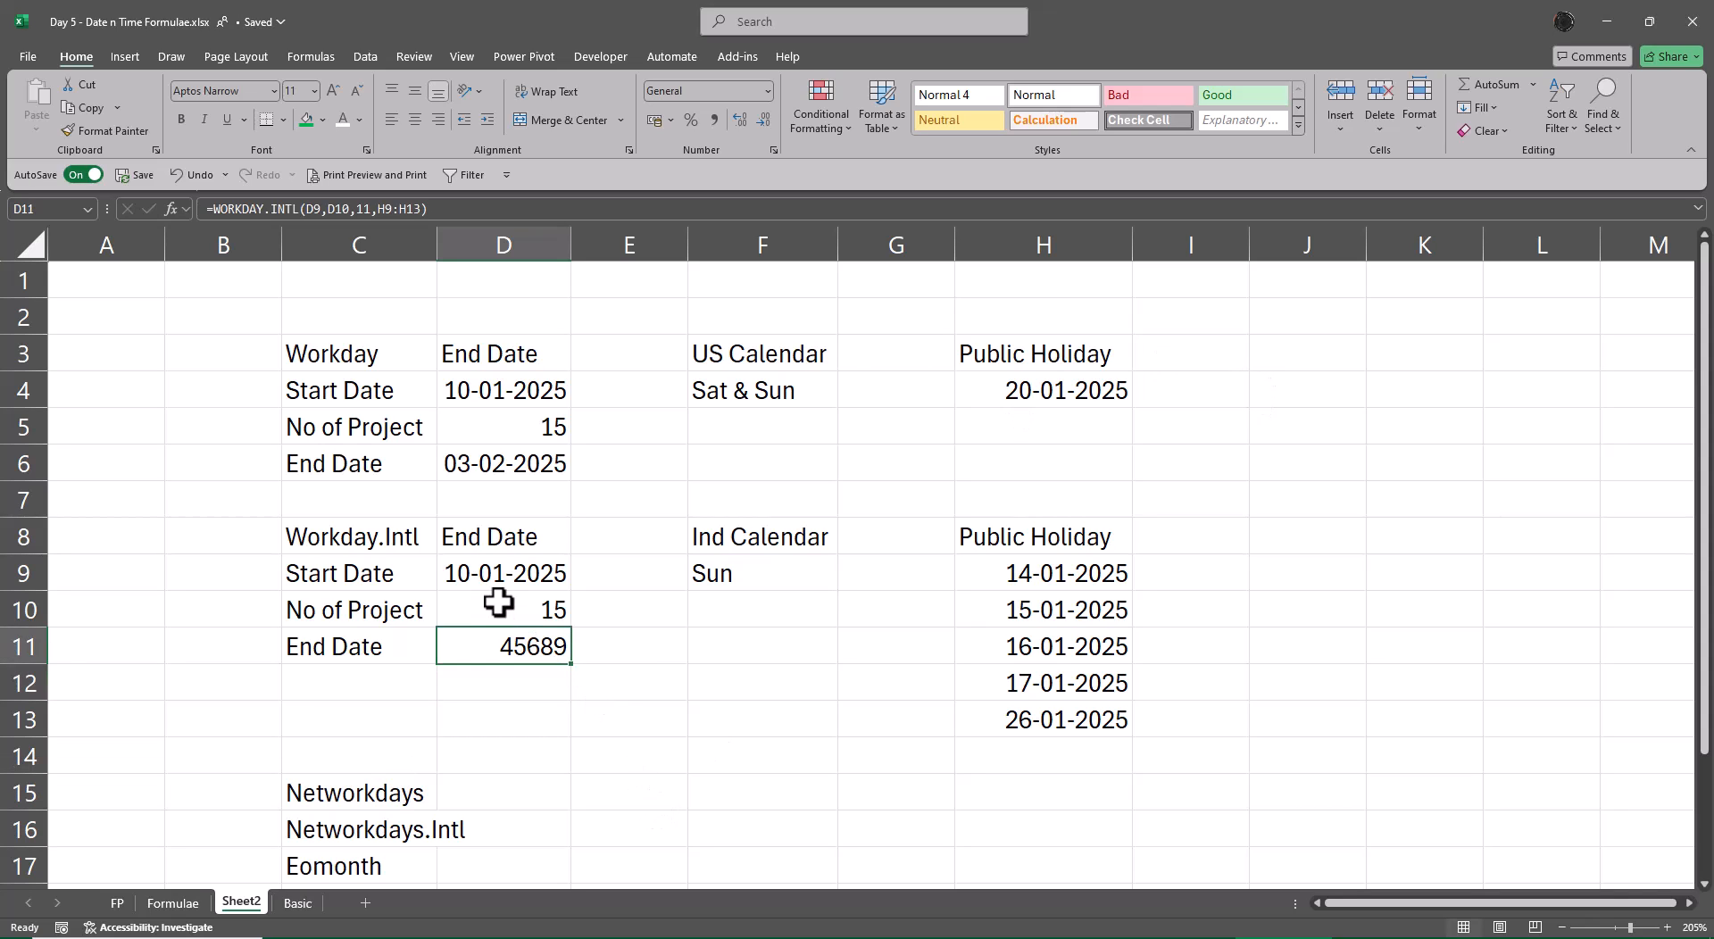
click(500, 573)
click(106, 131)
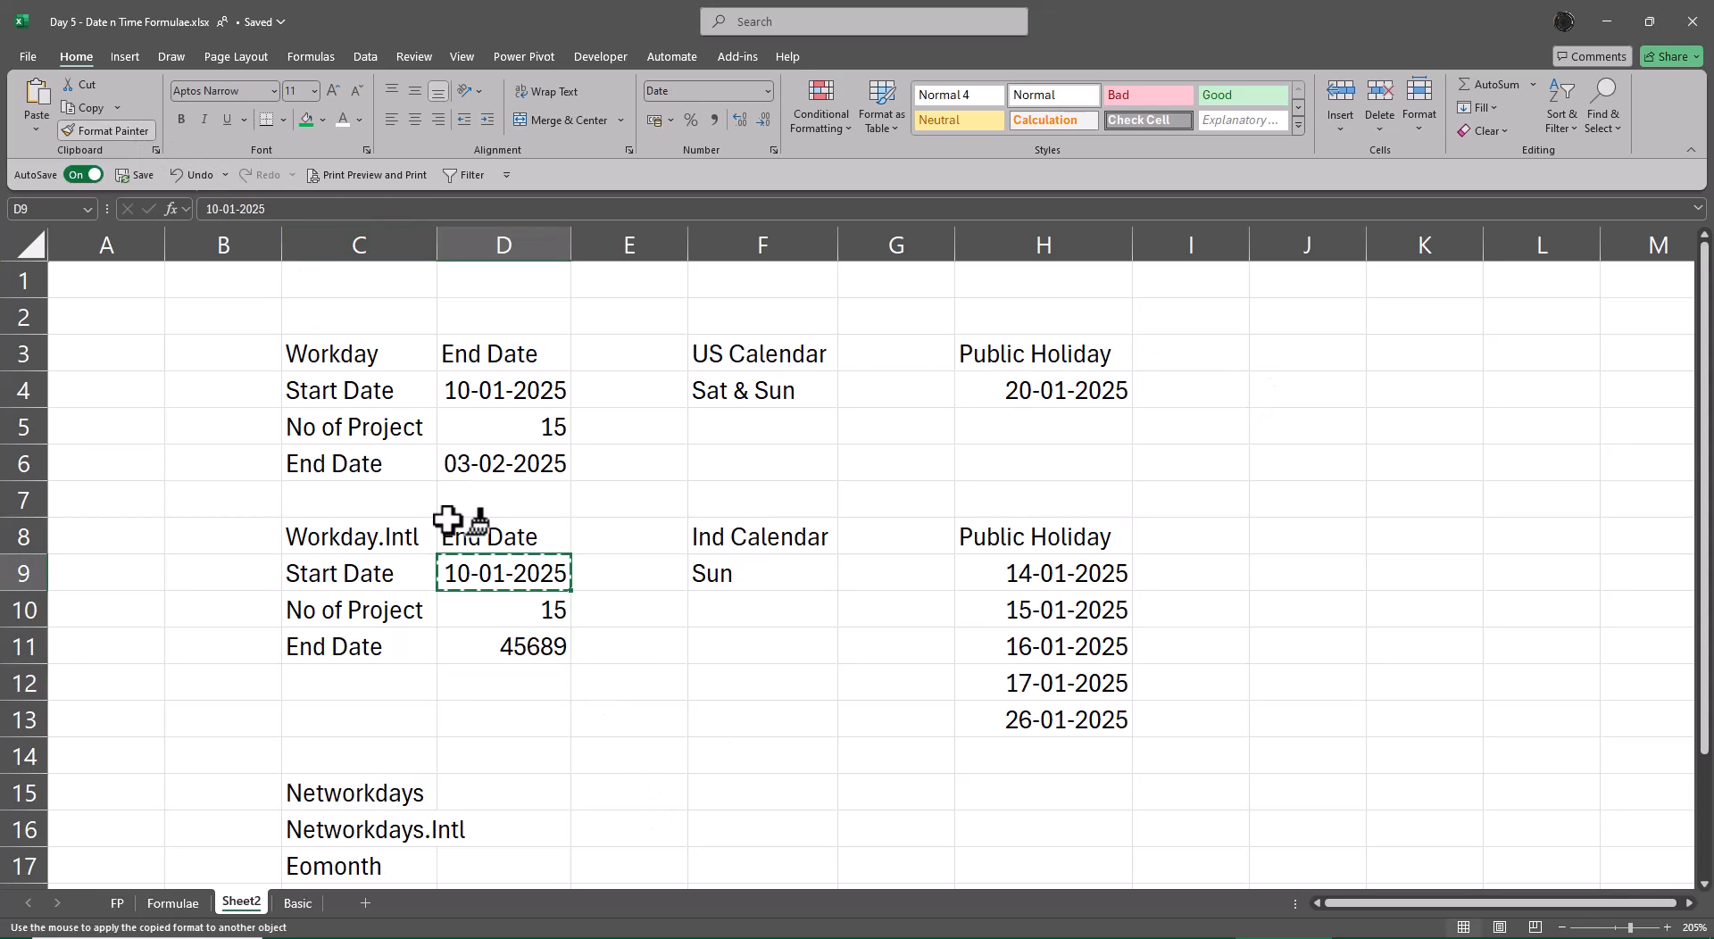
click(473, 643)
mouse_move(1040, 938)
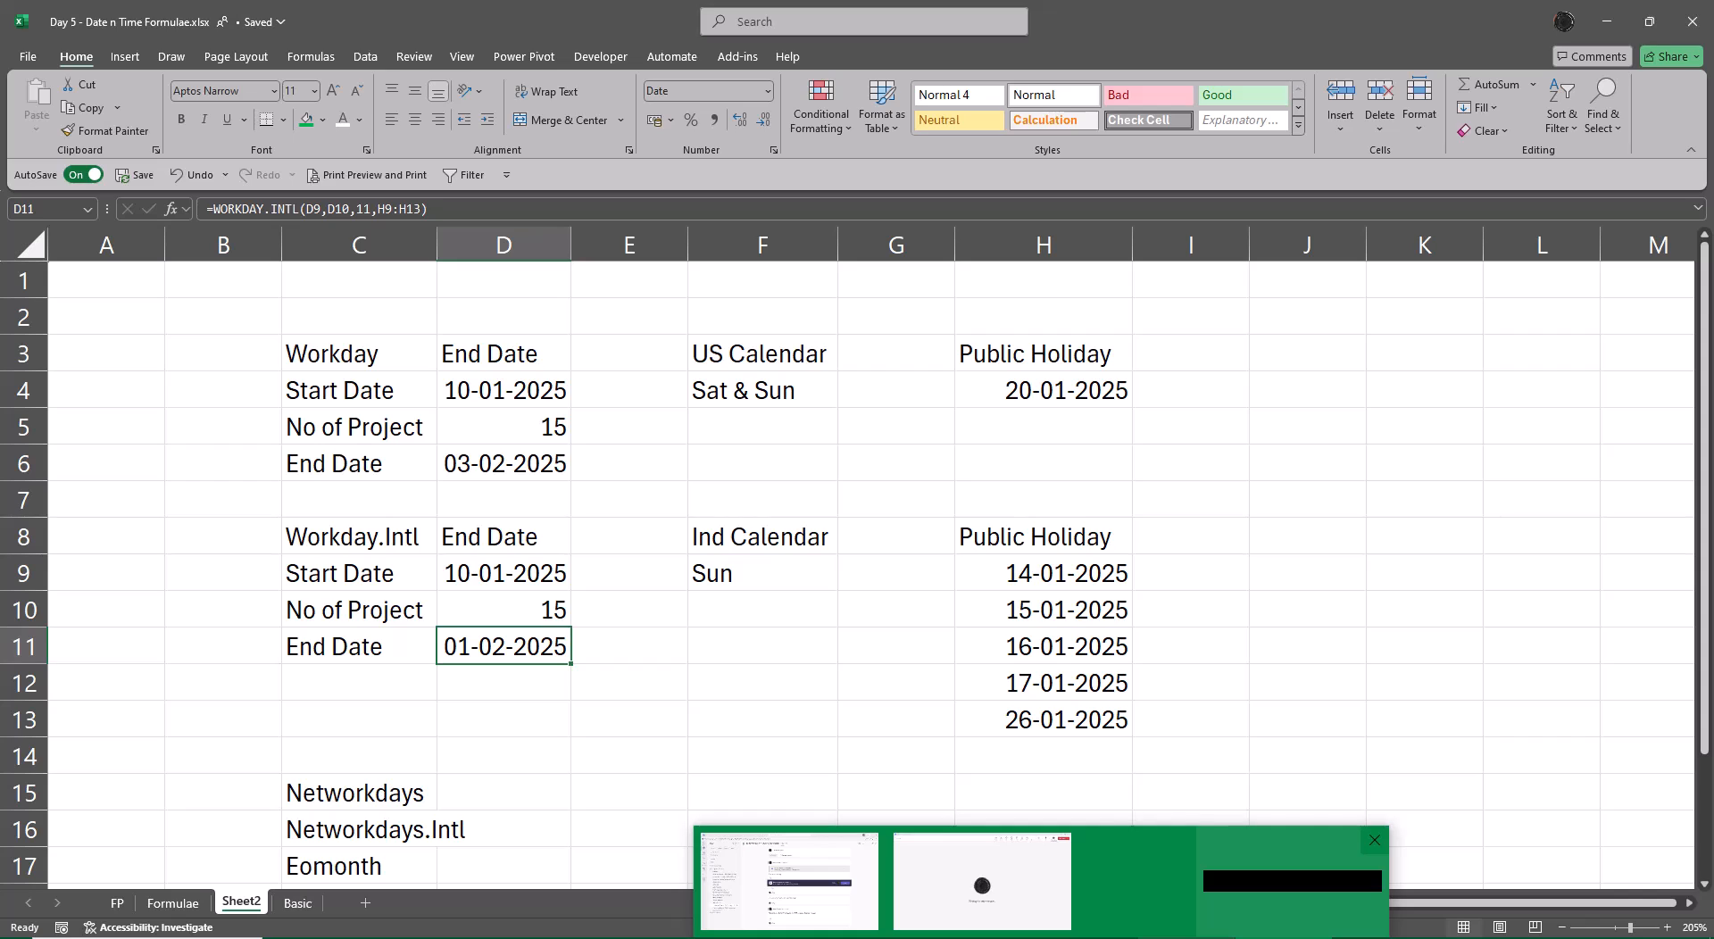
Step: Convert the Indian holiday dates in H9:H13 from formulas to static values in place
key(Right)
key(Right)
key(Right)
key(Right)
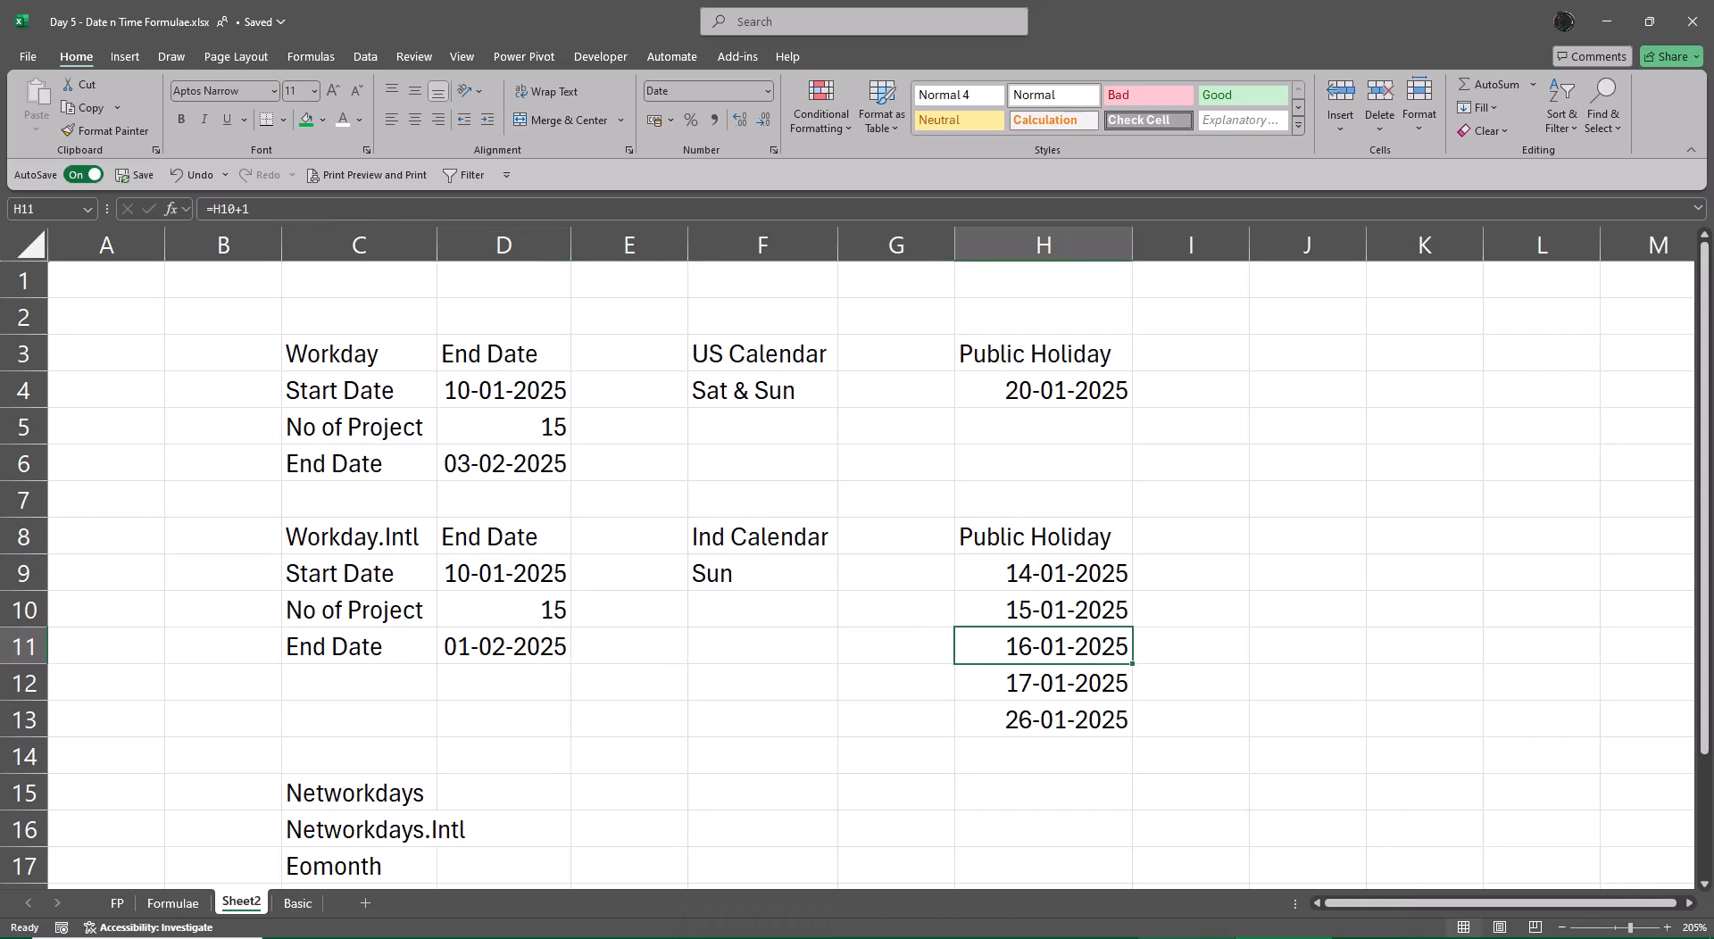
key(Up)
key(Up)
key(ctrl+shift+Down)
key(ctrl+c)
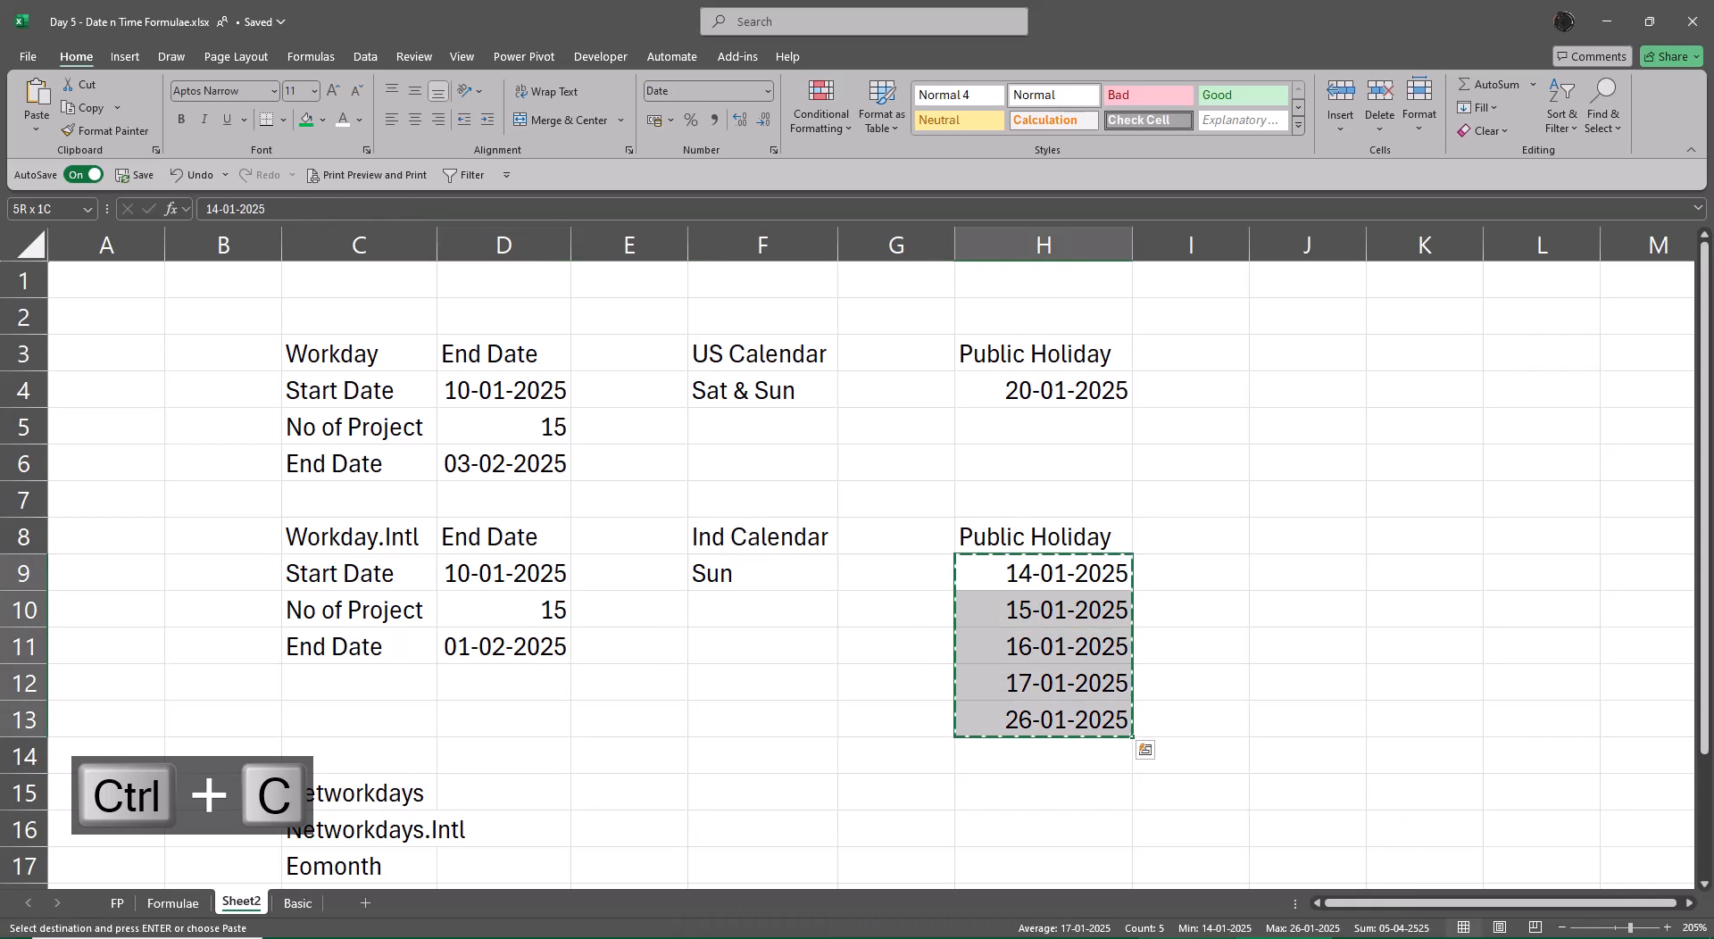
key(ctrl+shift+v)
key(Escape)
Step: Try clearing the Indian holiday date in H10 and undo the deletion
key(Down)
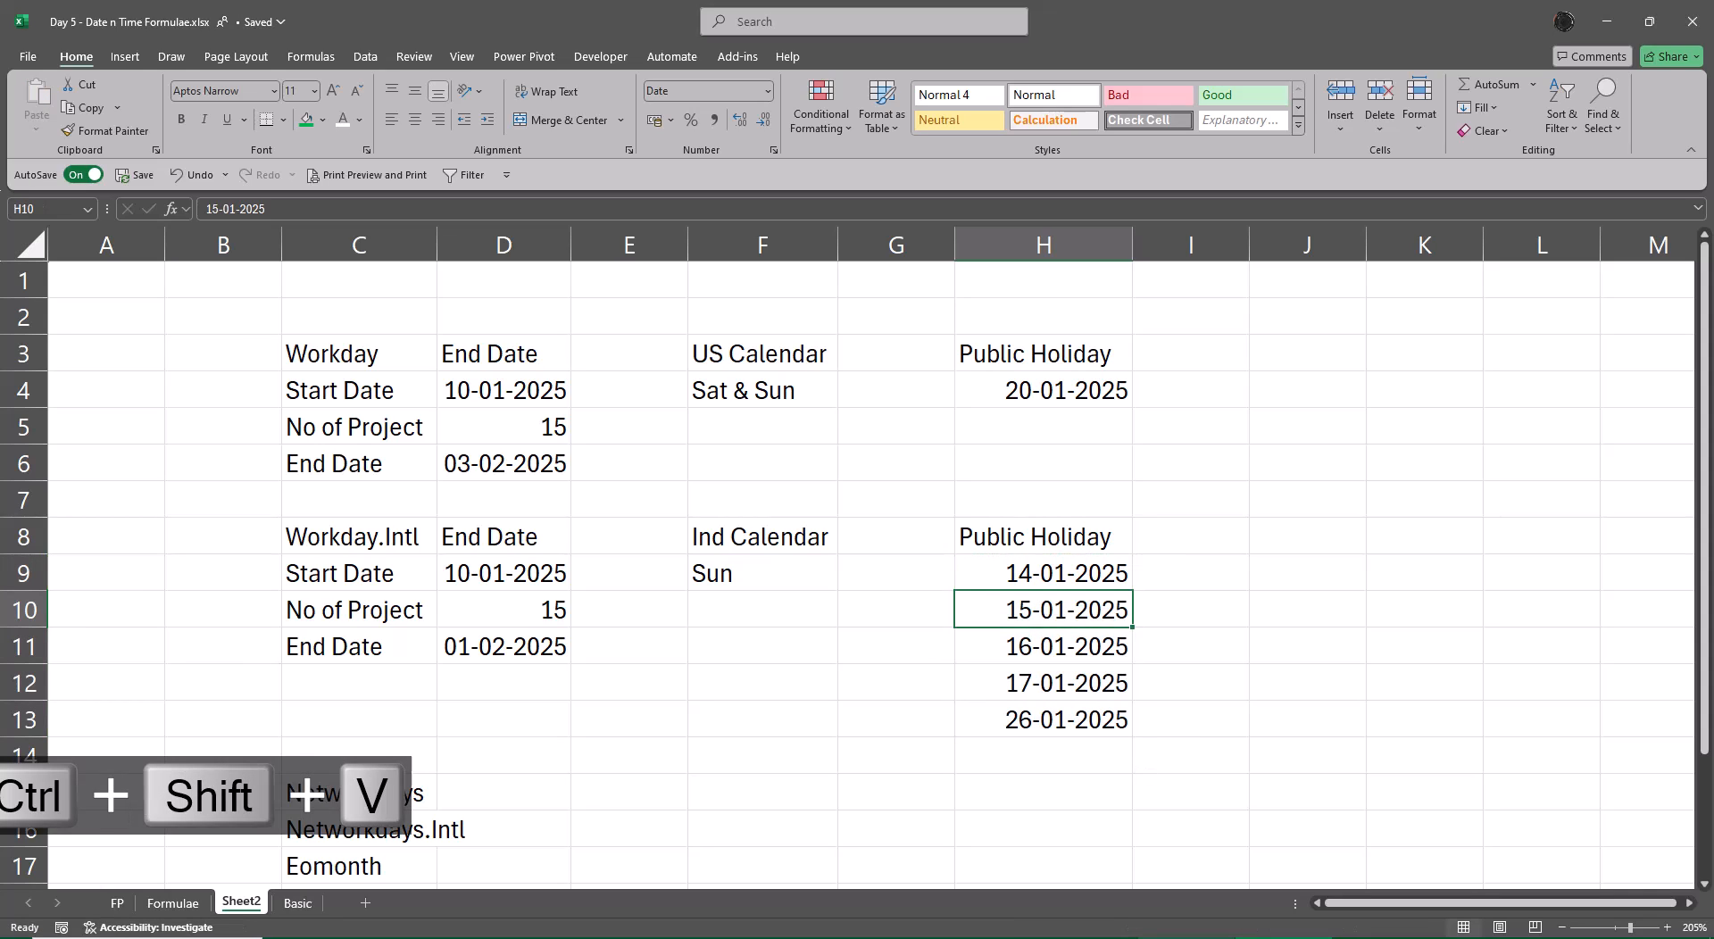
key(Delete)
key(ctrl+z)
key(ctrl+z)
key(ctrl+z)
key(ctrl+z)
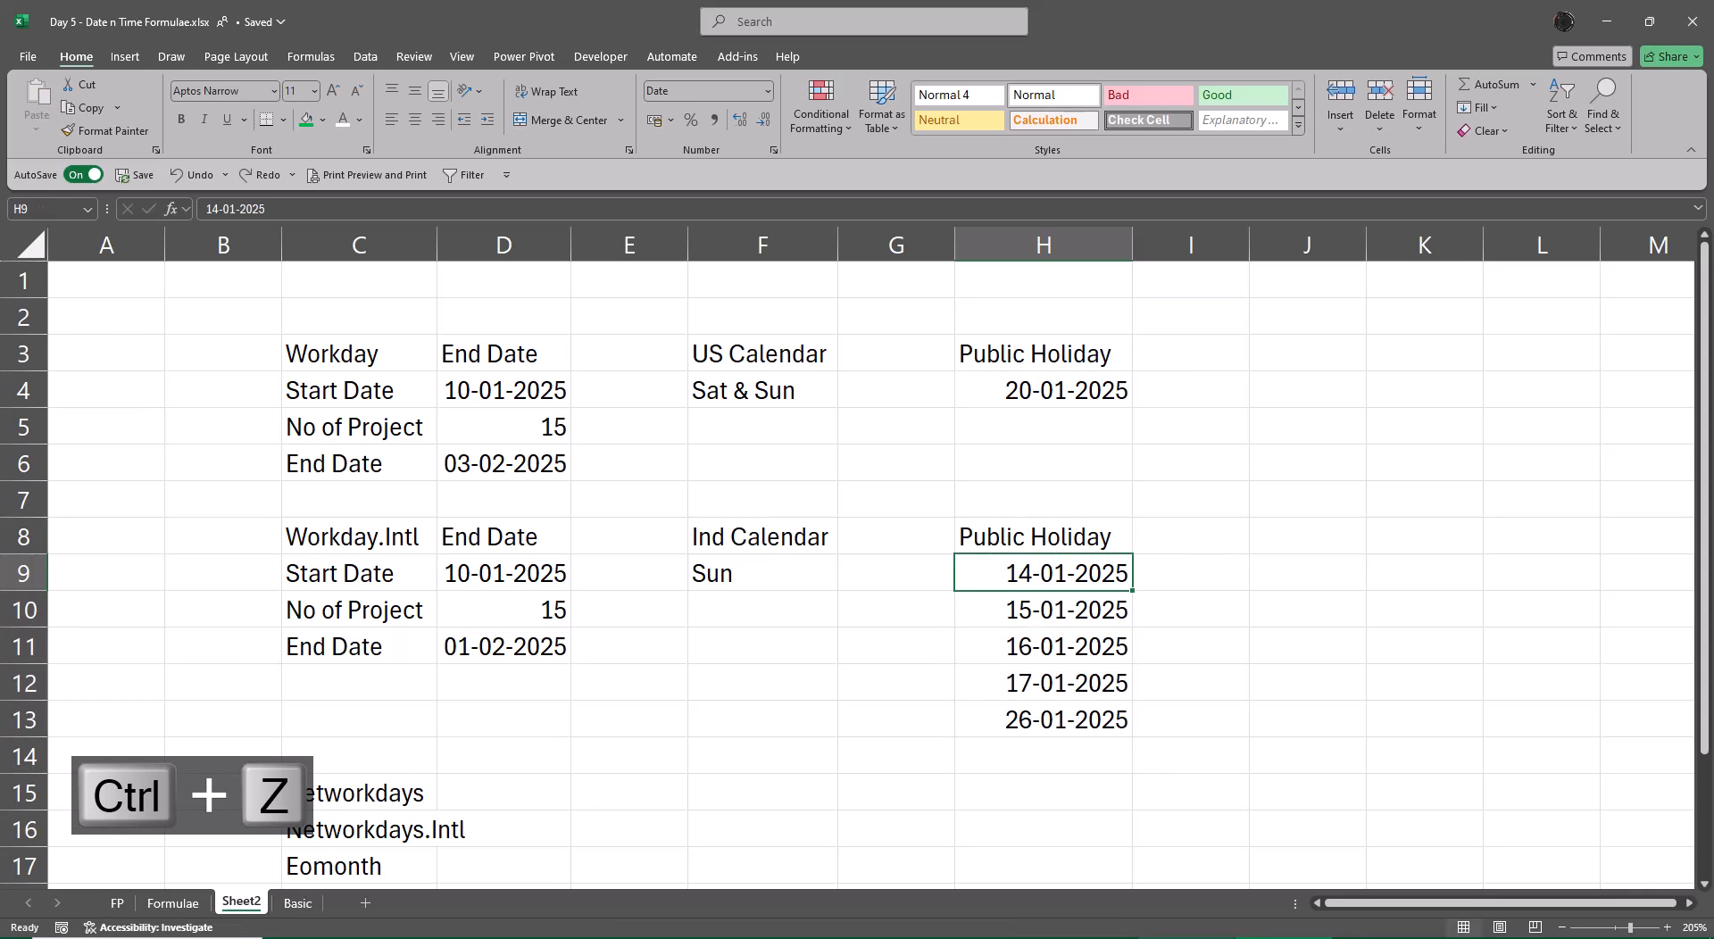
Step: Clear the holidays in H9 and H11, and delete cell H9 with the cells below shifted up
key(Up)
key(Up)
key(ctrl+minus)
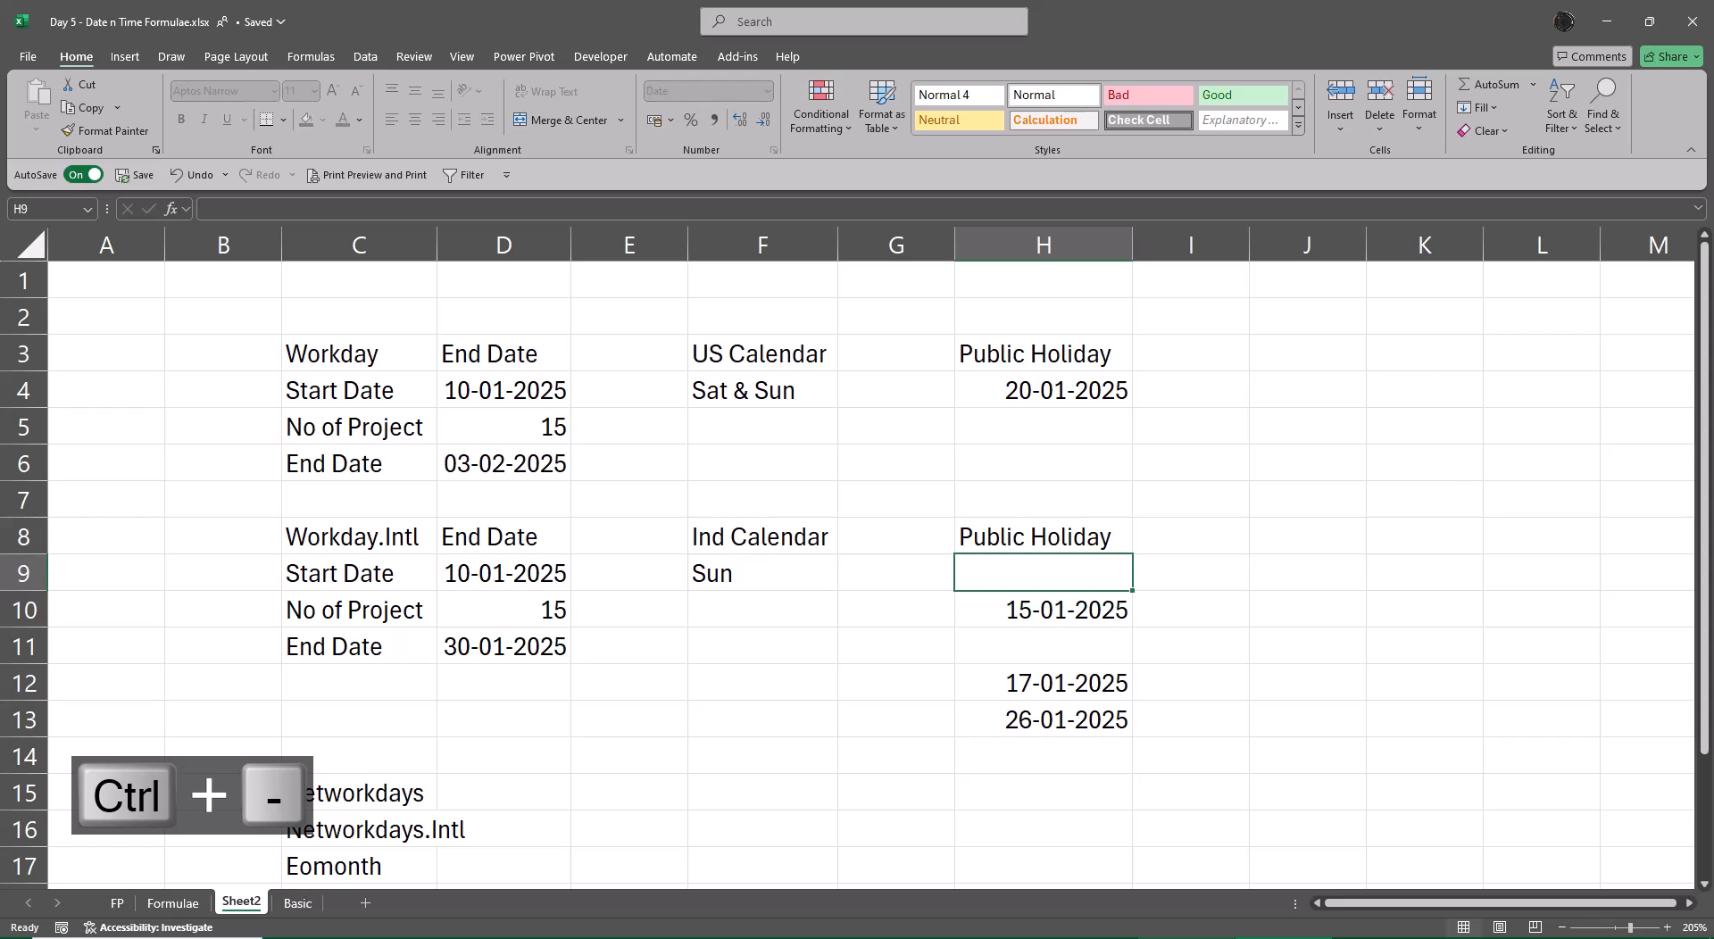
key(Down)
key(Return)
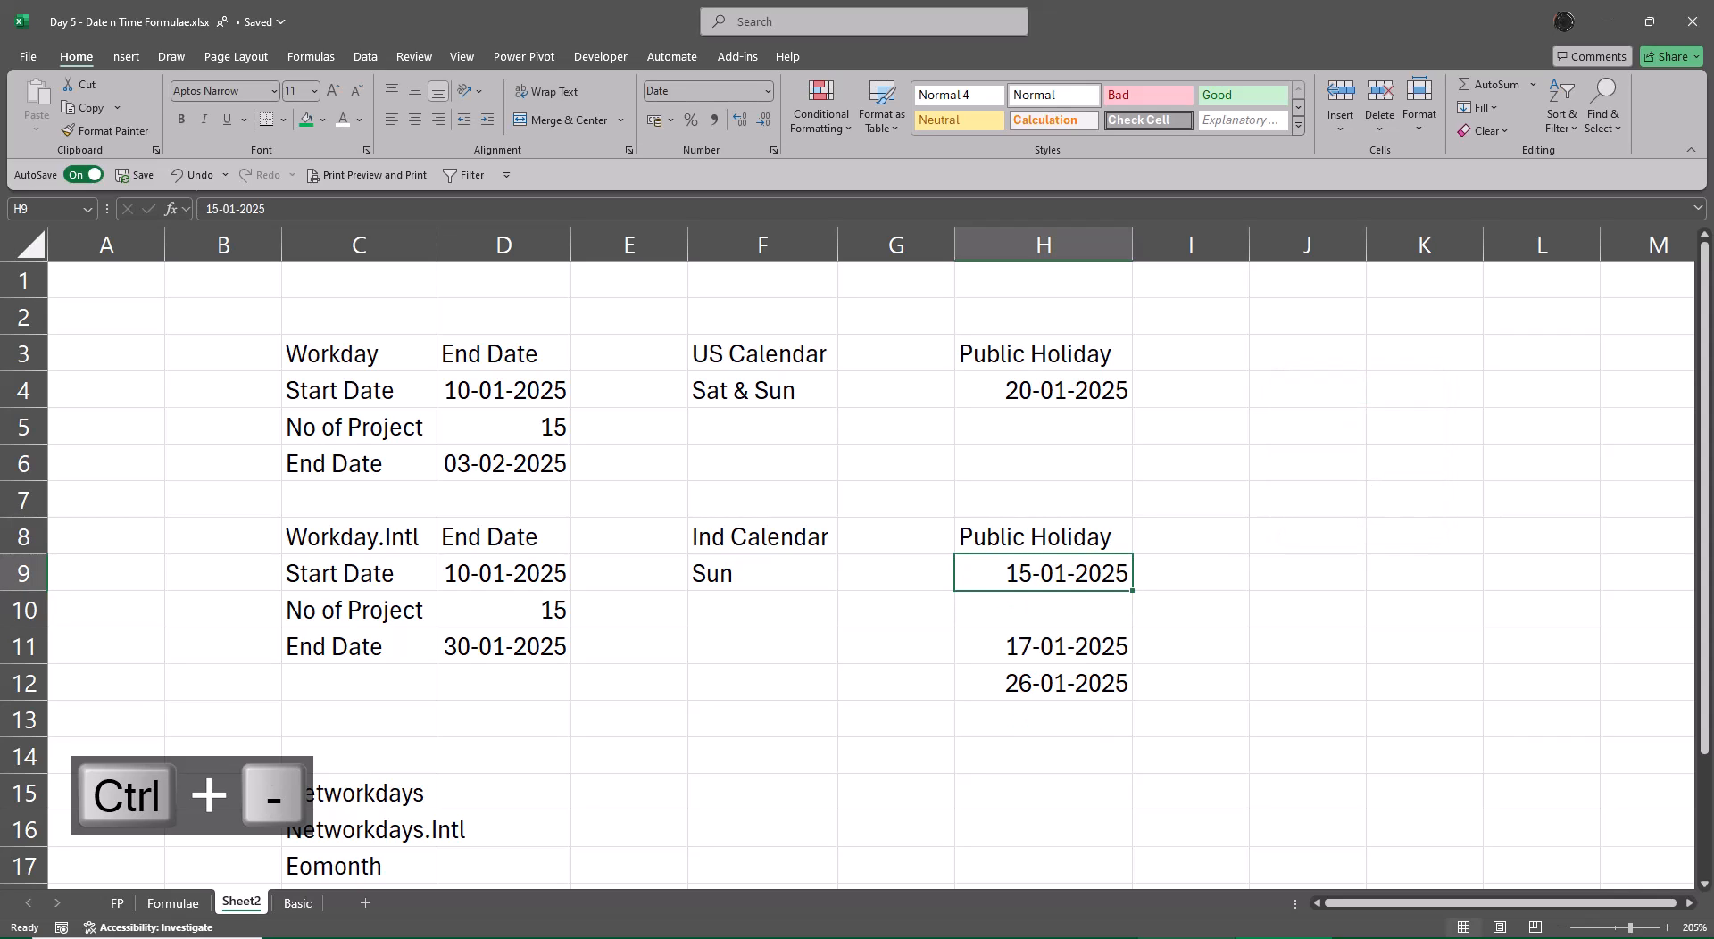
Step: Delete the blank cell H10 and the 17-01-2025 holiday cell, shifting the cells below up
key(Down)
key(ctrl+minus)
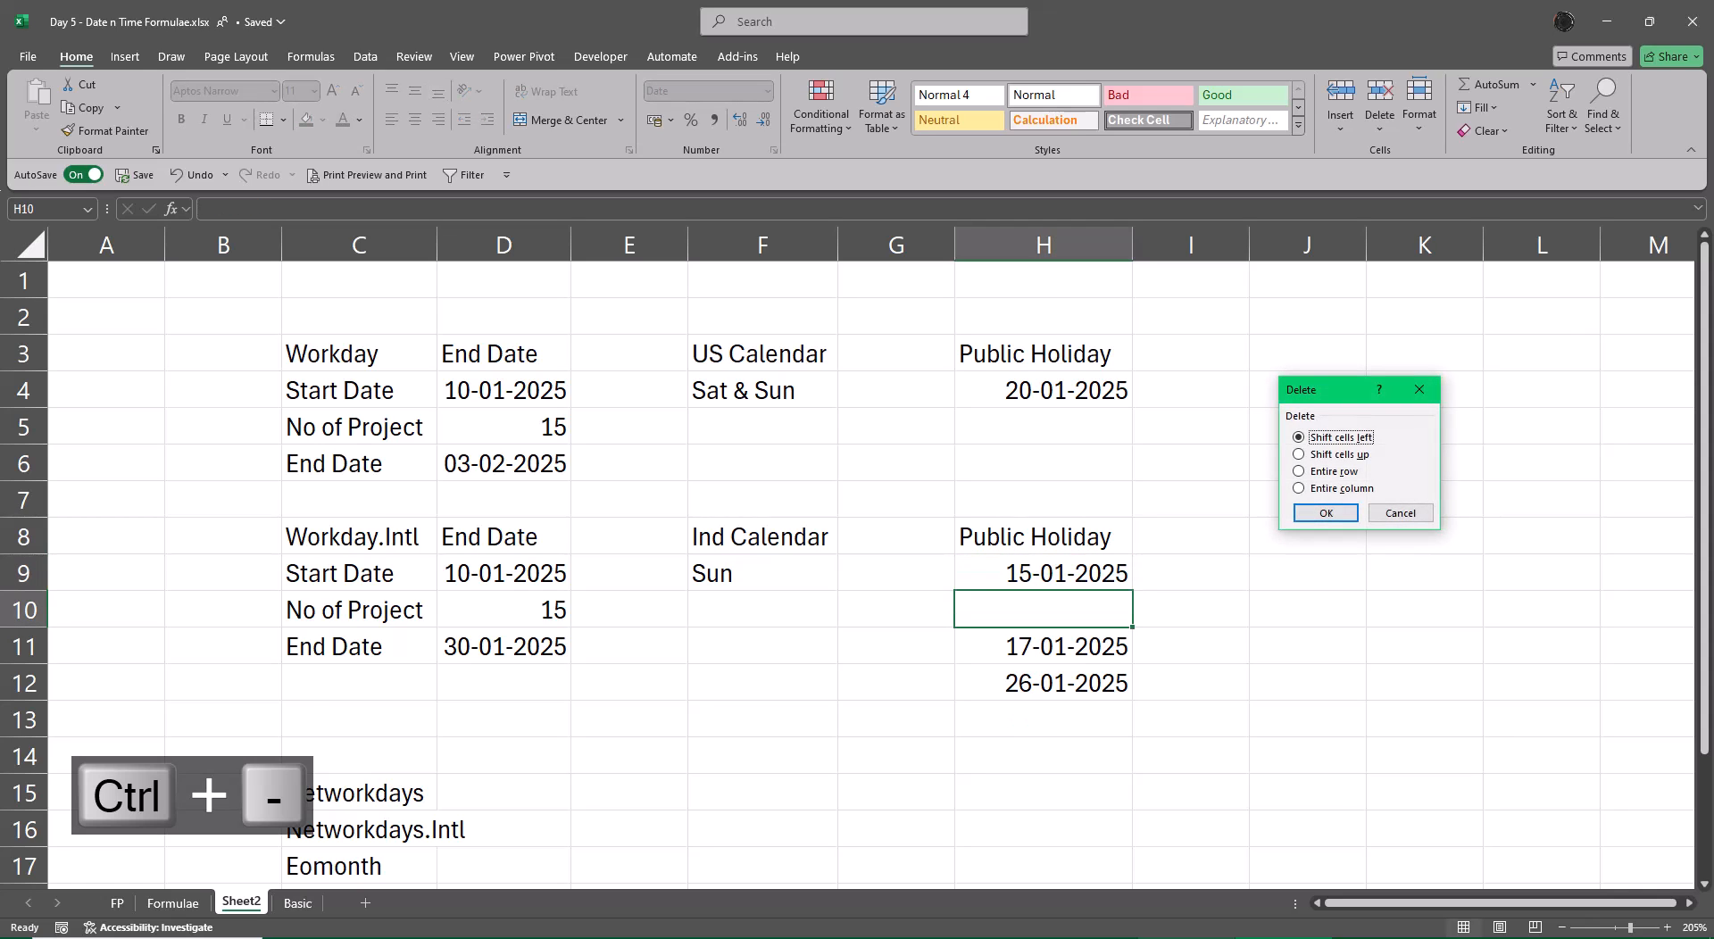
key(Down)
key(Return)
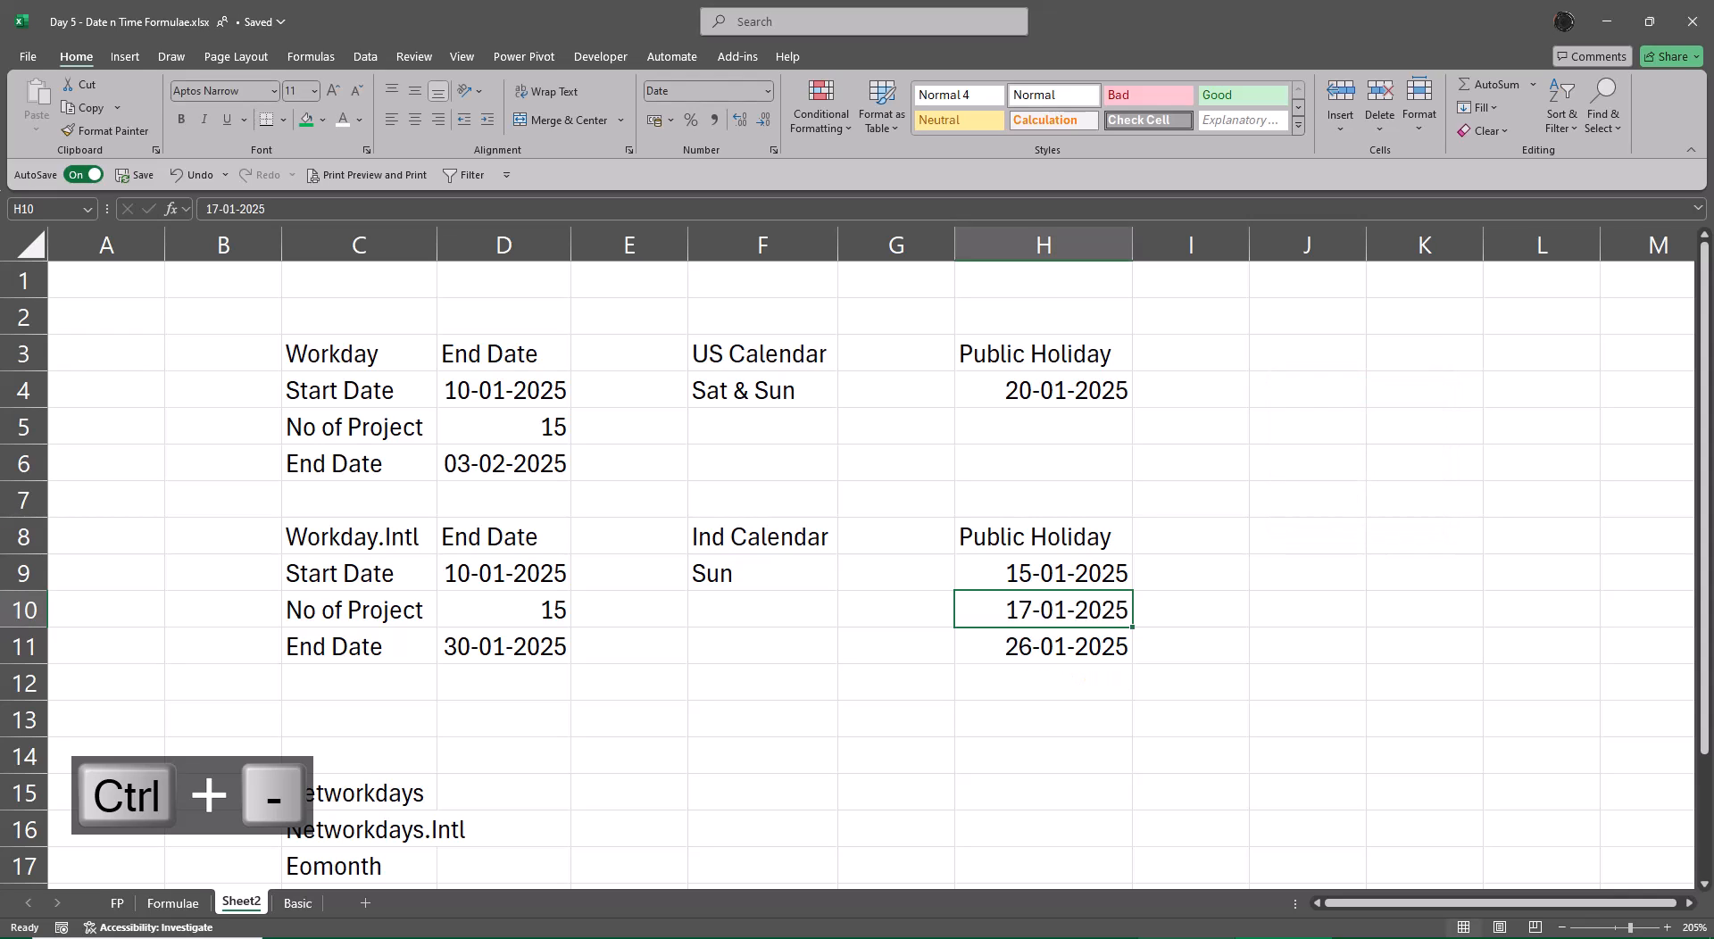
key(ctrl+minus)
key(Down)
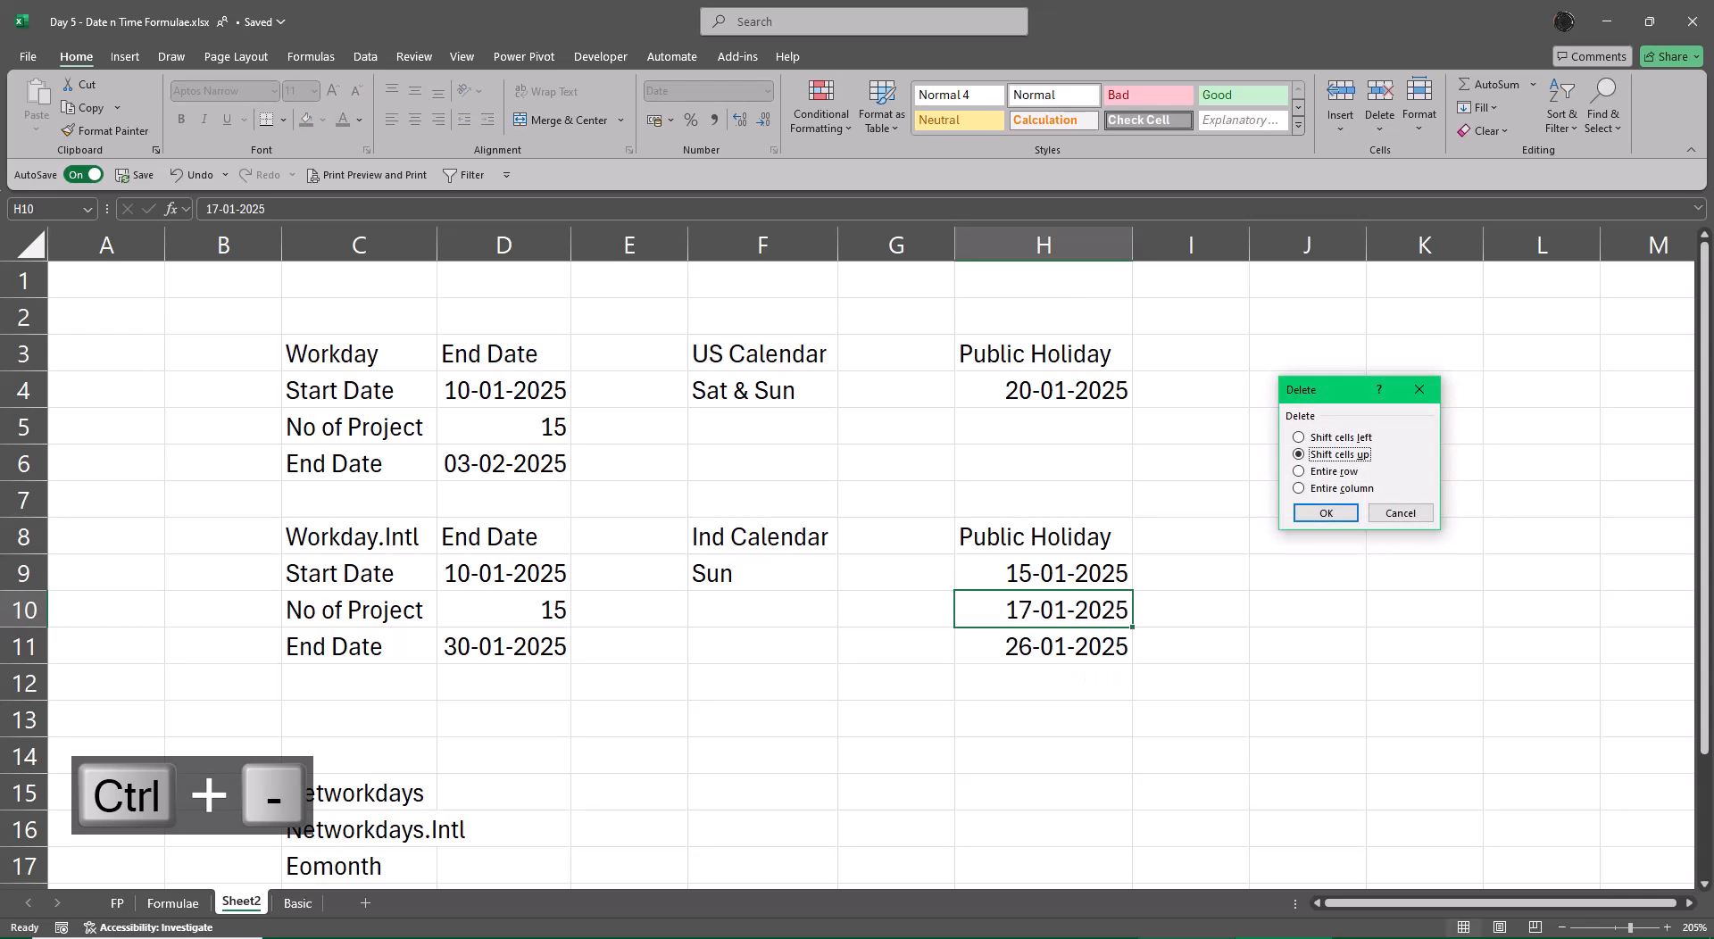
key(Return)
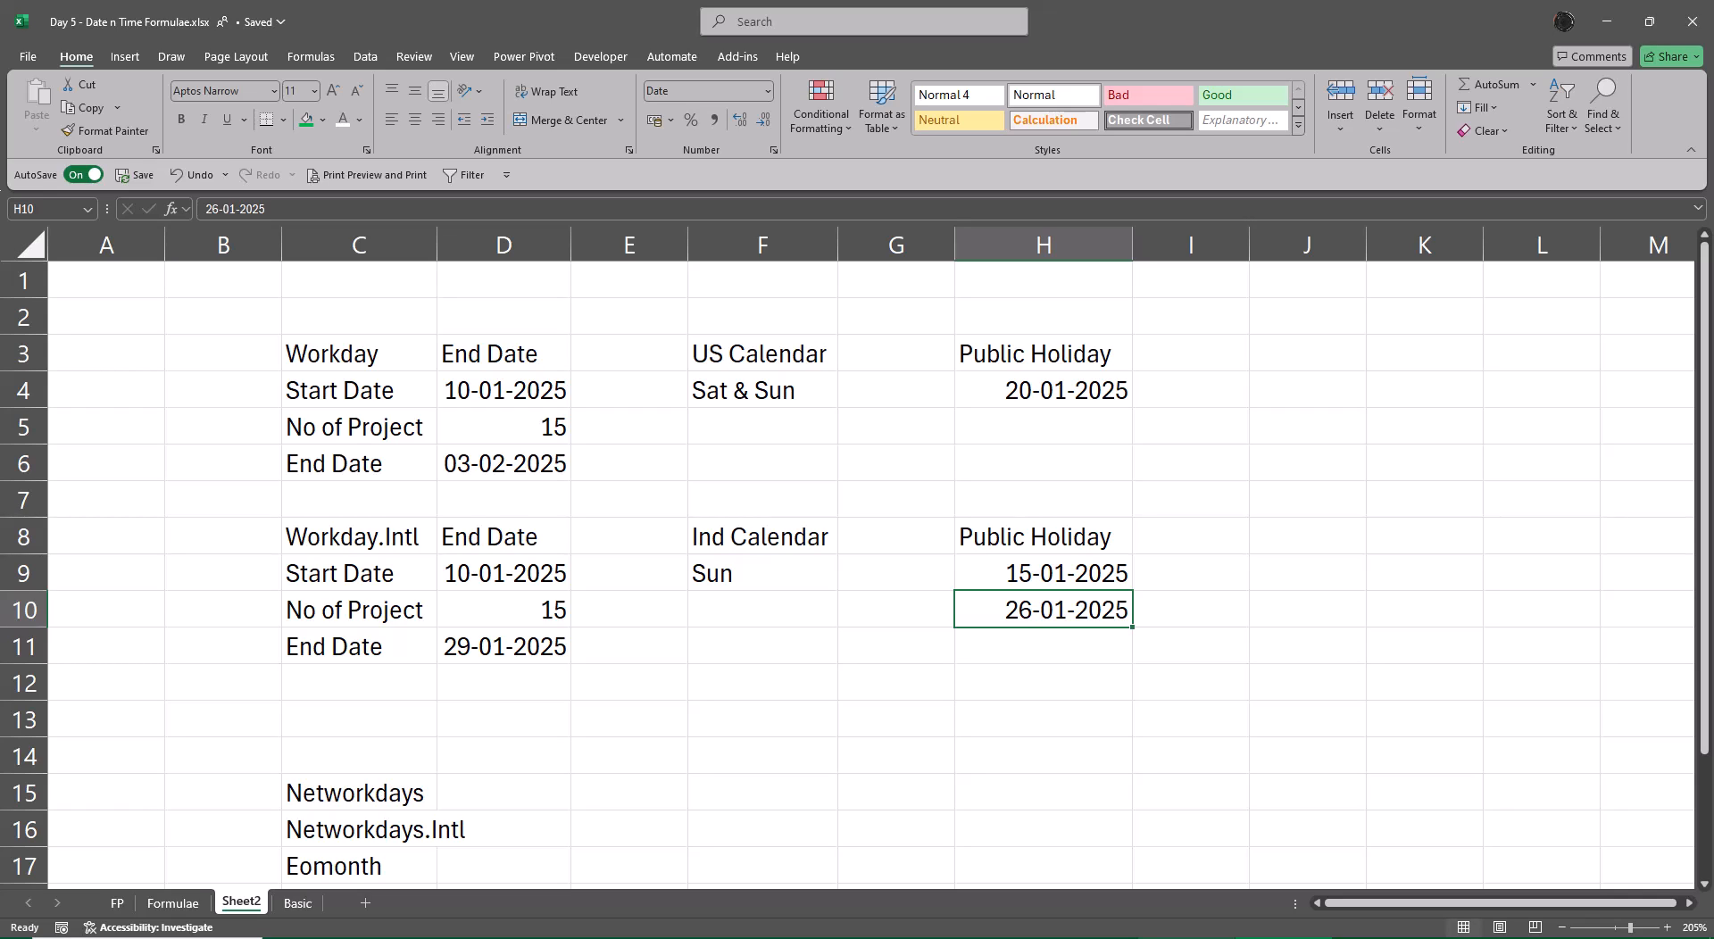
Step: Delete two of the blank rows from row 12, above the Networkdays label
key(Down)
key(Down)
key(shift+space)
key(ctrl+minus)
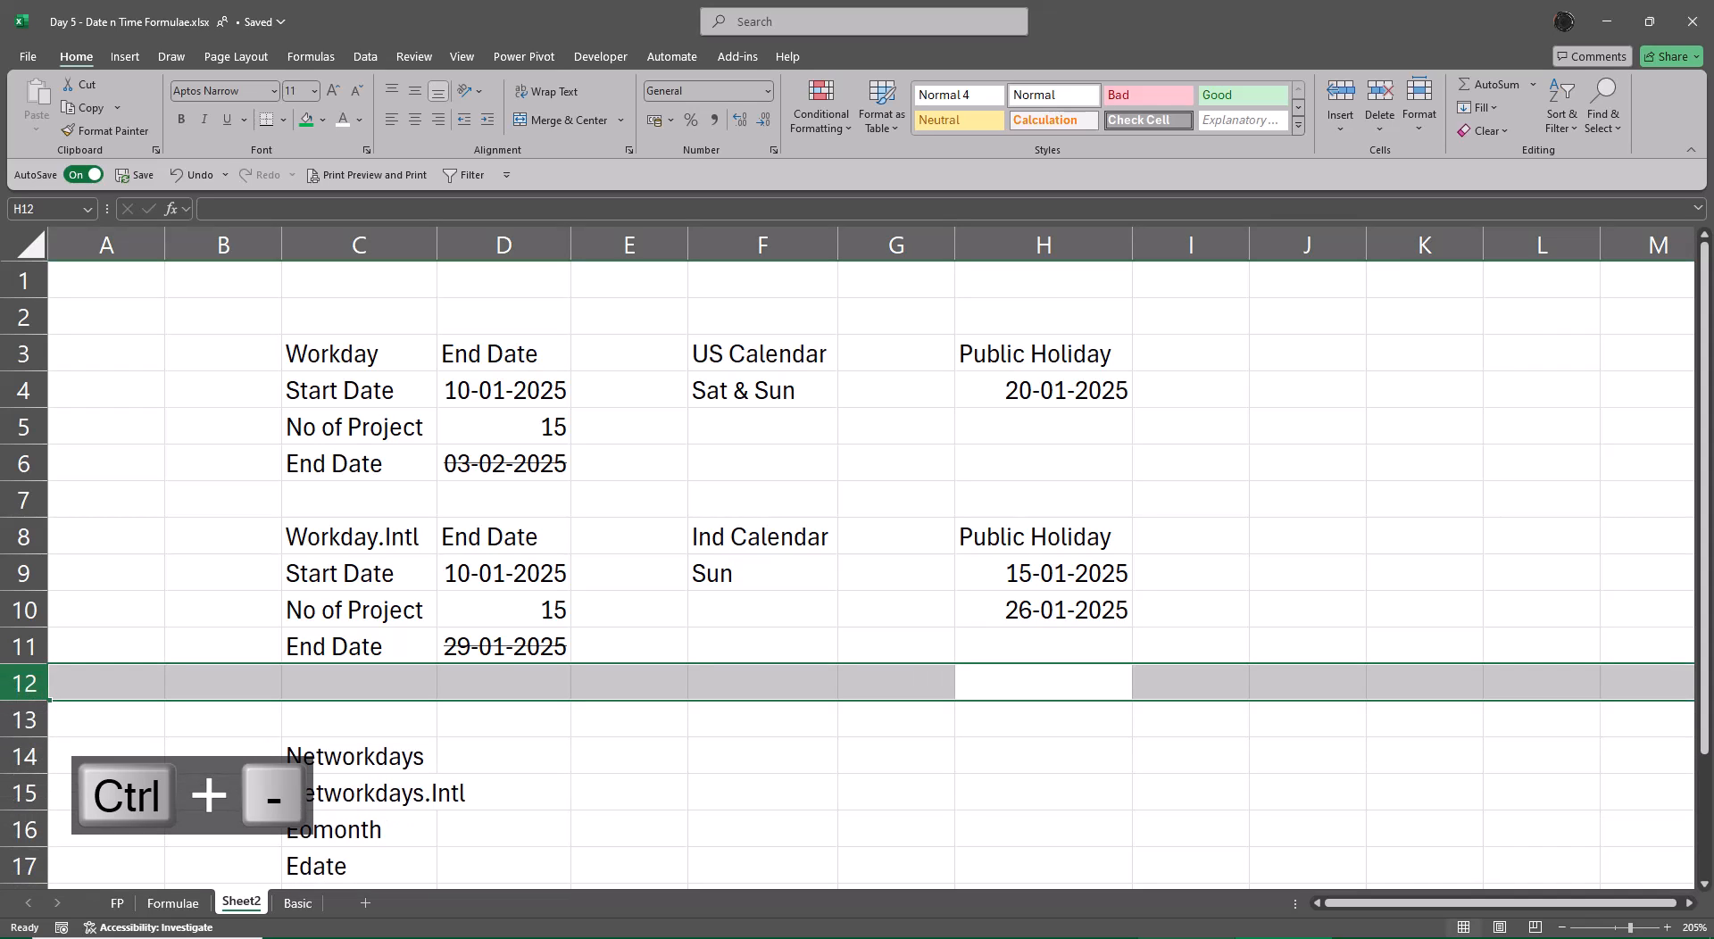
key(ctrl+minus)
Step: Insert three blank rows at row 14, between the Networkdays and Networkdays.Intl labels
key(Down)
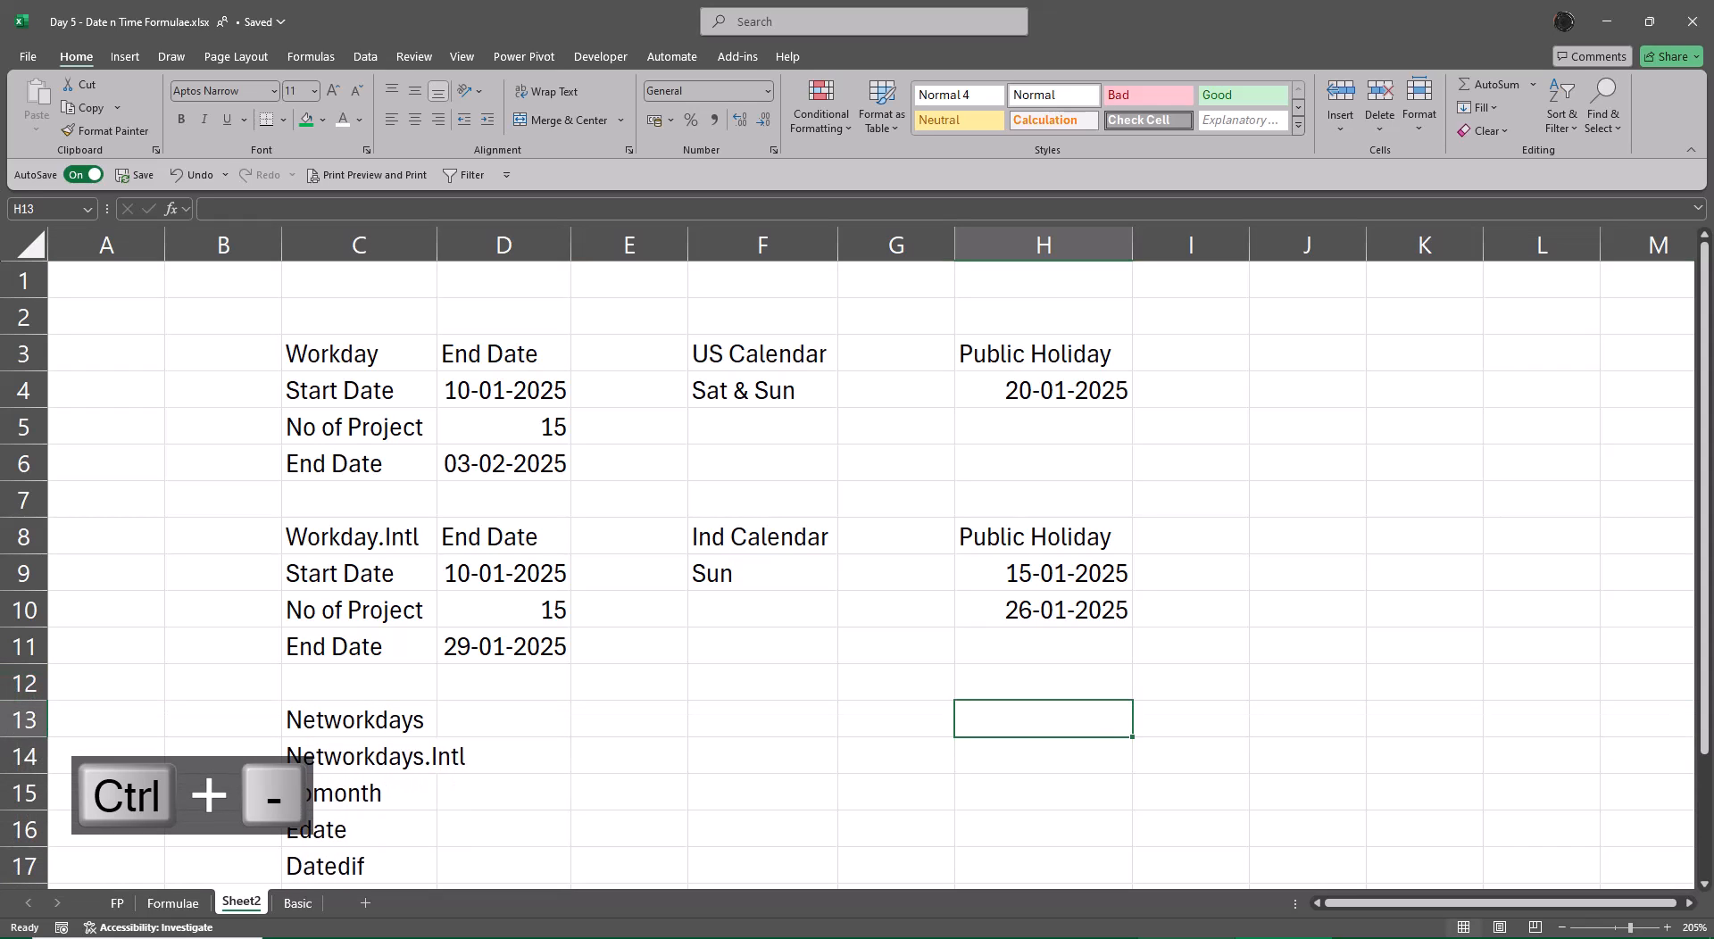
key(Down)
key(shift+space)
key(ctrl+plus)
key(ctrl+plus)
key(ctrl+plus)
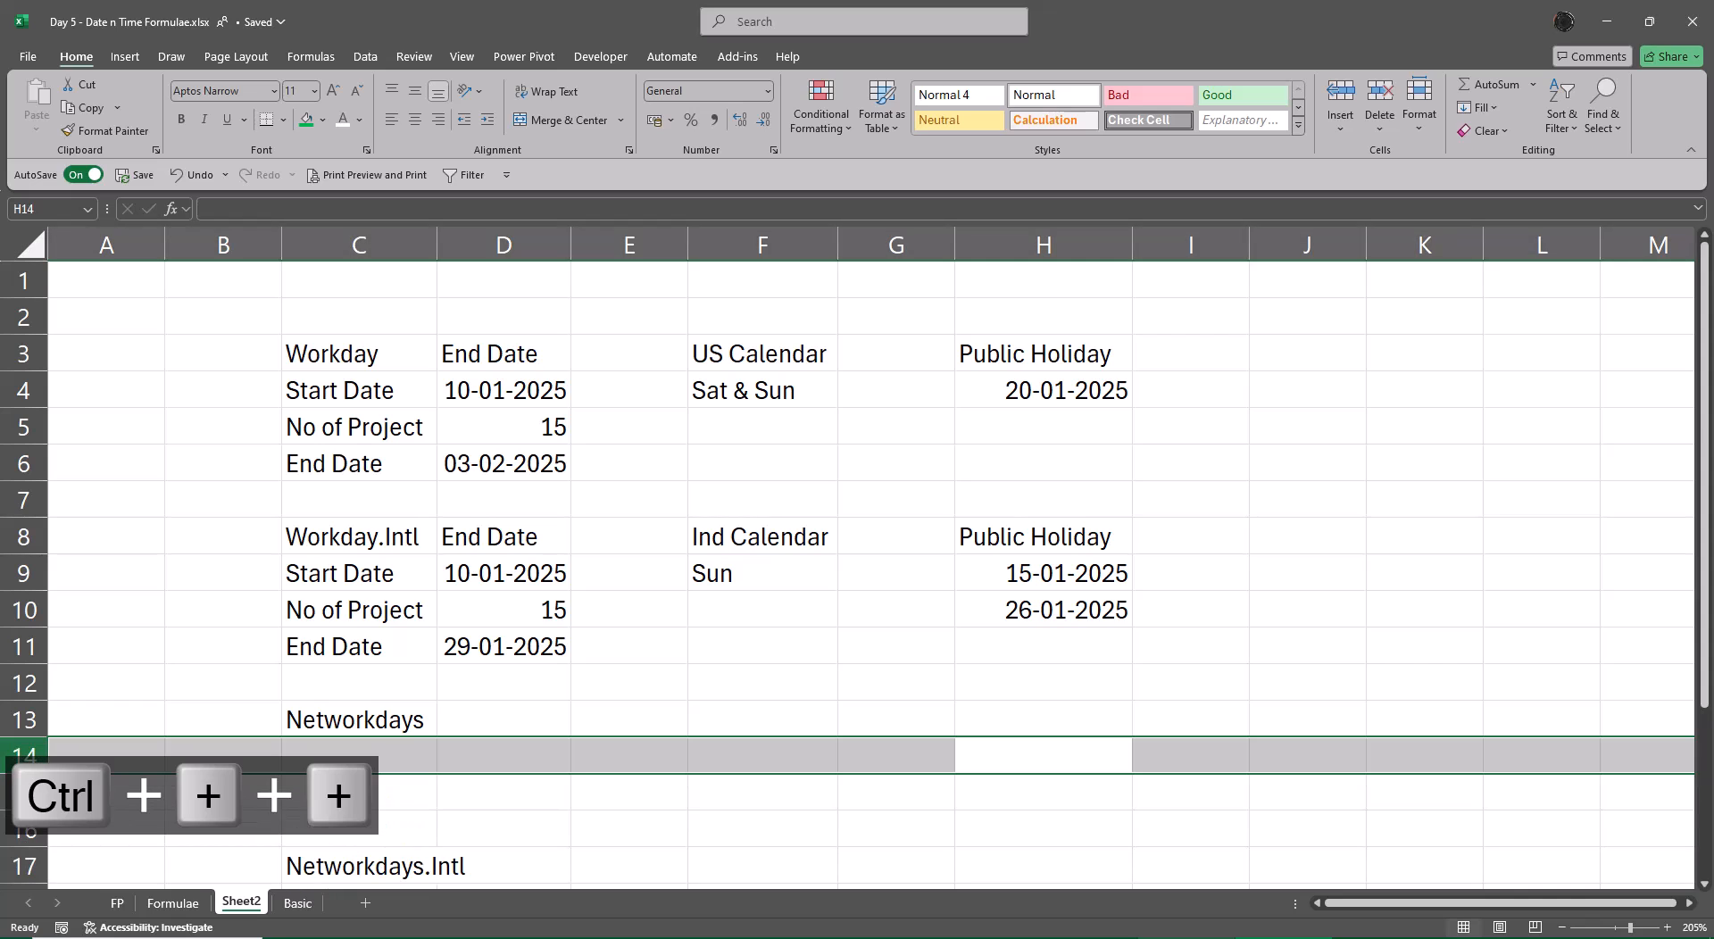
Step: Insert three blank rows at row 18, between the Networkdays.Intl and Eomonth labels
key(Down)
key(Down)
key(Down)
key(Down)
key(Down)
key(Down)
key(Down)
key(Down)
key(Left)
key(Left)
key(Left)
key(Left)
key(Left)
key(Left)
key(Left)
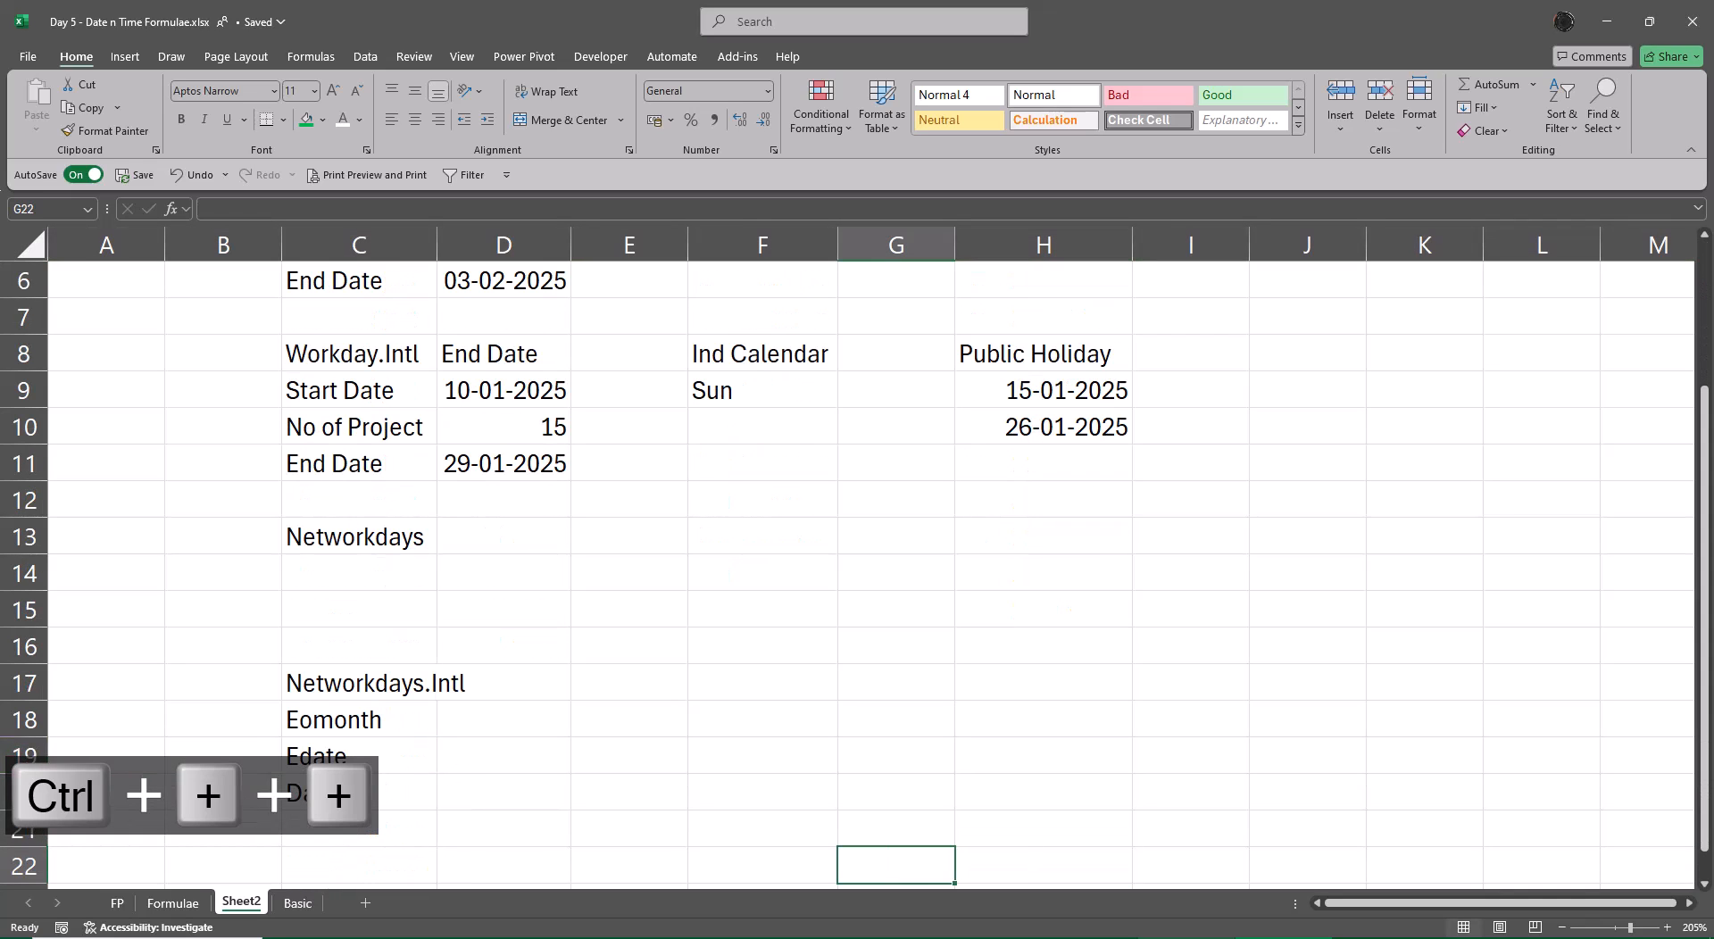
key(Up)
key(Up)
key(Up)
key(Up)
key(Right)
key(Right)
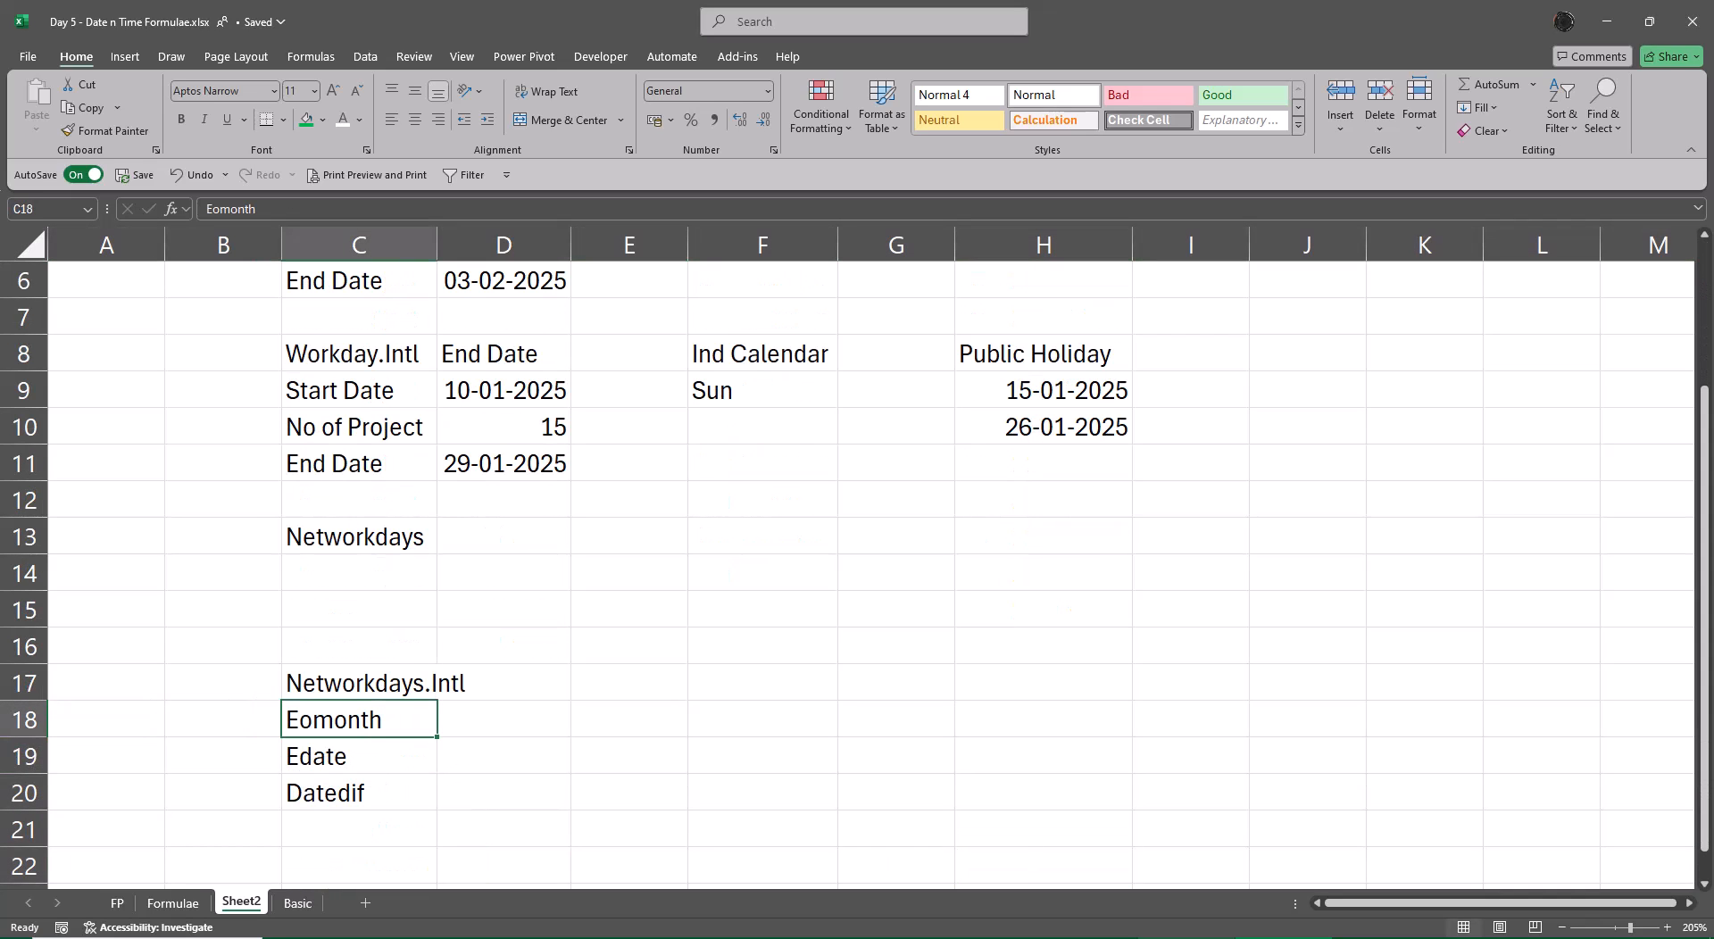
key(ctrl+plus)
key(r)
key(Return)
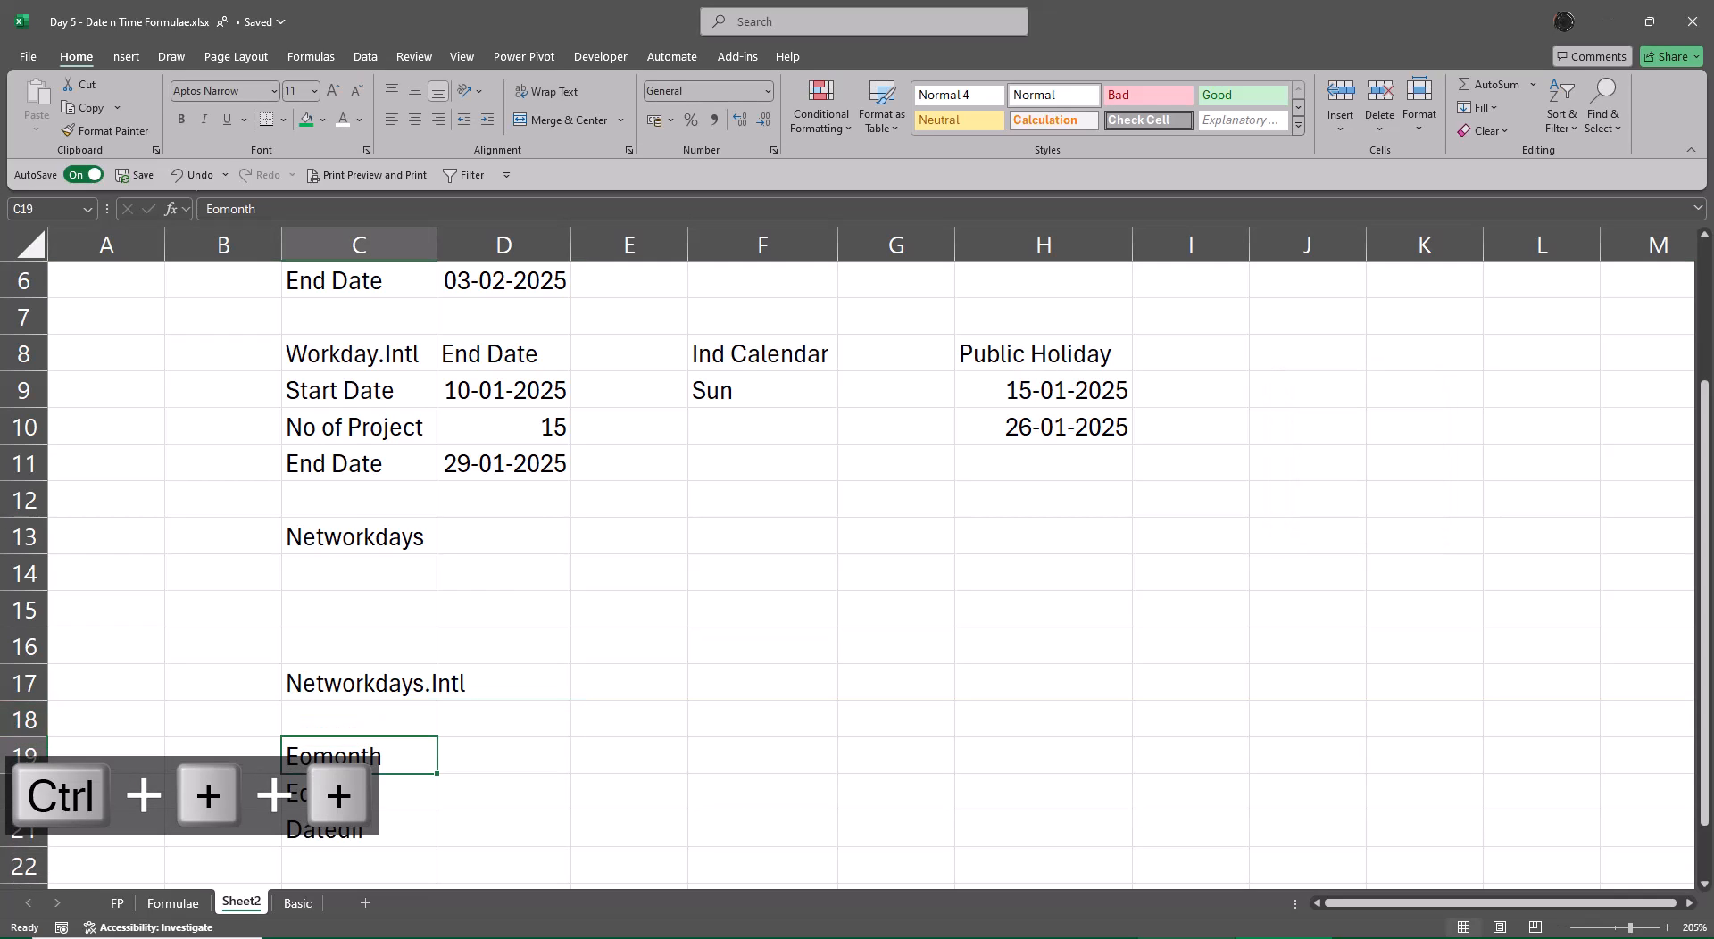
key(F4)
key(Down)
key(F4)
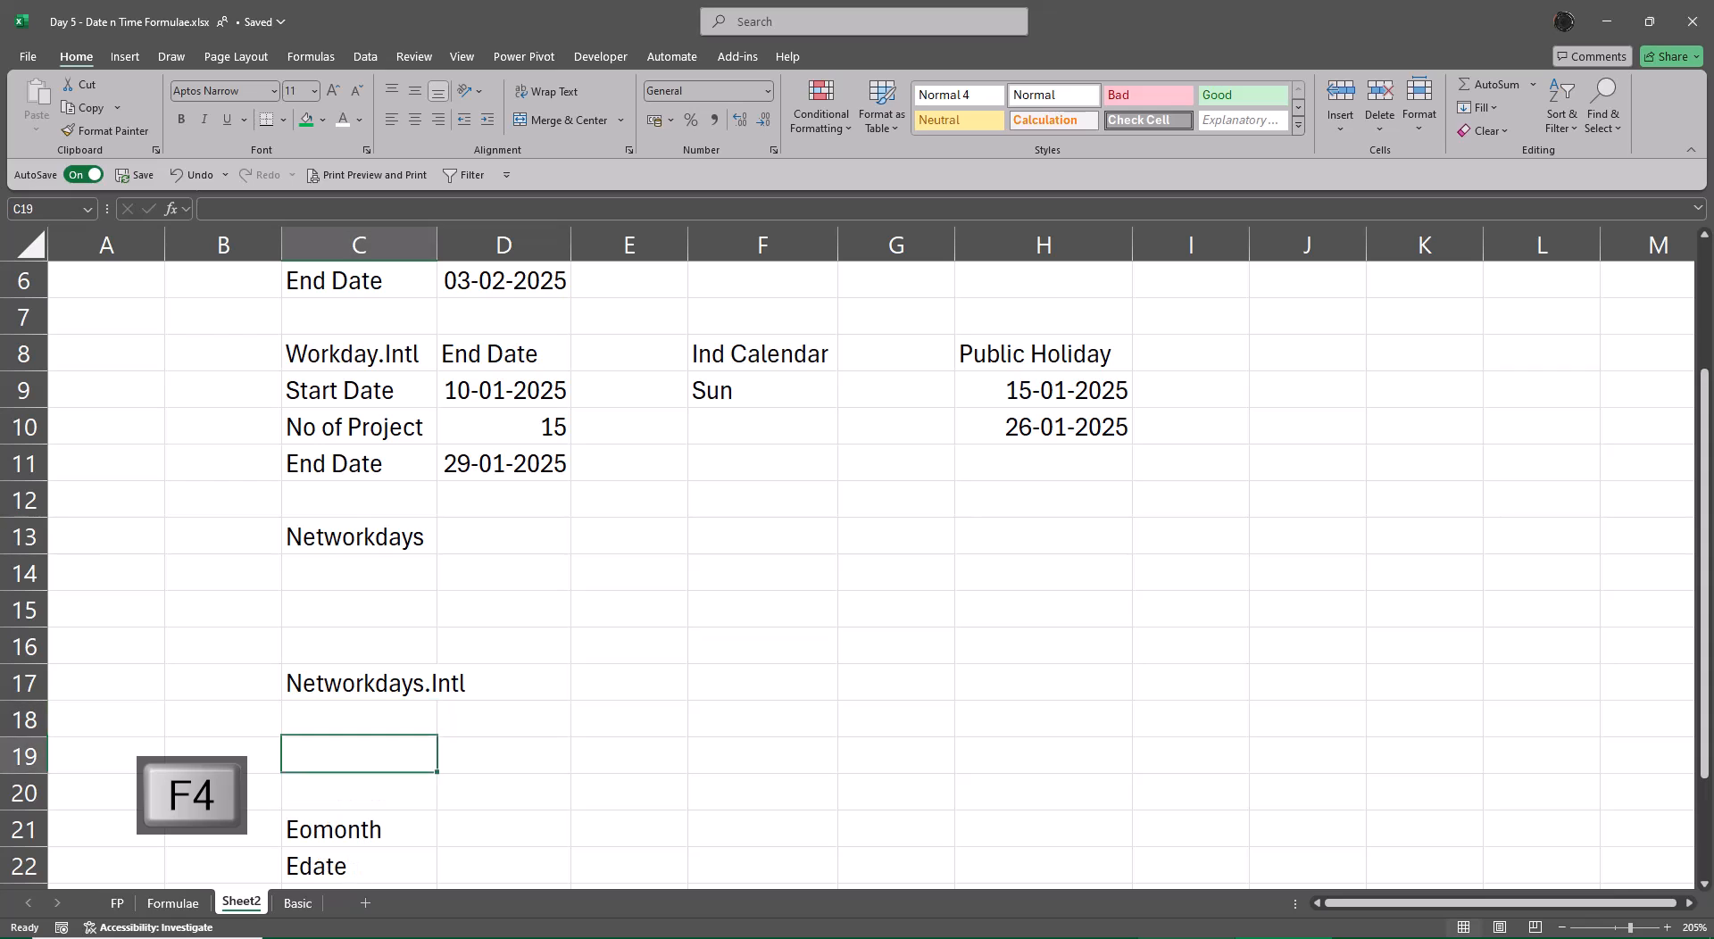
Step: Insert two blank rows between the Eomonth and Edate labels
key(Down)
key(Down)
key(Down)
key(F4)
key(Down)
key(F4)
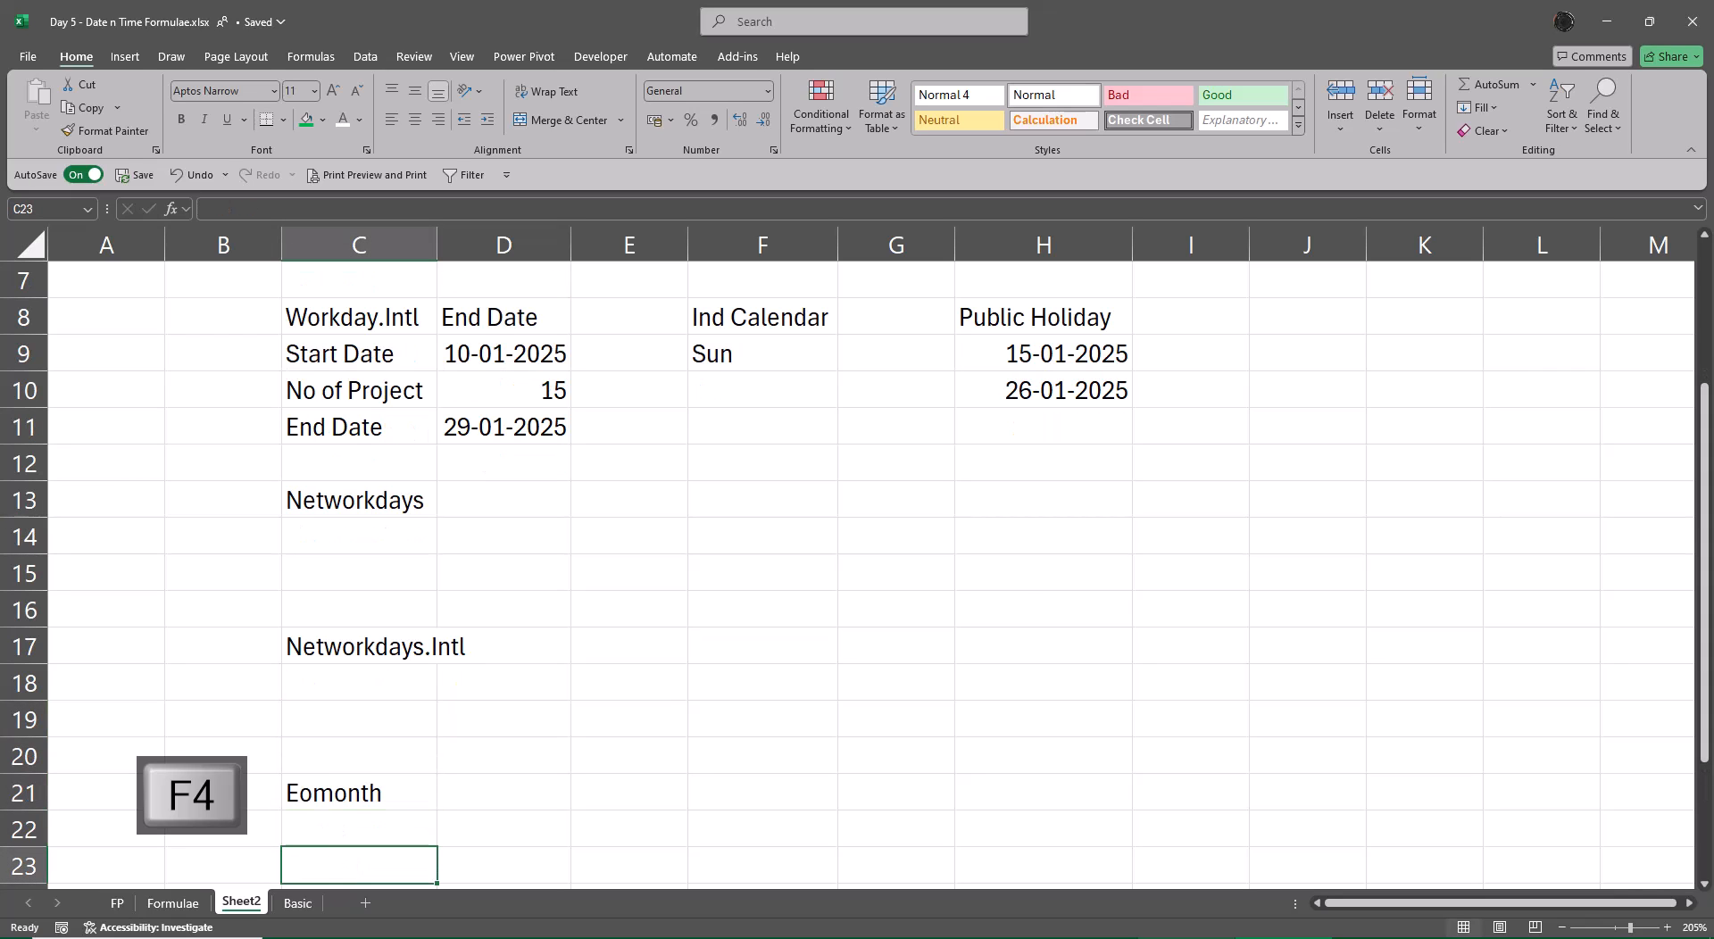
Step: Insert a blank row between the Edate and Datedif labels, above row 25
key(Down)
key(Down)
key(Down)
key(Down)
key(Up)
key(Up)
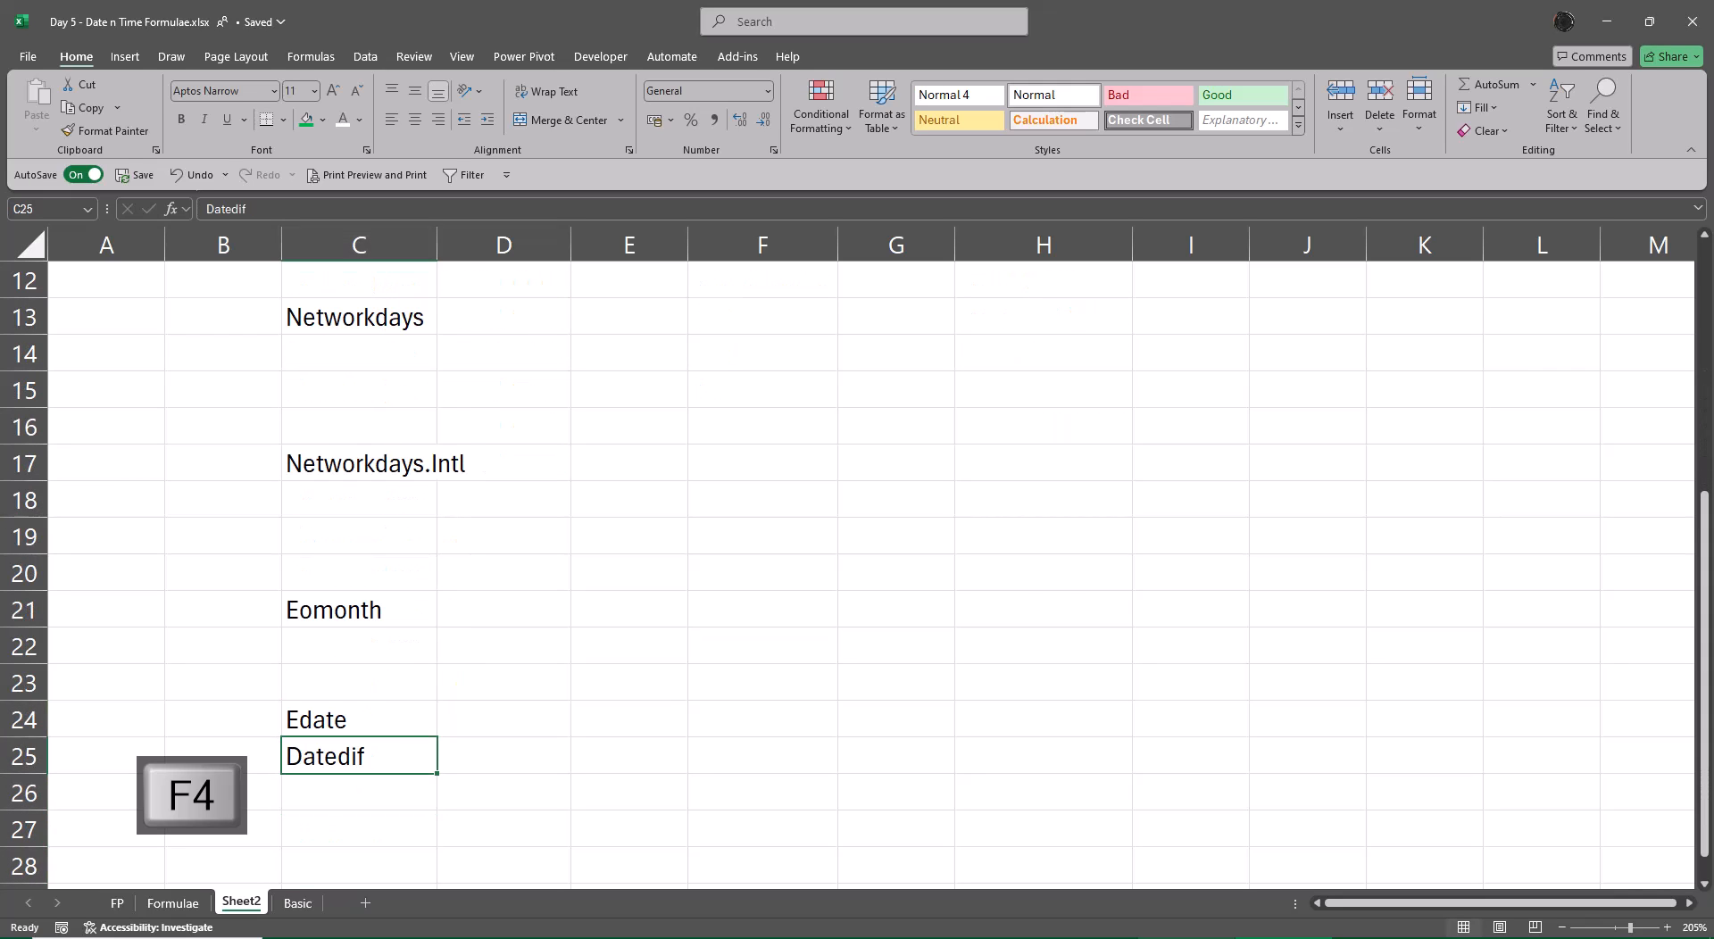
key(F4)
Step: Make the Workday heading row bold from C3 to H3
key(Up)
key(Up)
key(Up)
key(Up)
key(Up)
key(Up)
key(Up)
key(Up)
key(Up)
key(Up)
key(Up)
key(Up)
key(Up)
key(Up)
key(Up)
key(Up)
key(Up)
key(Up)
key(Up)
key(Up)
key(Up)
key(Up)
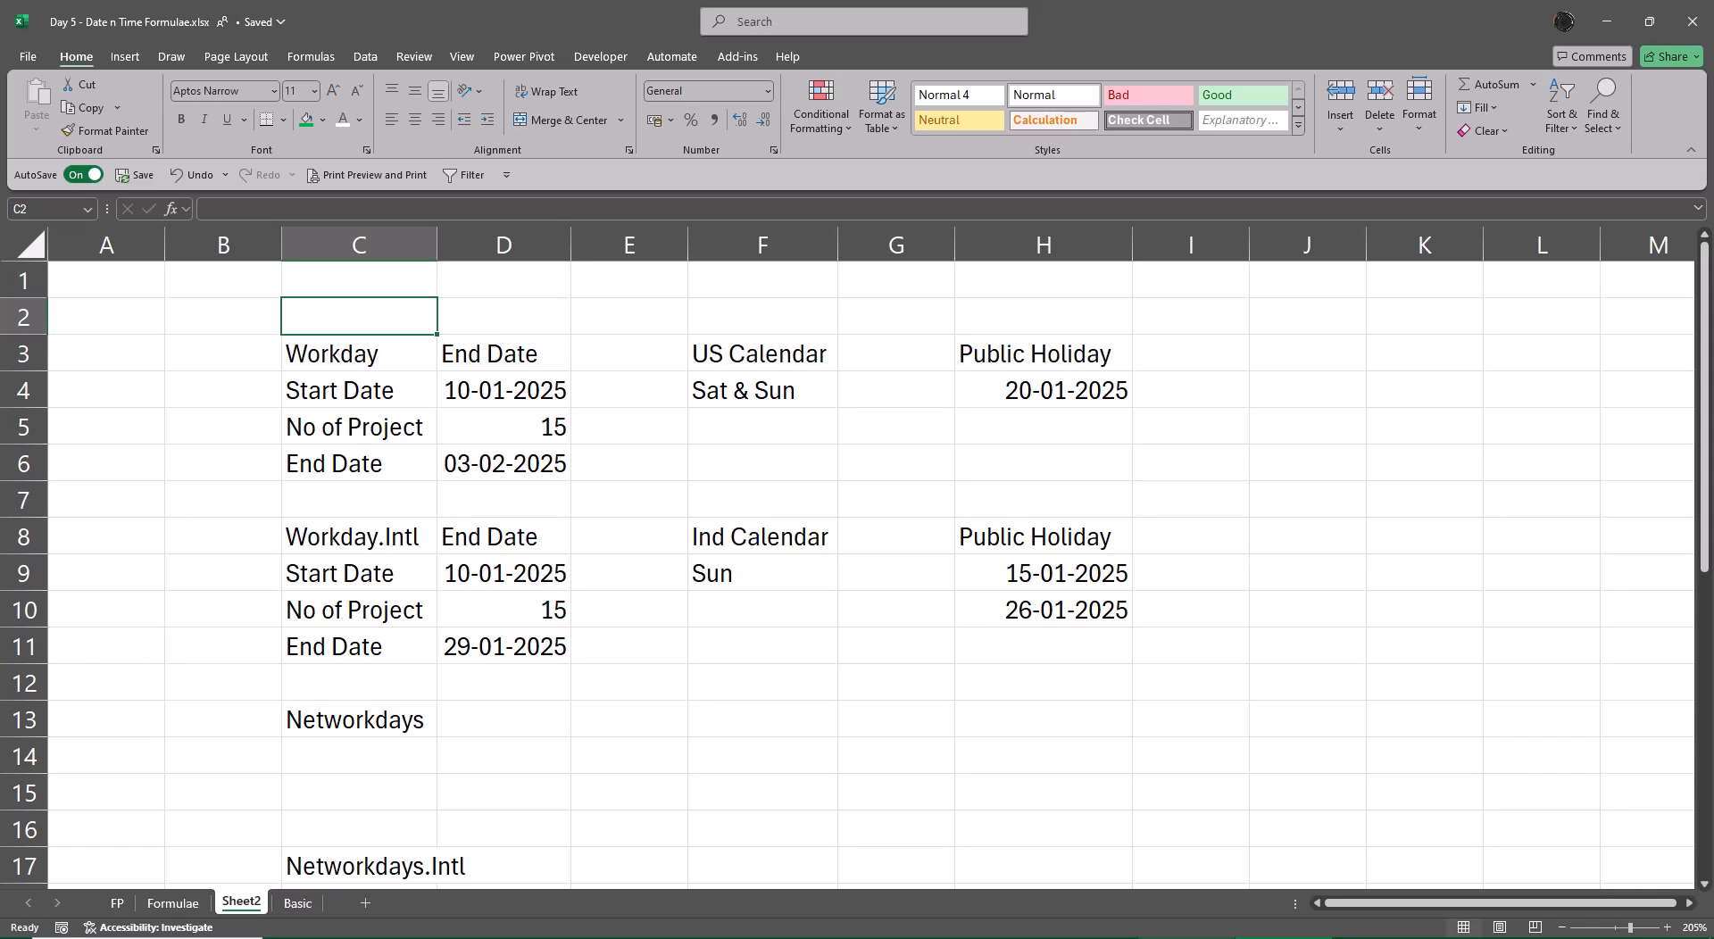
key(Down)
key(ctrl+shift+Right)
key(ctrl+shift+Right)
key(ctrl+shift+Right)
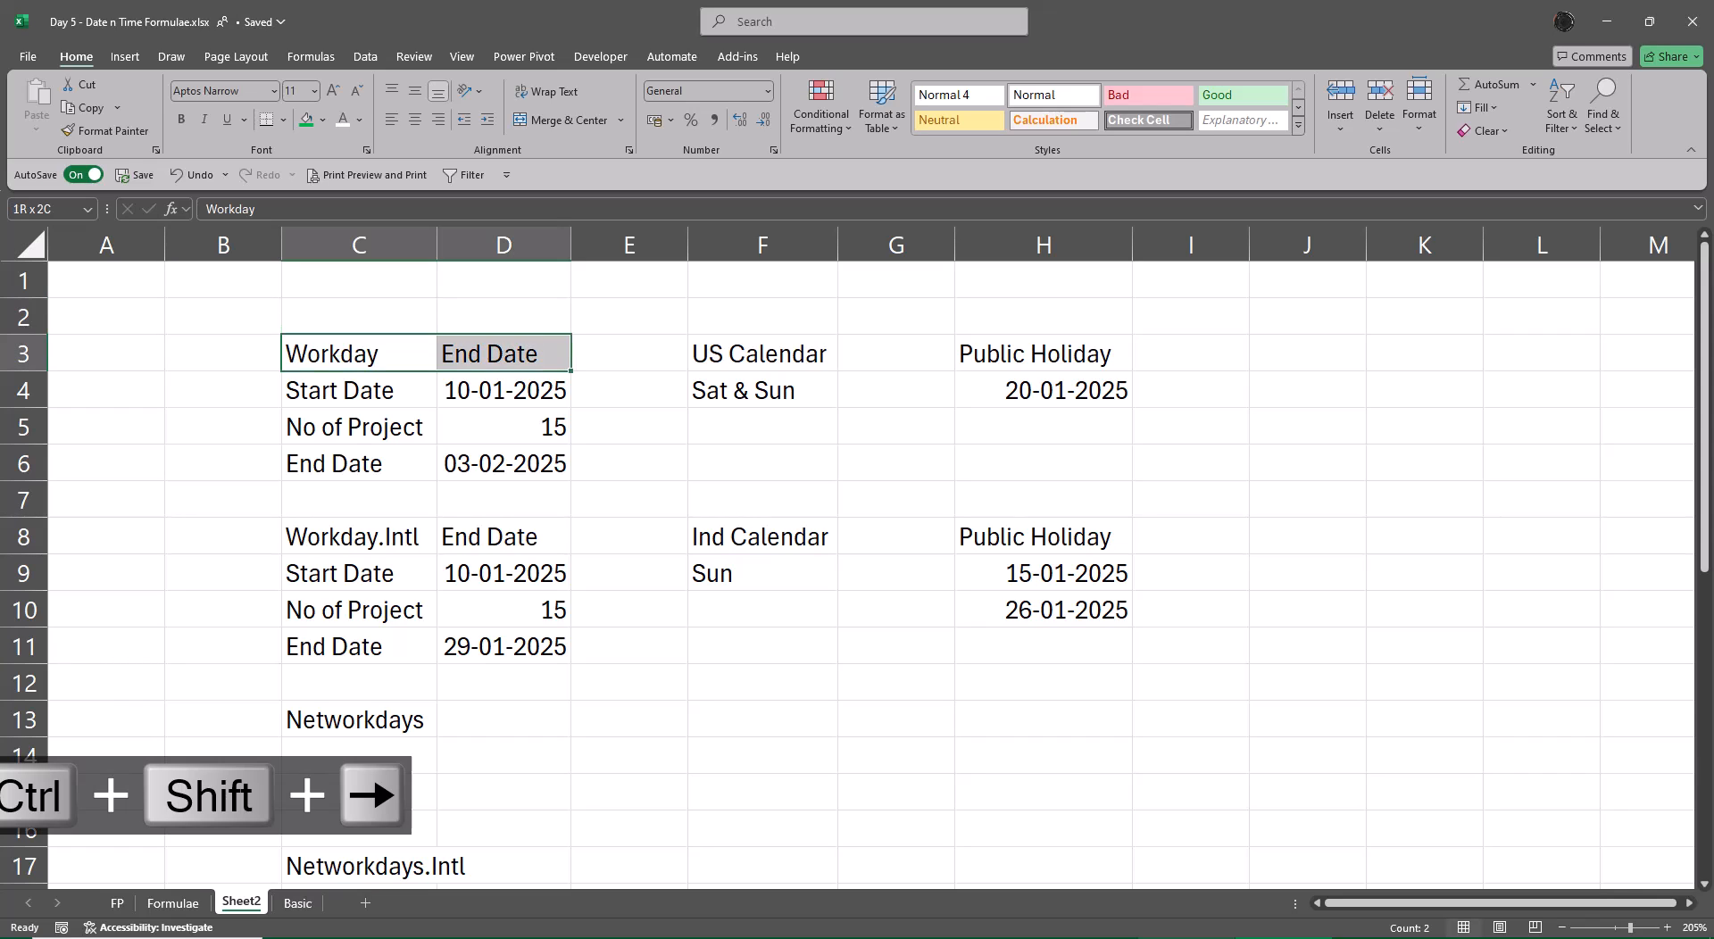
key(ctrl+b)
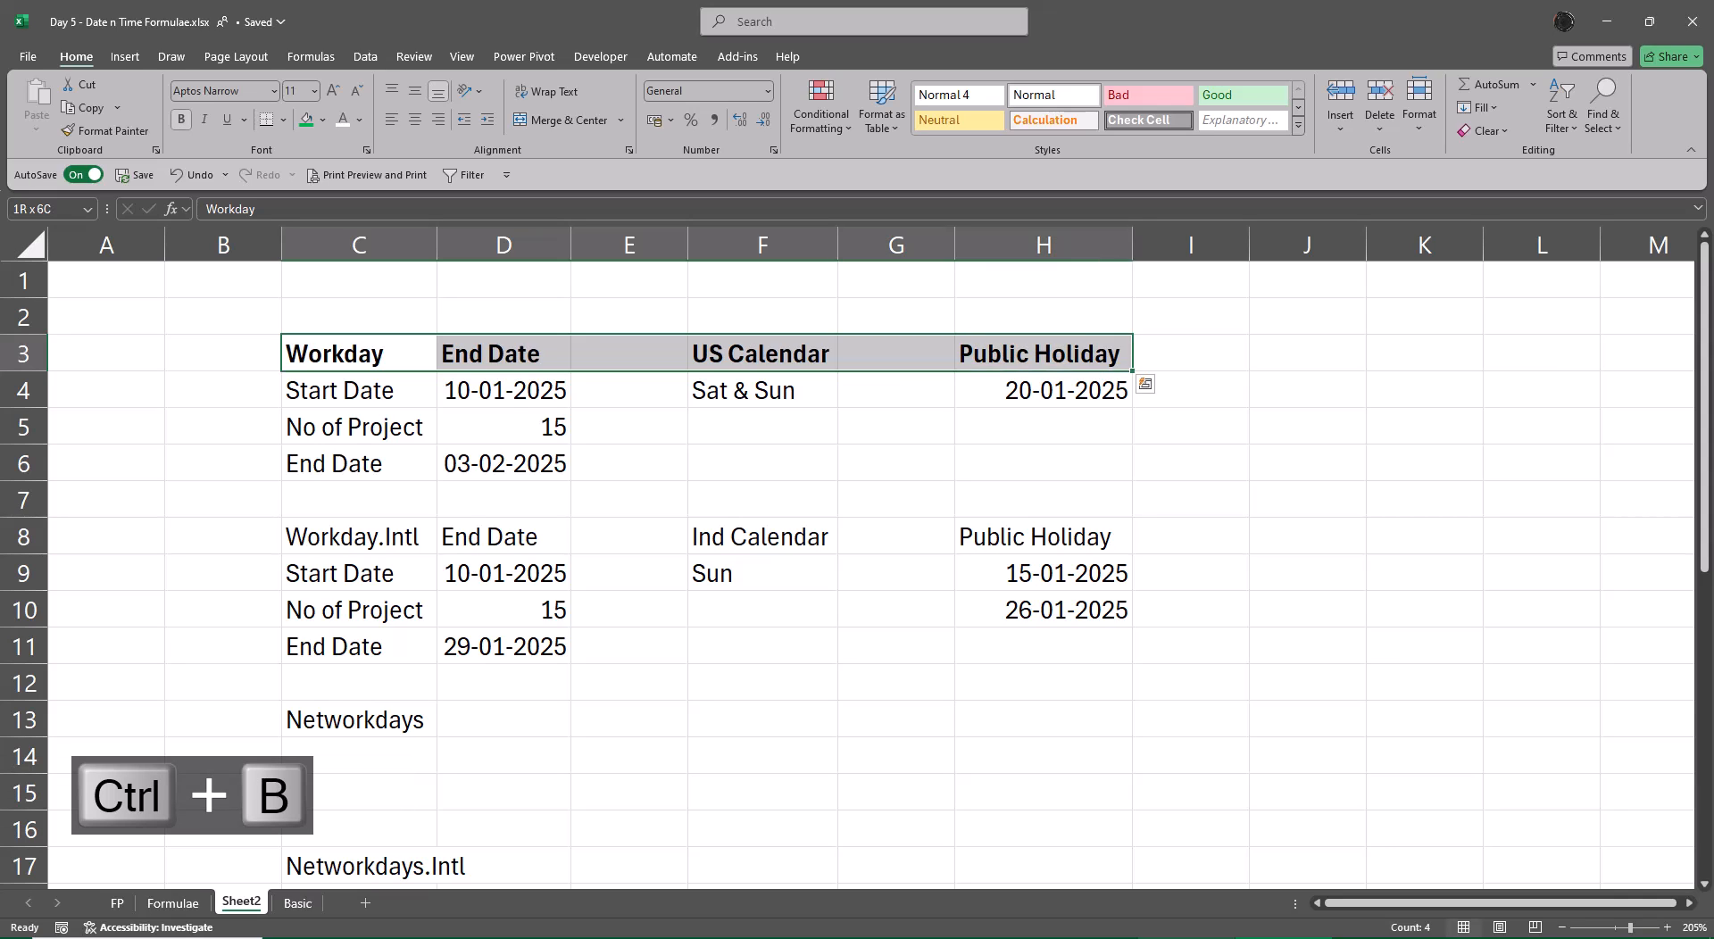
Step: Make the Workday.Intl heading row bold from C8 to H8
key(Down)
key(Down)
key(Down)
key(Down)
key(Down)
key(ctrl+shift+Right)
key(ctrl+shift+Right)
key(ctrl+shift+Right)
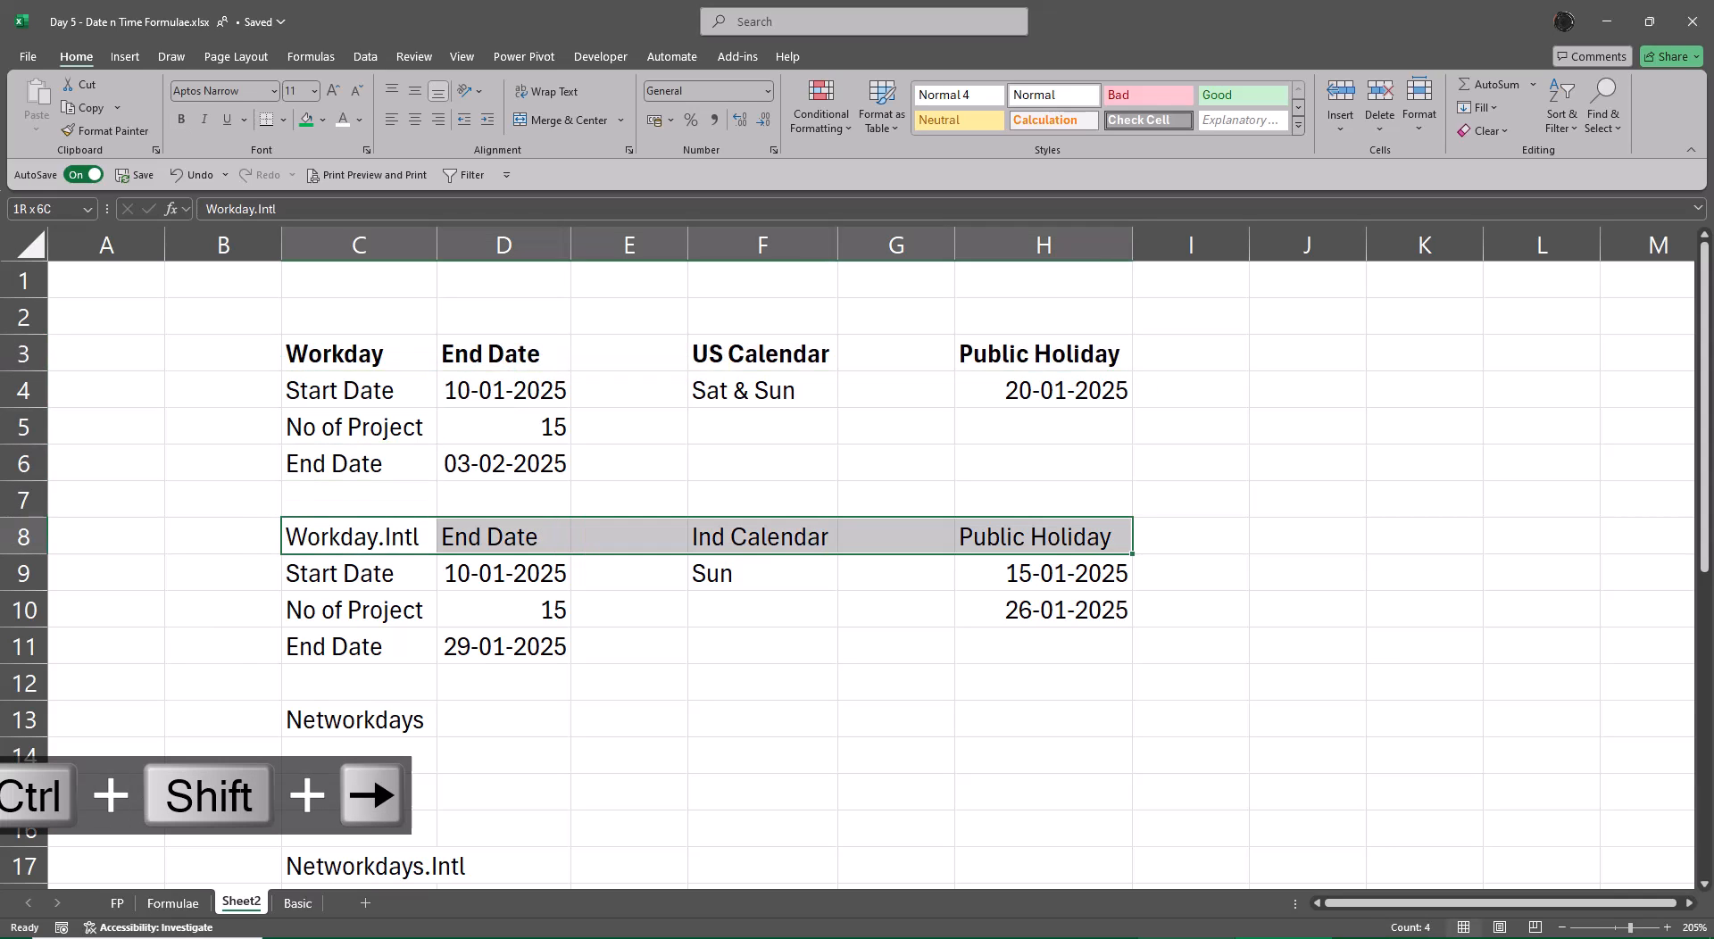
key(ctrl+b)
key(Down)
key(Down)
key(Down)
key(Down)
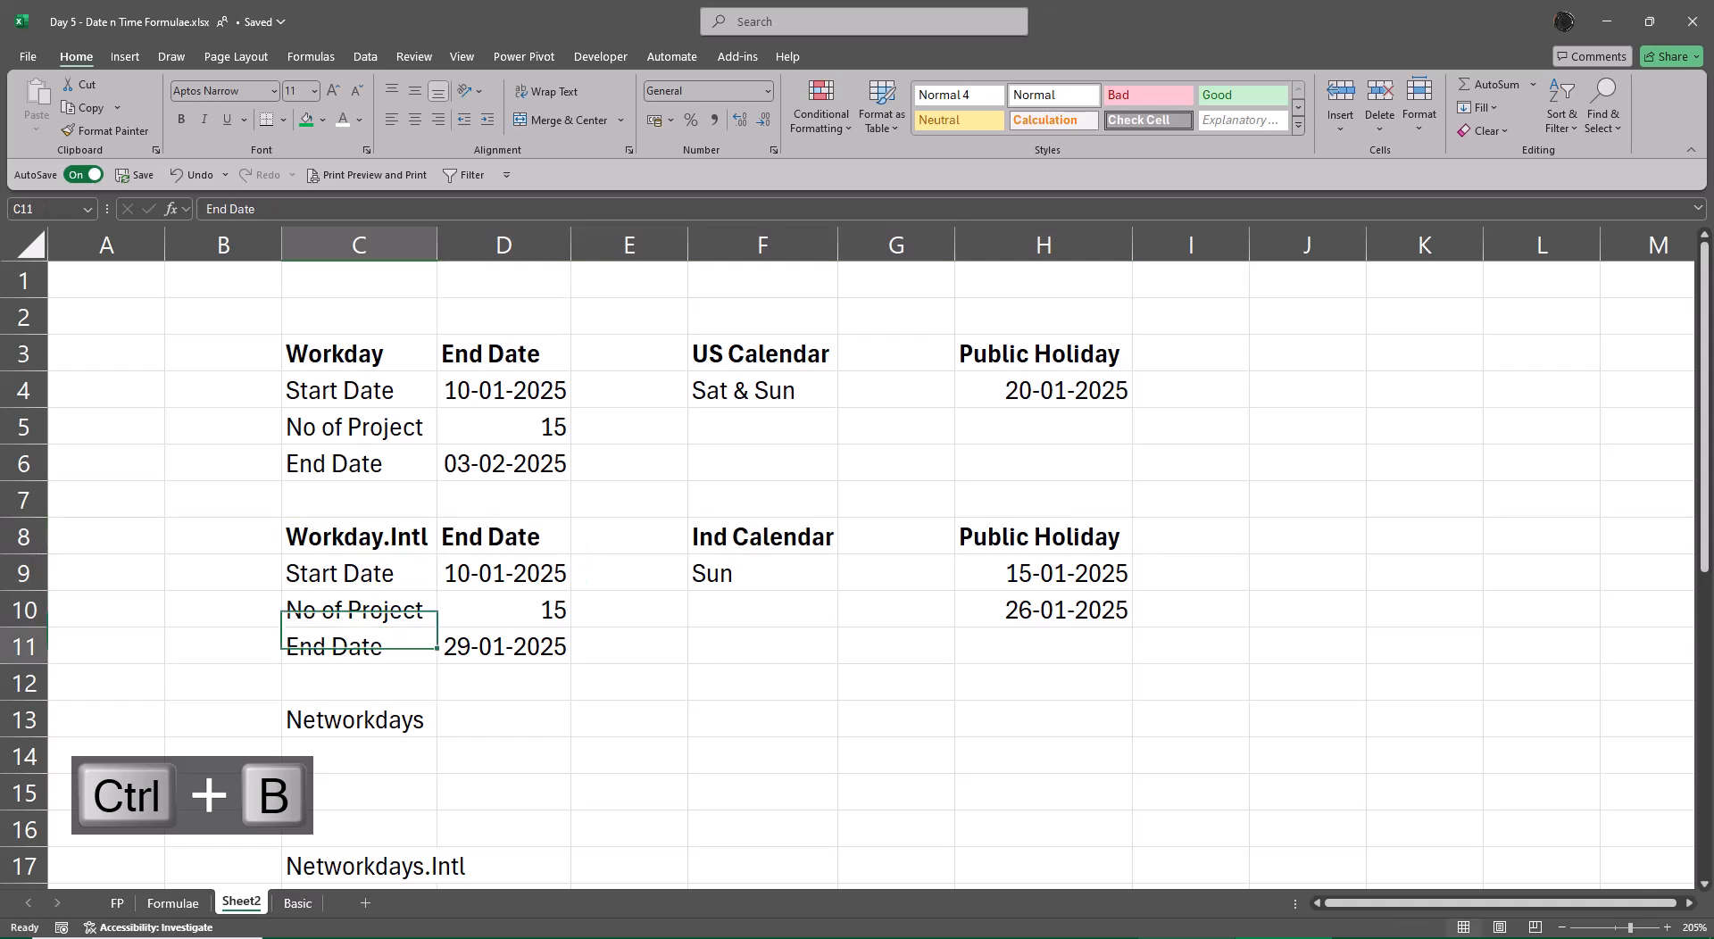
key(Up)
key(Up)
key(Up)
key(Up)
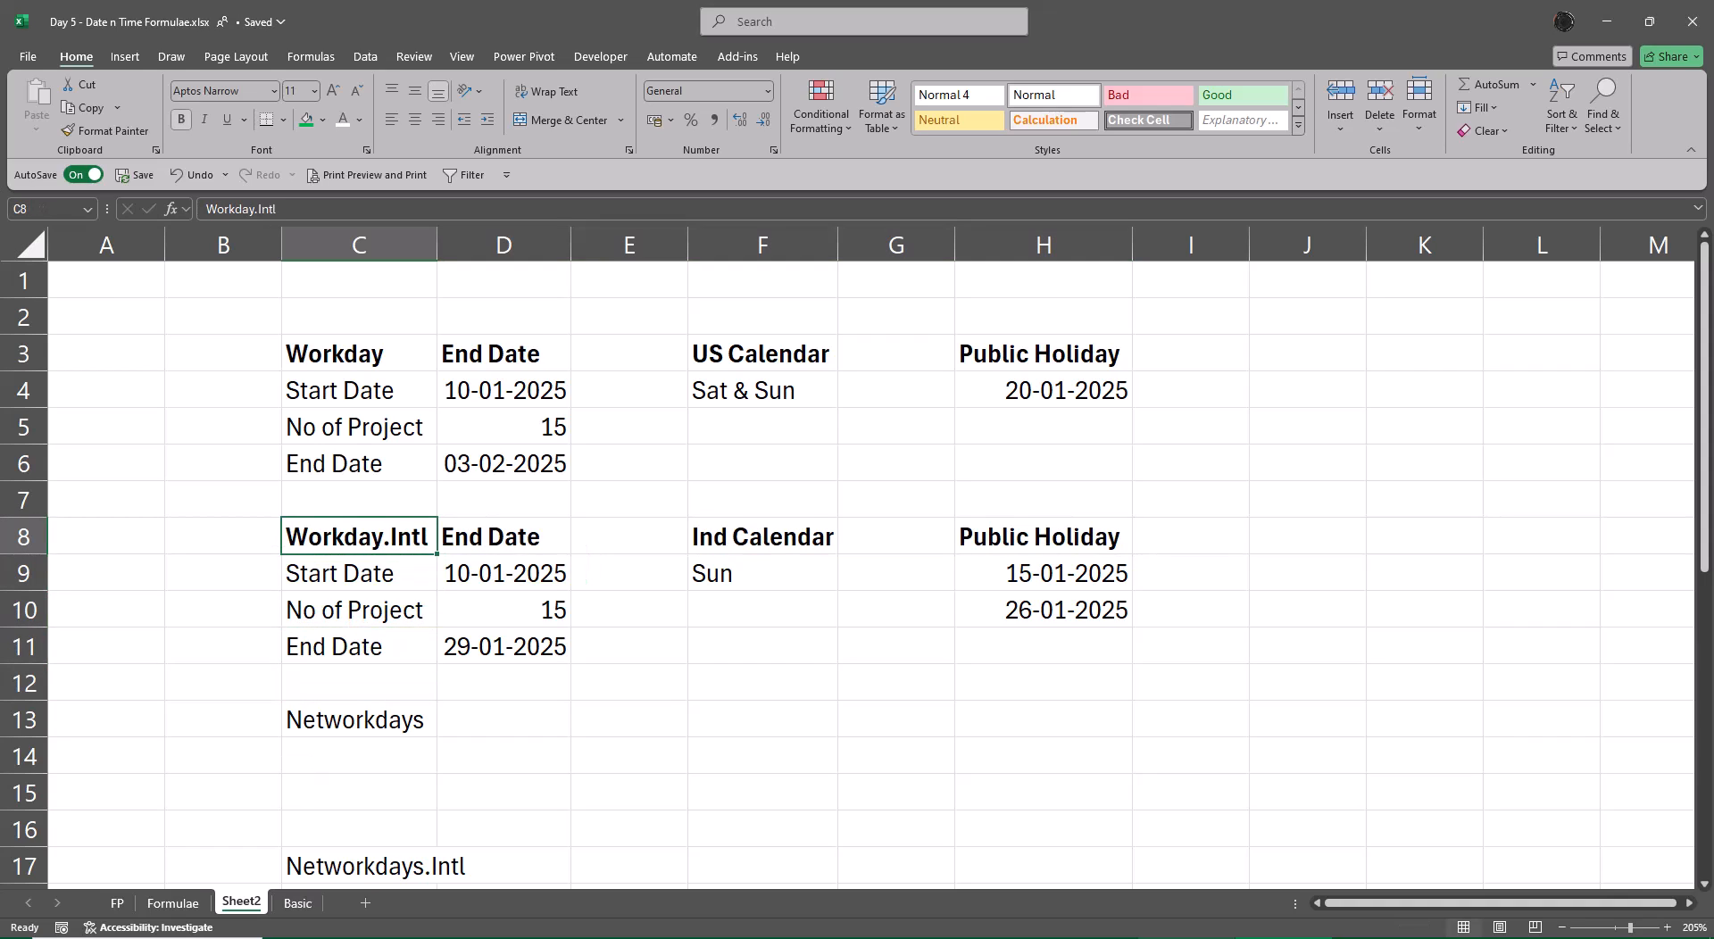
Step: Enter the heading "No of Days (Workings)" in D13, beside the Networkdays label
key(Down)
key(Down)
key(Down)
key(Down)
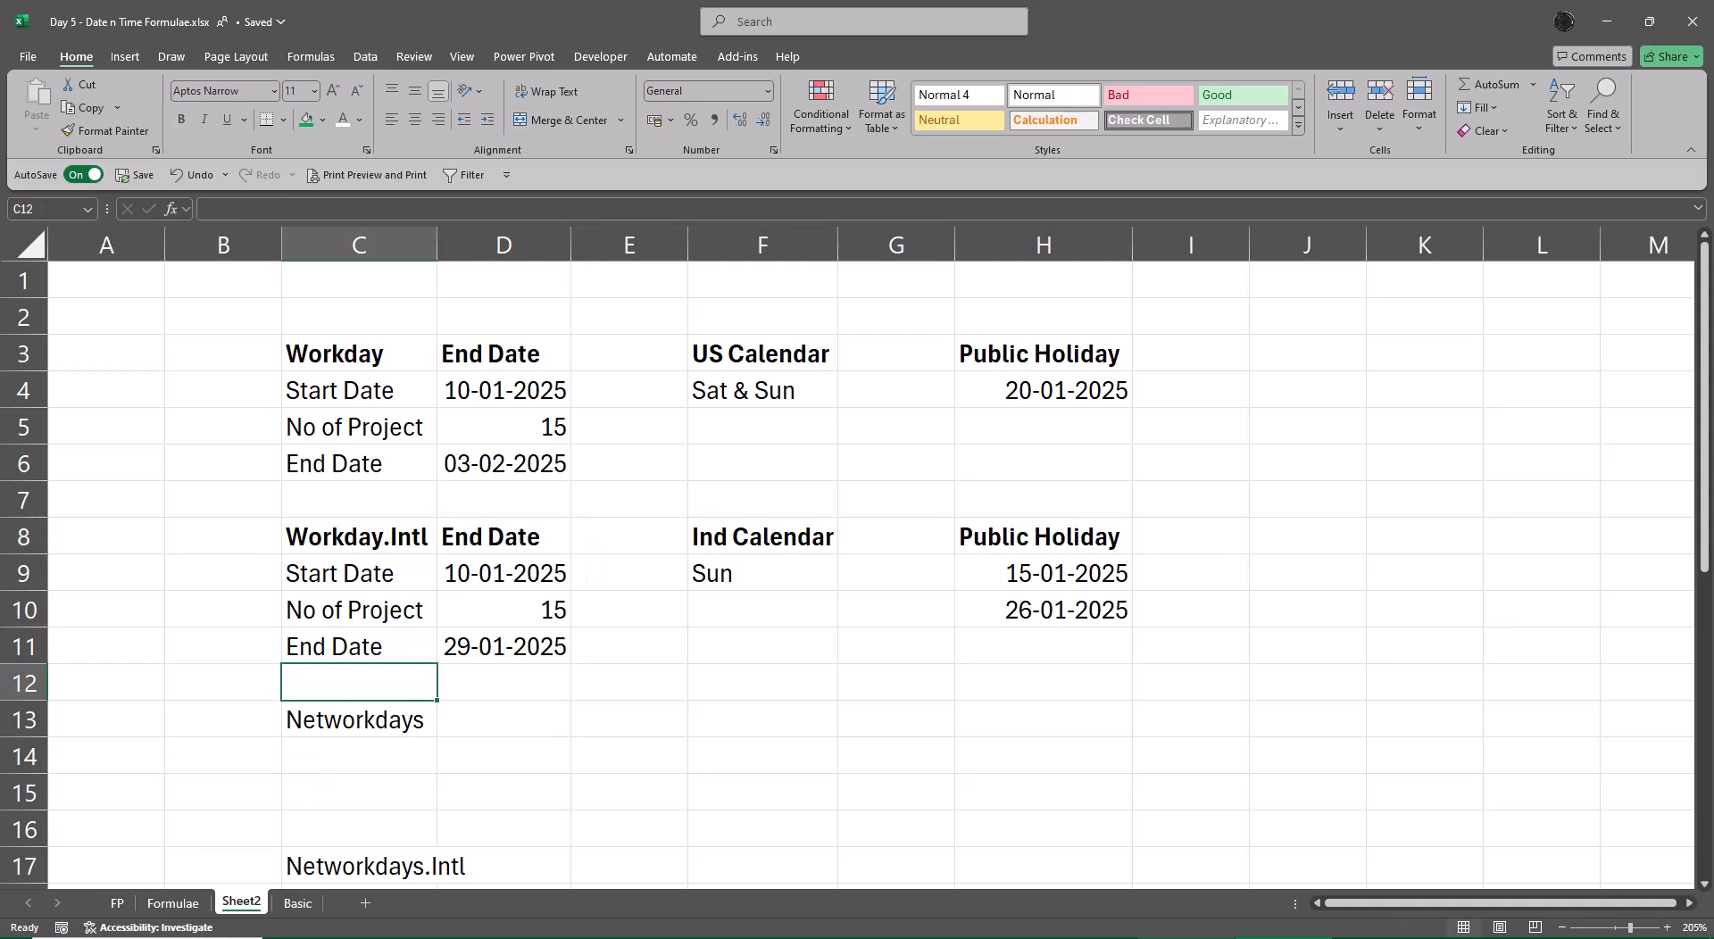
key(Right)
key(Down)
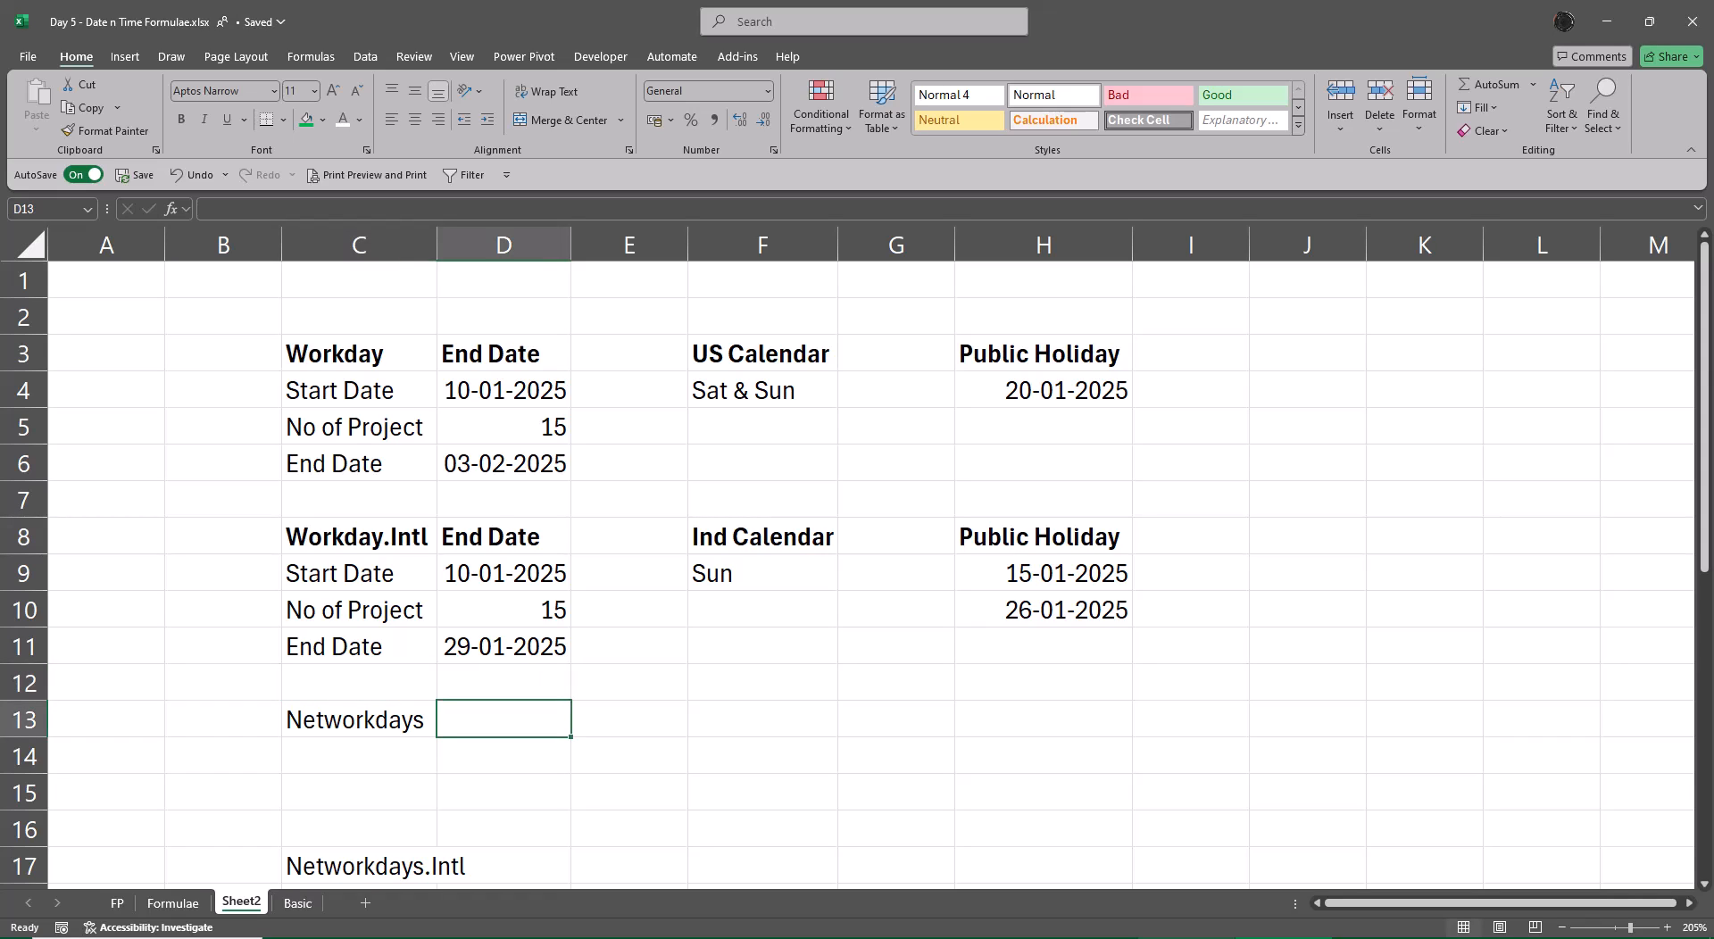
text(No of D)
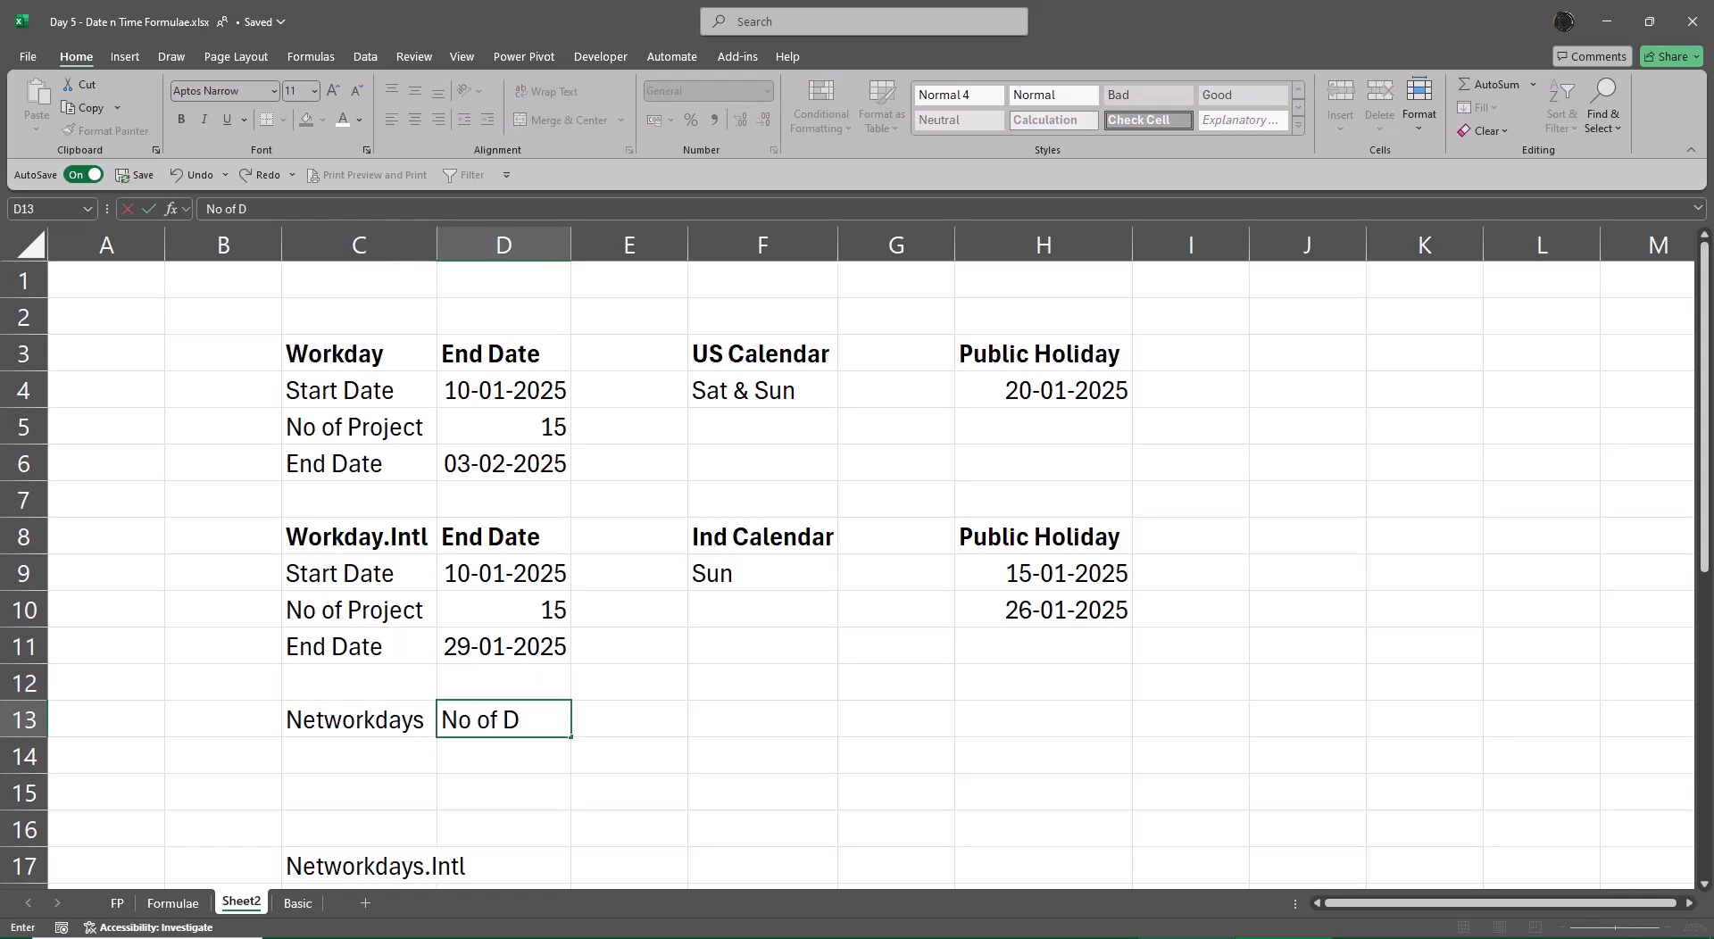
text(ays (Workings)
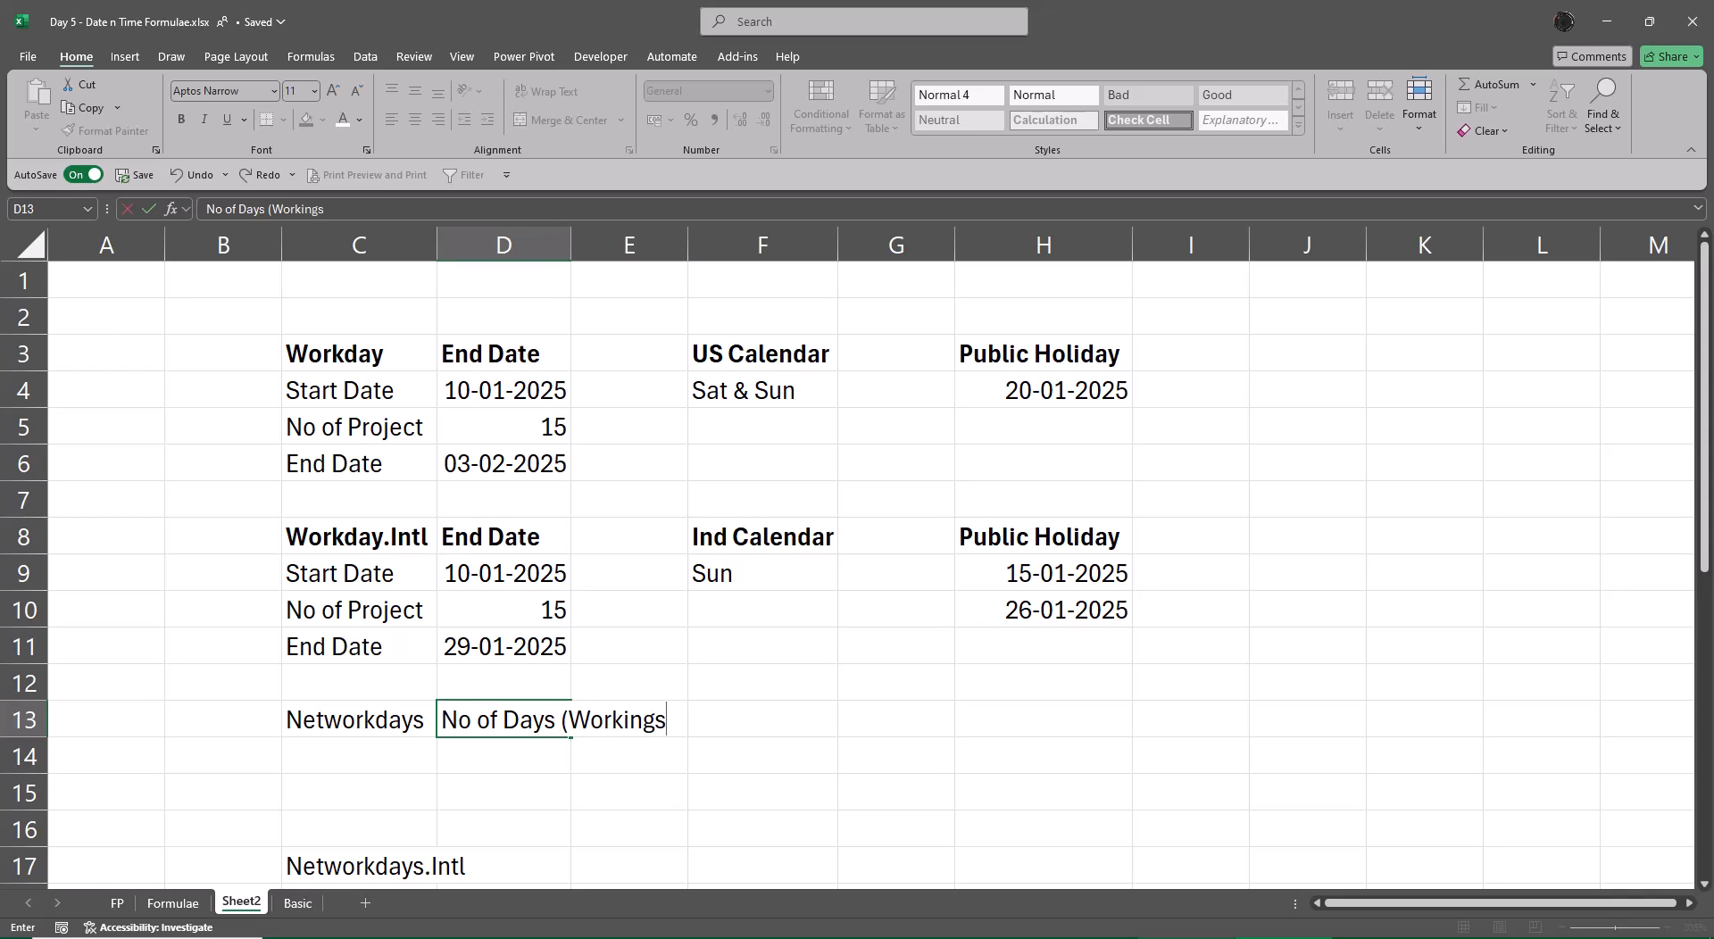
text())
key(Return)
Step: Copy the Start Date label from C9 into C14, under the Networkdays label
key(Up)
key(Up)
key(Up)
key(Up)
key(Left)
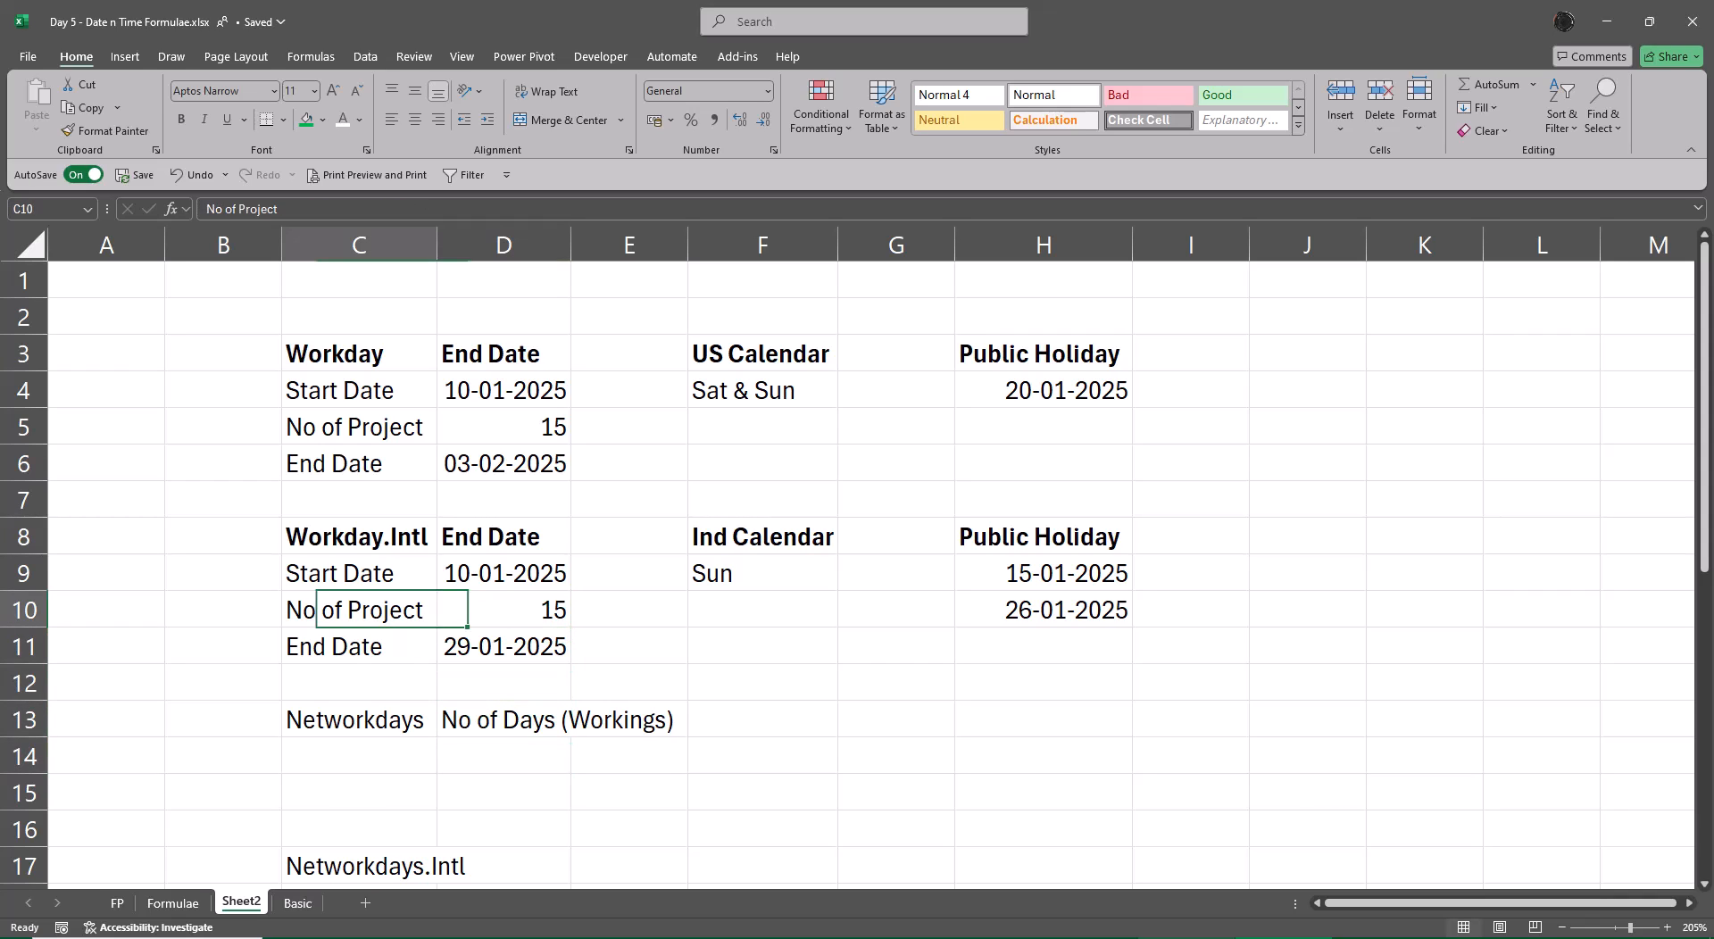
key(Up)
key(ctrl+c)
key(Down)
key(Down)
key(Down)
key(Down)
key(Down)
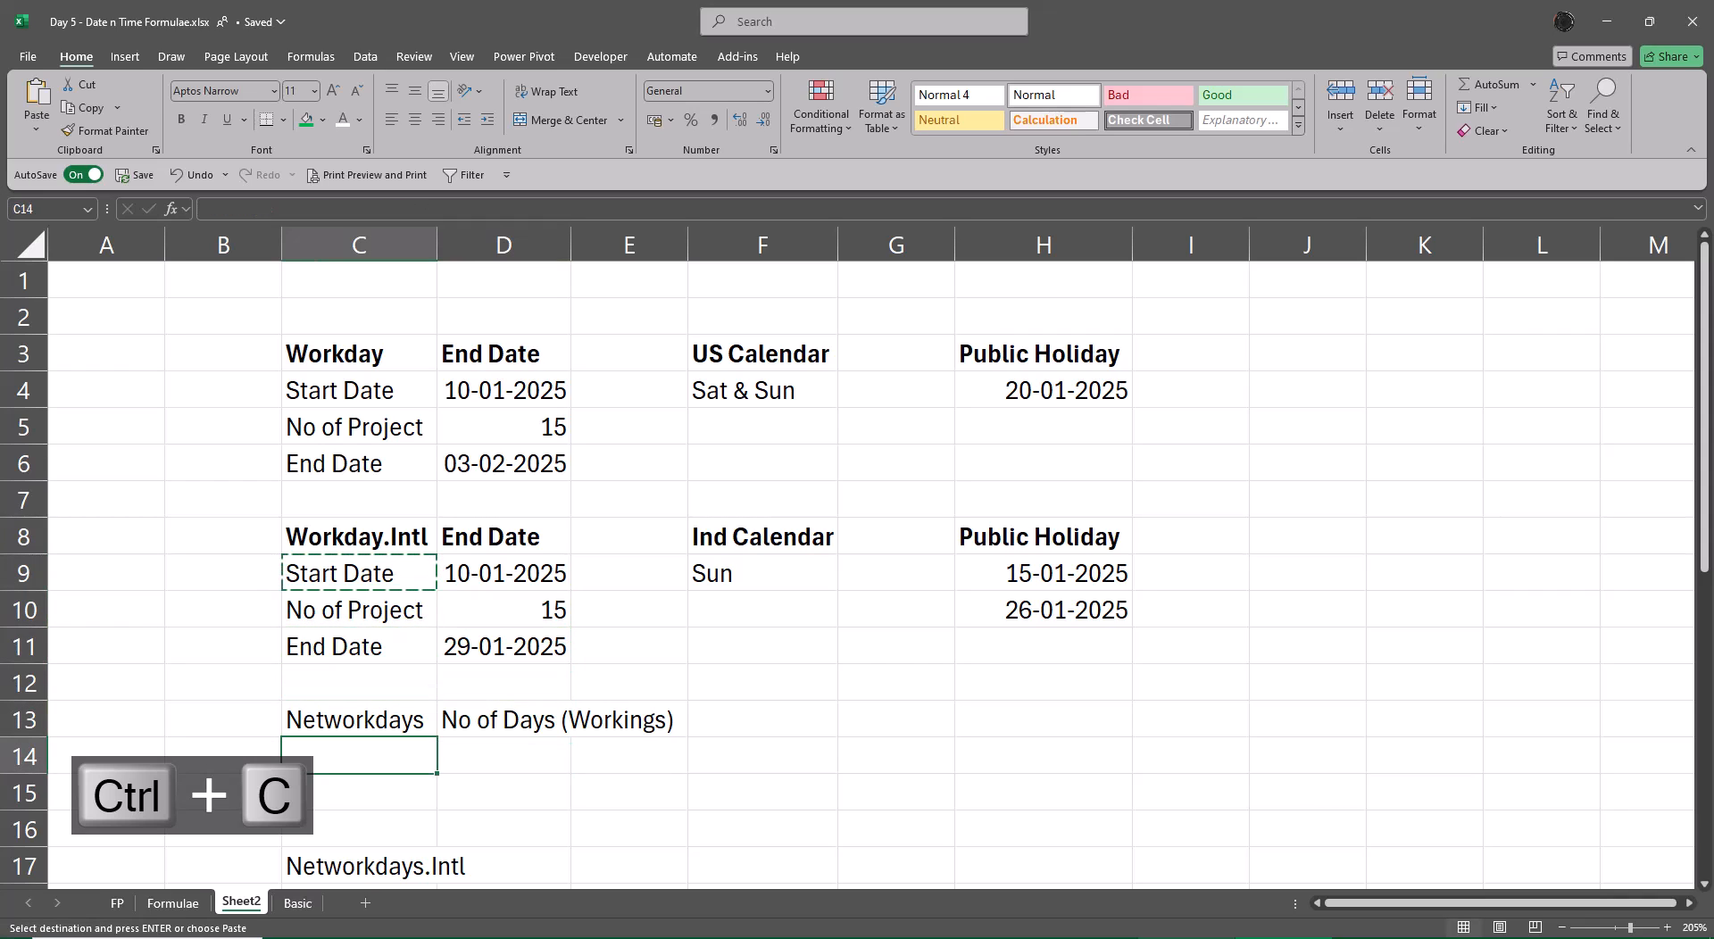
key(ctrl+v)
key(Escape)
Step: Copy the End Date label from C11 into C15, below the Networkdays Start Date label
key(Up)
key(Up)
key(Up)
key(ctrl+c)
key(Down)
key(Down)
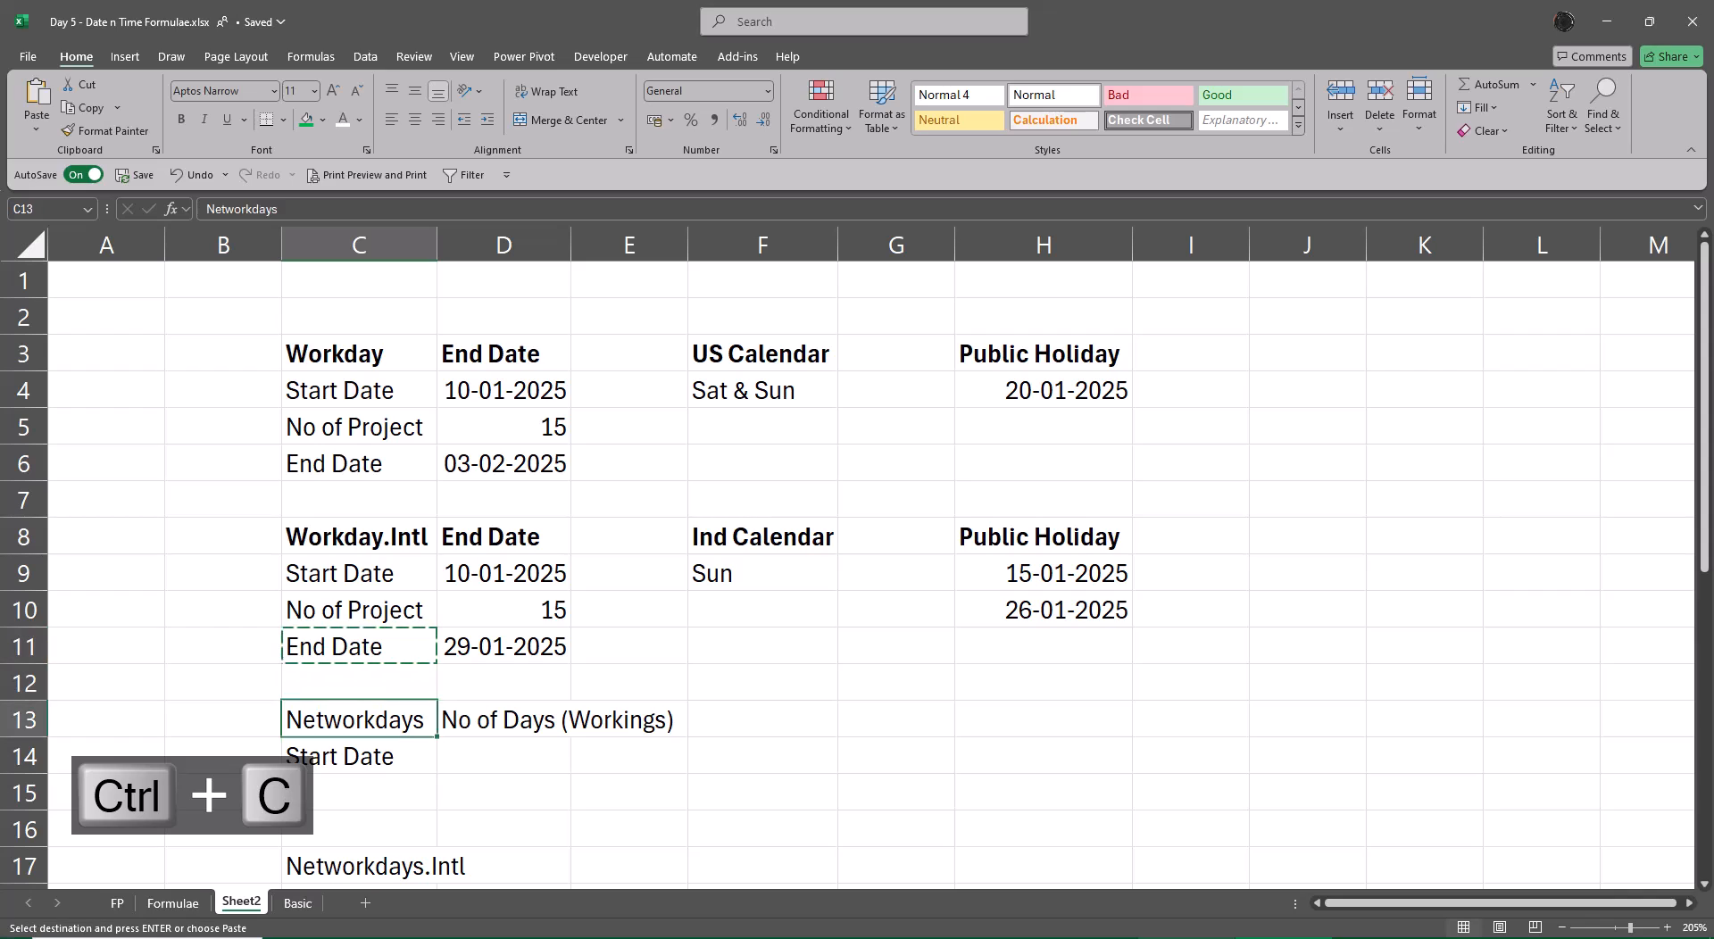
key(Down)
key(Down)
key(ctrl+v)
key(Escape)
Step: Enter 1-1-2025 as the Networkdays start date in D14 and 31-1-2025 as the end date in D15
key(Up)
key(Right)
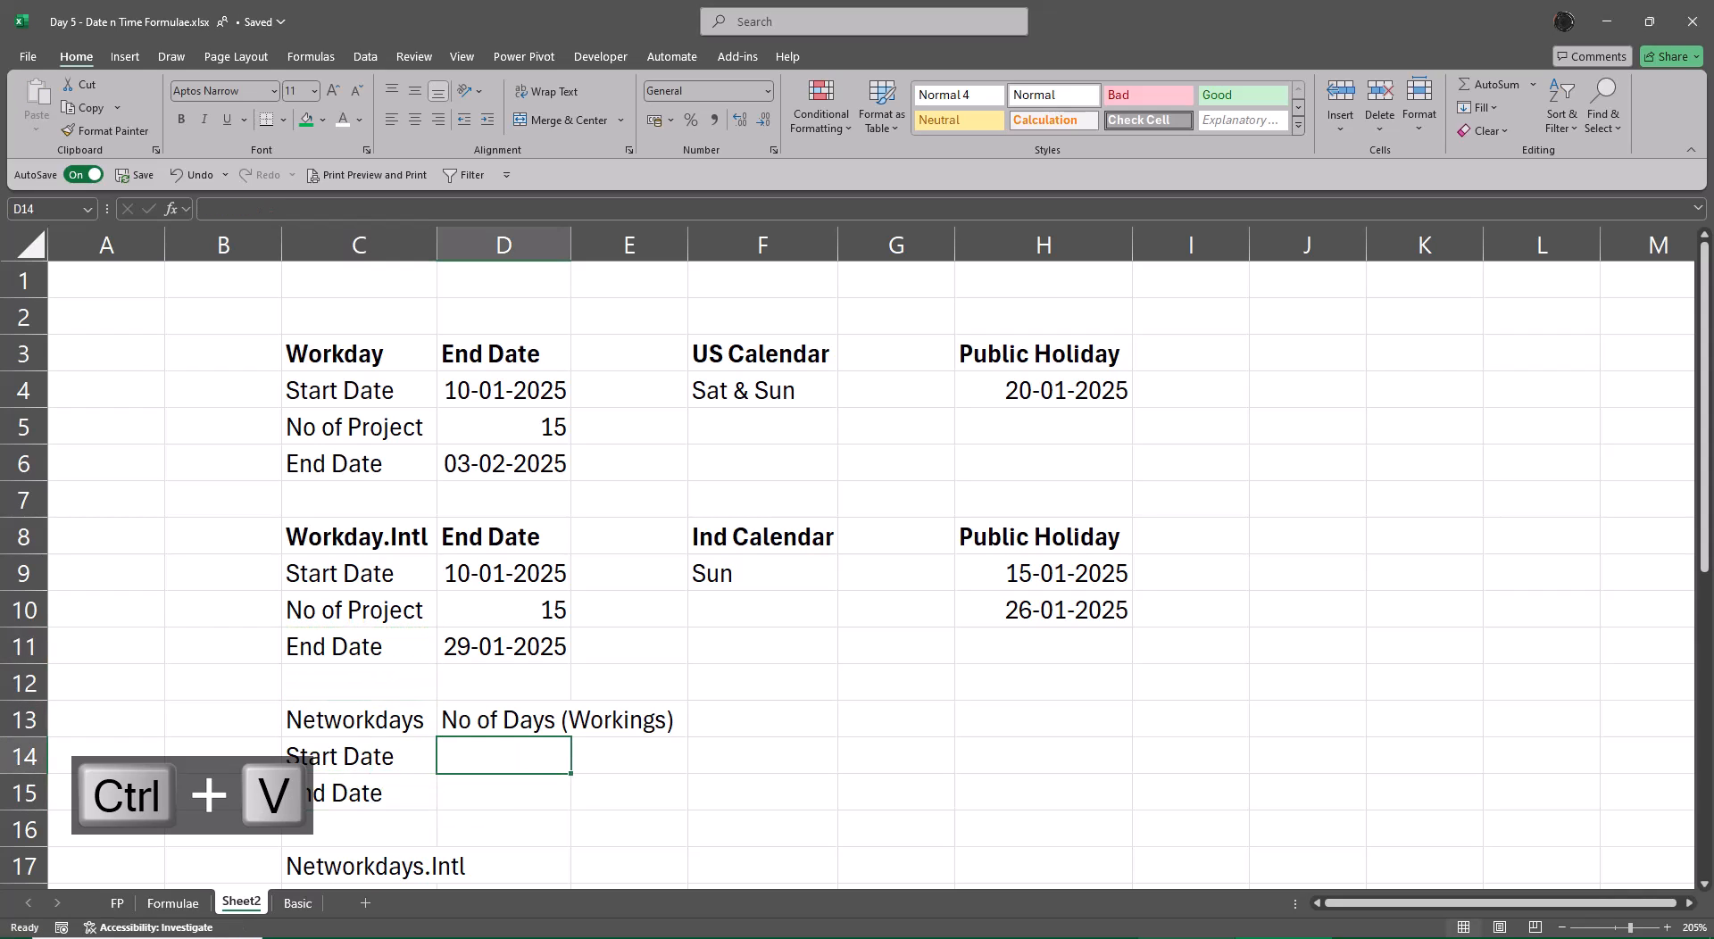
text(1-01-2025)
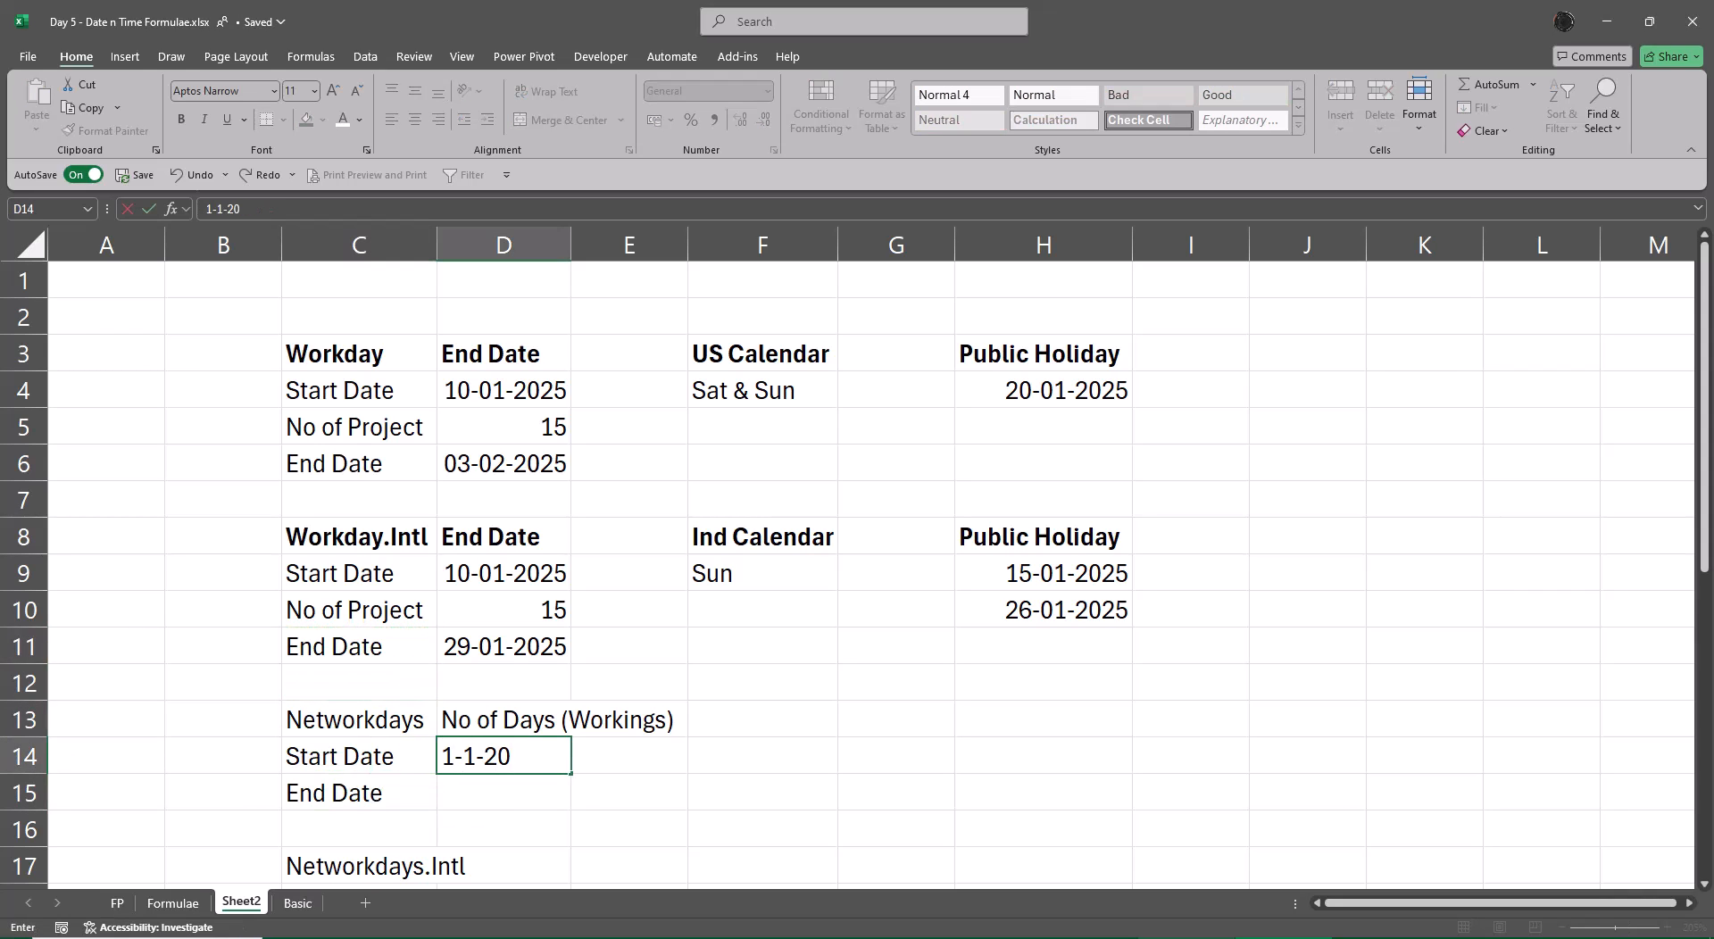
key(Return)
text(31-1-2025)
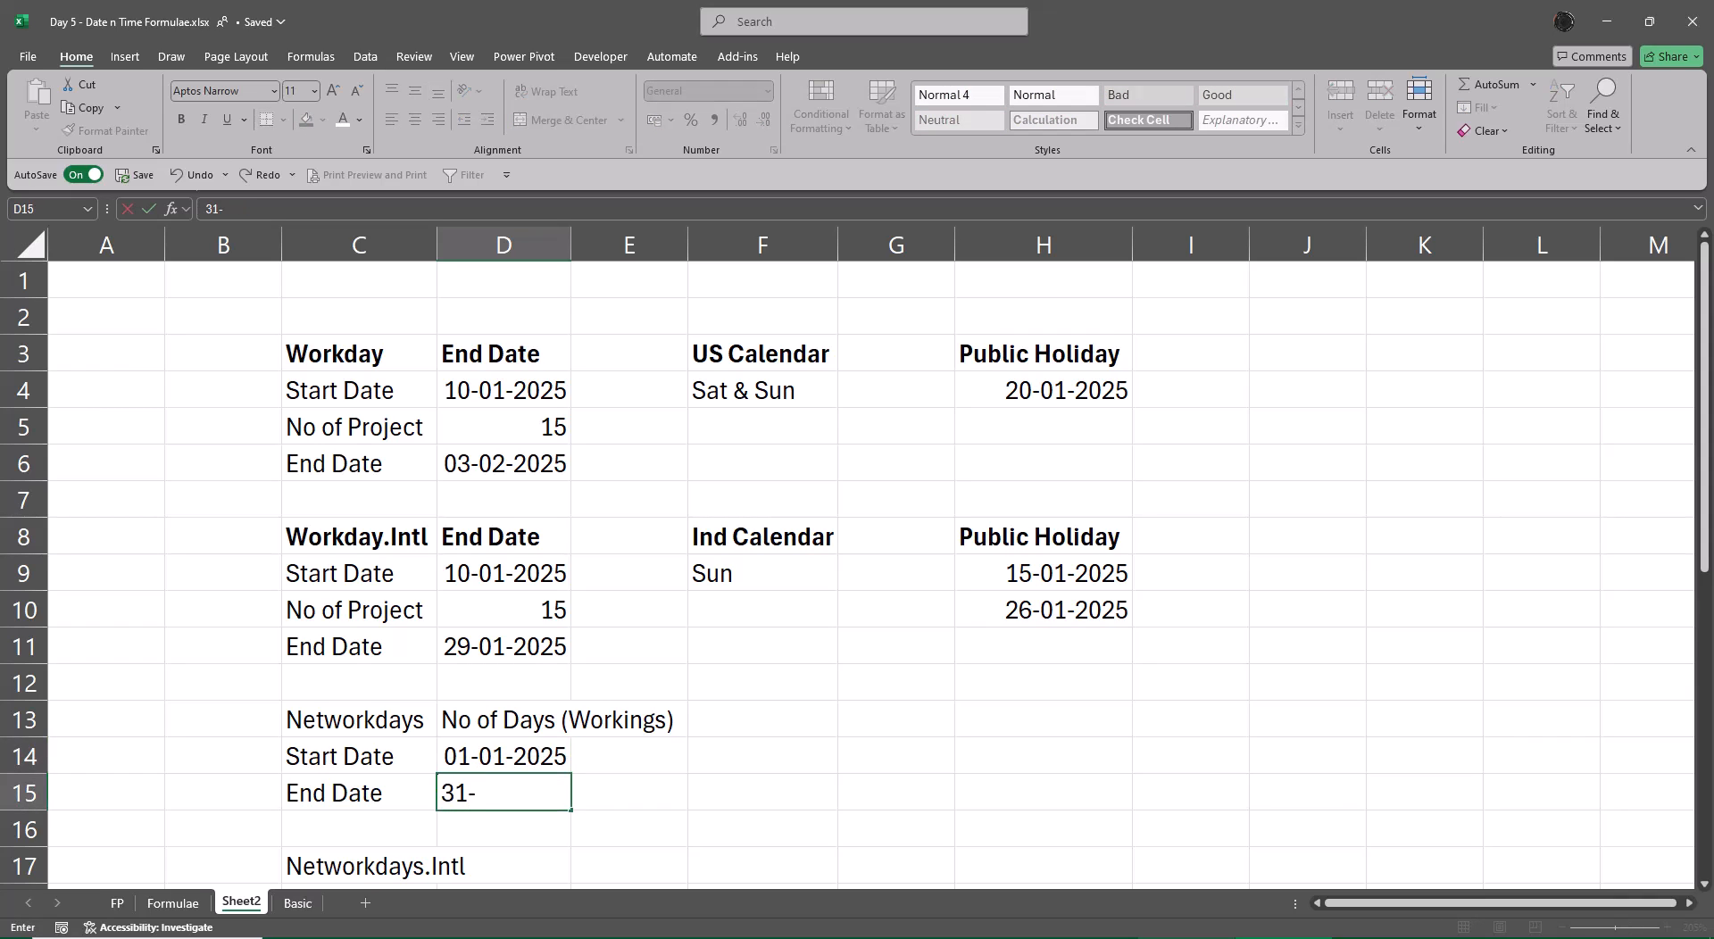
key(ctrl+Return)
Step: Copy the US Calendar and Public Holiday block F3:H4 to F13, beside the Networkdays example
key(Down)
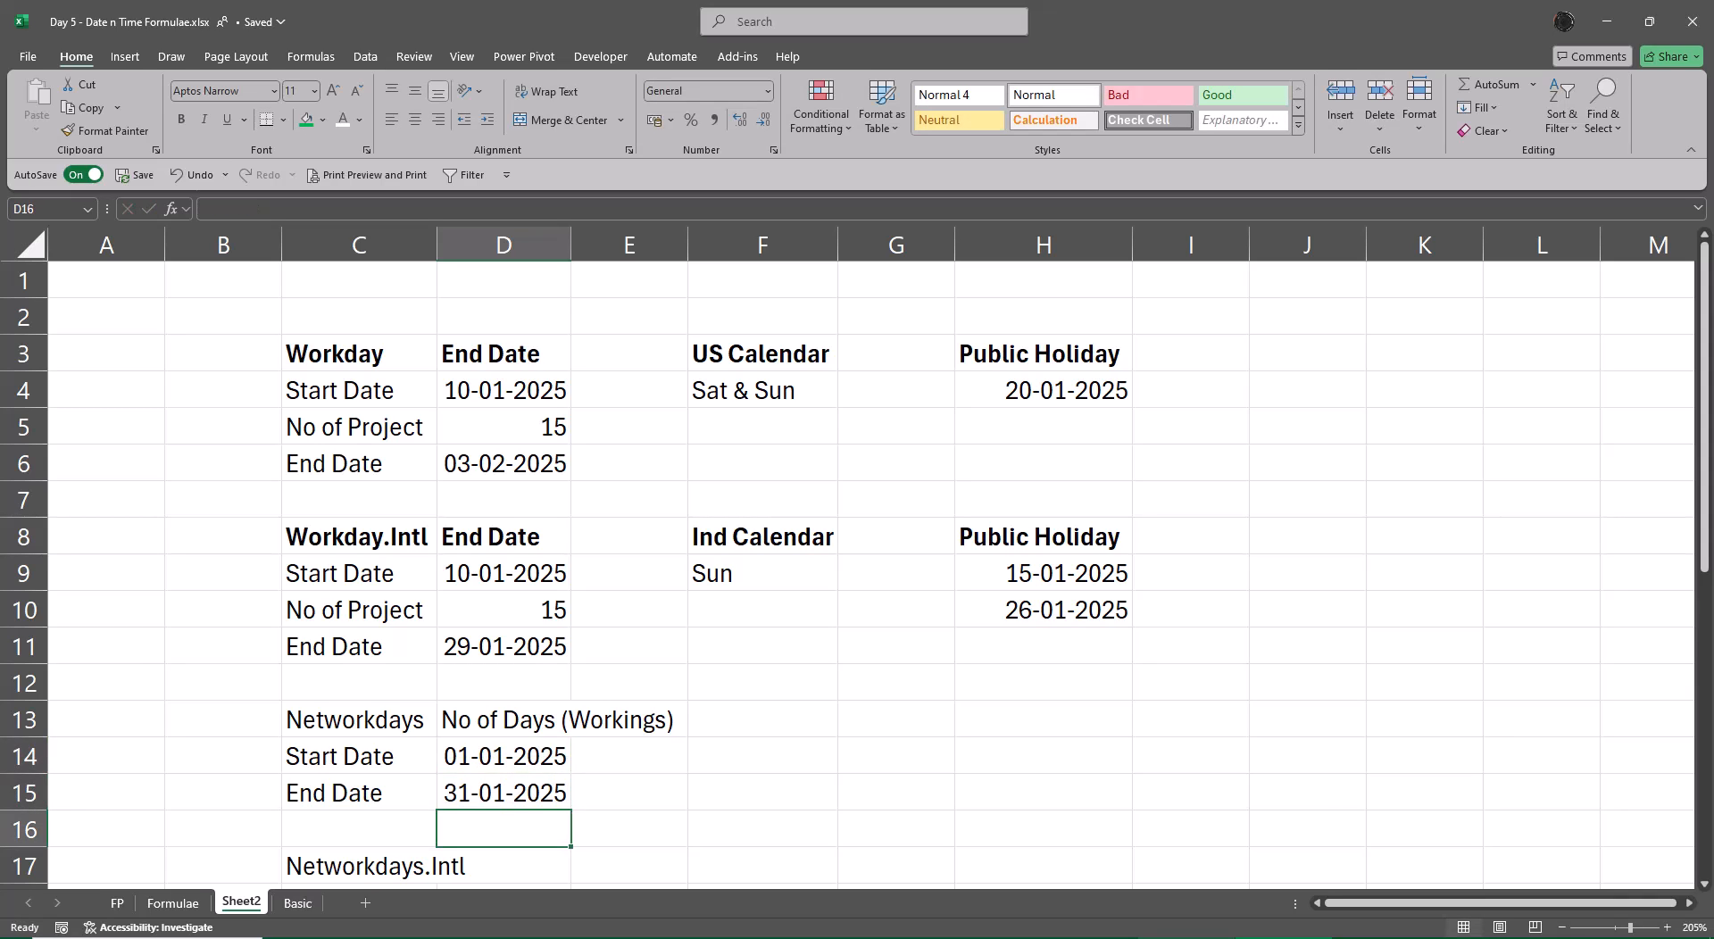
key(Up)
key(Up)
key(Up)
key(Up)
key(Up)
key(Up)
key(Up)
key(Up)
key(Up)
key(Up)
key(Up)
key(Up)
key(Up)
key(Right)
key(Right)
key(shift+Right)
key(shift+Right)
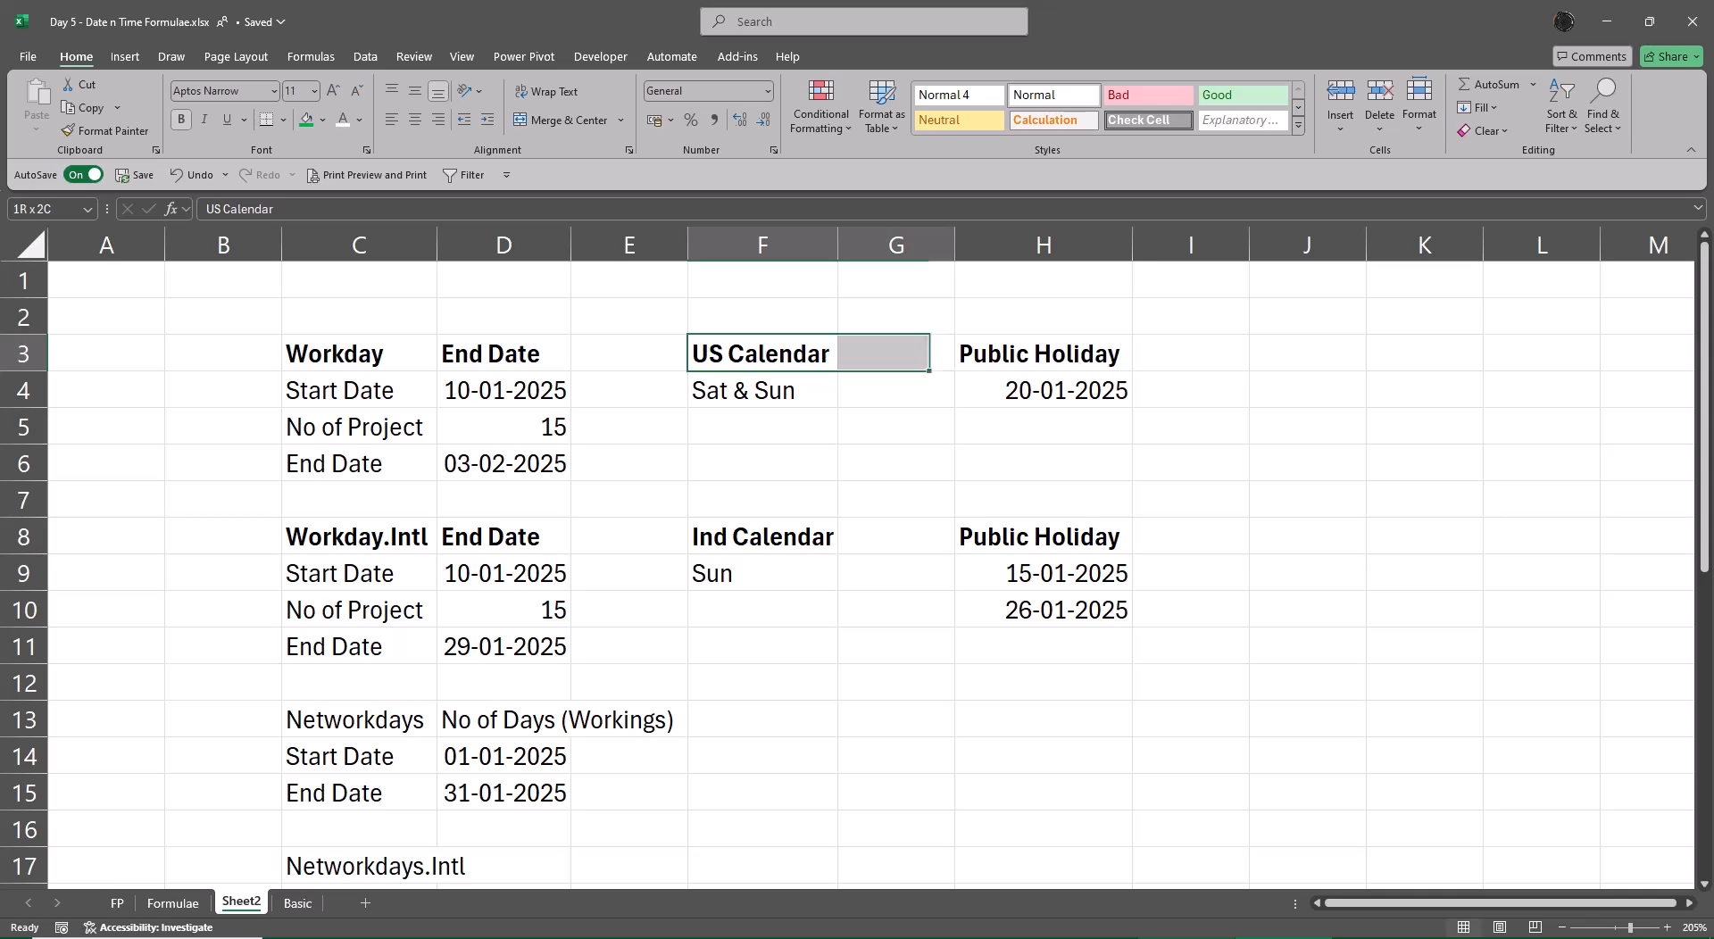
key(shift+Down)
key(ctrl+c)
key(Down)
key(Down)
key(Down)
key(Down)
key(Down)
key(Down)
key(Down)
key(Down)
key(Down)
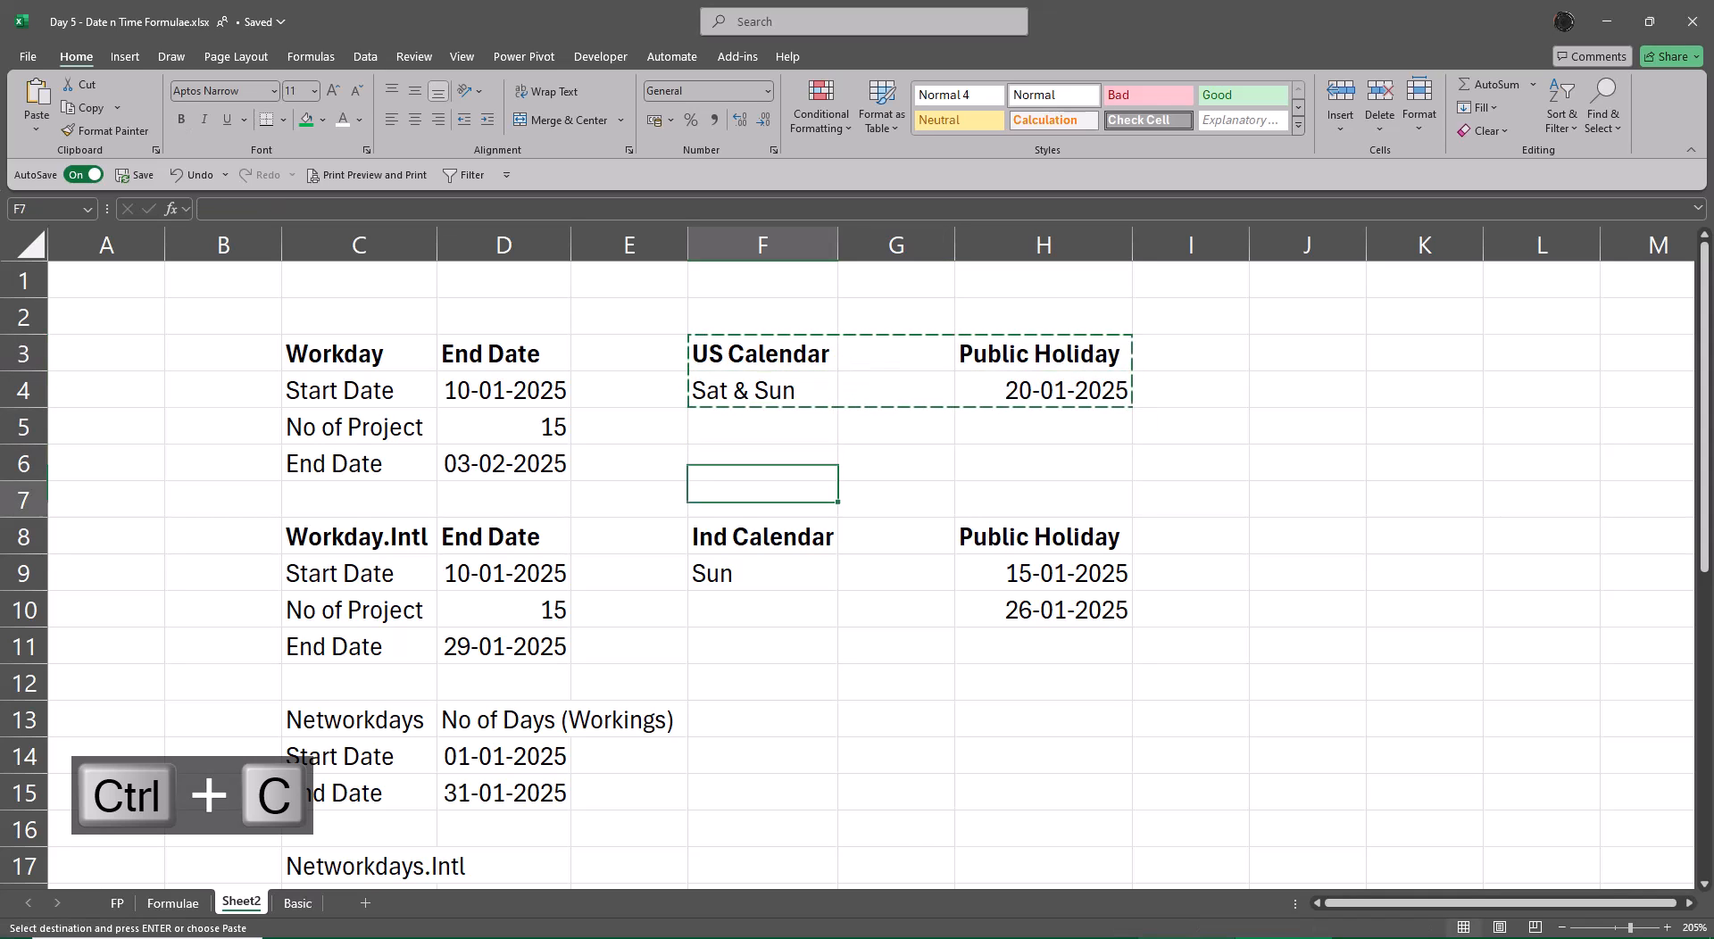
key(ctrl+v)
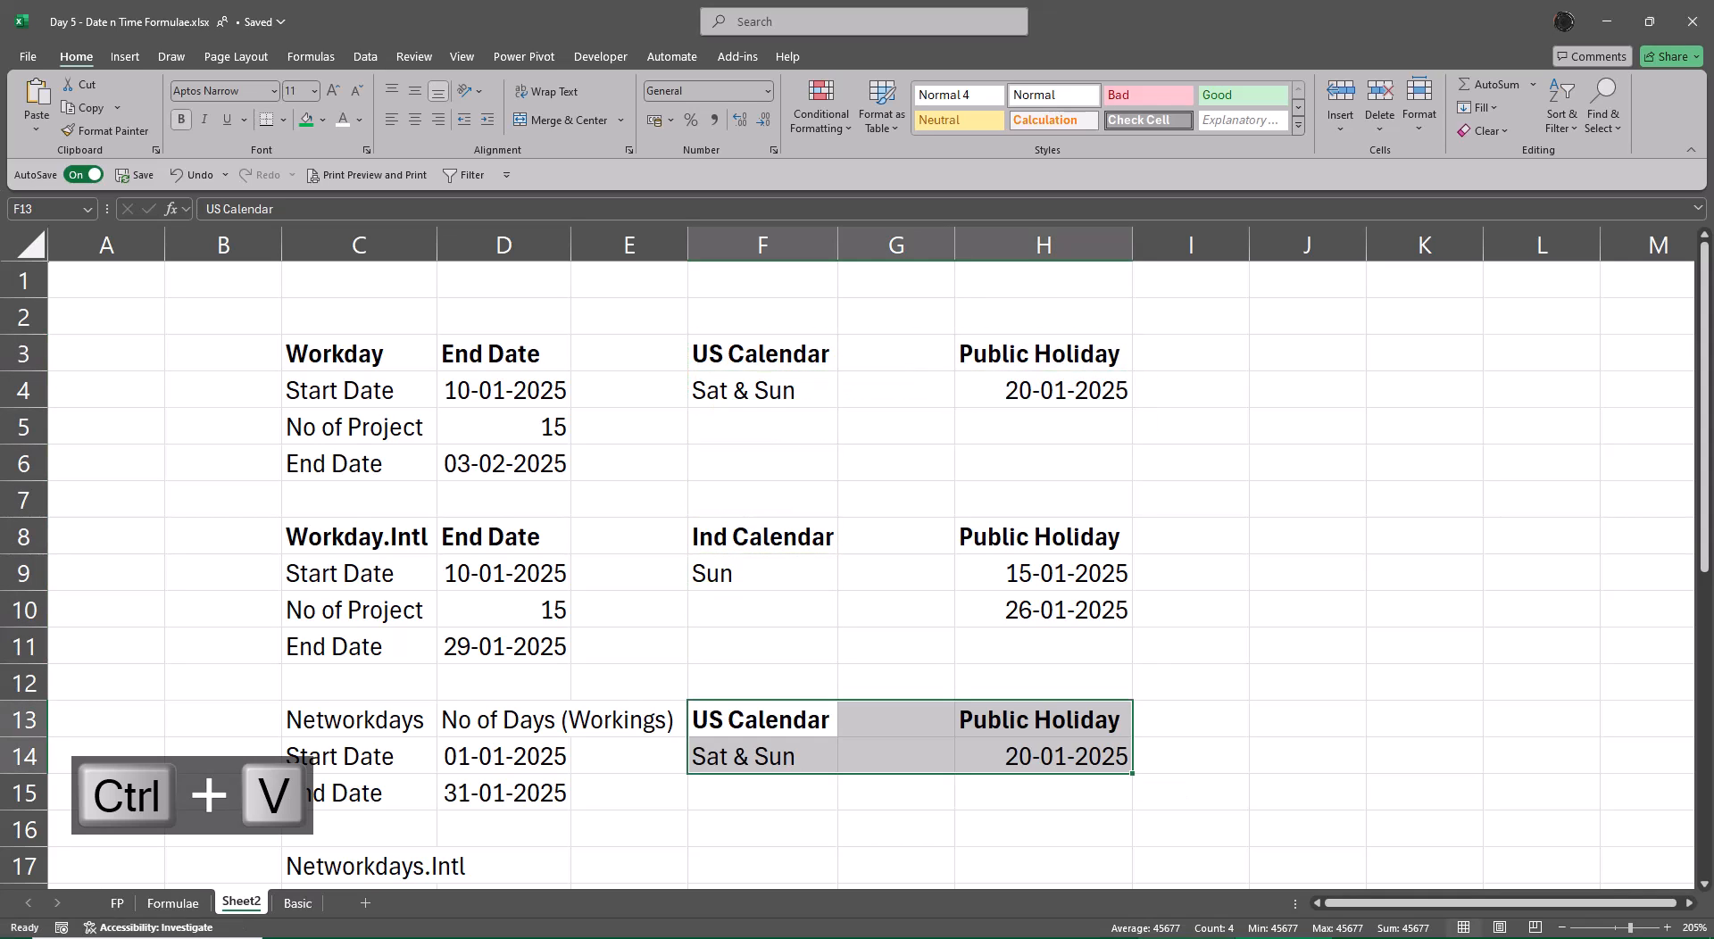
Step: Insert two blank rows at row 17, above the Networkdays.Intl label
key(Down)
key(Down)
key(Down)
key(Down)
key(Down)
key(Down)
key(Down)
key(Down)
key(Up)
key(Up)
key(Up)
key(Up)
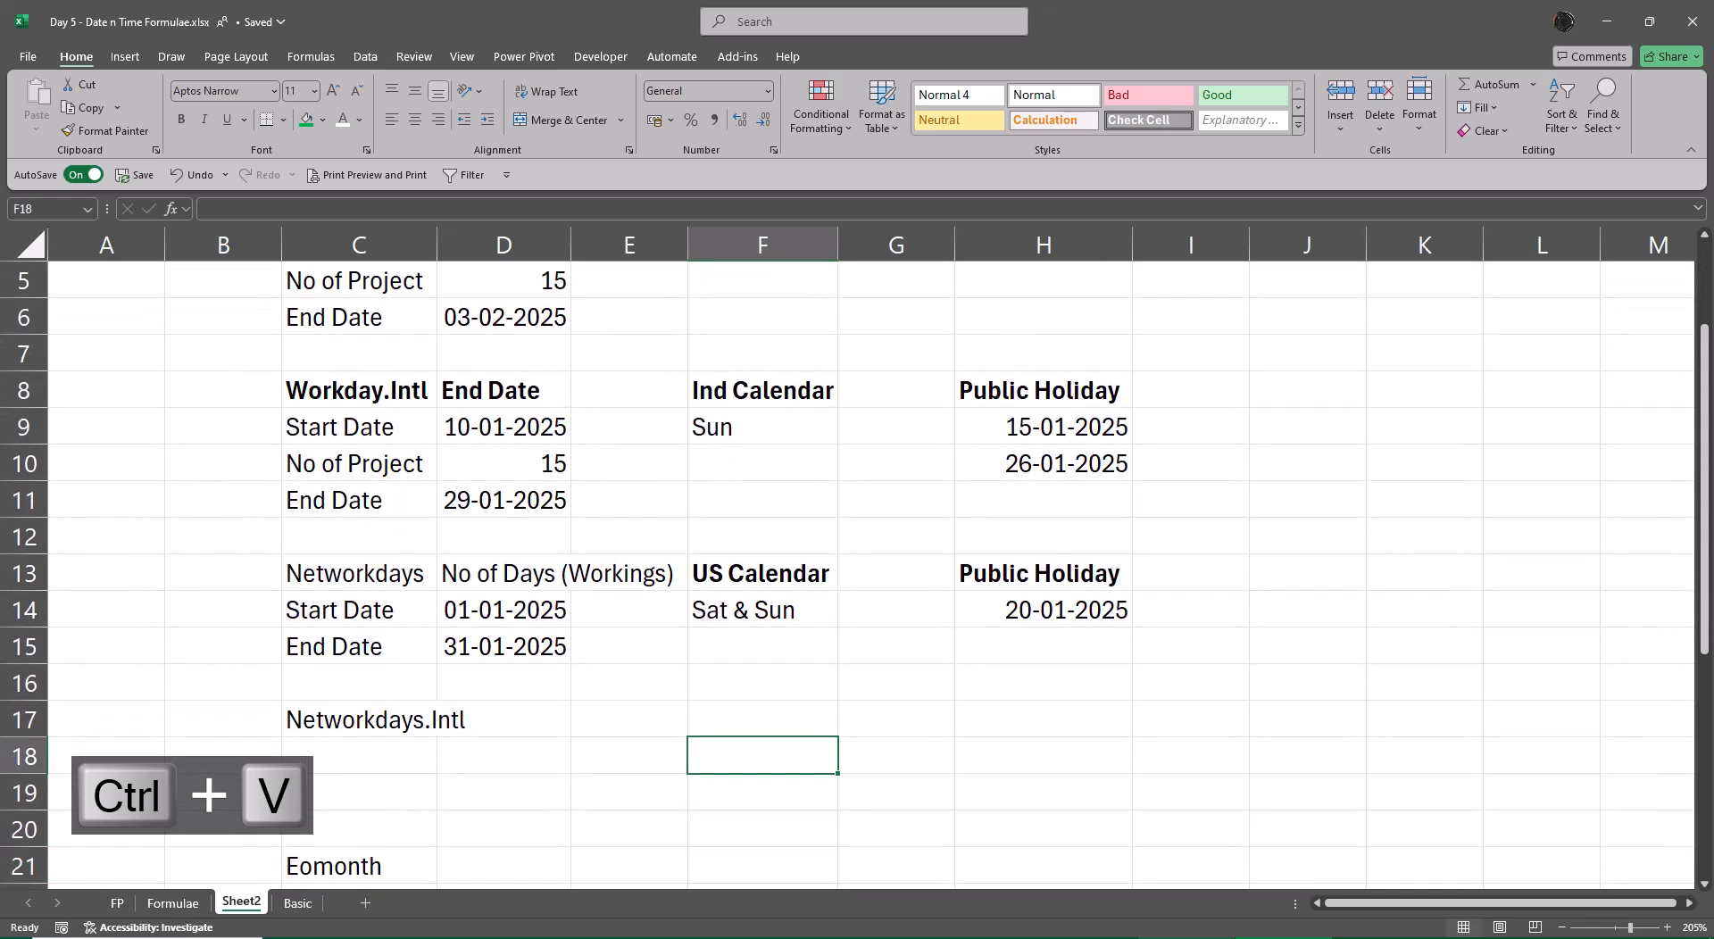
key(shift+space)
key(ctrl+plus)
key(ctrl+plus)
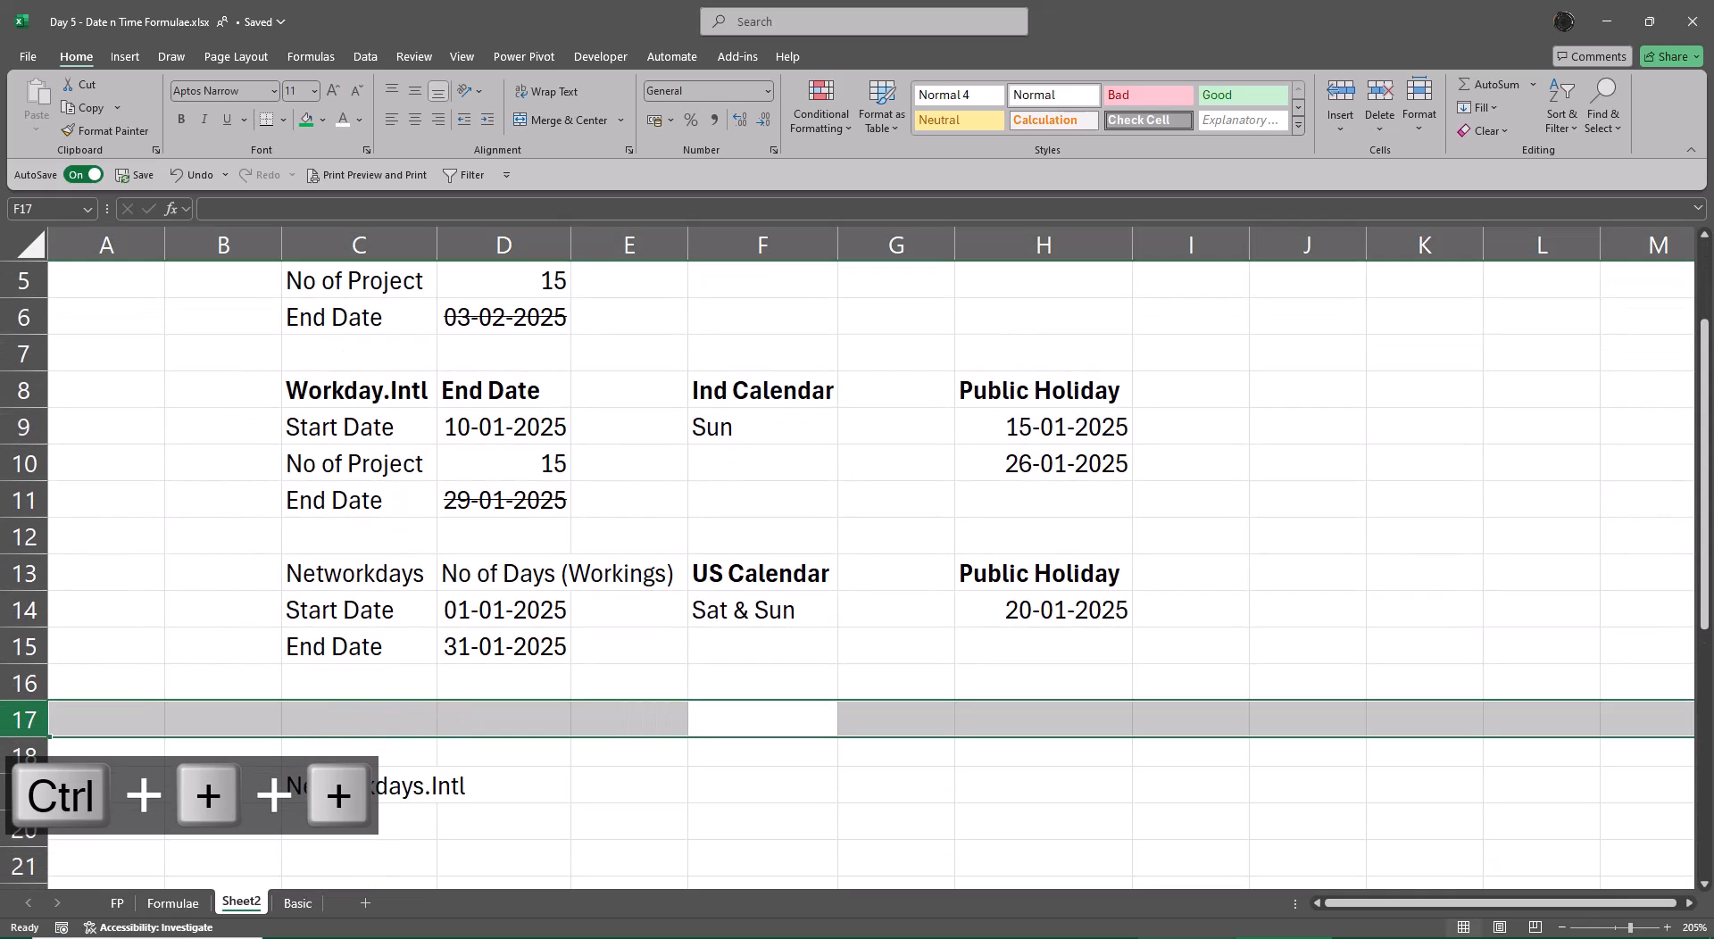
Step: Copy the Ind Calendar and Public Holiday block F8:H10 to F19, beside the Networkdays.Intl label
key(Up)
key(Up)
key(Up)
key(Up)
key(Up)
key(Up)
key(Up)
key(Up)
key(Up)
key(Up)
key(Up)
key(Down)
key(Down)
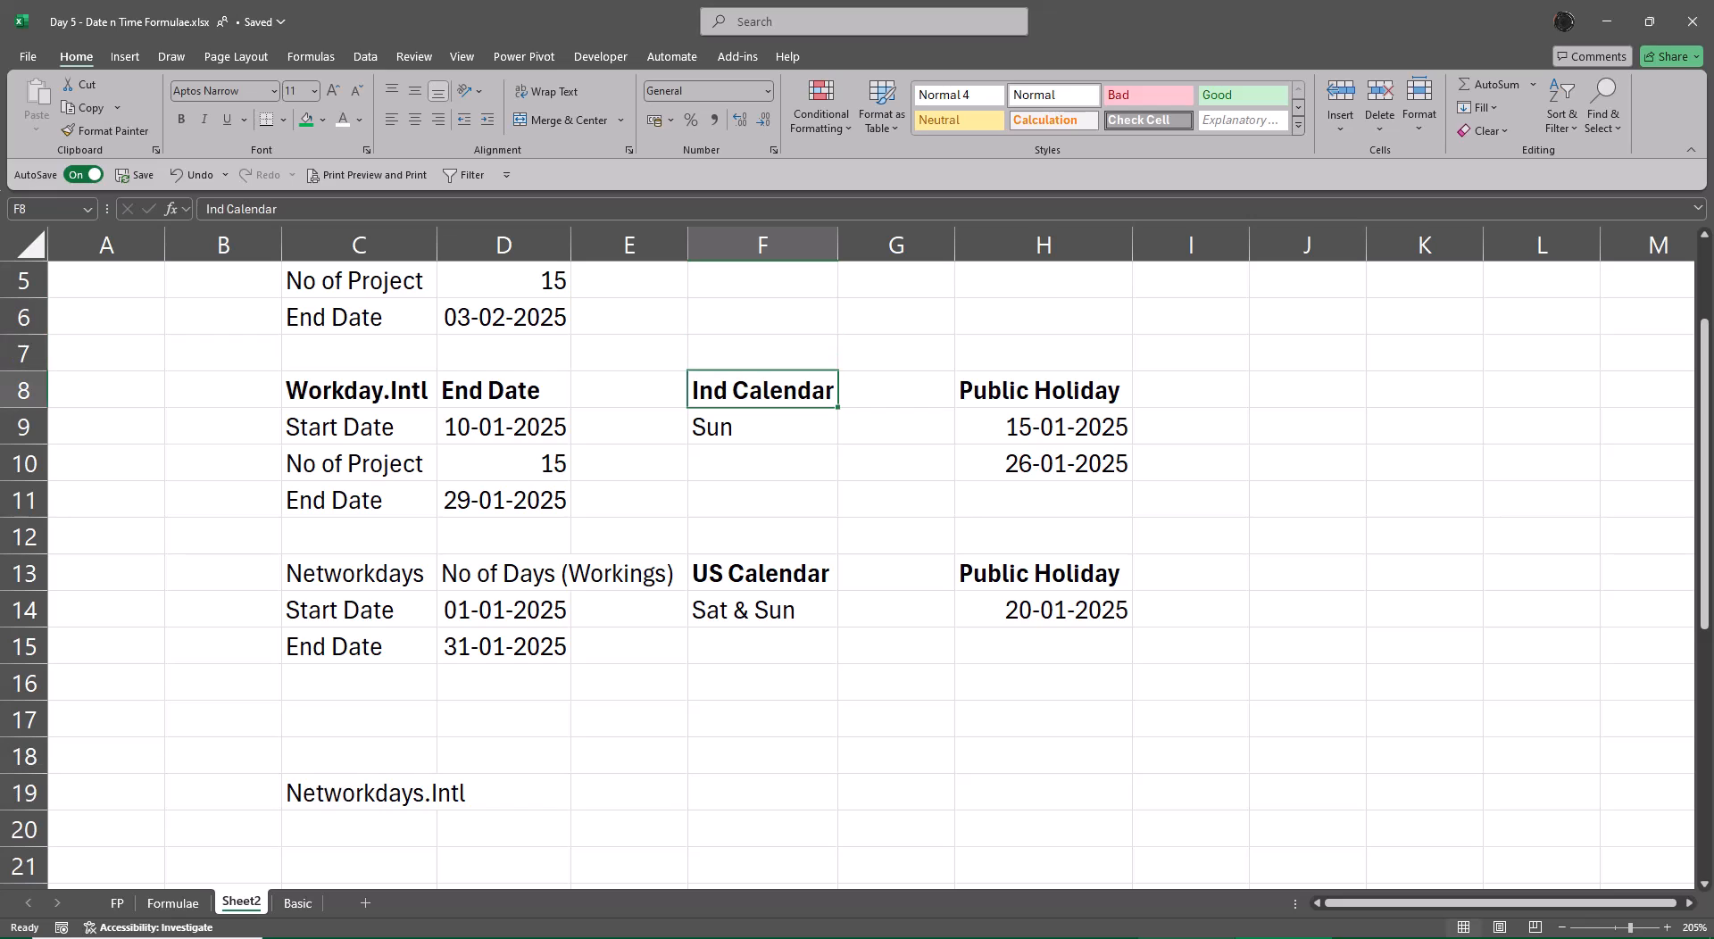
key(Left)
key(Left)
key(Right)
key(Right)
key(shift+Right)
key(shift+Right)
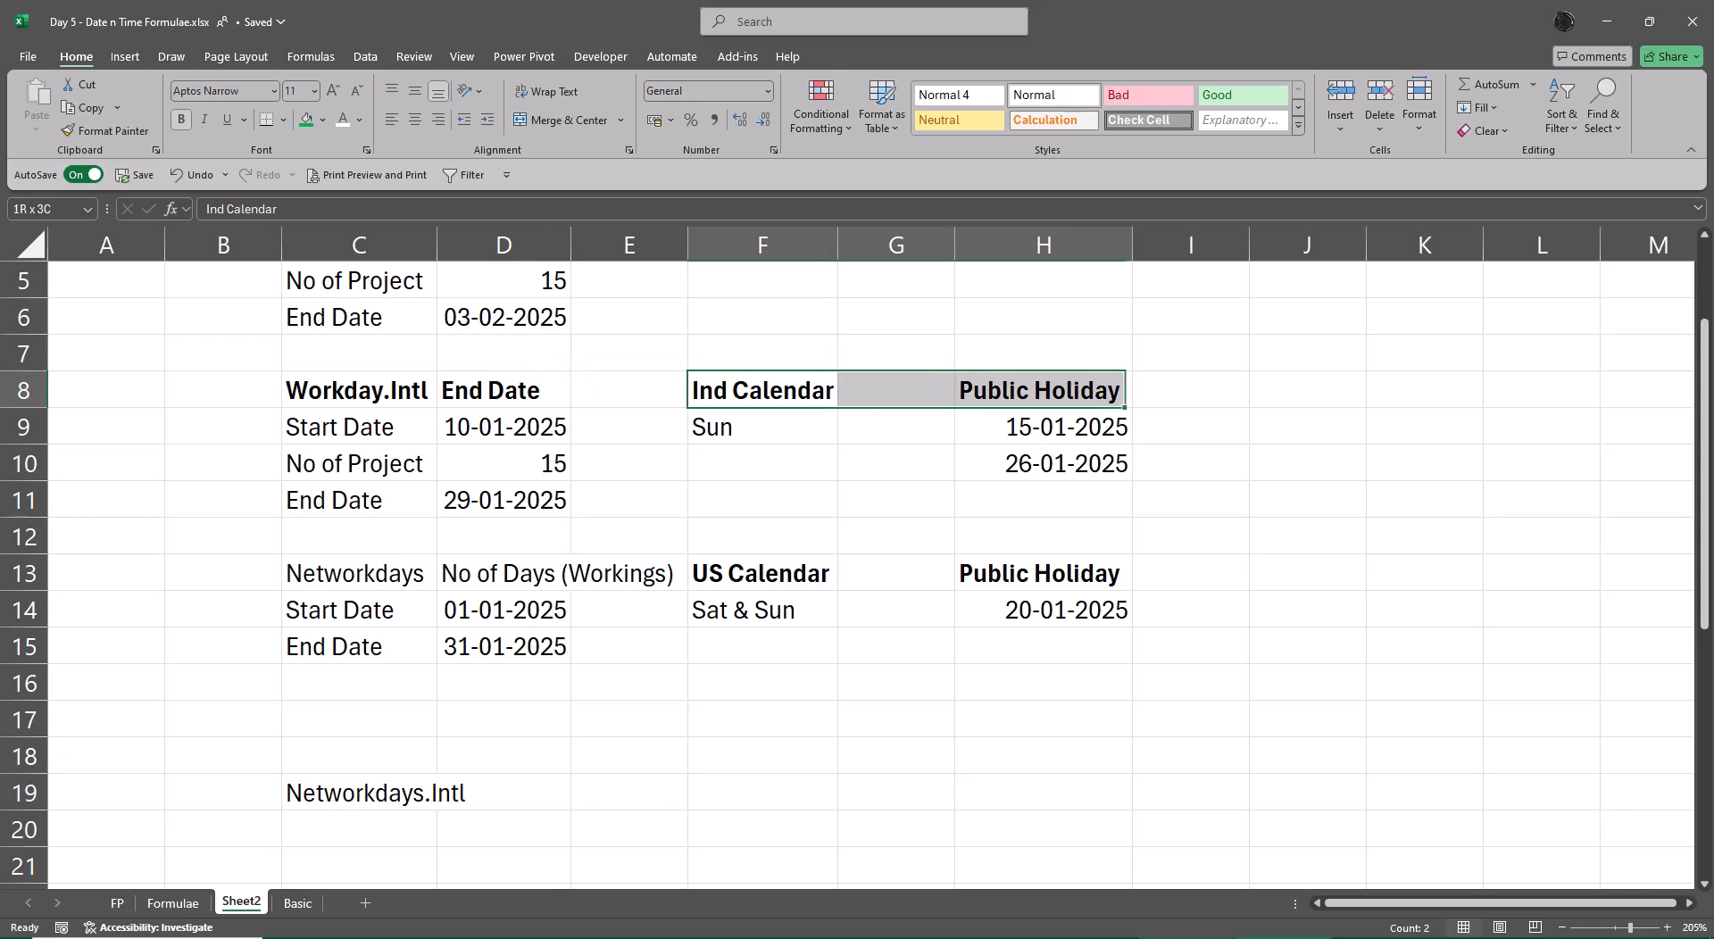
key(ctrl+q)
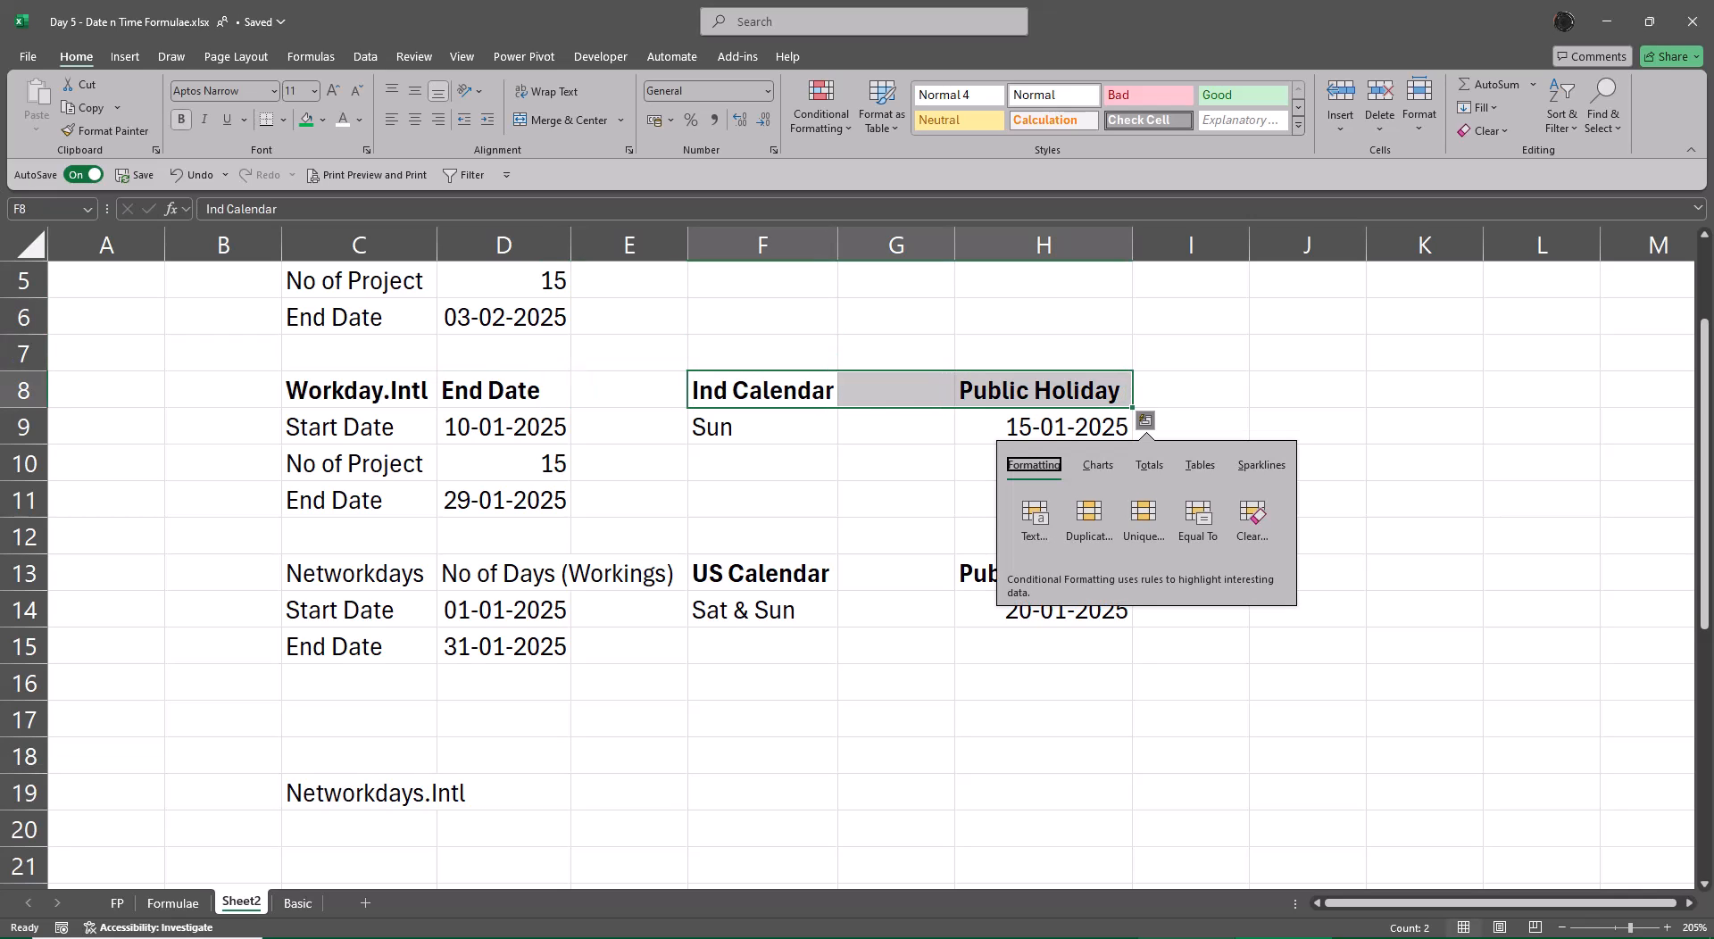
key(Escape)
key(shift+Down)
key(shift+Down)
key(ctrl+c)
key(Down)
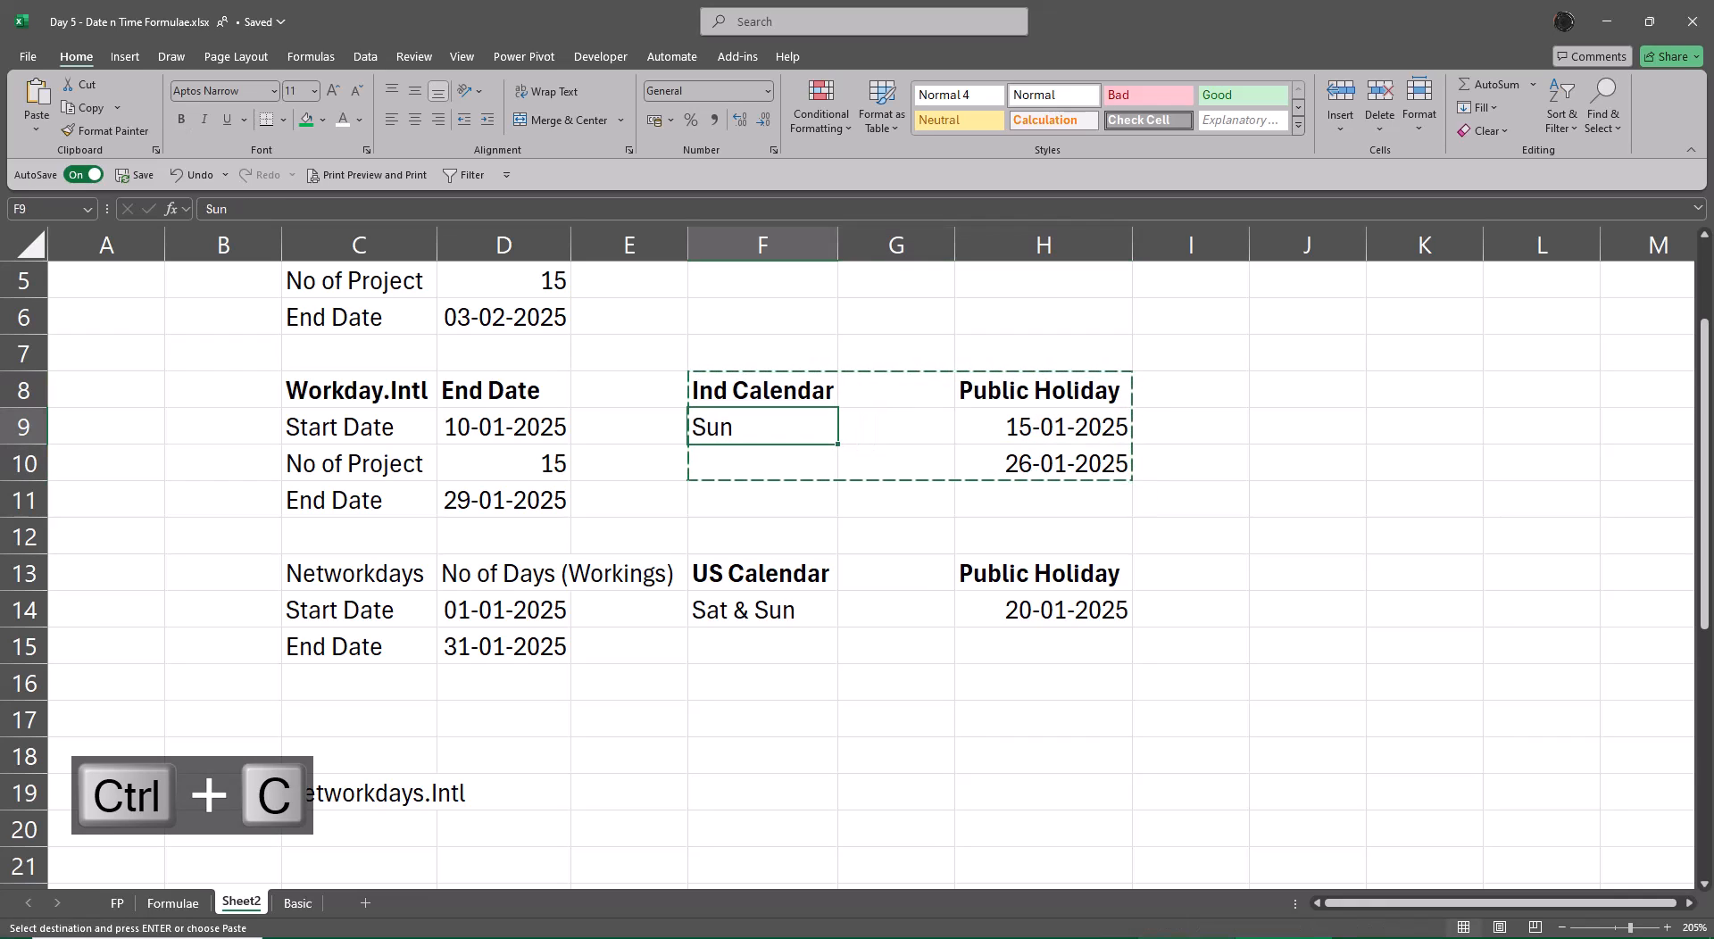
key(Down)
key(Down)
key(Down)
key(Down)
key(Down)
key(Down)
key(Down)
key(Down)
key(Down)
key(Down)
key(ctrl+v)
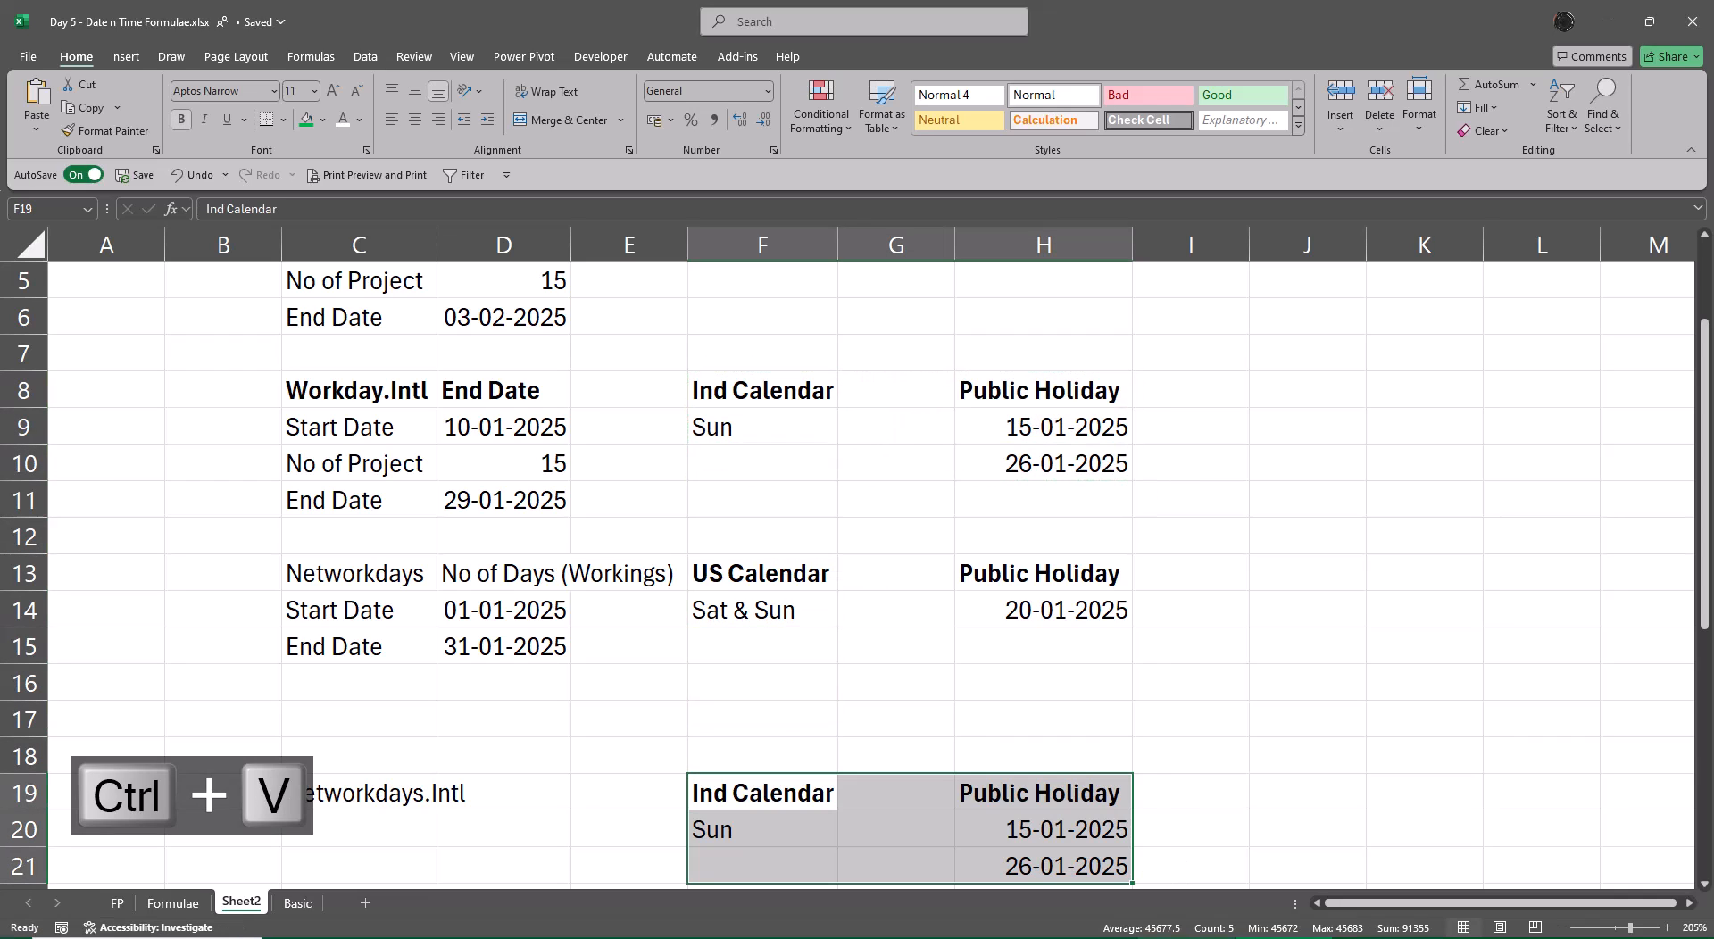
Step: Copy the No of Days (Workings) label from D13 into C17, below the Networkdays dates
key(Up)
key(Up)
key(Up)
key(Left)
key(Left)
key(Left)
key(Up)
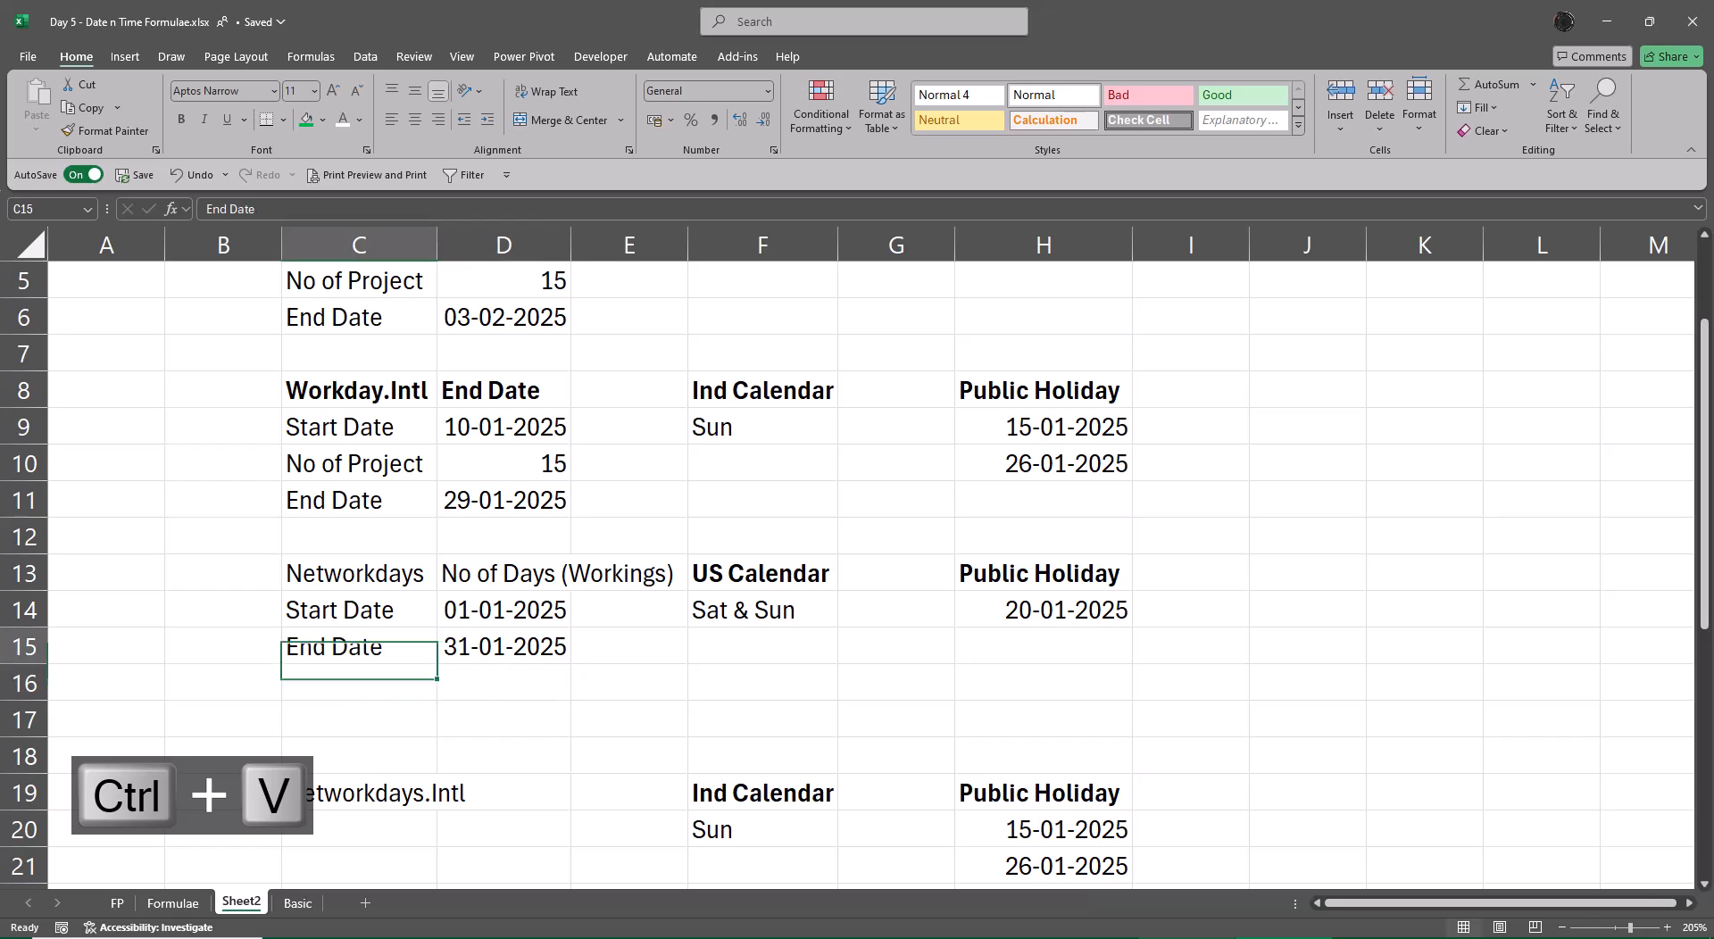
key(Up)
key(Up)
key(Up)
key(Up)
key(Up)
key(Down)
key(Down)
key(Down)
key(Down)
key(Down)
key(Down)
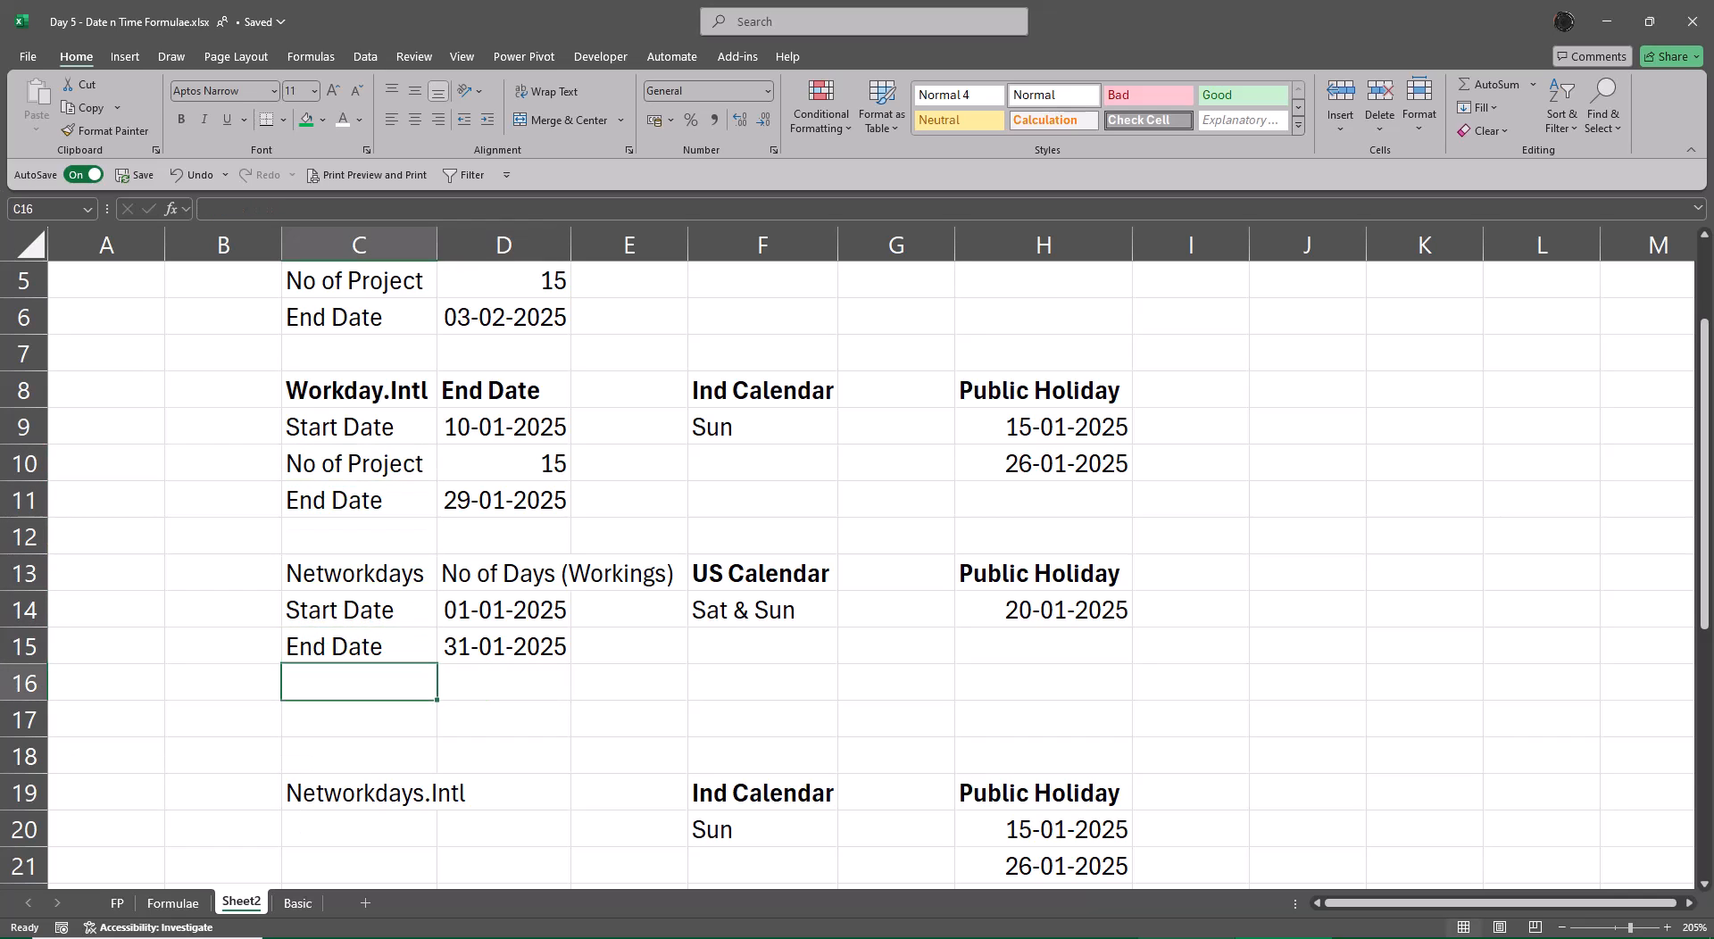
key(Up)
key(Up)
key(Right)
key(Up)
key(ctrl+c)
key(Down)
key(Down)
key(Down)
key(Down)
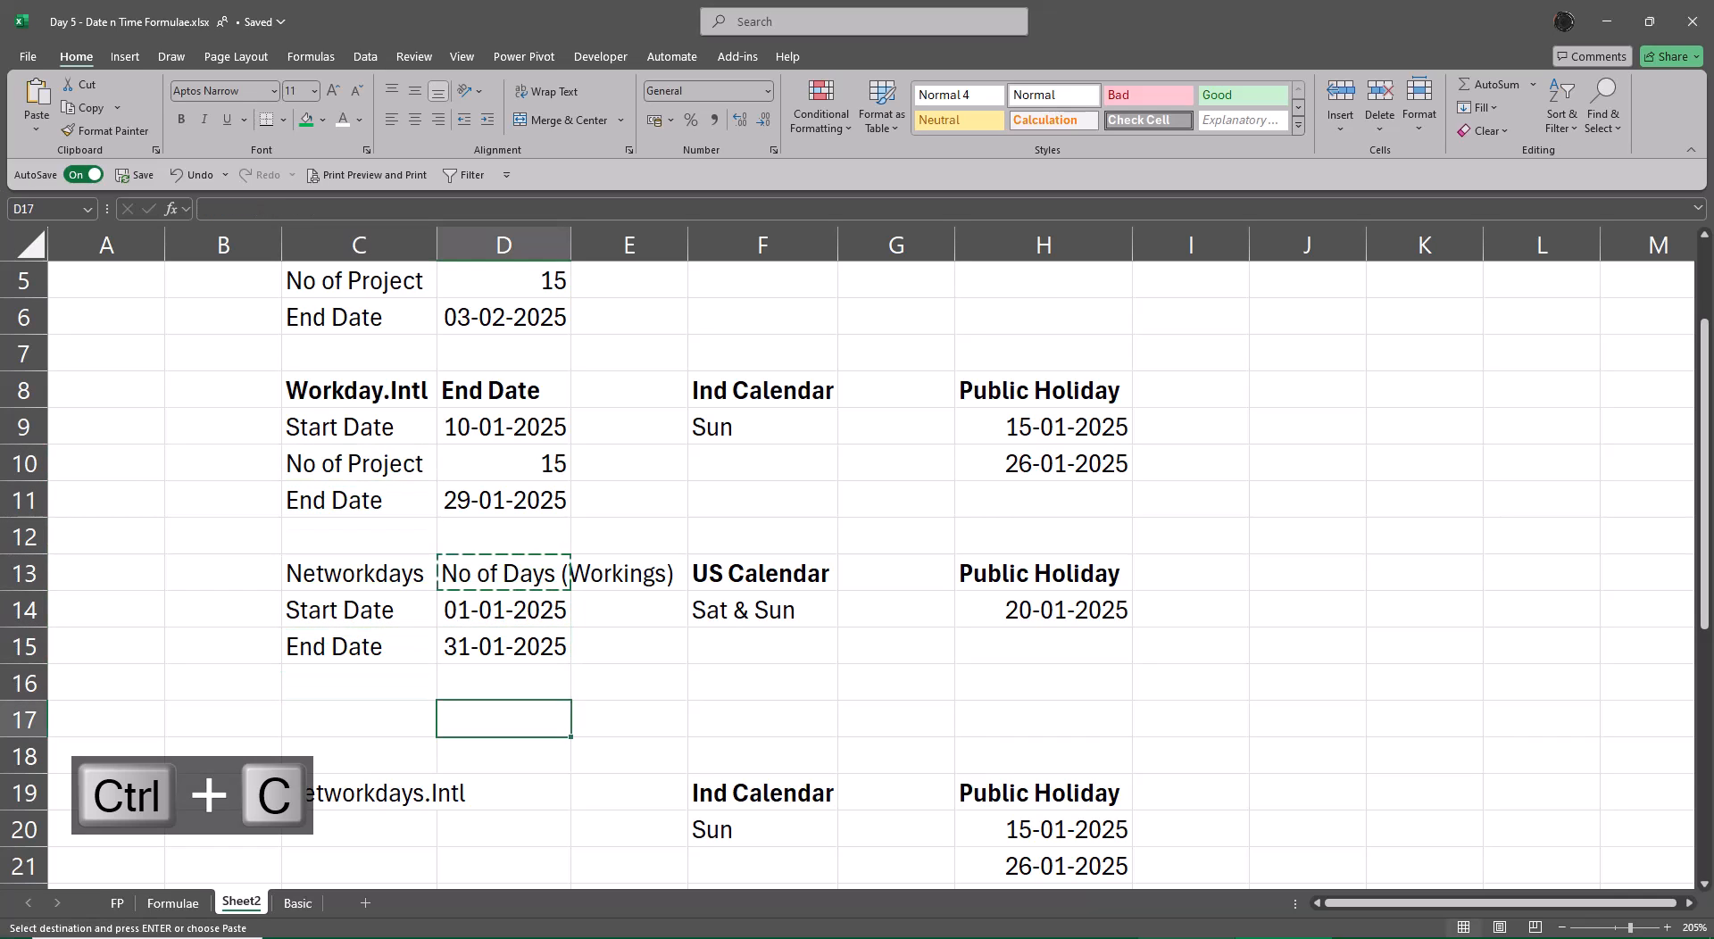
key(Left)
key(ctrl+v)
Step: Paste the copied No of Days (Workings) label into C22, in the Networkdays.Intl example
key(Down)
key(Down)
key(Down)
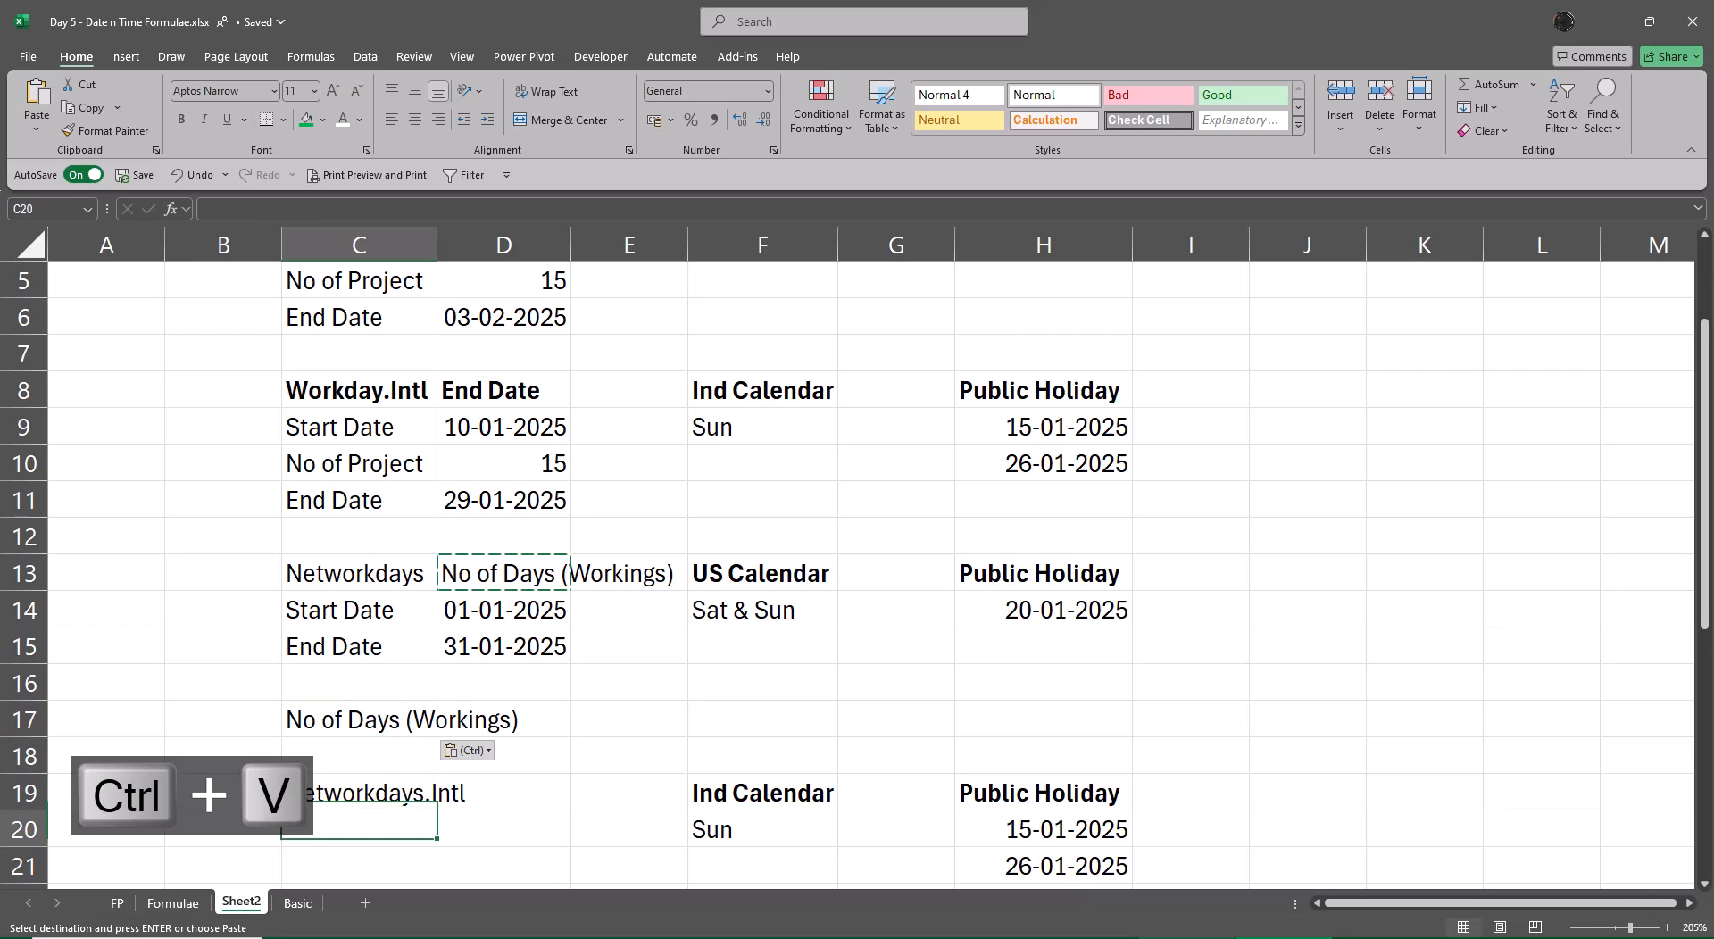
key(Down)
key(Down)
key(Up)
key(Up)
key(Up)
key(Down)
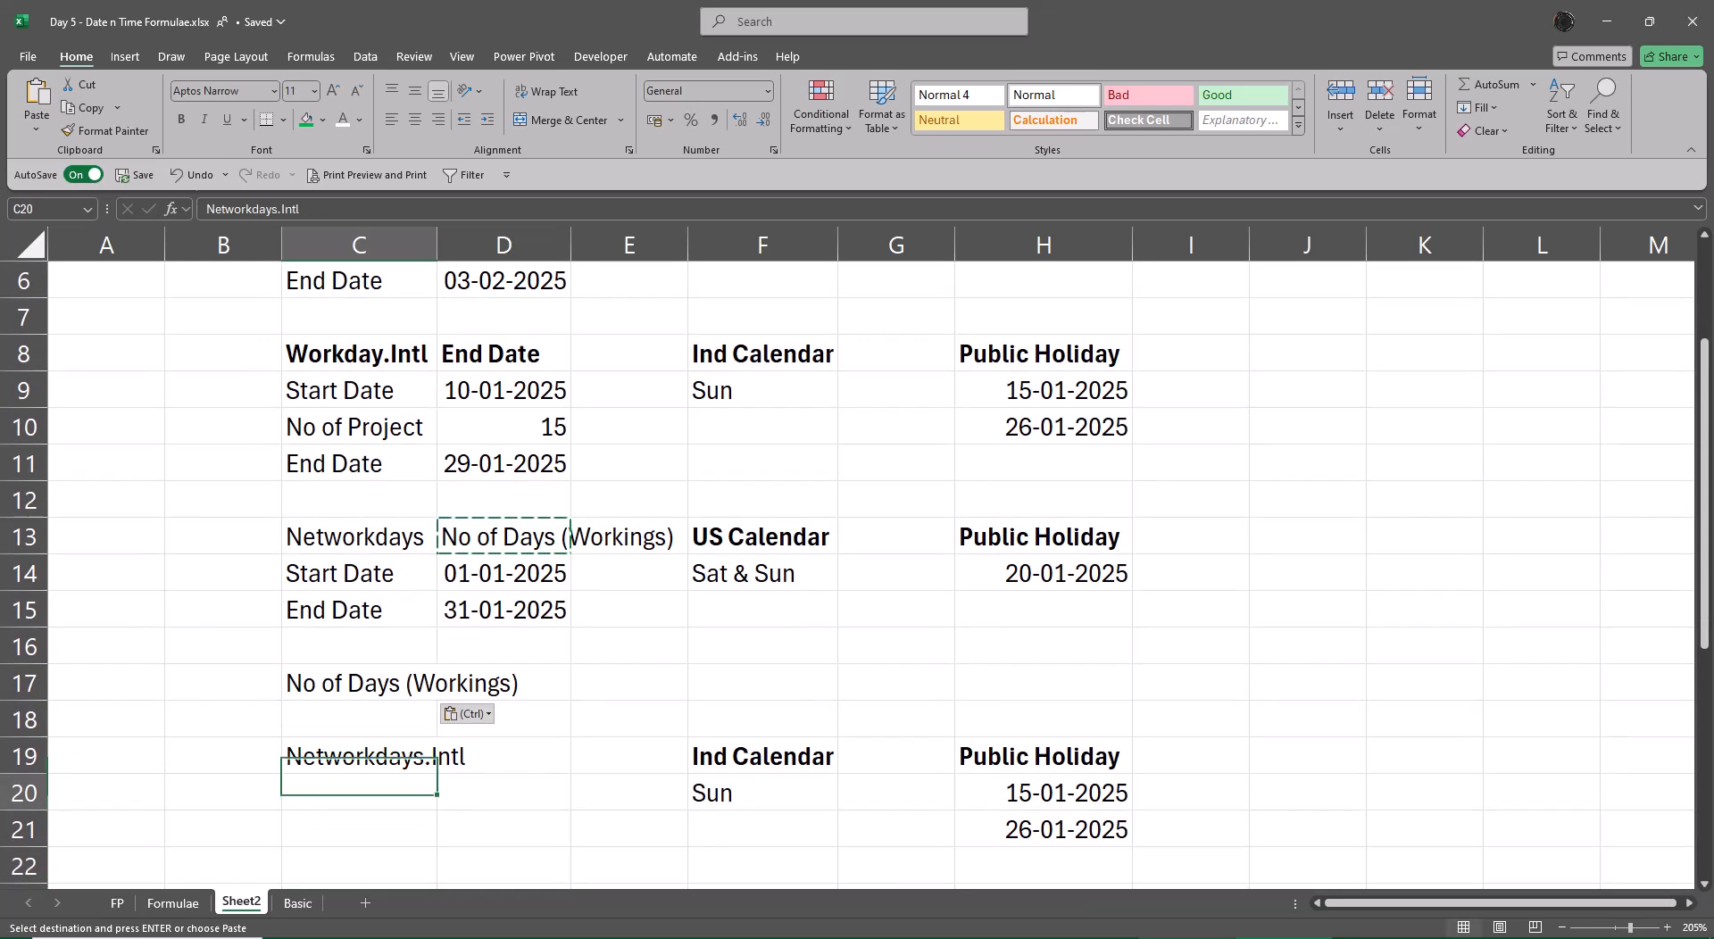
key(Down)
key(ctrl)
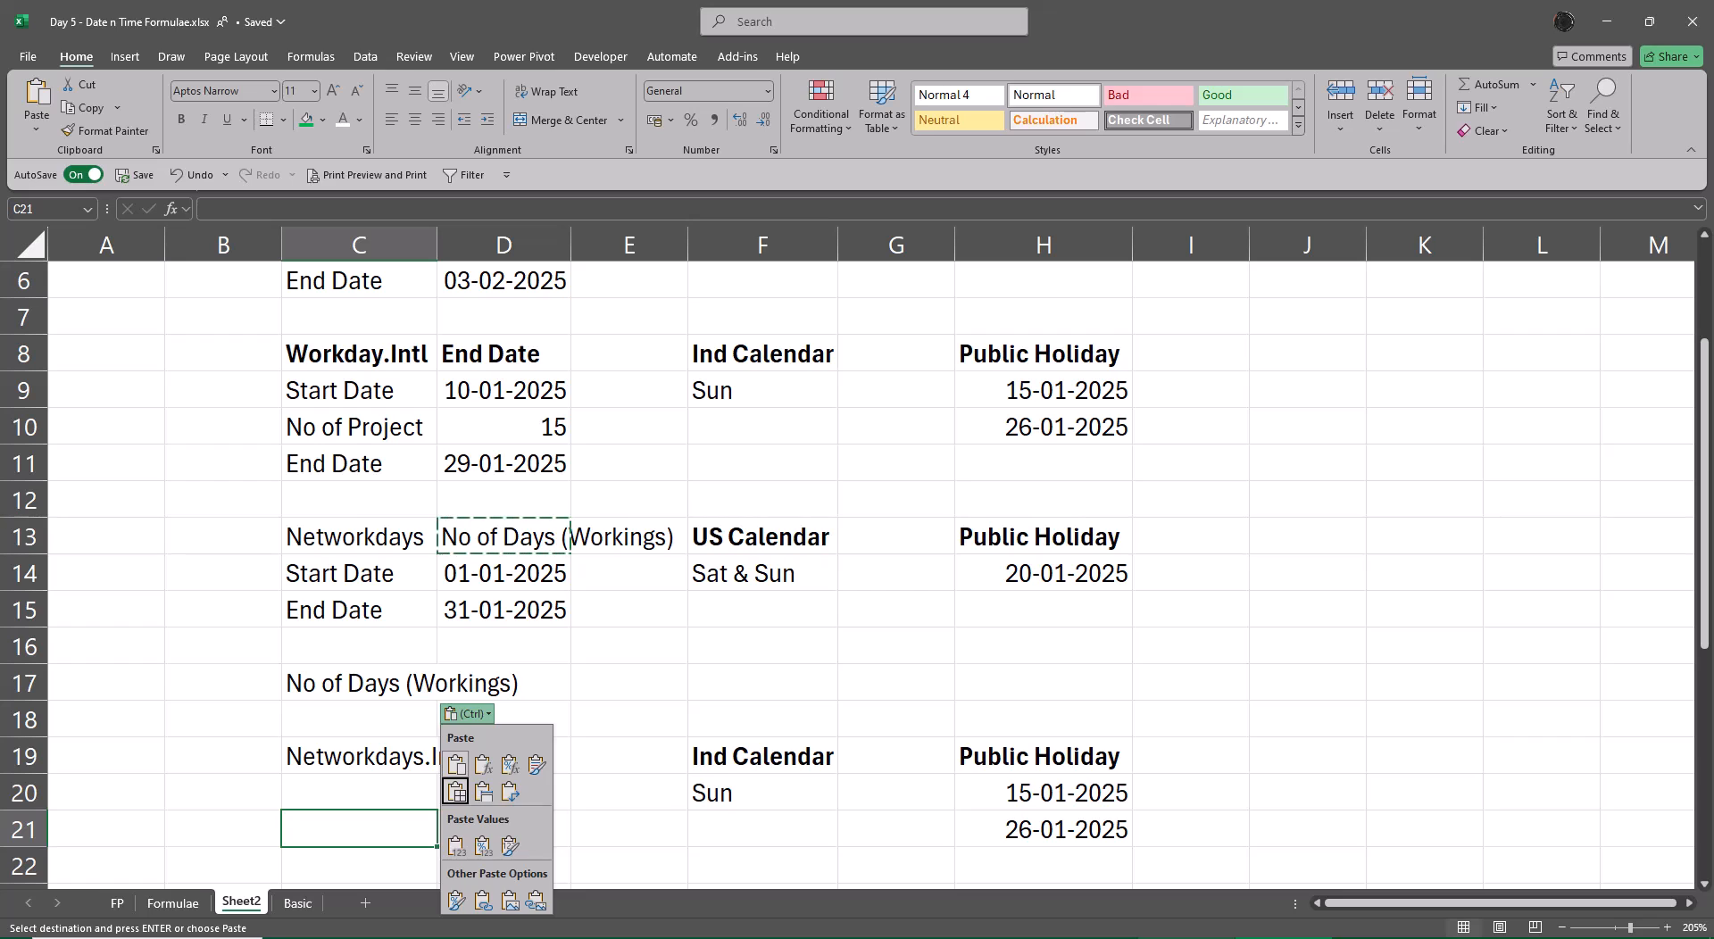
key(Escape)
key(Down)
key(Down)
key(ctrl)
key(Up)
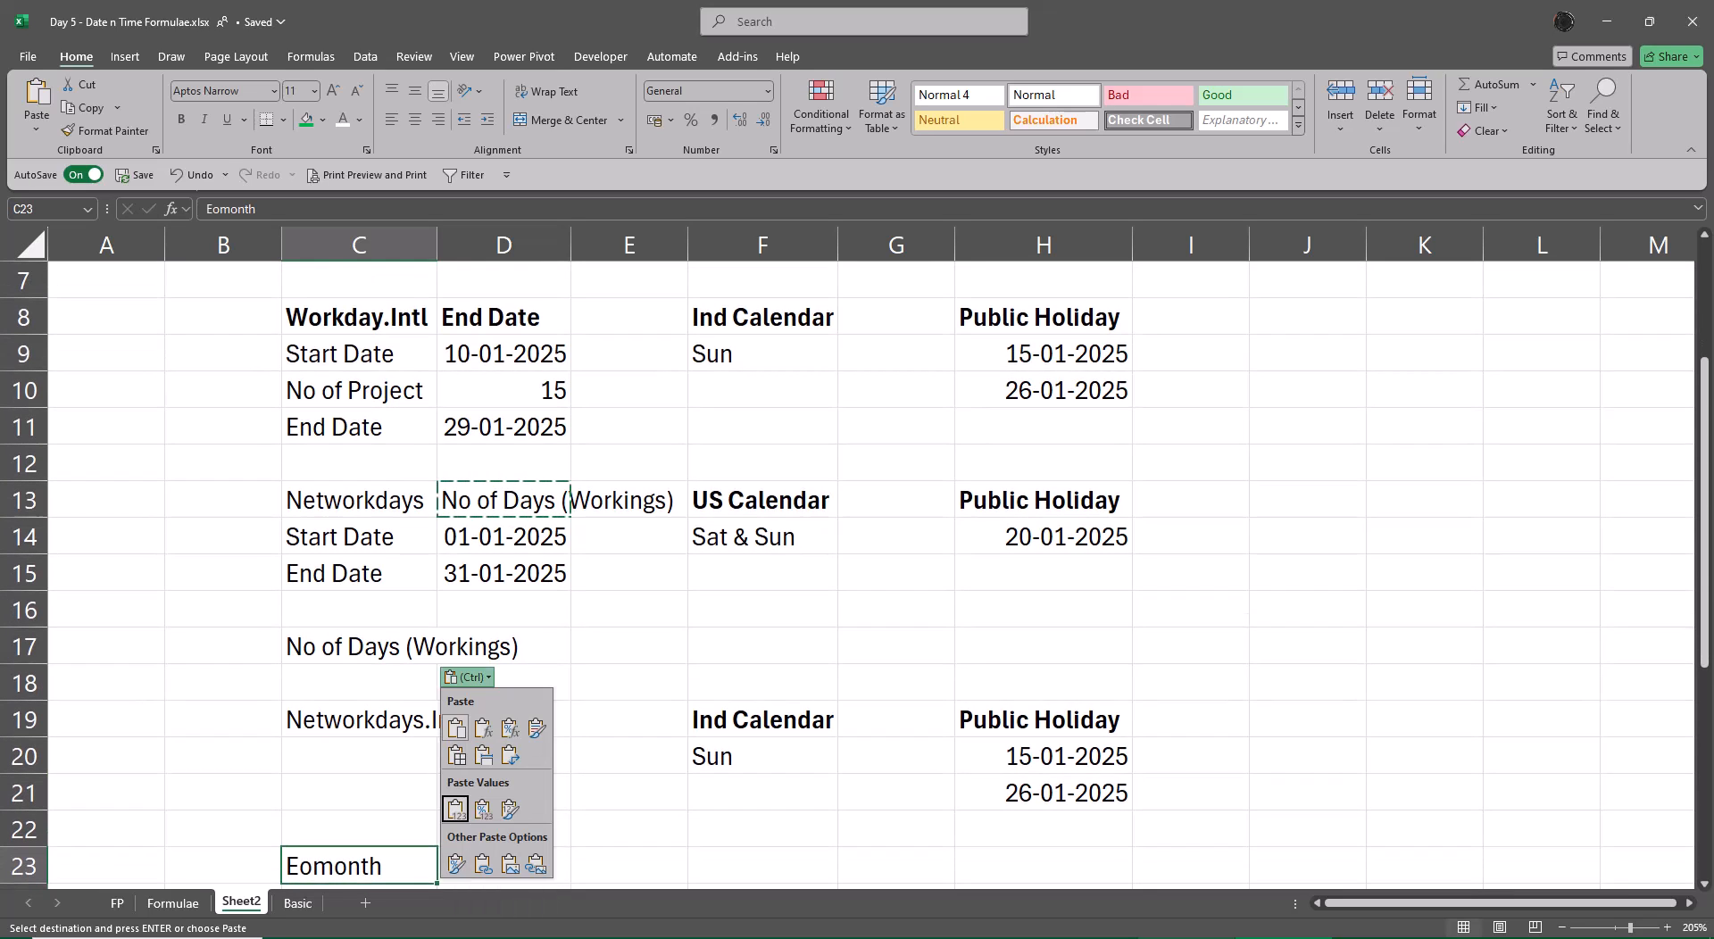
key(Escape)
key(Up)
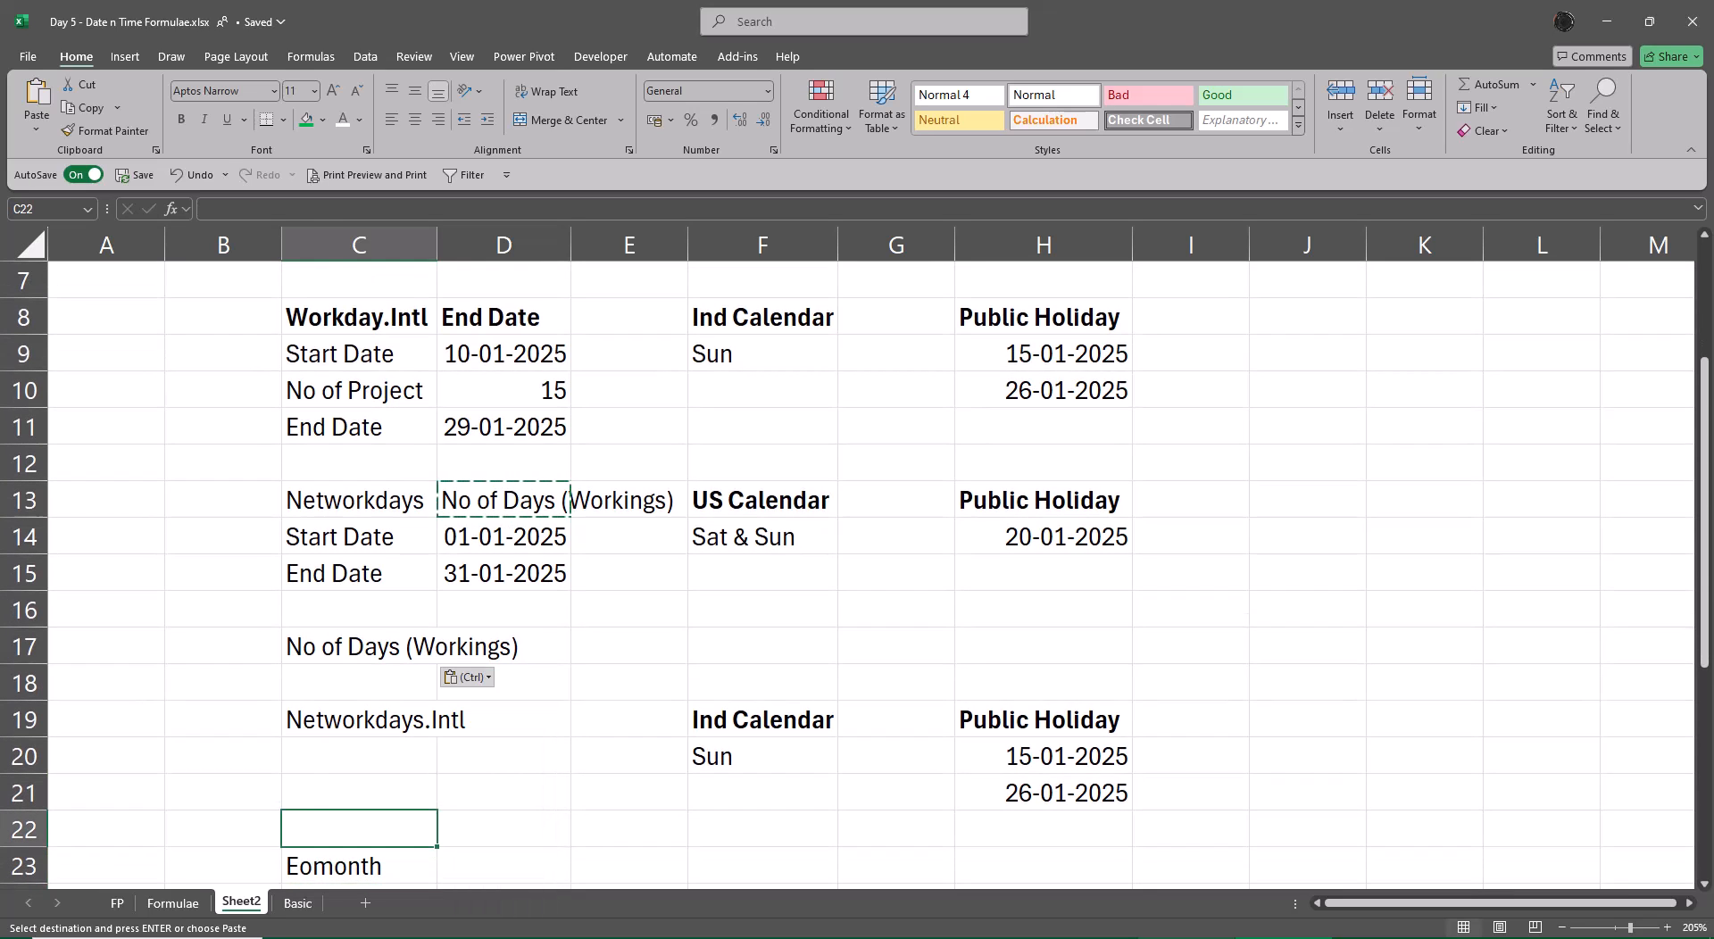
key(ctrl+v)
Step: Insert a blank row at row 23, above the Eomonth label
key(Down)
key(shift+space)
key(ctrl+plus)
Step: Copy the Networkdays start and end date labels with their dates from C14:D15 to C20, below the Networkdays.Intl label
key(Up)
key(Up)
key(Up)
key(Up)
key(Up)
key(Up)
key(Up)
key(Up)
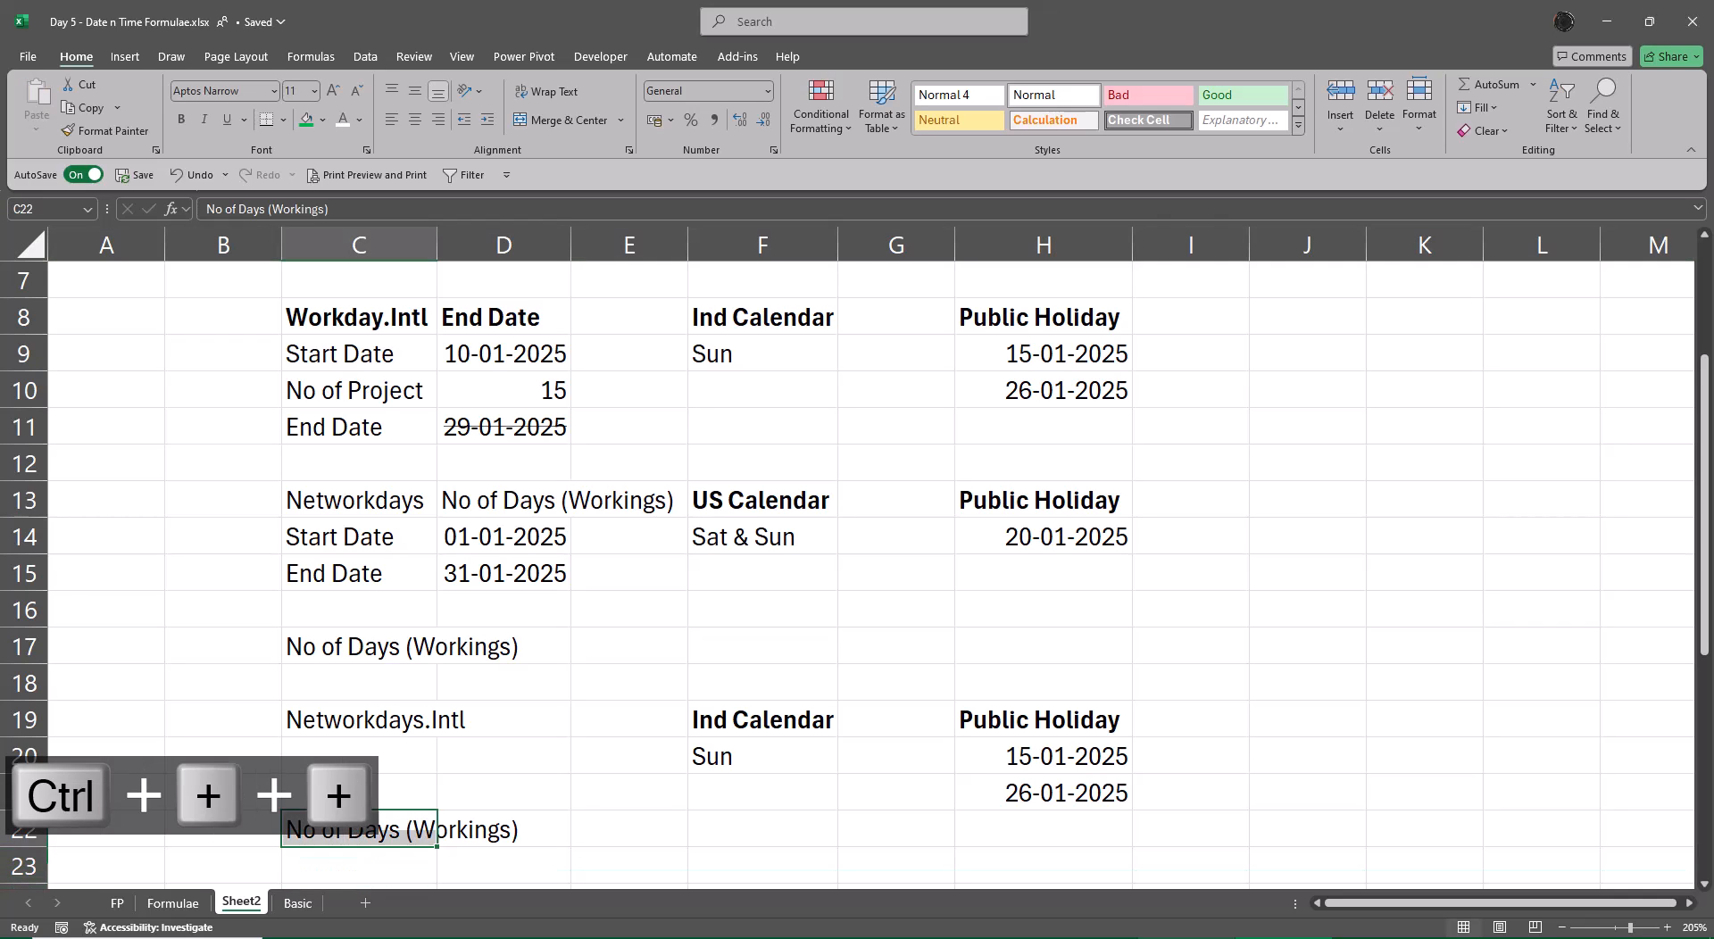
key(Up)
key(shift+Right)
key(shift+Down)
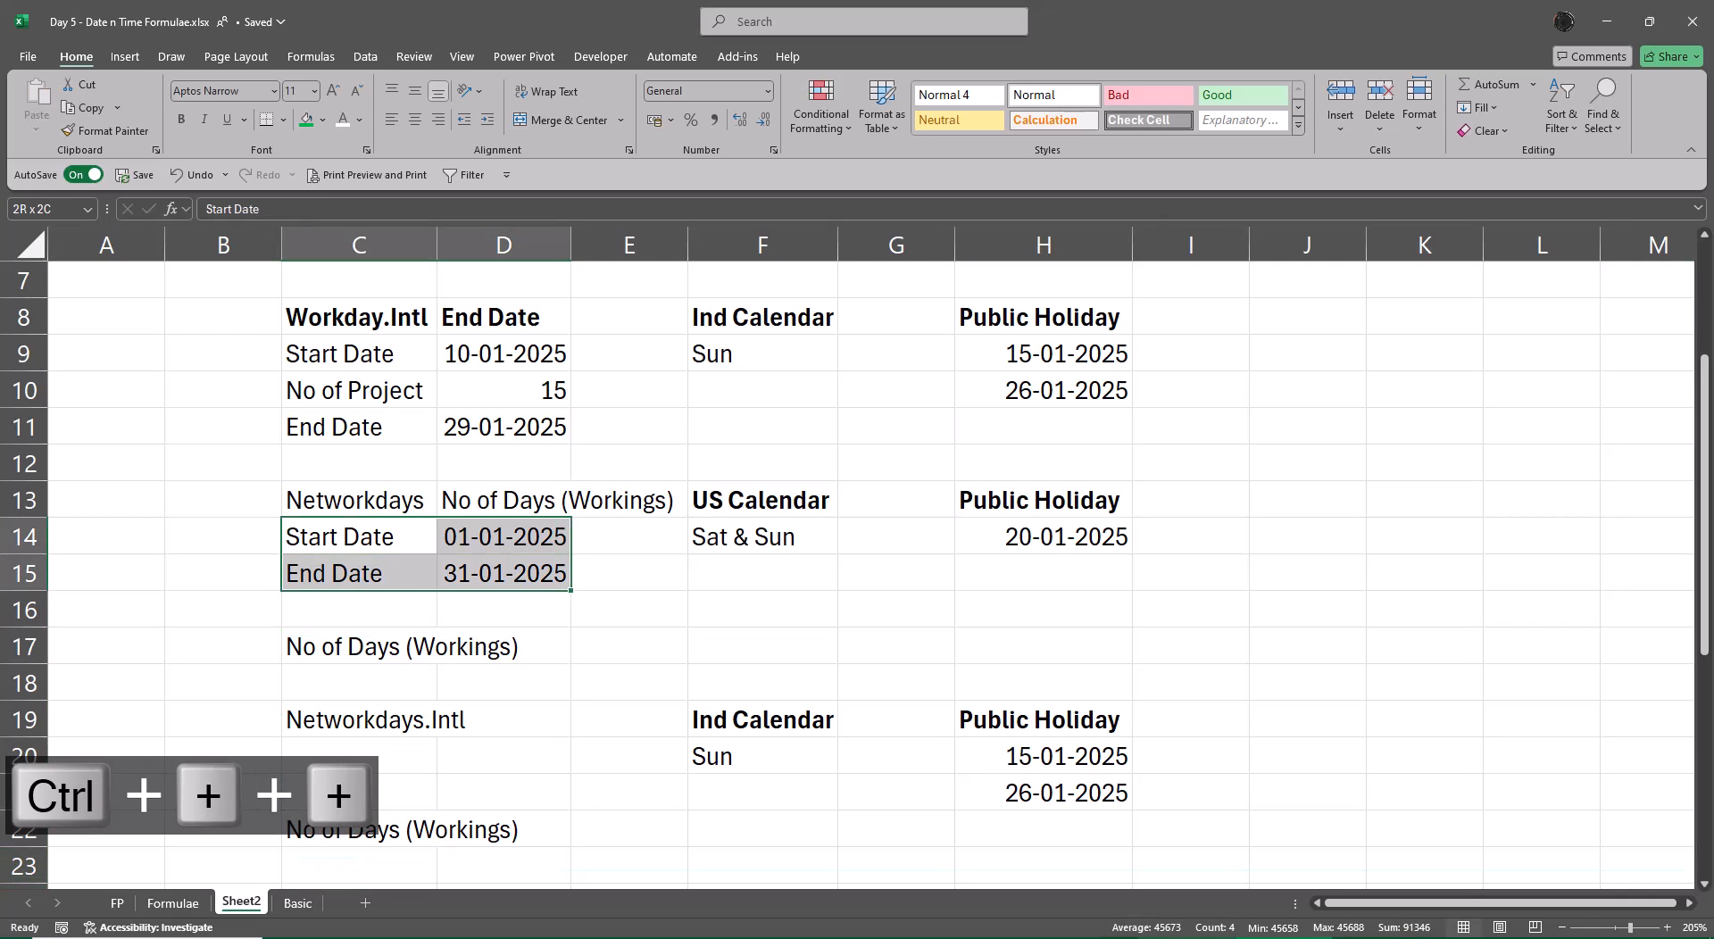
key(ctrl+c)
key(Down)
key(Down)
key(Down)
key(Up)
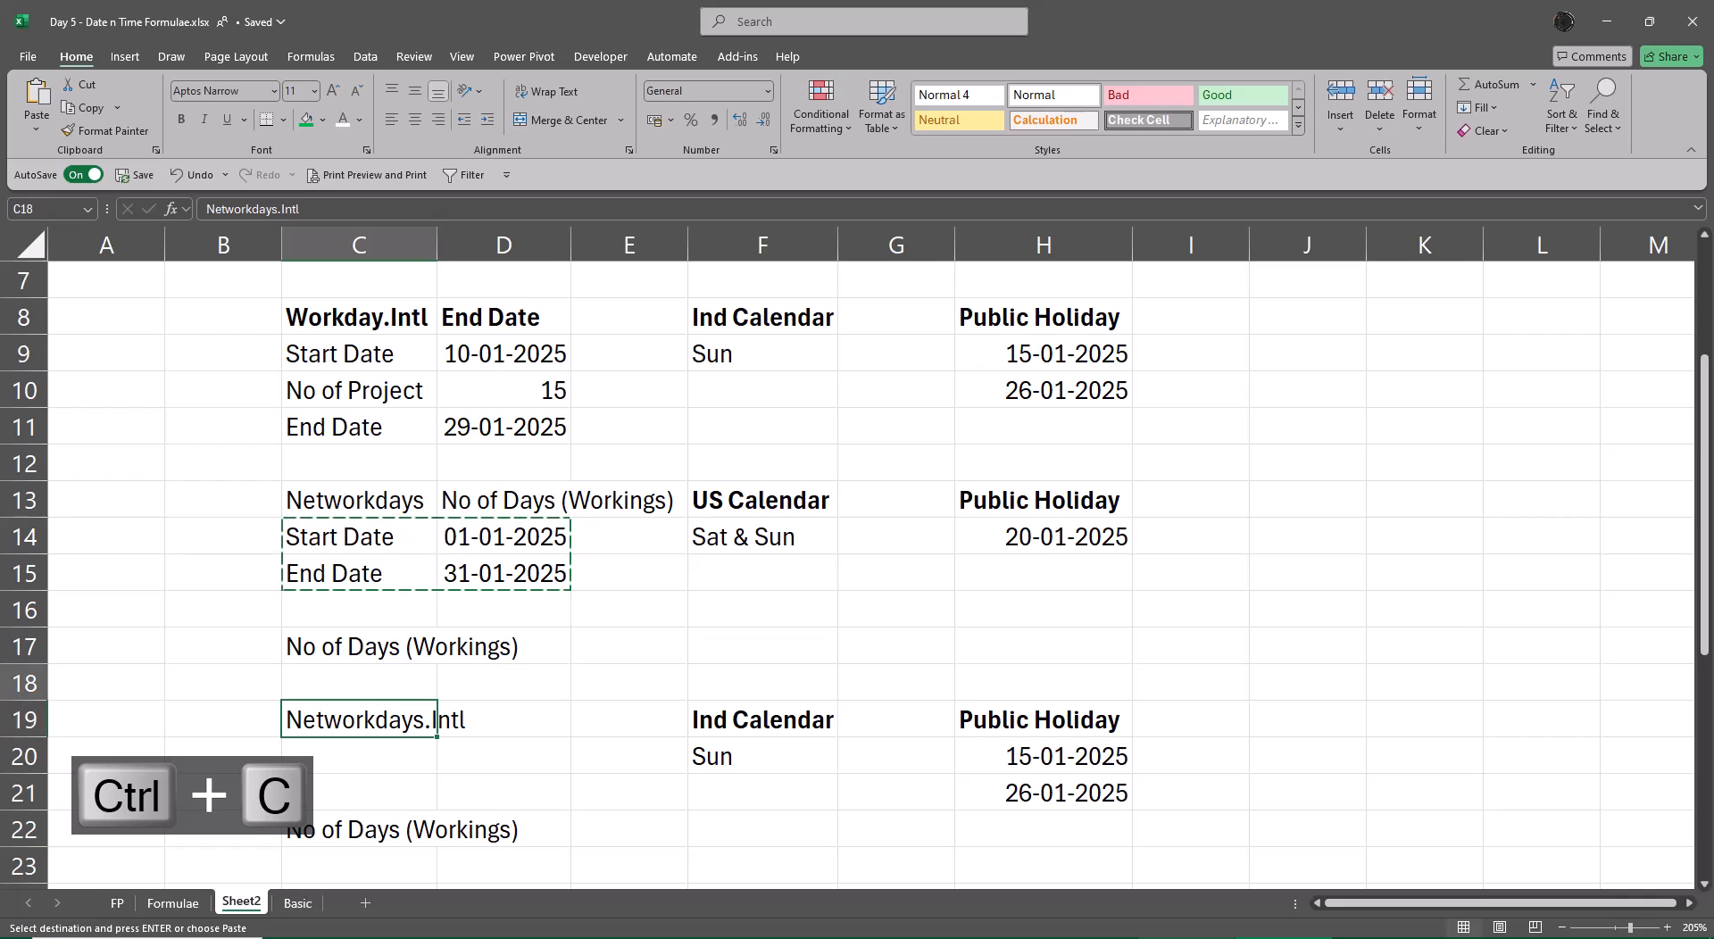
key(Down)
key(Down)
key(ctrl+v)
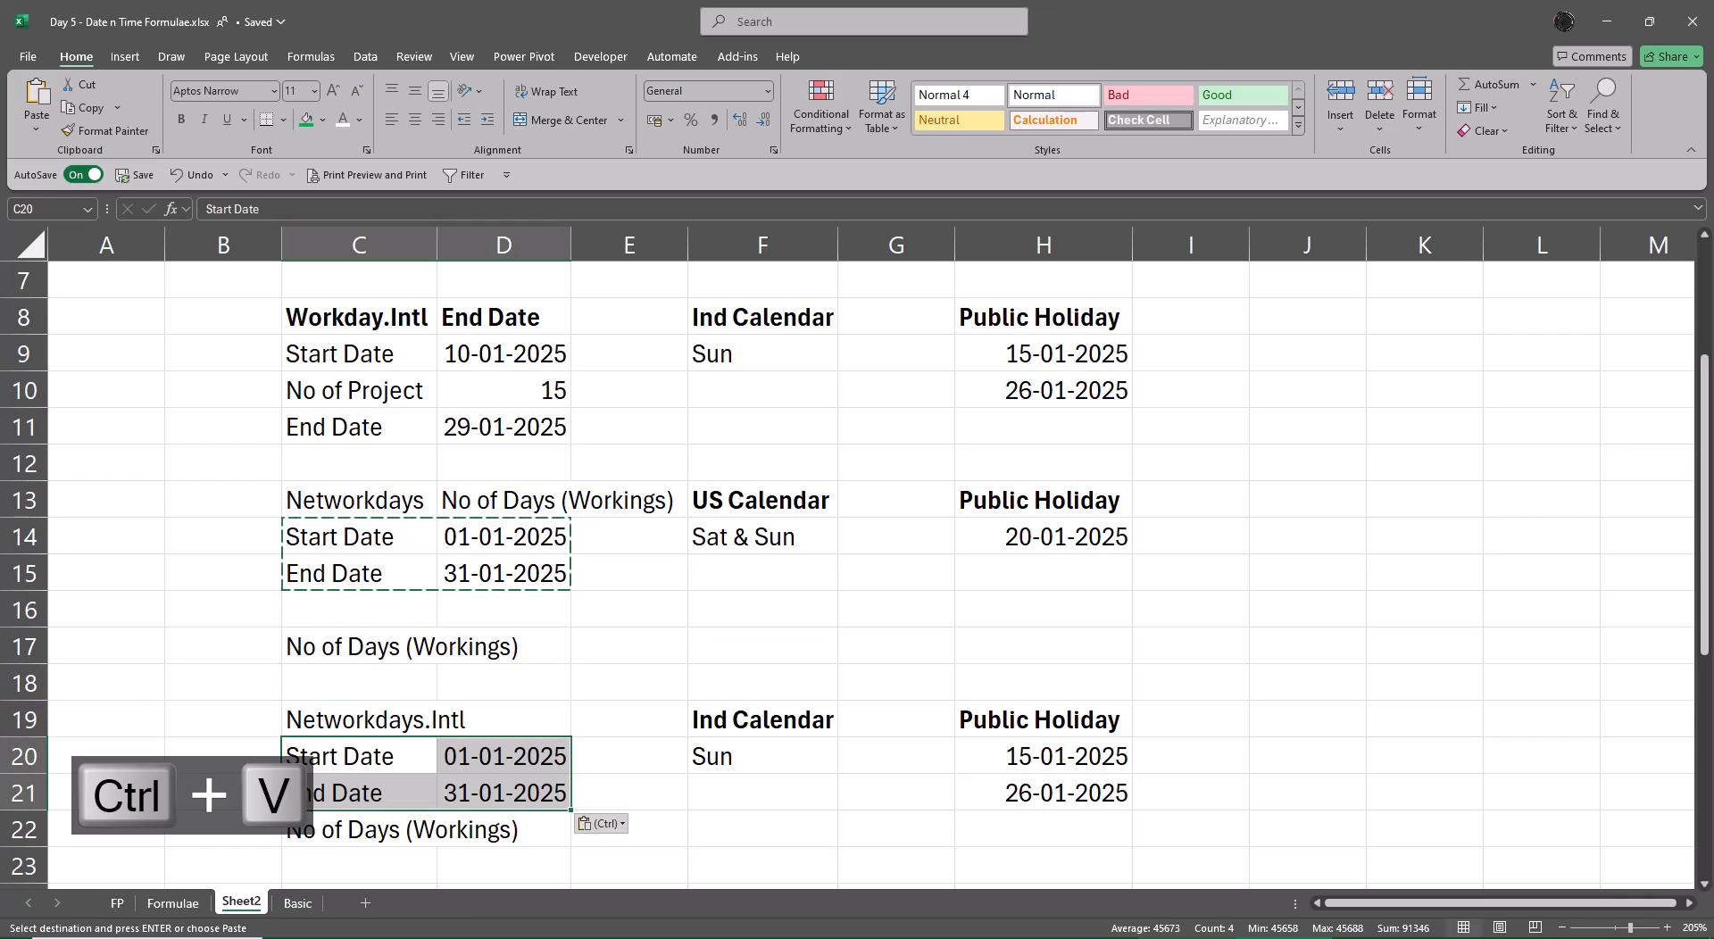
key(Right)
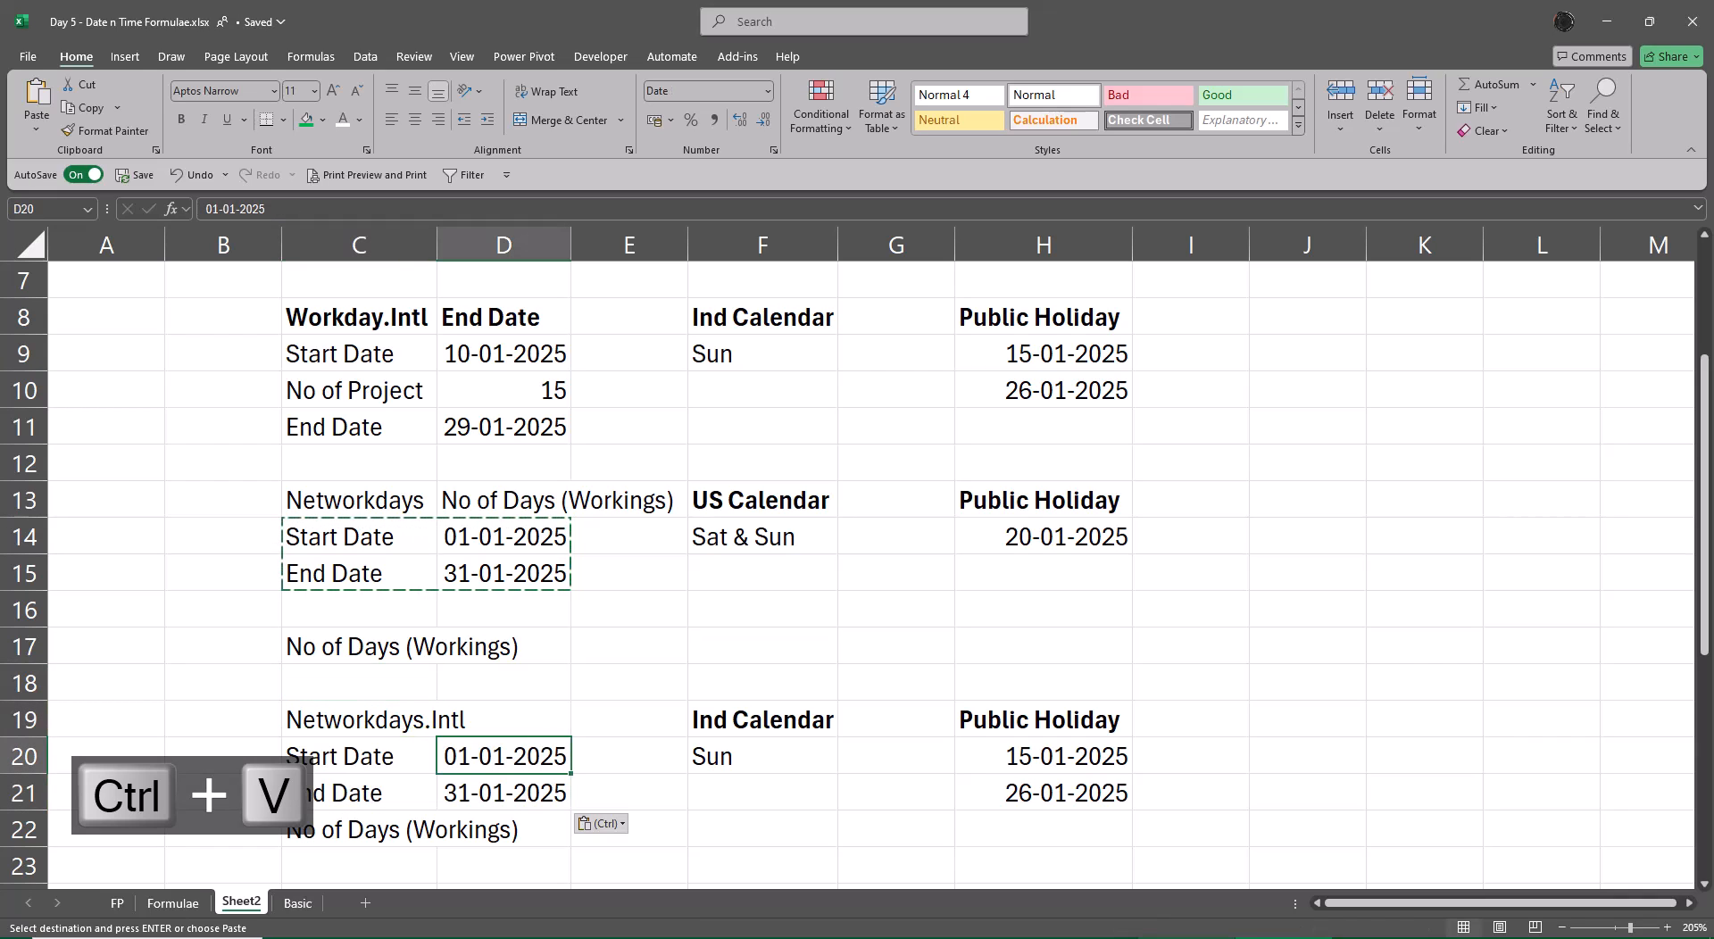
key(Escape)
Step: AutoFit the width of column C to the No of Days (Workings) label in C17
key(Up)
key(Up)
key(Up)
key(Left)
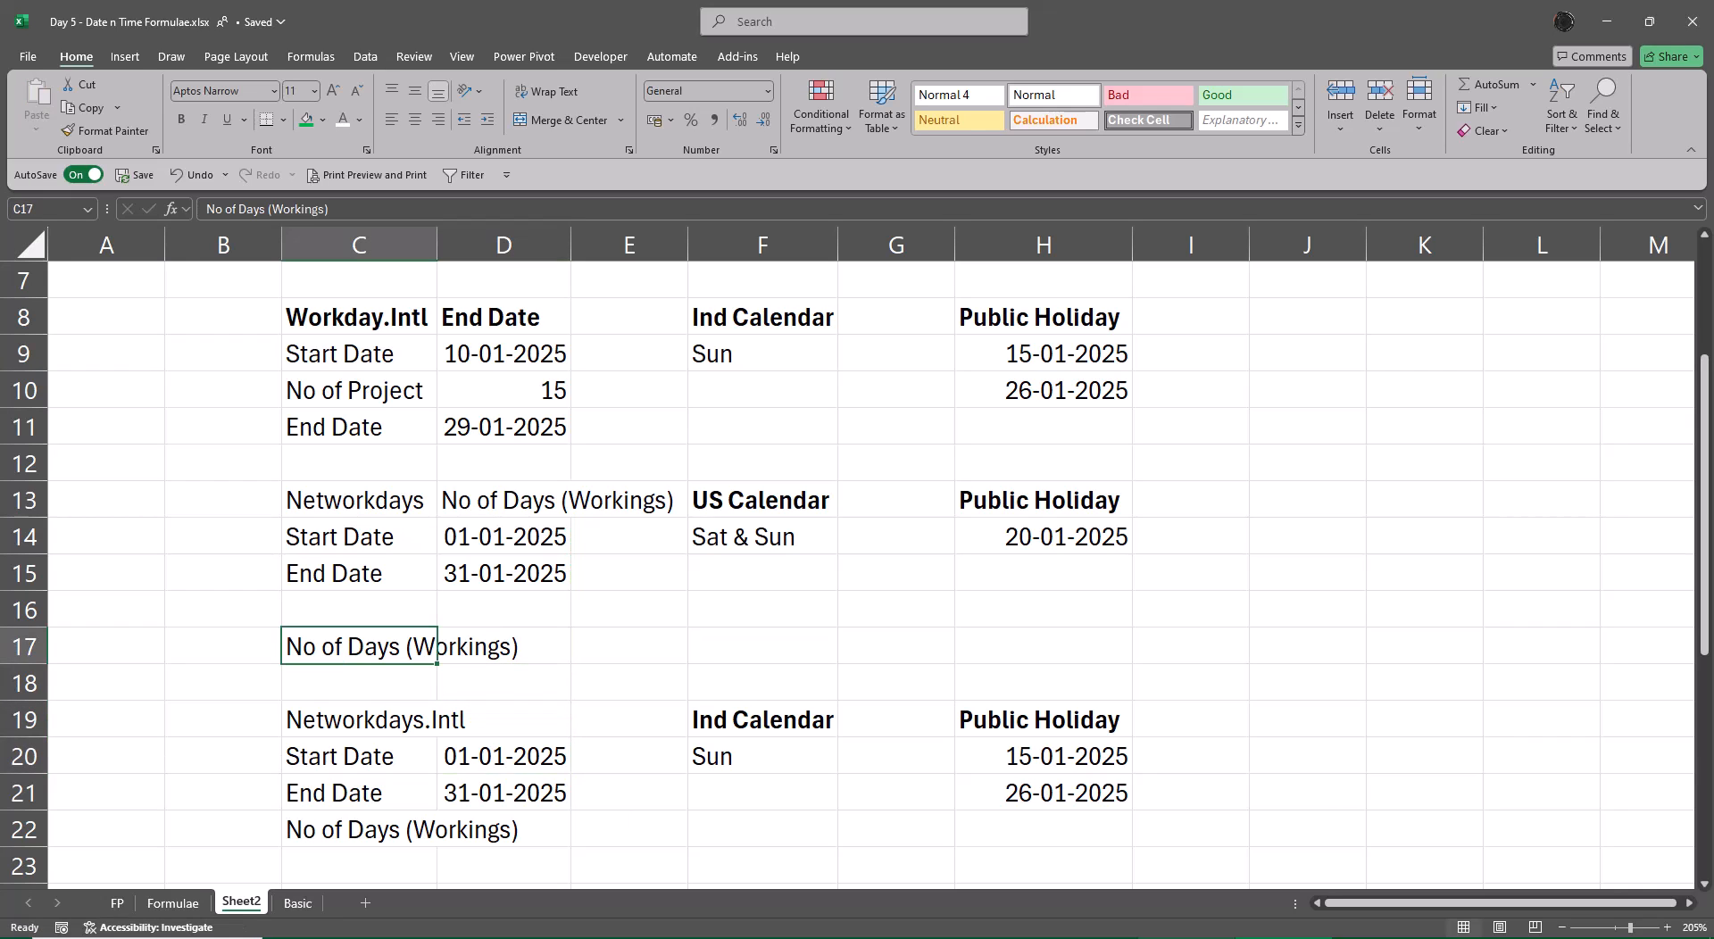
key(alt+o)
key(alt+c)
key(alt+a)
key(Down)
key(Down)
key(Up)
key(Up)
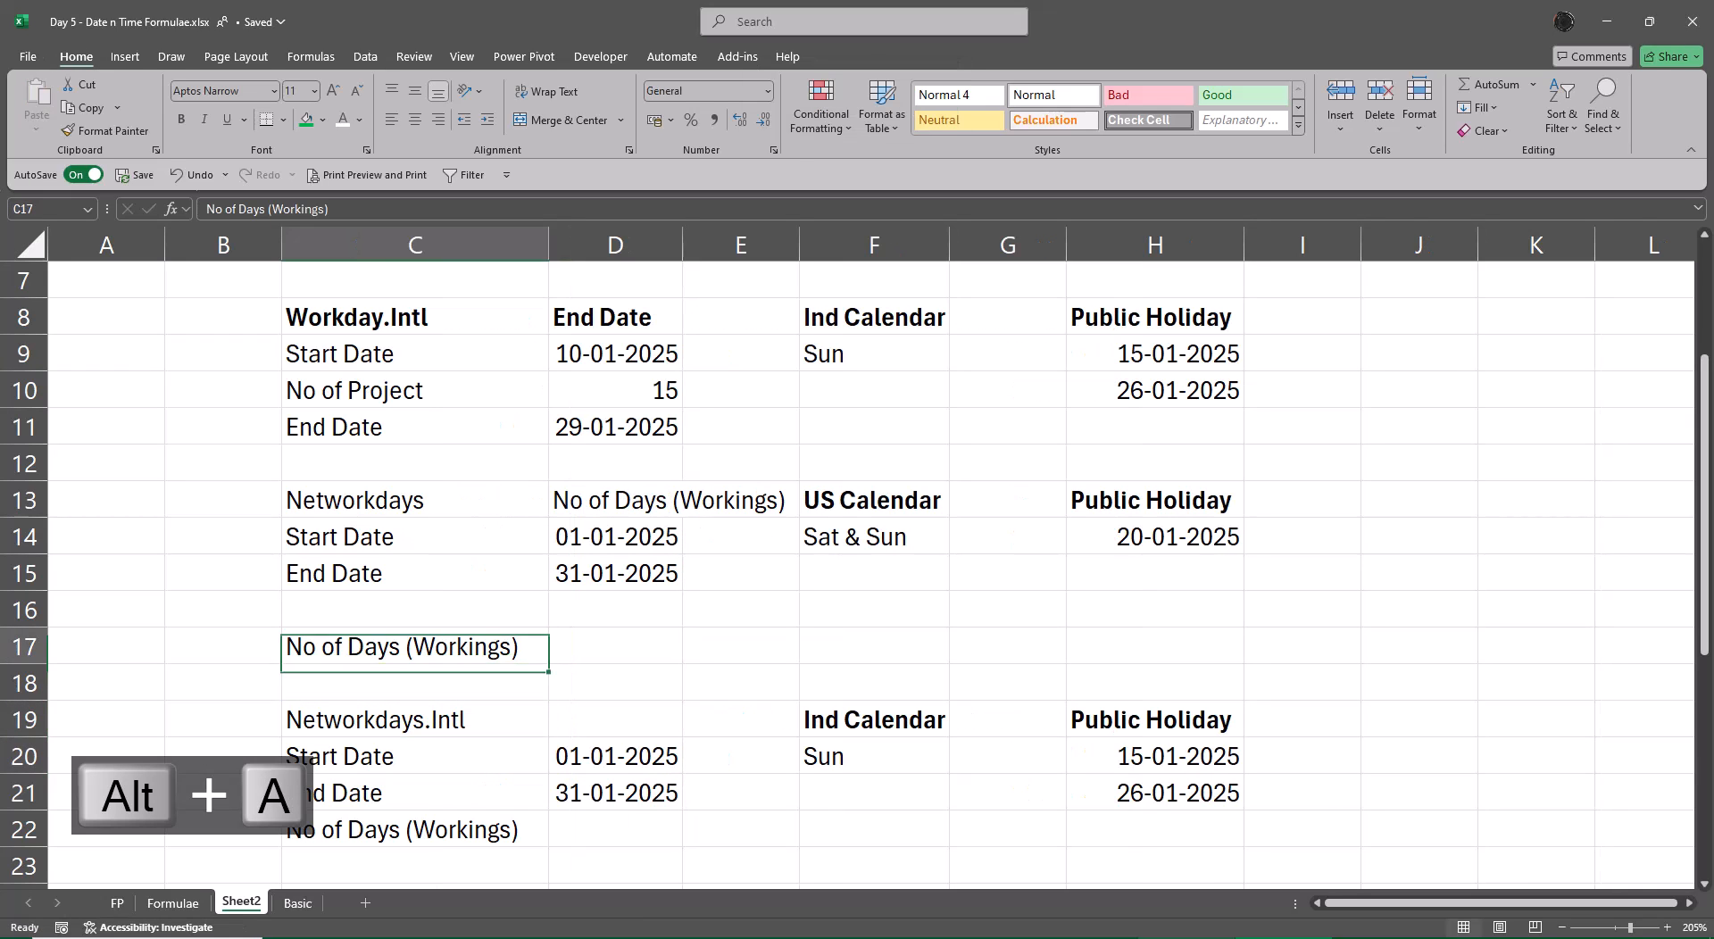
Step: Enter =NETWORKDAYS(D14,D15,H14) in D17 to count the US working days excluding the public holiday
key(Right)
text(=net)
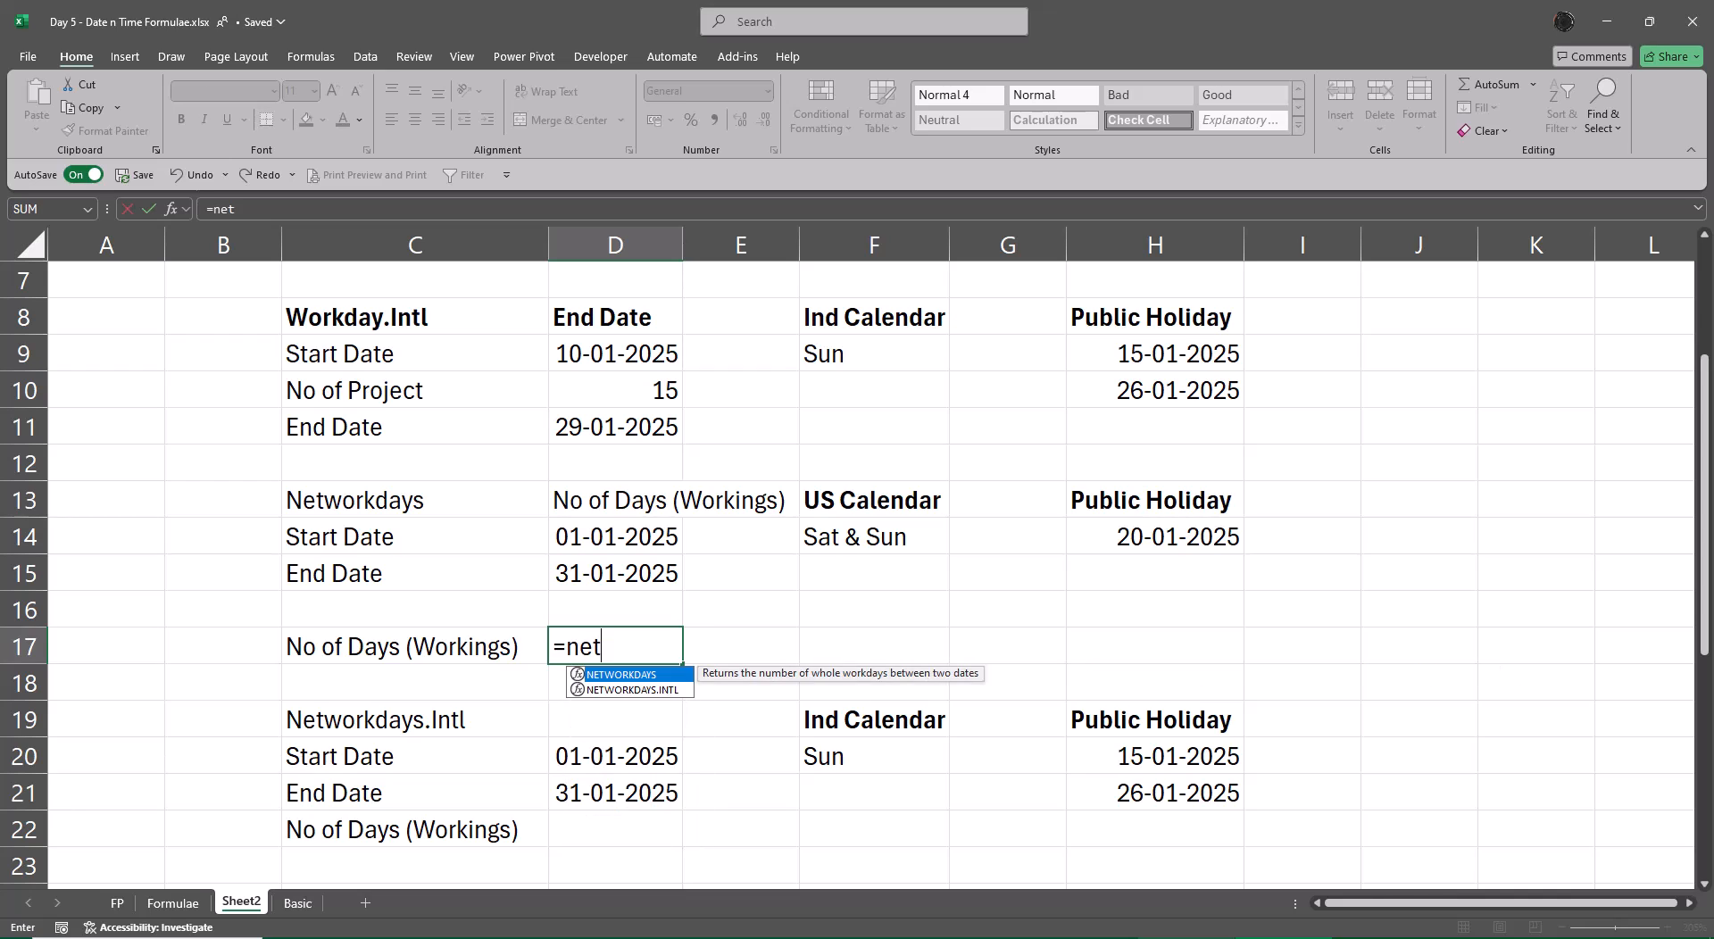
key(Tab)
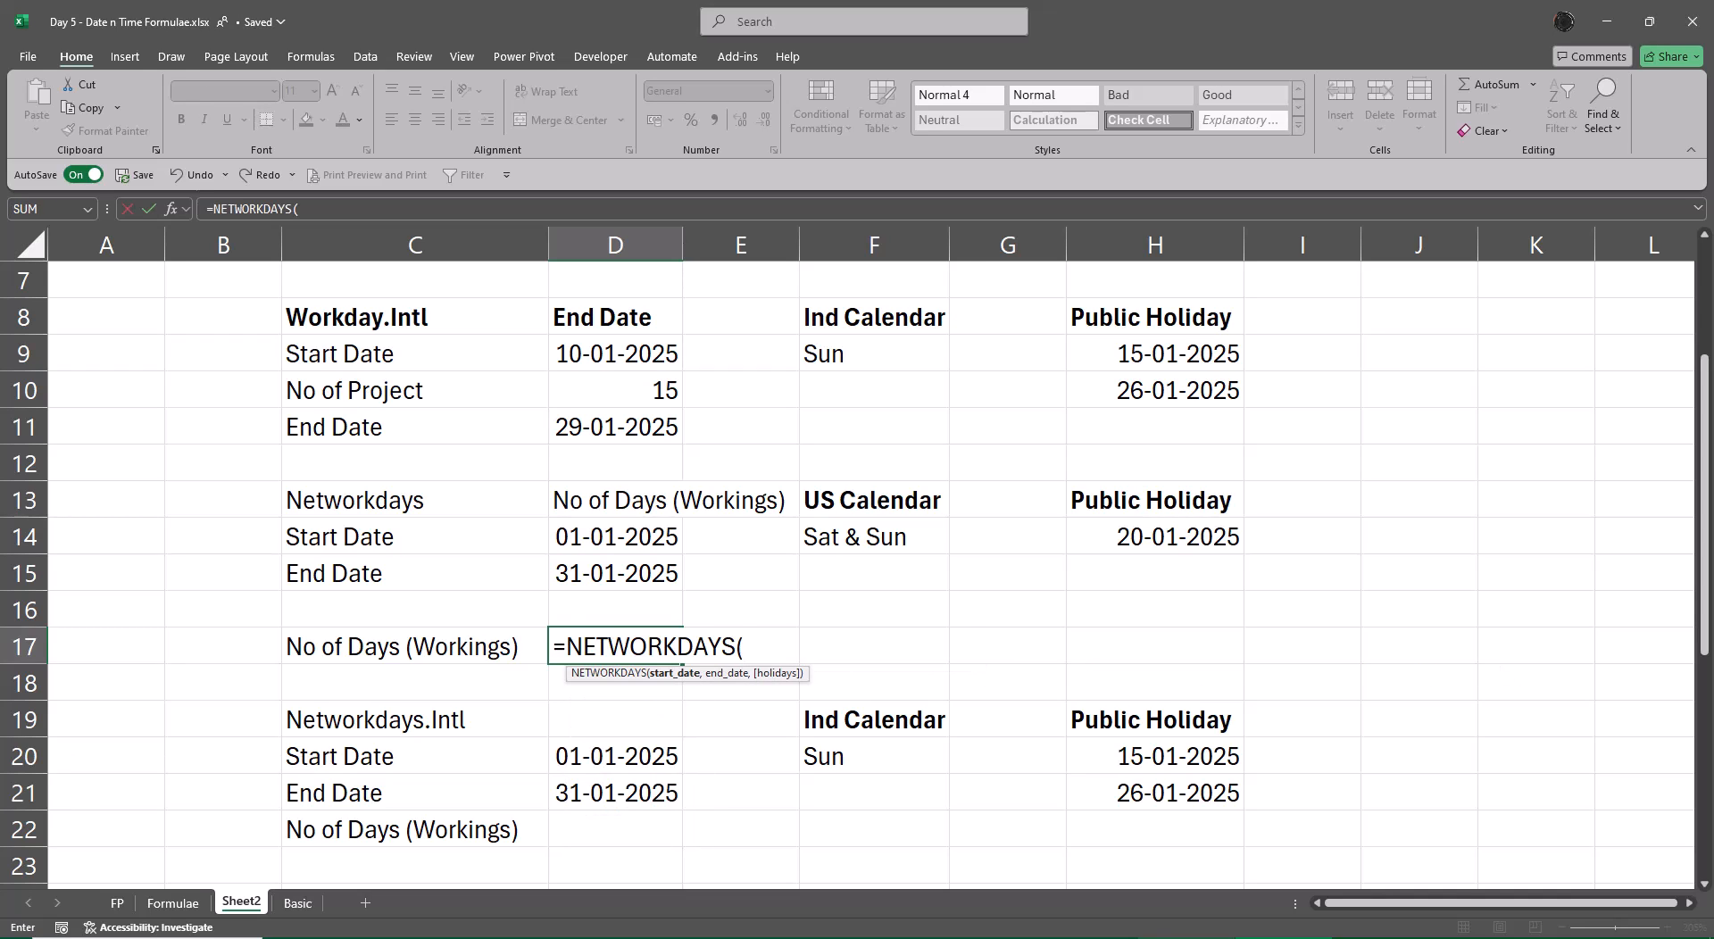
key(Up)
key(Up)
key(Up)
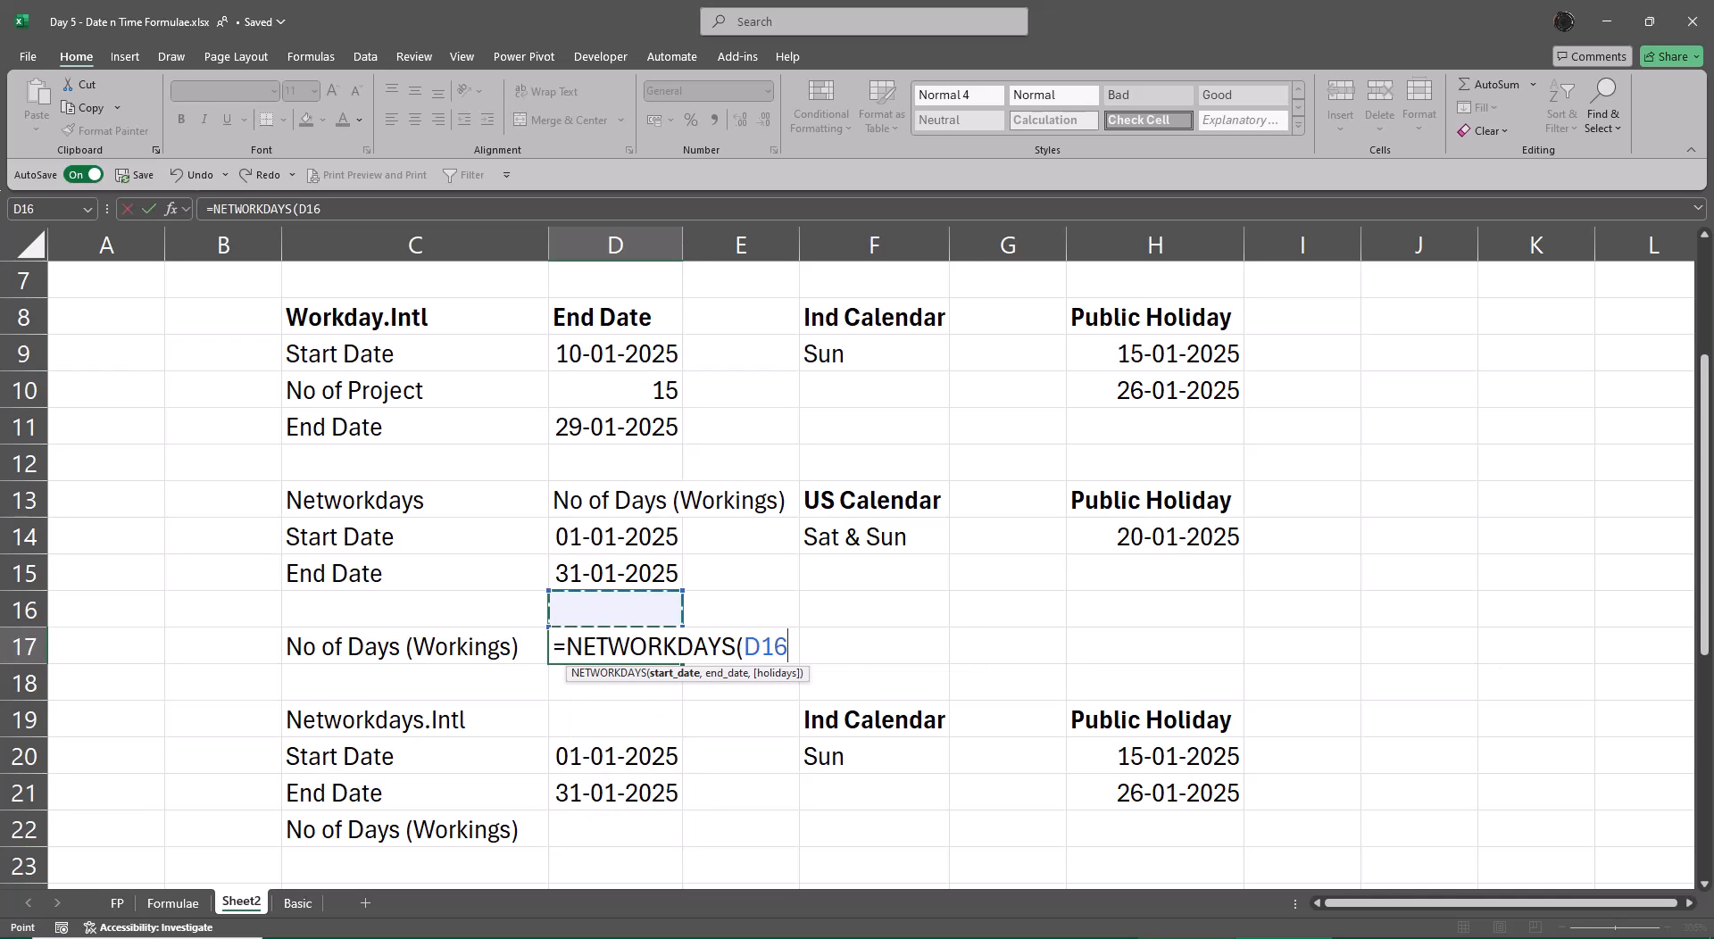
text(.)
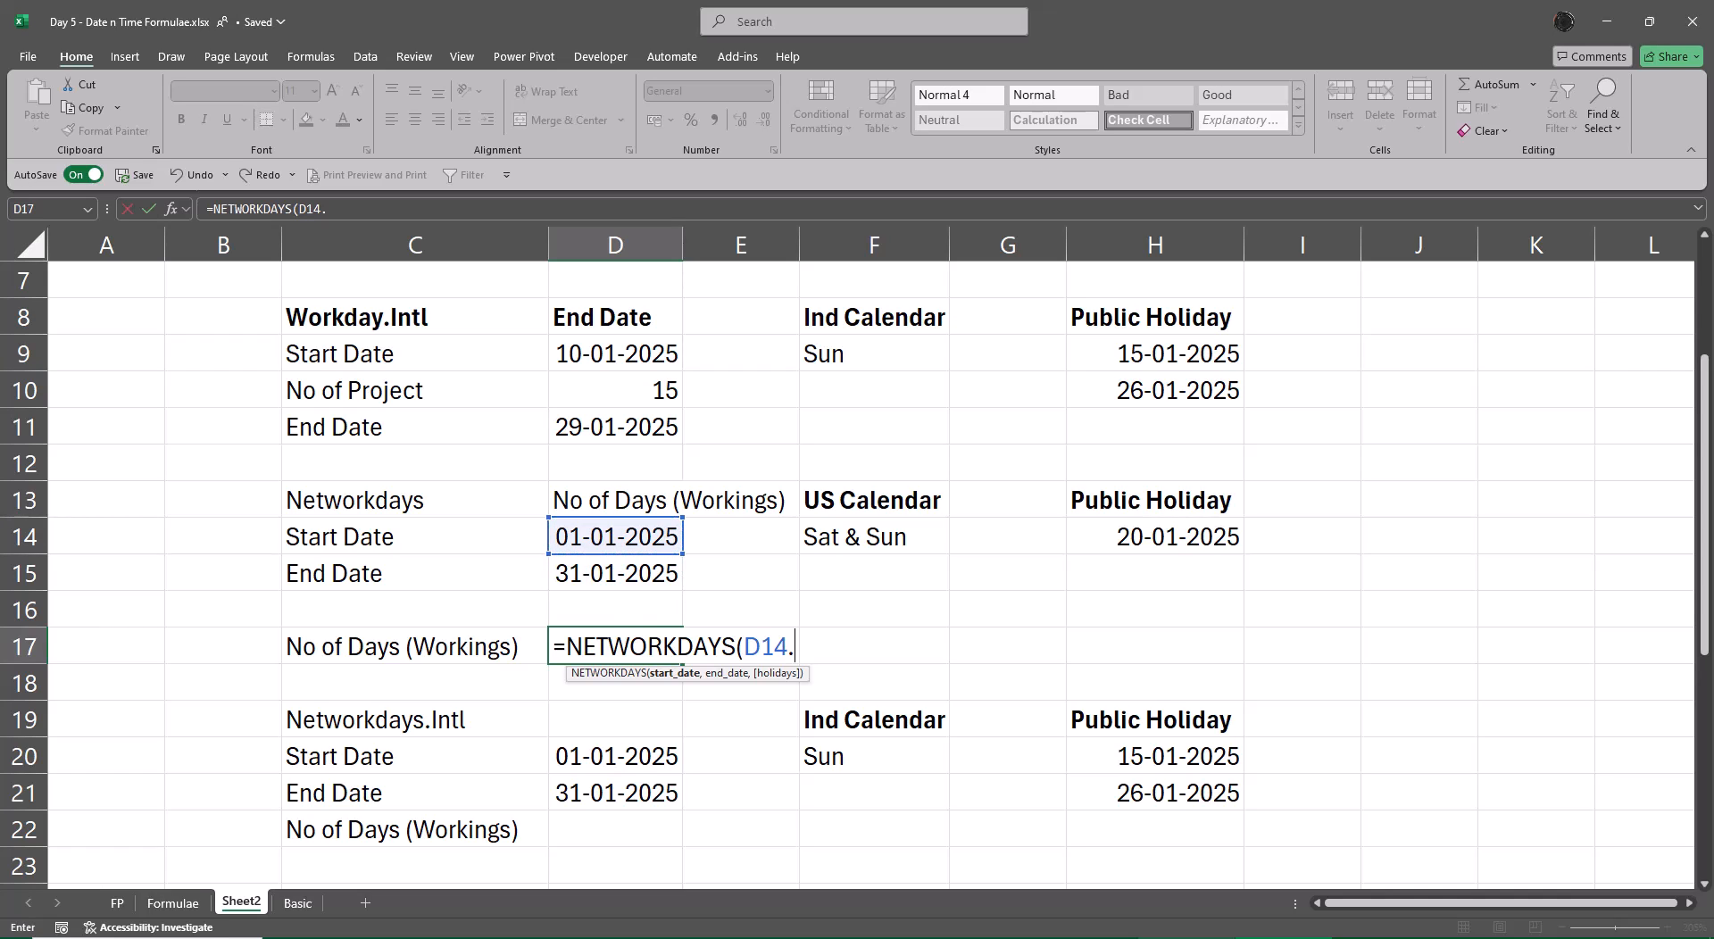
key(Up)
key(BackSpace)
key(BackSpace)
key(BackSpace)
key(BackSpace)
text(,)
key(Up)
key(Up)
text(,)
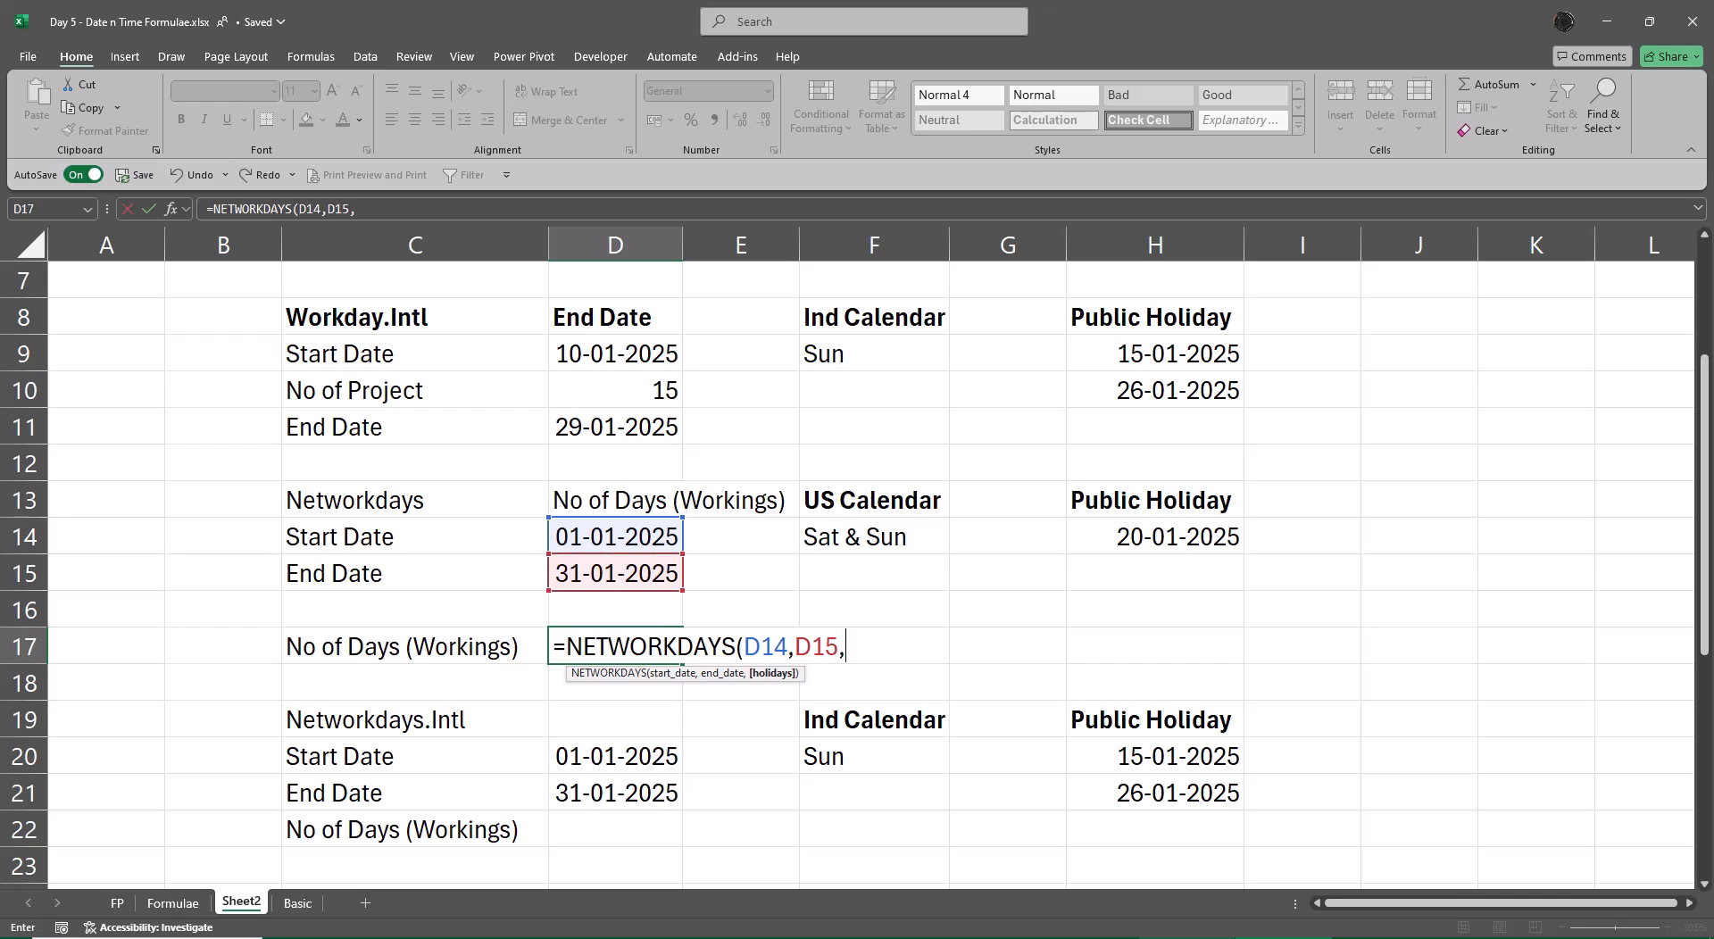
key(Up)
key(Right)
key(Right)
key(Right)
key(Up)
key(Right)
key(Up)
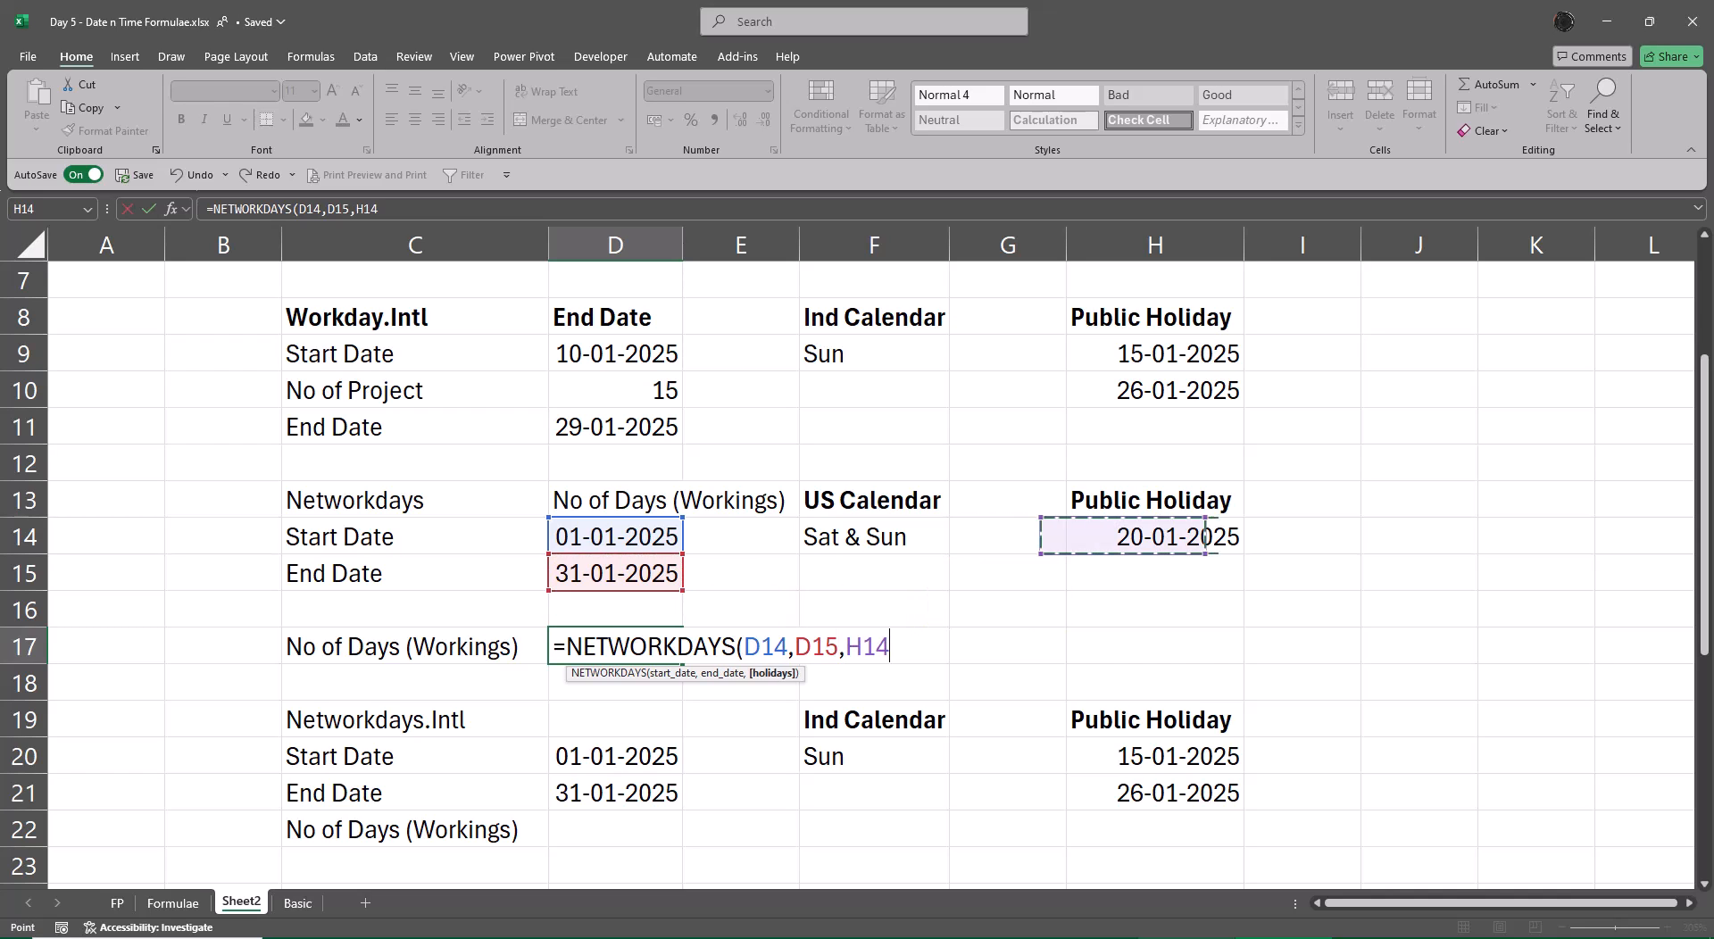
key(Return)
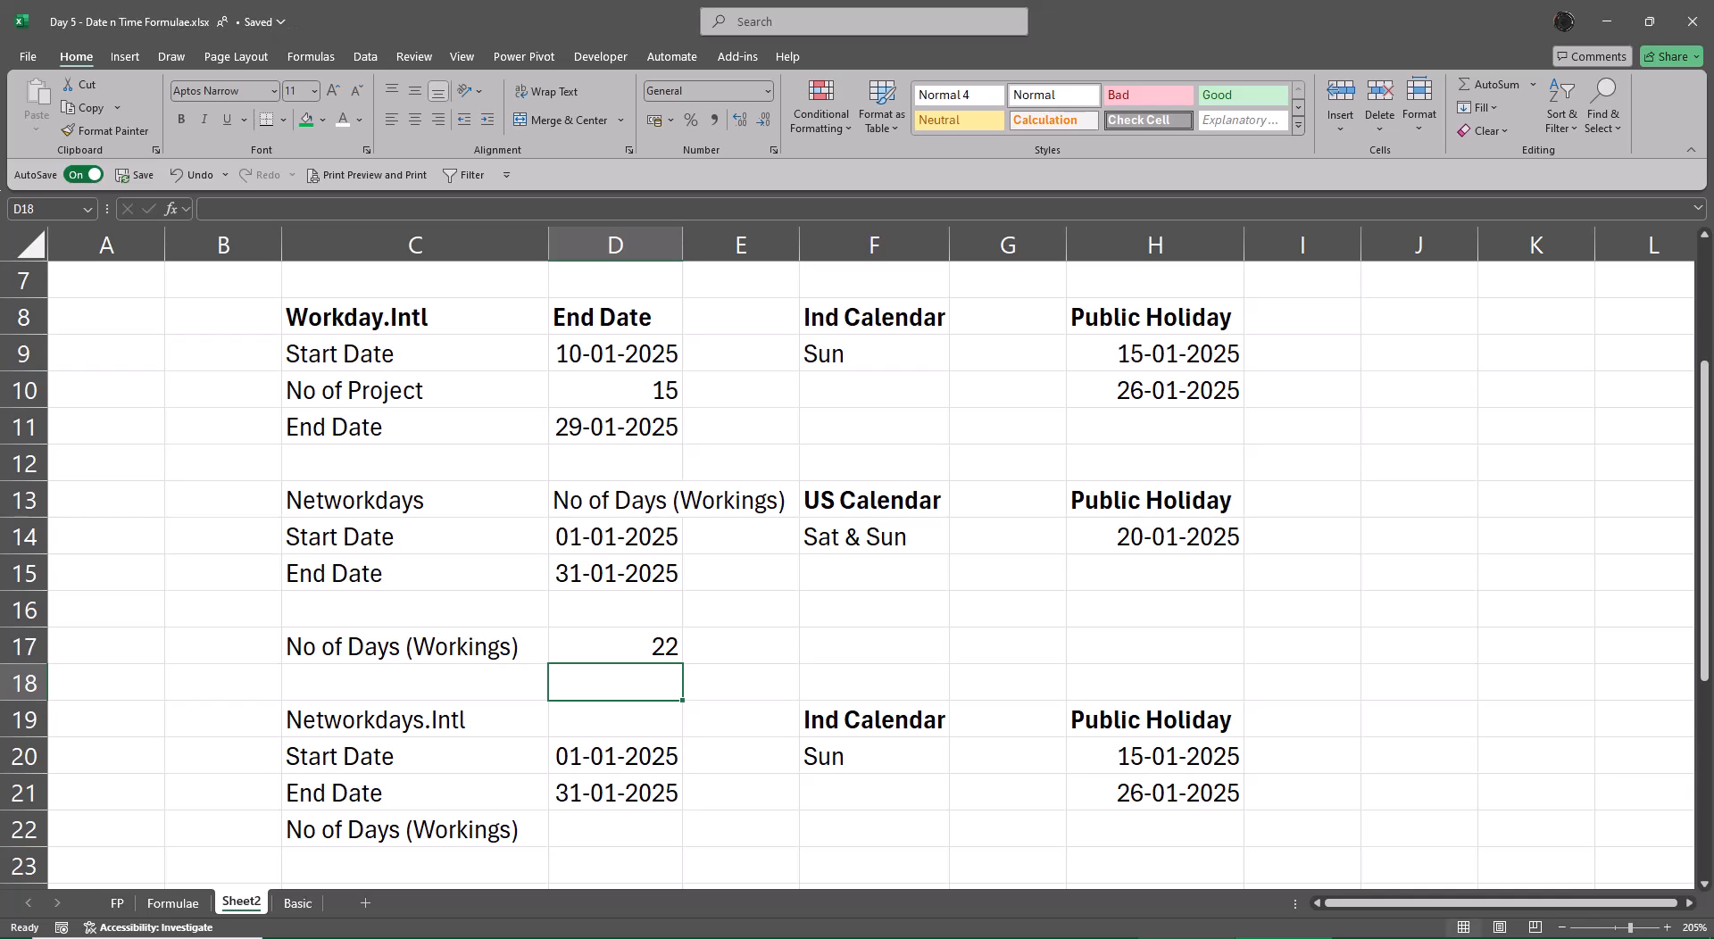
key(Down)
key(Down)
key(Down)
key(Down)
key(Down)
key(Down)
key(Down)
key(Down)
key(Down)
key(Down)
key(Down)
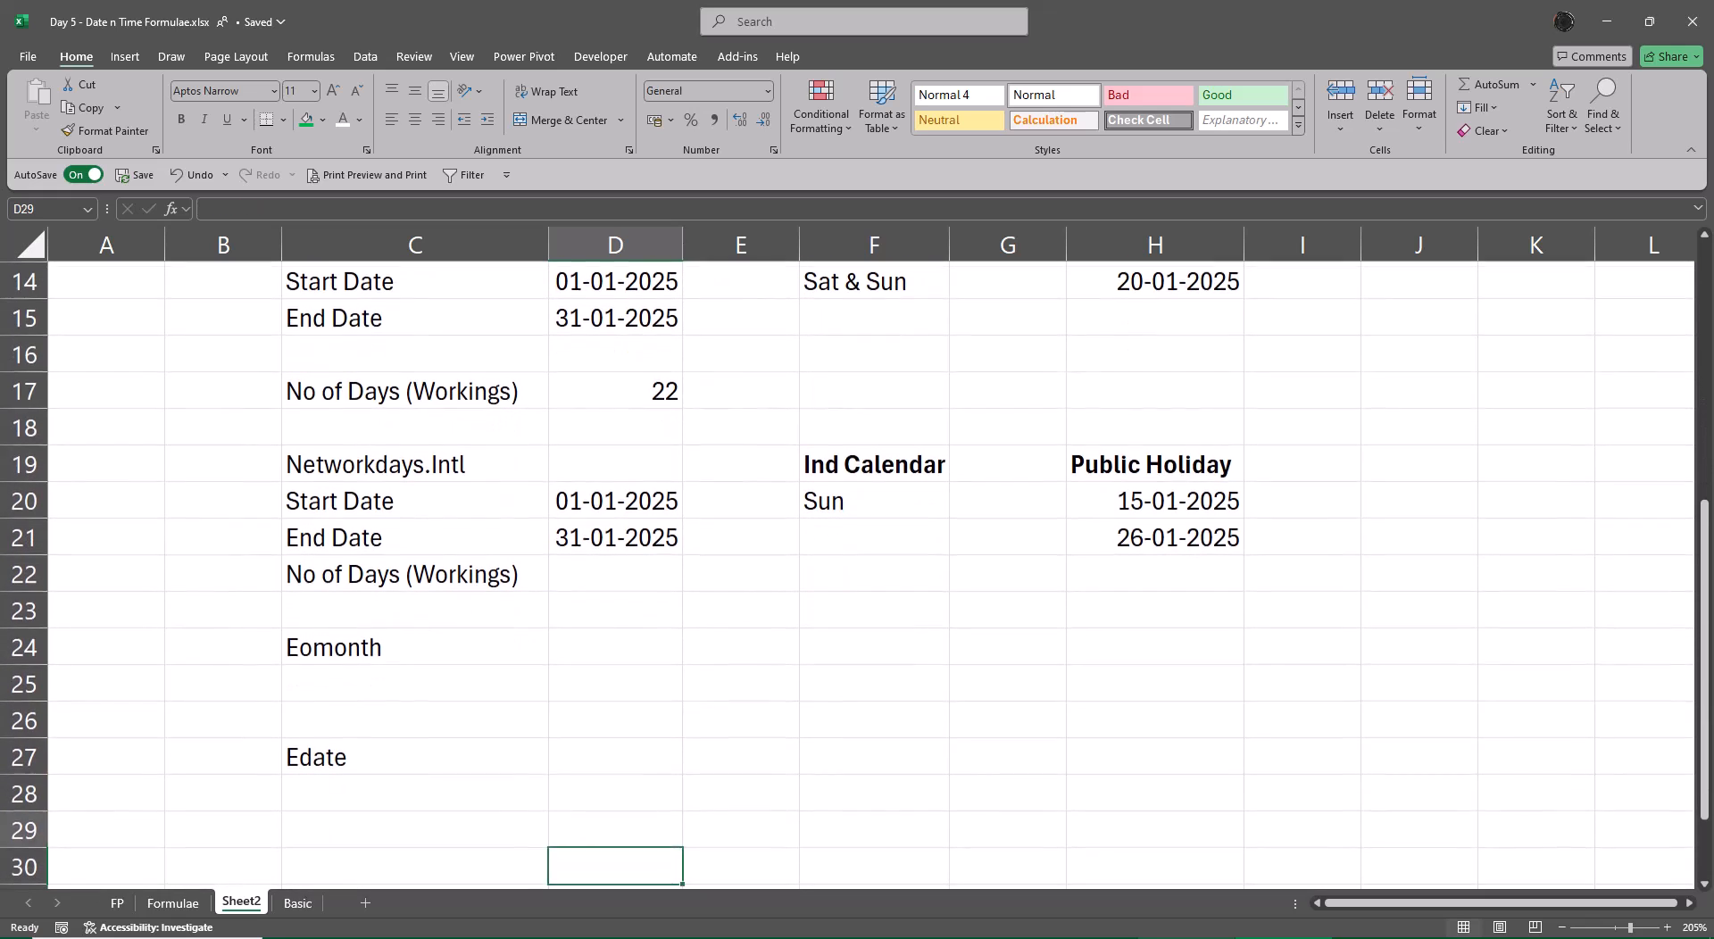
Step: Enter =NETWORKDAYS.INTL(D20,D21,11,H20:H21) in D22 to count the working days with Sunday-only weekends and both Indian public holidays excluded
key(Up)
key(Up)
key(Up)
key(Up)
key(Up)
key(Up)
key(Up)
key(Up)
key(Up)
key(Up)
key(Down)
key(Down)
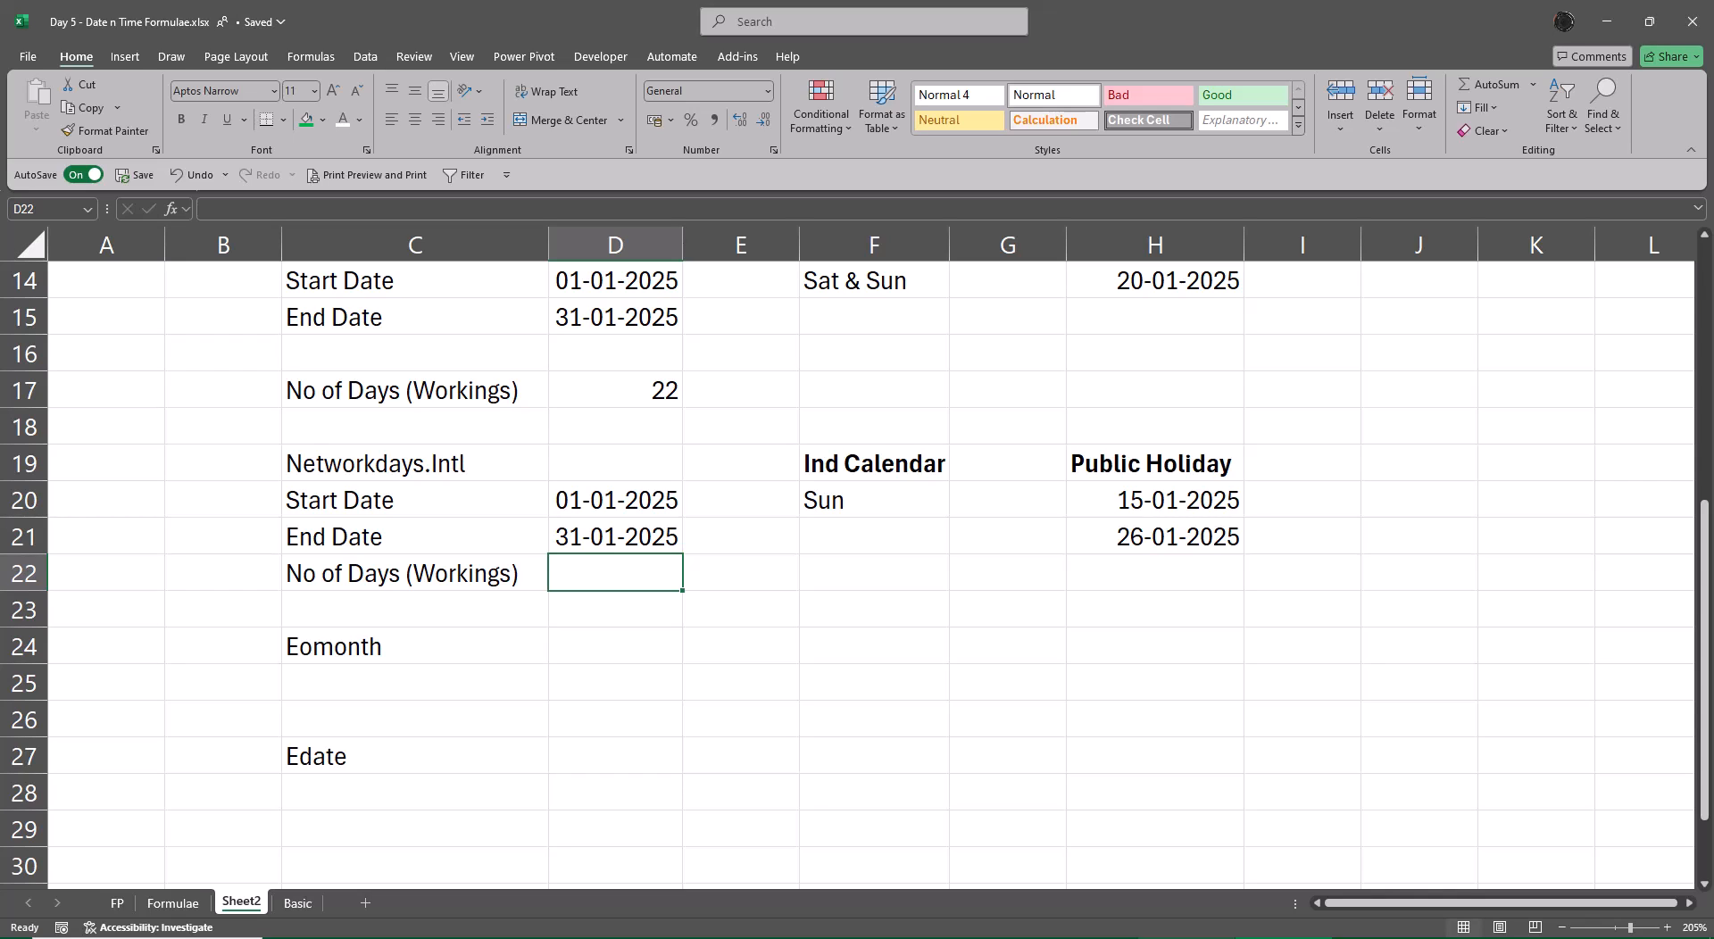
text(=)
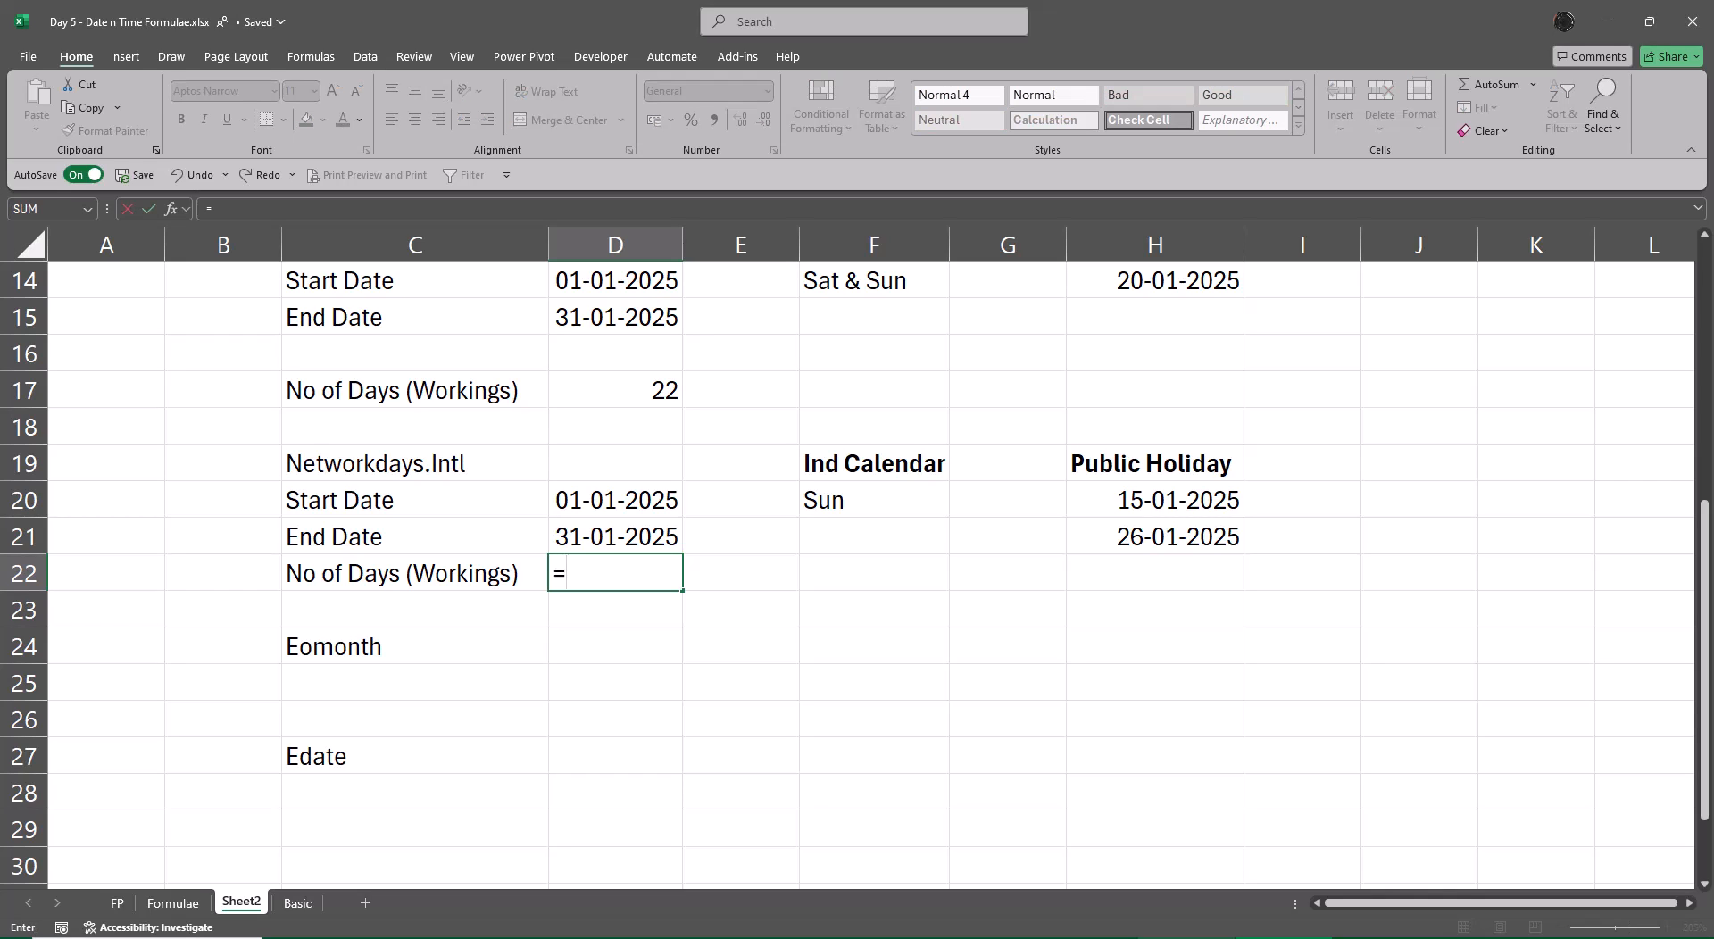
text(net)
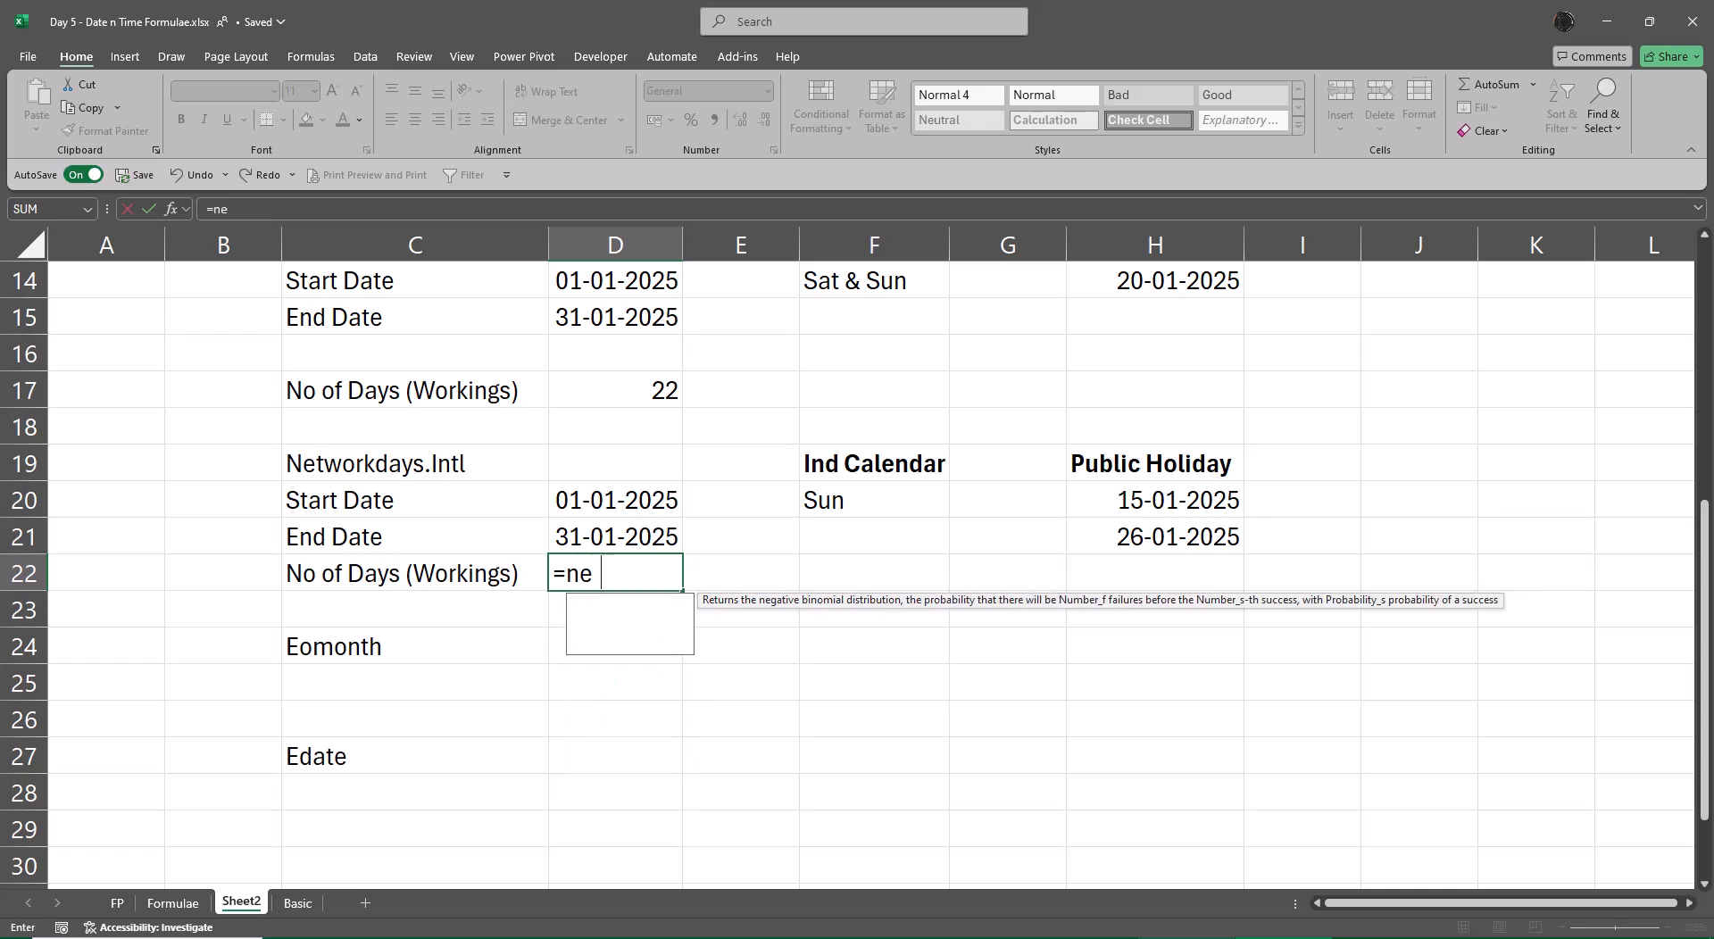
key(Down)
key(Tab)
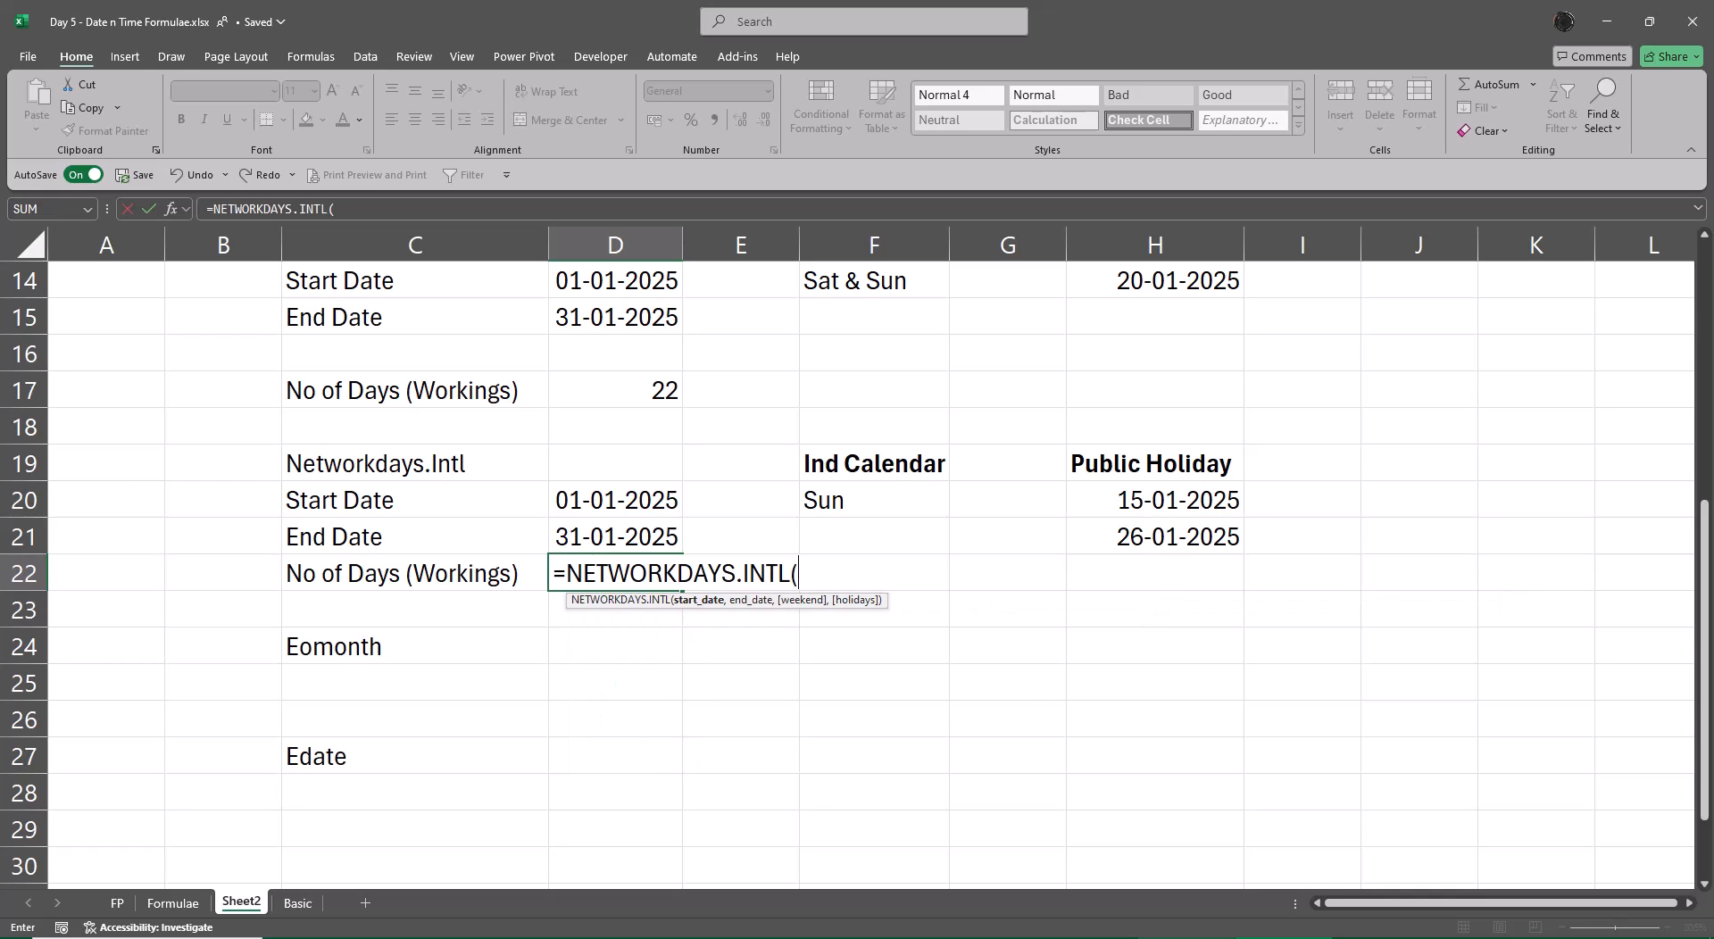
key(Up)
key(Up)
text(,)
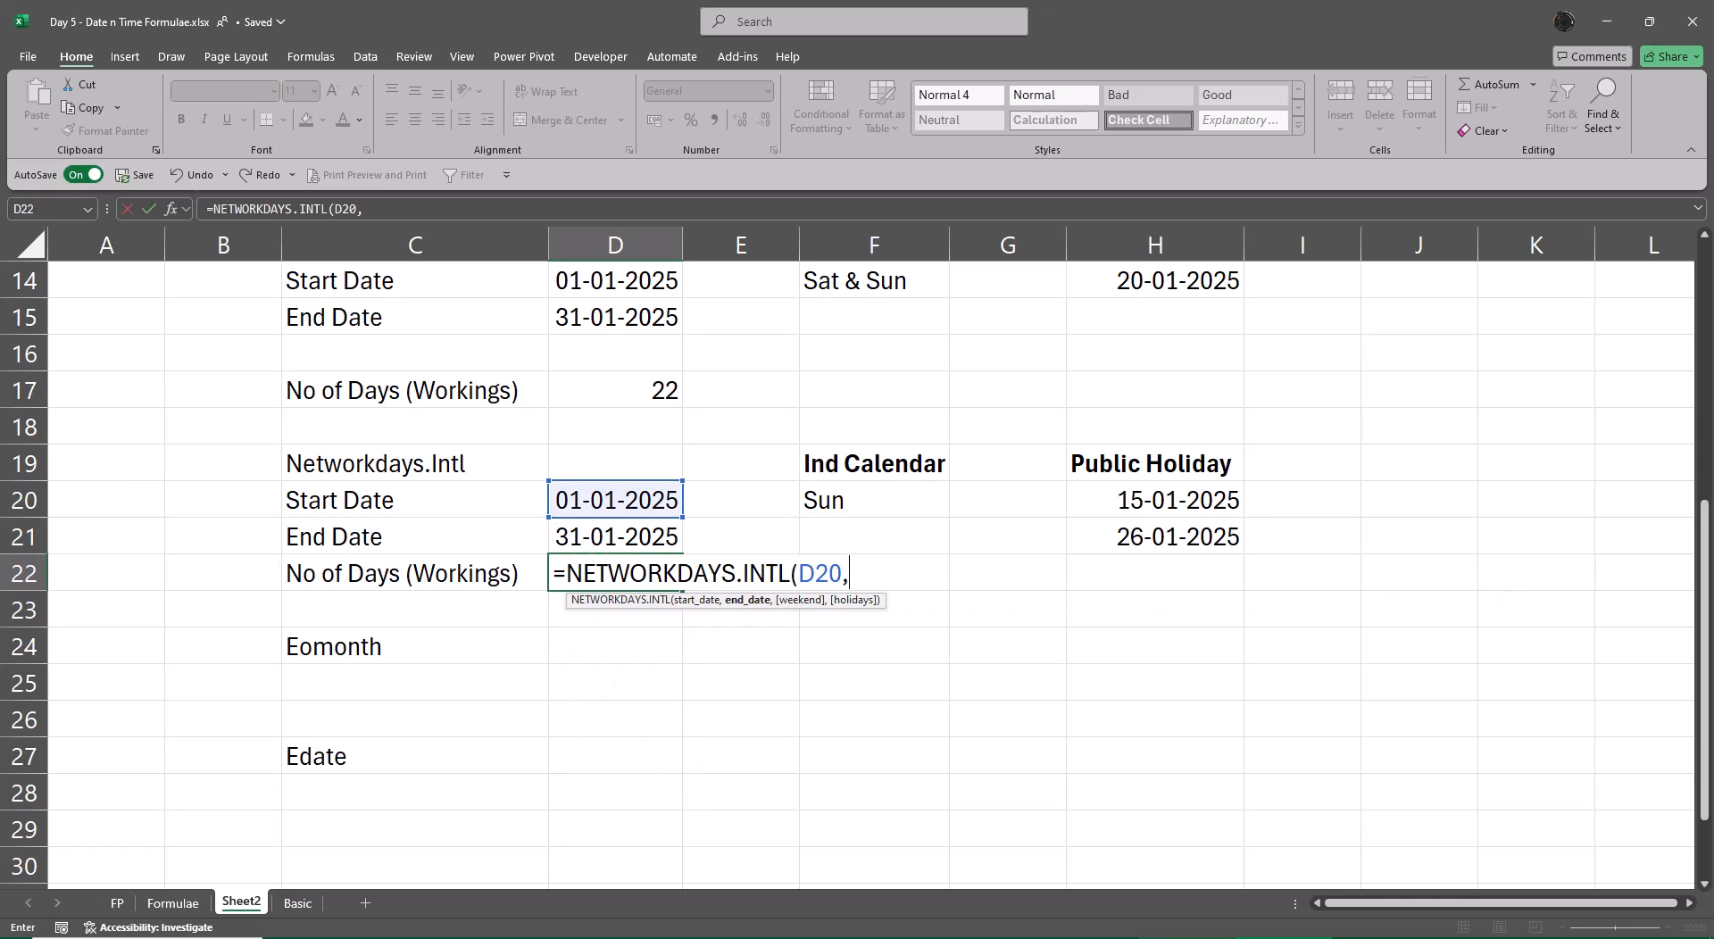
key(Up)
text(,)
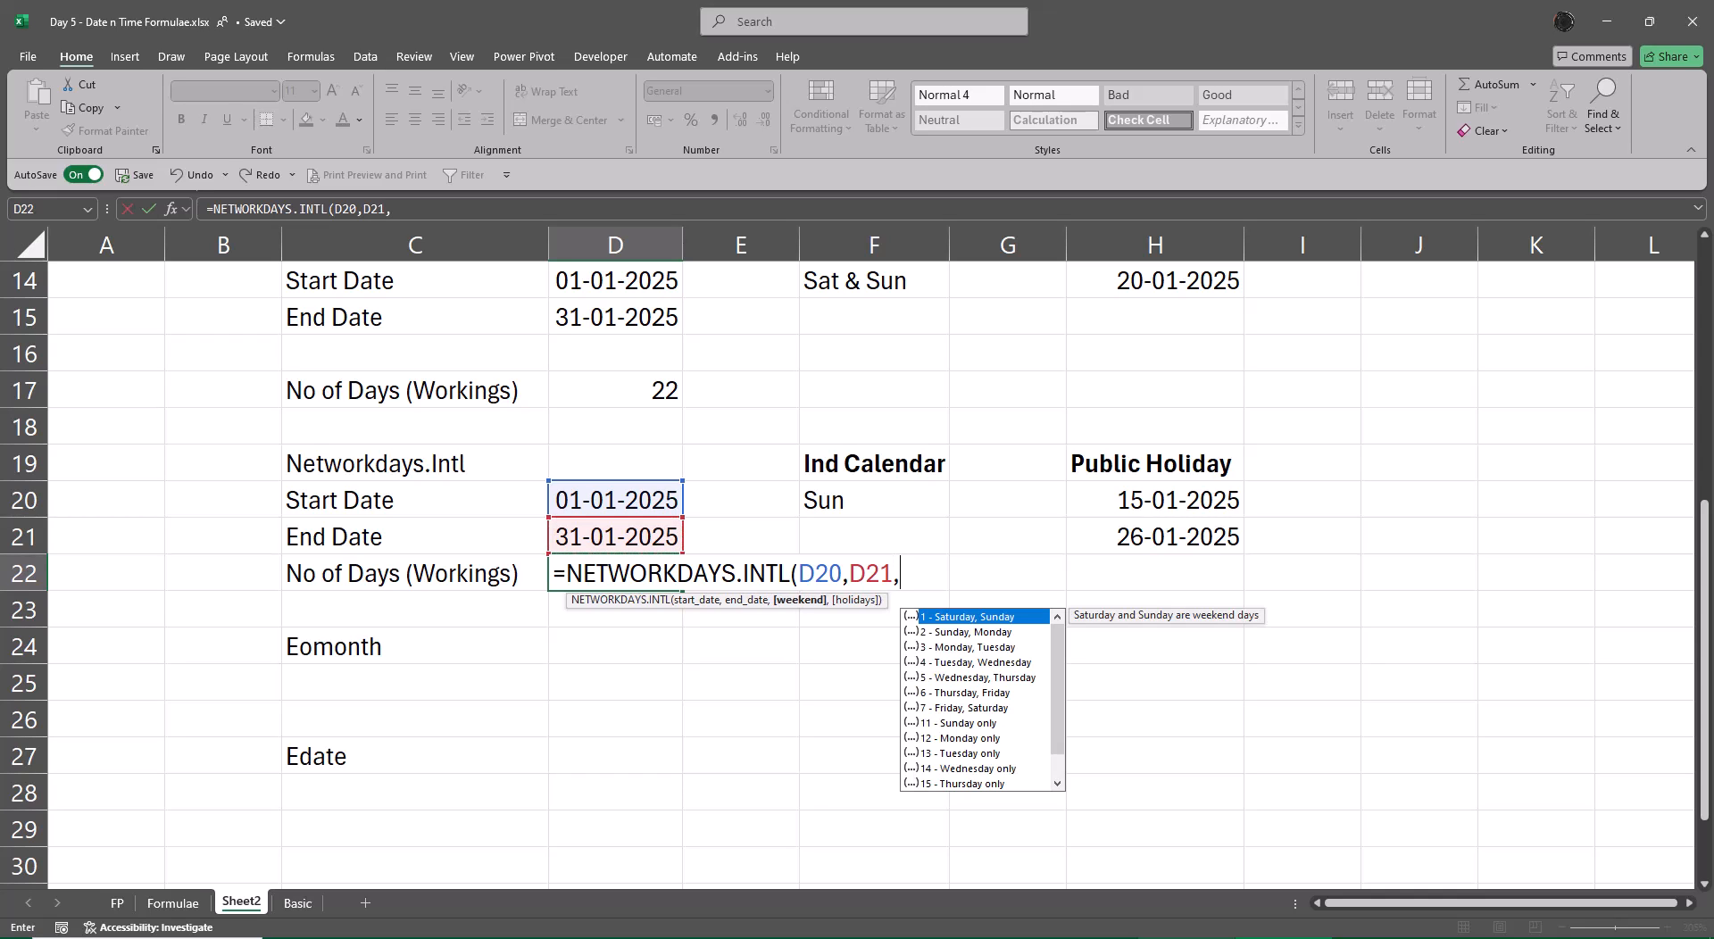
key(Down)
key(Down)
key(Down)
key(Down)
key(Down)
key(Down)
key(Down)
key(Tab)
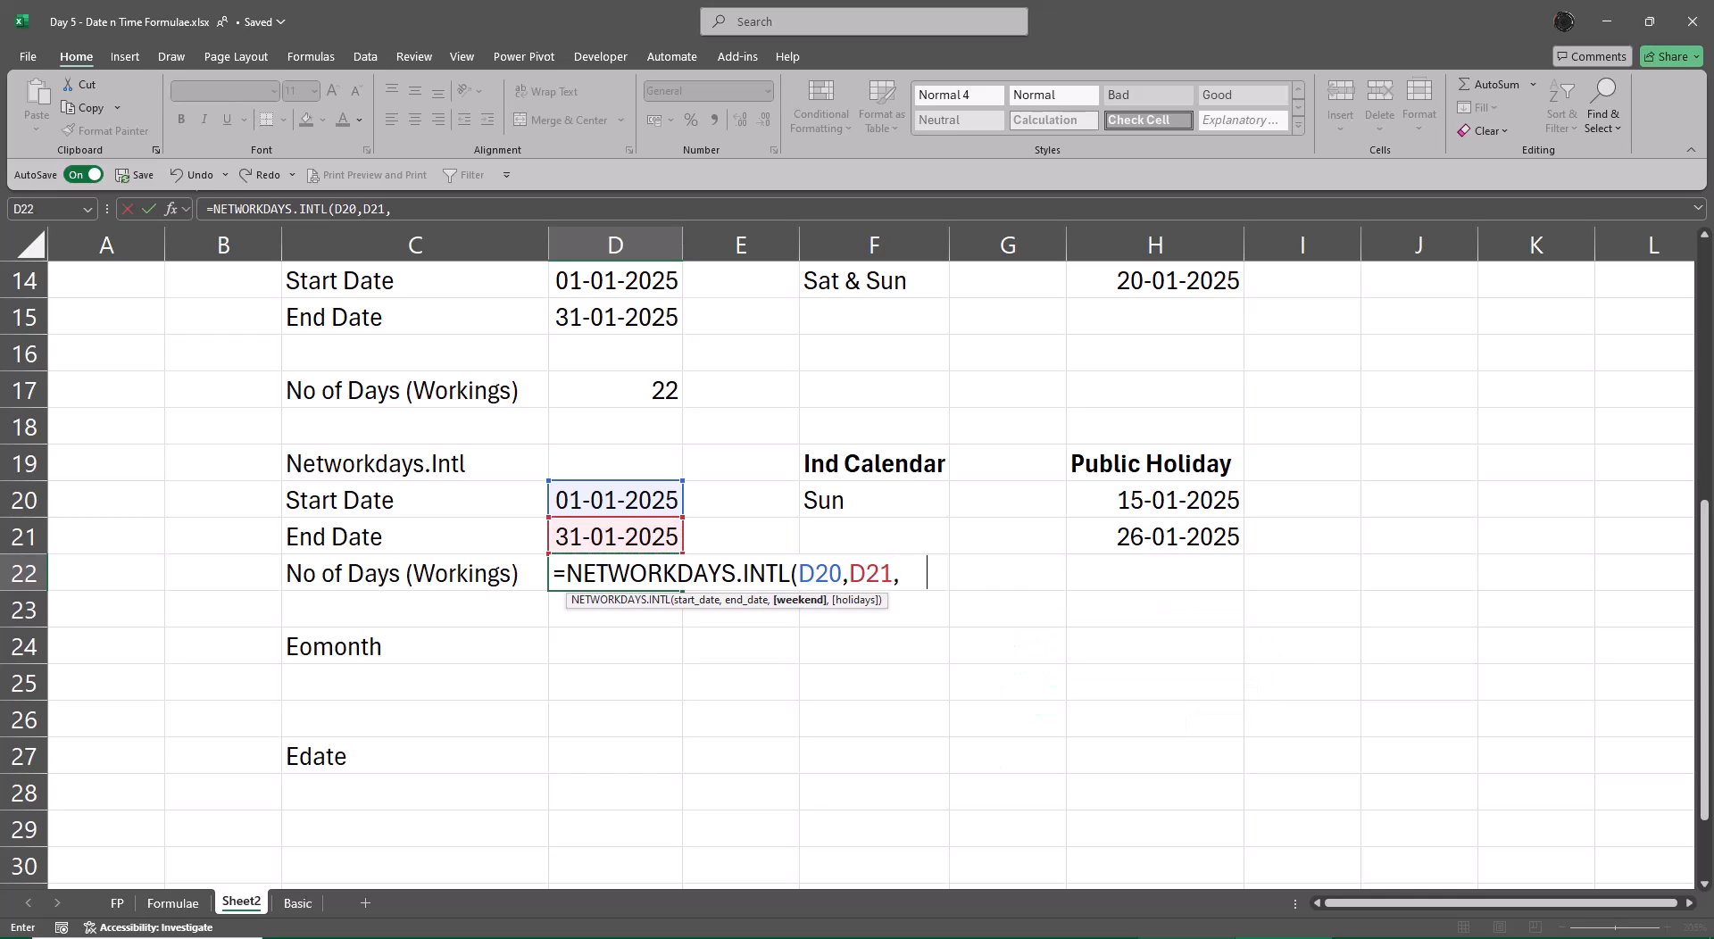
text(,)
key(Up)
key(Up)
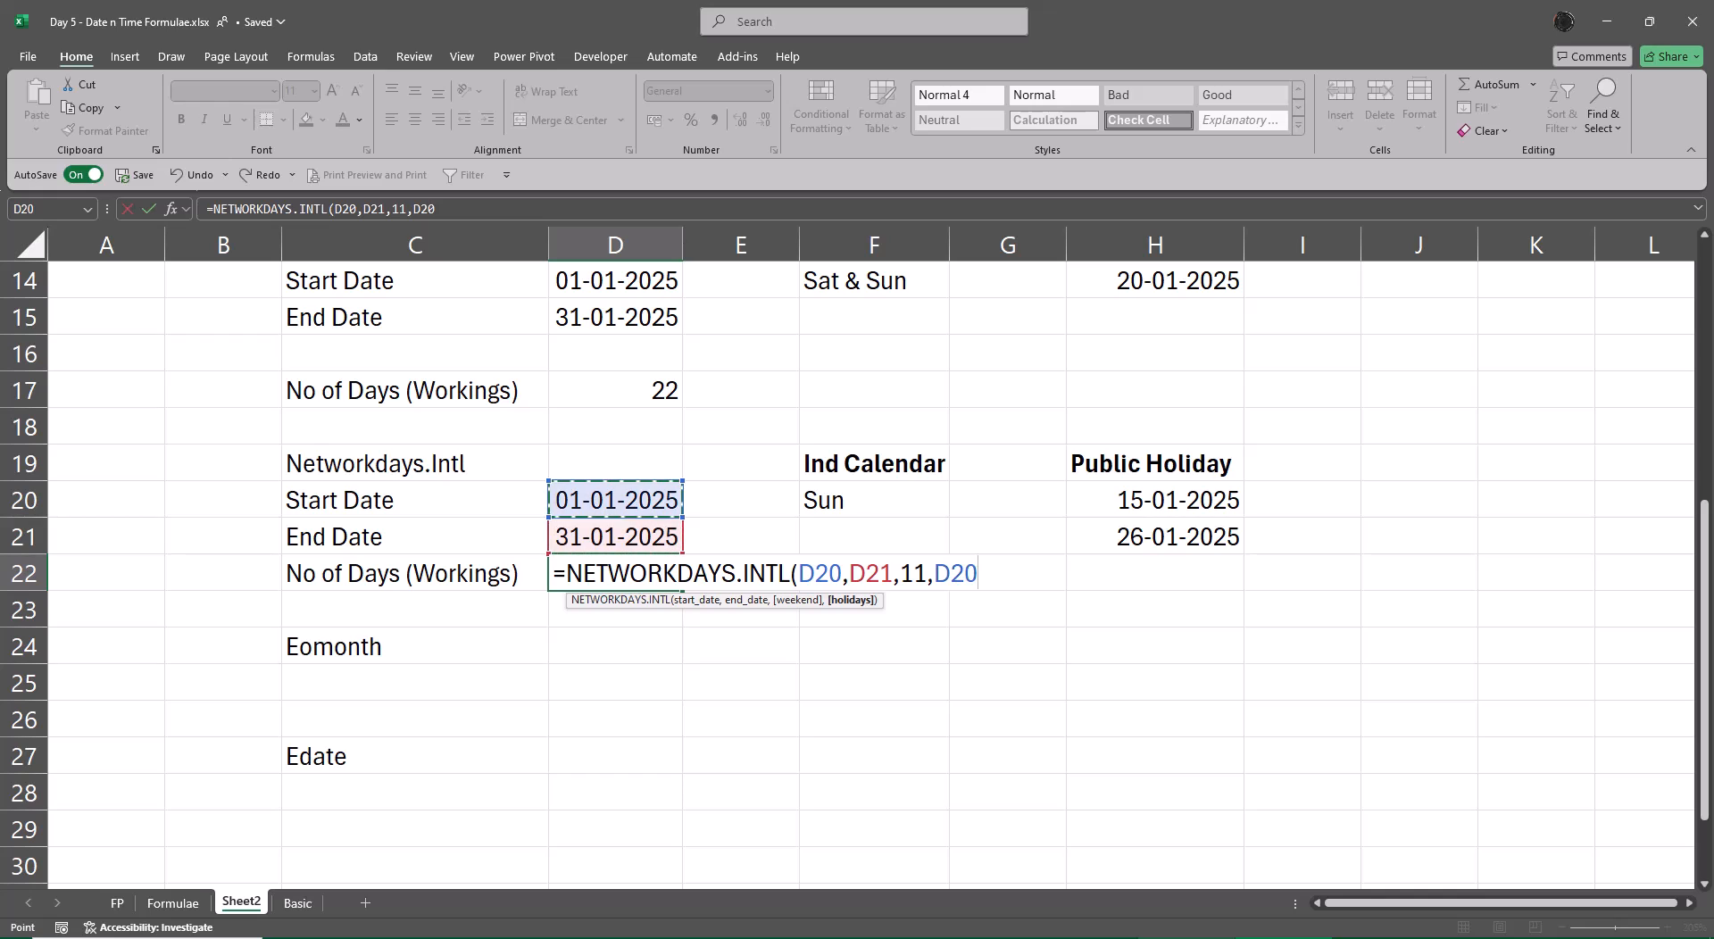
key(Right)
key(Right)
key(Right)
key(Right)
key(shift+Down)
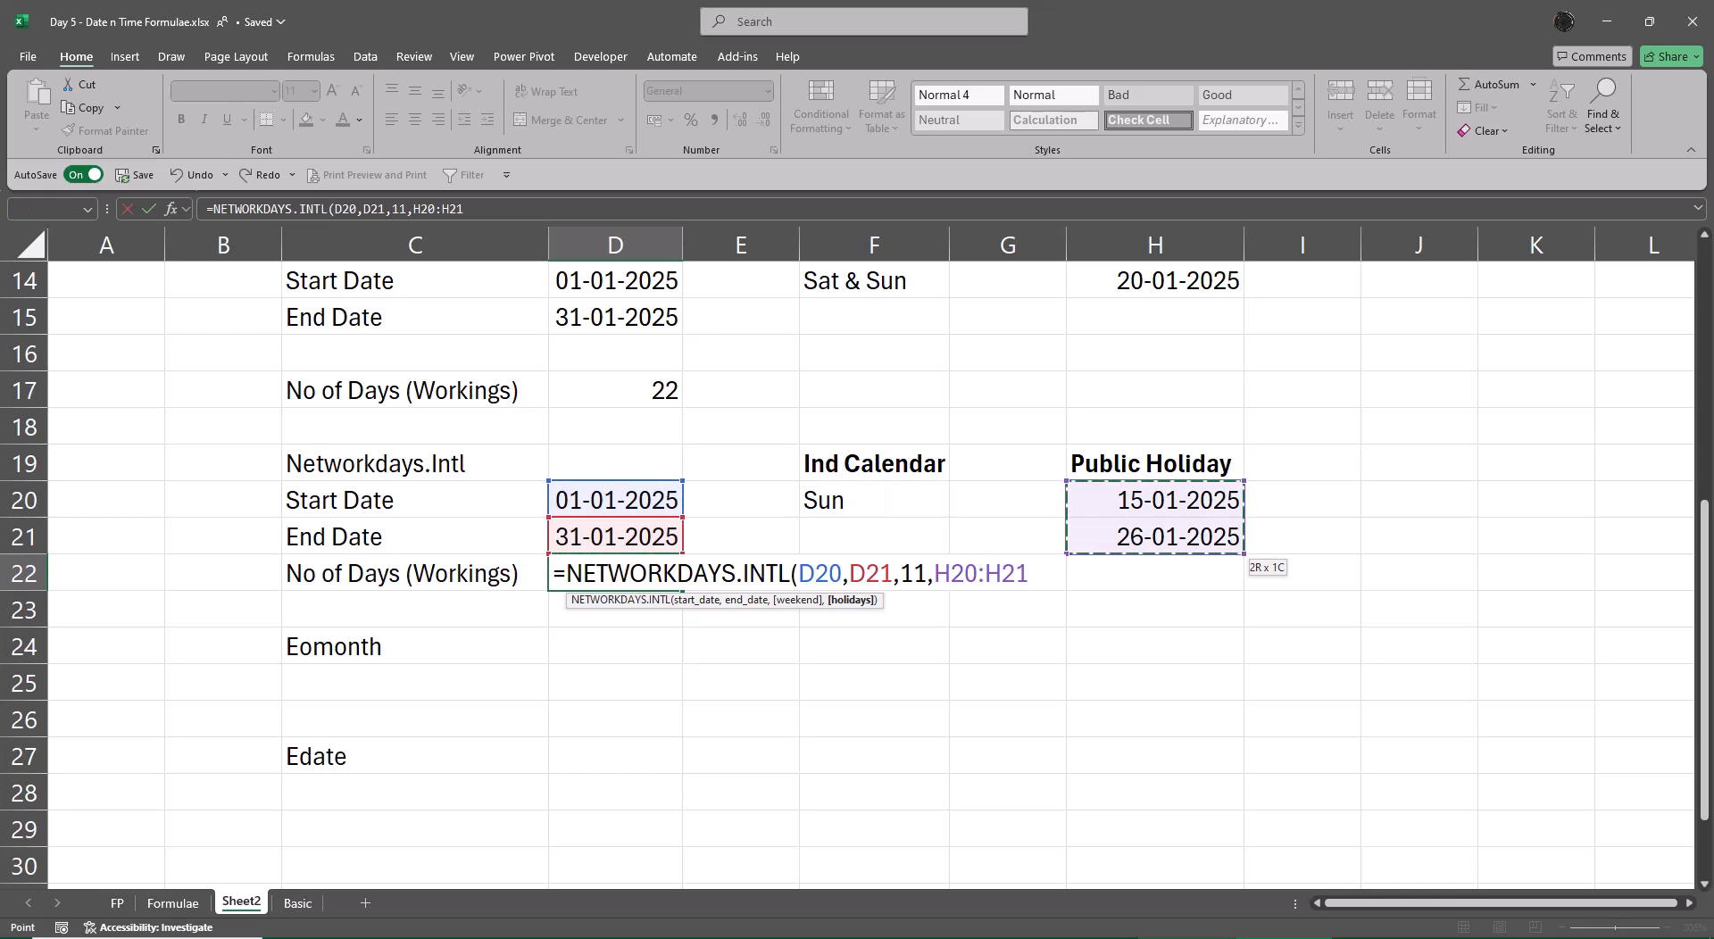
text())
key(Return)
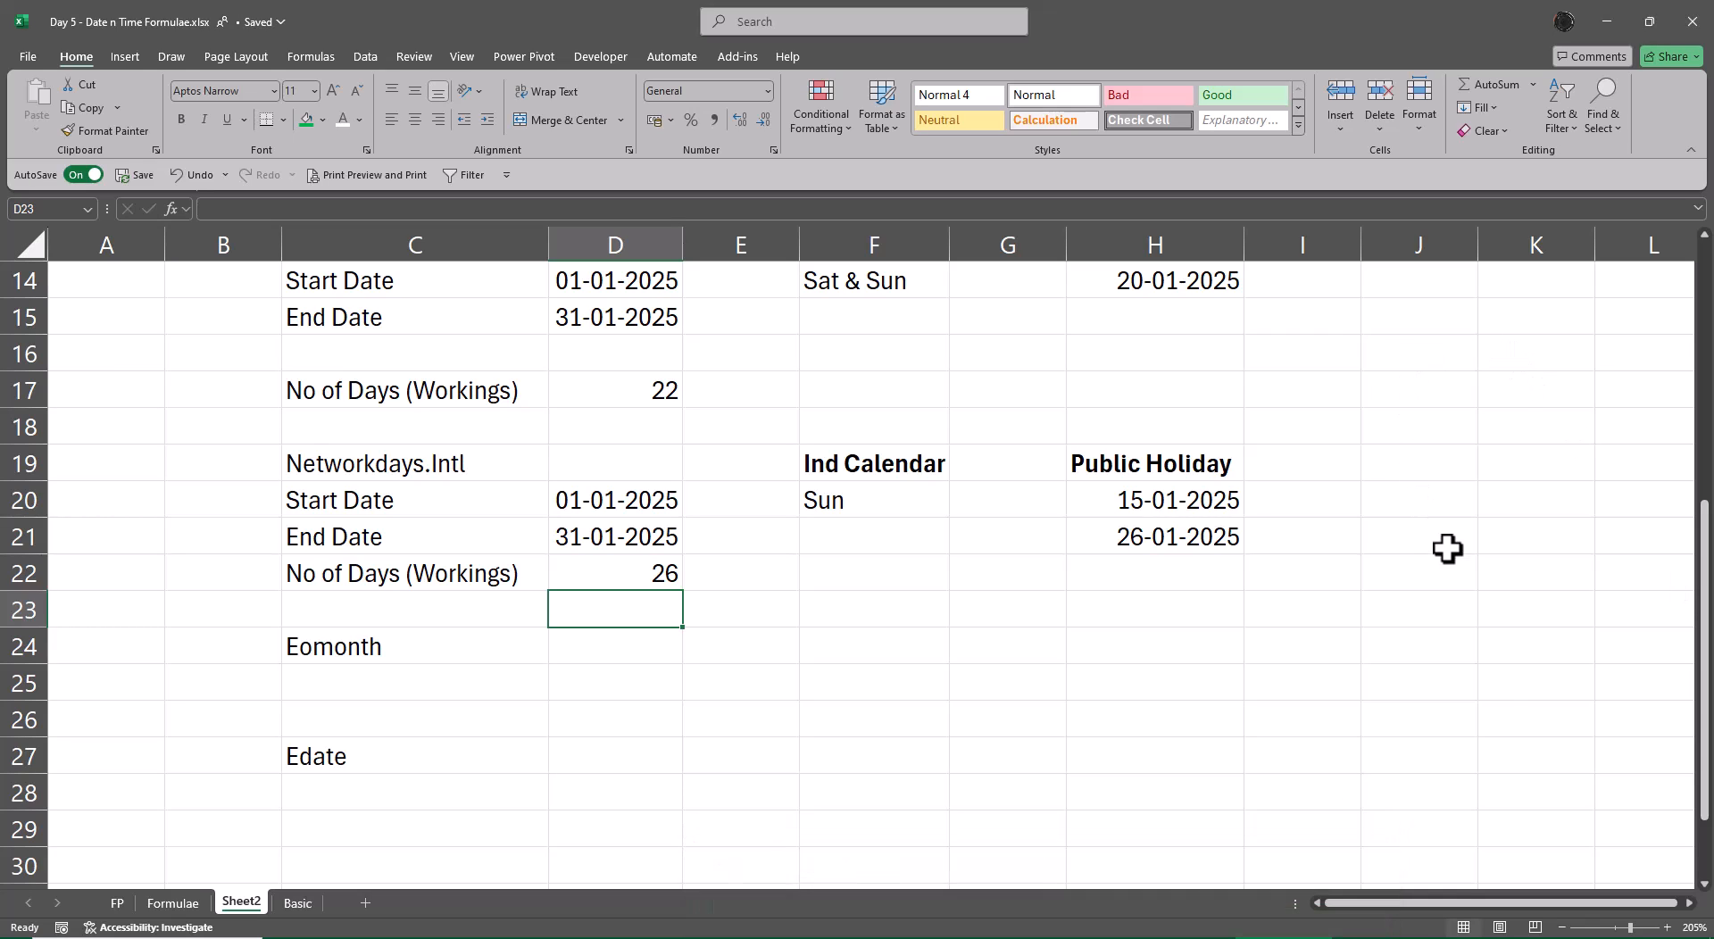
Step: Insert two blank rows at row 25, between the Eomonth and Edate labels
scroll(1437, 551, up, 2)
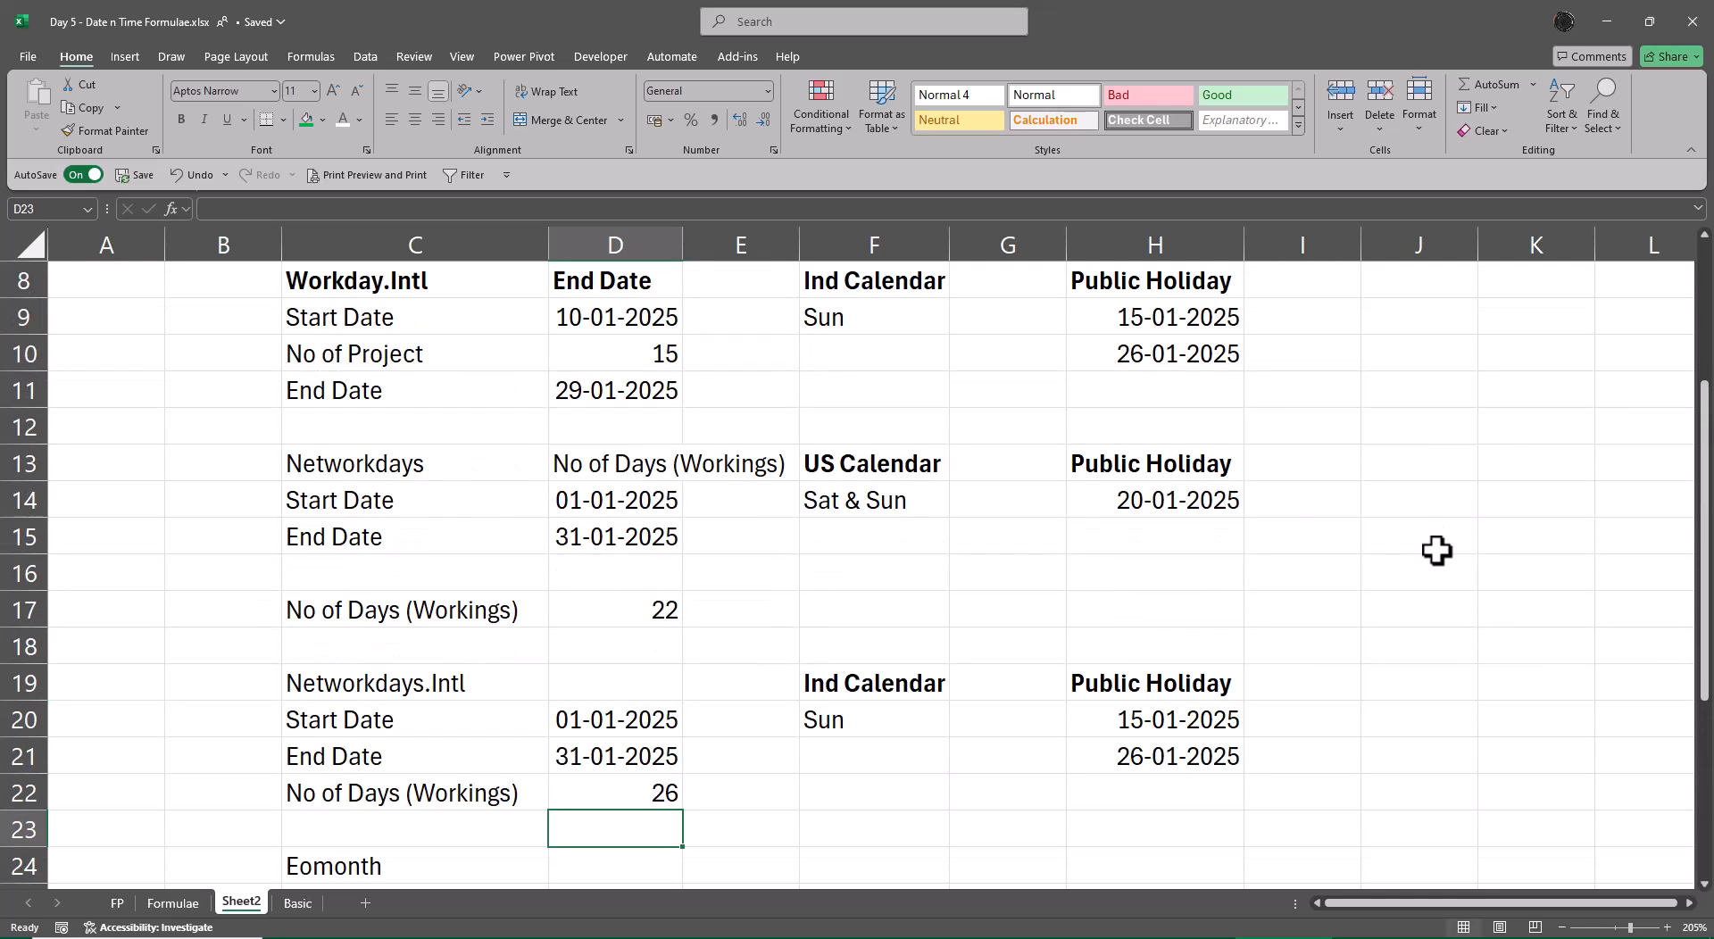
scroll(1435, 546, up, 2)
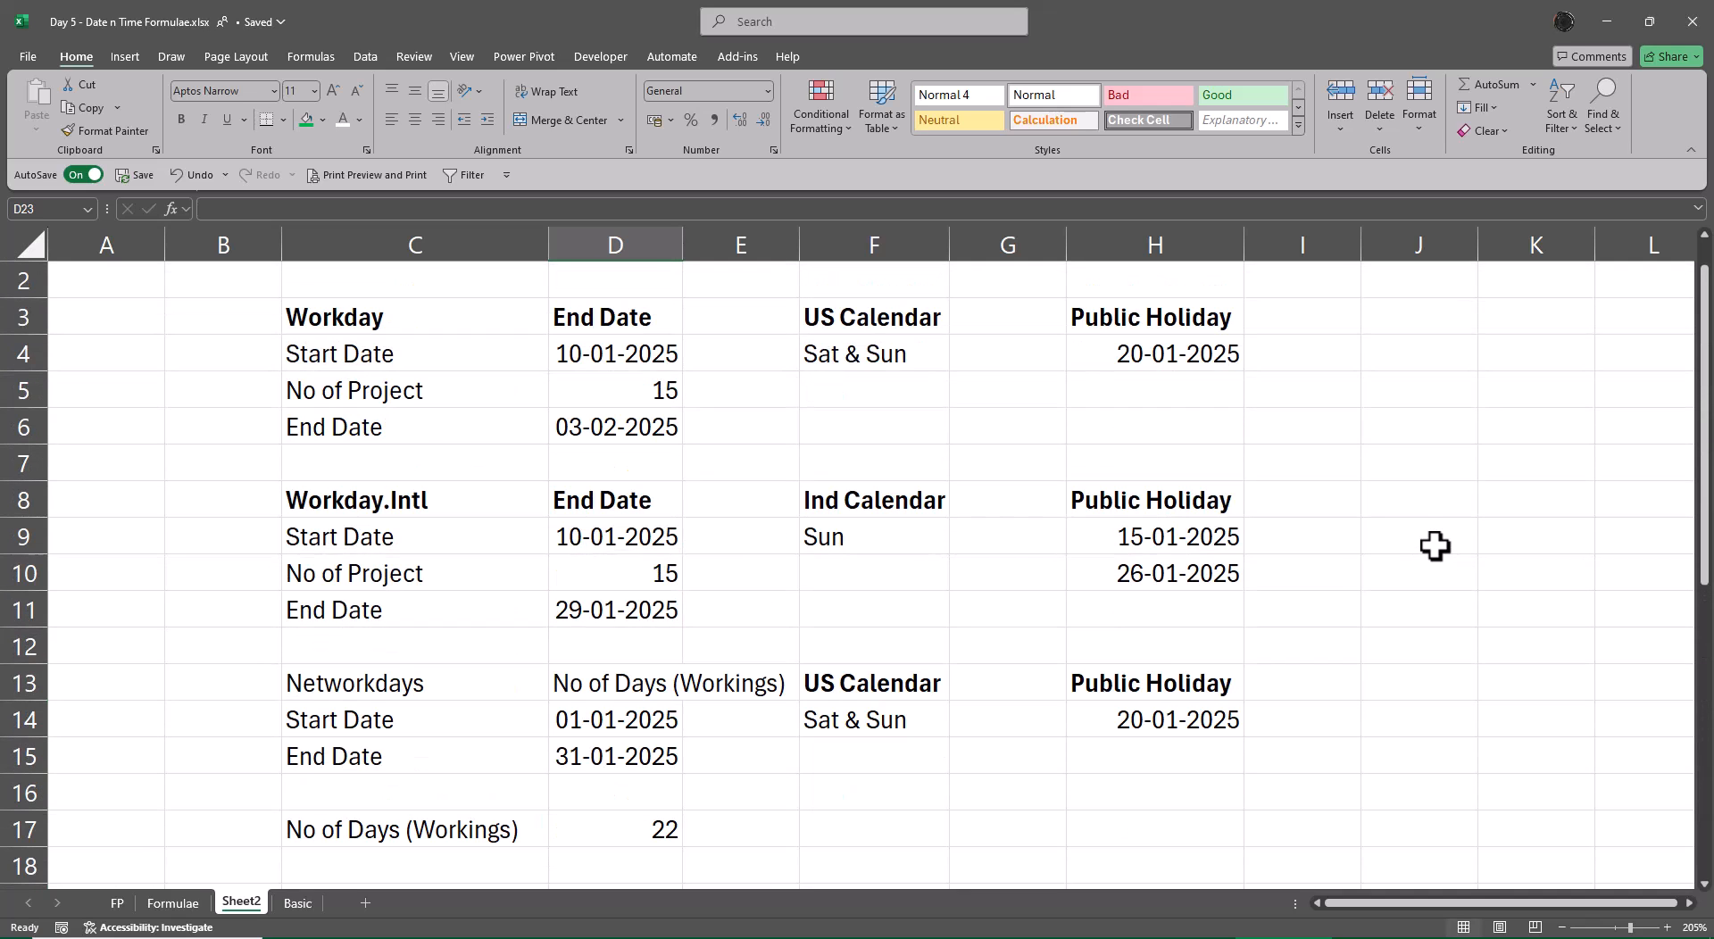
scroll(1435, 547, up, 1)
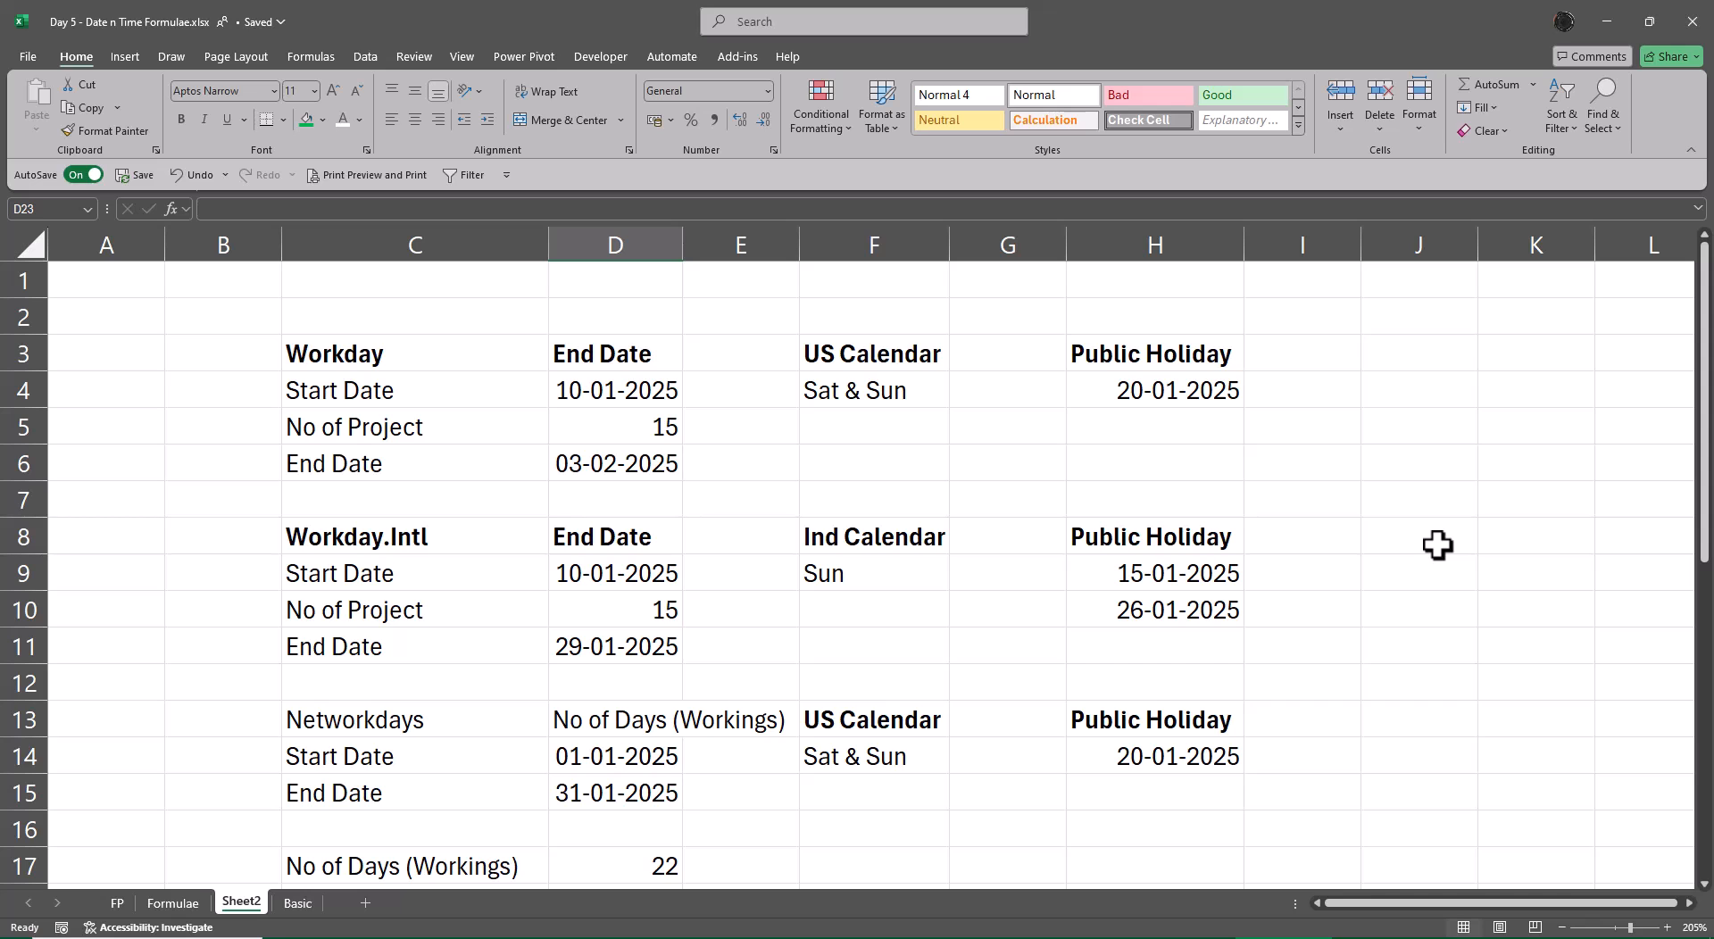
scroll(1438, 545, down, 6)
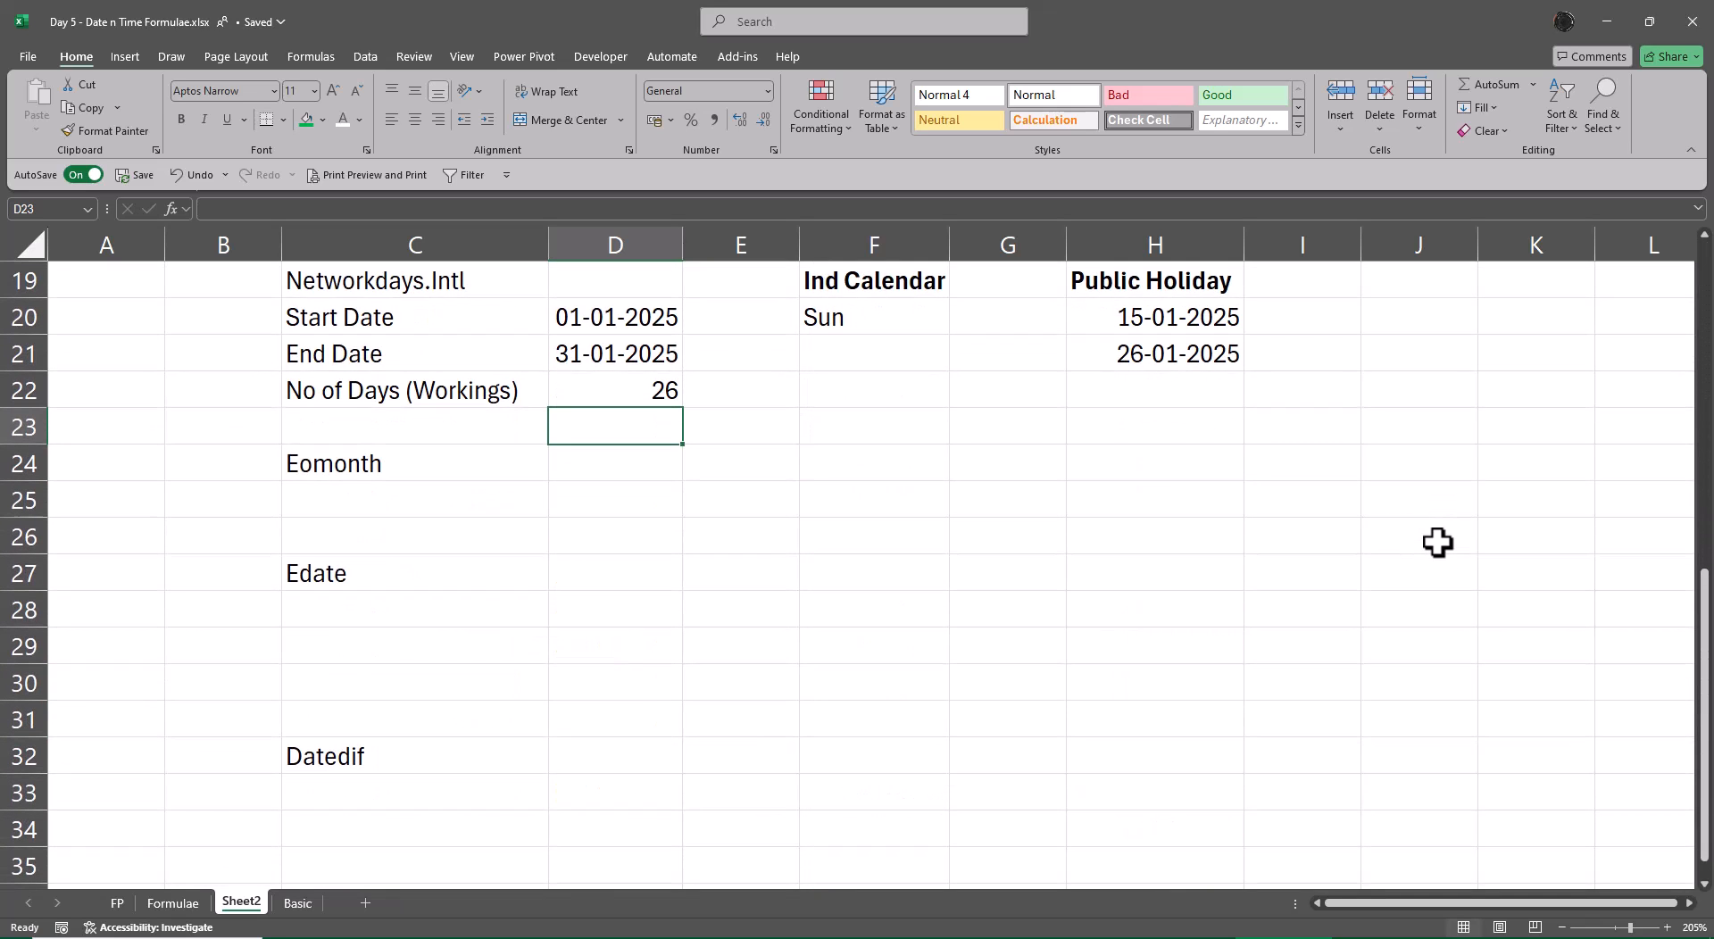
key(Down)
key(Down)
key(shift+space)
key(ctrl+plus)
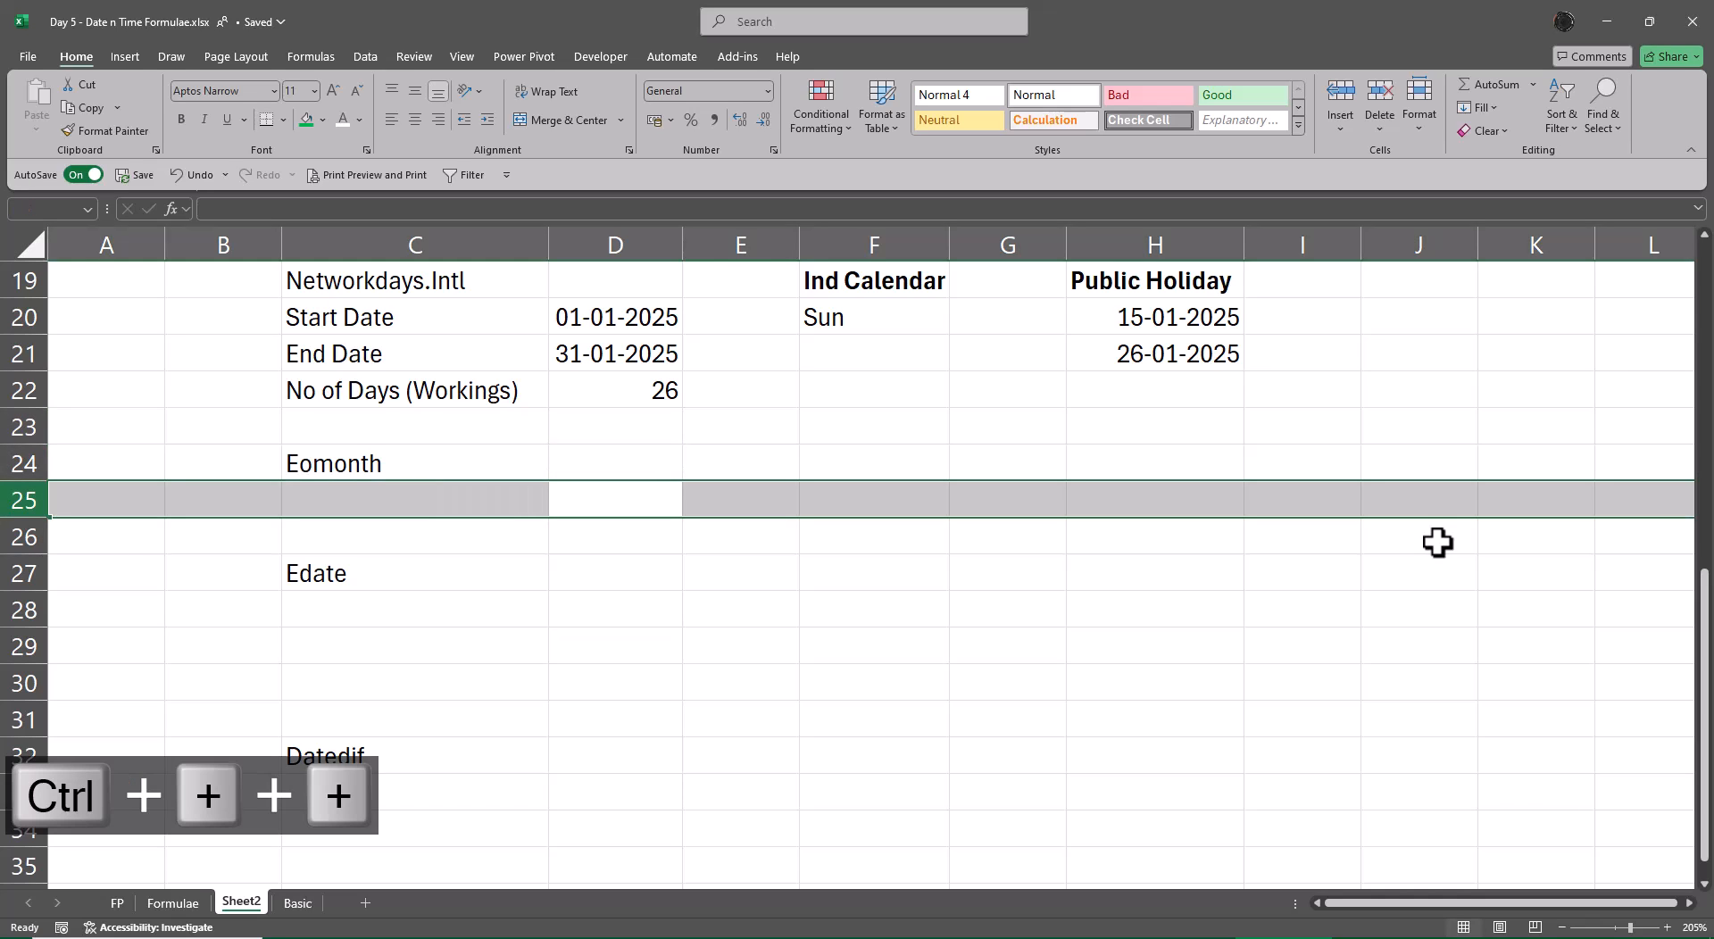
key(ctrl+plus)
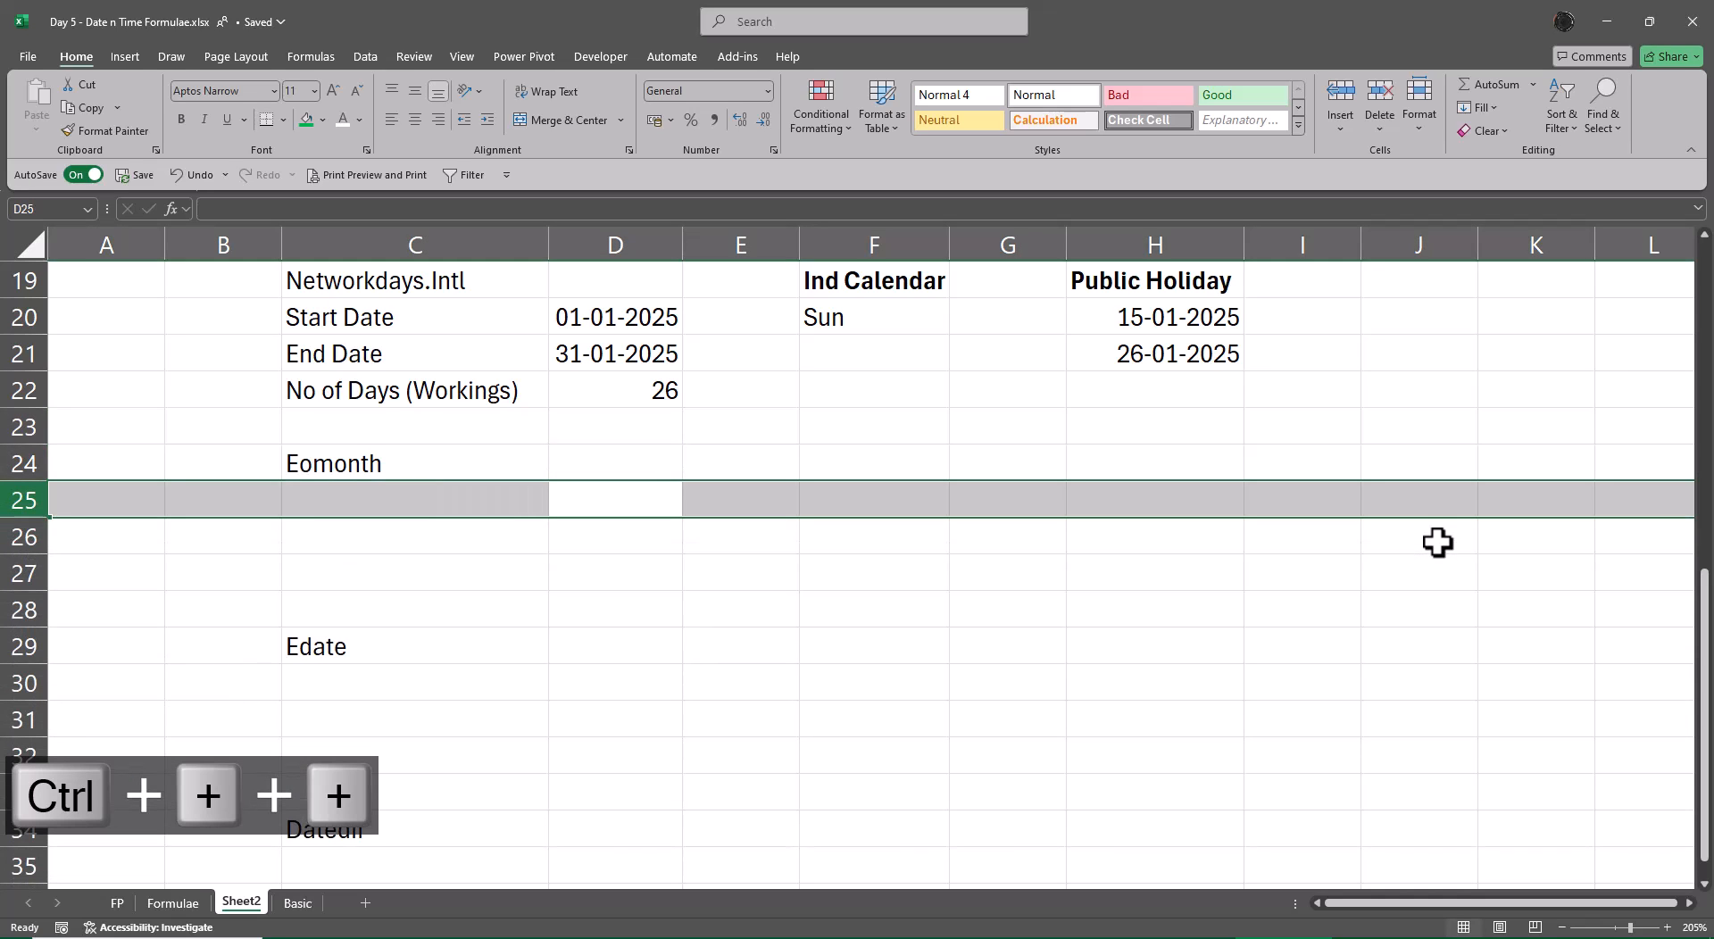
key(Down)
key(Down)
key(Down)
key(Down)
key(Down)
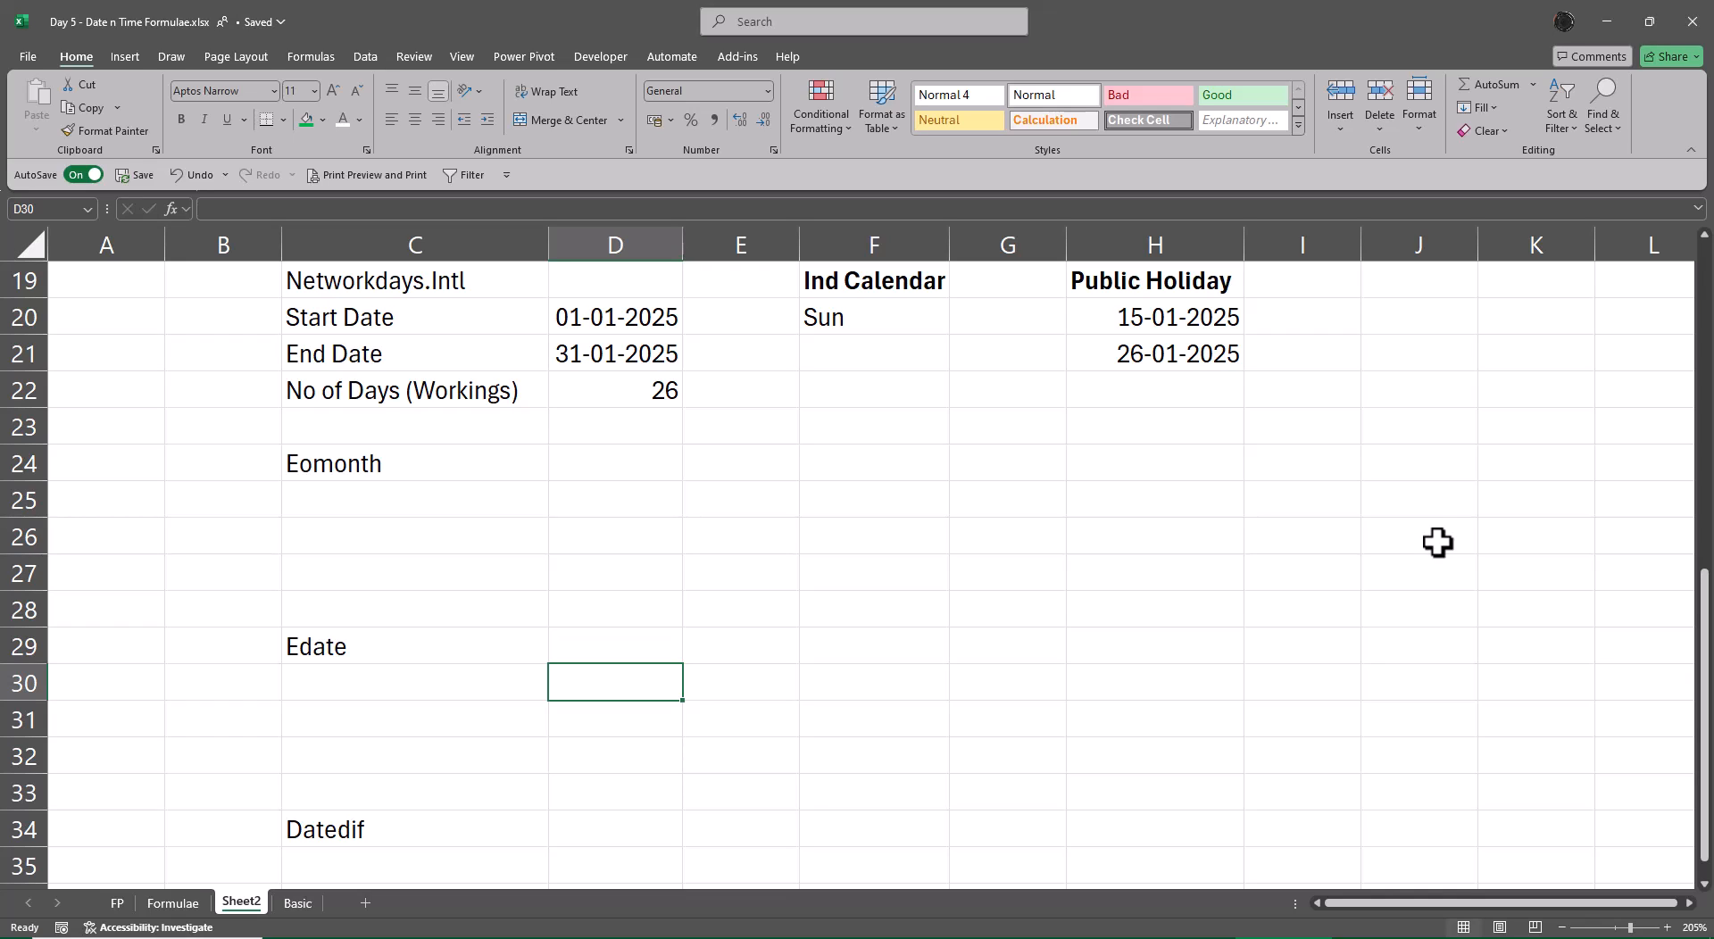
Step: Enter the date 01-02-2020 in C25, directly below the Eomonth label
key(Up)
key(Up)
key(Up)
key(Up)
key(Up)
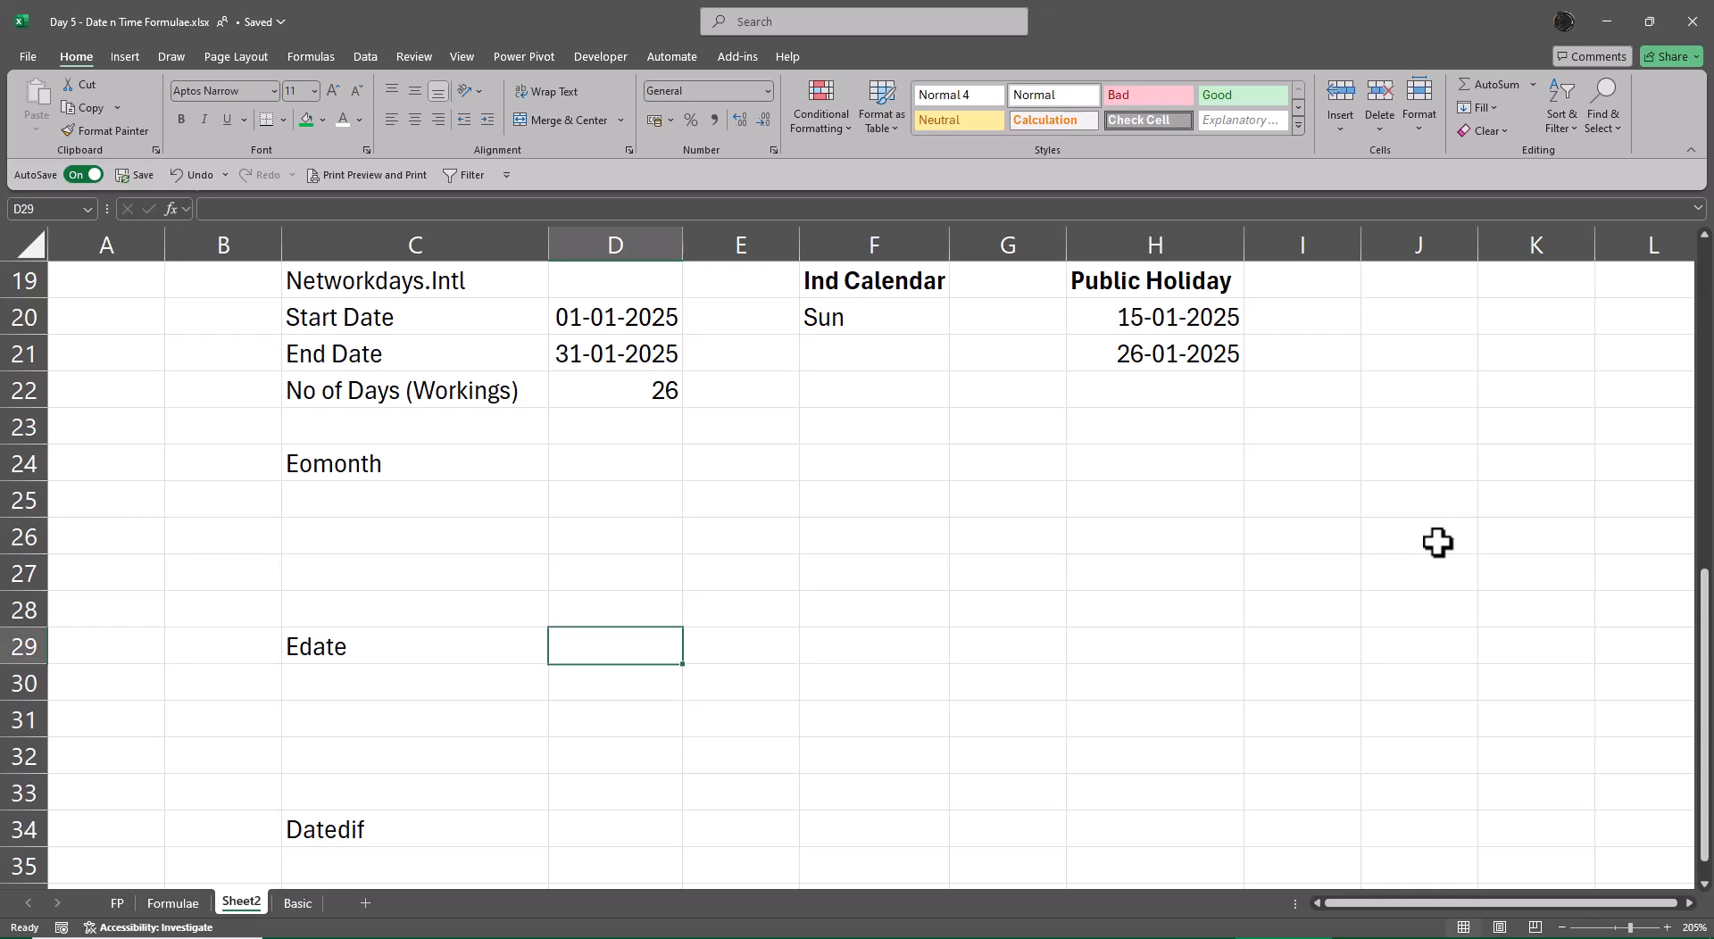
key(Left)
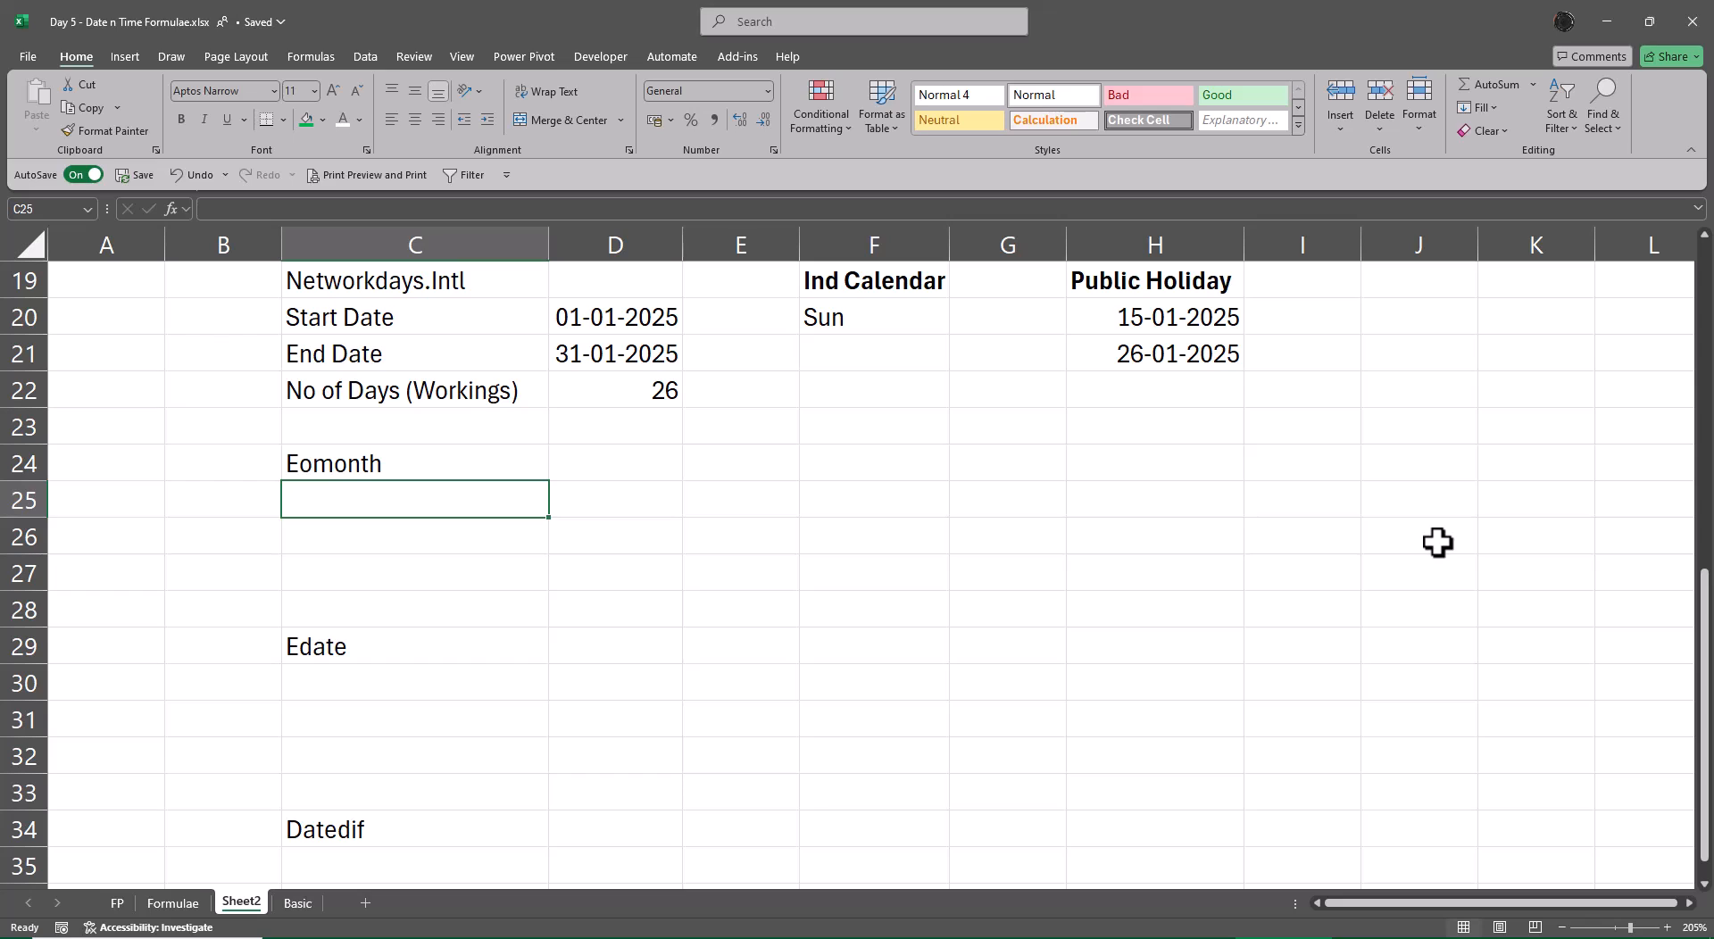
text(1)
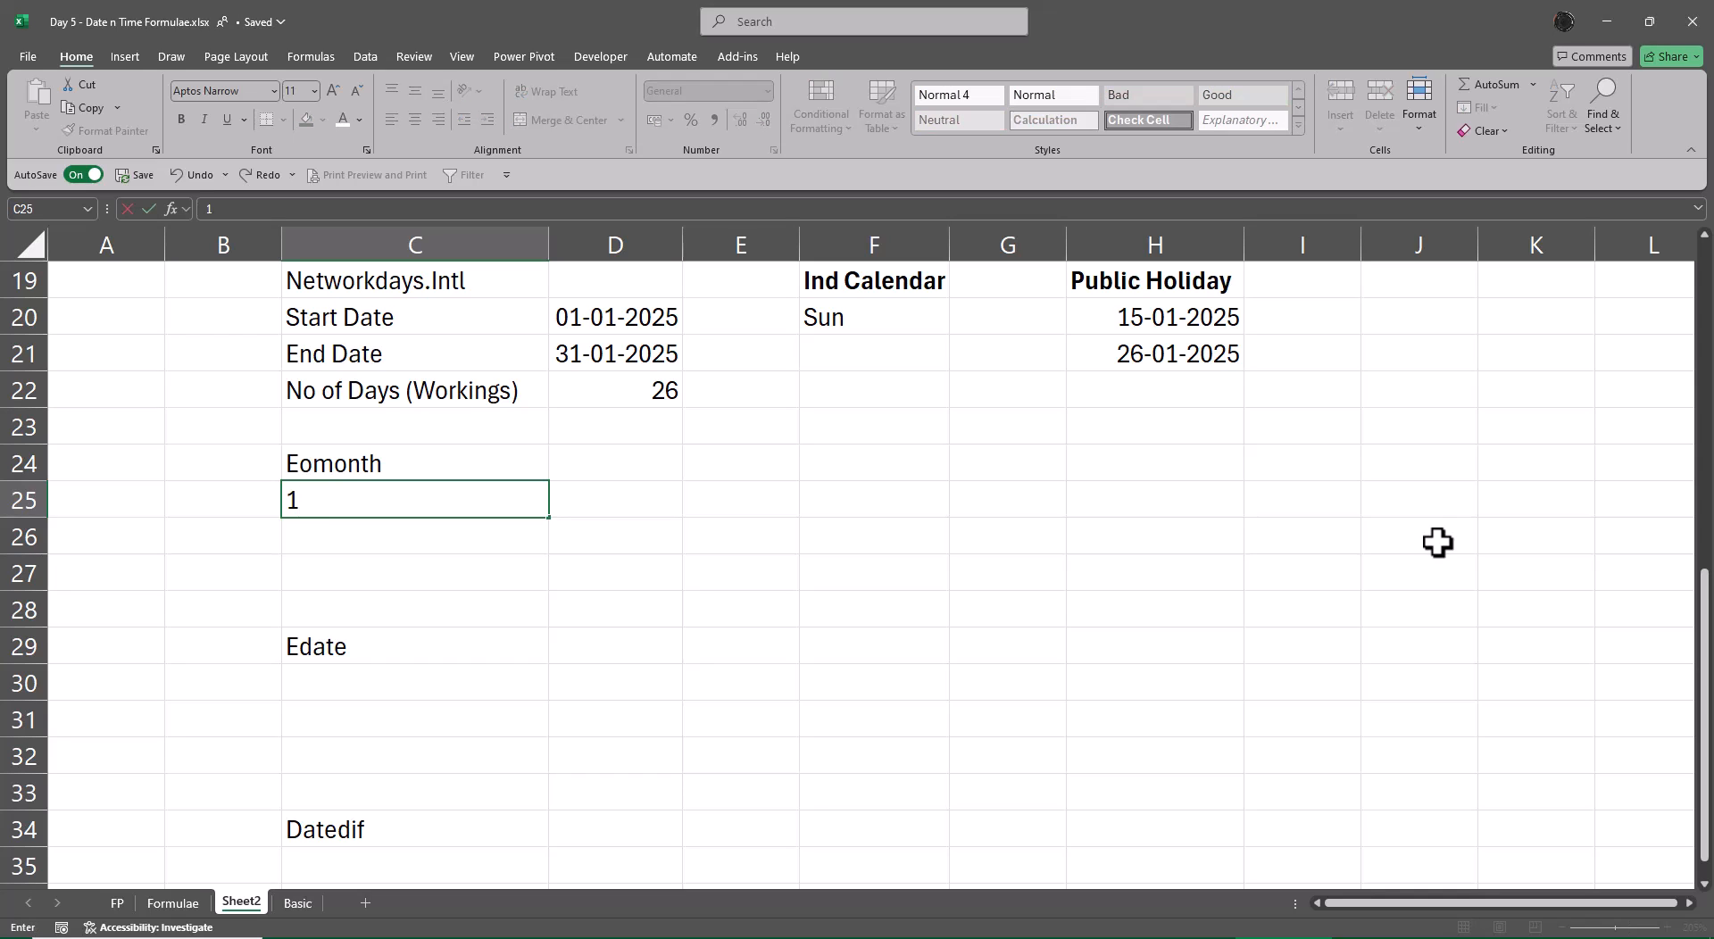
text(-02-202020)
key(Return)
Step: Enter =C25+730 in C26 and fill the formula down through C28
text(=)
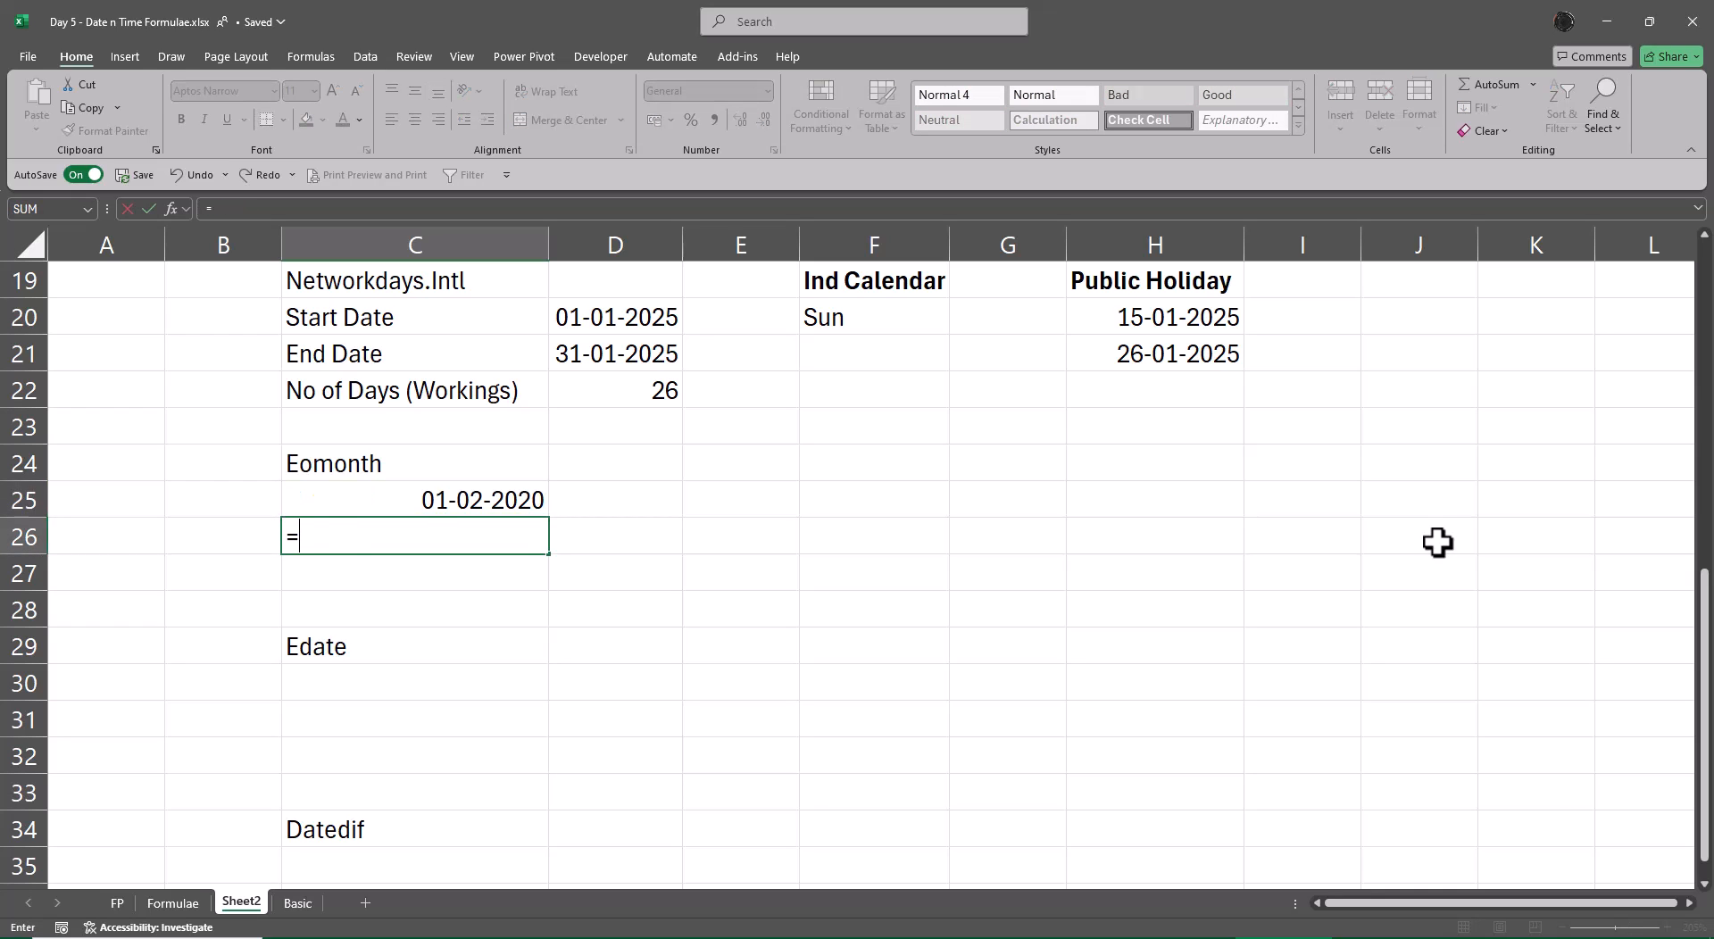
key(Up)
text(+730)
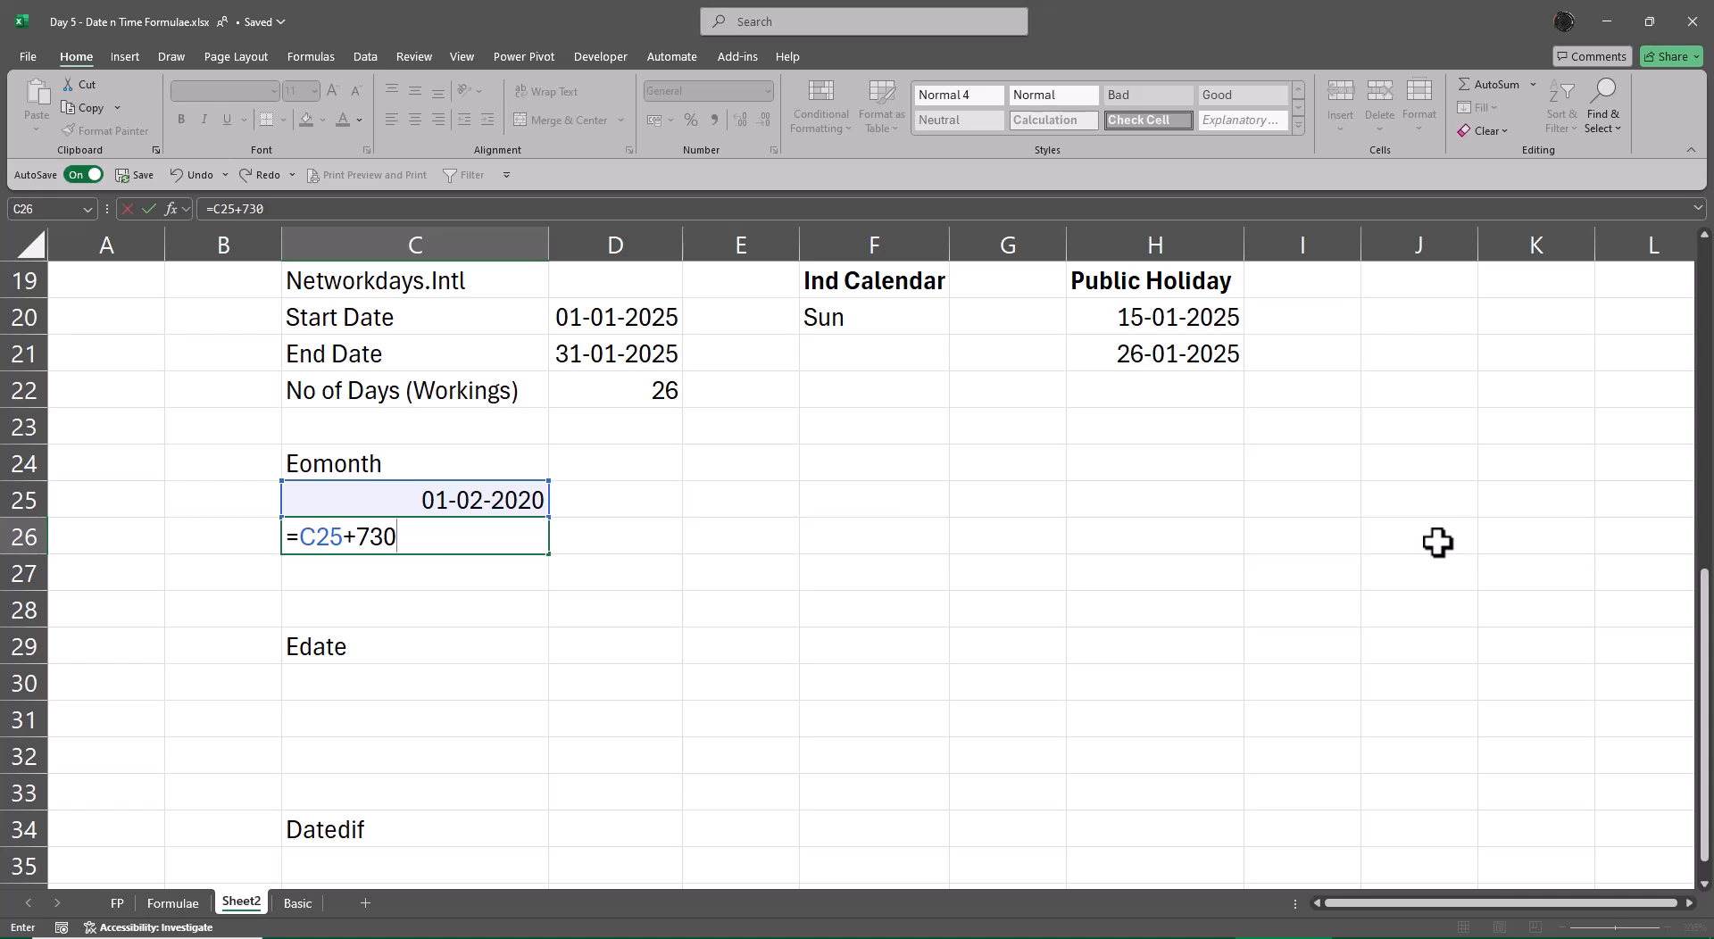
key(ctrl+Return)
key(shift+Down)
key(shift+Down)
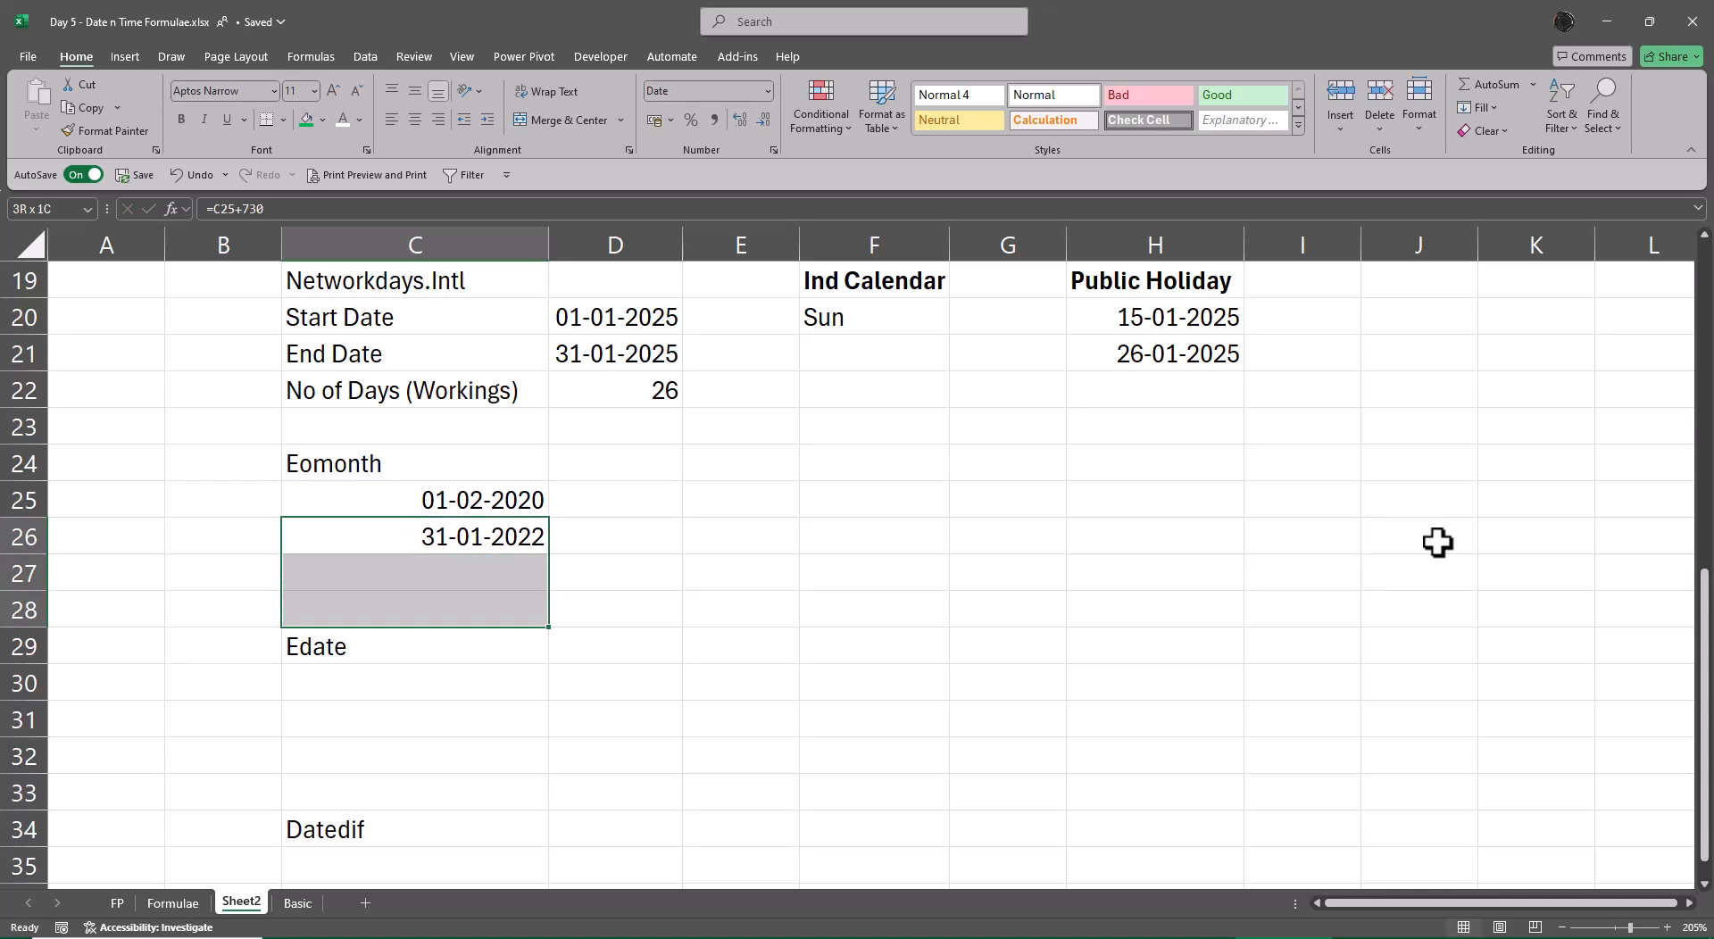
key(ctrl+d)
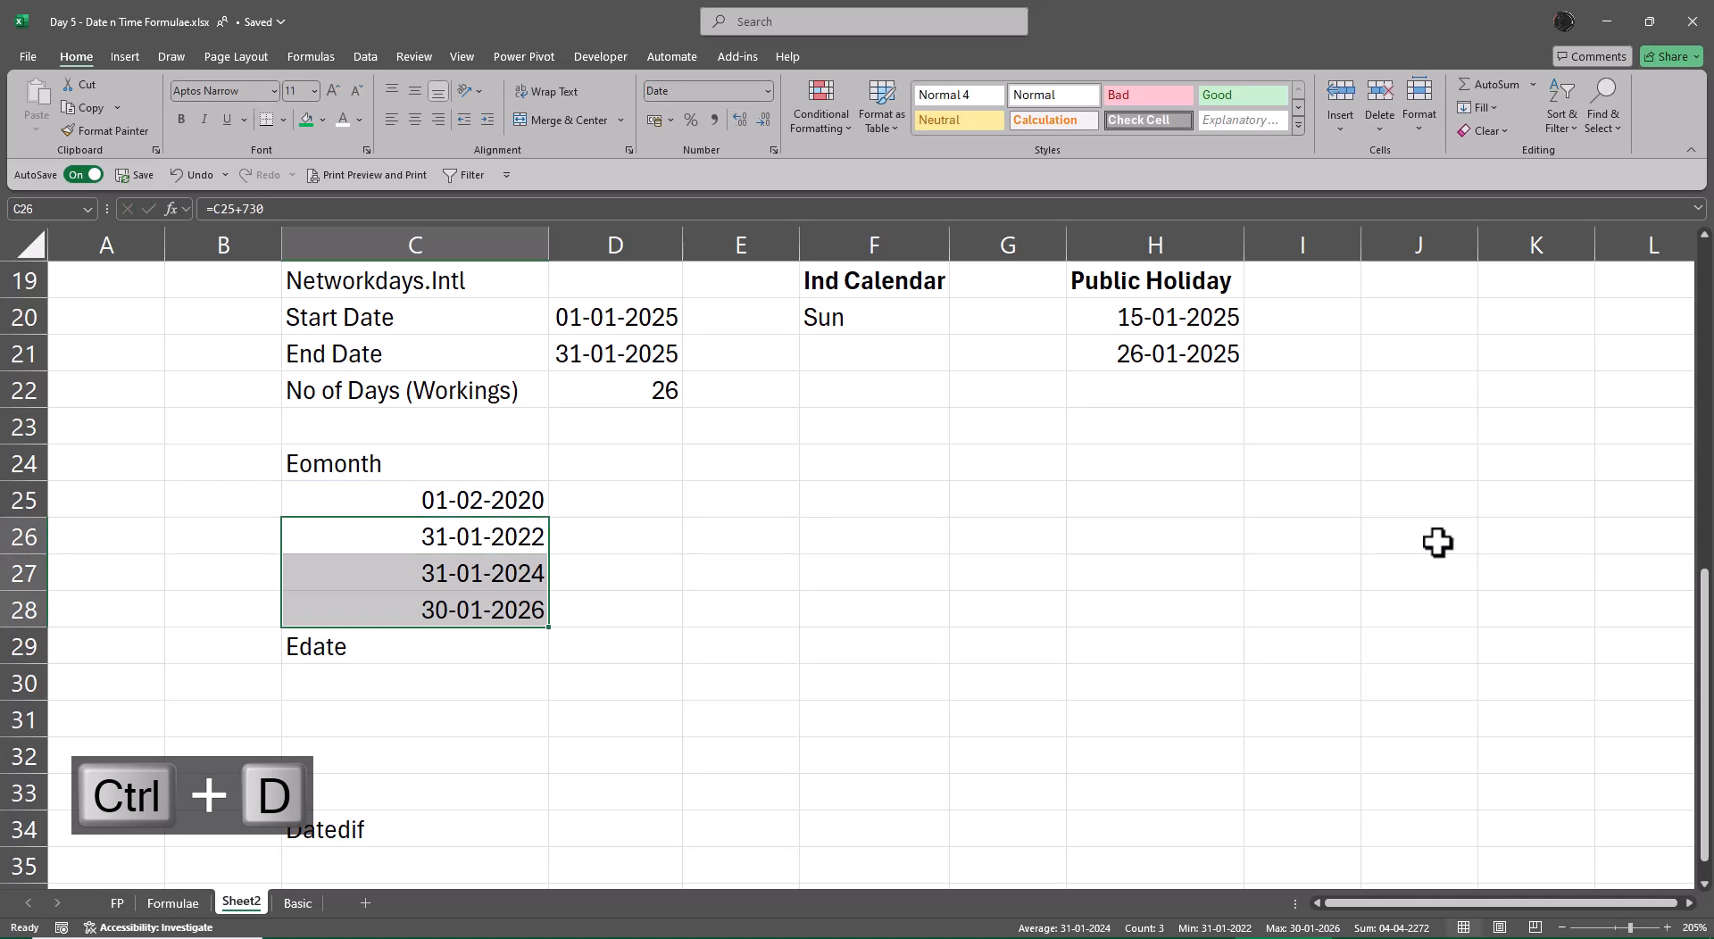
Step: Insert two blank rows at row 29, above the Edate label
key(Down)
key(Down)
key(Down)
key(shift+space)
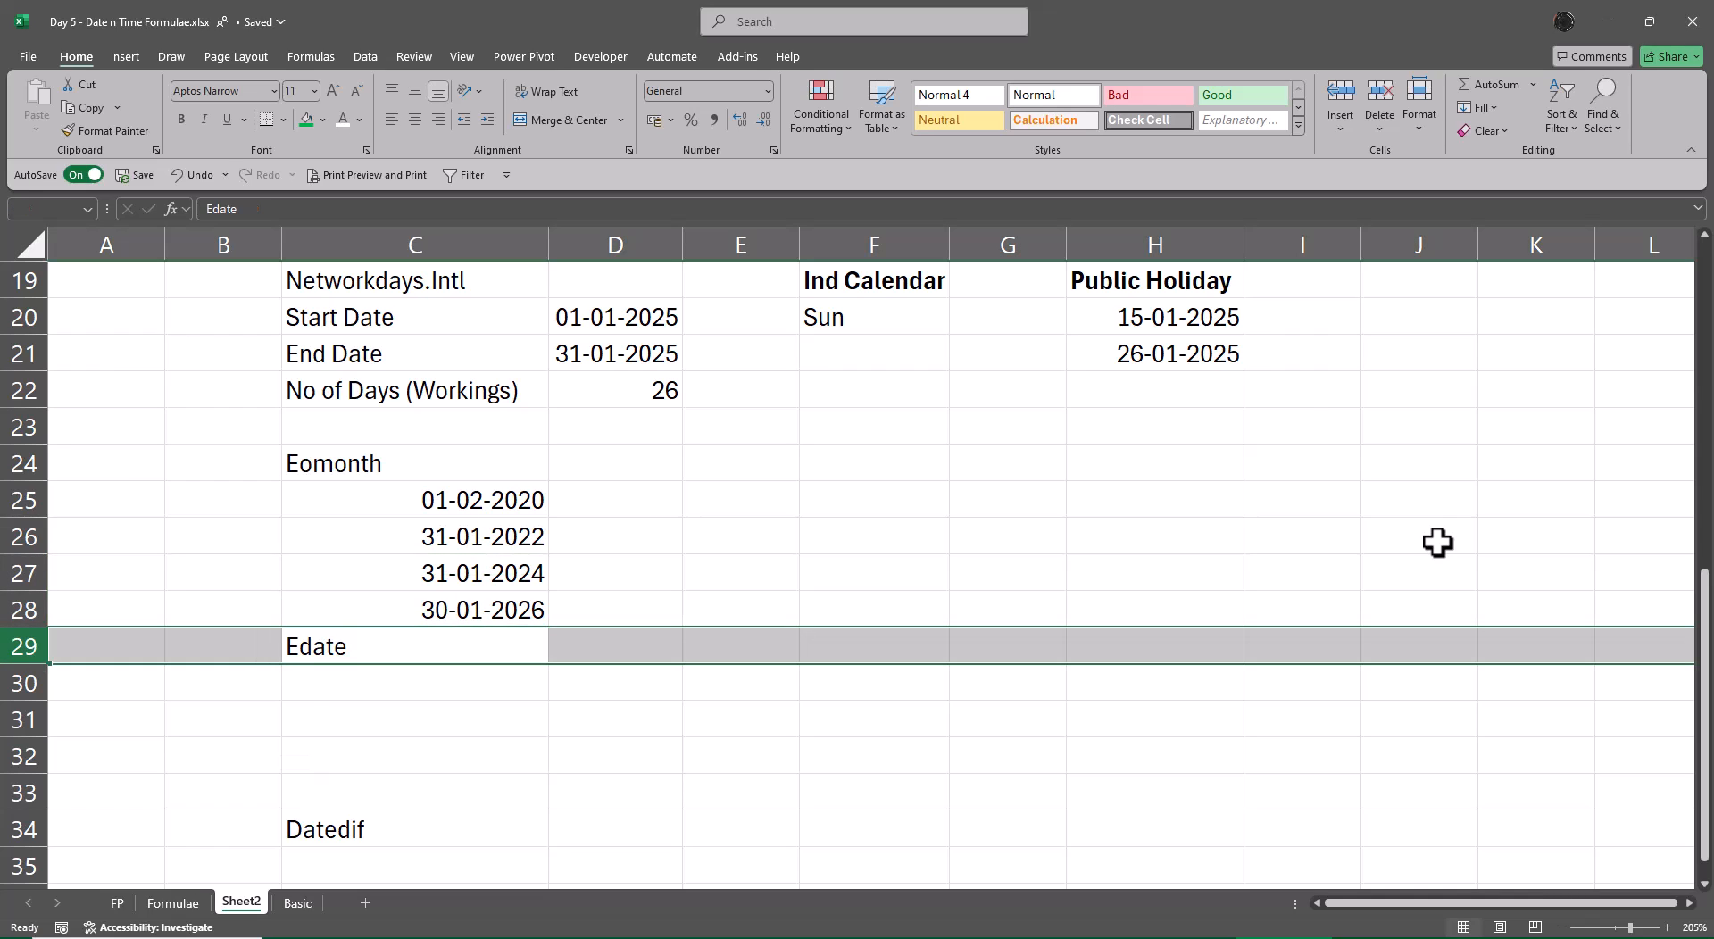
key(ctrl+plus)
key(ctrl+plus)
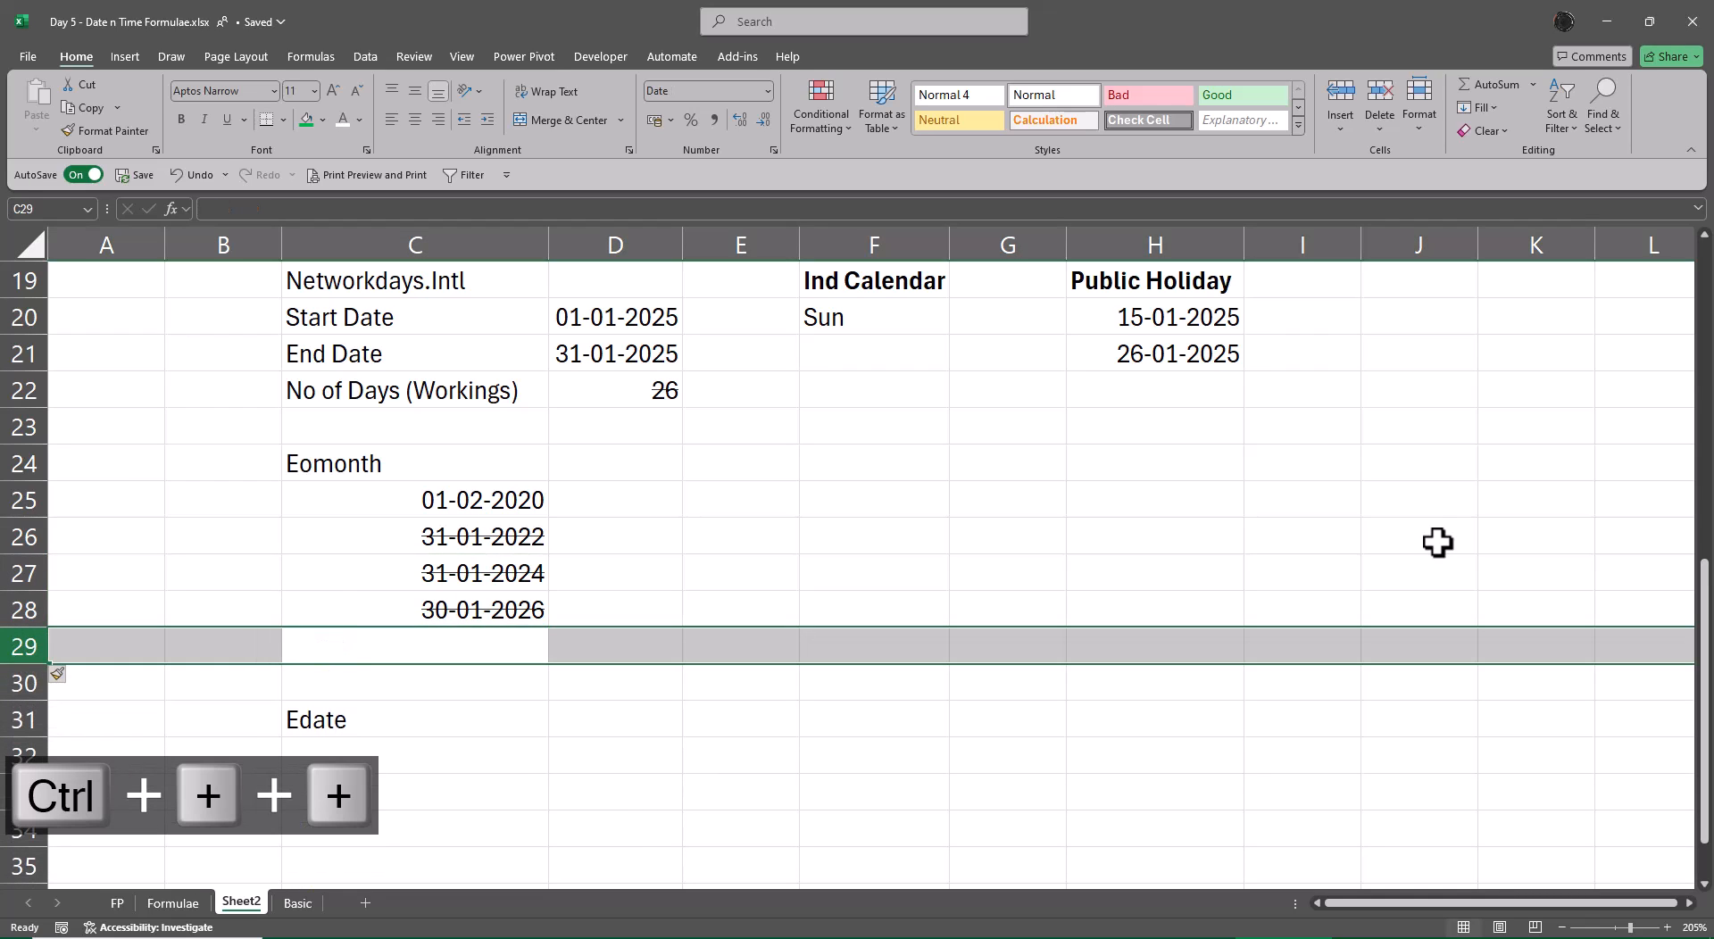
Step: Change the formula in C26 to =C25+732
key(Up)
key(Up)
key(Up)
key(F2)
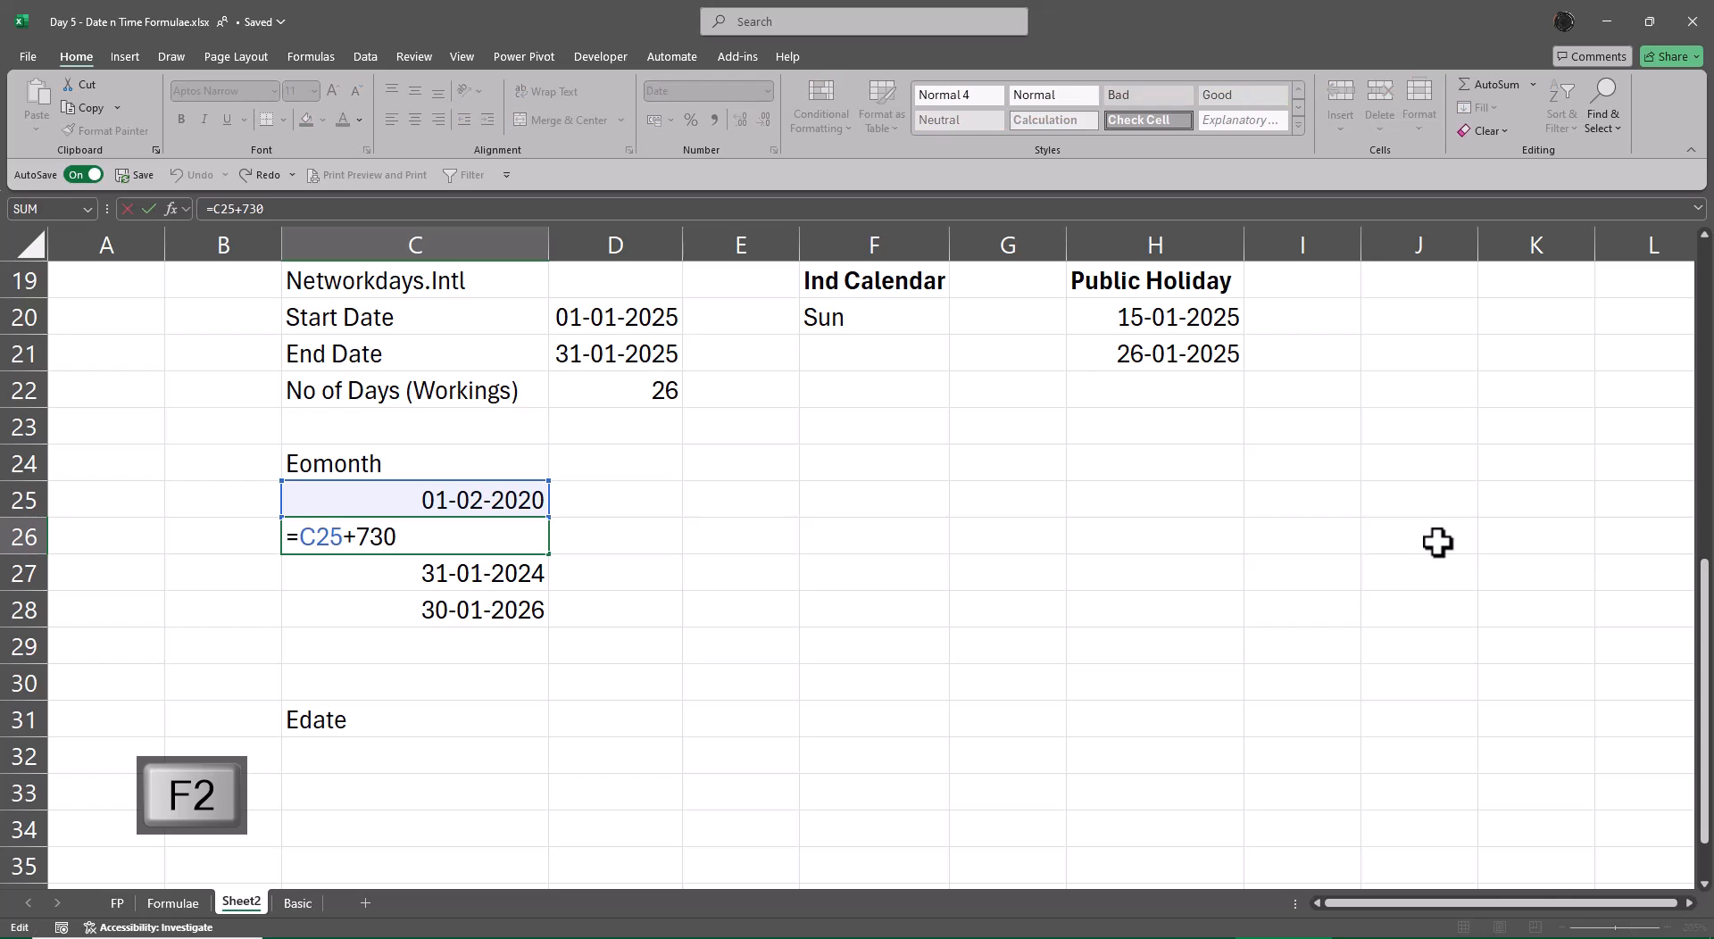
key(BackSpace)
text(2)
key(ctrl+Return)
key(shift+Down)
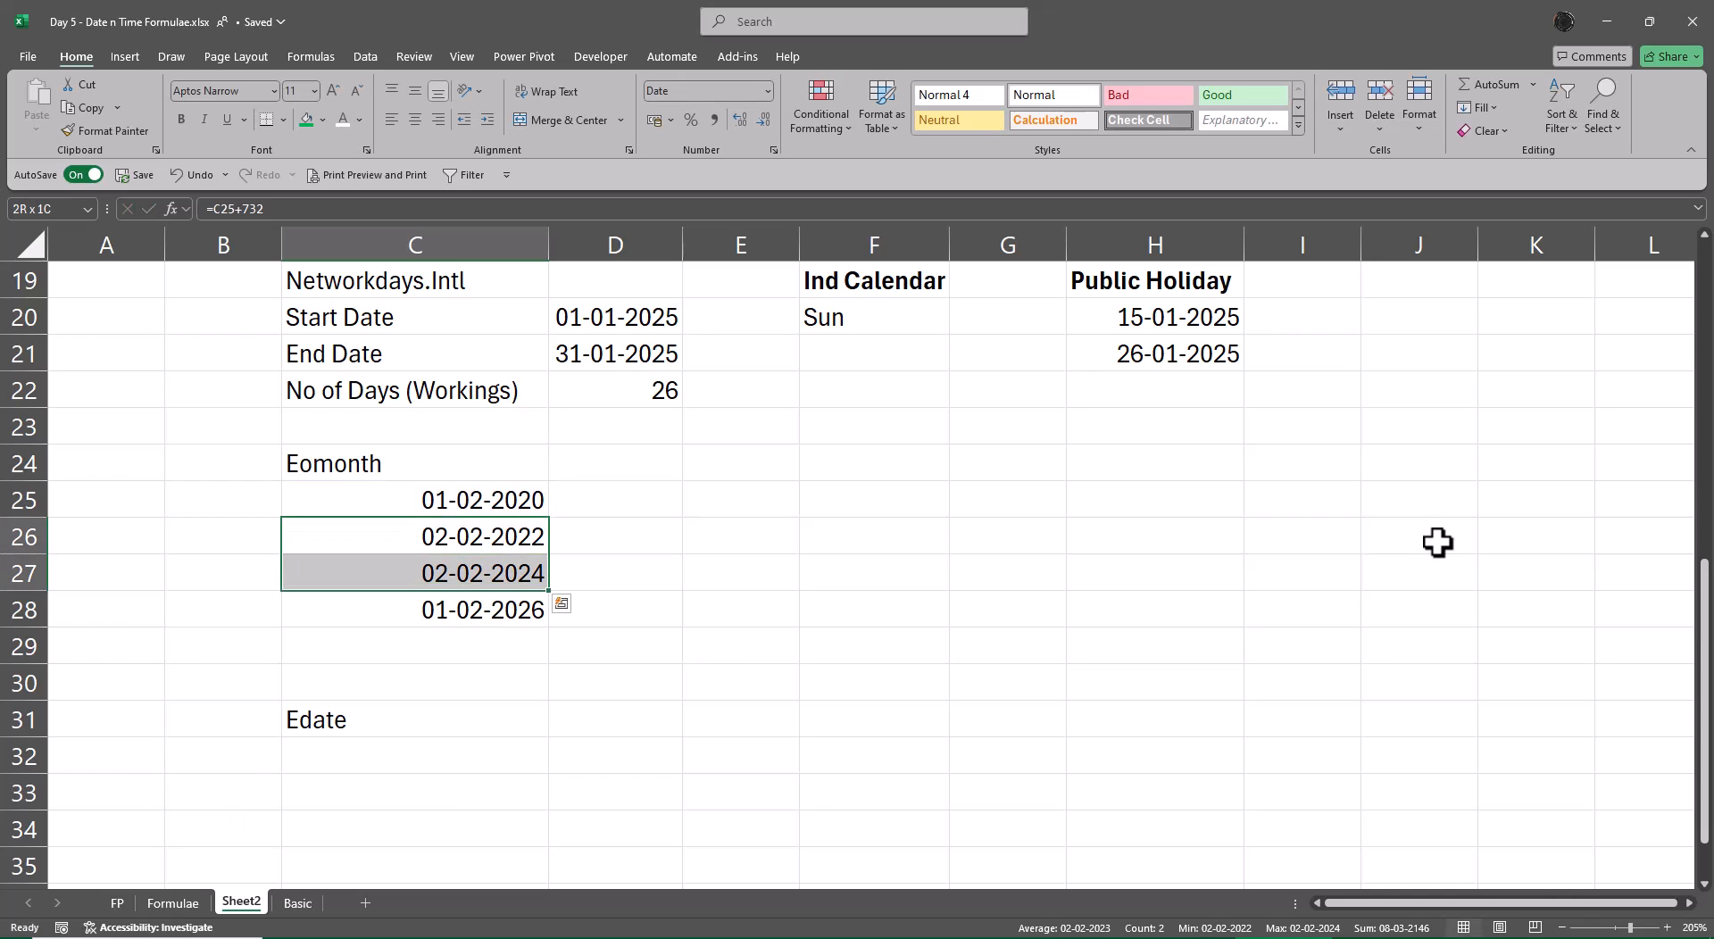
key(Down)
Step: Enter the month offsets 0, 1 and -1 in E24, F24 and G24, on the Eomonth row
key(Up)
key(Up)
key(Right)
key(Right)
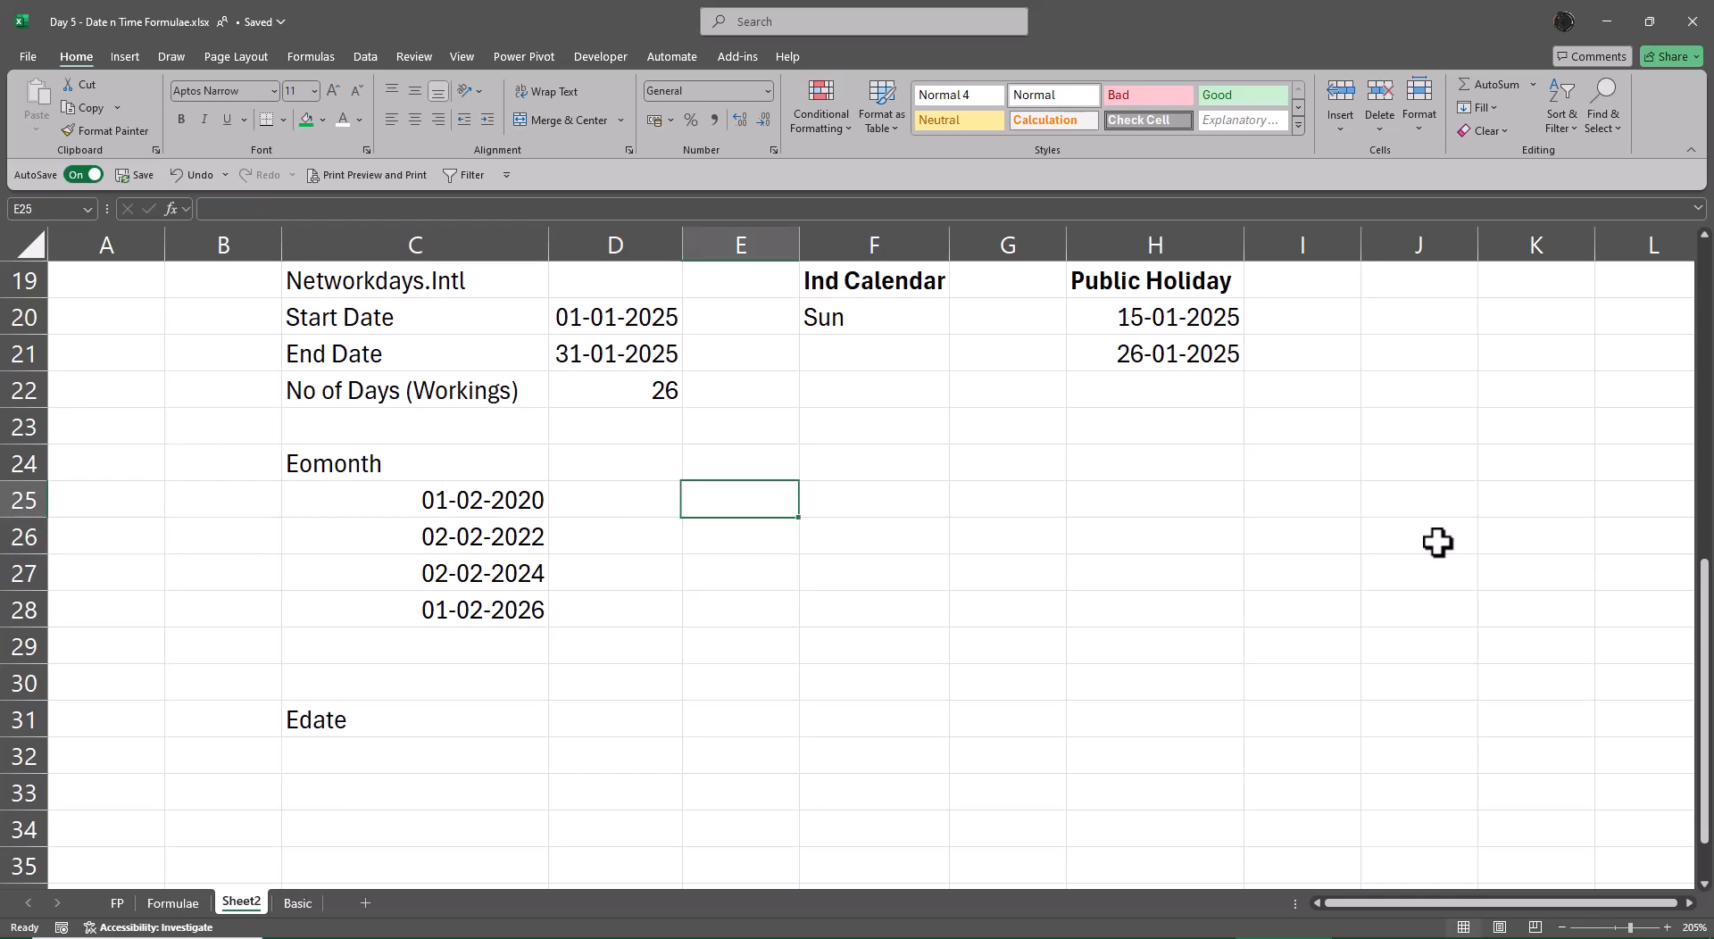
key(Up)
text(0)
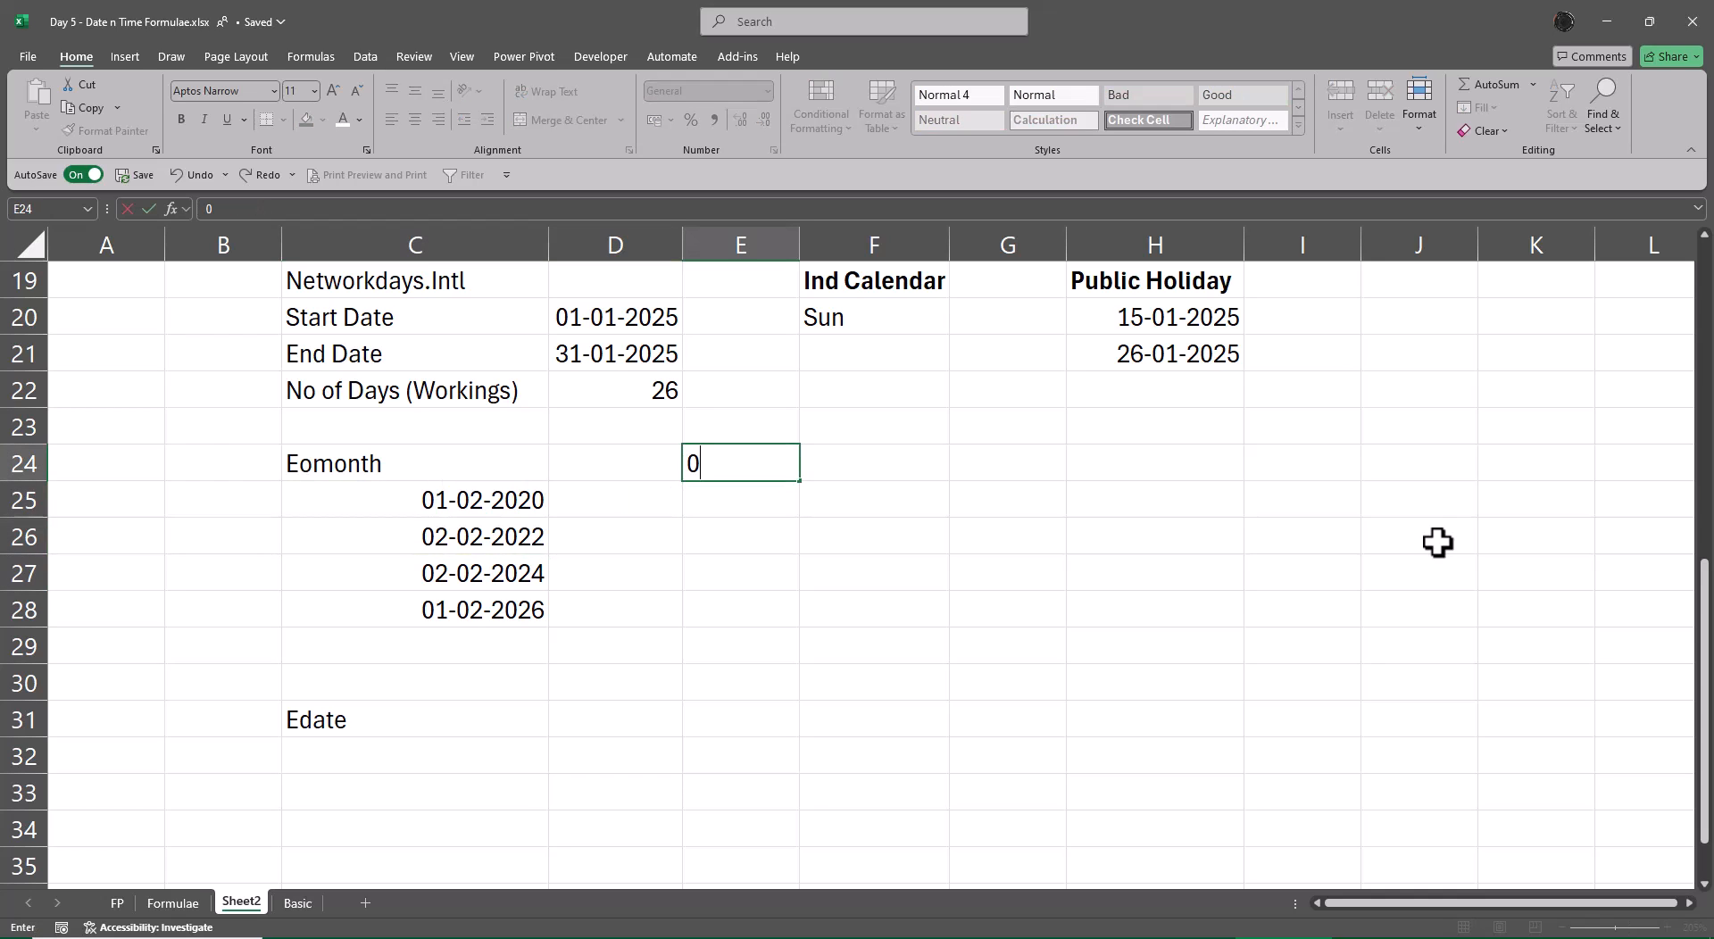
key(Right)
text(1)
key(Tab)
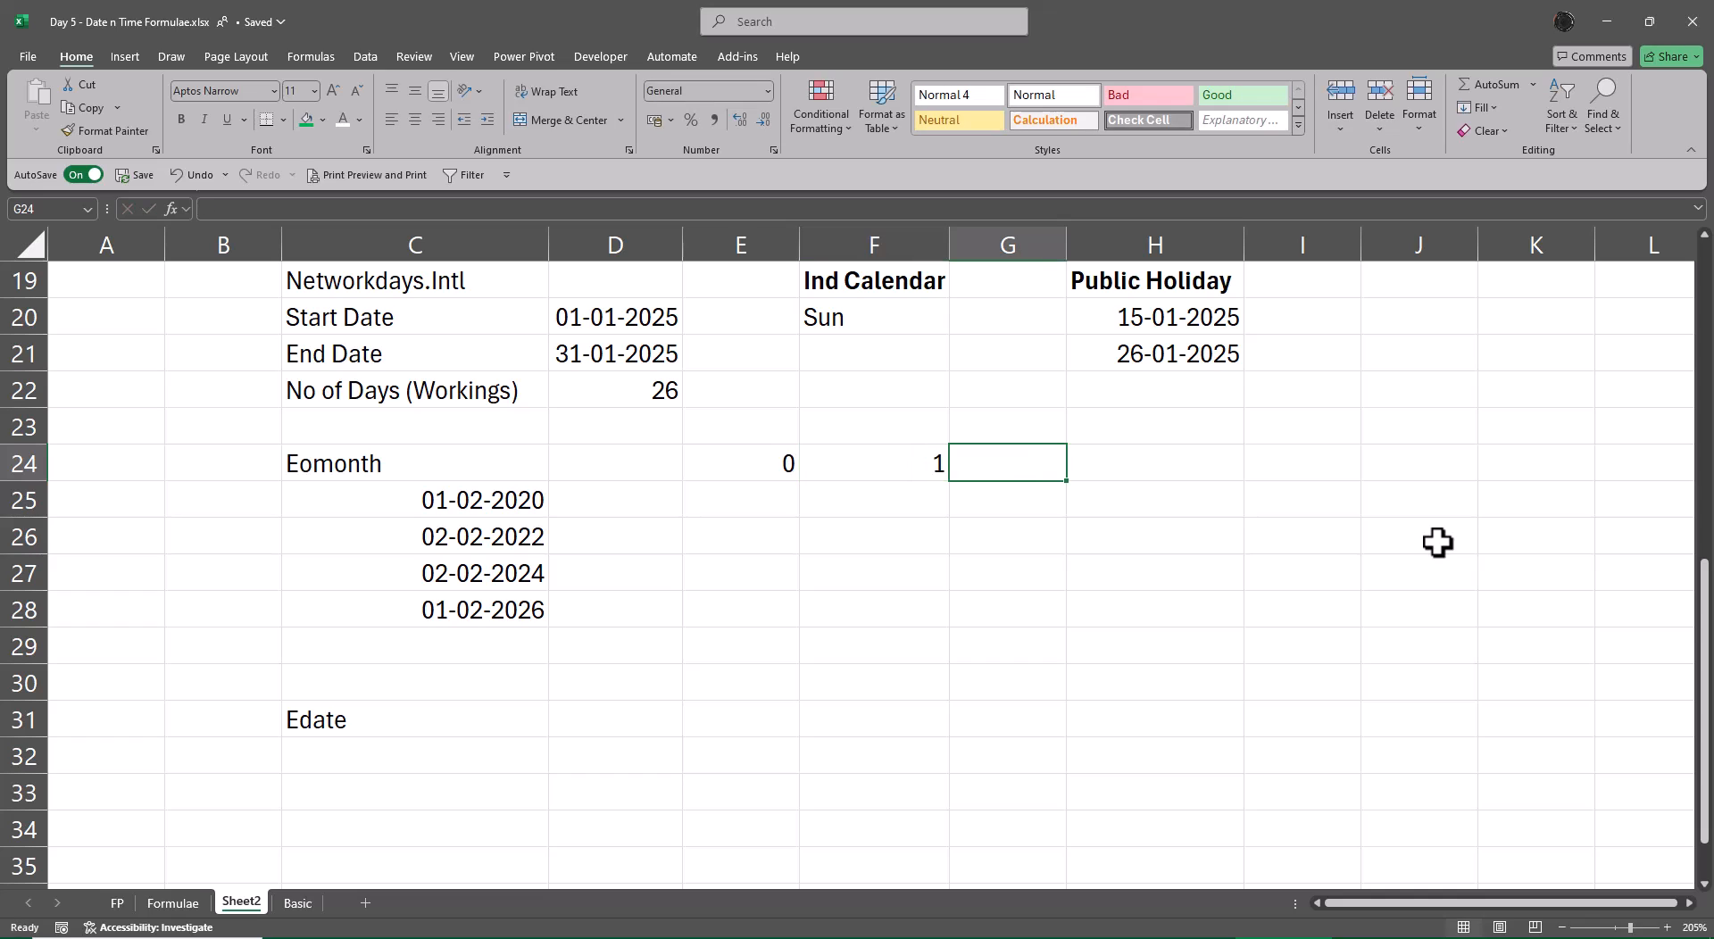
text(-1)
key(Return)
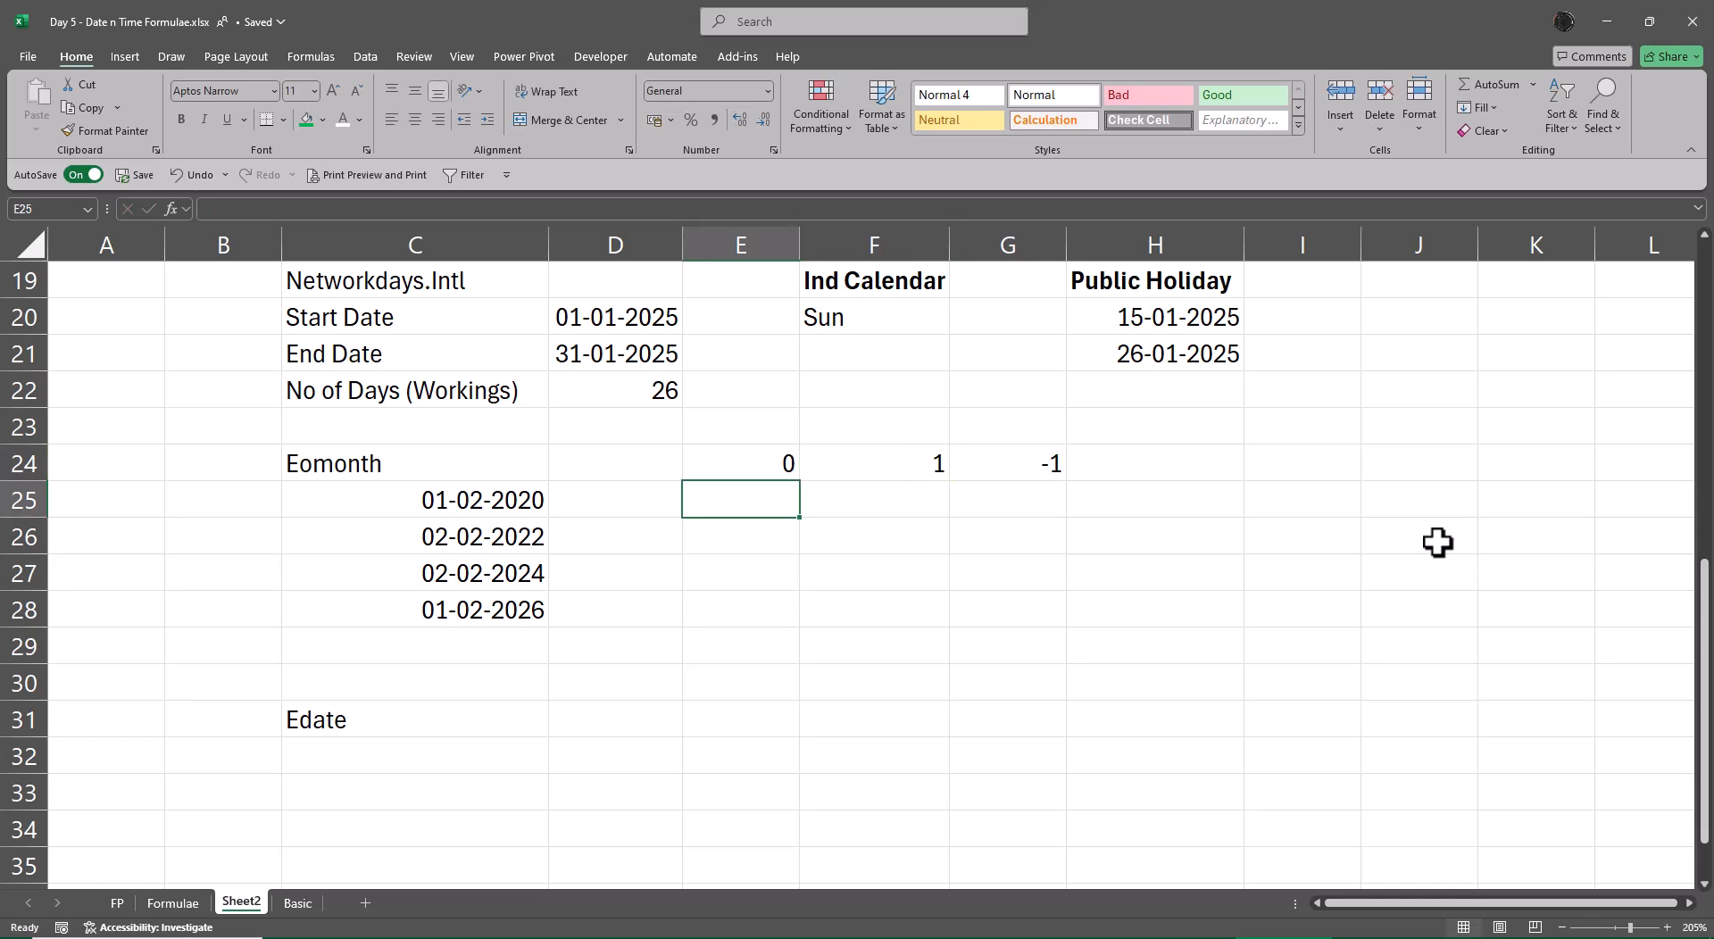
Step: Label the 0 offset column Current in E23 and insert a blank row above that label
key(Up)
key(Up)
text(Cu)
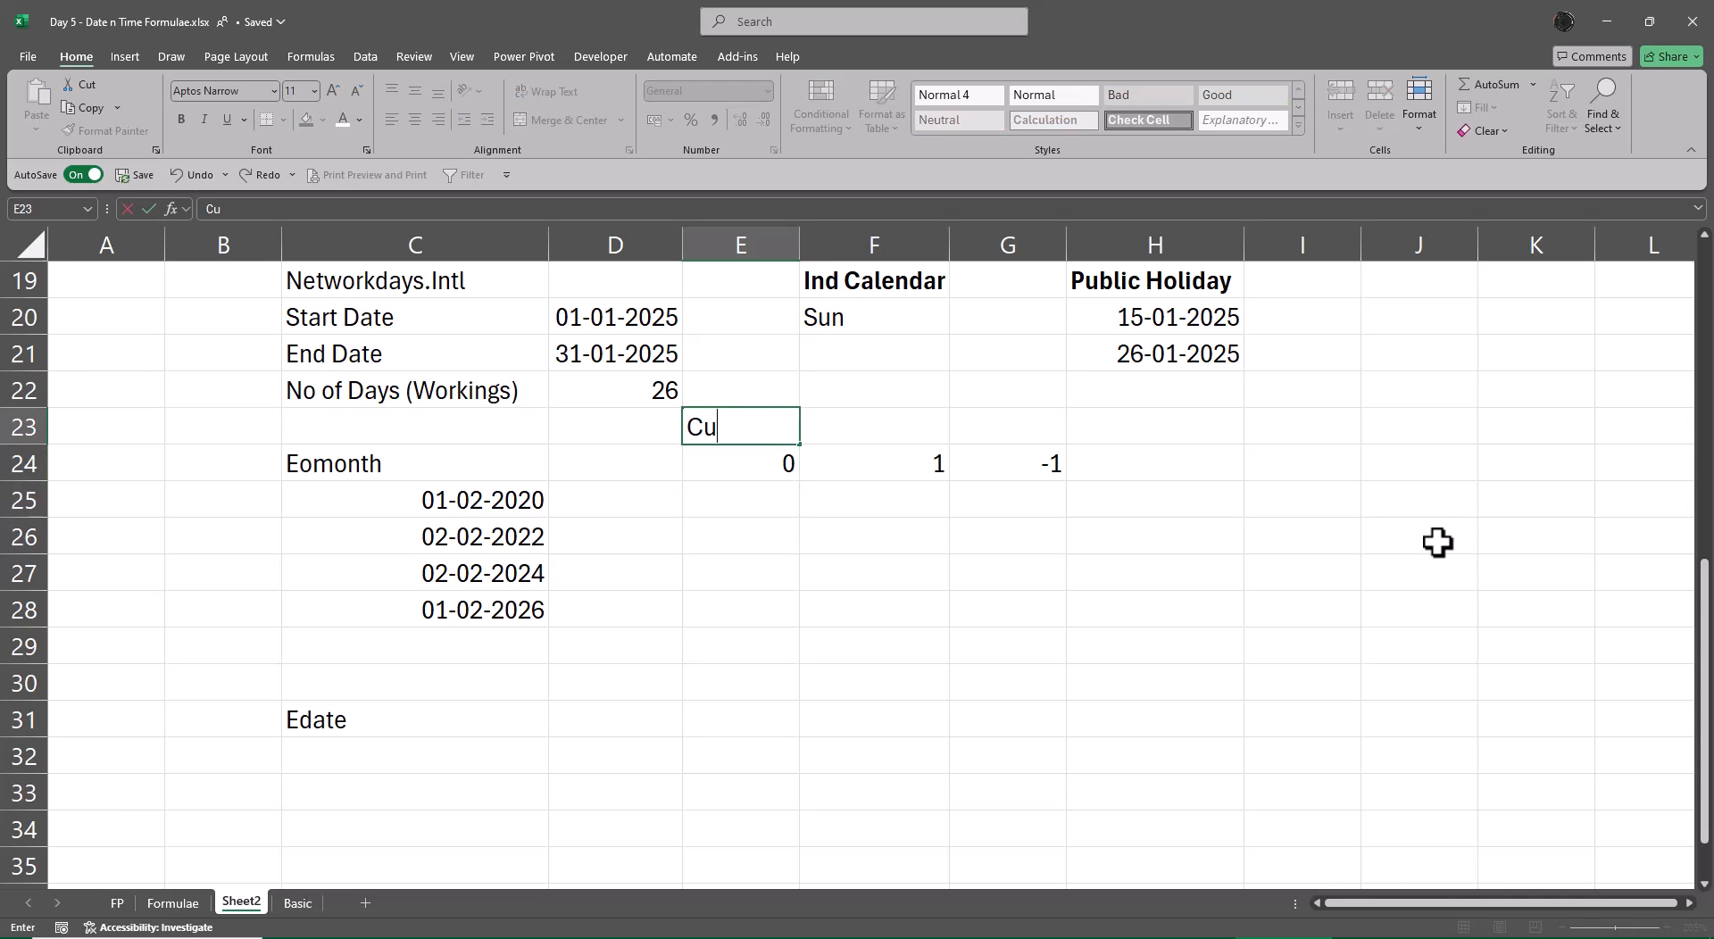
text(rrent)
key(Tab)
key(shift+space)
key(ctrl+plus)
key(Right)
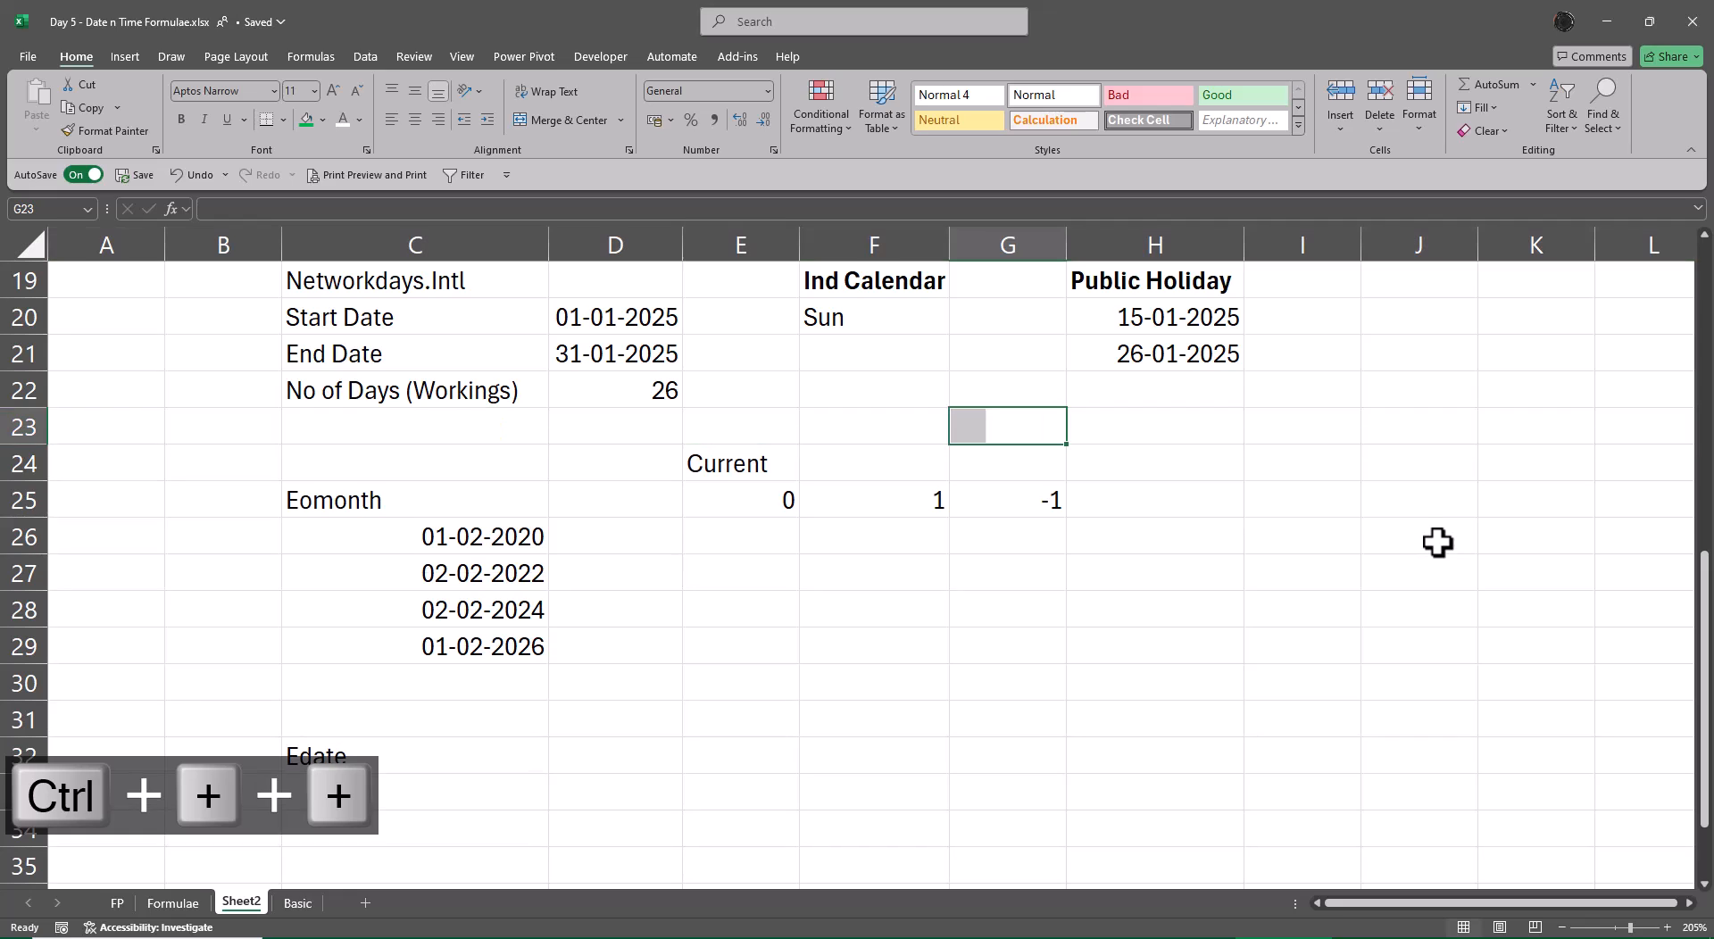
Step: Label the offset 1 column Next Month in F24 and the offset -1 column Prev Month in G24
key(Down)
key(Left)
text(Ne)
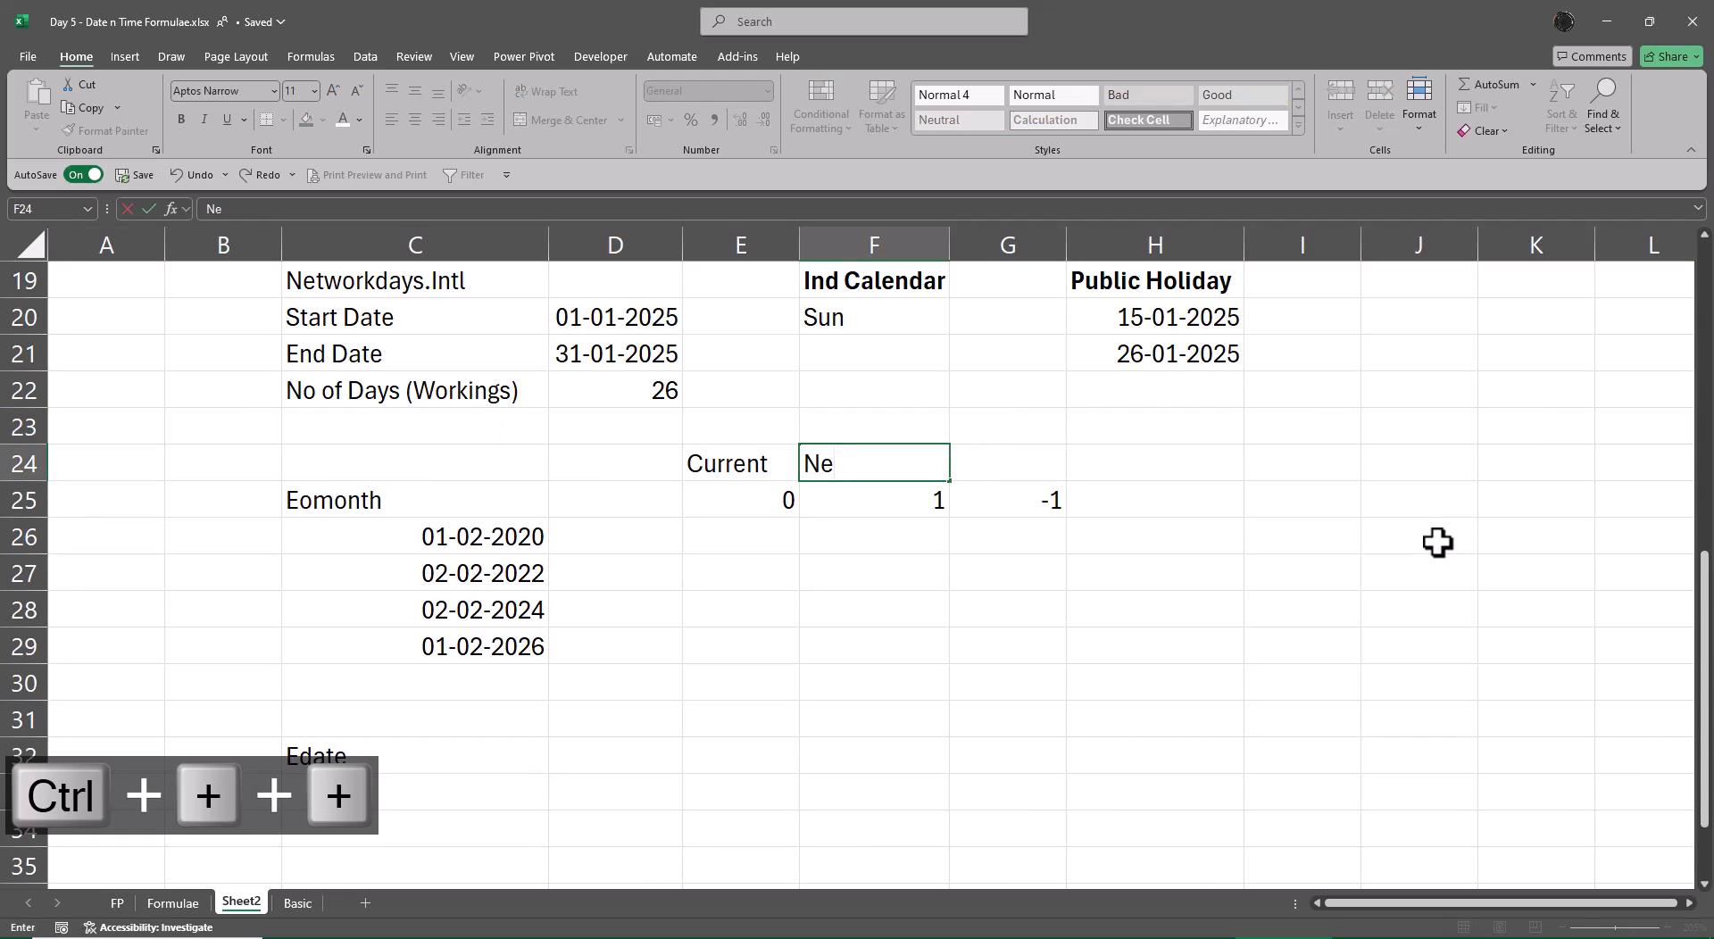
text(xt M)
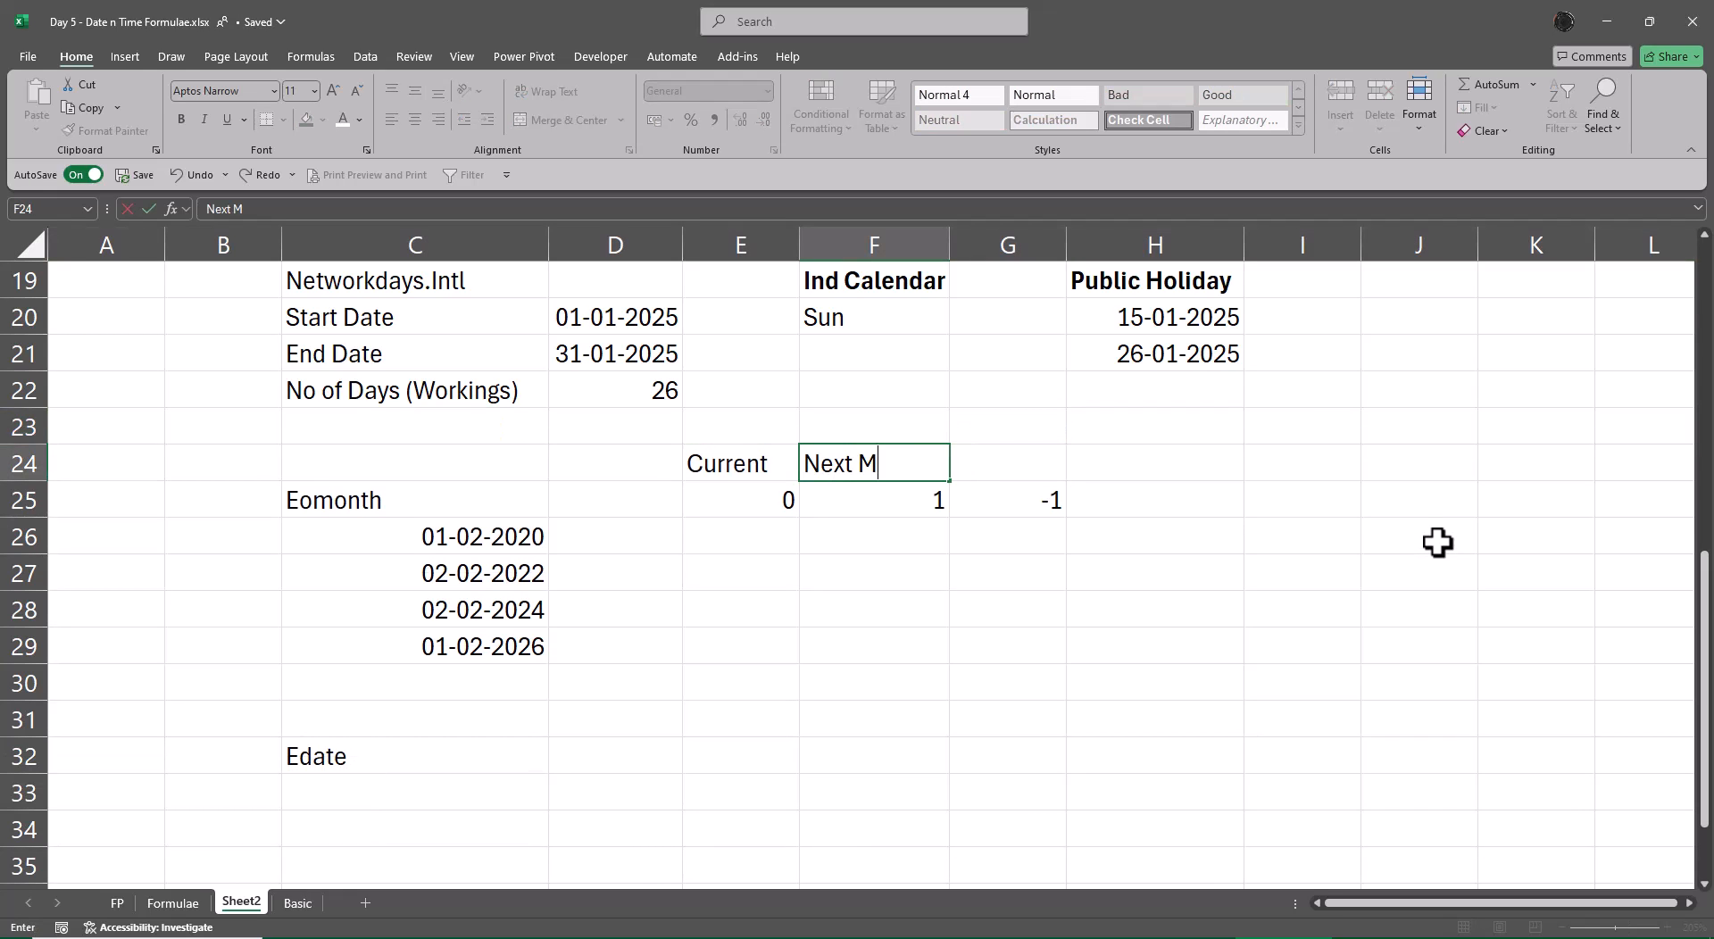
text(onth)
key(Tab)
text(P)
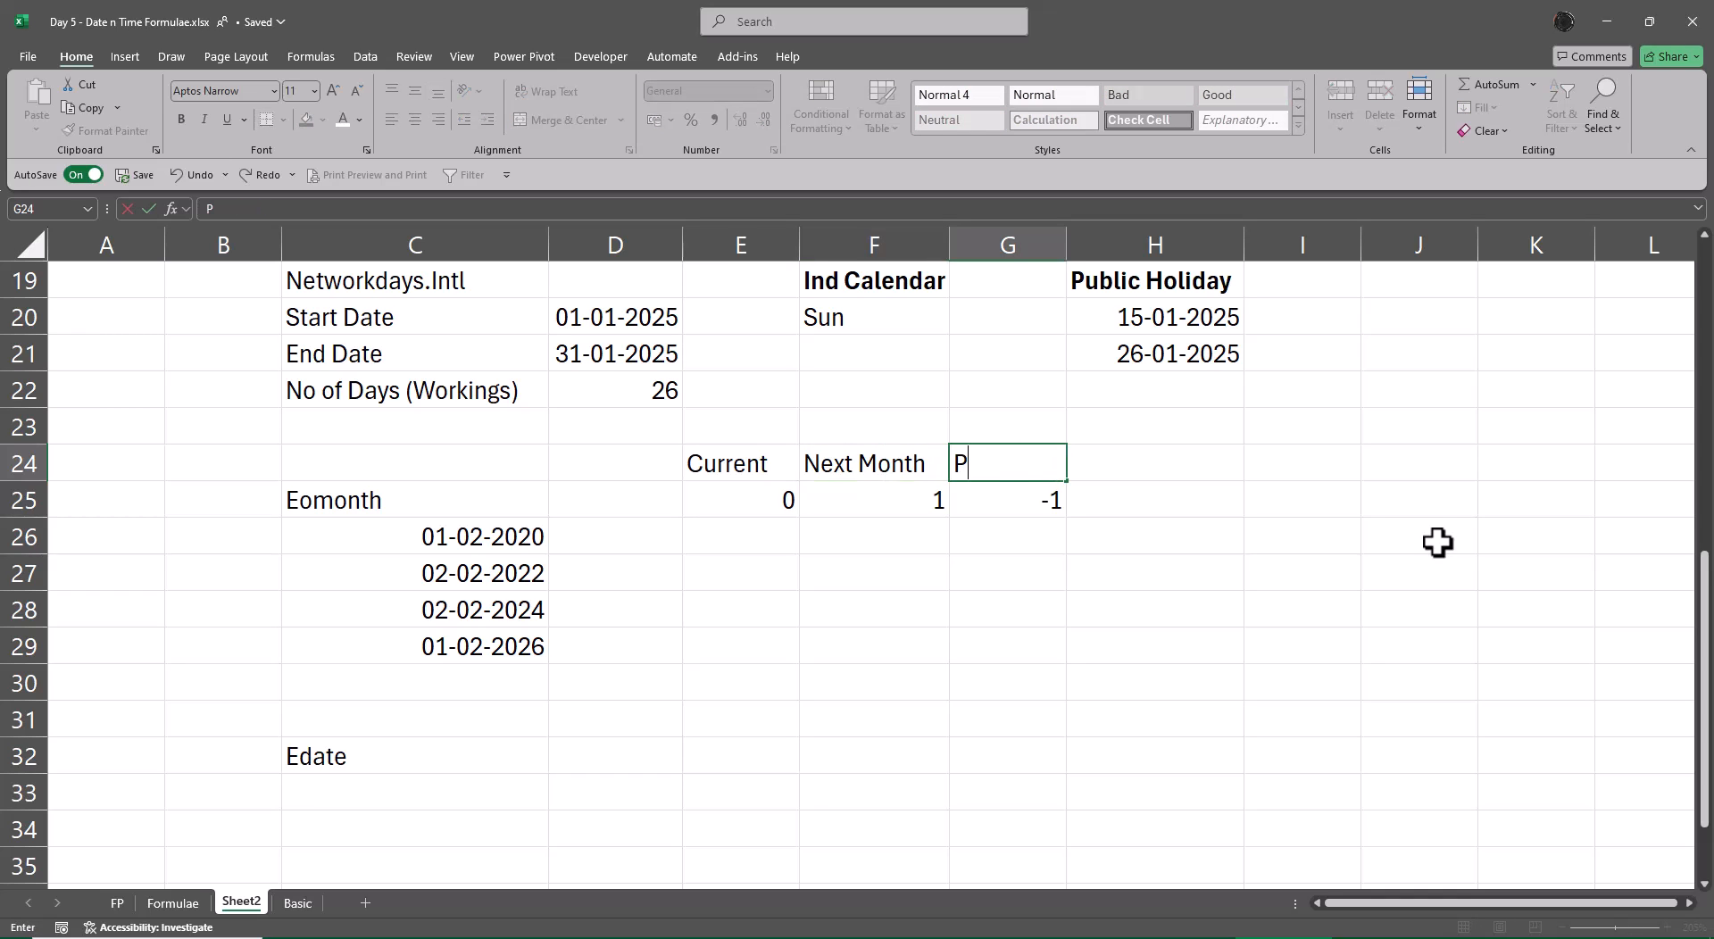
text(rev Month)
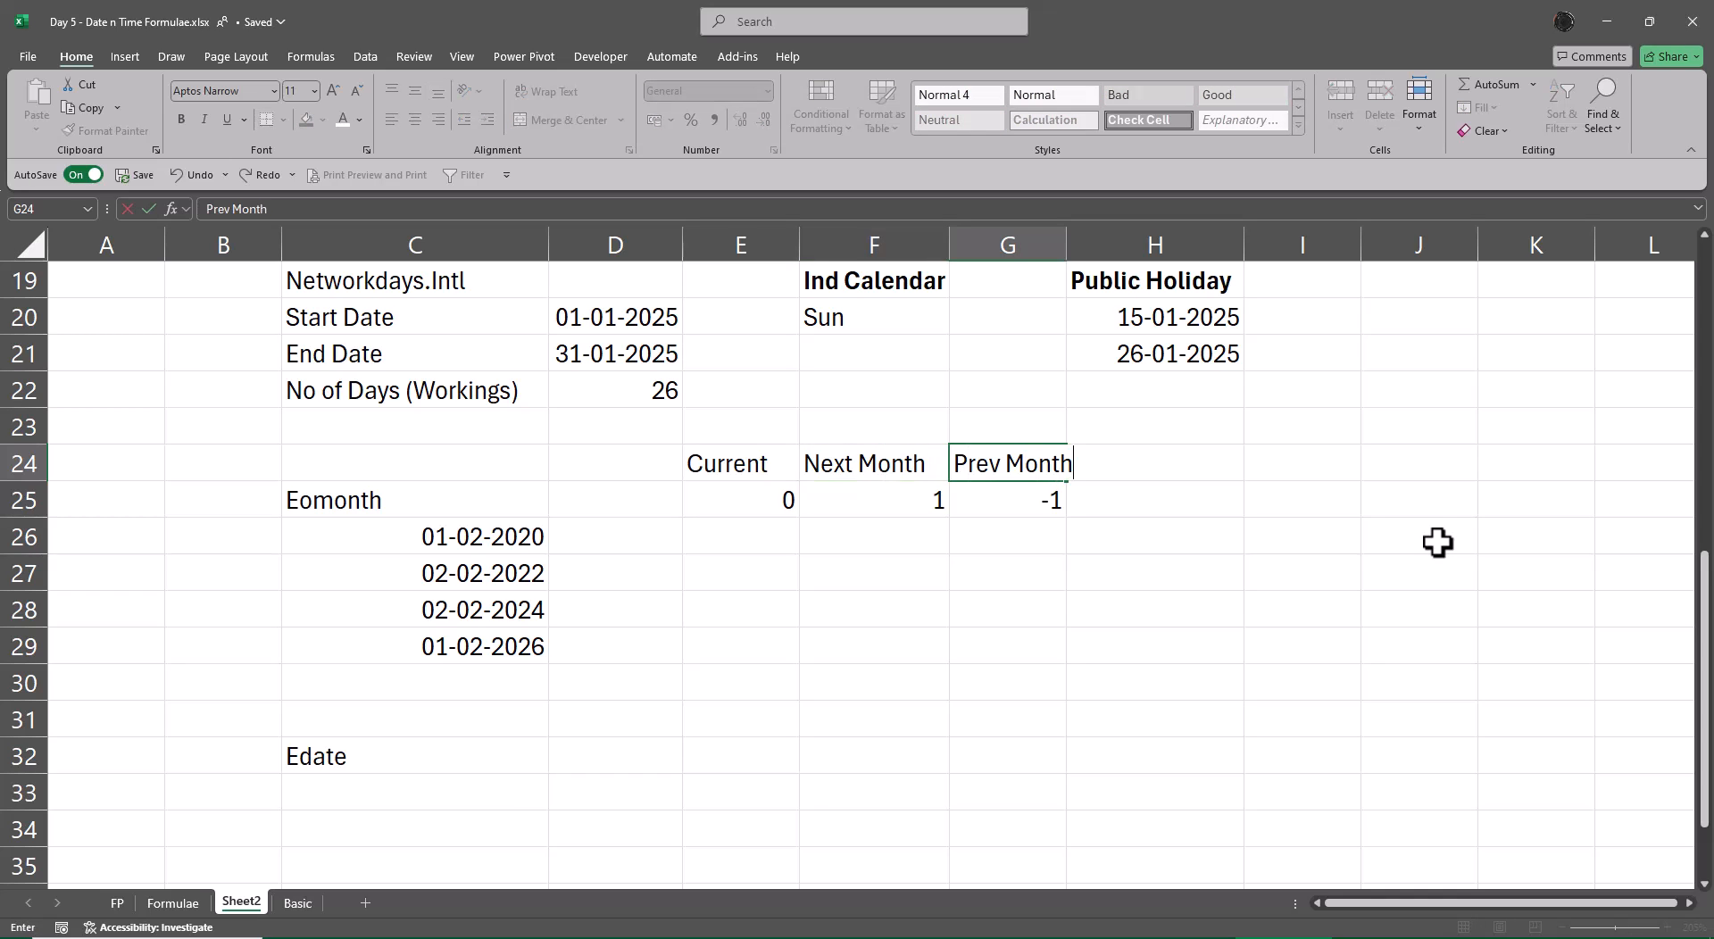
key(ctrl+Return)
Step: Autofit the widths of columns E to G to the labels in E24:G24
key(Left)
key(Left)
key(shift+Right)
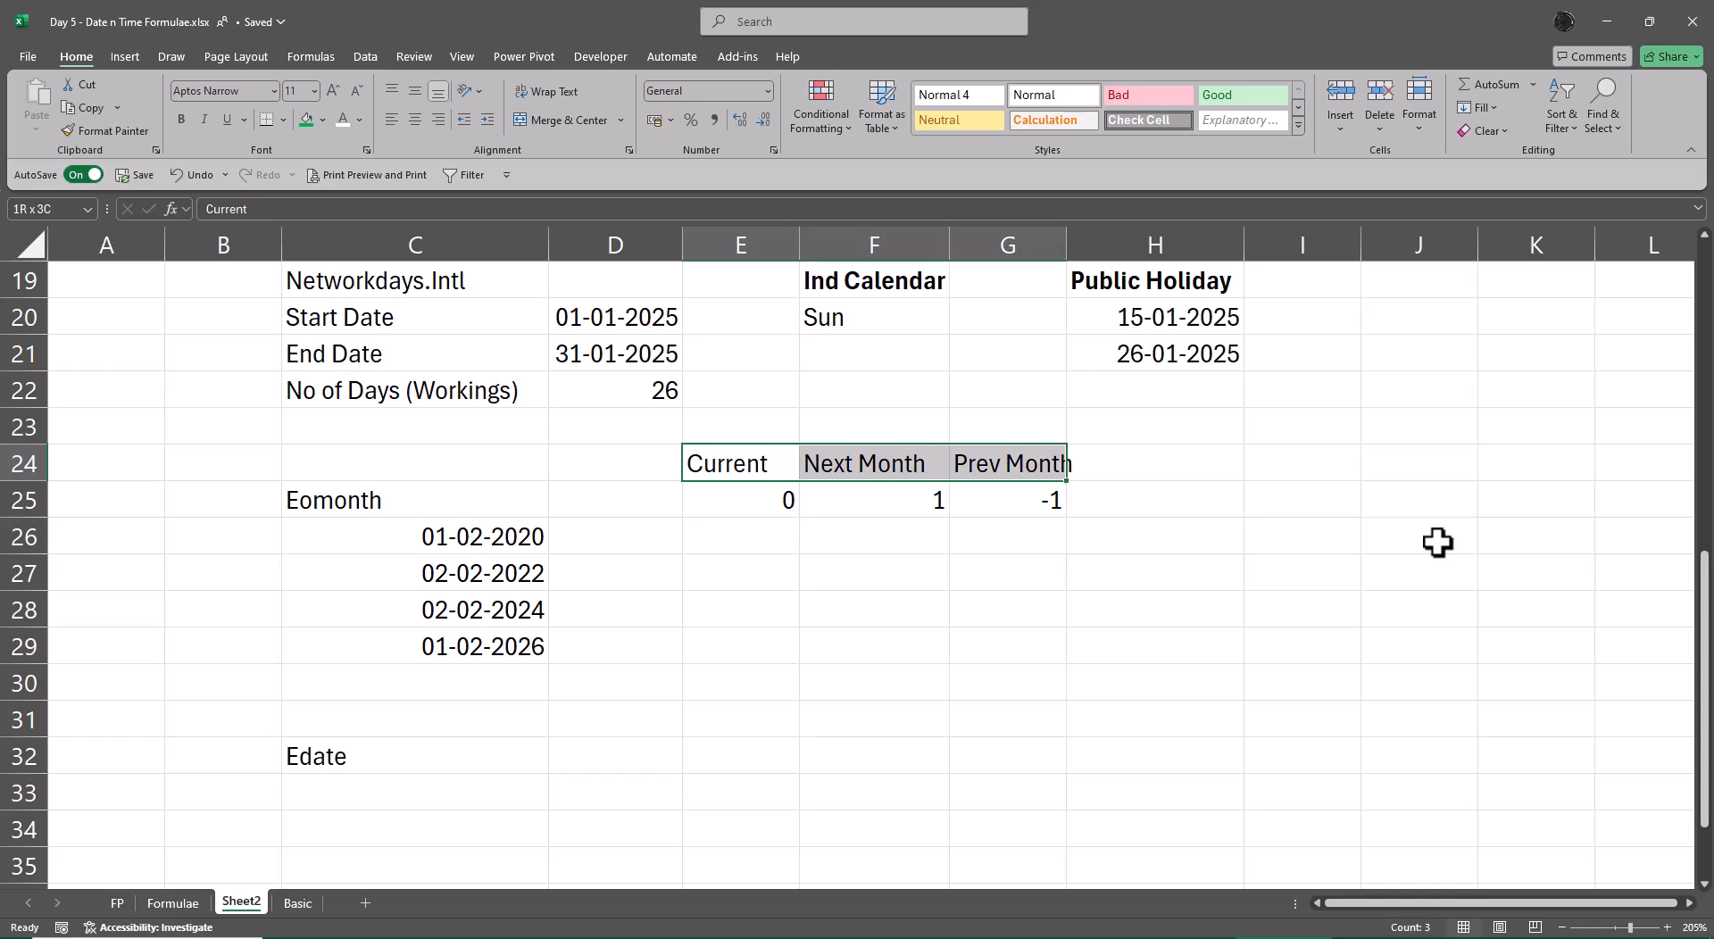
key(shift+Right)
key(alt+o)
key(alt+c)
key(alt+a)
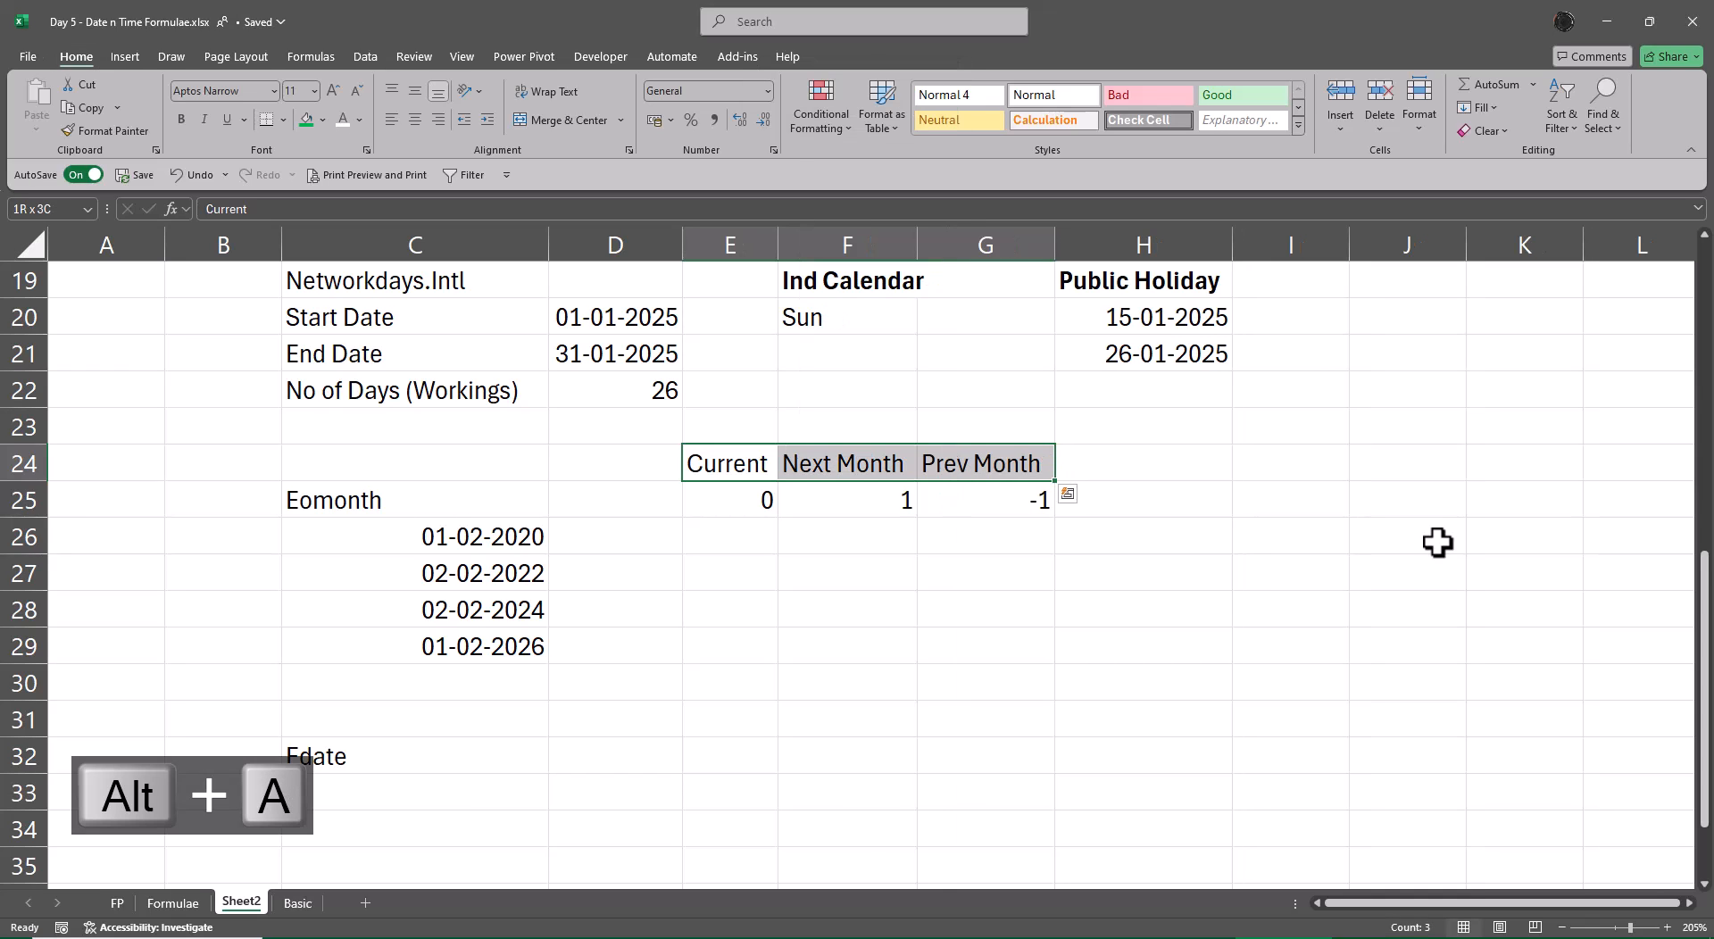
Step: Copy the date format of C26 onto the result range E26:G29
key(Down)
key(Down)
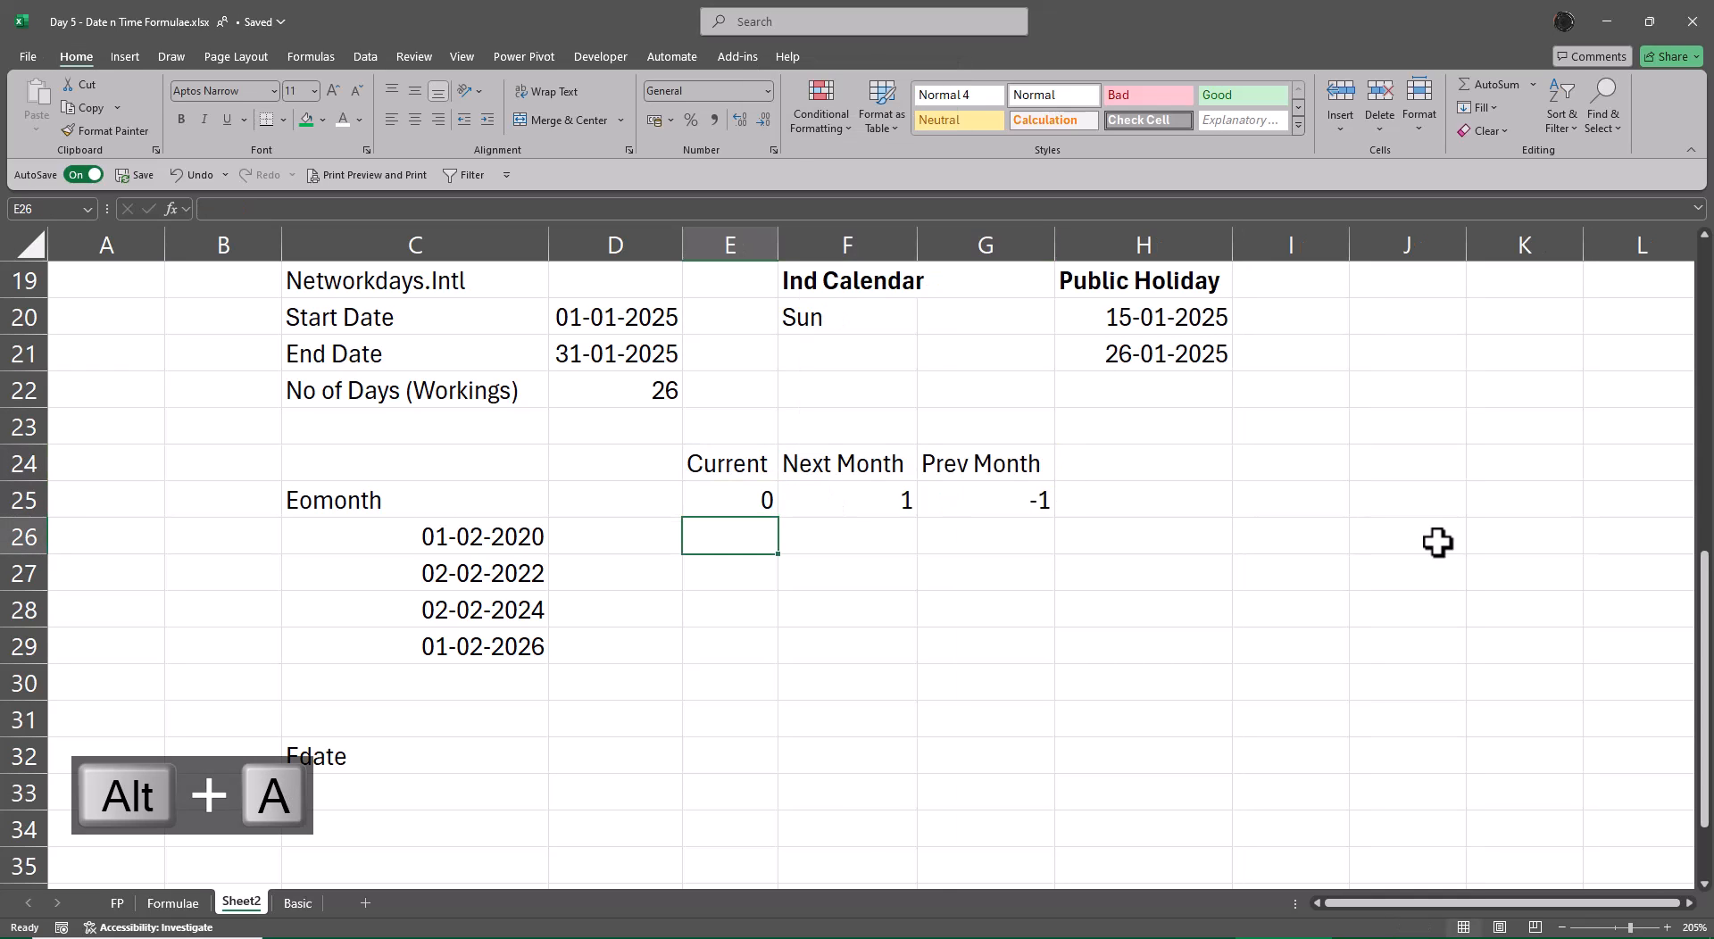
key(Left)
key(Left)
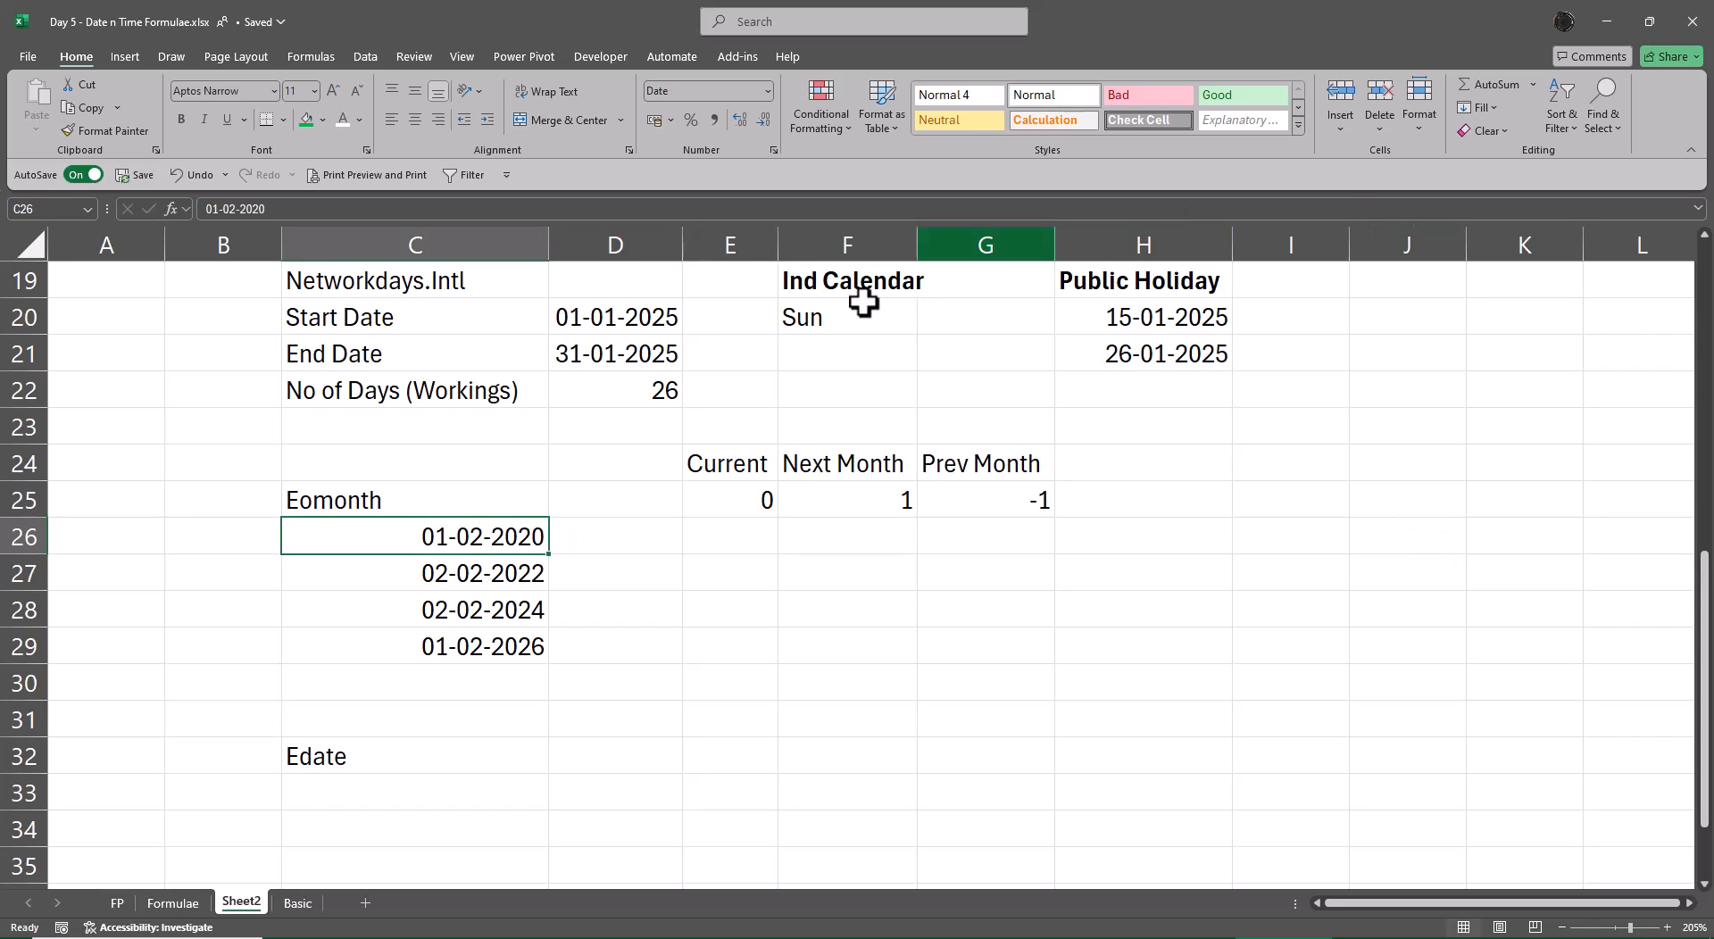
click(103, 130)
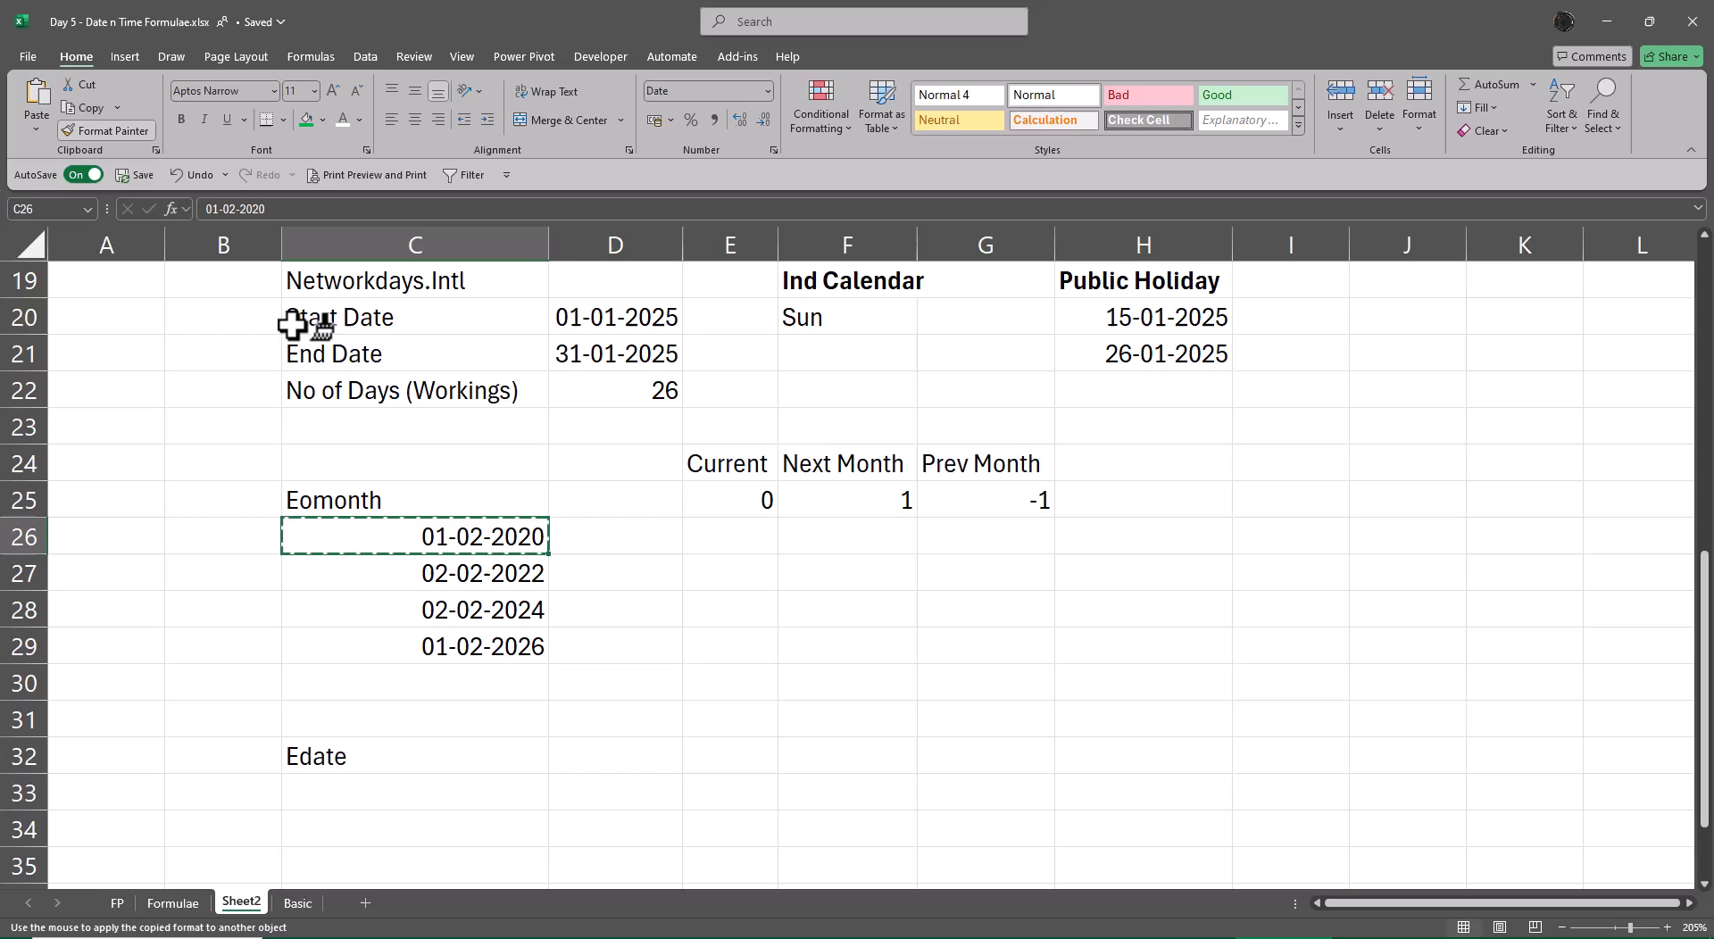
click(719, 540)
mouse_move(827, 550)
mouse_down()
mouse_move(979, 635)
mouse_move(961, 652)
mouse_up()
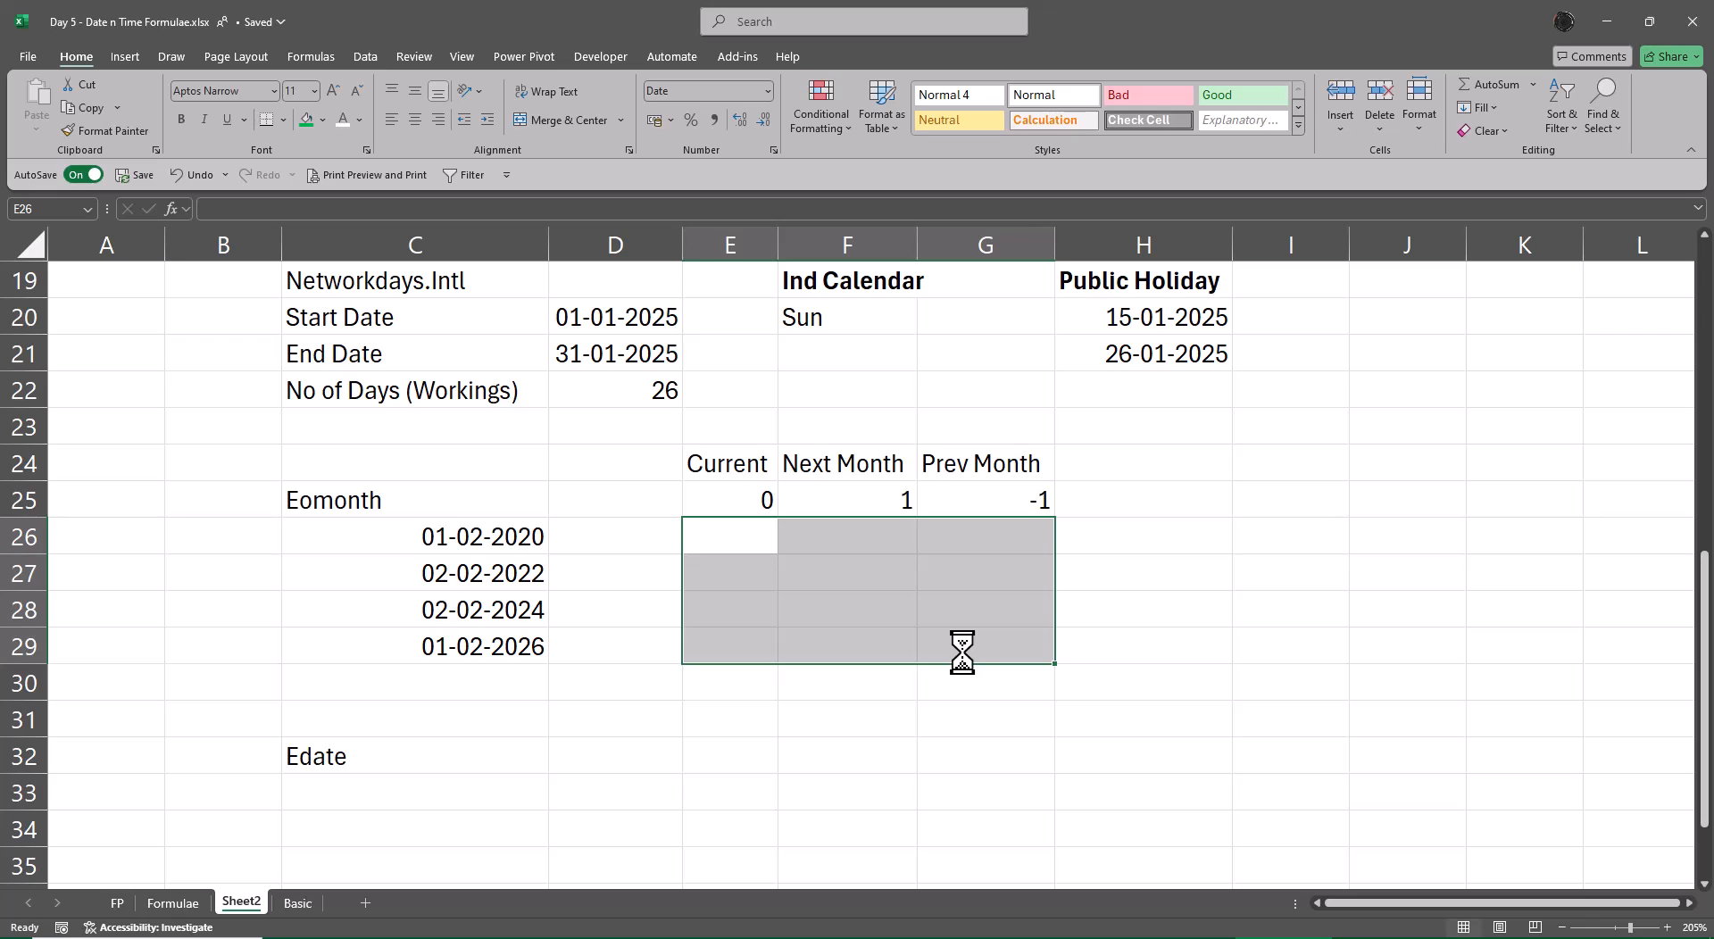
Step: Try the formula =EOMONTH(C26:C29,E25) in E26, and clear the cell
key(Left)
key(Right)
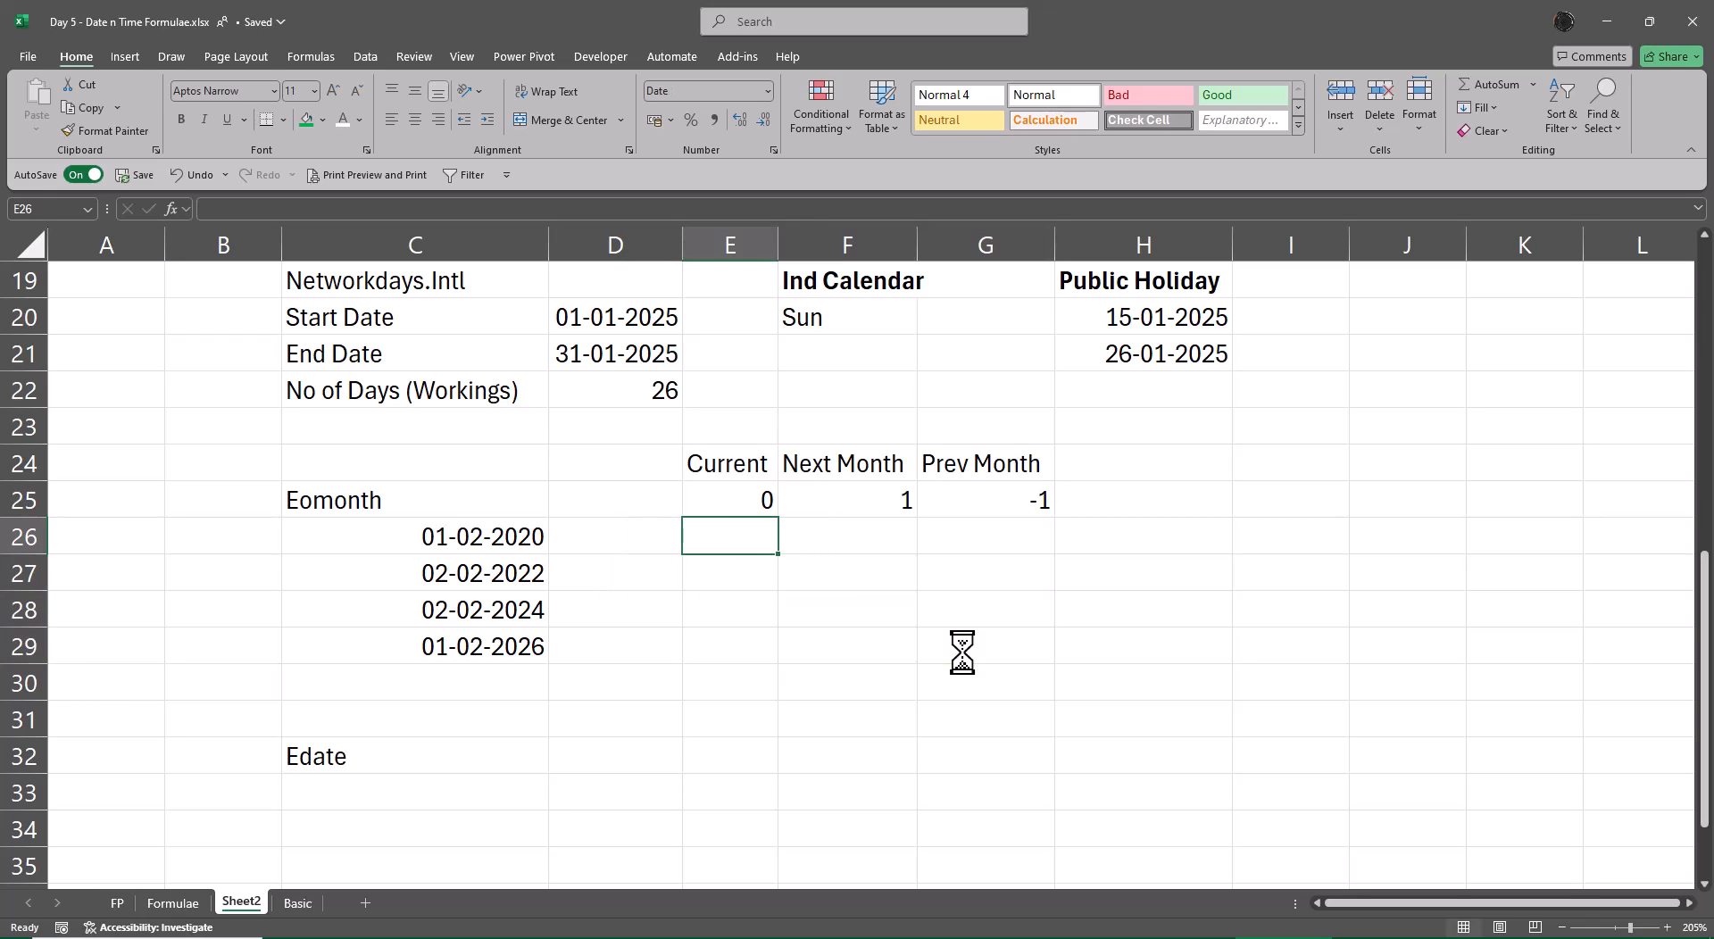
text(=eom)
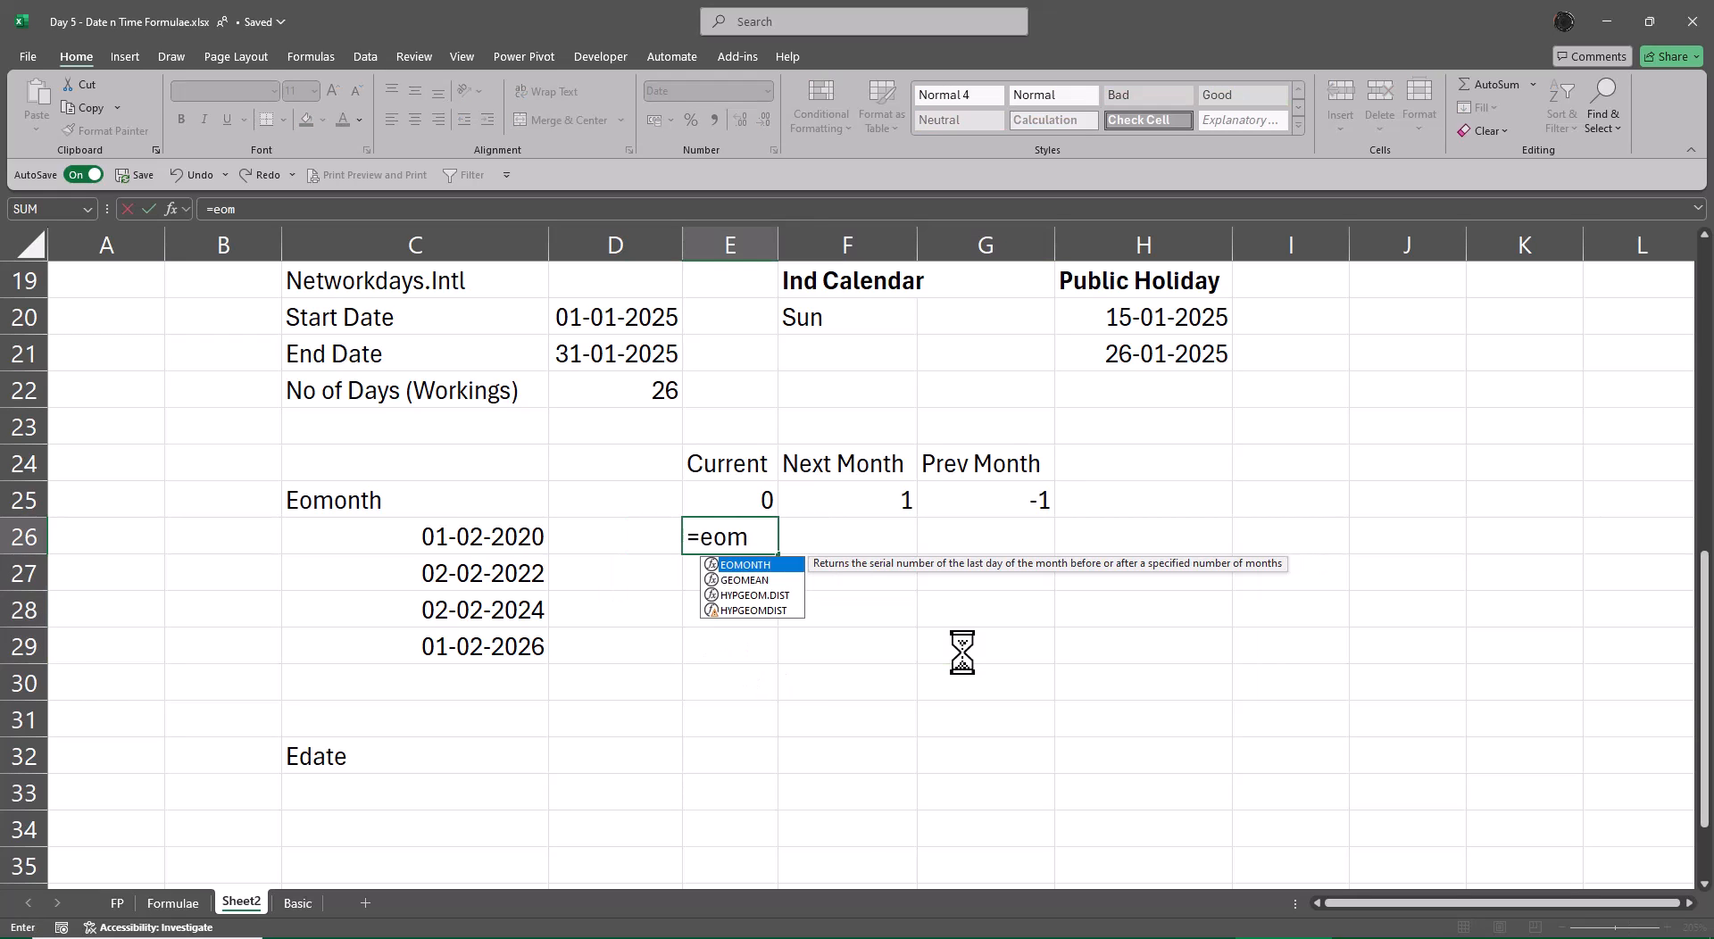
key(Tab)
key(Left)
key(Left)
key(ctrl+shift+Down)
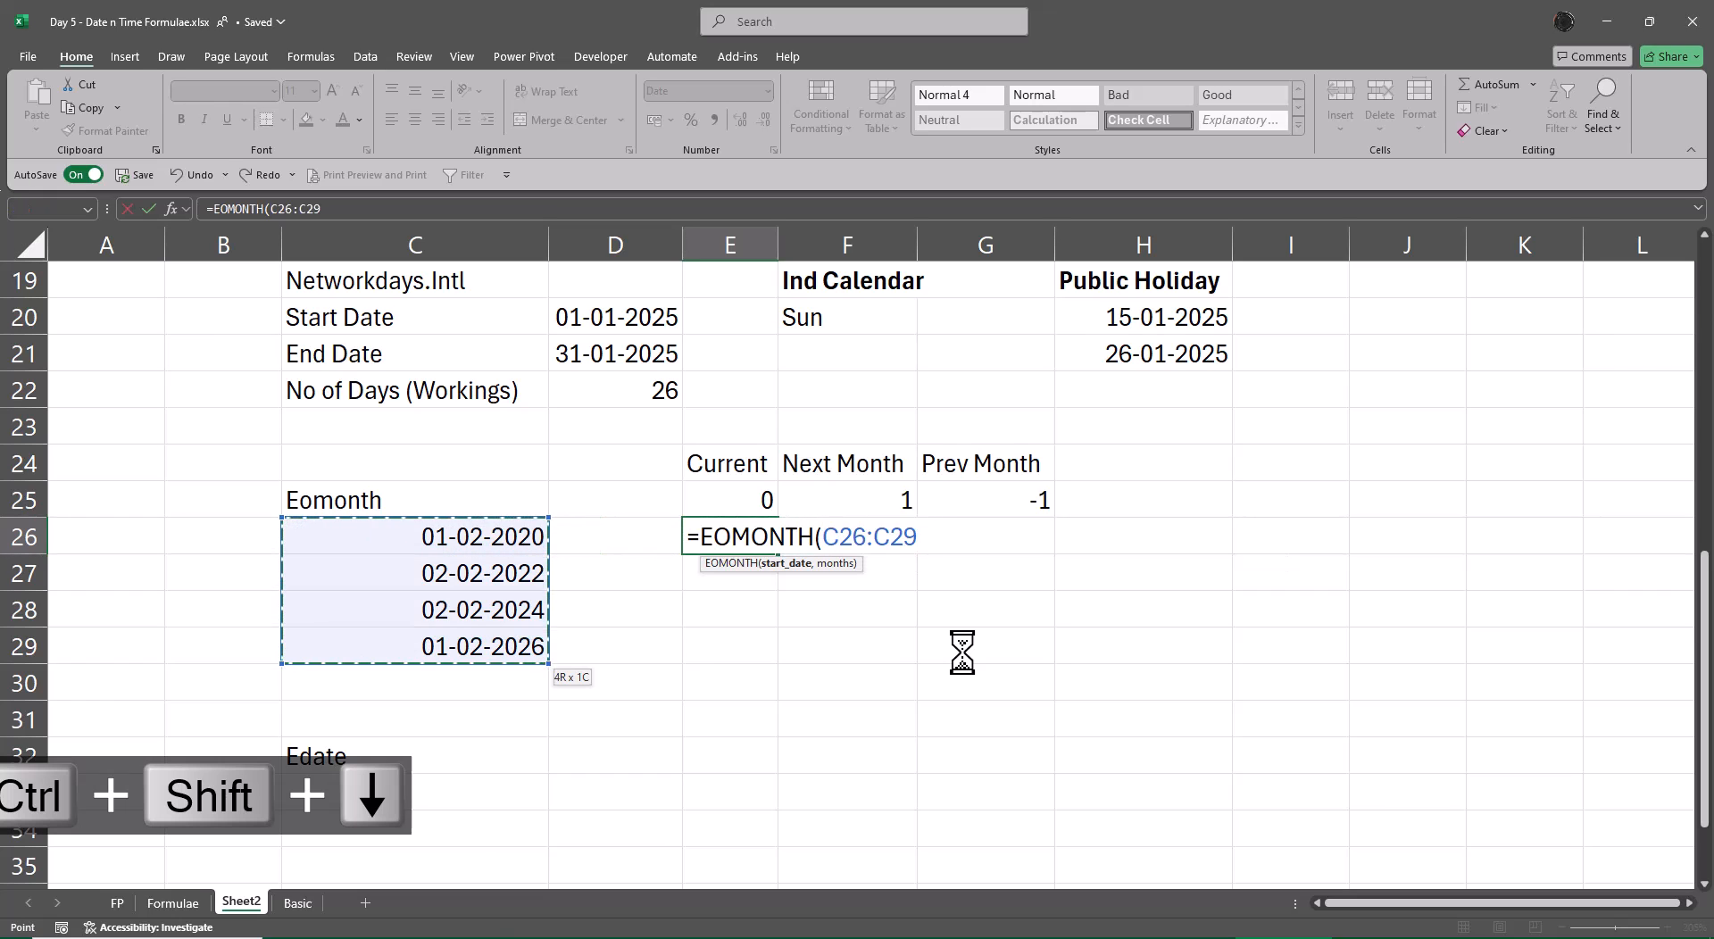
text(,)
key(Up)
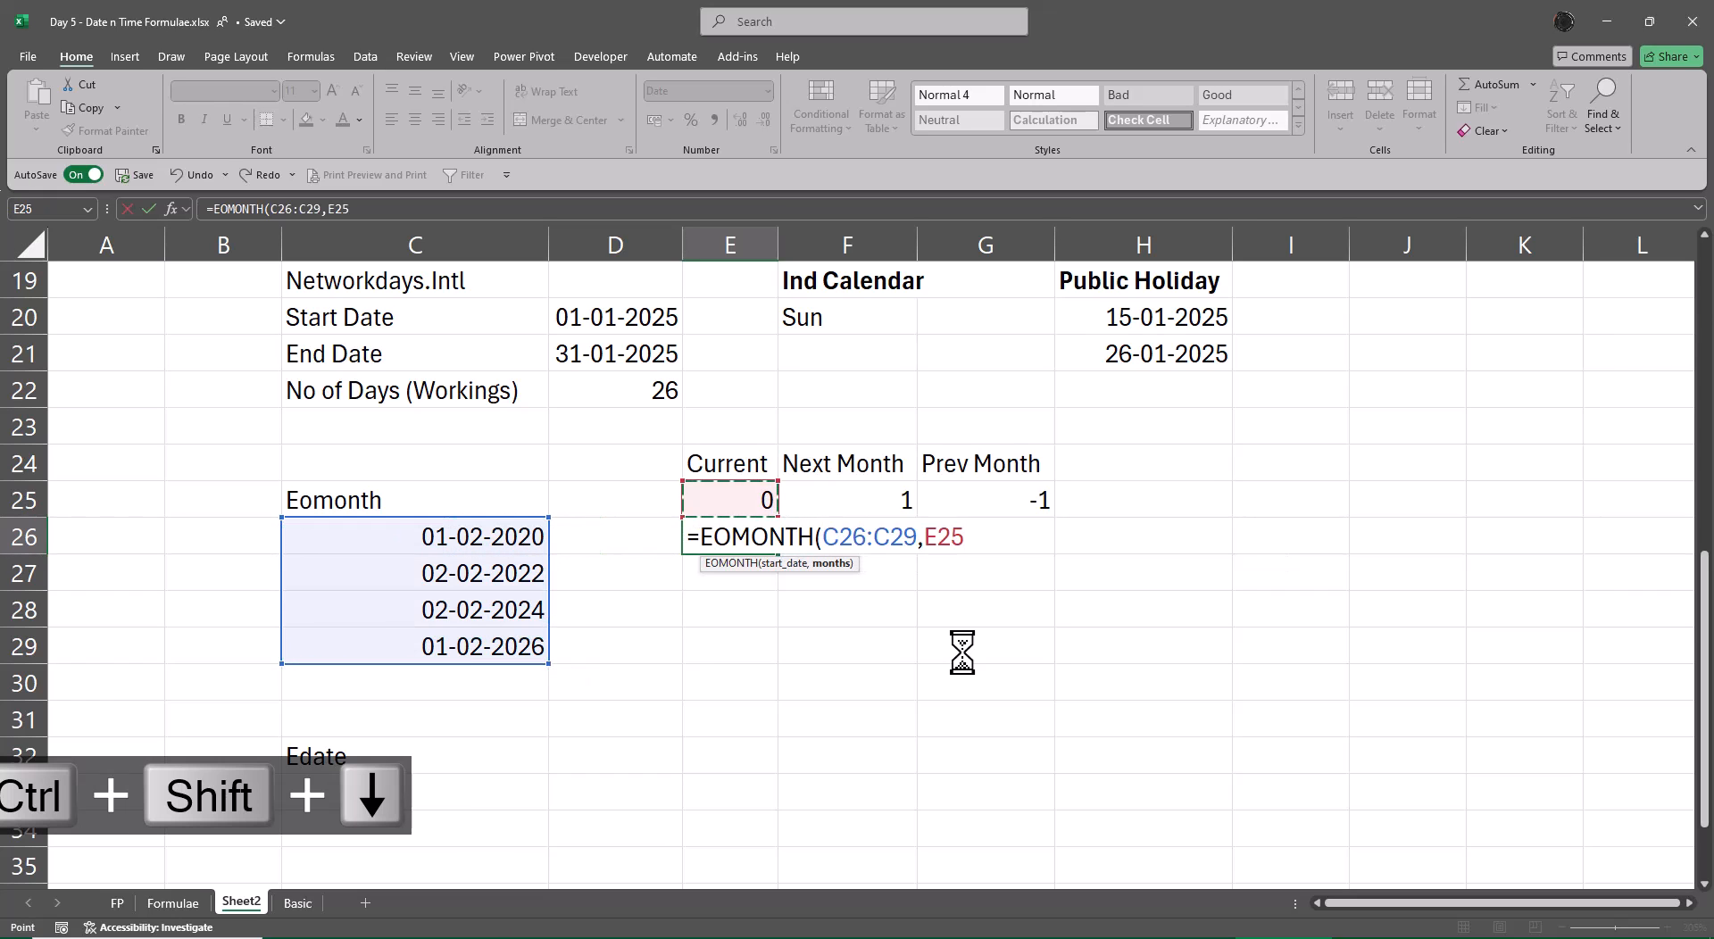
key(ctrl+Return)
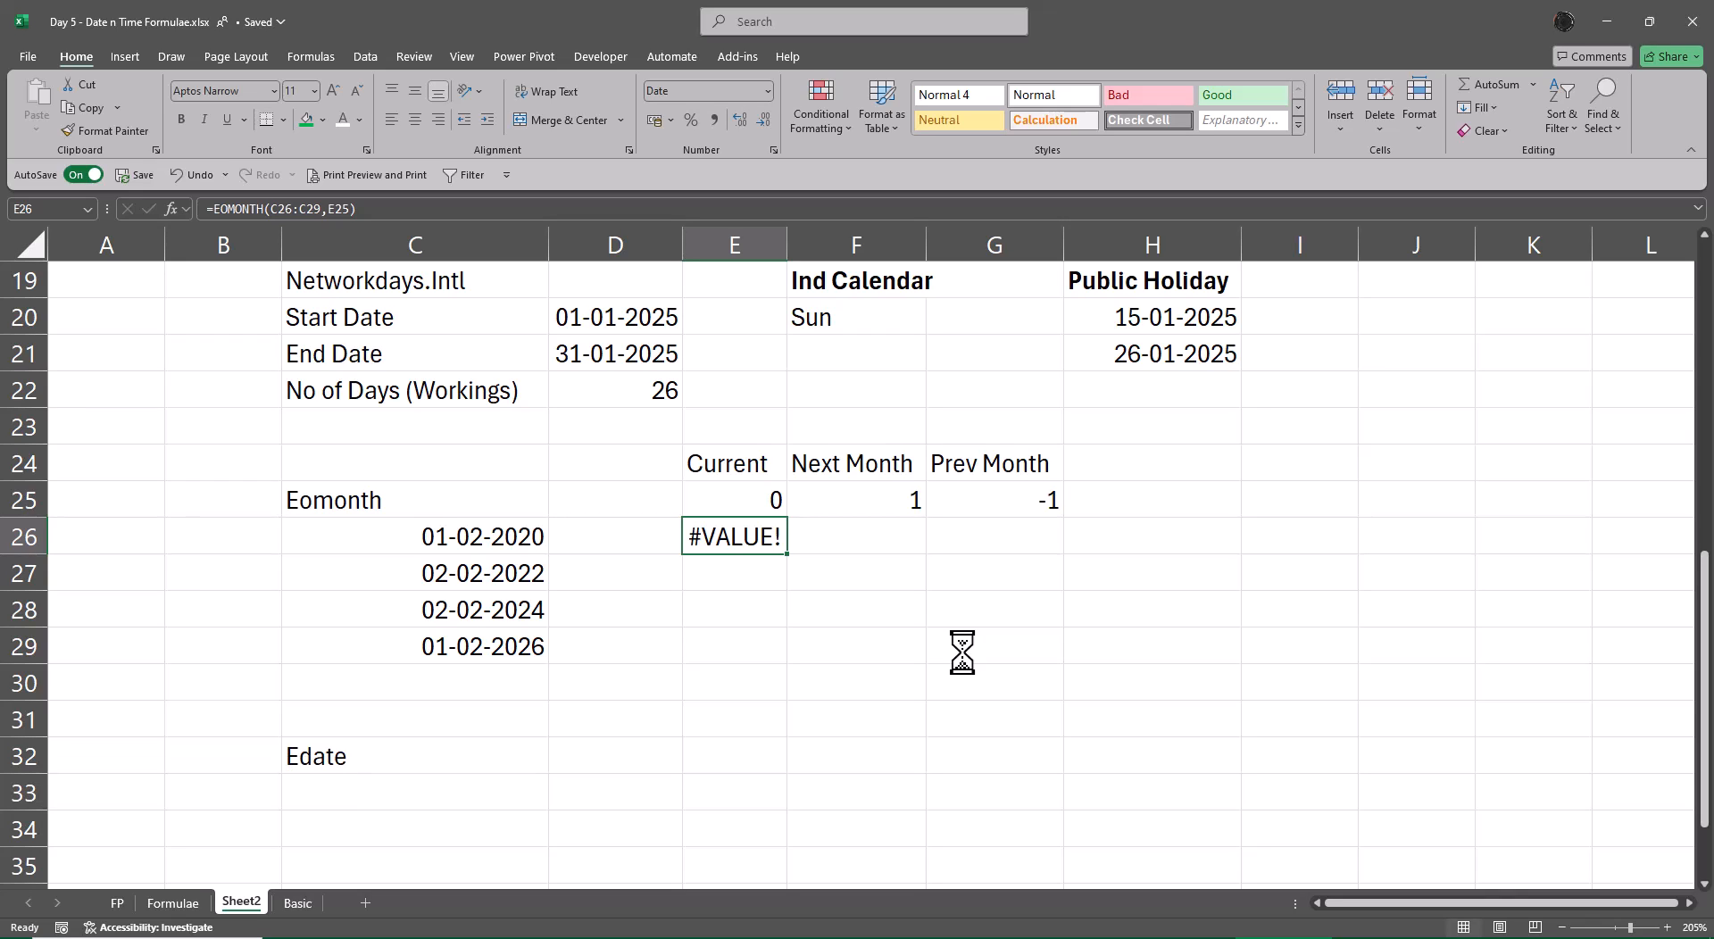
key(Delete)
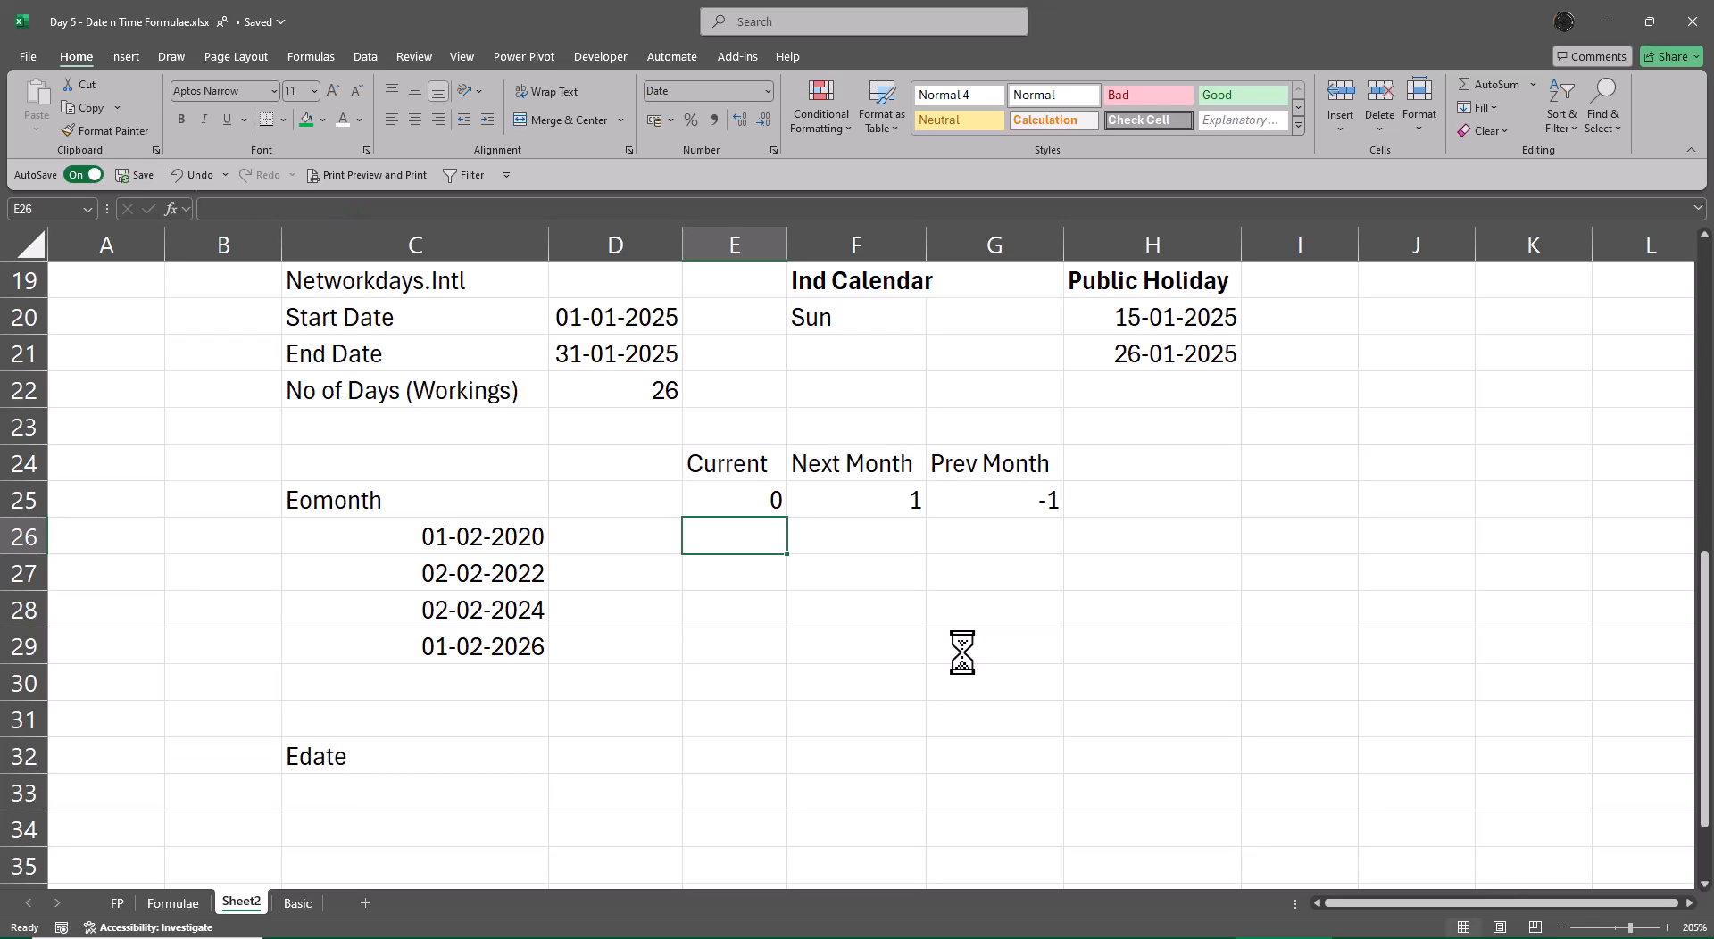
Step: Enter =EOMONTH(C26,$E$25) in E26, with the month offset as an absolute reference
text(=eom)
key(Tab)
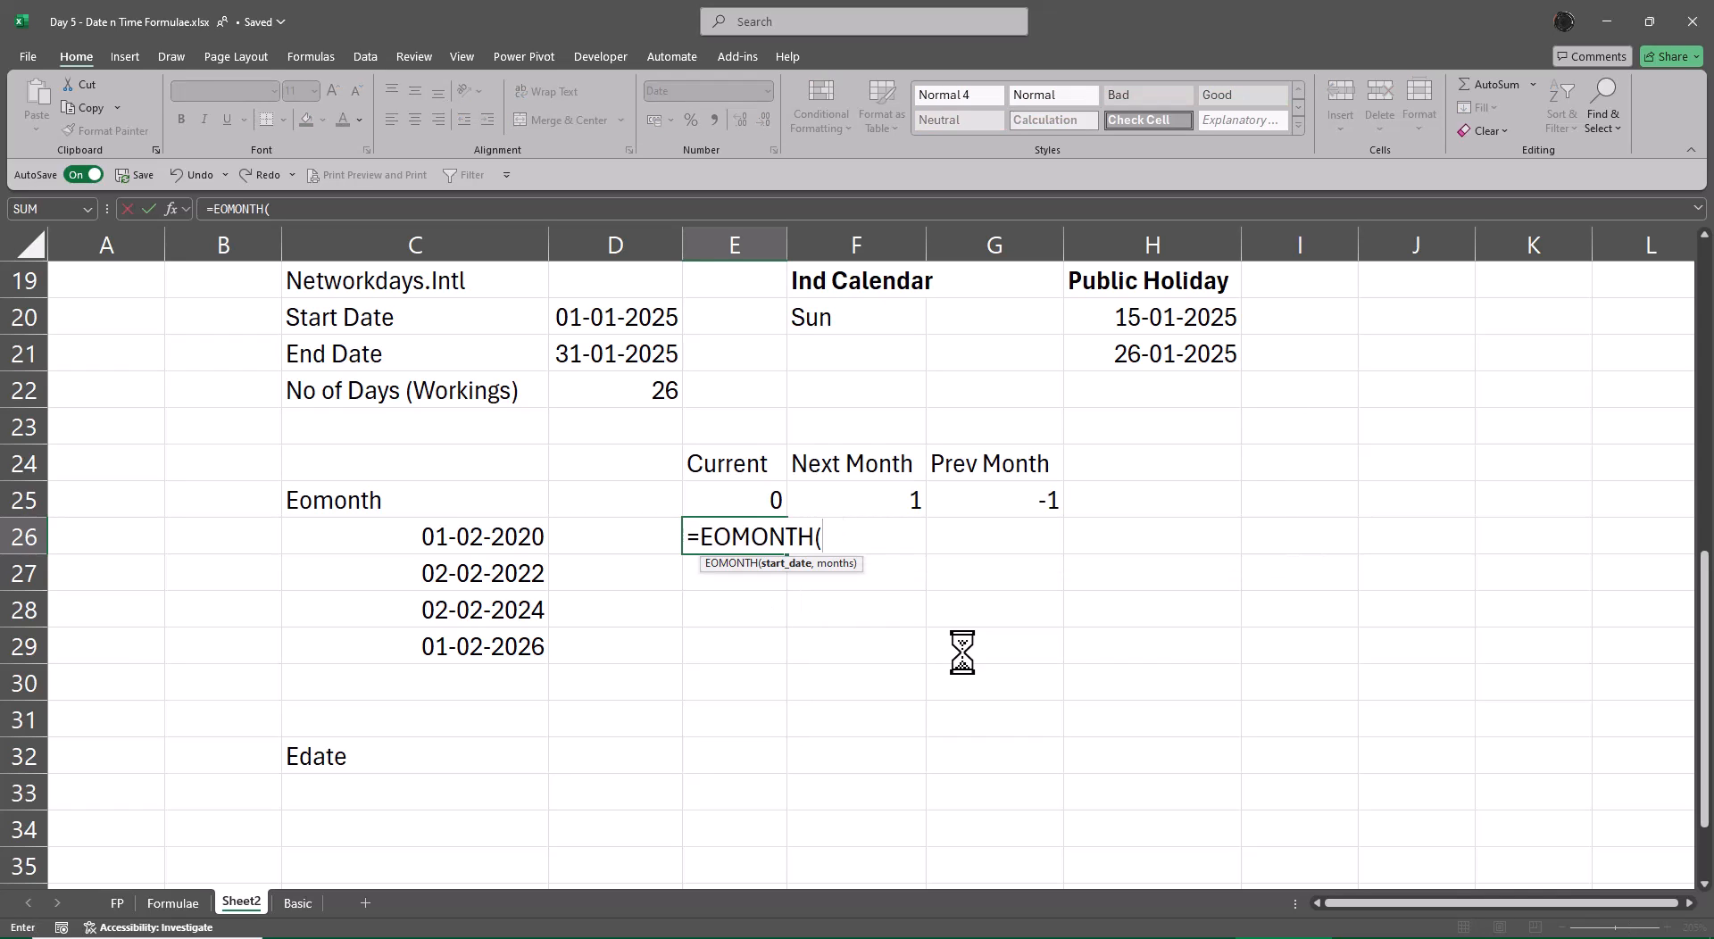
key(Left)
key(Left)
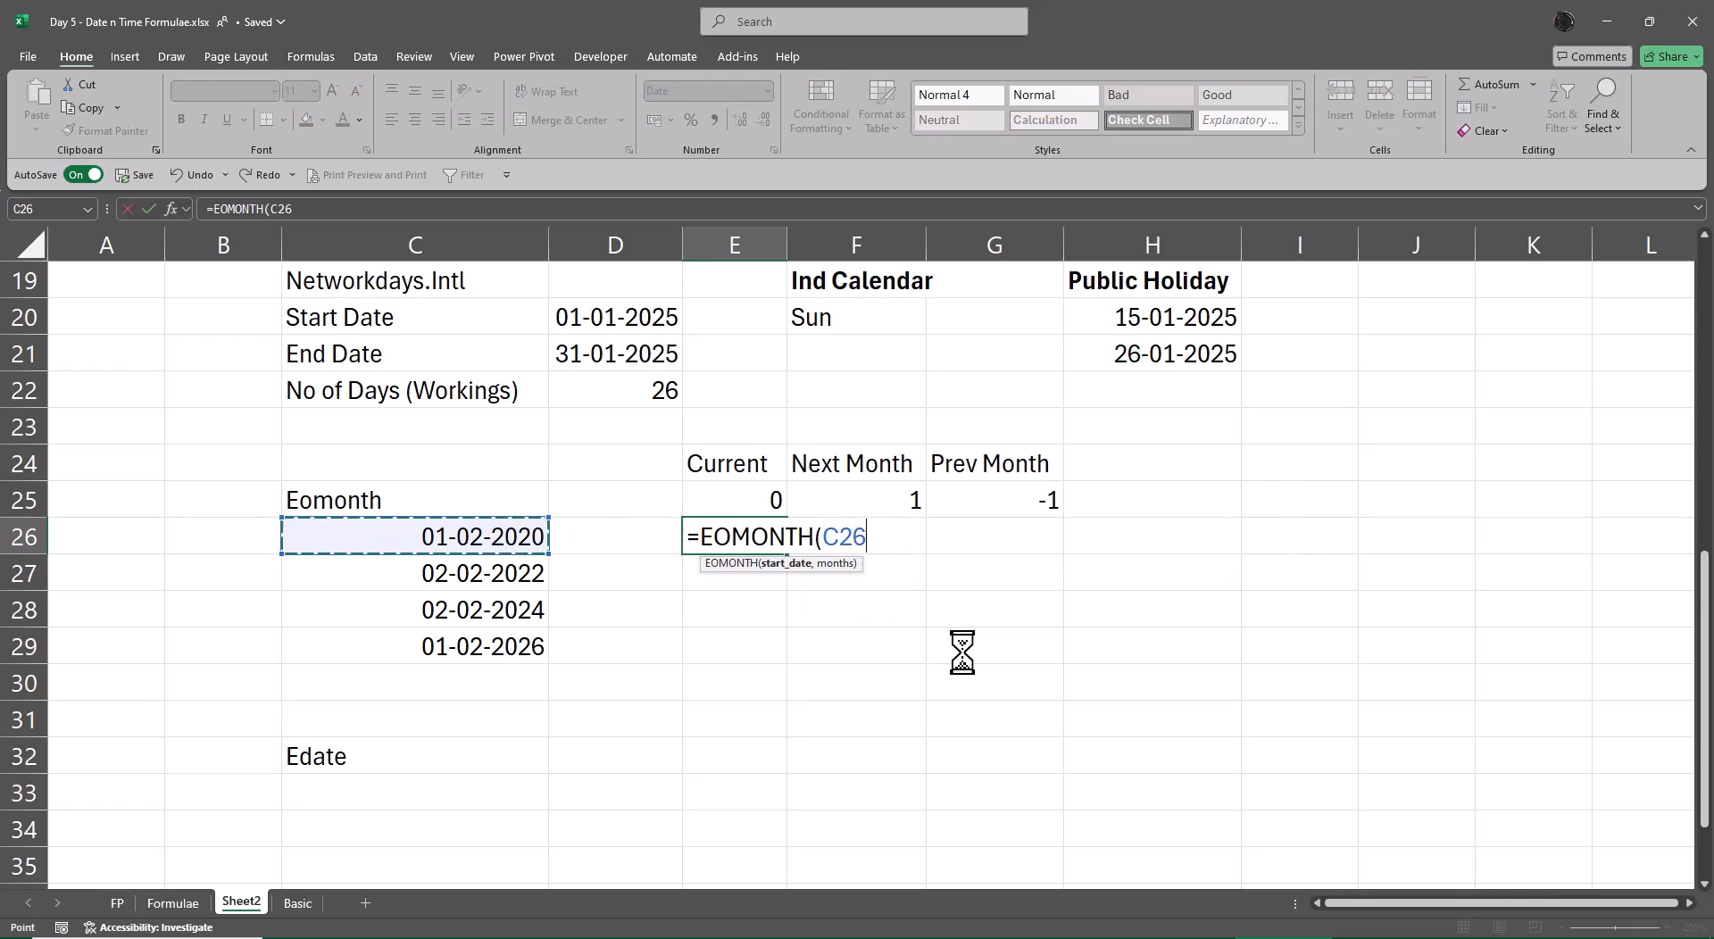
text(,)
key(Up)
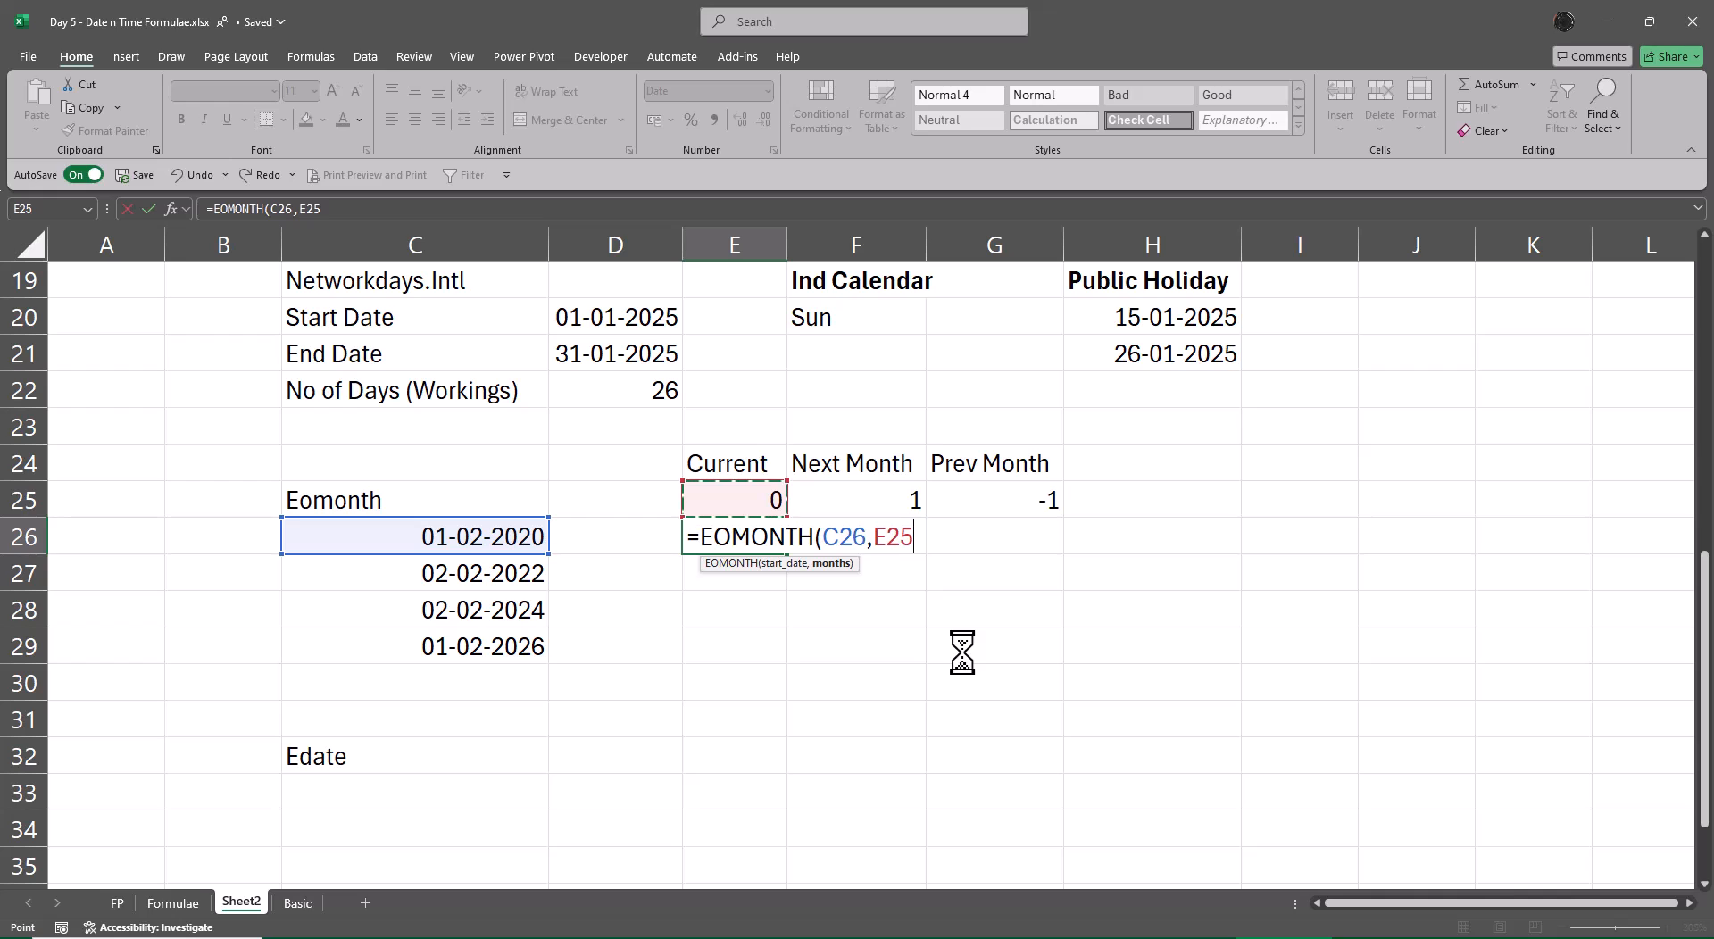
key(F4)
key(ctrl+Return)
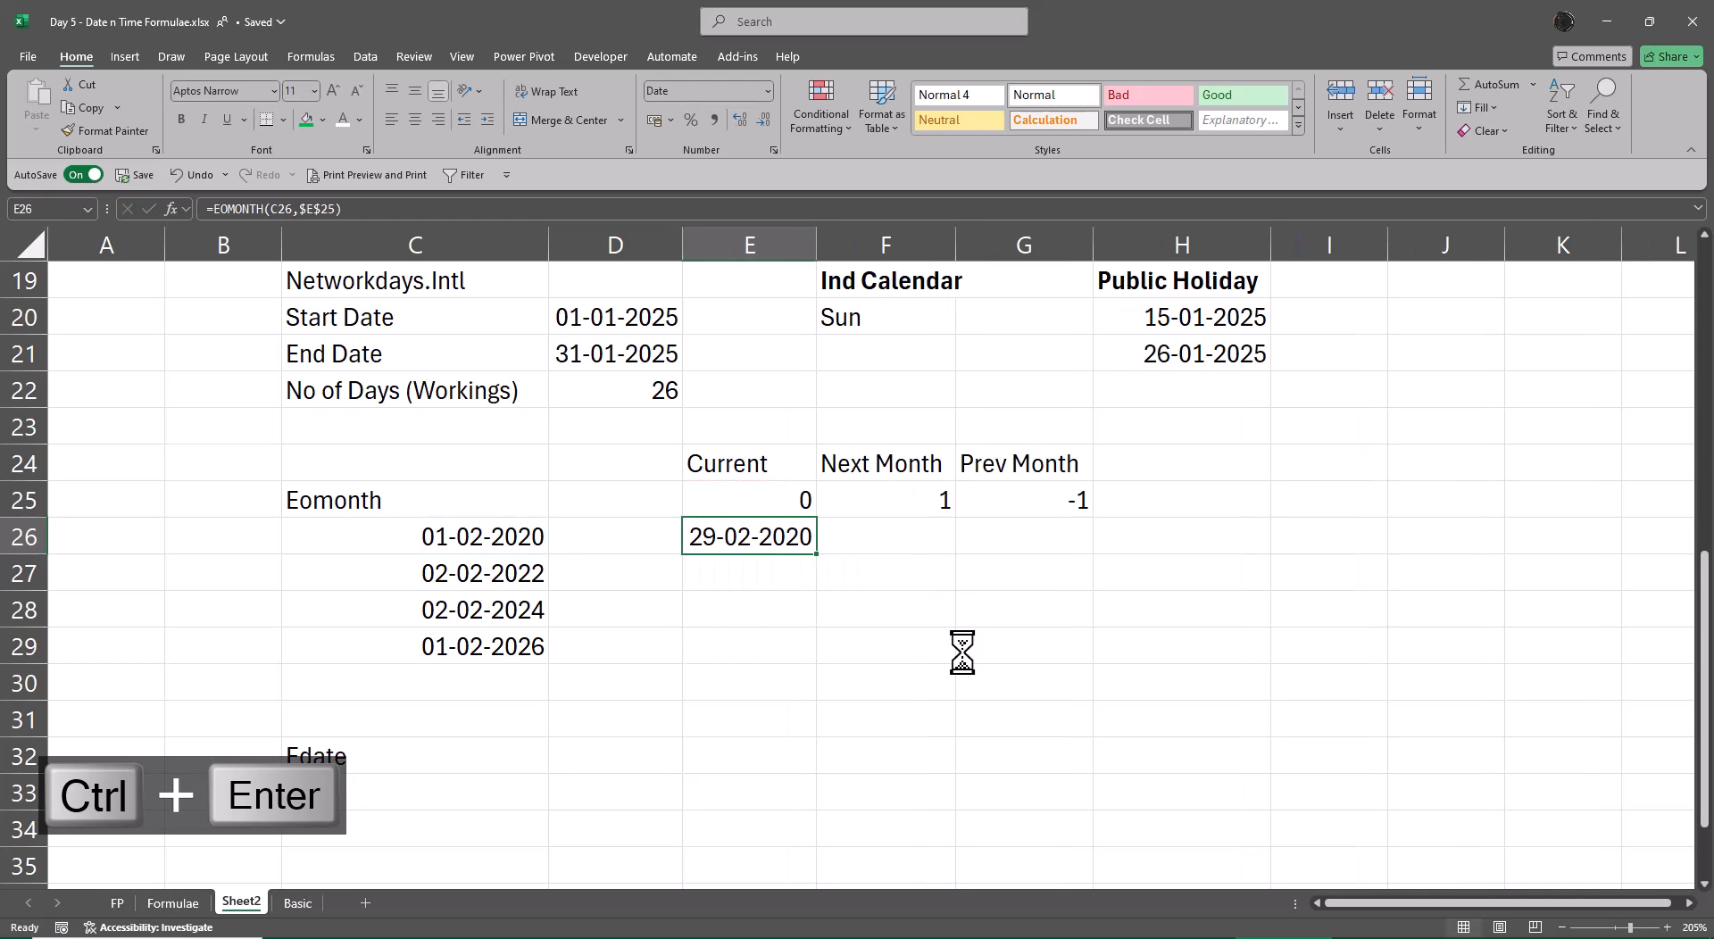
Step: Fill the EOMONTH formula from E26 down to E29
key(shift+Down)
key(shift+Down)
key(shift+Down)
key(ctrl+d)
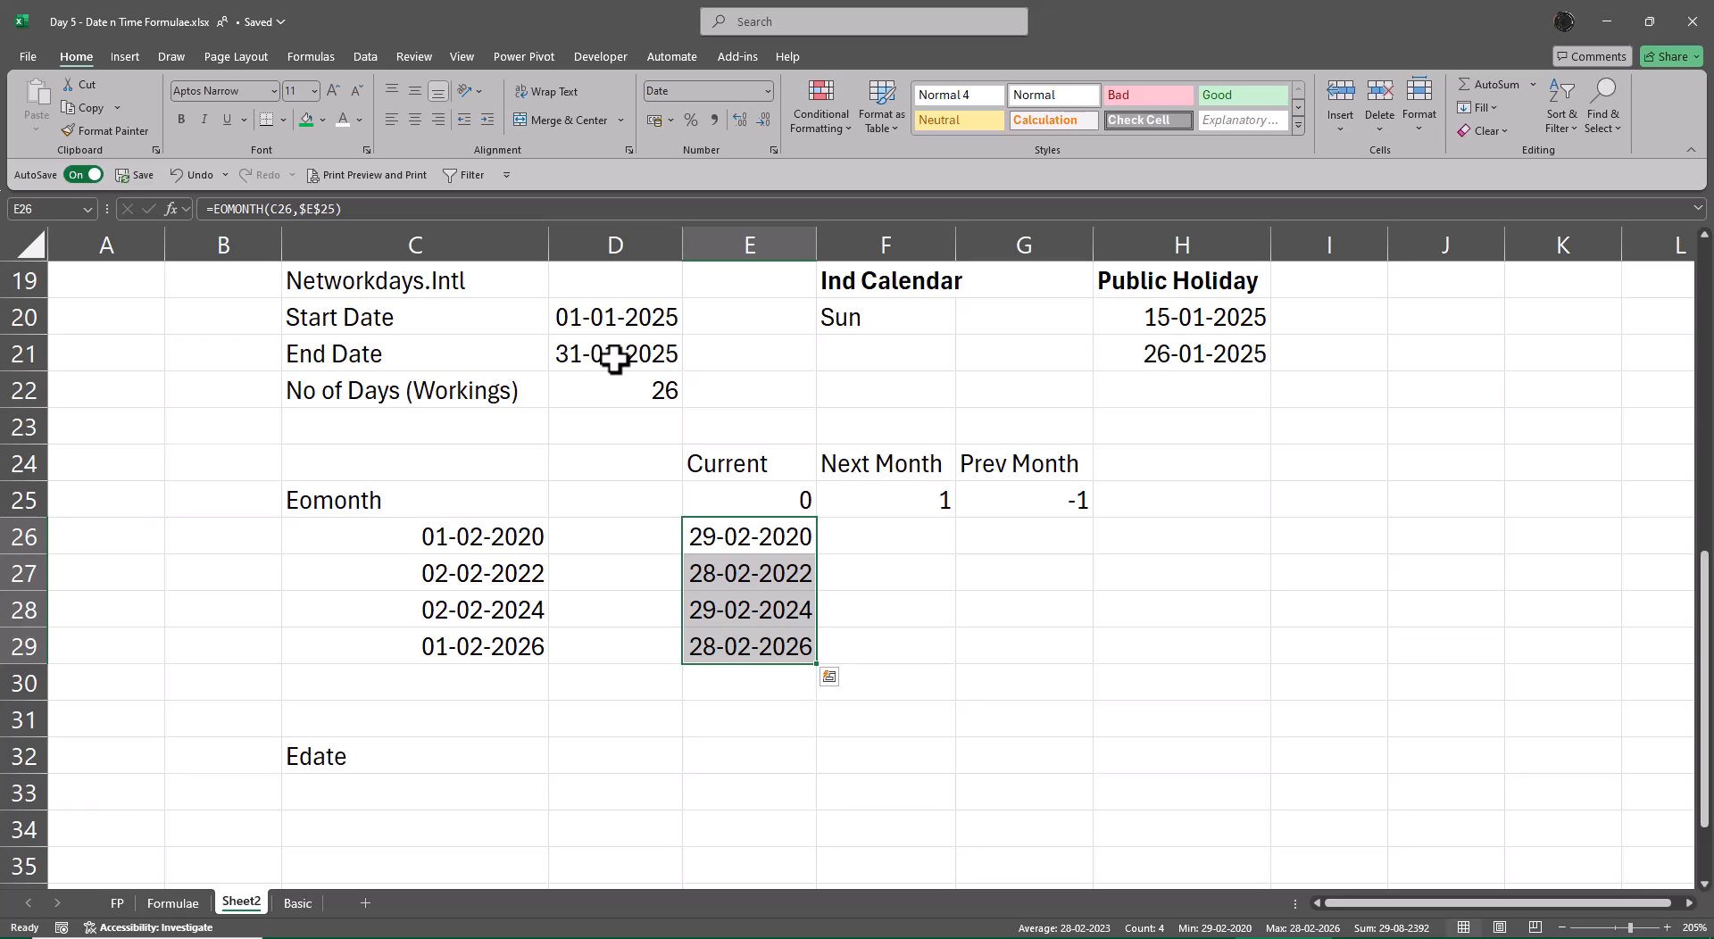
Step: Lock only the column of the start date reference, as $C26, in the EOMONTH formulas of E26:E29
key(F2)
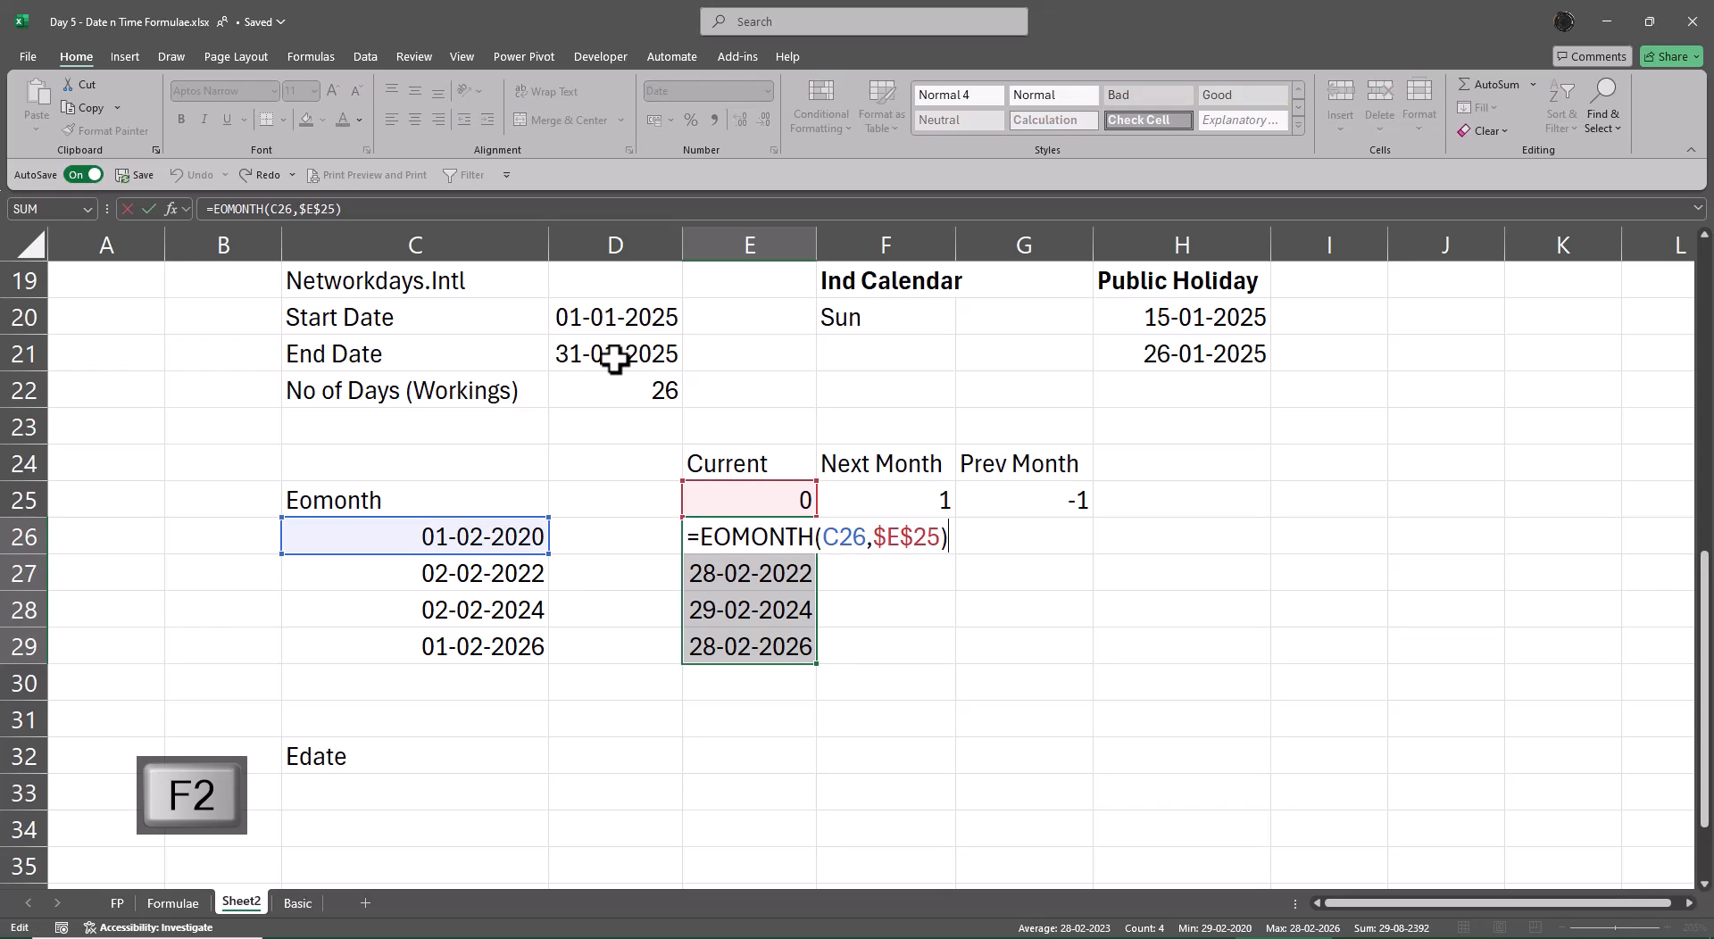
key(Left)
key(Left)
key(Left)
key(Left)
key(Left)
key(Left)
key(Left)
key(Left)
key(Left)
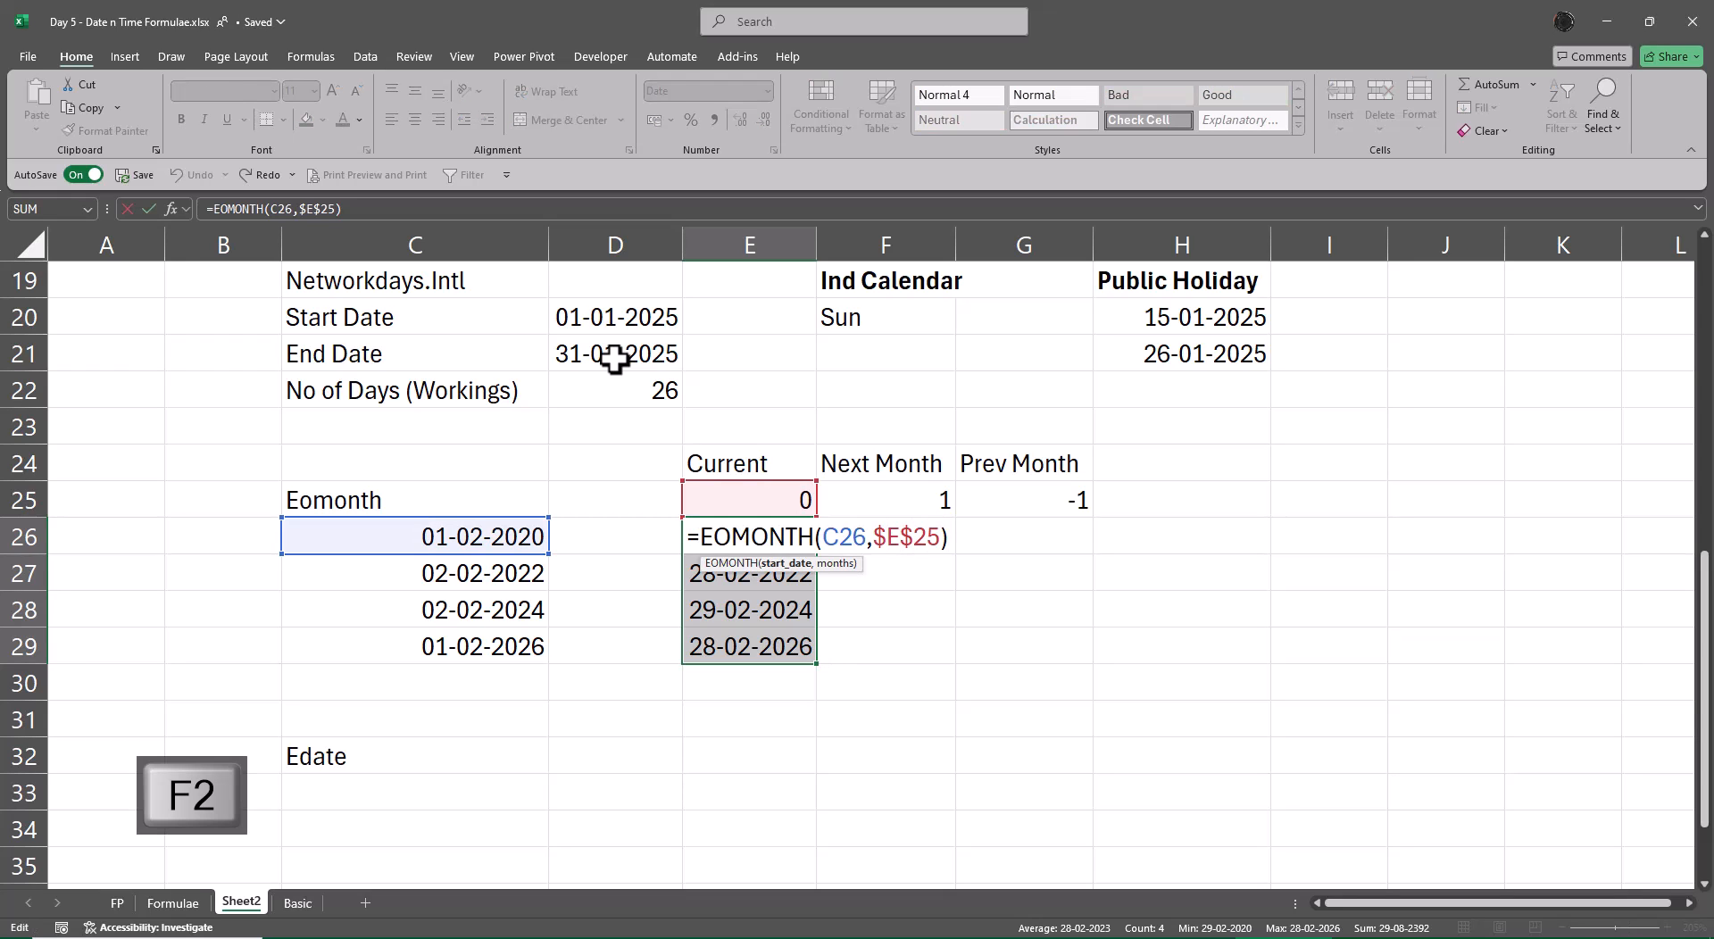
key(F4)
key(F4)
key(F4)
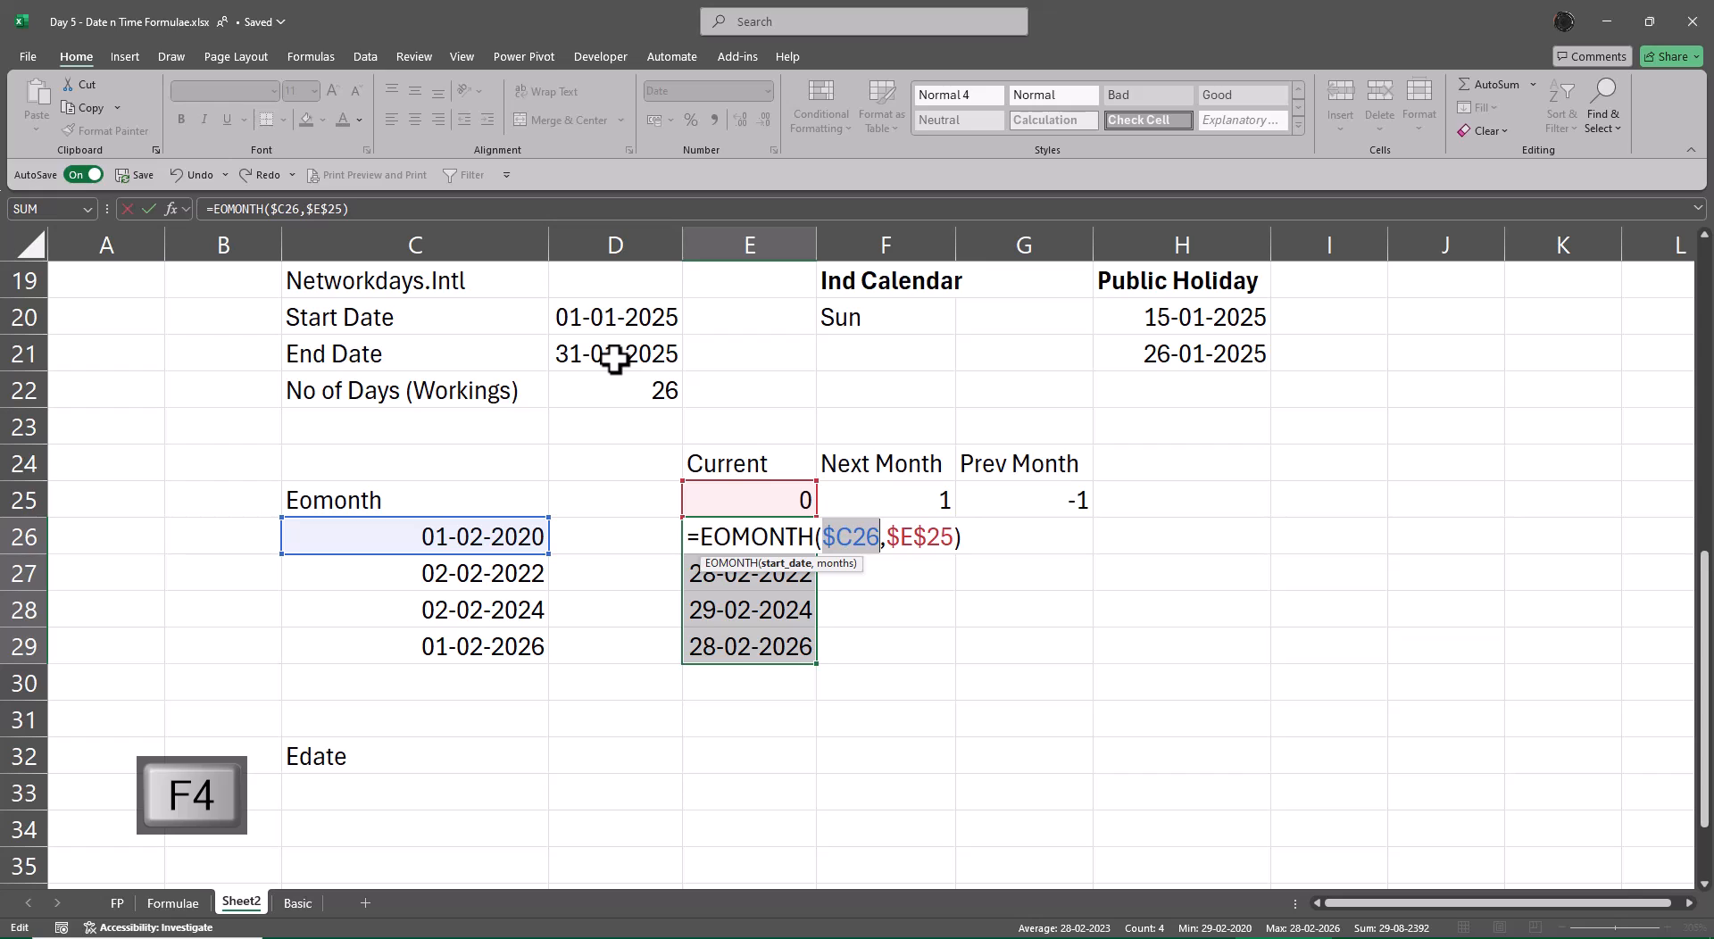
key(ctrl+Return)
Step: Fill the E26:E29 formulas across to column G and check the references in F26
key(shift+Right)
key(shift+Right)
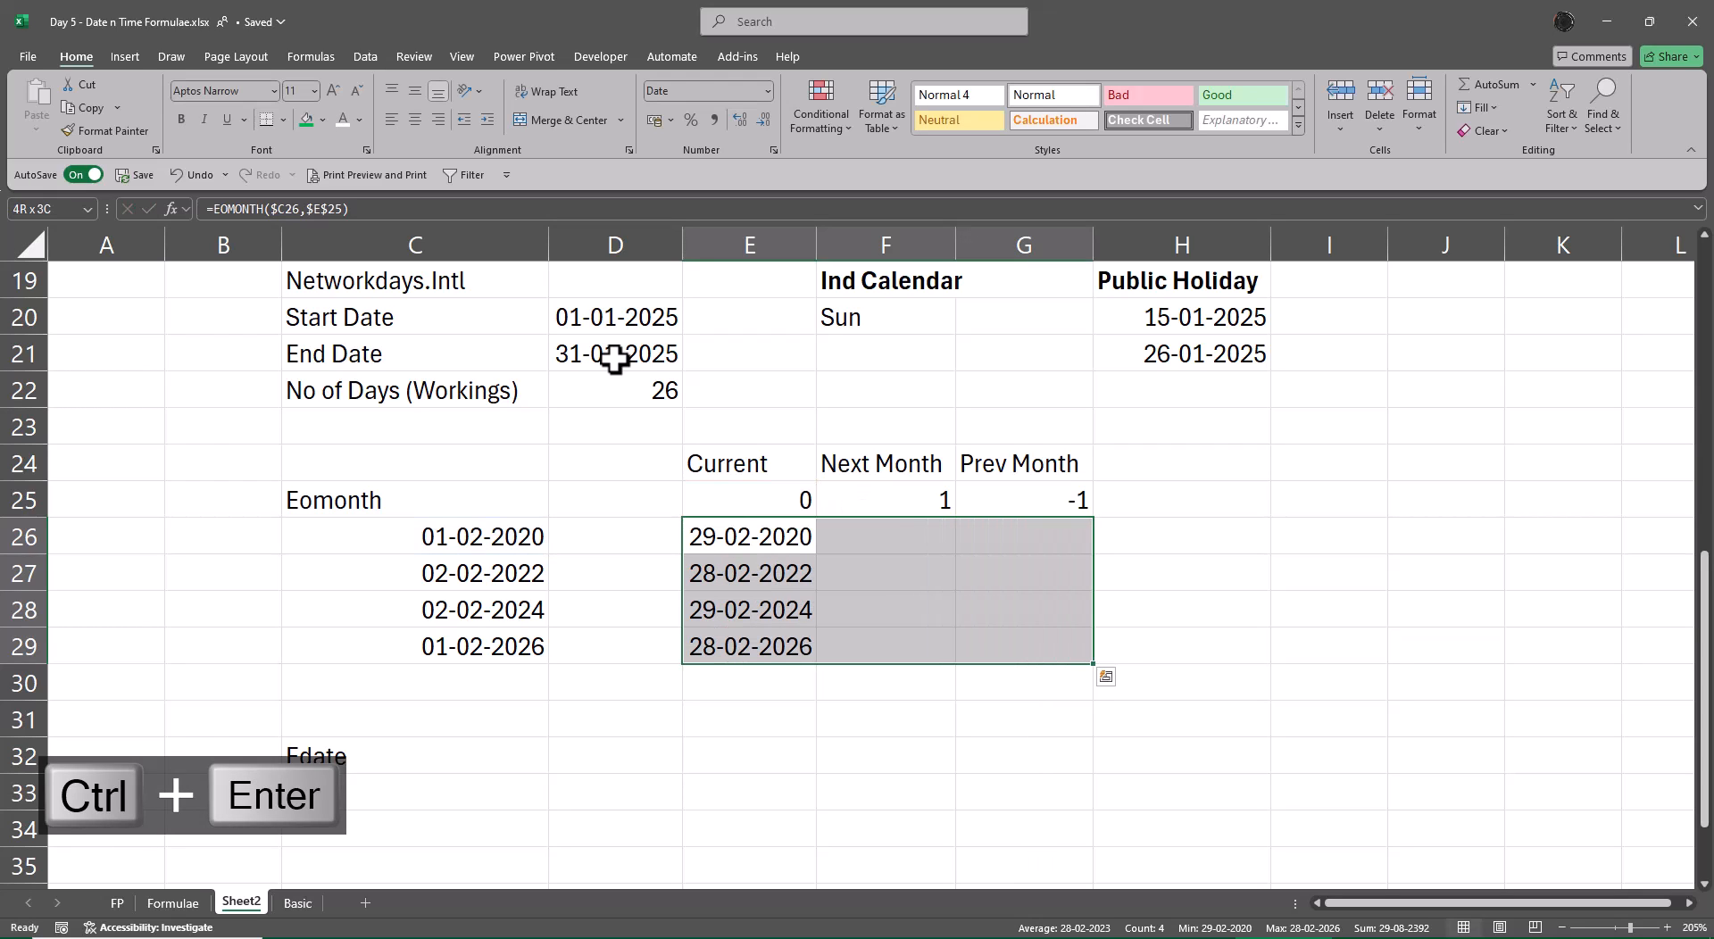
key(ctrl+r)
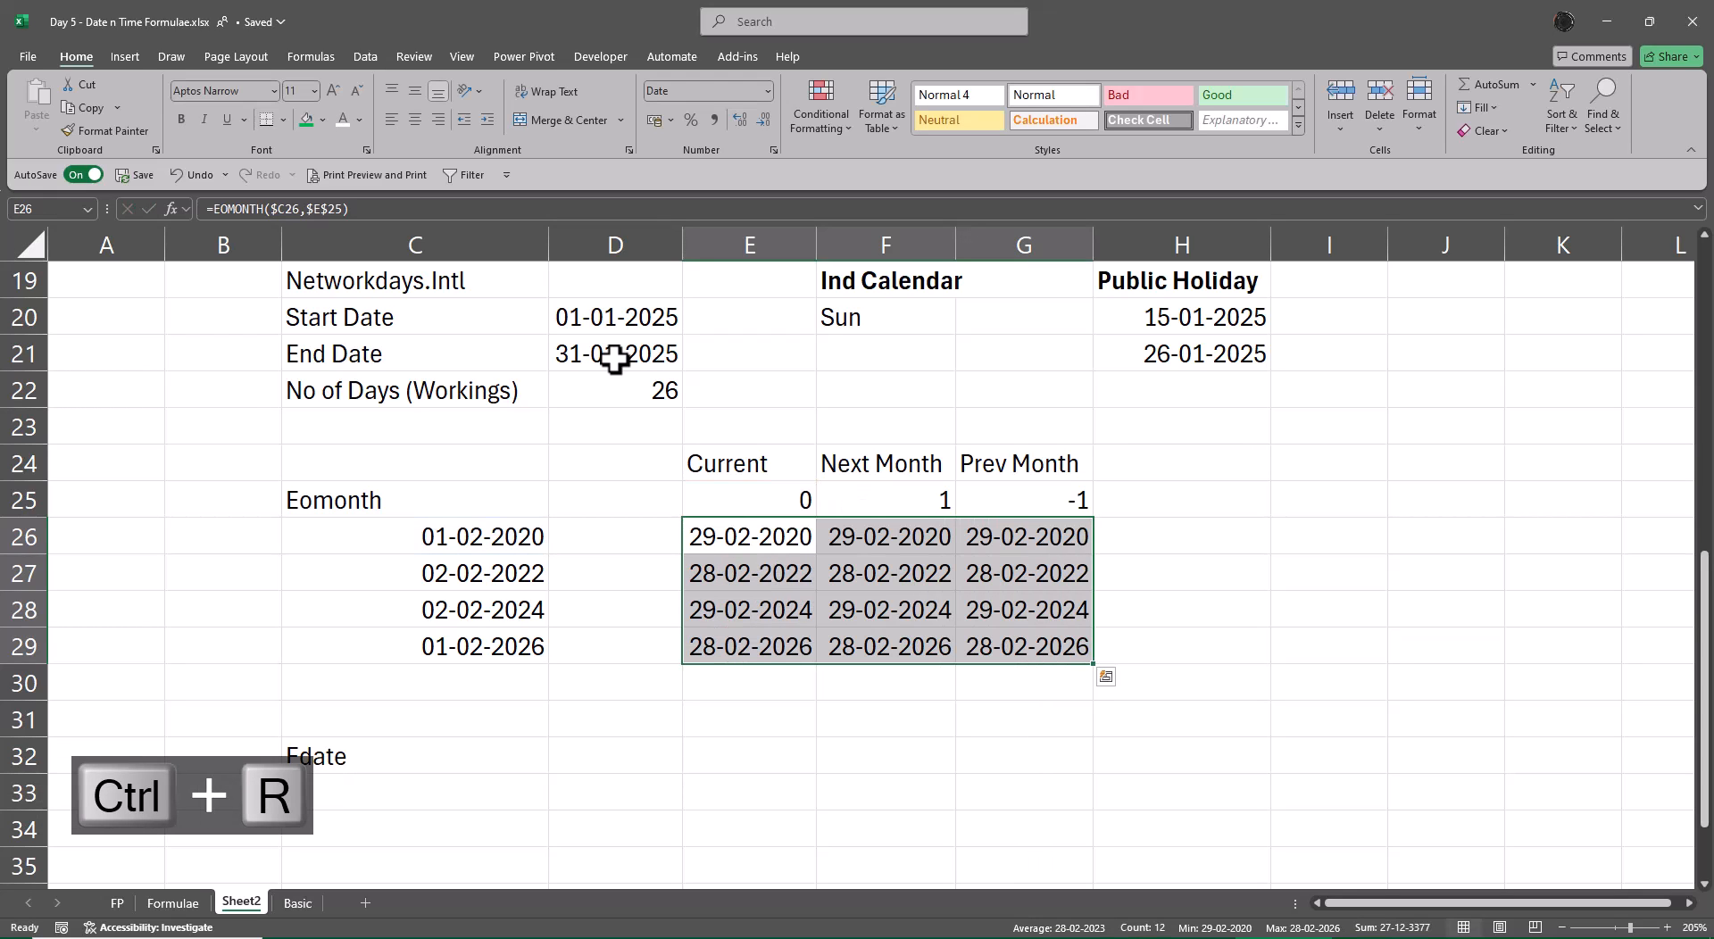
key(Right)
key(F2)
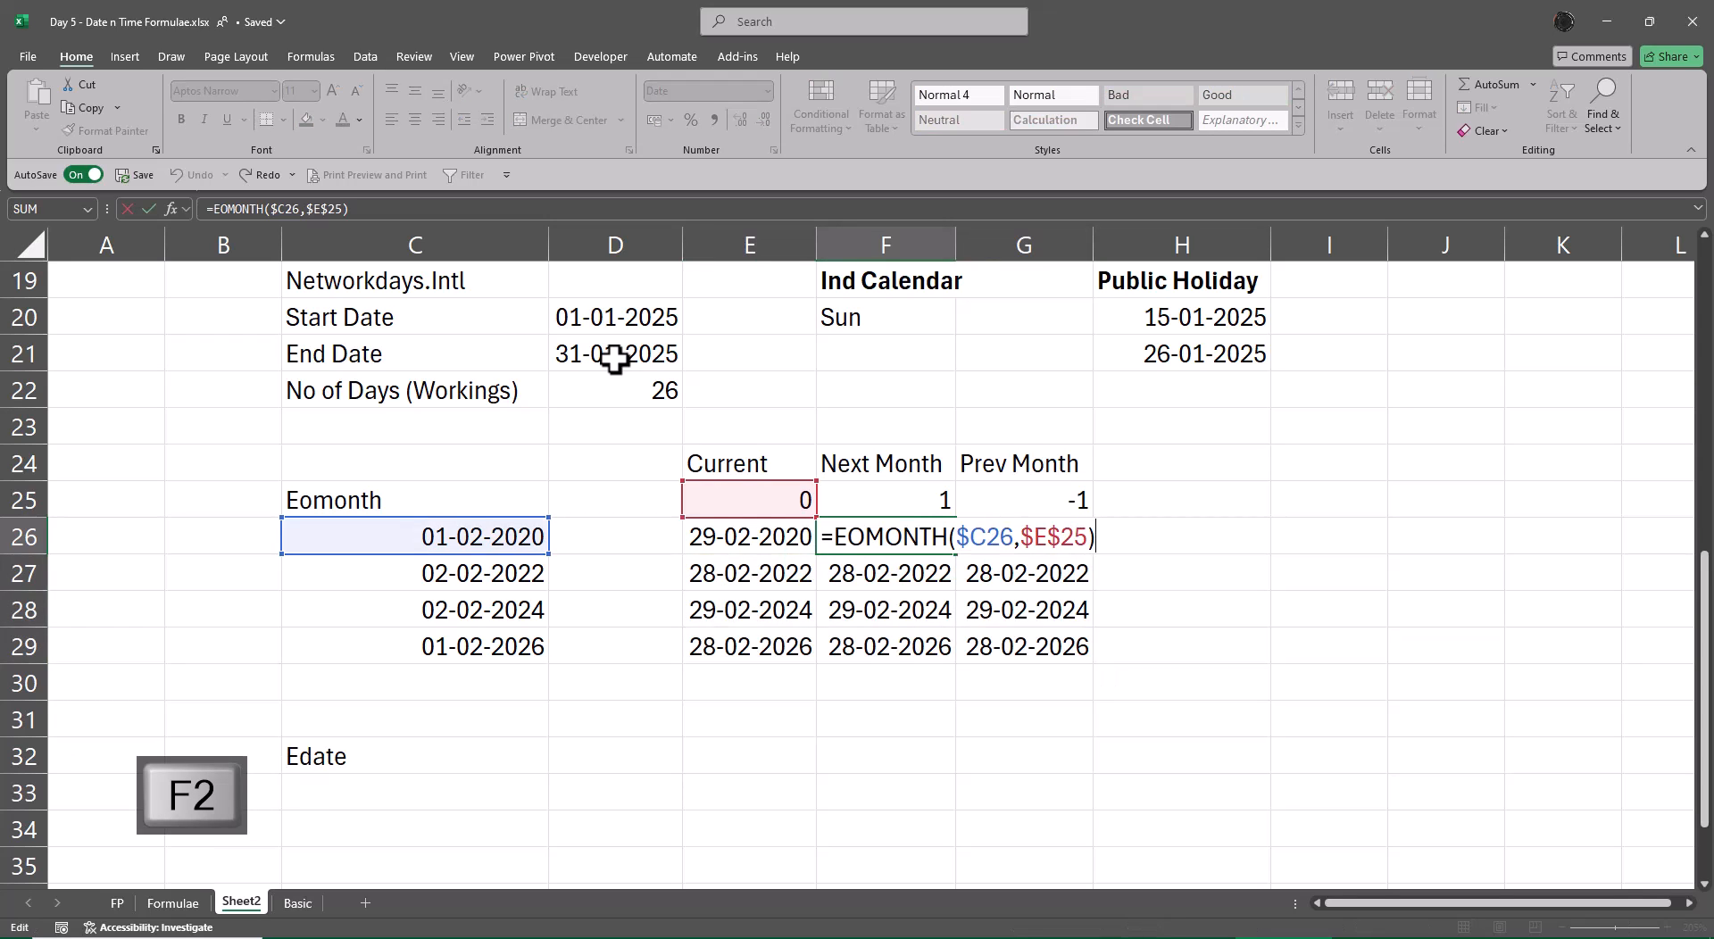
key(Escape)
Step: Change the months reference to E$25 in E26:E29 and fill the formulas across to column G
key(Left)
key(Up)
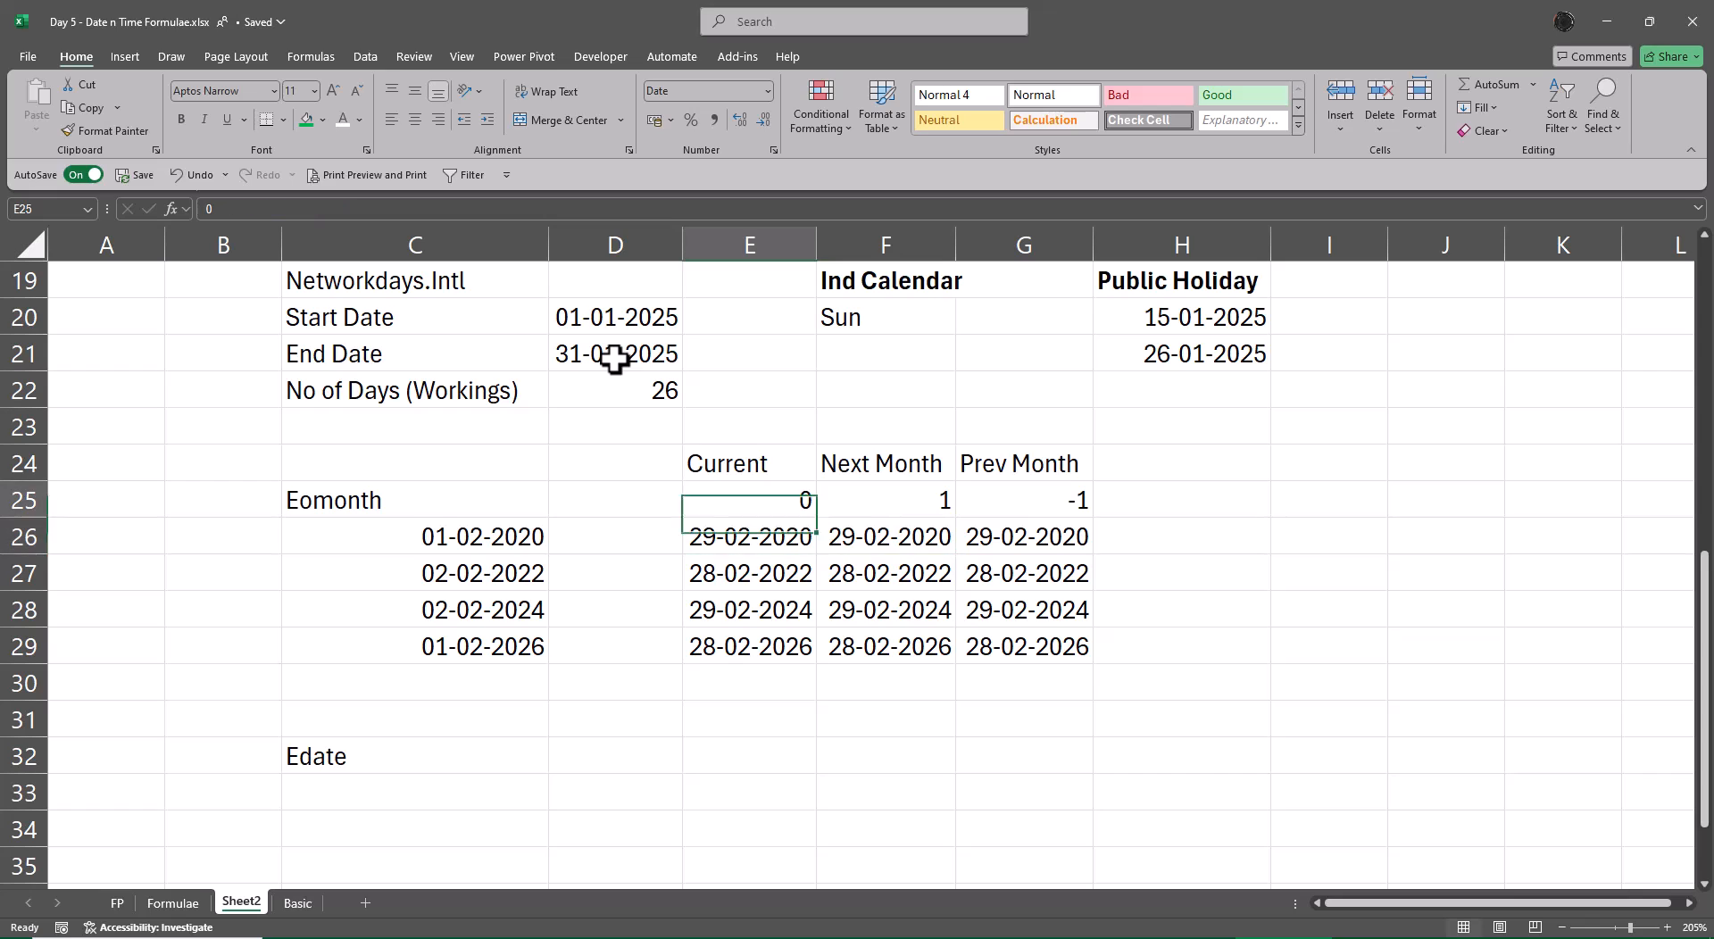
key(Down)
key(ctrl+shift+Down)
key(F2)
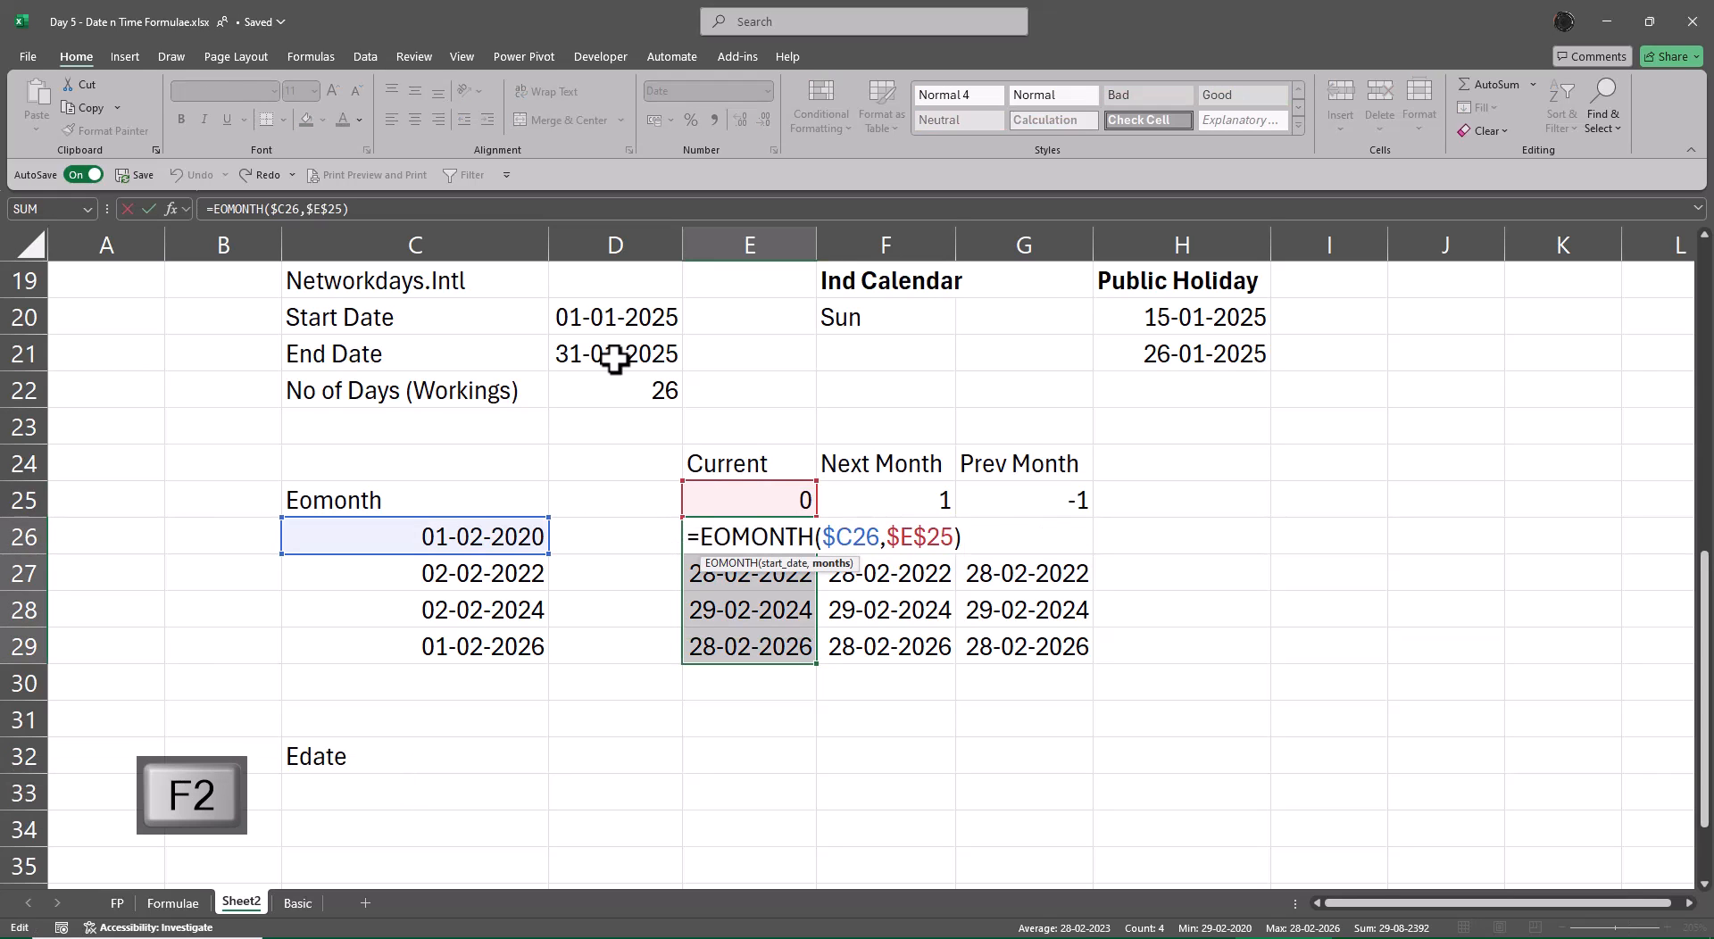
key(F4)
key(F4)
key(F4)
key(F4)
key(F4)
key(F4)
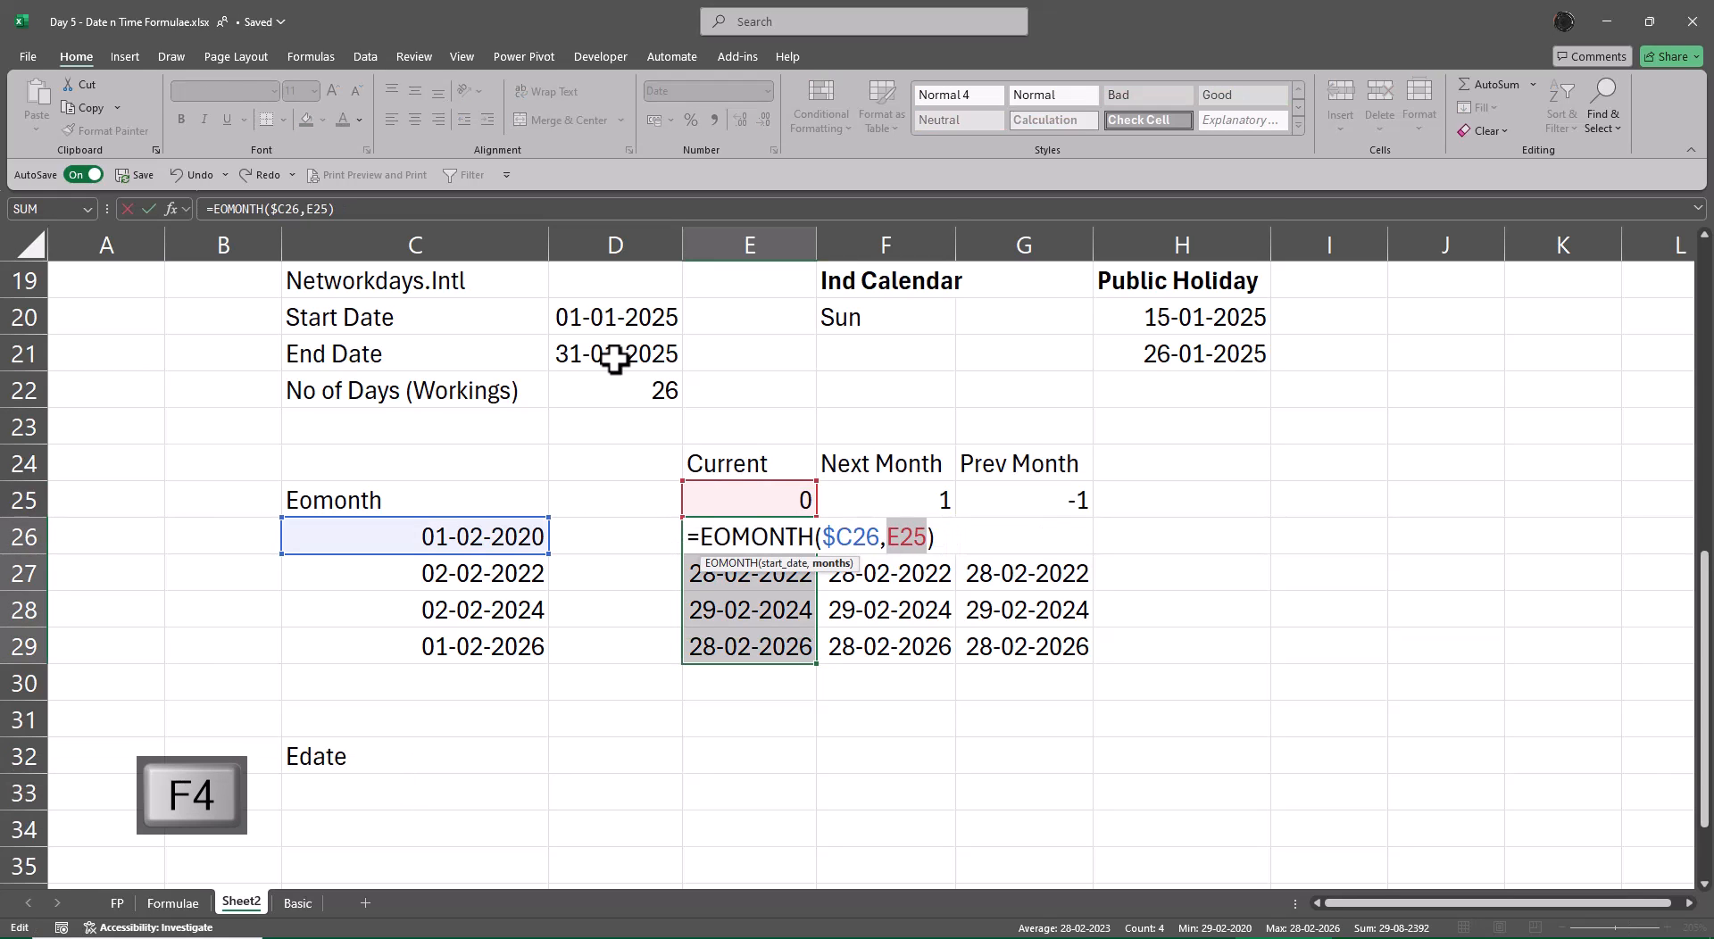
key(ctrl+Return)
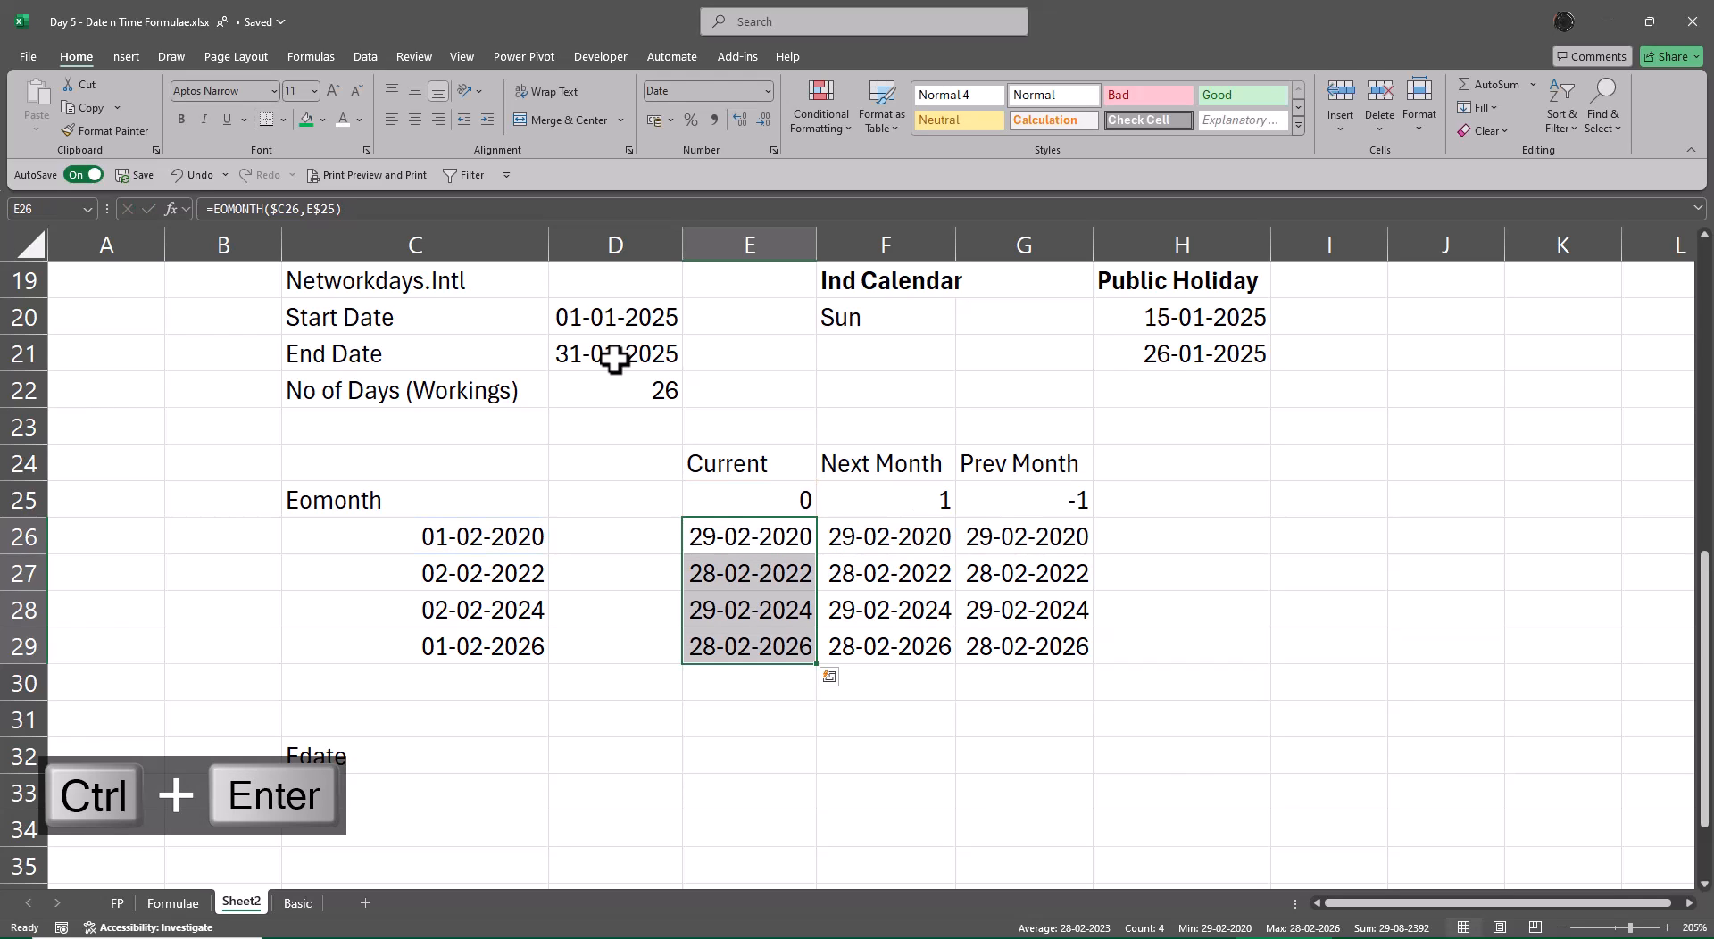
key(ctrl+shift+Right)
key(ctrl+r)
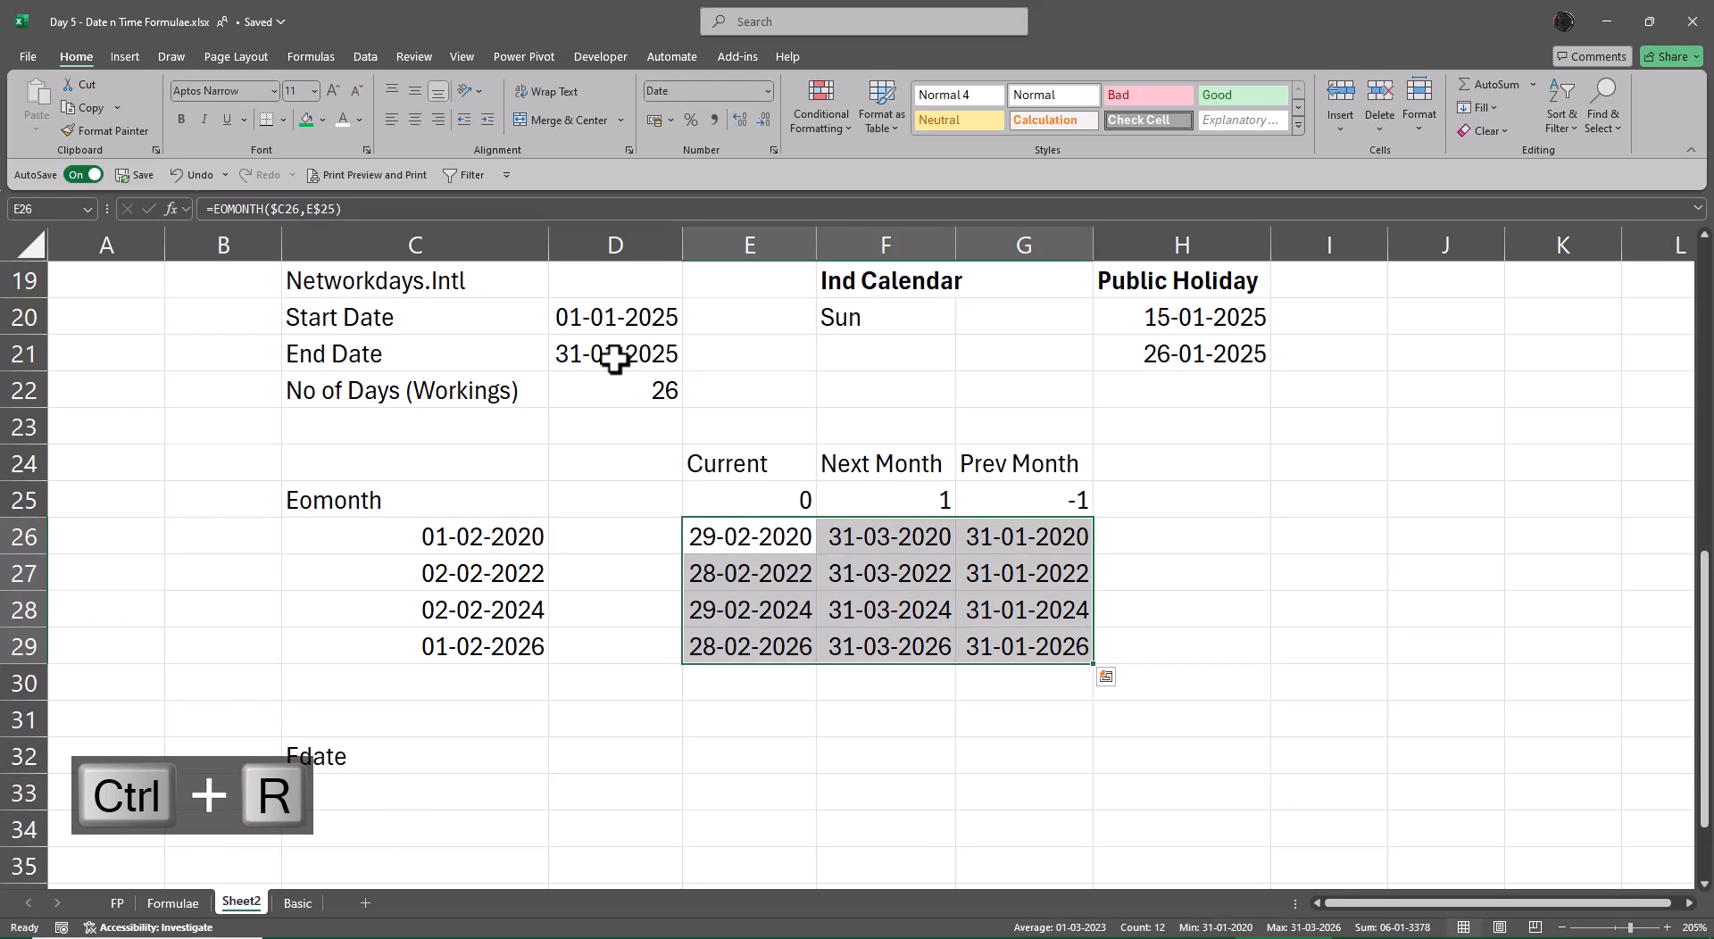
Step: Examine the cell references in the EOMONTH formulas of F28 and G27
key(Down)
key(Down)
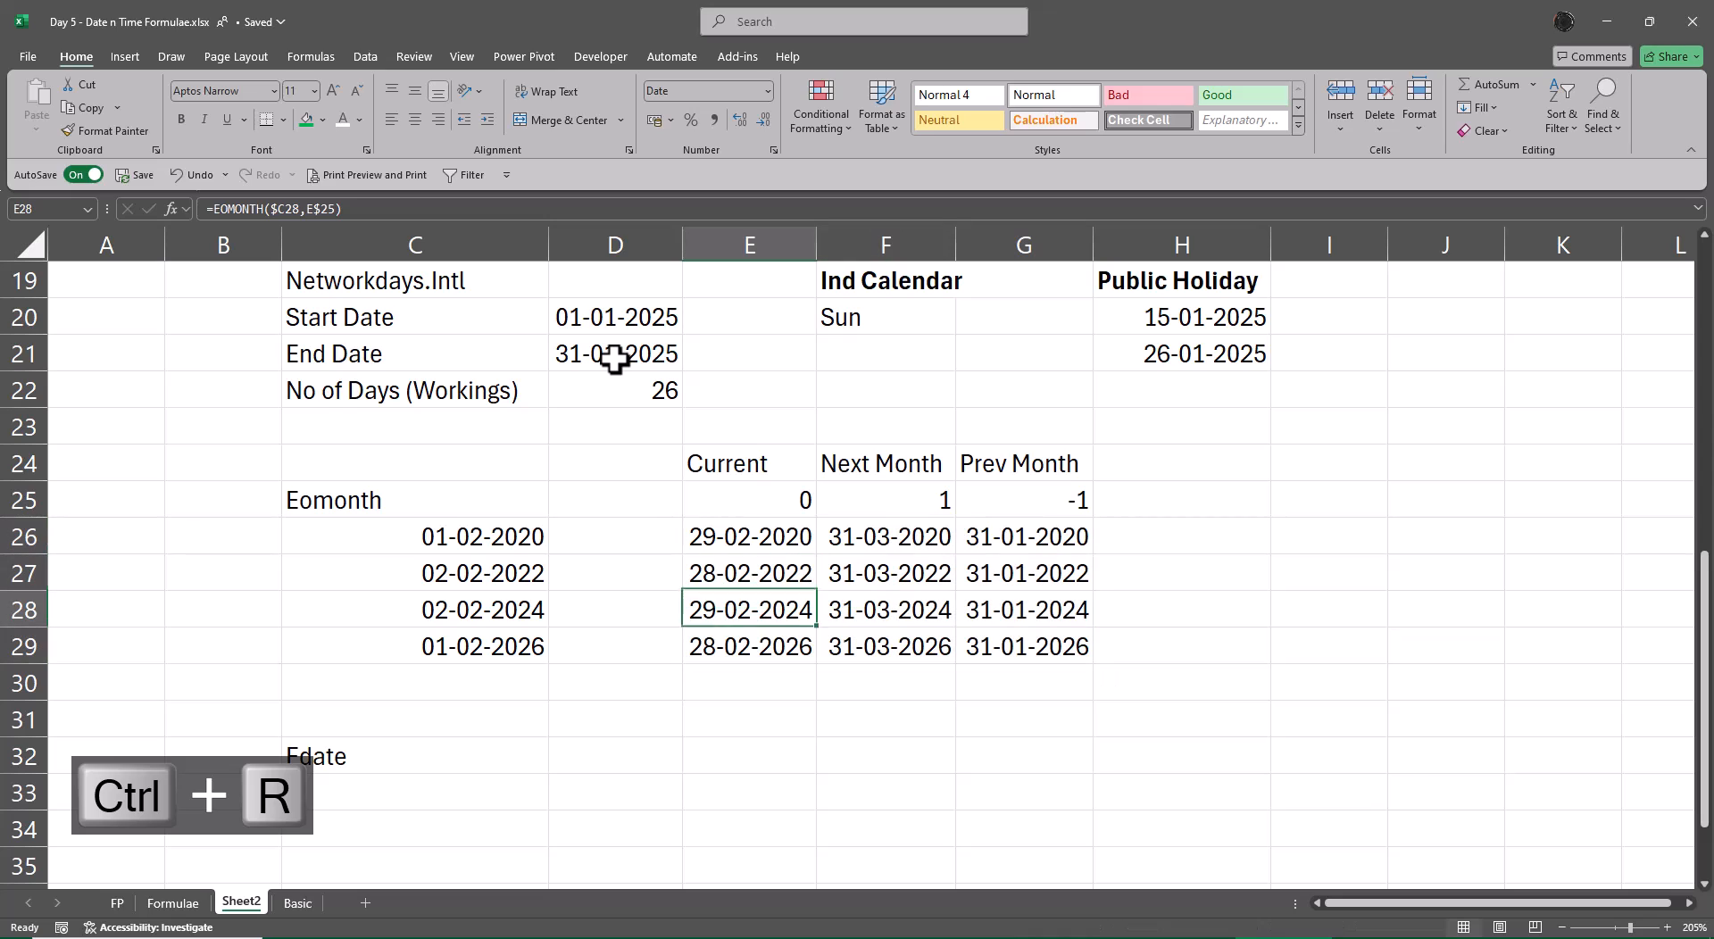
key(Right)
key(F2)
key(Escape)
key(Up)
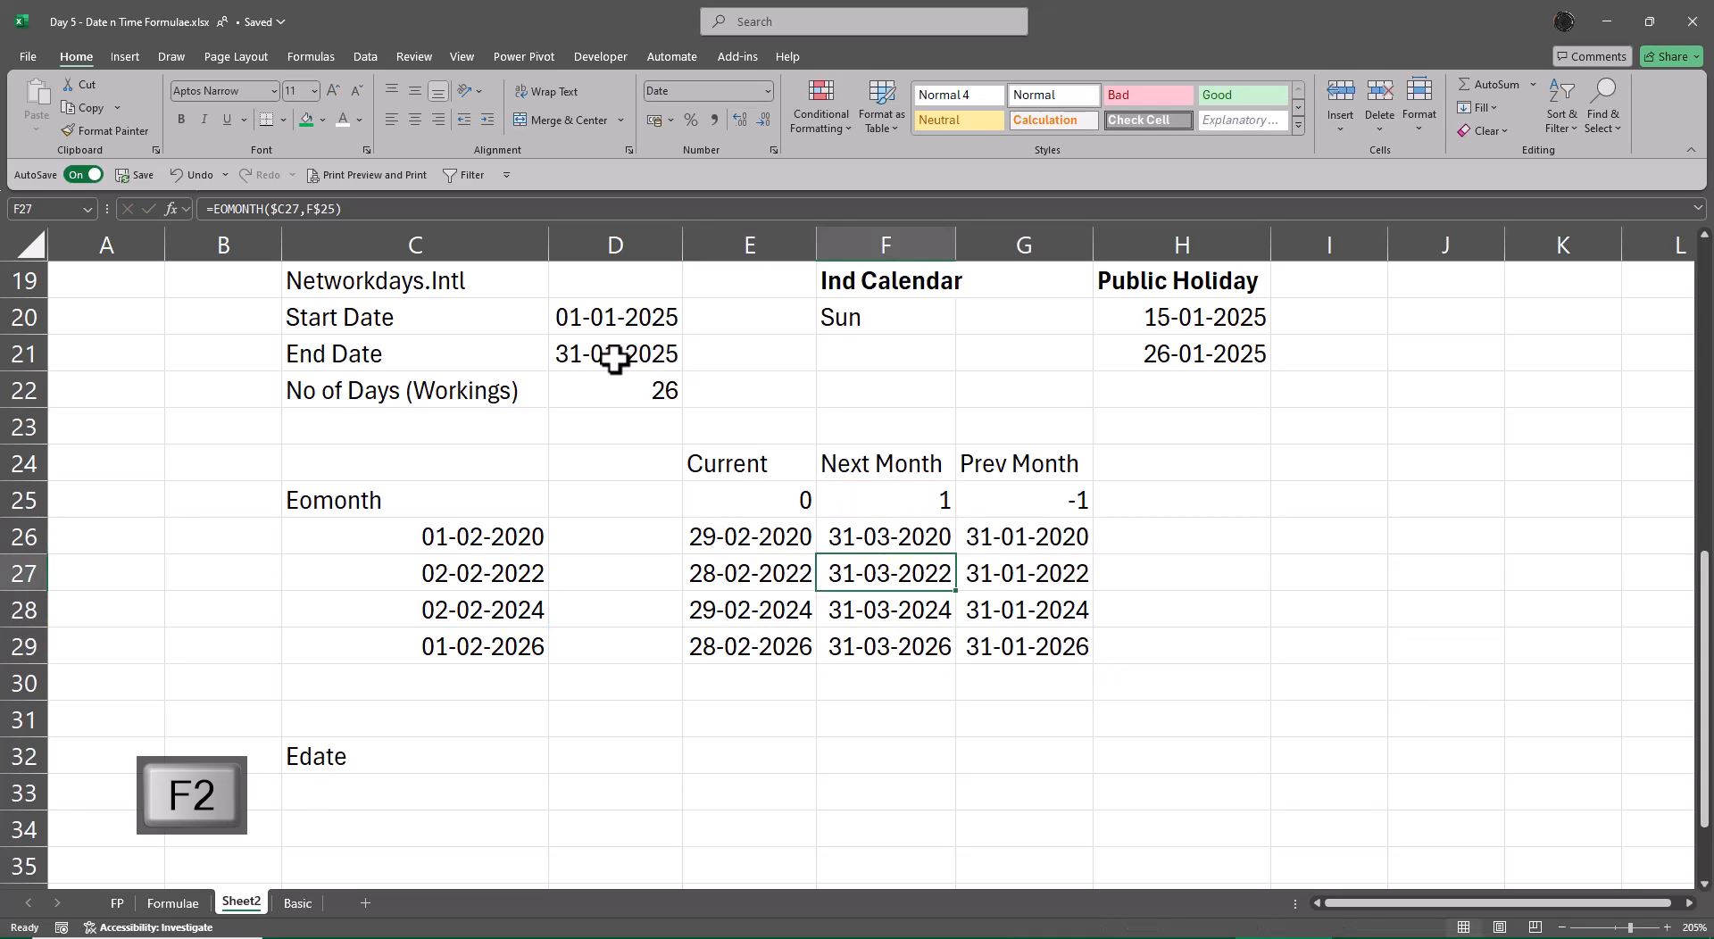
key(Right)
key(F2)
key(Escape)
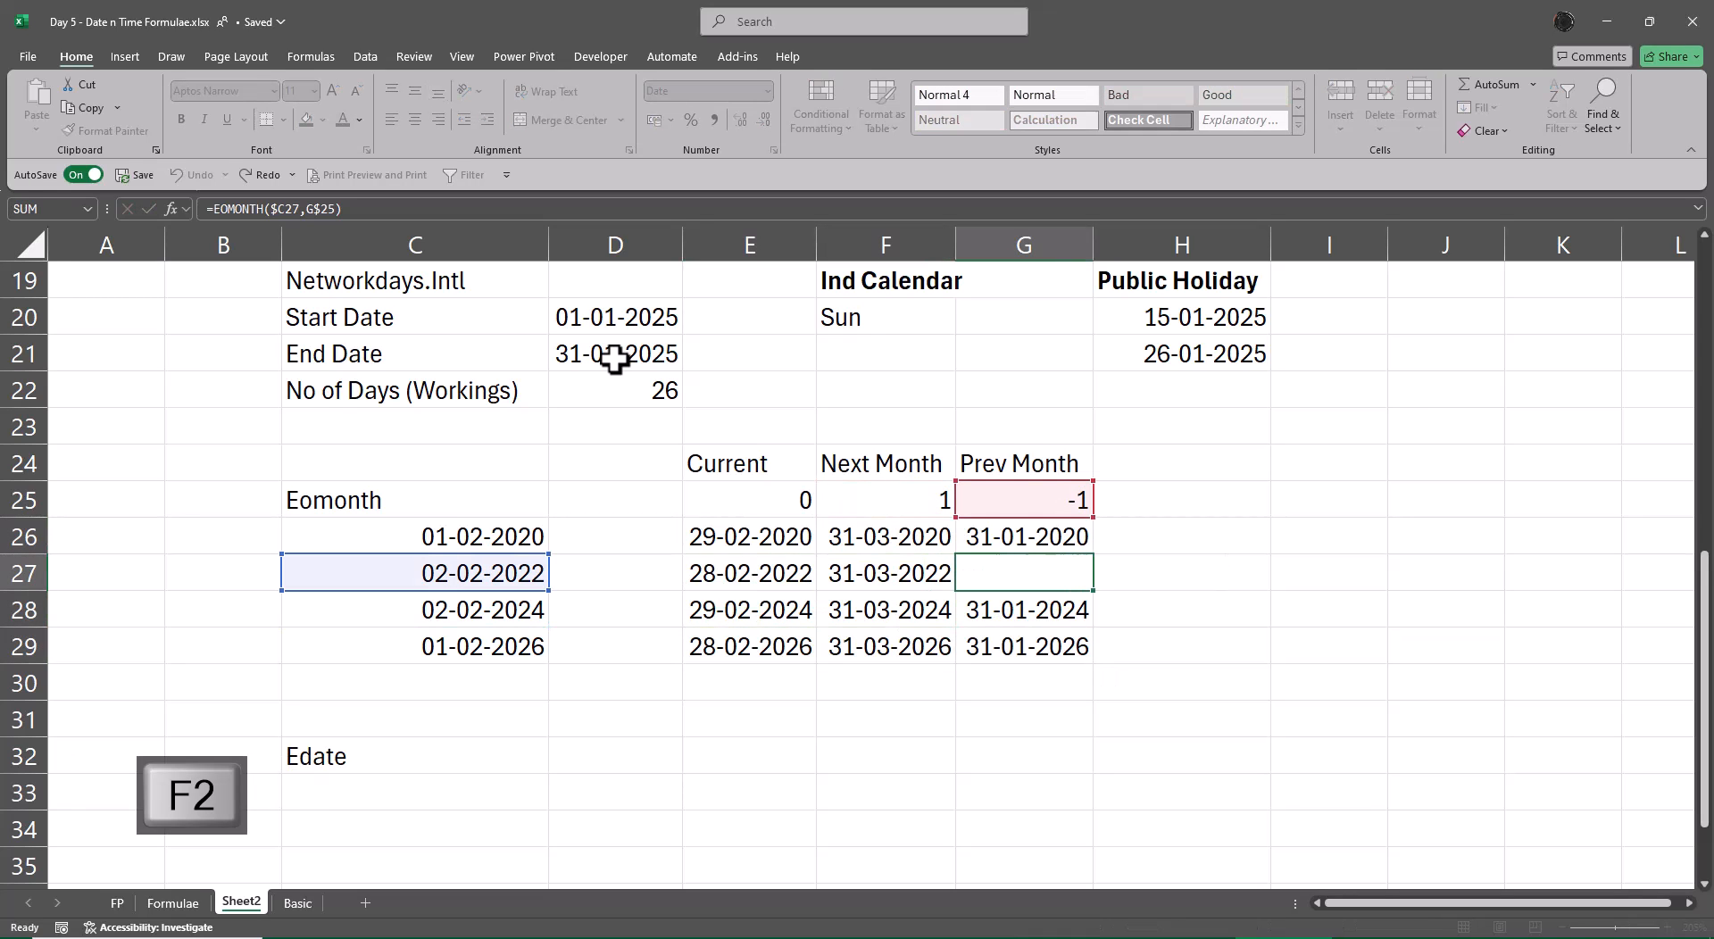
Step: Examine the cell references in the EOMONTH formulas of F27 and E27
key(Left)
key(F2)
key(Escape)
key(Left)
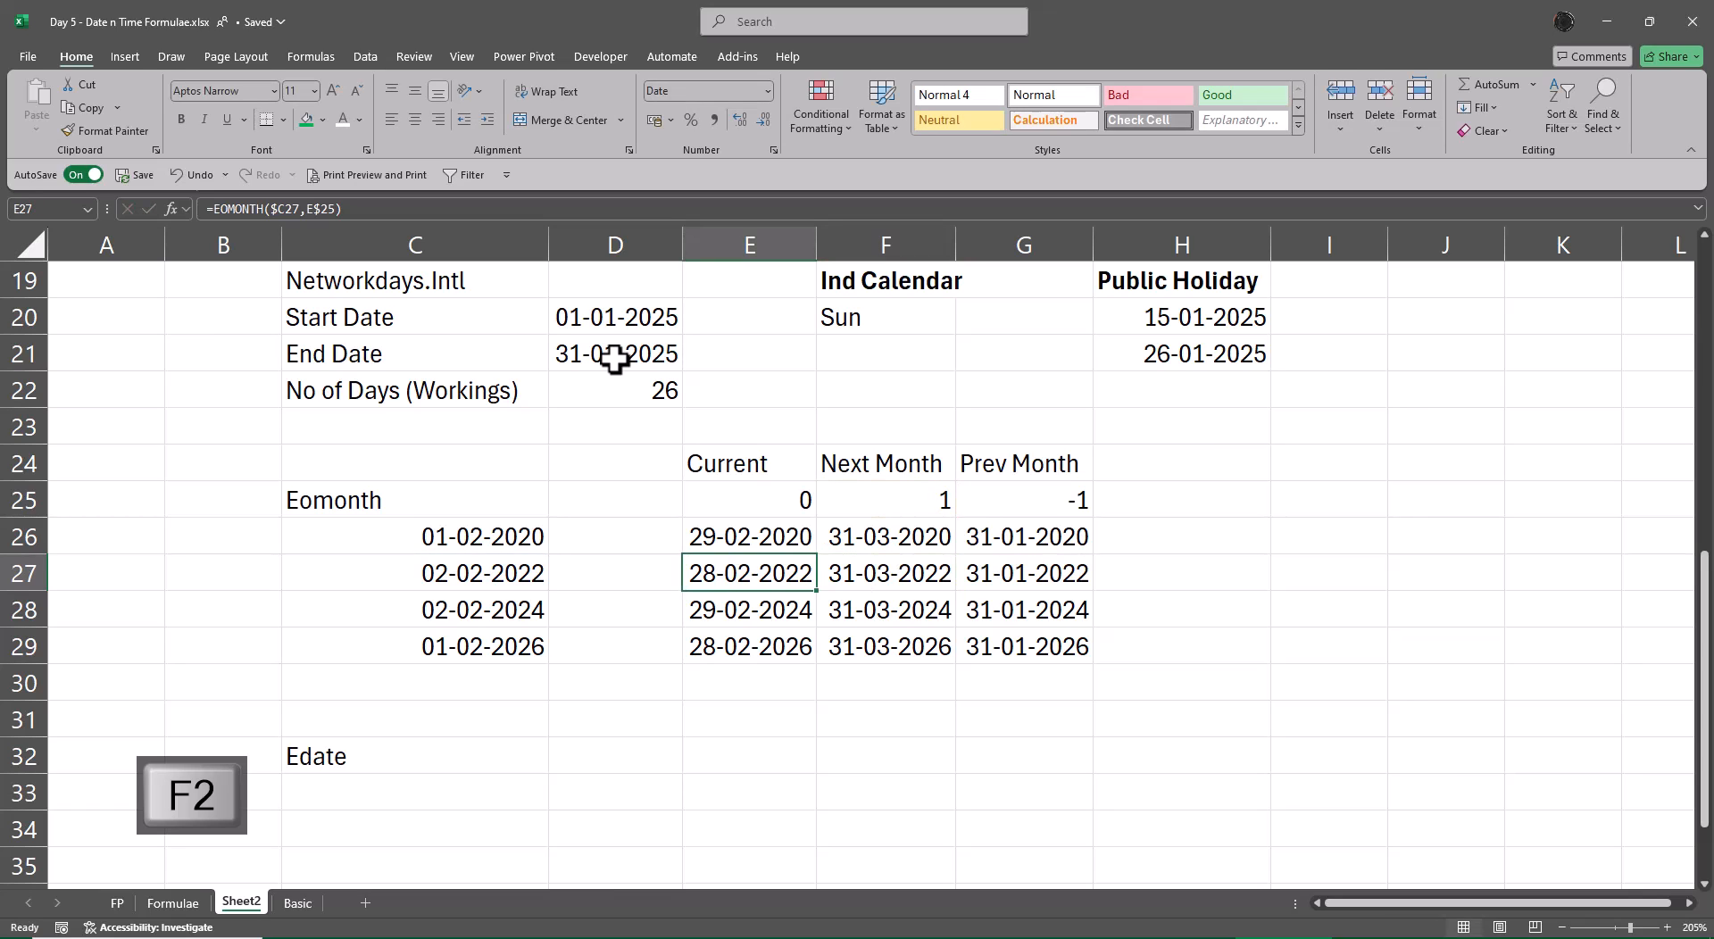
key(F2)
key(Escape)
key(Down)
key(Down)
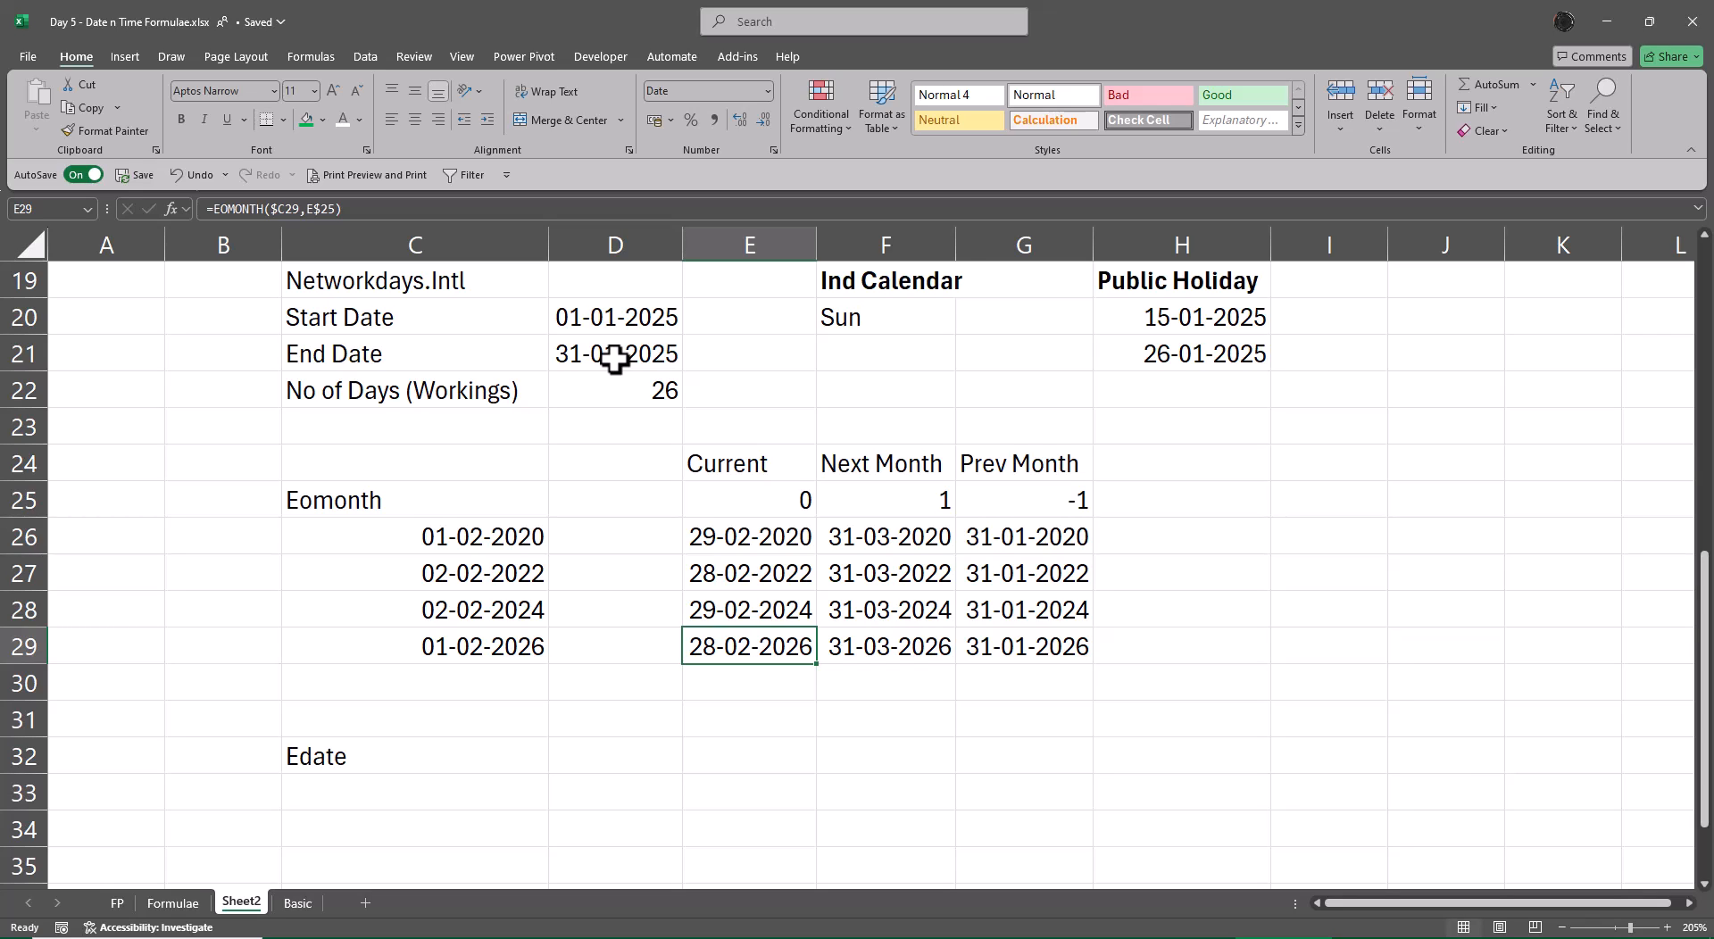
Step: Set the months value under Current in E25 to 4
key(Up)
key(Up)
key(Up)
key(Up)
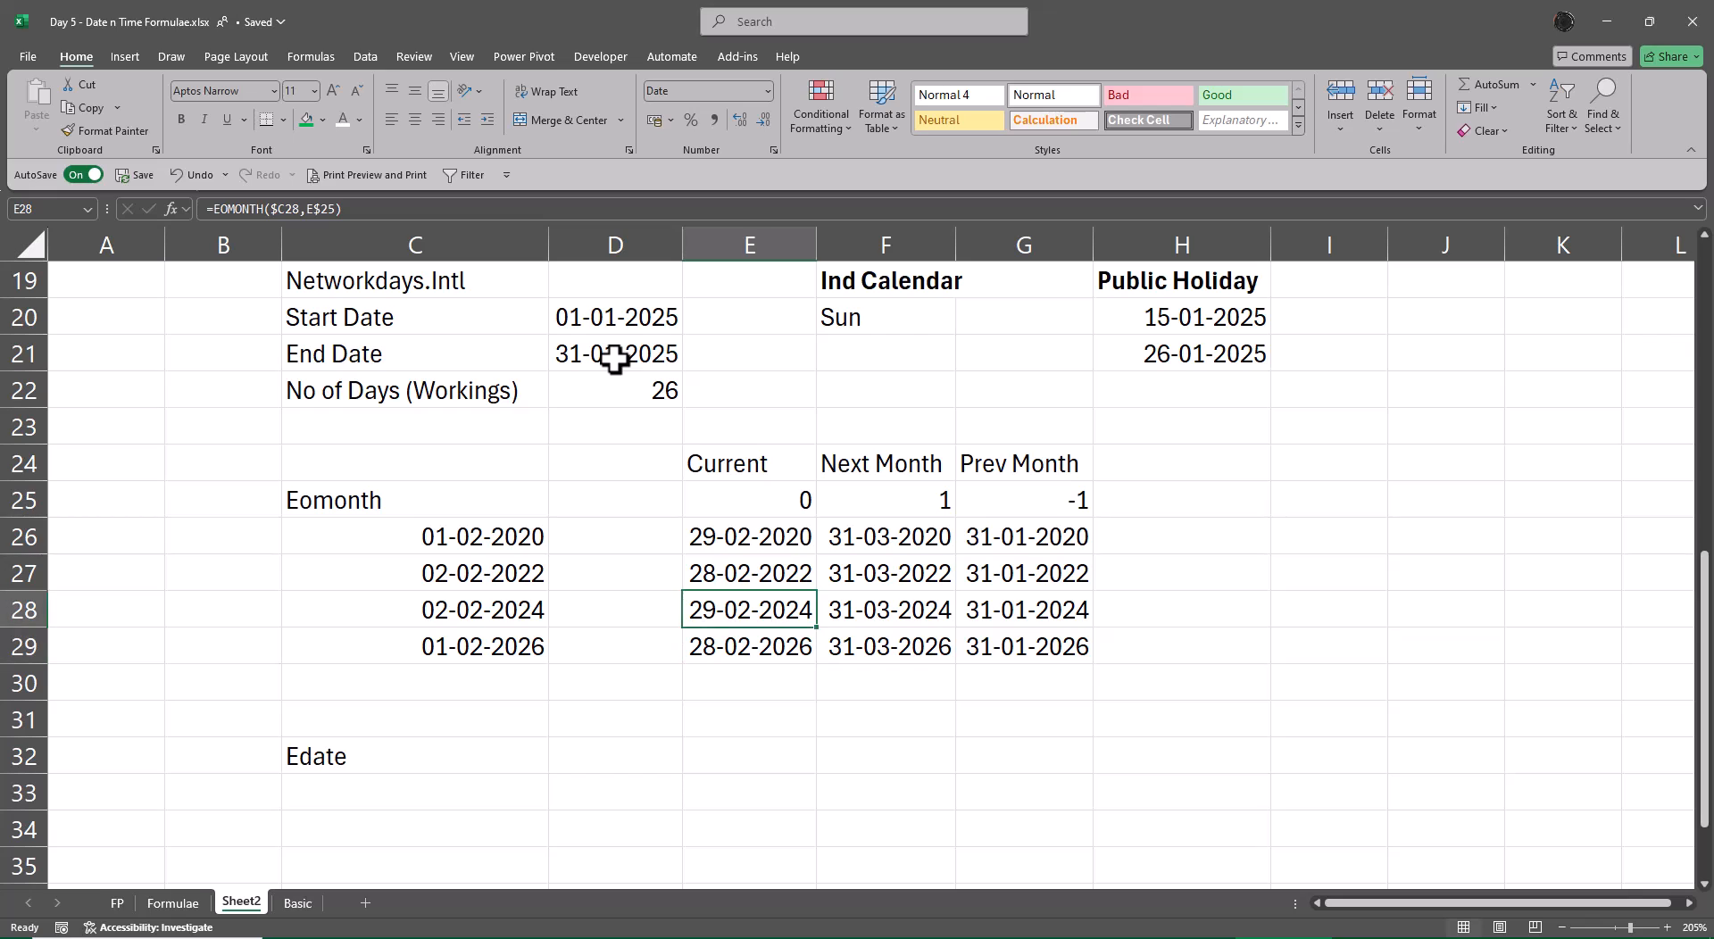
text(4)
key(Return)
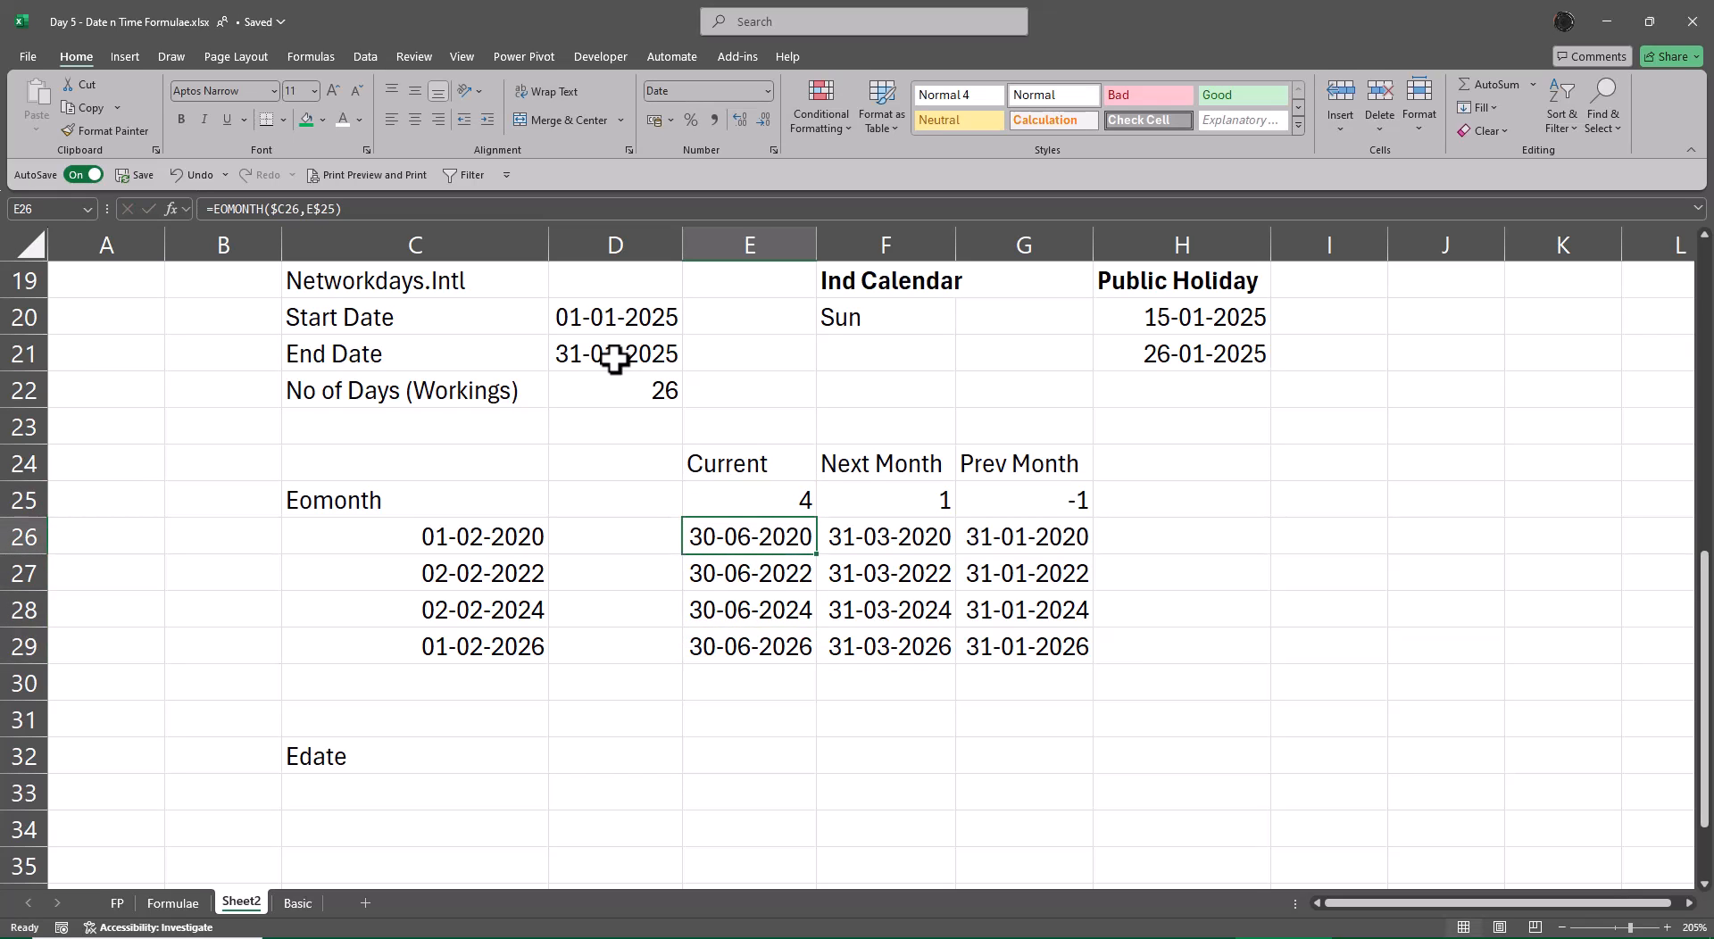
Step: Set the months value under Next Month in F25 to 7 and under Prev Month in G25 to -7
key(Up)
key(Right)
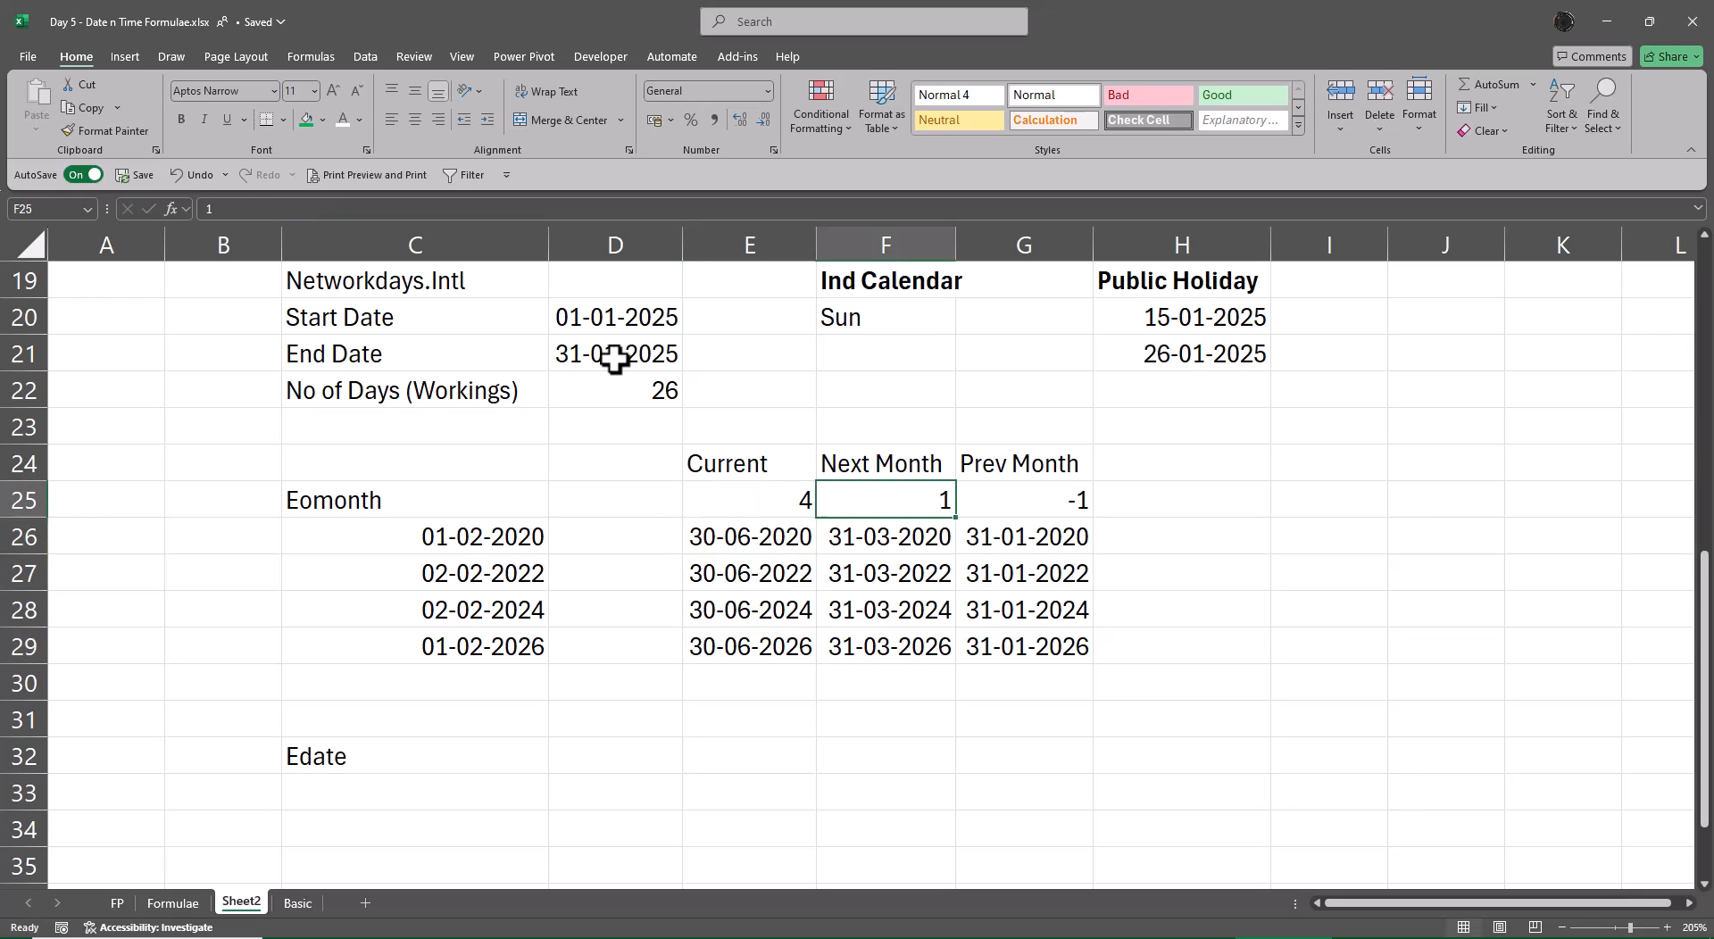
text(7)
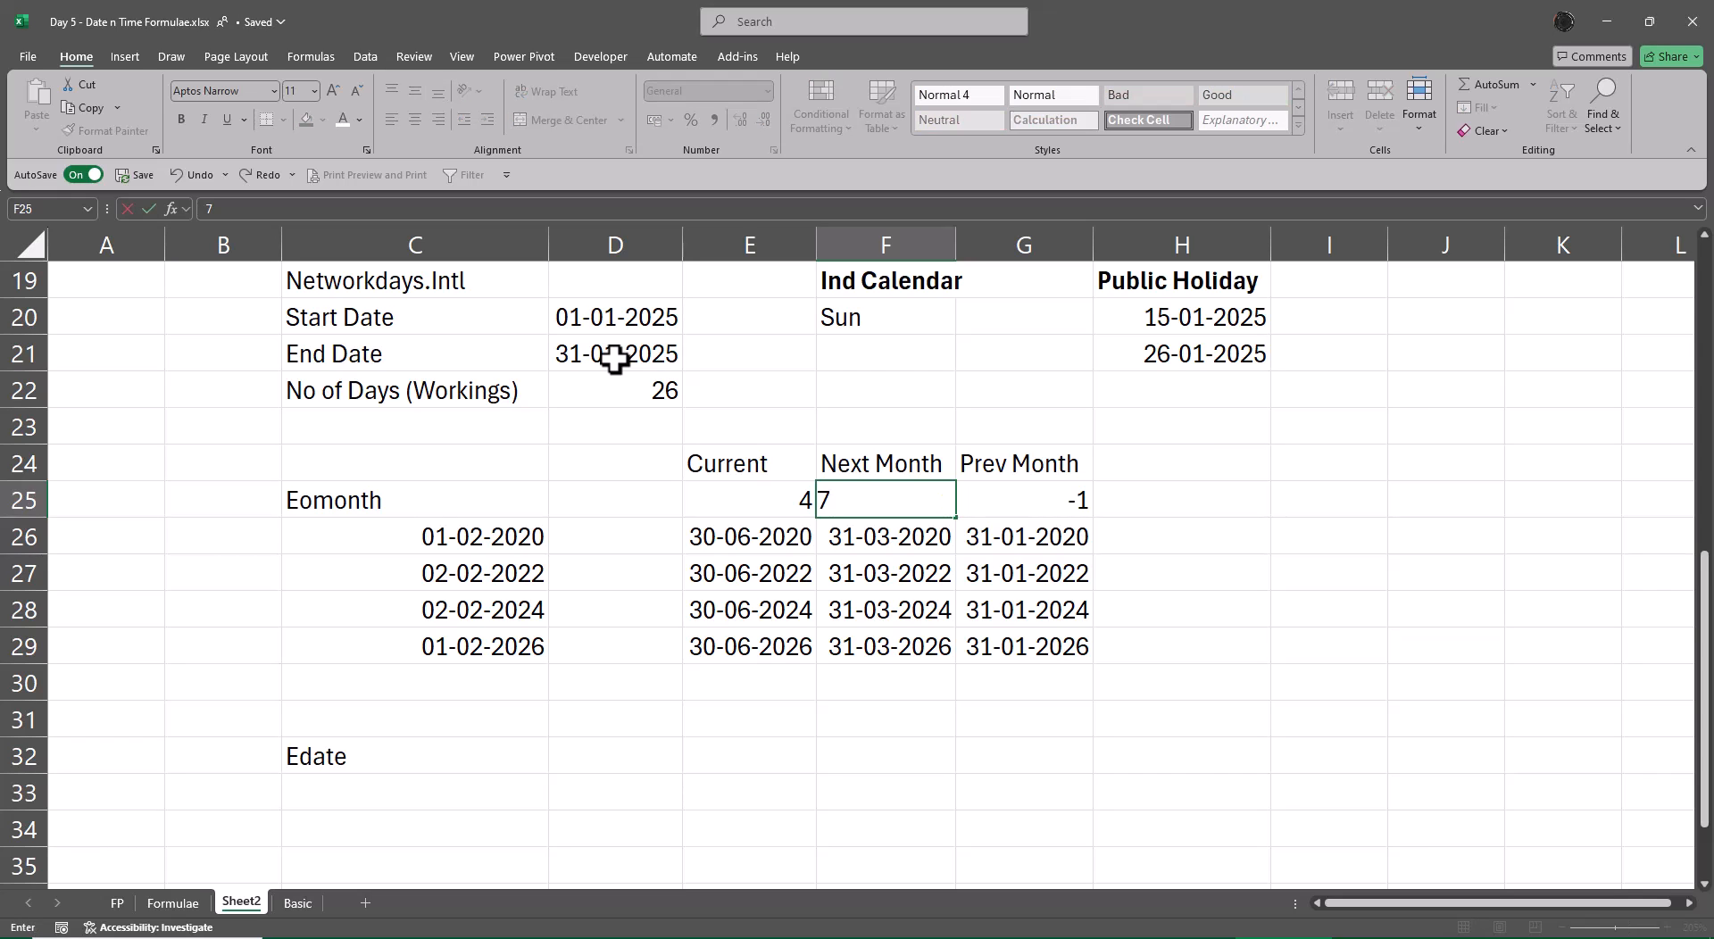
key(Return)
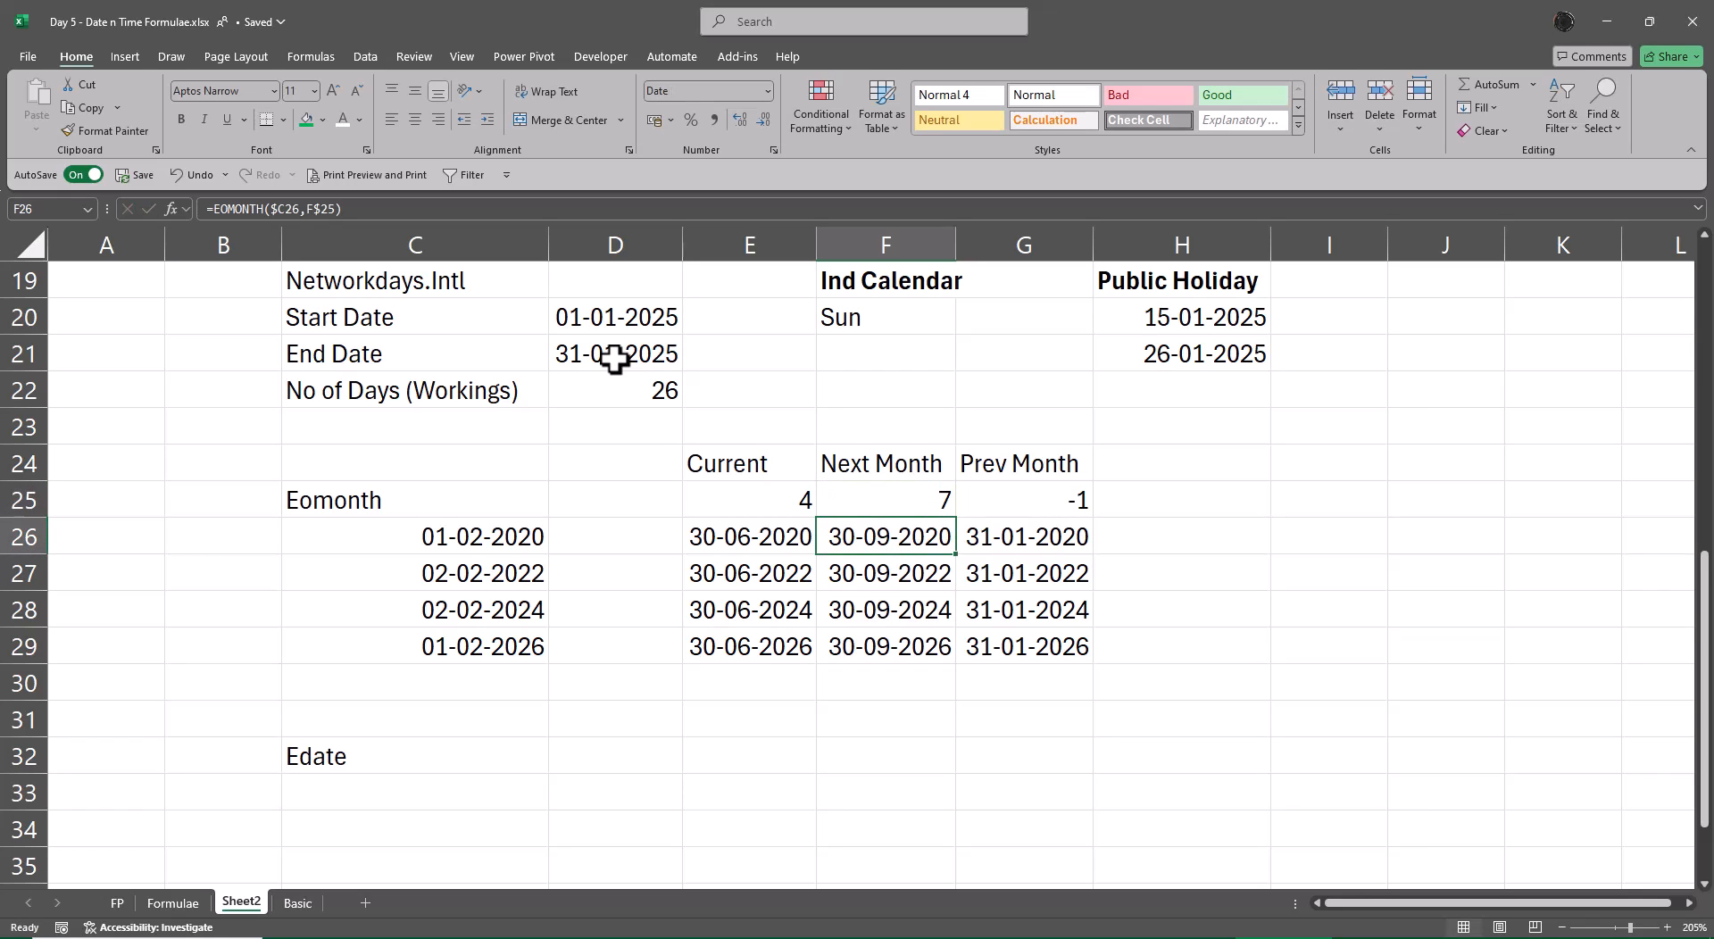
key(Up)
key(Right)
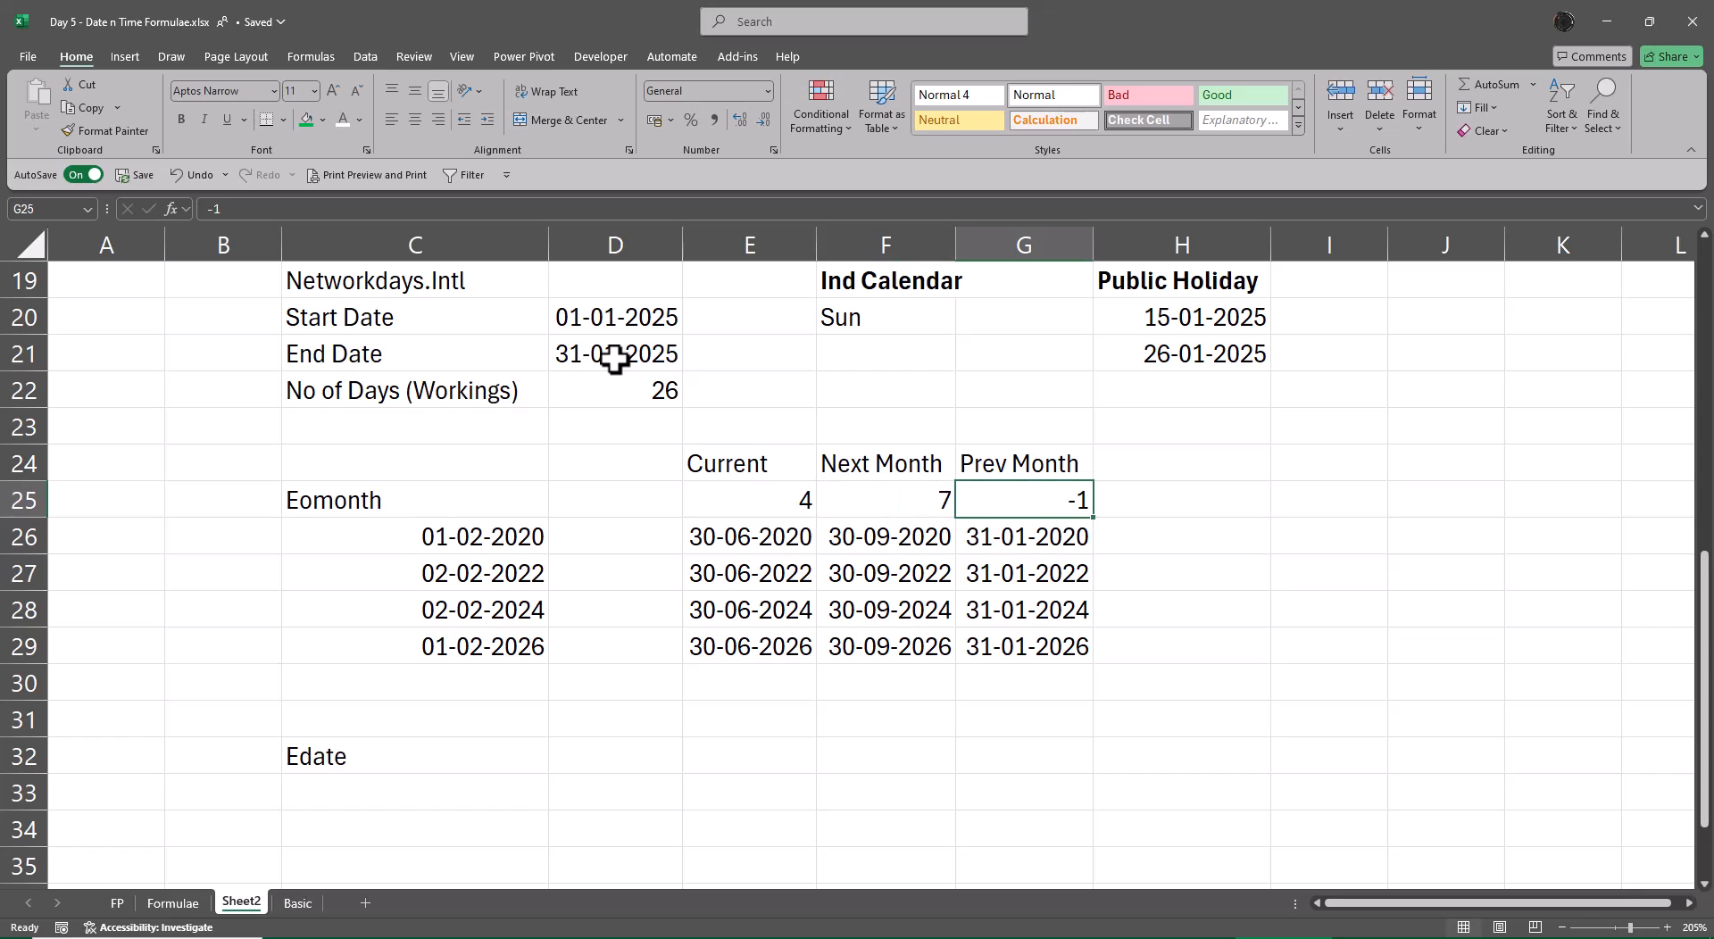
text(-7)
key(Return)
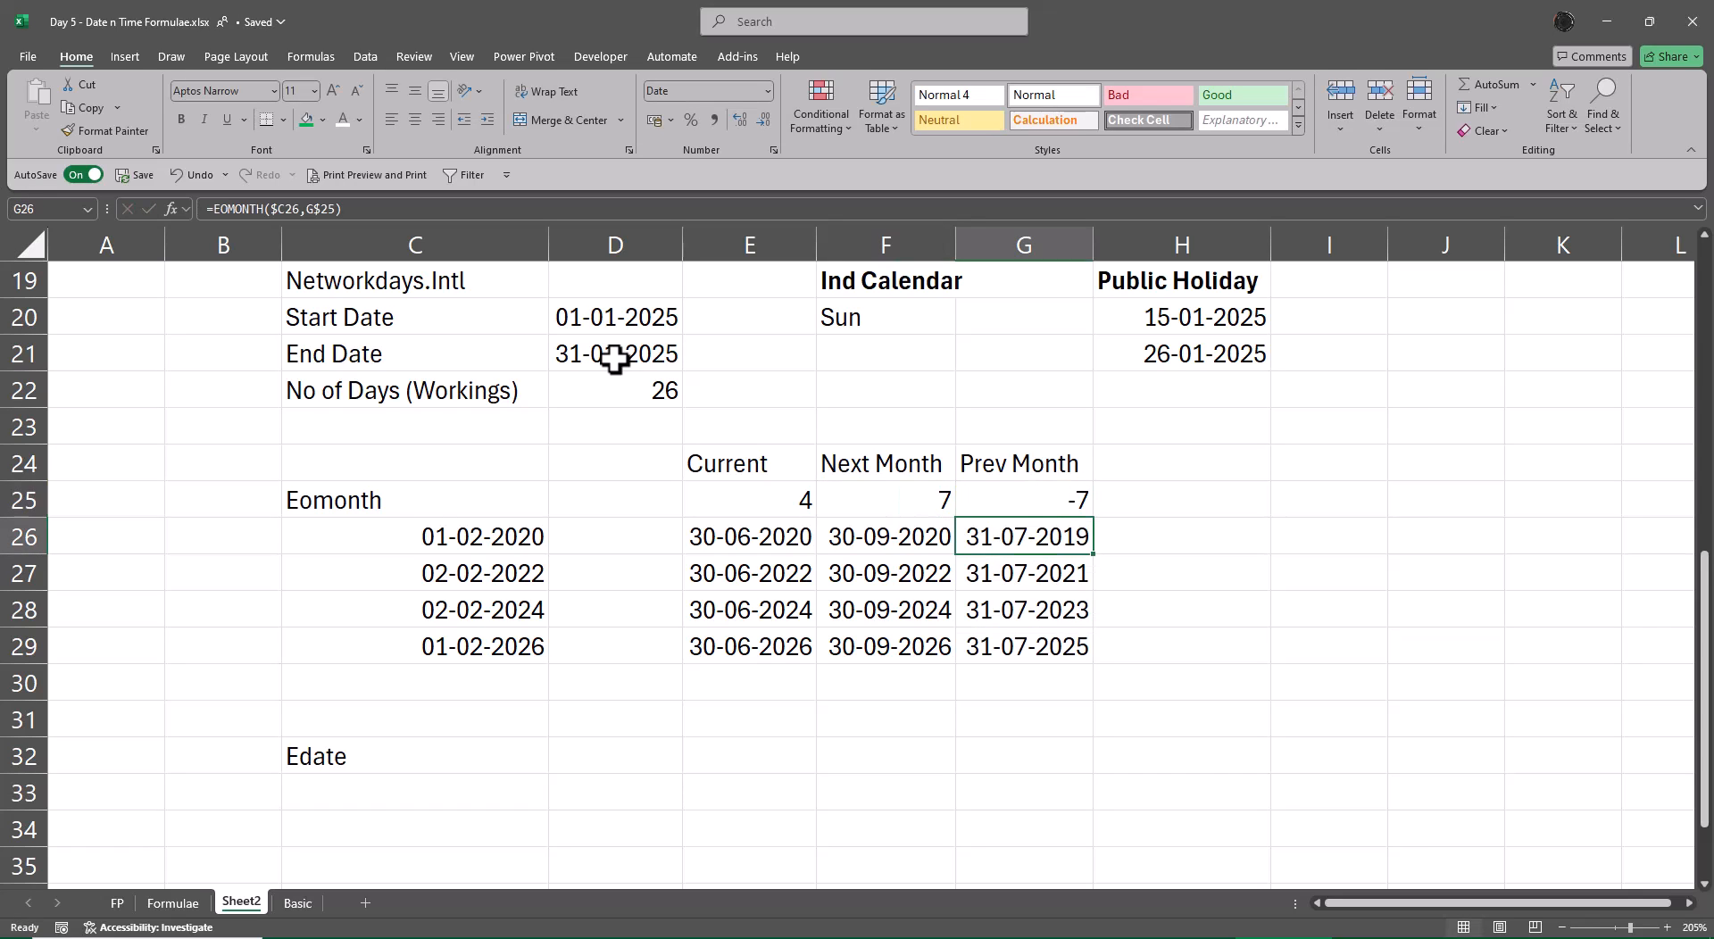
Step: Enter the date limits 01-01-1900 in I25 and 31-12-9999 in I26
key(Up)
key(Right)
key(Right)
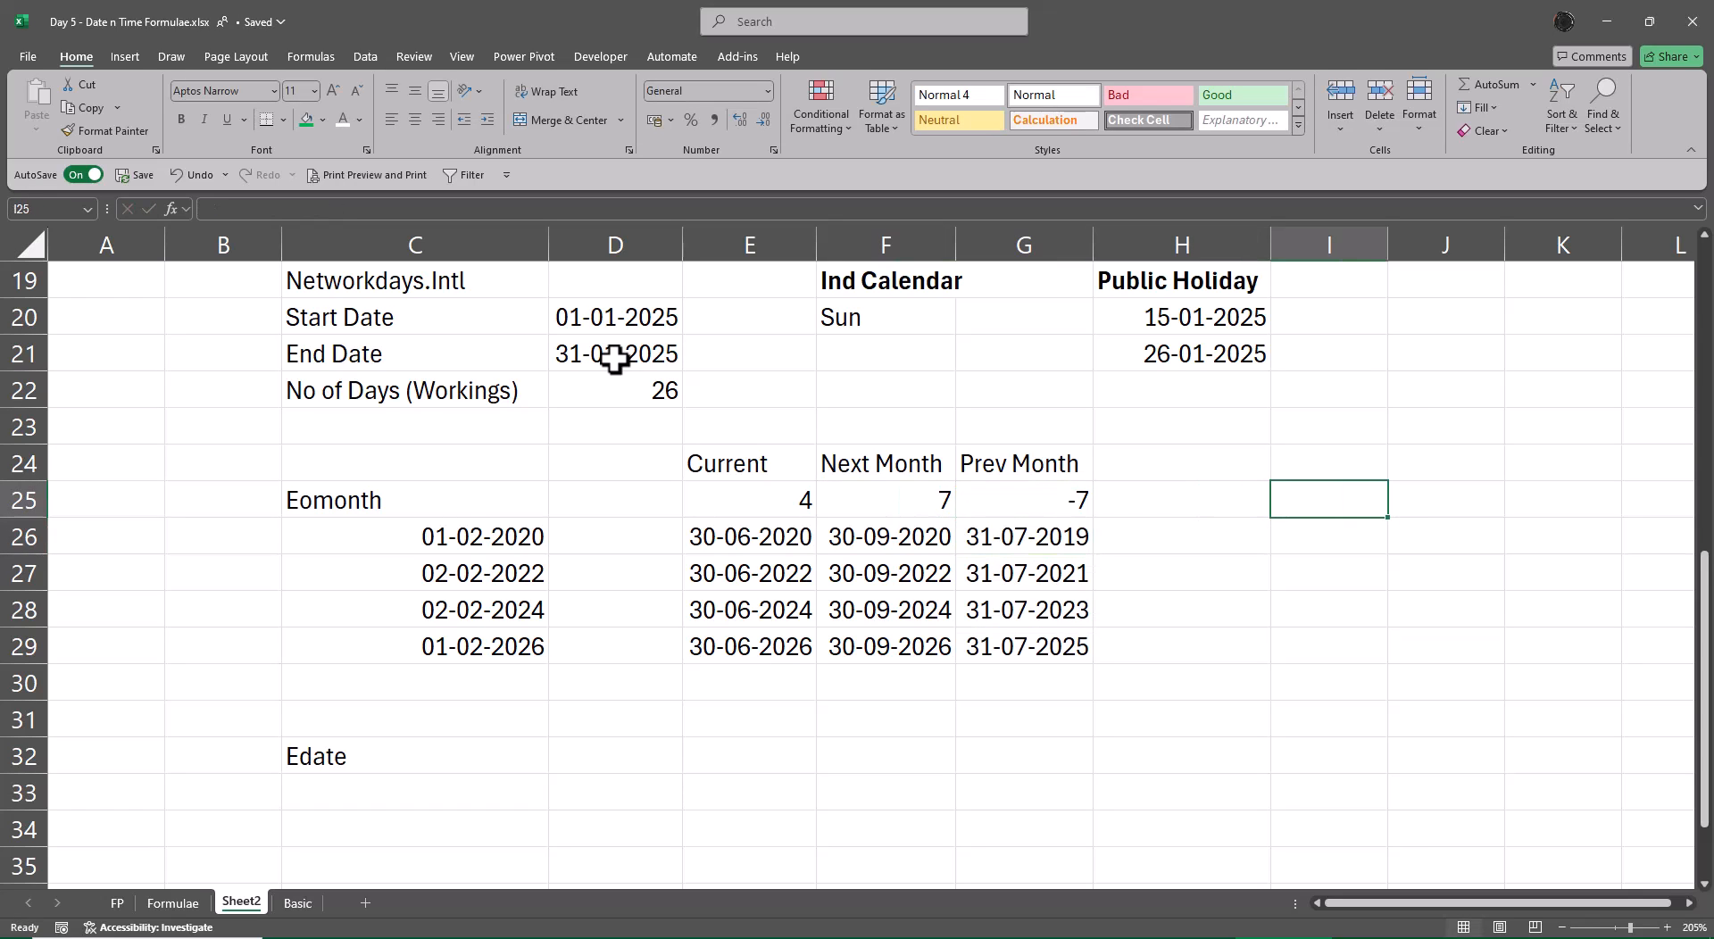
text(1)
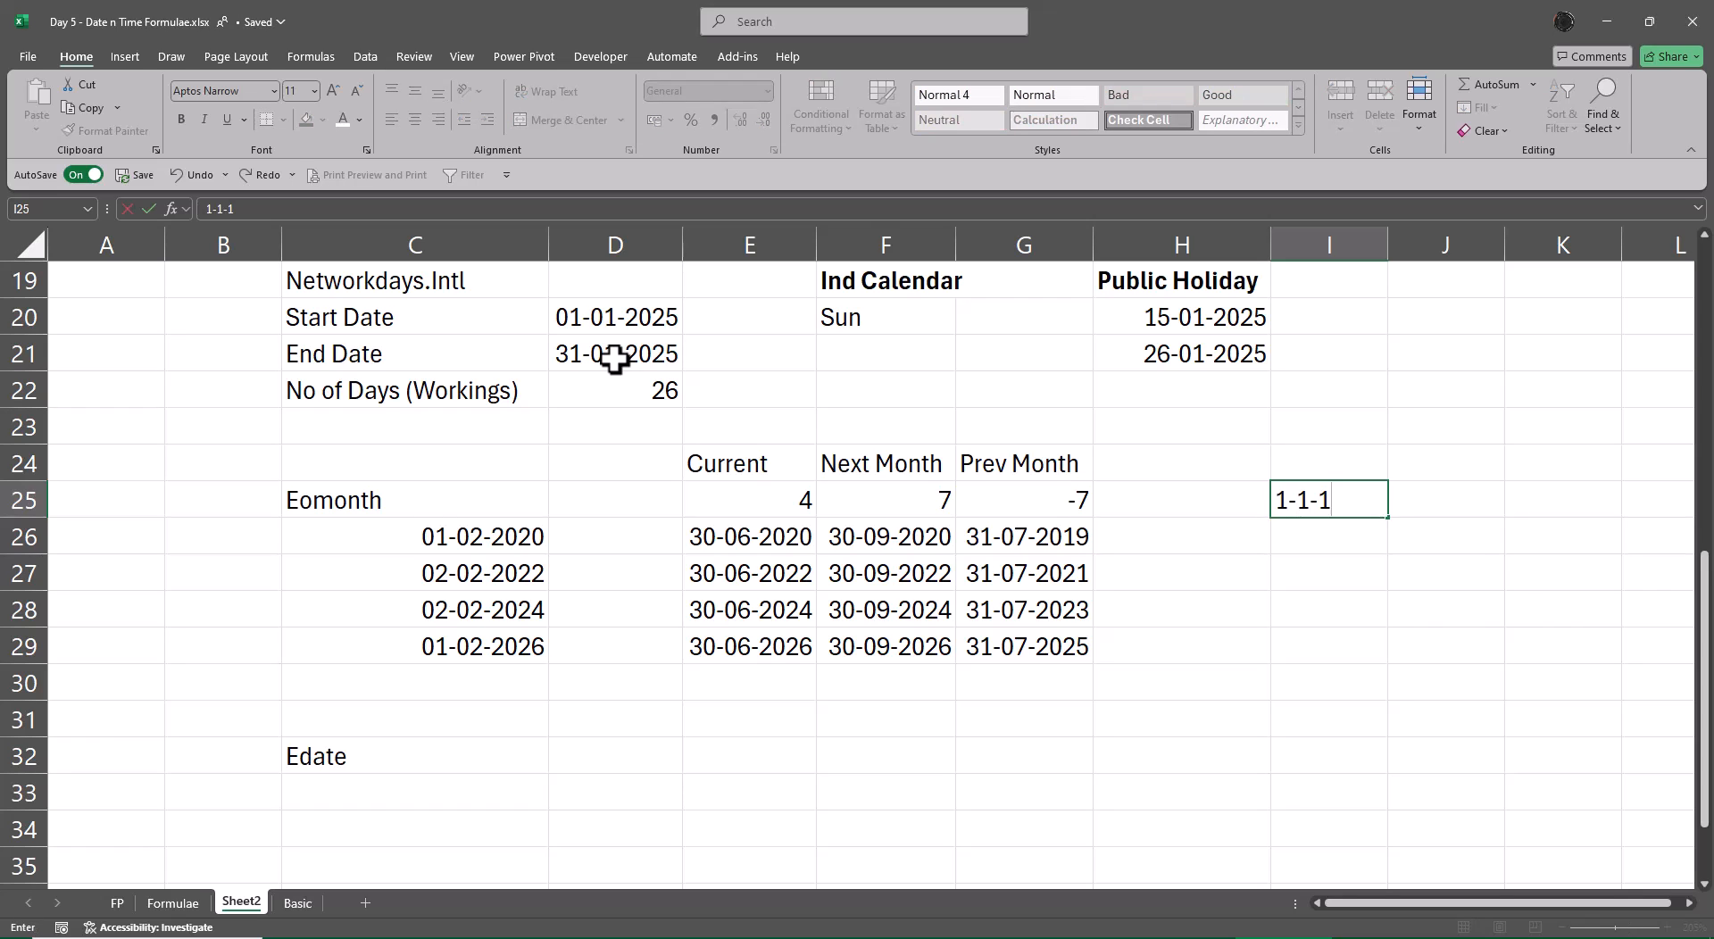
text(-01-1900)
key(Return)
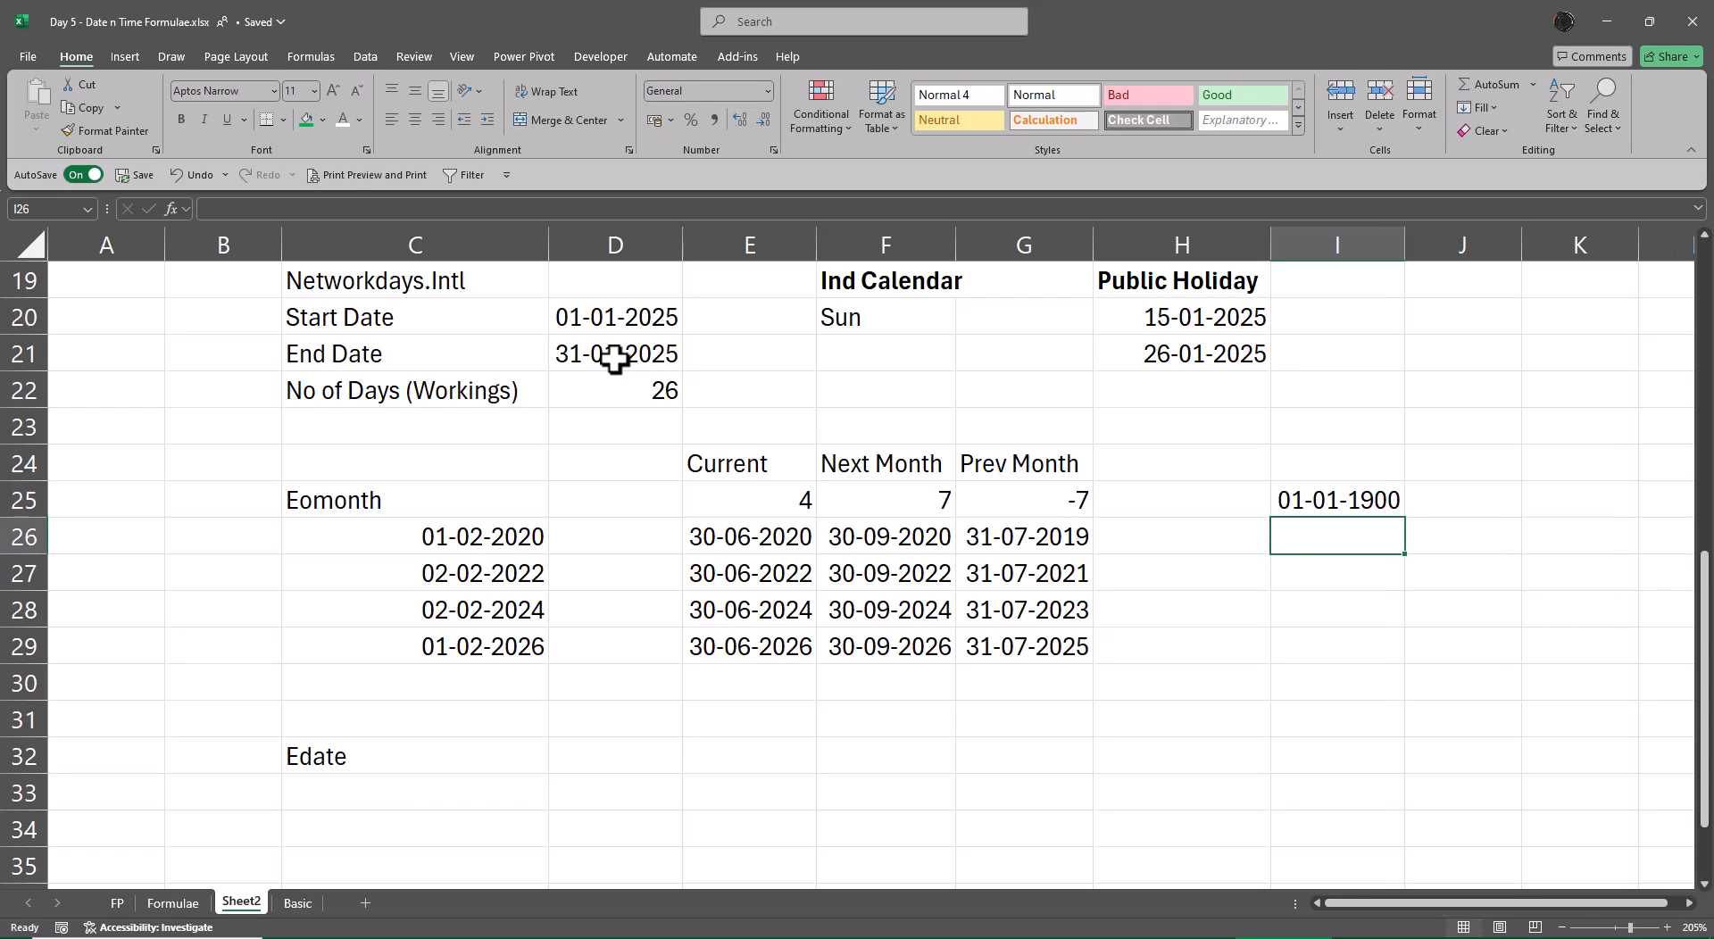
text(31-12-9)
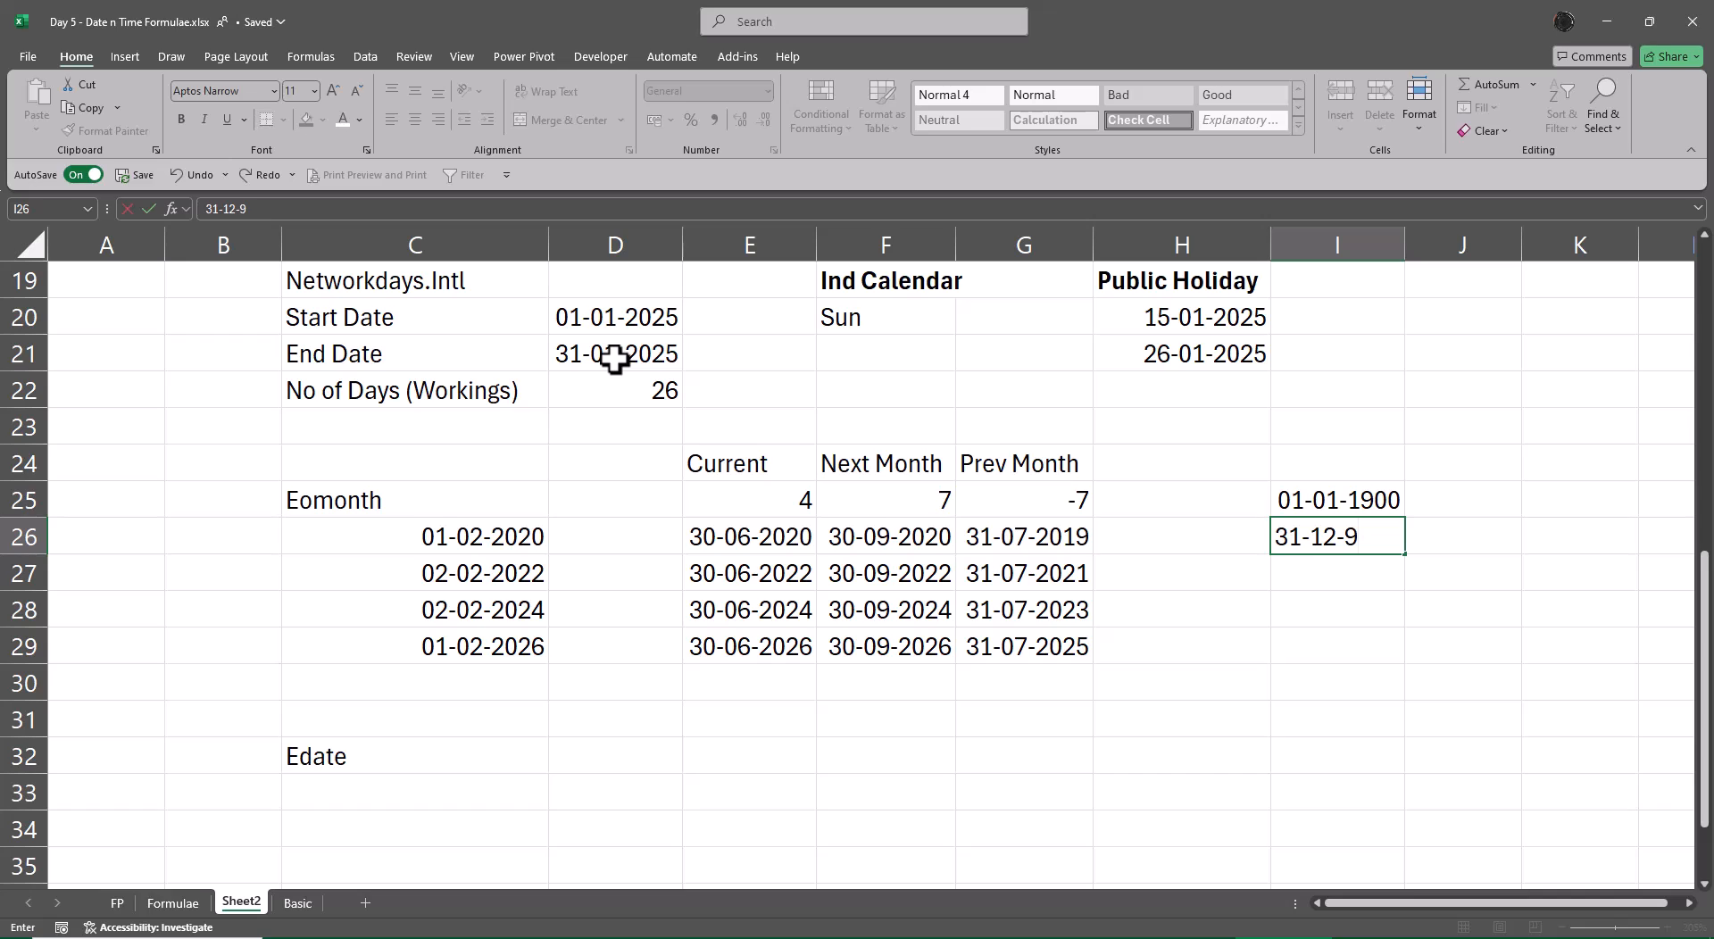
text(999)
key(Return)
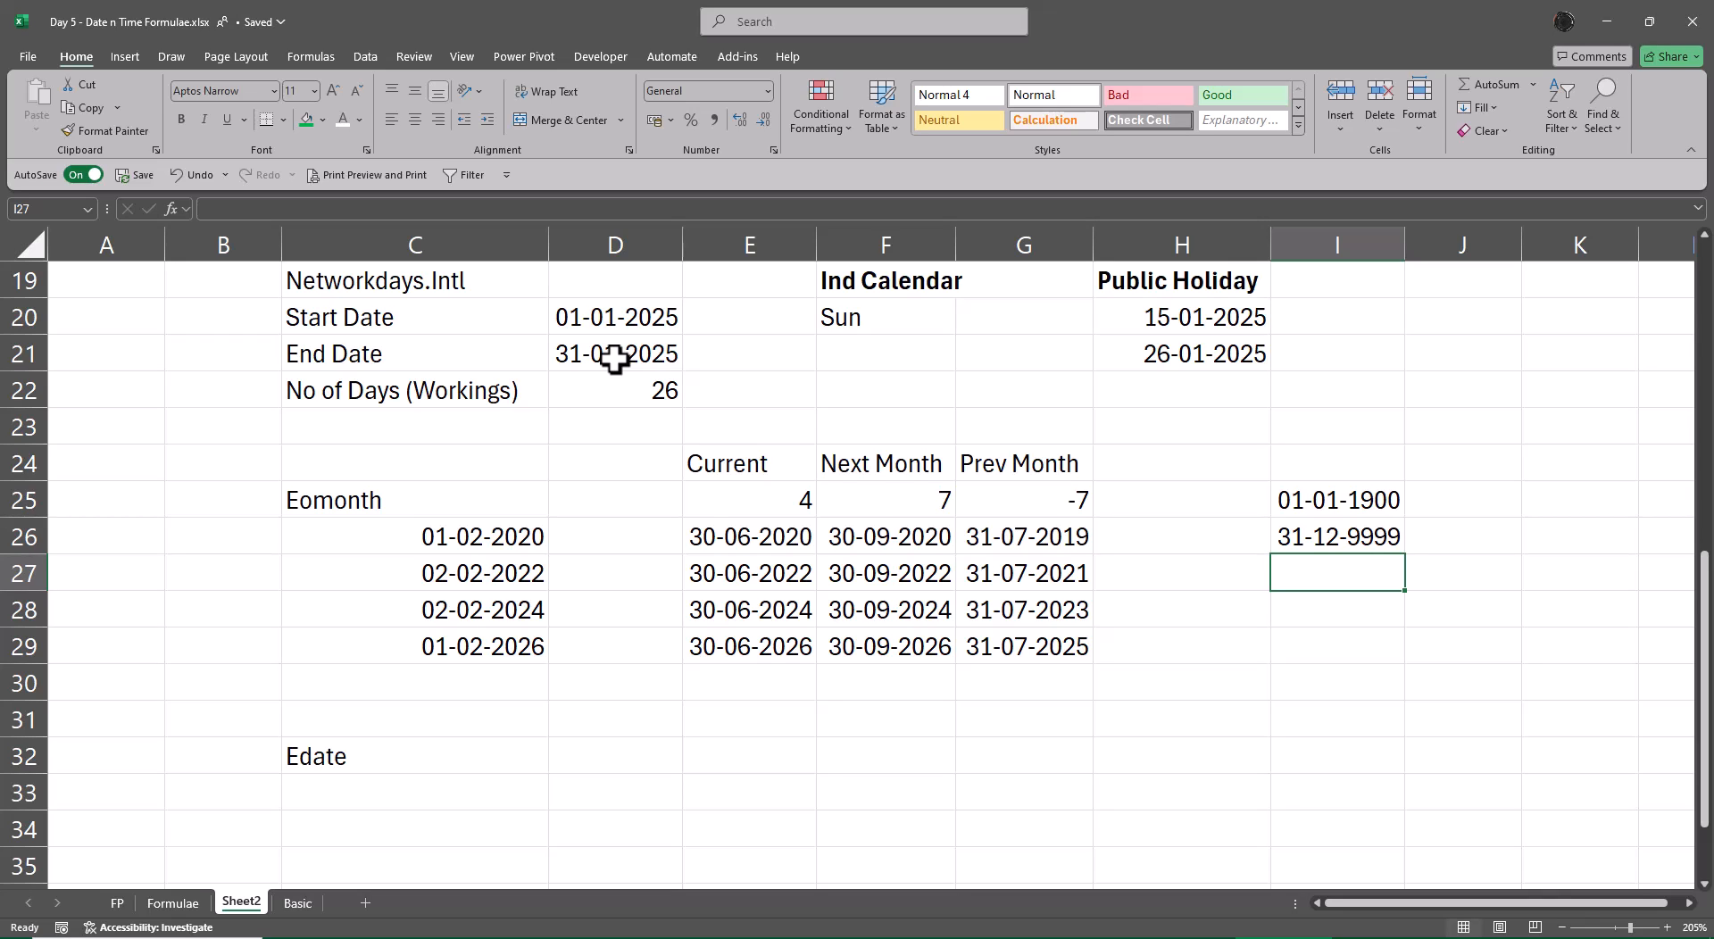
Step: Change the year of the first Eomonth start date in C26 so it reads 01-02-1900
key(Up)
key(Left)
key(Left)
key(Left)
key(Left)
key(Left)
key(Left)
key(F2)
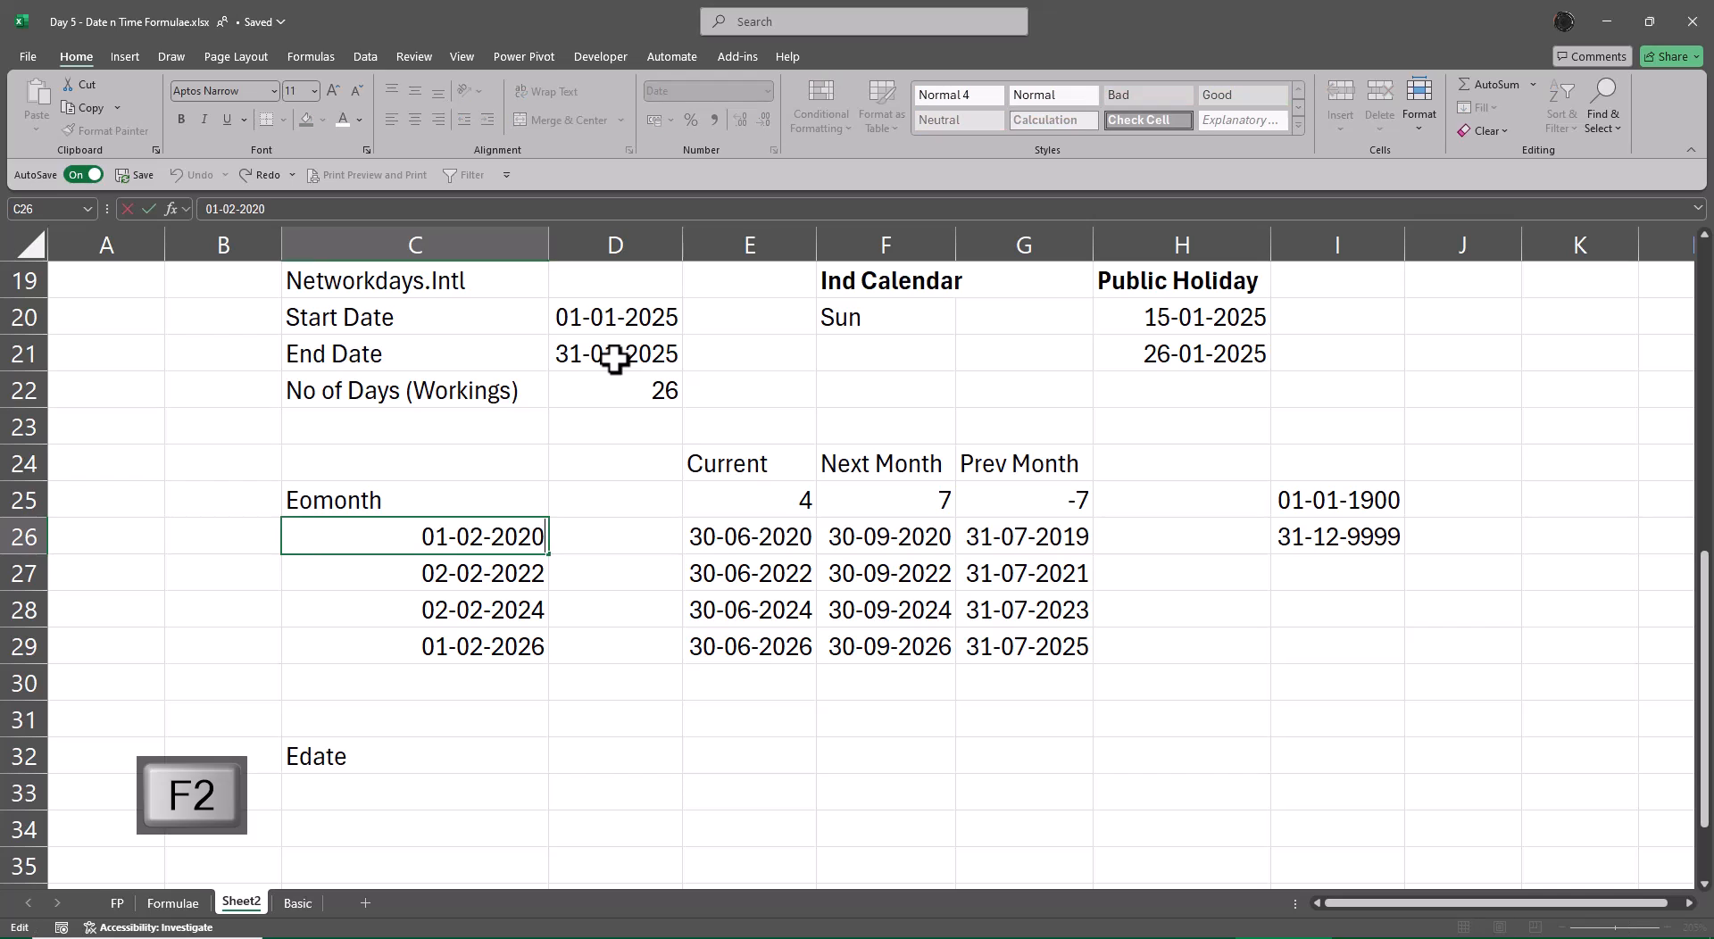
key(BackSpace)
key(BackSpace)
key(BackSpace)
key(BackSpace)
text(19)
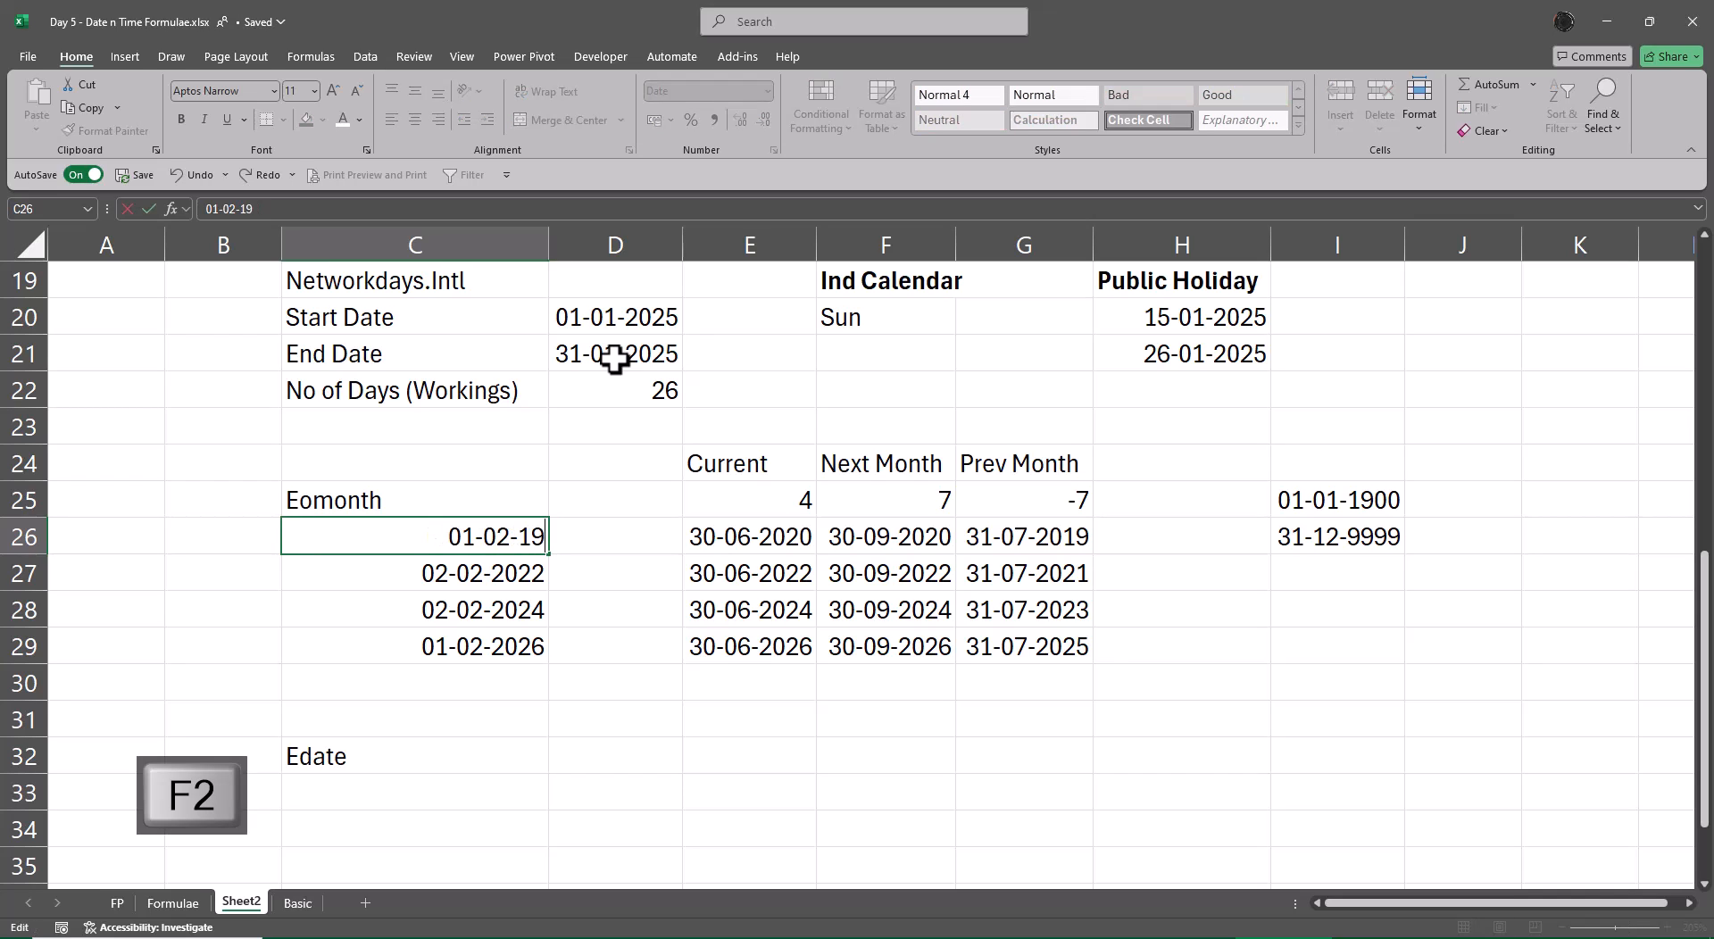
text(00)
key(Return)
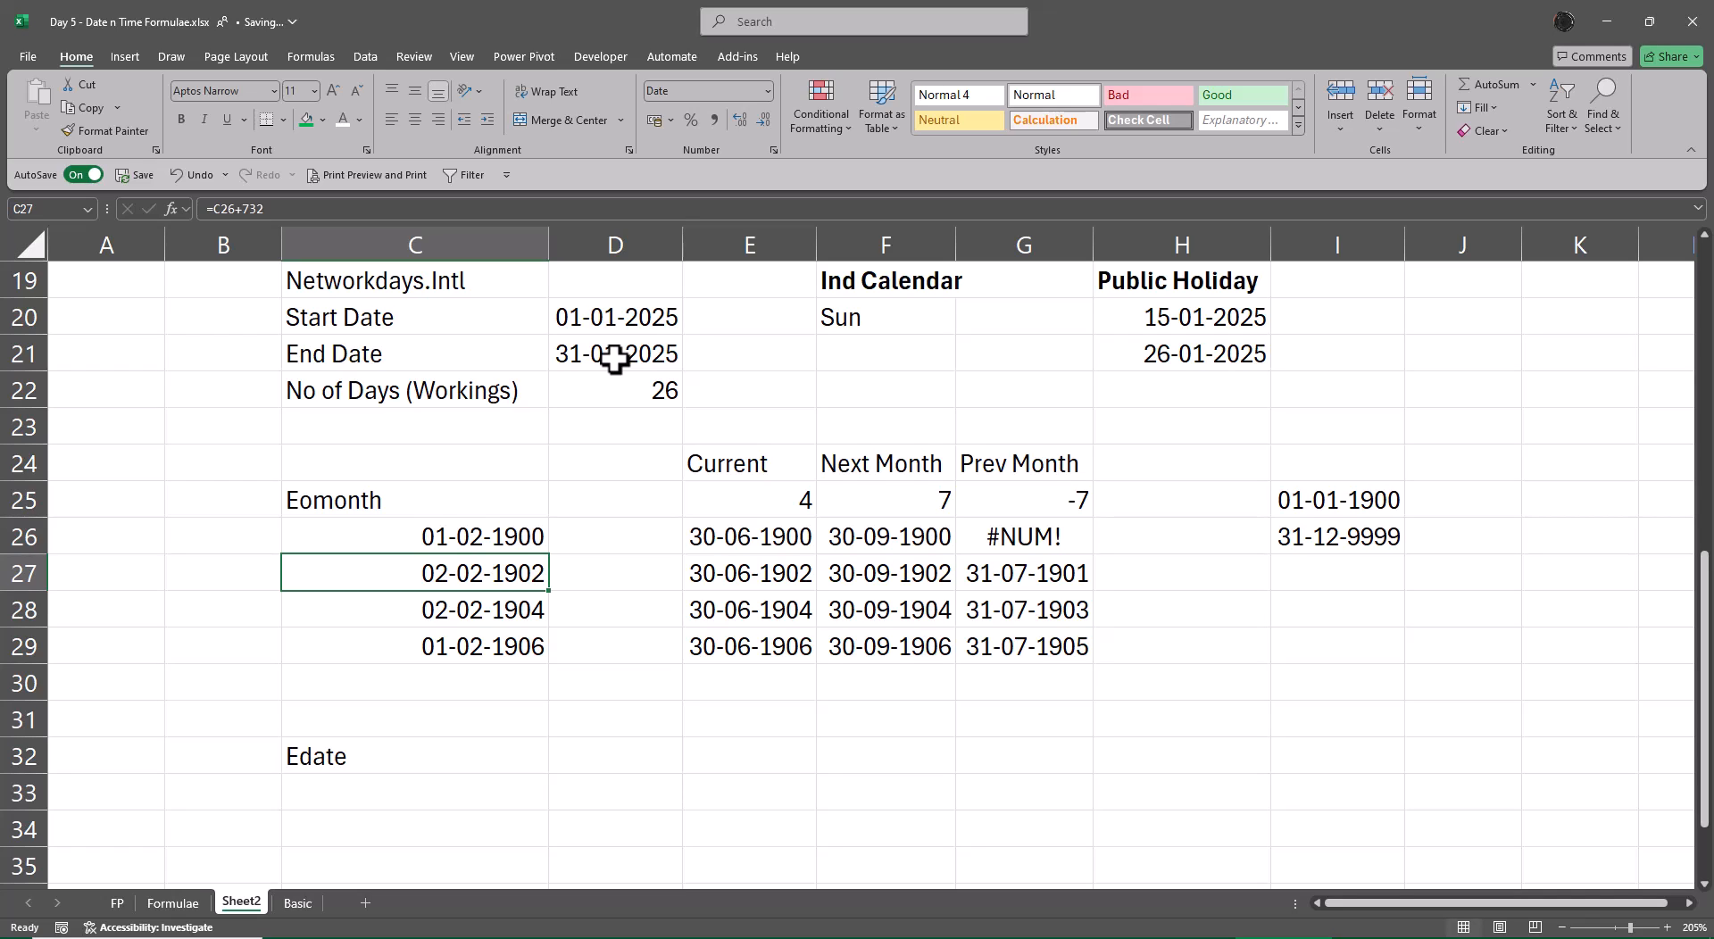
Step: Replace the formula in C29 with its own date value by pasting values only
key(Down)
key(Down)
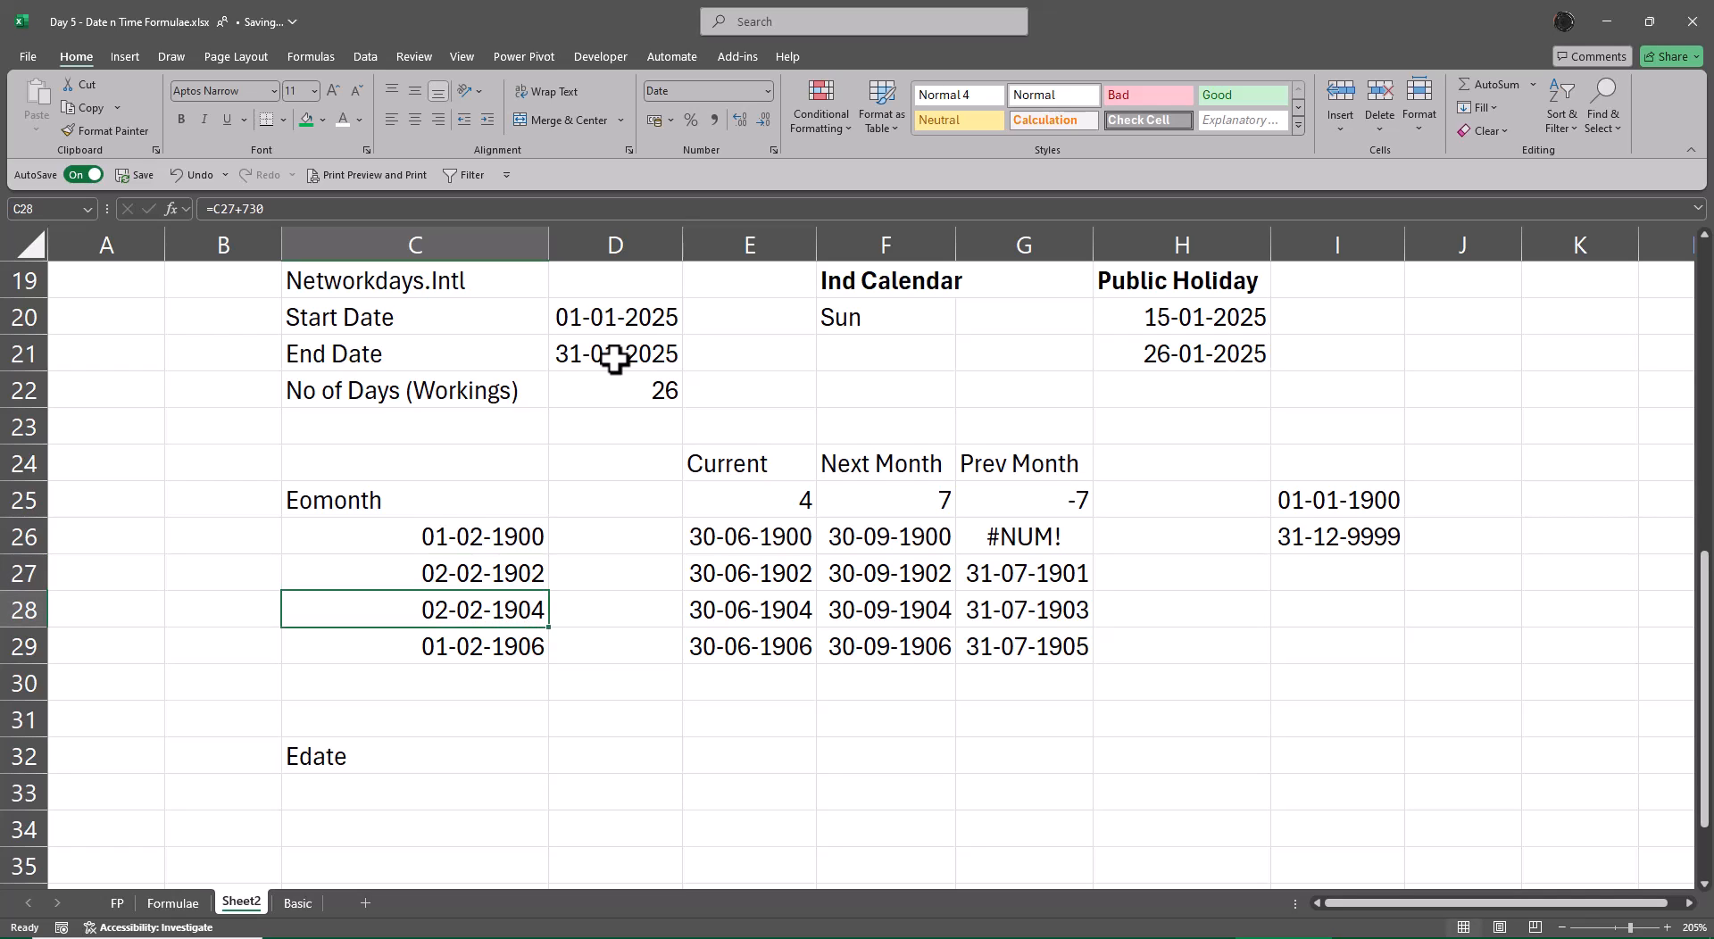
key(F2)
key(BackSpace)
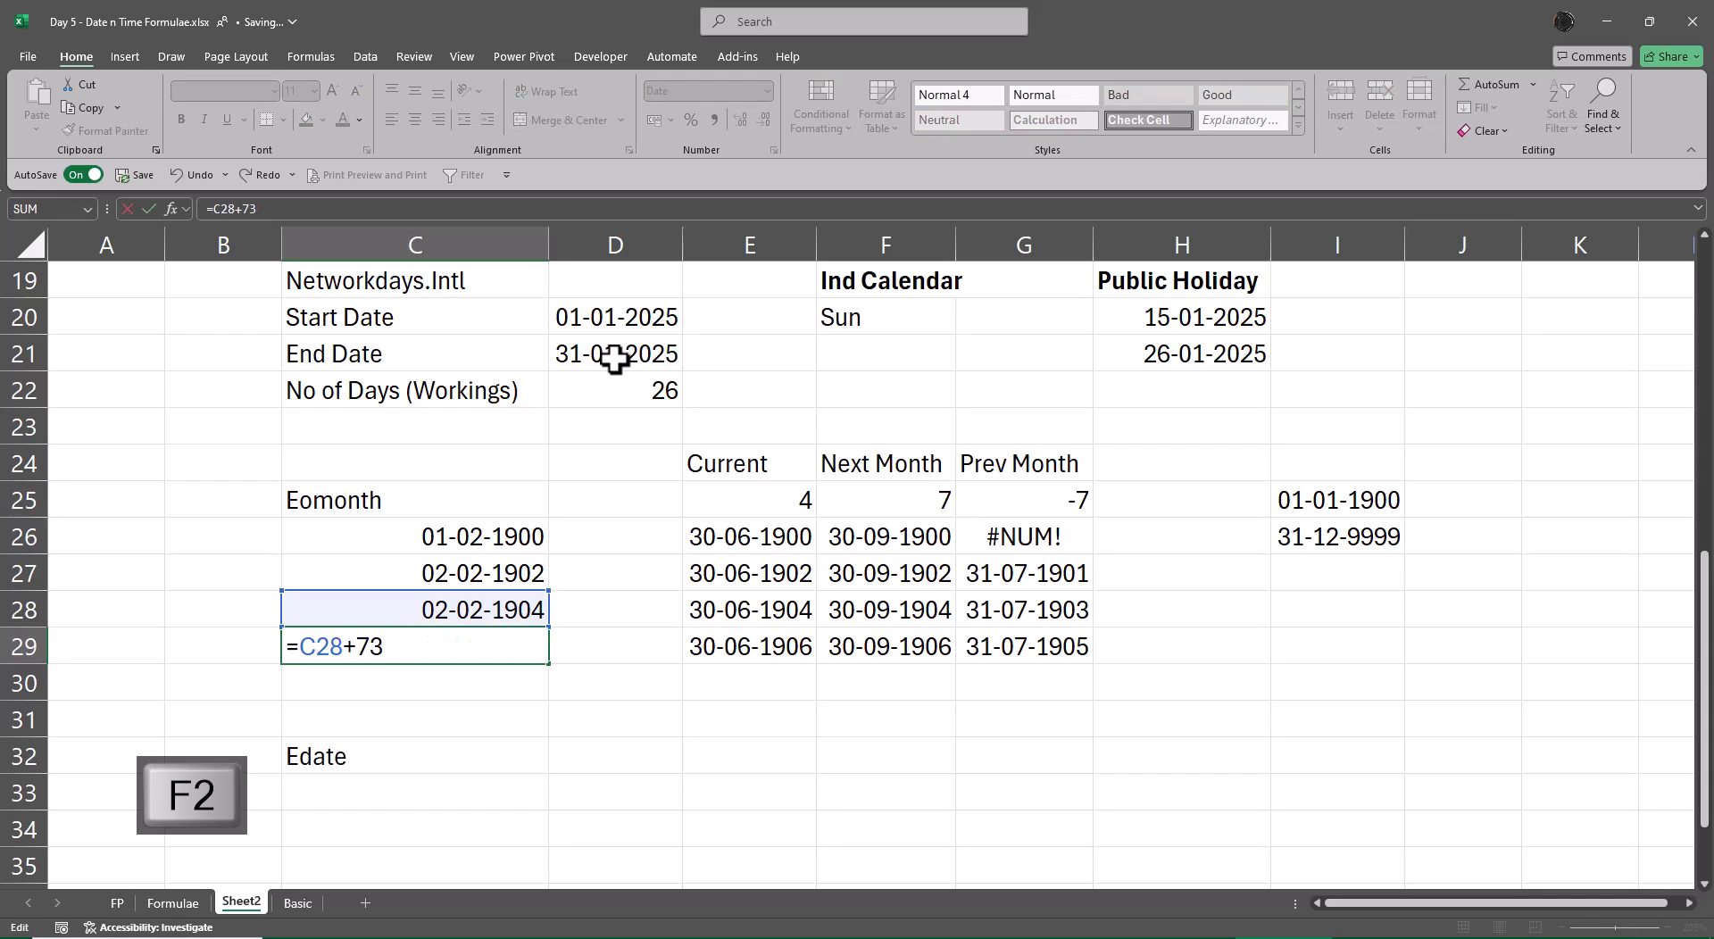
key(Escape)
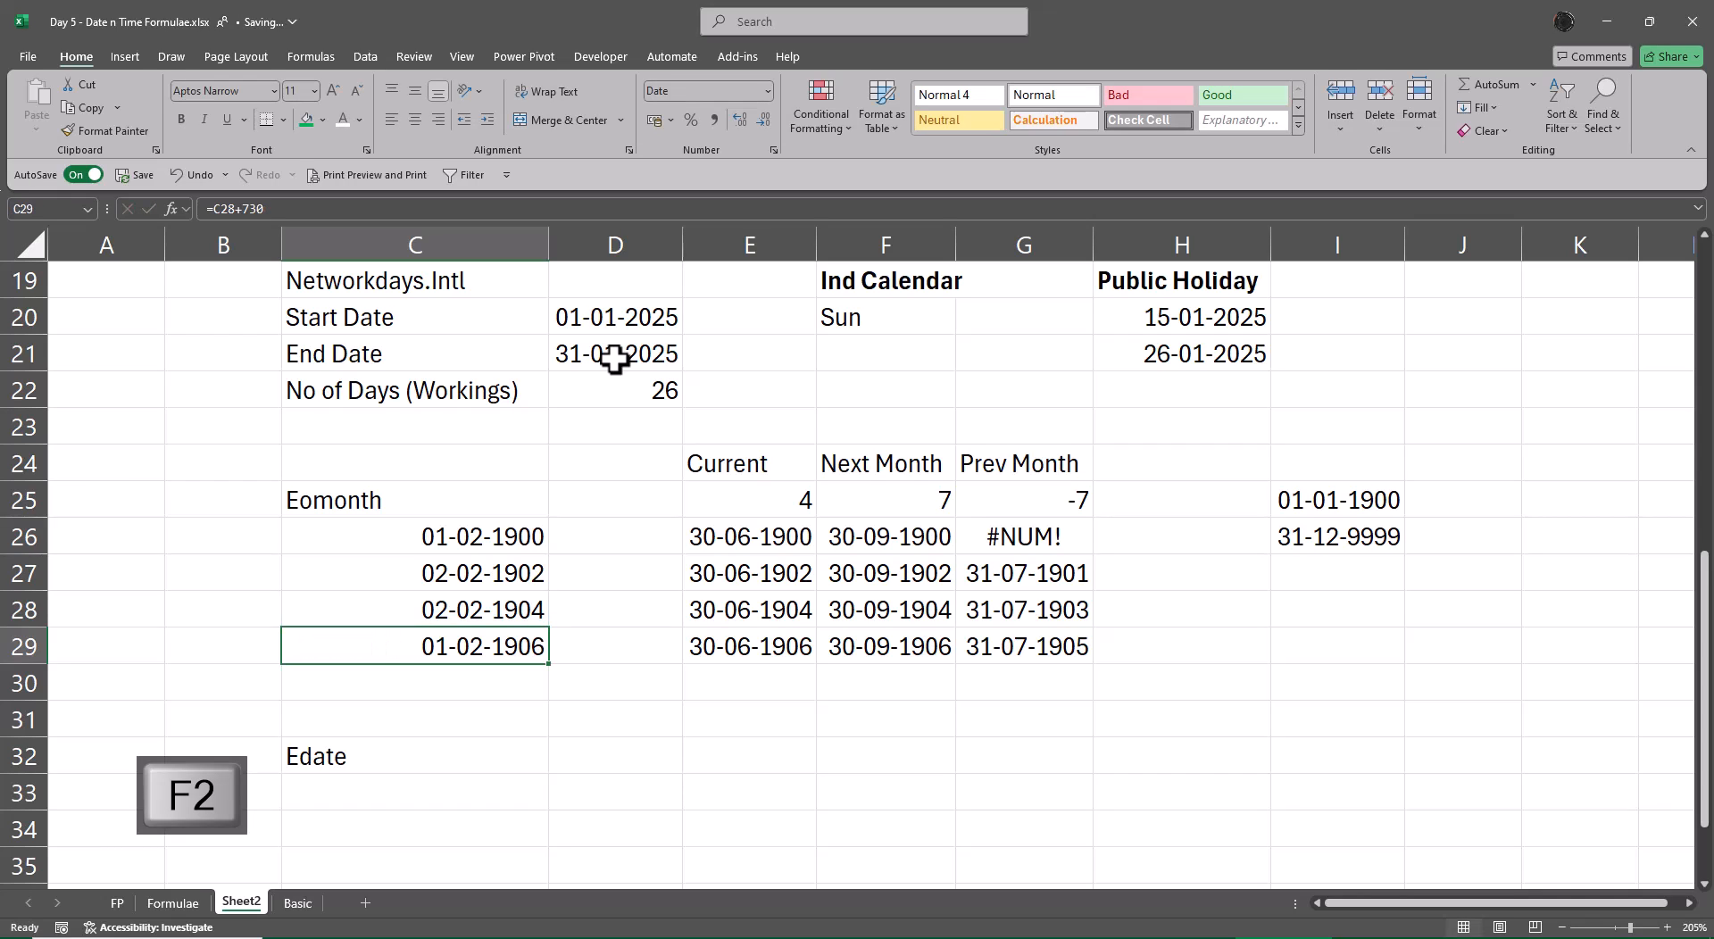
key(ctrl+c)
key(ctrl+shift+v)
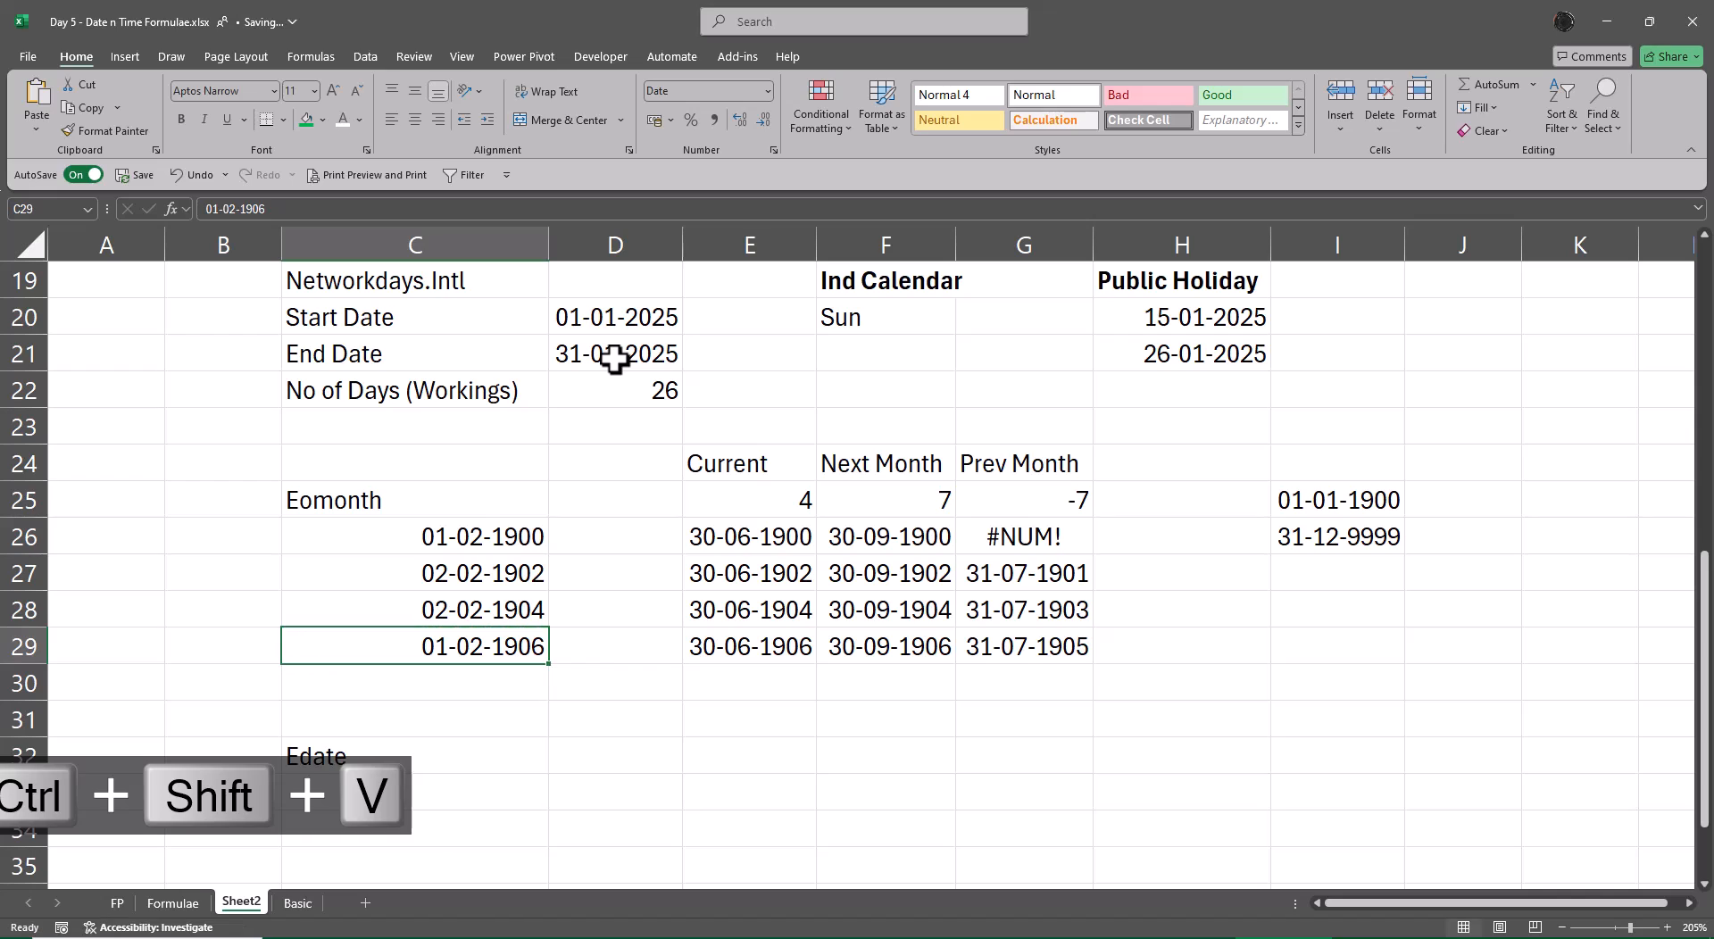
Step: Change the date in C29 to 01-02-1998
key(F2)
key(BackSpace)
key(BackSpace)
text(98)
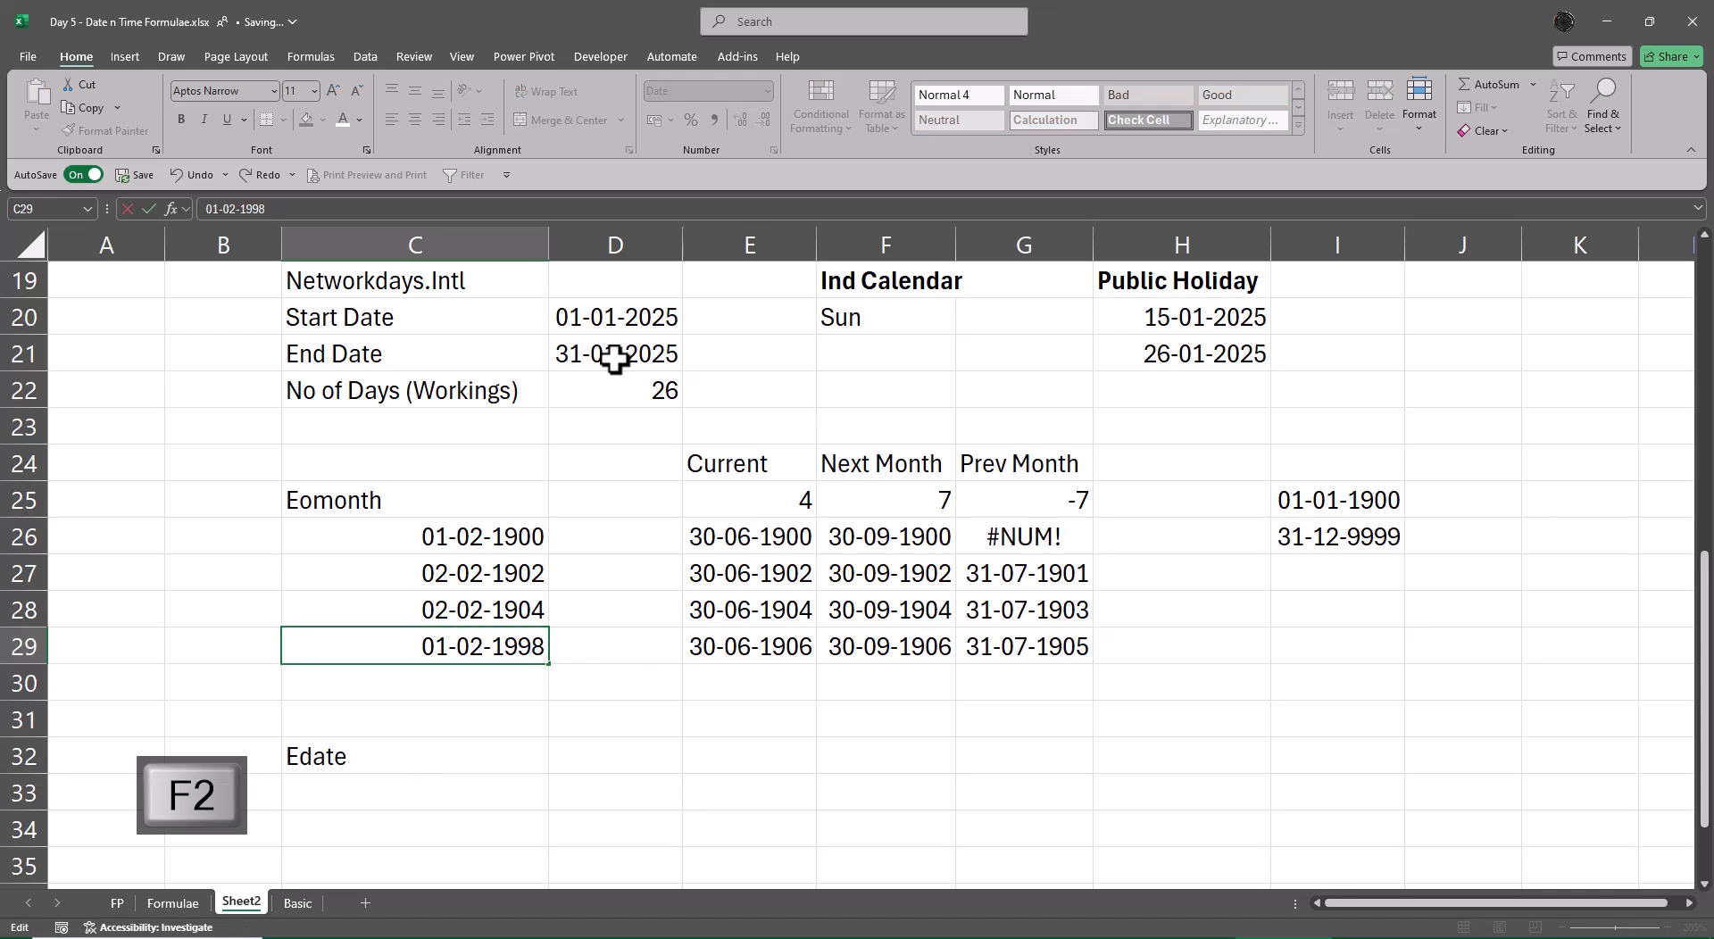
key(Return)
Step: Change the year of the last Eomonth start date in C29 so it reads 01-02-9999
key(Up)
key(F2)
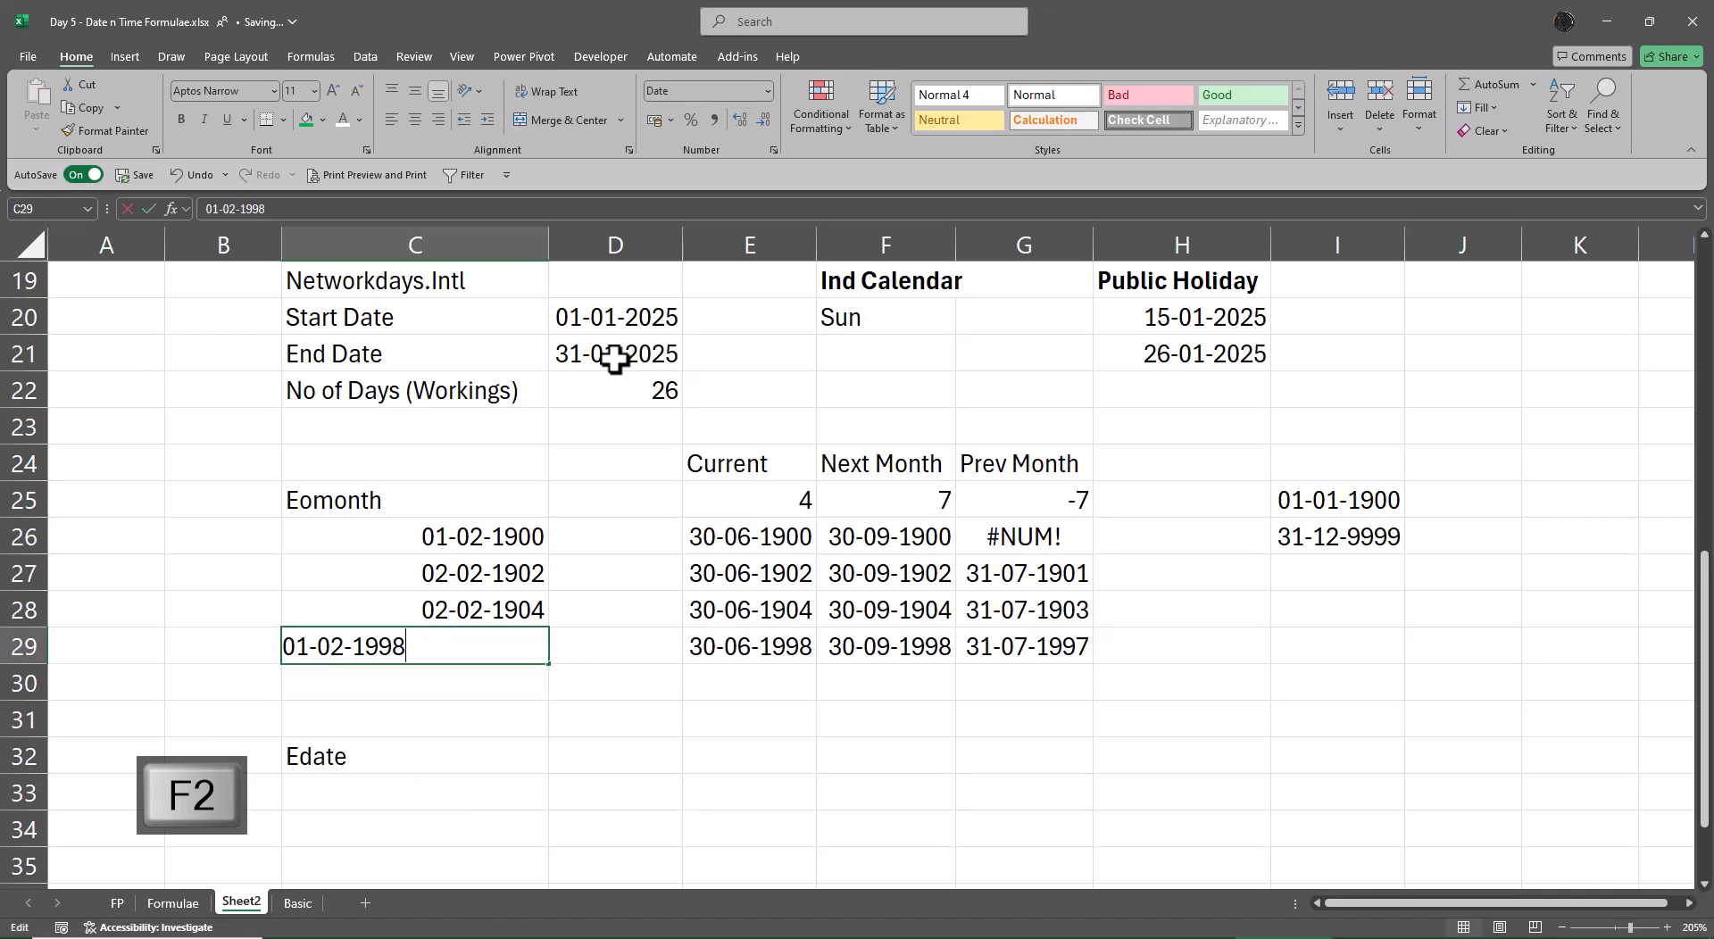
key(Left)
key(Left)
key(Left)
key(BackSpace)
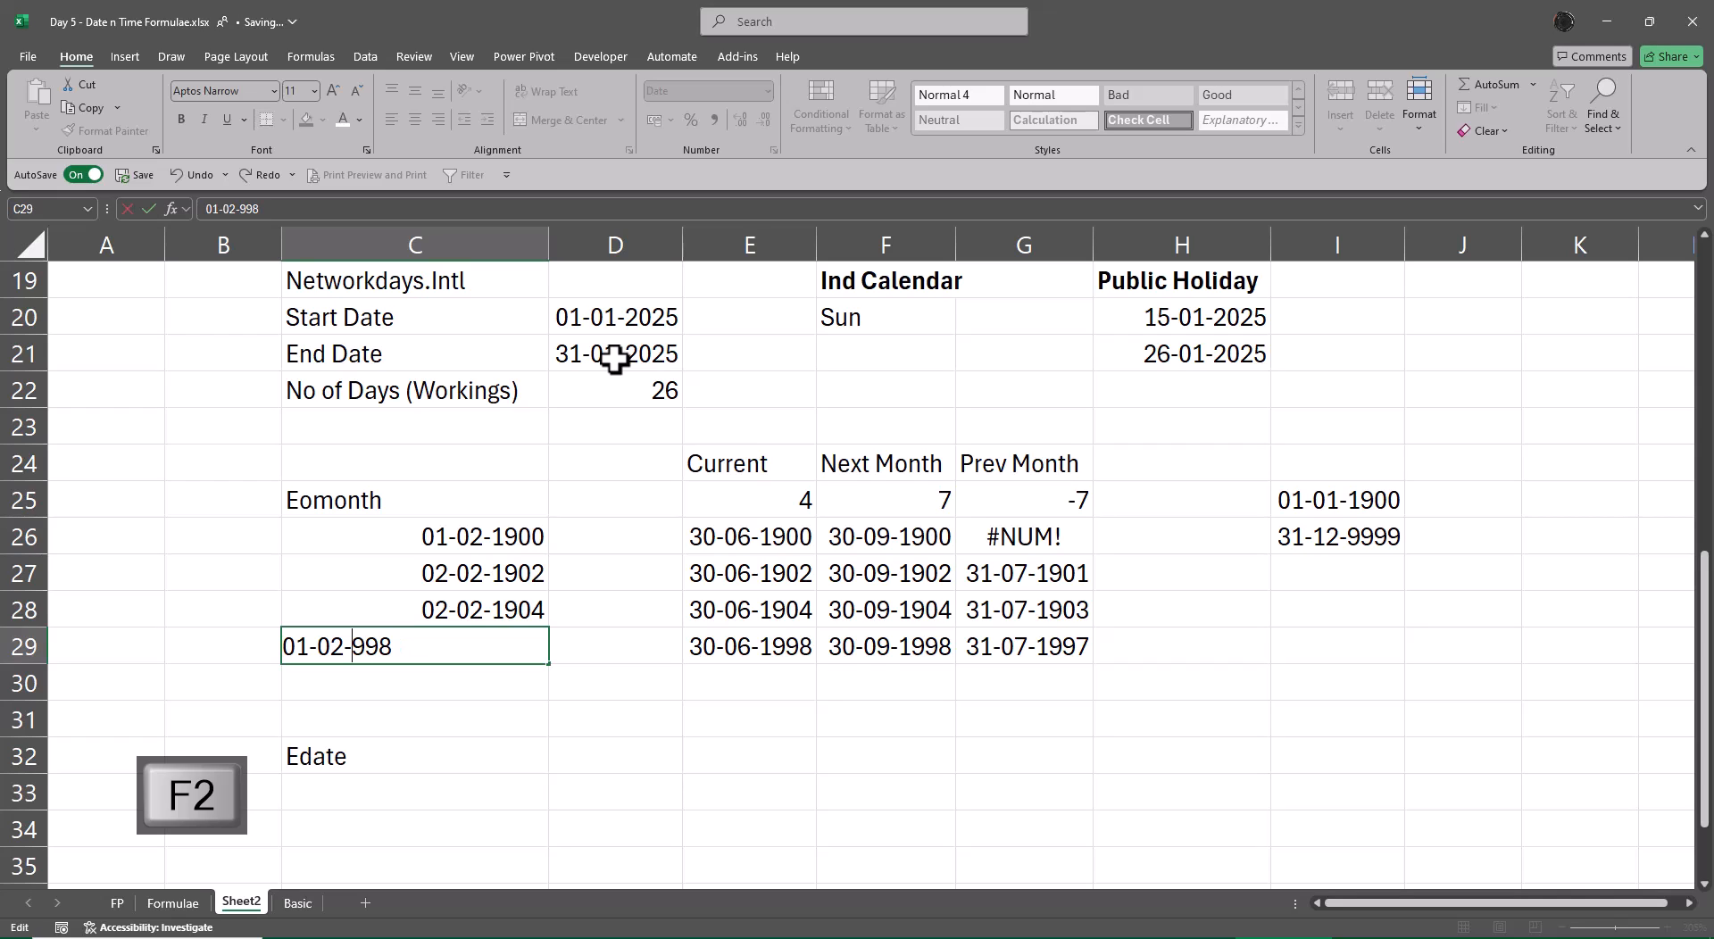
text(9)
key(Right)
key(Right)
key(Right)
key(BackSpace)
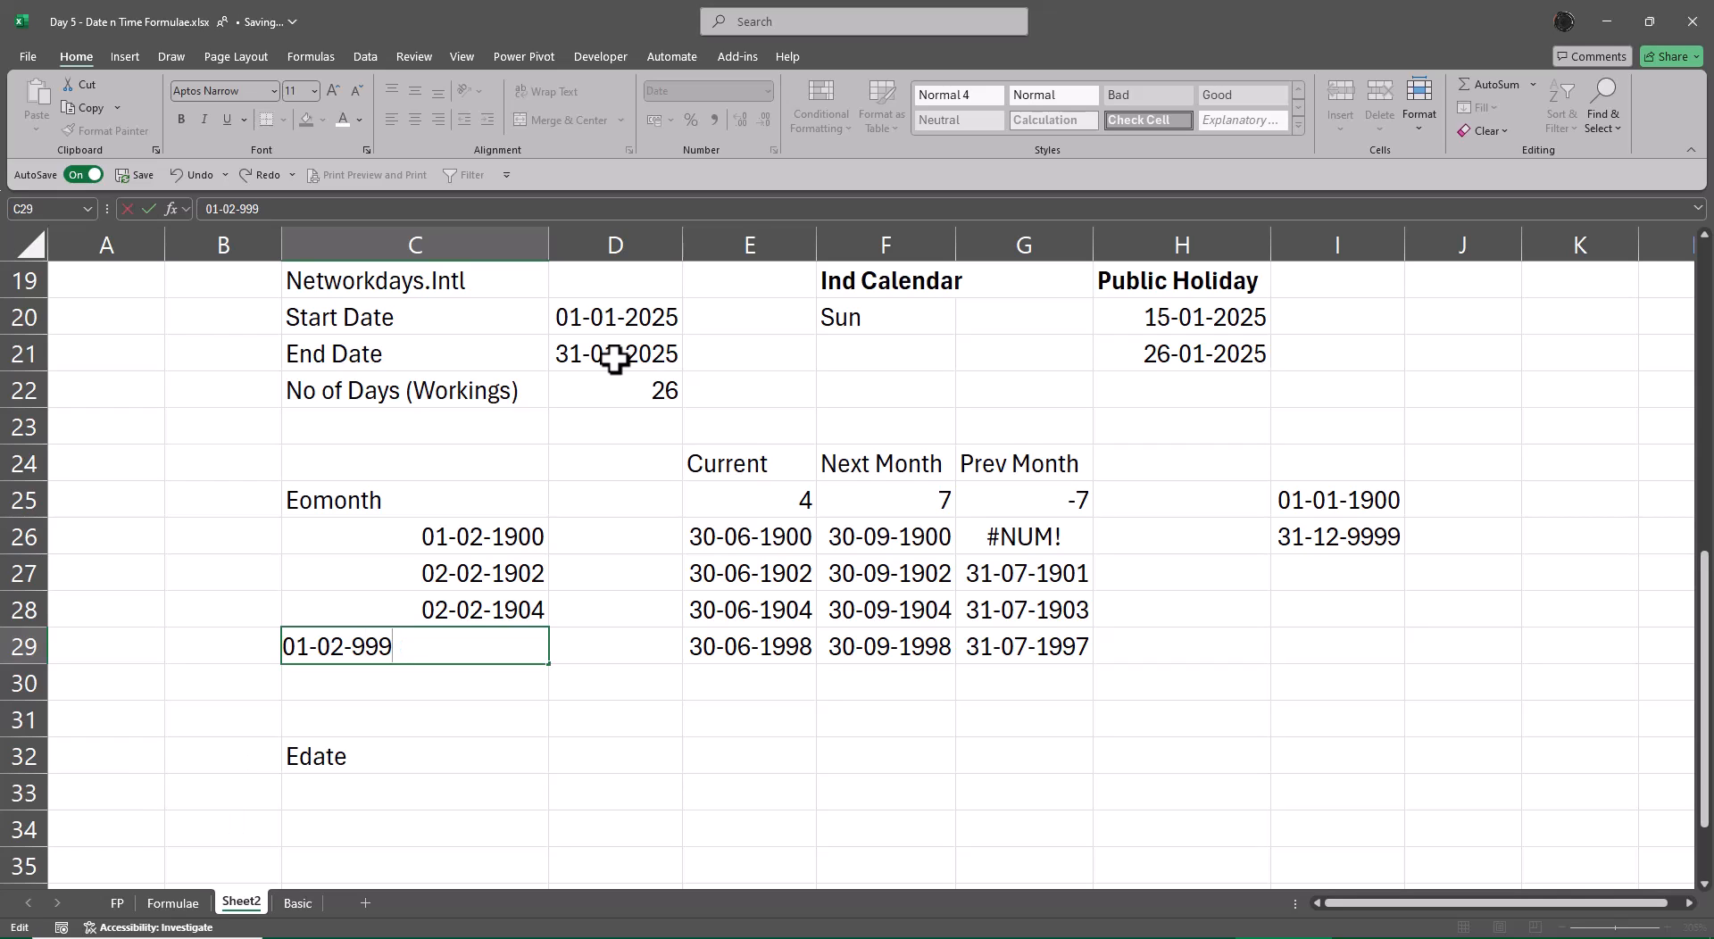
text(9)
key(Return)
Step: Set the months value under Next Month in F25 to 12
key(Up)
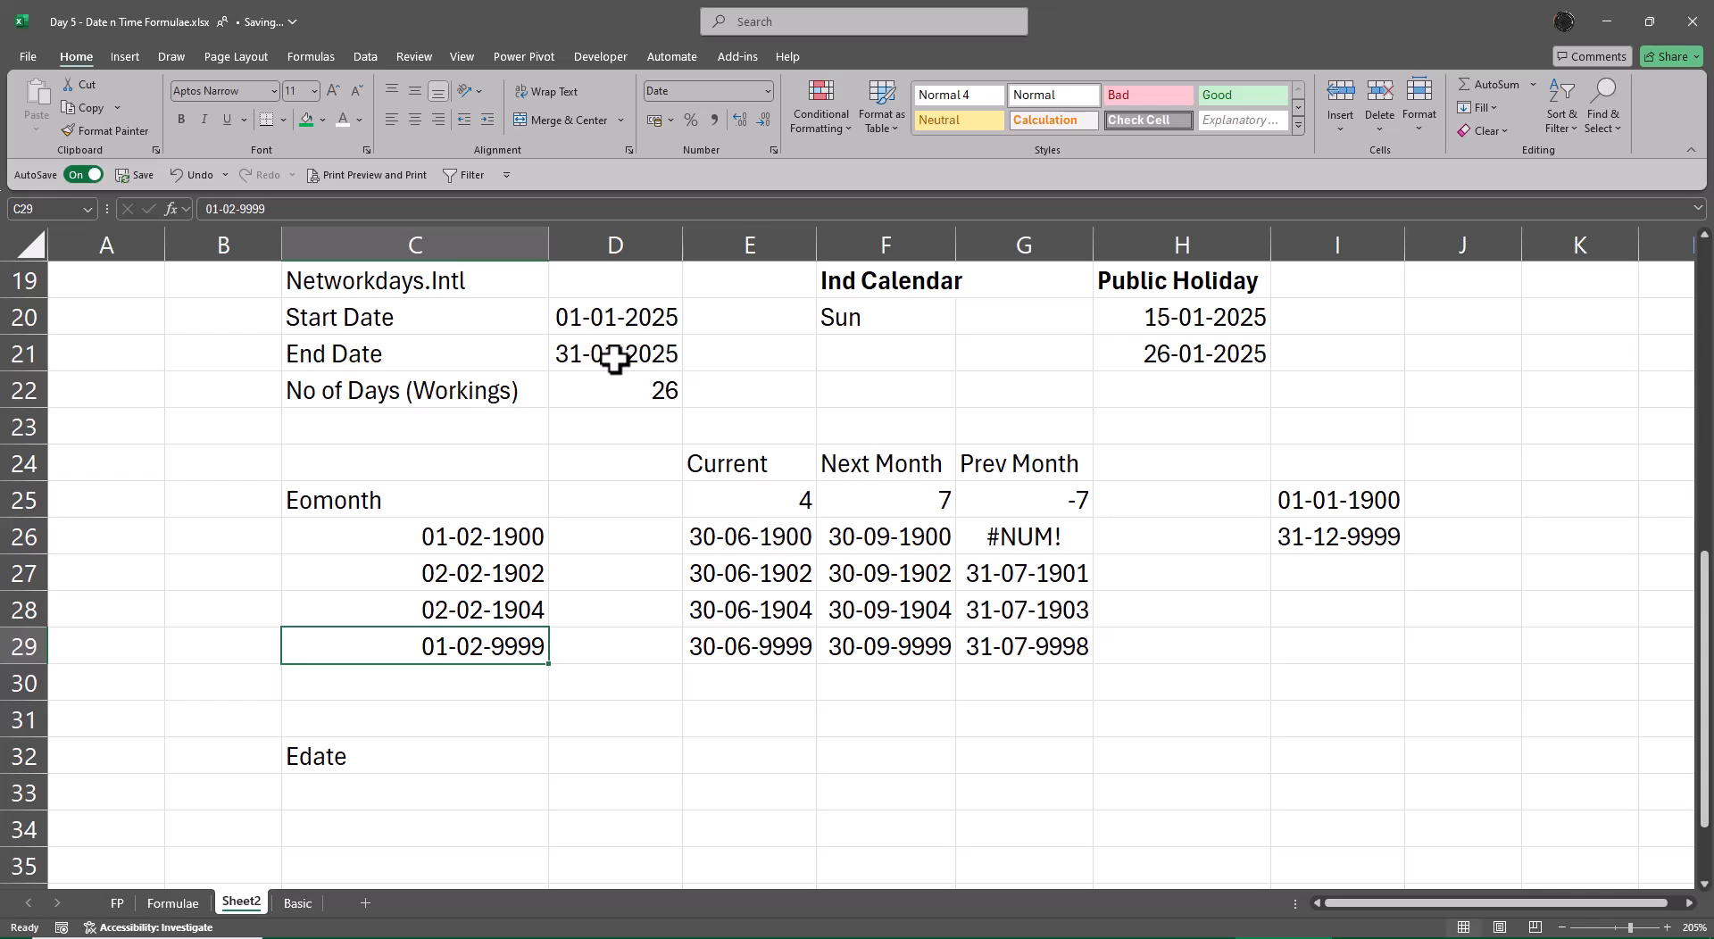
key(Right)
key(Right)
key(Up)
key(Up)
key(Up)
key(Right)
key(Up)
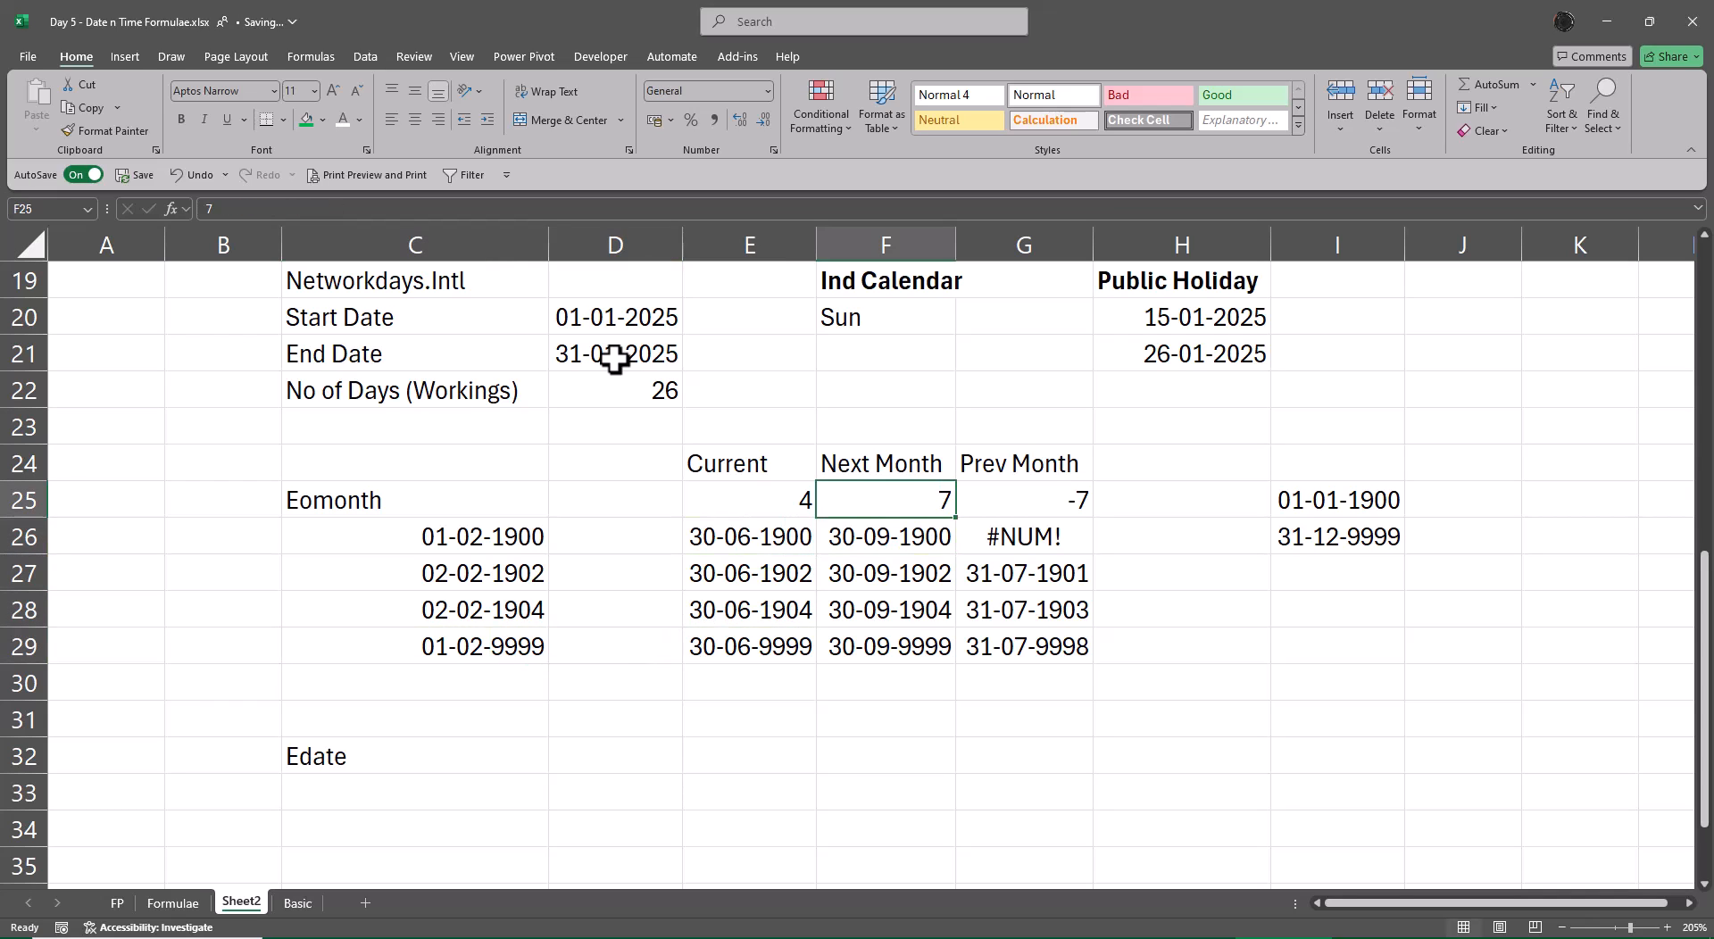
text(12)
key(Return)
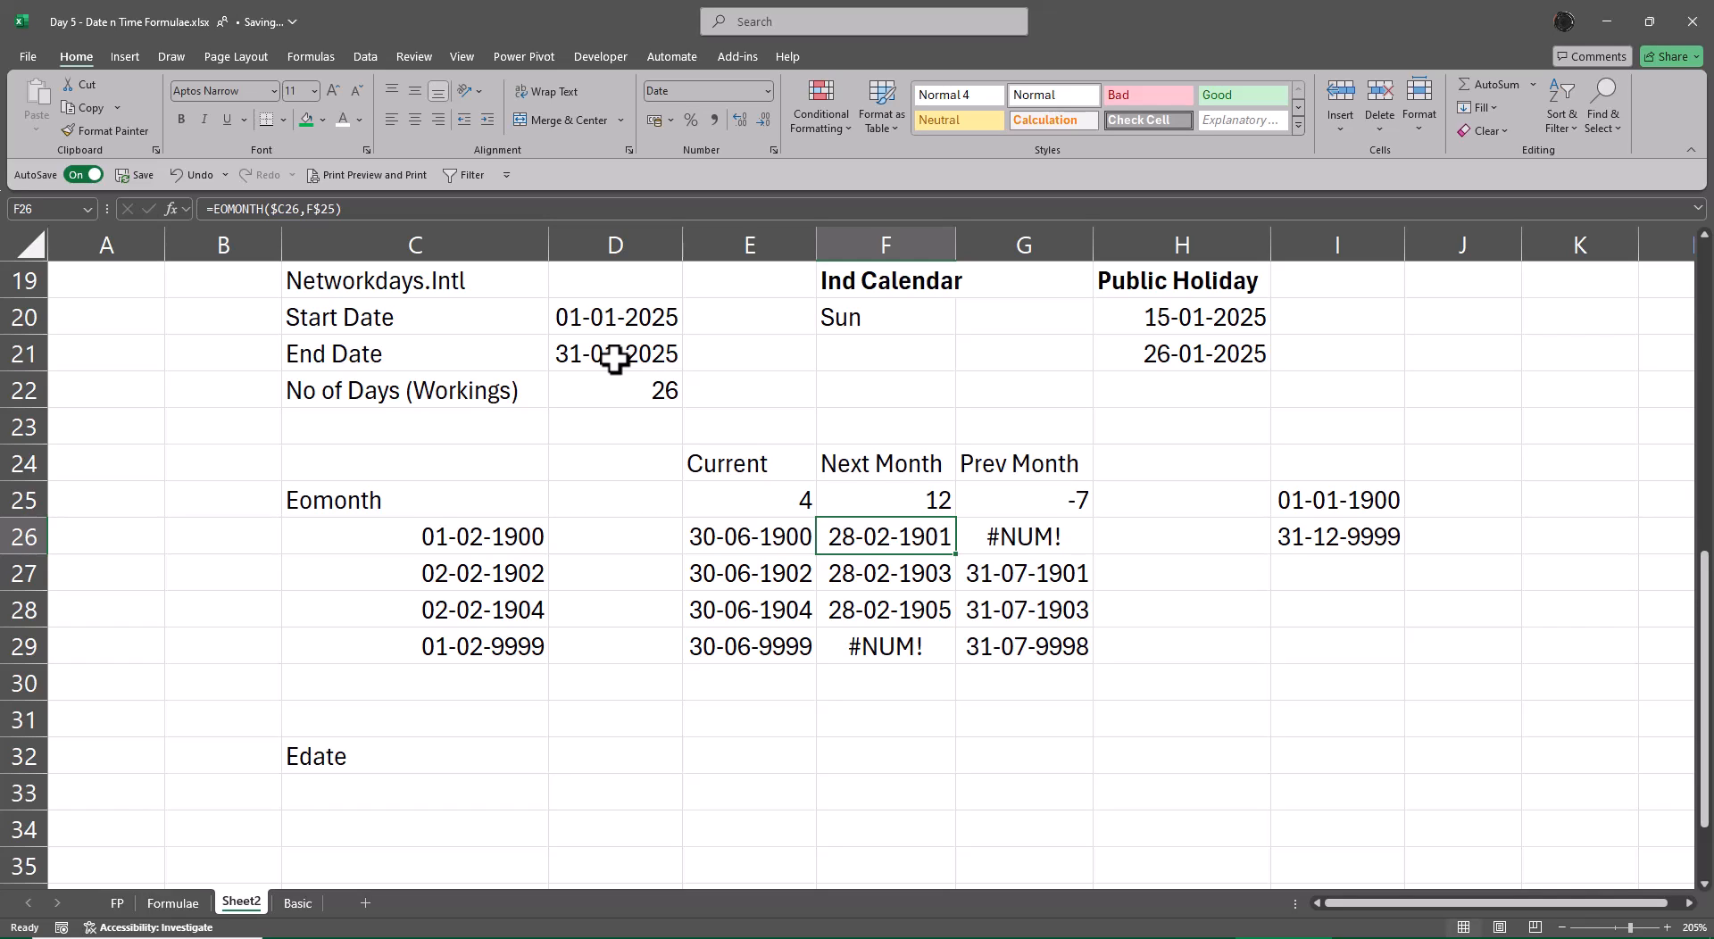
Step: Label the date limits with Start in J25 and End in J26
key(Right)
key(Right)
key(Right)
key(Right)
key(Up)
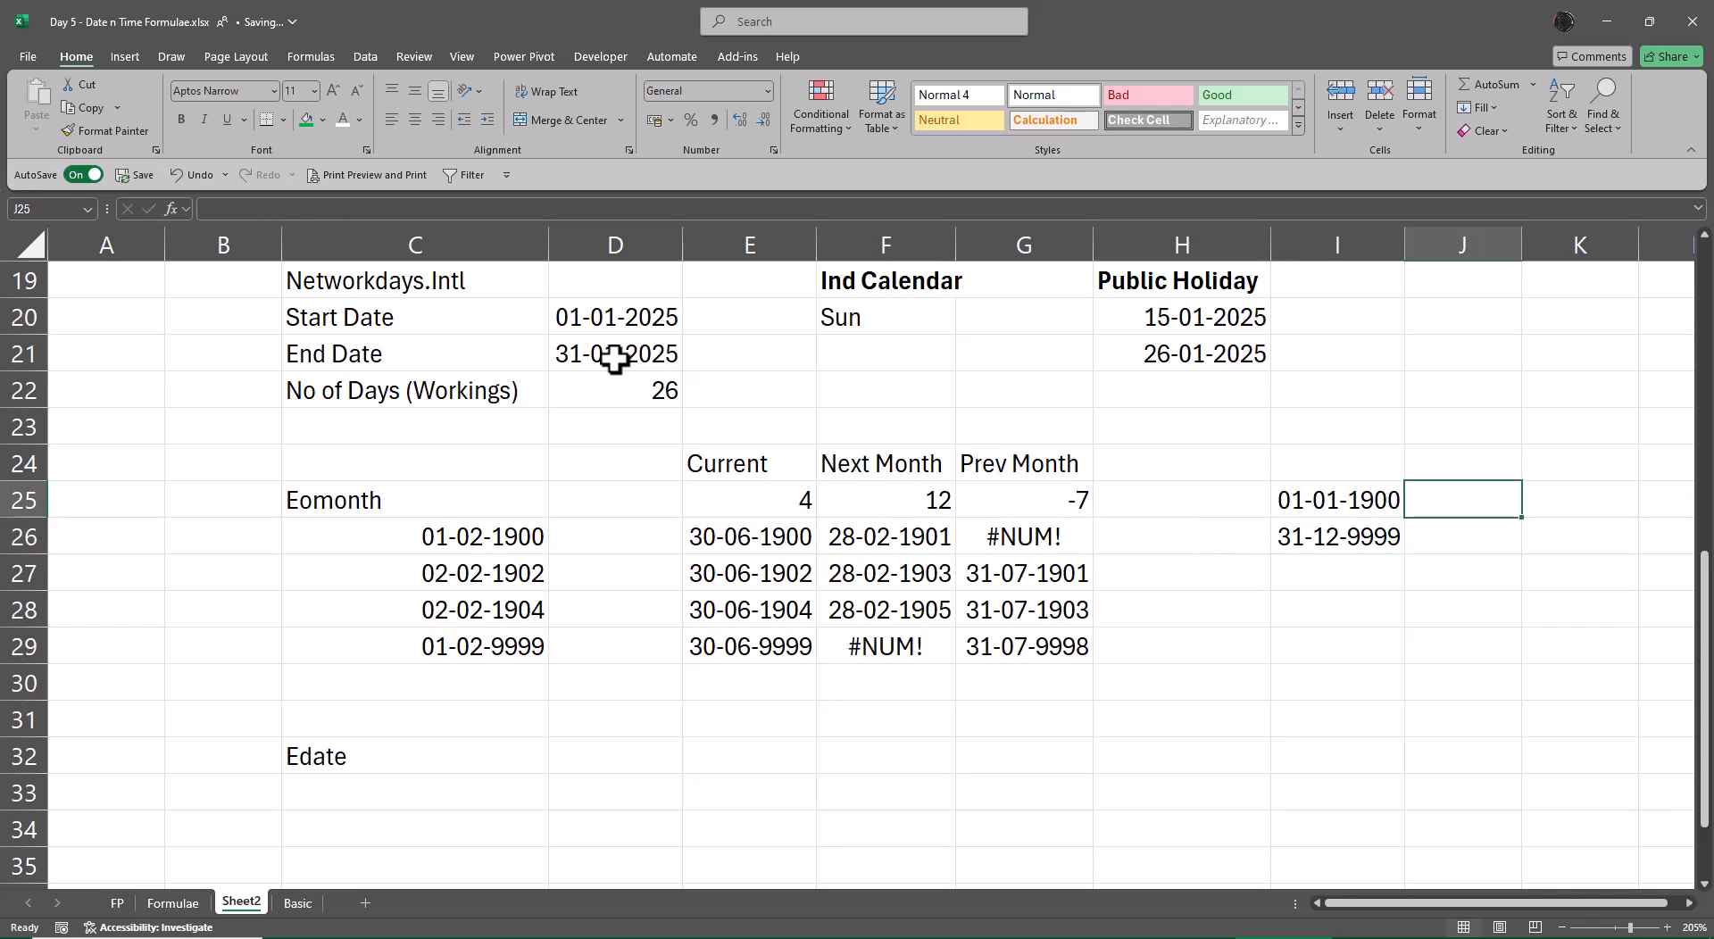
text(Start)
key(Return)
text(E)
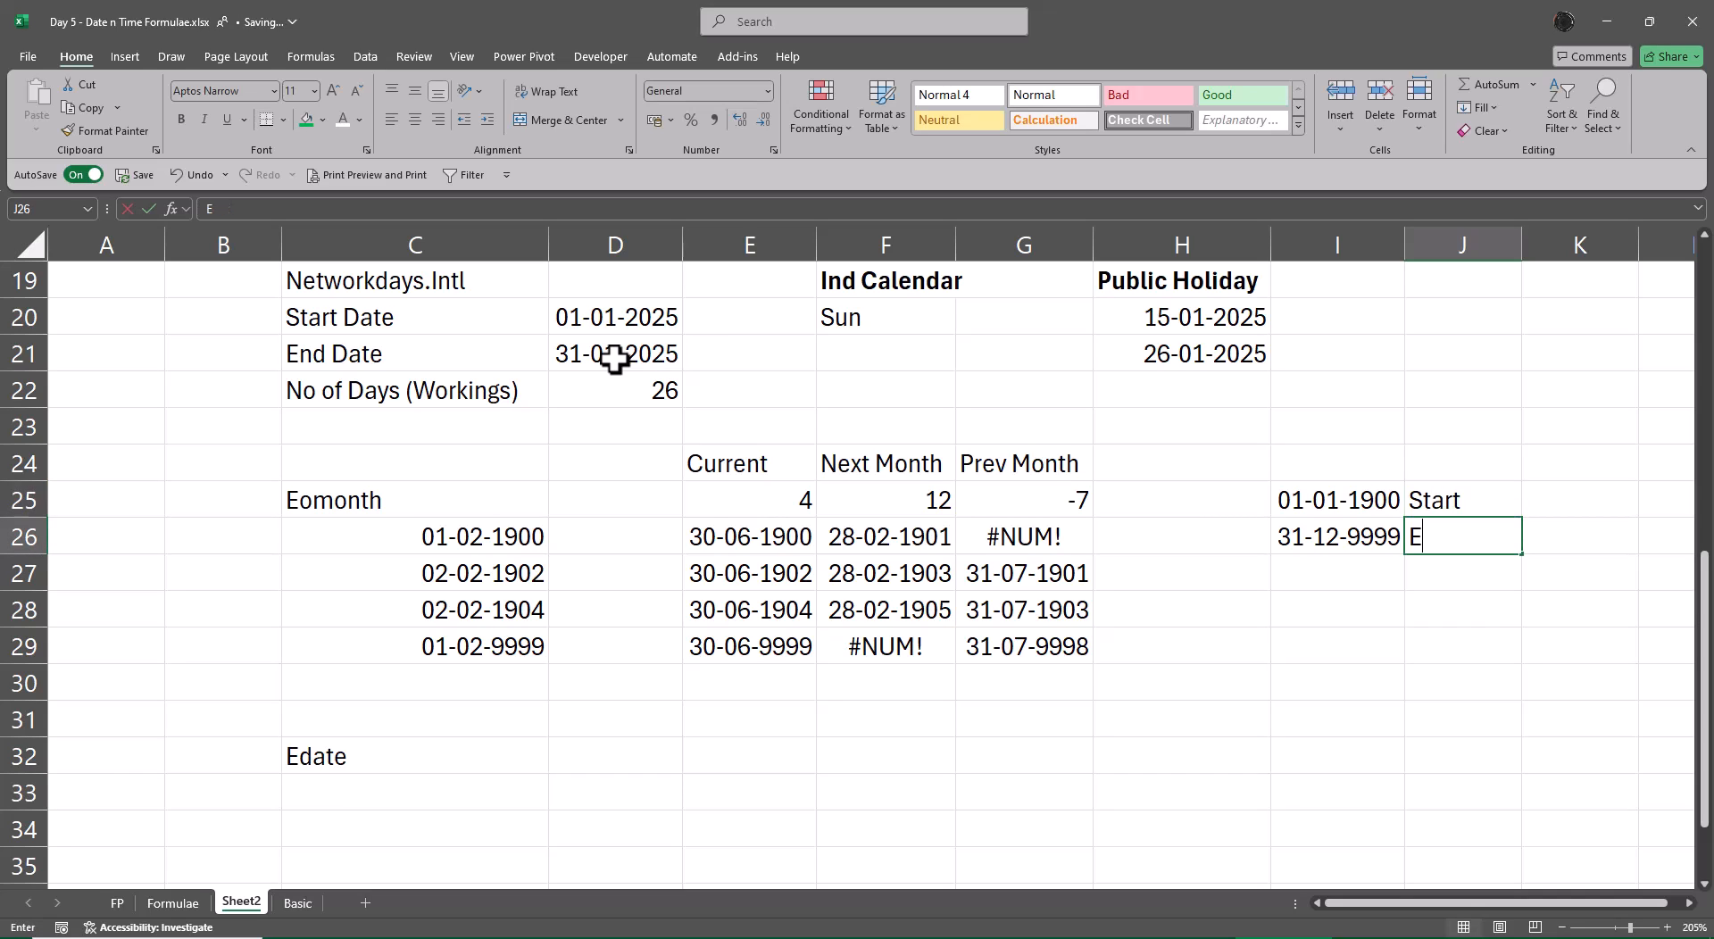
text(nd)
key(Return)
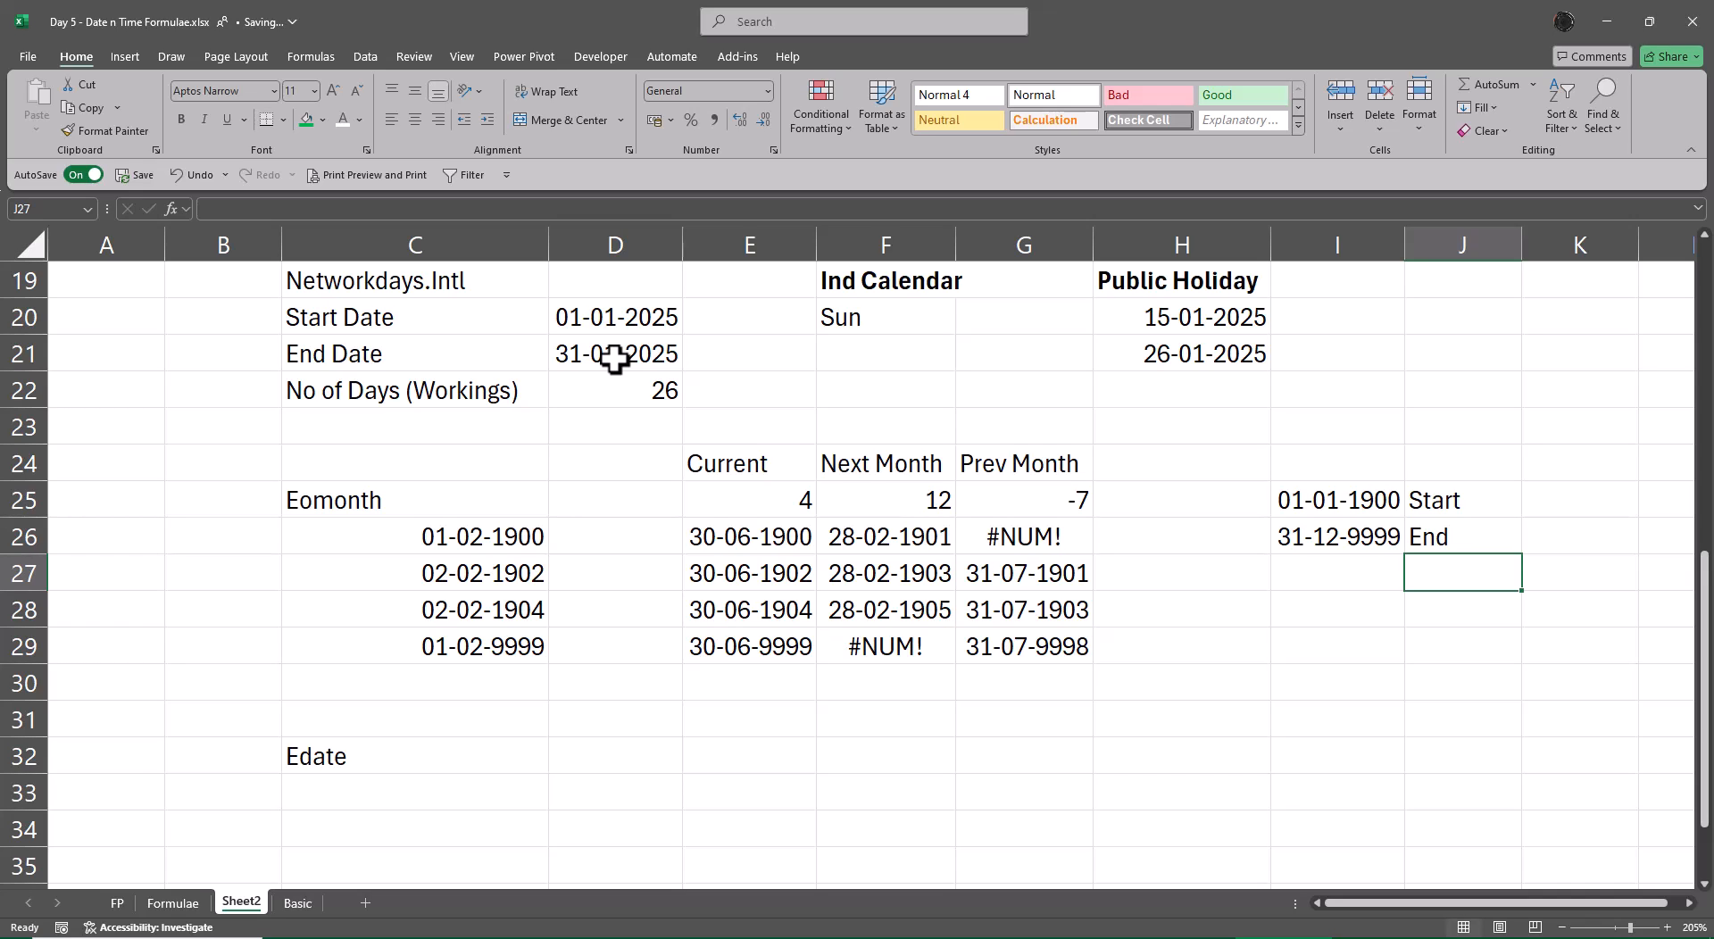
Step: Enter the current date, 10-01-2025, in C33 under the Edate label
scroll(559, 635, down, 3)
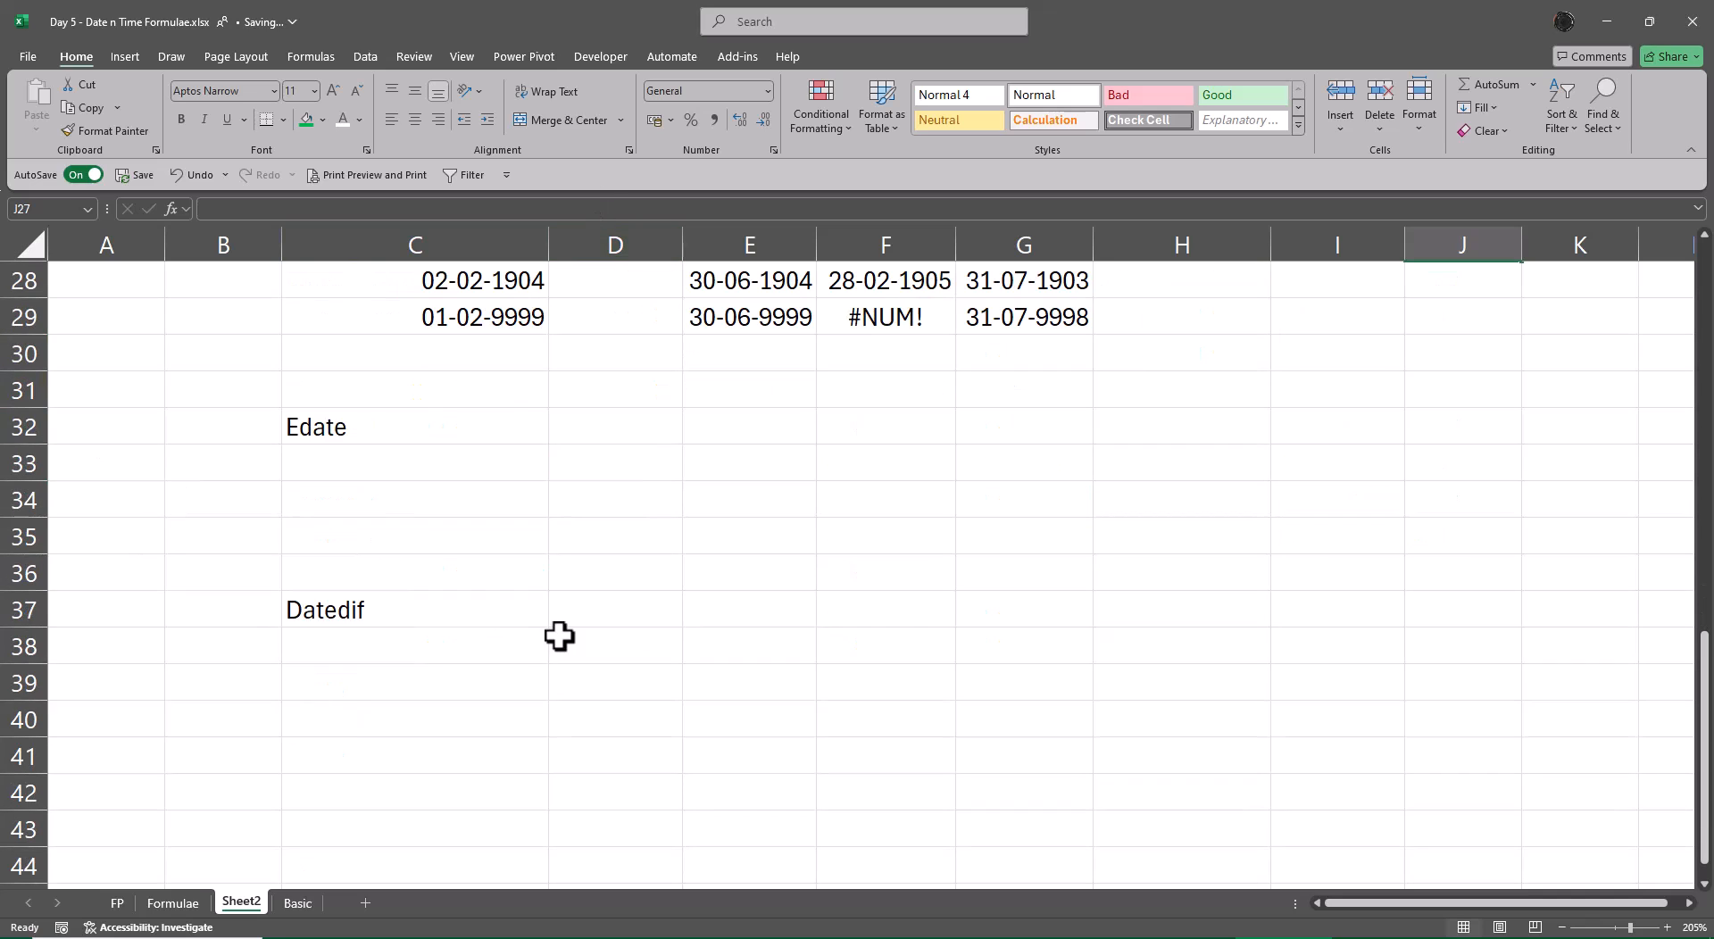
click(521, 473)
key(Up)
key(Up)
key(Up)
key(Up)
key(Up)
key(Up)
key(Up)
key(Up)
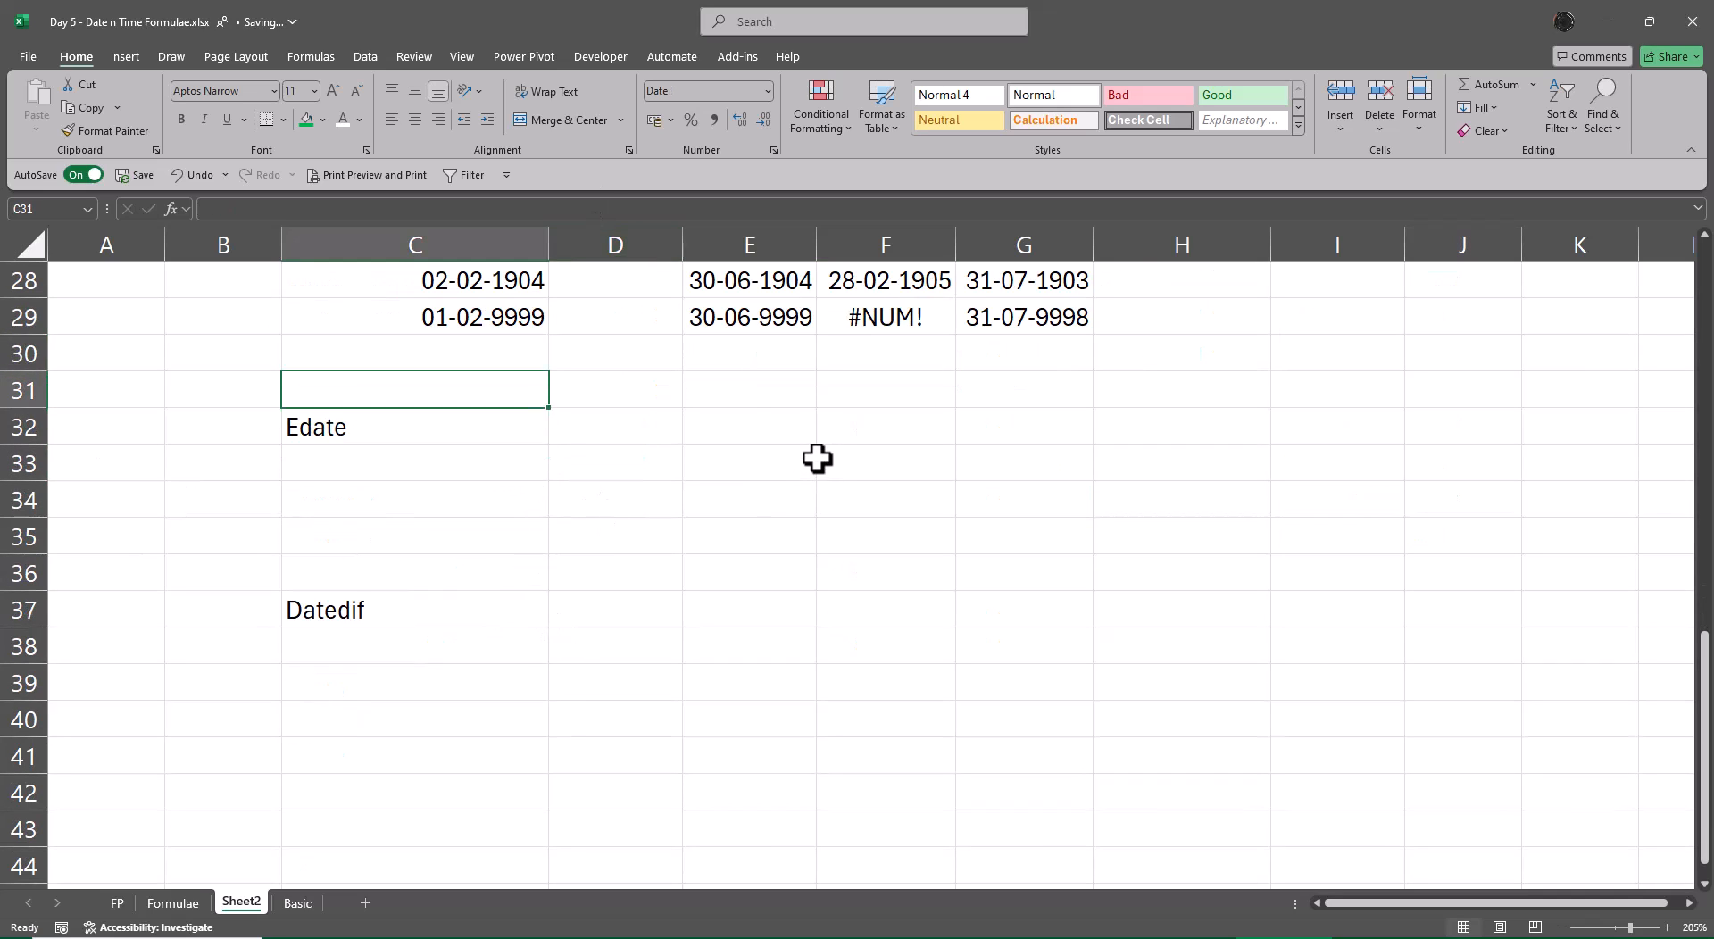
key(Down)
key(Down)
key(Down)
key(Down)
key(Down)
key(Down)
key(Down)
key(Down)
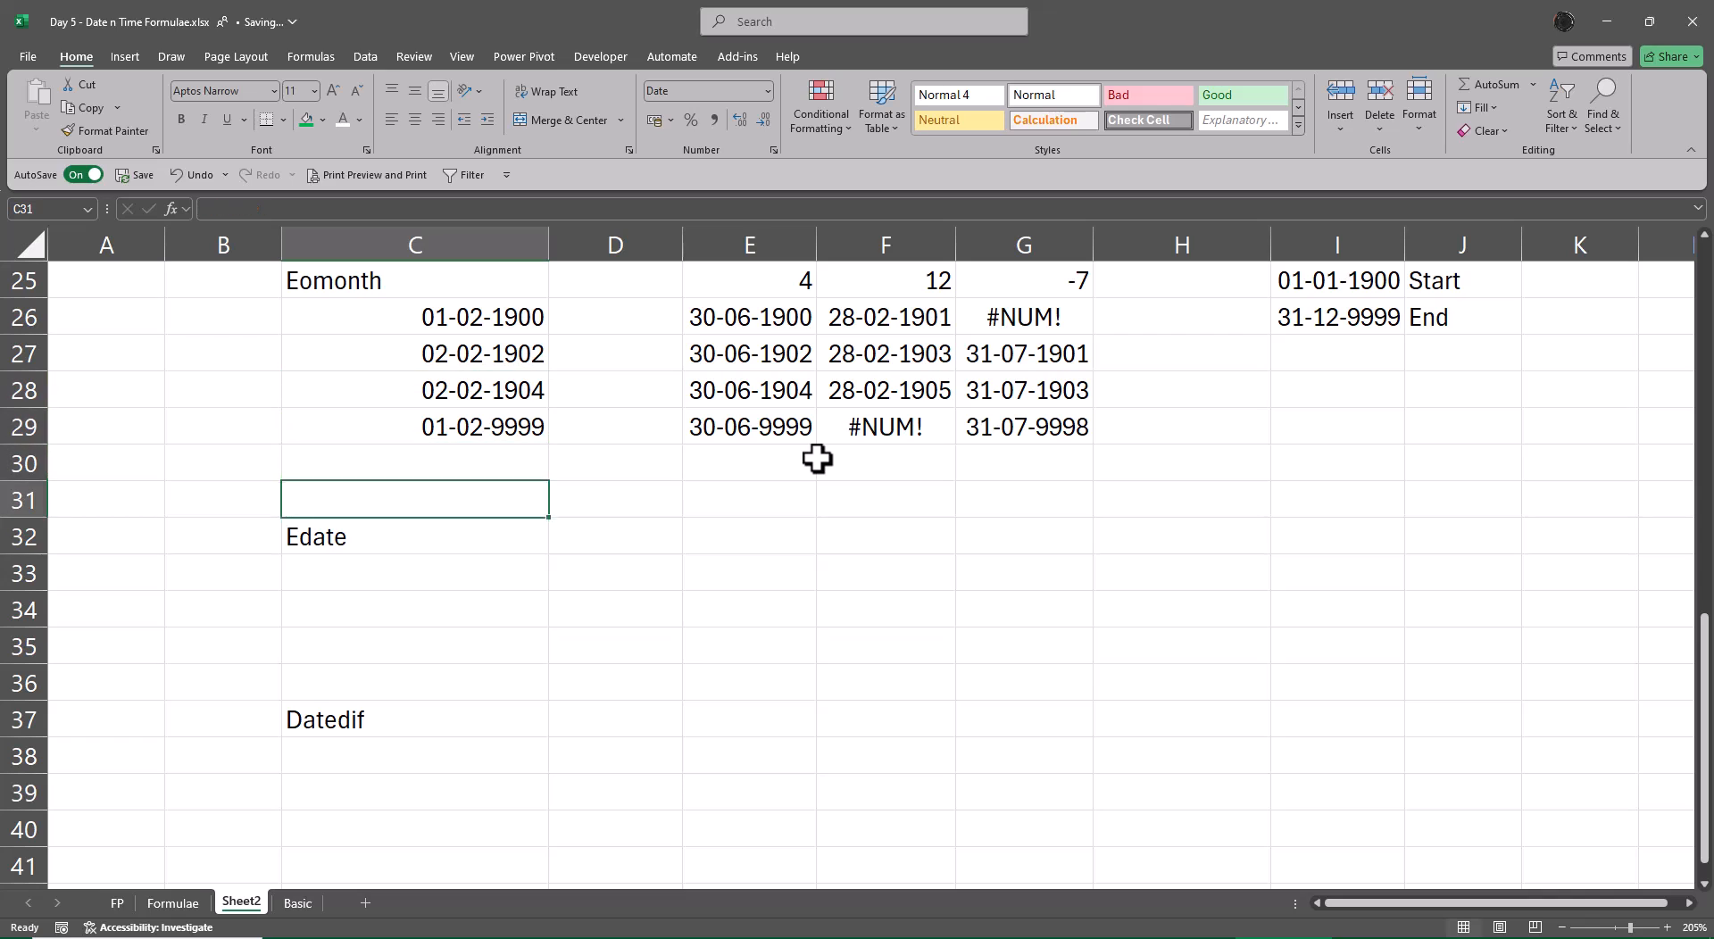
key(ctrl+semicolon)
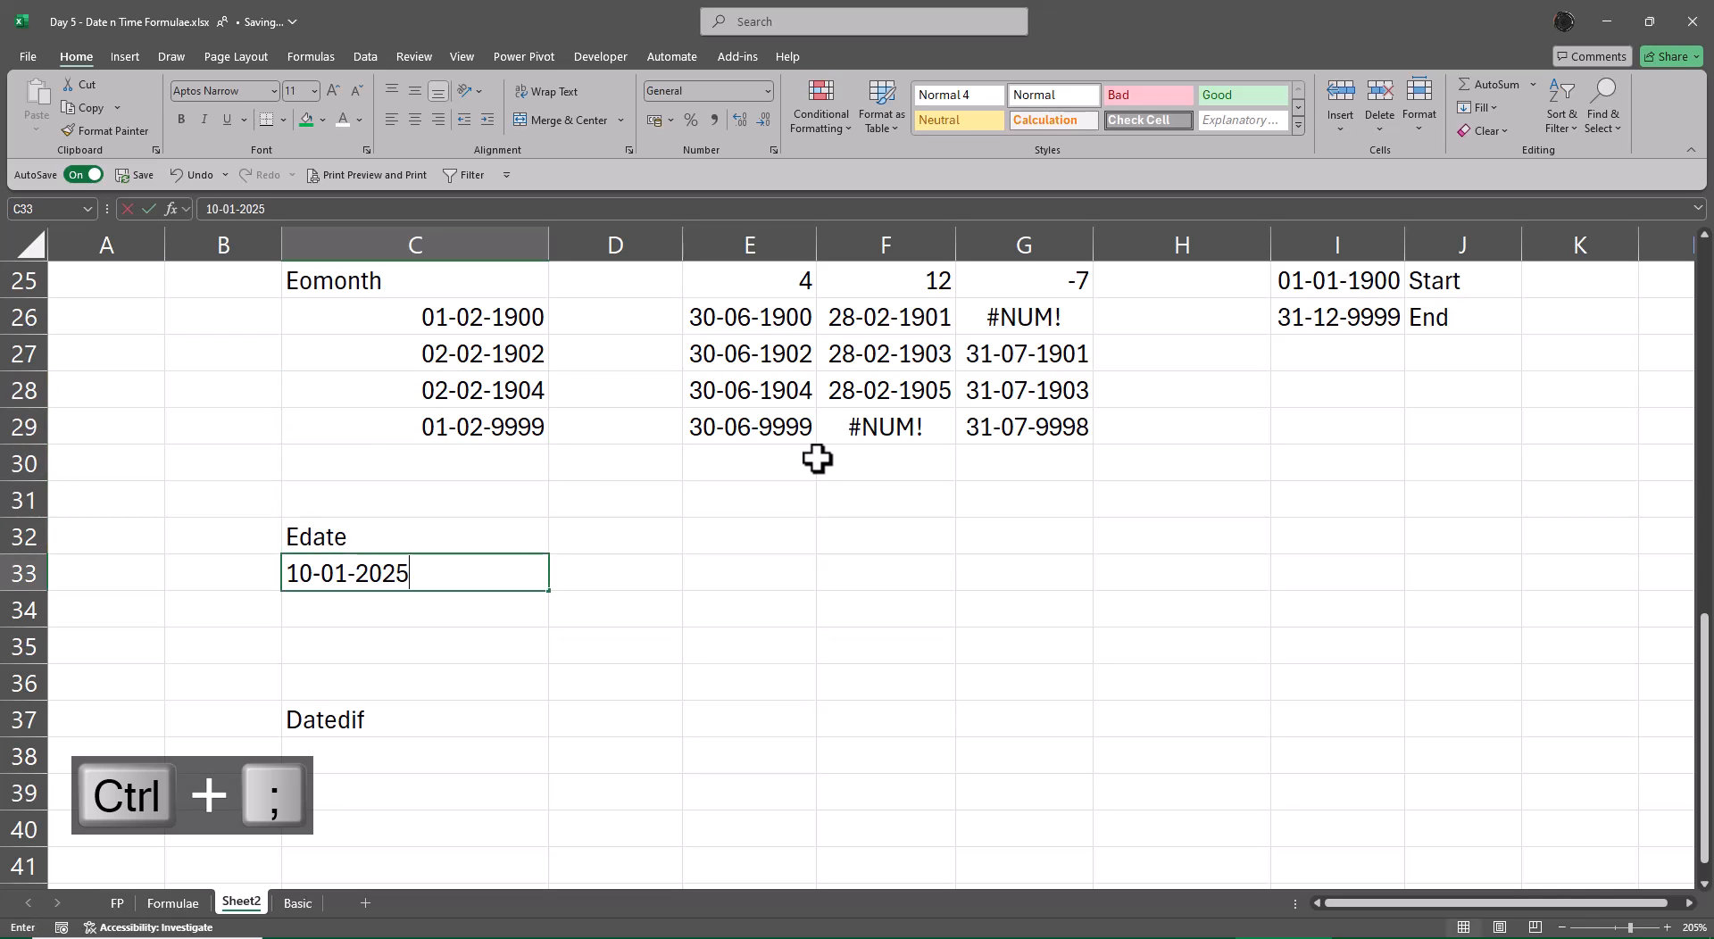
key(Return)
Step: Enter the month counts 6, 12, 24, 36 and 60 across E32 to I32 in the Edate row
key(Up)
key(Up)
key(Right)
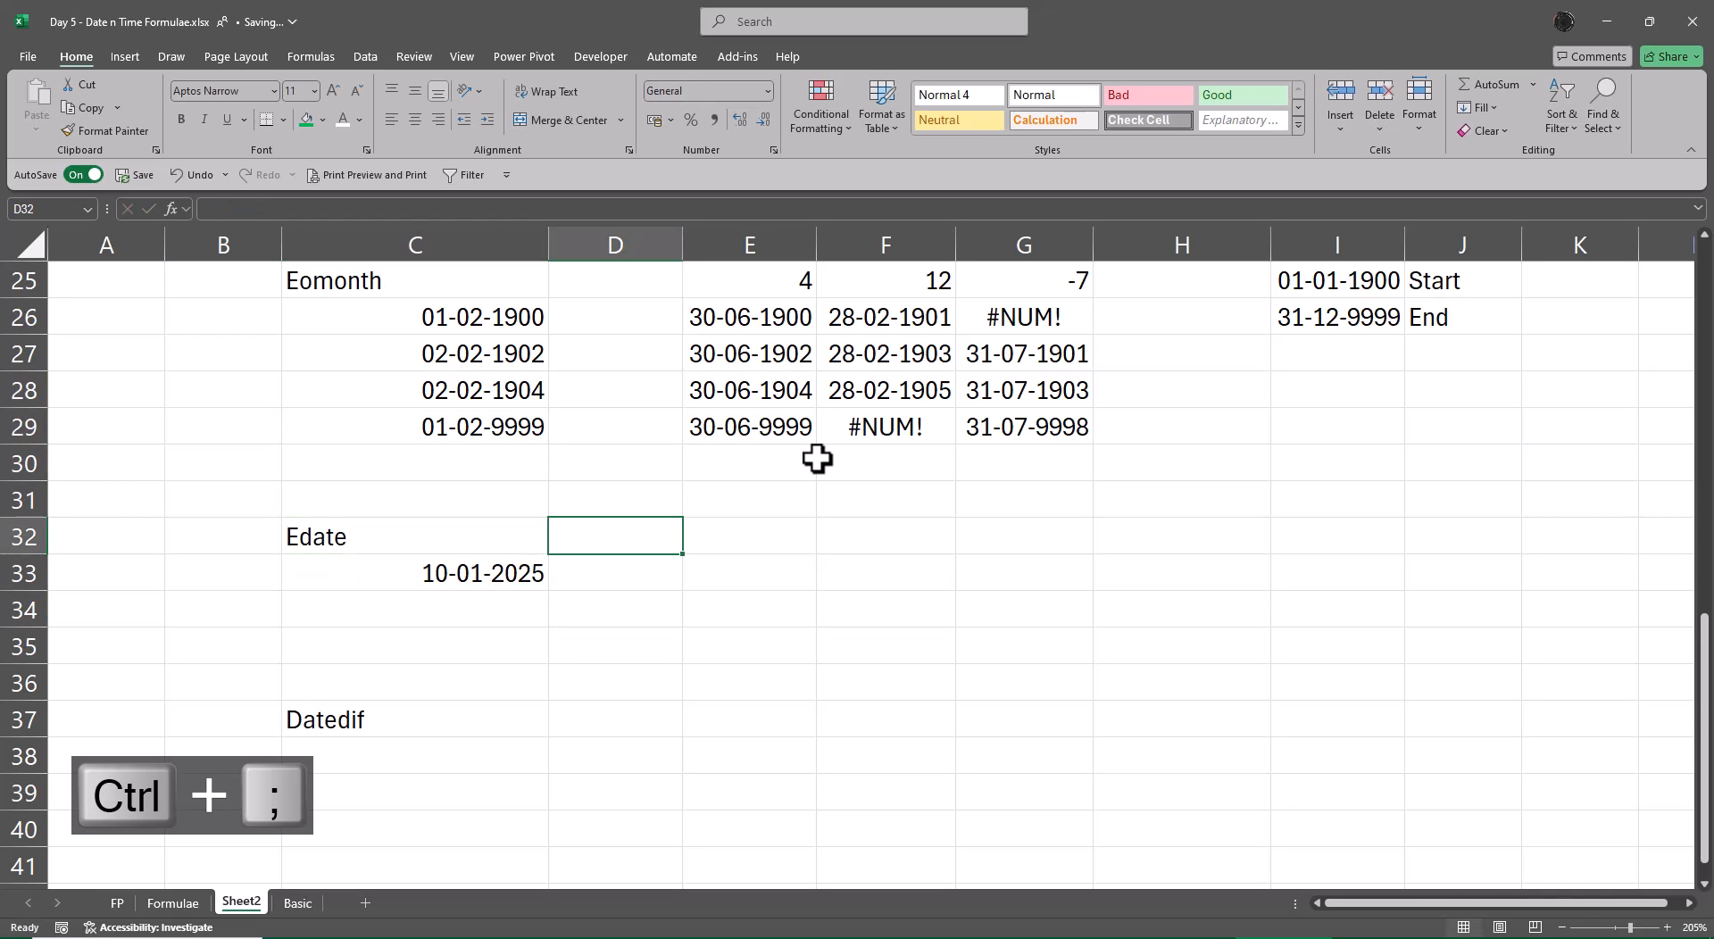
key(Right)
text(6)
key(Right)
text(12)
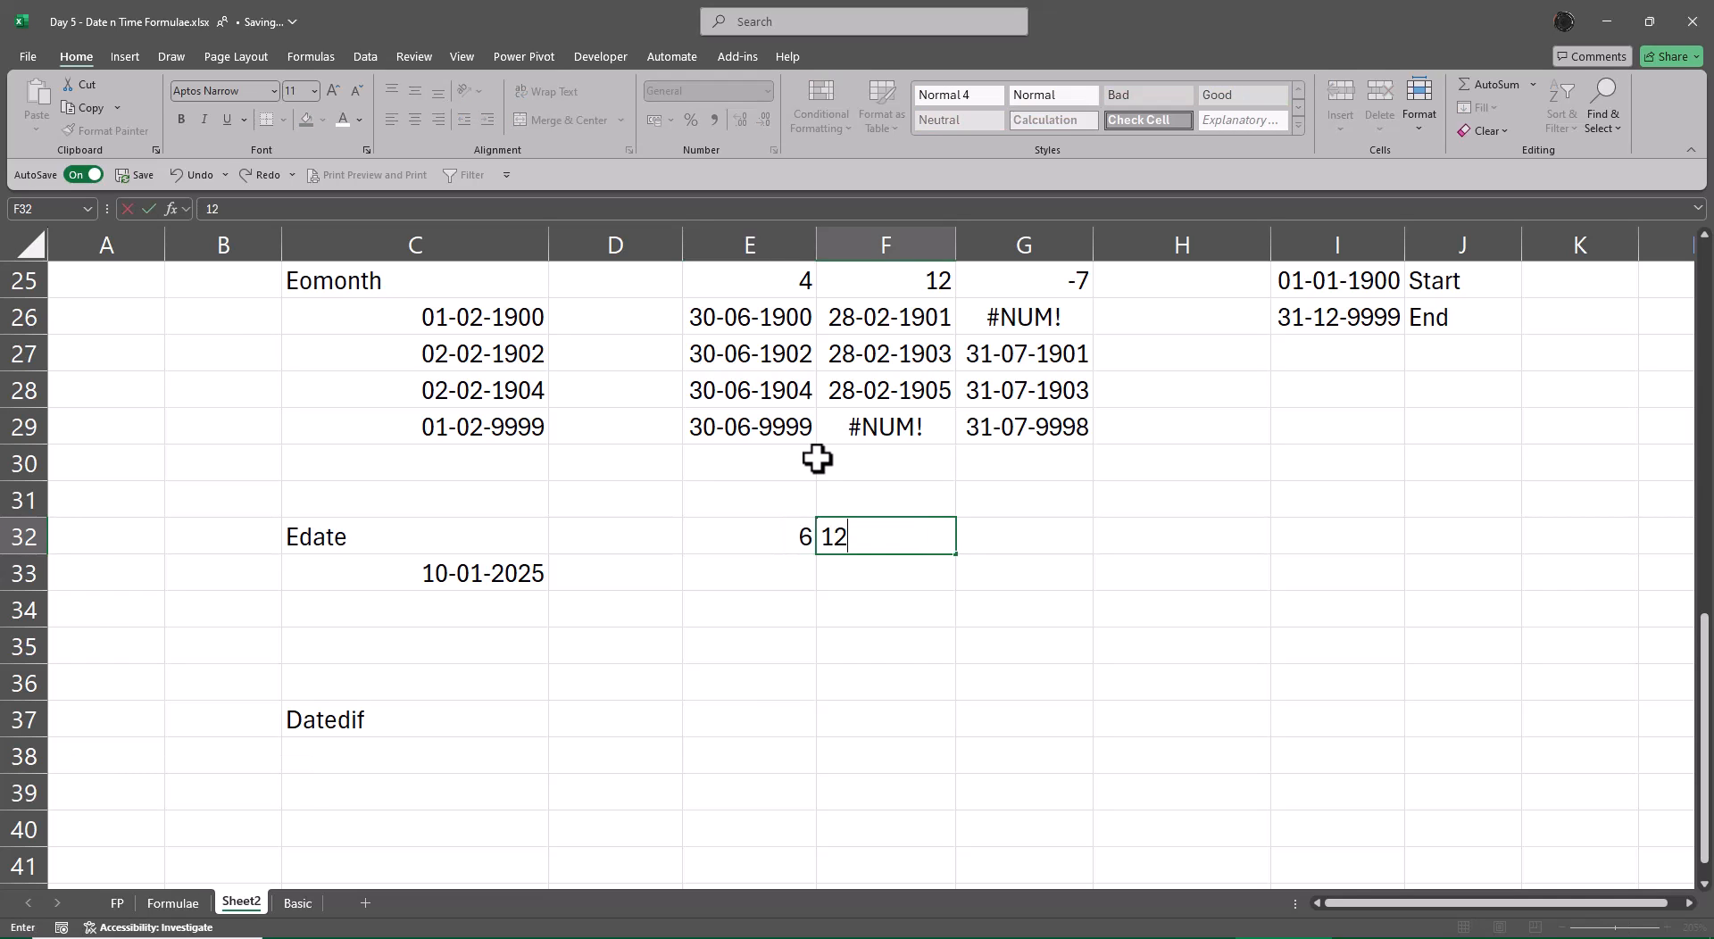
key(Right)
text(24)
key(Right)
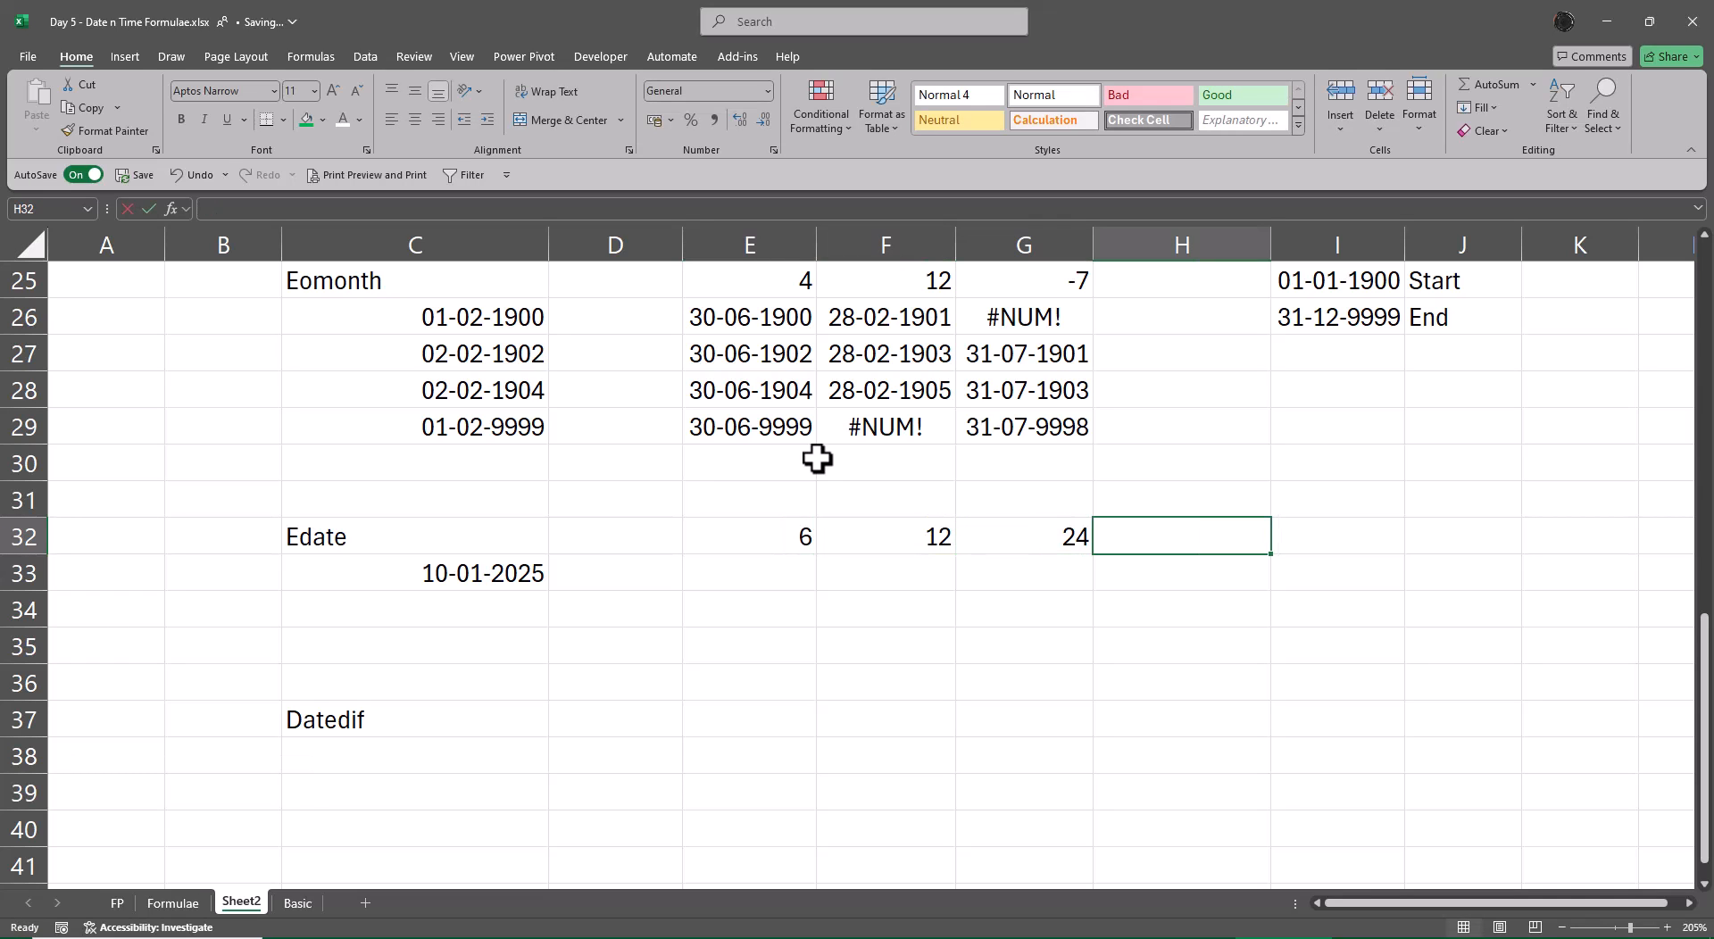
text(36)
key(Right)
key(Return)
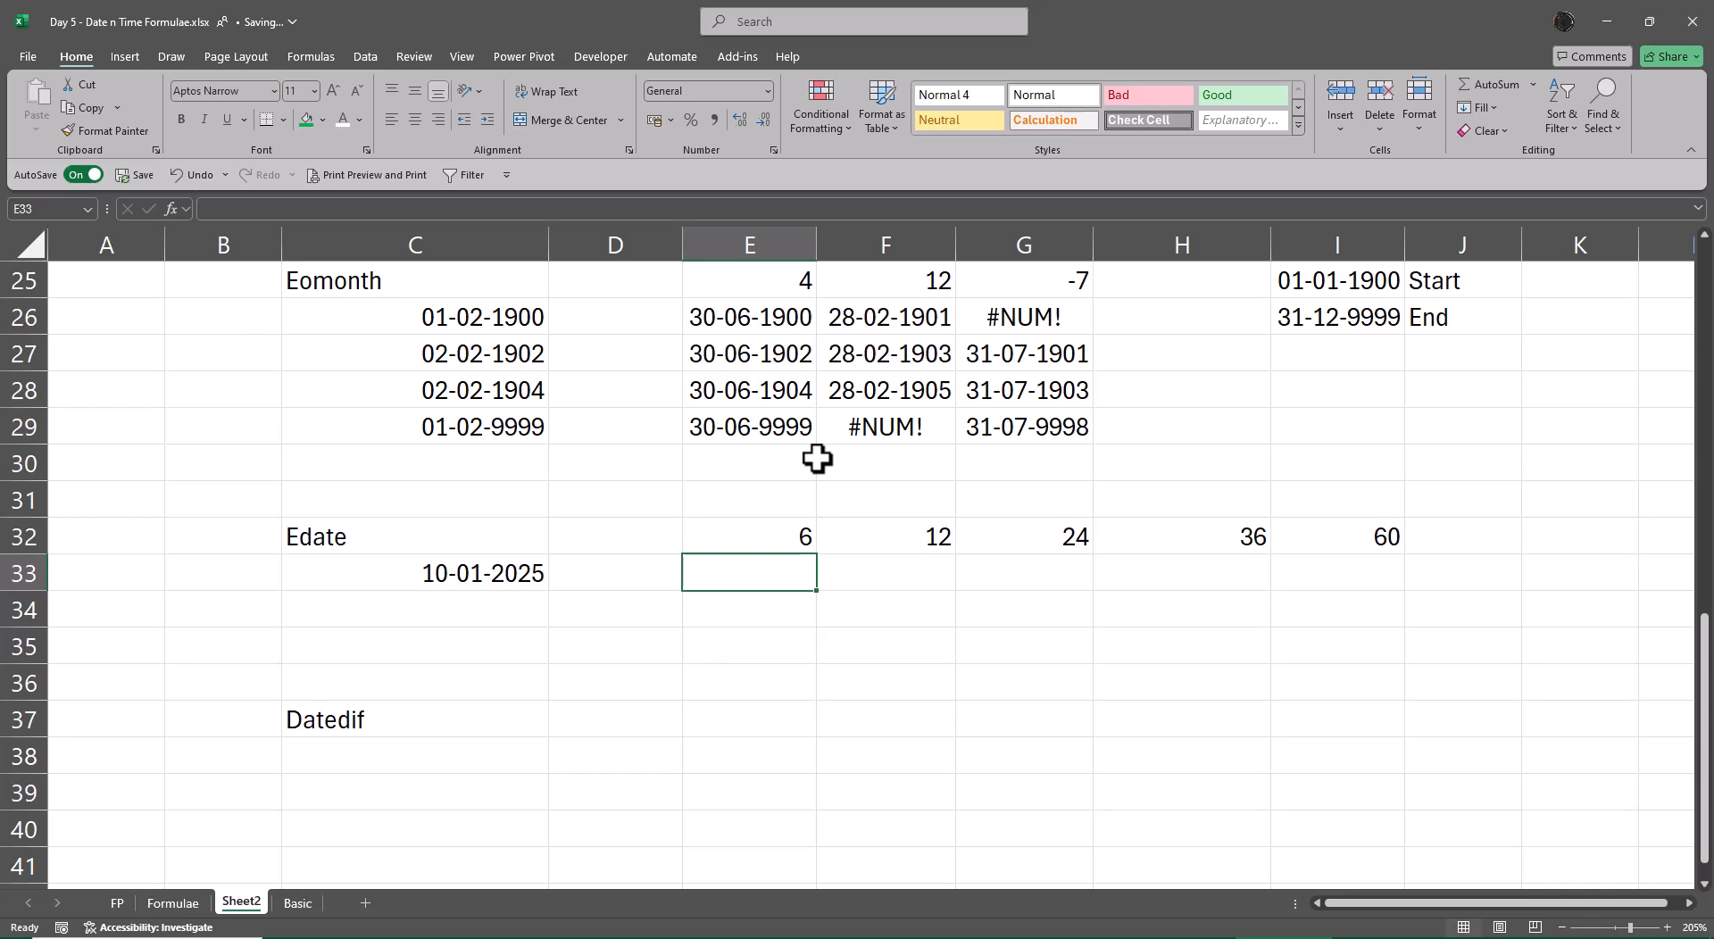
Step: Try an EDATE formula in E33 with C33 as start date and the whole range E32:I32 as months, and clear it
text(=eda)
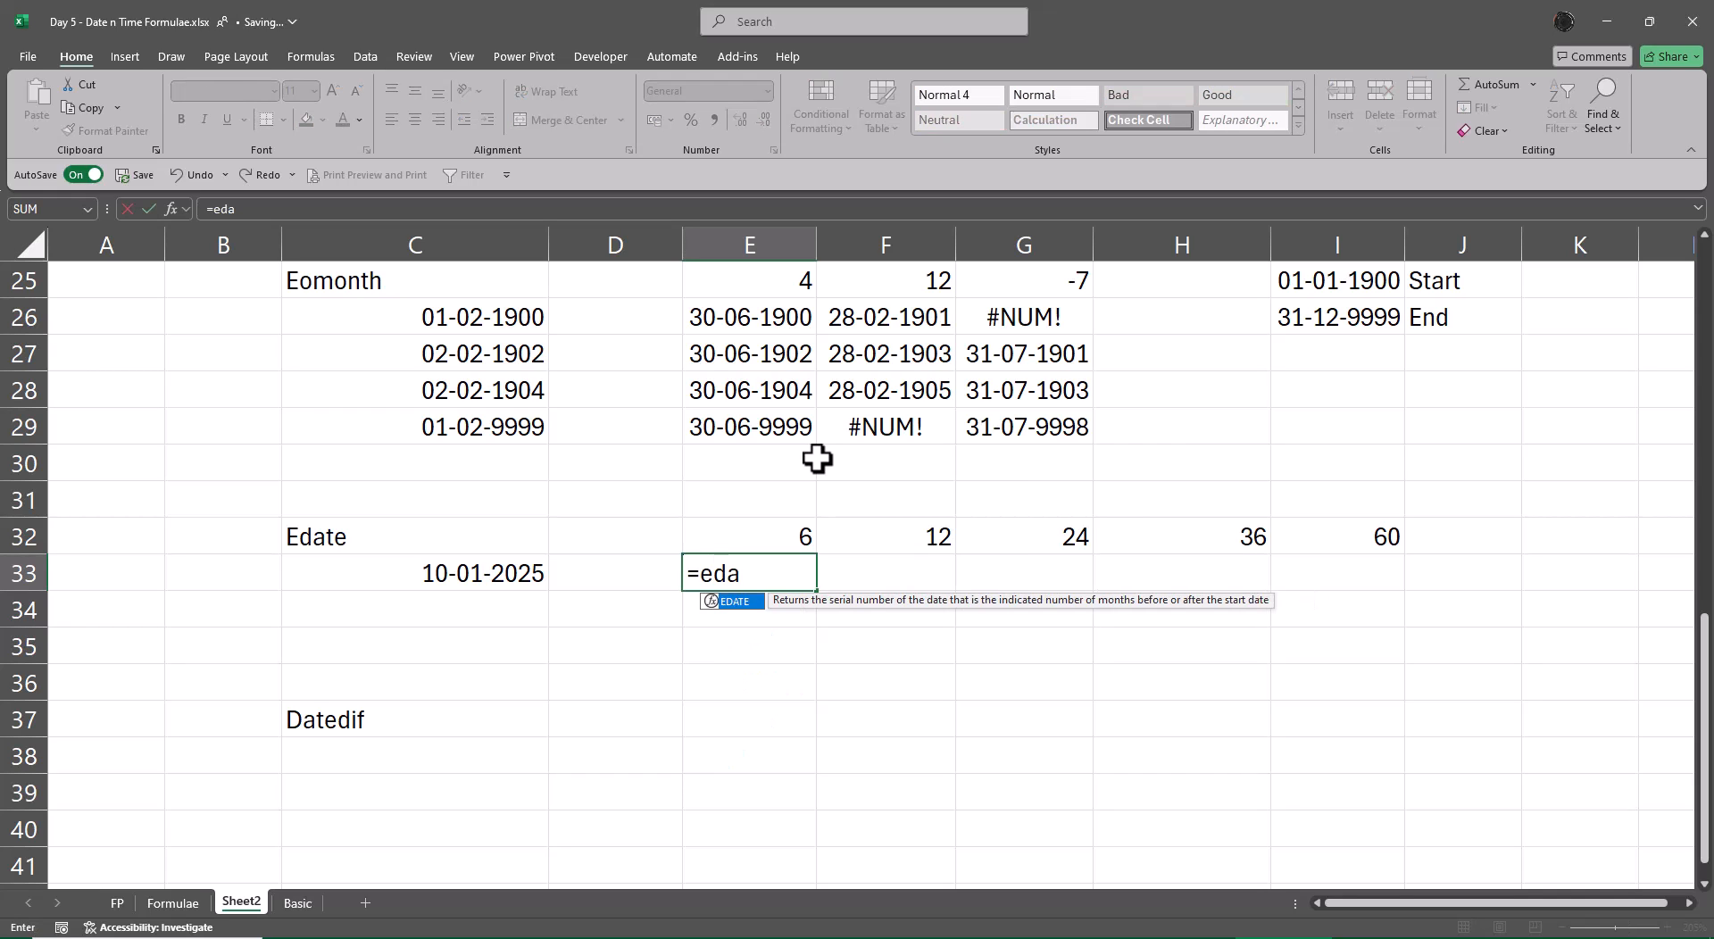
key(Tab)
key(Left)
key(Left)
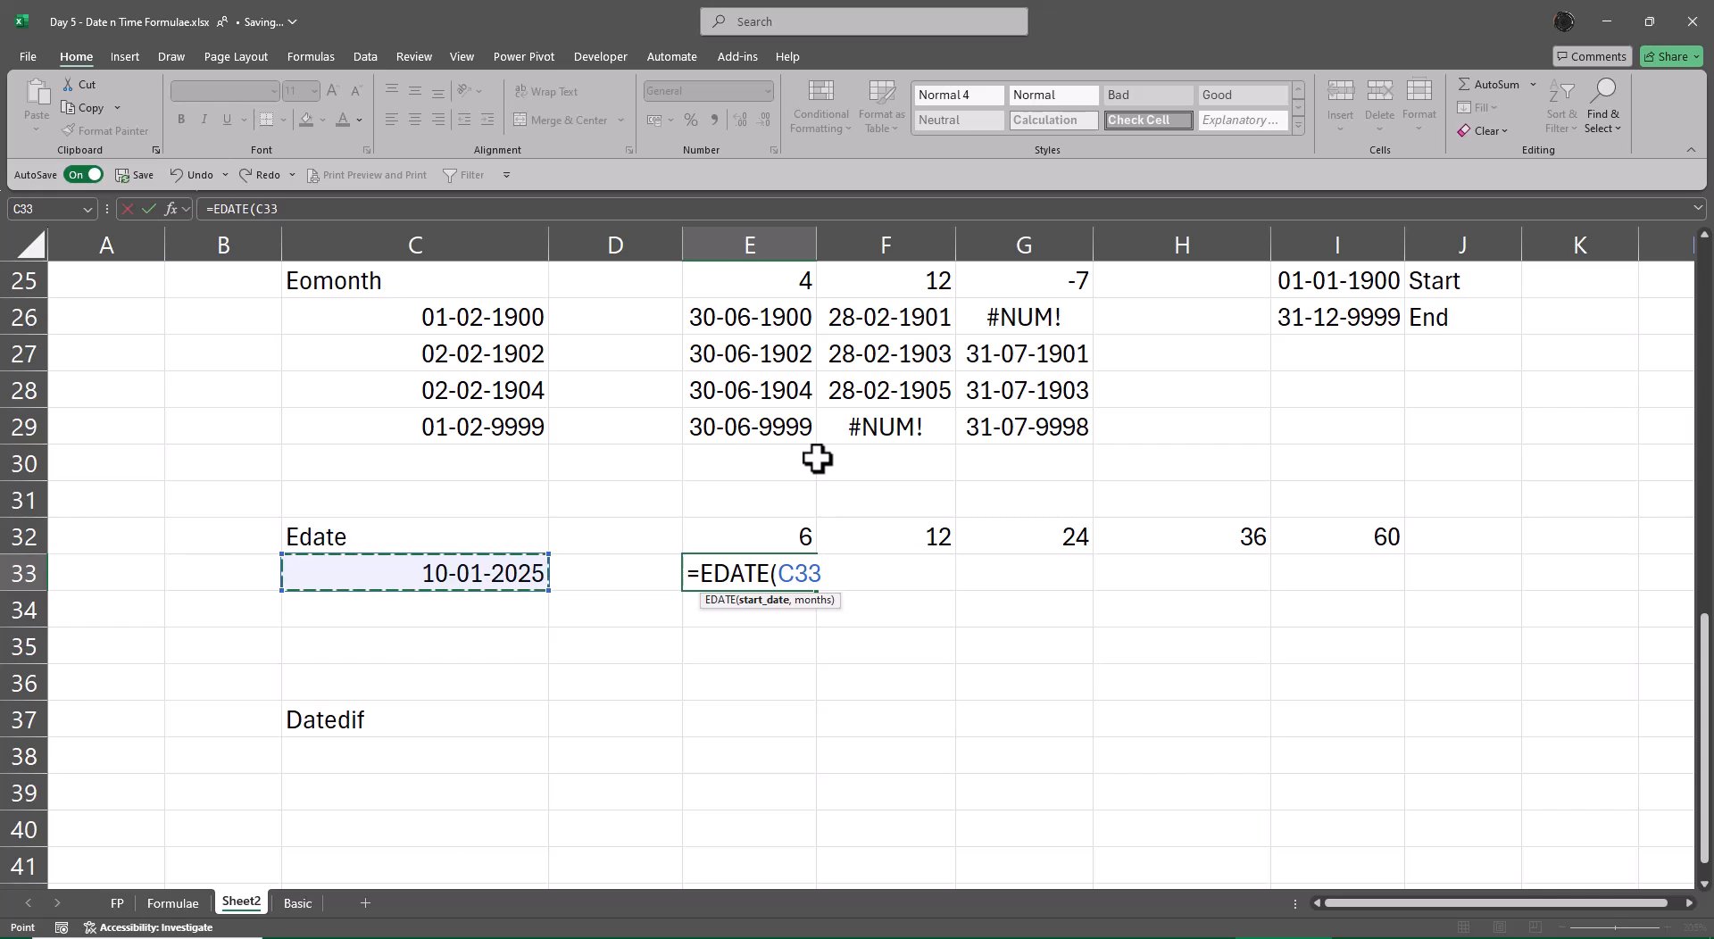
text(,)
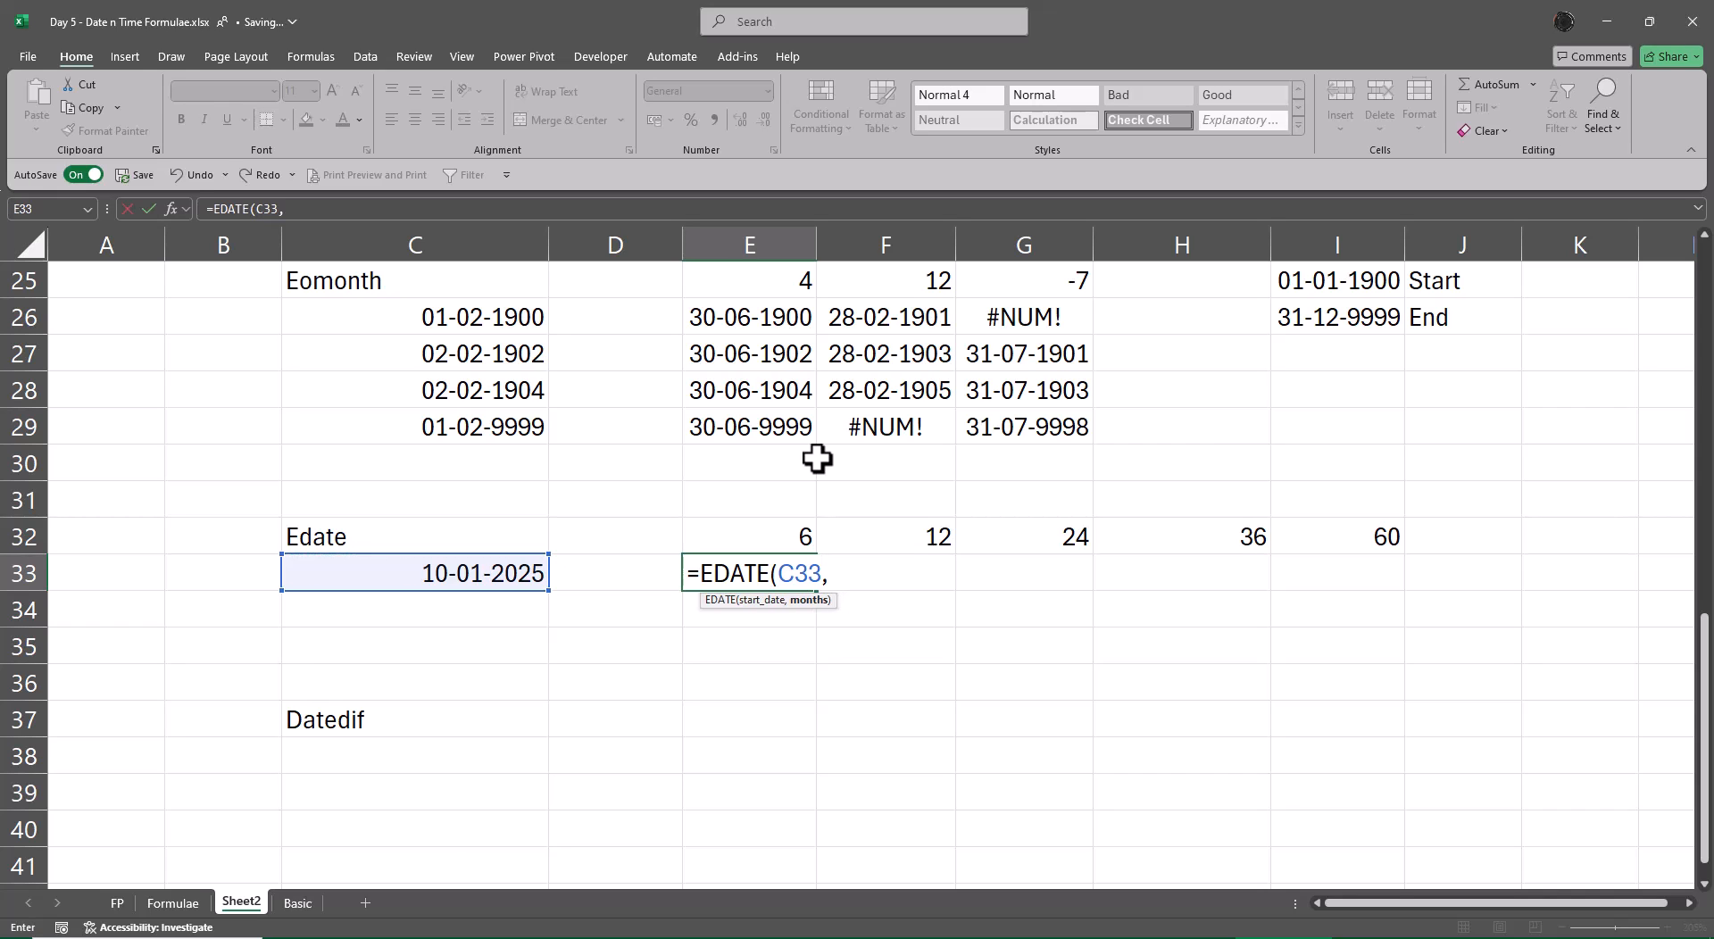
key(Up)
key(ctrl+shift+Right)
key(Return)
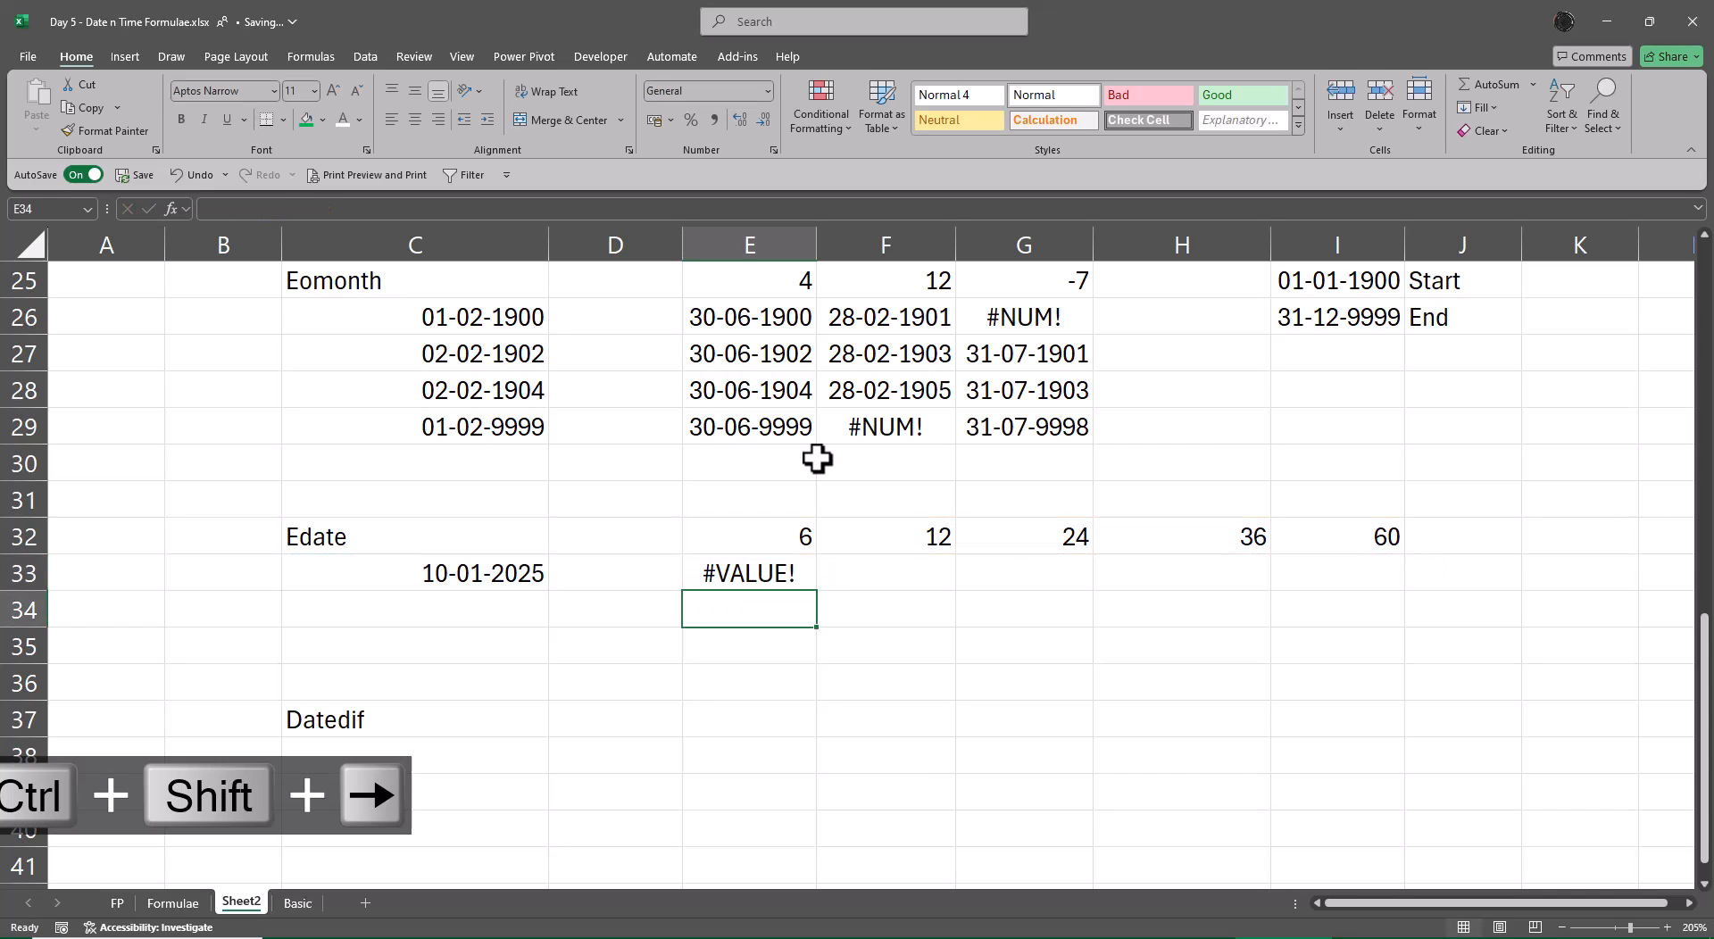
key(Up)
key(Delete)
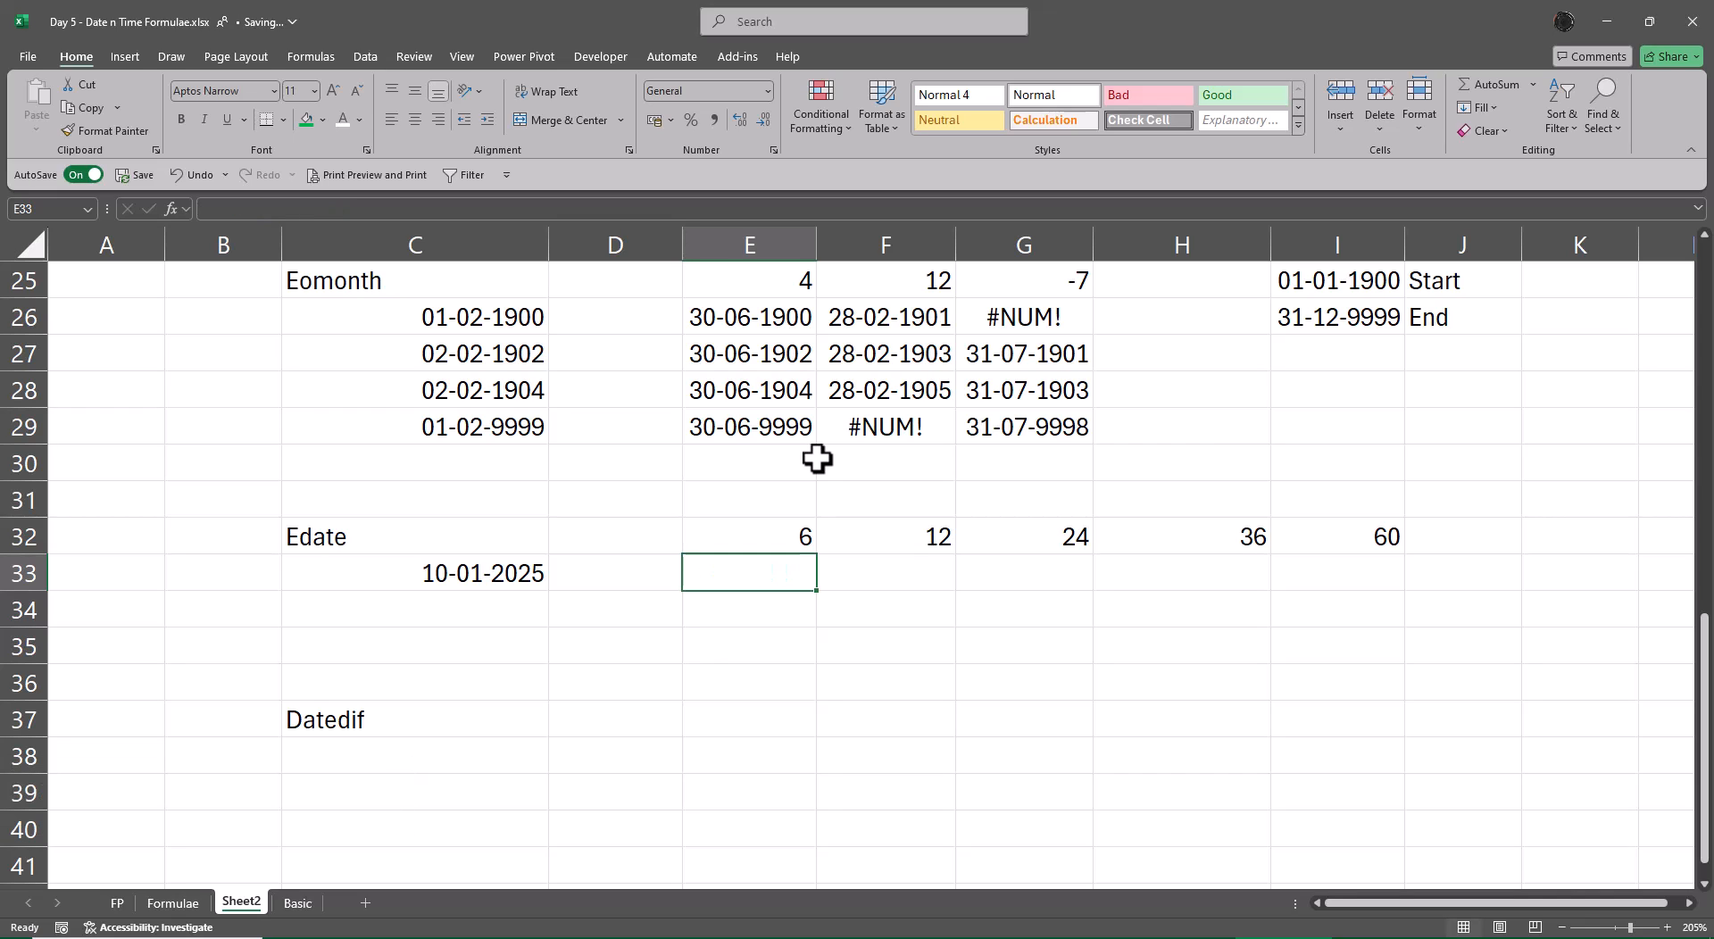
Step: Enter the formula =EDATE($C33,E32) in E33, locking only the column of the start date
text(=da)
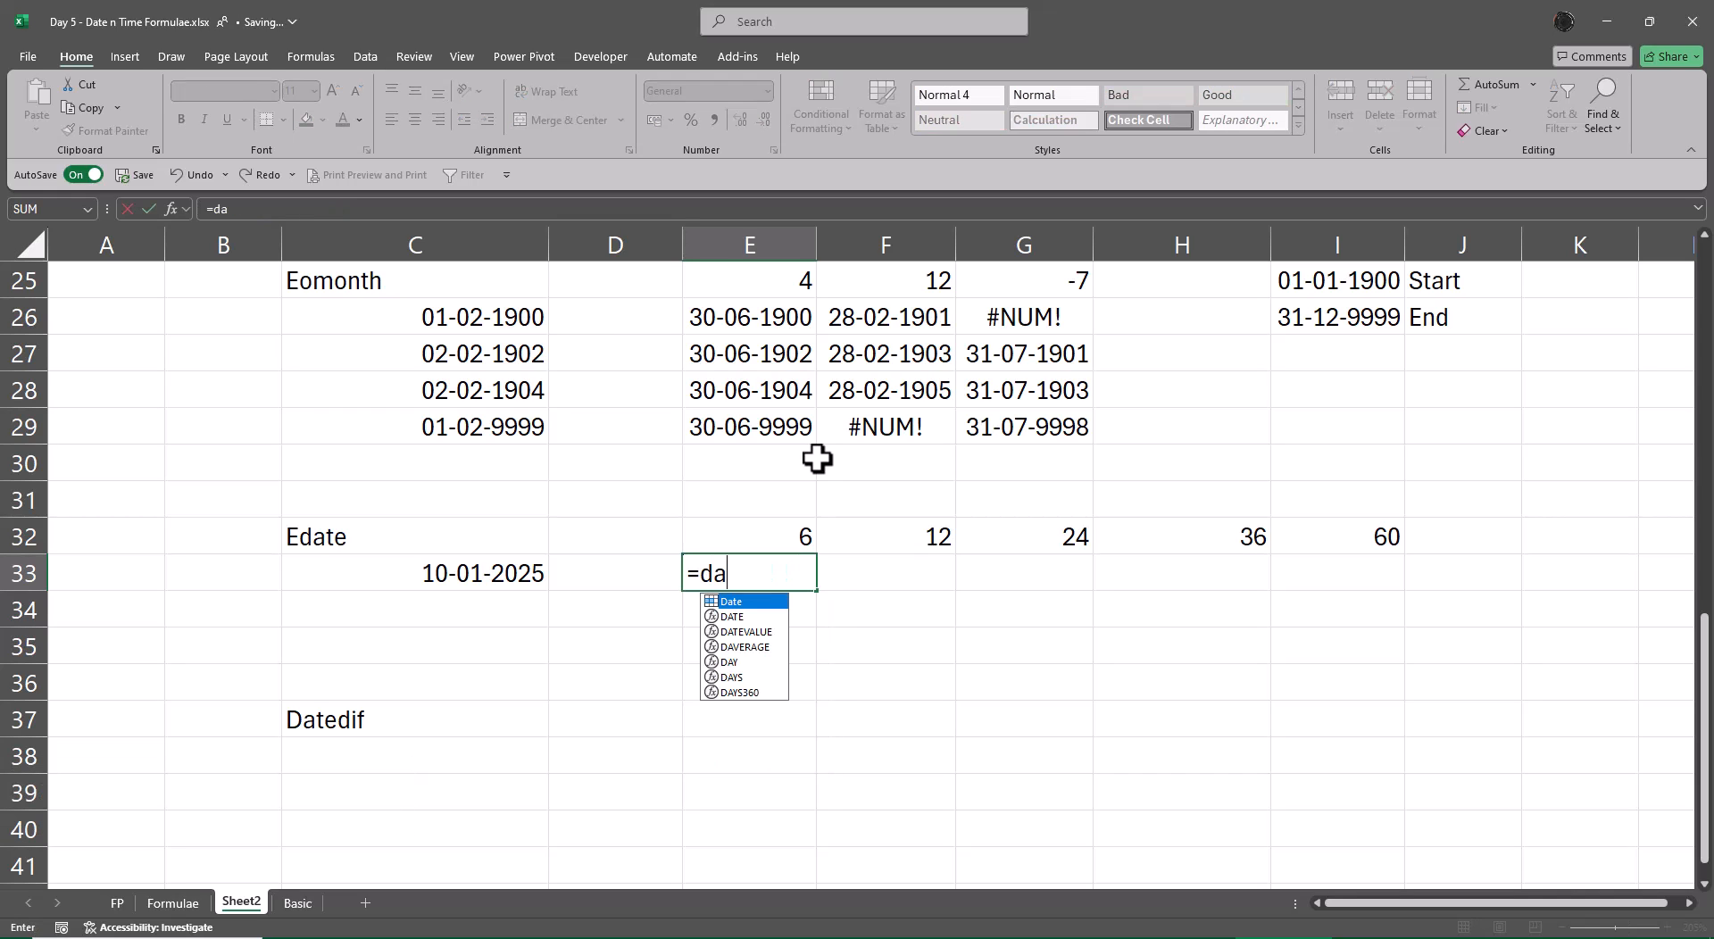
key(BackSpace)
key(BackSpace)
text(ed)
key(Tab)
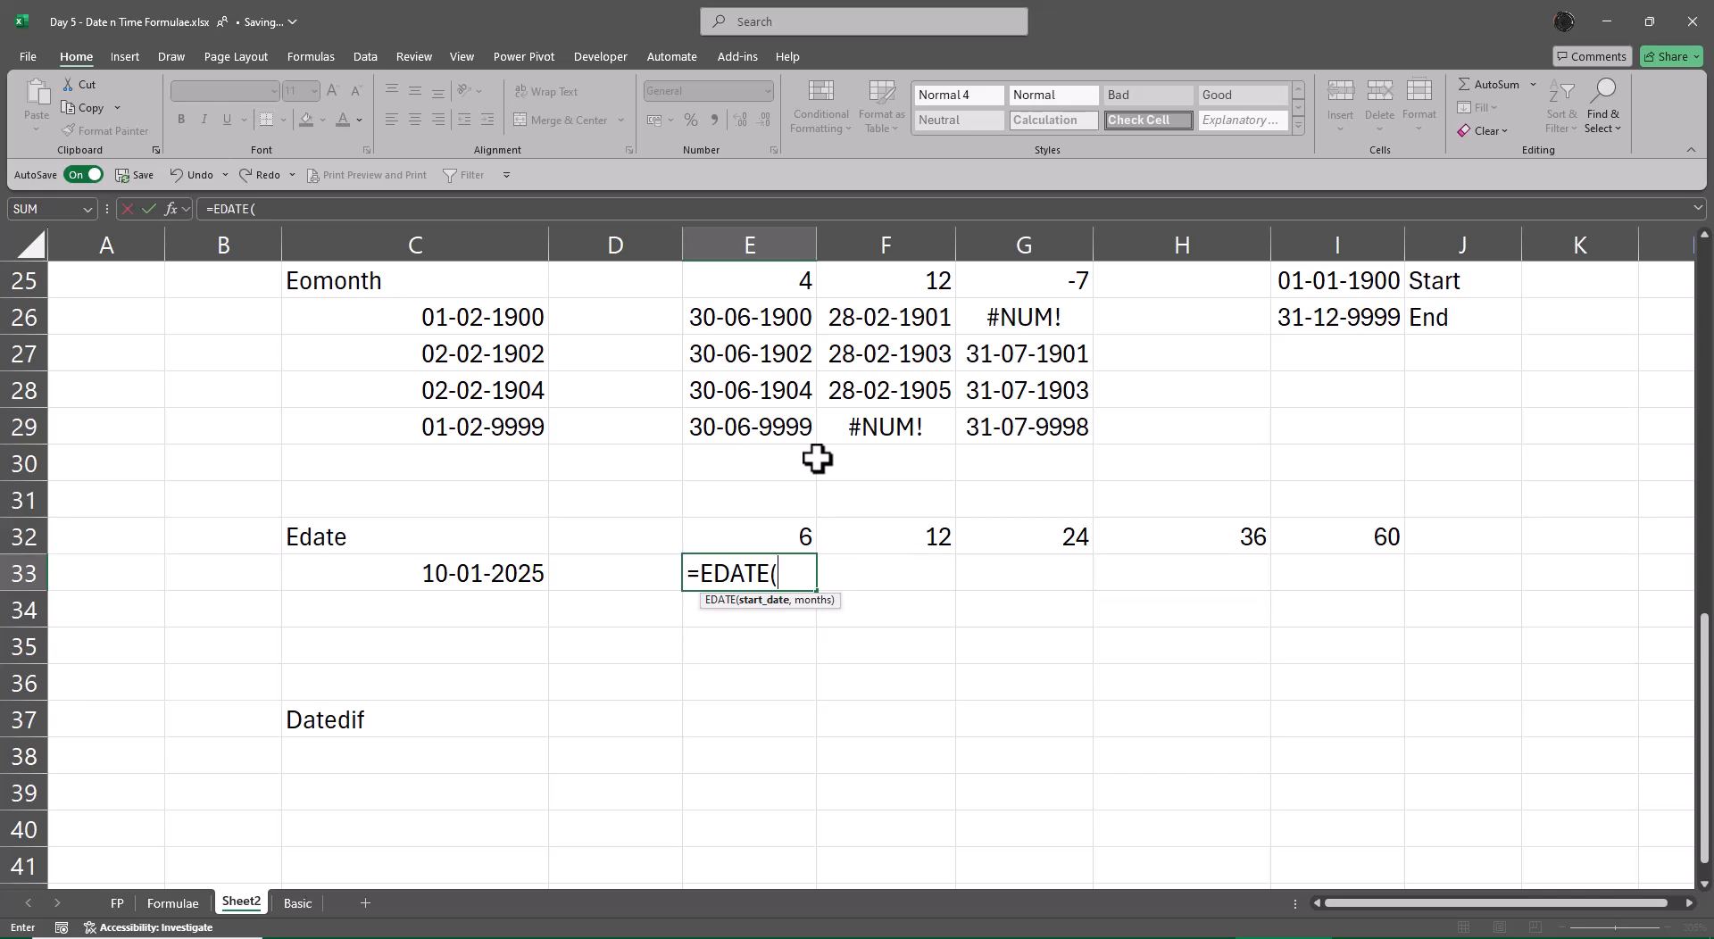
key(Left)
key(Left)
key(F4)
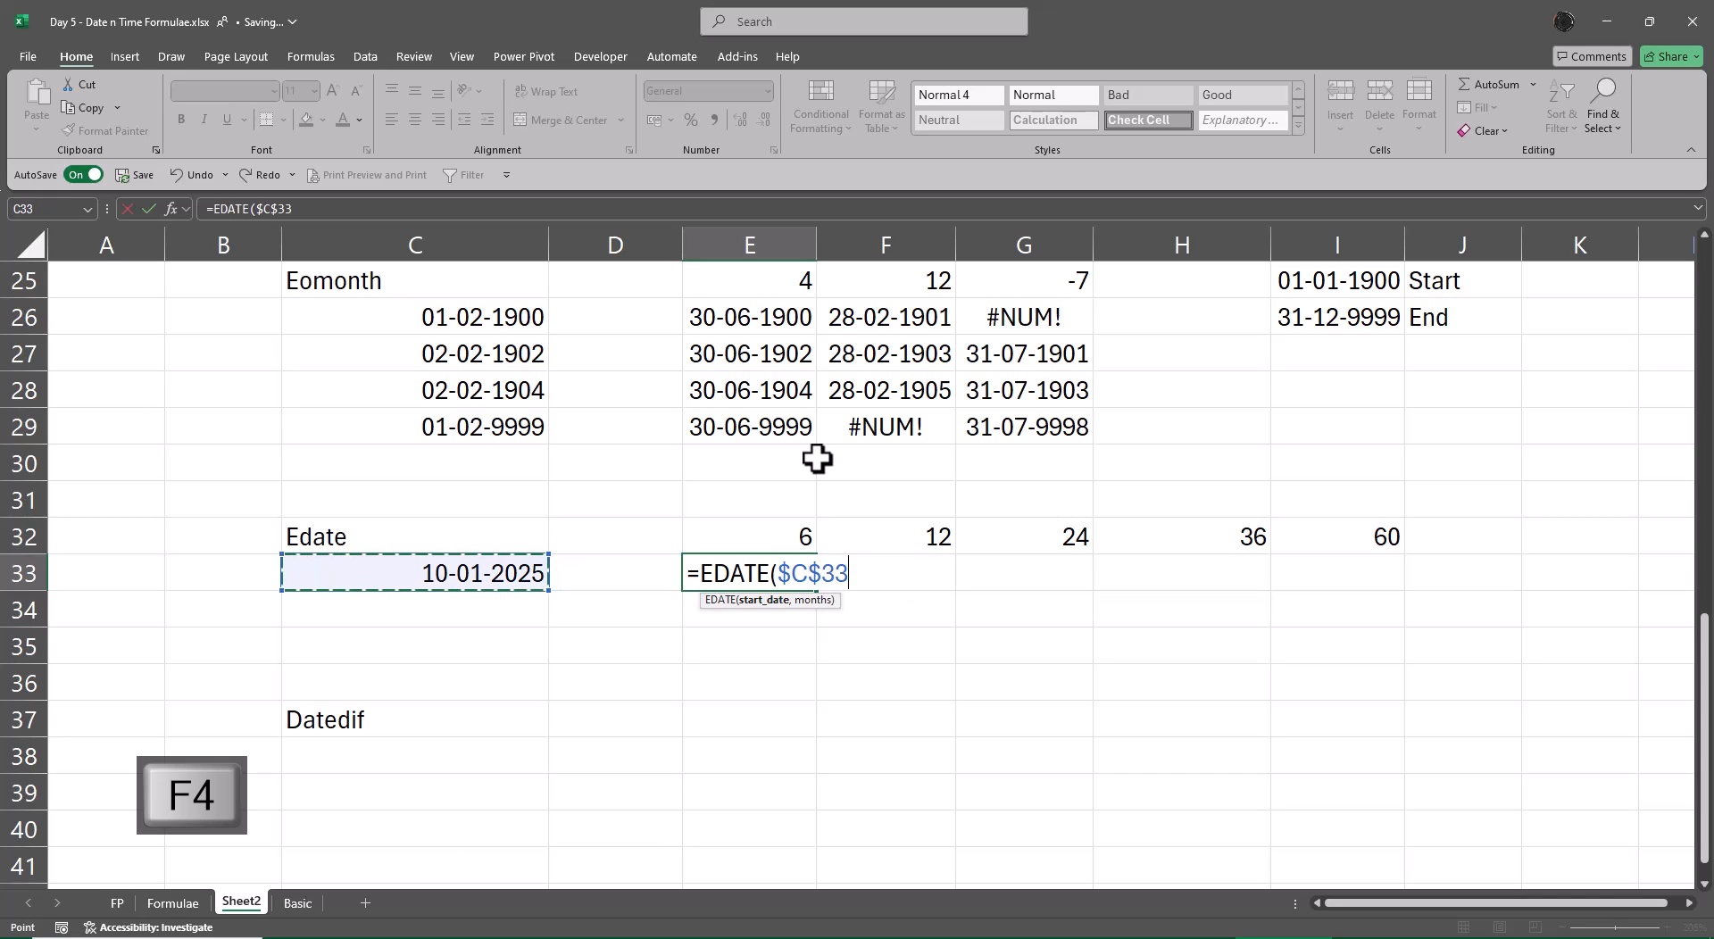
key(F4)
key(F4)
text(,)
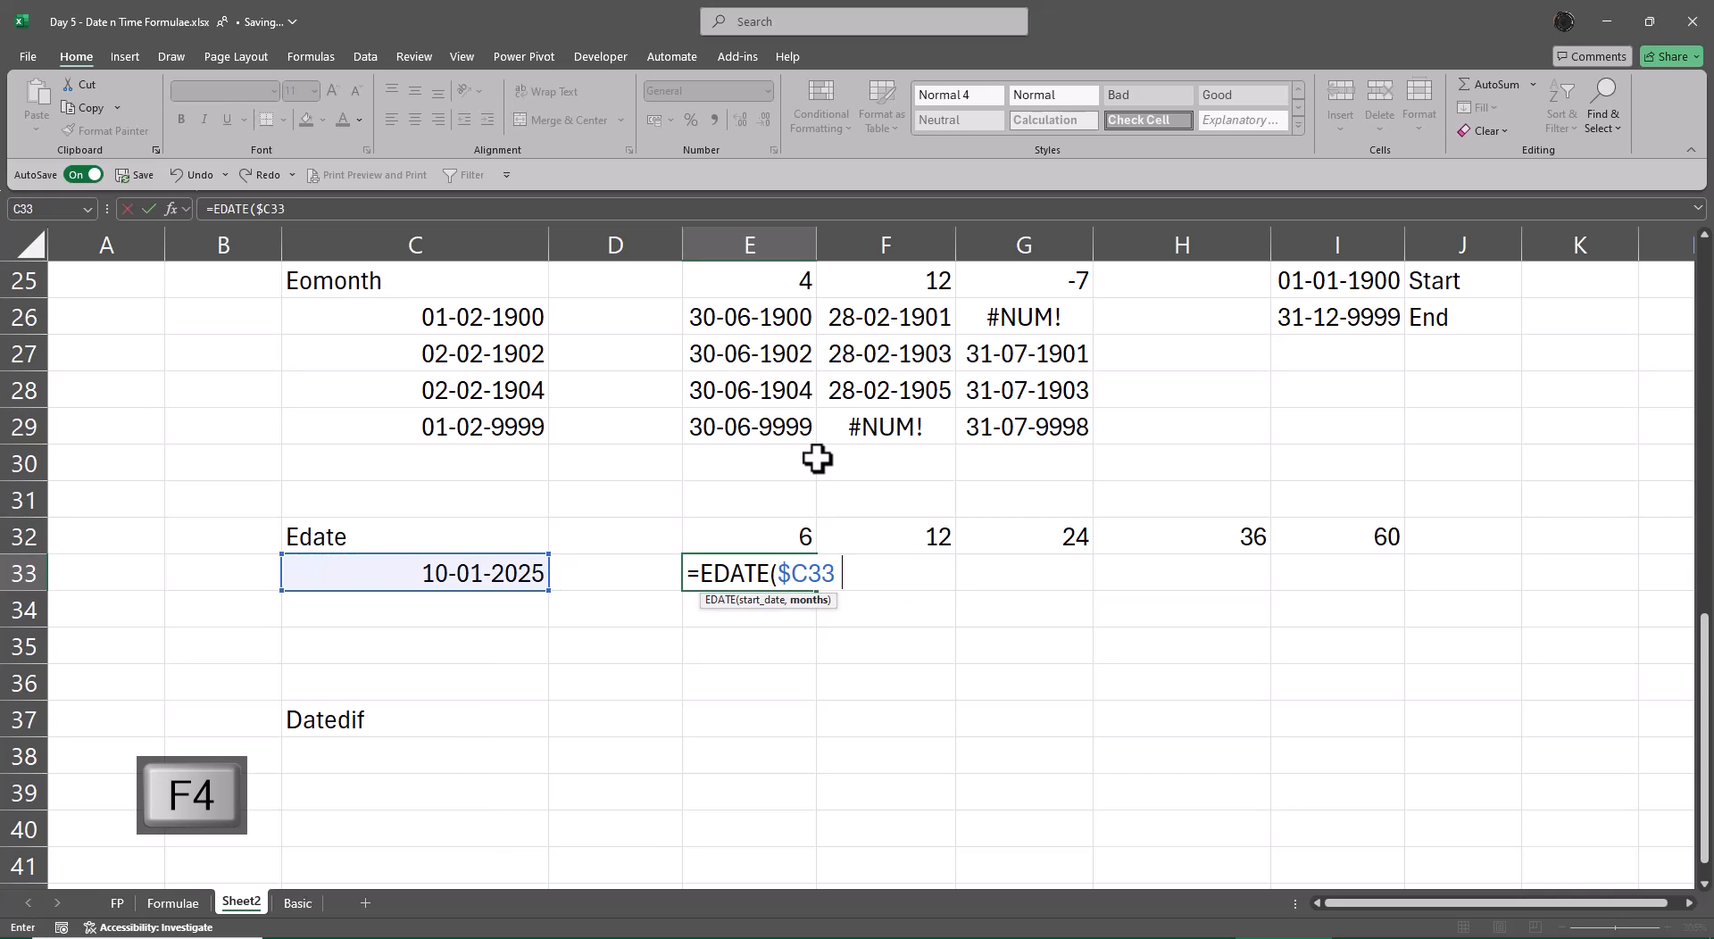
key(Up)
key(ctrl+Return)
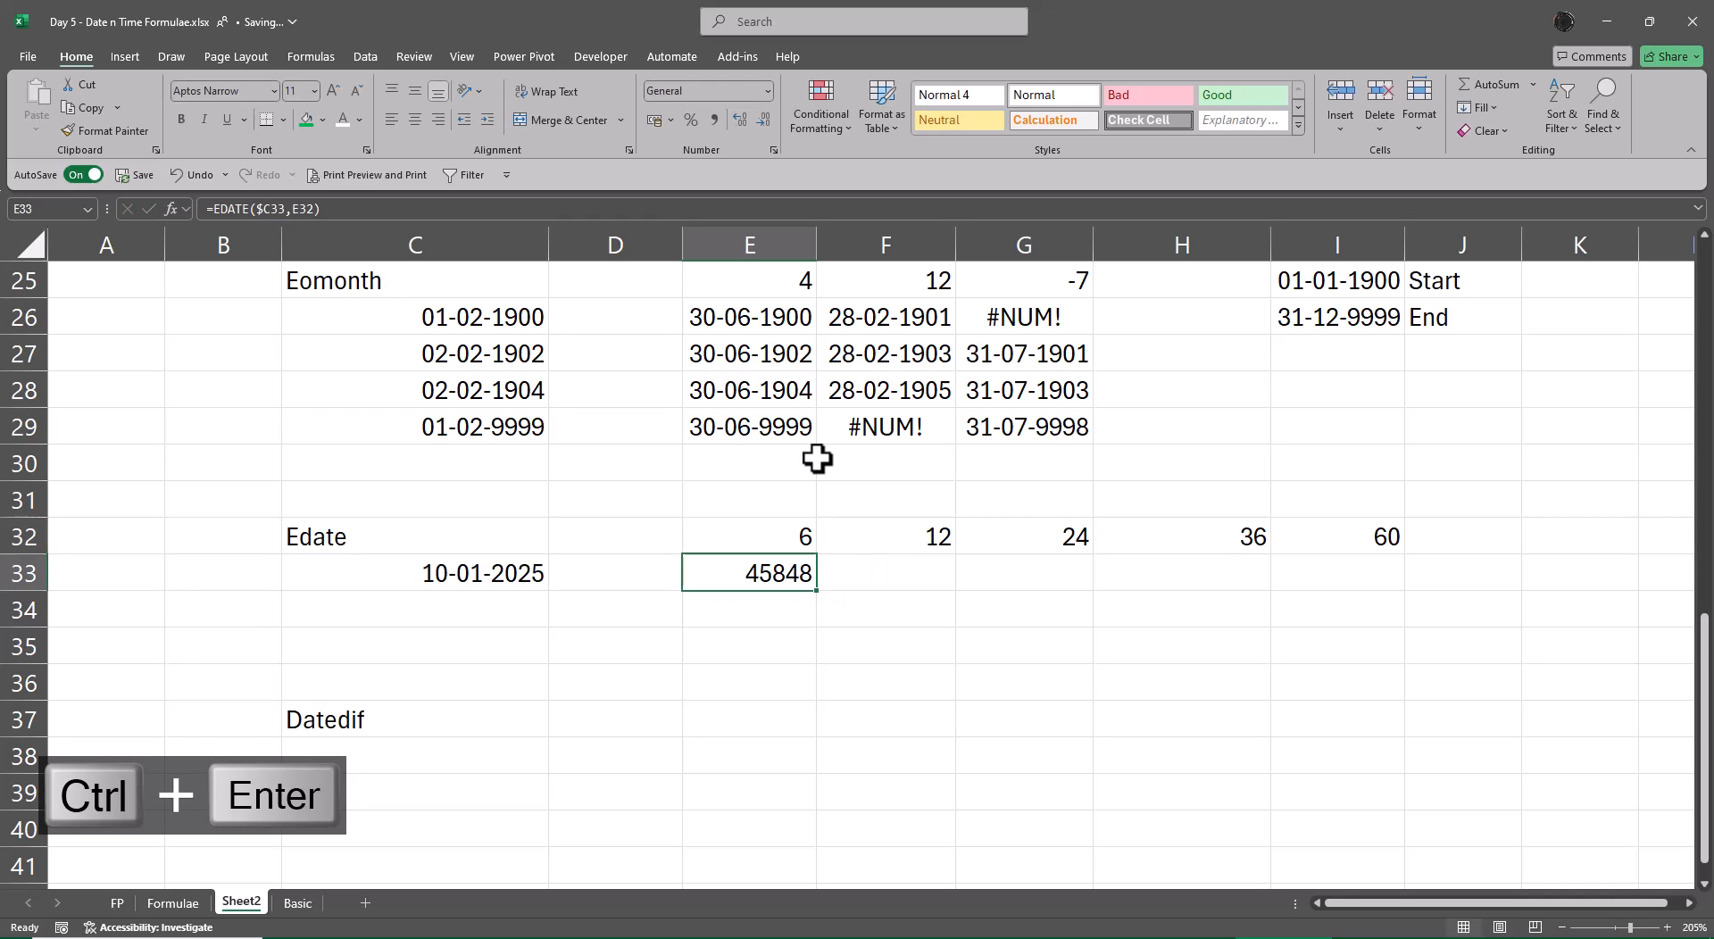
Step: Fill the EDATE formula from E33 across to I33
key(shift+Right)
key(shift+Right)
key(shift+Right)
key(shift+Right)
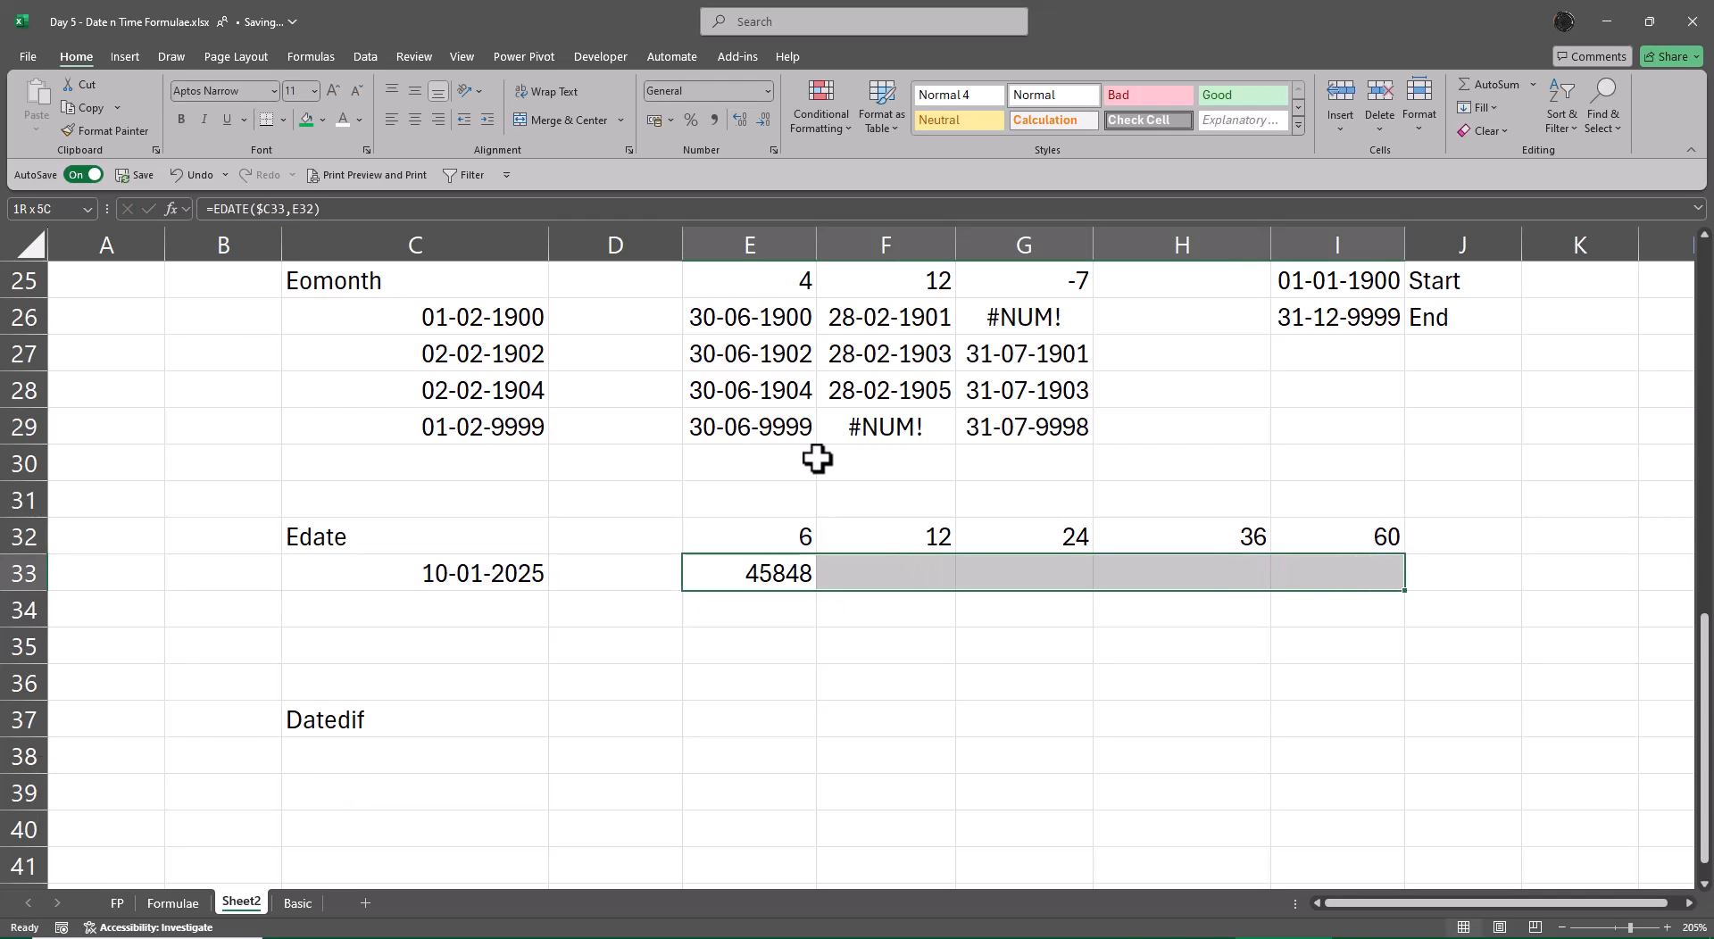
key(ctrl+r)
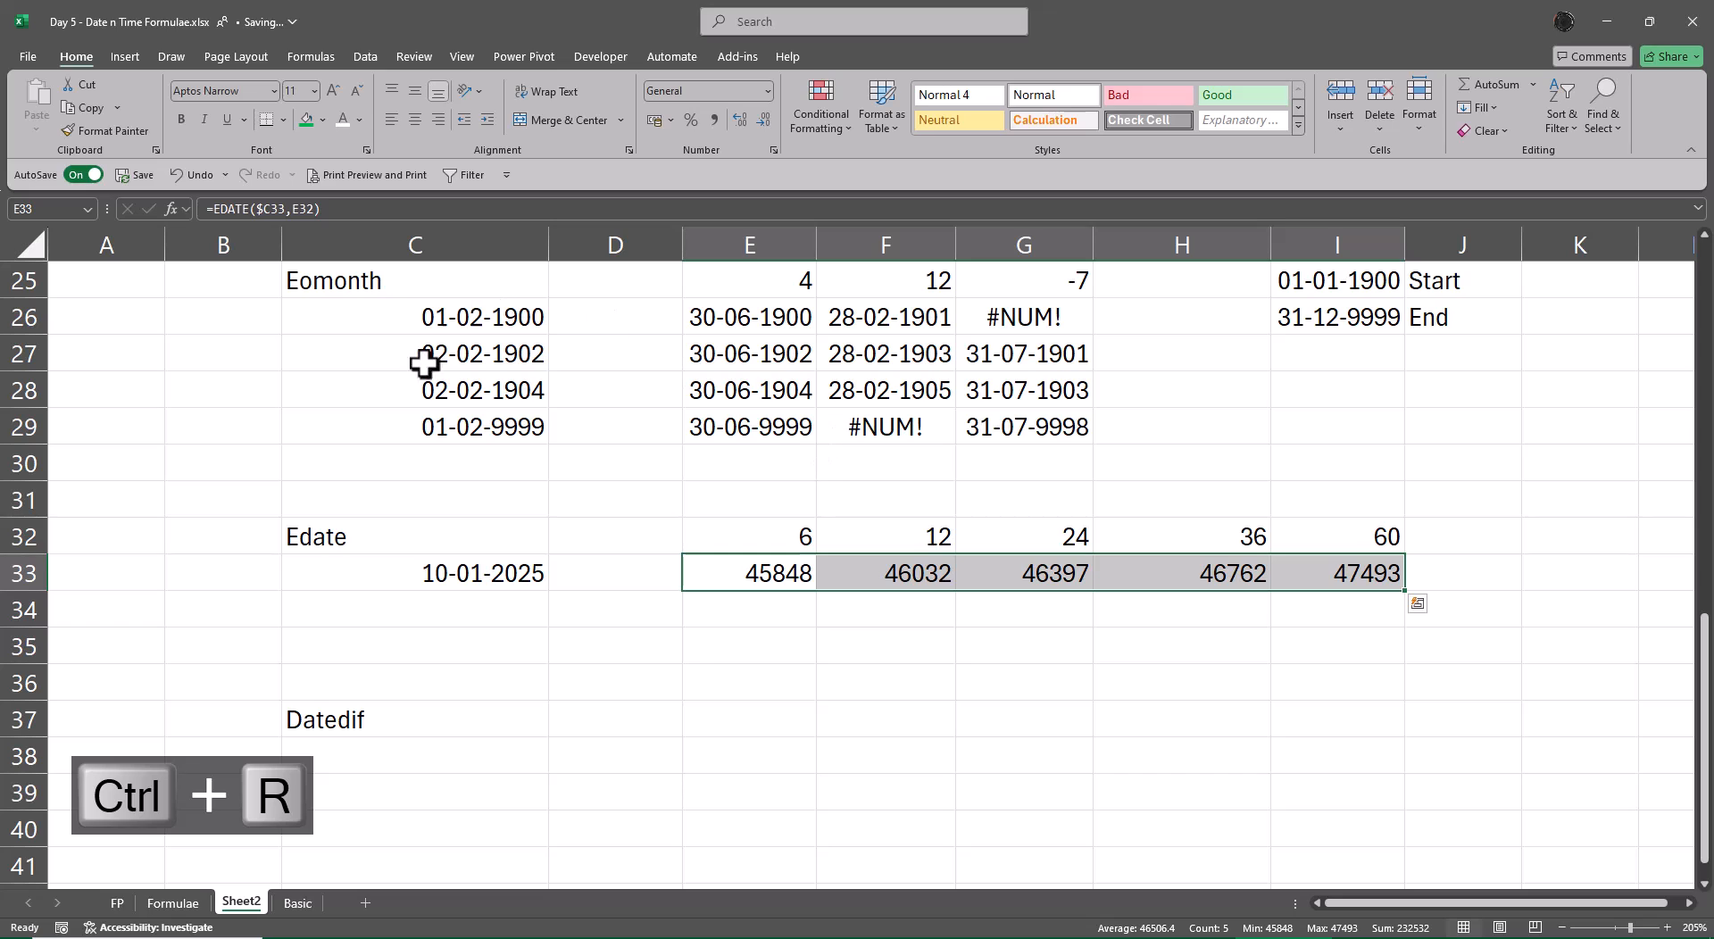
Step: Copy the date format of C29 onto the Edate results in E33:I33 with Format Painter
click(465, 435)
click(100, 129)
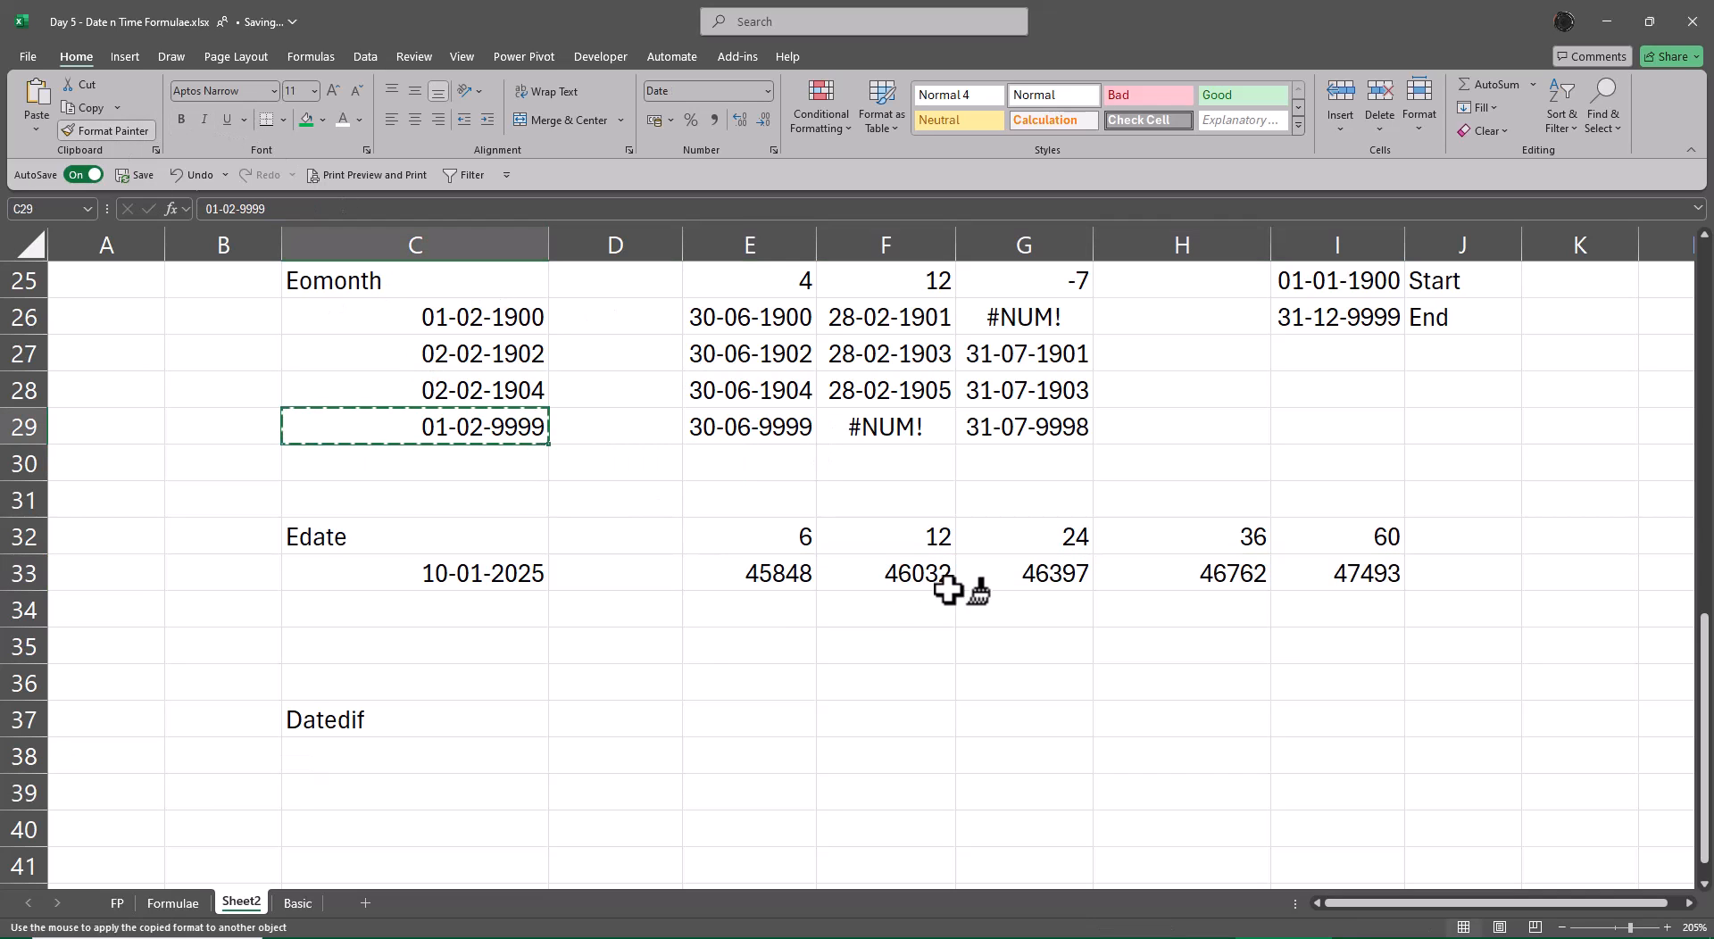
drag(893, 574, 1375, 575)
click(104, 130)
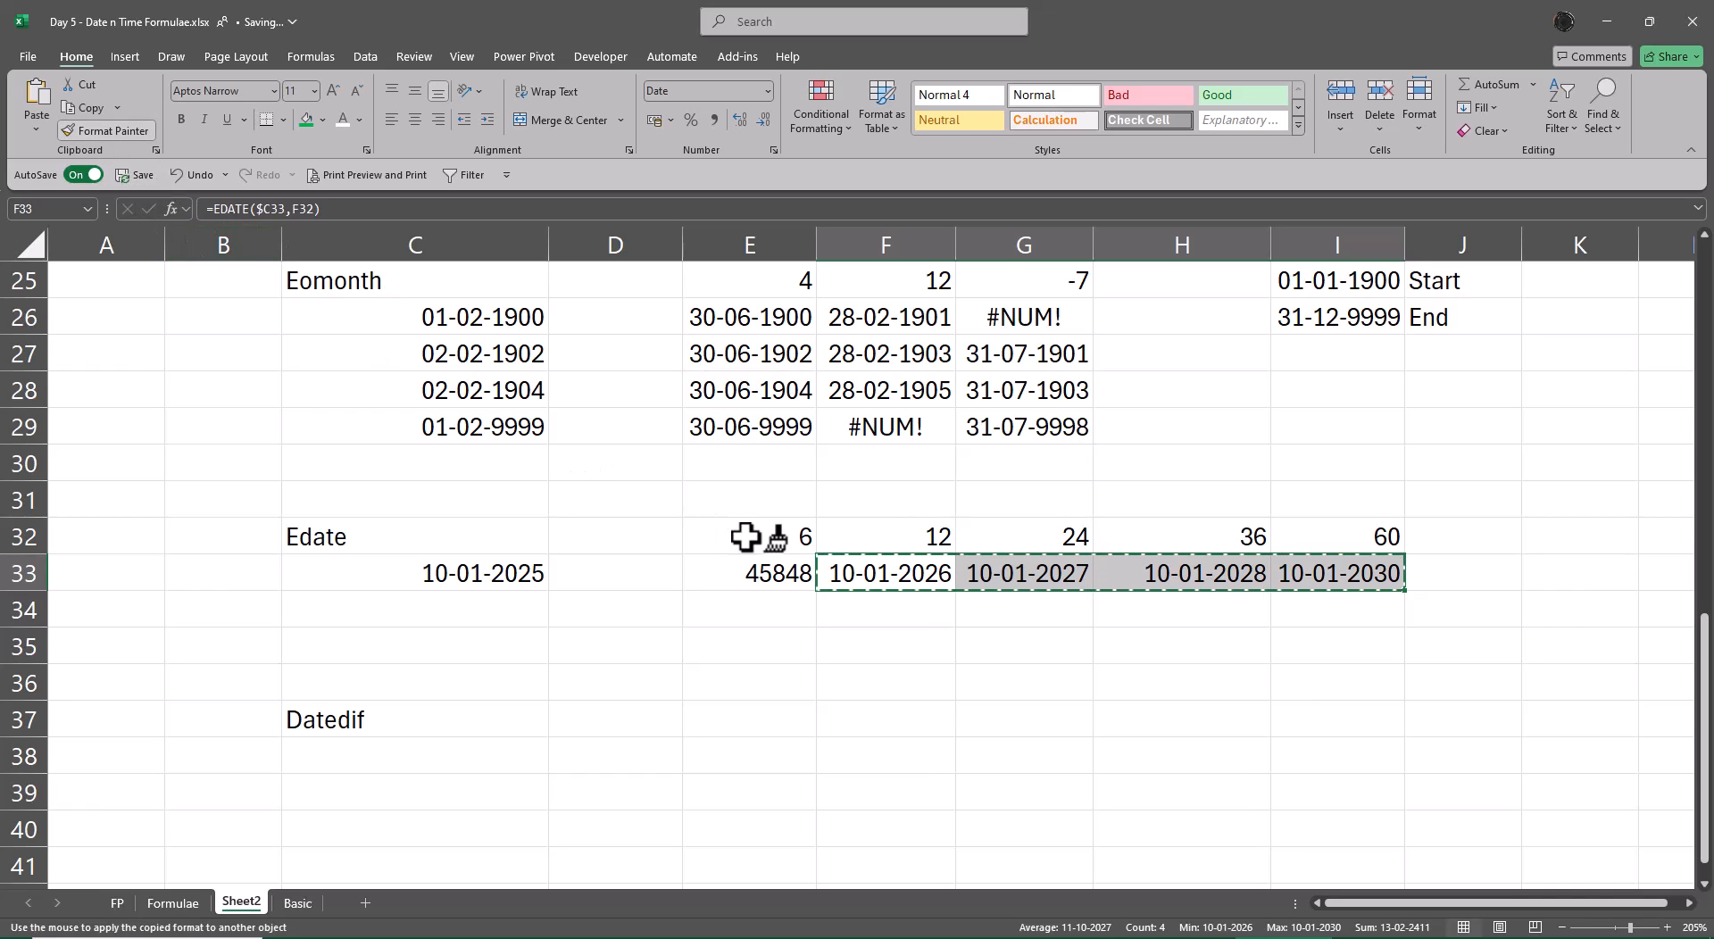
click(747, 576)
Step: Delete the two empty rows 35 and 36 above the Datedif label
click(884, 705)
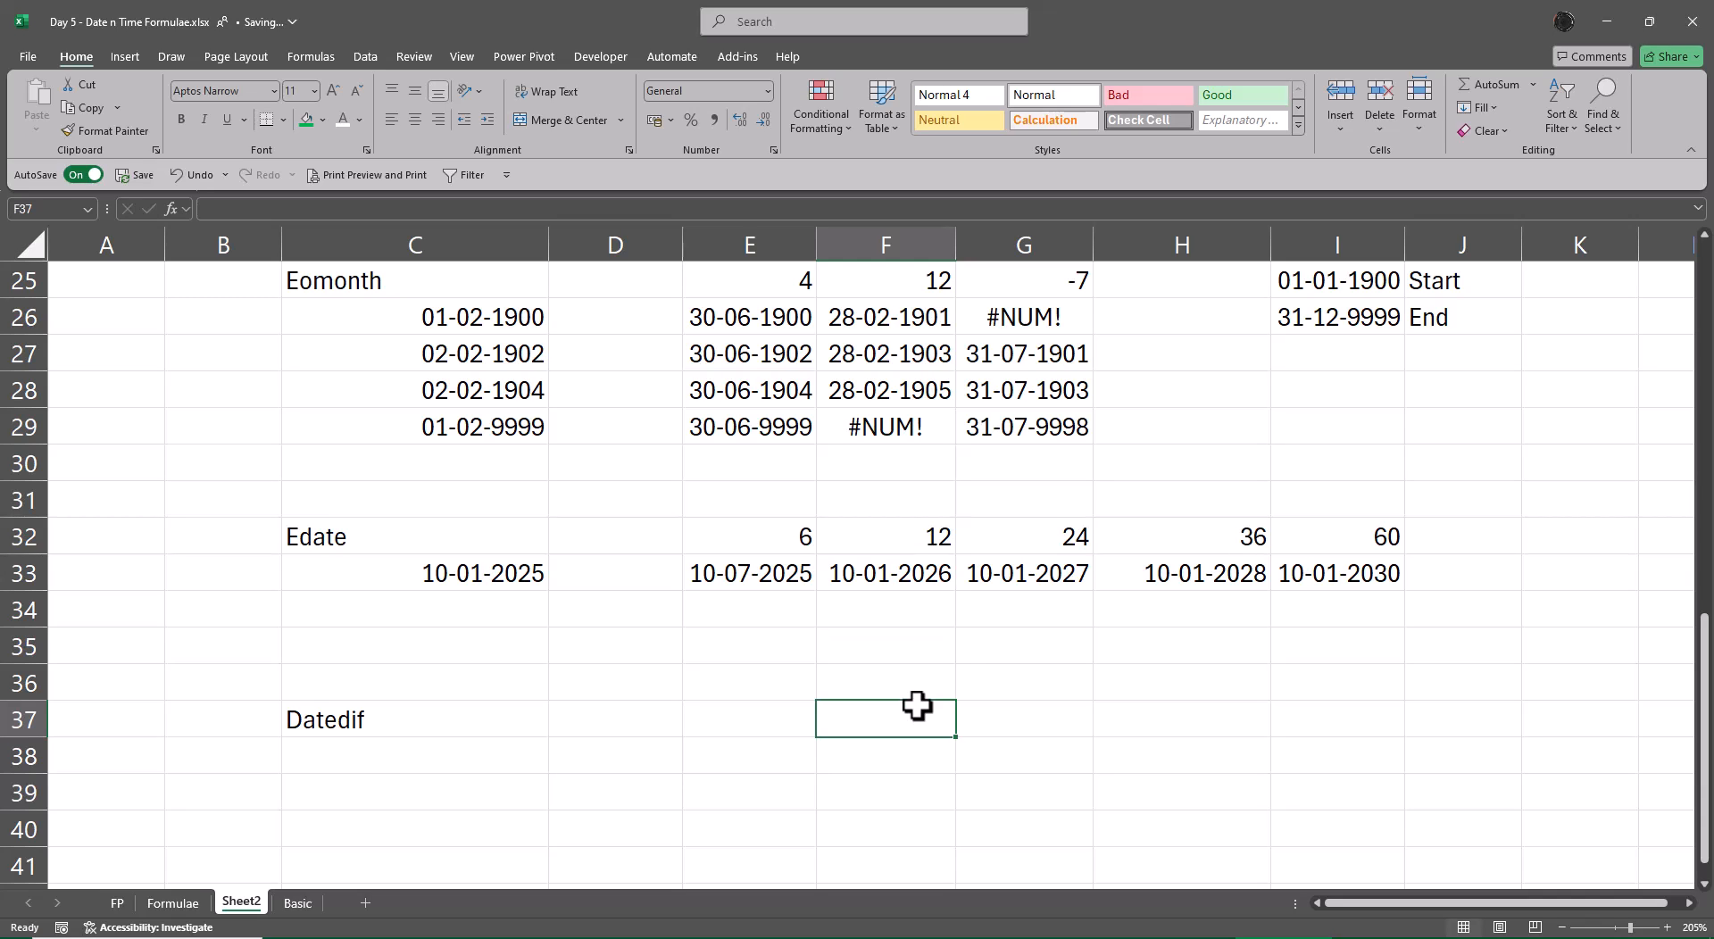
key(Up)
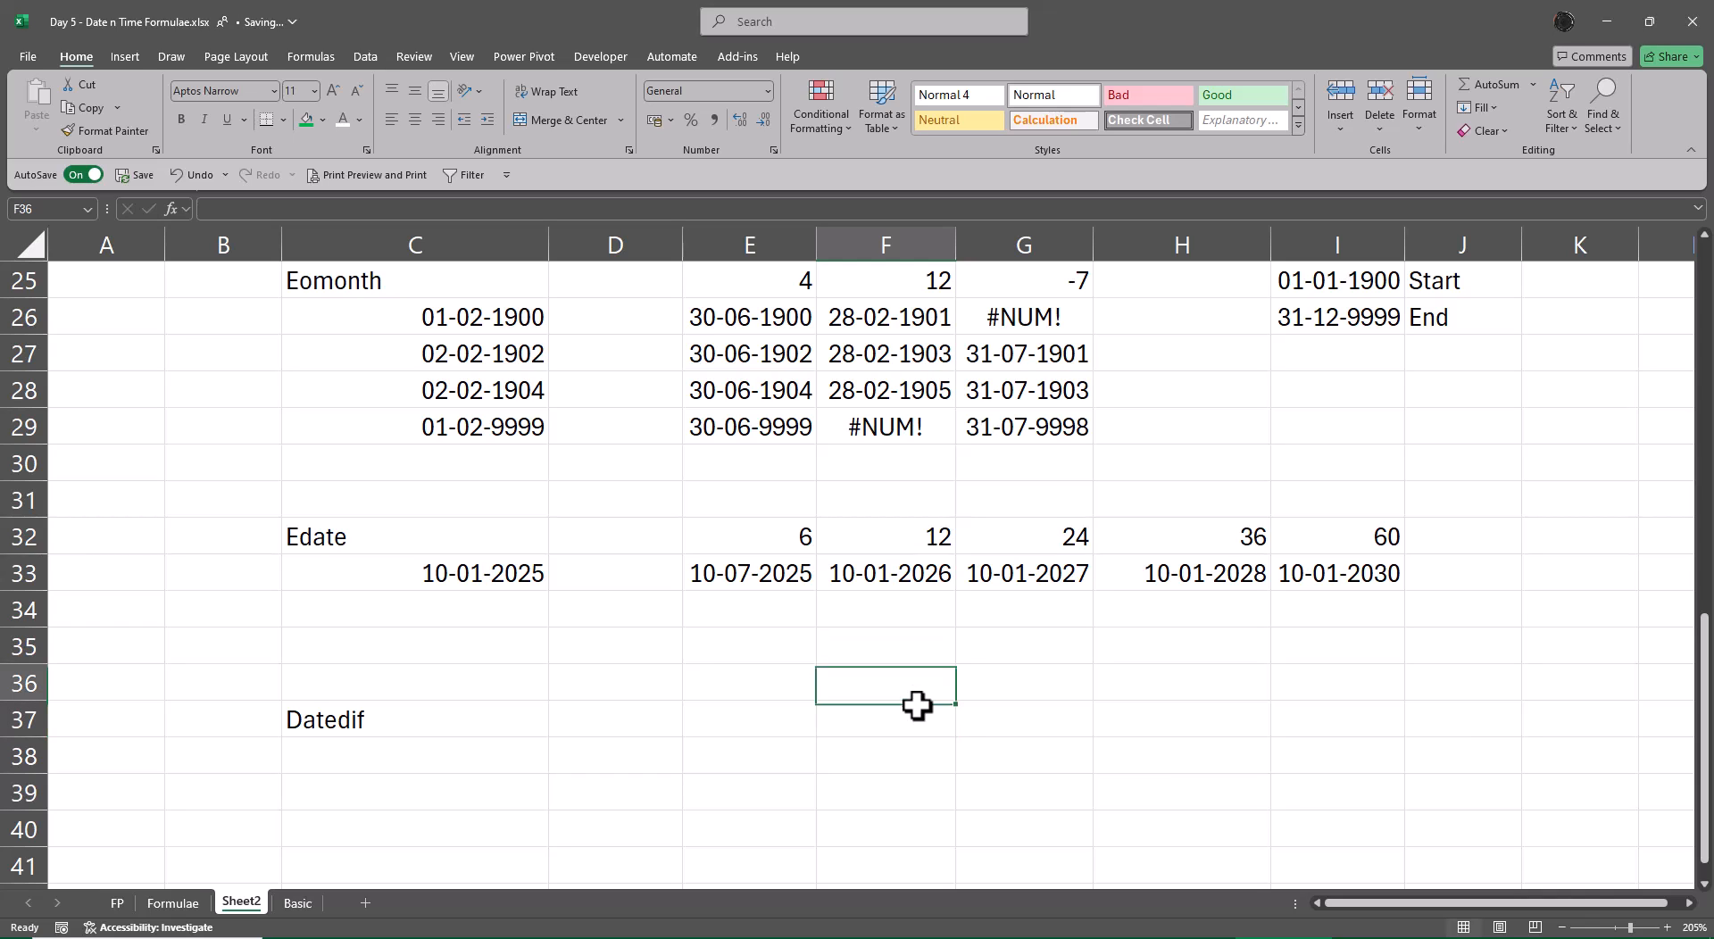
key(Up)
key(Left)
key(Up)
key(Down)
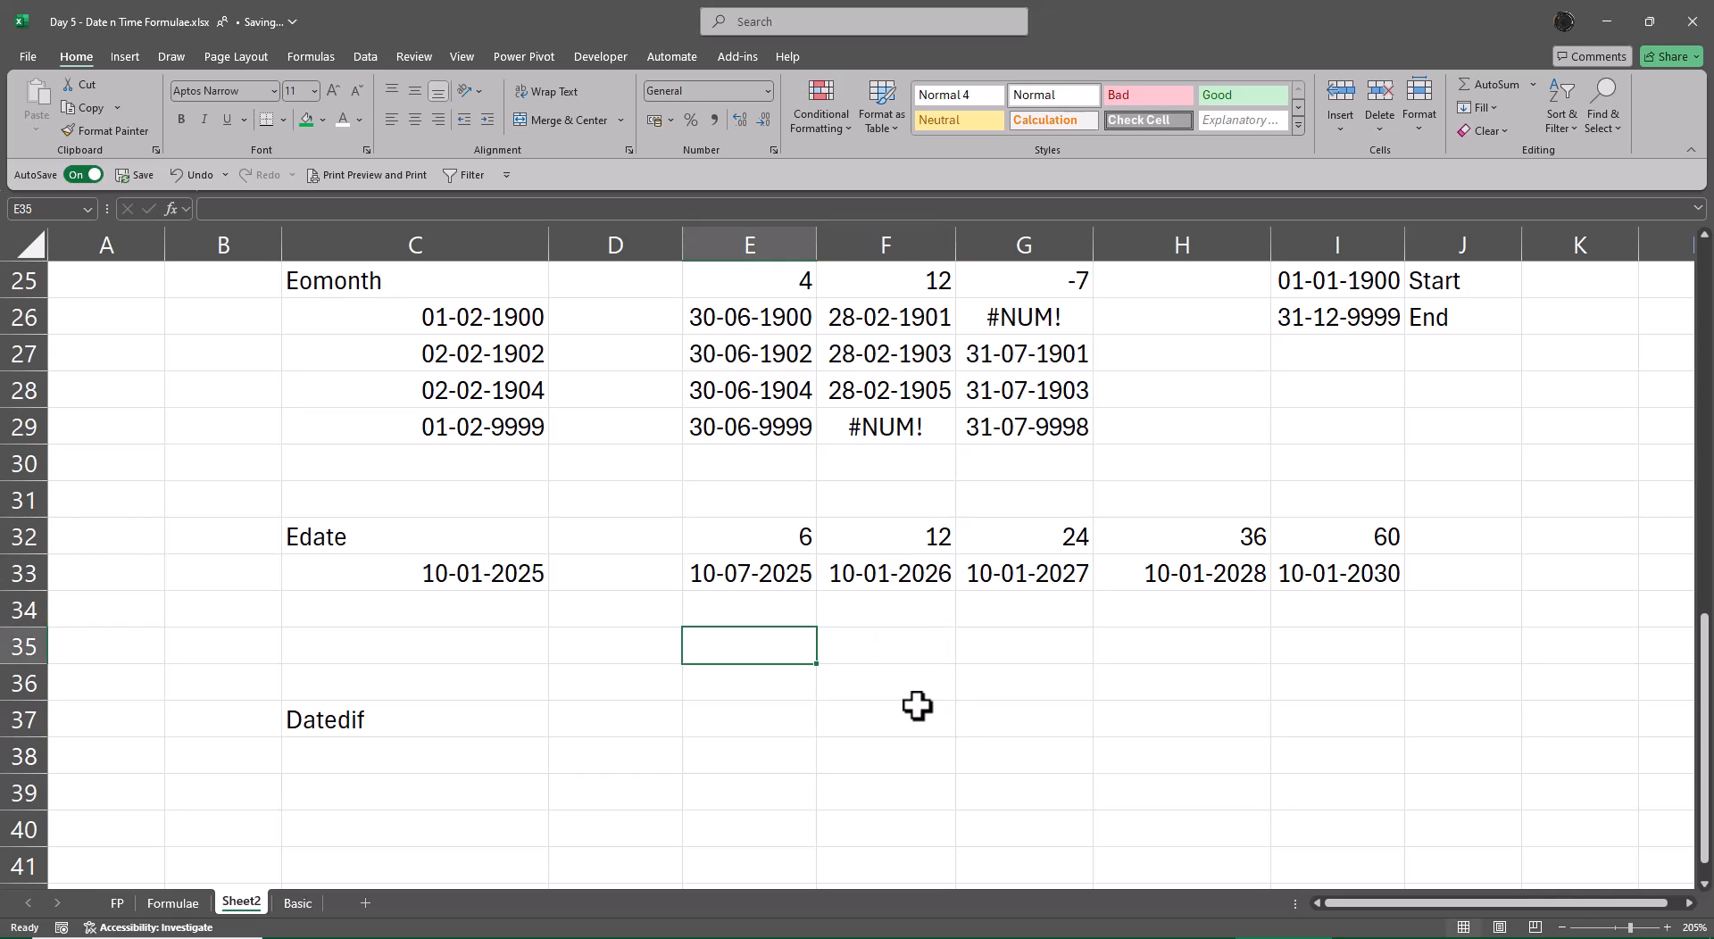
key(shift+space)
key(ctrl+minus)
key(ctrl+minus)
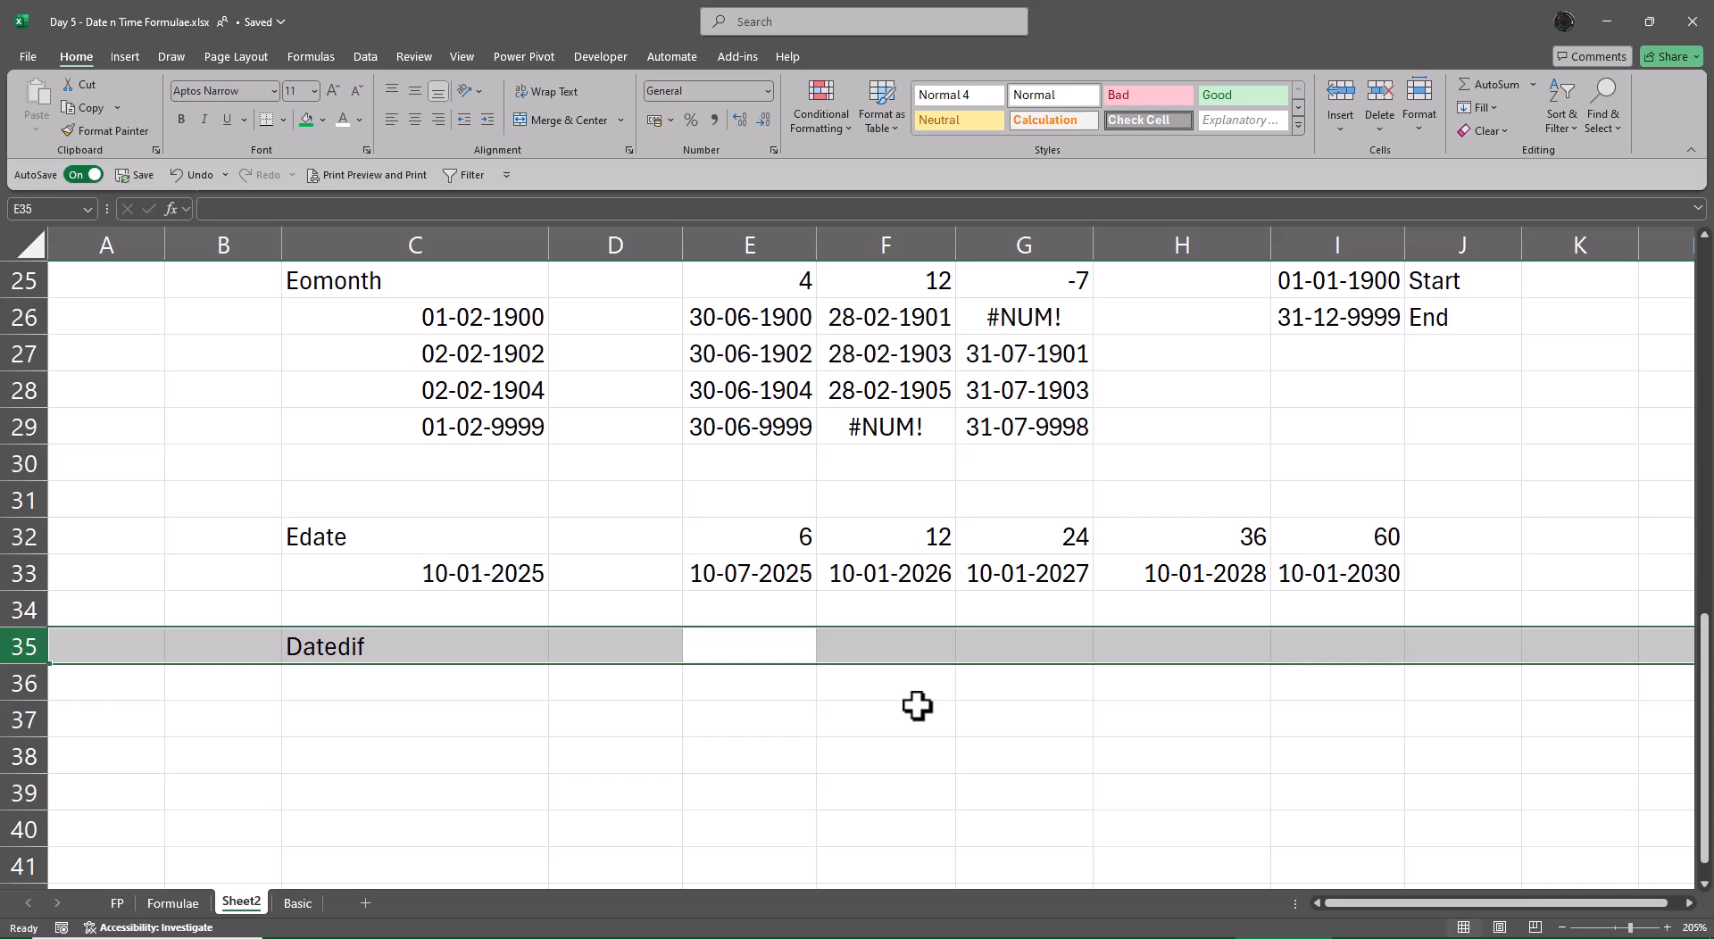
key(Left)
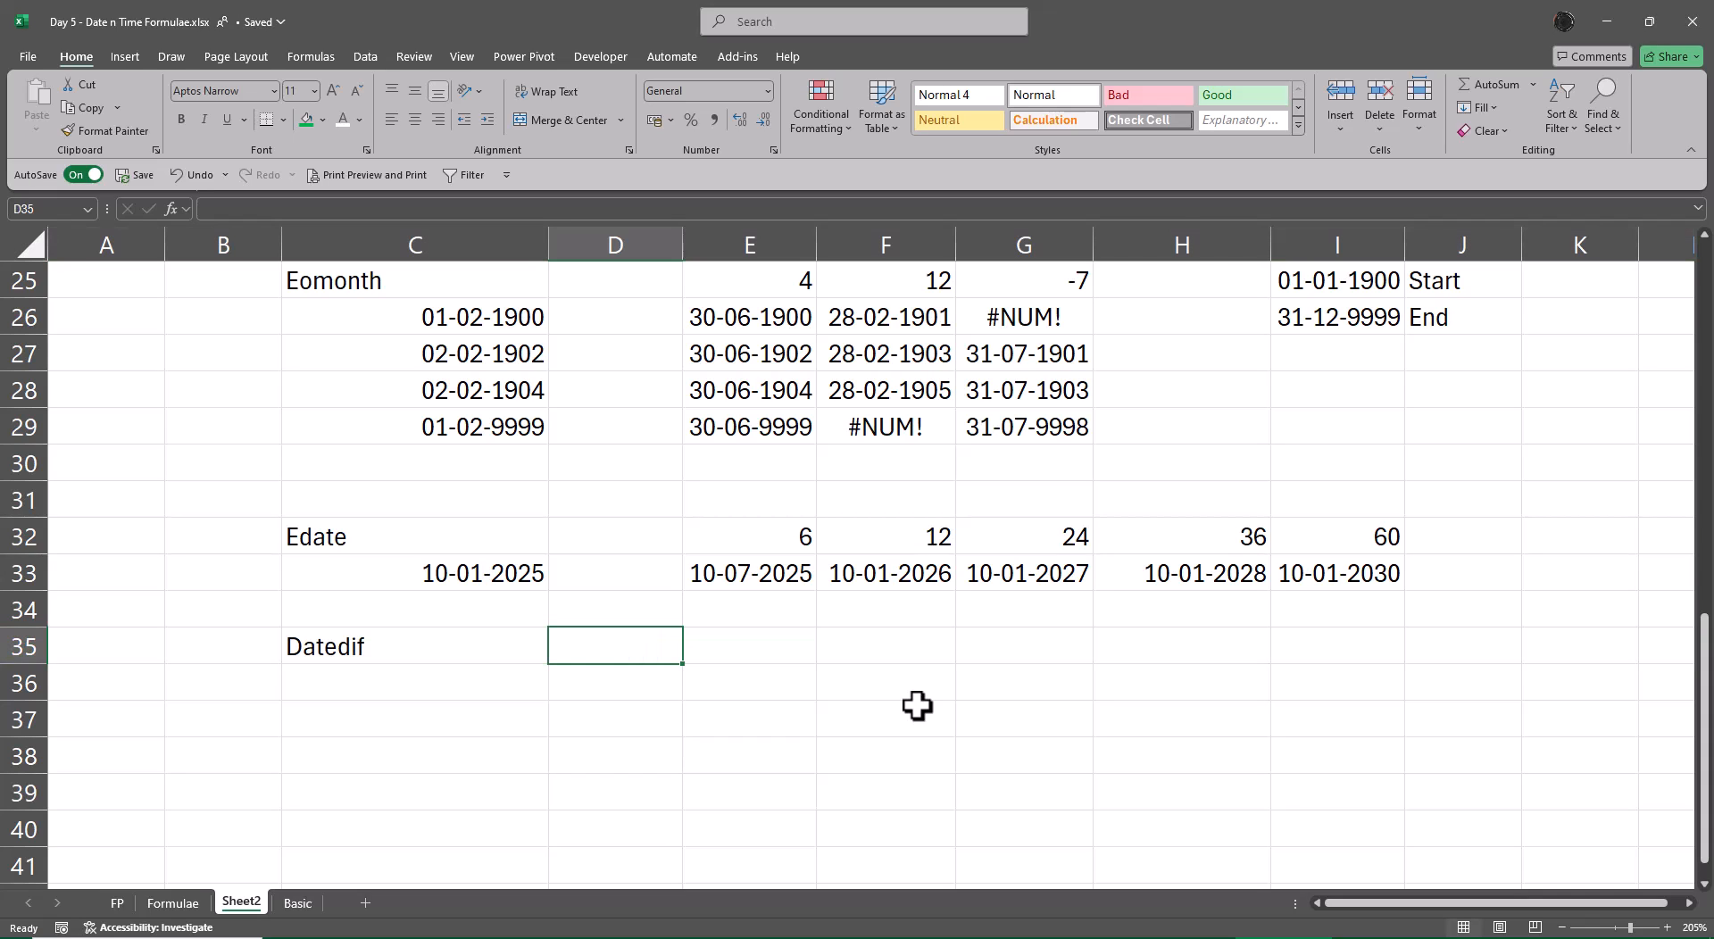
text(=iso)
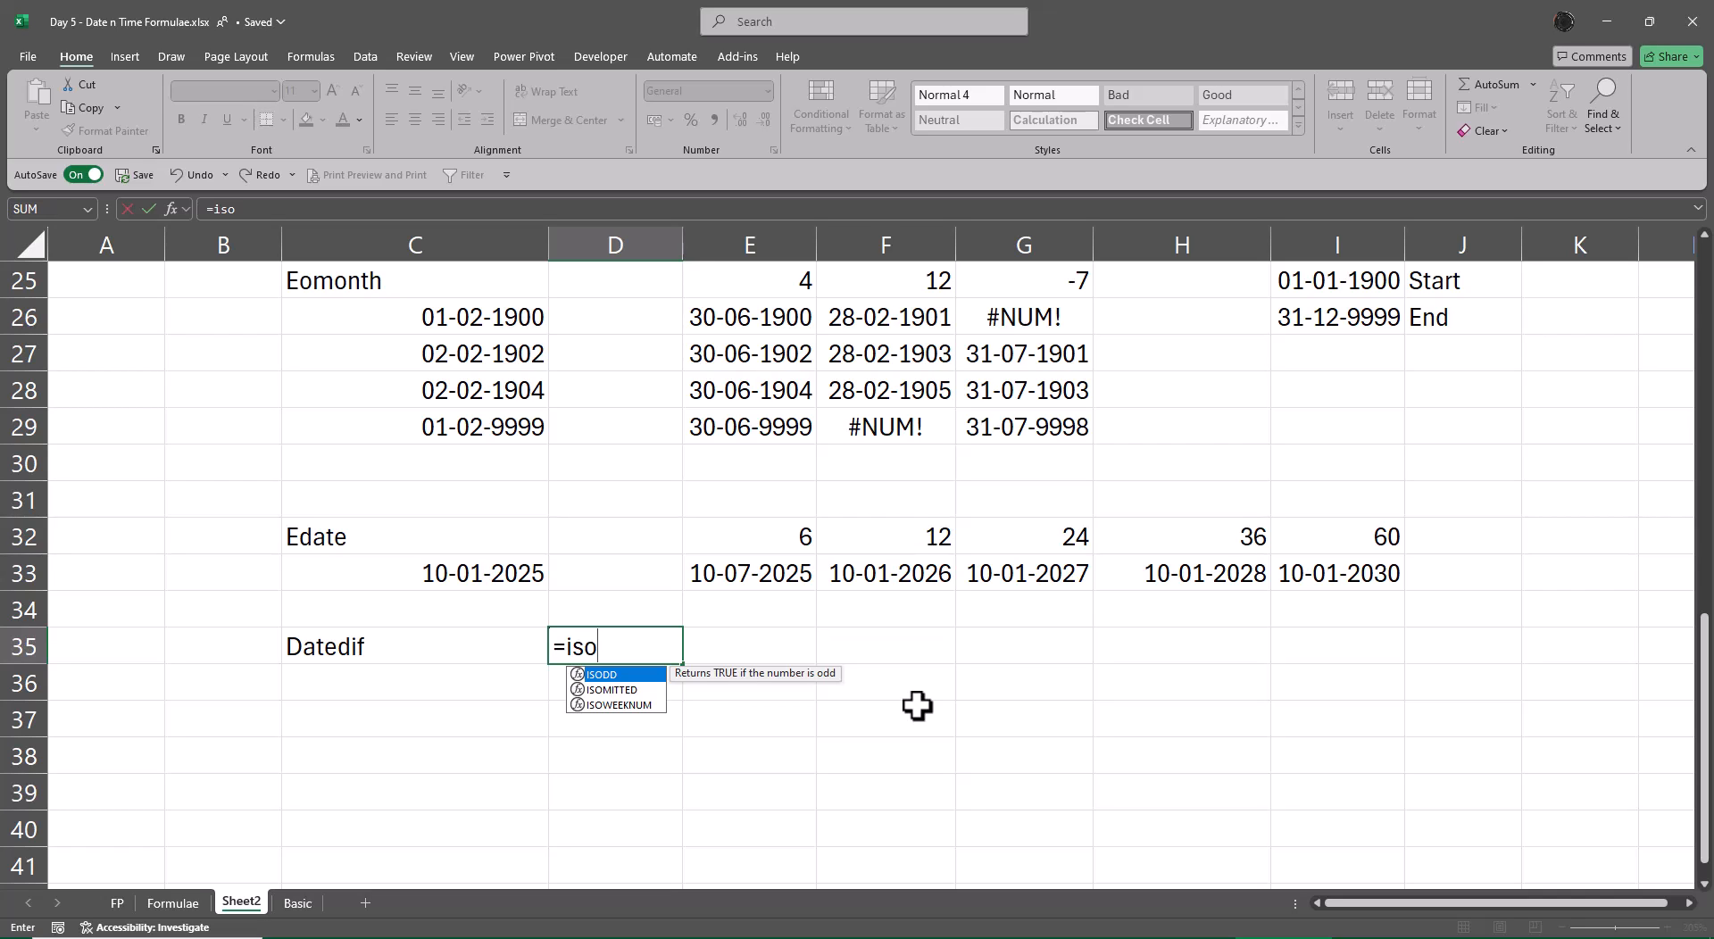
text(.ce)
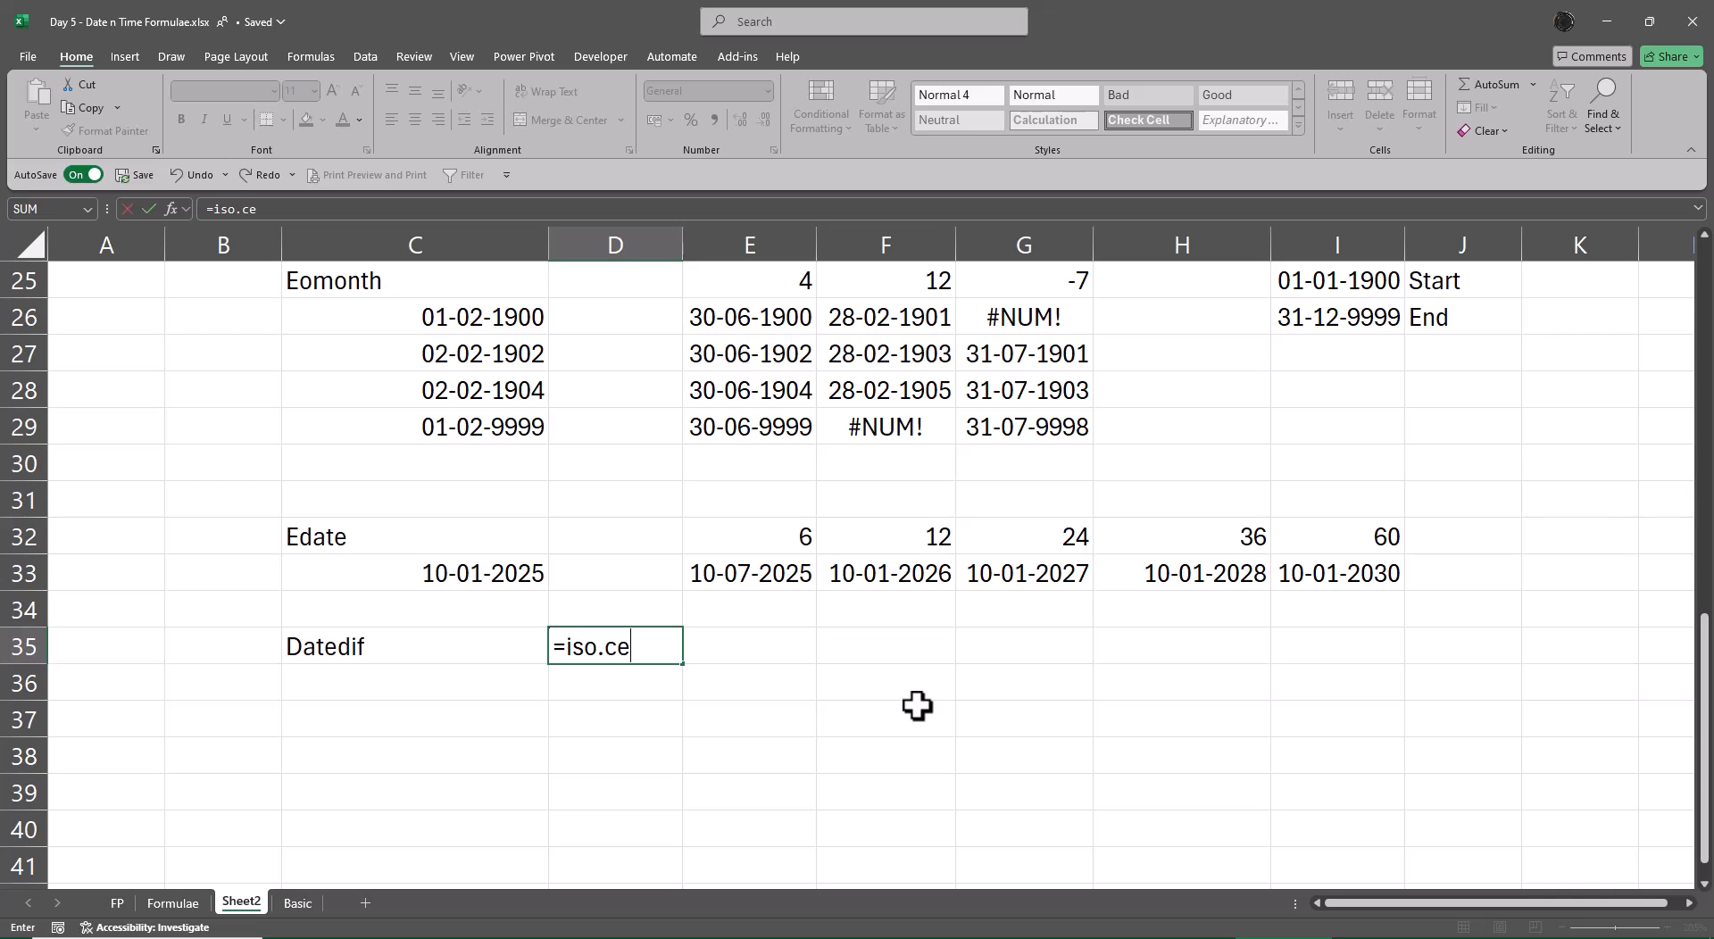
text(iling()
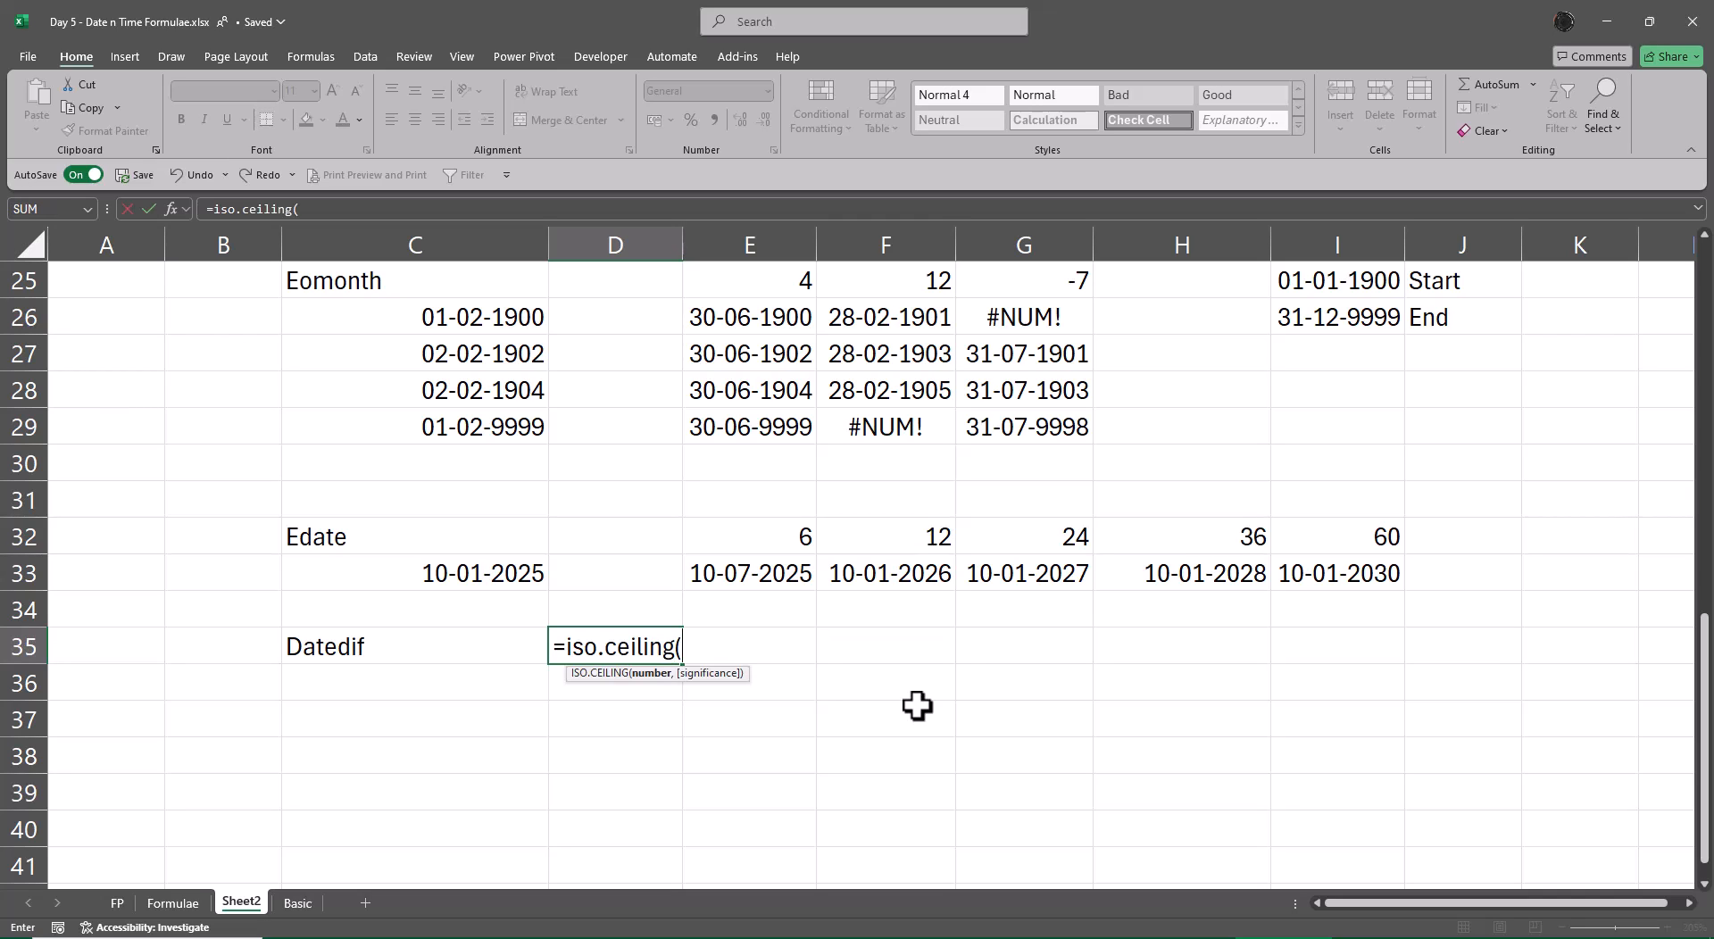
key(Escape)
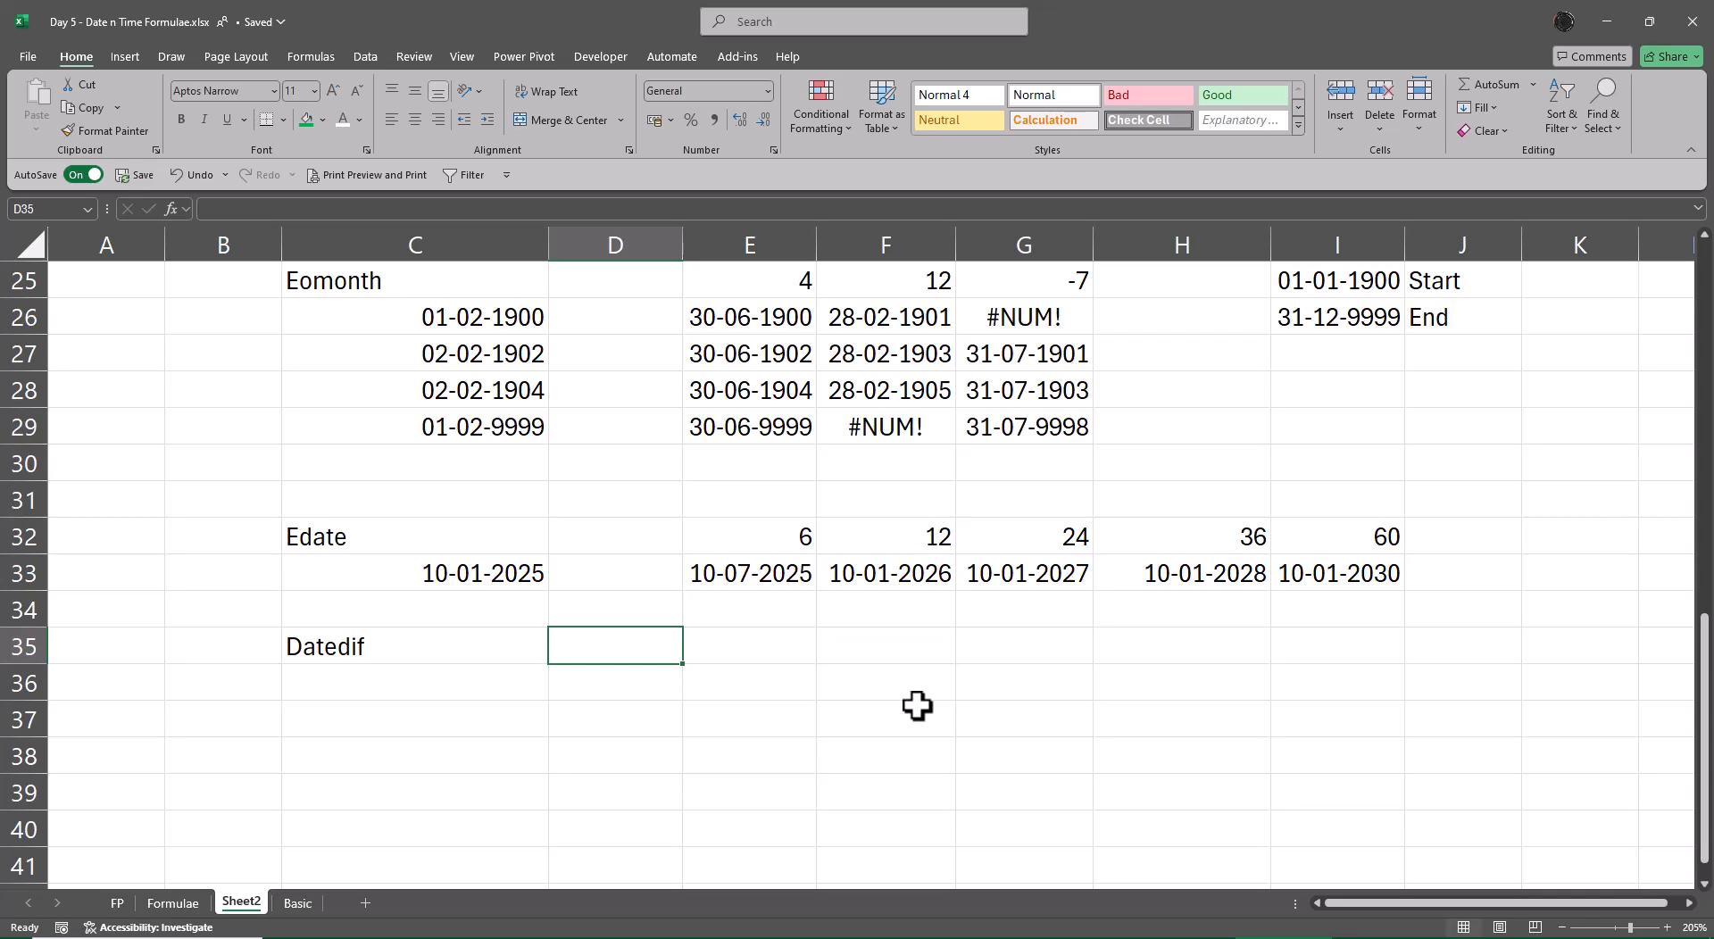
Step: Enter the labels Start Date in C36 and End Date in C37 below the Datedif label
key(Down)
key(Left)
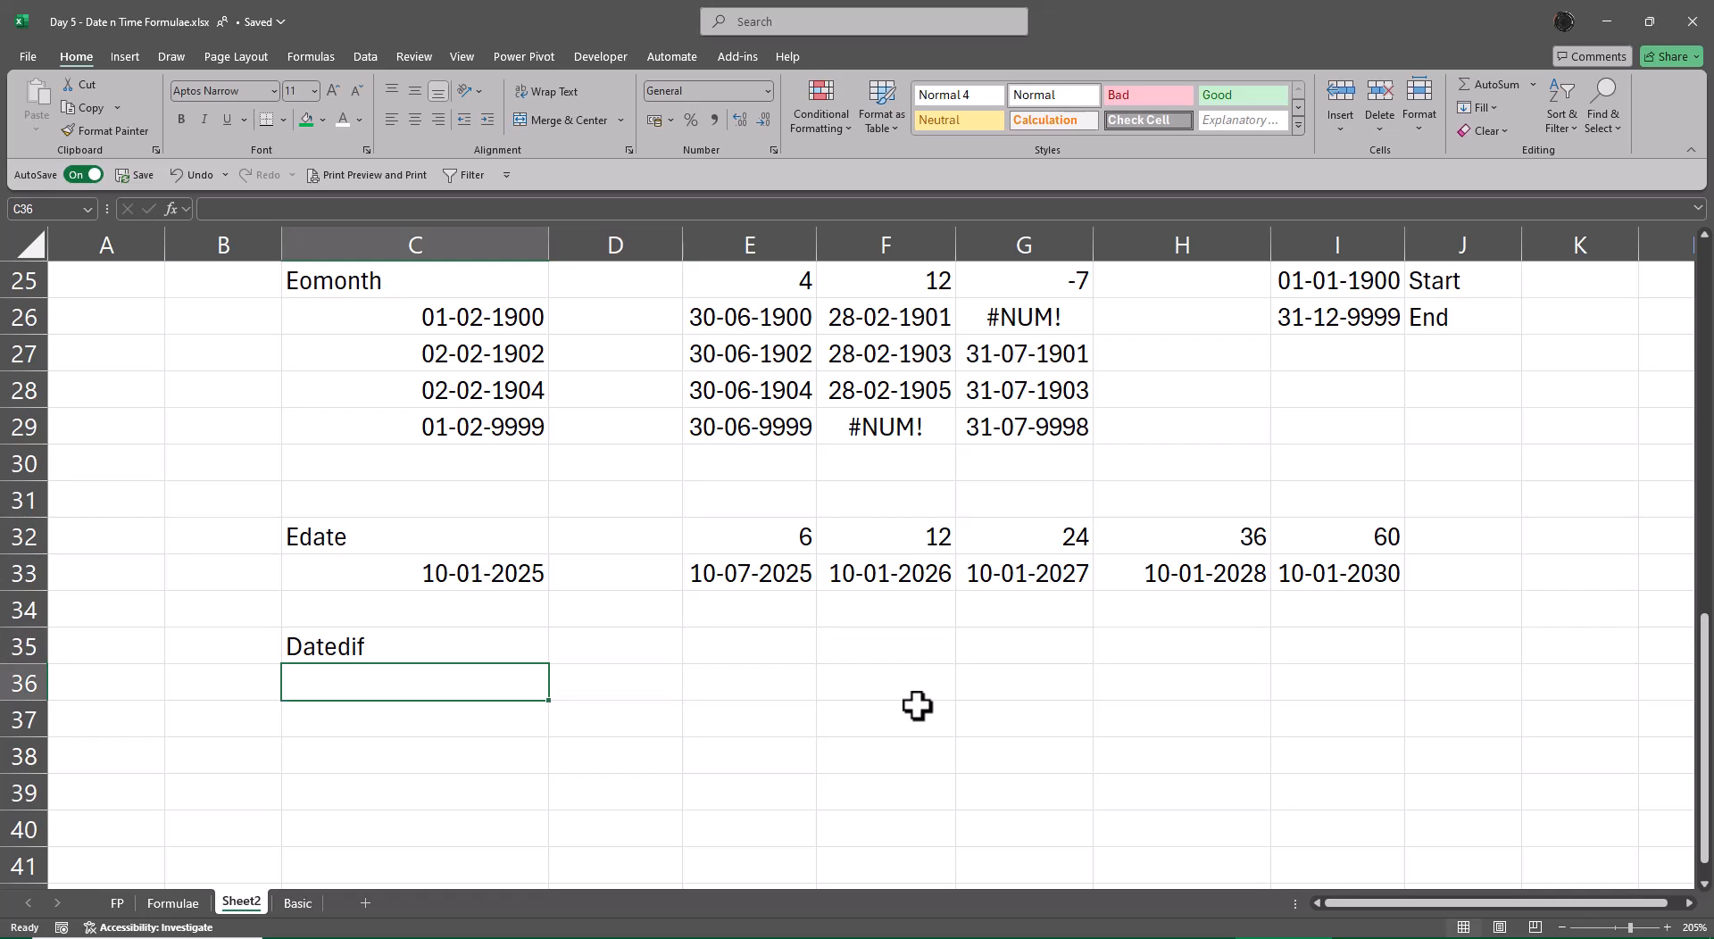
text(Stat)
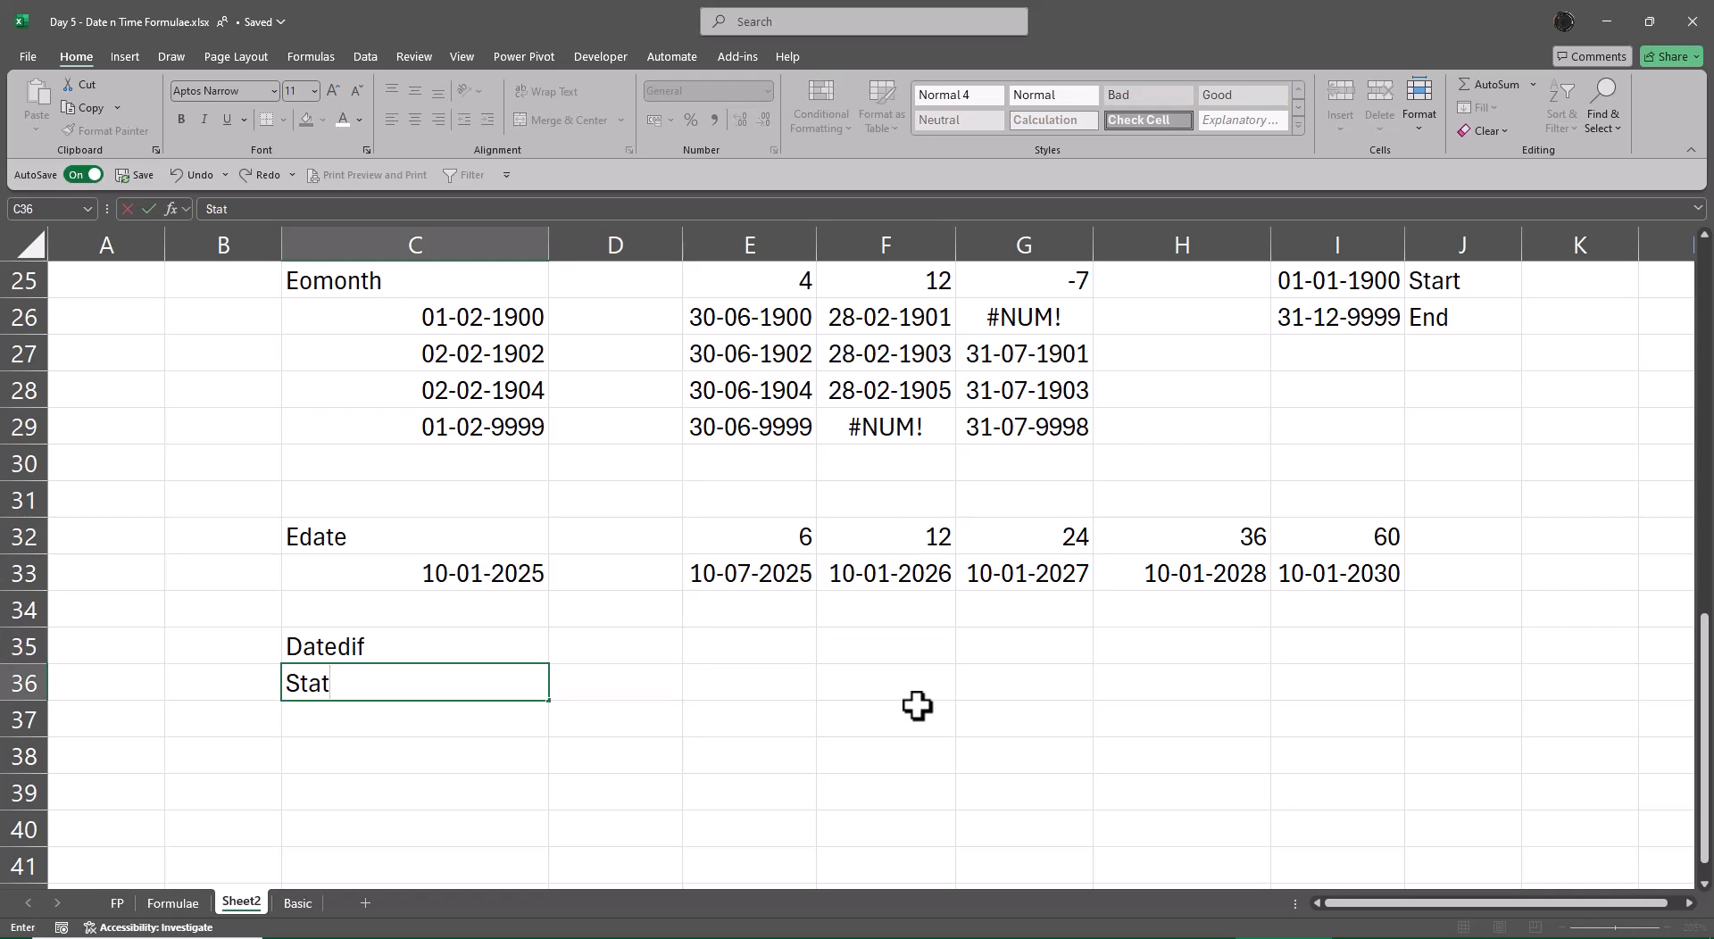
key(BackSpace)
text(rt Date)
key(Return)
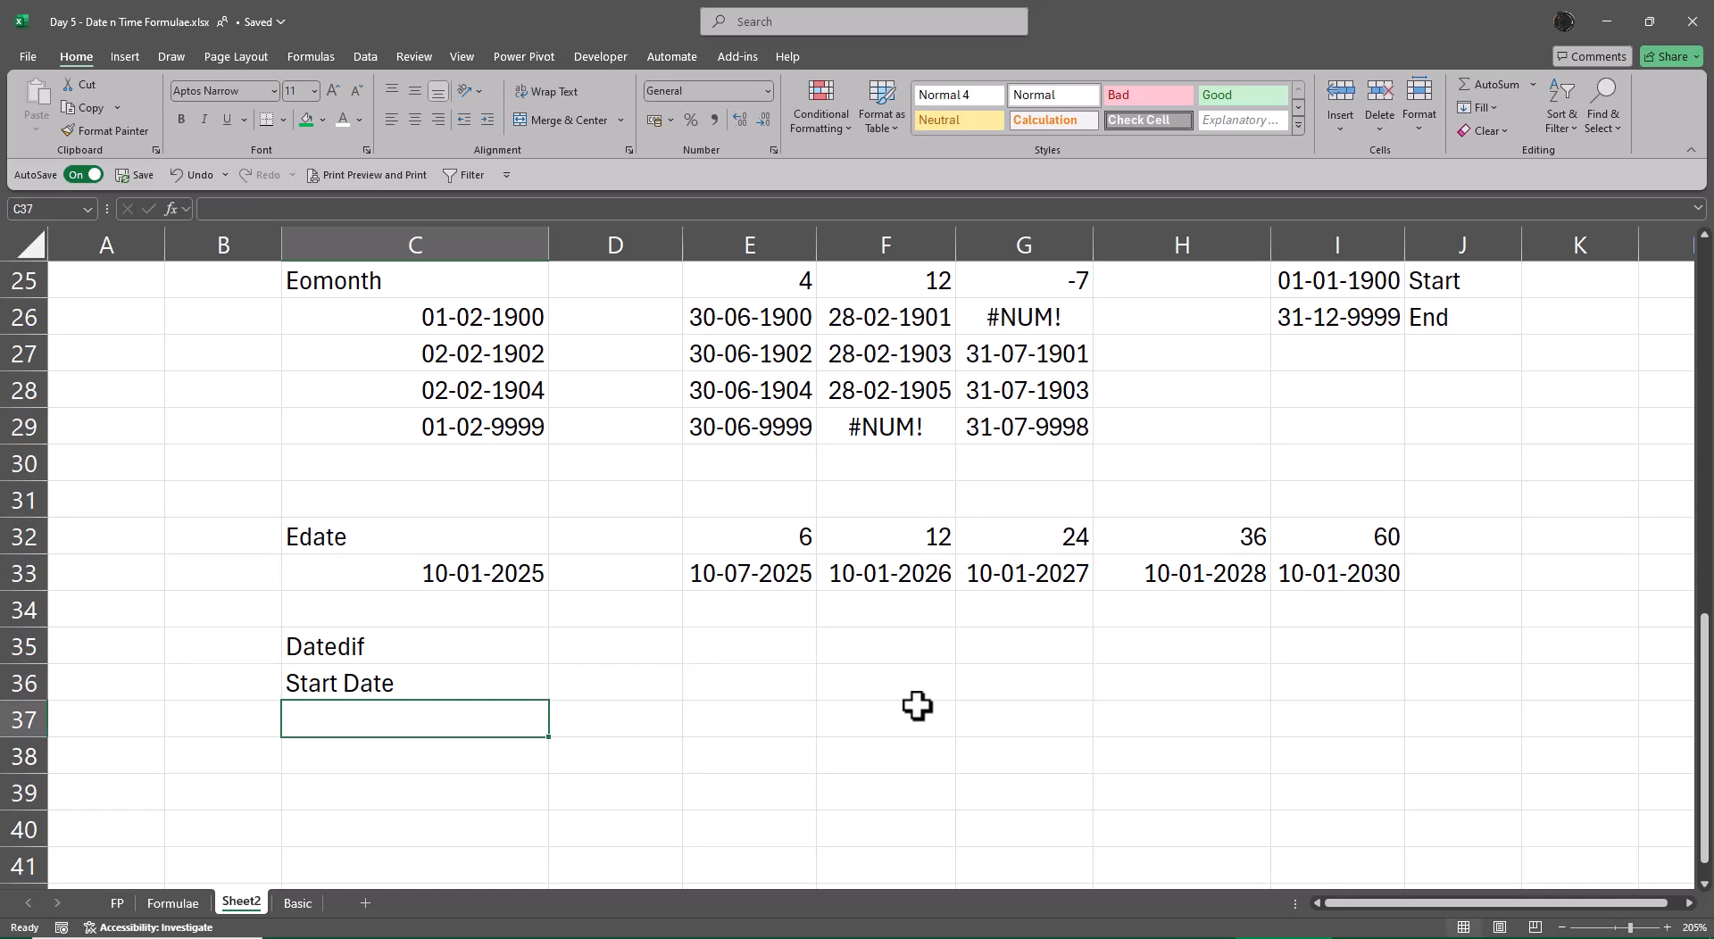
text(End d)
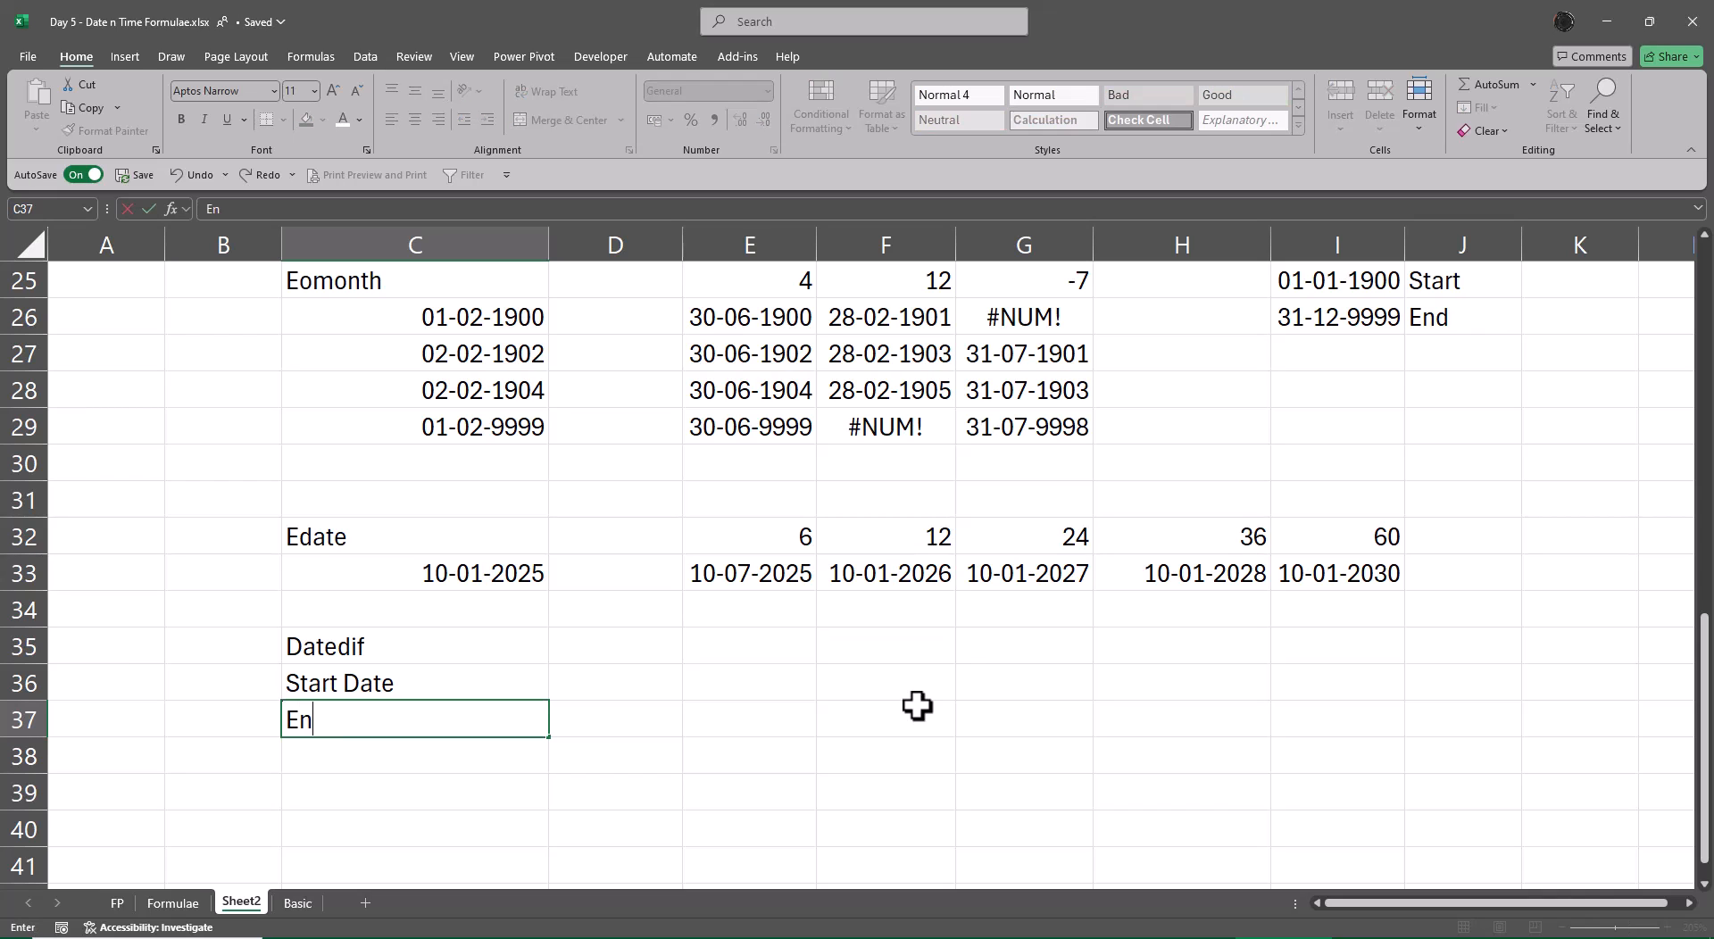
key(BackSpace)
text(Date)
key(Return)
Step: Enter the Datedif unit codes Y, YM, MD, M and D across E35:I35
key(Up)
key(Up)
key(Up)
key(Right)
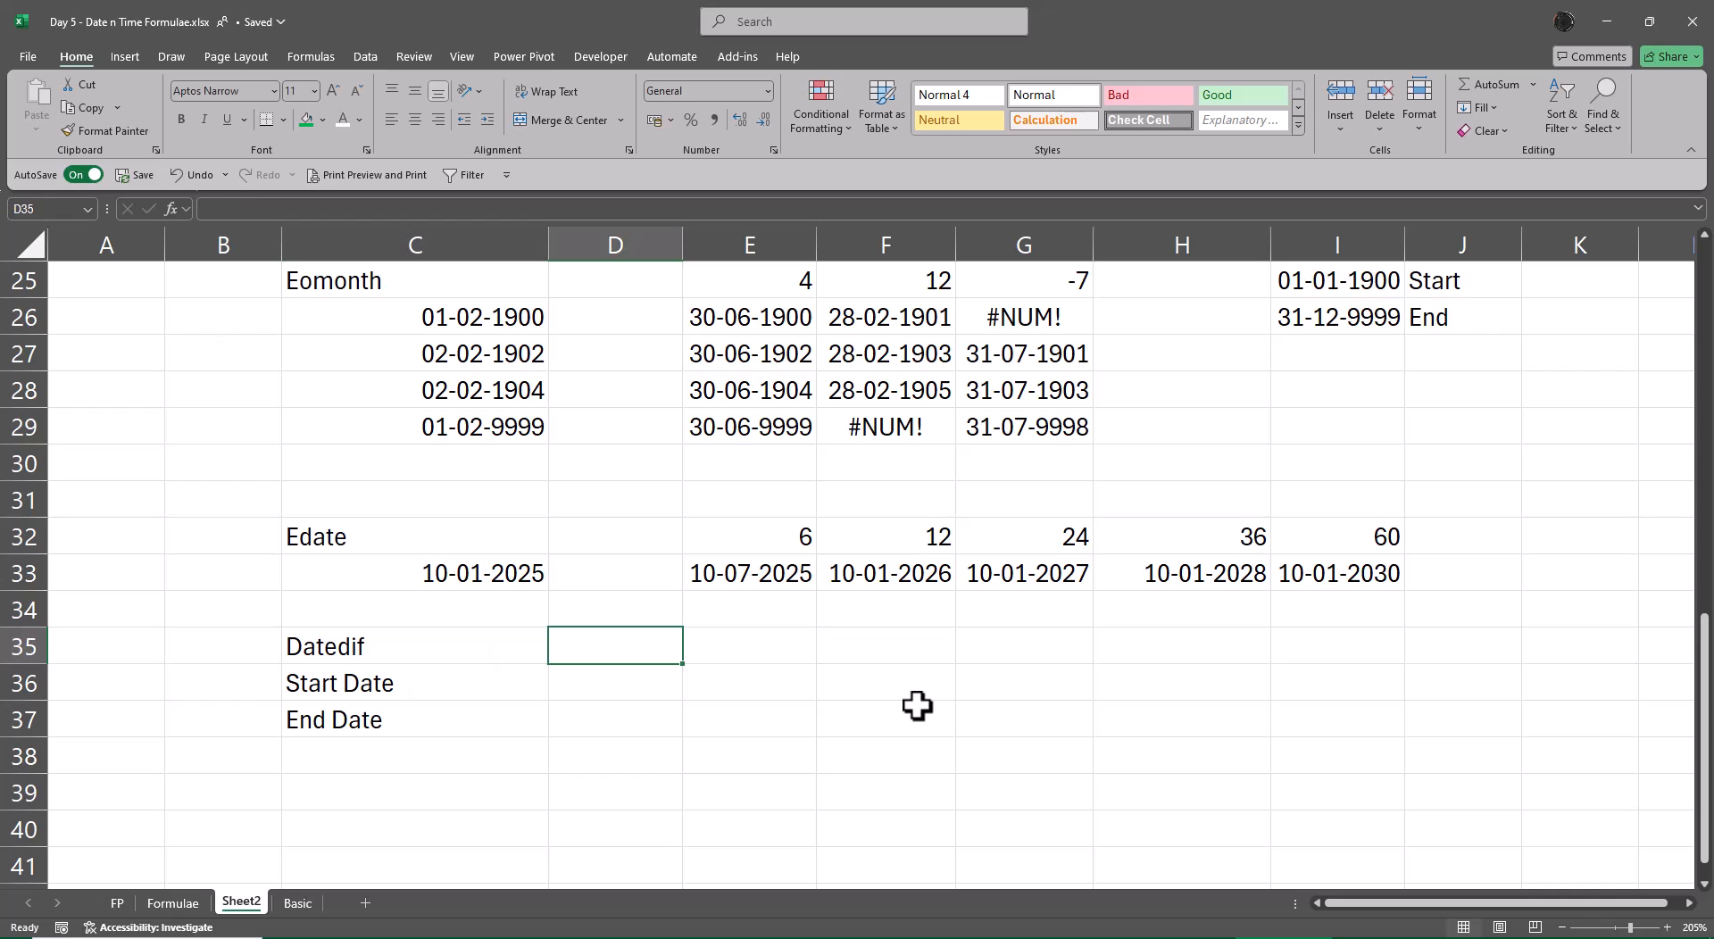
key(Right)
text(Y)
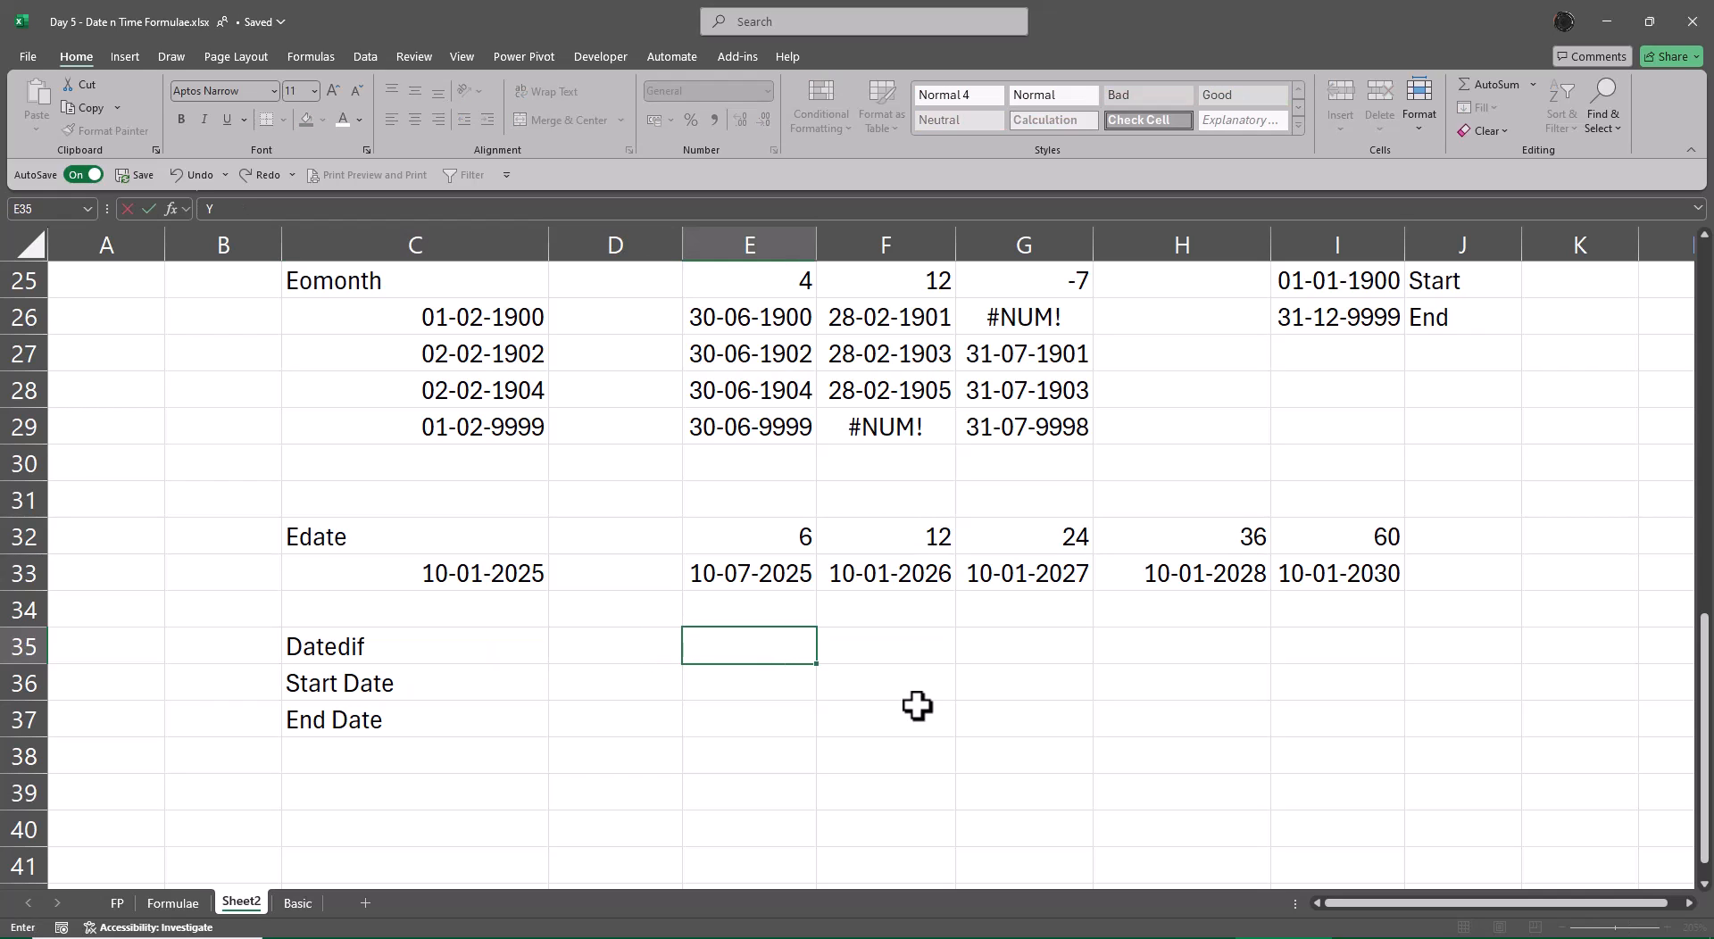
key(Tab)
text(U)
key(BackSpace)
text(YM)
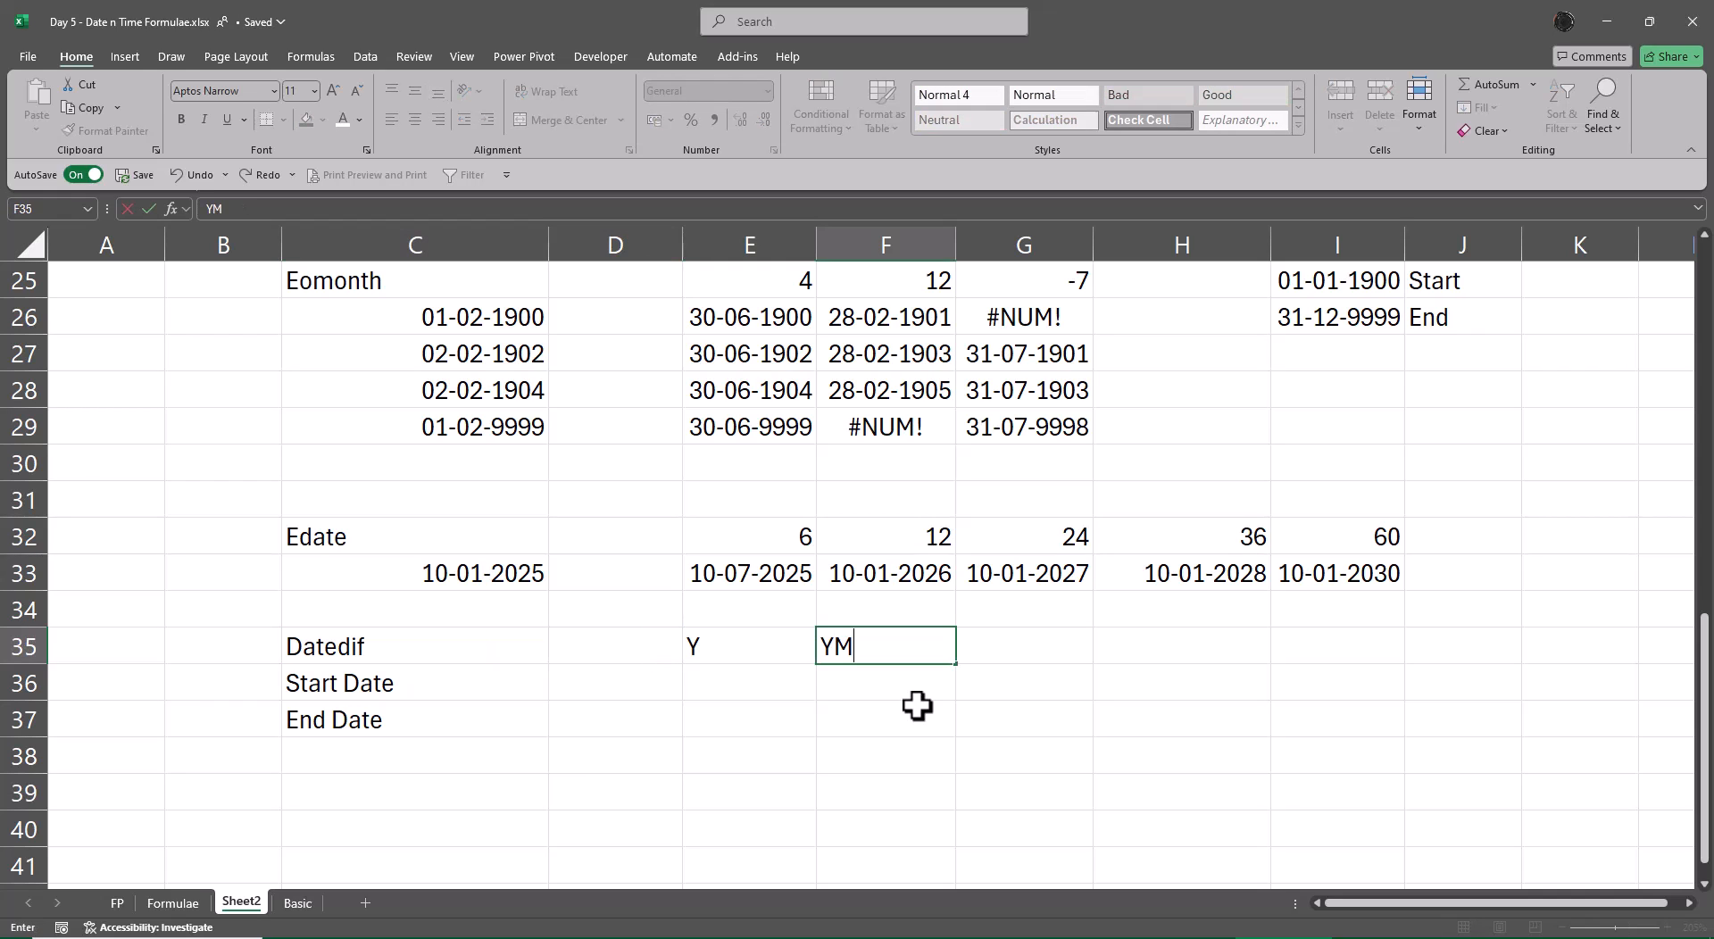
key(Tab)
text(MSD)
key(BackSpace)
key(BackSpace)
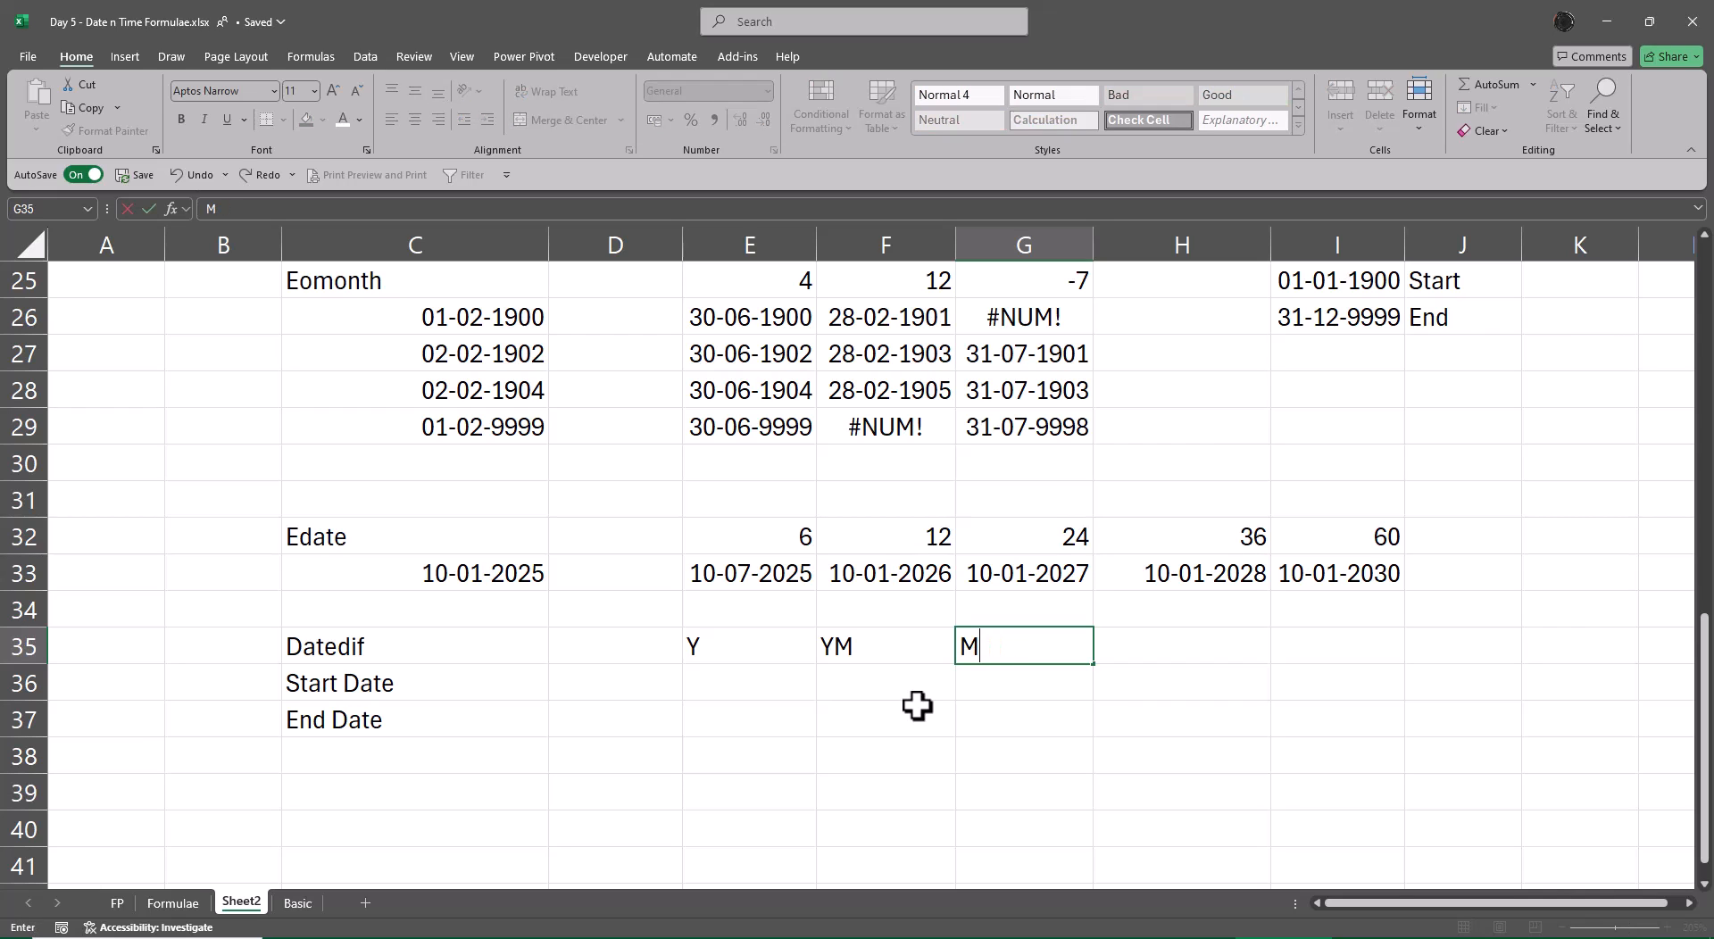
text(D)
key(Tab)
text(M)
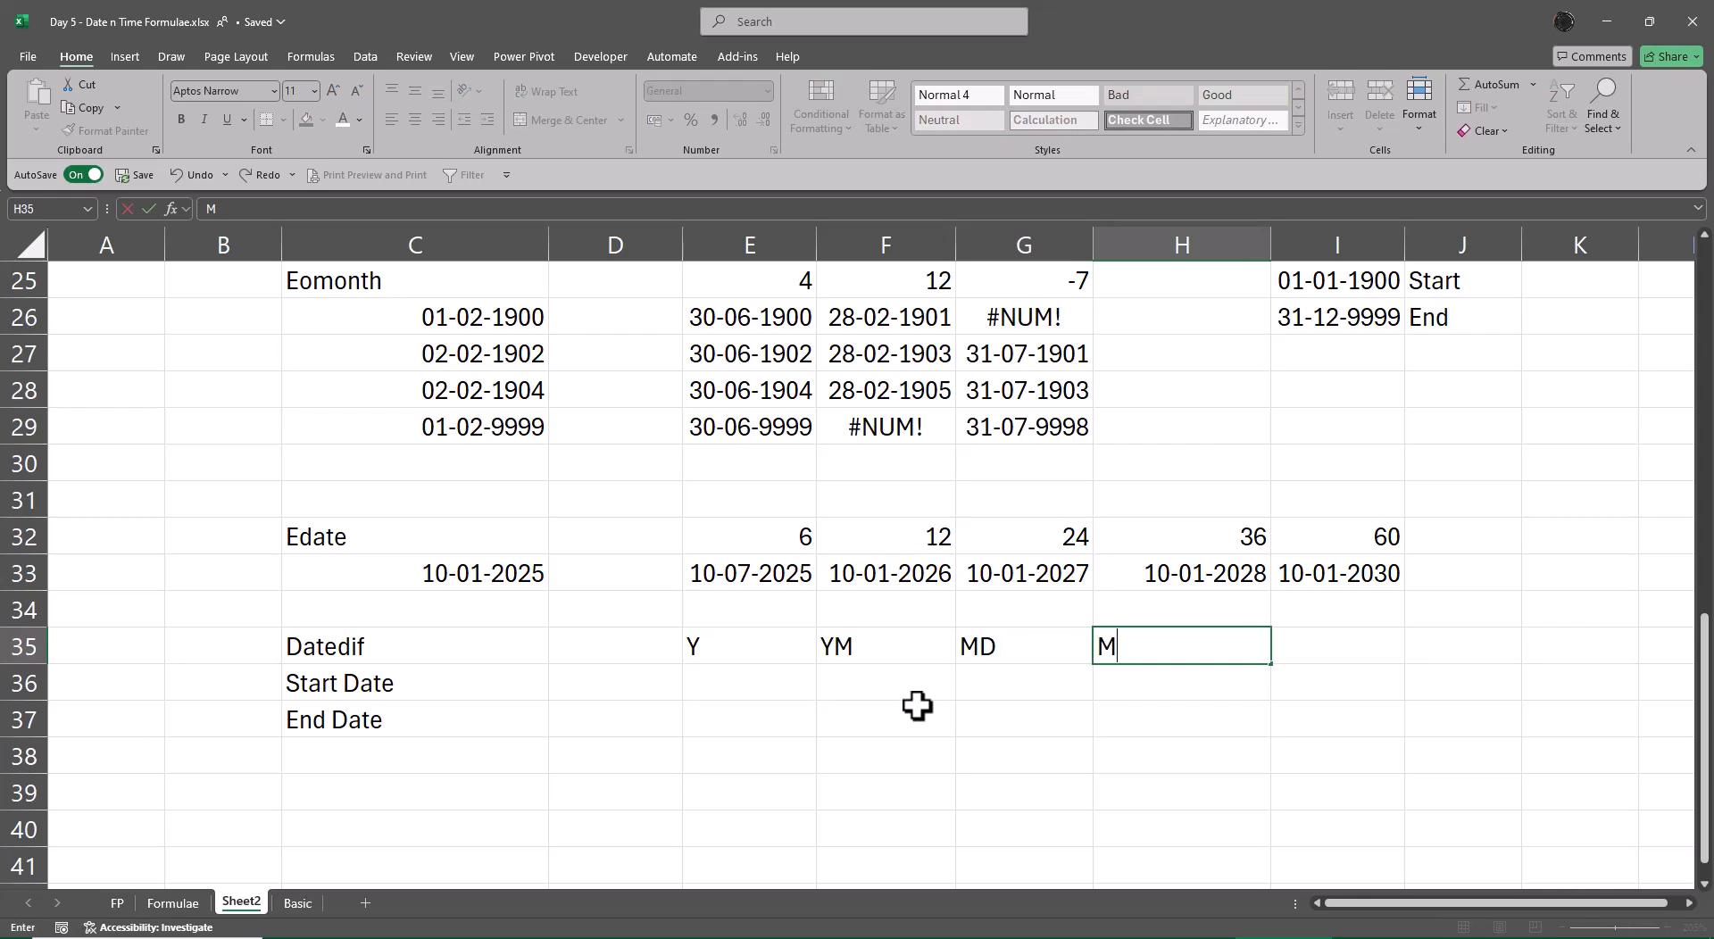
key(Tab)
text(D)
key(Return)
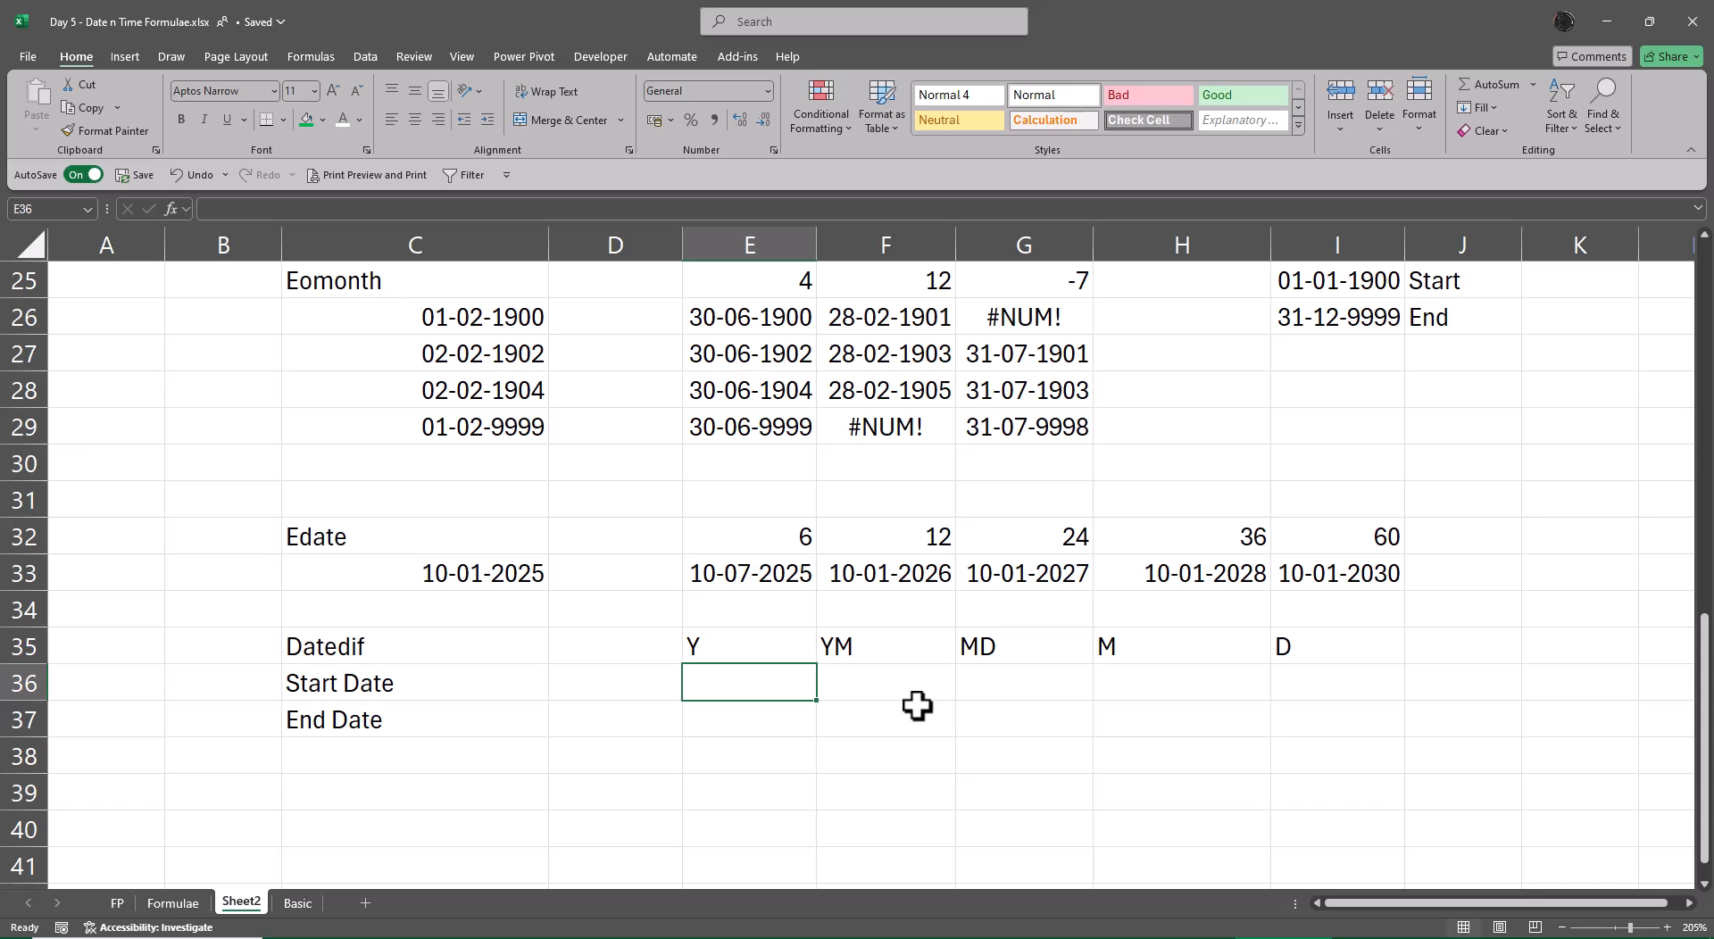
Step: Centre the unit codes in E35:I35 horizontally
key(Up)
key(ctrl+shift+Right)
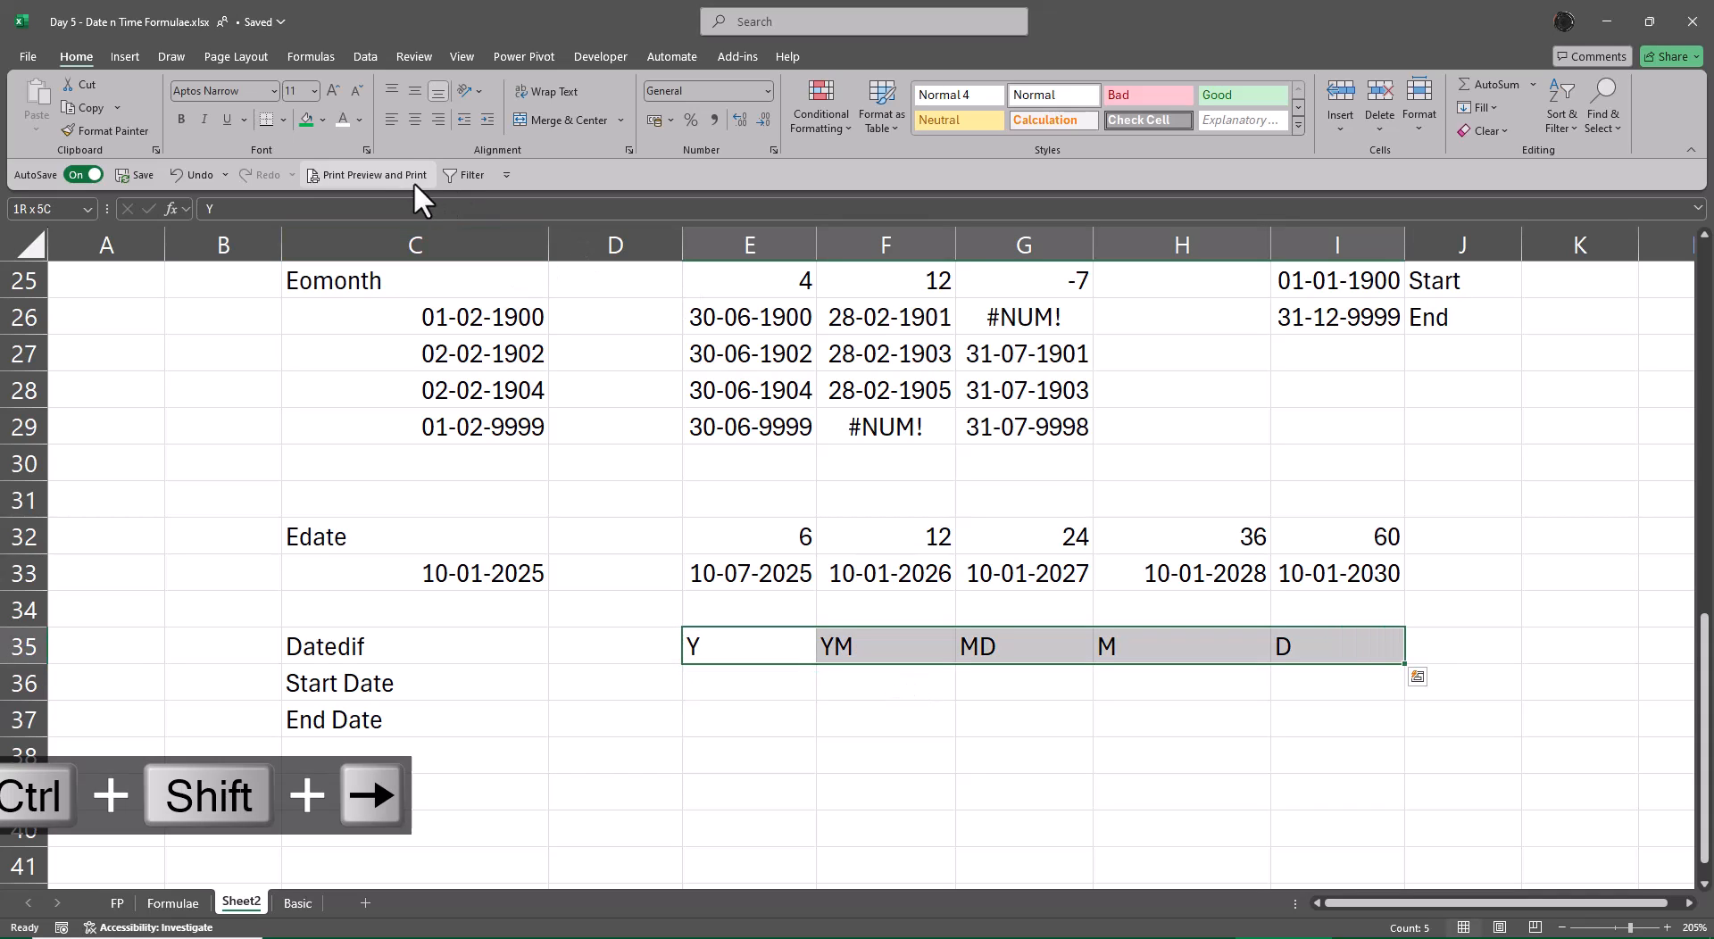
click(415, 120)
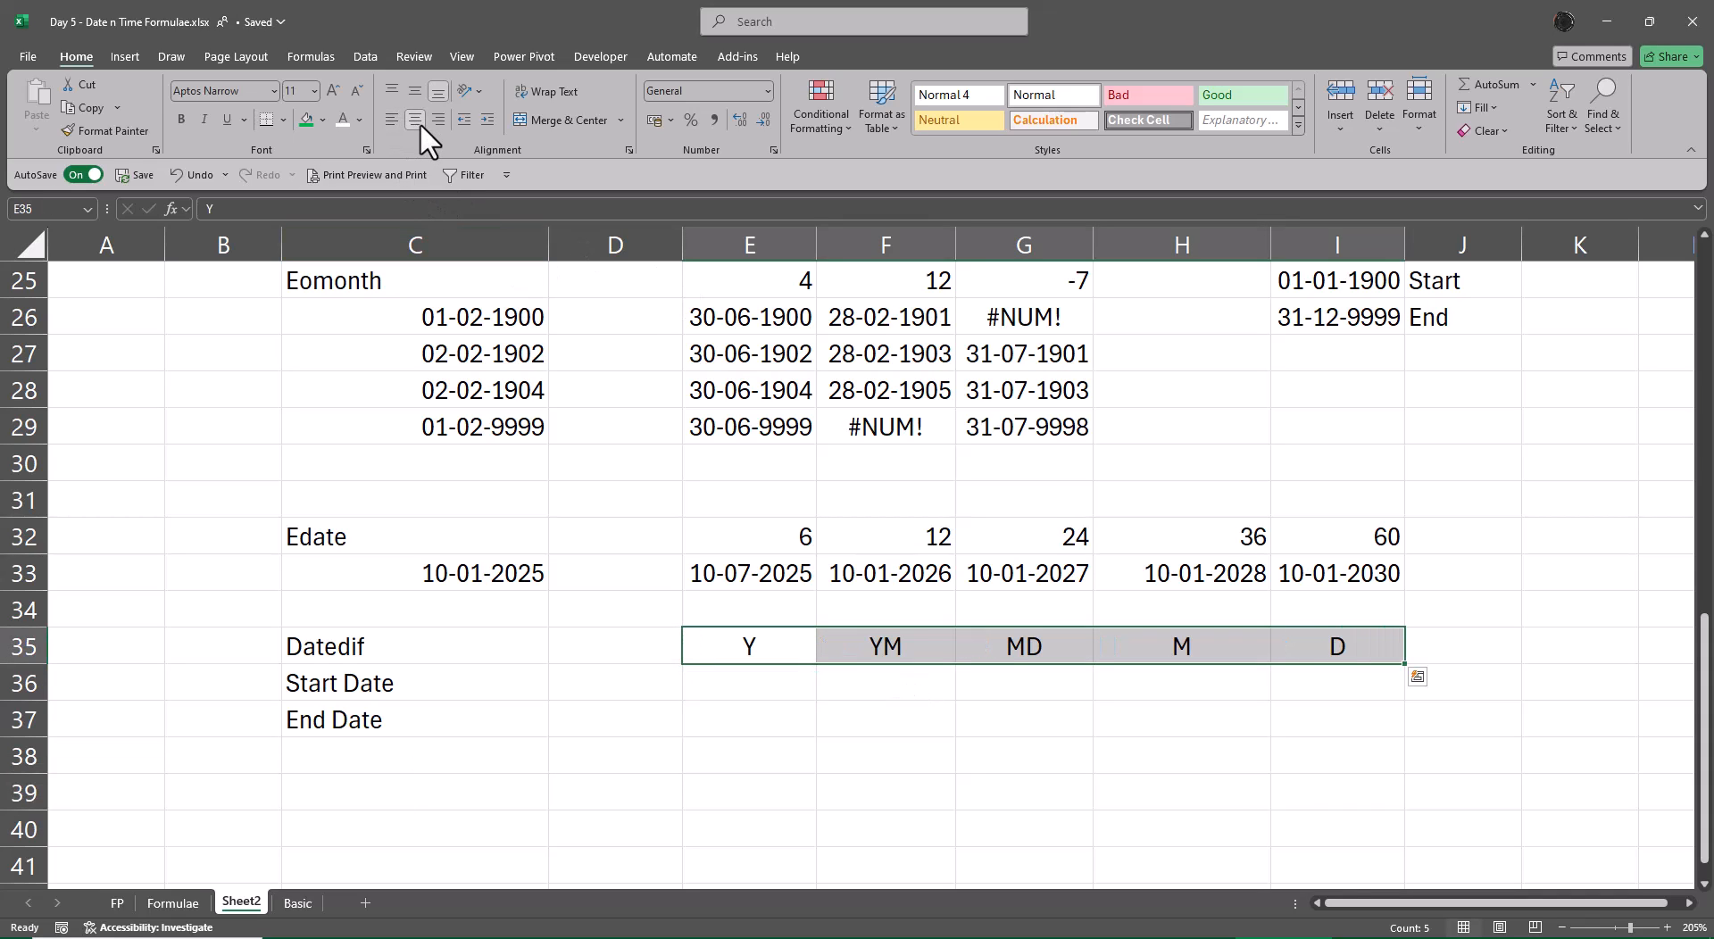
Step: AutoFit the width of column C to the labels and dates in C25:C36
key(Left)
key(Left)
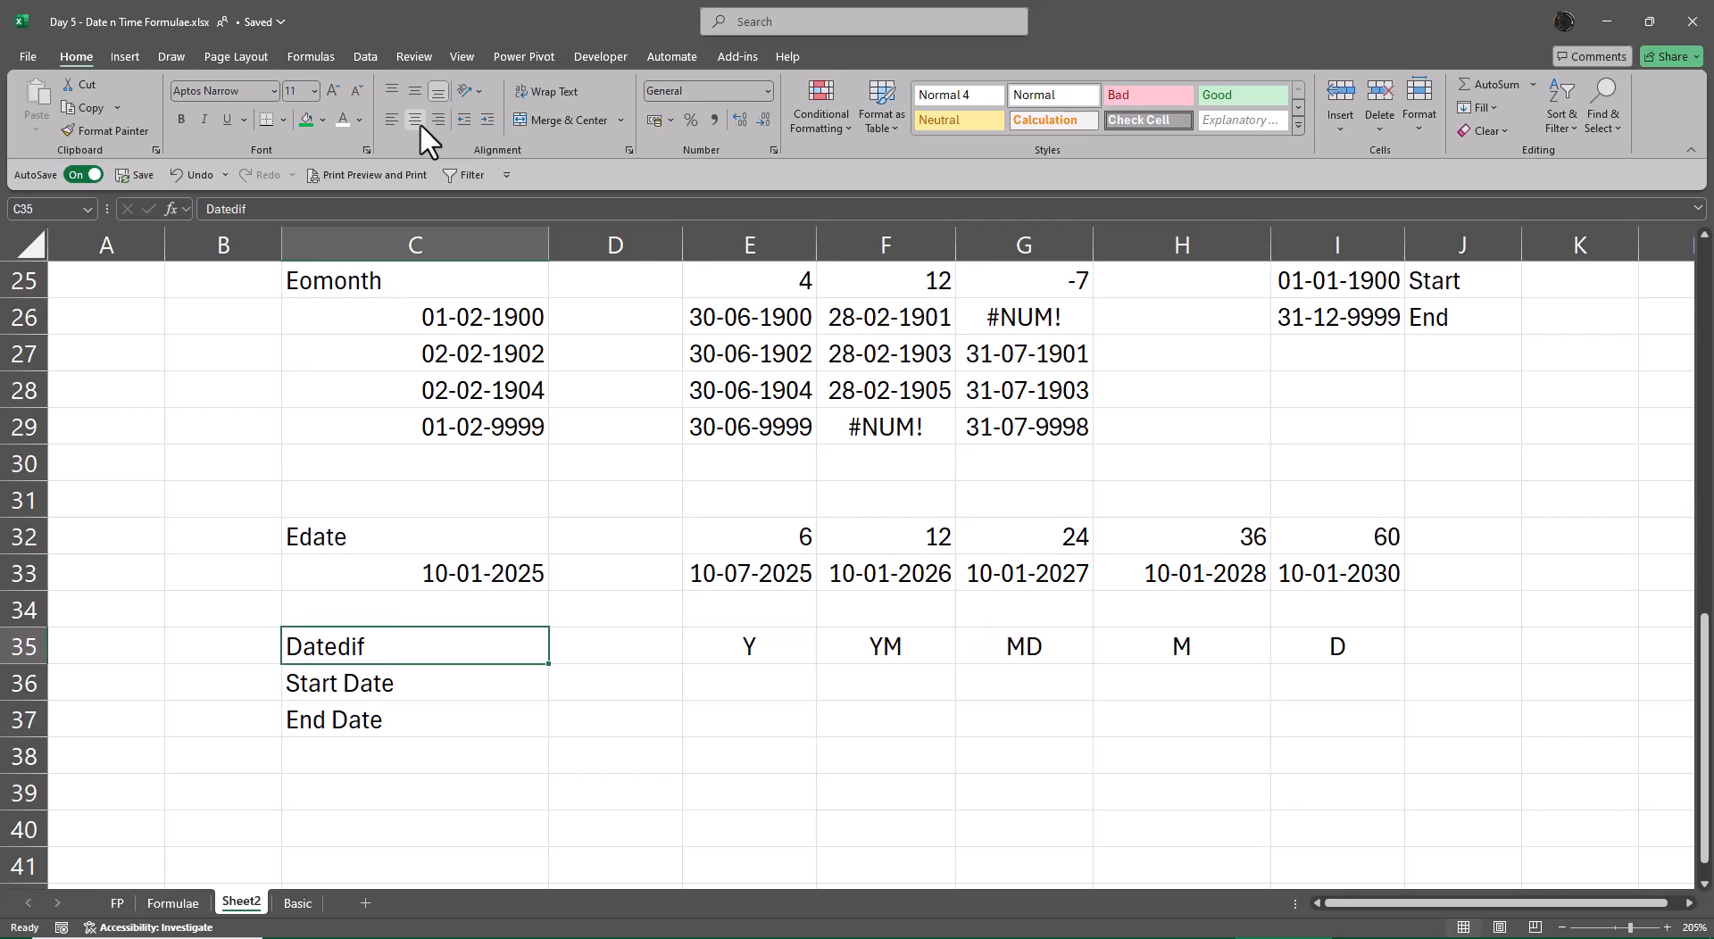
key(Down)
key(ctrl+shift+Down)
key(alt+a)
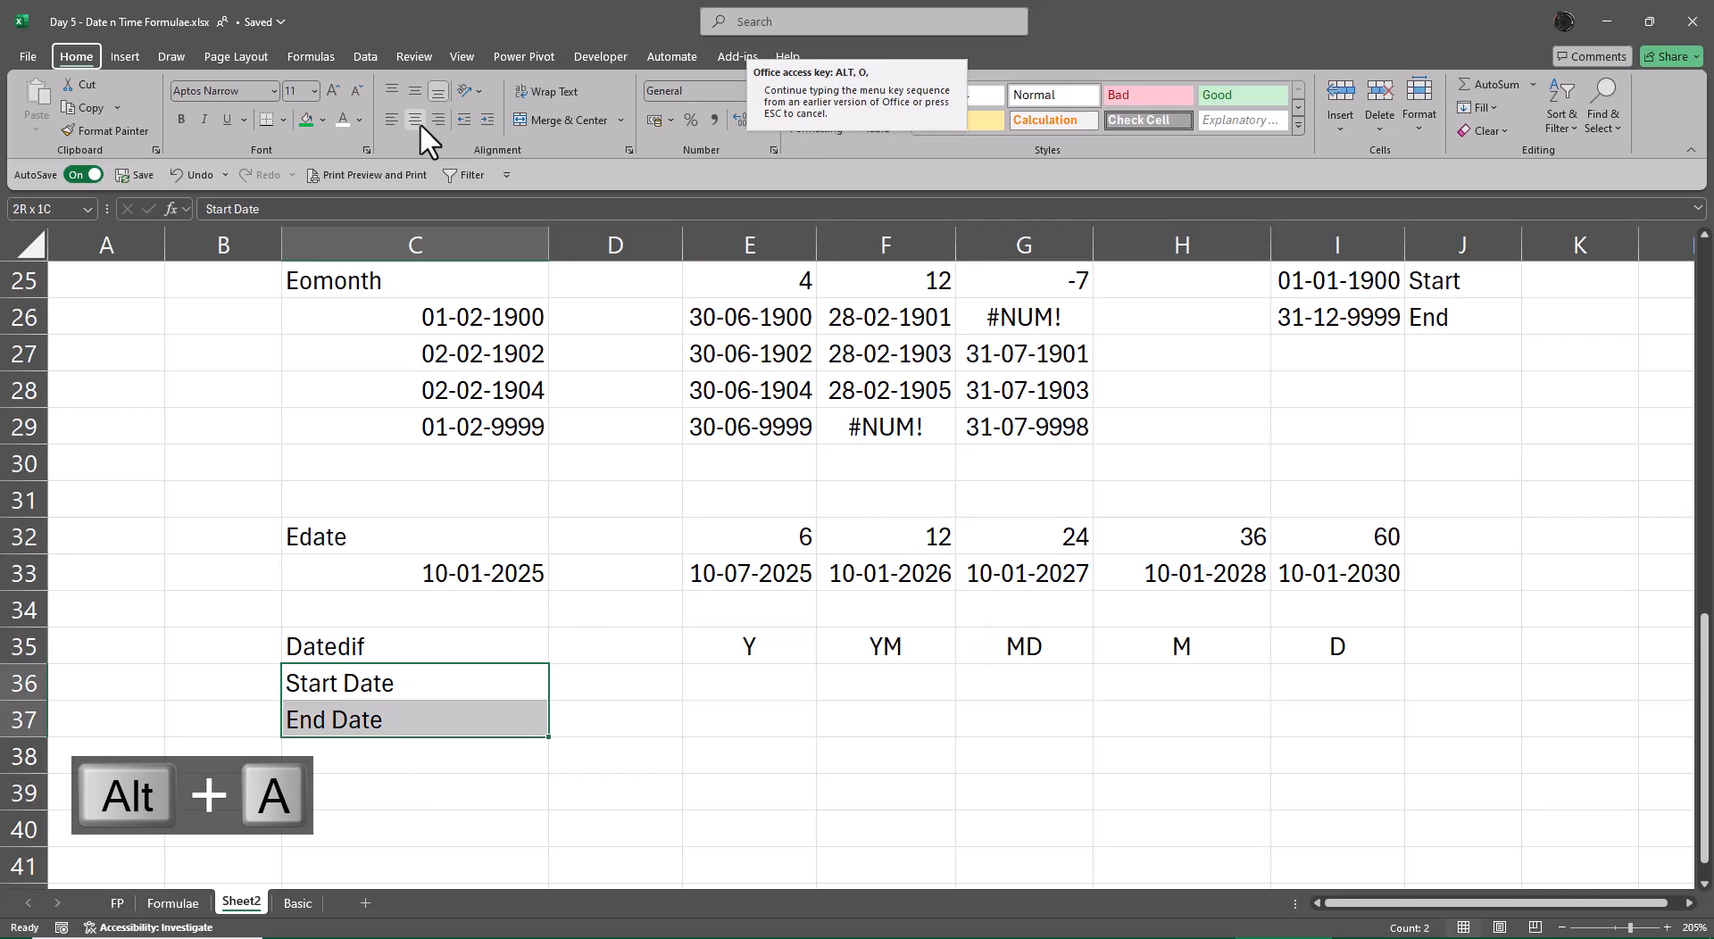
key(ctrl+shift+Up)
key(ctrl+shift+Up)
key(ctrl+shift+Up)
key(ctrl+shift+Up)
key(ctrl+shift+Up)
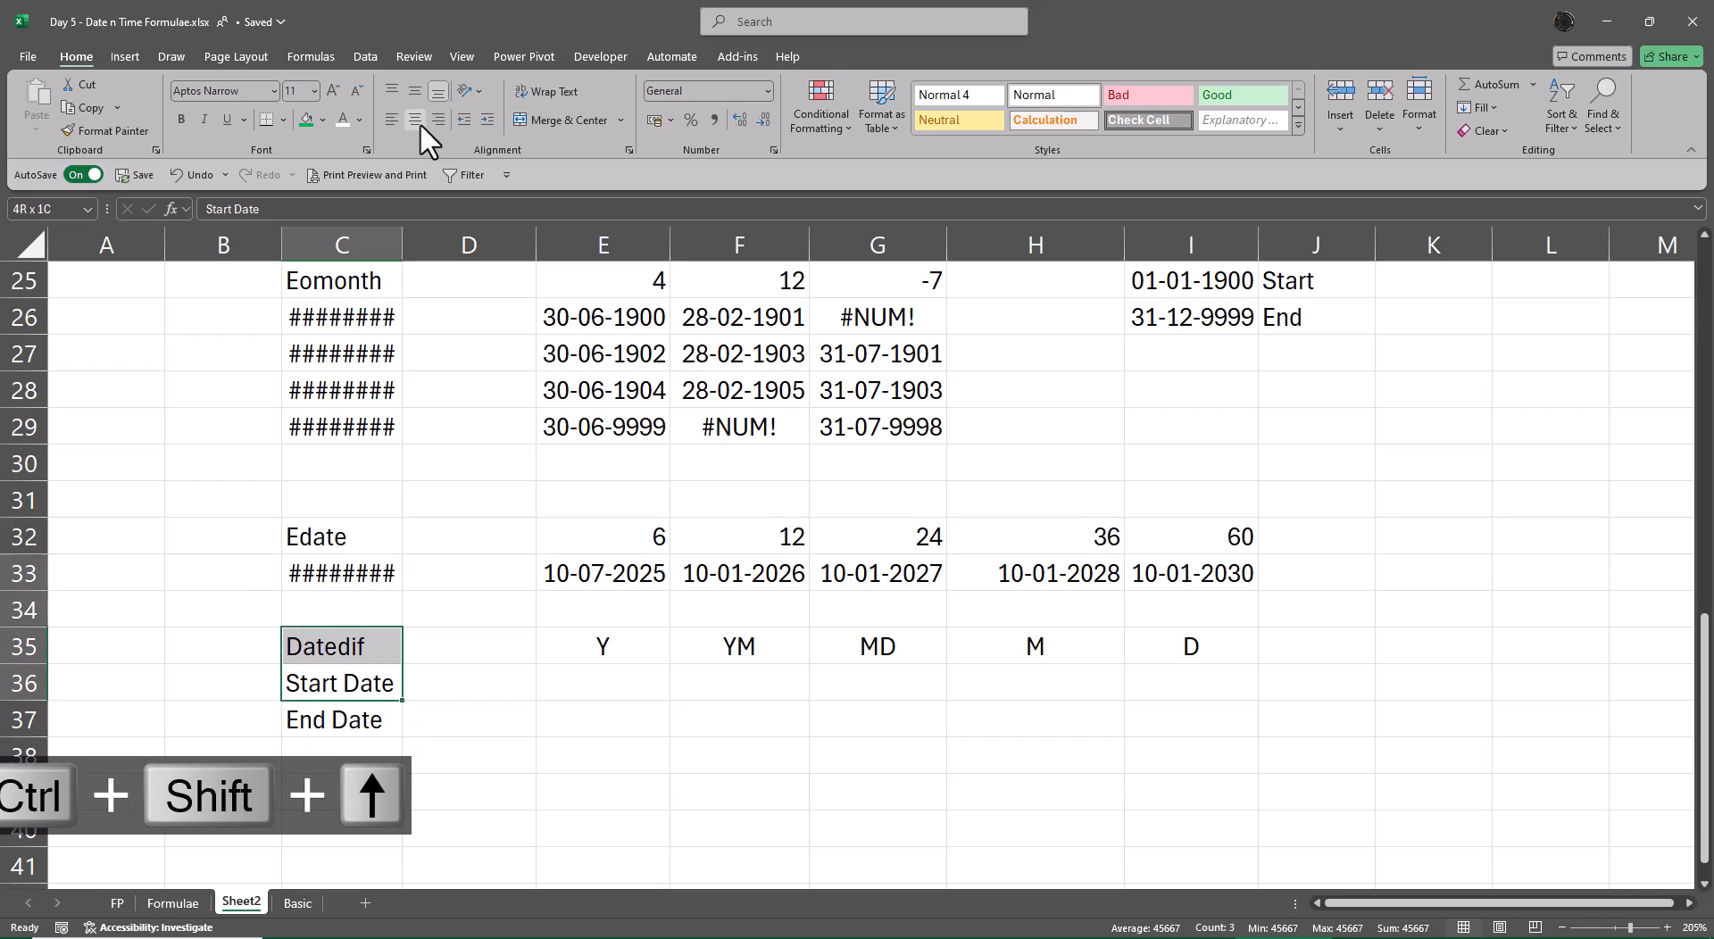
key(alt+o)
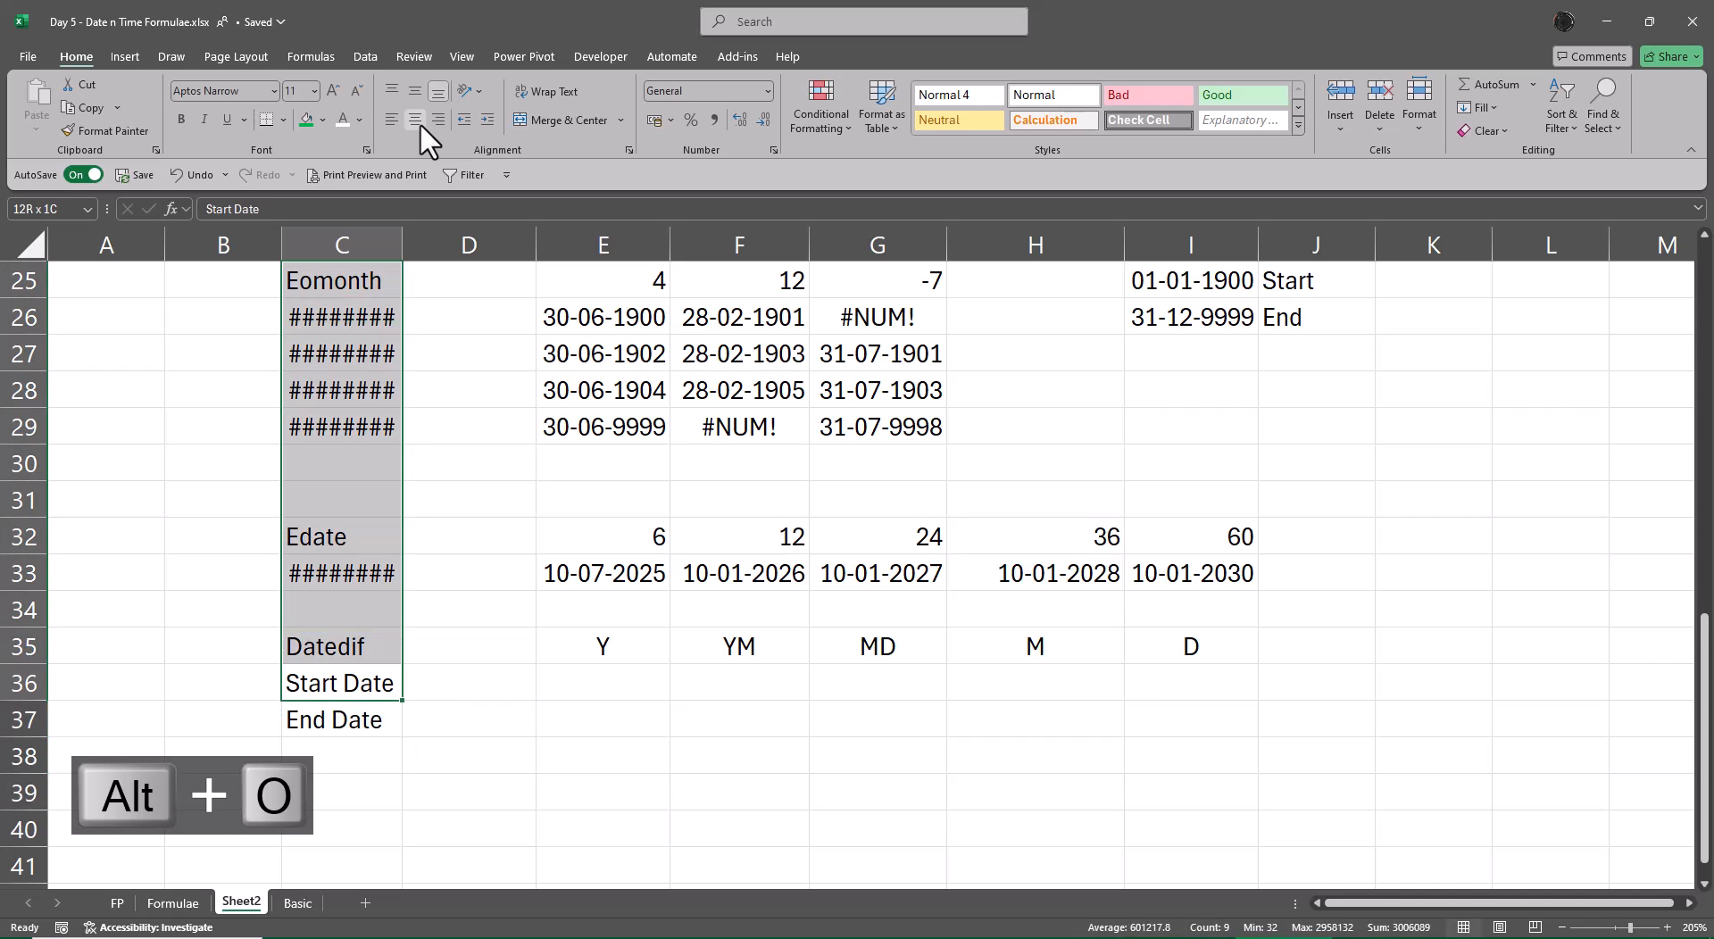
key(c)
key(a)
key(Down)
key(Up)
Step: Enter 15-08-1947 as the start date in D36 and today's date, 10-01-2025, as the end date in D37
key(Right)
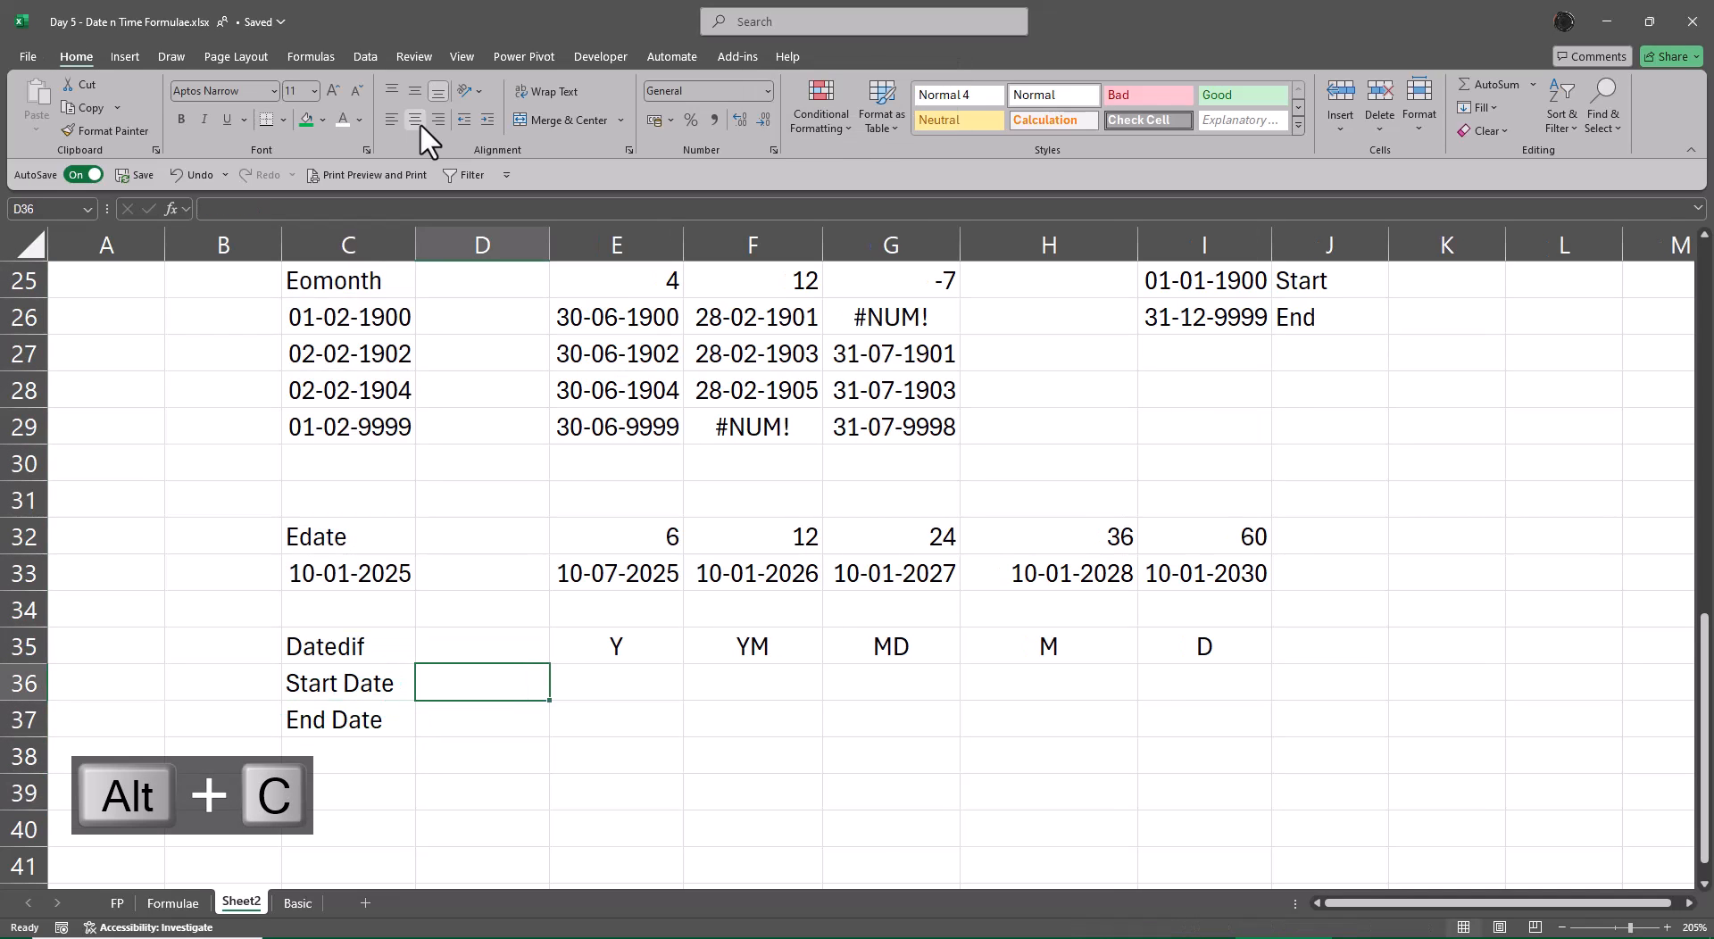
text(15-08-1947)
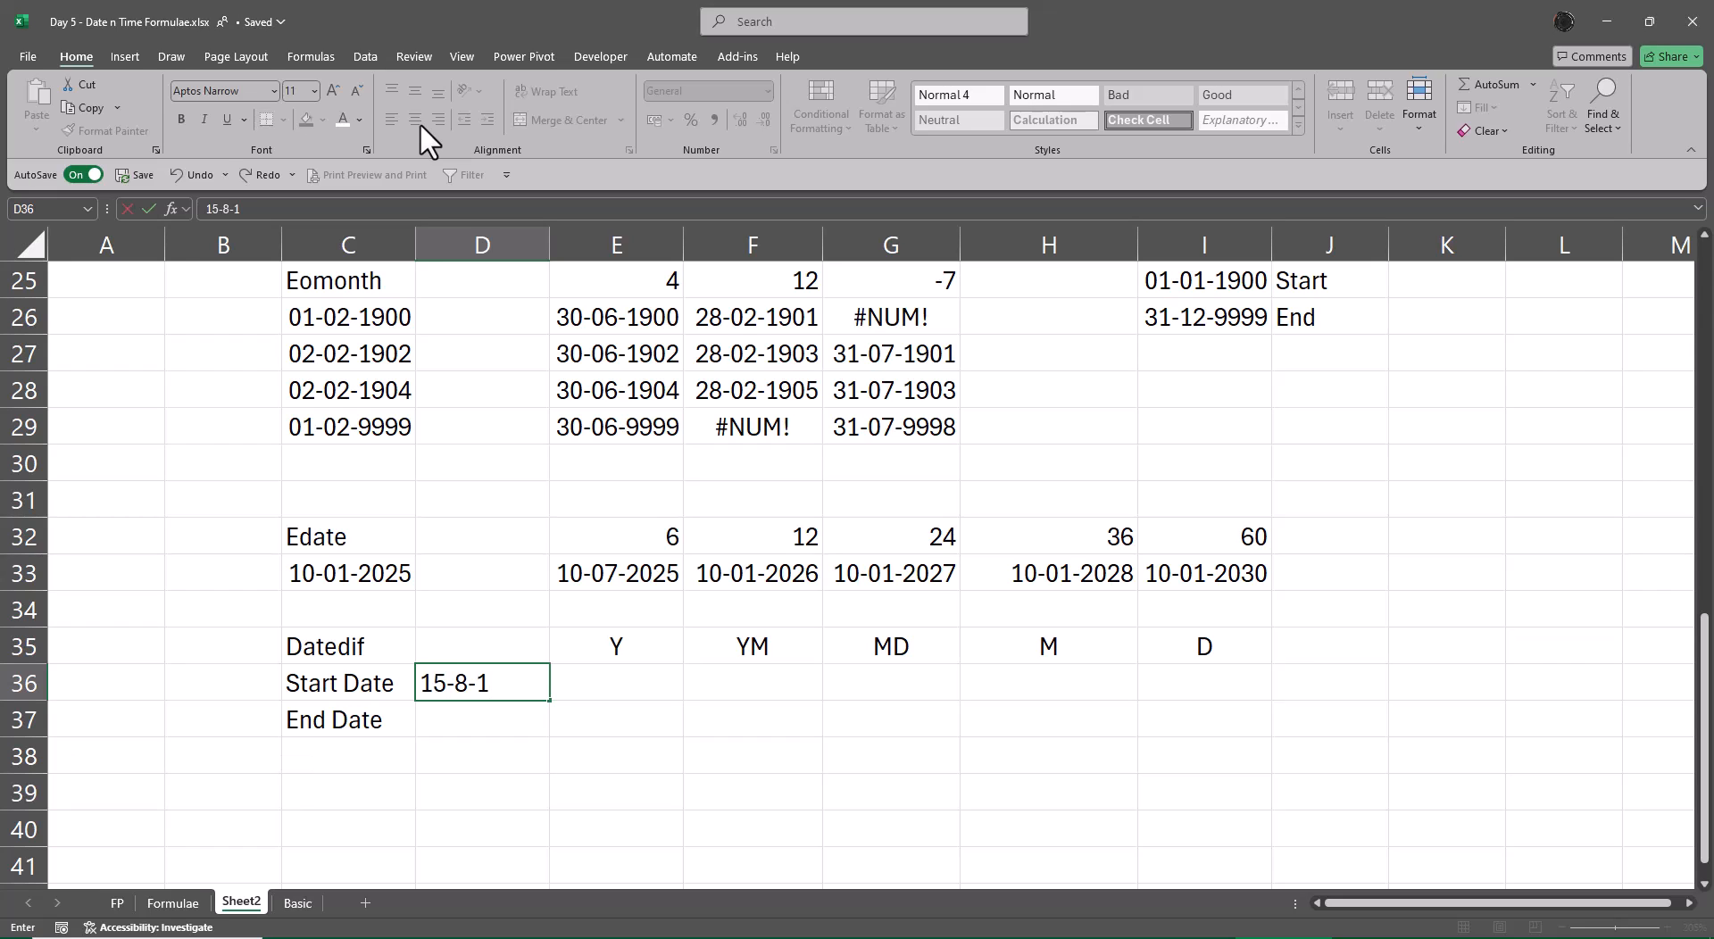
key(Return)
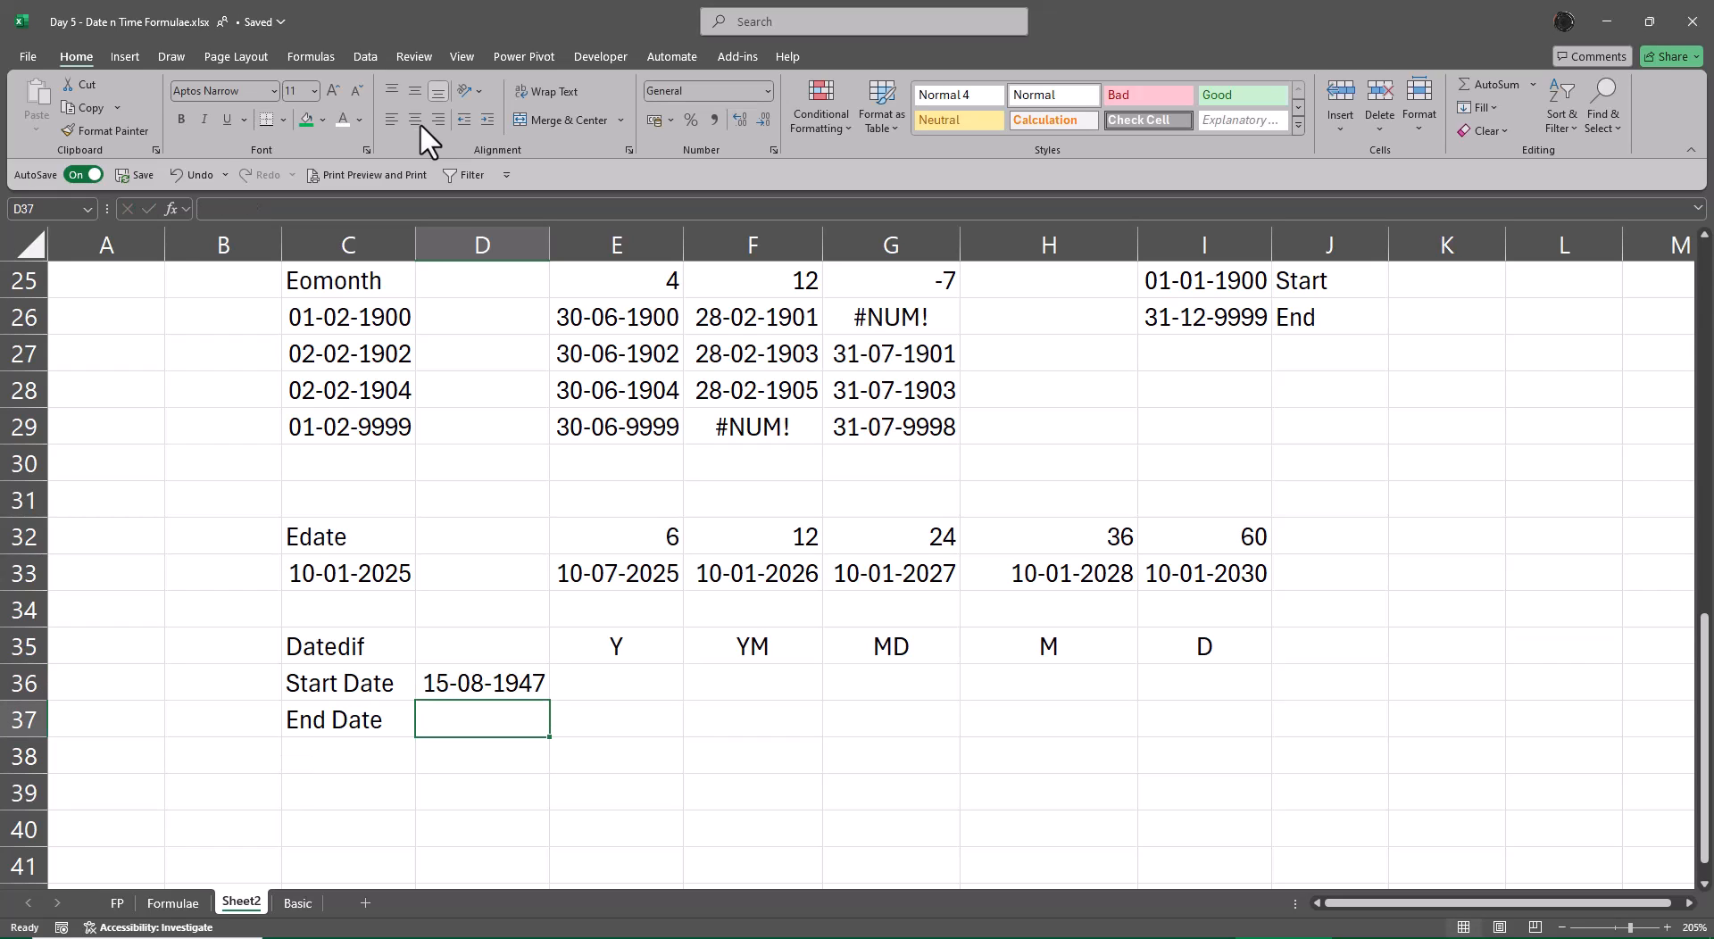
key(ctrl+semicolon)
key(Return)
key(Up)
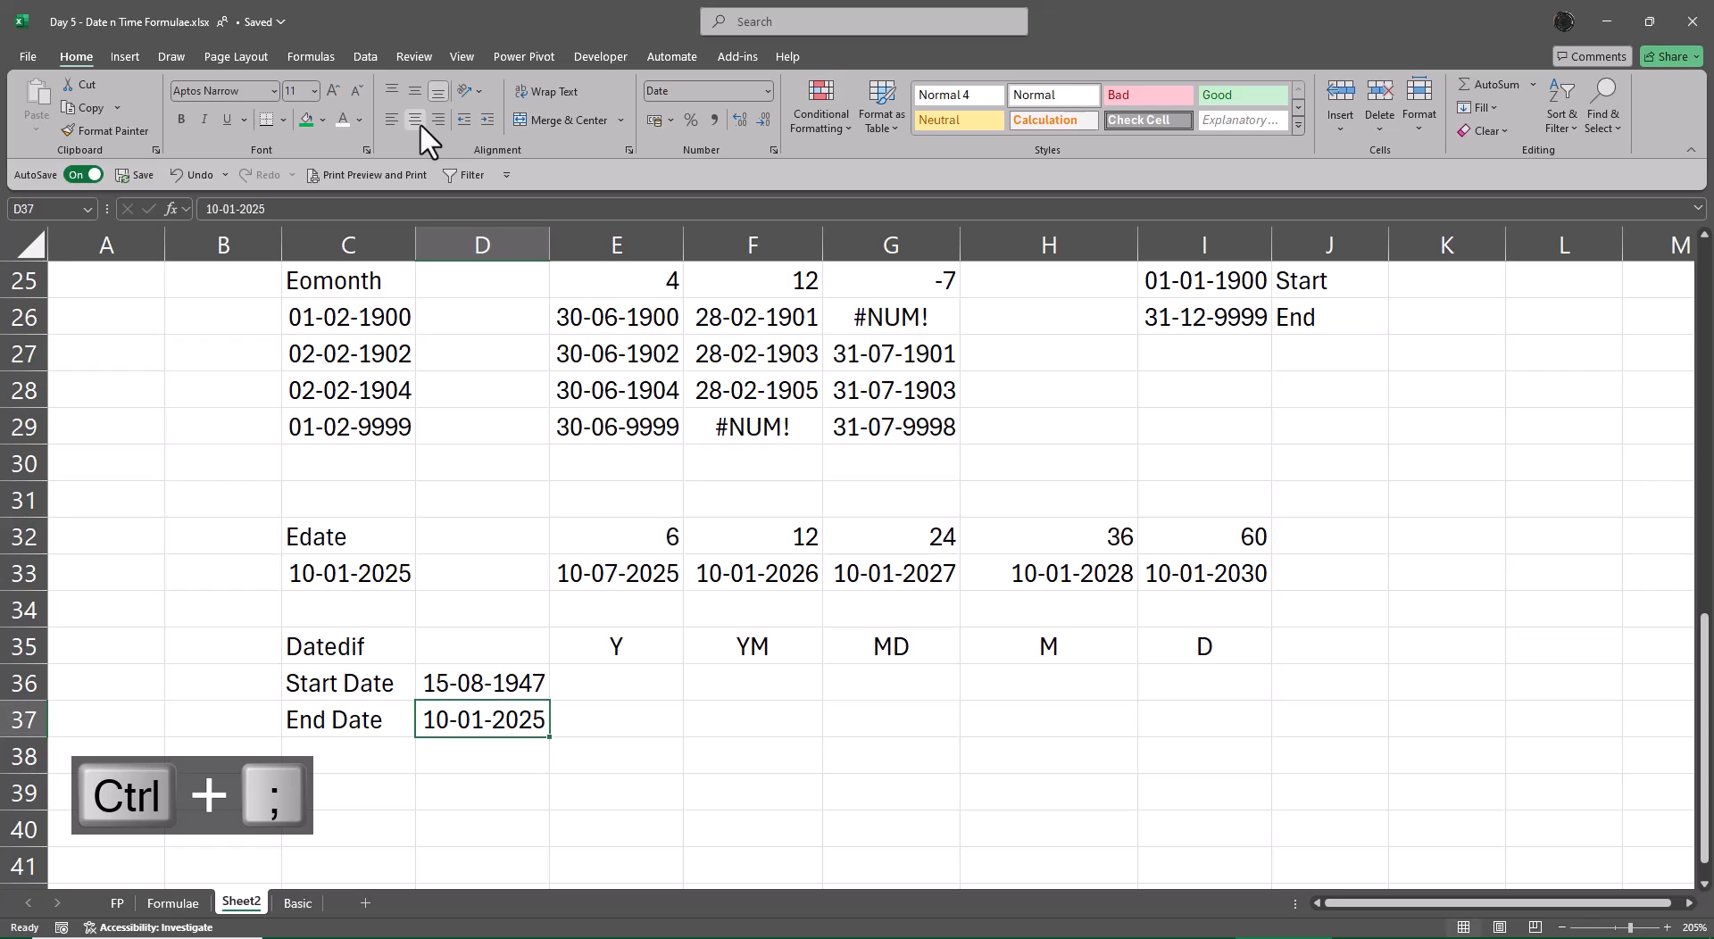
Step: Enter the formula =DATEDIF($D$36,$D$37,E35) in E36, with absolute references to both dates
key(Up)
key(Right)
text(=d)
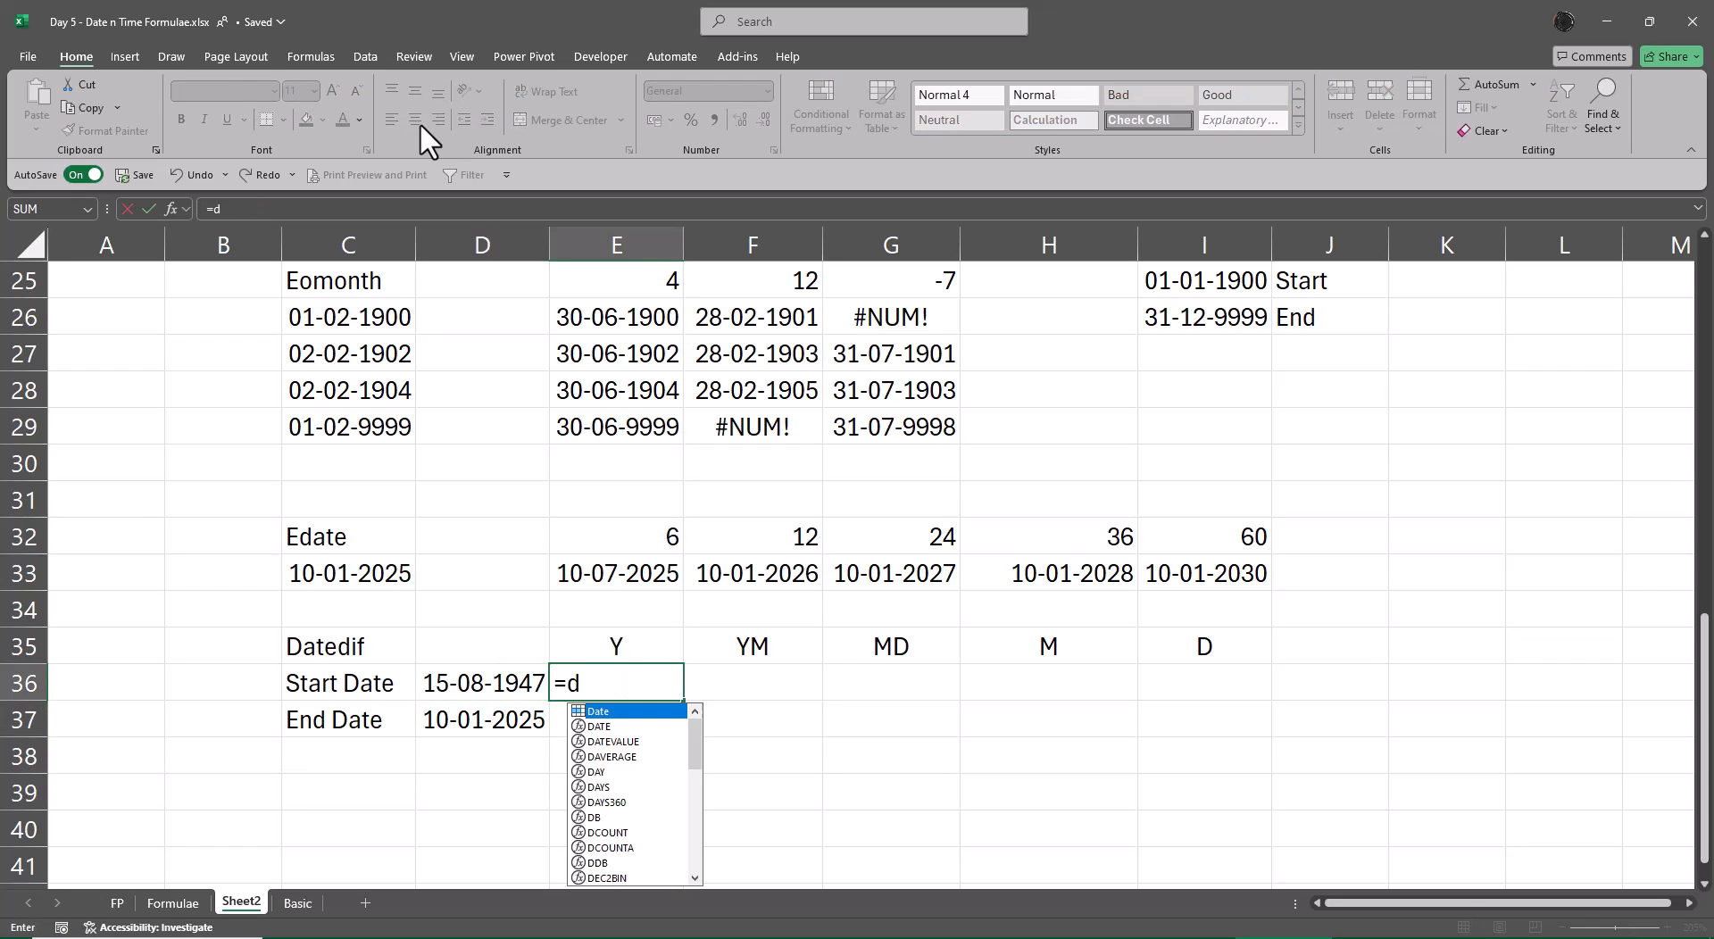
text(atedi)
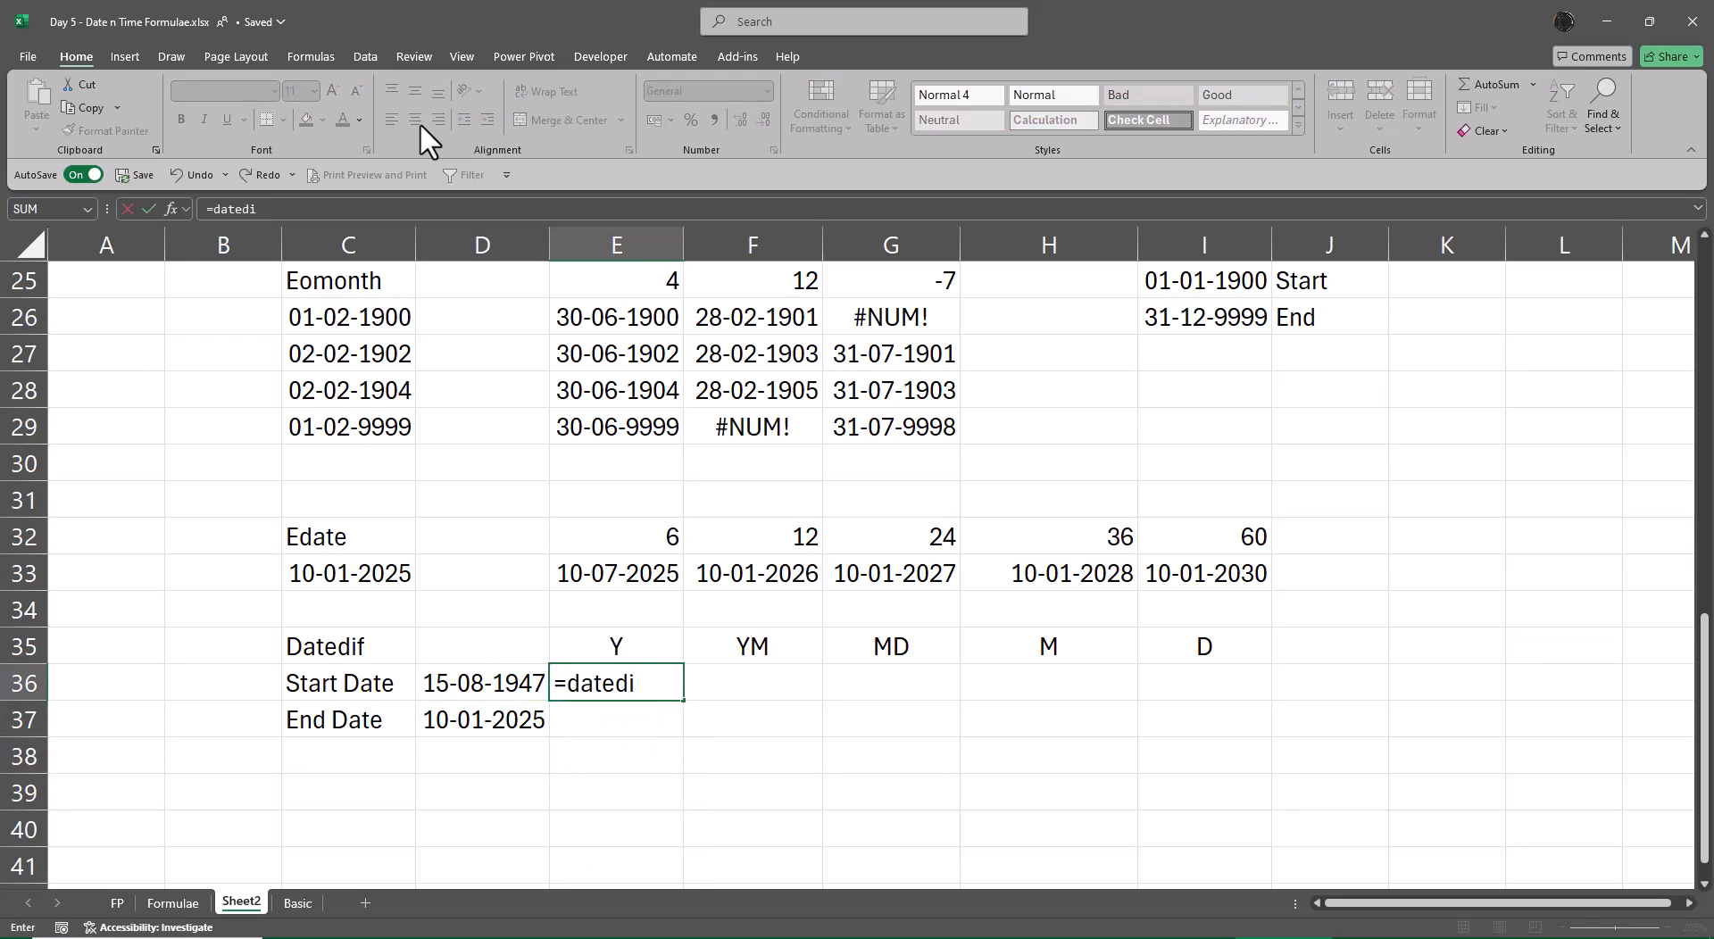
text(f()
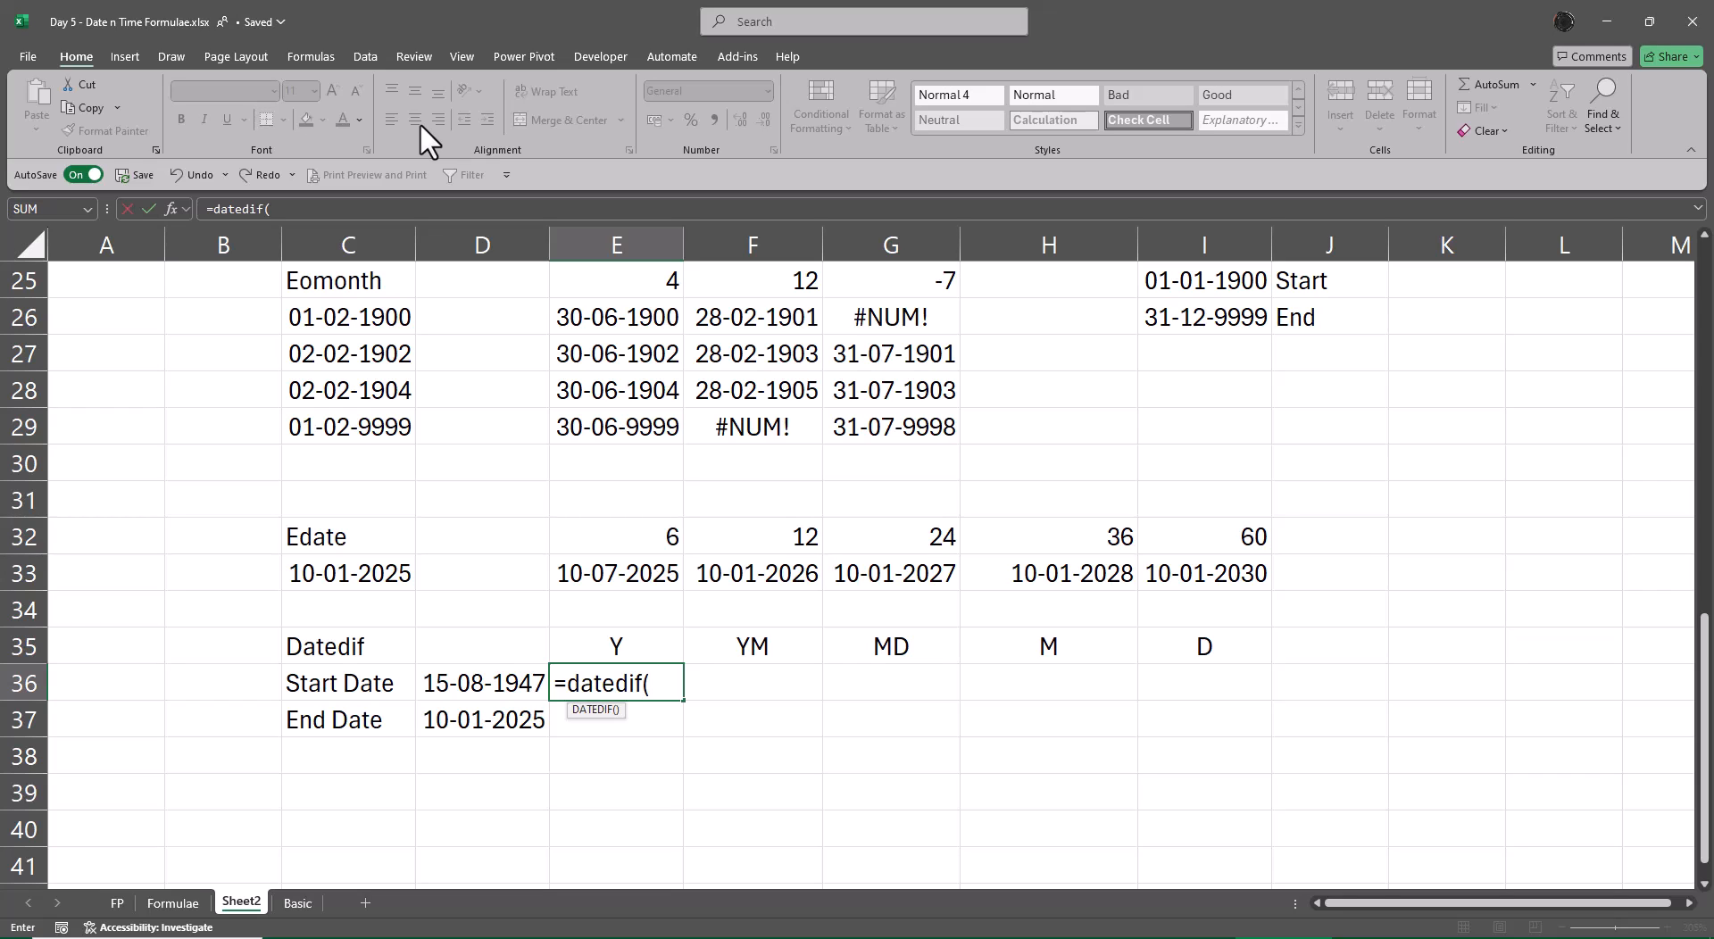
key(Left)
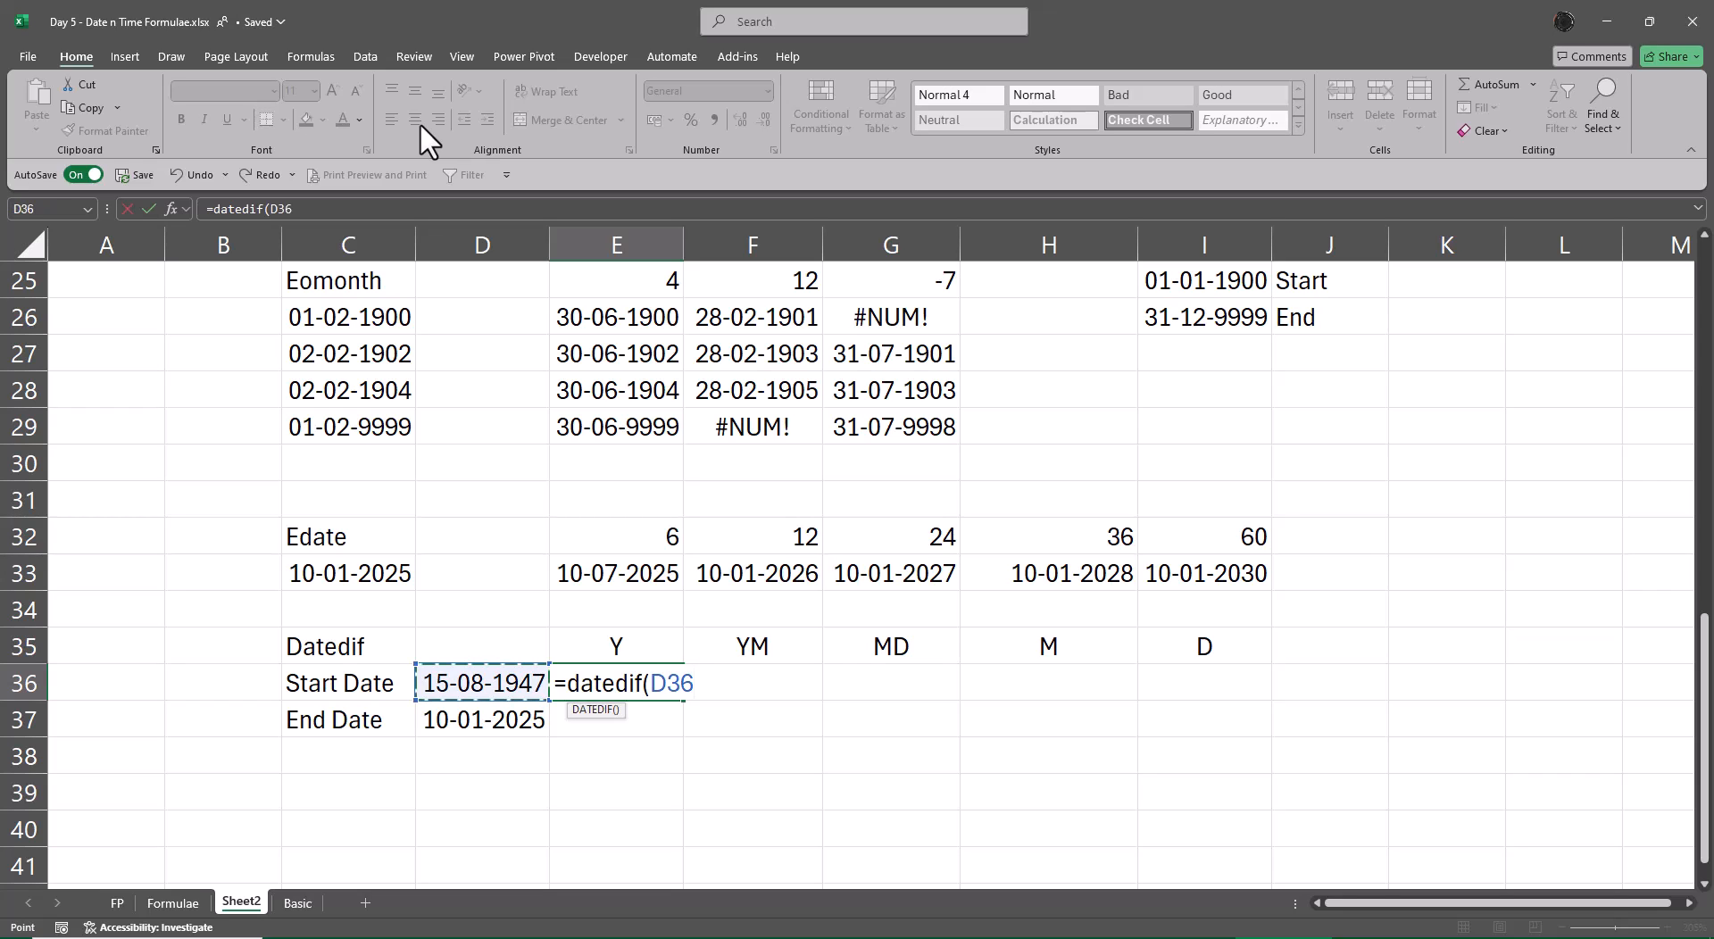
key(F4)
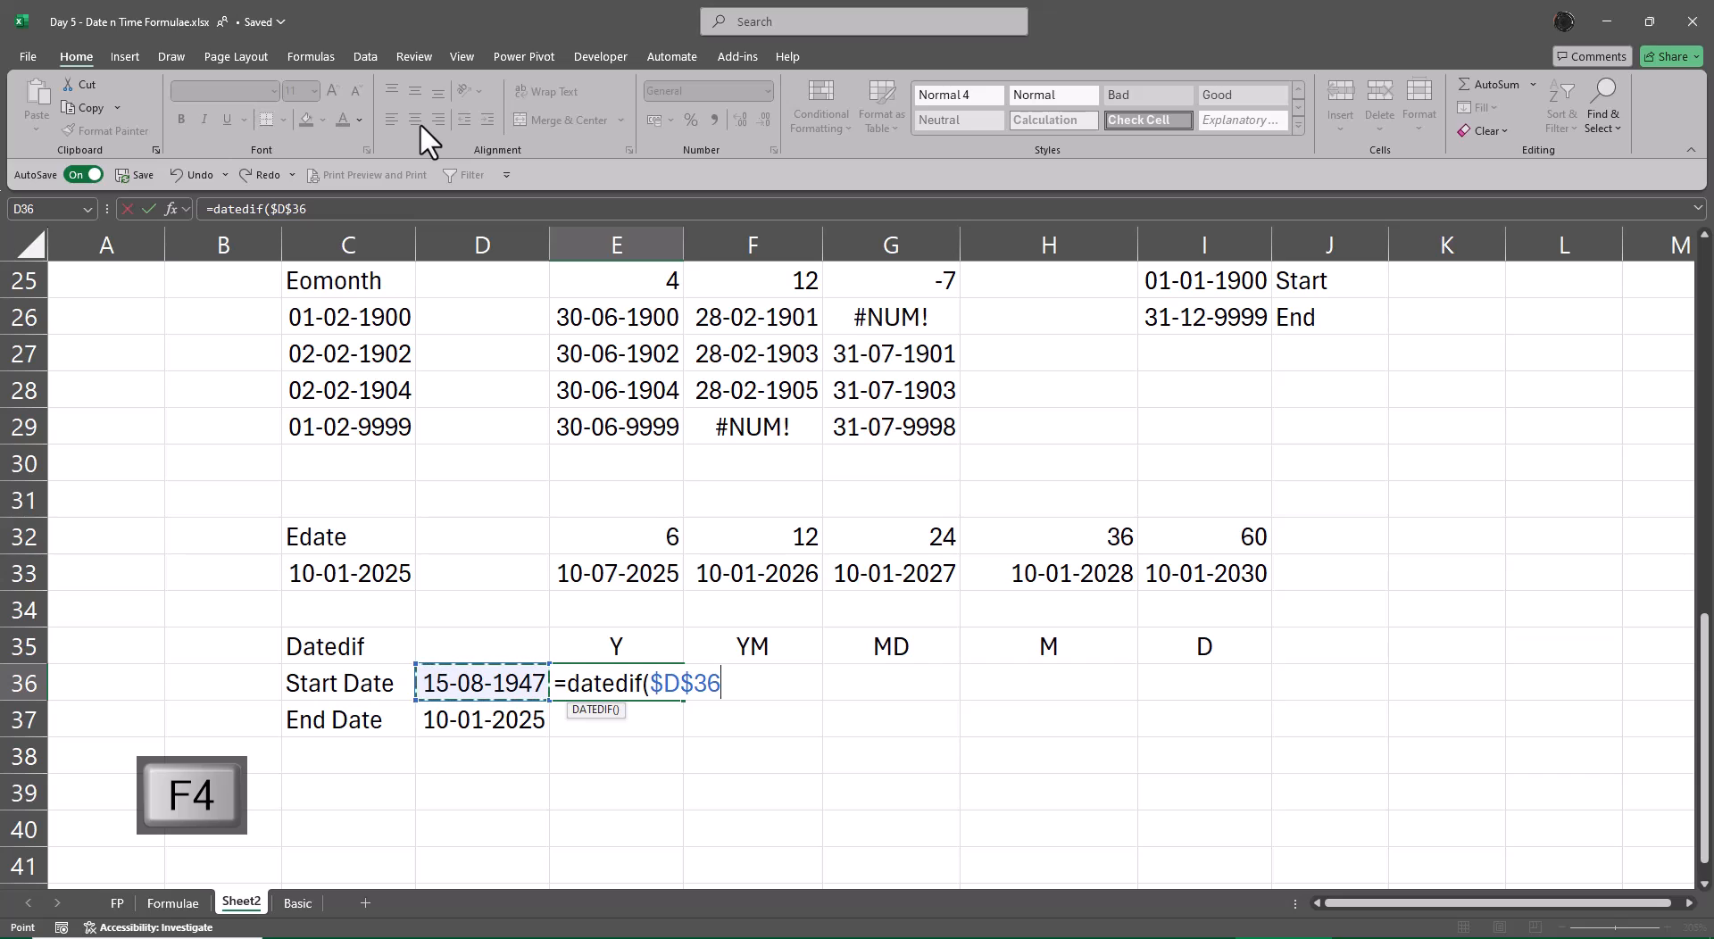
text(,)
key(Left)
key(Down)
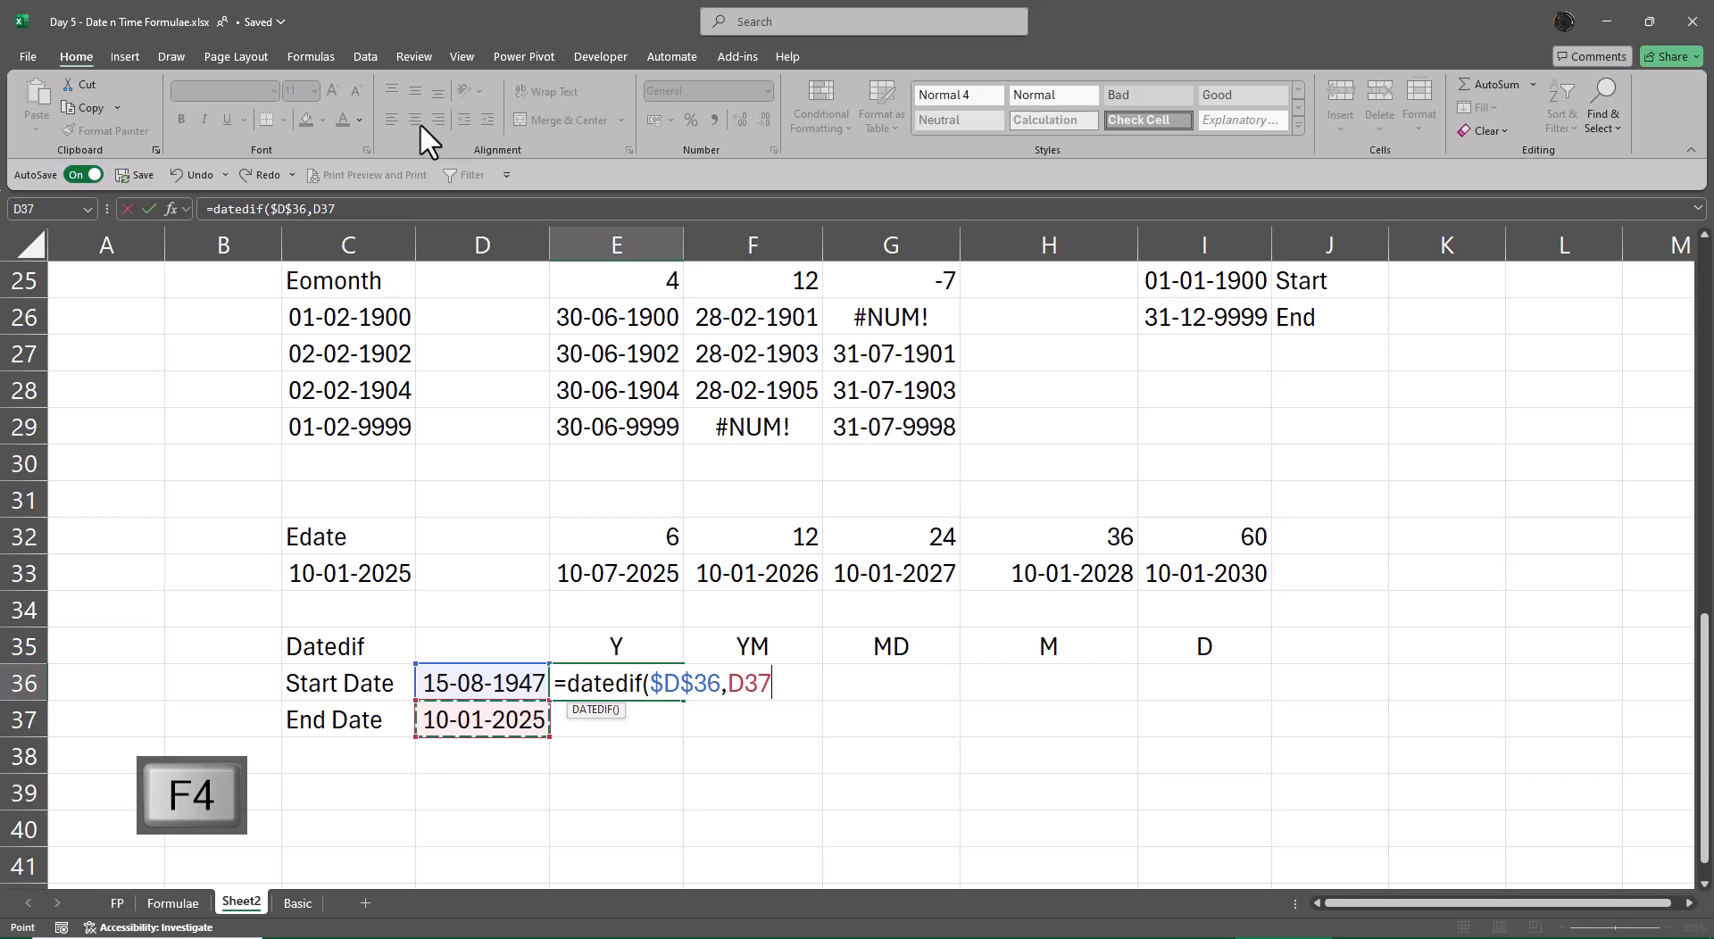
key(F4)
text(,)
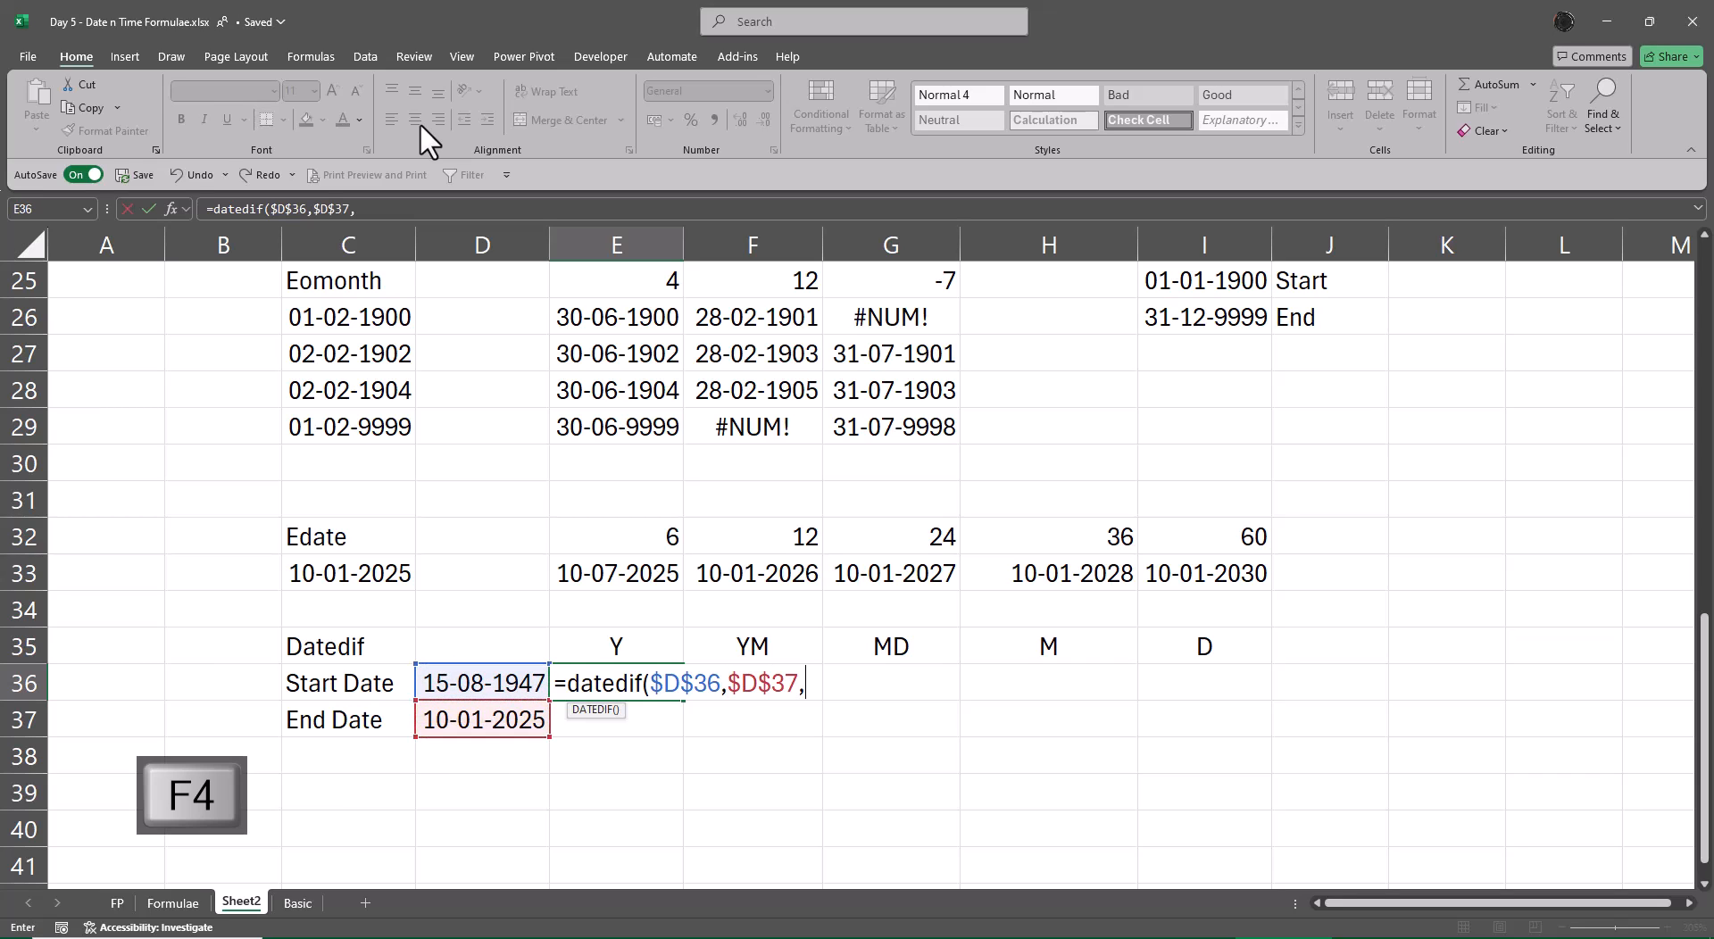
key(Up)
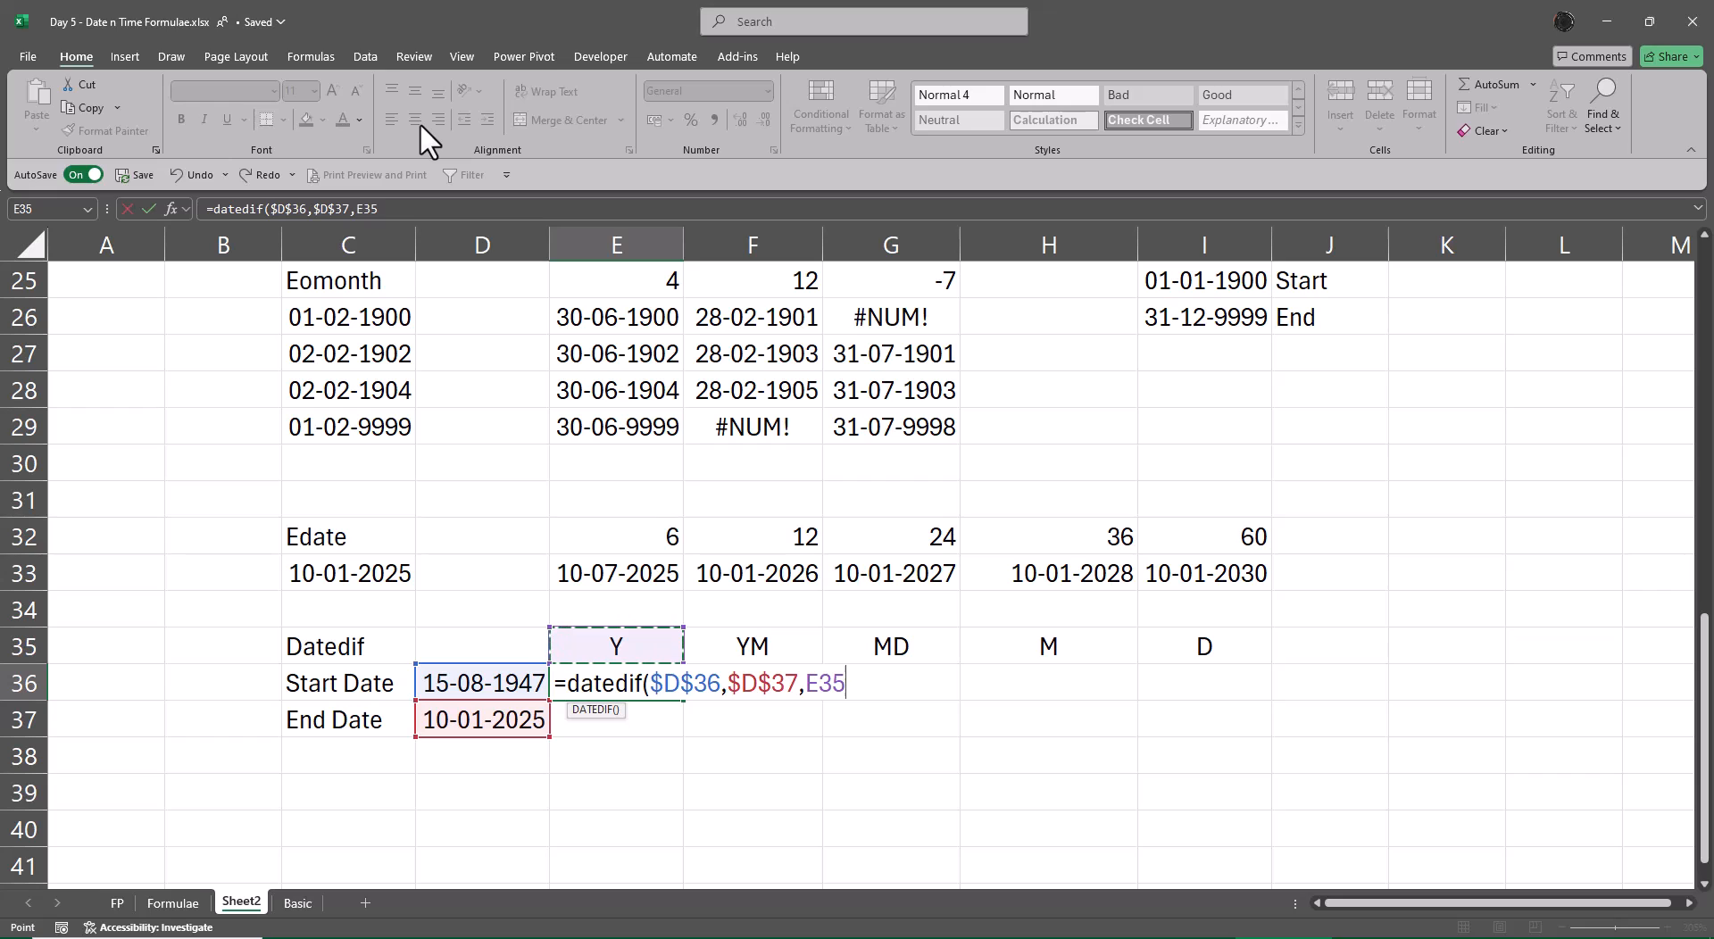
key(ctrl+Return)
Step: Fill the DATEDIF formula from E36 across to I36 and centre the results
key(shift+Right)
key(shift+Right)
key(shift+Right)
key(shift+Right)
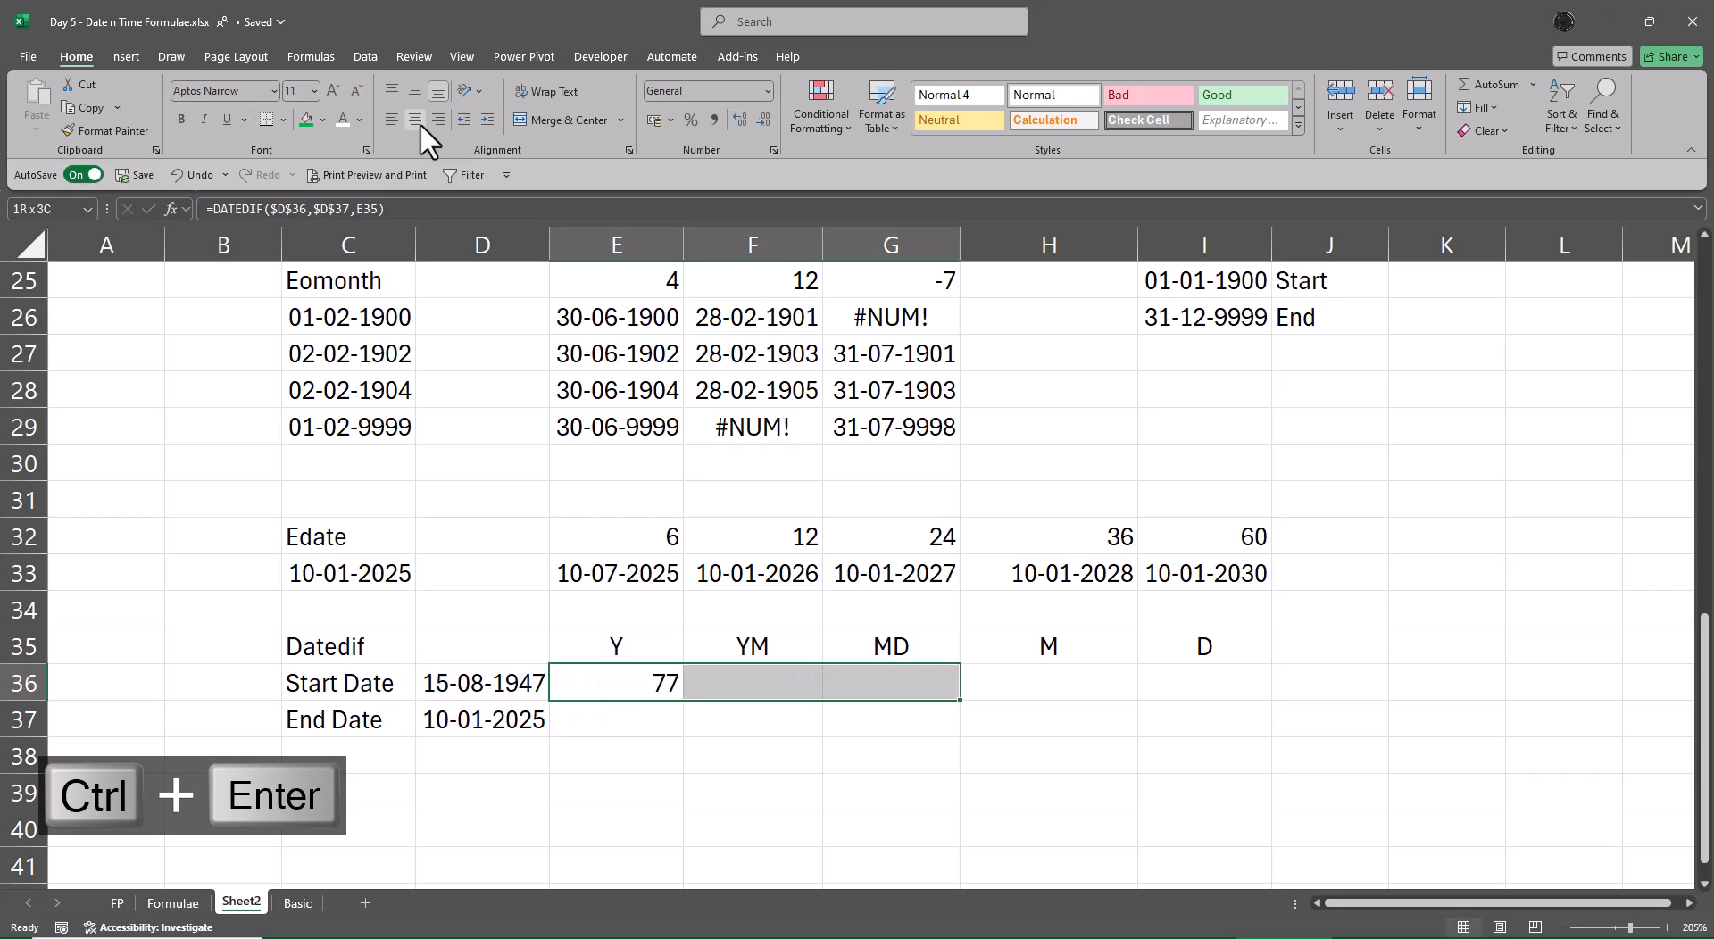
key(ctrl+r)
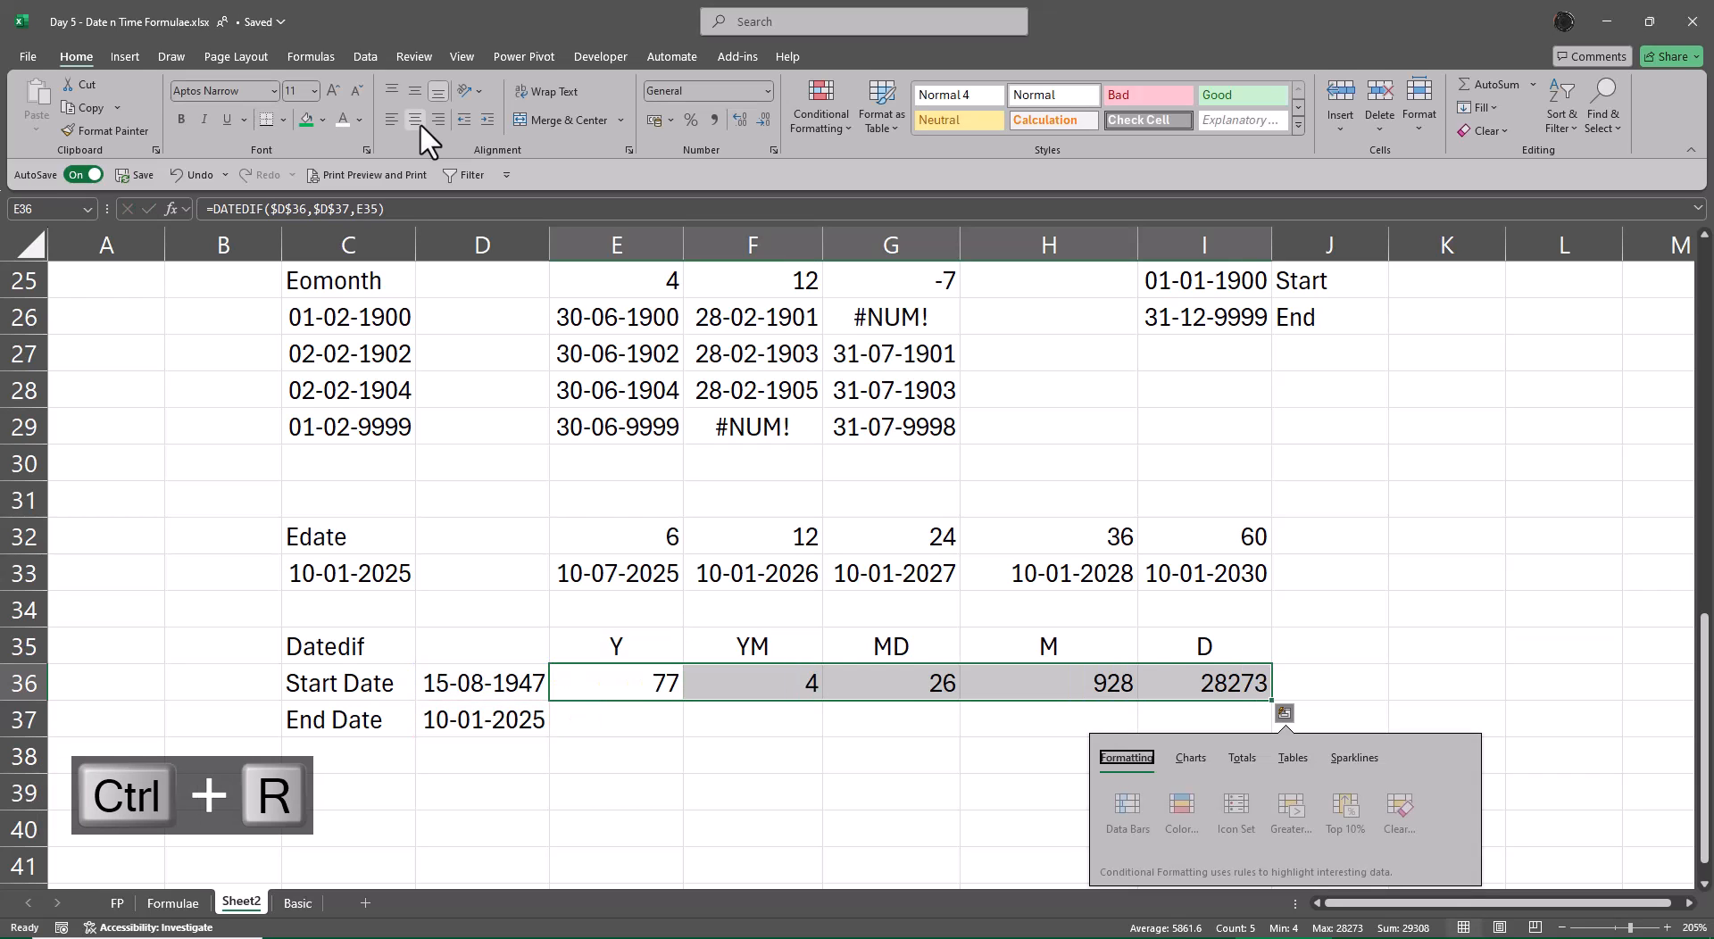
key(Escape)
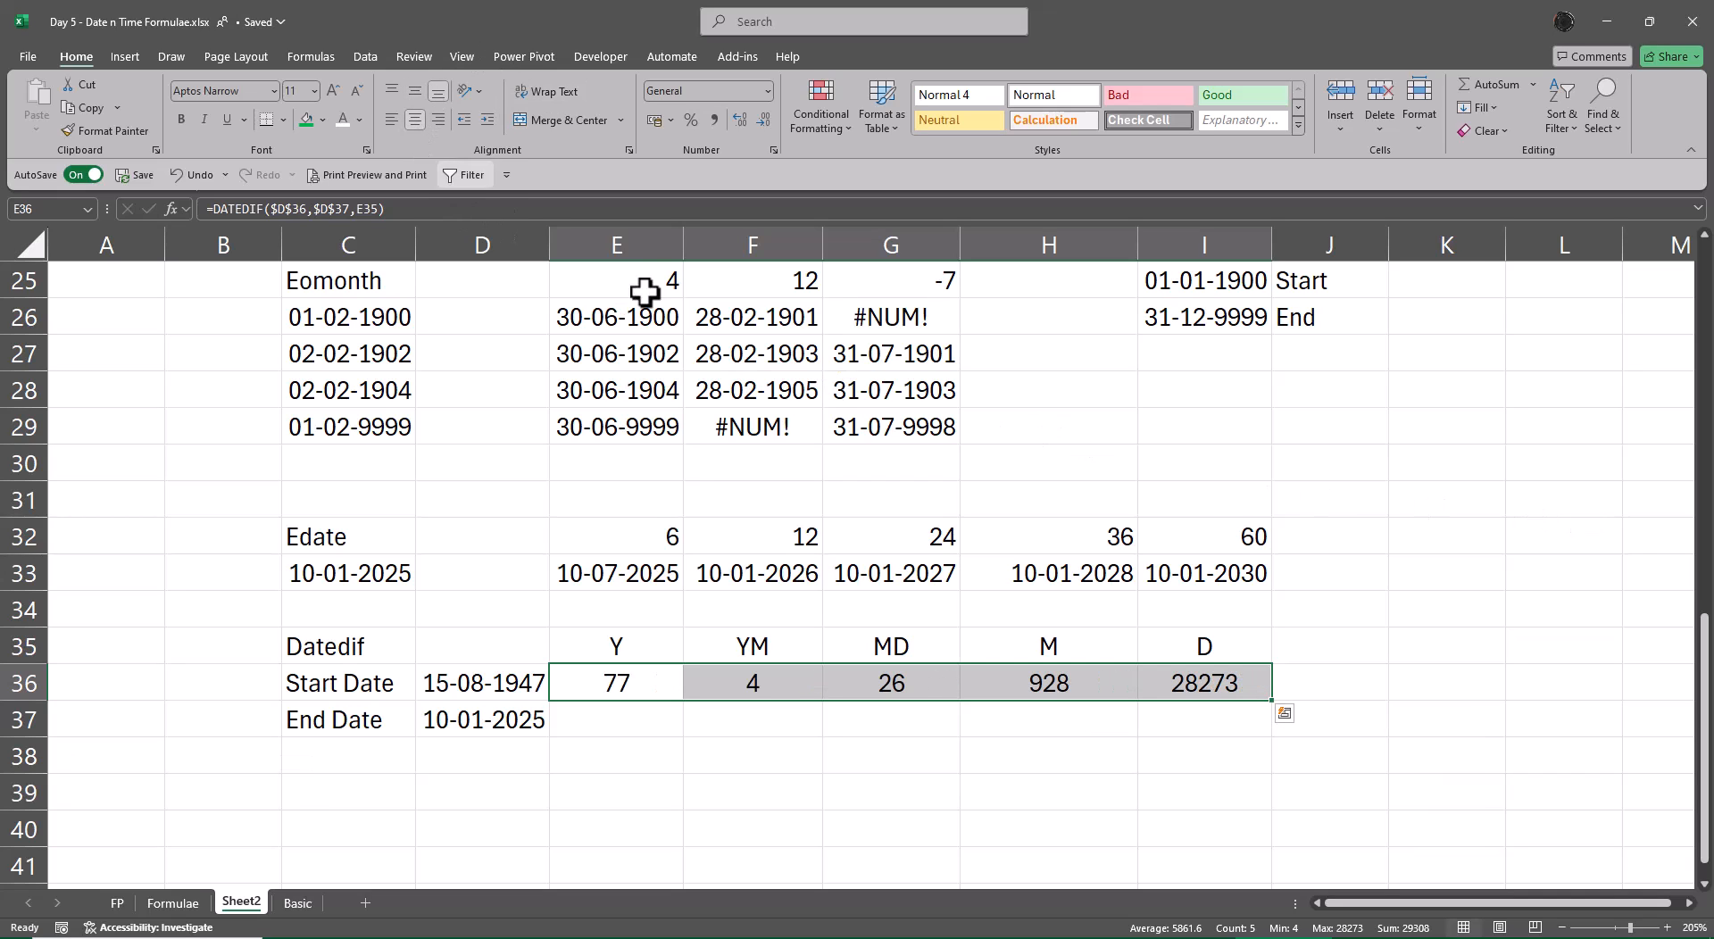
click(1532, 517)
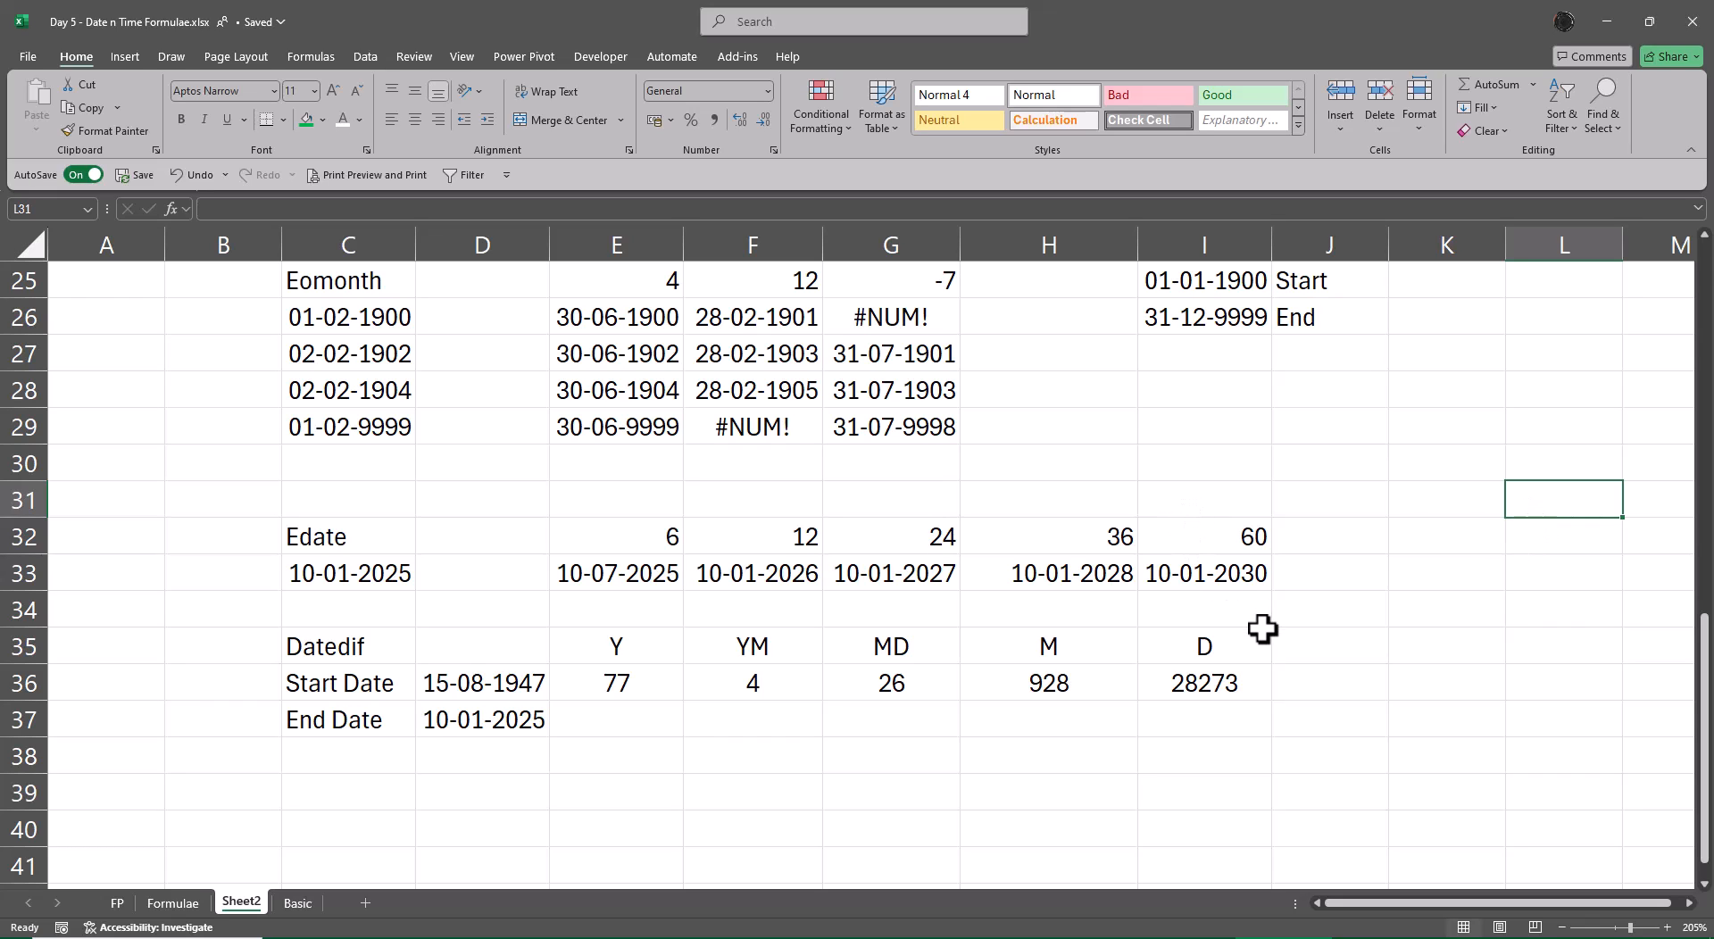
Step: Go to the Formulae sheet and review the list of date and time formulae from its beginning
scroll(1263, 629, up, 4)
scroll(1262, 630, up, 4)
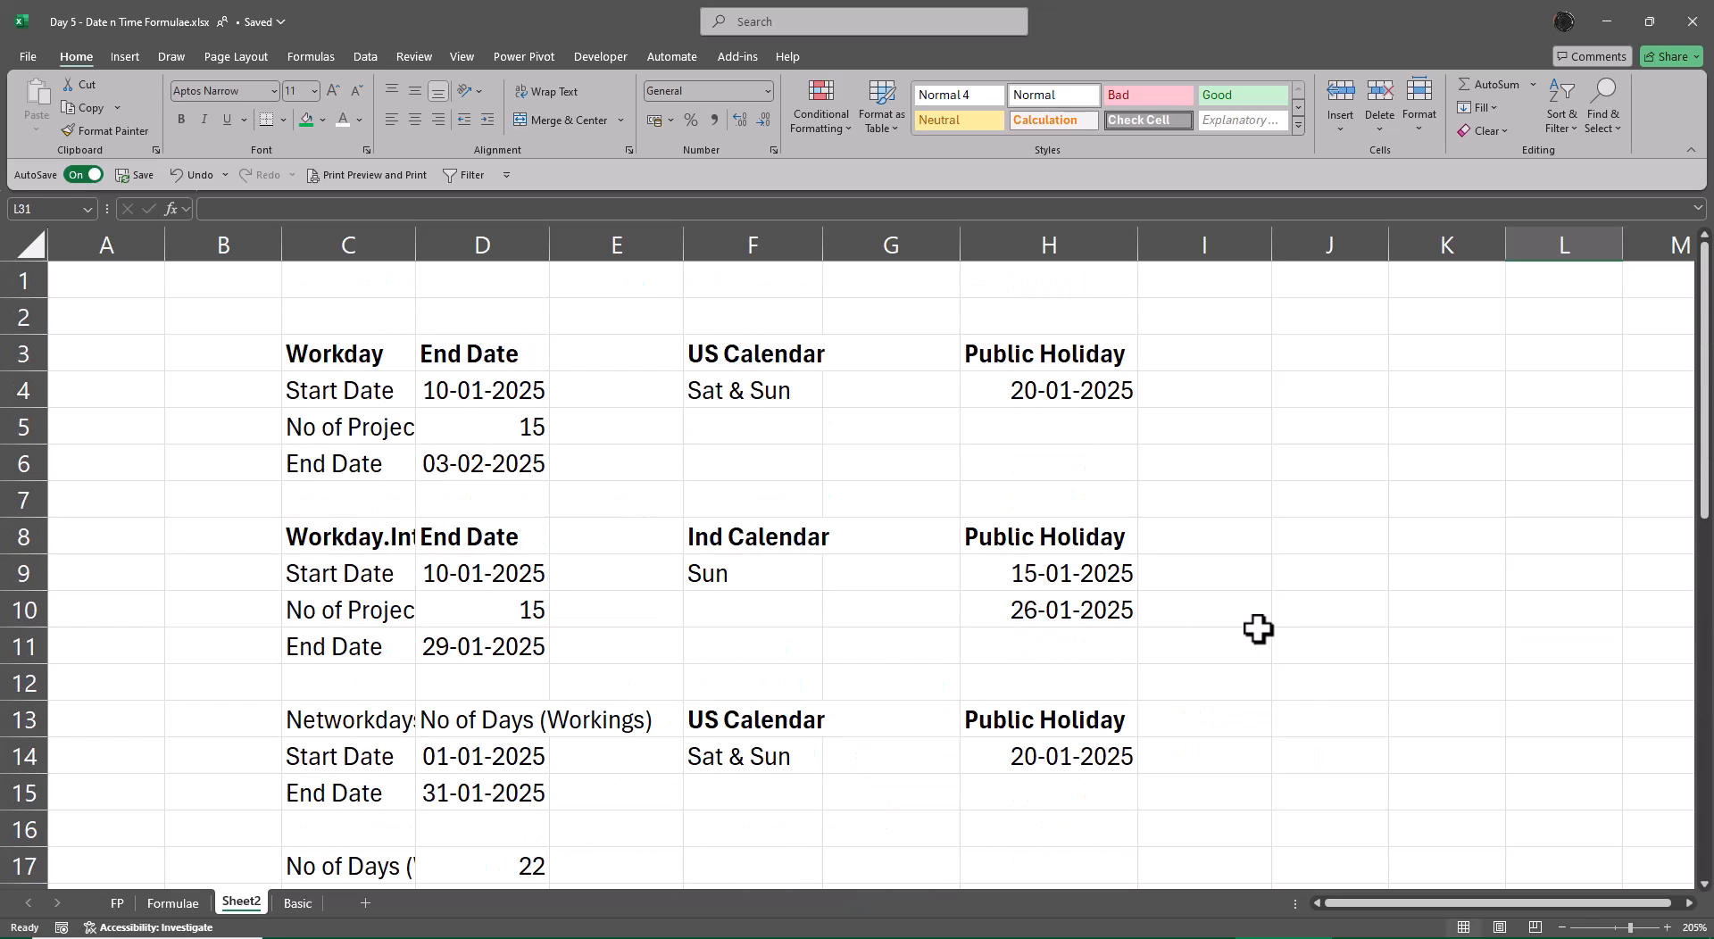
click(176, 909)
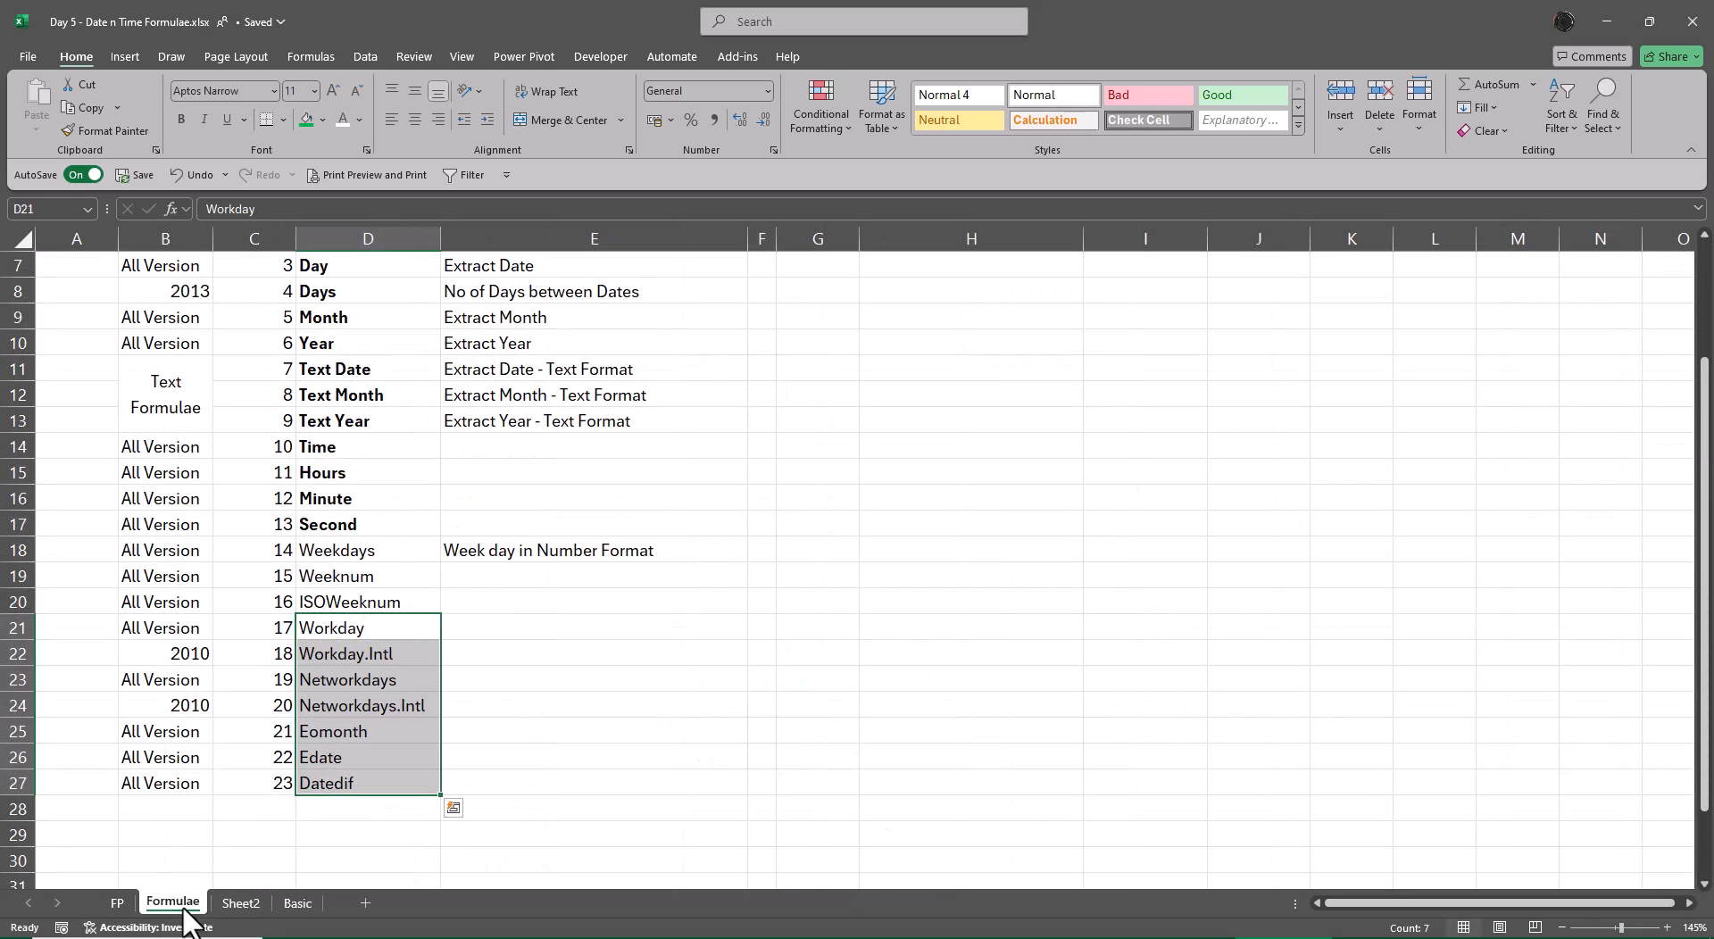
click(594, 766)
scroll(711, 774, up, 2)
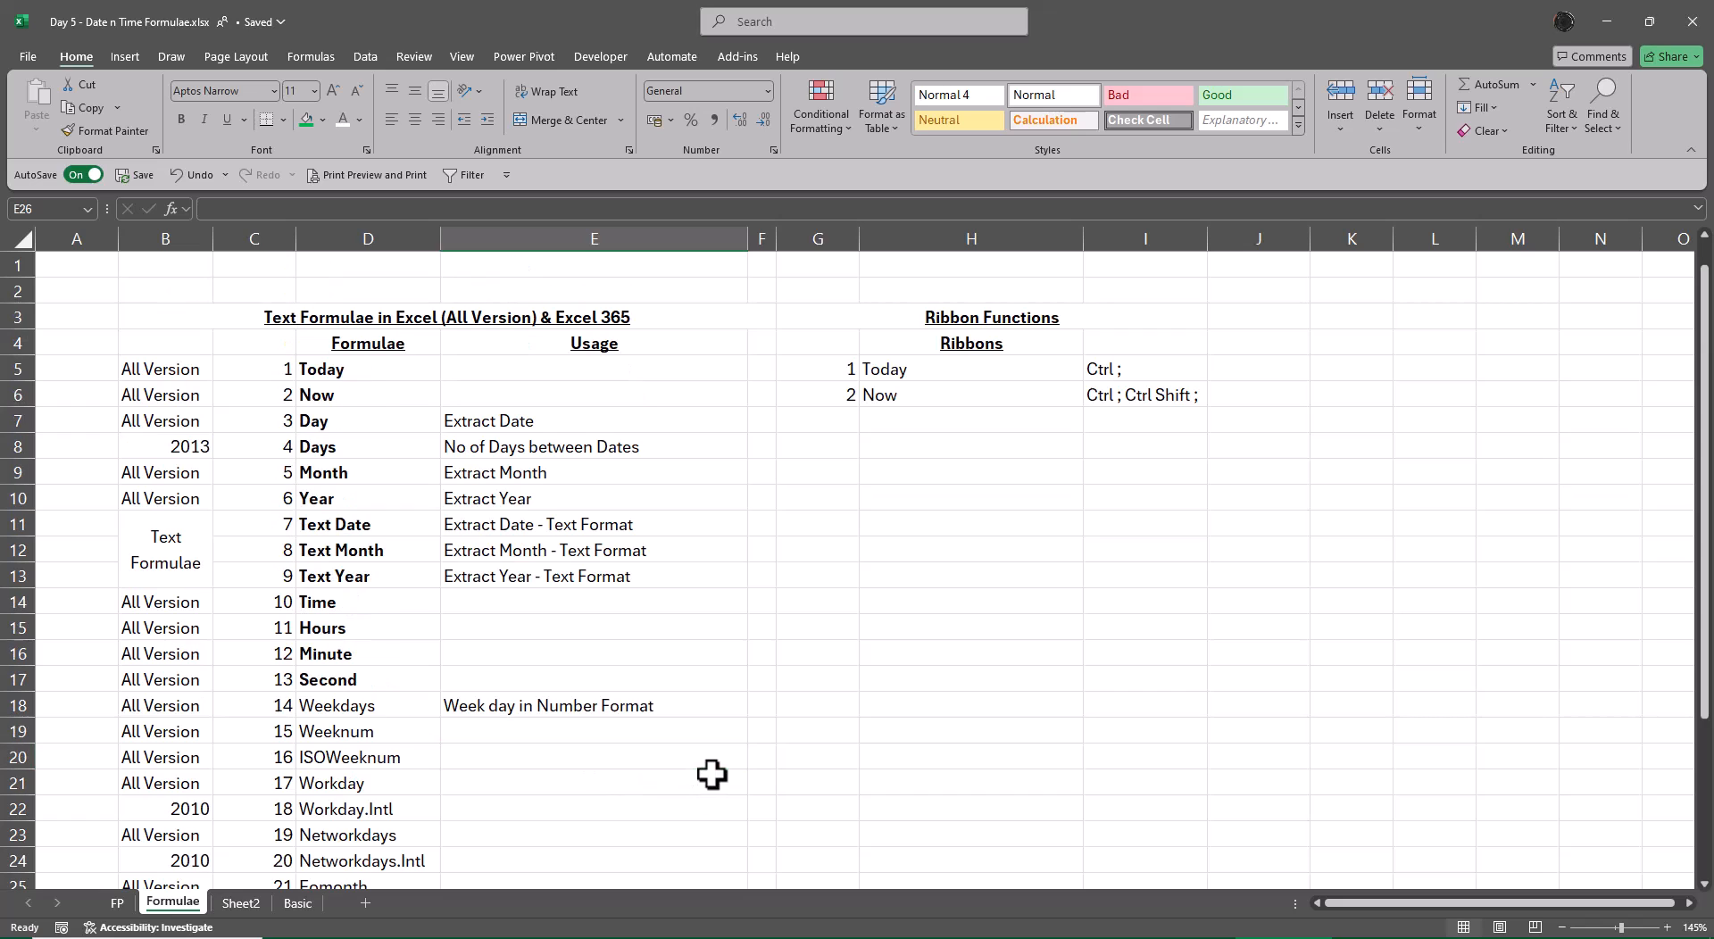
Step: Move Sheet2 after the Basic sheet and rename it Intermediate
scroll(733, 770, down, 2)
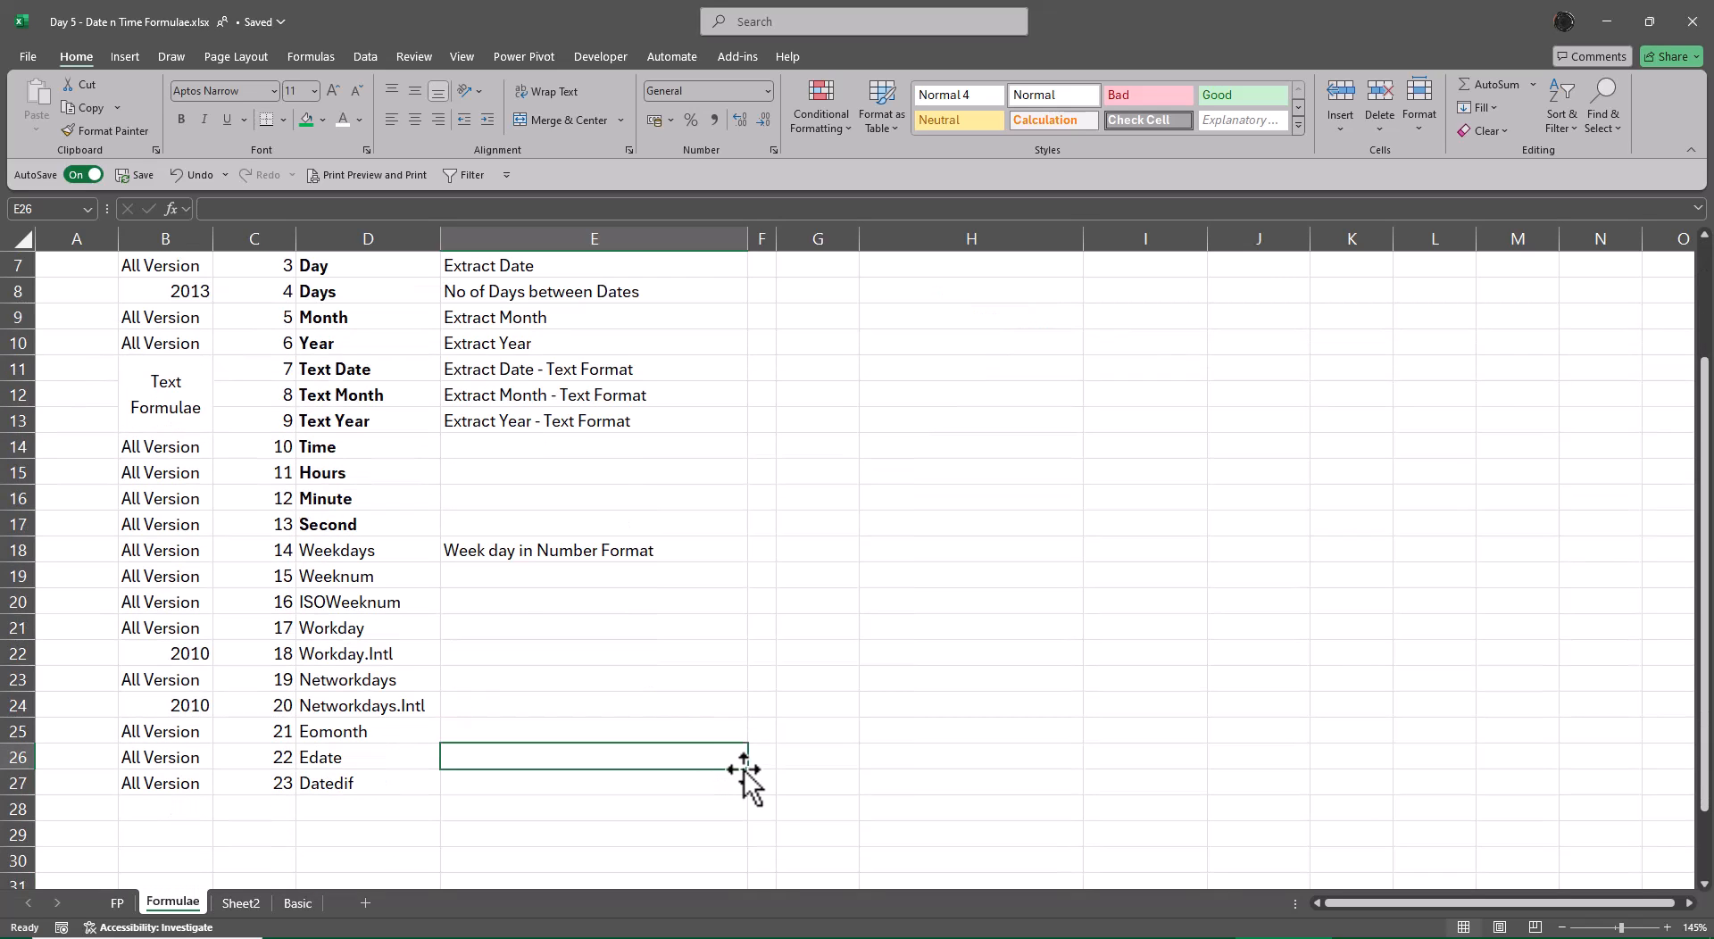
click(247, 906)
drag(244, 905, 362, 909)
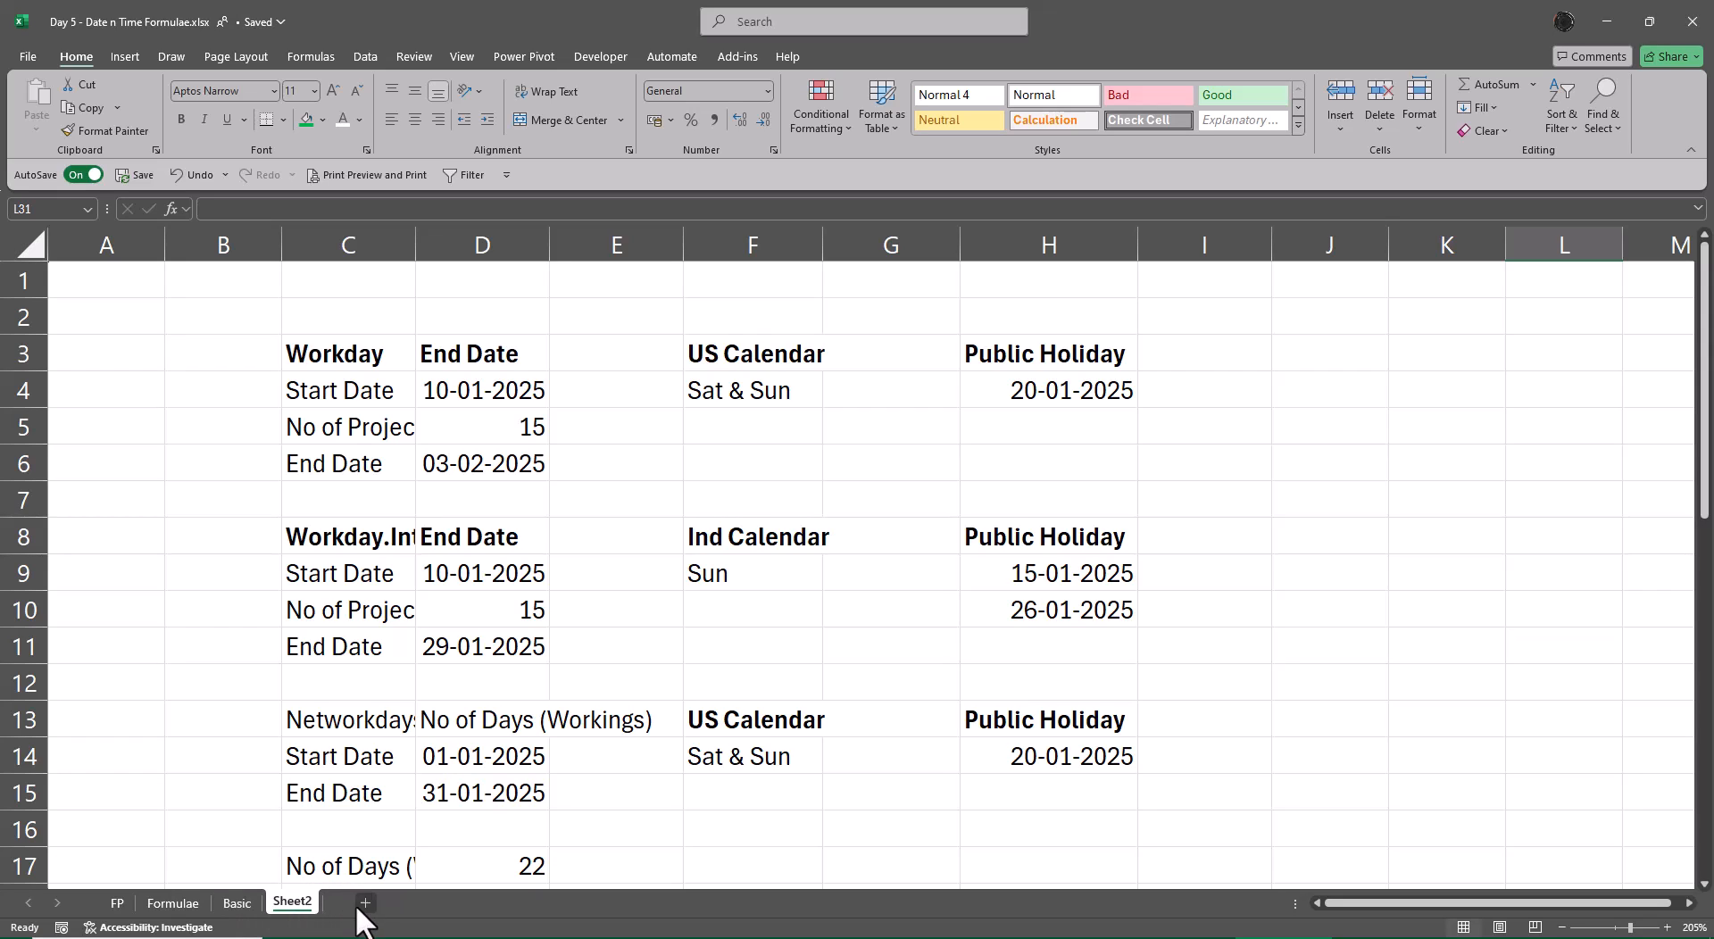
double_click(302, 903)
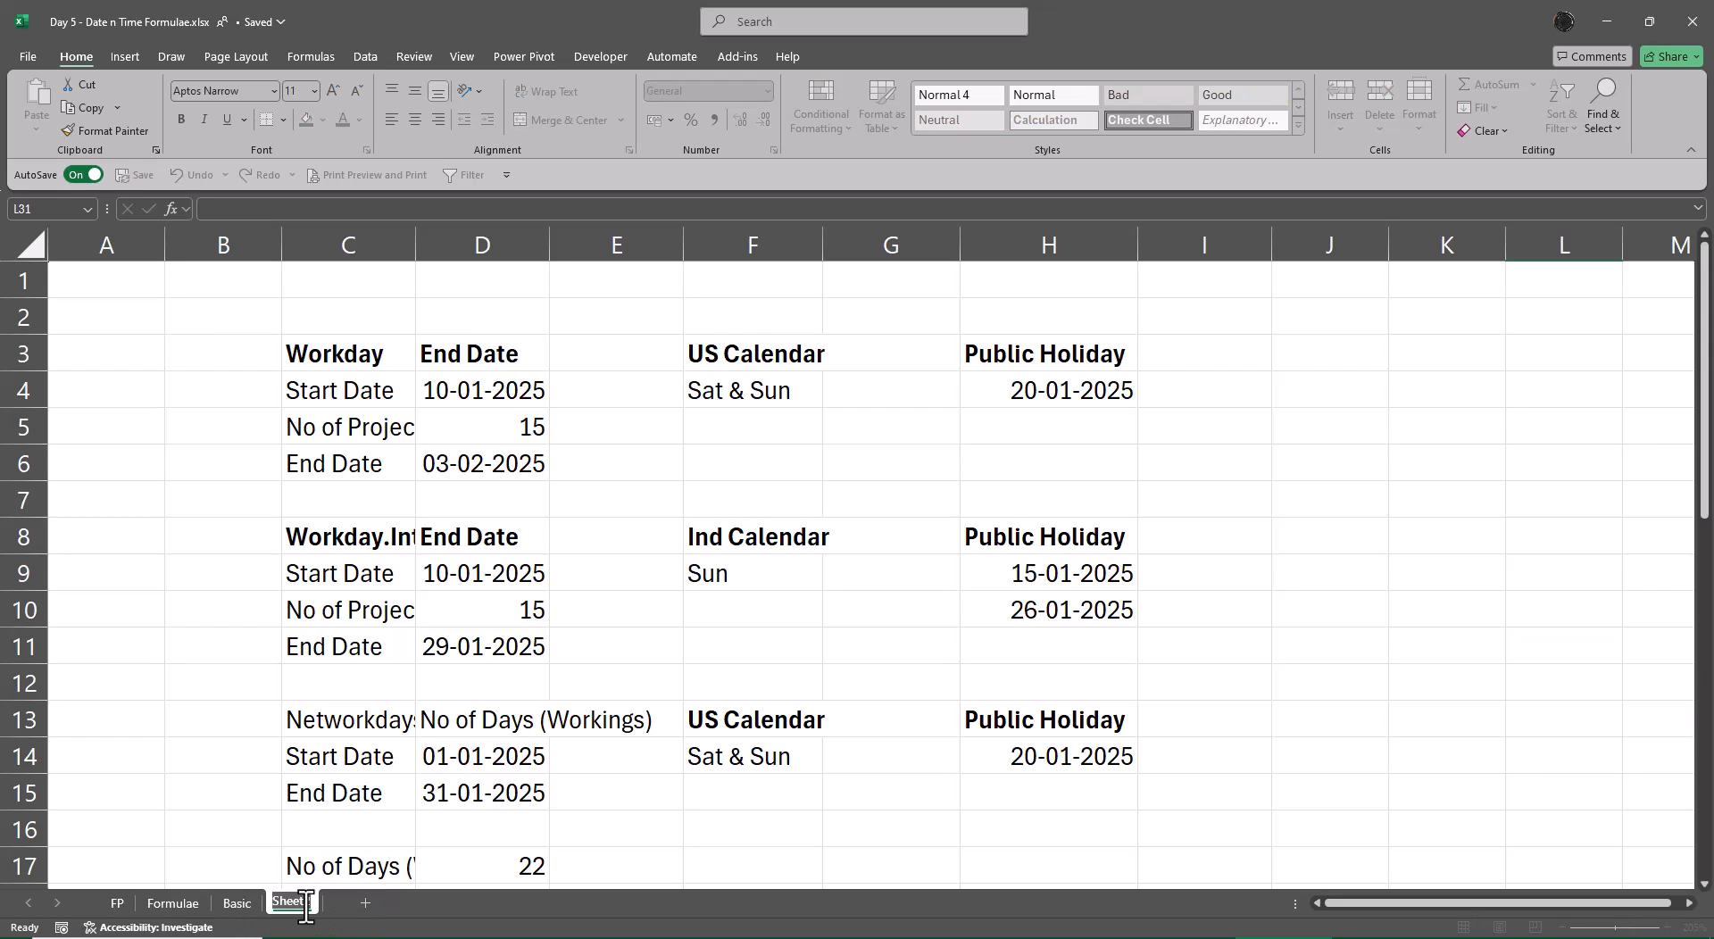
text(Intern)
text(ediate)
key(Return)
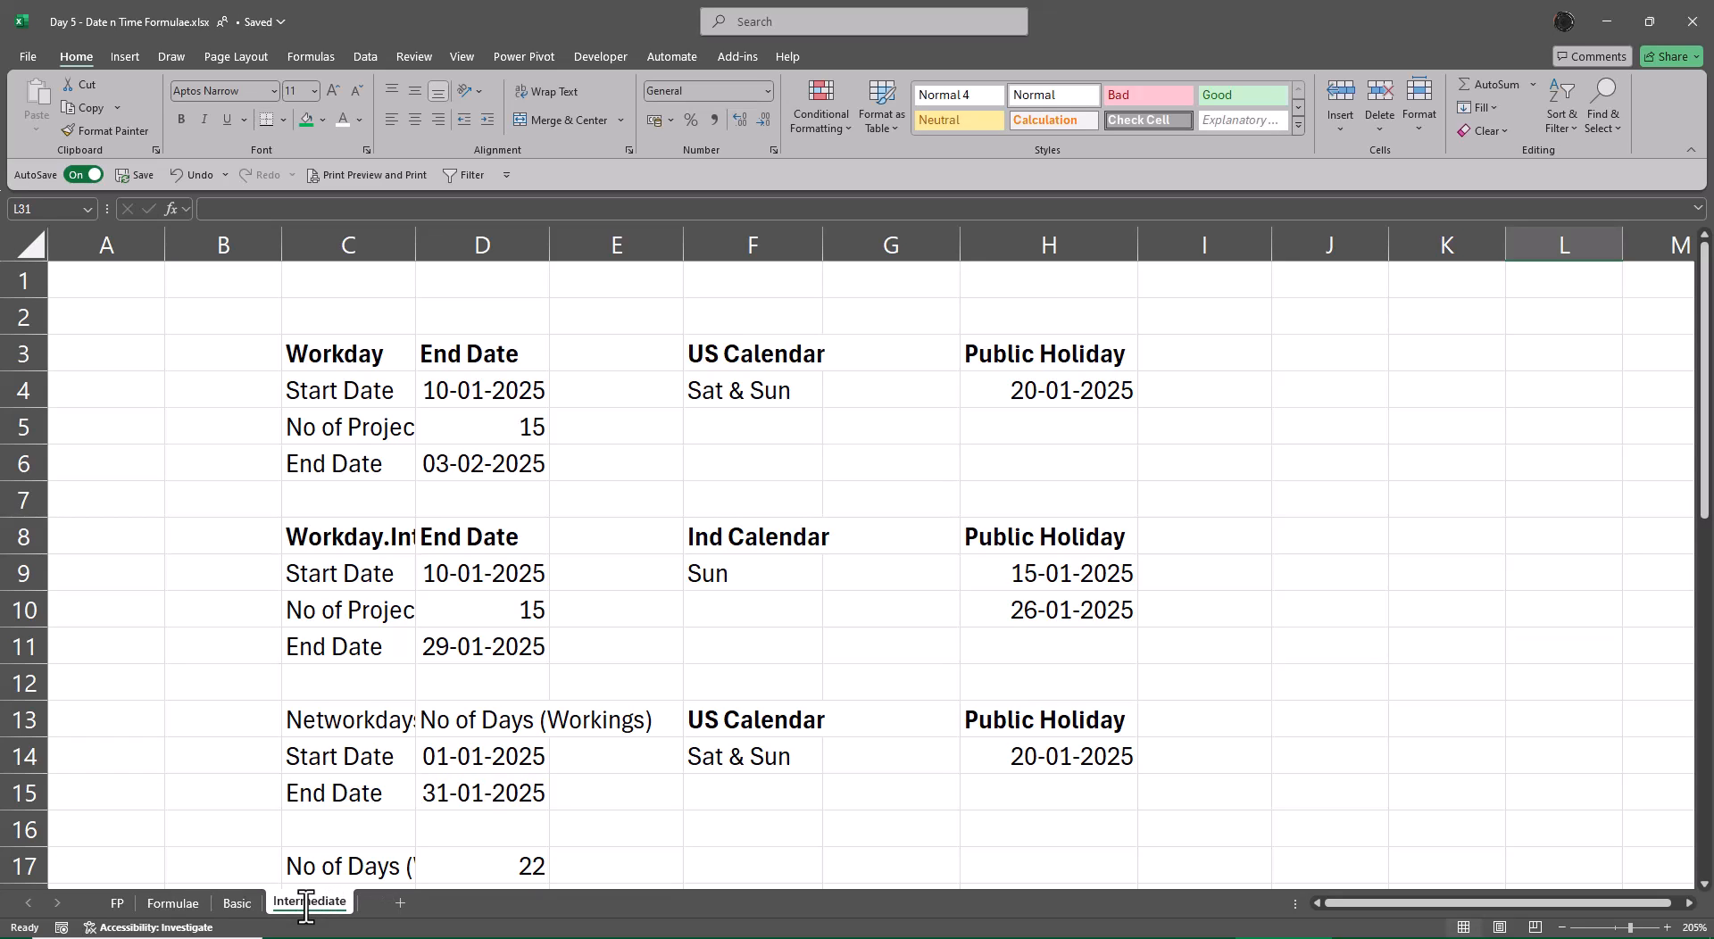
Step: Auto-fit the width of column C on the Intermediate sheet to its contents
drag(411, 248, 410, 248)
double_click(410, 248)
click(777, 577)
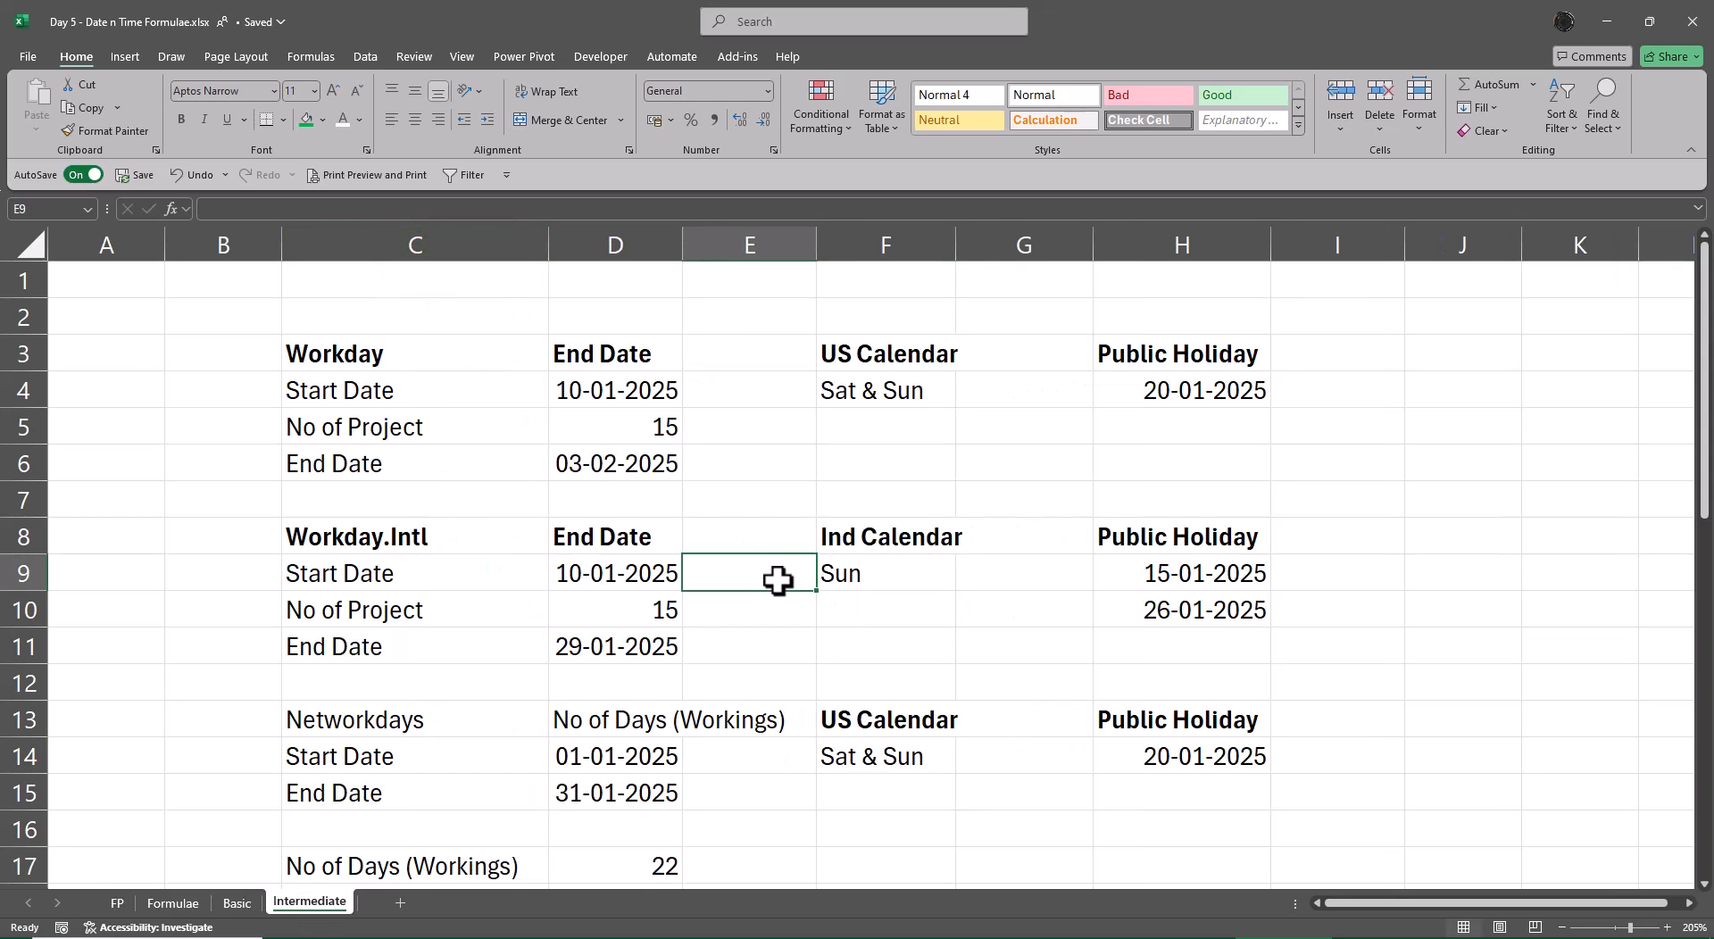
Step: Make the Networkdays heading in C13 and the Networkdays.Intl heading in C19 bold
scroll(791, 577, down, 3)
scroll(790, 578, down, 1)
scroll(795, 576, down, 1)
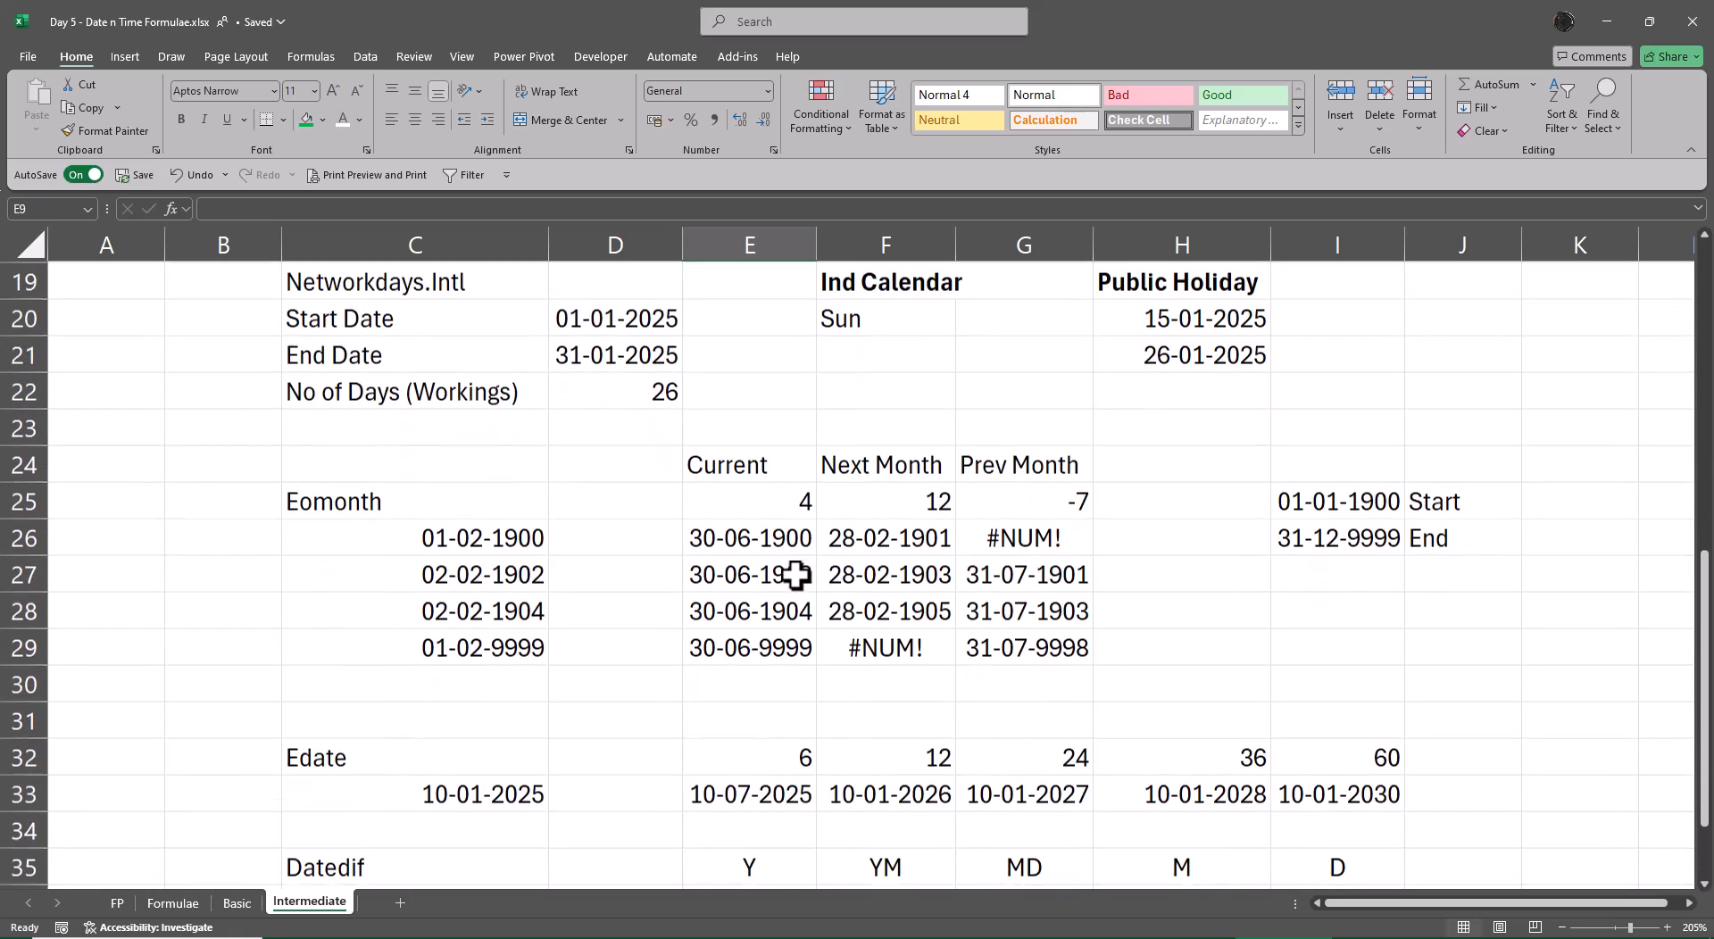
scroll(1321, 625, down, 1)
scroll(1322, 625, down, 2)
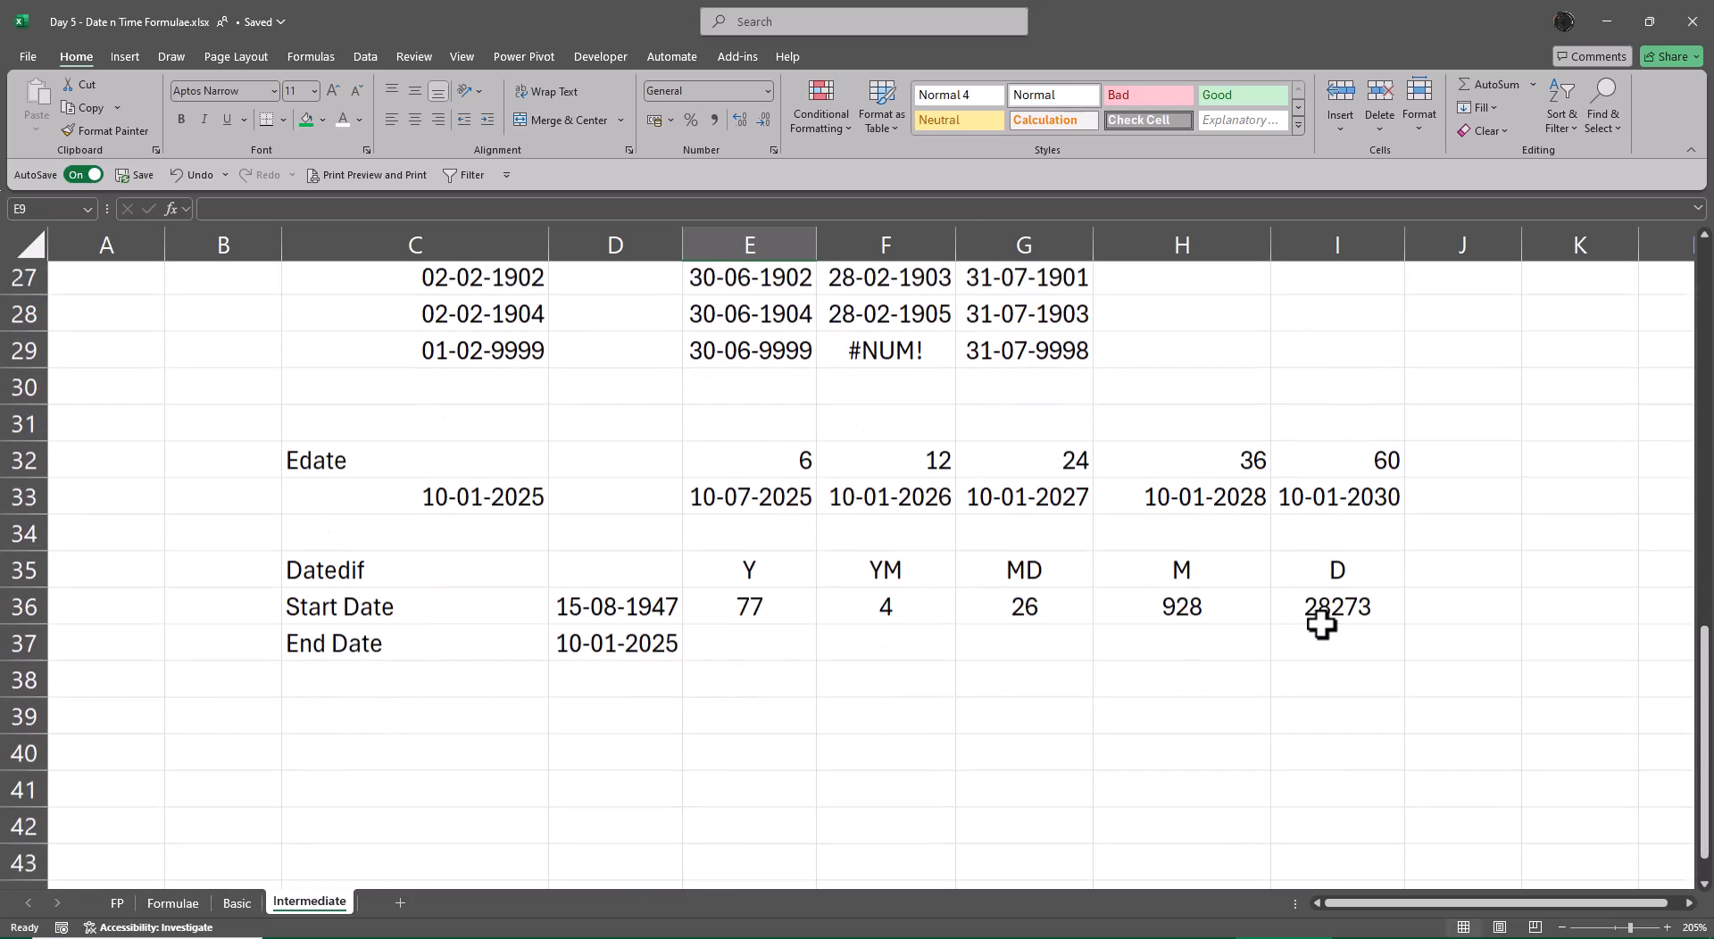
scroll(1382, 667, up, 7)
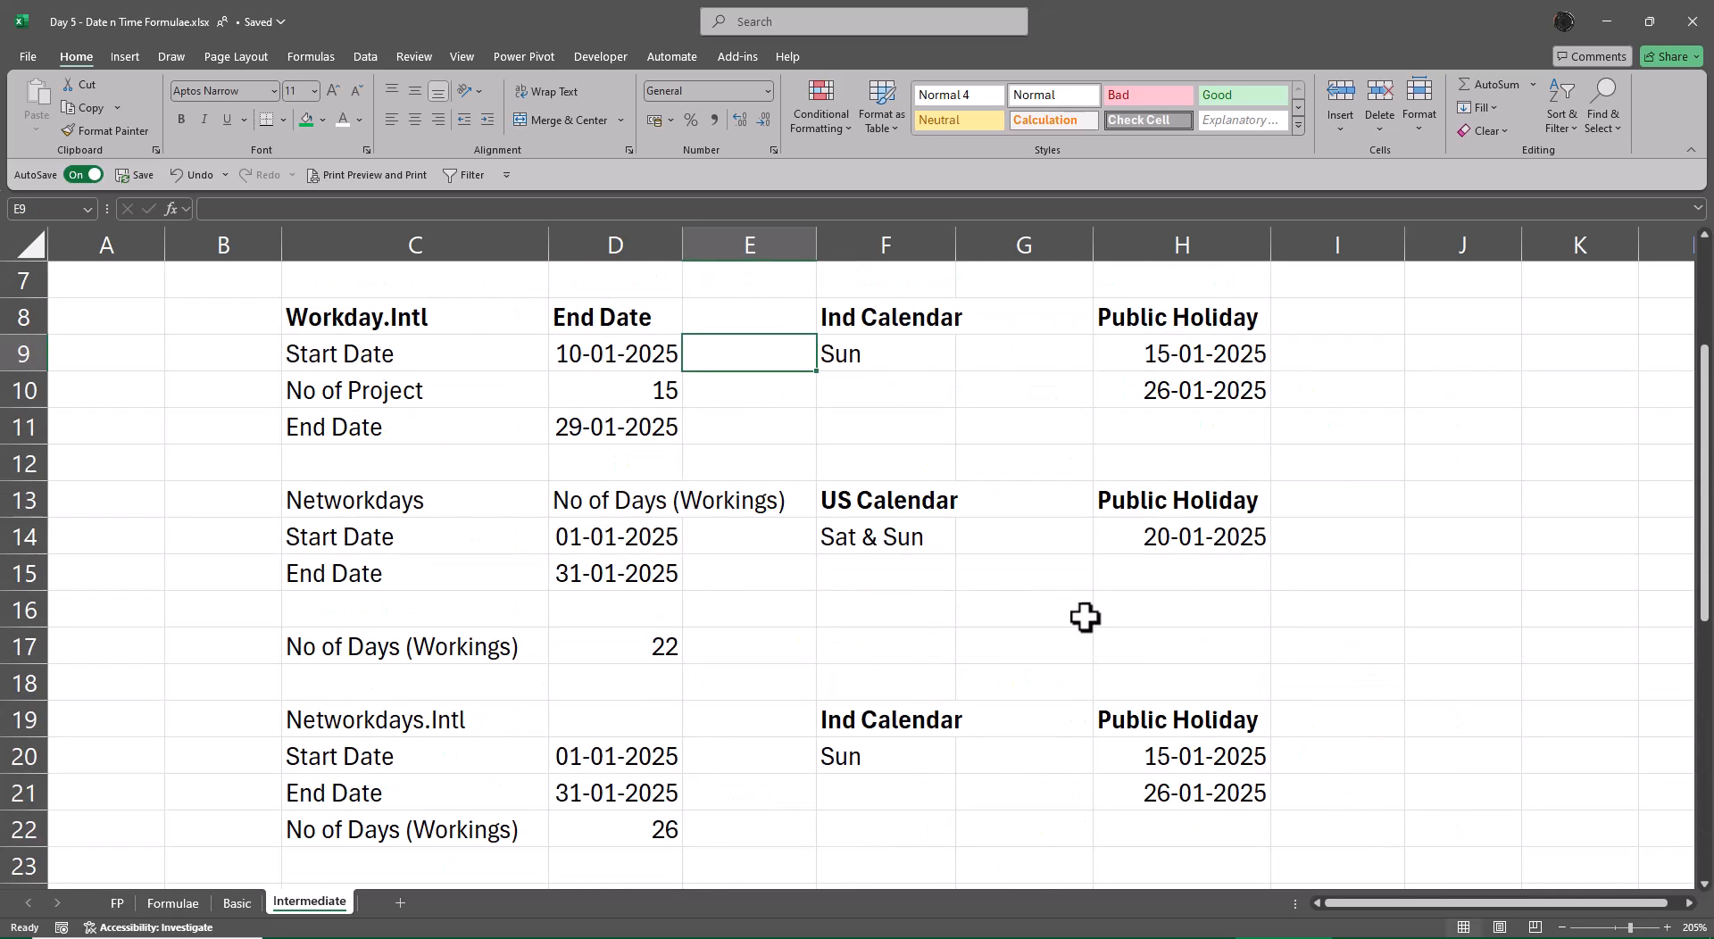
click(400, 503)
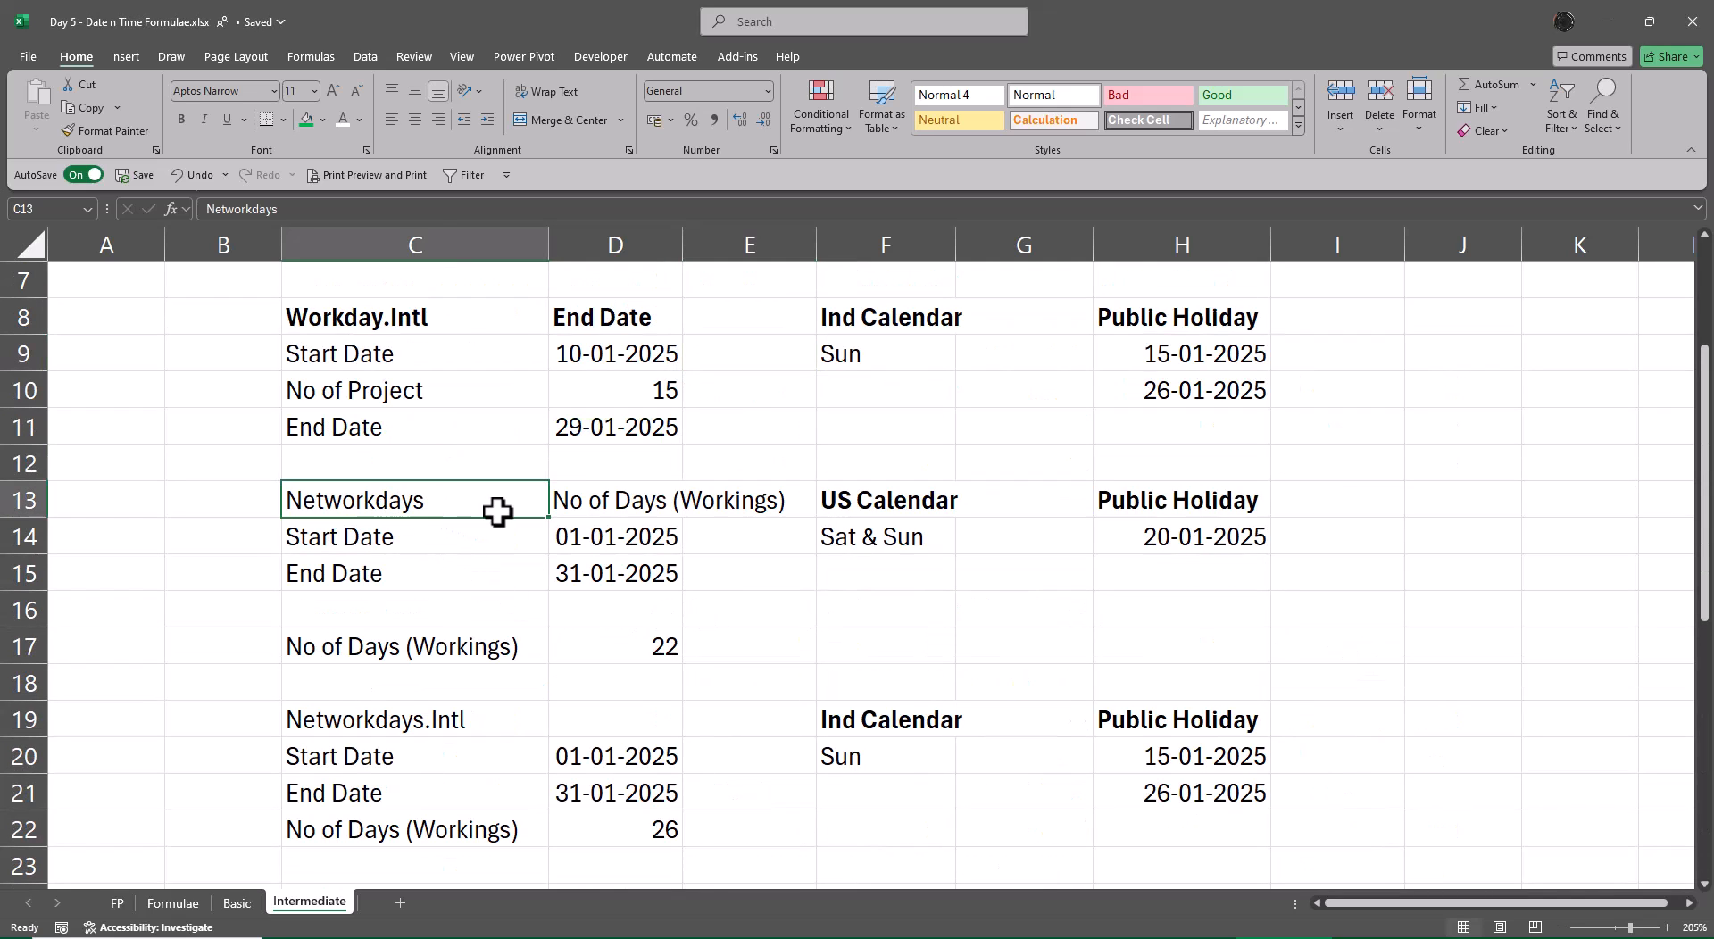
key(ctrl+b)
click(432, 648)
click(468, 714)
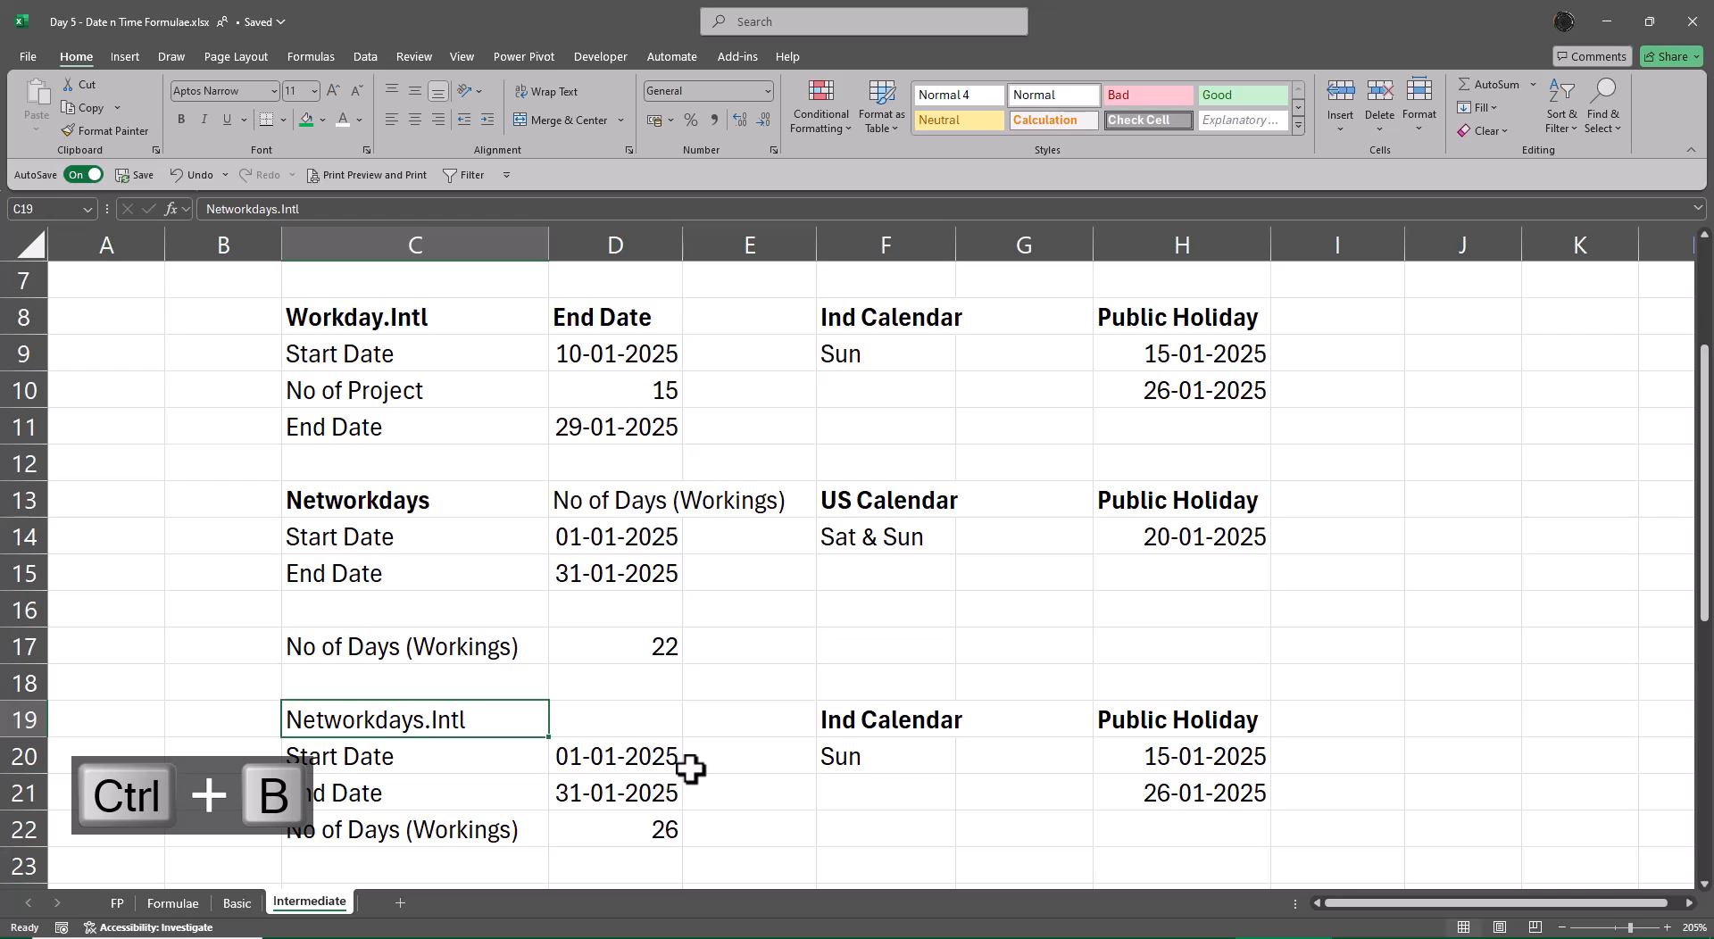
key(ctrl+b)
Step: Make the Eomonth, Edate and Datedif headings in C25, C32 and C35 bold
scroll(688, 764, down, 4)
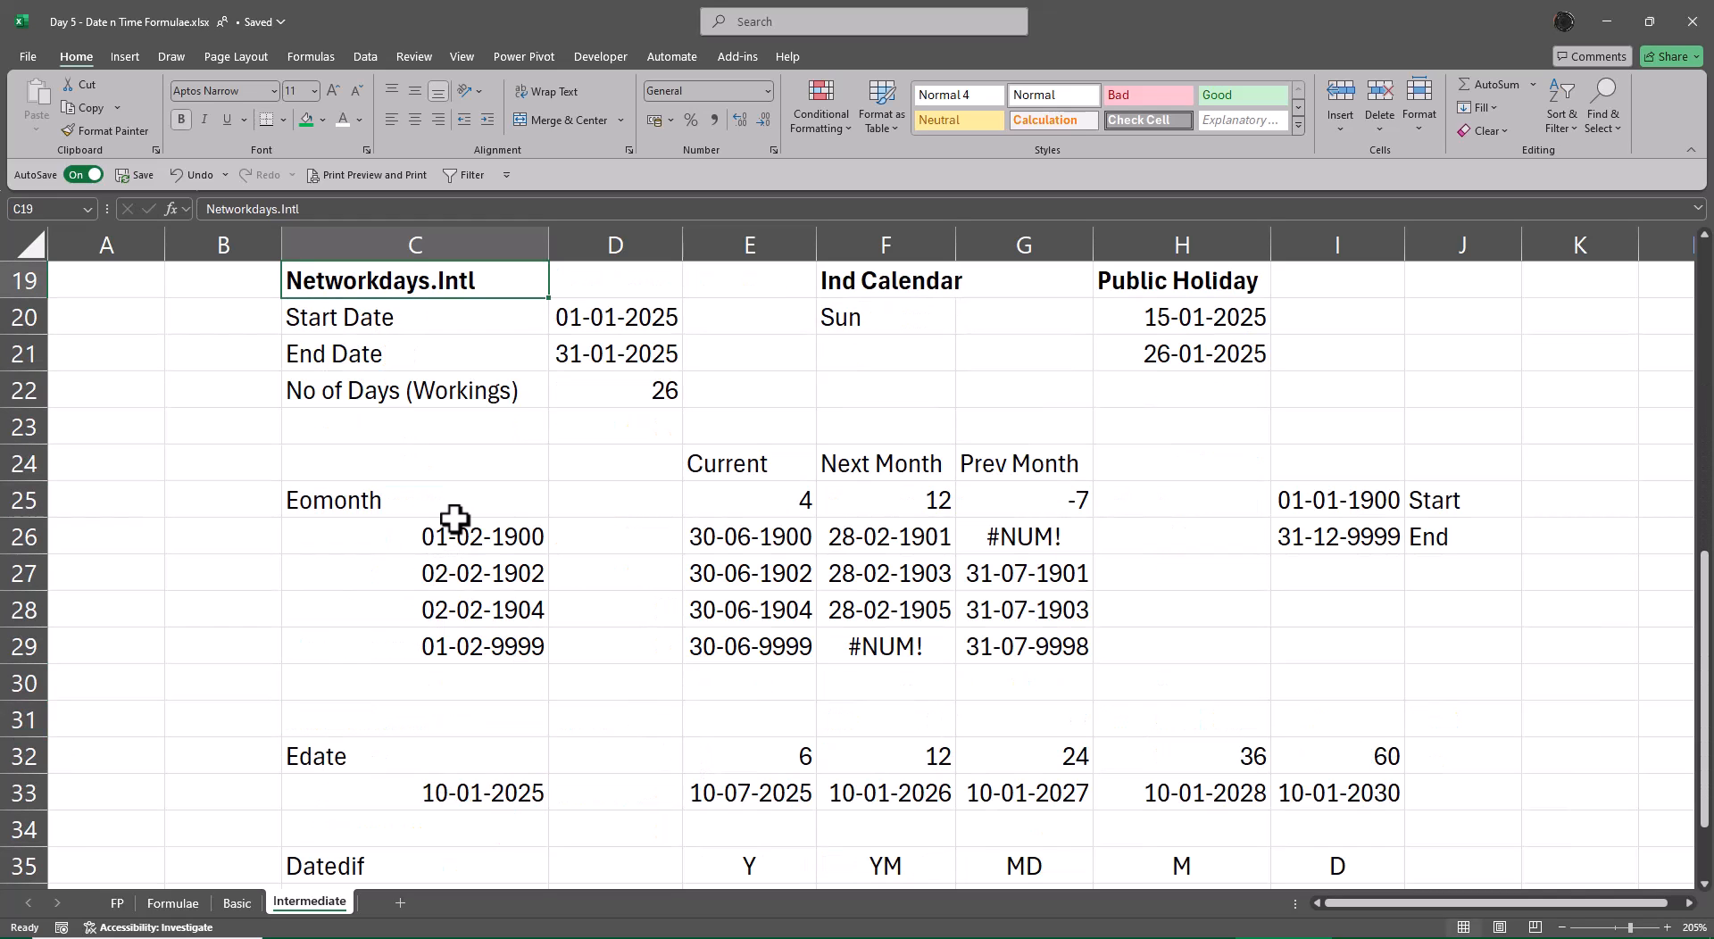
click(454, 511)
key(ctrl+b)
scroll(460, 522, down, 2)
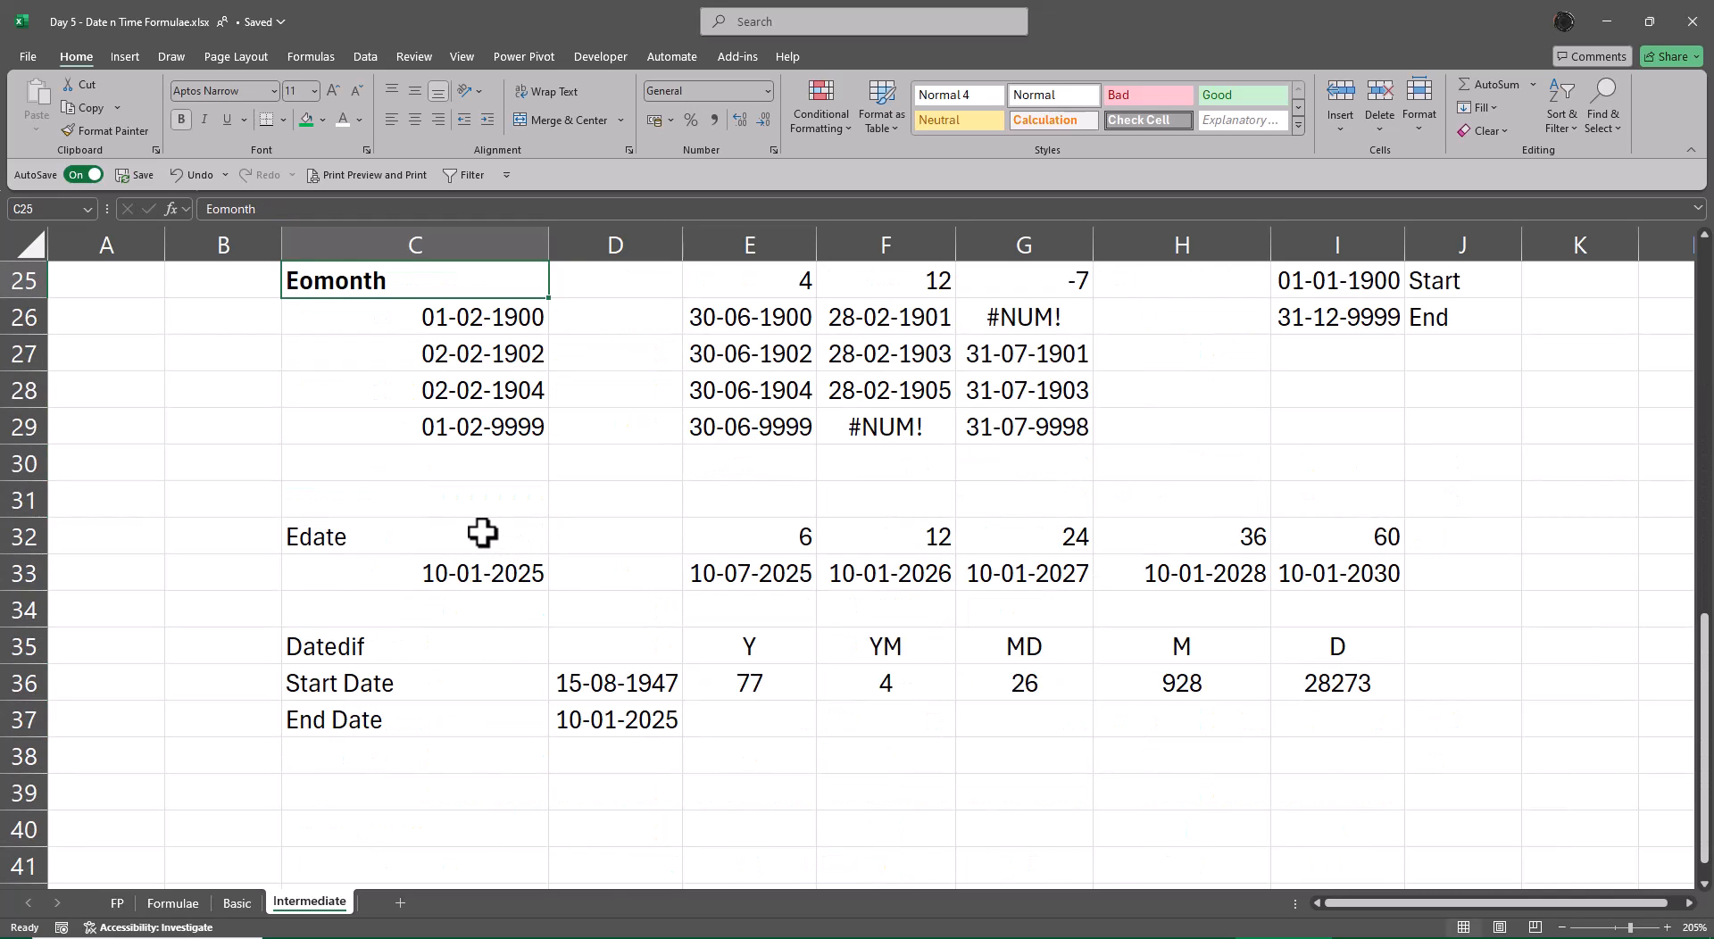
click(482, 533)
key(ctrl+b)
click(479, 647)
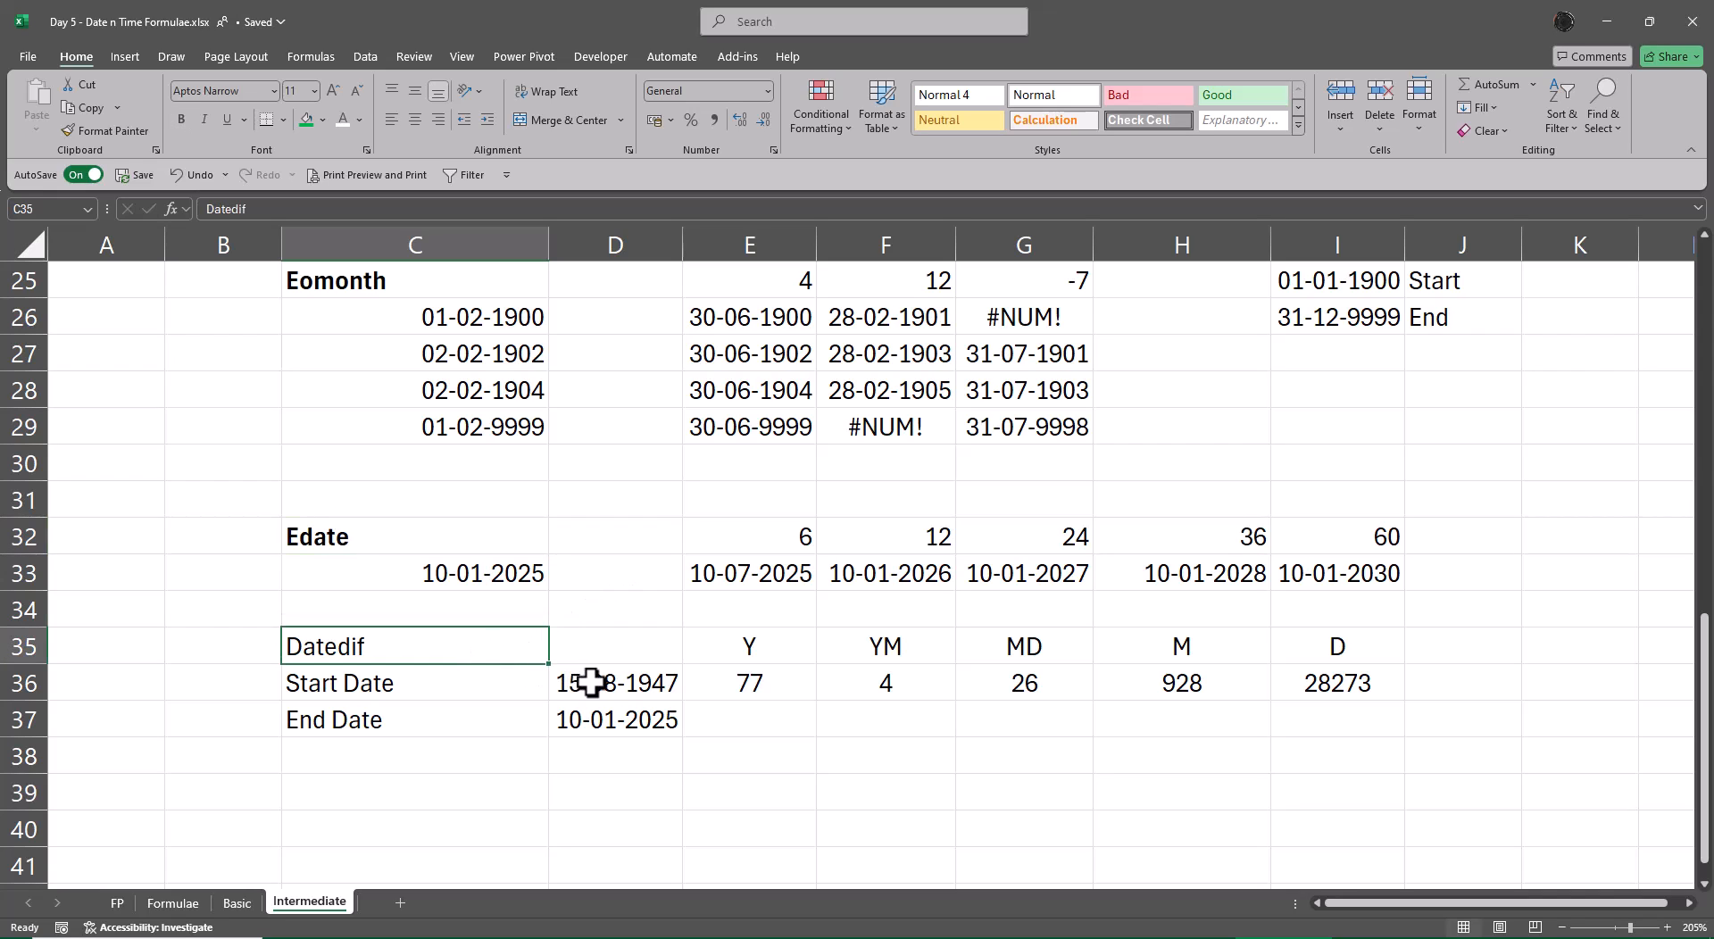
key(ctrl+b)
drag(704, 768, 750, 795)
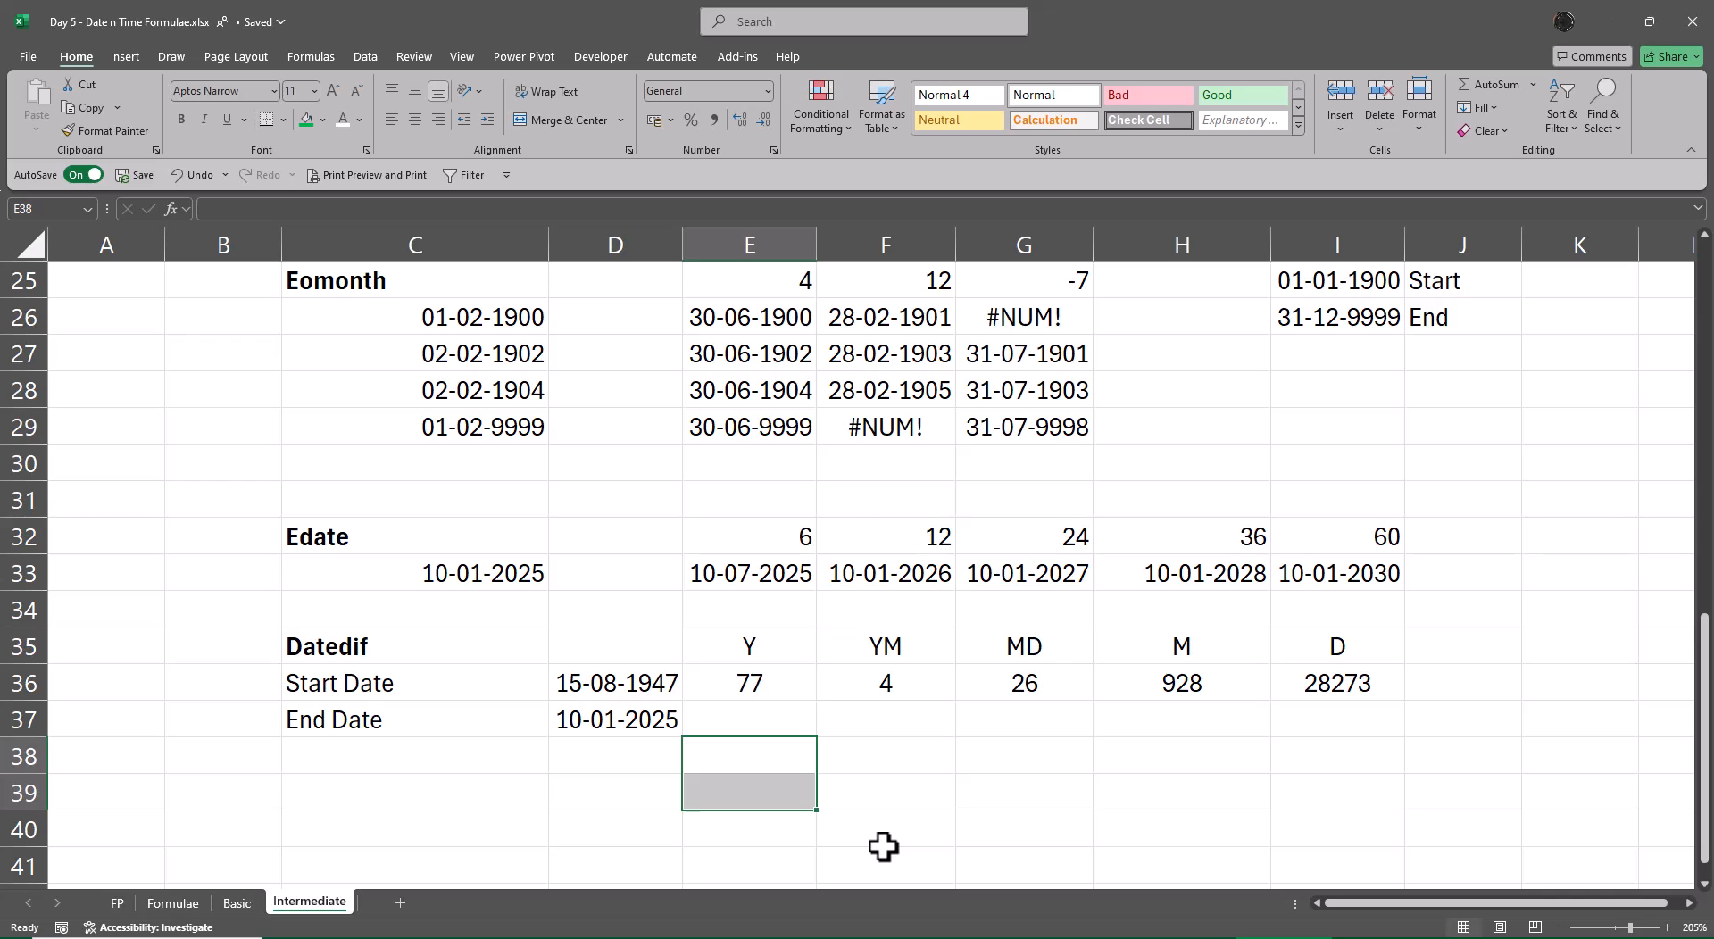
key(shift+Up)
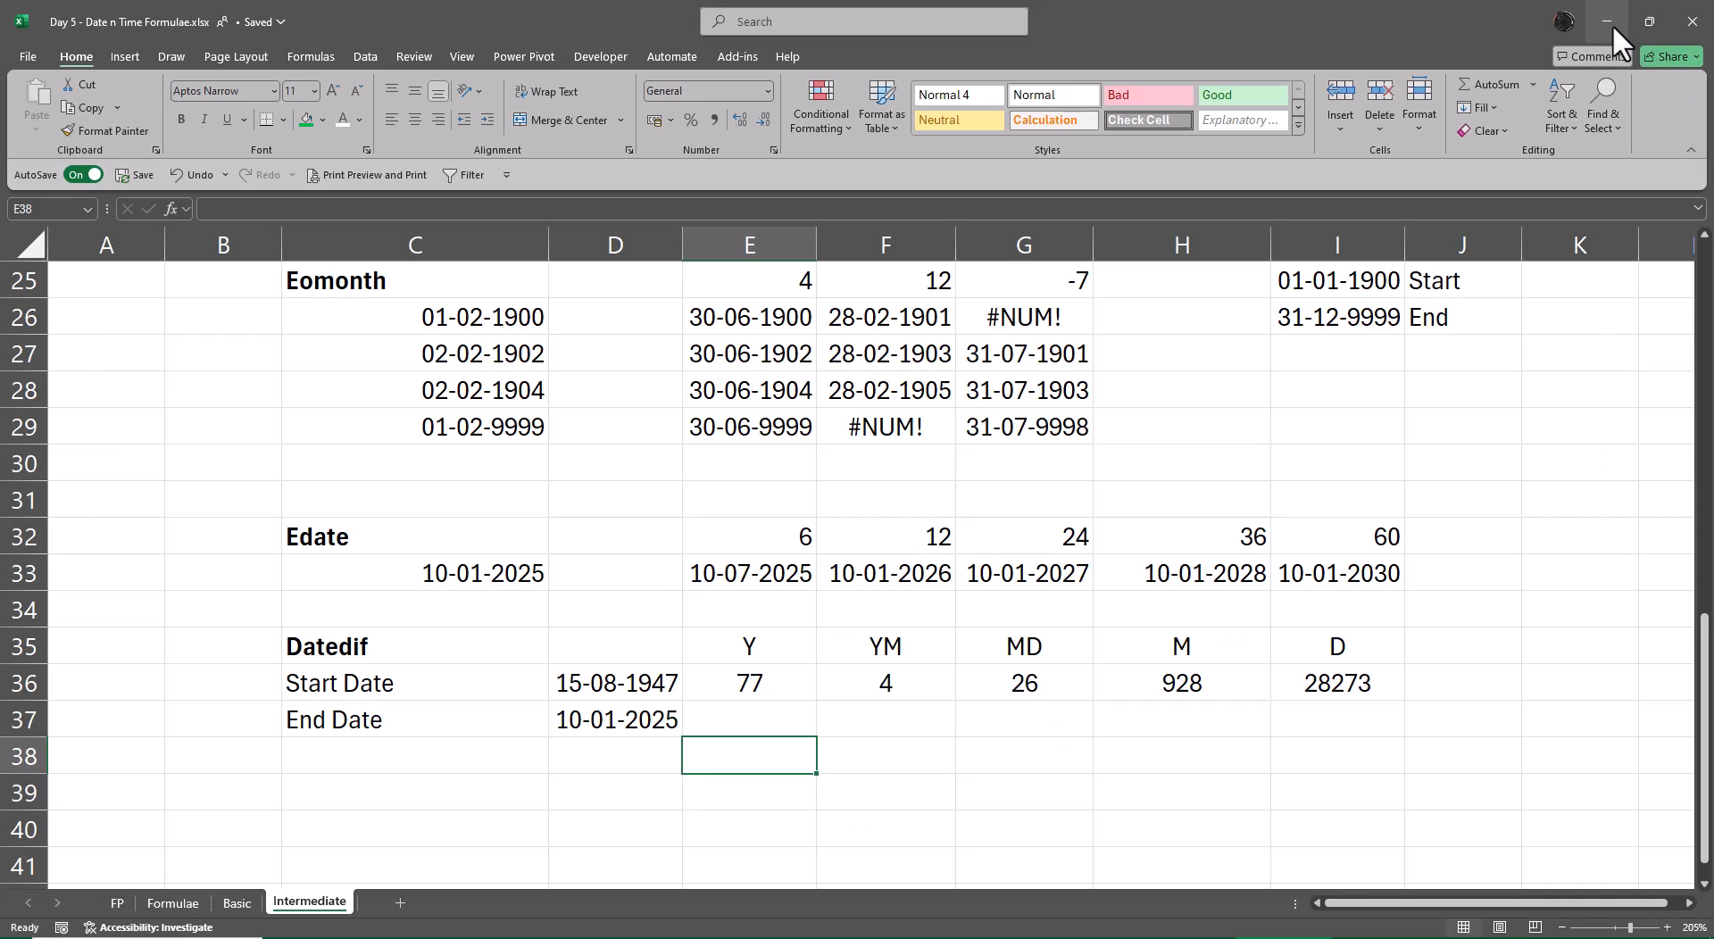
Step: Leave the workbook window and close the browser window showing the US calendar 2025 search
click(1707, 27)
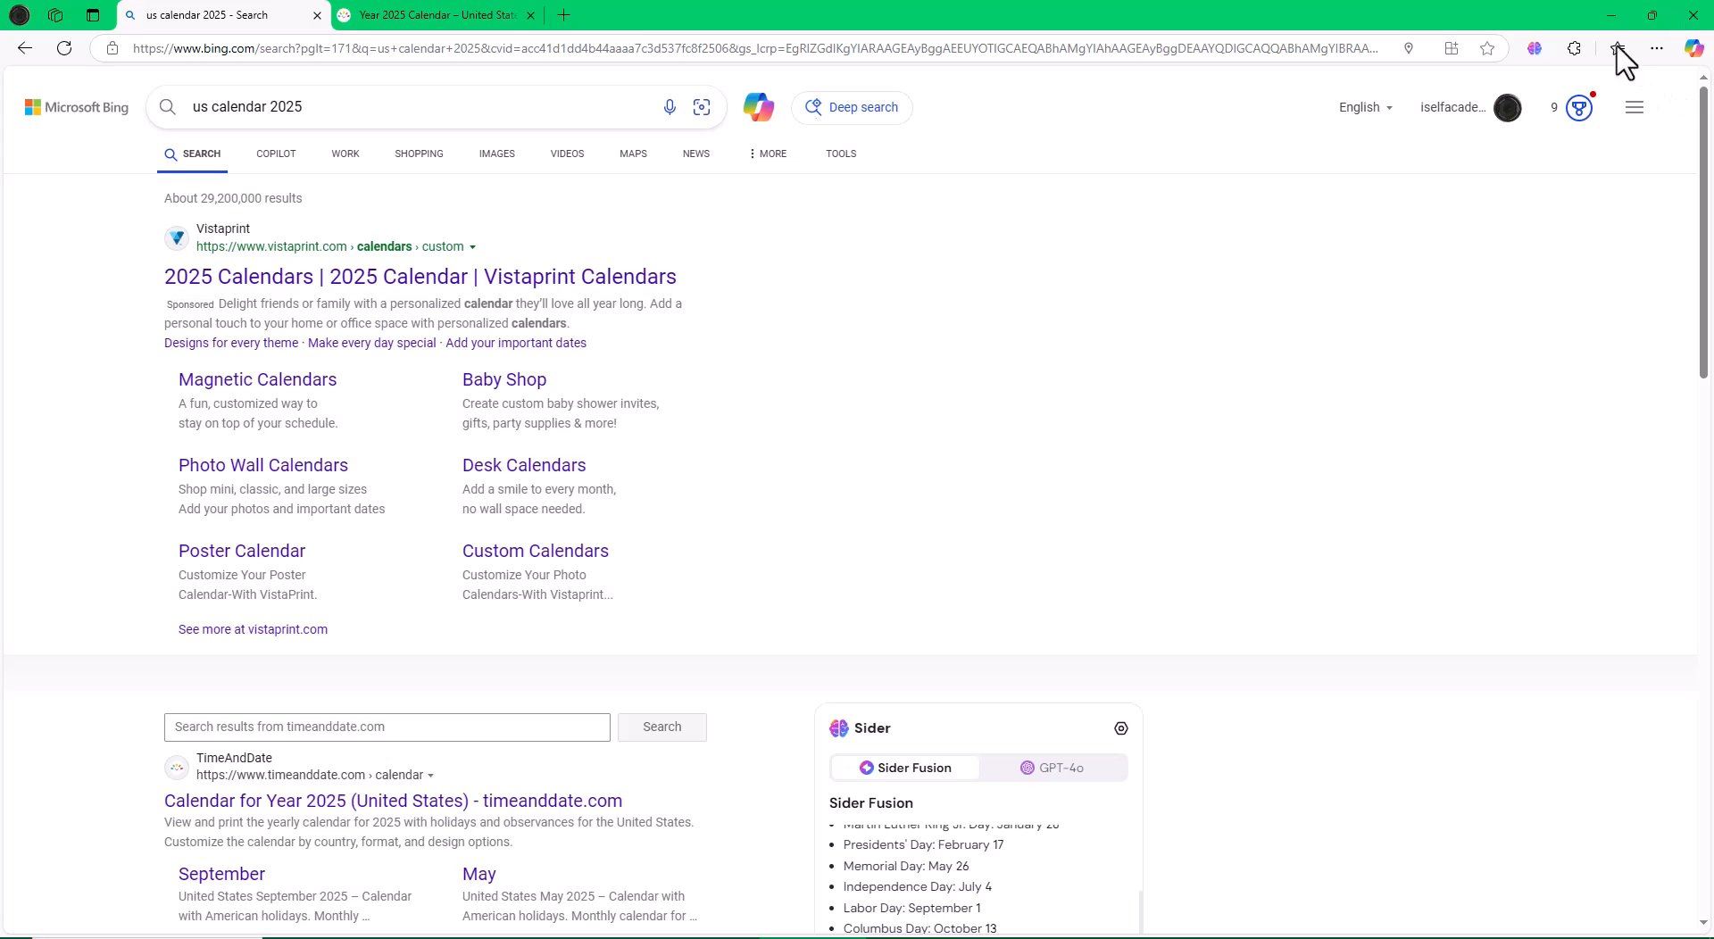
click(1691, 9)
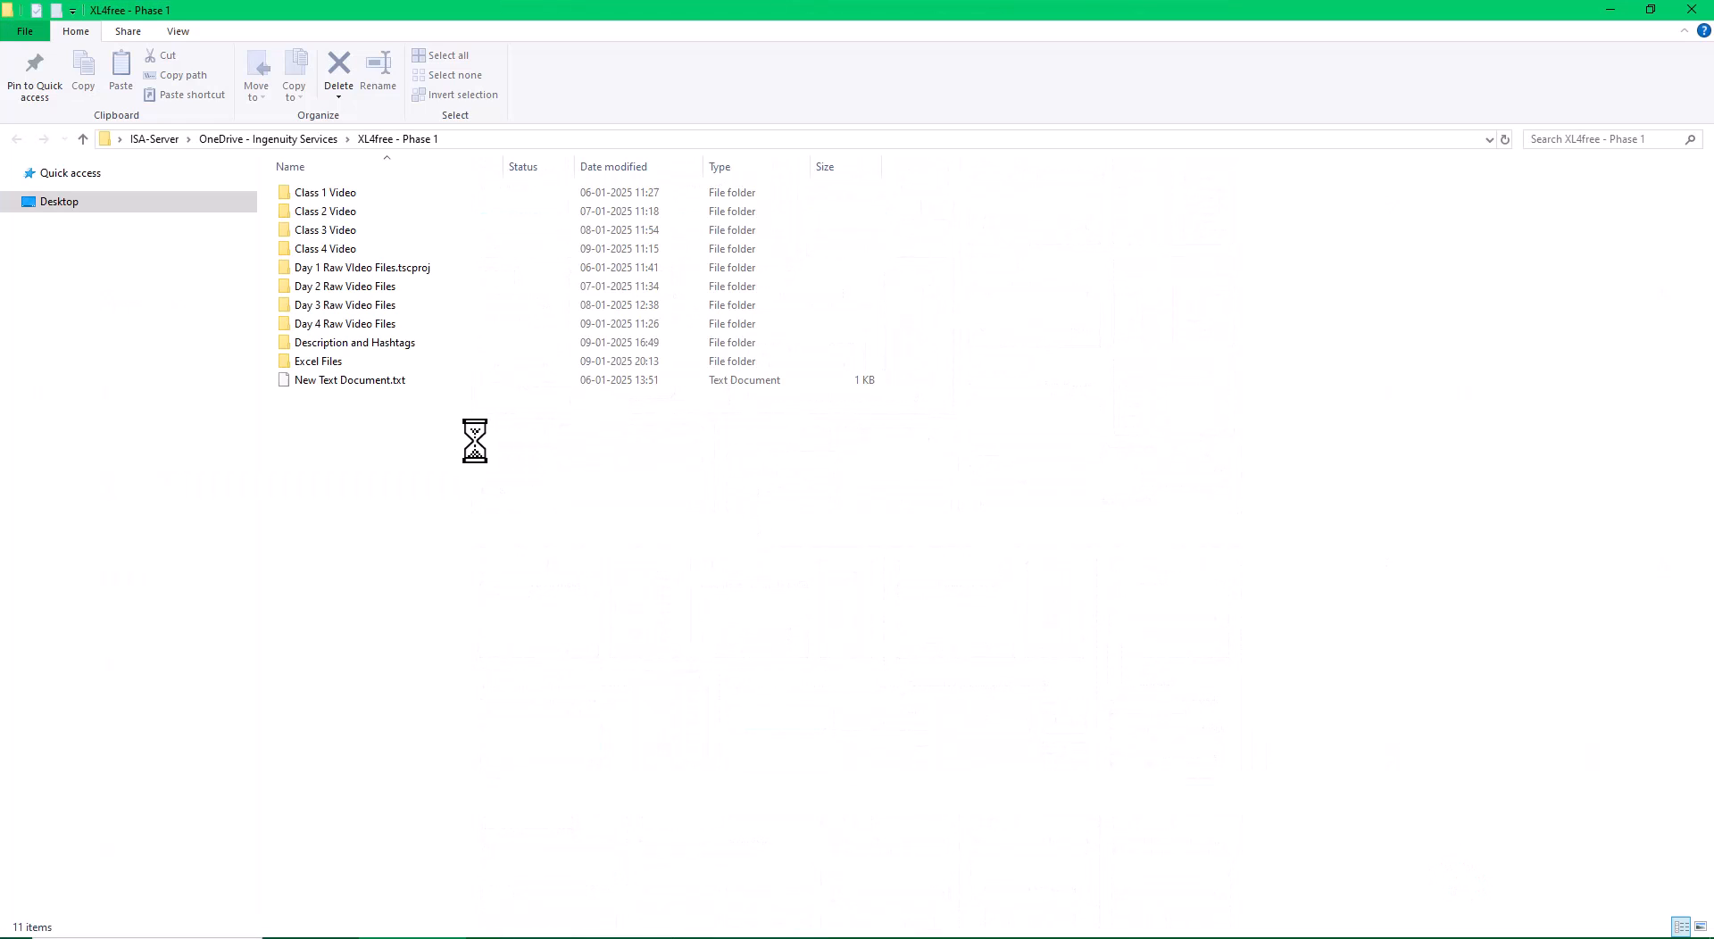
click(357, 360)
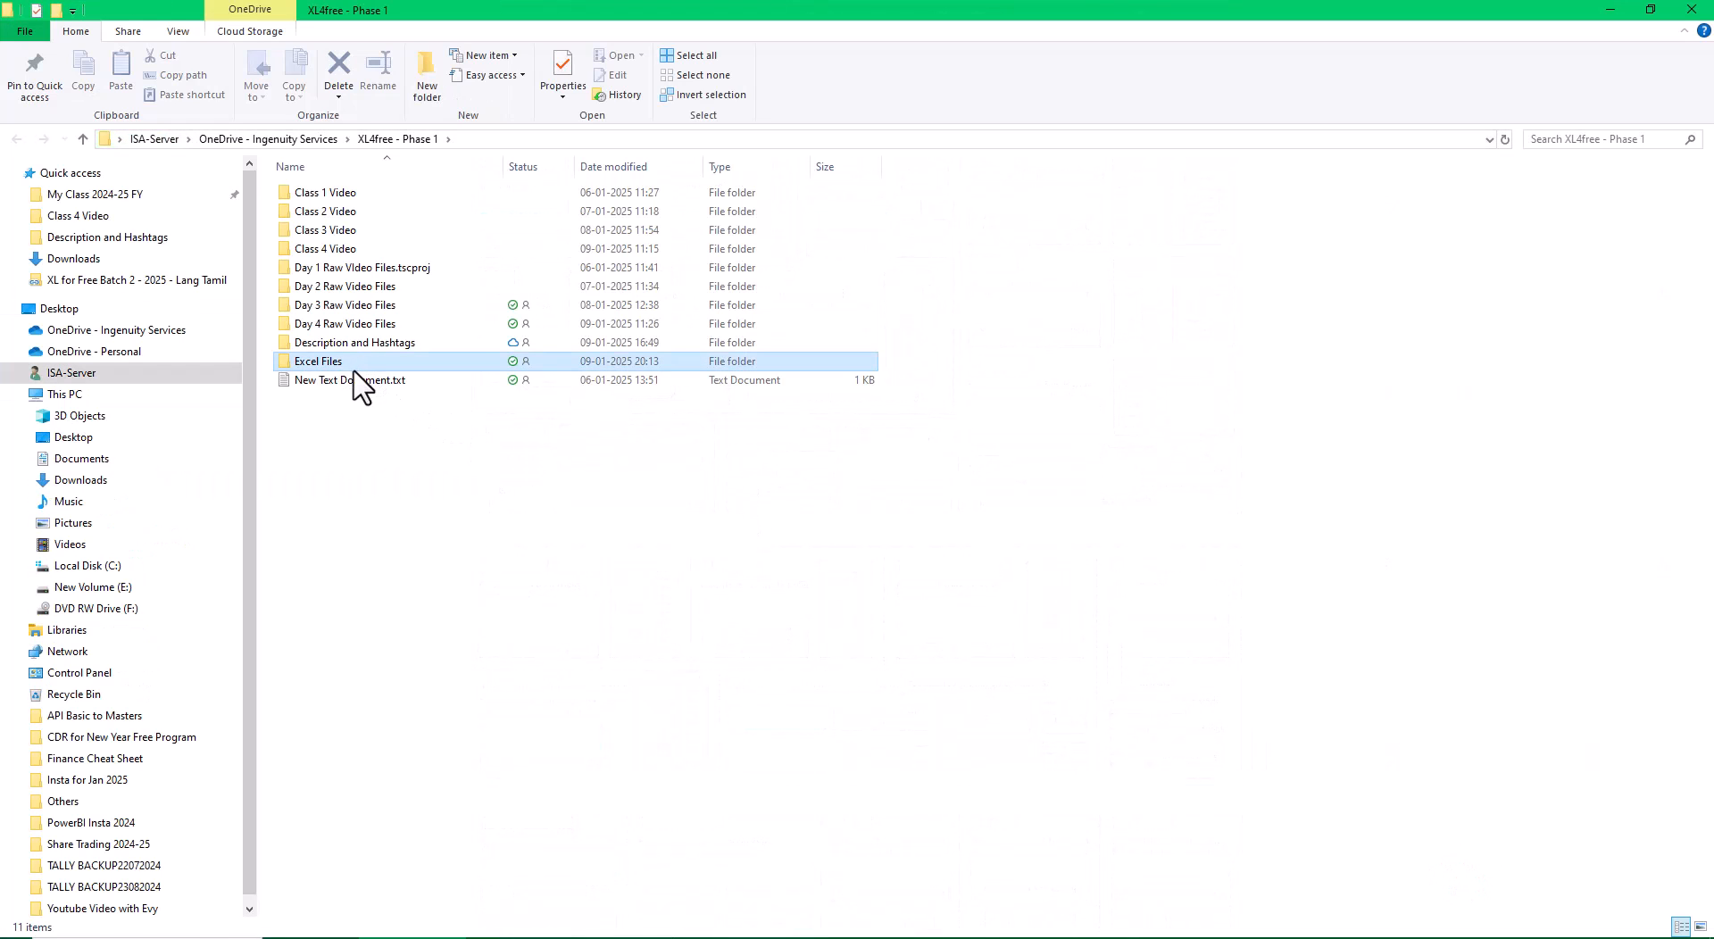
click(357, 360)
click(355, 356)
double_click(358, 360)
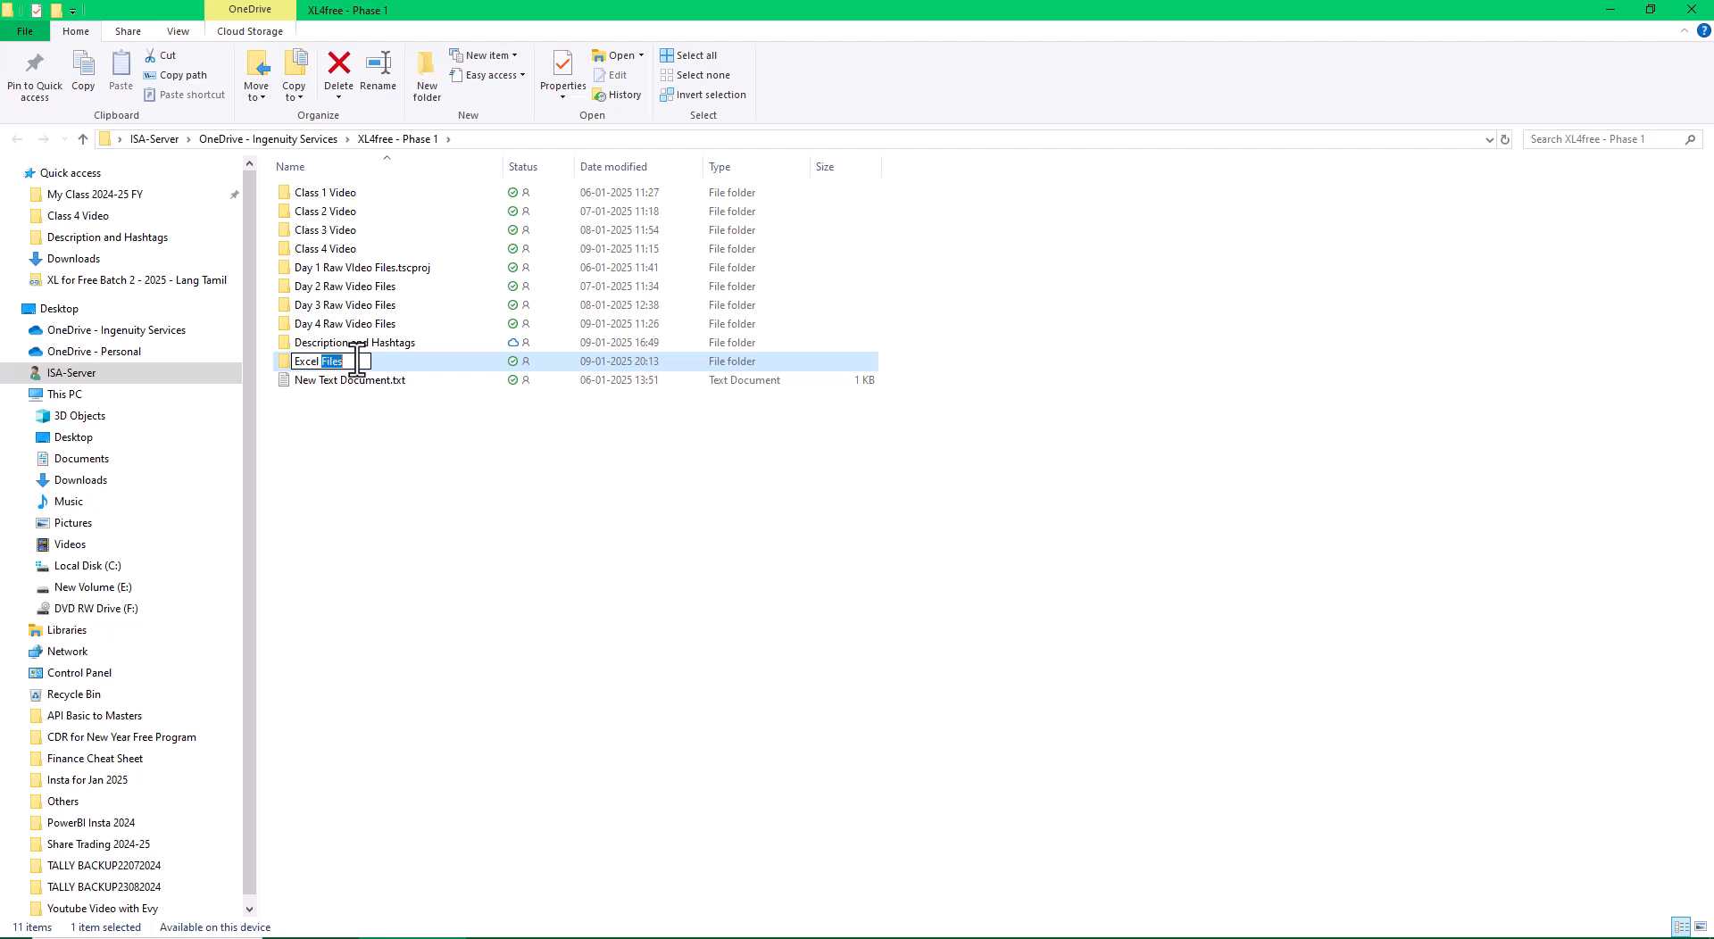
click(368, 433)
double_click(299, 370)
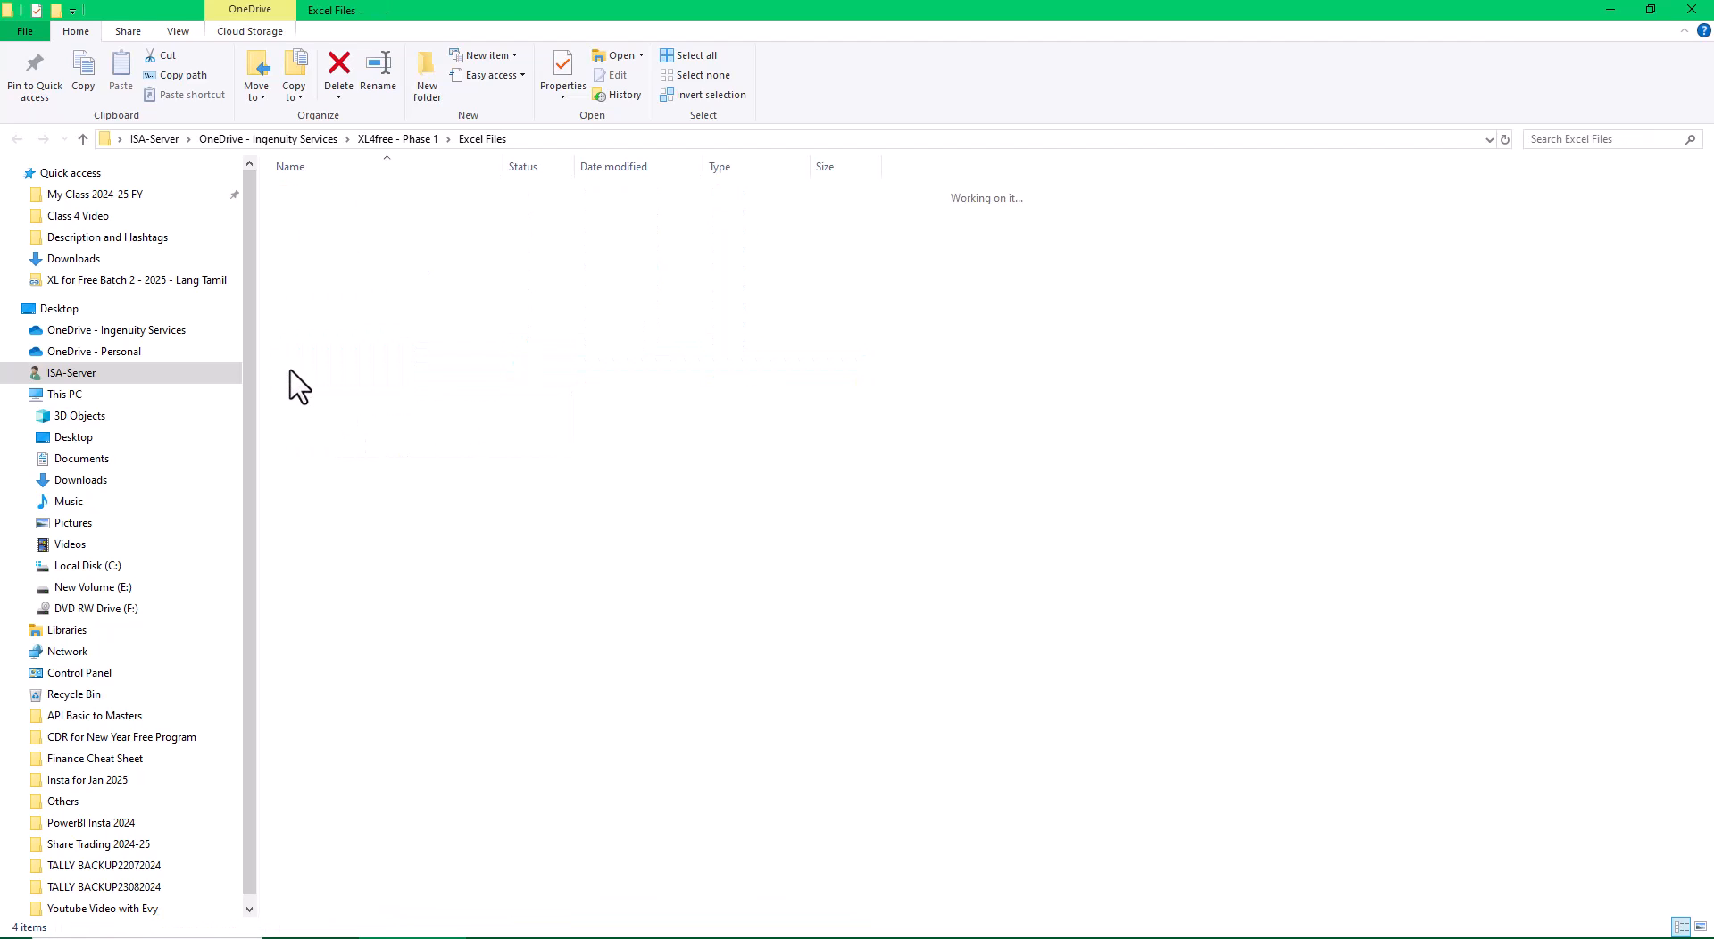
click(1692, 9)
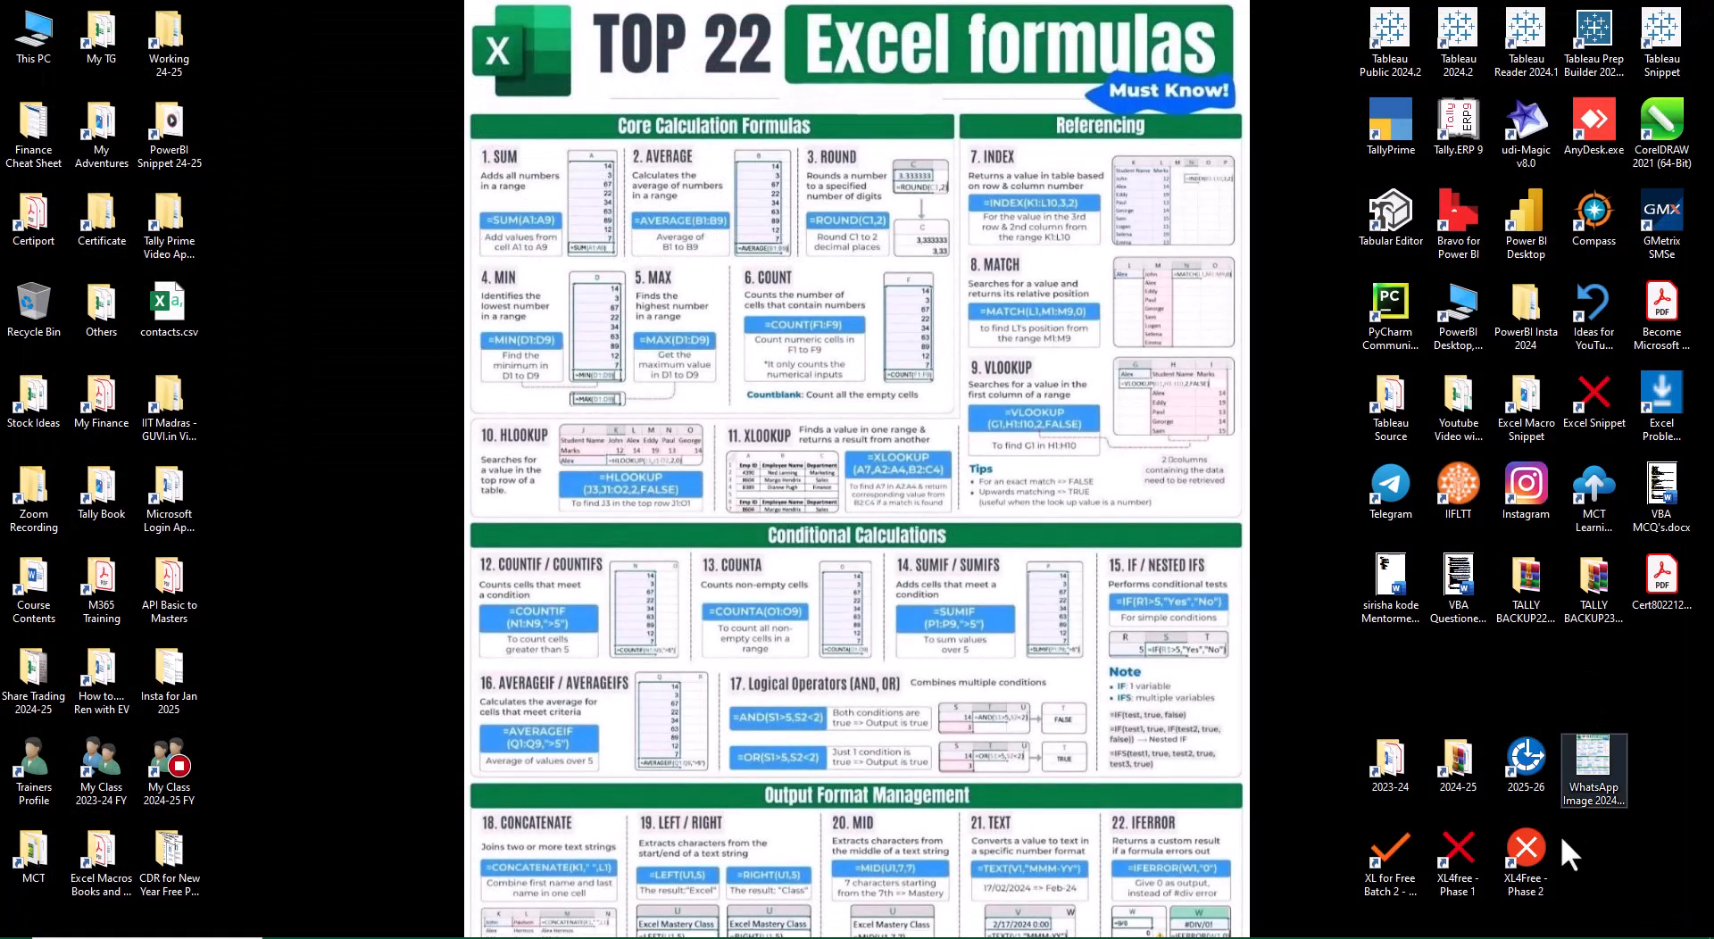
Step: Open the workbook Formulae.xlsx from the Files folder of XL for Free Batch 2 - 2025 - Lang Tamil
double_click(1402, 862)
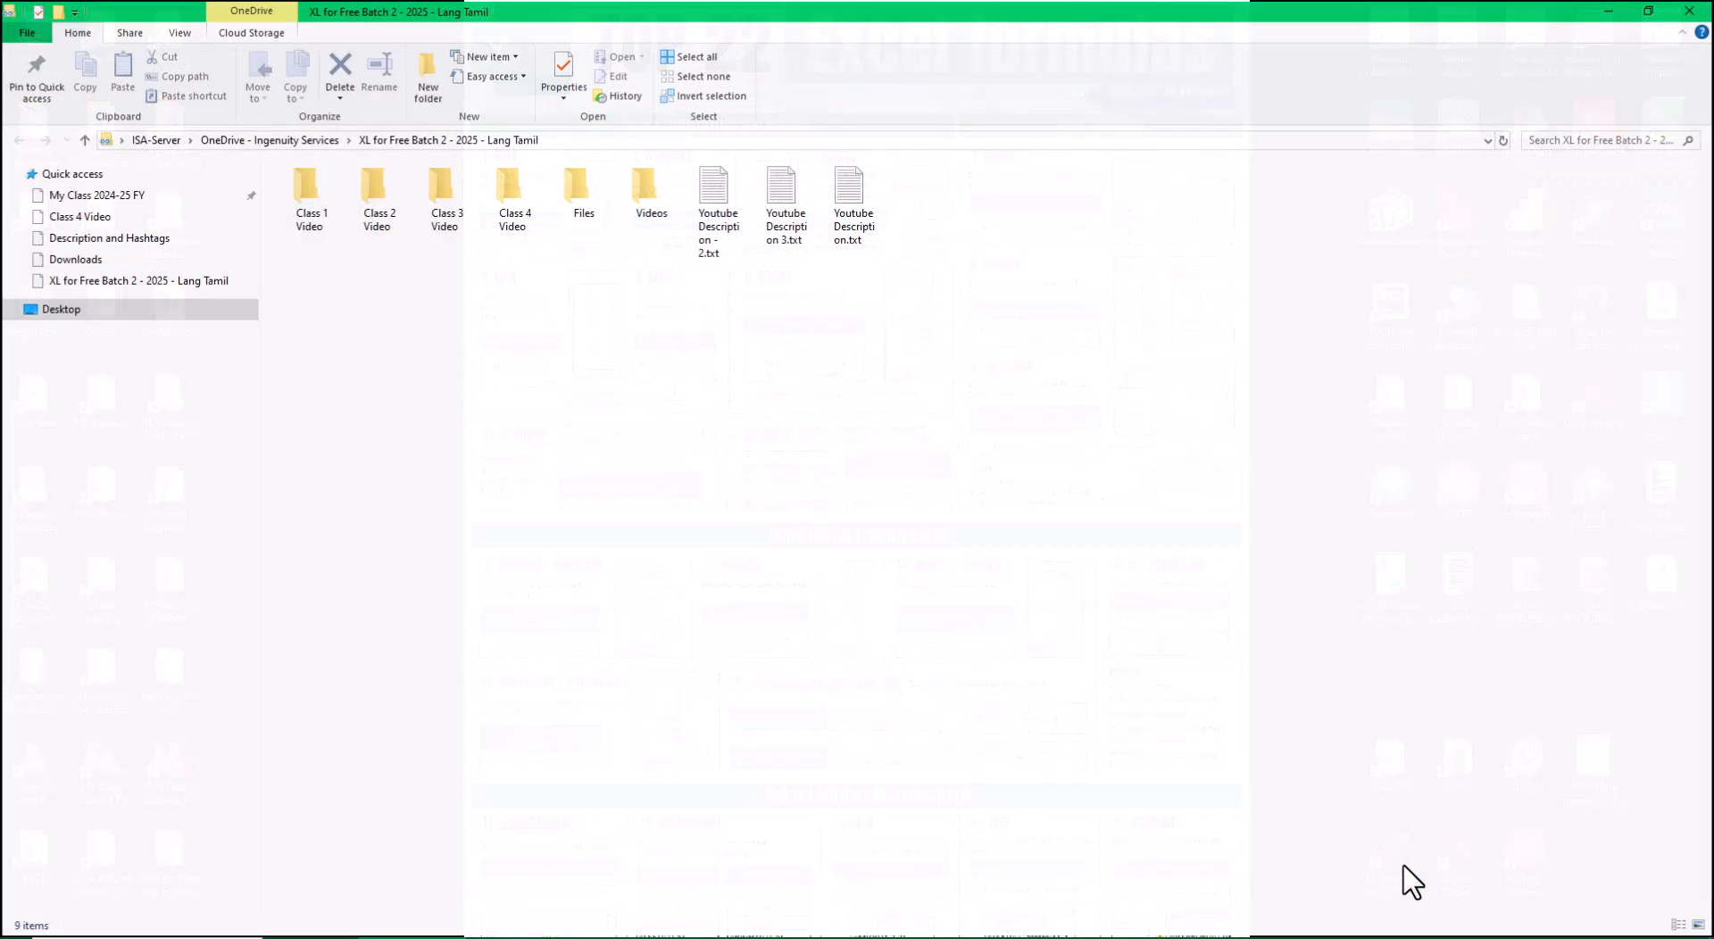
double_click(593, 210)
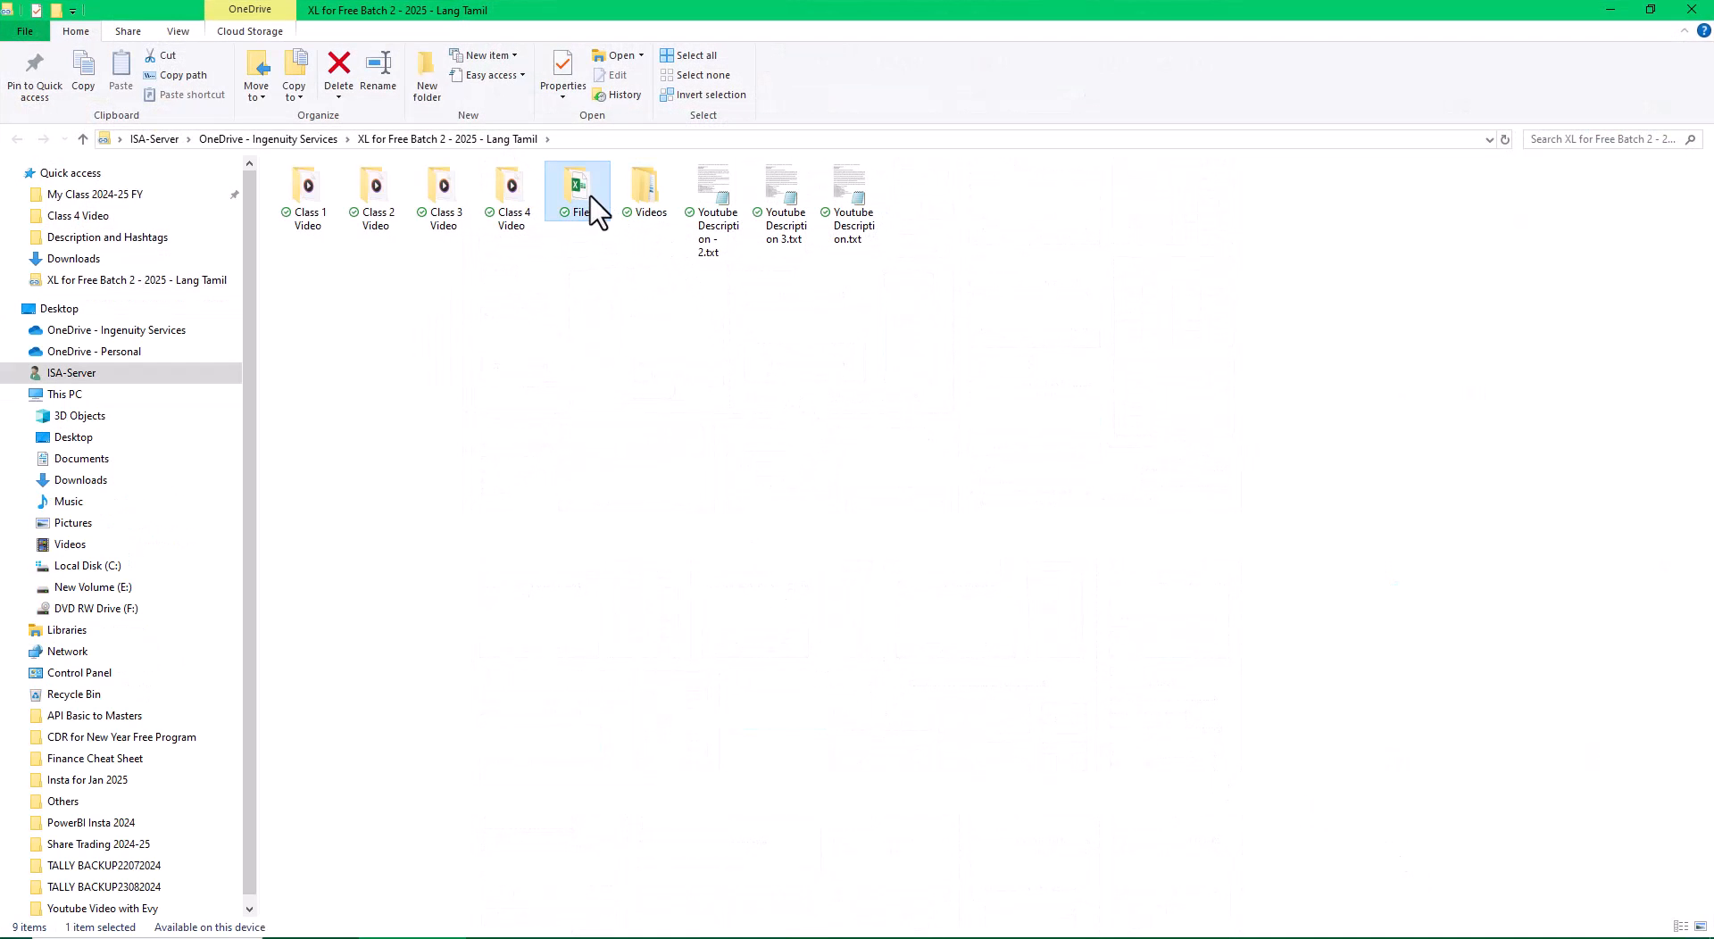
double_click(357, 286)
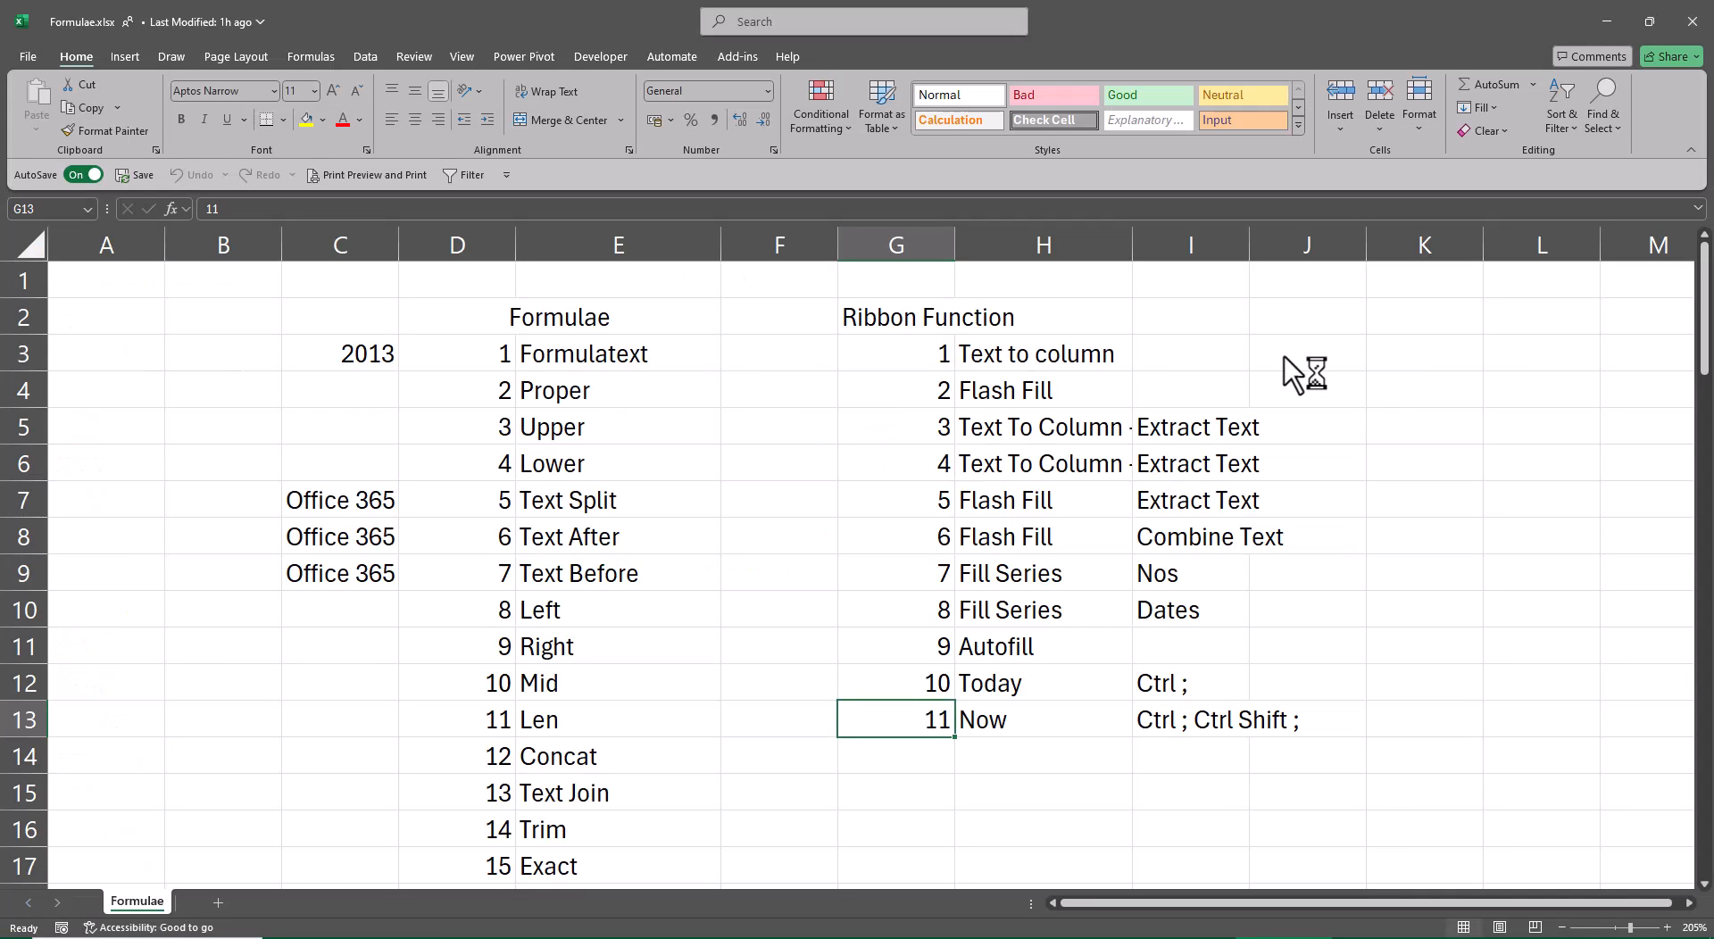
Step: Review the numbered formulae list in column E from its last entry, Datedif, back up to Sequence
key(Left)
key(Left)
key(Left)
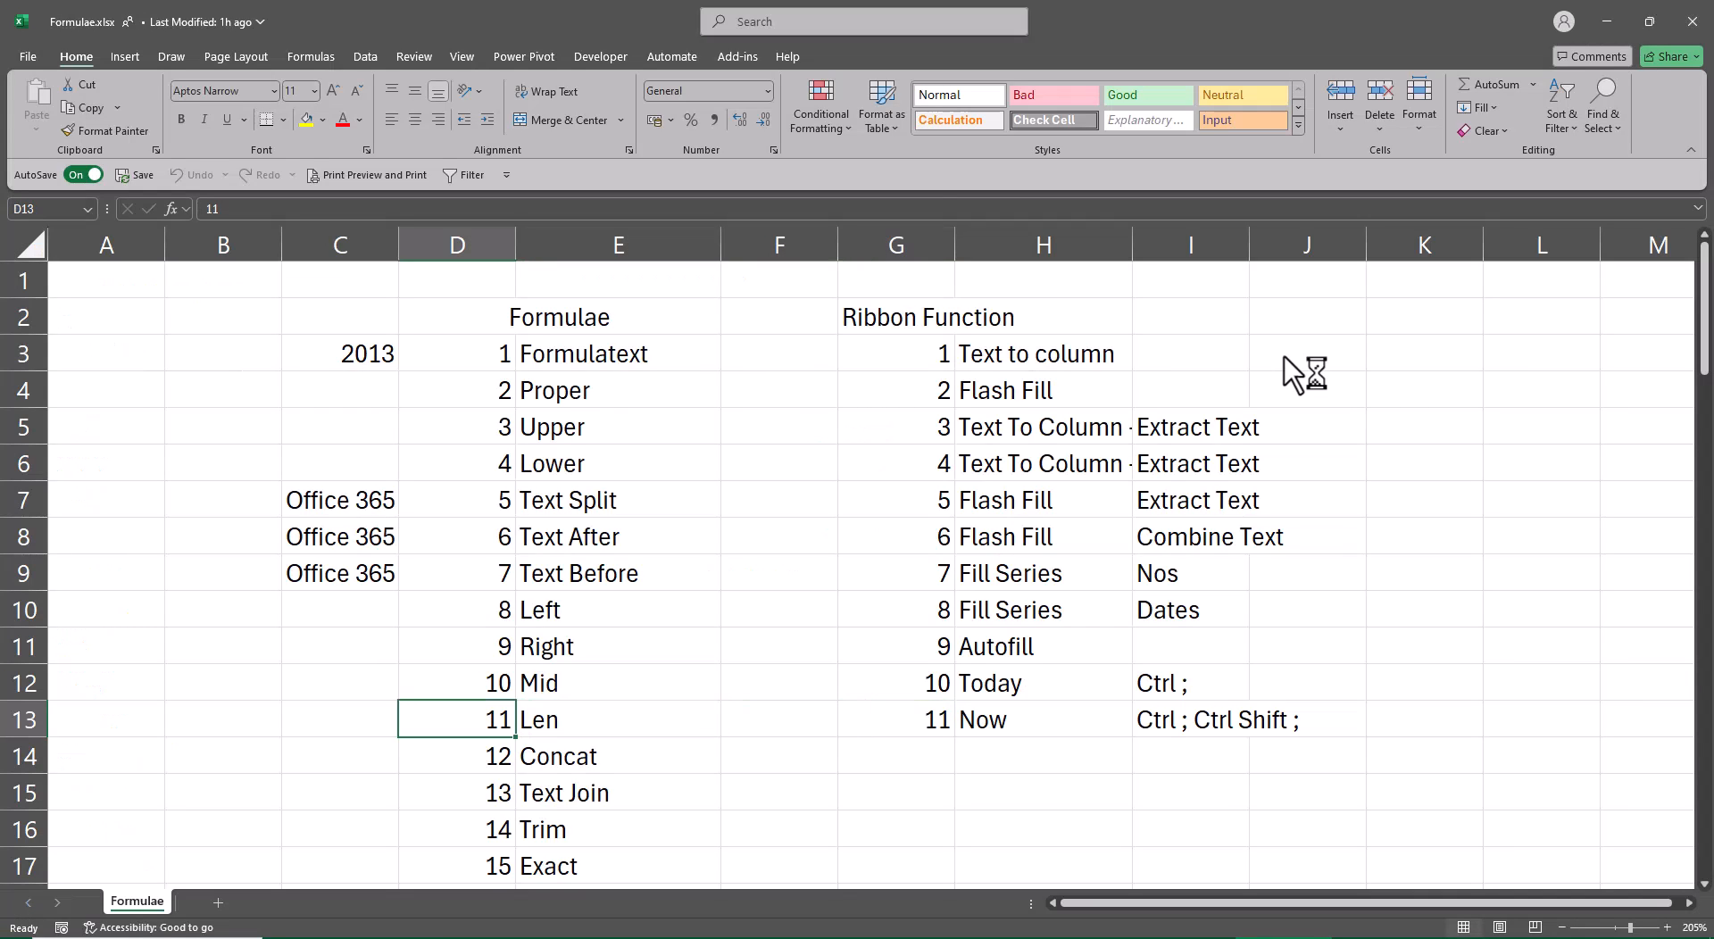
key(ctrl+Down)
key(Up)
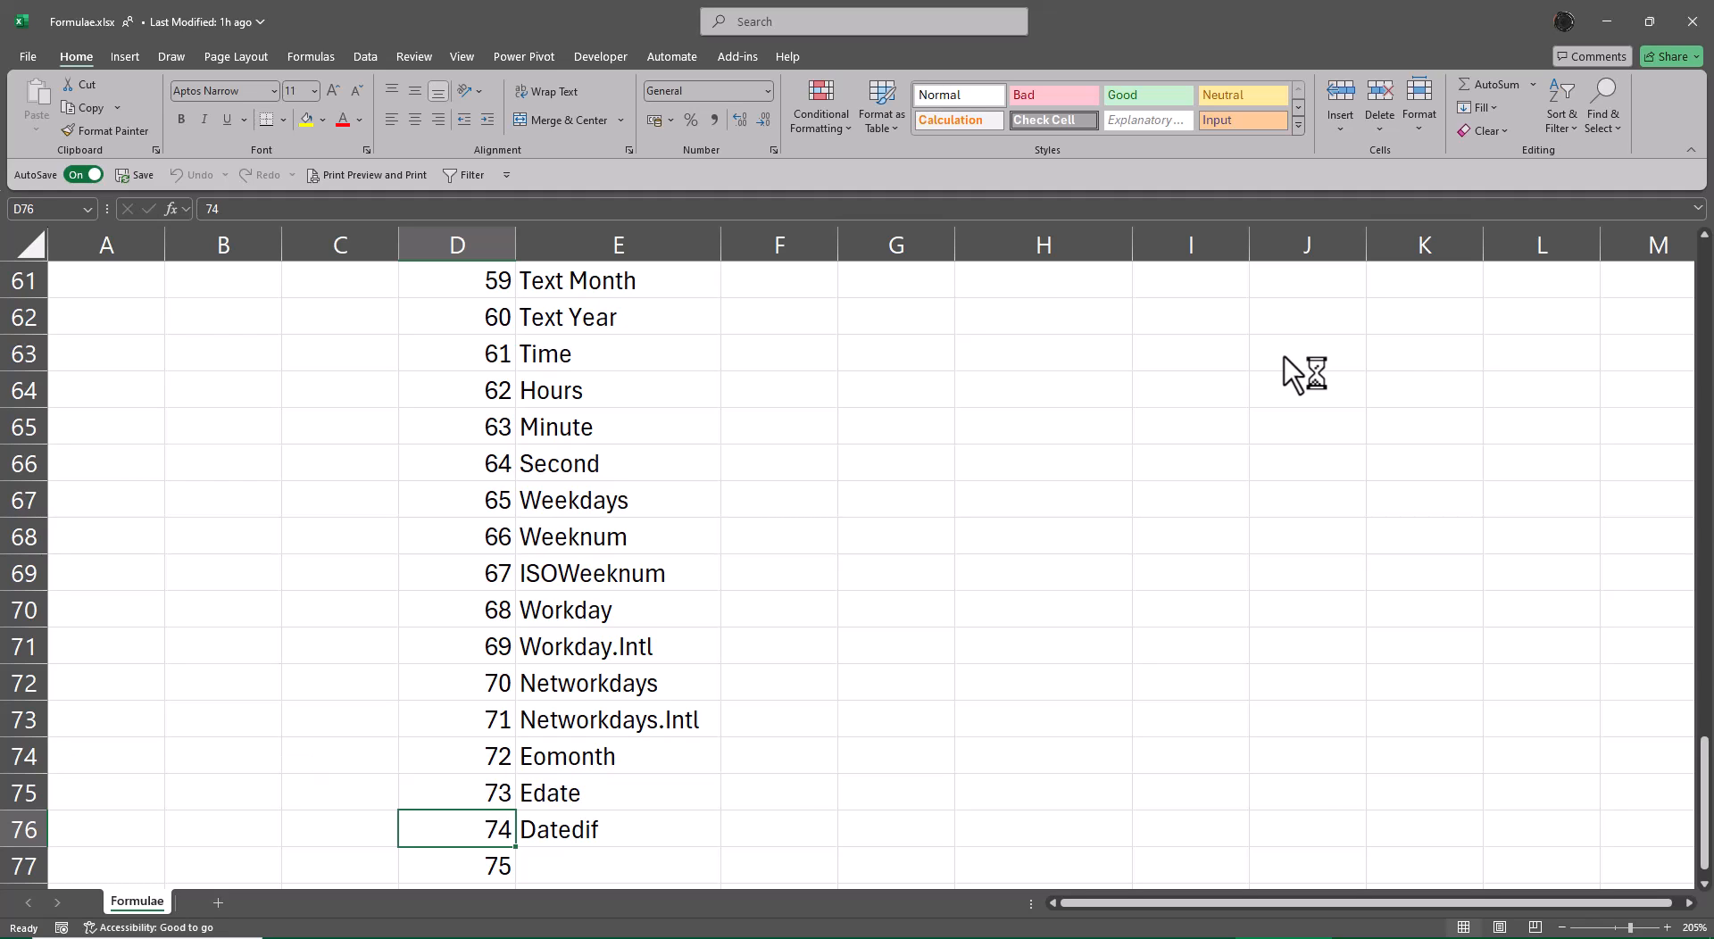
key(Right)
key(Up)
key(Up)
key(Up)
key(Up)
key(Up)
key(Up)
key(Up)
key(Up)
key(Up)
key(Up)
key(Up)
key(Up)
key(Up)
key(Up)
key(Up)
key(Up)
key(Up)
key(Up)
key(Up)
key(Up)
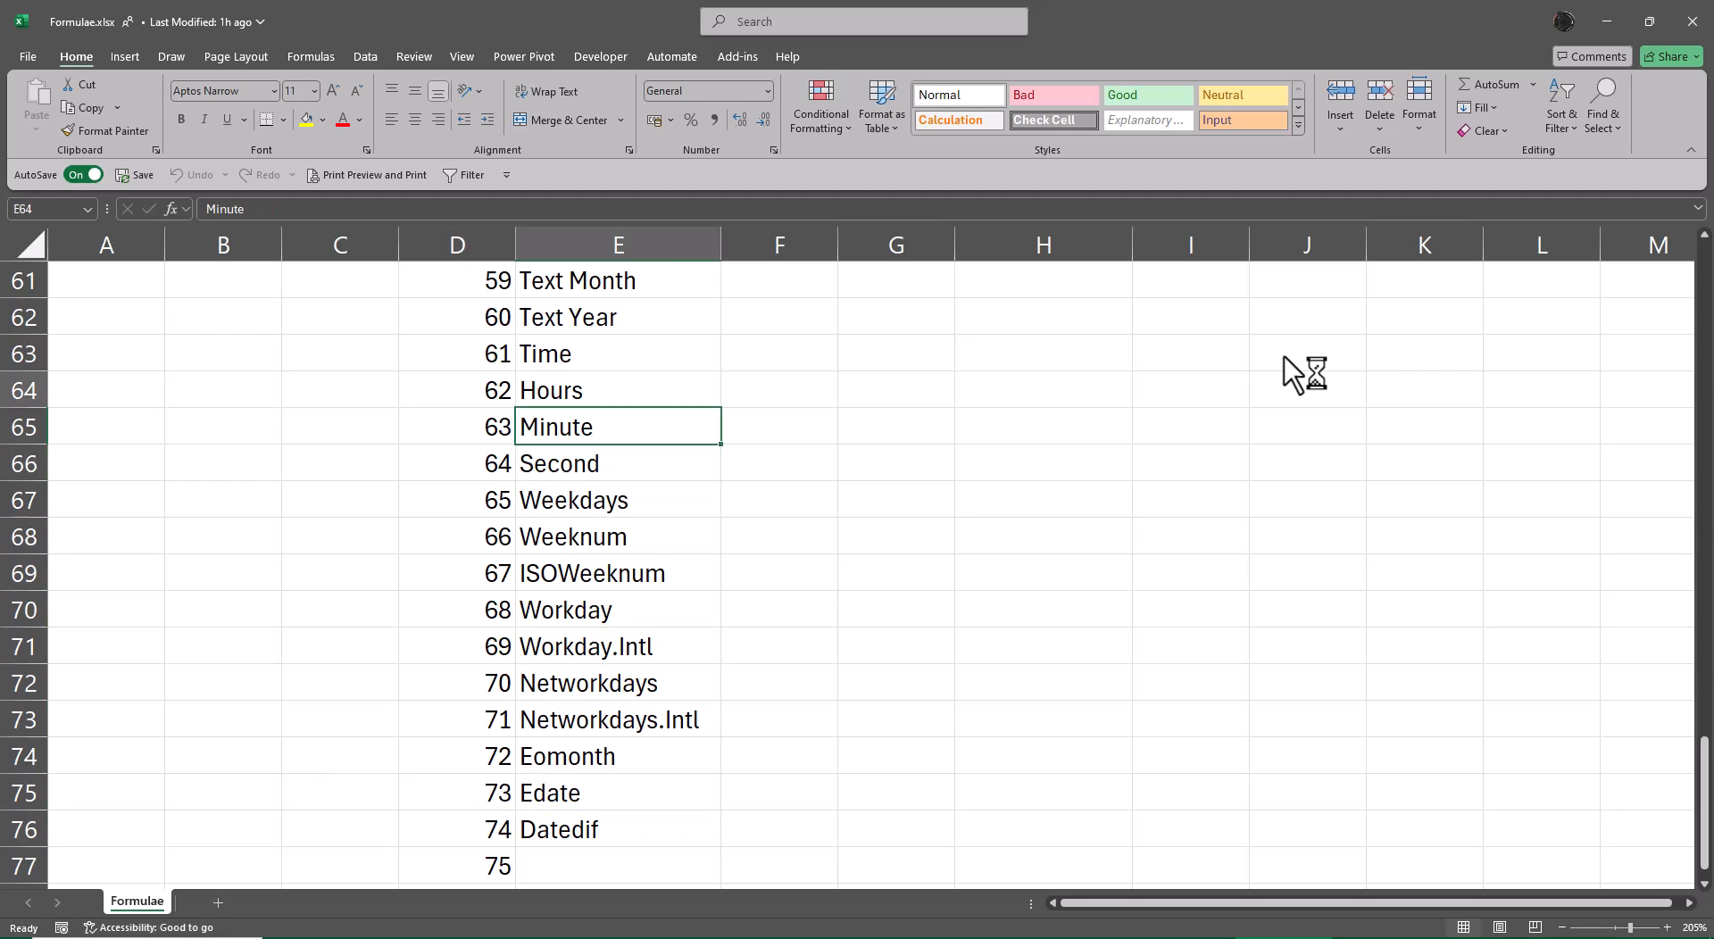
key(Up)
key(Up)
key(Up)
key(Up)
key(Up)
key(Up)
key(Up)
key(Up)
key(Up)
key(Up)
key(Up)
key(Up)
key(Up)
key(Up)
key(Up)
key(Up)
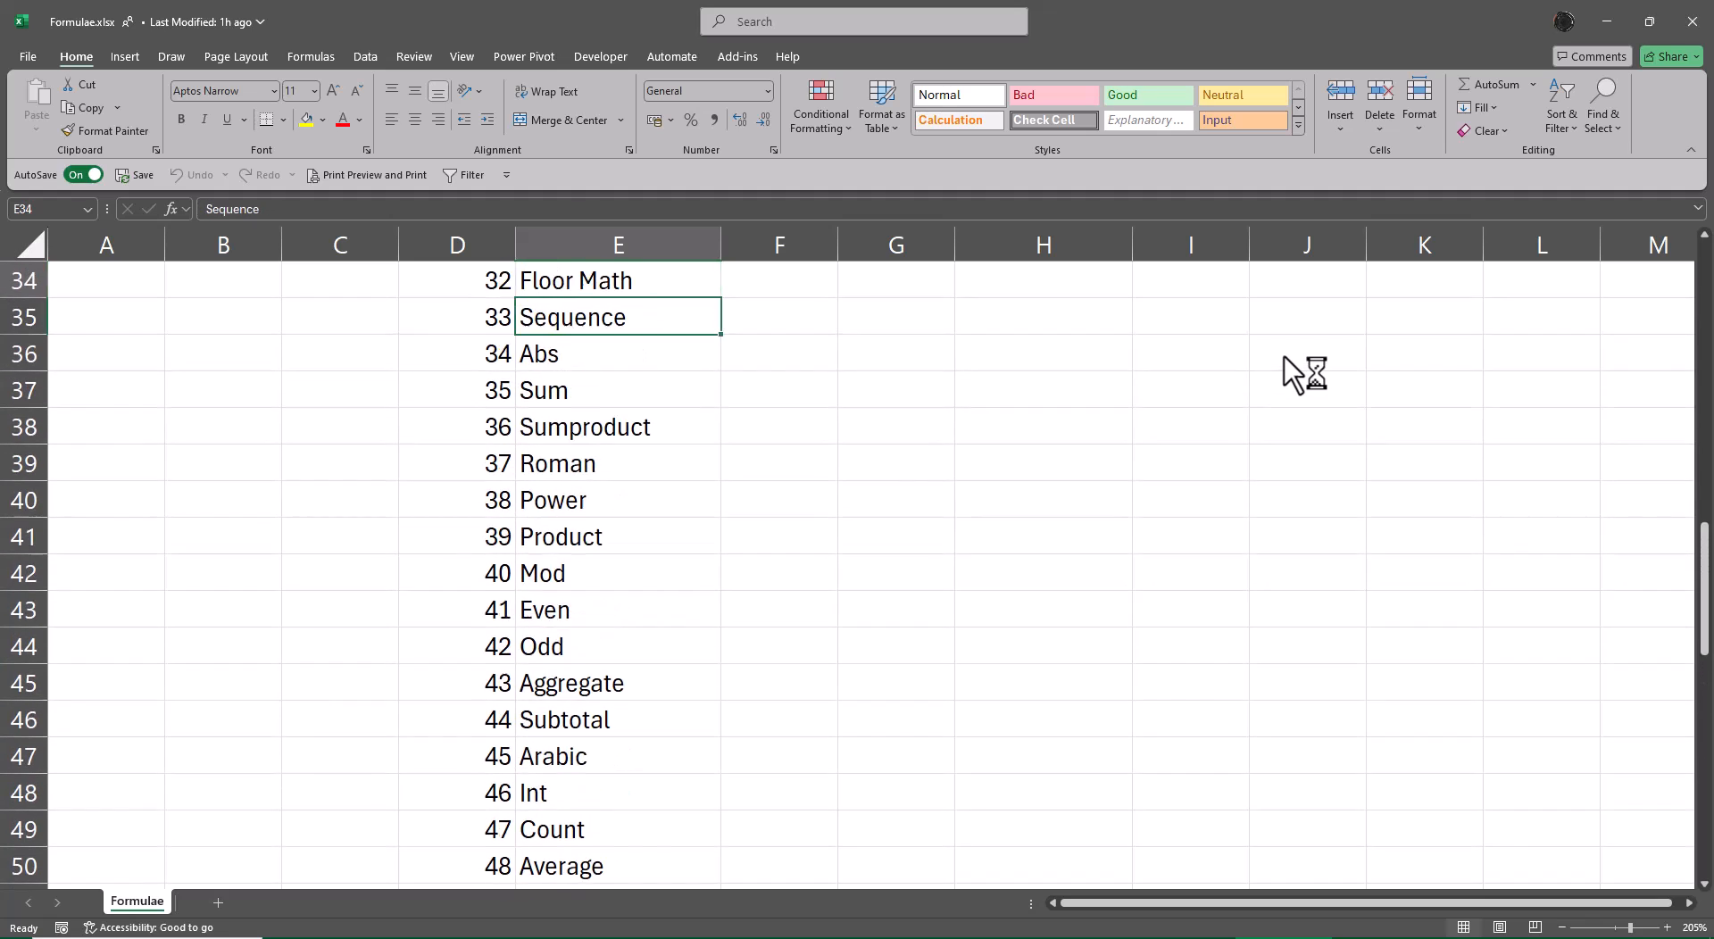
Step: Review the formulae list downward from Sequence to Datedif and return to its beginning
key(Down)
key(Down)
key(Down)
key(Down)
key(Down)
key(Down)
key(Down)
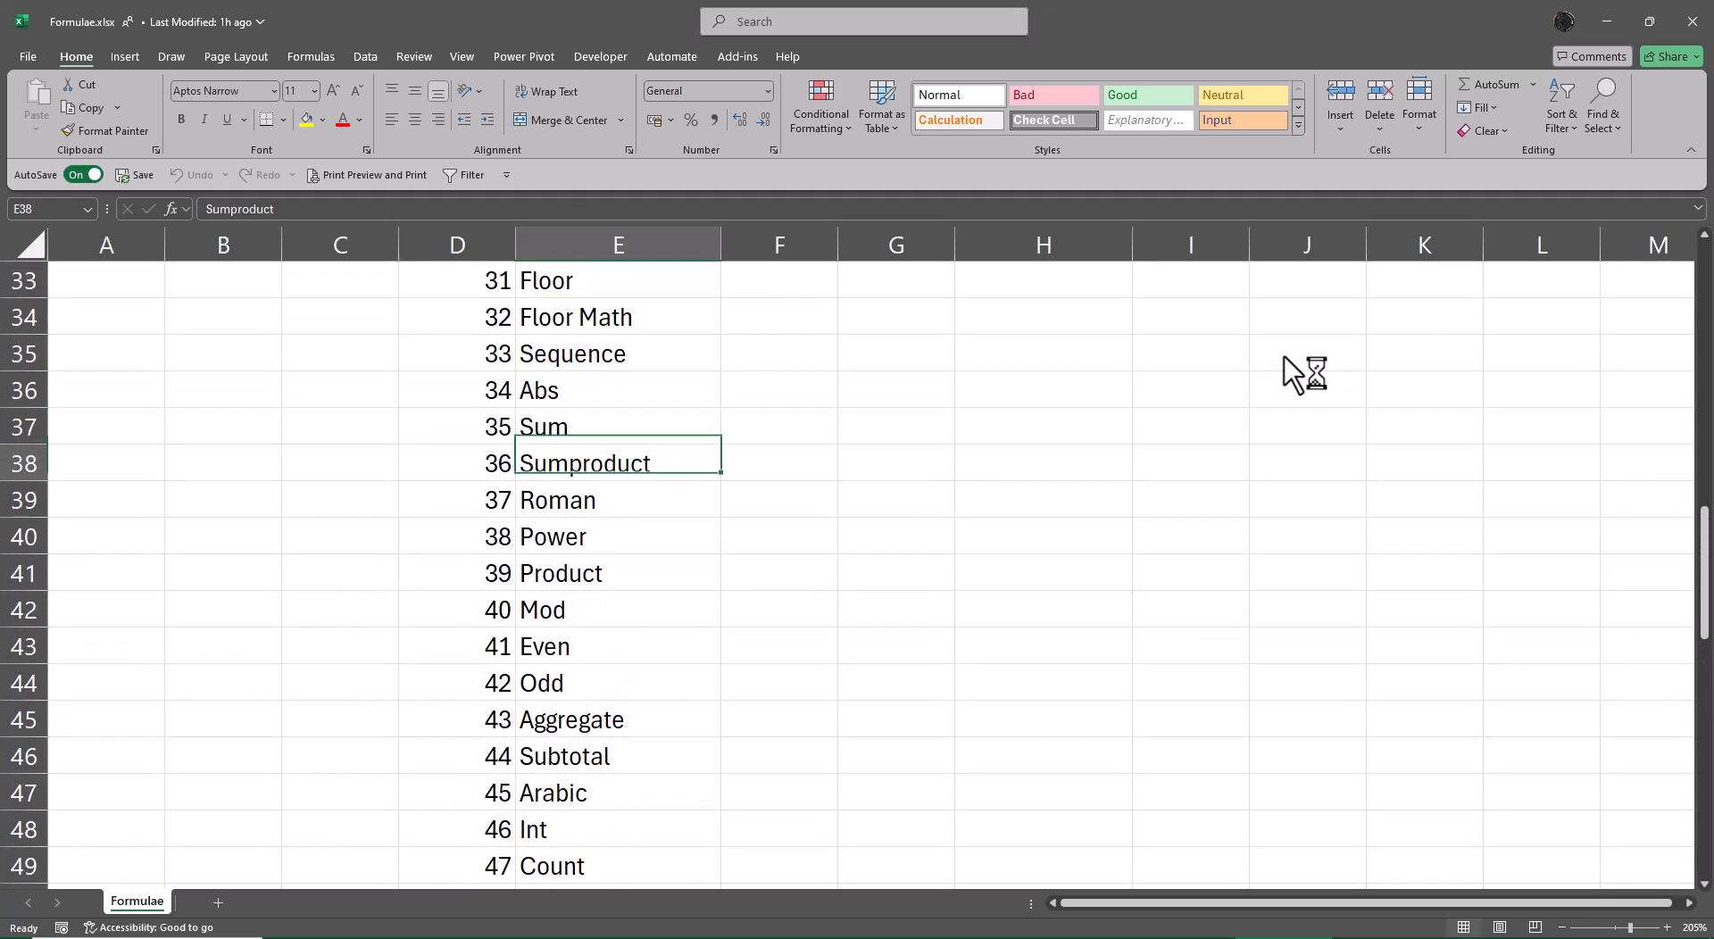
key(Down)
key(Down)
key(Down)
key(Down)
key(Down)
key(Down)
key(Down)
key(Down)
key(Down)
key(Down)
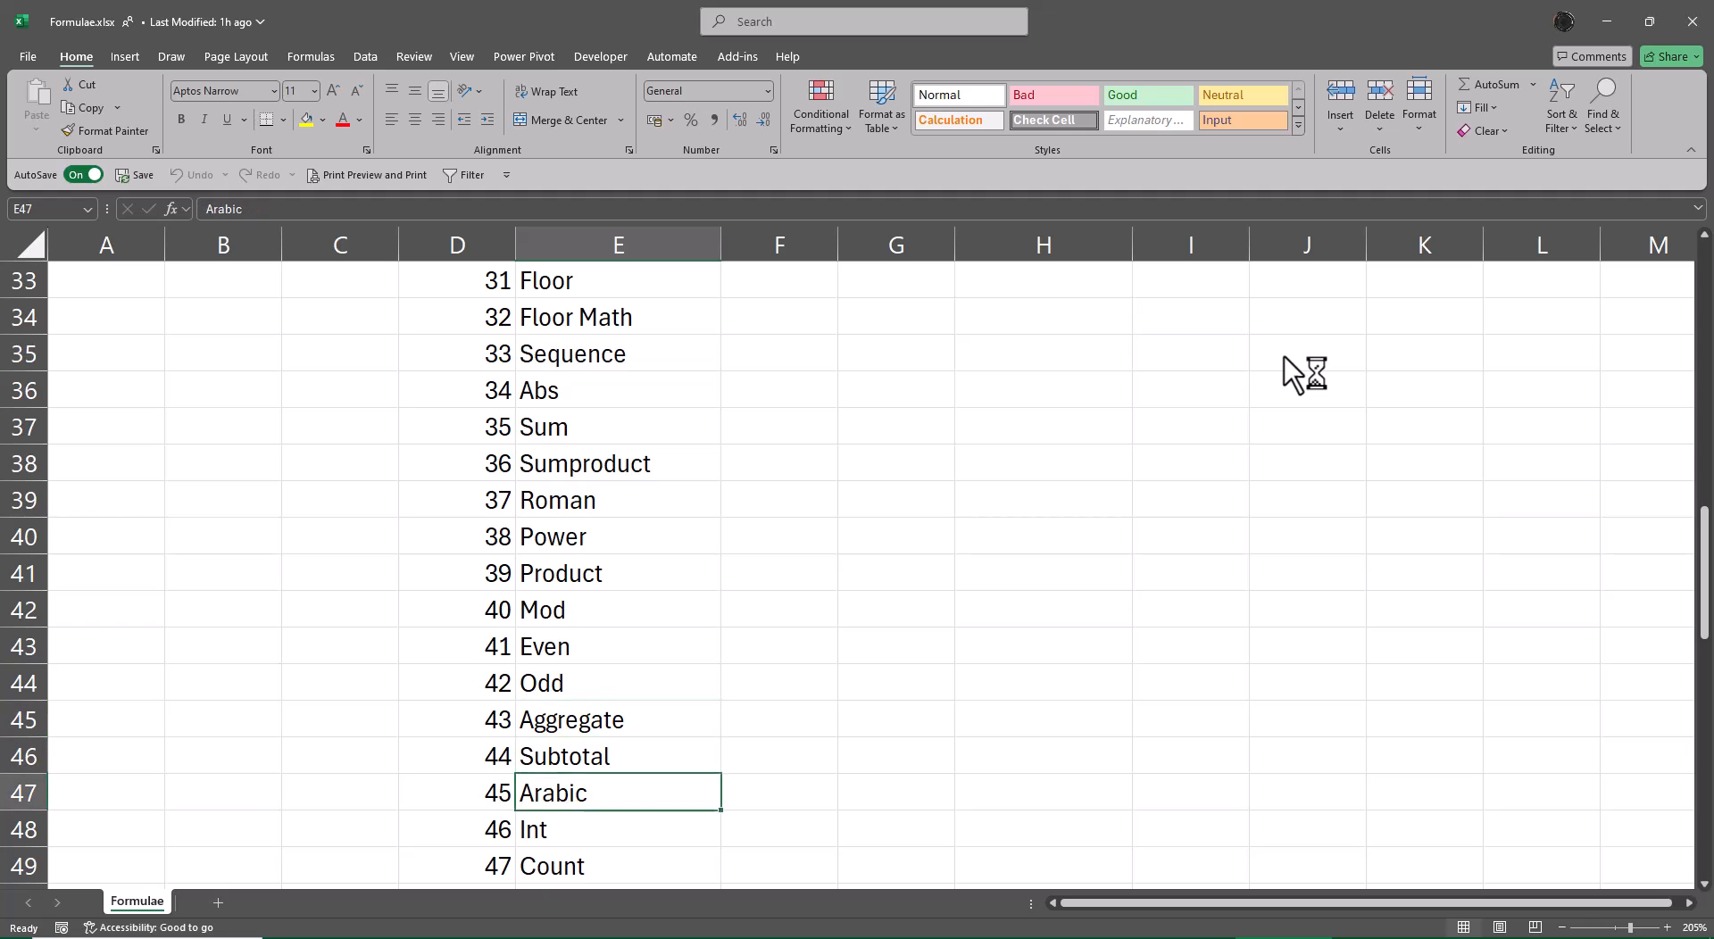
key(Down)
key(Down)
key(Down)
key(Down)
key(Down)
key(Down)
key(Down)
key(Down)
key(Down)
key(Down)
key(Down)
key(Down)
key(Down)
key(Down)
key(Down)
key(Down)
key(Down)
key(Down)
key(Down)
key(Down)
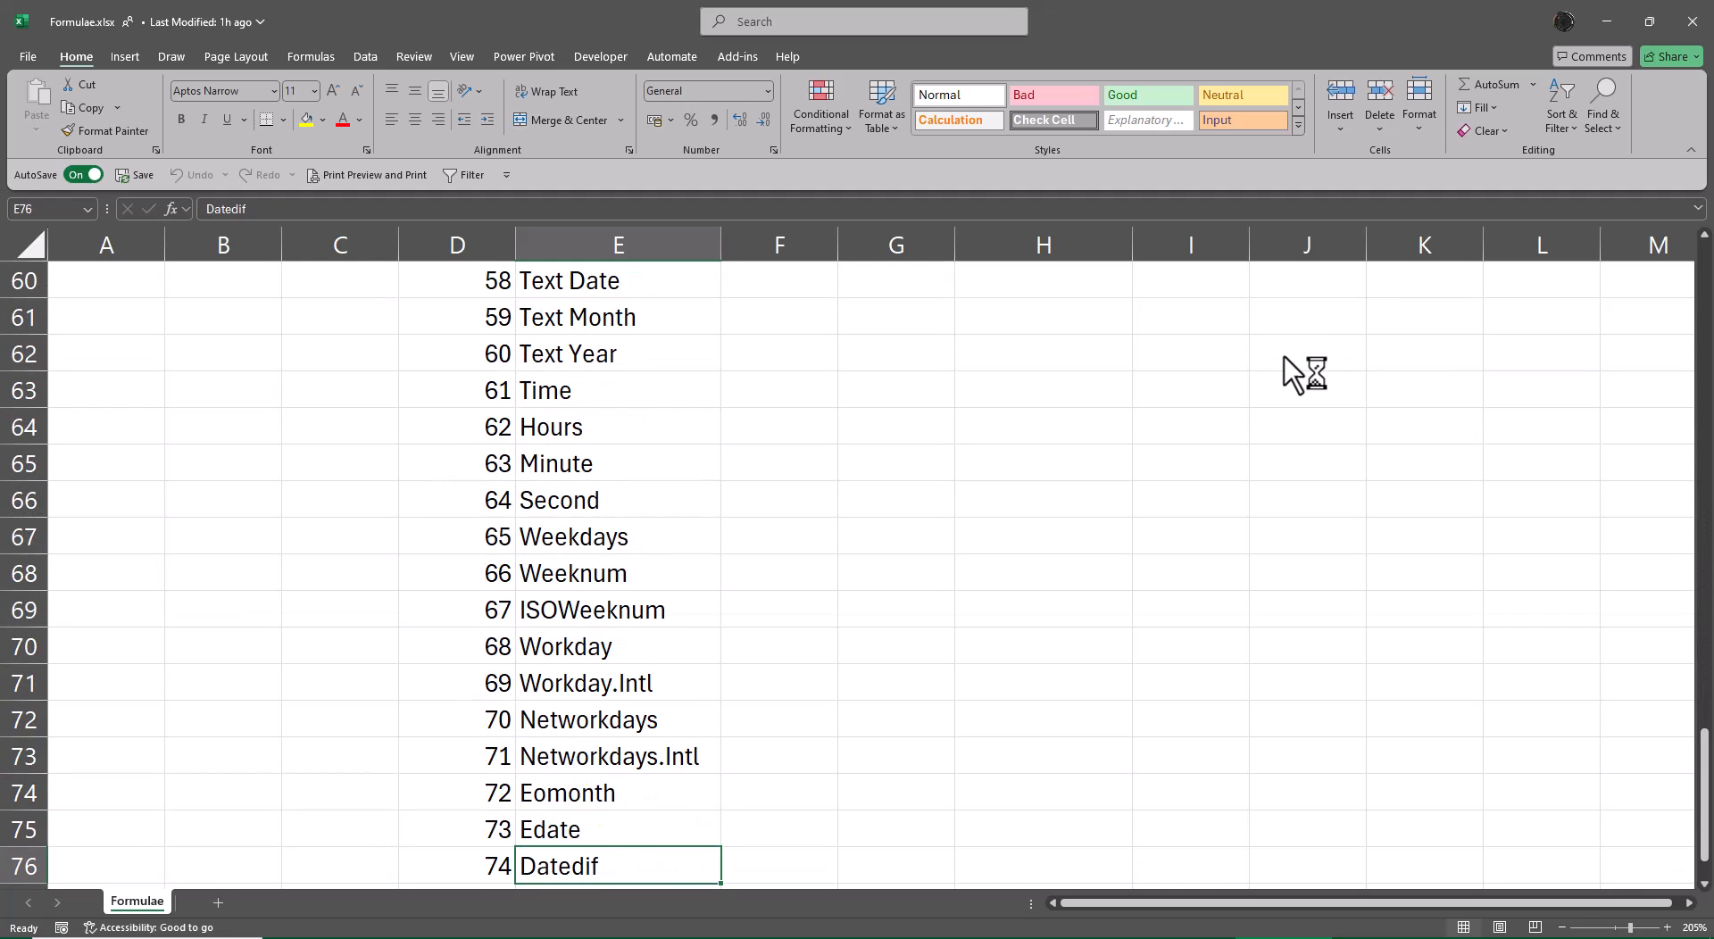
key(Up)
key(Up)
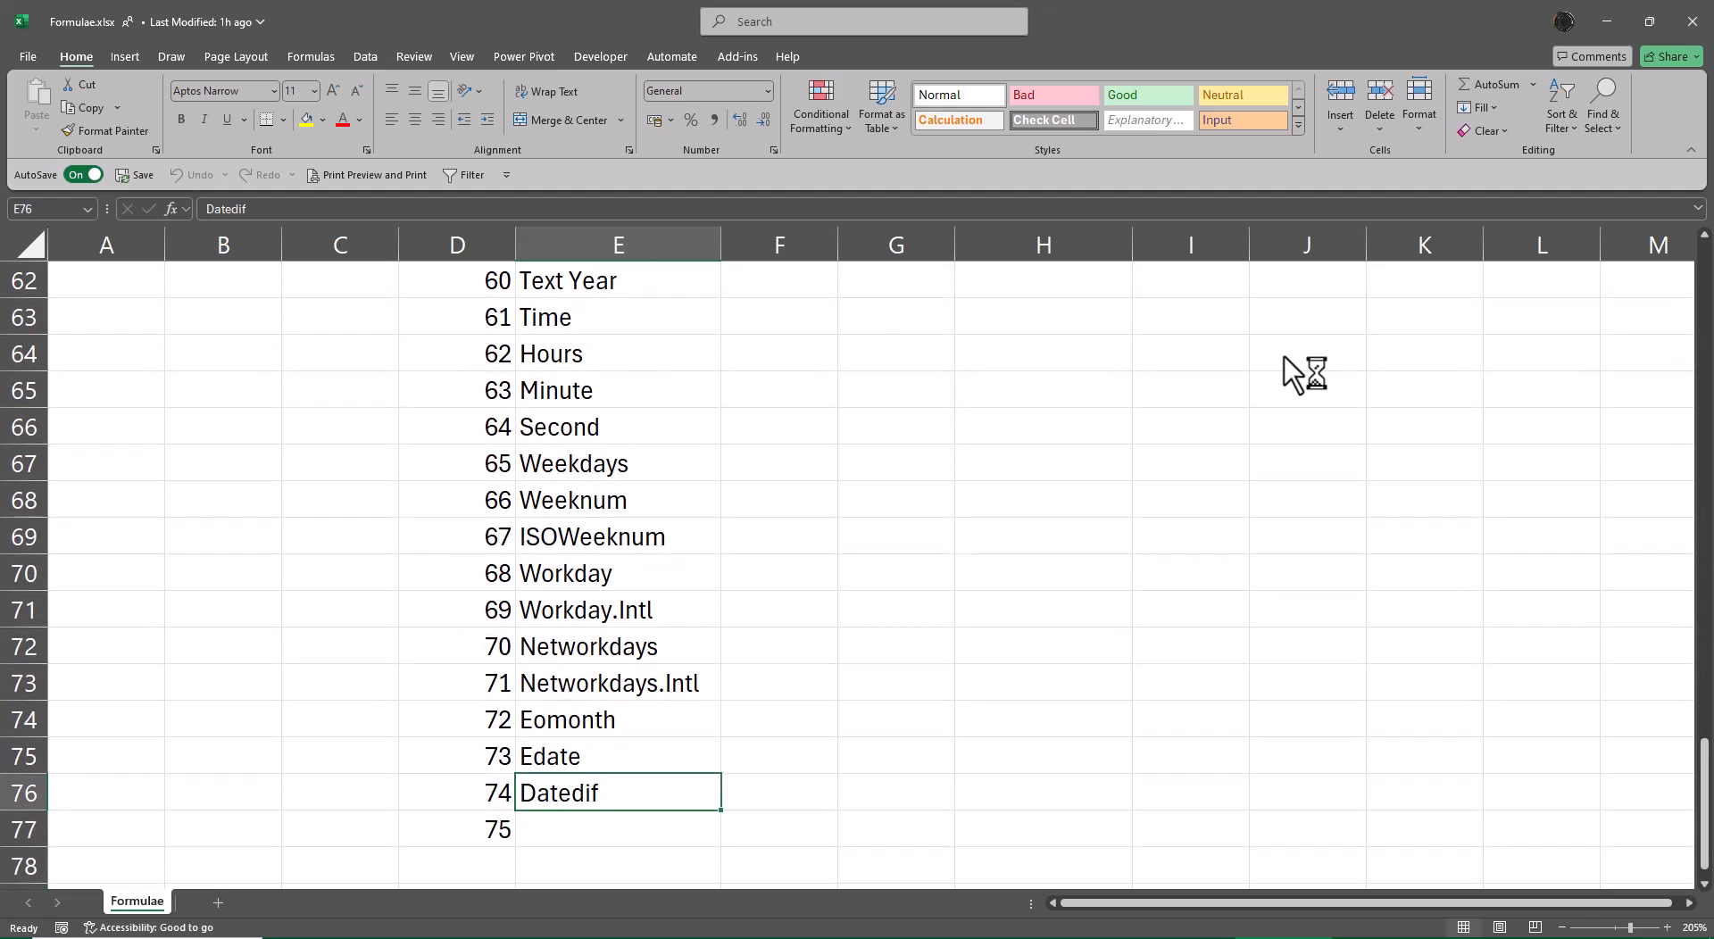
key(ctrl+Up)
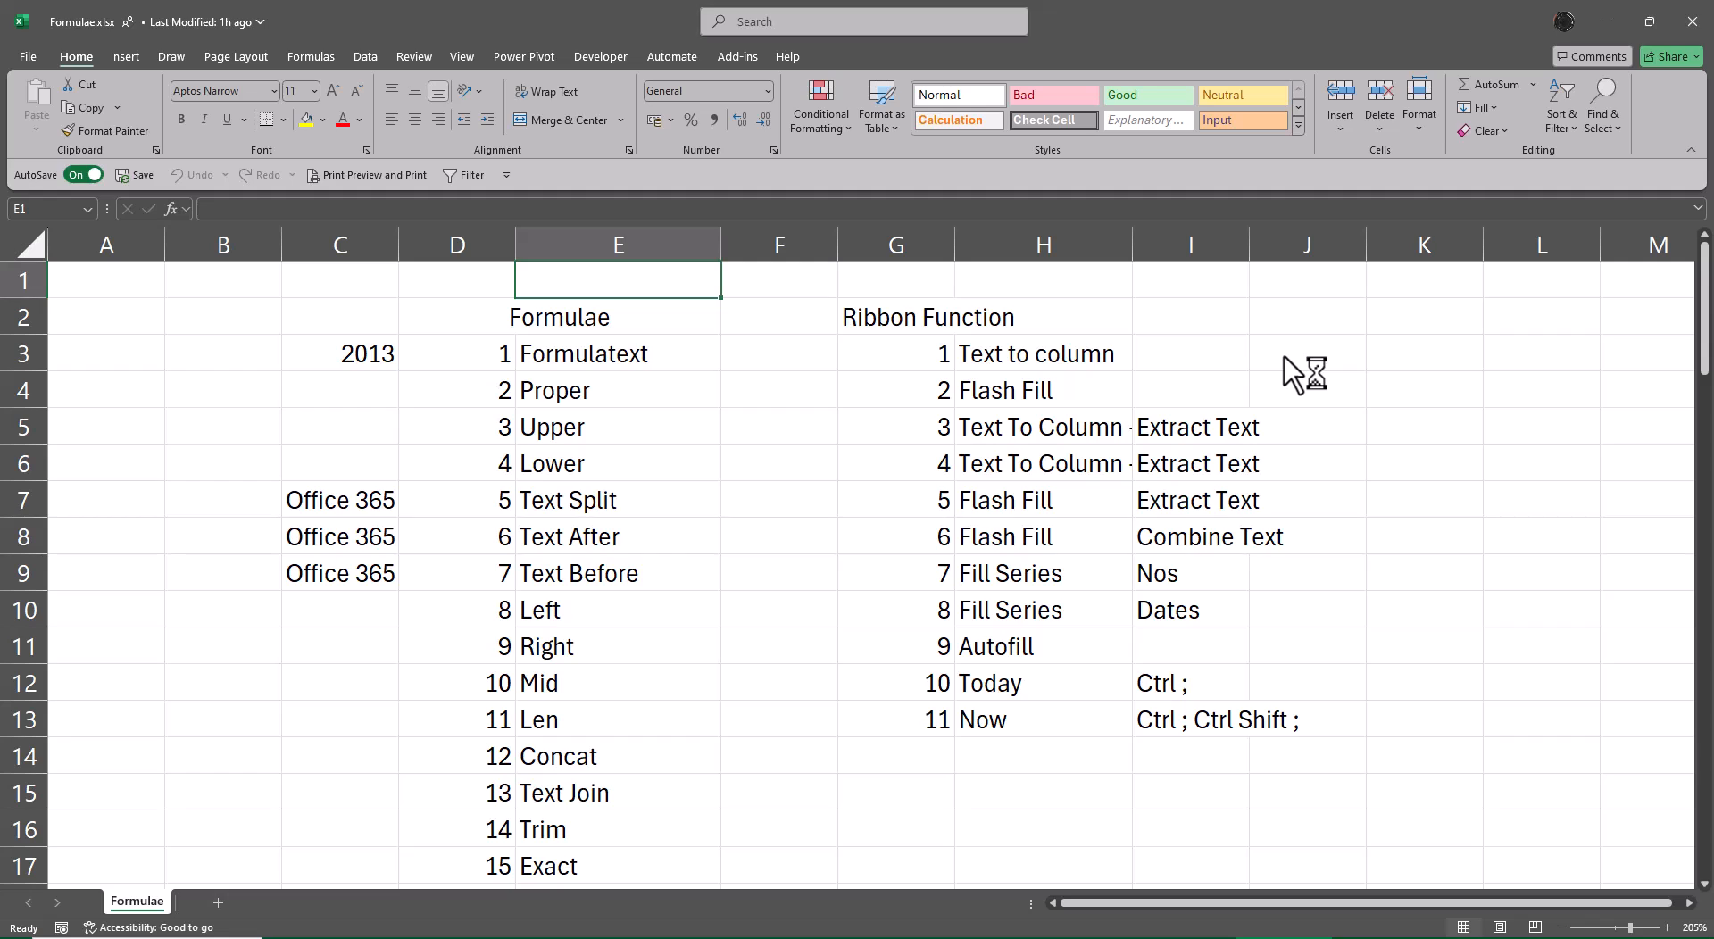
Step: Examine the Conditional Formatting, Sort & Filter and Find & Select options, plus the Insert and Page Layout commands
key(alt+Tab)
click(804, 107)
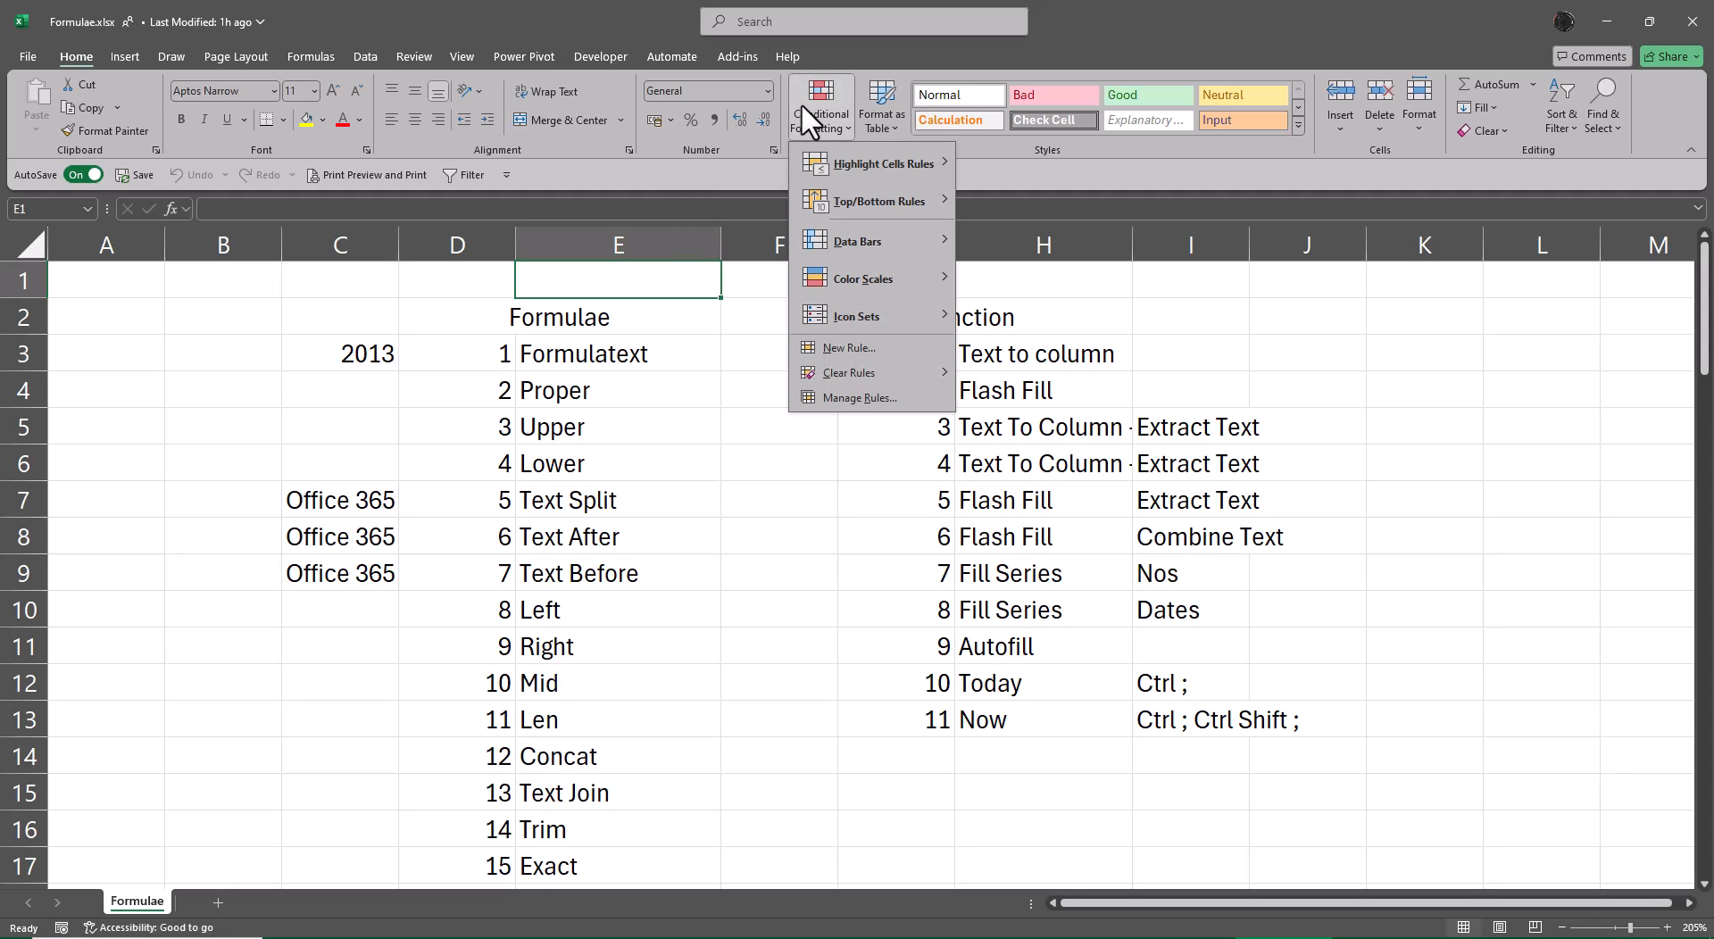
click(1554, 120)
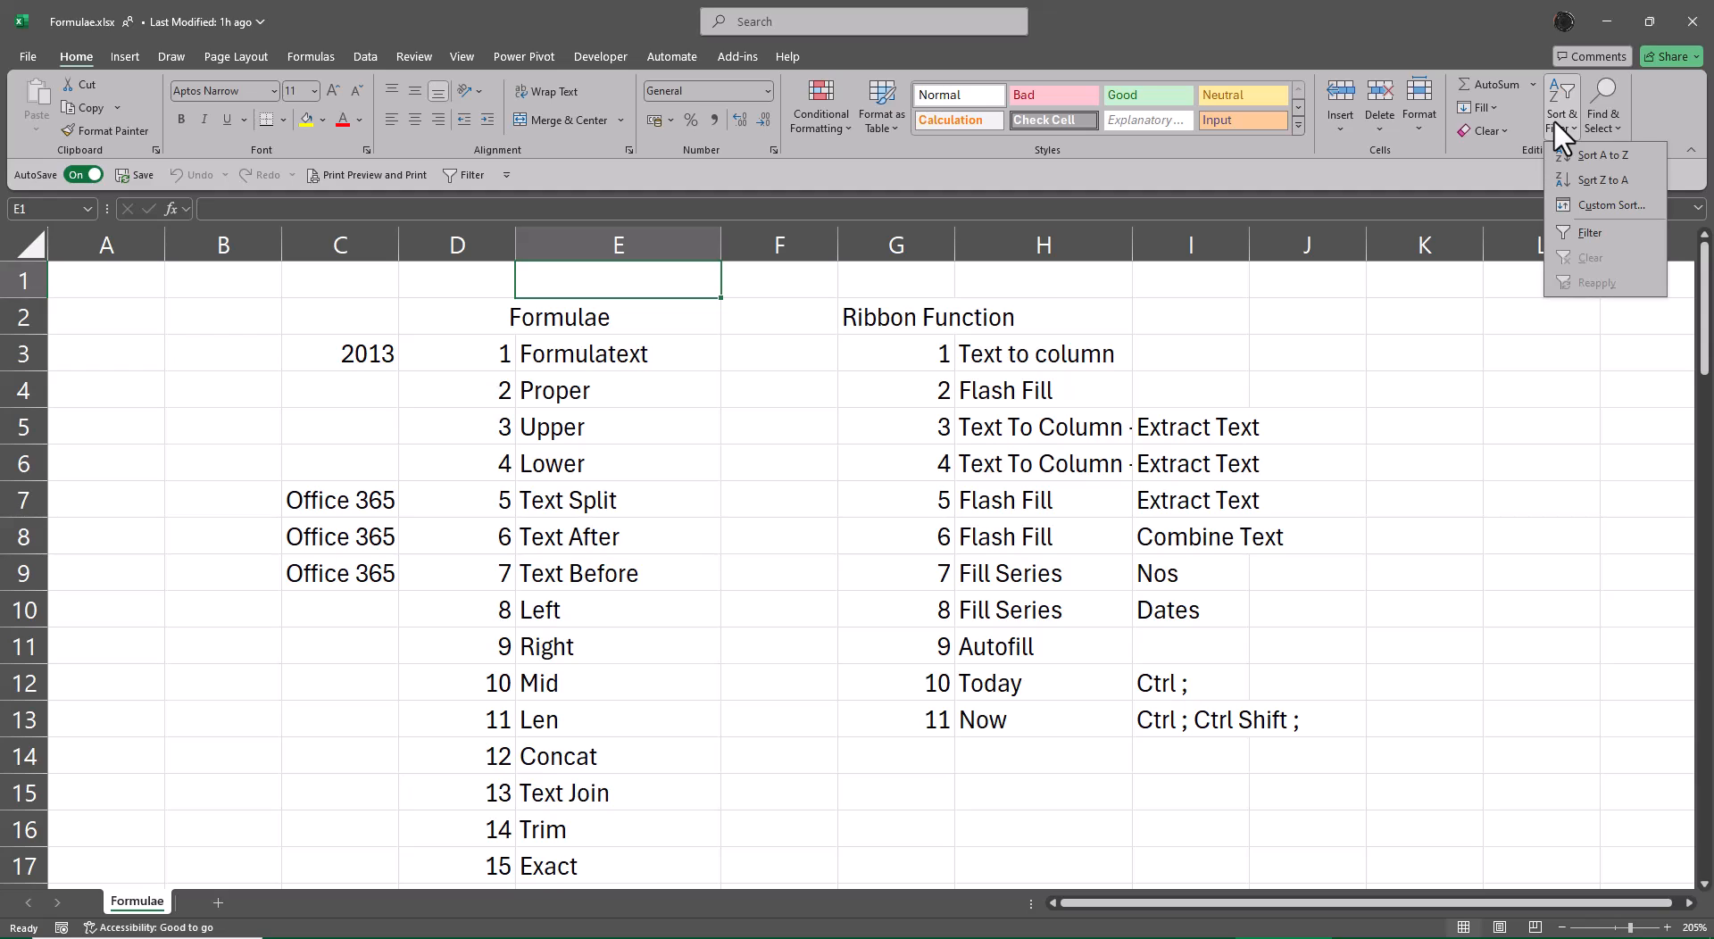
click(1606, 119)
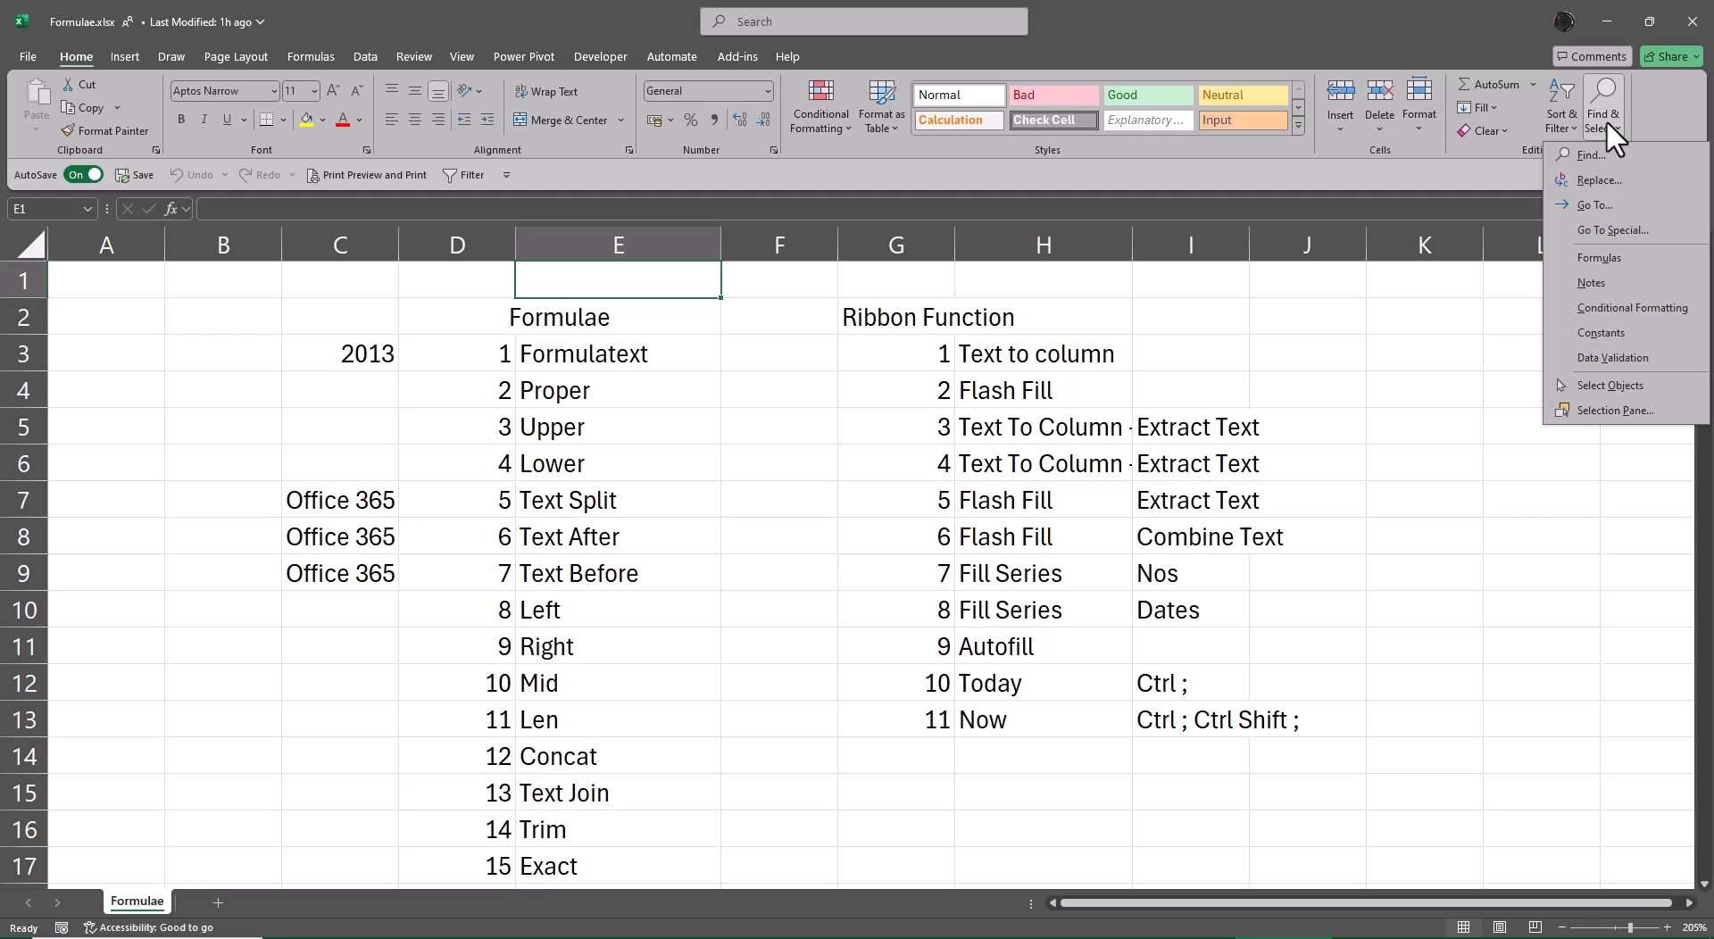
click(120, 54)
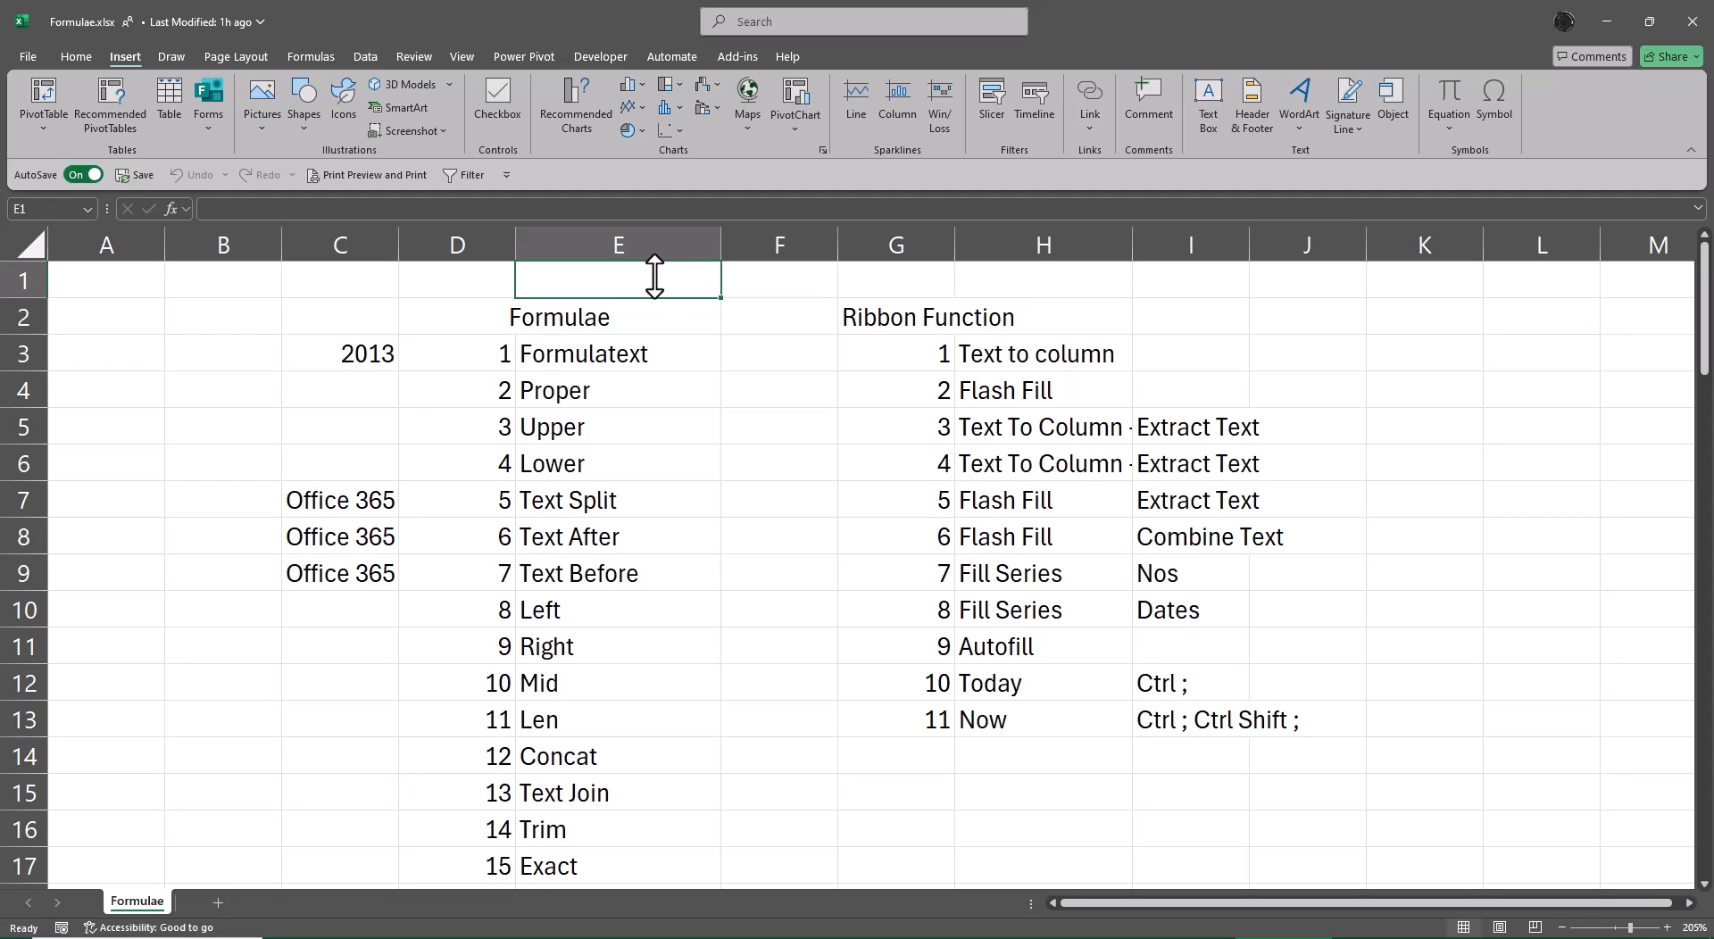
click(72, 51)
click(237, 54)
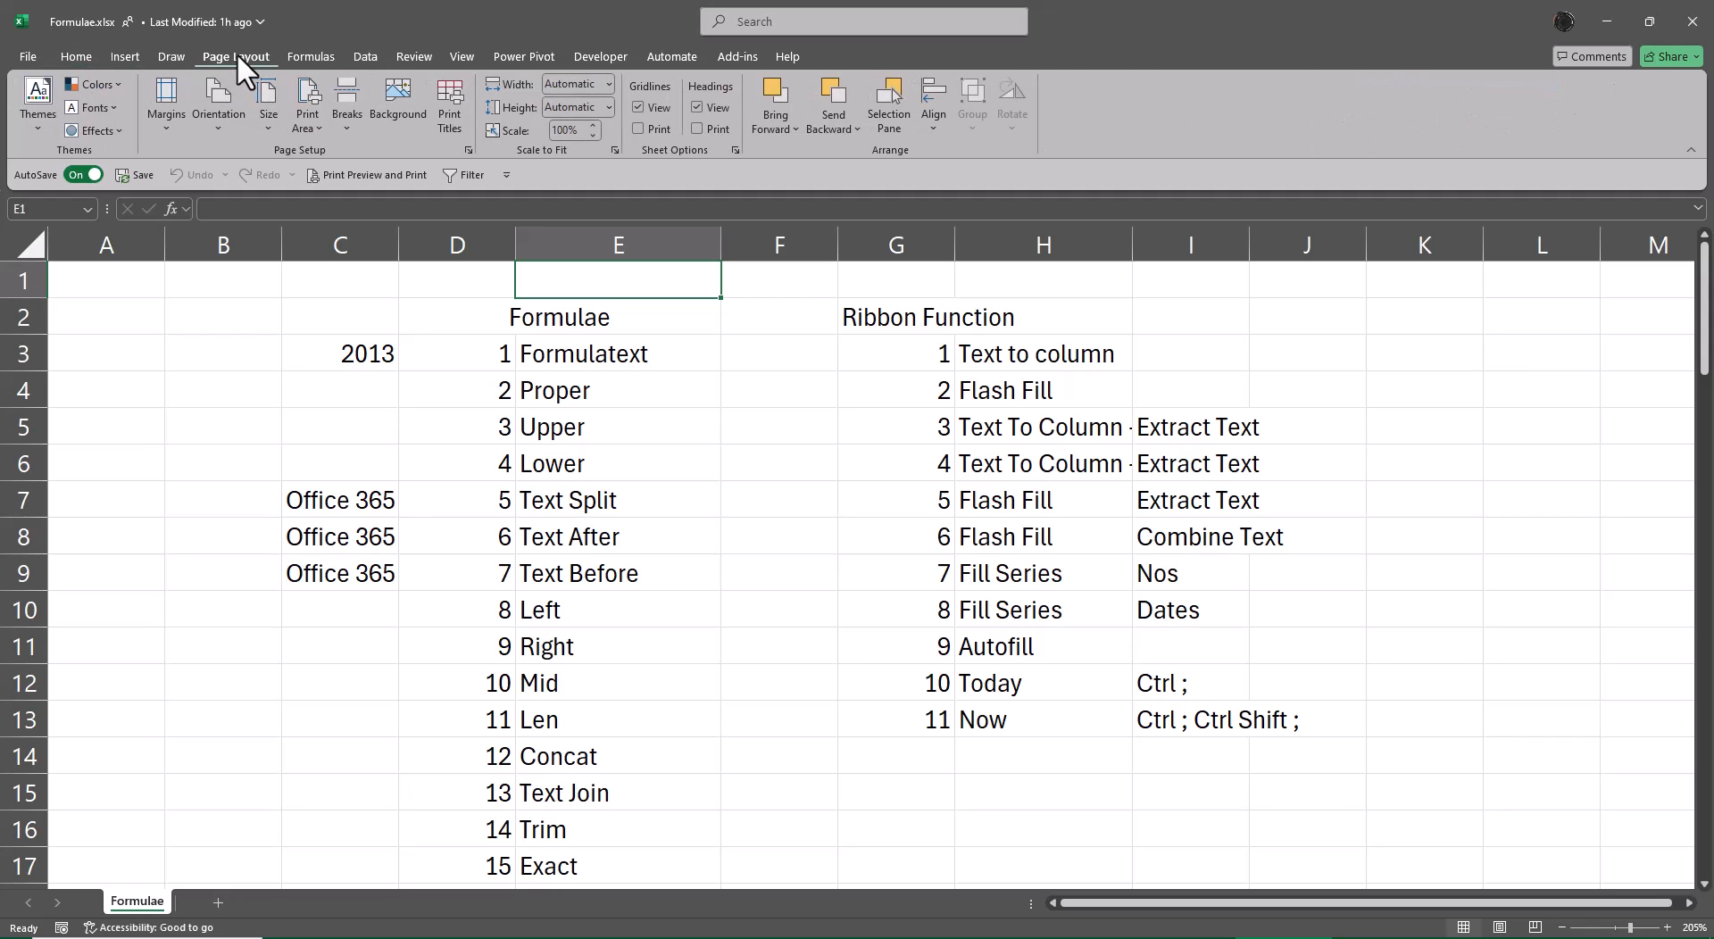